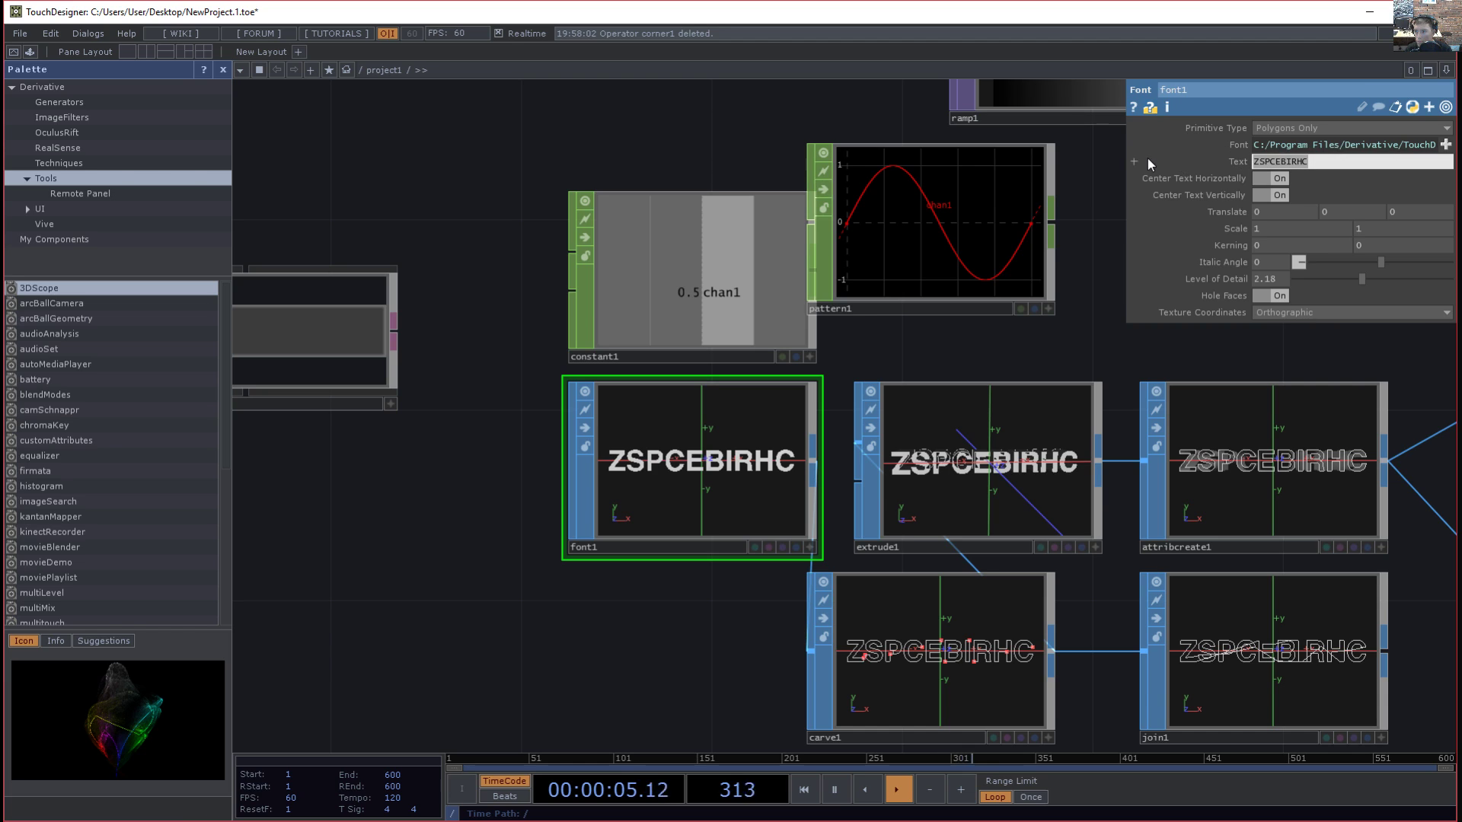
- Set the font1 operator's text to THE END
{"action": "type", "text": "t"}
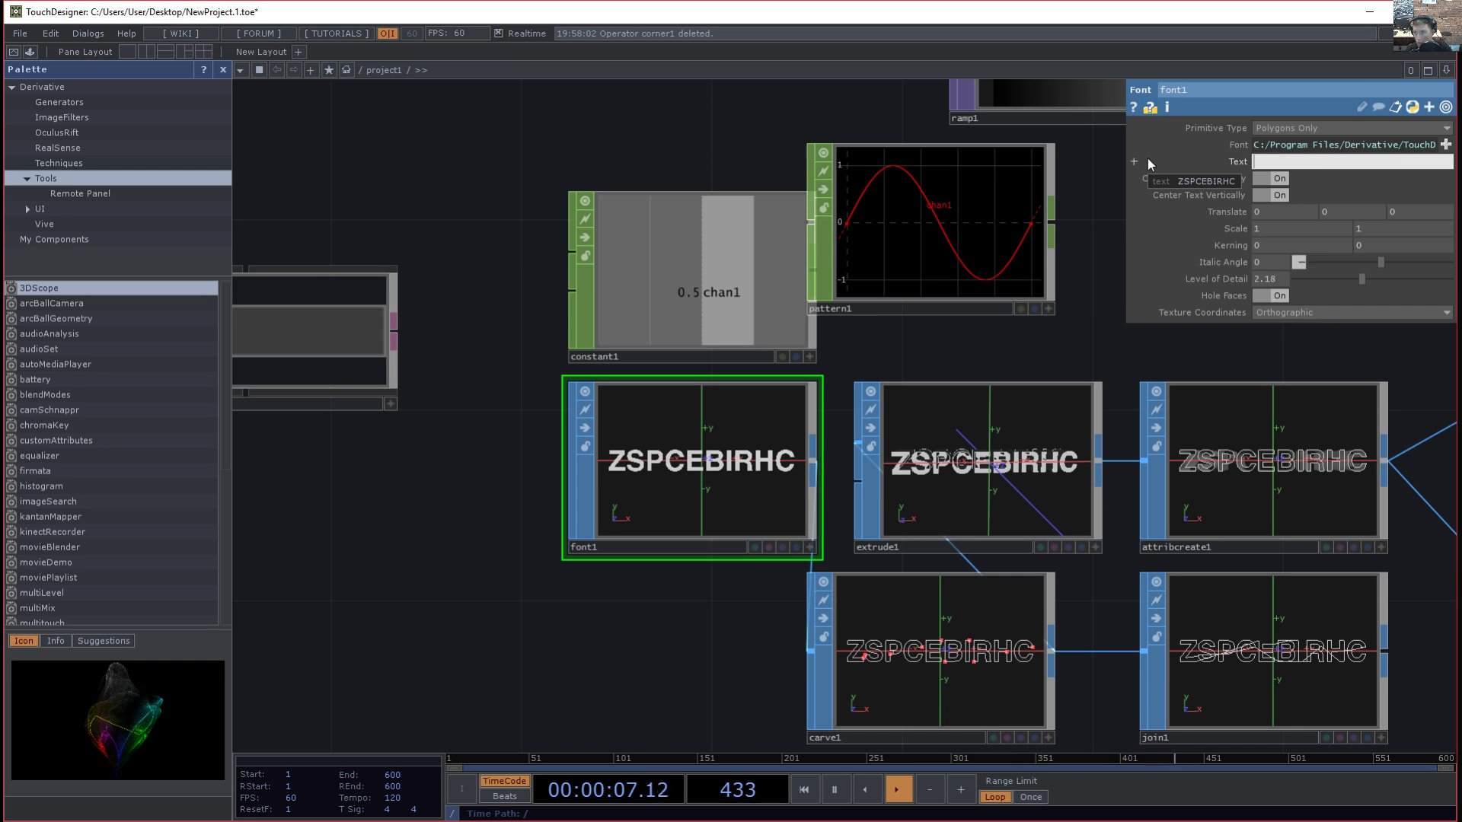
{"action": "type", "text": "h"}
{"action": "key", "text": "BackSpace"}
{"action": "type", "text": "HE END"}
{"action": "key", "text": "Return"}
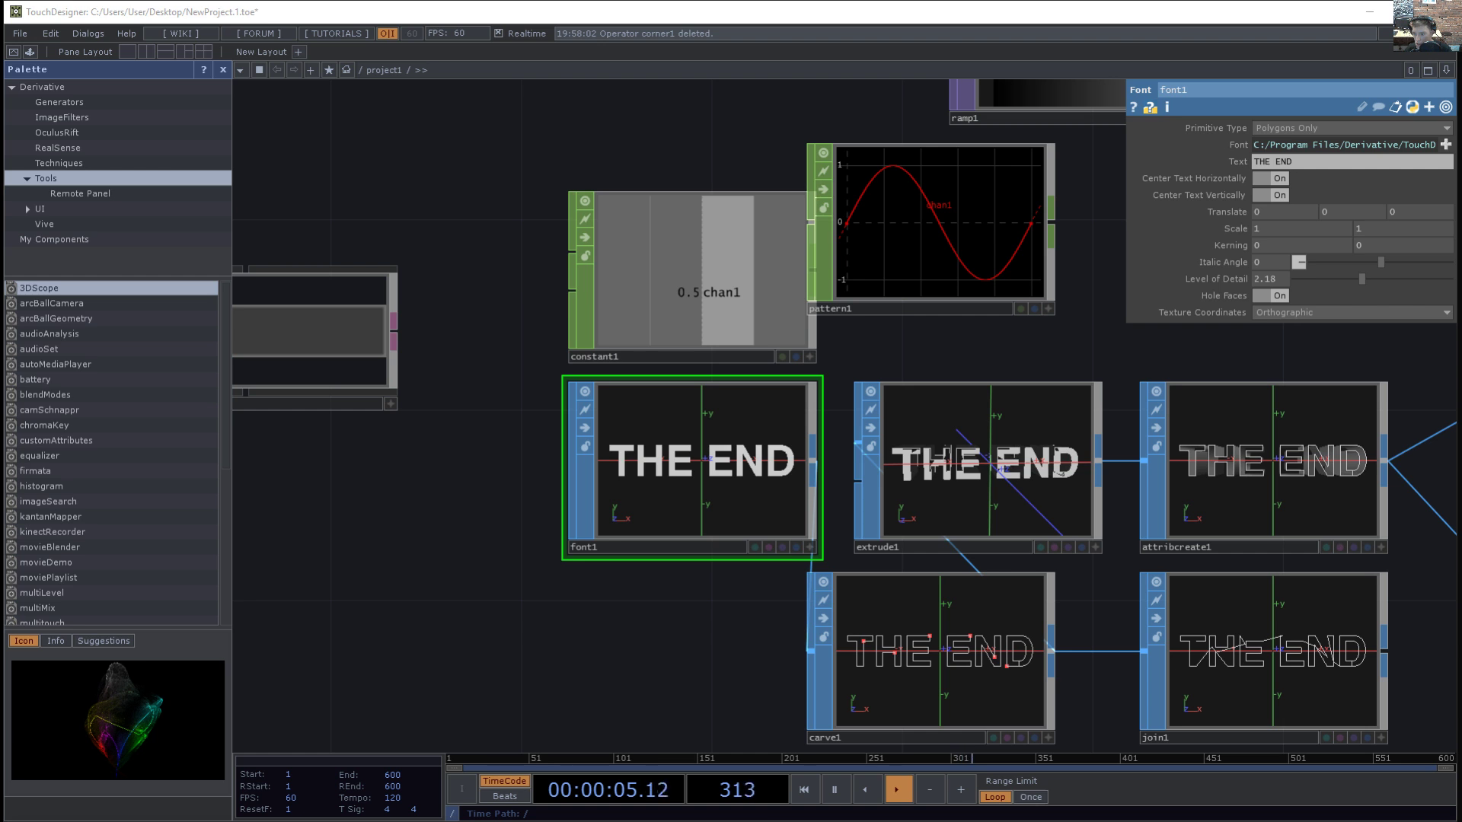
- Look over the operator network from the font1 text through to the material, wireframe and render operators
{"action": "left_click_drag", "start_coordinate": [753, 695], "coordinate": [408, 681]}
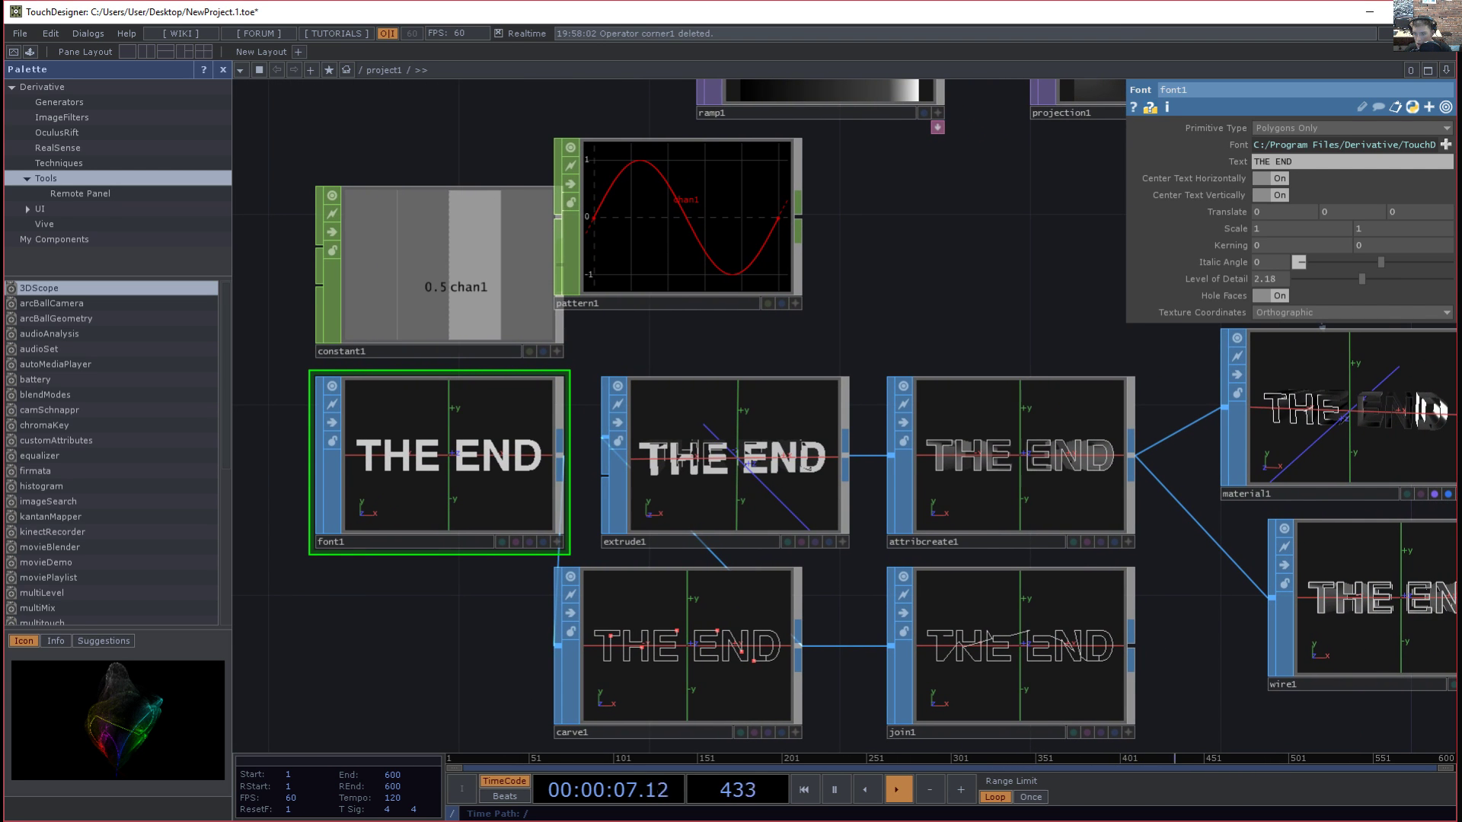
{"action": "left_click_drag", "start_coordinate": [1201, 692], "coordinate": [685, 672]}
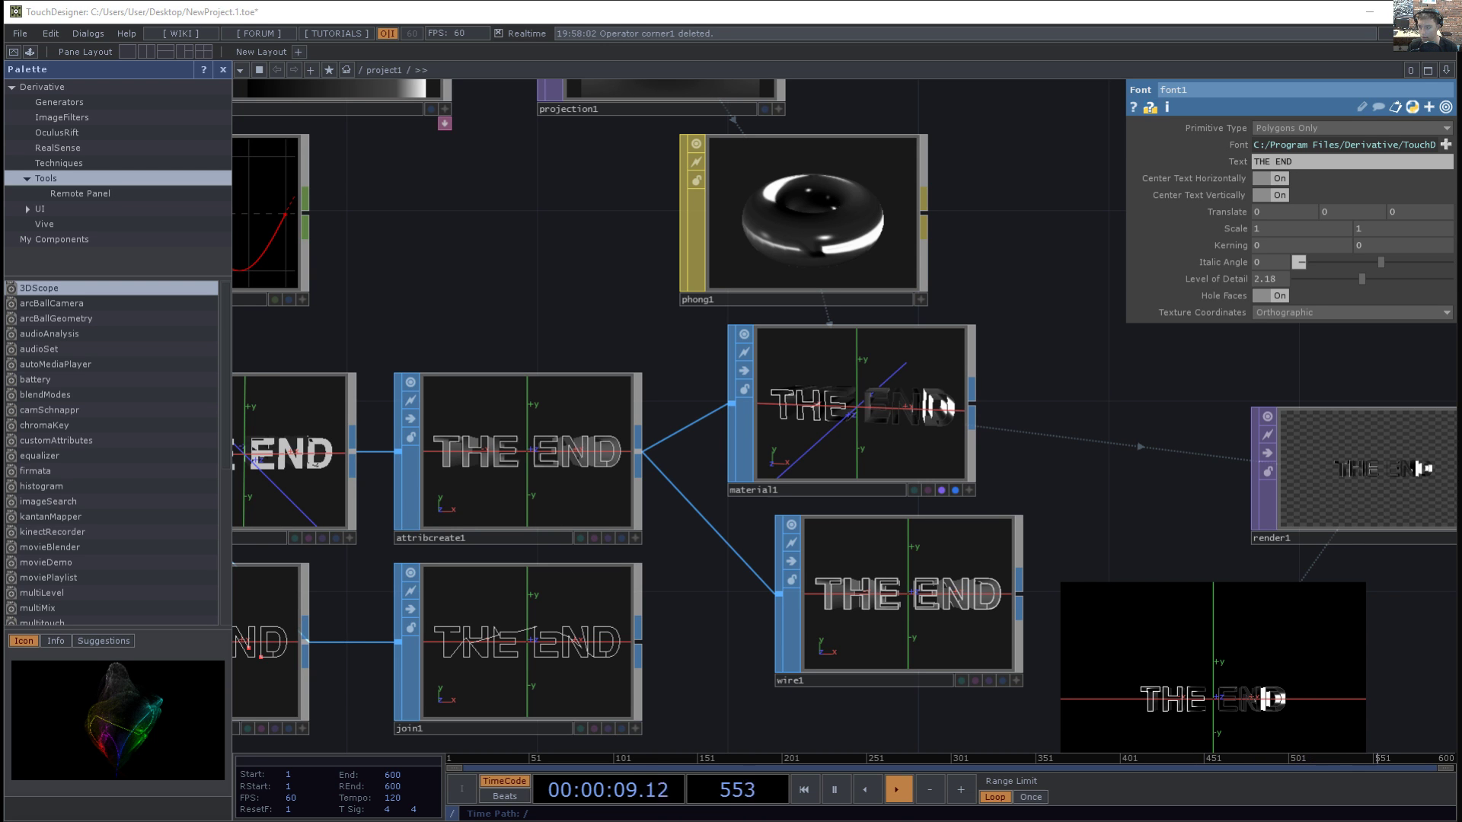
{"action": "scroll", "coordinate": [695, 609], "scroll_direction": "down", "scroll_amount": 3}
{"action": "middle_click", "coordinate": [644, 606]}
{"action": "scroll", "coordinate": [632, 444], "scroll_direction": "up", "scroll_amount": 5}
{"action": "scroll", "coordinate": [596, 417], "scroll_direction": "down", "scroll_amount": 4}
{"action": "left_click_drag", "start_coordinate": [596, 417], "coordinate": [739, 358]}
{"action": "left_click_drag", "start_coordinate": [564, 349], "coordinate": [635, 312]}
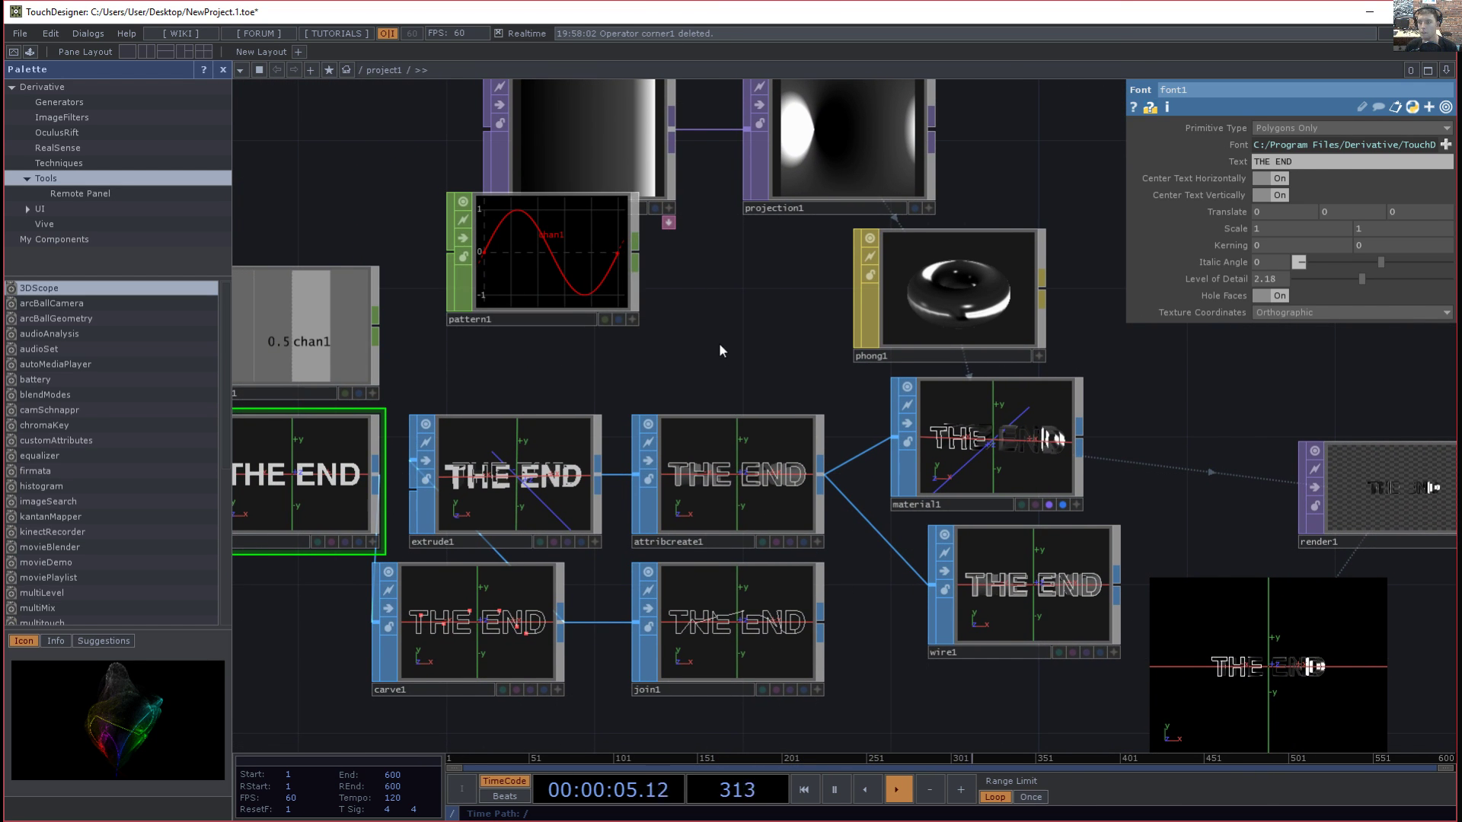
{"action": "left_click_drag", "start_coordinate": [721, 350], "coordinate": [828, 329]}
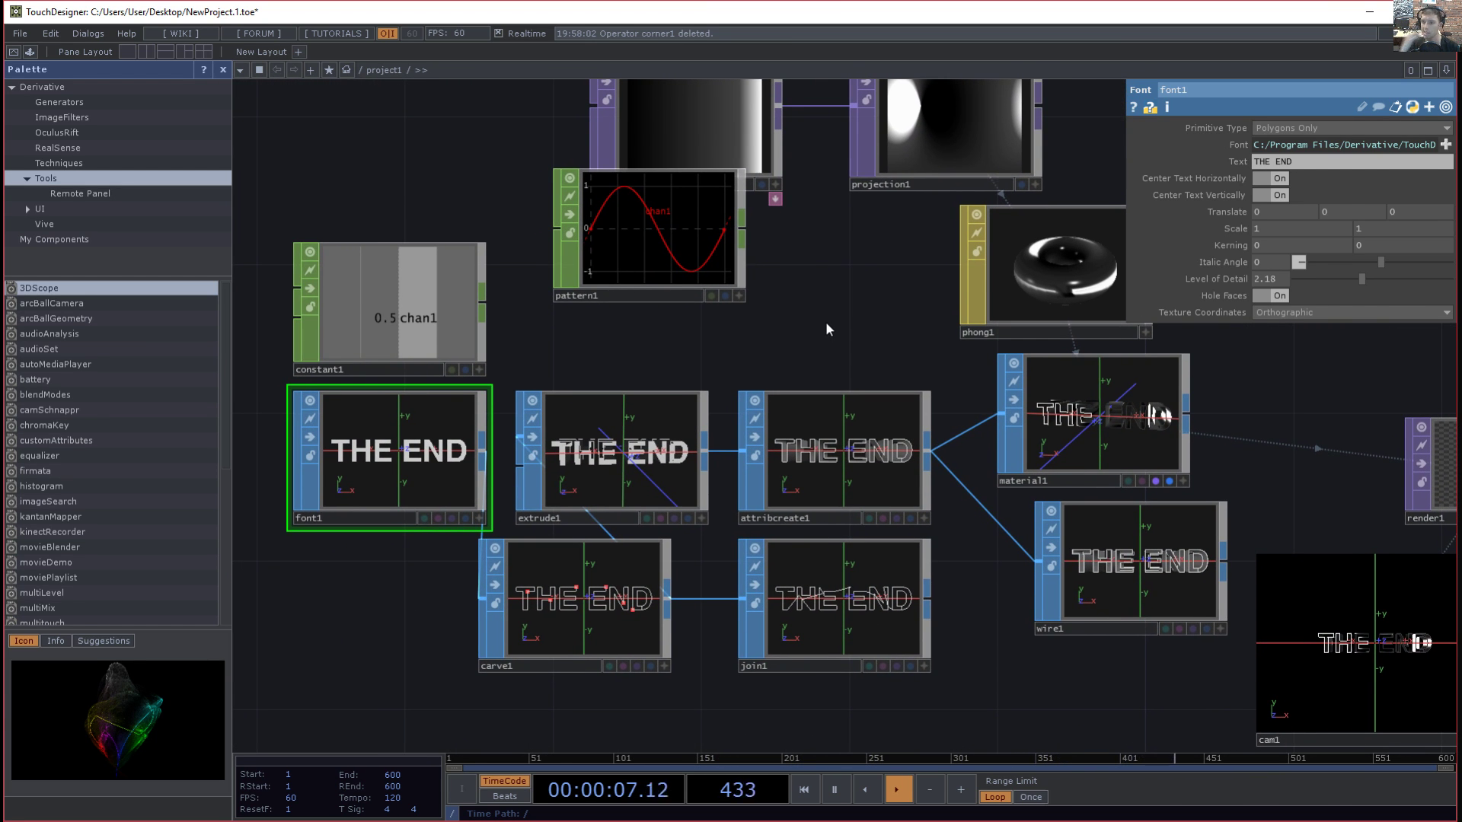
- Delete the unused constant1 and pattern1 operators
{"action": "left_click_drag", "start_coordinate": [475, 189], "coordinate": [517, 223]}
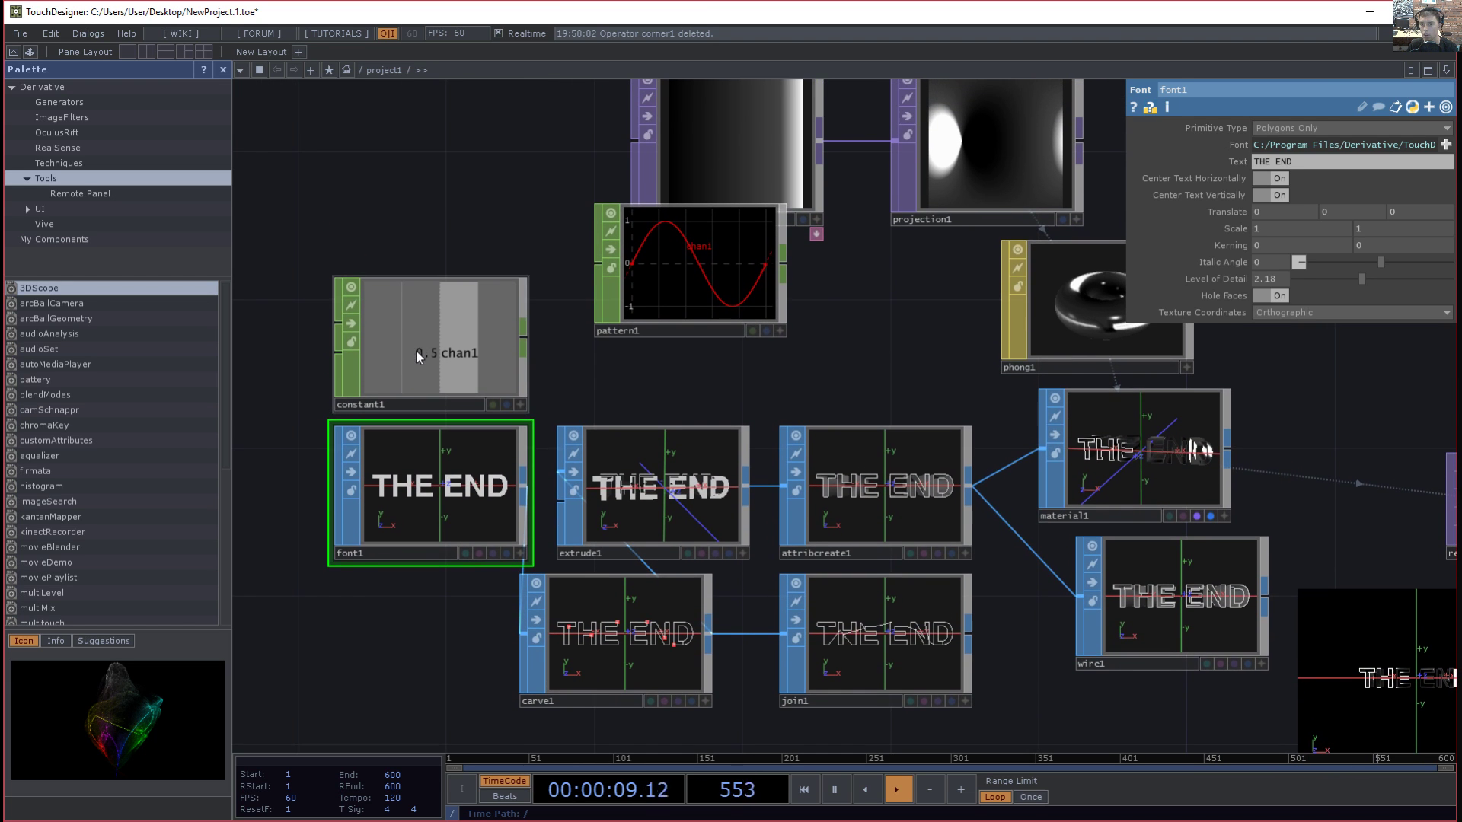
{"action": "left_click", "coordinate": [416, 352]}
{"action": "left_click_drag", "start_coordinate": [428, 348], "coordinate": [391, 236]}
{"action": "key", "text": "Delete"}
{"action": "left_click", "coordinate": [675, 318]}
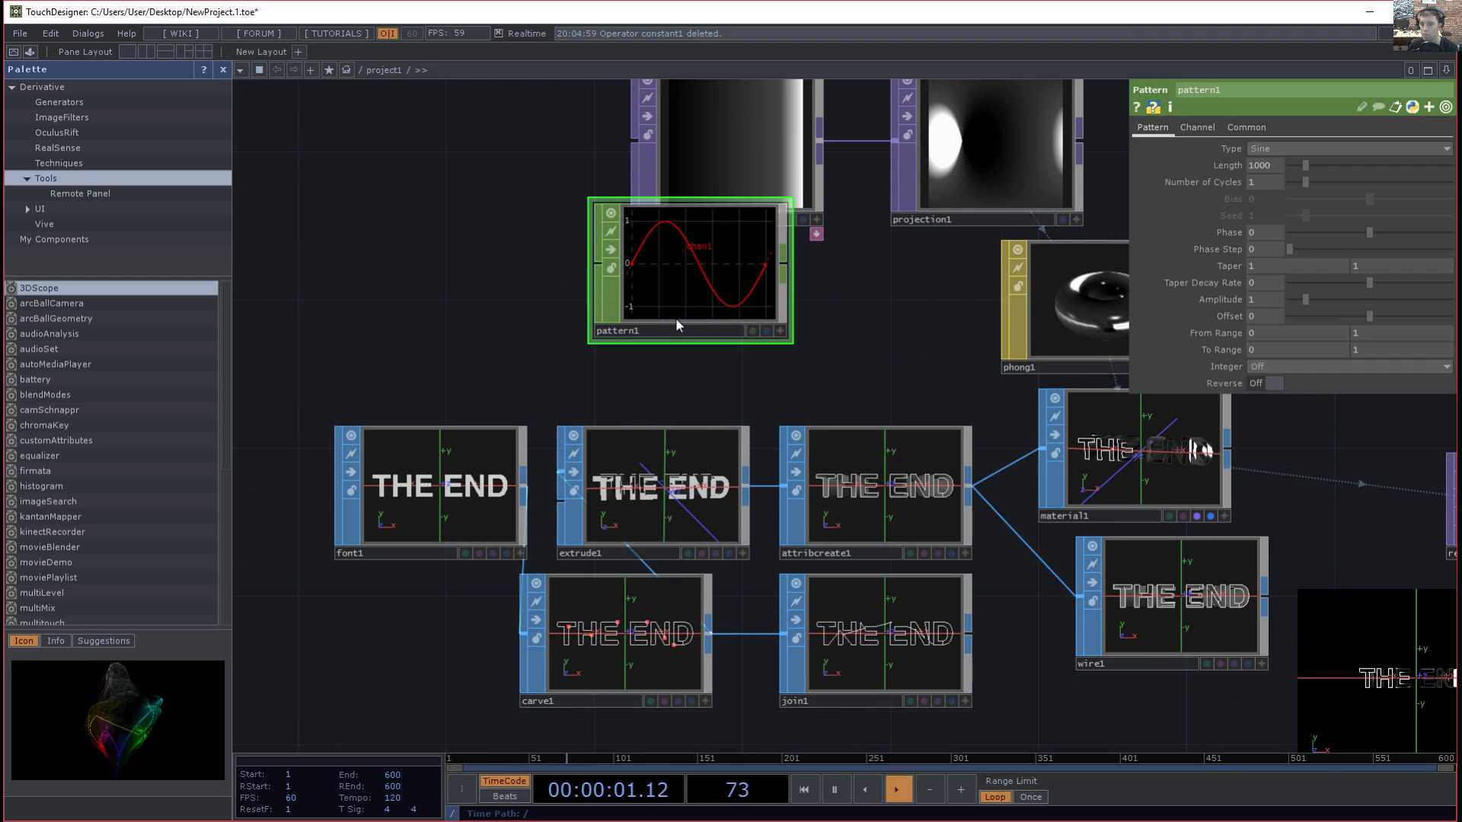
{"action": "key", "text": "Delete"}
- Move font1 down so that it sits in one row with carve1 and join1
{"action": "left_click_drag", "start_coordinate": [840, 312], "coordinate": [960, 245]}
{"action": "scroll", "coordinate": [491, 338], "scroll_direction": "up", "scroll_amount": 3}
{"action": "left_click_drag", "start_coordinate": [517, 204], "coordinate": [508, 176]}
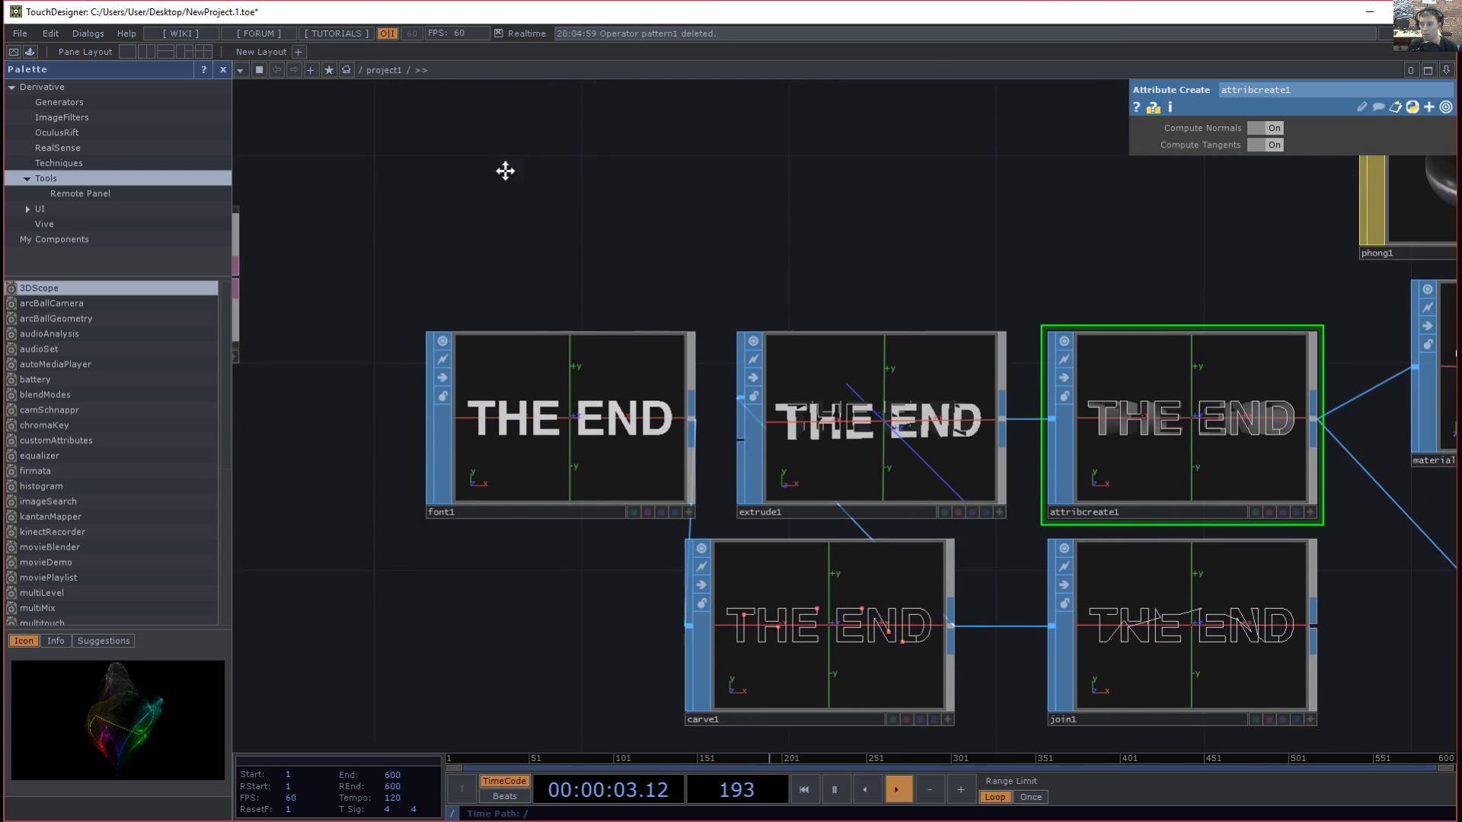
{"action": "scroll", "coordinate": [580, 411], "scroll_direction": "up", "scroll_amount": 2}
{"action": "left_click_drag", "start_coordinate": [515, 490], "coordinate": [450, 636]}
{"action": "left_click_drag", "start_coordinate": [491, 452], "coordinate": [523, 319]}
{"action": "left_click_drag", "start_coordinate": [562, 591], "coordinate": [660, 395]}
{"action": "left_click_drag", "start_coordinate": [585, 350], "coordinate": [532, 445]}
{"action": "left_click_drag", "start_coordinate": [909, 571], "coordinate": [801, 598]}
{"action": "left_click_drag", "start_coordinate": [712, 514], "coordinate": [560, 556]}
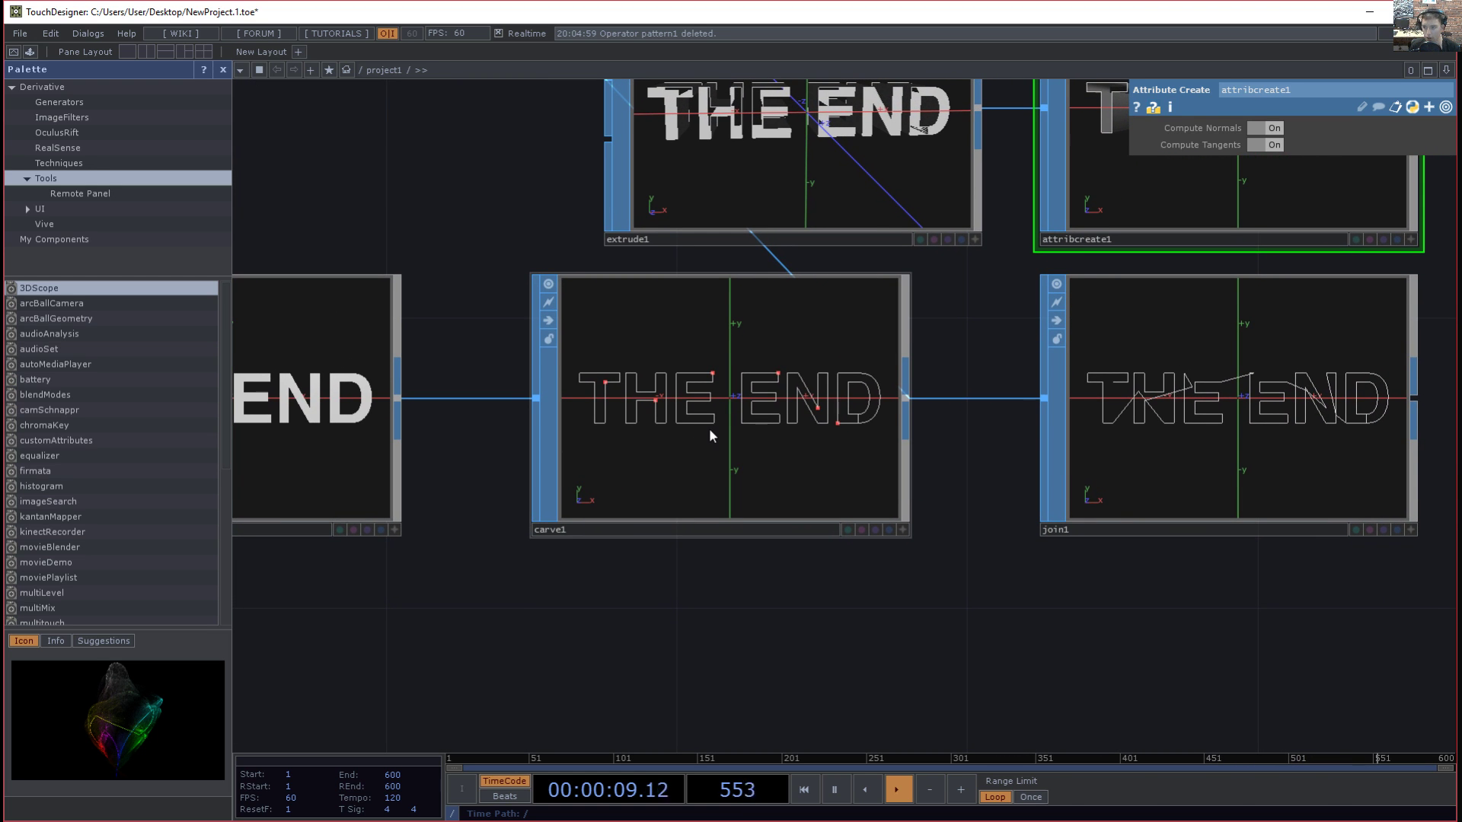
- Shift carve1 closer to font1 and lower its First U to 0.83
{"action": "left_click", "coordinate": [710, 432]}
{"action": "left_click_drag", "start_coordinate": [708, 483], "coordinate": [644, 487]}
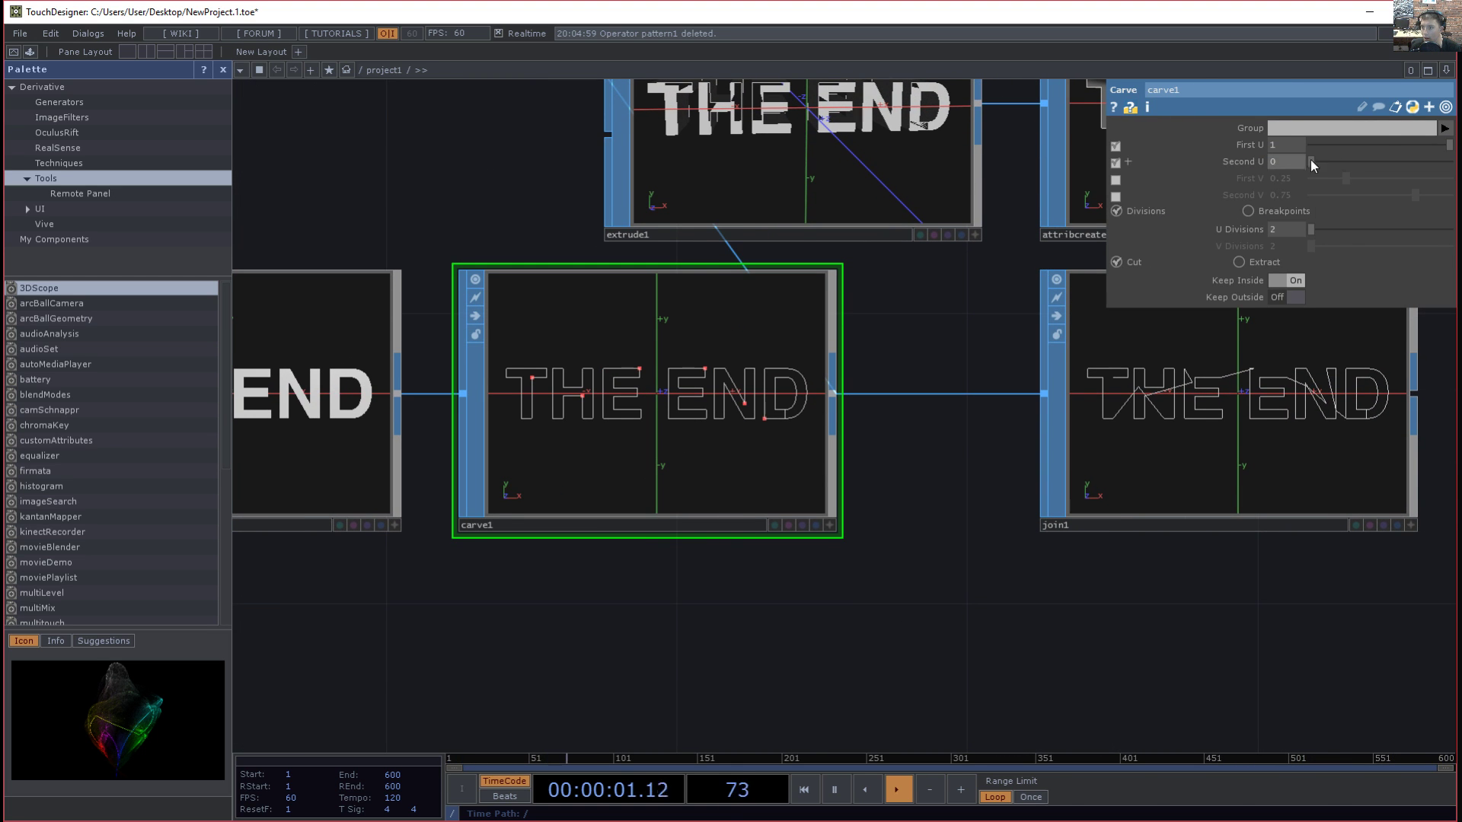
{"action": "left_click_drag", "start_coordinate": [1385, 144], "coordinate": [1342, 167]}
{"action": "scroll", "coordinate": [876, 457], "scroll_direction": "down", "scroll_amount": 3}
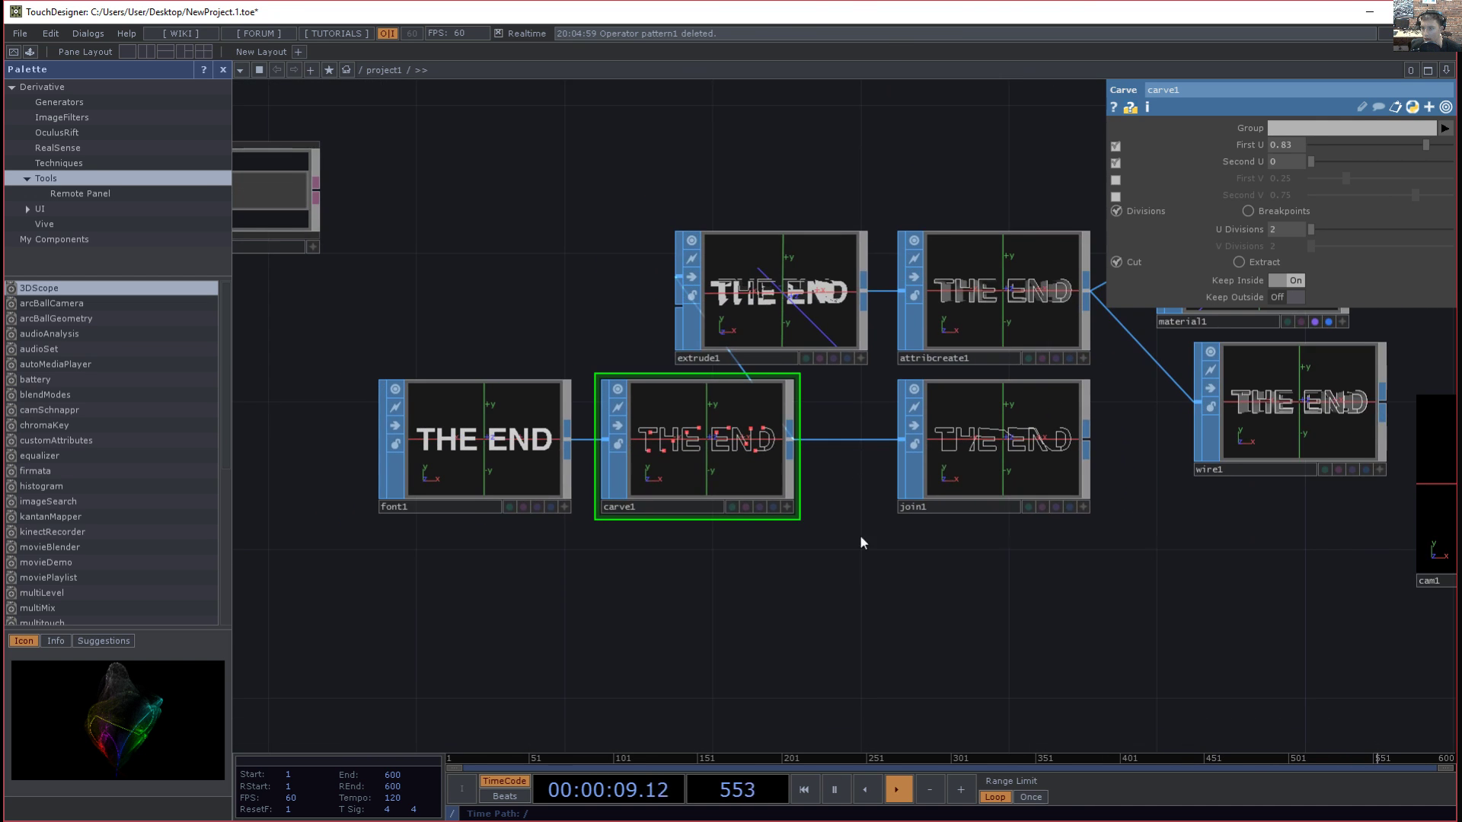
- Move join1 well below the chain, shift extrude1 and attribcreate1, and line up font1 and carve1 in a row with extrude1
{"action": "scroll", "coordinate": [806, 419], "scroll_direction": "up", "scroll_amount": 2}
{"action": "left_click_drag", "start_coordinate": [846, 308], "coordinate": [847, 567]}
{"action": "left_click_drag", "start_coordinate": [769, 390], "coordinate": [776, 431]}
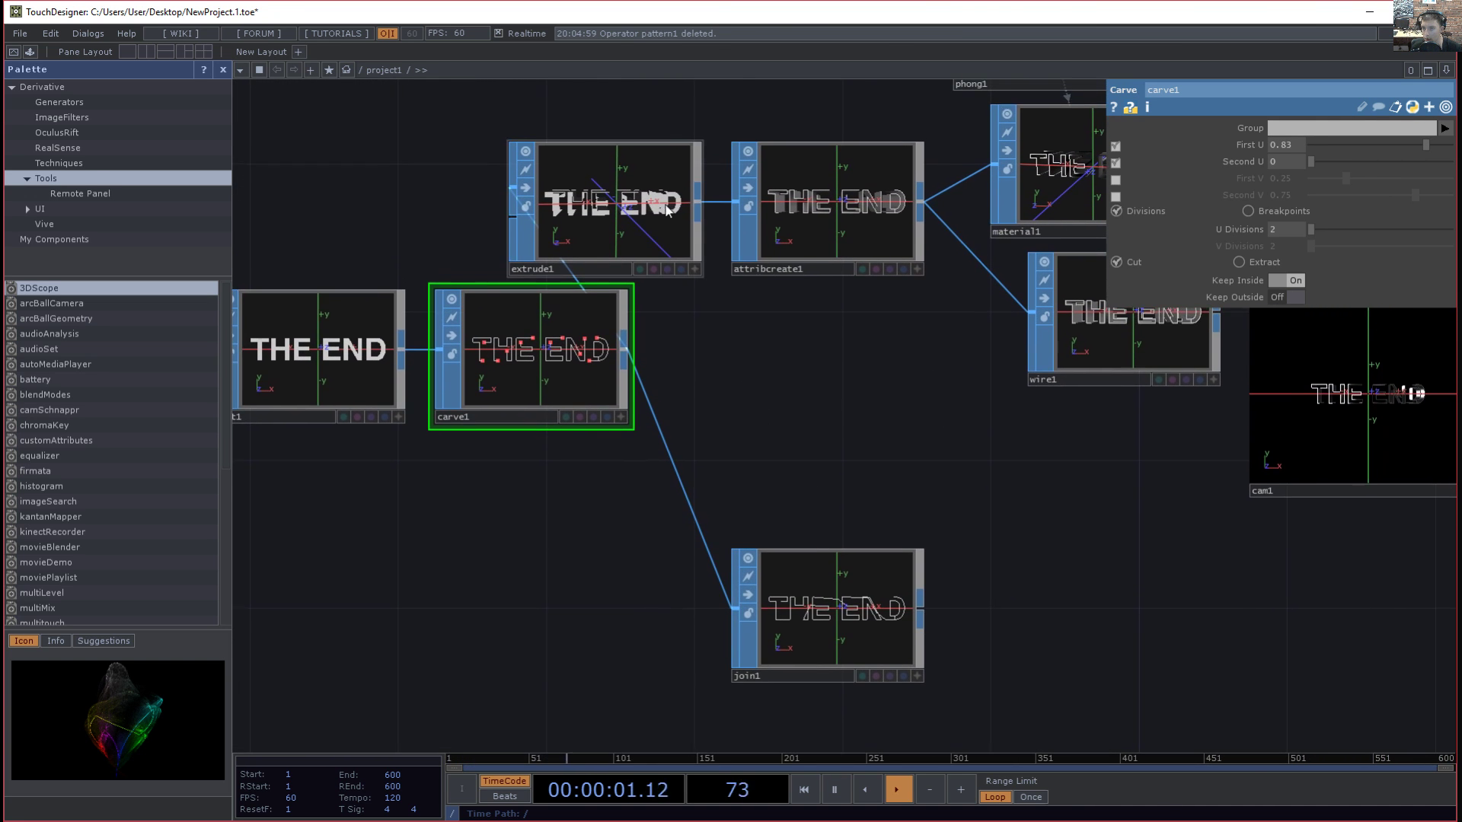
{"action": "left_click_drag", "start_coordinate": [790, 199], "coordinate": [864, 349]}
{"action": "left_click_drag", "start_coordinate": [661, 223], "coordinate": [772, 224]}
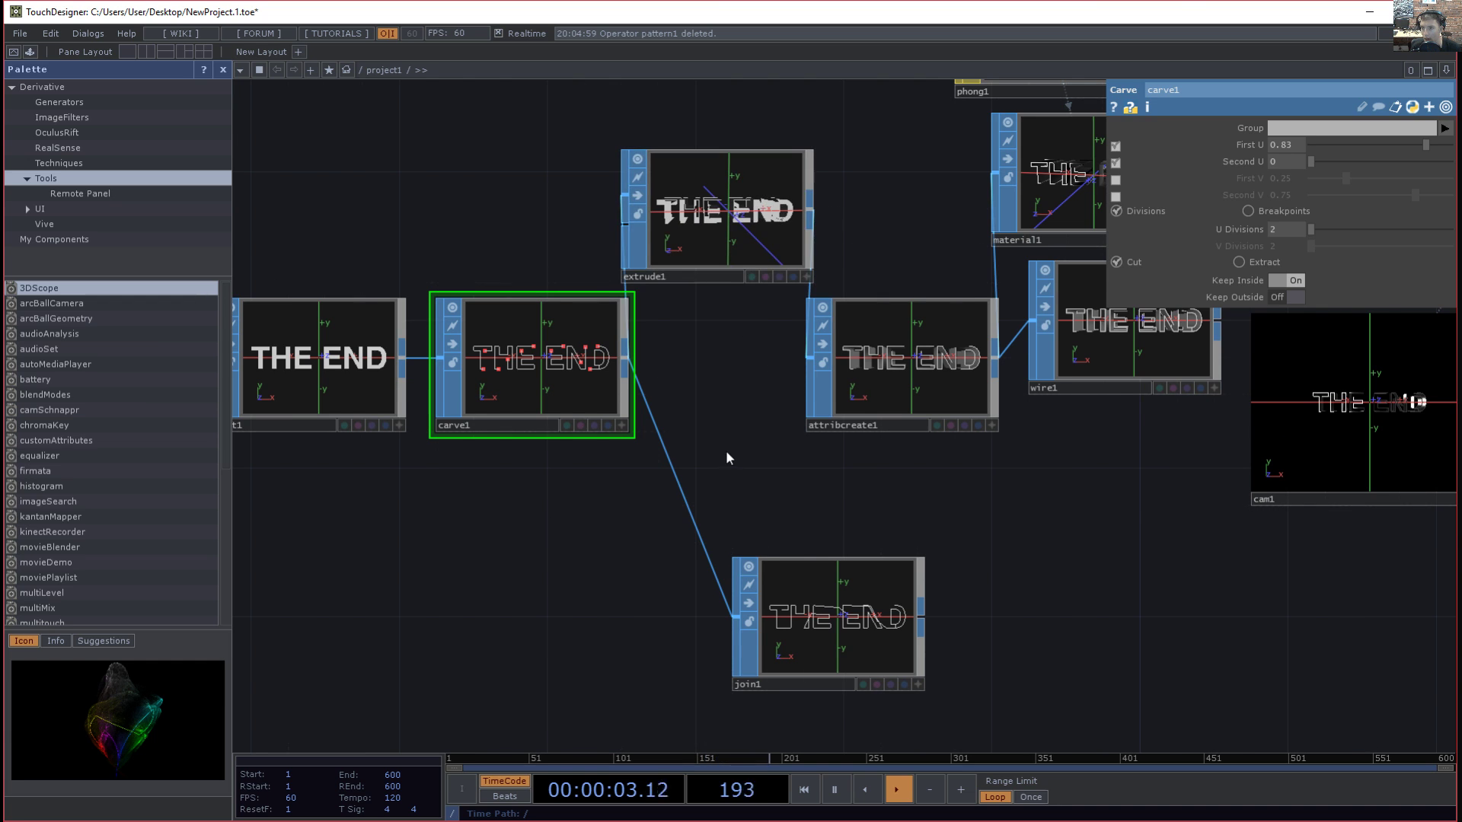
{"action": "left_click_drag", "start_coordinate": [724, 451], "coordinate": [787, 490]}
{"action": "left_click_drag", "start_coordinate": [424, 367], "coordinate": [391, 220]}
{"action": "left_click_drag", "start_coordinate": [567, 366], "coordinate": [530, 216]}
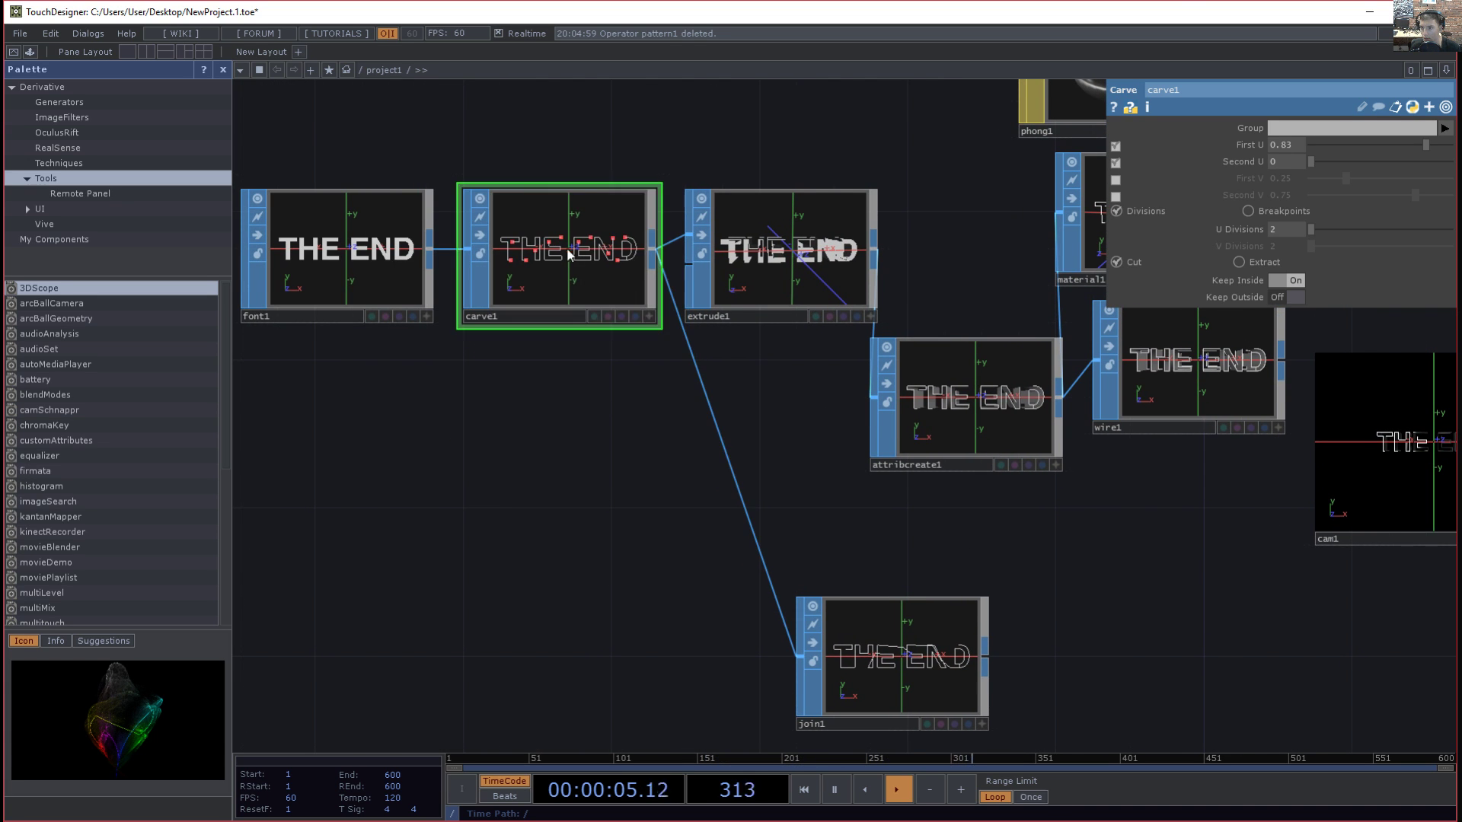
{"action": "left_click_drag", "start_coordinate": [766, 334], "coordinate": [767, 358]}
- Inspect the extruded text by orbiting the geometry in extrude1's interactive viewer
{"action": "scroll", "coordinate": [768, 361], "scroll_direction": "up", "scroll_amount": 7}
{"action": "left_click_drag", "start_coordinate": [793, 484], "coordinate": [796, 689]}
{"action": "scroll", "coordinate": [806, 555], "scroll_direction": "up", "scroll_amount": 3}
{"action": "left_click_drag", "start_coordinate": [1221, 477], "coordinate": [1120, 516]}
{"action": "left_click", "coordinate": [1077, 547]}
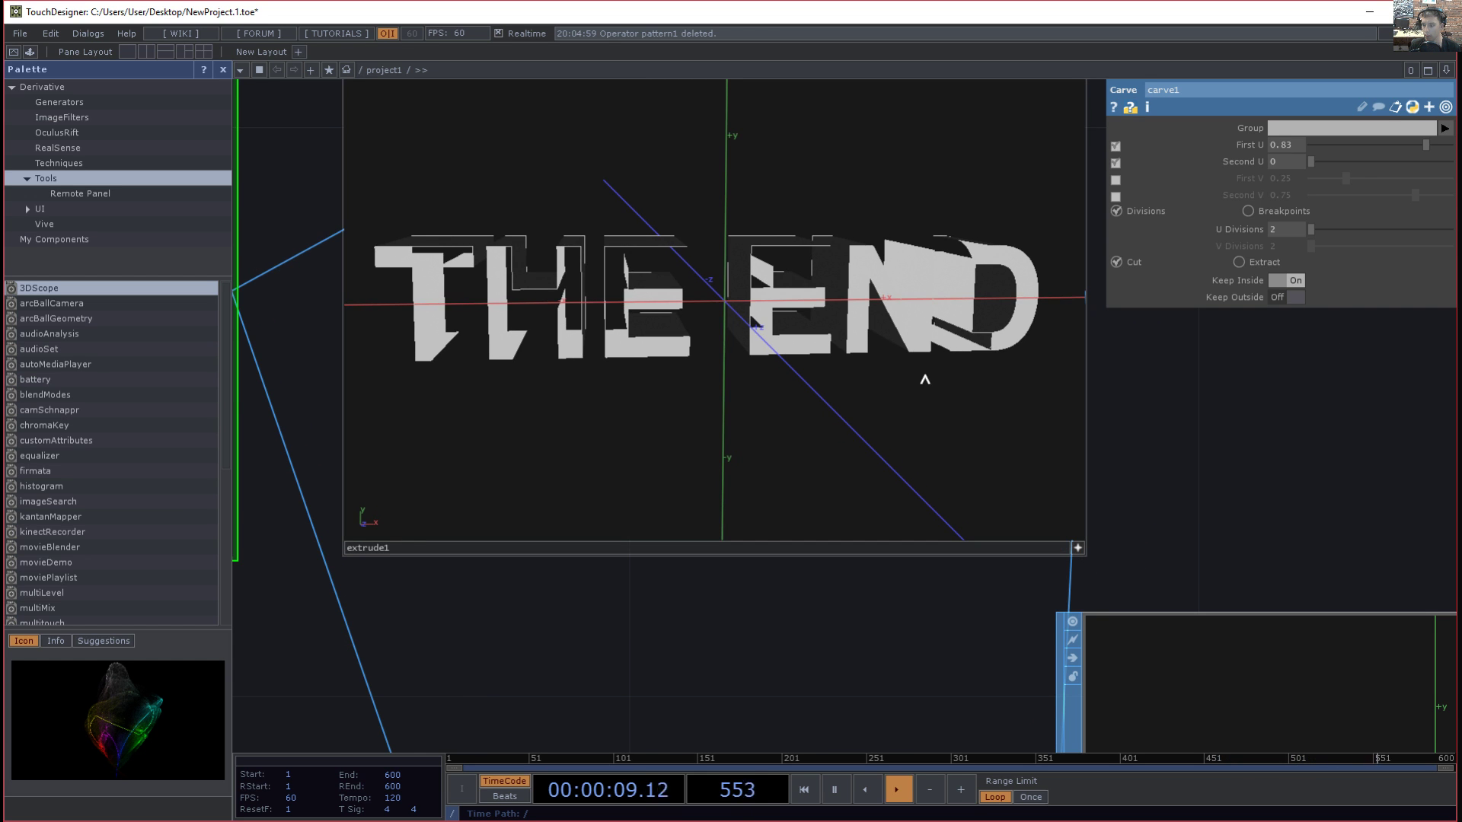
{"action": "left_click_drag", "start_coordinate": [795, 390], "coordinate": [791, 408]}
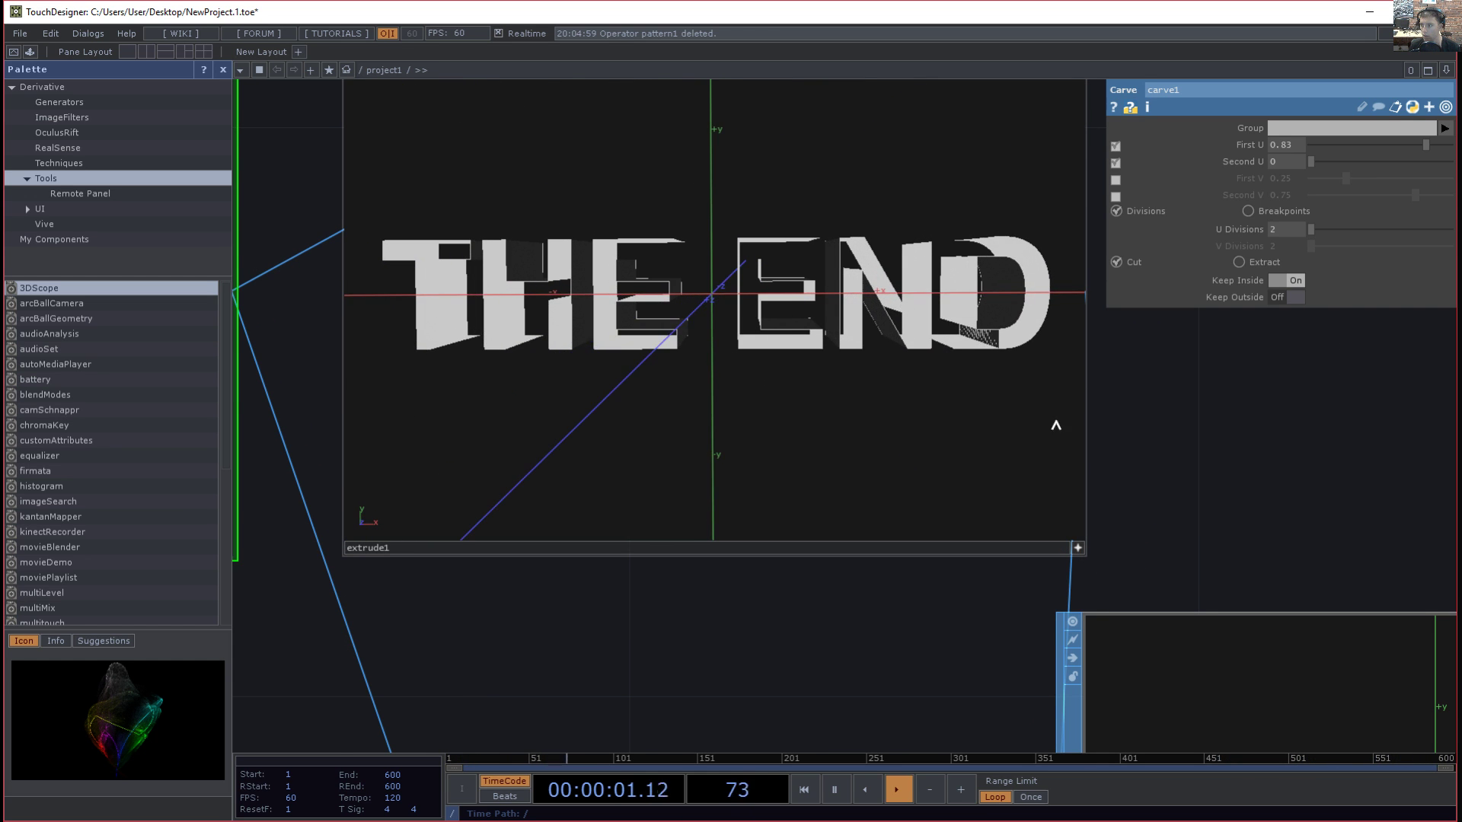
{"action": "scroll", "coordinate": [1132, 415], "scroll_direction": "down", "scroll_amount": 3}
{"action": "scroll", "coordinate": [1111, 420], "scroll_direction": "down", "scroll_amount": 1}
{"action": "left_click", "coordinate": [1097, 481]}
- Review the parameters of carve1 and extrude1
{"action": "left_click", "coordinate": [993, 463]}
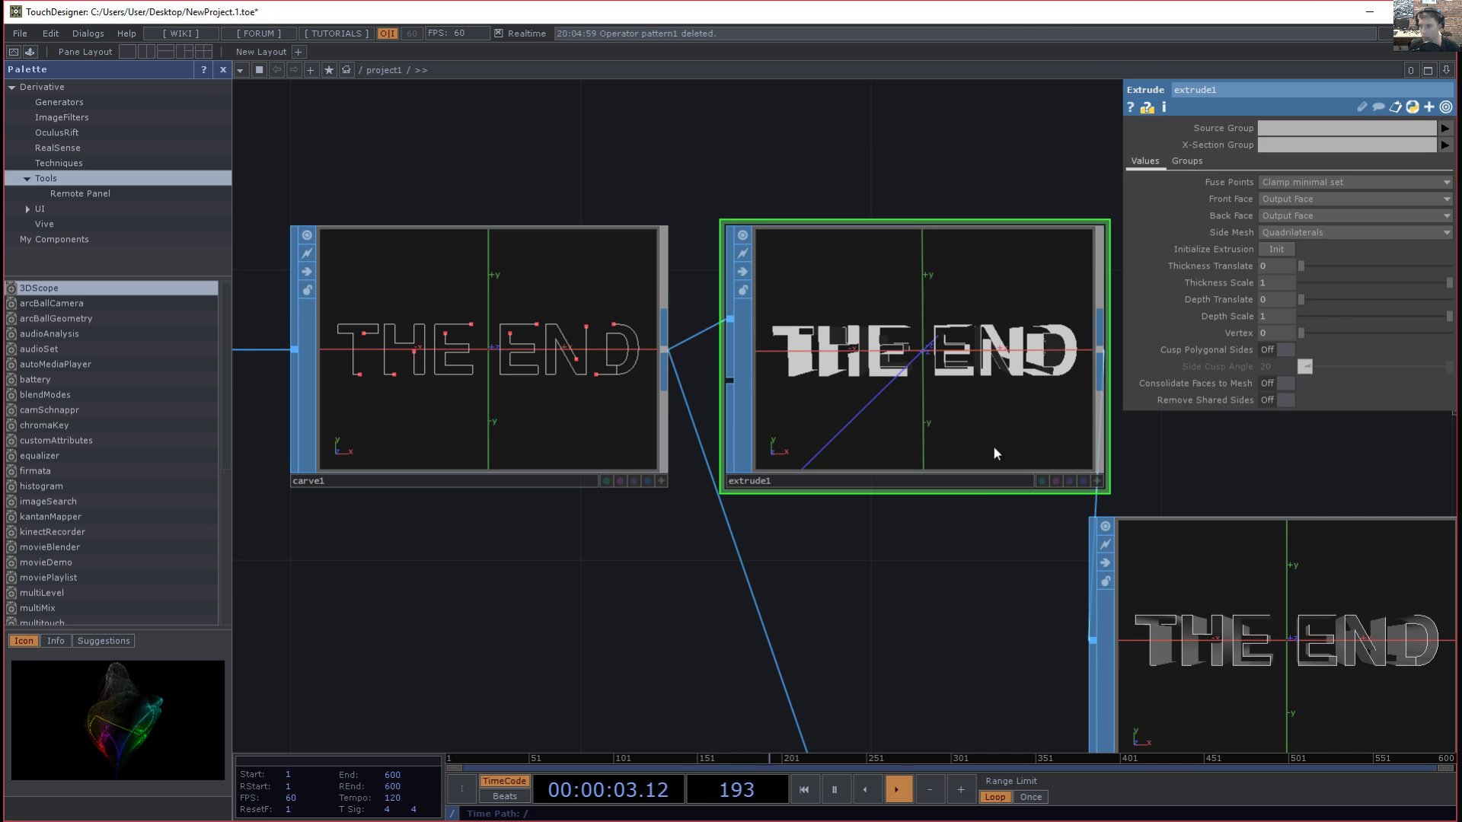
{"action": "left_click", "coordinate": [514, 352]}
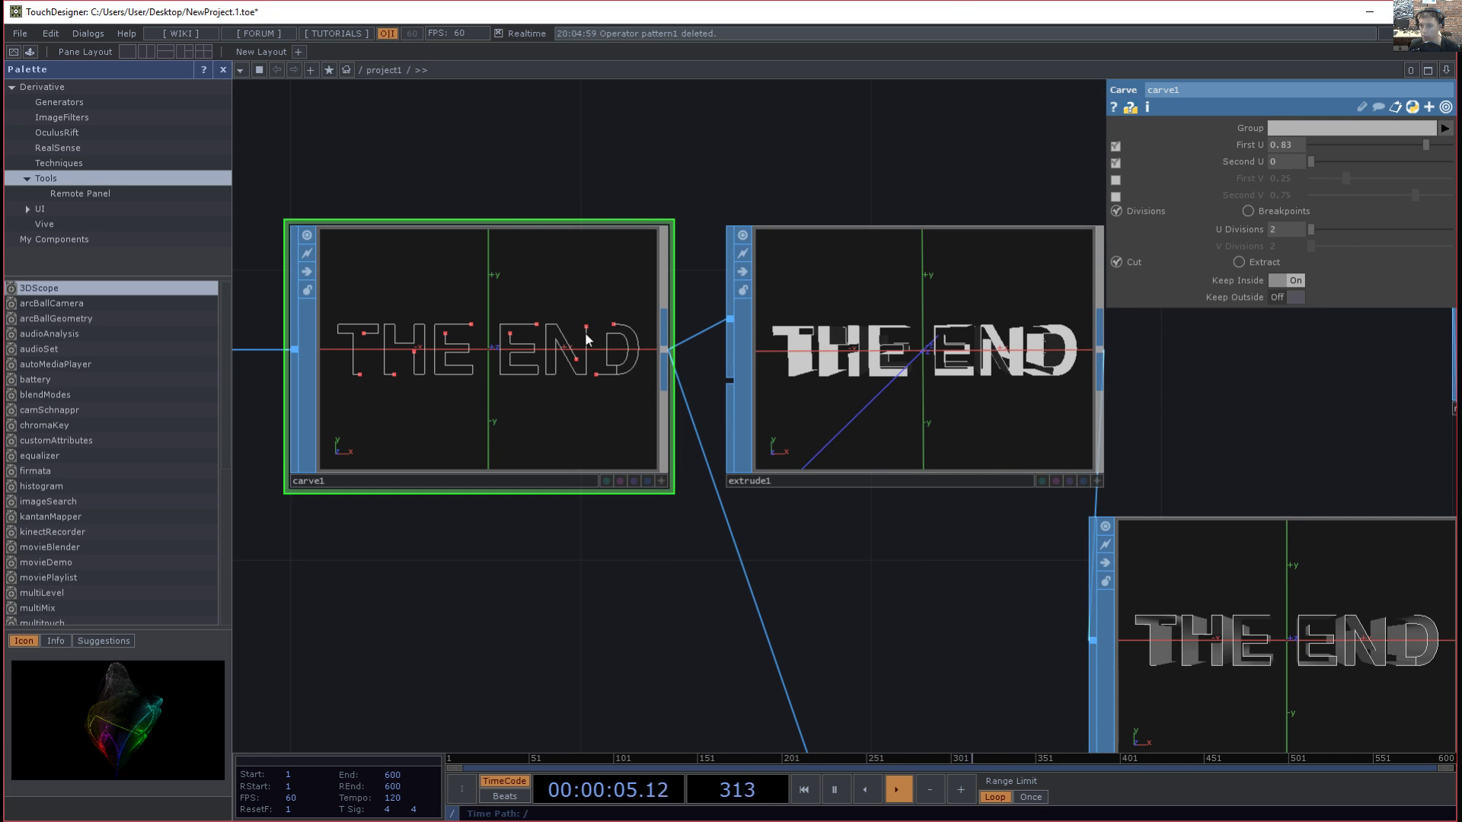
{"action": "left_click", "coordinate": [907, 386]}
{"action": "left_click_drag", "start_coordinate": [1143, 472], "coordinate": [843, 463]}
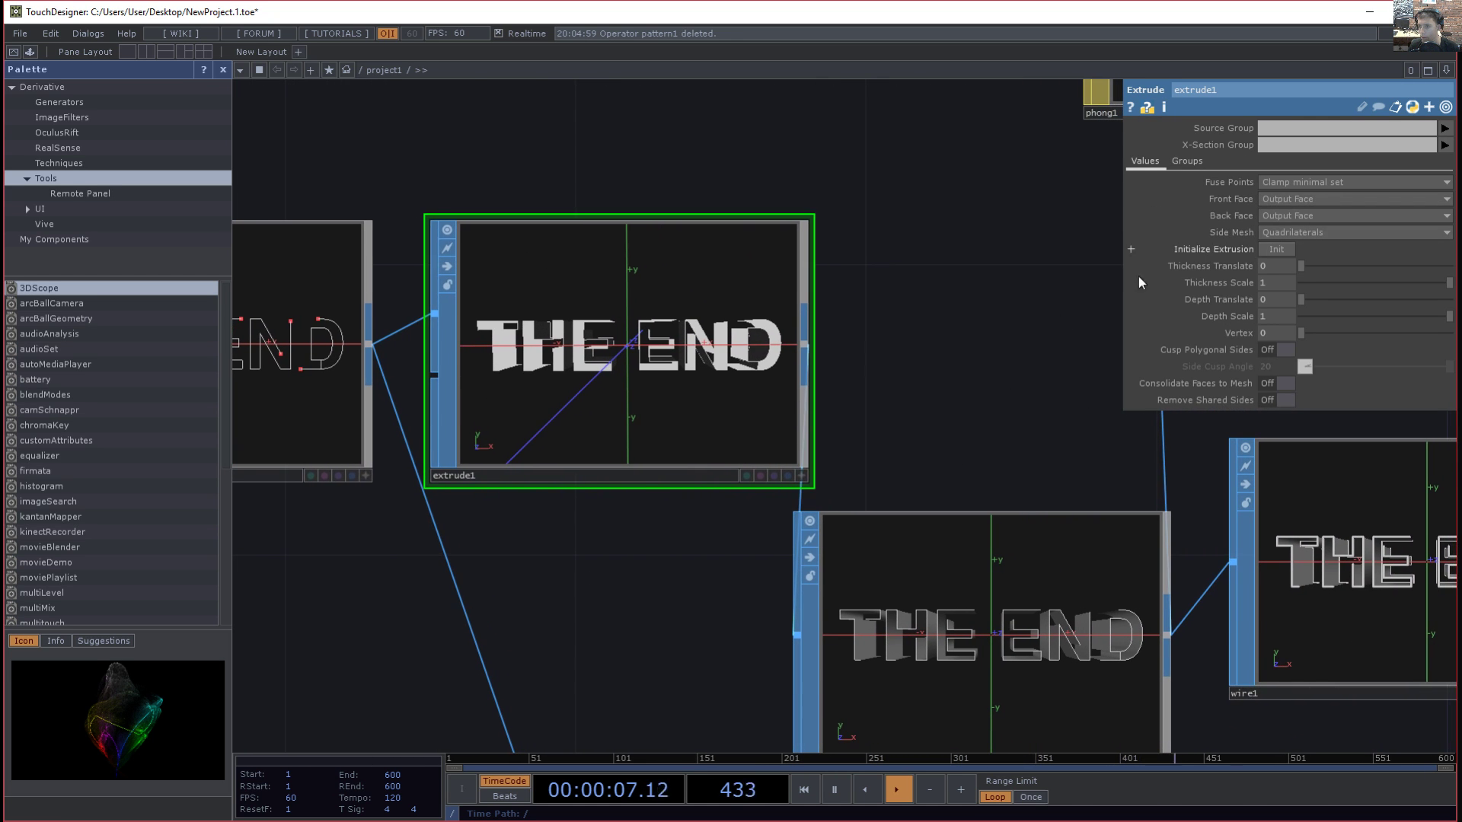
- Place attribcreate1 in line after extrude1, with material1 and wire1 stacked as two branches beyond it
{"action": "left_click_drag", "start_coordinate": [982, 411], "coordinate": [813, 295]}
{"action": "scroll", "coordinate": [805, 254], "scroll_direction": "down", "scroll_amount": 2}
{"action": "left_click_drag", "start_coordinate": [600, 420], "coordinate": [394, 524]}
{"action": "left_click_drag", "start_coordinate": [1016, 312], "coordinate": [1000, 373]}
{"action": "left_click_drag", "start_coordinate": [761, 533], "coordinate": [916, 535]}
{"action": "left_click_drag", "start_coordinate": [420, 599], "coordinate": [486, 375]}
{"action": "left_click_drag", "start_coordinate": [454, 587], "coordinate": [662, 584]}
{"action": "scroll", "coordinate": [596, 485], "scroll_direction": "up", "scroll_amount": 3}
{"action": "left_click_drag", "start_coordinate": [698, 661], "coordinate": [738, 740]}
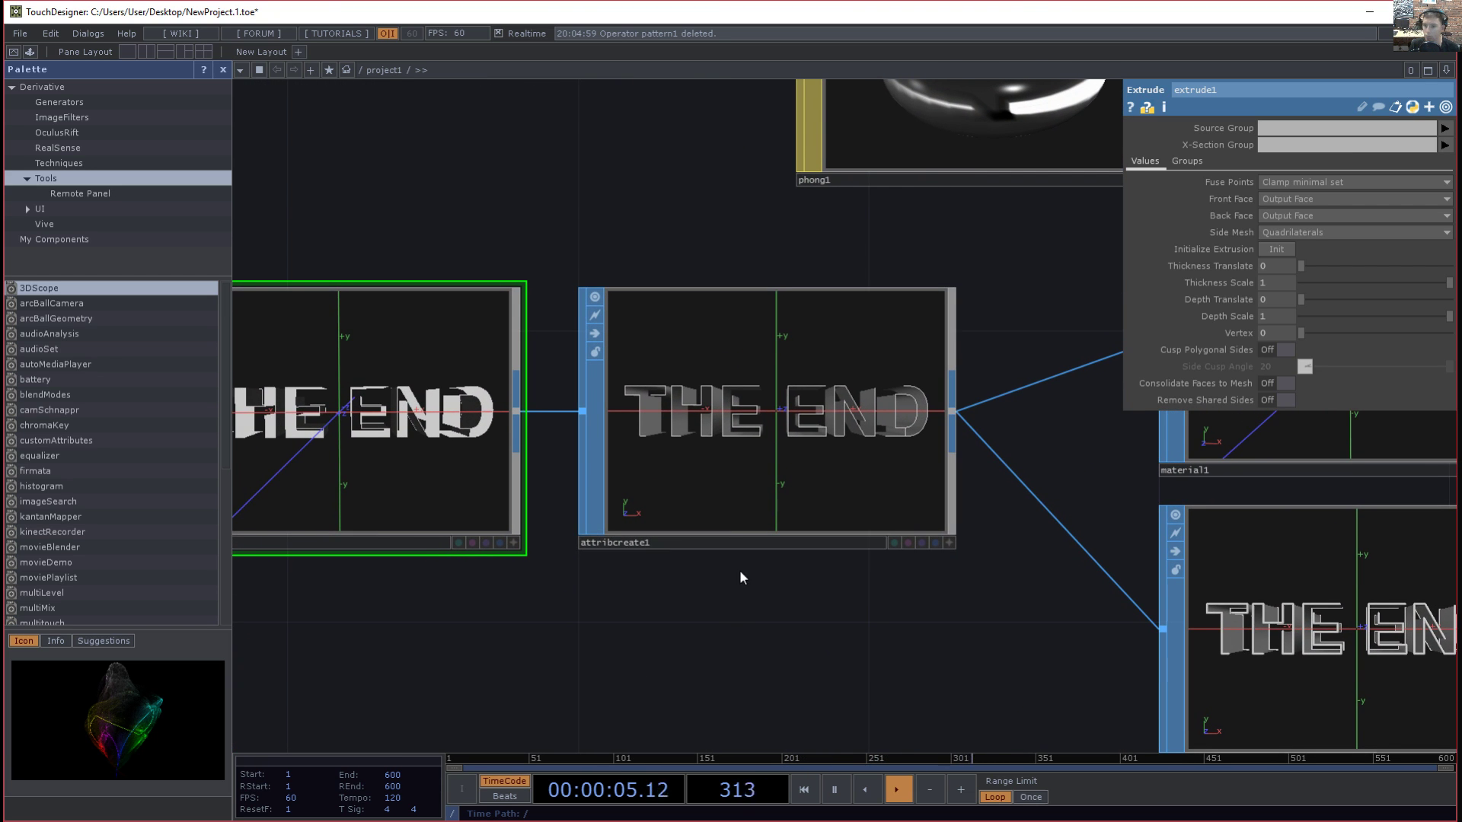
- Turn off Compute Normals and Compute Tangents on attribcreate1
{"action": "left_click_drag", "start_coordinate": [711, 607], "coordinate": [670, 614]}
{"action": "left_click", "coordinate": [677, 466]}
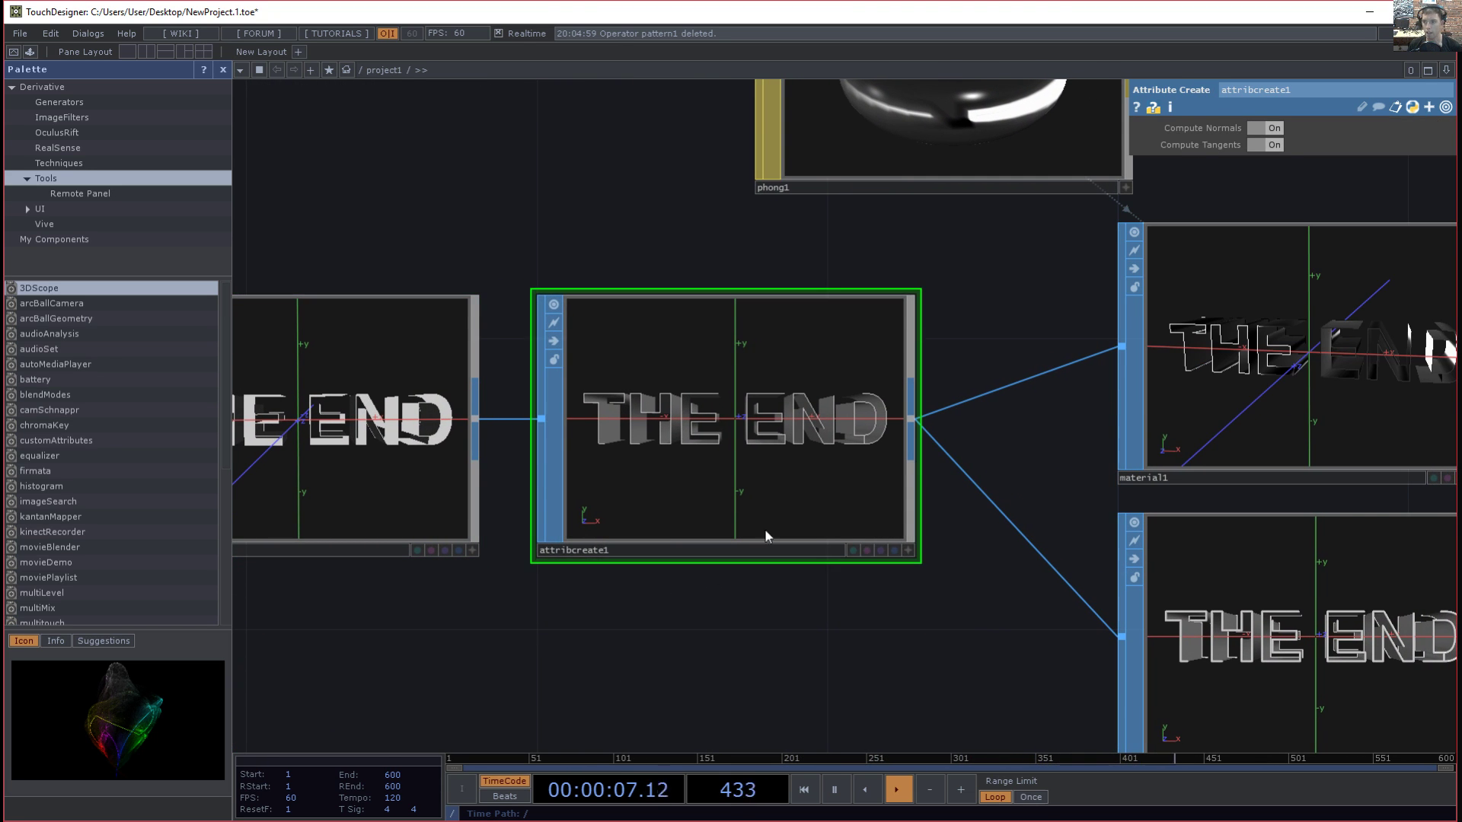
{"action": "left_click", "coordinate": [1265, 128]}
{"action": "left_click", "coordinate": [1267, 143]}
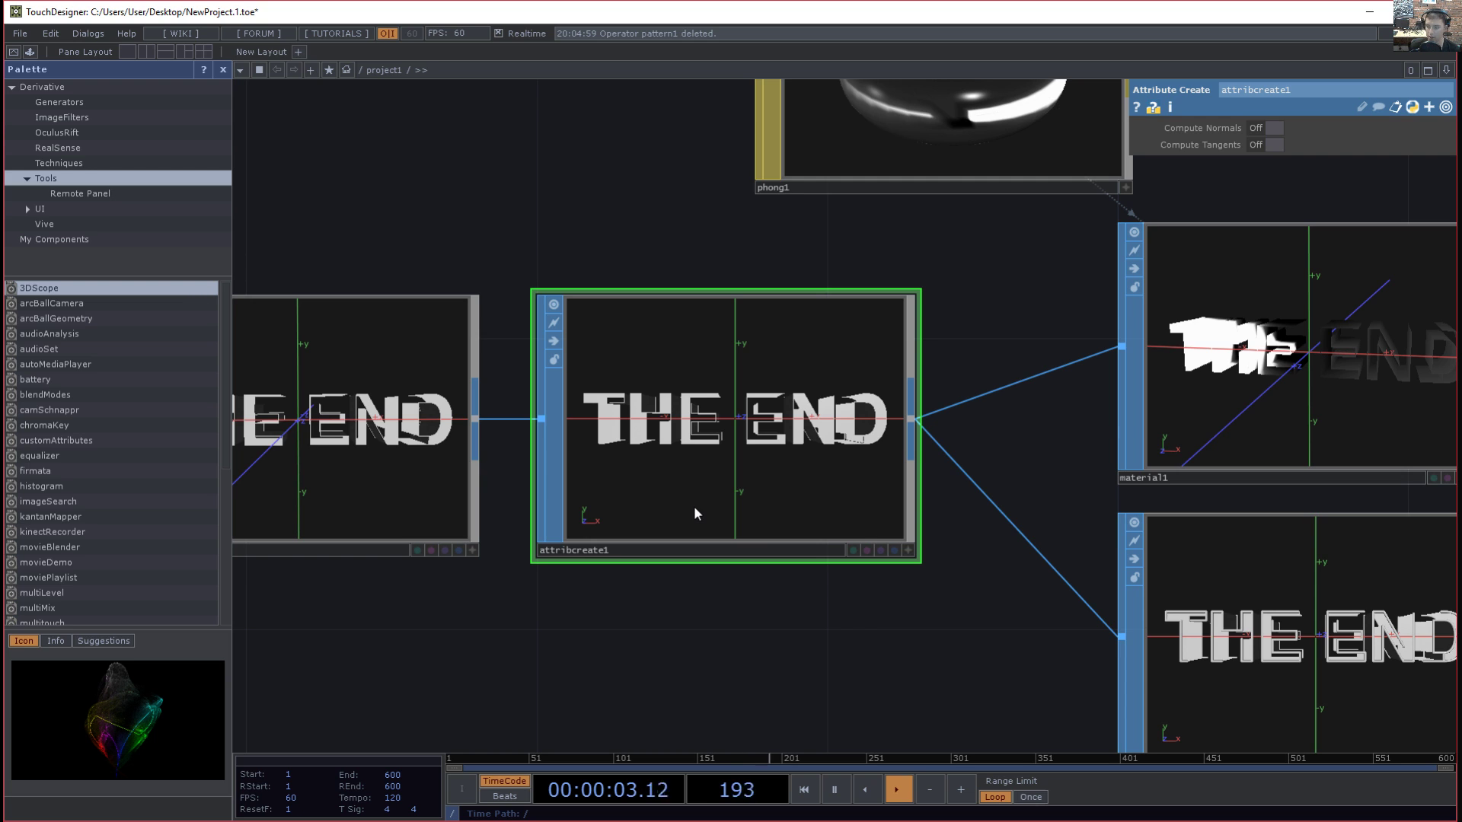
{"action": "right_click", "coordinate": [749, 356]}
{"action": "left_click", "coordinate": [669, 578]}
{"action": "scroll", "coordinate": [669, 573], "scroll_direction": "up", "scroll_amount": 3}
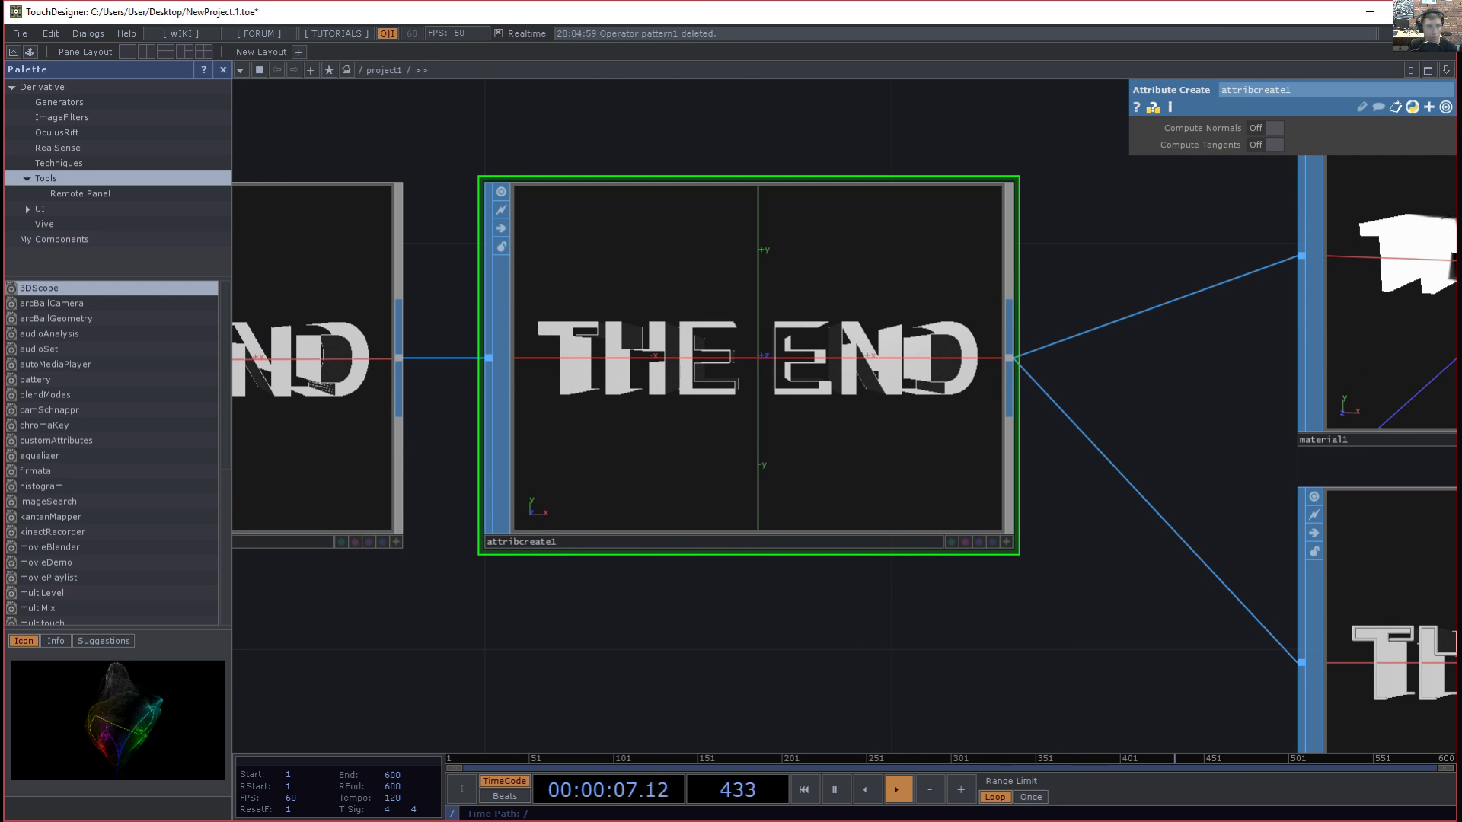
{"action": "left_click_drag", "start_coordinate": [770, 707], "coordinate": [647, 721]}
{"action": "left_click_drag", "start_coordinate": [663, 611], "coordinate": [651, 632]}
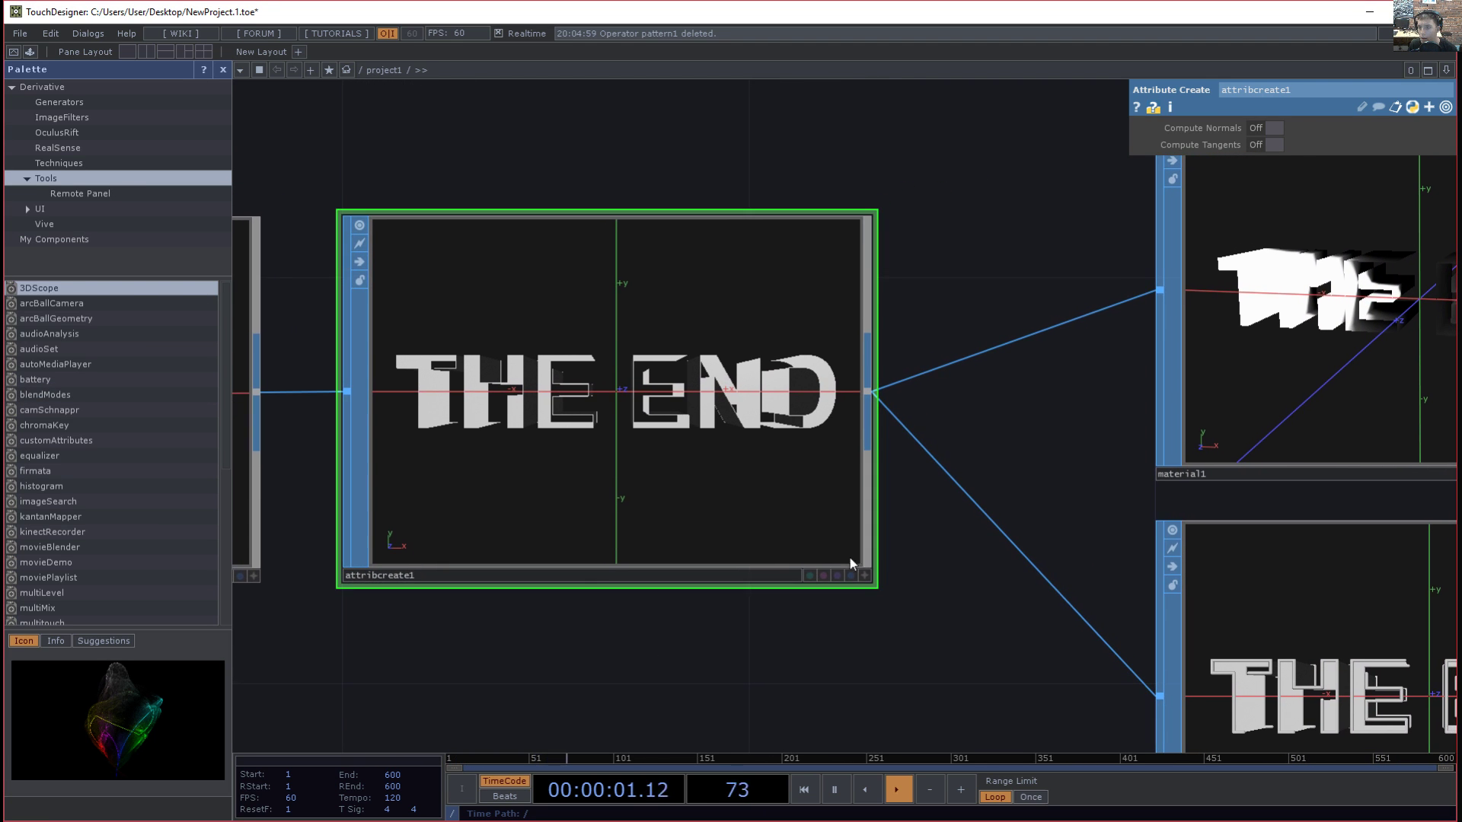
{"action": "left_click_drag", "start_coordinate": [1035, 520], "coordinate": [1044, 530]}
{"action": "mouse_move", "coordinate": [974, 460]}
{"action": "left_mouse_down"}
{"action": "mouse_move", "coordinate": [1063, 458]}
{"action": "mouse_move", "coordinate": [980, 463]}
{"action": "left_mouse_up"}
- Toggle Compute Normals on attribcreate1 to compare the shading, and leave both Compute Normals and Compute Tangents on
{"action": "left_click", "coordinate": [1264, 129]}
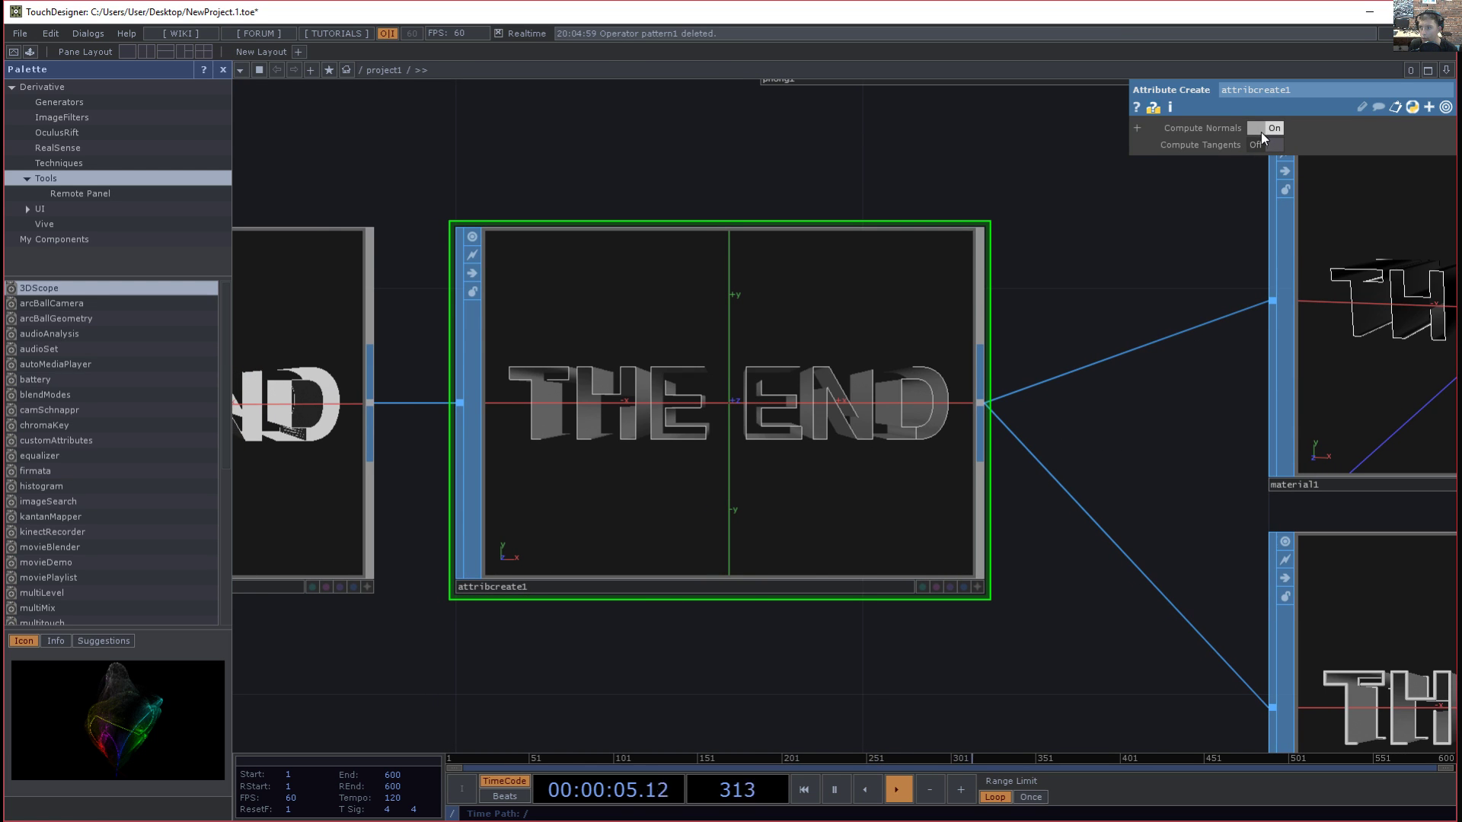
{"action": "left_click", "coordinate": [1265, 144]}
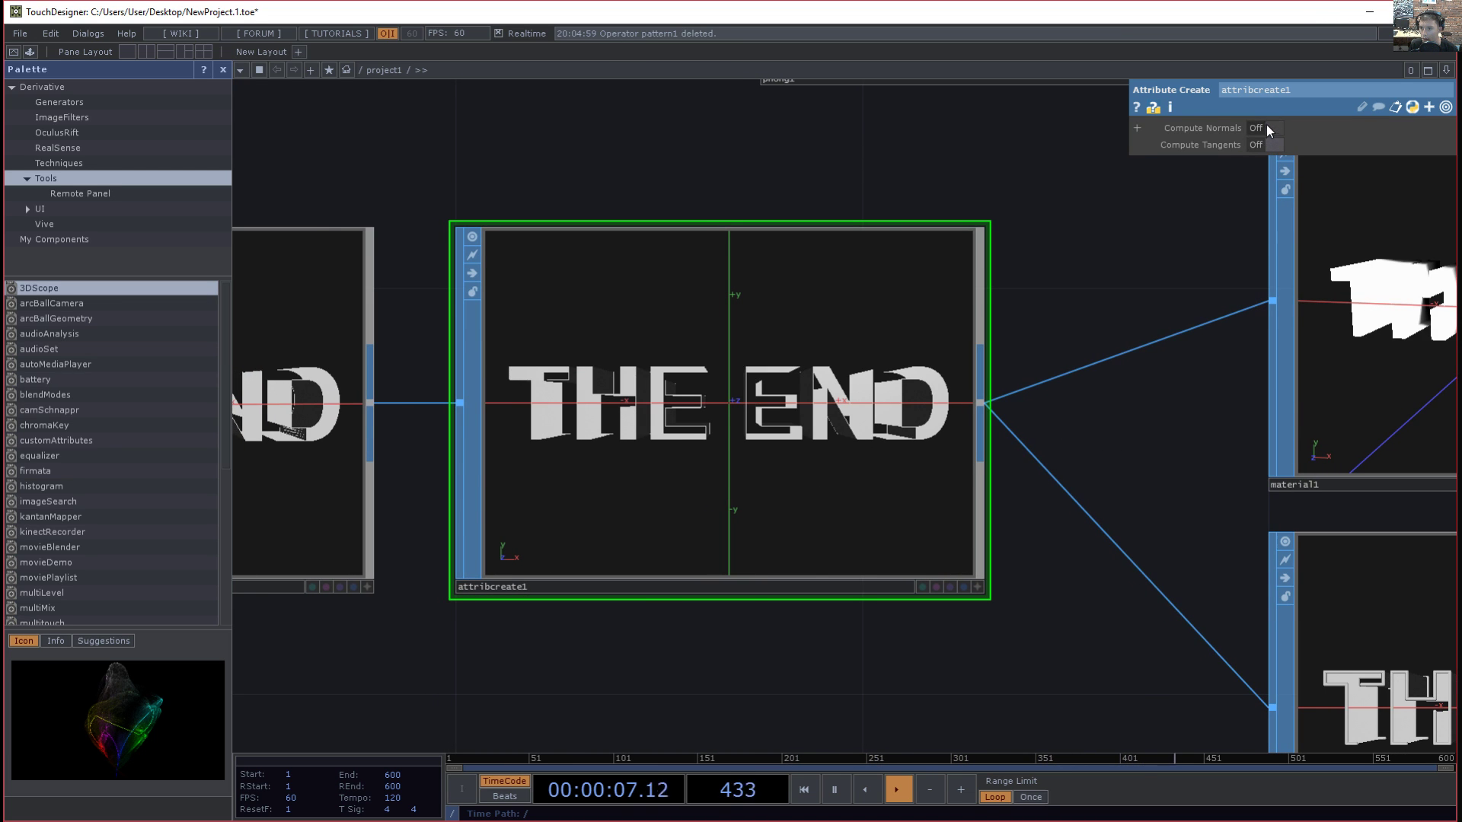
{"action": "left_click", "coordinate": [1265, 144]}
- Move material1 higher to leave more space between it and wire1
{"action": "left_click_drag", "start_coordinate": [1163, 417], "coordinate": [1097, 383]}
{"action": "middle_click_drag", "start_coordinate": [1097, 383], "coordinate": [923, 386]}
{"action": "left_click_drag", "start_coordinate": [905, 695], "coordinate": [592, 686]}
{"action": "middle_click_drag", "start_coordinate": [592, 686], "coordinate": [665, 576]}
{"action": "left_click_drag", "start_coordinate": [665, 576], "coordinate": [464, 556]}
{"action": "left_click_drag", "start_coordinate": [654, 174], "coordinate": [677, 237]}
{"action": "left_click_drag", "start_coordinate": [533, 244], "coordinate": [533, 192]}
{"action": "left_click_drag", "start_coordinate": [847, 411], "coordinate": [847, 358]}
{"action": "left_click_drag", "start_coordinate": [1097, 248], "coordinate": [1129, 170]}
{"action": "middle_click_drag", "start_coordinate": [465, 661], "coordinate": [620, 526]}
{"action": "left_click_drag", "start_coordinate": [620, 526], "coordinate": [561, 390]}
{"action": "scroll", "coordinate": [632, 434], "scroll_direction": "up", "scroll_amount": 3}
{"action": "left_click_drag", "start_coordinate": [578, 497], "coordinate": [373, 503]}
{"action": "scroll", "coordinate": [418, 587], "scroll_direction": "down", "scroll_amount": 2}
{"action": "left_click_drag", "start_coordinate": [459, 517], "coordinate": [726, 641]}
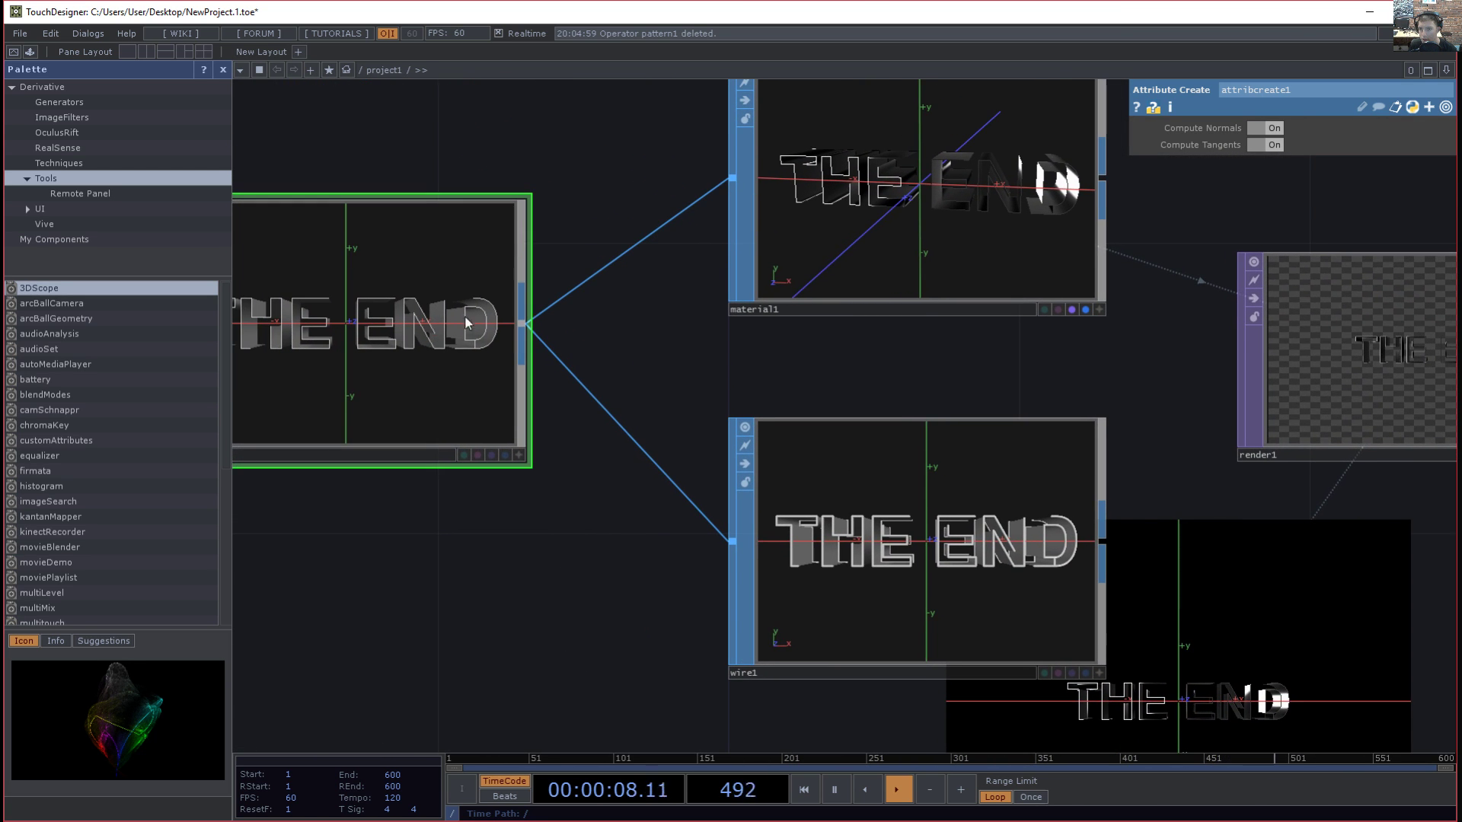
- Set the Wire Radius of wire1 to 0.09
{"action": "left_click", "coordinate": [855, 612]}
{"action": "scroll", "coordinate": [855, 612], "scroll_direction": "up", "scroll_amount": 2}
{"action": "left_click_drag", "start_coordinate": [1299, 145], "coordinate": [1304, 144]}
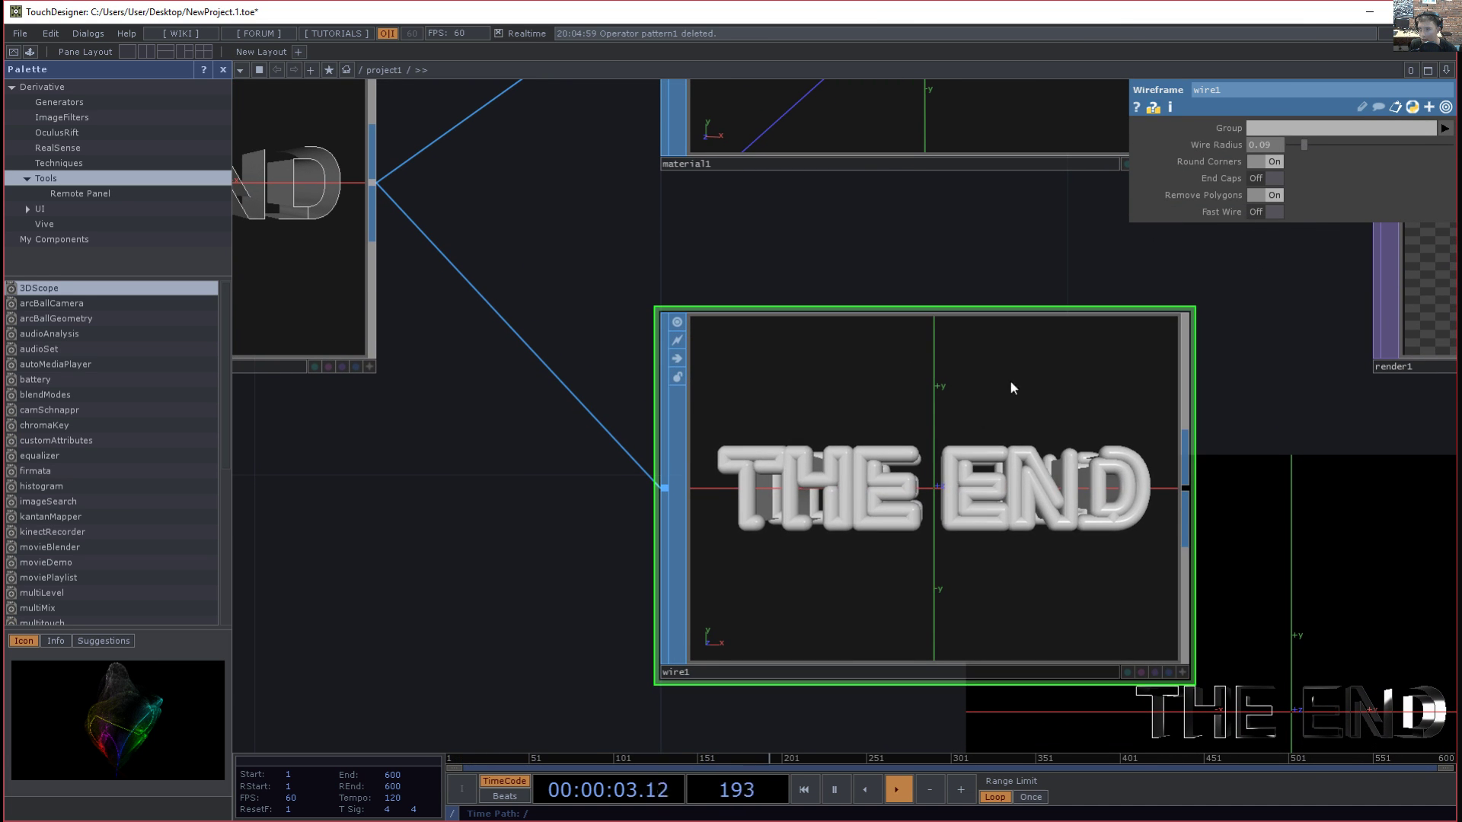
- Rearrange the shading operators so that projection1 sits beside phong1 and phong1 stands directly above material1
{"action": "left_click_drag", "start_coordinate": [1008, 261], "coordinate": [667, 584]}
{"action": "scroll", "coordinate": [696, 460], "scroll_direction": "down", "scroll_amount": 3}
{"action": "left_click_drag", "start_coordinate": [909, 326], "coordinate": [1002, 330]}
{"action": "scroll", "coordinate": [721, 364], "scroll_direction": "up", "scroll_amount": 2}
{"action": "scroll", "coordinate": [721, 363], "scroll_direction": "up", "scroll_amount": 1}
{"action": "left_click_drag", "start_coordinate": [1067, 286], "coordinate": [1048, 376]}
{"action": "scroll", "coordinate": [1048, 375], "scroll_direction": "down", "scroll_amount": 3}
{"action": "left_click_drag", "start_coordinate": [777, 302], "coordinate": [1063, 508]}
{"action": "left_click_drag", "start_coordinate": [661, 421], "coordinate": [1004, 371]}
{"action": "left_click_drag", "start_coordinate": [727, 445], "coordinate": [587, 490]}
{"action": "scroll", "coordinate": [587, 487], "scroll_direction": "down", "scroll_amount": 3}
{"action": "left_click_drag", "start_coordinate": [595, 423], "coordinate": [796, 462]}
{"action": "left_click_drag", "start_coordinate": [641, 279], "coordinate": [710, 383]}
{"action": "left_click_drag", "start_coordinate": [547, 443], "coordinate": [688, 480]}
{"action": "left_click_drag", "start_coordinate": [394, 306], "coordinate": [591, 428]}
{"action": "left_click_drag", "start_coordinate": [738, 530], "coordinate": [607, 347]}
{"action": "left_click_drag", "start_coordinate": [624, 294], "coordinate": [555, 313]}
{"action": "left_click_drag", "start_coordinate": [578, 261], "coordinate": [701, 256]}
{"action": "left_click_drag", "start_coordinate": [729, 376], "coordinate": [547, 345]}
{"action": "scroll", "coordinate": [764, 407], "scroll_direction": "up", "scroll_amount": 3}
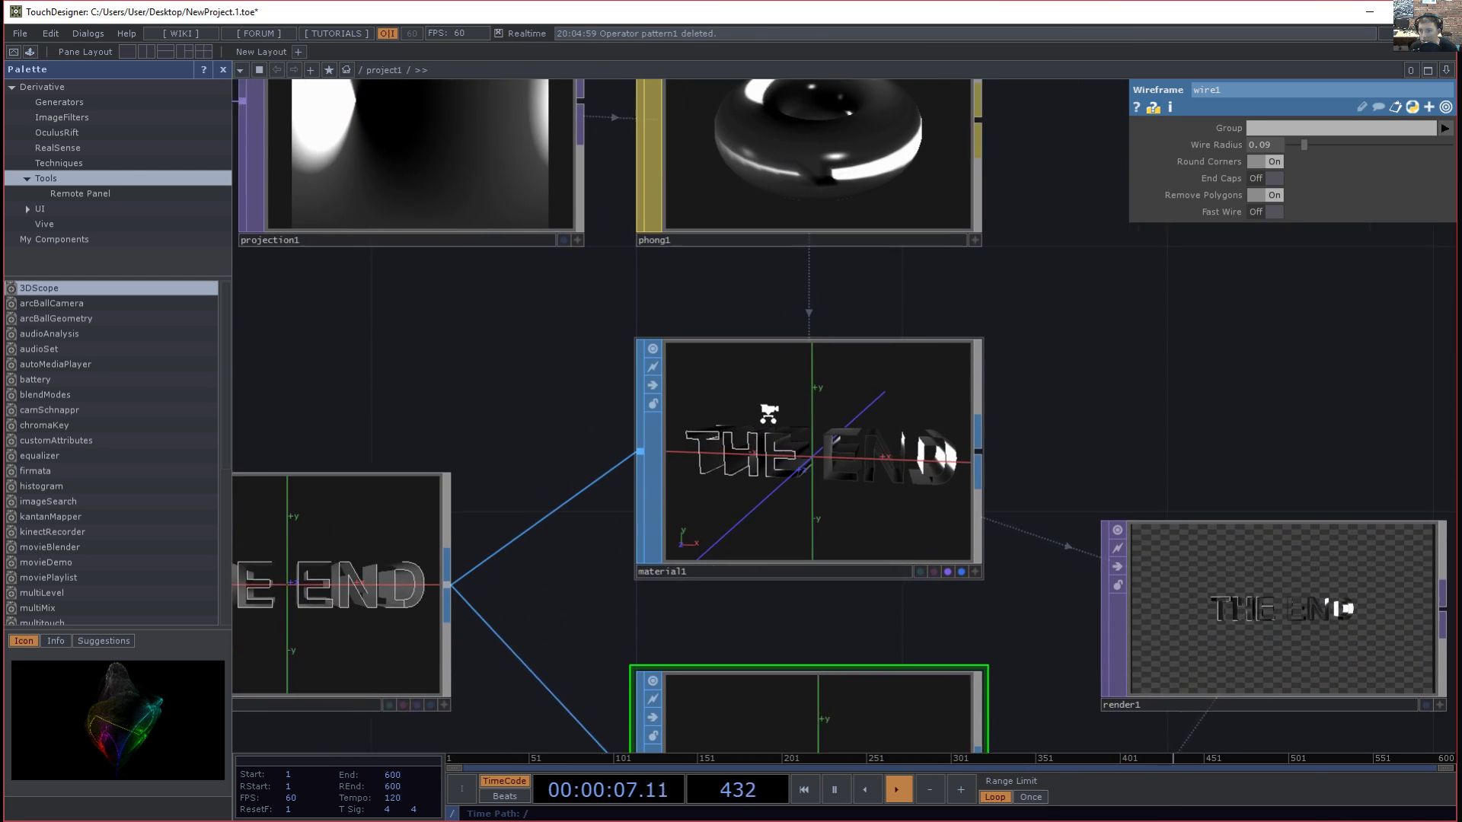
- Check phong1's parameters for the operator used as its Environment Map
{"action": "left_click_drag", "start_coordinate": [1043, 466], "coordinate": [1093, 632]}
{"action": "scroll", "coordinate": [1020, 352], "scroll_direction": "up", "scroll_amount": 2}
{"action": "scroll", "coordinate": [1020, 349], "scroll_direction": "down", "scroll_amount": 2}
{"action": "left_click_drag", "start_coordinate": [614, 376], "coordinate": [1020, 363]}
{"action": "left_click_drag", "start_coordinate": [898, 447], "coordinate": [574, 501]}
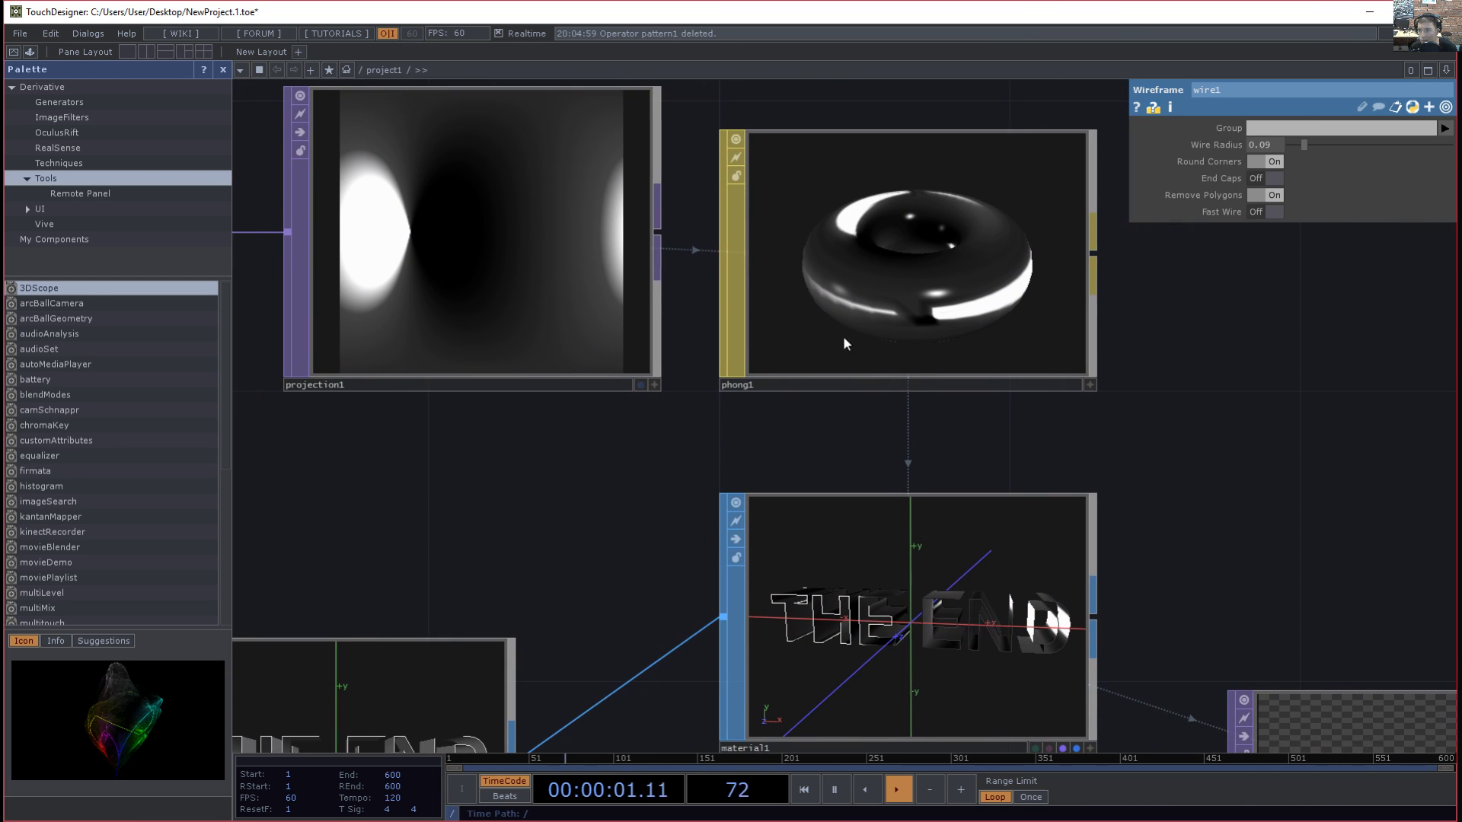
{"action": "left_click", "coordinate": [924, 271]}
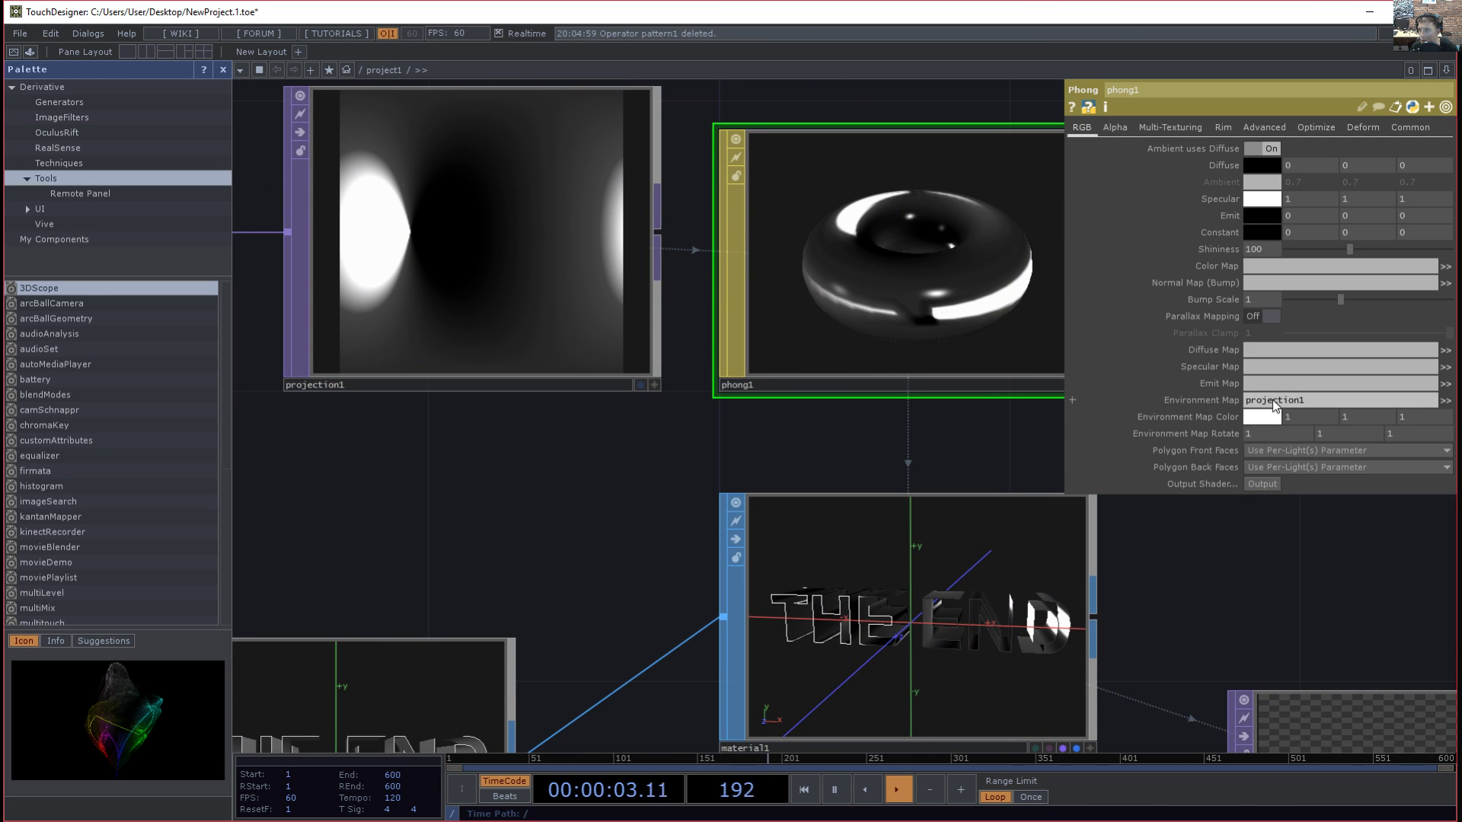
{"action": "left_click_drag", "start_coordinate": [959, 409], "coordinate": [872, 338]}
{"action": "left_click_drag", "start_coordinate": [971, 385], "coordinate": [952, 407]}
- Raise the saturation of the dark key near the bright end of ramp1's gradient to 0.815
{"action": "scroll", "coordinate": [953, 407], "scroll_direction": "down", "scroll_amount": 1}
{"action": "left_click_drag", "start_coordinate": [305, 344], "coordinate": [583, 323]}
{"action": "scroll", "coordinate": [724, 423], "scroll_direction": "down", "scroll_amount": 1}
{"action": "left_click_drag", "start_coordinate": [724, 428], "coordinate": [779, 420]}
{"action": "left_click", "coordinate": [517, 277]}
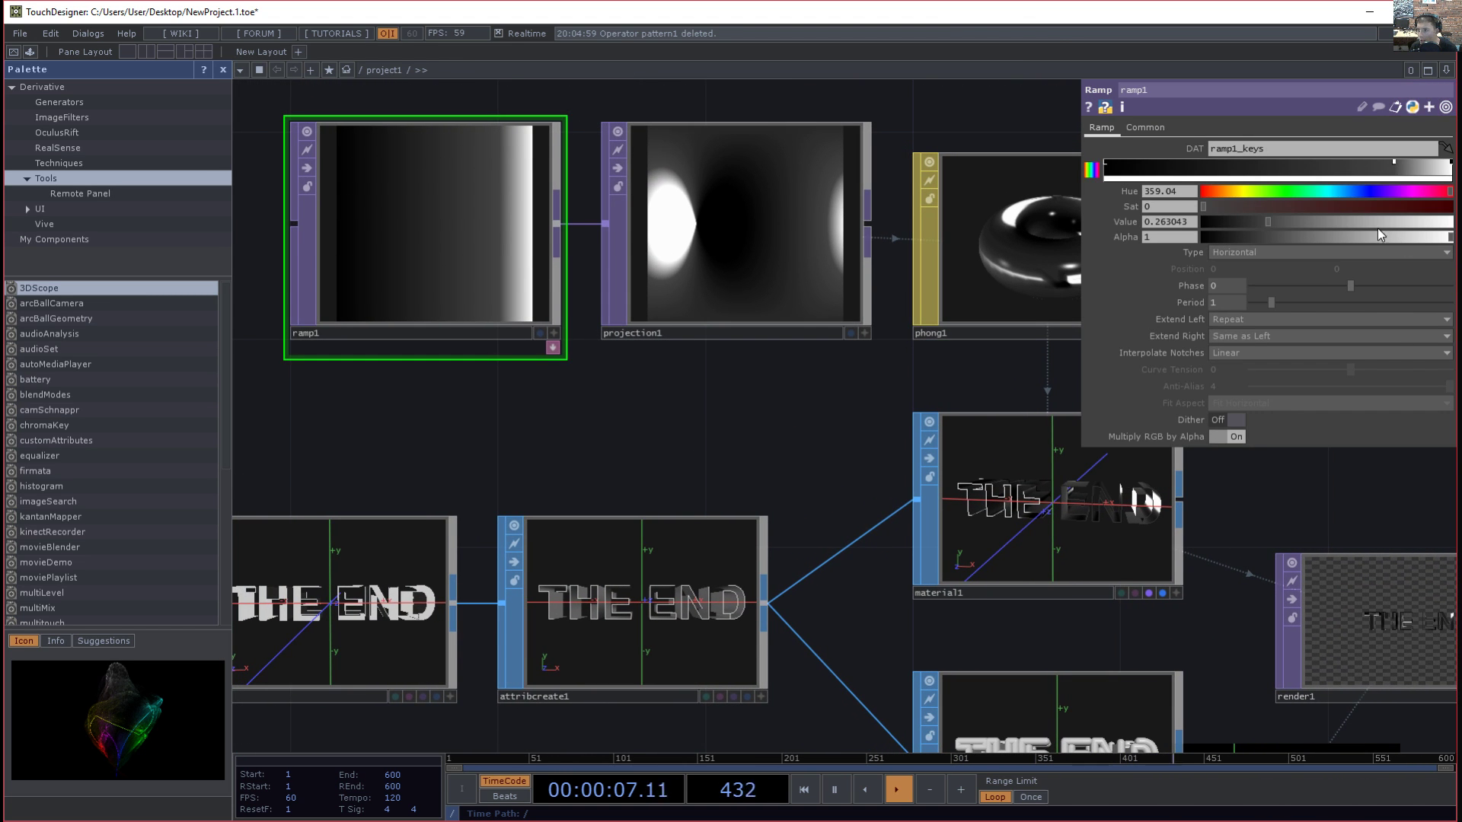
{"action": "left_click", "coordinate": [1394, 162]}
{"action": "left_click_drag", "start_coordinate": [1337, 209], "coordinate": [1396, 207]}
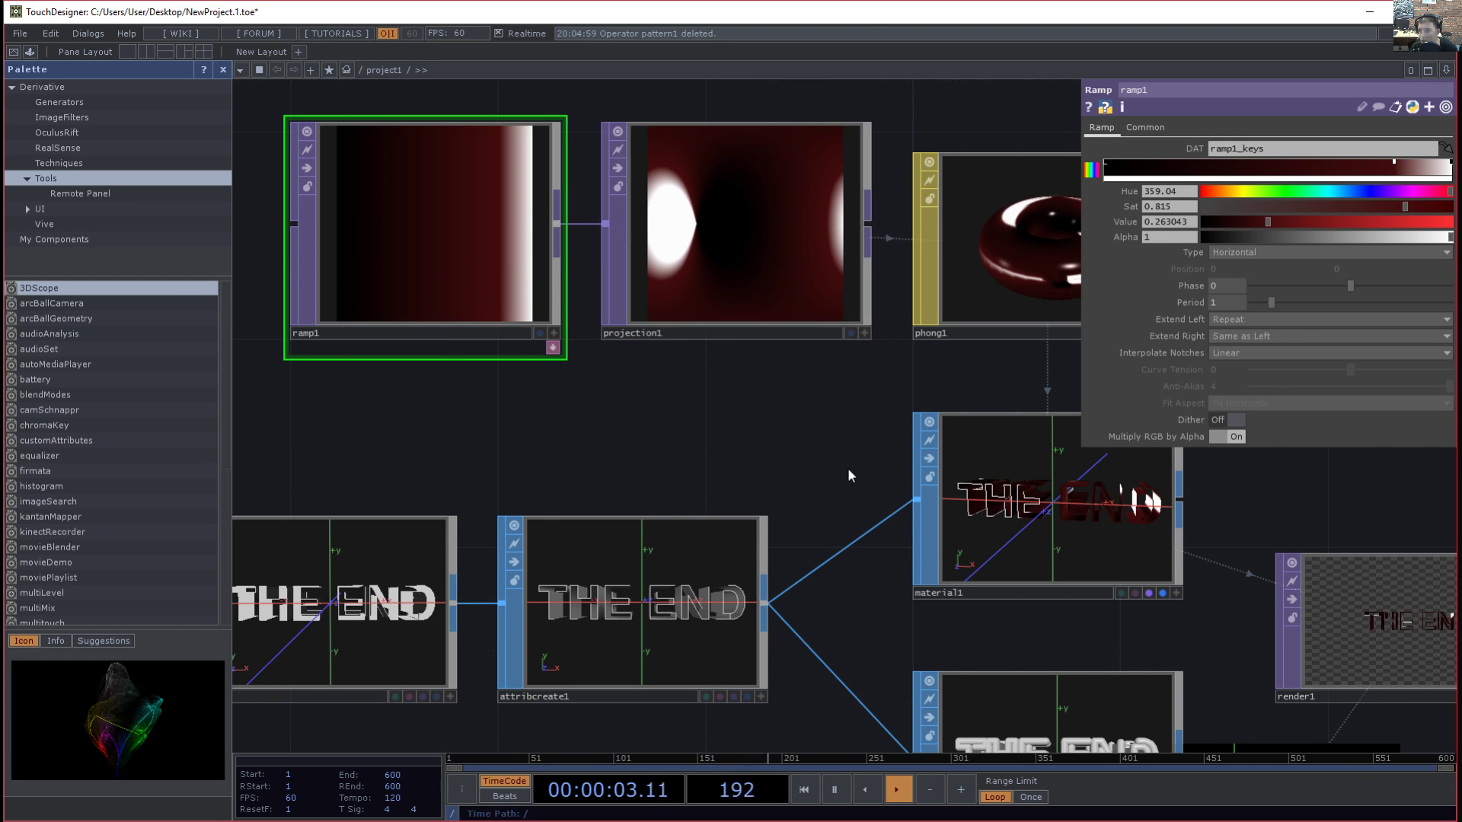
- Inspect the coloured reflections on the text in material1's viewer
{"action": "left_click_drag", "start_coordinate": [851, 476], "coordinate": [614, 462]}
{"action": "scroll", "coordinate": [911, 537], "scroll_direction": "up", "scroll_amount": 5}
{"action": "left_click_drag", "start_coordinate": [1089, 493], "coordinate": [1073, 395]}
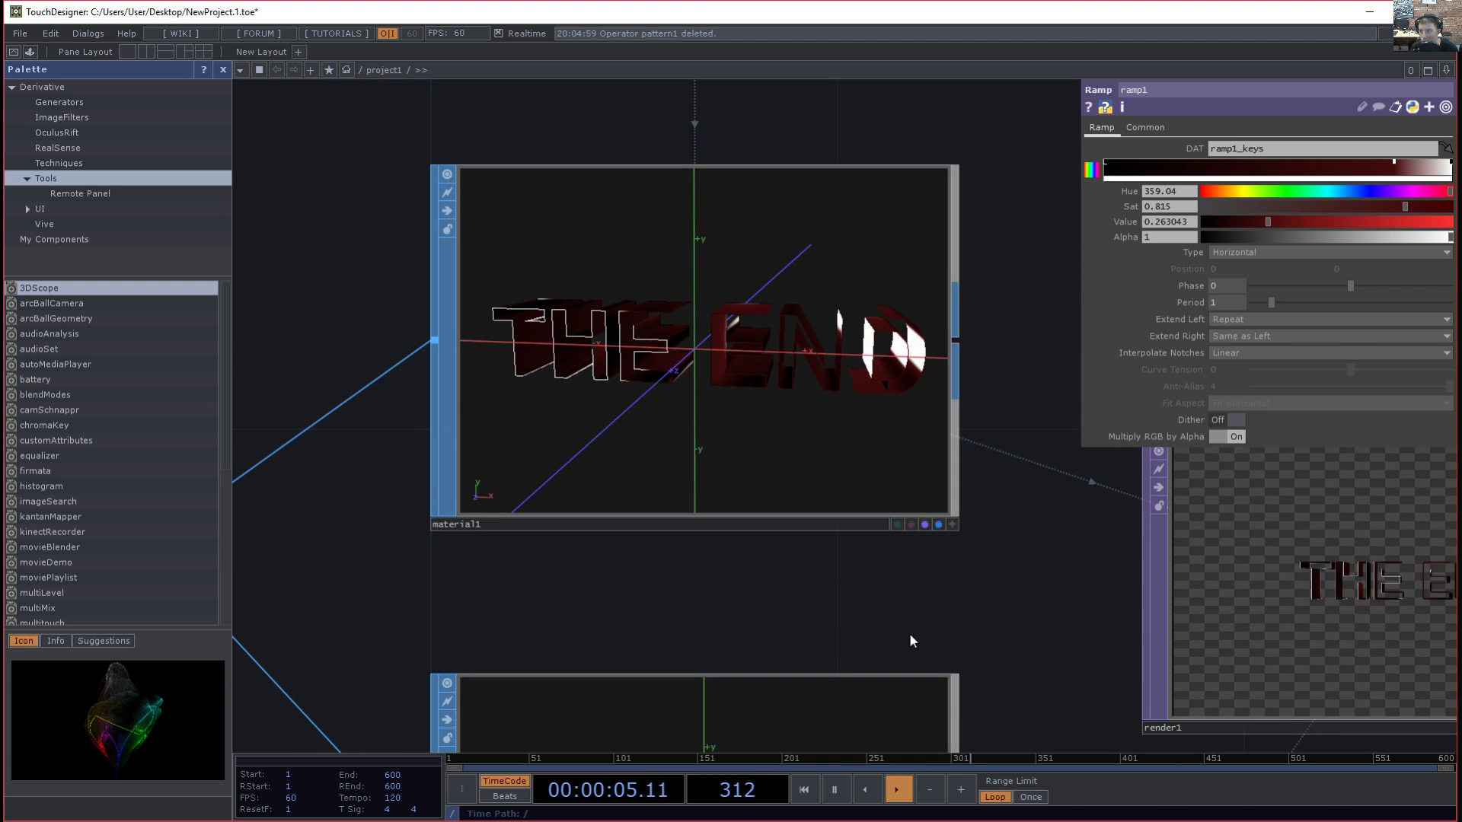
- Move render1 beside material1 so that the two operators line up in a row
{"action": "left_click_drag", "start_coordinate": [986, 643], "coordinate": [784, 500]}
{"action": "scroll", "coordinate": [784, 499], "scroll_direction": "down", "scroll_amount": 3}
{"action": "left_click_drag", "start_coordinate": [892, 536], "coordinate": [818, 582]}
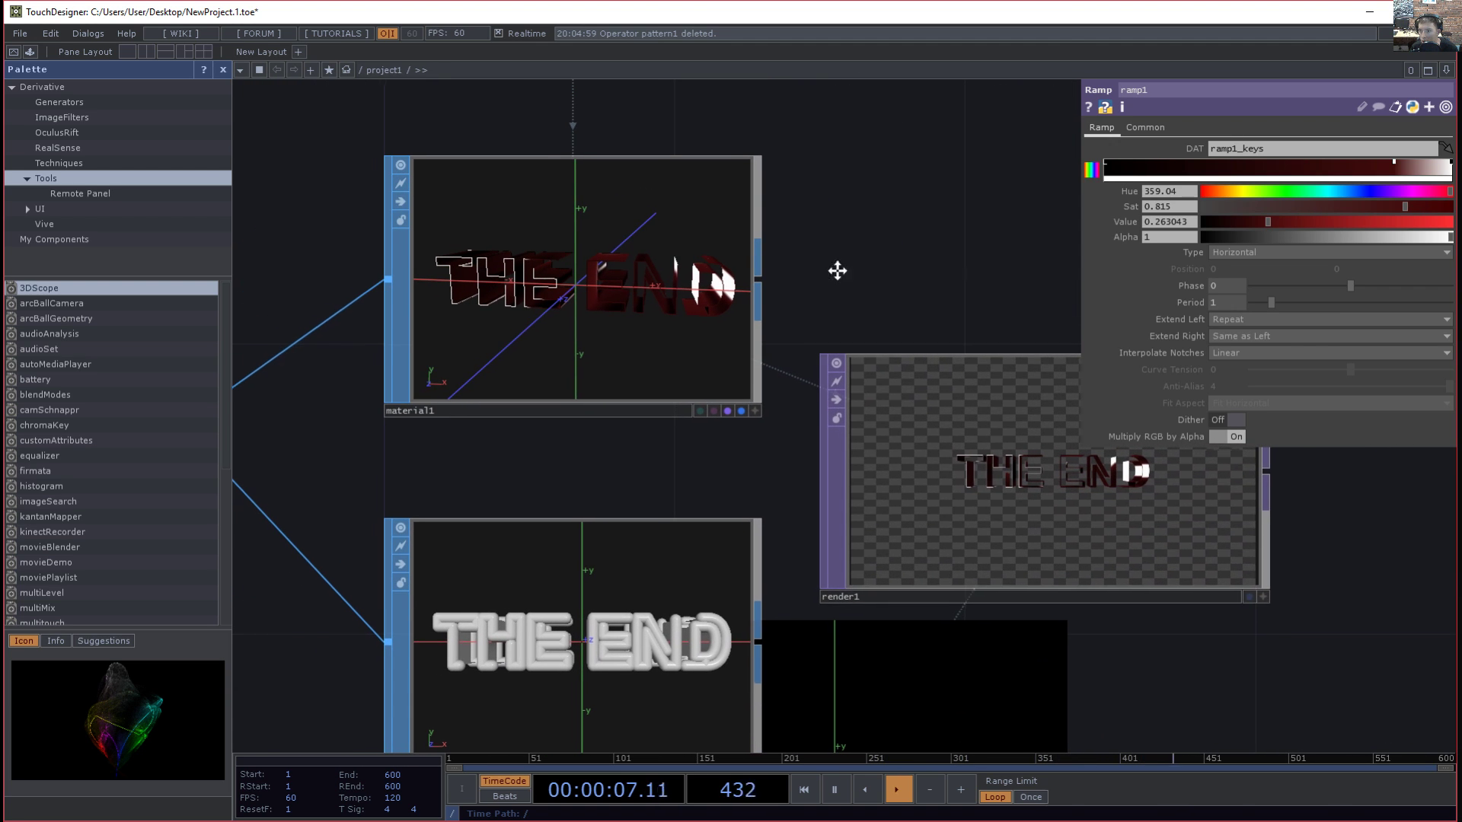
{"action": "left_click_drag", "start_coordinate": [864, 284], "coordinate": [695, 181]}
{"action": "left_click_drag", "start_coordinate": [816, 367], "coordinate": [812, 182]}
{"action": "left_click_drag", "start_coordinate": [799, 454], "coordinate": [846, 373]}
{"action": "scroll", "coordinate": [845, 373], "scroll_direction": "down", "scroll_amount": 2}
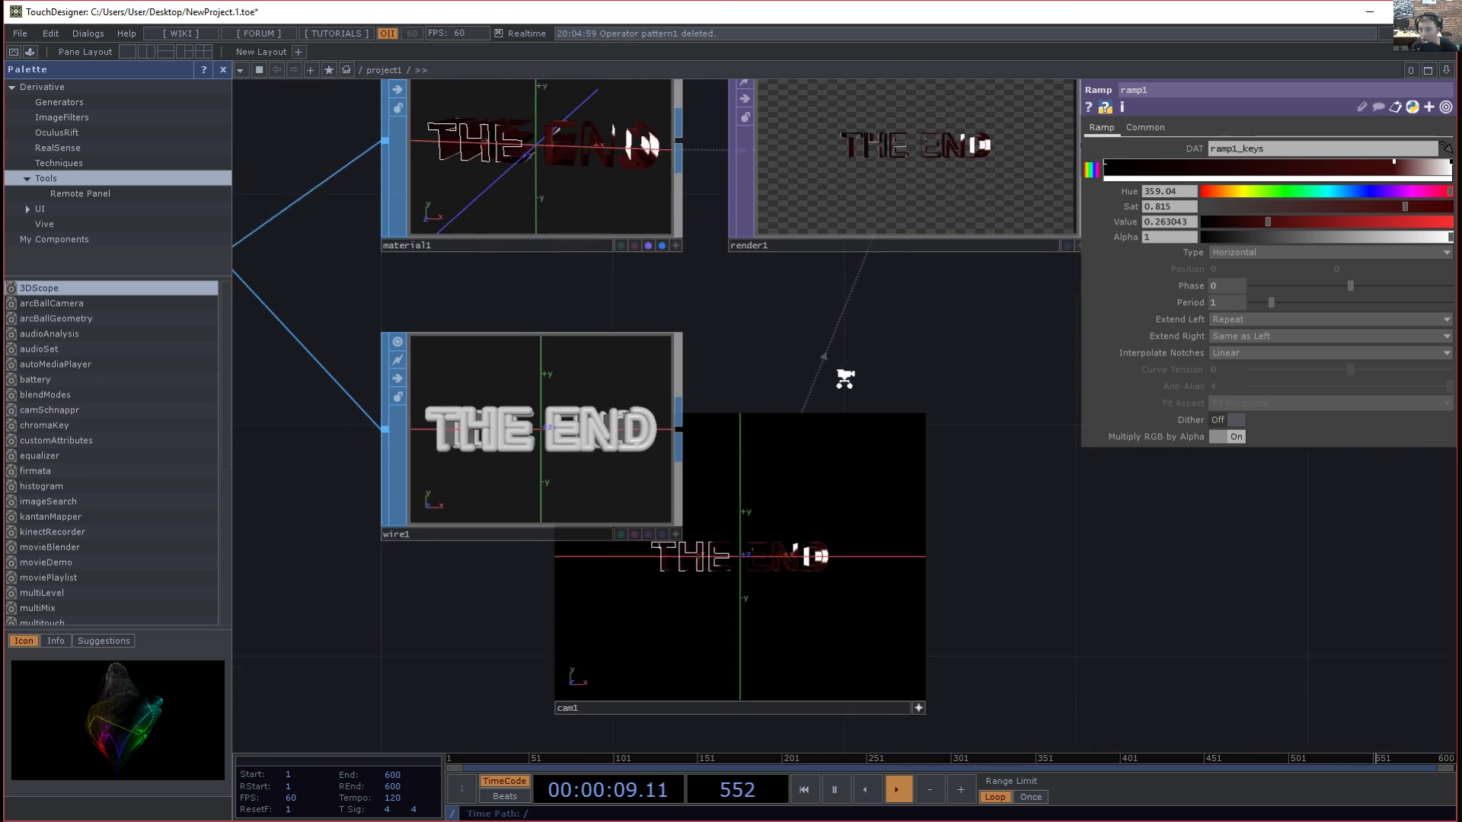
- Deactivate cam1's interactive viewer and reset the camera's Rotate values to 0, 0, 0
{"action": "left_click_drag", "start_coordinate": [930, 588], "coordinate": [756, 728]}
{"action": "left_click_drag", "start_coordinate": [763, 665], "coordinate": [760, 557]}
{"action": "left_click", "coordinate": [746, 620]}
{"action": "left_click", "coordinate": [661, 493]}
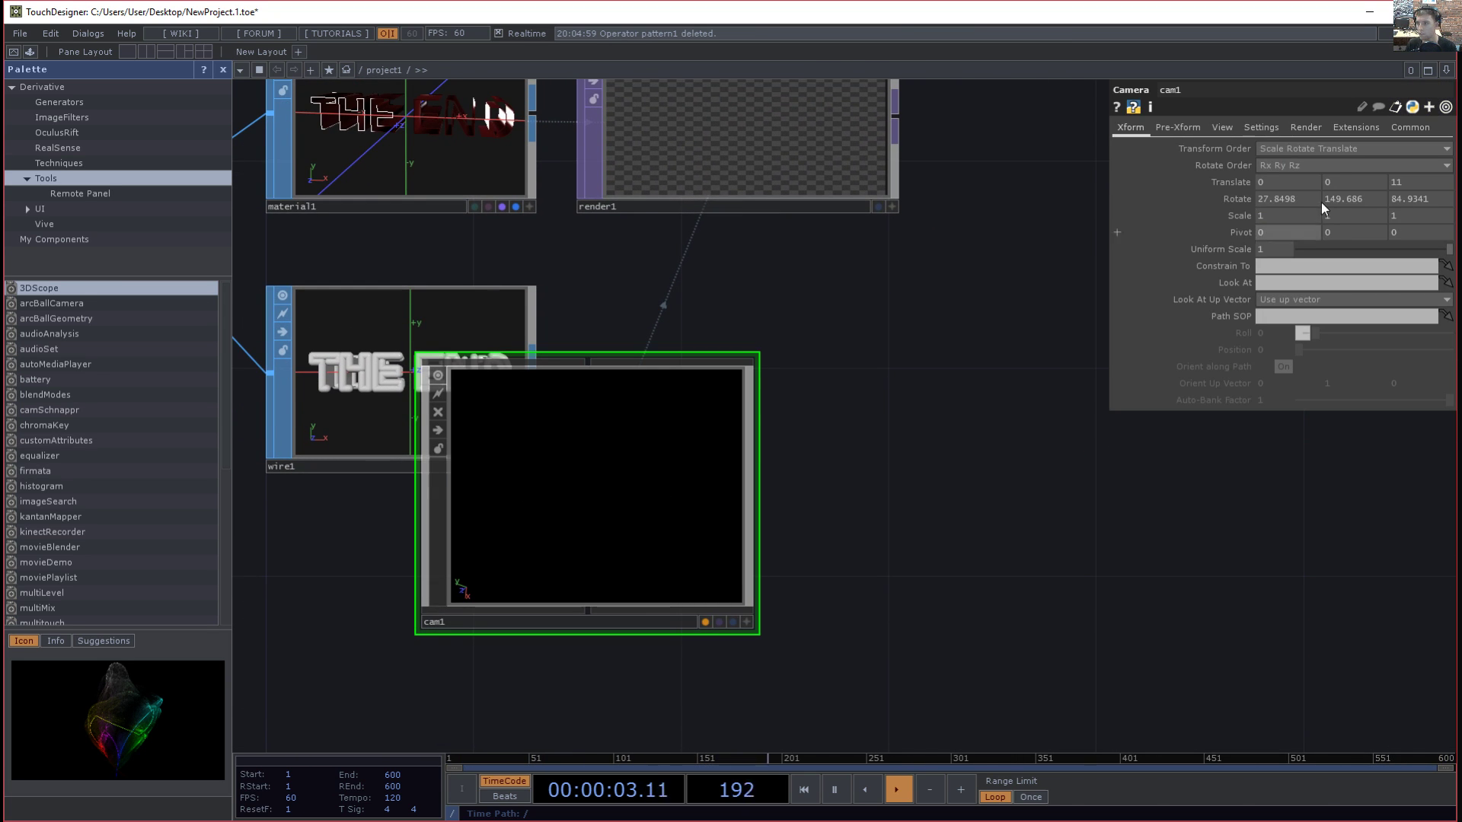
{"action": "left_click_drag", "start_coordinate": [1310, 197], "coordinate": [1188, 199]}
{"action": "type", "text": "0"}
{"action": "key", "text": "Tab"}
{"action": "type", "text": "0"}
{"action": "key", "text": "Tab"}
{"action": "type", "text": "0"}
{"action": "key", "text": "Tab"}
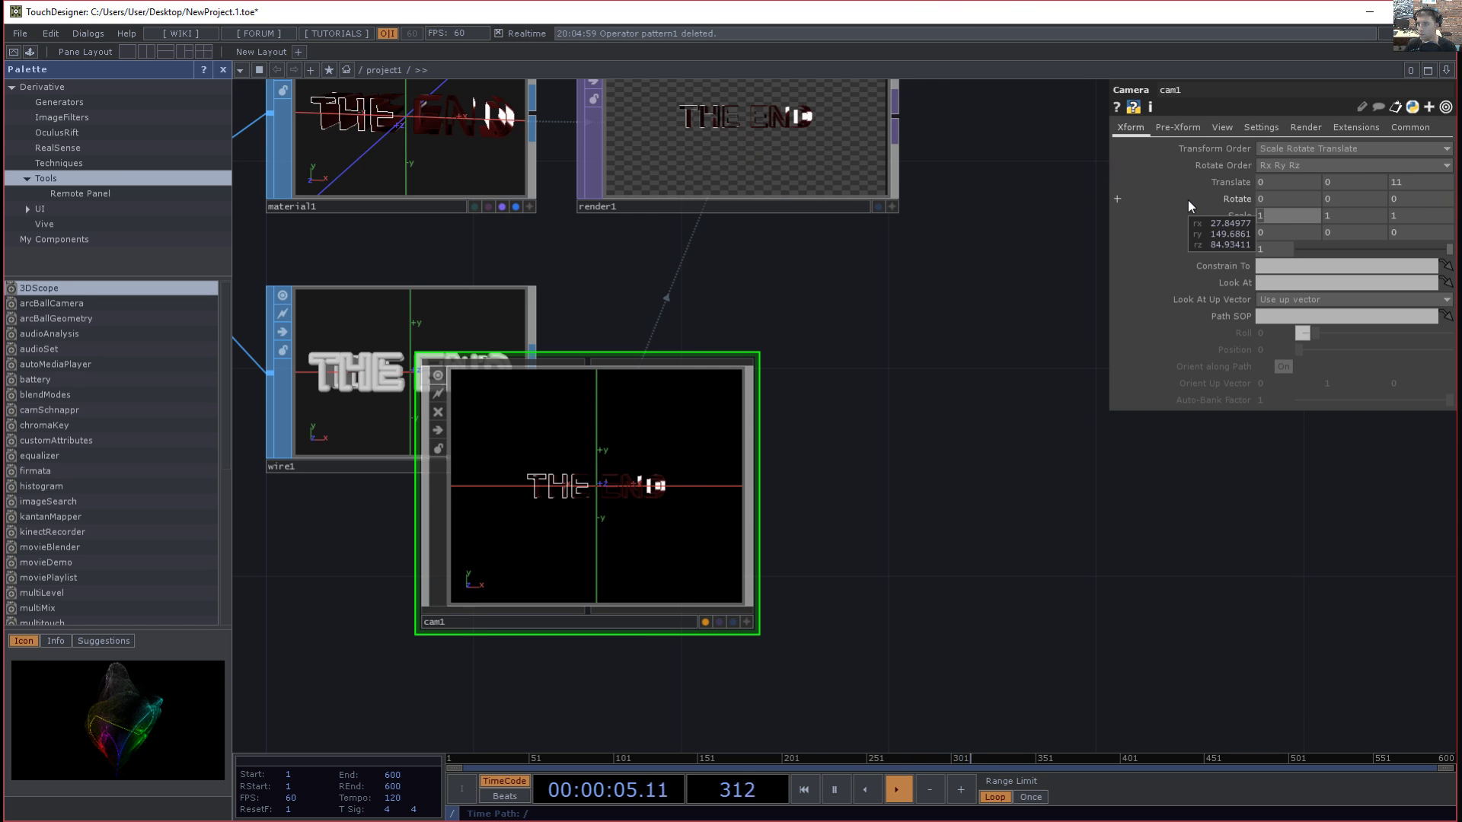
- Place cam1 directly beneath render1 and check the parameters of render1 and cam1
{"action": "left_click_drag", "start_coordinate": [587, 358], "coordinate": [925, 369]}
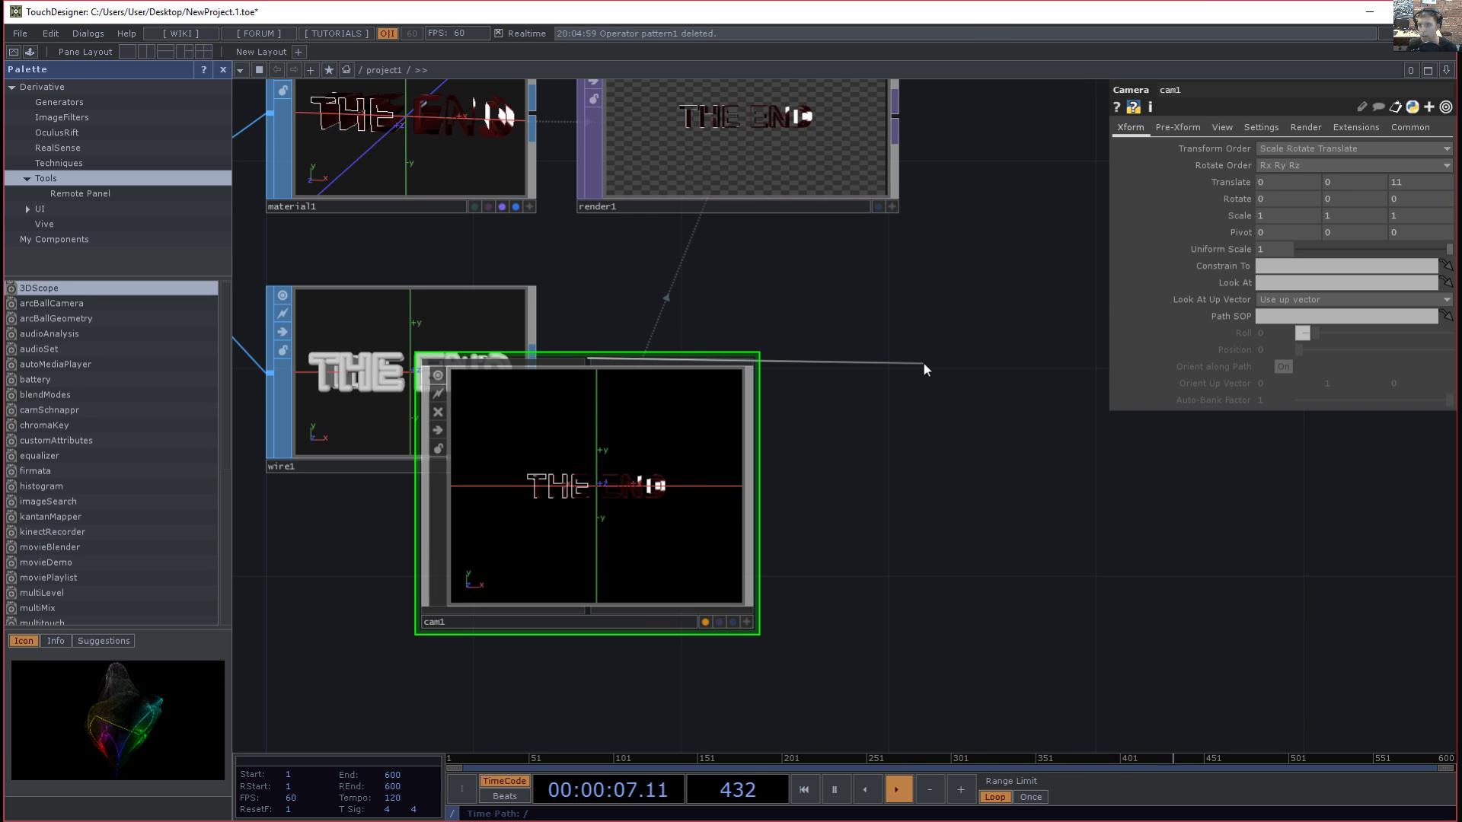
{"action": "left_click_drag", "start_coordinate": [749, 460], "coordinate": [903, 348]}
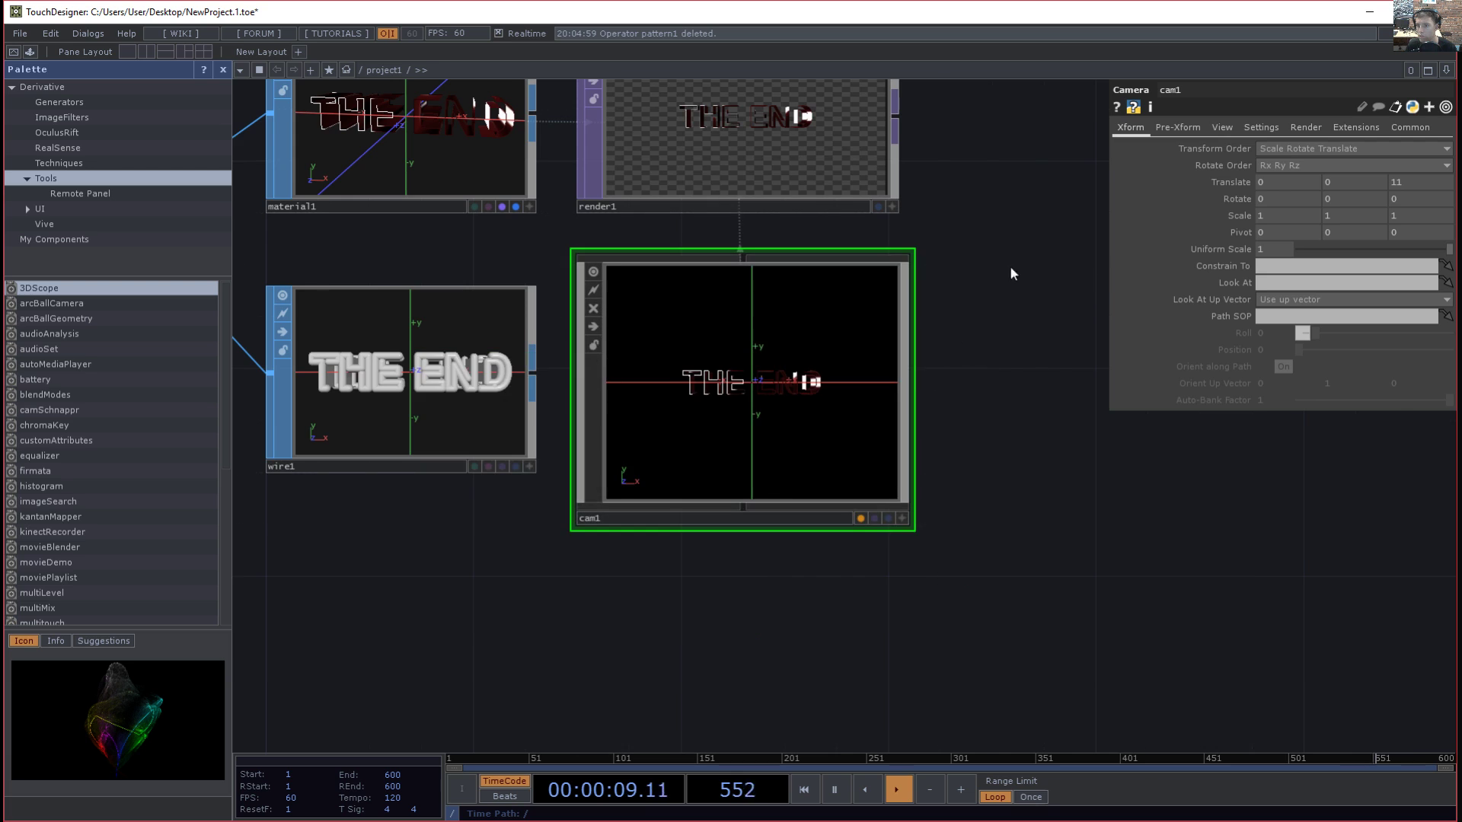
{"action": "left_click_drag", "start_coordinate": [994, 298], "coordinate": [945, 463]}
{"action": "left_click", "coordinate": [788, 344]}
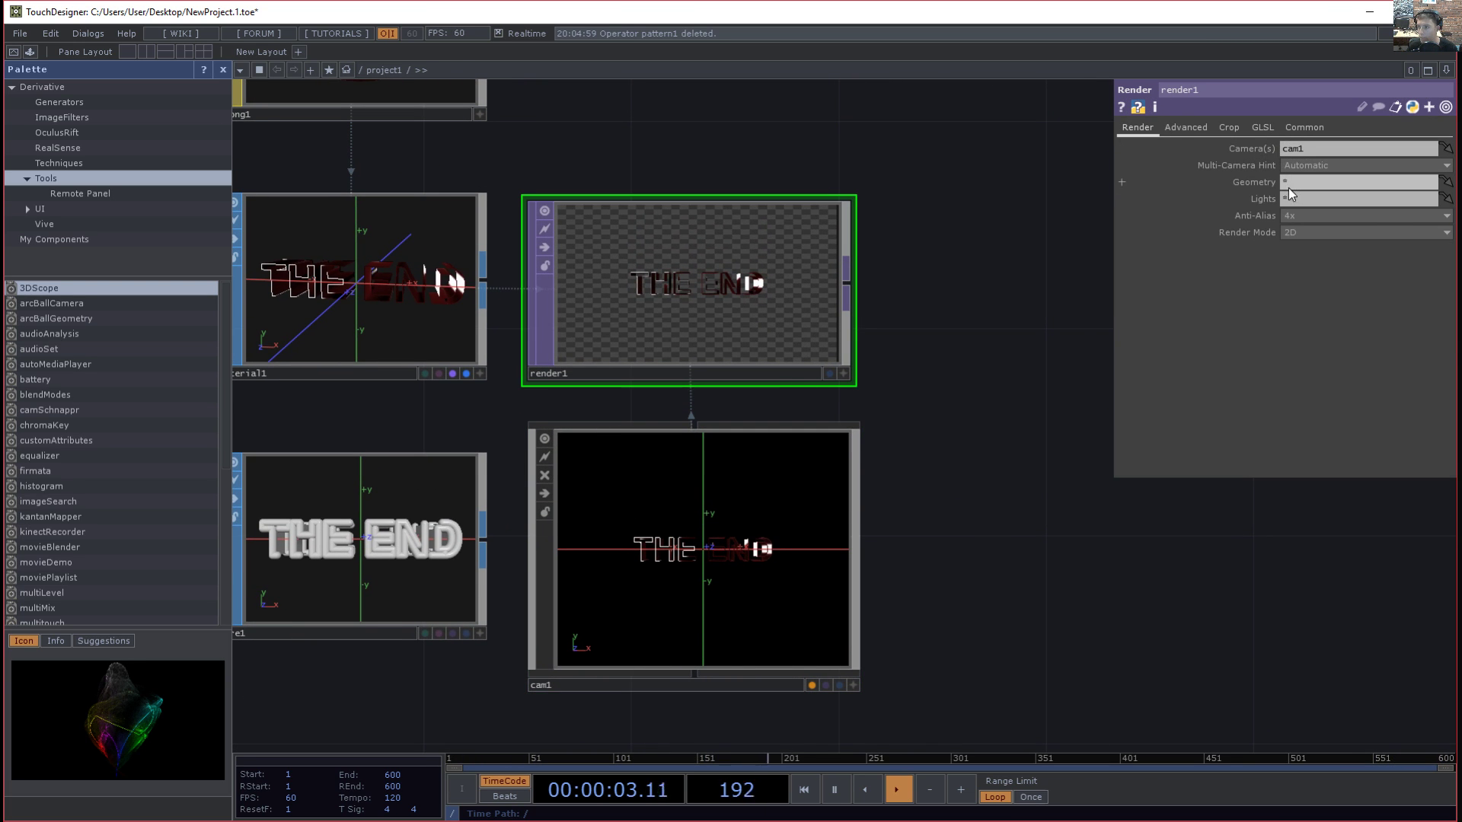
{"action": "left_click", "coordinate": [737, 538]}
{"action": "key", "text": "shift+h"}
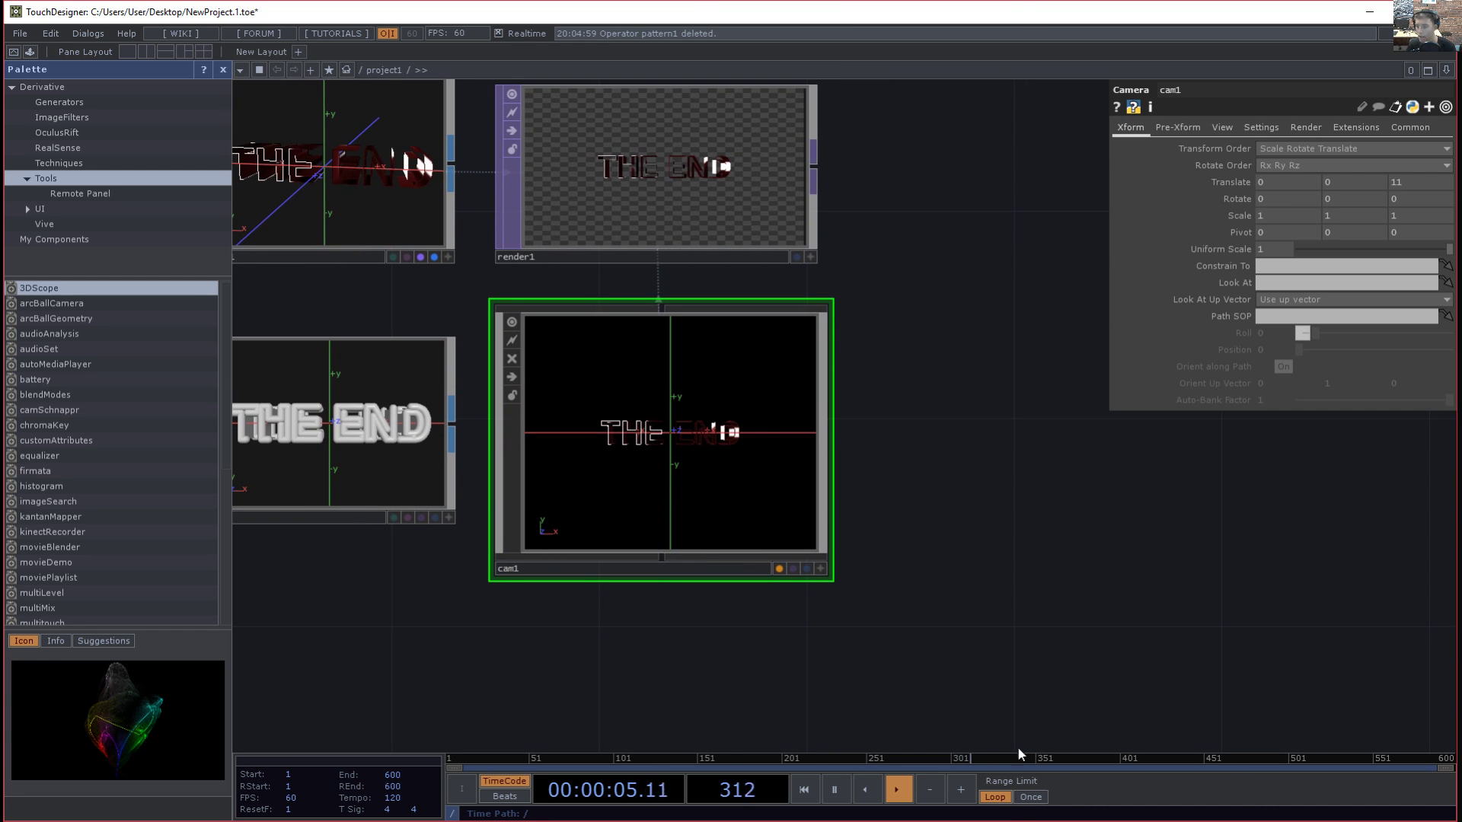
- Raise carve1's First U to 1
{"action": "left_click_drag", "start_coordinate": [935, 523], "coordinate": [967, 517]}
{"action": "left_click_drag", "start_coordinate": [420, 662], "coordinate": [1019, 656]}
{"action": "left_click_drag", "start_coordinate": [656, 570], "coordinate": [758, 577]}
{"action": "scroll", "coordinate": [566, 608], "scroll_direction": "down", "scroll_amount": 3}
{"action": "left_click_drag", "start_coordinate": [566, 607], "coordinate": [834, 561]}
{"action": "left_click", "coordinate": [449, 404]}
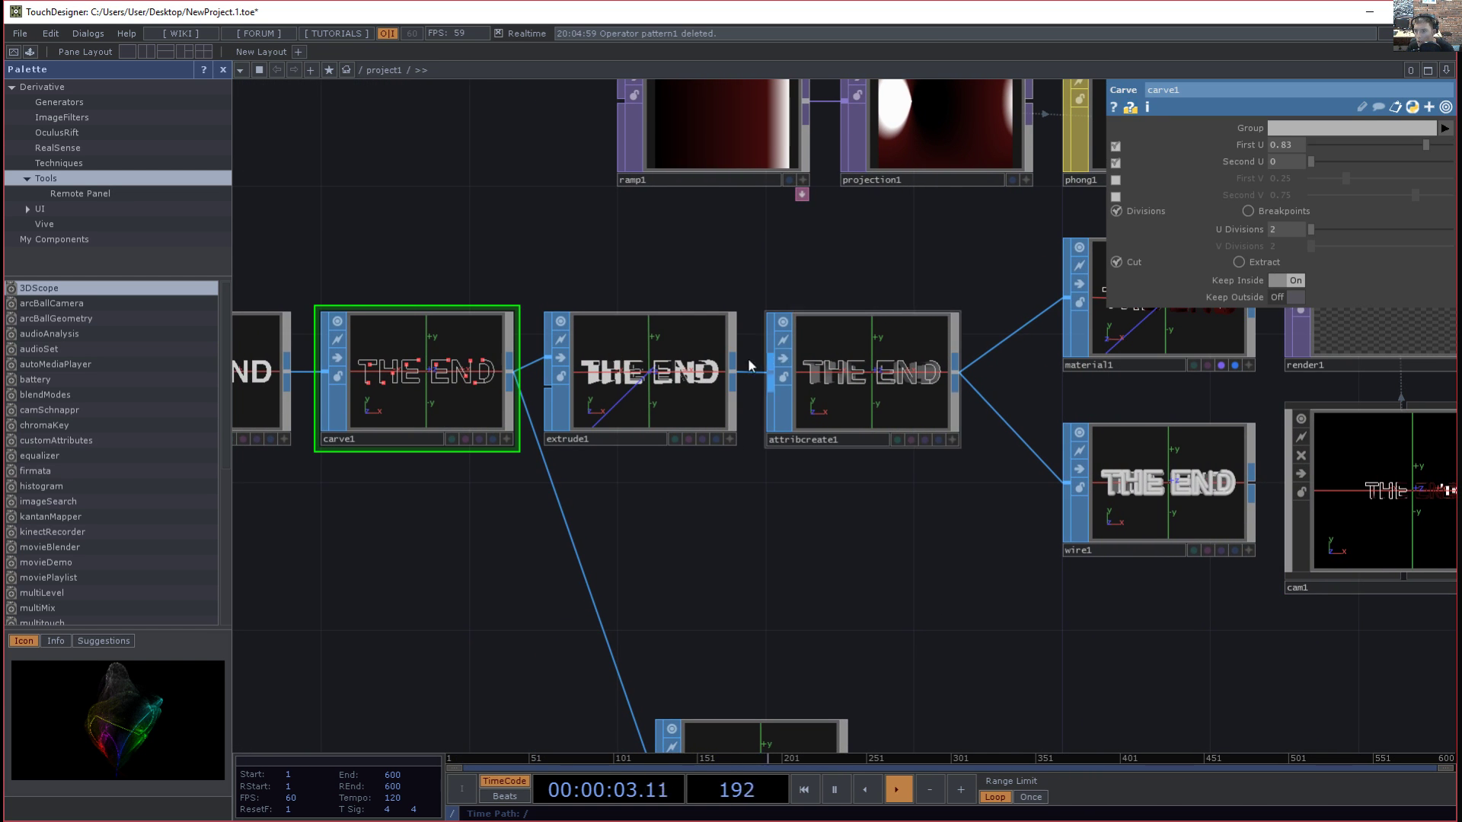
{"action": "left_click_drag", "start_coordinate": [1367, 150], "coordinate": [1439, 148]}
- Add a Speed CHOP in the empty space below carve1
{"action": "scroll", "coordinate": [506, 525], "scroll_direction": "up", "scroll_amount": 6}
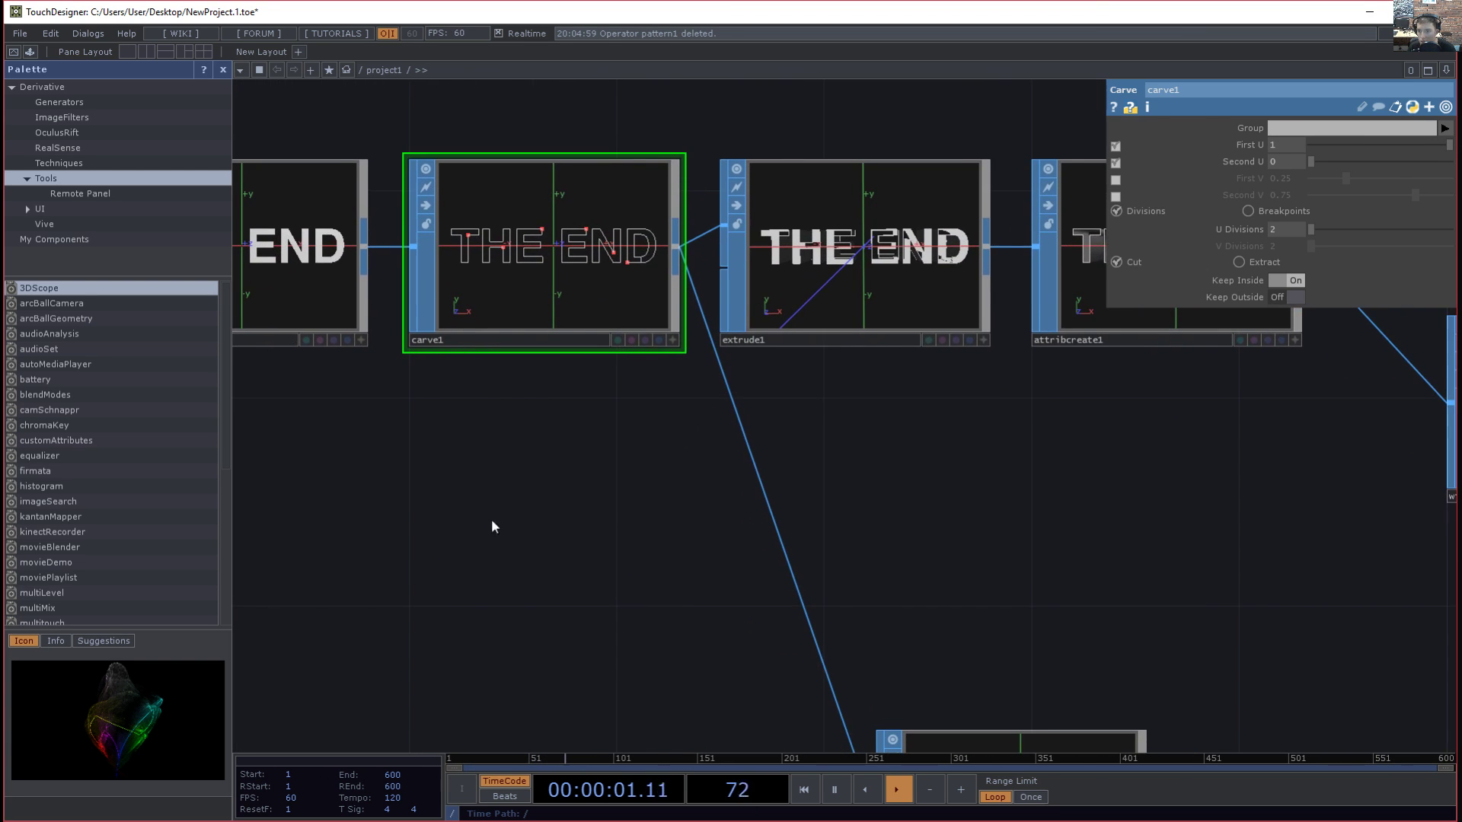
{"action": "key", "text": "Tab"}
{"action": "type", "text": "speed"}
{"action": "key", "text": "Tab"}
{"action": "key", "text": "Tab"}
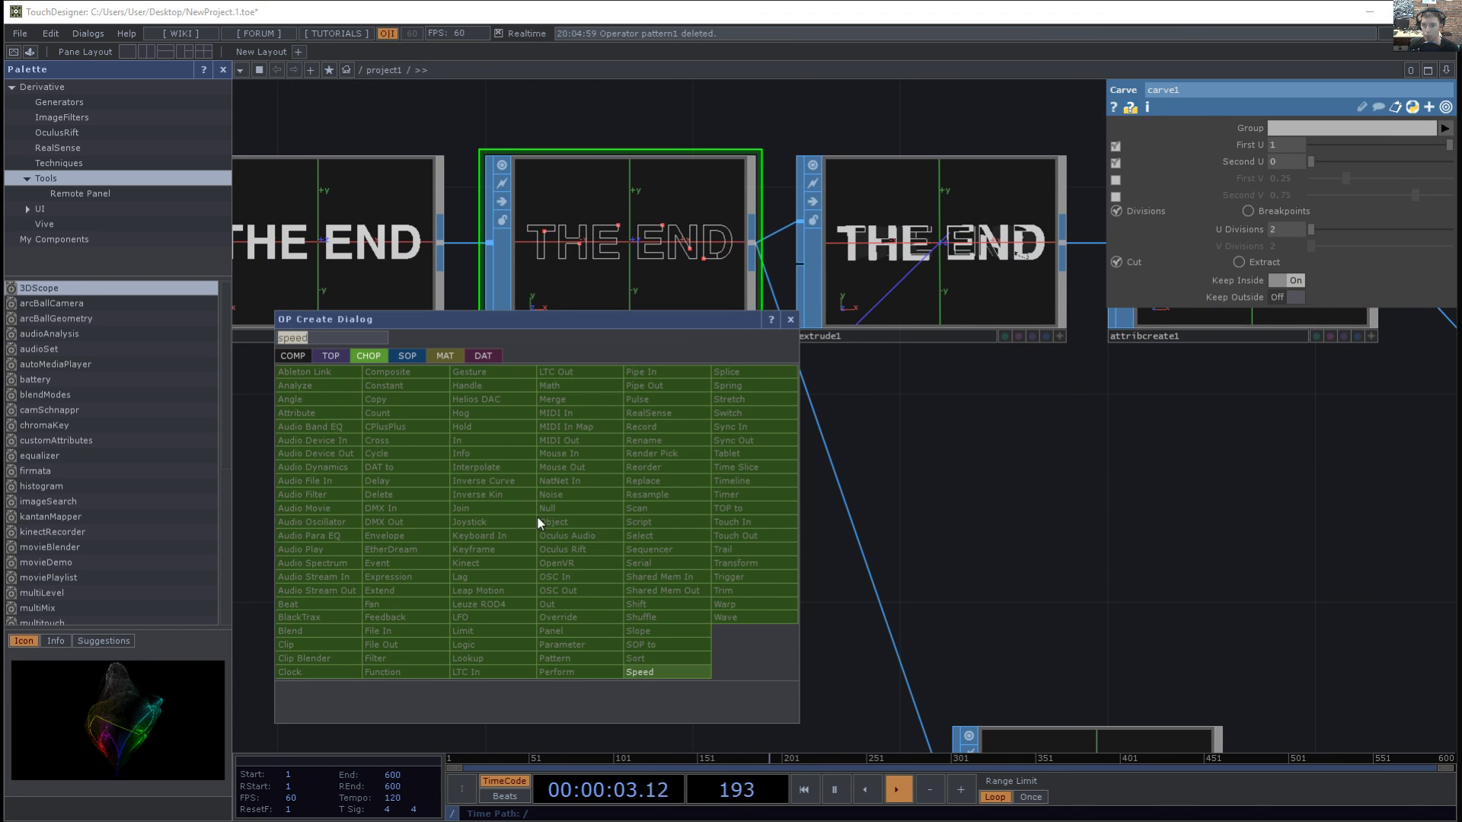
{"action": "left_click", "coordinate": [672, 669]}
{"action": "left_click", "coordinate": [554, 544]}
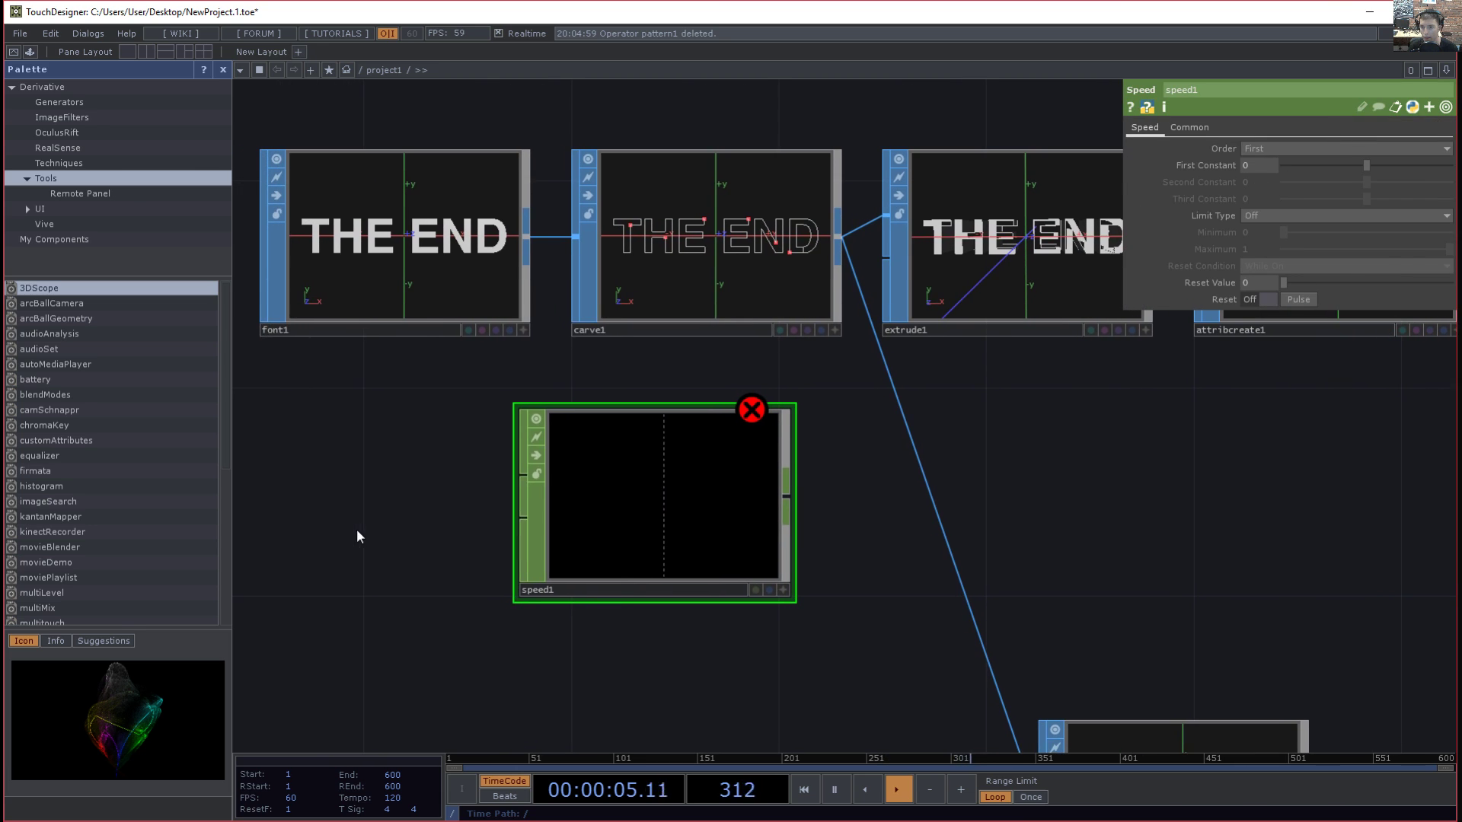
- Add a Constant CHOP beside speed1 and wire it into speed1's first input
{"action": "key", "text": "Tab"}
{"action": "type", "text": "consta"}
{"action": "key", "text": "Return"}
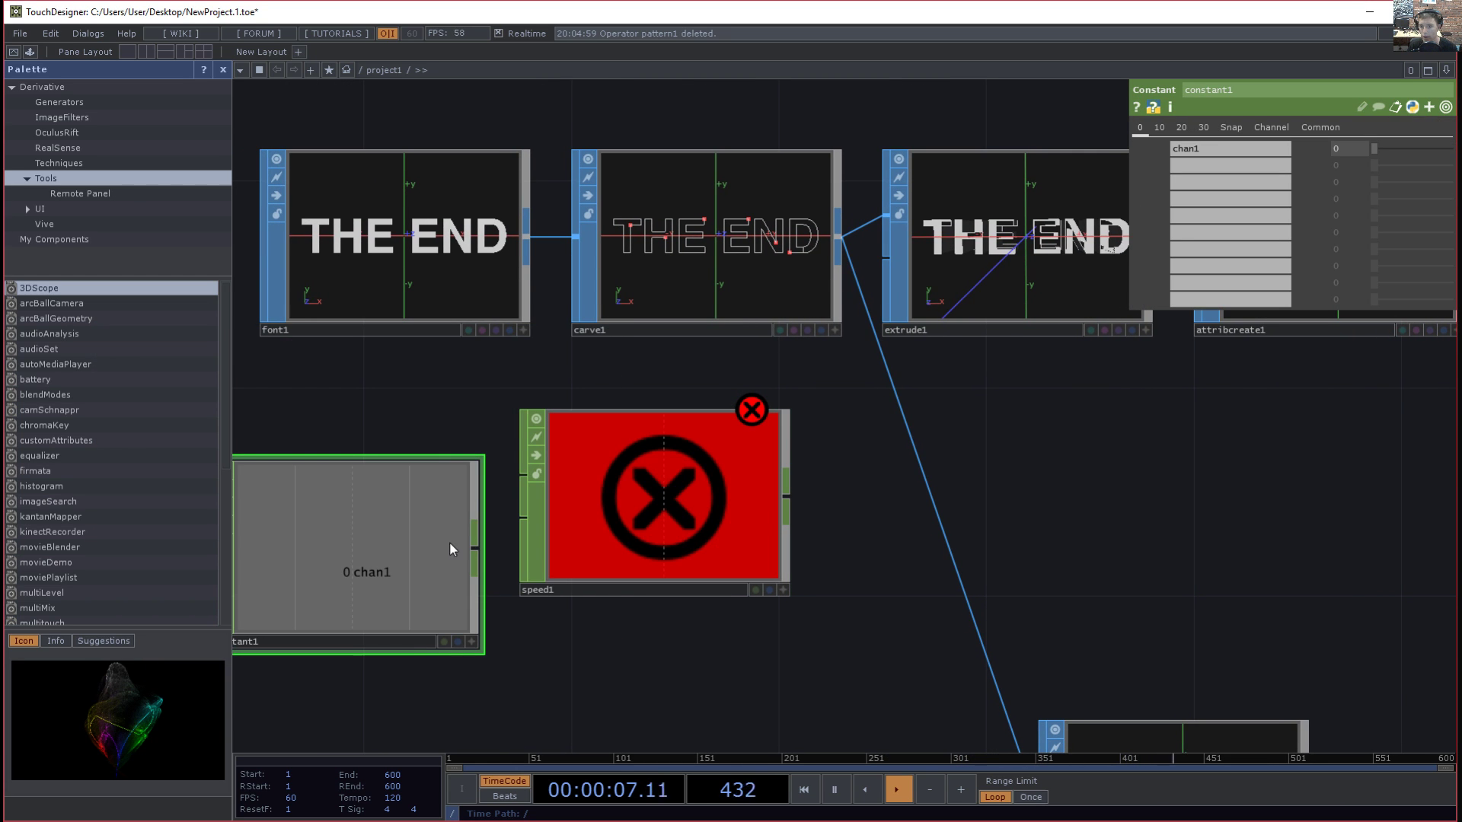
{"action": "left_click", "coordinate": [479, 499]}
{"action": "left_click_drag", "start_coordinate": [479, 498], "coordinate": [526, 479]}
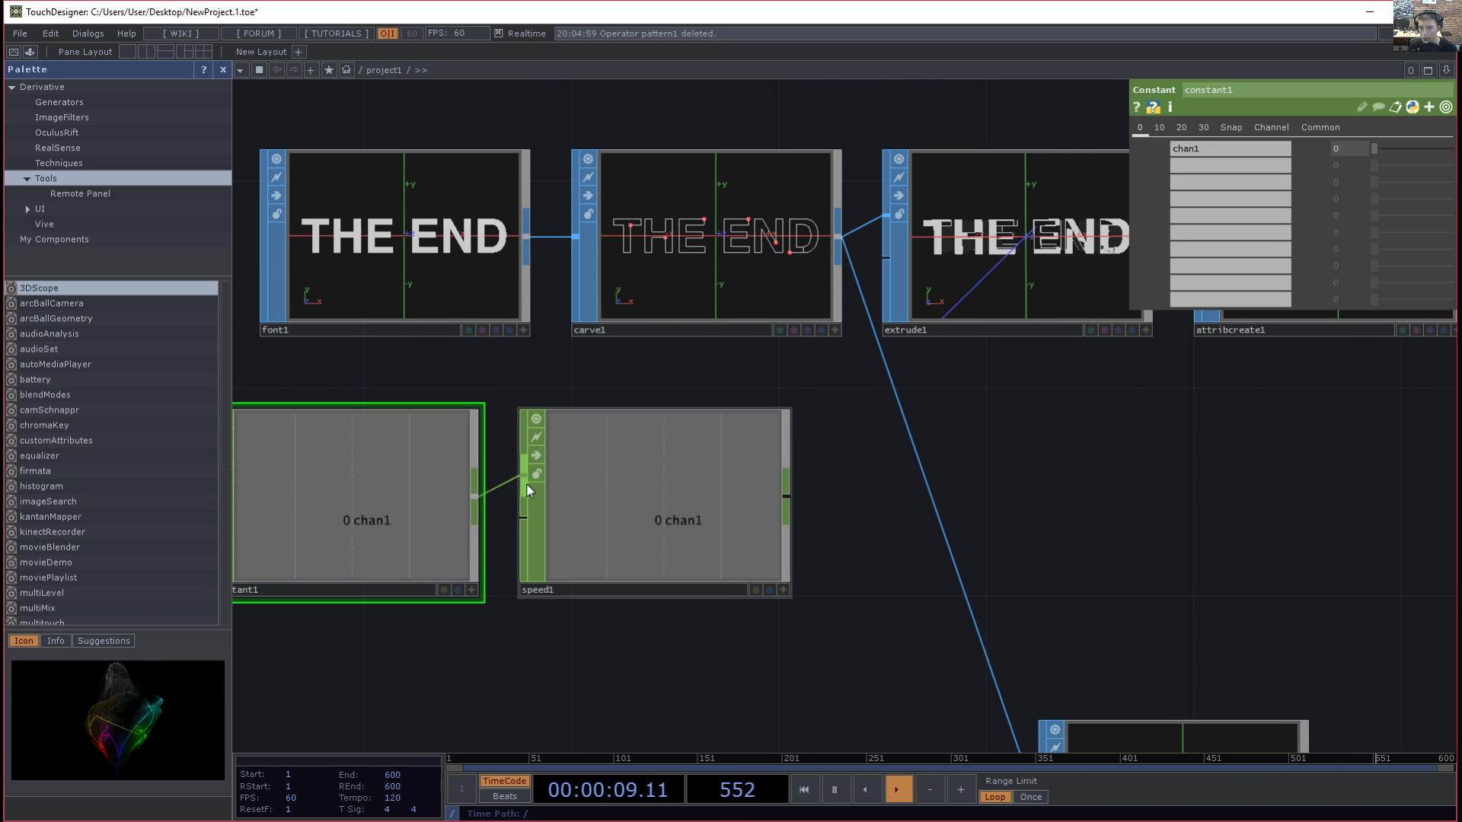
- Set the value of constant1's chan1 channel to 1
{"action": "left_click", "coordinate": [1345, 150]}
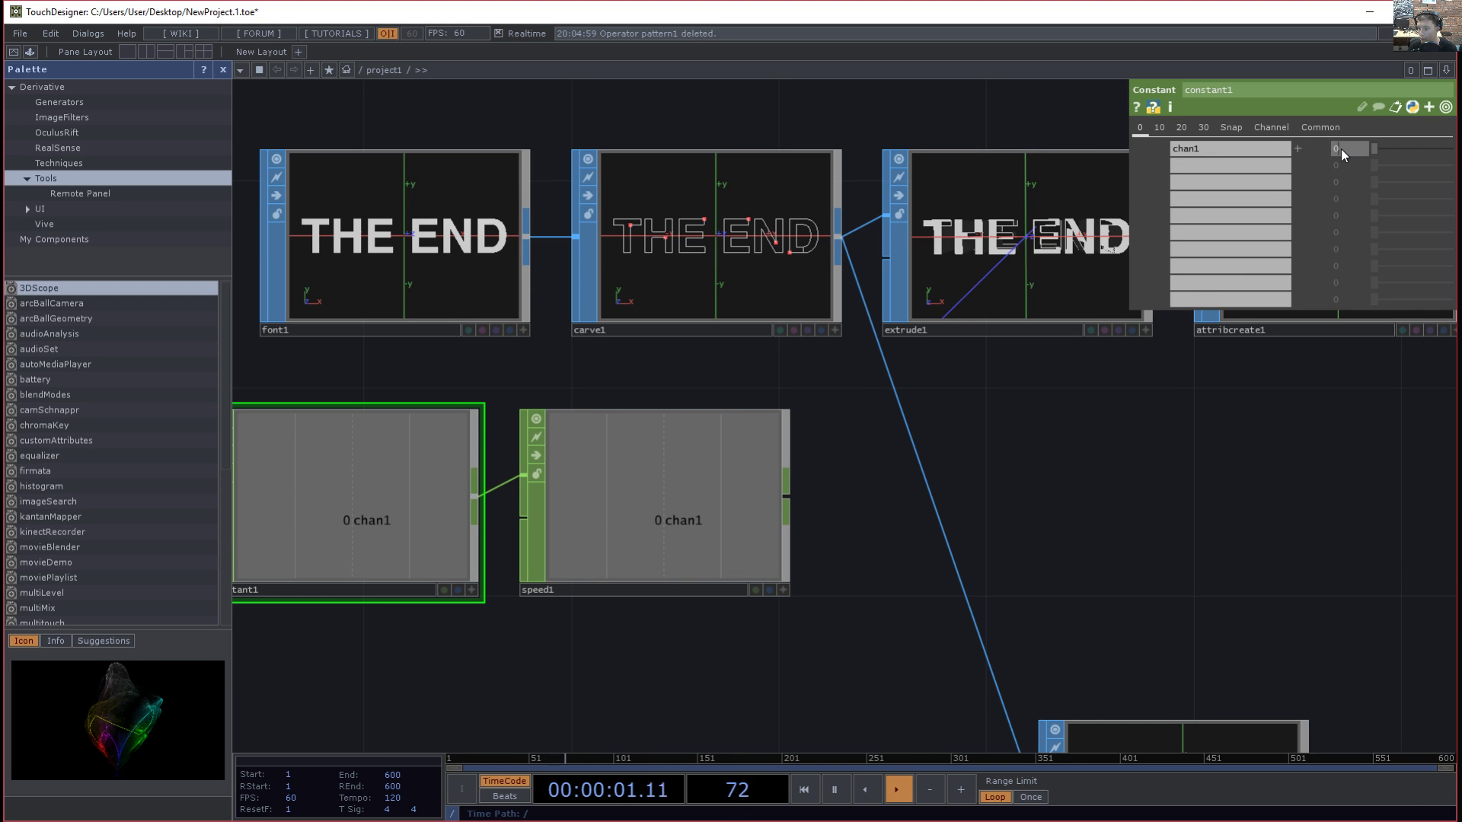
{"action": "type", "text": "1"}
{"action": "key", "text": "Return"}
- Export speed1's chan1 channel to carve1's First U parameter
{"action": "left_click_drag", "start_coordinate": [1075, 415], "coordinate": [1101, 415]}
{"action": "left_click", "coordinate": [1026, 312]}
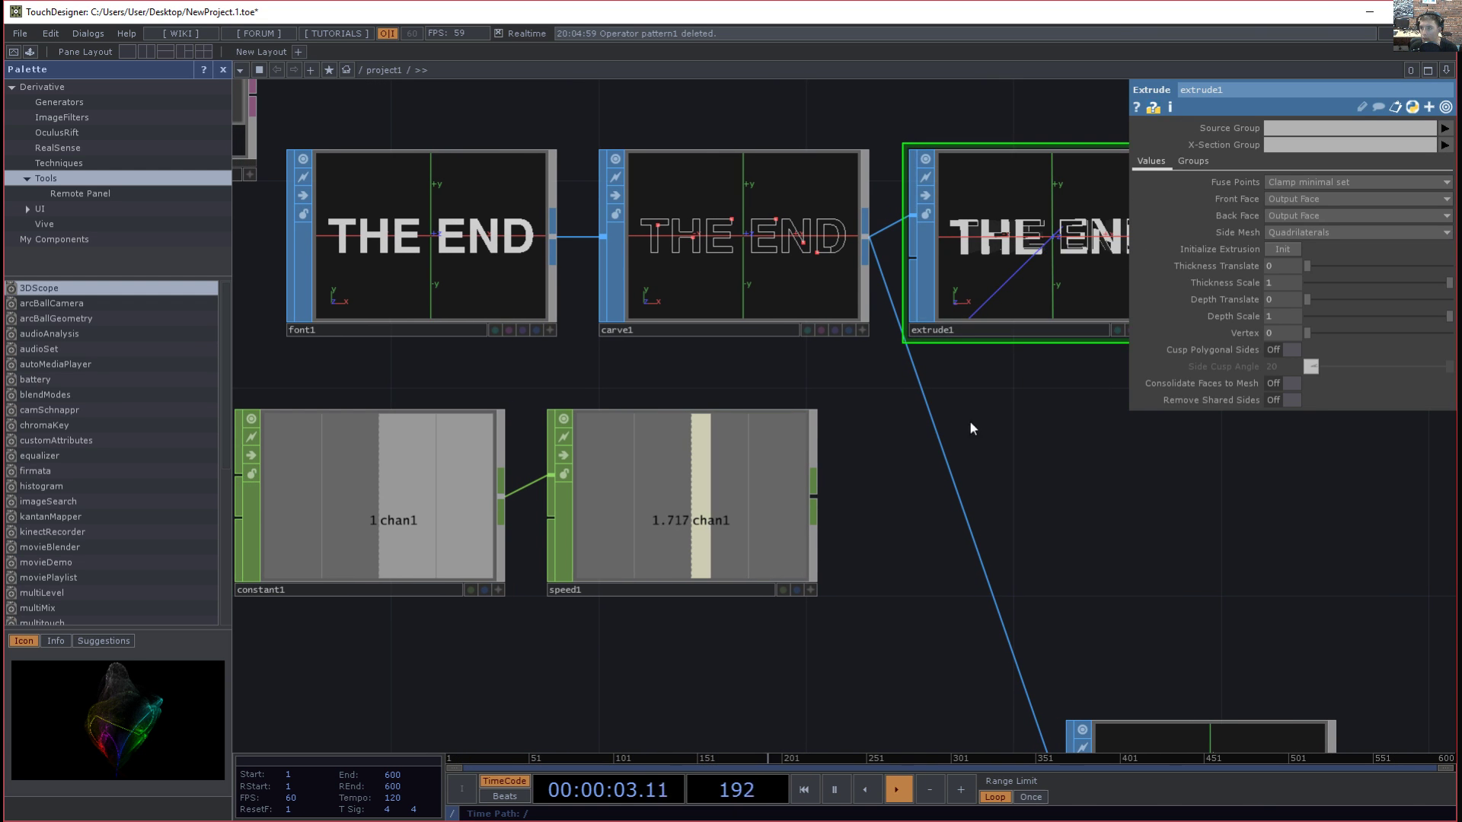
{"action": "left_click", "coordinate": [852, 315]}
{"action": "left_click", "coordinate": [811, 591]}
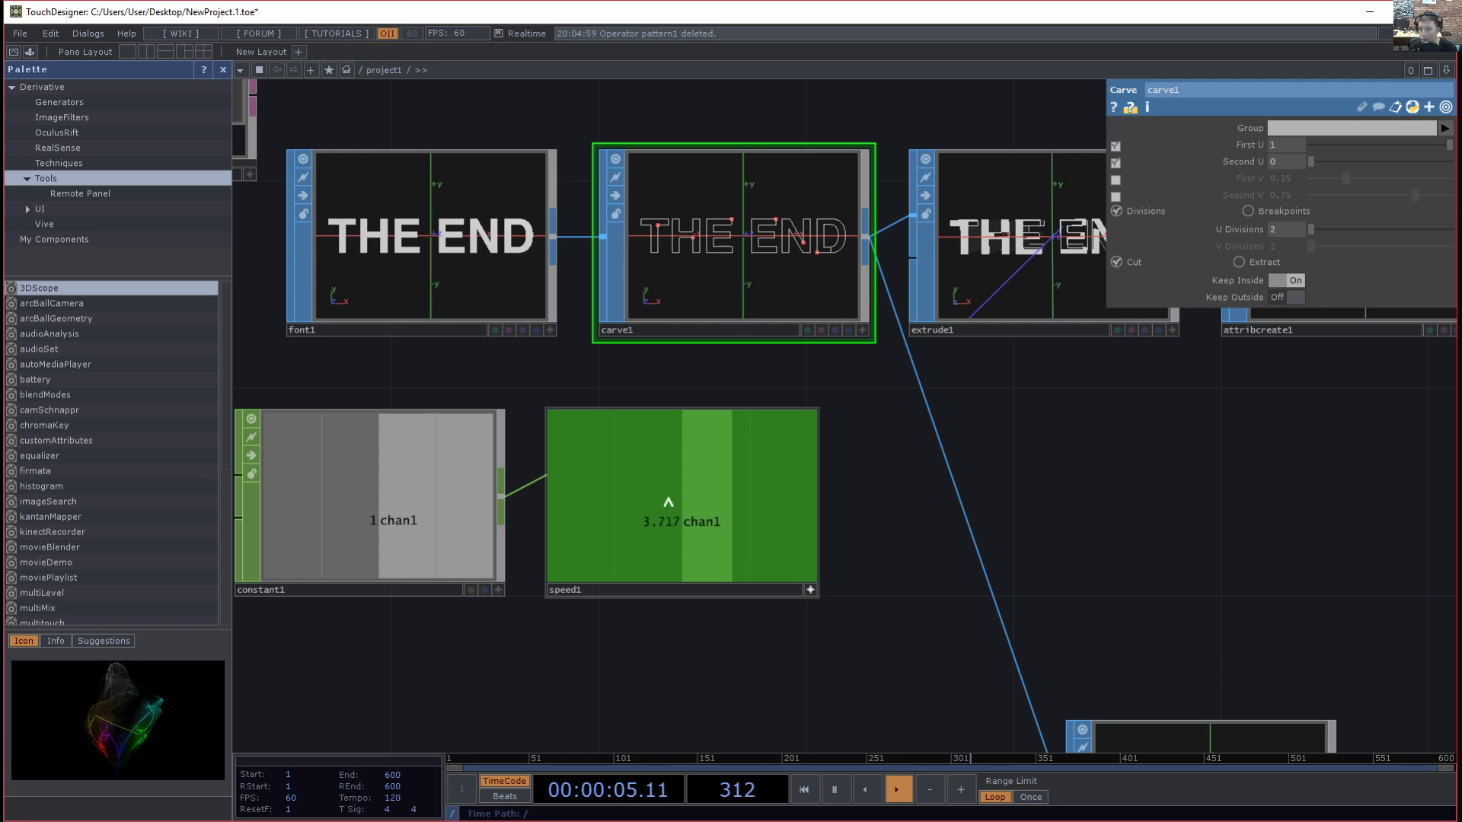
{"action": "left_click_drag", "start_coordinate": [1300, 145], "coordinate": [1297, 149]}
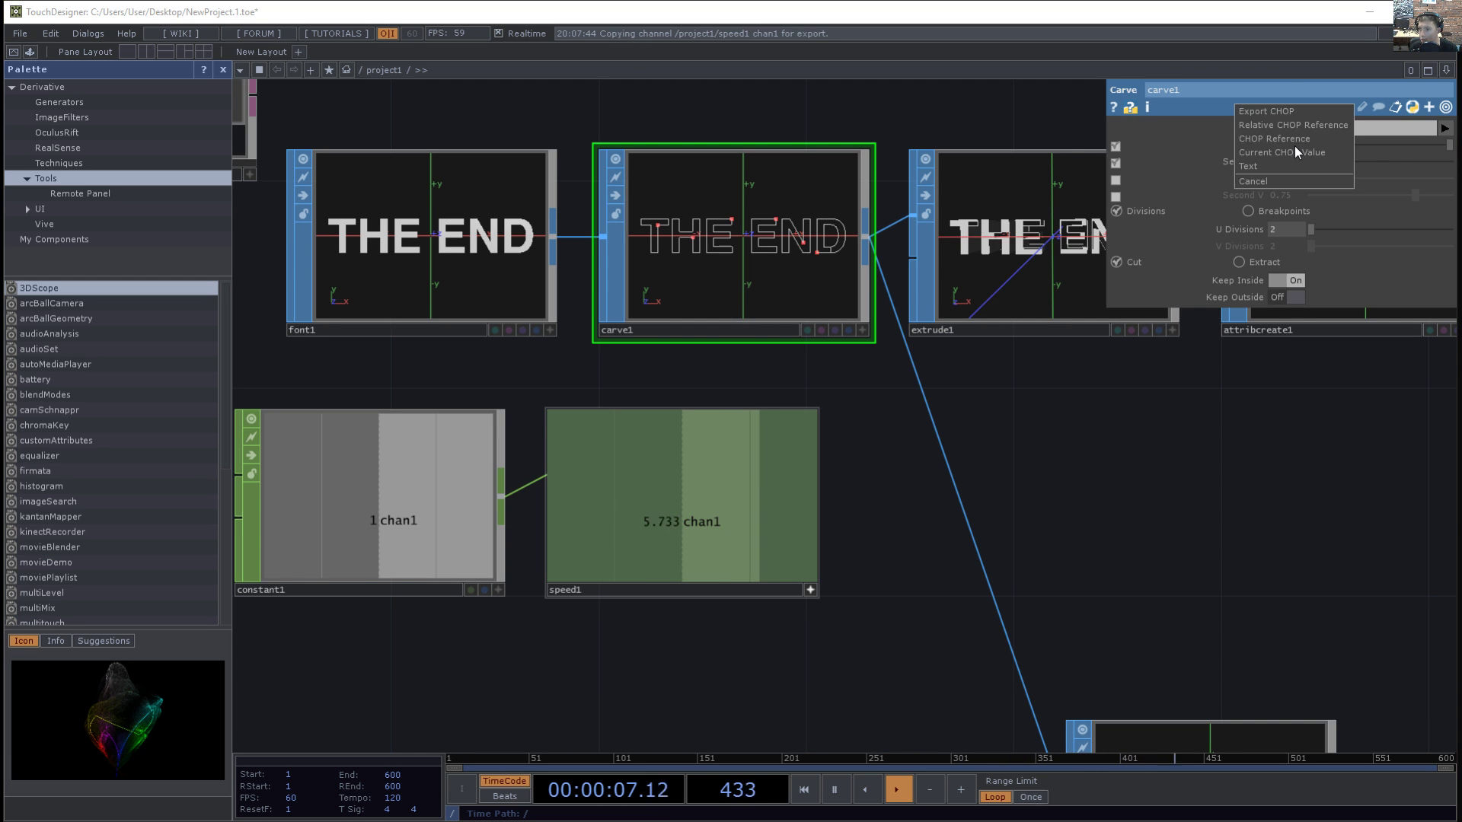
{"action": "left_click", "coordinate": [1290, 112]}
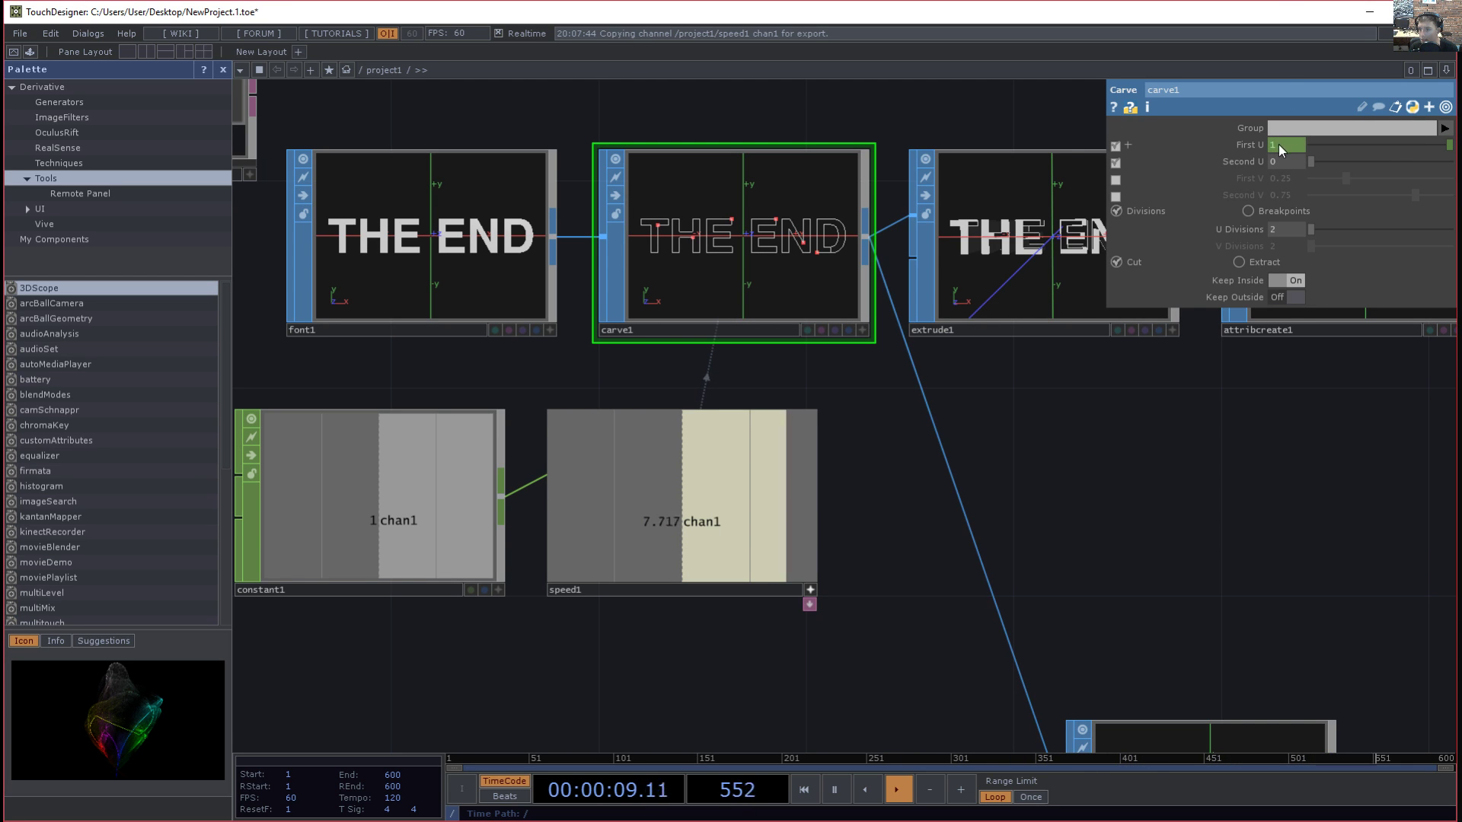
- Remove the channel export from carve1's First U and set First U to 0.896
{"action": "right_click", "coordinate": [1281, 145]}
{"action": "left_click", "coordinate": [1318, 242]}
{"action": "left_click_drag", "start_coordinate": [1313, 144], "coordinate": [1391, 143]}
- Add a Pattern CHOP in the empty space below constant1 and speed1
{"action": "left_click_drag", "start_coordinate": [719, 672], "coordinate": [748, 500]}
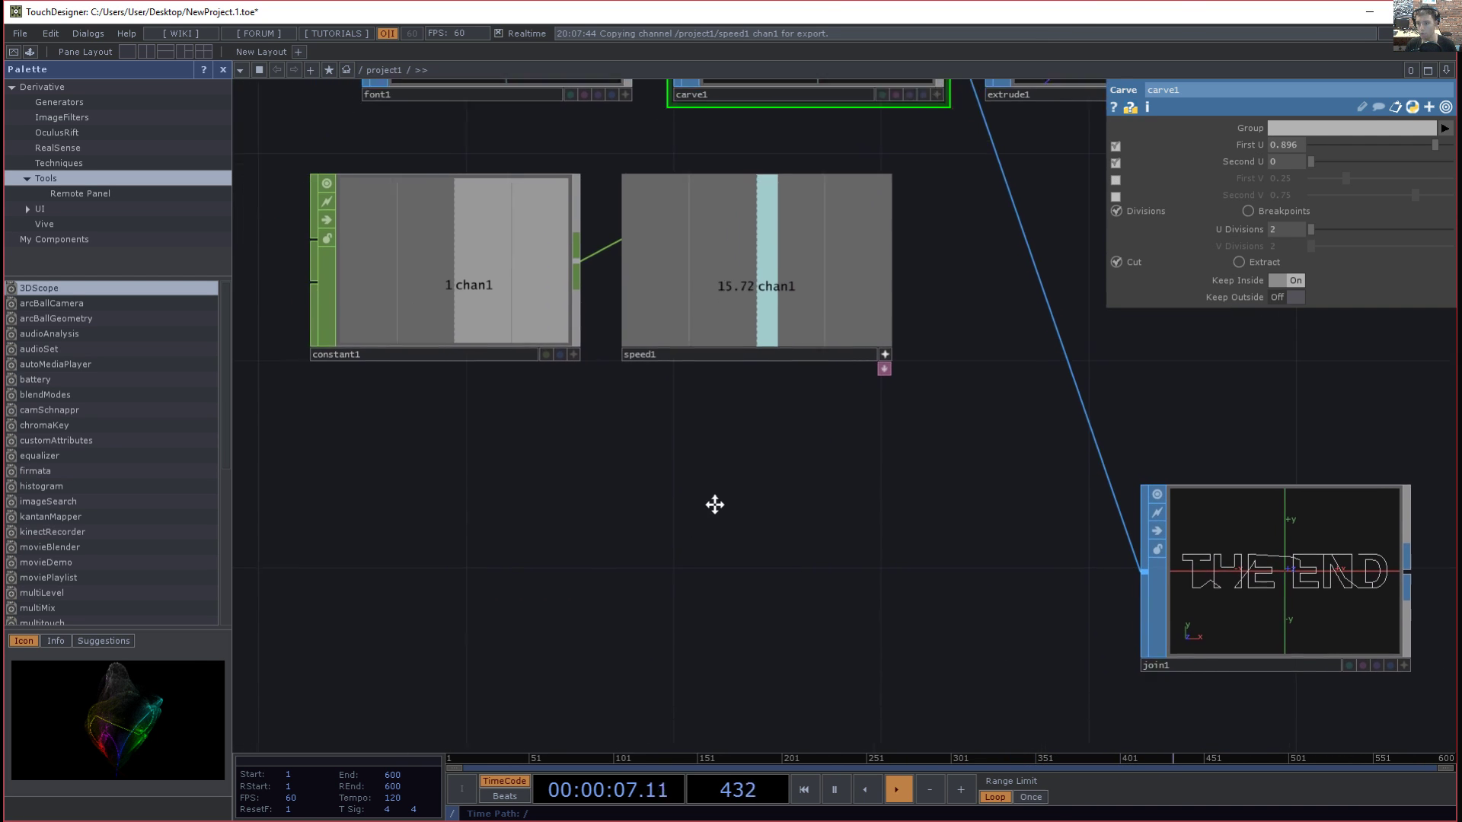
{"action": "key", "text": "Tab"}
{"action": "type", "text": "patter"}
{"action": "key", "text": "Return"}
{"action": "left_click", "coordinate": [632, 487]}
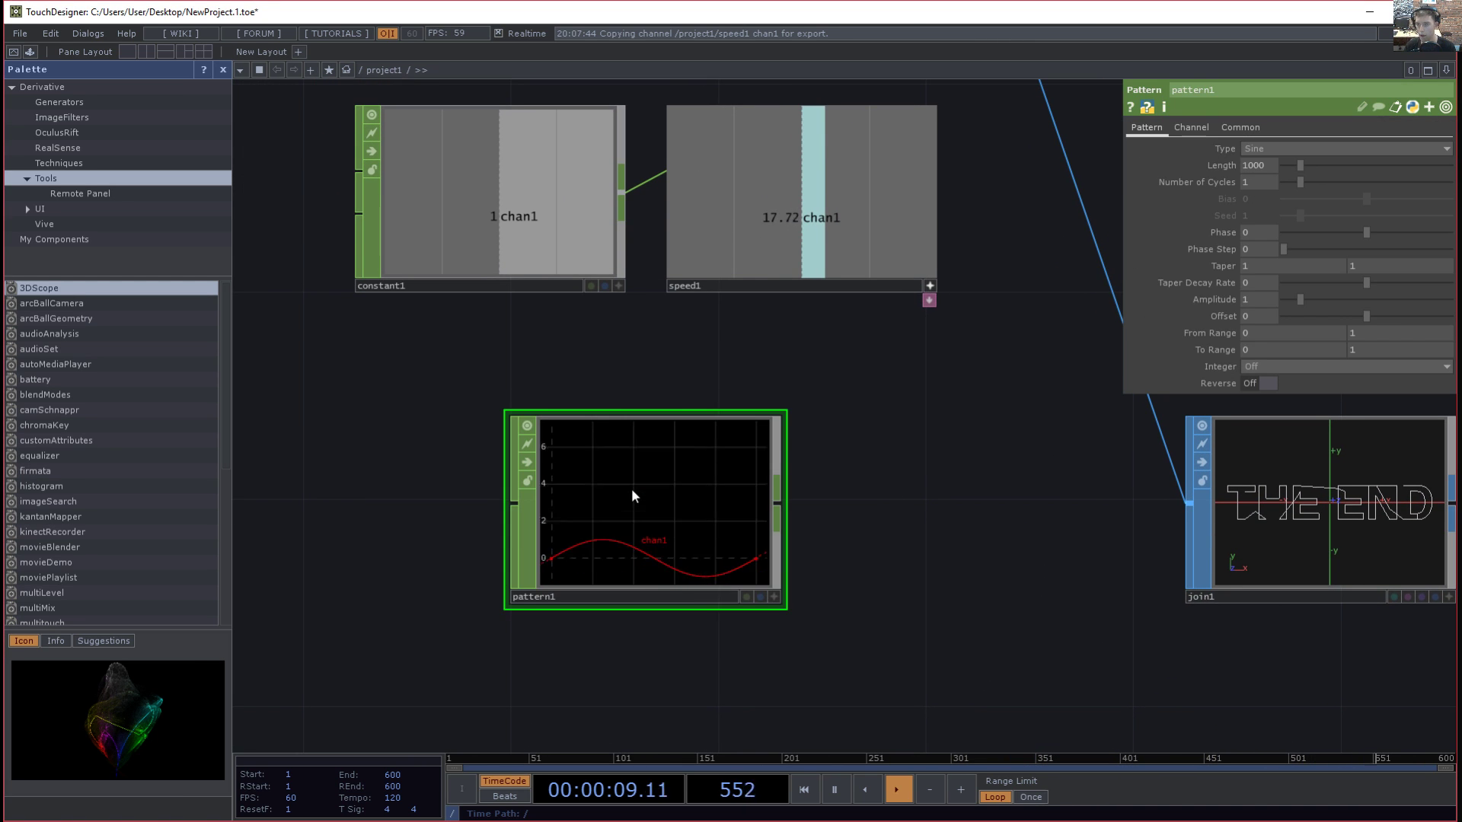
- Try the Cosine and Triangle waveforms on pattern1, and settle on Ramp as its Type
{"action": "left_click", "coordinate": [1268, 148]}
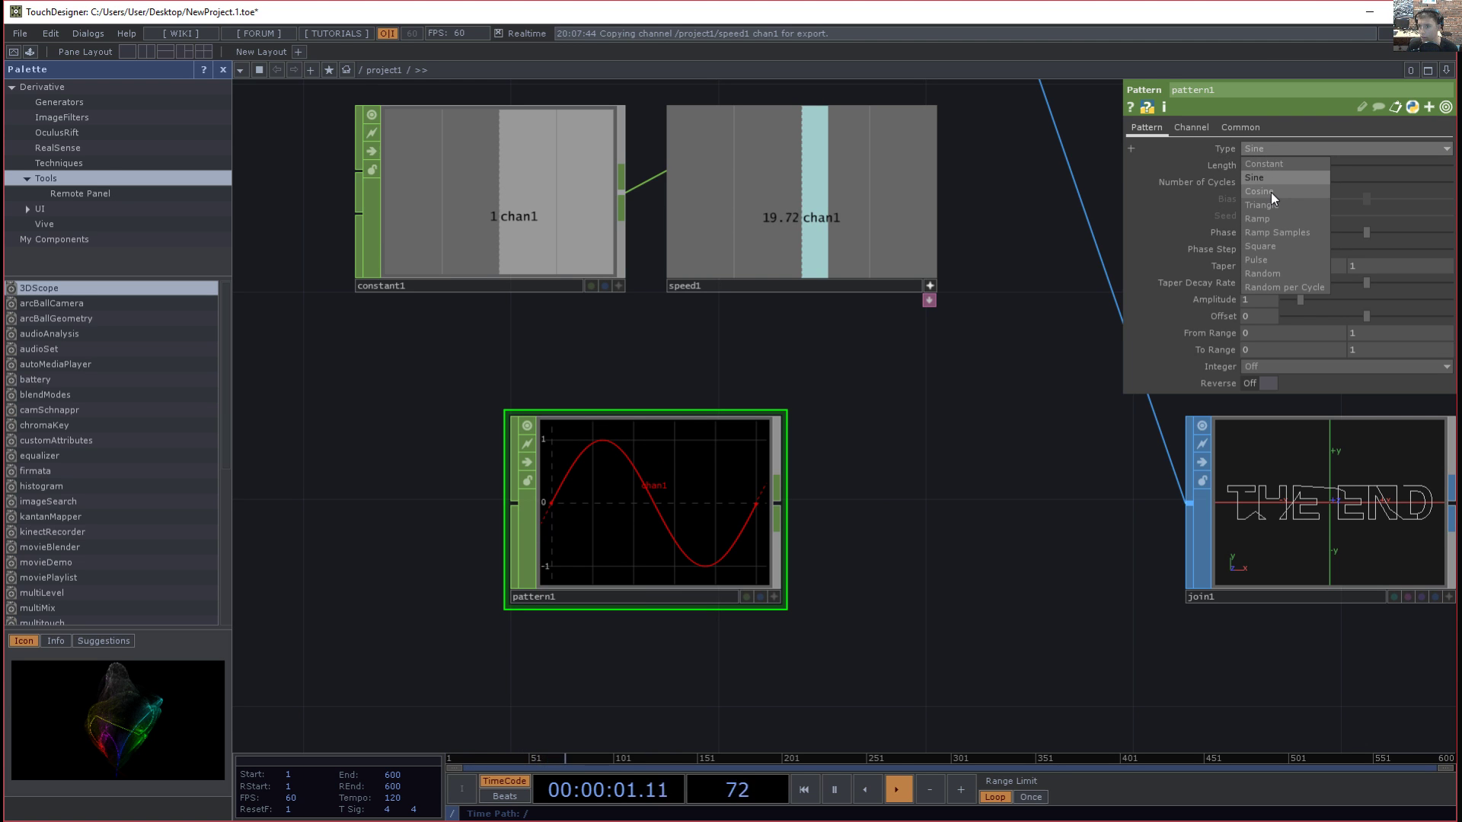
{"action": "left_click", "coordinate": [1272, 191]}
{"action": "left_click", "coordinate": [1273, 149]}
{"action": "left_click", "coordinate": [1273, 205]}
{"action": "left_click", "coordinate": [1277, 152]}
{"action": "left_click", "coordinate": [1276, 218]}
- Add a Cycle CHOP beside pattern1
{"action": "left_click_drag", "start_coordinate": [874, 548], "coordinate": [913, 481]}
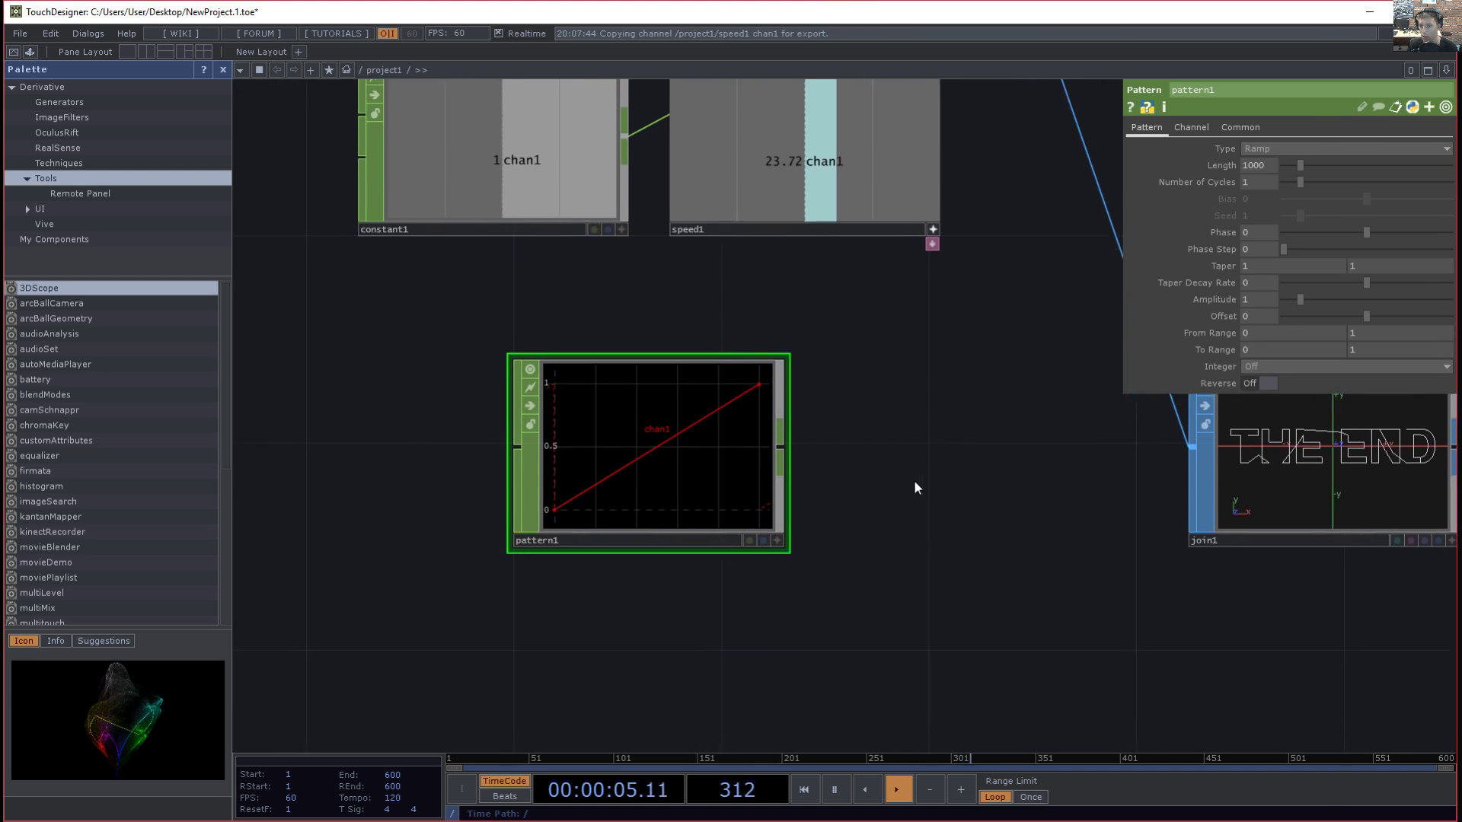
{"action": "key", "text": "Tab"}
{"action": "type", "text": "cyl"}
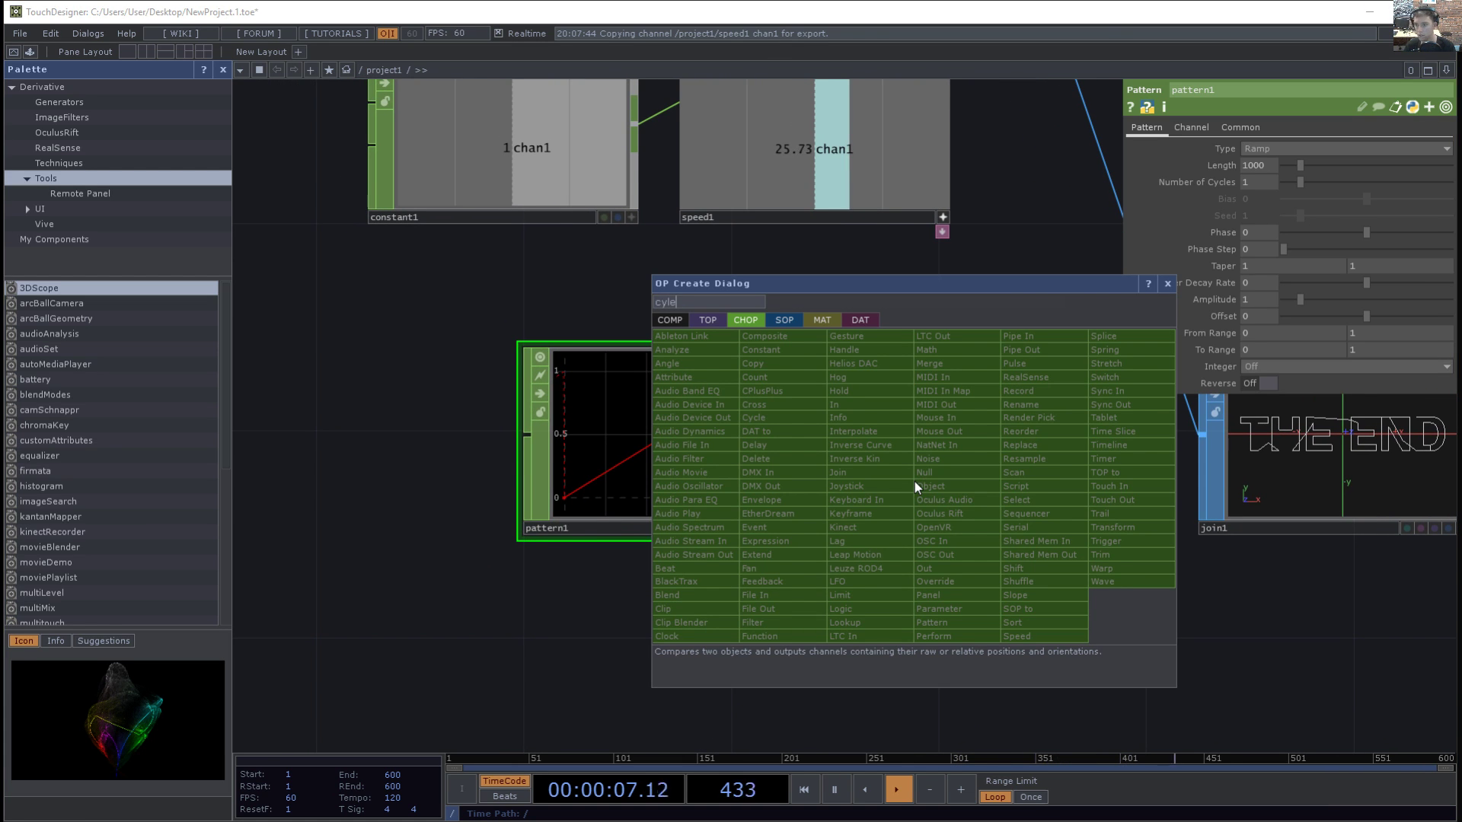
{"action": "left_click", "coordinate": [784, 418]}
{"action": "left_click", "coordinate": [877, 513]}
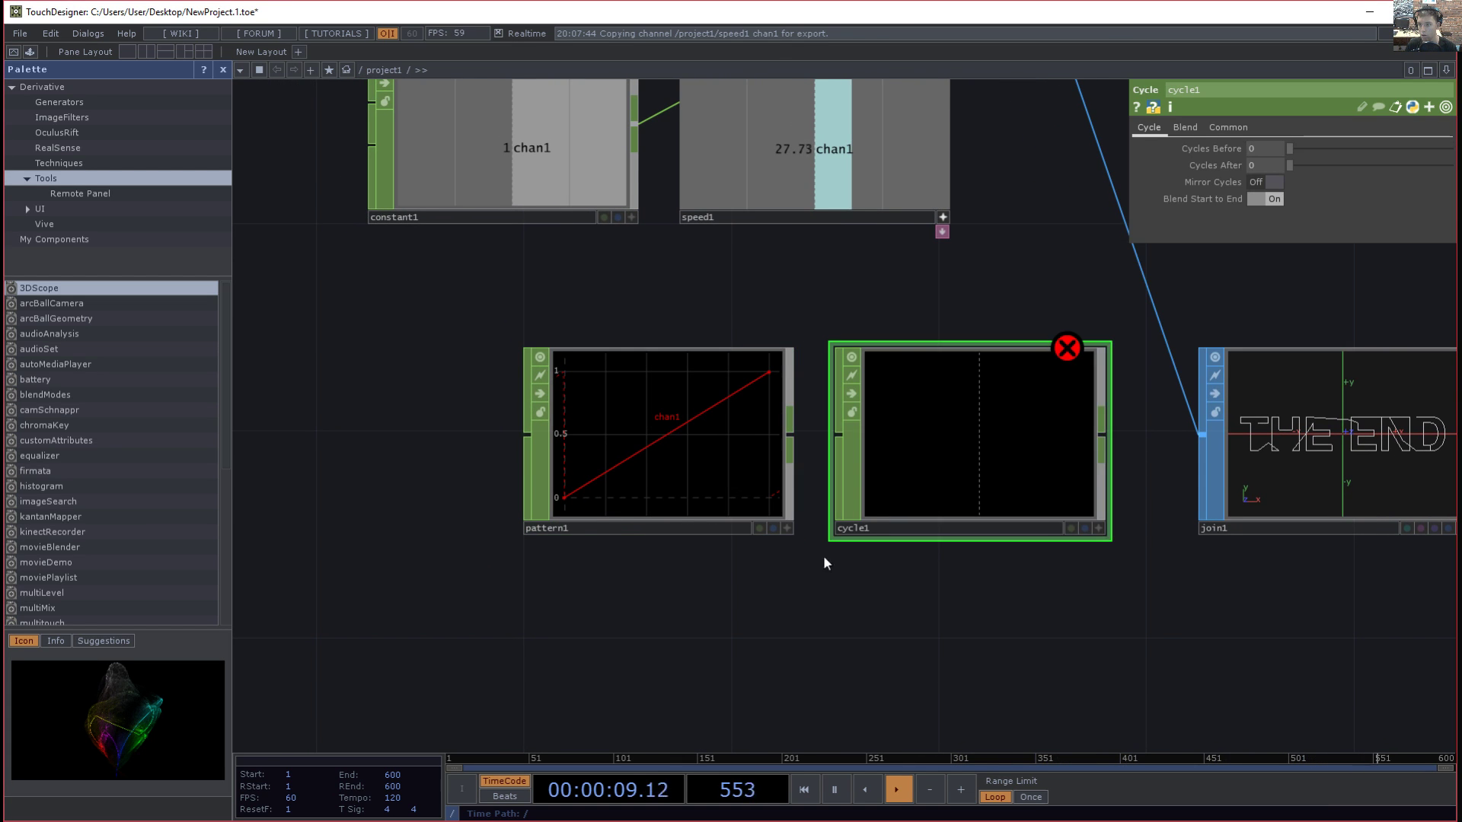
- Connect pattern1's output to cycle1 and space the two operators apart below speed1
{"action": "left_click_drag", "start_coordinate": [815, 497], "coordinate": [802, 495]}
{"action": "left_click_drag", "start_coordinate": [776, 440], "coordinate": [825, 434]}
{"action": "left_click_drag", "start_coordinate": [713, 574], "coordinate": [753, 594]}
{"action": "left_click_drag", "start_coordinate": [728, 473], "coordinate": [523, 473]}
{"action": "left_click_drag", "start_coordinate": [754, 596], "coordinate": [740, 640]}
{"action": "left_click_drag", "start_coordinate": [962, 505], "coordinate": [807, 506]}
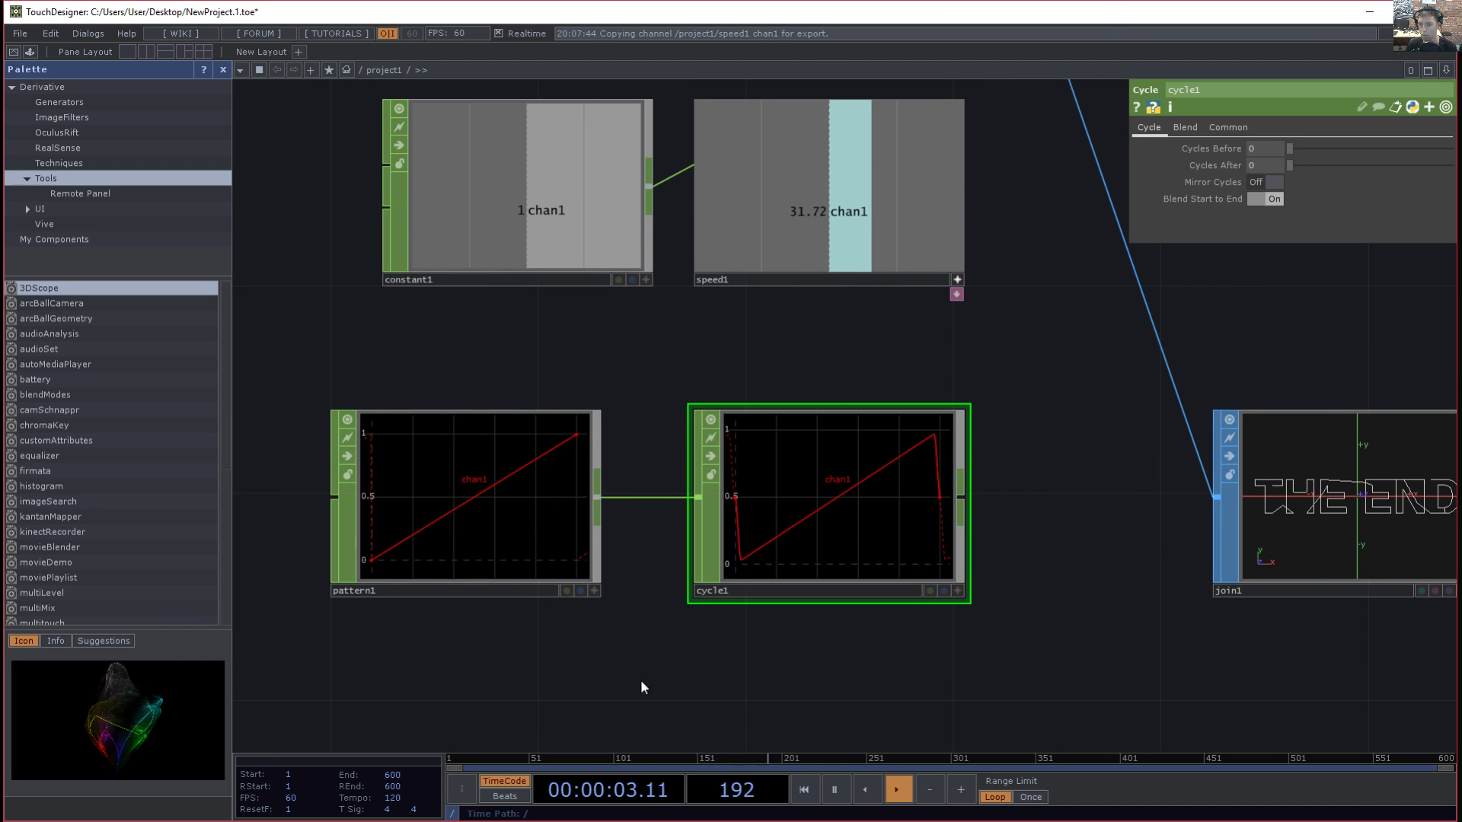
- Shift pattern1's Phase to 0.39 and delete cycle1
{"action": "left_click", "coordinate": [573, 566]}
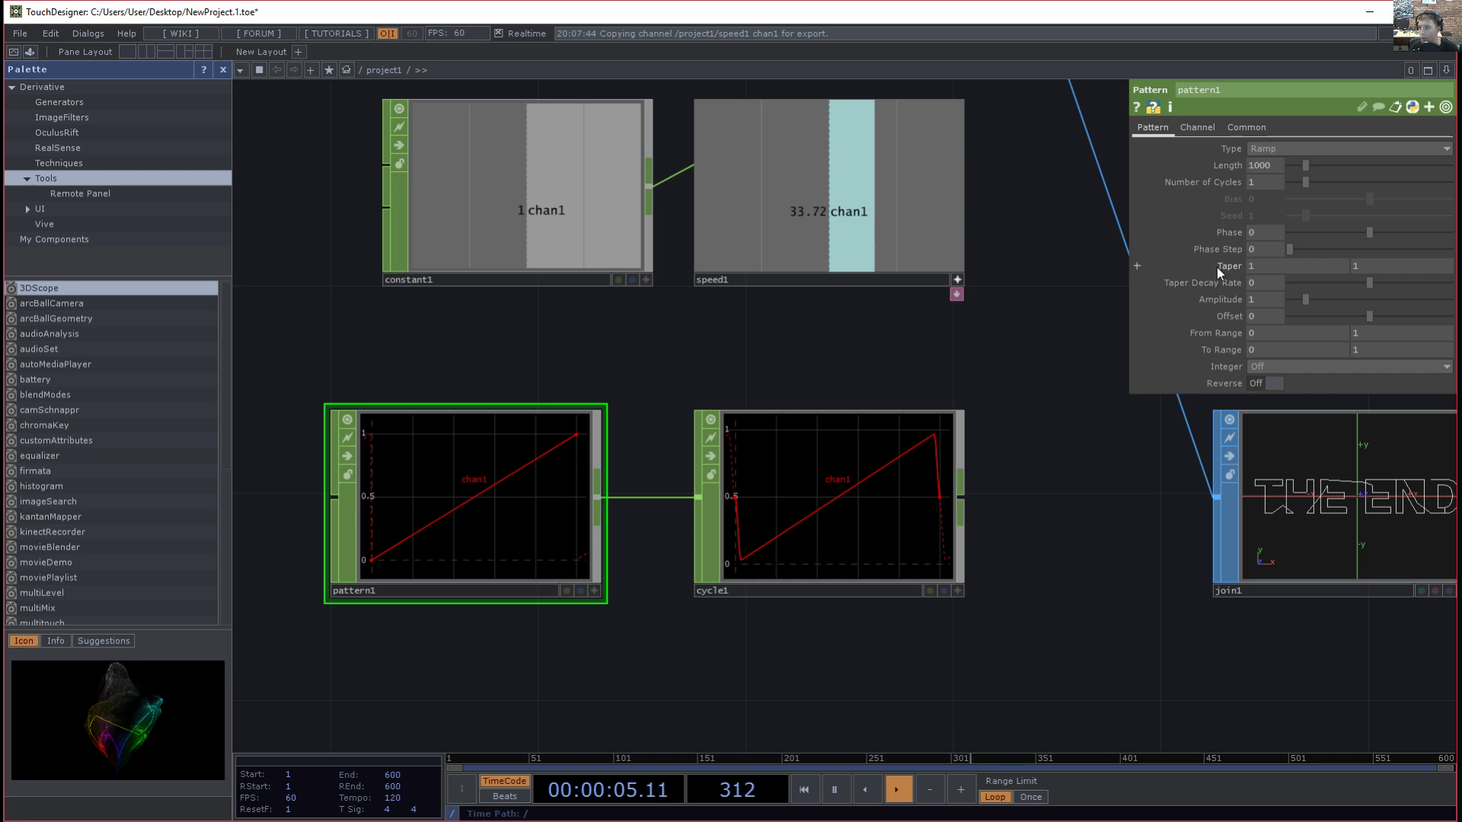
{"action": "left_click_drag", "start_coordinate": [1313, 227], "coordinate": [1378, 227]}
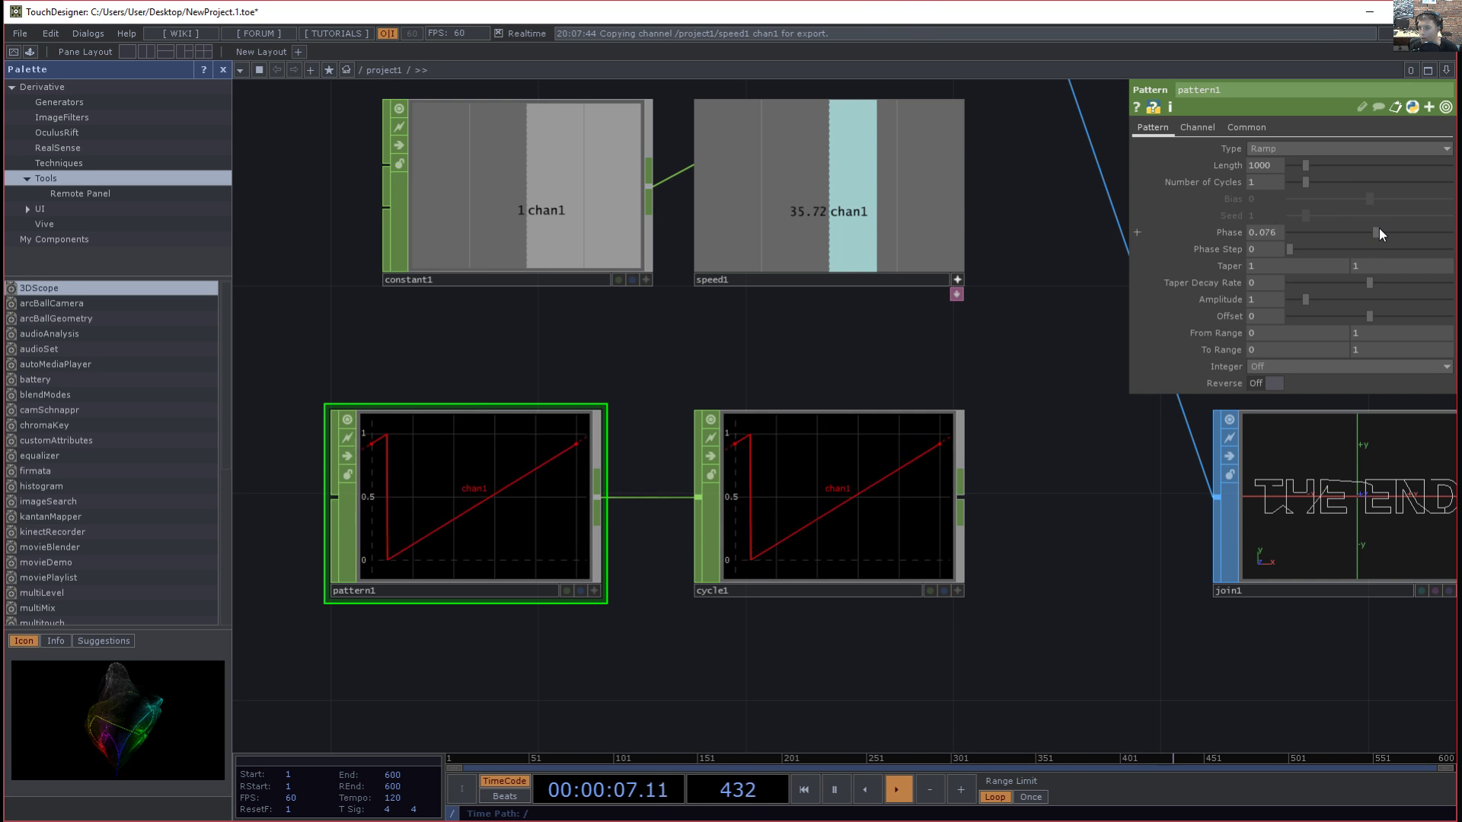
{"action": "left_click", "coordinate": [826, 462]}
{"action": "key", "text": "Delete"}
- Move pattern1 into the space just below speed1
{"action": "left_click_drag", "start_coordinate": [587, 540], "coordinate": [608, 579]}
{"action": "left_click_drag", "start_coordinate": [549, 568], "coordinate": [964, 518]}
{"action": "left_click_drag", "start_coordinate": [498, 585], "coordinate": [274, 646]}
{"action": "left_click_drag", "start_coordinate": [575, 399], "coordinate": [607, 404]}
{"action": "left_click_drag", "start_coordinate": [670, 352], "coordinate": [700, 357]}
- Export speed1's chan1 channel to pattern1's Phase parameter
{"action": "left_click", "coordinate": [784, 381]}
{"action": "left_click", "coordinate": [737, 314]}
{"action": "left_click", "coordinate": [789, 545]}
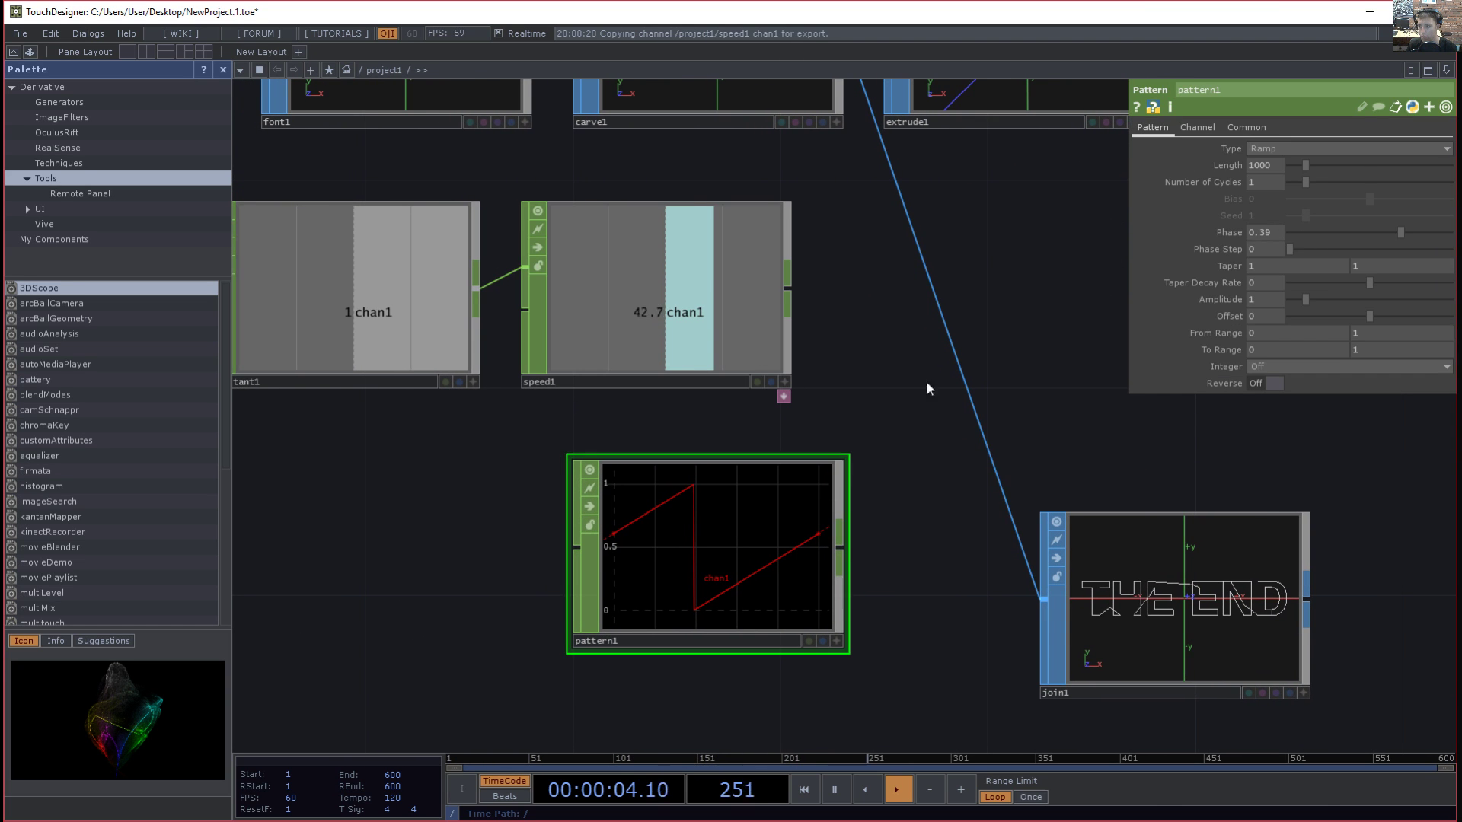
{"action": "left_click", "coordinate": [784, 381]}
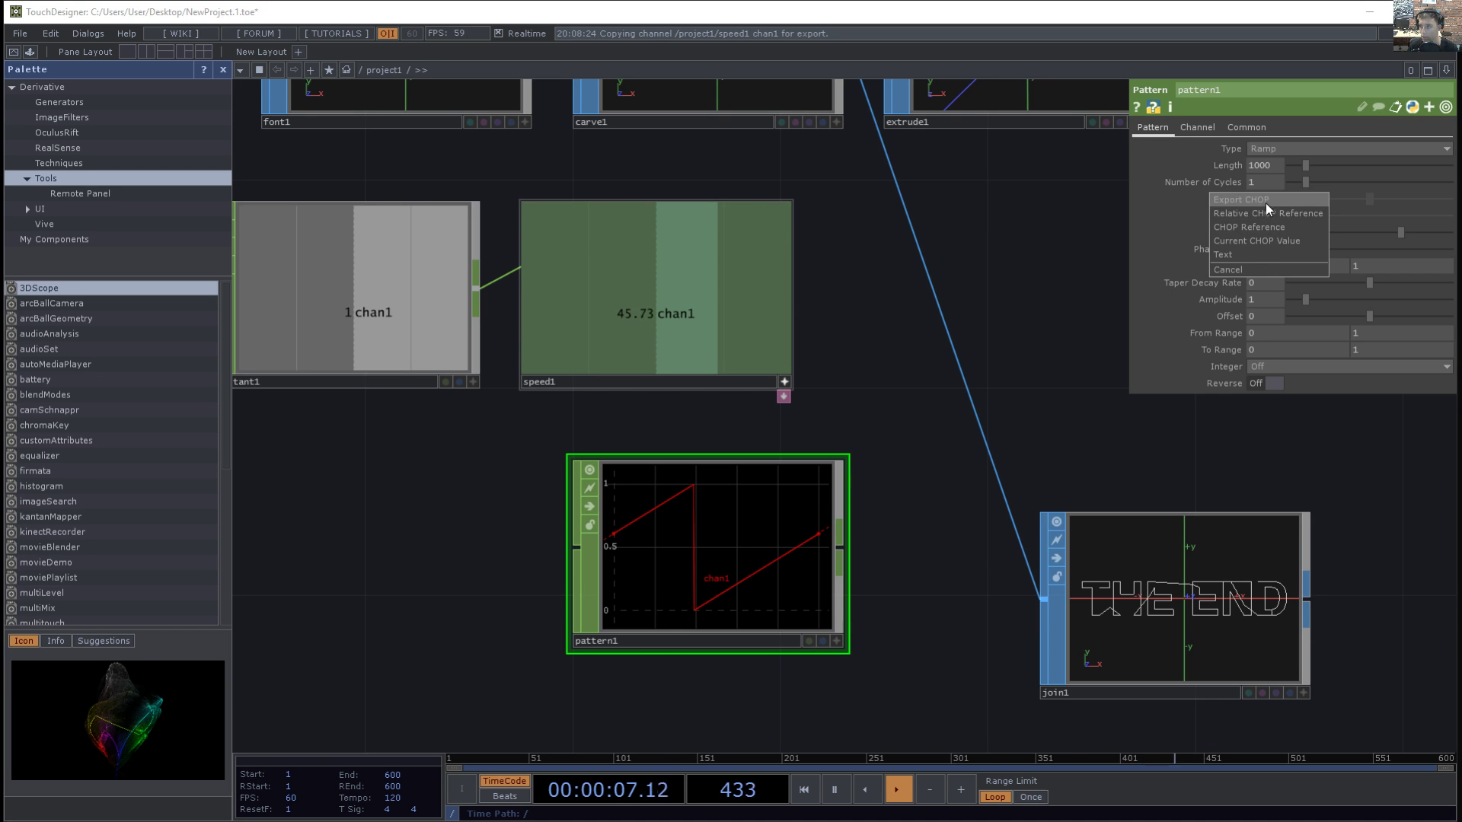
{"action": "left_click", "coordinate": [1248, 200]}
- Line up constant1, speed1 and pattern1 in a horizontal row
{"action": "left_click_drag", "start_coordinate": [901, 370], "coordinate": [1040, 457]}
{"action": "left_click_drag", "start_coordinate": [504, 414], "coordinate": [315, 461]}
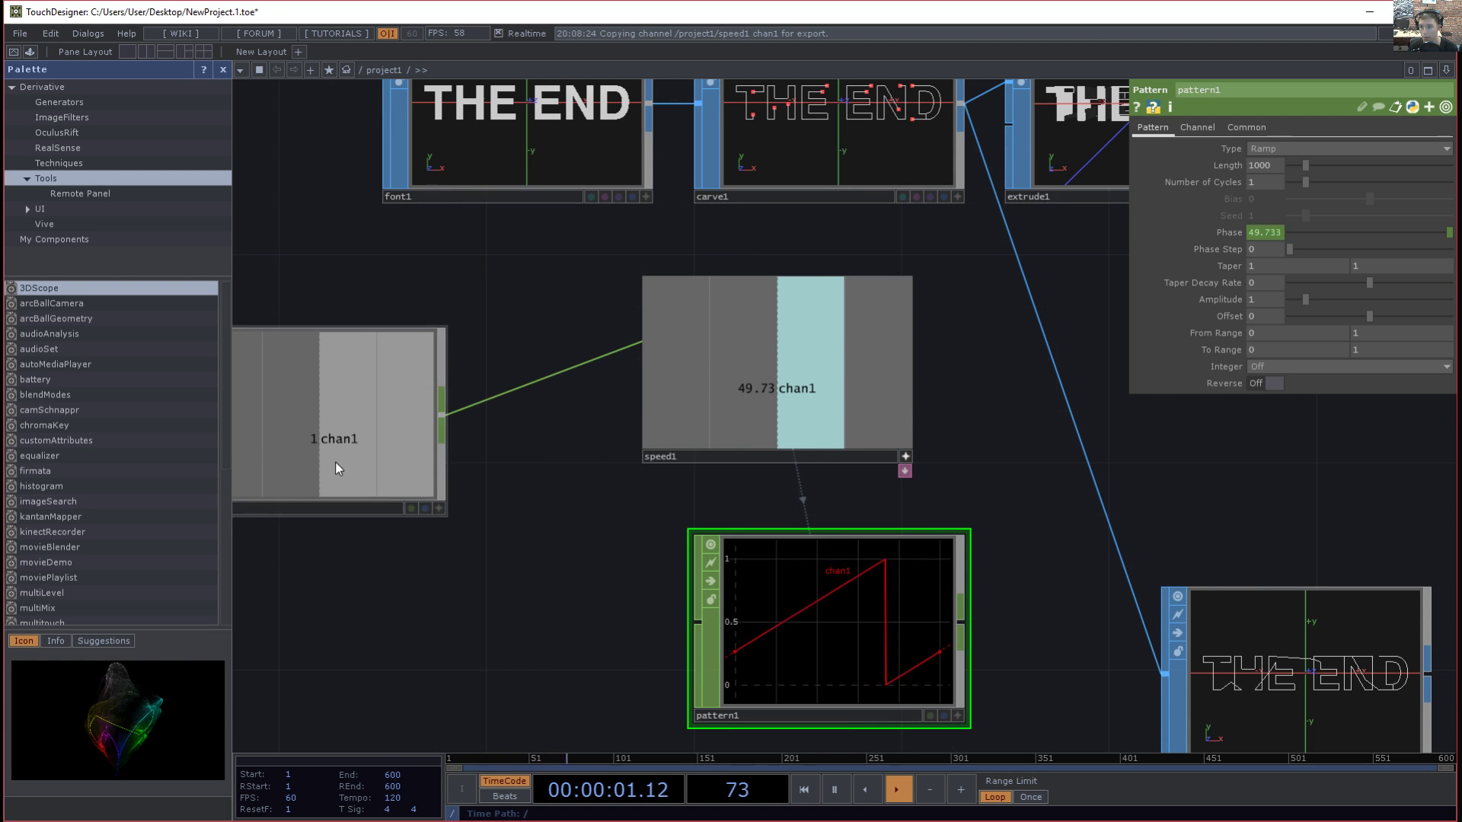
{"action": "left_click_drag", "start_coordinate": [732, 455], "coordinate": [577, 507]}
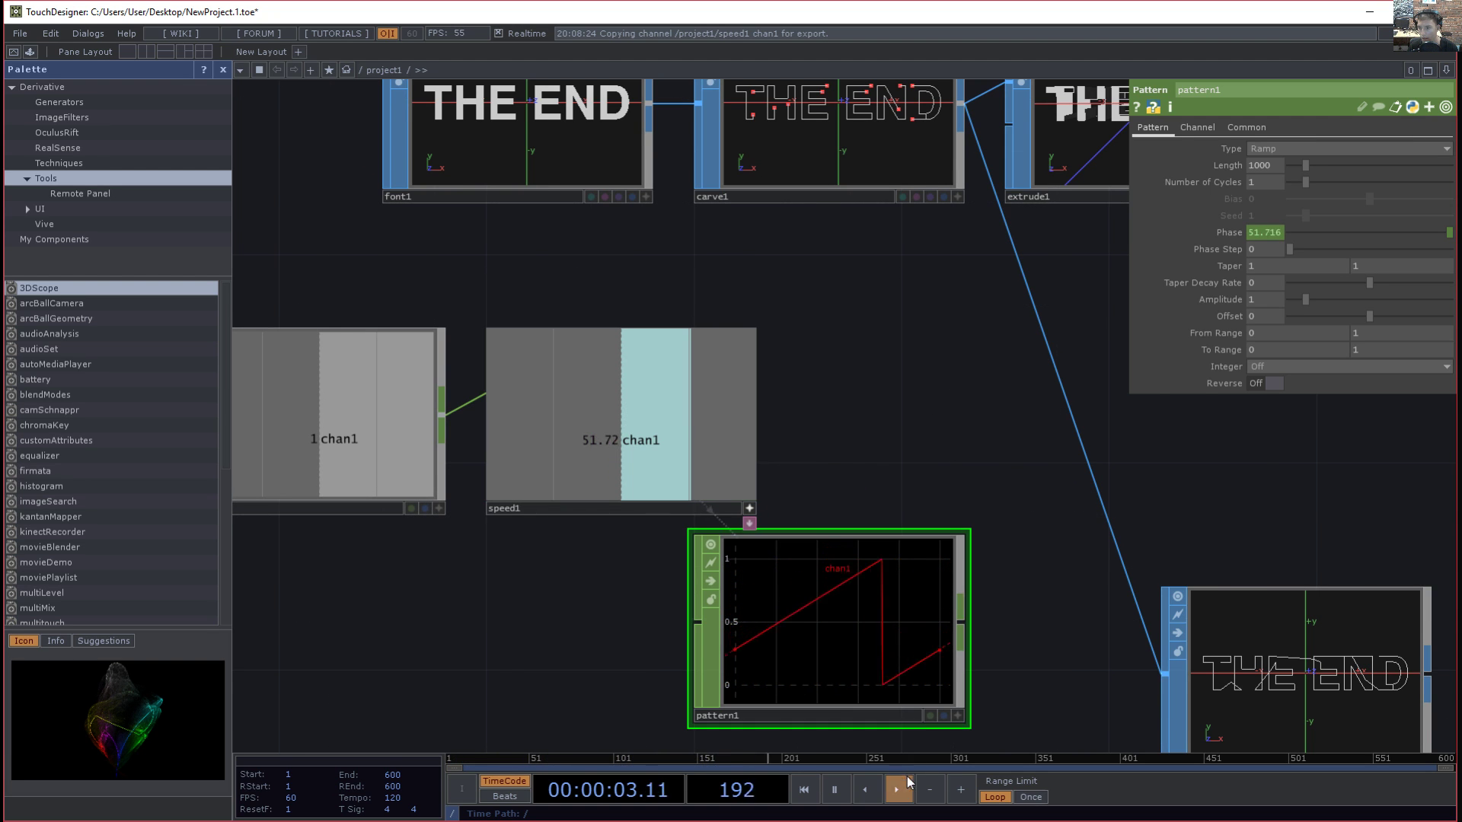
{"action": "left_click_drag", "start_coordinate": [843, 723], "coordinate": [956, 496]}
- Add an LFO CHOP below speed1
{"action": "key", "text": "Tab"}
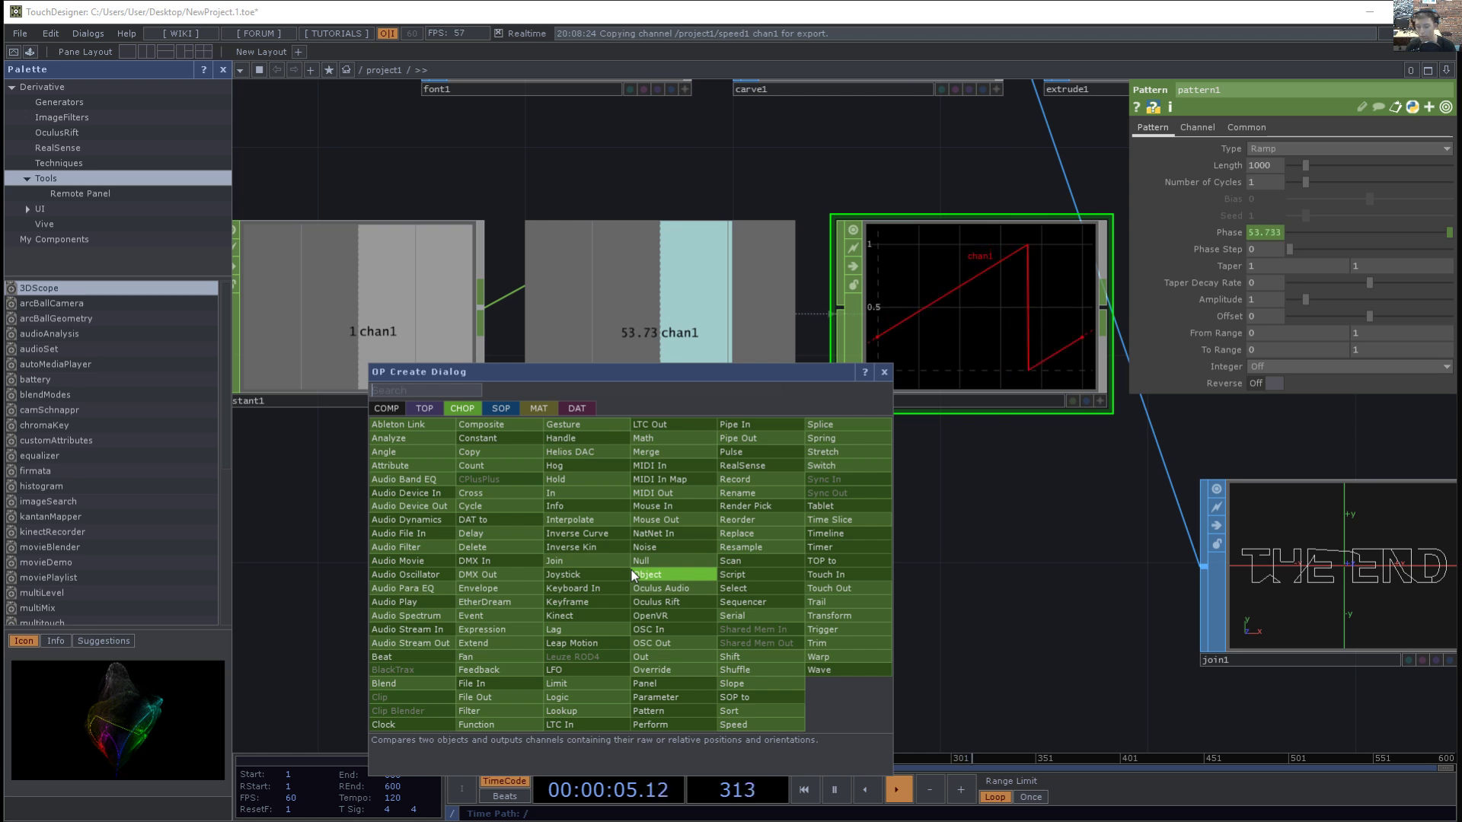
{"action": "left_click", "coordinate": [594, 670]}
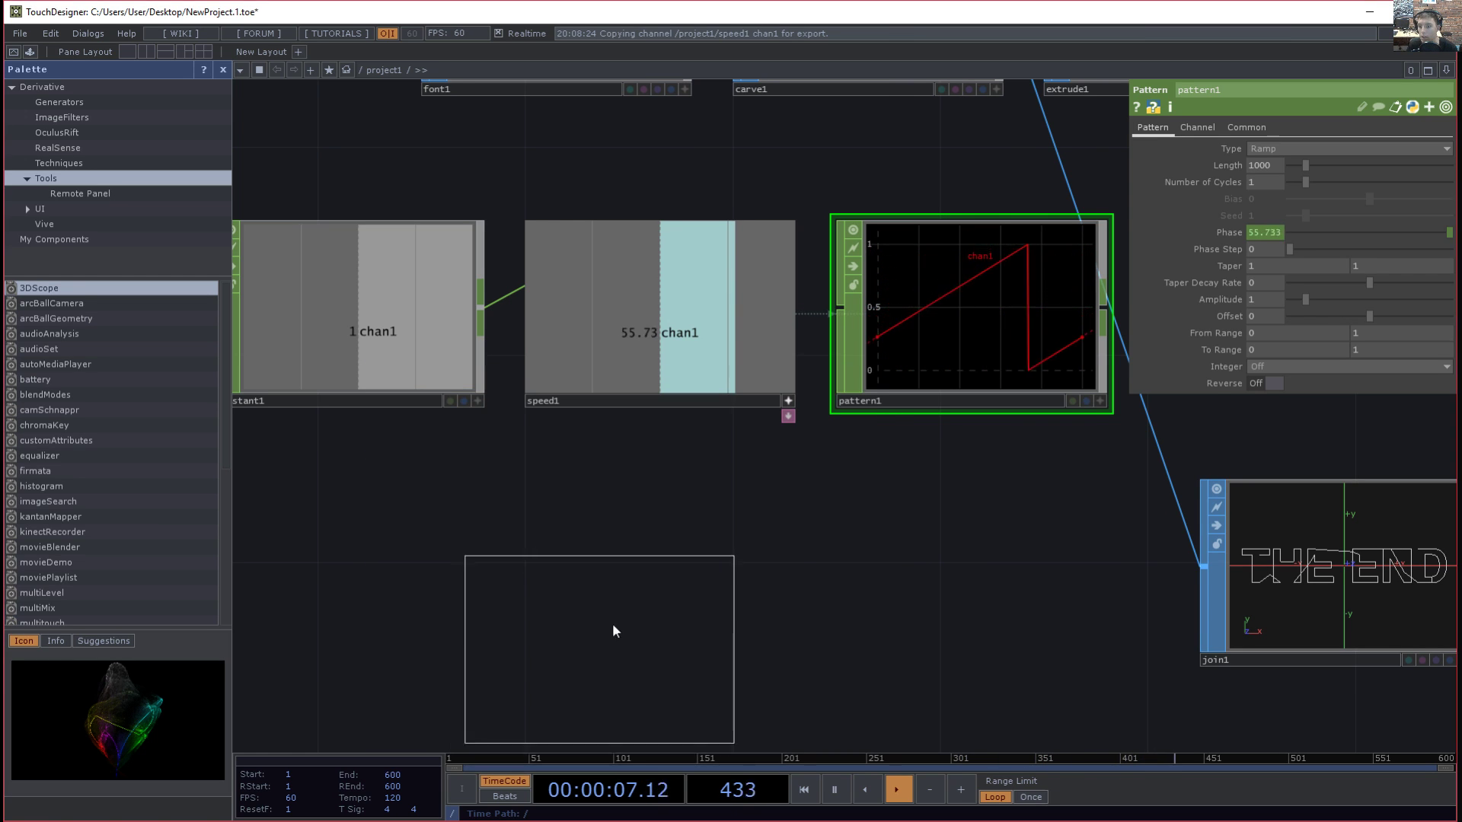
{"action": "left_click", "coordinate": [672, 560]}
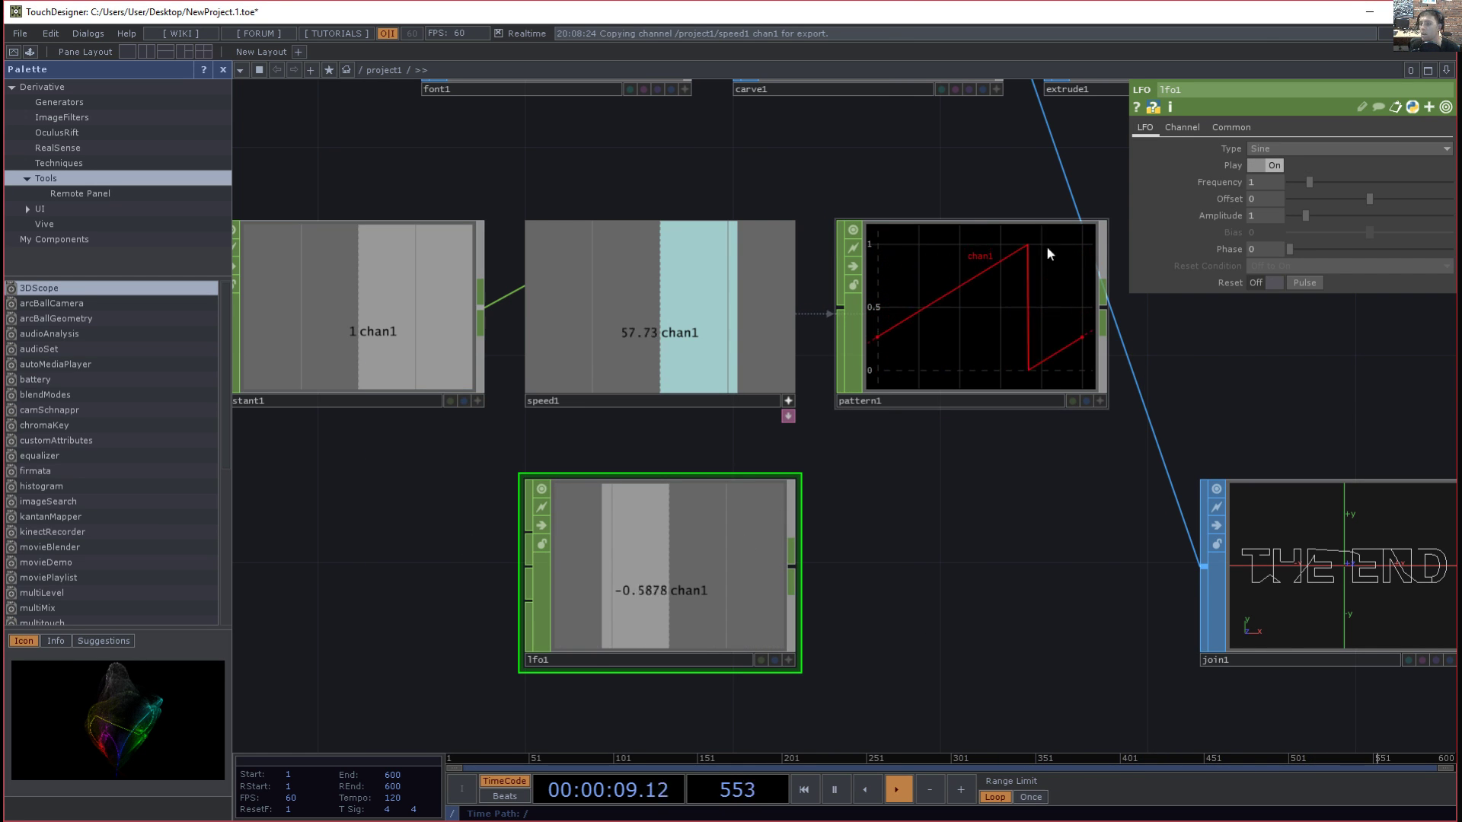
- Set lfo1's waveform type to Ramp
{"action": "left_click", "coordinate": [1302, 149]}
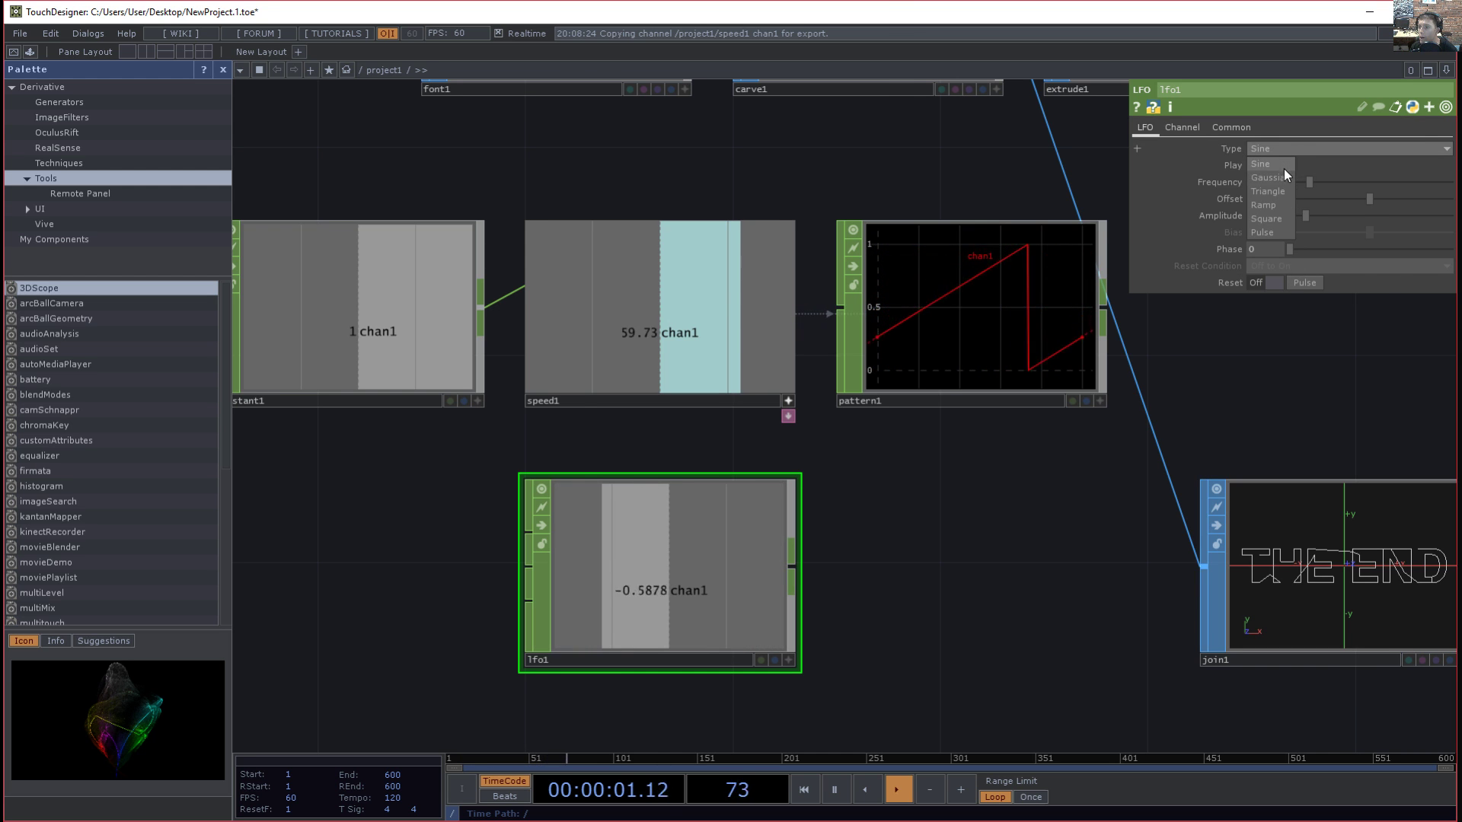
{"action": "left_click", "coordinate": [1272, 204]}
{"action": "left_click_drag", "start_coordinate": [969, 518], "coordinate": [746, 618]}
{"action": "left_click_drag", "start_coordinate": [836, 549], "coordinate": [857, 454]}
{"action": "middle_click_drag", "start_coordinate": [857, 455], "coordinate": [795, 498]}
{"action": "left_click_drag", "start_coordinate": [784, 561], "coordinate": [838, 635]}
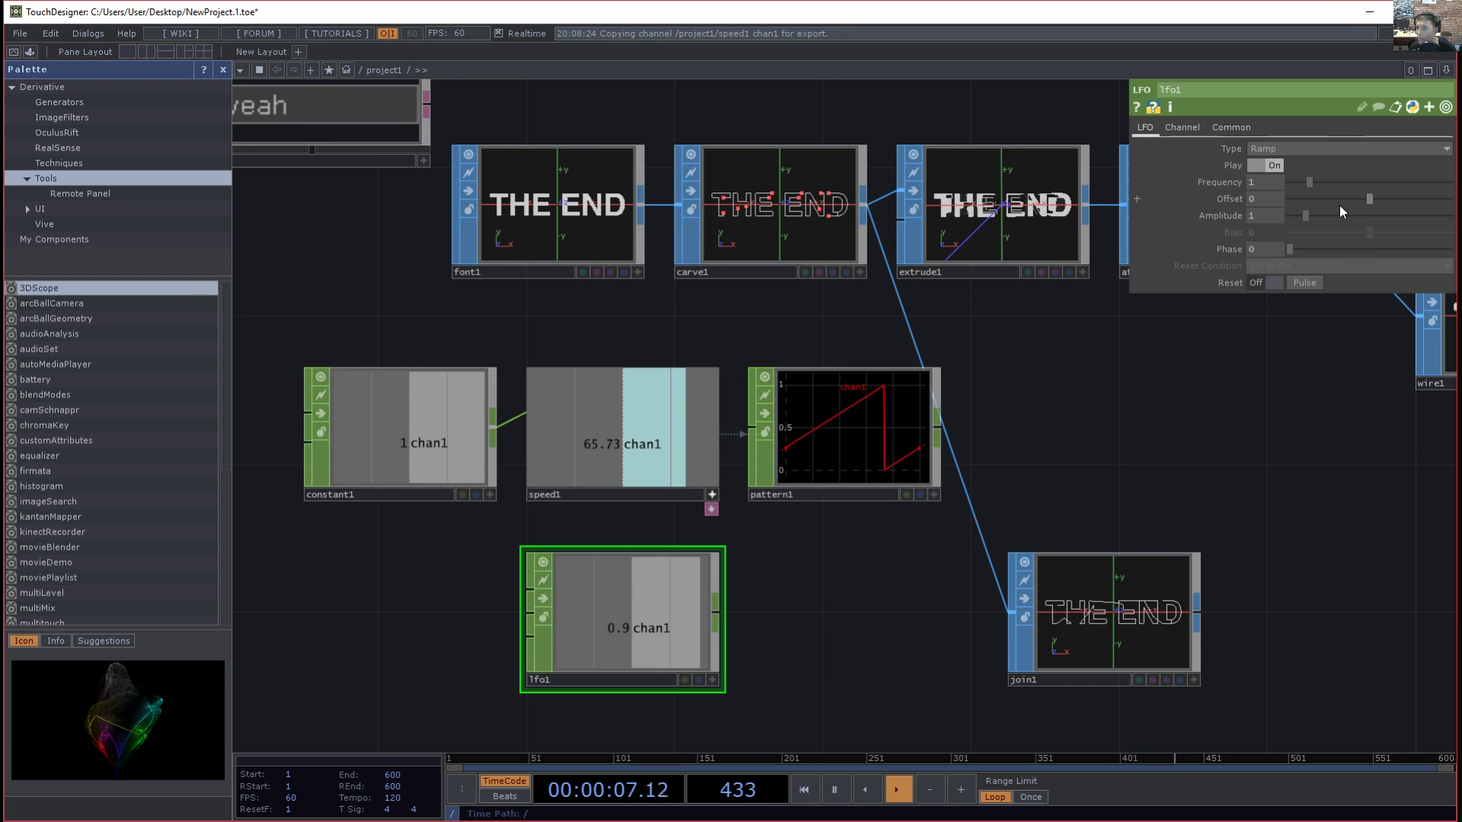
{"action": "left_click_drag", "start_coordinate": [1298, 180], "coordinate": [1294, 179]}
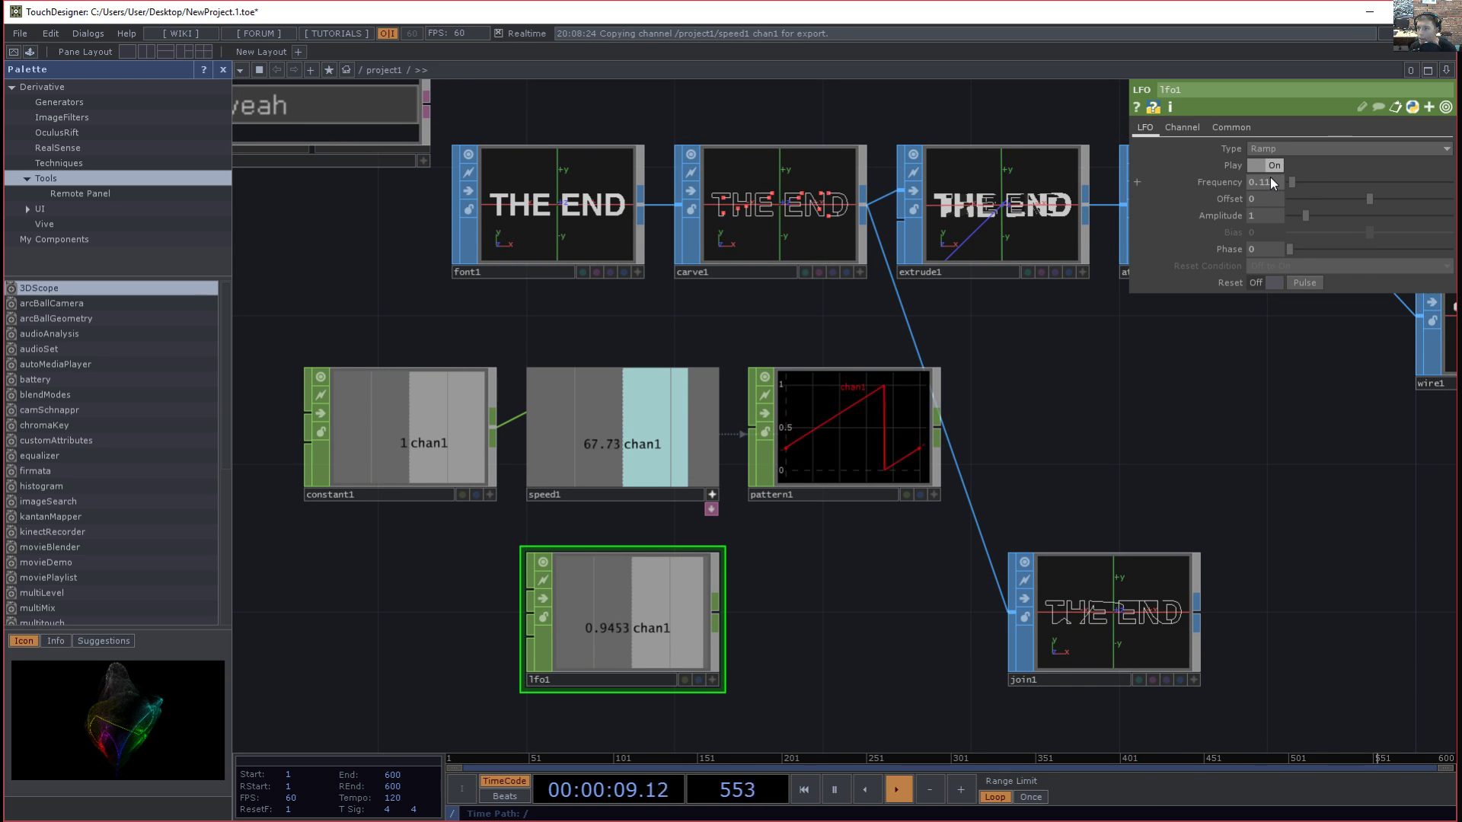
{"action": "key", "text": "ctrl+z"}
{"action": "left_click_drag", "start_coordinate": [939, 510], "coordinate": [736, 551]}
- Place lfo1 beyond pattern1 in the same row, and shift constant1, speed1 and pattern1 left to make room
{"action": "left_click_drag", "start_coordinate": [388, 668], "coordinate": [860, 472]}
{"action": "left_click_drag", "start_coordinate": [650, 381], "coordinate": [714, 381]}
{"action": "left_click_drag", "start_coordinate": [616, 574], "coordinate": [906, 569]}
{"action": "left_click_drag", "start_coordinate": [562, 499], "coordinate": [308, 508]}
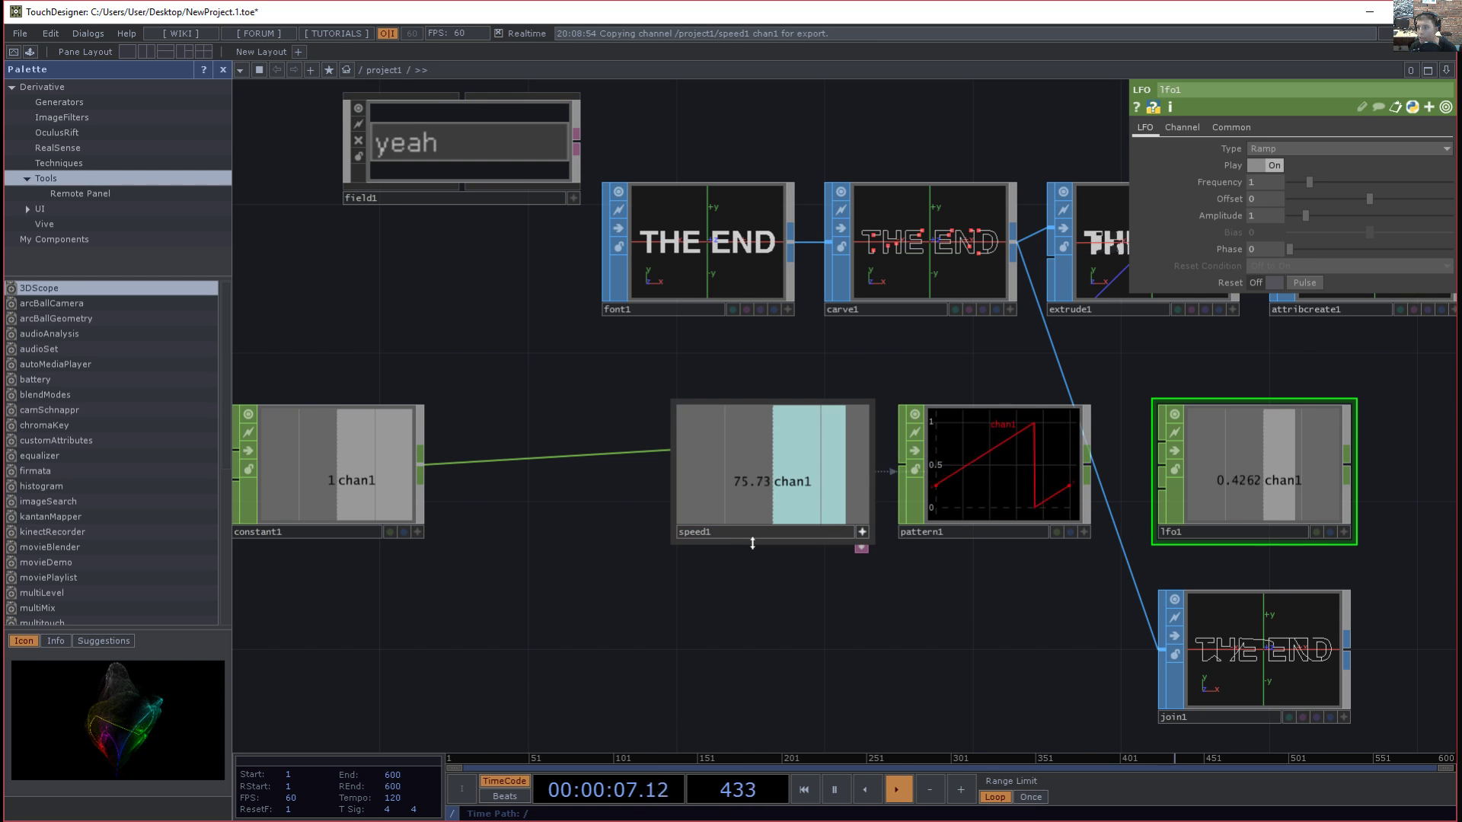
{"action": "left_click_drag", "start_coordinate": [741, 538], "coordinate": [559, 539]}
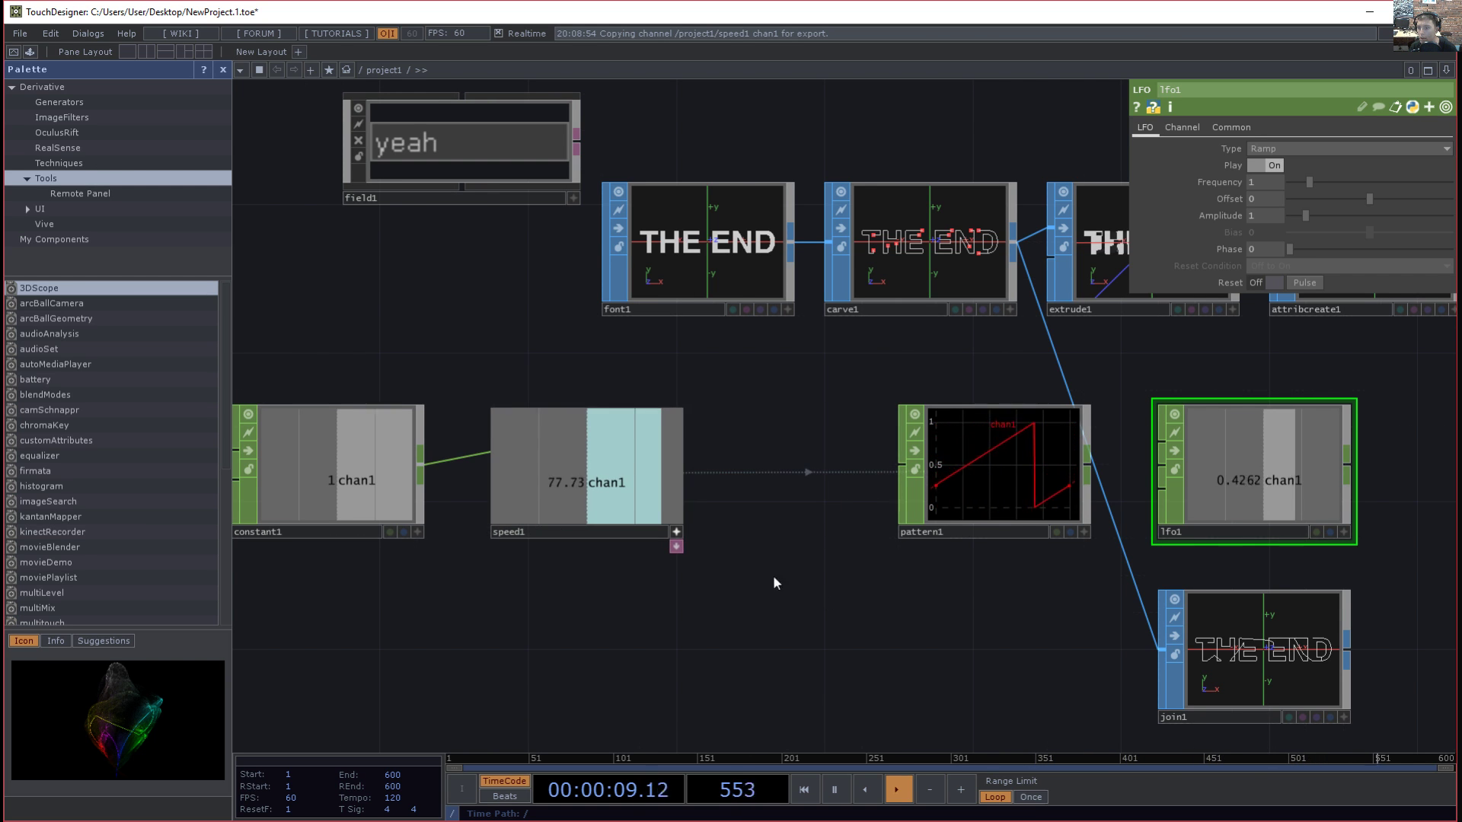
{"action": "left_click_drag", "start_coordinate": [948, 539], "coordinate": [764, 540]}
{"action": "left_click_drag", "start_coordinate": [885, 483], "coordinate": [783, 498]}
- Export pattern1's chan1 channel to carve1's First U parameter
{"action": "left_click", "coordinate": [785, 554]}
{"action": "scroll", "coordinate": [854, 424], "scroll_direction": "up", "scroll_amount": 3}
{"action": "left_click", "coordinate": [793, 287]}
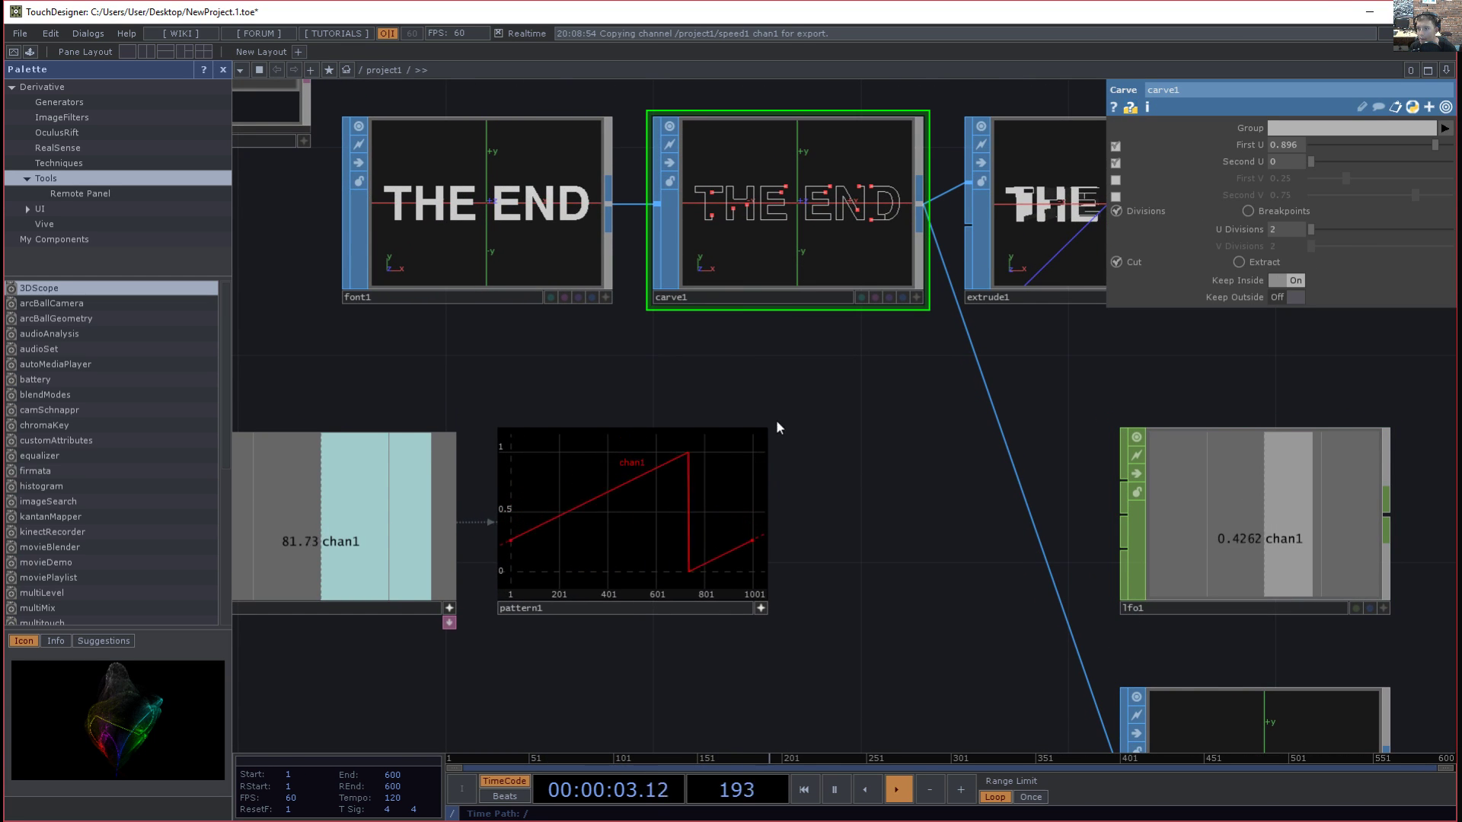
{"action": "left_click_drag", "start_coordinate": [636, 472], "coordinate": [788, 382]}
{"action": "left_click_drag", "start_coordinate": [1275, 157], "coordinate": [1276, 161]}
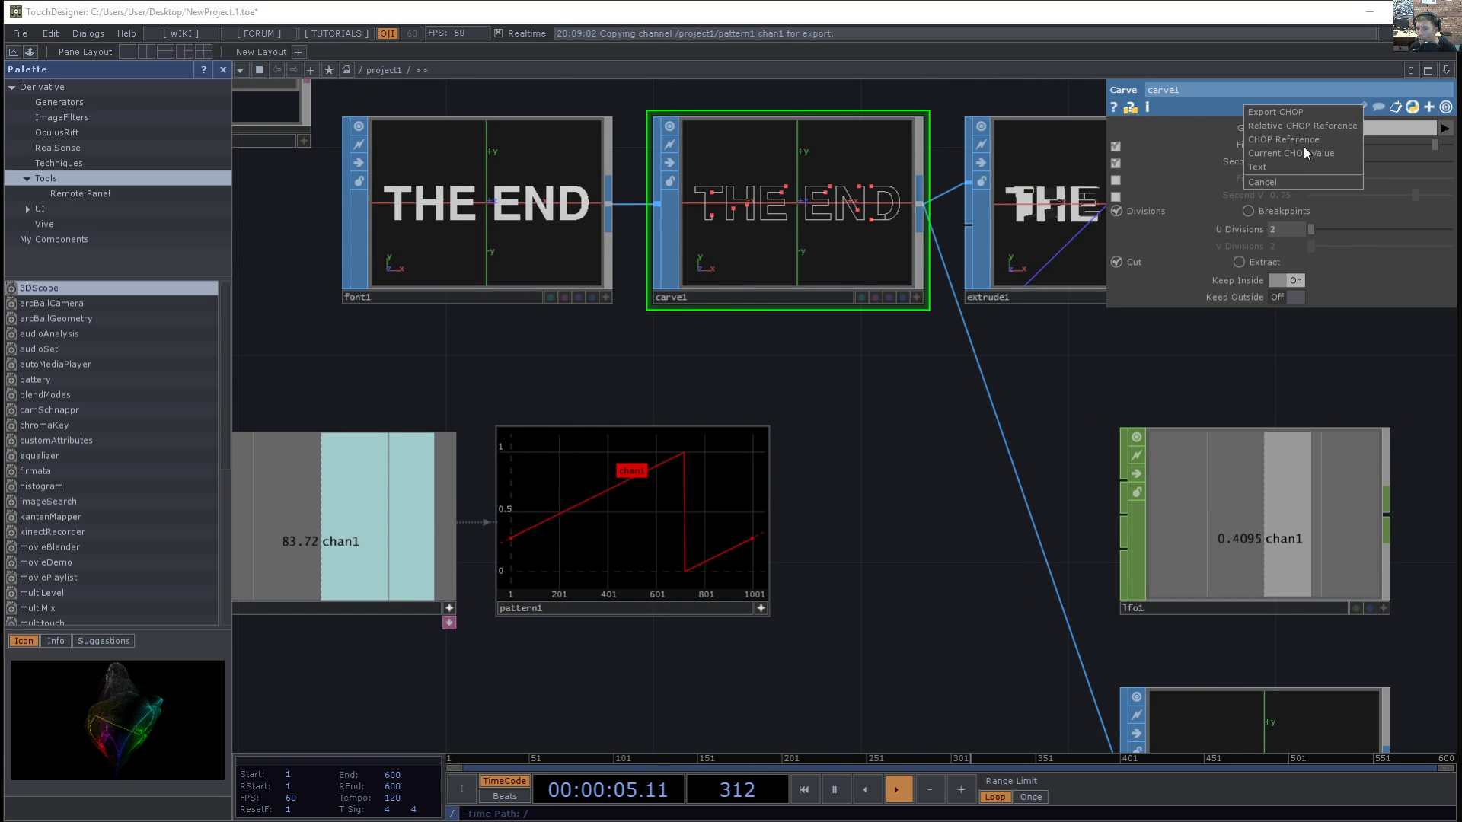
{"action": "left_click", "coordinate": [1299, 112]}
{"action": "left_click_drag", "start_coordinate": [893, 403], "coordinate": [924, 391]}
{"action": "left_click_drag", "start_coordinate": [942, 464], "coordinate": [912, 434]}
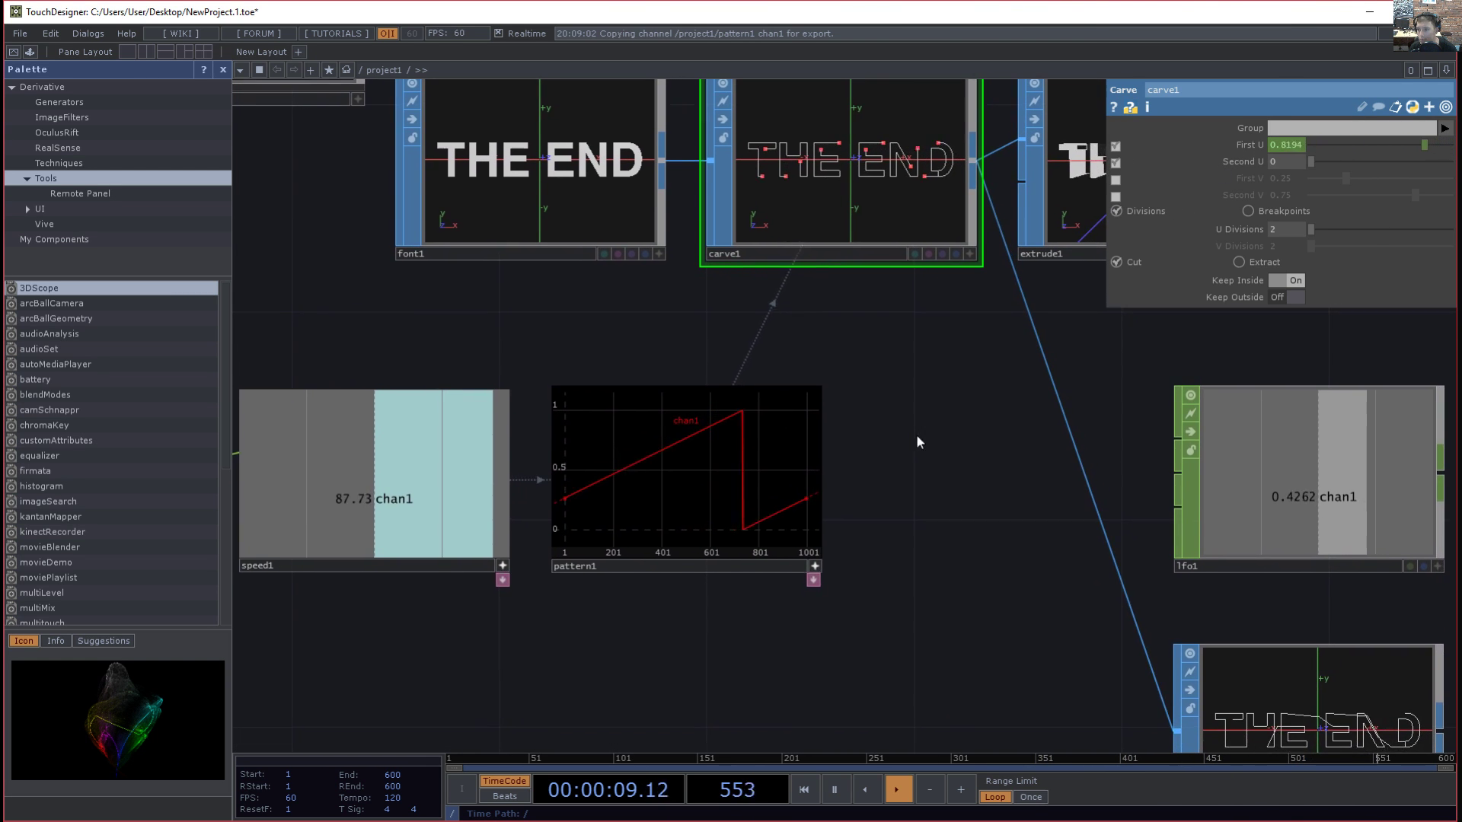
- Move lfo1 directly below pattern1 and export its chan1 channel to carve1's Second U parameter
{"action": "left_click_drag", "start_coordinate": [1239, 562], "coordinate": [615, 728]}
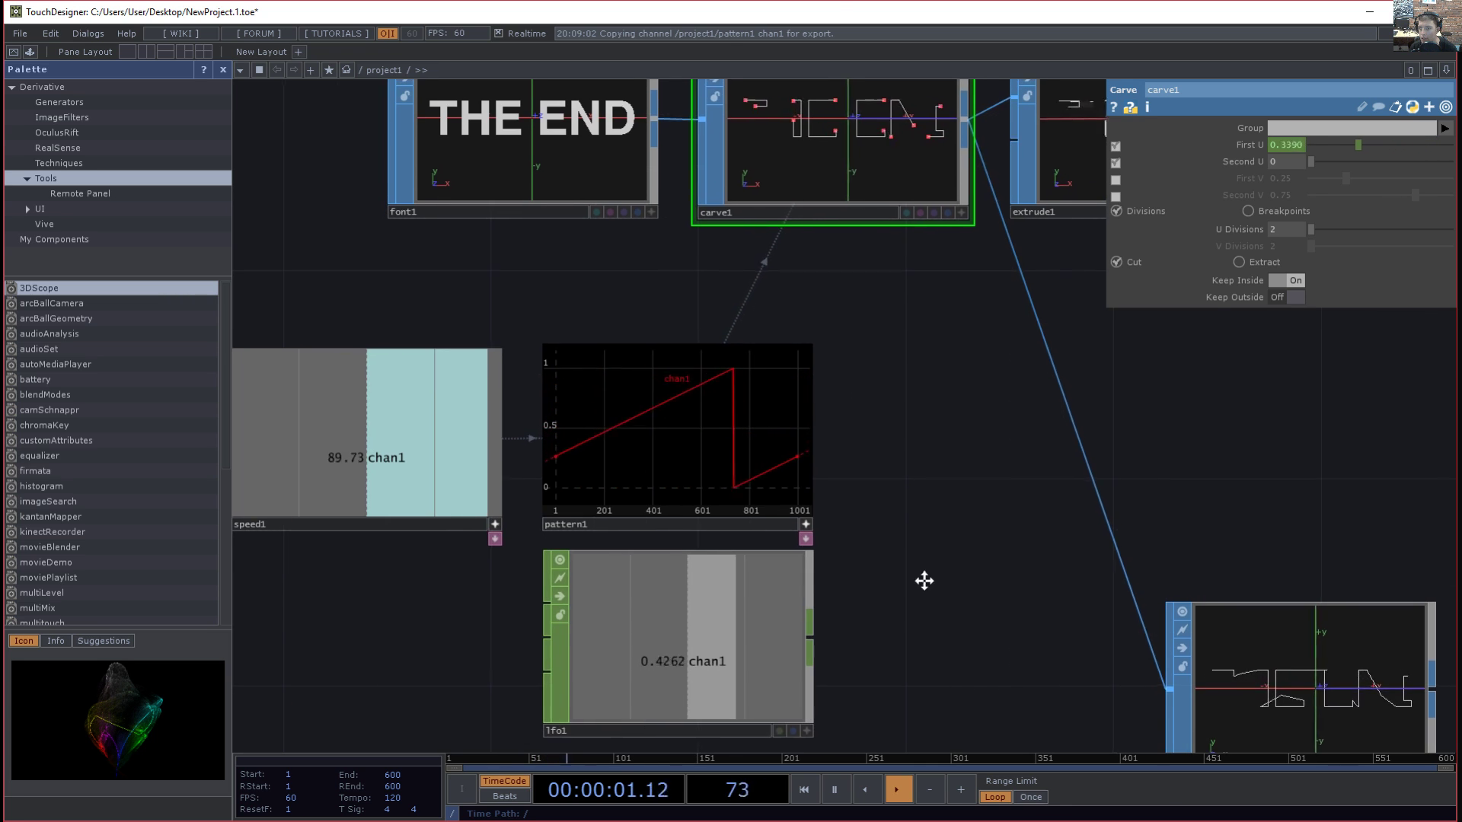
{"action": "left_click_drag", "start_coordinate": [926, 571], "coordinate": [890, 598]}
{"action": "left_click_drag", "start_coordinate": [891, 507], "coordinate": [904, 511]}
{"action": "scroll", "coordinate": [890, 506], "scroll_direction": "down", "scroll_amount": 1}
{"action": "scroll", "coordinate": [890, 505], "scroll_direction": "up", "scroll_amount": 1}
{"action": "left_click_drag", "start_coordinate": [839, 594], "coordinate": [813, 622]}
{"action": "left_click", "coordinate": [810, 674]}
{"action": "left_click_drag", "start_coordinate": [646, 683], "coordinate": [1279, 162]}
{"action": "left_click", "coordinate": [1291, 125]}
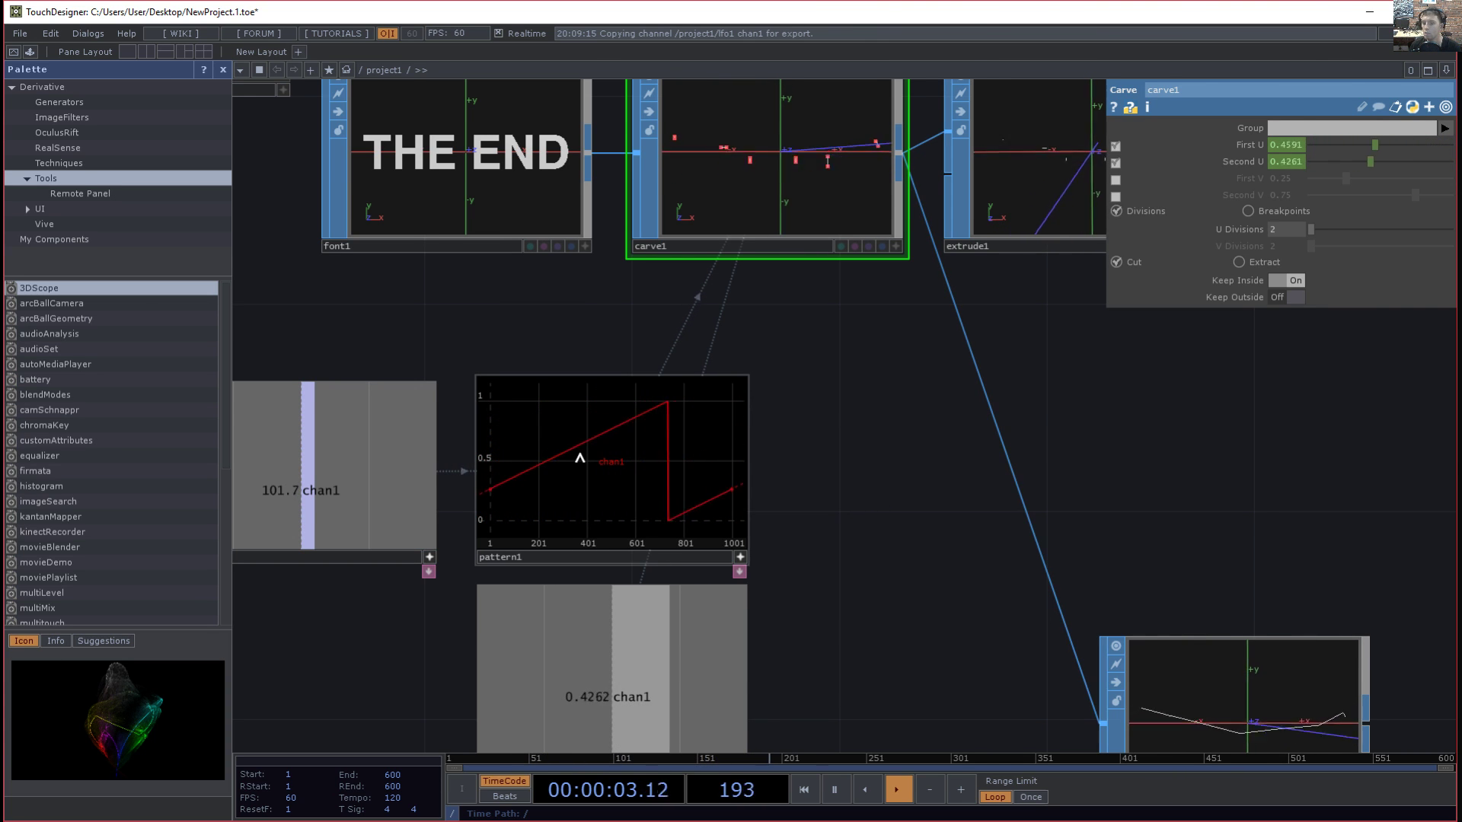
- Set pattern1's Amplitude to -1
{"action": "left_click", "coordinate": [594, 554]}
{"action": "left_click_drag", "start_coordinate": [929, 505], "coordinate": [1030, 470]}
{"action": "left_click_drag", "start_coordinate": [974, 530], "coordinate": [1066, 517]}
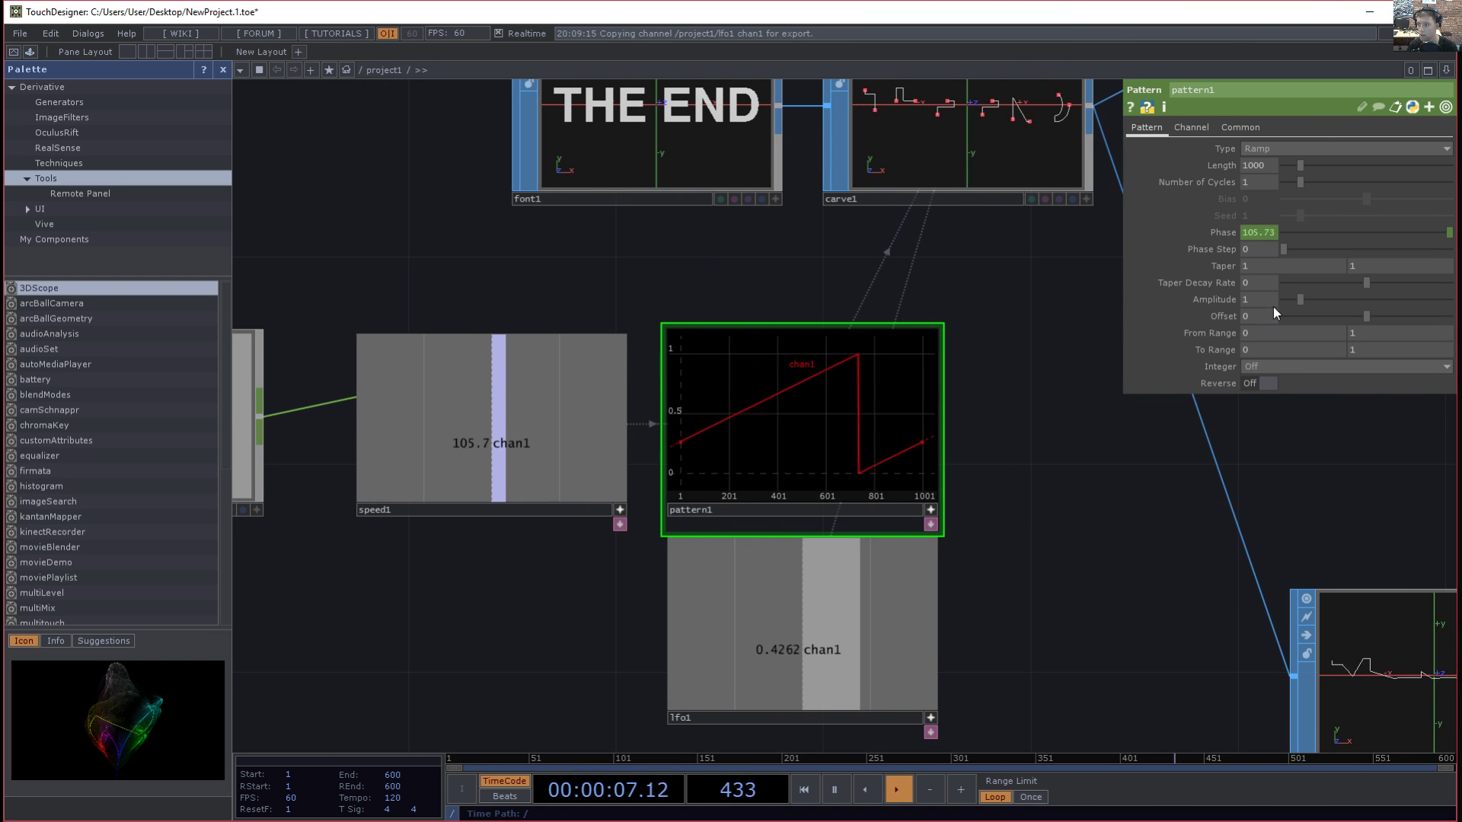
{"action": "type", "text": "-1"}
{"action": "key", "text": "Return"}
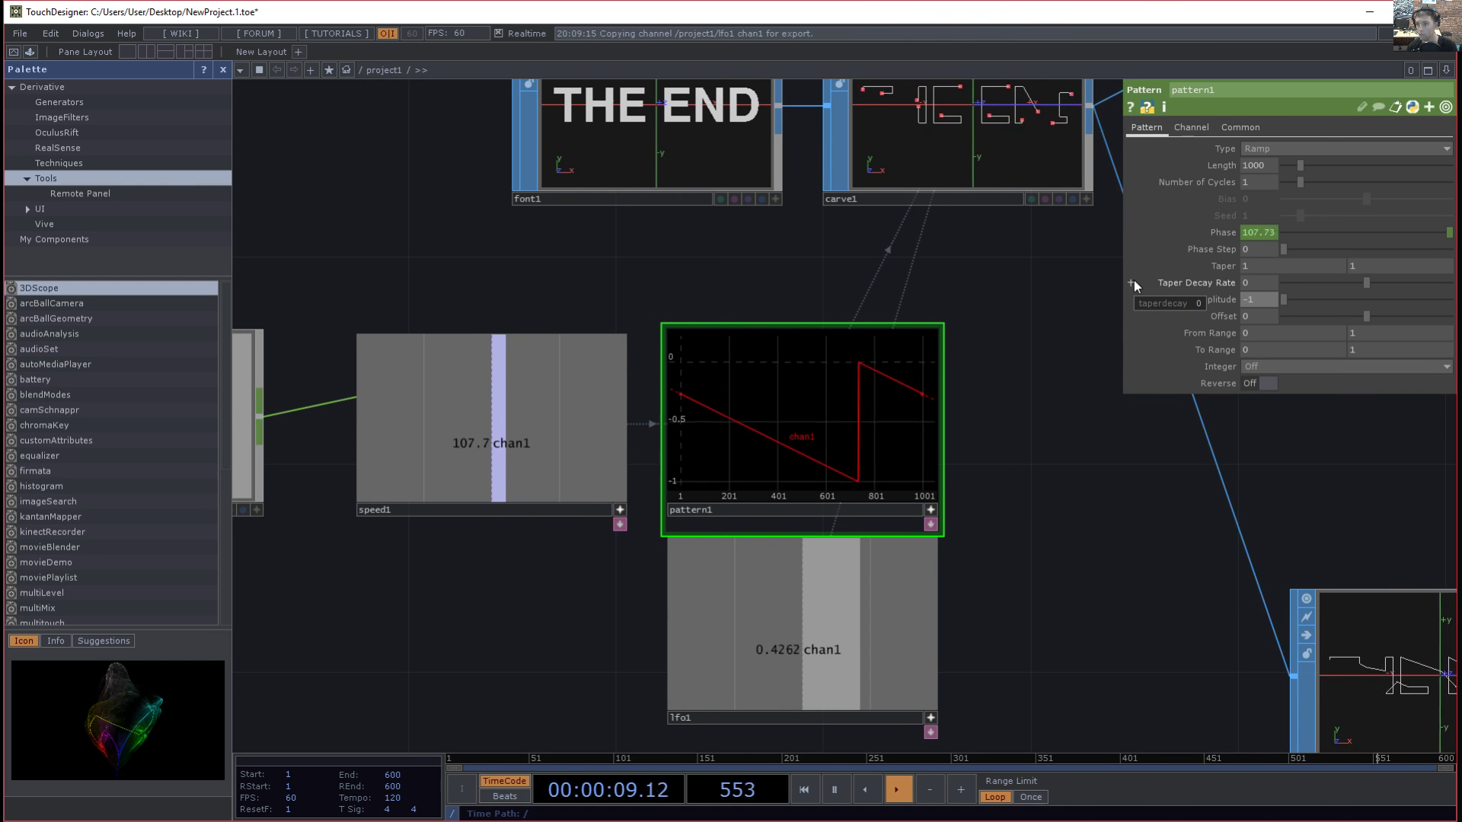
- Set the chan1 value of constant1 to 0.1
{"action": "left_click_drag", "start_coordinate": [956, 523], "coordinate": [748, 570]}
{"action": "left_click_drag", "start_coordinate": [778, 503], "coordinate": [874, 459]}
{"action": "left_click_drag", "start_coordinate": [808, 545], "coordinate": [917, 457]}
{"action": "left_click_drag", "start_coordinate": [361, 563], "coordinate": [682, 555]}
{"action": "left_click", "coordinate": [340, 434]}
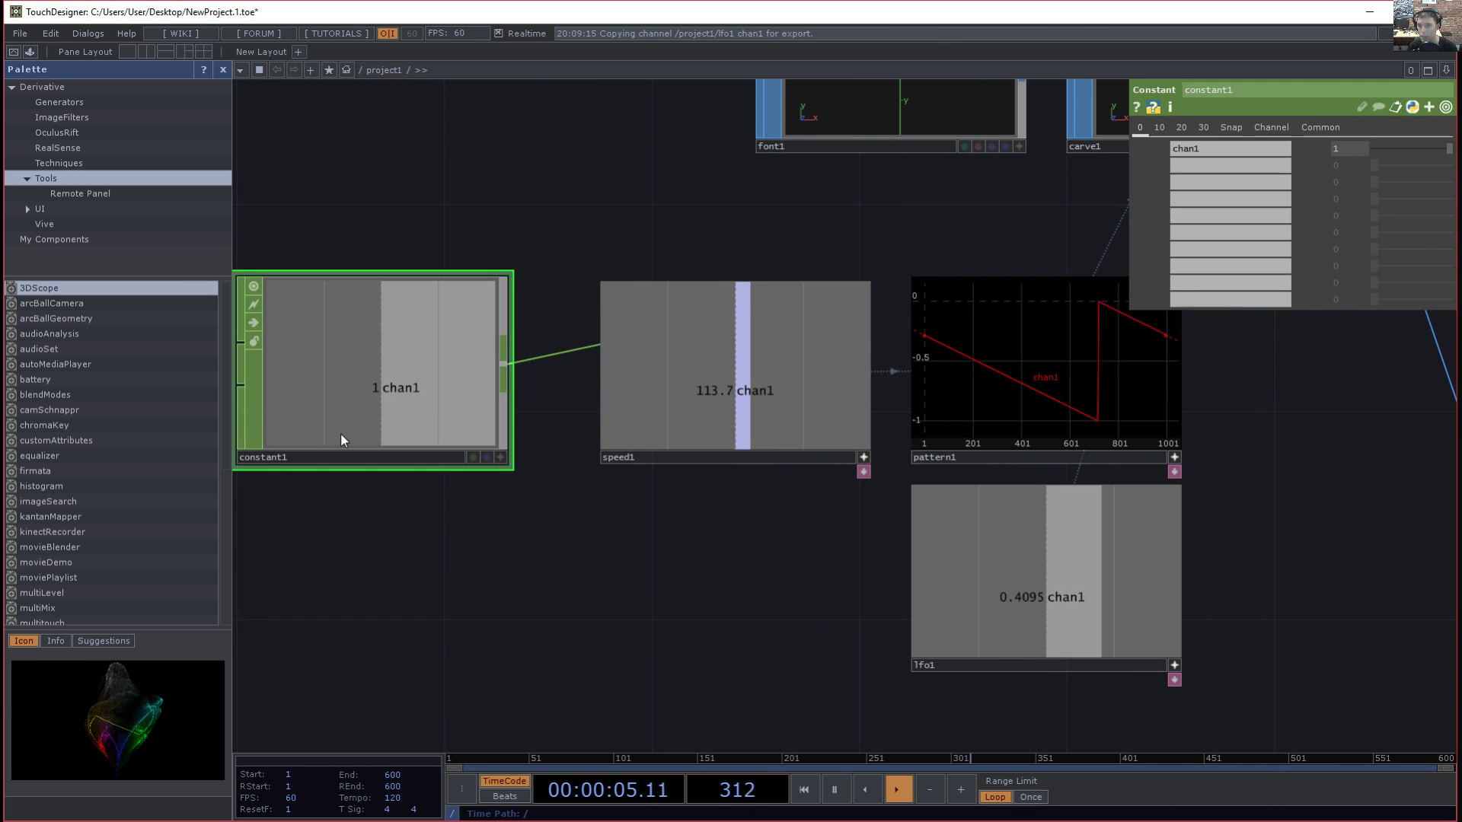
{"action": "left_click_drag", "start_coordinate": [1352, 150], "coordinate": [1274, 144]}
{"action": "type", "text": ".1"}
{"action": "key", "text": "Return"}
- Lower lfo1's Frequency to 0.24 and check the First U and Second U exports on carve1
{"action": "left_click_drag", "start_coordinate": [901, 263], "coordinate": [631, 418]}
{"action": "left_click_drag", "start_coordinate": [999, 682], "coordinate": [919, 520]}
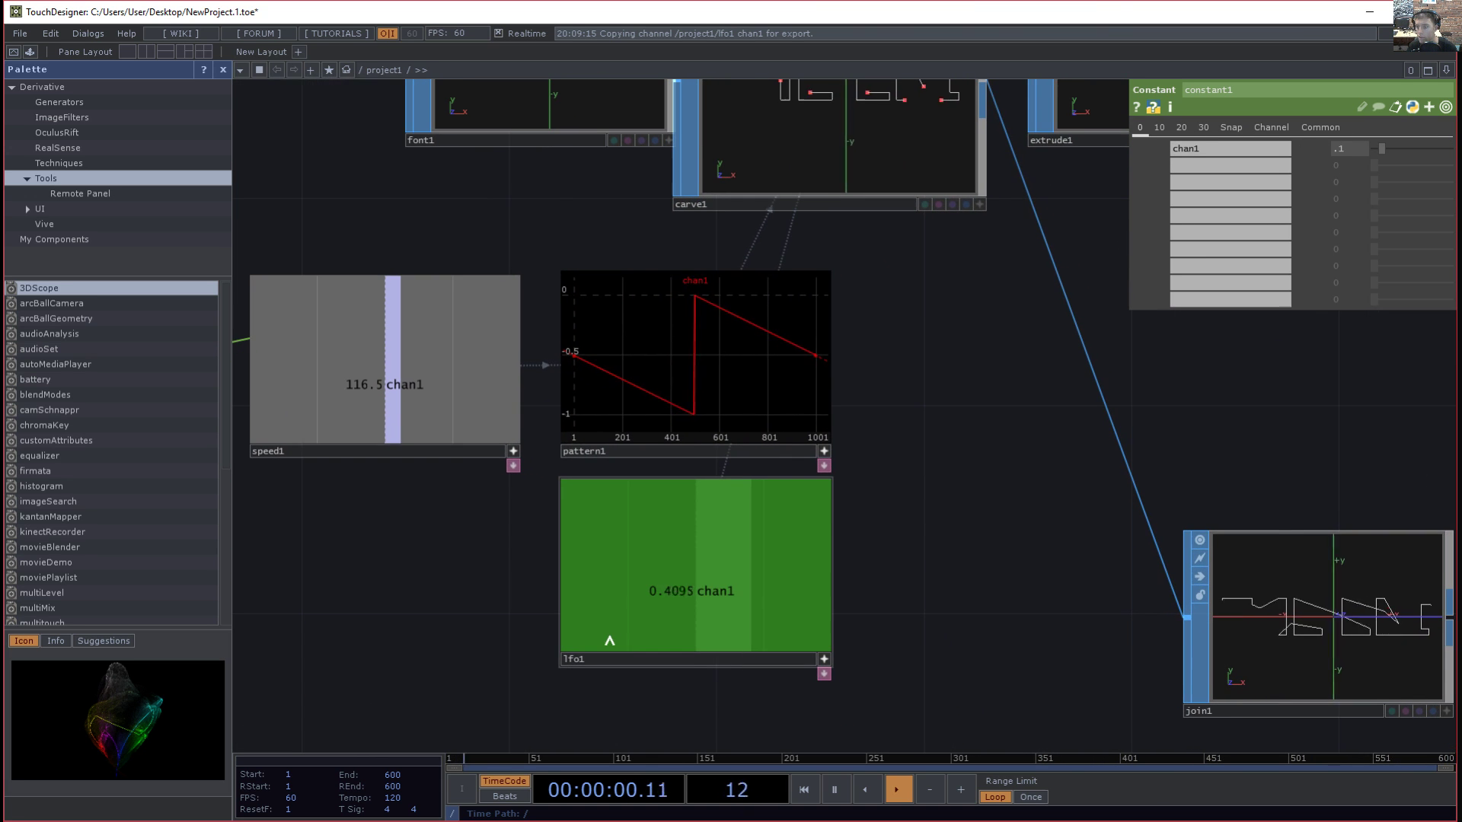
{"action": "left_click", "coordinate": [675, 660]}
{"action": "left_click_drag", "start_coordinate": [1308, 181], "coordinate": [1294, 180]}
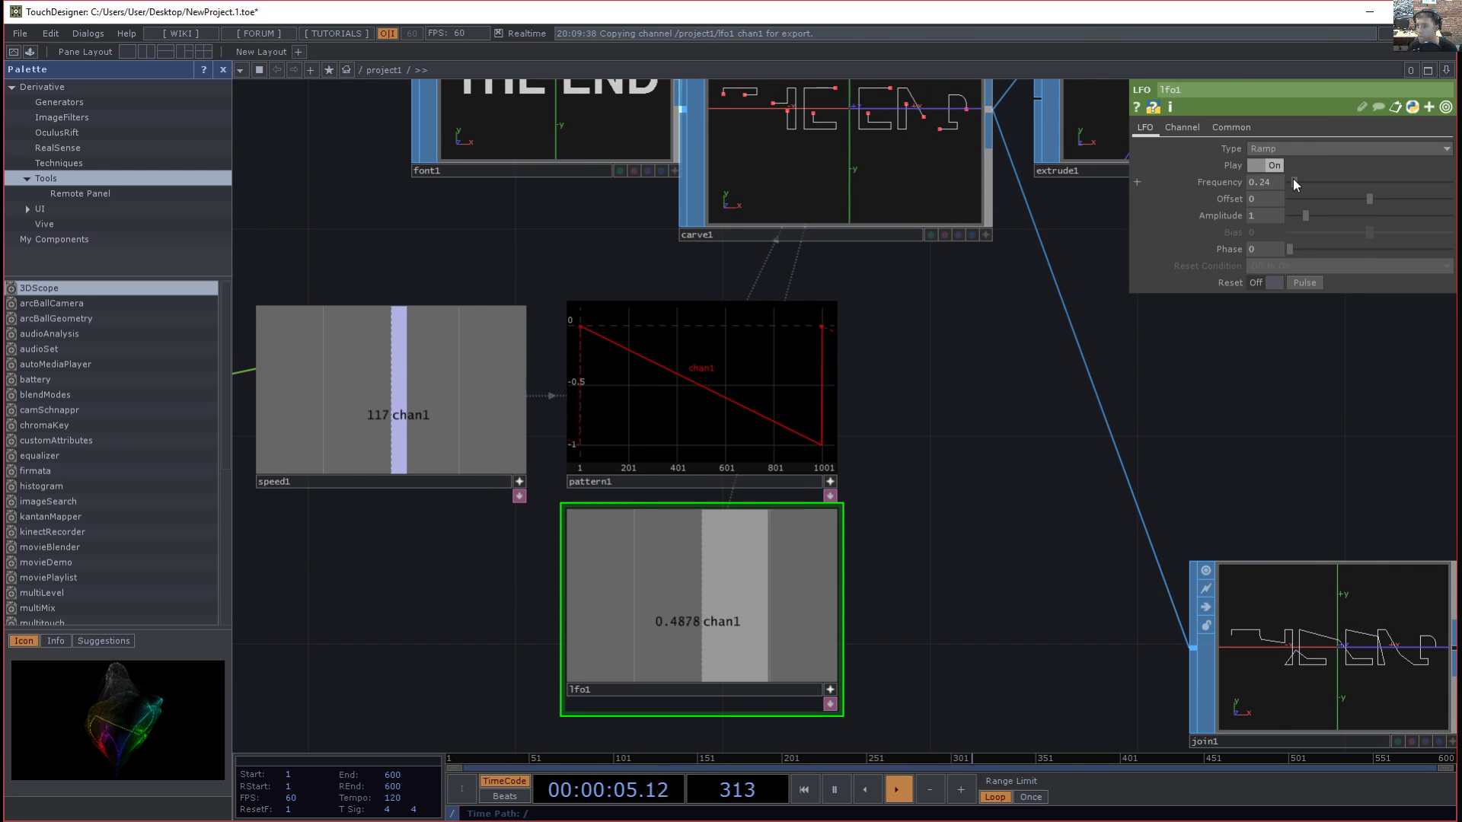
{"action": "left_click_drag", "start_coordinate": [958, 408], "coordinate": [866, 536]}
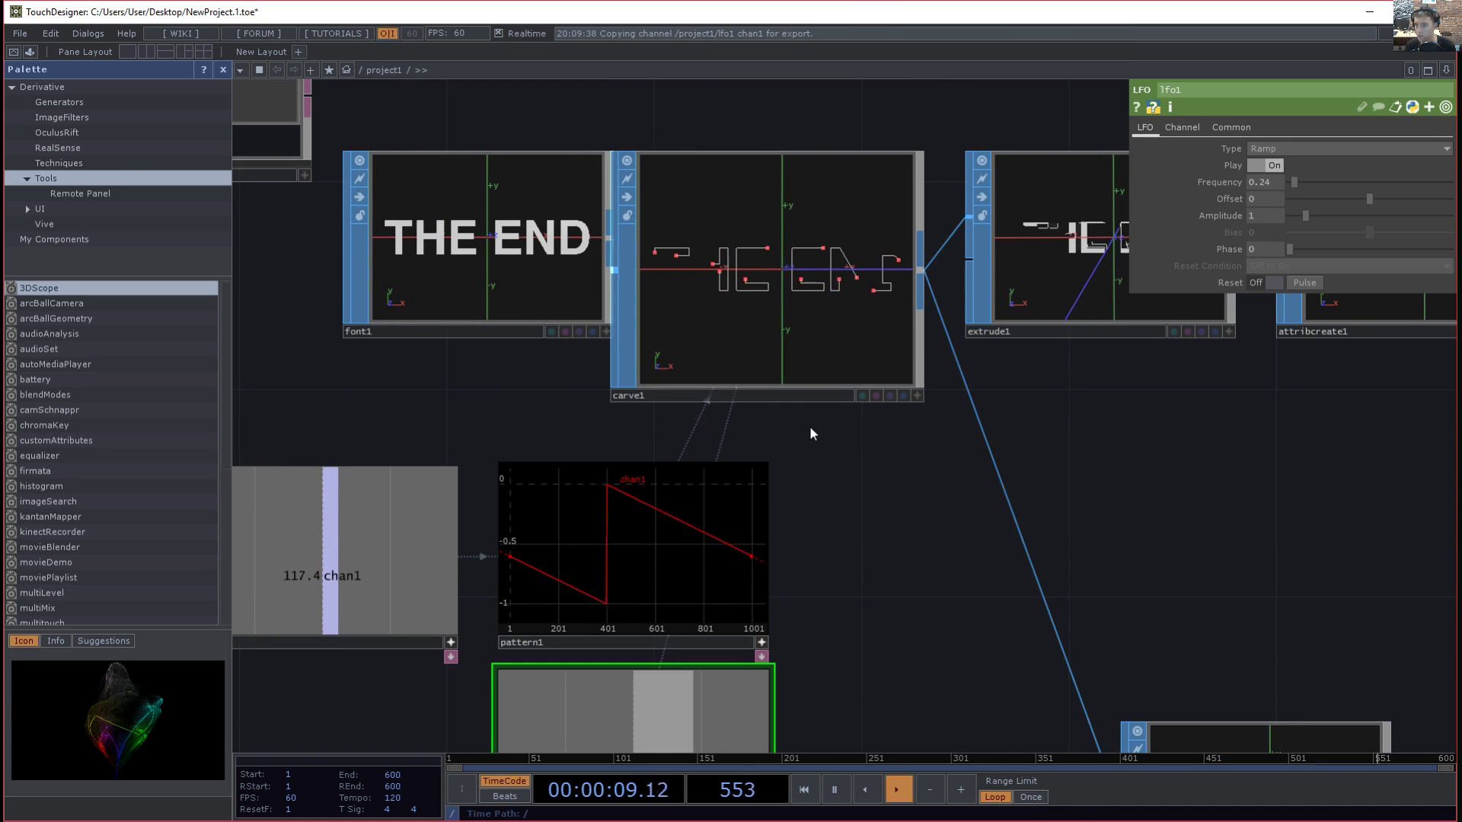
{"action": "left_click", "coordinate": [810, 390]}
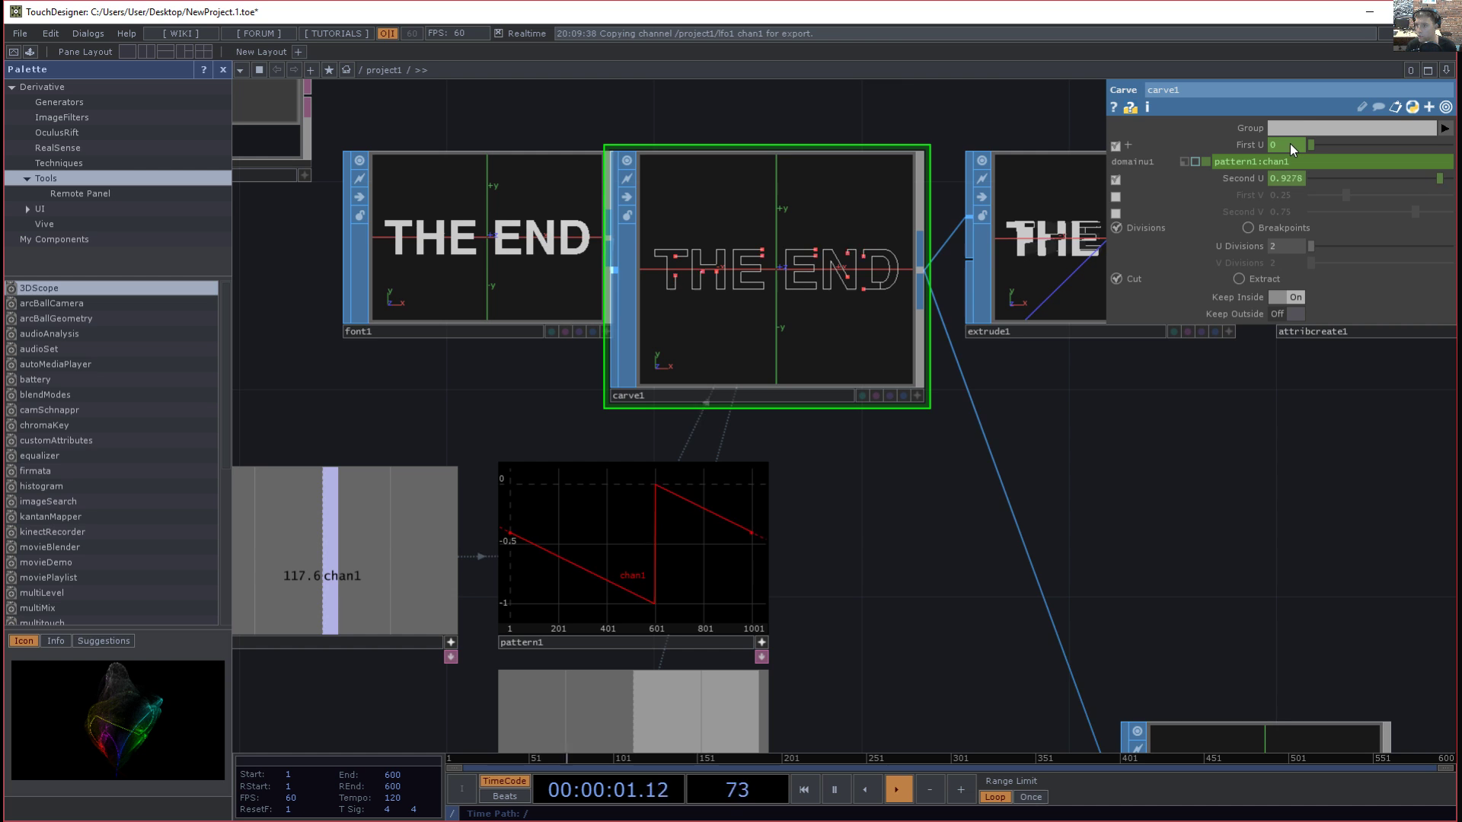
- Rename lfo1 as lfo1lfo1 and paste a copy of it below the original
{"action": "left_click_drag", "start_coordinate": [885, 571], "coordinate": [937, 411]}
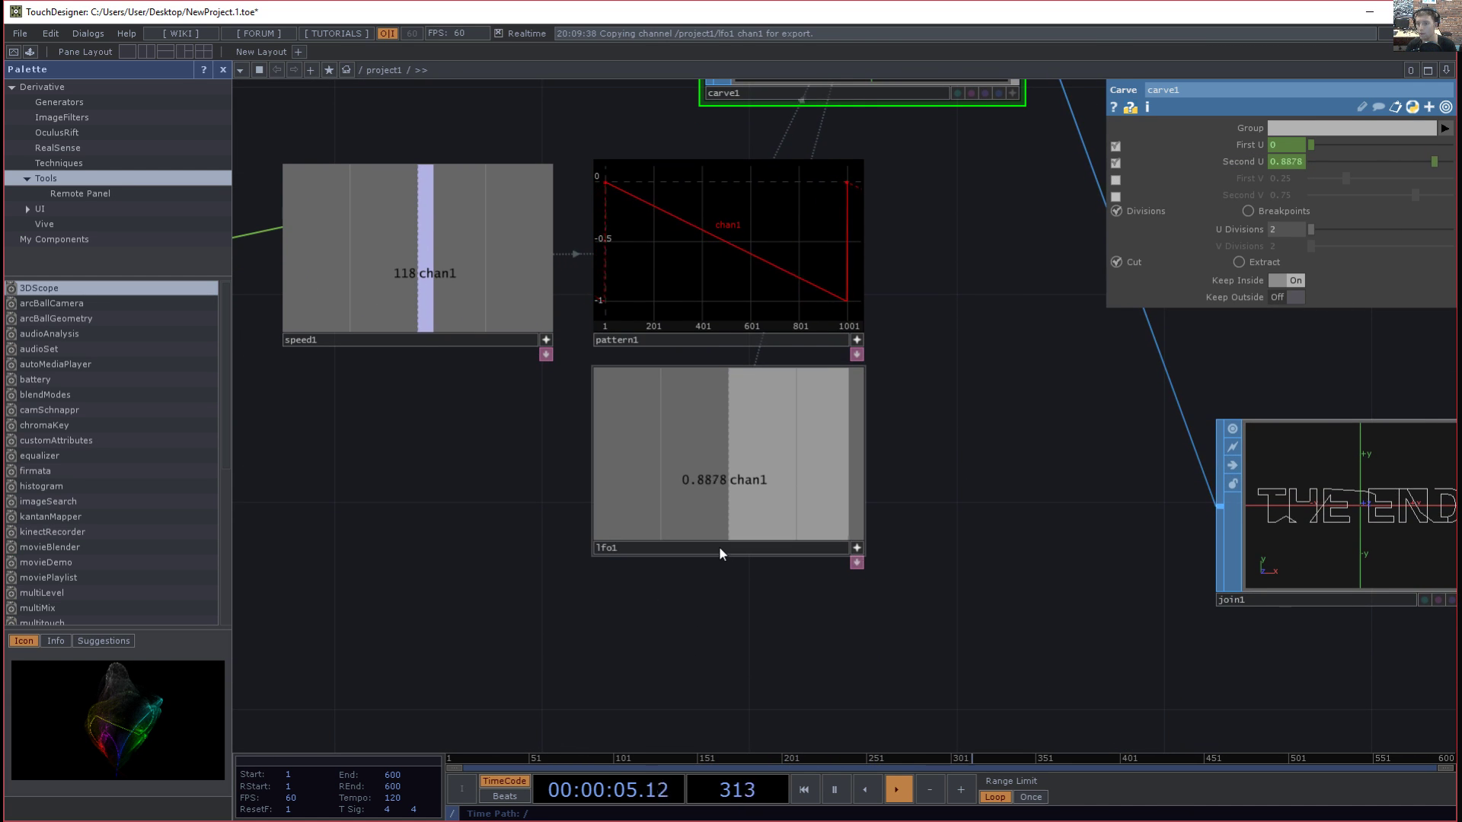
{"action": "left_click", "coordinate": [719, 545]}
{"action": "type", "text": "lfo1"}
{"action": "left_click_drag", "start_coordinate": [793, 701], "coordinate": [788, 632]}
{"action": "left_click_drag", "start_coordinate": [718, 428], "coordinate": [873, 468]}
{"action": "left_click", "coordinate": [854, 478]}
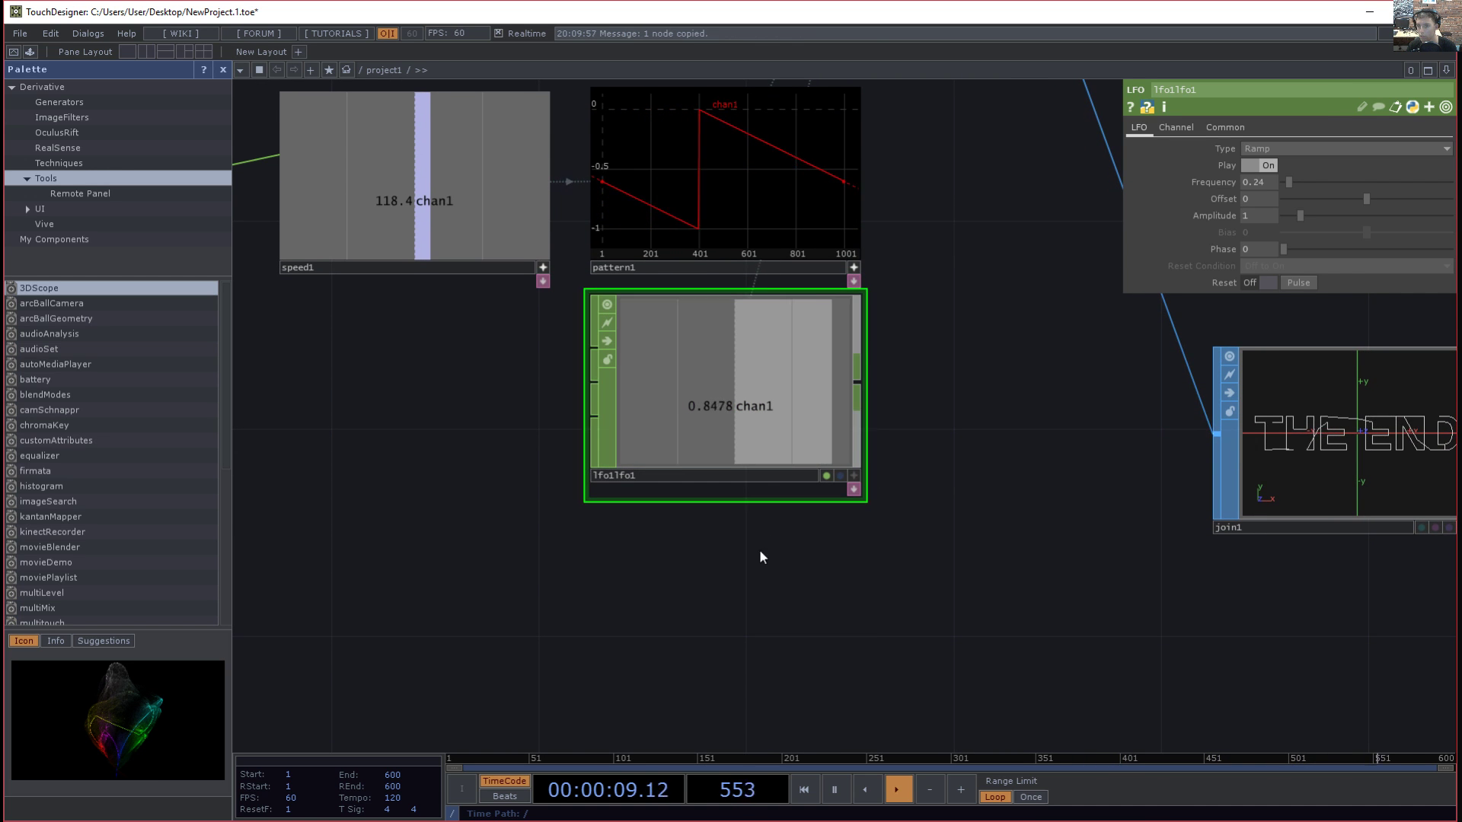
{"action": "key", "text": "ctrl+v"}
- Delete constant1, speed1 and pattern1, and place the two LFO CHOPs side by side below carve1
{"action": "scroll", "coordinate": [956, 652], "scroll_direction": "down", "scroll_amount": 5}
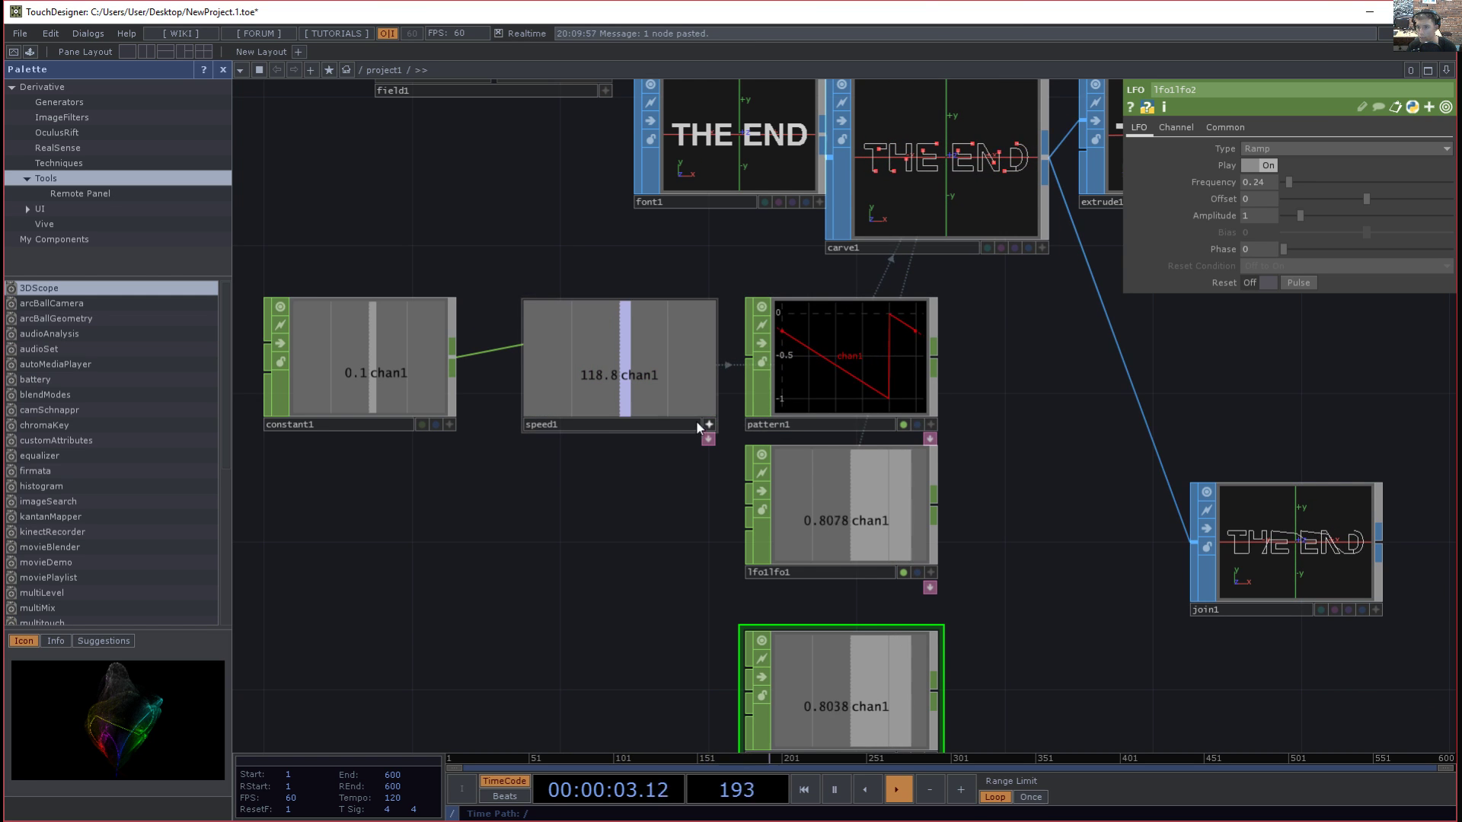
{"action": "left_click_drag", "start_coordinate": [411, 282], "coordinate": [416, 281]}
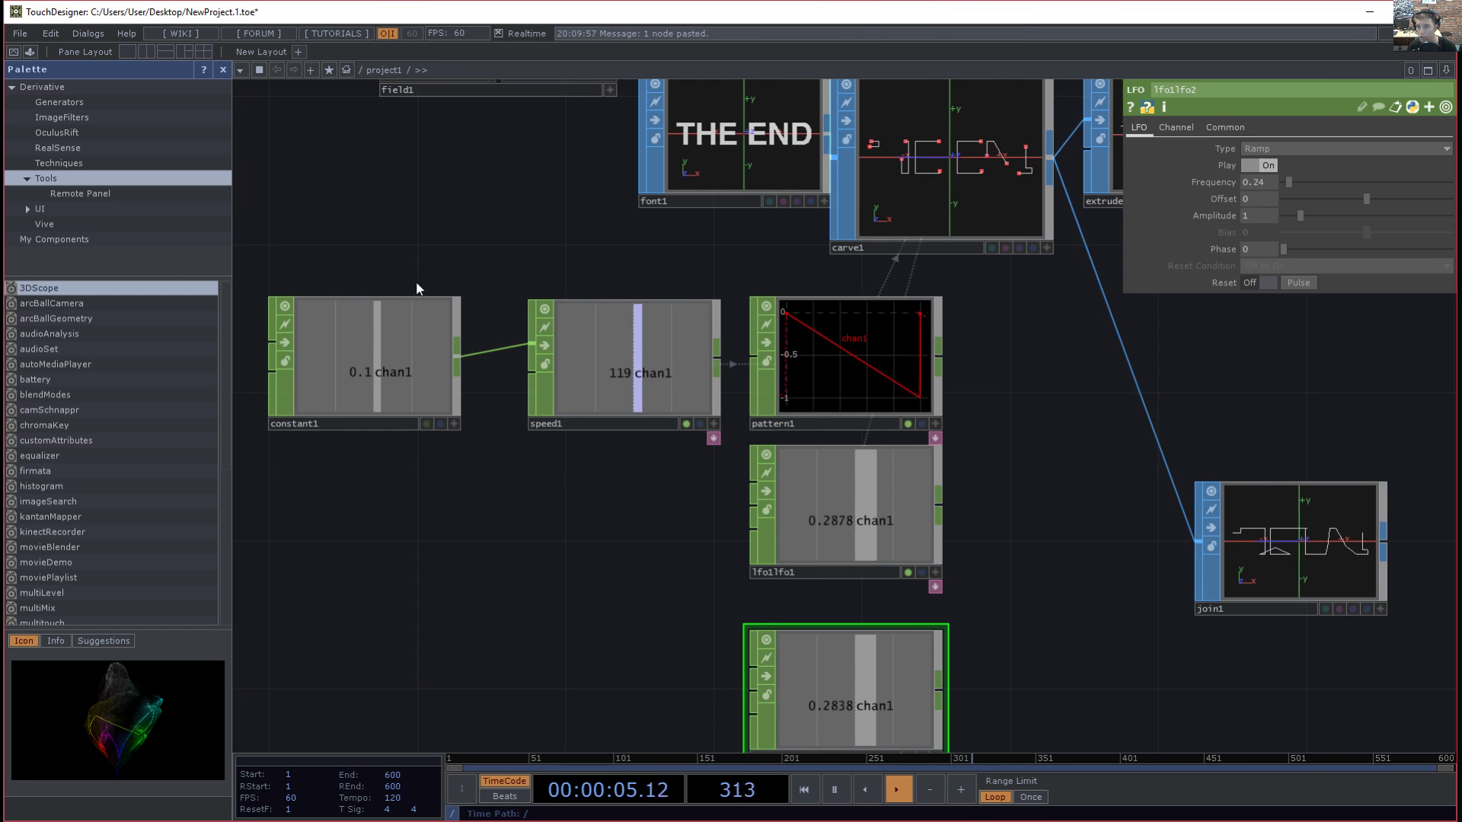
{"action": "left_click", "coordinate": [416, 307]}
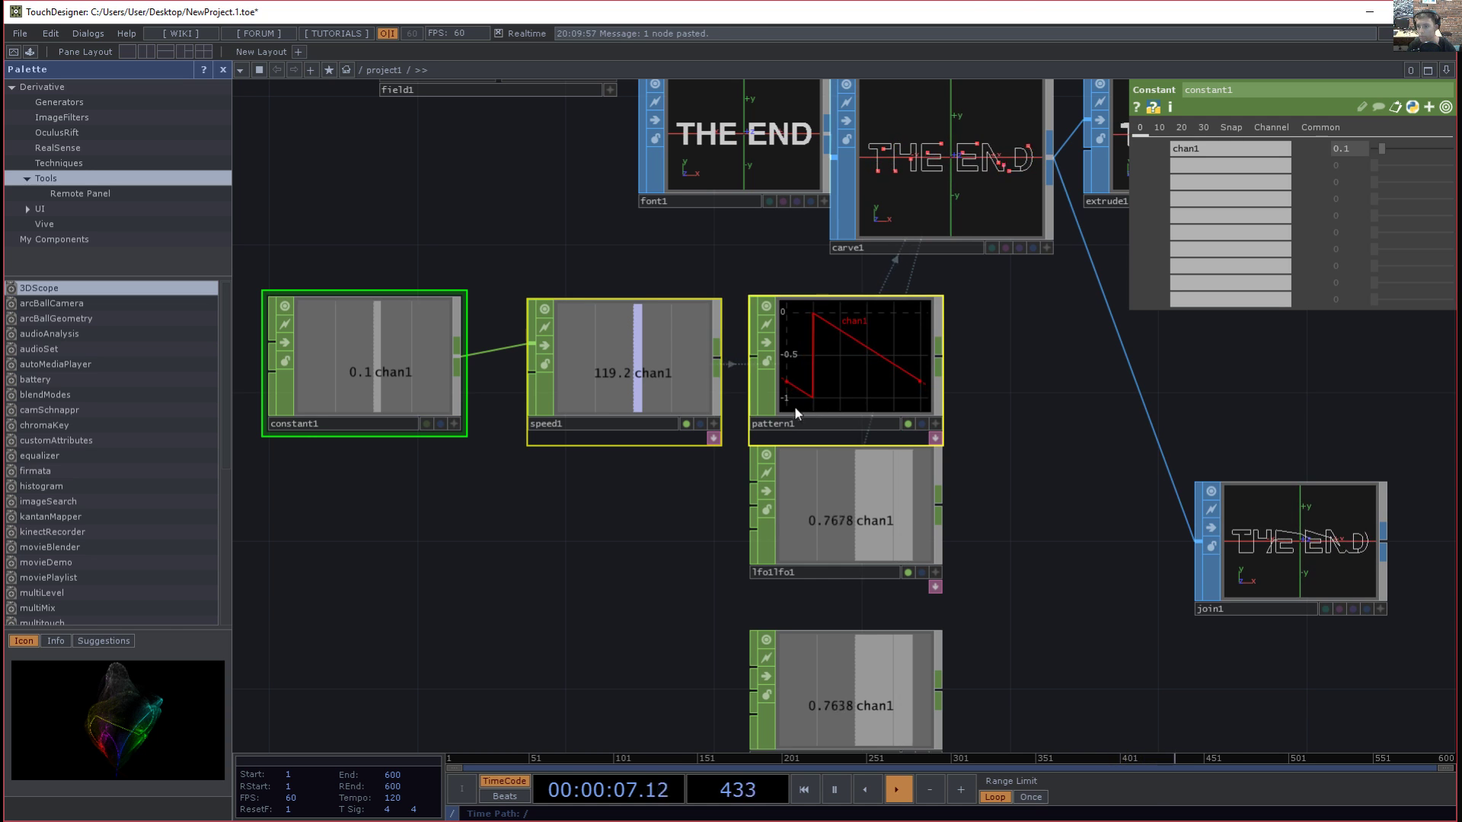
{"action": "key", "text": "Delete"}
{"action": "left_click_drag", "start_coordinate": [835, 497], "coordinate": [701, 381]}
{"action": "left_click_drag", "start_coordinate": [843, 652], "coordinate": [924, 375]}
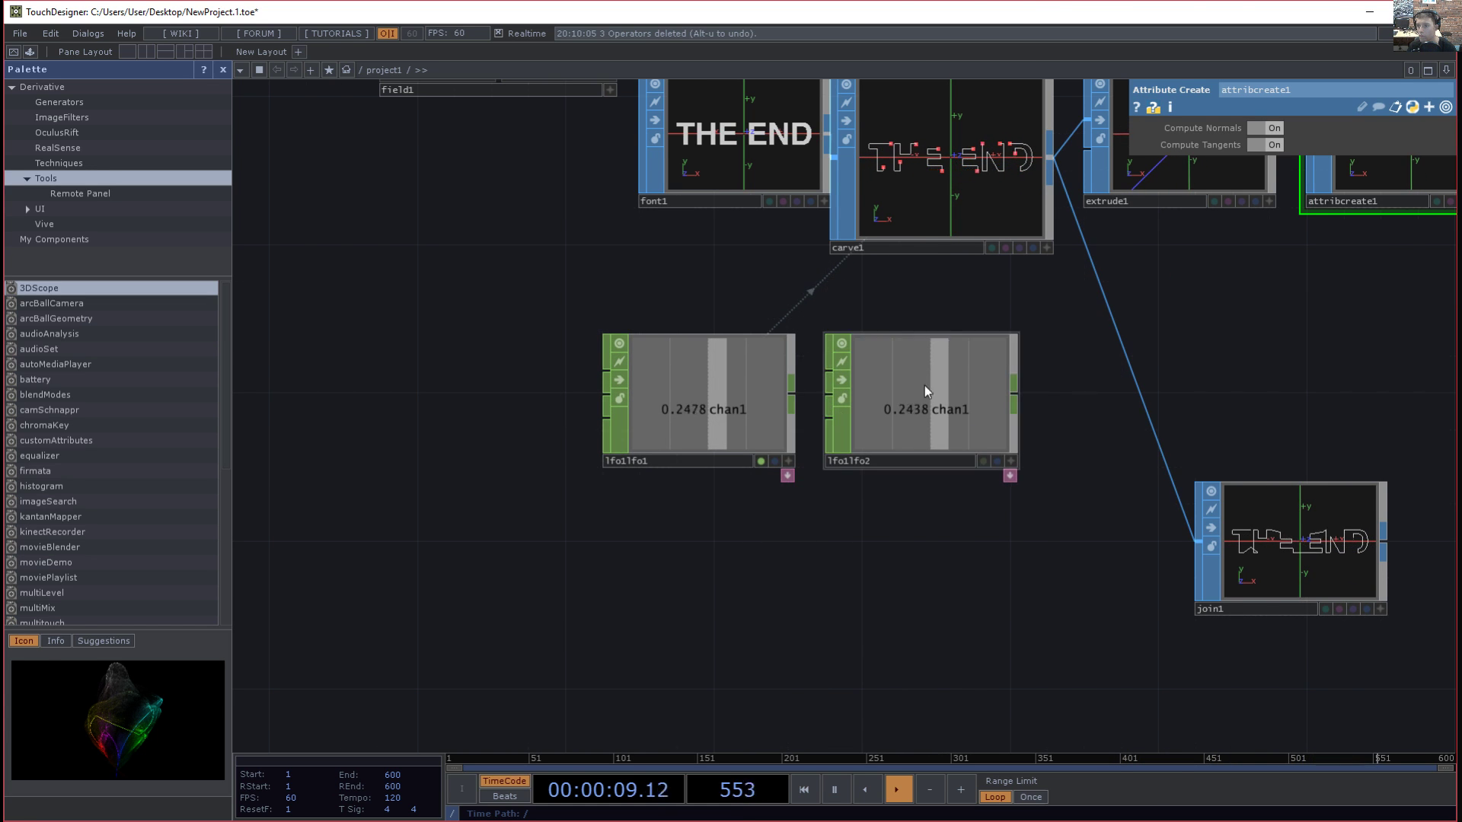
- Export the chan1 channel of lfo1lfo2 to carve1's First U parameter
{"action": "left_click_drag", "start_coordinate": [929, 546], "coordinate": [810, 598]}
{"action": "scroll", "coordinate": [924, 498], "scroll_direction": "up", "scroll_amount": 4}
{"action": "mouse_move", "coordinate": [941, 417]}
{"action": "left_mouse_down"}
{"action": "mouse_move", "coordinate": [1131, 616]}
{"action": "mouse_move", "coordinate": [933, 438]}
{"action": "left_mouse_up"}
{"action": "left_click", "coordinate": [1020, 319]}
{"action": "left_click", "coordinate": [1066, 736]}
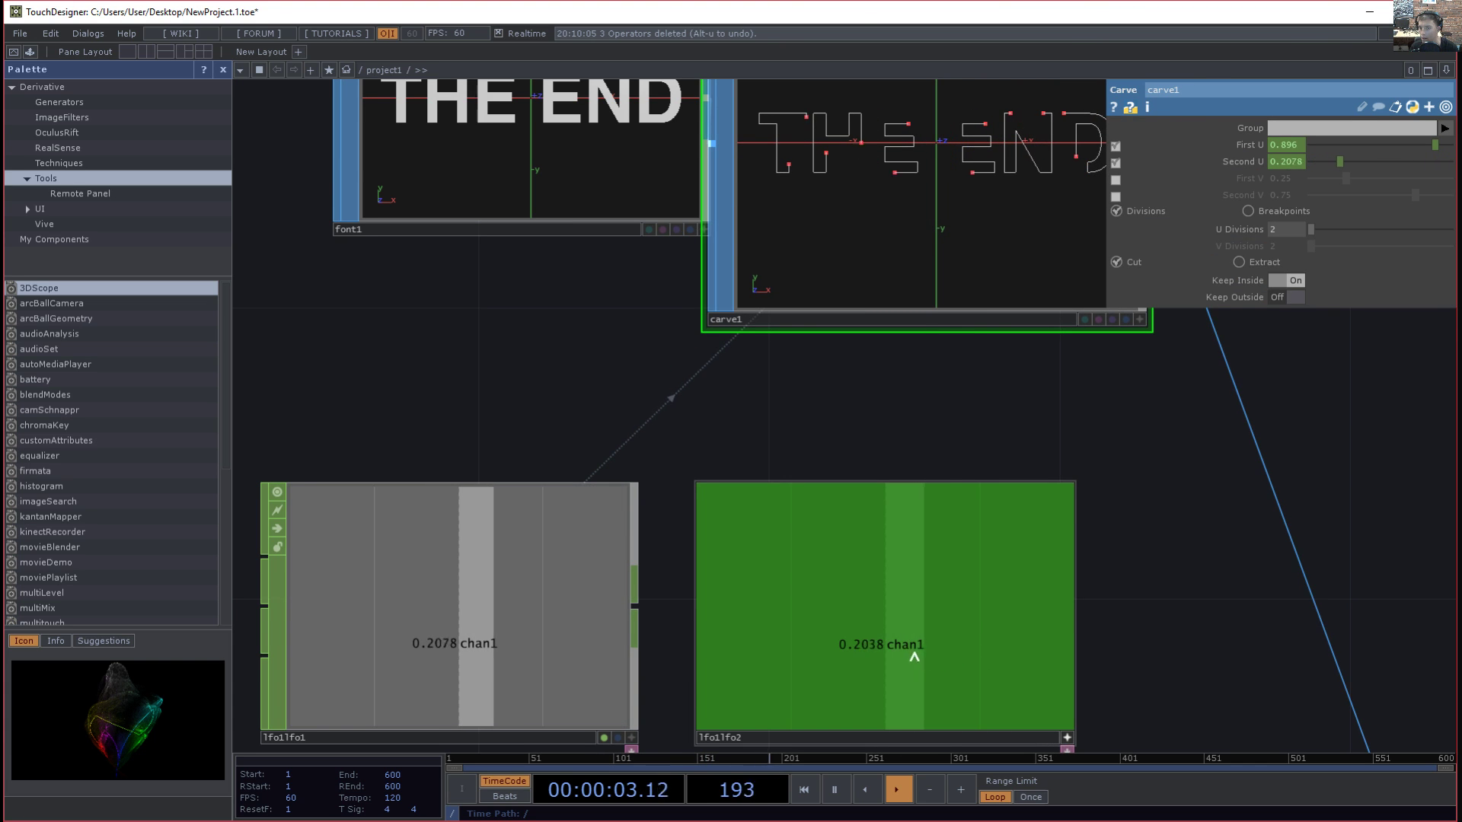
{"action": "left_click_drag", "start_coordinate": [1284, 148], "coordinate": [1287, 147]}
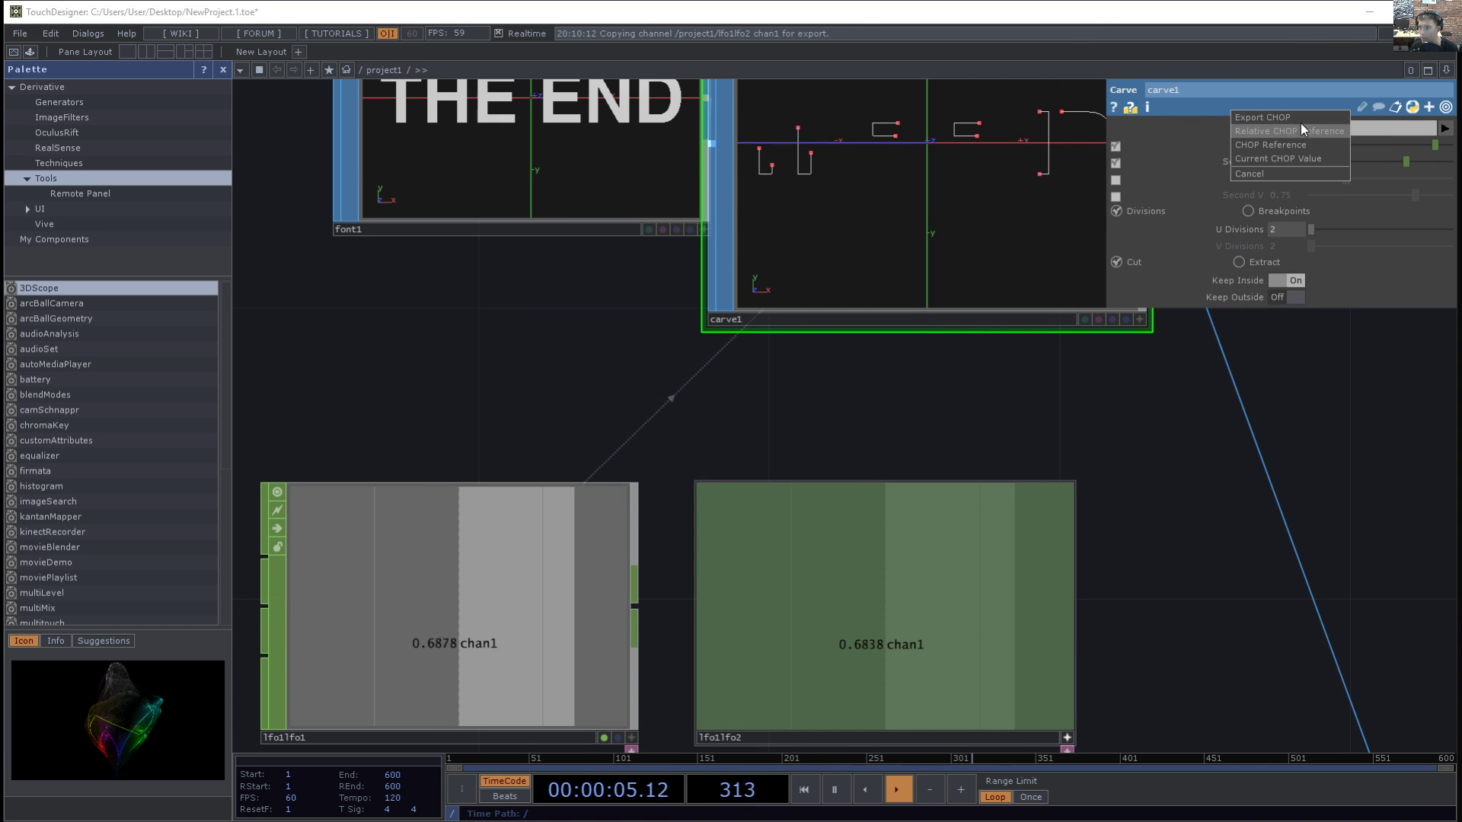
{"action": "left_click", "coordinate": [1299, 127]}
{"action": "left_click_drag", "start_coordinate": [1186, 662], "coordinate": [1158, 605]}
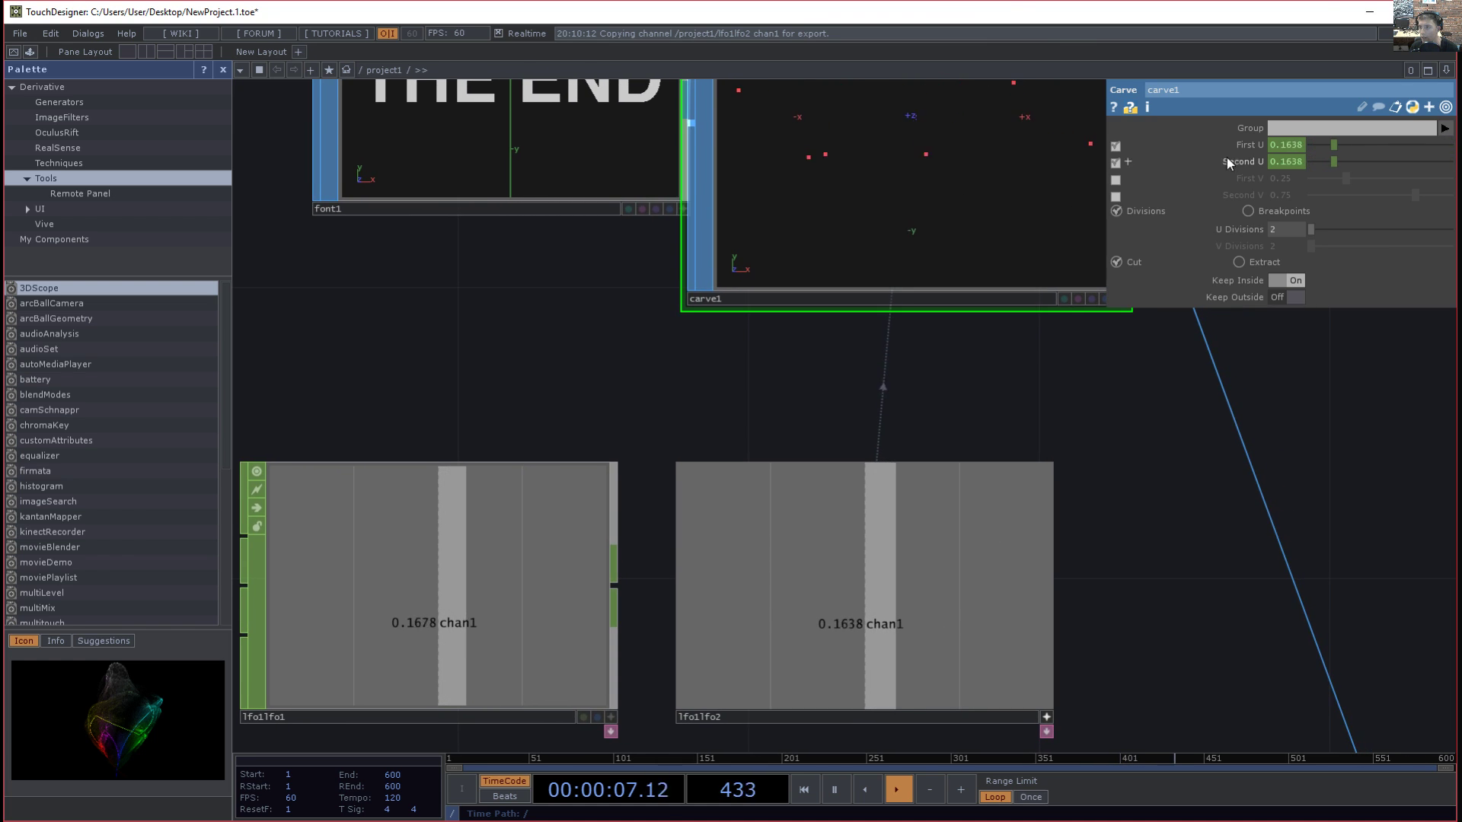
- Set the Offset of lfo1lfo2 to 0.44
{"action": "left_click", "coordinate": [1047, 716]}
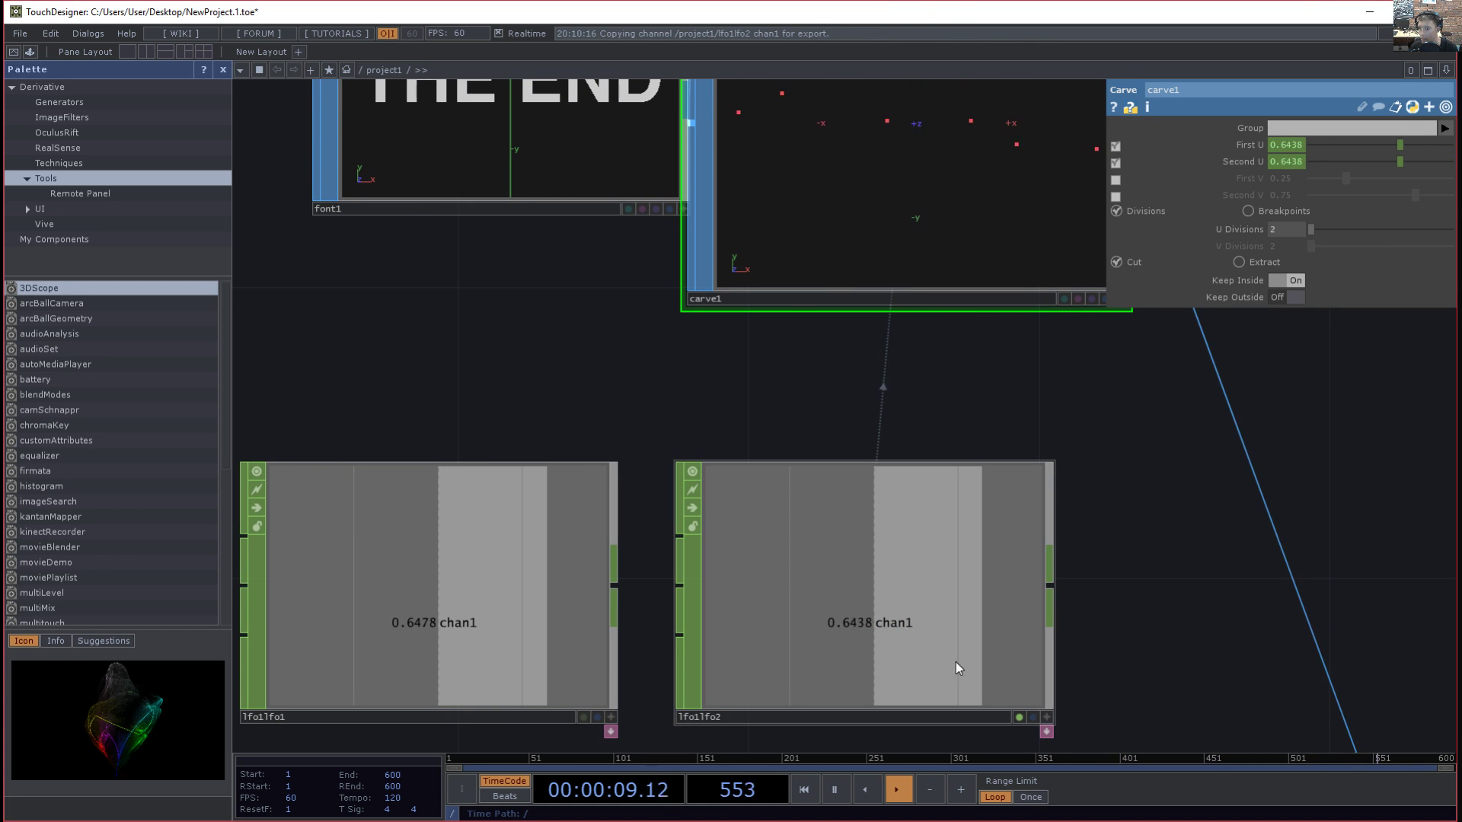
{"action": "left_click", "coordinate": [924, 579]}
{"action": "left_click_drag", "start_coordinate": [1347, 199], "coordinate": [1385, 194]}
{"action": "left_click_drag", "start_coordinate": [1209, 446], "coordinate": [1180, 510]}
{"action": "scroll", "coordinate": [1142, 521], "scroll_direction": "down", "scroll_amount": 3}
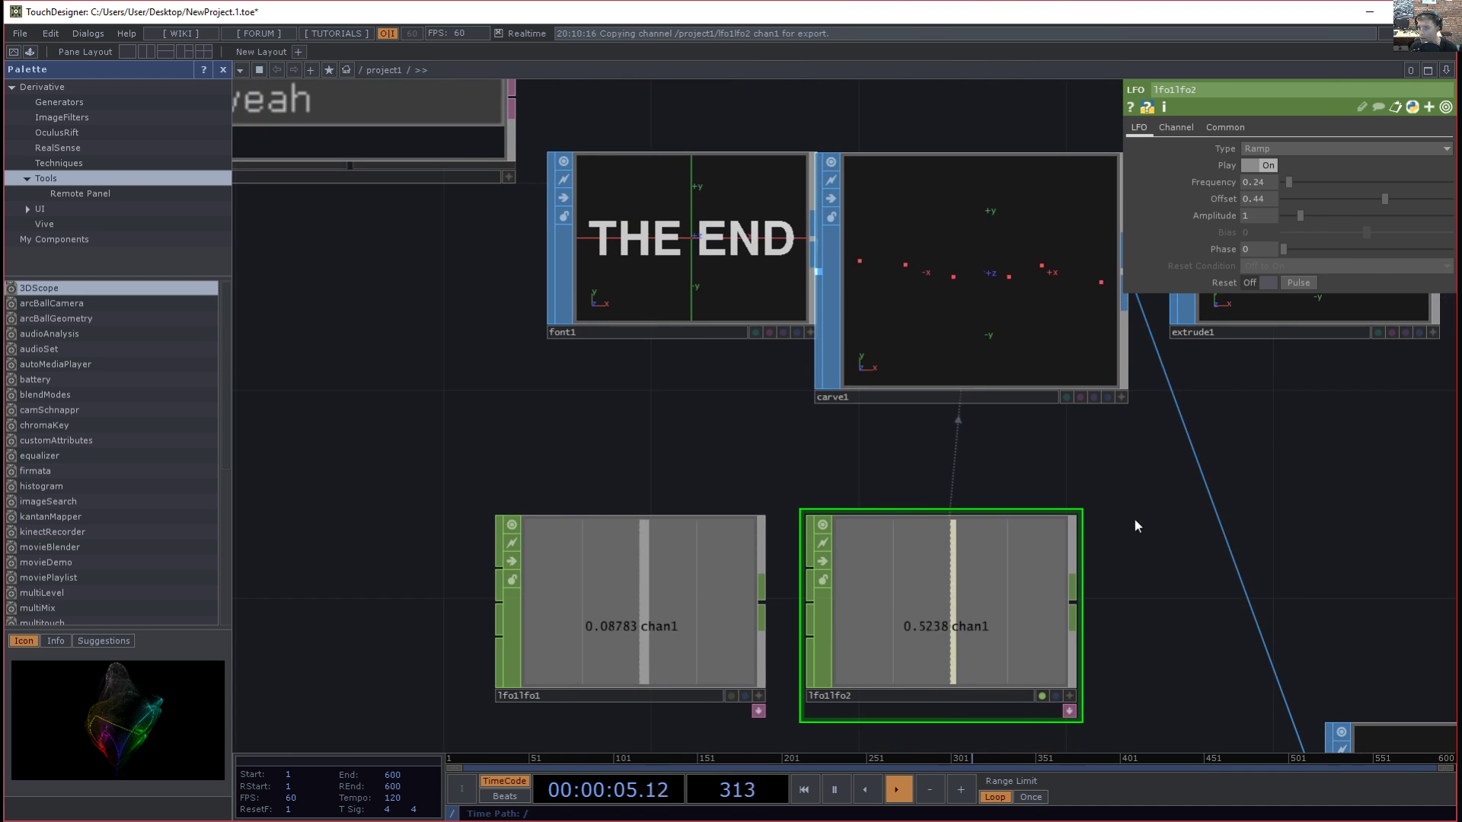
- Check which channel drives carve1's First U, and export lfo1lfo2's chan1 channel to Second U
{"action": "left_click", "coordinate": [993, 297]}
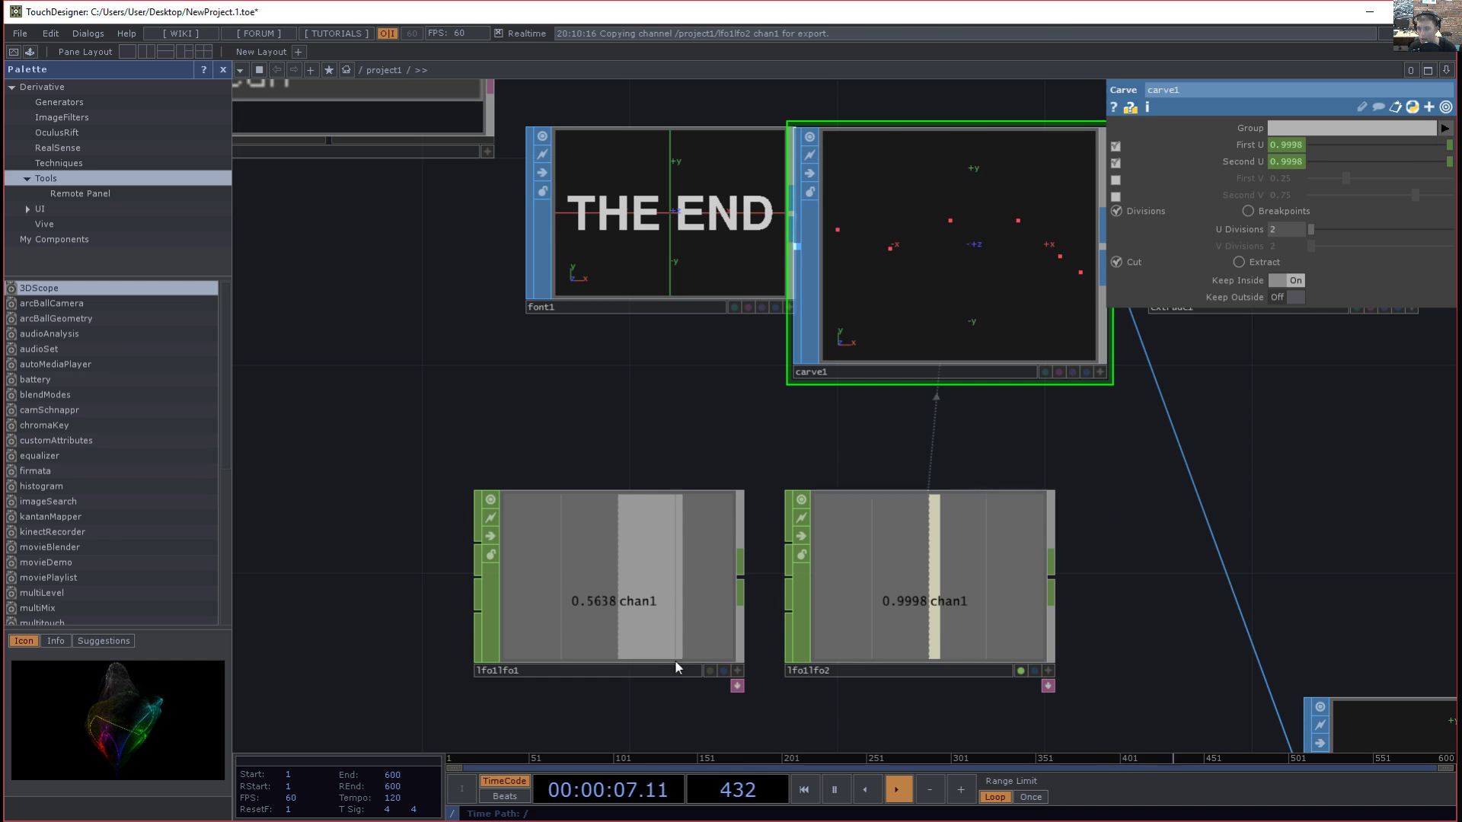
{"action": "mouse_move", "coordinate": [1294, 143]}
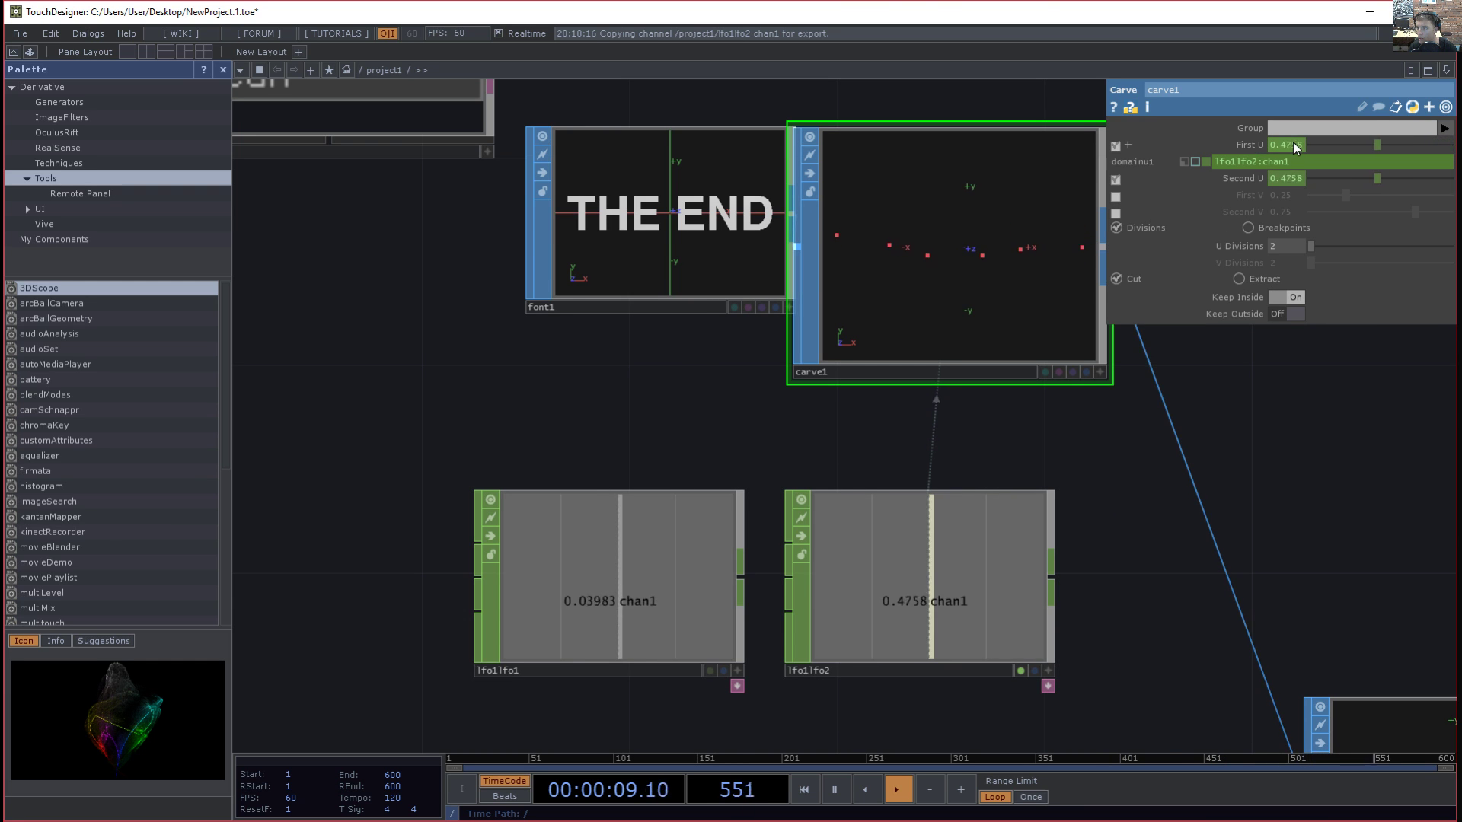
{"action": "left_click_drag", "start_coordinate": [937, 661], "coordinate": [860, 659]}
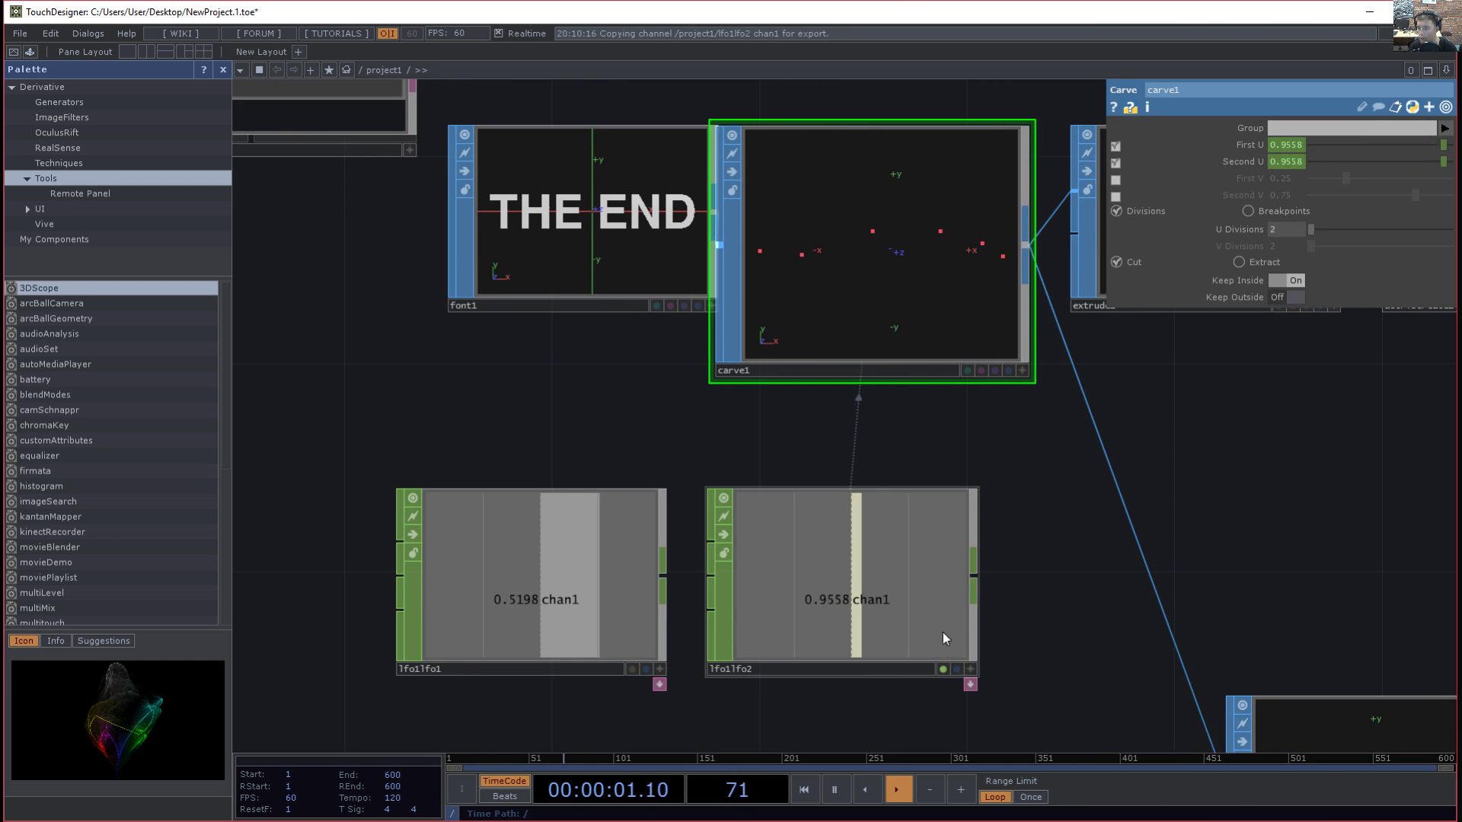
{"action": "left_click", "coordinate": [973, 675]}
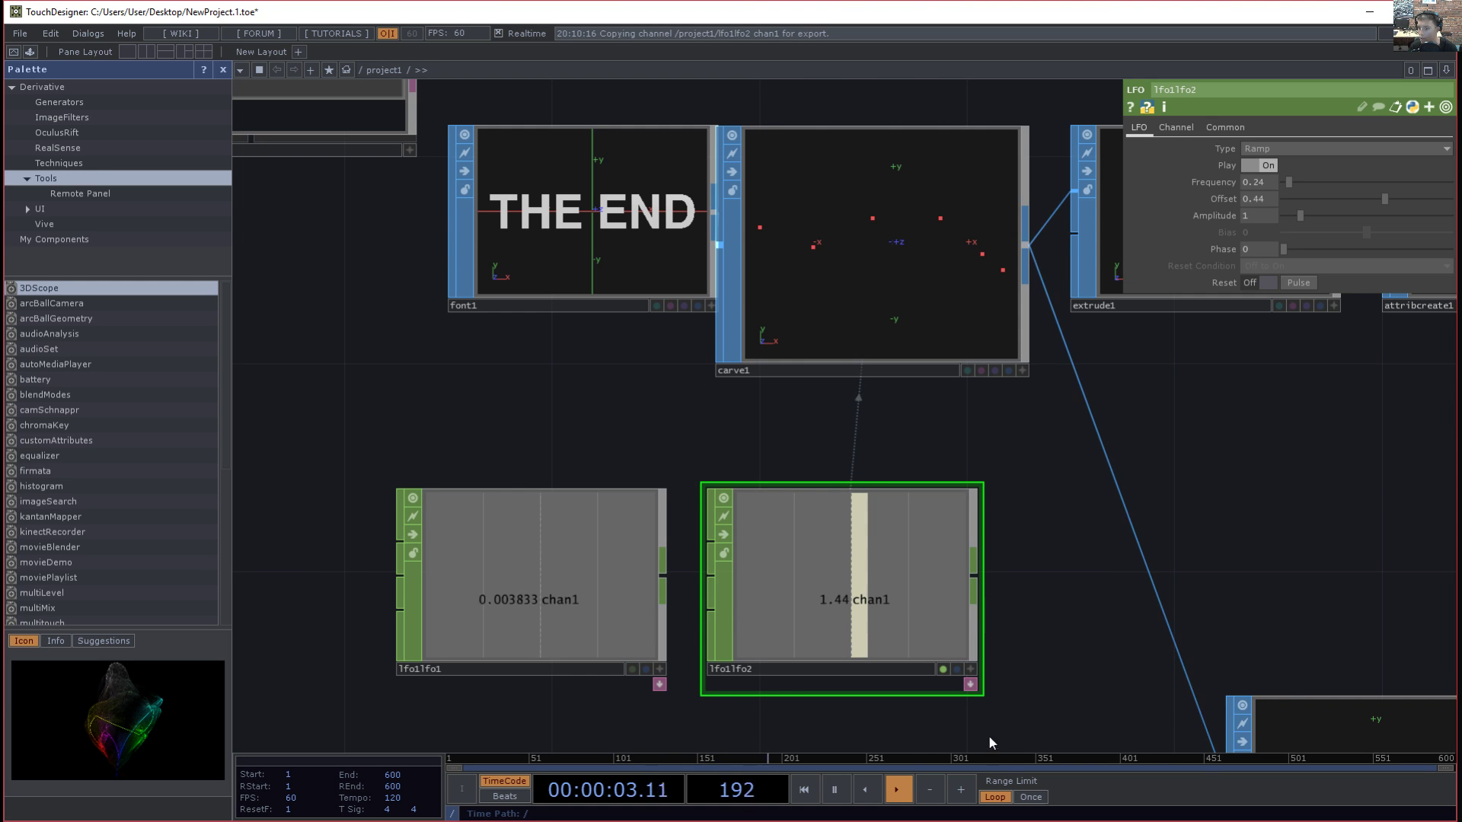
{"action": "left_click", "coordinate": [970, 670]}
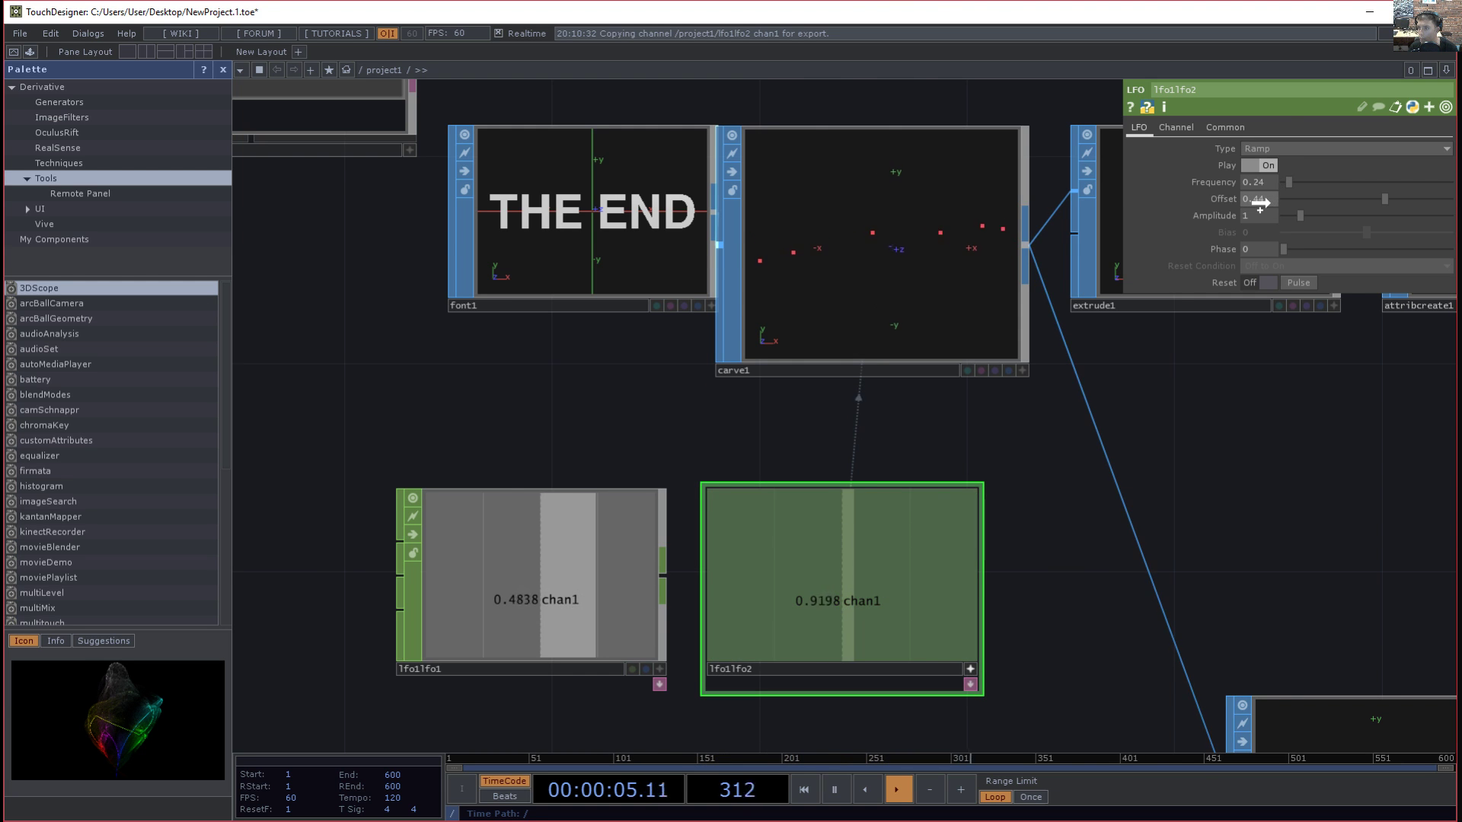
{"action": "left_click", "coordinate": [940, 282]}
{"action": "left_click", "coordinate": [969, 668]}
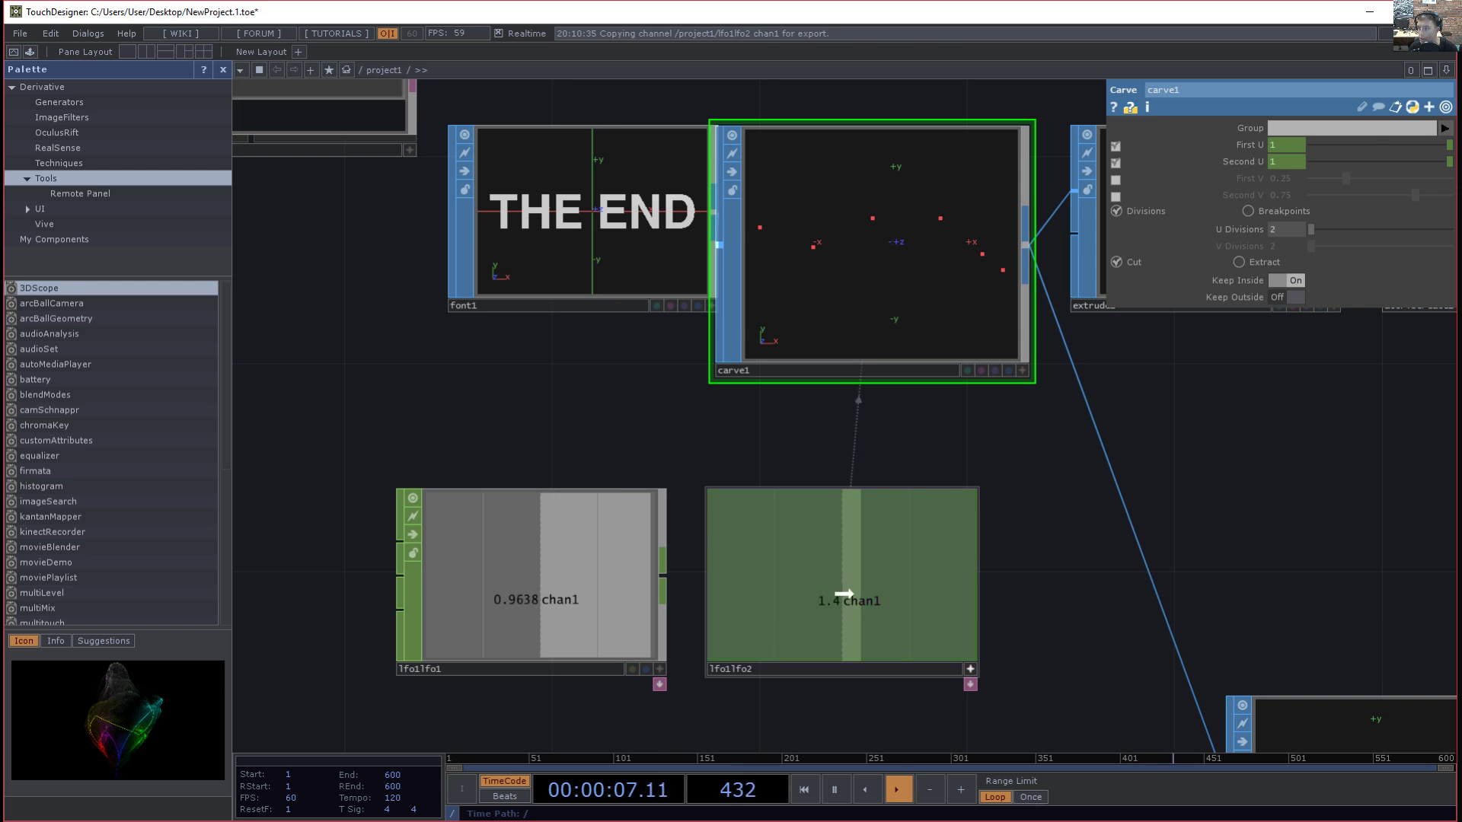
{"action": "left_click_drag", "start_coordinate": [850, 602], "coordinate": [1282, 171]}
{"action": "left_click", "coordinate": [1290, 134]}
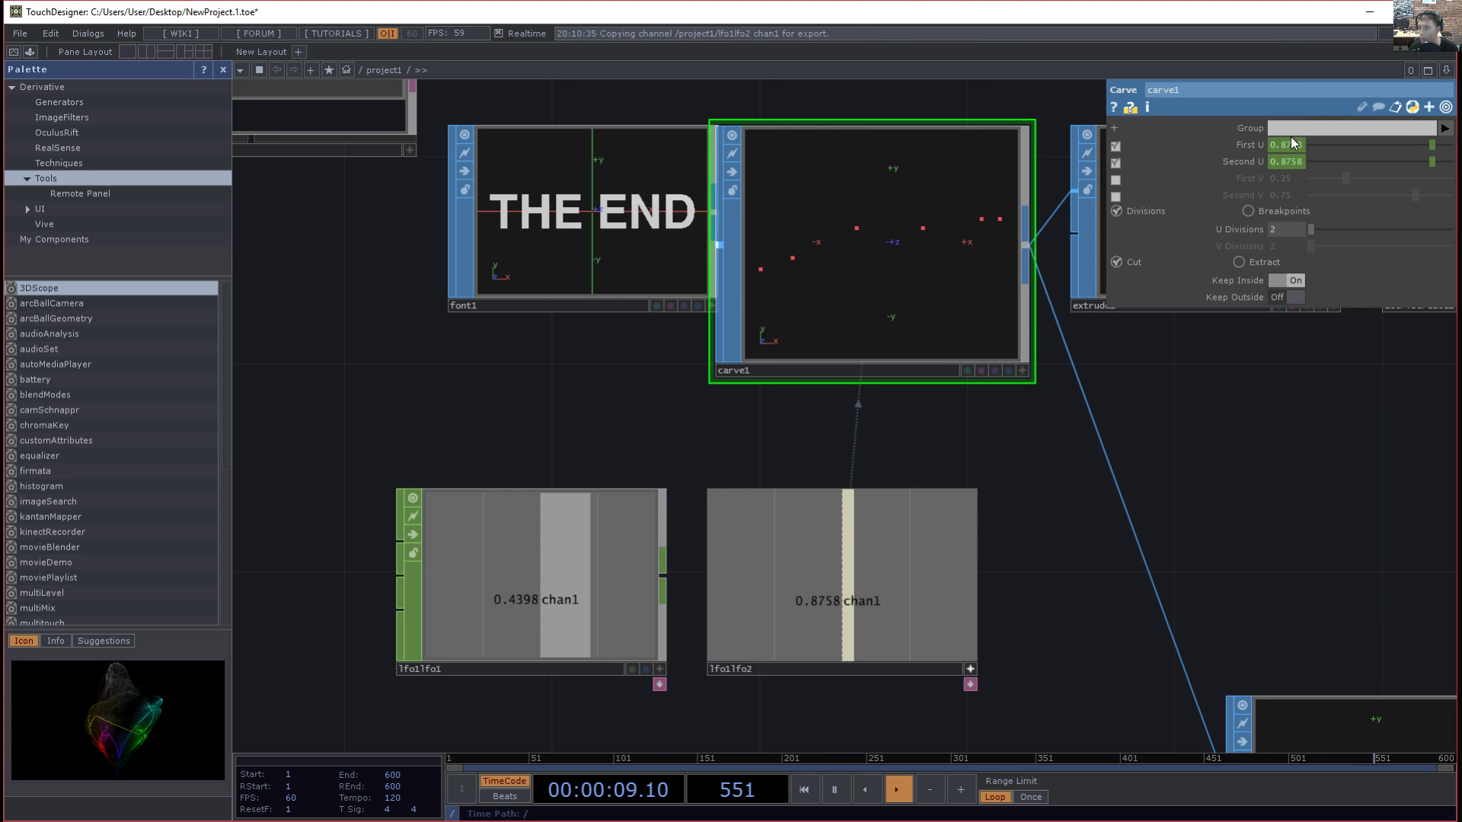
- Export the chan1 channel of lfo1lfo1 to carve1's First U parameter
{"action": "left_click_drag", "start_coordinate": [541, 572], "coordinate": [580, 578]}
{"action": "left_click", "coordinate": [660, 670]}
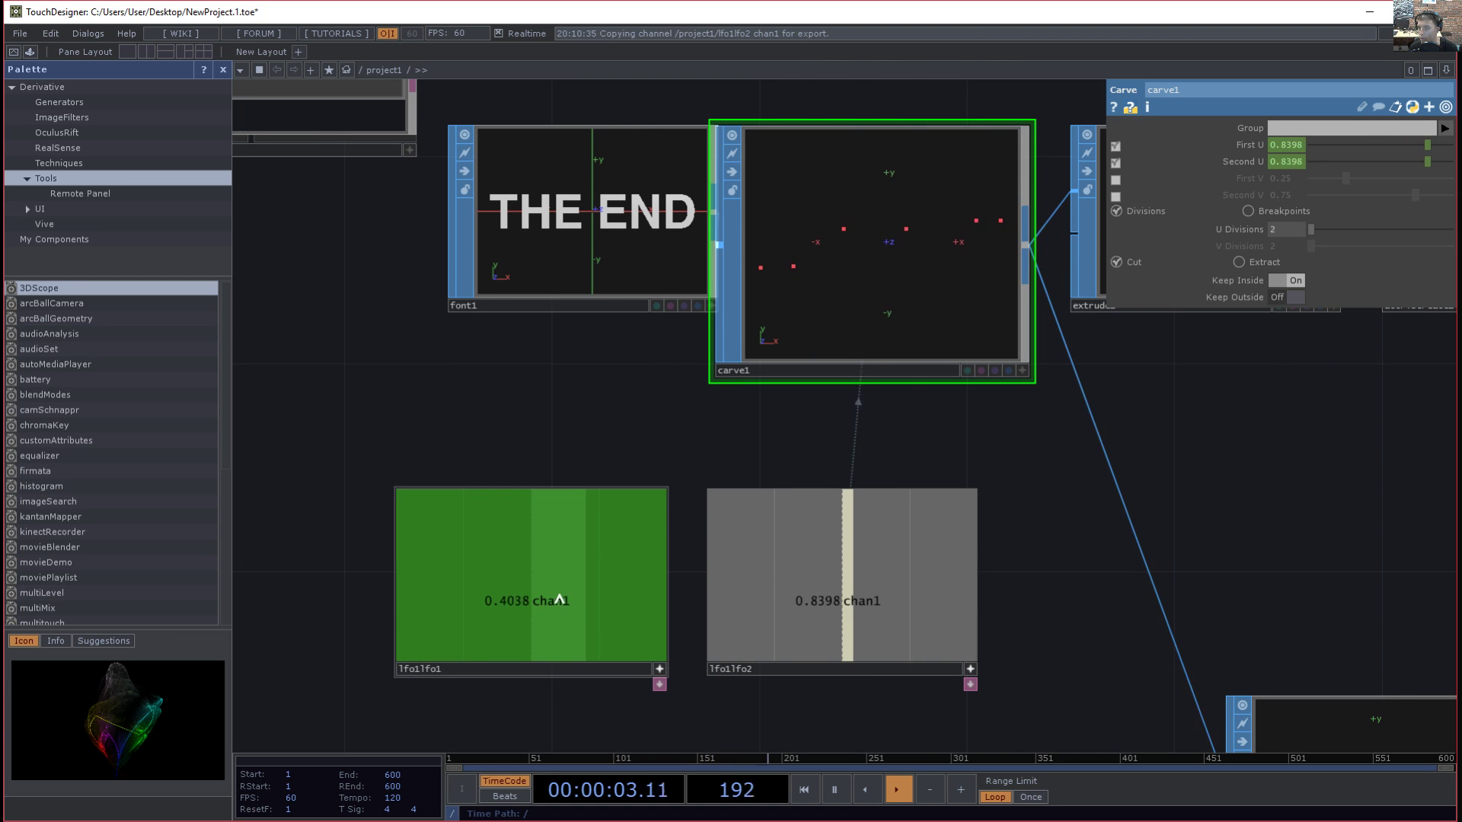
{"action": "left_click_drag", "start_coordinate": [1280, 145], "coordinate": [1285, 143]}
{"action": "left_click", "coordinate": [1286, 116]}
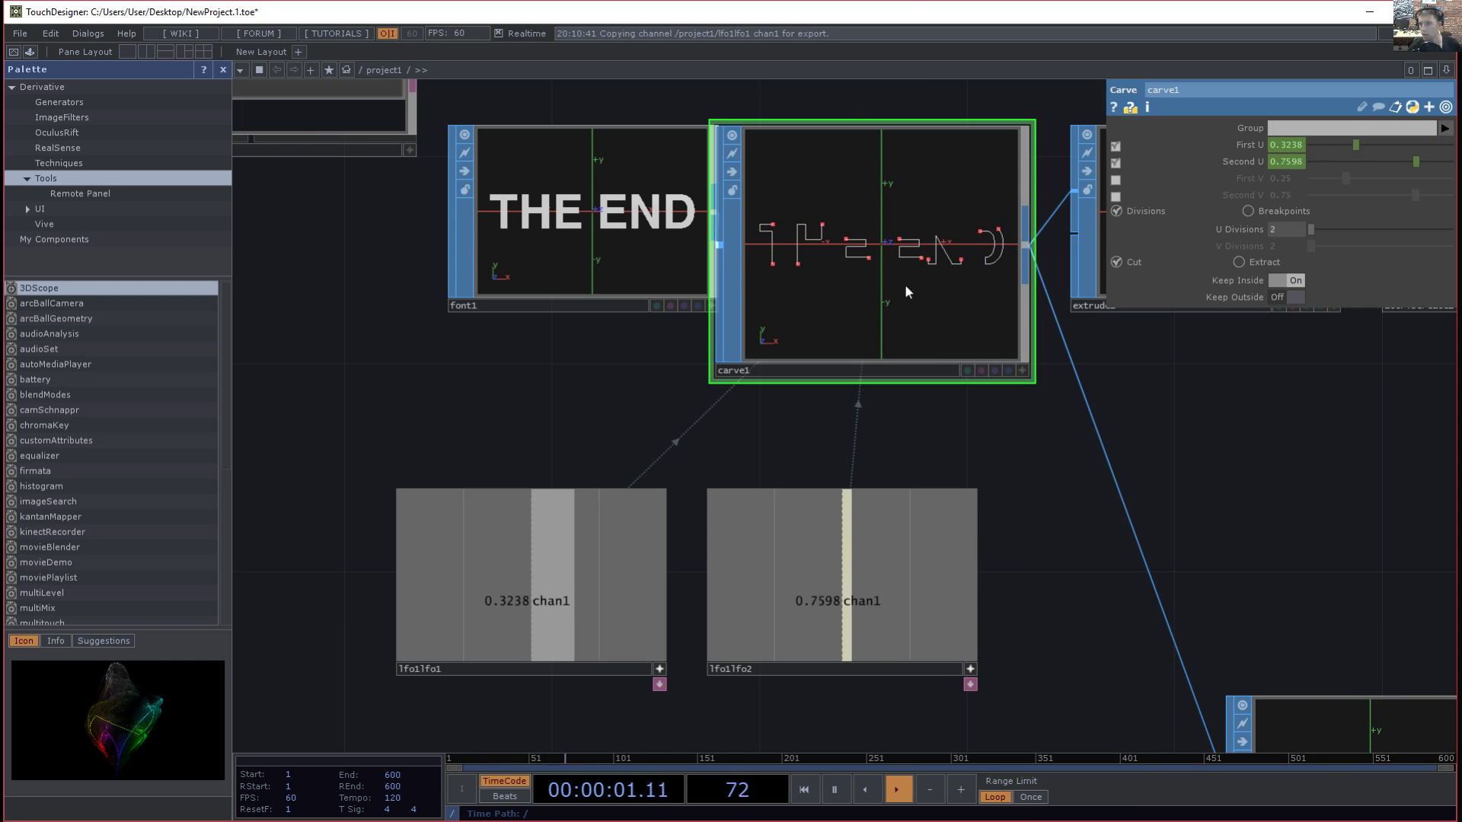
- Examine carve1's animated outline and the parameter settings of lfo1lfo2
{"action": "left_click_drag", "start_coordinate": [971, 440], "coordinate": [952, 451]}
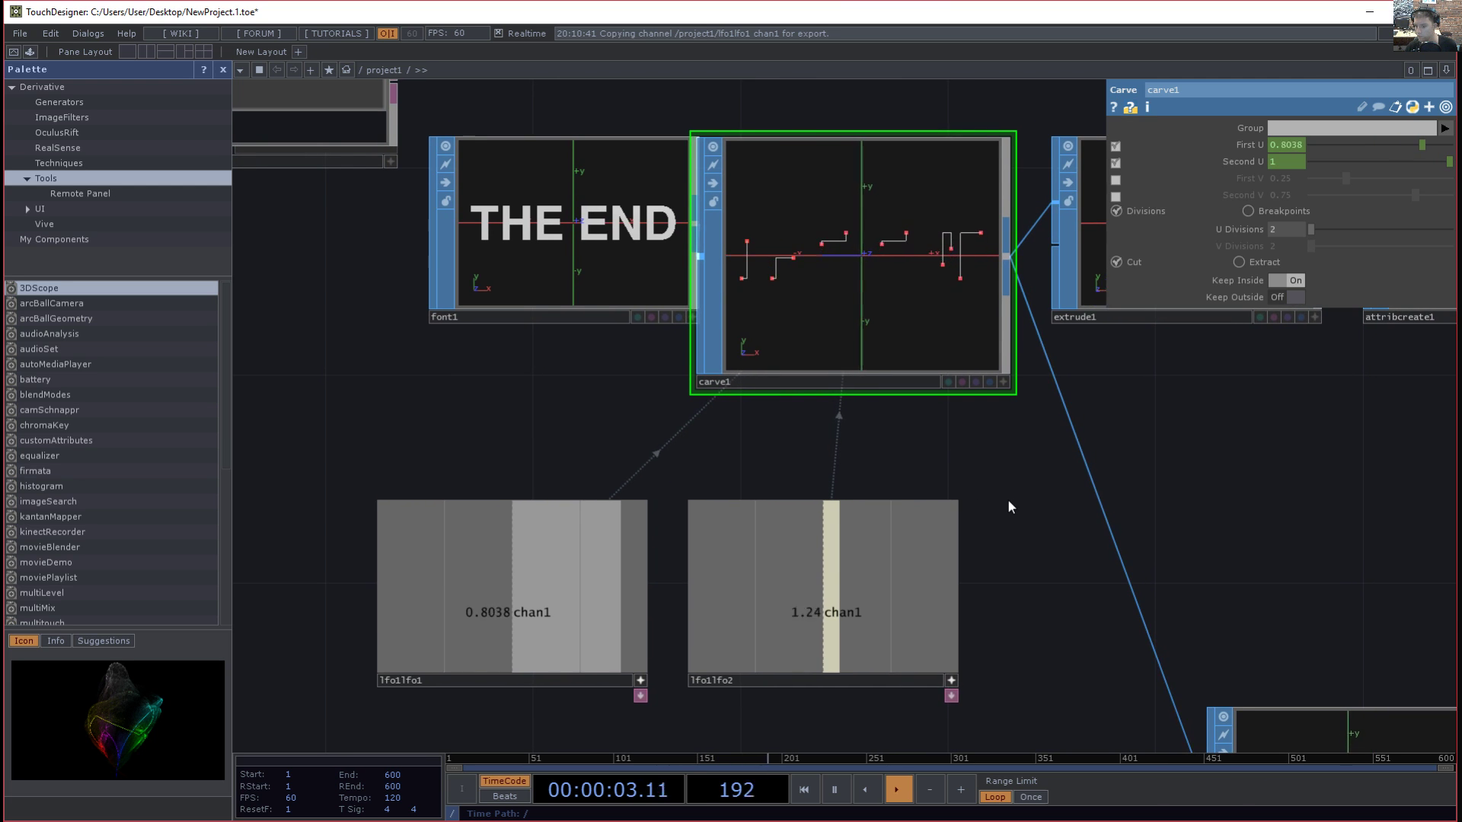
{"action": "left_click_drag", "start_coordinate": [1013, 507], "coordinate": [982, 488]}
{"action": "left_click", "coordinate": [935, 570]}
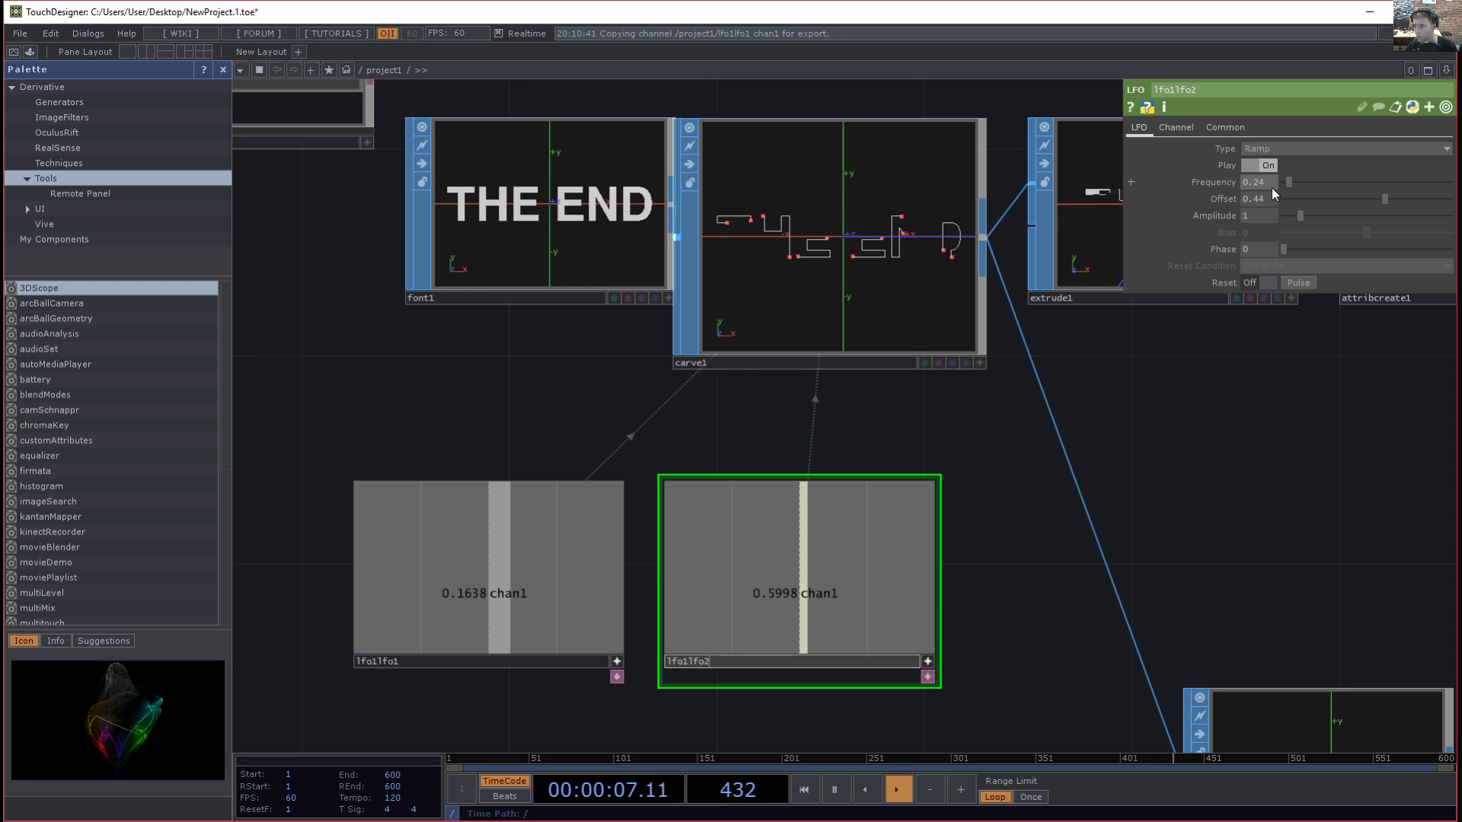
{"action": "left_click_drag", "start_coordinate": [1208, 484], "coordinate": [1210, 391]}
{"action": "left_click_drag", "start_coordinate": [1007, 680], "coordinate": [862, 592]}
{"action": "scroll", "coordinate": [977, 641], "scroll_direction": "down", "scroll_amount": 3}
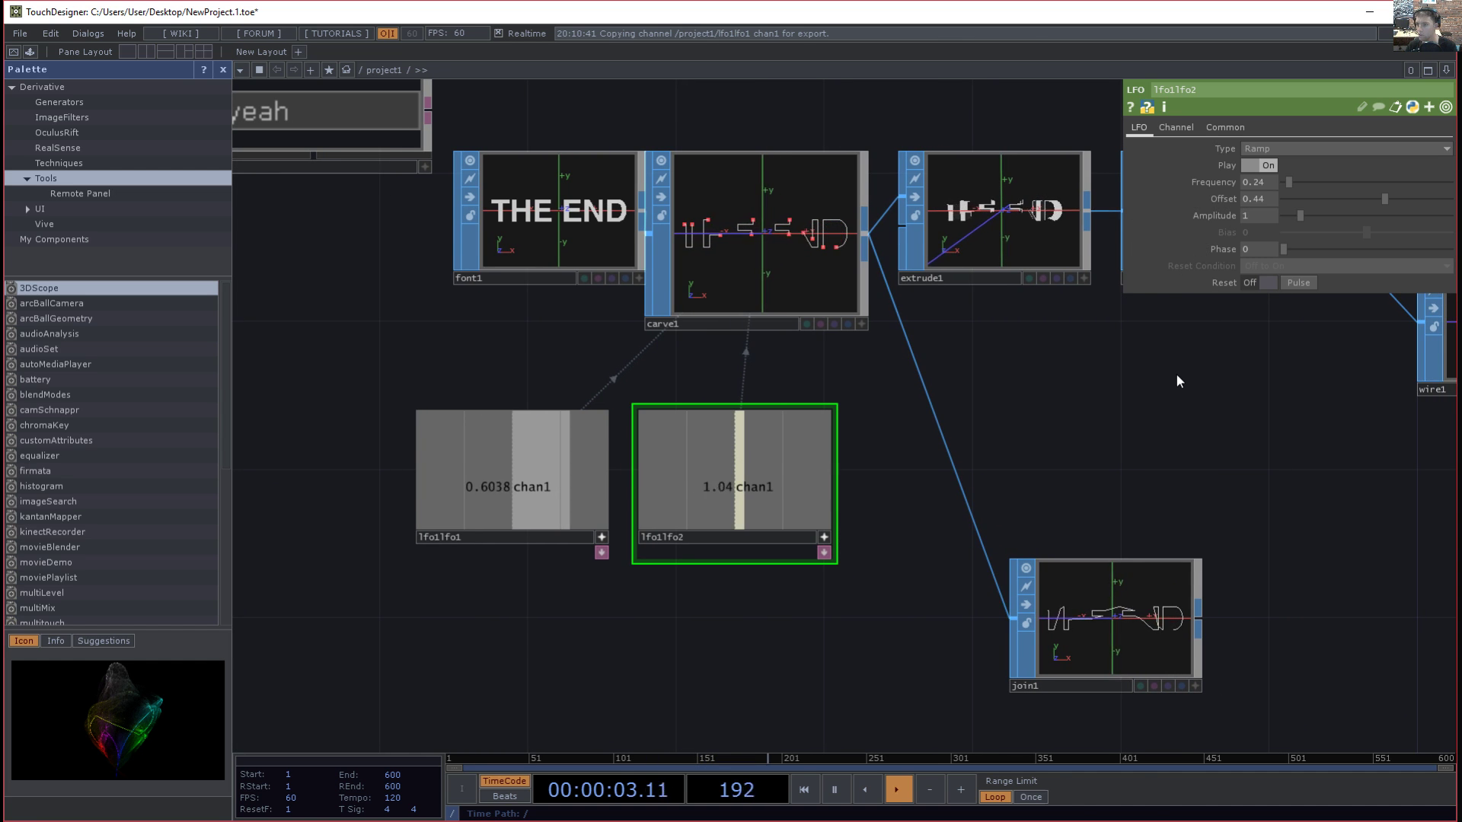
{"action": "left_click_drag", "start_coordinate": [1149, 382], "coordinate": [1119, 386]}
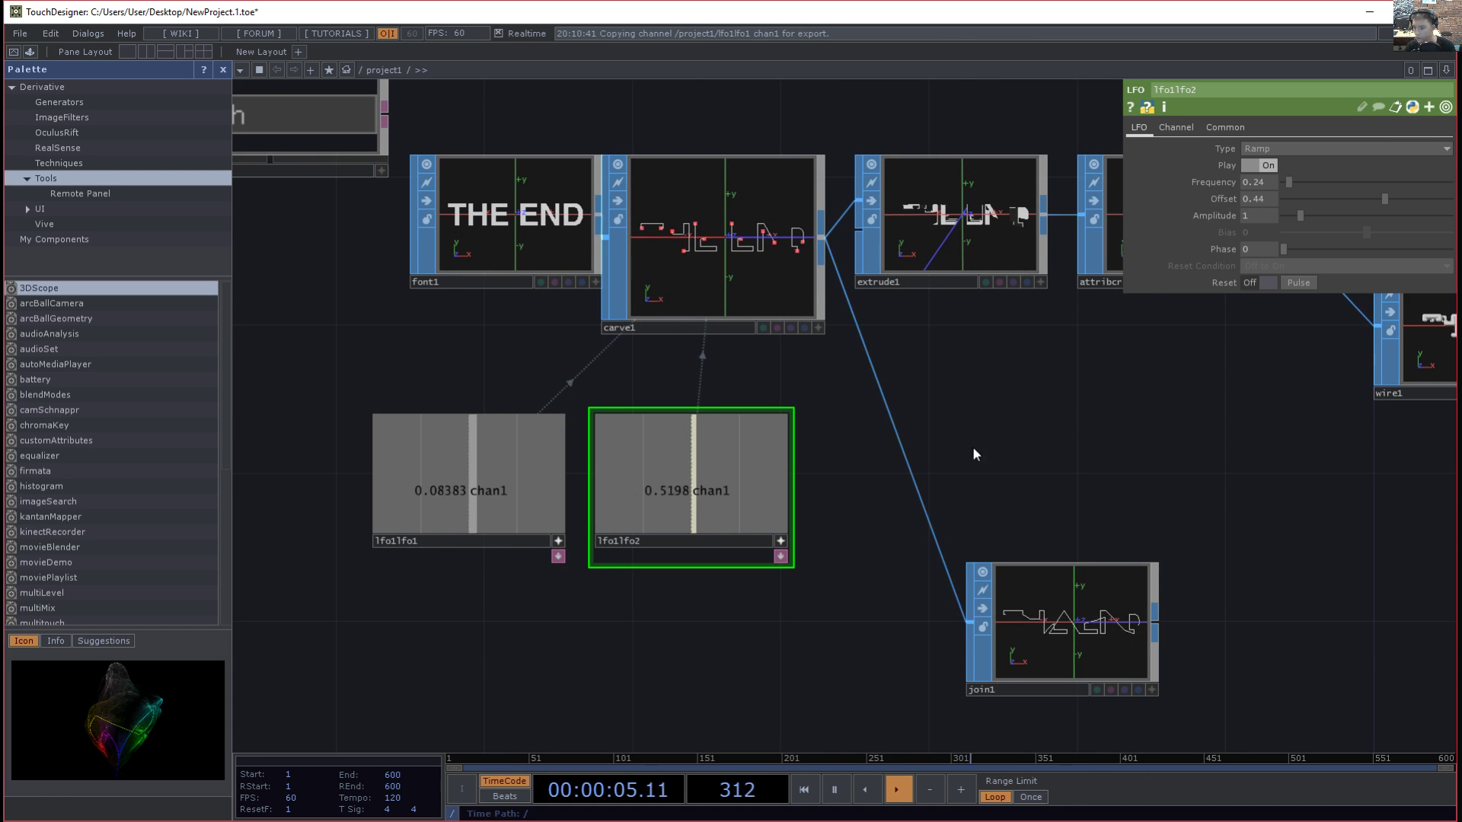
- Examine up close how the two LFO channels drive the carved letters in carve1
{"action": "scroll", "coordinate": [990, 384], "scroll_direction": "up", "scroll_amount": 2}
{"action": "left_click_drag", "start_coordinate": [835, 381], "coordinate": [1142, 709]}
{"action": "scroll", "coordinate": [1012, 515], "scroll_direction": "up", "scroll_amount": 2}
{"action": "scroll", "coordinate": [892, 567], "scroll_direction": "up", "scroll_amount": 2}
{"action": "scroll", "coordinate": [959, 639], "scroll_direction": "up", "scroll_amount": 2}
{"action": "left_click_drag", "start_coordinate": [1086, 641], "coordinate": [1125, 707]}
{"action": "scroll", "coordinate": [1089, 581], "scroll_direction": "down", "scroll_amount": 2}
{"action": "left_click_drag", "start_coordinate": [1007, 735], "coordinate": [927, 394]}
{"action": "scroll", "coordinate": [895, 426], "scroll_direction": "down", "scroll_amount": 1}
{"action": "scroll", "coordinate": [892, 424], "scroll_direction": "down", "scroll_amount": 2}
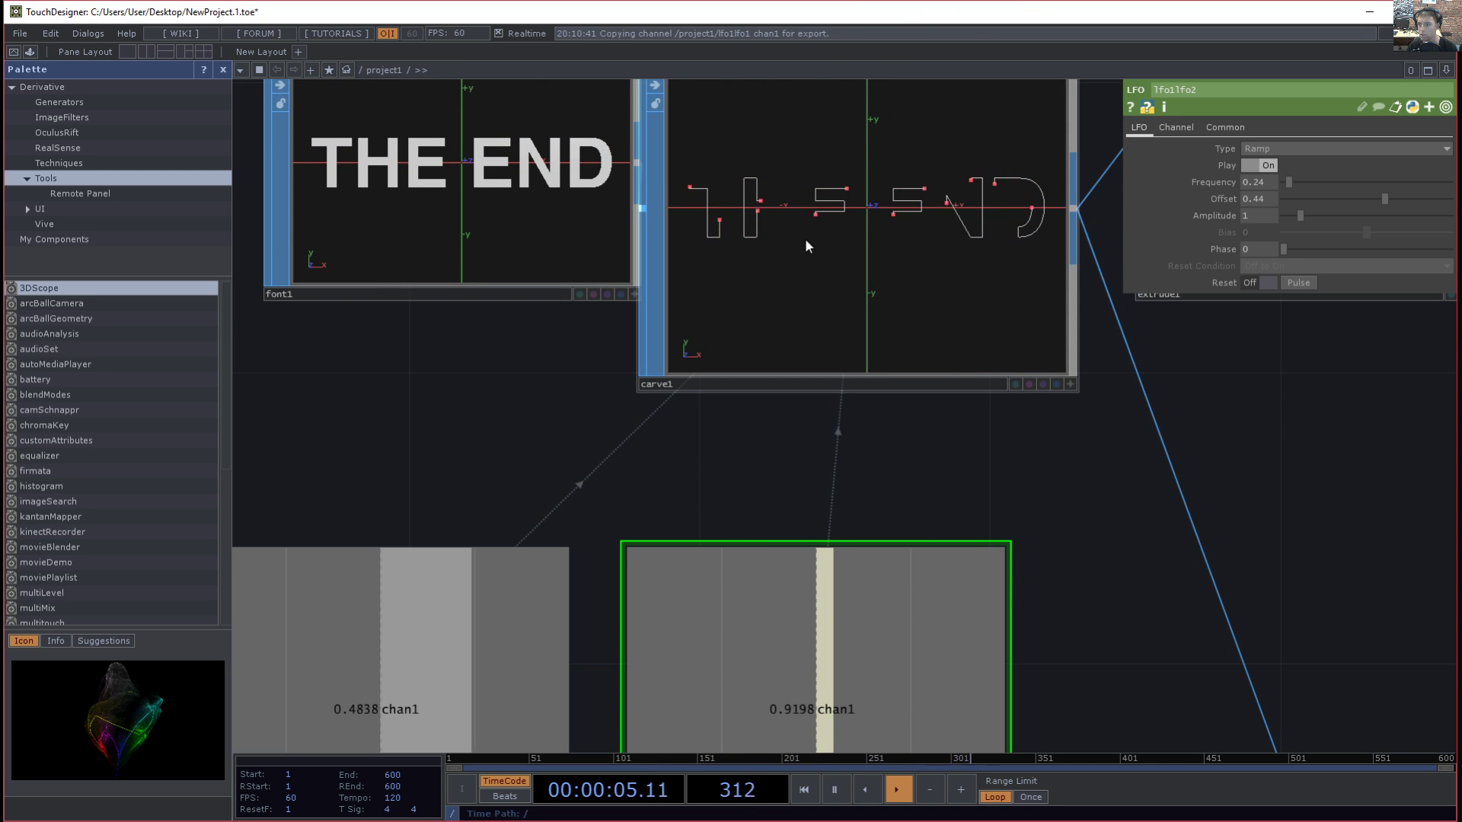
{"action": "left_click_drag", "start_coordinate": [493, 501], "coordinate": [494, 370]}
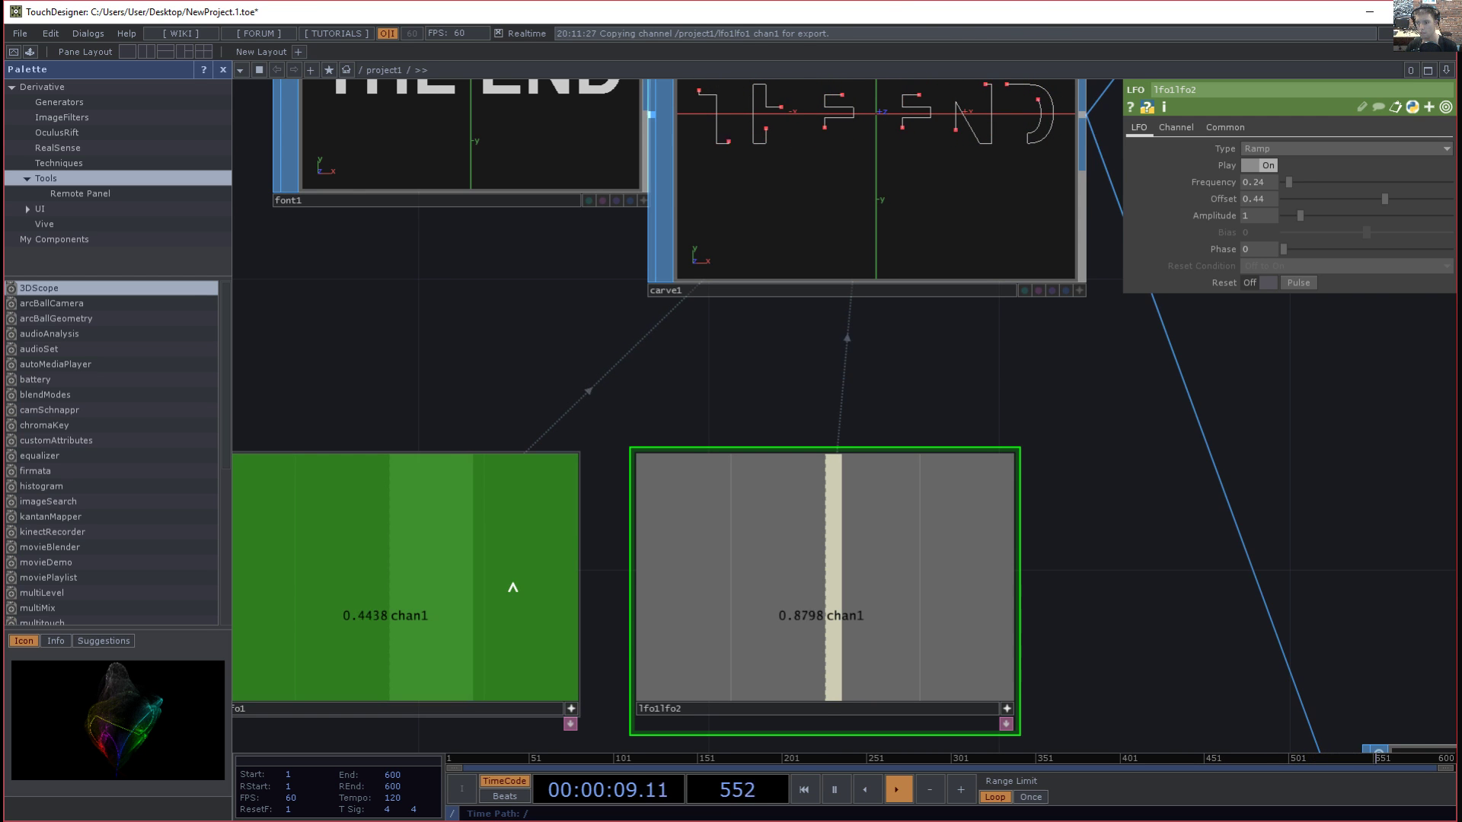
- Examine the animated extruded geometry in extrude1 and attribcreate1
{"action": "left_click_drag", "start_coordinate": [864, 374], "coordinate": [804, 388]}
{"action": "left_click_drag", "start_coordinate": [1012, 464], "coordinate": [703, 465]}
{"action": "left_click_drag", "start_coordinate": [926, 386], "coordinate": [711, 524]}
{"action": "left_click_drag", "start_coordinate": [966, 495], "coordinate": [860, 547]}
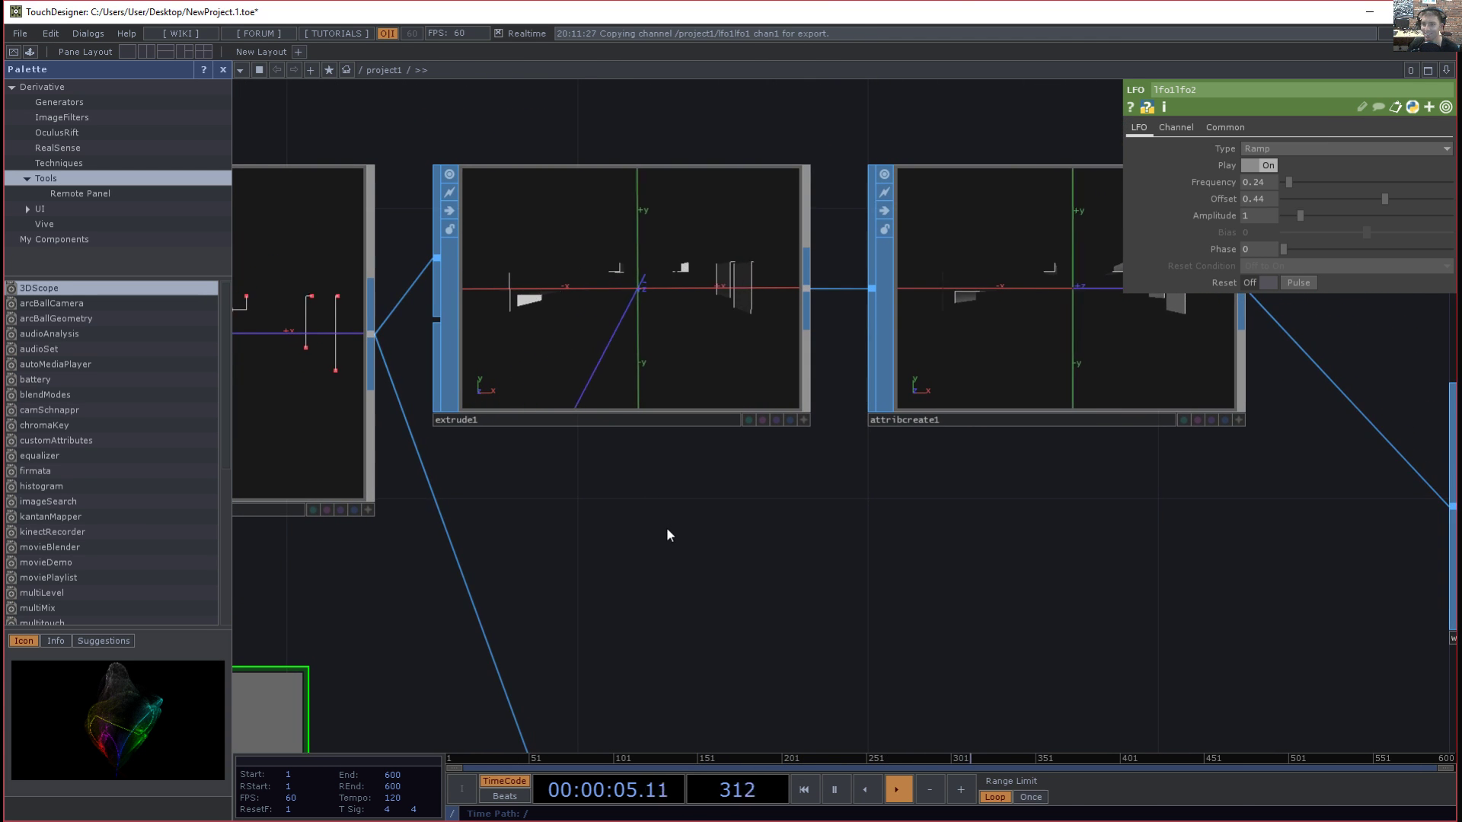
{"action": "scroll", "coordinate": [669, 529], "scroll_direction": "up", "scroll_amount": 3}
{"action": "left_click_drag", "start_coordinate": [732, 513], "coordinate": [594, 662]}
{"action": "left_click_drag", "start_coordinate": [956, 597], "coordinate": [667, 637]}
{"action": "scroll", "coordinate": [826, 565], "scroll_direction": "up", "scroll_amount": 6}
{"action": "left_click_drag", "start_coordinate": [837, 701], "coordinate": [854, 763]}
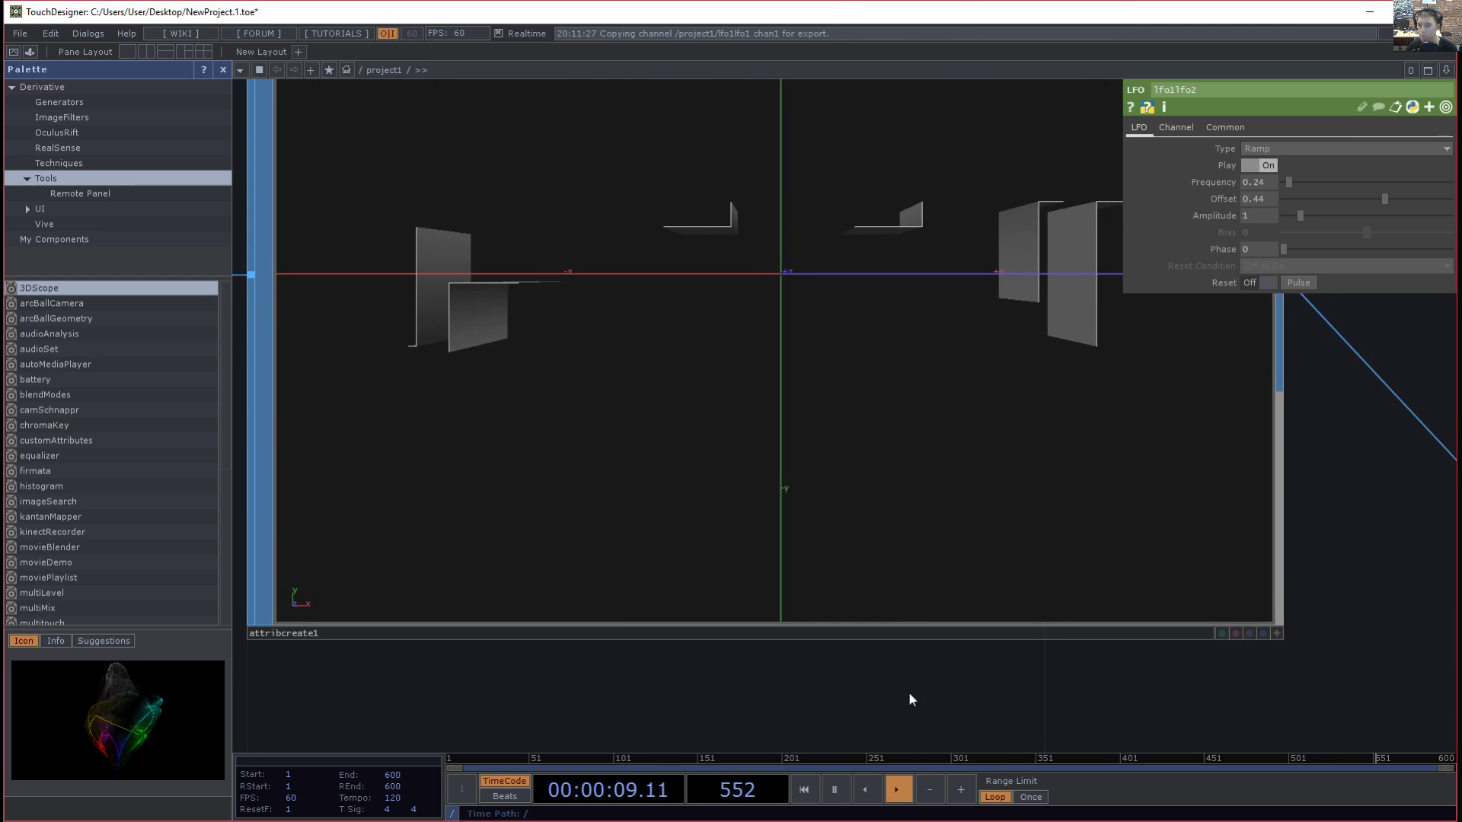
{"action": "left_click_drag", "start_coordinate": [910, 684], "coordinate": [913, 721]}
- Add a Material SOP below wire1 and connect wire1's output to its input
{"action": "left_click_drag", "start_coordinate": [1363, 548], "coordinate": [560, 570]}
{"action": "scroll", "coordinate": [1337, 609], "scroll_direction": "down", "scroll_amount": 2}
{"action": "scroll", "coordinate": [650, 595], "scroll_direction": "down", "scroll_amount": 2}
{"action": "left_click_drag", "start_coordinate": [1245, 506], "coordinate": [779, 488]}
{"action": "left_click_drag", "start_coordinate": [808, 498], "coordinate": [612, 204]}
{"action": "scroll", "coordinate": [827, 589], "scroll_direction": "down", "scroll_amount": 3}
{"action": "left_click_drag", "start_coordinate": [572, 615], "coordinate": [685, 642]}
{"action": "scroll", "coordinate": [761, 679], "scroll_direction": "up", "scroll_amount": 3}
{"action": "left_click_drag", "start_coordinate": [757, 678], "coordinate": [772, 544]}
{"action": "scroll", "coordinate": [826, 712], "scroll_direction": "down", "scroll_amount": 3}
{"action": "key", "text": "Tab"}
{"action": "type", "text": "materi"}
{"action": "left_click", "coordinate": [643, 383]}
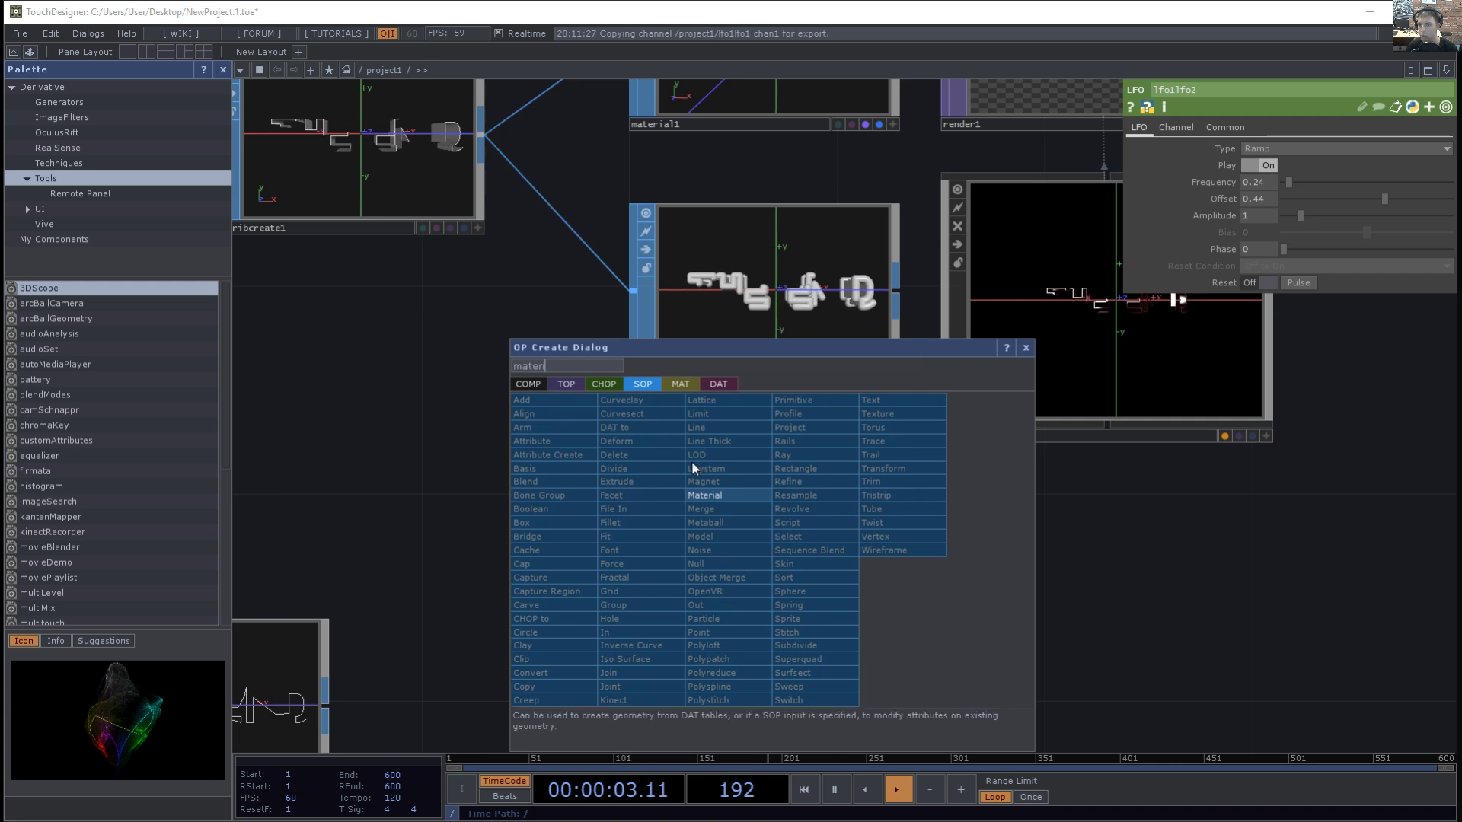
{"action": "left_click", "coordinate": [712, 491]}
{"action": "left_click", "coordinate": [761, 504]}
{"action": "scroll", "coordinate": [769, 405], "scroll_direction": "up", "scroll_amount": 3}
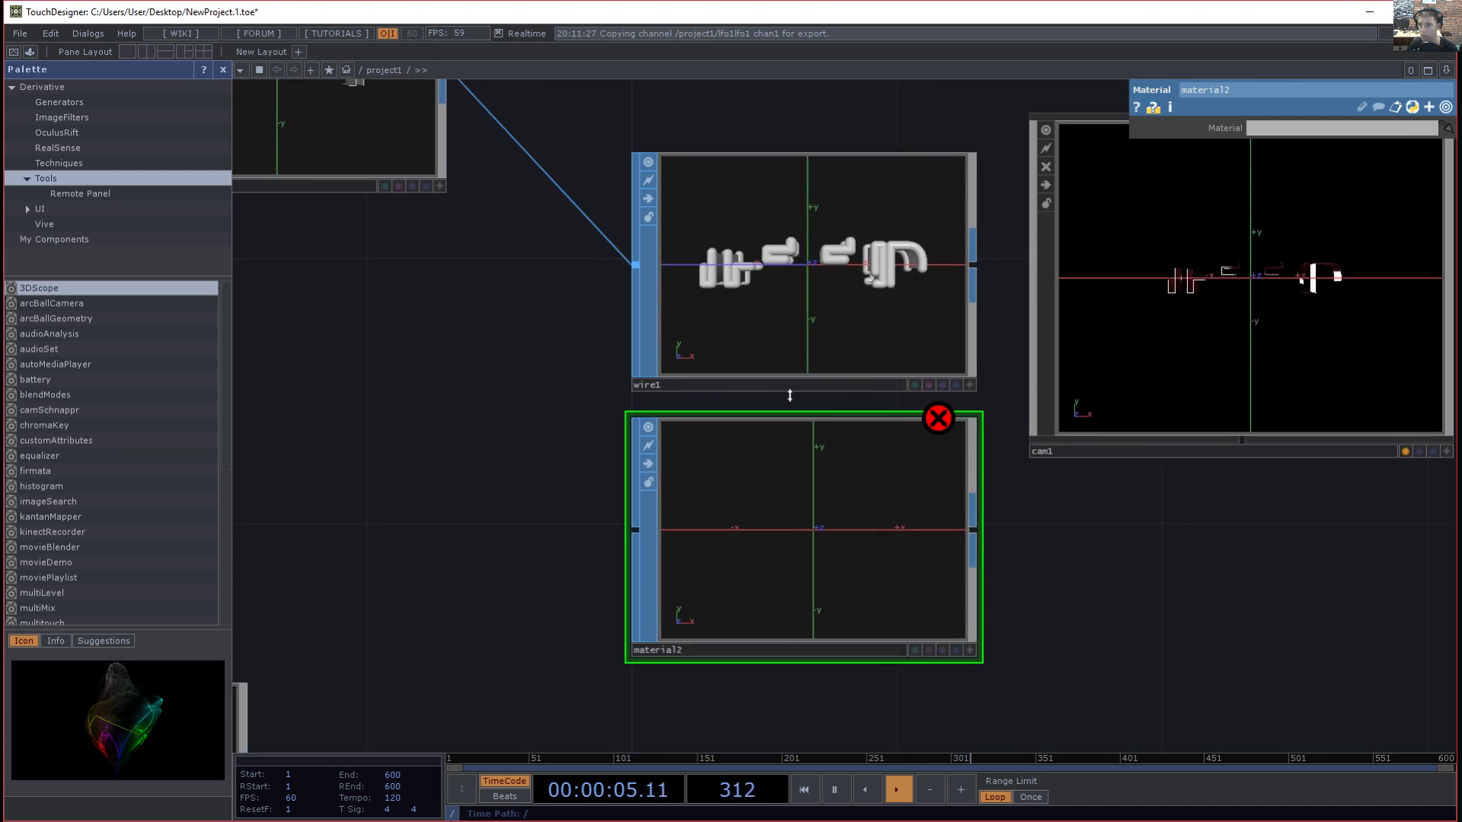
{"action": "left_click_drag", "start_coordinate": [995, 251], "coordinate": [612, 532]}
{"action": "left_click_drag", "start_coordinate": [512, 581], "coordinate": [509, 414]}
- Add a Phong MAT below material2 and assign it to material2
{"action": "left_click_drag", "start_coordinate": [597, 664], "coordinate": [645, 608]}
{"action": "key", "text": "Tab"}
{"action": "type", "text": "phong"}
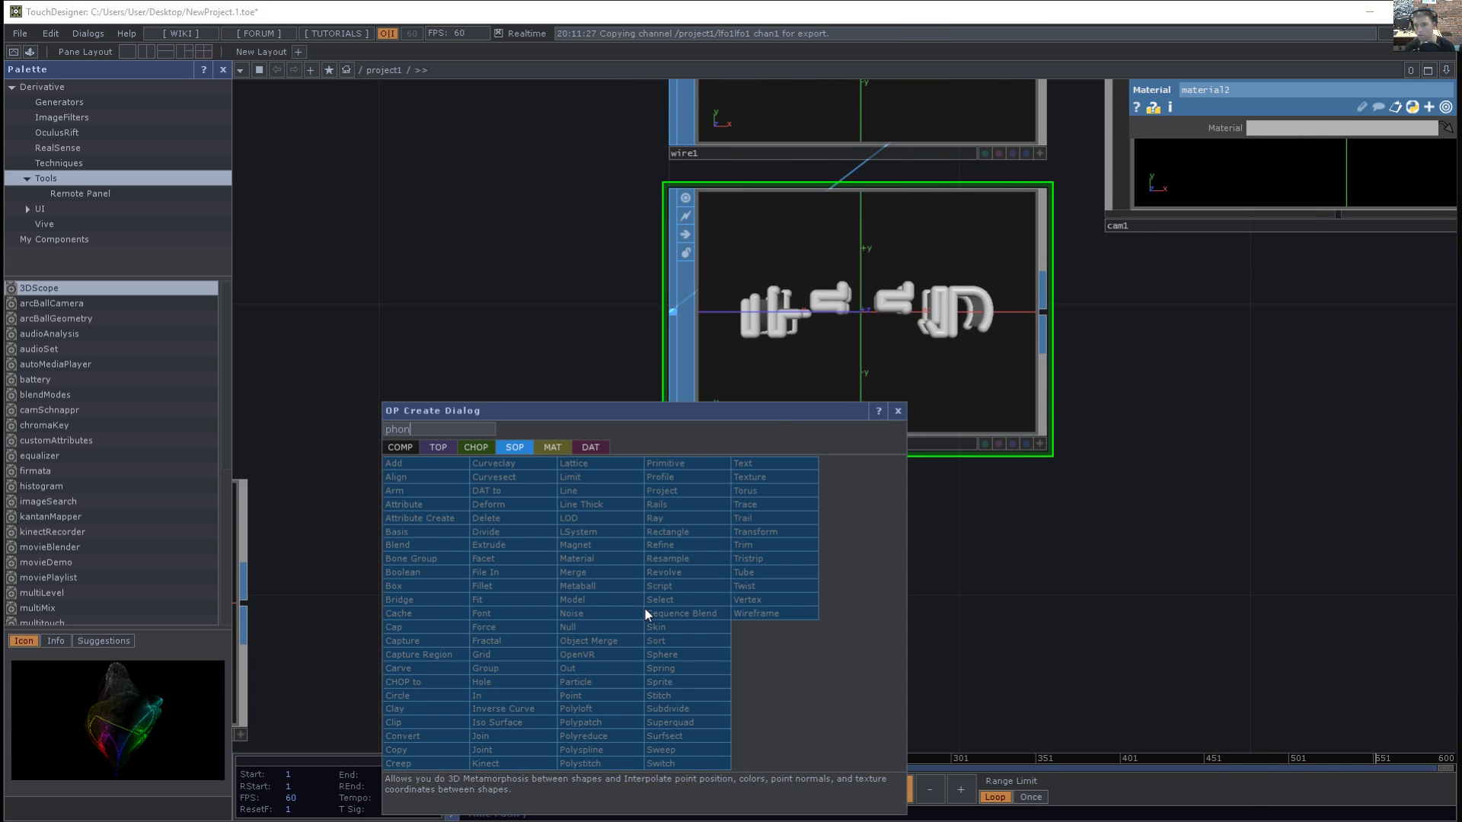
{"action": "key", "text": "Tab"}
{"action": "left_click", "coordinate": [438, 560]}
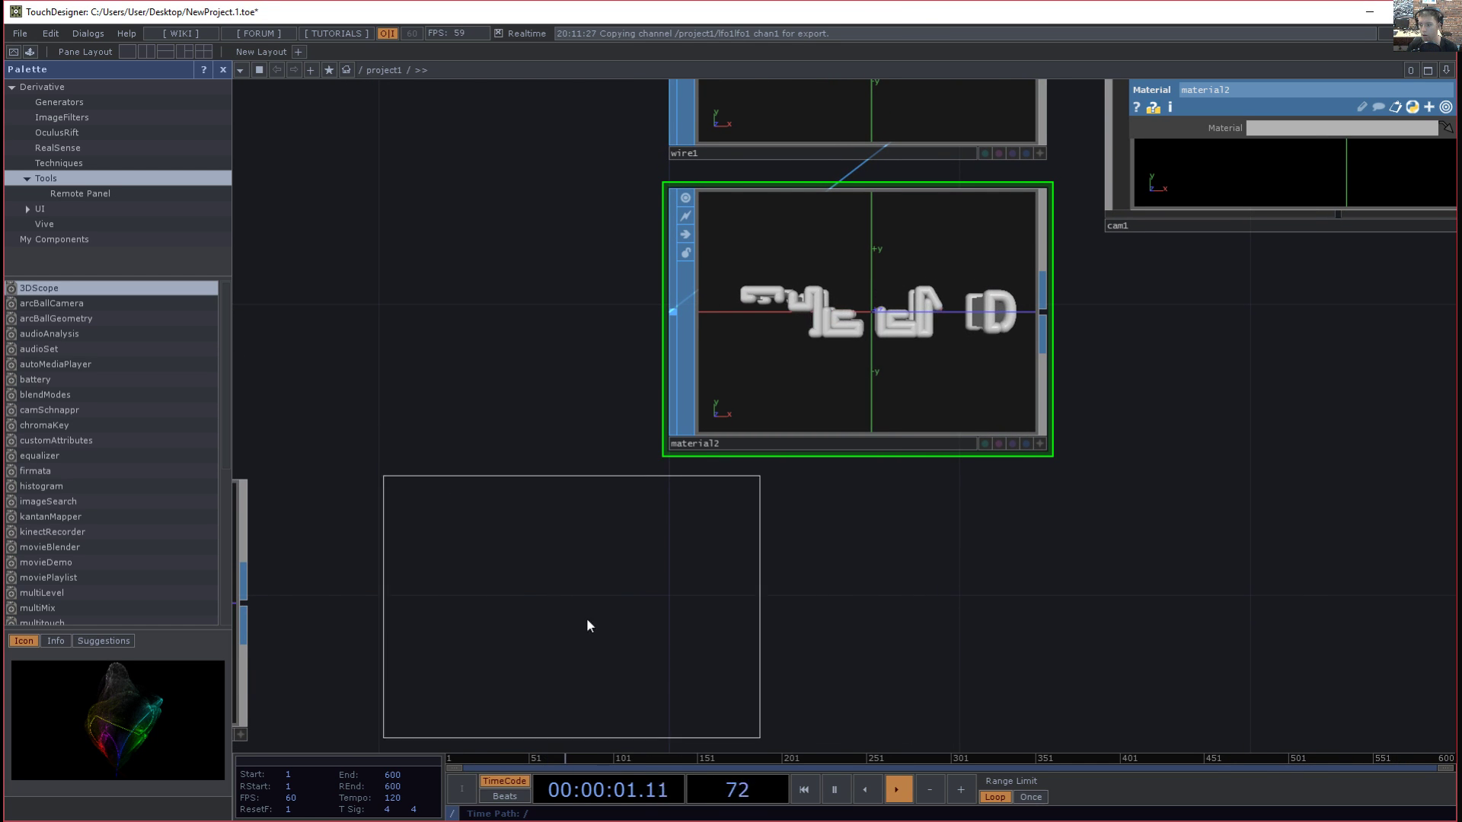
{"action": "left_click", "coordinate": [644, 605]}
{"action": "left_click_drag", "start_coordinate": [941, 576], "coordinate": [974, 420]}
- Set phong2's Diffuse color to 0, 0, 0
{"action": "left_click", "coordinate": [1305, 163]}
{"action": "key", "text": "BackSpace"}
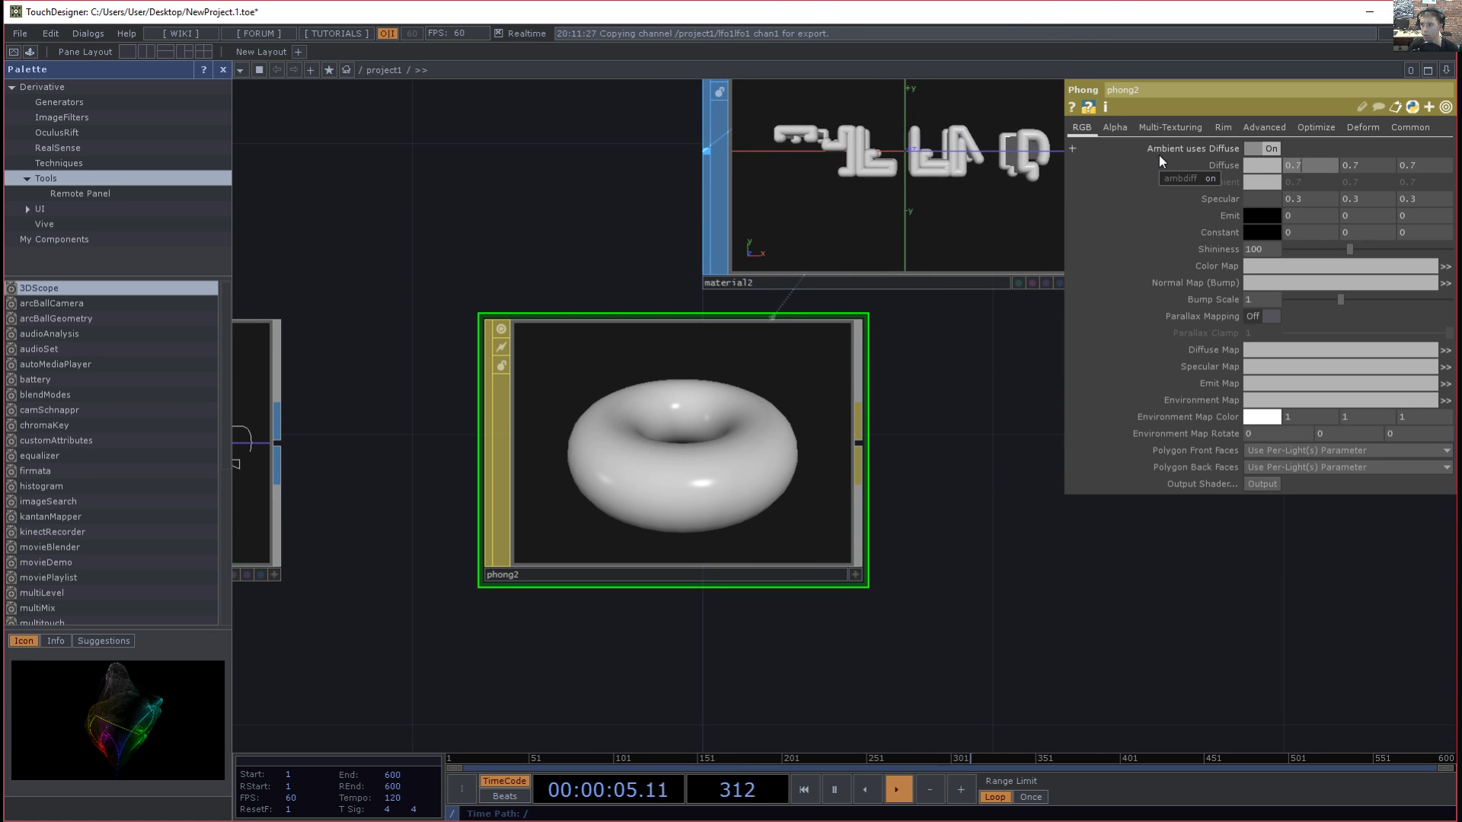
{"action": "type", "text": "0"}
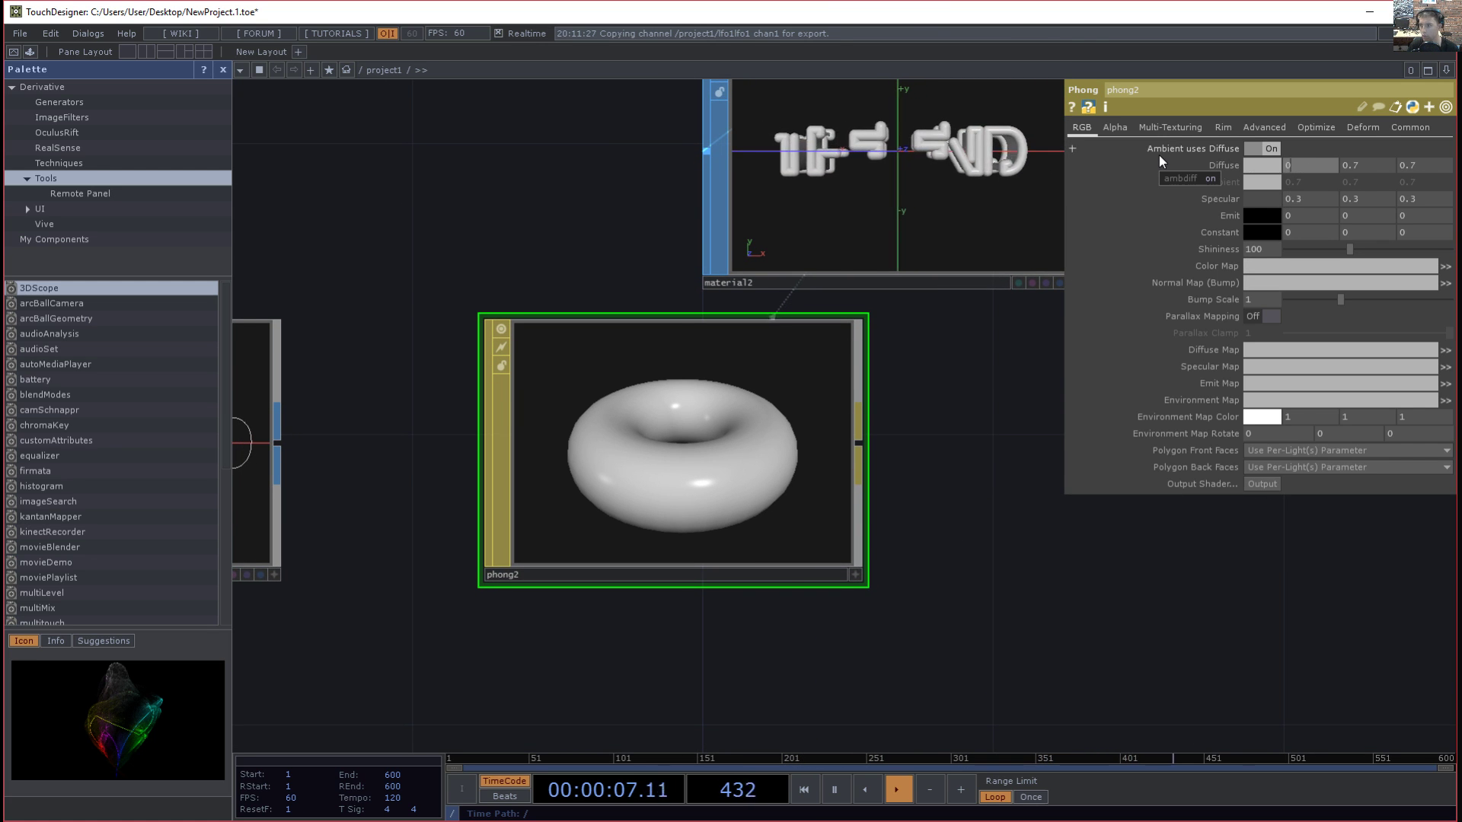
{"action": "key", "text": "Tab"}
{"action": "type", "text": "0"}
{"action": "key", "text": "Tab"}
{"action": "type", "text": "0"}
{"action": "key", "text": "Tab"}
{"action": "left_click_drag", "start_coordinate": [903, 543], "coordinate": [951, 592]}
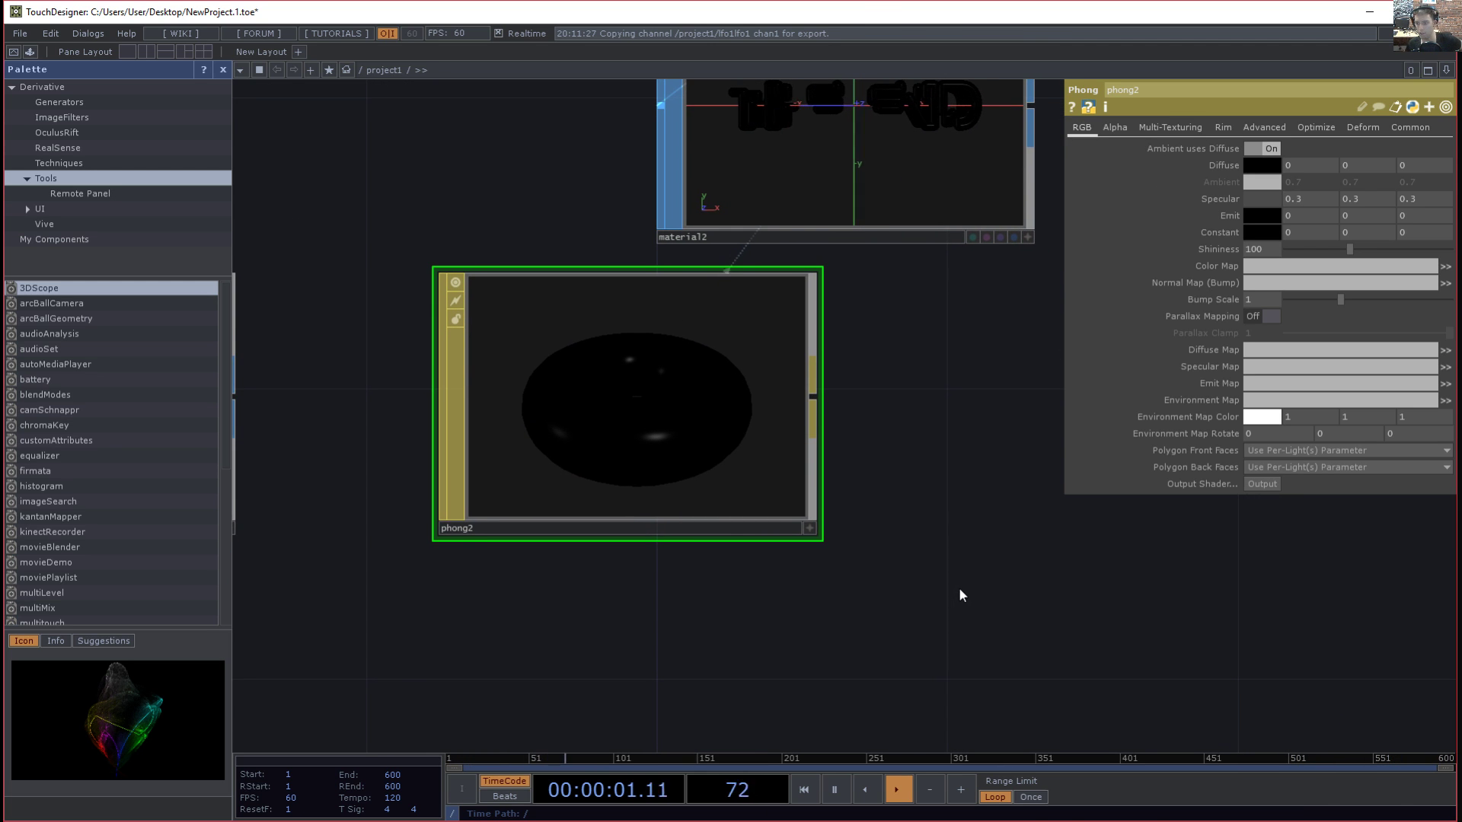
{"action": "left_click_drag", "start_coordinate": [949, 579], "coordinate": [816, 653]}
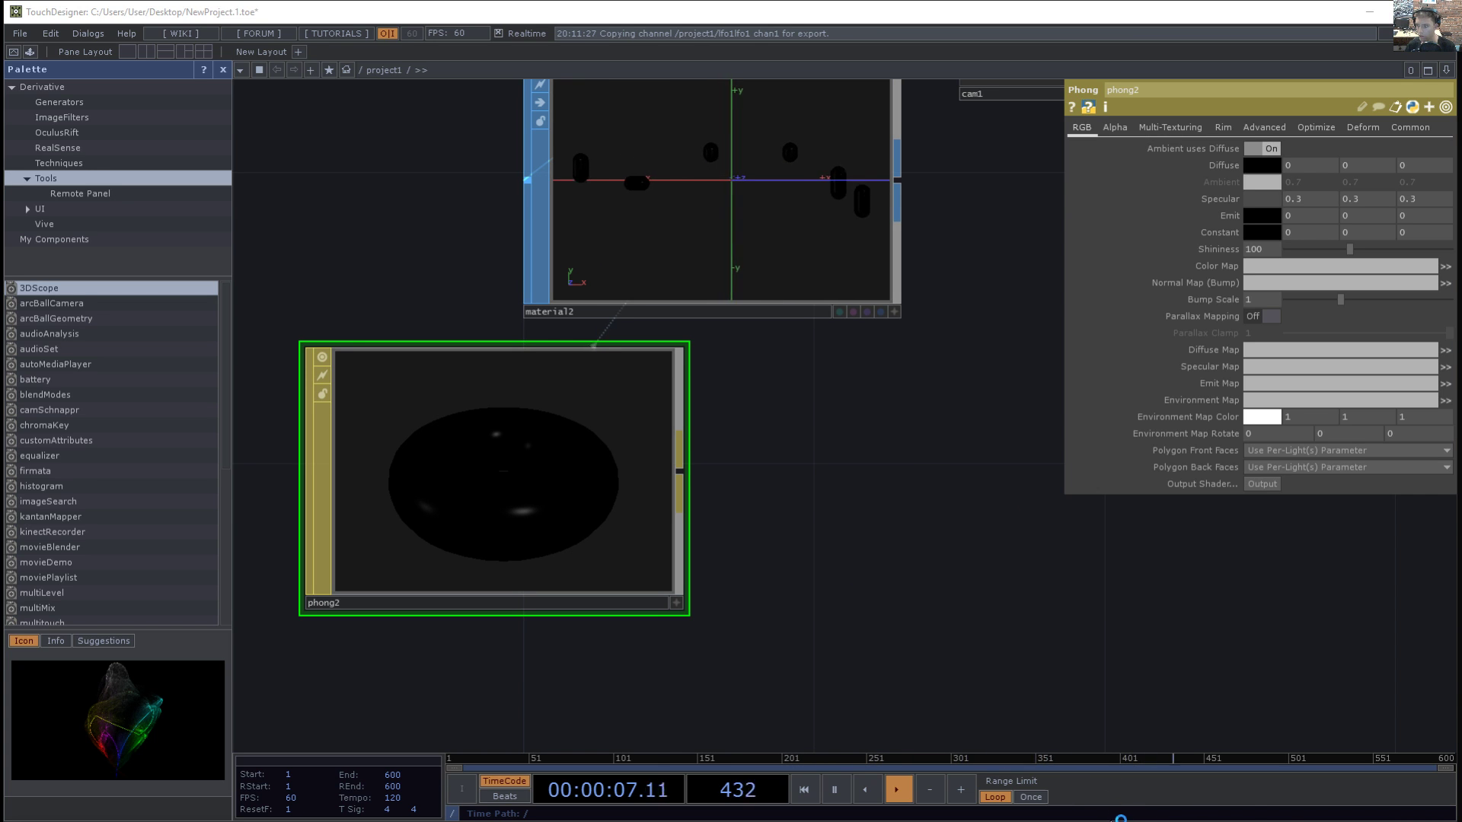
- Switch to the browser, open openfootage.net and request the low-resolution HDR download of "HDRI / 360° field summer cloudy"
{"action": "left_click_drag", "start_coordinate": [1112, 821], "coordinate": [1115, 299]}
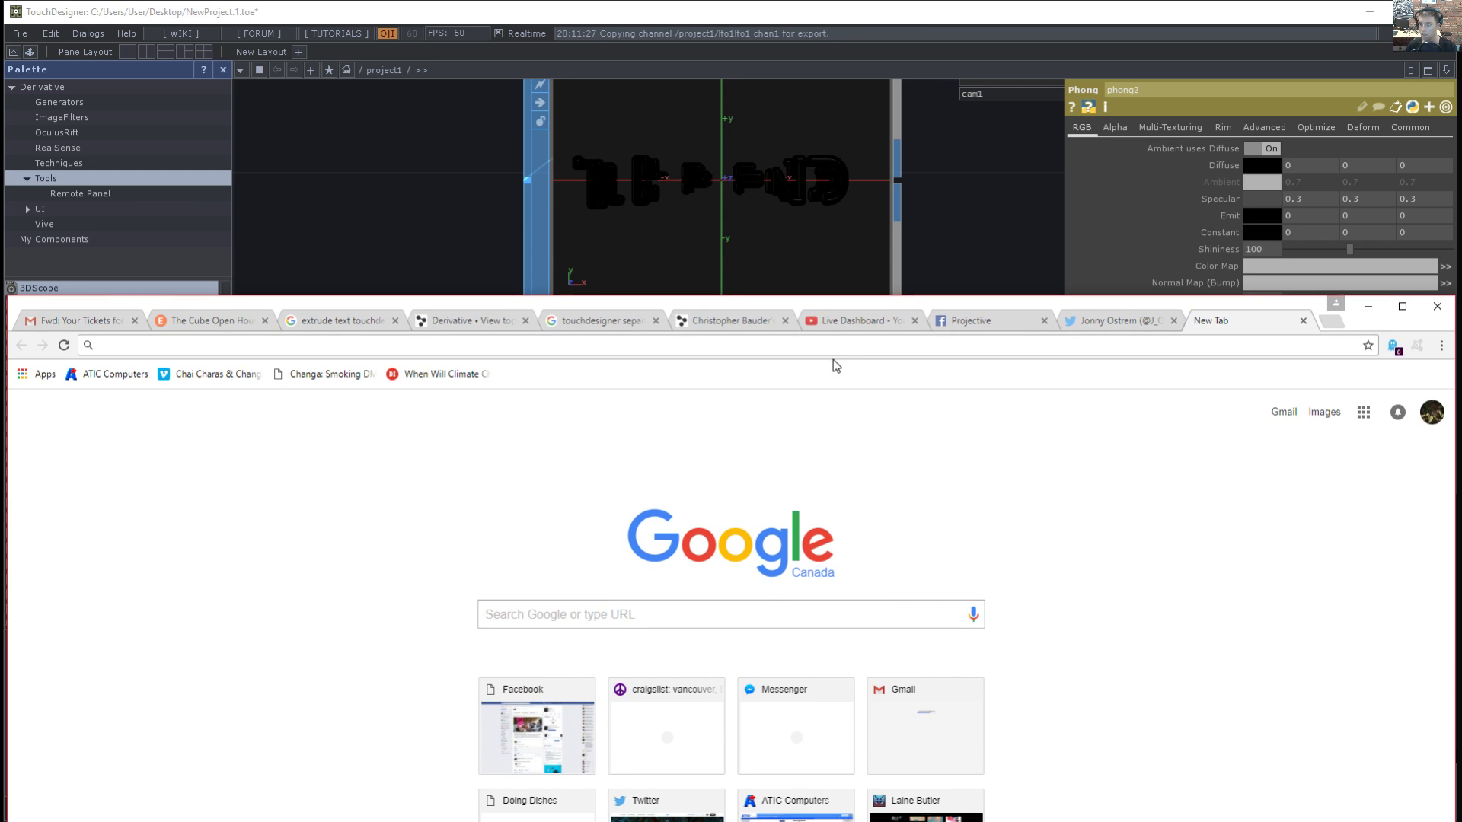
{"action": "type", "text": "openfo"}
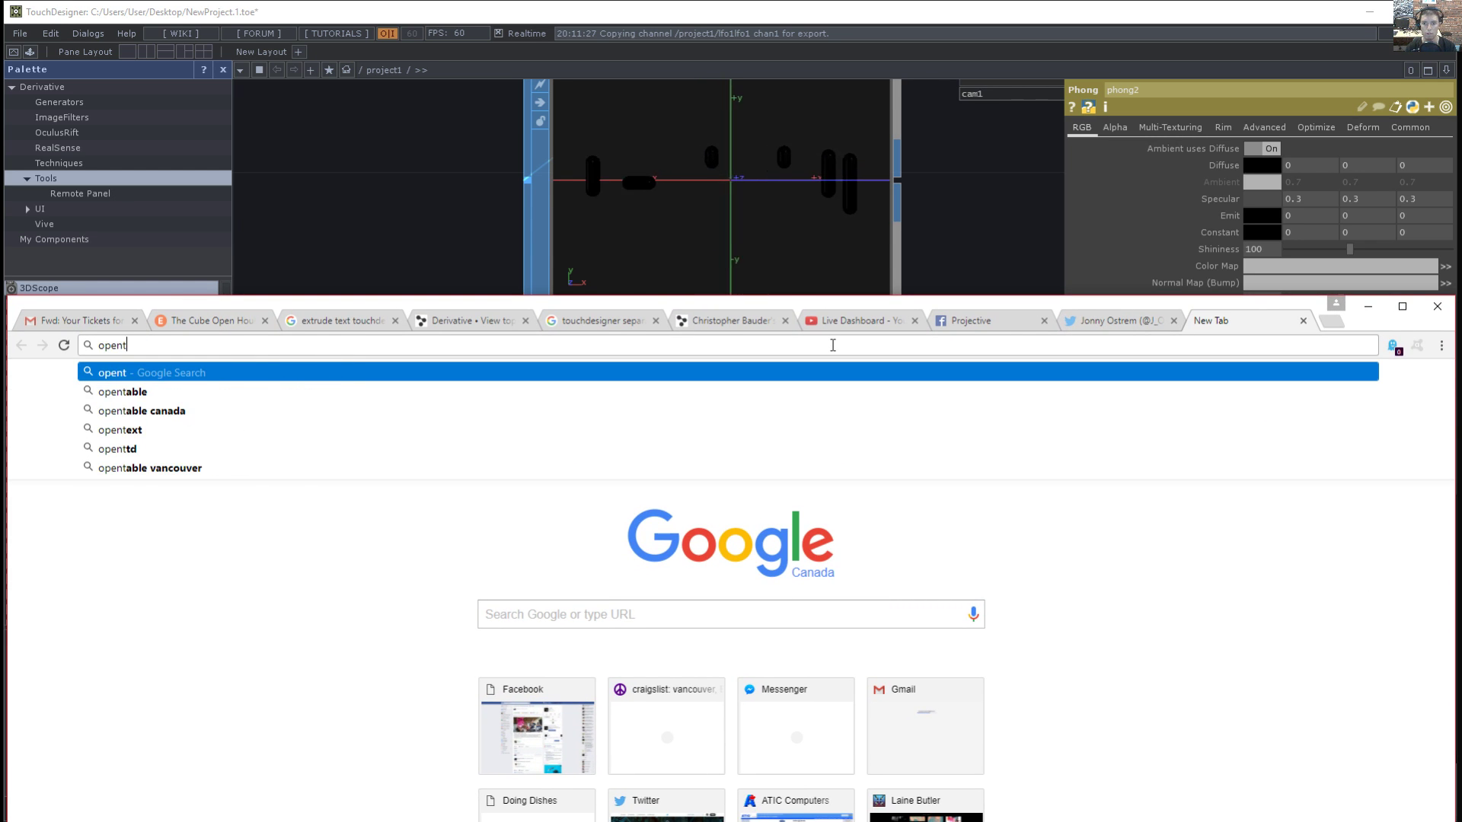
{"action": "type", "text": "otage."}
{"action": "key", "text": "Return"}
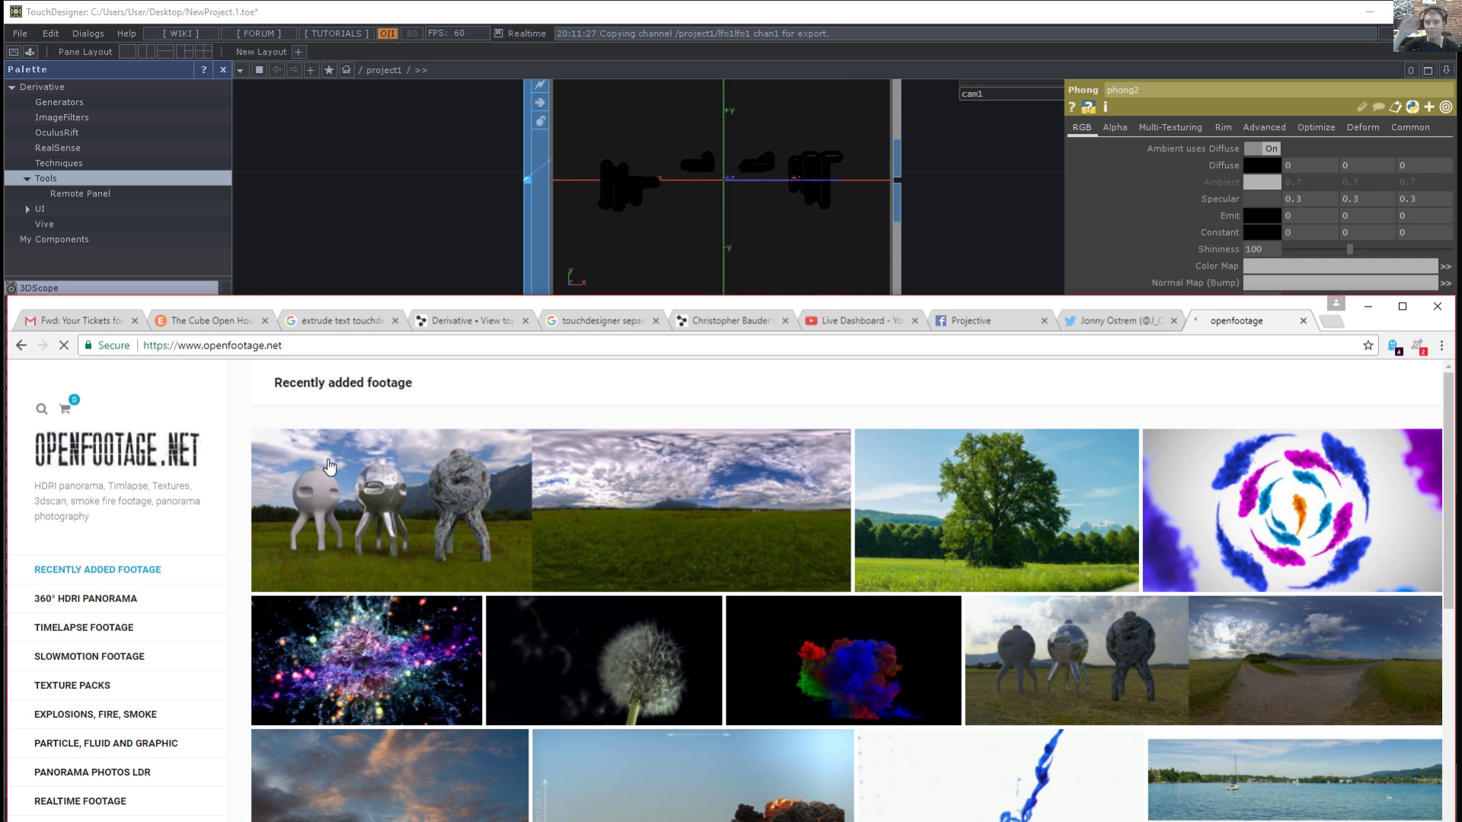
{"action": "left_click", "coordinate": [667, 493]}
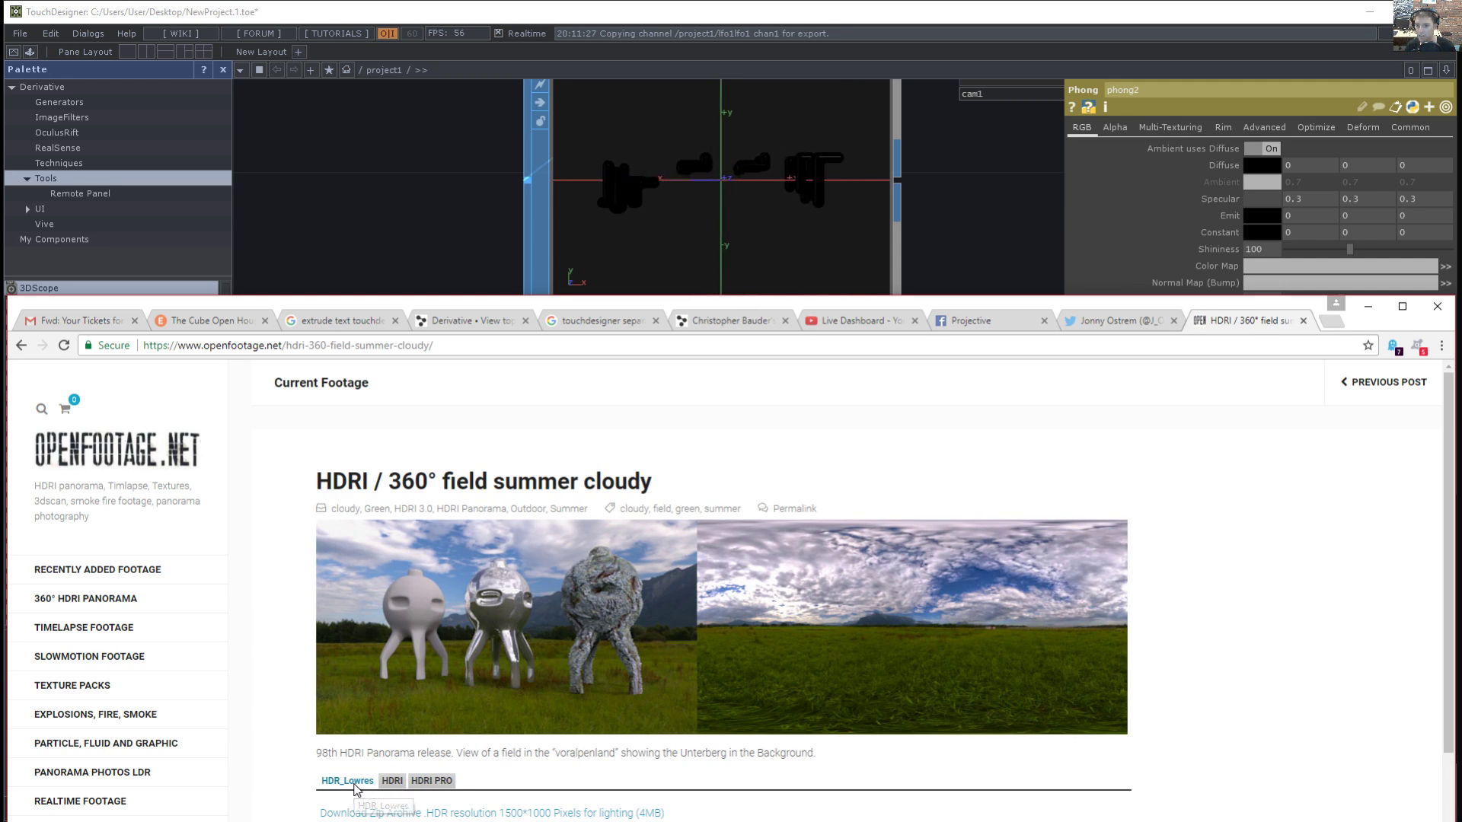
{"action": "left_click", "coordinate": [368, 813]}
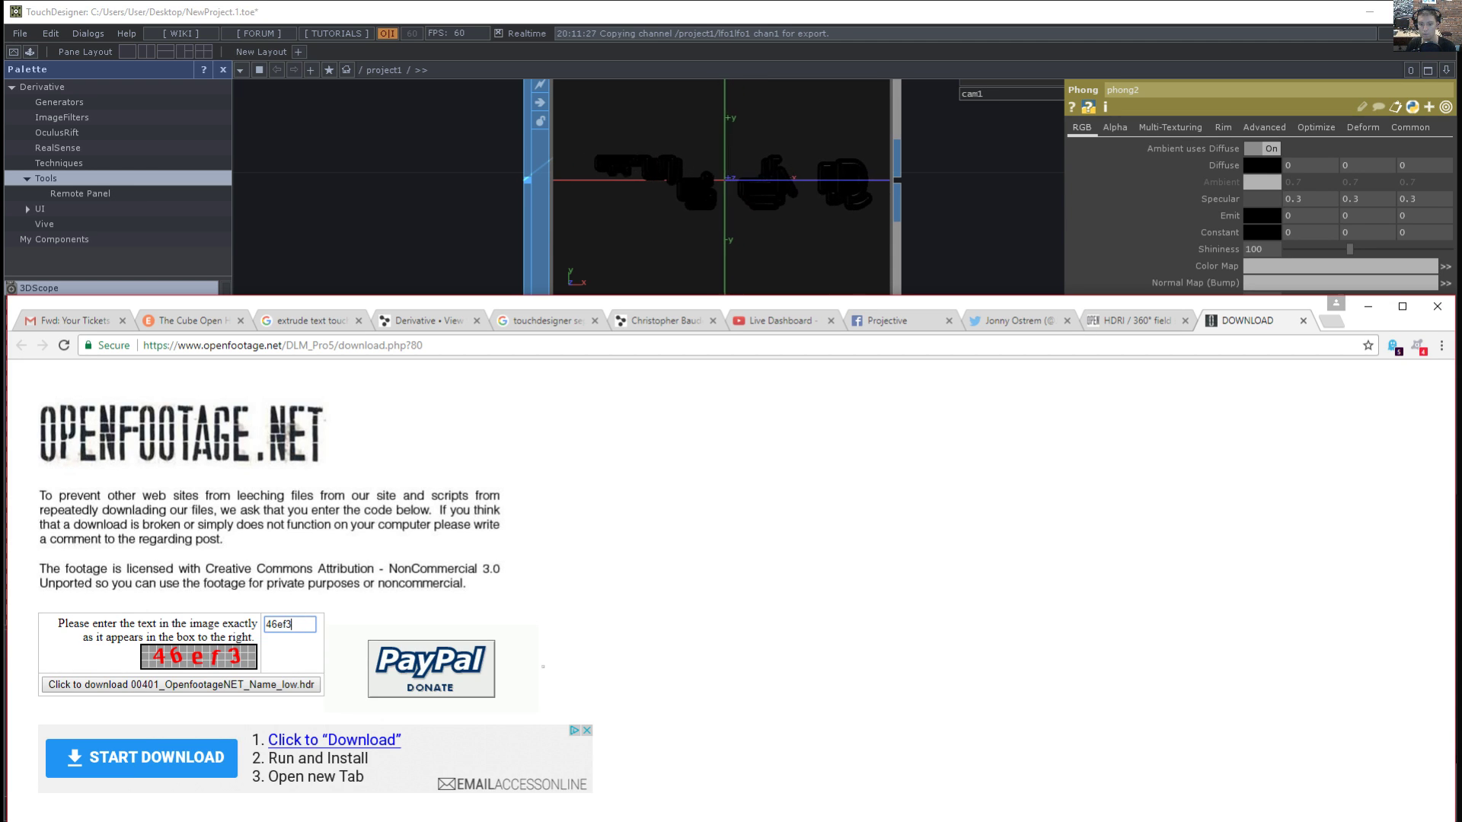
- Close the download page and move the browser window off the TouchDesigner network
{"action": "left_click_drag", "start_coordinate": [323, 303], "coordinate": [540, 32]}
{"action": "left_click_drag", "start_coordinate": [340, 33], "coordinate": [856, 84]}
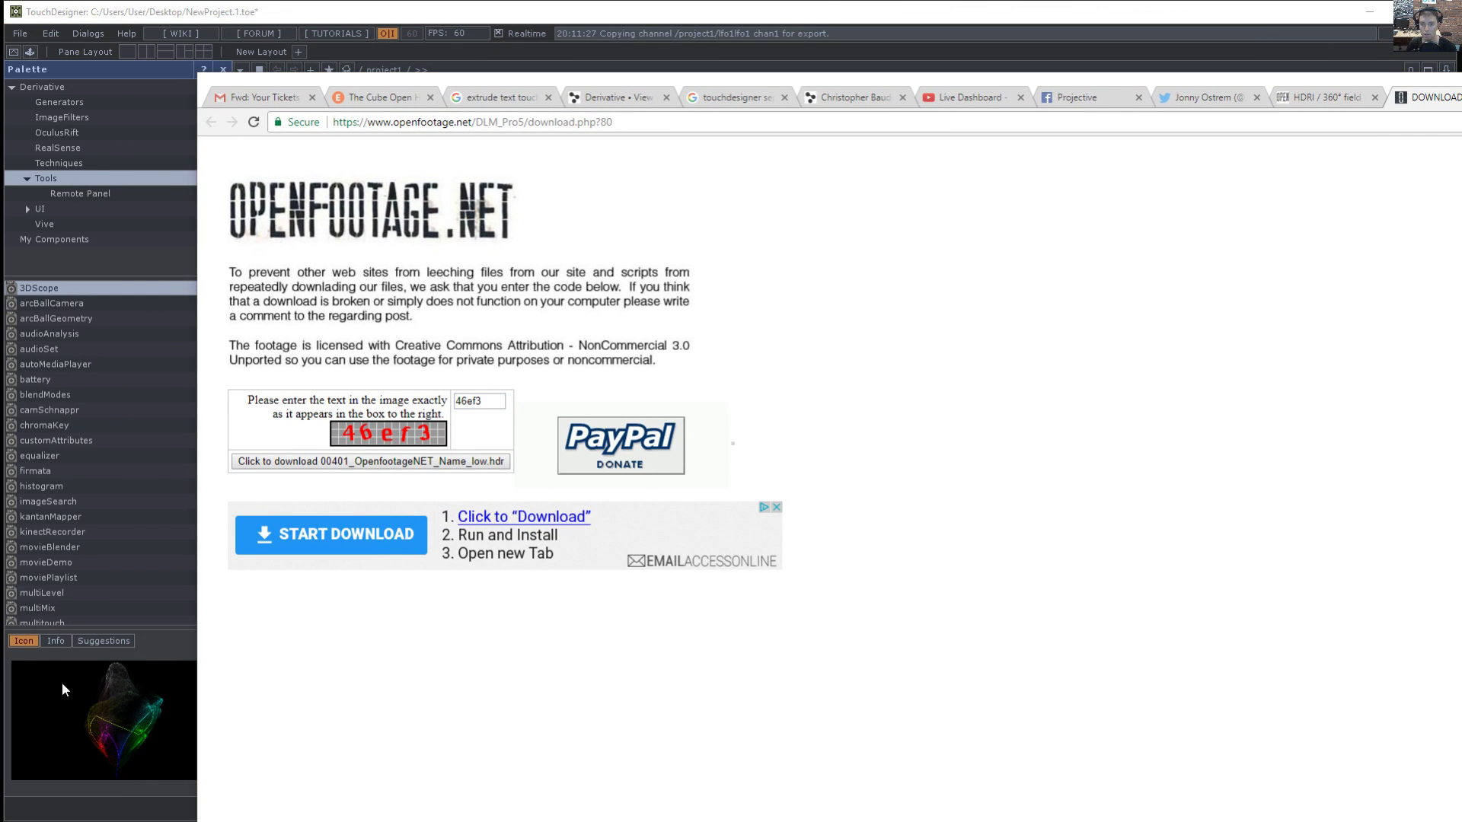
{"action": "key", "text": "ctrl+w"}
{"action": "left_click_drag", "start_coordinate": [1237, 81], "coordinate": [1127, 821]}
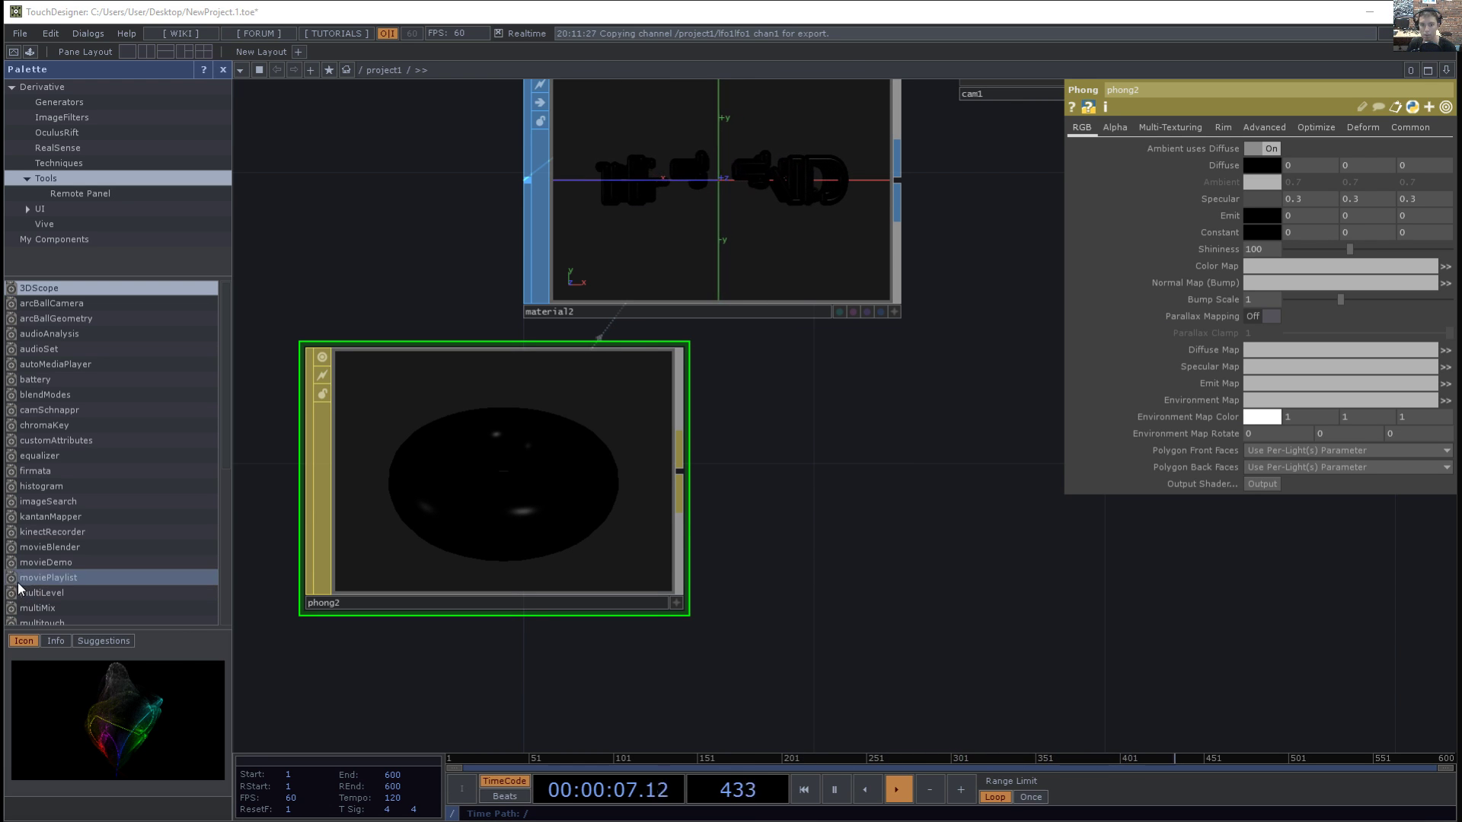
- Load 00401_OpenfootageNET_Name_low.hdr into the network as a Movie File In TOP beside phong2
{"action": "left_click_drag", "start_coordinate": [864, 528], "coordinate": [864, 529]}
{"action": "left_click_drag", "start_coordinate": [599, 638], "coordinate": [812, 584]}
{"action": "scroll", "coordinate": [651, 620], "scroll_direction": "down", "scroll_amount": 2}
{"action": "left_click_drag", "start_coordinate": [1093, 515], "coordinate": [471, 670]}
{"action": "left_click_drag", "start_coordinate": [692, 668], "coordinate": [708, 575]}
{"action": "left_click_drag", "start_coordinate": [744, 489], "coordinate": [779, 542]}
{"action": "left_click_drag", "start_coordinate": [900, 655], "coordinate": [835, 656]}
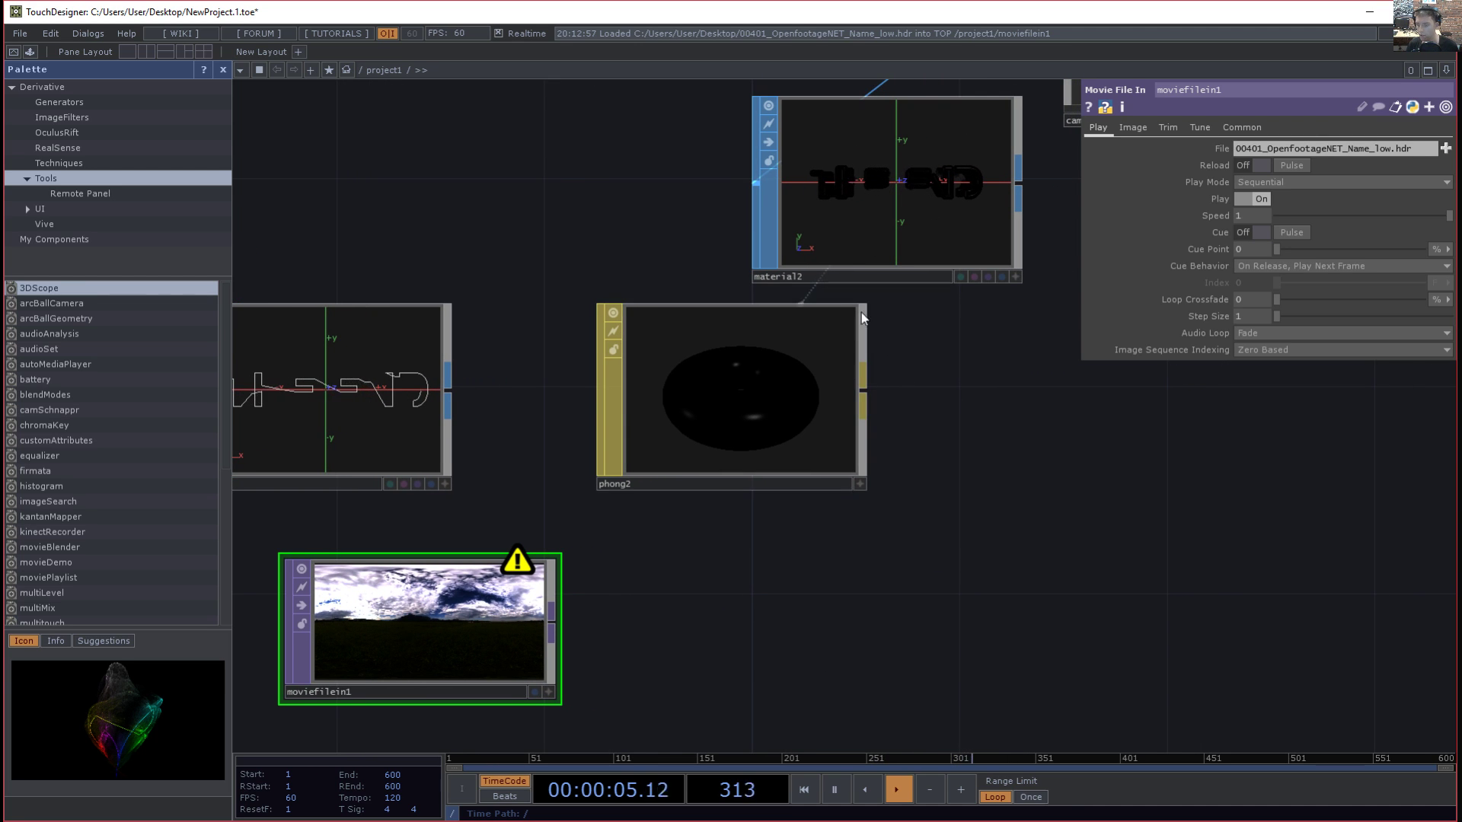
- Move phong2 down and farther from moviefilein1, check moviefilein1's info, and bring up the operator creation dialog
{"action": "left_click_drag", "start_coordinate": [776, 597], "coordinate": [793, 608]}
{"action": "left_click_drag", "start_coordinate": [773, 390], "coordinate": [929, 546]}
{"action": "middle_click", "coordinate": [531, 570]}
{"action": "left_click_drag", "start_coordinate": [652, 439], "coordinate": [631, 321]}
{"action": "left_click_drag", "start_coordinate": [647, 533], "coordinate": [659, 414]}
{"action": "key", "text": "Tab"}
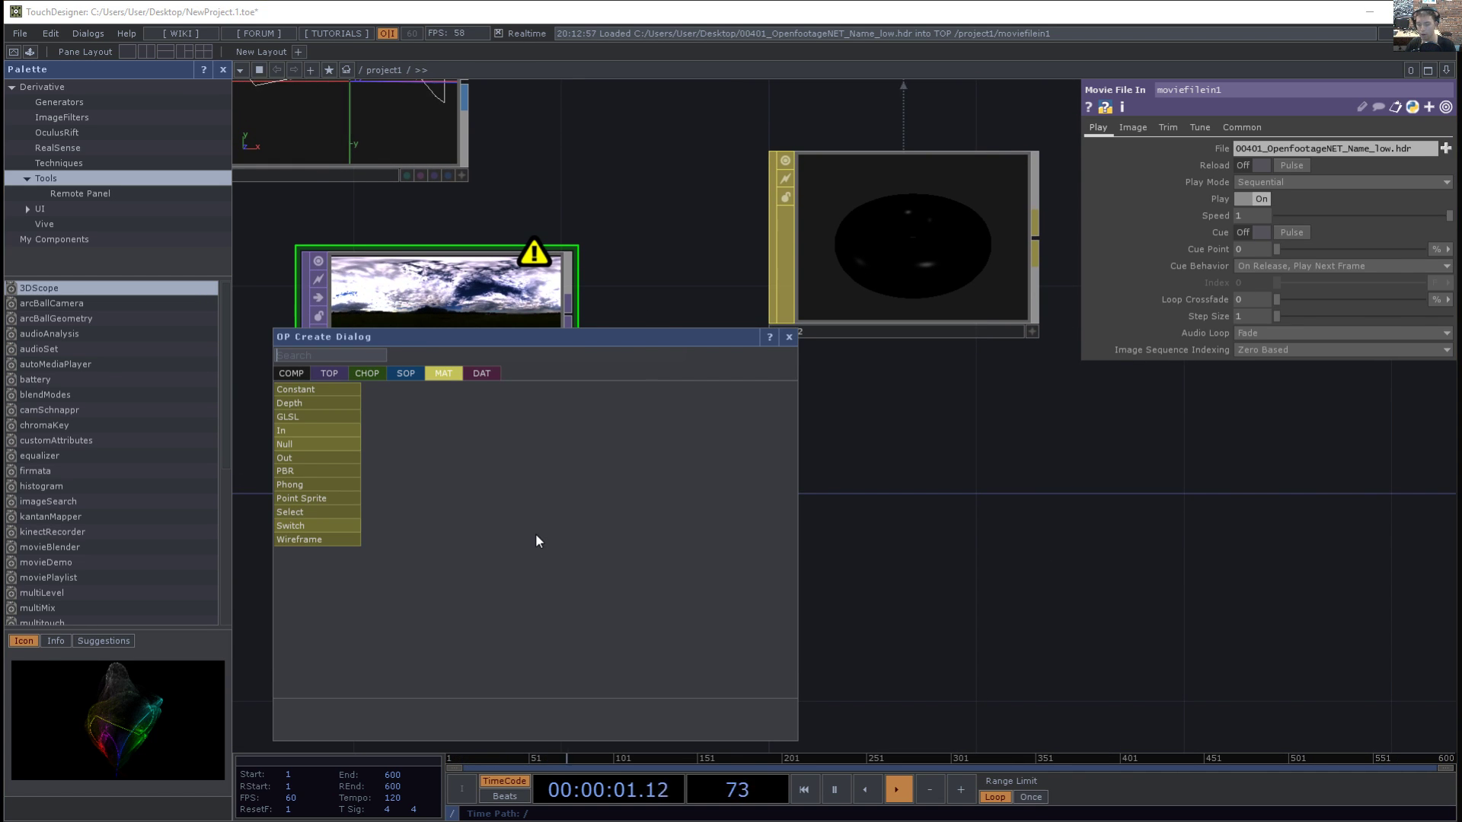
{"action": "type", "text": "envir"}
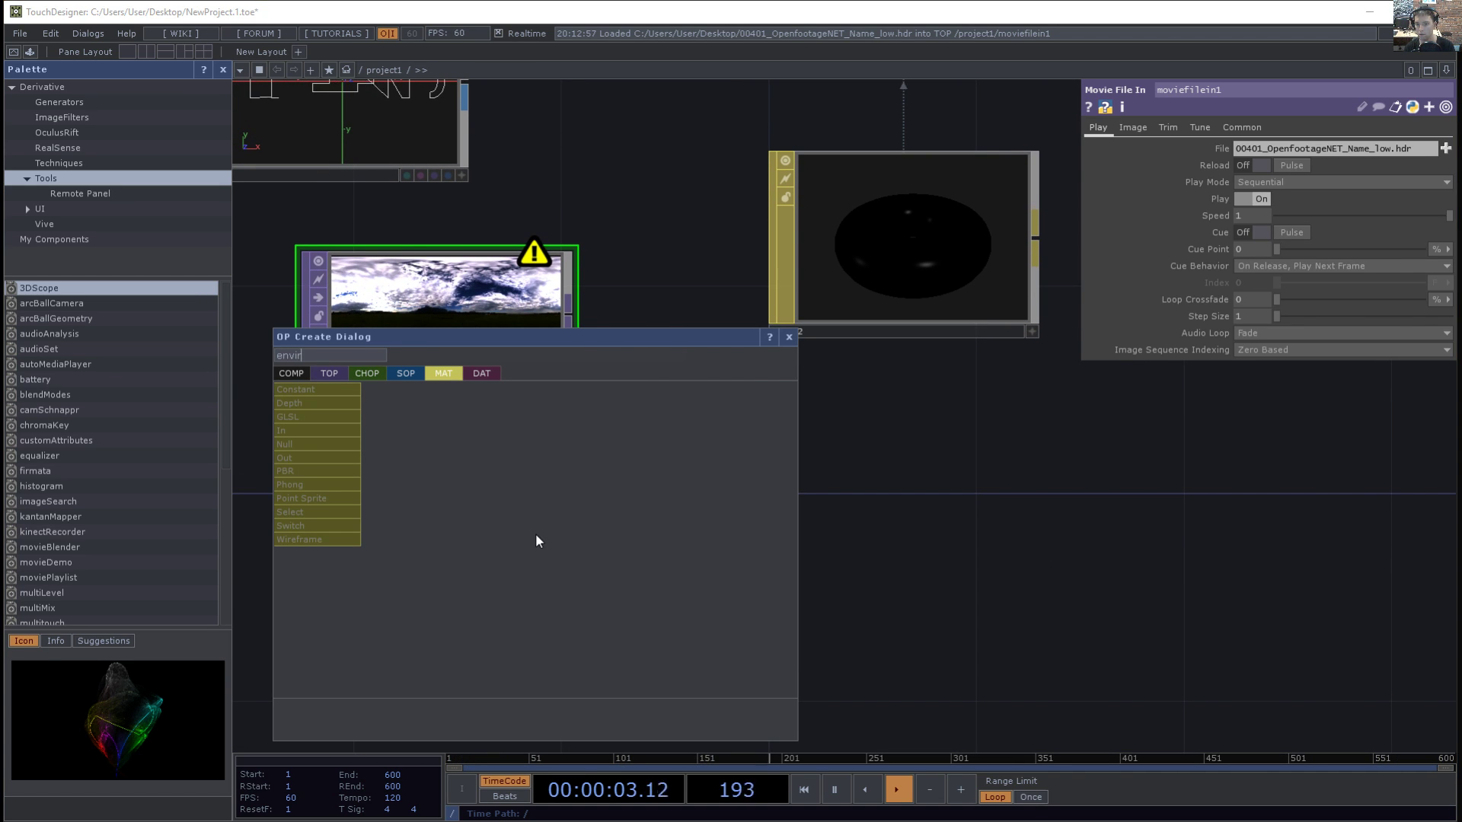
{"action": "type", "text": "on"}
{"action": "key", "text": "BackSpace"}
{"action": "key", "text": "BackSpace"}
{"action": "key", "text": "BackSpace"}
{"action": "key", "text": "BackSpace"}
{"action": "key", "text": "BackSpace"}
{"action": "key", "text": "BackSpace"}
{"action": "key", "text": "BackSpace"}
- Add a Projection TOP to the network between moviefilein1 and phong2
{"action": "type", "text": "projec"}
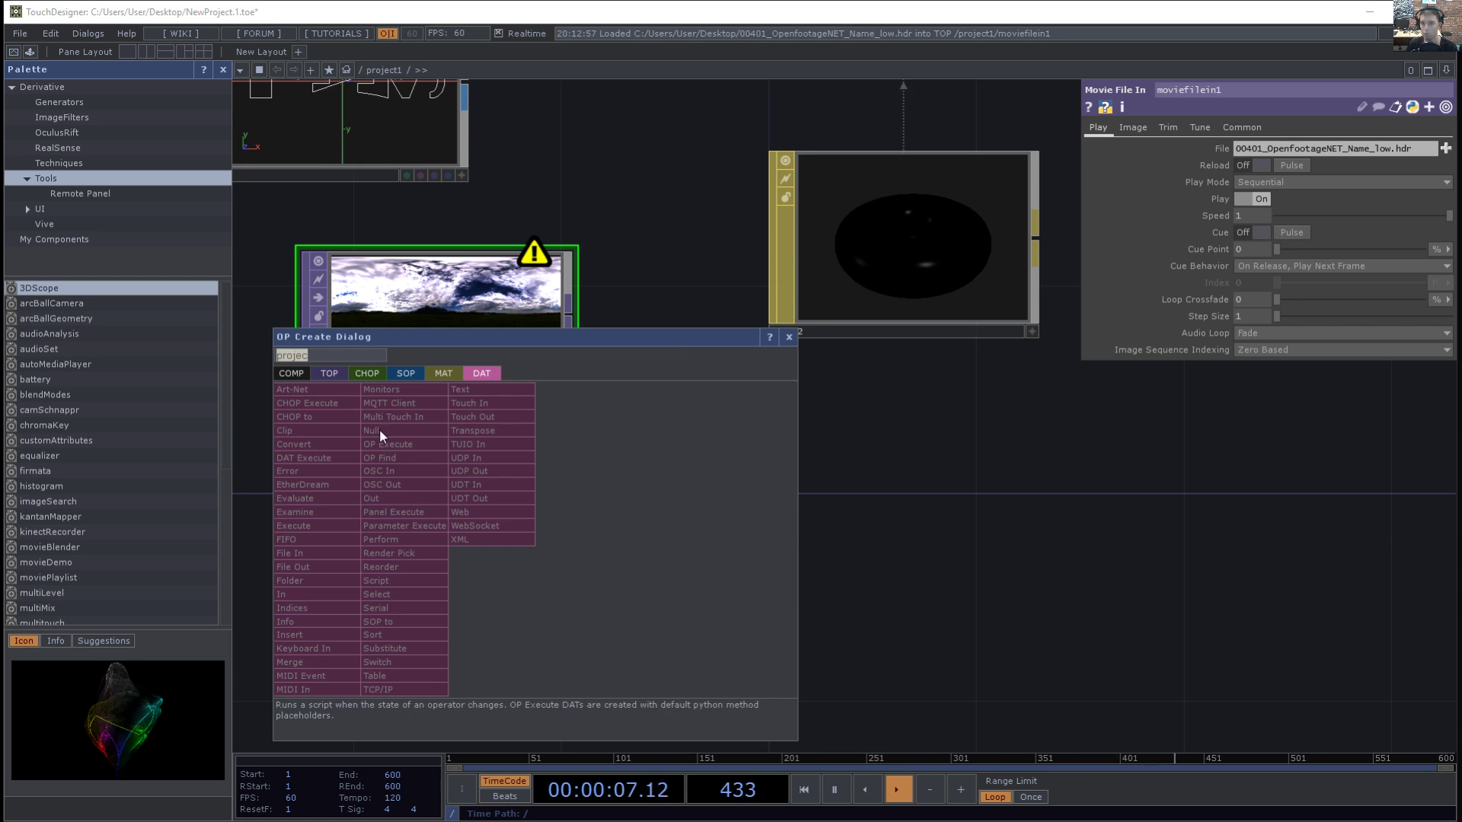
{"action": "left_click", "coordinate": [328, 372]}
{"action": "left_click", "coordinate": [487, 596]}
{"action": "left_click", "coordinate": [728, 455]}
- Move phong2 farther away from projection2 and shrink the projection2 node
{"action": "left_click_drag", "start_coordinate": [605, 438], "coordinate": [578, 532]}
{"action": "left_click_drag", "start_coordinate": [886, 346], "coordinate": [1094, 347]}
{"action": "left_click_drag", "start_coordinate": [689, 389], "coordinate": [678, 456]}
{"action": "left_click_drag", "start_coordinate": [706, 637], "coordinate": [645, 475]}
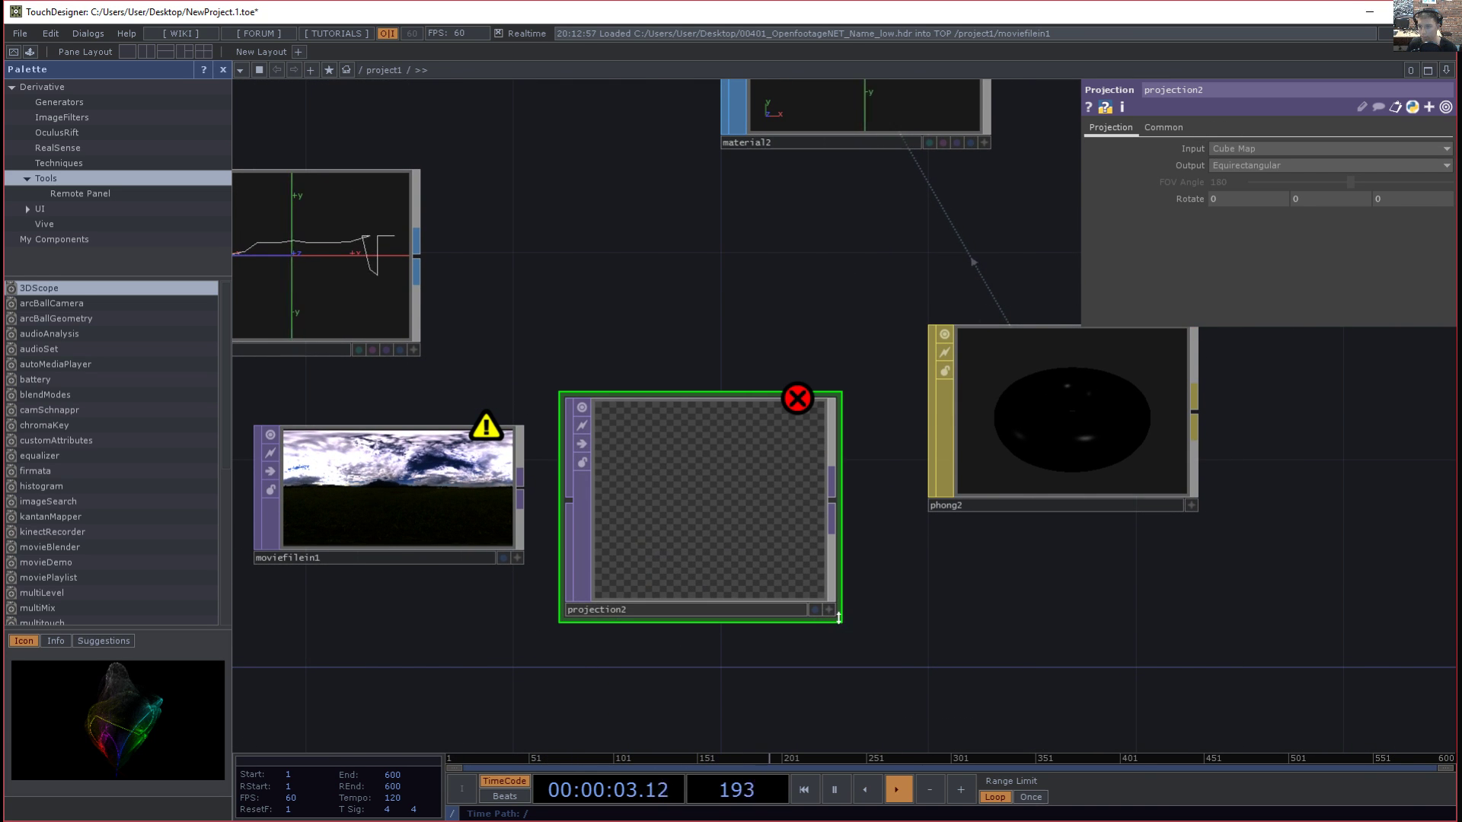
{"action": "left_click_drag", "start_coordinate": [838, 622], "coordinate": [795, 576]}
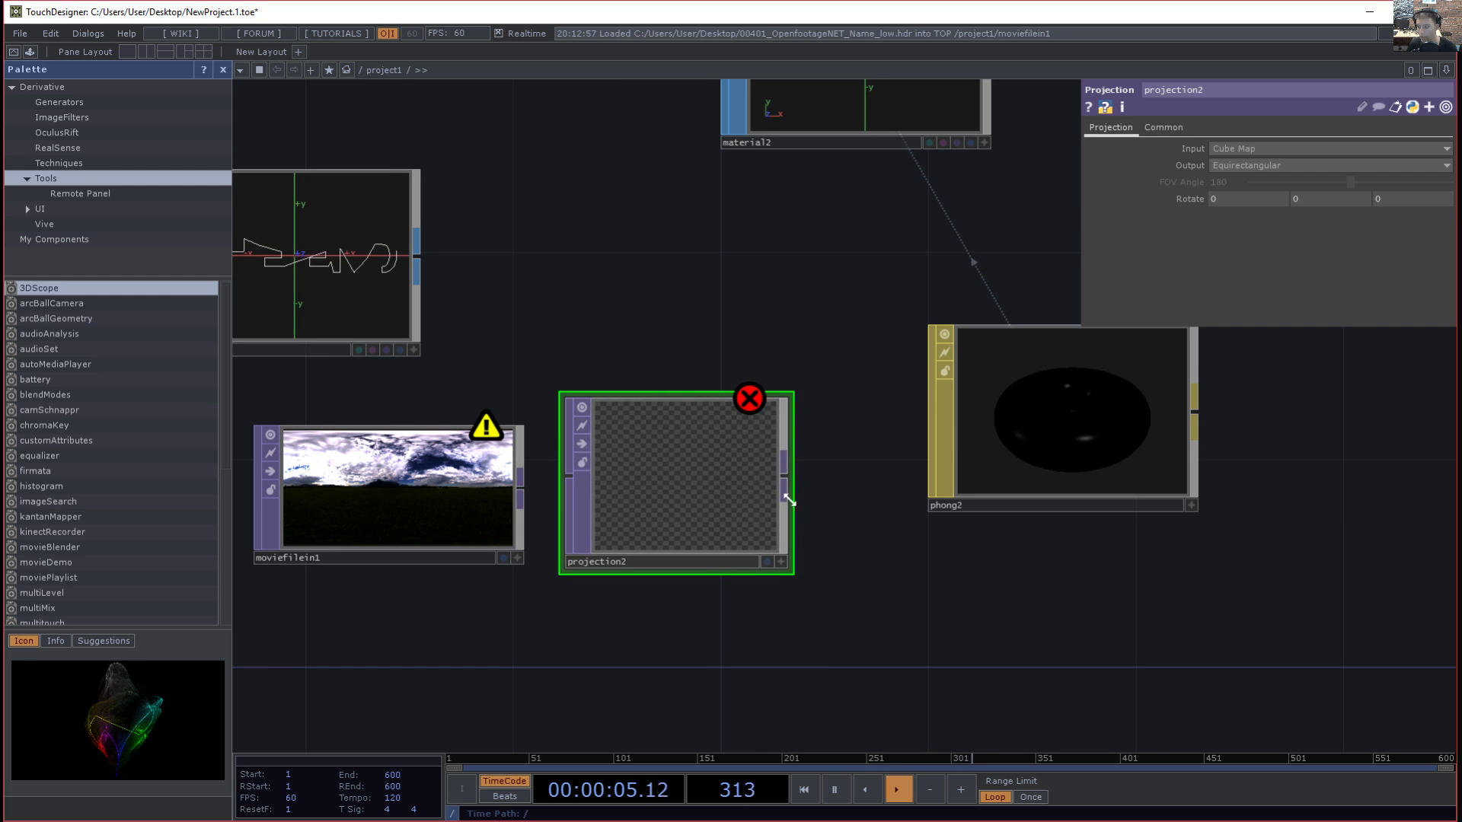
{"action": "left_click_drag", "start_coordinate": [533, 613], "coordinate": [551, 607]}
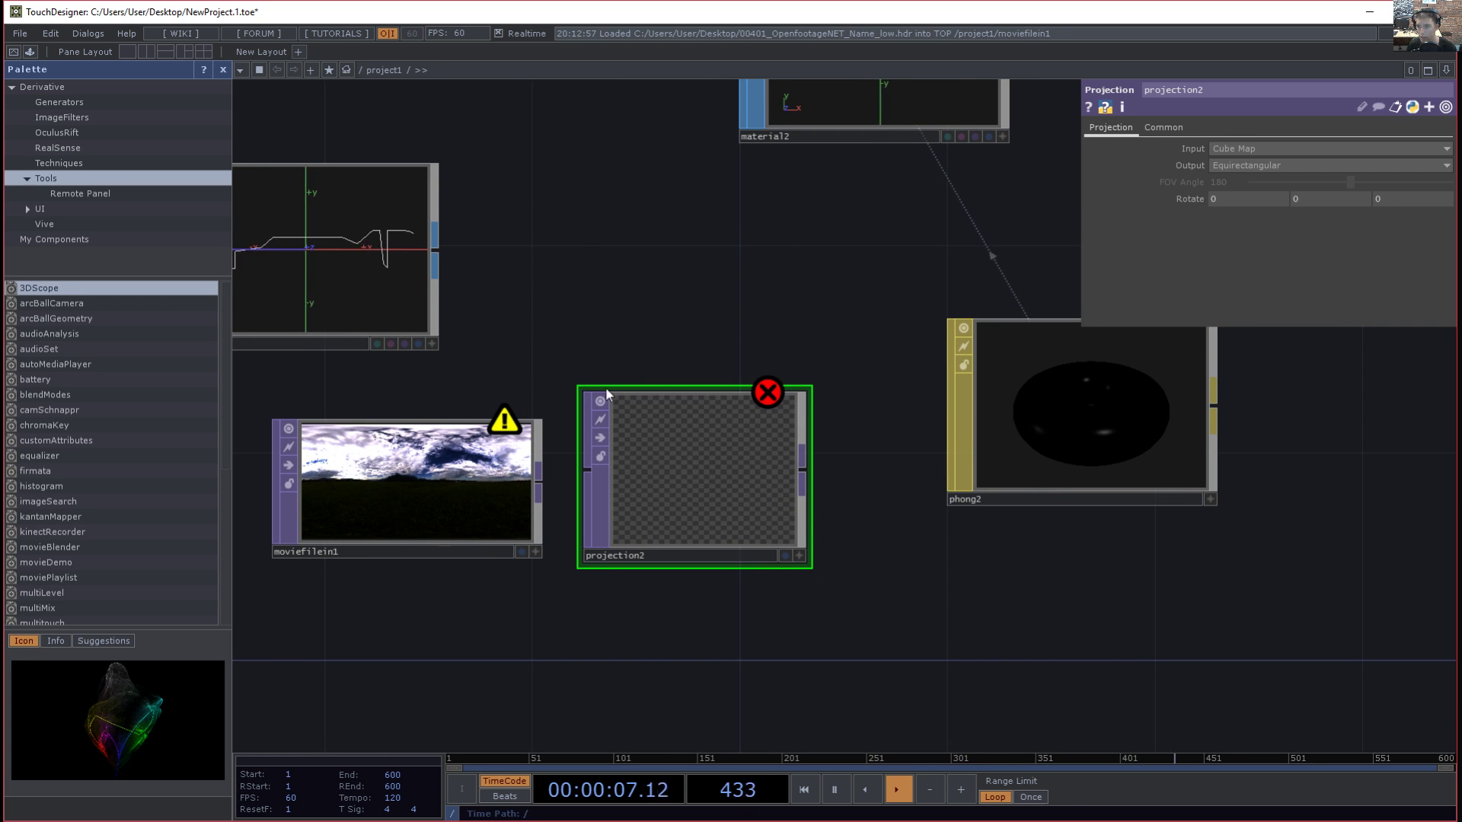
{"action": "left_click_drag", "start_coordinate": [1056, 441], "coordinate": [1209, 441]}
- Add a Null TOP between projection2 and phong2
{"action": "left_click_drag", "start_coordinate": [950, 588], "coordinate": [843, 451]}
{"action": "key", "text": "Tab"}
{"action": "type", "text": "null"}
{"action": "key", "text": "Return"}
{"action": "left_click", "coordinate": [926, 443]}
- Move projection2 down out of the way and connect moviefilein1 directly to null1
{"action": "left_click_drag", "start_coordinate": [666, 458], "coordinate": [598, 613]}
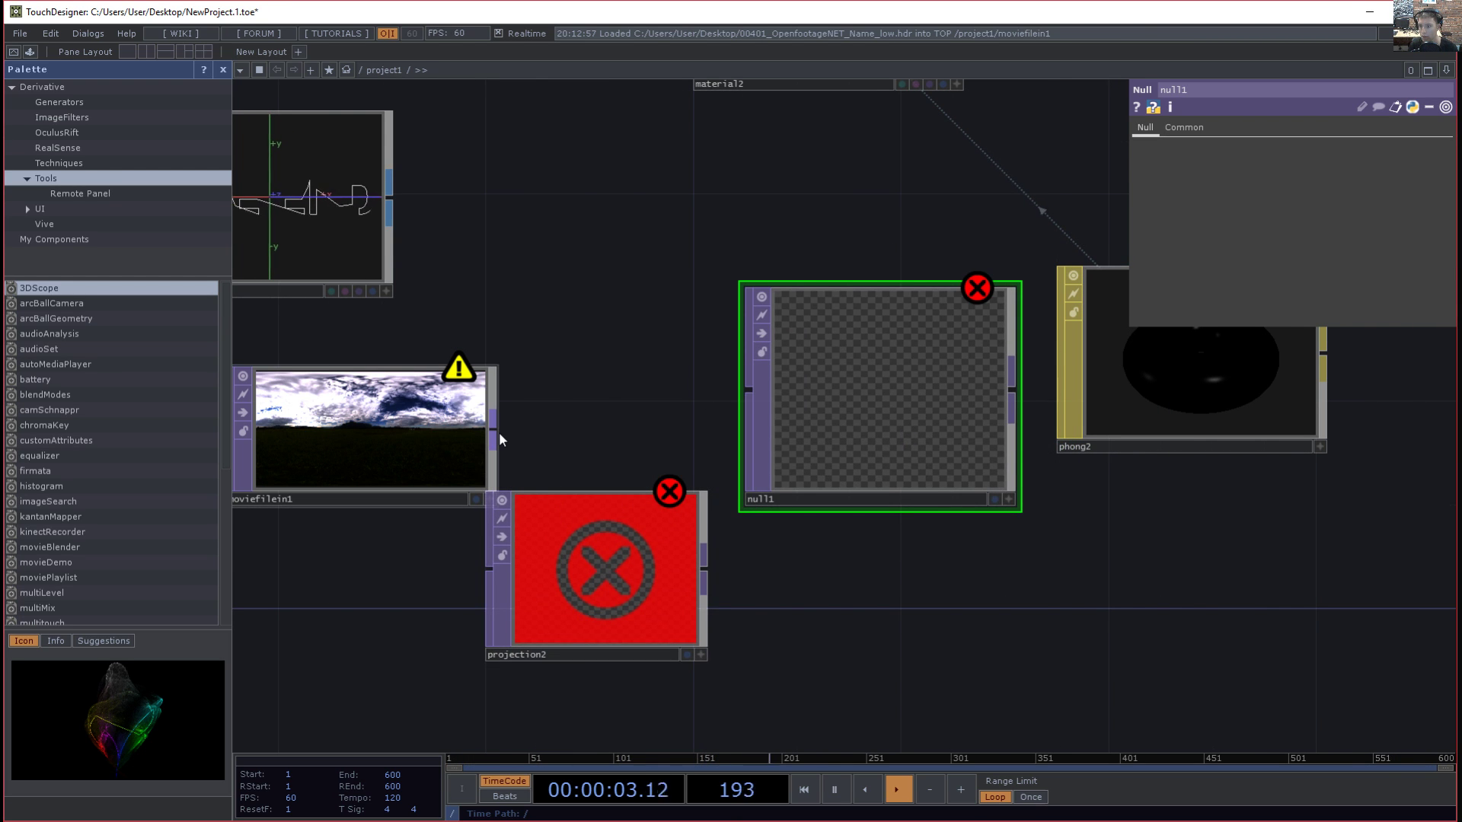
{"action": "left_click_drag", "start_coordinate": [725, 400], "coordinate": [737, 394]}
{"action": "left_click_drag", "start_coordinate": [490, 272], "coordinate": [554, 287]}
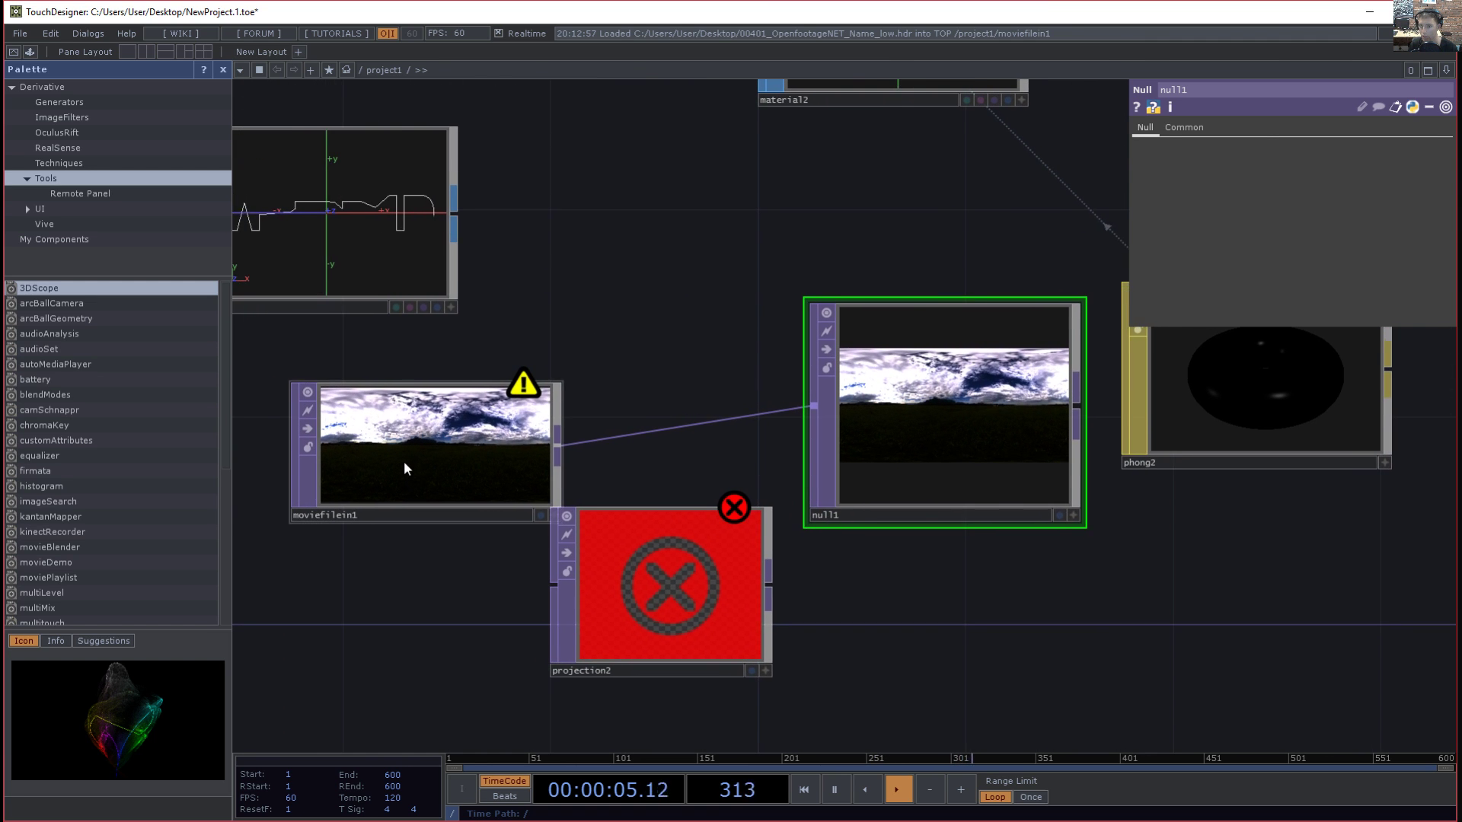
- Move moviefilein1 farther away from null1 and assign null1 as phong2's Environment Map
{"action": "left_click", "coordinate": [447, 440]}
{"action": "left_click_drag", "start_coordinate": [669, 226], "coordinate": [640, 235]}
{"action": "left_click", "coordinate": [1209, 440]}
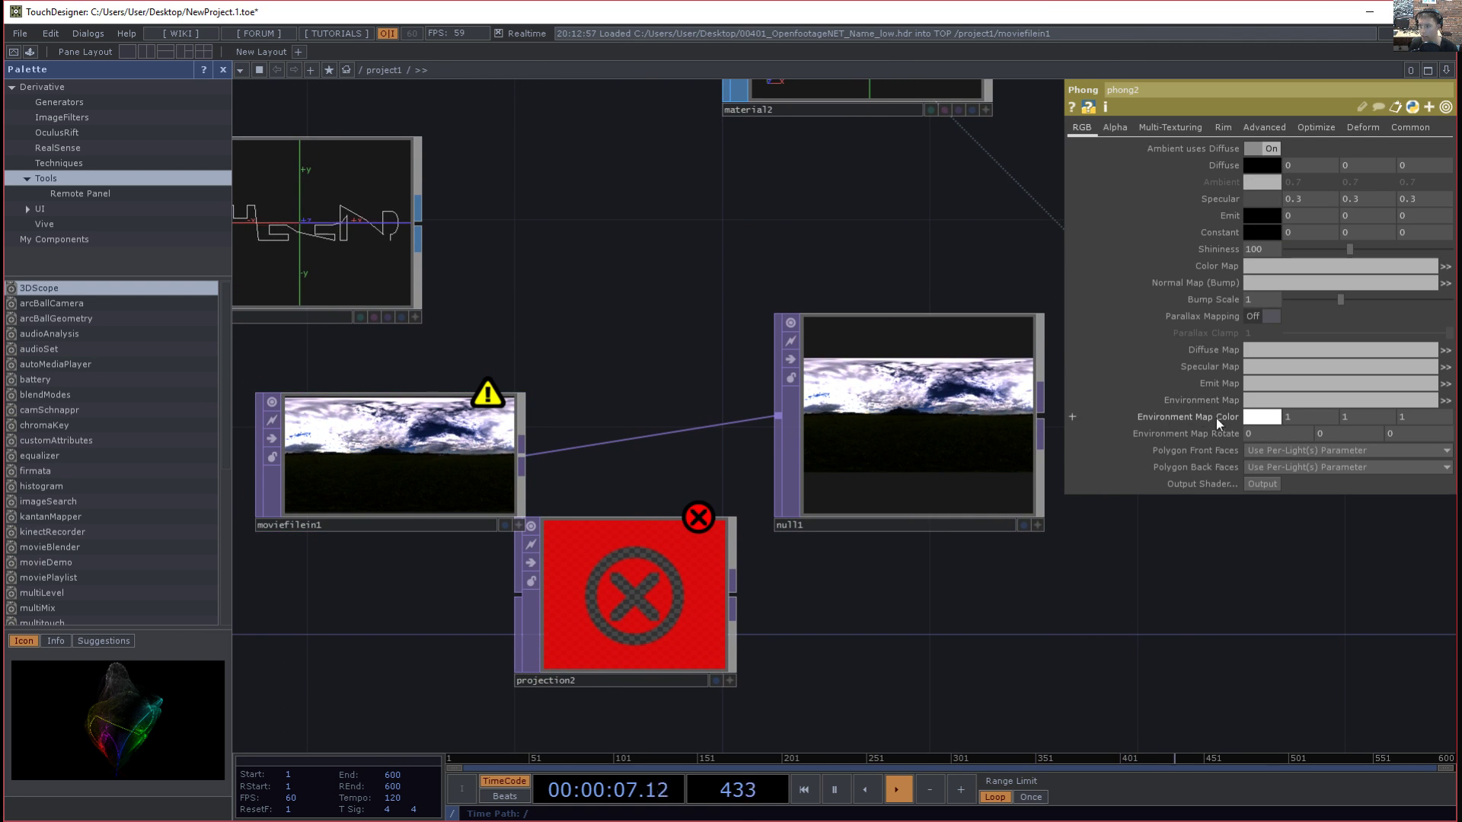
{"action": "scroll", "coordinate": [1185, 633], "scroll_direction": "down", "scroll_amount": 3}
{"action": "left_click_drag", "start_coordinate": [1090, 564], "coordinate": [1020, 565]}
{"action": "scroll", "coordinate": [1040, 587], "scroll_direction": "down", "scroll_amount": 1}
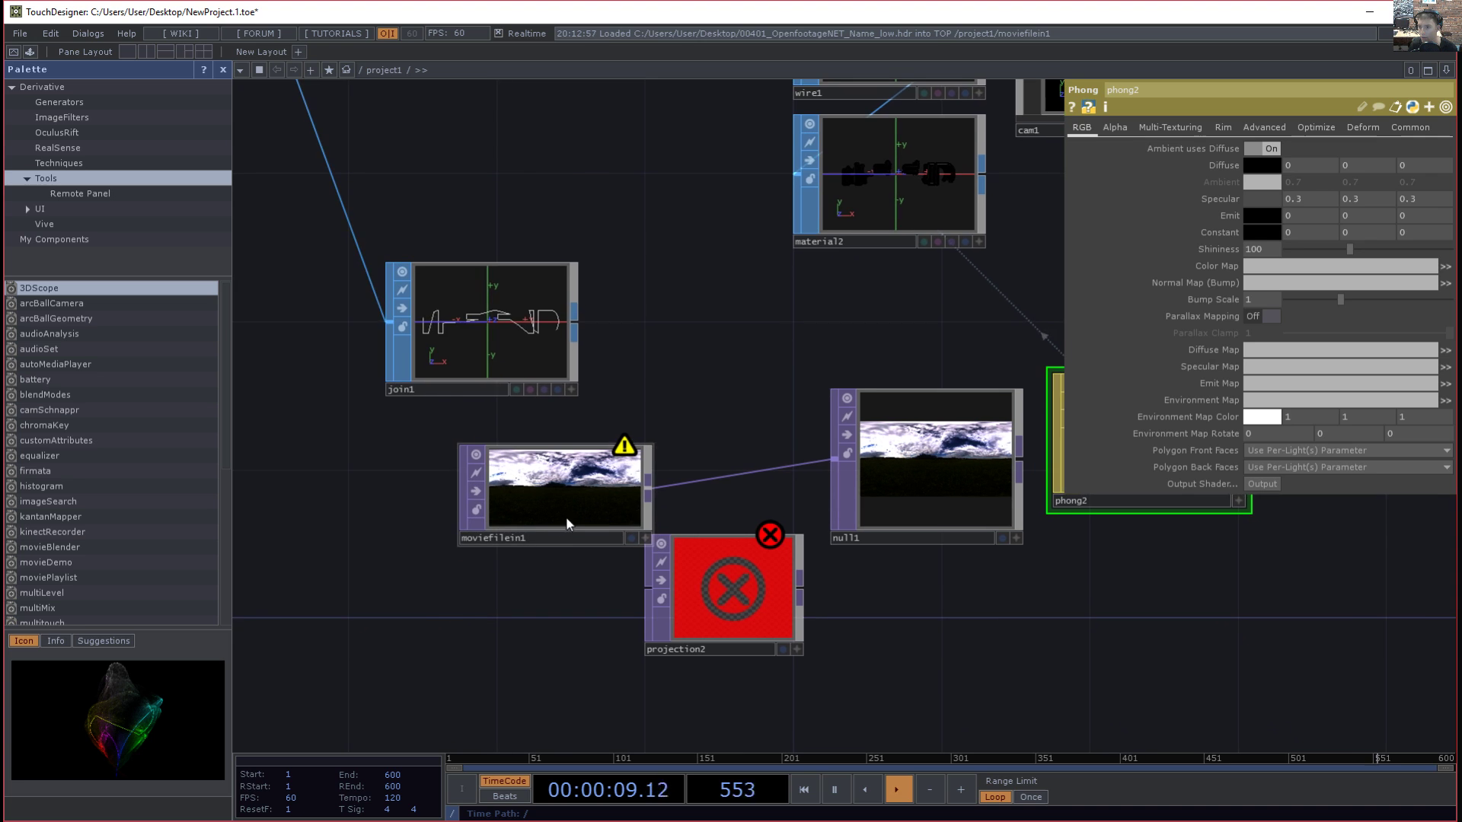
{"action": "left_click_drag", "start_coordinate": [609, 501], "coordinate": [500, 499]}
{"action": "left_click_drag", "start_coordinate": [977, 590], "coordinate": [832, 593]}
{"action": "left_click_drag", "start_coordinate": [1079, 491], "coordinate": [1002, 492]}
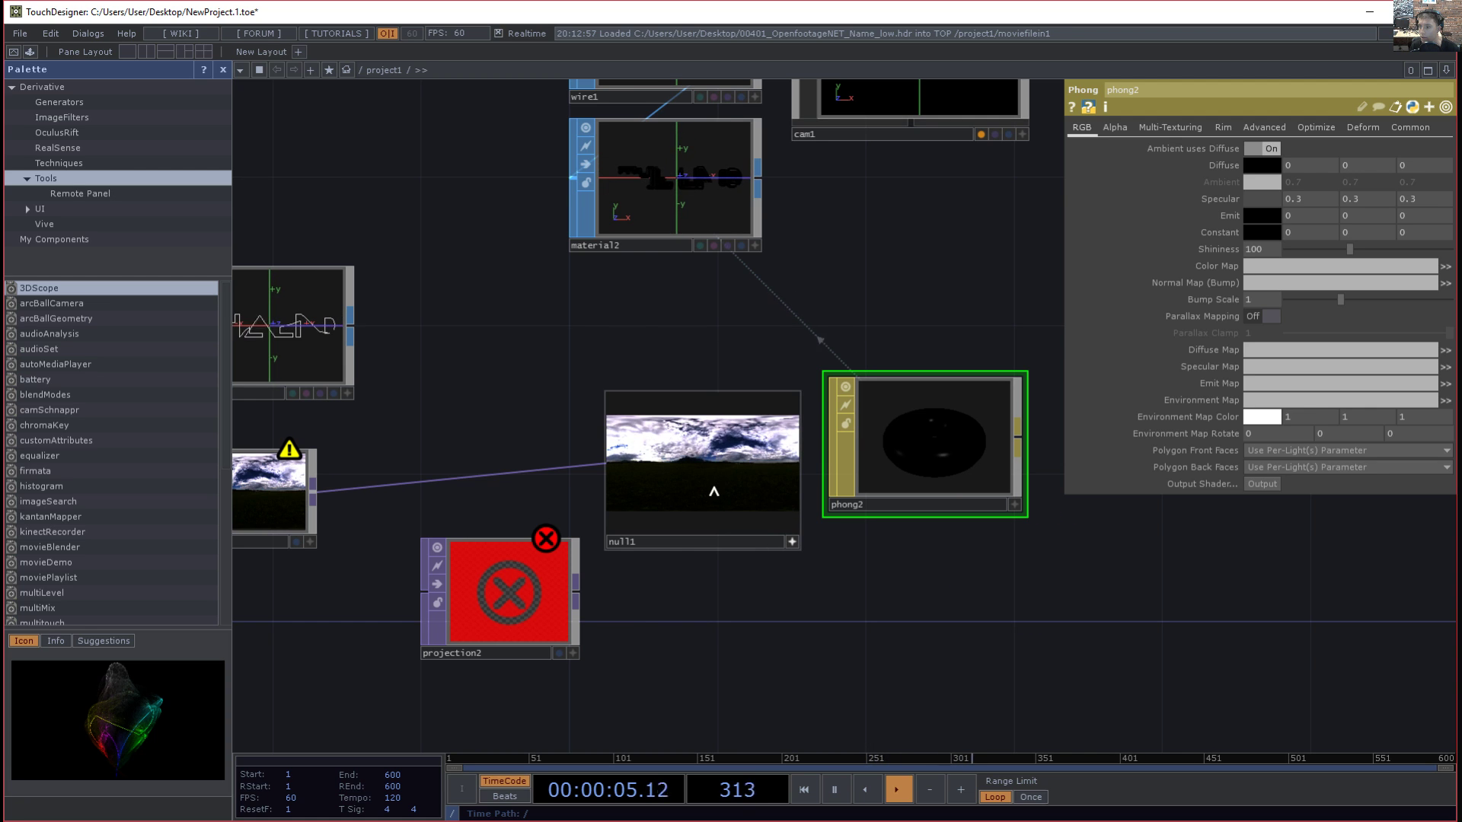
{"action": "left_click_drag", "start_coordinate": [721, 477], "coordinate": [1340, 400]}
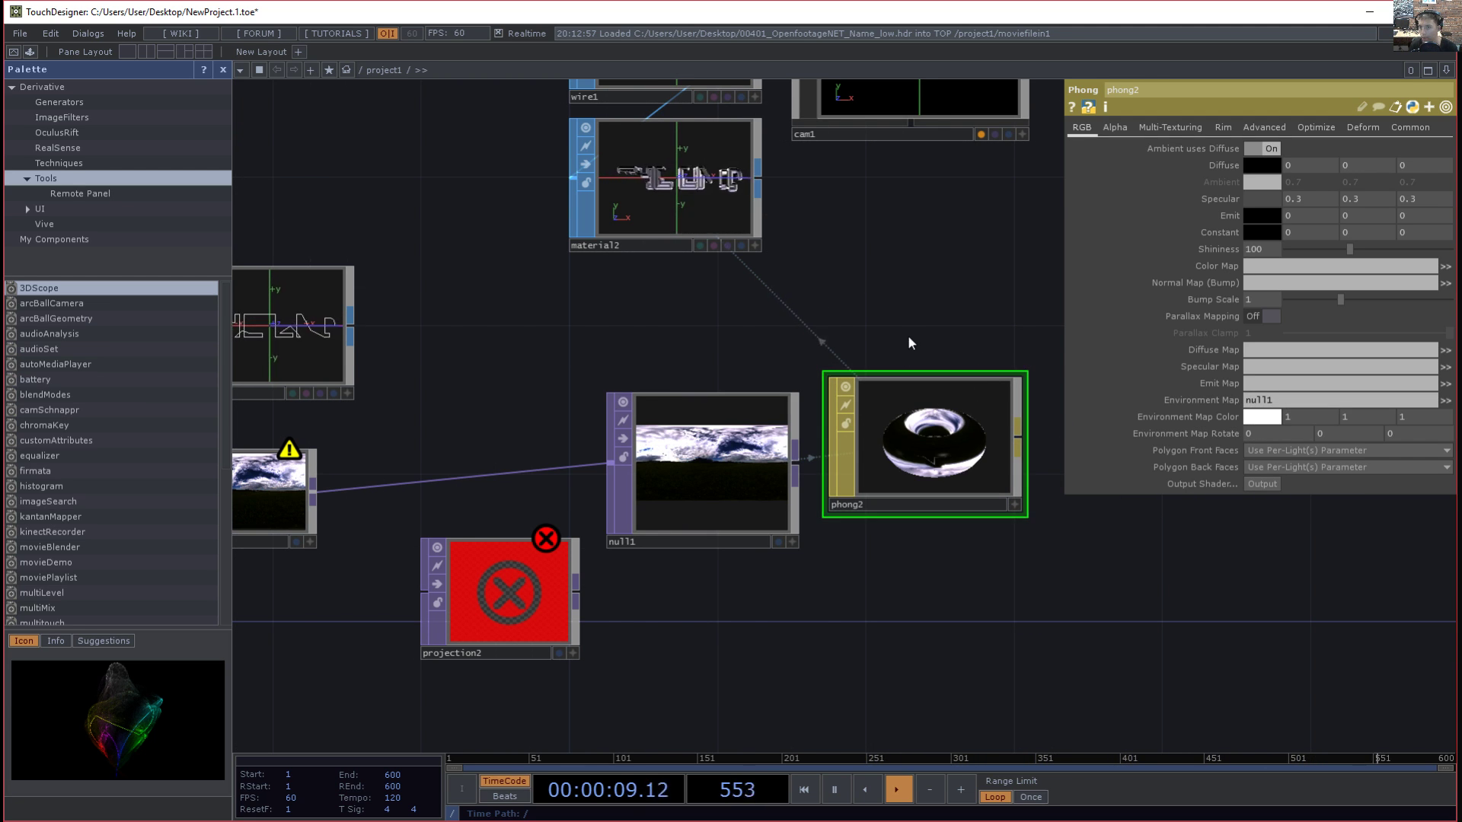
- Set all three Specular color values of phong2 to 0
{"action": "scroll", "coordinate": [923, 525], "scroll_direction": "up", "scroll_amount": 3}
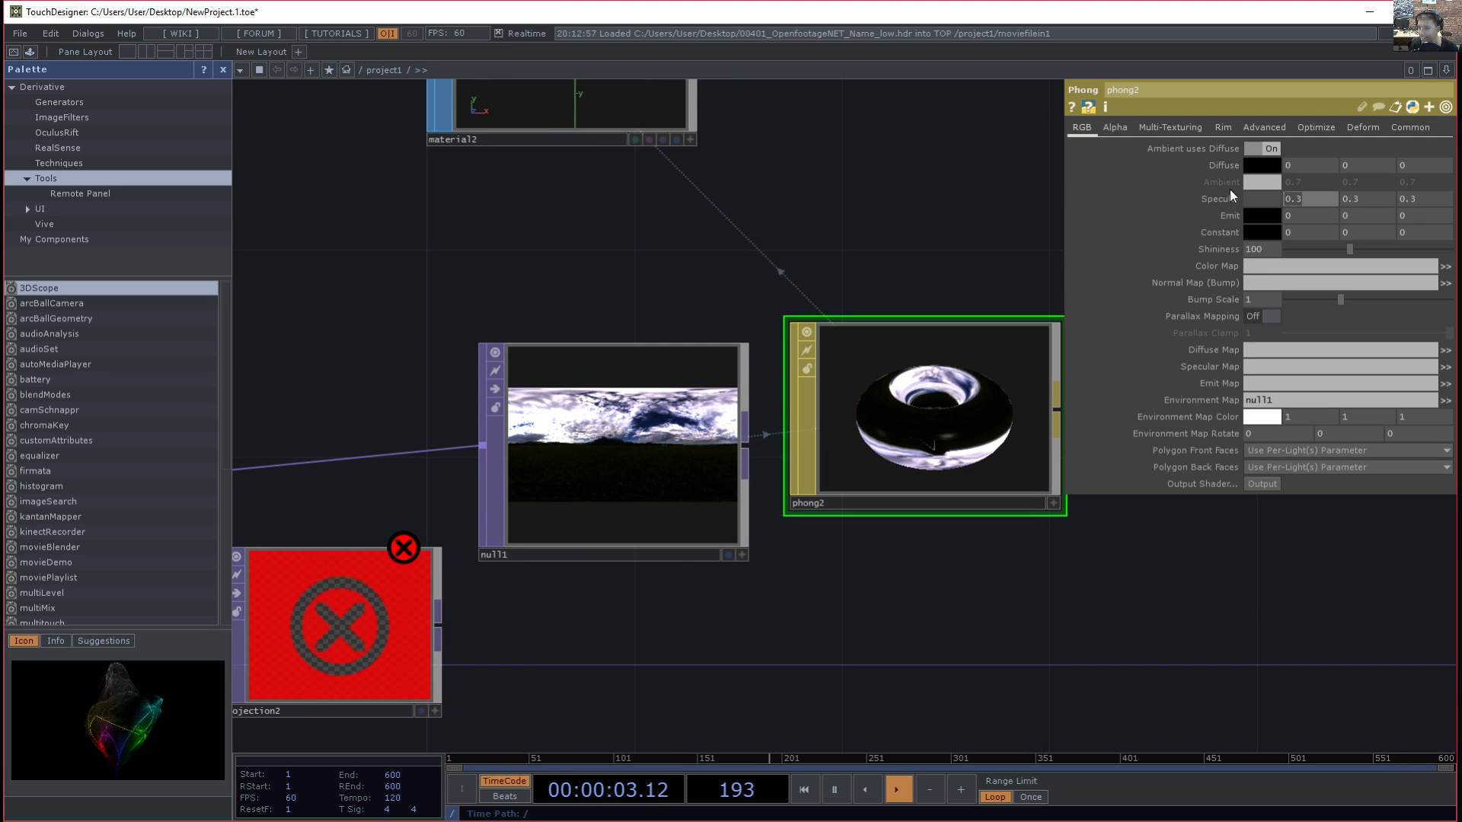
{"action": "type", "text": "0"}
{"action": "key", "text": "Tab"}
{"action": "type", "text": "0"}
{"action": "key", "text": "Tab"}
{"action": "type", "text": "0"}
{"action": "key", "text": "Tab"}
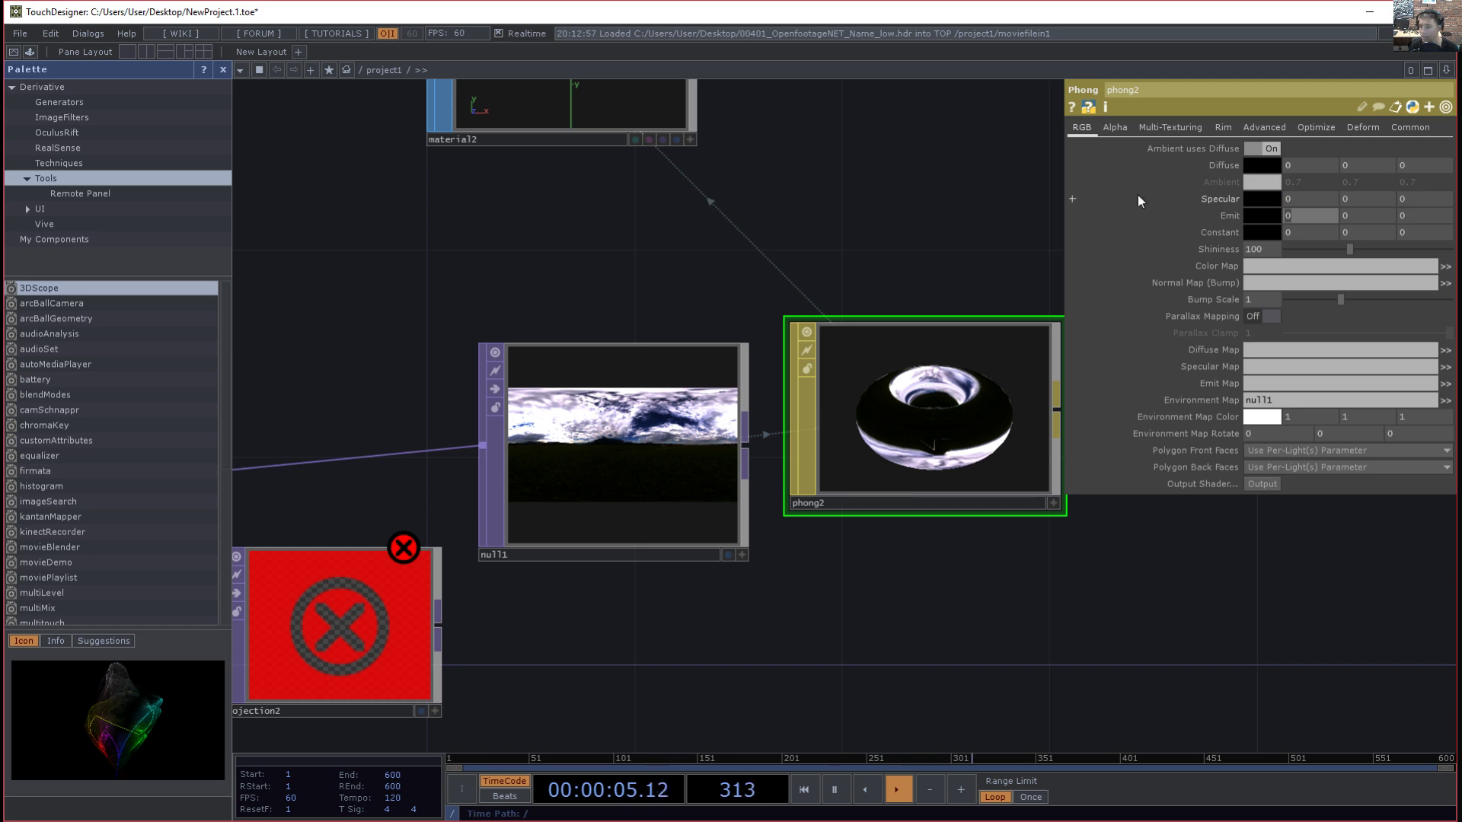
- Examine the environment reflections on the wire text in the material2 node up close
{"action": "left_click_drag", "start_coordinate": [869, 216], "coordinate": [893, 252]}
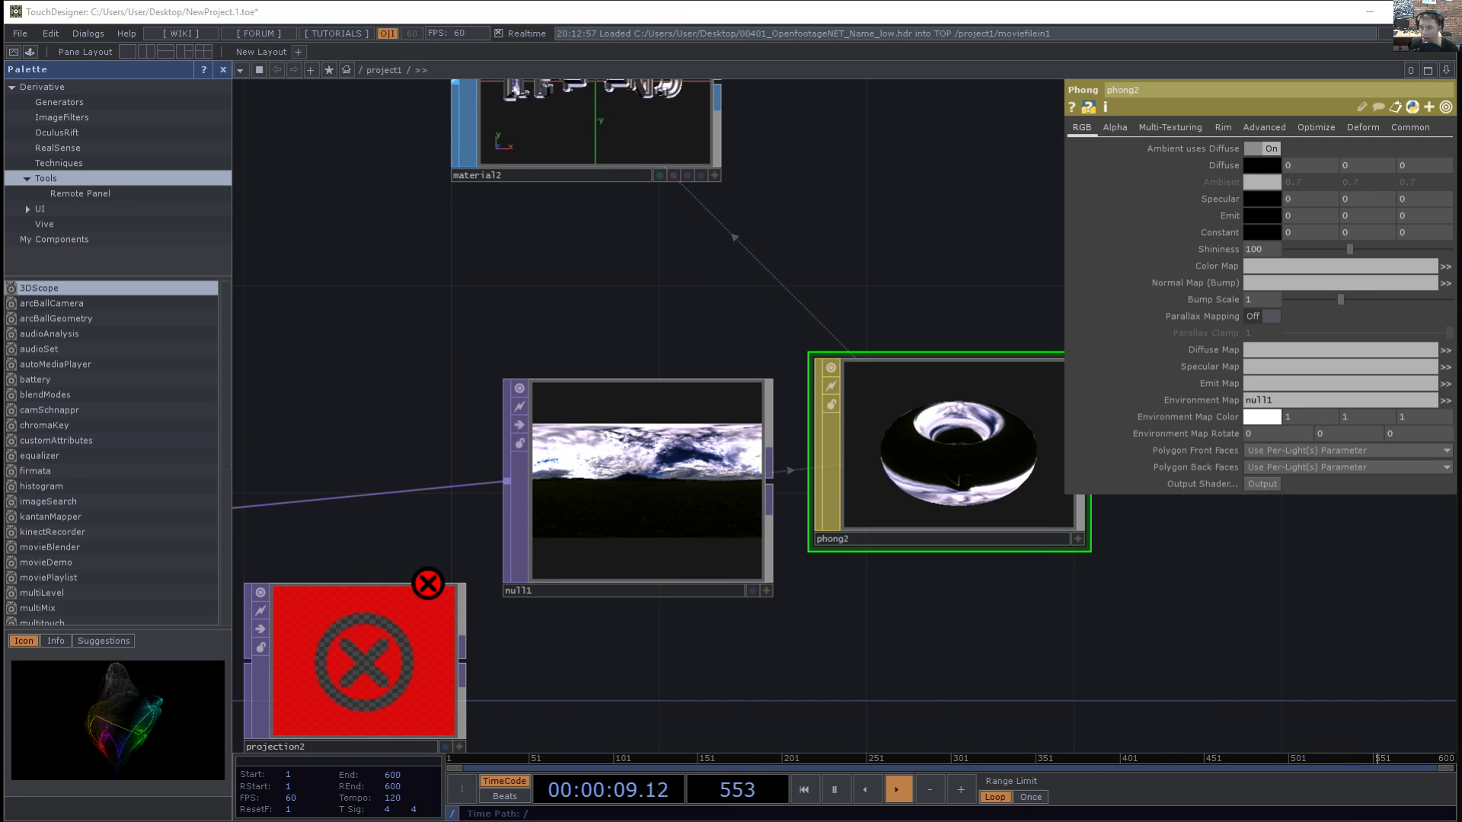
{"action": "left_click_drag", "start_coordinate": [858, 225], "coordinate": [856, 332]}
{"action": "left_click_drag", "start_coordinate": [804, 239], "coordinate": [801, 340]}
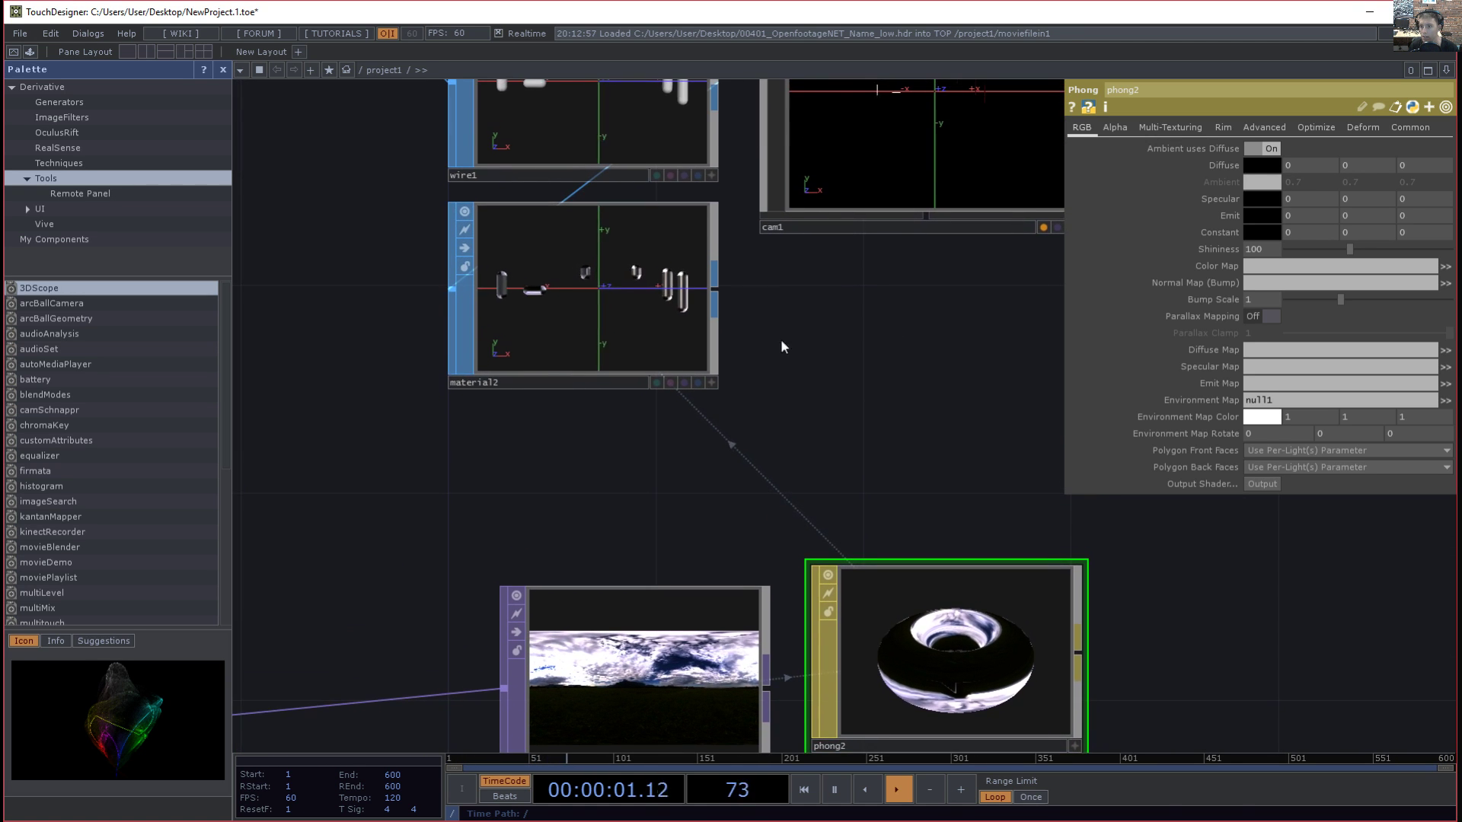
{"action": "scroll", "coordinate": [795, 340], "scroll_direction": "up", "scroll_amount": 4}
{"action": "left_click_drag", "start_coordinate": [708, 294], "coordinate": [860, 414]}
{"action": "middle_click_drag", "start_coordinate": [861, 414], "coordinate": [982, 440]}
{"action": "left_click_drag", "start_coordinate": [982, 440], "coordinate": [1200, 466]}
{"action": "middle_click_drag", "start_coordinate": [1060, 533], "coordinate": [1135, 607]}
{"action": "left_click_drag", "start_coordinate": [1160, 616], "coordinate": [1409, 708]}
{"action": "scroll", "coordinate": [1331, 636], "scroll_direction": "down", "scroll_amount": 3}
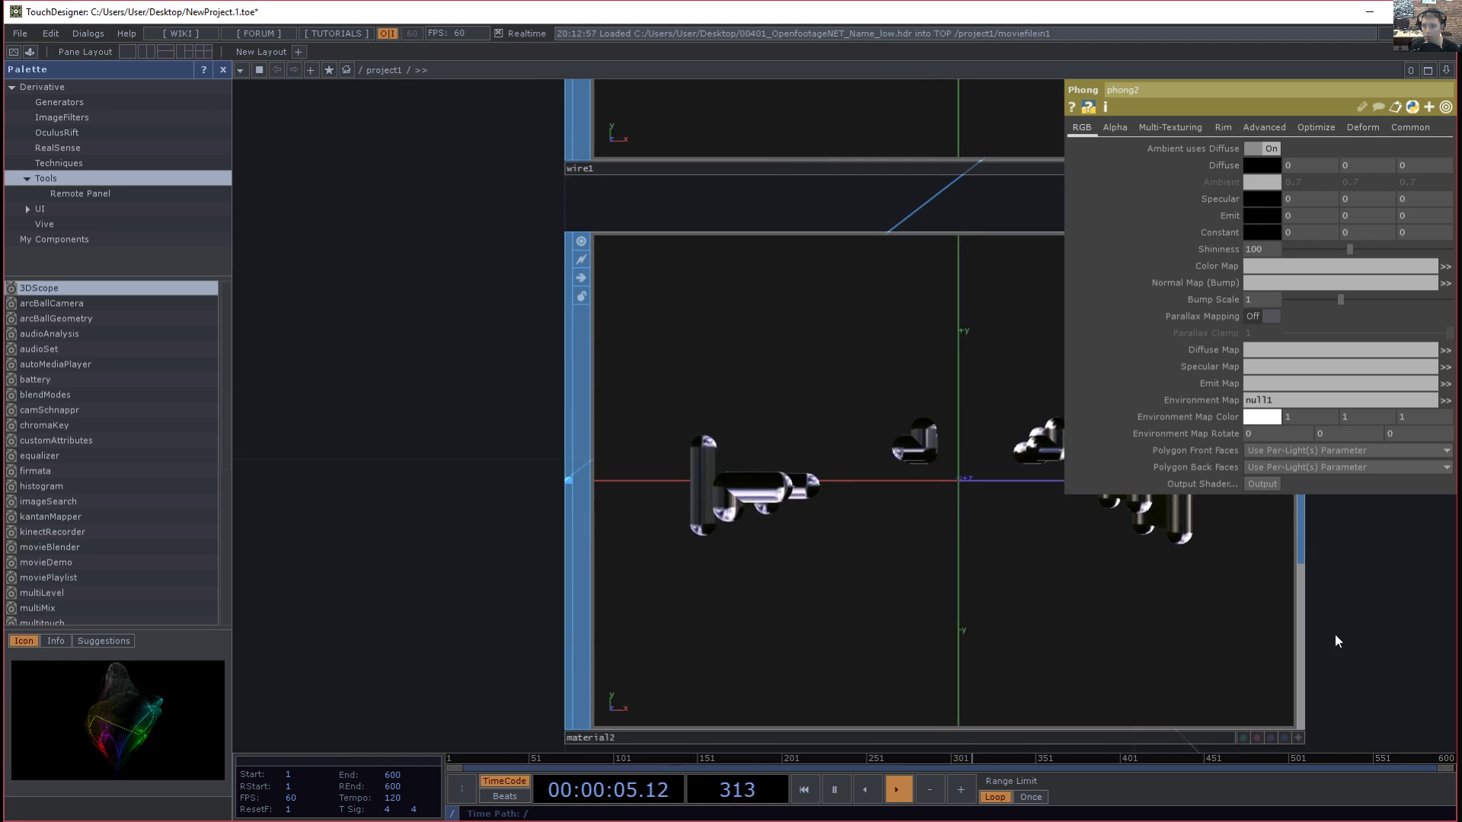
{"action": "scroll", "coordinate": [1282, 653], "scroll_direction": "down", "scroll_amount": 5}
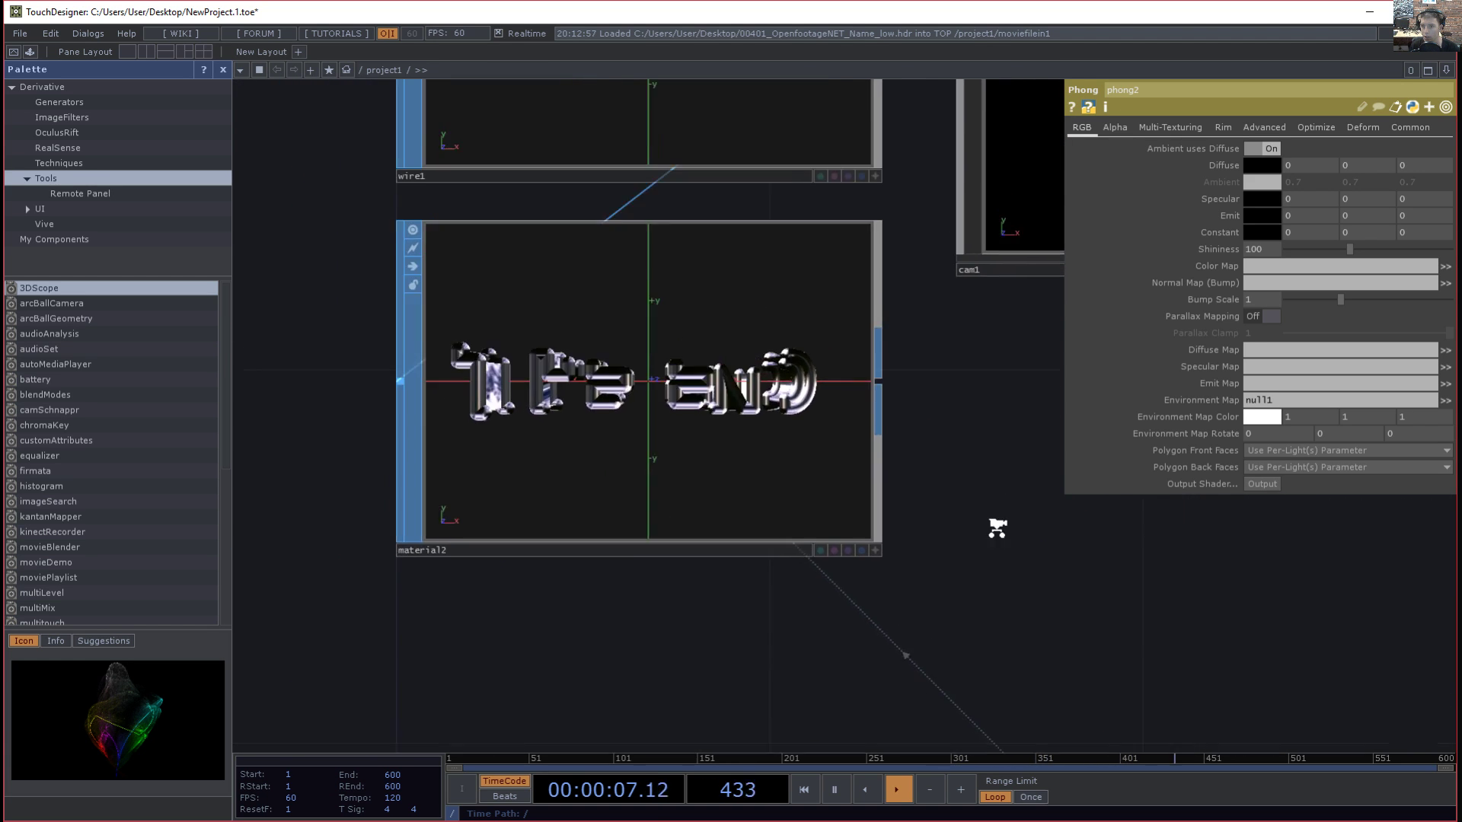
{"action": "left_click_drag", "start_coordinate": [894, 440], "coordinate": [826, 421]}
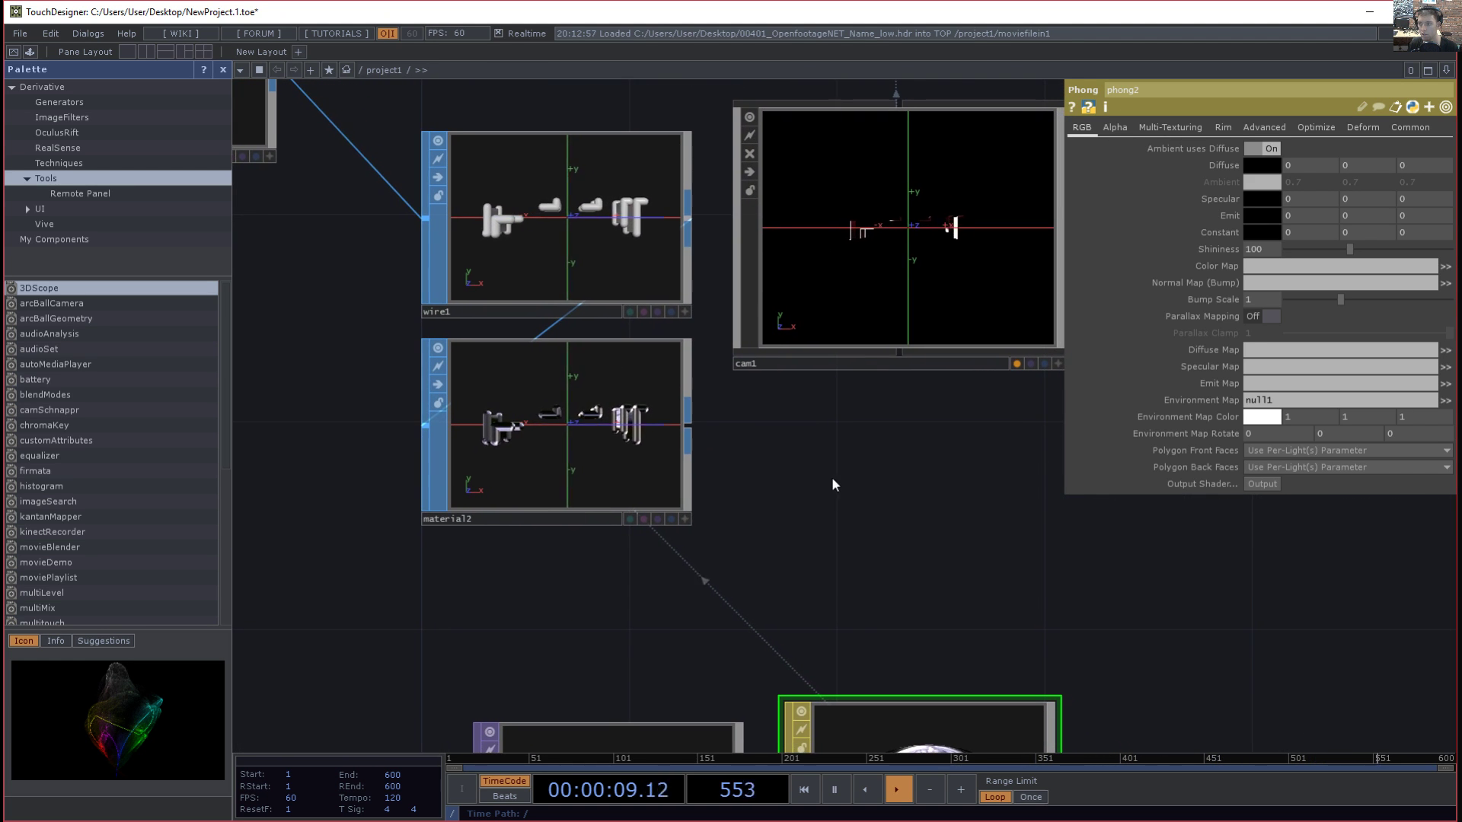
- Move cam1 farther away from material2 and turn on material2's render and display flags
{"action": "left_click_drag", "start_coordinate": [927, 466], "coordinate": [809, 464]}
{"action": "left_click_drag", "start_coordinate": [772, 520], "coordinate": [750, 571]}
{"action": "left_click_drag", "start_coordinate": [730, 473], "coordinate": [702, 653]}
{"action": "left_click_drag", "start_coordinate": [691, 525], "coordinate": [1055, 682]}
{"action": "mouse_move", "coordinate": [701, 495]}
{"action": "left_mouse_down"}
{"action": "mouse_move", "coordinate": [730, 409]}
{"action": "mouse_move", "coordinate": [712, 490]}
{"action": "mouse_move", "coordinate": [680, 498]}
{"action": "left_mouse_up"}
{"action": "left_click", "coordinate": [511, 645]}
{"action": "left_click", "coordinate": [525, 646]}
{"action": "left_click_drag", "start_coordinate": [792, 609], "coordinate": [656, 418]}
{"action": "scroll", "coordinate": [694, 511], "scroll_direction": "up", "scroll_amount": 3}
{"action": "scroll", "coordinate": [348, 398], "scroll_direction": "up", "scroll_amount": 2}
{"action": "scroll", "coordinate": [349, 400], "scroll_direction": "down", "scroll_amount": 5}
{"action": "scroll", "coordinate": [349, 410], "scroll_direction": "down", "scroll_amount": 1}
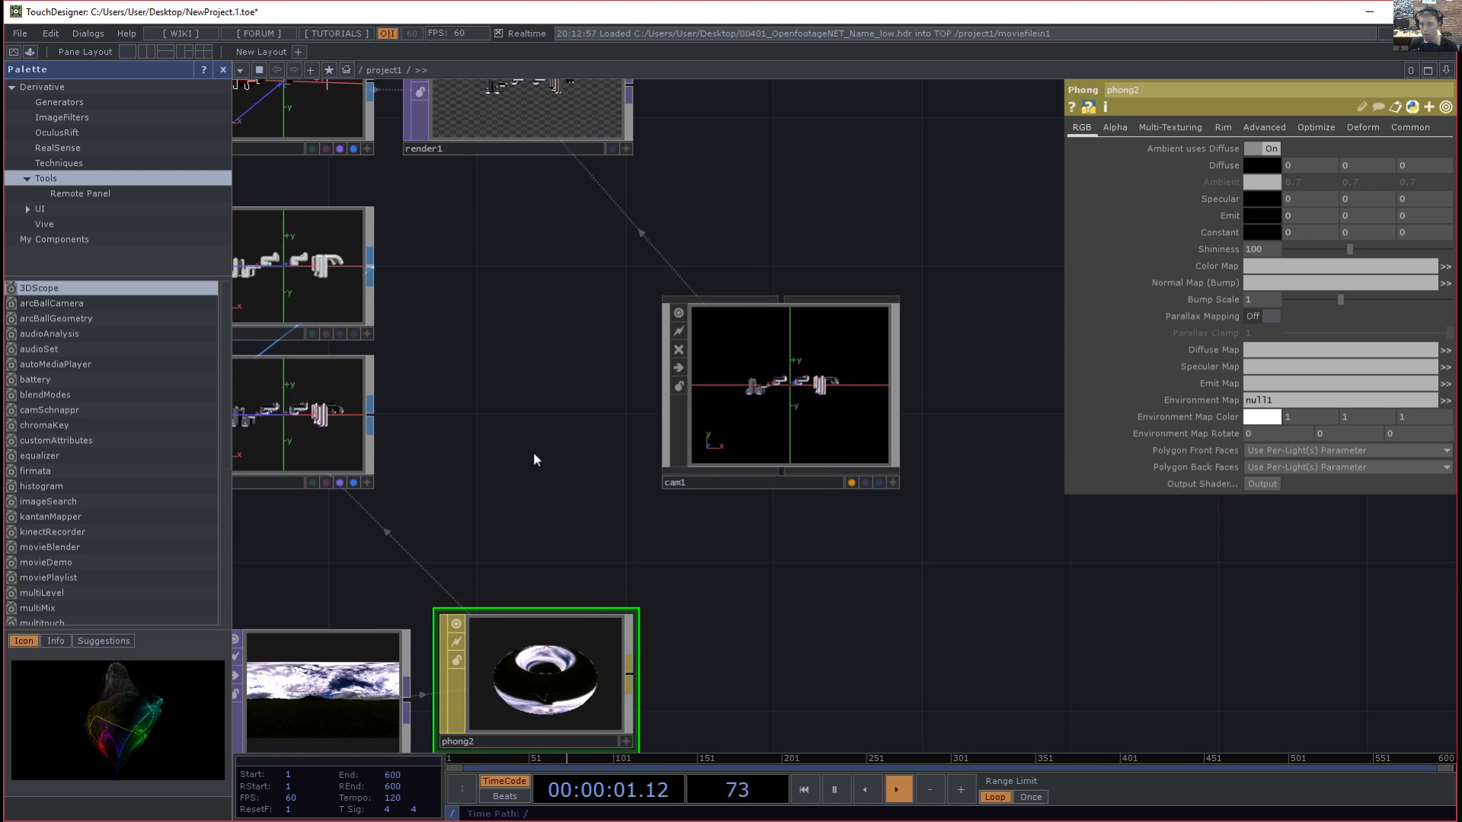
- Move cam1 closer to the material2 node
{"action": "left_click_drag", "start_coordinate": [518, 441], "coordinate": [678, 422]}
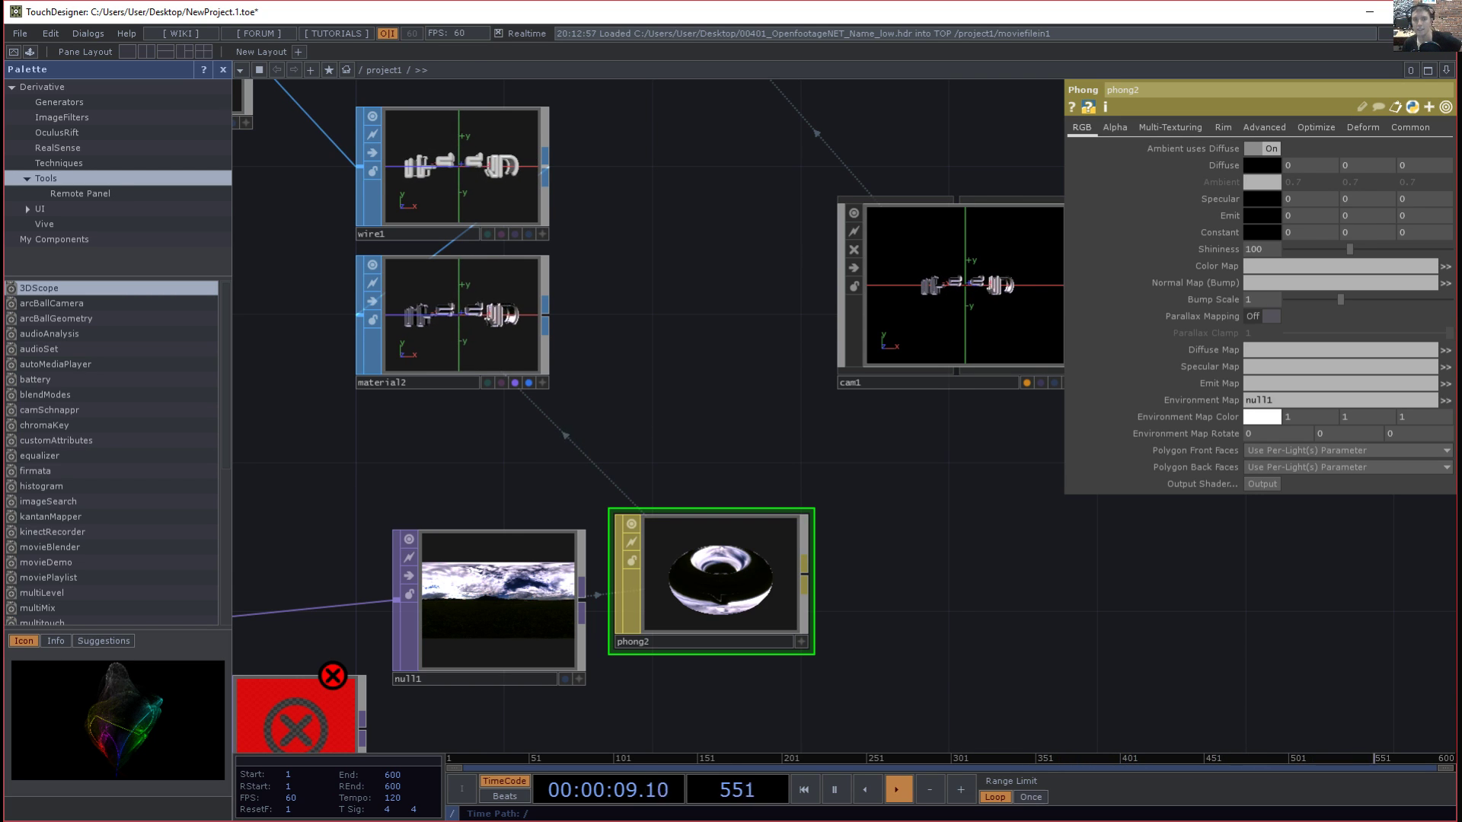
{"action": "left_click_drag", "start_coordinate": [973, 591], "coordinate": [574, 468]}
{"action": "left_click_drag", "start_coordinate": [827, 448], "coordinate": [679, 446]}
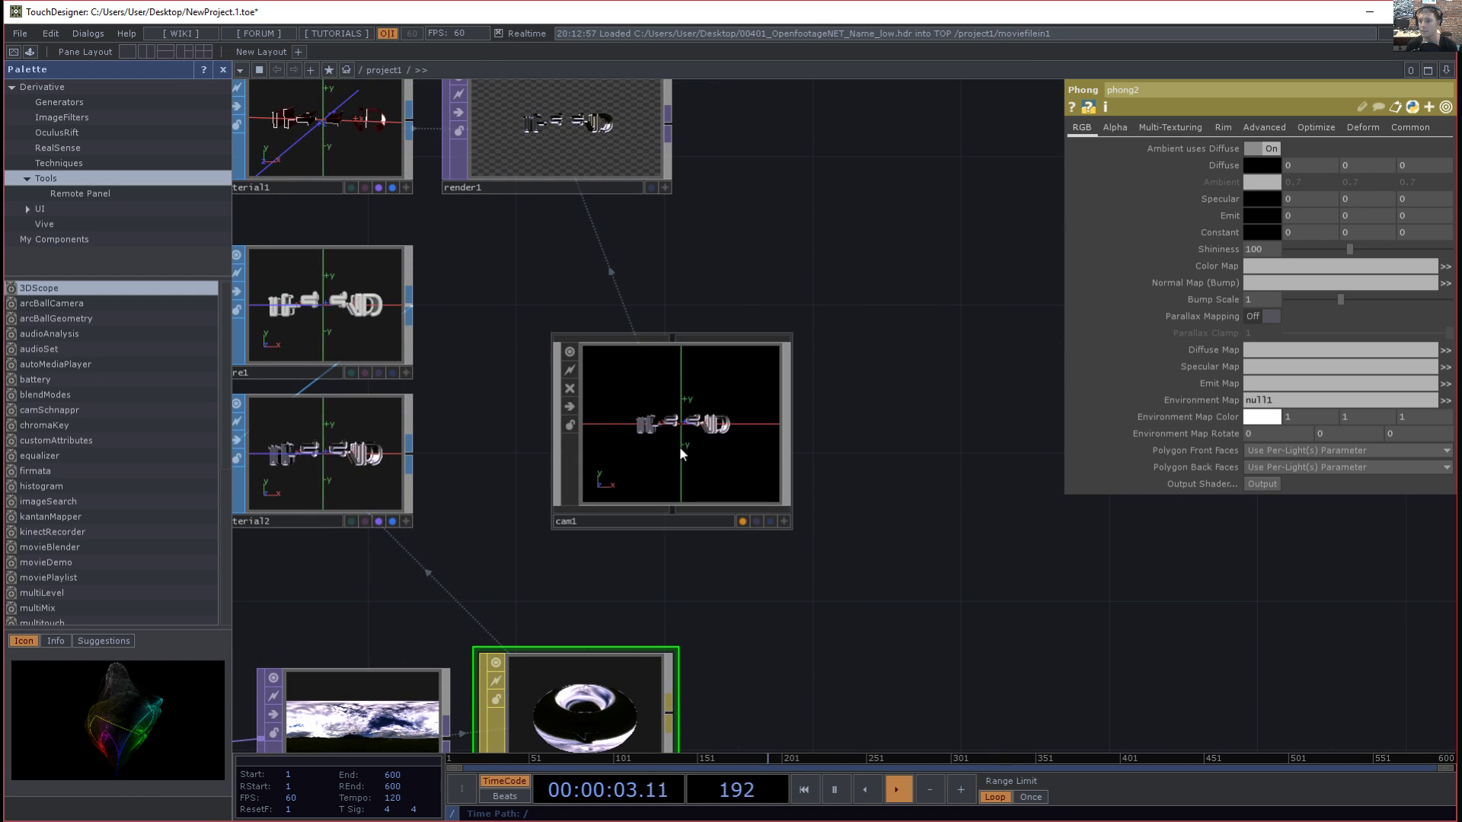
{"action": "scroll", "coordinate": [868, 414], "scroll_direction": "up", "scroll_amount": 3}
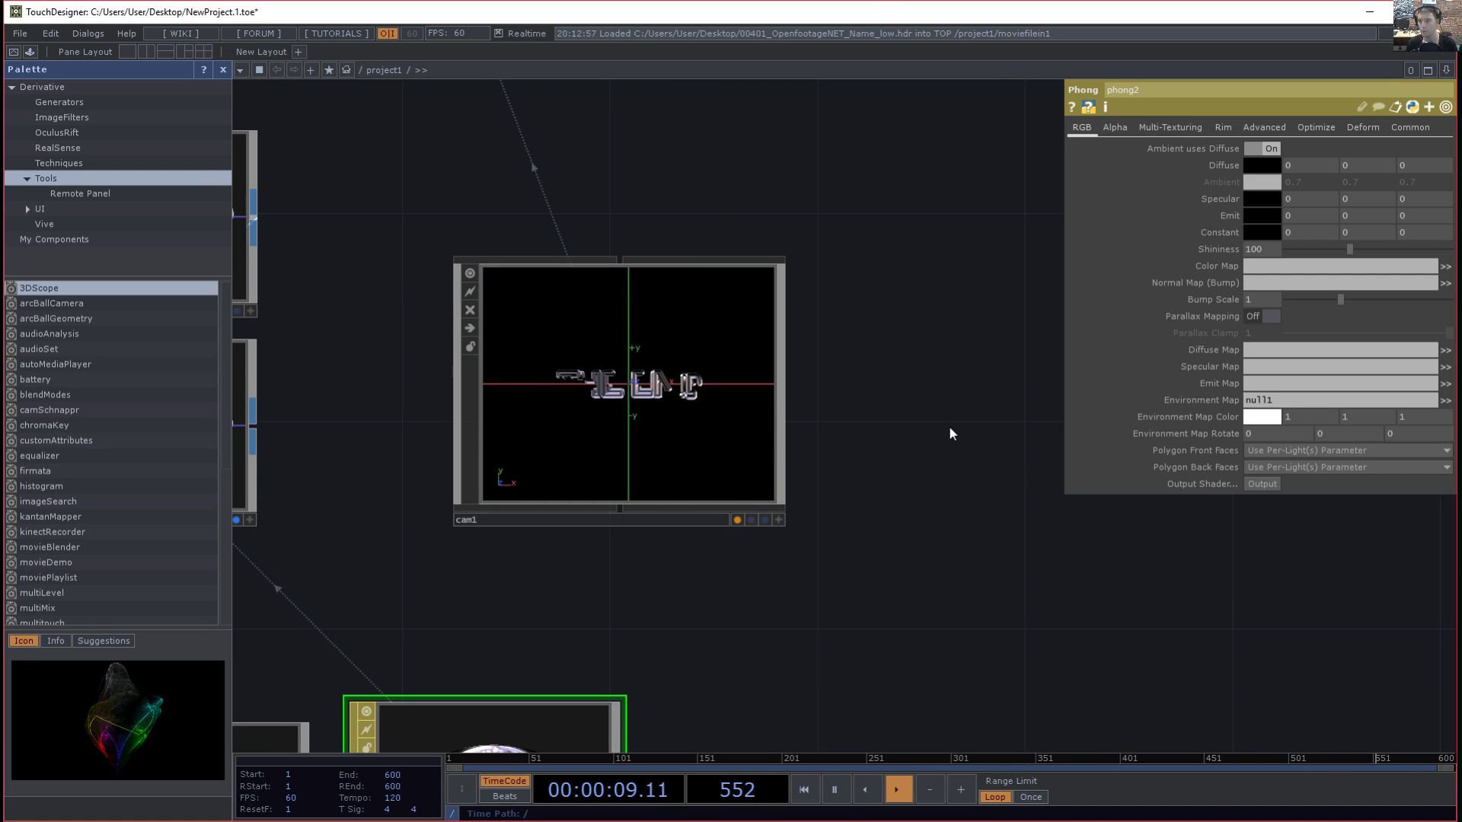
- Add a Null COMP to the network beside cam1
{"action": "key", "text": "Tab"}
{"action": "type", "text": "null"}
{"action": "key", "text": "Tab"}
{"action": "key", "text": "Tab"}
{"action": "key", "text": "Tab"}
{"action": "key", "text": "Tab"}
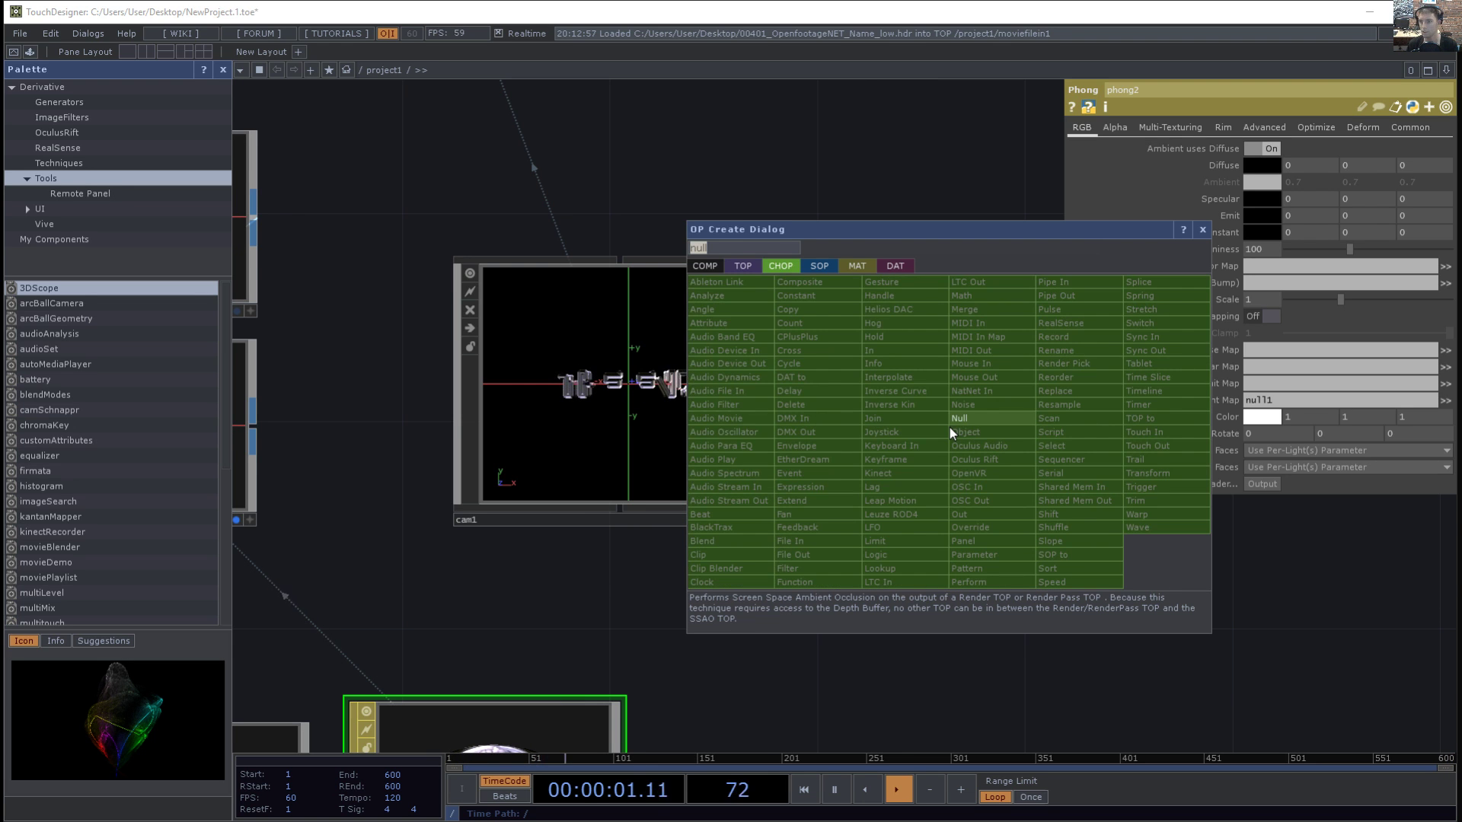
{"action": "key", "text": "Tab"}
{"action": "left_click", "coordinate": [715, 408]}
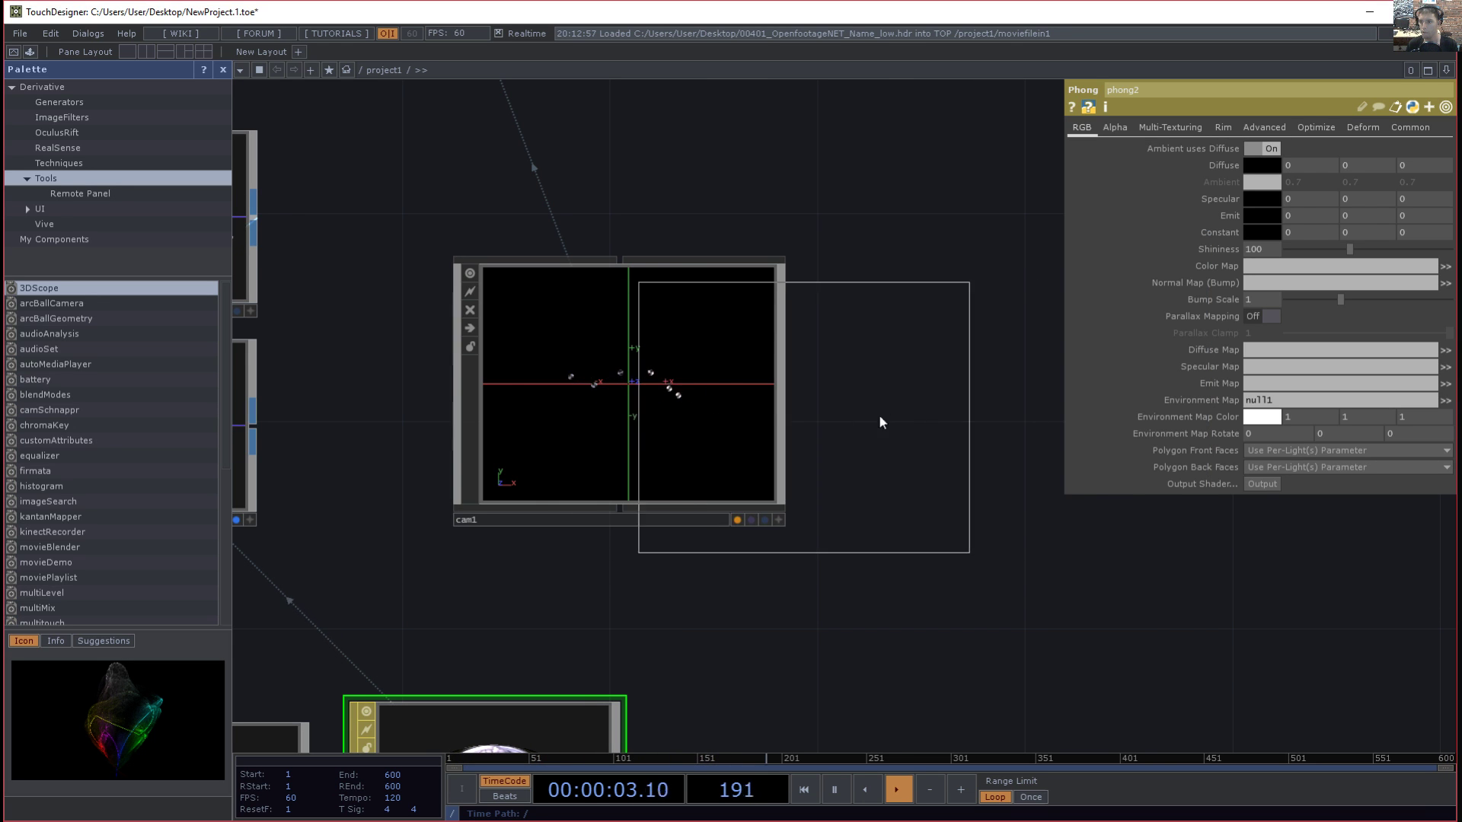
{"action": "left_click", "coordinate": [987, 391]}
{"action": "key", "text": "h"}
- Constrain cam1 to the null2 component through its Constrain To parameter
{"action": "left_click", "coordinate": [555, 418]}
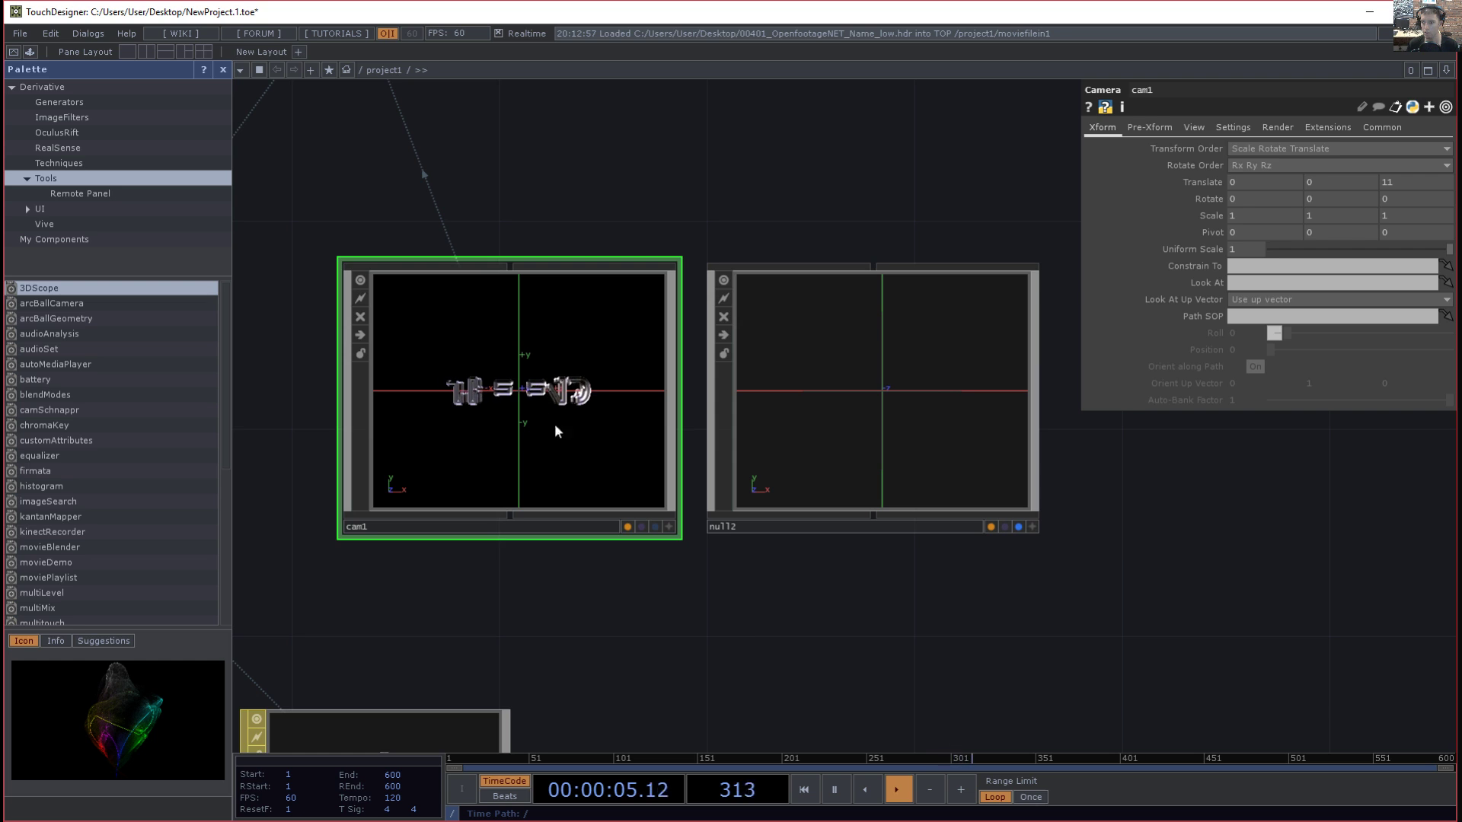
{"action": "left_click", "coordinate": [830, 448]}
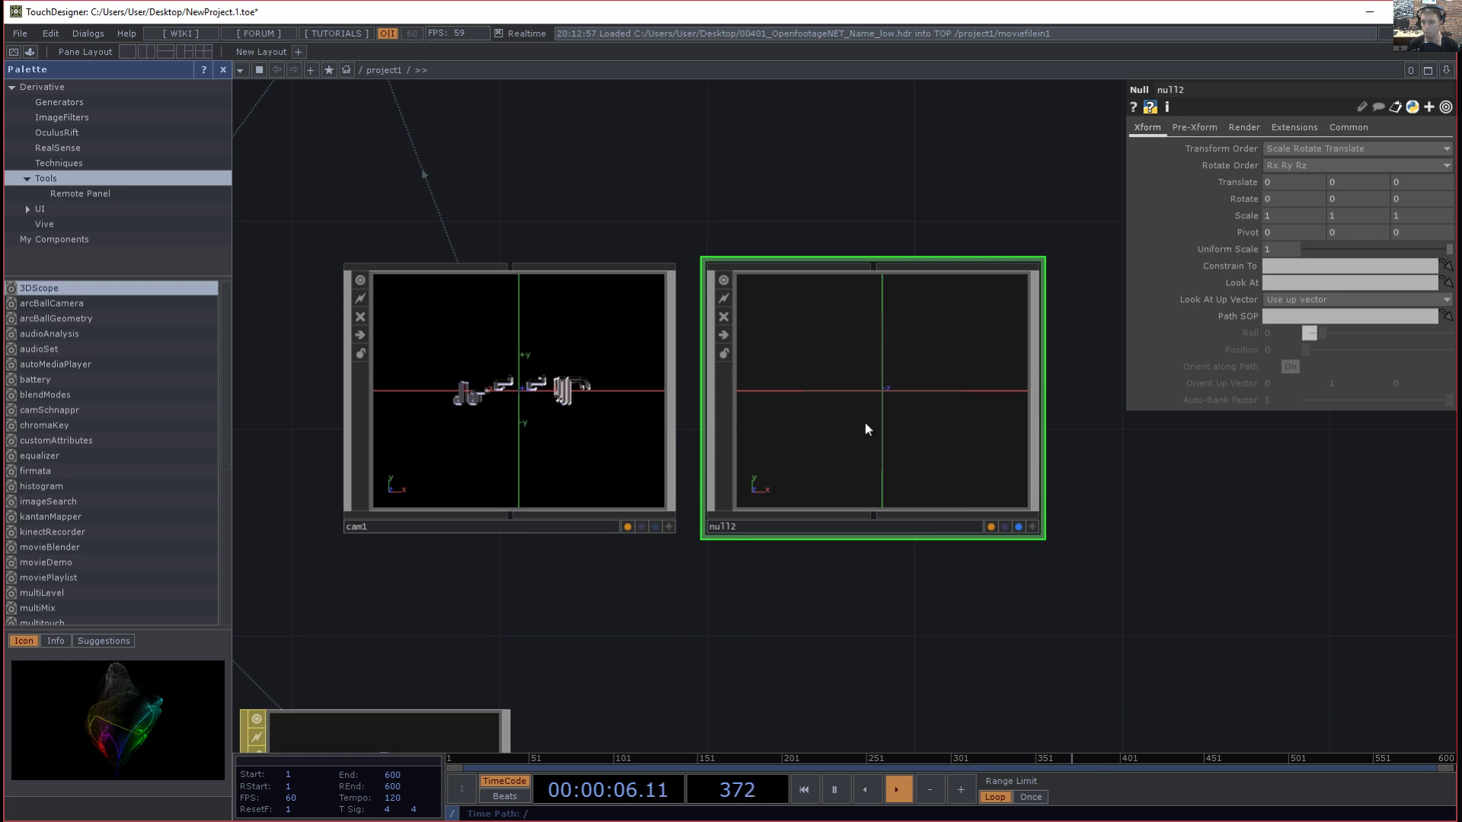
{"action": "left_click", "coordinate": [535, 382]}
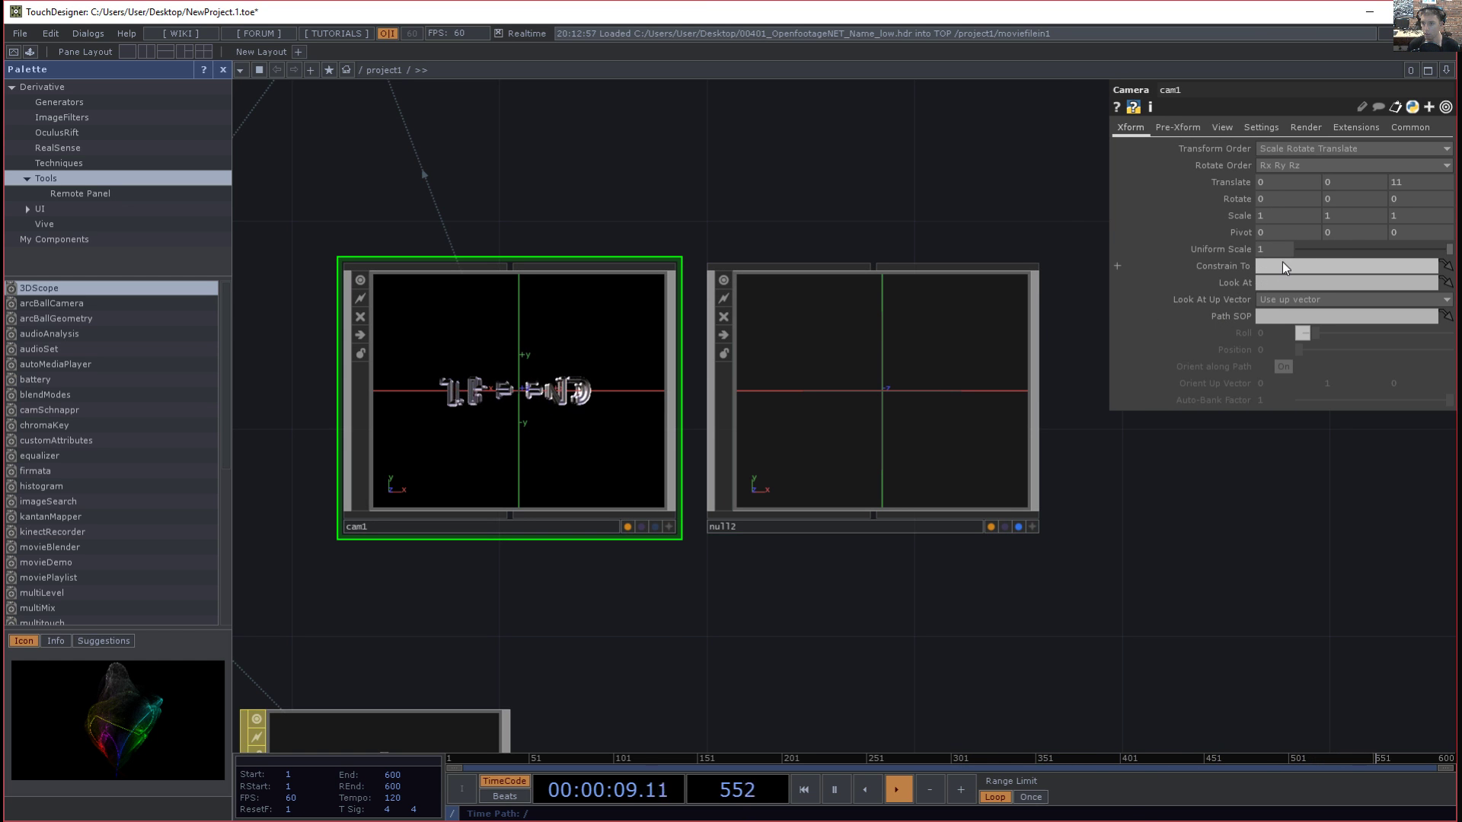
{"action": "left_click_drag", "start_coordinate": [814, 427], "coordinate": [1287, 273]}
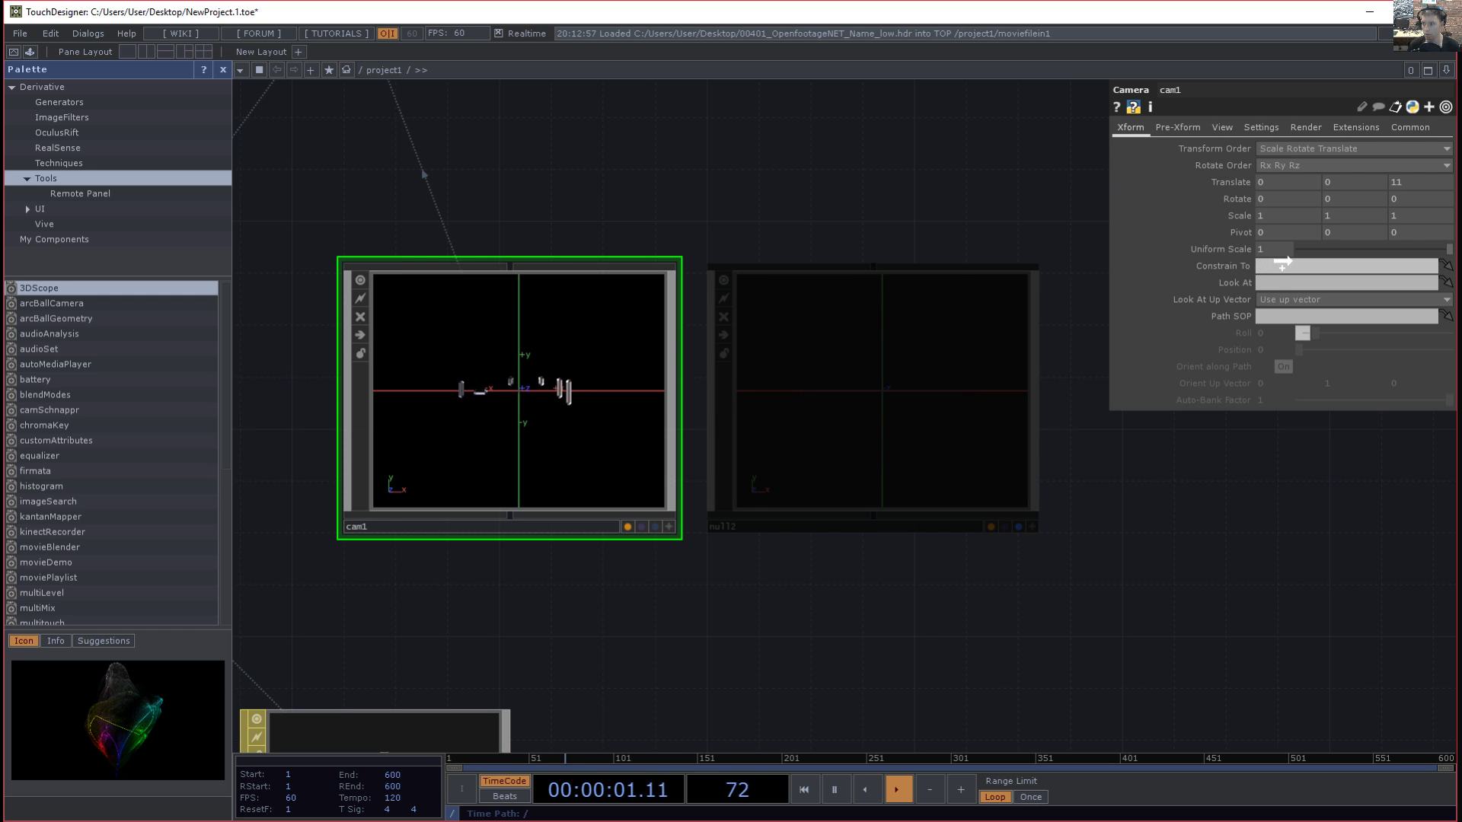
{"action": "left_click_drag", "start_coordinate": [785, 223], "coordinate": [838, 271]}
{"action": "left_click", "coordinate": [835, 402]}
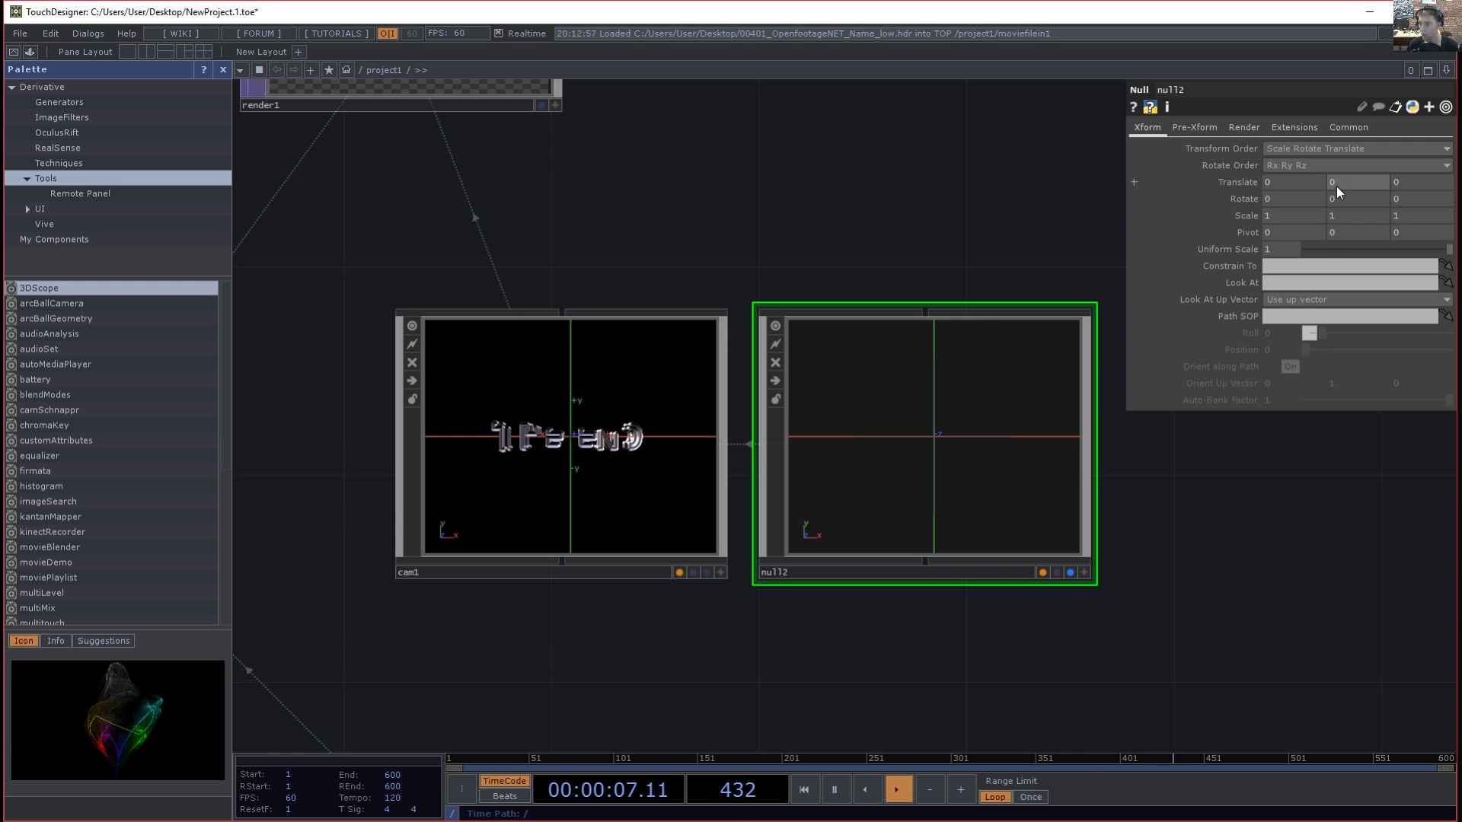
{"action": "mouse_move", "coordinate": [1349, 197]}
{"action": "middle_mouse_down"}
{"action": "mouse_move", "coordinate": [1363, 163]}
{"action": "mouse_move", "coordinate": [1363, 175]}
{"action": "middle_mouse_up"}
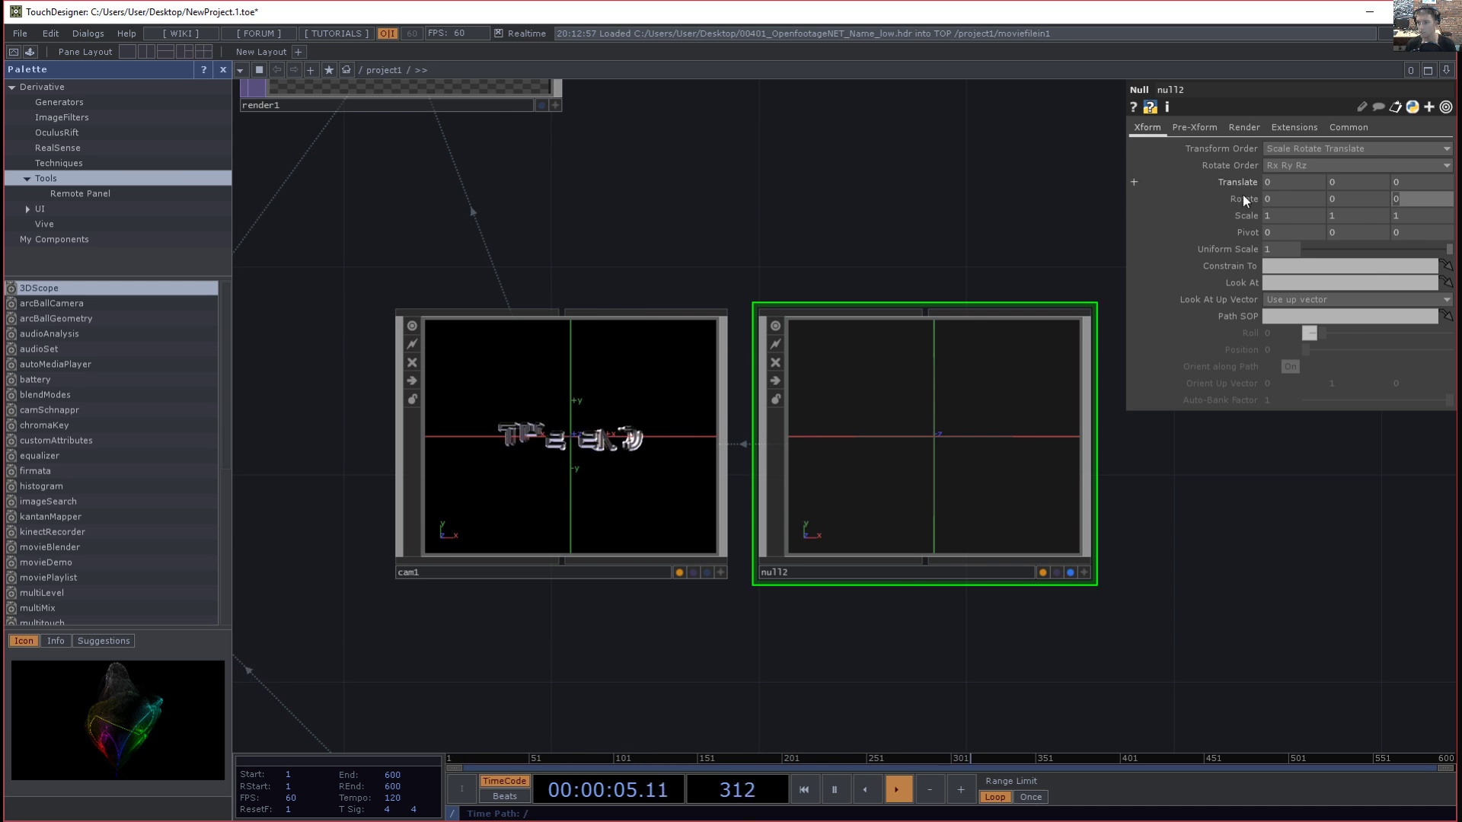
- Set cam1's Translate Z to 5.9 and move the cam1 node up a little
{"action": "left_click", "coordinate": [660, 398]}
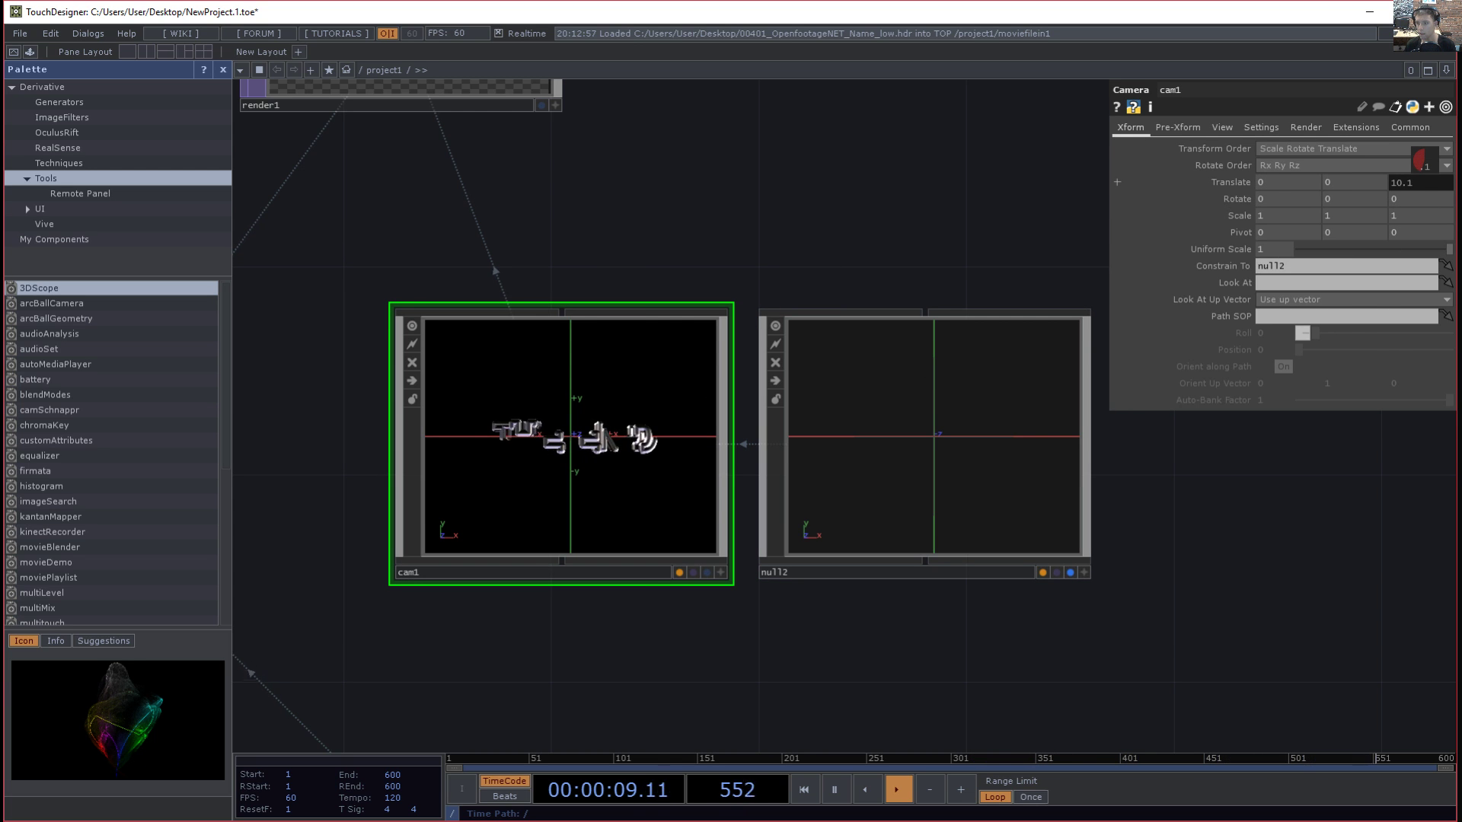
{"action": "left_click_drag", "start_coordinate": [719, 661], "coordinate": [709, 590]}
{"action": "left_click_drag", "start_coordinate": [601, 410], "coordinate": [601, 309]}
{"action": "left_click_drag", "start_coordinate": [594, 528], "coordinate": [618, 524]}
{"action": "scroll", "coordinate": [601, 527], "scroll_direction": "down", "scroll_amount": 3}
- Add a Speed CHOP to the network below null2
{"action": "key", "text": "Tab"}
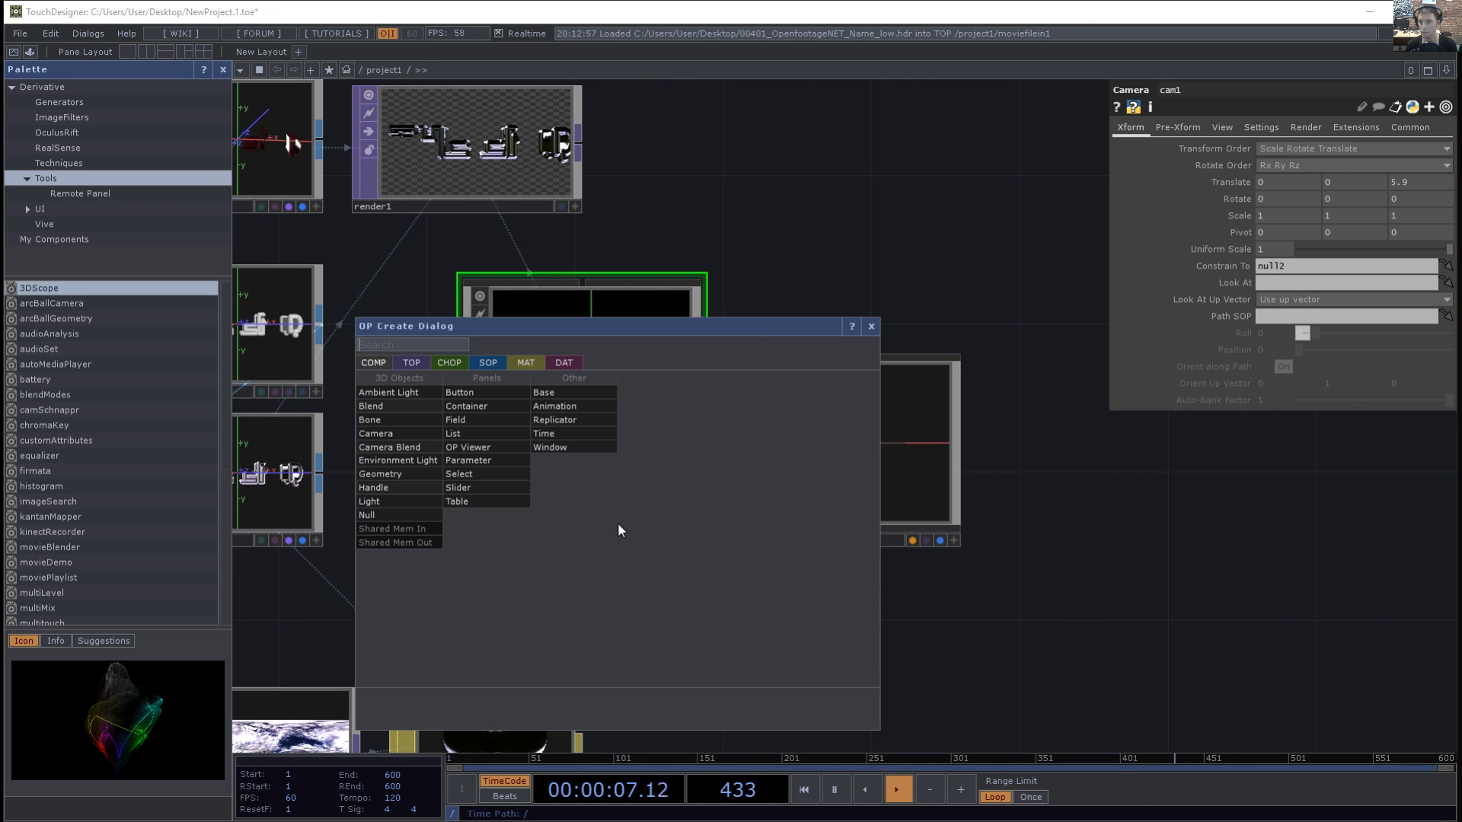
{"action": "type", "text": "s[ee"}
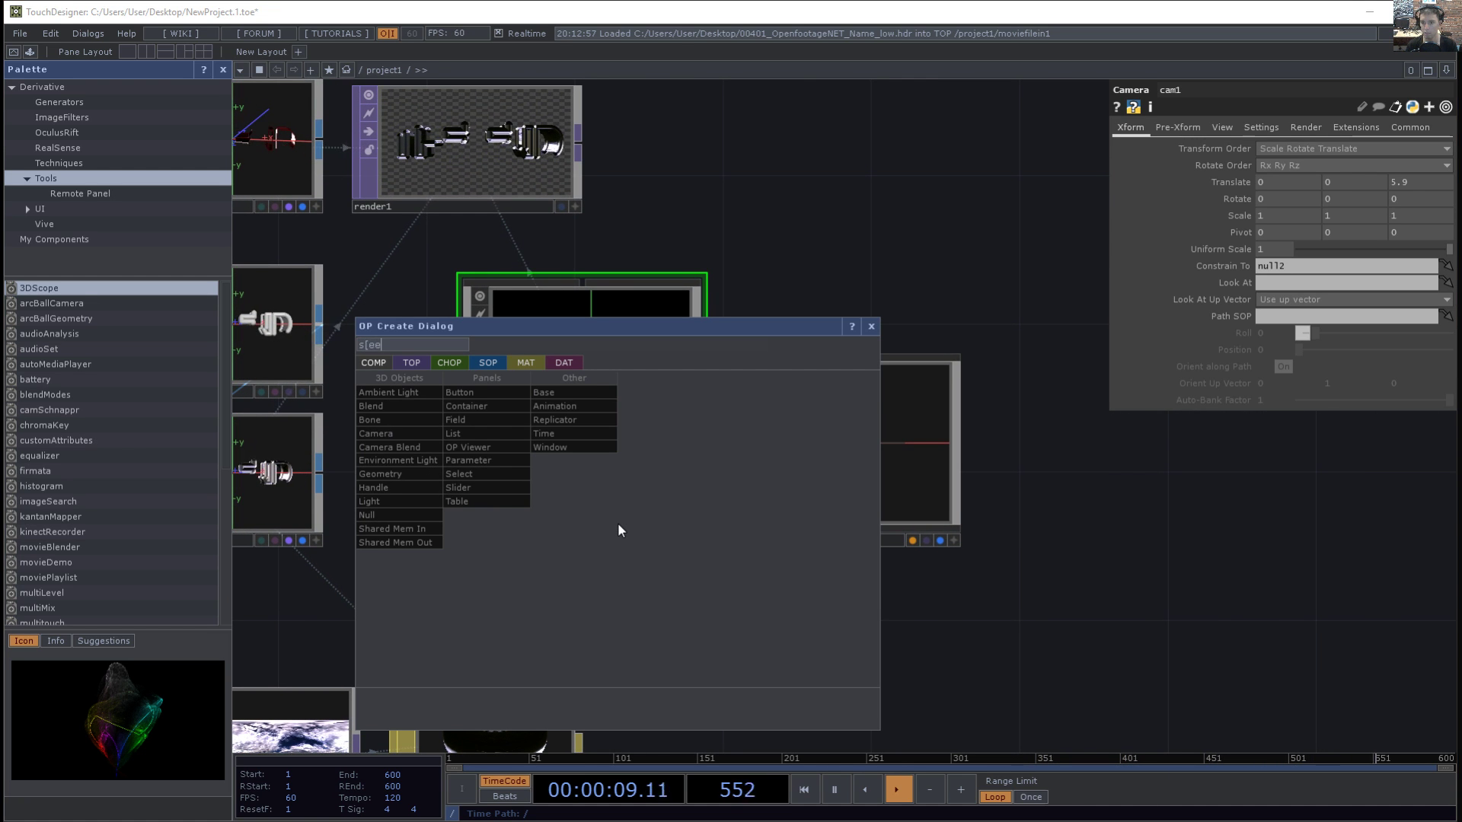
{"action": "key", "text": "BackSpace"}
{"action": "key", "text": "BackSpace"}
{"action": "key", "text": "BackSpace"}
{"action": "key", "text": "BackSpace"}
{"action": "type", "text": "speed"}
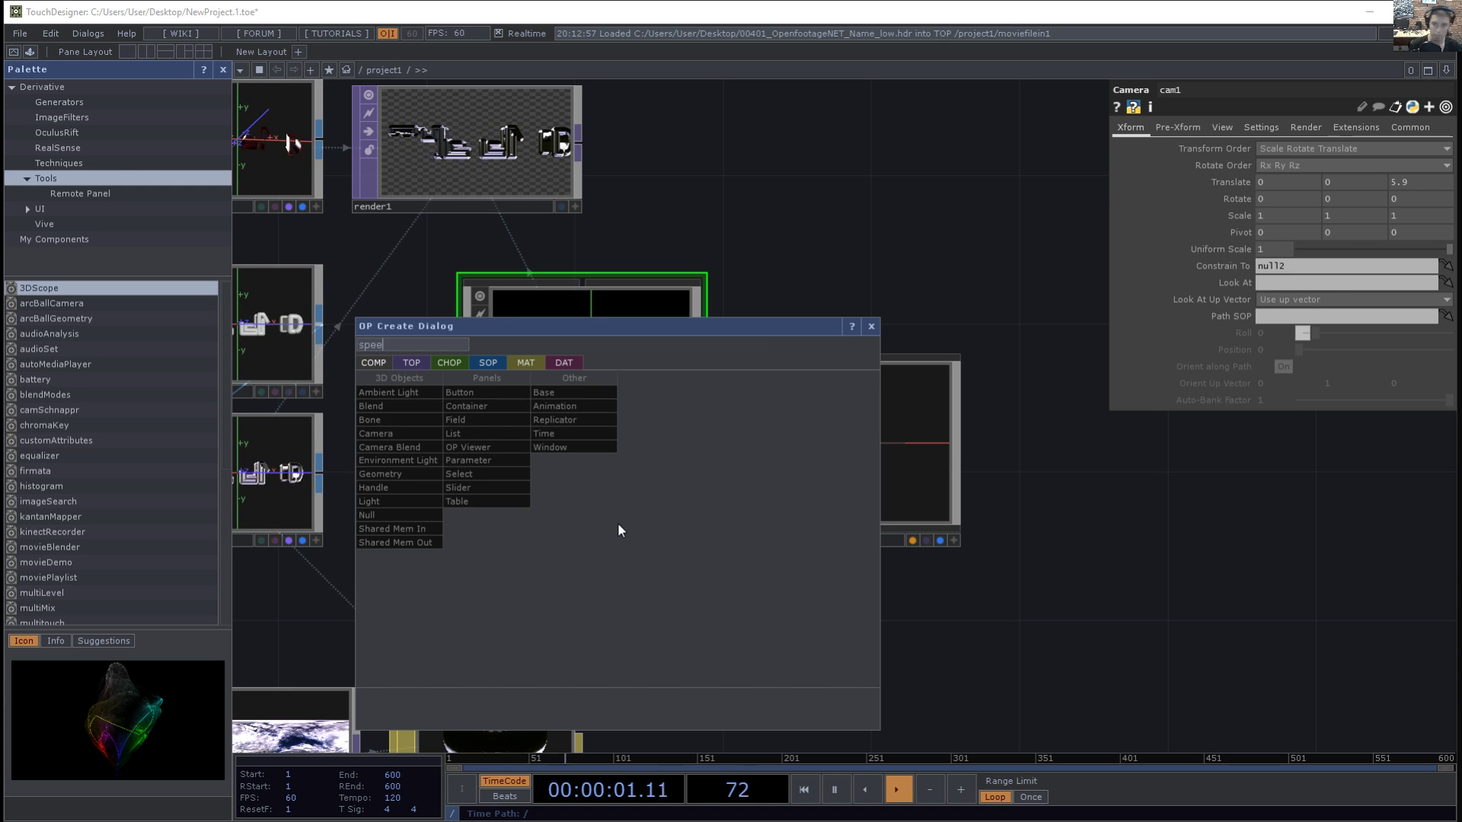
{"action": "key", "text": "Tab"}
{"action": "key", "text": "Tab"}
{"action": "key", "text": "Return"}
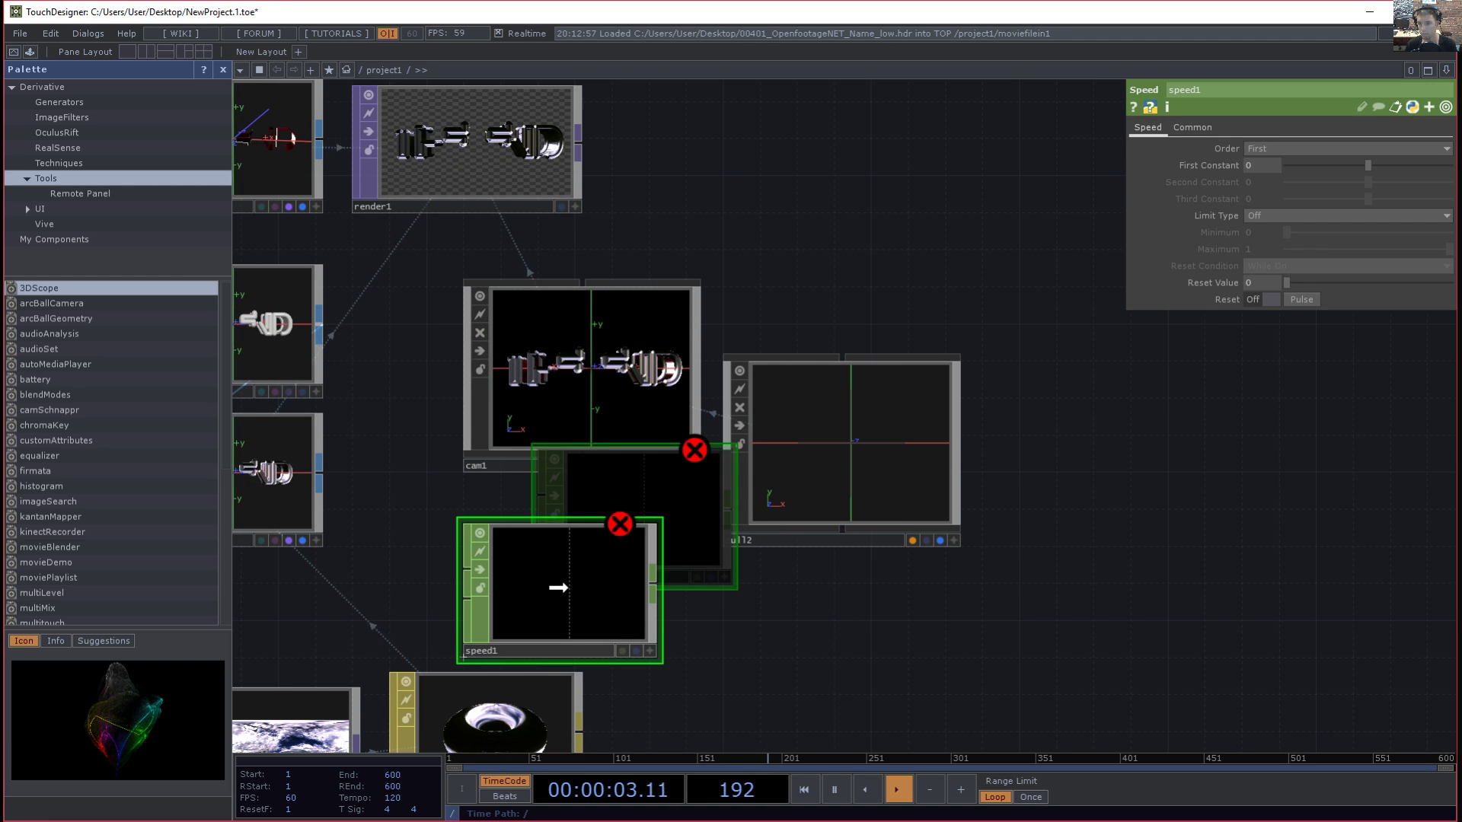
{"action": "left_click", "coordinate": [848, 653]}
- Add a Constant CHOP below cam1 and connect its output to speed1's input
{"action": "left_click_drag", "start_coordinate": [599, 588], "coordinate": [542, 500]}
{"action": "key", "text": "Tab"}
{"action": "type", "text": "c"}
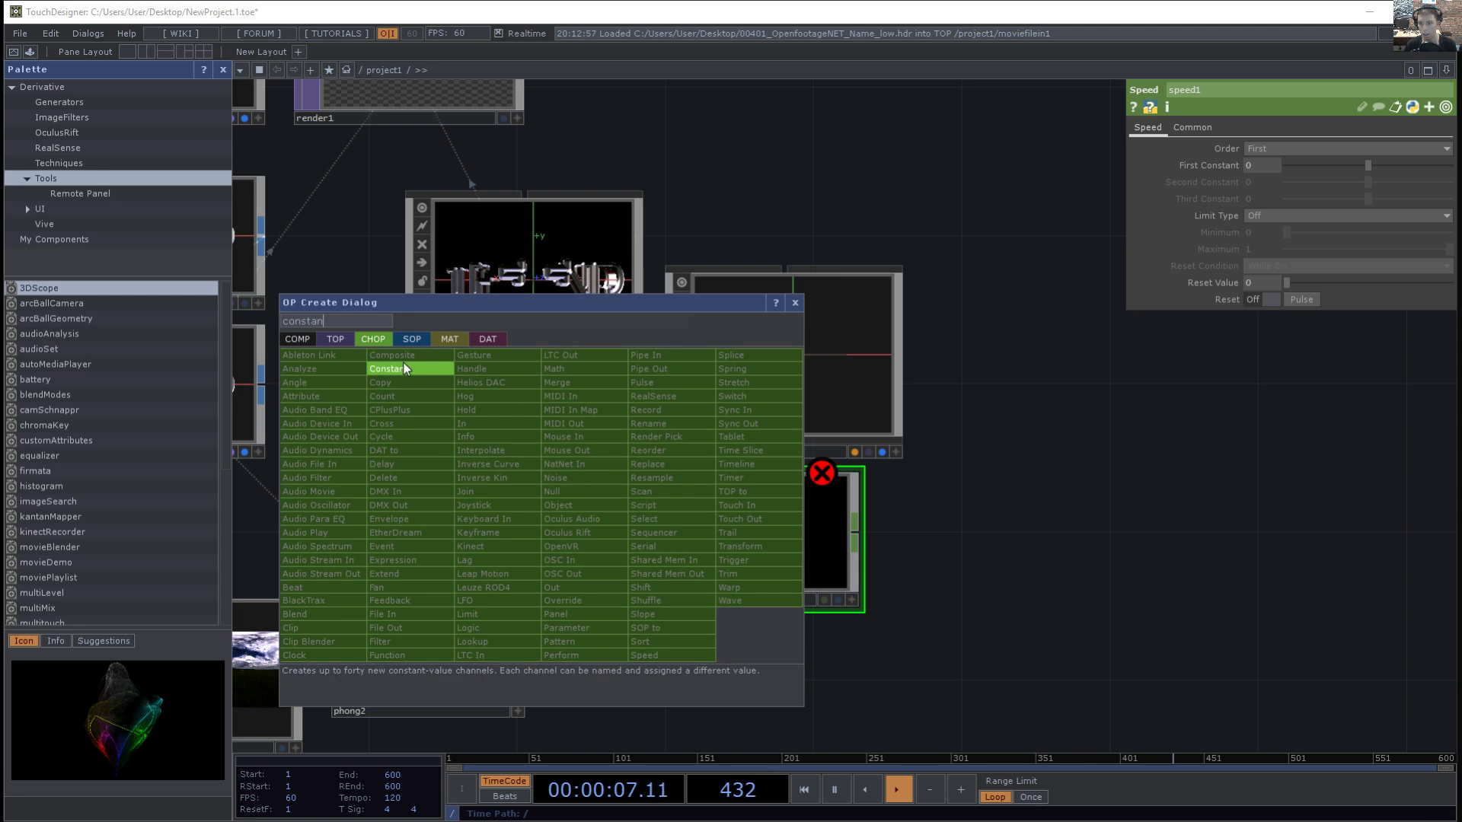
{"action": "left_click", "coordinate": [403, 365]}
{"action": "left_click", "coordinate": [551, 518]}
{"action": "left_click_drag", "start_coordinate": [627, 641], "coordinate": [625, 596]}
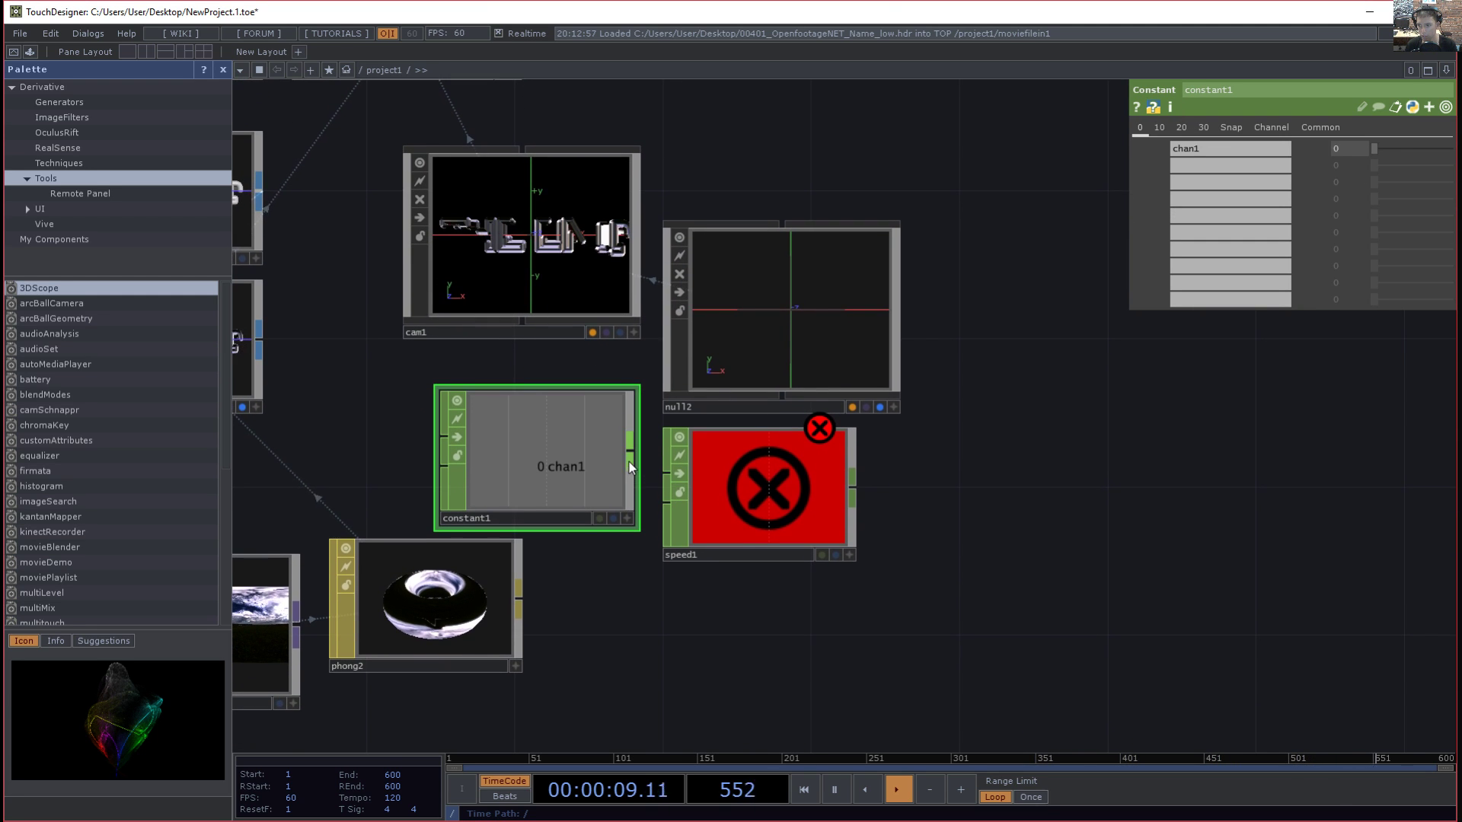
{"action": "left_click_drag", "start_coordinate": [660, 472], "coordinate": [665, 473]}
- Set constant1's chan1 value to 1 and line the node up with speed1
{"action": "left_click", "coordinate": [1336, 149]}
{"action": "type", "text": "0.1"}
{"action": "key", "text": "Tab"}
{"action": "left_click", "coordinate": [1334, 146]}
{"action": "type", "text": "1"}
{"action": "key", "text": "Return"}
{"action": "left_click_drag", "start_coordinate": [557, 500], "coordinate": [555, 539]}
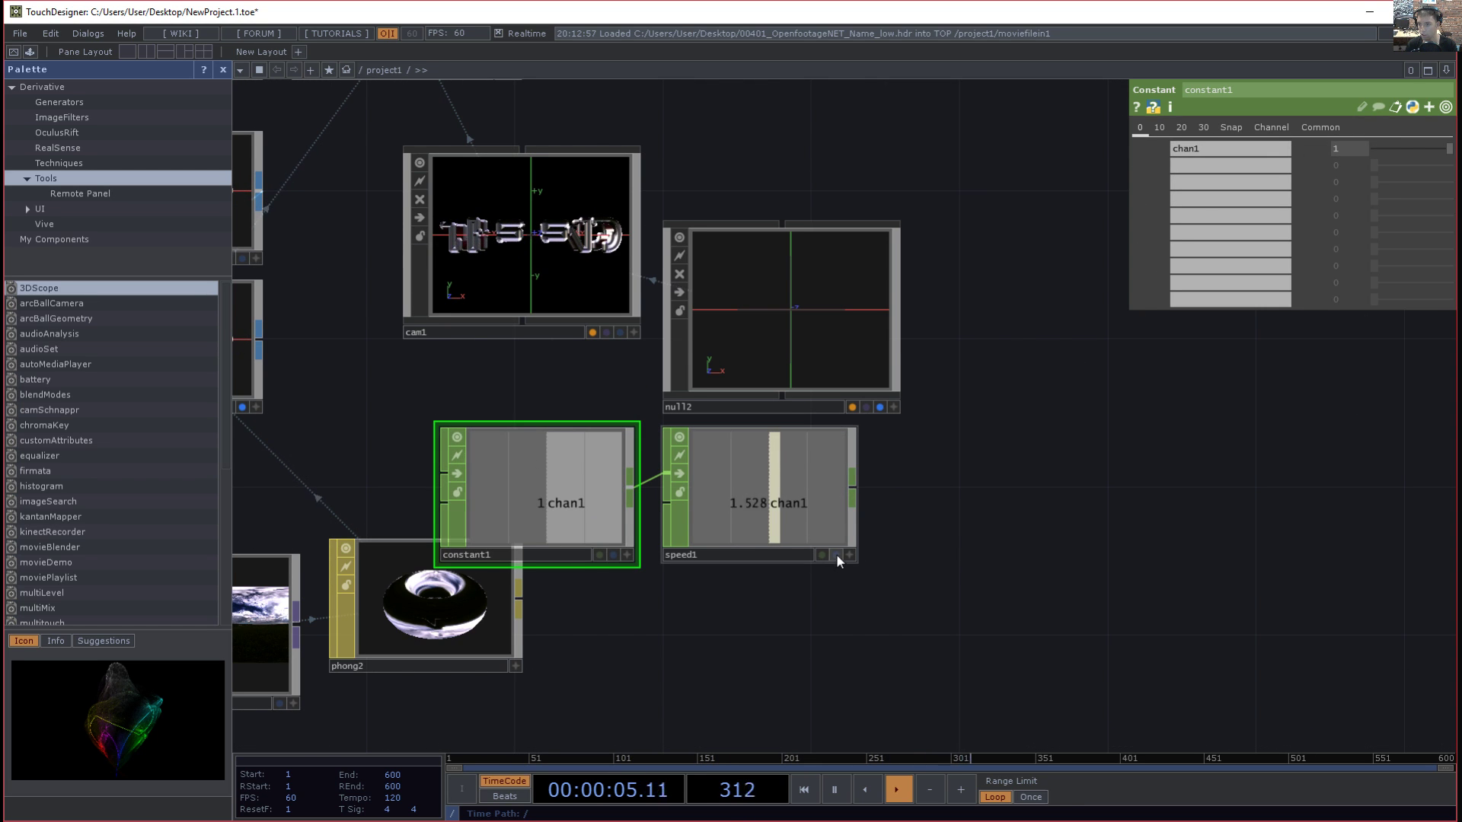
- Add a Null CHOP after speed1 with a gap between them, and select the null2 component
{"action": "scroll", "coordinate": [766, 518], "scroll_direction": "up", "scroll_amount": 2}
{"action": "left_click_drag", "start_coordinate": [1071, 527], "coordinate": [1045, 551]}
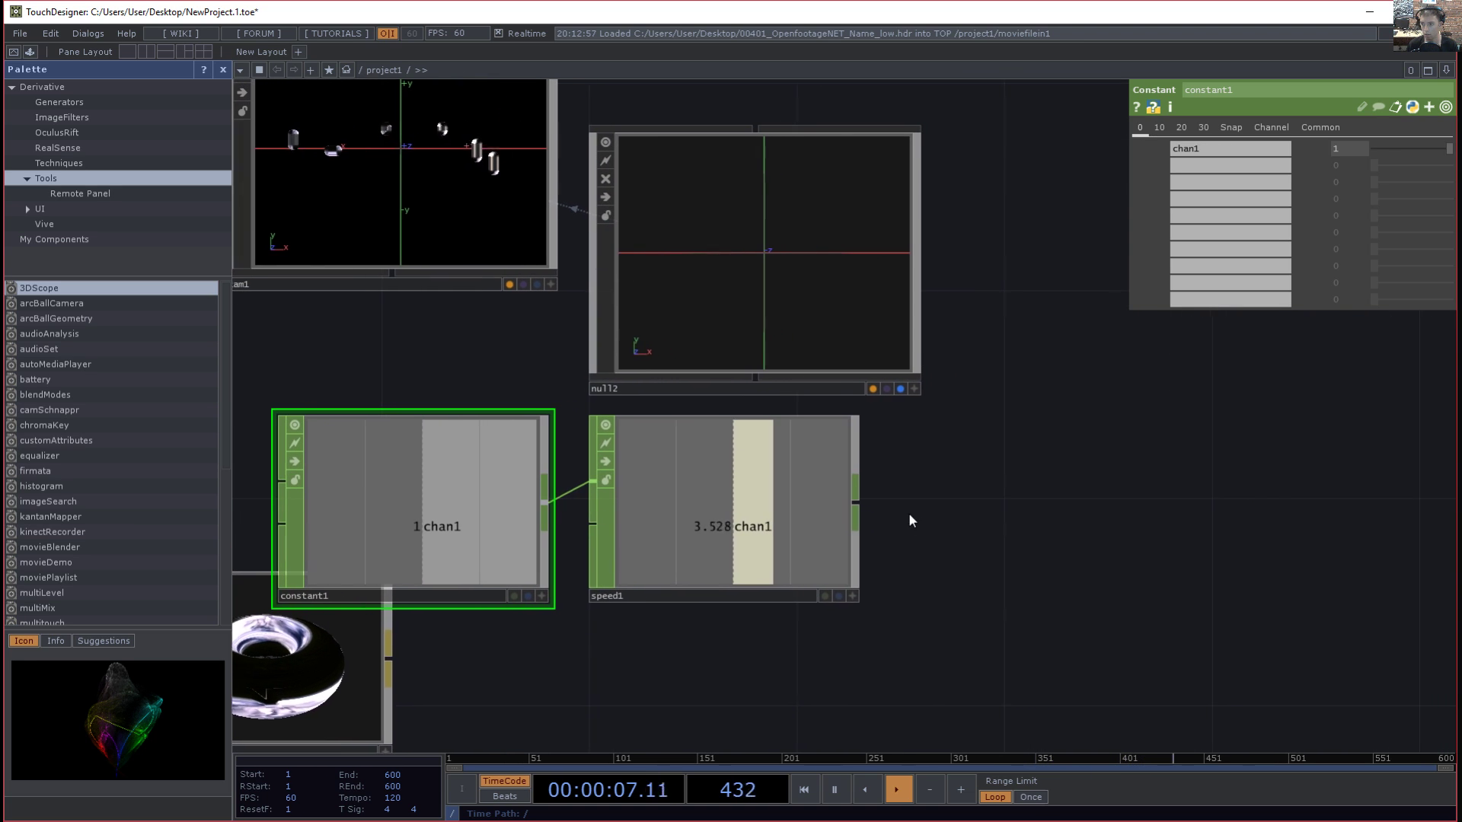
{"action": "key", "text": "Tab"}
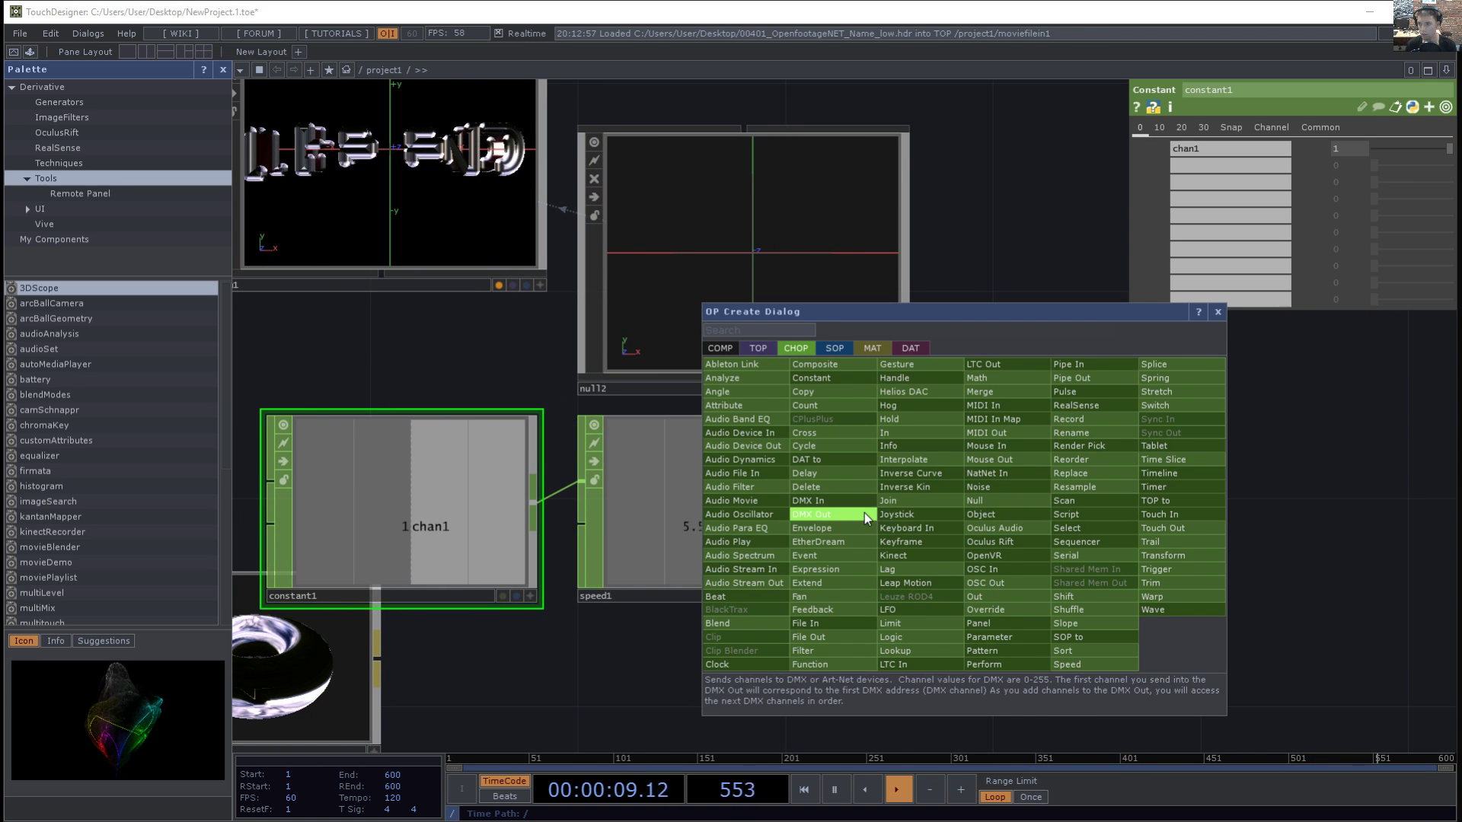
{"action": "left_click", "coordinate": [1307, 562]}
{"action": "left_click_drag", "start_coordinate": [844, 504], "coordinate": [985, 505]}
{"action": "type", "text": "nu"}
{"action": "key", "text": "Return"}
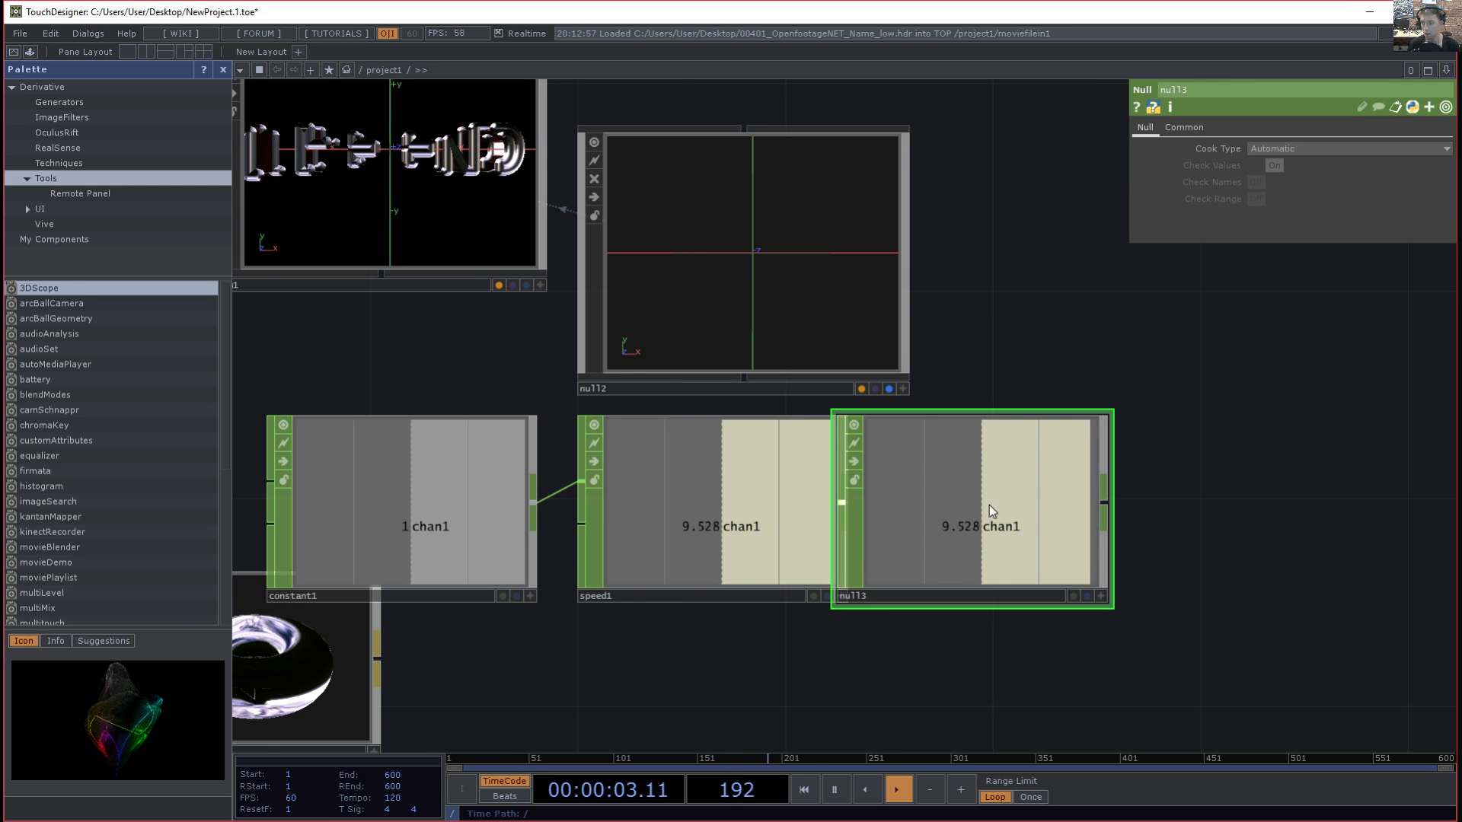
{"action": "left_click", "coordinate": [1027, 507]}
{"action": "left_click", "coordinate": [769, 307]}
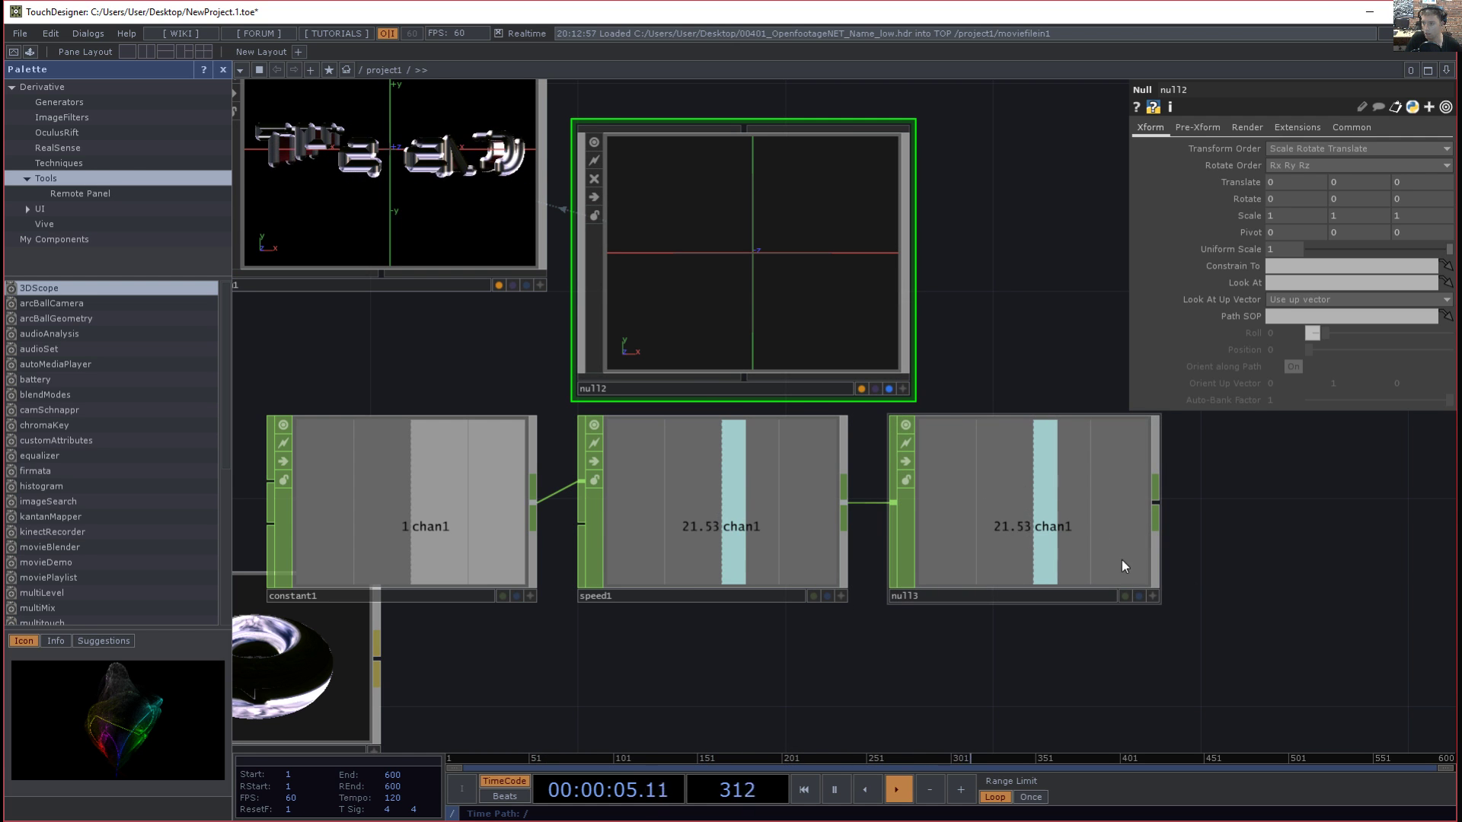
- Export null3's chan1 channel to the Y rotation of the null2 component
{"action": "left_click", "coordinate": [1154, 598]}
{"action": "left_click_drag", "start_coordinate": [1200, 523], "coordinate": [1220, 545]}
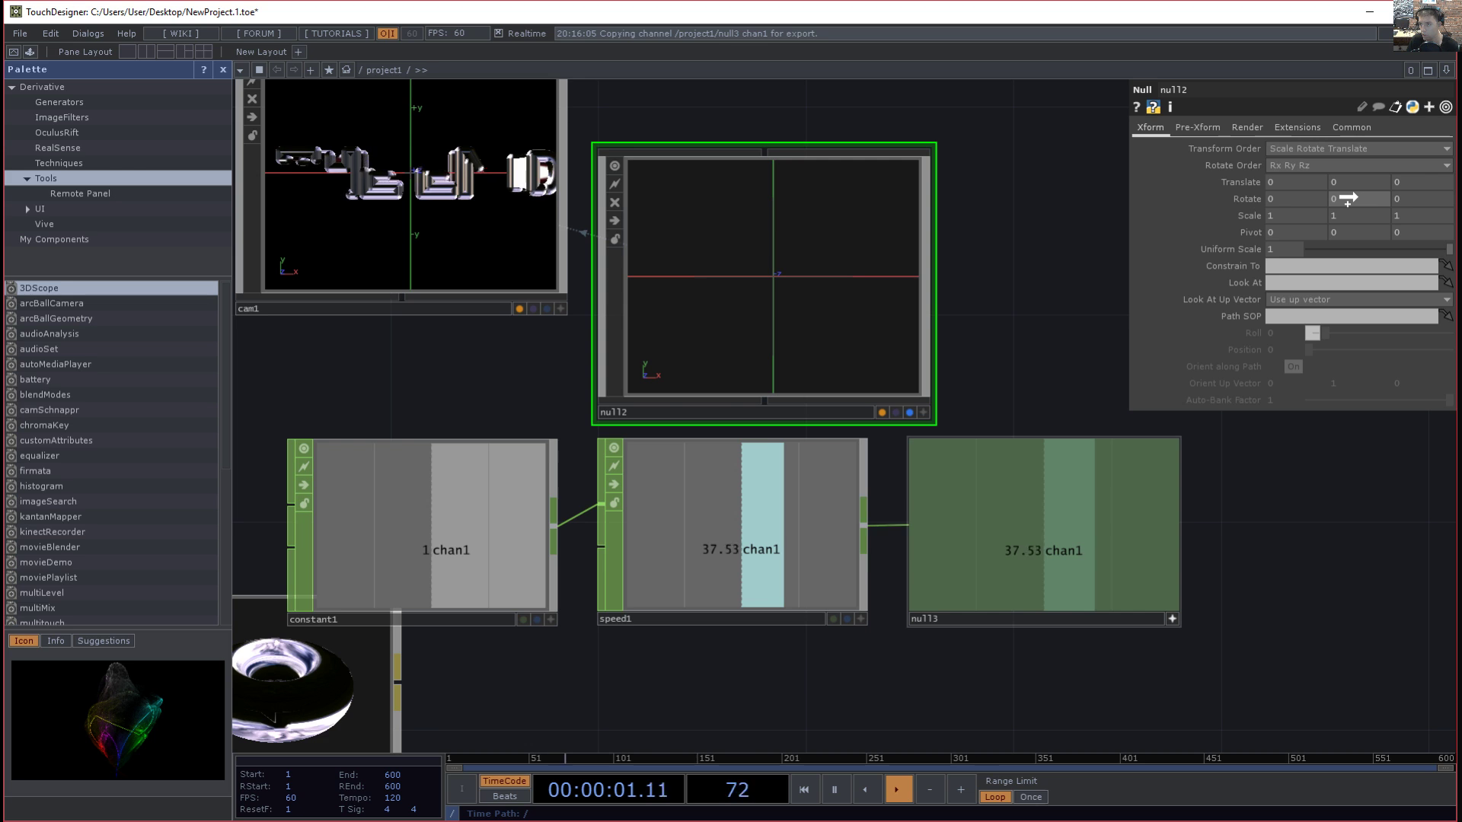
{"action": "left_click_drag", "start_coordinate": [1347, 198], "coordinate": [1349, 199]}
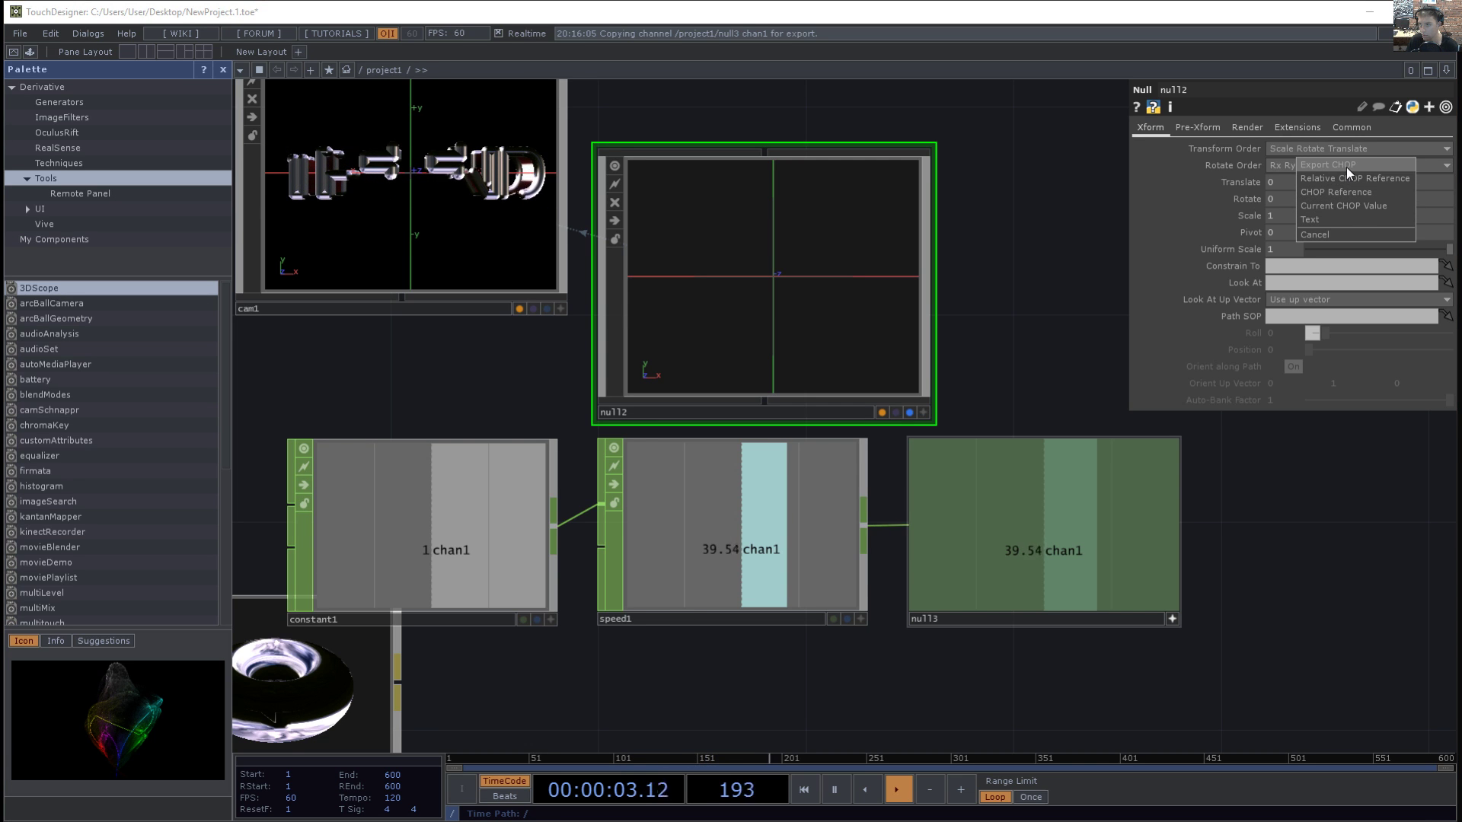
{"action": "left_click", "coordinate": [1346, 167]}
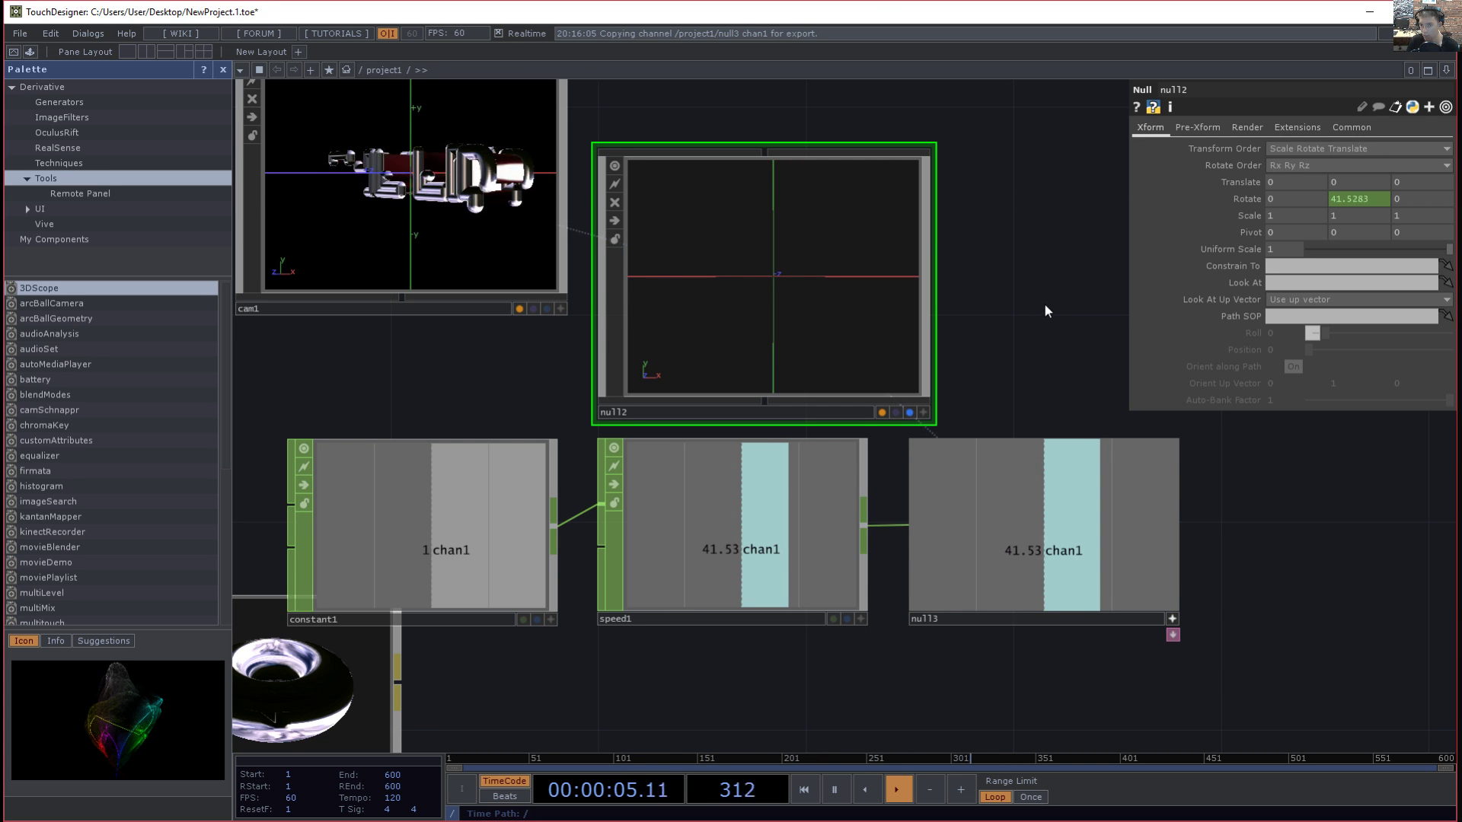
- Set constant1's chan1 value to 10
{"action": "left_click_drag", "start_coordinate": [1015, 261], "coordinate": [1054, 321]}
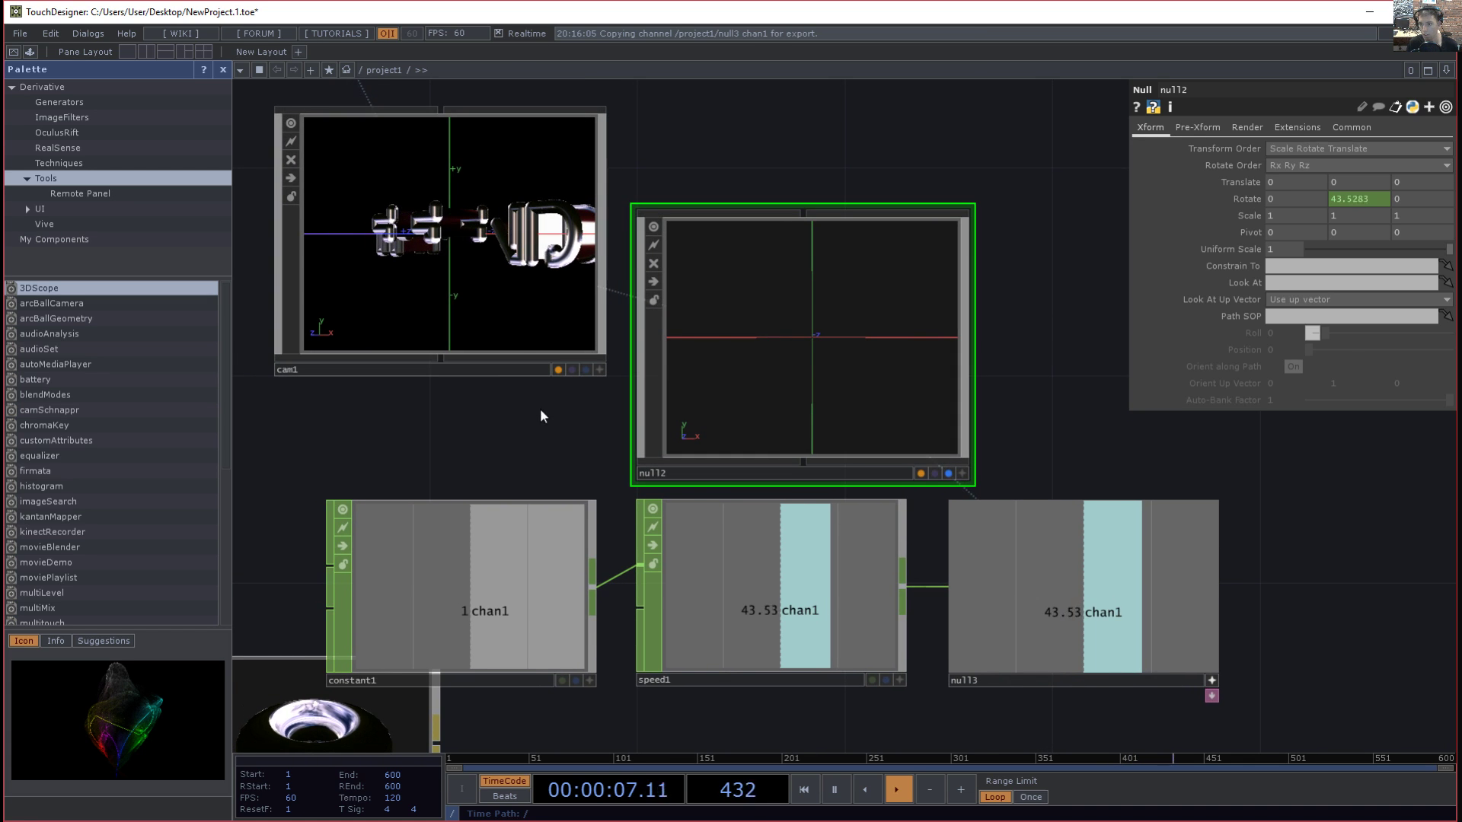
{"action": "left_click", "coordinate": [433, 600]}
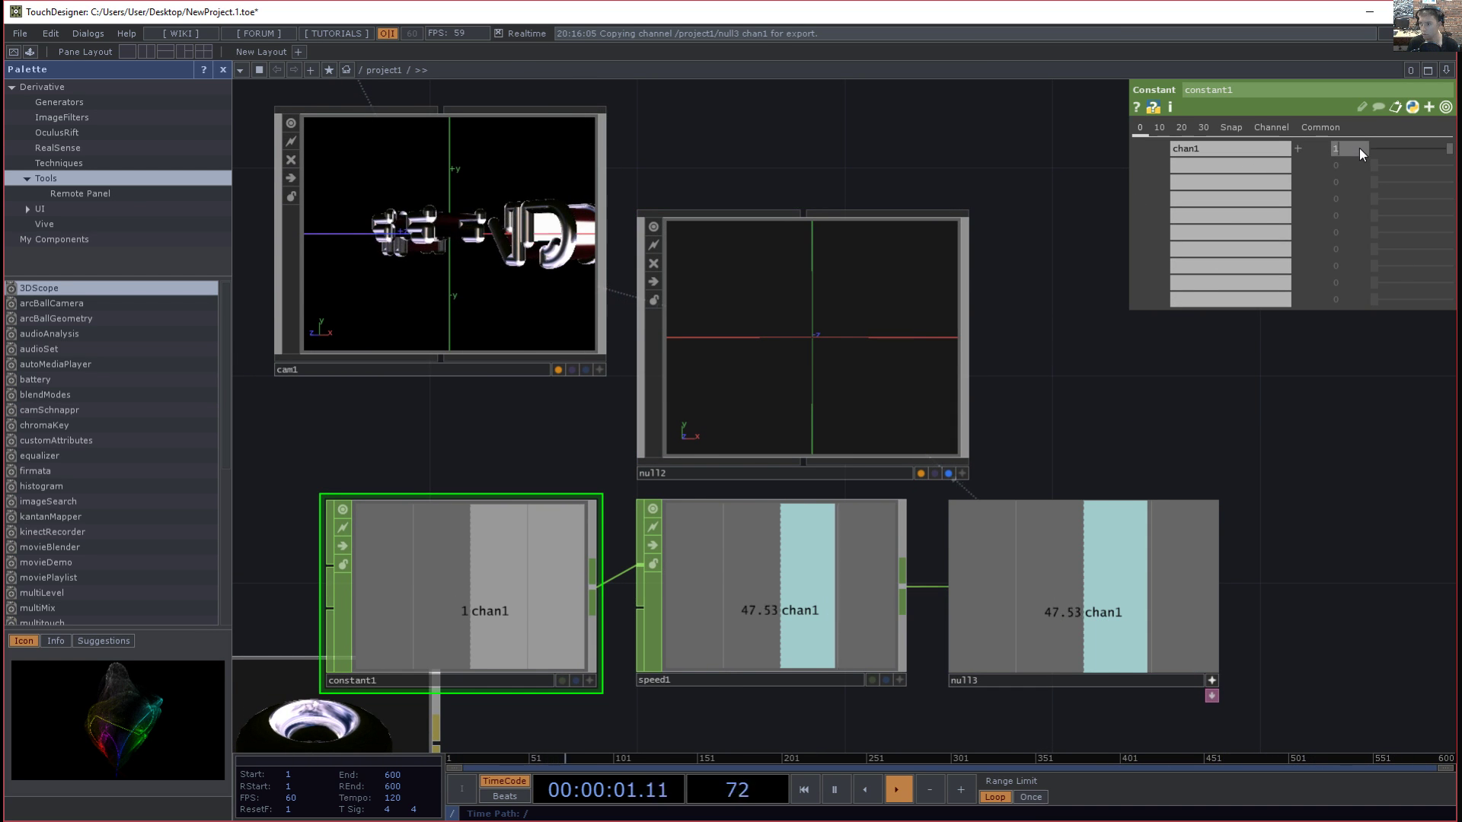
{"action": "type", "text": "0"}
{"action": "key", "text": "Tab"}
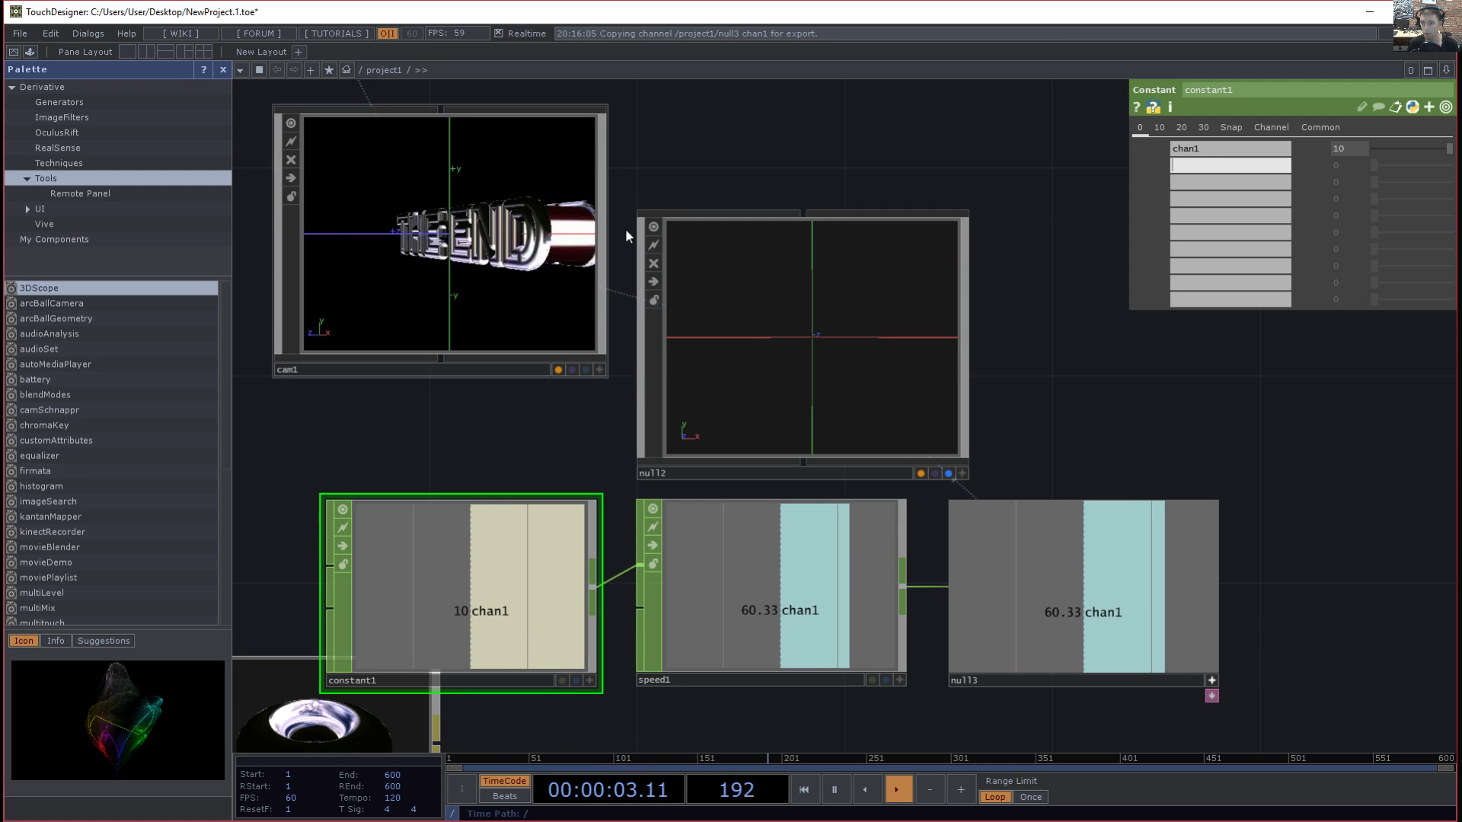
- Add a Window COMP to the network in the empty space above null2
{"action": "left_click_drag", "start_coordinate": [805, 135], "coordinate": [837, 320]}
{"action": "scroll", "coordinate": [764, 187], "scroll_direction": "down", "scroll_amount": 3}
{"action": "left_click_drag", "start_coordinate": [772, 227], "coordinate": [806, 290]}
{"action": "key", "text": "Tab"}
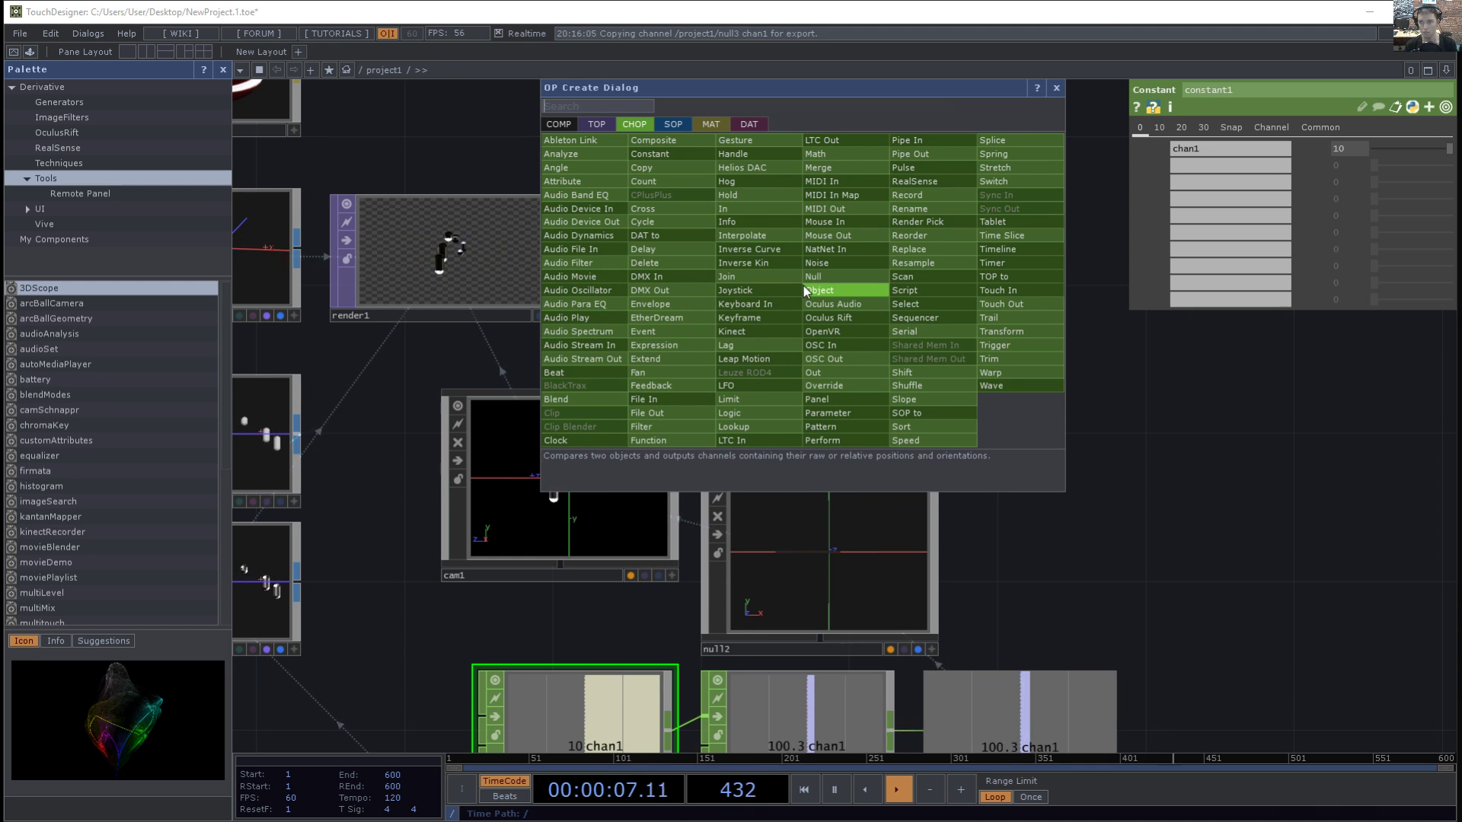
{"action": "type", "text": "window"}
{"action": "key", "text": "Tab"}
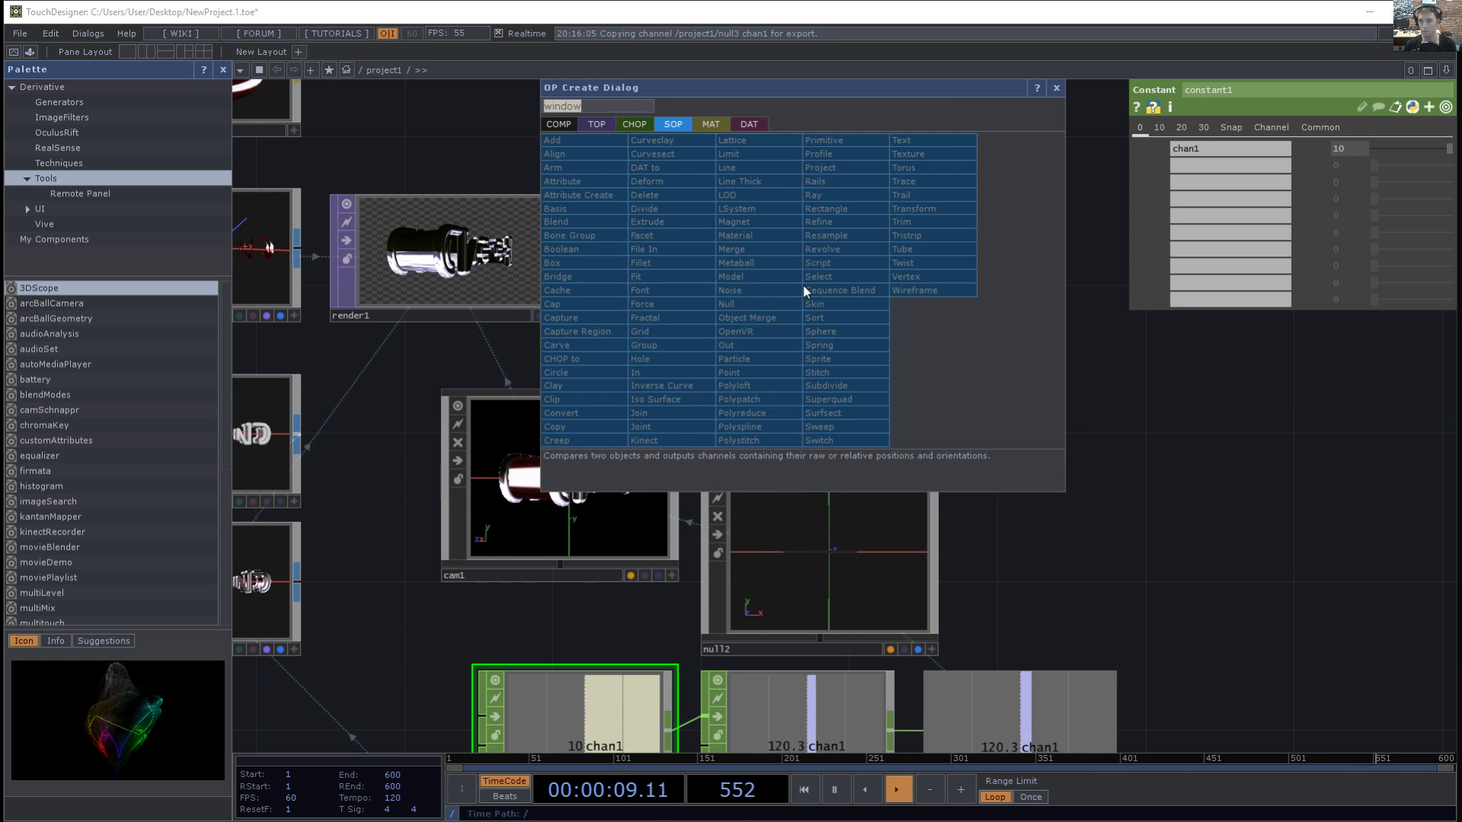
{"action": "key", "text": "Tab"}
{"action": "key", "text": "Tab"}
{"action": "key", "text": "Tab"}
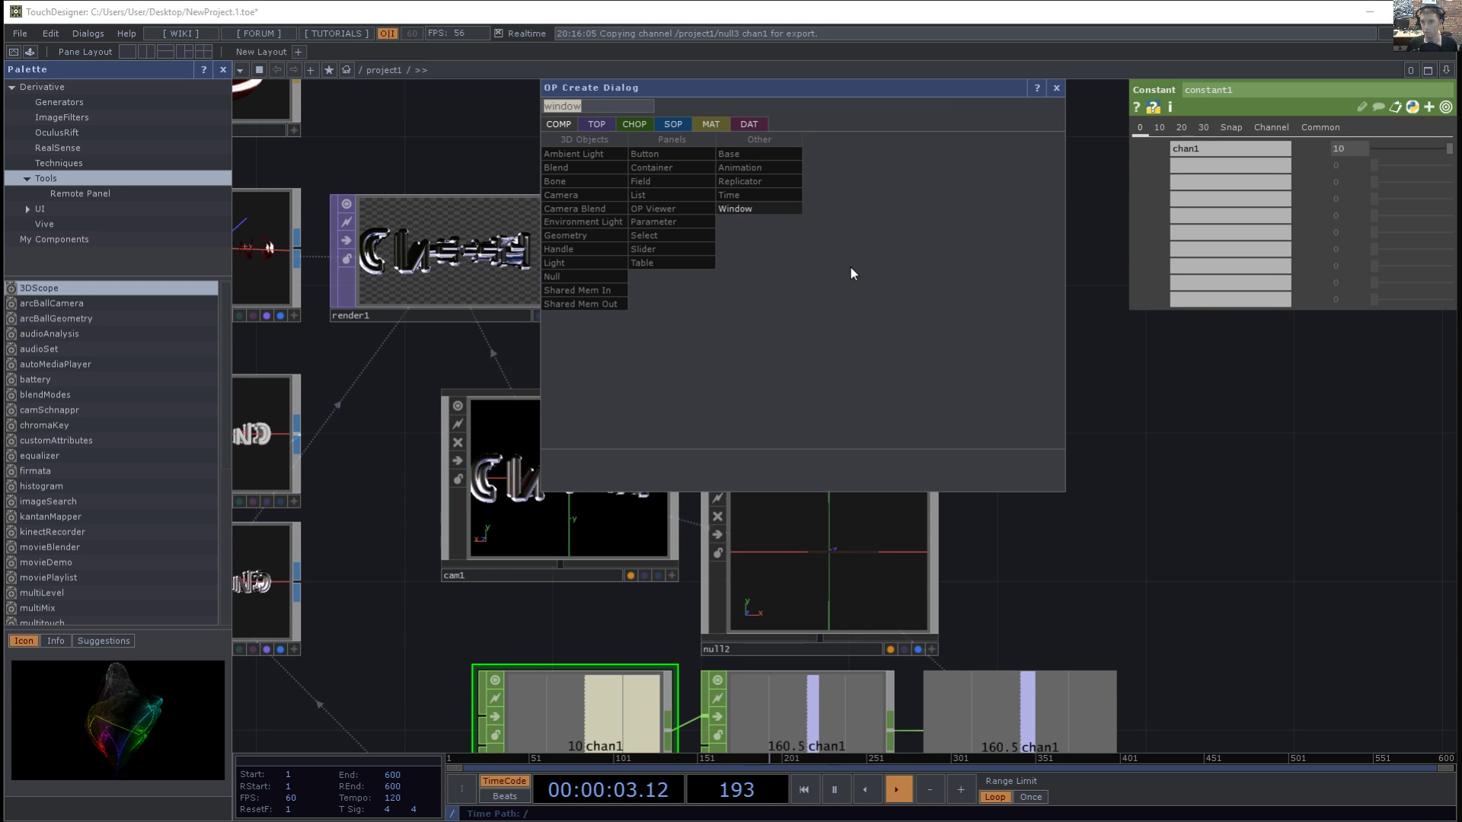
{"action": "mouse_move", "coordinate": [762, 205]}
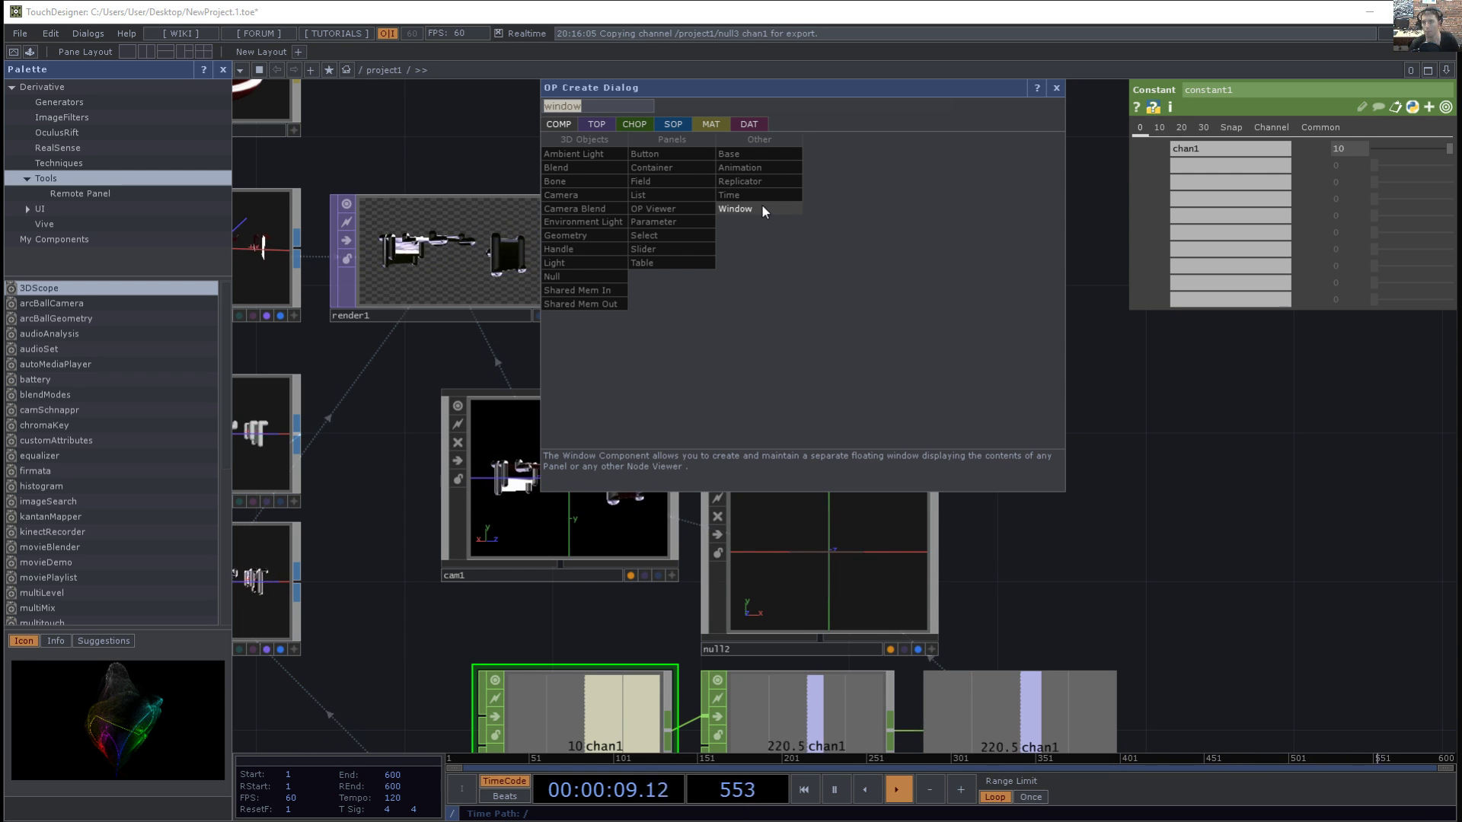
{"action": "left_click", "coordinate": [774, 204]}
{"action": "left_click", "coordinate": [822, 326]}
- Assign render1 as window1's operator and open it as a separate window
{"action": "left_click_drag", "start_coordinate": [662, 219], "coordinate": [631, 208]}
{"action": "left_click", "coordinate": [432, 281]}
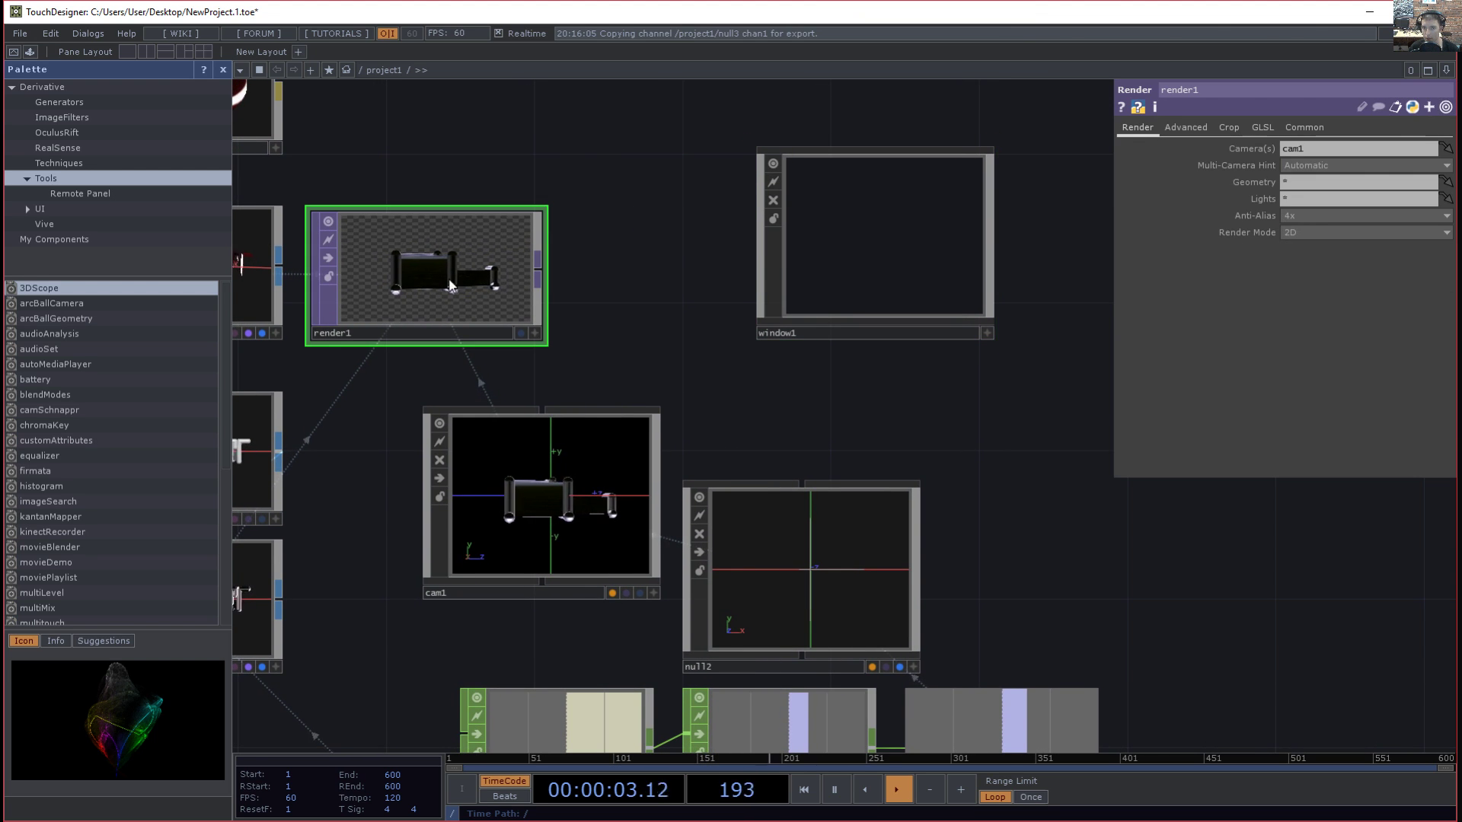
{"action": "left_click", "coordinate": [806, 265]}
{"action": "left_click_drag", "start_coordinate": [444, 271], "coordinate": [1374, 150]}
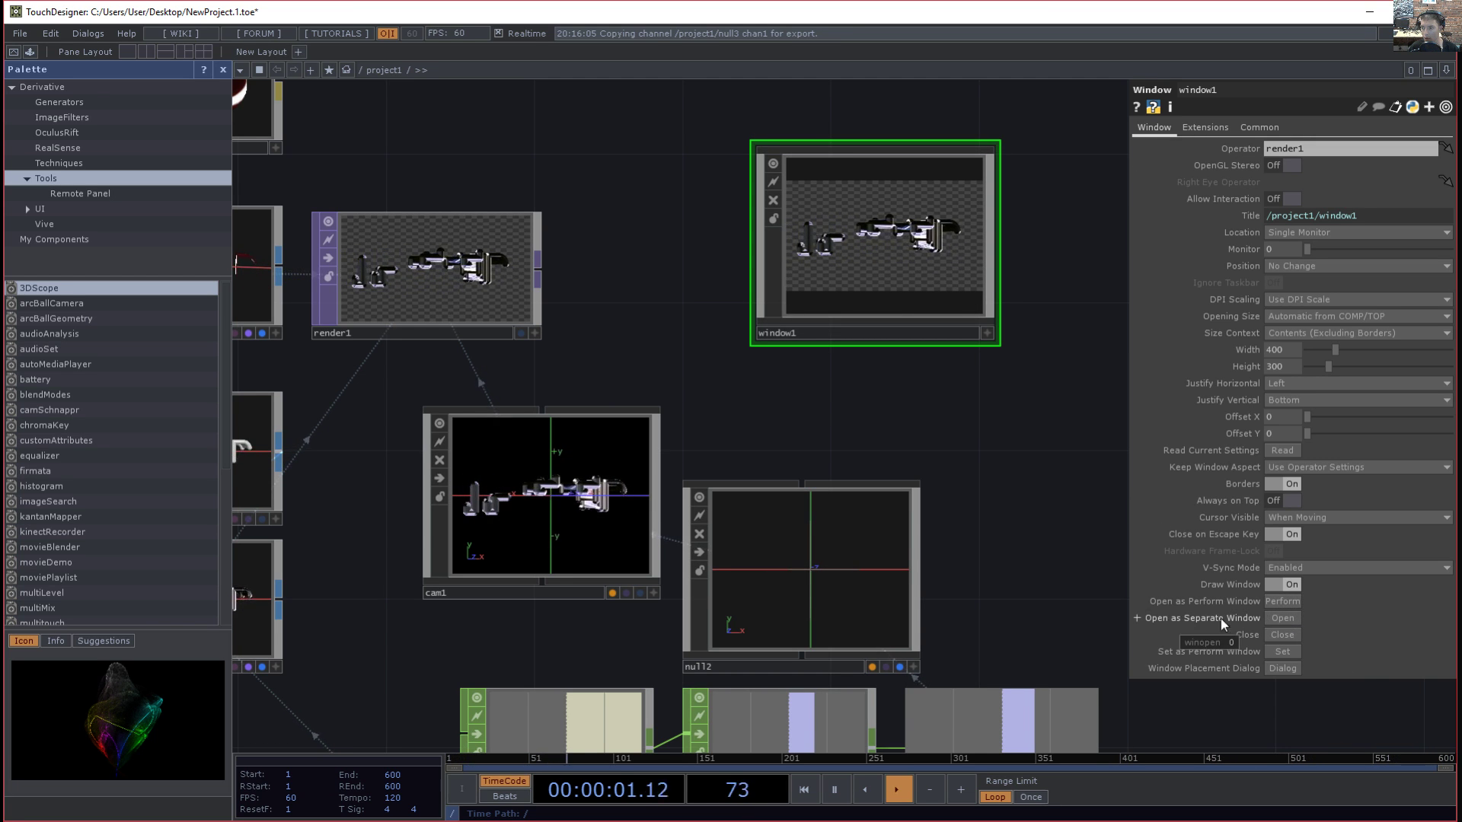
{"action": "left_click", "coordinate": [1285, 618]}
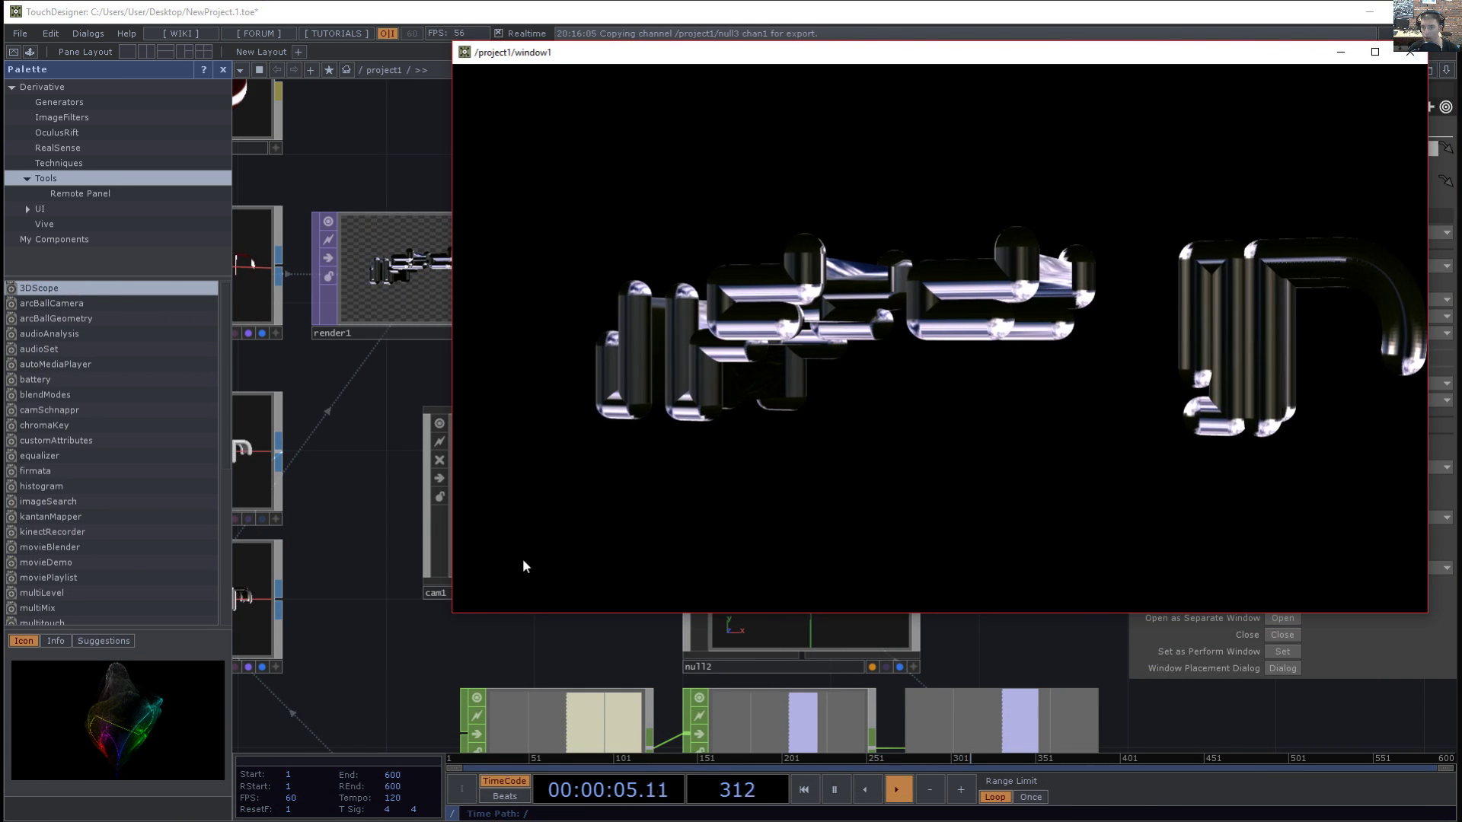
- Shrink and reposition the render1 output window to preview it beside the network, and close it
{"action": "left_click_drag", "start_coordinate": [454, 612], "coordinate": [750, 450]}
{"action": "left_click_drag", "start_coordinate": [854, 49], "coordinate": [858, 12]}
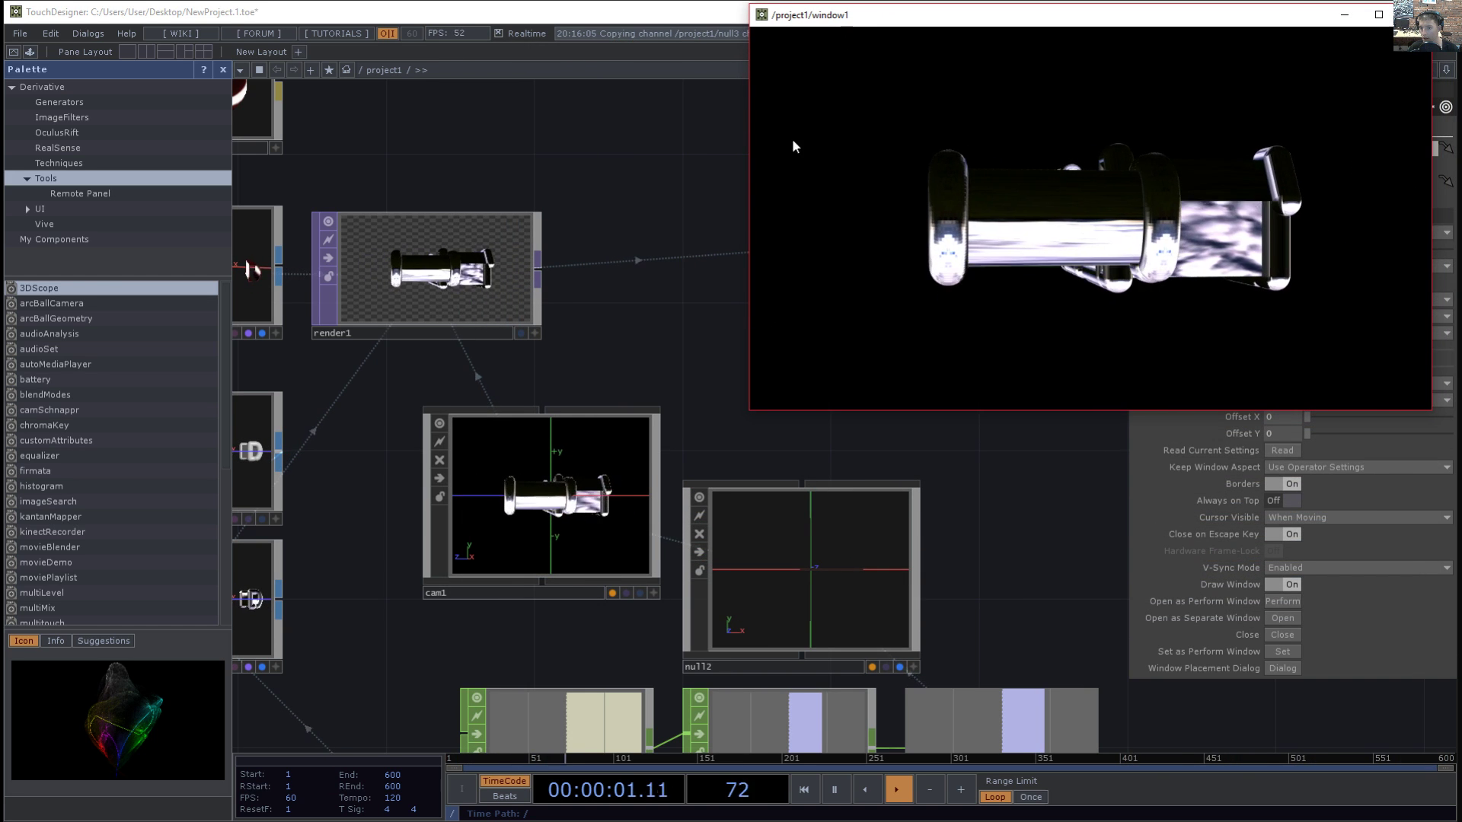
{"action": "left_click_drag", "start_coordinate": [750, 410], "coordinate": [720, 427]}
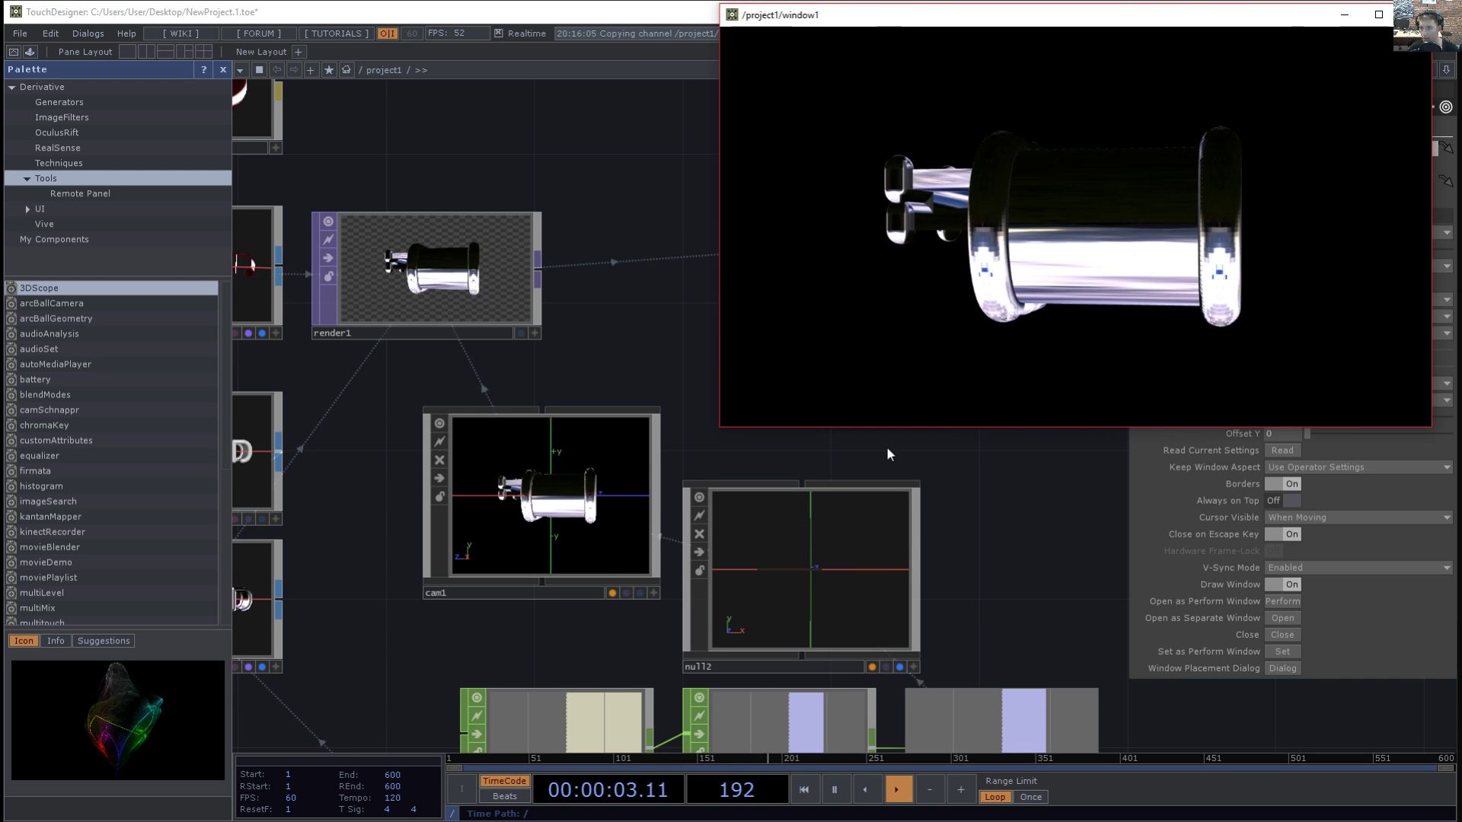
{"action": "left_click_drag", "start_coordinate": [962, 499], "coordinate": [898, 525]}
{"action": "left_click_drag", "start_coordinate": [699, 493], "coordinate": [663, 495]}
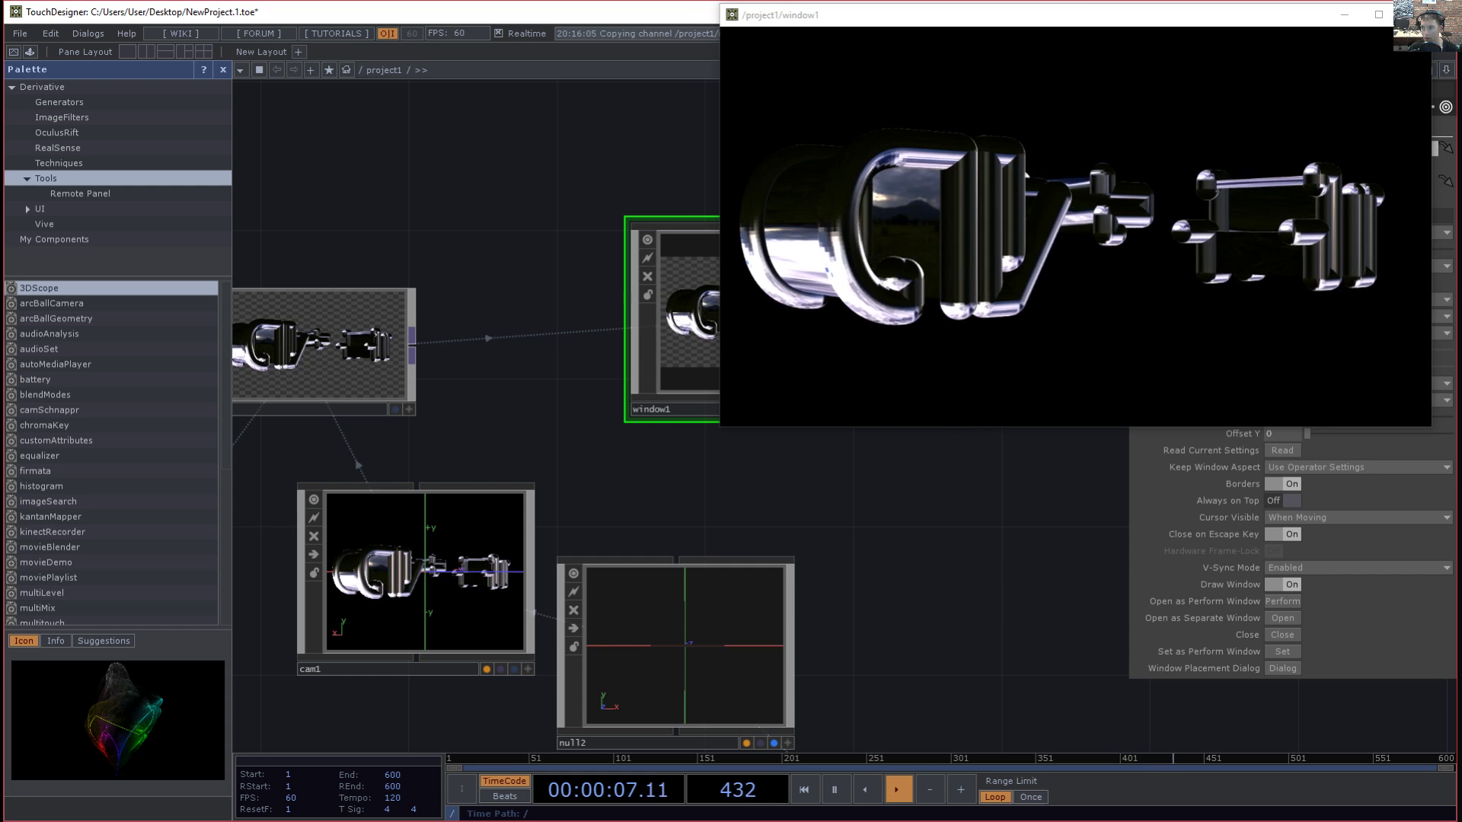
{"action": "key", "text": "Escape"}
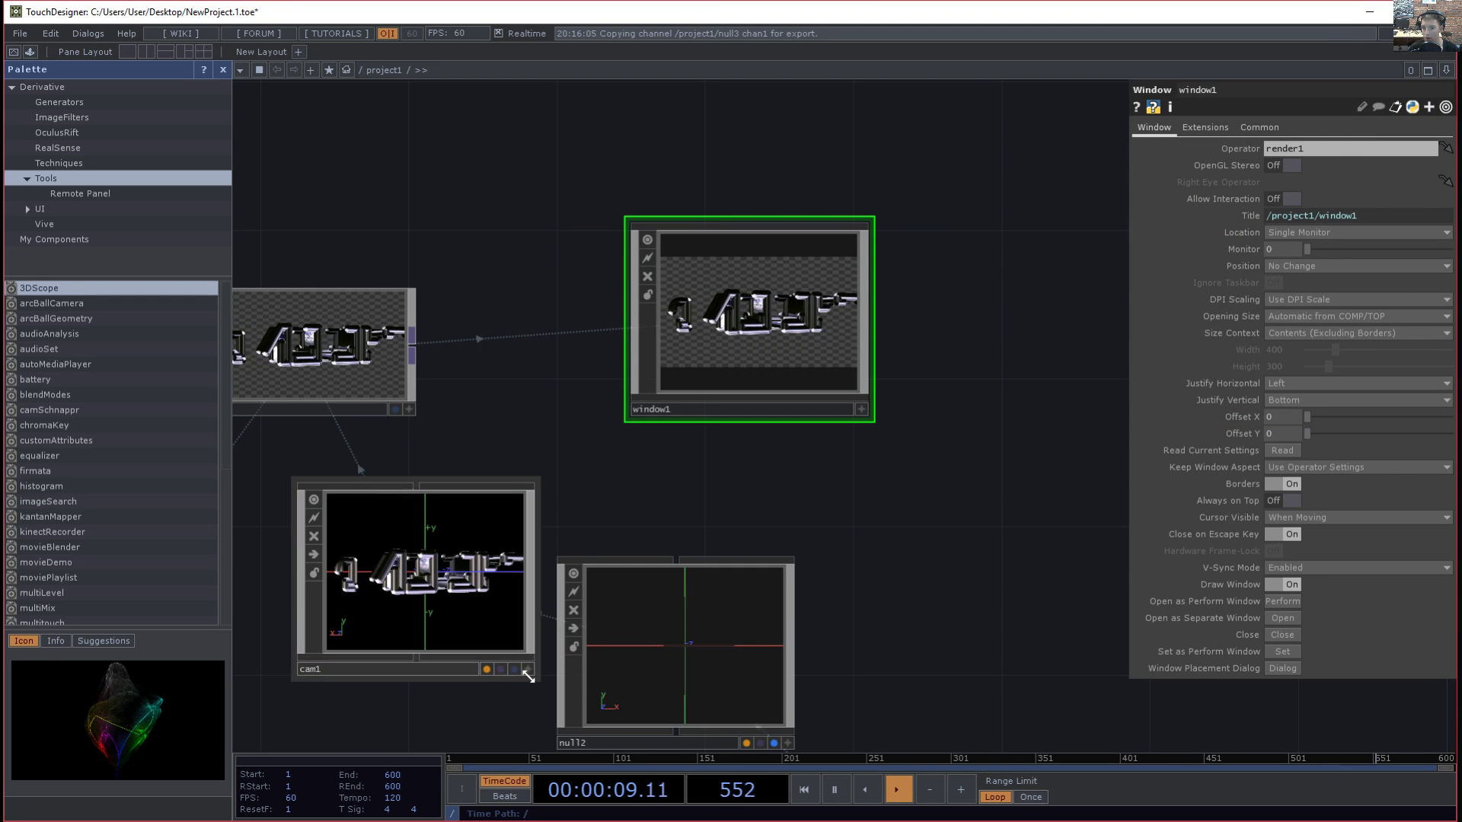
- Open window1 as a separate window with cam1 as its operator, and resize it to sit beside the network
{"action": "left_click_drag", "start_coordinate": [456, 582], "coordinate": [1348, 153]}
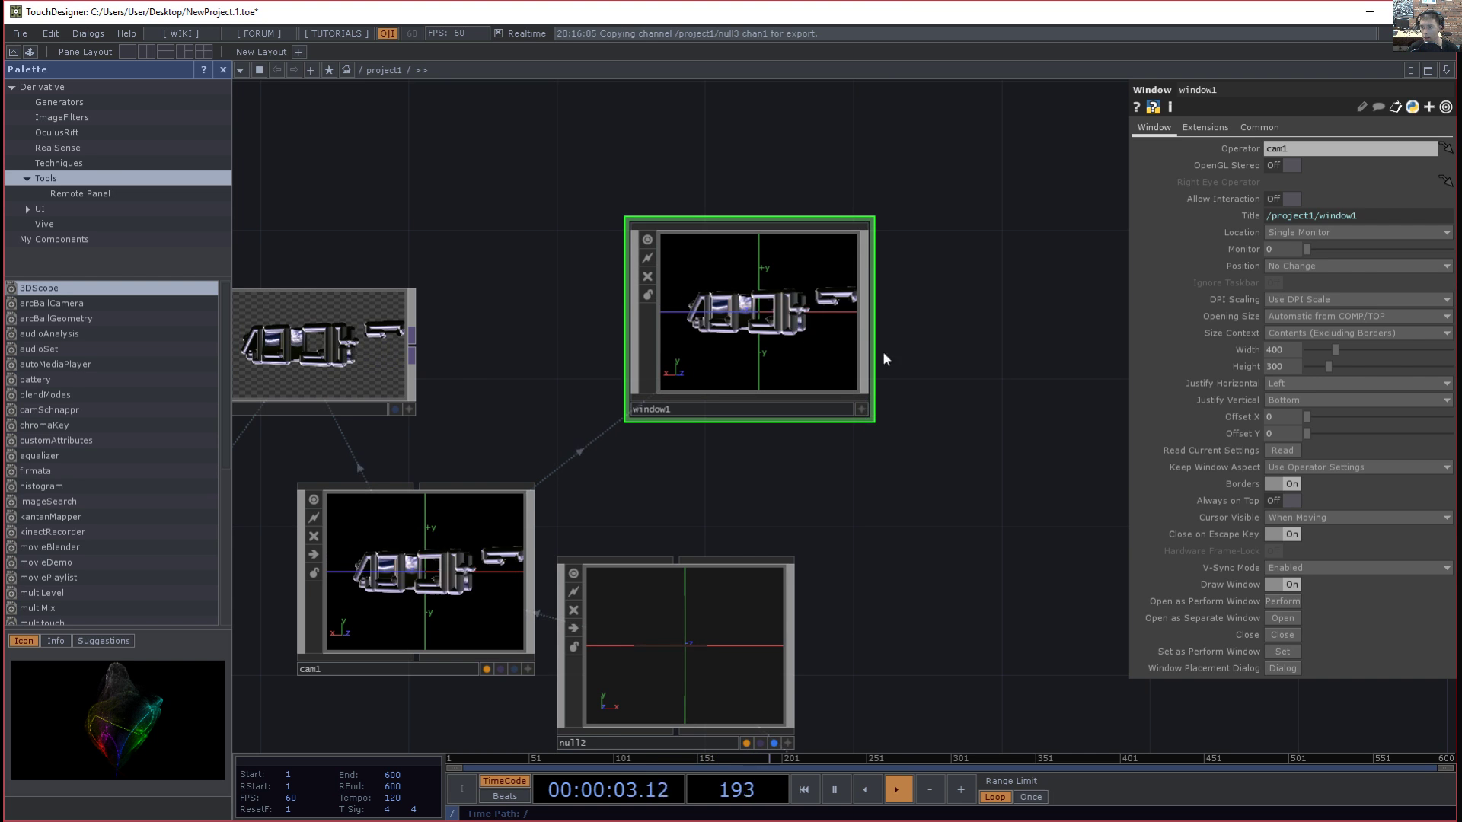
{"action": "left_click", "coordinate": [1286, 626]}
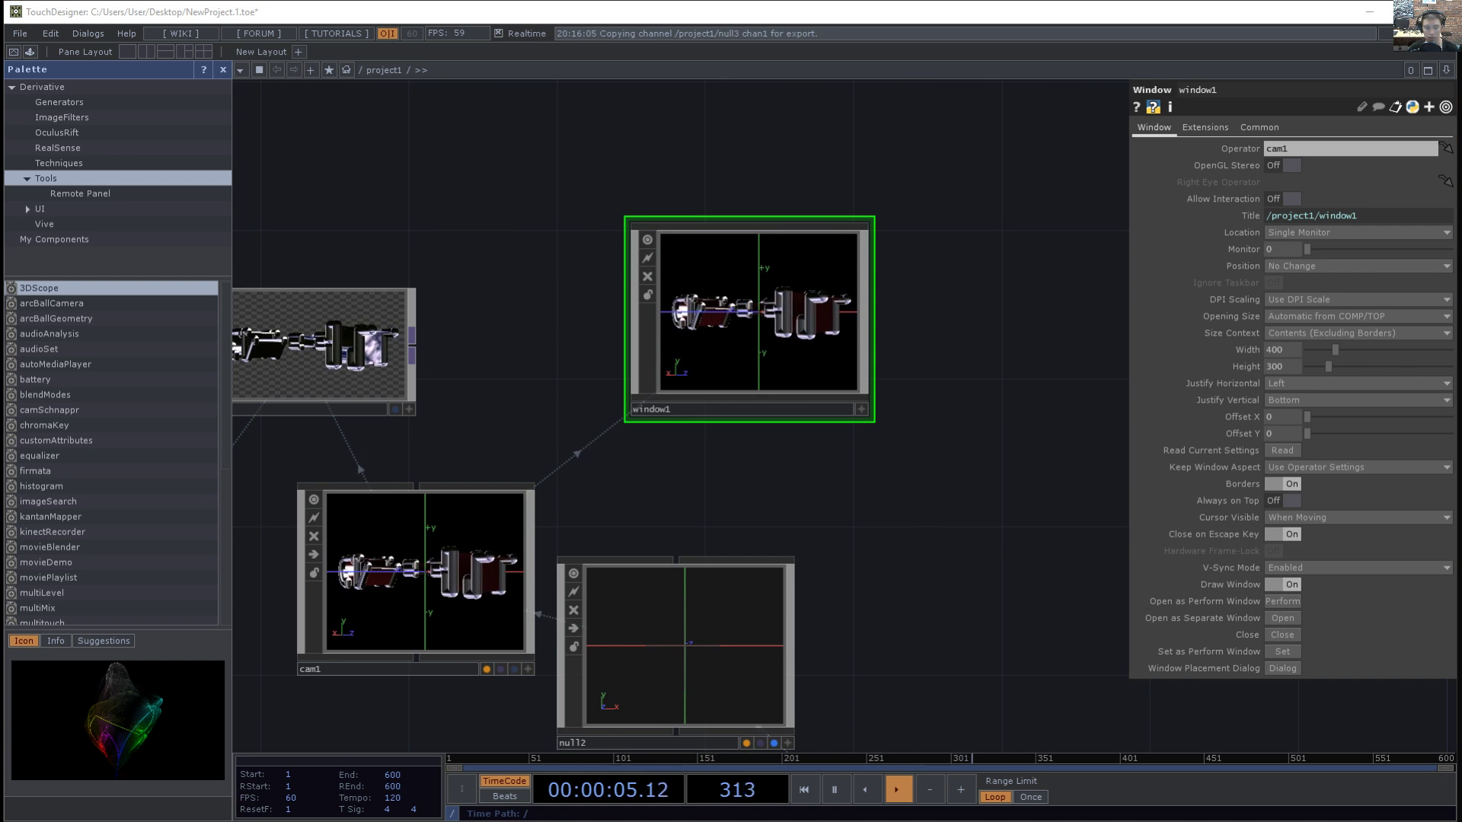
{"action": "left_click_drag", "start_coordinate": [757, 495], "coordinate": [1278, 12]}
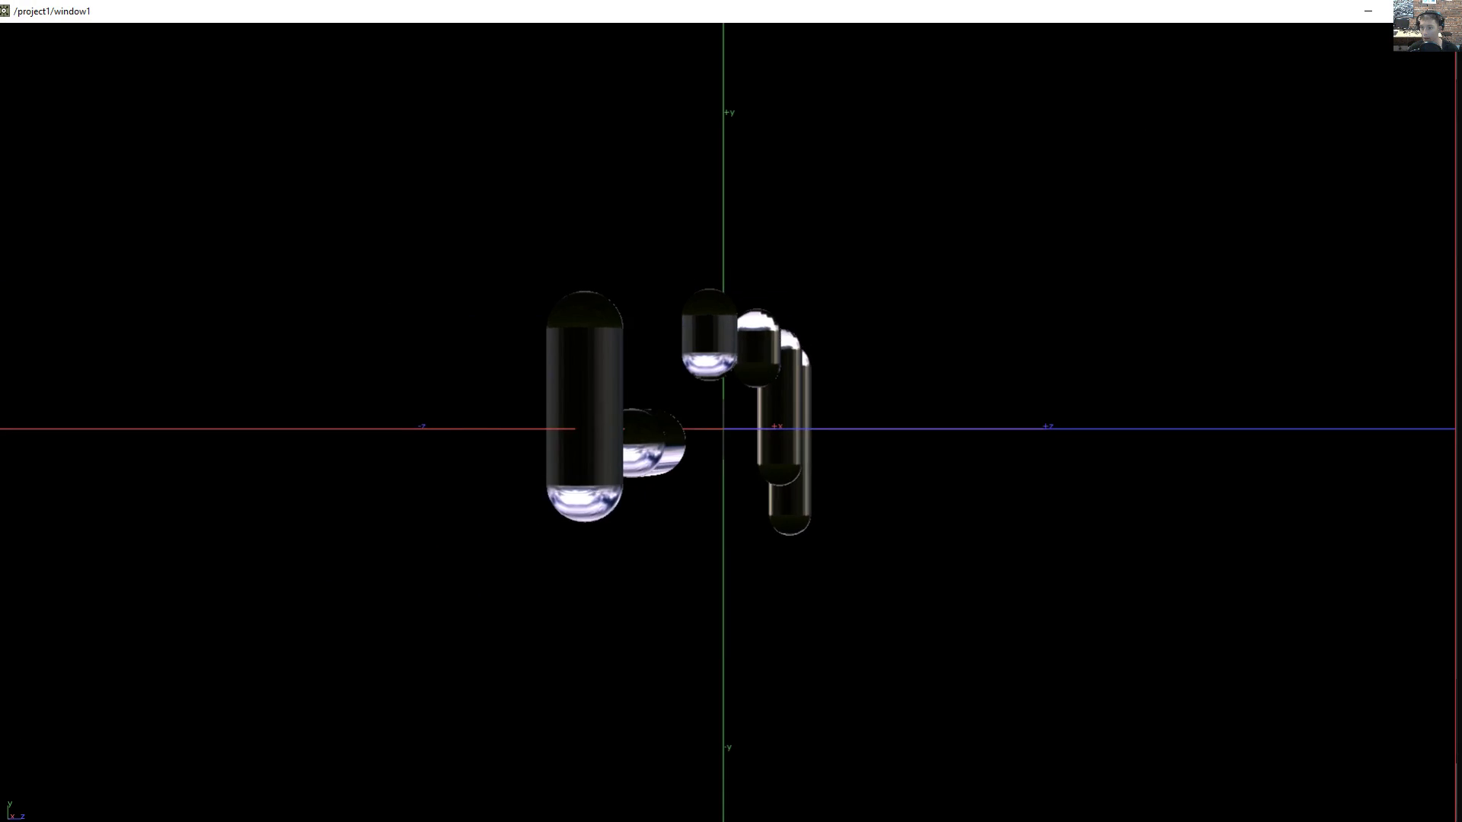
{"action": "left_click_drag", "start_coordinate": [1152, 257], "coordinate": [0, 821]}
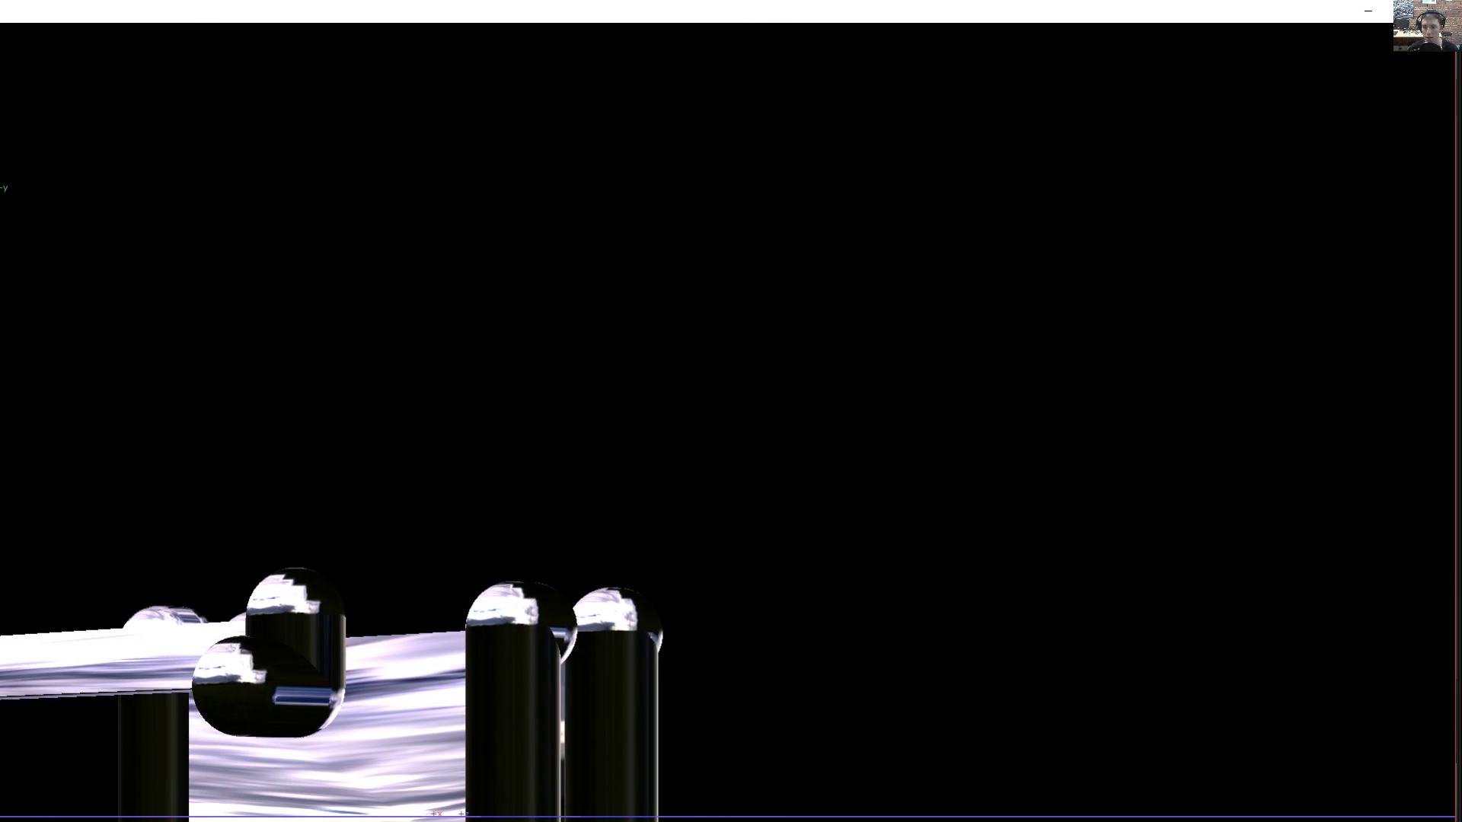
{"action": "left_click_drag", "start_coordinate": [0, 821], "coordinate": [0, 821]}
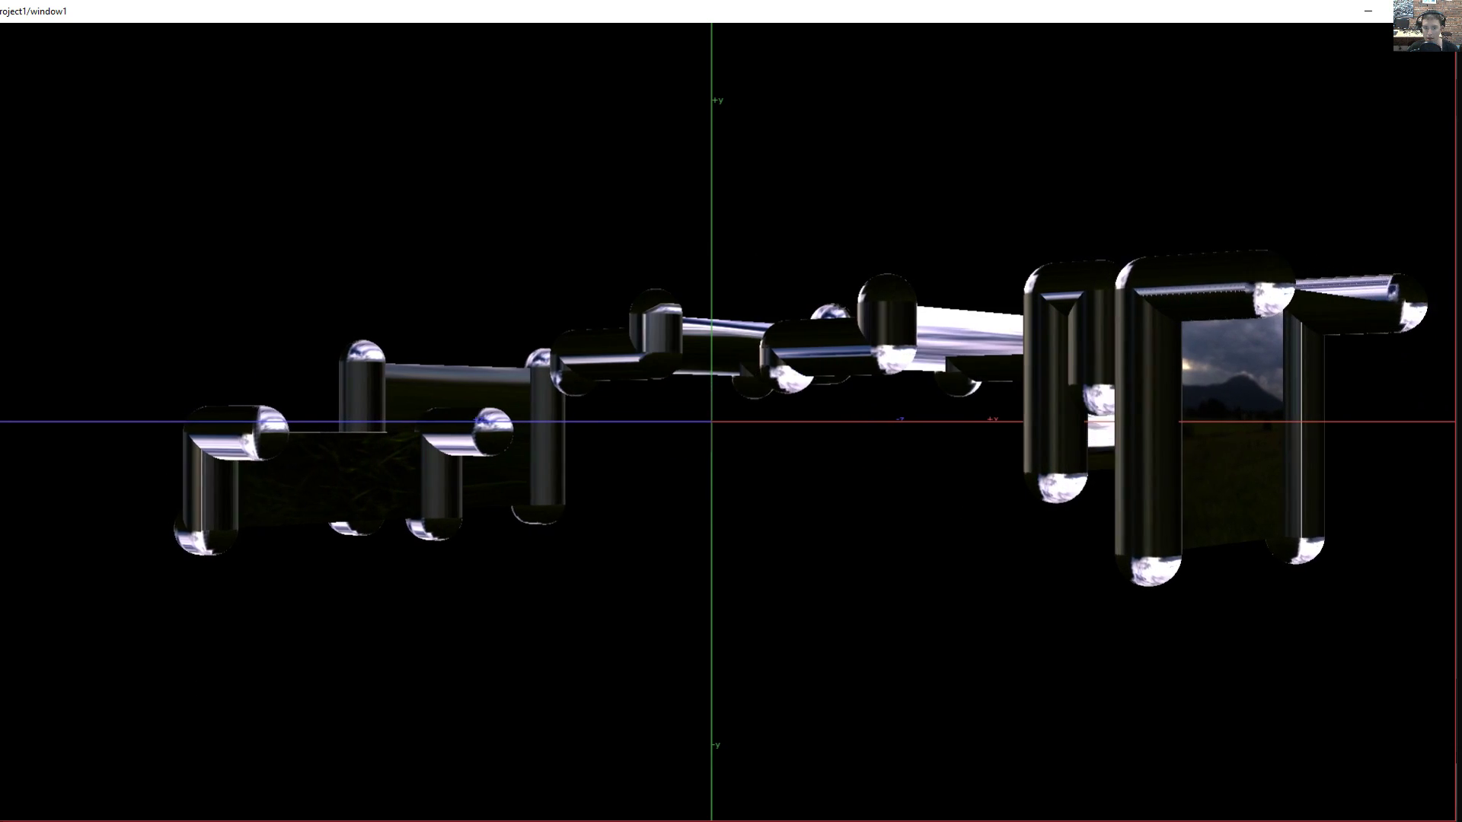
{"action": "left_click_drag", "start_coordinate": [1, 821], "coordinate": [882, 774]}
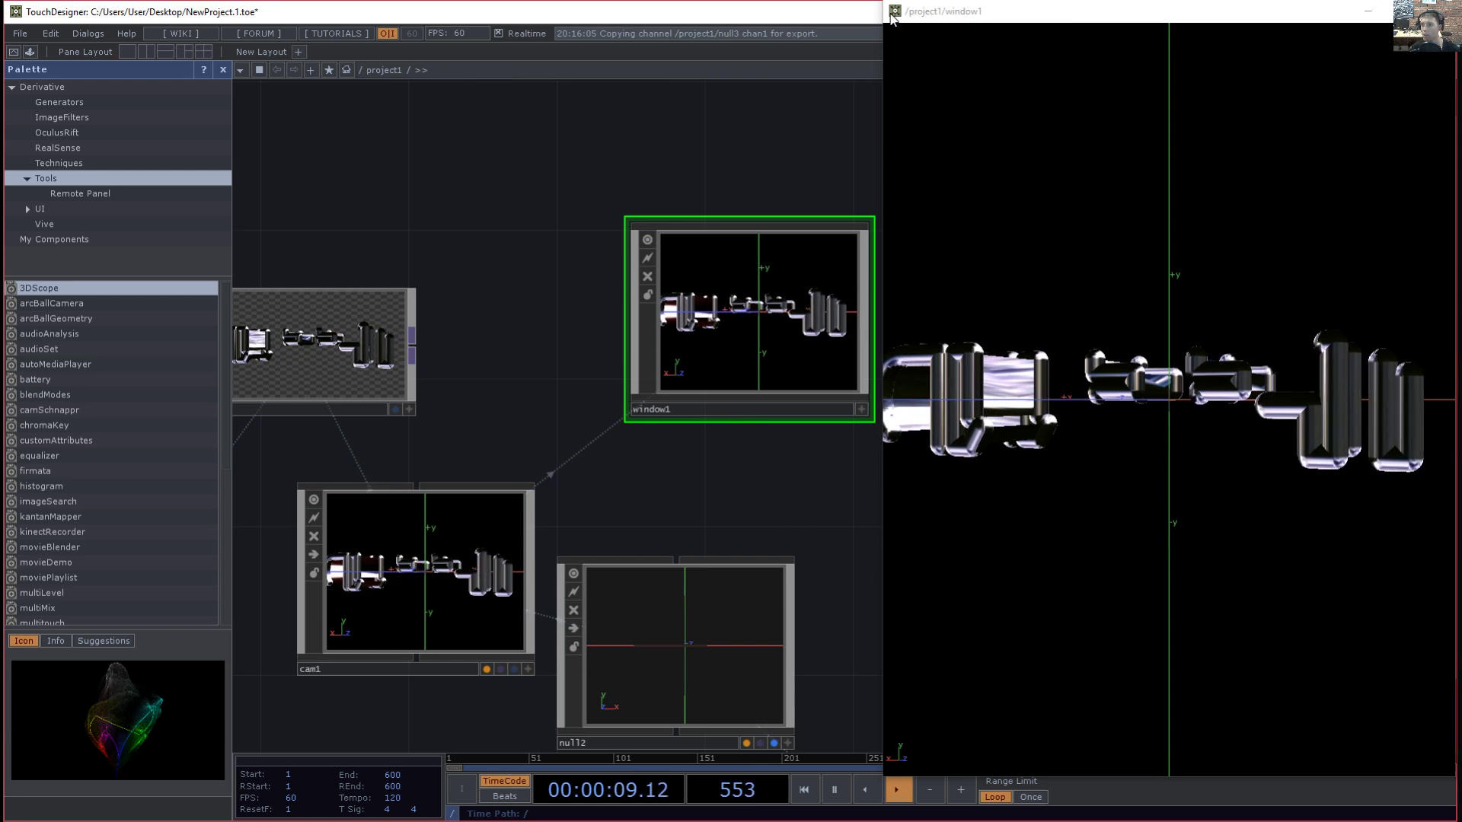
{"action": "left_click_drag", "start_coordinate": [884, 1], "coordinate": [921, 99]}
- Set the frequency of both LFO CHOPs driving carve1 to 0
{"action": "left_click_drag", "start_coordinate": [609, 305], "coordinate": [943, 266]}
{"action": "left_click_drag", "start_coordinate": [602, 495], "coordinate": [1249, 406]}
{"action": "left_click_drag", "start_coordinate": [537, 520], "coordinate": [937, 472]}
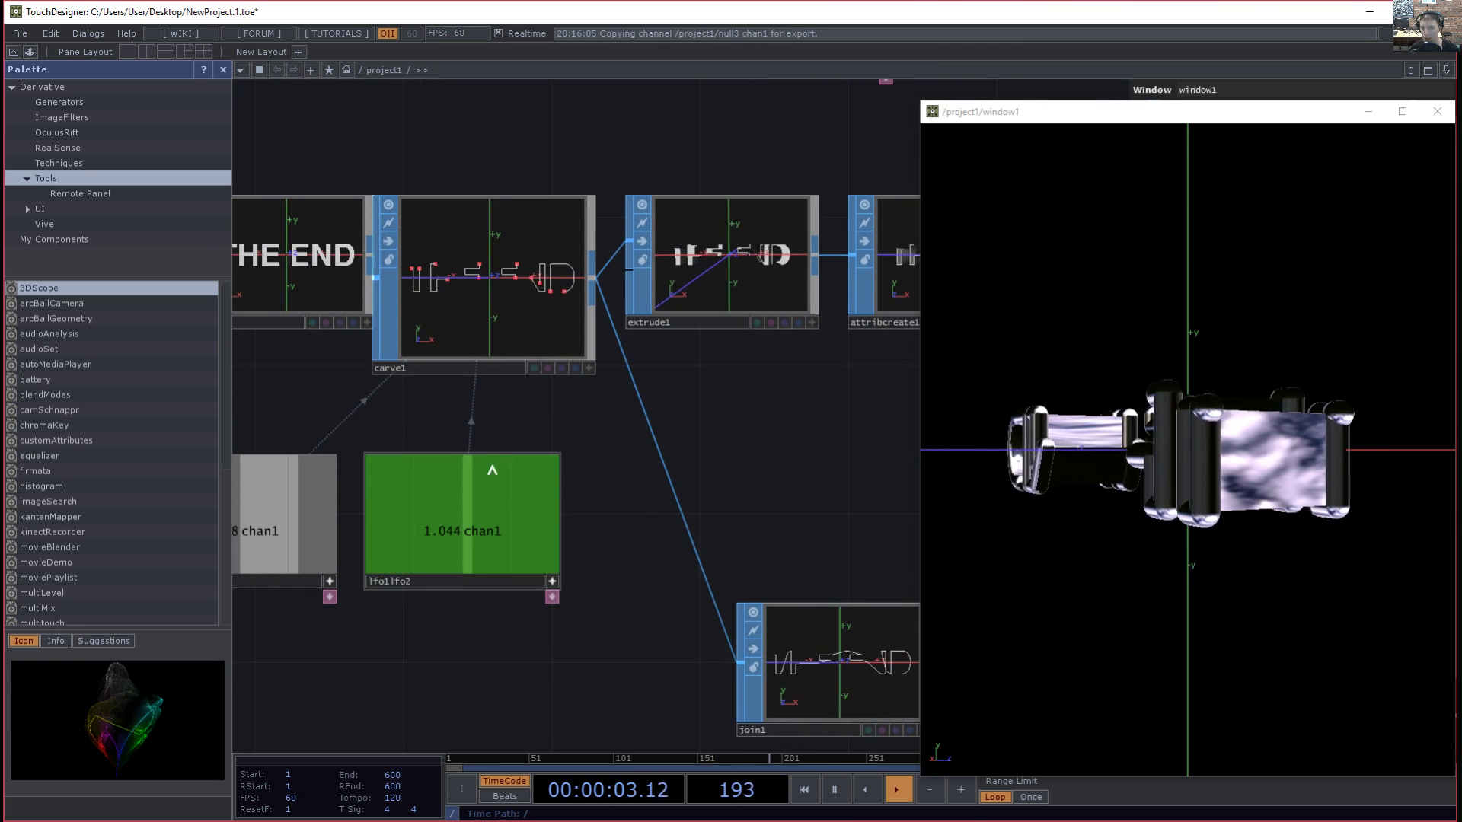
{"action": "left_click_drag", "start_coordinate": [496, 418], "coordinate": [800, 416]}
{"action": "left_click", "coordinate": [549, 578]}
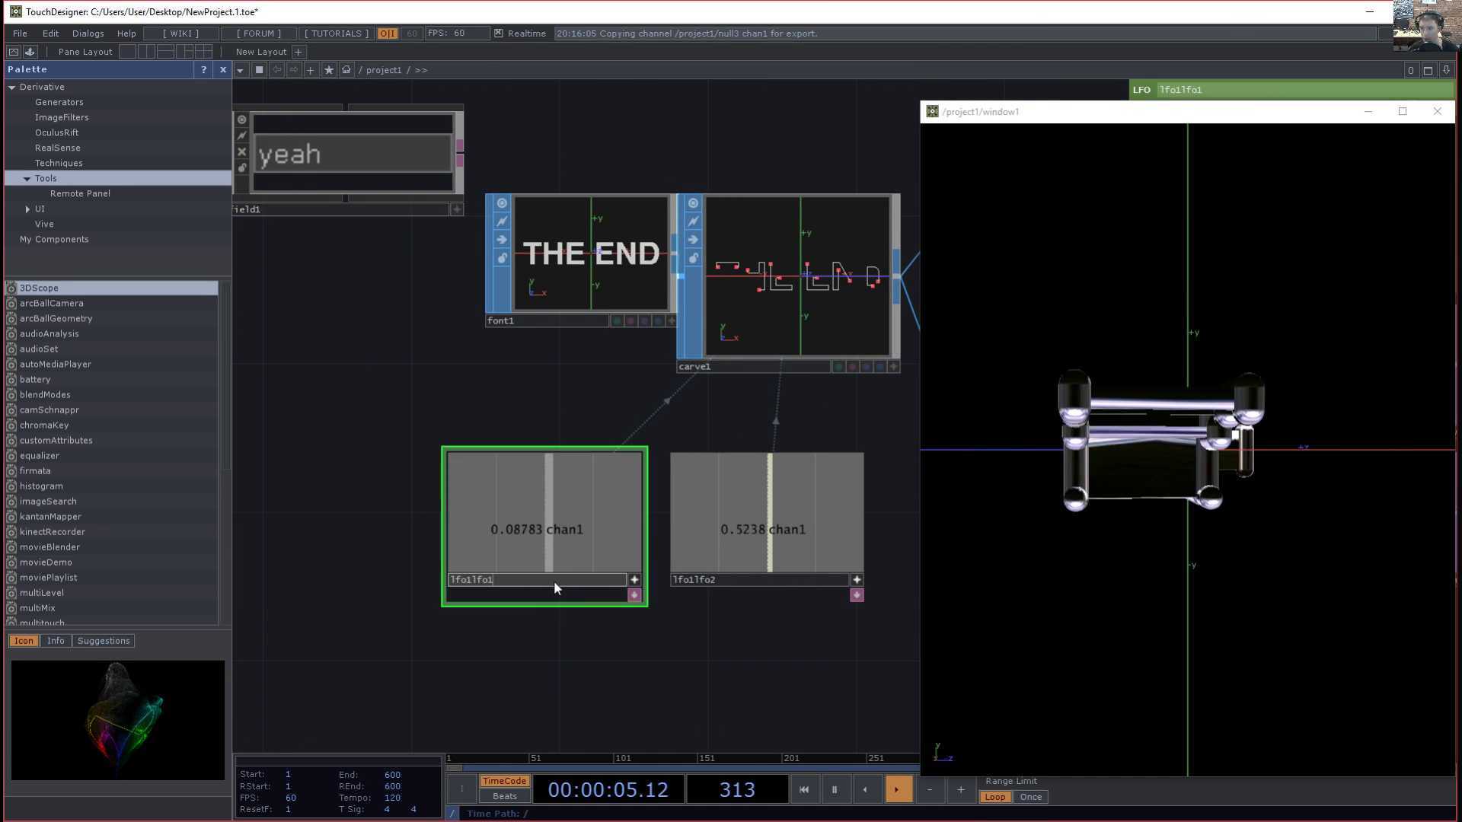
{"action": "left_click", "coordinate": [723, 577], "text": "ctrl"}
{"action": "left_click_drag", "start_coordinate": [1145, 111], "coordinate": [1155, 606]}
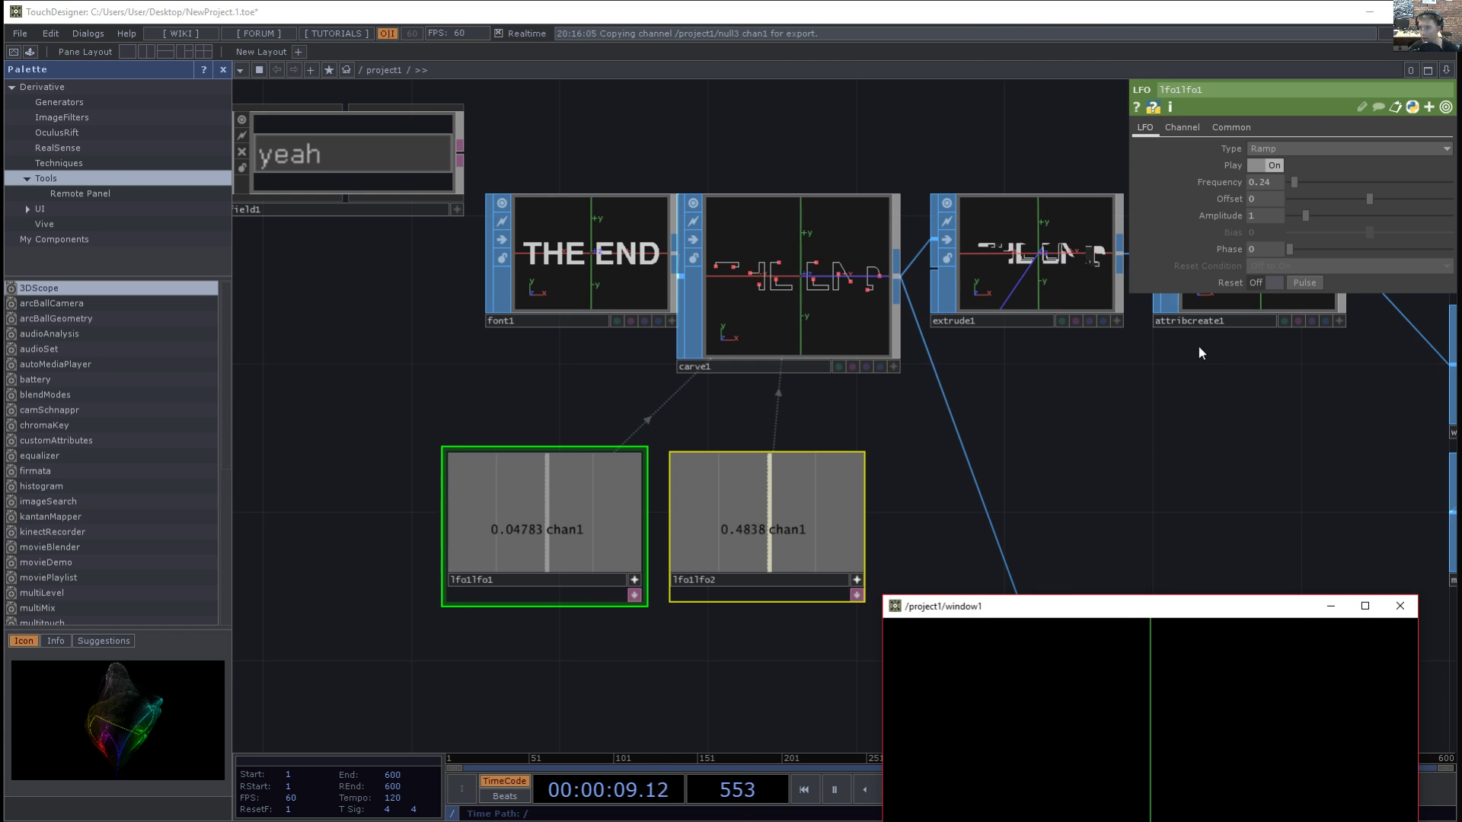
{"action": "left_click_drag", "start_coordinate": [1267, 406], "coordinate": [1220, 412]}
{"action": "left_click_drag", "start_coordinate": [1276, 181], "coordinate": [1163, 177]}
{"action": "type", "text": "0"}
{"action": "key", "text": "Tab"}
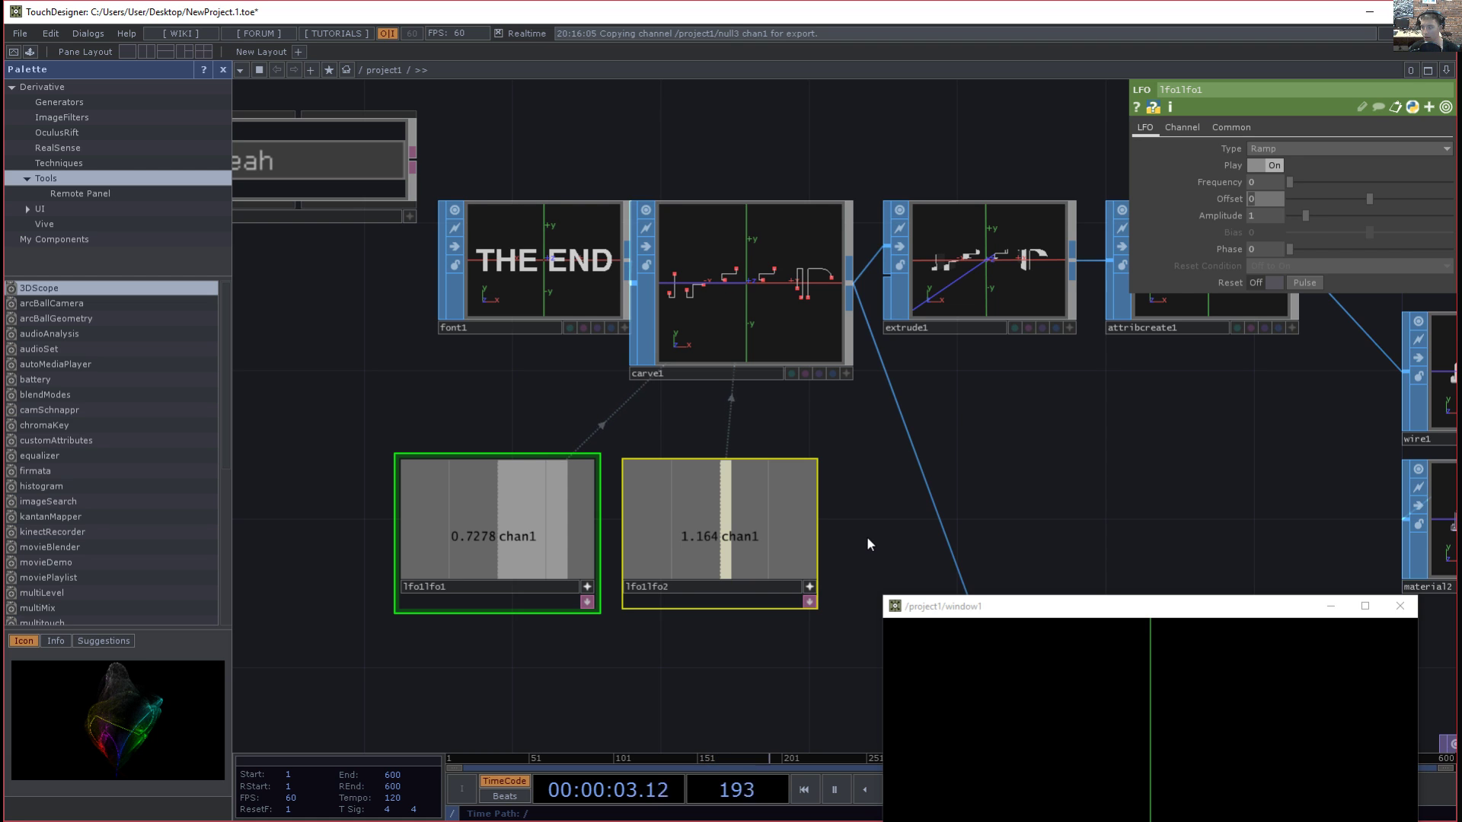
- Enlarge the output window to inspect the chrome text, and shrink it again over the palette side of the workspace
{"action": "left_click_drag", "start_coordinate": [866, 536], "coordinate": [1088, 813]}
{"action": "left_click_drag", "start_coordinate": [1109, 612], "coordinate": [1138, 29]}
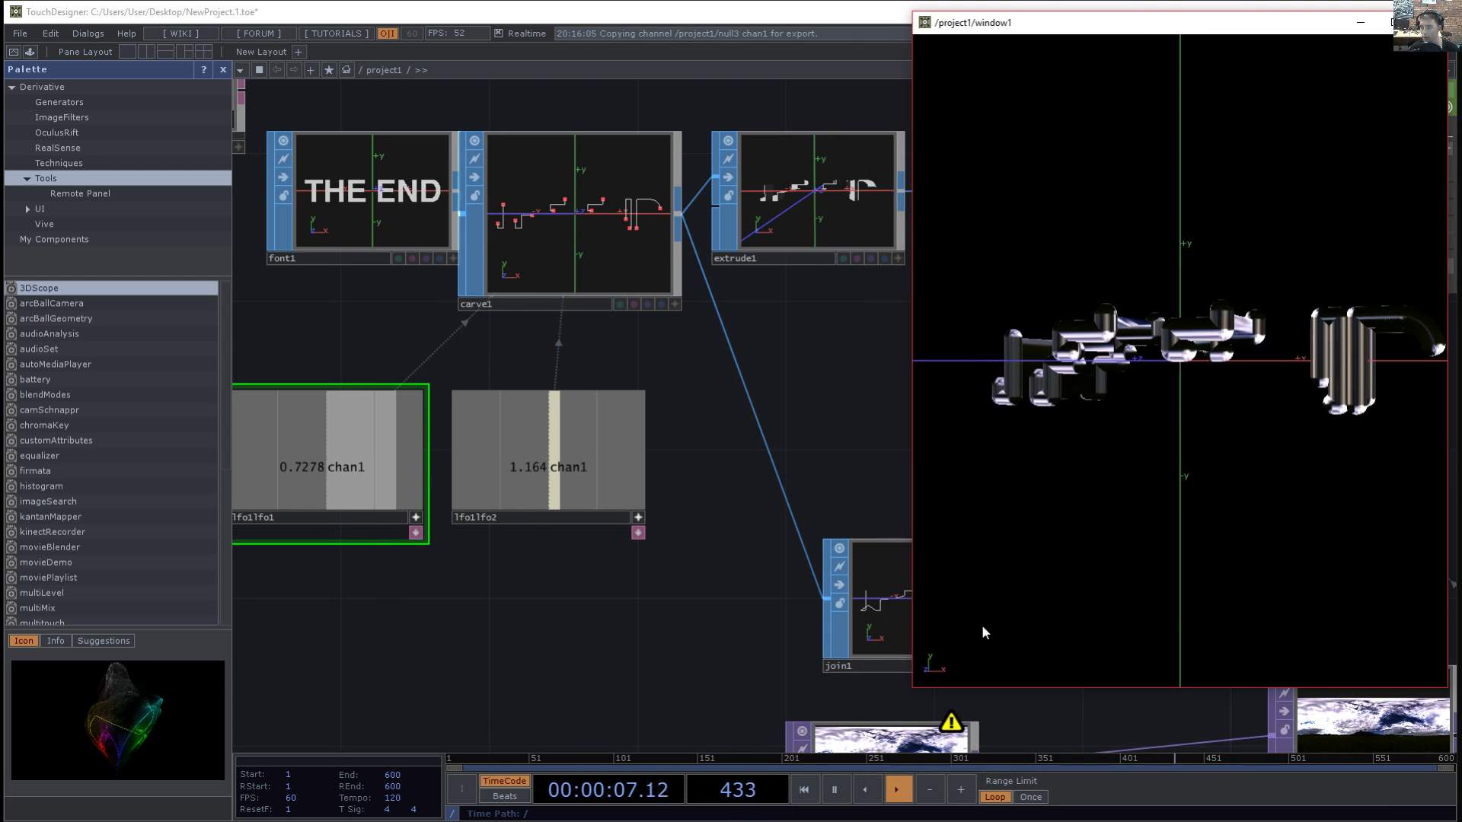
{"action": "left_click_drag", "start_coordinate": [915, 688], "coordinate": [3, 820]}
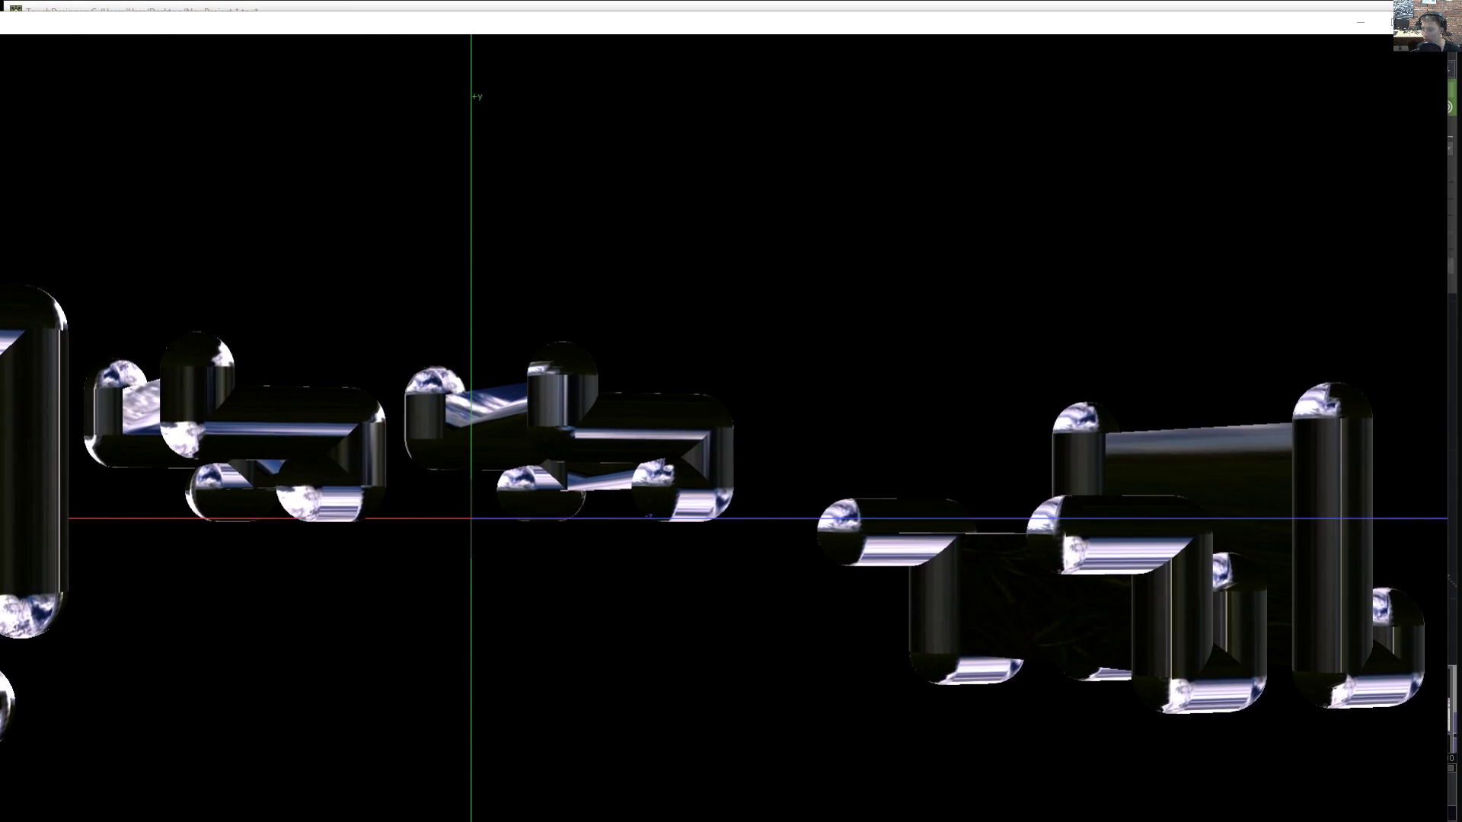
{"action": "left_click_drag", "start_coordinate": [0, 821], "coordinate": [577, 821]}
{"action": "left_click_drag", "start_coordinate": [812, 821], "coordinate": [874, 778]}
{"action": "left_click_drag", "start_coordinate": [1008, 26], "coordinate": [243, 40]}
- Connect projection2's output to the input of null1
{"action": "left_click", "coordinate": [1003, 456]}
{"action": "scroll", "coordinate": [1120, 585], "scroll_direction": "up", "scroll_amount": 2}
{"action": "left_click_drag", "start_coordinate": [1136, 564], "coordinate": [1112, 417]}
{"action": "scroll", "coordinate": [967, 381], "scroll_direction": "down", "scroll_amount": 2}
{"action": "left_click_drag", "start_coordinate": [1005, 552], "coordinate": [1122, 429]}
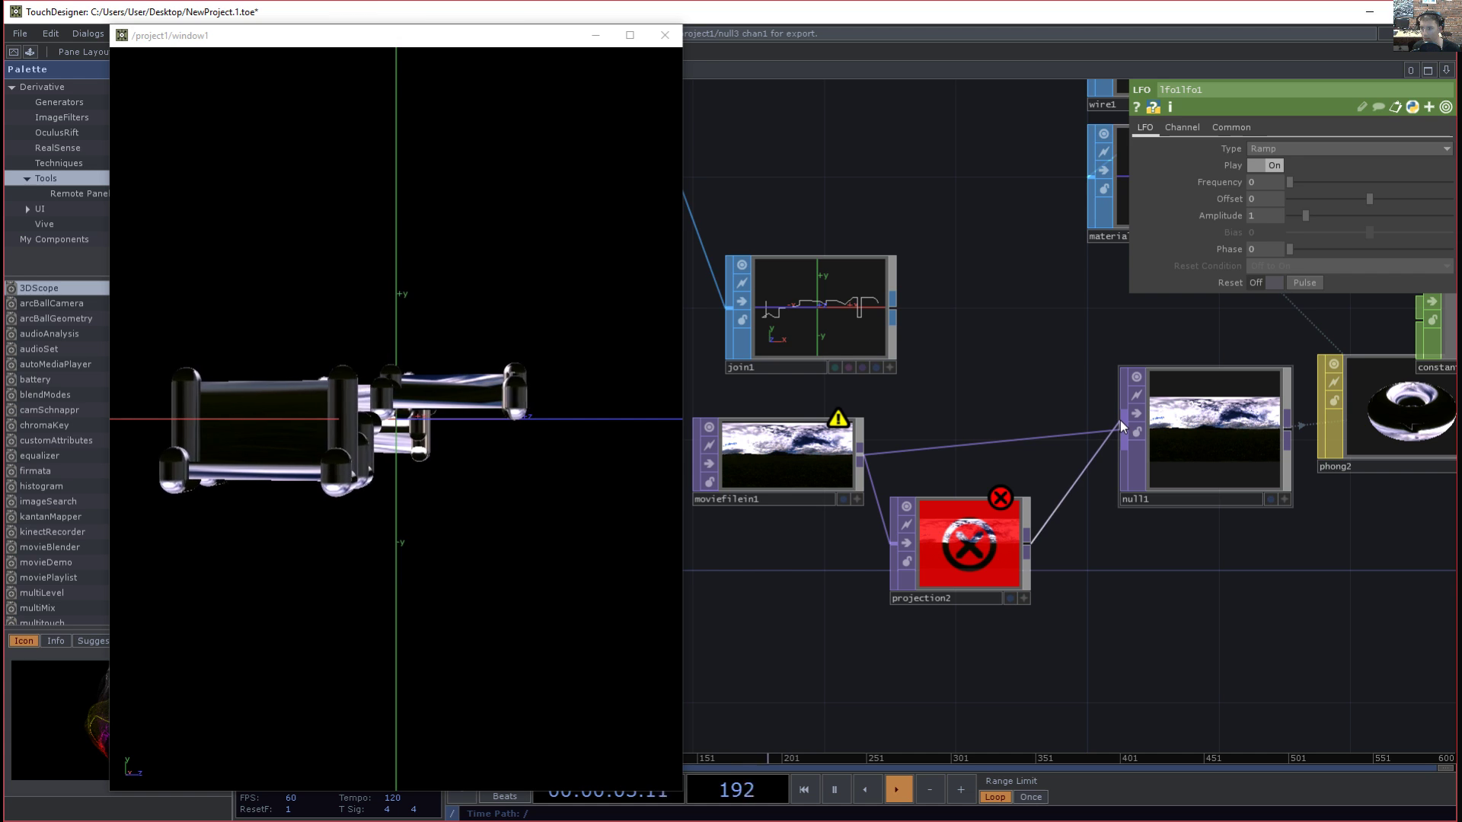
- Set projection2's input projection to Equirectangular
{"action": "left_click", "coordinate": [973, 578]}
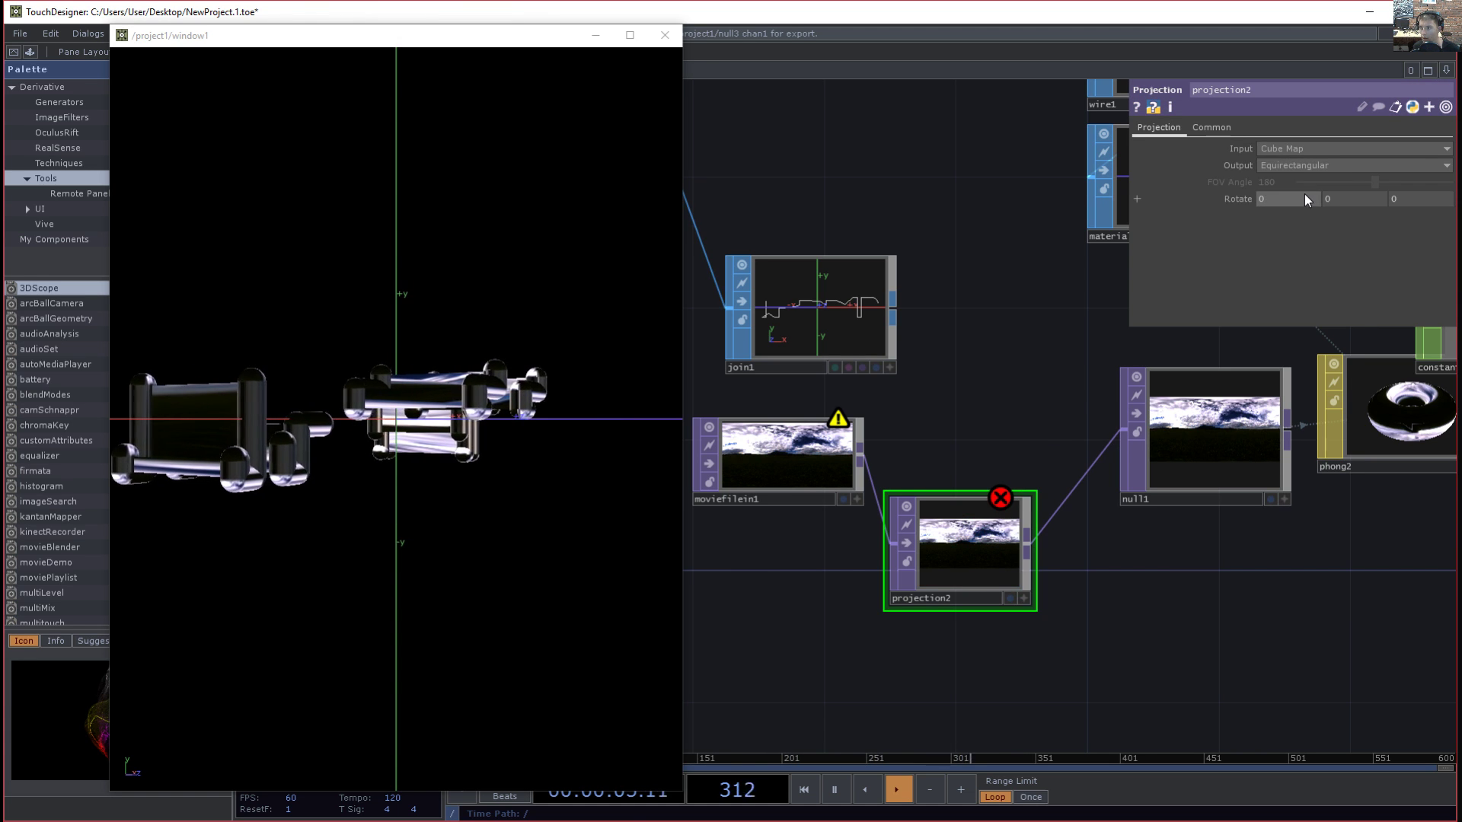
{"action": "left_click", "coordinate": [1319, 148]}
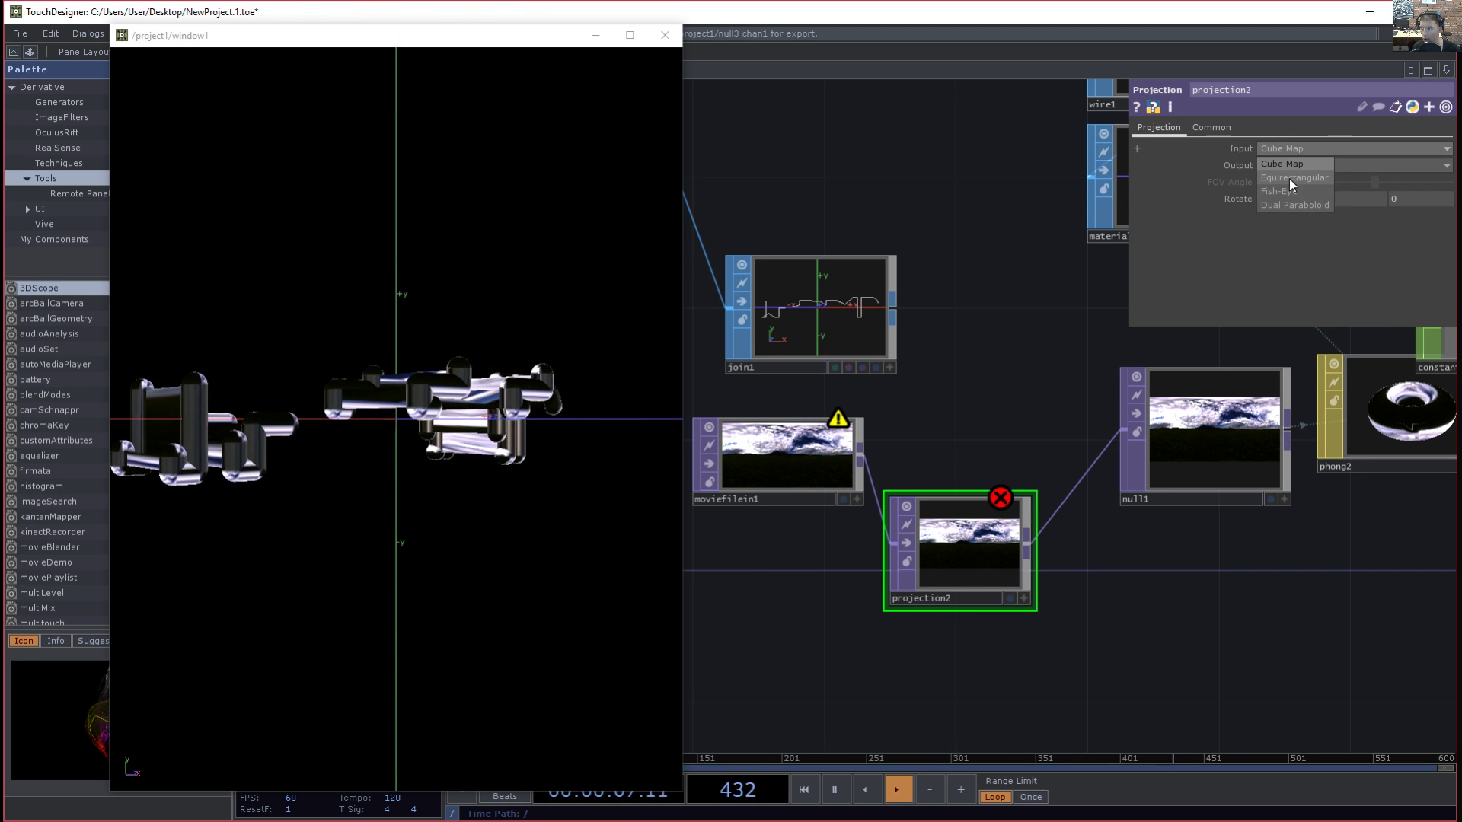
{"action": "left_click", "coordinate": [1290, 178]}
- Try Fish-Eye as projection2's output projection and return it to Equirectangular
{"action": "left_click", "coordinate": [1313, 168]}
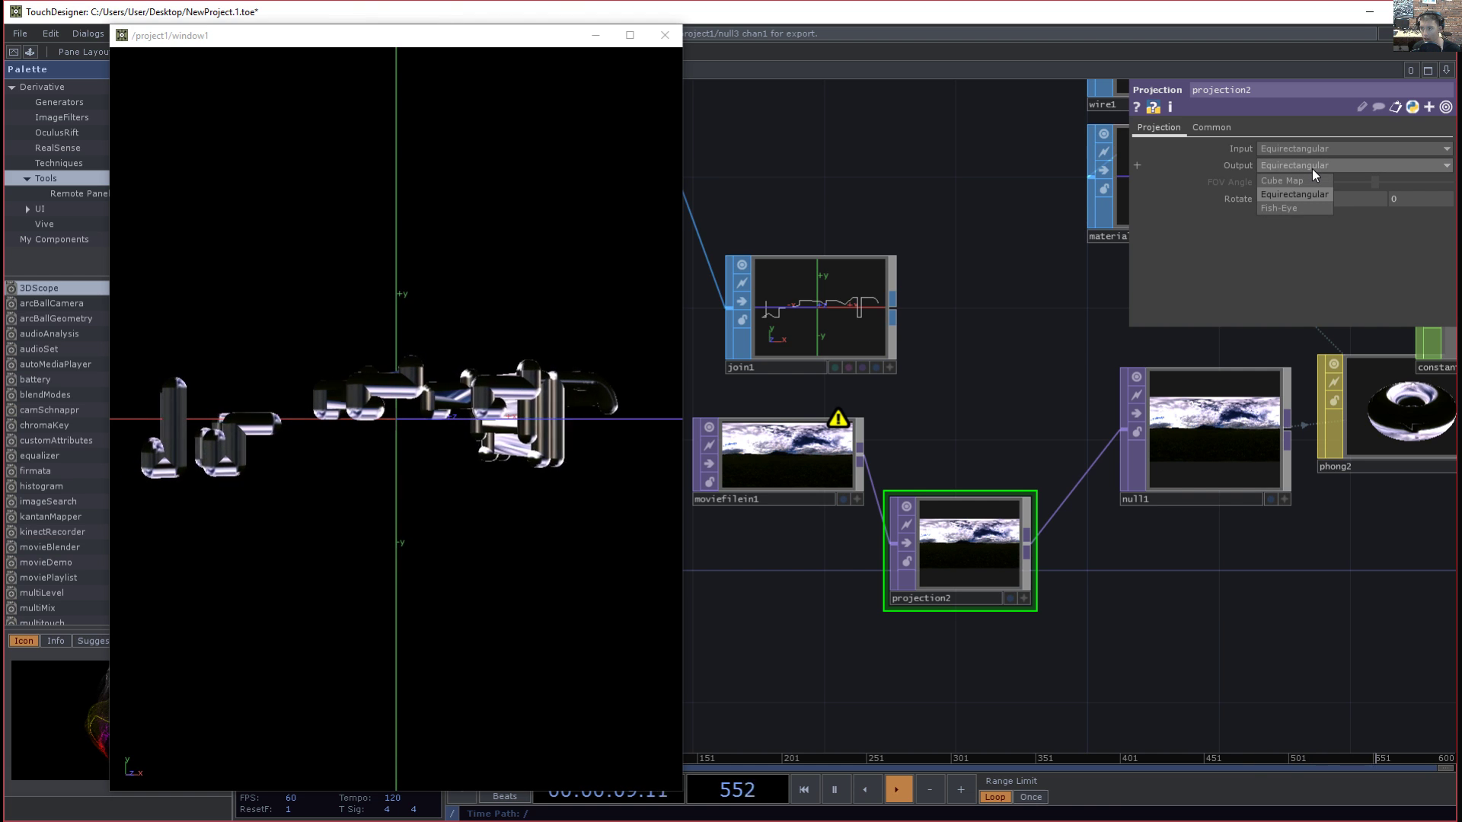
{"action": "left_click", "coordinate": [1289, 208]}
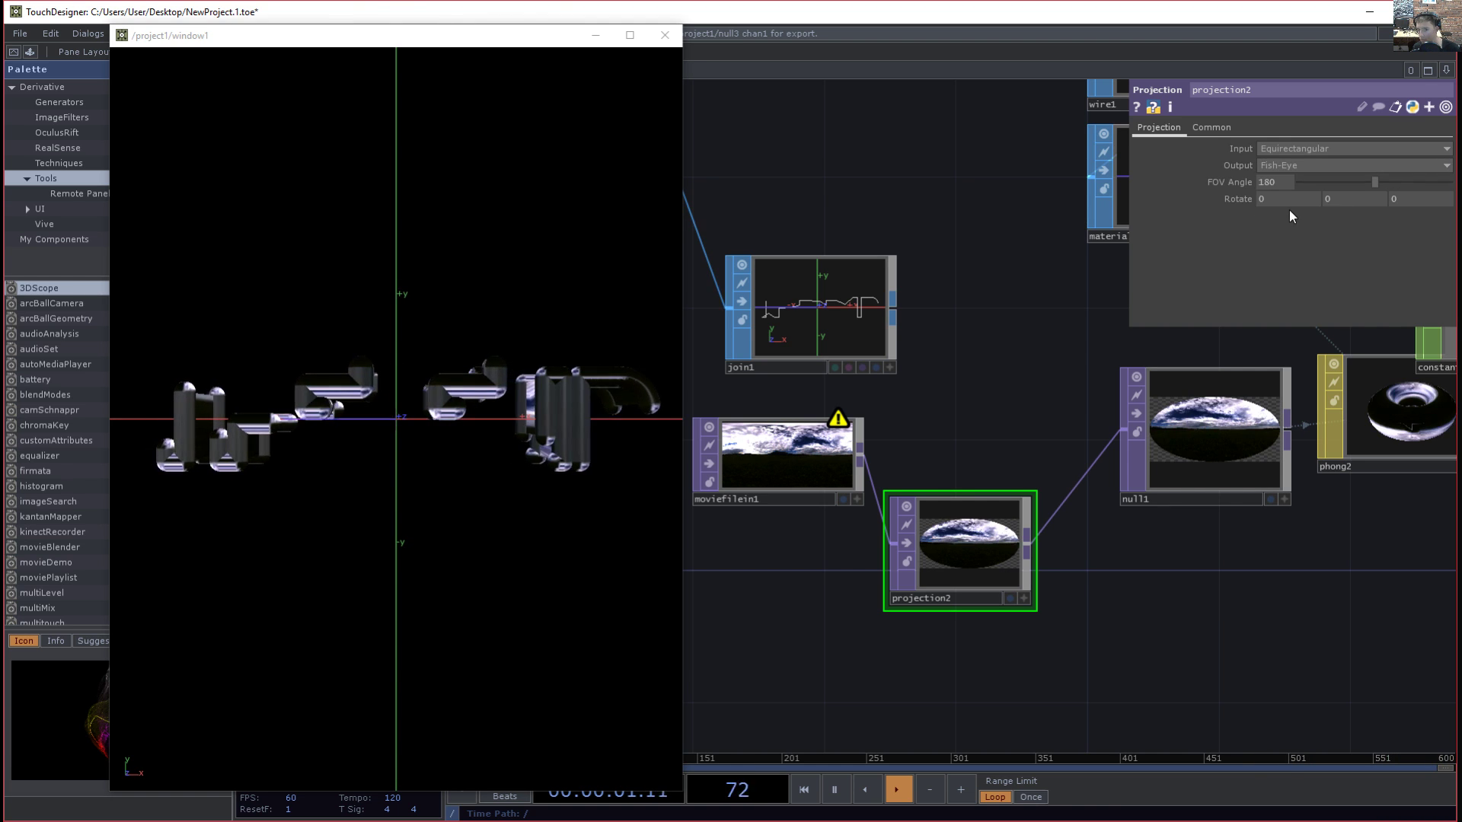
{"action": "left_click", "coordinate": [1301, 166]}
{"action": "left_click", "coordinate": [1296, 195]}
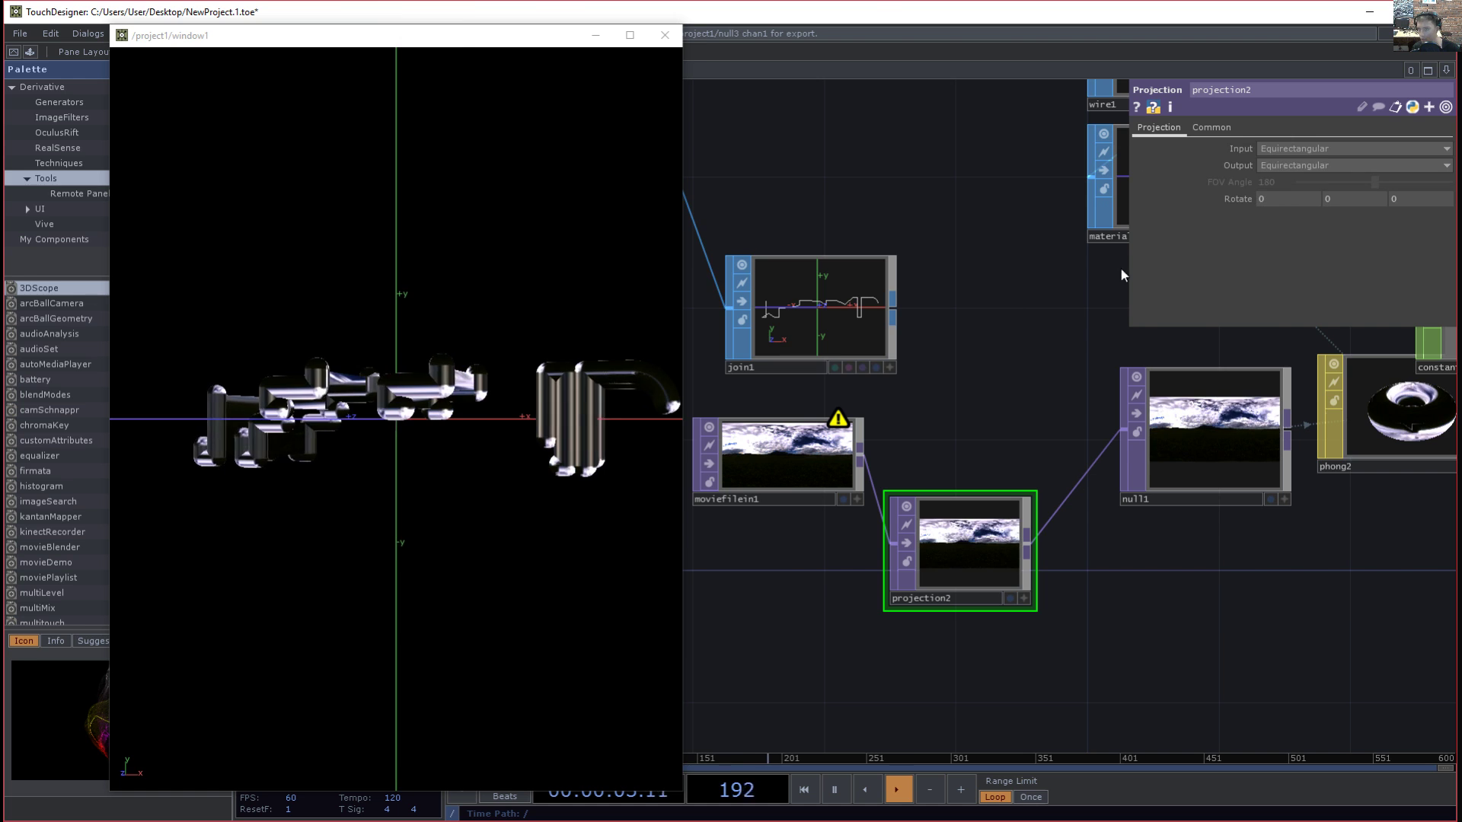
- Enlarge the output window to inspect the reflections, and move and narrow it so projection2 and its parameters stay accessible
{"action": "left_click", "coordinate": [682, 764]}
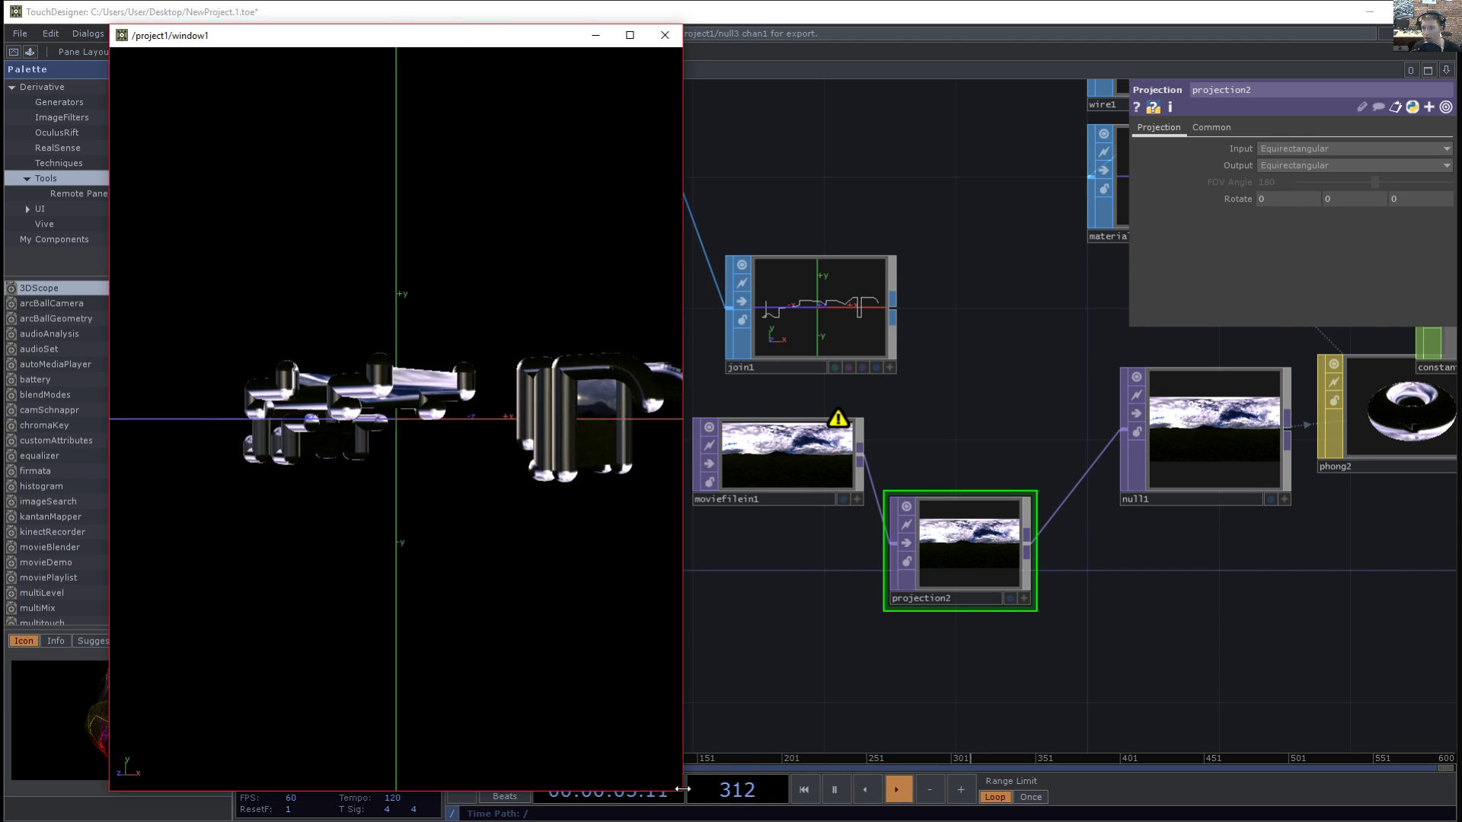
{"action": "left_click_drag", "start_coordinate": [682, 789], "coordinate": [1457, 785]}
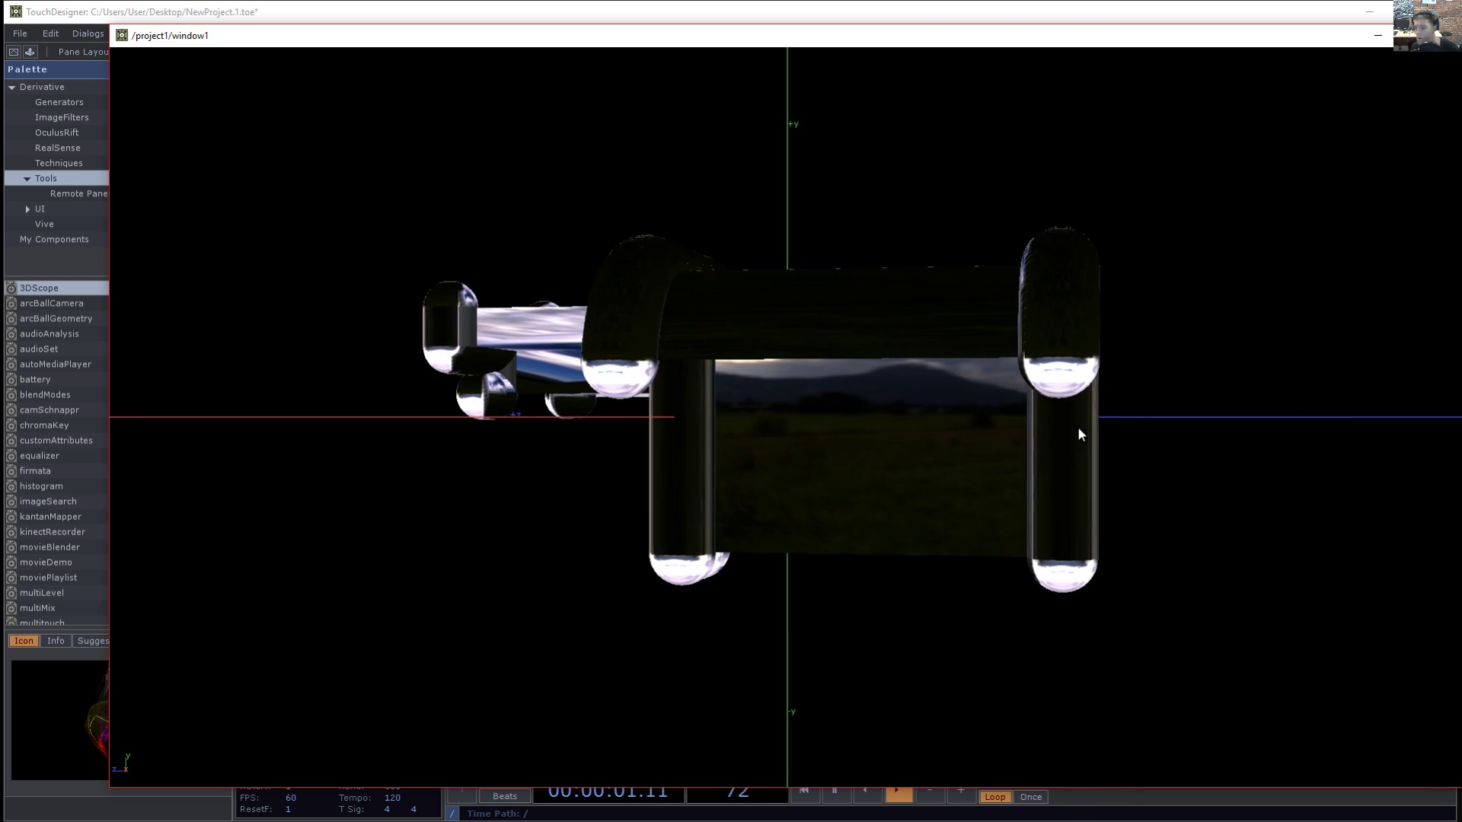
{"action": "left_click_drag", "start_coordinate": [1175, 36], "coordinate": [1099, 15]}
{"action": "left_click_drag", "start_coordinate": [1389, 770], "coordinate": [911, 804]}
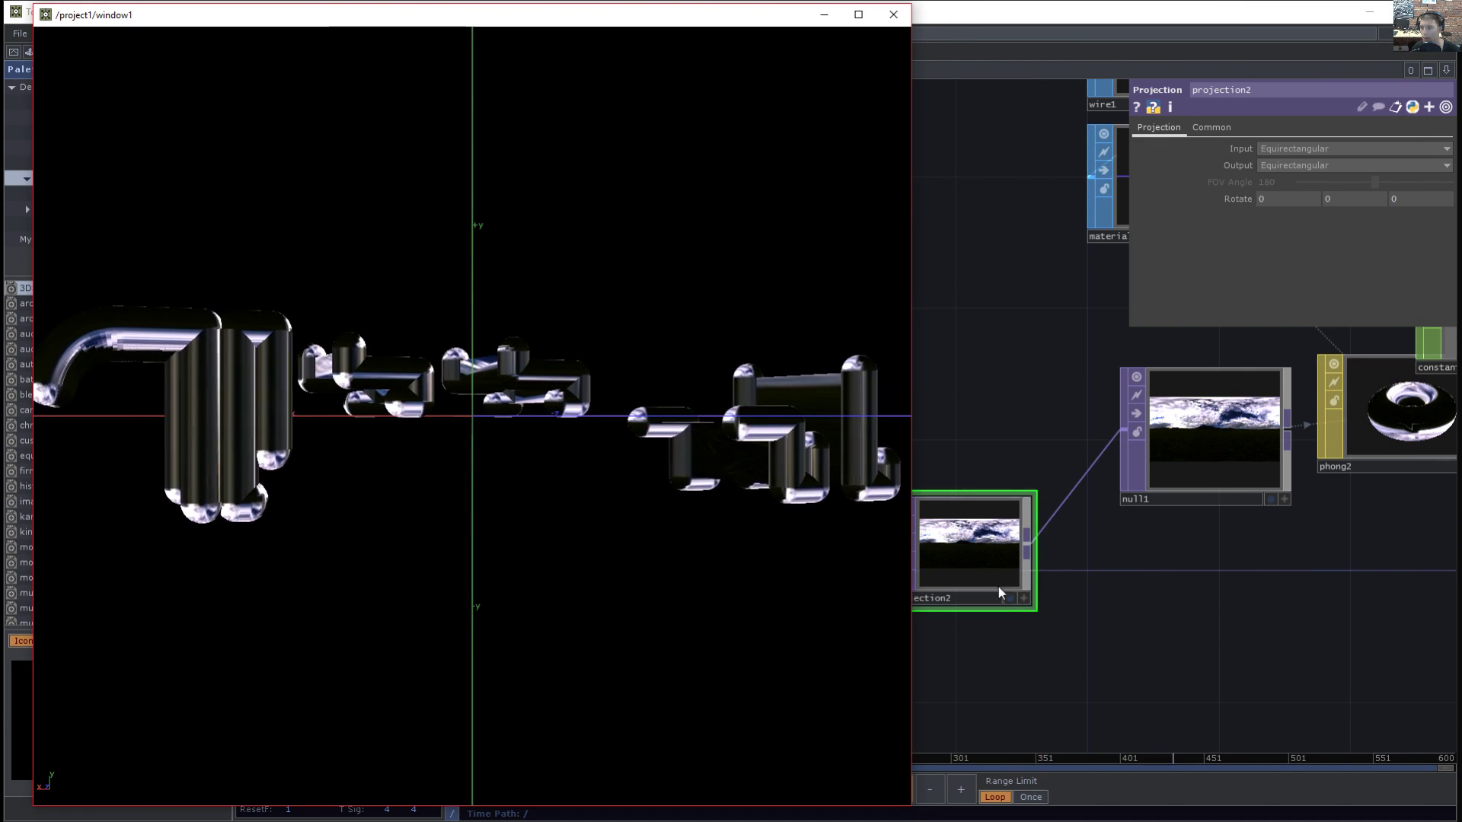
- Try strongly negative second-axis rotations on projection2, and reset that rotation to 0
{"action": "left_click_drag", "start_coordinate": [1056, 678], "coordinate": [1186, 672]}
{"action": "mouse_move", "coordinate": [1335, 202]}
{"action": "left_mouse_down"}
{"action": "mouse_move", "coordinate": [1357, 178]}
{"action": "mouse_move", "coordinate": [1335, 177]}
{"action": "left_mouse_up"}
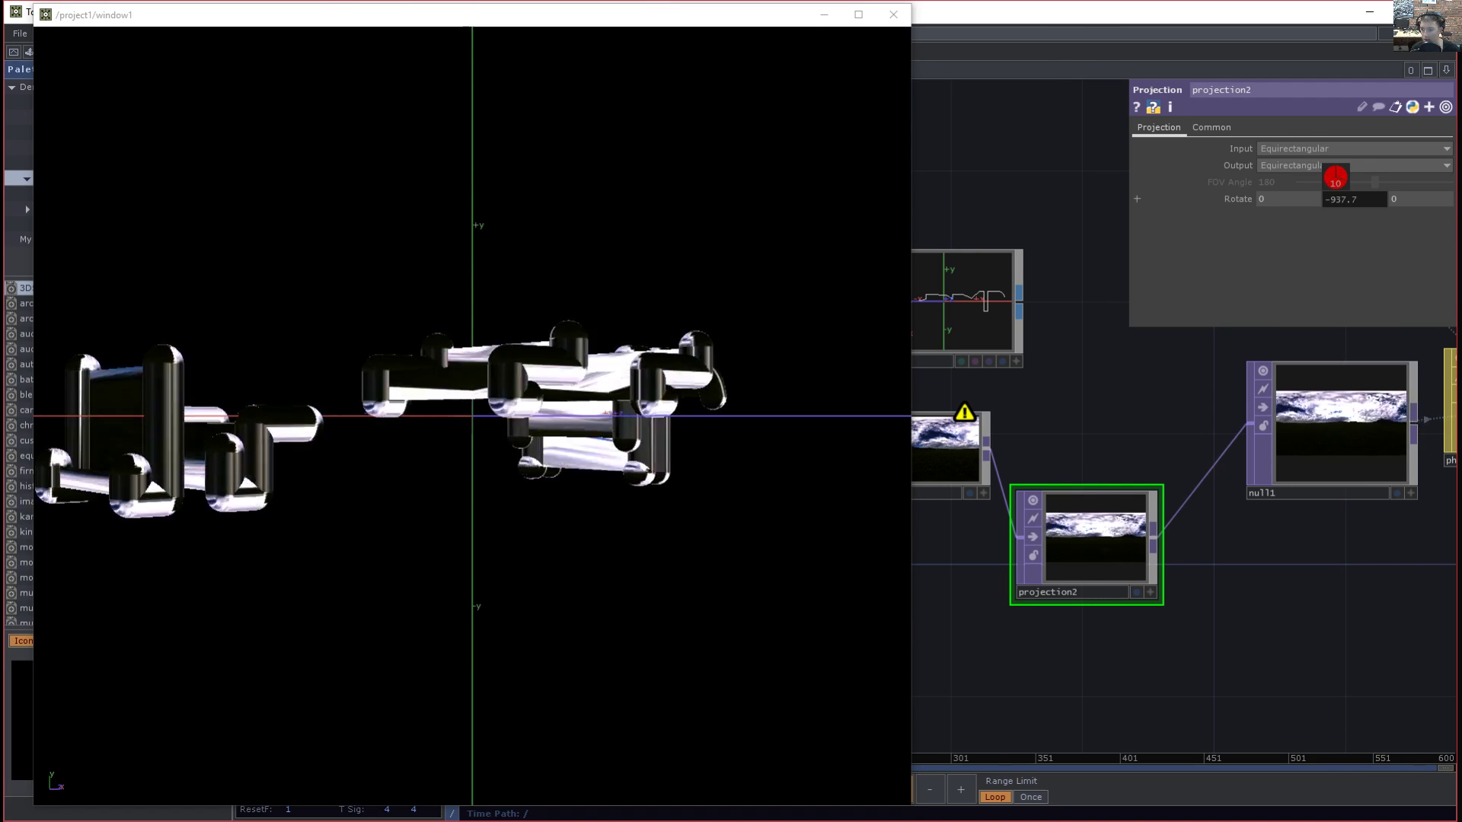
{"action": "left_click_drag", "start_coordinate": [1335, 177], "coordinate": [1336, 178]}
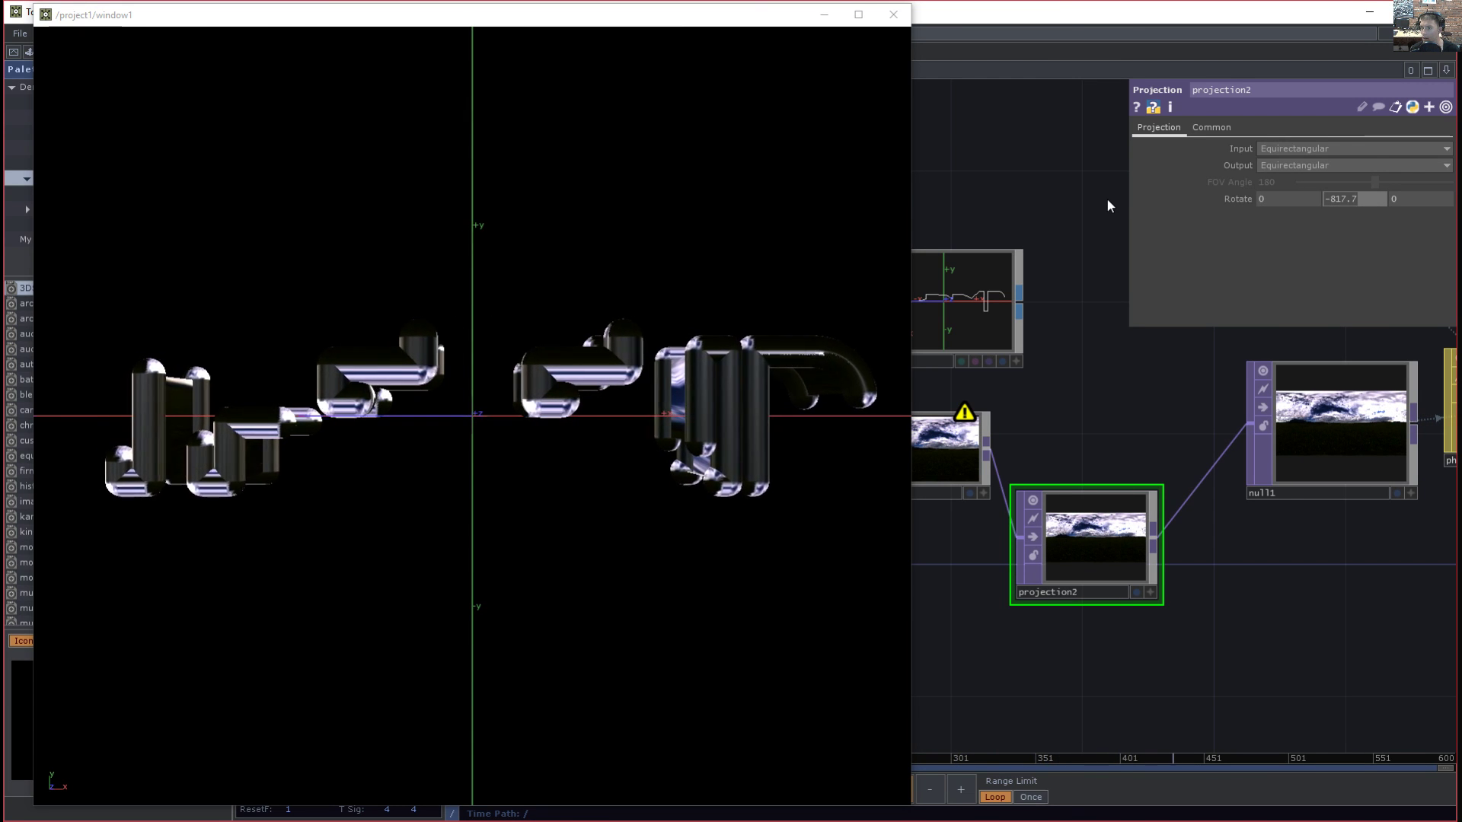
{"action": "type", "text": "0"}
{"action": "key", "text": "Return"}
- Examine phong2's environment map settings and moviefilein1's playback parameters
{"action": "left_click_drag", "start_coordinate": [1173, 586], "coordinate": [884, 593]}
{"action": "left_click", "coordinate": [1212, 455]}
{"action": "left_click_drag", "start_coordinate": [1169, 640], "coordinate": [1040, 727]}
{"action": "left_click_drag", "start_coordinate": [1316, 659], "coordinate": [1445, 648]}
{"action": "left_click_drag", "start_coordinate": [1229, 670], "coordinate": [1402, 656]}
{"action": "left_click_drag", "start_coordinate": [1266, 649], "coordinate": [1456, 609]}
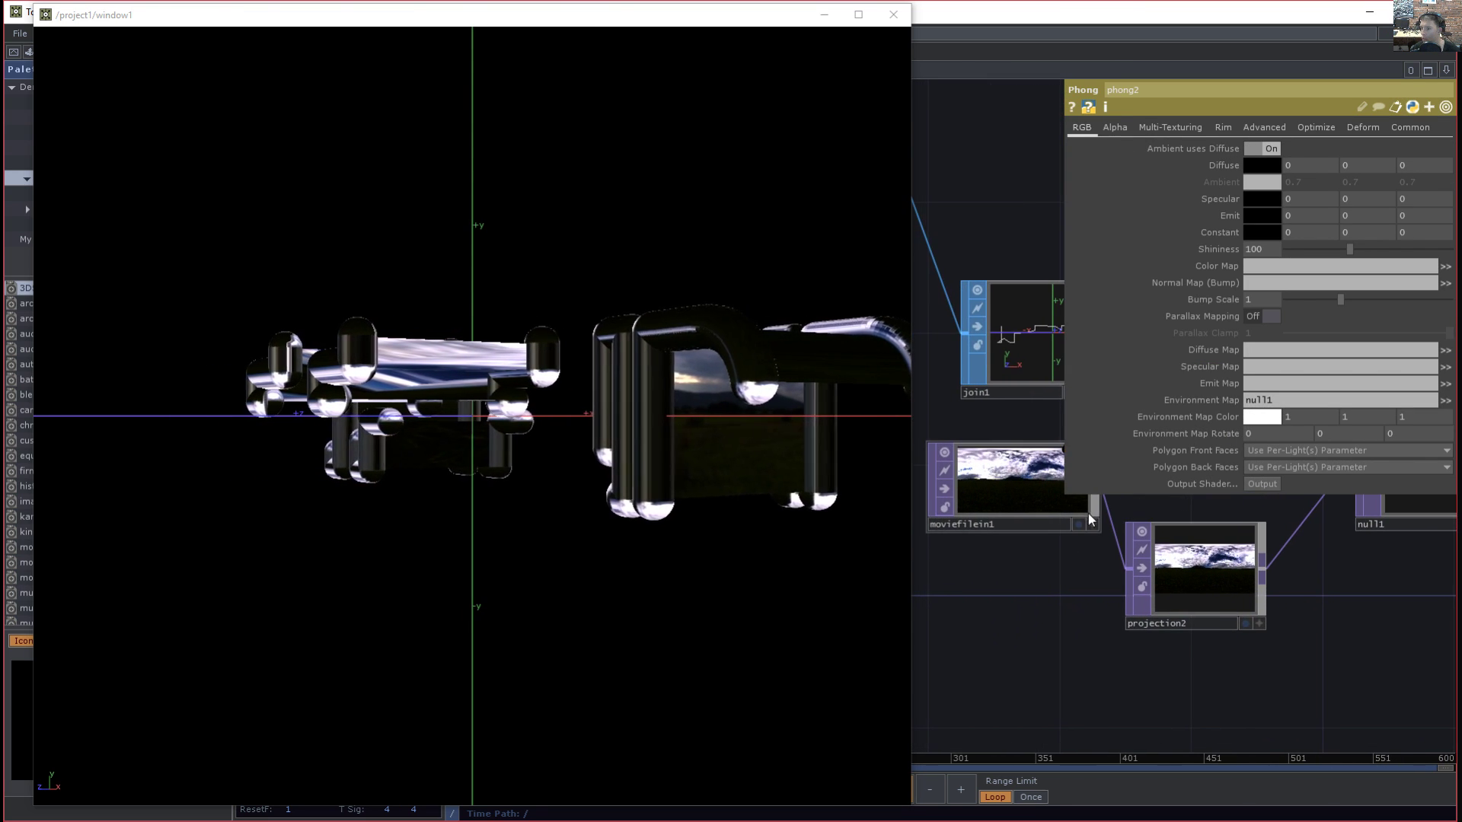
{"action": "left_click", "coordinate": [1089, 515]}
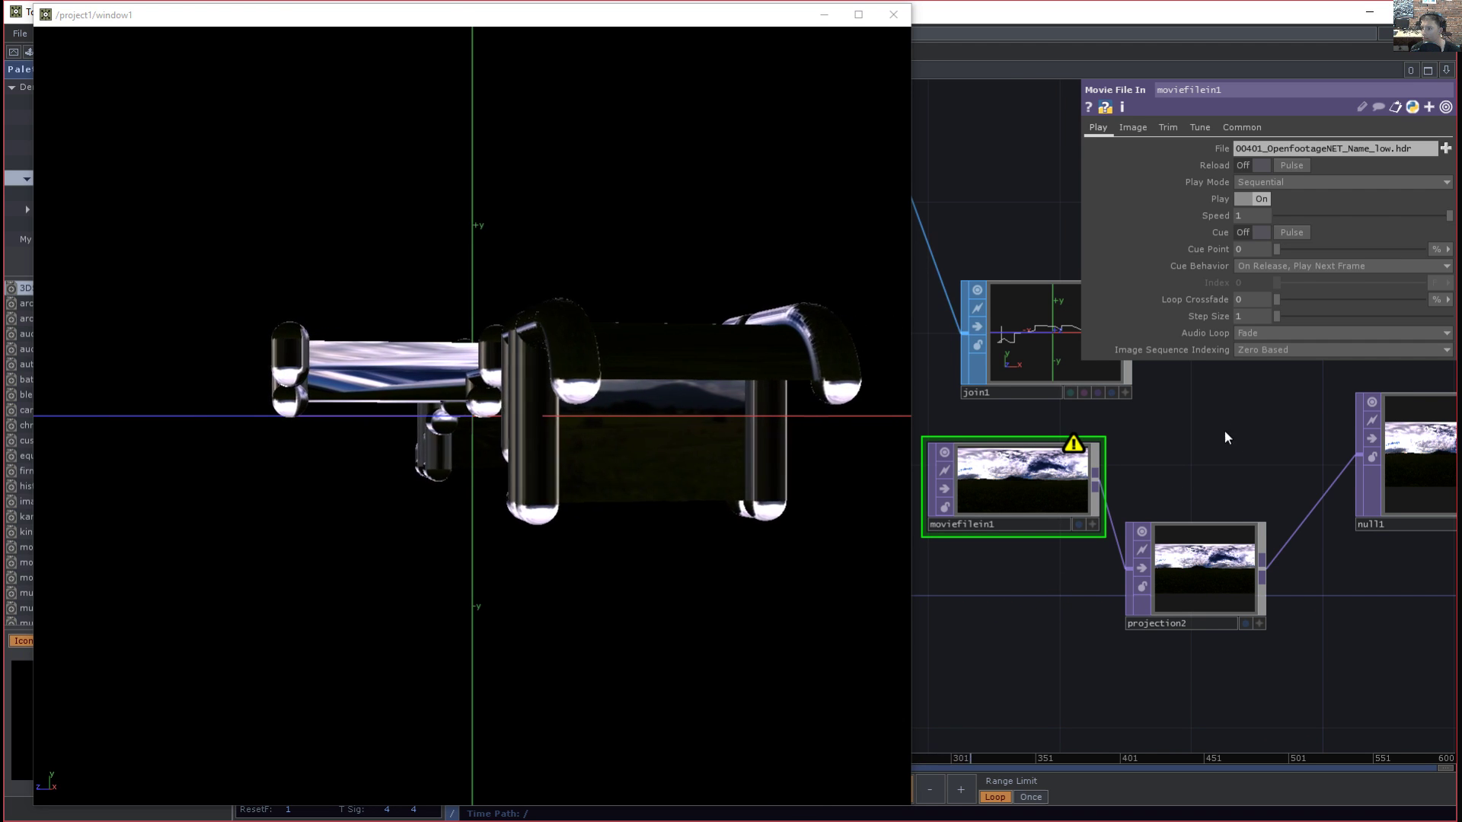
{"action": "left_click_drag", "start_coordinate": [1227, 440], "coordinate": [1195, 421]}
- Try Dual Paraboloid as projection2's input projection and return it to Equirectangular
{"action": "left_click_drag", "start_coordinate": [1185, 563], "coordinate": [1231, 477]}
{"action": "left_click", "coordinate": [1287, 148]}
{"action": "left_click", "coordinate": [1313, 204]}
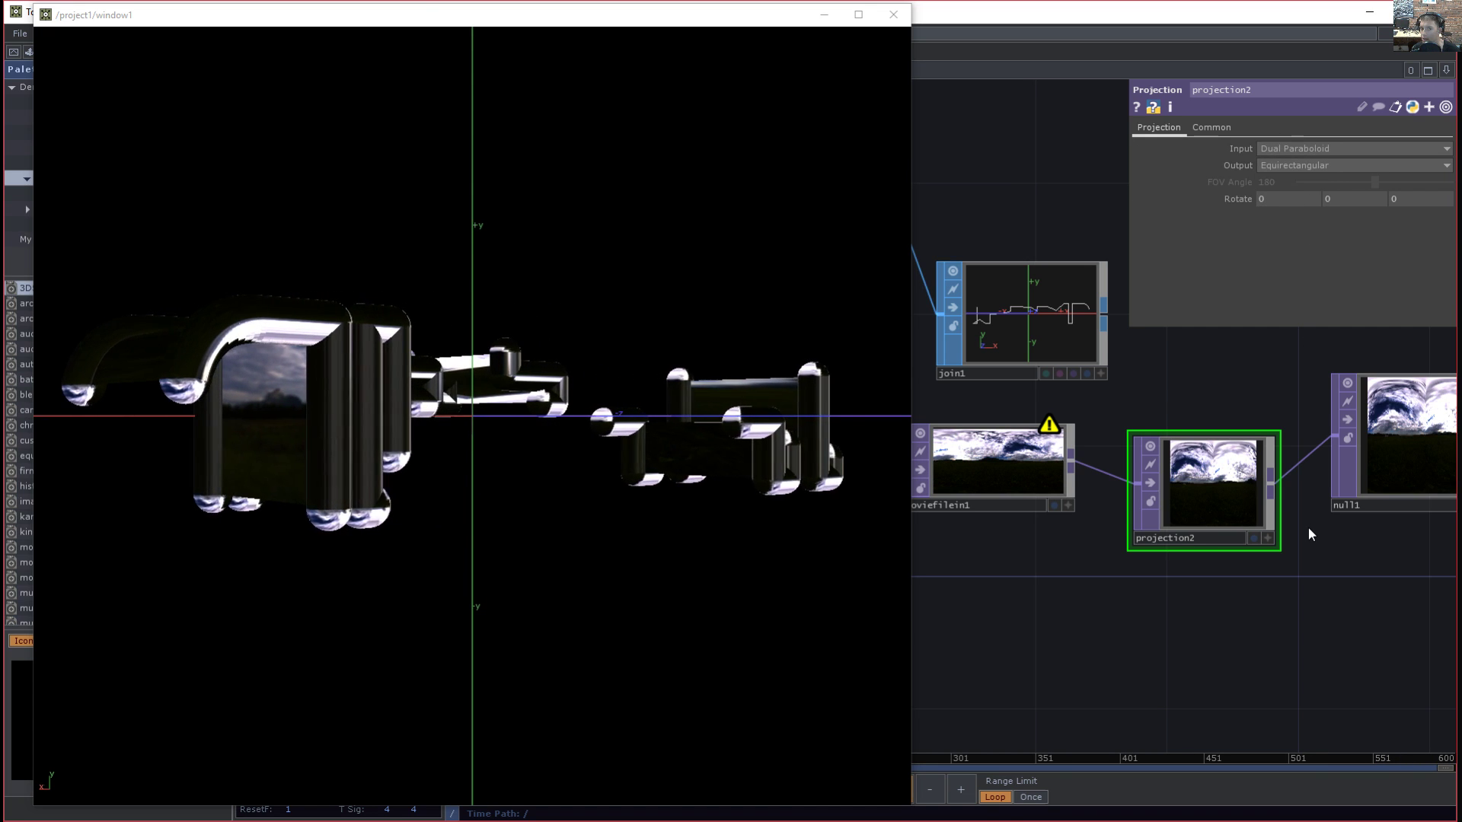
{"action": "left_click_drag", "start_coordinate": [1311, 530], "coordinate": [1111, 568]}
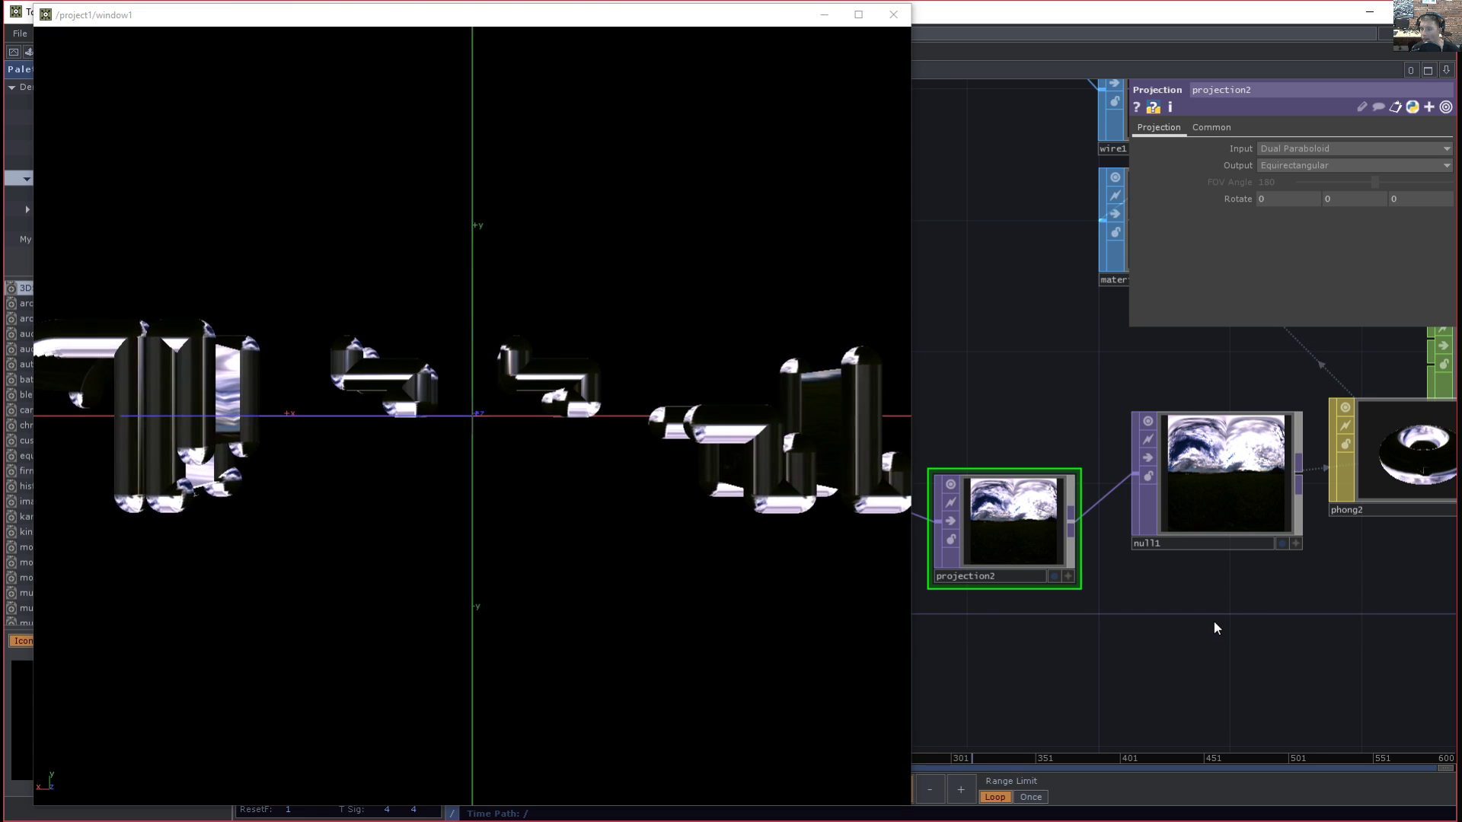
{"action": "left_click", "coordinate": [1218, 526]}
{"action": "left_click", "coordinate": [1044, 556]}
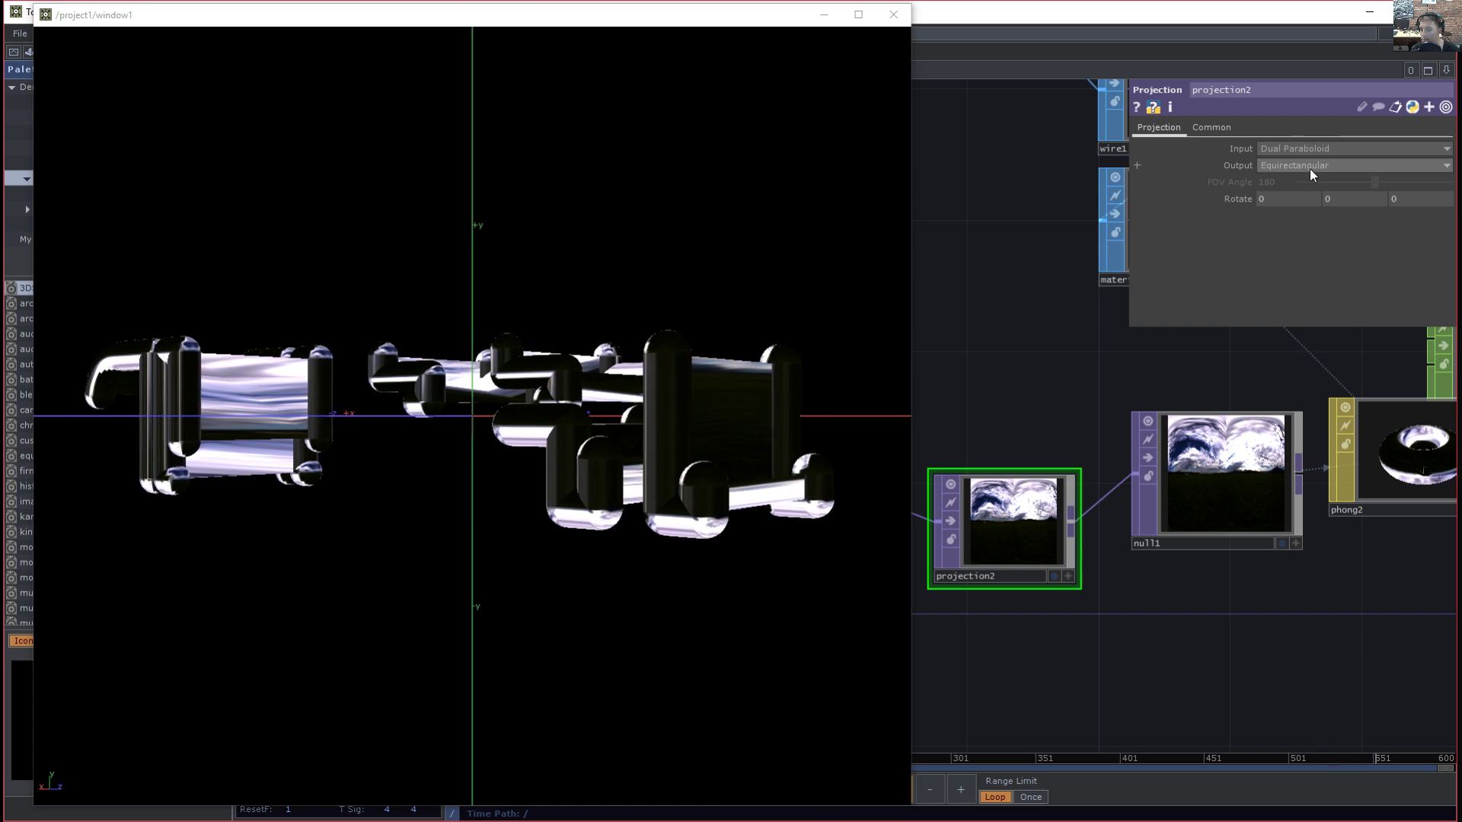
{"action": "left_click", "coordinate": [1310, 149]}
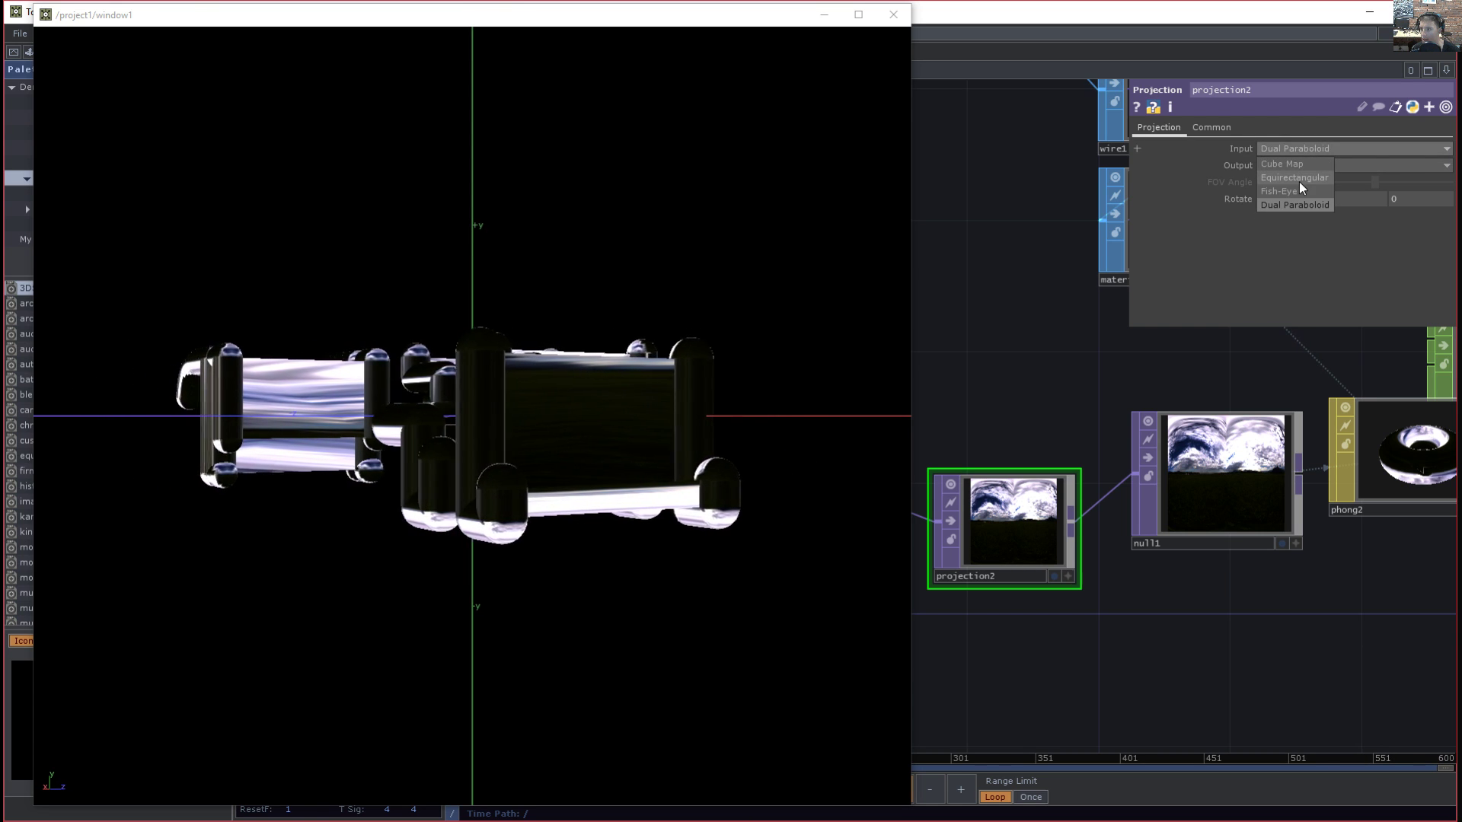
{"action": "left_click", "coordinate": [1299, 182]}
- Try Cube Map and Fish-Eye as projection2's output projection, and restore Equirectangular
{"action": "left_click", "coordinate": [1305, 163]}
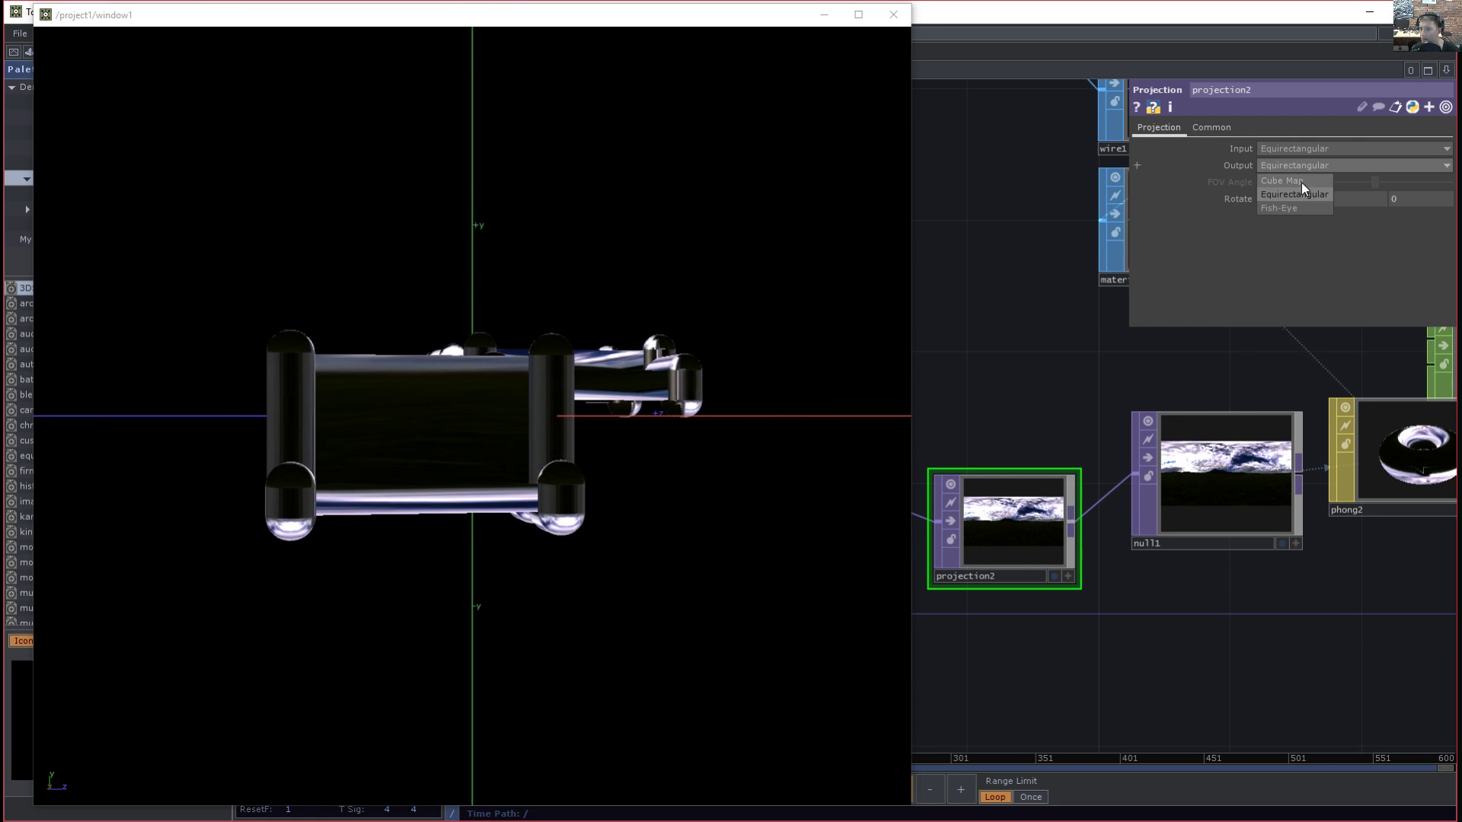
{"action": "left_click", "coordinate": [1300, 181]}
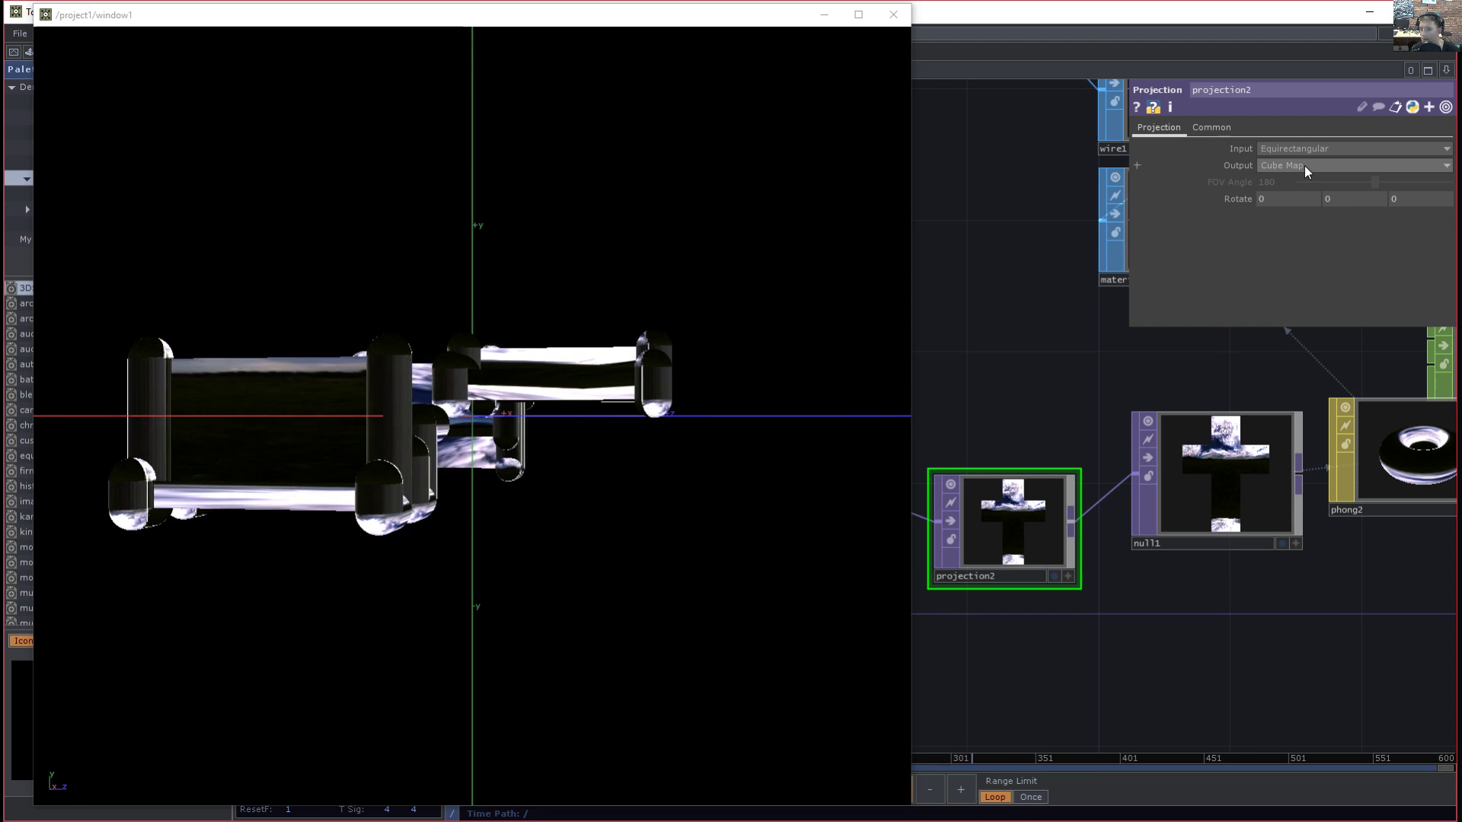
{"action": "left_click", "coordinate": [1304, 166]}
{"action": "left_click", "coordinate": [1291, 207]}
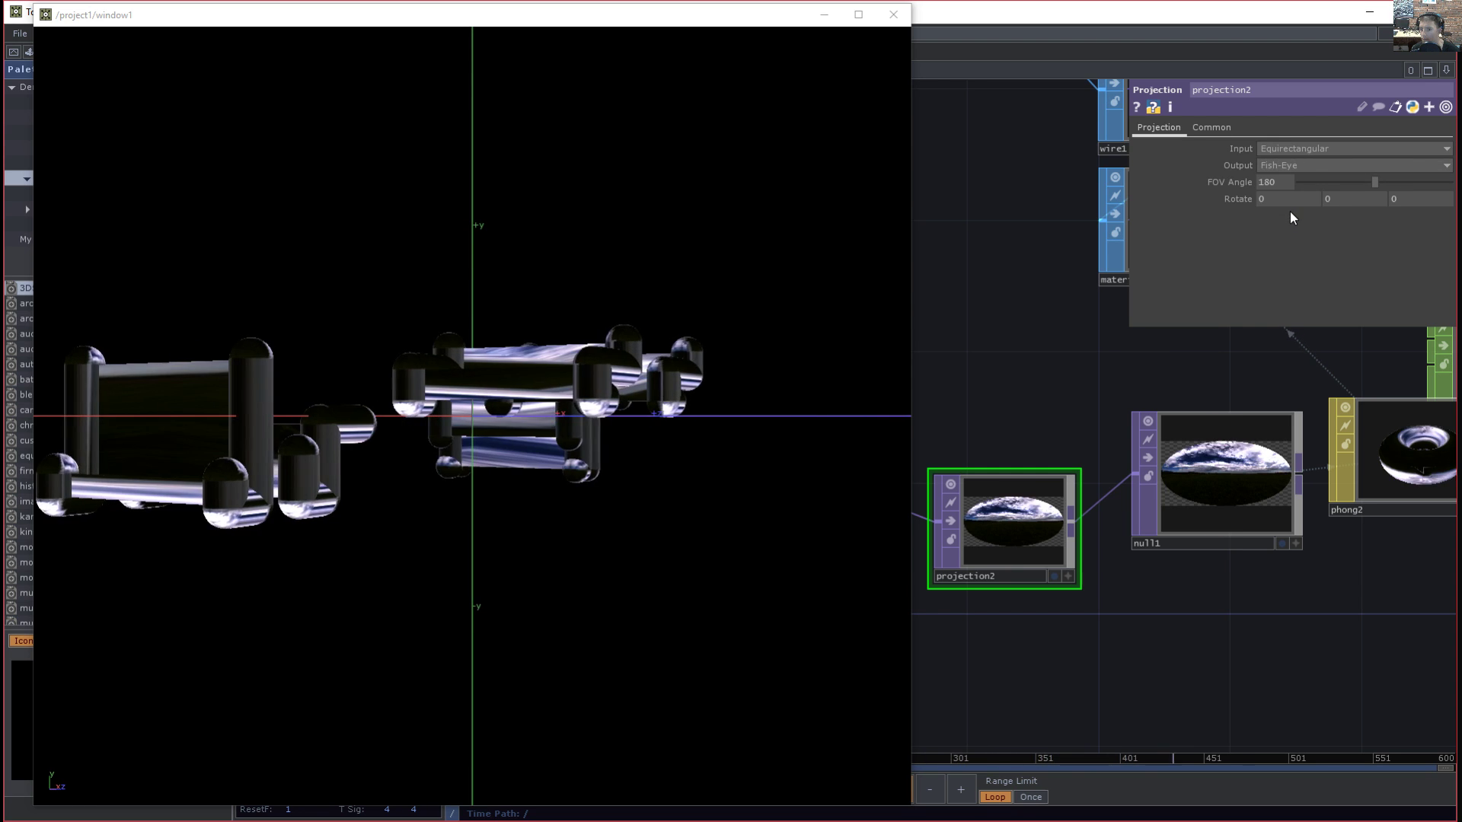
{"action": "left_click", "coordinate": [1308, 168]}
{"action": "left_click", "coordinate": [1300, 191]}
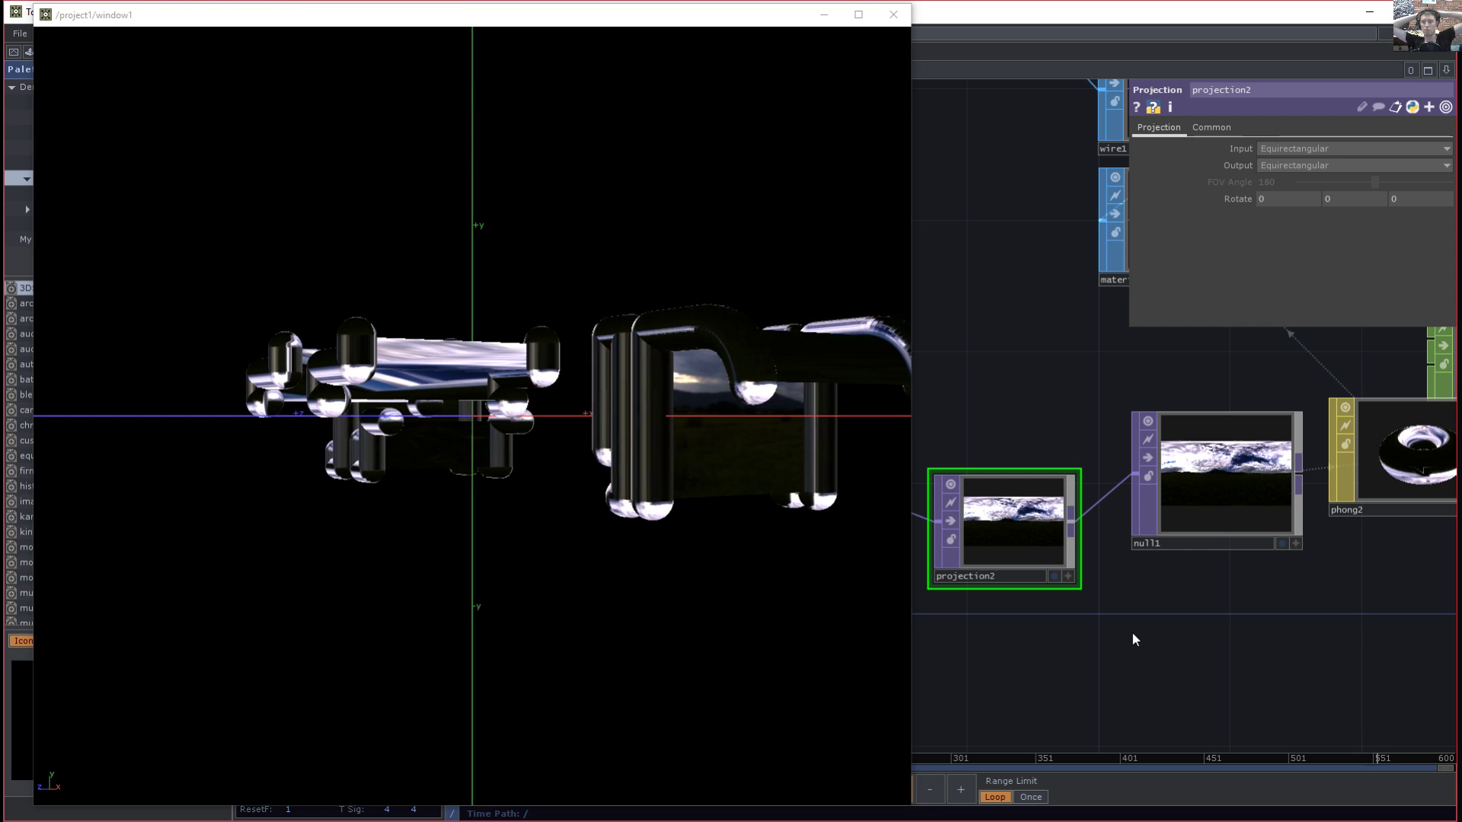
- Reduce the output window to roughly half its height so it leaves more of the network uncovered
{"action": "scroll", "coordinate": [1132, 633], "scroll_direction": "down", "scroll_amount": 1}
{"action": "scroll", "coordinate": [1125, 636], "scroll_direction": "down", "scroll_amount": 2}
{"action": "left_click_drag", "start_coordinate": [1167, 649], "coordinate": [1343, 653]}
{"action": "left_click_drag", "start_coordinate": [912, 6], "coordinate": [809, 432]}
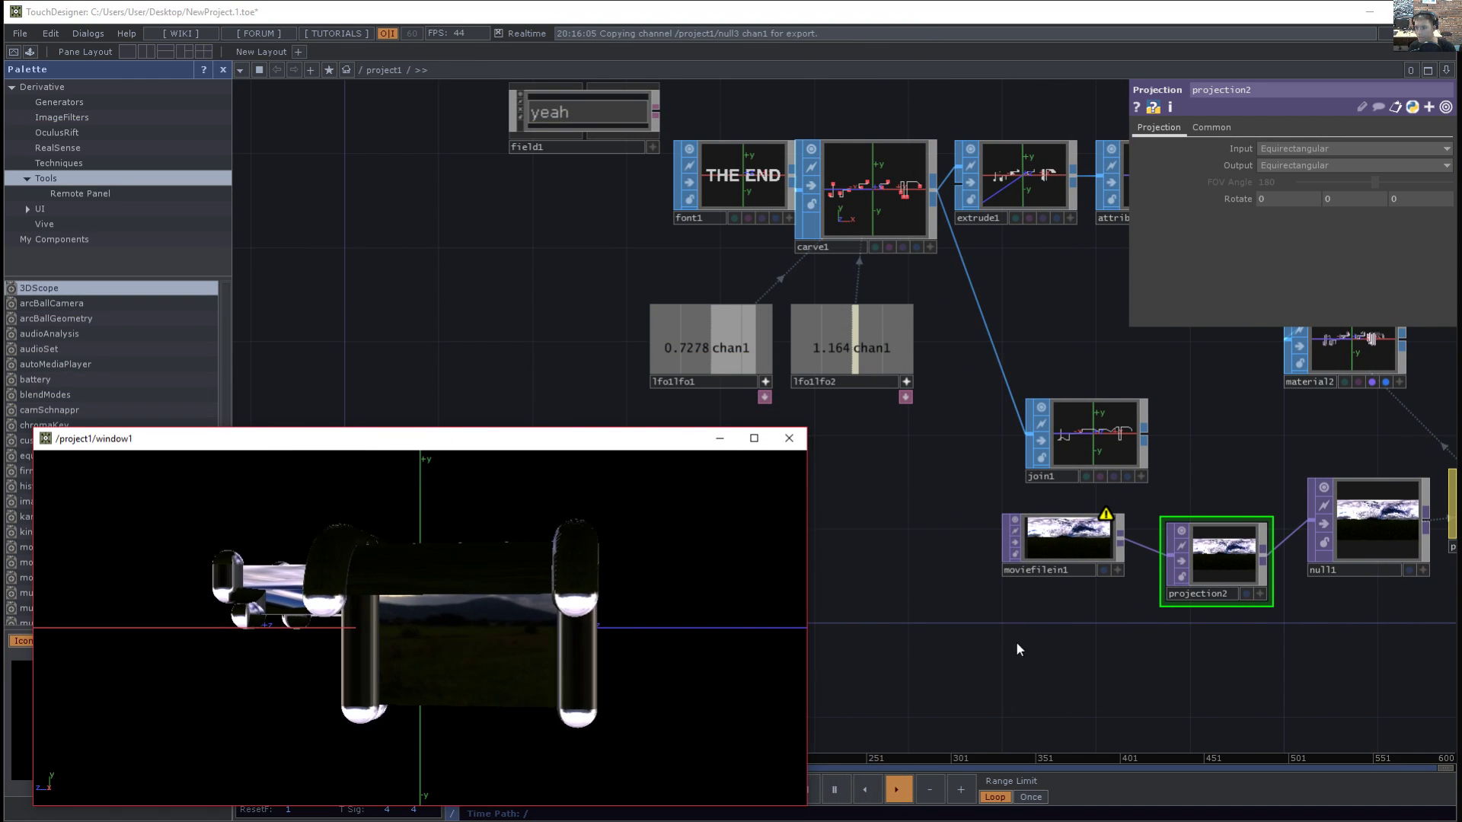
- Add a Sphere SOP in the empty area below null1
{"action": "left_click_drag", "start_coordinate": [1009, 636], "coordinate": [836, 433]}
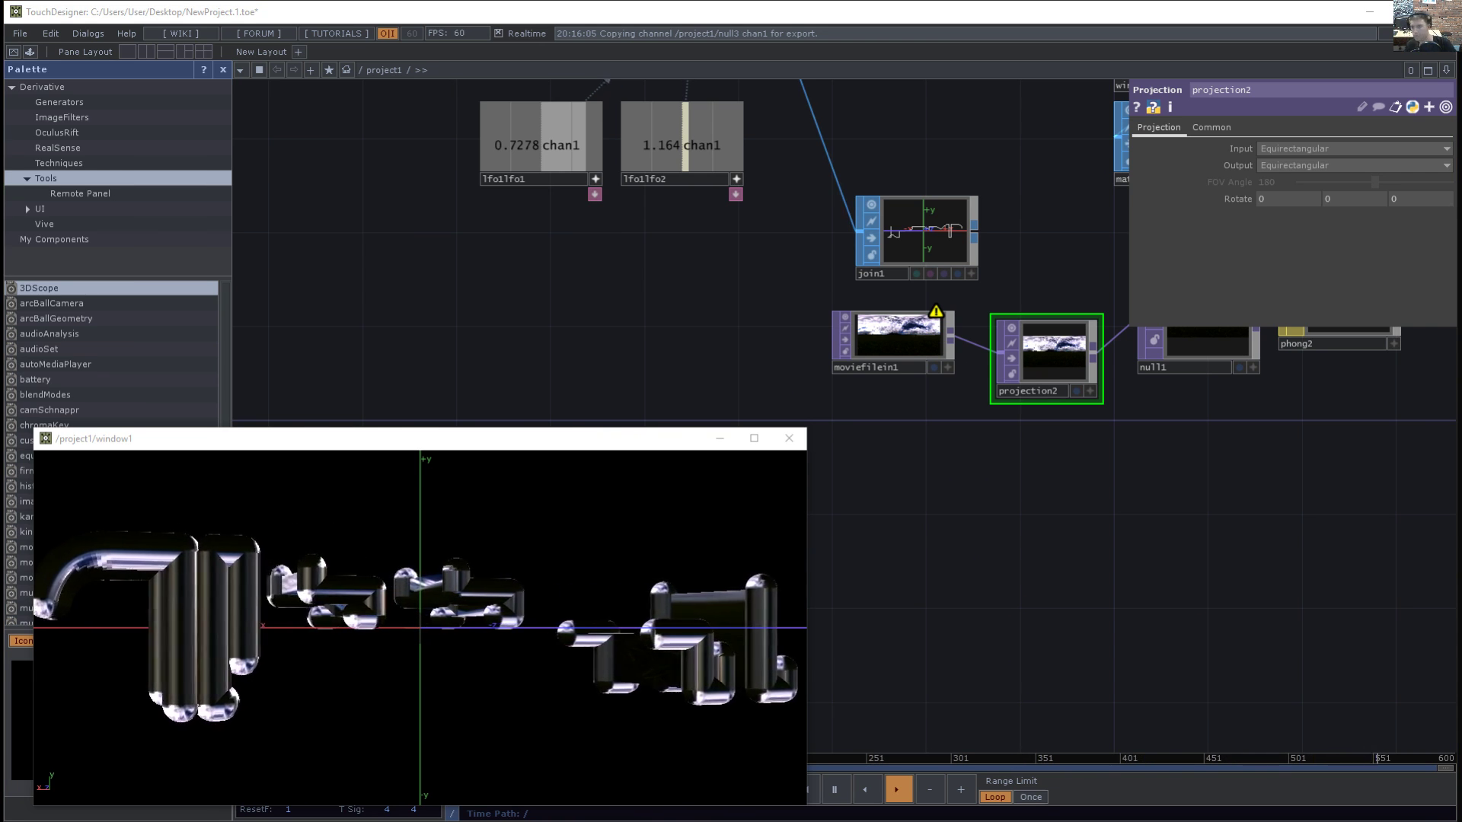
{"action": "left_click_drag", "start_coordinate": [1128, 576], "coordinate": [988, 513]}
{"action": "key", "text": "Tab"}
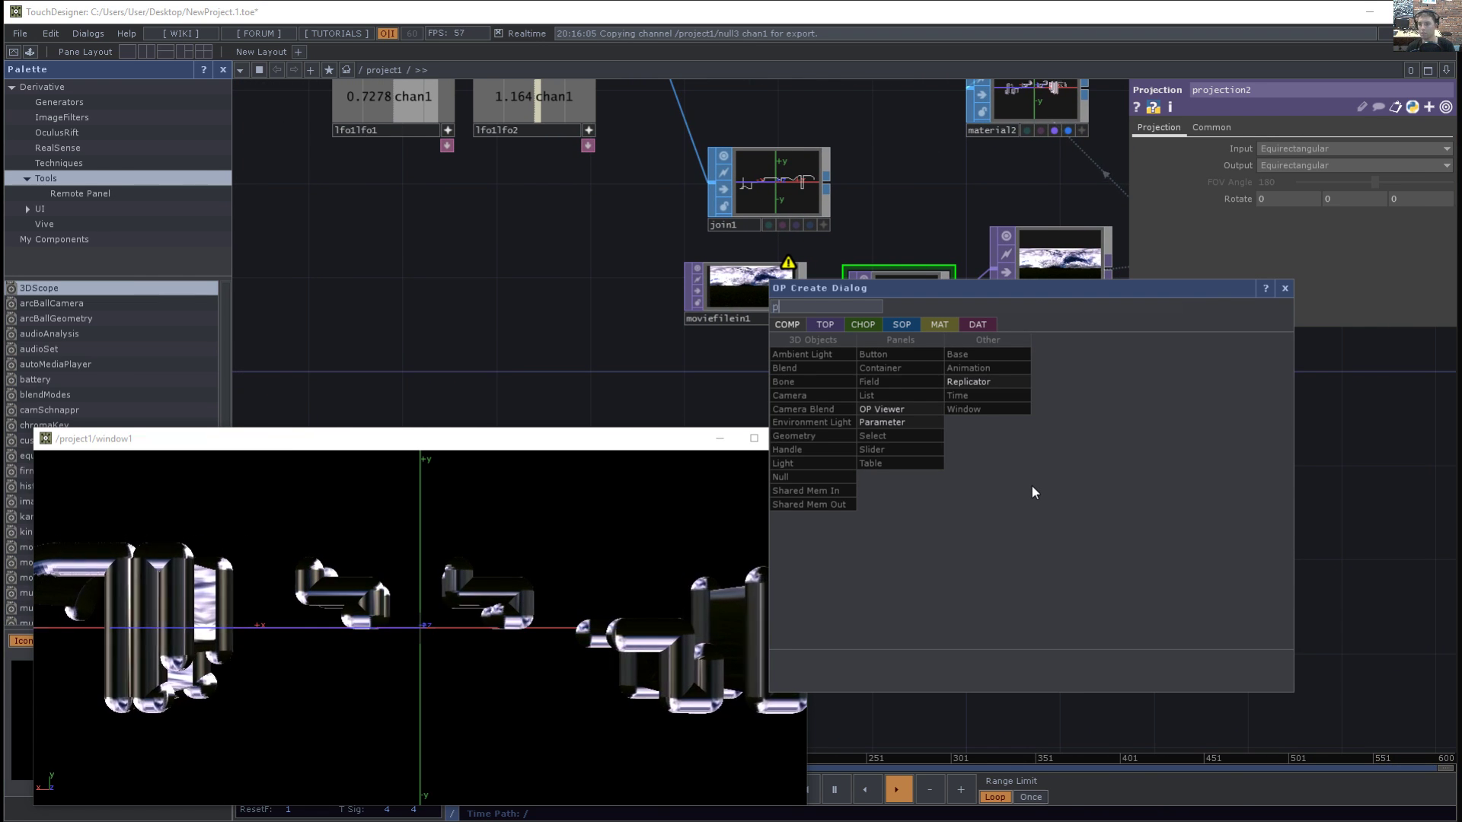
{"action": "type", "text": "sph"}
{"action": "key", "text": "Return"}
{"action": "left_click", "coordinate": [1033, 485]}
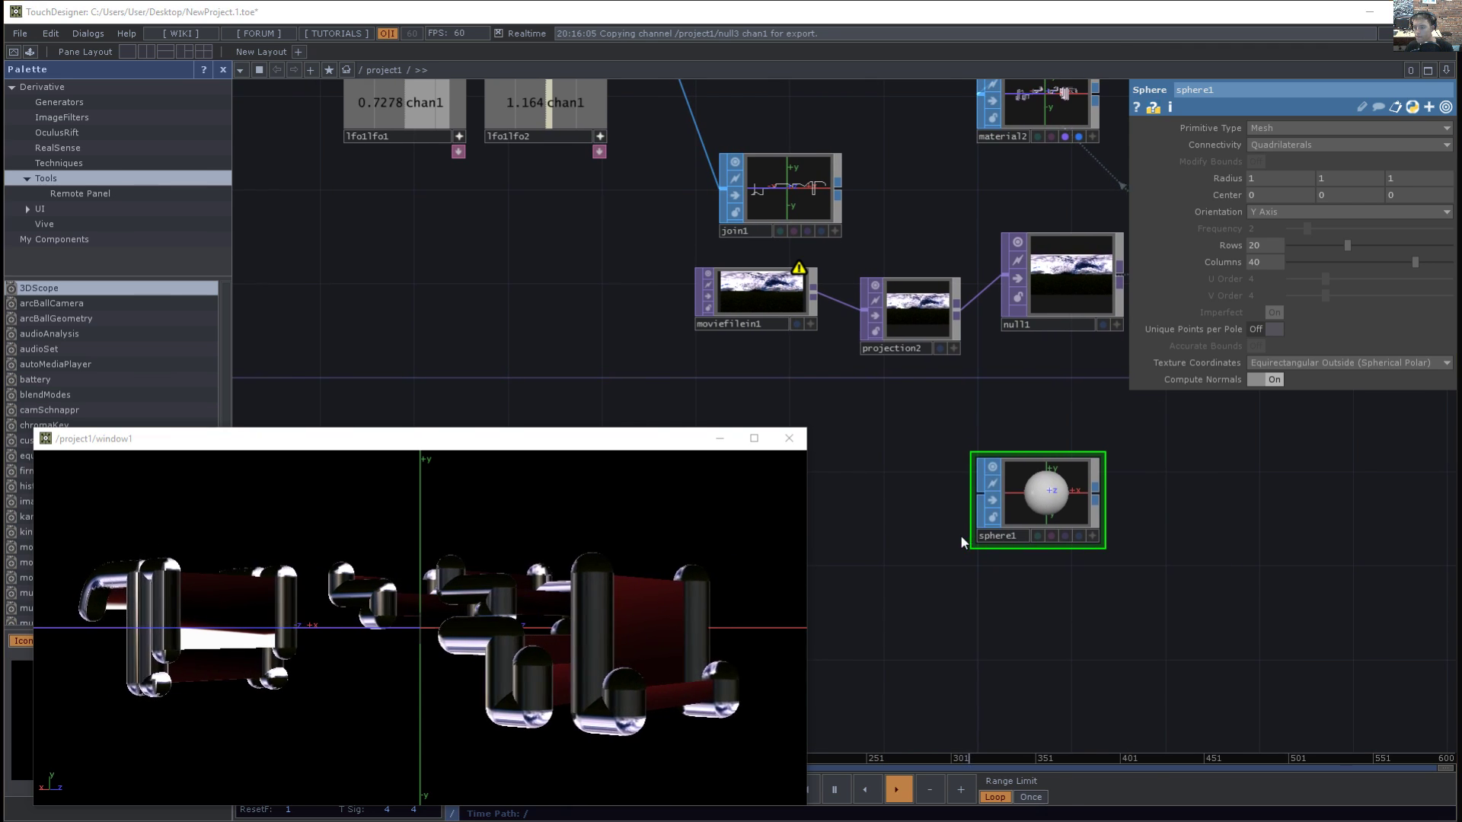
- Add a Material SOP beside sphere1
{"action": "key", "text": "Tab"}
{"action": "type", "text": "mat"}
{"action": "key", "text": "Return"}
{"action": "left_click", "coordinate": [1192, 496]}
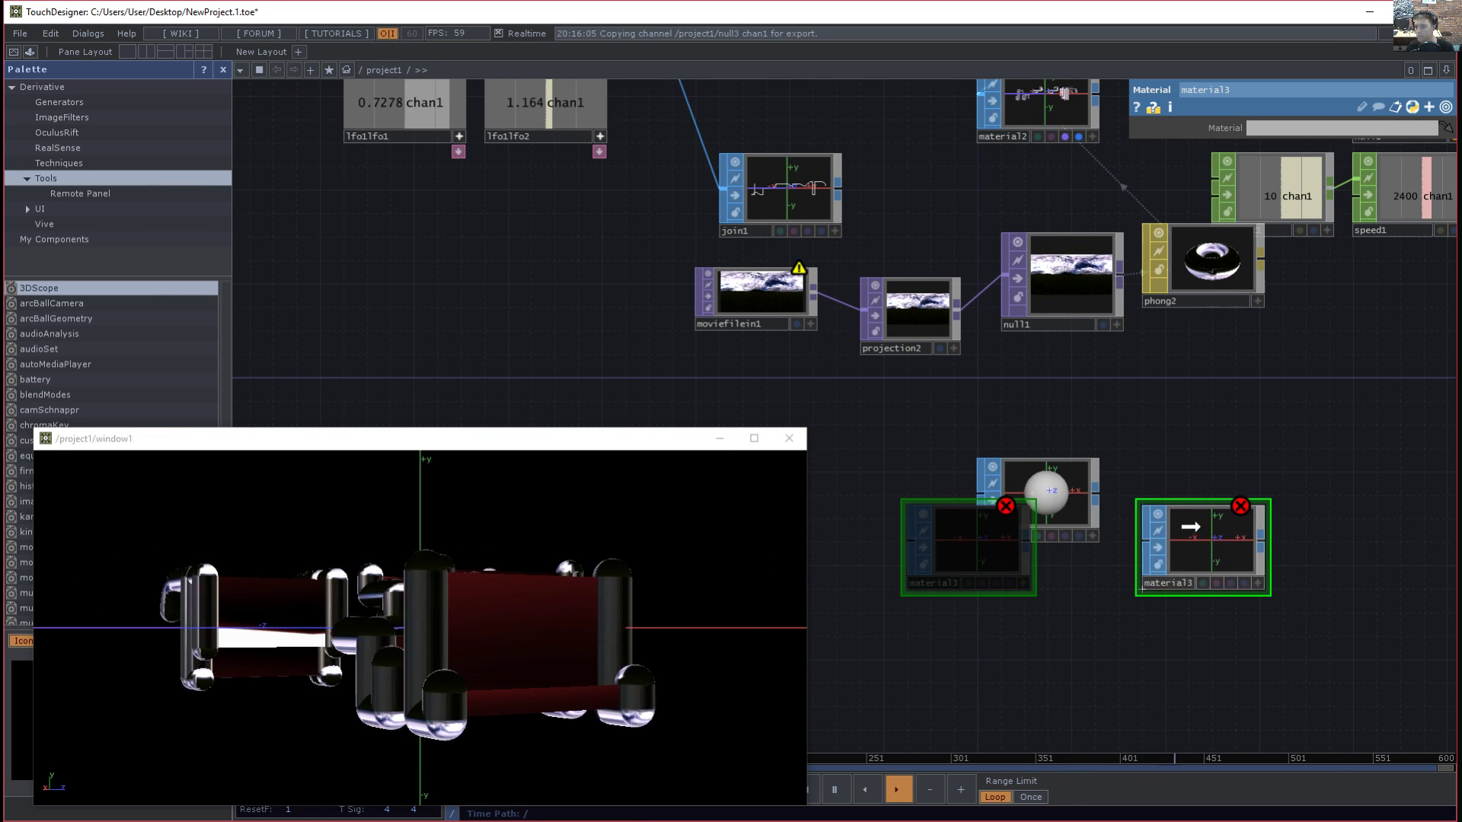
- Add a Constant MAT below the sphere nodes and assign moviefilein1 as its color map
{"action": "key", "text": "Tab"}
{"action": "type", "text": "consta"}
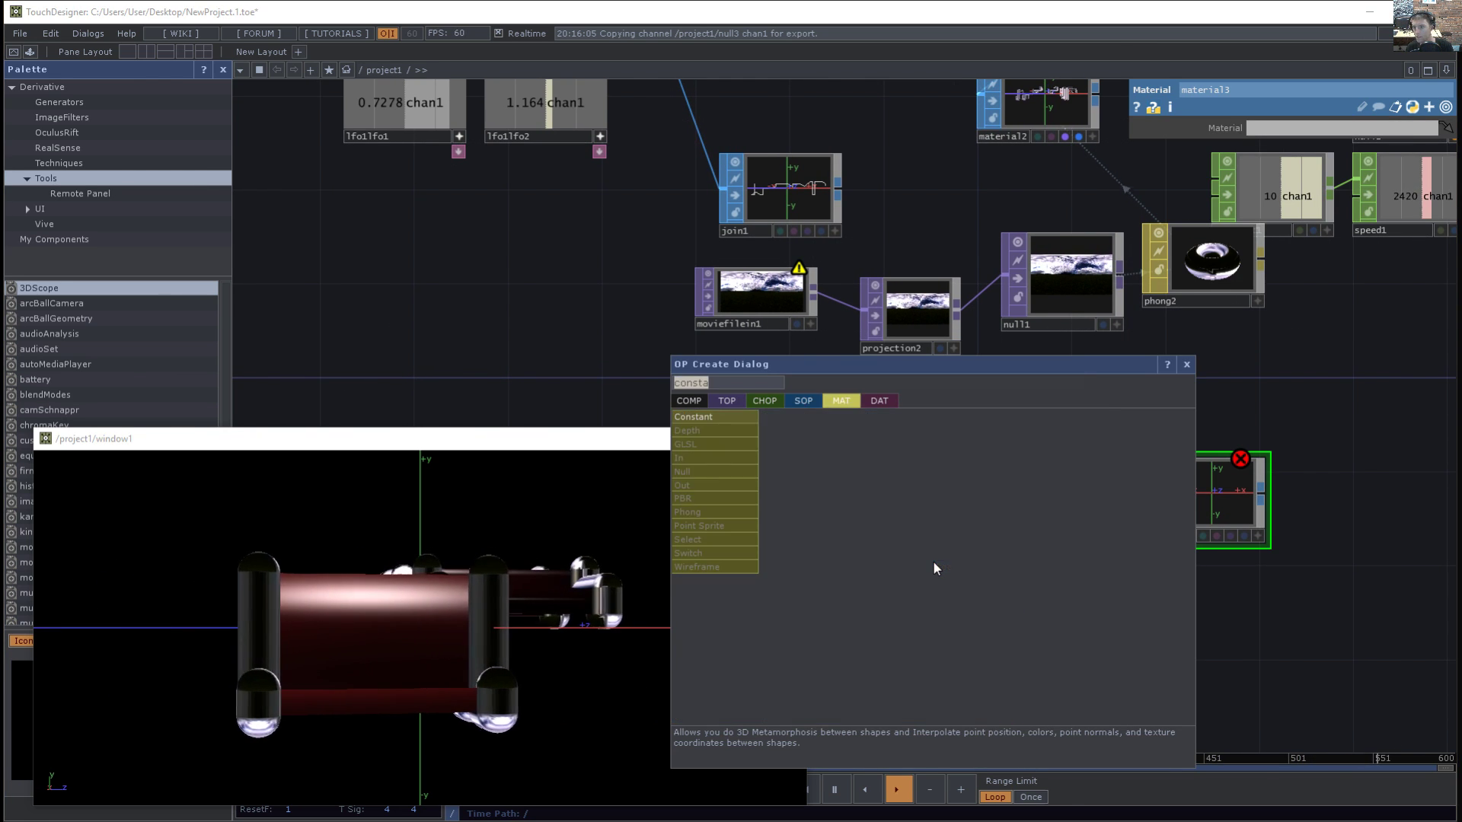
{"action": "left_click", "coordinate": [840, 400]}
{"action": "left_click", "coordinate": [708, 421]}
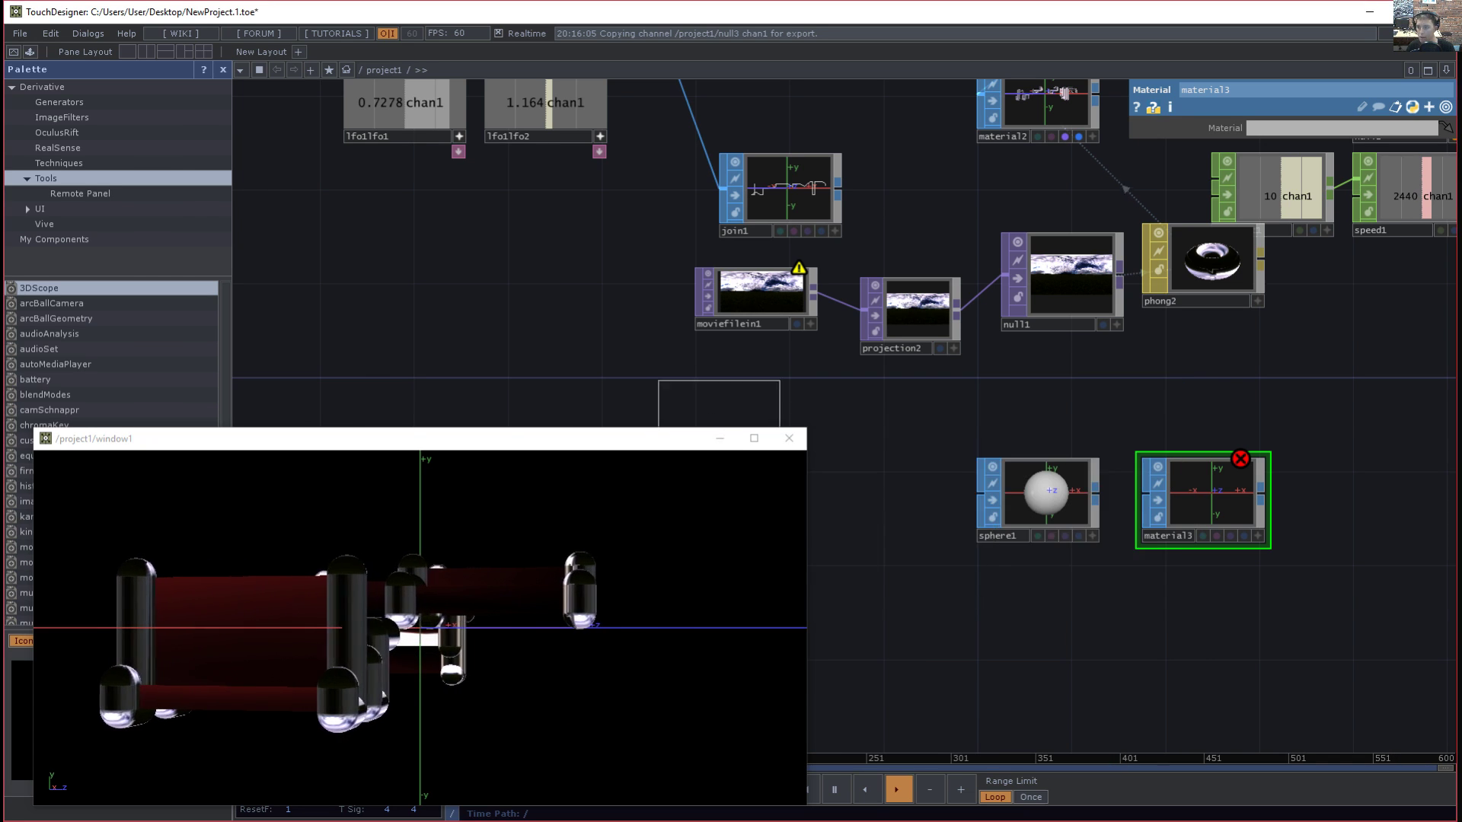
{"action": "left_click", "coordinate": [1148, 639]}
{"action": "left_click_drag", "start_coordinate": [761, 299], "coordinate": [1207, 622]}
- Assign constant2 as material3's material and connect sphere1's output to material3
{"action": "left_click_drag", "start_coordinate": [962, 606], "coordinate": [820, 633]}
{"action": "left_click_drag", "start_coordinate": [1060, 659], "coordinate": [1086, 531]}
{"action": "left_click_drag", "start_coordinate": [983, 520], "coordinate": [1050, 520]}
{"action": "left_click_drag", "start_coordinate": [1260, 549], "coordinate": [1191, 559]}
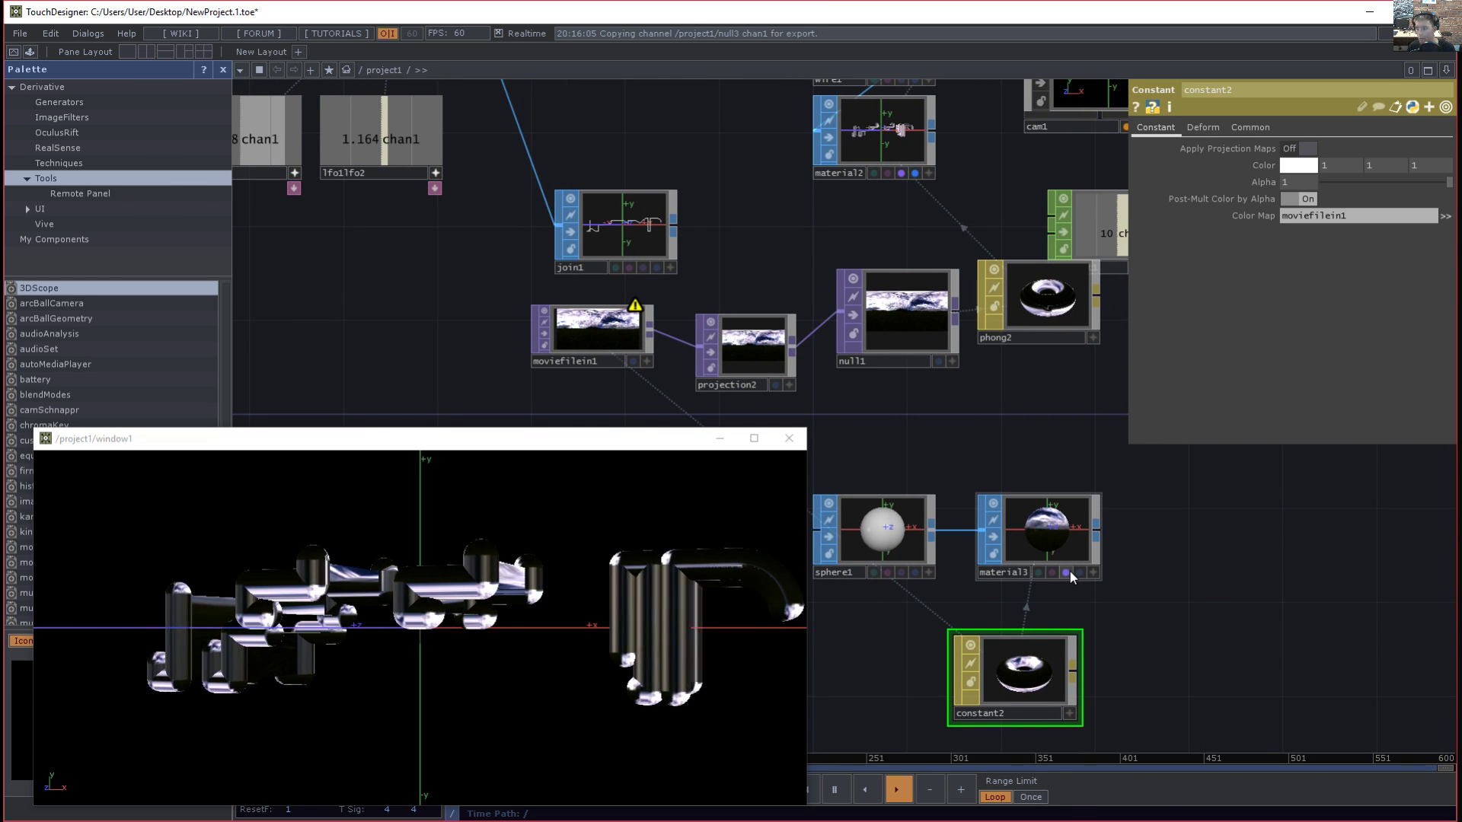
- Turn on material3's render and display flags, and set sphere1's radius to 11.7 on all three axes
{"action": "left_click", "coordinate": [1066, 572]}
{"action": "left_click", "coordinate": [1079, 572]}
{"action": "left_click", "coordinate": [1048, 541]}
{"action": "left_click", "coordinate": [910, 539]}
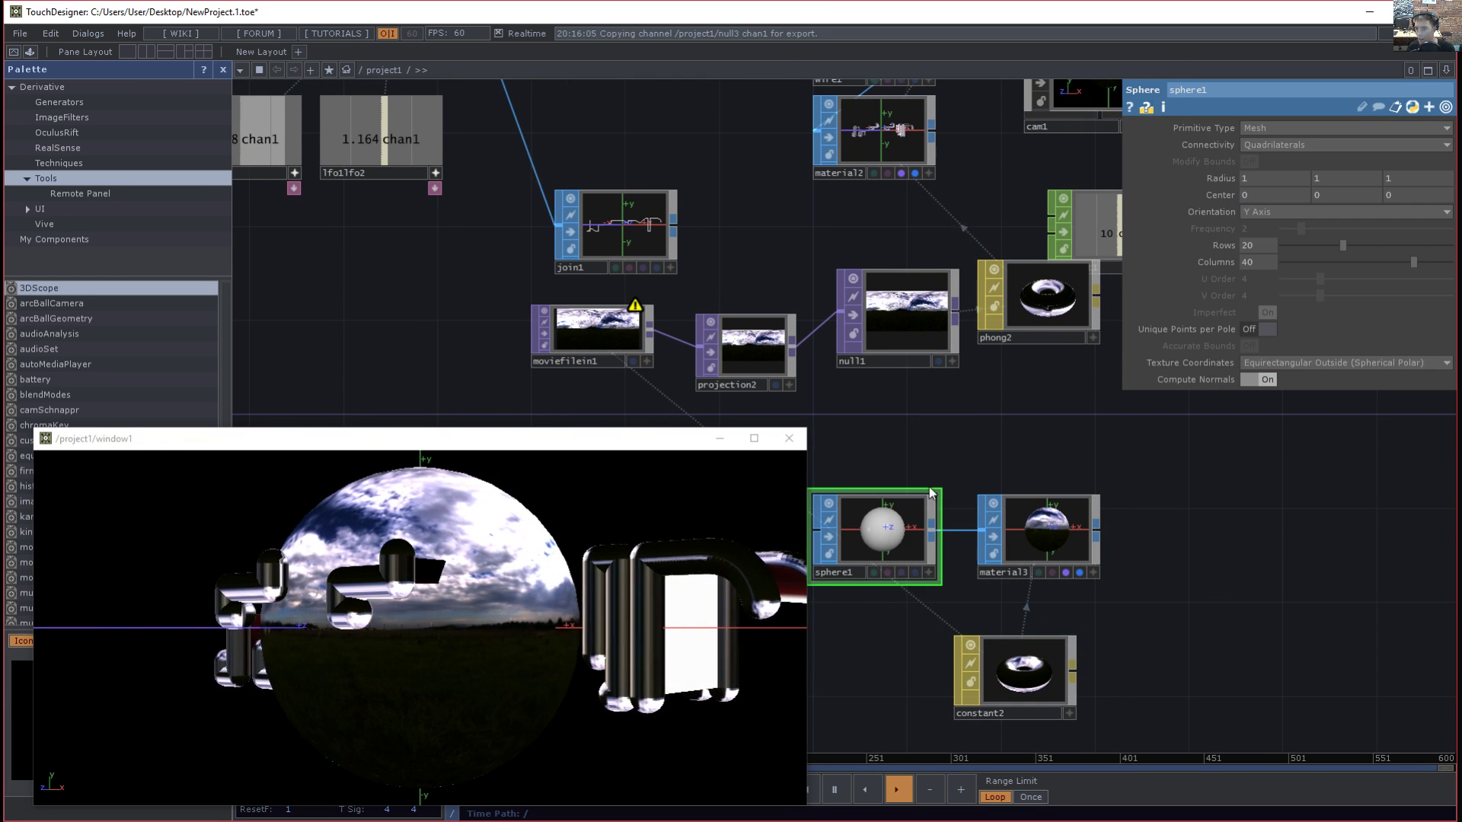
{"action": "middle_click_drag", "start_coordinate": [1221, 178], "coordinate": [1428, 160]}
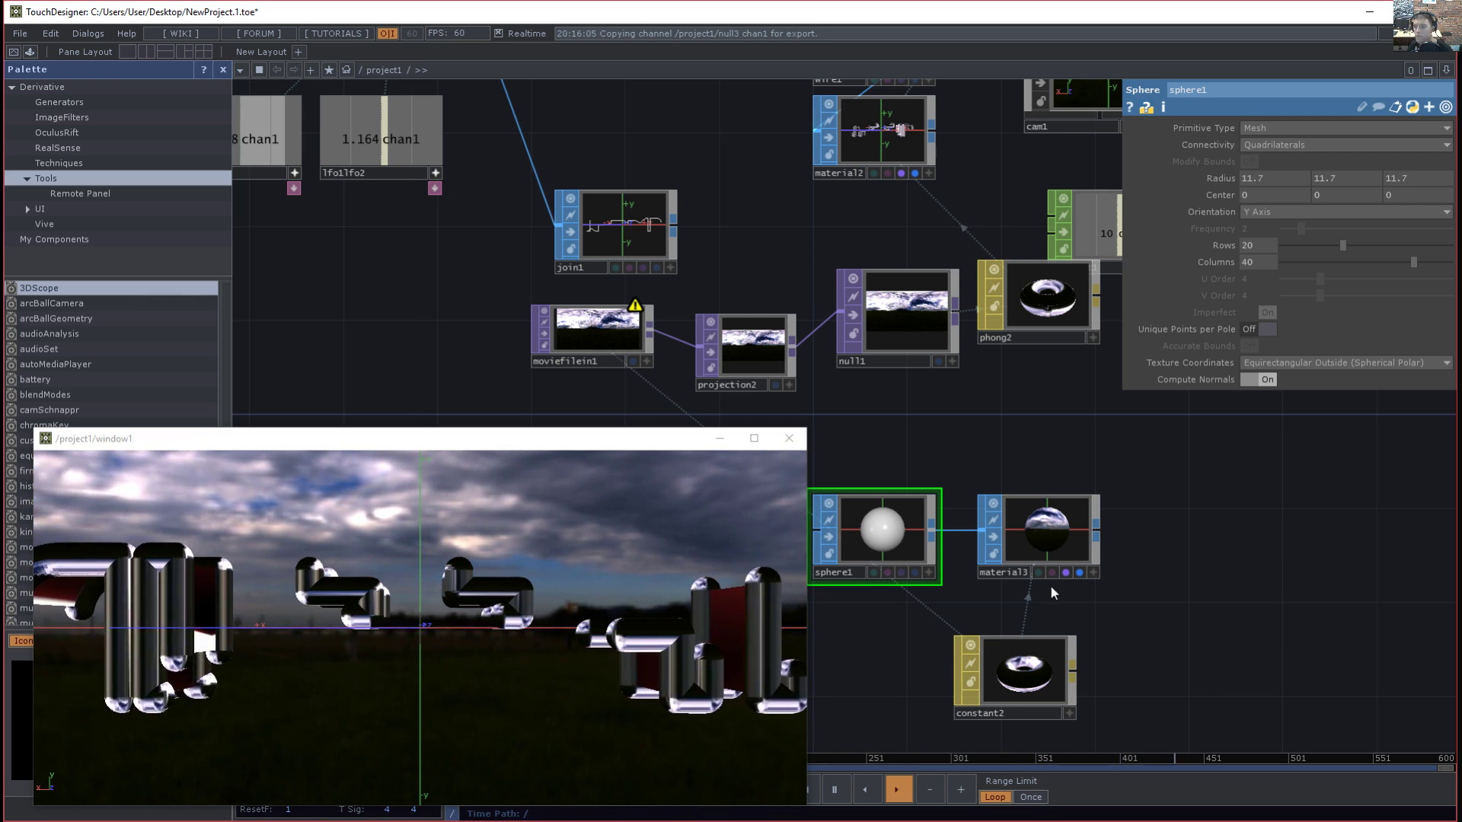
- Shift the output window aside, switch to the Chrome browser and resize it to sit beside the preview
{"action": "left_click_drag", "start_coordinate": [587, 443], "coordinate": [541, 429]}
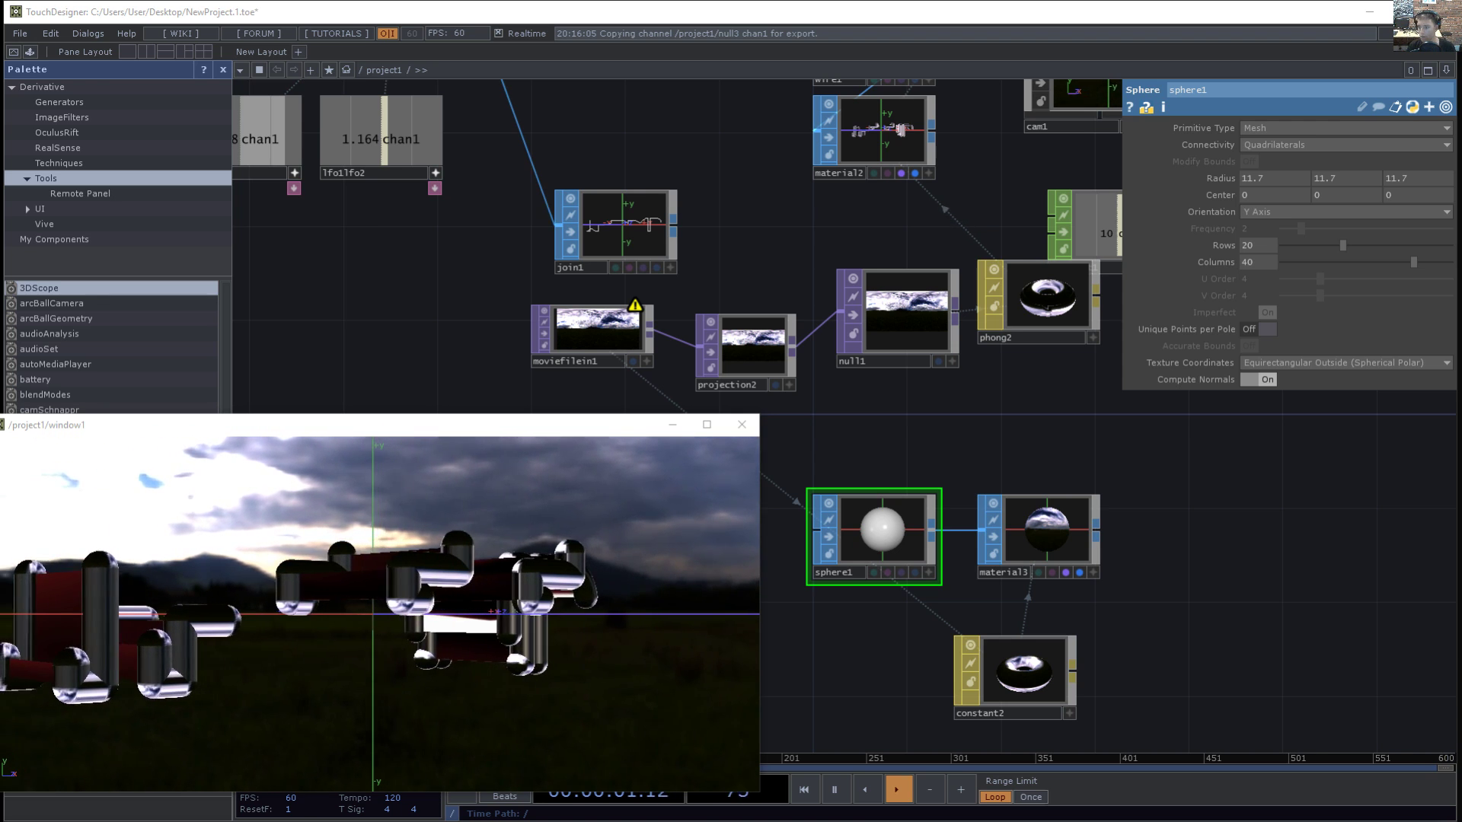
{"action": "key", "text": "alt+Tab"}
{"action": "left_click_drag", "start_coordinate": [0, 396], "coordinate": [100, 396]}
{"action": "left_click_drag", "start_coordinate": [651, 181], "coordinate": [821, 27]}
{"action": "left_click_drag", "start_coordinate": [271, 821], "coordinate": [412, 812]}
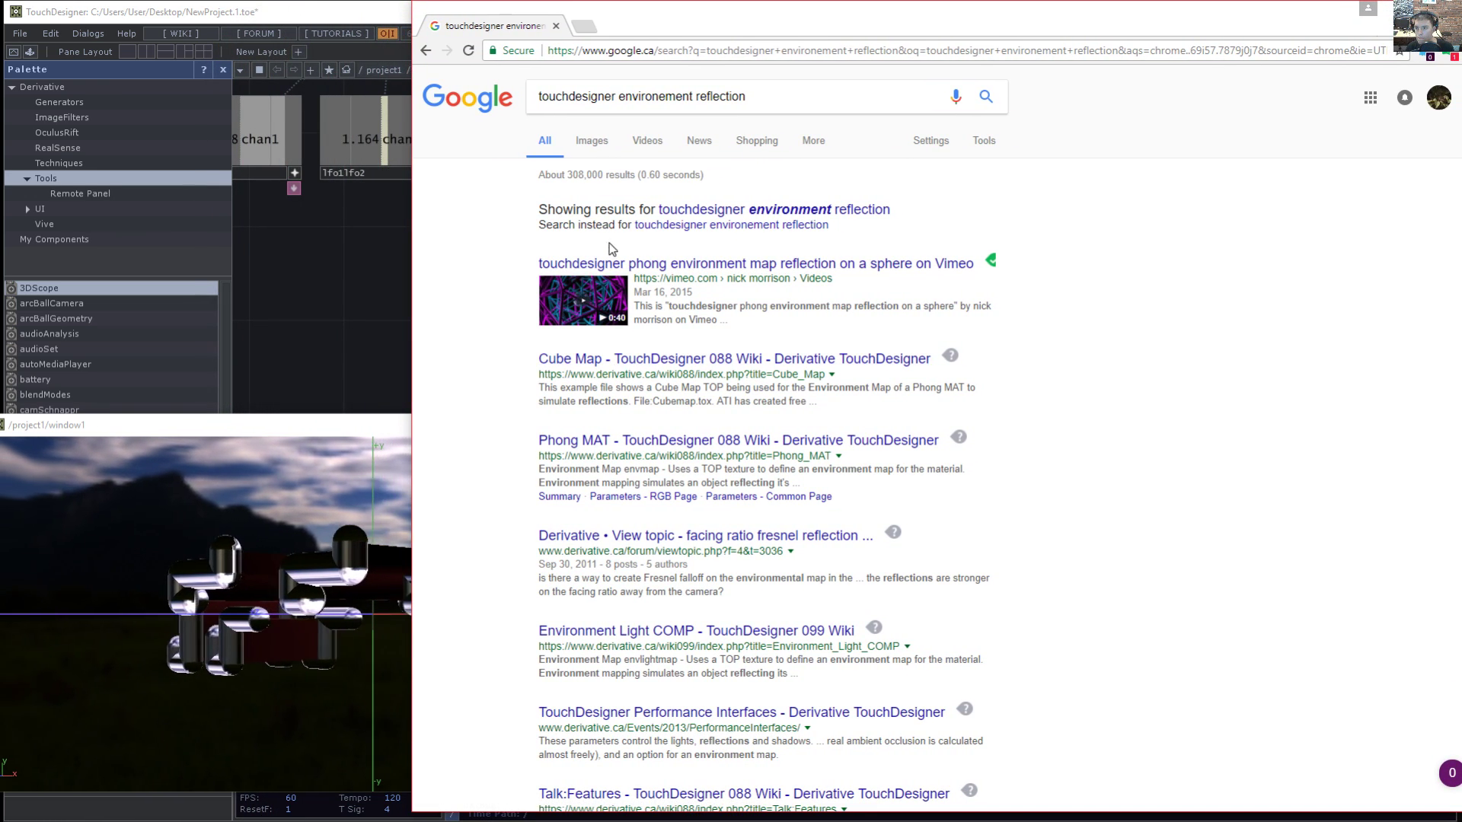
- Search Google for "touchdesigner environment reflection", check Wikipedia's Reflection mapping article and return to the results
{"action": "left_click", "coordinate": [771, 208]}
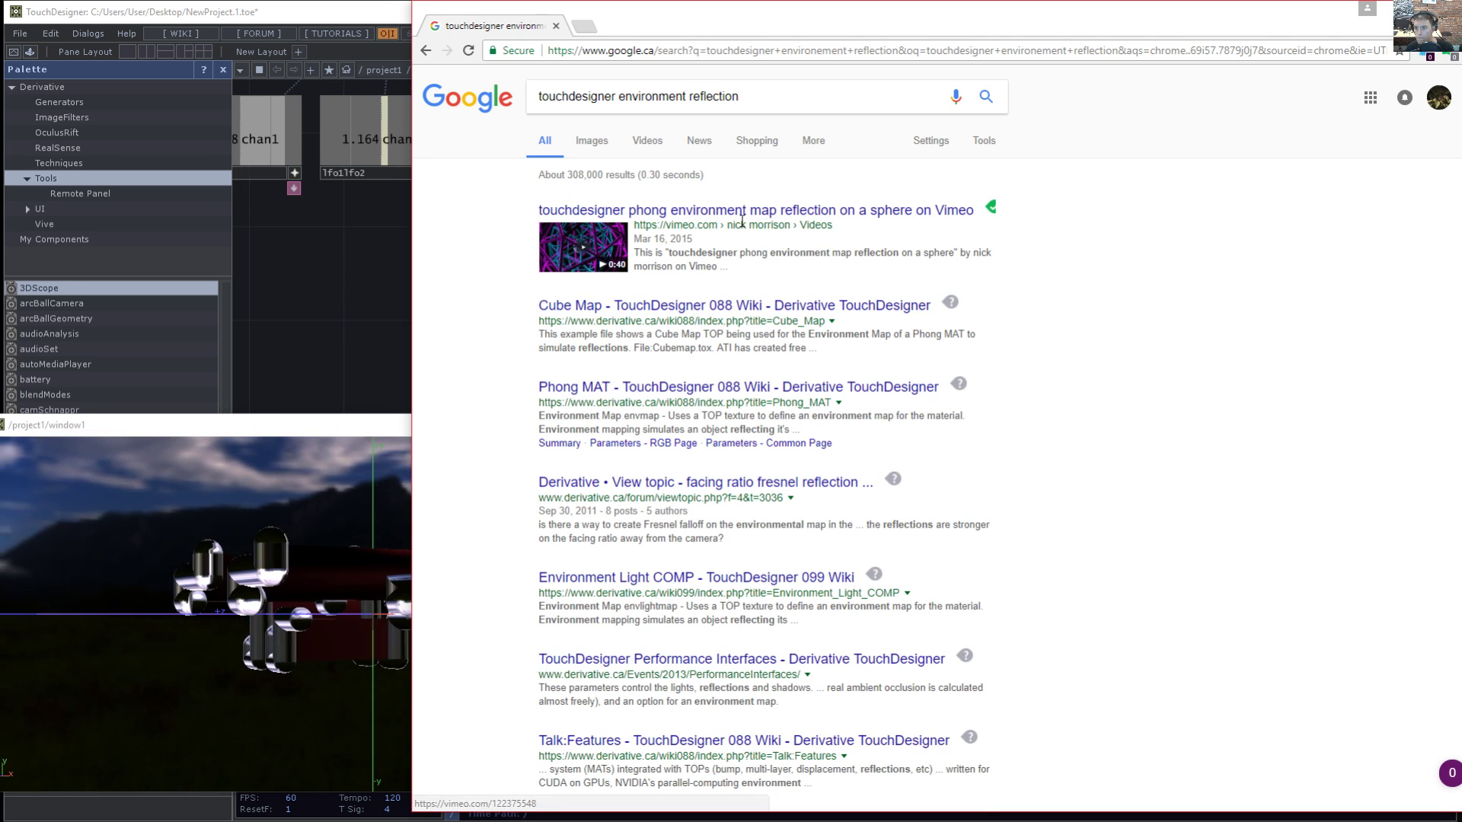
{"action": "scroll", "coordinate": [743, 265], "scroll_direction": "down", "scroll_amount": 5}
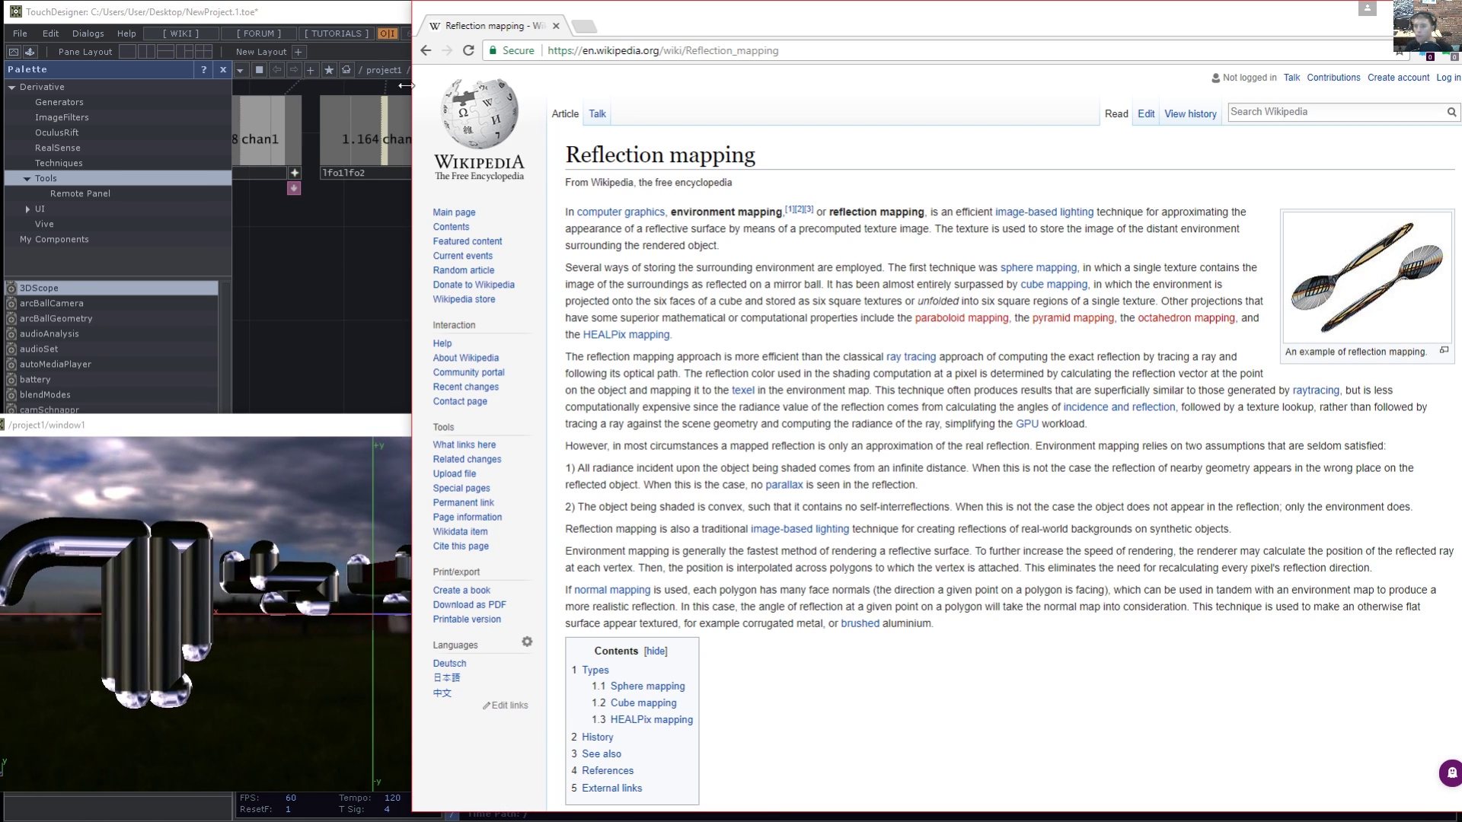
{"action": "left_click", "coordinate": [427, 51]}
{"action": "scroll", "coordinate": [782, 608], "scroll_direction": "up", "scroll_amount": 7}
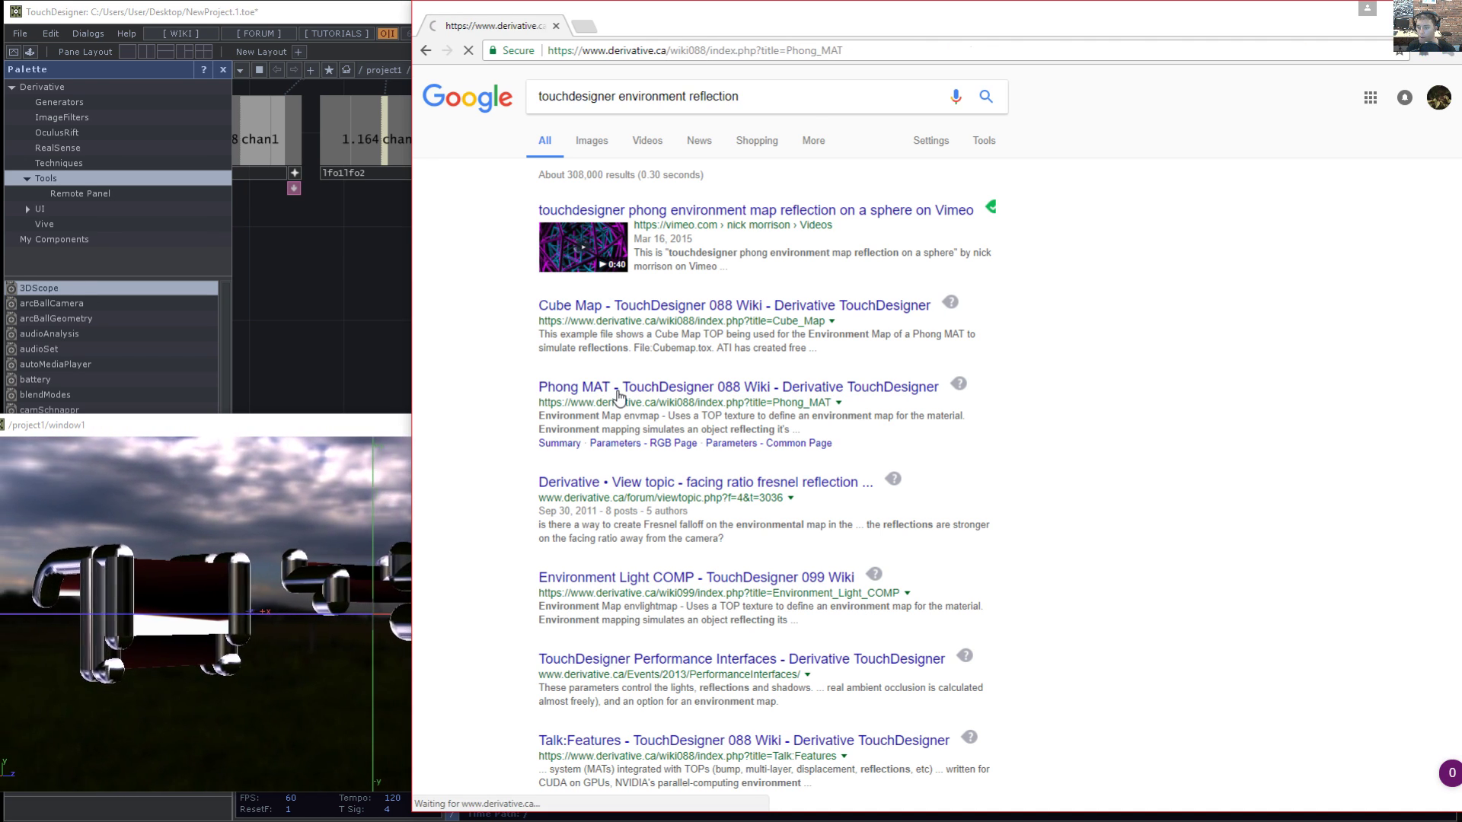
- Find "environment" on the Phong MAT wiki page and open the sphere map example linked in the Environment Map description
{"action": "scroll", "coordinate": [852, 399], "scroll_direction": "down", "scroll_amount": 1}
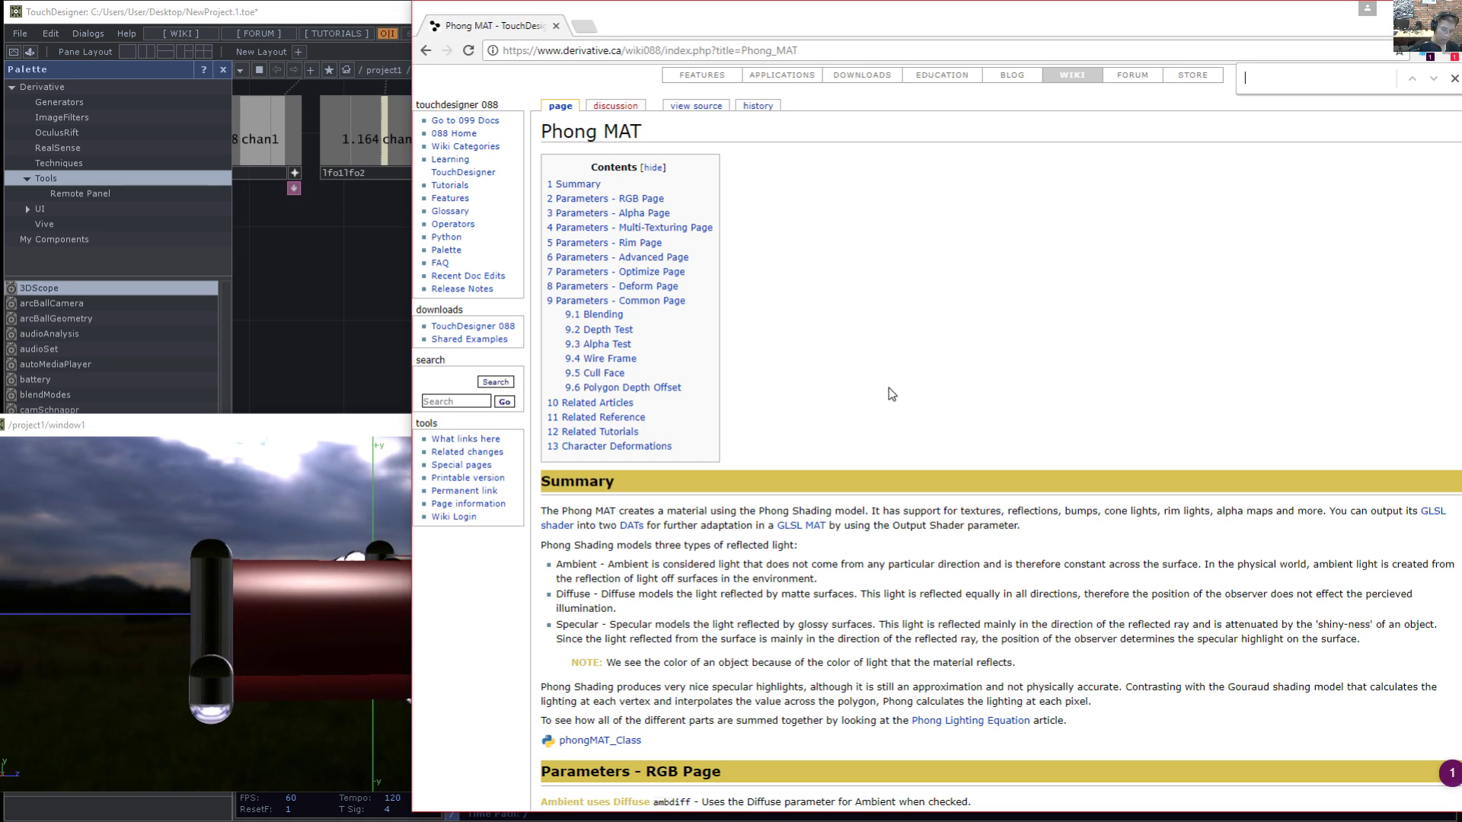
{"action": "type", "text": "environe"}
{"action": "key", "text": "BackSpace"}
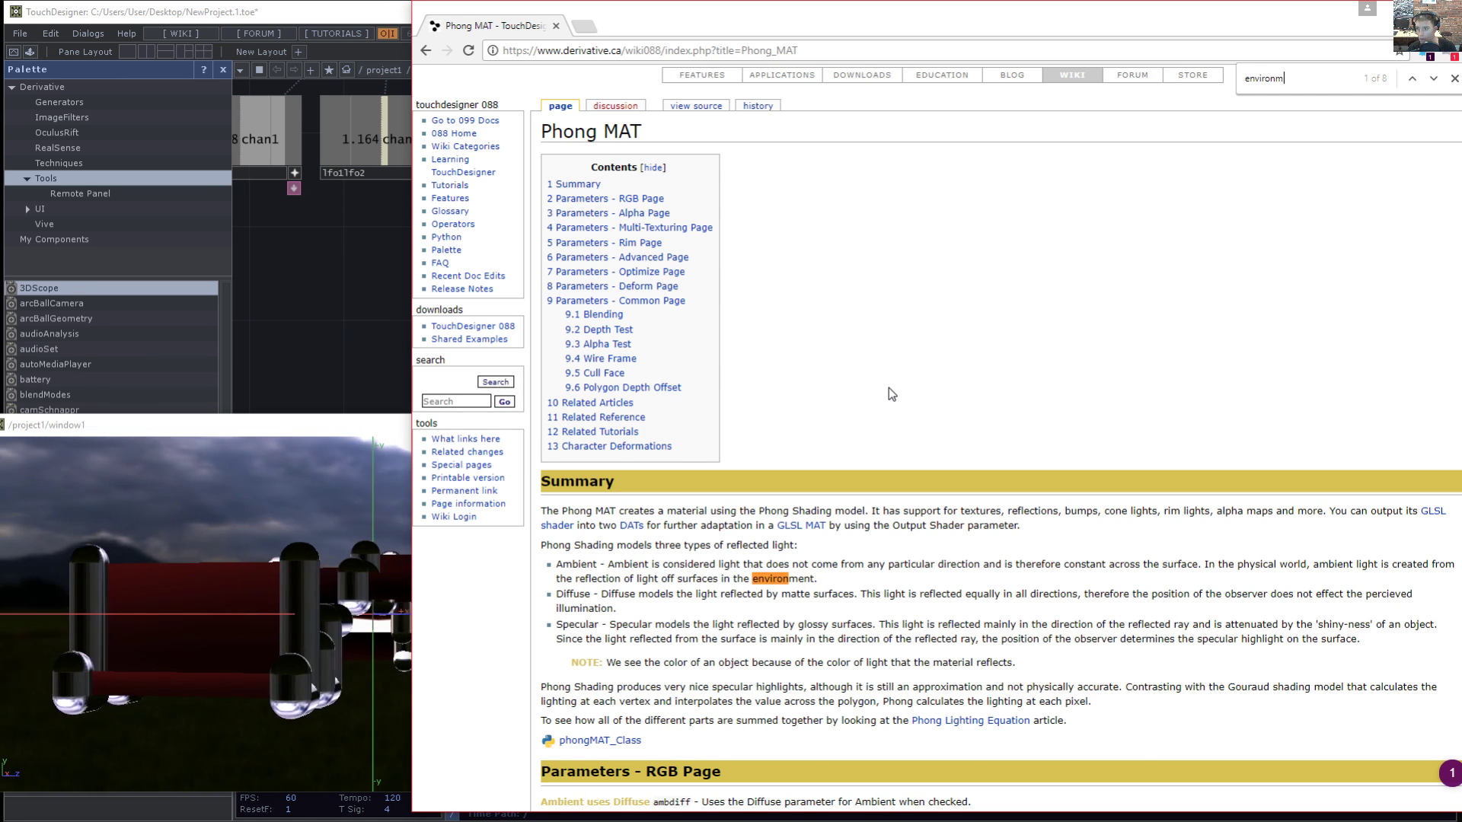
{"action": "type", "text": "ment"}
{"action": "key", "text": "Return"}
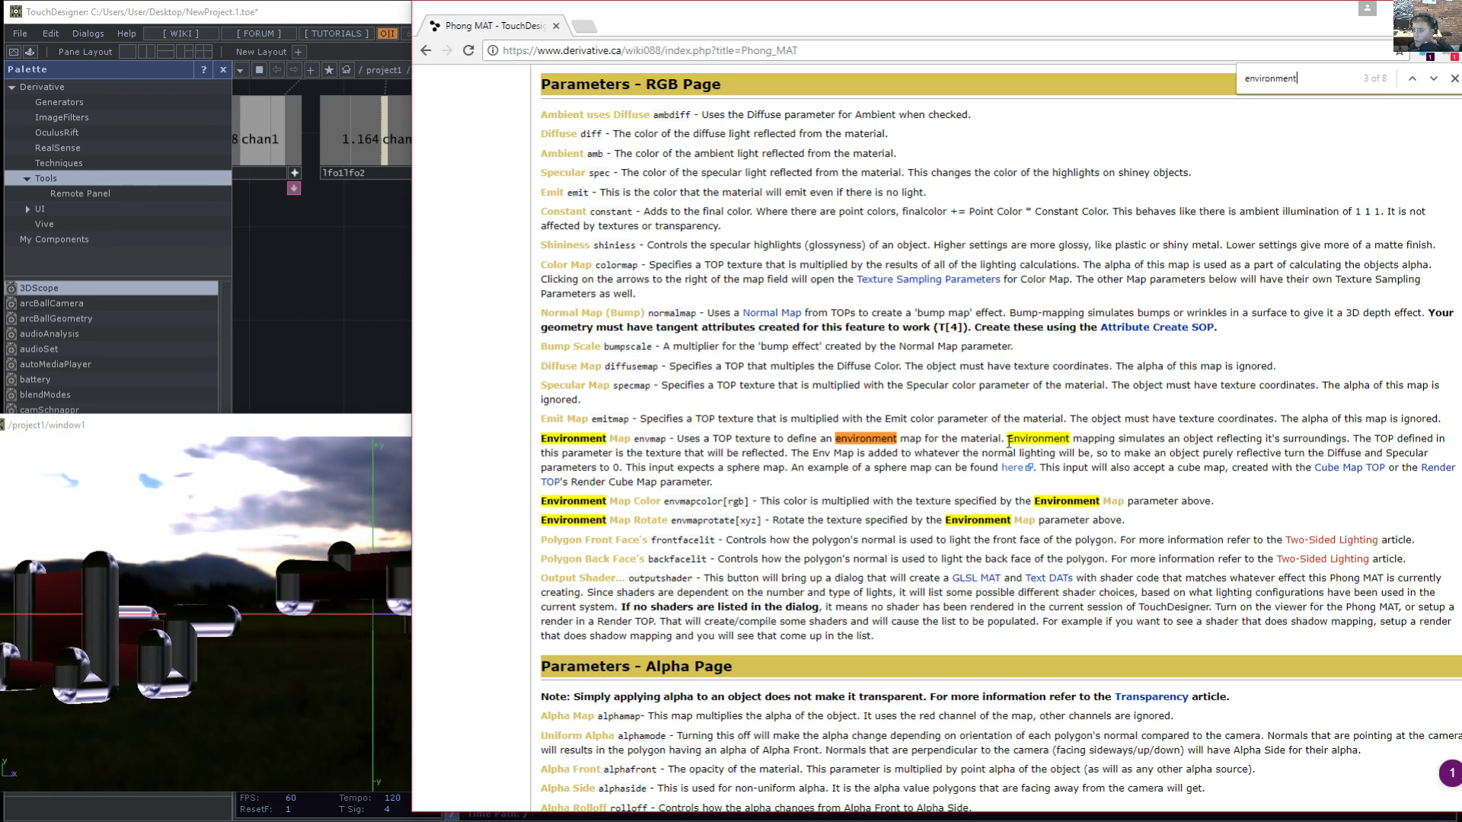
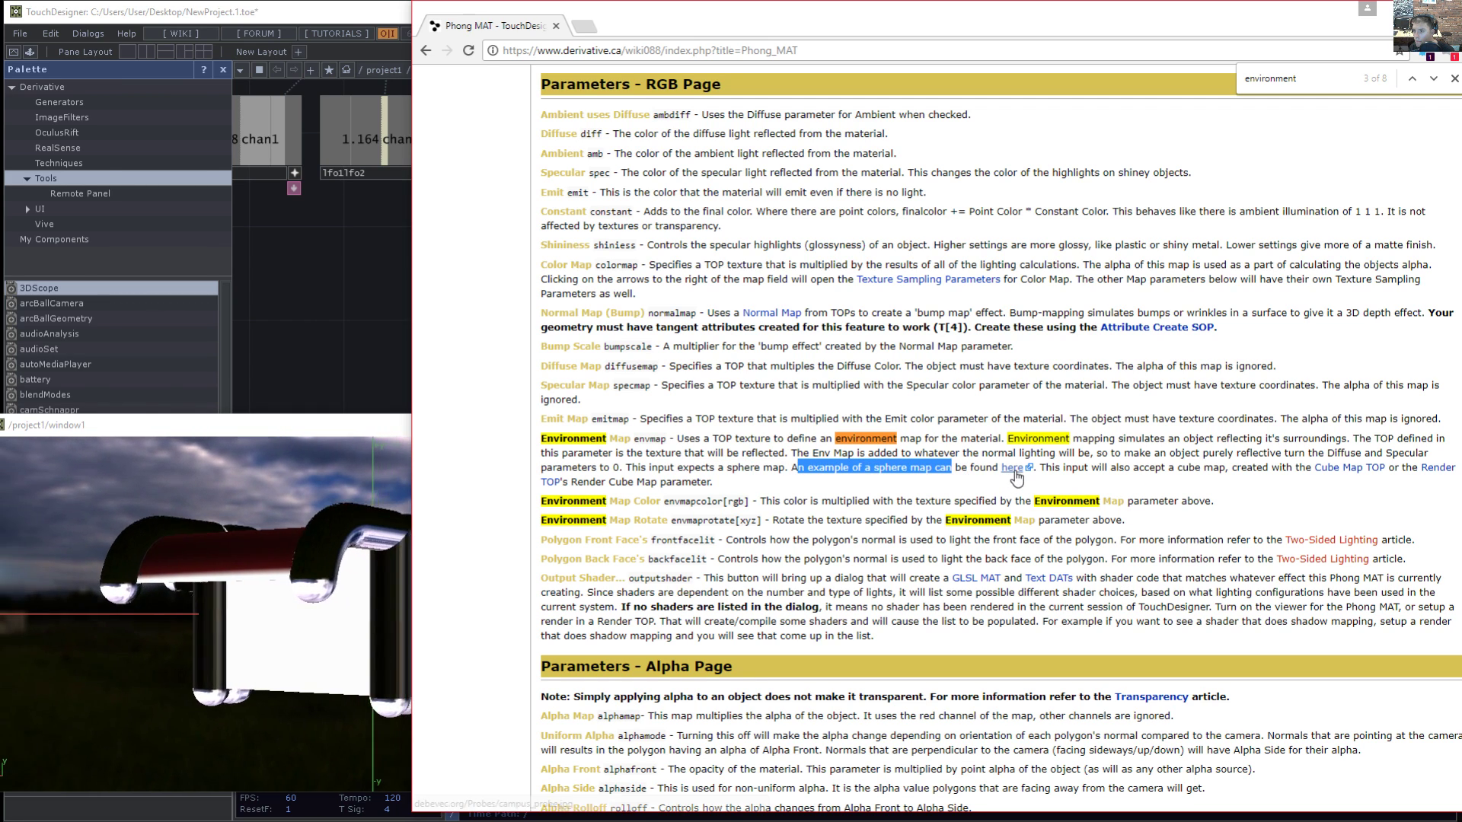
{"action": "left_click", "coordinate": [628, 30]}
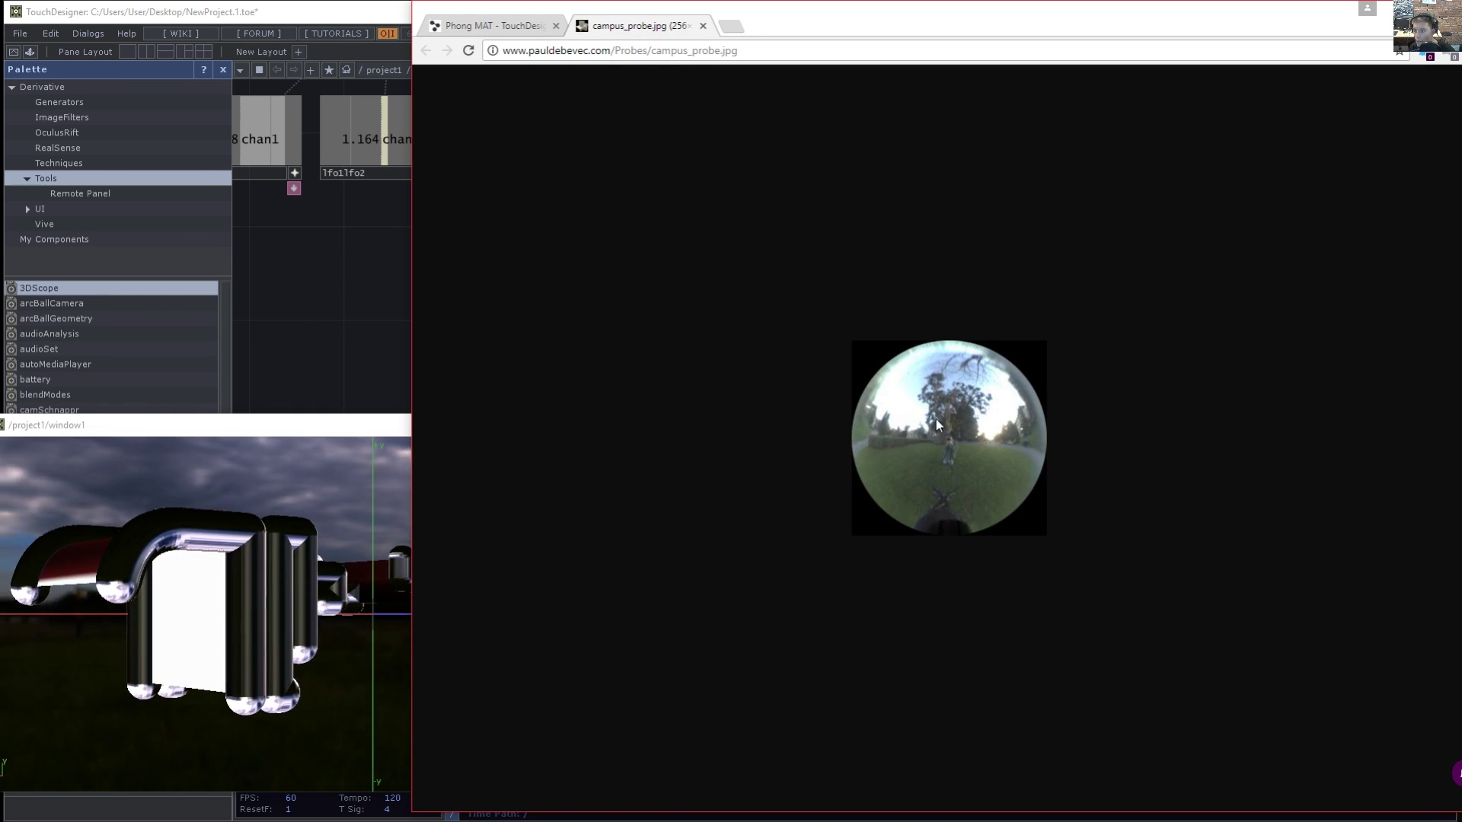
- Return from the browser to TouchDesigner and set projection2's output to Fish-Eye
{"action": "left_click", "coordinate": [535, 26]}
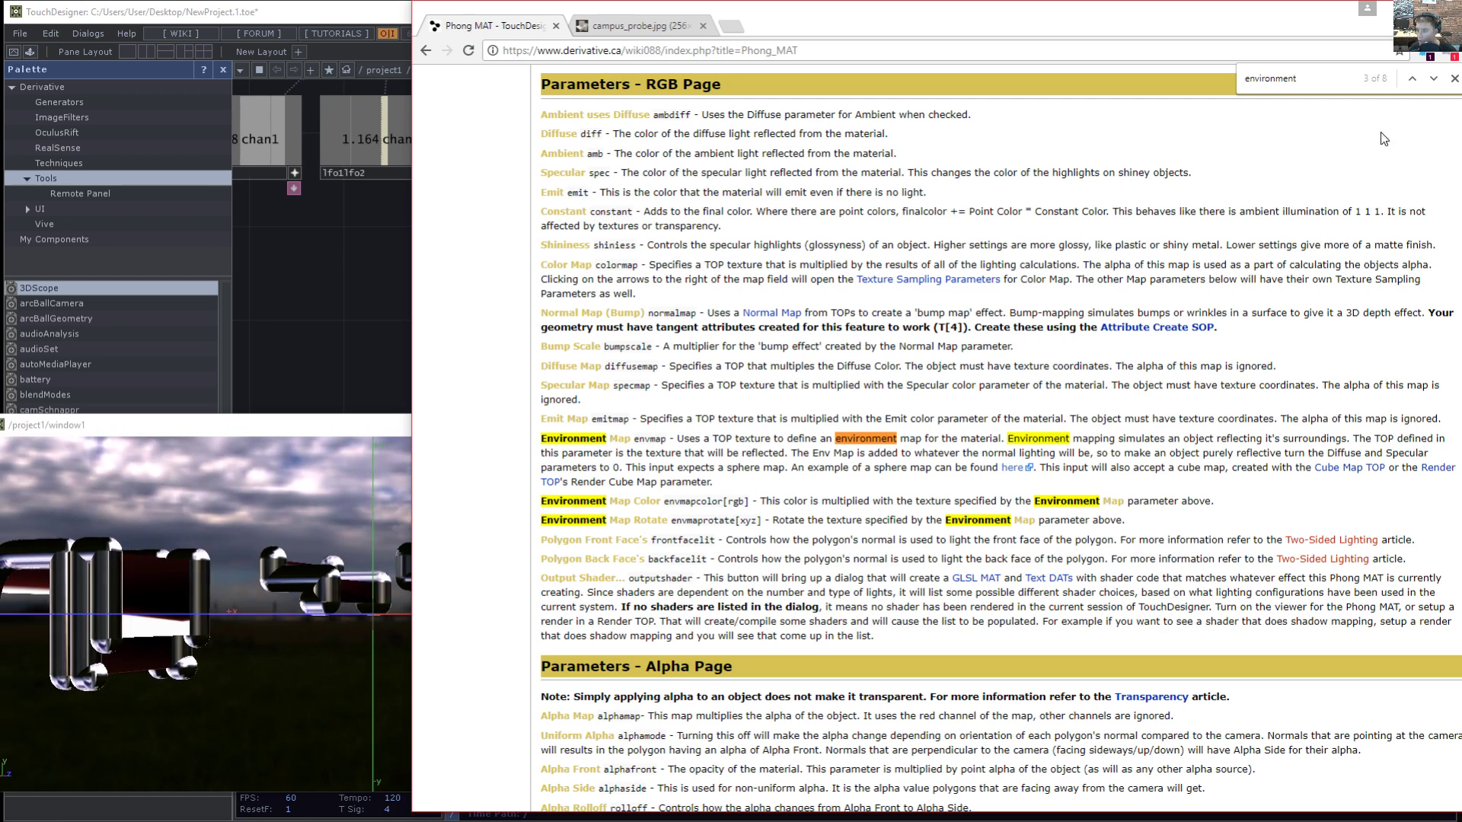
{"action": "left_click", "coordinate": [1398, 10]}
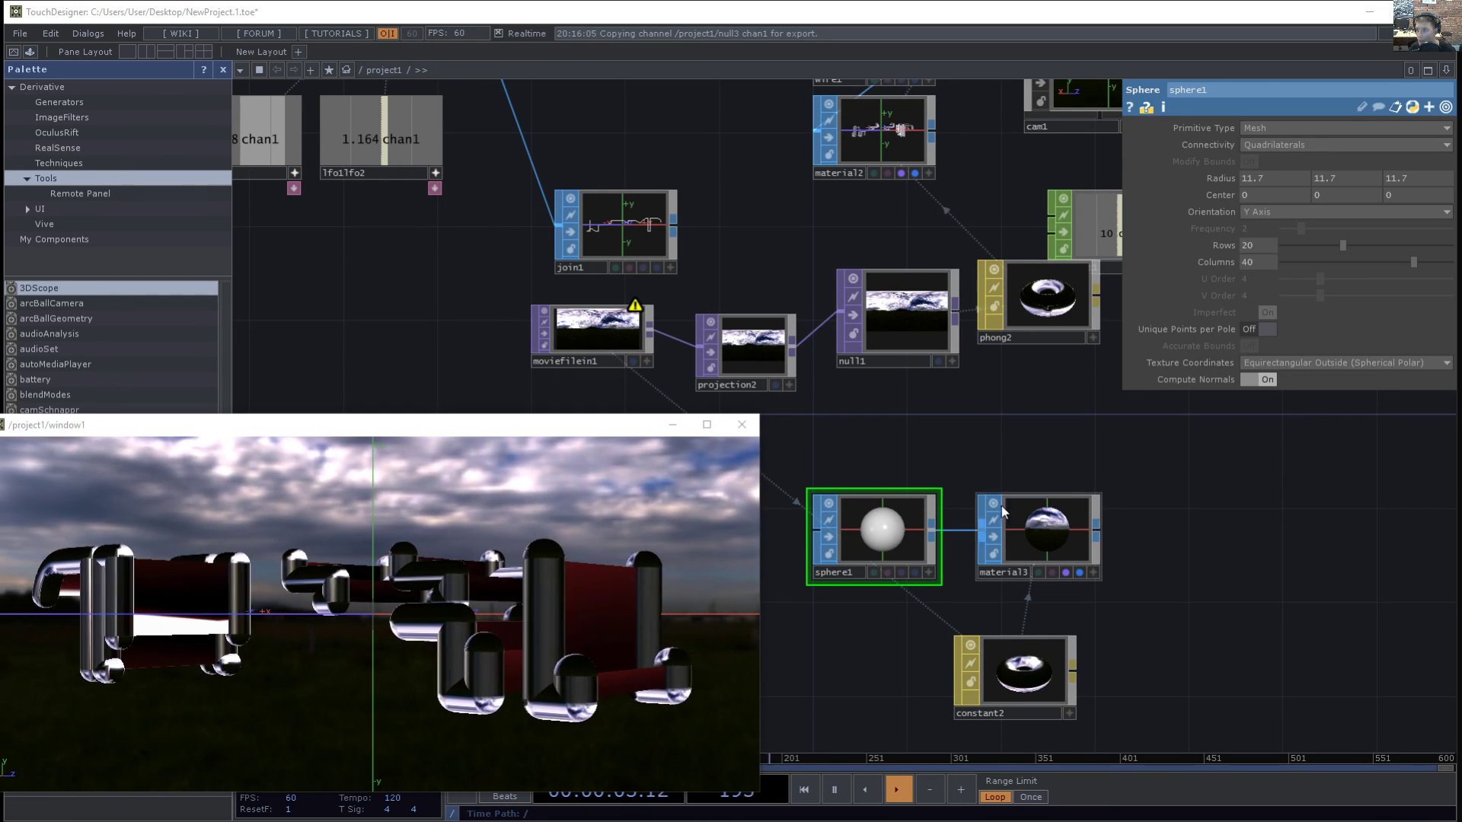
{"action": "left_click_drag", "start_coordinate": [1235, 605], "coordinate": [1351, 541]}
{"action": "left_click", "coordinate": [875, 297]}
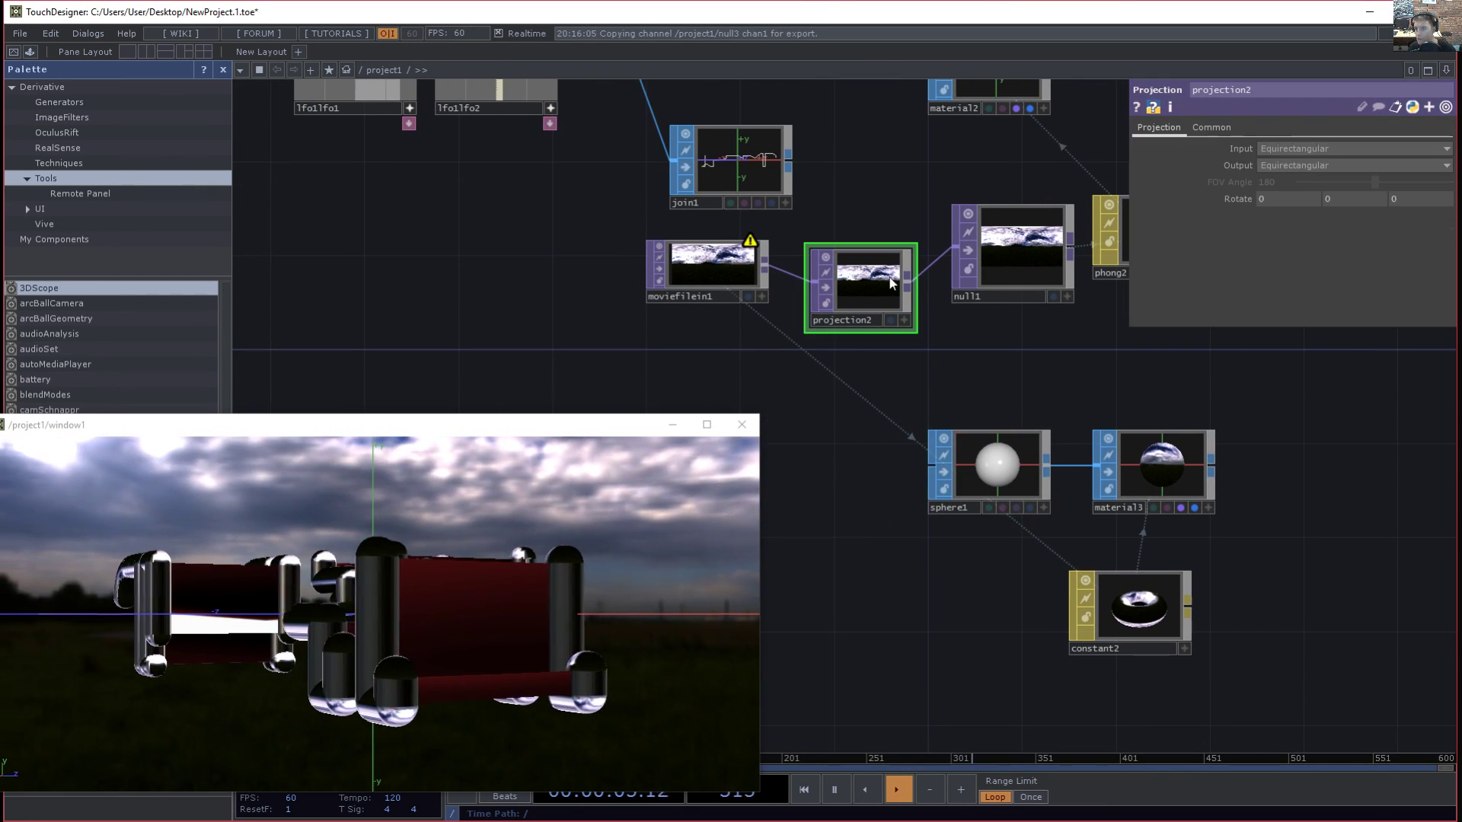
{"action": "left_click", "coordinate": [1327, 167]}
{"action": "left_click", "coordinate": [1286, 209]}
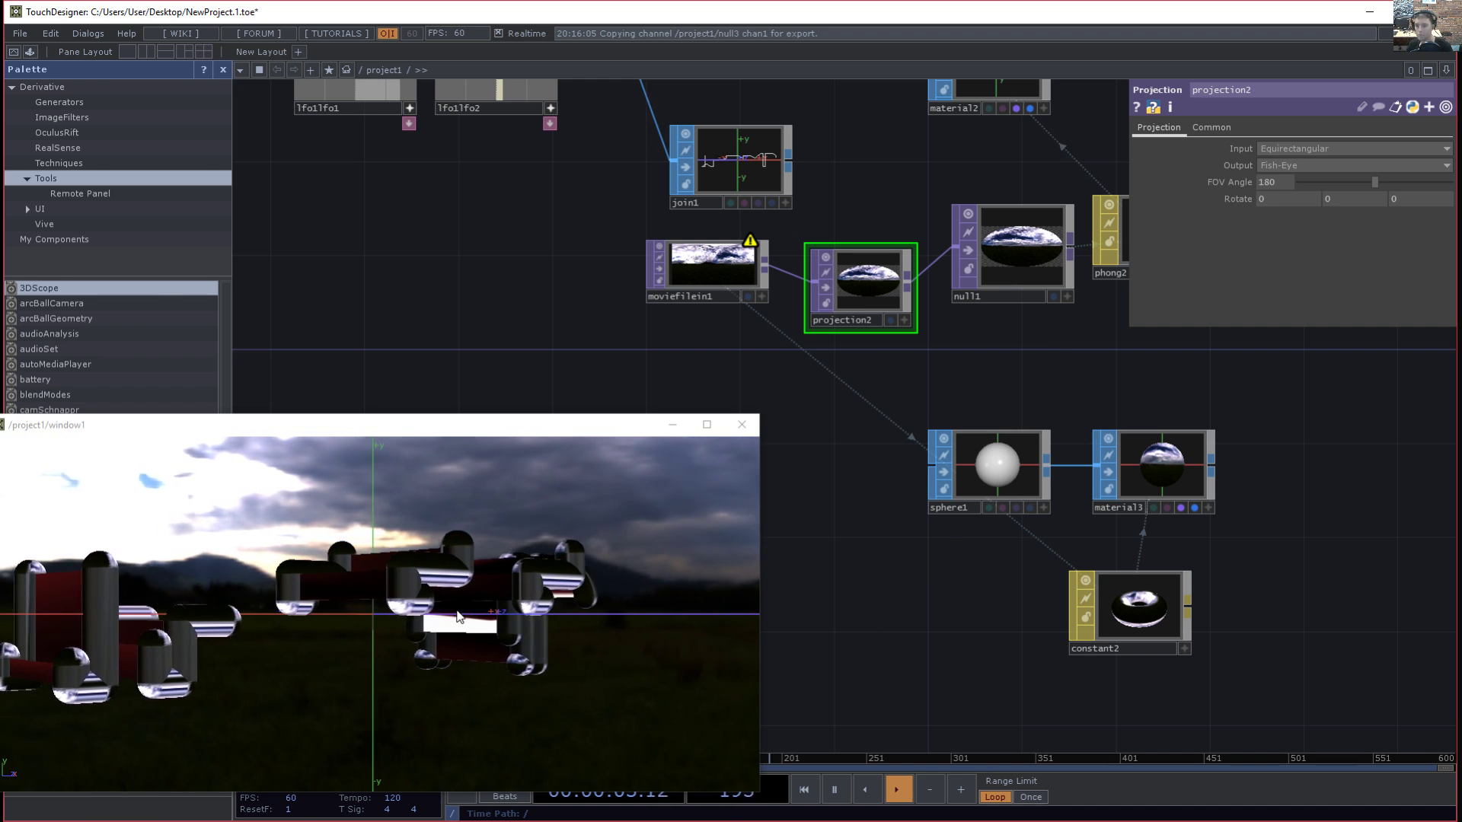
- Enlarge the output window and reposition it so the null1 and material3 nodes stay uncovered
{"action": "left_click_drag", "start_coordinate": [761, 415], "coordinate": [1189, 117]}
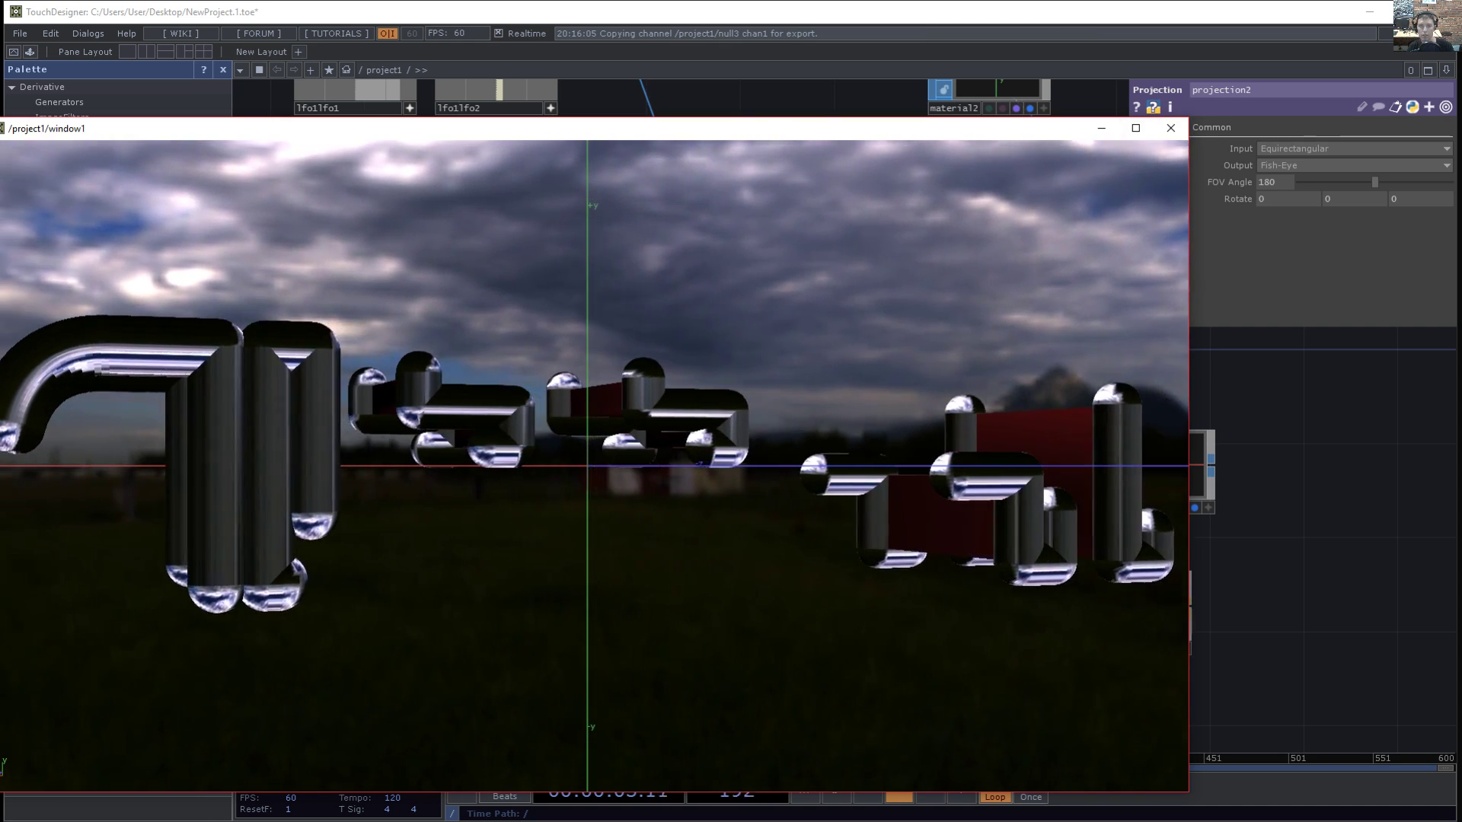
{"action": "left_click_drag", "start_coordinate": [0, 118], "coordinate": [261, 118]}
{"action": "left_click_drag", "start_coordinate": [706, 126], "coordinate": [447, 111]}
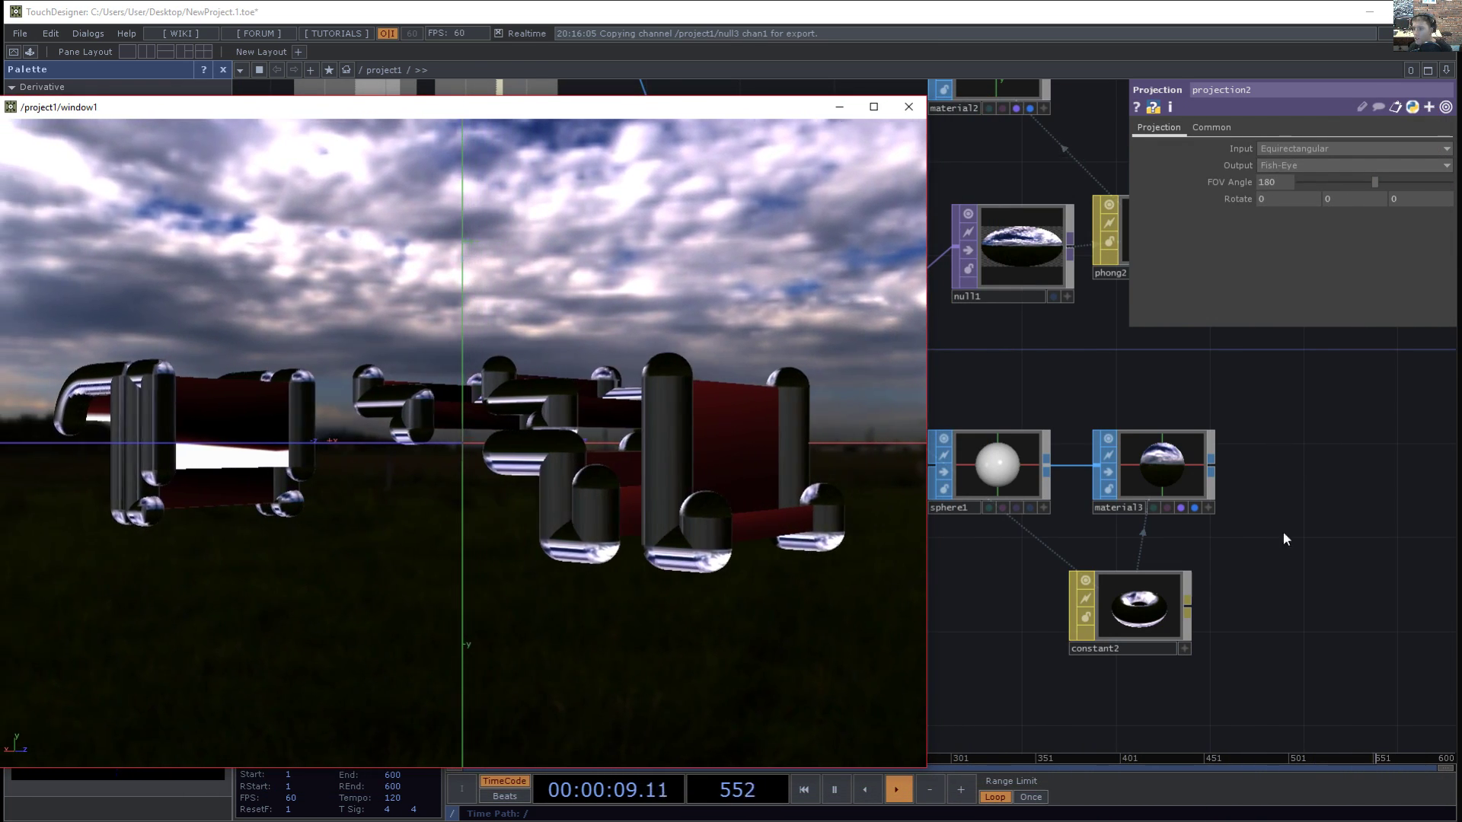
{"action": "left_click_drag", "start_coordinate": [1040, 633], "coordinate": [1205, 655]}
{"action": "left_click_drag", "start_coordinate": [1086, 594], "coordinate": [1165, 634]}
{"action": "left_click_drag", "start_coordinate": [1096, 522], "coordinate": [1068, 545]}
{"action": "key", "text": "Tab"}
{"action": "type", "text": "spee"}
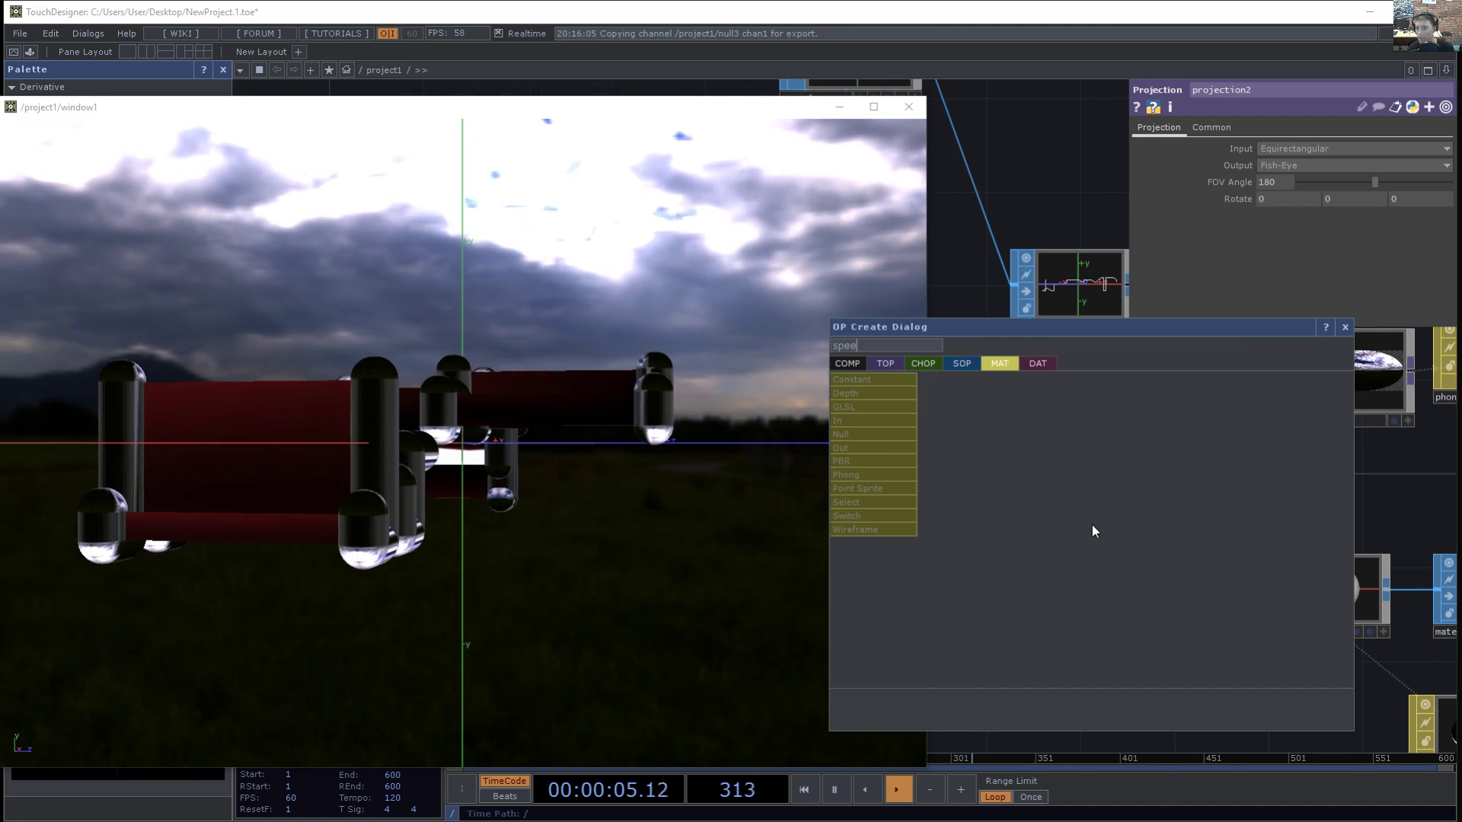
{"action": "key", "text": "Escape"}
- Add a Math CHOP below speed1 and feed speed1's output into it
{"action": "left_click_drag", "start_coordinate": [1116, 601], "coordinate": [1020, 645]}
{"action": "scroll", "coordinate": [1121, 569], "scroll_direction": "down", "scroll_amount": 3}
{"action": "scroll", "coordinate": [1248, 538], "scroll_direction": "up", "scroll_amount": 5}
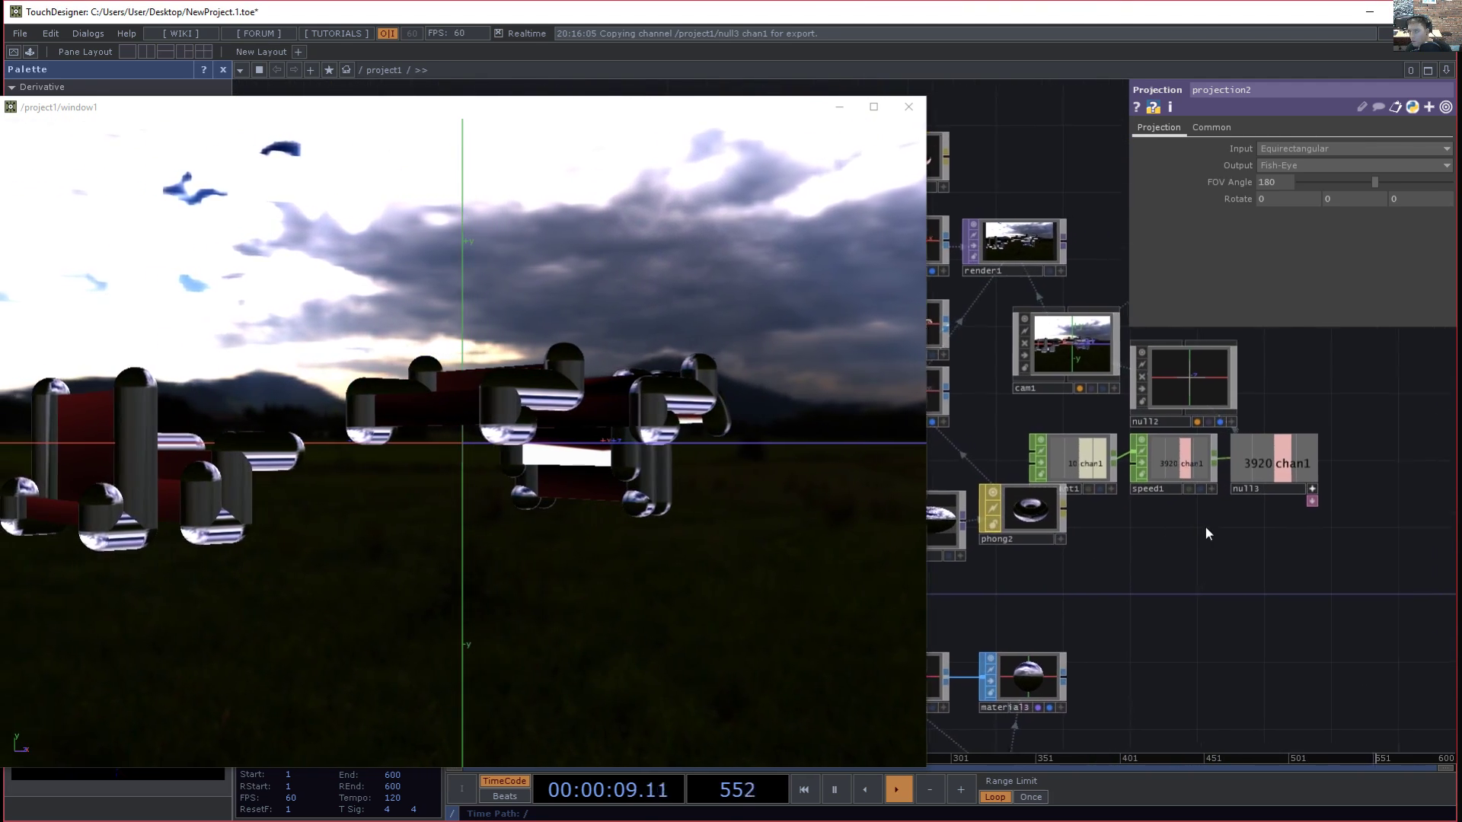
{"action": "left_click_drag", "start_coordinate": [1139, 528], "coordinate": [1214, 542]}
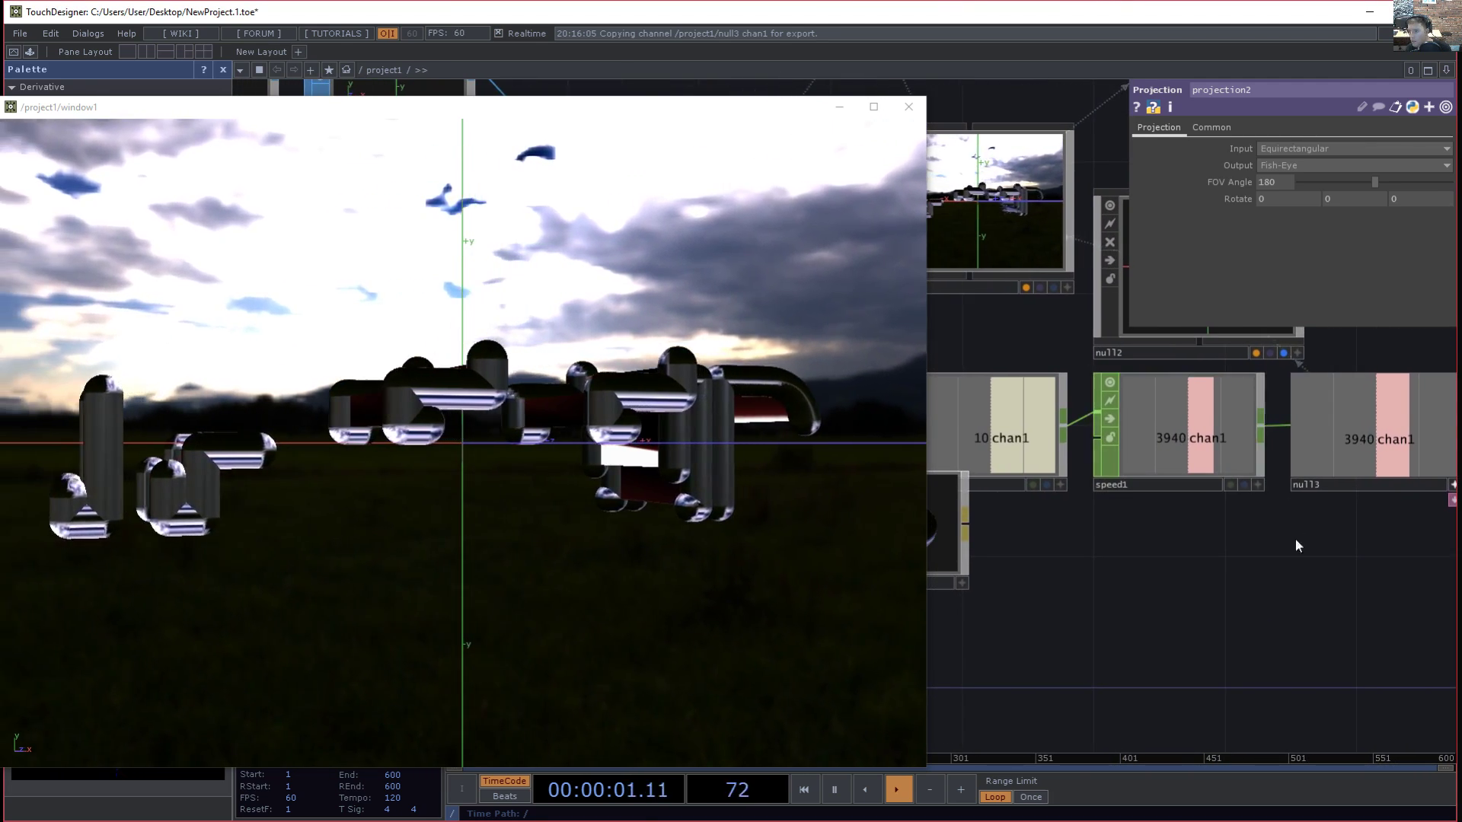
{"action": "left_click_drag", "start_coordinate": [1405, 515], "coordinate": [1340, 541]}
{"action": "left_click", "coordinate": [1391, 510]}
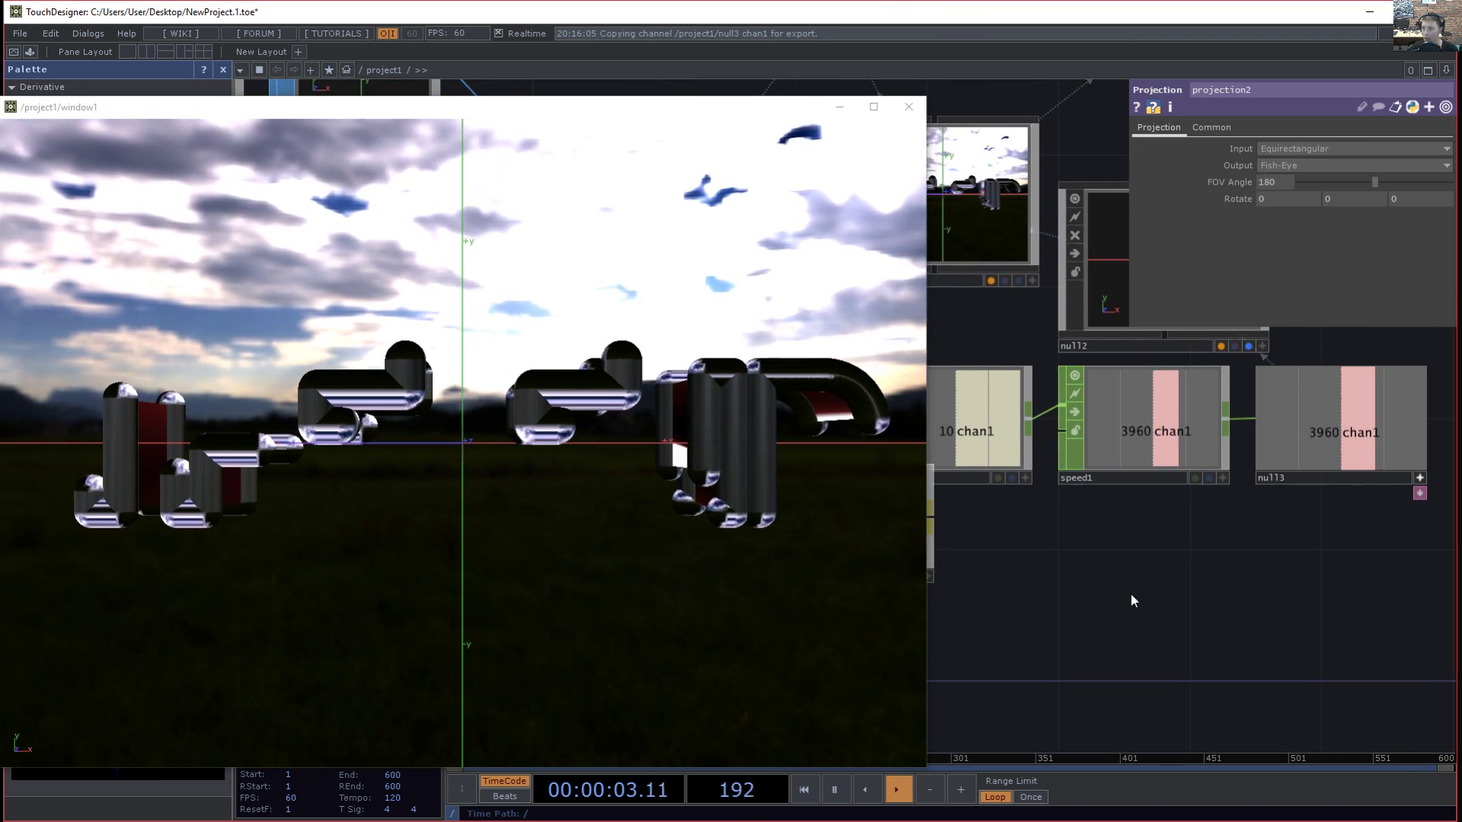
{"action": "left_click", "coordinate": [1154, 583]}
{"action": "type", "text": "ma"}
{"action": "key", "text": "Return"}
{"action": "left_click", "coordinate": [1154, 583]}
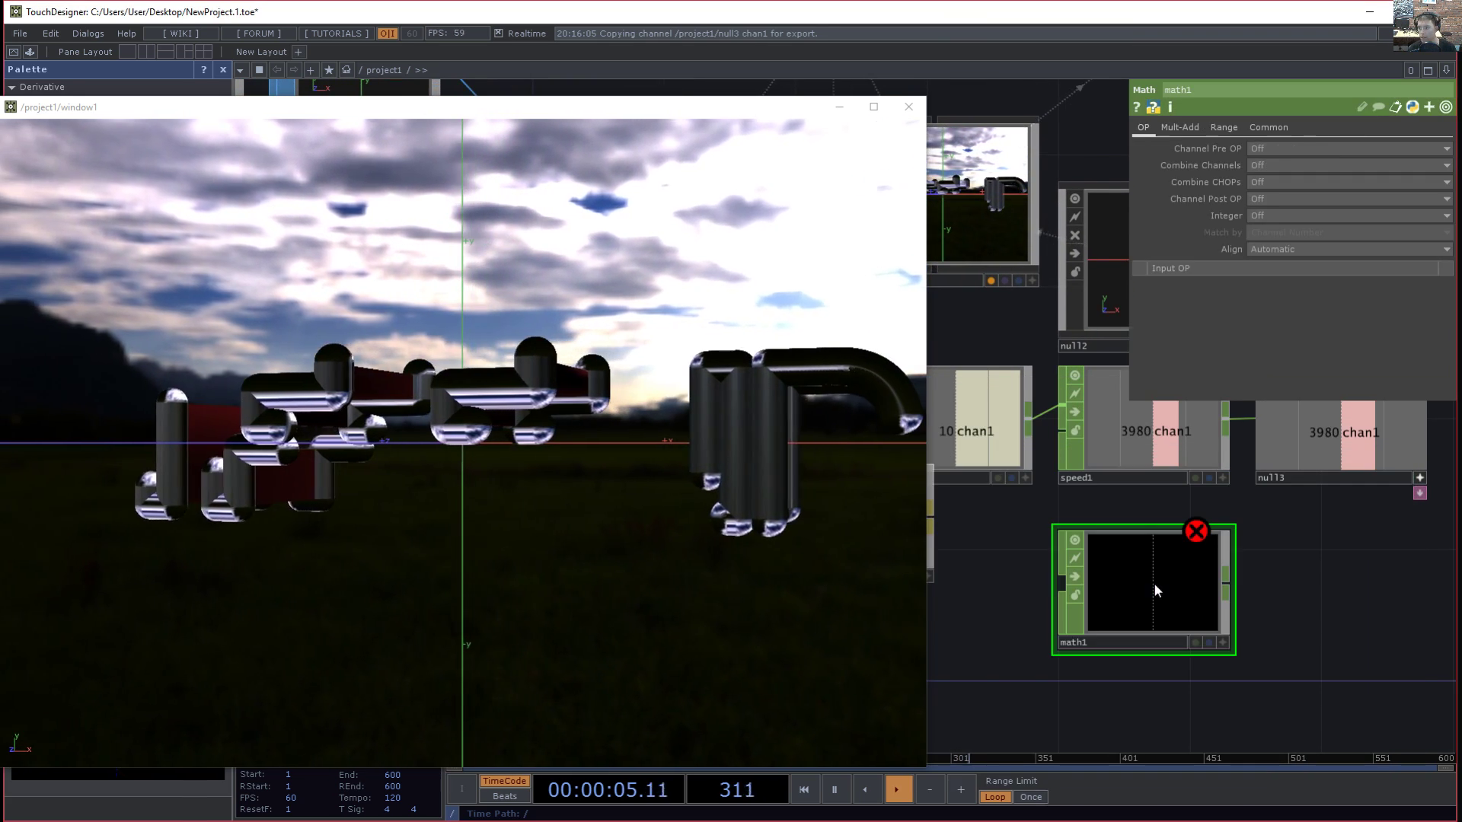
{"action": "left_click_drag", "start_coordinate": [1058, 565], "coordinate": [1059, 567]}
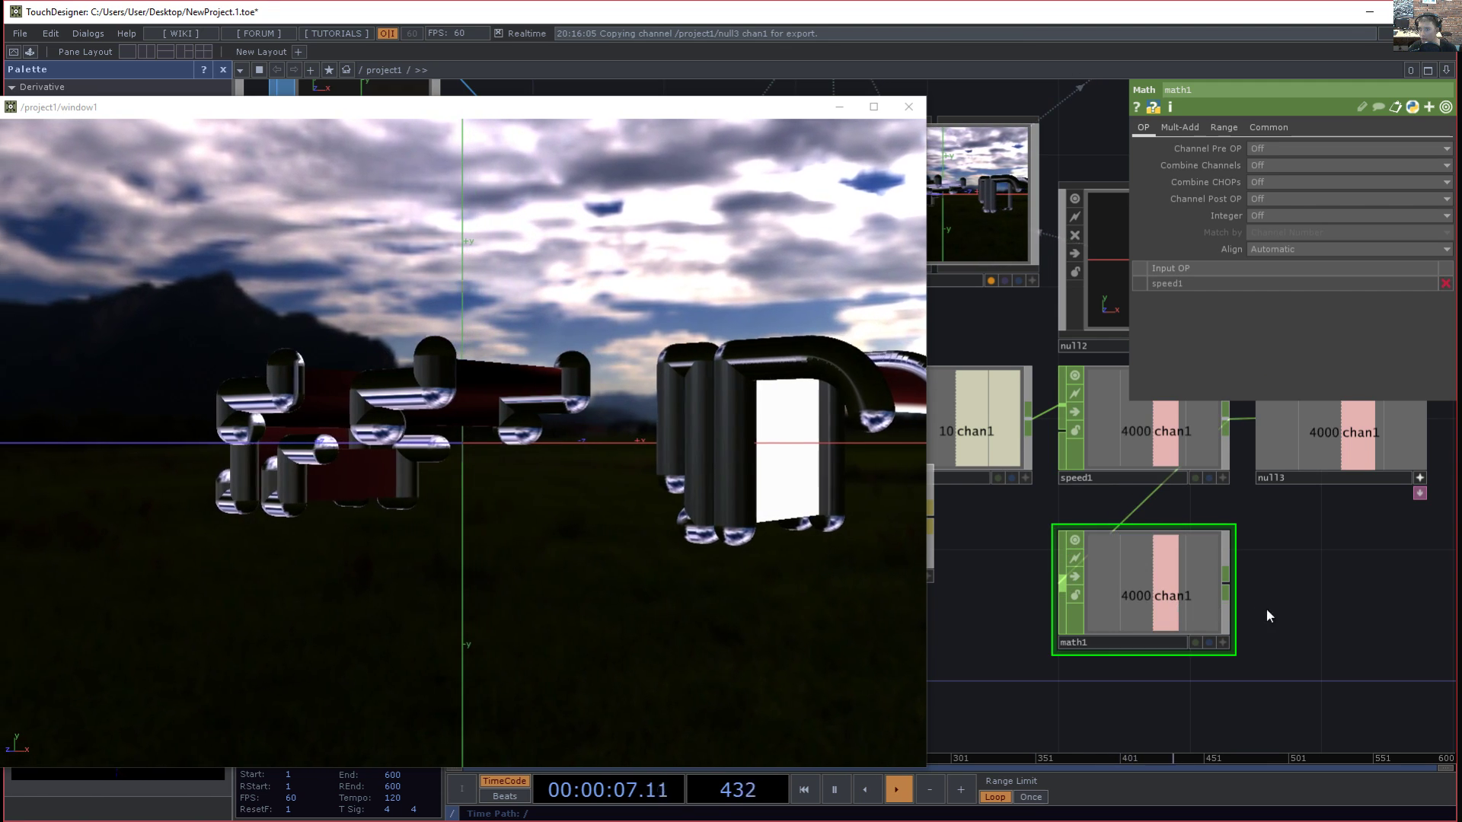
- Place a Null CHOP beside math1 and connect math1's output to it
{"action": "key", "text": "Tab"}
{"action": "type", "text": "byk"}
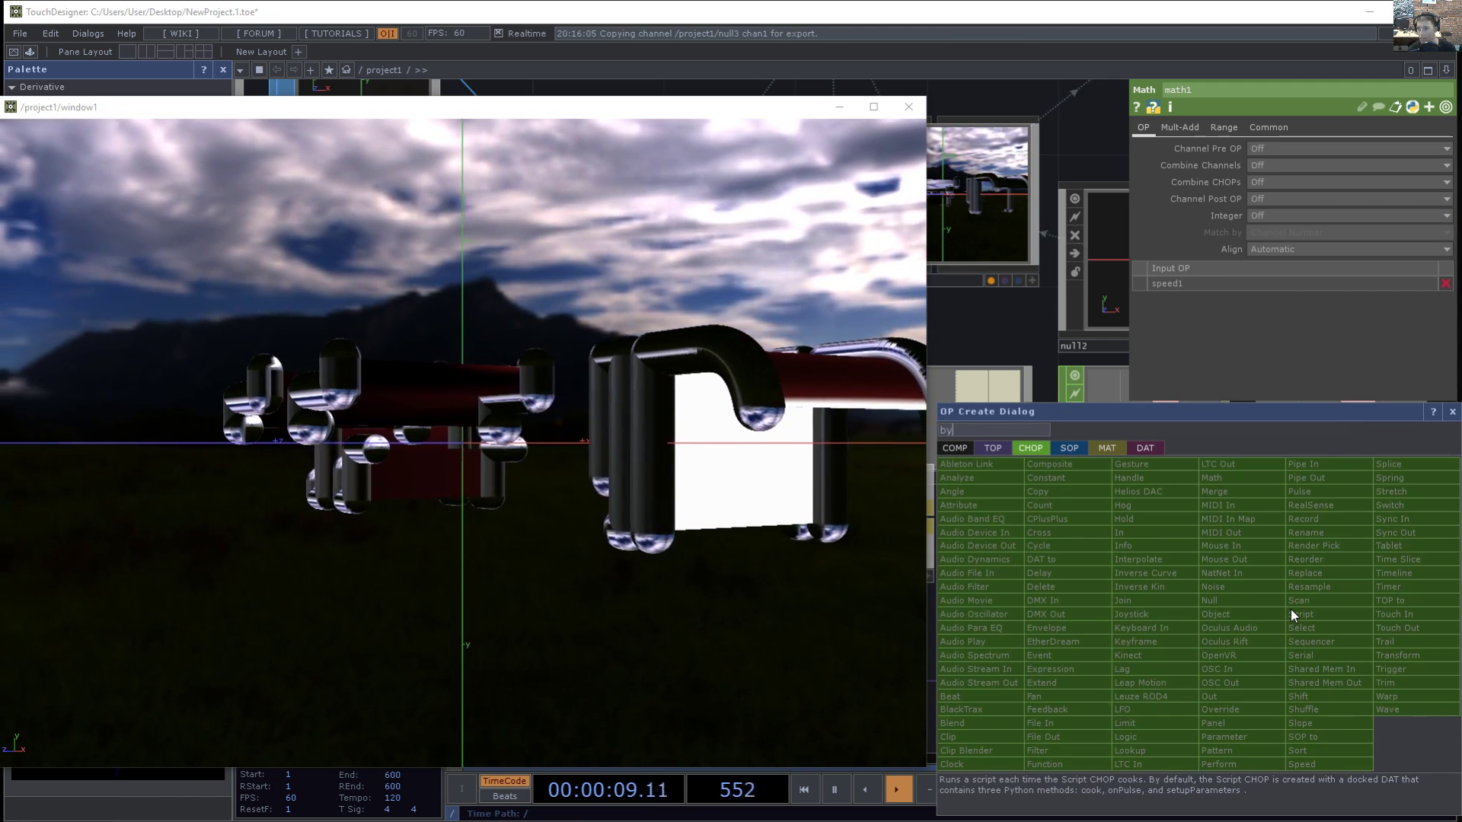
{"action": "key", "text": "BackSpace"}
{"action": "key", "text": "BackSpace"}
{"action": "key", "text": "BackSpace"}
{"action": "type", "text": "nul"}
{"action": "key", "text": "Return"}
{"action": "left_click", "coordinate": [1276, 611]}
{"action": "left_click_drag", "start_coordinate": [1276, 612], "coordinate": [1342, 579]}
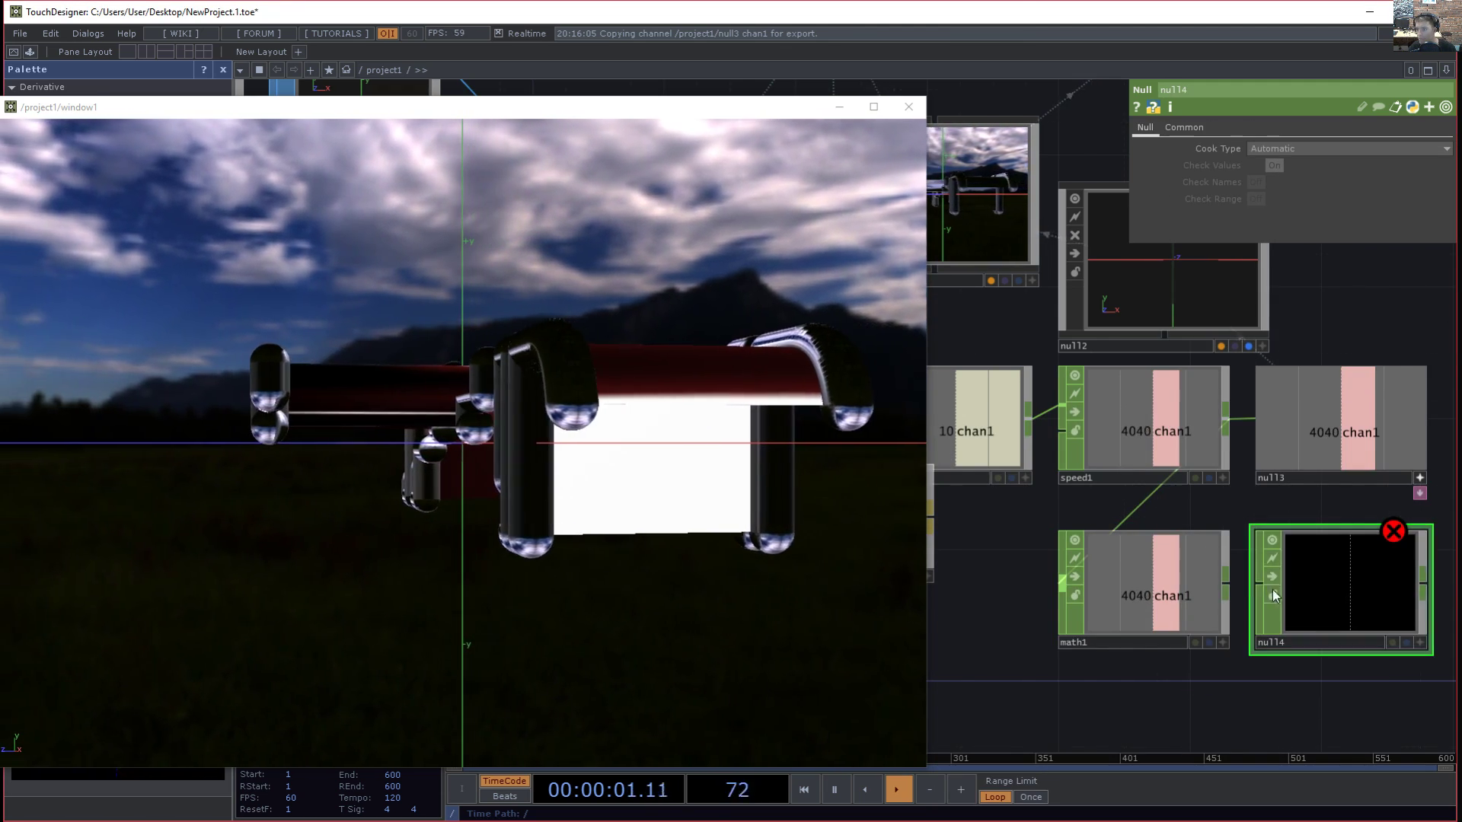
{"action": "left_click_drag", "start_coordinate": [1229, 584], "coordinate": [1257, 583]}
- Export null4's chan1 channel to projection2's Y rotation as an Export CHOP link
{"action": "left_click_drag", "start_coordinate": [1296, 684], "coordinate": [1227, 669]}
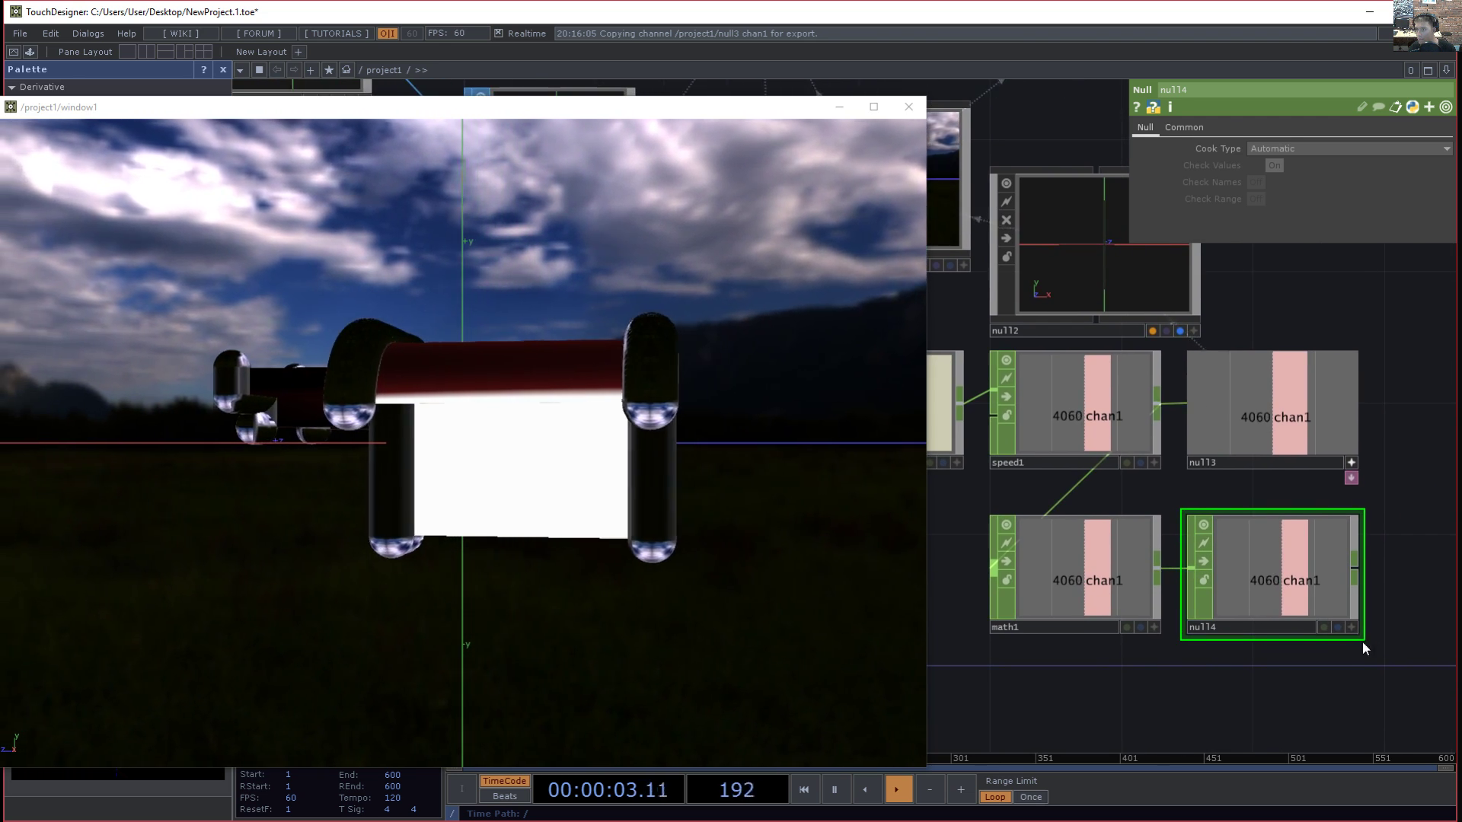
{"action": "scroll", "coordinate": [1050, 697], "scroll_direction": "down", "scroll_amount": 6}
{"action": "scroll", "coordinate": [1294, 632], "scroll_direction": "up", "scroll_amount": 3}
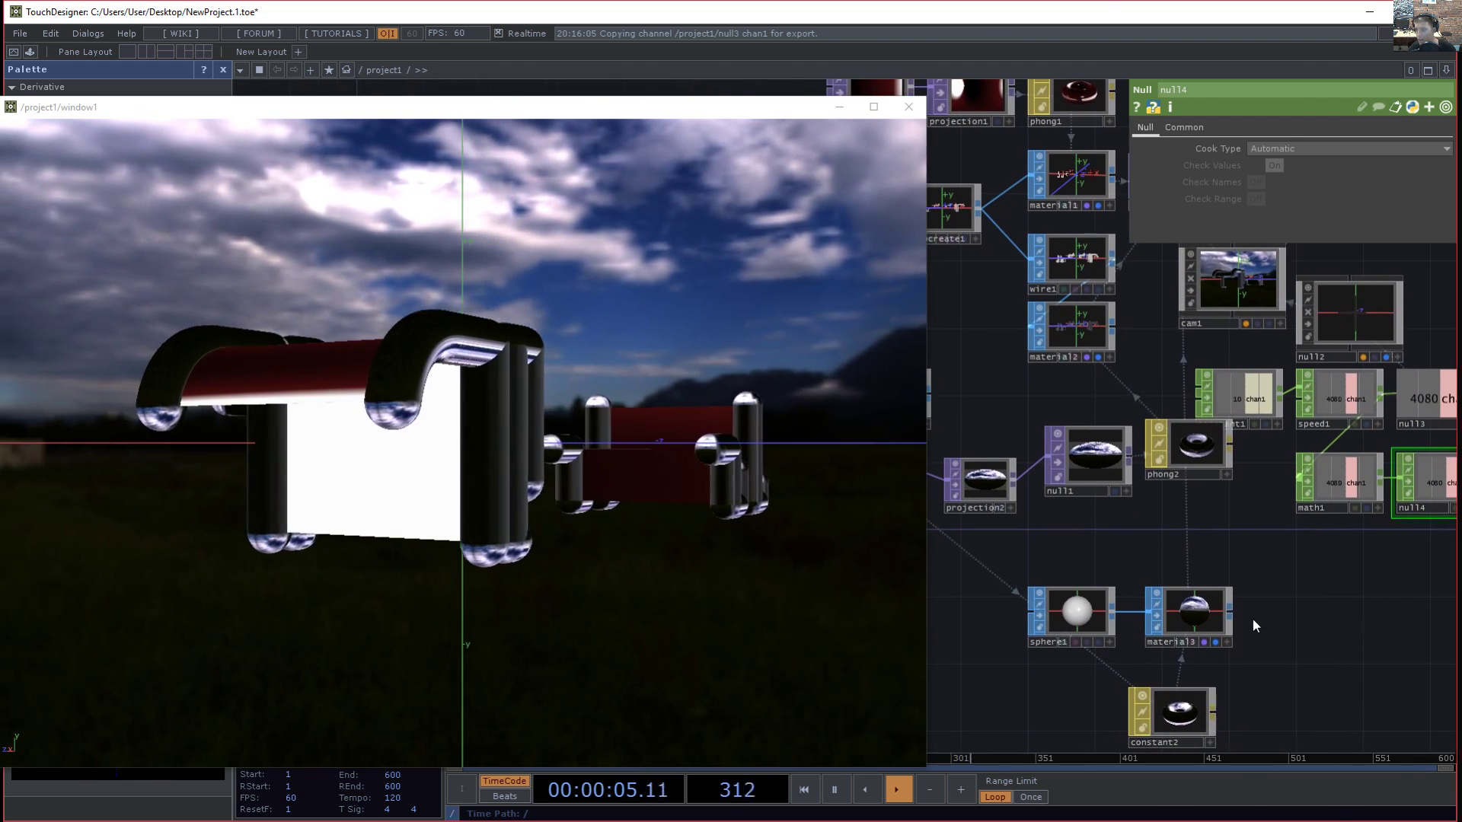
{"action": "left_click_drag", "start_coordinate": [1155, 531], "coordinate": [1098, 518]}
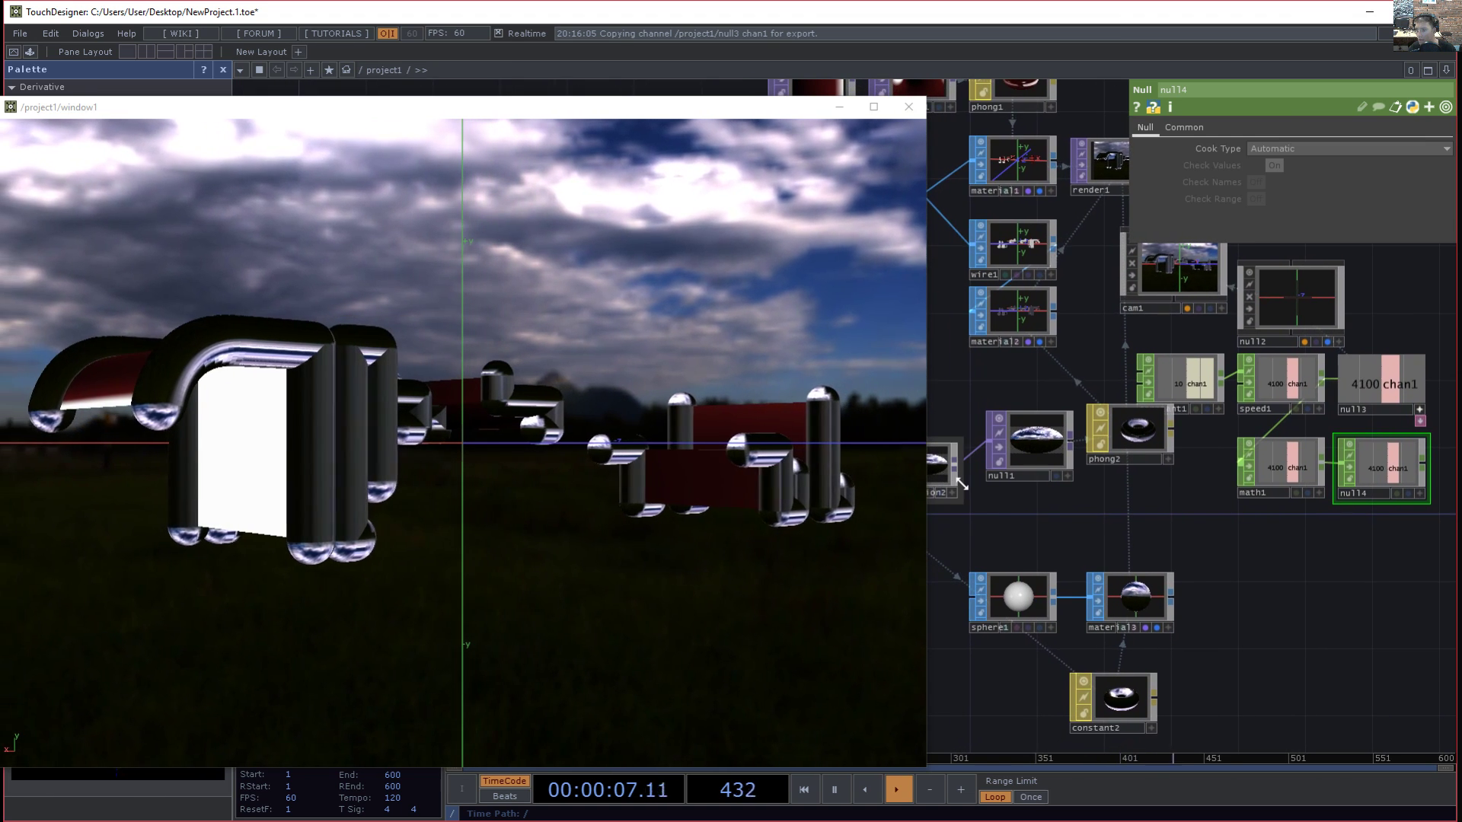
{"action": "left_click", "coordinate": [939, 477]}
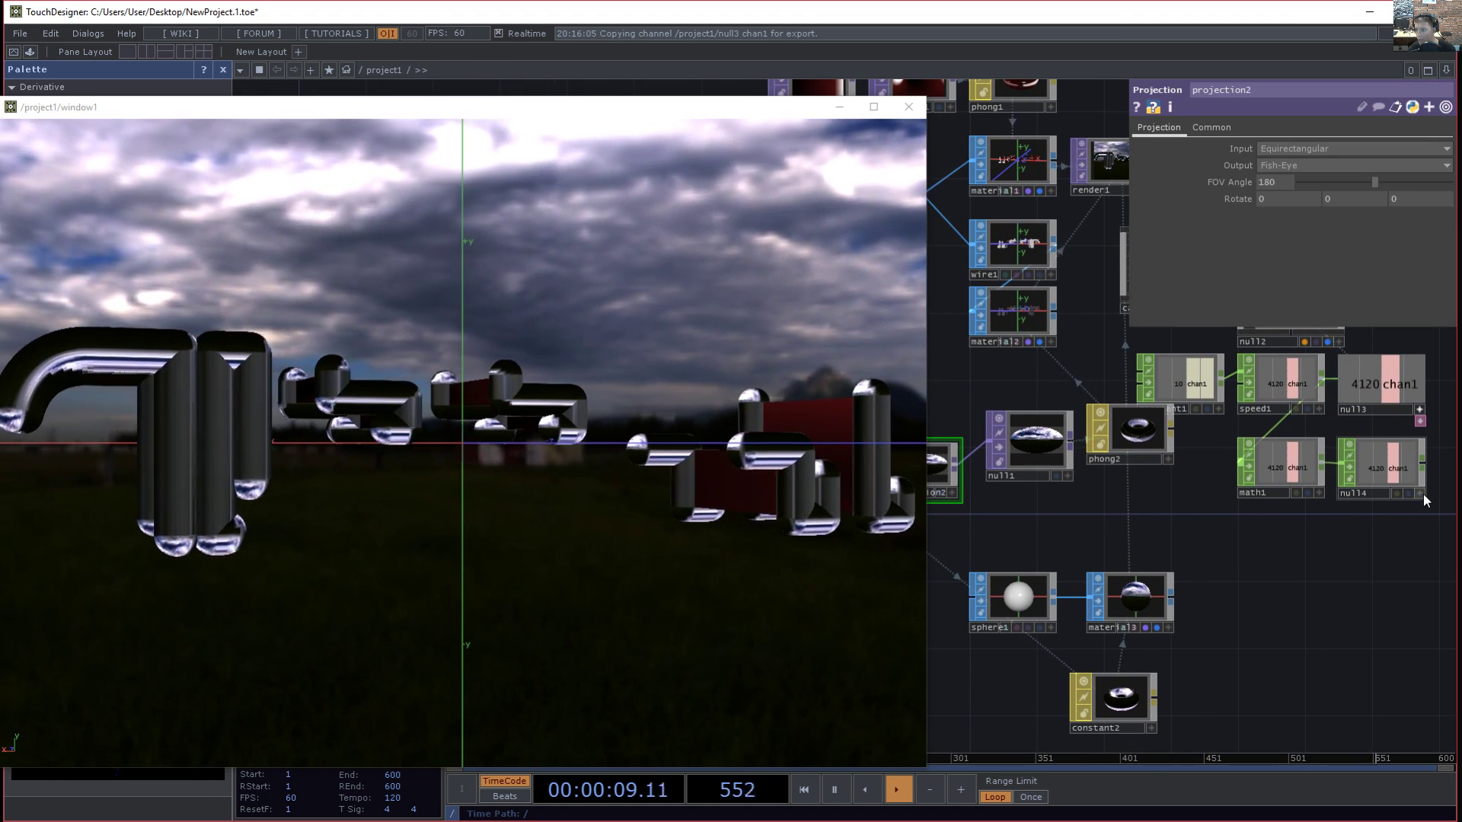
{"action": "left_click_drag", "start_coordinate": [1384, 466], "coordinate": [1356, 206]}
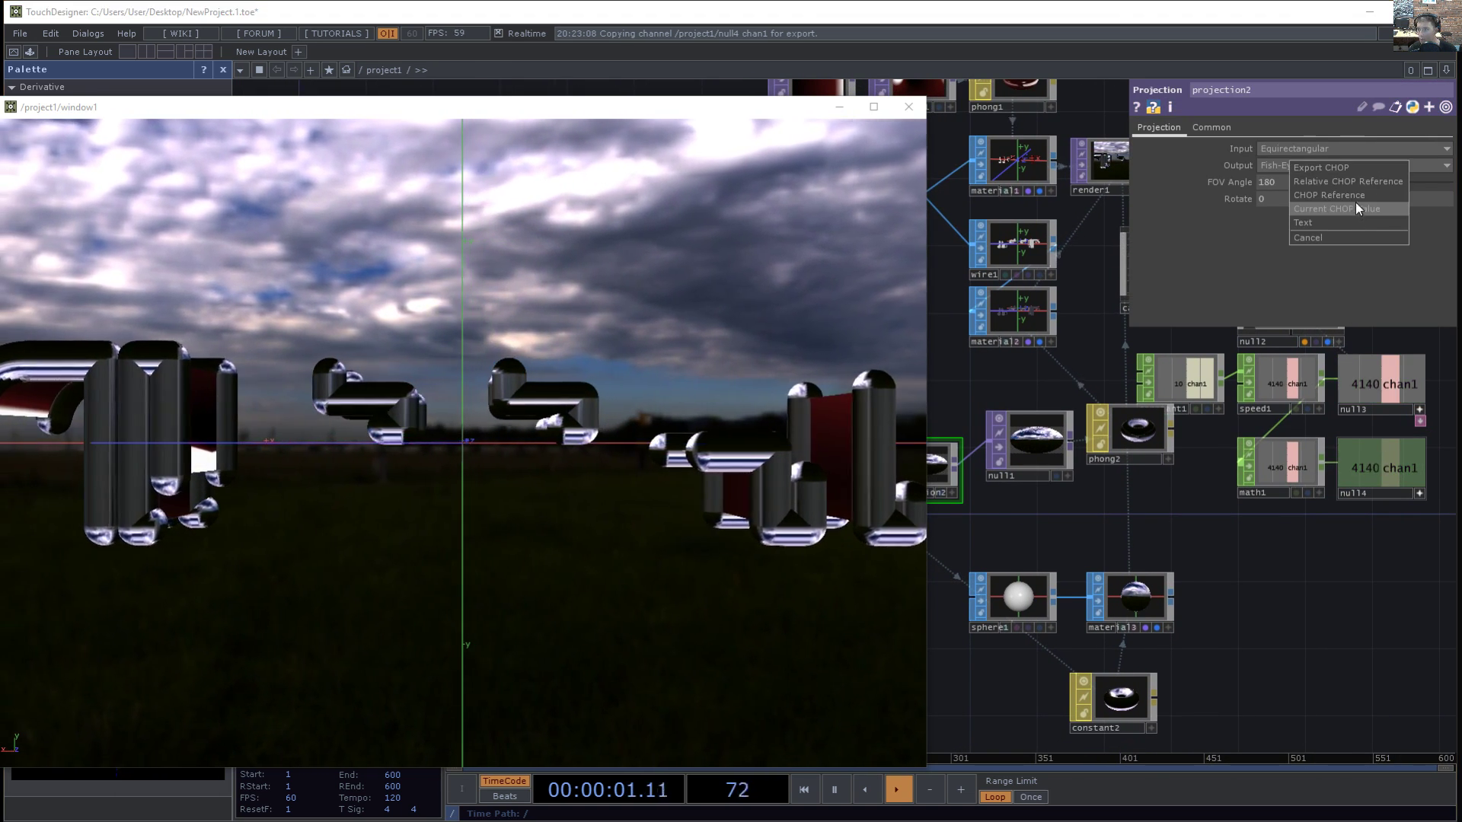
{"action": "left_click", "coordinate": [1354, 168]}
- Try Multiply values of 5 and 50 on math1, and settle on 20
{"action": "left_click", "coordinate": [1276, 460]}
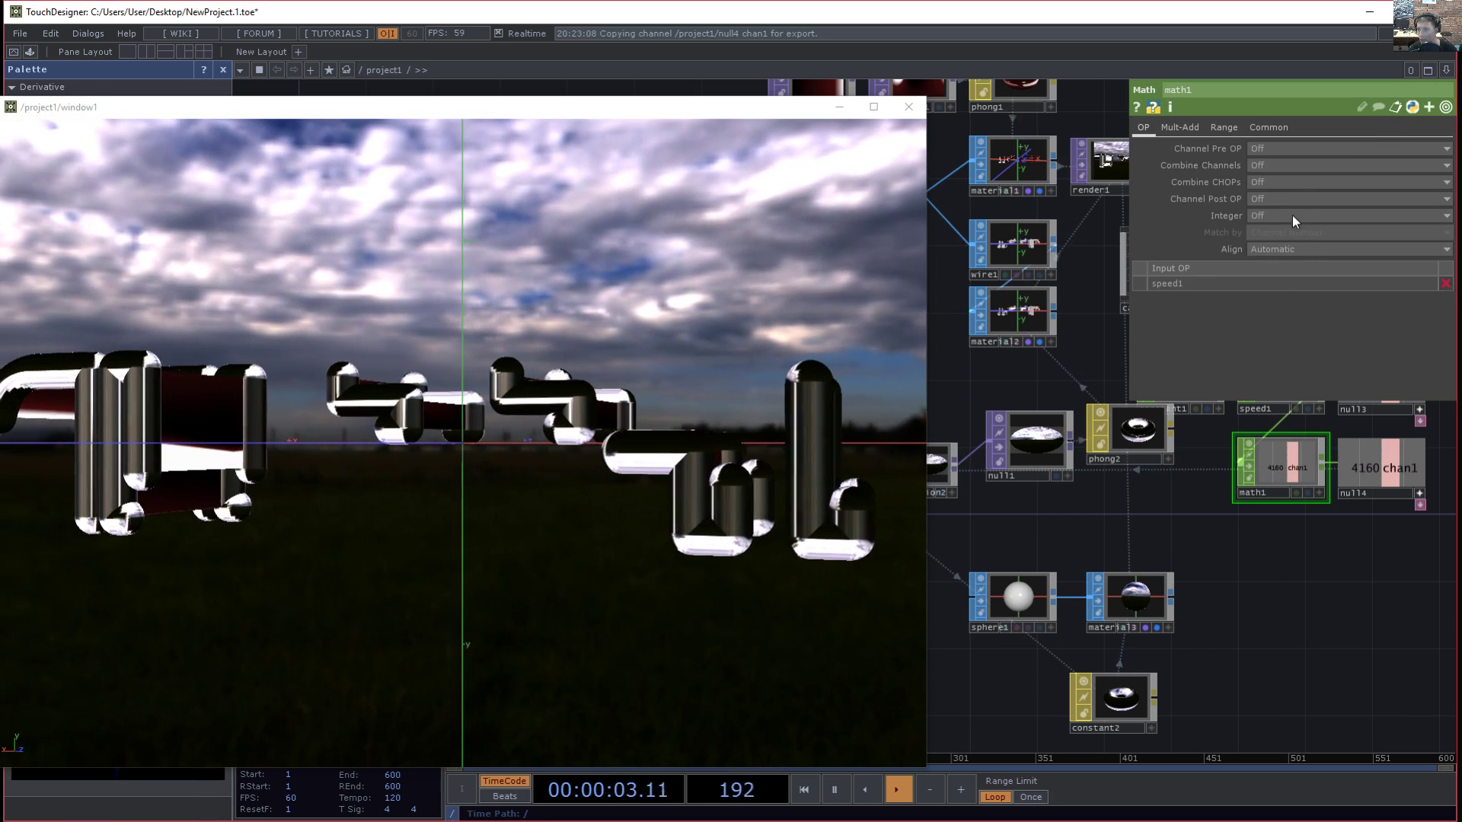
{"action": "left_click", "coordinate": [1181, 126]}
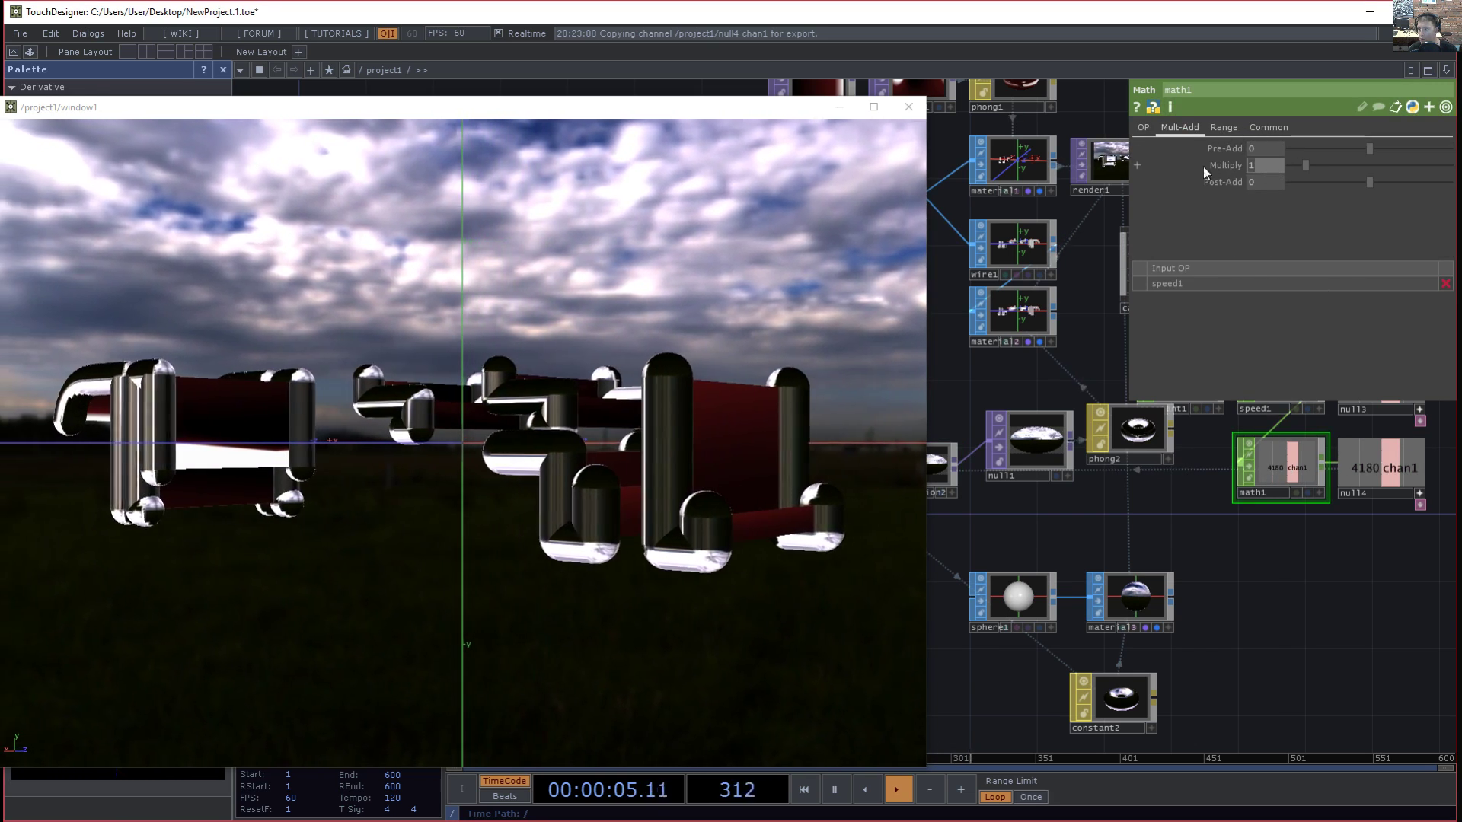
{"action": "type", "text": "5"}
{"action": "key", "text": "Tab"}
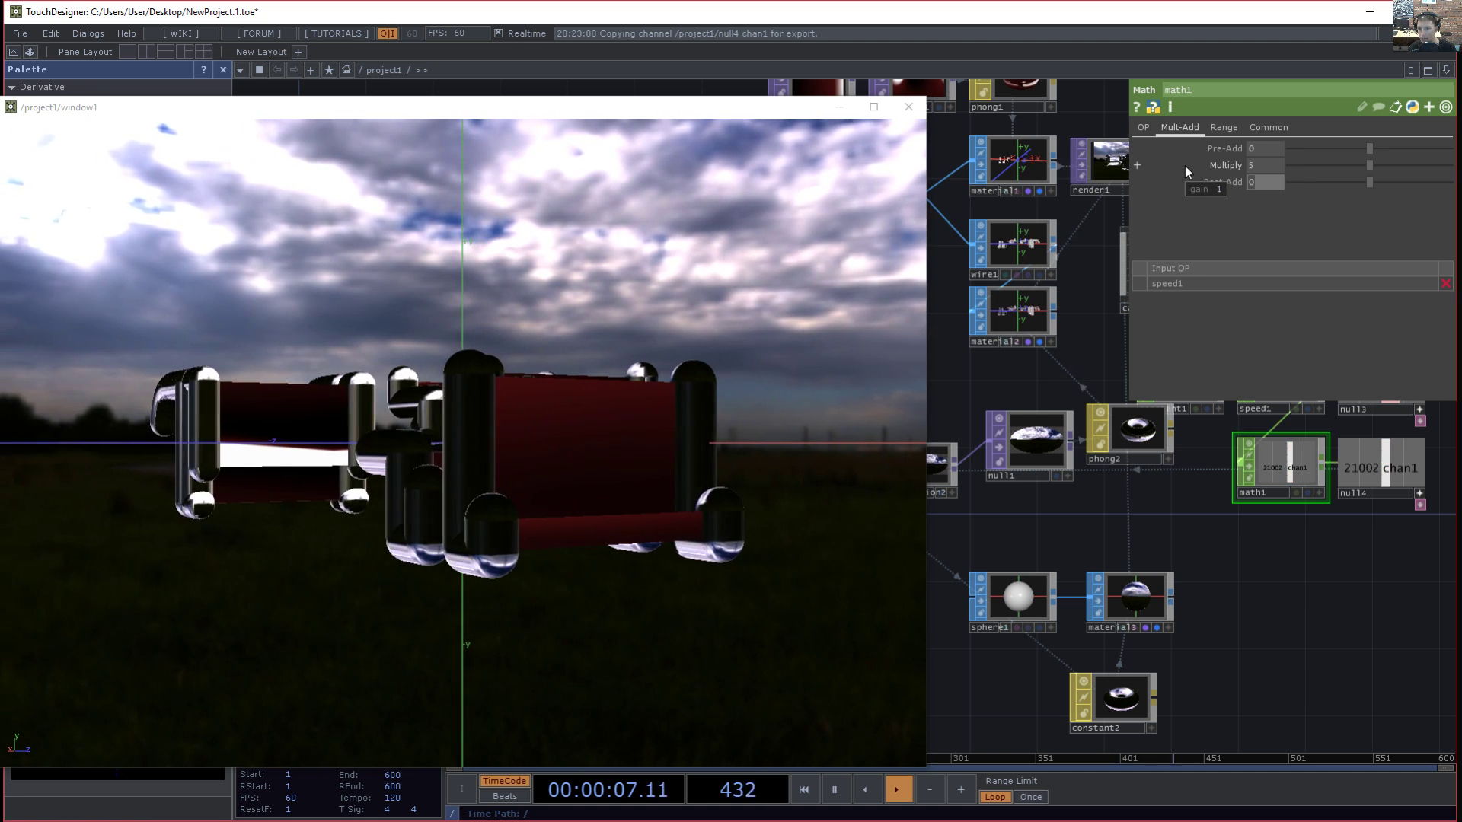
{"action": "left_click", "coordinate": [1258, 166]}
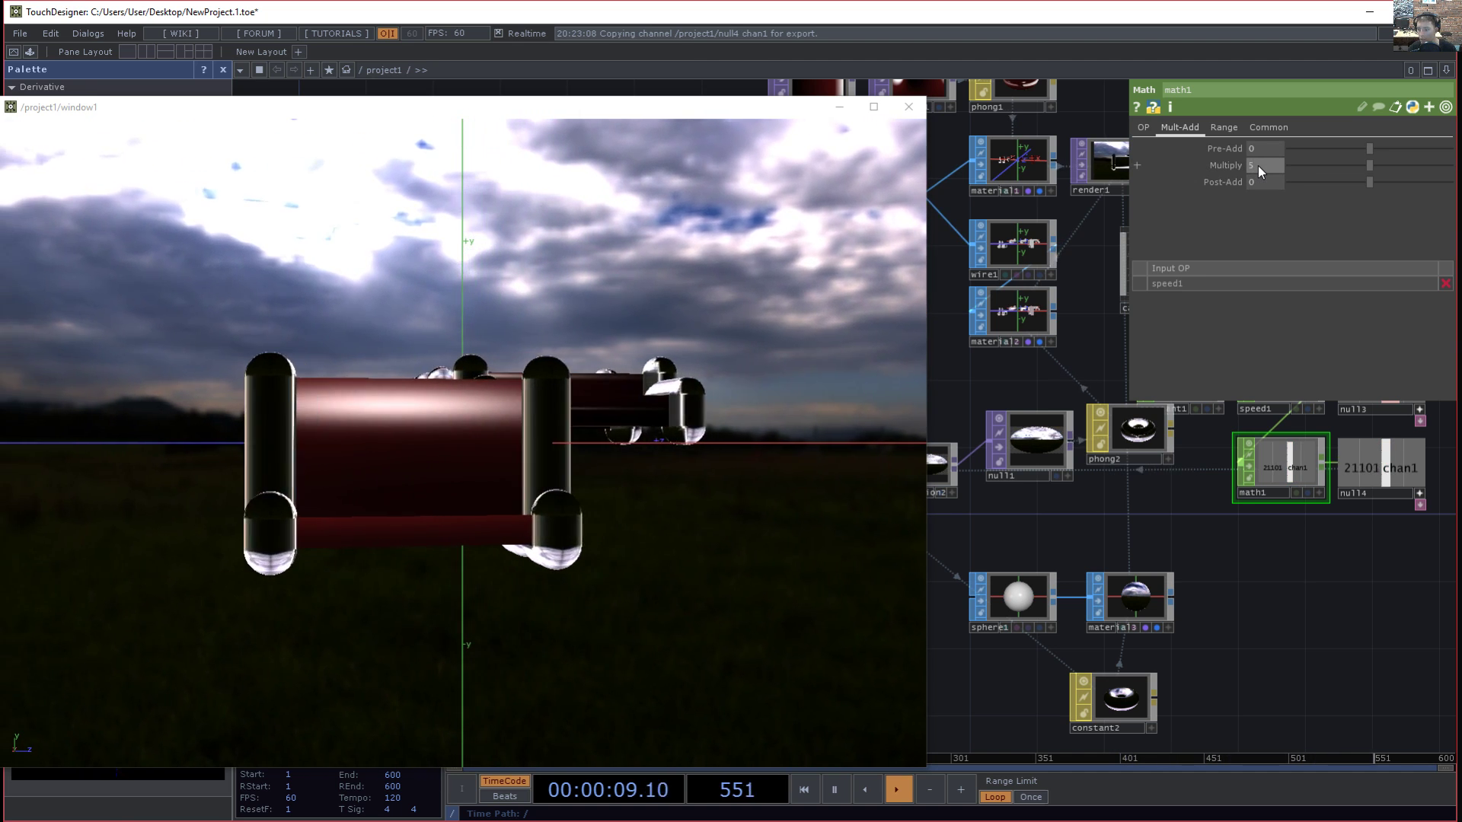
{"action": "type", "text": "50"}
{"action": "key", "text": "Tab"}
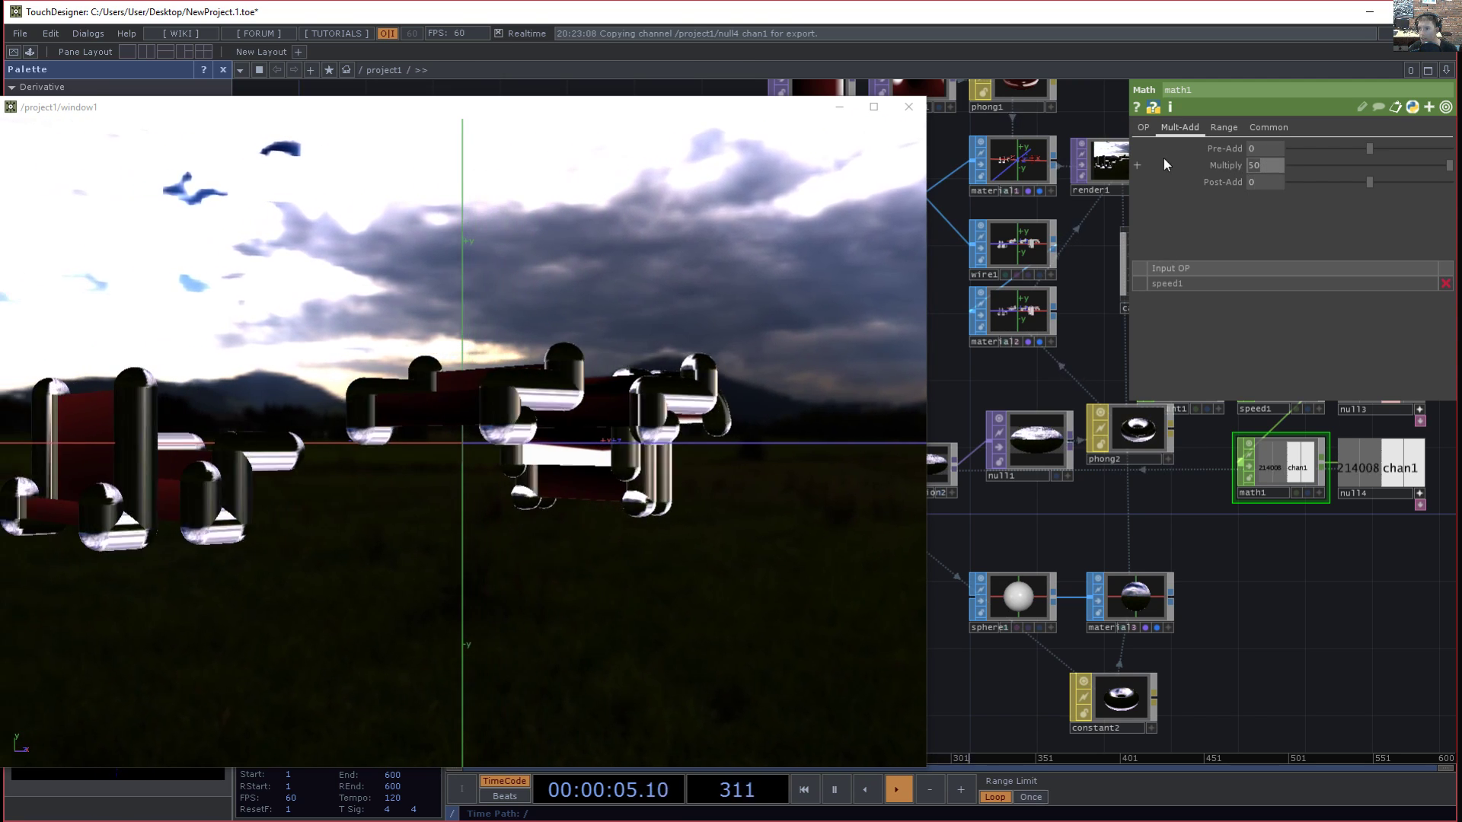
{"action": "type", "text": "20"}
{"action": "key", "text": "Tab"}
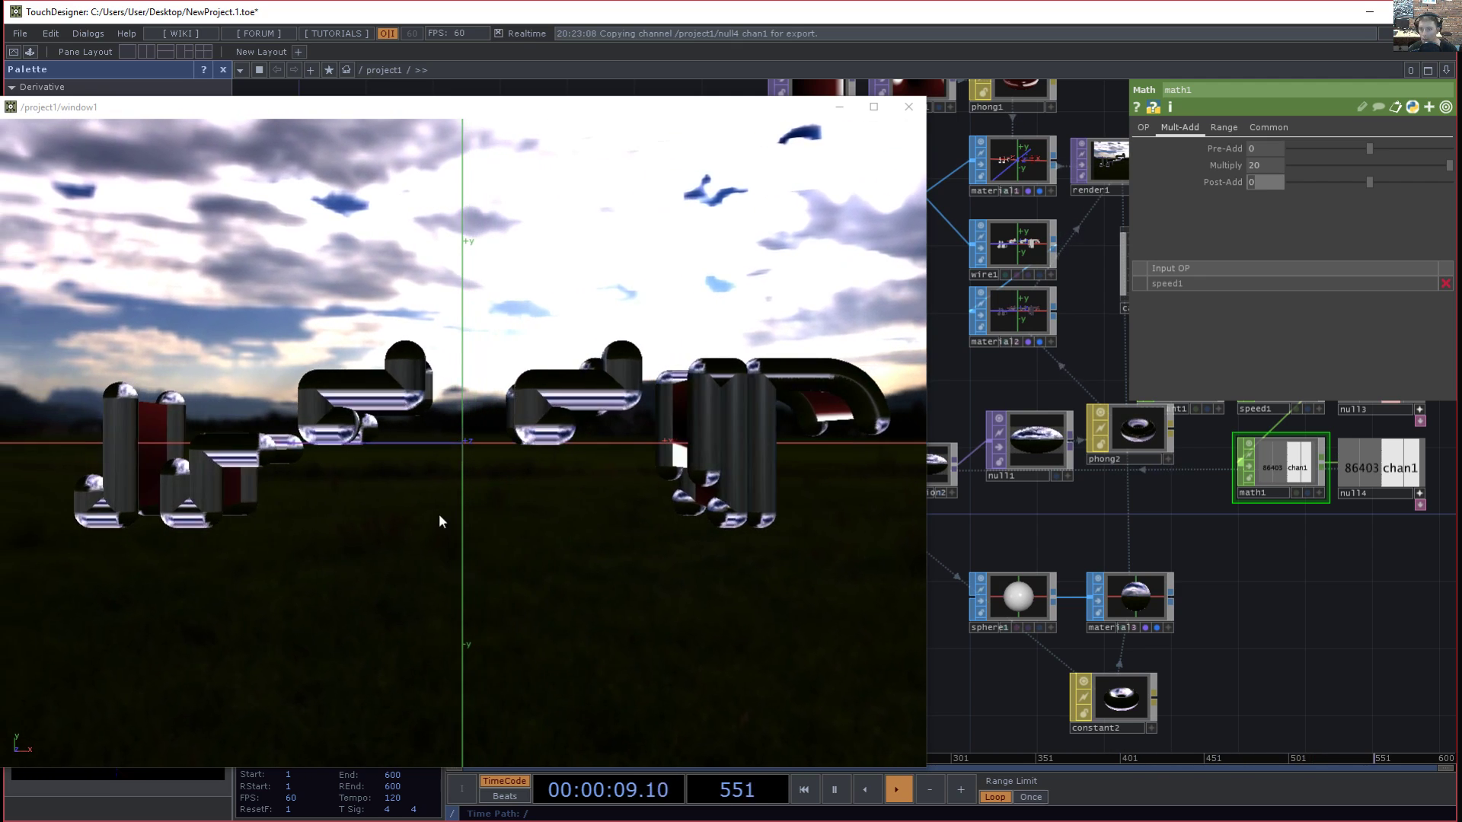
- Close the output window to uncover the network
{"action": "left_click_drag", "start_coordinate": [1116, 523], "coordinate": [1299, 654]}
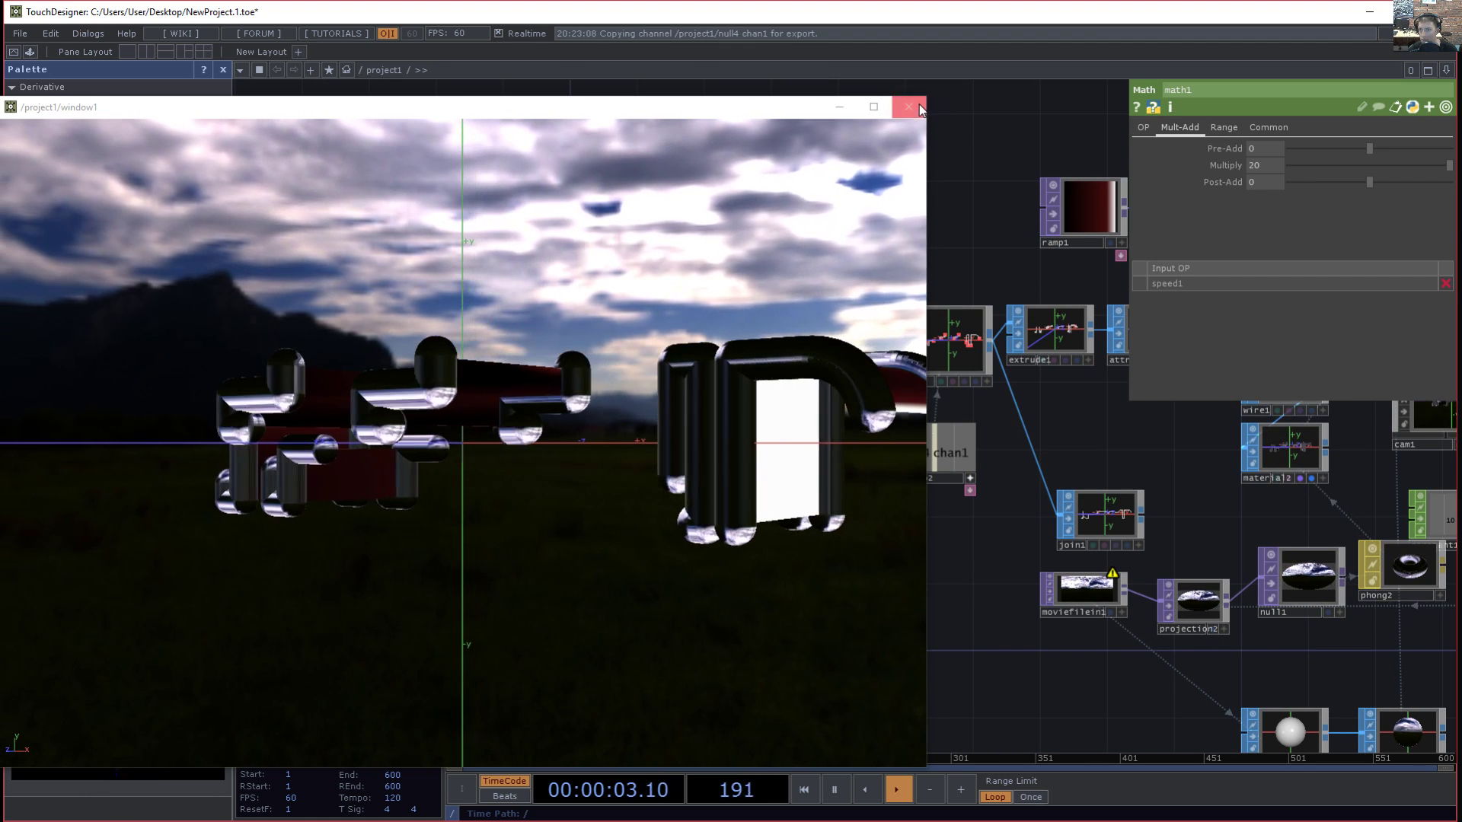
{"action": "left_click", "coordinate": [914, 106]}
{"action": "left_click_drag", "start_coordinate": [1187, 449], "coordinate": [588, 450]}
{"action": "scroll", "coordinate": [661, 453], "scroll_direction": "up", "scroll_amount": 6}
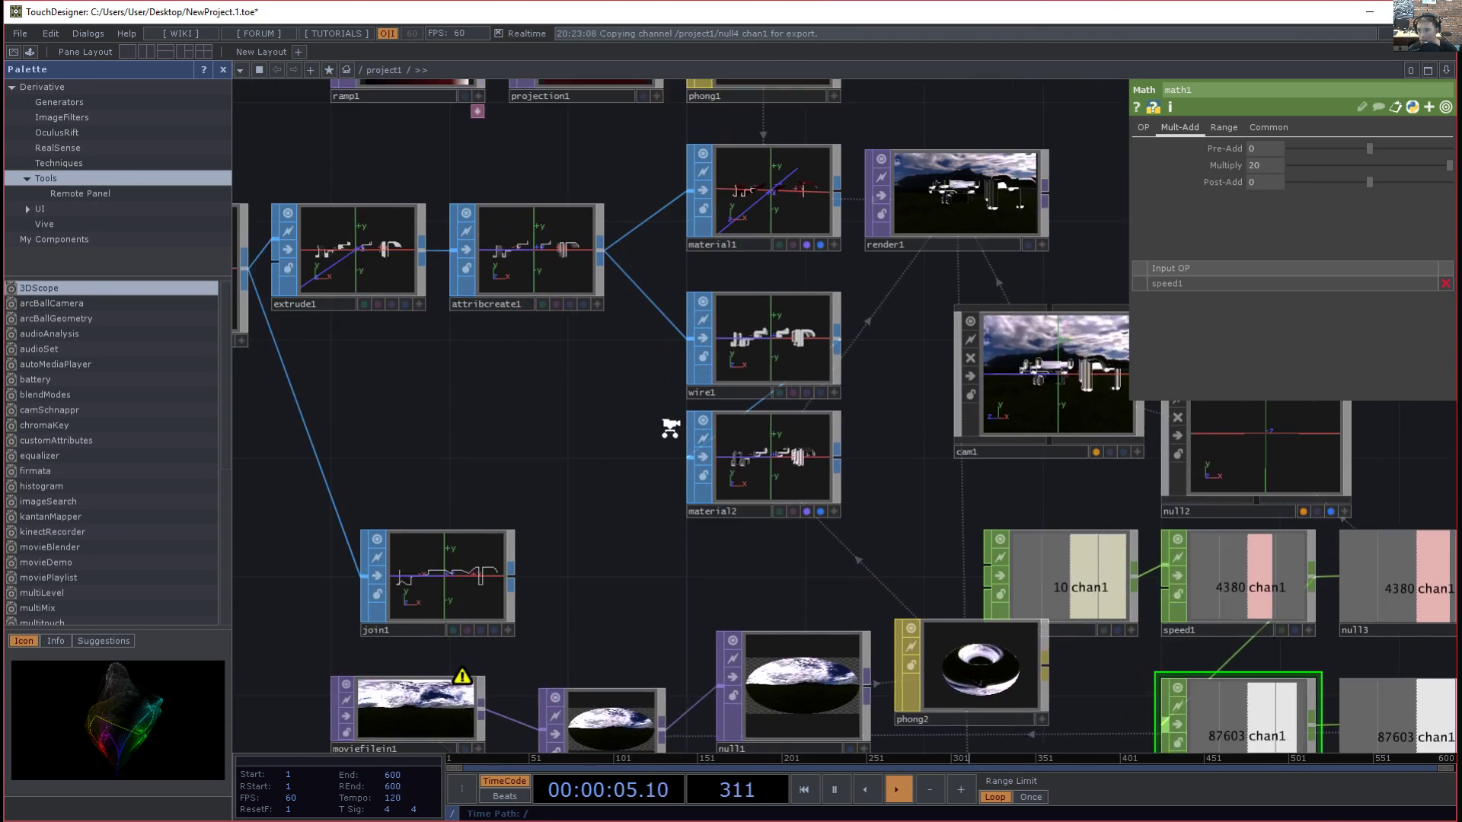
- Check cam1's Constrain To setting and the Y rotation driving null2
{"action": "left_click_drag", "start_coordinate": [770, 530], "coordinate": [430, 548]}
{"action": "left_click_drag", "start_coordinate": [983, 507], "coordinate": [1017, 428]}
{"action": "left_click_drag", "start_coordinate": [830, 535], "coordinate": [700, 587]}
{"action": "left_click", "coordinate": [624, 459]}
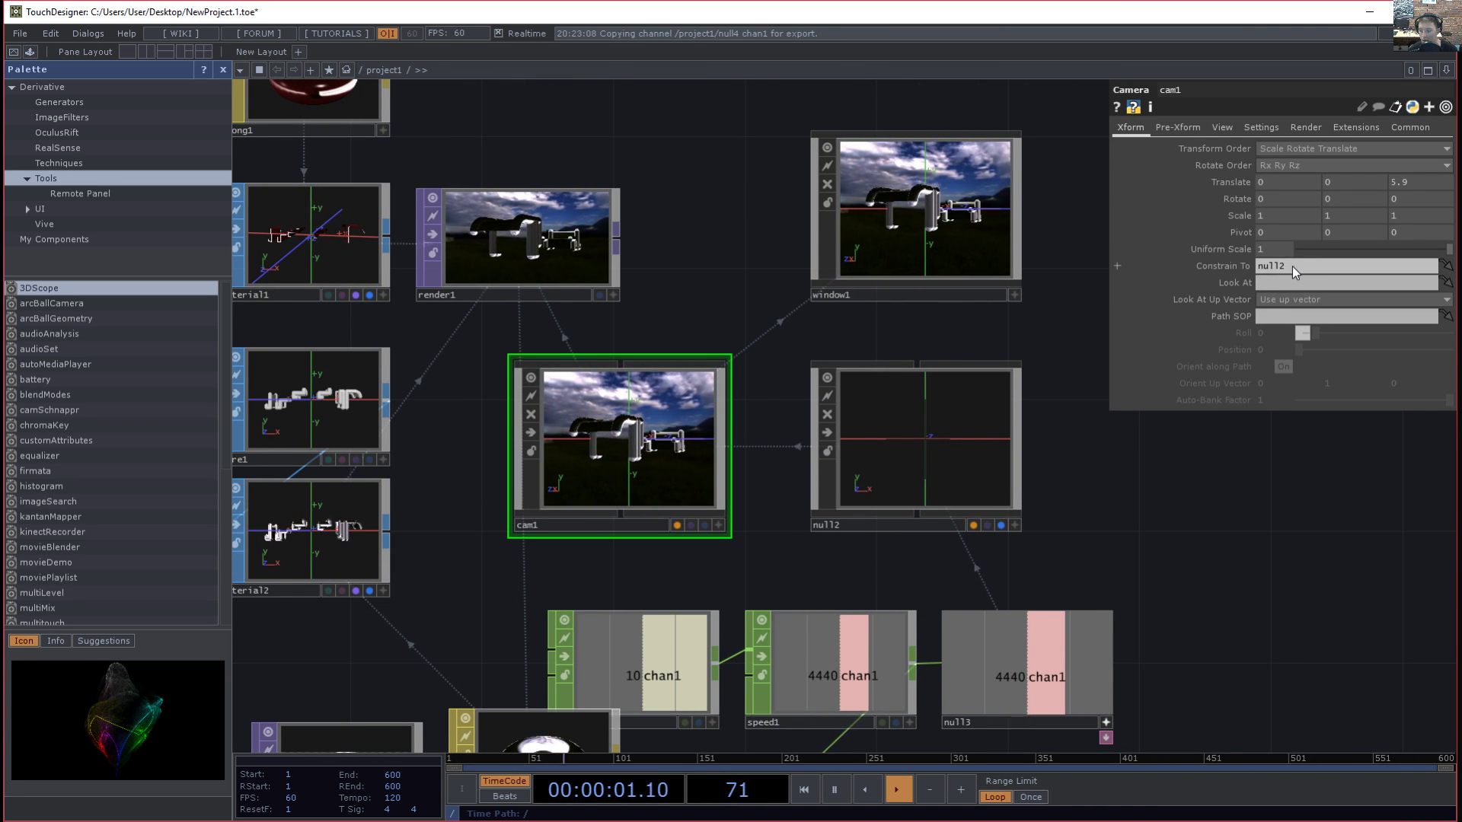
{"action": "left_click", "coordinate": [997, 466]}
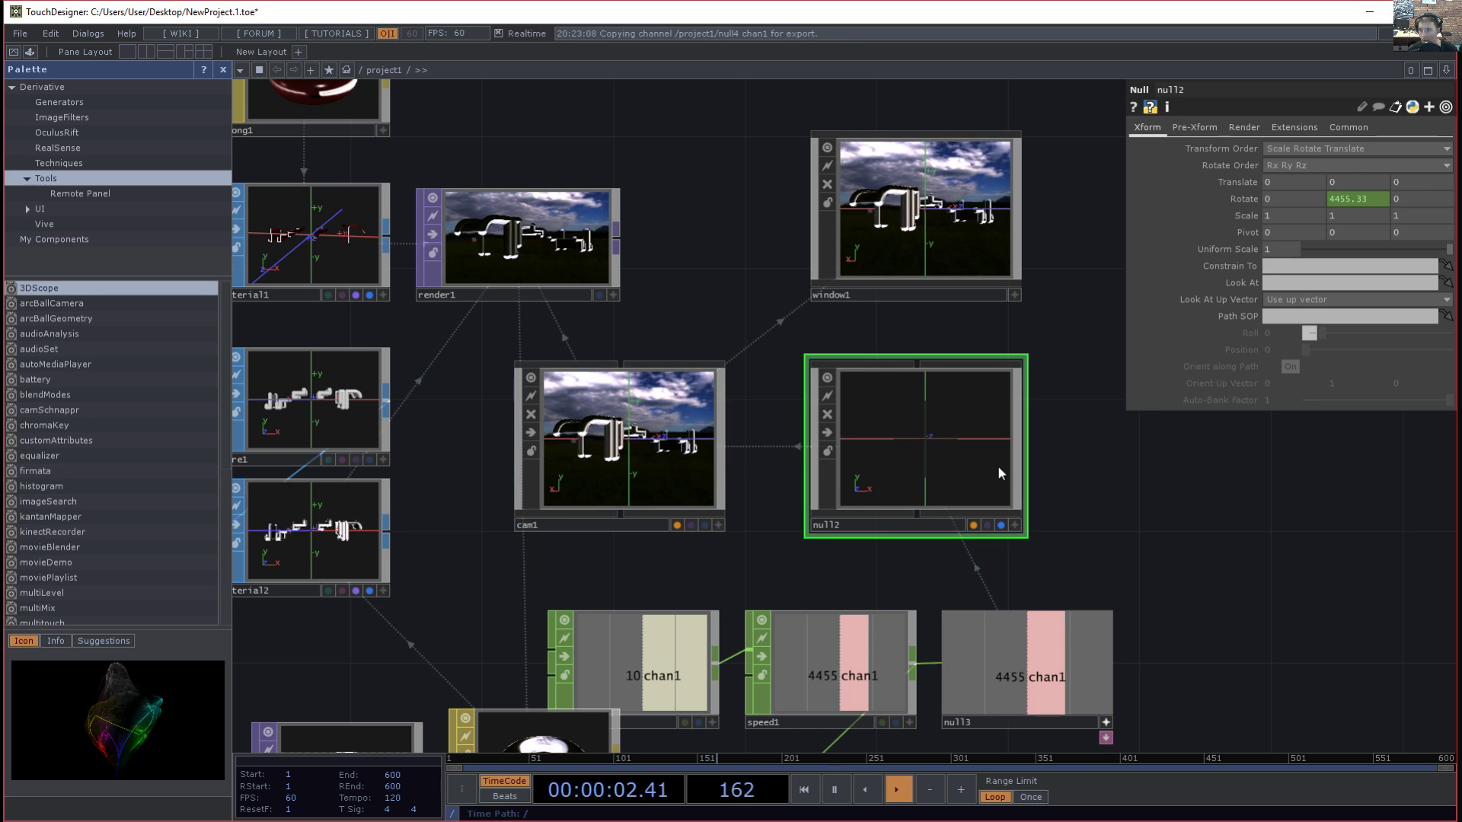
{"action": "left_click", "coordinate": [1341, 198]}
- Move the projection2 node up in line with moviefilein1 and null1
{"action": "left_click_drag", "start_coordinate": [1209, 630], "coordinate": [1210, 302]}
{"action": "left_click_drag", "start_coordinate": [644, 632], "coordinate": [957, 575]}
{"action": "scroll", "coordinate": [643, 554], "scroll_direction": "up", "scroll_amount": 3}
{"action": "left_click_drag", "start_coordinate": [632, 551], "coordinate": [767, 630]}
{"action": "left_click_drag", "start_coordinate": [643, 615], "coordinate": [430, 615]}
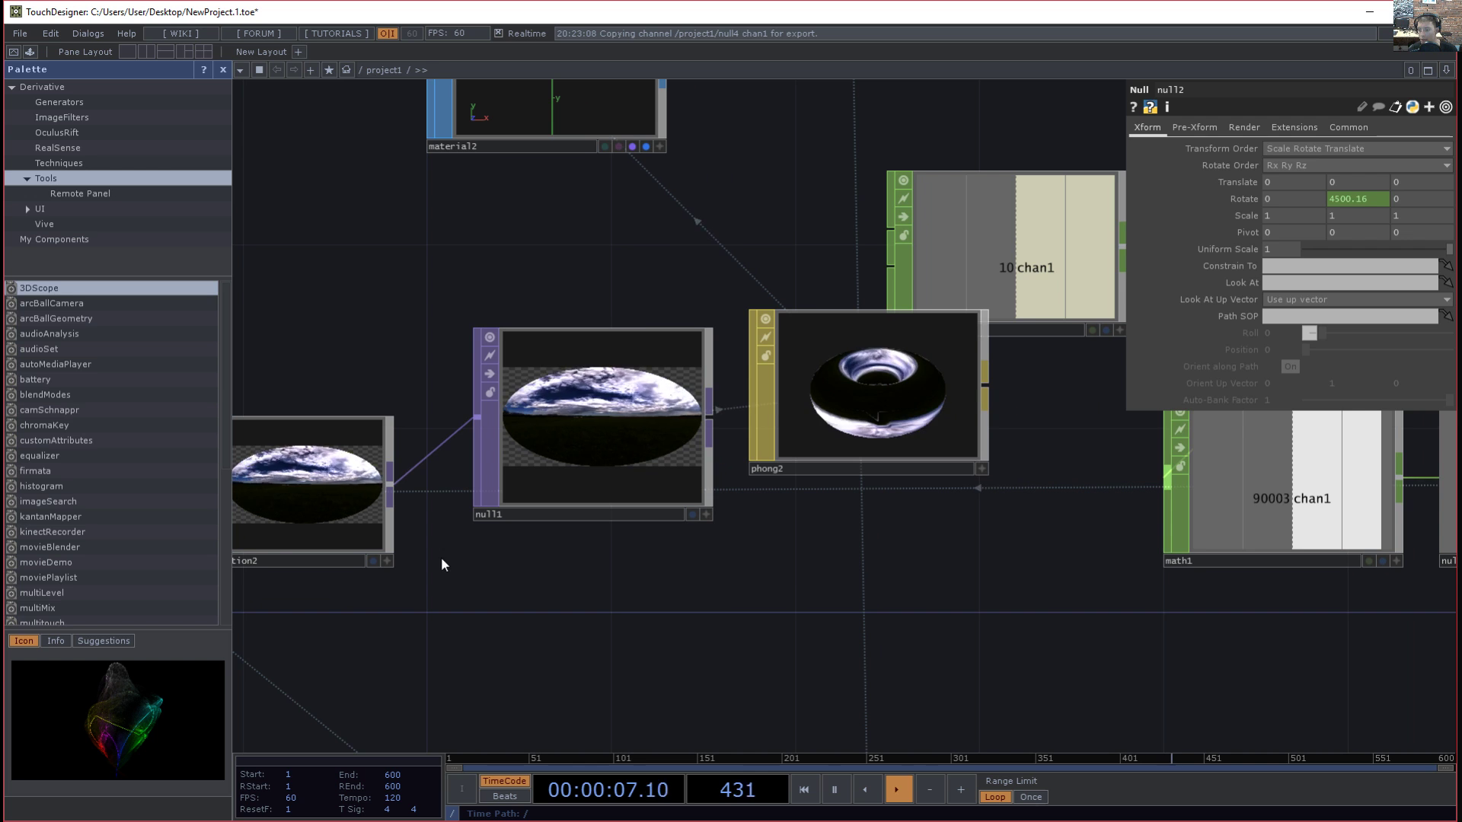
{"action": "left_click_drag", "start_coordinate": [548, 618], "coordinate": [906, 609]}
{"action": "left_click", "coordinate": [661, 495]}
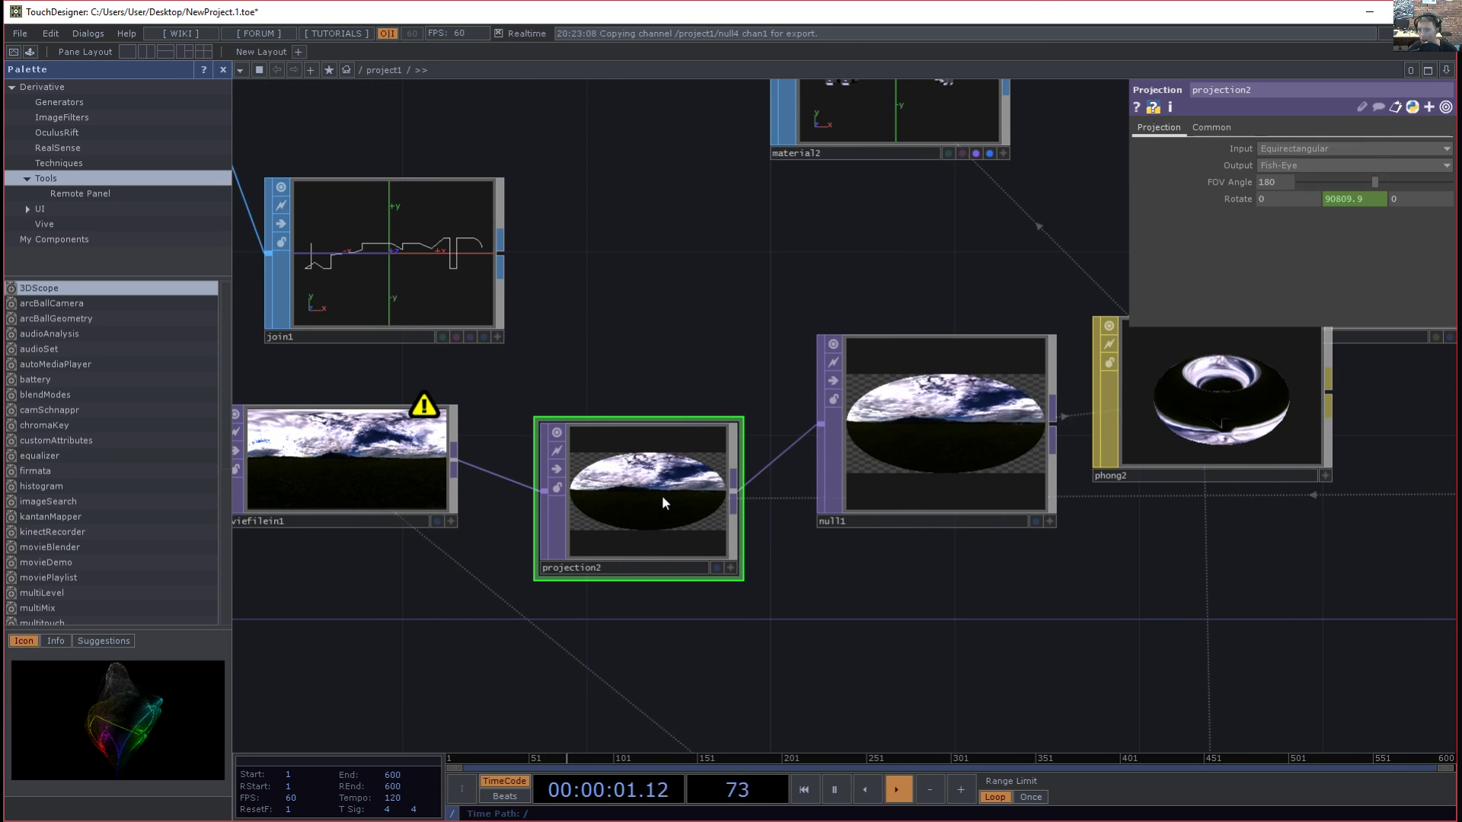
{"action": "left_click_drag", "start_coordinate": [652, 523], "coordinate": [651, 476]}
{"action": "left_click_drag", "start_coordinate": [775, 494], "coordinate": [798, 493]}
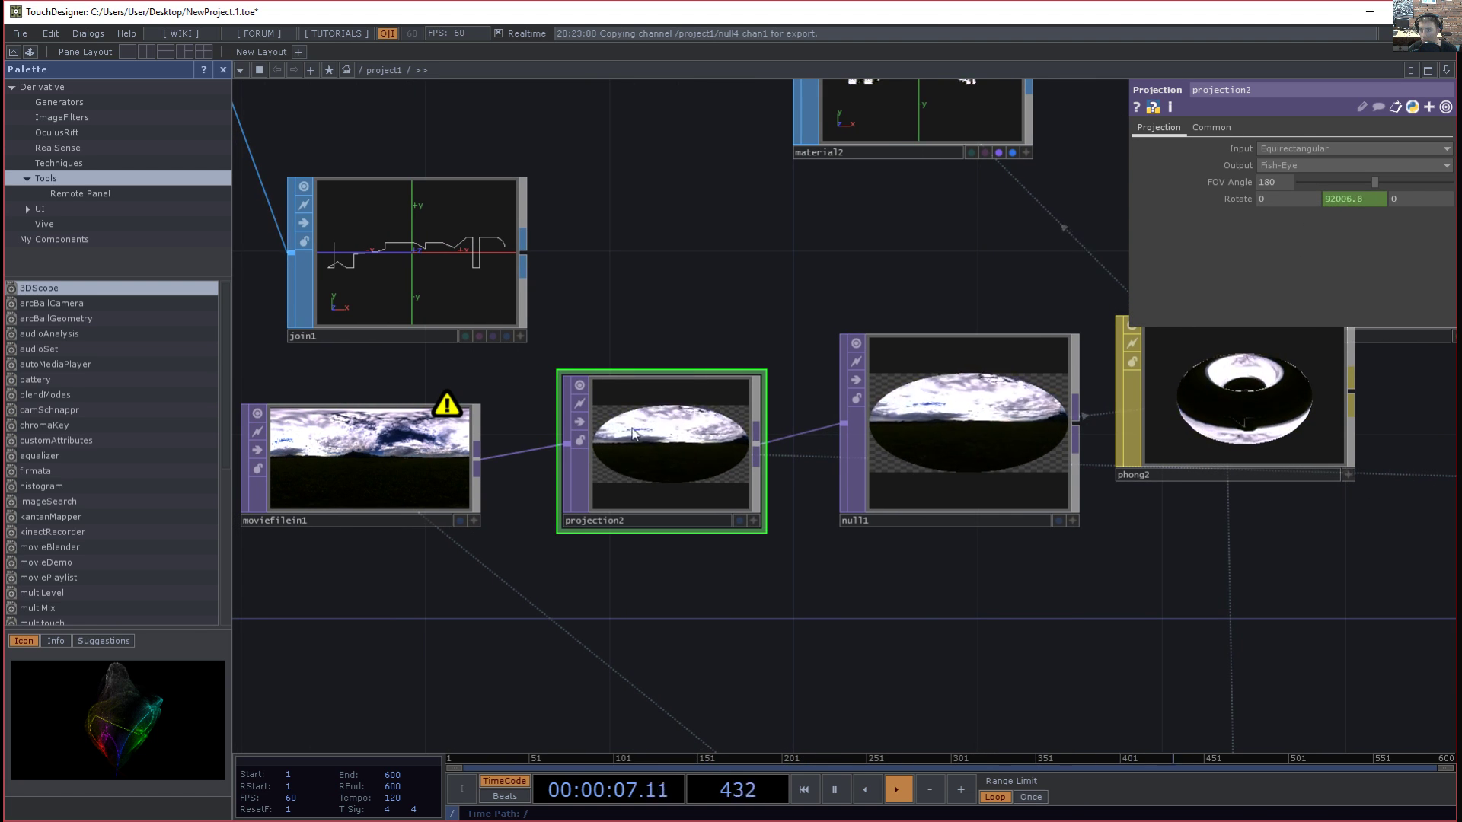
- Examine the rotating fish-eye environment image in null1's viewer up close
{"action": "scroll", "coordinate": [985, 467], "scroll_direction": "up", "scroll_amount": 10}
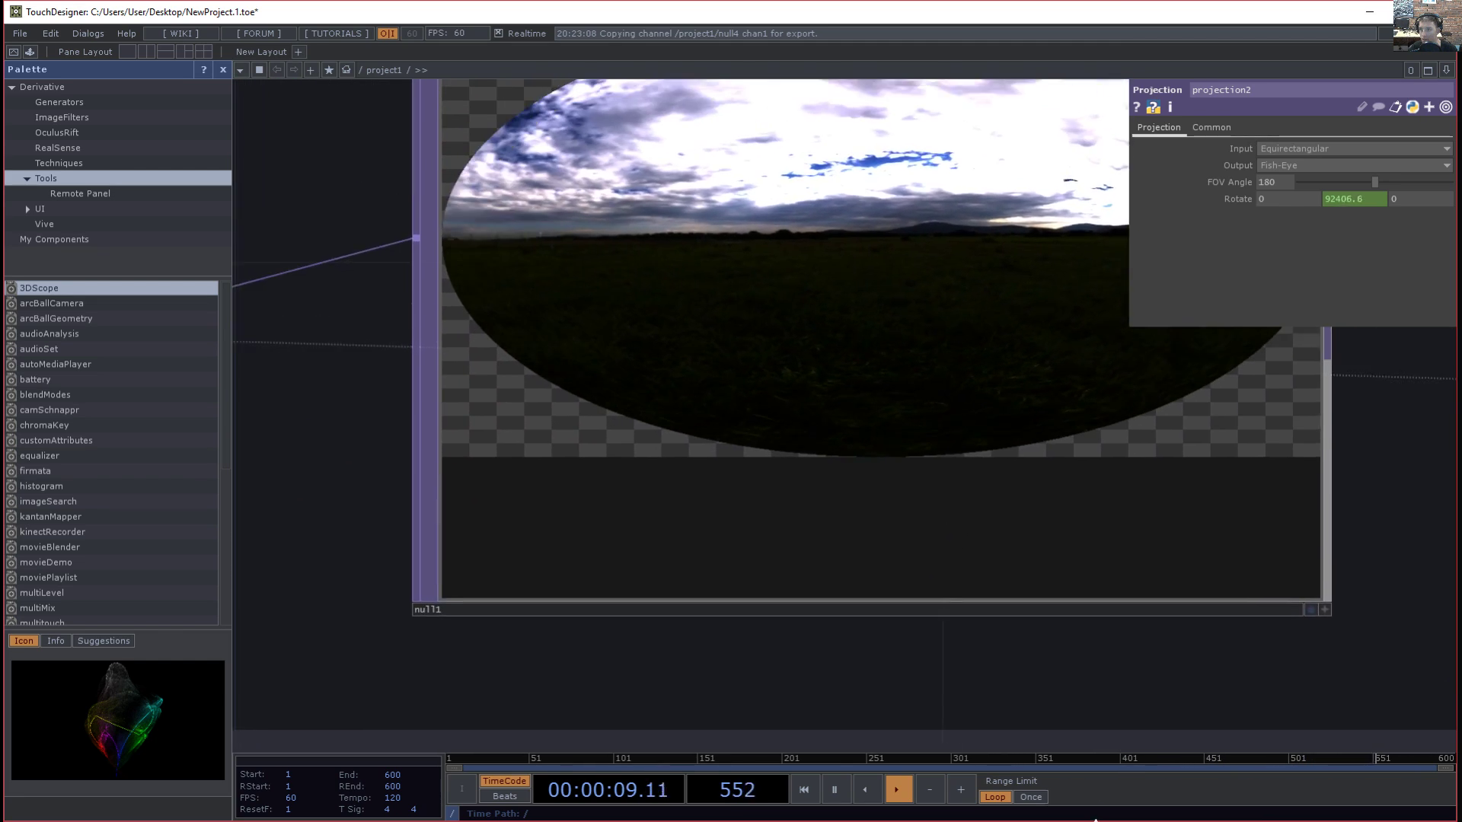
{"action": "left_click_drag", "start_coordinate": [1097, 821], "coordinate": [1077, 821]}
{"action": "left_click_drag", "start_coordinate": [1359, 691], "coordinate": [1361, 786]}
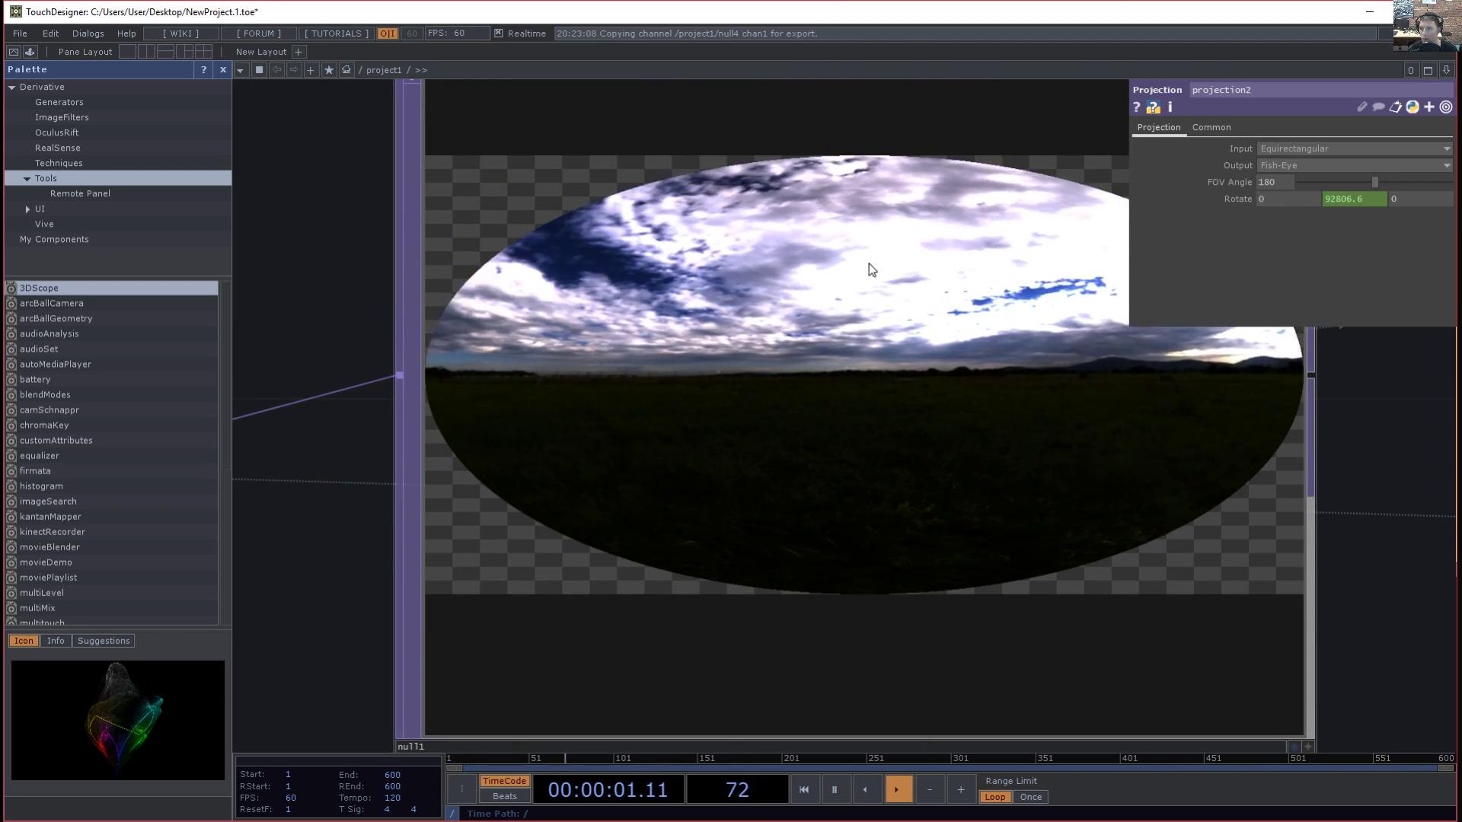
{"action": "scroll", "coordinate": [742, 304], "scroll_direction": "down", "scroll_amount": 8}
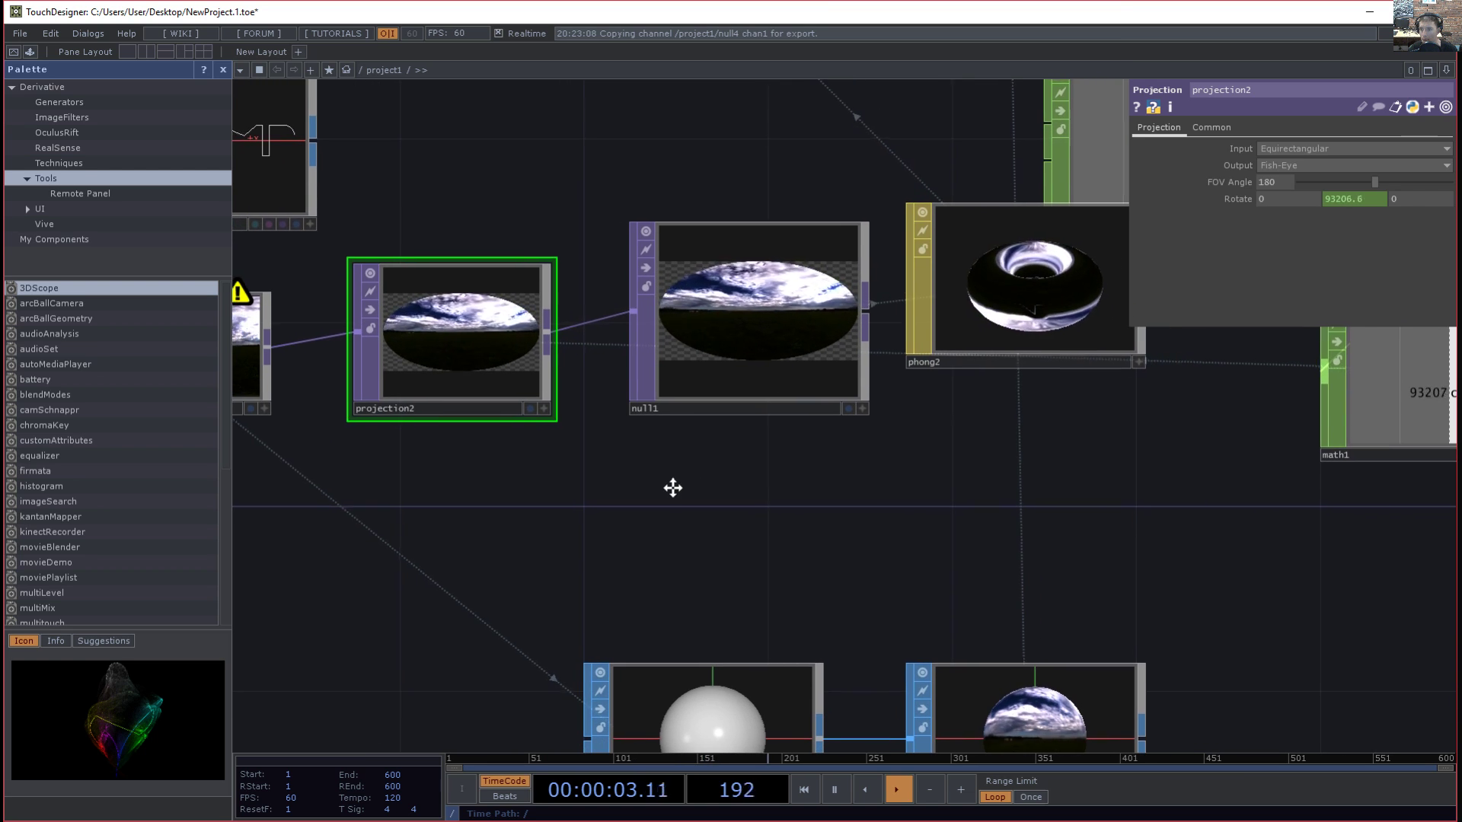
- Examine the environment reflections on phong2's torus preview up close
{"action": "left_click_drag", "start_coordinate": [673, 486], "coordinate": [542, 484]}
{"action": "left_click_drag", "start_coordinate": [734, 501], "coordinate": [583, 552]}
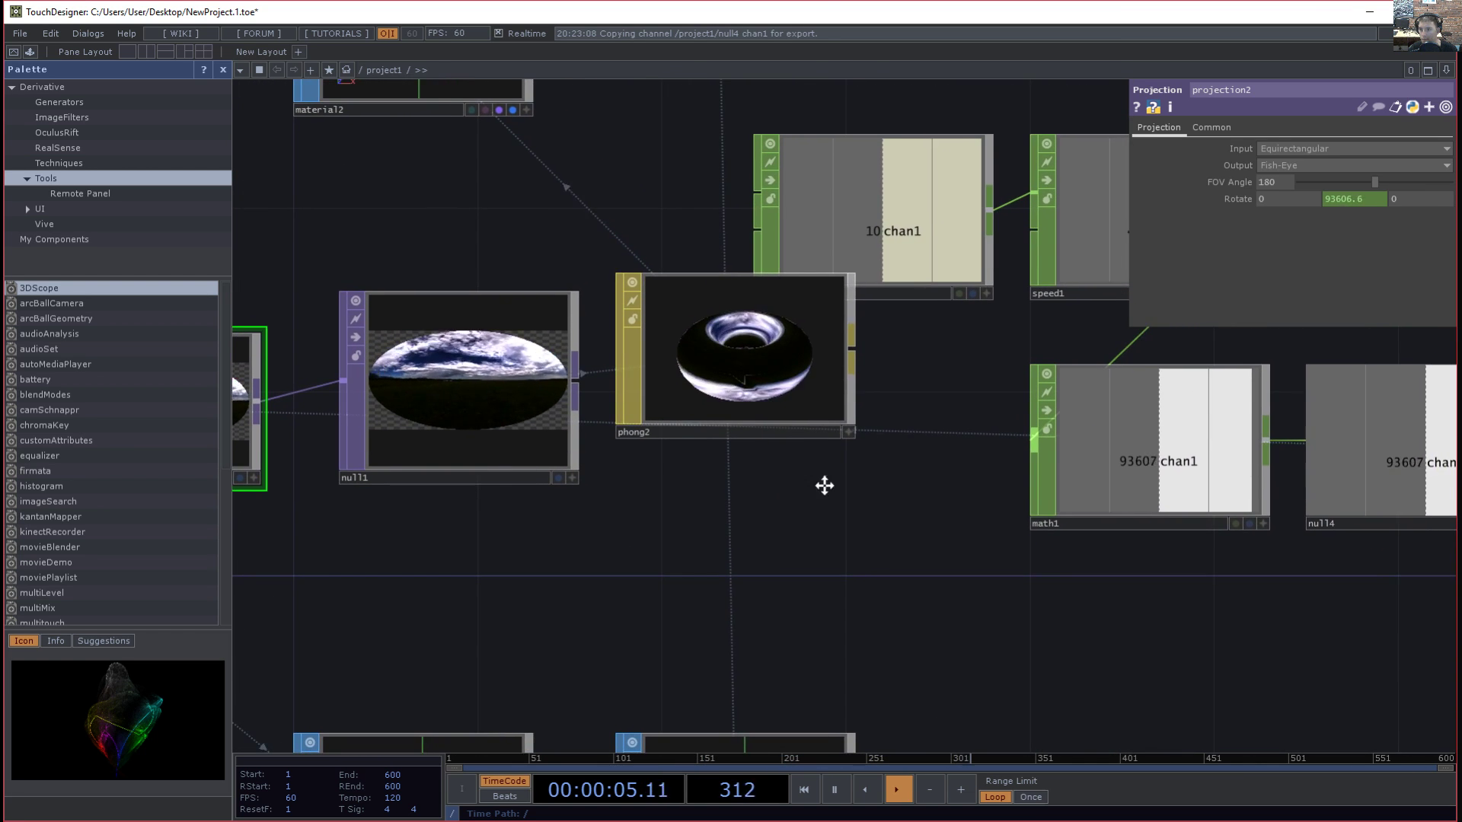
{"action": "left_click_drag", "start_coordinate": [832, 463], "coordinate": [916, 539]}
{"action": "scroll", "coordinate": [853, 462], "scroll_direction": "up", "scroll_amount": 10}
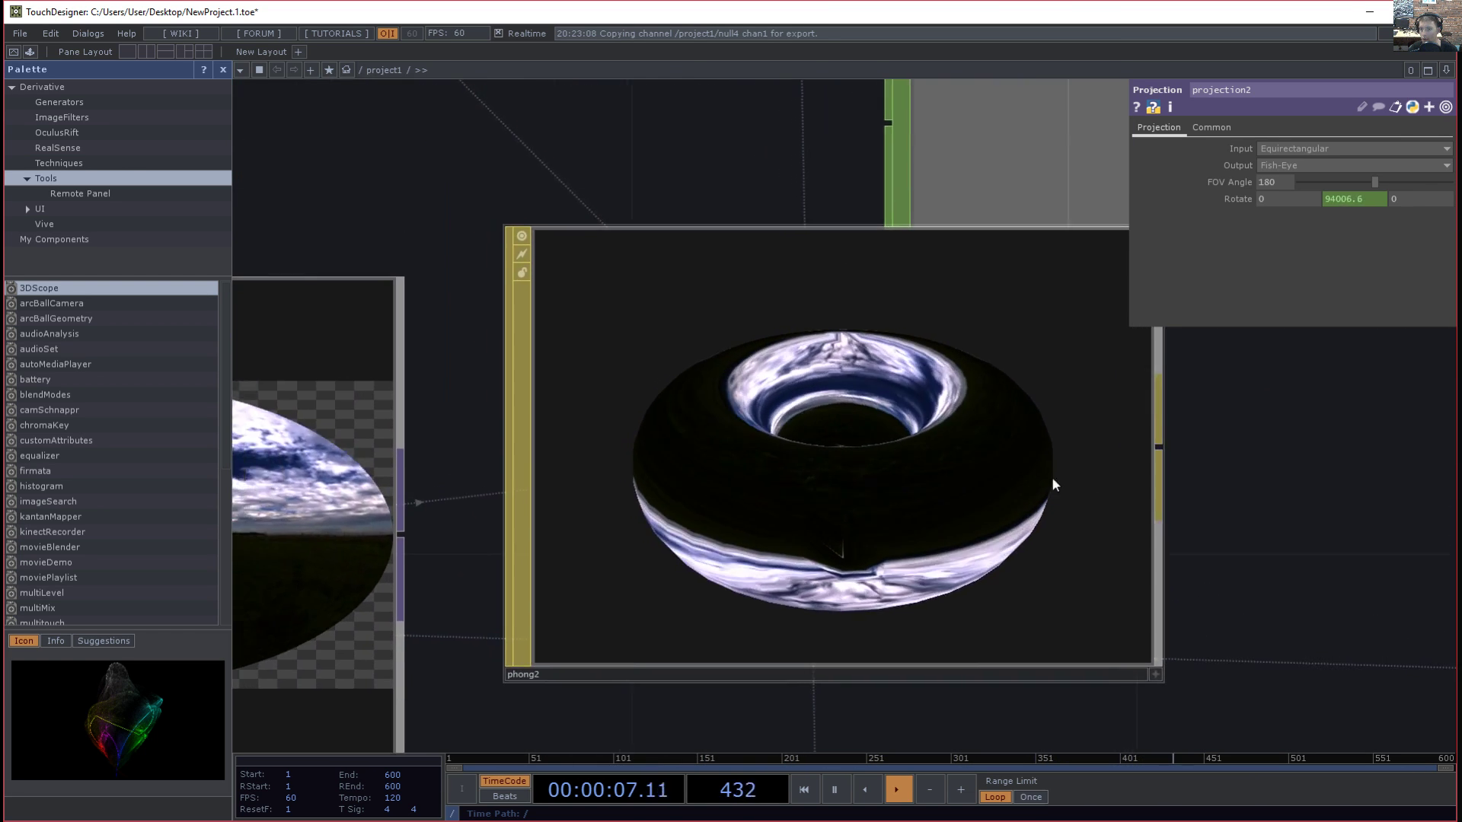
{"action": "scroll", "coordinate": [773, 538], "scroll_direction": "down", "scroll_amount": 10}
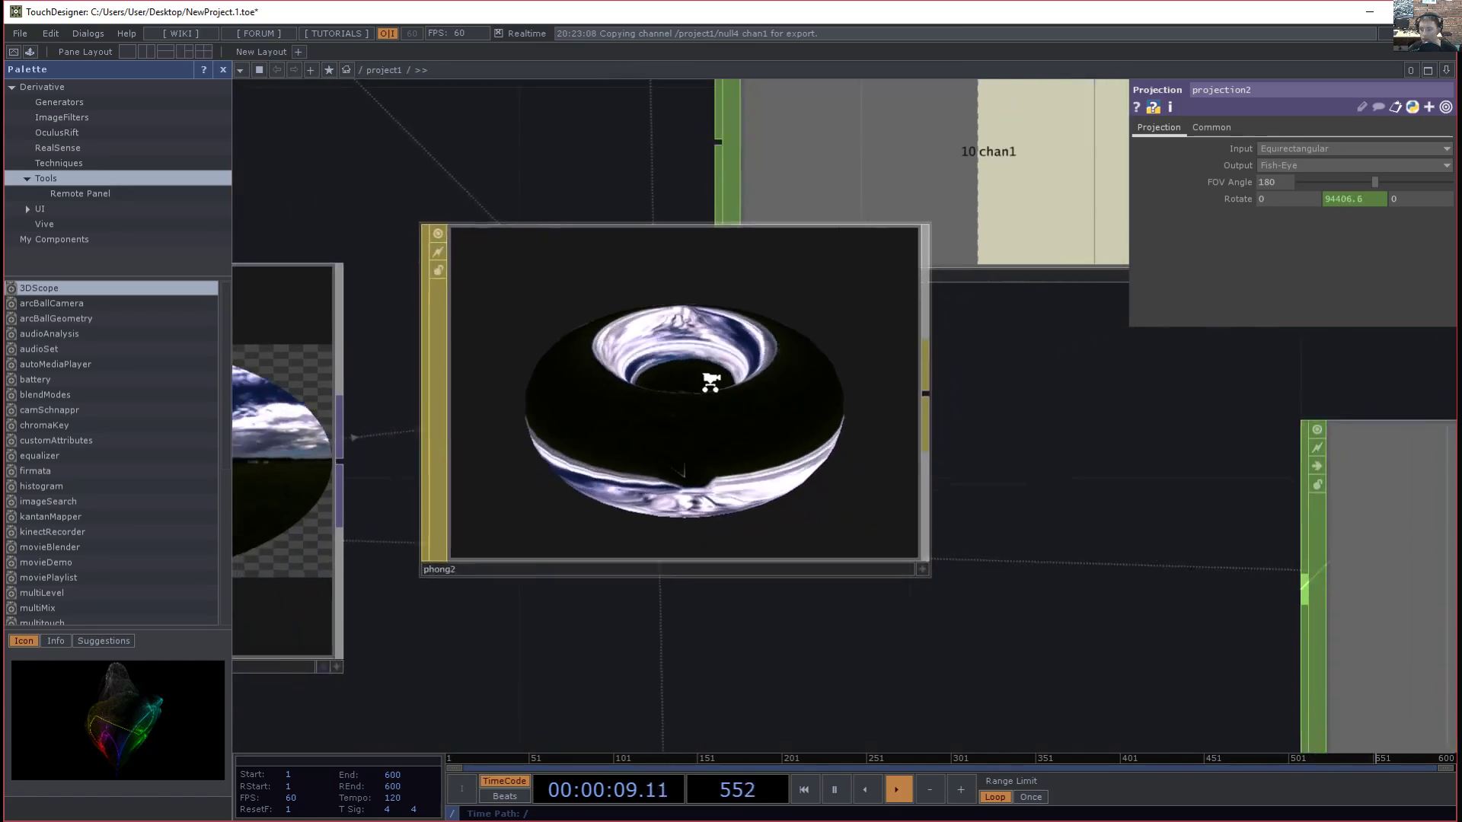
- Examine the reflective carved text against the rotating sky in cam1's viewer
{"action": "left_click_drag", "start_coordinate": [923, 429], "coordinate": [765, 738]}
{"action": "scroll", "coordinate": [441, 313], "scroll_direction": "down", "scroll_amount": 3}
{"action": "left_click_drag", "start_coordinate": [423, 365], "coordinate": [333, 538]}
{"action": "left_click_drag", "start_coordinate": [630, 434], "coordinate": [674, 465]}
{"action": "scroll", "coordinate": [603, 345], "scroll_direction": "up", "scroll_amount": 6}
{"action": "left_click_drag", "start_coordinate": [1033, 413], "coordinate": [1185, 706]}
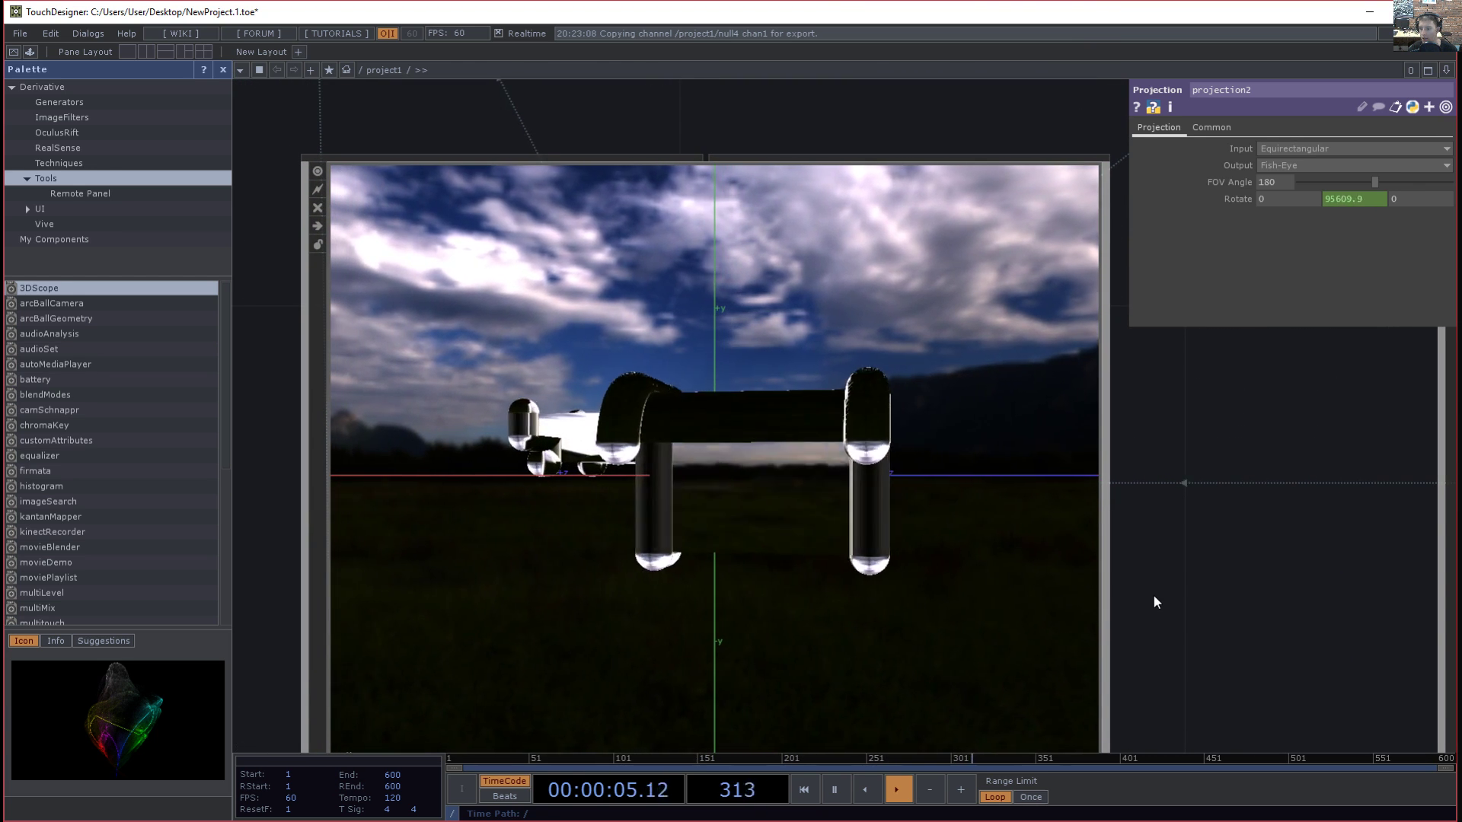
{"action": "scroll", "coordinate": [1121, 582], "scroll_direction": "down", "scroll_amount": 3}
{"action": "left_click_drag", "start_coordinate": [1120, 583], "coordinate": [952, 418]}
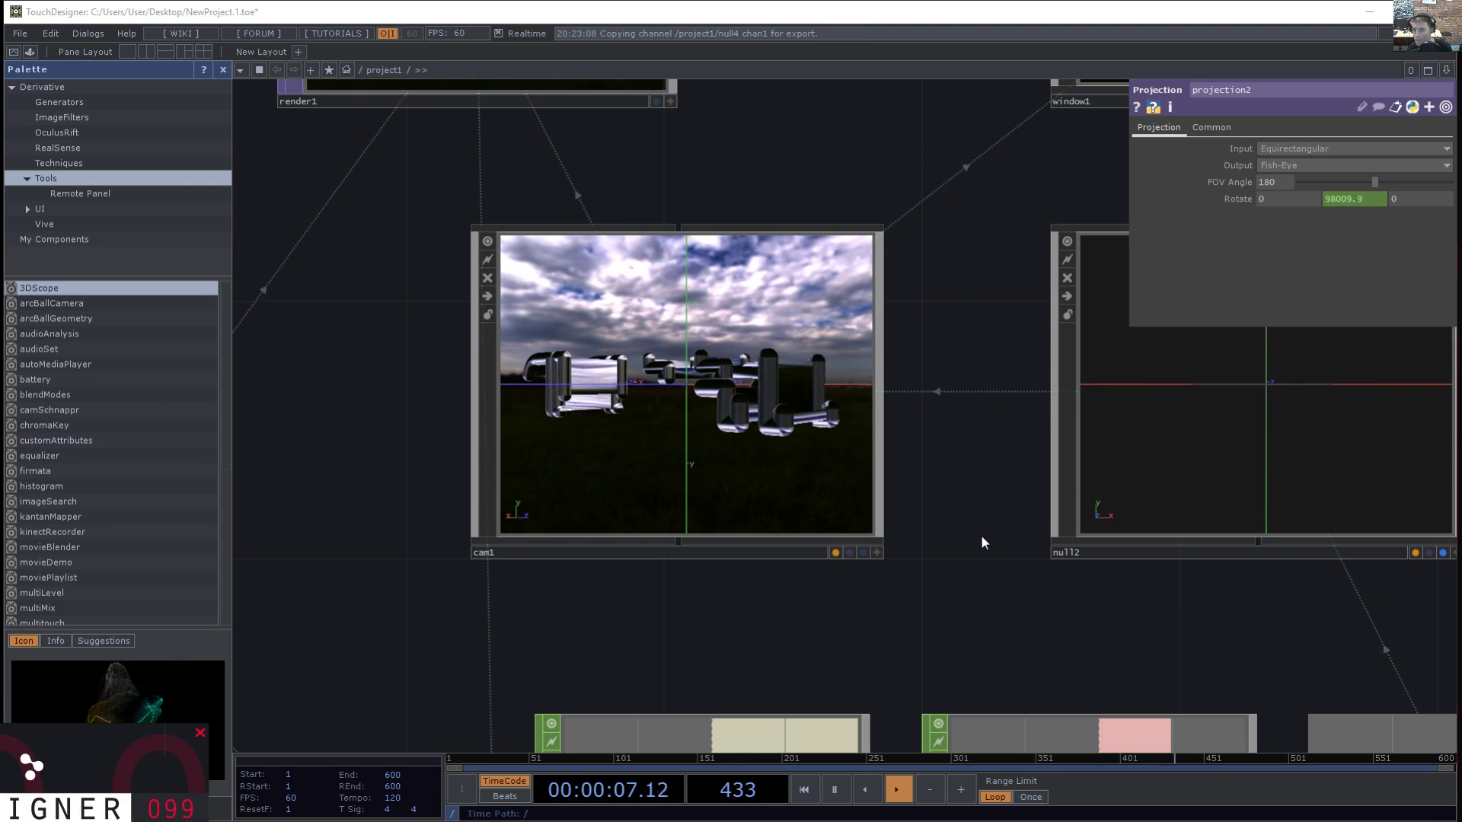
{"action": "scroll", "coordinate": [977, 537], "scroll_direction": "down", "scroll_amount": 3}
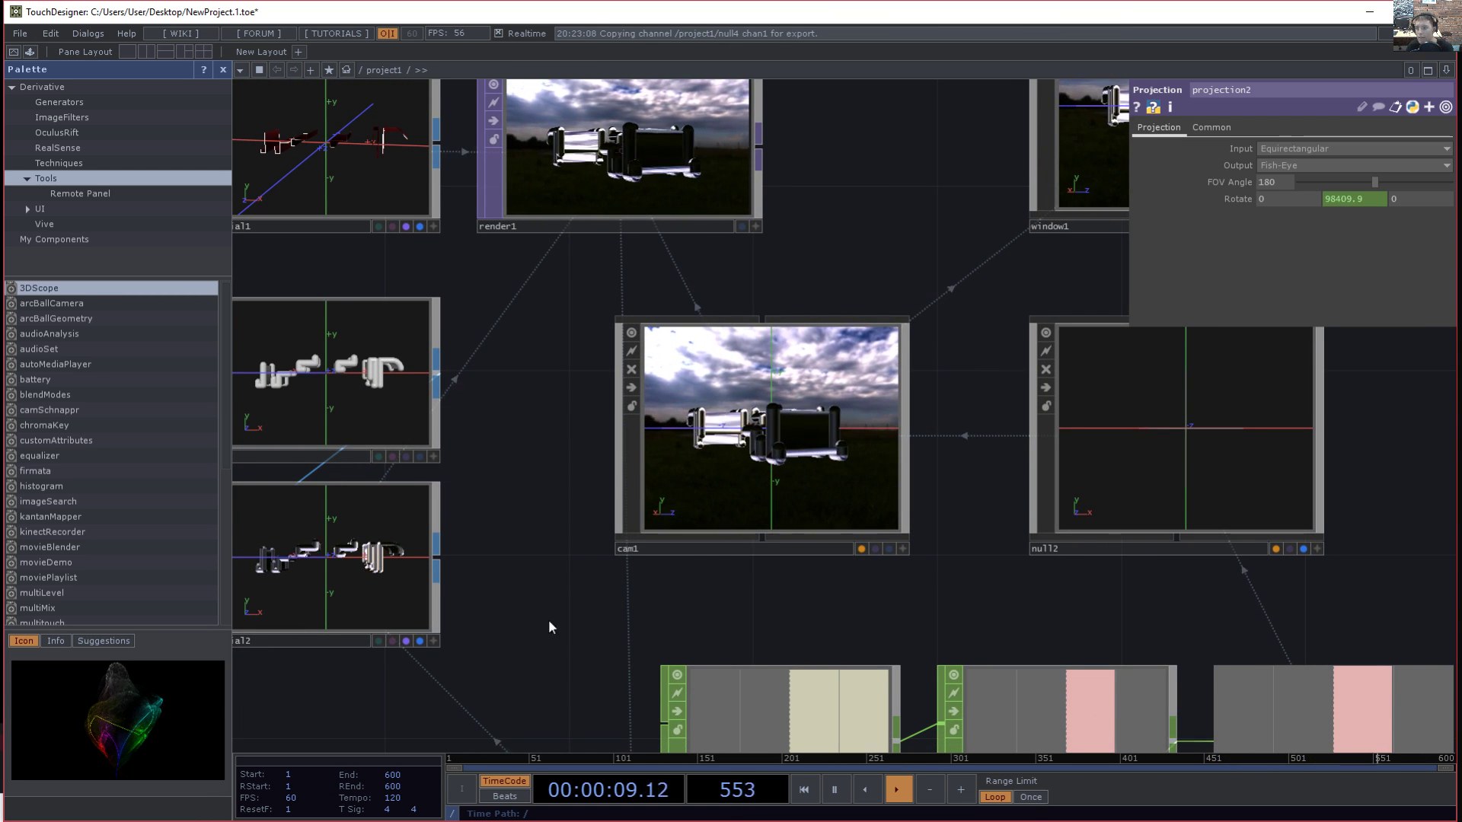
- Set the frequency of lfo1lfo1, the first LFO driving carve1, to 0.1
{"action": "left_click_drag", "start_coordinate": [537, 614], "coordinate": [1032, 565]}
{"action": "left_click_drag", "start_coordinate": [686, 475], "coordinate": [772, 554]}
{"action": "left_click_drag", "start_coordinate": [499, 469], "coordinate": [765, 466]}
{"action": "left_click_drag", "start_coordinate": [662, 522], "coordinate": [738, 500]}
{"action": "left_click_drag", "start_coordinate": [412, 636], "coordinate": [858, 609]}
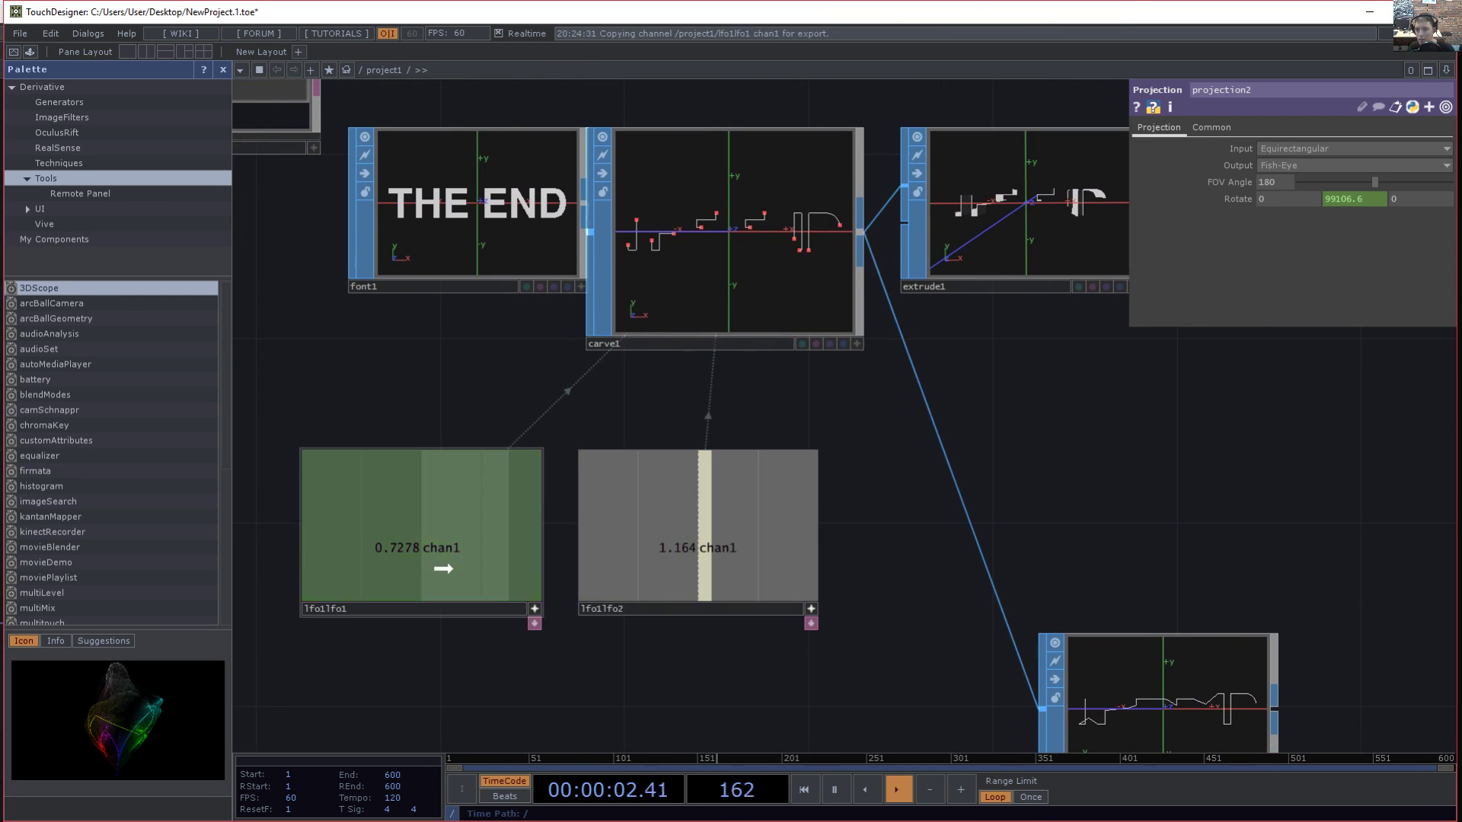
{"action": "left_click", "coordinate": [418, 607]}
{"action": "type", "text": ".1"}
{"action": "key", "text": "Return"}
{"action": "left_click_drag", "start_coordinate": [631, 526], "coordinate": [1265, 156]}
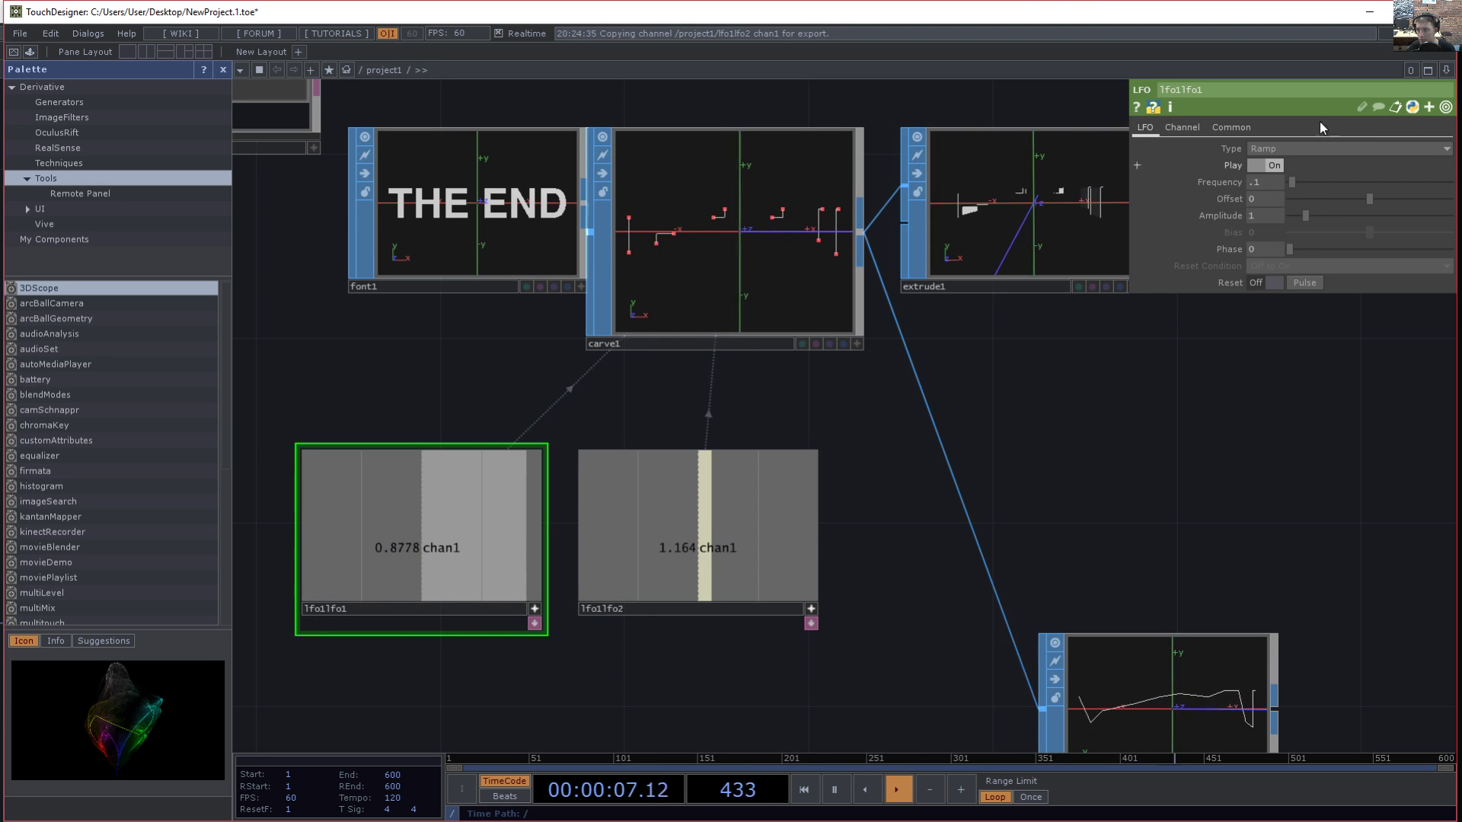
- Set the frequency of lfo1lfo2, the second LFO driving carve1, to 0.2
{"action": "left_click", "coordinate": [756, 605]}
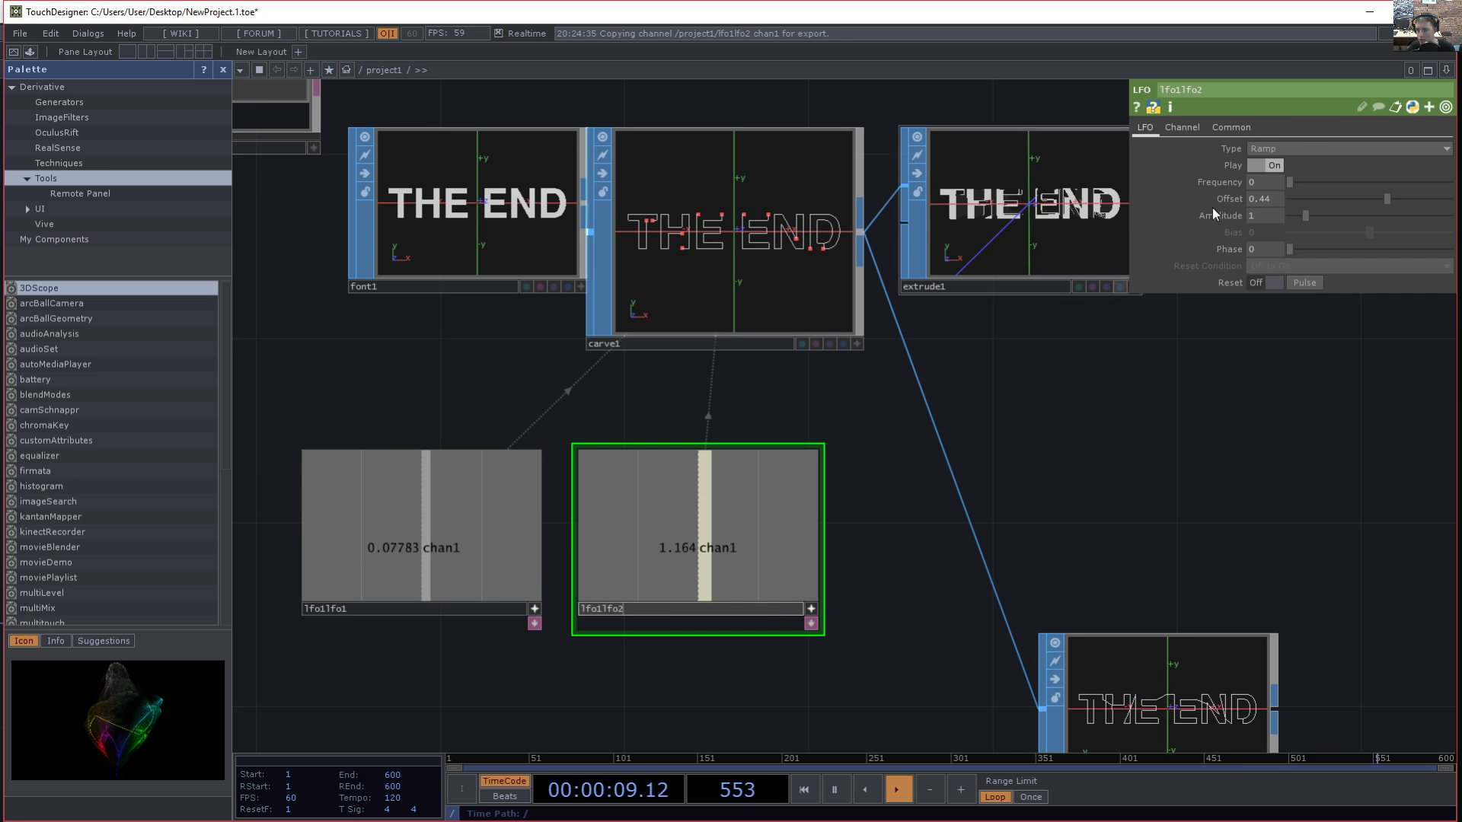
{"action": "left_click_drag", "start_coordinate": [1267, 179], "coordinate": [1186, 178]}
{"action": "type", "text": ".2"}
{"action": "key", "text": "Tab"}
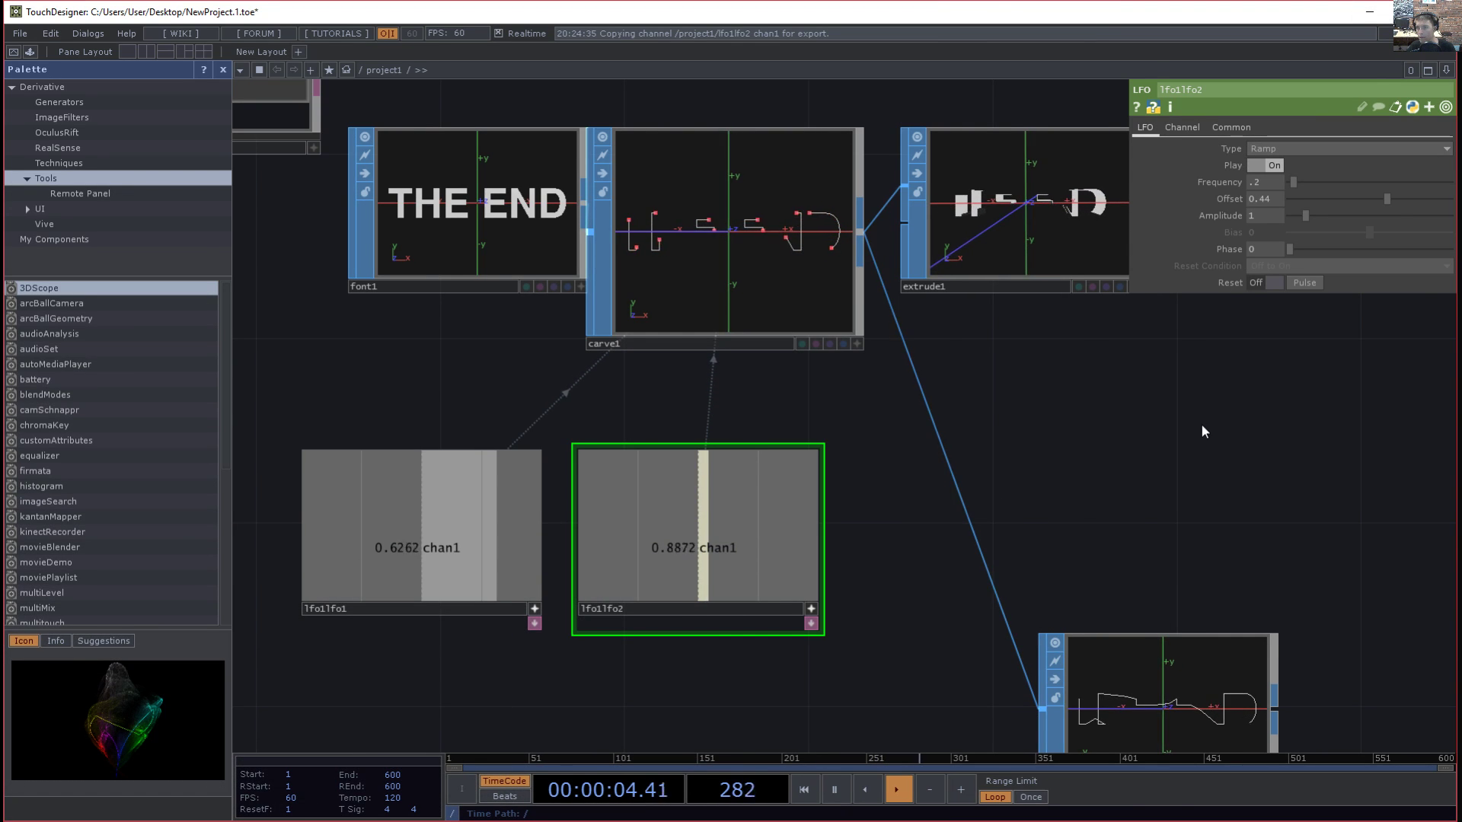
- Examine the slowed carving animation of the reflective text in render1's viewer
{"action": "left_click_drag", "start_coordinate": [1202, 425], "coordinate": [868, 591]}
{"action": "left_click_drag", "start_coordinate": [947, 485], "coordinate": [537, 392]}
{"action": "scroll", "coordinate": [842, 405], "scroll_direction": "up", "scroll_amount": 8}
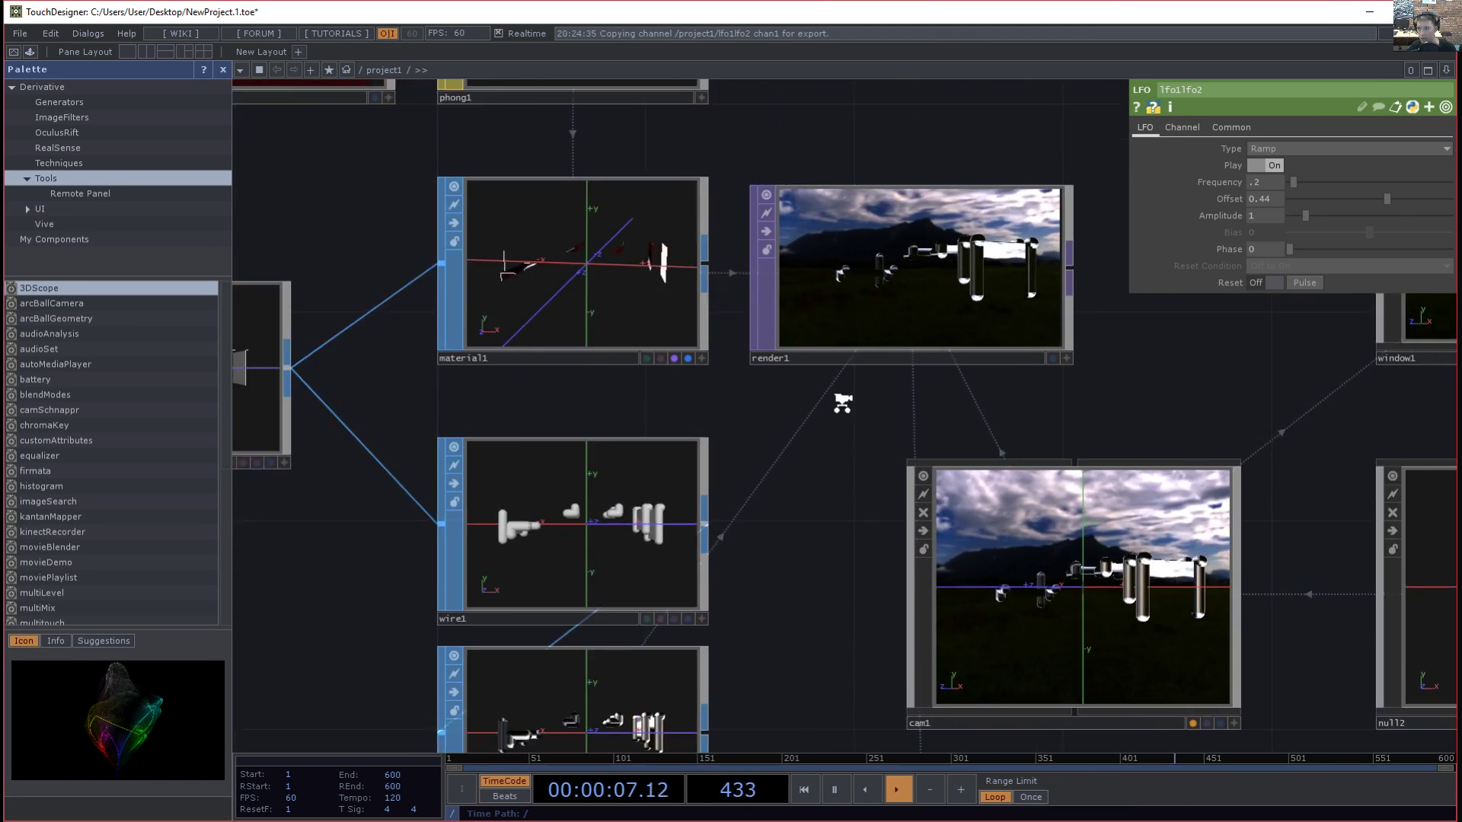
{"action": "left_click_drag", "start_coordinate": [695, 396], "coordinate": [604, 593]}
{"action": "left_click_drag", "start_coordinate": [1024, 437], "coordinate": [861, 611]}
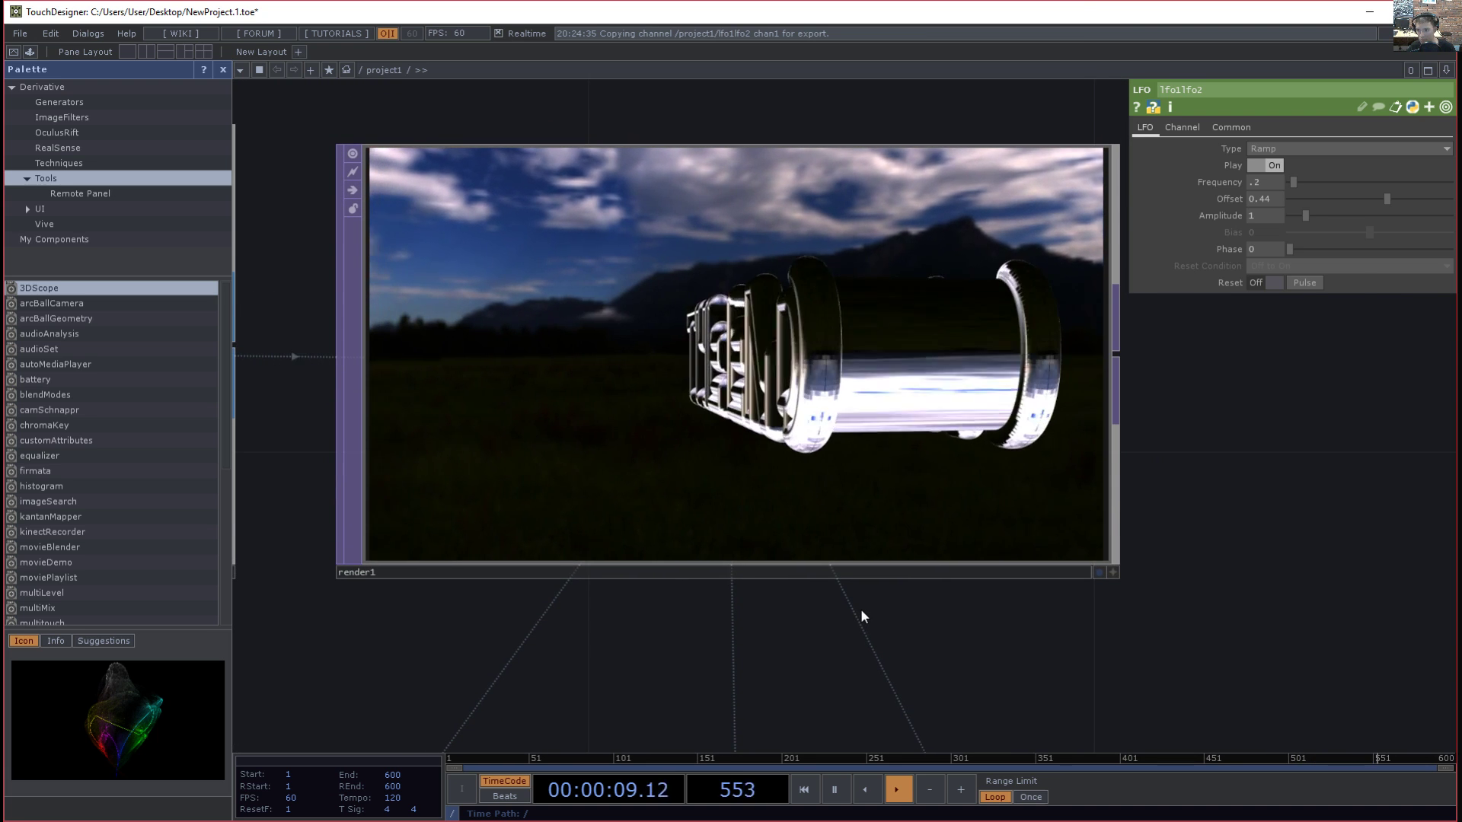
{"action": "left_click_drag", "start_coordinate": [1011, 664], "coordinate": [809, 657]}
{"action": "left_click_drag", "start_coordinate": [721, 643], "coordinate": [924, 641]}
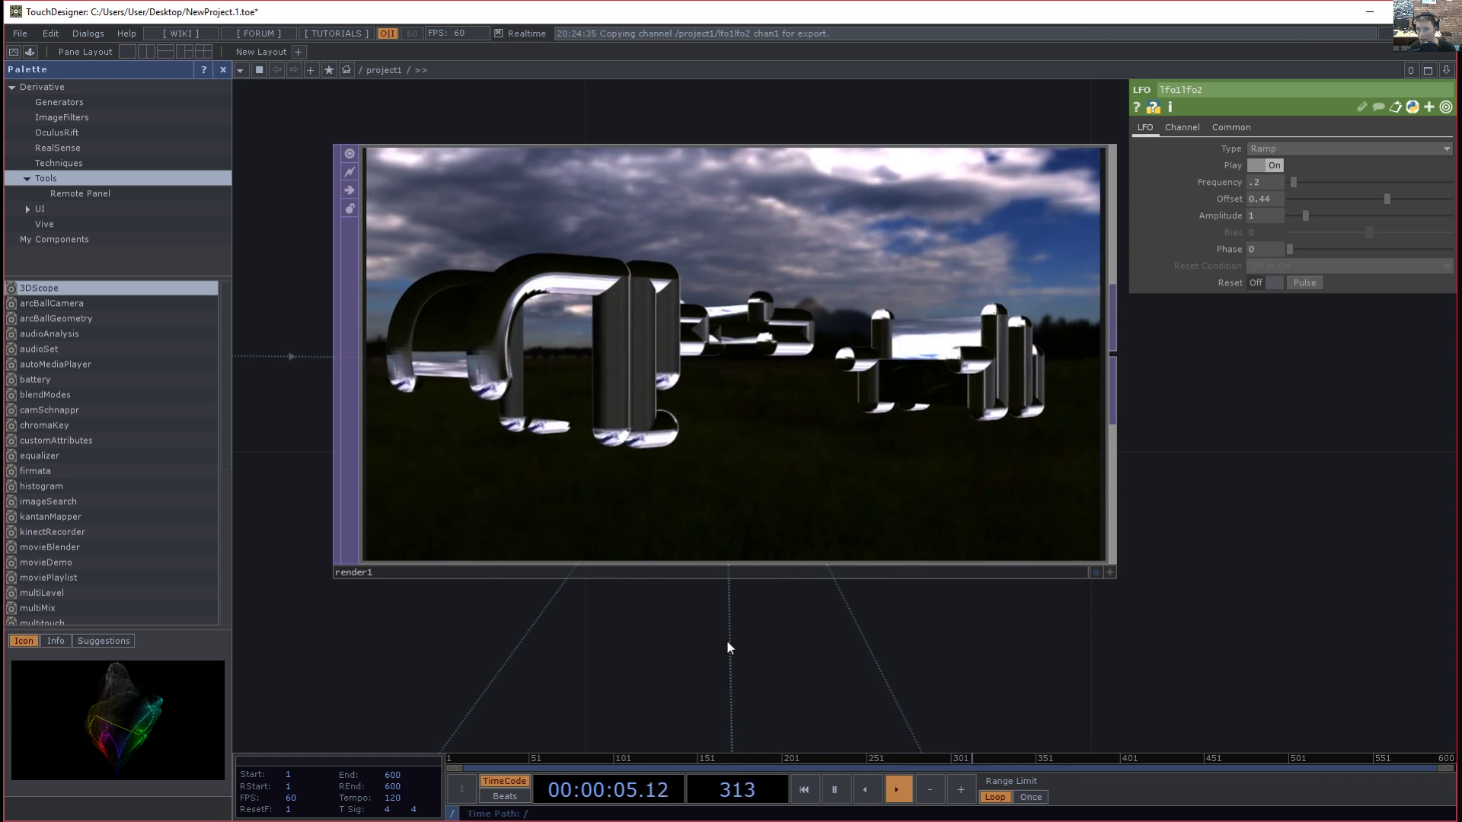
{"action": "scroll", "coordinate": [755, 623], "scroll_direction": "down", "scroll_amount": 3}
{"action": "left_click_drag", "start_coordinate": [755, 623], "coordinate": [763, 549]}
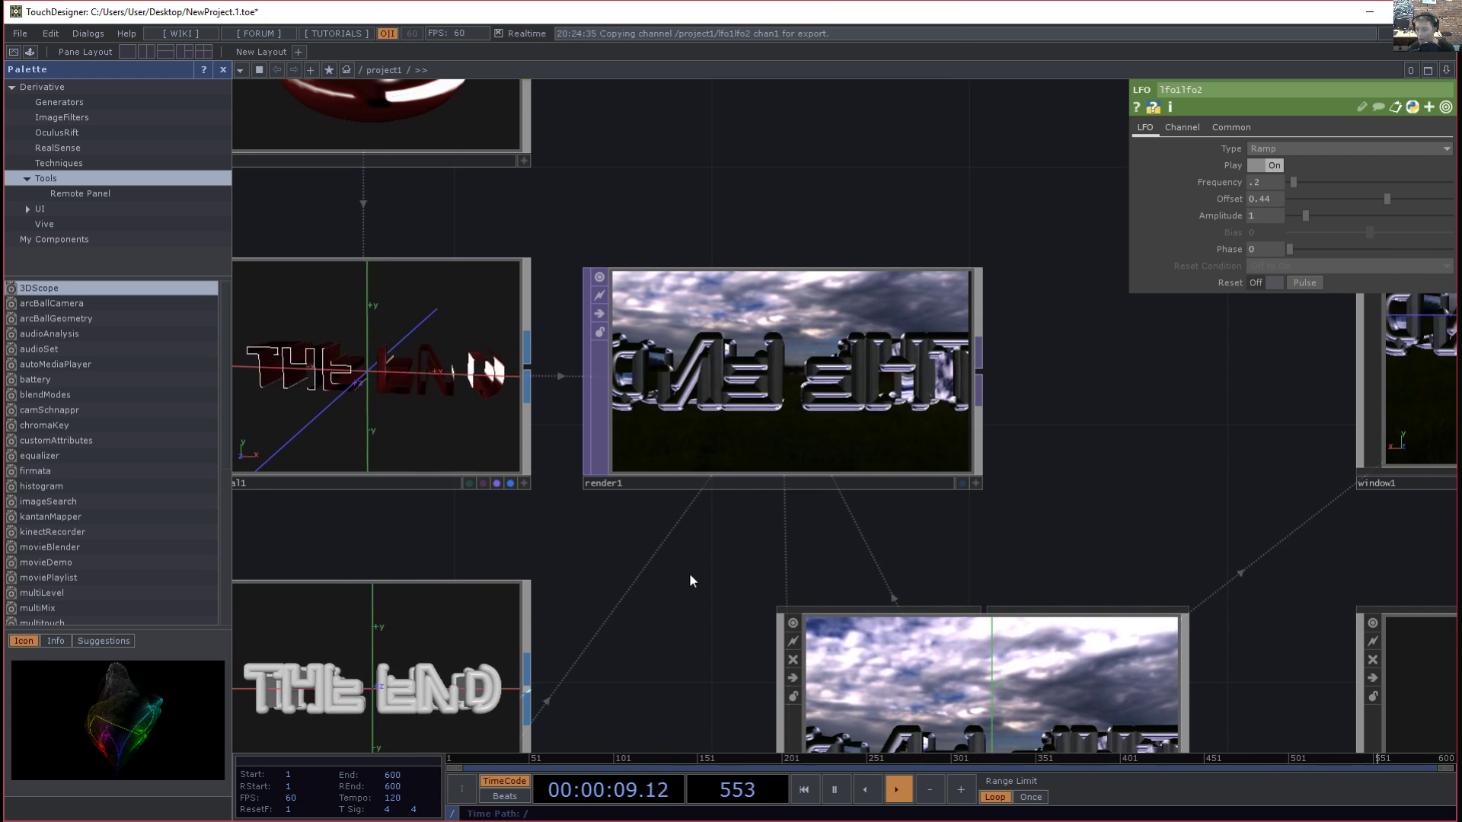
- Inspect cam1's transform, Settings and Render parameters
{"action": "left_click_drag", "start_coordinate": [680, 578], "coordinate": [854, 655]}
{"action": "left_click_drag", "start_coordinate": [1050, 597], "coordinate": [687, 500]}
{"action": "scroll", "coordinate": [512, 388], "scroll_direction": "down", "scroll_amount": 3}
{"action": "left_click_drag", "start_coordinate": [512, 388], "coordinate": [858, 161]}
{"action": "left_click", "coordinate": [708, 428]}
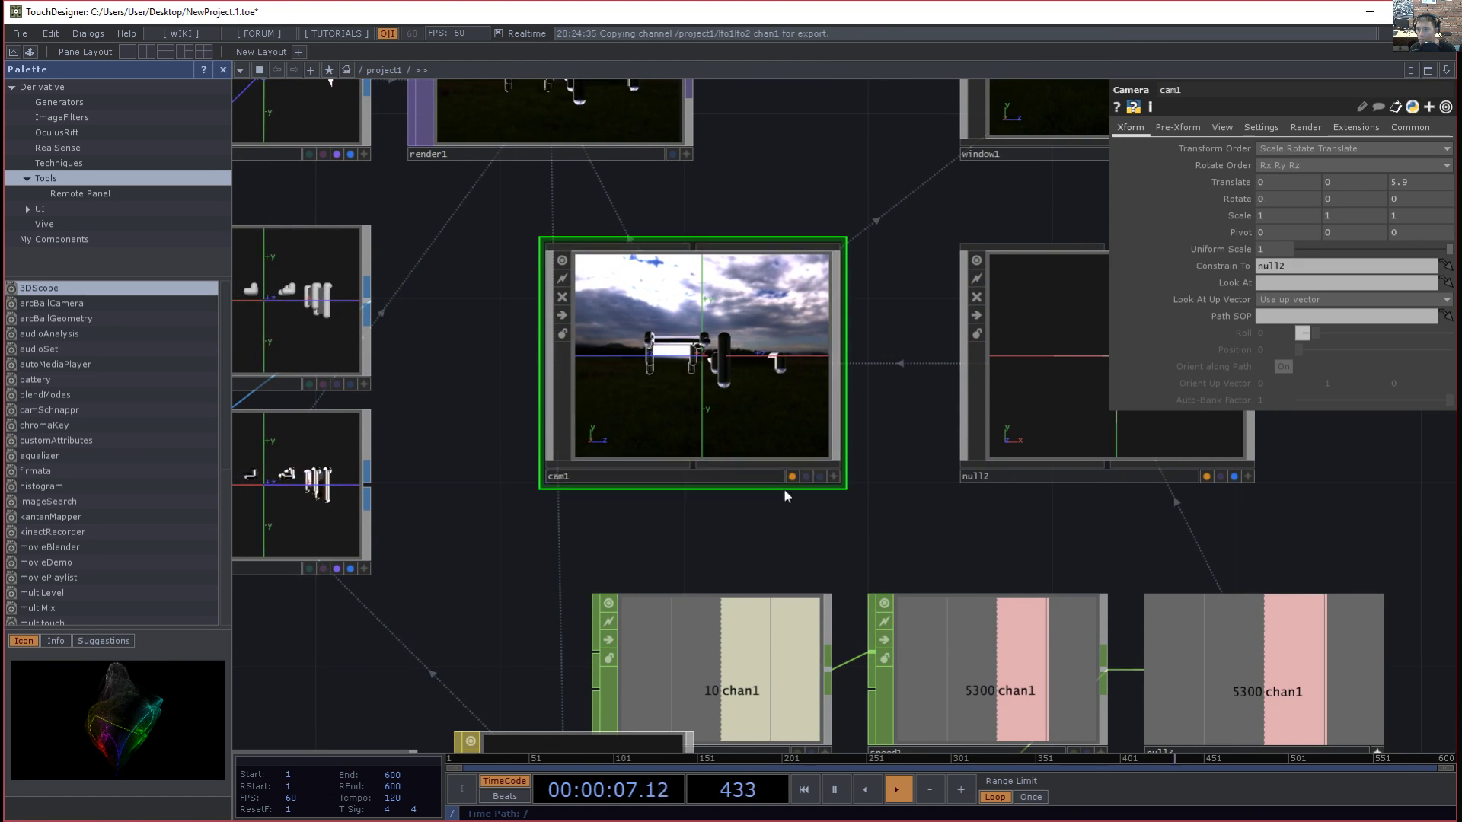
{"action": "left_click_drag", "start_coordinate": [742, 561], "coordinate": [771, 588]}
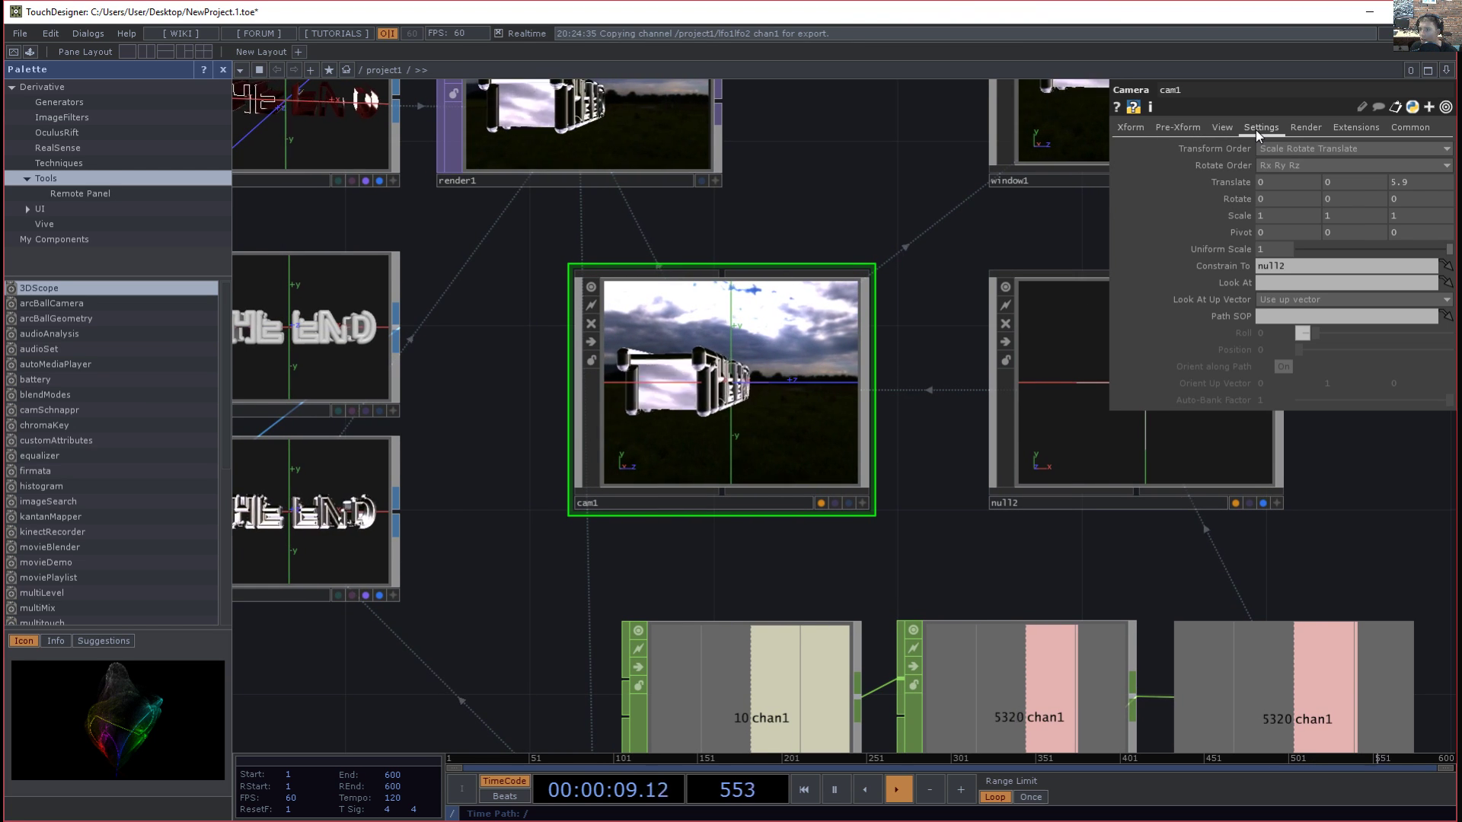
{"action": "left_click", "coordinate": [1257, 127]}
{"action": "left_click", "coordinate": [1305, 128]}
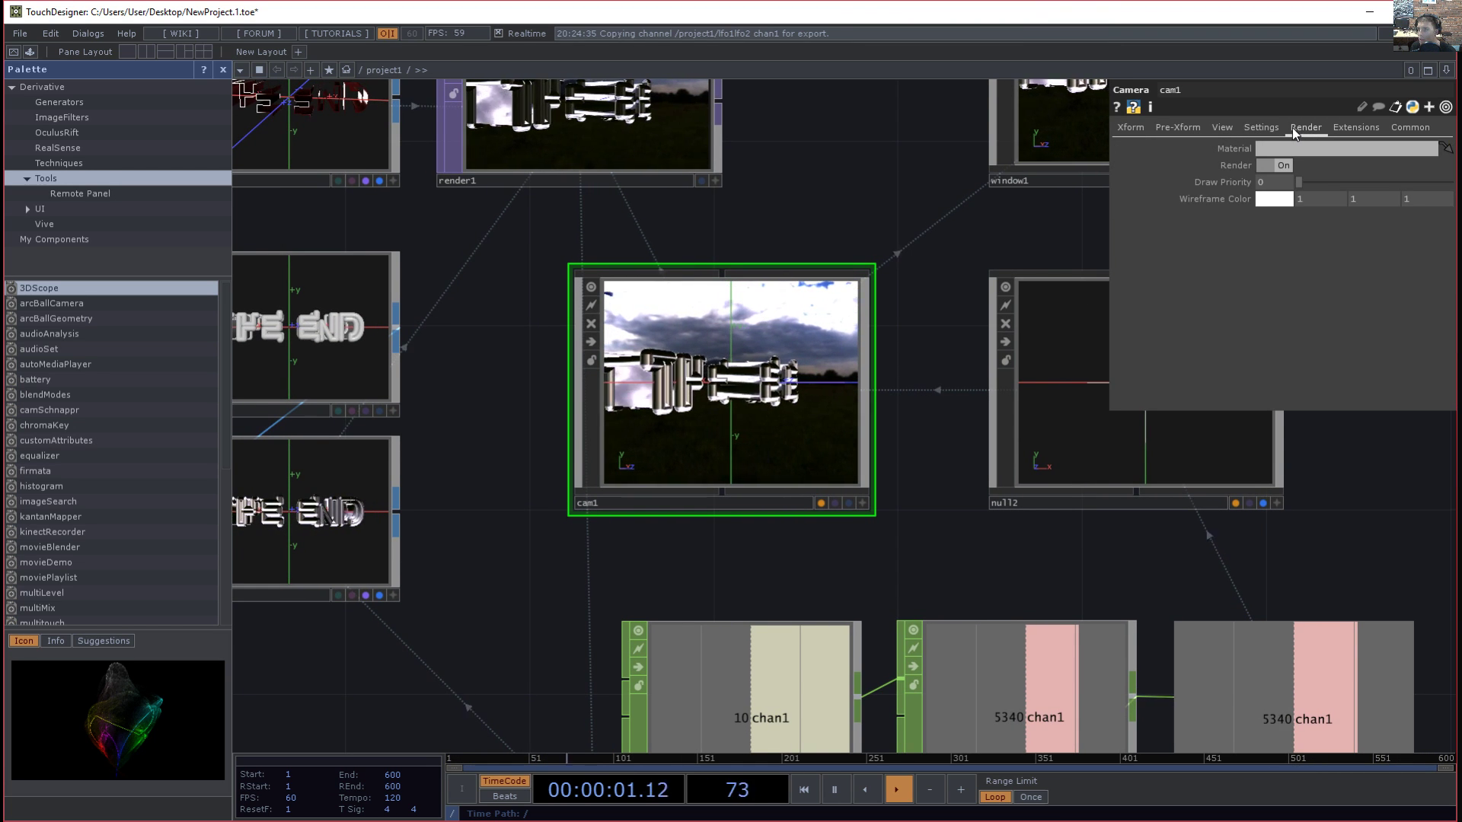
{"action": "left_click_drag", "start_coordinate": [891, 556], "coordinate": [785, 606]}
- Set cam1's Z translation to 7, keeping its constraint to null2
{"action": "left_click", "coordinate": [1130, 128]}
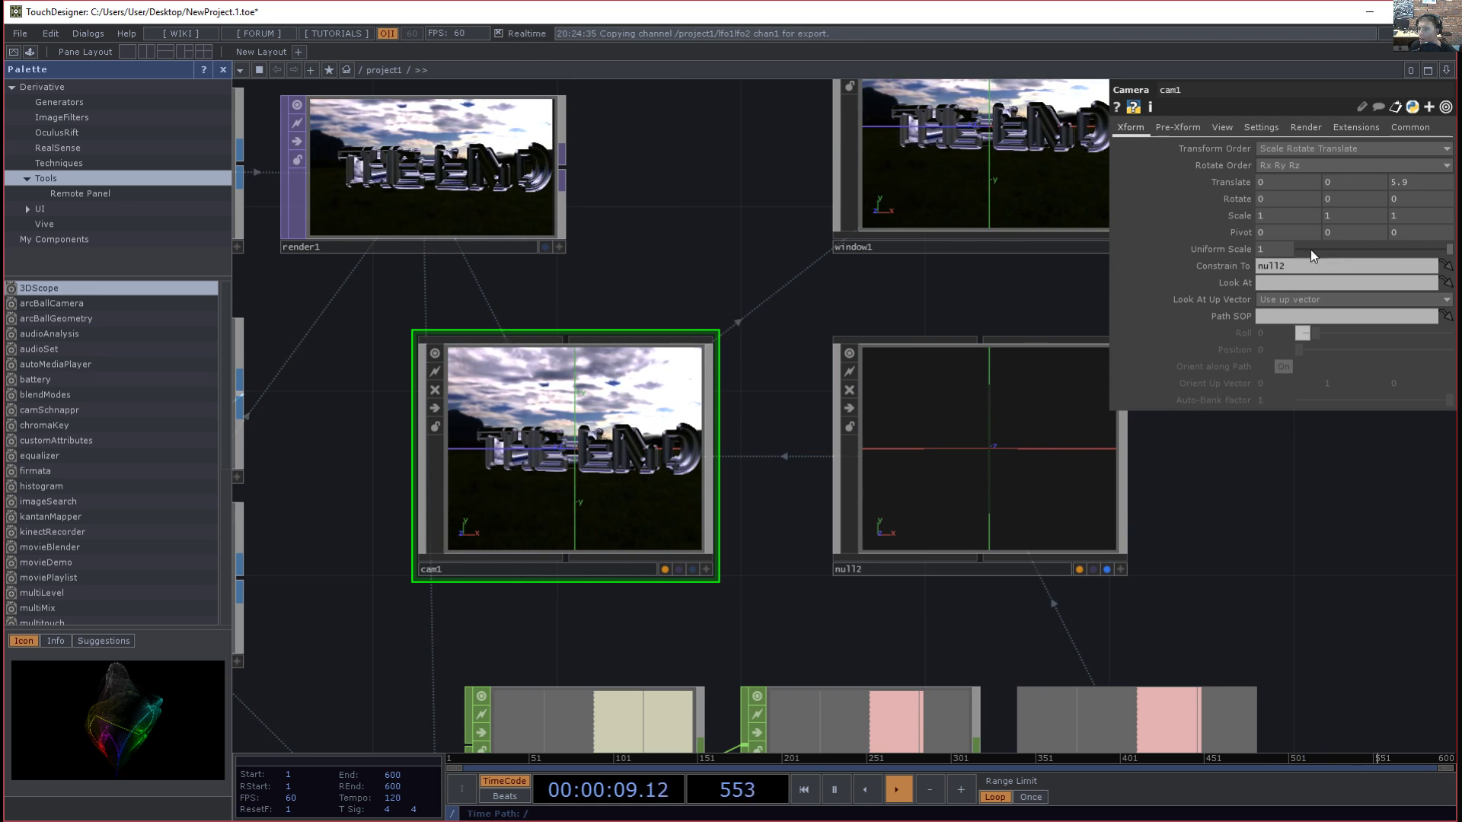
{"action": "left_click", "coordinate": [904, 424]}
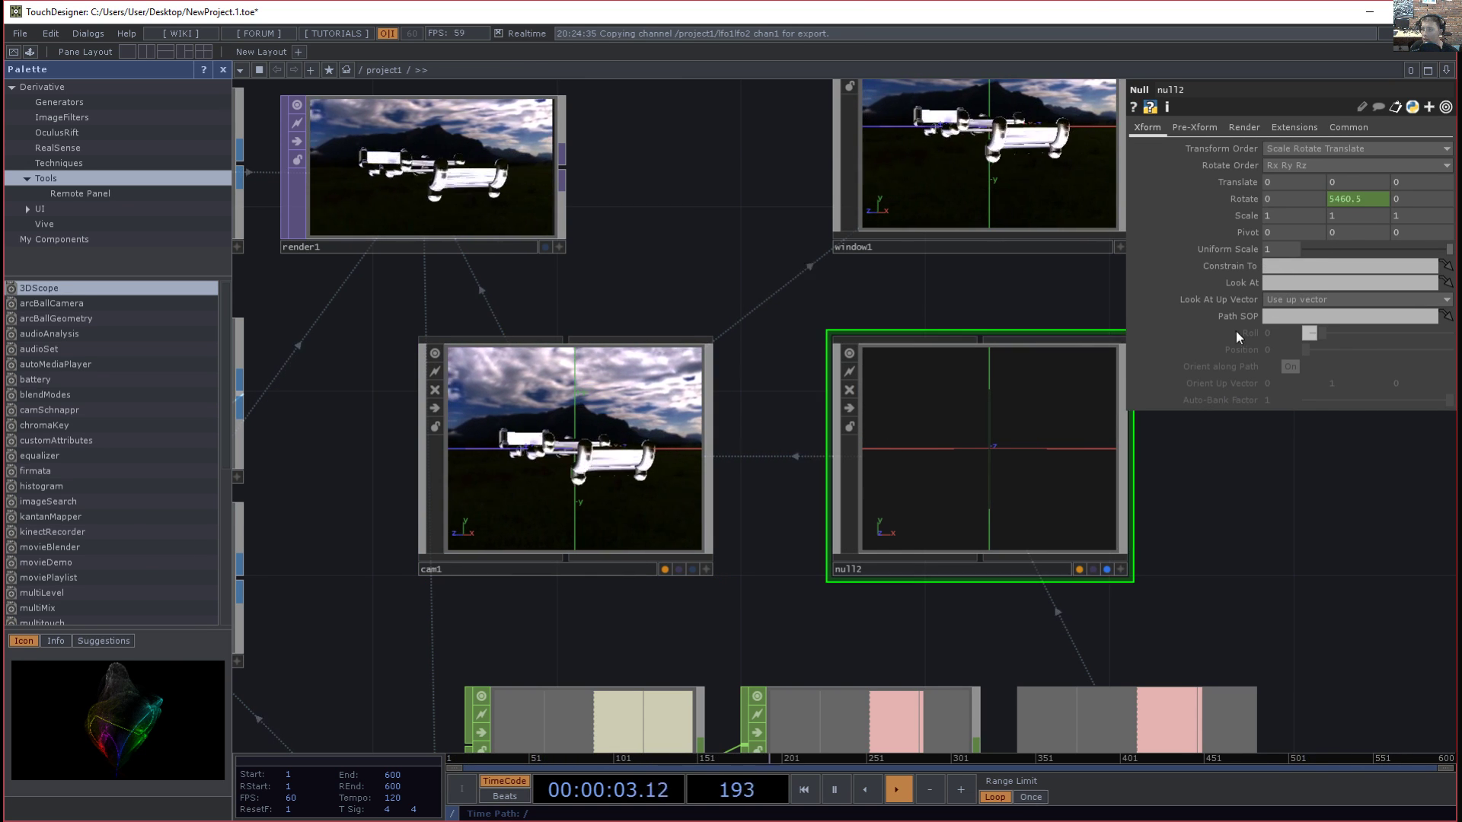
{"action": "left_click", "coordinate": [592, 392]}
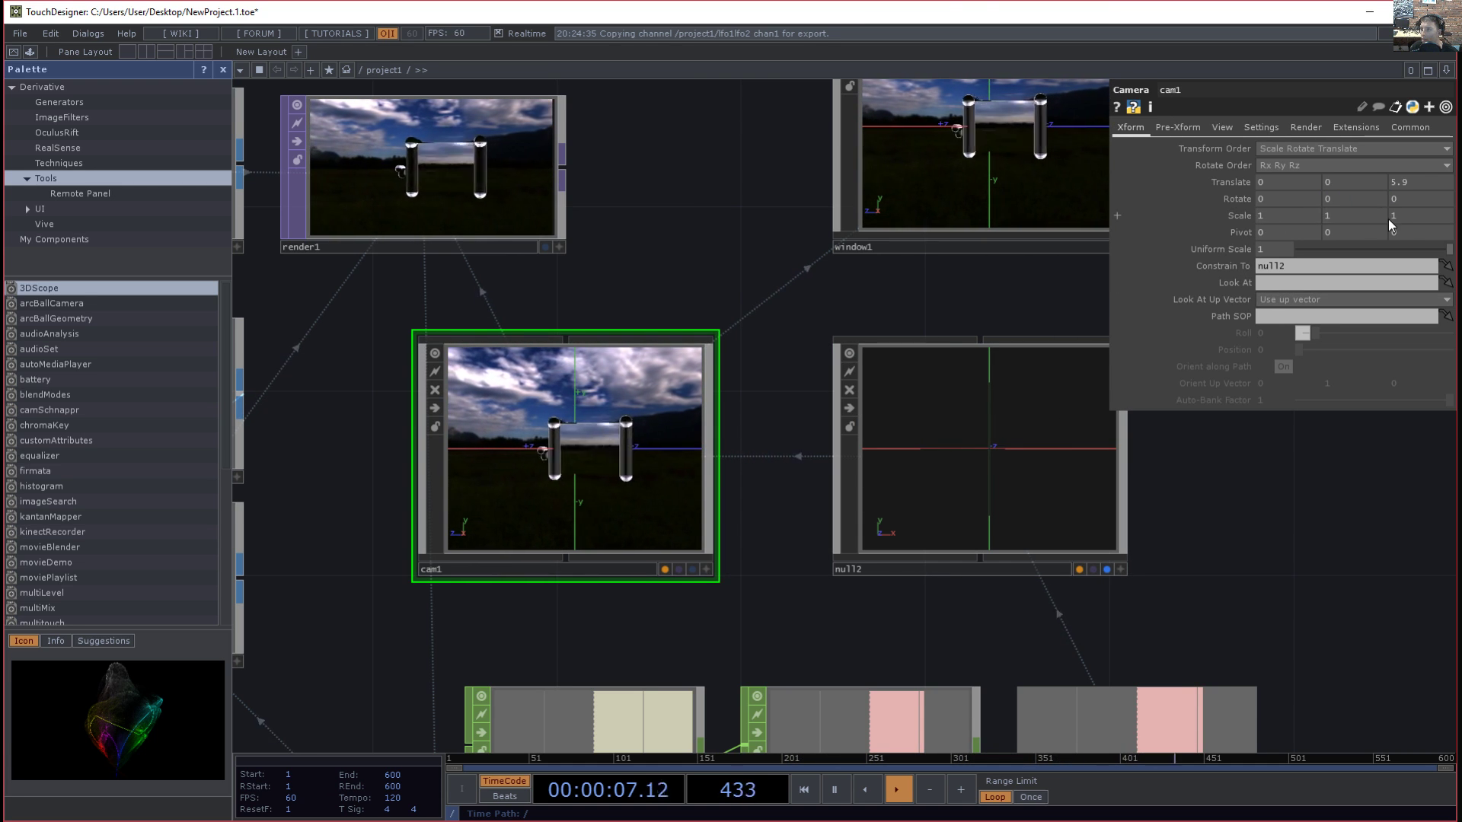
{"action": "middle_click_drag", "start_coordinate": [1411, 186], "coordinate": [1421, 187]}
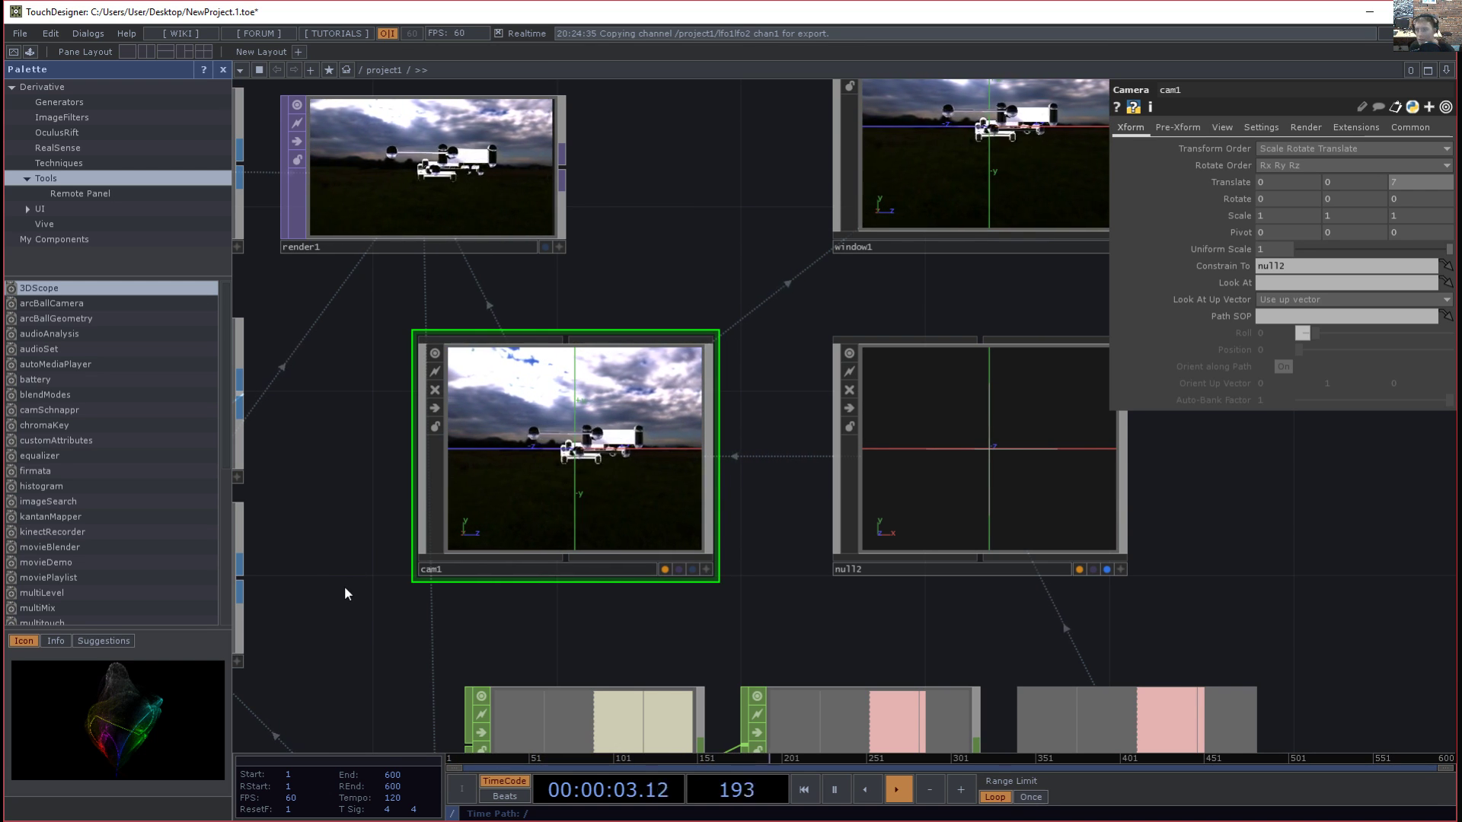
- Try the Sine wave type on both carve LFOs, lfo1lfo2 and lfo1lfo1
{"action": "left_click_drag", "start_coordinate": [349, 584], "coordinate": [692, 537]}
{"action": "left_click_drag", "start_coordinate": [533, 412], "coordinate": [768, 350]}
{"action": "left_click_drag", "start_coordinate": [443, 354], "coordinate": [663, 161]}
{"action": "left_click_drag", "start_coordinate": [366, 457], "coordinate": [889, 540]}
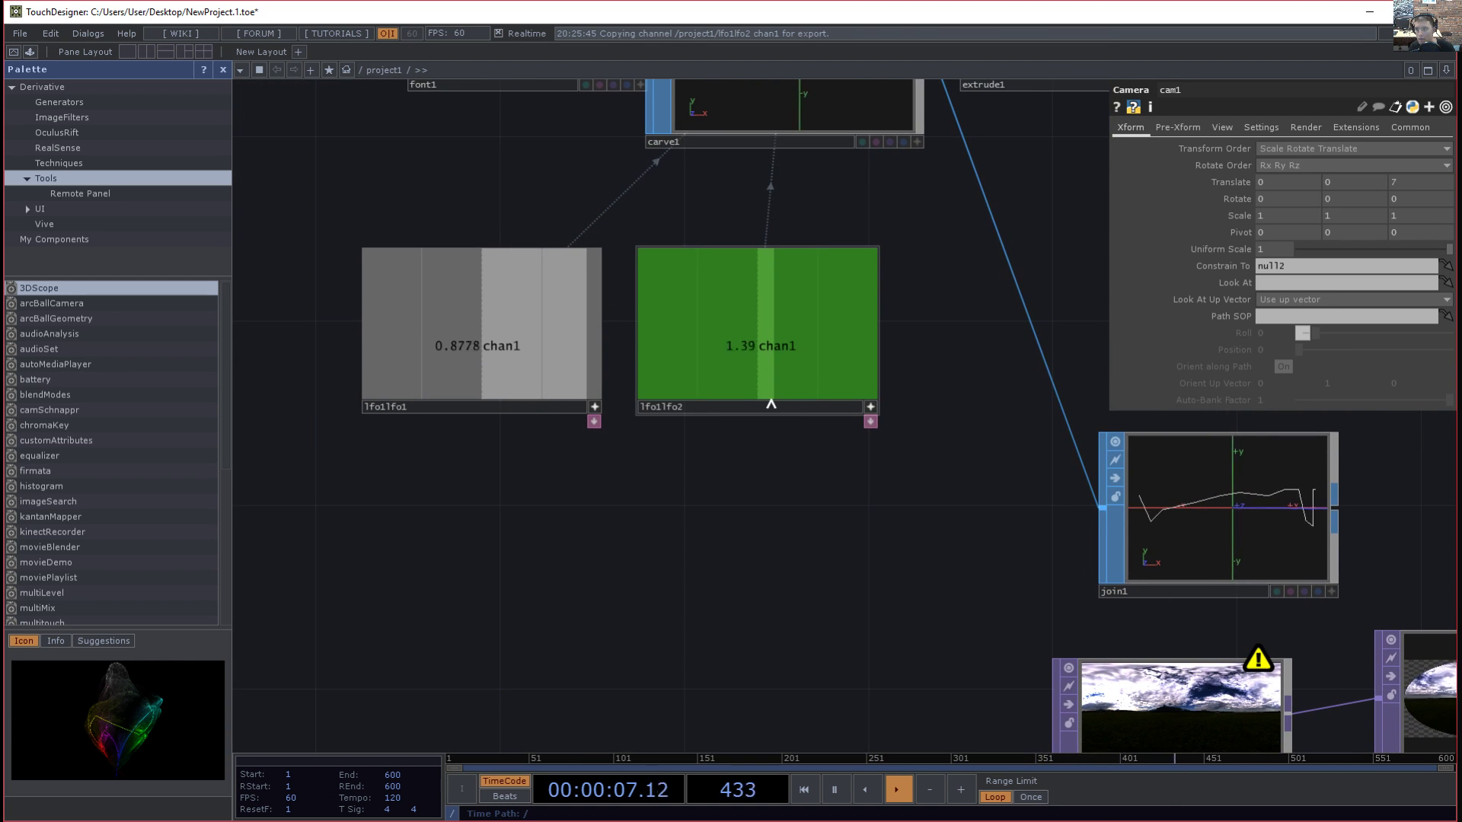
{"action": "left_click", "coordinate": [812, 402]}
{"action": "left_click", "coordinate": [1285, 150]}
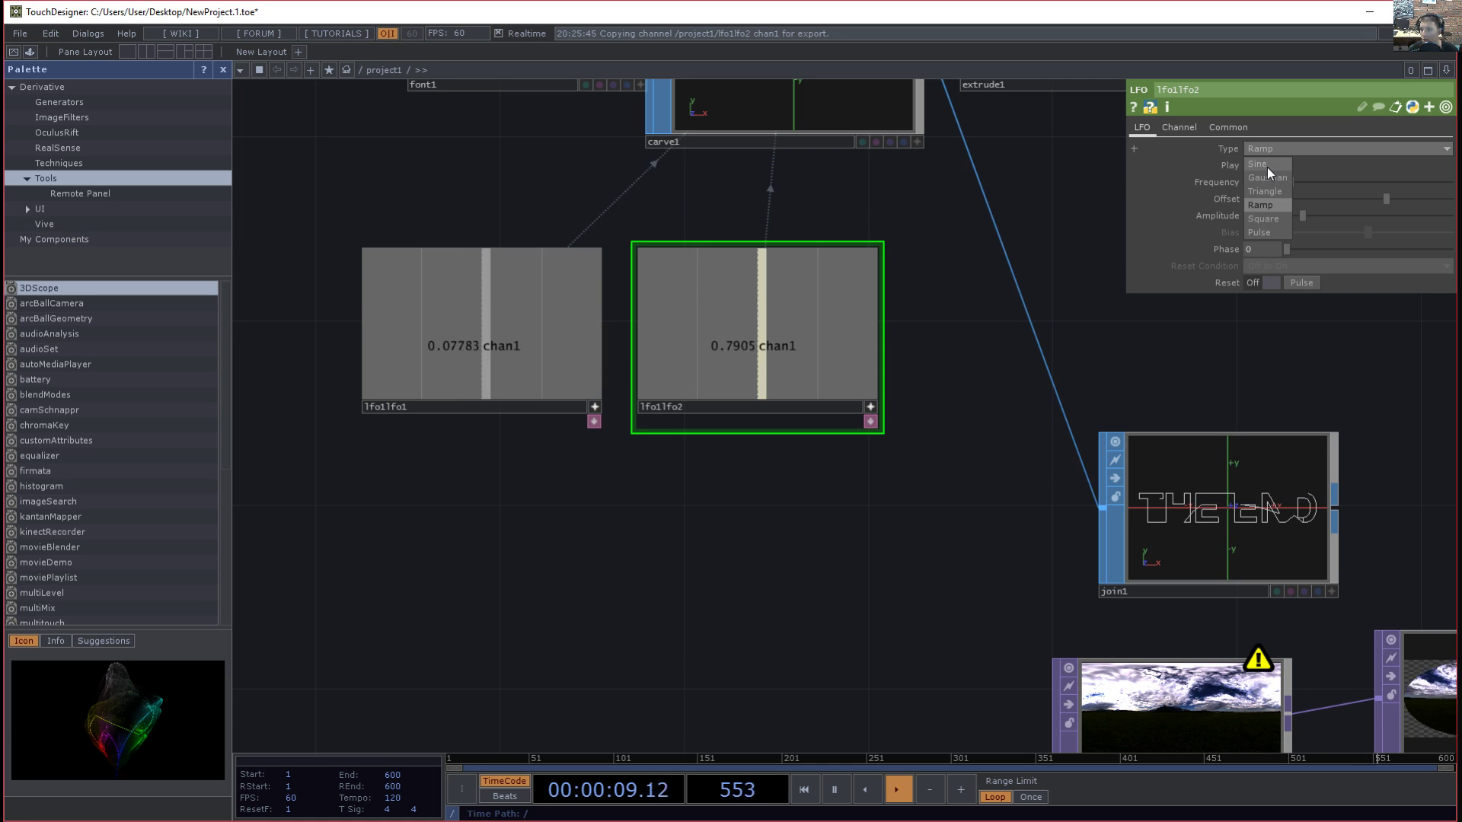
{"action": "left_click", "coordinate": [1267, 167]}
{"action": "left_click", "coordinate": [504, 408]}
{"action": "left_click", "coordinate": [1269, 153]}
{"action": "left_click", "coordinate": [1268, 167]}
- Review how the Sine-driven carving looks in cam1's viewer
{"action": "left_click_drag", "start_coordinate": [989, 364], "coordinate": [880, 481]}
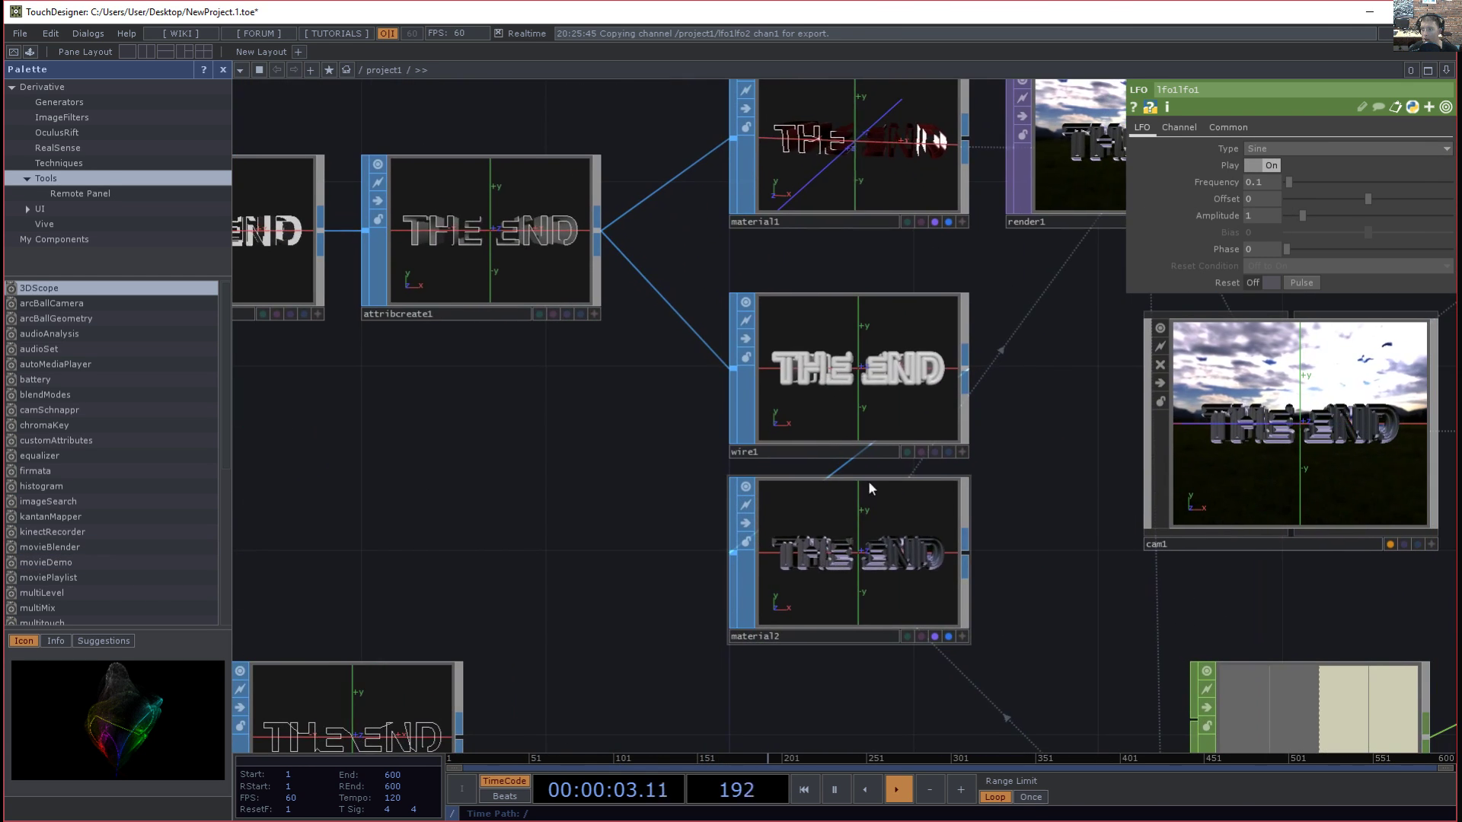
{"action": "left_click_drag", "start_coordinate": [1013, 552], "coordinate": [668, 477]}
{"action": "scroll", "coordinate": [670, 480], "scroll_direction": "up", "scroll_amount": 4}
{"action": "left_click_drag", "start_coordinate": [499, 603], "coordinate": [105, 740]}
{"action": "scroll", "coordinate": [1354, 476], "scroll_direction": "down", "scroll_amount": 2}
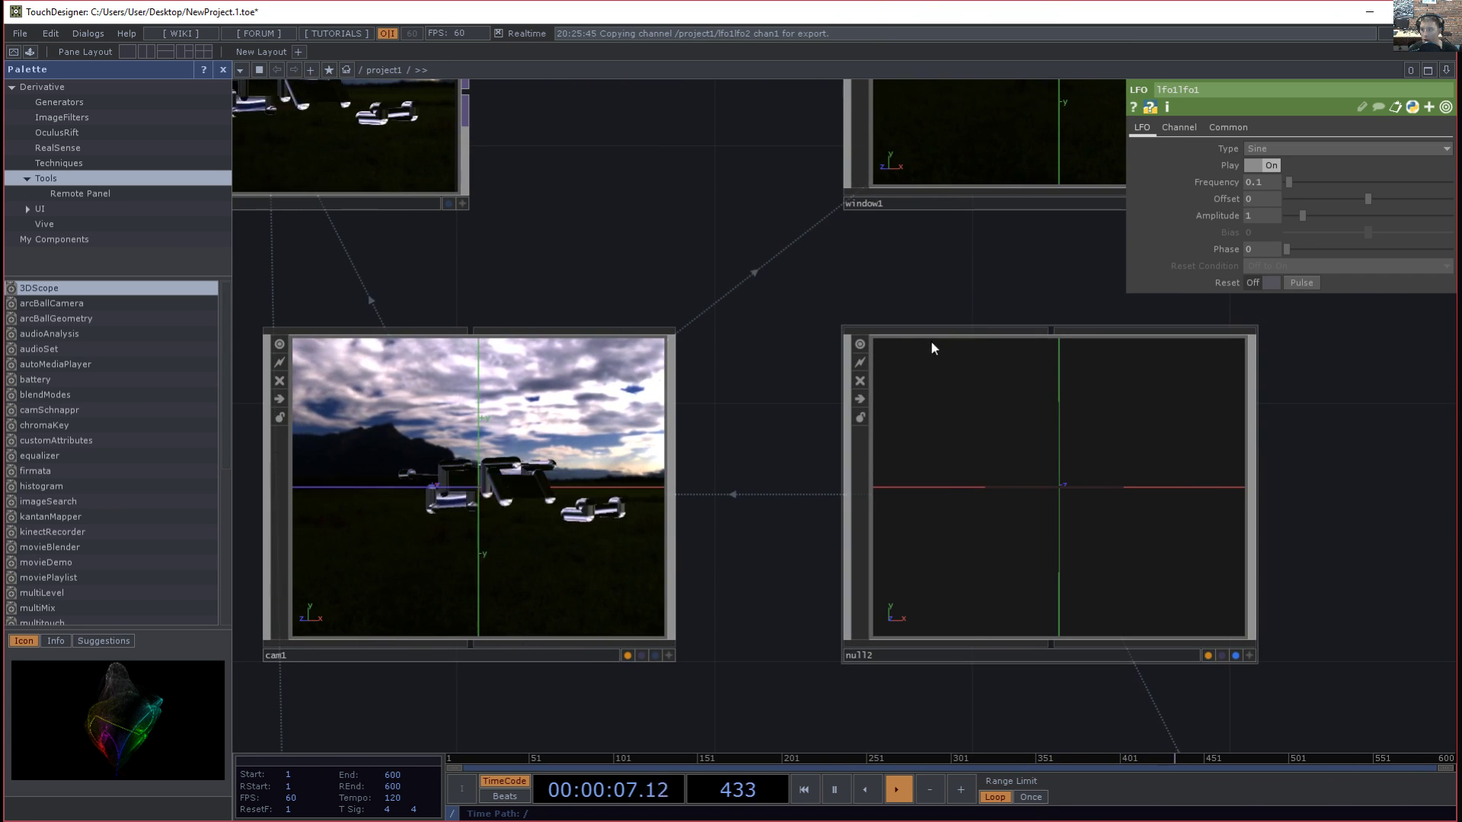
{"action": "left_click_drag", "start_coordinate": [767, 513], "coordinate": [965, 484]}
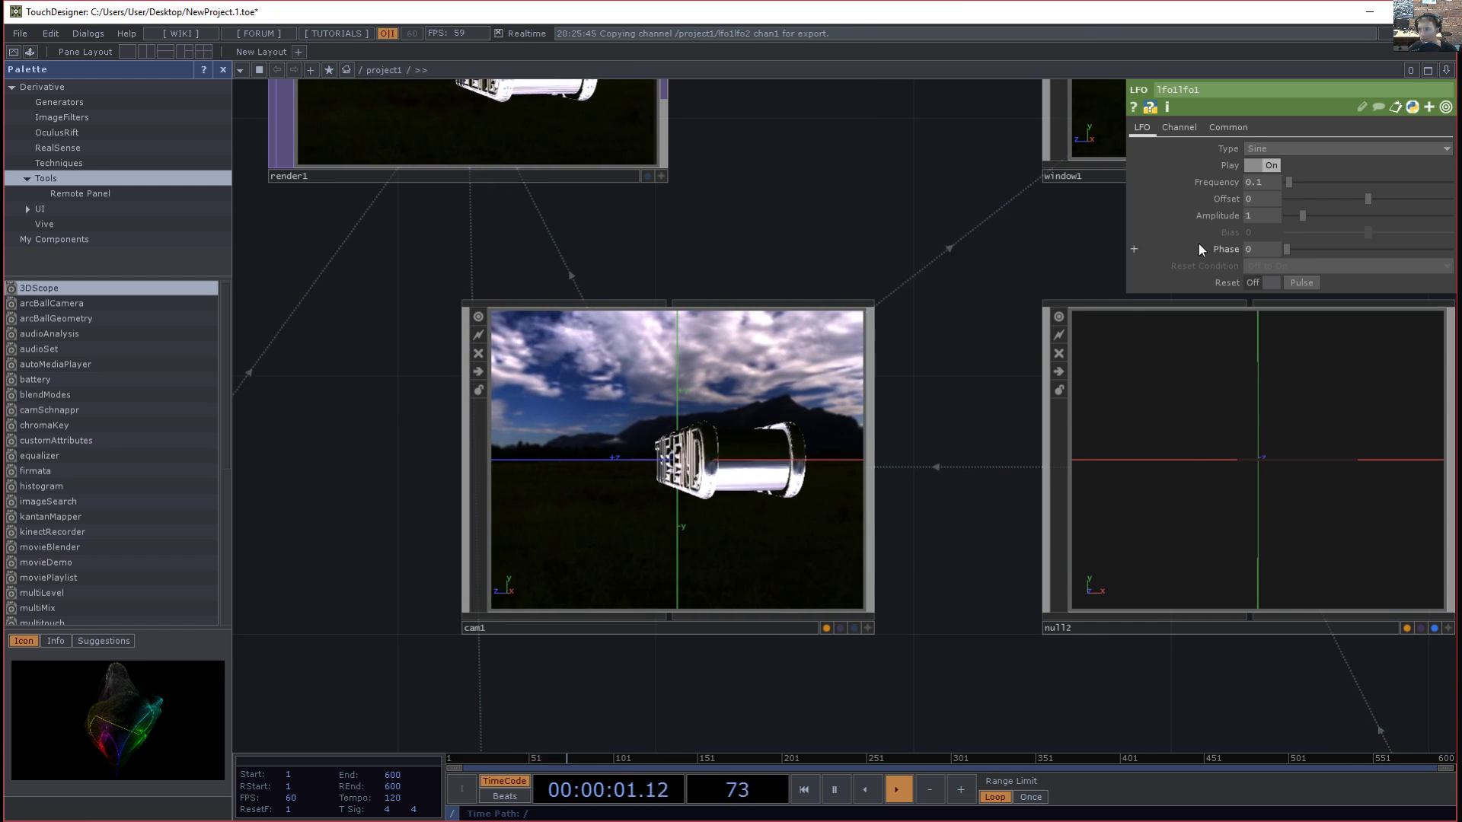
- Switch the type of both carve LFOs, lfo1lfo1 and lfo1lfo2, back to Ramp
{"action": "left_click", "coordinate": [1266, 148]}
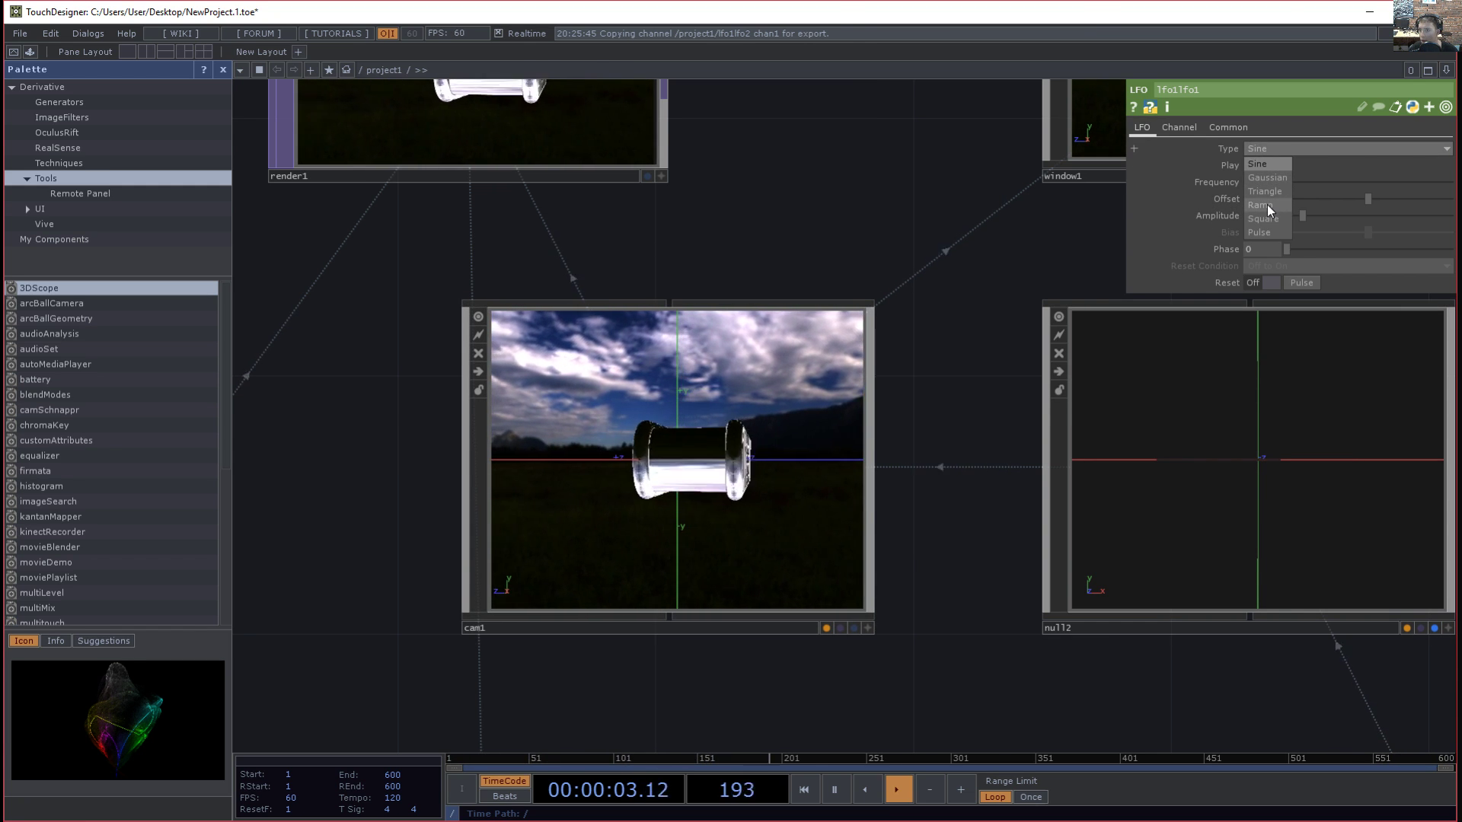
{"action": "left_click", "coordinate": [1267, 204]}
{"action": "scroll", "coordinate": [926, 670], "scroll_direction": "down", "scroll_amount": 3}
{"action": "left_click_drag", "start_coordinate": [870, 619], "coordinate": [1446, 421]}
{"action": "left_click_drag", "start_coordinate": [746, 421], "coordinate": [1112, 419]}
{"action": "left_click", "coordinate": [537, 518]}
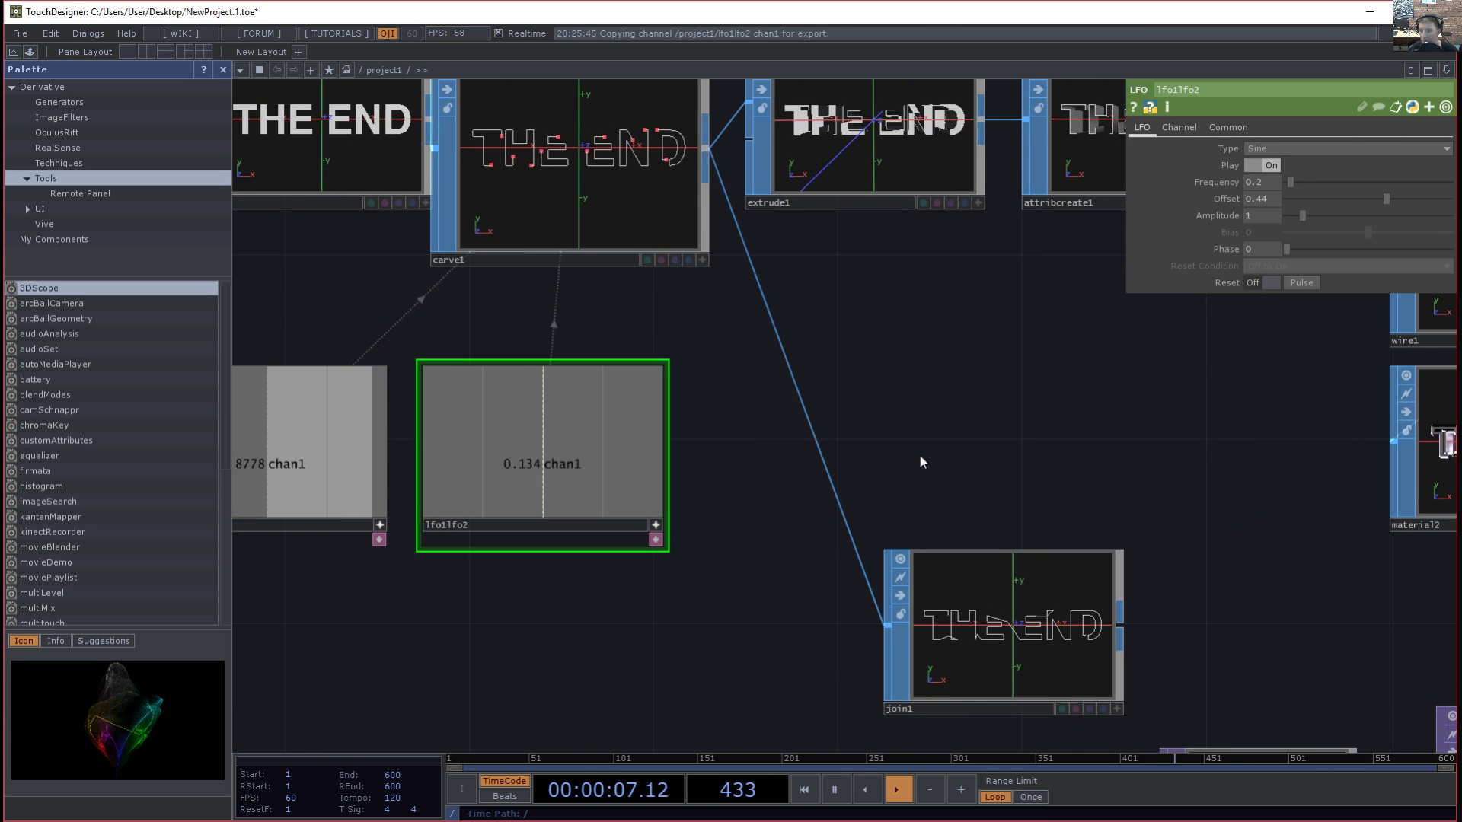
{"action": "left_click", "coordinate": [1268, 149]}
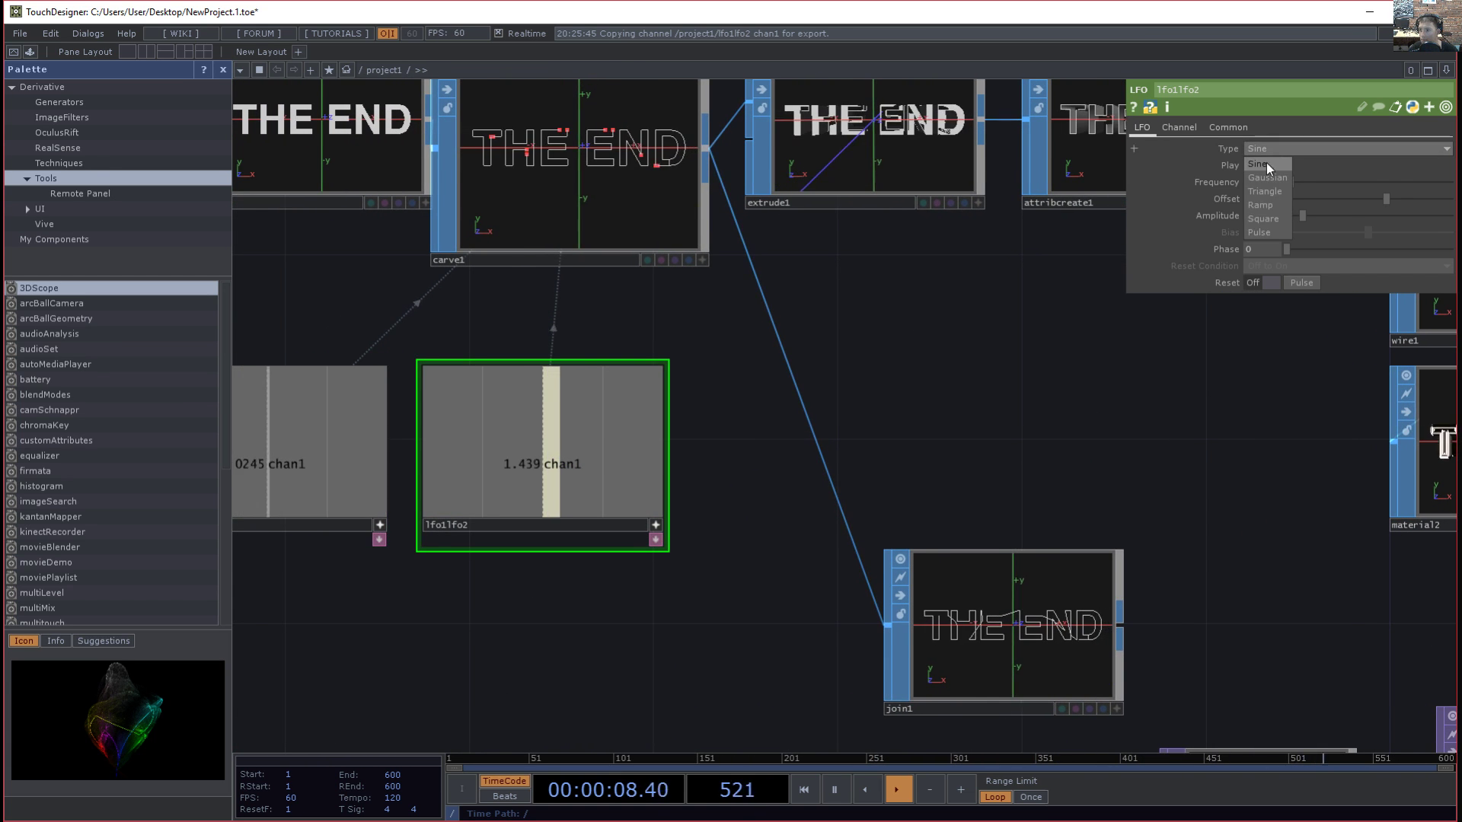
{"action": "left_click", "coordinate": [1268, 203]}
- Examine the Ramp-driven text animation in cam1's viewer up close
{"action": "left_click_drag", "start_coordinate": [1126, 435], "coordinate": [331, 590]}
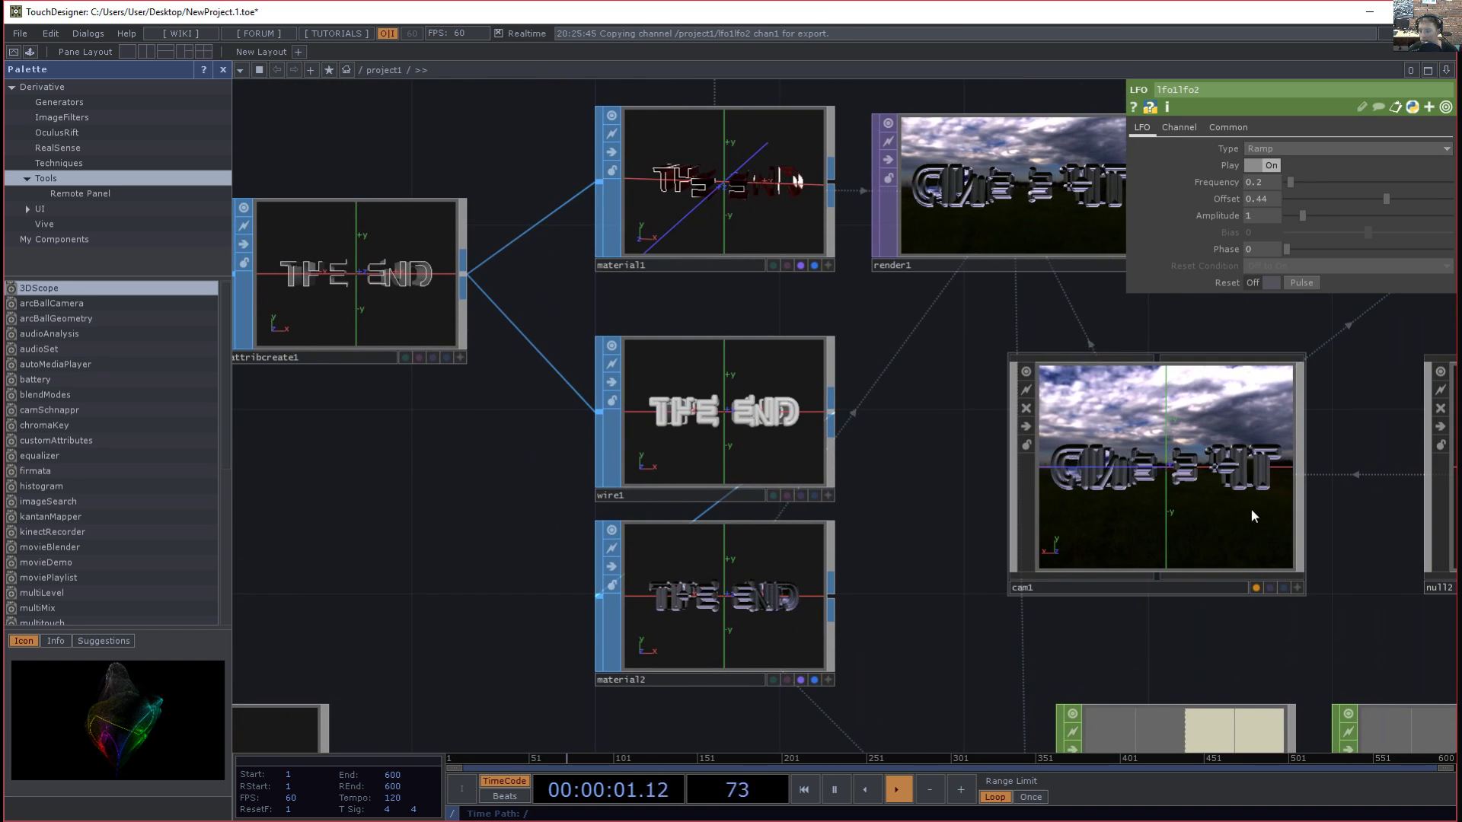
{"action": "left_click_drag", "start_coordinate": [1279, 611], "coordinate": [684, 632]}
{"action": "left_click_drag", "start_coordinate": [805, 314], "coordinate": [806, 355]}
{"action": "scroll", "coordinate": [806, 354], "scroll_direction": "up", "scroll_amount": 3}
{"action": "left_click_drag", "start_coordinate": [842, 439], "coordinate": [965, 417]}
{"action": "scroll", "coordinate": [910, 408], "scroll_direction": "up", "scroll_amount": 3}
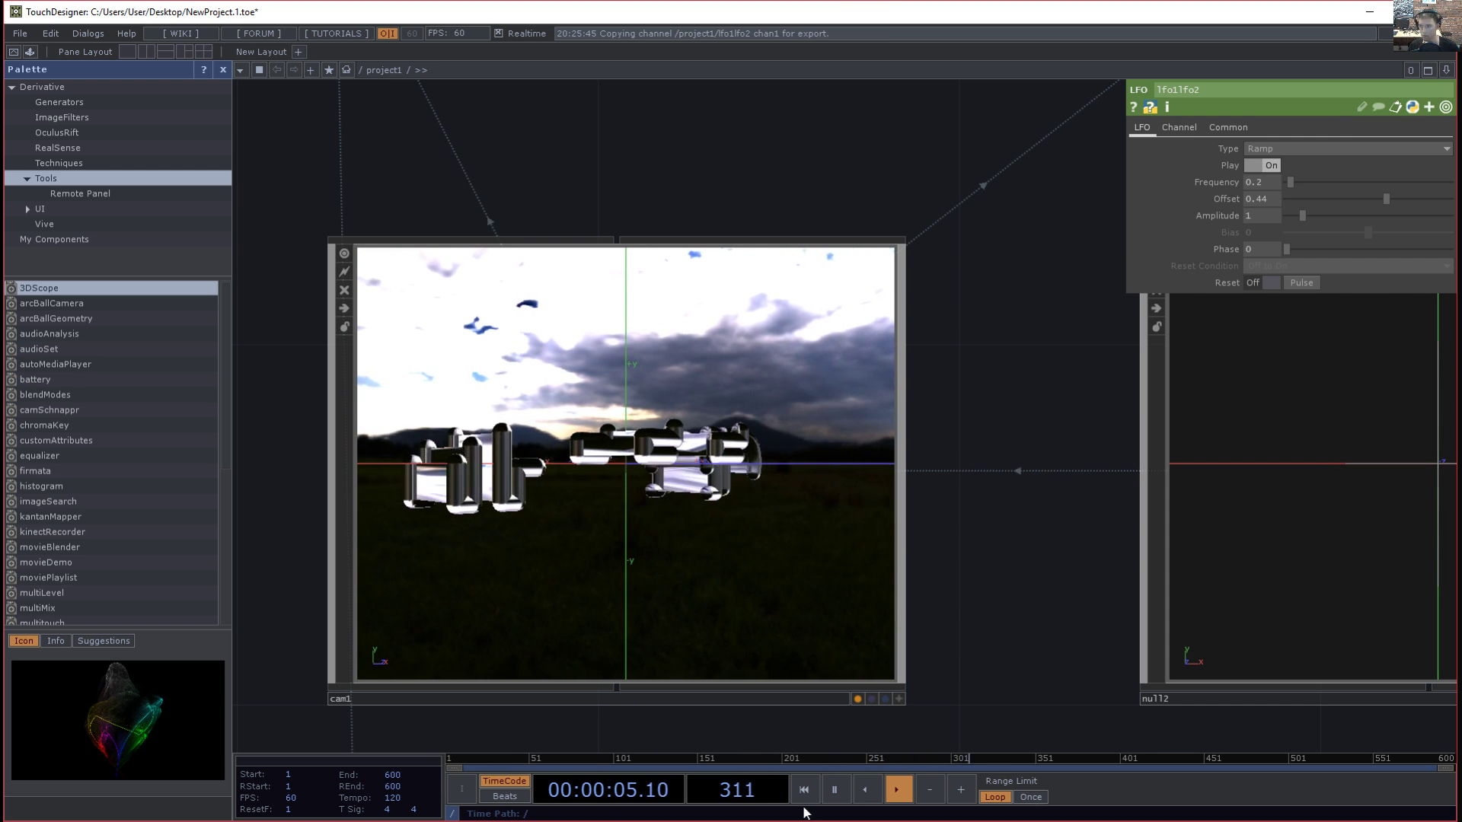
{"action": "left_click_drag", "start_coordinate": [1024, 646], "coordinate": [1002, 609]}
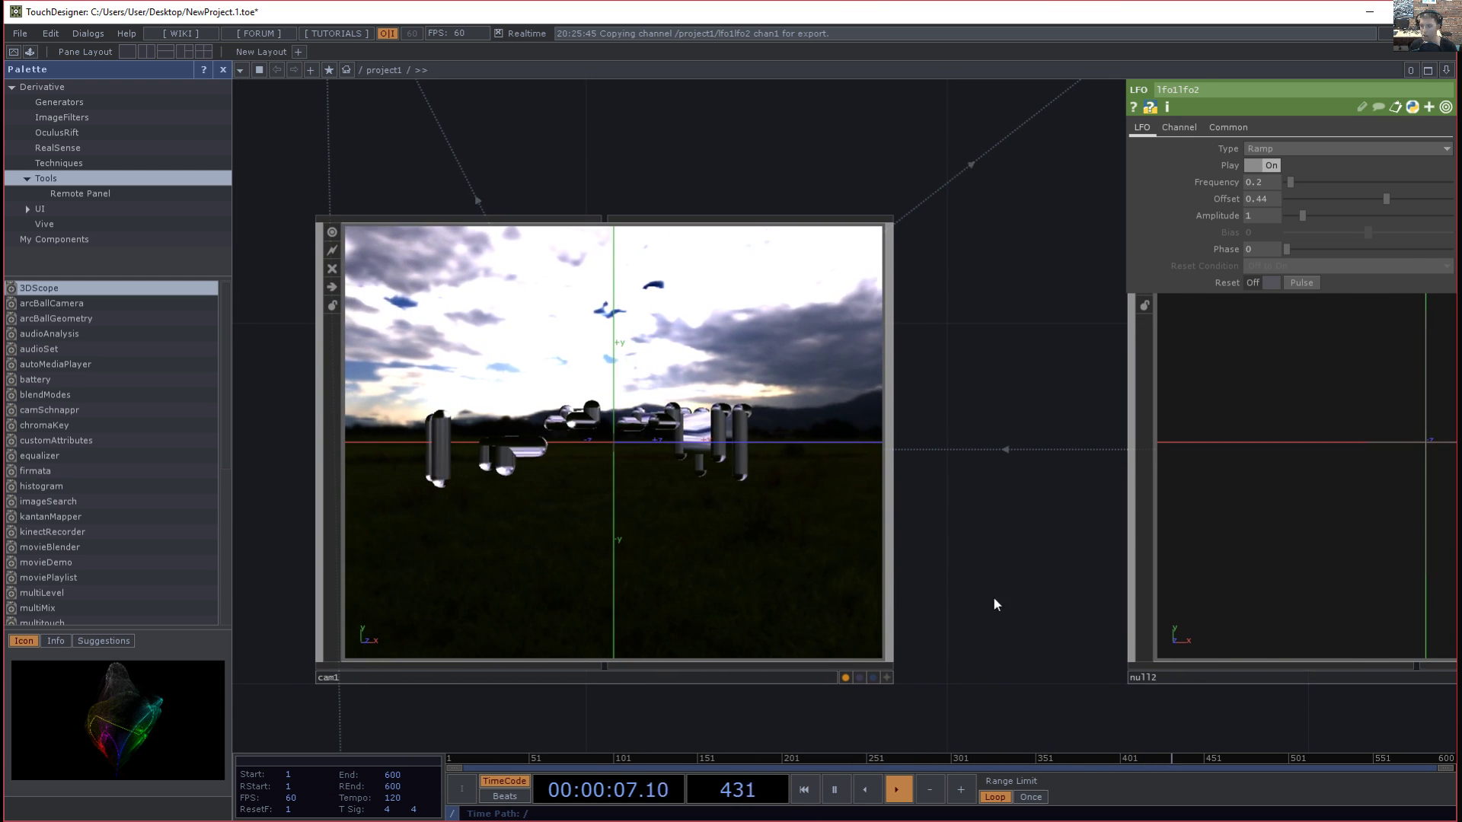
- Check cam1's Render parameters
{"action": "left_click", "coordinate": [825, 515]}
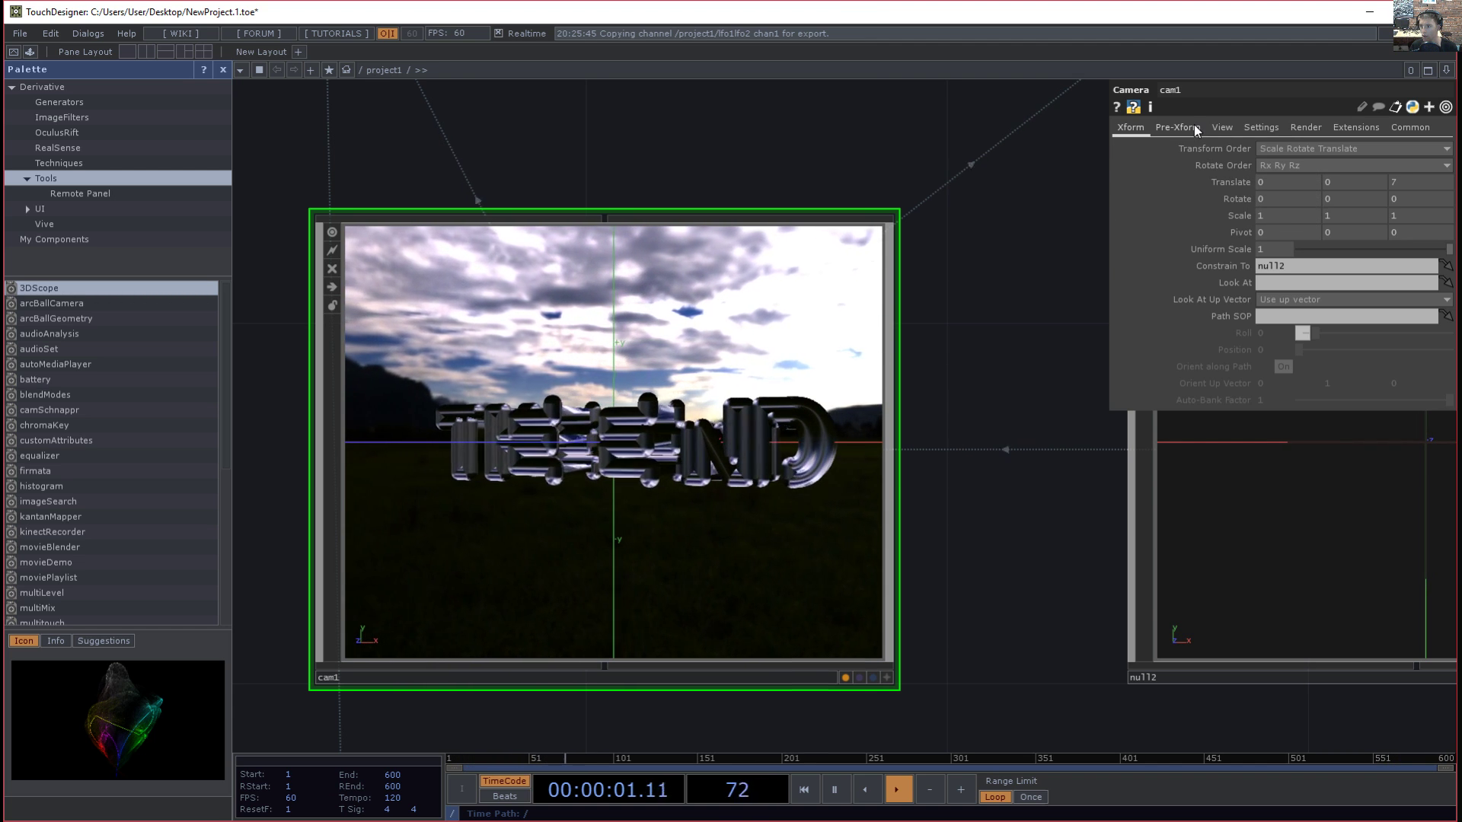
{"action": "left_click", "coordinate": [1307, 127]}
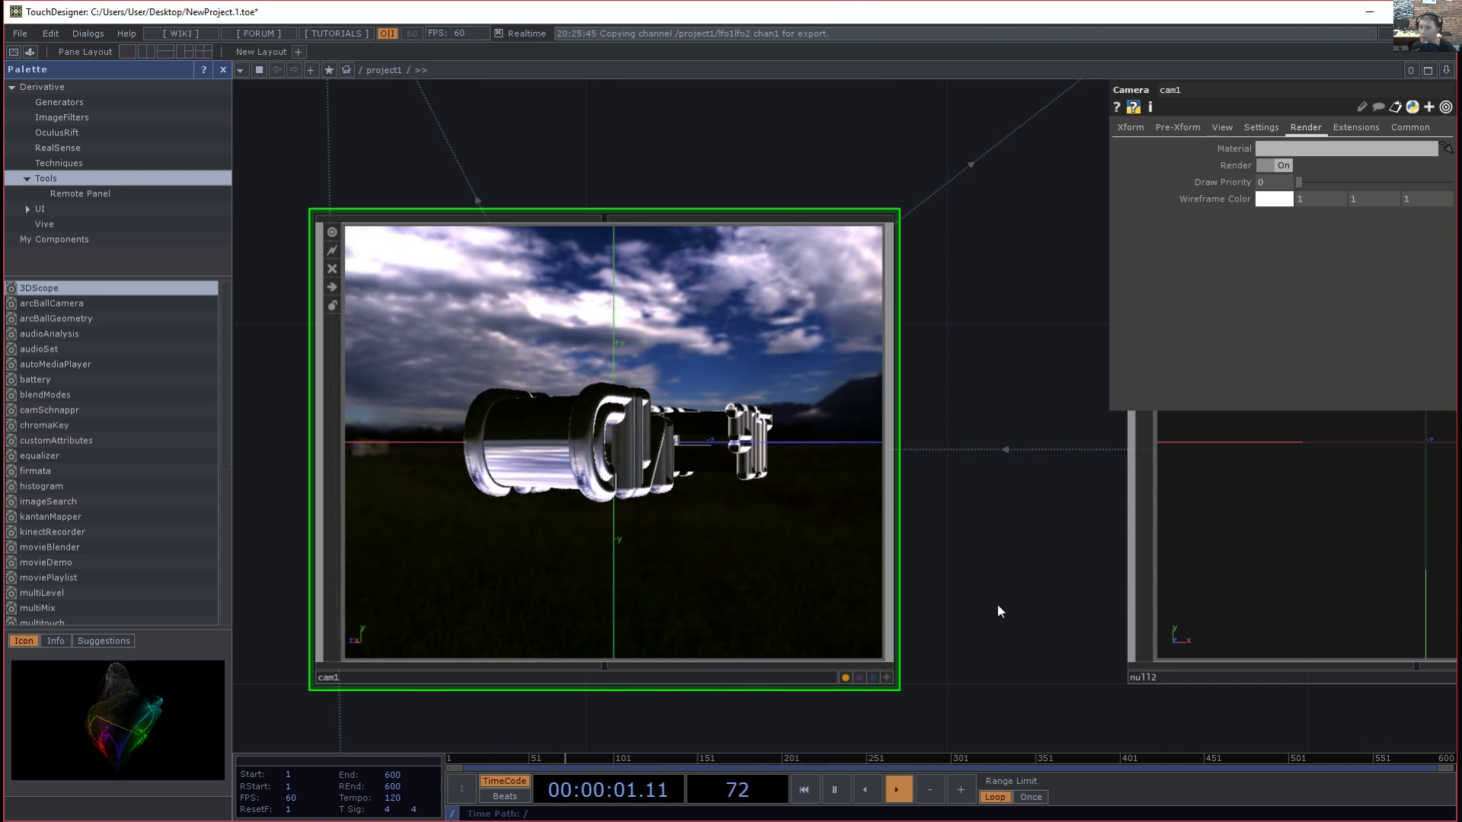
{"action": "left_click_drag", "start_coordinate": [1001, 429], "coordinate": [1014, 427]}
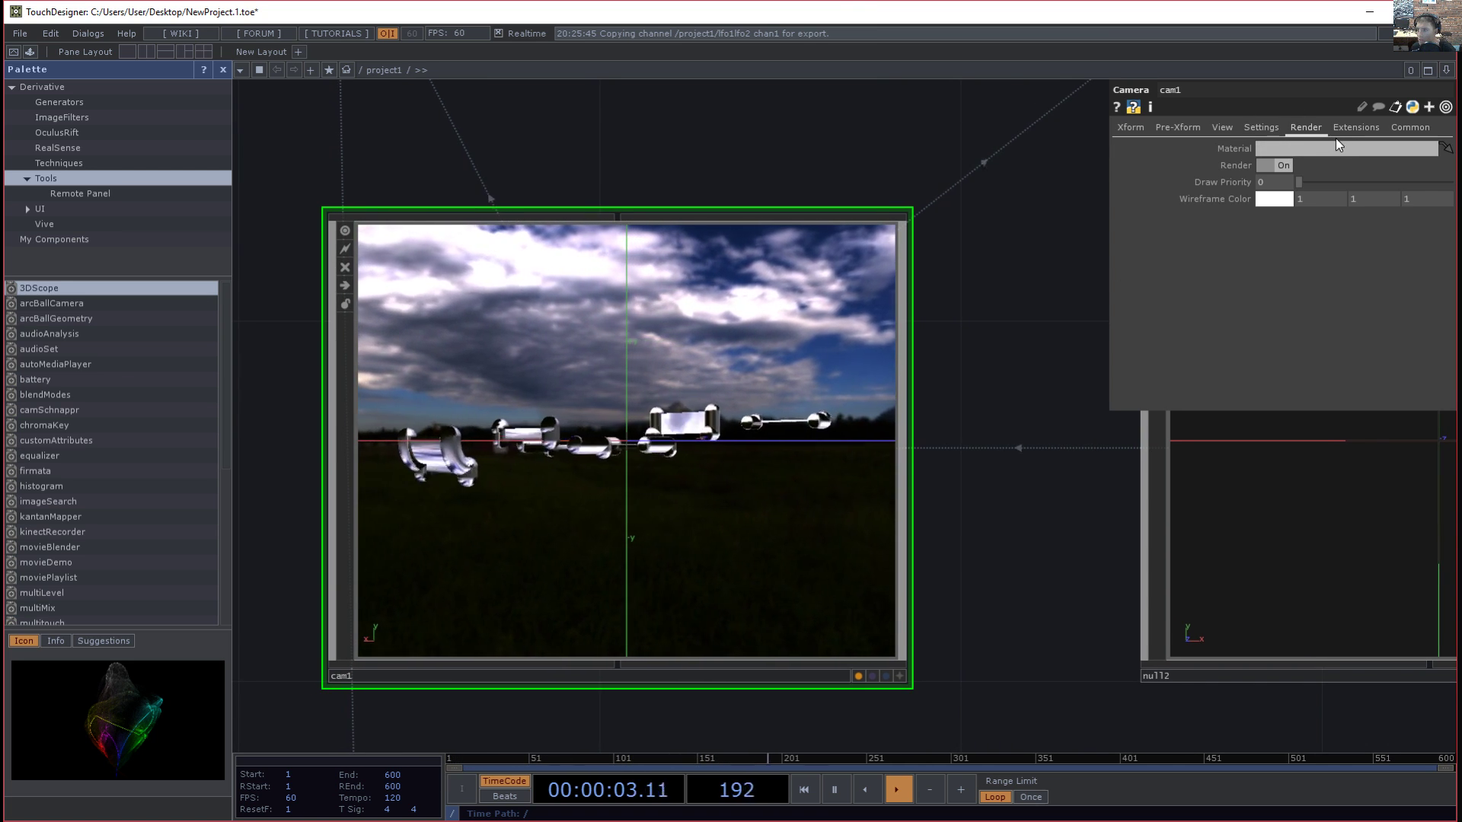
- Toggle cam1's Render switch off and back on
{"action": "left_click", "coordinate": [1275, 165]}
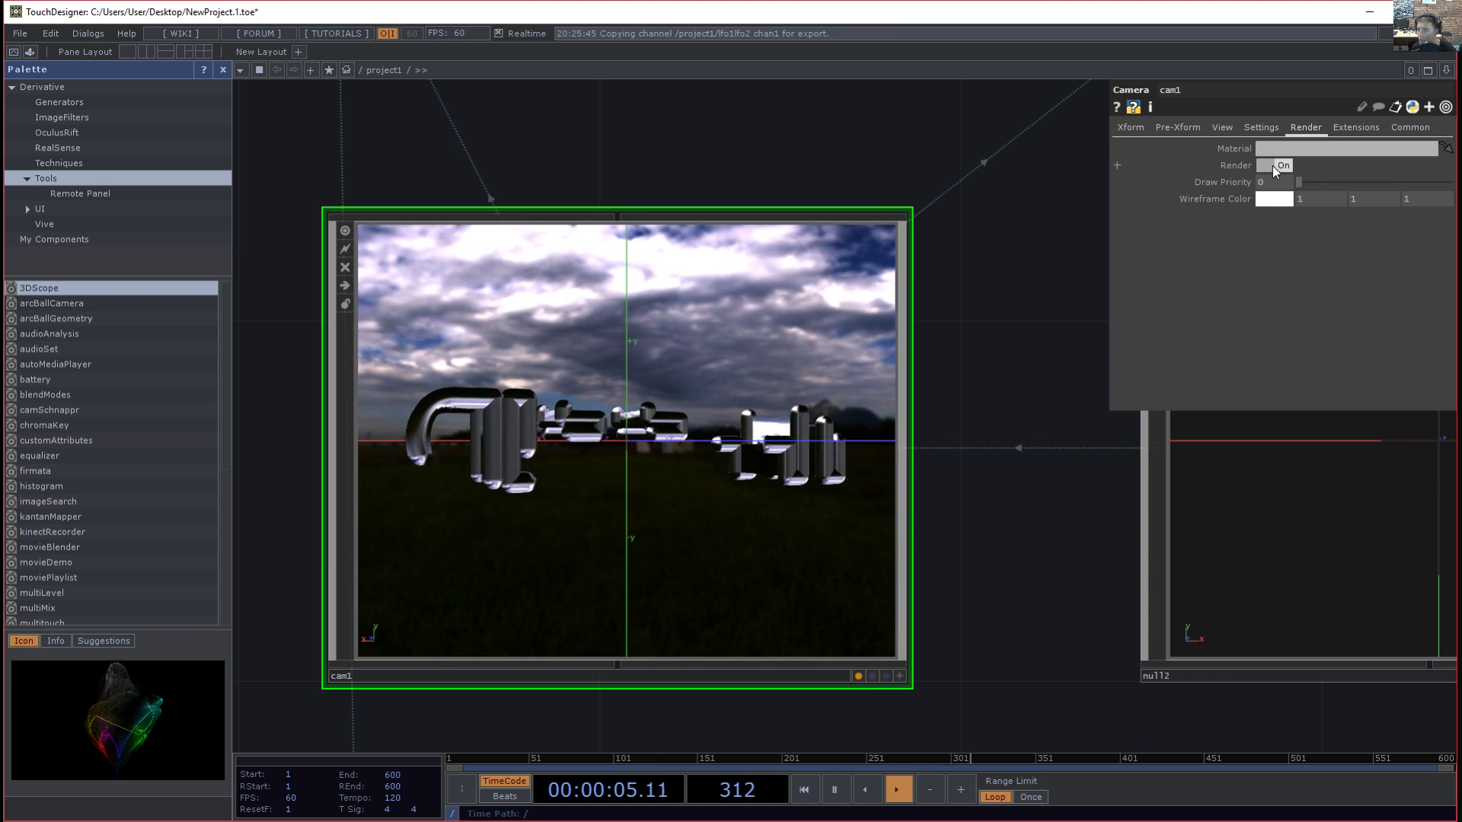
{"action": "left_click", "coordinate": [1274, 166]}
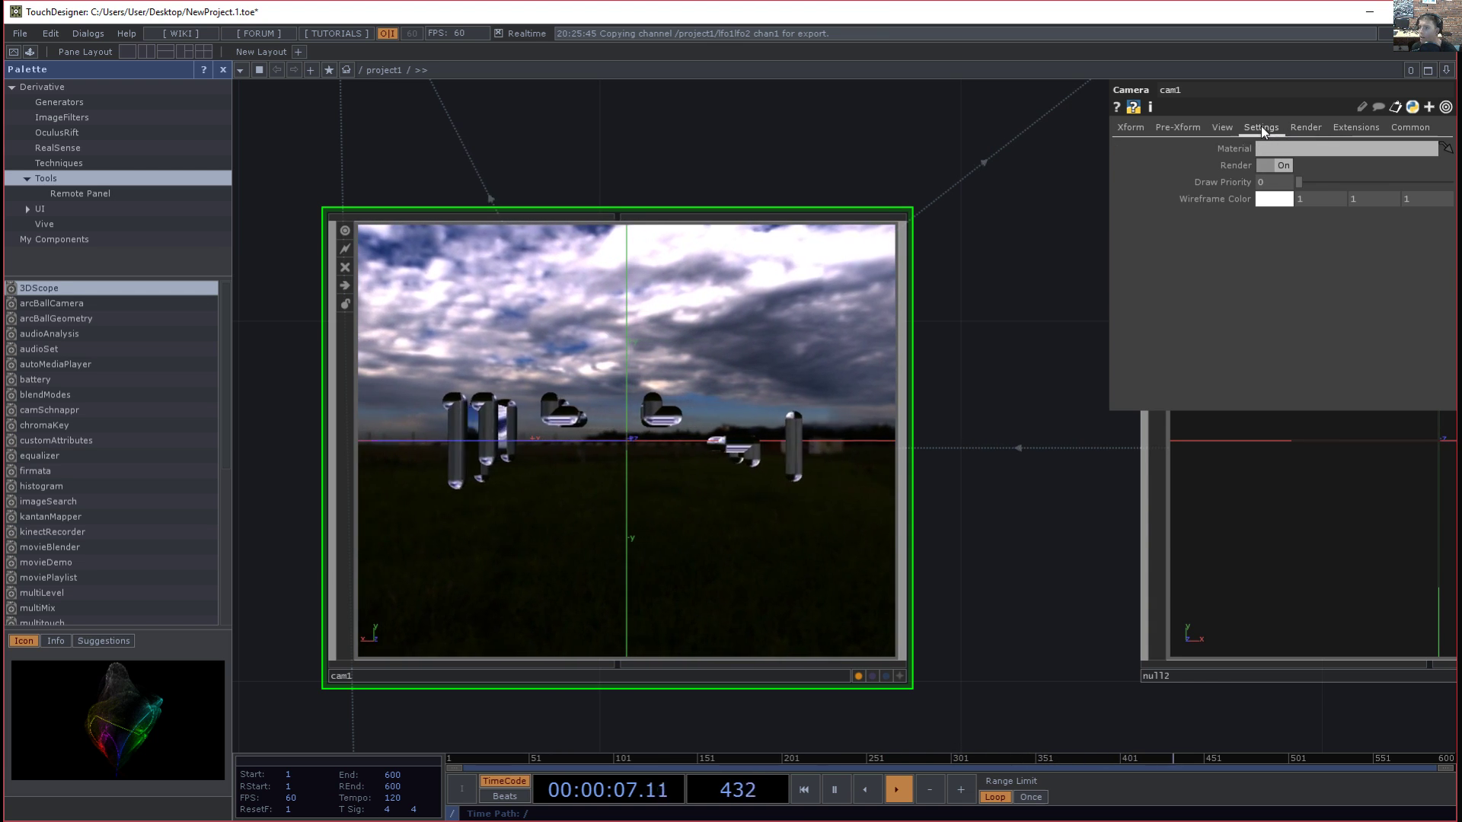
- Try the Orthographic, Perspective to Ortho Blend and Custom Projection Matrix projections on cam1
{"action": "left_click", "coordinate": [1222, 127]}
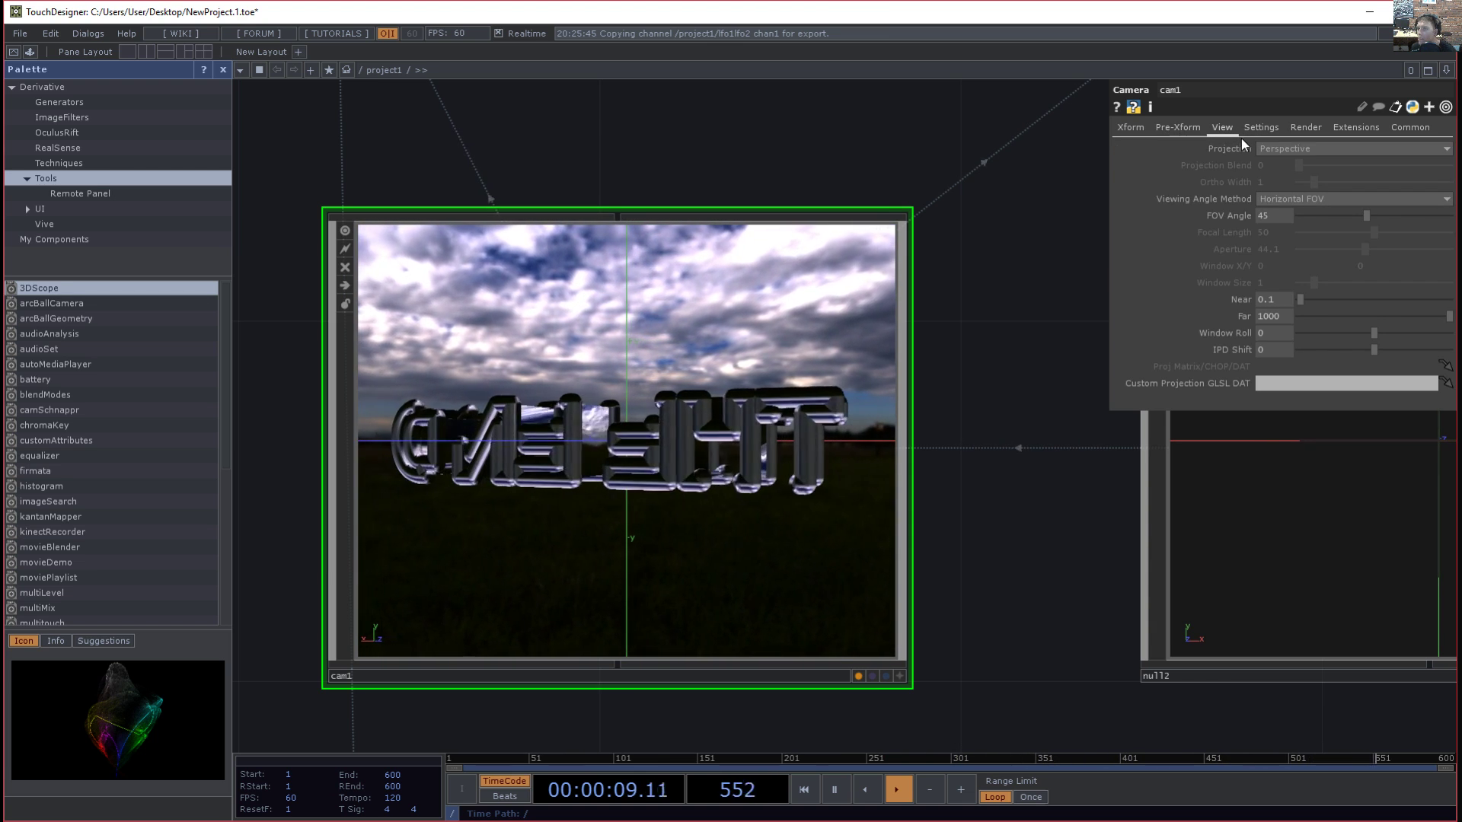
{"action": "left_click", "coordinate": [1304, 147]}
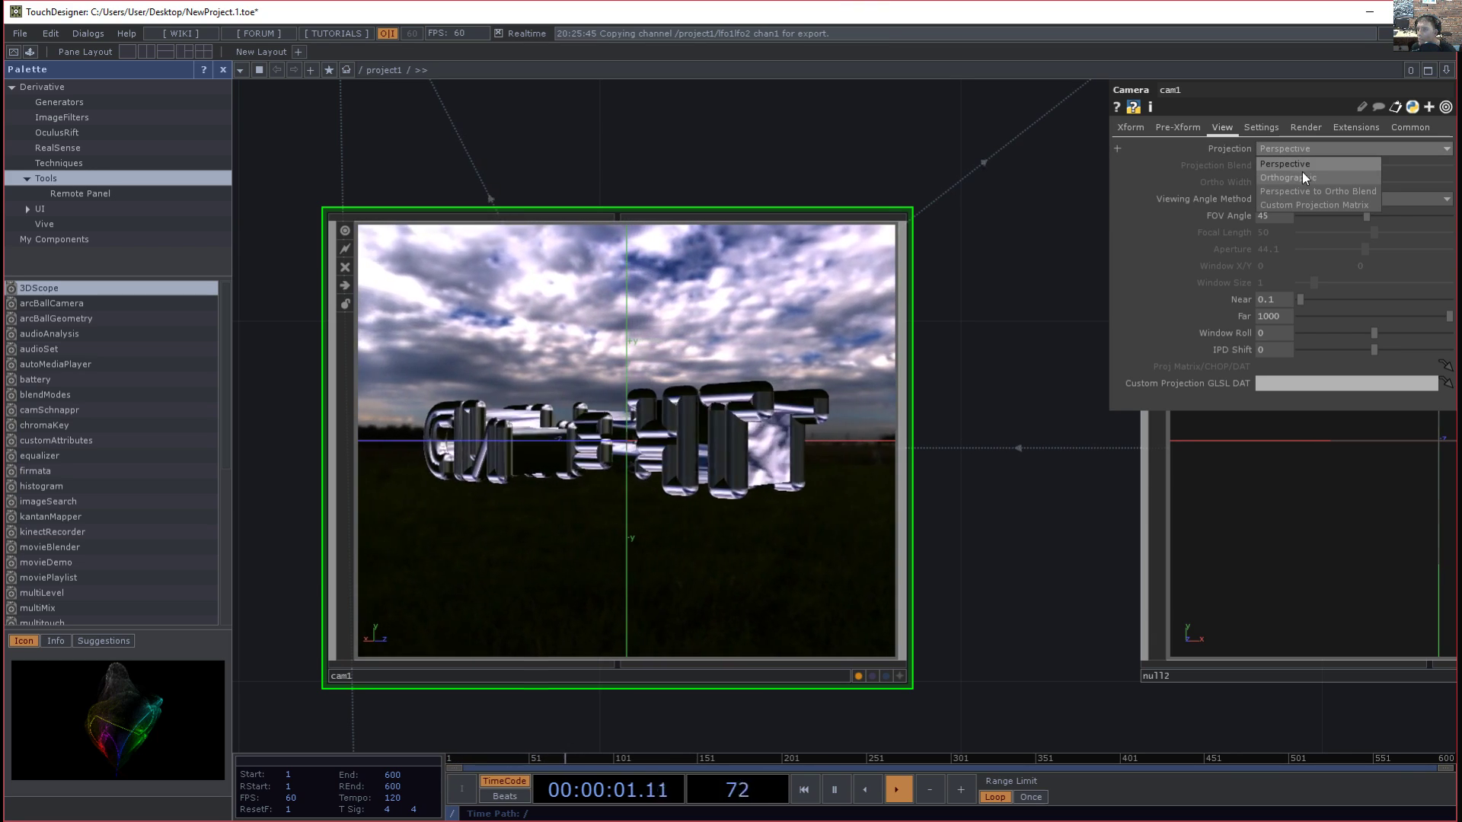
{"action": "left_click", "coordinate": [1302, 171]}
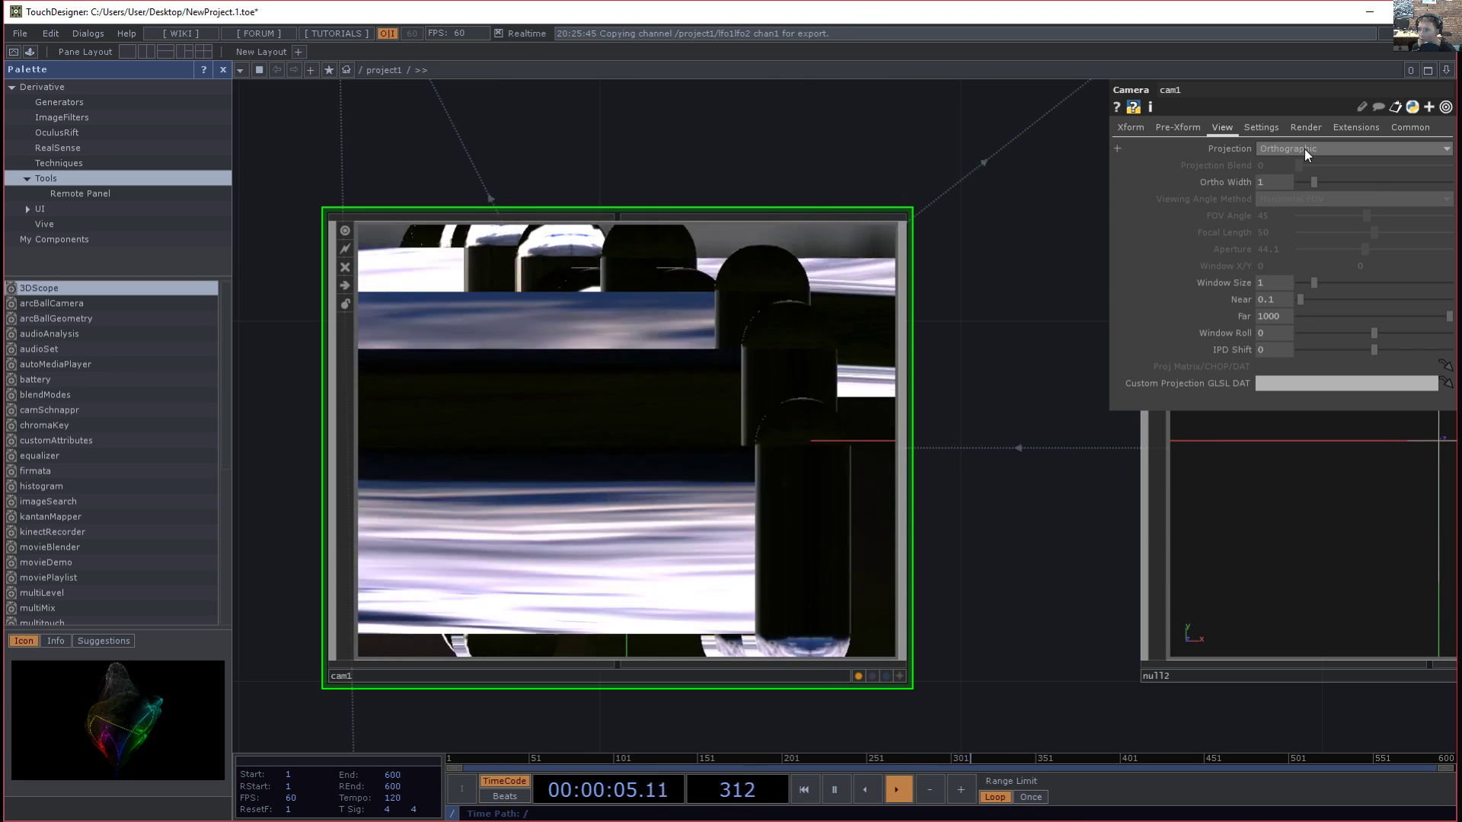
{"action": "left_click", "coordinate": [1304, 148]}
{"action": "left_click", "coordinate": [1304, 191]}
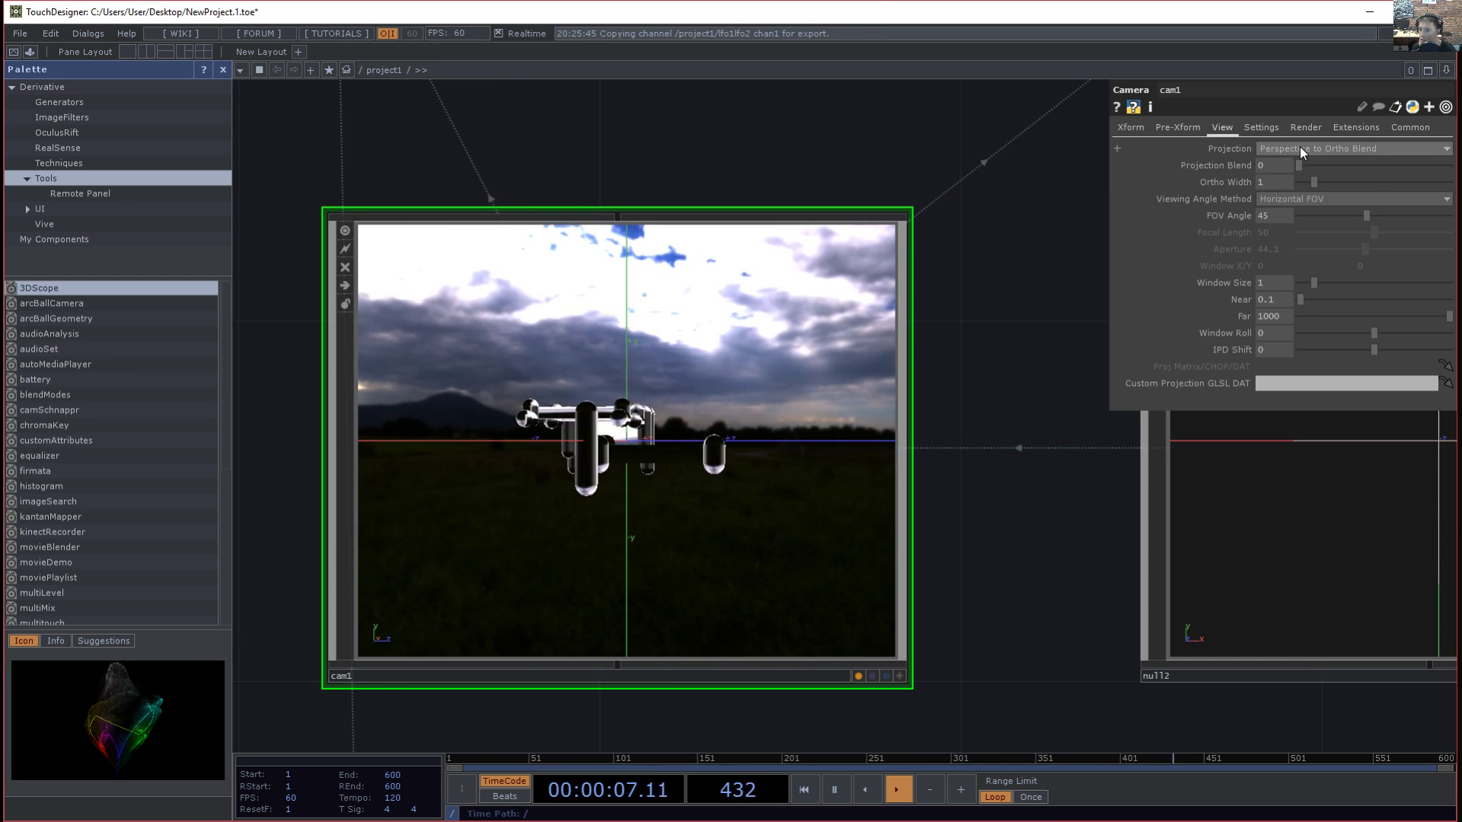
{"action": "left_click", "coordinate": [1300, 148]}
{"action": "left_click", "coordinate": [1307, 205]}
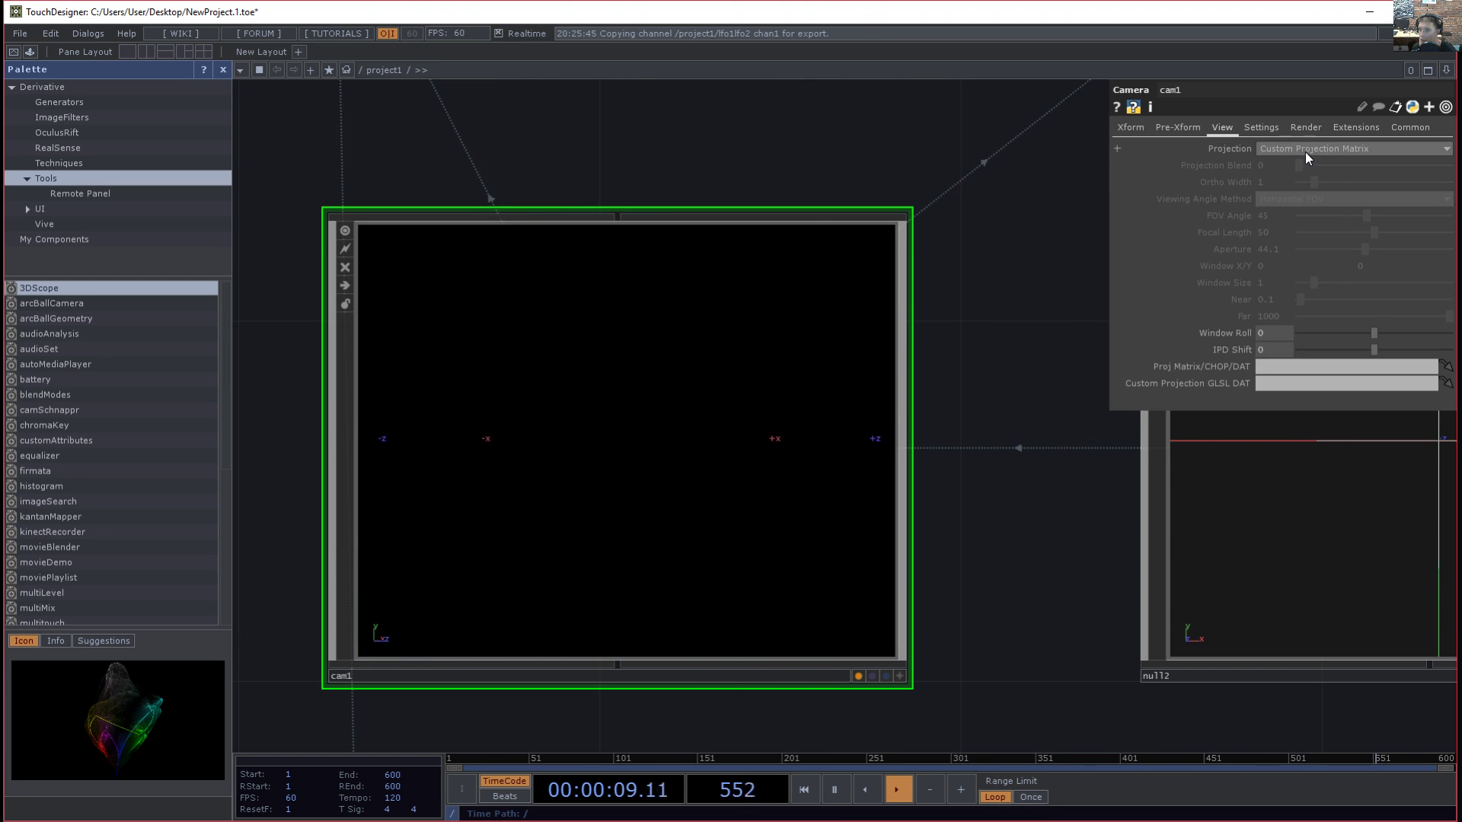
- Try cam1's Orthographic projection with an Ortho Width of about 3.27 and restore the Perspective projection
{"action": "left_click", "coordinate": [1305, 148]}
{"action": "left_click", "coordinate": [1296, 176]}
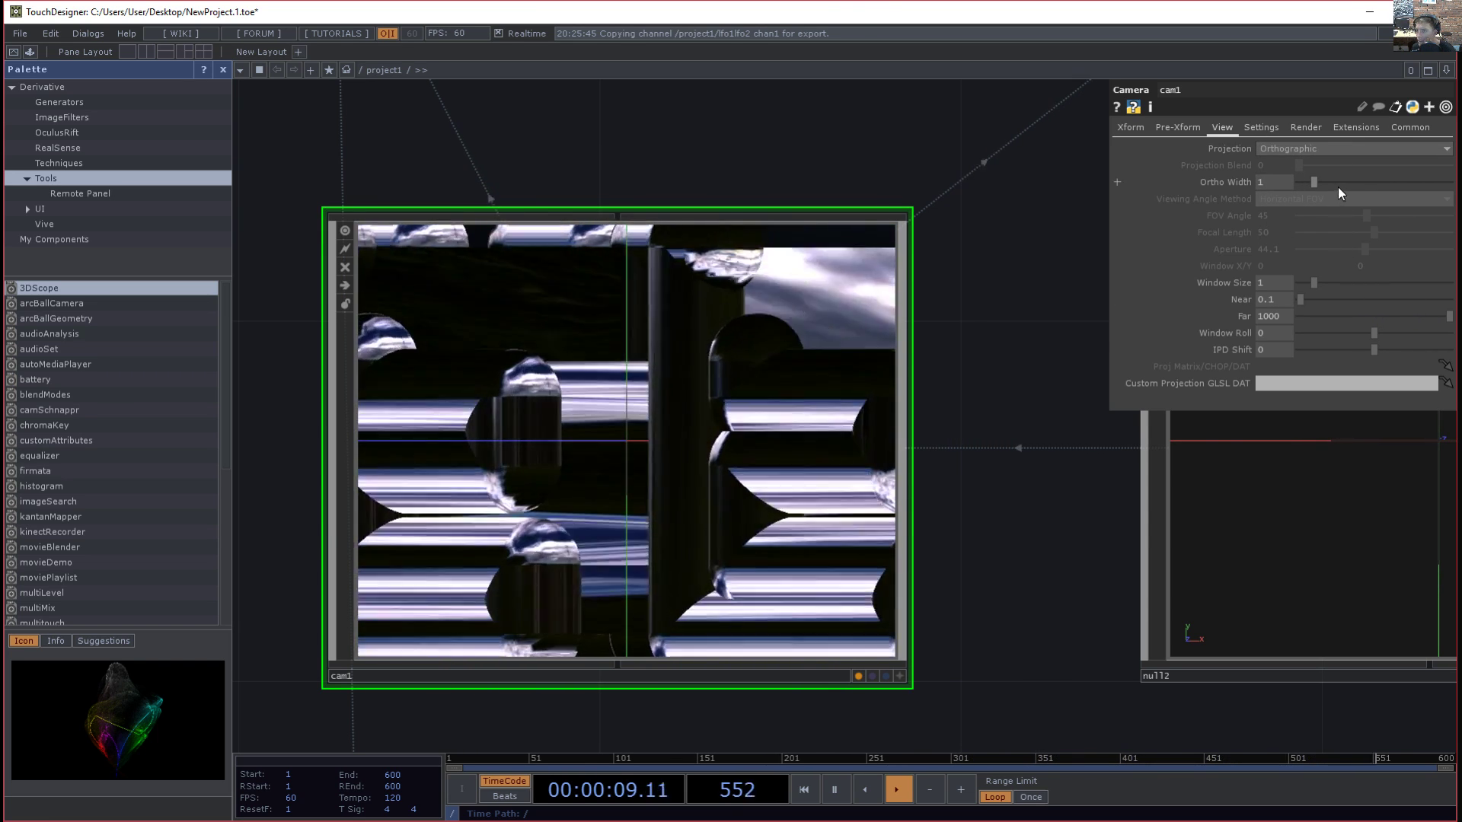
{"action": "left_click_drag", "start_coordinate": [1317, 185], "coordinate": [1351, 182]}
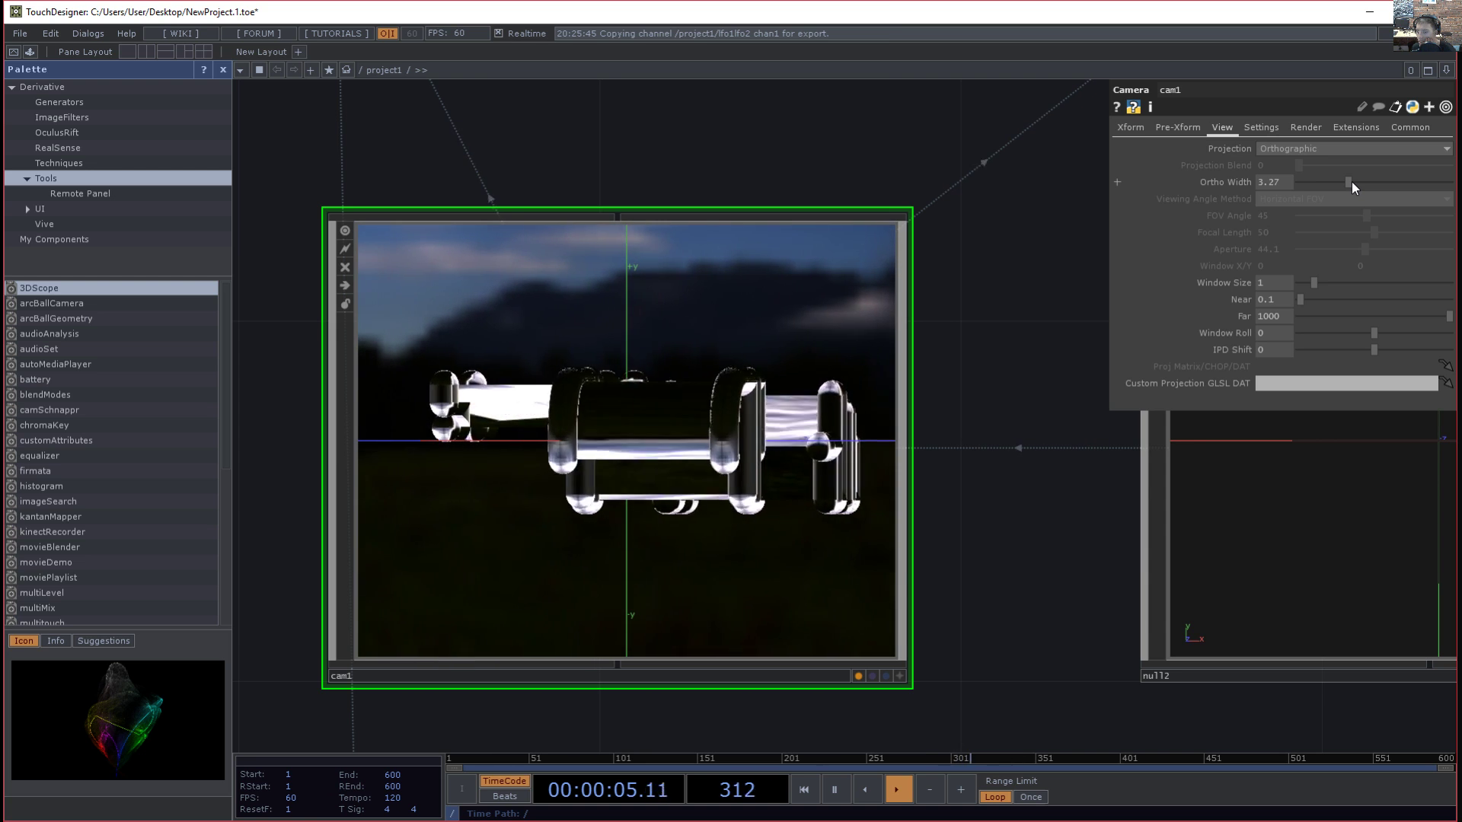
{"action": "left_click", "coordinate": [1304, 150]}
{"action": "left_click", "coordinate": [1294, 162]}
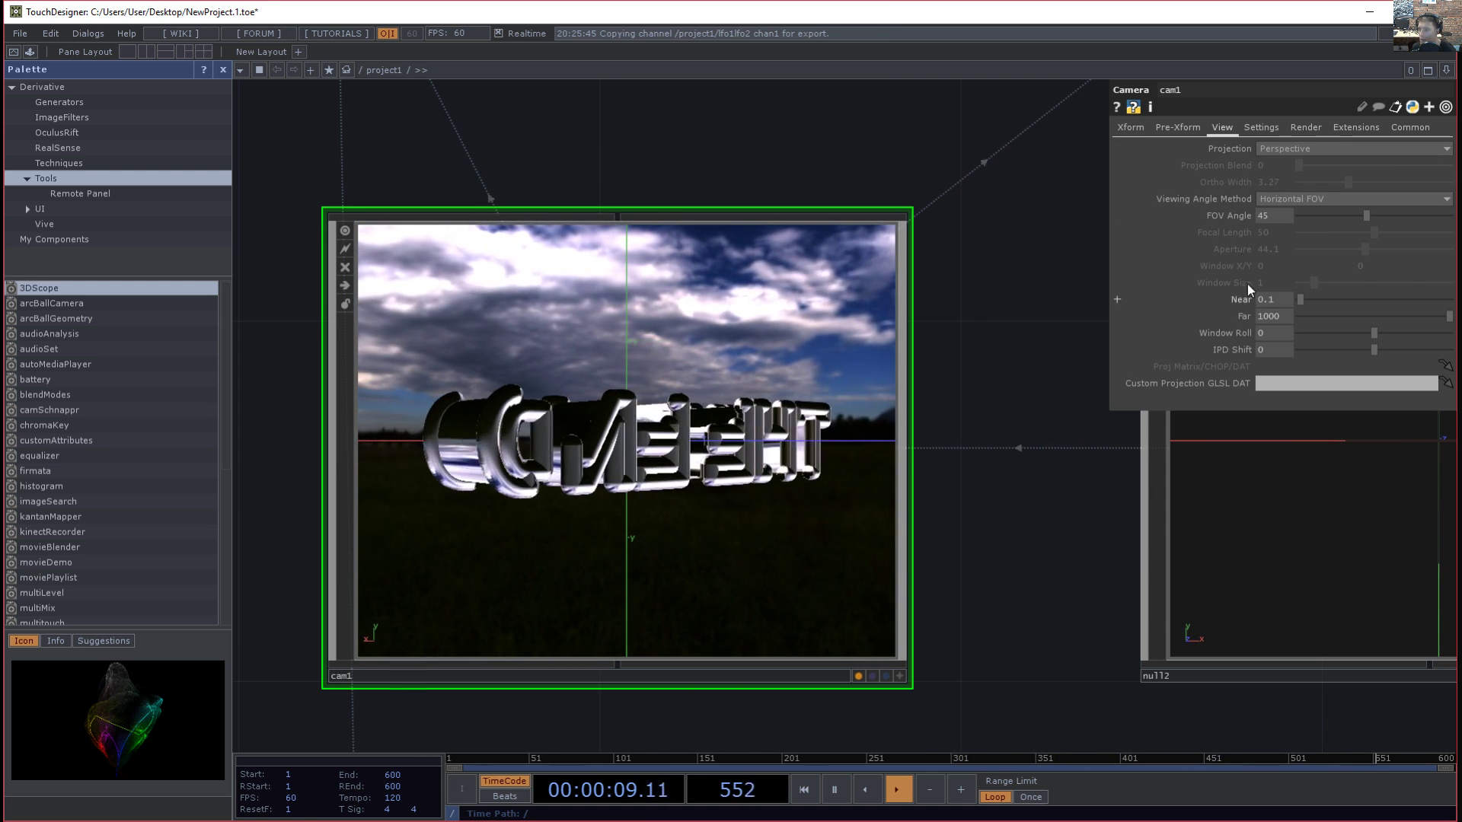
- Check cam1's pre-transform and transform parameters and test its Render switch again
{"action": "left_click", "coordinate": [1178, 127]}
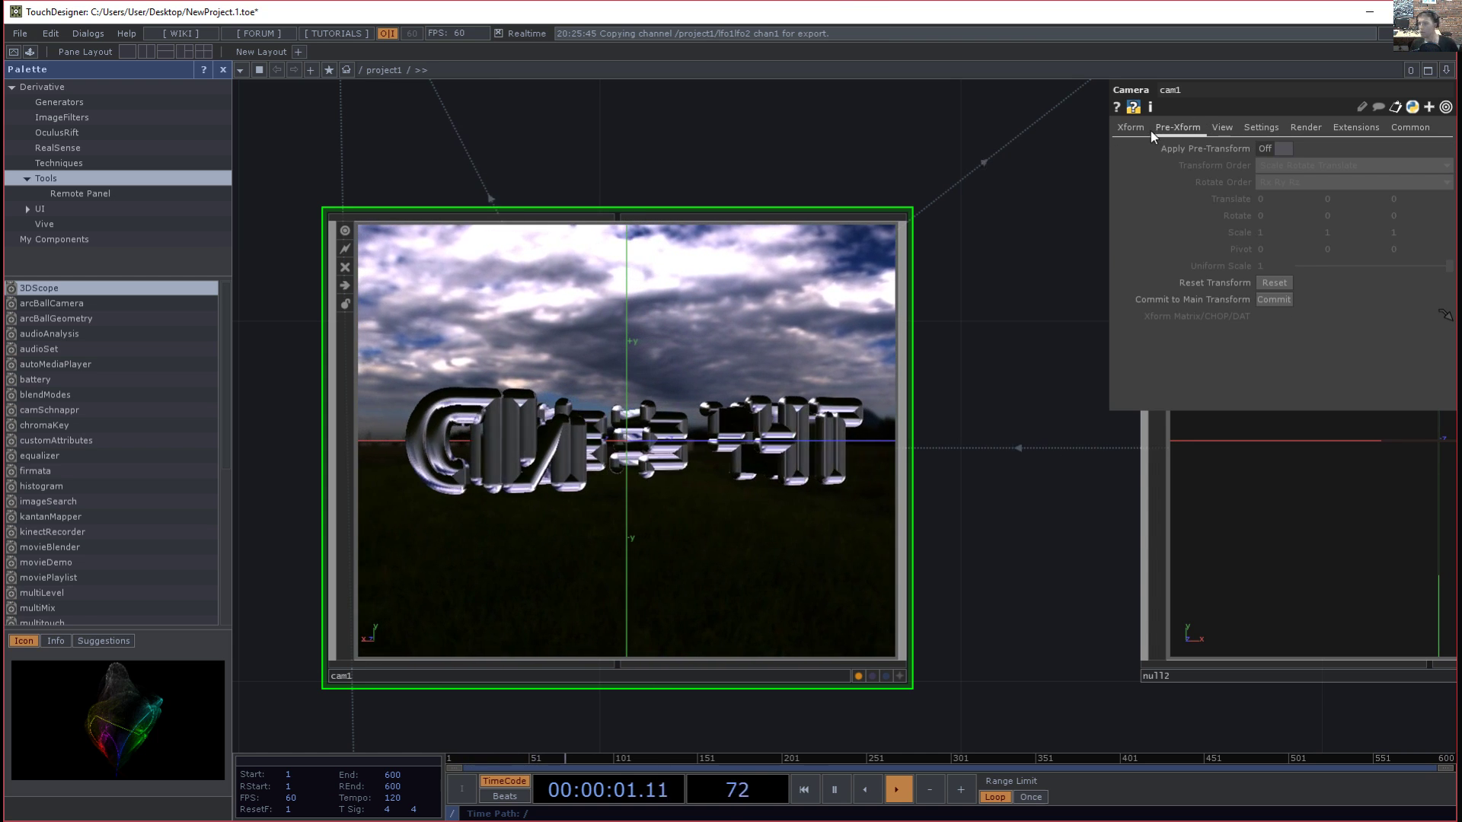
{"action": "left_click", "coordinate": [1130, 128]}
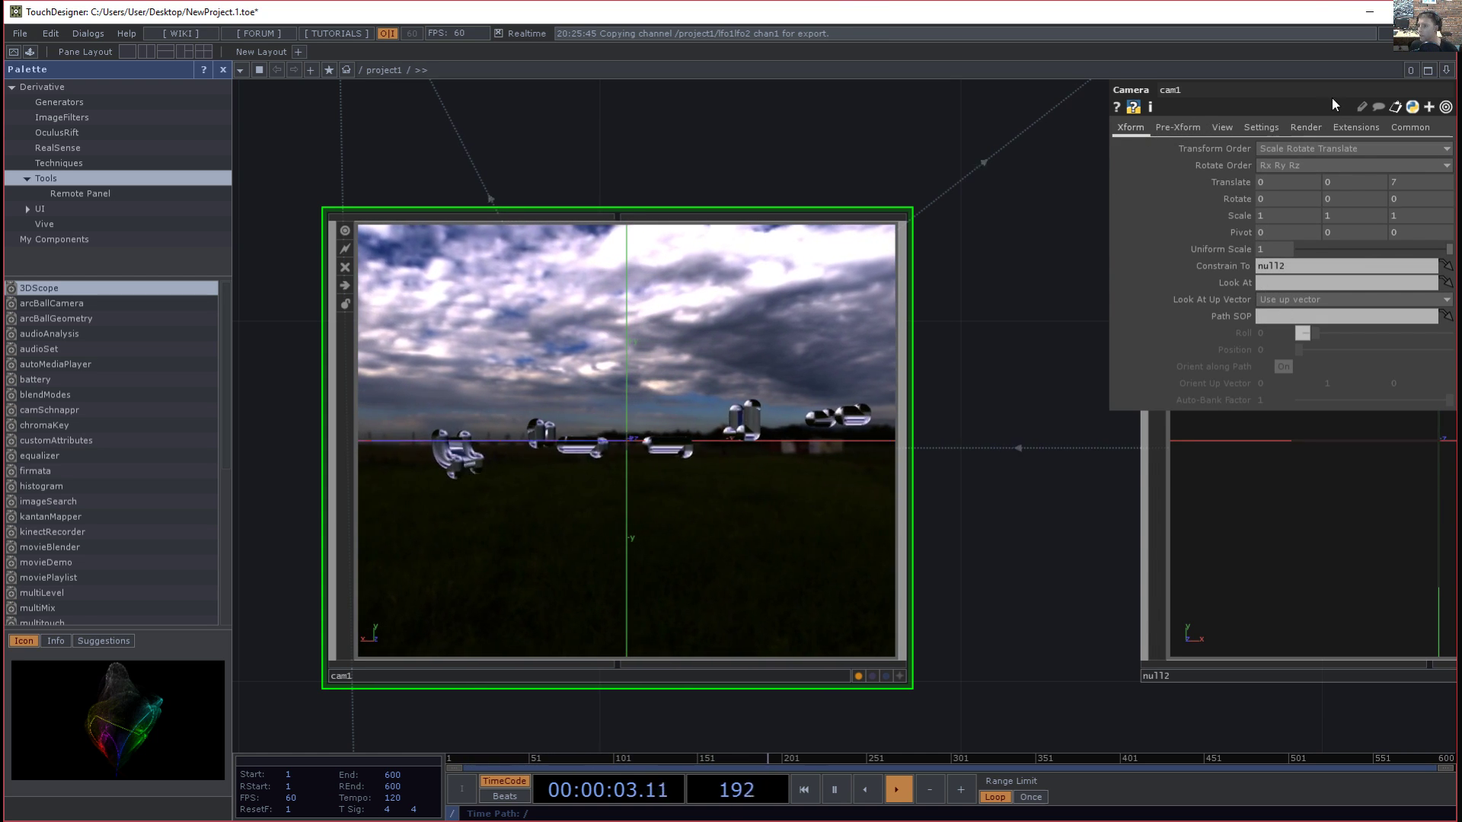
{"action": "left_click", "coordinate": [1305, 127]}
{"action": "left_click", "coordinate": [1279, 167]}
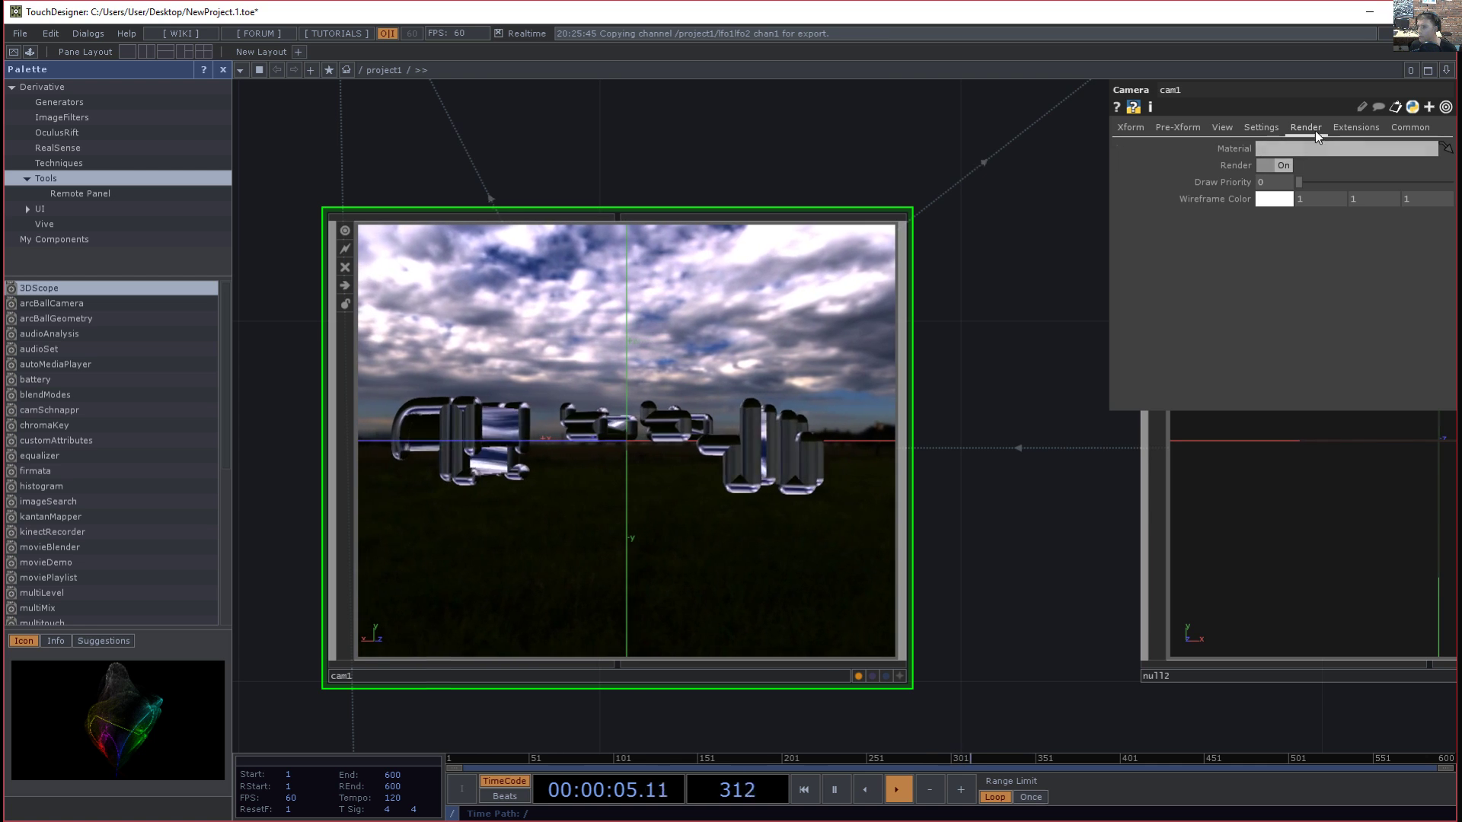
{"action": "left_click", "coordinate": [1278, 167]}
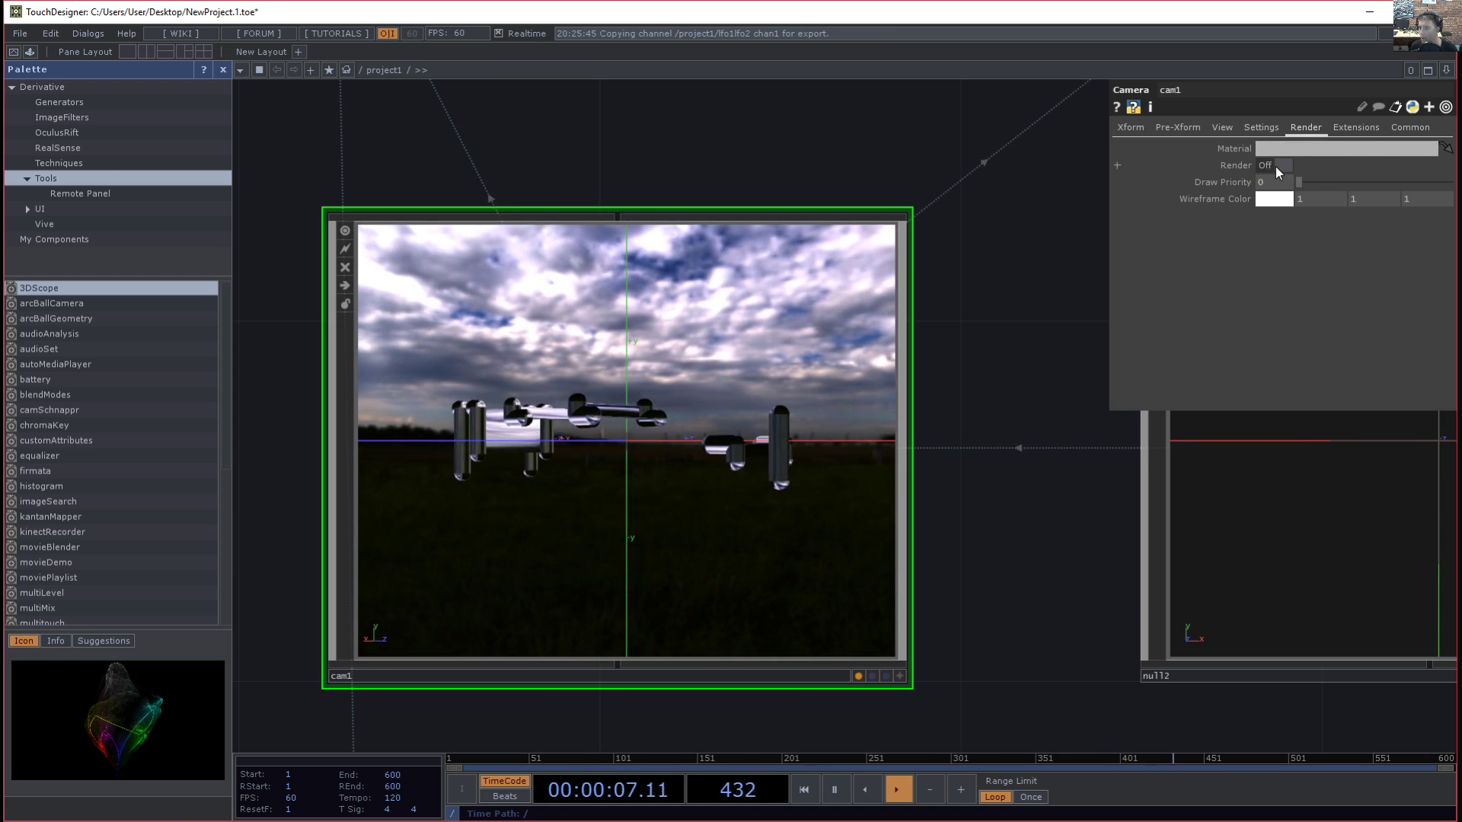
- Make render1 the Operator that window1 displays
{"action": "left_click_drag", "start_coordinate": [966, 448], "coordinate": [728, 599]}
{"action": "scroll", "coordinate": [926, 448], "scroll_direction": "down", "scroll_amount": 5}
{"action": "left_click_drag", "start_coordinate": [979, 404], "coordinate": [907, 396]}
{"action": "left_click", "coordinate": [898, 287]}
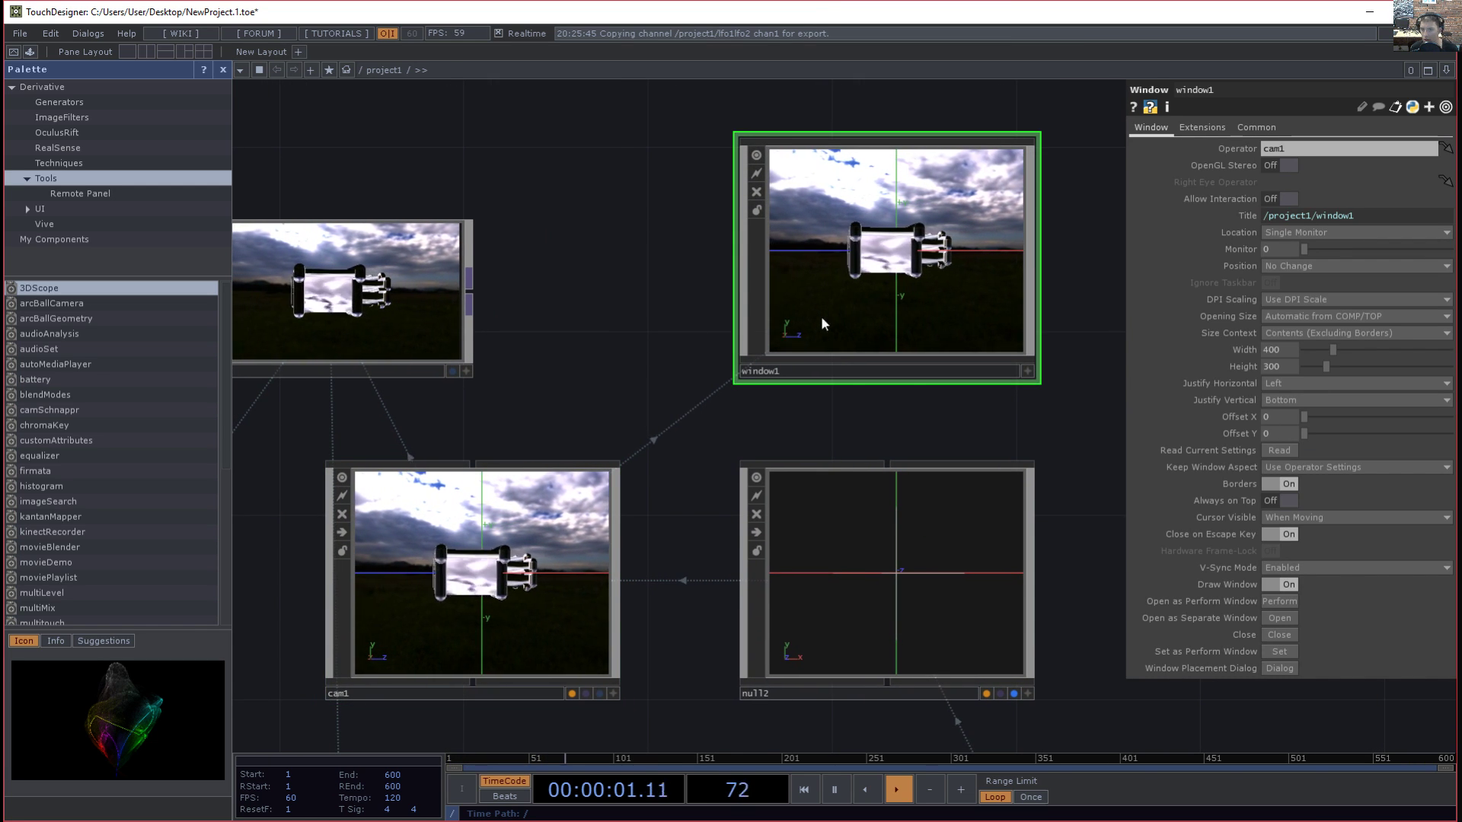
{"action": "left_click_drag", "start_coordinate": [477, 530], "coordinate": [570, 503]}
{"action": "left_click", "coordinate": [585, 566]}
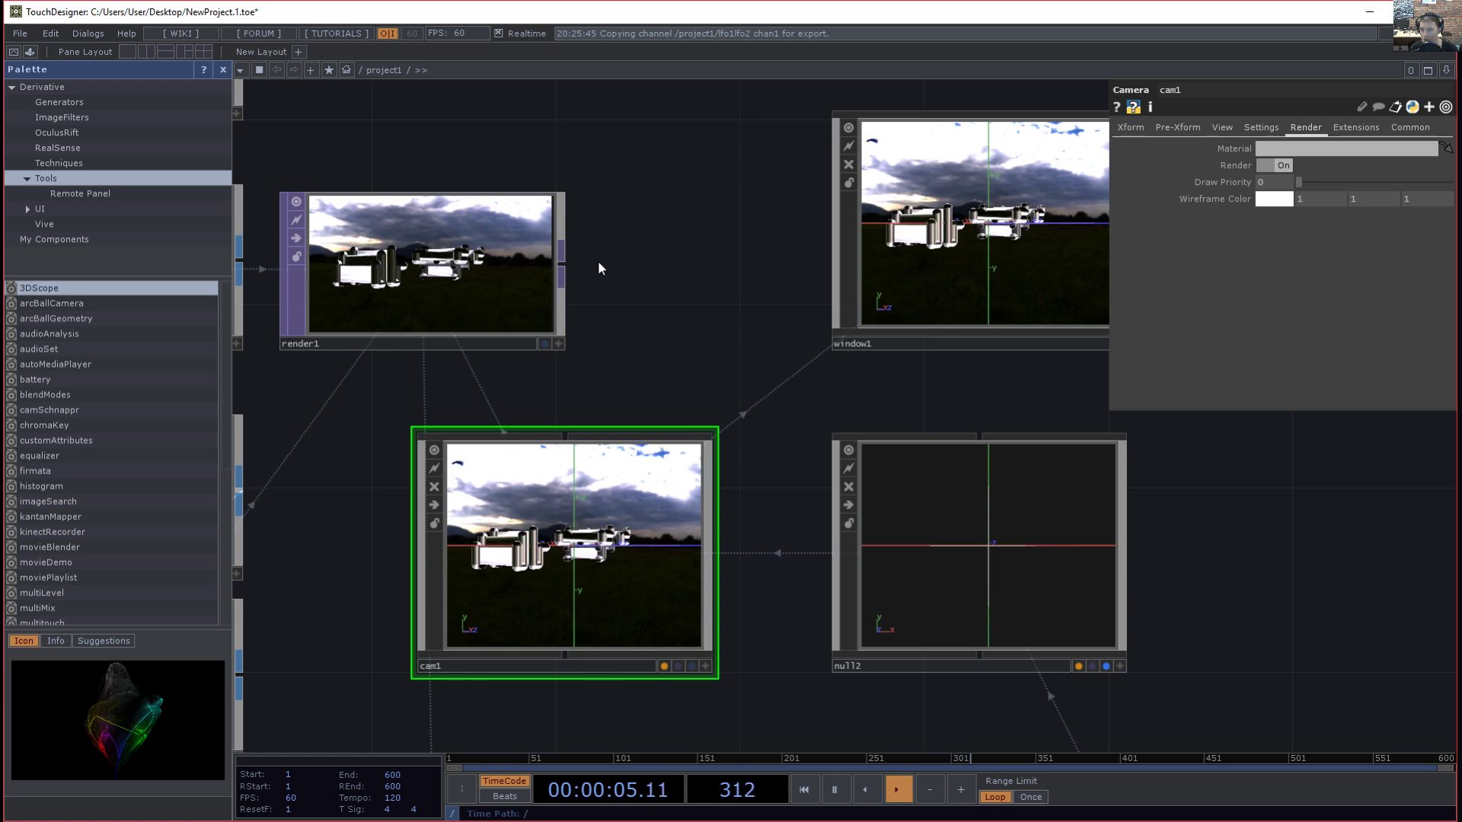
{"action": "left_click", "coordinate": [847, 263]}
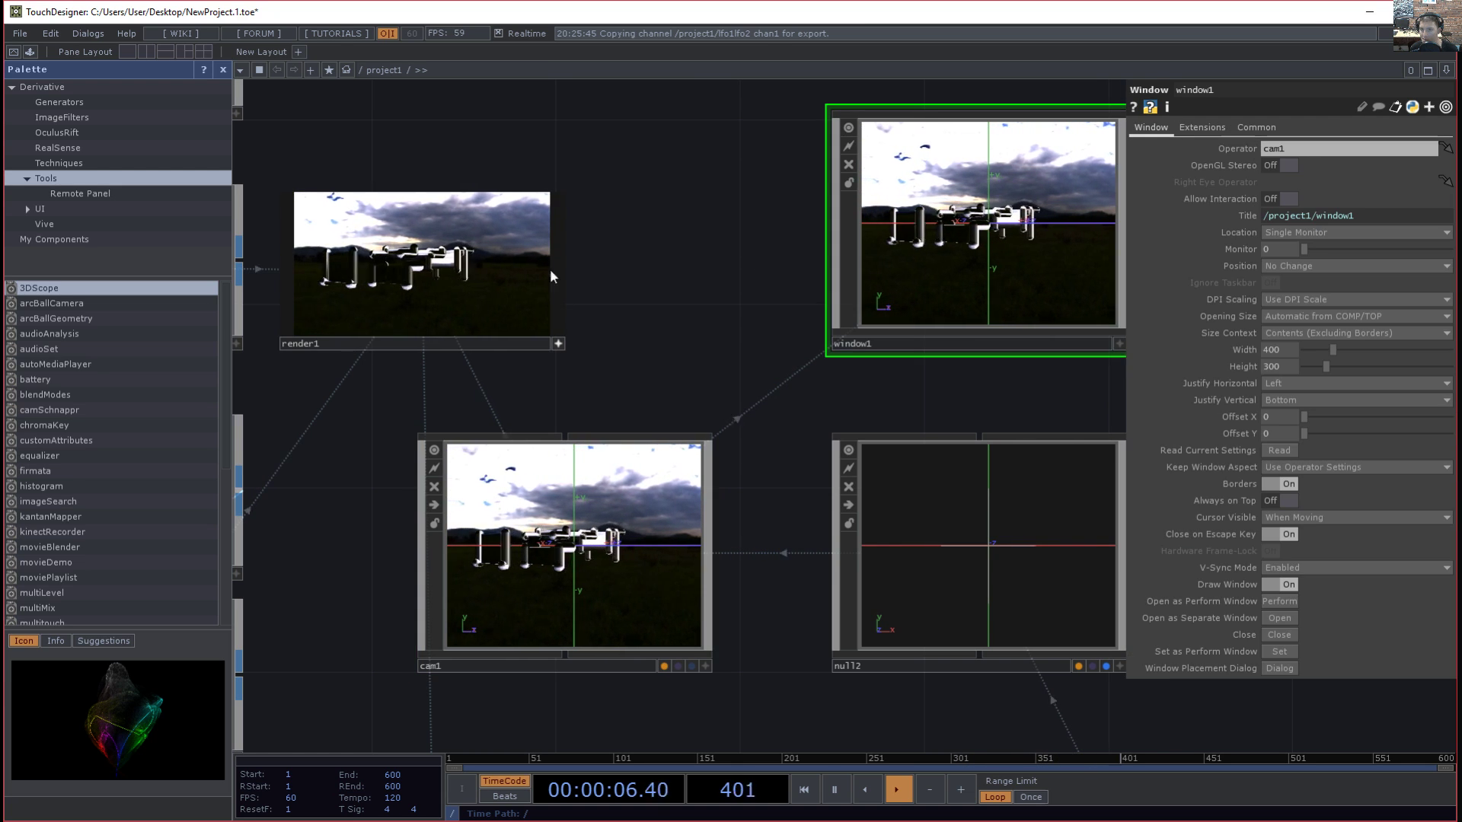
{"action": "left_click", "coordinate": [558, 343]}
{"action": "left_click_drag", "start_coordinate": [430, 286], "coordinate": [1309, 149]}
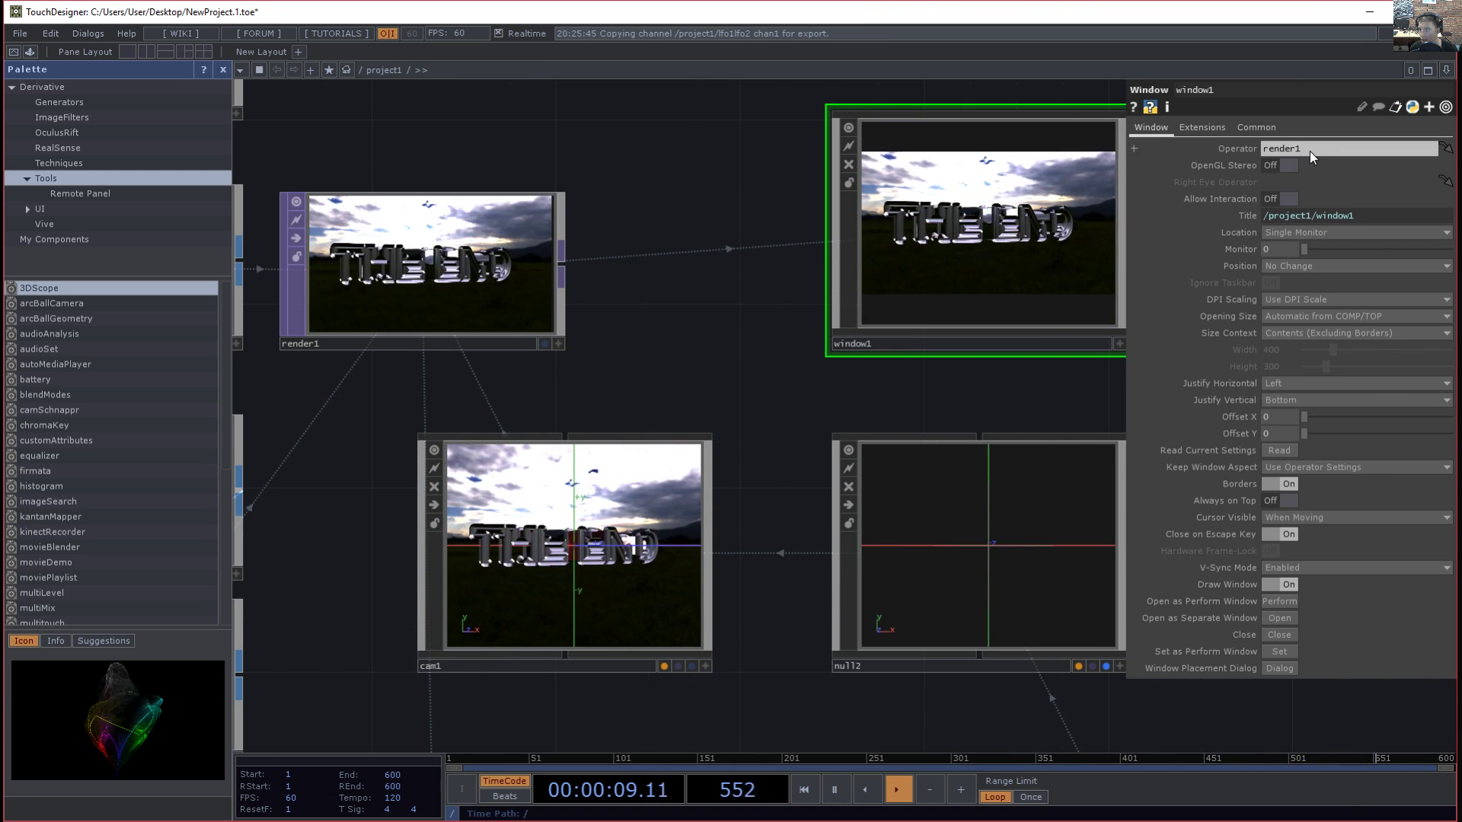
- Remove the null4 channel export from projection2's Y rotation
{"action": "left_click_drag", "start_coordinate": [583, 371], "coordinate": [487, 409]}
{"action": "scroll", "coordinate": [871, 355], "scroll_direction": "up", "scroll_amount": 6}
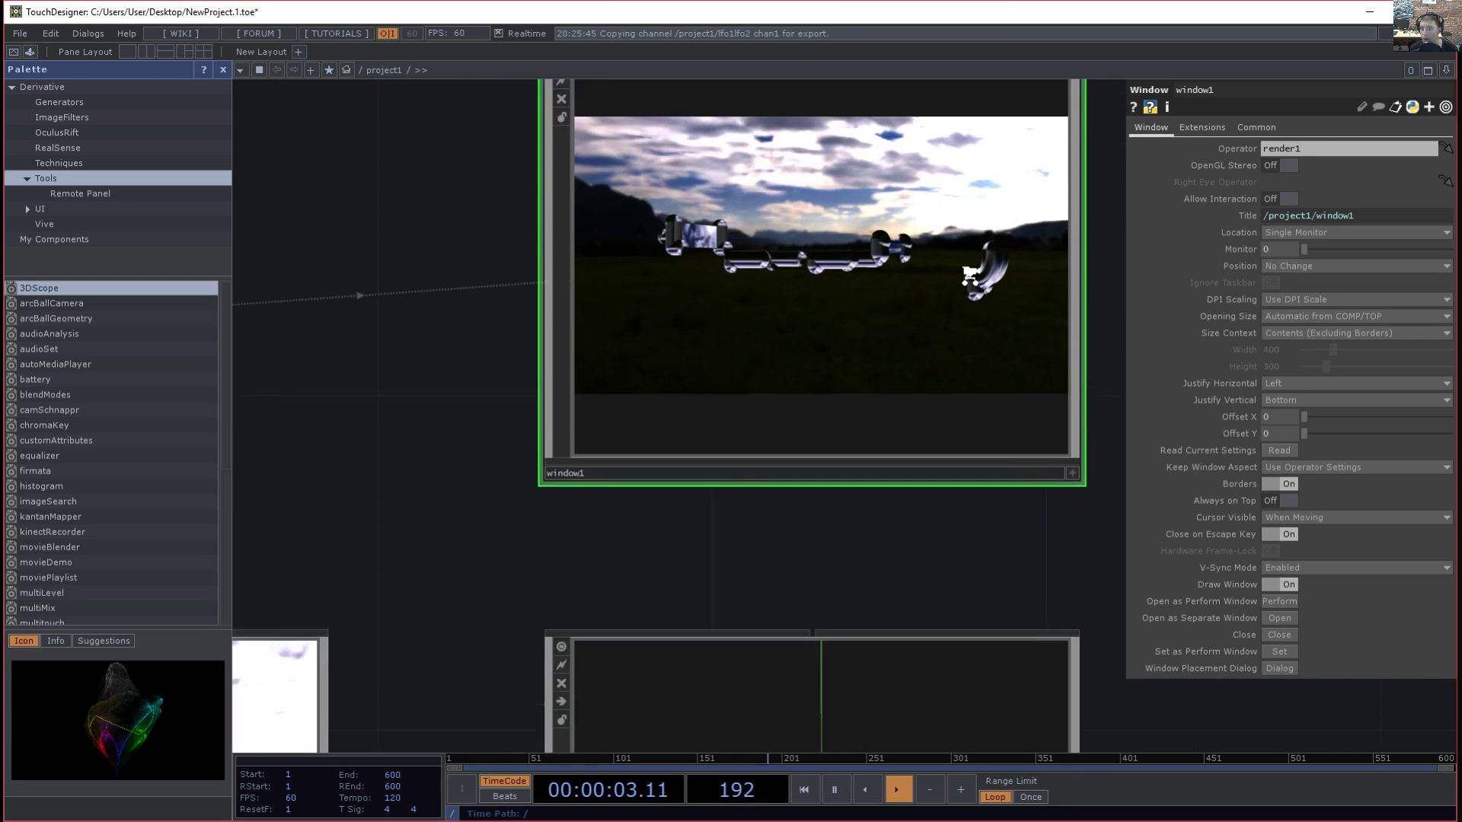
{"action": "scroll", "coordinate": [820, 367], "scroll_direction": "down", "scroll_amount": 8}
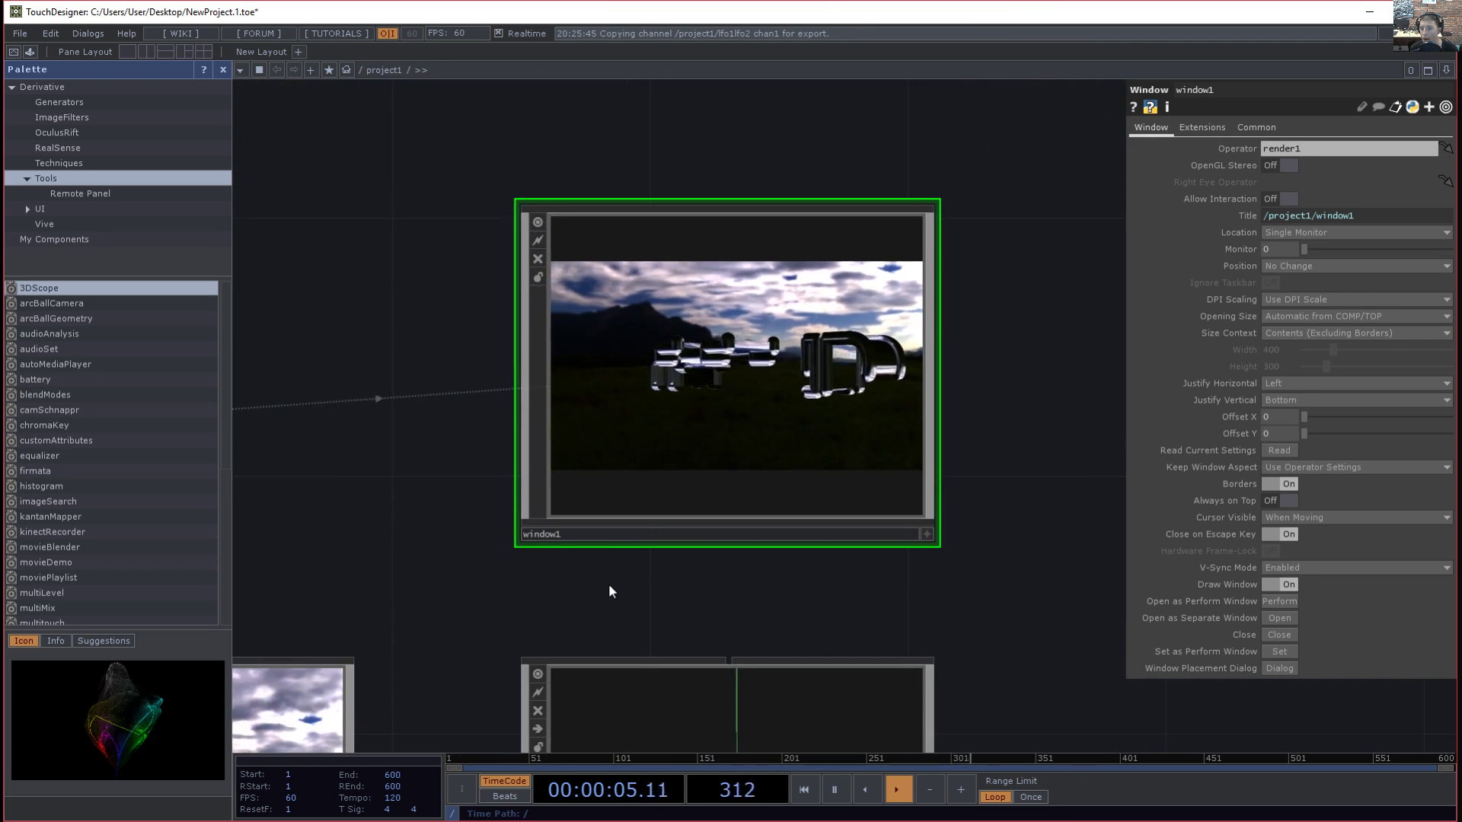
{"action": "scroll", "coordinate": [772, 548], "scroll_direction": "down", "scroll_amount": 3}
{"action": "left_click_drag", "start_coordinate": [748, 581], "coordinate": [696, 166]}
{"action": "left_click_drag", "start_coordinate": [679, 620], "coordinate": [1050, 427]}
{"action": "left_click_drag", "start_coordinate": [656, 575], "coordinate": [806, 574]}
{"action": "left_click", "coordinate": [679, 400]}
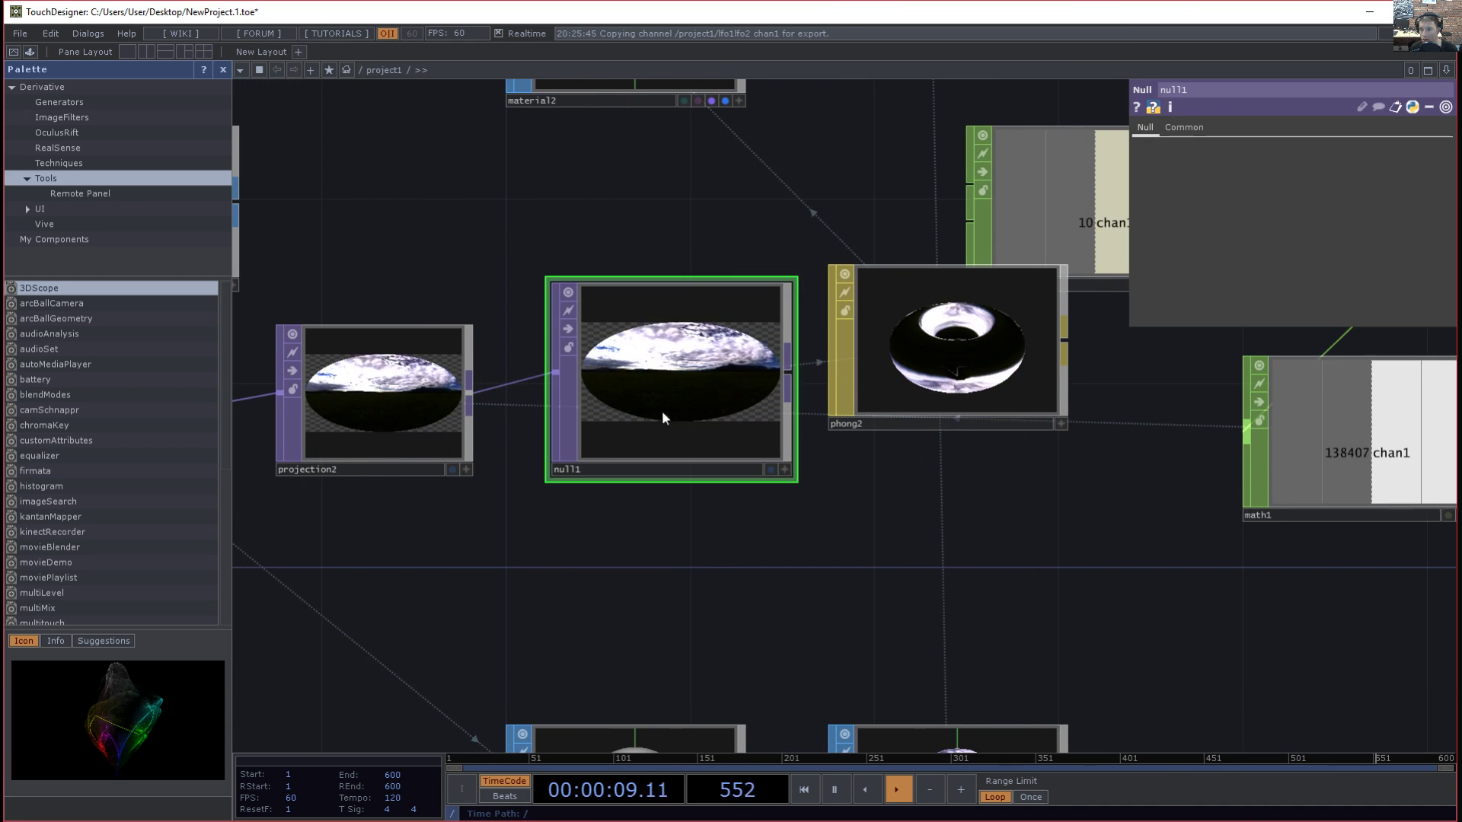
{"action": "left_click", "coordinate": [414, 427]}
{"action": "left_click_drag", "start_coordinate": [650, 573], "coordinate": [1152, 534]}
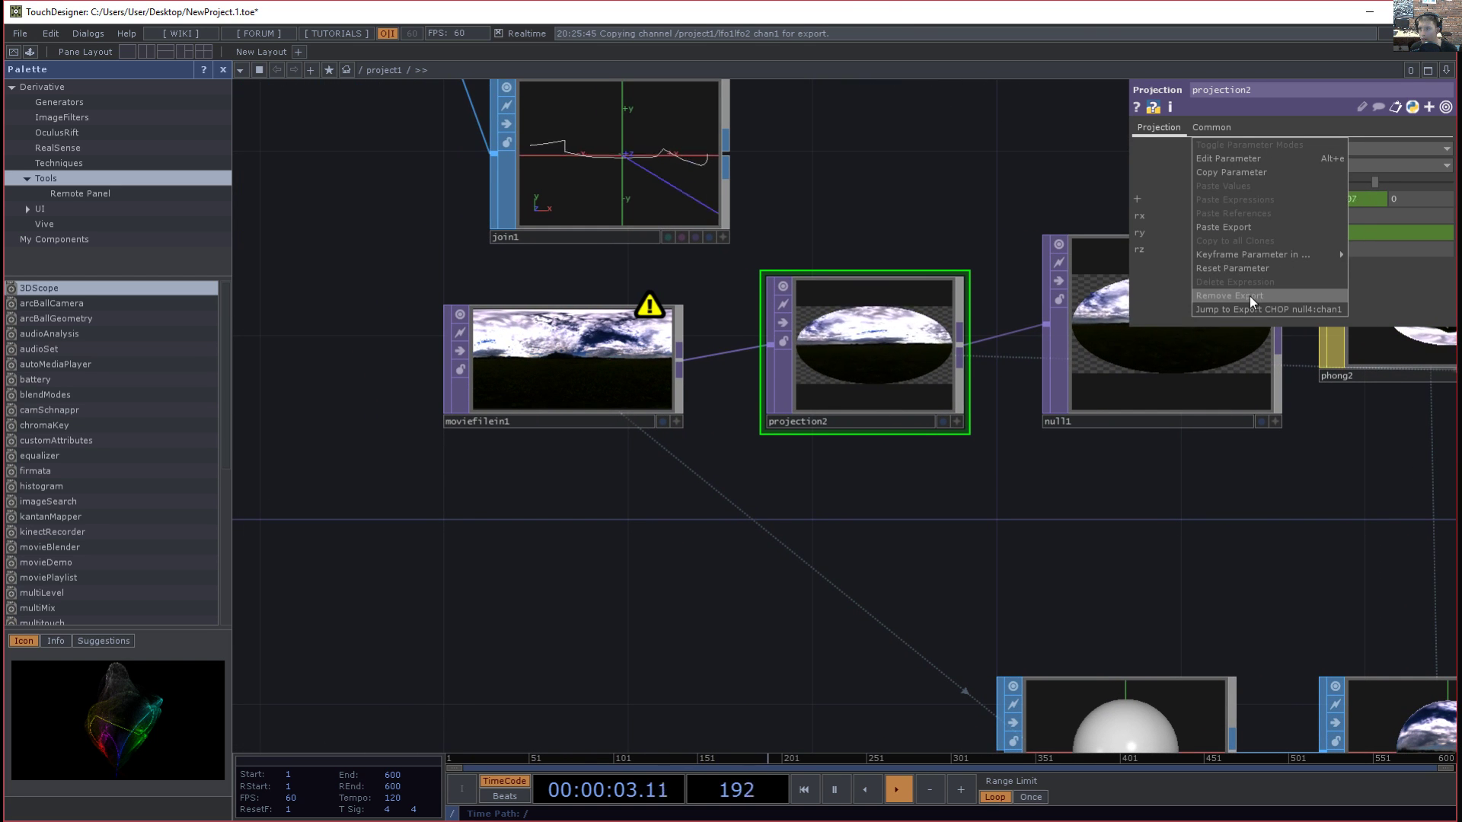
{"action": "left_click", "coordinate": [1250, 295]}
- Check the render without the rotating reflection in window1's viewer and undo the export removal on projection2
{"action": "left_click_drag", "start_coordinate": [1300, 454], "coordinate": [1010, 600]}
{"action": "left_click_drag", "start_coordinate": [913, 348], "coordinate": [373, 752]}
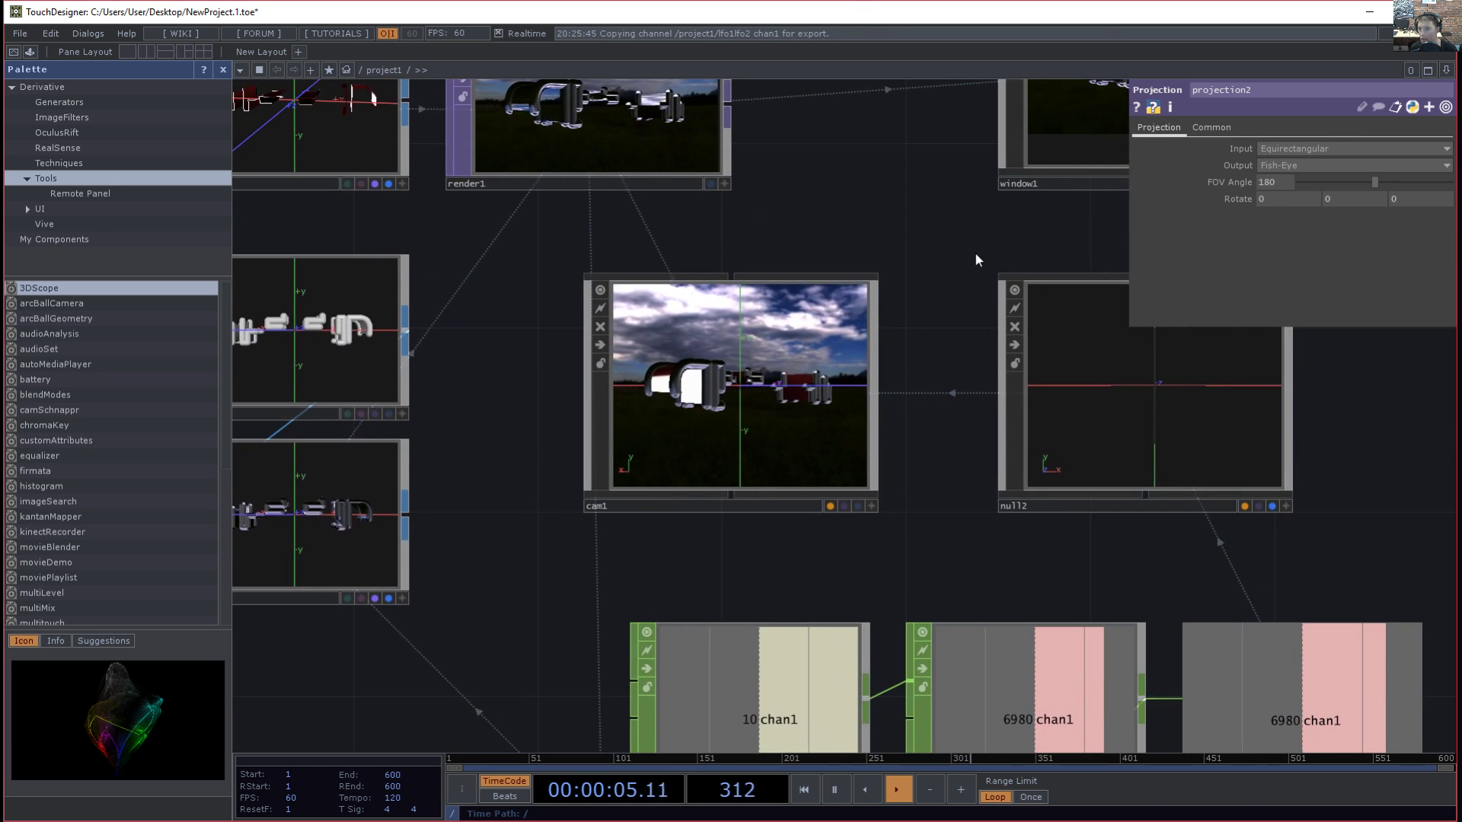
{"action": "left_click_drag", "start_coordinate": [977, 244], "coordinate": [880, 552]}
{"action": "scroll", "coordinate": [930, 442], "scroll_direction": "up", "scroll_amount": 5}
{"action": "left_click_drag", "start_coordinate": [930, 441], "coordinate": [494, 528]}
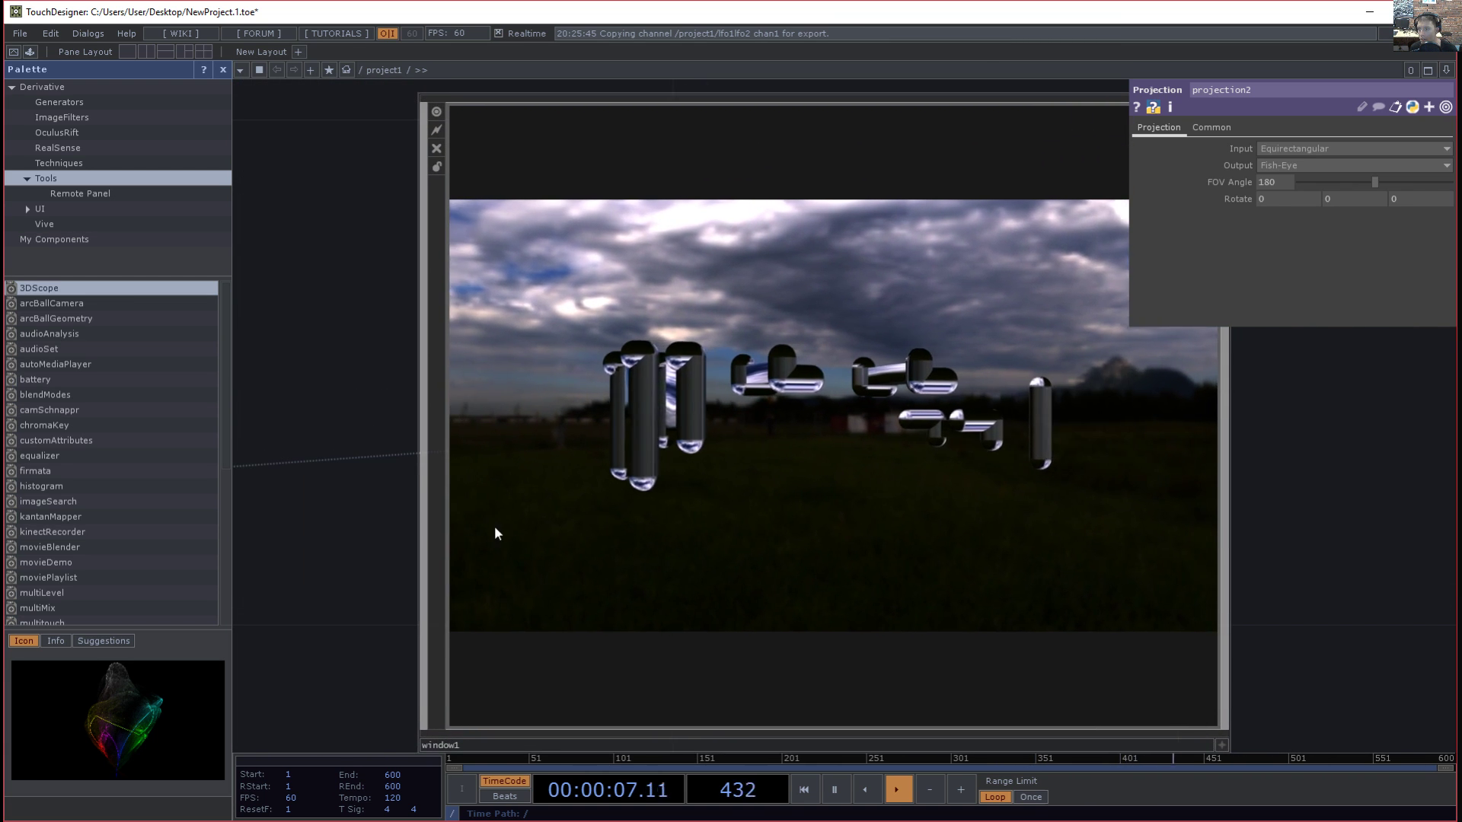
{"action": "scroll", "coordinate": [1069, 524], "scroll_direction": "up", "scroll_amount": 3}
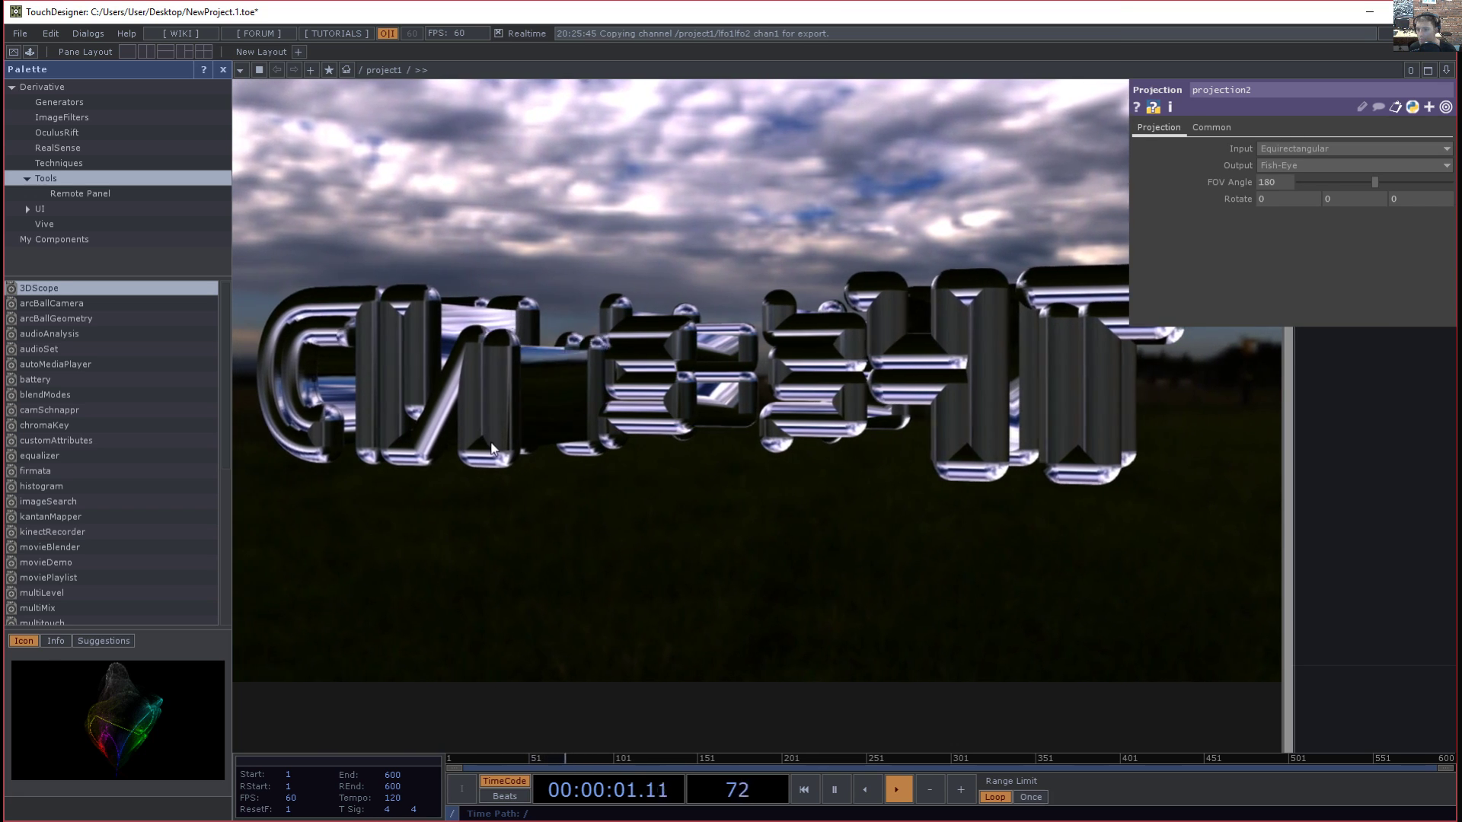
{"action": "key", "text": "ctrl+z"}
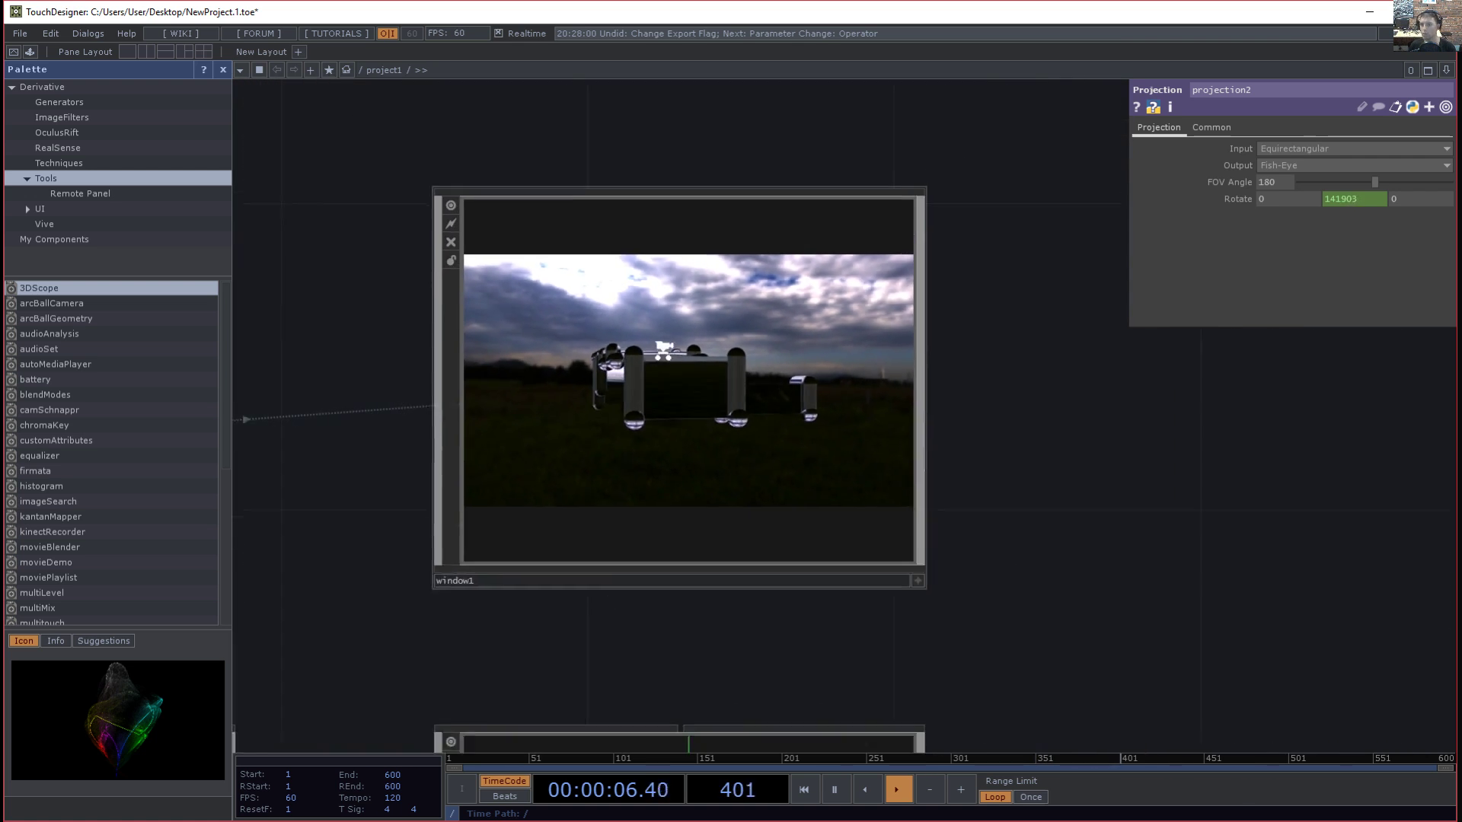
- Turn off the render and display flags of material2 so only material1's text geometry is rendered
{"action": "scroll", "coordinate": [602, 385], "scroll_direction": "down", "scroll_amount": 5}
{"action": "left_click_drag", "start_coordinate": [593, 378], "coordinate": [1055, 371]}
{"action": "left_click_drag", "start_coordinate": [665, 512], "coordinate": [752, 305]}
{"action": "scroll", "coordinate": [736, 358], "scroll_direction": "down", "scroll_amount": 5}
{"action": "left_click_drag", "start_coordinate": [561, 518], "coordinate": [649, 580]}
{"action": "scroll", "coordinate": [651, 495], "scroll_direction": "up", "scroll_amount": 3}
{"action": "left_click_drag", "start_coordinate": [682, 530], "coordinate": [731, 639]}
{"action": "scroll", "coordinate": [702, 543], "scroll_direction": "up", "scroll_amount": 3}
{"action": "left_click_drag", "start_coordinate": [1100, 506], "coordinate": [867, 590]}
{"action": "left_click_drag", "start_coordinate": [563, 572], "coordinate": [635, 475]}
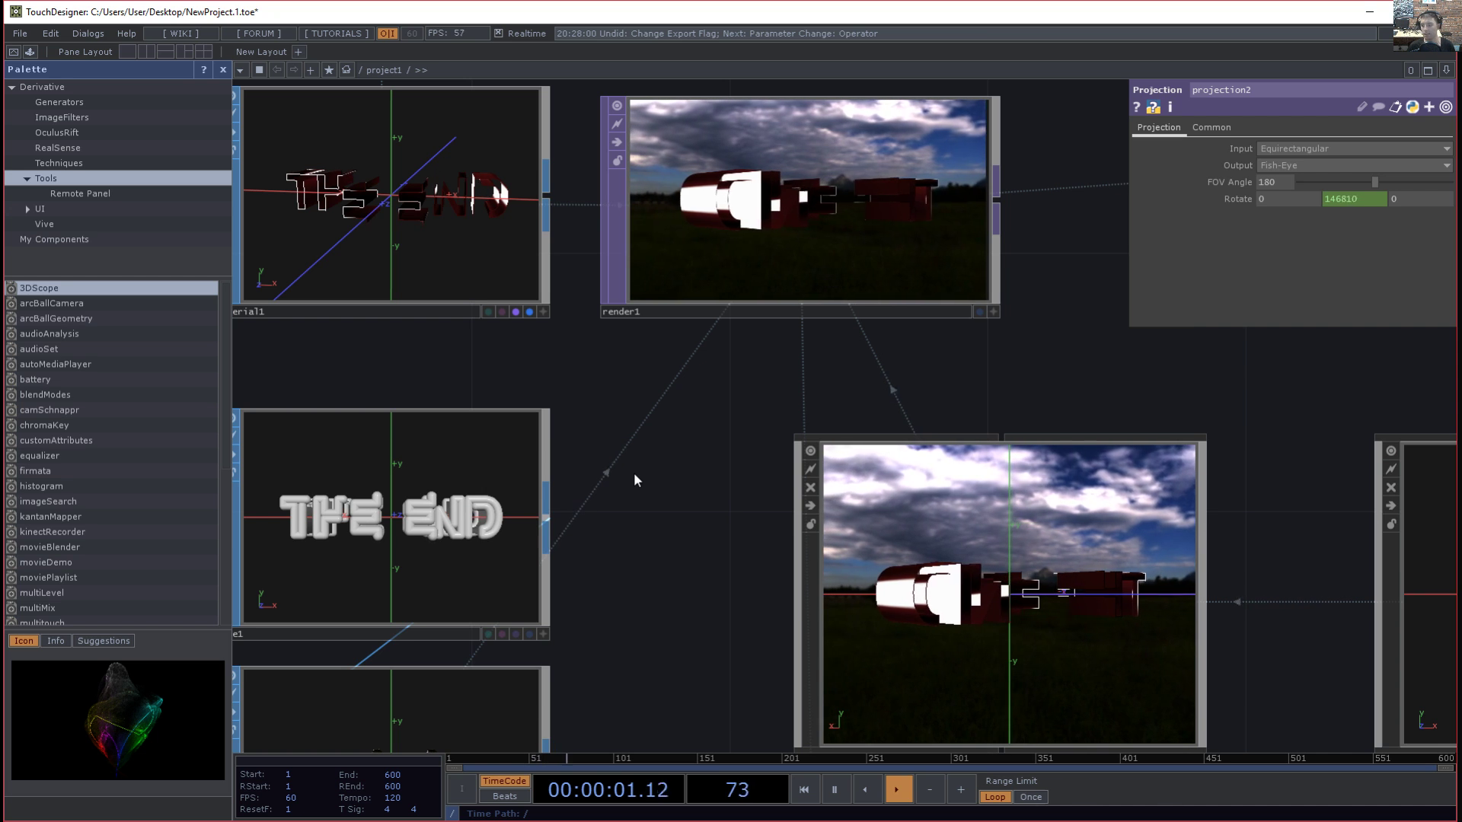
- Assign the reflective phong2 material to material1 in place of phong1
{"action": "left_click_drag", "start_coordinate": [734, 435], "coordinate": [646, 408]}
{"action": "scroll", "coordinate": [646, 408], "scroll_direction": "down", "scroll_amount": 4}
{"action": "left_click_drag", "start_coordinate": [628, 533], "coordinate": [682, 562]}
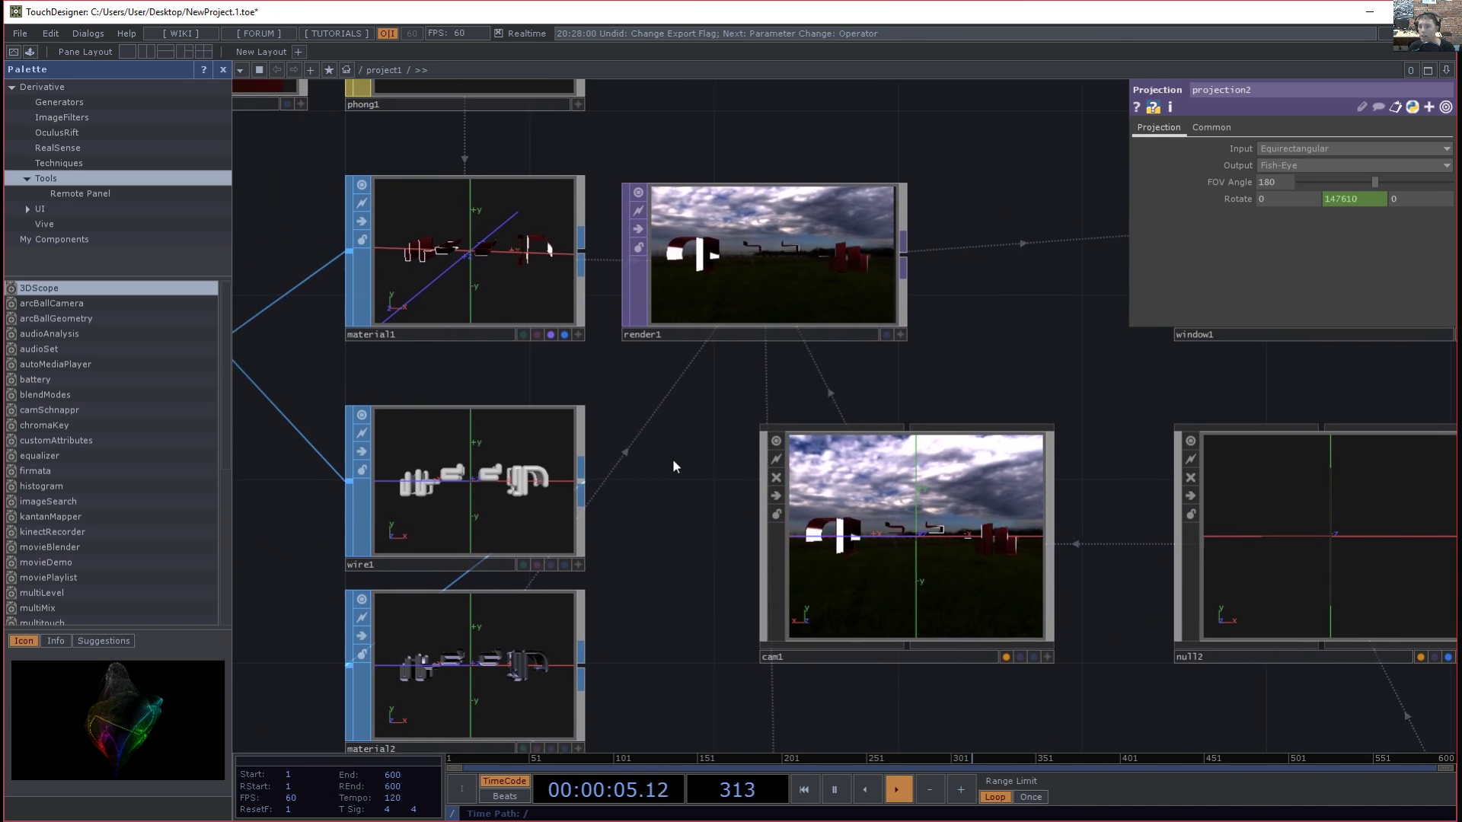
{"action": "scroll", "coordinate": [684, 481], "scroll_direction": "down", "scroll_amount": 4}
{"action": "left_click_drag", "start_coordinate": [684, 476], "coordinate": [694, 317]}
{"action": "left_click_drag", "start_coordinate": [720, 565], "coordinate": [605, 222]}
{"action": "scroll", "coordinate": [841, 247], "scroll_direction": "up", "scroll_amount": 6}
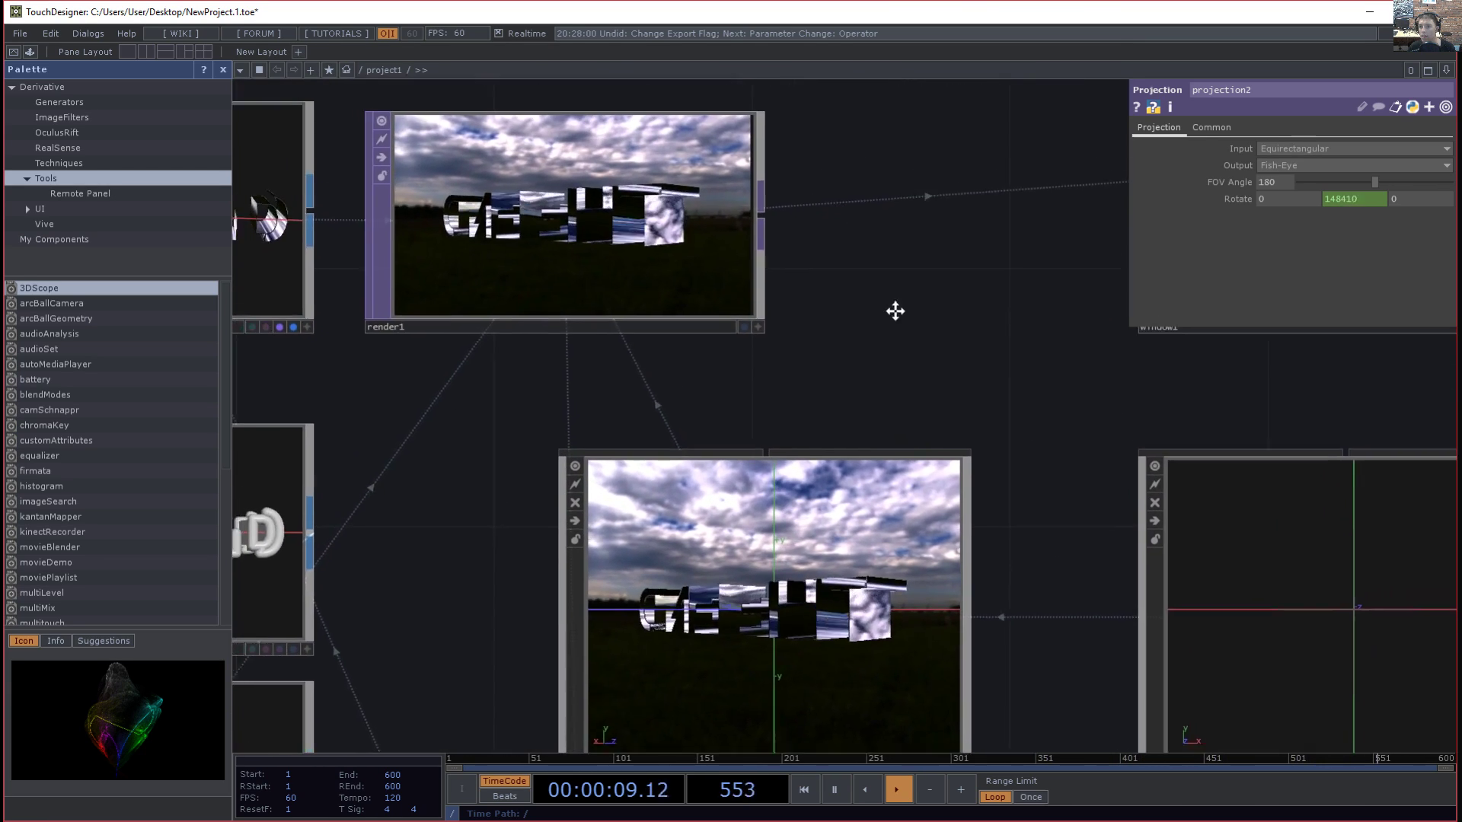
- Examine how the text with the reflective material looks in window1's viewer
{"action": "left_click_drag", "start_coordinate": [886, 308], "coordinate": [921, 391]}
{"action": "scroll", "coordinate": [816, 341], "scroll_direction": "up", "scroll_amount": 4}
{"action": "left_click_drag", "start_coordinate": [815, 341], "coordinate": [336, 635]}
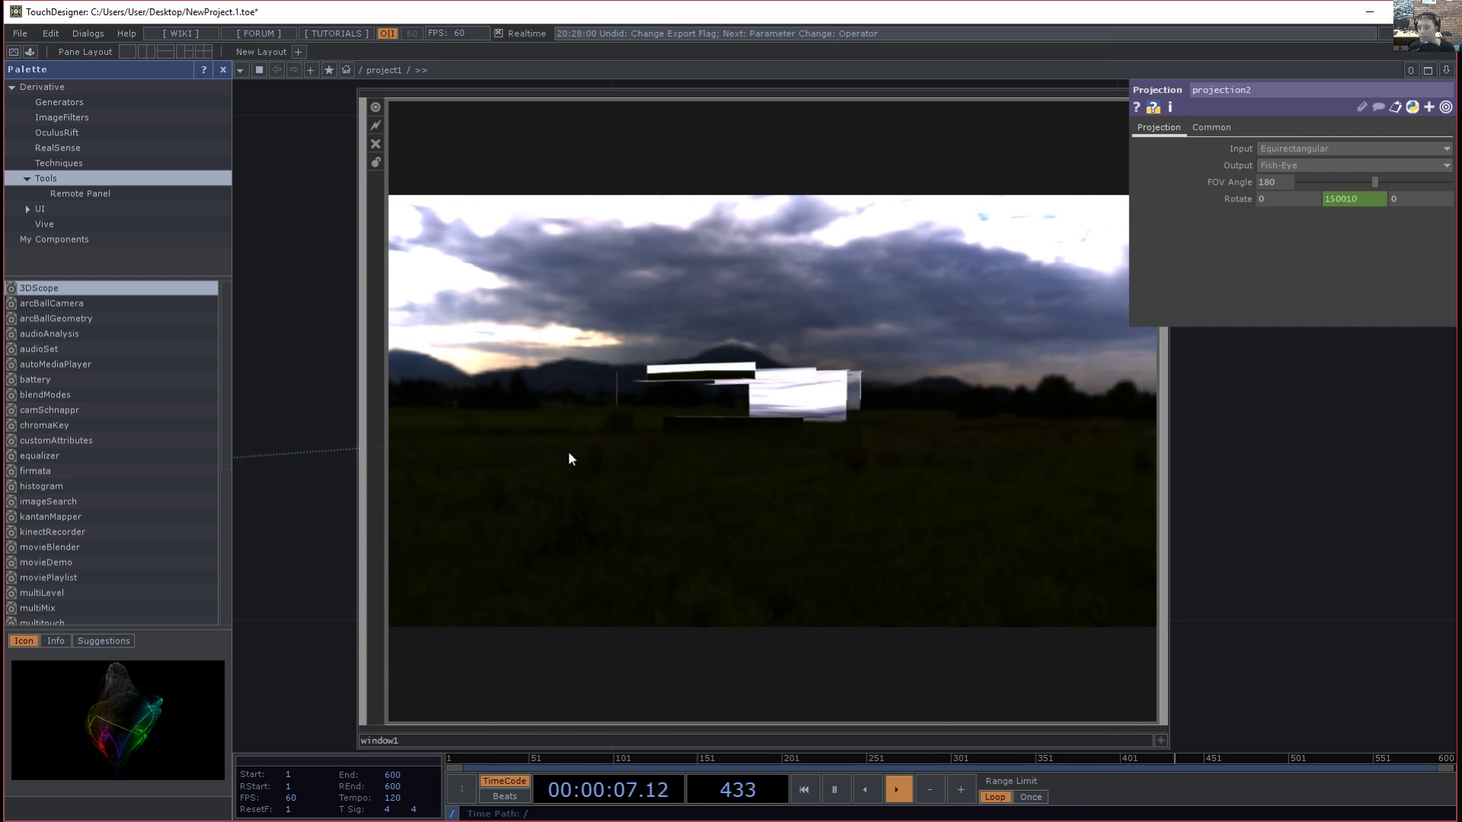
{"action": "scroll", "coordinate": [571, 450], "scroll_direction": "down", "scroll_amount": 3}
{"action": "scroll", "coordinate": [569, 451], "scroll_direction": "down", "scroll_amount": 3}
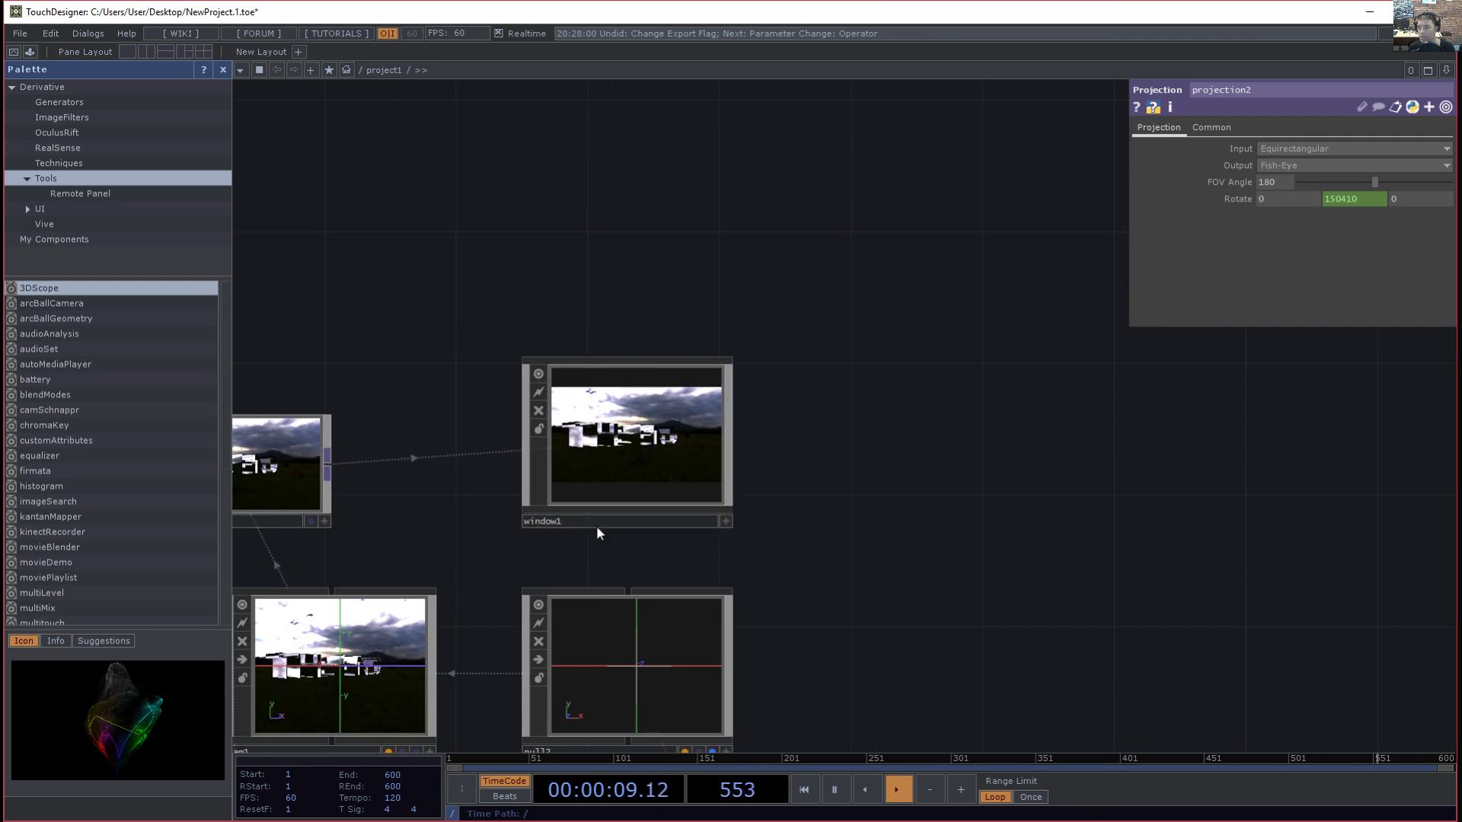
- Move window1 farther away from the other operators and open it as a separate window
{"action": "left_click_drag", "start_coordinate": [565, 387], "coordinate": [862, 377]}
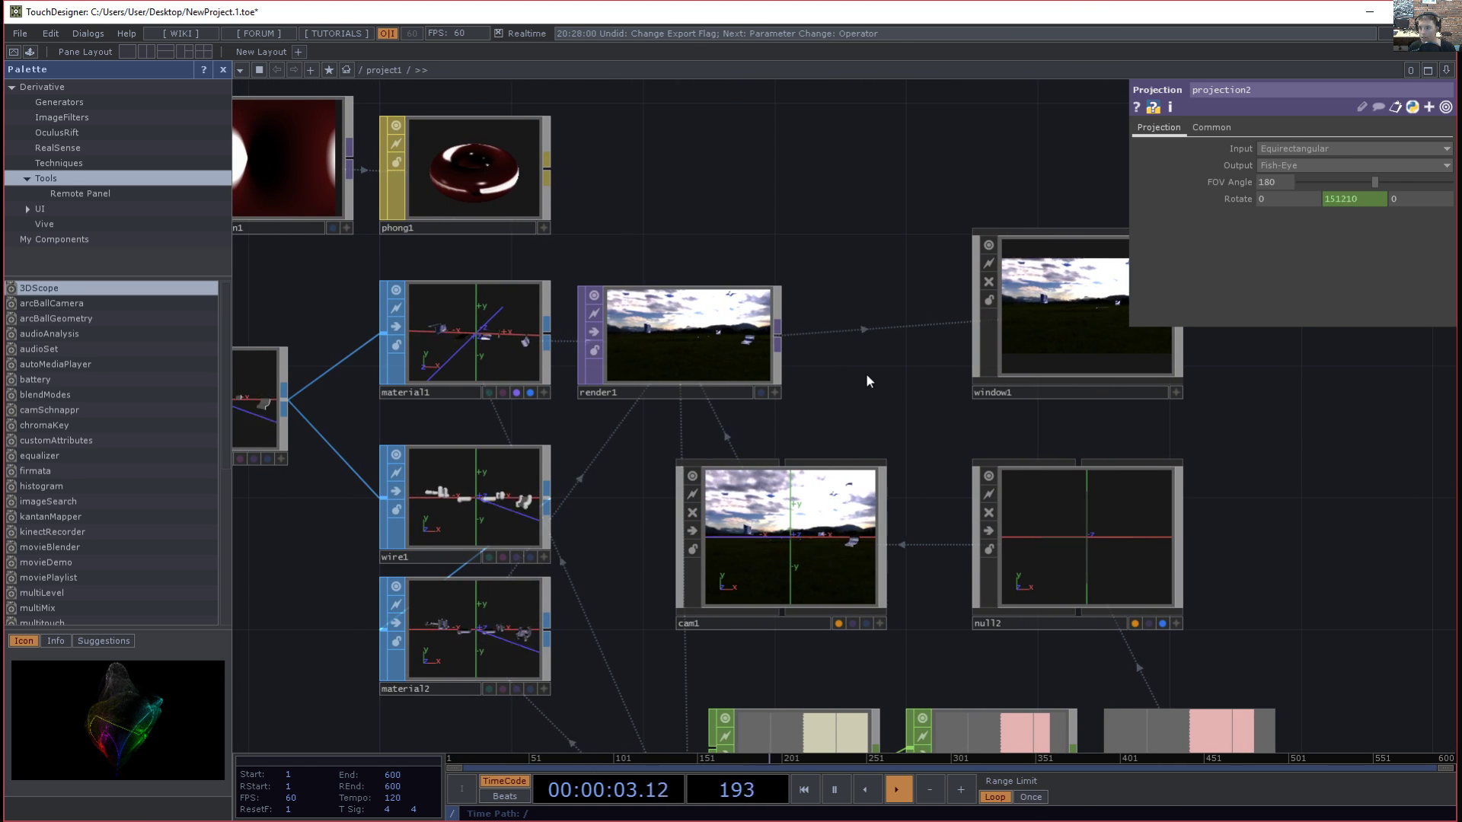
{"action": "scroll", "coordinate": [711, 368], "scroll_direction": "down", "scroll_amount": 6}
{"action": "scroll", "coordinate": [681, 343], "scroll_direction": "down", "scroll_amount": 2}
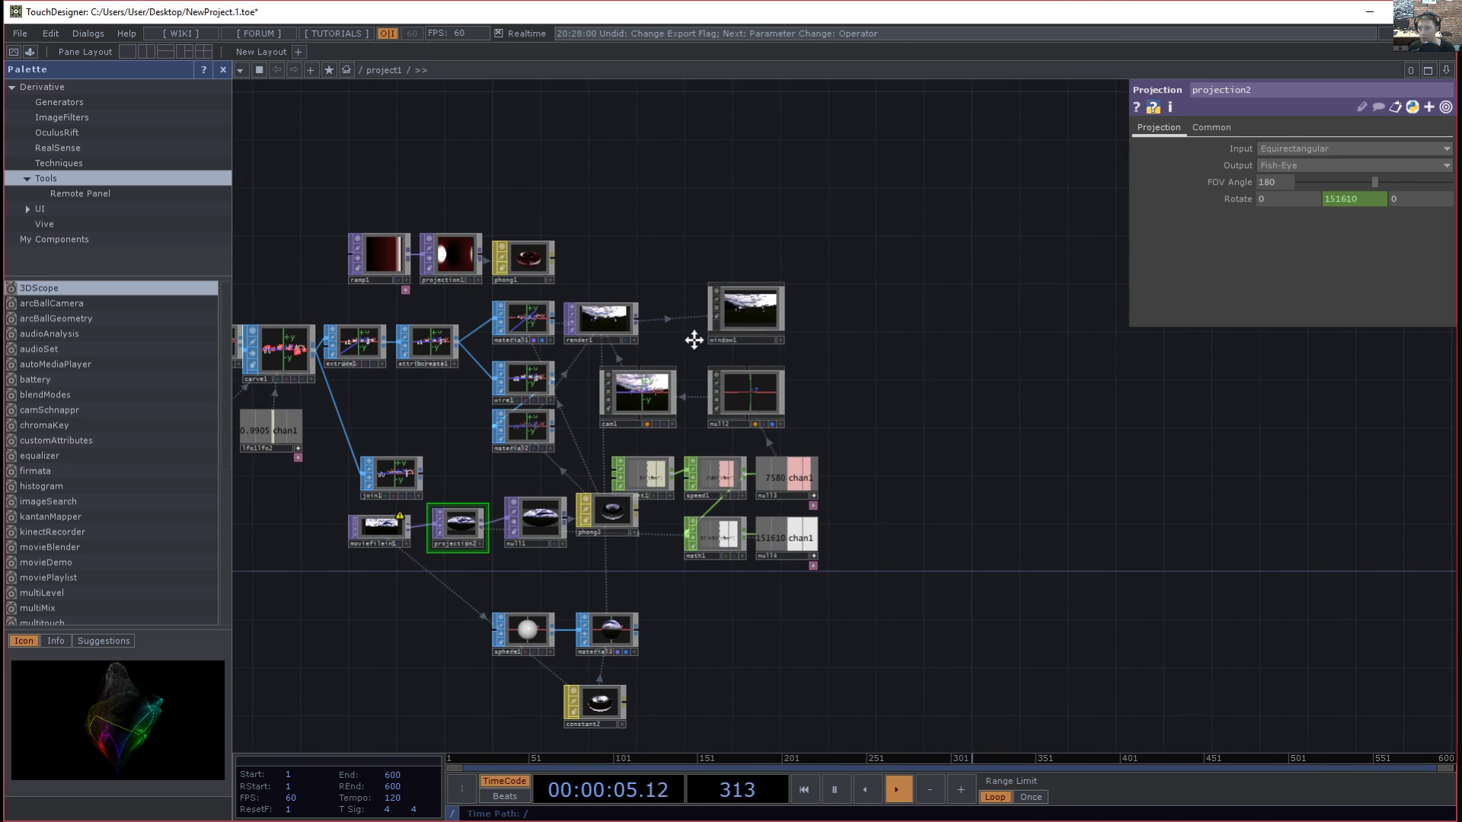
{"action": "left_click_drag", "start_coordinate": [796, 318], "coordinate": [983, 328]}
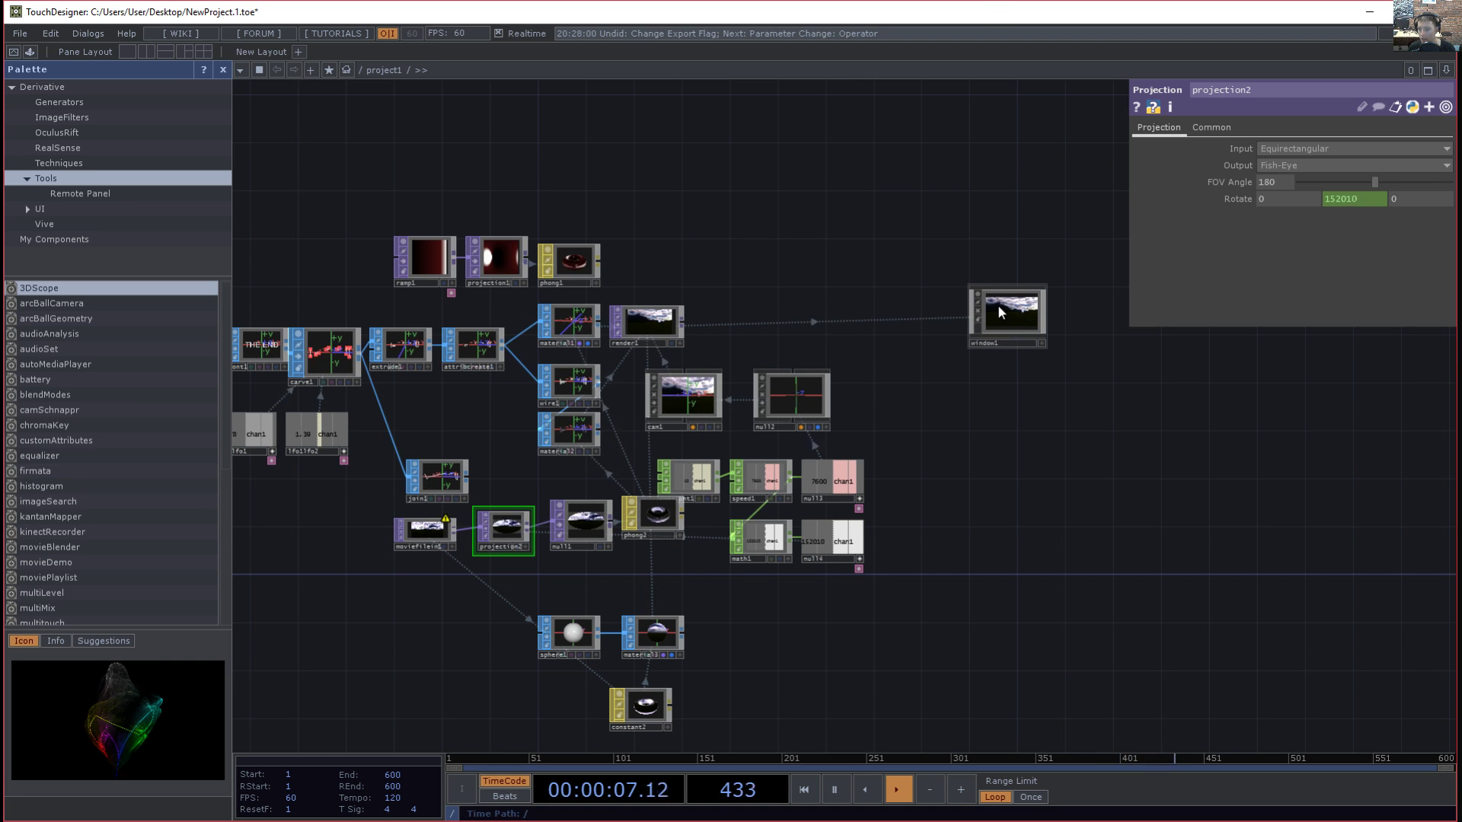
{"action": "left_click", "coordinate": [1002, 305]}
{"action": "left_click", "coordinate": [1281, 616]}
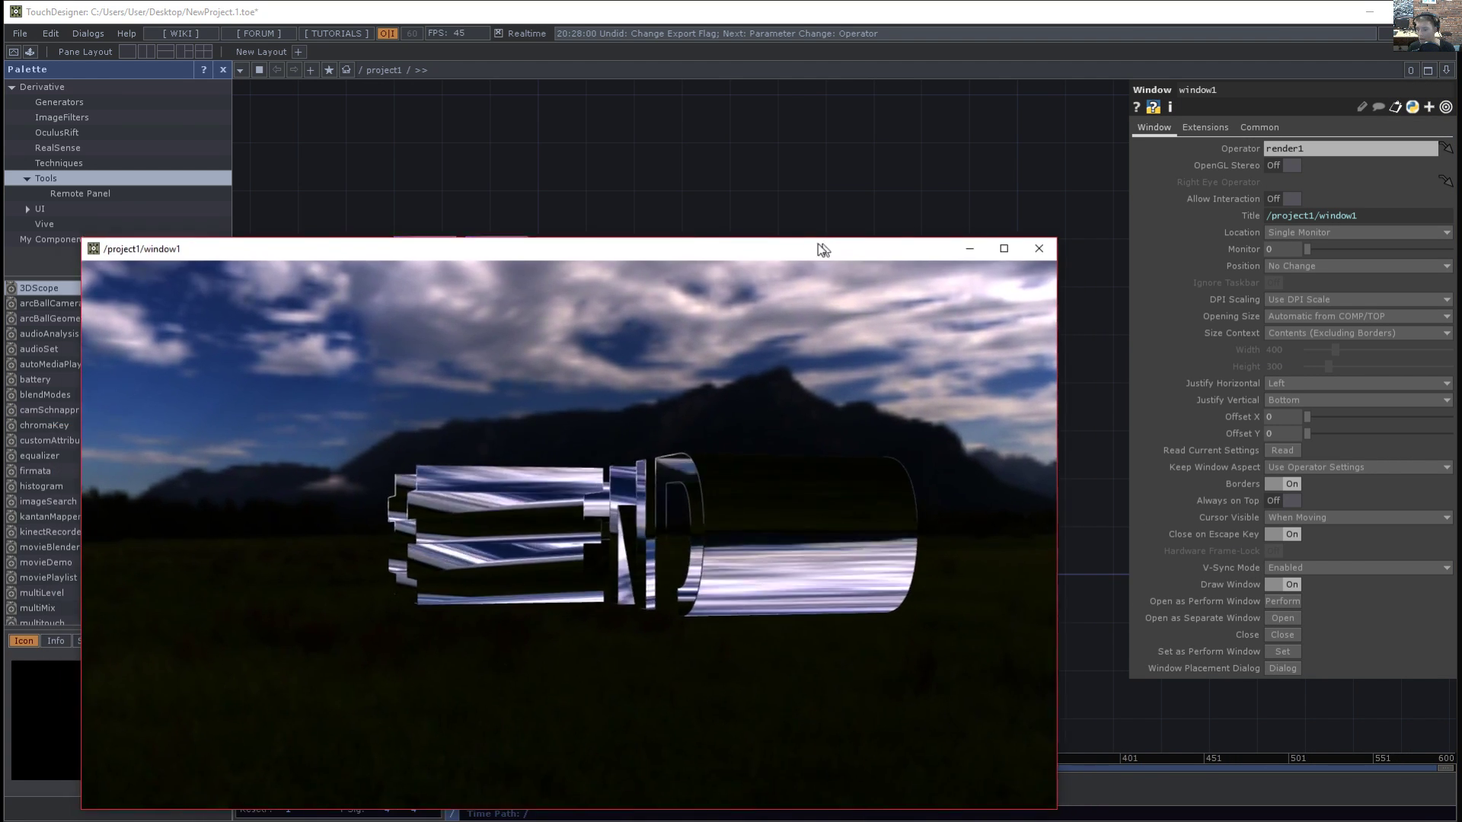
- Close the separate output window and move render1 next to window1 in the network
{"action": "left_click_drag", "start_coordinate": [817, 244], "coordinate": [788, 161]}
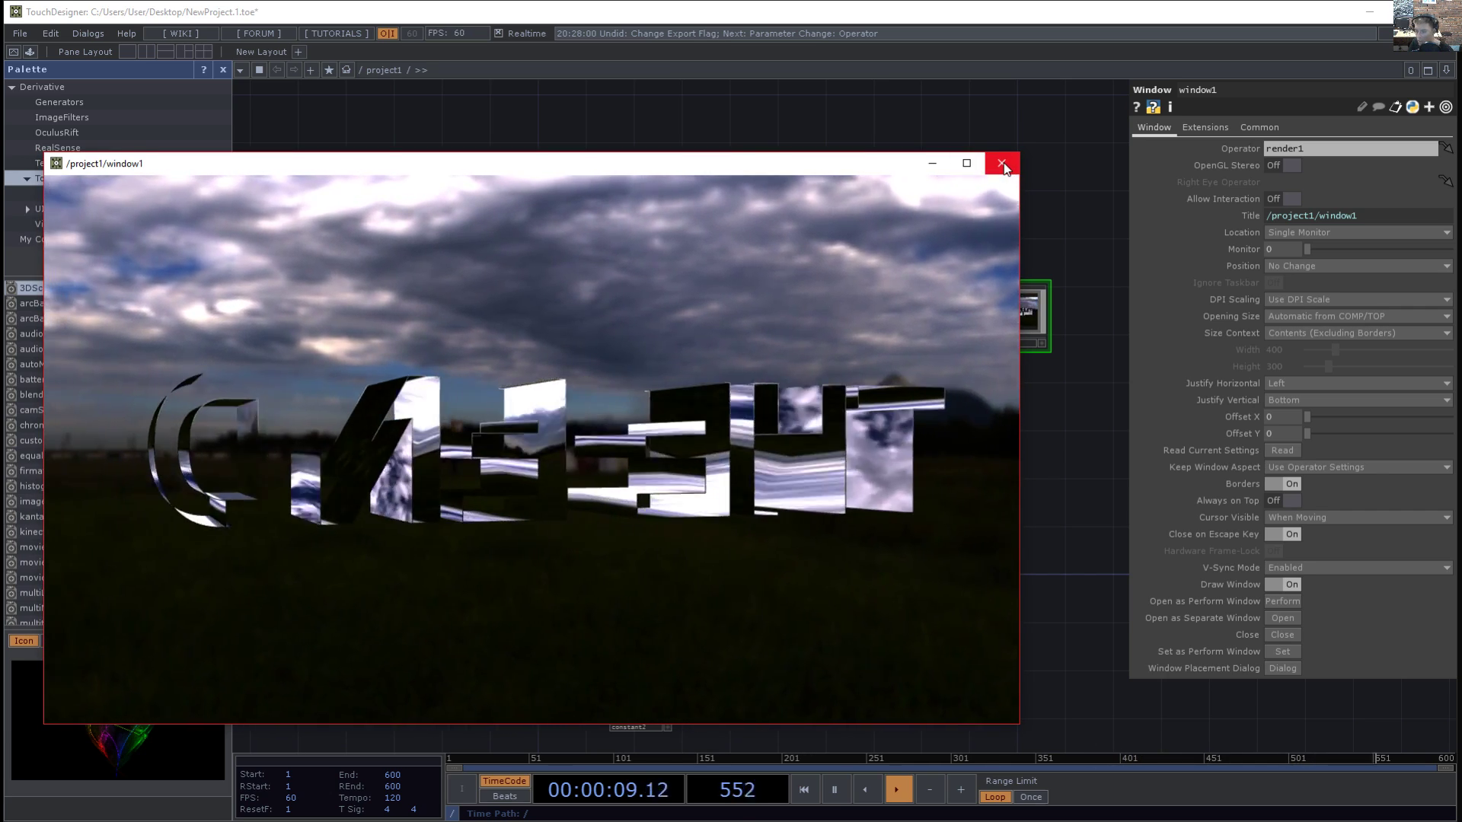
{"action": "left_click", "coordinate": [1002, 164]}
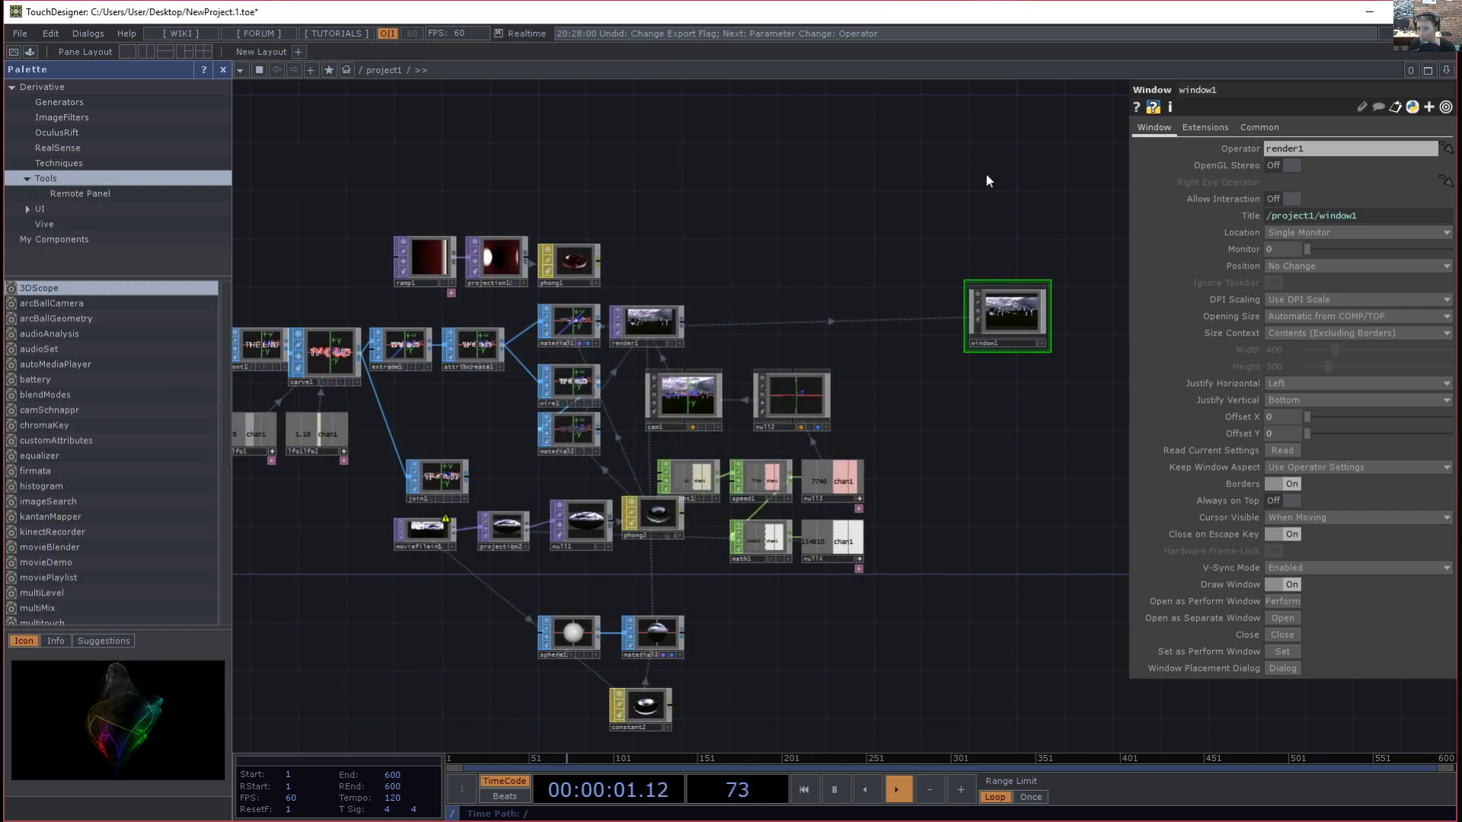
{"action": "scroll", "coordinate": [725, 251], "scroll_direction": "up", "scroll_amount": 4}
{"action": "left_click_drag", "start_coordinate": [711, 280], "coordinate": [671, 266]}
{"action": "left_click_drag", "start_coordinate": [408, 329], "coordinate": [743, 312]}
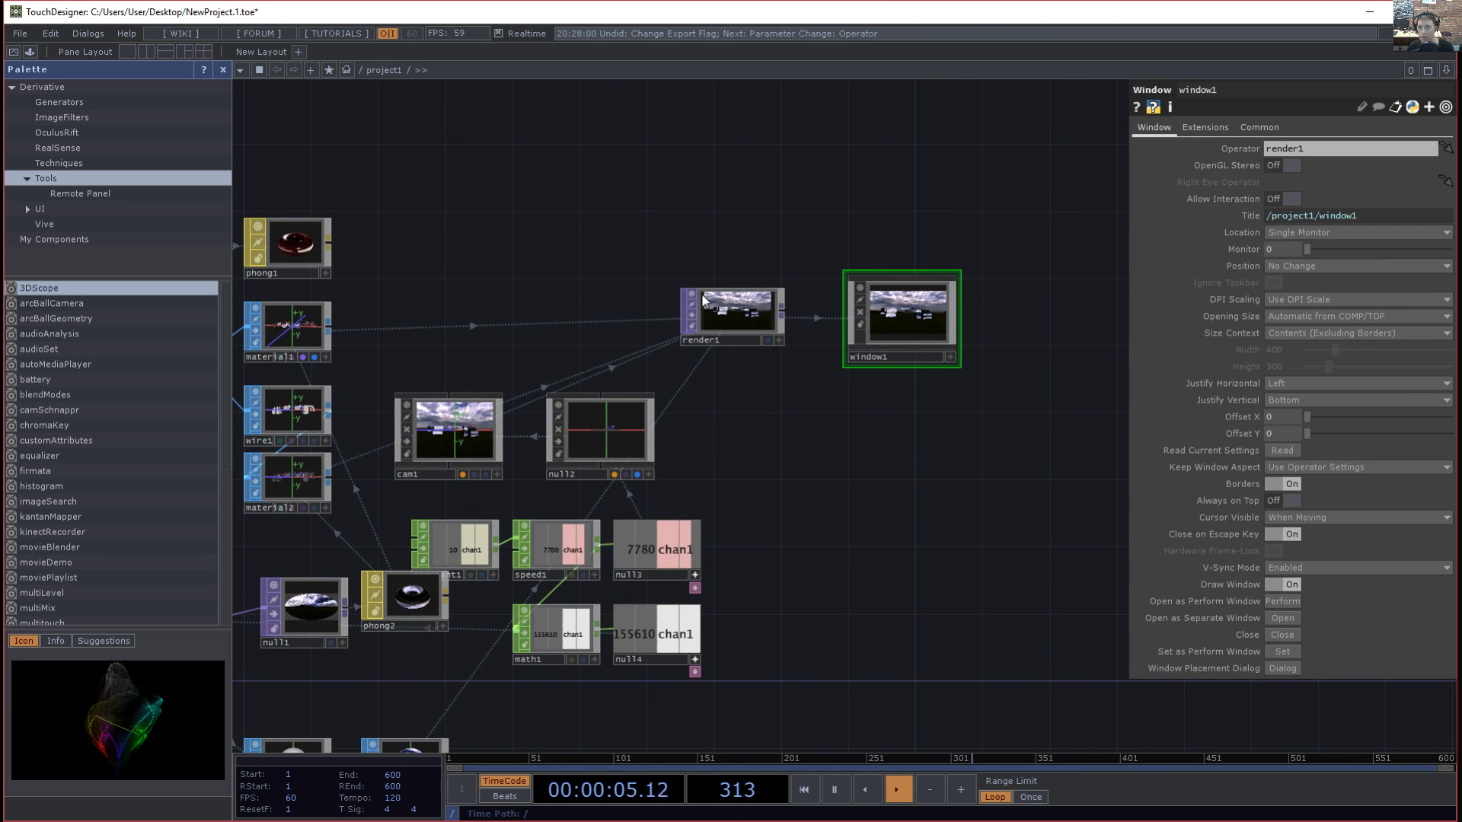
{"action": "key", "text": "ctrl+shift+s"}
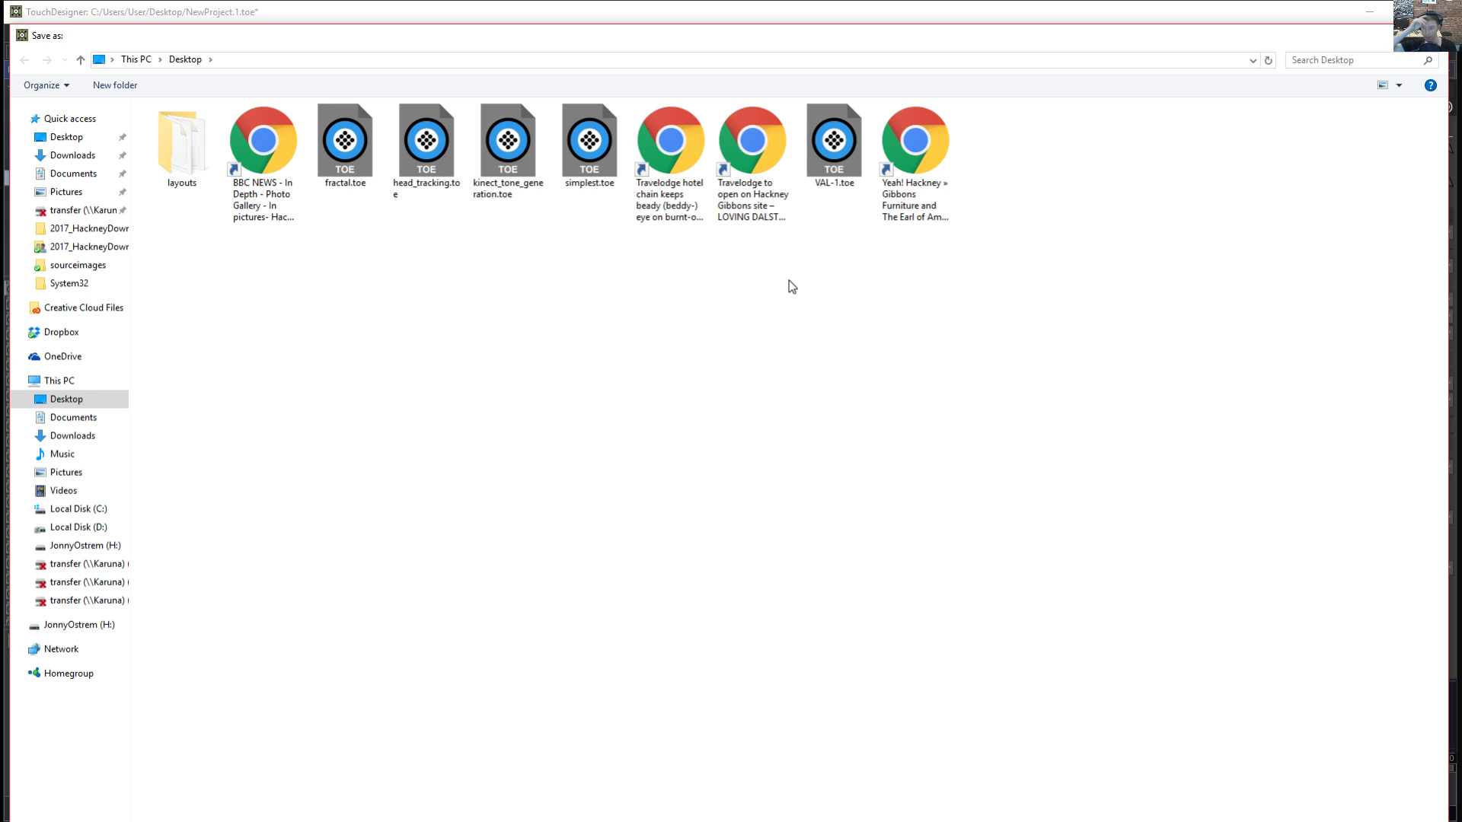
{"action": "key", "text": "Escape"}
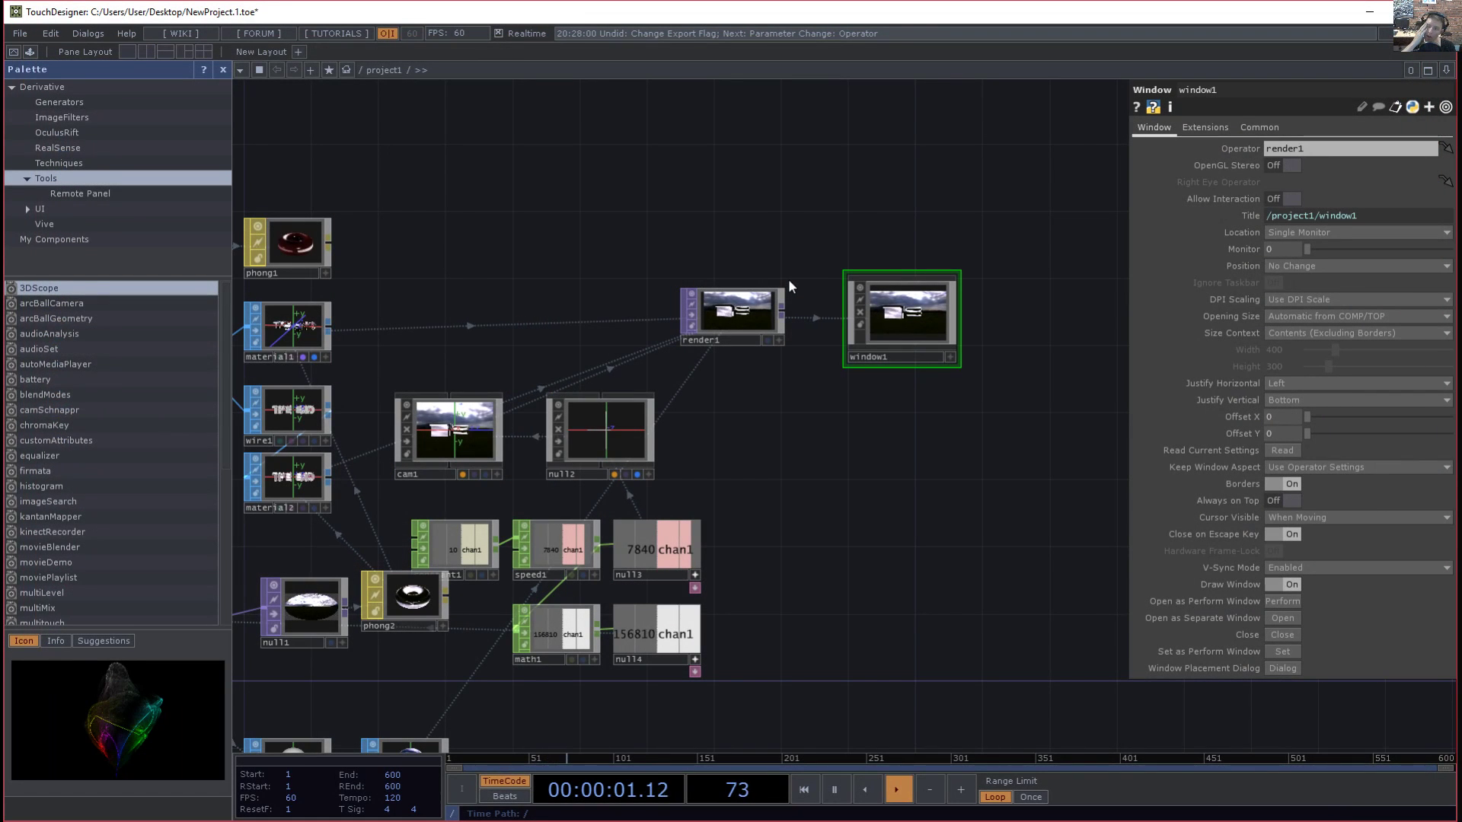
- Change the text of the font1 operator to NEW FORMS
{"action": "scroll", "coordinate": [771, 337], "scroll_direction": "up", "scroll_amount": 3}
{"action": "left_click_drag", "start_coordinate": [237, 480], "coordinate": [671, 416]}
{"action": "left_click_drag", "start_coordinate": [577, 461], "coordinate": [1200, 465]}
{"action": "scroll", "coordinate": [551, 356], "scroll_direction": "up", "scroll_amount": 5}
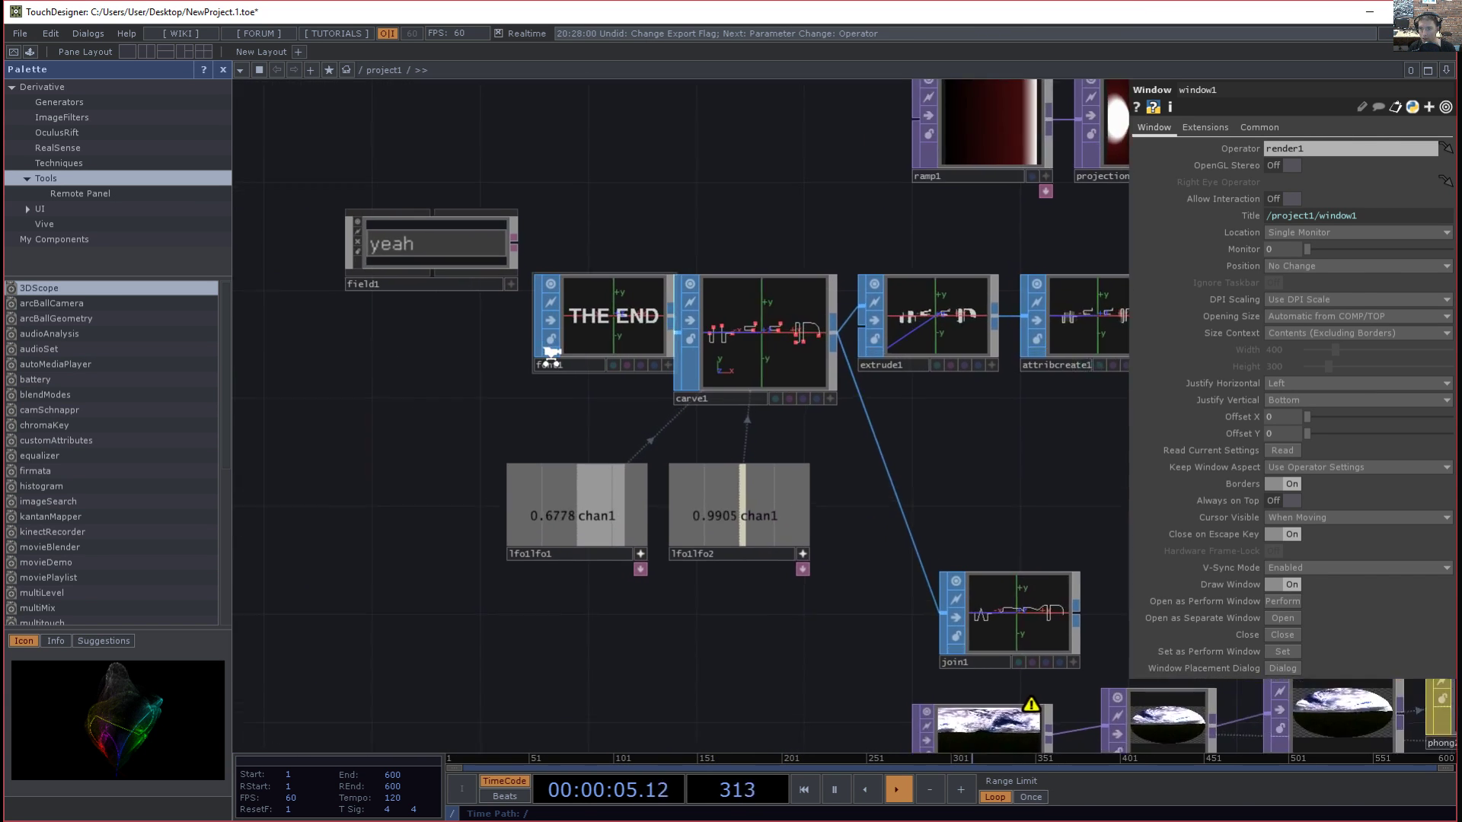
{"action": "left_click", "coordinate": [656, 307]}
{"action": "left_click", "coordinate": [1300, 161]}
{"action": "type", "text": "NEW FORMS"}
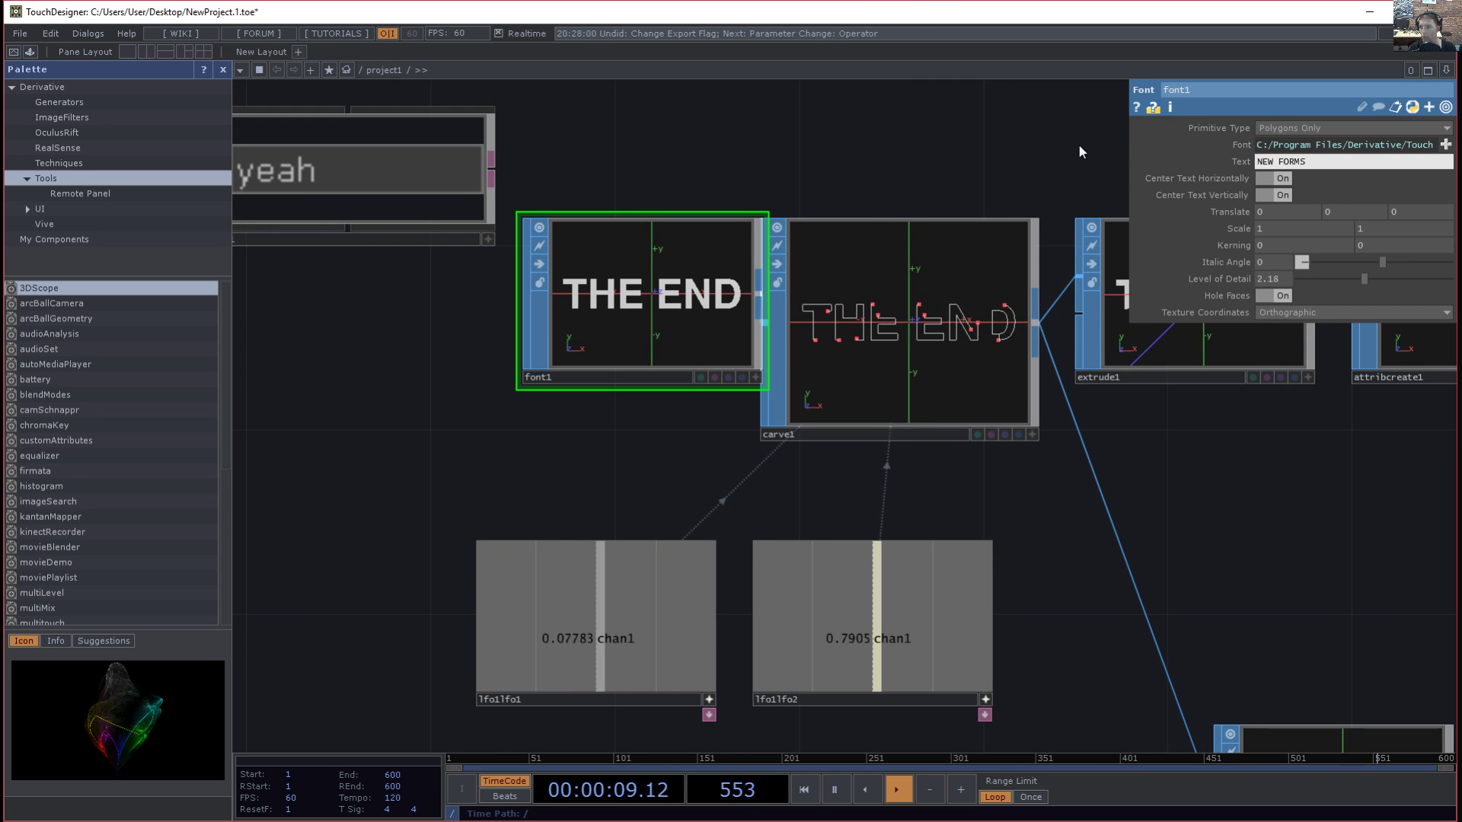
{"action": "key", "text": "Return"}
- Examine how the new carved text renders against the environment in cam1's viewer
{"action": "left_click_drag", "start_coordinate": [1299, 572], "coordinate": [770, 584]}
{"action": "left_click_drag", "start_coordinate": [909, 513], "coordinate": [430, 693]}
{"action": "left_click_drag", "start_coordinate": [1116, 519], "coordinate": [569, 144]}
{"action": "left_click_drag", "start_coordinate": [1043, 404], "coordinate": [712, 242]}
{"action": "scroll", "coordinate": [716, 294], "scroll_direction": "up", "scroll_amount": 4}
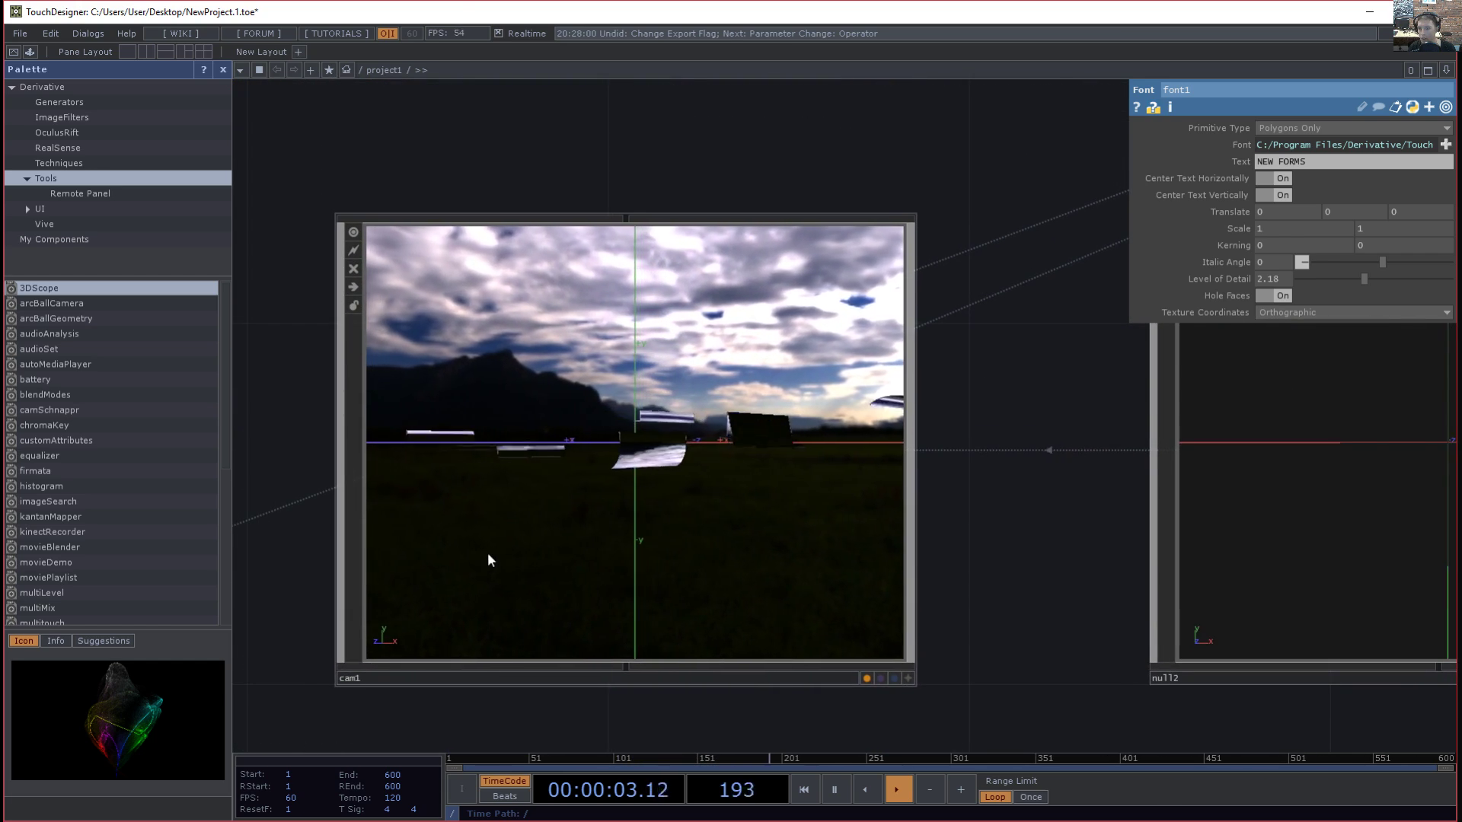
- Select material3, the material operator connected to the environment sphere sphere1
{"action": "scroll", "coordinate": [450, 577], "scroll_direction": "down", "scroll_amount": 4}
{"action": "left_click_drag", "start_coordinate": [708, 340], "coordinate": [1043, 11]}
{"action": "left_click_drag", "start_coordinate": [568, 425], "coordinate": [969, 362]}
{"action": "scroll", "coordinate": [777, 388], "scroll_direction": "down", "scroll_amount": 3}
{"action": "left_click_drag", "start_coordinate": [711, 300], "coordinate": [822, 424]}
{"action": "scroll", "coordinate": [773, 394], "scroll_direction": "down", "scroll_amount": 3}
{"action": "left_click_drag", "start_coordinate": [860, 544], "coordinate": [700, 386]}
{"action": "left_click", "coordinate": [906, 632]}
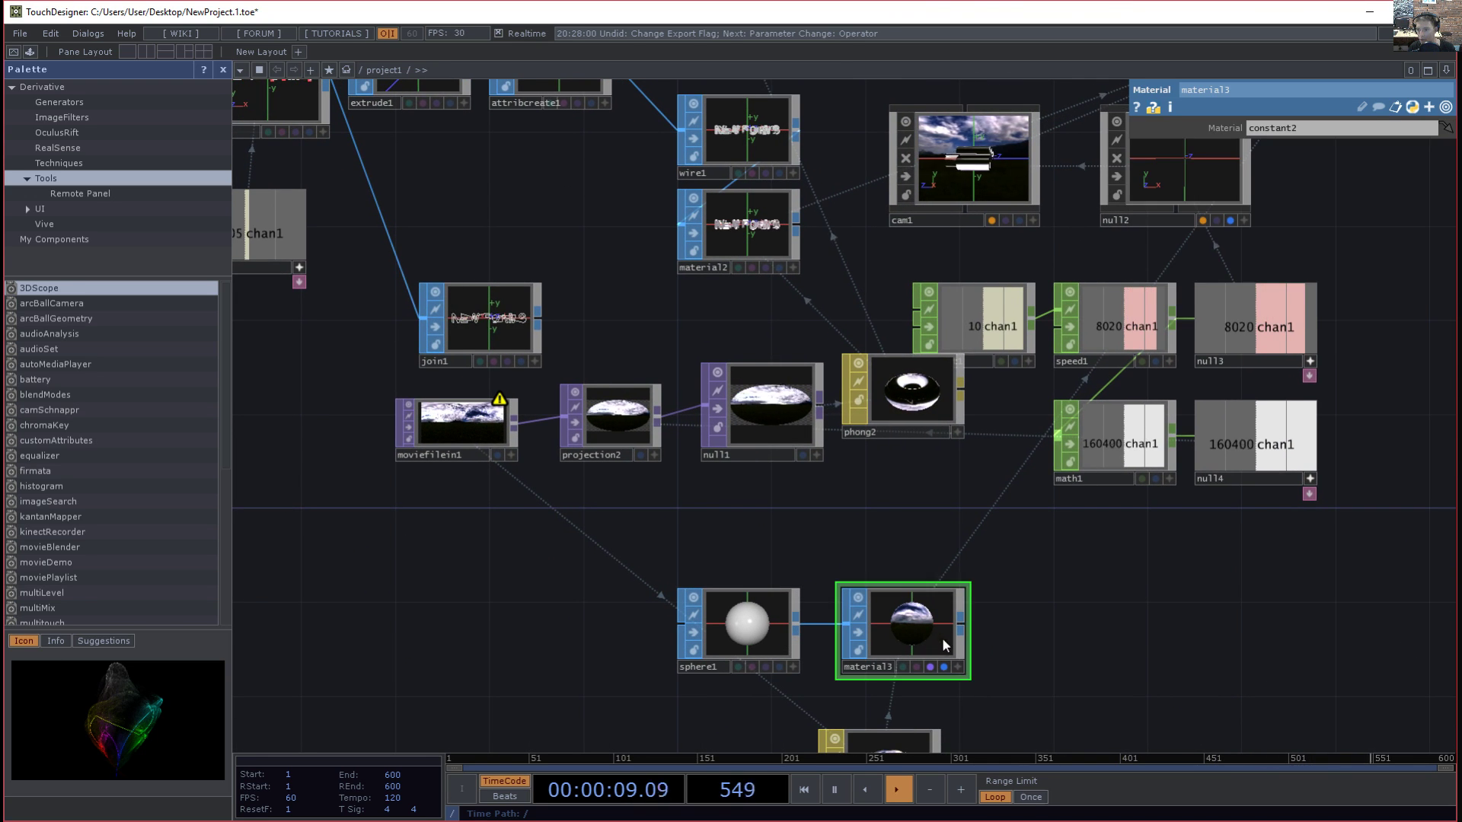
{"action": "left_click_drag", "start_coordinate": [1036, 657], "coordinate": [1018, 591]}
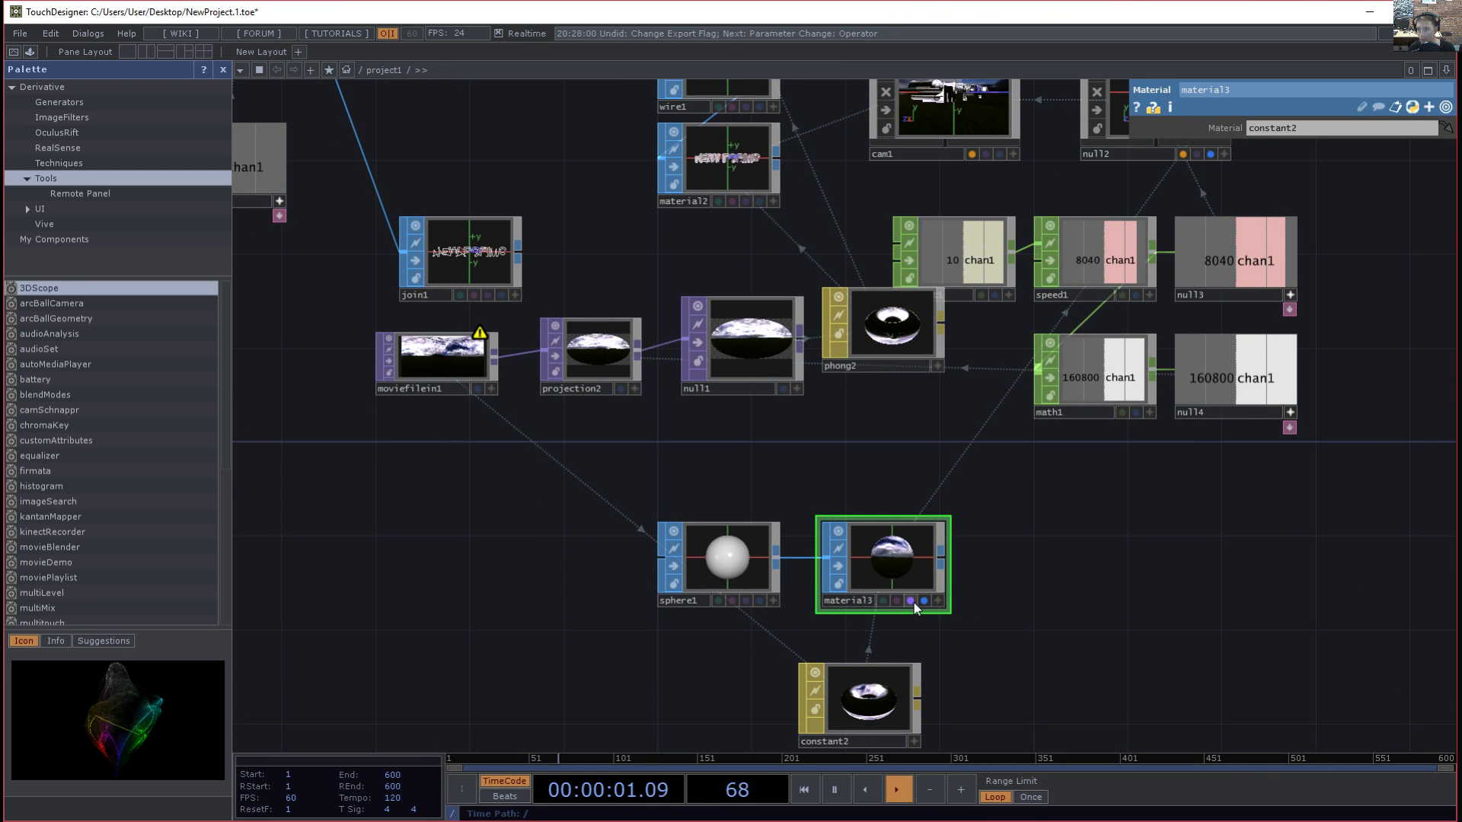
- Examine the rotating text in cam1's camera view and its connections to null2, render1 and window1
{"action": "left_click_drag", "start_coordinate": [1013, 523], "coordinate": [1016, 801]}
{"action": "left_click_drag", "start_coordinate": [941, 242], "coordinate": [884, 15]}
{"action": "scroll", "coordinate": [788, 307], "scroll_direction": "up", "scroll_amount": 5}
{"action": "left_click_drag", "start_coordinate": [944, 113], "coordinate": [895, 195]}
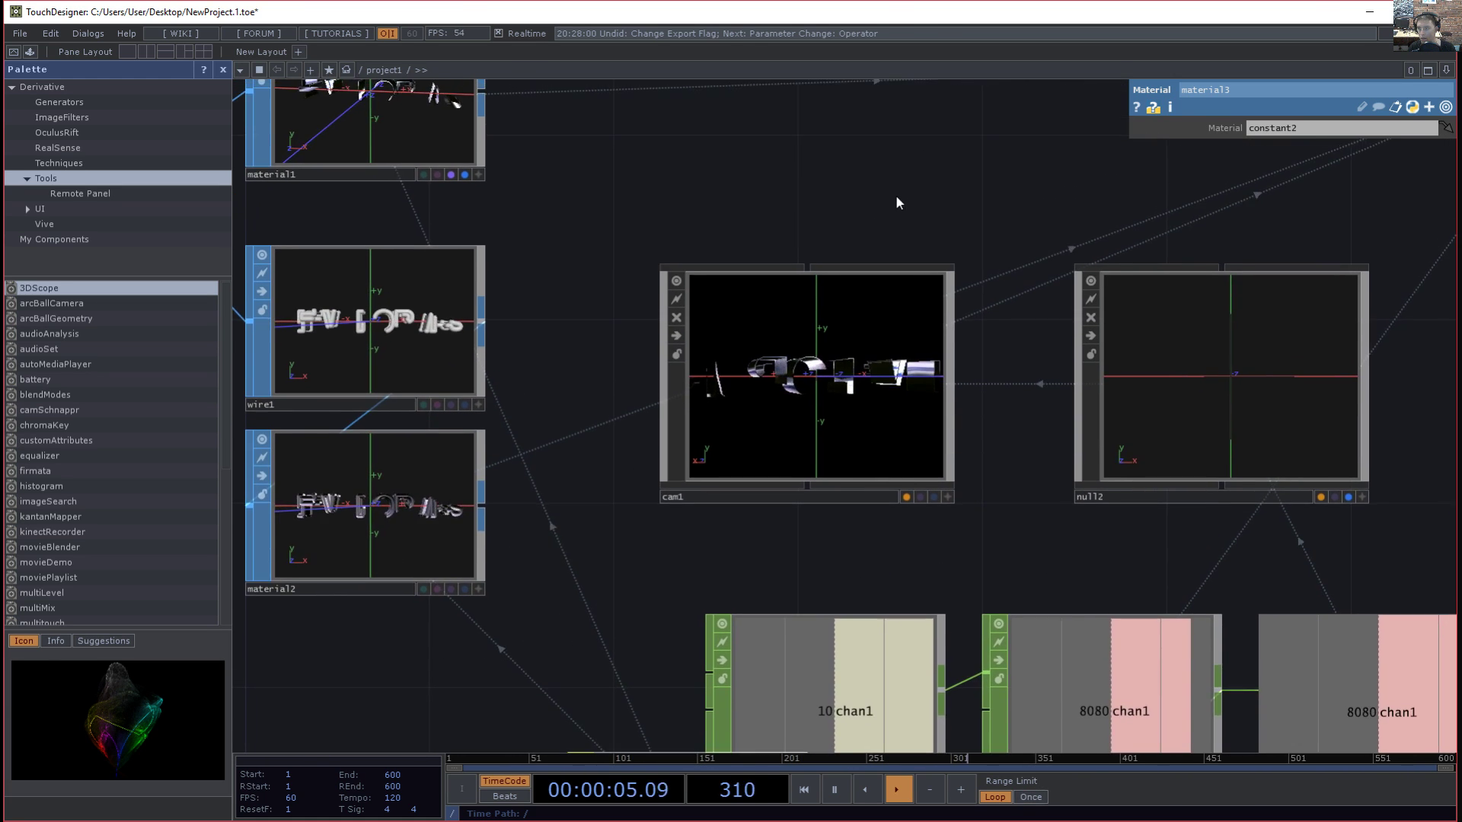
{"action": "scroll", "coordinate": [876, 203], "scroll_direction": "up", "scroll_amount": 5}
{"action": "left_click_drag", "start_coordinate": [812, 306], "coordinate": [859, 110]}
{"action": "left_click_drag", "start_coordinate": [1176, 487], "coordinate": [1296, 385]}
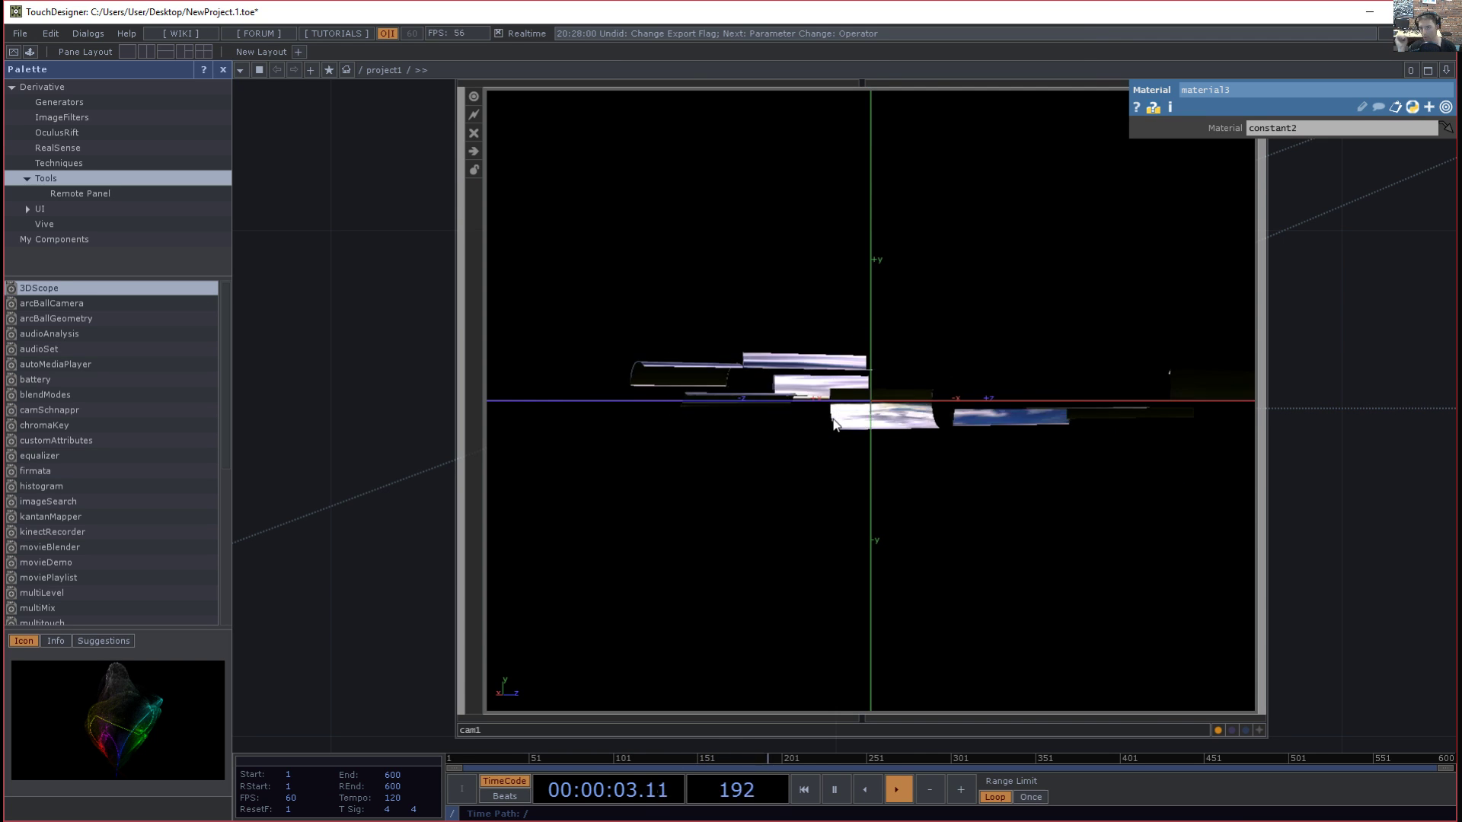
{"action": "scroll", "coordinate": [833, 418], "scroll_direction": "down", "scroll_amount": 5}
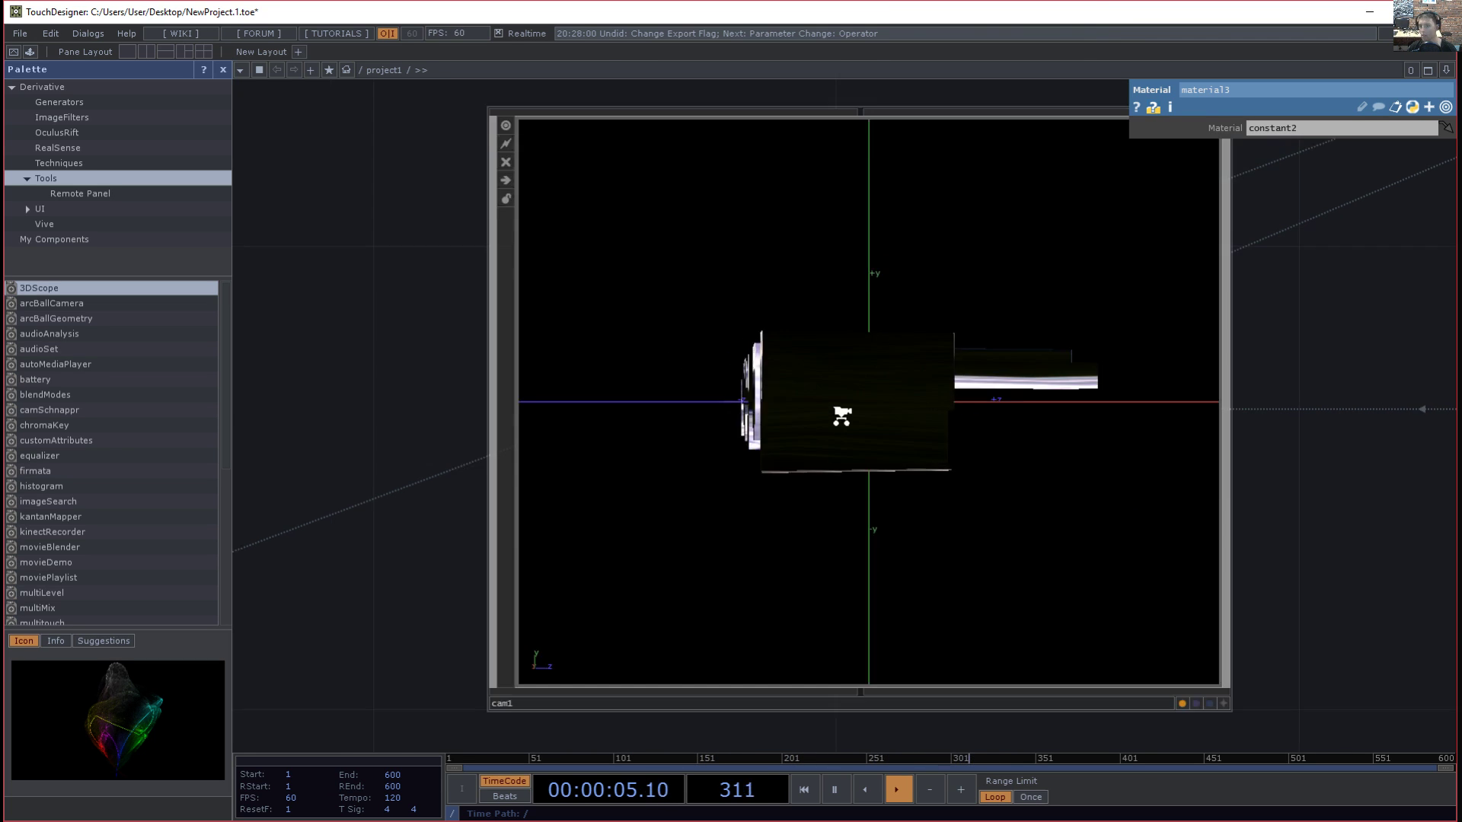
{"action": "scroll", "coordinate": [958, 438], "scroll_direction": "down", "scroll_amount": 4}
{"action": "left_click_drag", "start_coordinate": [944, 264], "coordinate": [907, 260]}
{"action": "scroll", "coordinate": [915, 276], "scroll_direction": "up", "scroll_amount": 3}
{"action": "left_click_drag", "start_coordinate": [883, 309], "coordinate": [817, 228]}
{"action": "left_click_drag", "start_coordinate": [836, 269], "coordinate": [755, 239]}
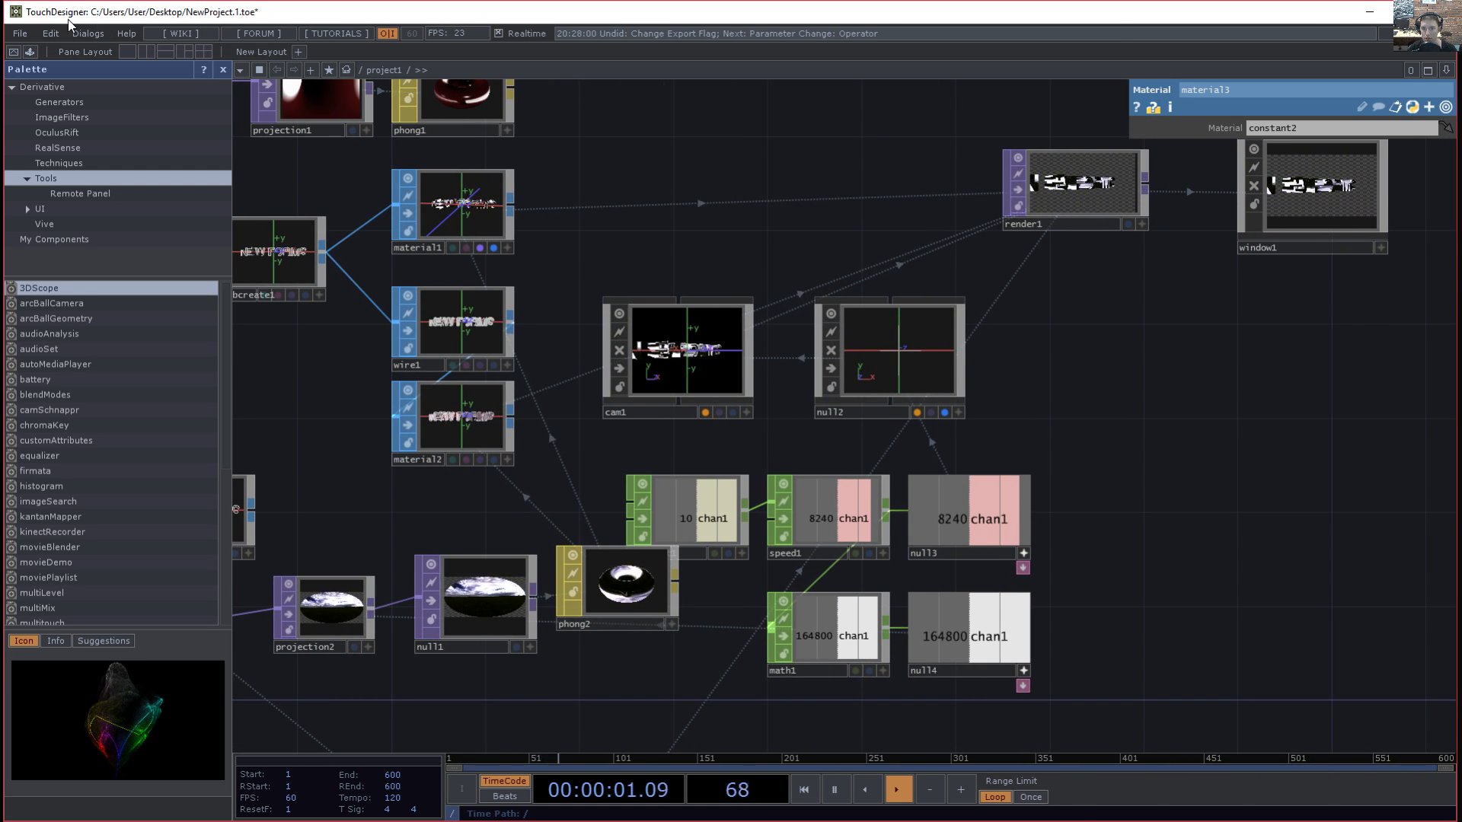
- Save the project as a separate file in the Desktop folder
{"action": "left_click", "coordinate": [19, 33]}
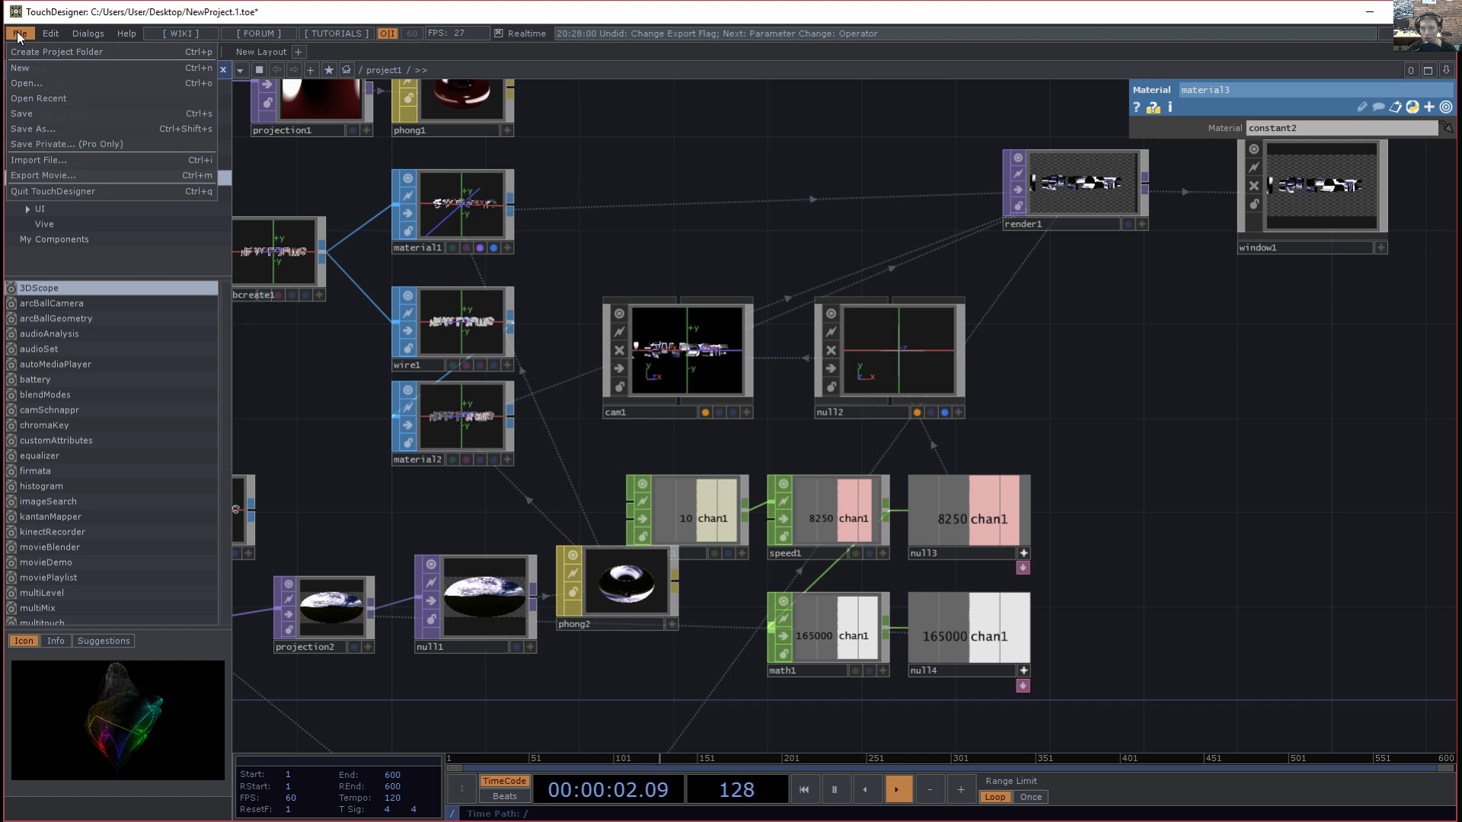
{"action": "left_click", "coordinate": [661, 137]}
{"action": "key", "text": "ctrl+shift+s"}
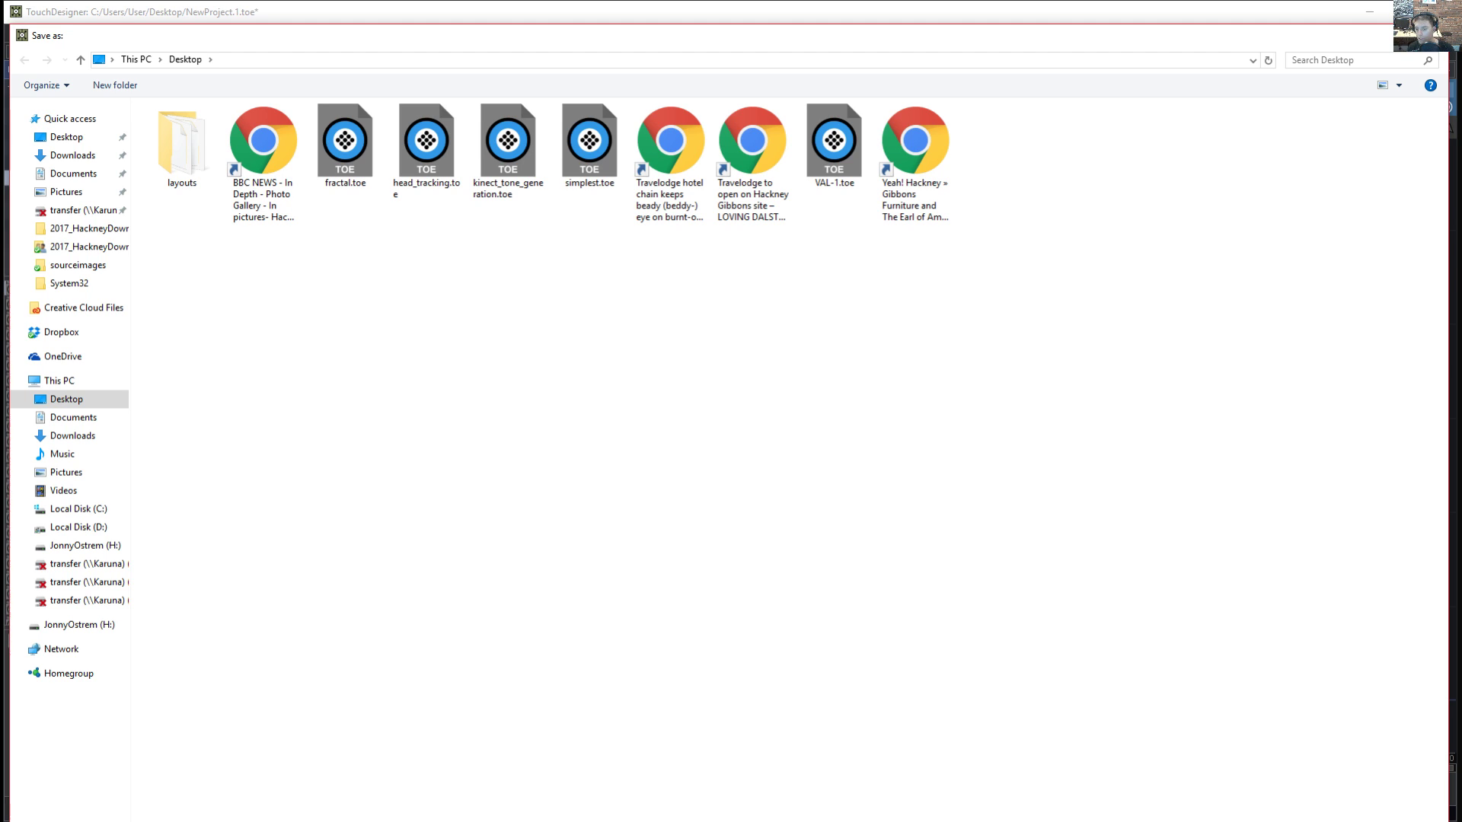
{"action": "key", "text": "Return"}
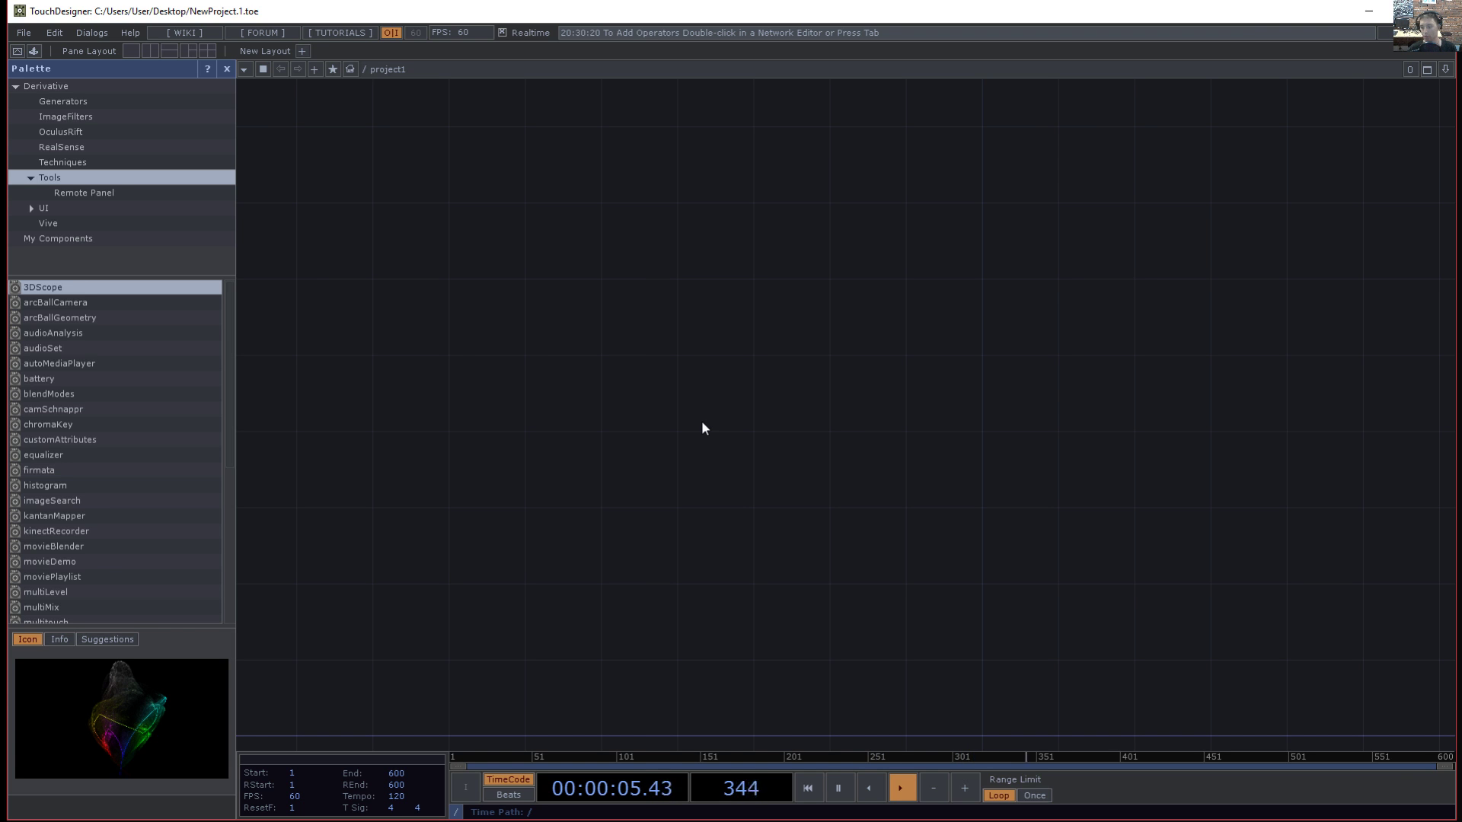
- Add a Particle SOP to the empty project1 network
{"action": "left_click_drag", "start_coordinate": [664, 397], "coordinate": [701, 398]}
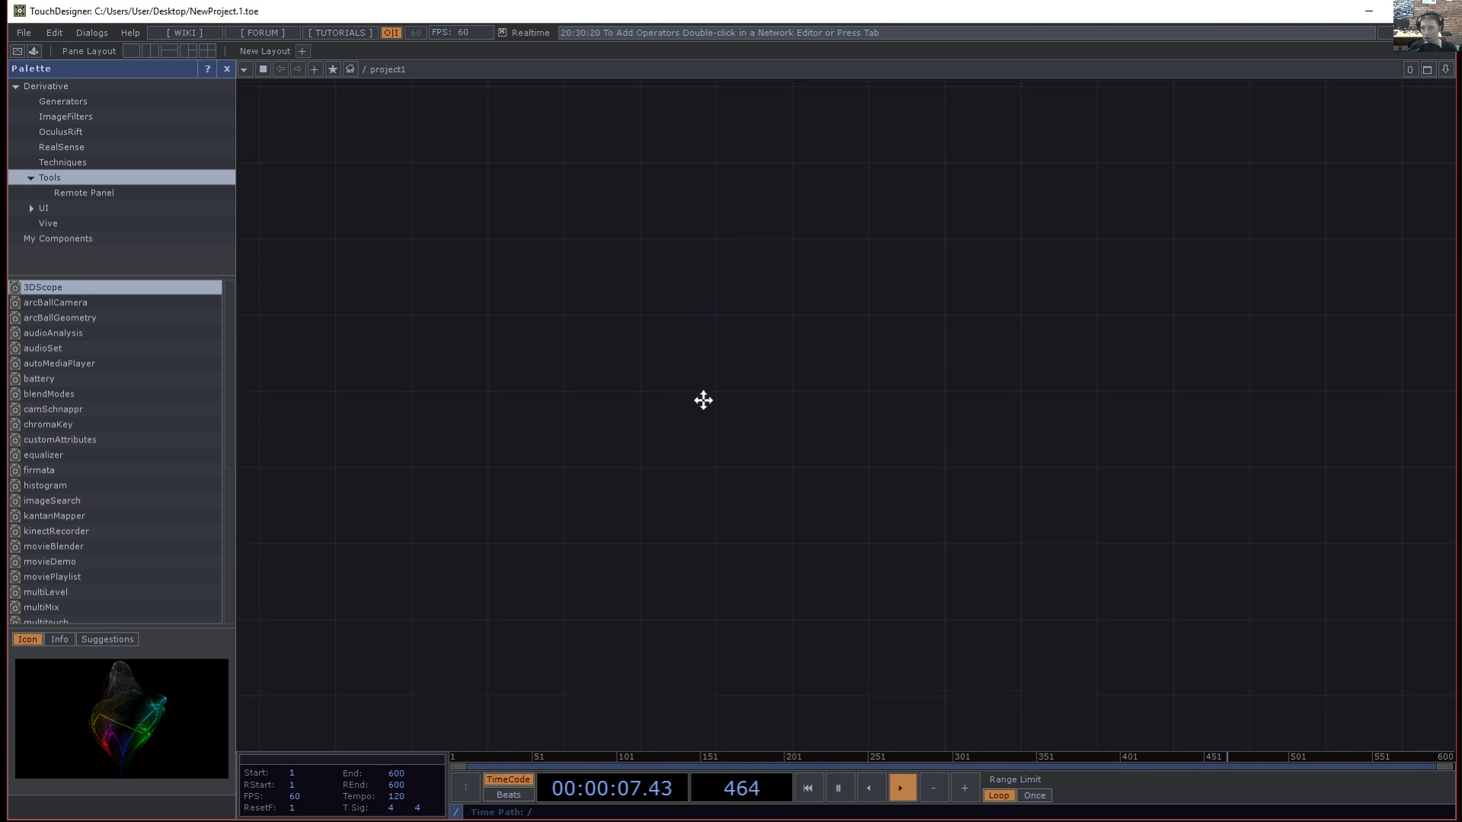
{"action": "double_click", "coordinate": [703, 382]}
{"action": "key", "text": "Tab"}
{"action": "key", "text": "Tab"}
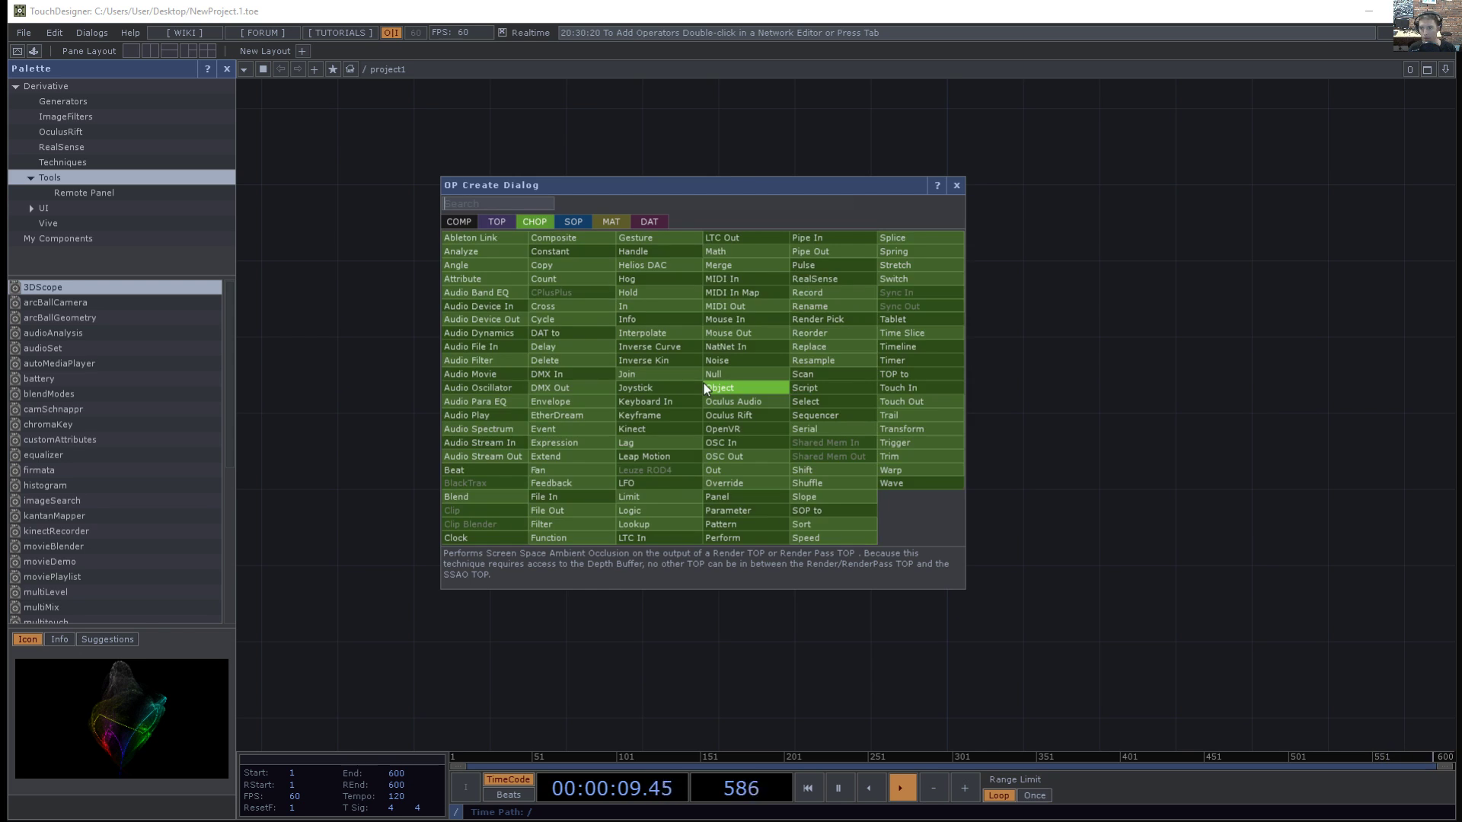
{"action": "type", "text": "arto"}
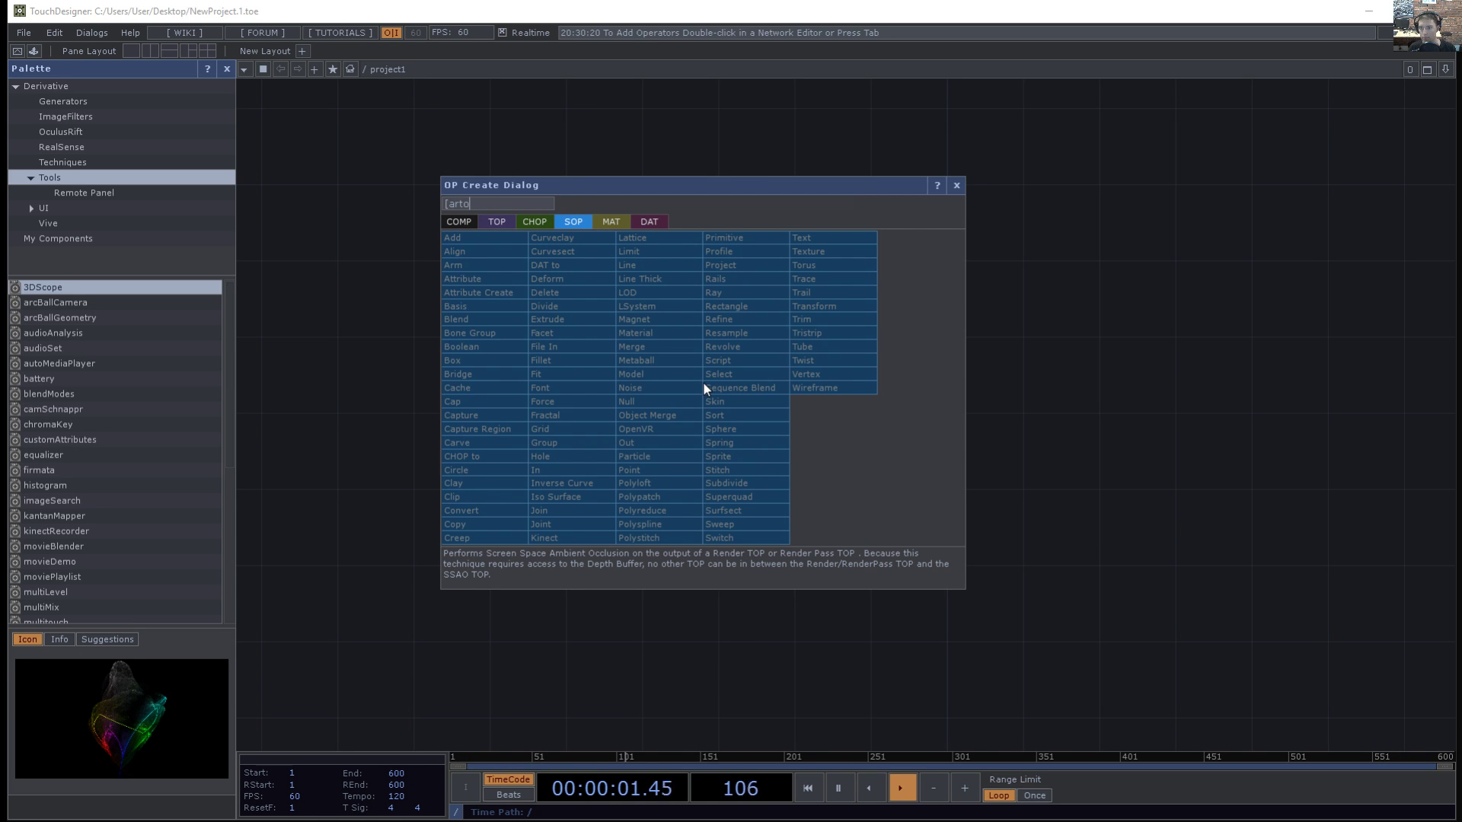
{"action": "type", "text": "r"}
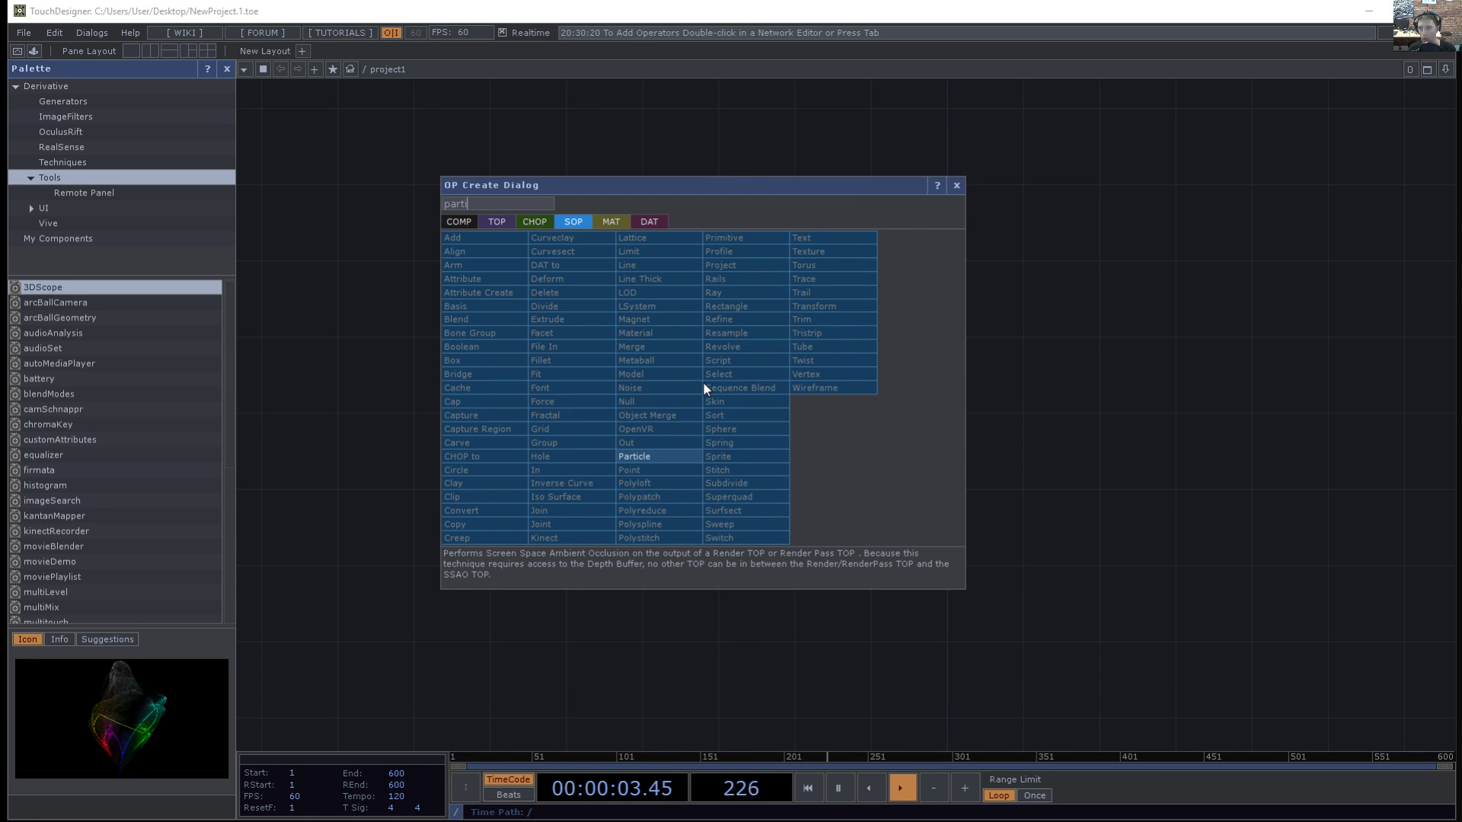
{"action": "left_click", "coordinate": [636, 456]}
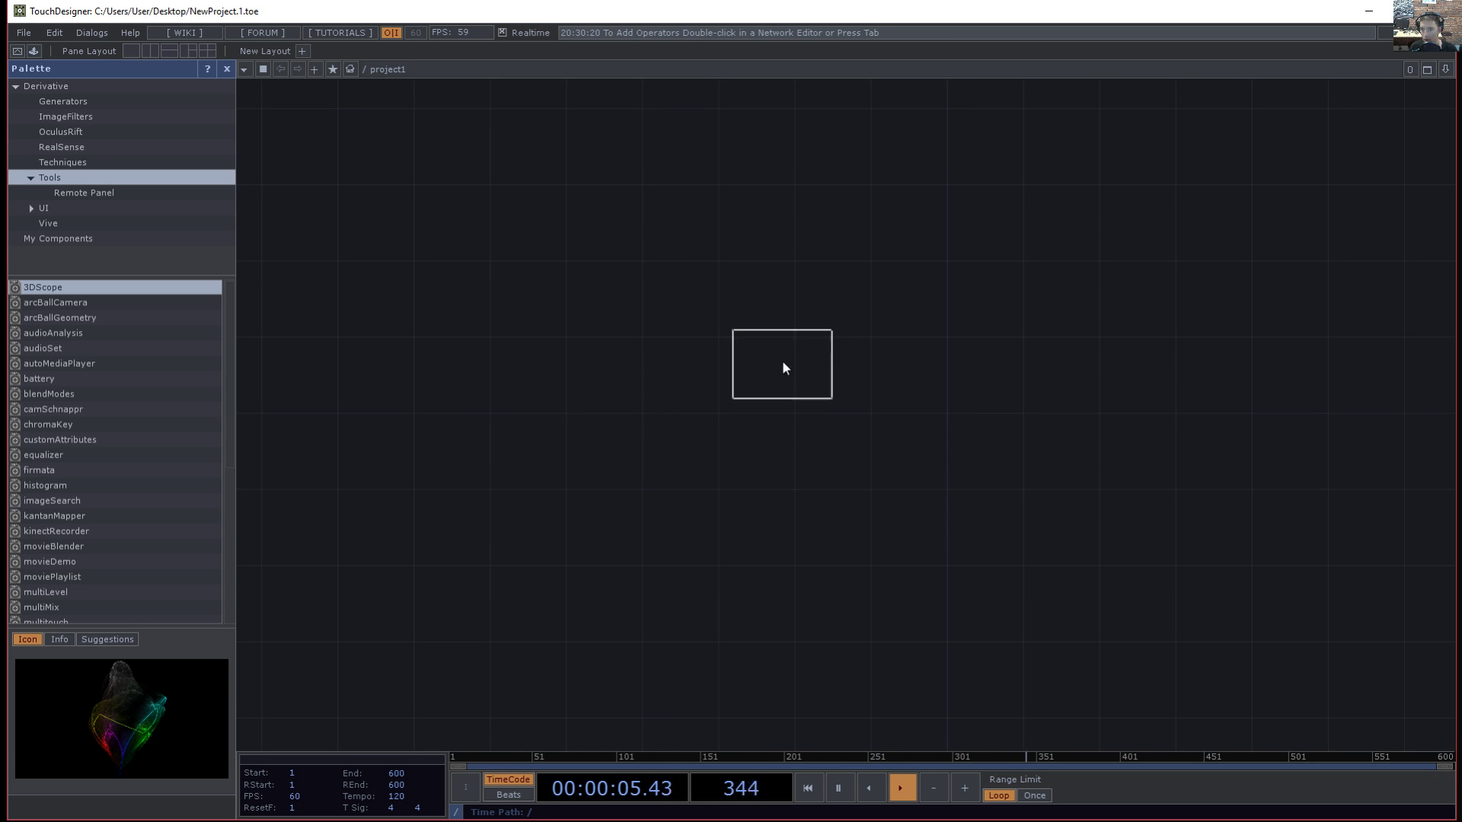
{"action": "left_click", "coordinate": [778, 359]}
- Add a Torus SOP beside particle1 and connect its output to the first input of particle1
{"action": "scroll", "coordinate": [716, 428], "scroll_direction": "up", "scroll_amount": 3}
{"action": "left_click_drag", "start_coordinate": [834, 427], "coordinate": [661, 551]}
{"action": "left_click_drag", "start_coordinate": [567, 492], "coordinate": [625, 545]}
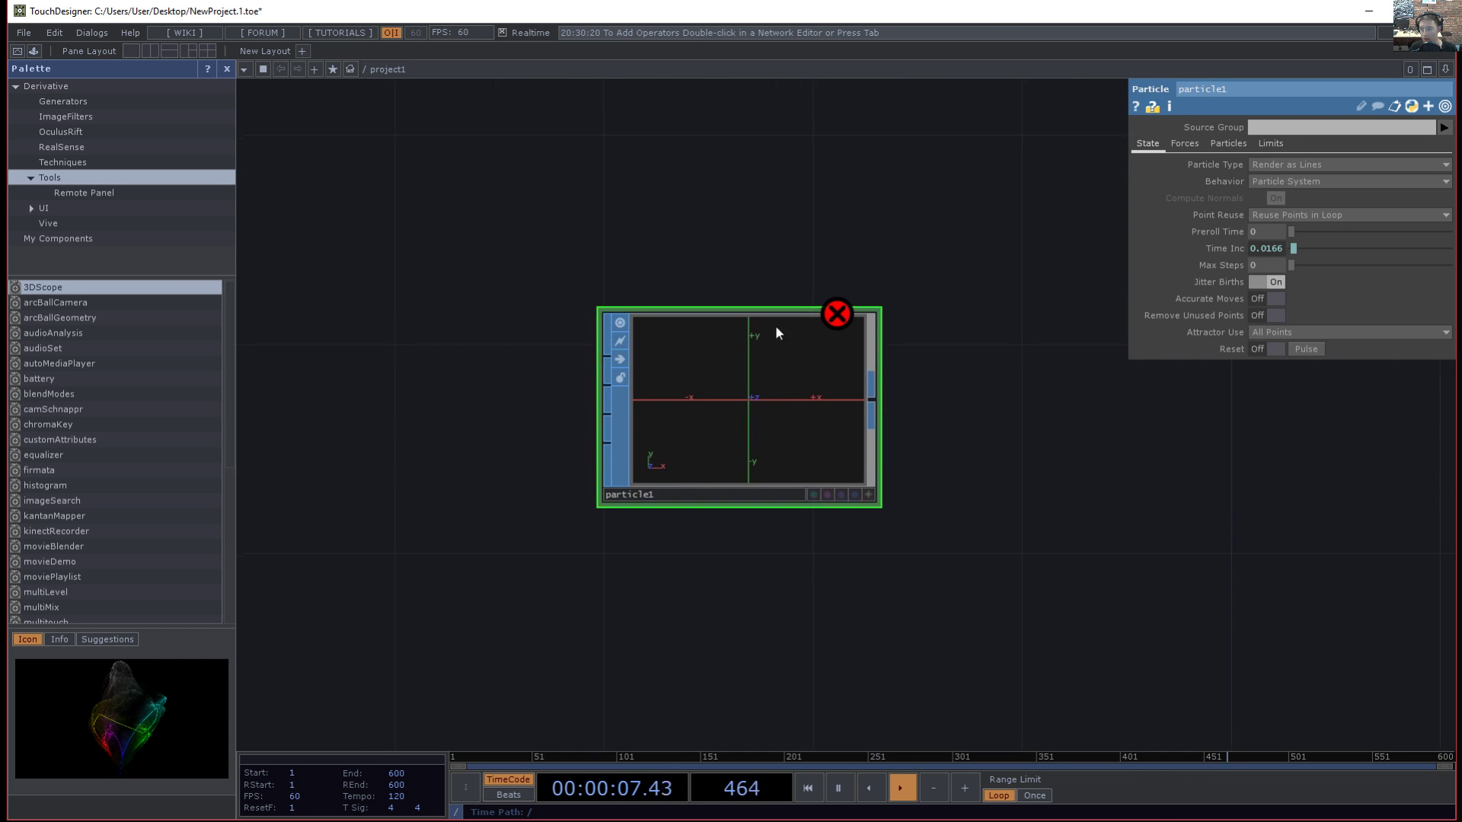
{"action": "key", "text": "Tab"}
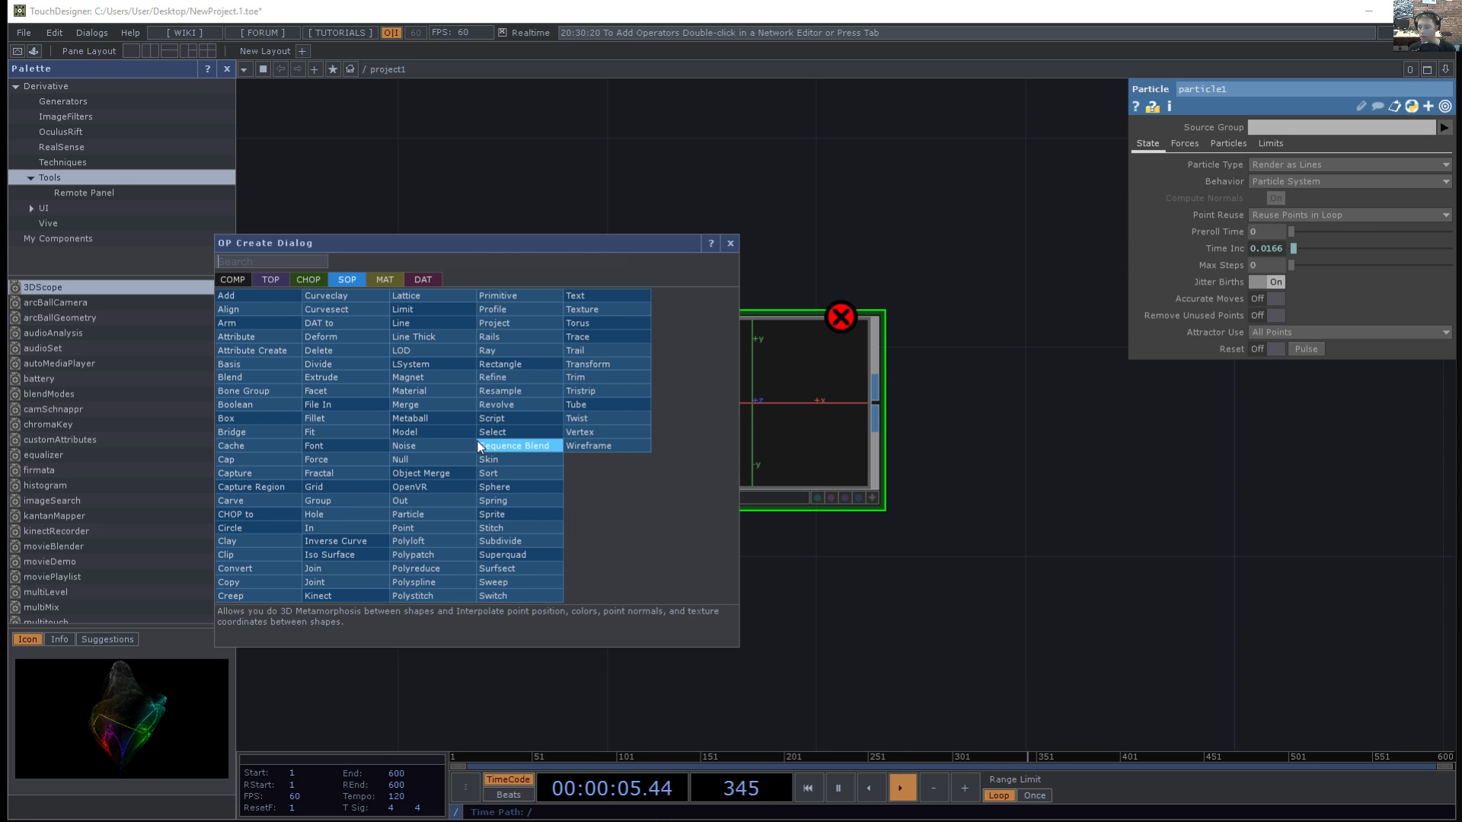
{"action": "type", "text": "f"}
{"action": "key", "text": "BackSpace"}
{"action": "type", "text": "torus"}
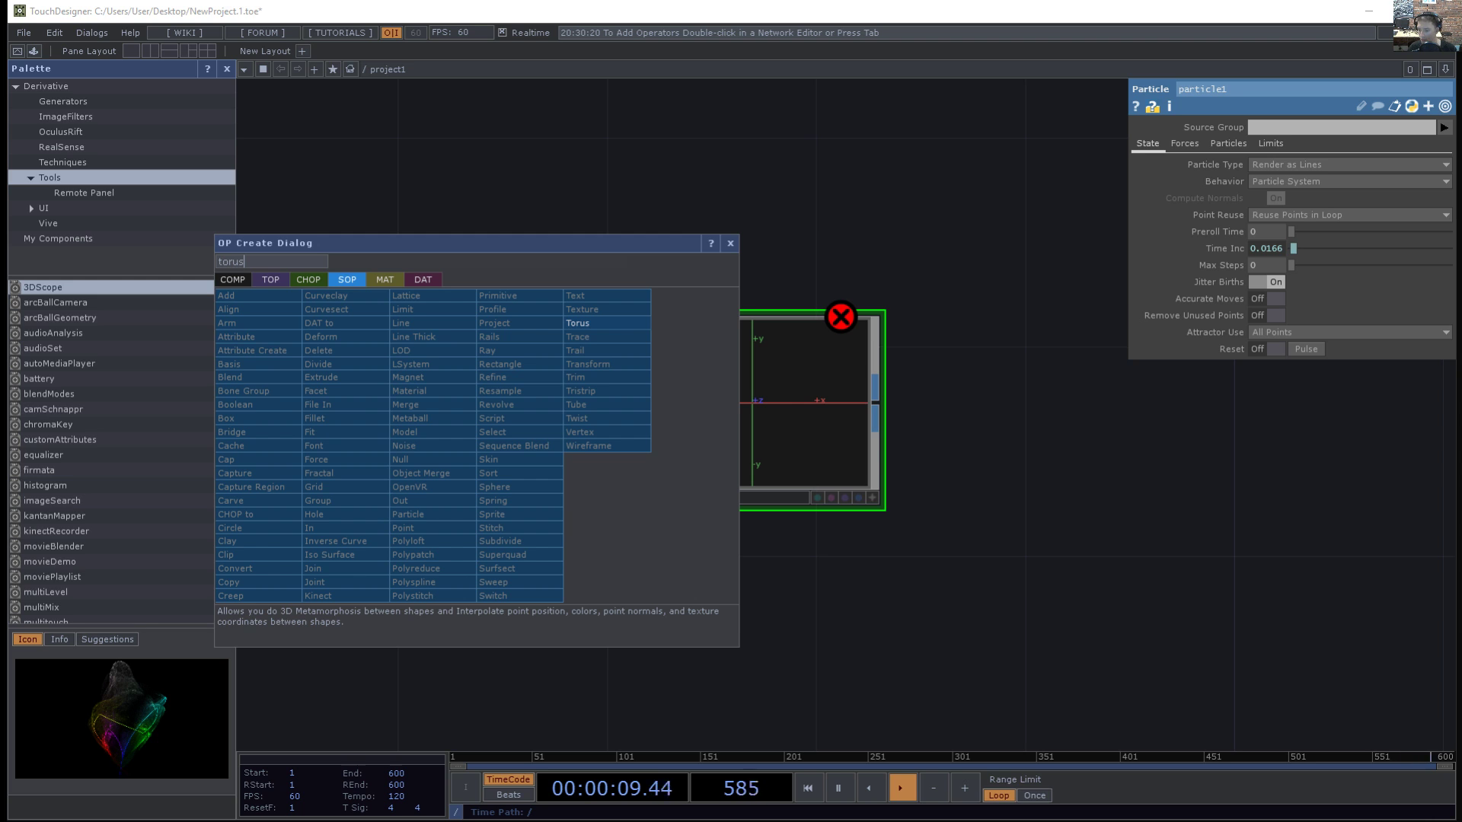
{"action": "left_click", "coordinate": [586, 322]}
{"action": "left_click", "coordinate": [344, 411]}
{"action": "left_click_drag", "start_coordinate": [502, 557], "coordinate": [607, 537]}
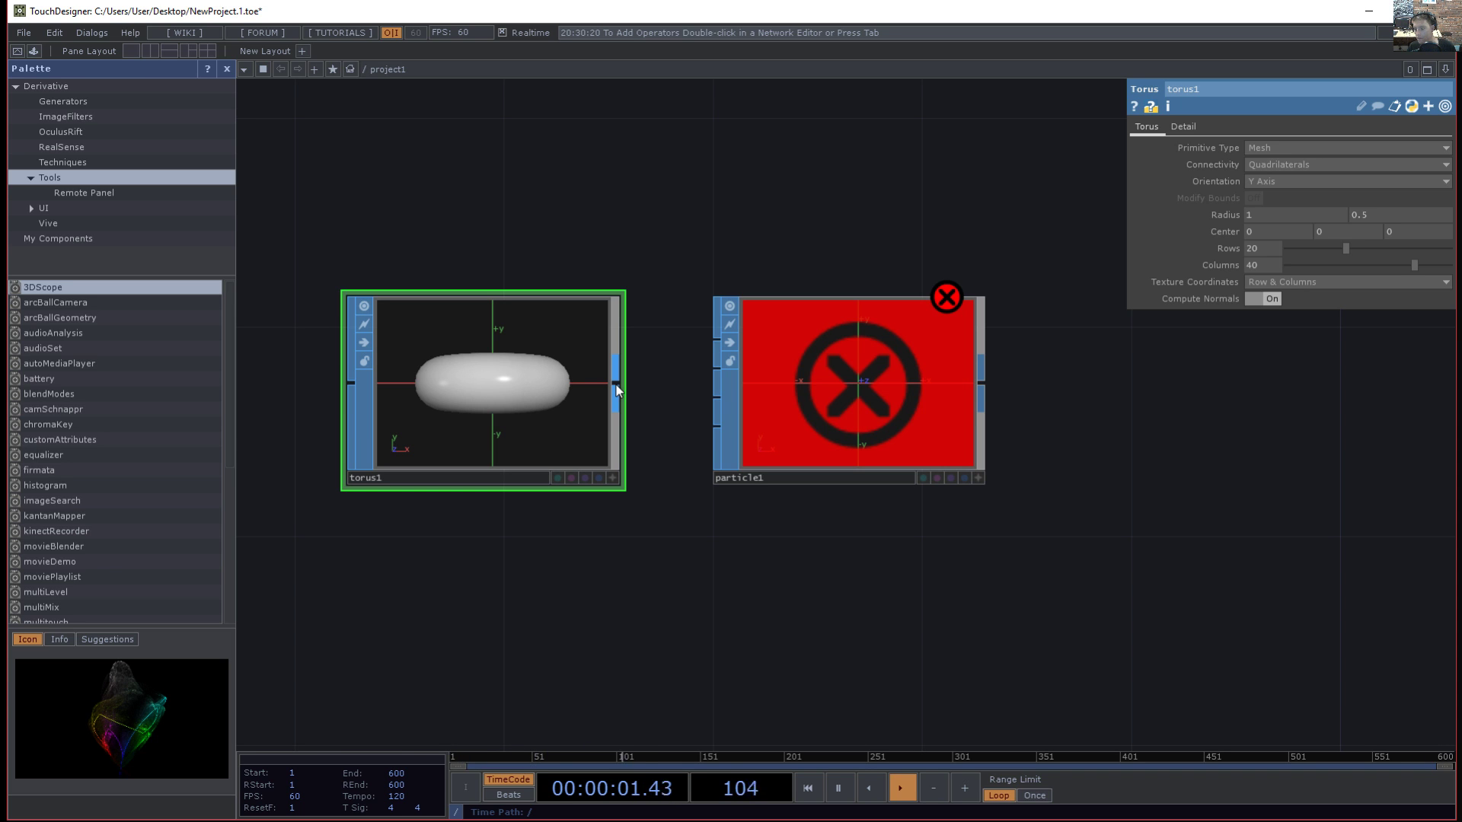
{"action": "left_click_drag", "start_coordinate": [615, 386], "coordinate": [717, 340]}
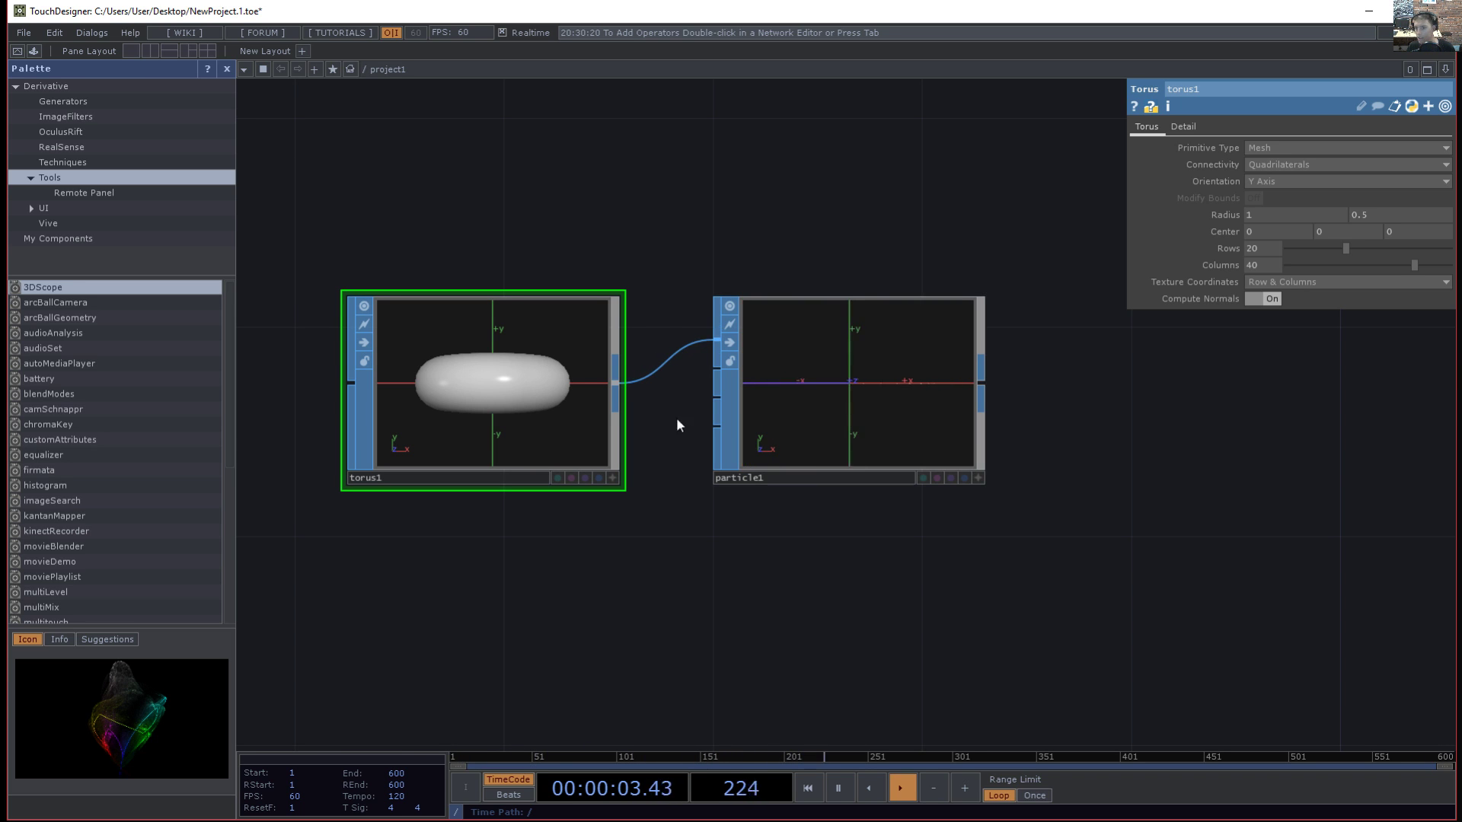
- Move particle1 farther away from torus1 to widen the gap between the two operators
{"action": "left_click_drag", "start_coordinate": [650, 591], "coordinate": [626, 593]}
{"action": "left_click_drag", "start_coordinate": [530, 583], "coordinate": [508, 590]}
{"action": "scroll", "coordinate": [532, 529], "scroll_direction": "up", "scroll_amount": 3}
{"action": "middle_click_drag", "start_coordinate": [532, 529], "coordinate": [536, 532]}
{"action": "left_click_drag", "start_coordinate": [527, 550], "coordinate": [533, 574]}
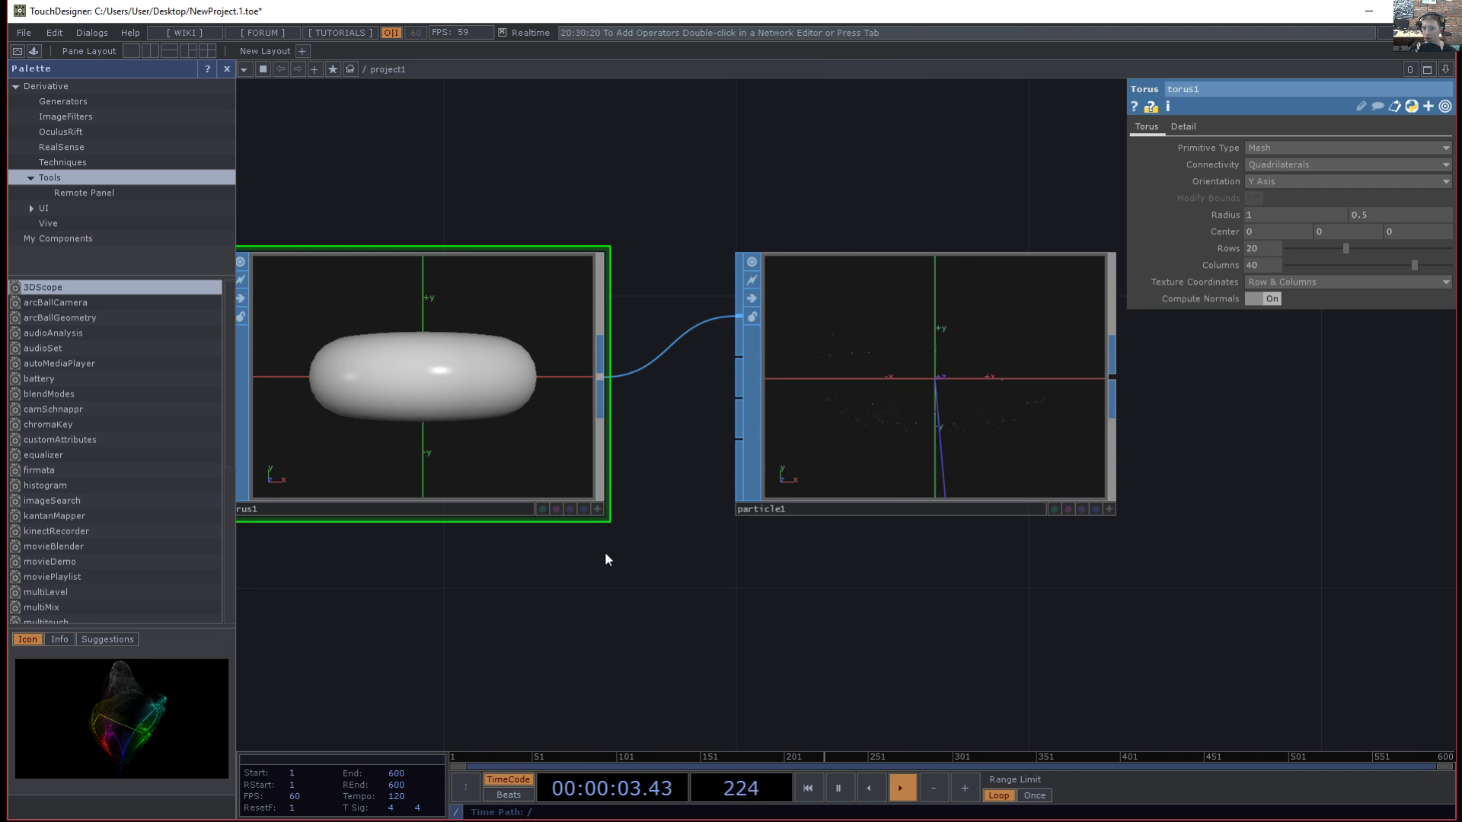
{"action": "left_click_drag", "start_coordinate": [584, 519], "coordinate": [619, 488]}
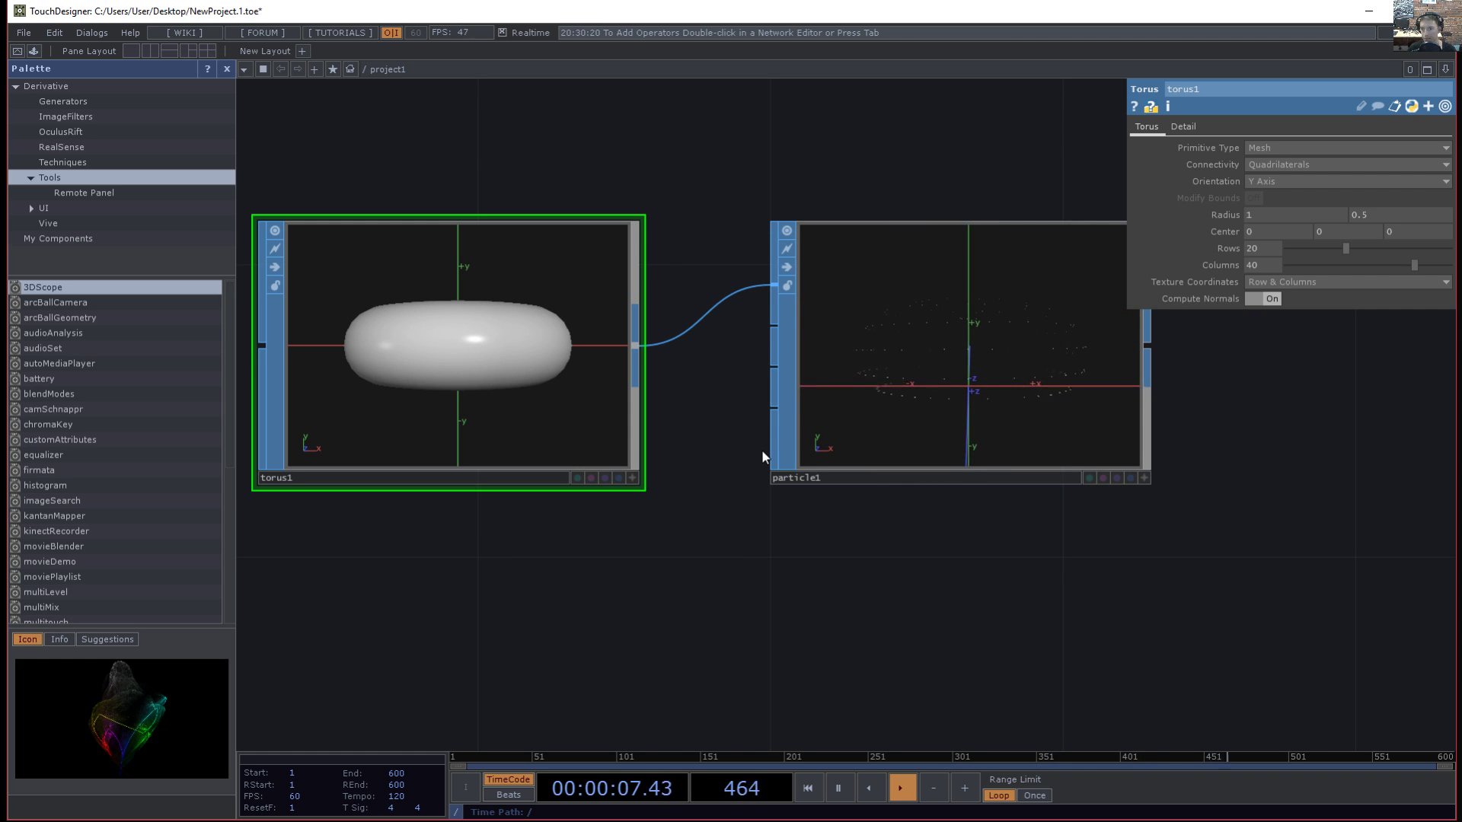
{"action": "left_click_drag", "start_coordinate": [730, 556], "coordinate": [749, 548]}
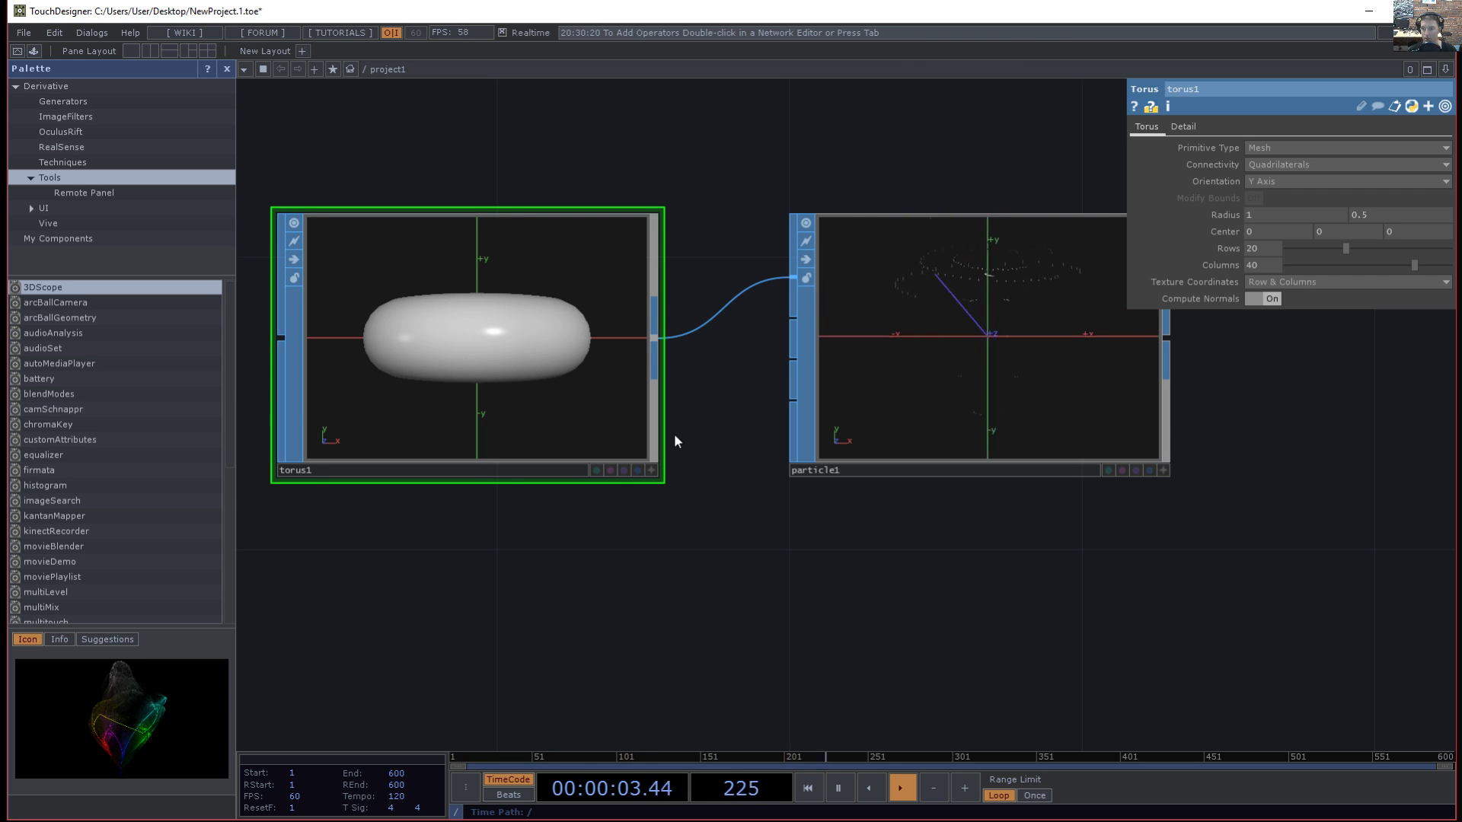
{"action": "left_click_drag", "start_coordinate": [915, 381], "coordinate": [1062, 381]}
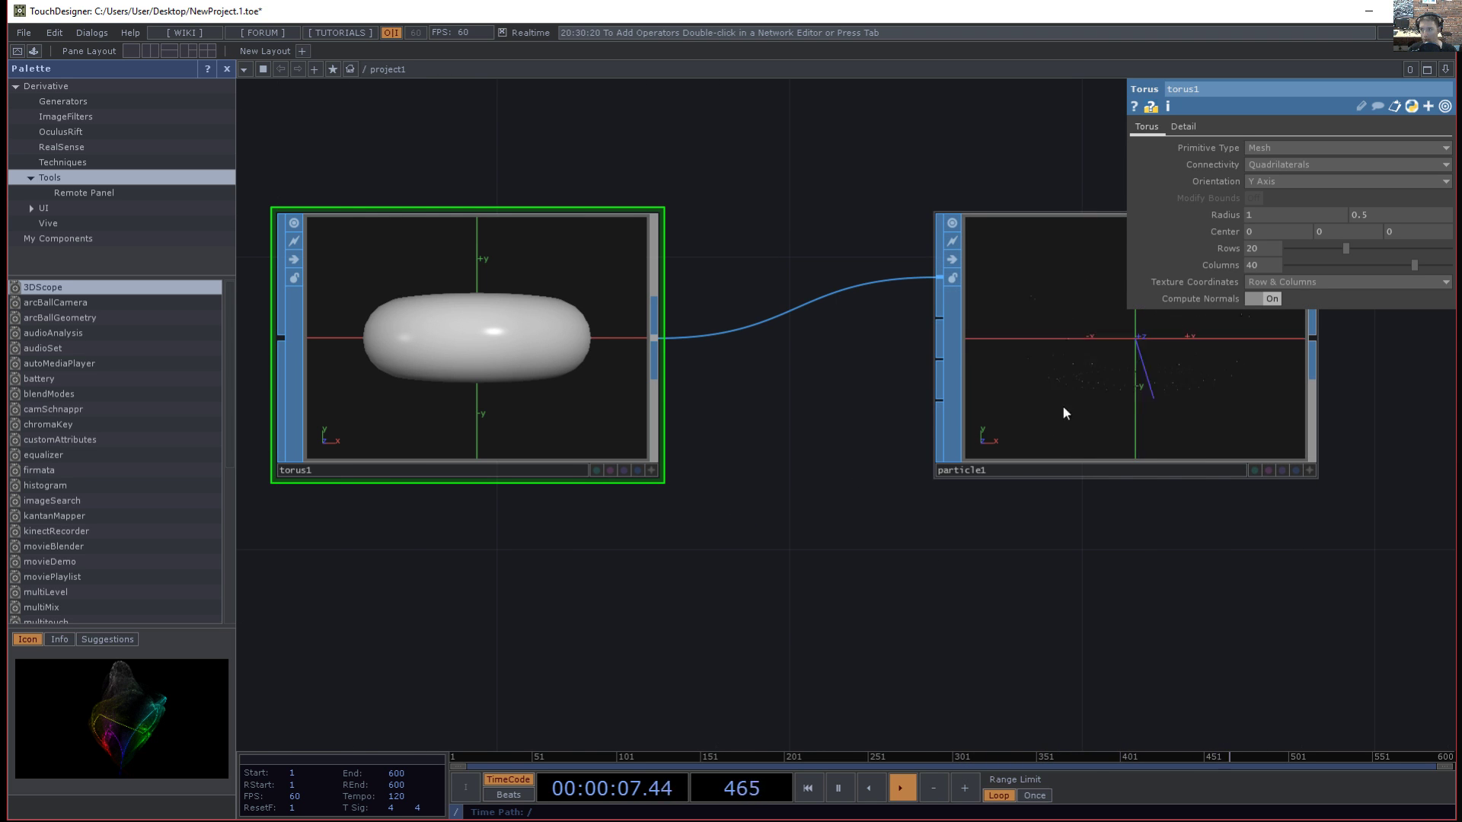
- Examine at close range how particles are emitted from the torus points in particle1's viewer
{"action": "left_click_drag", "start_coordinate": [758, 498], "coordinate": [639, 512]}
{"action": "middle_click_drag", "start_coordinate": [876, 453], "coordinate": [488, 491]}
{"action": "left_click_drag", "start_coordinate": [343, 532], "coordinate": [11, 708]}
{"action": "middle_click_drag", "start_coordinate": [1215, 488], "coordinate": [1331, 466]}
{"action": "left_click_drag", "start_coordinate": [1331, 467], "coordinate": [1454, 441]}
{"action": "left_click_drag", "start_coordinate": [857, 276], "coordinate": [345, 437]}
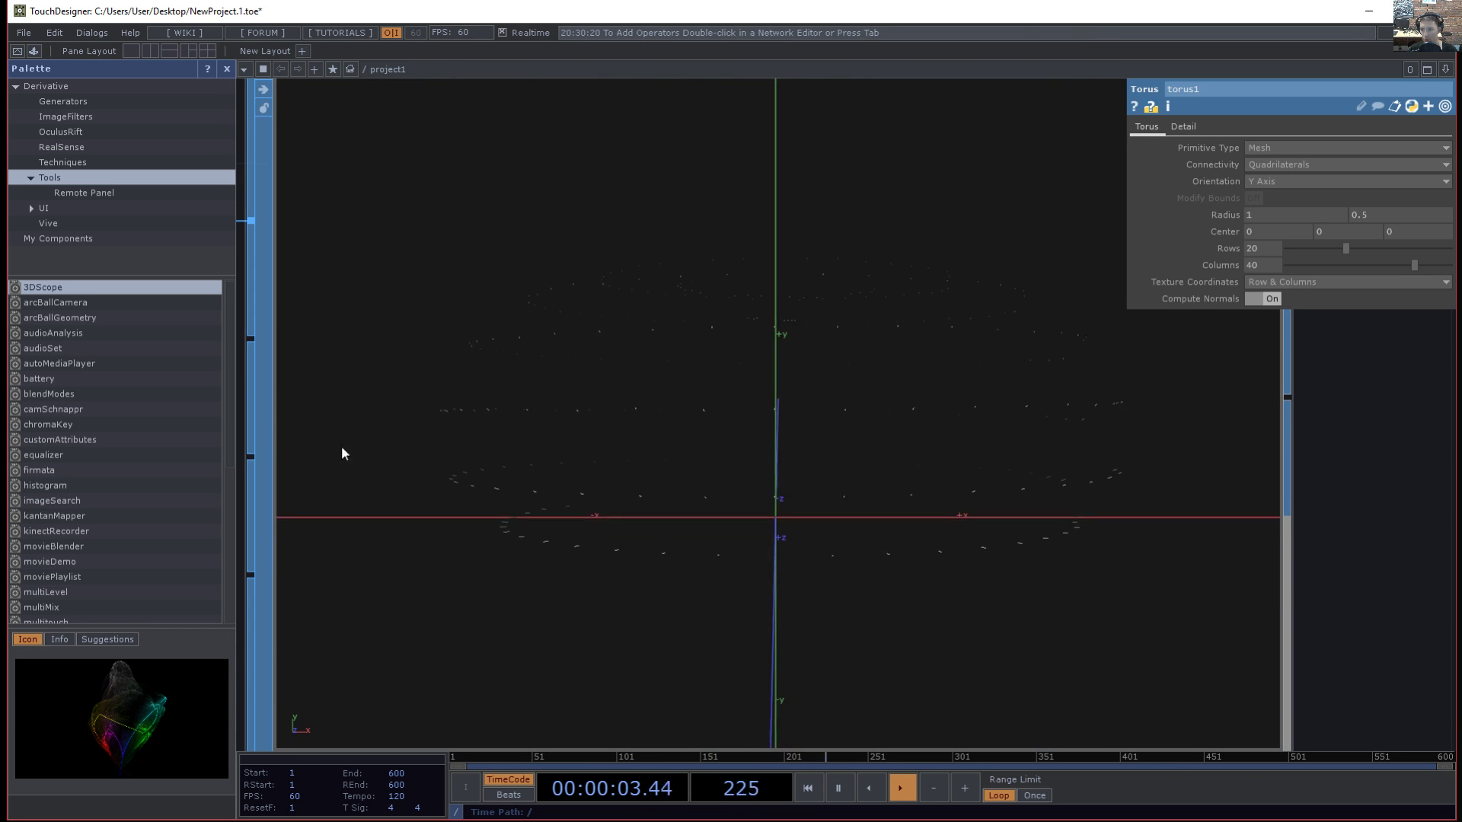
{"action": "scroll", "coordinate": [670, 457], "scroll_direction": "down", "scroll_amount": 5}
{"action": "left_click_drag", "start_coordinate": [343, 513], "coordinate": [792, 498]}
{"action": "left_click_drag", "start_coordinate": [673, 527], "coordinate": [841, 525]}
{"action": "scroll", "coordinate": [551, 432], "scroll_direction": "down", "scroll_amount": 3}
{"action": "left_click_drag", "start_coordinate": [771, 400], "coordinate": [604, 424]}
{"action": "scroll", "coordinate": [937, 423], "scroll_direction": "up", "scroll_amount": 6}
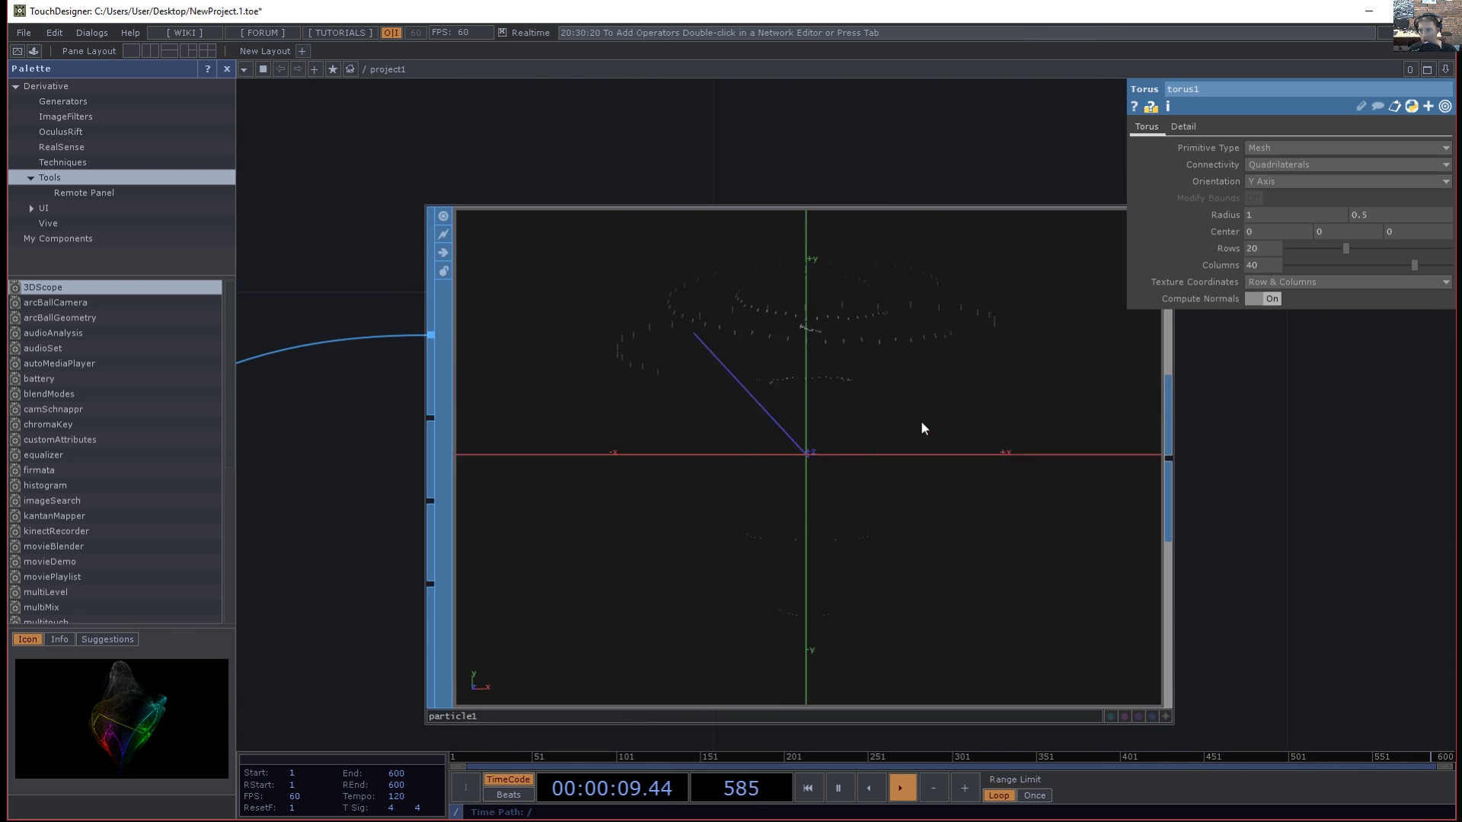
{"action": "scroll", "coordinate": [795, 443], "scroll_direction": "down", "scroll_amount": 2}
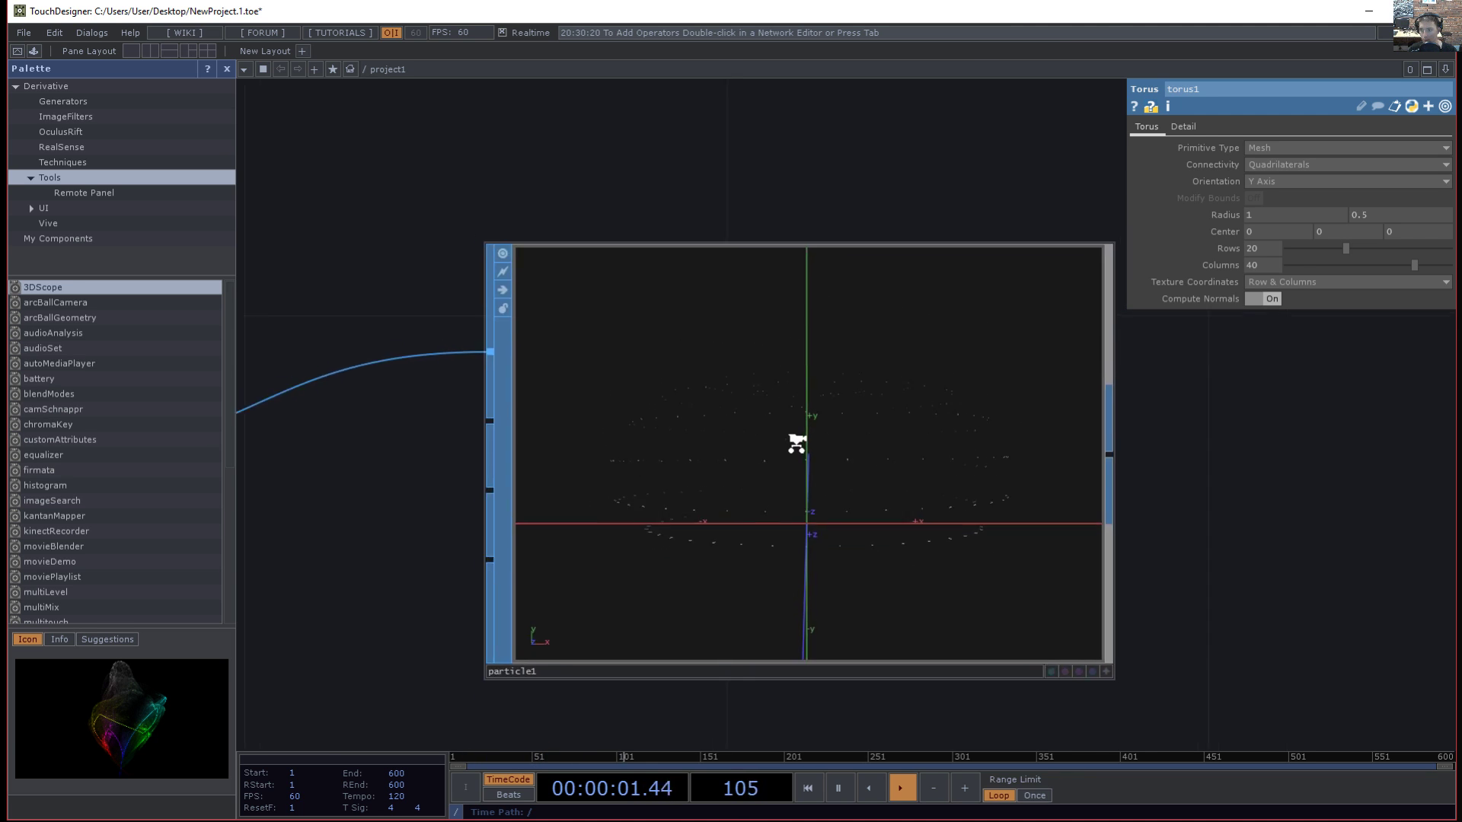
{"action": "scroll", "coordinate": [796, 443], "scroll_direction": "down", "scroll_amount": 2}
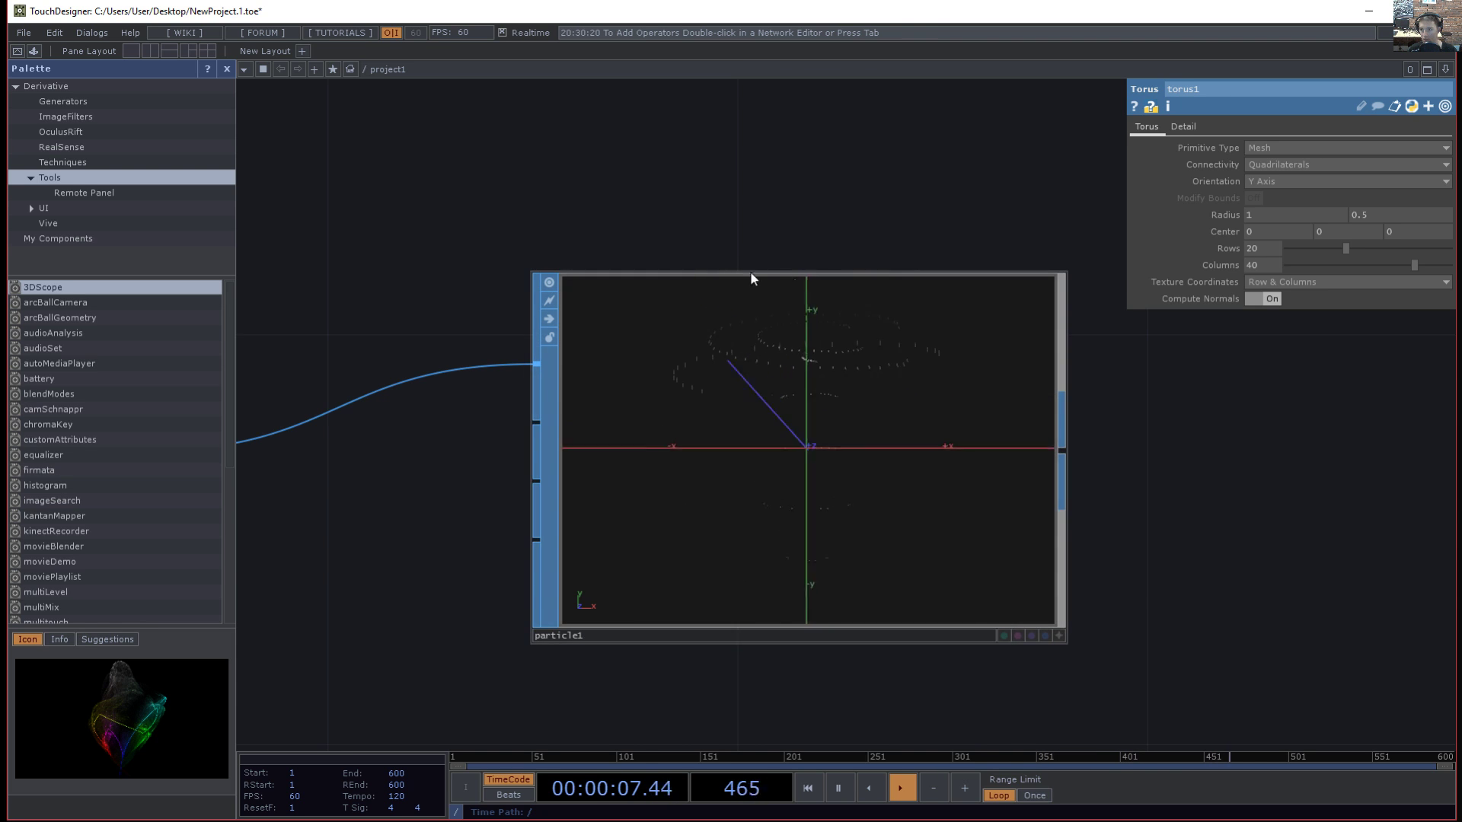
{"action": "scroll", "coordinate": [724, 460], "scroll_direction": "down", "scroll_amount": 4}
{"action": "left_click_drag", "start_coordinate": [508, 502], "coordinate": [674, 505]}
{"action": "scroll", "coordinate": [674, 504], "scroll_direction": "up", "scroll_amount": 2}
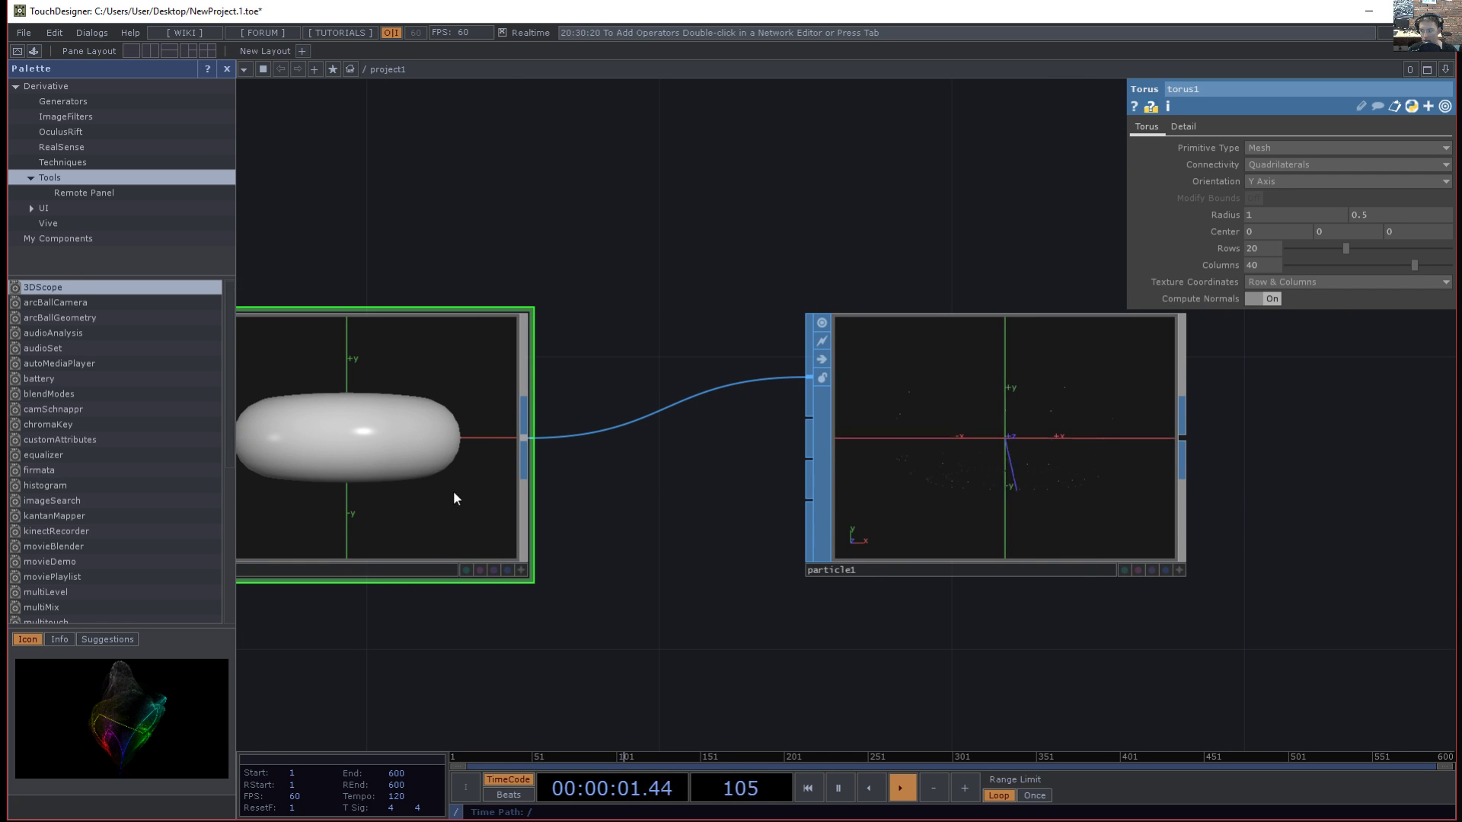
- Make more room between torus1 and particle1, and insert a Sort SOP on the wire connecting them
{"action": "left_click_drag", "start_coordinate": [455, 495], "coordinate": [279, 499]}
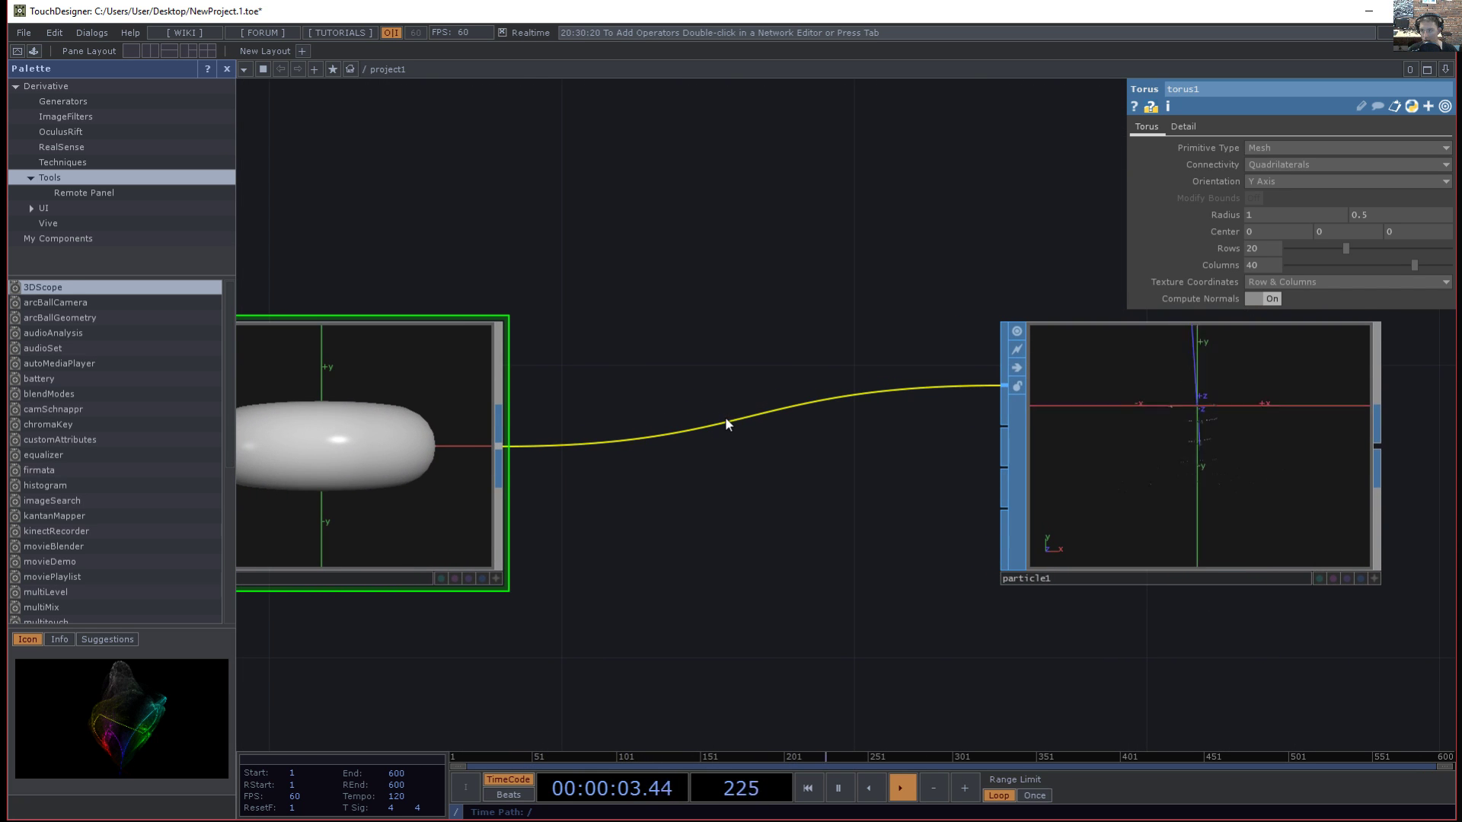
{"action": "right_click", "coordinate": [719, 425]}
{"action": "left_click", "coordinate": [746, 409]}
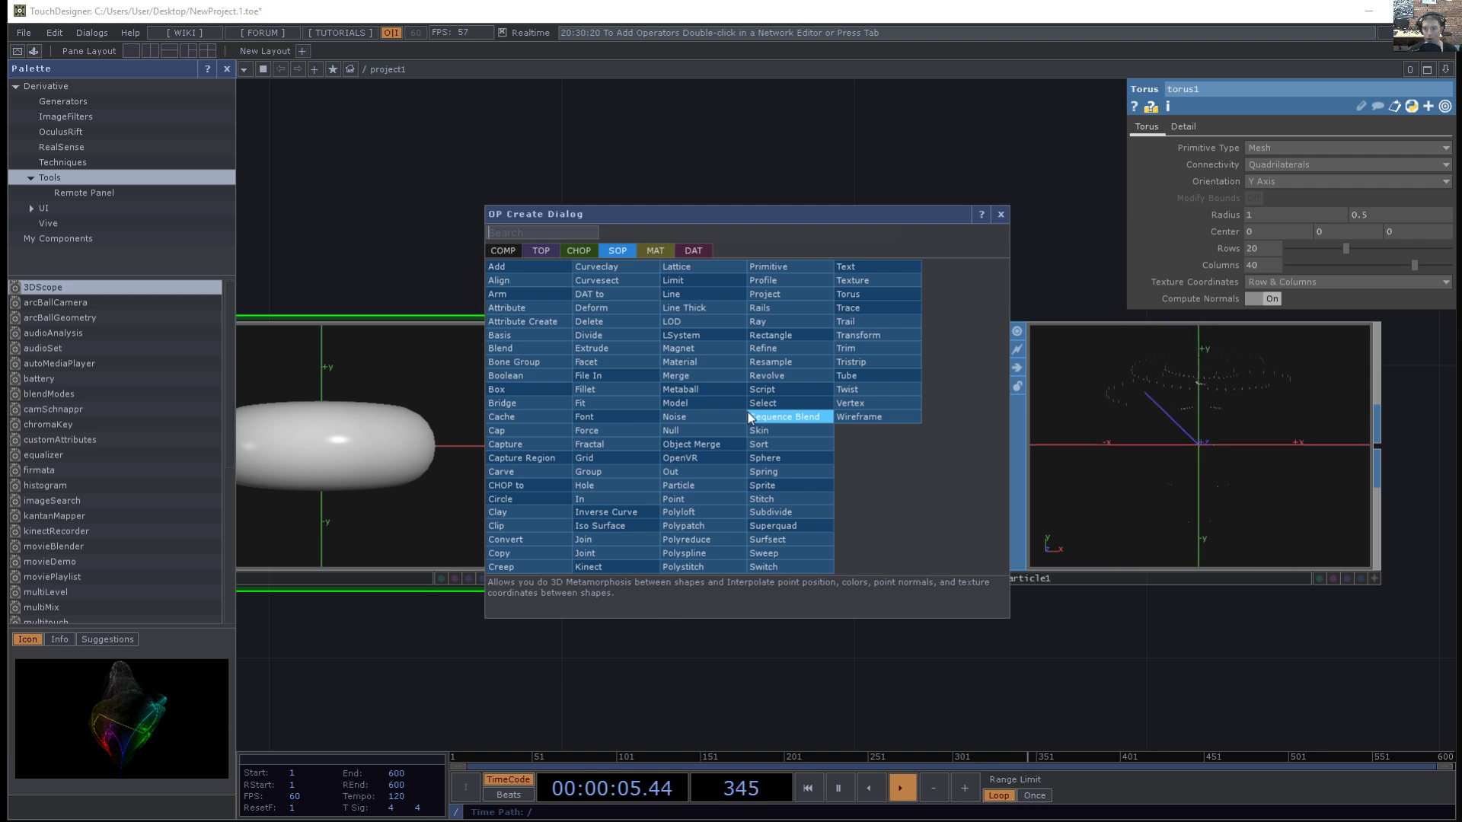
{"action": "type", "text": "sort"}
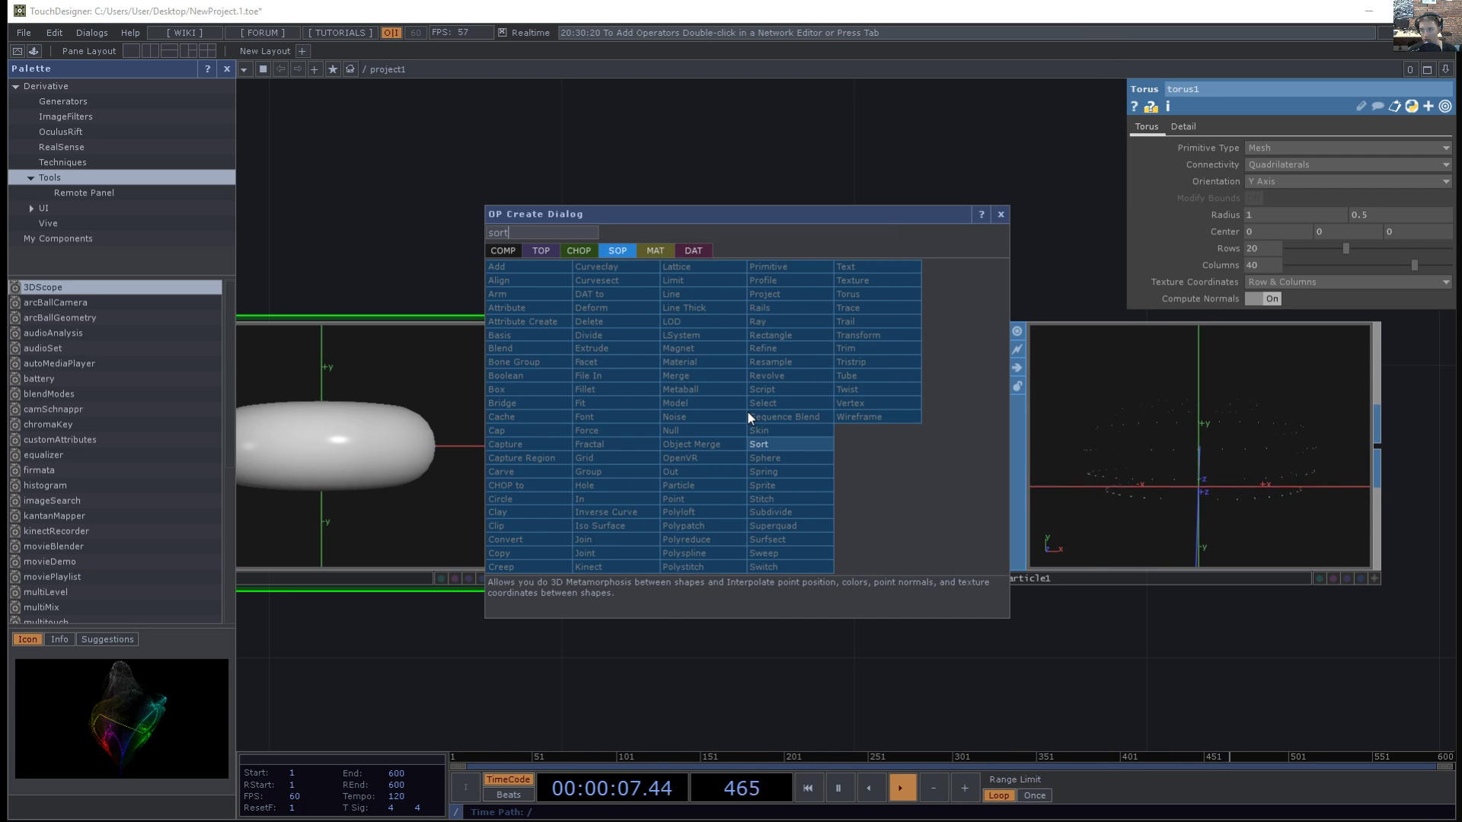
{"action": "key", "text": "Return"}
{"action": "left_click_drag", "start_coordinate": [902, 646], "coordinate": [711, 644]}
{"action": "middle_click_drag", "start_coordinate": [712, 645], "coordinate": [891, 628]}
- Set the Point Sort method of sort1 to Random
{"action": "left_click_drag", "start_coordinate": [828, 477], "coordinate": [928, 500]}
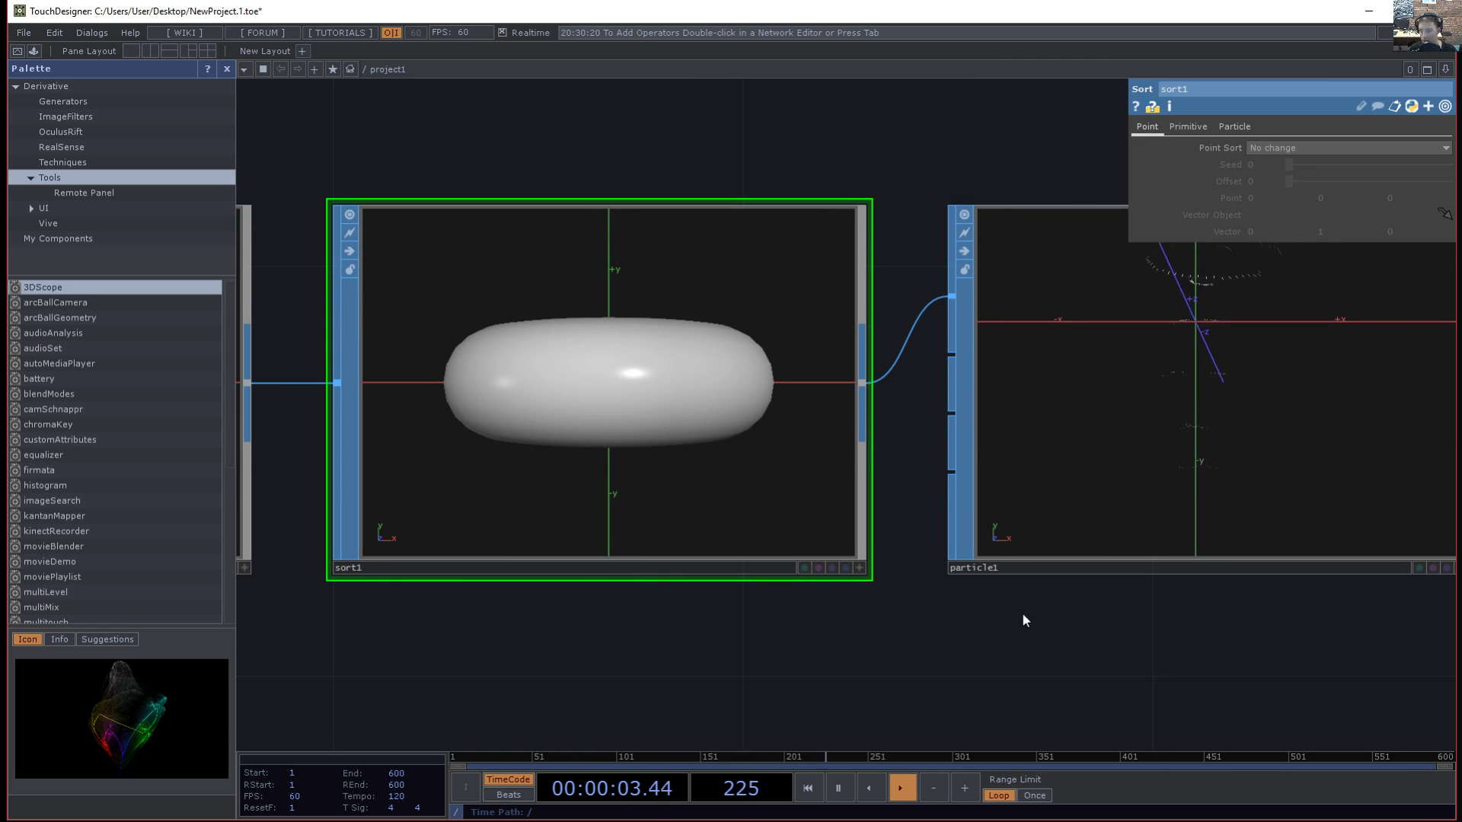
{"action": "left_click_drag", "start_coordinate": [934, 655], "coordinate": [883, 696]}
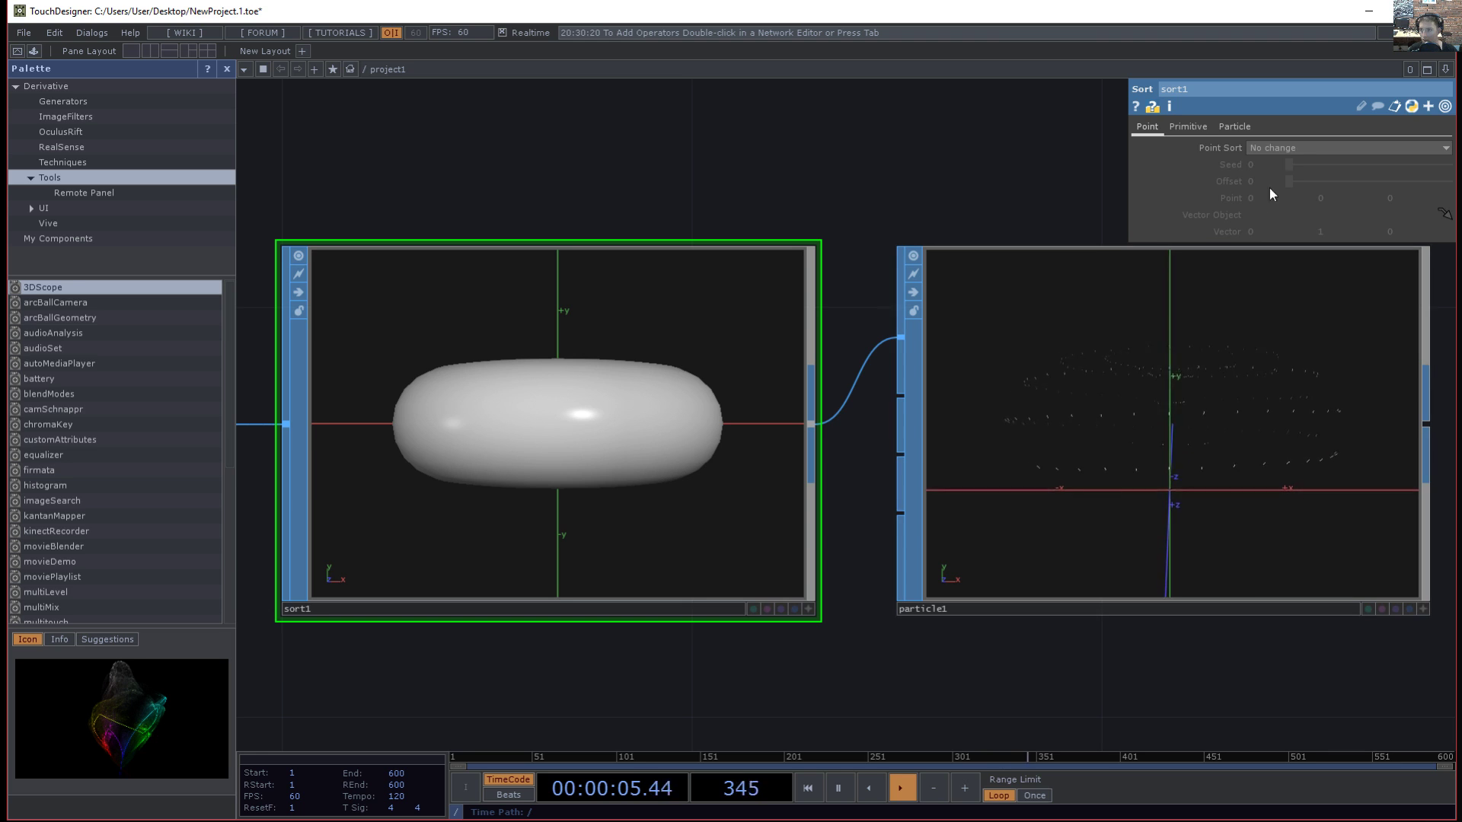
{"action": "left_click", "coordinate": [1250, 147]}
{"action": "left_click", "coordinate": [1273, 248]}
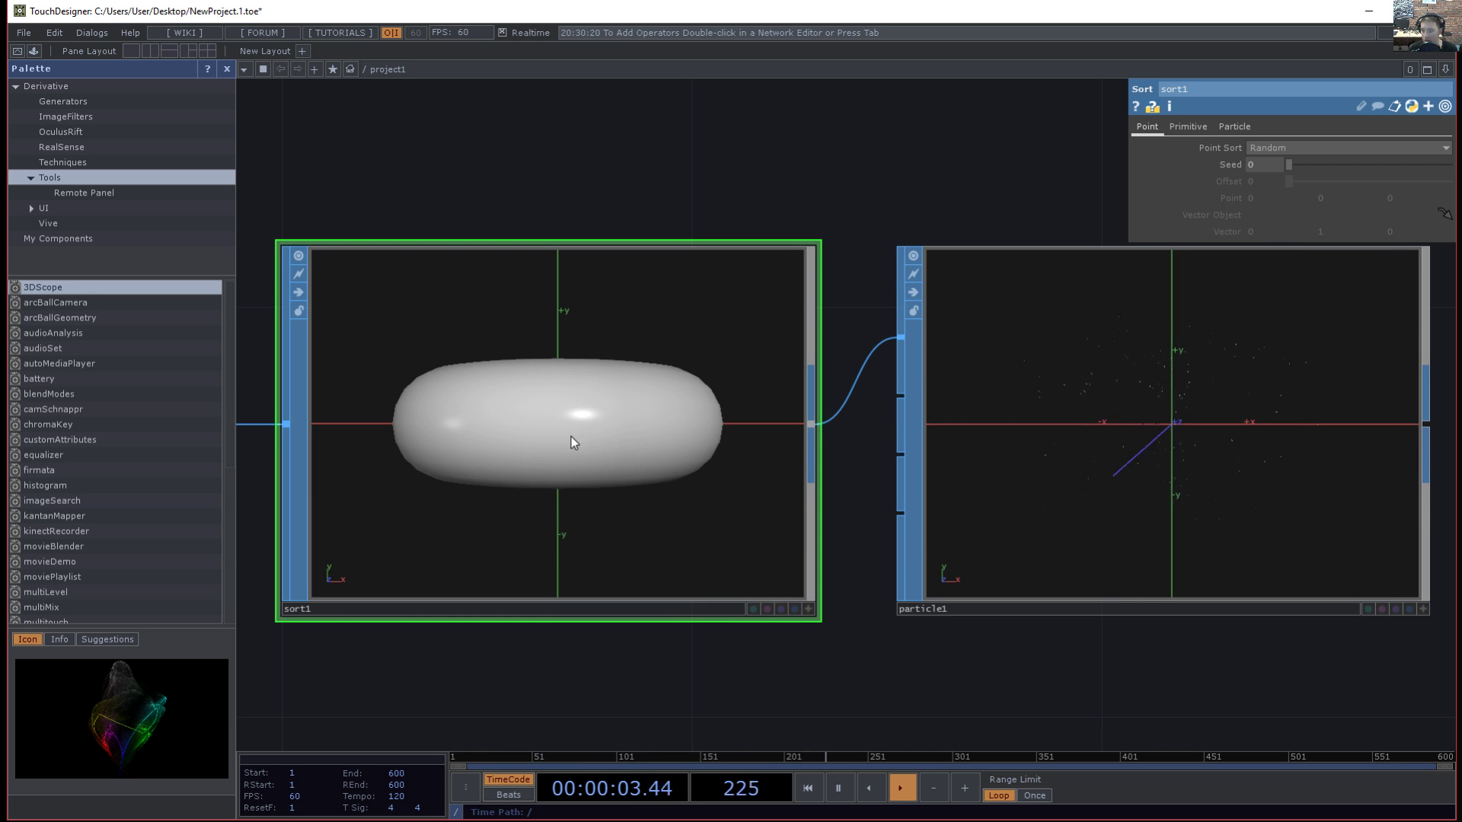
- Try Proximity to Point as the Point Sort method of sort1, and restore it to Random
{"action": "left_click_drag", "start_coordinate": [1051, 682], "coordinate": [788, 701]}
{"action": "scroll", "coordinate": [940, 508], "scroll_direction": "up", "scroll_amount": 5}
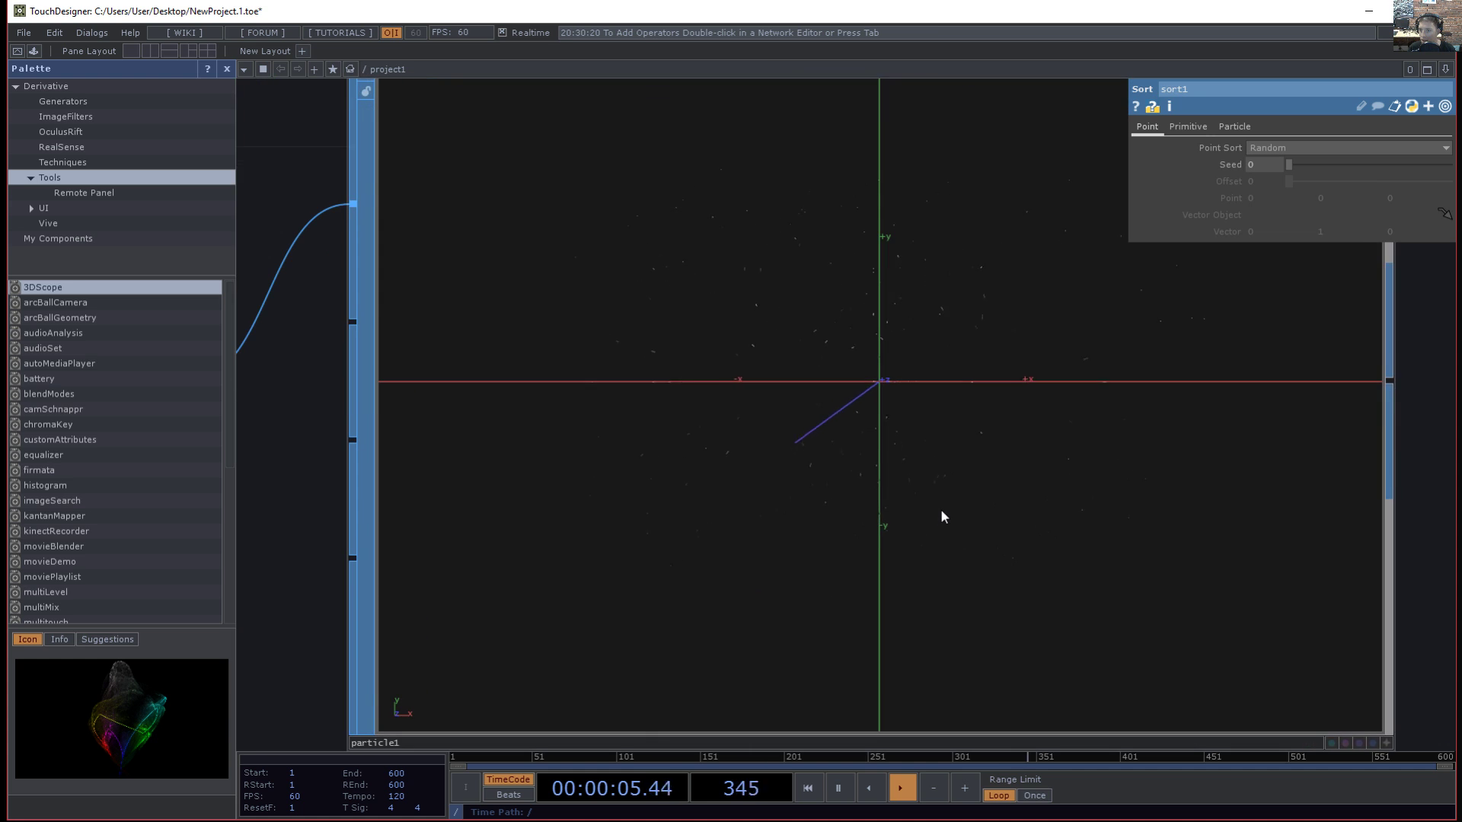
{"action": "left_click_drag", "start_coordinate": [1414, 408], "coordinate": [1264, 448]}
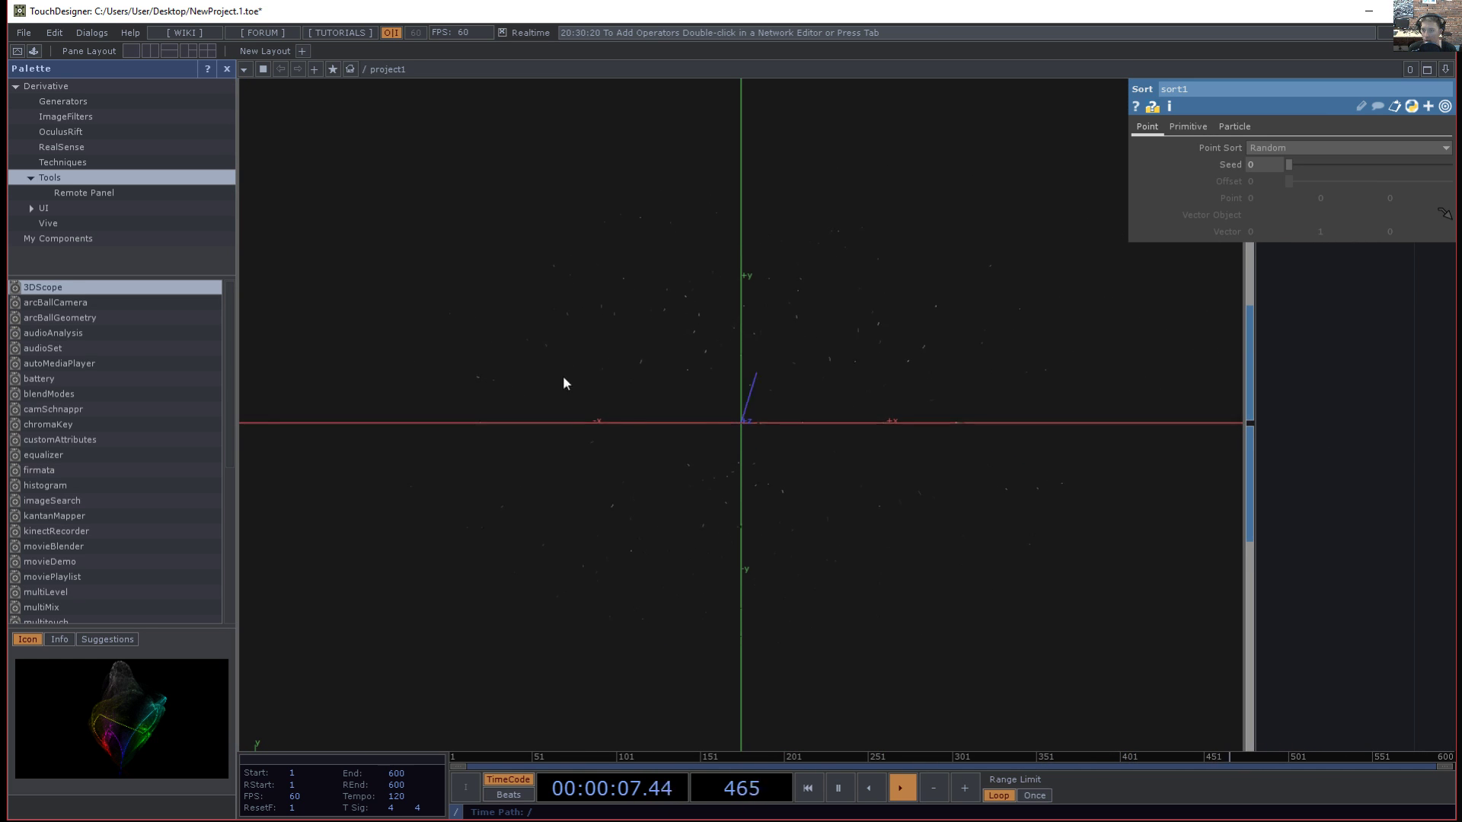
{"action": "left_click", "coordinate": [1286, 148]}
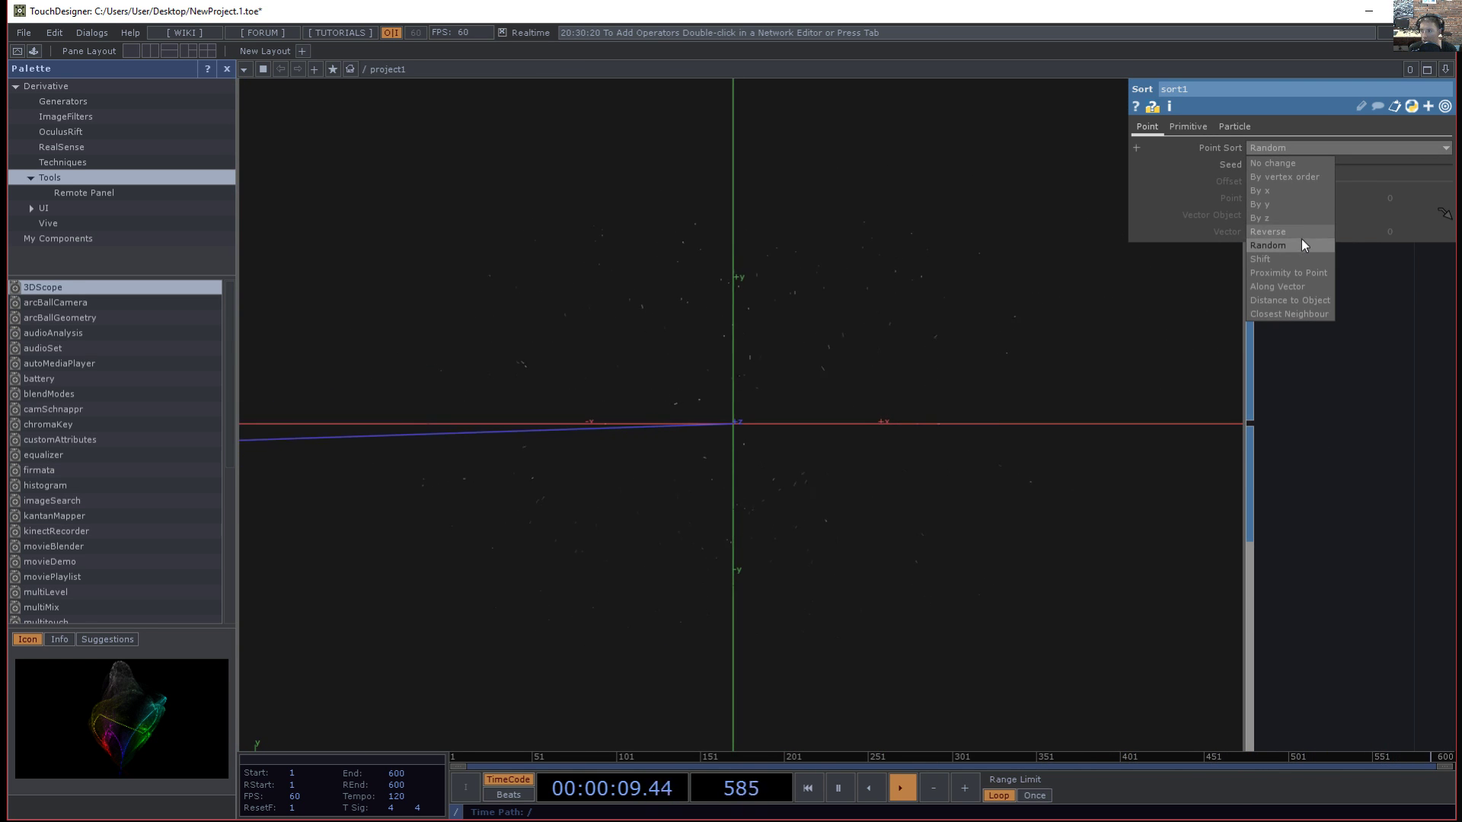
{"action": "left_click", "coordinate": [1297, 276]}
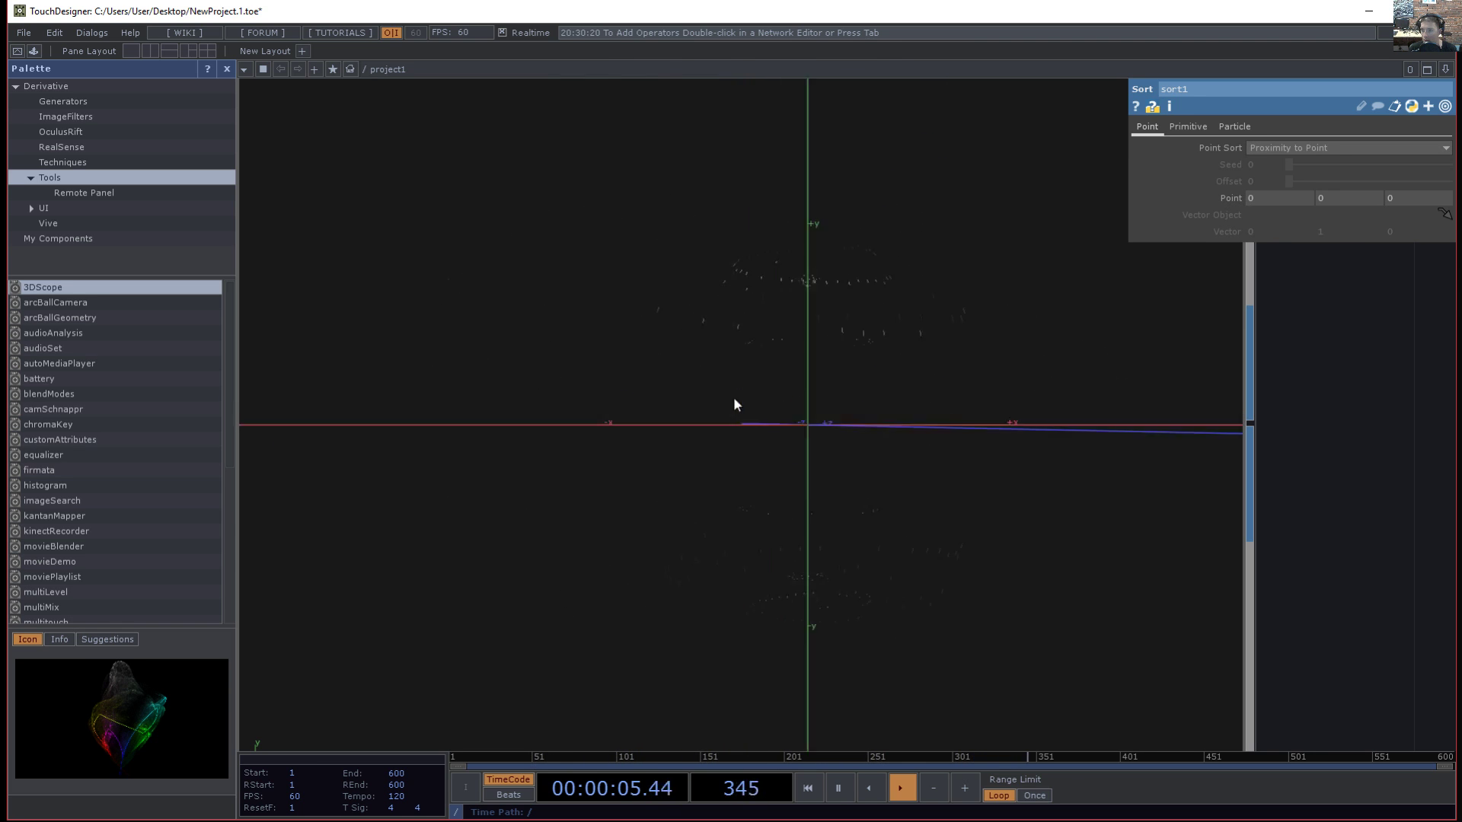
{"action": "left_click", "coordinate": [1303, 150]}
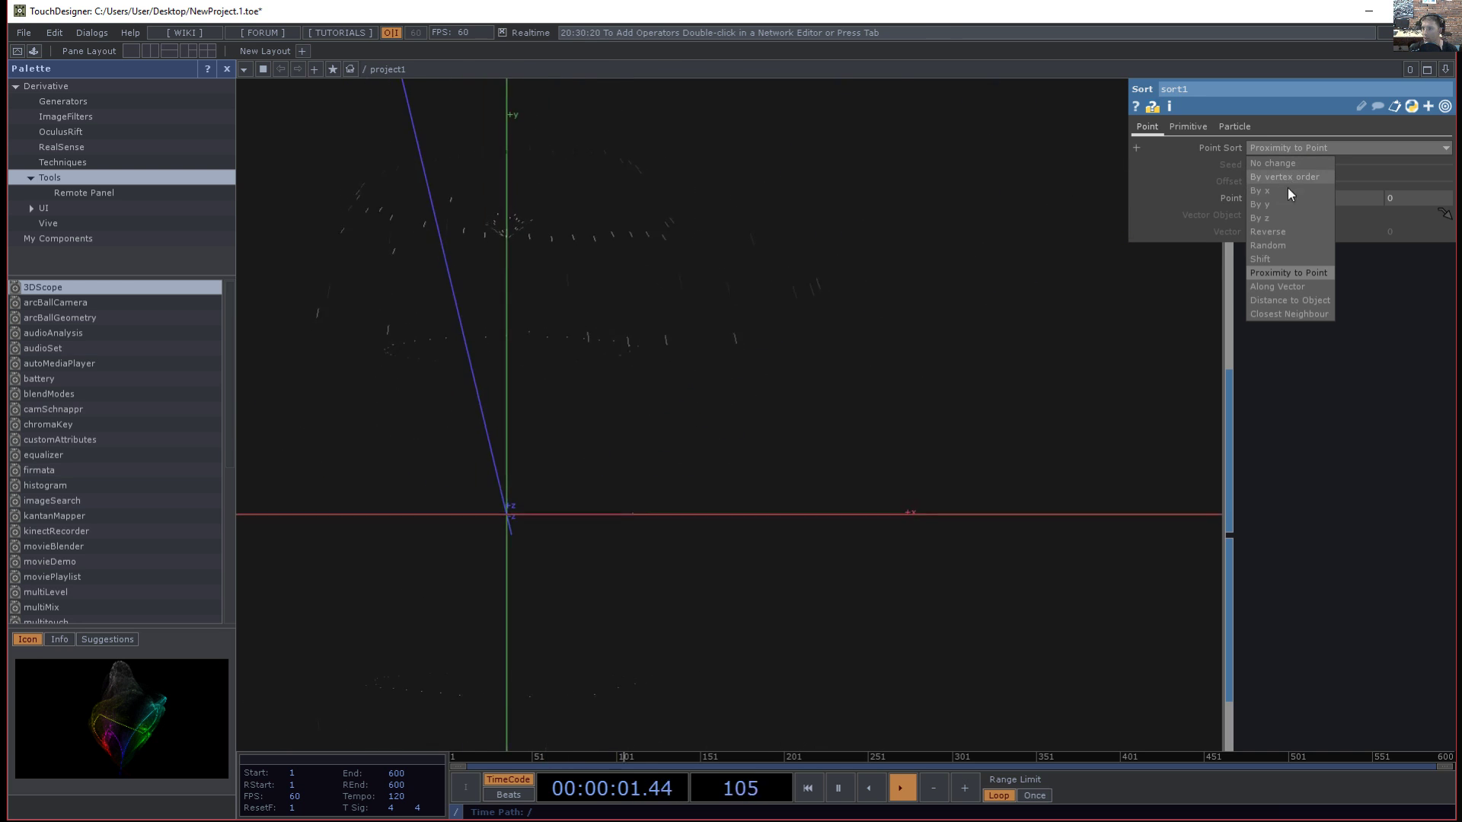
{"action": "left_click", "coordinate": [1268, 245]}
- Set the Birth rate of particle1 to 300
{"action": "scroll", "coordinate": [712, 356], "scroll_direction": "down", "scroll_amount": 5}
{"action": "left_click_drag", "start_coordinate": [1019, 556], "coordinate": [1253, 527]}
{"action": "scroll", "coordinate": [1187, 529], "scroll_direction": "down", "scroll_amount": 3}
{"action": "left_click_drag", "start_coordinate": [836, 661], "coordinate": [944, 555]}
{"action": "scroll", "coordinate": [1008, 608], "scroll_direction": "down", "scroll_amount": 3}
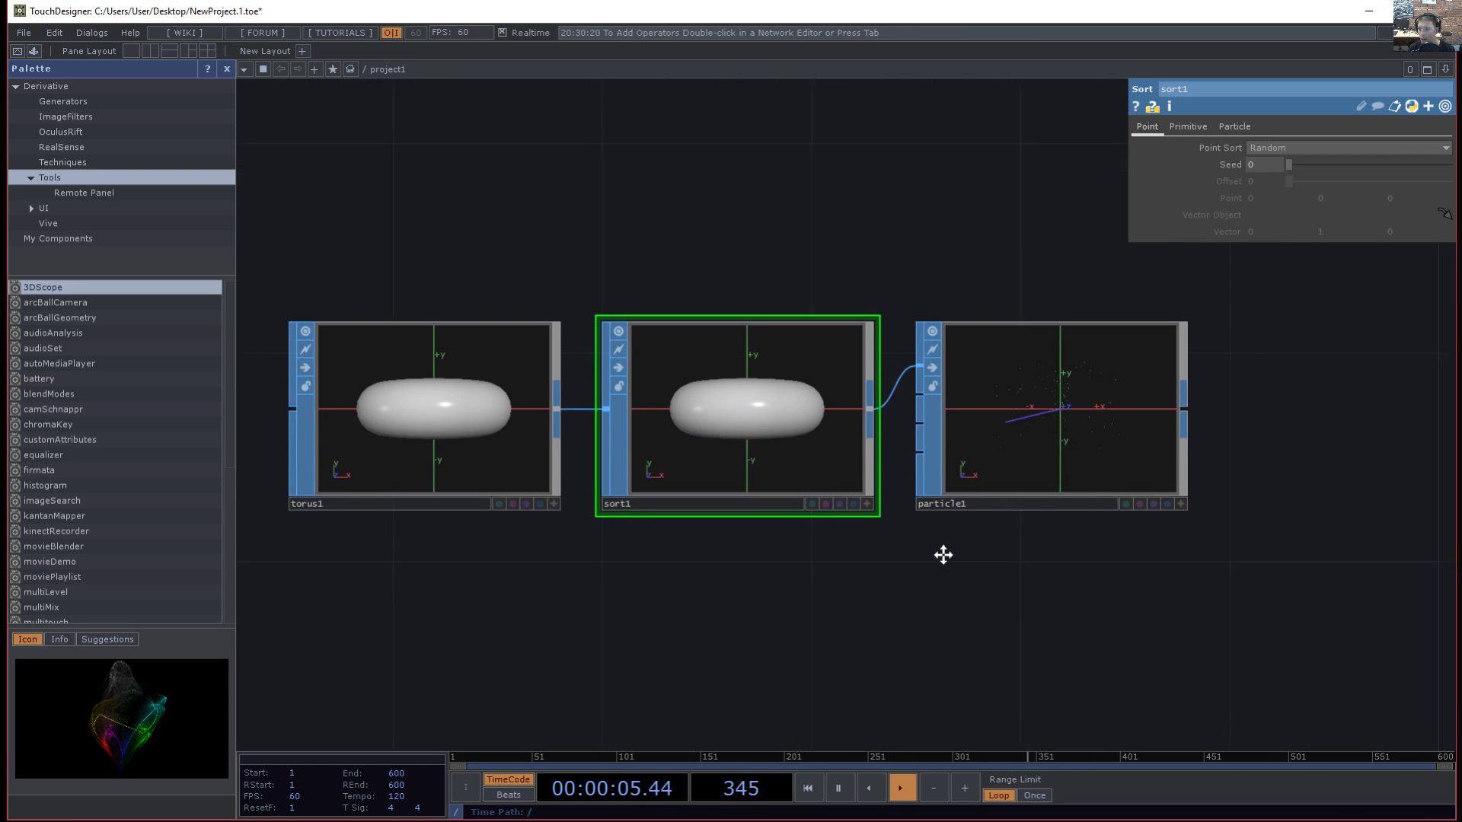
{"action": "left_click", "coordinate": [1011, 347]}
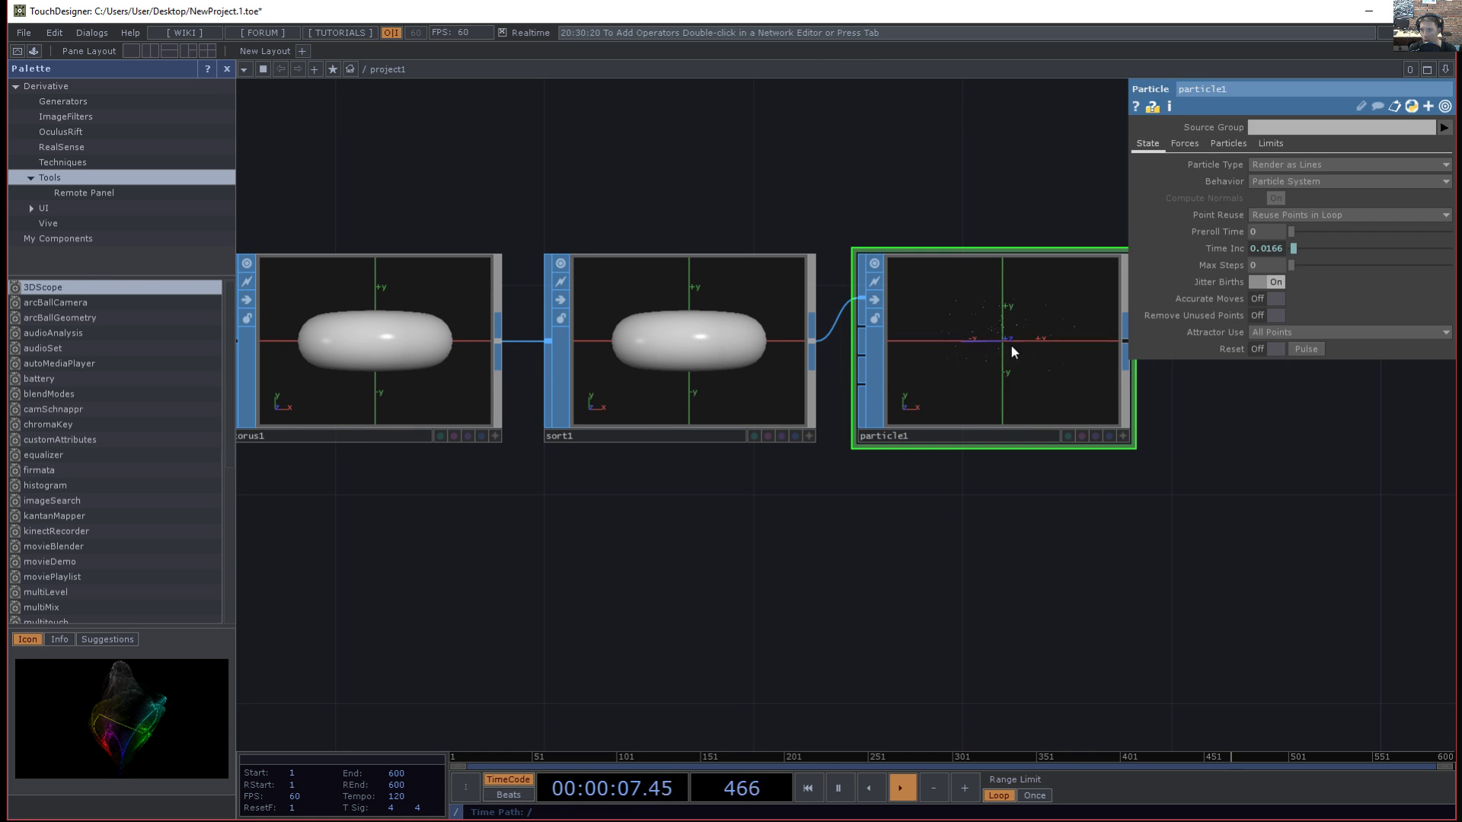
{"action": "left_click", "coordinate": [1186, 144]}
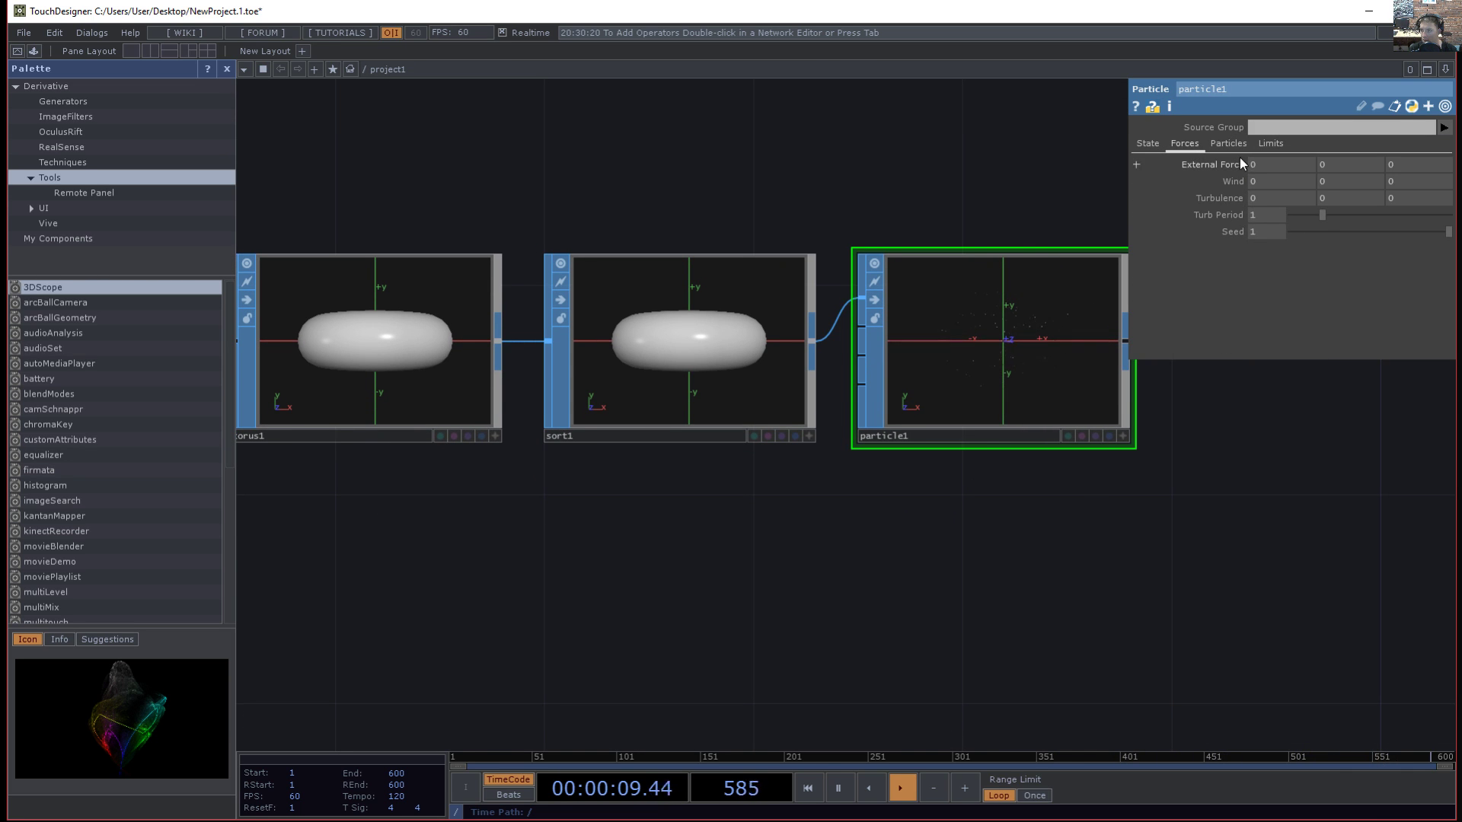
{"action": "left_click", "coordinate": [1228, 144]}
{"action": "left_click_drag", "start_coordinate": [1276, 245], "coordinate": [1176, 242]}
{"action": "type", "text": "300"}
{"action": "key", "text": "Tab"}
{"action": "left_click", "coordinate": [912, 562]}
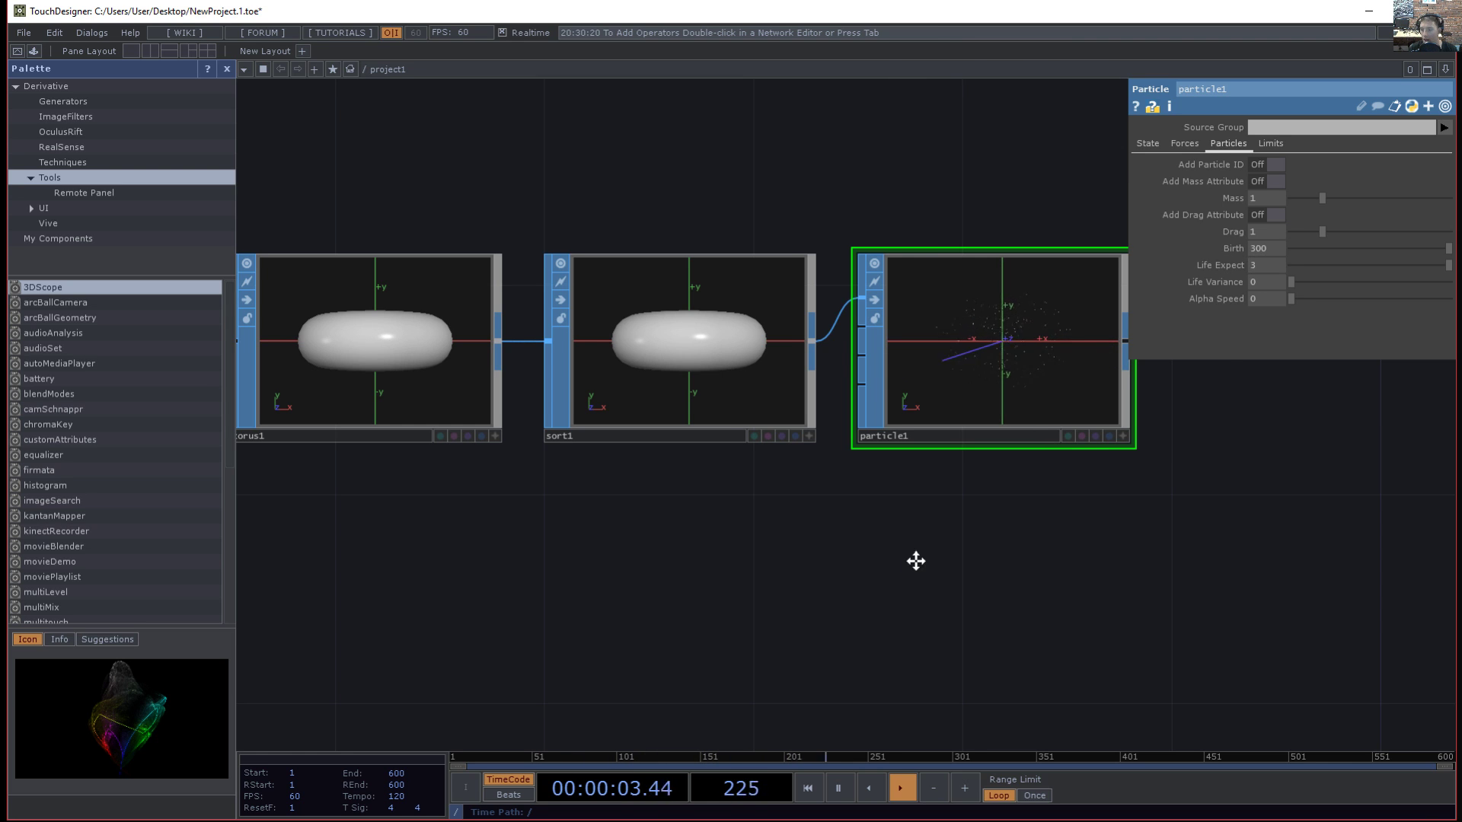
- Add a Copy SOP beyond particle1 in the network and wire particle1 into its first input
{"action": "key", "text": "Tab"}
{"action": "type", "text": "cio"}
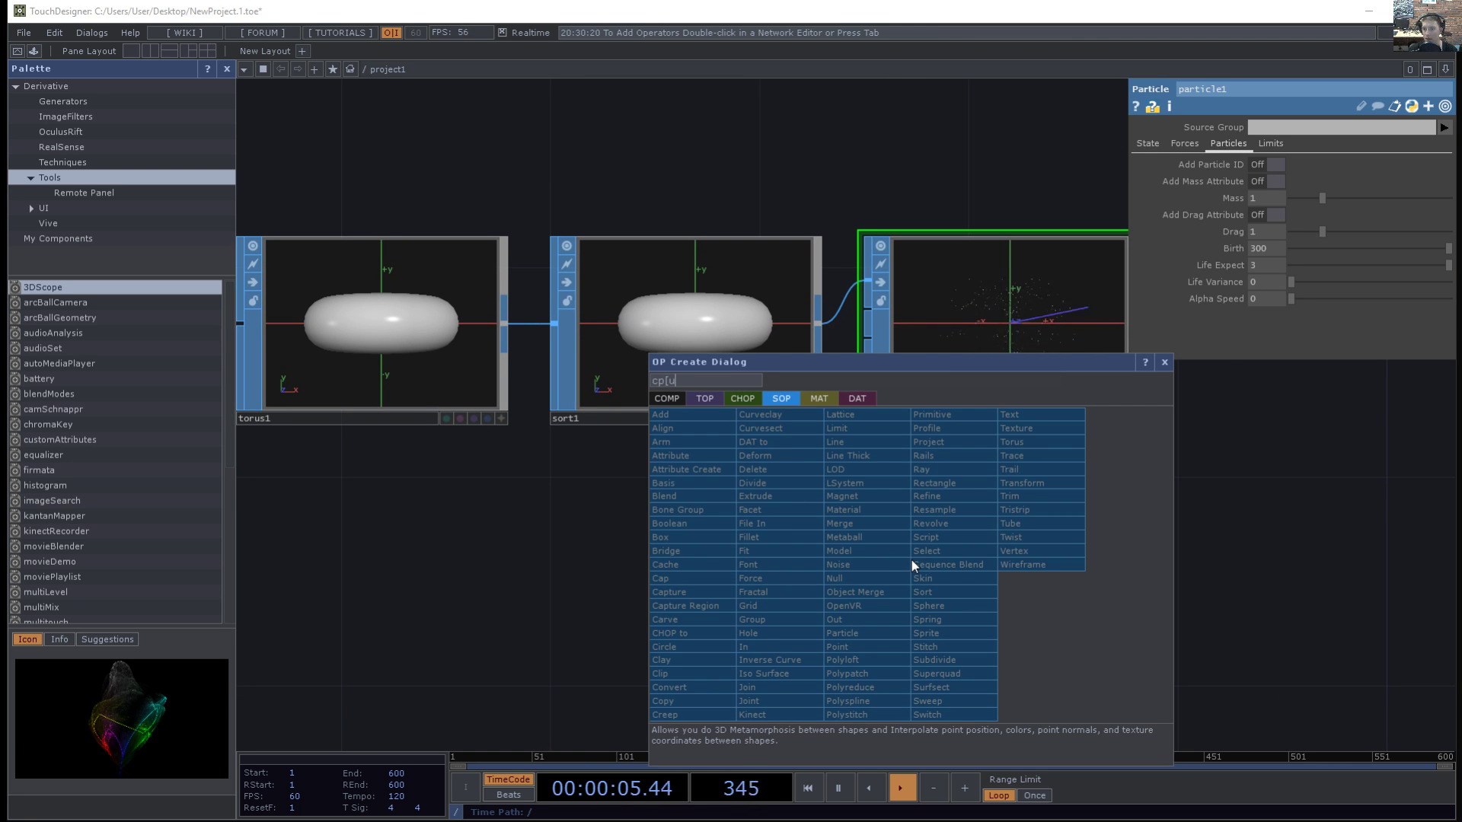
{"action": "key", "text": "BackSpace"}
{"action": "key", "text": "BackSpace"}
{"action": "type", "text": "opy"}
{"action": "key", "text": "Return"}
{"action": "left_click_drag", "start_coordinate": [1045, 562], "coordinate": [695, 550]}
{"action": "left_click_drag", "start_coordinate": [561, 560], "coordinate": [1035, 502]}
{"action": "left_click_drag", "start_coordinate": [845, 587], "coordinate": [732, 566]}
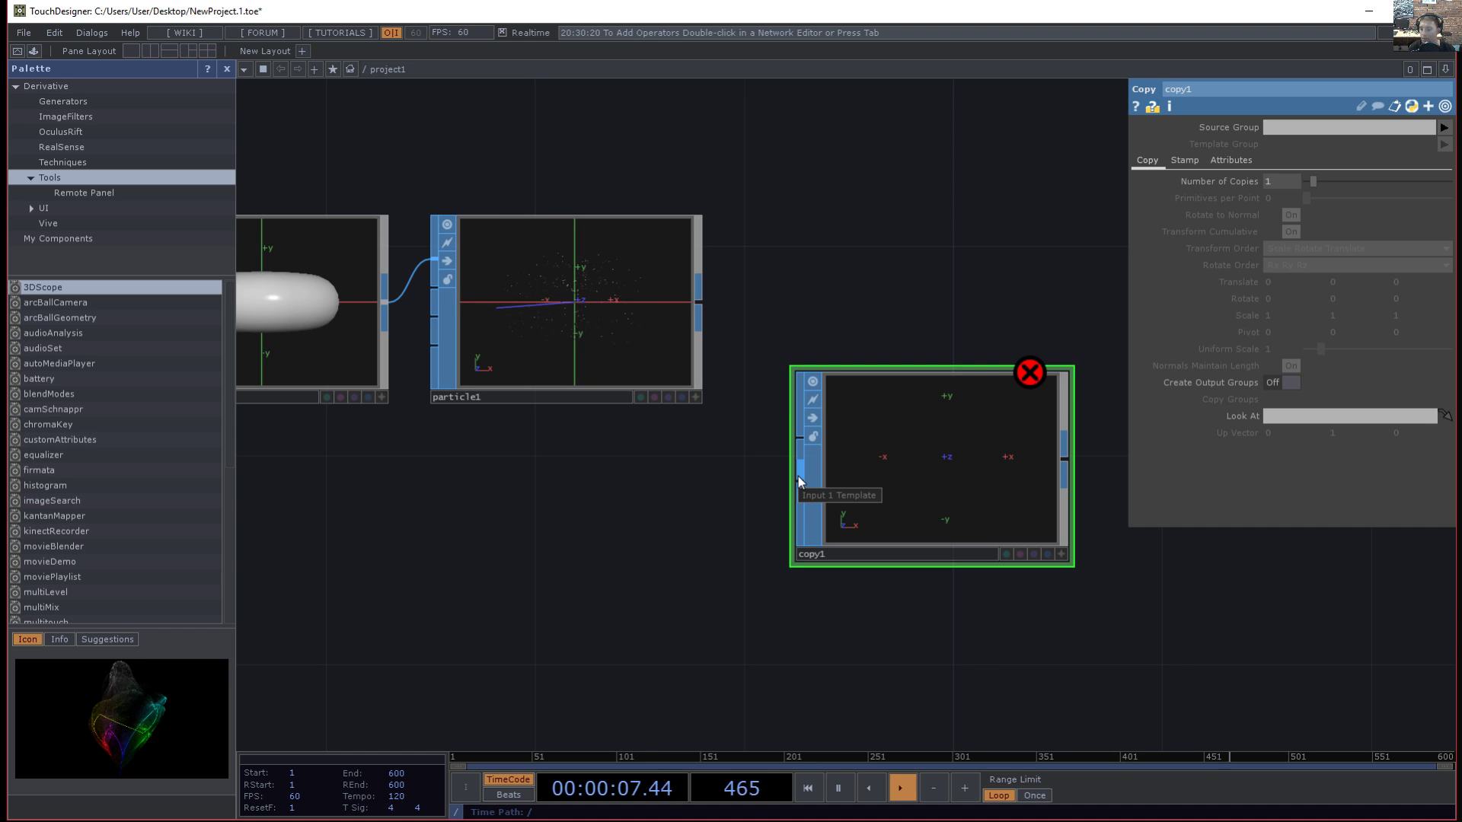
{"action": "left_click_drag", "start_coordinate": [630, 498], "coordinate": [679, 546]}
{"action": "left_click_drag", "start_coordinate": [972, 530], "coordinate": [971, 478]}
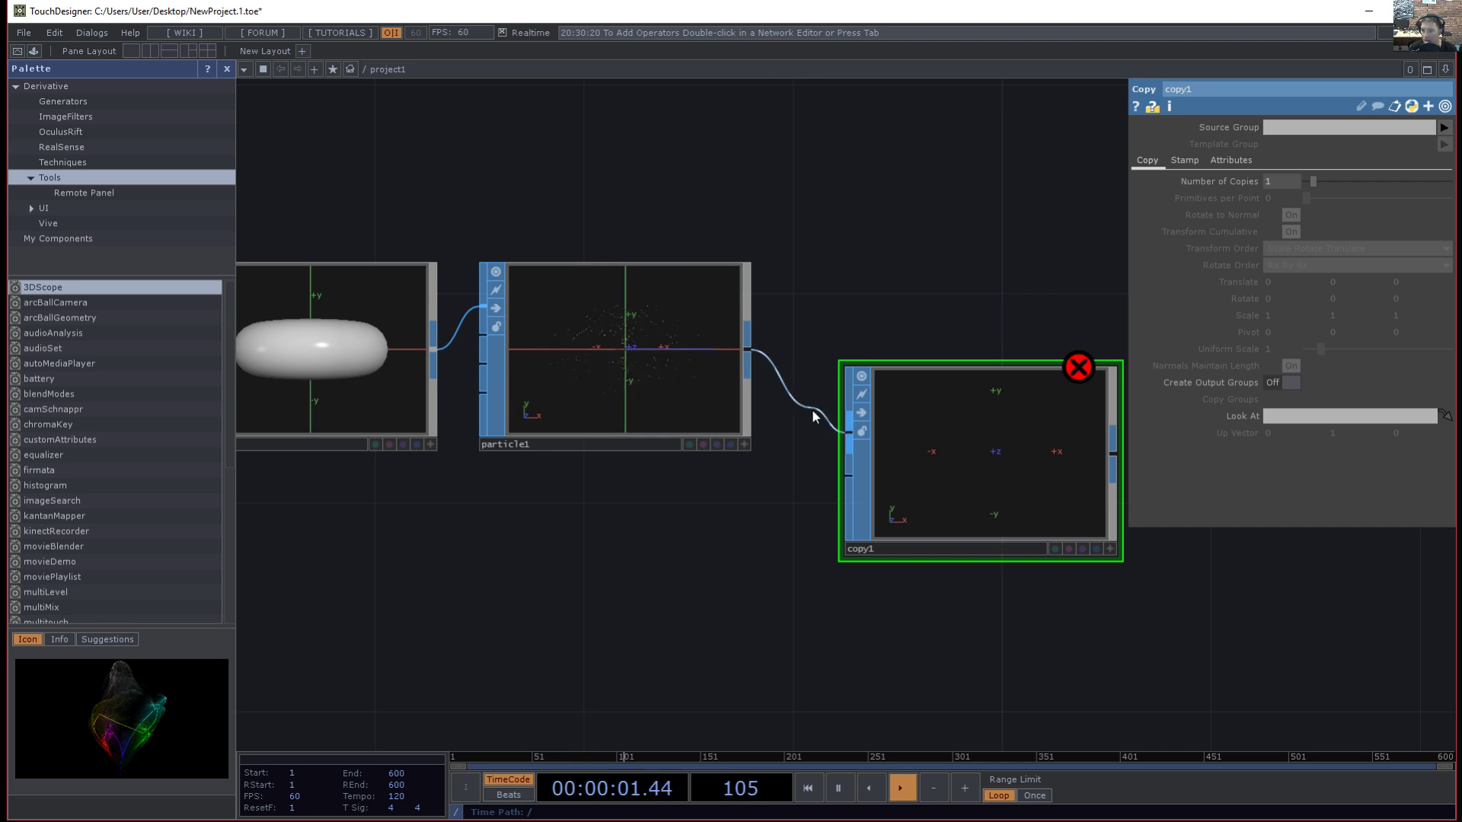
- Add a Sphere SOP below particle1 and set its Primitive Type to Polygon with a Frequency of 1
{"action": "key", "text": "Tab"}
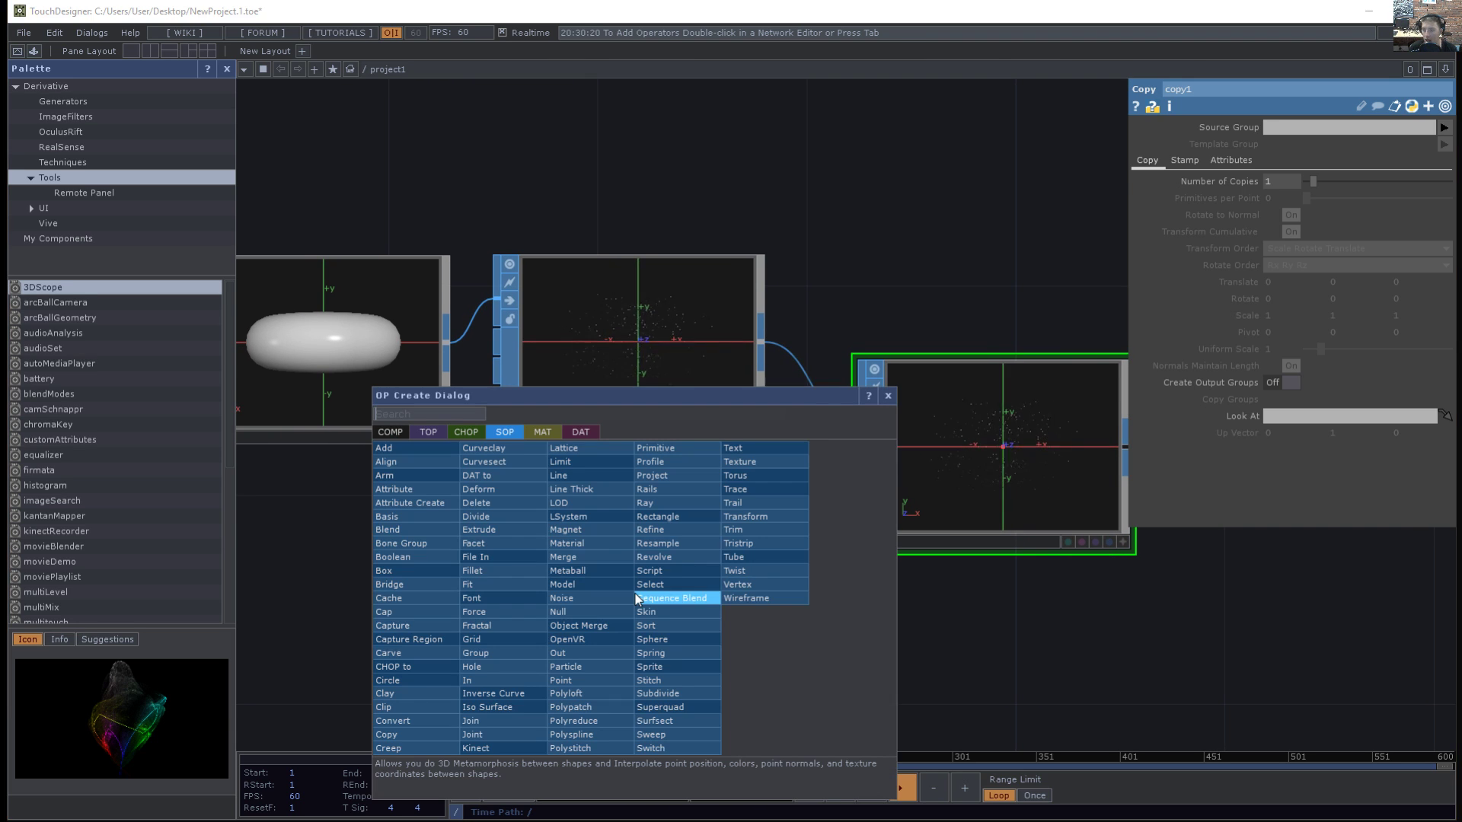
{"action": "type", "text": "sphere"}
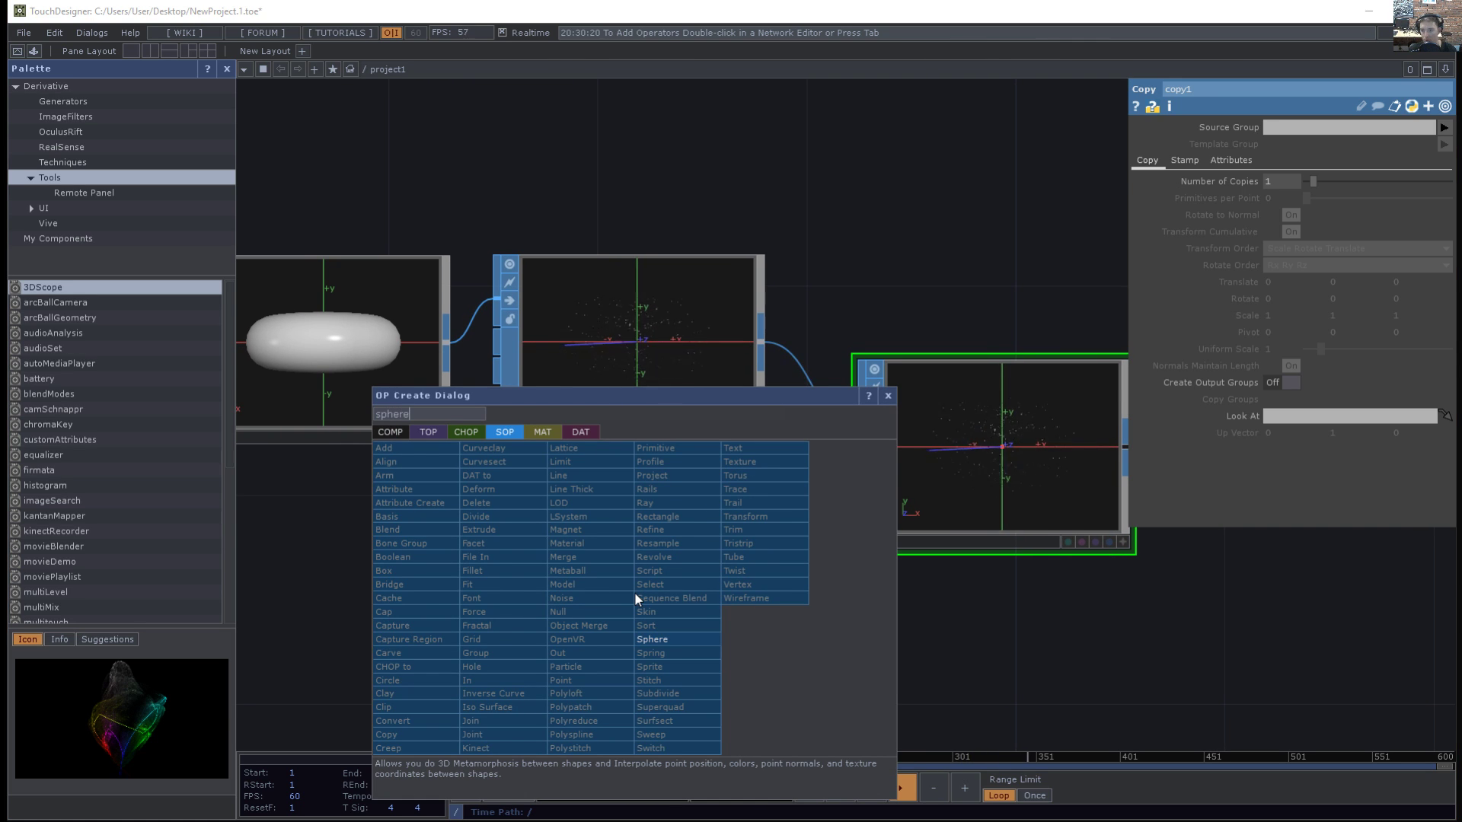
{"action": "left_click", "coordinate": [672, 644]}
{"action": "left_click", "coordinate": [629, 607]}
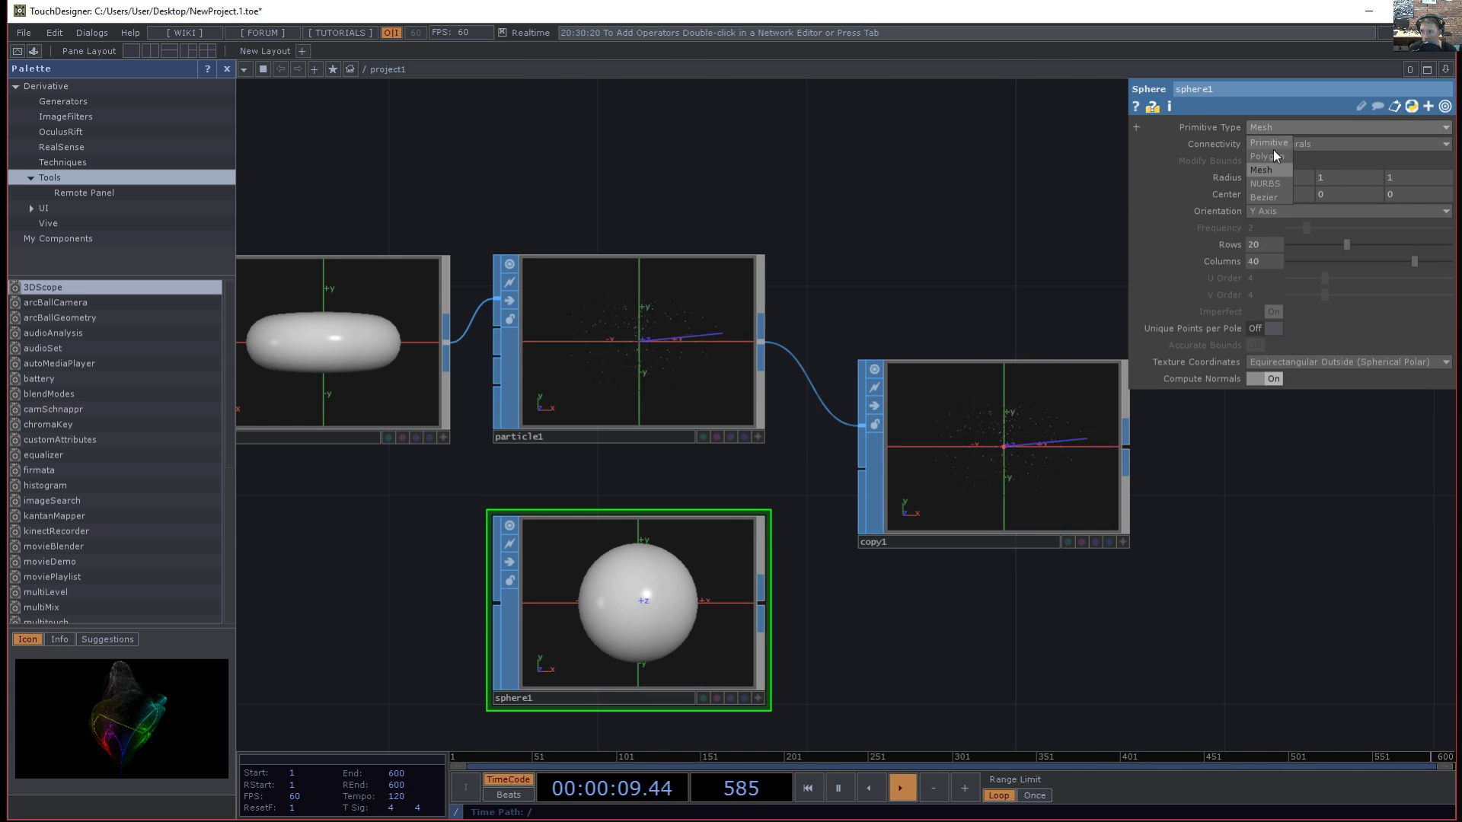
{"action": "left_click", "coordinate": [1272, 156]}
{"action": "left_click_drag", "start_coordinate": [1304, 230], "coordinate": [1269, 232]}
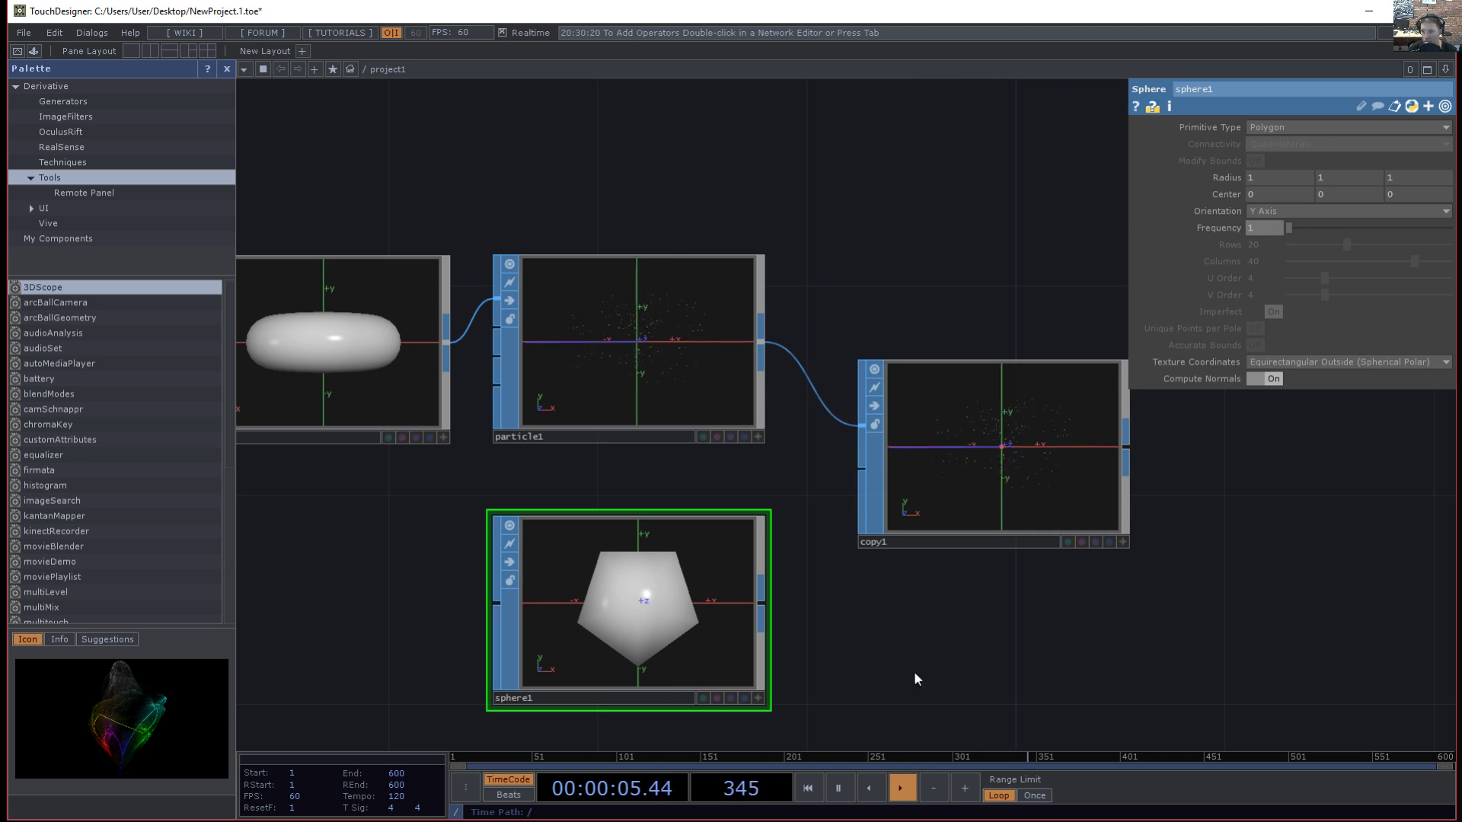
- Wire sphere1 into copy1's second input and inspect the result up close in copy1's viewer
{"action": "scroll", "coordinate": [868, 655], "scroll_direction": "up", "scroll_amount": 3}
{"action": "left_click_drag", "start_coordinate": [696, 590], "coordinate": [832, 404]}
{"action": "left_click_drag", "start_coordinate": [905, 611], "coordinate": [702, 626]}
{"action": "scroll", "coordinate": [960, 303], "scroll_direction": "up", "scroll_amount": 3}
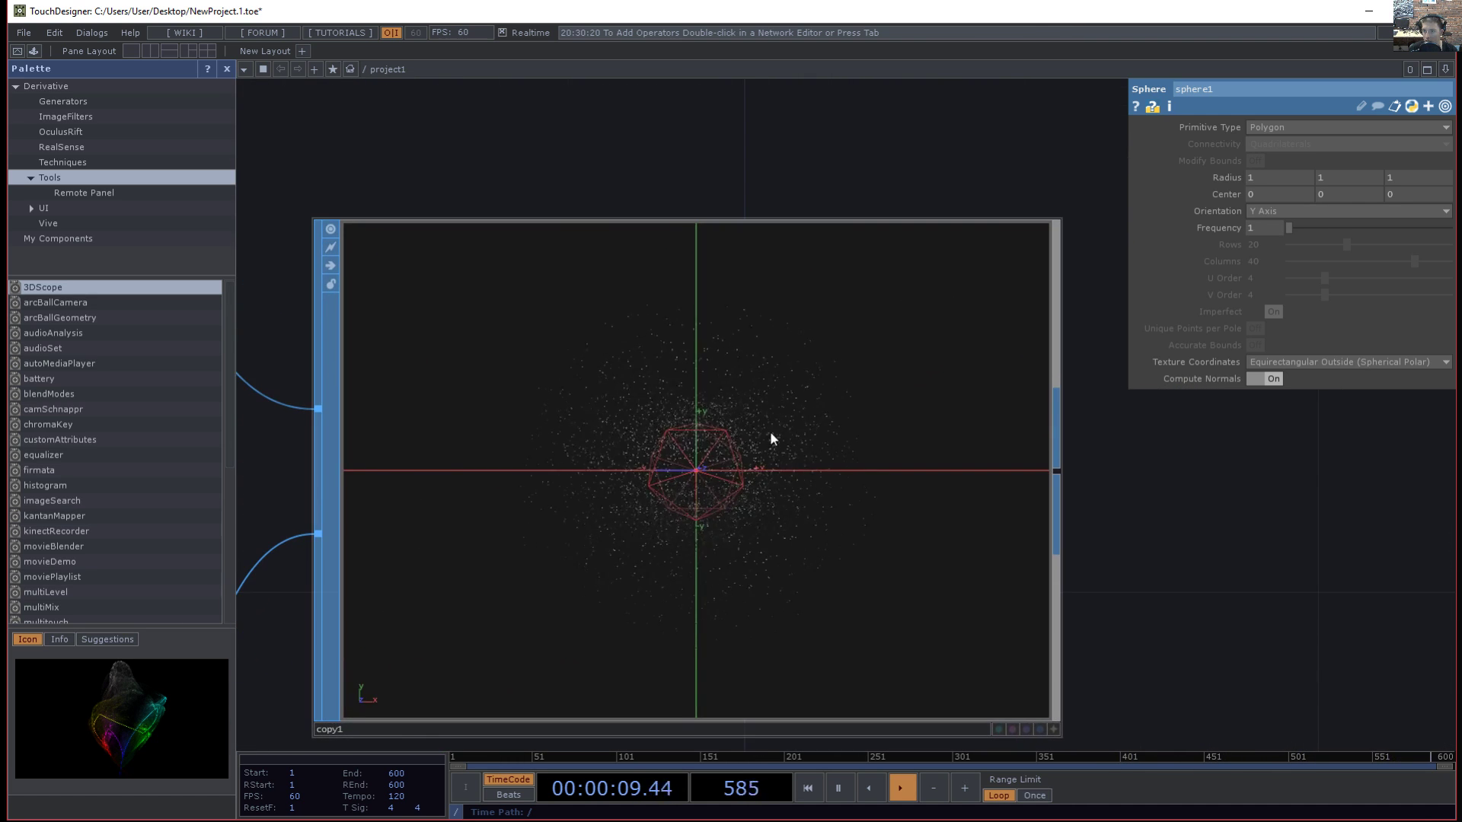
{"action": "left_click_drag", "start_coordinate": [320, 485], "coordinate": [450, 485]}
{"action": "left_click_drag", "start_coordinate": [354, 458], "coordinate": [633, 464]}
{"action": "scroll", "coordinate": [564, 453], "scroll_direction": "down", "scroll_amount": 1}
{"action": "scroll", "coordinate": [565, 453], "scroll_direction": "down", "scroll_amount": 2}
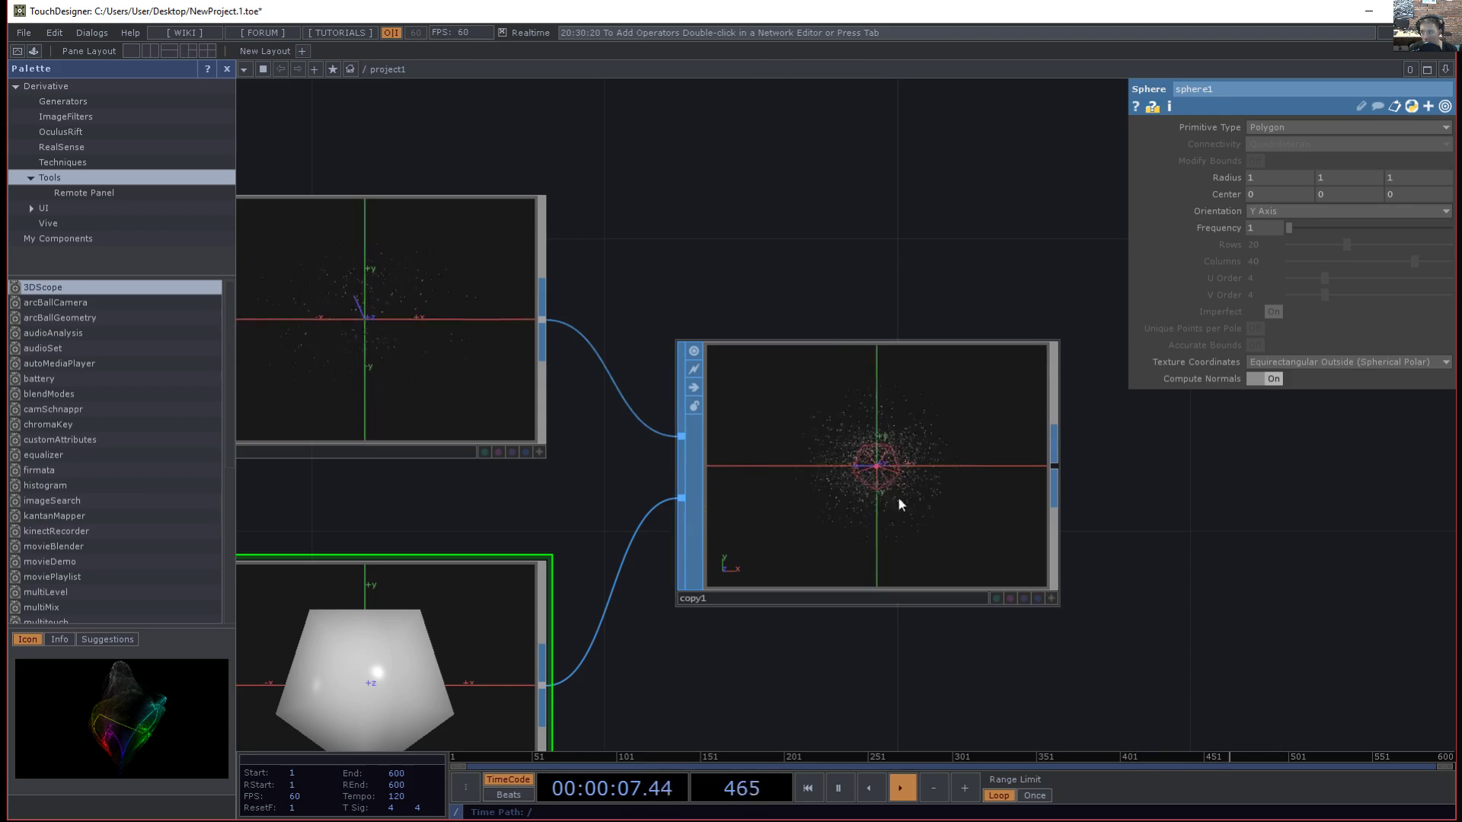
{"action": "scroll", "coordinate": [887, 483], "scroll_direction": "up", "scroll_amount": 3}
{"action": "scroll", "coordinate": [784, 417], "scroll_direction": "down", "scroll_amount": 3}
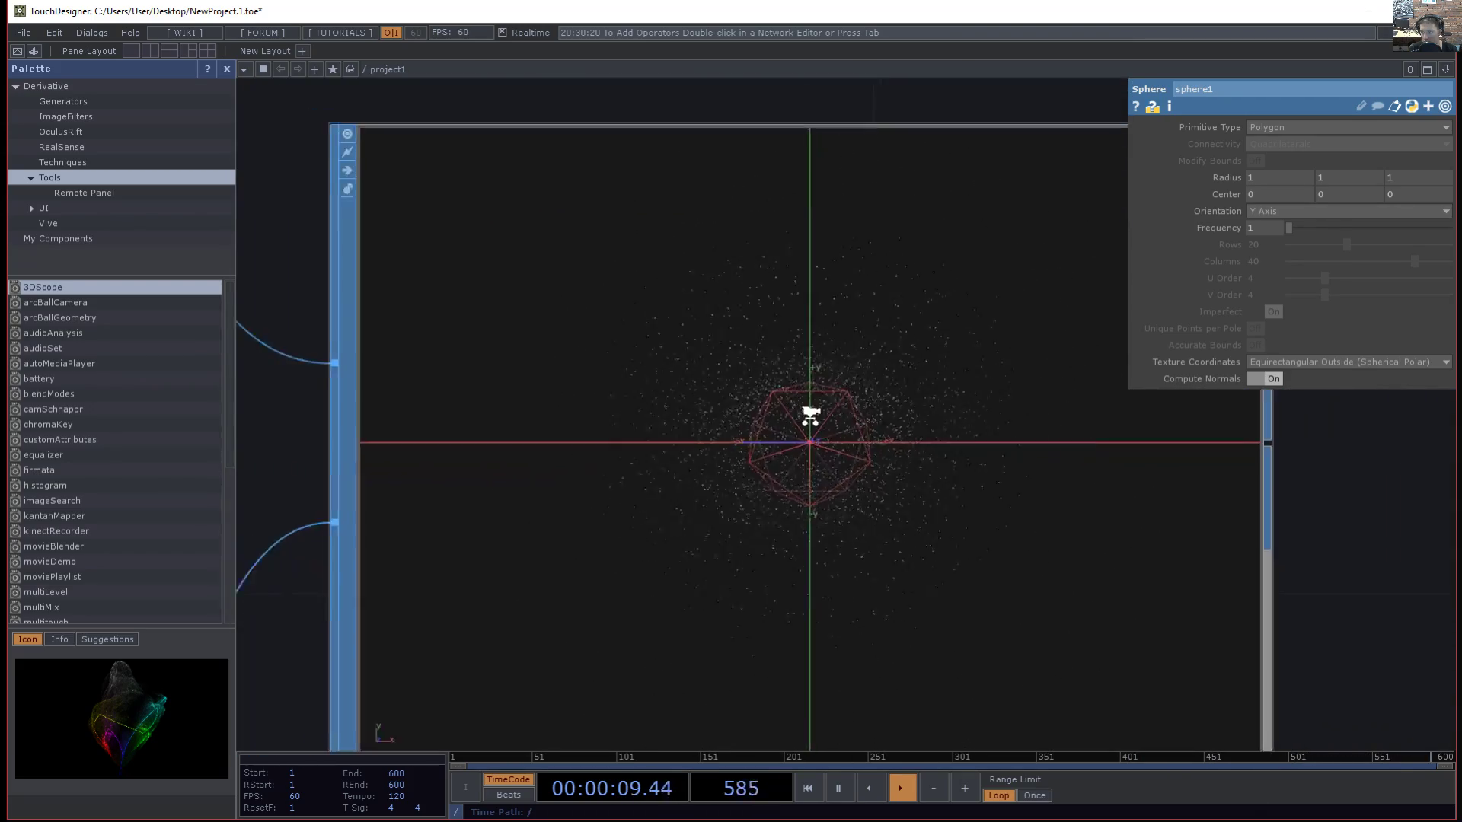
- Swap the wires into copy1 so that sphere1 feeds the first input and particle1 feeds the second, template input
{"action": "left_click_drag", "start_coordinate": [416, 428], "coordinate": [694, 535]}
{"action": "left_click_drag", "start_coordinate": [586, 535], "coordinate": [762, 235]}
{"action": "left_click_drag", "start_coordinate": [840, 277], "coordinate": [565, 545]}
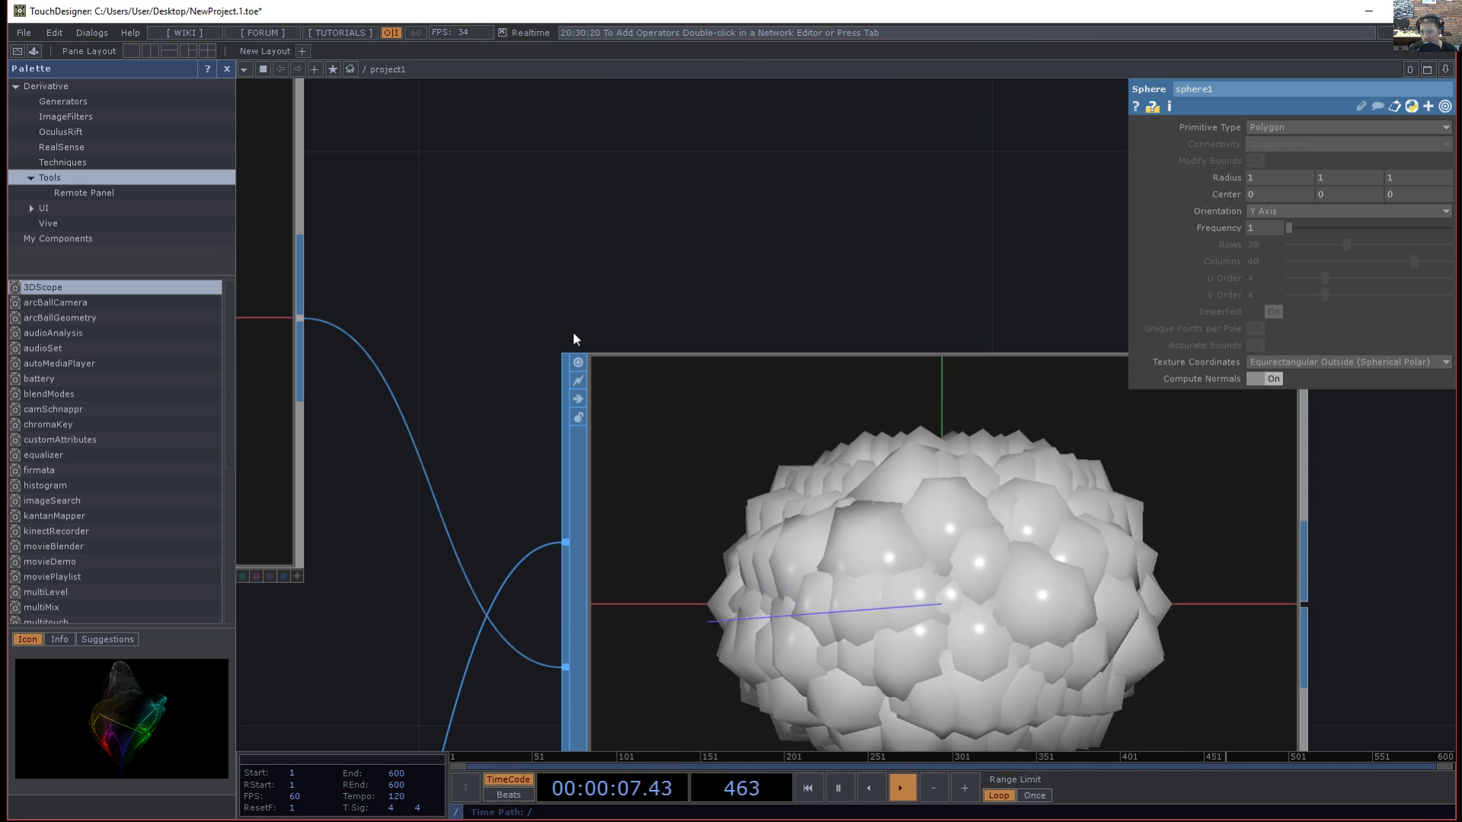
{"action": "left_click_drag", "start_coordinate": [724, 225], "coordinate": [696, 108]}
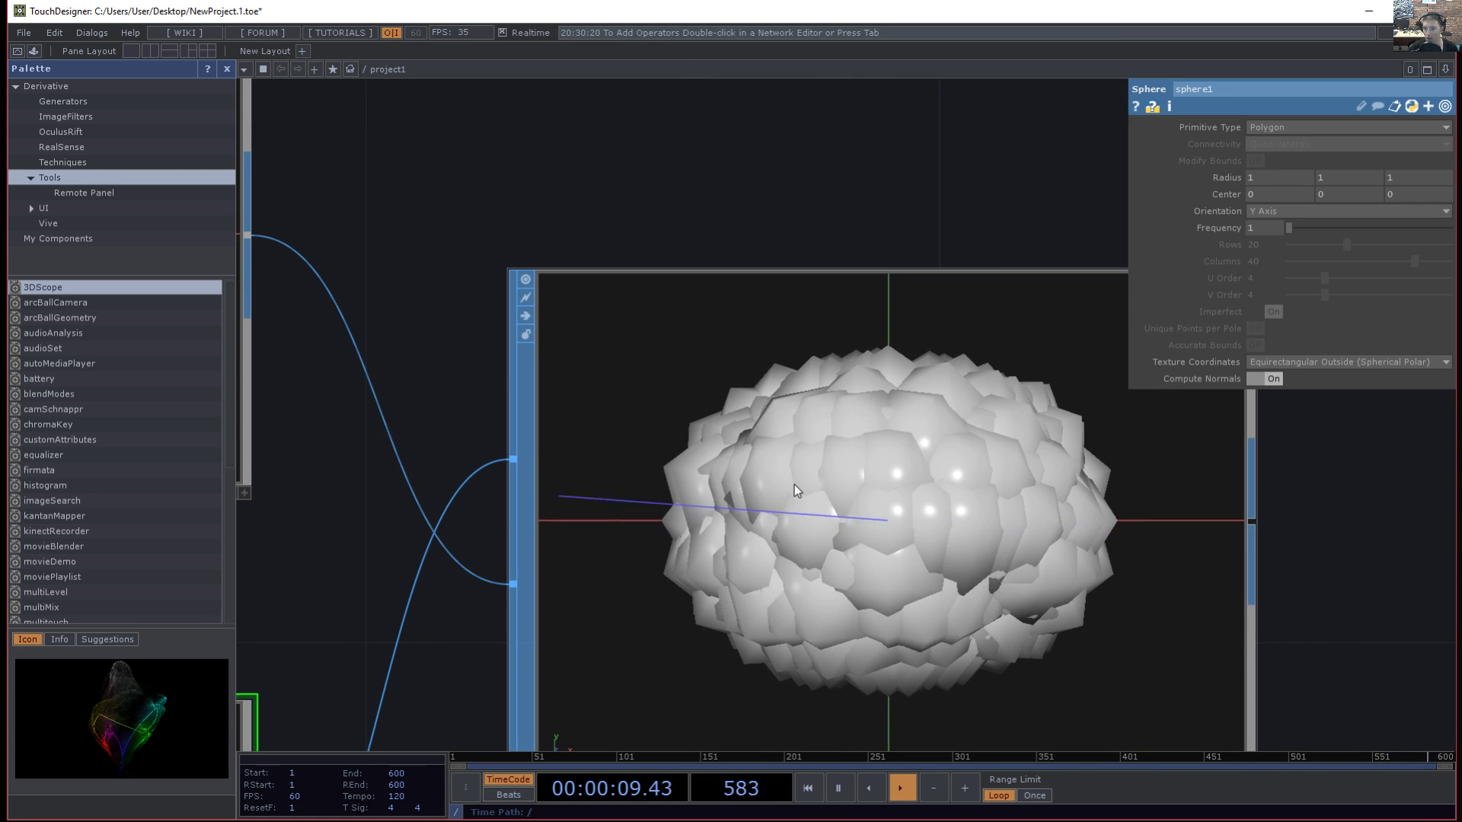
{"action": "left_click_drag", "start_coordinate": [772, 245], "coordinate": [592, 75]}
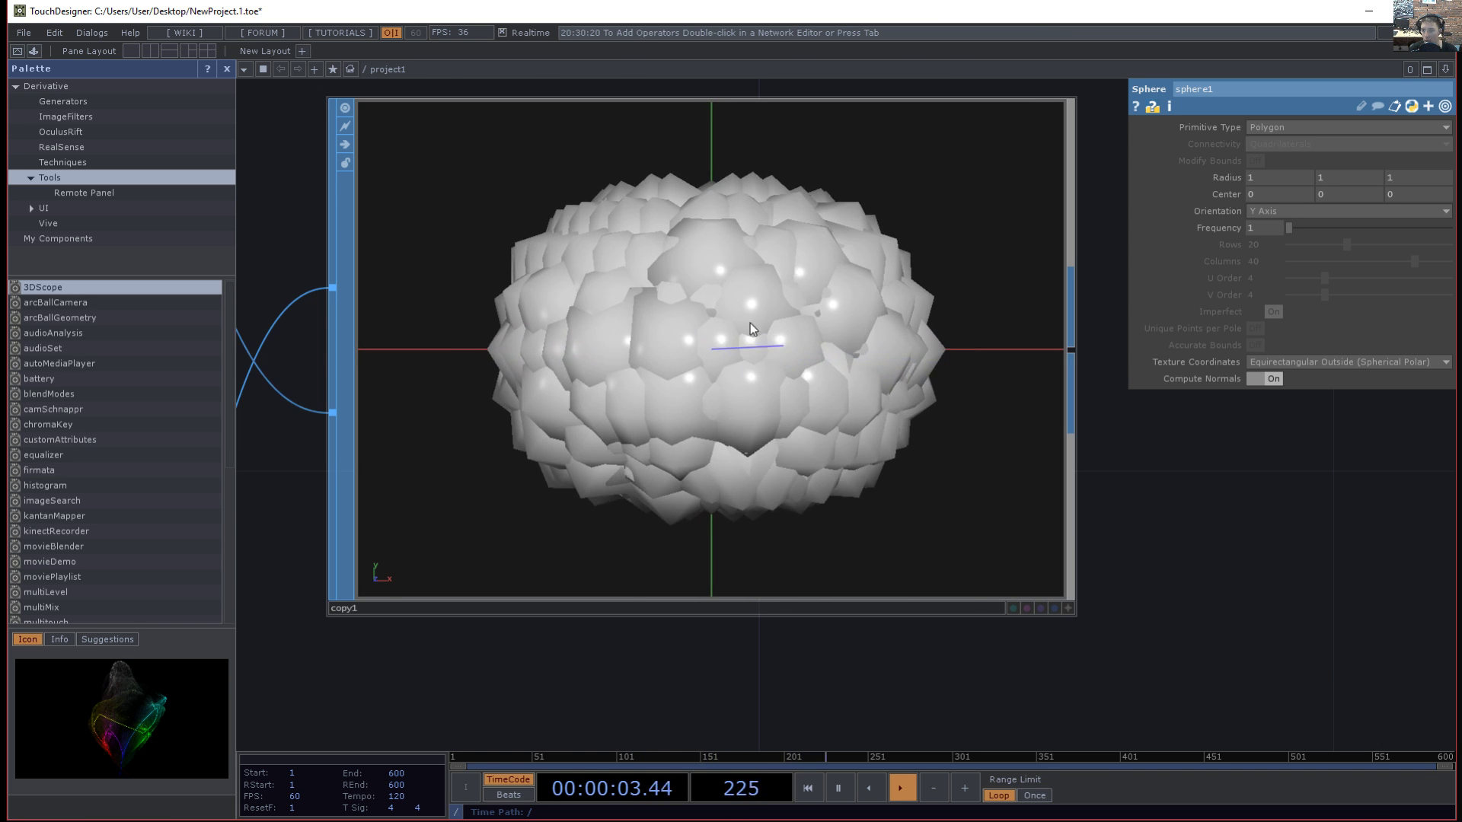
- Add a second Copy SOP diagonally below and beyond copy1
{"action": "scroll", "coordinate": [751, 331], "scroll_direction": "down", "scroll_amount": 3}
{"action": "left_click_drag", "start_coordinate": [522, 662], "coordinate": [654, 498]}
{"action": "scroll", "coordinate": [918, 614], "scroll_direction": "down", "scroll_amount": 3}
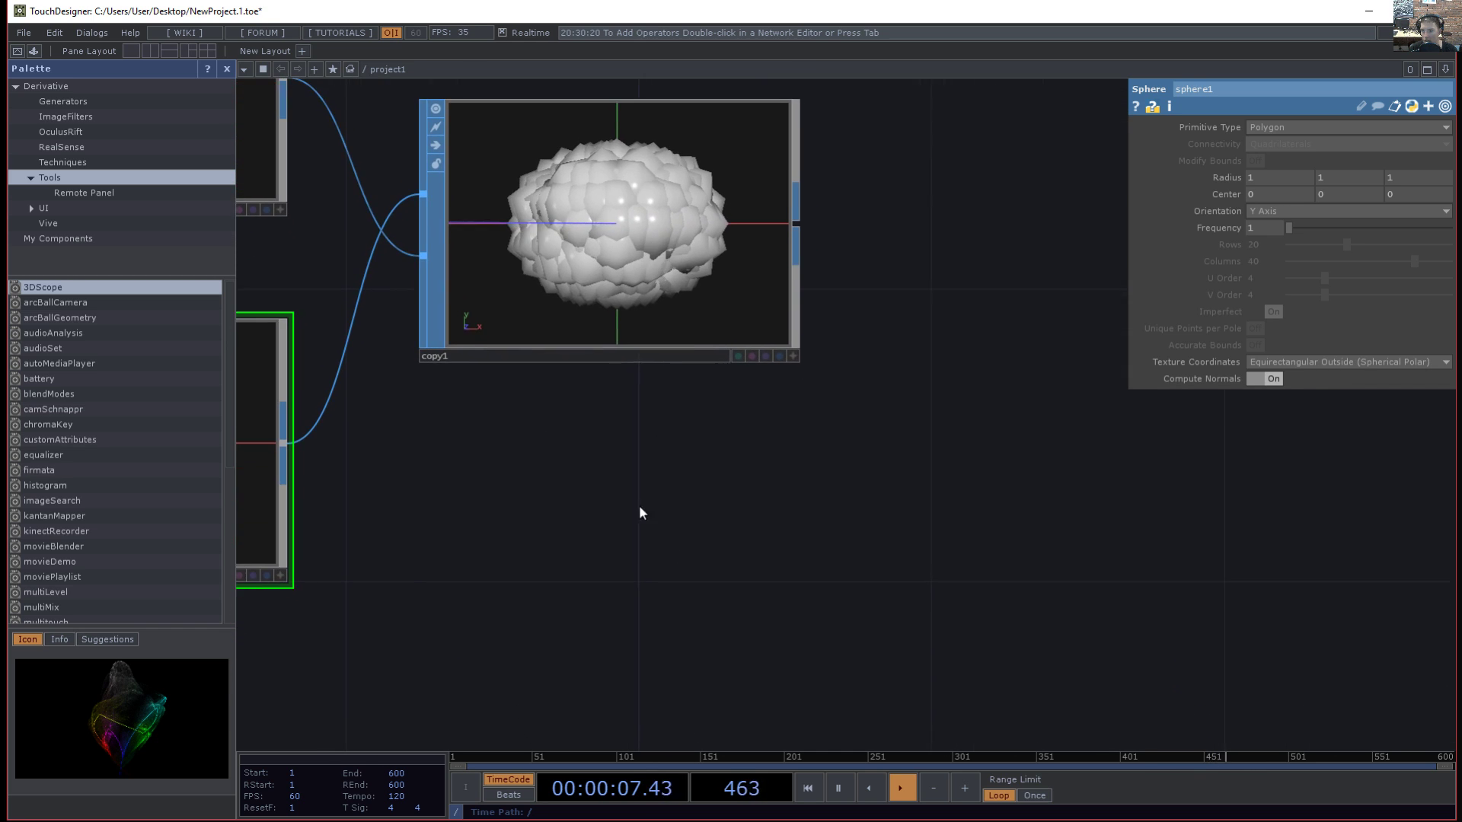
{"action": "key", "text": "Tab"}
{"action": "type", "text": "copy"}
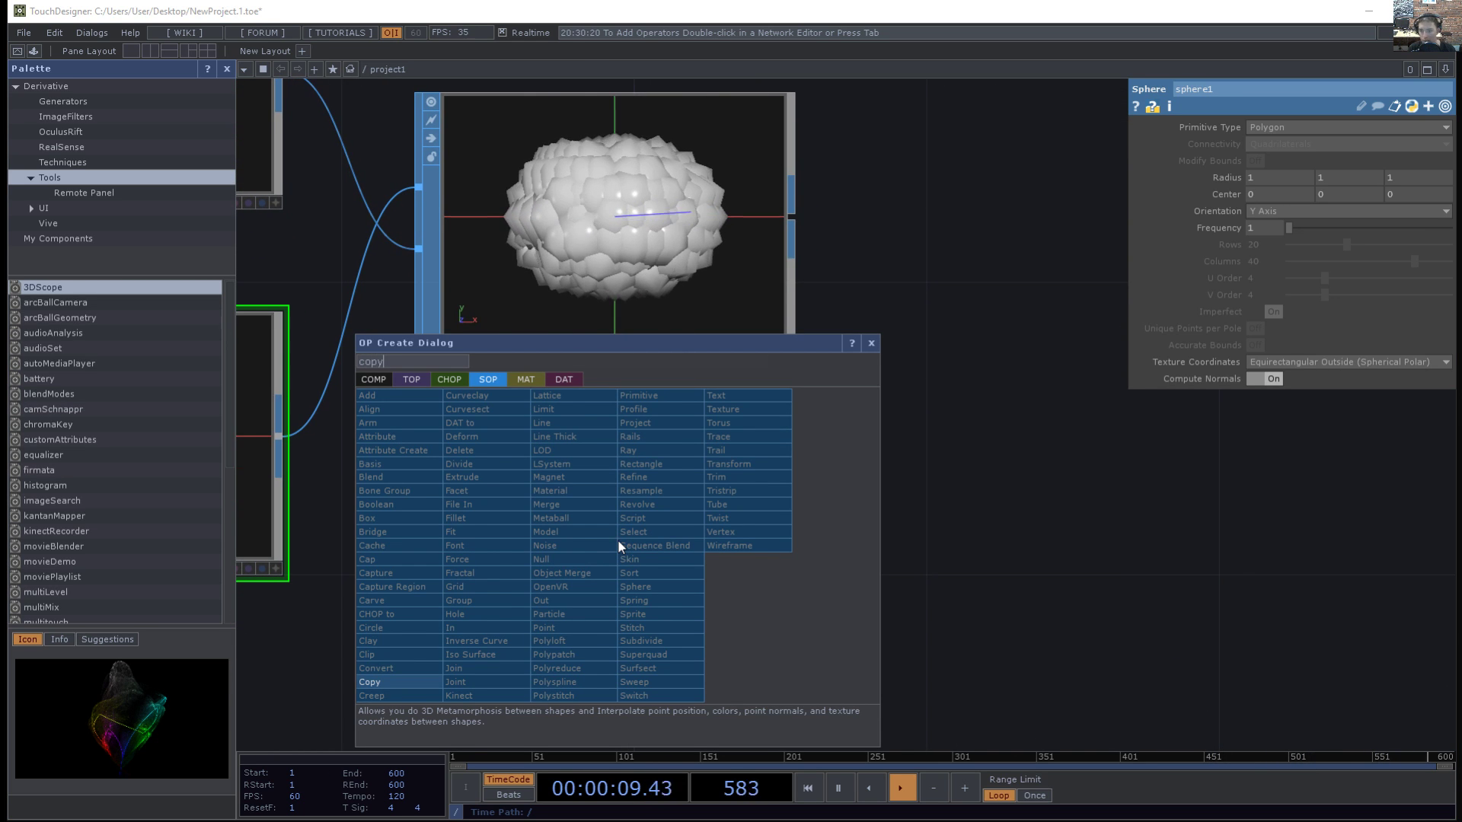
{"action": "left_click", "coordinate": [390, 681]}
{"action": "left_click", "coordinate": [1044, 517]}
{"action": "left_click_drag", "start_coordinate": [732, 545], "coordinate": [639, 598]}
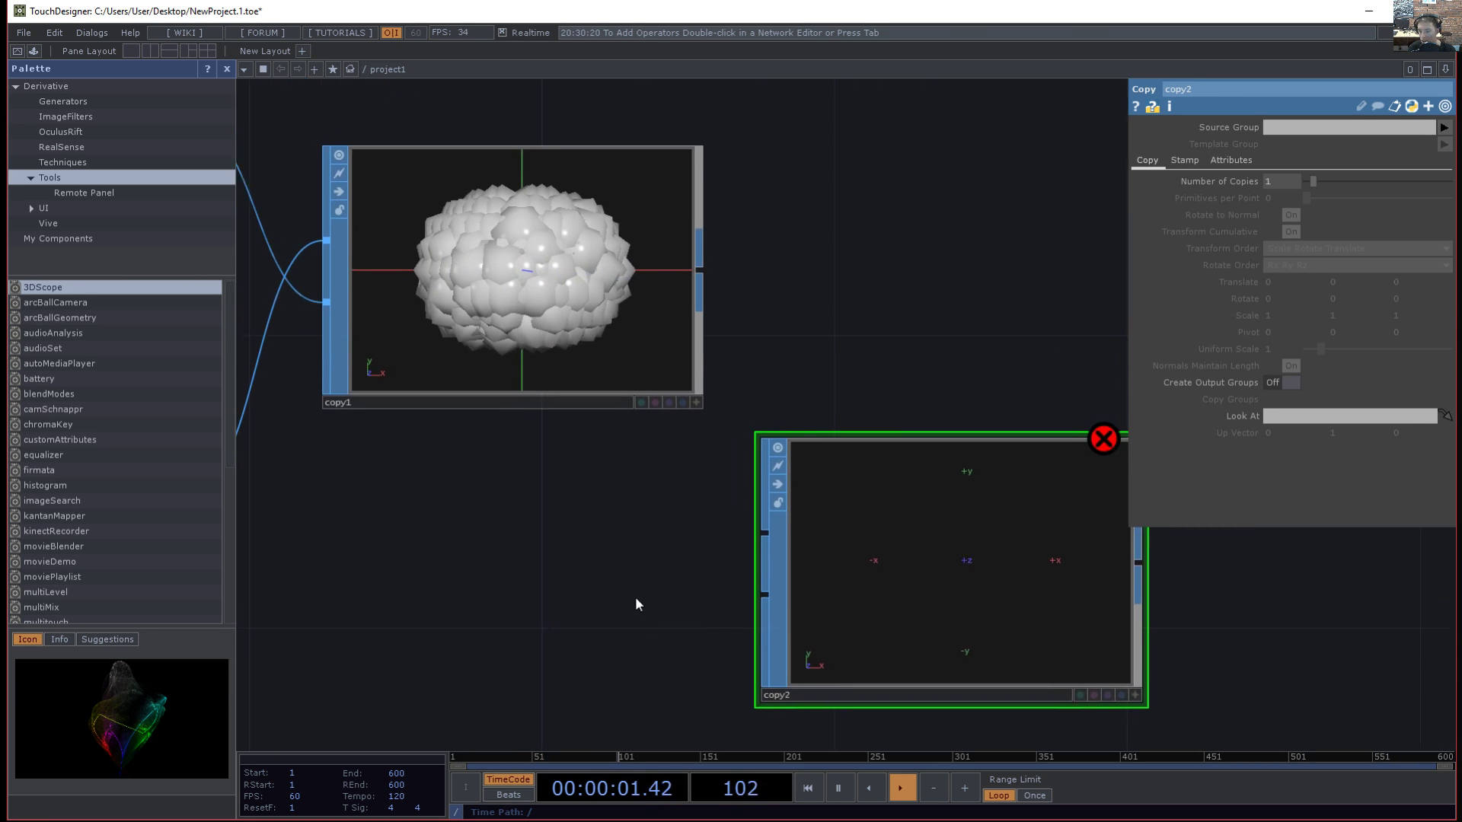
- Move copy2 closer to copy1's level and wire copy1 into copy2's second, template input
{"action": "left_click_drag", "start_coordinate": [921, 608], "coordinate": [922, 535]}
{"action": "left_click_drag", "start_coordinate": [629, 532], "coordinate": [655, 512]}
{"action": "left_click_drag", "start_coordinate": [908, 494], "coordinate": [982, 422]}
{"action": "left_click_drag", "start_coordinate": [741, 274], "coordinate": [877, 537]}
{"action": "left_click_drag", "start_coordinate": [790, 629], "coordinate": [628, 538]}
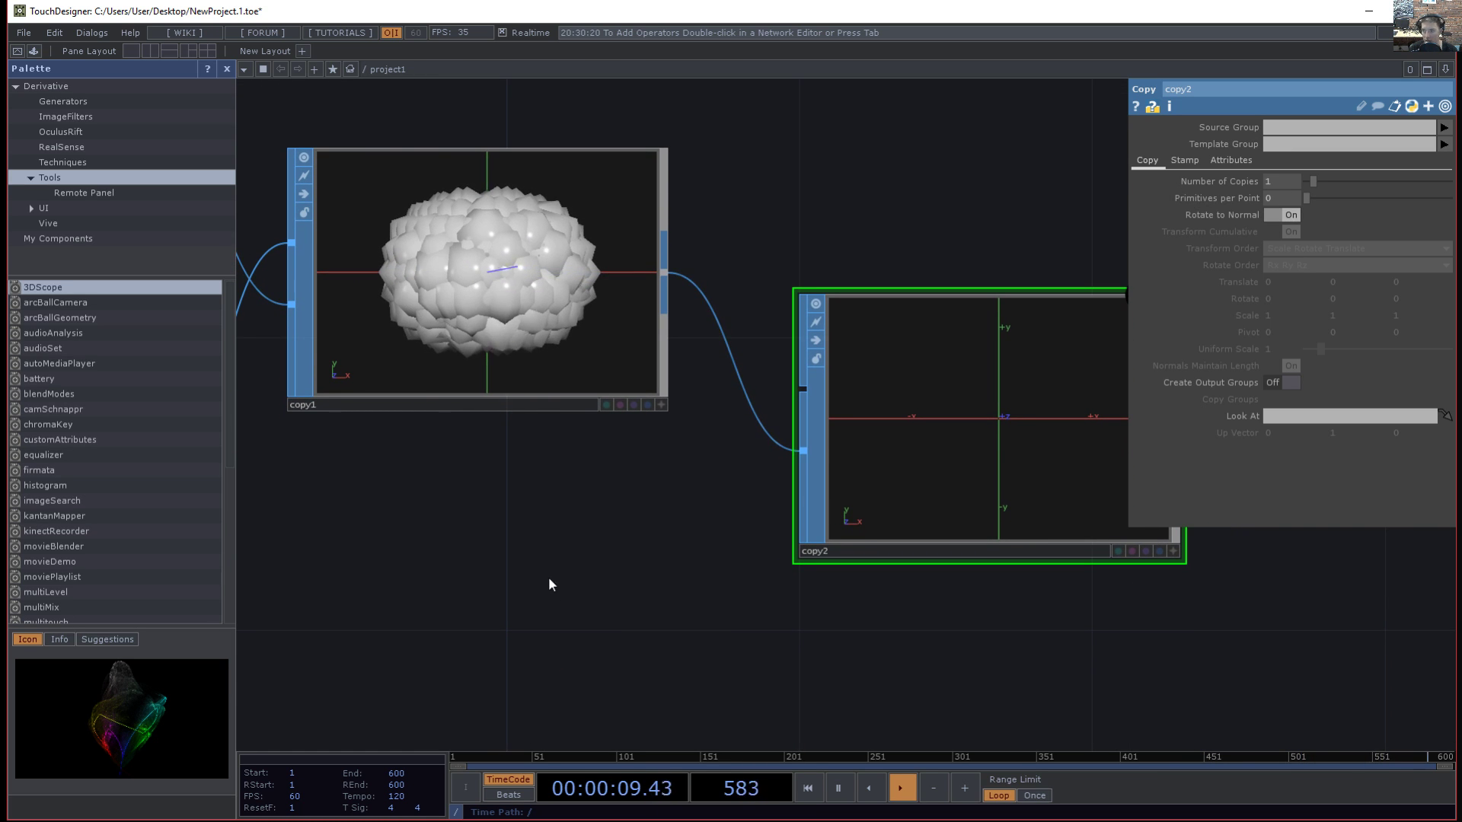
- Add a Torus SOP directly below copy1
{"action": "key", "text": "Tab"}
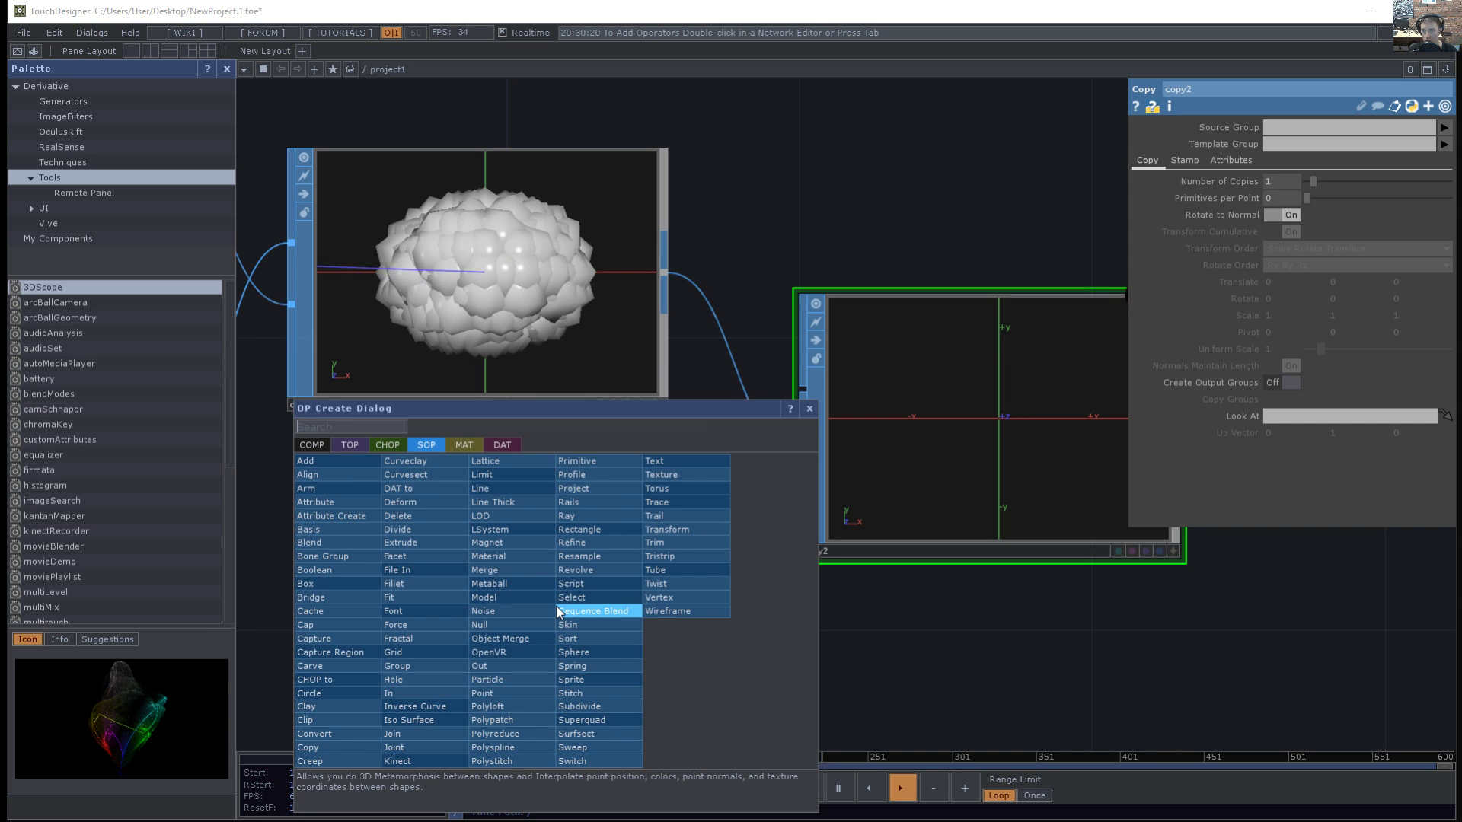
{"action": "type", "text": "t"}
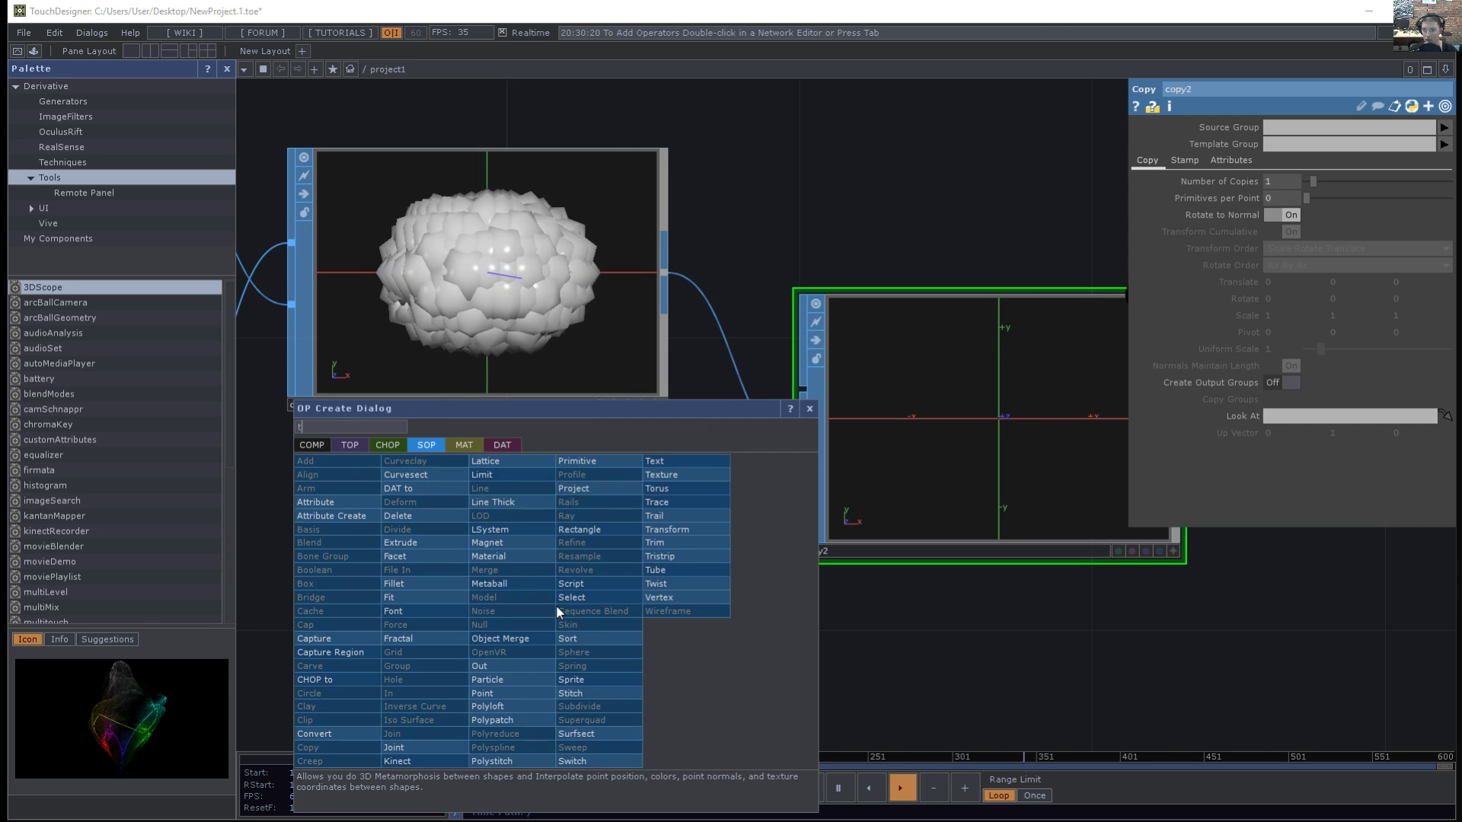
{"action": "type", "text": "ro"}
{"action": "key", "text": "Return"}
{"action": "left_click", "coordinate": [556, 604]}
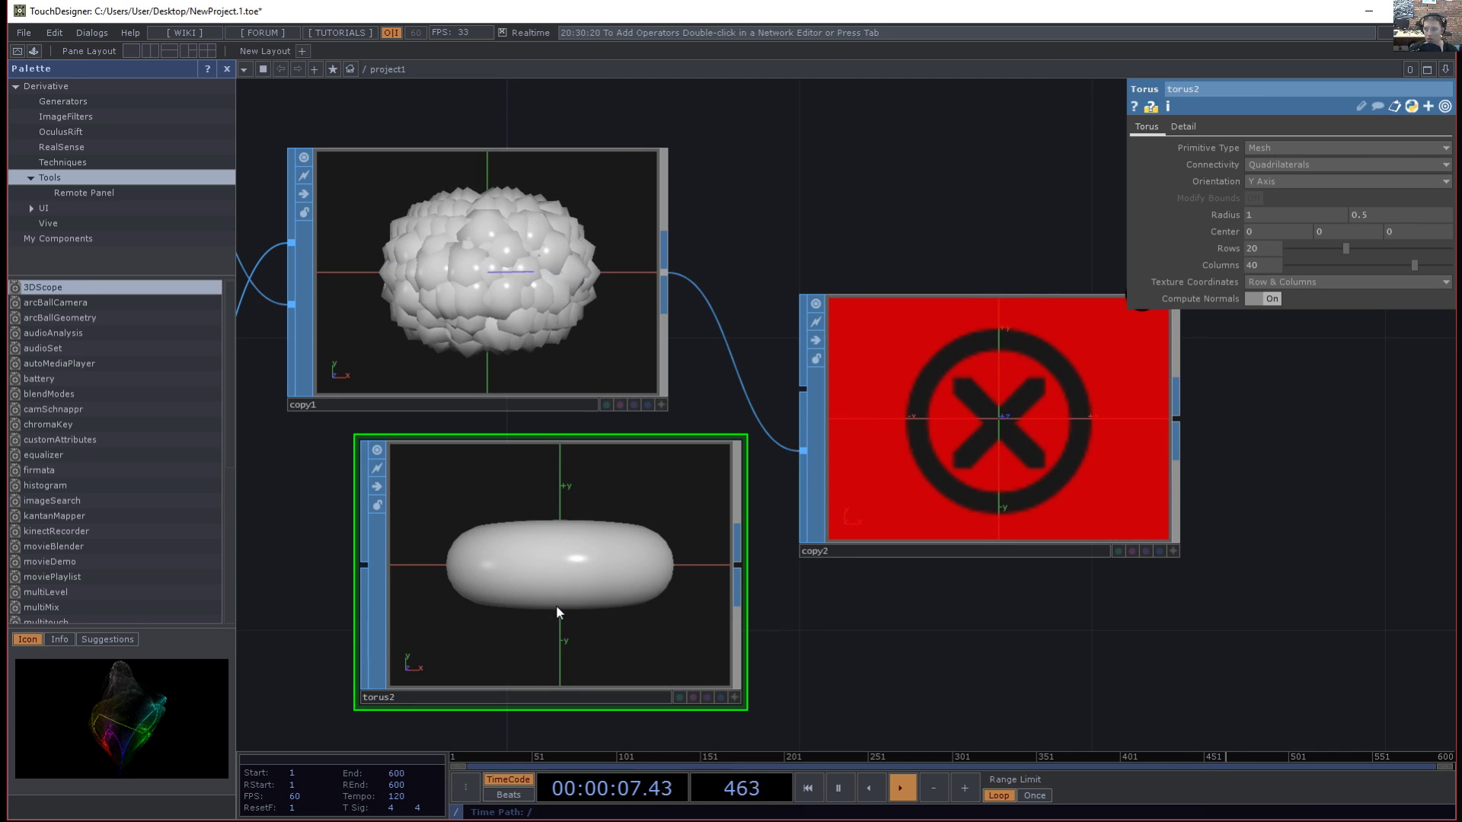
- Set torus2 to 3 rows and 3 columns, with radii of 3.3 and 0.3
{"action": "scroll", "coordinate": [556, 605], "scroll_direction": "up", "scroll_amount": 3}
{"action": "scroll", "coordinate": [712, 556], "scroll_direction": "down", "scroll_amount": 2}
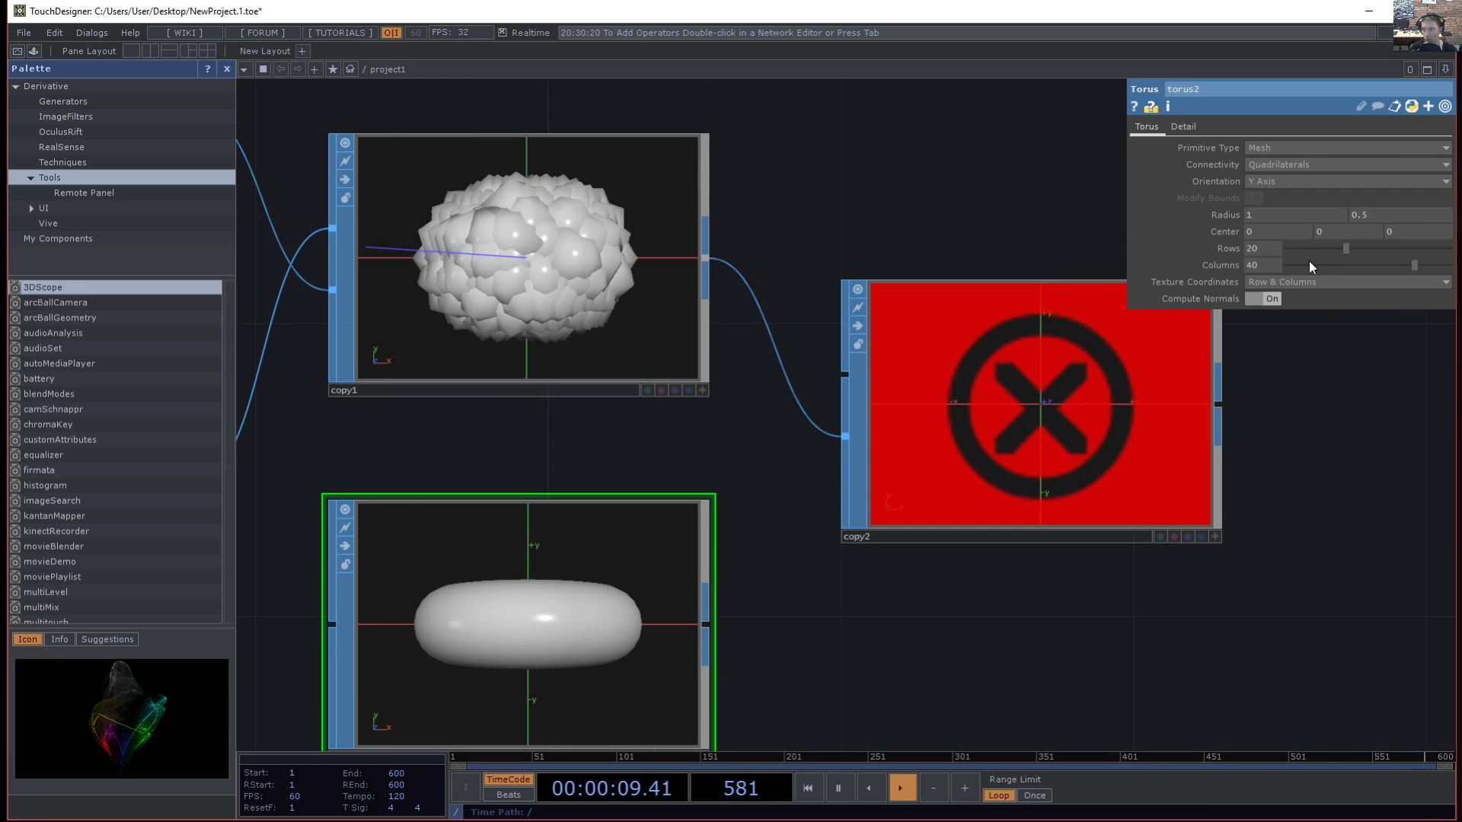
{"action": "left_click_drag", "start_coordinate": [1331, 248], "coordinate": [1342, 213]}
{"action": "middle_click_drag", "start_coordinate": [1407, 185], "coordinate": [1403, 187]}
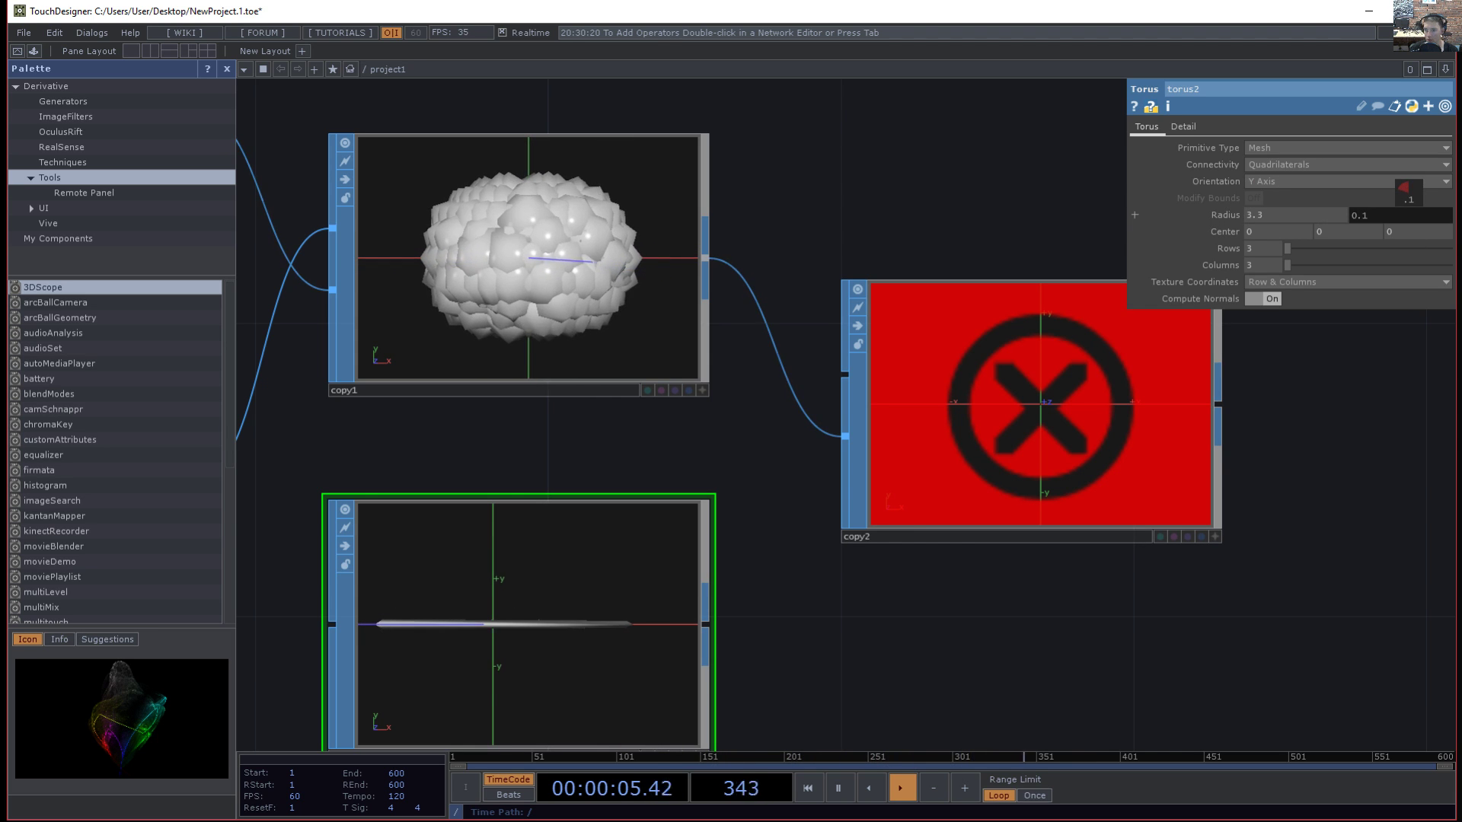
- Wire torus2 into copy2 and arrange the wires so copy1 feeds the first input and torus2 the second
{"action": "left_click_drag", "start_coordinate": [705, 625], "coordinate": [844, 373]}
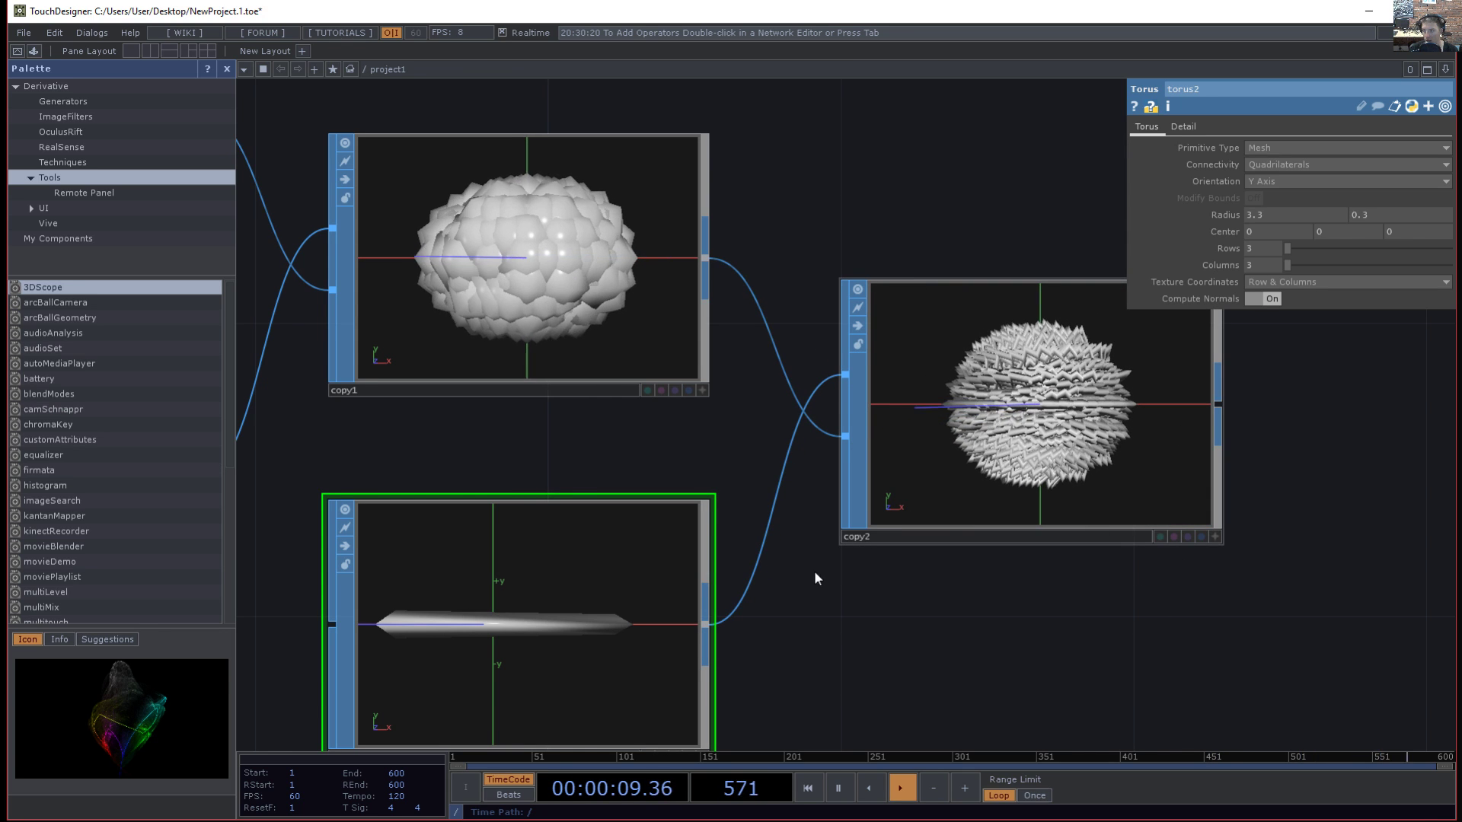
{"action": "left_click_drag", "start_coordinate": [848, 426], "coordinate": [847, 376]}
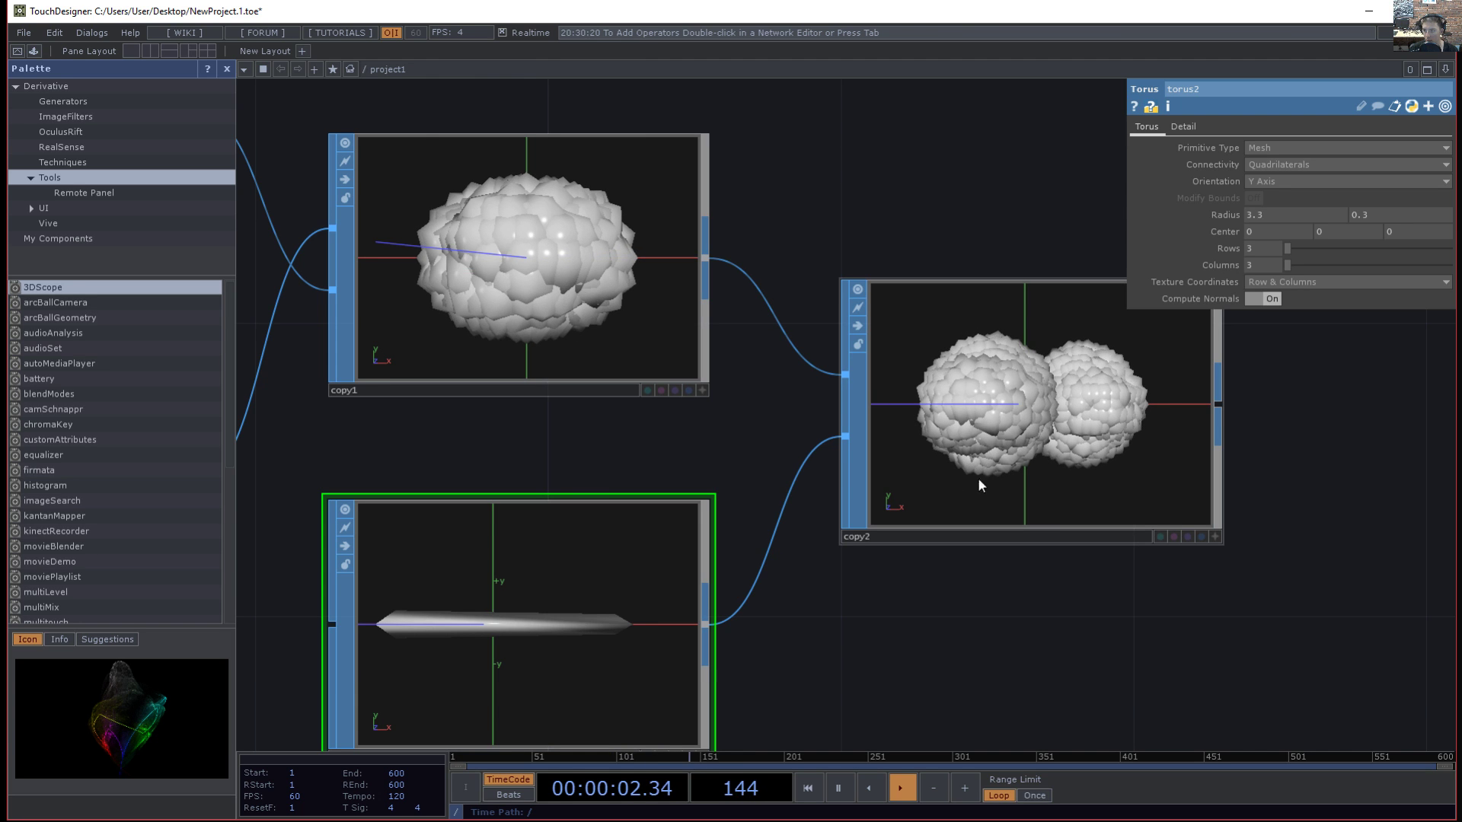
{"action": "left_click_drag", "start_coordinate": [874, 628], "coordinate": [1026, 685]}
- Pause the timeline playback
{"action": "key", "text": "space"}
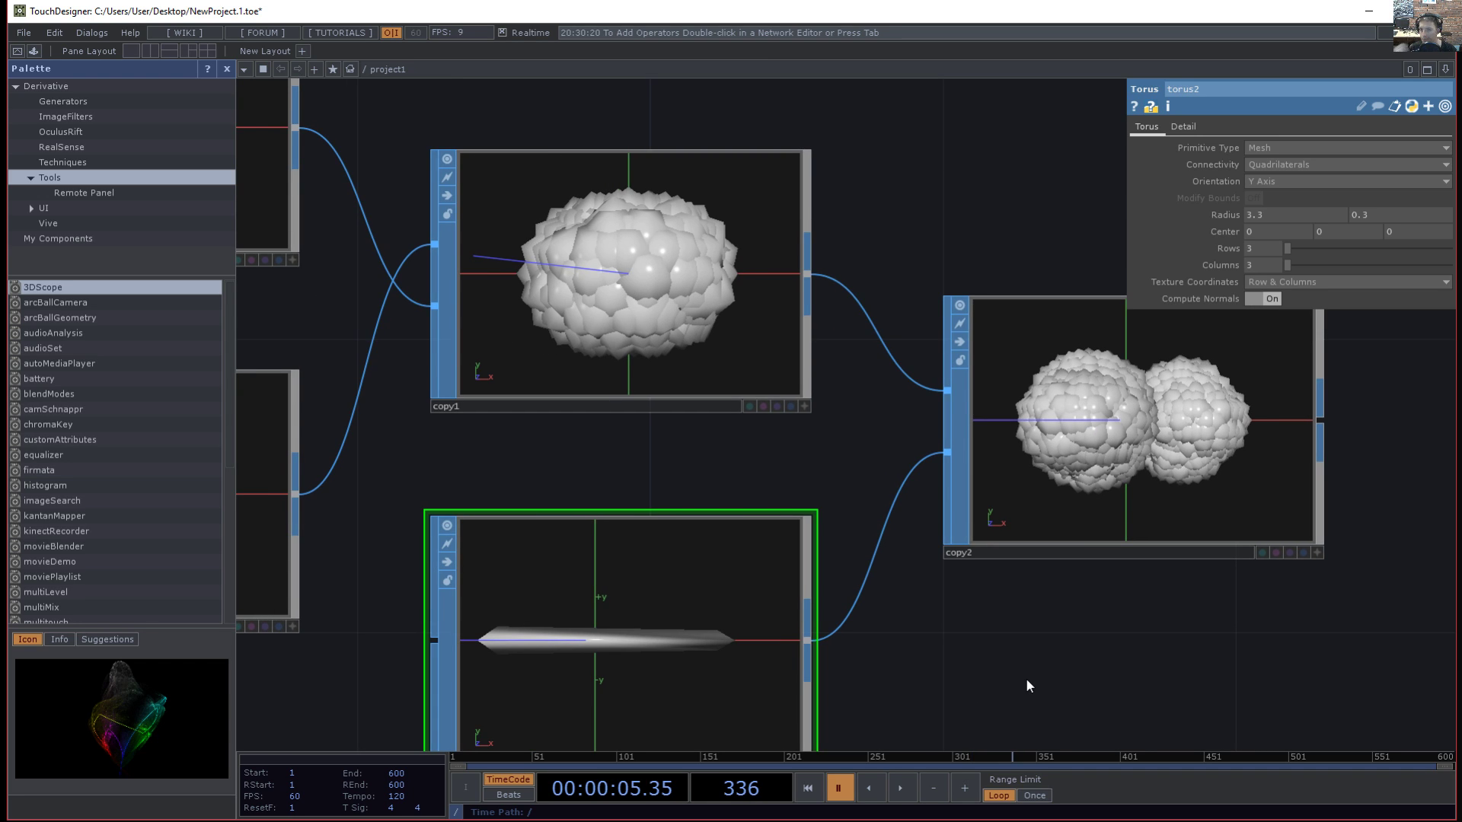
{"action": "left_click_drag", "start_coordinate": [975, 640], "coordinate": [1252, 570]}
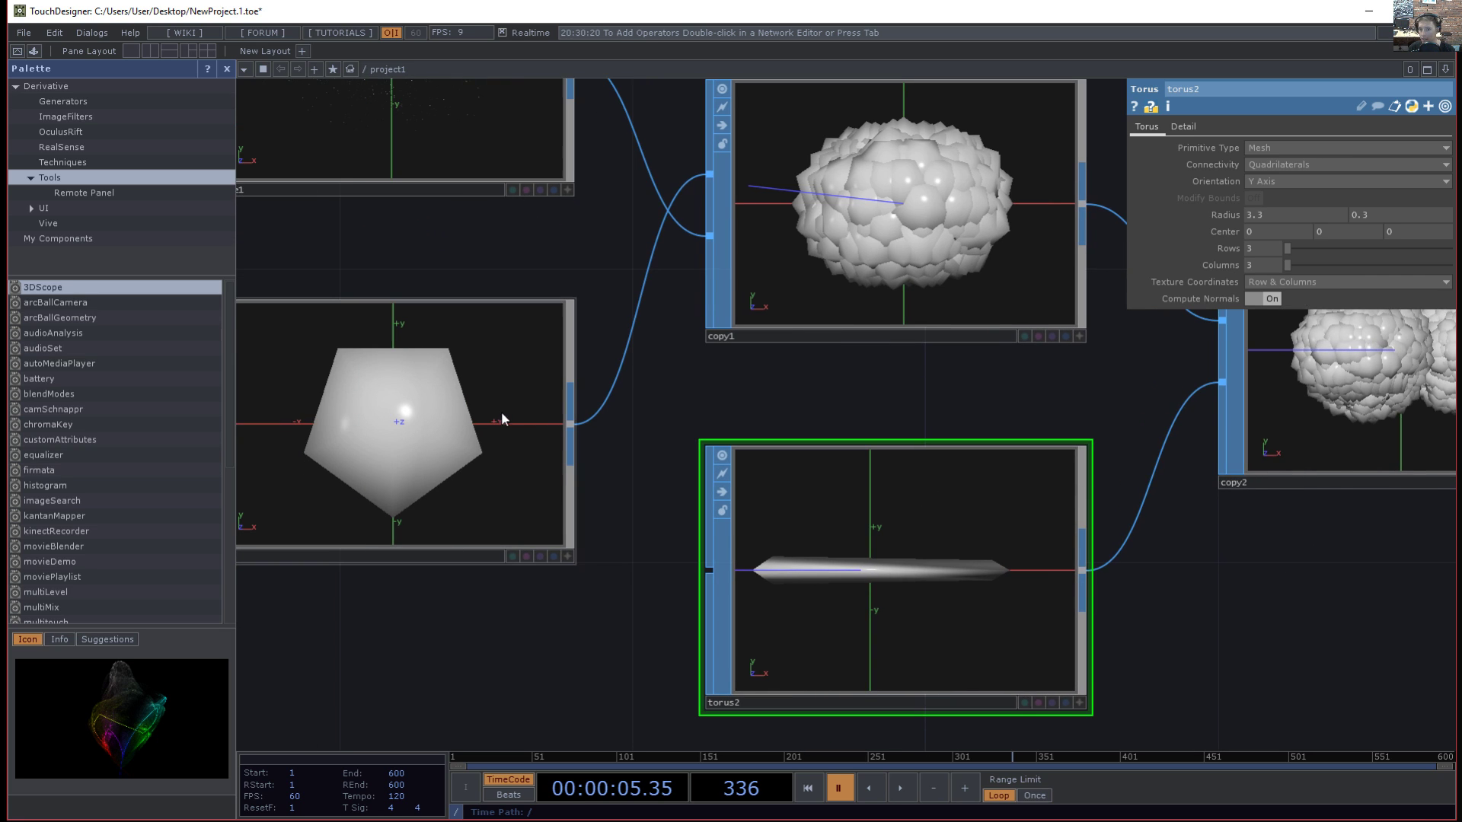
- Set particle1's Birth to 50 and reset its particle simulation
{"action": "scroll", "coordinate": [567, 404], "scroll_direction": "down", "scroll_amount": 4}
{"action": "left_click_drag", "start_coordinate": [845, 462], "coordinate": [1092, 598]}
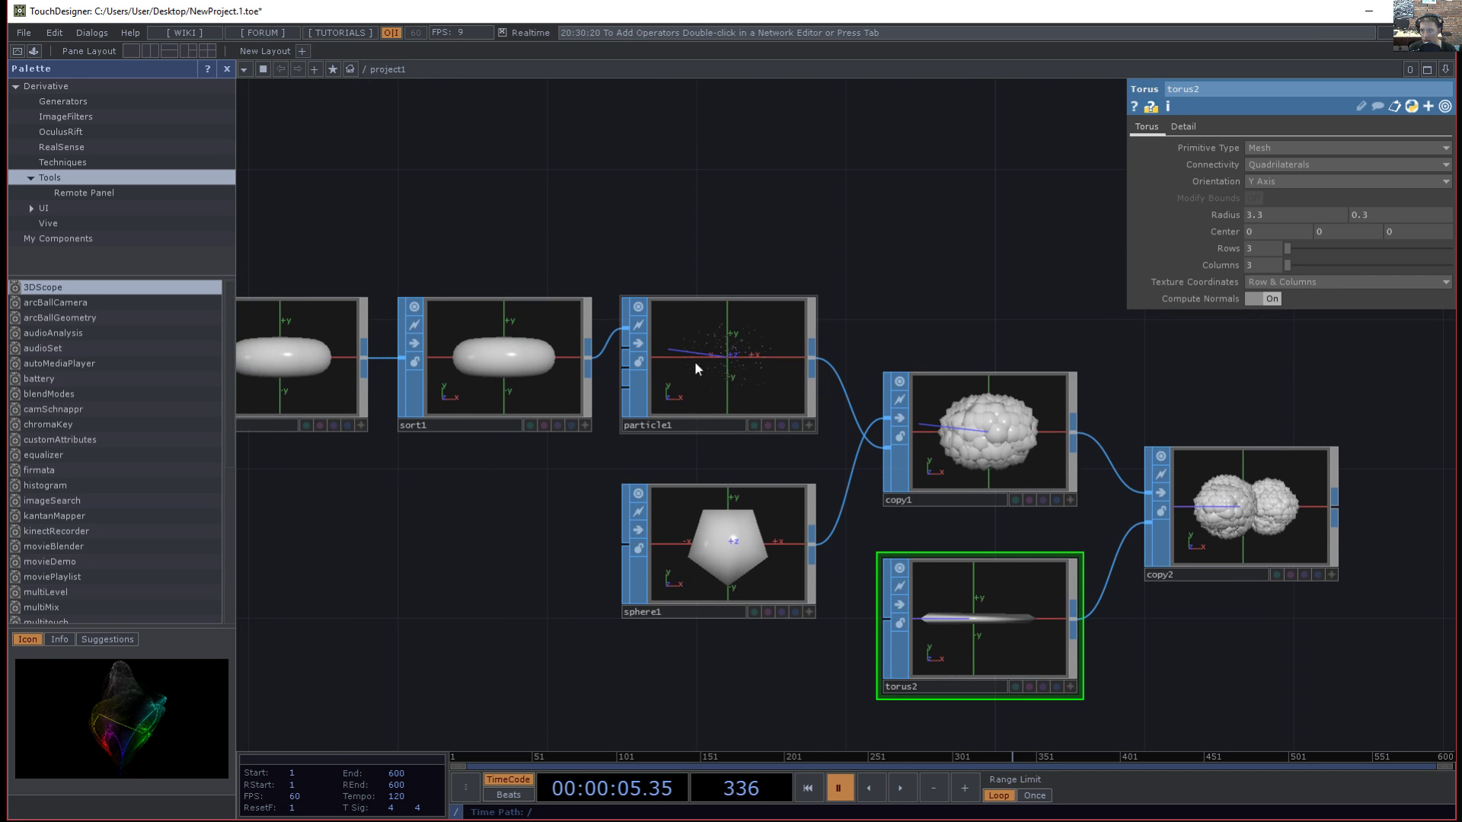
{"action": "left_click", "coordinate": [689, 356]}
{"action": "left_click_drag", "start_coordinate": [606, 513], "coordinate": [733, 526]}
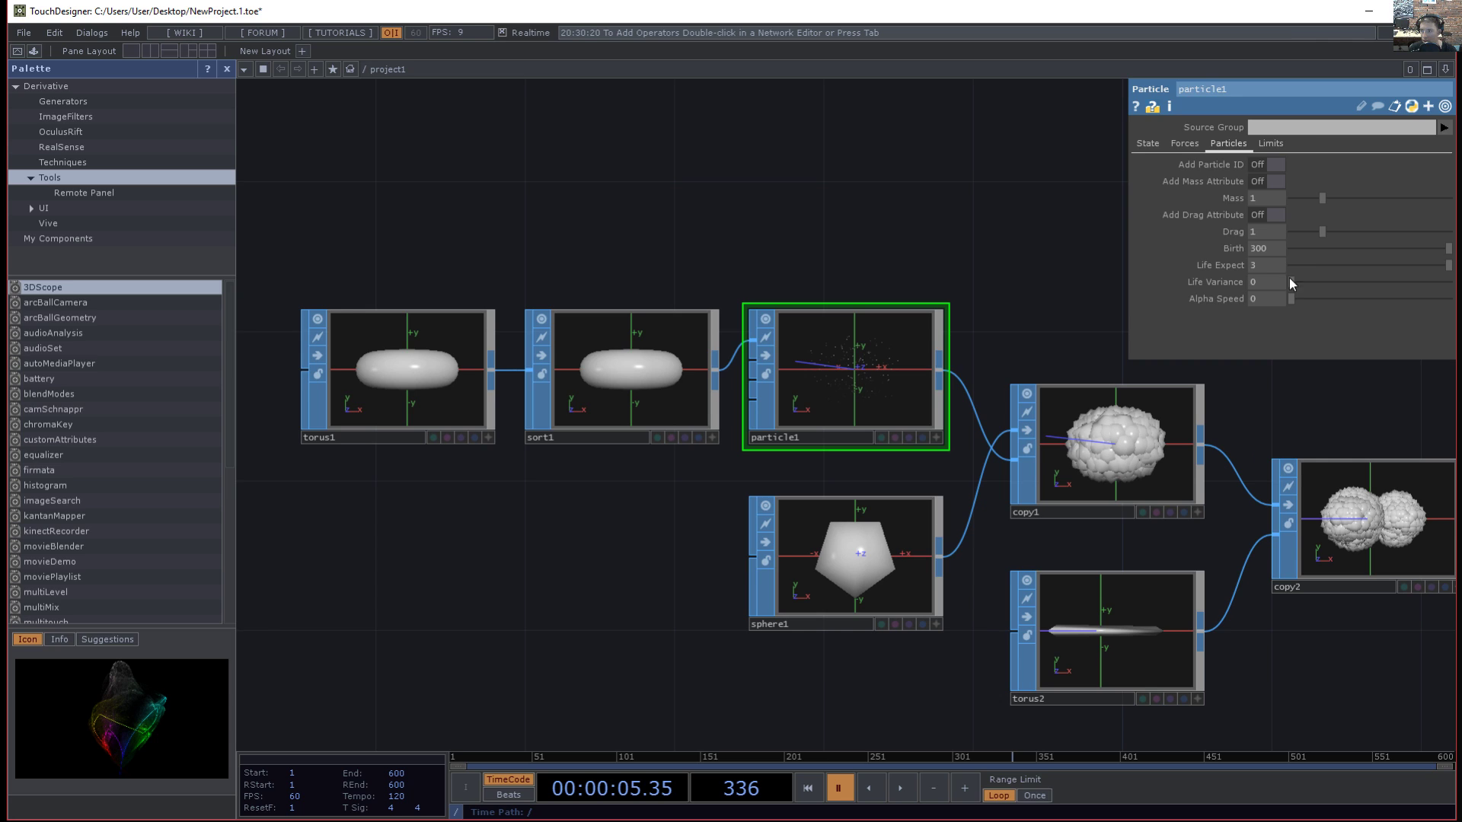
{"action": "type", "text": "50"}
{"action": "key", "text": "Tab"}
{"action": "left_click", "coordinate": [1149, 146]}
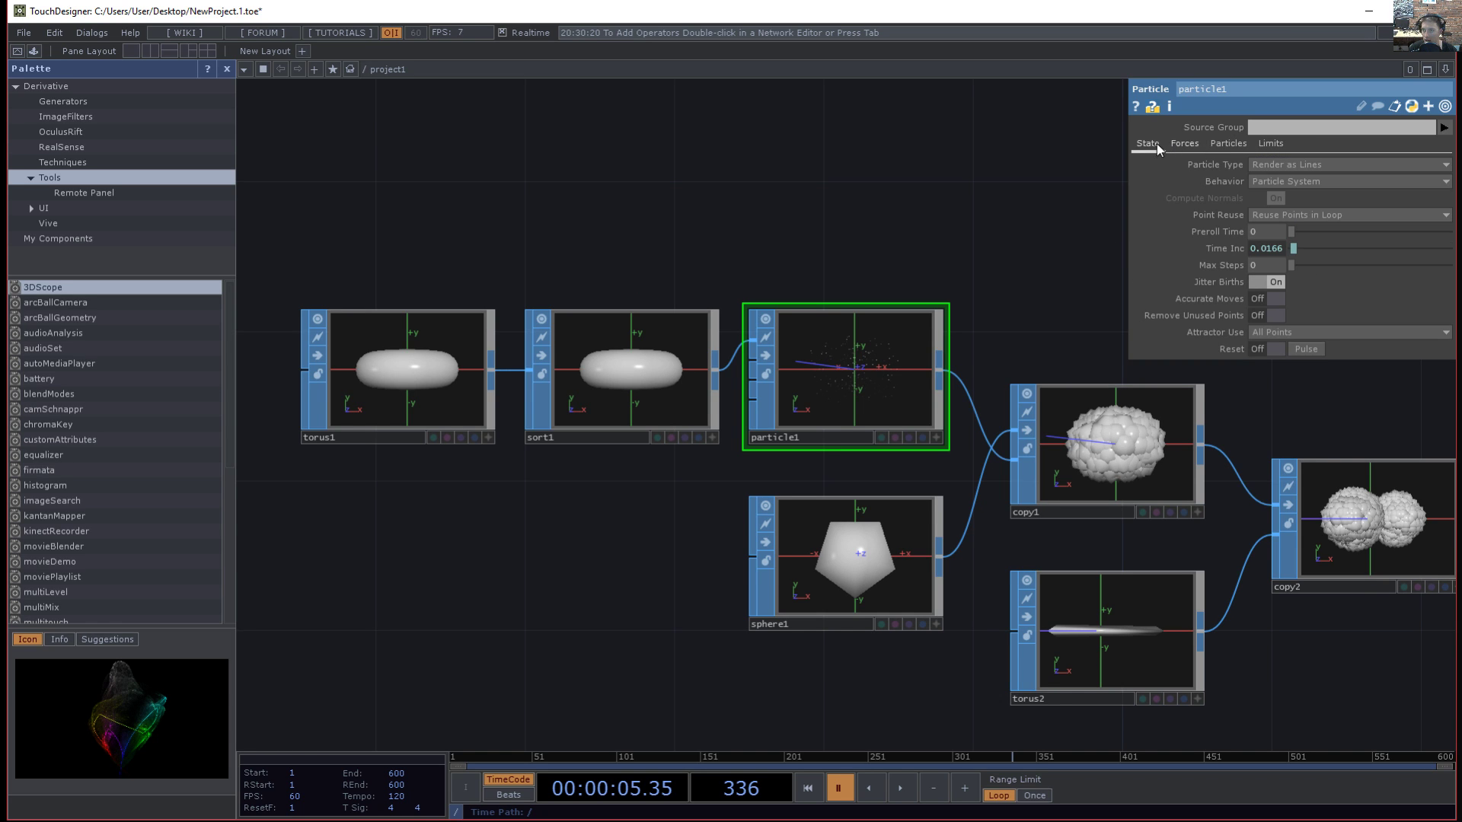
{"action": "left_click", "coordinate": [1307, 349]}
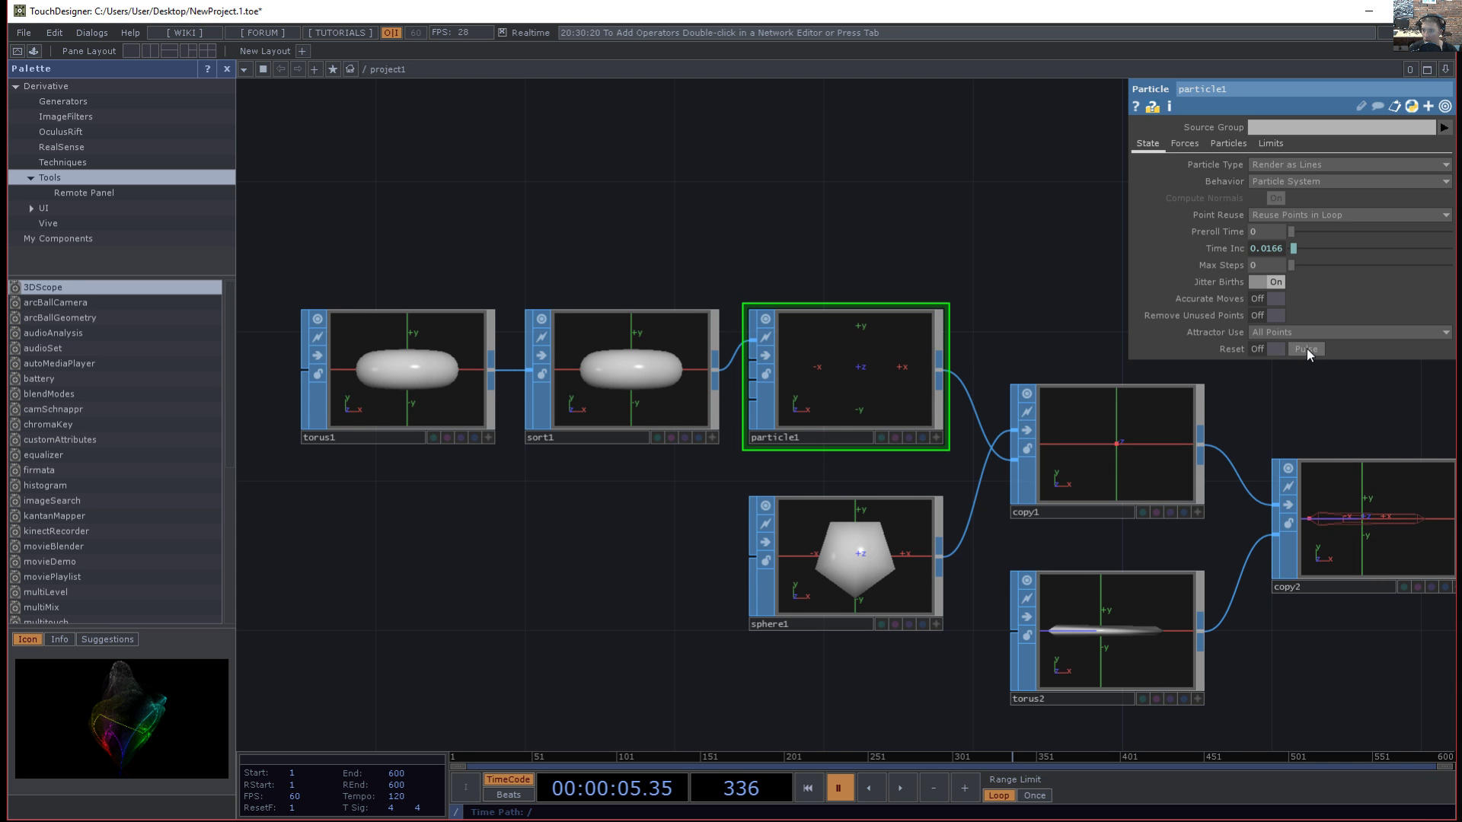
- Resume the timeline playback and examine sphere1's settings and the sphere clusters in copy1 and copy2
{"action": "left_click_drag", "start_coordinate": [995, 261], "coordinate": [608, 173]}
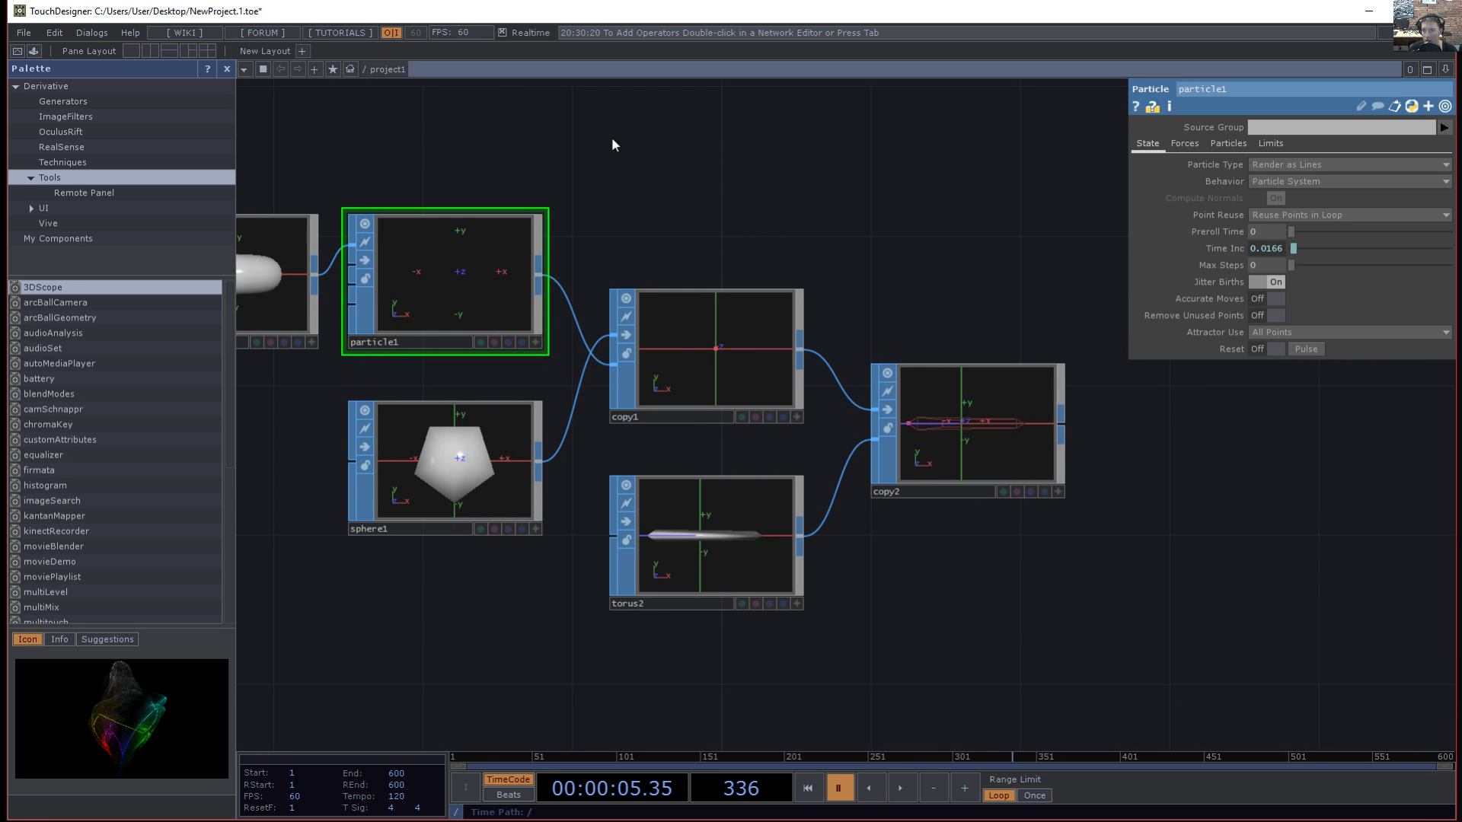
{"action": "scroll", "coordinate": [957, 551], "scroll_direction": "up", "scroll_amount": 5}
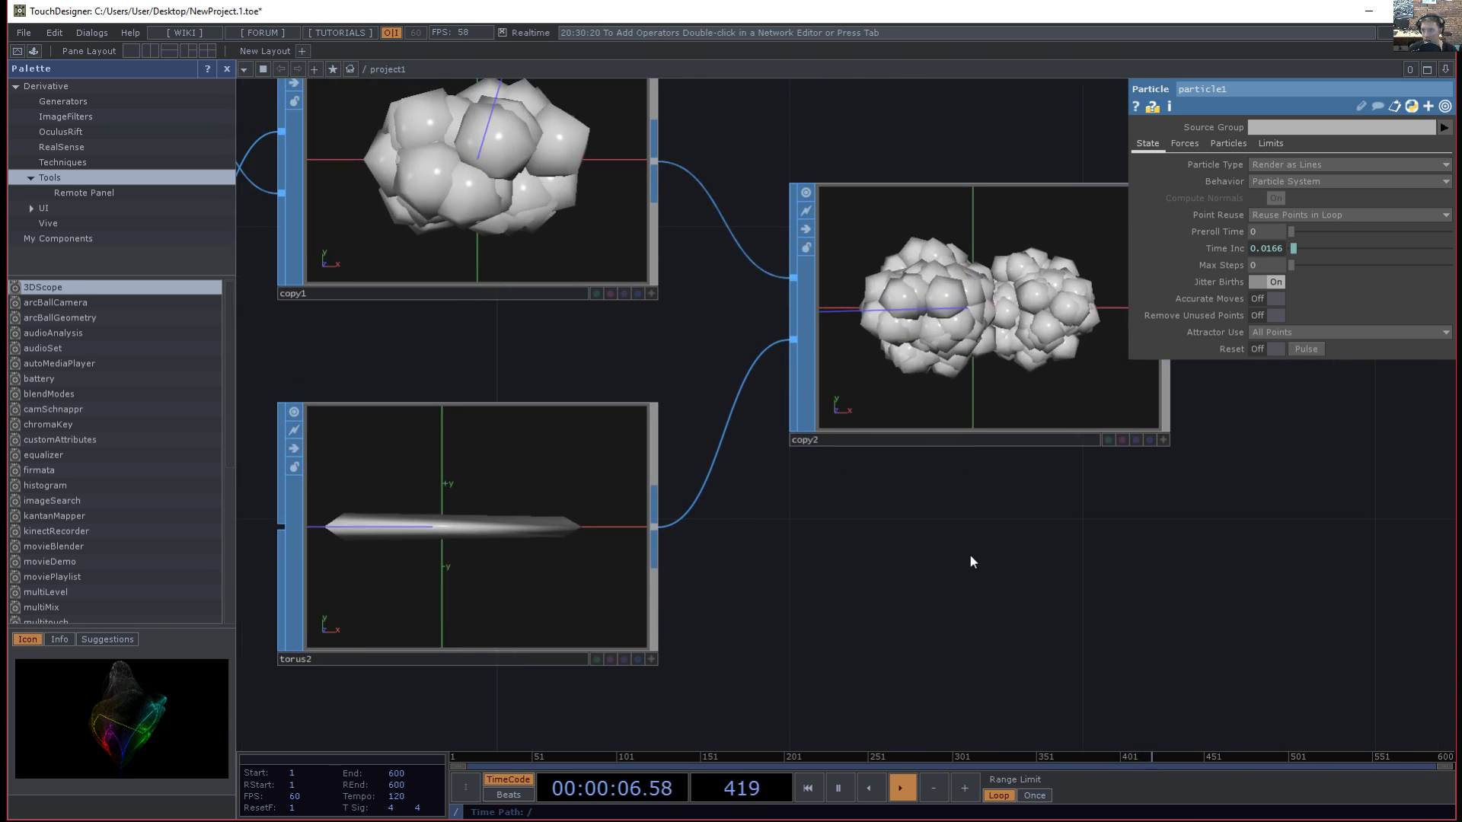
{"action": "scroll", "coordinate": [751, 678], "scroll_direction": "up", "scroll_amount": 3}
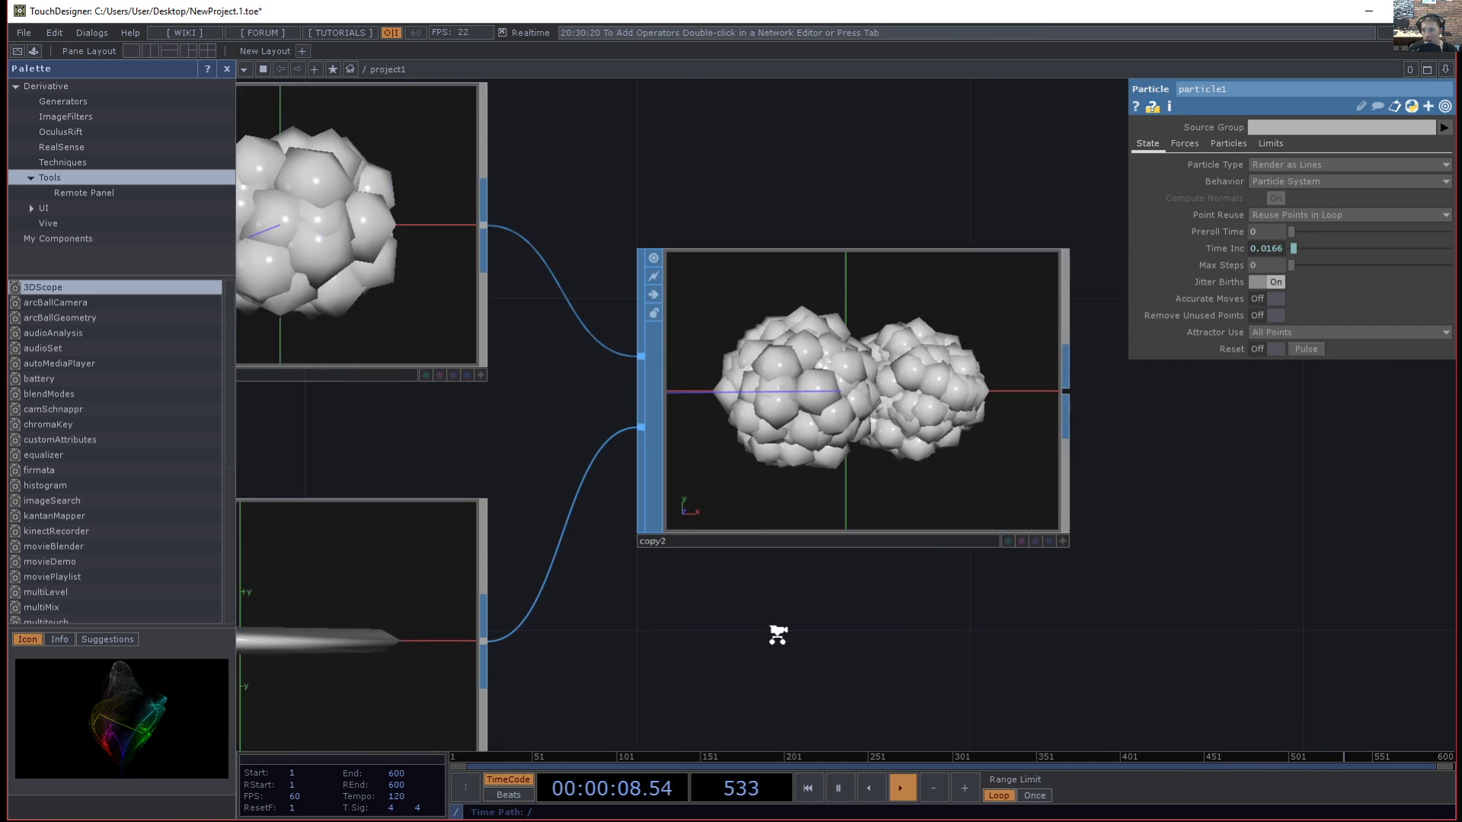
{"action": "left_click_drag", "start_coordinate": [1096, 672], "coordinate": [1134, 674]}
{"action": "left_click_drag", "start_coordinate": [567, 447], "coordinate": [1119, 441]}
{"action": "left_click", "coordinate": [520, 481]}
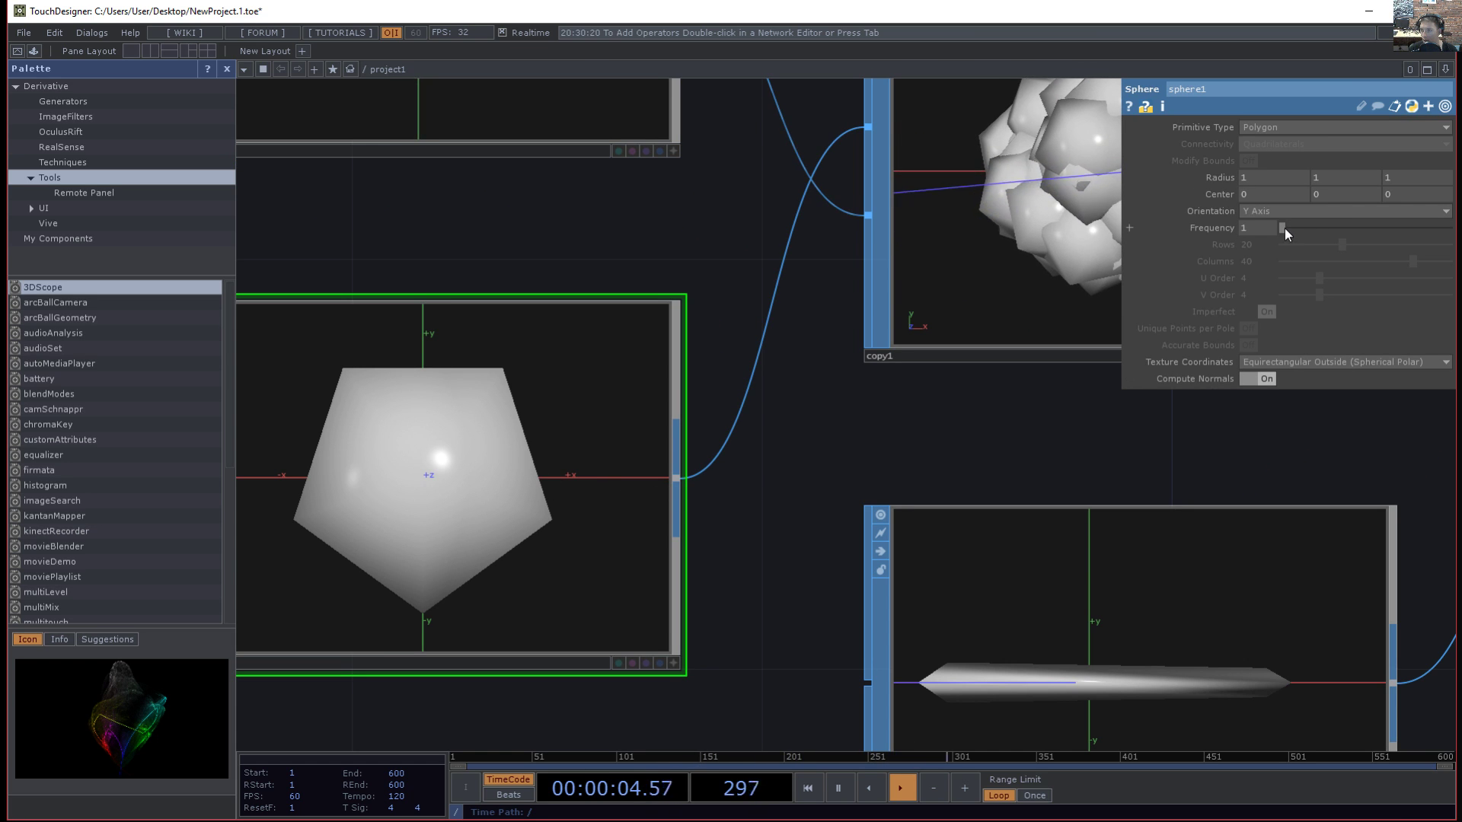
{"action": "left_click_drag", "start_coordinate": [949, 467], "coordinate": [236, 466]}
{"action": "left_click_drag", "start_coordinate": [1018, 604], "coordinate": [652, 665]}
{"action": "scroll", "coordinate": [653, 665], "scroll_direction": "down", "scroll_amount": 3}
{"action": "left_click_drag", "start_coordinate": [777, 613], "coordinate": [900, 424]}
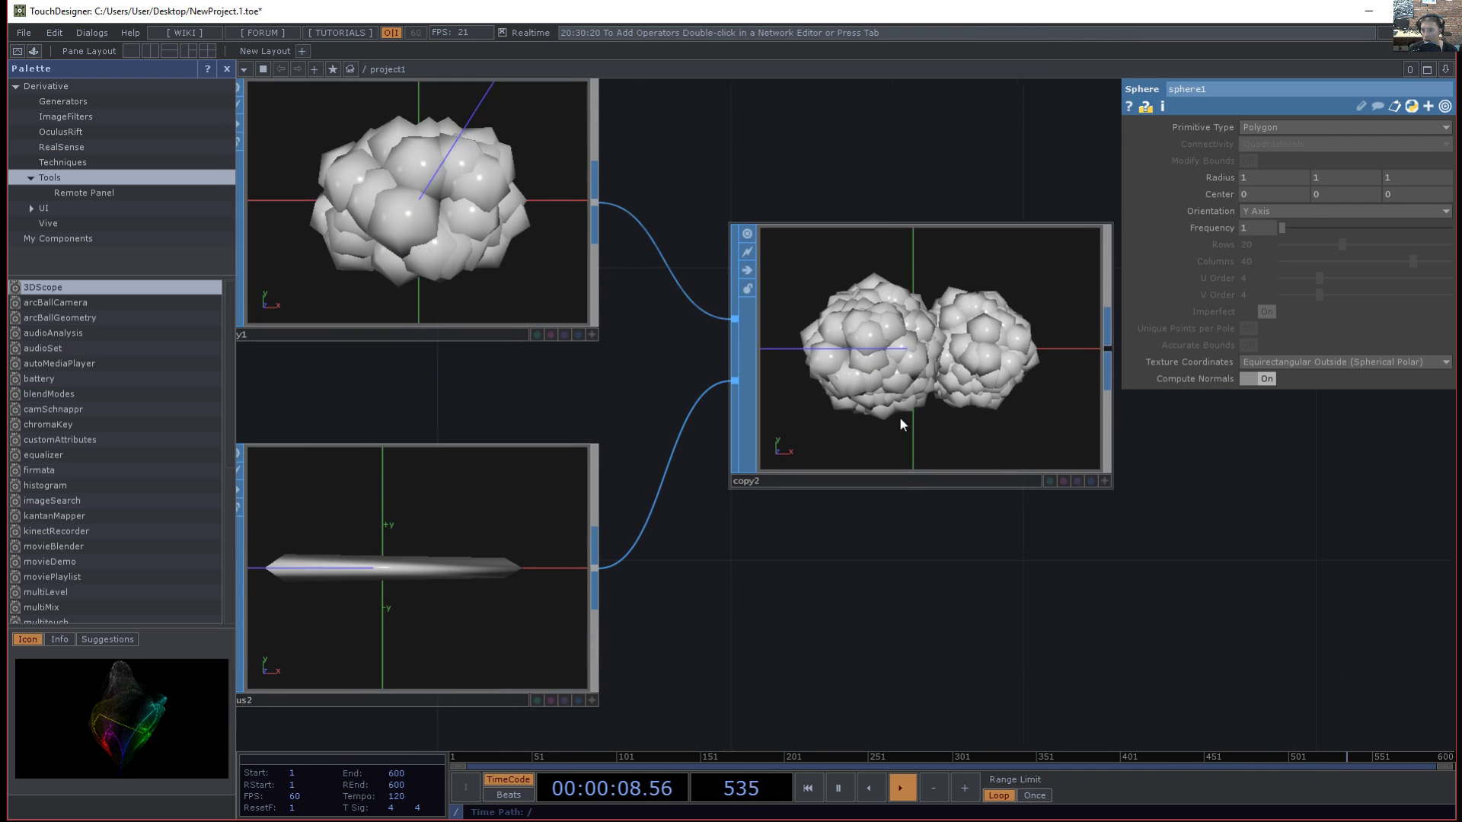
- Make copy2's viewer active and orbit around its sphere clusters
{"action": "left_click", "coordinate": [1116, 451]}
{"action": "left_click", "coordinate": [1110, 470]}
{"action": "left_click_drag", "start_coordinate": [880, 323], "coordinate": [874, 401]}
{"action": "left_click_drag", "start_coordinate": [902, 652], "coordinate": [1030, 622]}
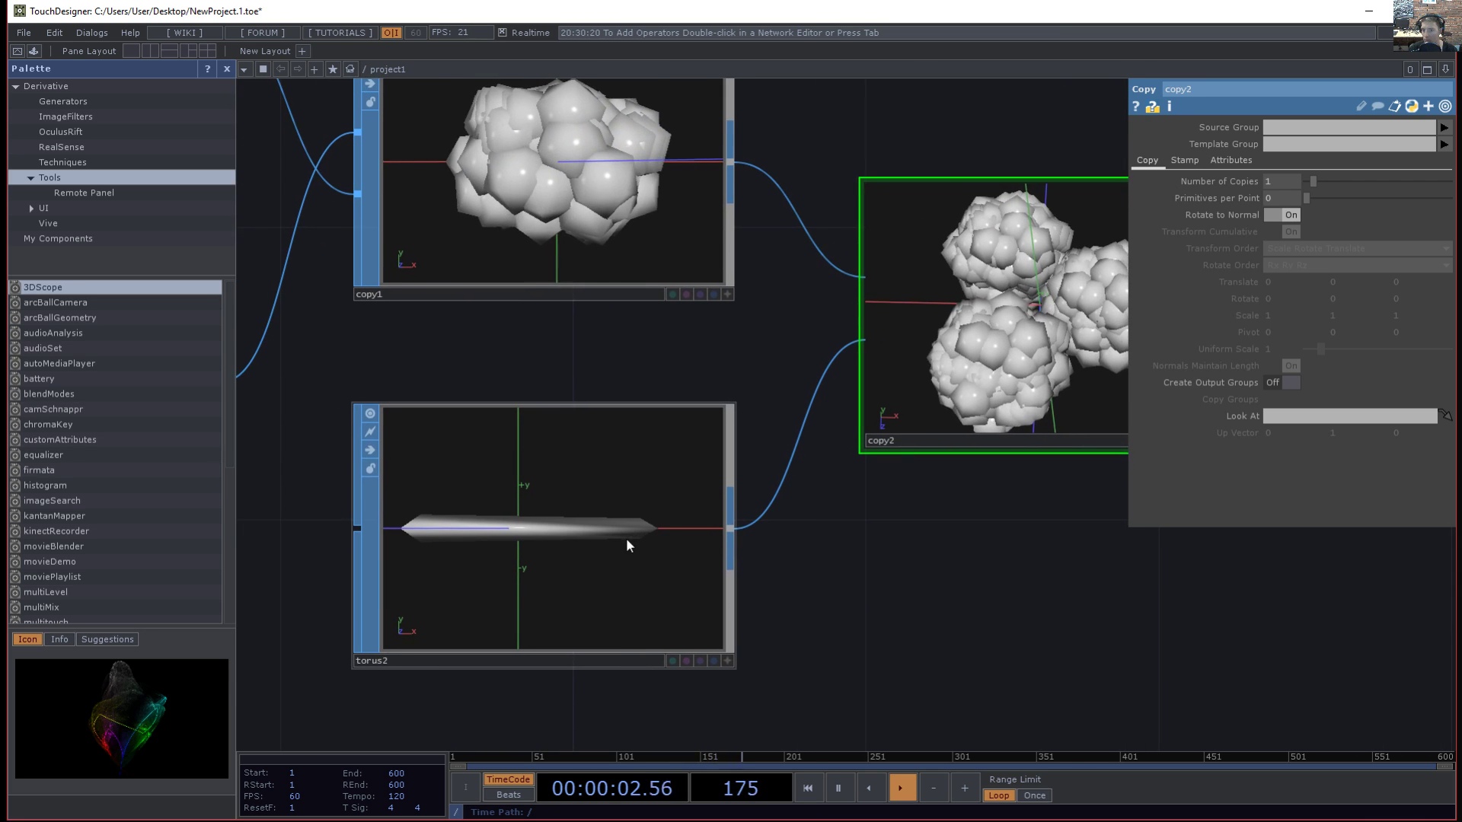
- Set torus2's columns to 8
{"action": "left_click", "coordinate": [627, 545]}
{"action": "mouse_move", "coordinate": [1290, 248]}
{"action": "left_mouse_down"}
{"action": "mouse_move", "coordinate": [1273, 245]}
{"action": "mouse_move", "coordinate": [1305, 266]}
{"action": "left_mouse_up"}
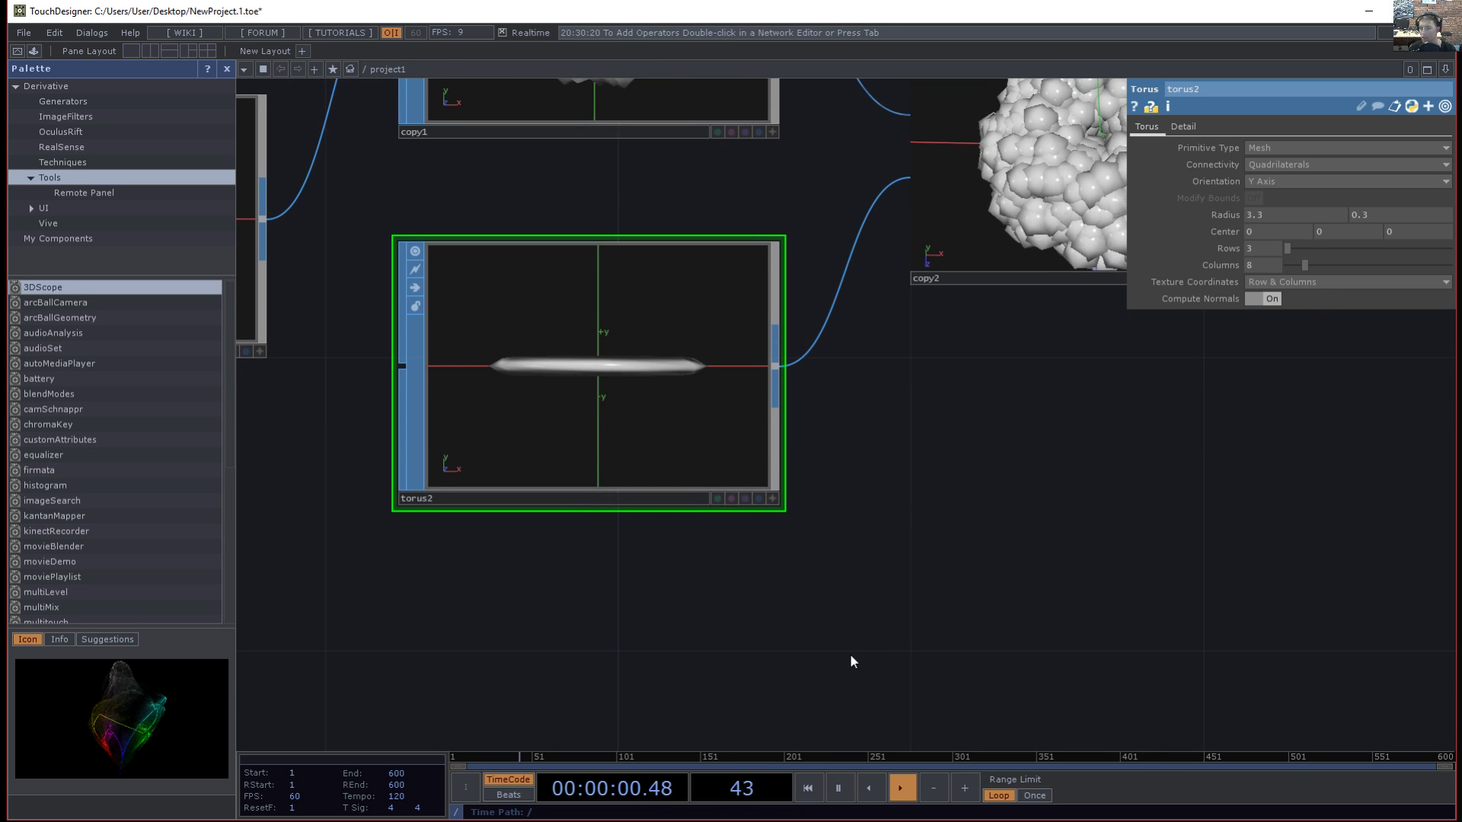
- Add a Sphere SOP just below torus2
{"action": "key", "text": "Tab"}
{"action": "type", "text": "s"}
{"action": "key", "text": "BackSpace"}
{"action": "type", "text": "sphere"}
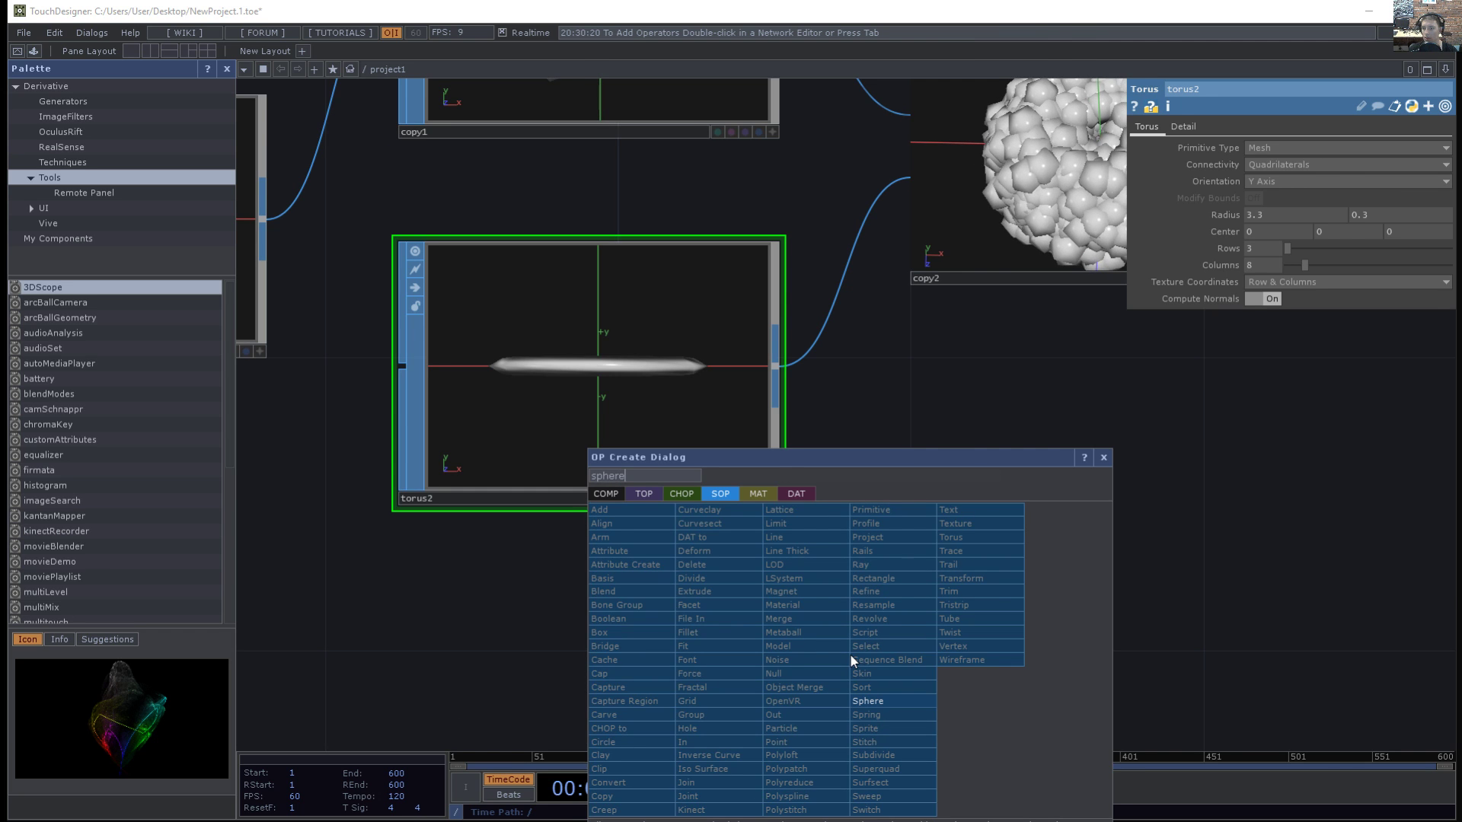
{"action": "key", "text": "Return"}
{"action": "left_click", "coordinate": [851, 661]}
- Delete torus2 and move the new sphere into the space below copy1
{"action": "left_click", "coordinate": [655, 419]}
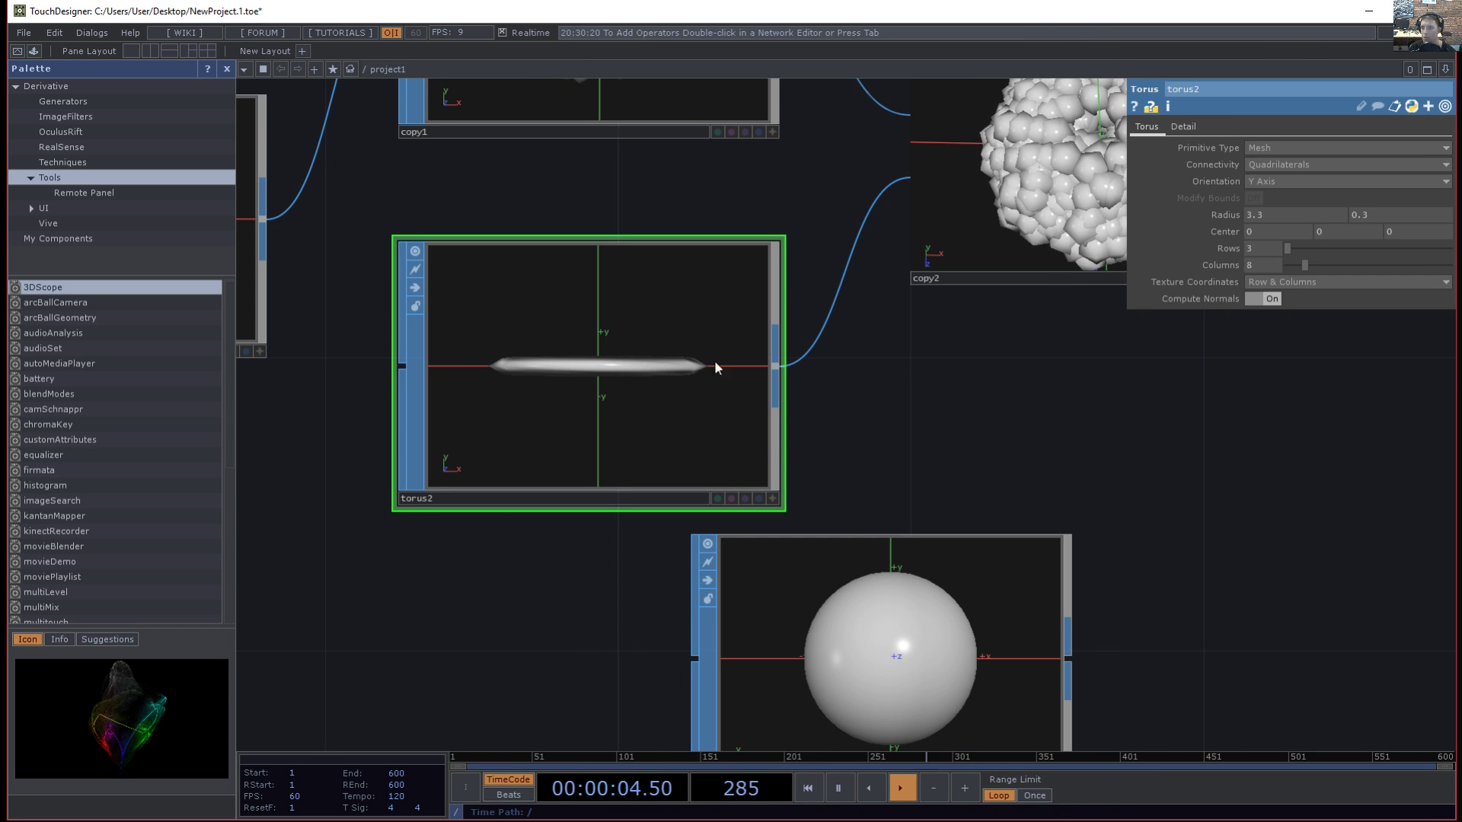
{"action": "key", "text": "Delete"}
{"action": "left_click_drag", "start_coordinate": [910, 632], "coordinate": [618, 487]}
{"action": "left_click_drag", "start_coordinate": [952, 374], "coordinate": [960, 459]}
{"action": "left_click_drag", "start_coordinate": [1137, 545], "coordinate": [1063, 577]}
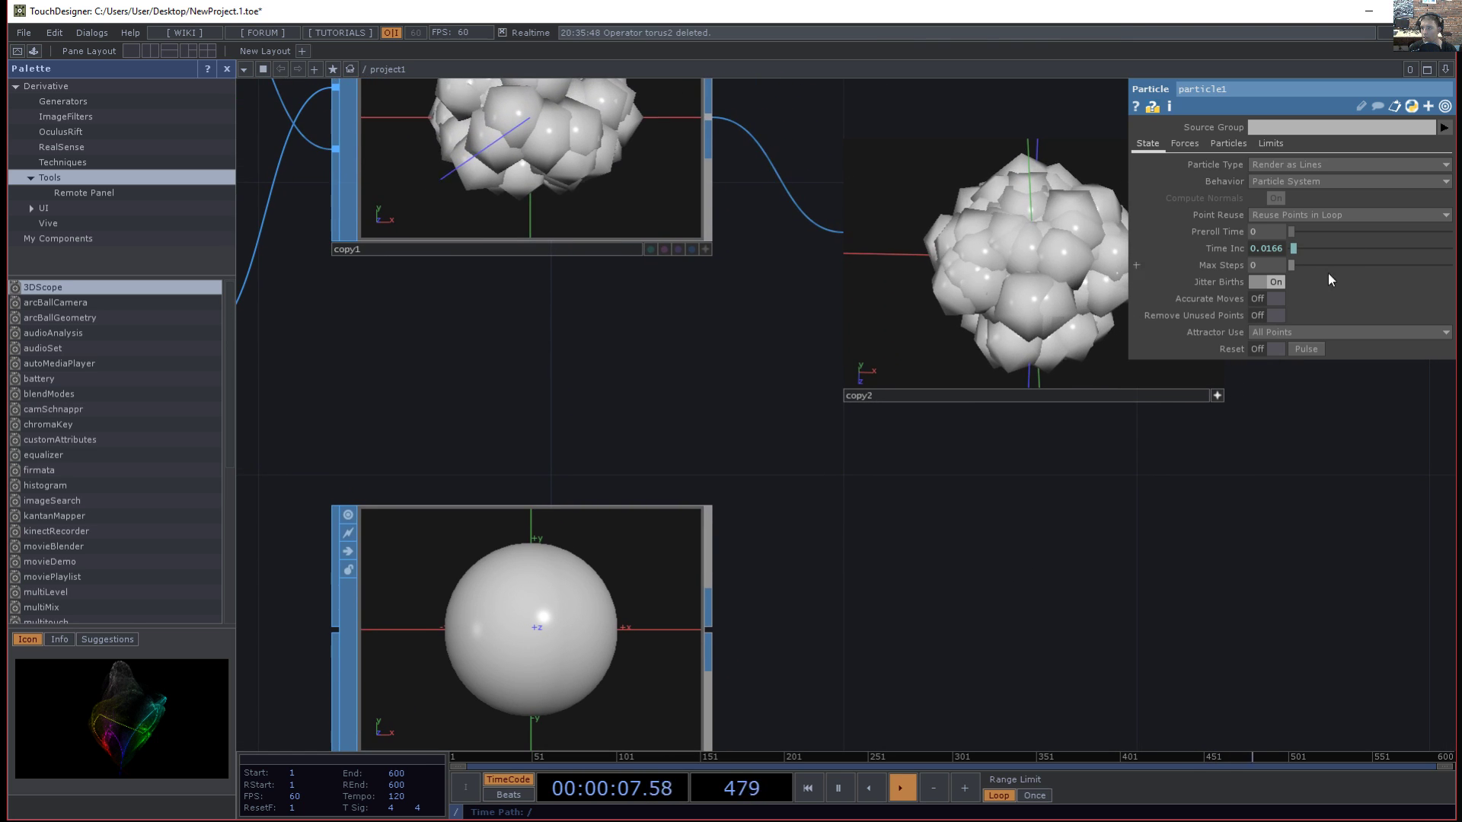
- Set sphere2's primitive type to Polygon and wire it into copy2's second input
{"action": "left_click", "coordinate": [670, 560]}
{"action": "left_click", "coordinate": [1279, 127]}
{"action": "left_click", "coordinate": [1266, 157]}
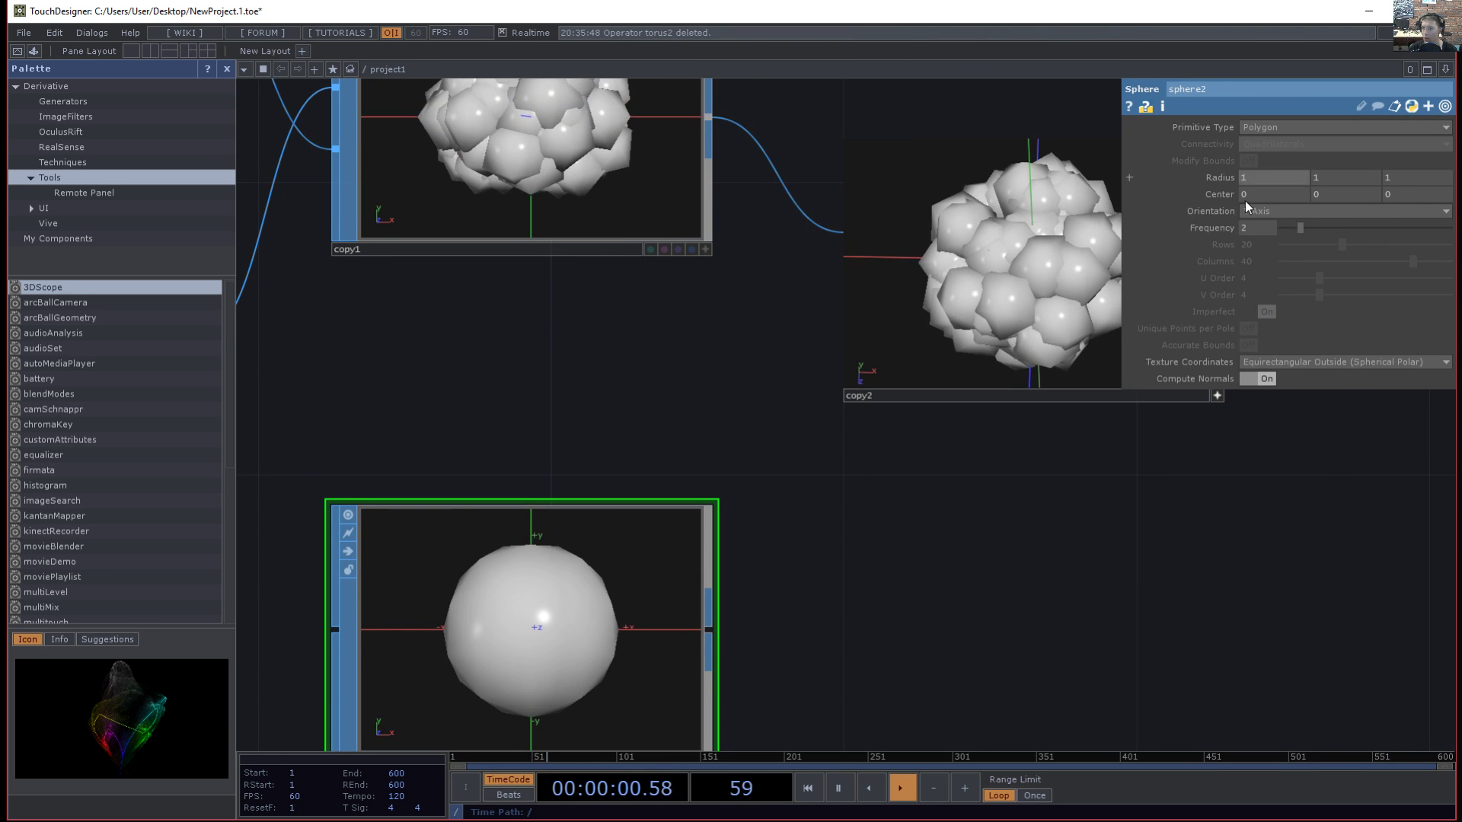
{"action": "left_click_drag", "start_coordinate": [719, 623], "coordinate": [728, 457]}
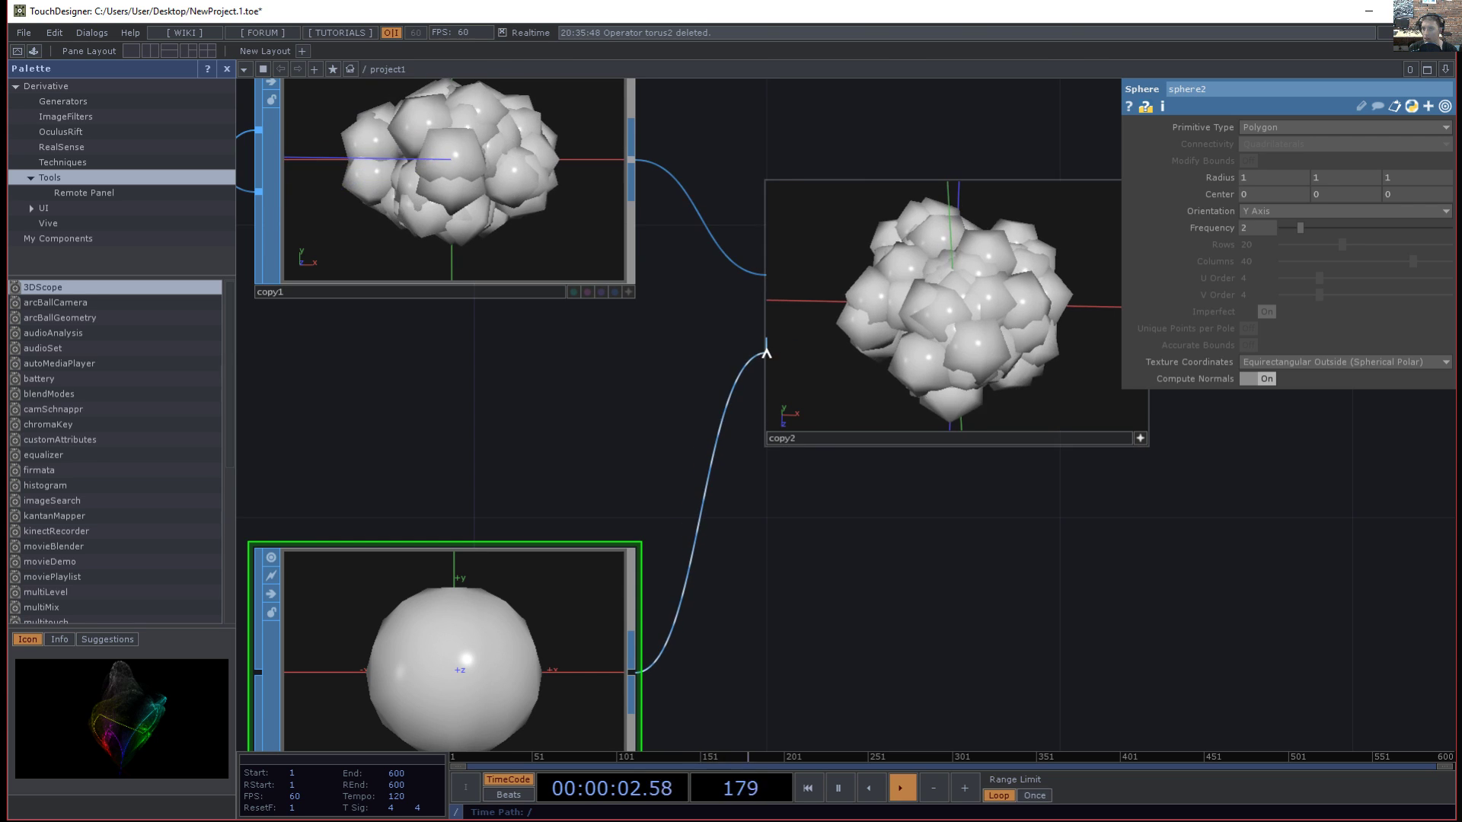
{"action": "left_click_drag", "start_coordinate": [766, 352], "coordinate": [766, 340]}
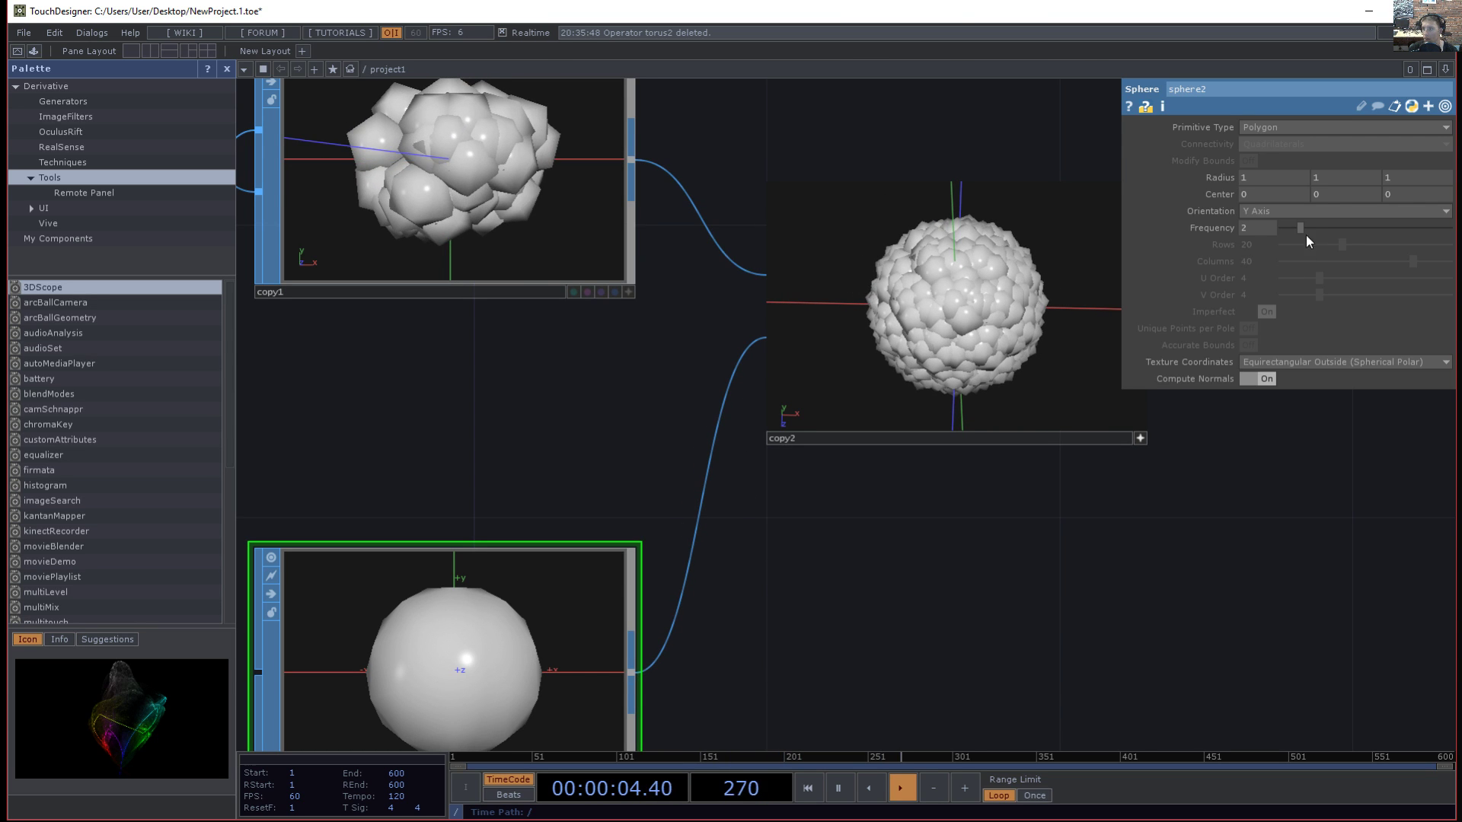
- Set sphere2's frequency to 1 and its radius to 5 on all three axes
{"action": "type", "text": "1"}
{"action": "key", "text": "Return"}
{"action": "left_click_drag", "start_coordinate": [944, 549], "coordinate": [884, 558]}
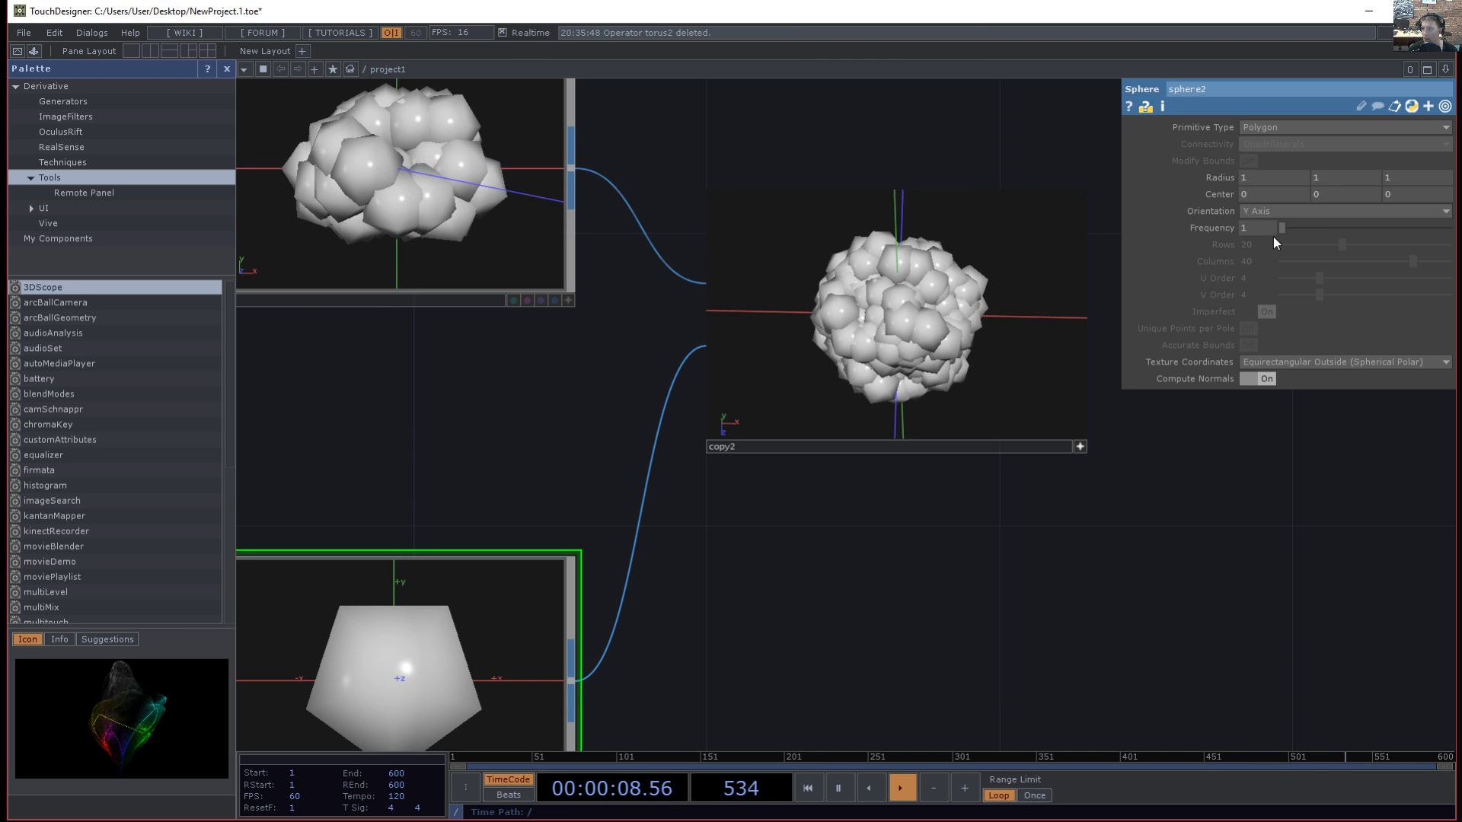
{"action": "mouse_move", "coordinate": [1217, 176]}
{"action": "left_mouse_down"}
{"action": "mouse_move", "coordinate": [1228, 156]}
{"action": "mouse_move", "coordinate": [1213, 156]}
{"action": "left_mouse_up"}
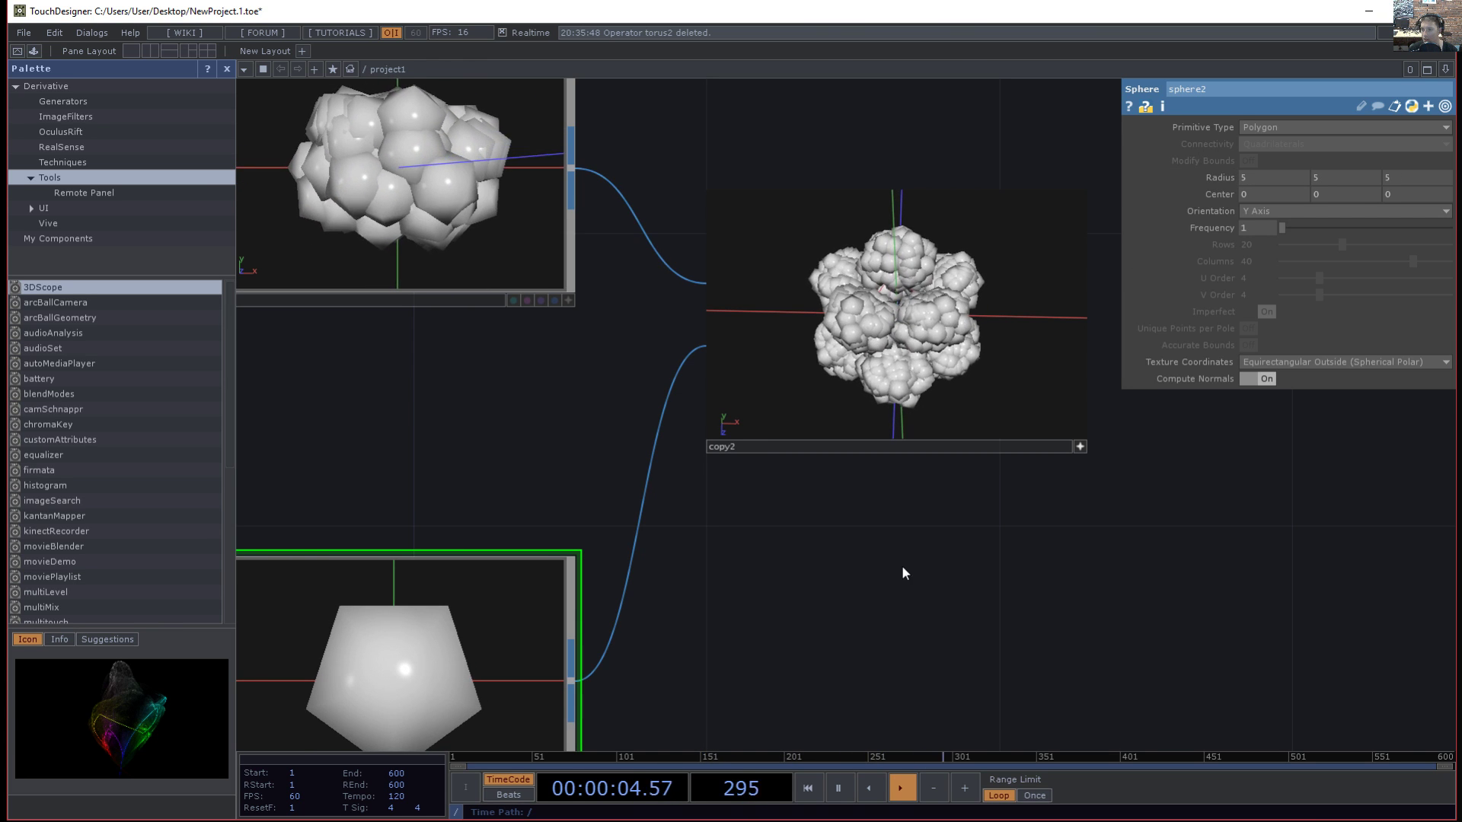
- Examine the sphere clusters in copy2 up close and the layout of the whole operator network
{"action": "left_click_drag", "start_coordinate": [978, 487], "coordinate": [842, 535]}
{"action": "scroll", "coordinate": [742, 396], "scroll_direction": "up", "scroll_amount": 8}
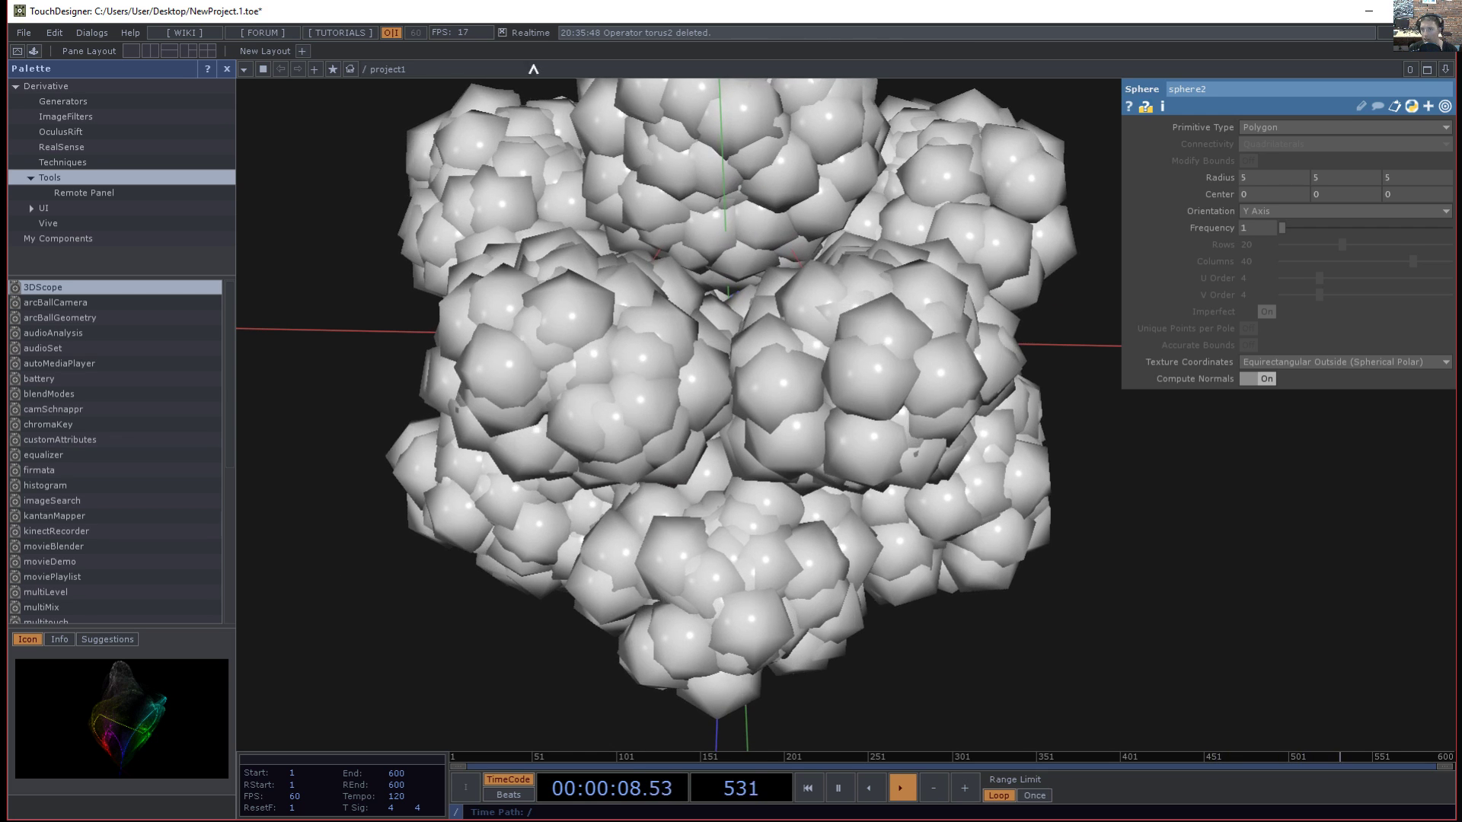
{"action": "scroll", "coordinate": [727, 394], "scroll_direction": "down", "scroll_amount": 8}
{"action": "scroll", "coordinate": [727, 396], "scroll_direction": "down", "scroll_amount": 4}
{"action": "left_click_drag", "start_coordinate": [707, 601], "coordinate": [969, 574]}
{"action": "scroll", "coordinate": [968, 573], "scroll_direction": "down", "scroll_amount": 4}
{"action": "left_click_drag", "start_coordinate": [553, 572], "coordinate": [599, 573]}
{"action": "left_click_drag", "start_coordinate": [1098, 637], "coordinate": [1020, 588]}
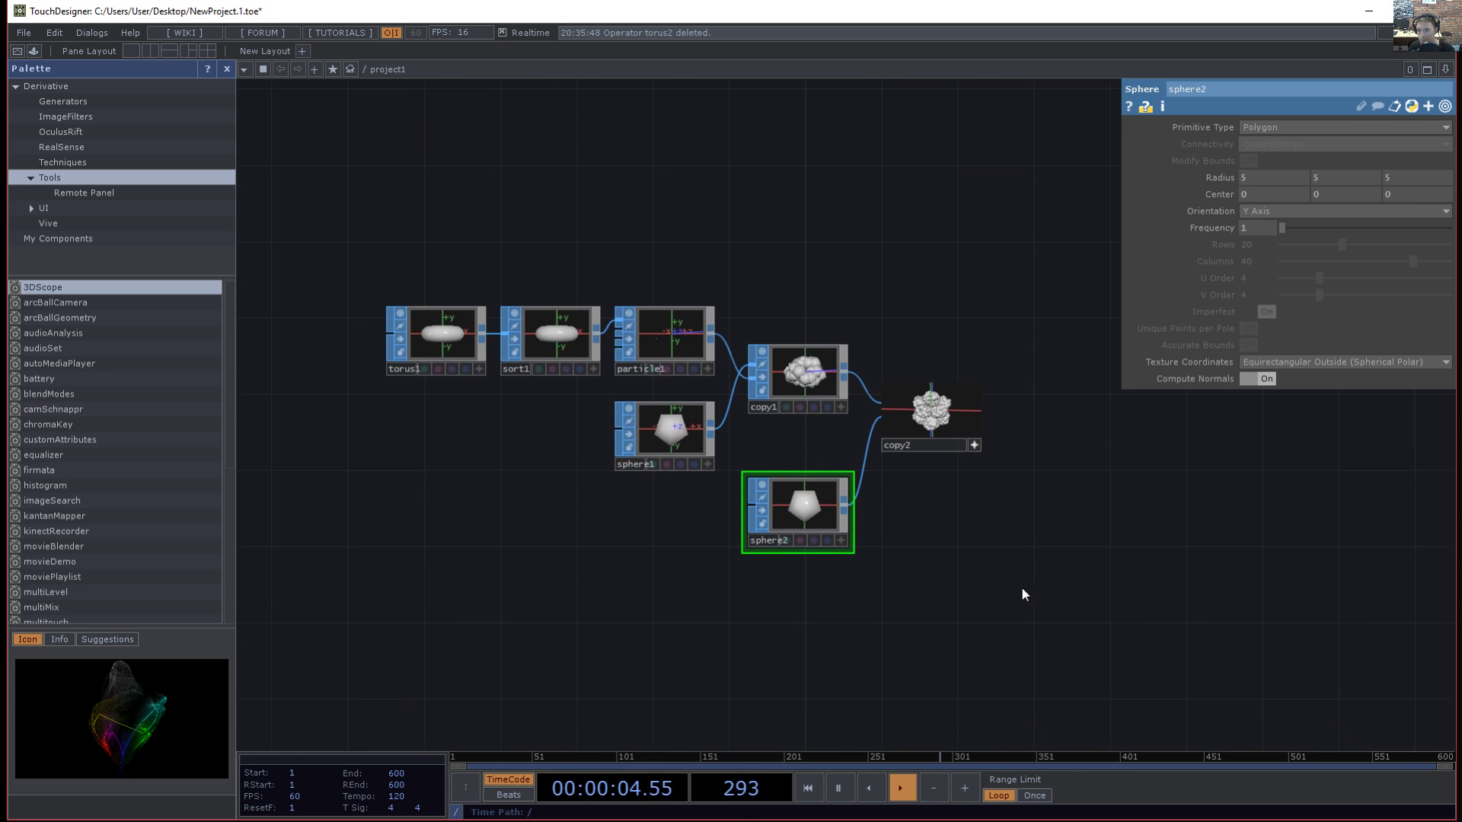
{"action": "scroll", "coordinate": [1022, 587], "scroll_direction": "up", "scroll_amount": 4}
{"action": "left_click_drag", "start_coordinate": [911, 543], "coordinate": [1066, 580]}
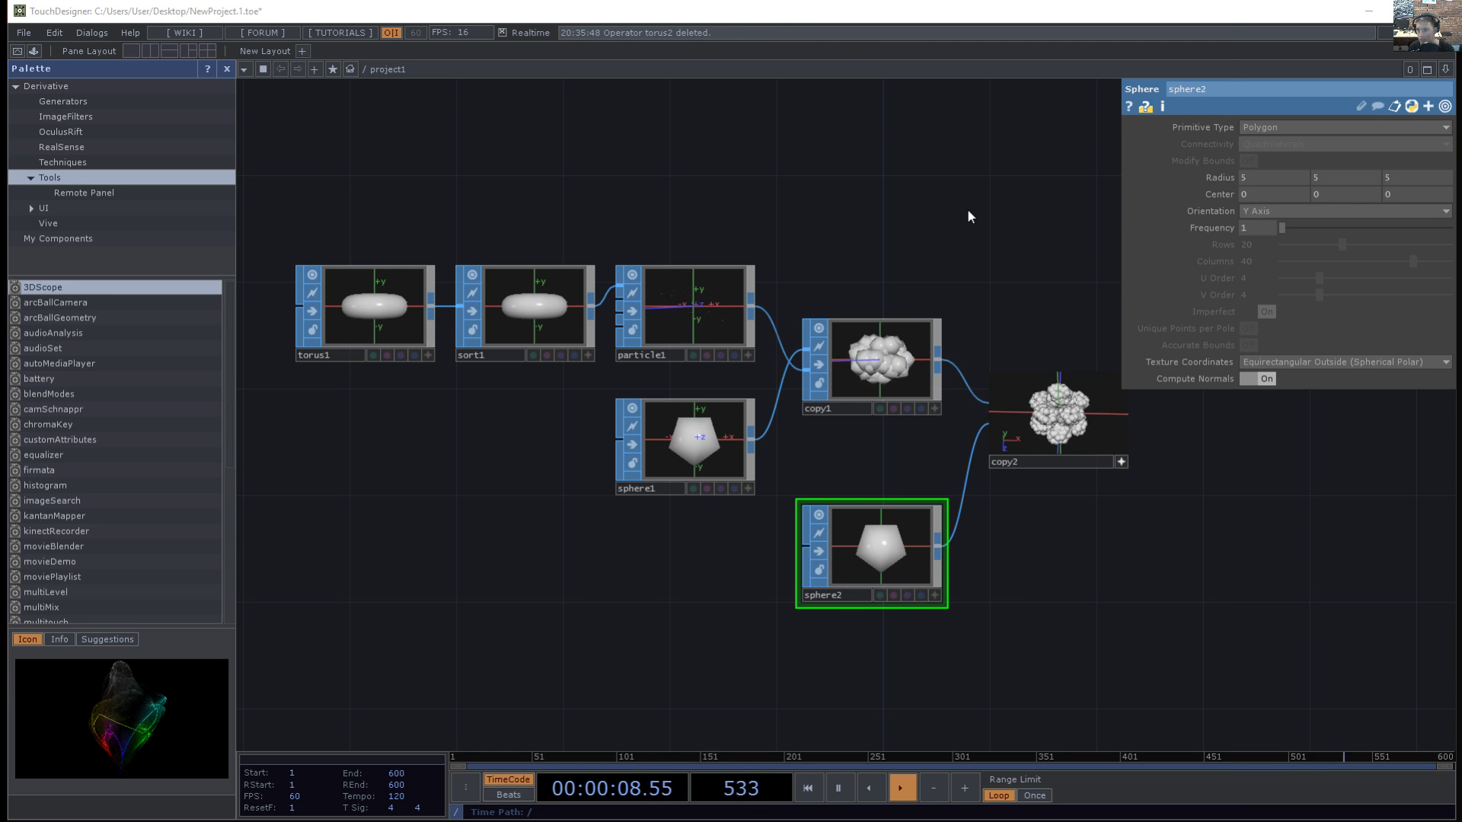
- Add a Geometry COMP above the SOP chain
{"action": "key", "text": "Tab"}
{"action": "type", "text": "geo"}
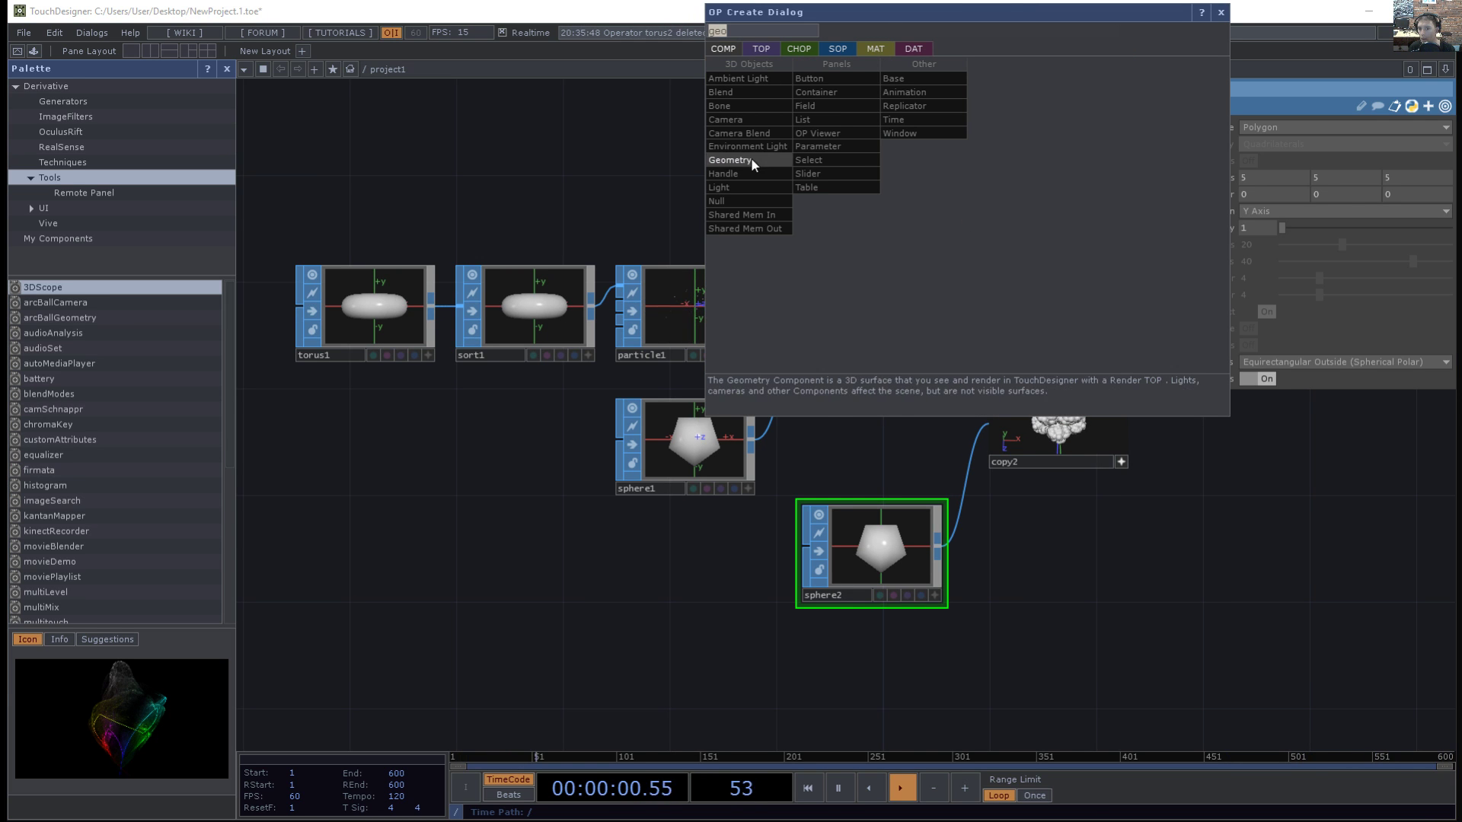
{"action": "left_click", "coordinate": [751, 160]}
{"action": "left_click", "coordinate": [963, 228]}
{"action": "left_click_drag", "start_coordinate": [1016, 293], "coordinate": [939, 377]}
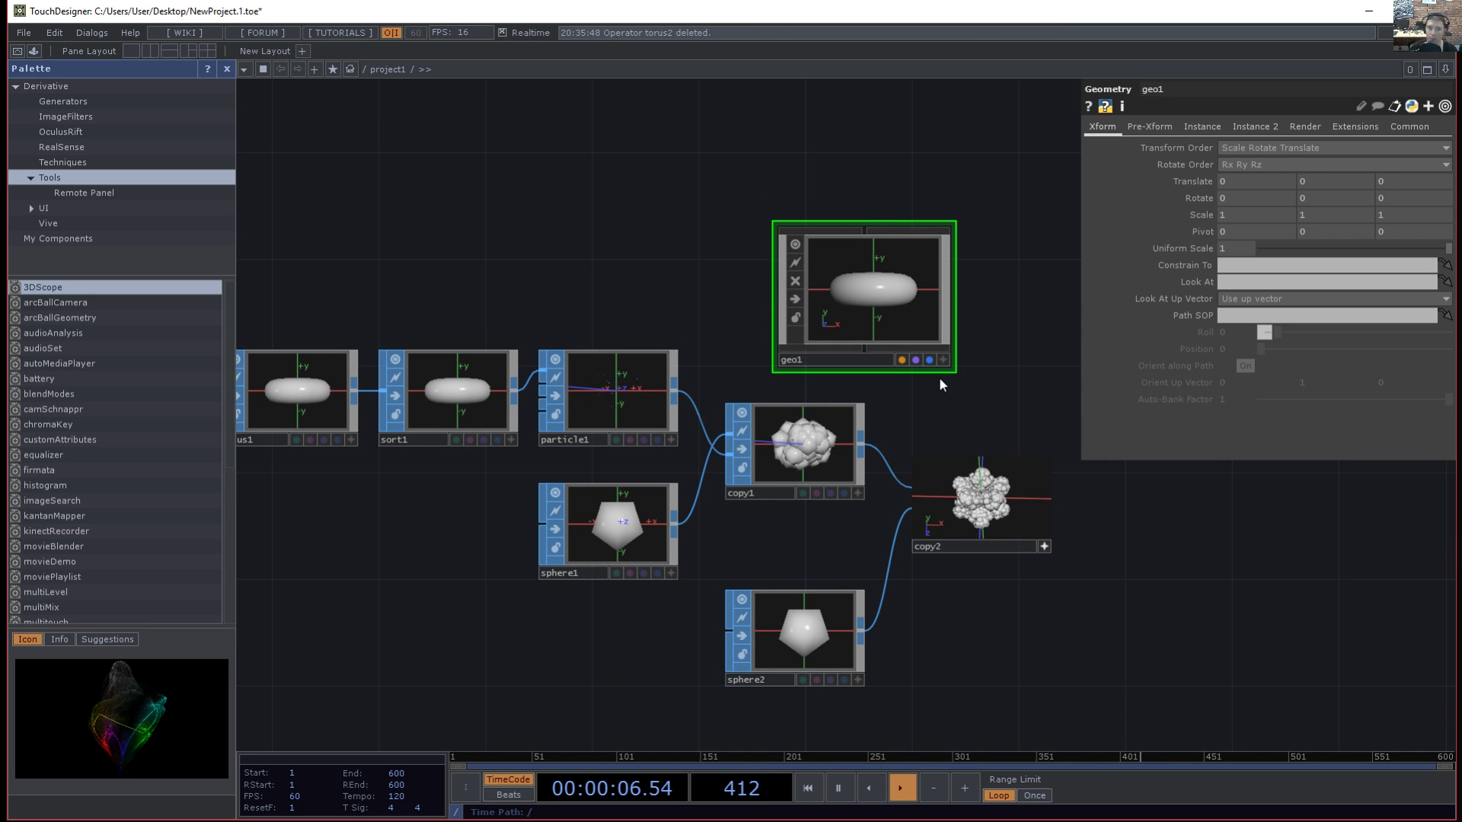
- Add a Container COMP beside geo1, above particle1
{"action": "key", "text": "Tab"}
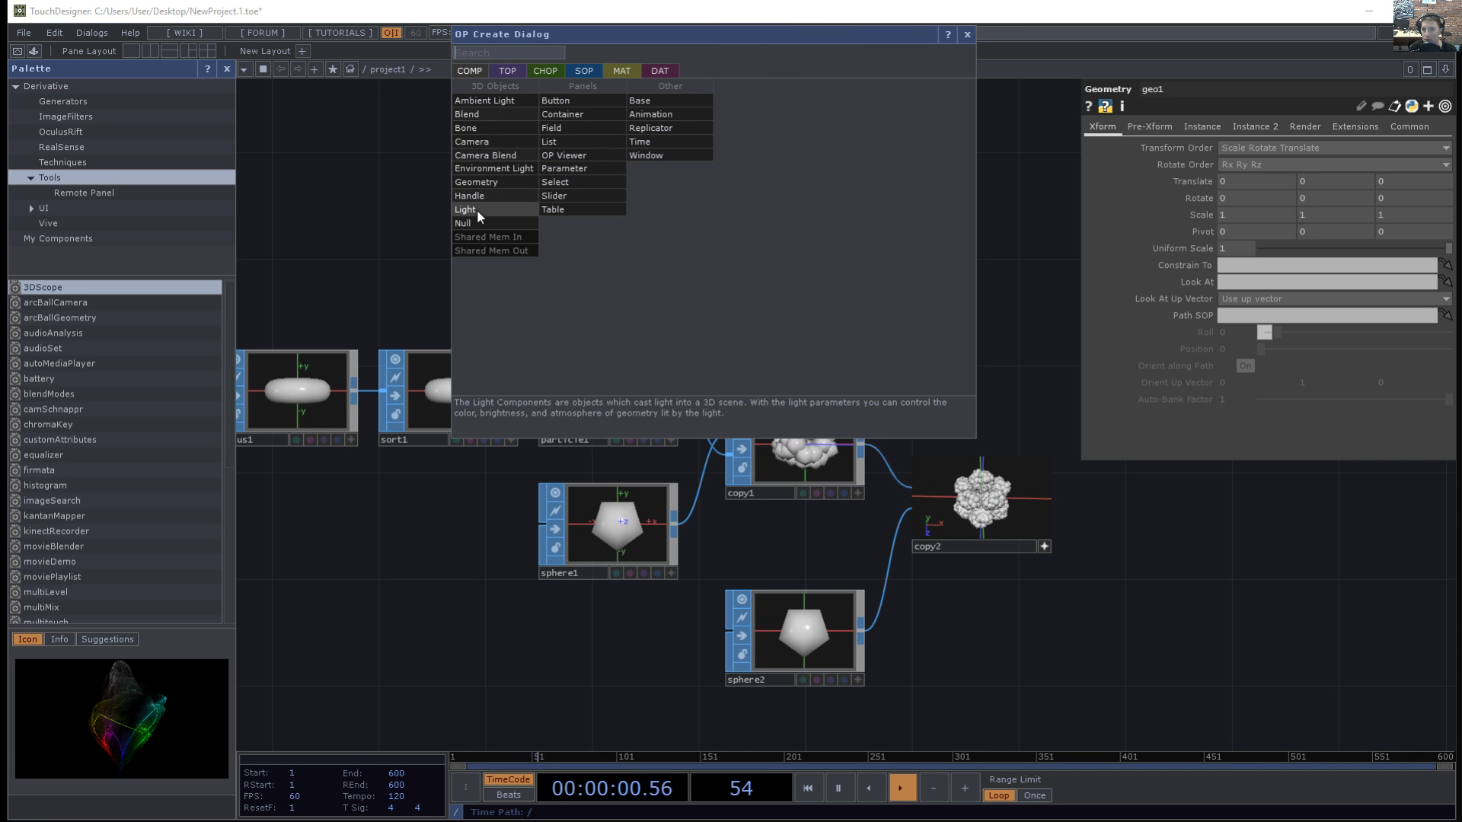
{"action": "left_click", "coordinate": [562, 115]}
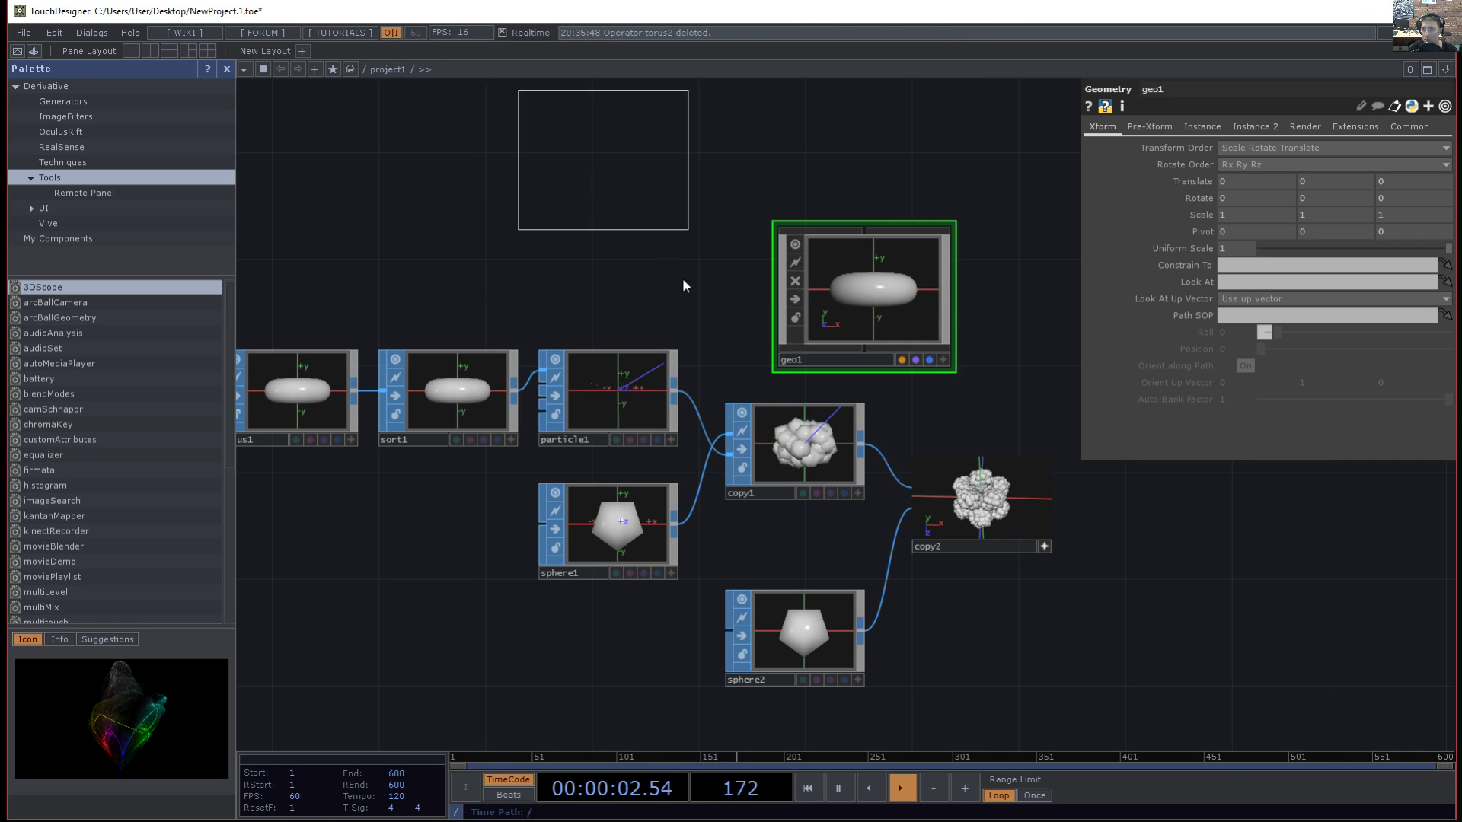
{"action": "left_click", "coordinate": [661, 236]}
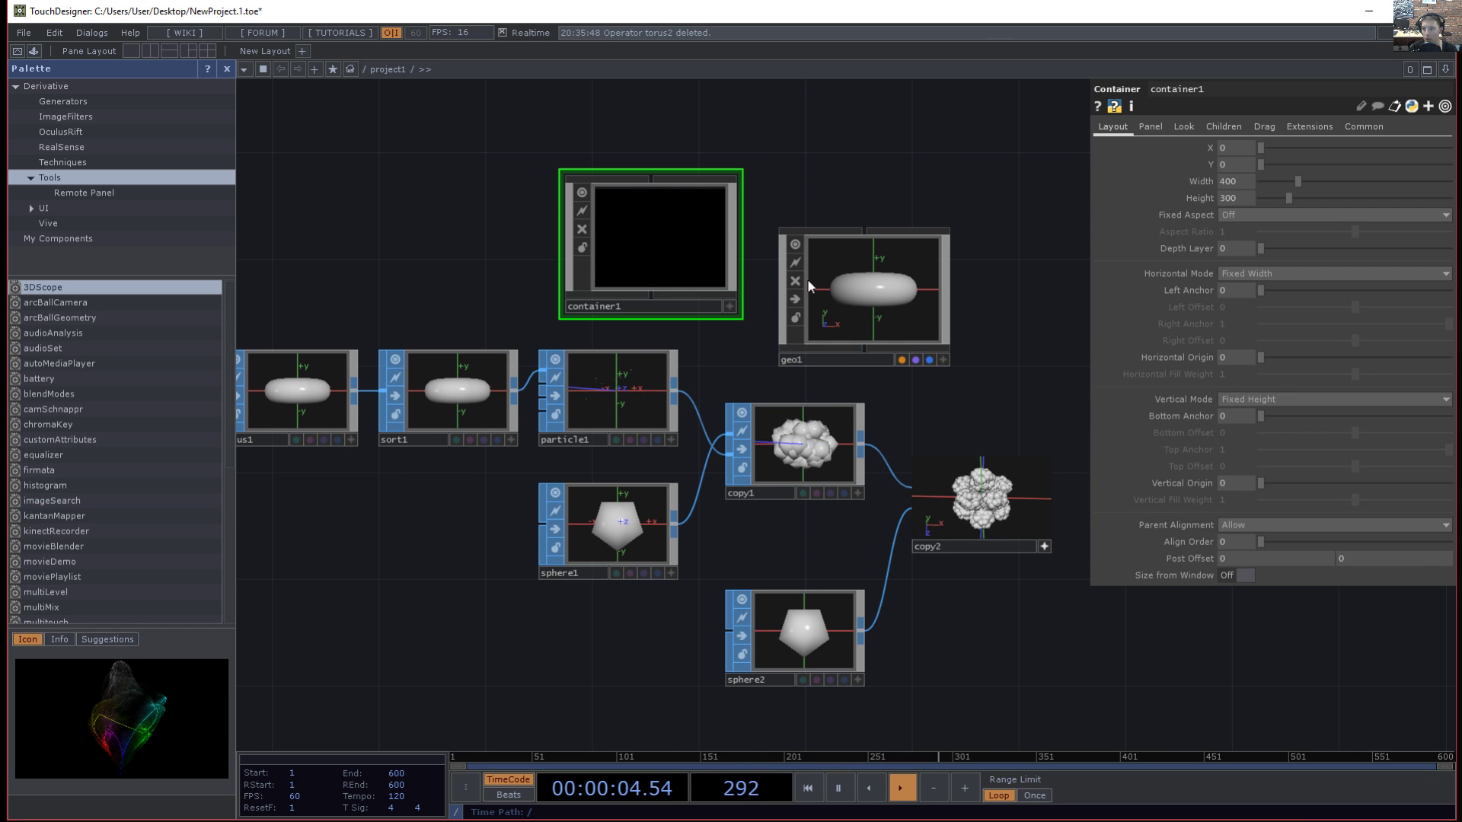
- Cut every operator except geo1 from the project1 network
{"action": "left_click_drag", "start_coordinate": [1009, 664], "coordinate": [1041, 705]}
{"action": "left_click_drag", "start_coordinate": [368, 432], "coordinate": [341, 421]}
{"action": "key", "text": "Delete"}
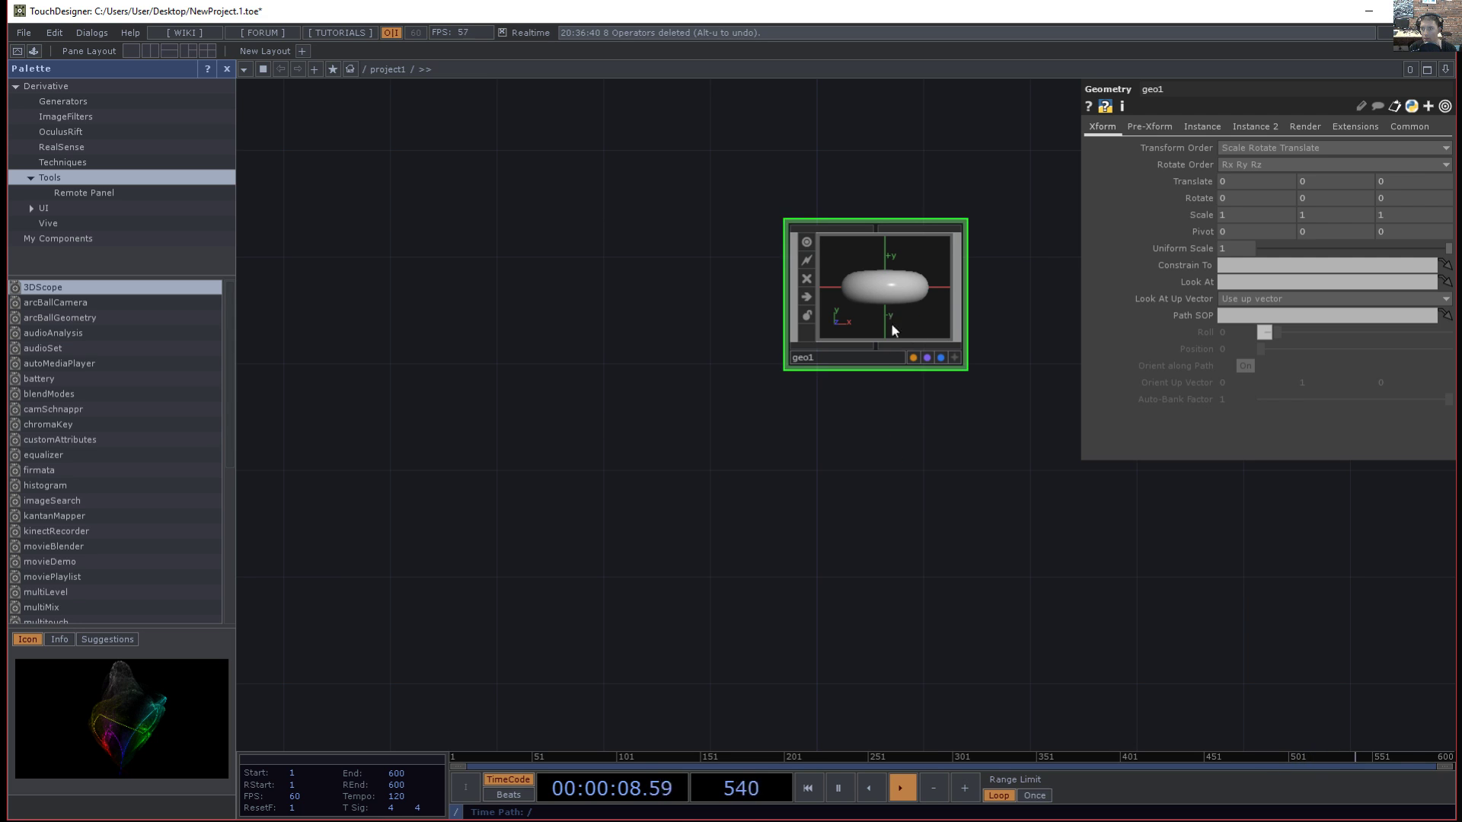
- Inside geo1, replace the default torus with the cut operators and delete the pasted container1
{"action": "double_click", "coordinate": [876, 269]}
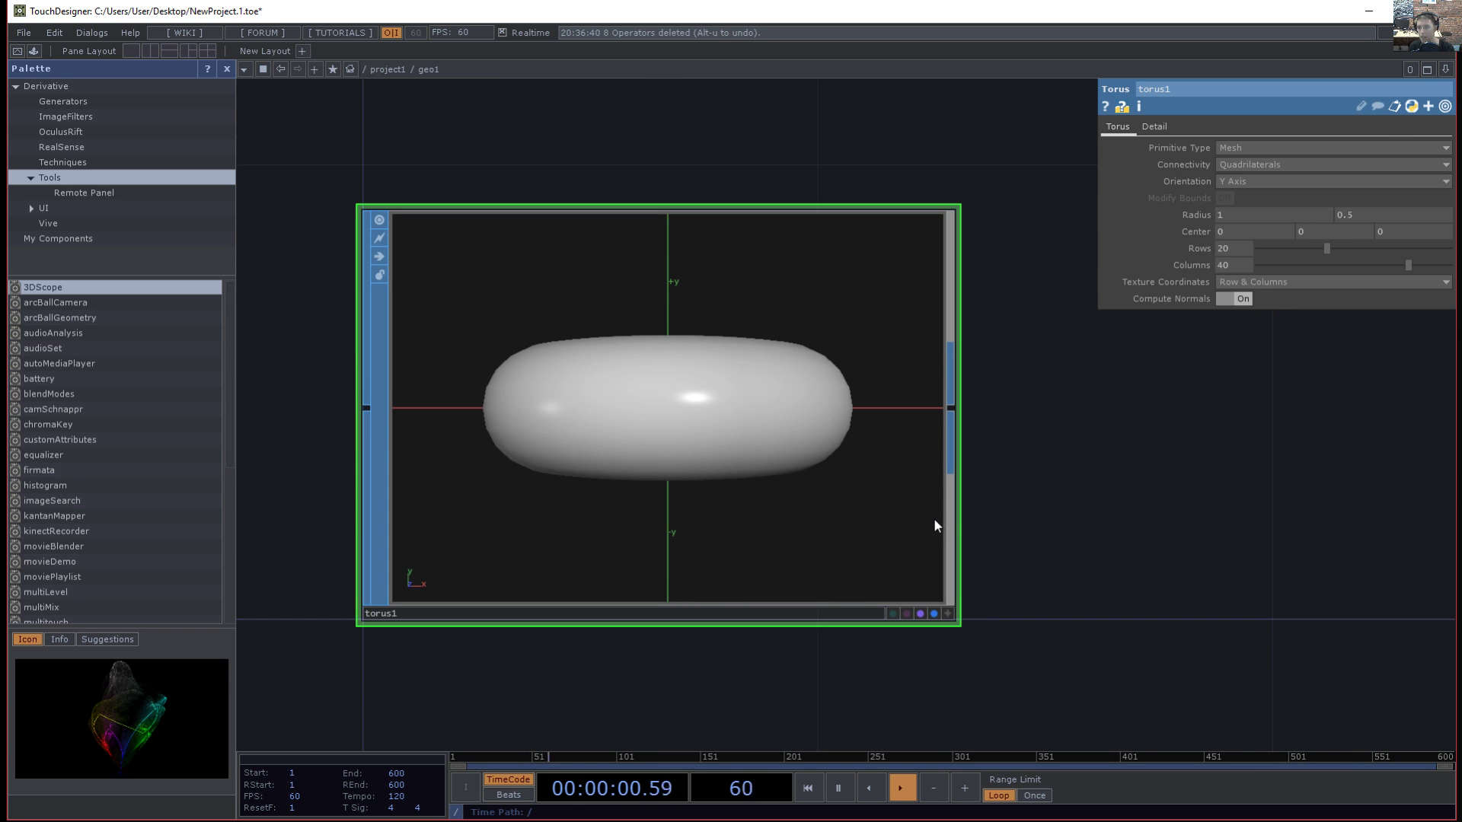
{"action": "key", "text": "Delete"}
{"action": "key", "text": "ctrl+v"}
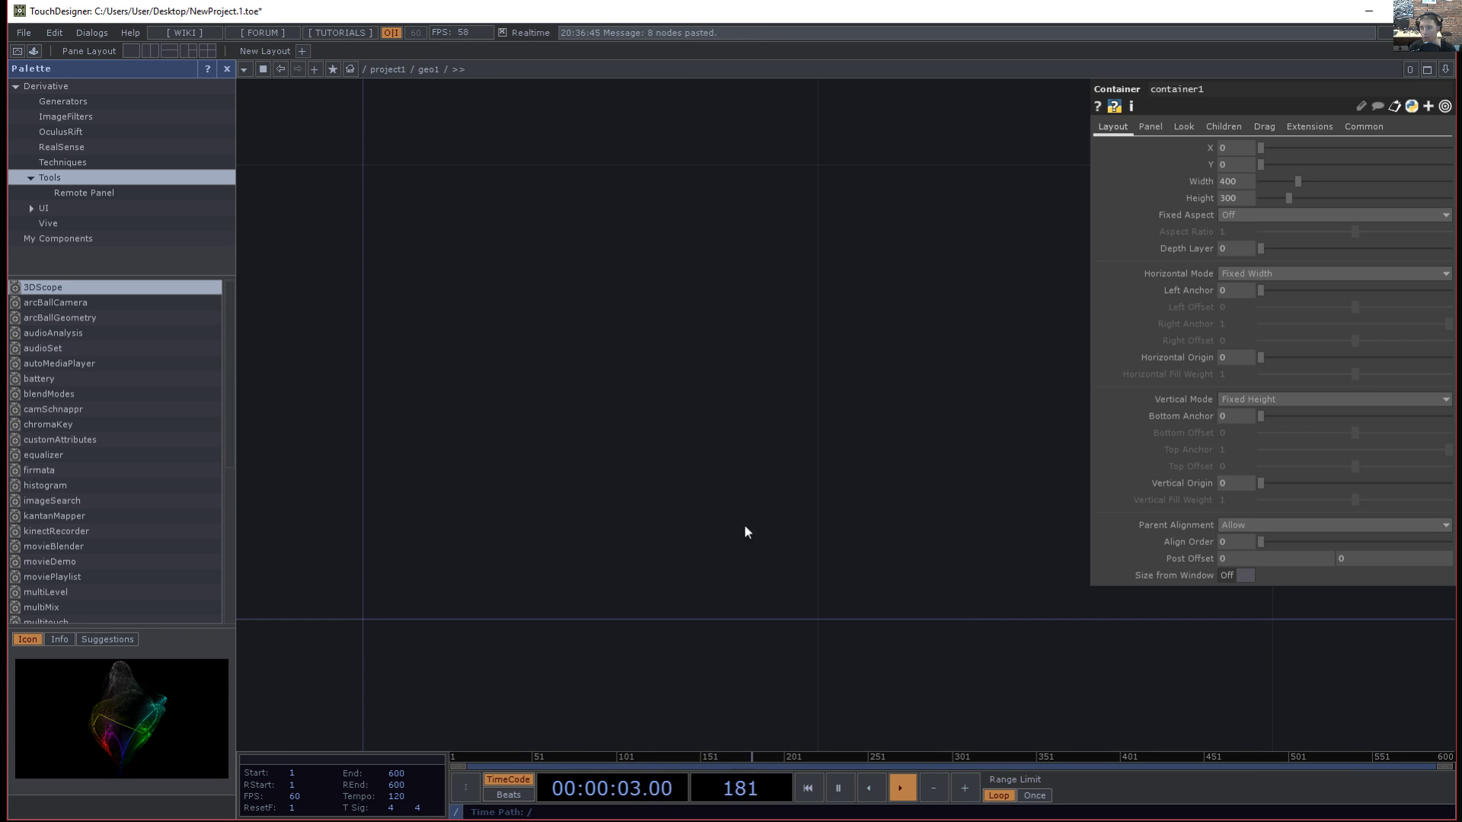
{"action": "scroll", "coordinate": [765, 495], "scroll_direction": "down", "scroll_amount": 10}
{"action": "left_click_drag", "start_coordinate": [876, 503], "coordinate": [601, 514]}
{"action": "scroll", "coordinate": [601, 514], "scroll_direction": "up", "scroll_amount": 4}
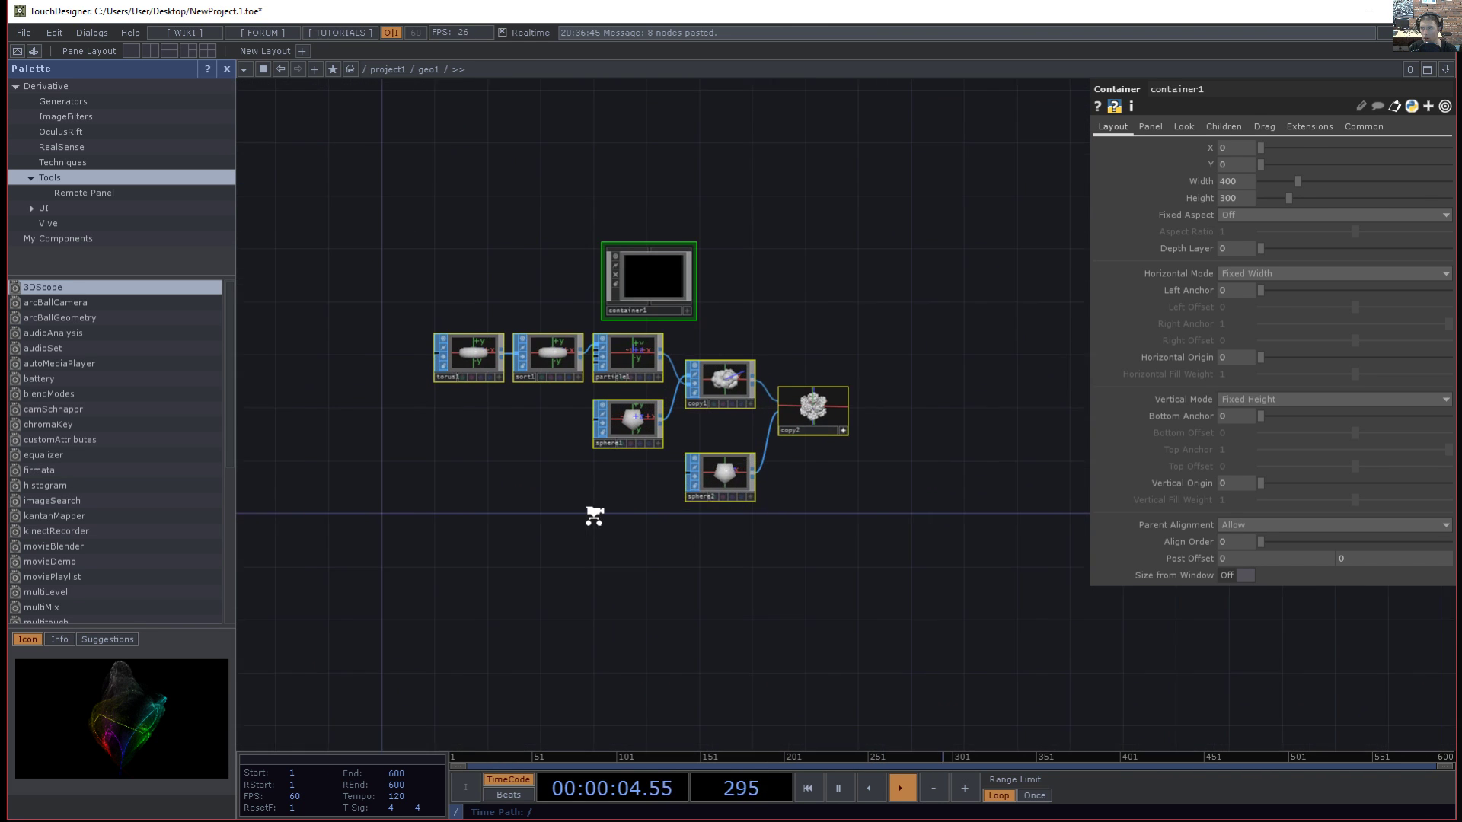
{"action": "key", "text": "Delete"}
- Turn on copy2's render and display flags inside geo1 and return to the project1 network
{"action": "scroll", "coordinate": [863, 326], "scroll_direction": "up", "scroll_amount": 5}
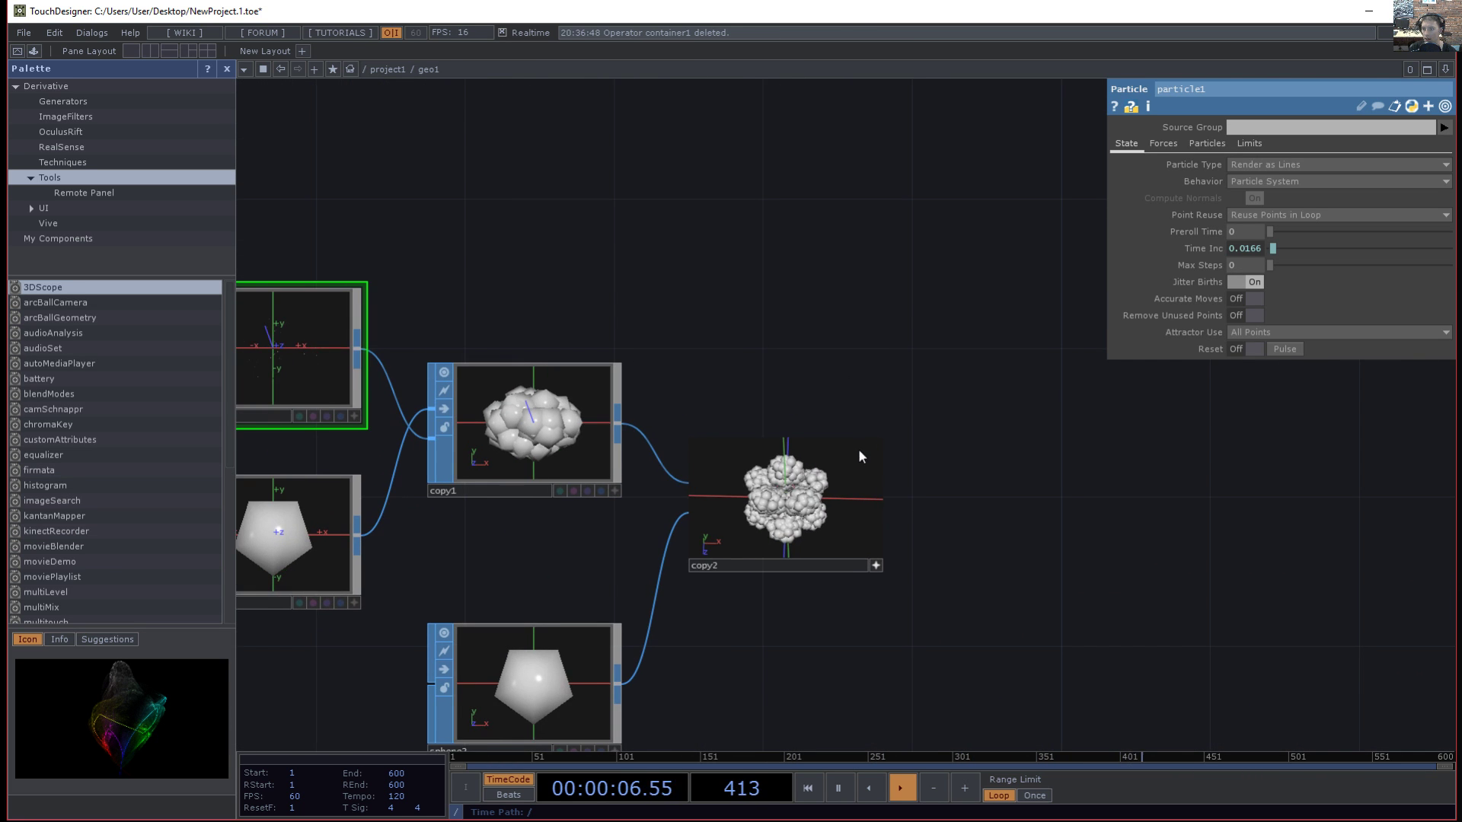
{"action": "left_click_drag", "start_coordinate": [877, 594], "coordinate": [1021, 532]}
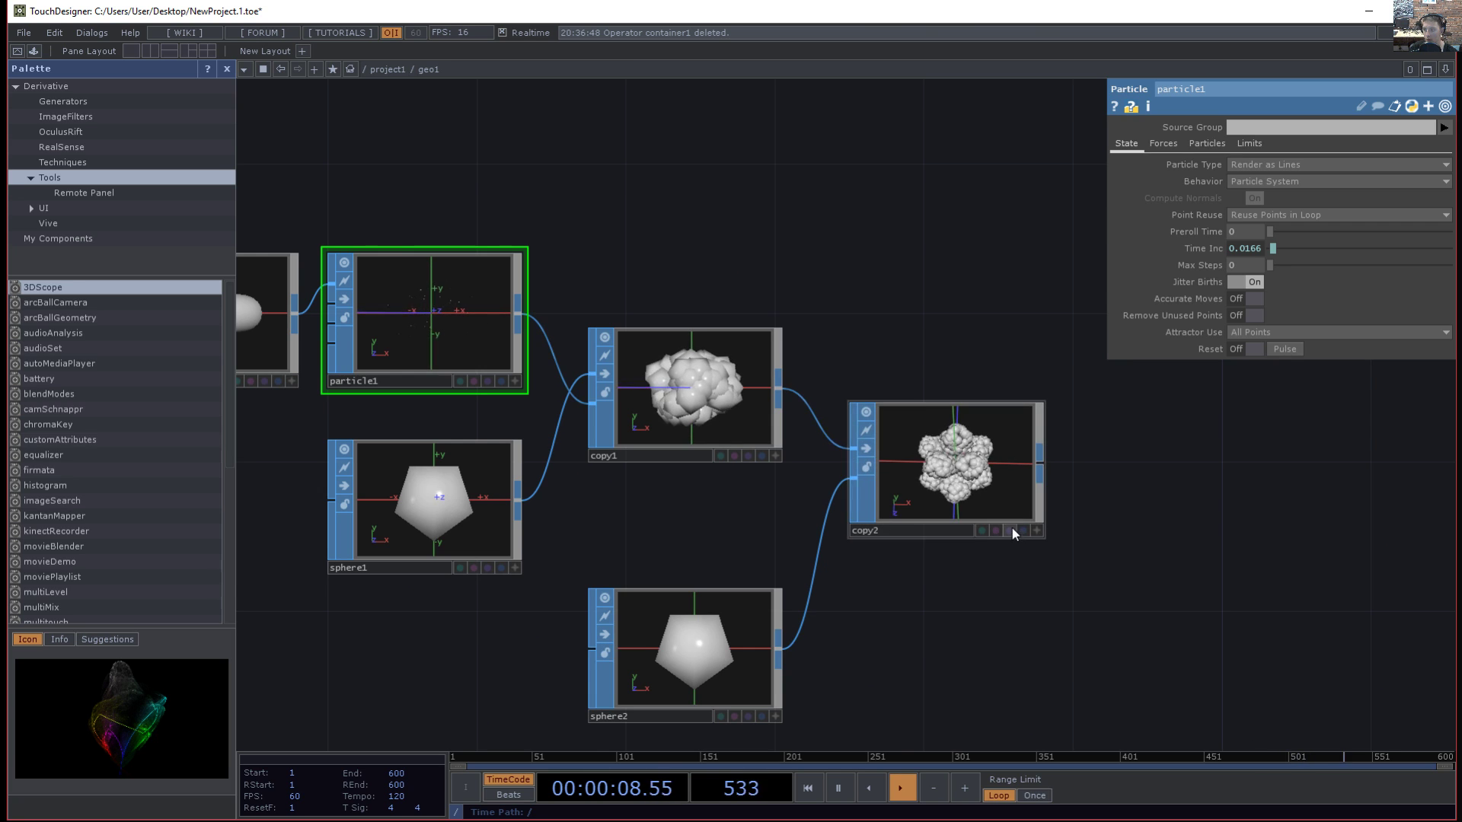
{"action": "left_click_drag", "start_coordinate": [944, 576], "coordinate": [1153, 587]}
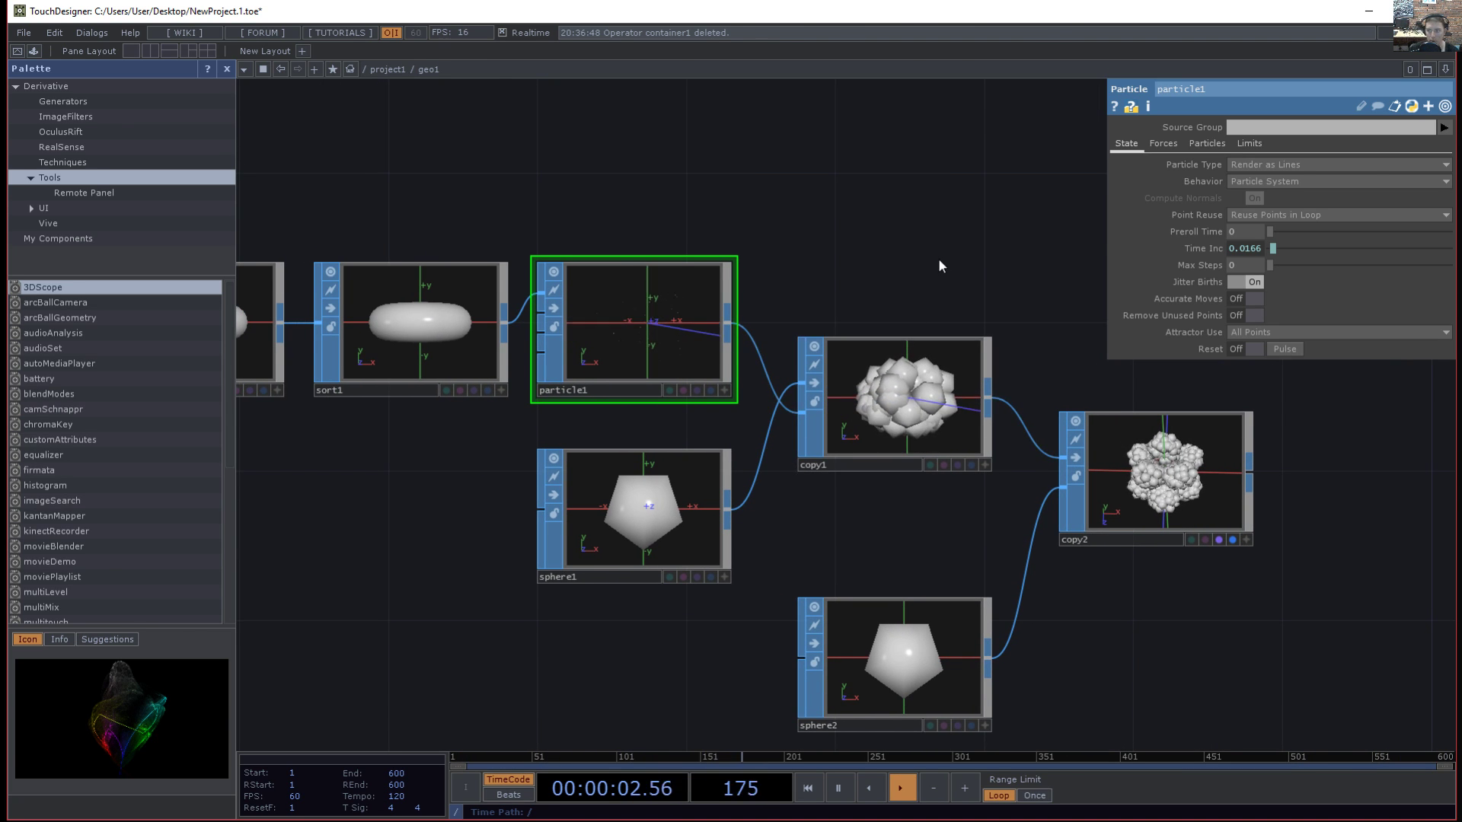
{"action": "key", "text": "u"}
{"action": "scroll", "coordinate": [636, 457], "scroll_direction": "up", "scroll_amount": 10}
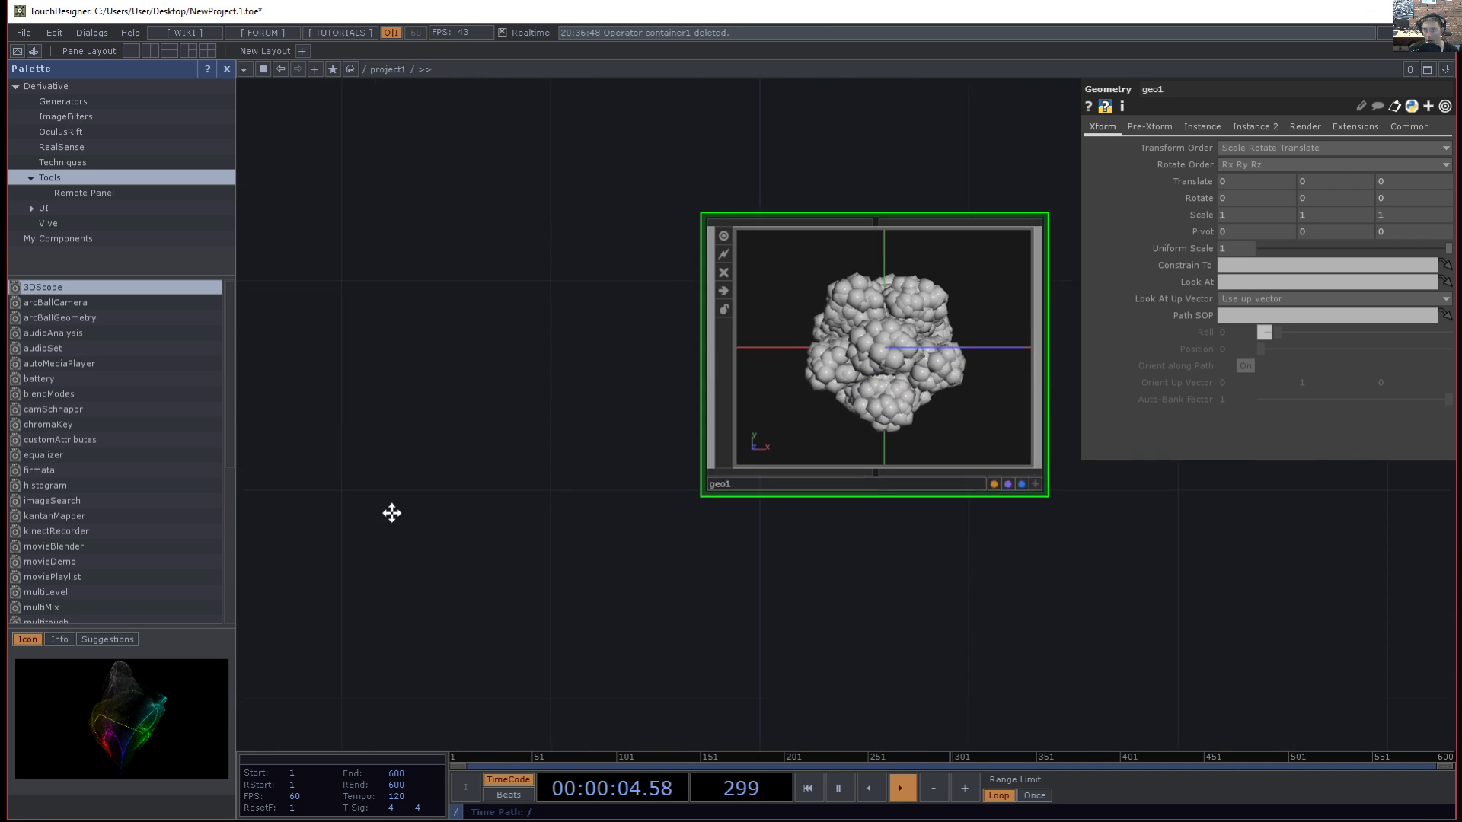
{"action": "left_click_drag", "start_coordinate": [280, 442], "coordinate": [78, 456]}
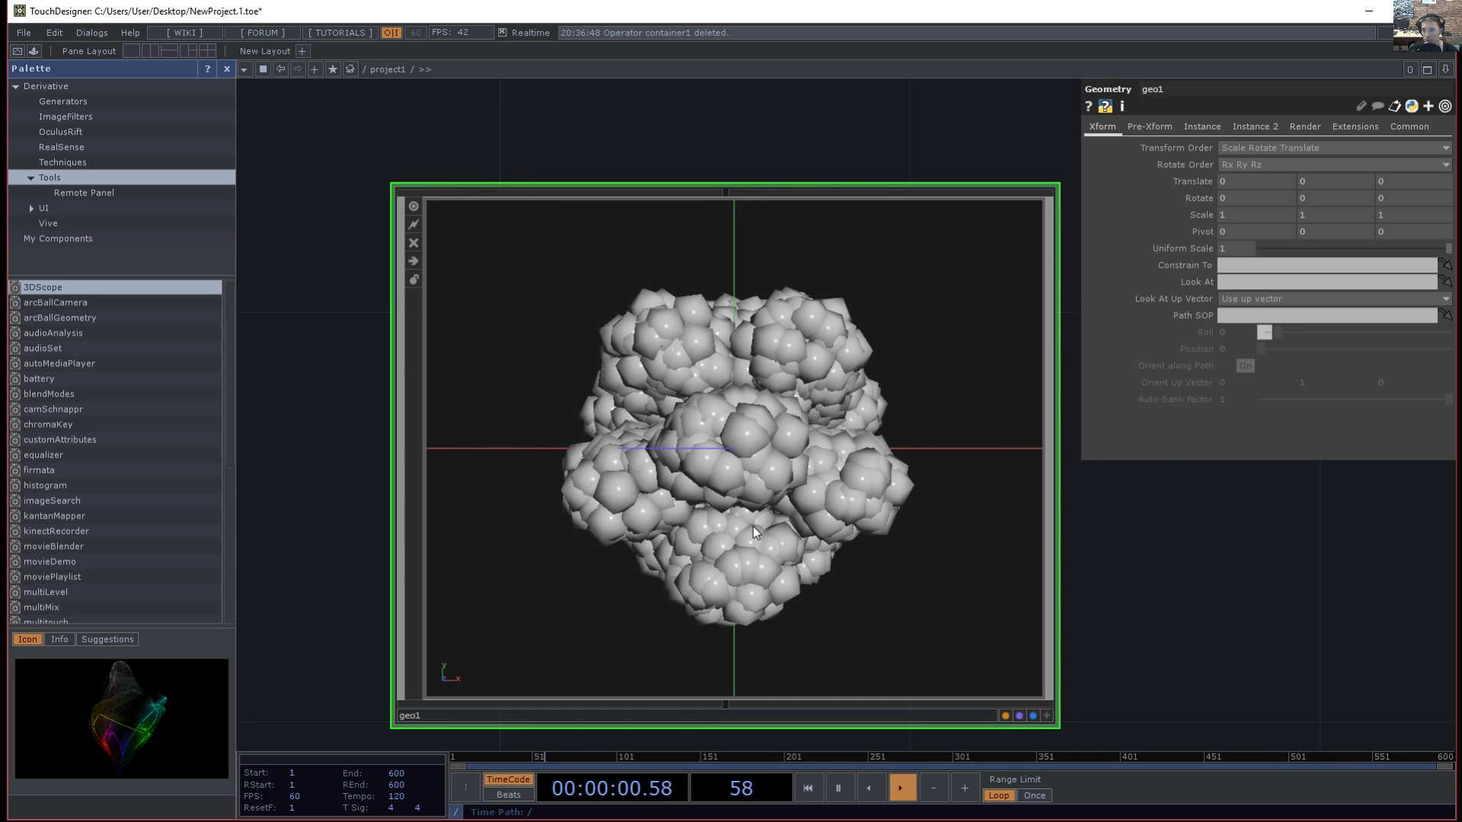
{"action": "key", "text": "i"}
{"action": "left_click_drag", "start_coordinate": [895, 513], "coordinate": [986, 521]}
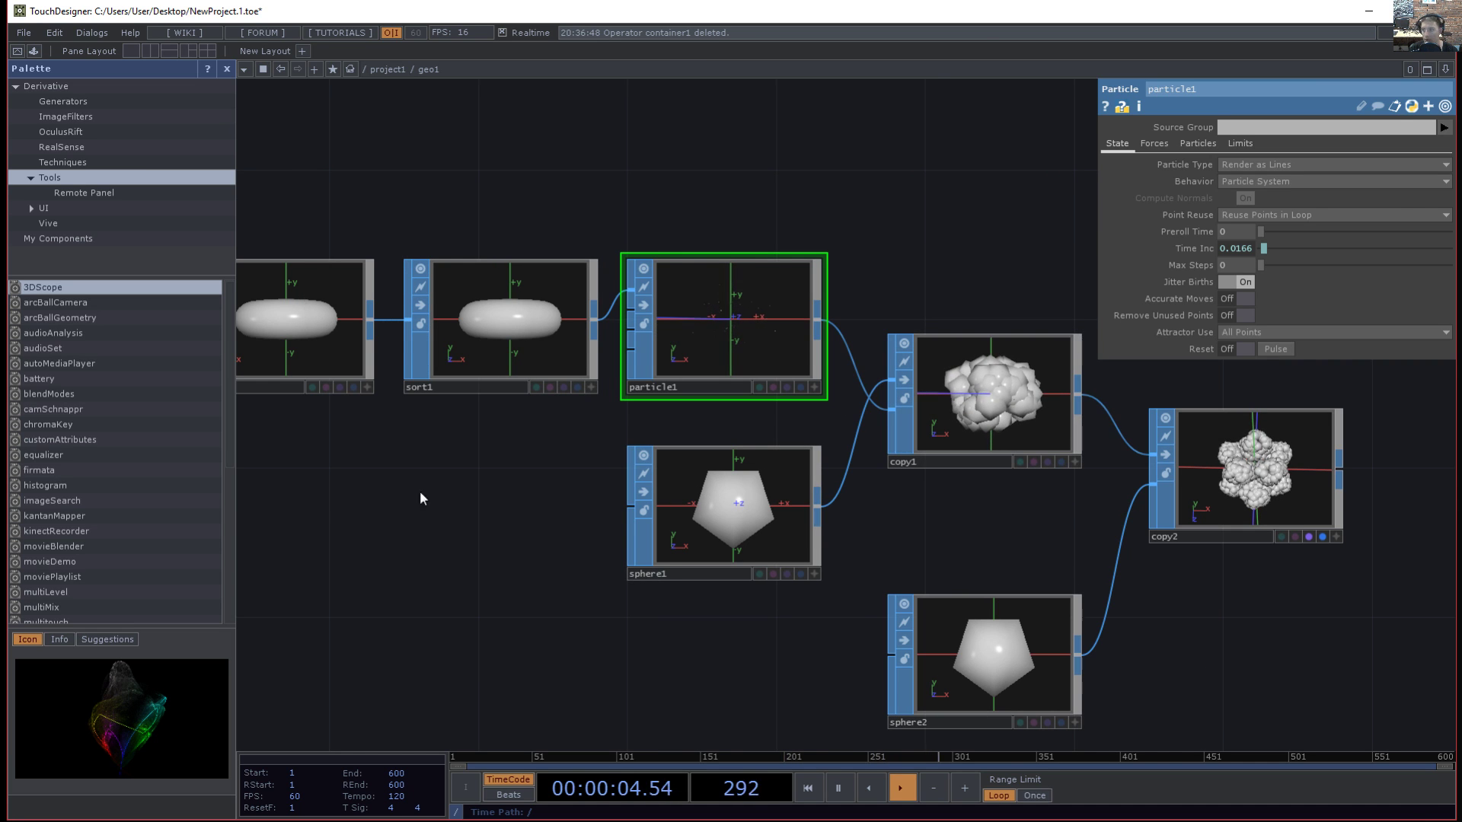
{"action": "key", "text": "u"}
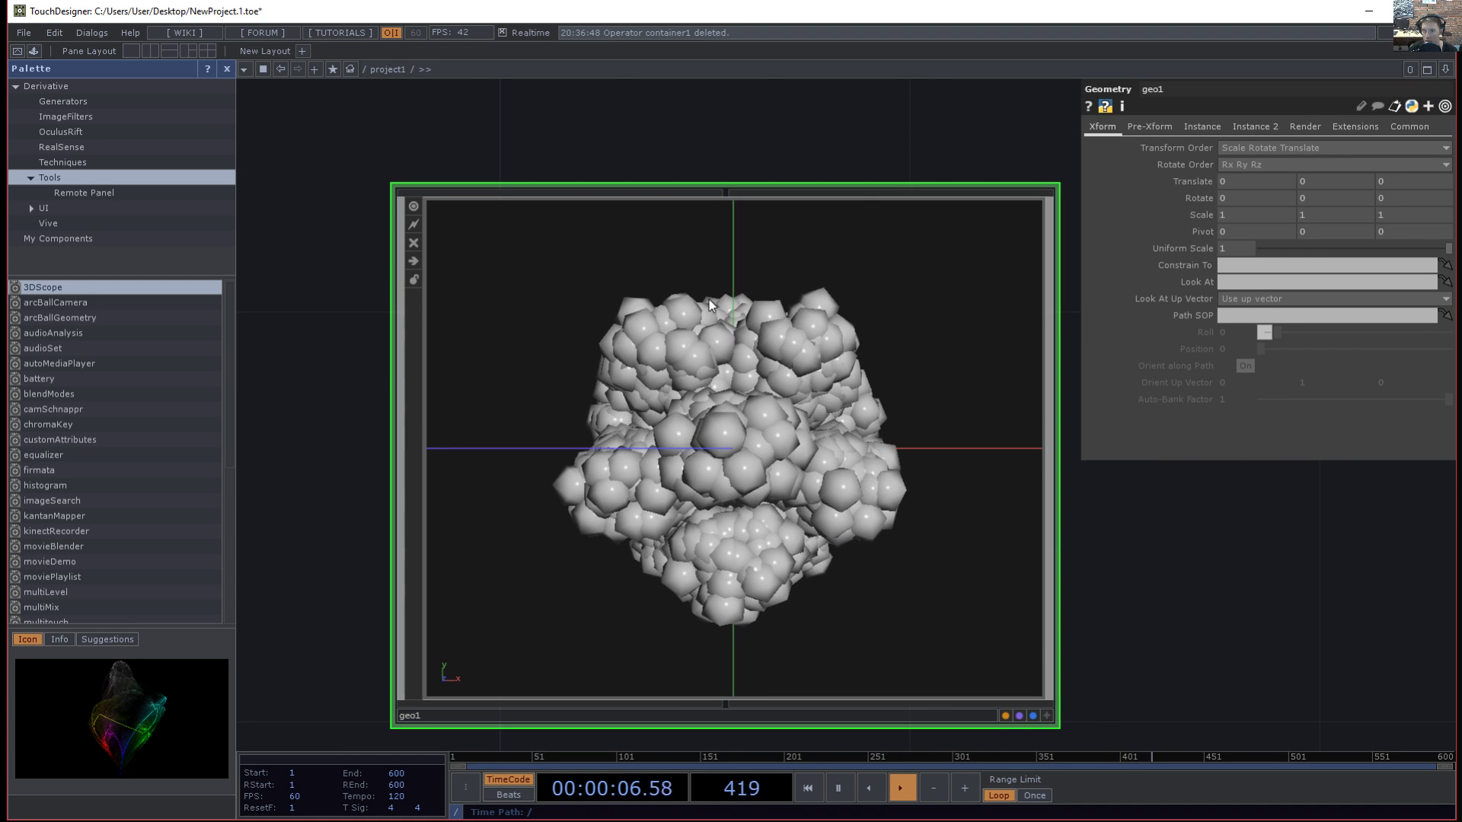
- Add a Constant MAT below geo1 in the project1 network
{"action": "left_click_drag", "start_coordinate": [1194, 662], "coordinate": [1071, 571]}
{"action": "scroll", "coordinate": [1035, 544], "scroll_direction": "down", "scroll_amount": 3}
{"action": "left_click_drag", "start_coordinate": [1008, 607], "coordinate": [1014, 527]}
{"action": "left_click_drag", "start_coordinate": [659, 670], "coordinate": [706, 591]}
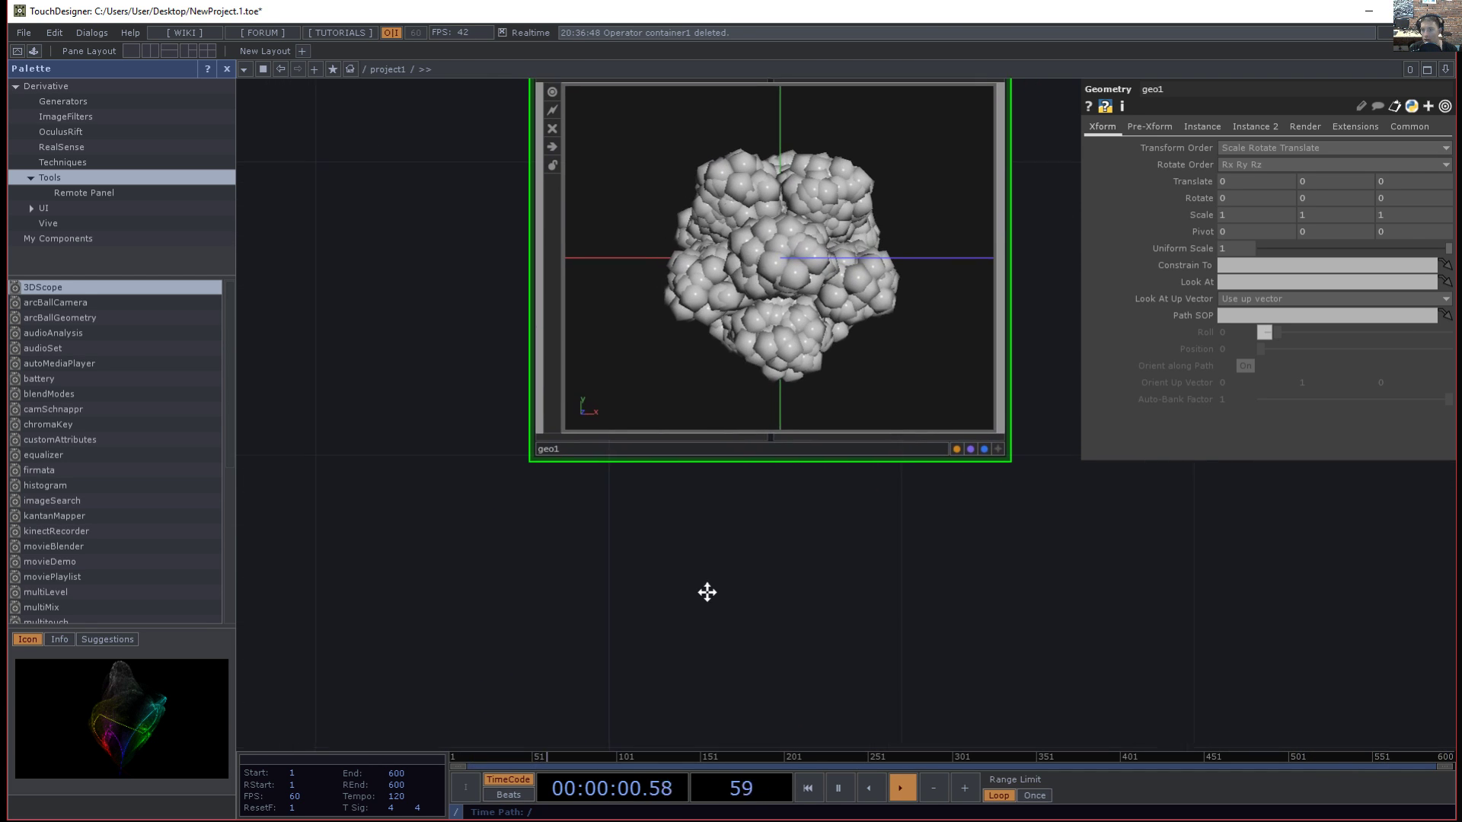
{"action": "key", "text": "Tab"}
{"action": "key", "text": "Tab"}
{"action": "key", "text": "Tab"}
{"action": "key", "text": "Tab"}
{"action": "key", "text": "Tab"}
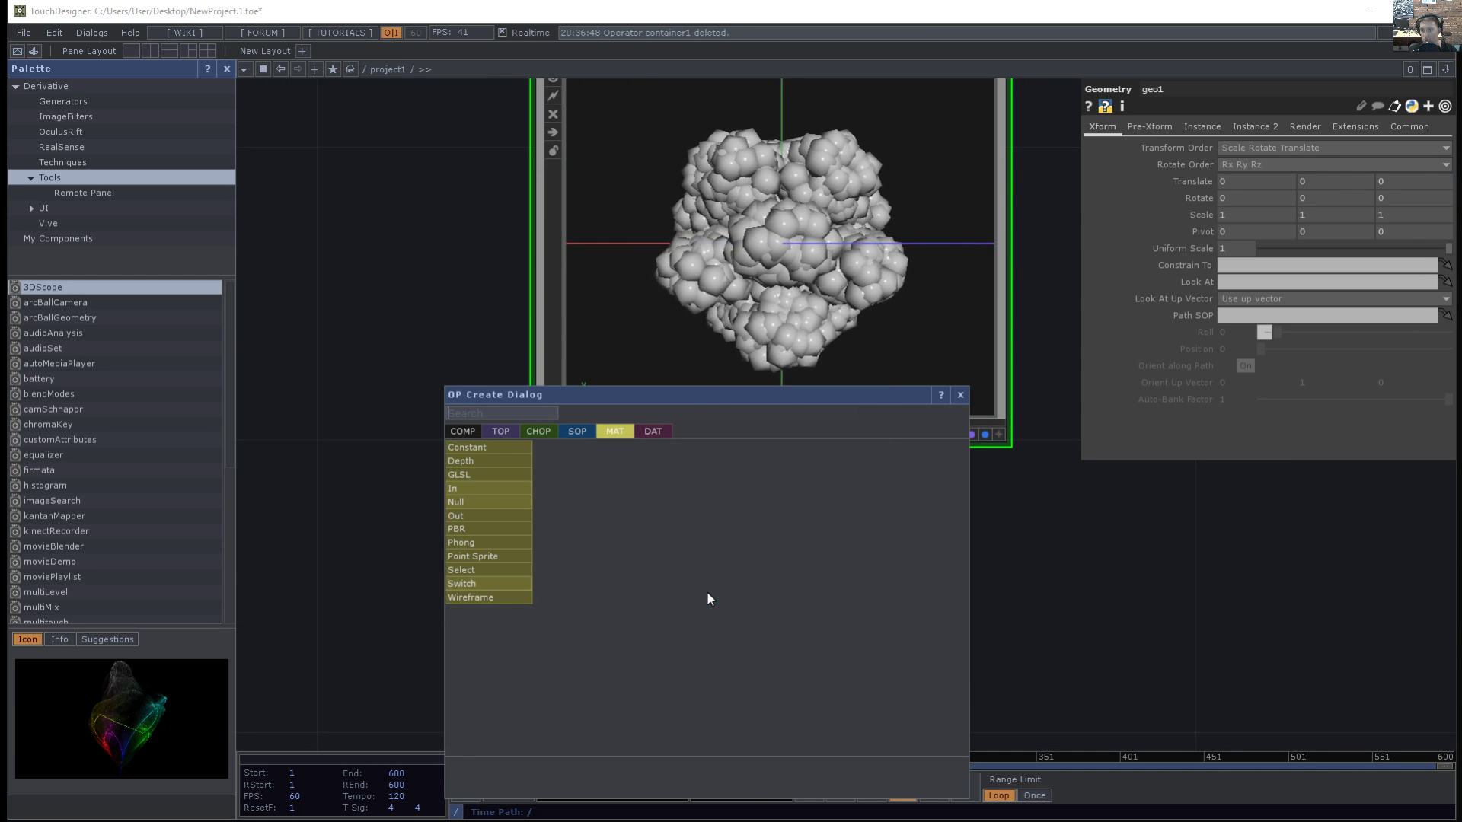
{"action": "left_click", "coordinate": [491, 449]}
{"action": "left_click", "coordinate": [769, 603]}
- Add a Ramp TOP beside constant1 and move its black key close to the white end, leaving a narrow white band
{"action": "key", "text": "Tab"}
{"action": "type", "text": "ramp"}
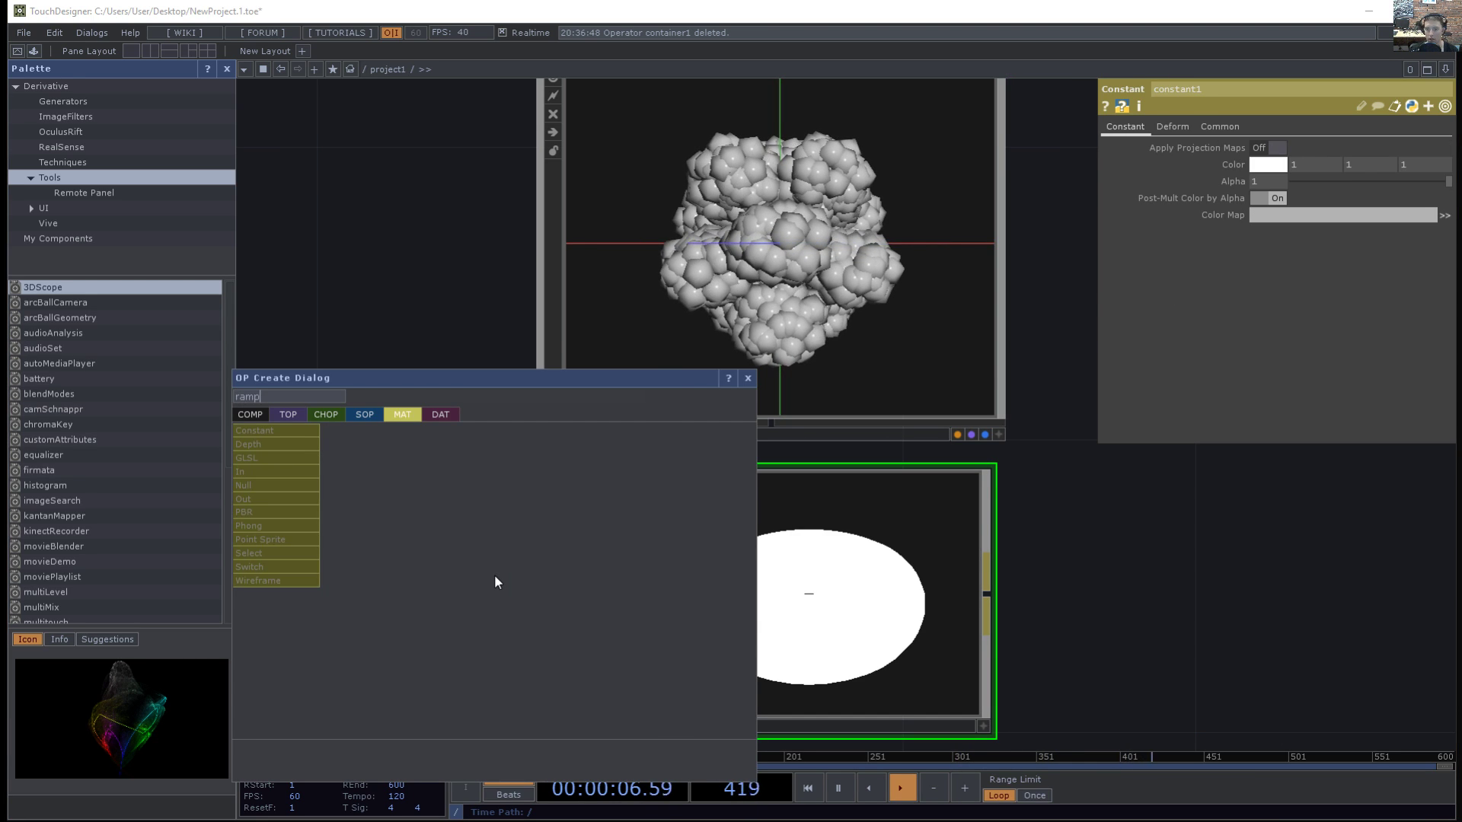
{"action": "left_click", "coordinate": [435, 646]}
{"action": "left_click", "coordinate": [354, 606]}
{"action": "left_click_drag", "start_coordinate": [481, 343], "coordinate": [564, 249]}
{"action": "scroll", "coordinate": [460, 285], "scroll_direction": "down", "scroll_amount": 3}
{"action": "left_click_drag", "start_coordinate": [461, 285], "coordinate": [561, 348]}
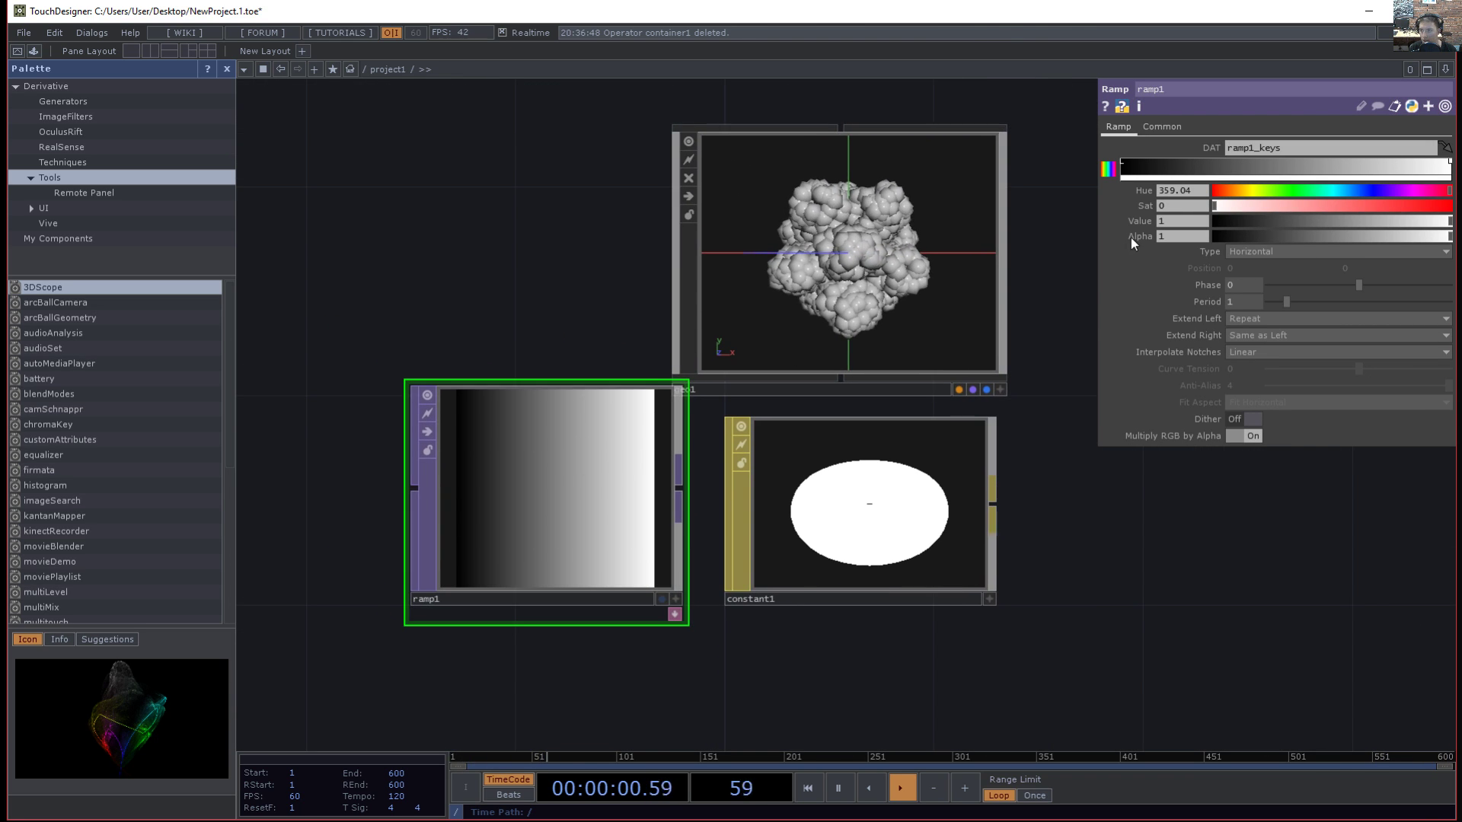
{"action": "left_click_drag", "start_coordinate": [1391, 169], "coordinate": [1406, 170]}
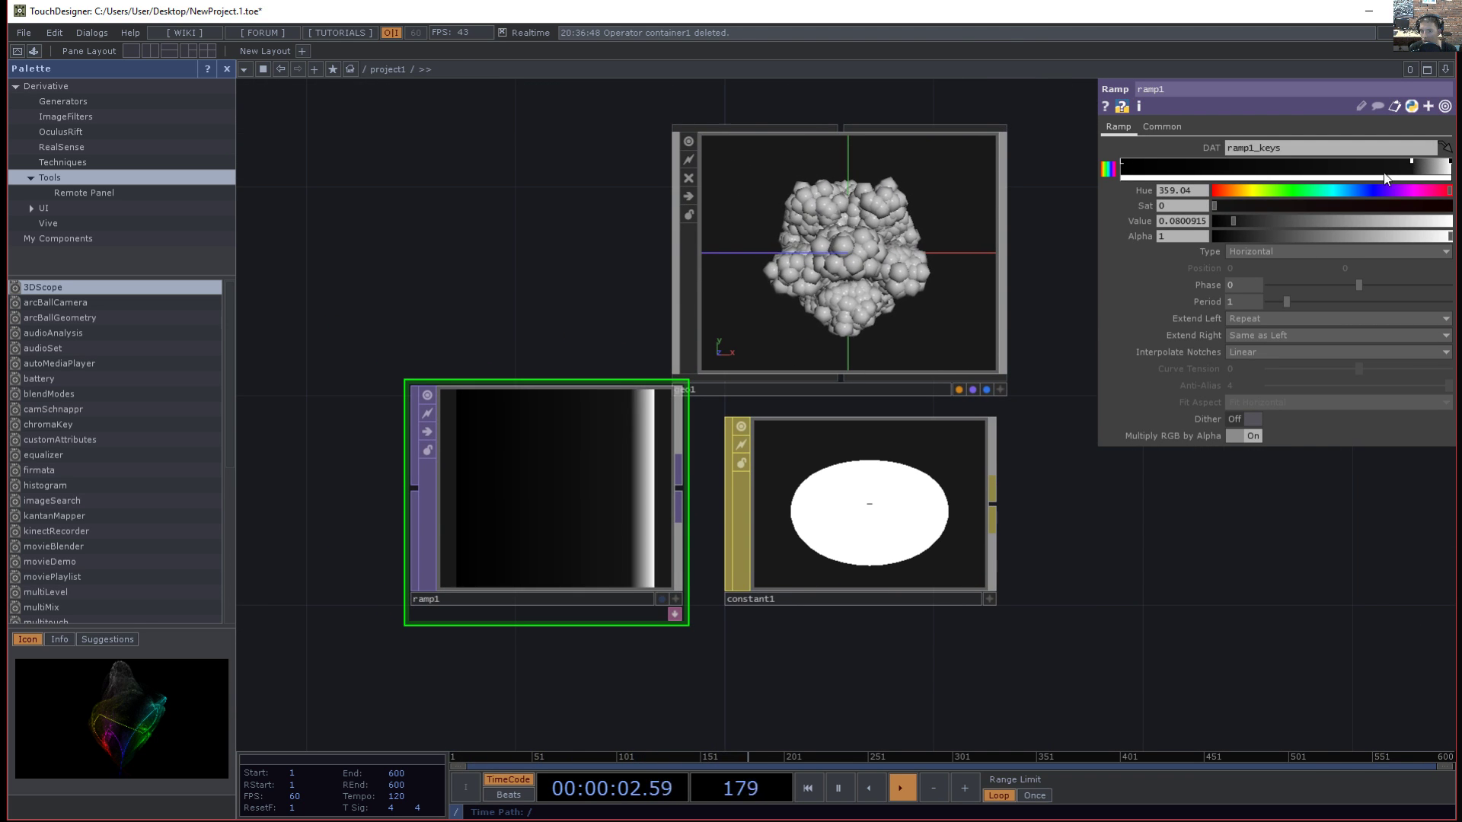
- Add a Speed CHOP below ramp1
{"action": "left_click_drag", "start_coordinate": [516, 262], "coordinate": [590, 204]}
{"action": "key", "text": "Tab"}
{"action": "type", "text": "speed"}
{"action": "key", "text": "Tab"}
{"action": "left_click", "coordinate": [555, 789]}
{"action": "left_click", "coordinate": [524, 679]}
- Wire a new Constant CHOP into speed1 and set its chan1 value to 1
{"action": "left_click_drag", "start_coordinate": [834, 577], "coordinate": [955, 412]}
{"action": "key", "text": "Tab"}
{"action": "type", "text": "consta"}
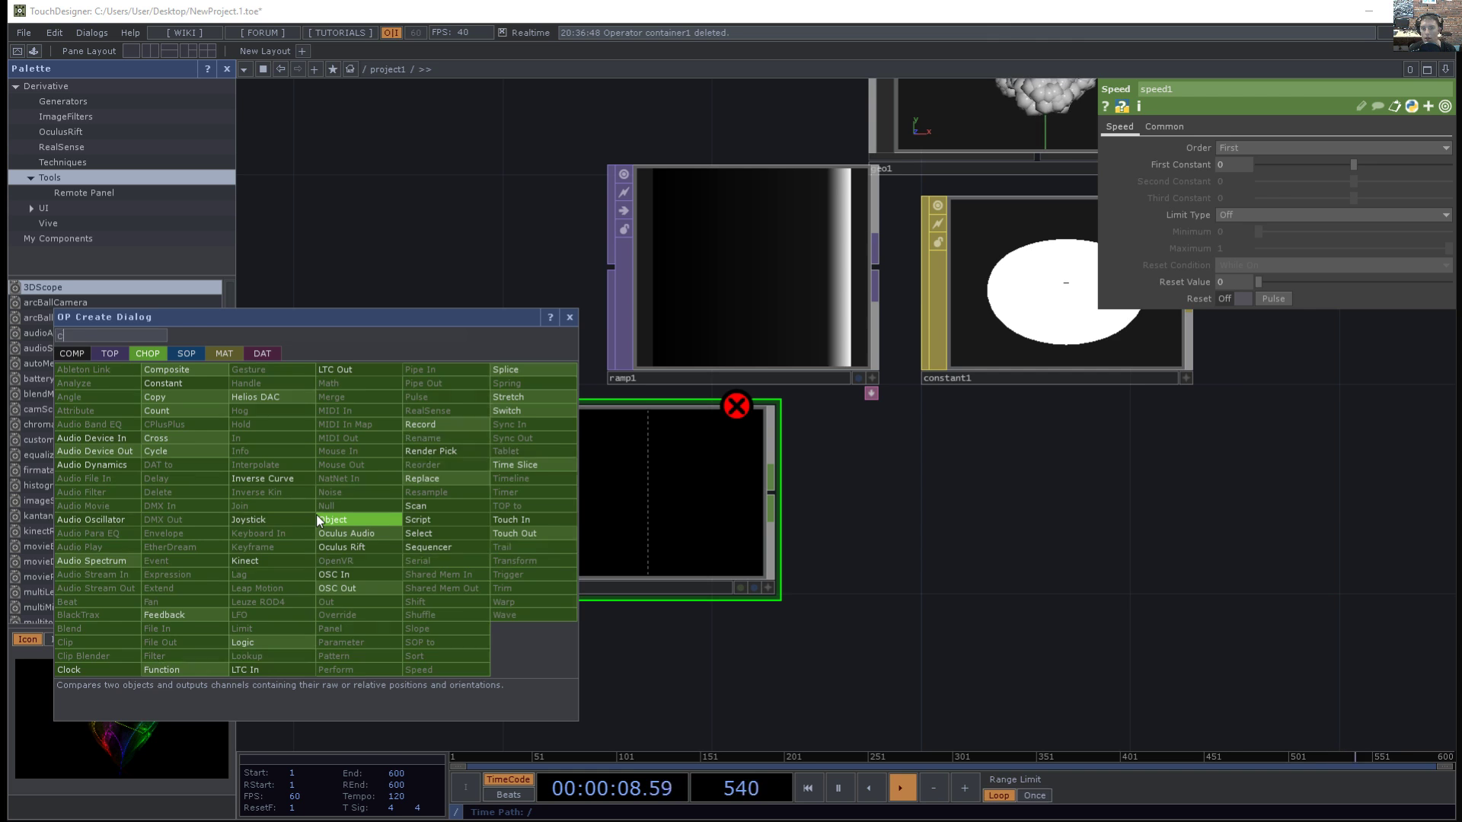
{"action": "key", "text": "Return"}
{"action": "left_click", "coordinate": [340, 507]}
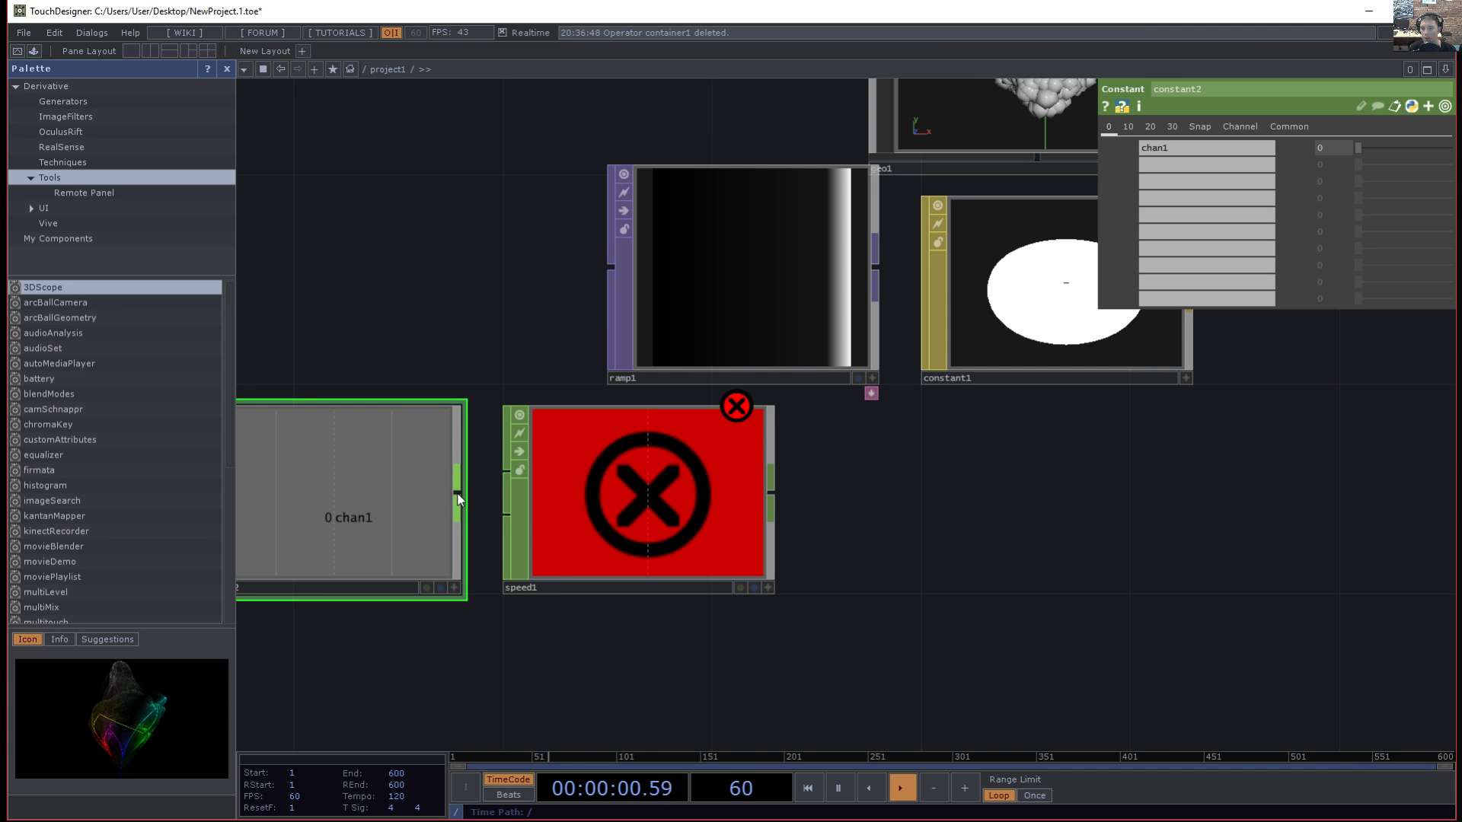
{"action": "left_click_drag", "start_coordinate": [457, 493], "coordinate": [500, 483]}
{"action": "left_click_drag", "start_coordinate": [621, 394], "coordinate": [750, 411]}
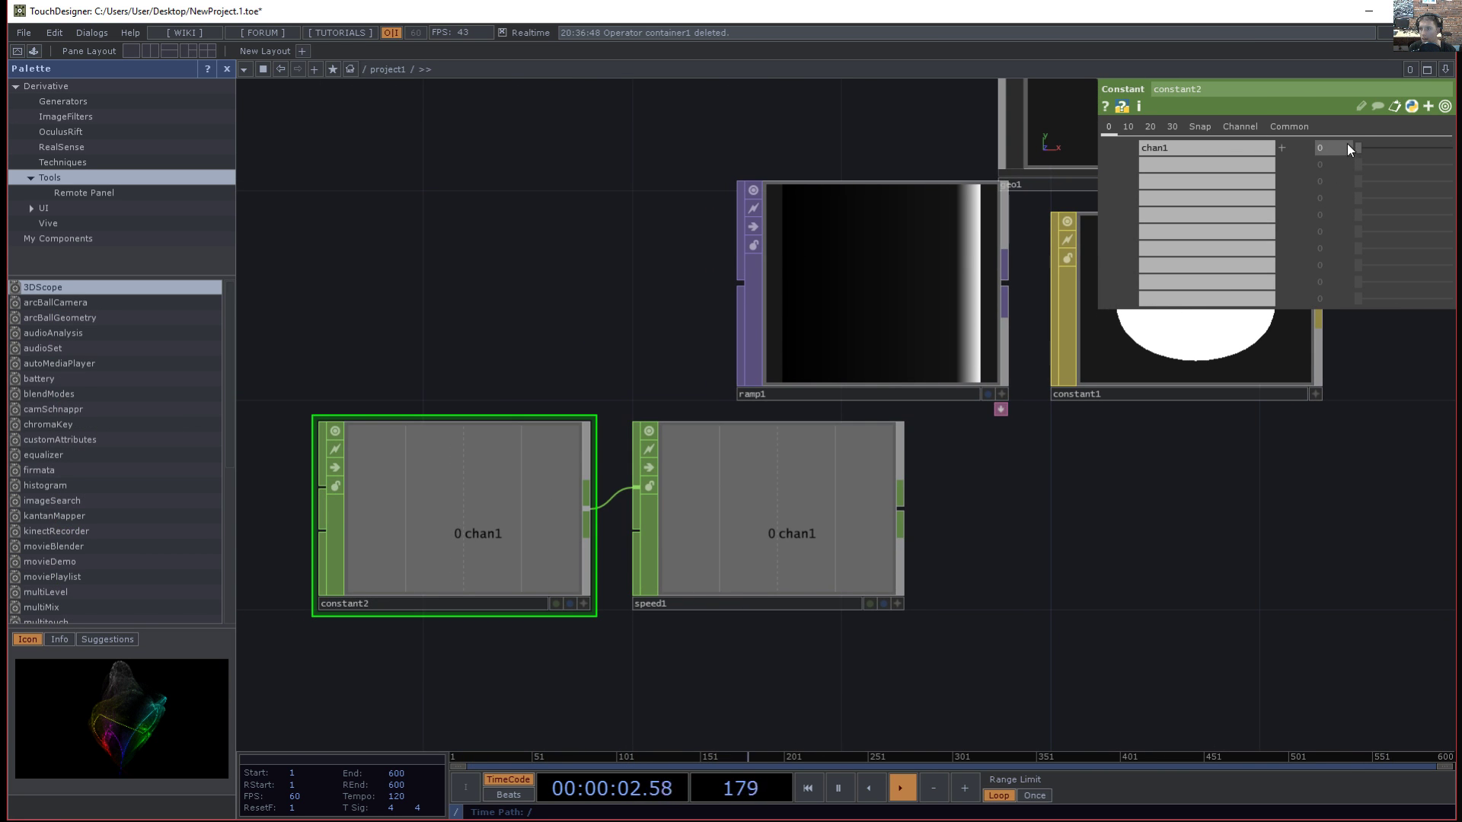
{"action": "key", "text": "Return"}
- Export speed1's chan1 channel to the Phase parameter of ramp1
{"action": "left_click_drag", "start_coordinate": [1076, 560], "coordinate": [857, 655]}
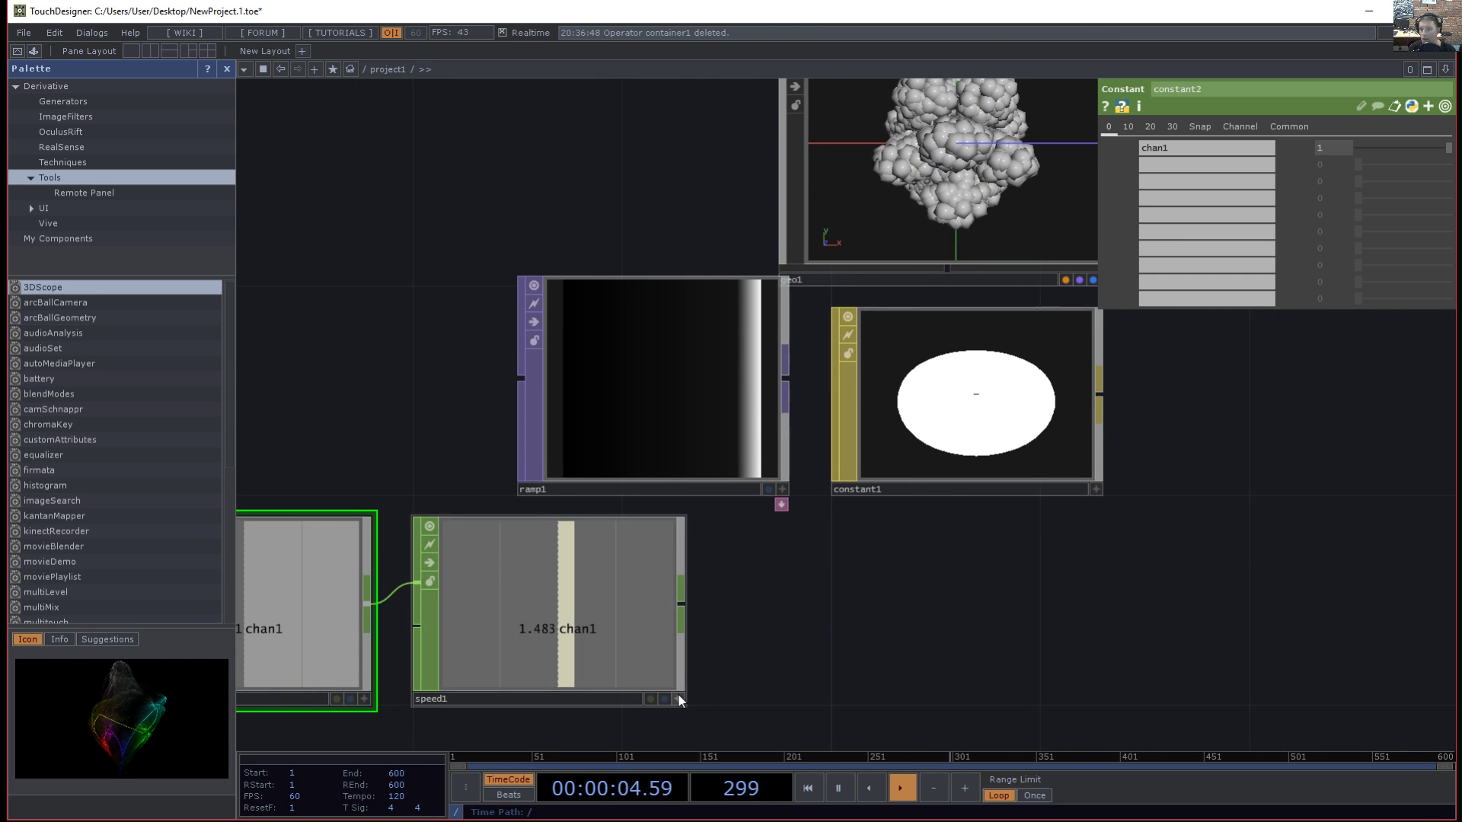
{"action": "left_click", "coordinate": [678, 697]}
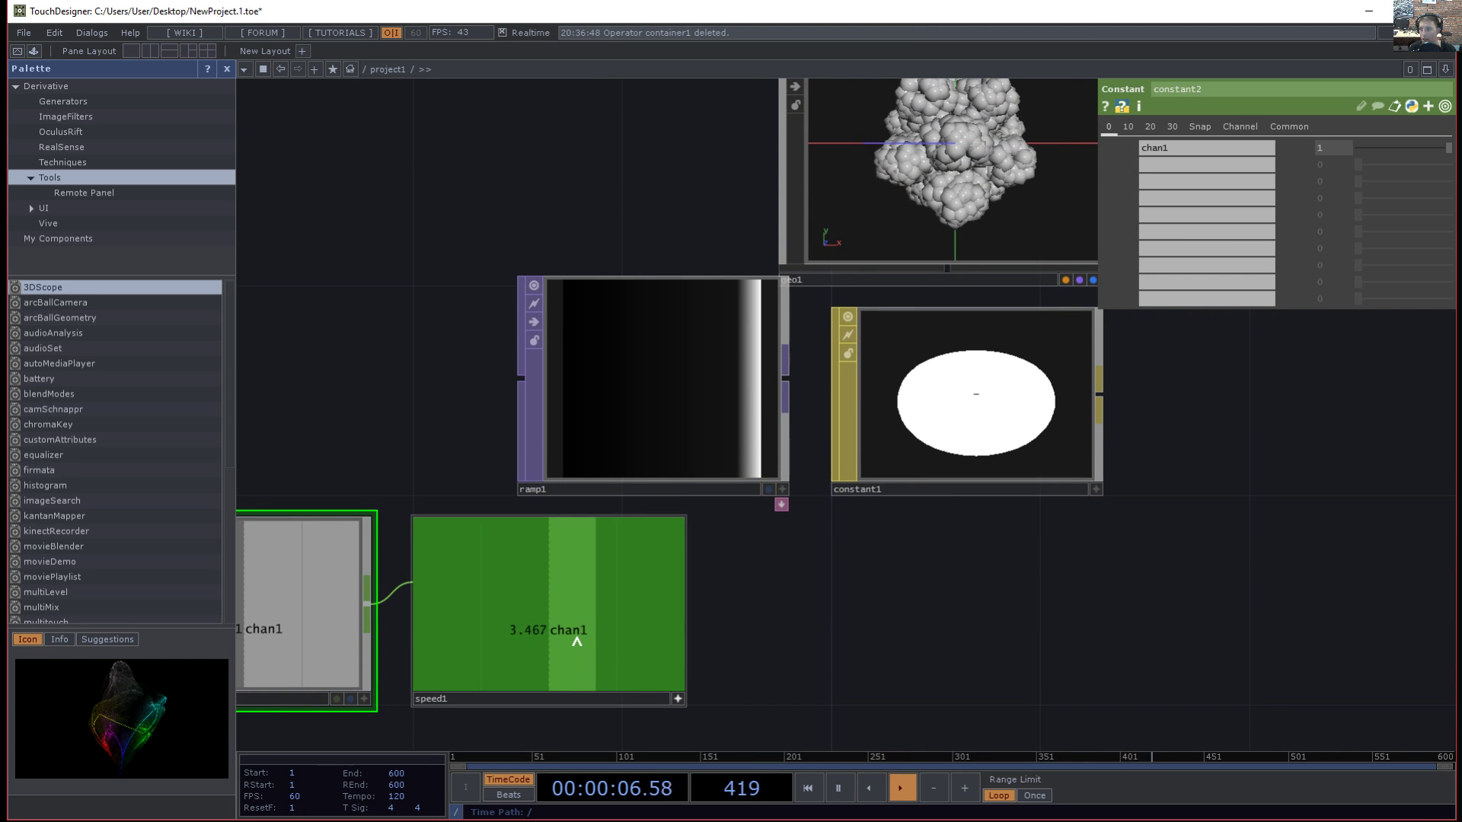
{"action": "left_click", "coordinate": [701, 401]}
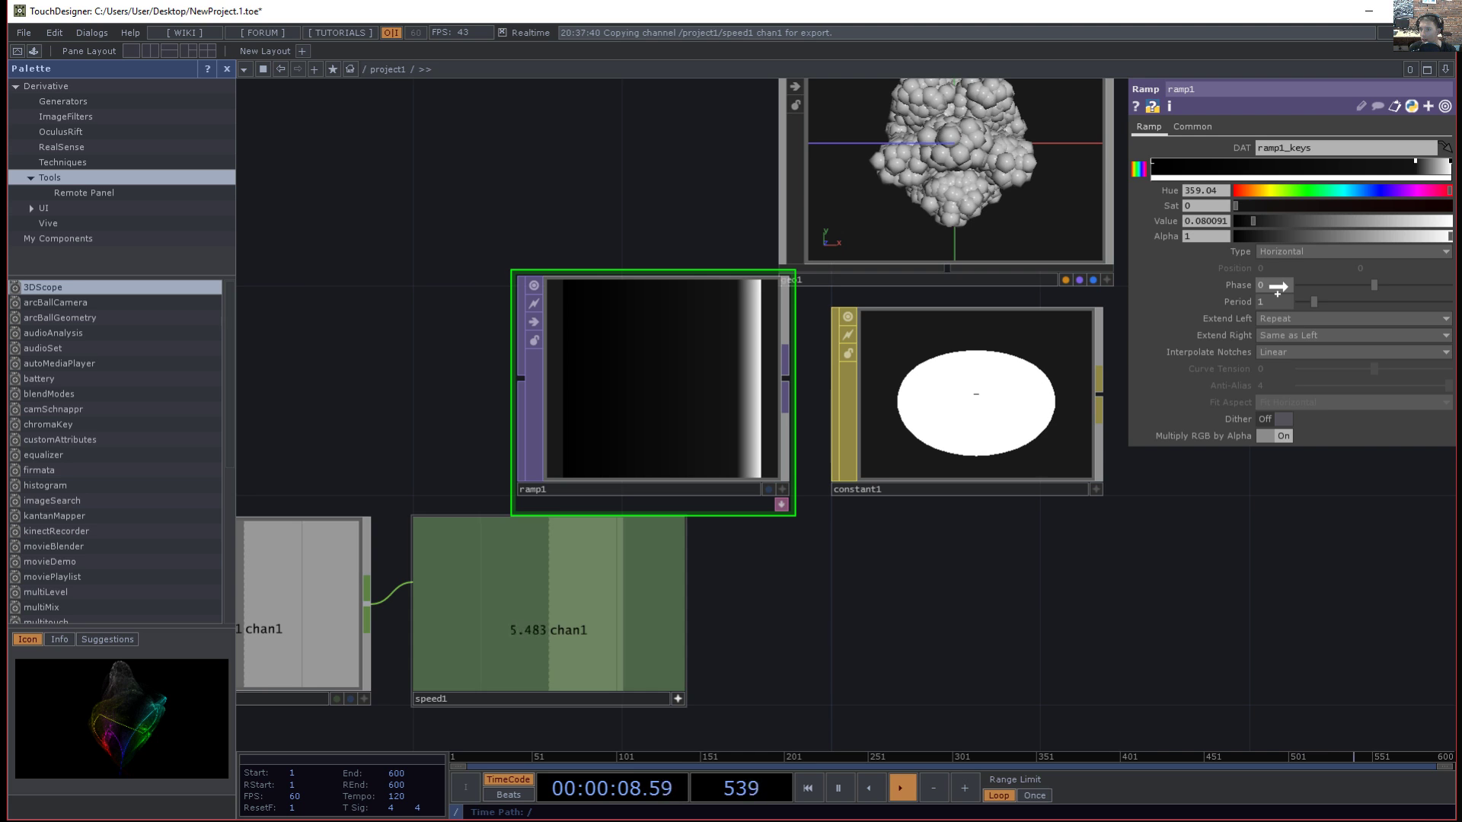
{"action": "left_click_drag", "start_coordinate": [1270, 286], "coordinate": [1279, 285]}
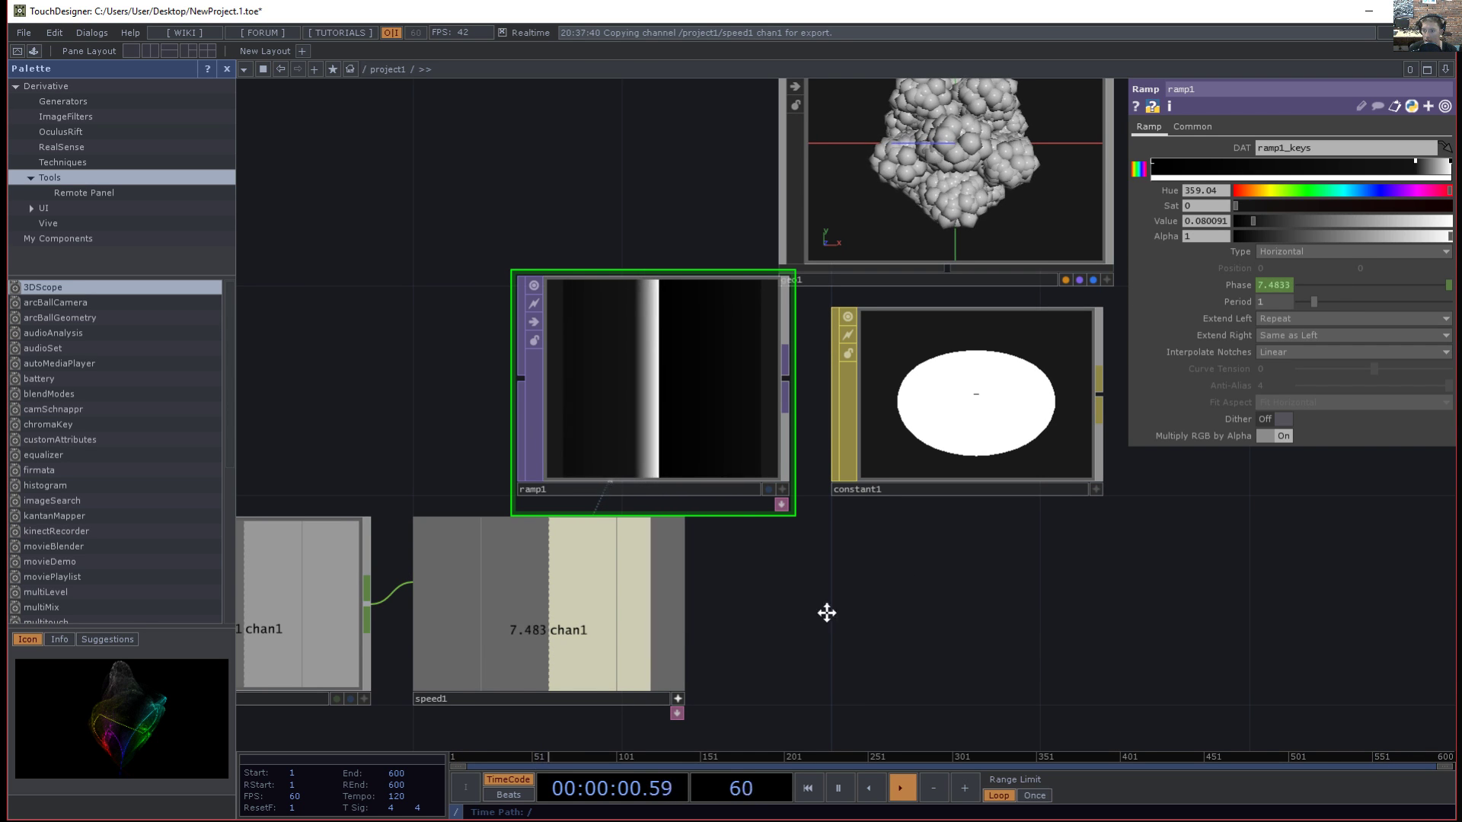
- Use ramp1 as constant1's color map and assign constant1 as the material of geo1
{"action": "left_click_drag", "start_coordinate": [831, 613], "coordinate": [787, 620]}
{"action": "left_click_drag", "start_coordinate": [652, 413], "coordinate": [923, 410]}
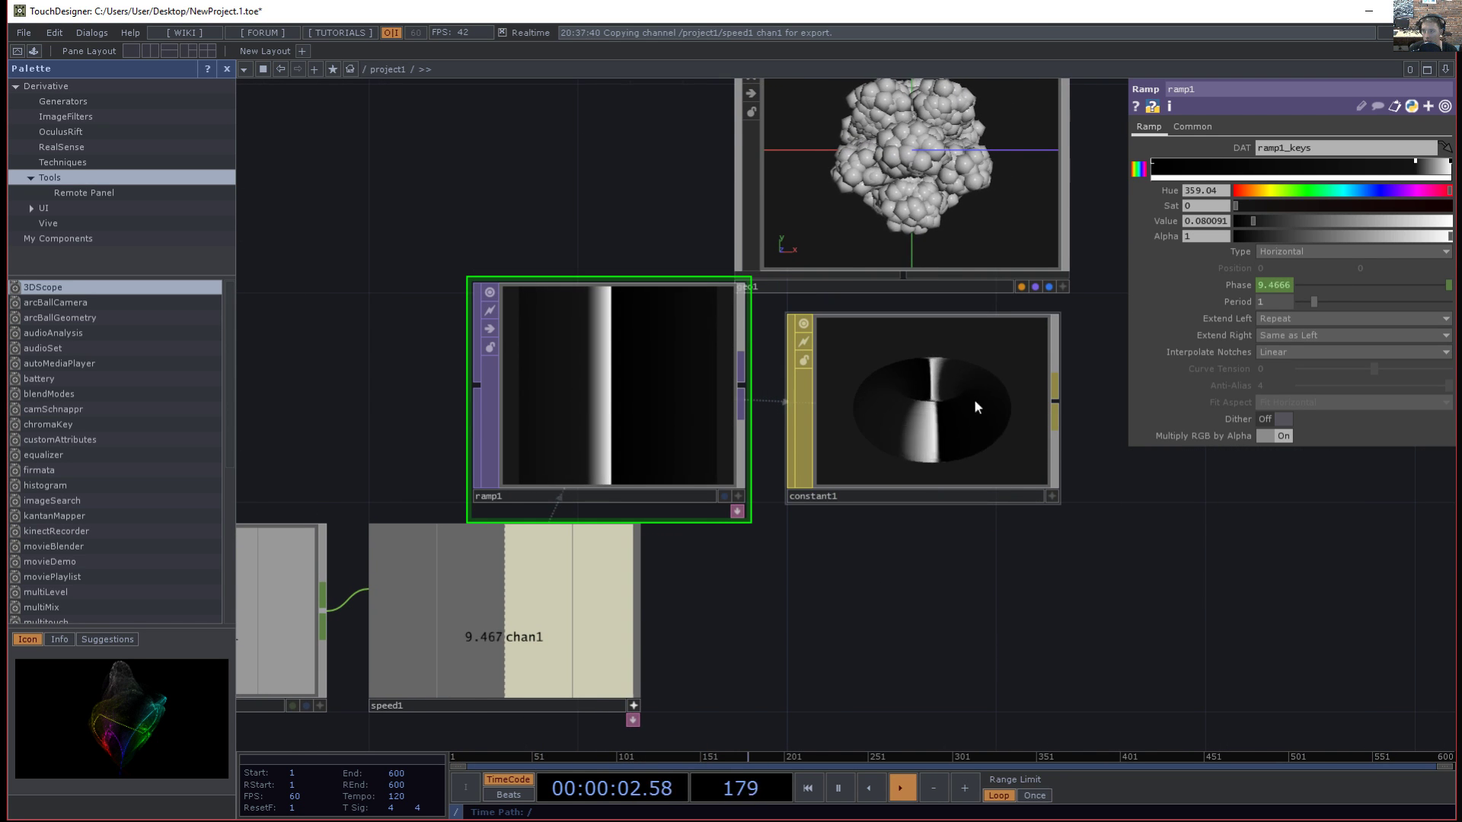
{"action": "left_click_drag", "start_coordinate": [1117, 502], "coordinate": [1145, 710]}
{"action": "scroll", "coordinate": [1103, 598], "scroll_direction": "up", "scroll_amount": 4}
{"action": "left_click_drag", "start_coordinate": [1142, 604], "coordinate": [1151, 655]}
{"action": "scroll", "coordinate": [1149, 654], "scroll_direction": "down", "scroll_amount": 2}
{"action": "left_click_drag", "start_coordinate": [906, 597], "coordinate": [841, 298]}
{"action": "left_click", "coordinate": [821, 284]}
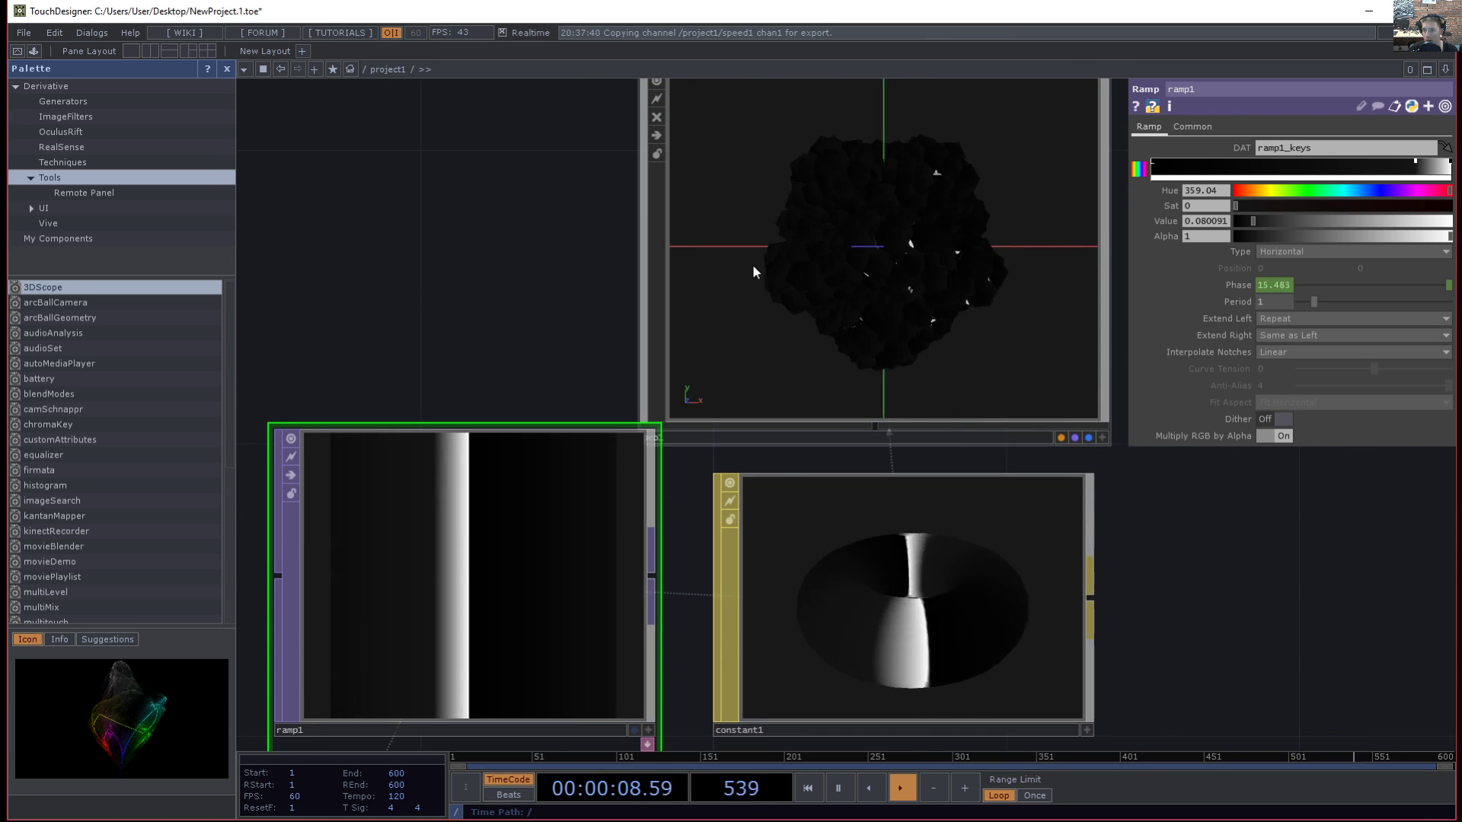
- Examine geo1's viewer up close to see how the animated ramp material moves across the spheres
{"action": "left_click_drag", "start_coordinate": [507, 230], "coordinate": [416, 254]}
{"action": "scroll", "coordinate": [683, 252], "scroll_direction": "up", "scroll_amount": 4}
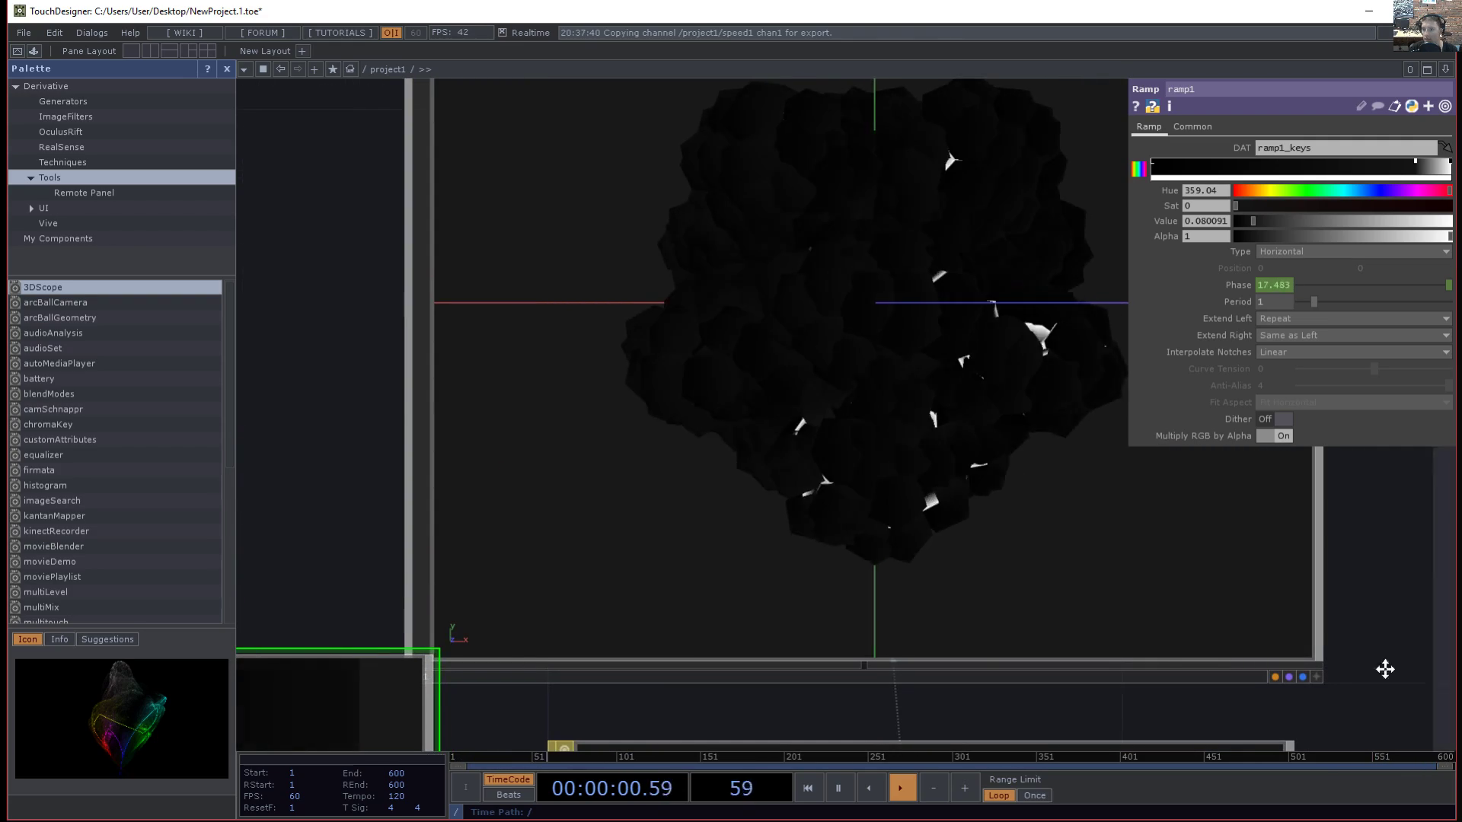
{"action": "left_click_drag", "start_coordinate": [1399, 659], "coordinate": [1322, 631]}
{"action": "scroll", "coordinate": [1323, 631], "scroll_direction": "up", "scroll_amount": 3}
{"action": "middle_click_drag", "start_coordinate": [1322, 631], "coordinate": [1340, 647]}
{"action": "left_click_drag", "start_coordinate": [1339, 647], "coordinate": [1433, 727]}
{"action": "middle_click_drag", "start_coordinate": [1433, 727], "coordinate": [1340, 647]}
{"action": "left_click_drag", "start_coordinate": [1400, 679], "coordinate": [1410, 716]}
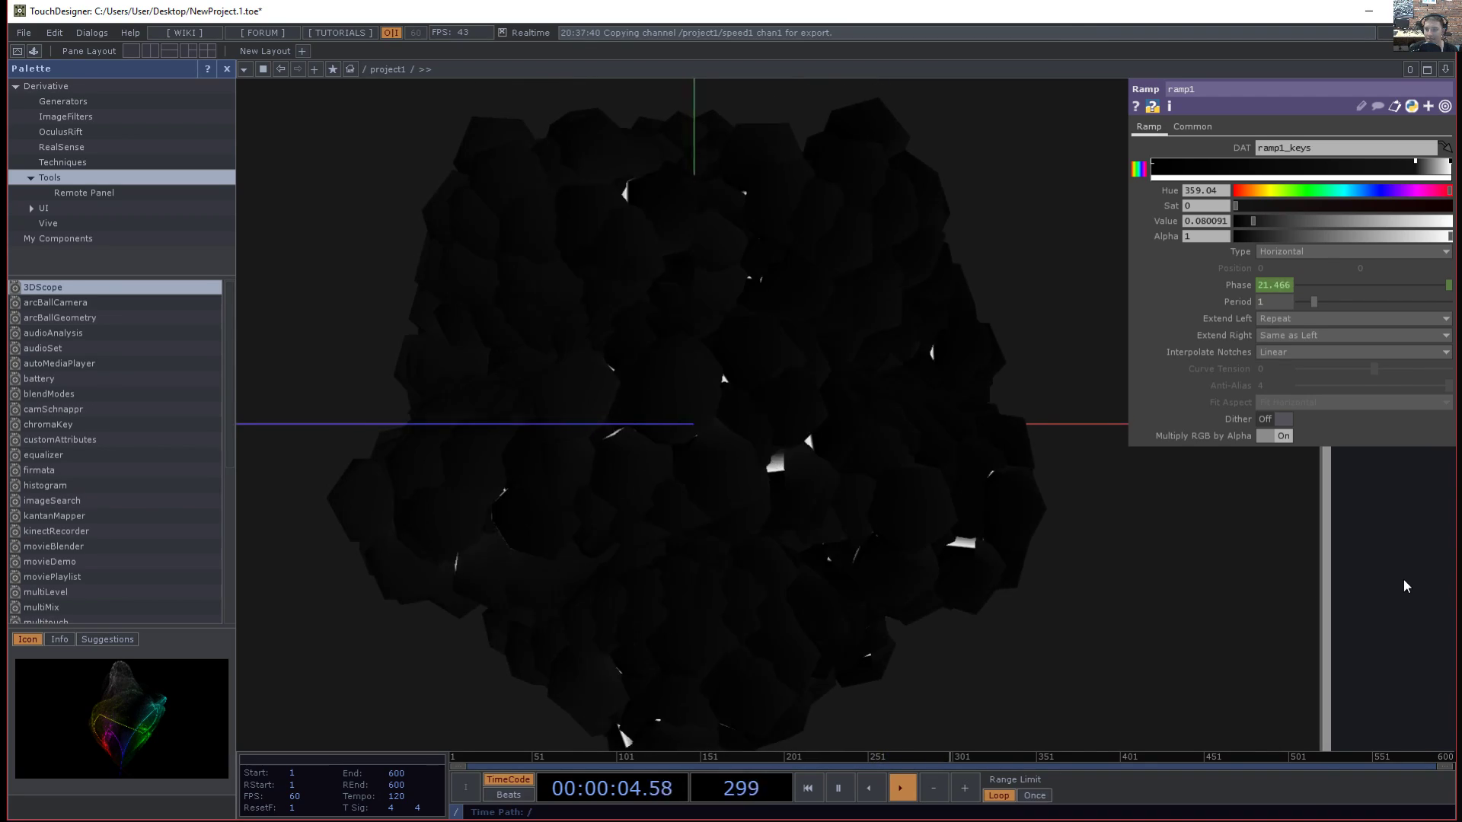
{"action": "scroll", "coordinate": [1414, 617], "scroll_direction": "down", "scroll_amount": 2}
{"action": "left_click_drag", "start_coordinate": [1415, 612], "coordinate": [1127, 581]}
{"action": "scroll", "coordinate": [1344, 582], "scroll_direction": "down", "scroll_amount": 2}
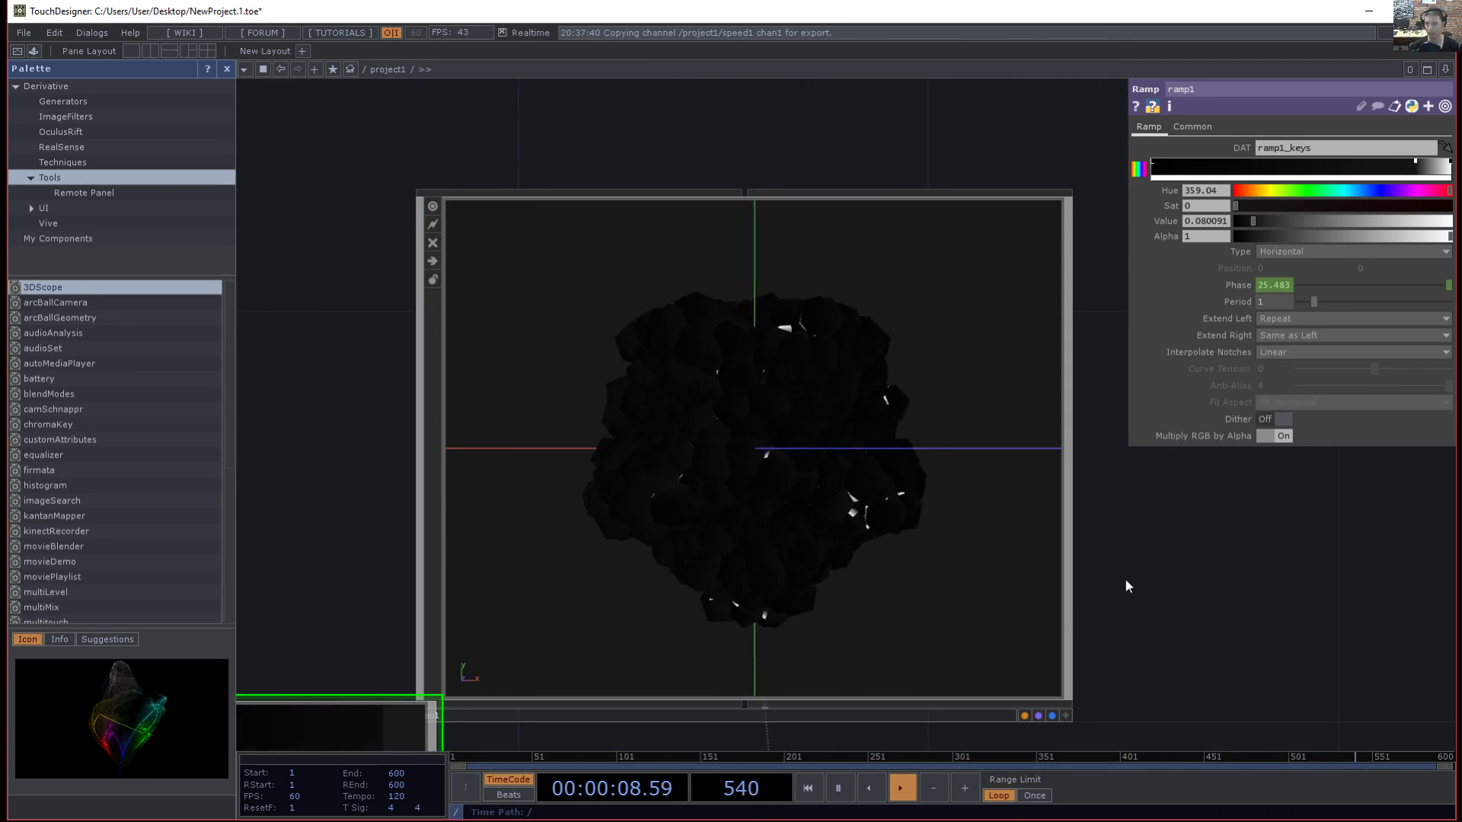
{"action": "left_click_drag", "start_coordinate": [1139, 582], "coordinate": [1095, 425]}
{"action": "scroll", "coordinate": [1095, 425], "scroll_direction": "down", "scroll_amount": 2}
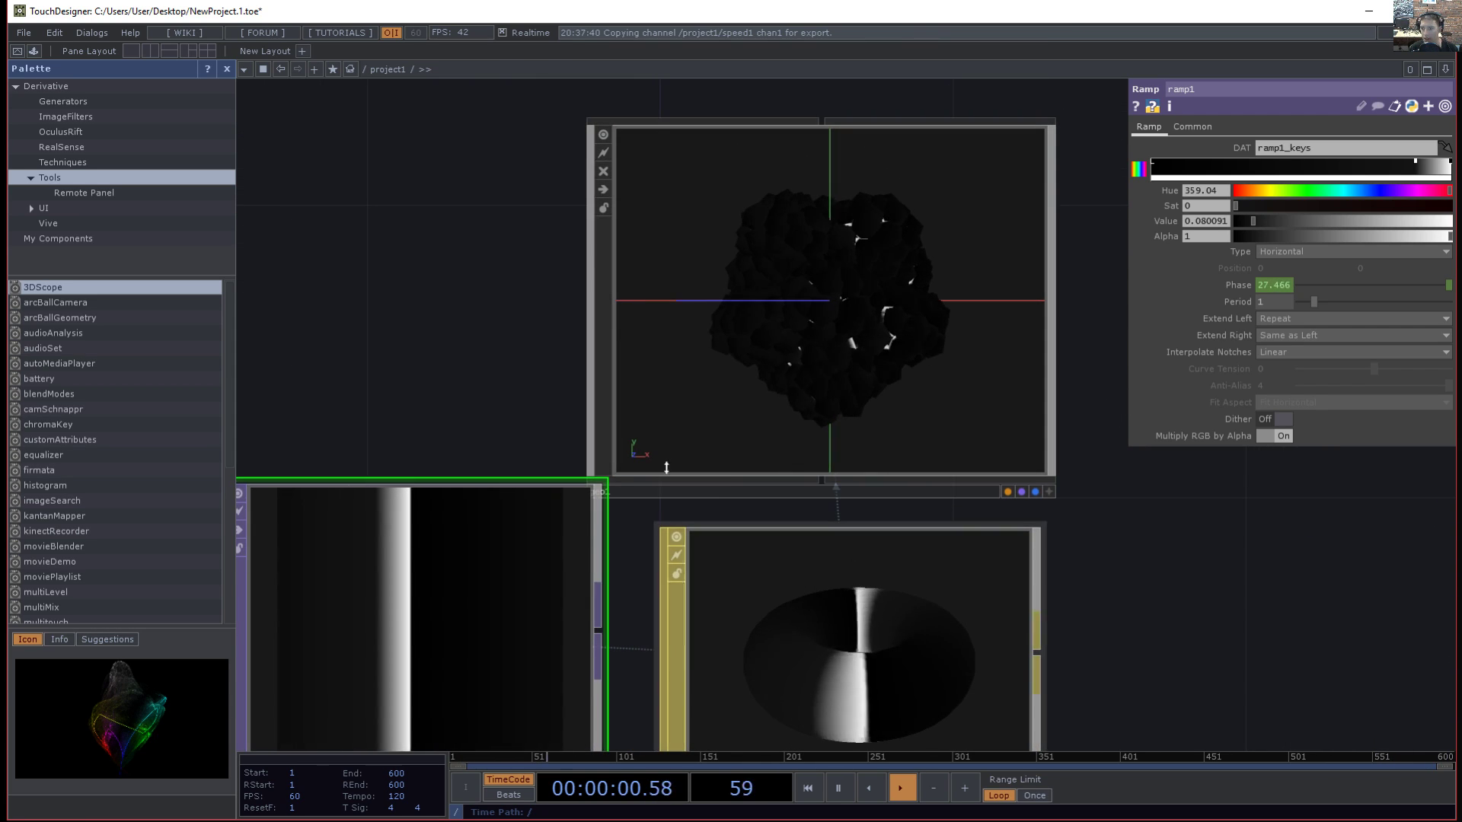
{"action": "scroll", "coordinate": [827, 335], "scroll_direction": "up", "scroll_amount": 3}
{"action": "scroll", "coordinate": [666, 289], "scroll_direction": "down", "scroll_amount": 1}
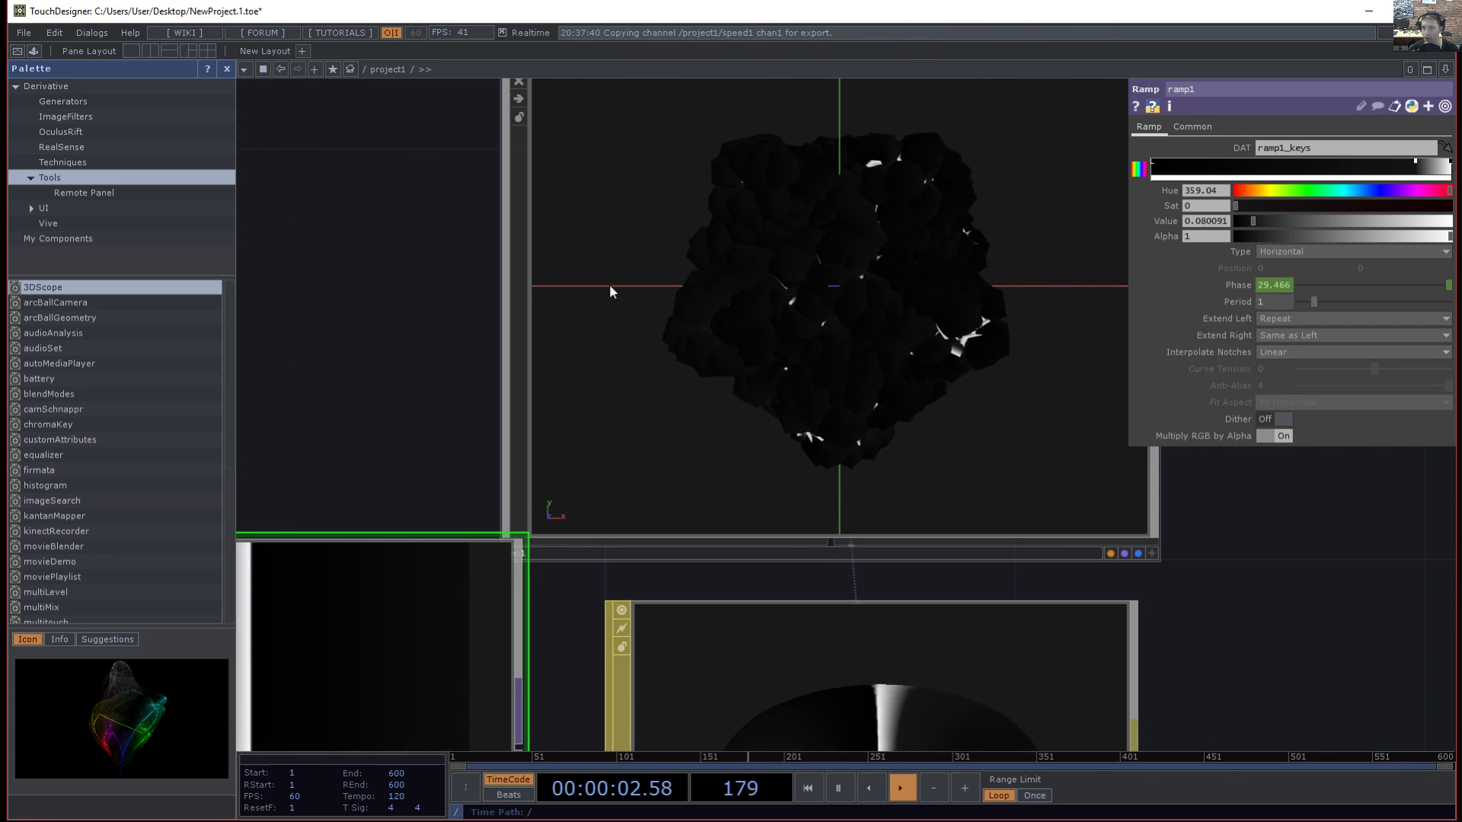
{"action": "left_click_drag", "start_coordinate": [351, 328], "coordinate": [240, 360]}
{"action": "left_click_drag", "start_coordinate": [1119, 525], "coordinate": [1097, 573]}
{"action": "left_click_drag", "start_coordinate": [926, 581], "coordinate": [970, 538]}
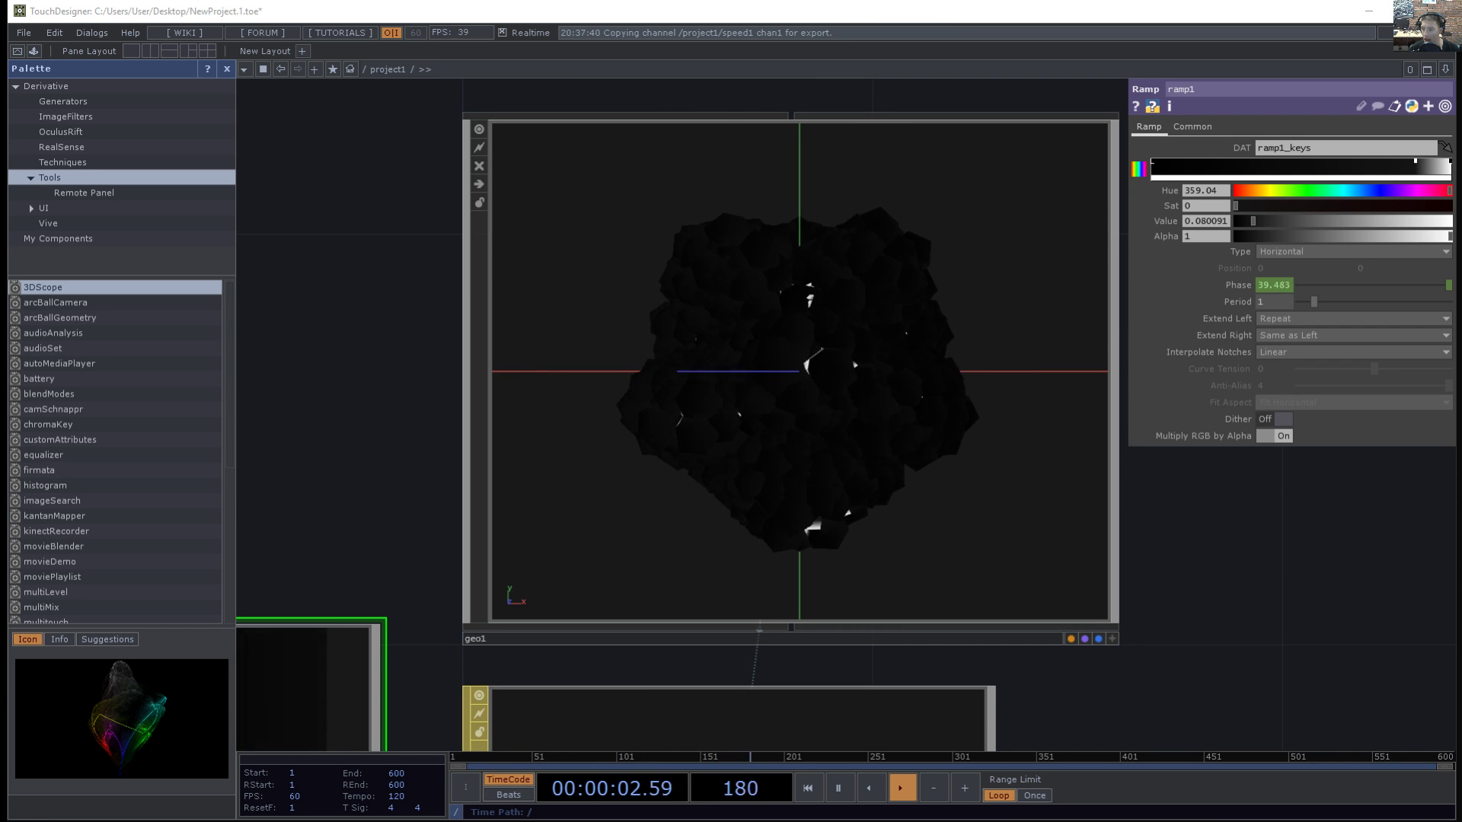
{"action": "left_click_drag", "start_coordinate": [383, 352], "coordinate": [364, 325]}
{"action": "scroll", "coordinate": [427, 323], "scroll_direction": "down", "scroll_amount": 3}
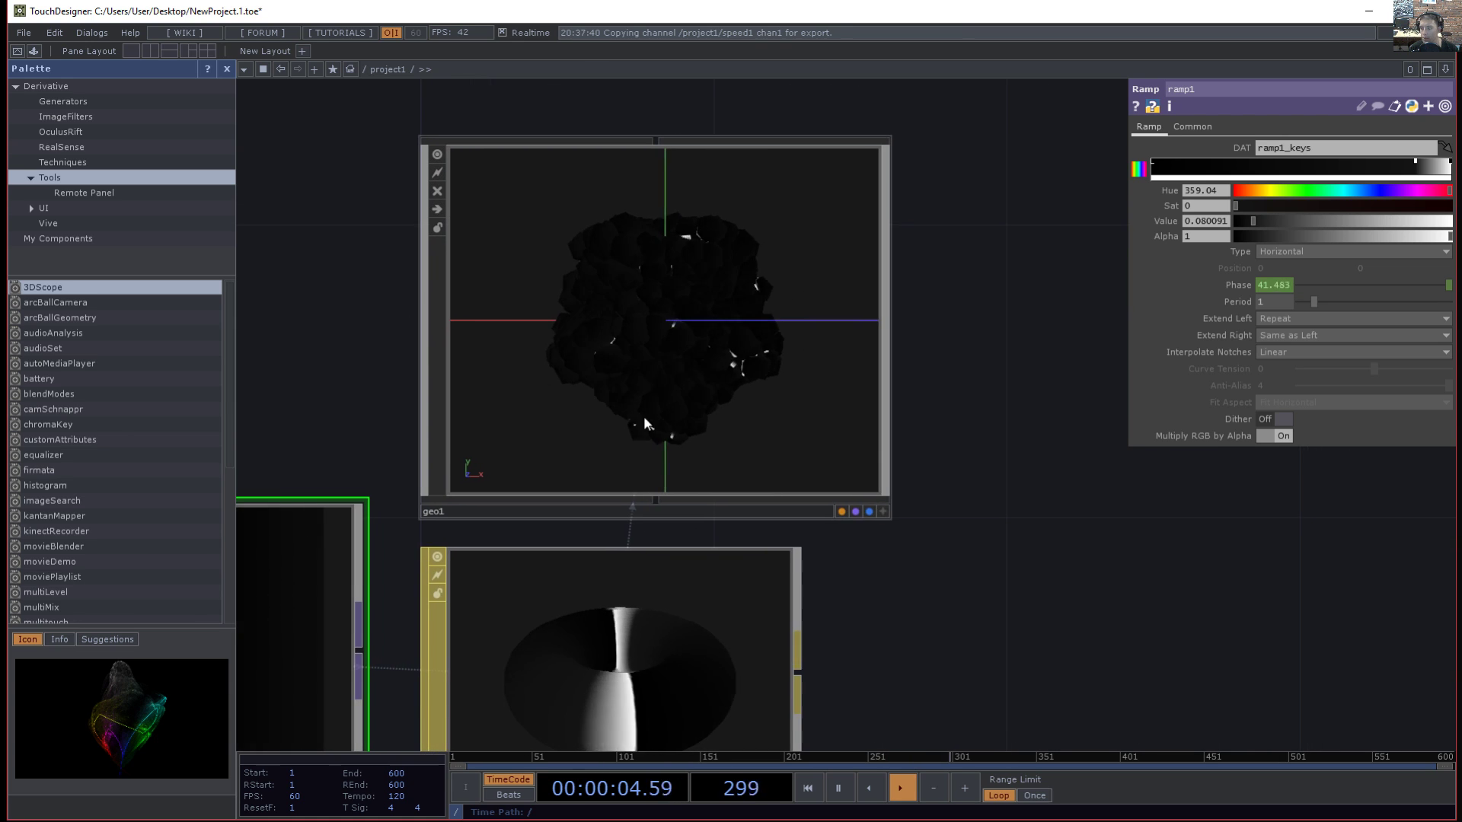
- Add a Window COMP beside geo1
{"action": "left_click", "coordinate": [708, 366]}
{"action": "left_click_drag", "start_coordinate": [1011, 641], "coordinate": [962, 539]}
{"action": "scroll", "coordinate": [962, 539], "scroll_direction": "down", "scroll_amount": 5}
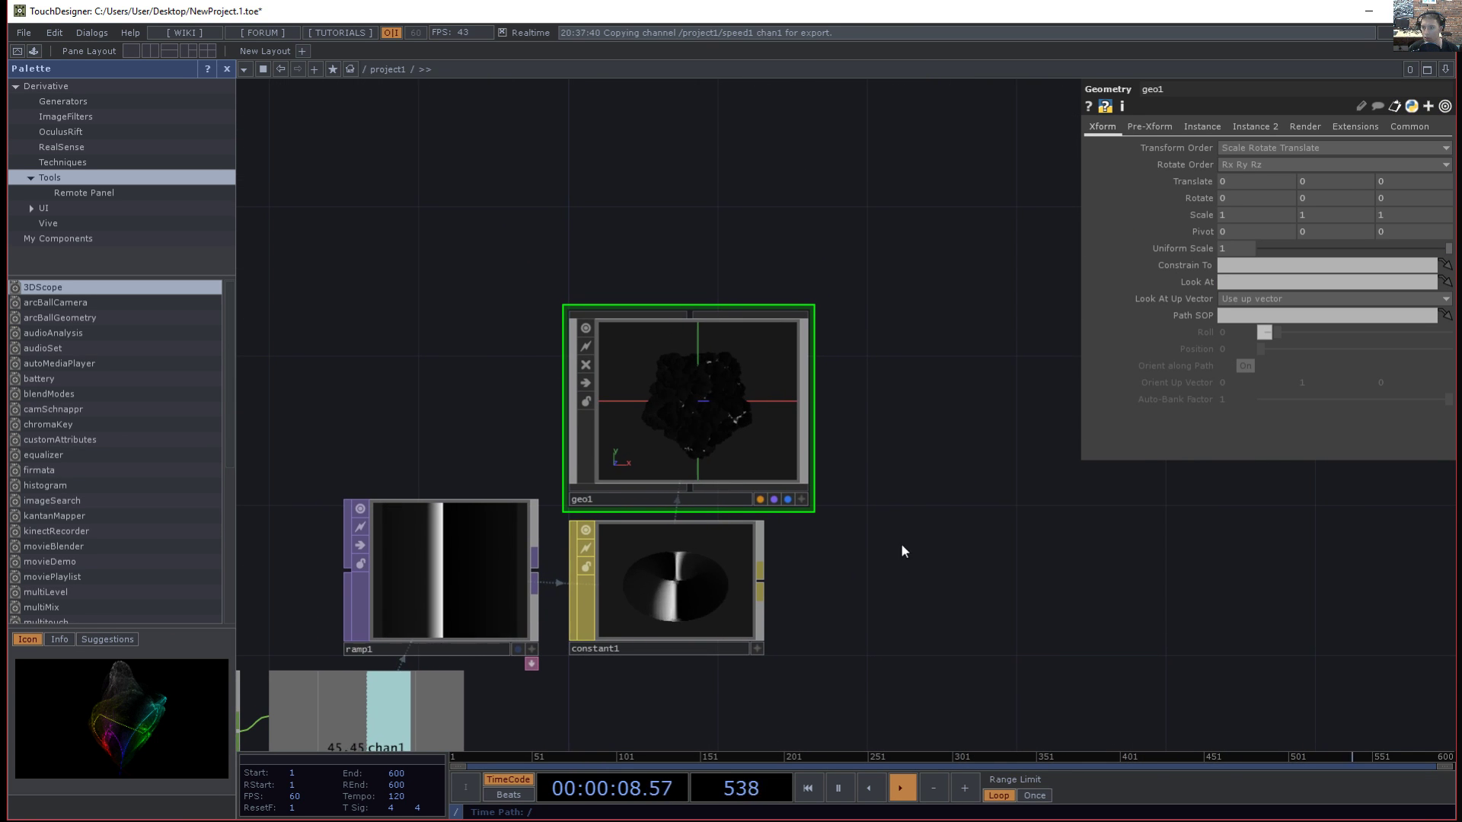
{"action": "key", "text": "Tab"}
{"action": "type", "text": "wi"}
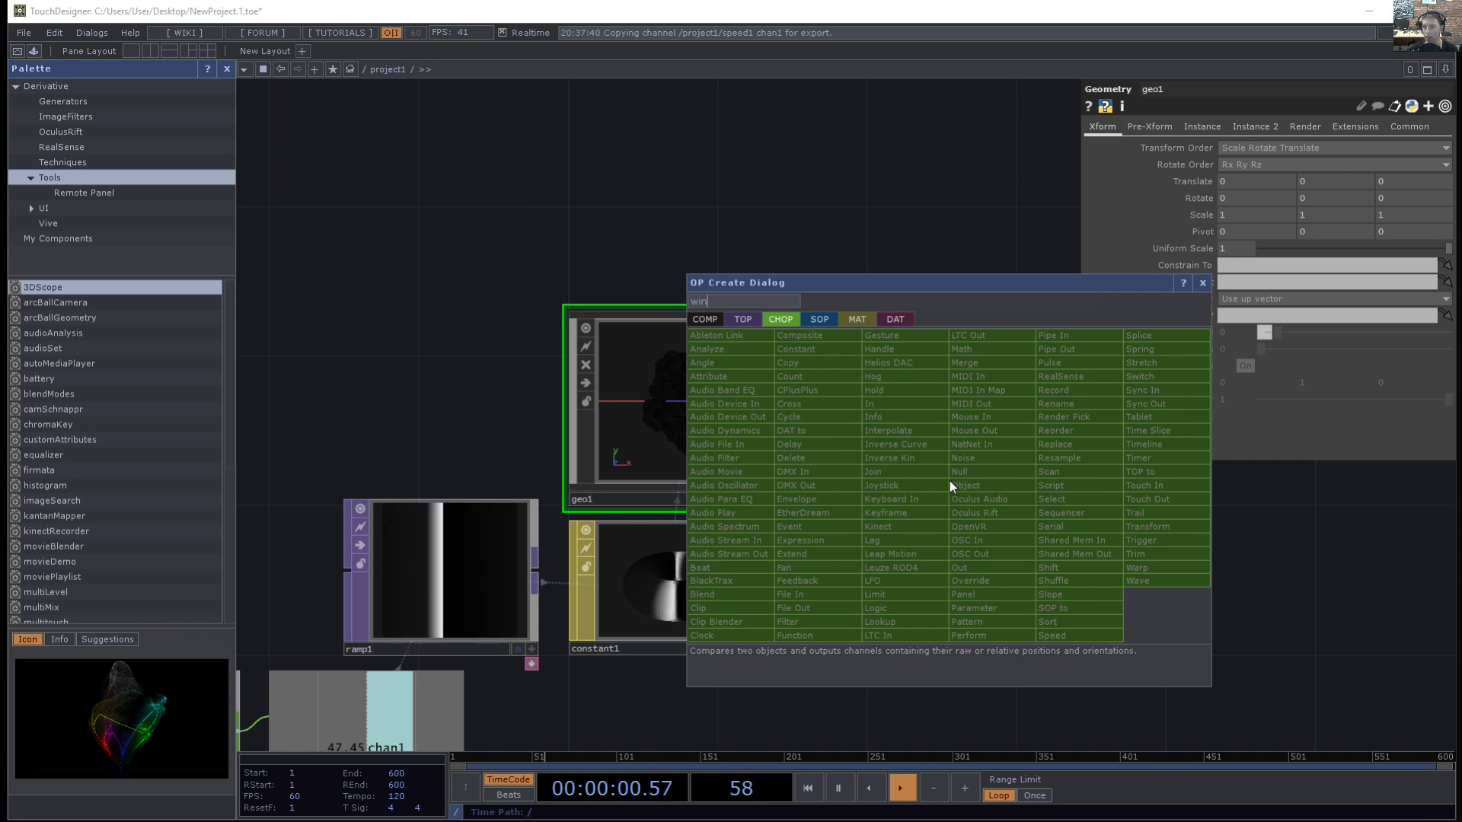
{"action": "key", "text": "Tab"}
{"action": "key", "text": "Tab"}
{"action": "key", "text": "Tab"}
{"action": "key", "text": "Tab"}
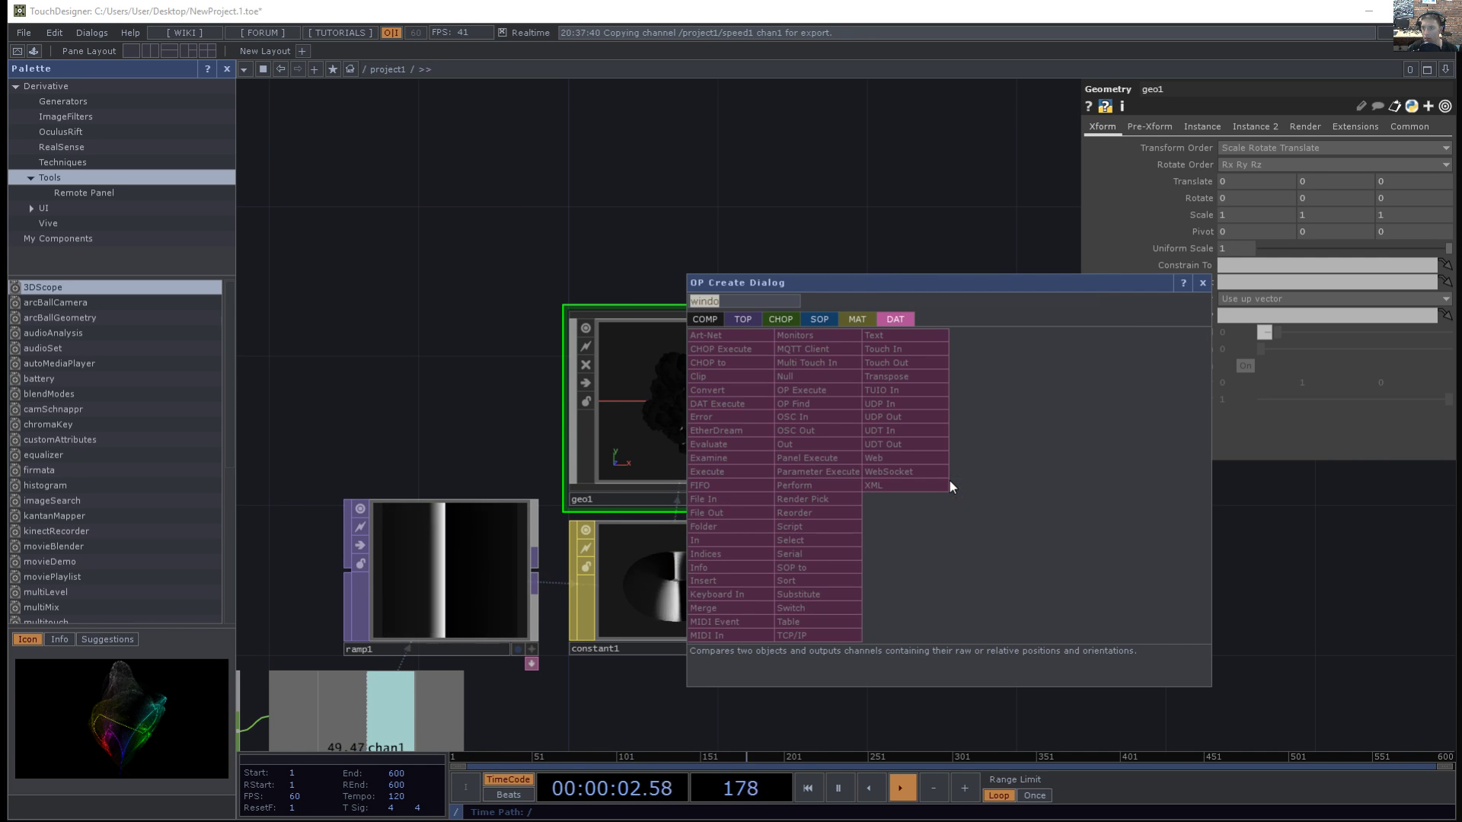
{"action": "left_click", "coordinate": [885, 410]}
{"action": "left_click", "coordinate": [940, 404]}
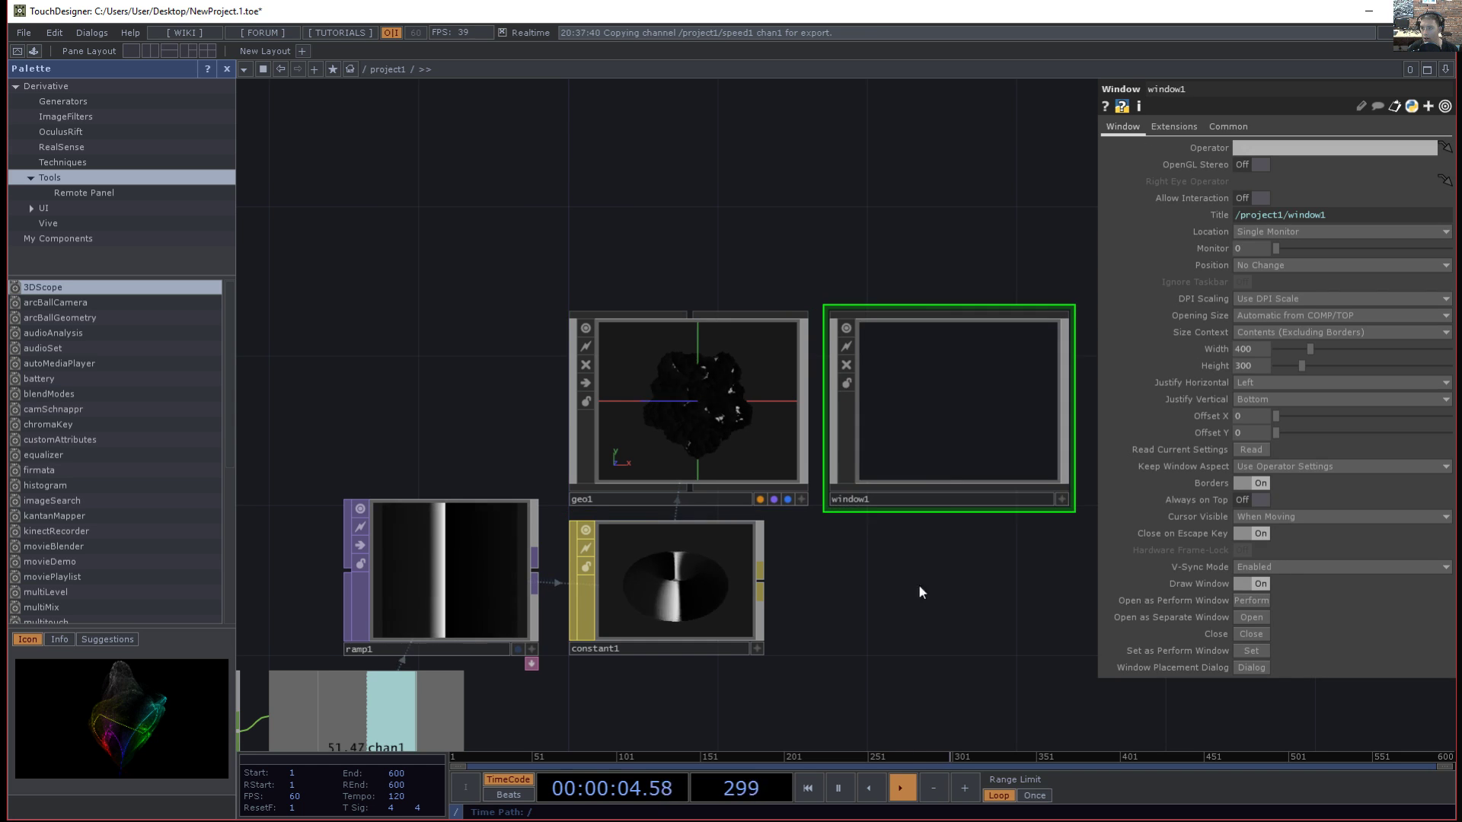
- Set geo1 as the Operator of window1
{"action": "left_click_drag", "start_coordinate": [935, 584], "coordinate": [860, 592]}
{"action": "left_click_drag", "start_coordinate": [640, 410], "coordinate": [1258, 148]}
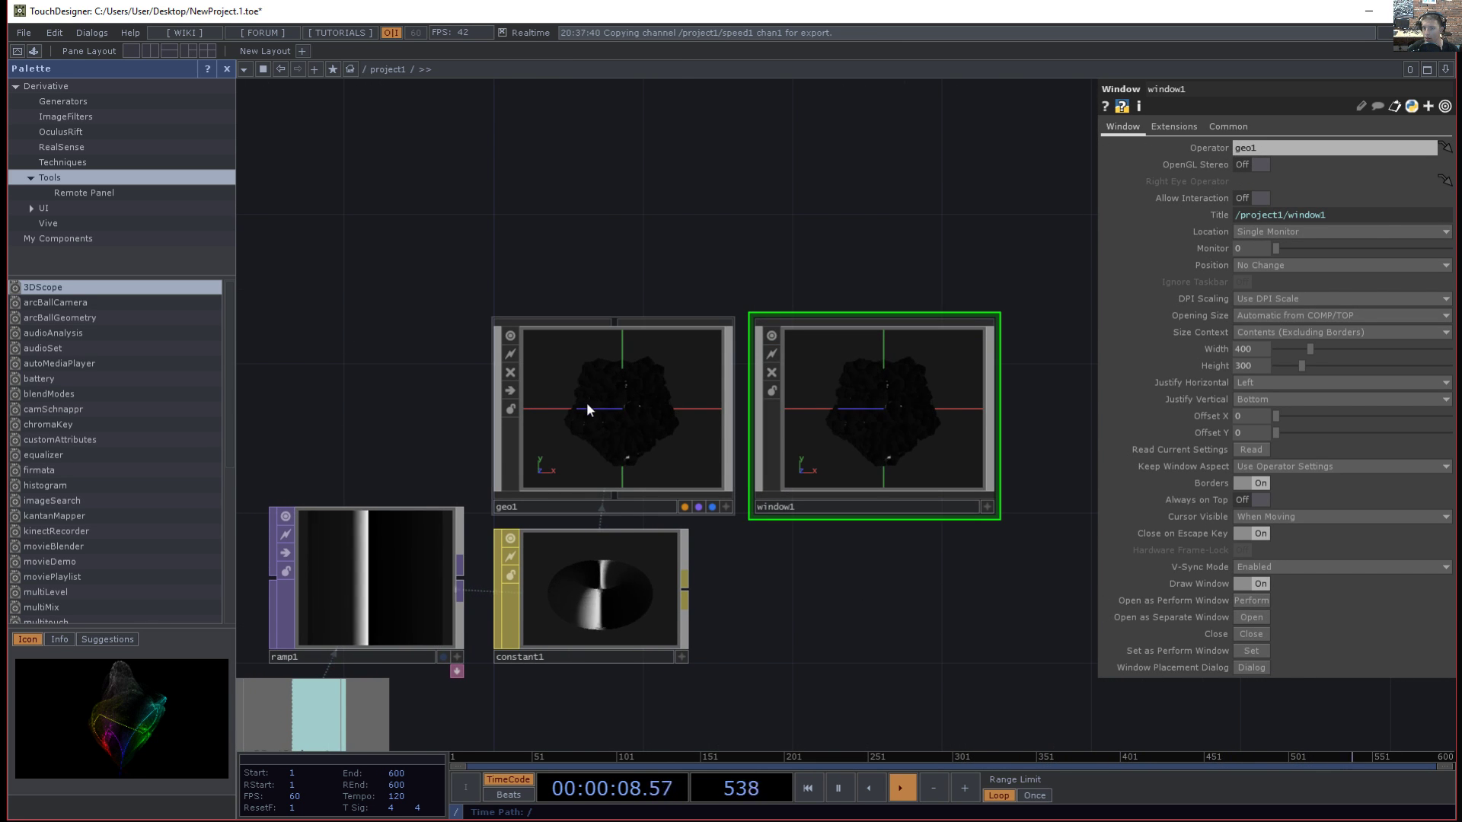
{"action": "left_click", "coordinate": [605, 431]}
{"action": "left_click", "coordinate": [854, 417]}
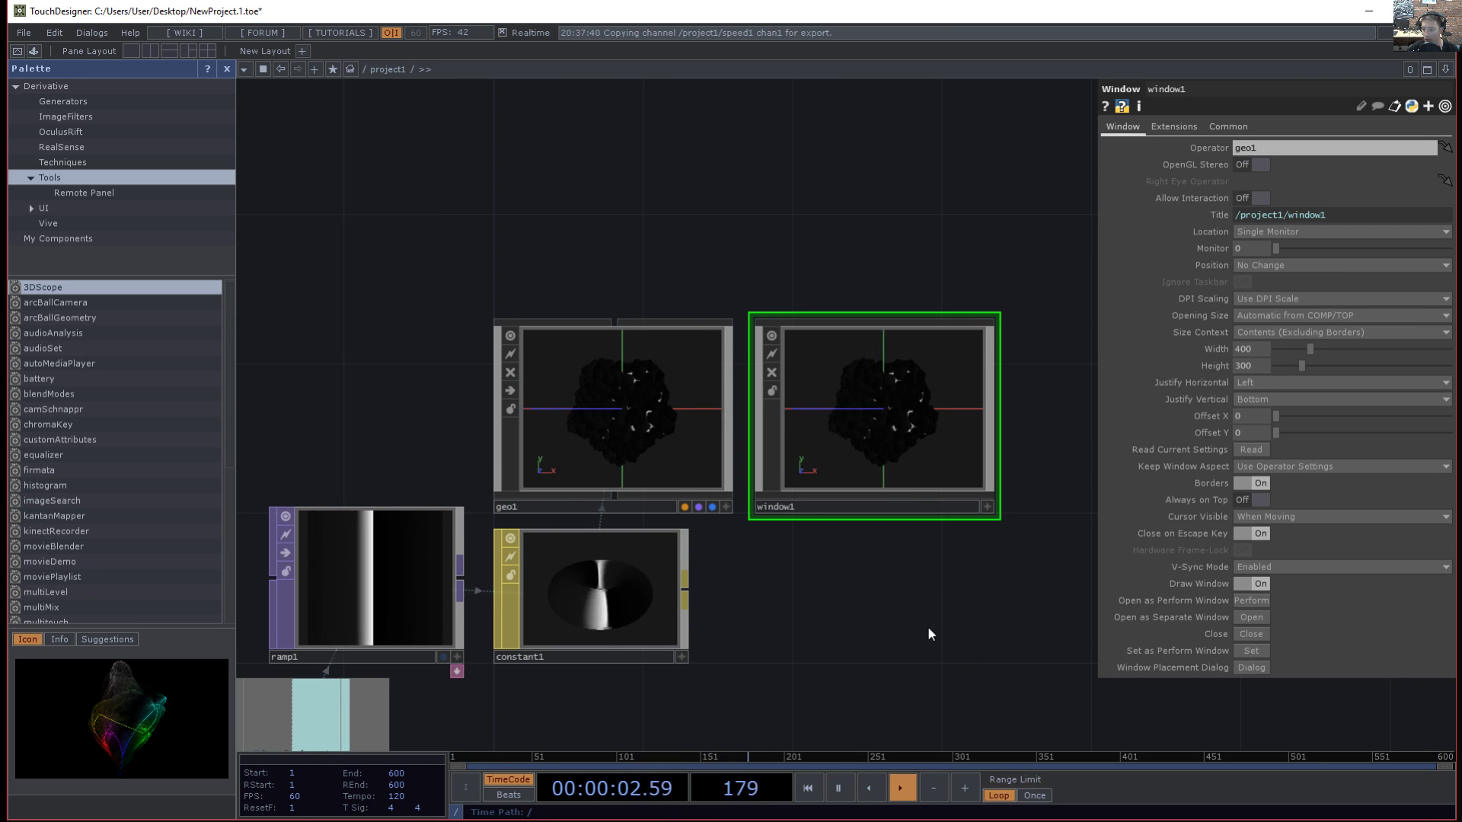
{"action": "scroll", "coordinate": [929, 620], "scroll_direction": "up", "scroll_amount": 2}
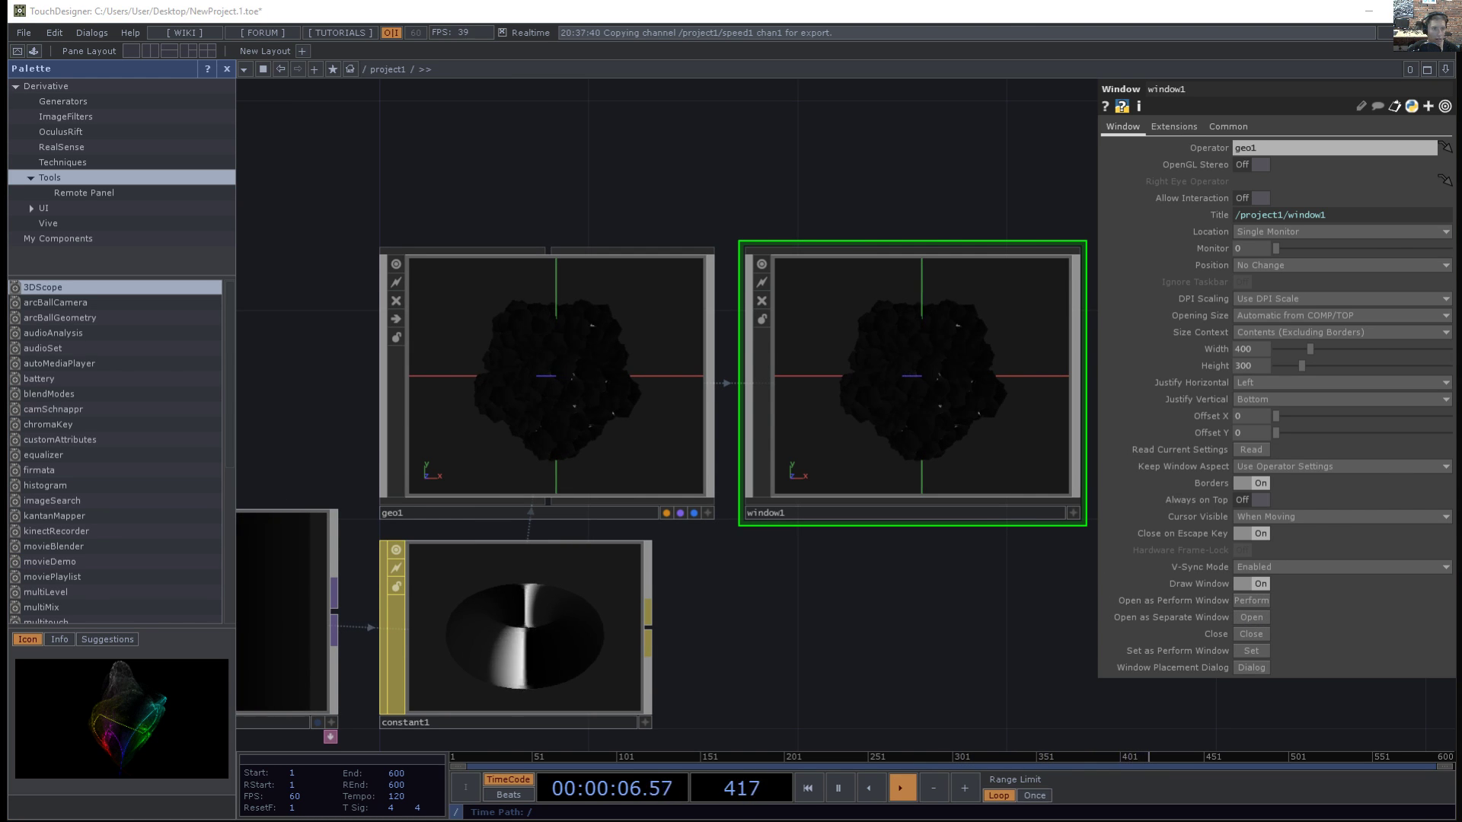
- Open window1 as a separate window, enlarge it and place it clear of the geo1 and window1 nodes
{"action": "left_click", "coordinate": [1251, 617]}
{"action": "left_click_drag", "start_coordinate": [1220, 156], "coordinate": [1291, 26]}
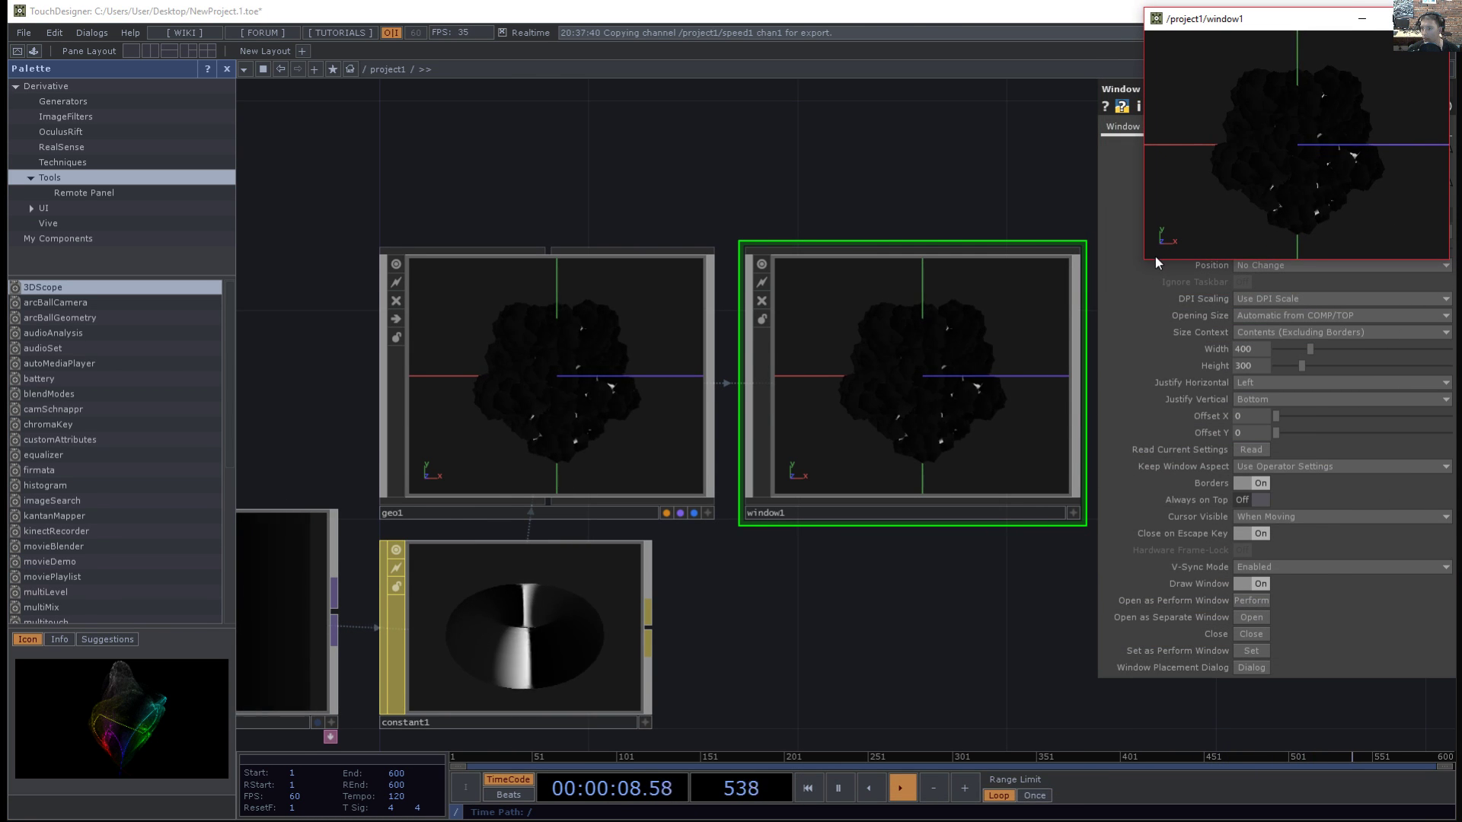
{"action": "left_click_drag", "start_coordinate": [1142, 259], "coordinate": [926, 459]}
{"action": "left_click_drag", "start_coordinate": [1119, 18], "coordinate": [1115, 560]}
{"action": "left_click_drag", "start_coordinate": [923, 821], "coordinate": [1006, 807]}
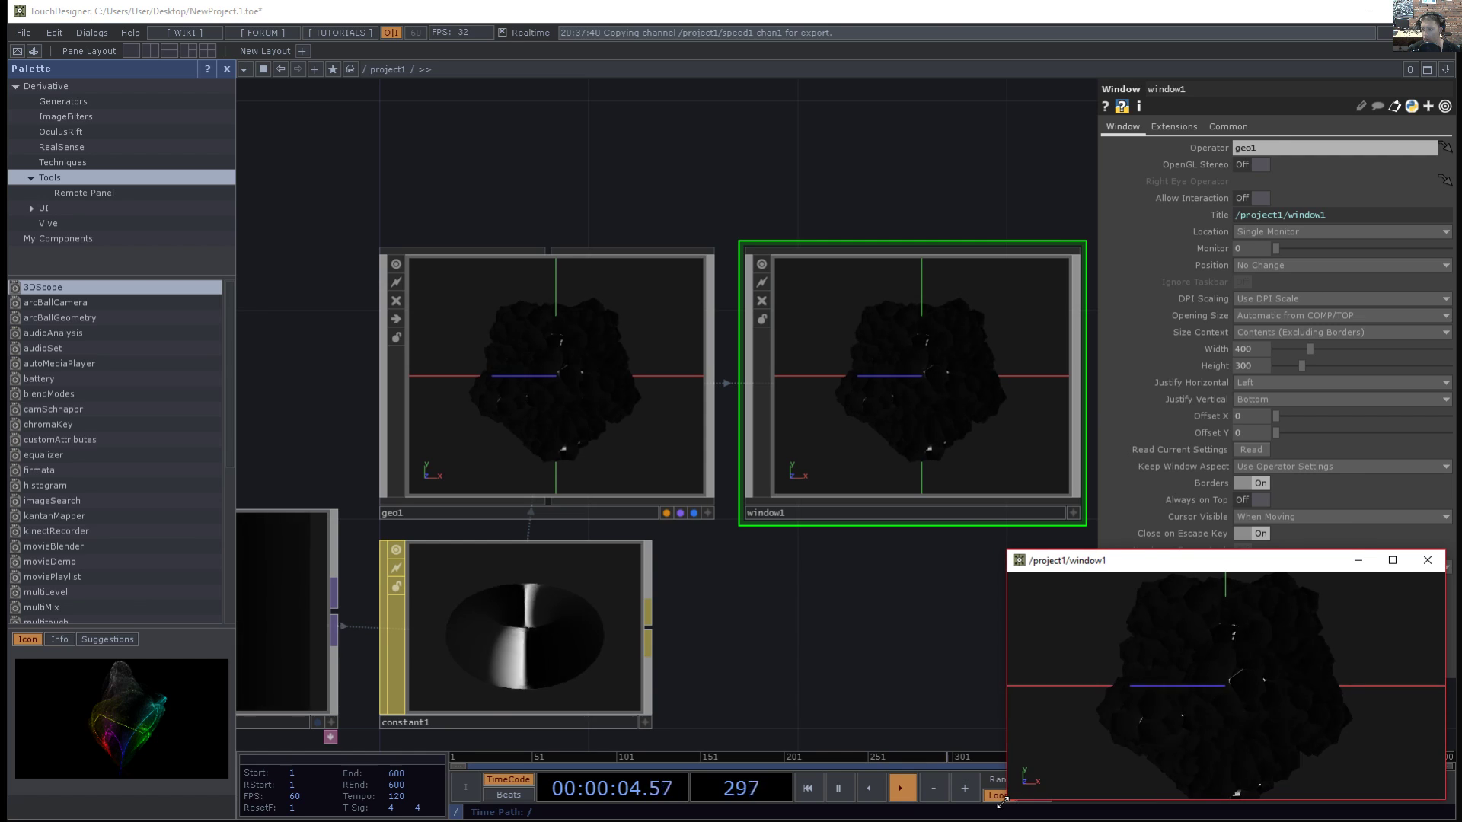
- Go inside geo1 to the copy2 node at the end of its network and pause the timeline
{"action": "left_click", "coordinate": [750, 632]}
{"action": "left_click", "coordinate": [629, 361]}
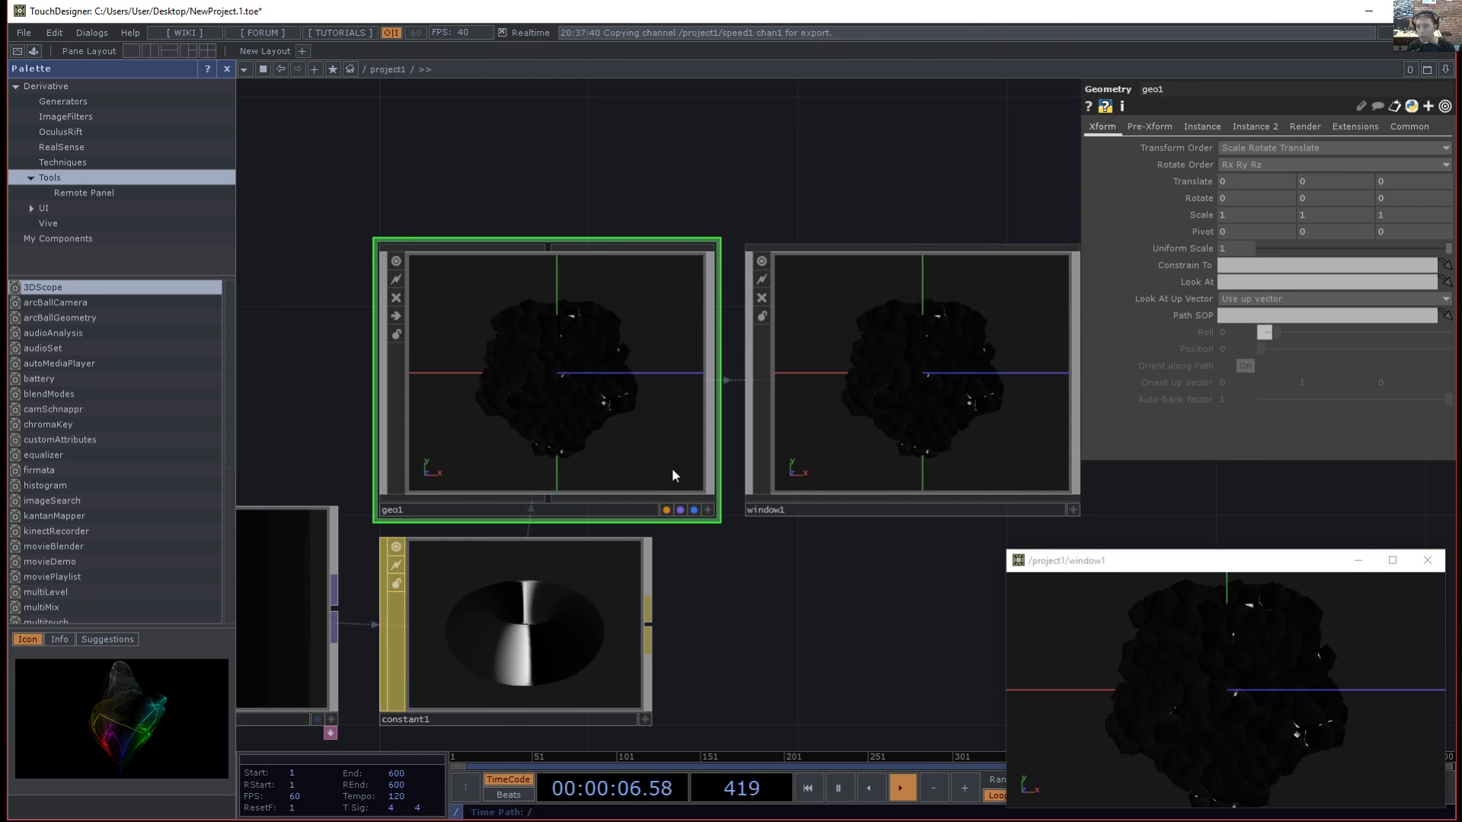
{"action": "key", "text": "i"}
{"action": "left_click_drag", "start_coordinate": [849, 712], "coordinate": [401, 574]}
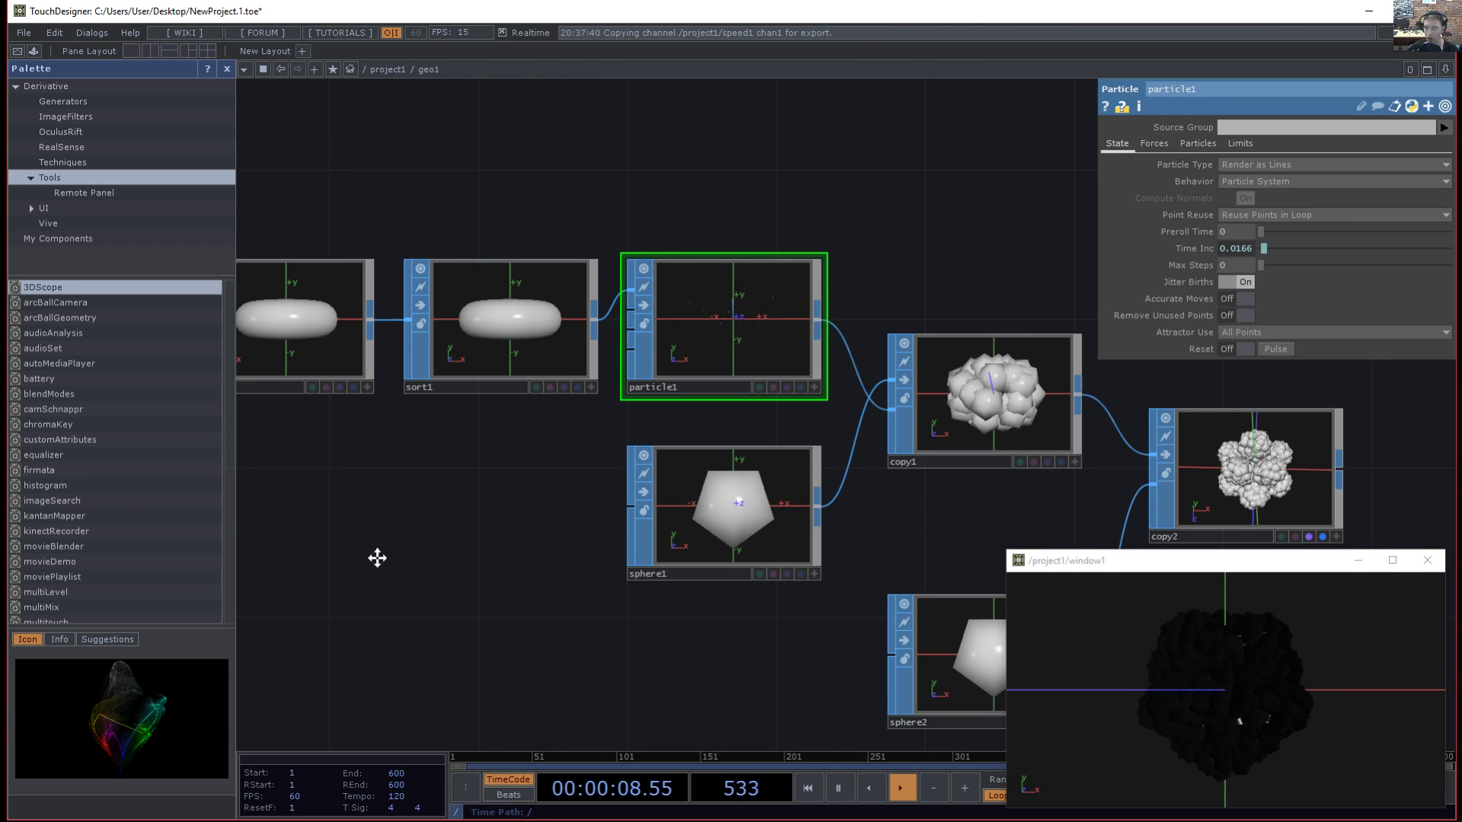
{"action": "left_click_drag", "start_coordinate": [864, 525], "coordinate": [937, 689]}
{"action": "scroll", "coordinate": [799, 499], "scroll_direction": "up", "scroll_amount": 3}
{"action": "left_click_drag", "start_coordinate": [788, 573], "coordinate": [802, 611]}
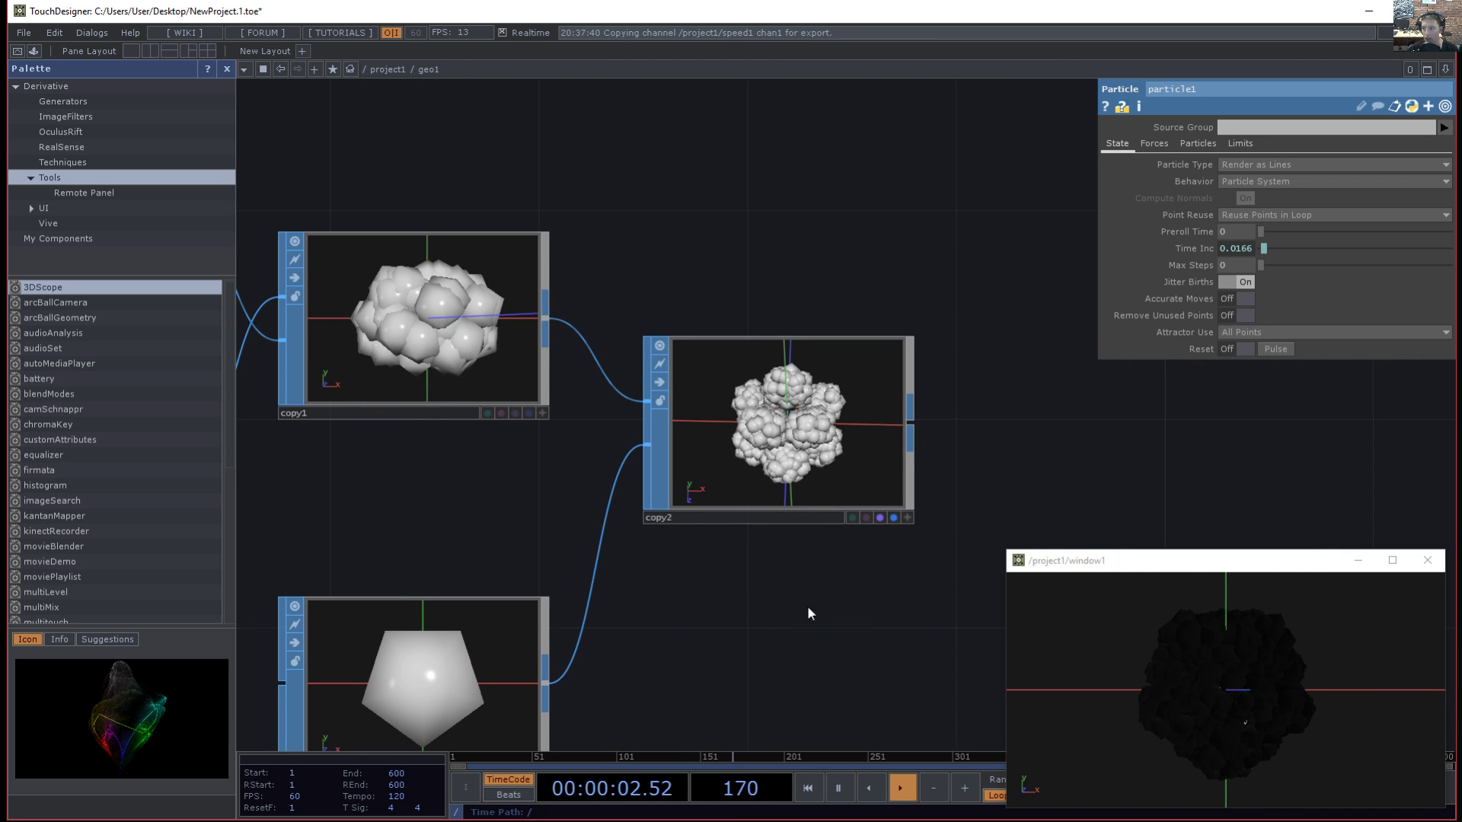
{"action": "key", "text": "space"}
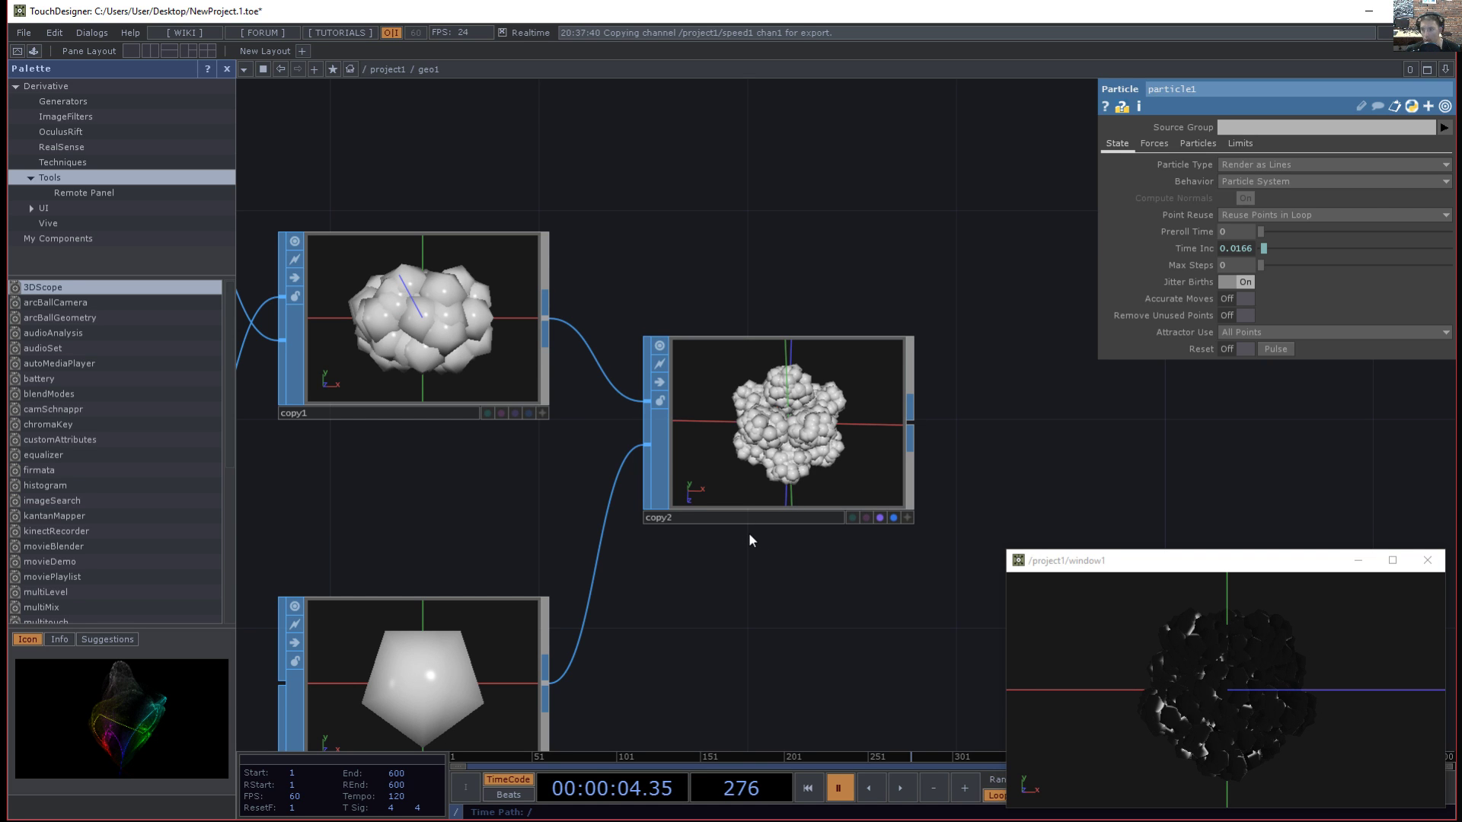
- Add a Texture SOP wired to copy2's output
{"action": "left_click_drag", "start_coordinate": [366, 489], "coordinate": [411, 423]}
{"action": "left_click_drag", "start_coordinate": [657, 568], "coordinate": [380, 584]}
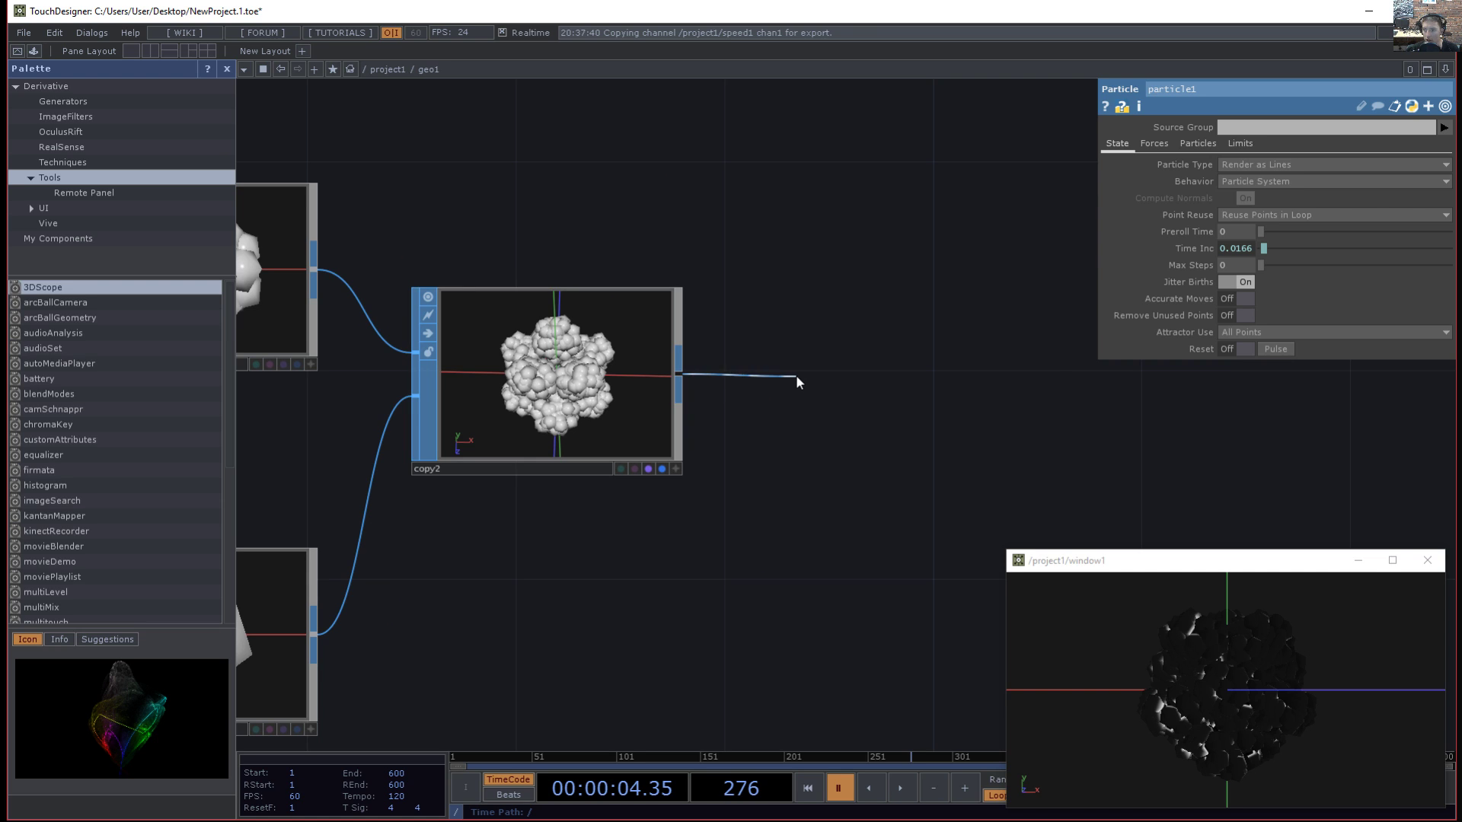
{"action": "key", "text": "Tab"}
{"action": "type", "text": "text"}
{"action": "key", "text": "Return"}
{"action": "left_click", "coordinate": [796, 376]}
- Make texture1 the rendered and displayed node of geo1 instead of copy2, and resume playback
{"action": "left_click", "coordinate": [649, 468]}
{"action": "left_click", "coordinate": [1014, 468]}
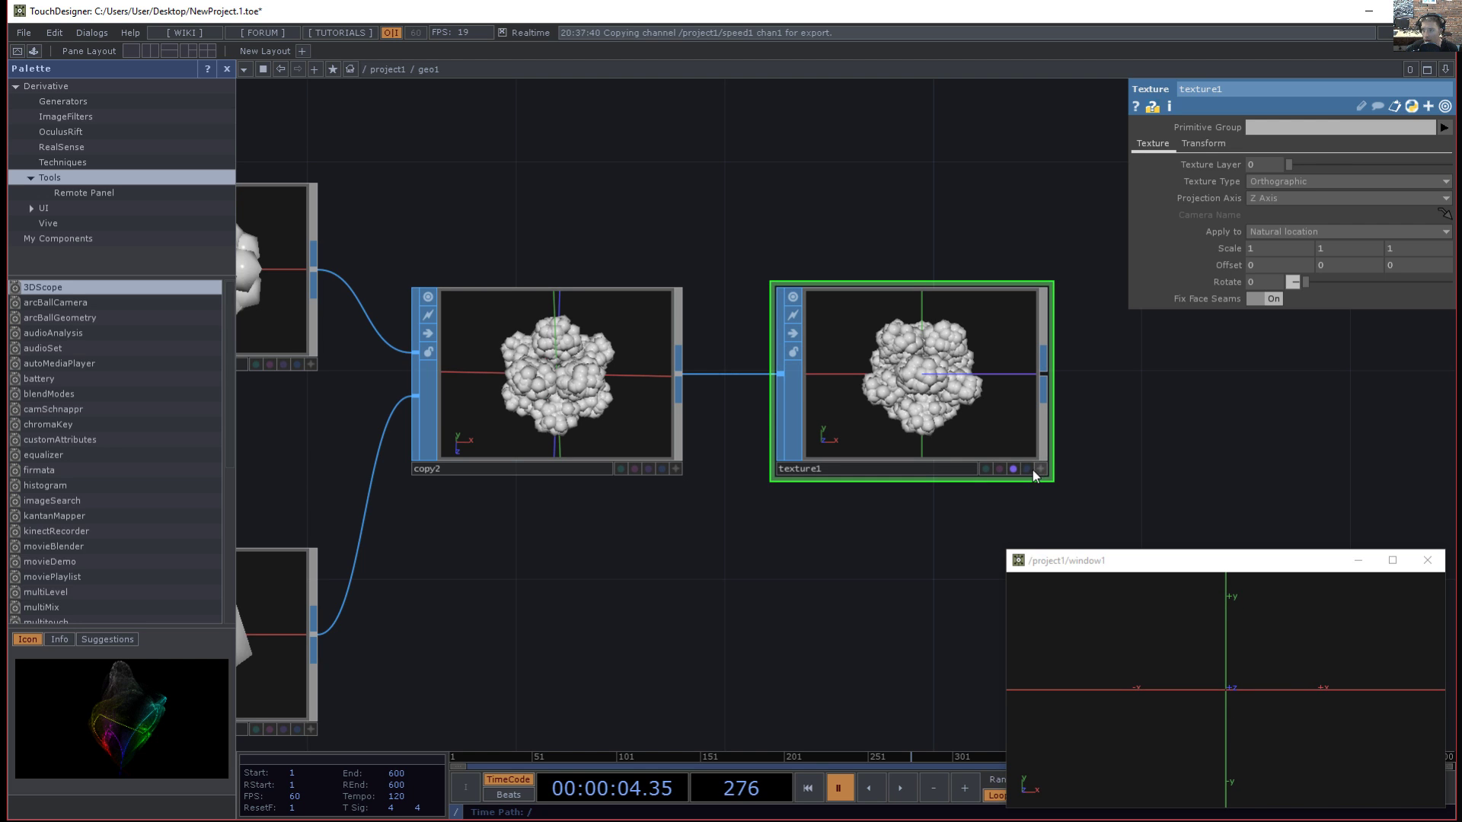
{"action": "left_click", "coordinate": [1027, 468]}
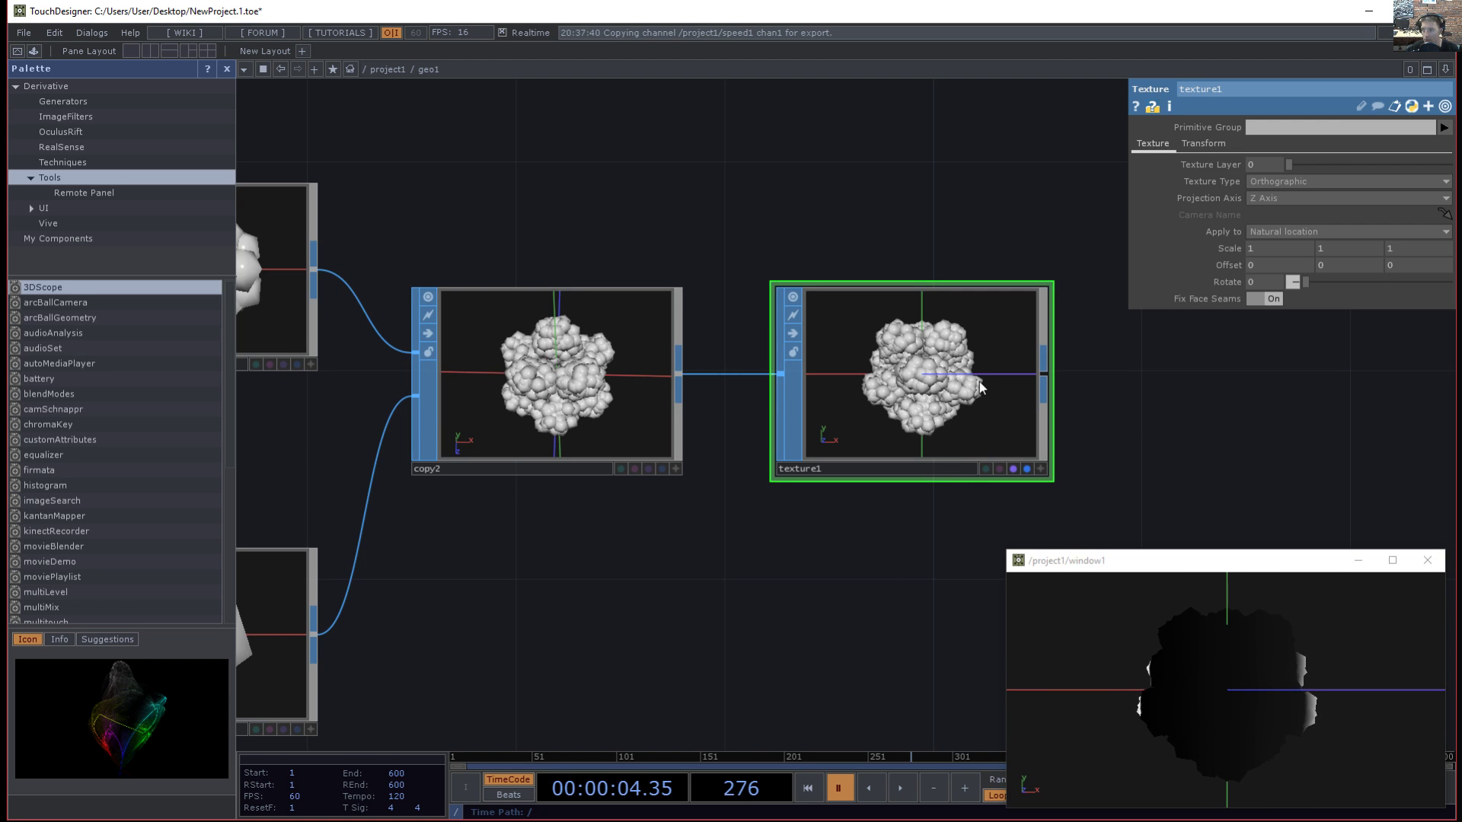
{"action": "key", "text": "space"}
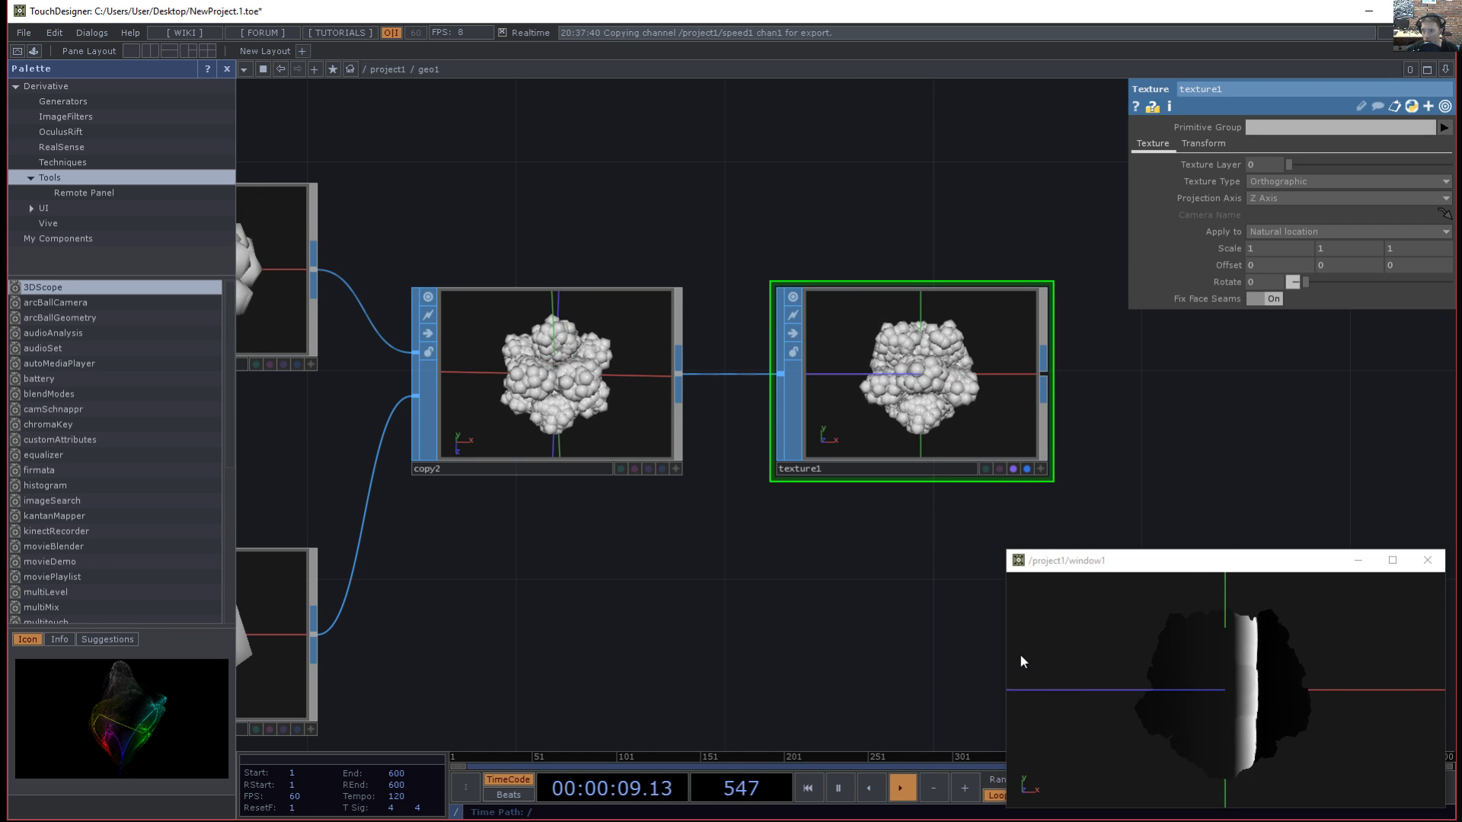
- Set texture1's Texture Type to XYZ Position
{"action": "left_click", "coordinate": [1290, 196]}
{"action": "left_click", "coordinate": [1291, 196]}
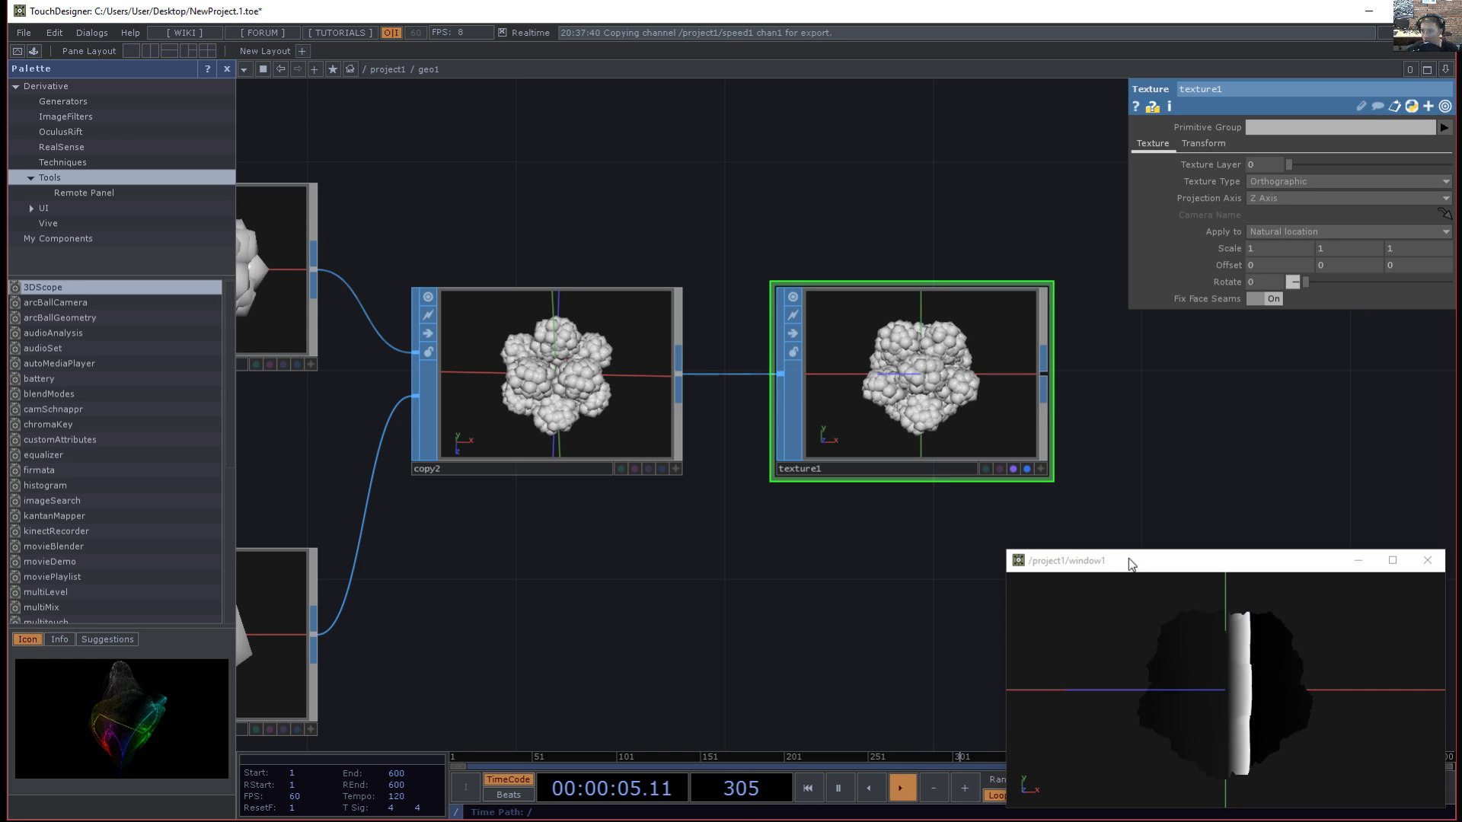
{"action": "left_click", "coordinate": [1296, 181]}
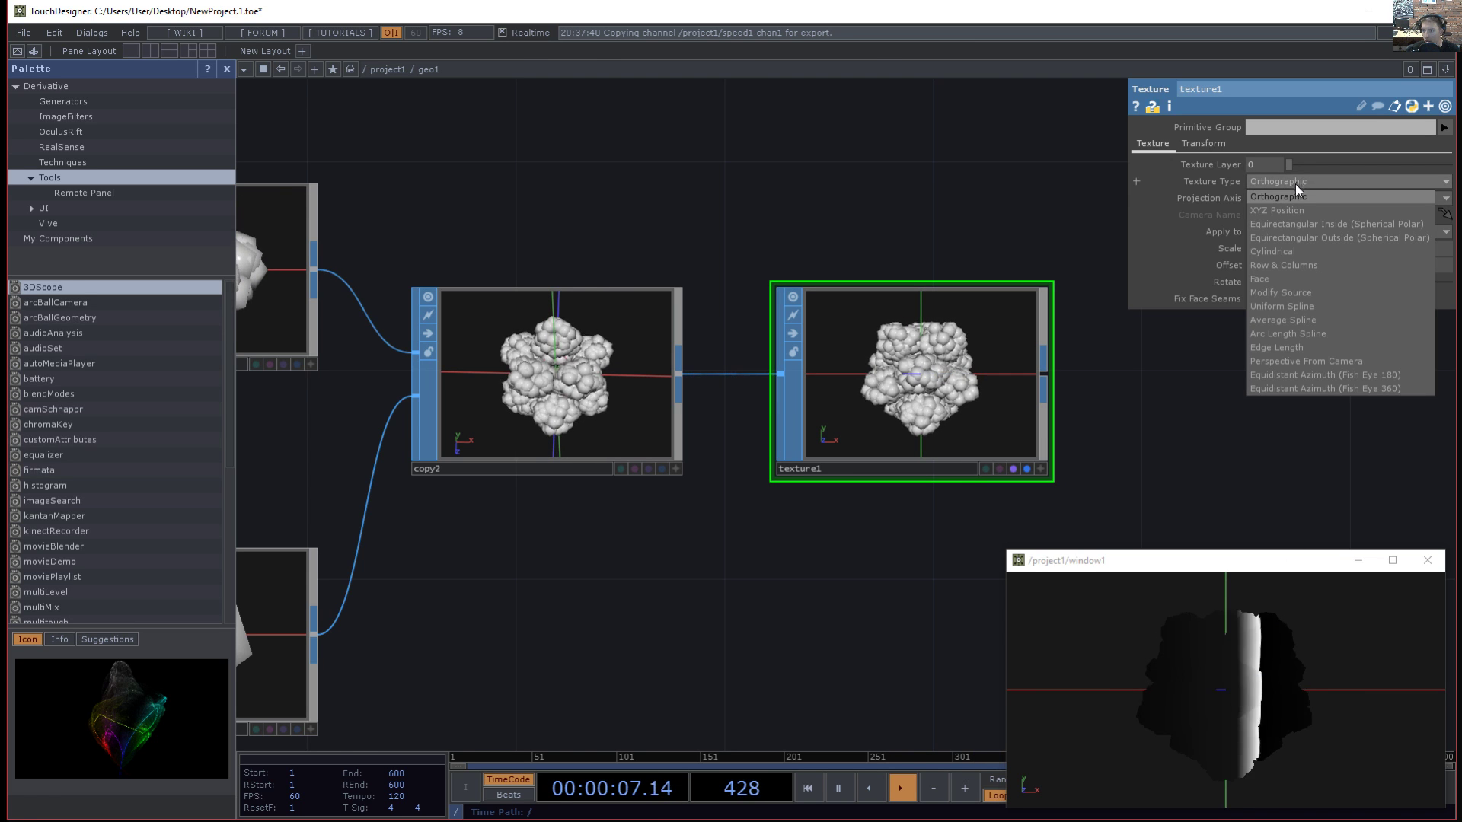
{"action": "left_click", "coordinate": [1292, 208]}
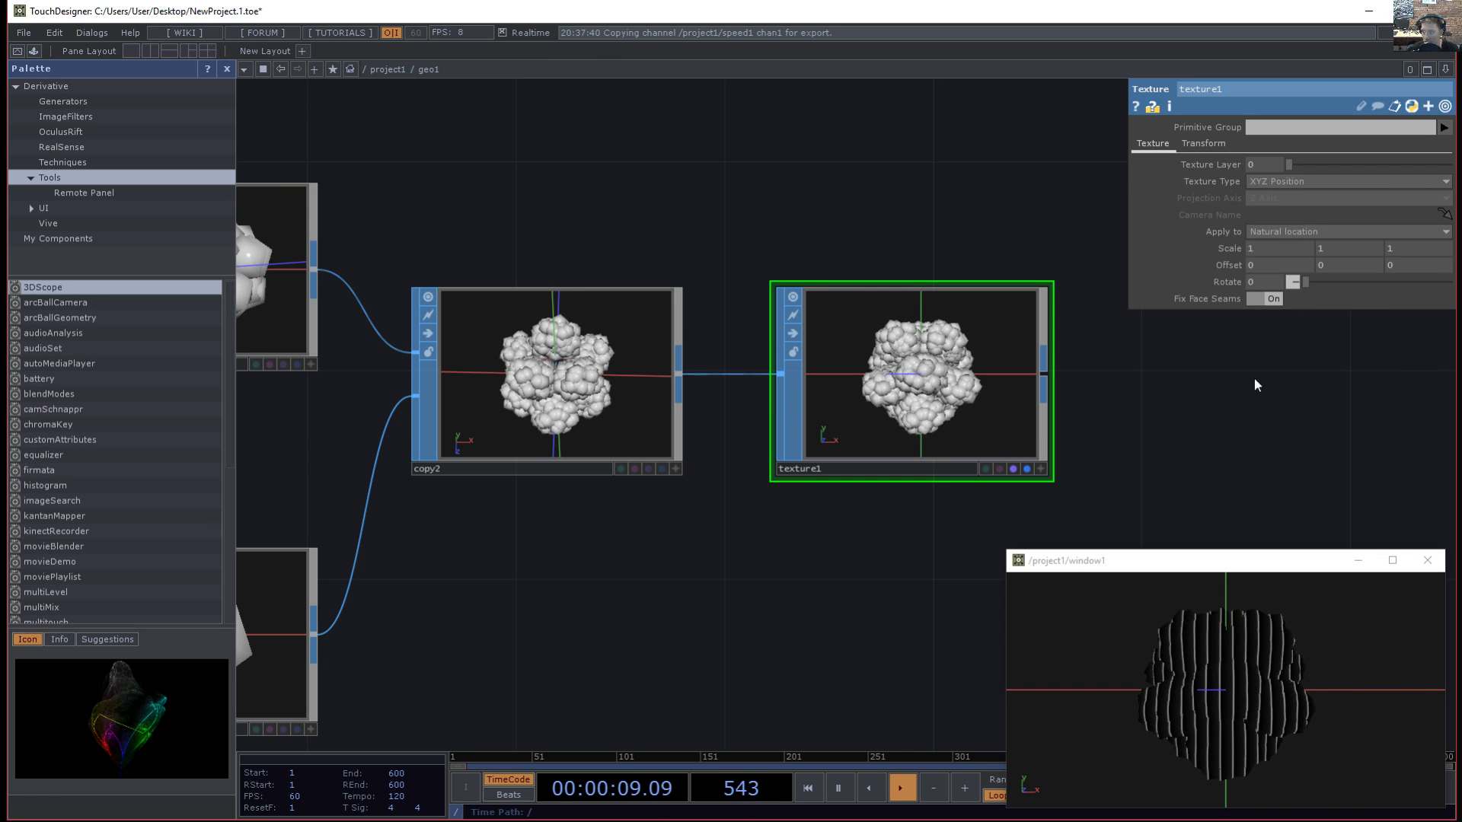
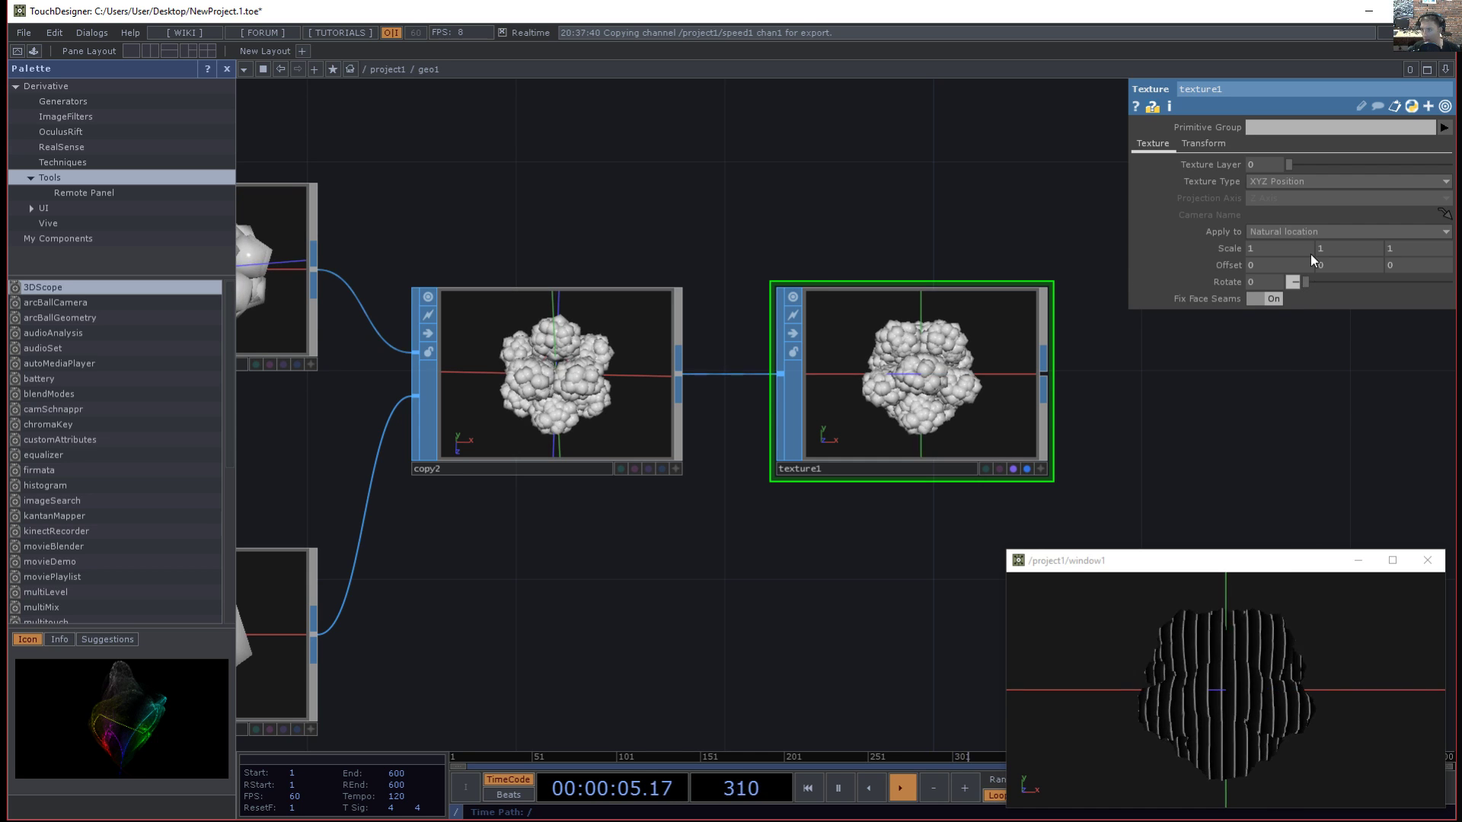
- Try values of 5 and 0.1 for texture1's first Scale component, and return it to 1
{"action": "mouse_move", "coordinate": [1308, 283]}
{"action": "left_mouse_down"}
{"action": "mouse_move", "coordinate": [1390, 282]}
{"action": "mouse_move", "coordinate": [1305, 282]}
{"action": "left_mouse_up"}
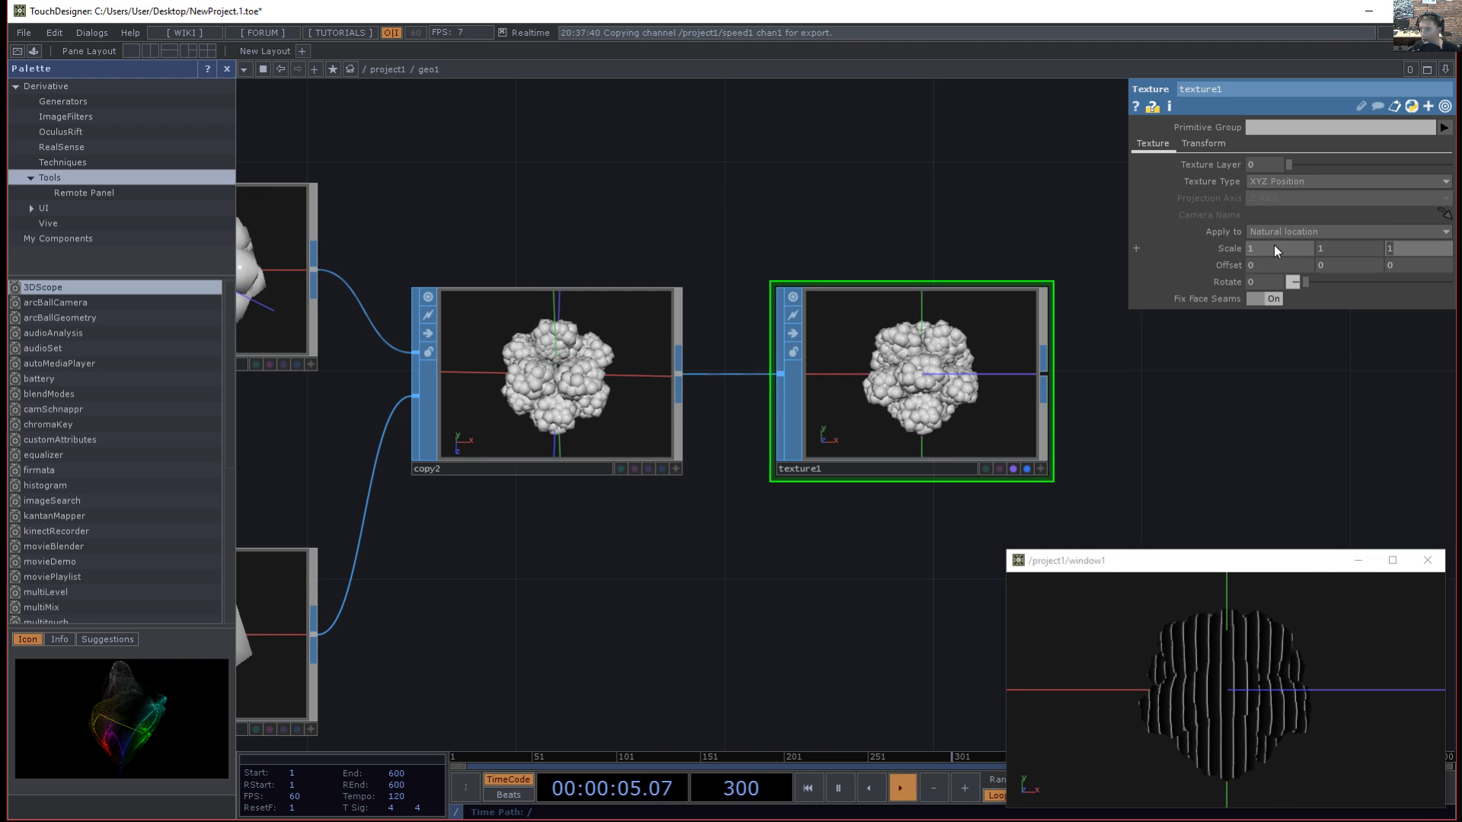
{"action": "type", "text": "5"}
{"action": "key", "text": "Tab"}
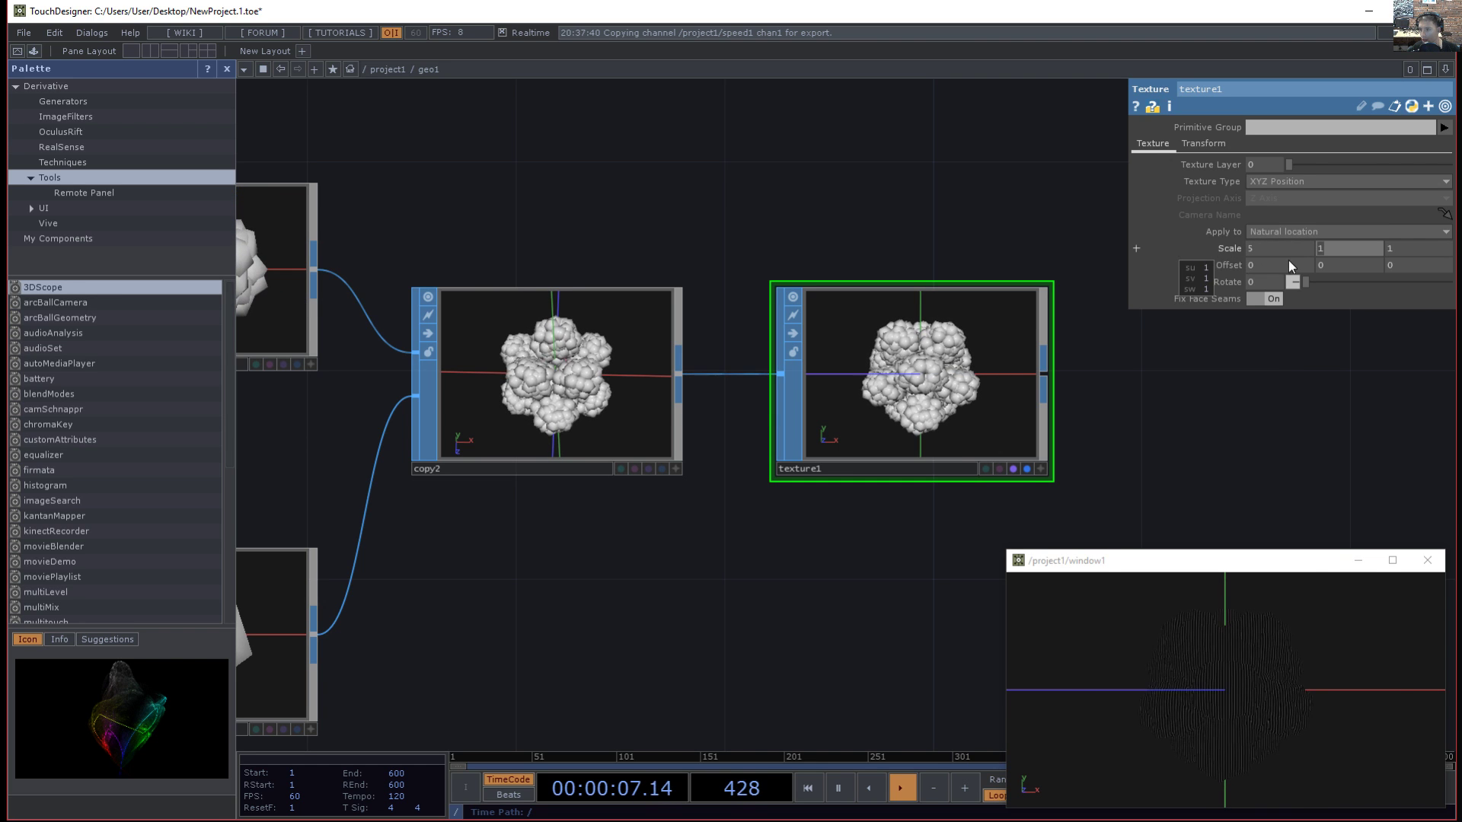
{"action": "left_click", "coordinate": [1254, 249]}
{"action": "type", "text": ".1"}
{"action": "key", "text": "Tab"}
{"action": "left_click", "coordinate": [1263, 249]}
{"action": "type", "text": "1"}
{"action": "key", "text": "Tab"}
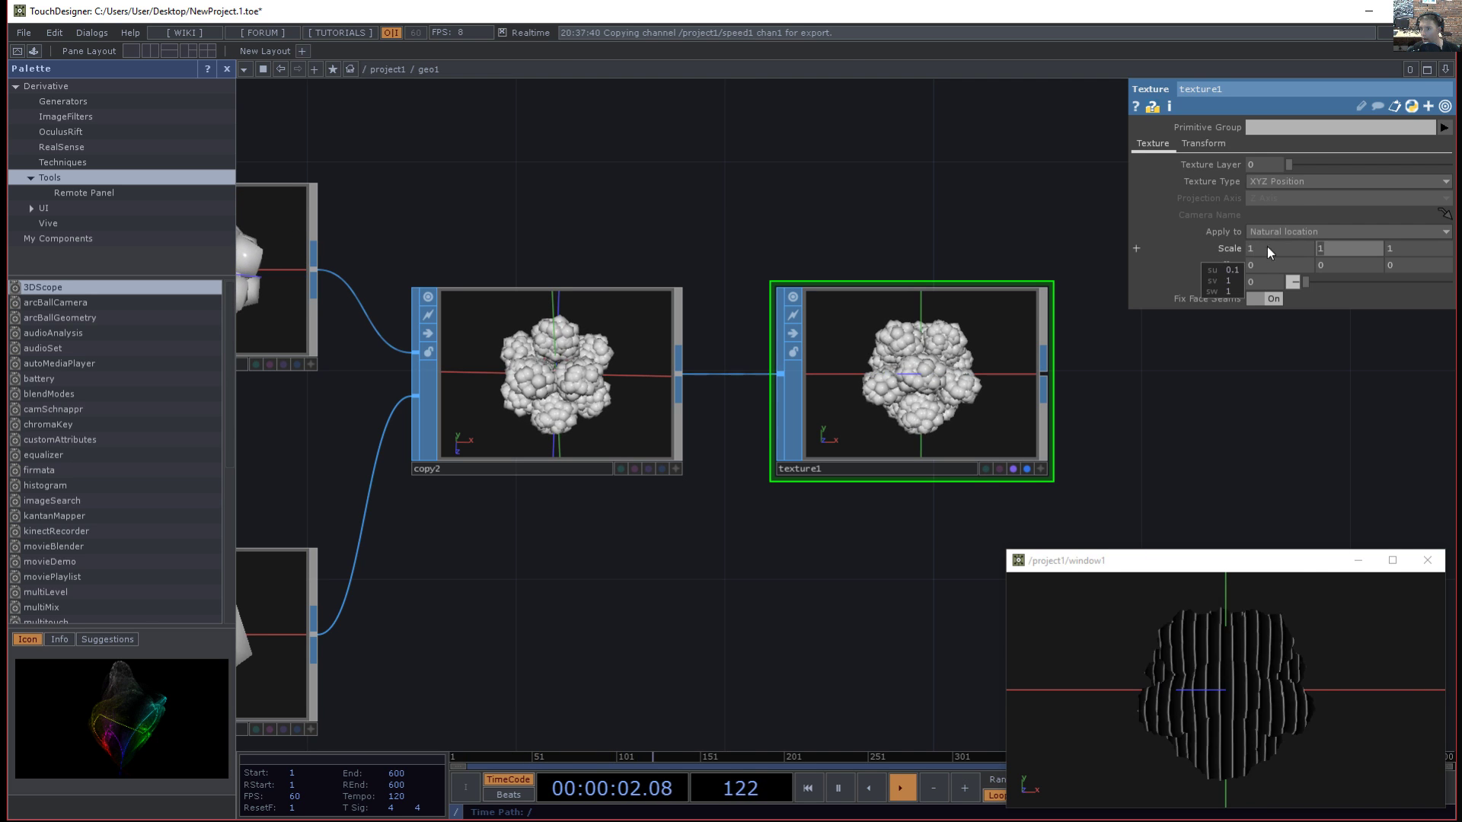
- Set texture1's Texture Type to Face and enlarge the window1 output over the network
{"action": "left_click", "coordinate": [1296, 180]}
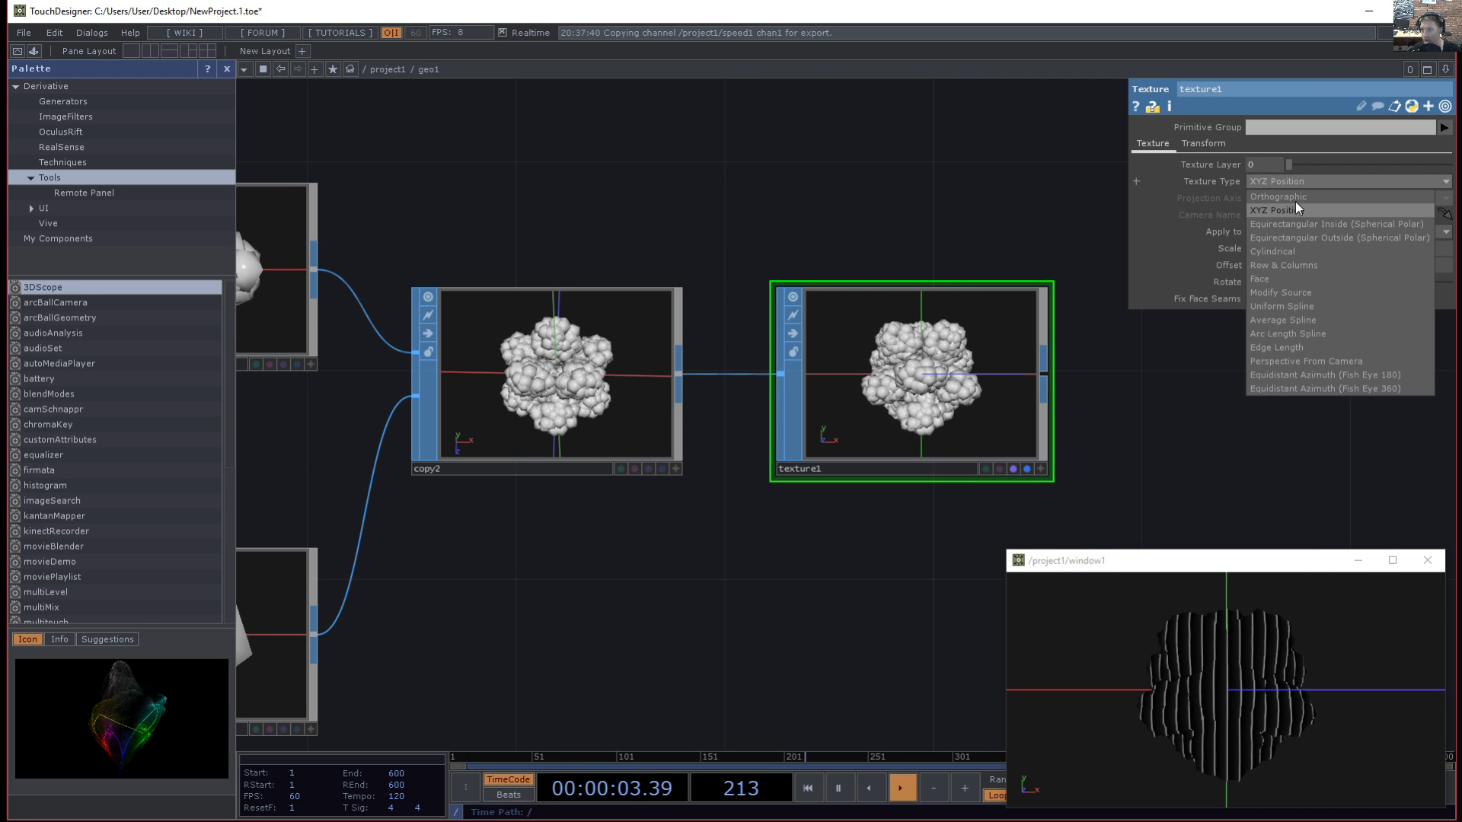
{"action": "left_click", "coordinate": [1295, 278]}
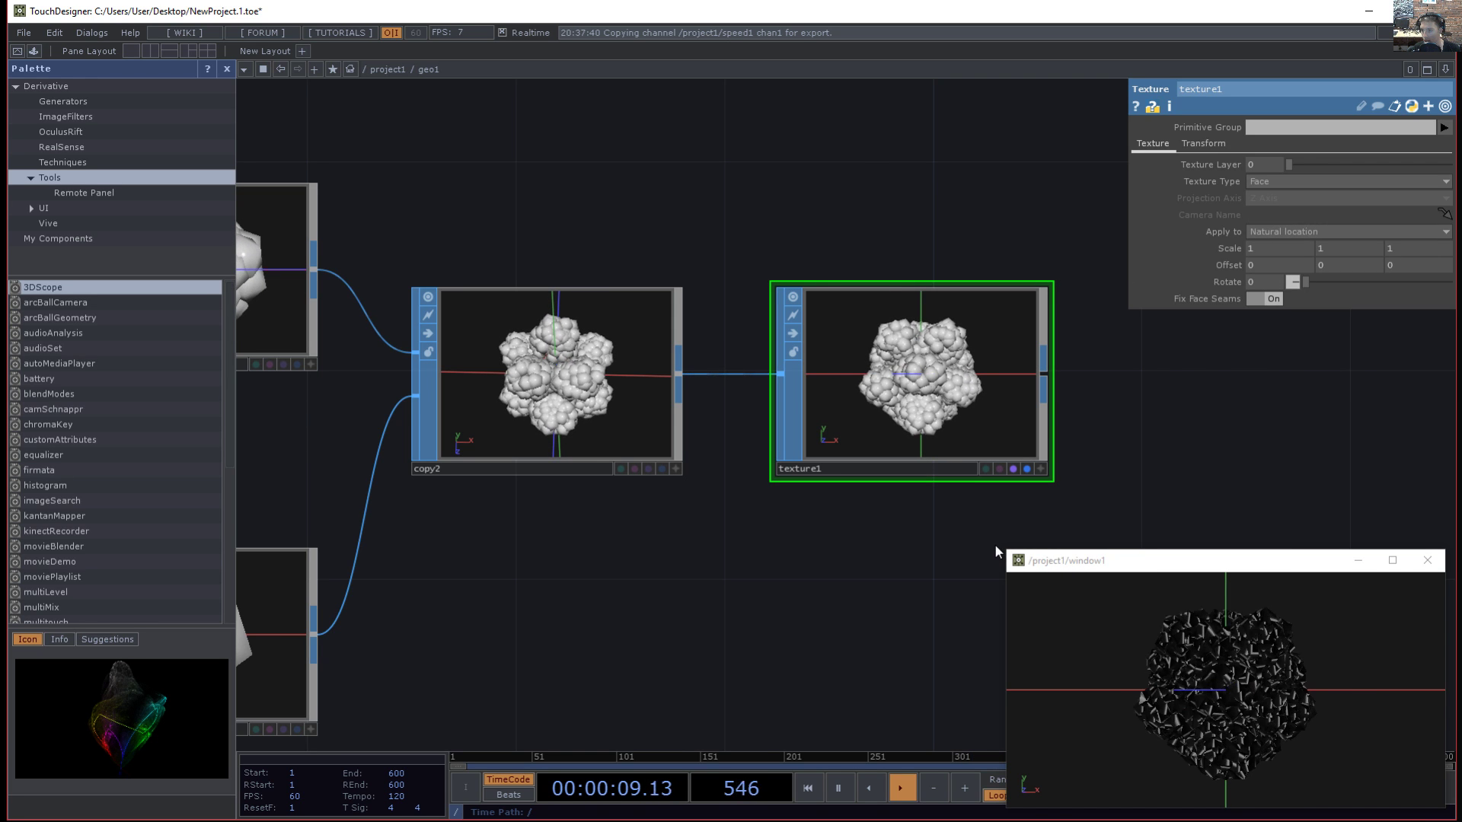
{"action": "left_click_drag", "start_coordinate": [993, 544], "coordinate": [815, 407]}
{"action": "left_click_drag", "start_coordinate": [1109, 571], "coordinate": [559, 221]}
{"action": "left_click_drag", "start_coordinate": [896, 456], "coordinate": [1095, 689]}
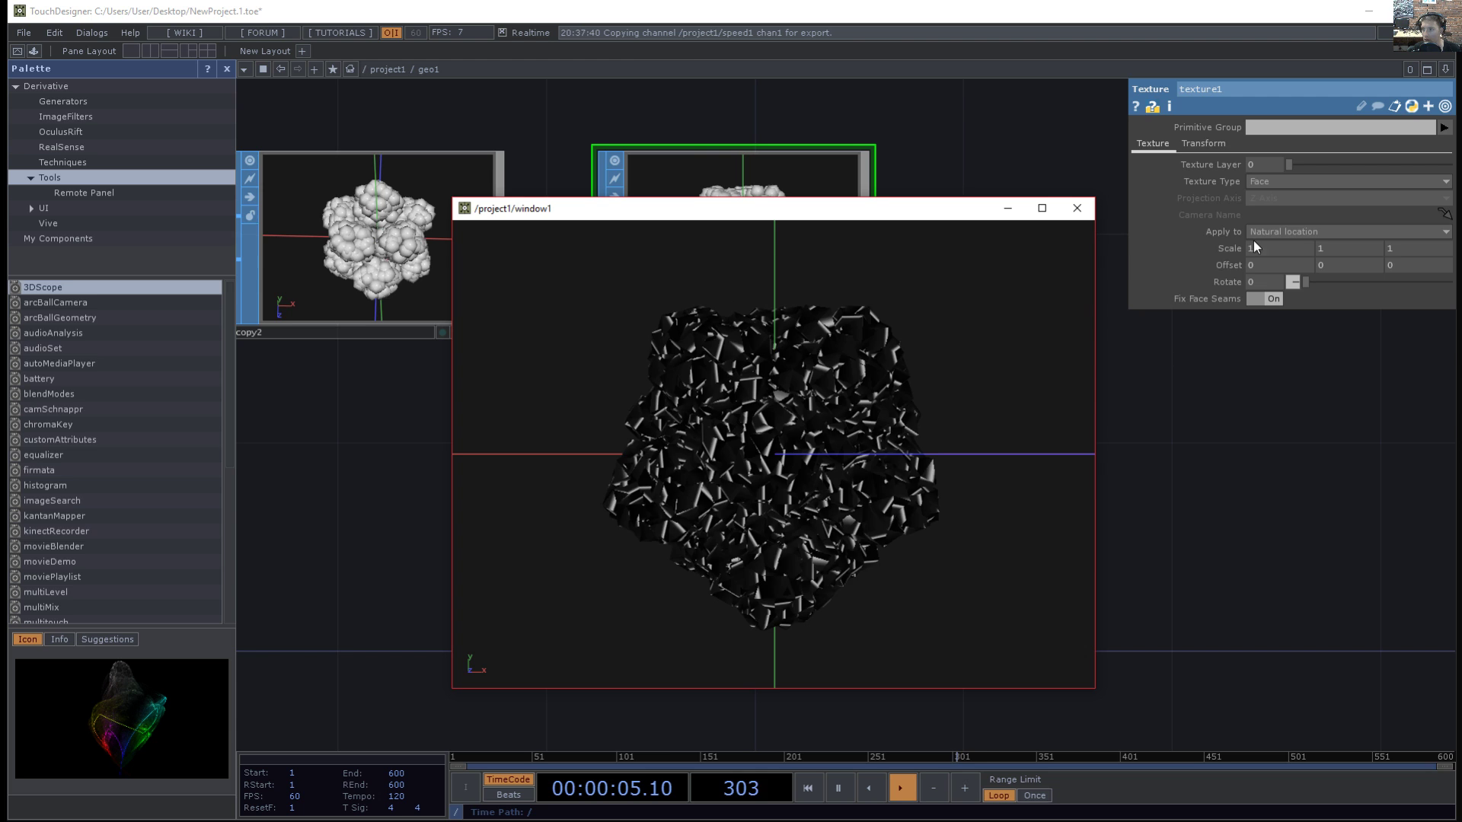
- Set texture1's Texture Type to Row & Columns and move the window1 output clear of copy2
{"action": "left_click", "coordinate": [1278, 181]}
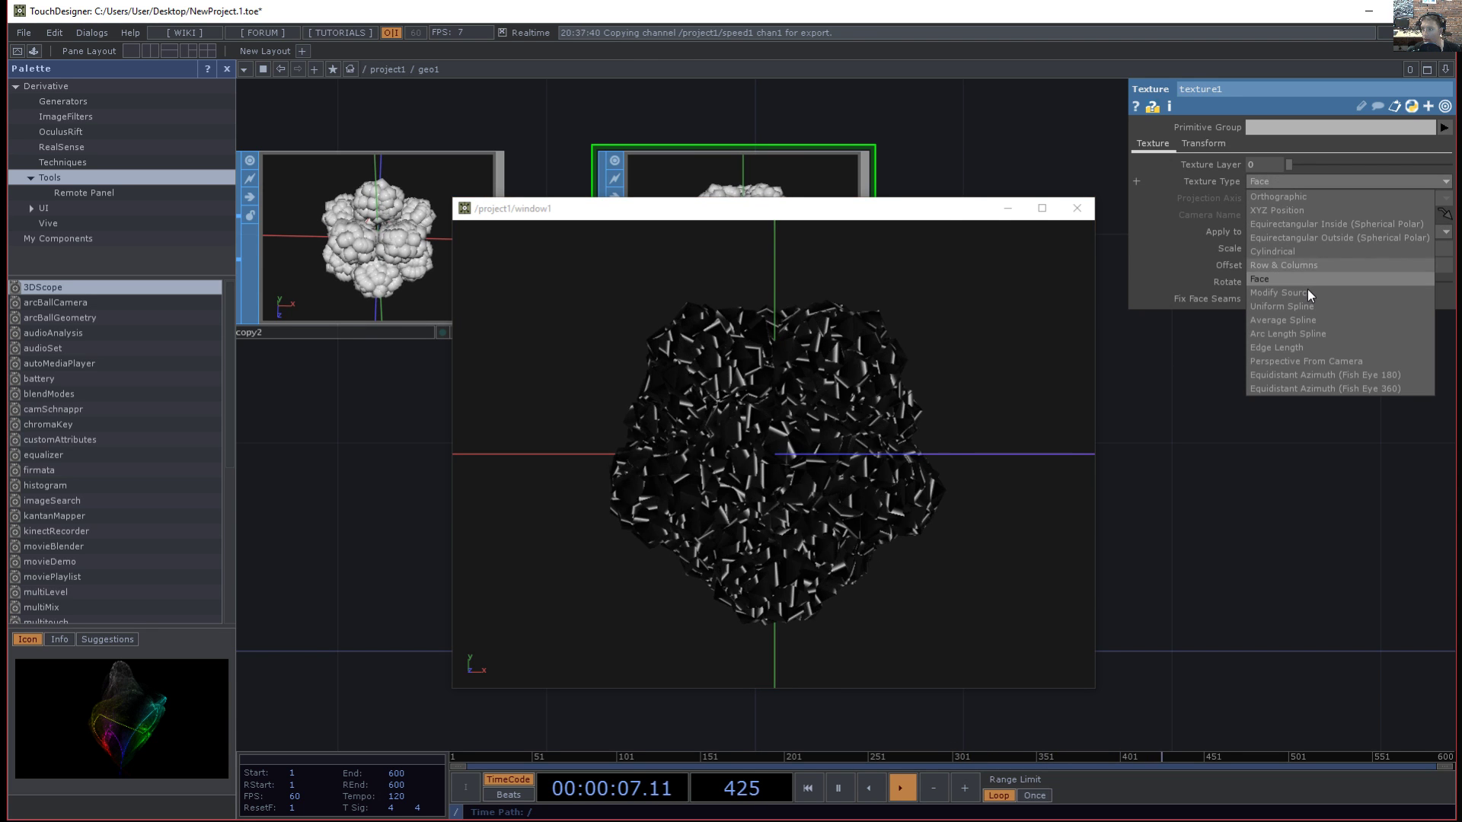
{"action": "left_click", "coordinate": [1305, 263]}
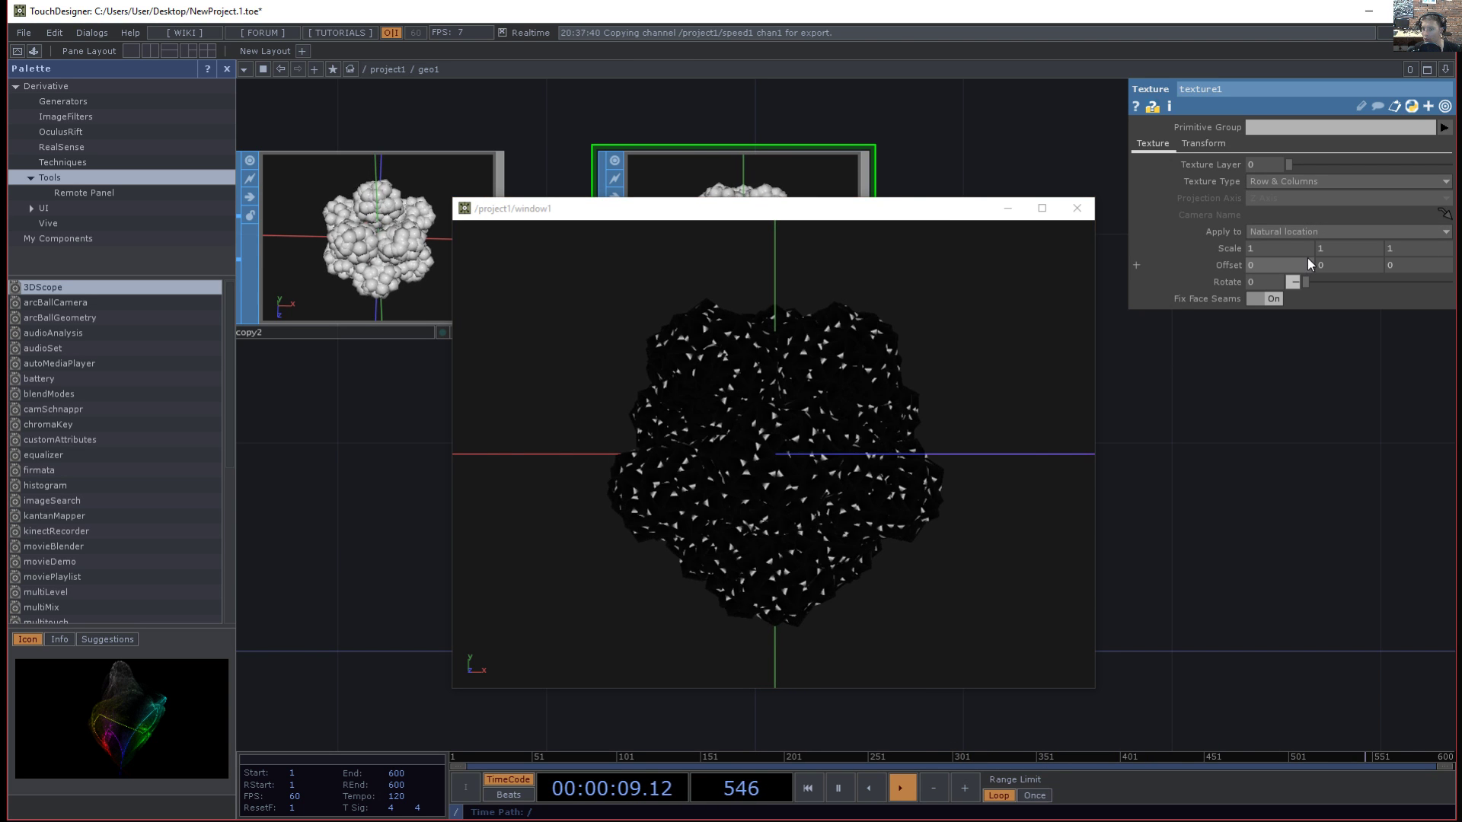
{"action": "left_click_drag", "start_coordinate": [821, 214], "coordinate": [1173, 296]}
{"action": "left_click_drag", "start_coordinate": [601, 478], "coordinate": [944, 537]}
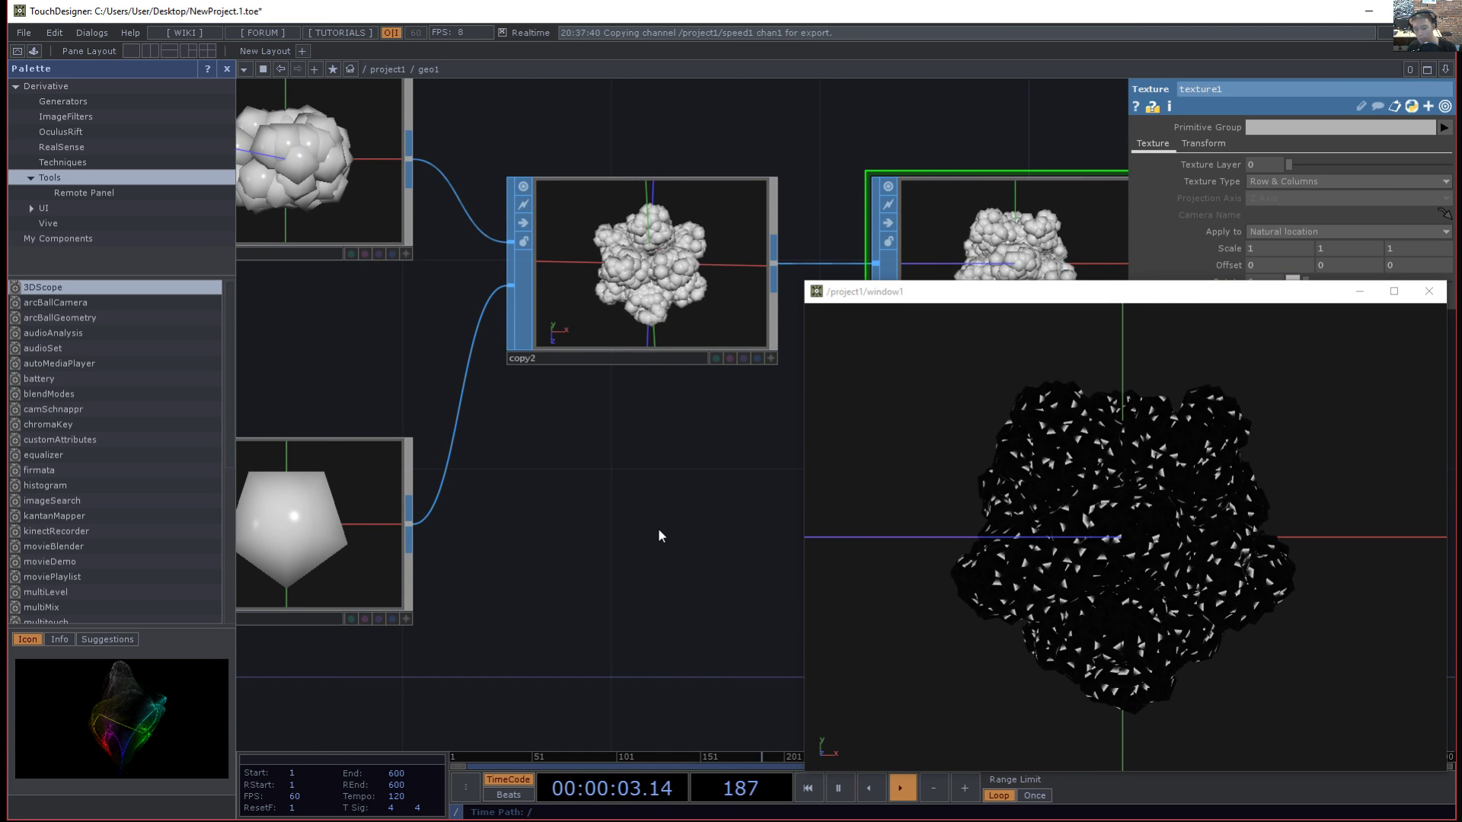
- Return to the project1 network and rearrange constant2, speed1 and ramp1 to free space between ramp1 and constant1
{"action": "key", "text": "u"}
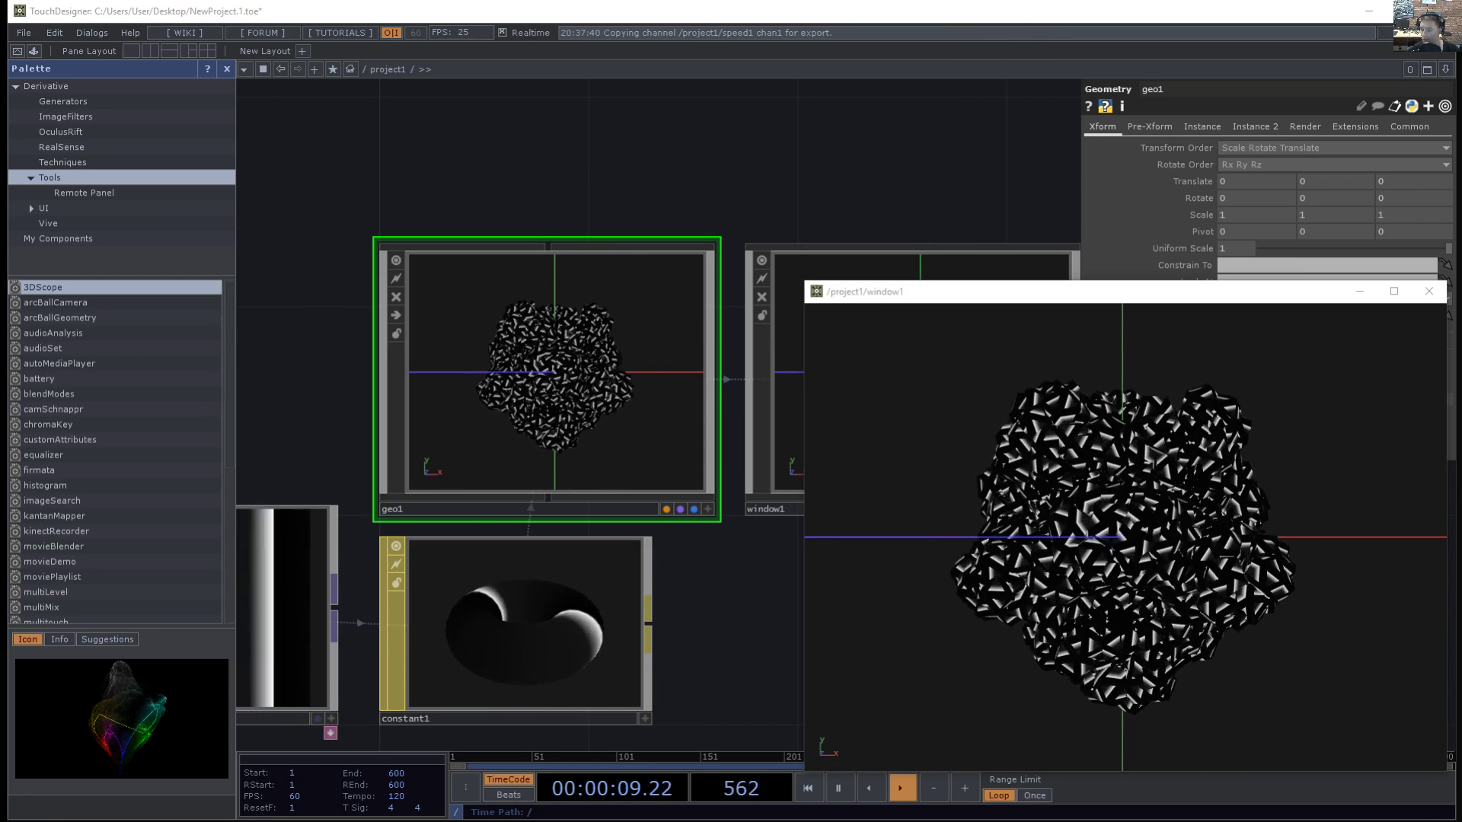
{"action": "left_click_drag", "start_coordinate": [944, 297], "coordinate": [929, 259]}
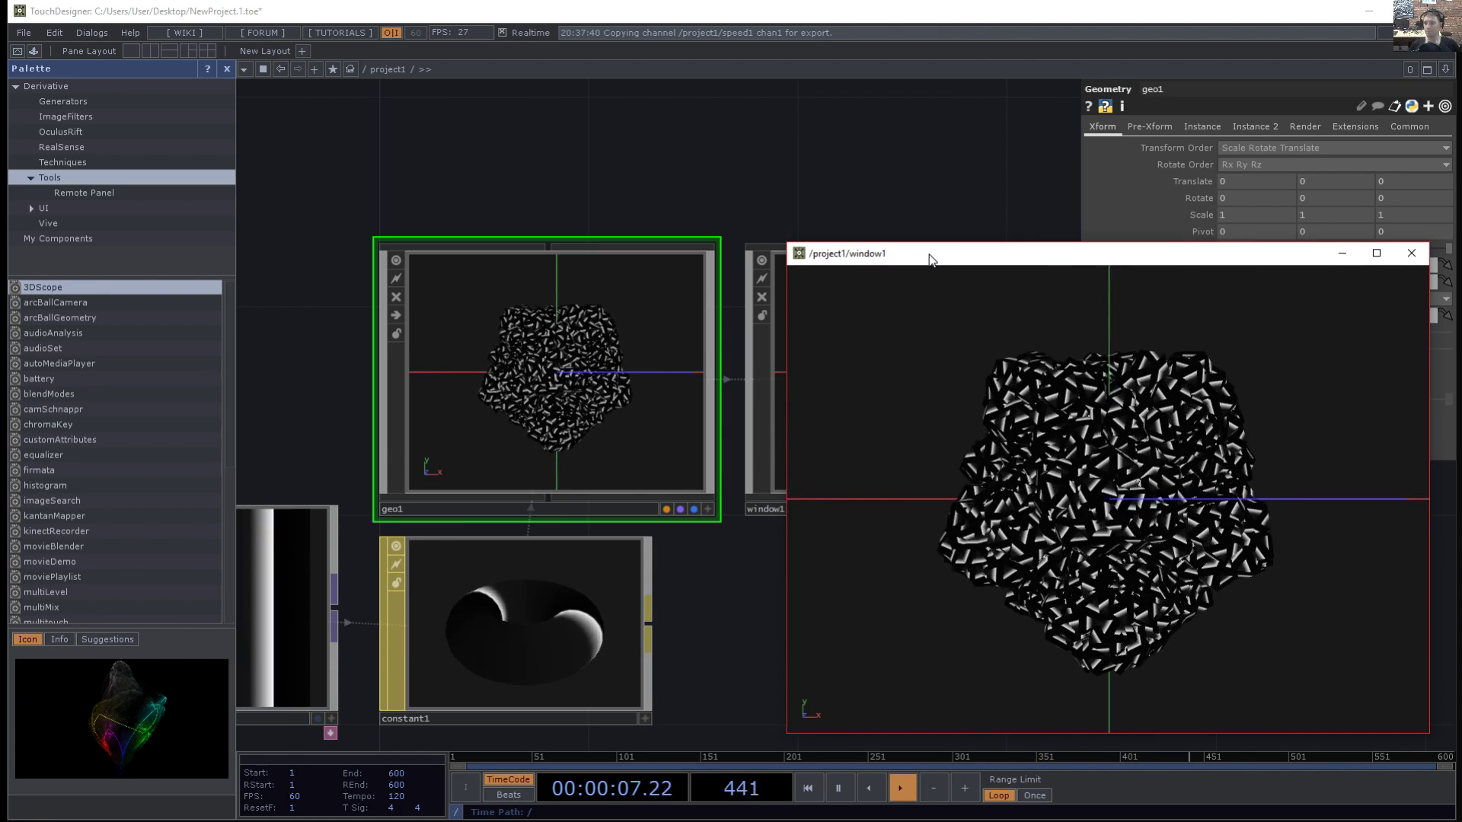
{"action": "left_click_drag", "start_coordinate": [827, 595], "coordinate": [1198, 263]}
{"action": "left_click_drag", "start_coordinate": [731, 555], "coordinate": [802, 579]}
{"action": "left_click_drag", "start_coordinate": [716, 597], "coordinate": [654, 576]}
{"action": "scroll", "coordinate": [648, 583], "scroll_direction": "down", "scroll_amount": 4}
{"action": "left_click_drag", "start_coordinate": [435, 597], "coordinate": [565, 593]}
{"action": "left_click_drag", "start_coordinate": [501, 539], "coordinate": [421, 646]}
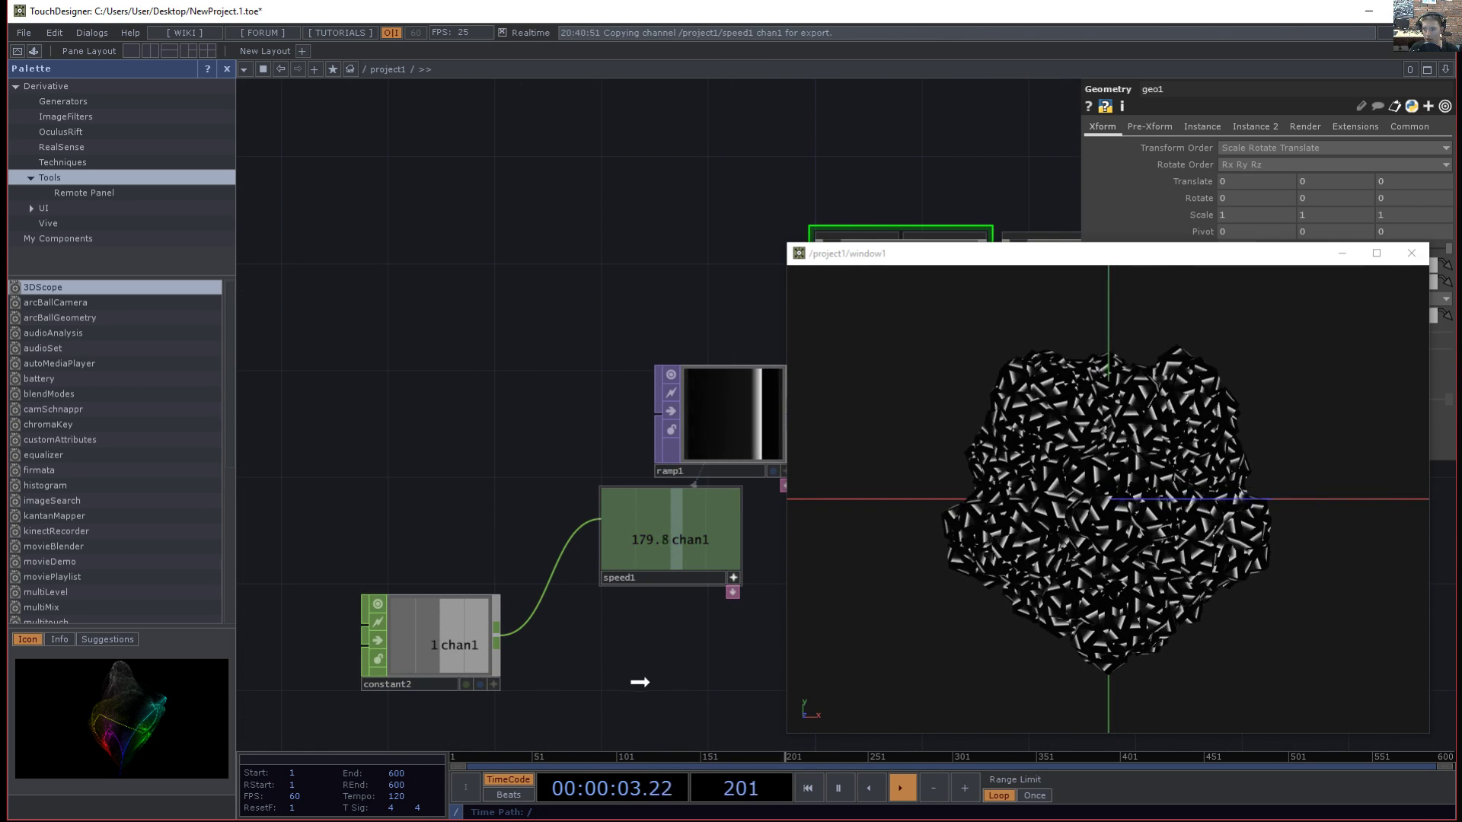
{"action": "left_click_drag", "start_coordinate": [670, 576], "coordinate": [670, 682]}
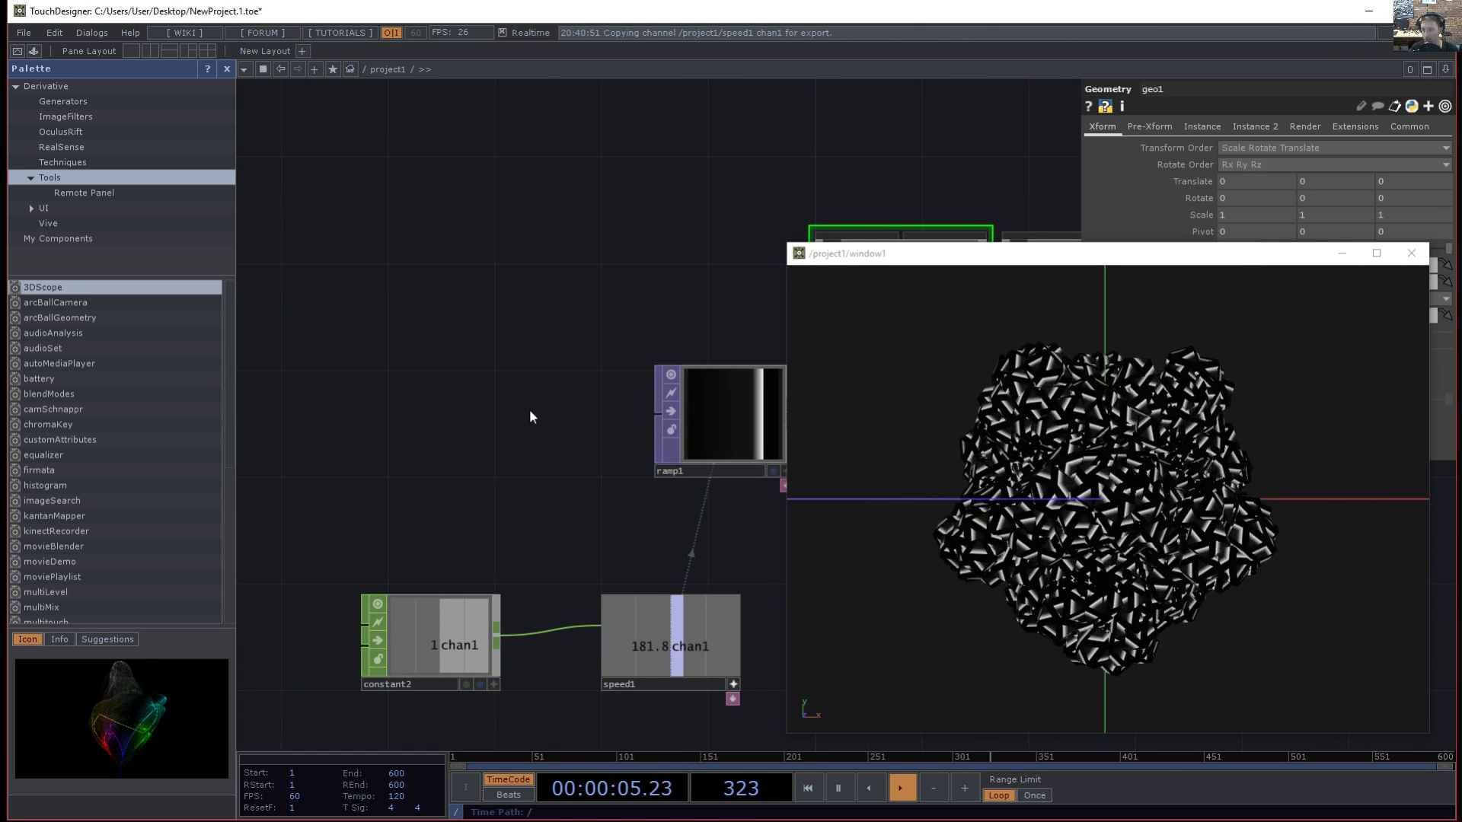
{"action": "left_click_drag", "start_coordinate": [533, 415], "coordinate": [474, 415]}
{"action": "left_click_drag", "start_coordinate": [637, 467], "coordinate": [422, 466]}
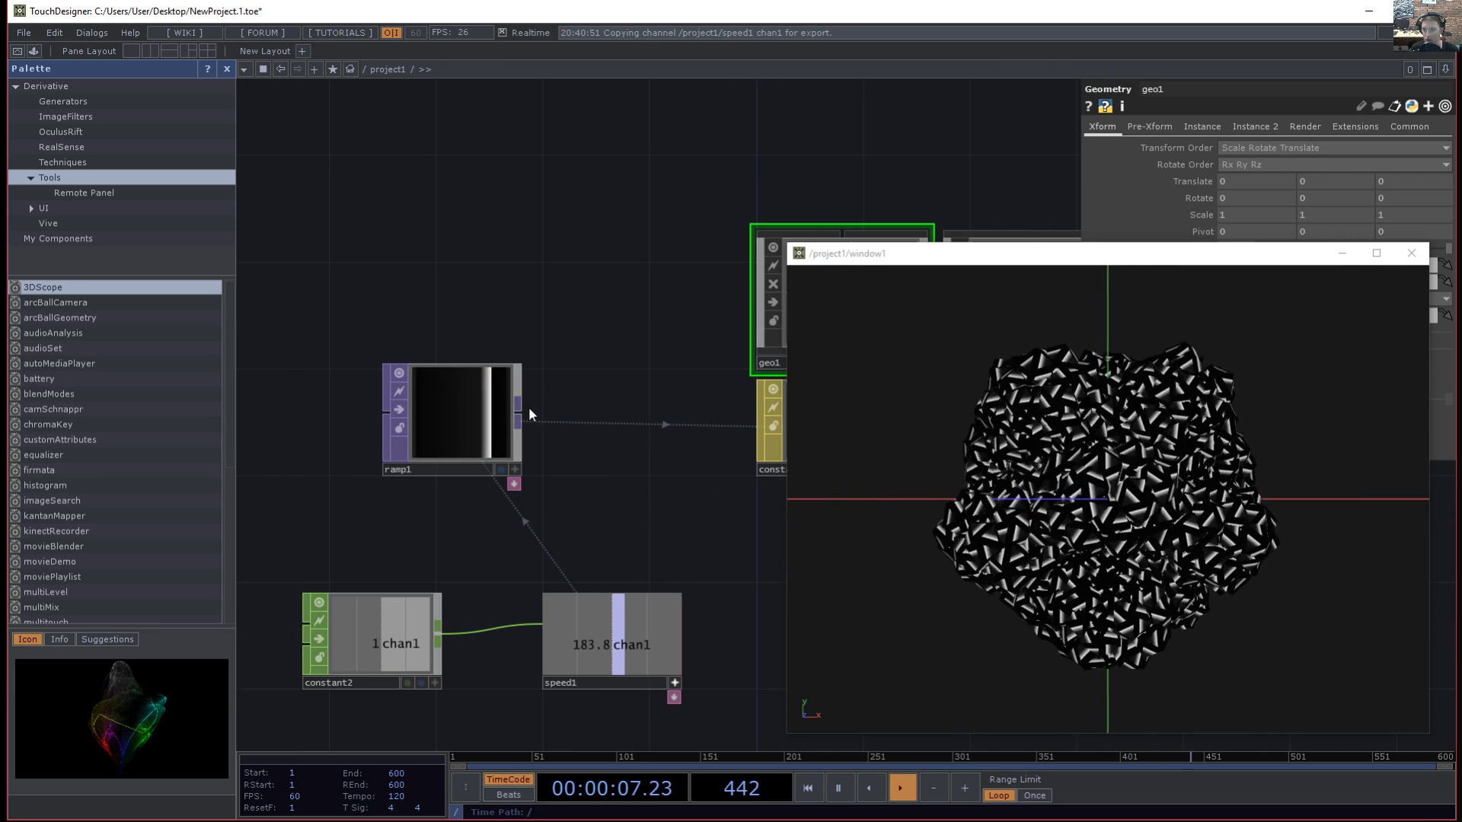
- Add a Null TOP between ramp1 and constant1 and wire ramp1 into it
{"action": "key", "text": "Tab"}
{"action": "type", "text": "bykk"}
{"action": "key", "text": "Tab"}
{"action": "key", "text": "Tab"}
{"action": "key", "text": "Tab"}
{"action": "key", "text": "Tab"}
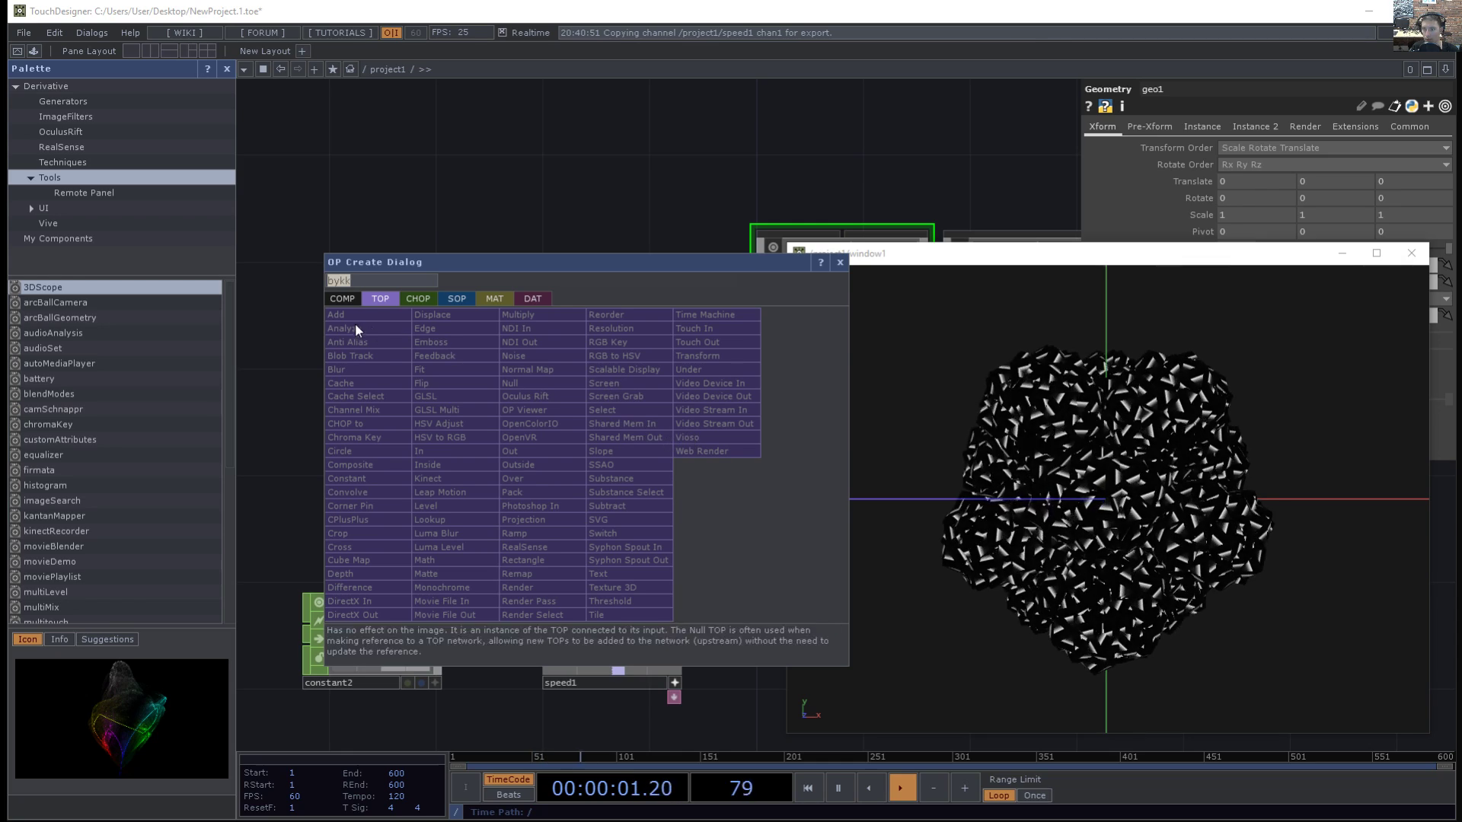
{"action": "type", "text": "null"}
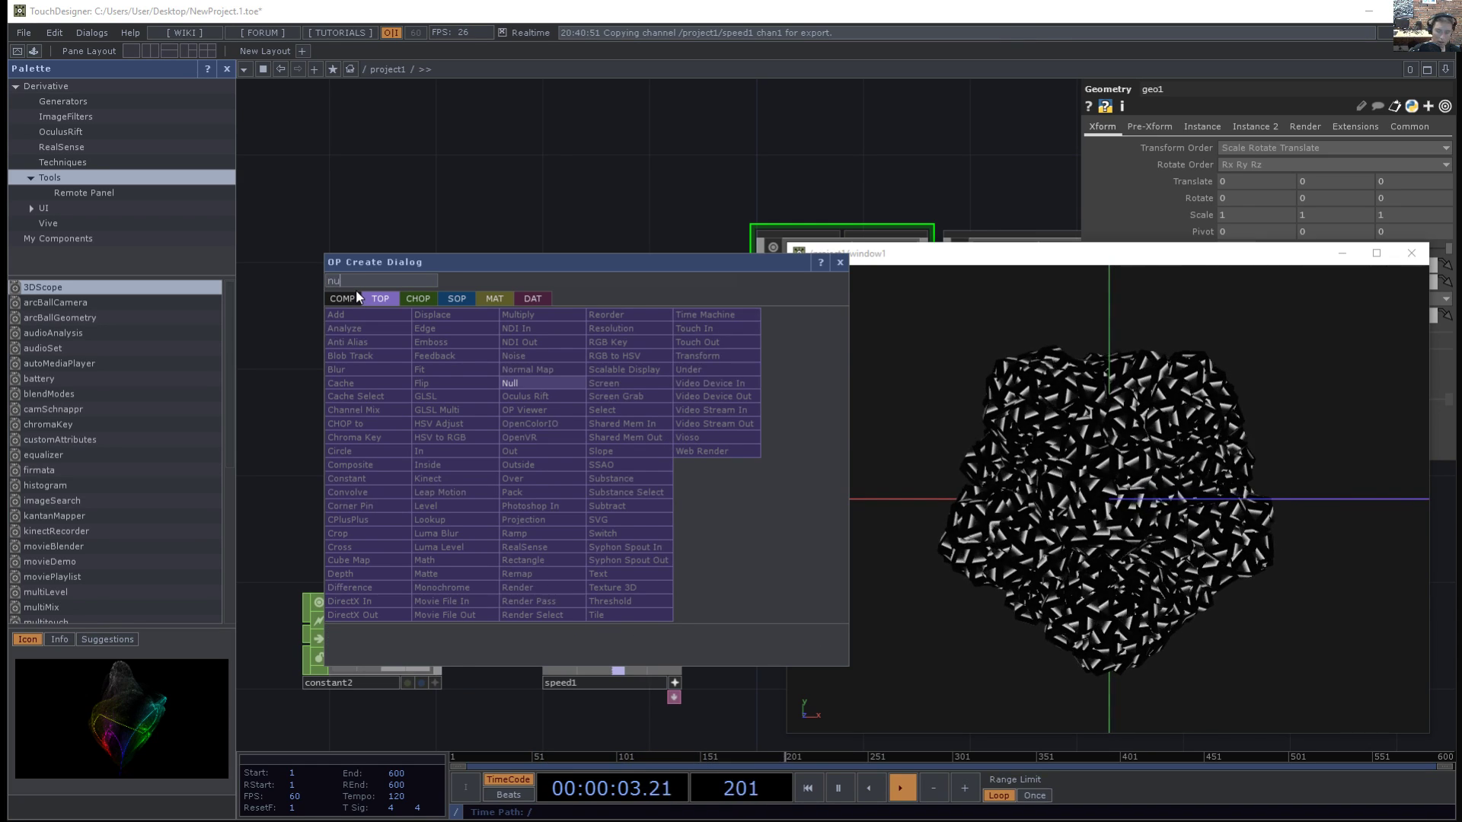
{"action": "key", "text": "Return"}
{"action": "left_click", "coordinate": [355, 289]}
{"action": "left_click_drag", "start_coordinate": [364, 279], "coordinate": [520, 413]}
{"action": "left_click_drag", "start_coordinate": [647, 421], "coordinate": [674, 422]}
- Move ramp1 away from null1 and insert a Displace TOP on the wire between them
{"action": "left_click_drag", "start_coordinate": [490, 417], "coordinate": [276, 416]}
{"action": "right_click", "coordinate": [428, 411]}
{"action": "left_click", "coordinate": [447, 402]}
{"action": "type", "text": "displacement"}
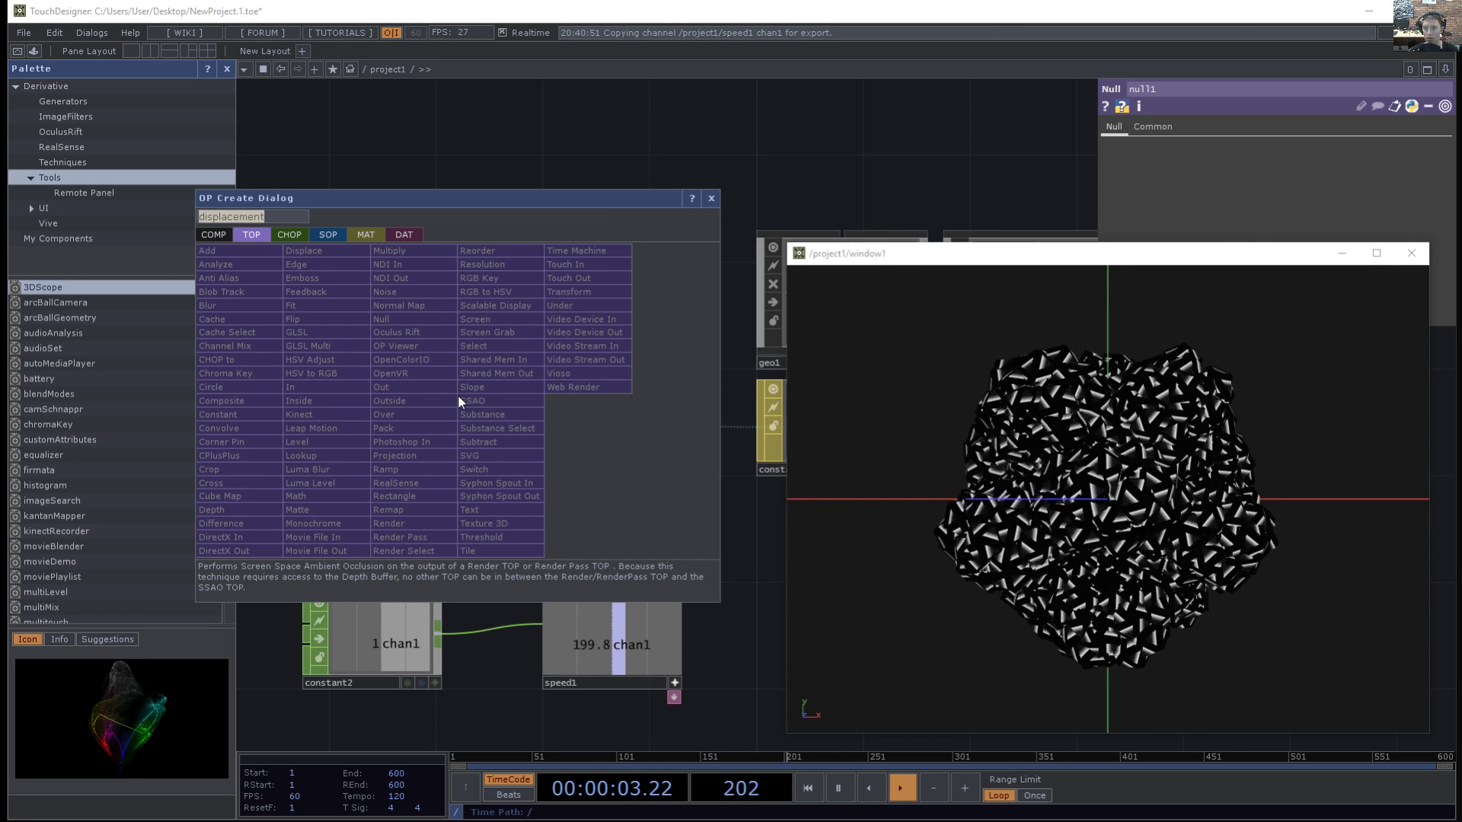
{"action": "key", "text": "Return"}
{"action": "left_click_drag", "start_coordinate": [435, 421], "coordinate": [436, 420]}
- Add a Noise TOP below ramp1 and wire it into displace1's second input
{"action": "left_click_drag", "start_coordinate": [460, 270], "coordinate": [591, 199]}
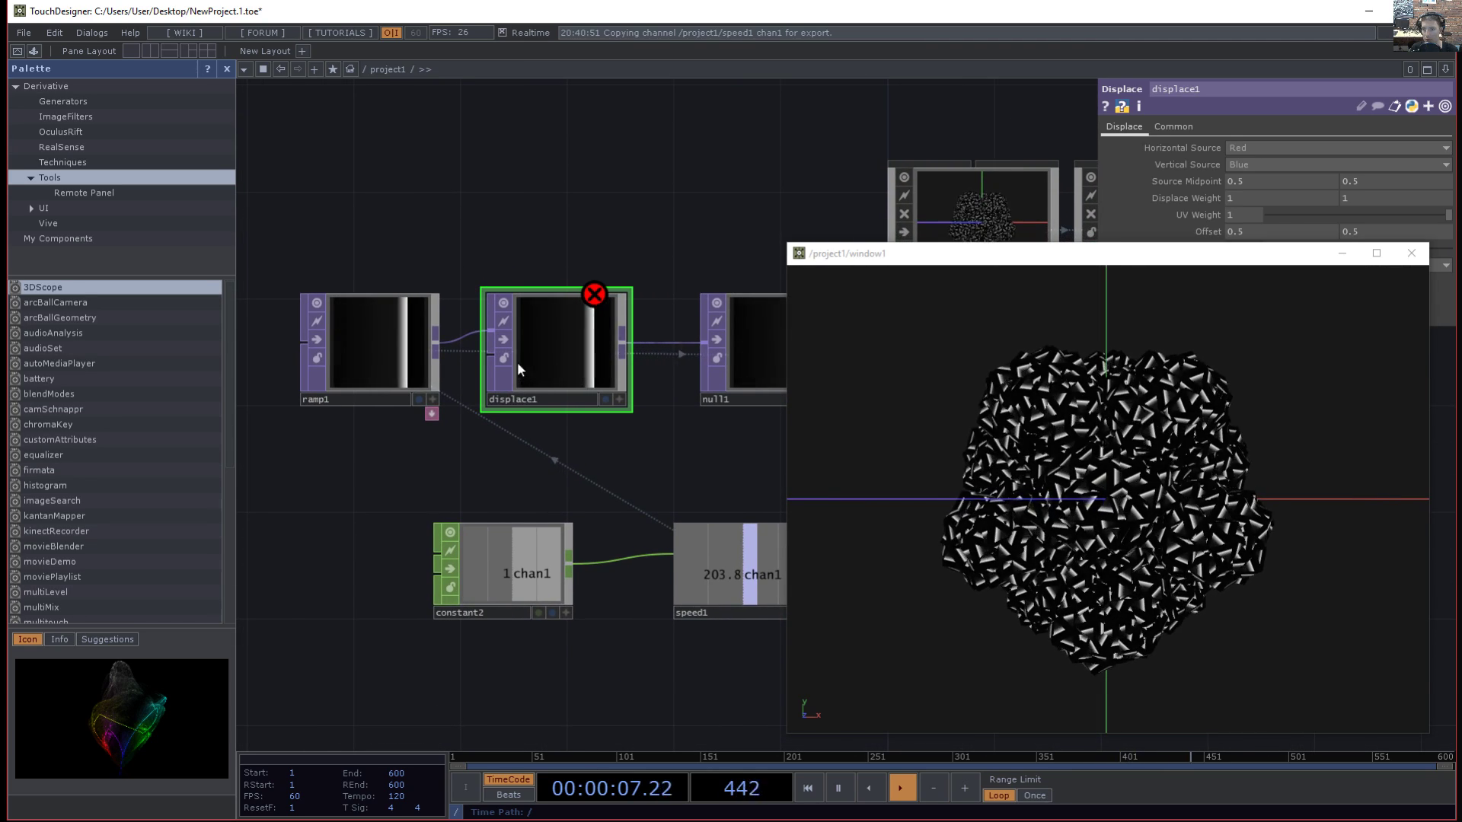
{"action": "scroll", "coordinate": [513, 350], "scroll_direction": "up", "scroll_amount": 2}
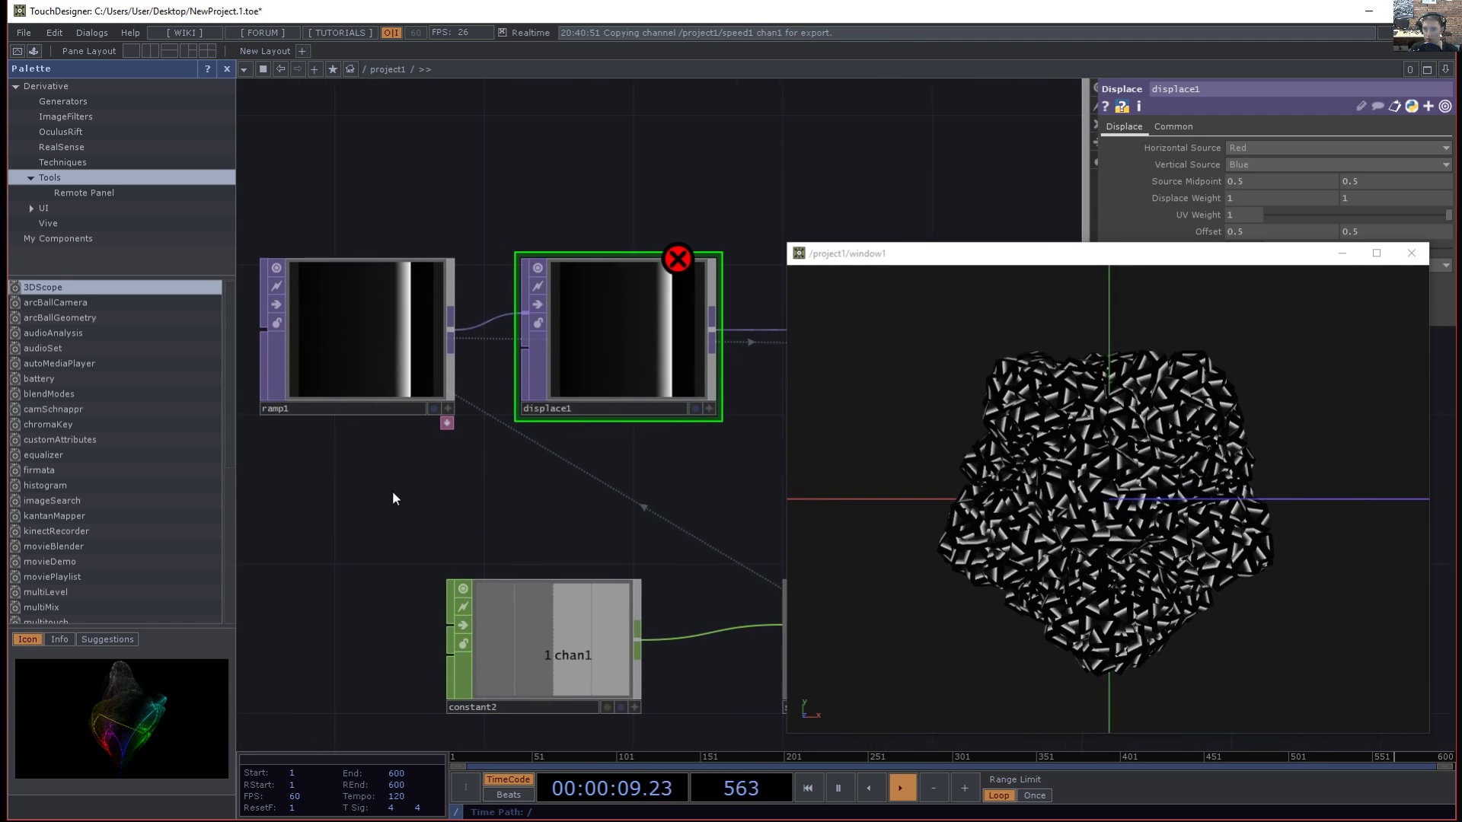
{"action": "key", "text": "Tab"}
{"action": "type", "text": "noise"}
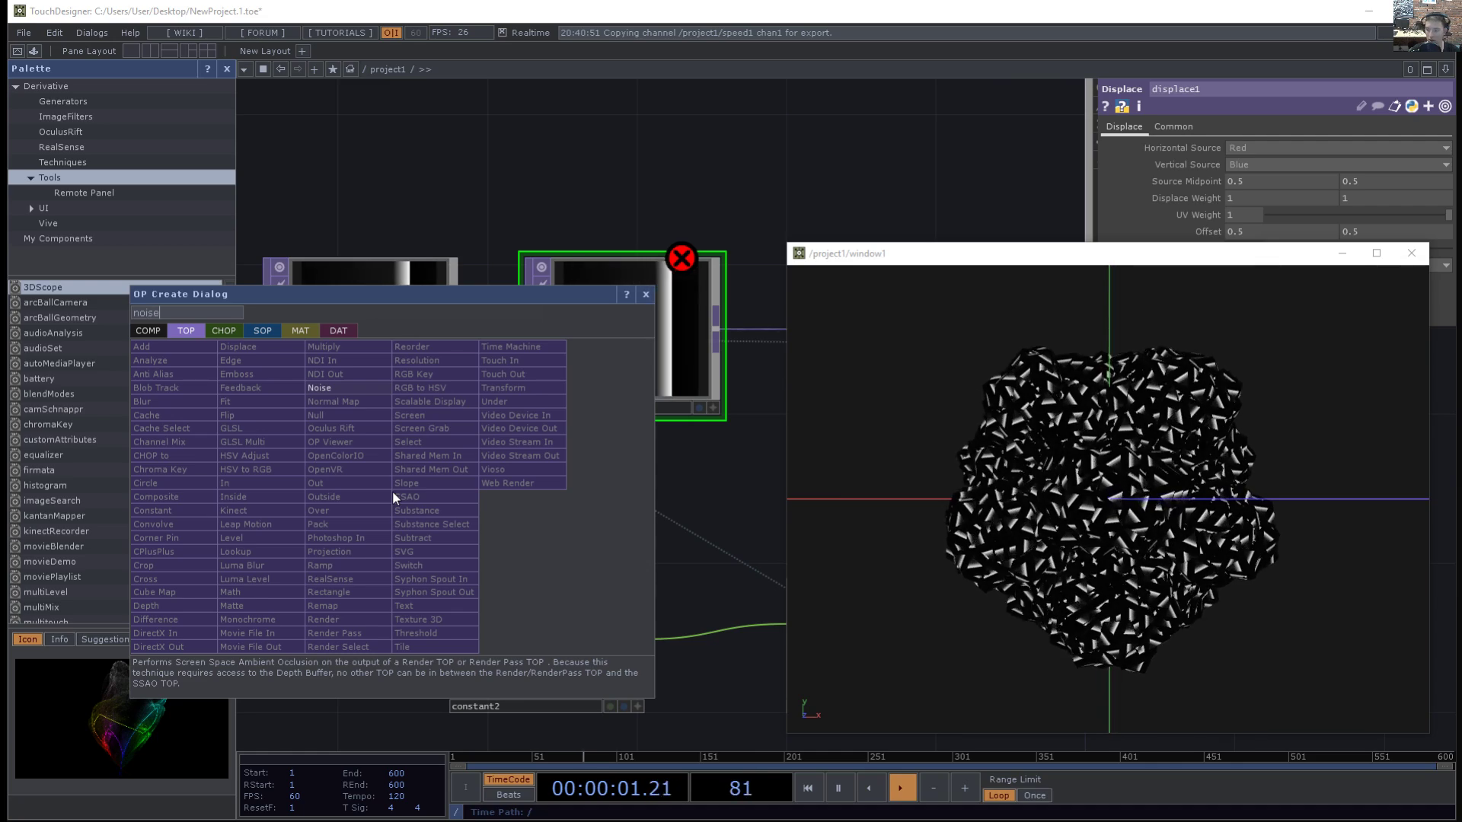
{"action": "key", "text": "Return"}
{"action": "left_click", "coordinate": [398, 478]}
{"action": "left_click", "coordinate": [360, 523]}
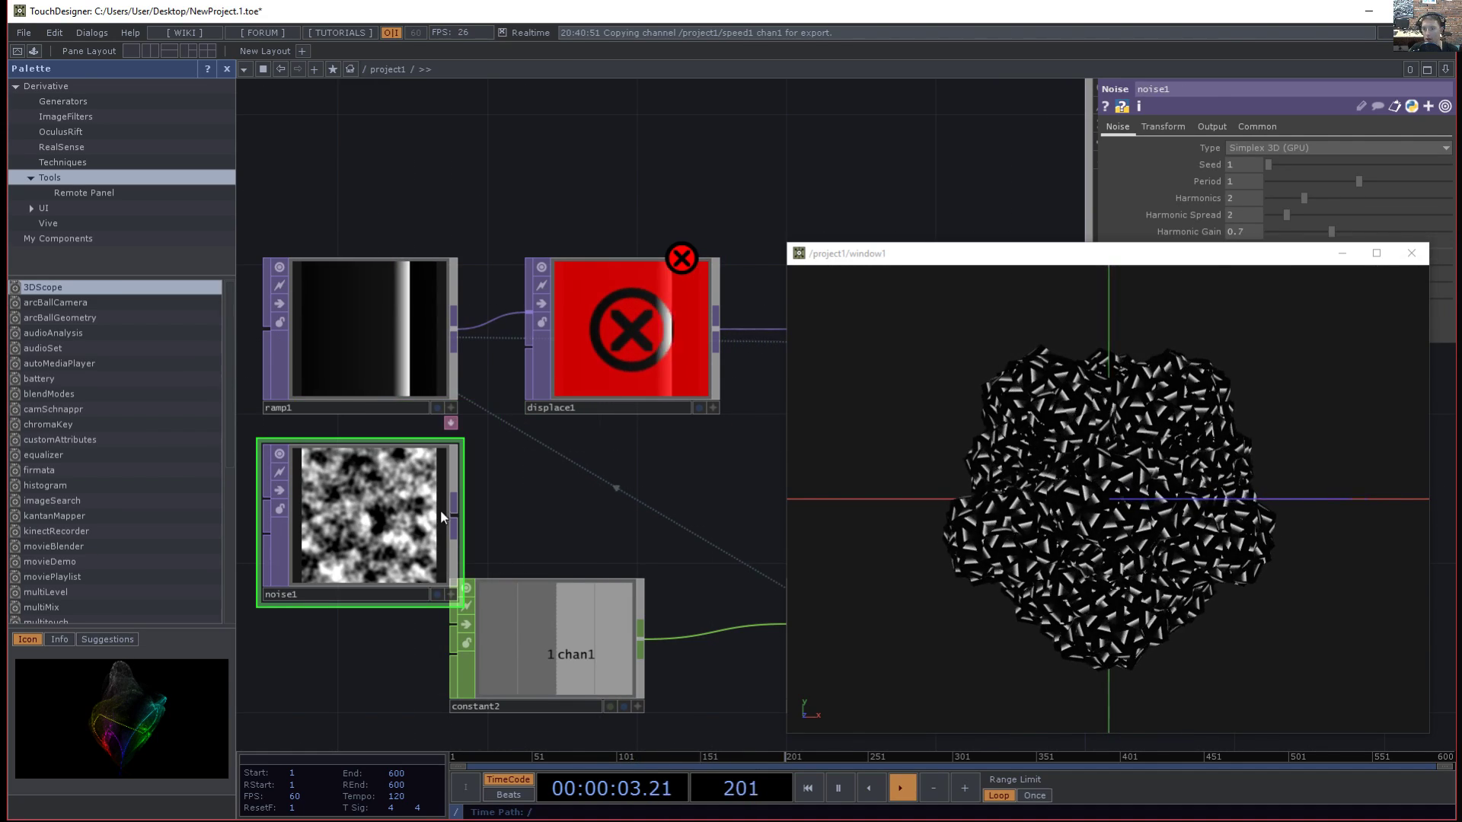
{"action": "left_click_drag", "start_coordinate": [527, 363], "coordinate": [529, 353]}
- Make null1 the texture source of the constant1 material in place of ramp1
{"action": "left_click_drag", "start_coordinate": [618, 494], "coordinate": [455, 512]}
{"action": "left_click_drag", "start_coordinate": [558, 545], "coordinate": [669, 548]}
{"action": "scroll", "coordinate": [503, 435], "scroll_direction": "up", "scroll_amount": 4}
{"action": "scroll", "coordinate": [504, 434], "scroll_direction": "up", "scroll_amount": 6}
{"action": "left_click_drag", "start_coordinate": [457, 644], "coordinate": [578, 706]}
{"action": "scroll", "coordinate": [543, 523], "scroll_direction": "down", "scroll_amount": 3}
{"action": "scroll", "coordinate": [544, 523], "scroll_direction": "down", "scroll_amount": 3}
{"action": "left_click_drag", "start_coordinate": [655, 646], "coordinate": [424, 636]}
{"action": "left_click_drag", "start_coordinate": [724, 651], "coordinate": [339, 595]}
{"action": "scroll", "coordinate": [339, 595], "scroll_direction": "down", "scroll_amount": 3}
{"action": "left_click_drag", "start_coordinate": [477, 627], "coordinate": [530, 596]}
{"action": "left_click", "coordinate": [599, 502]}
- Set both Displace Weight values of displace1 to 0.1
{"action": "scroll", "coordinate": [522, 607], "scroll_direction": "down", "scroll_amount": 3}
{"action": "left_click", "coordinate": [362, 488]}
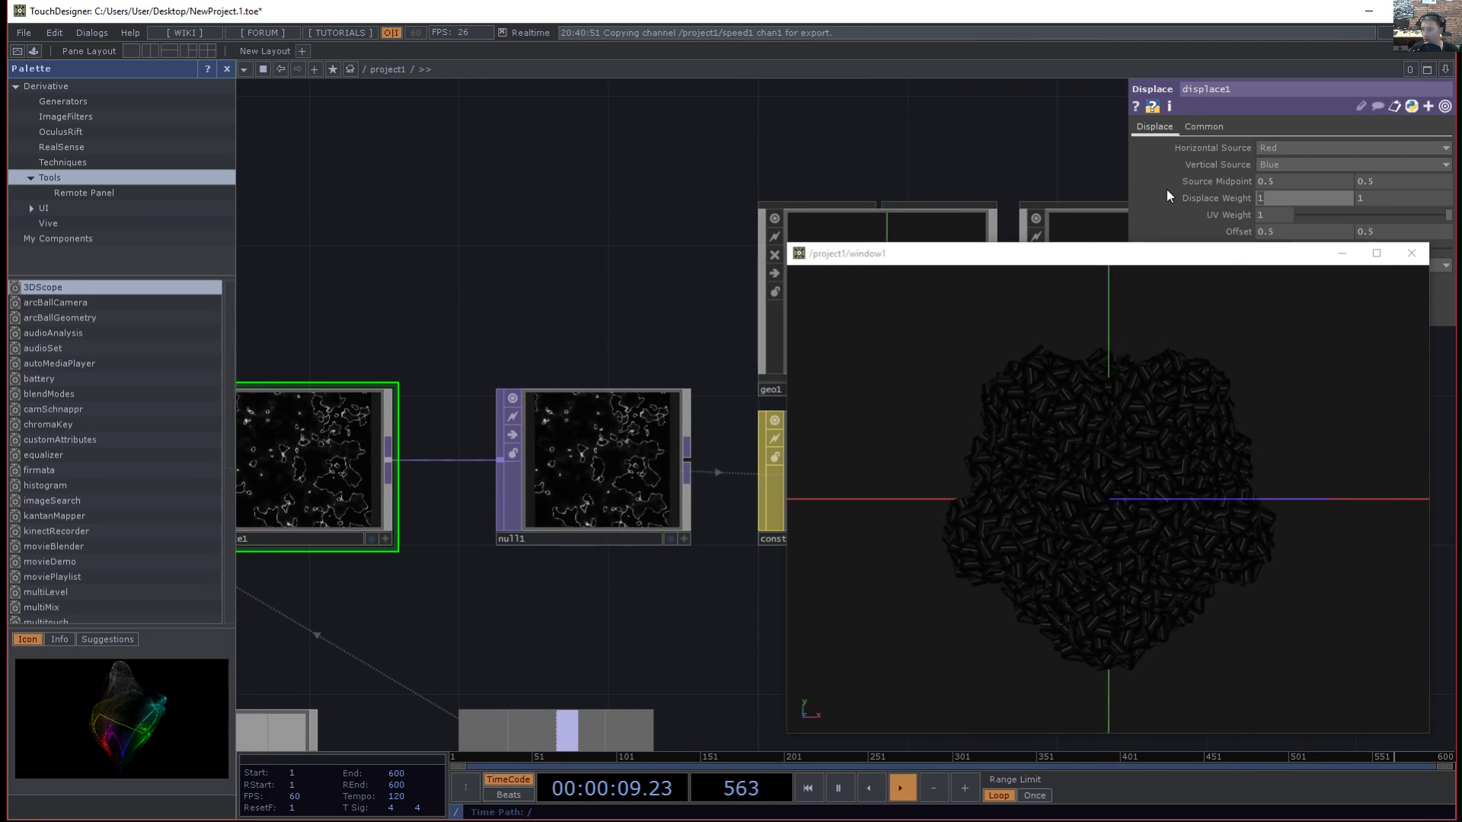
{"action": "type", "text": ".1"}
{"action": "key", "text": "Tab"}
{"action": "type", "text": ".1"}
{"action": "key", "text": "Tab"}
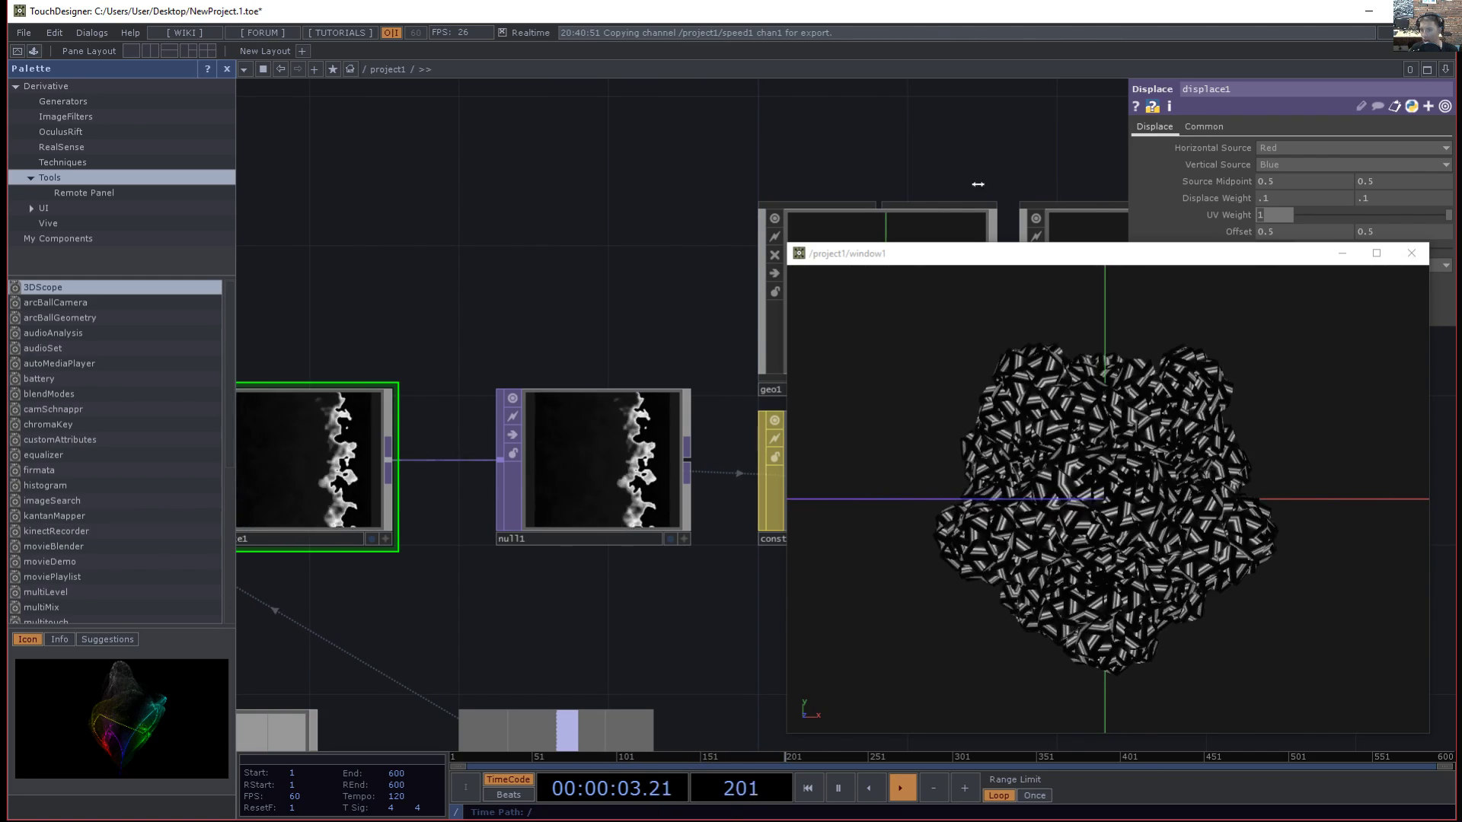
- Inside geo1, bypass the copy2 operator, and return to the project1 network
{"action": "left_click_drag", "start_coordinate": [667, 248], "coordinate": [465, 201]}
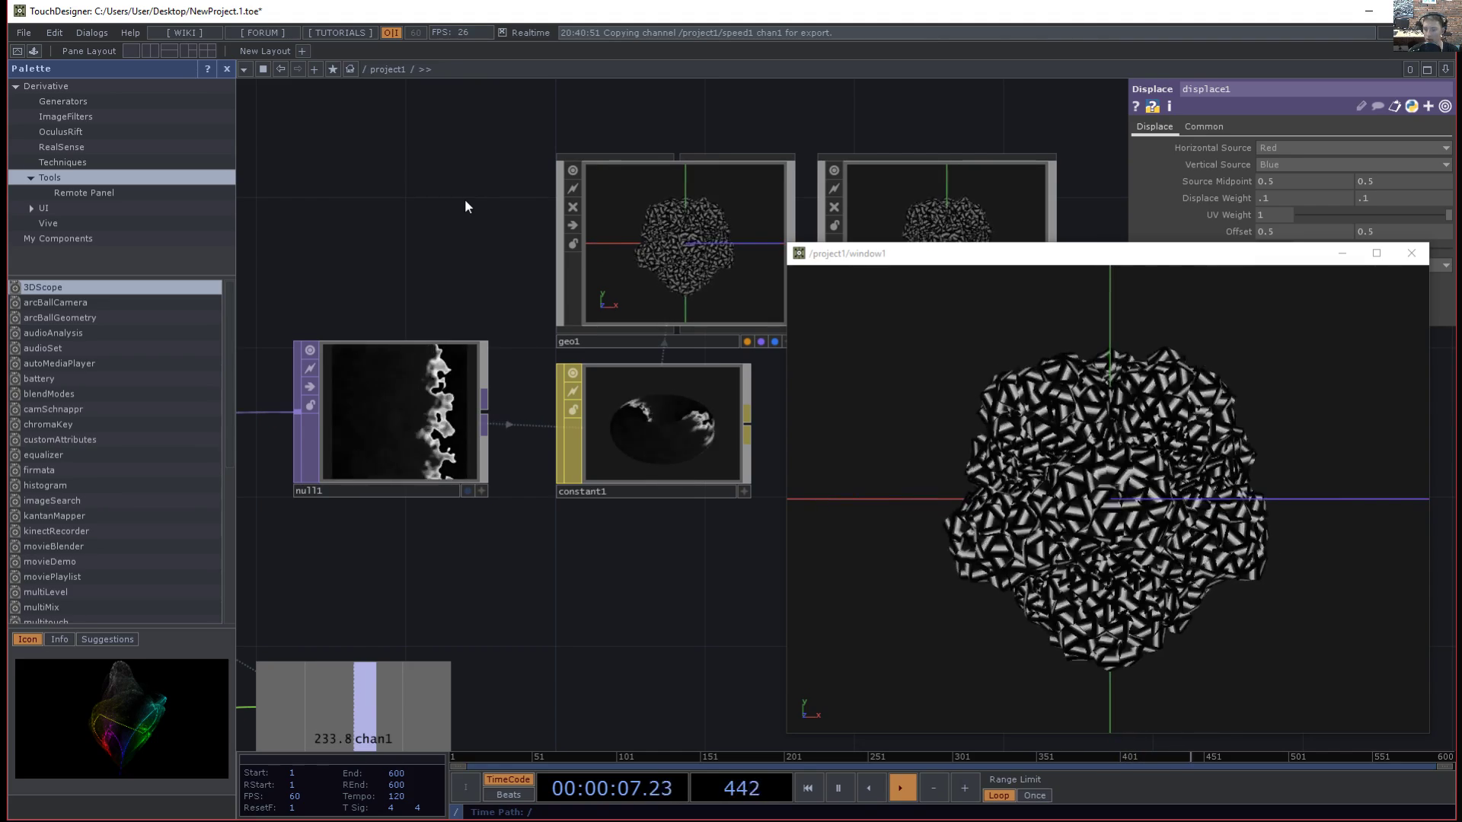
{"action": "left_click_drag", "start_coordinate": [629, 632], "coordinate": [383, 713]}
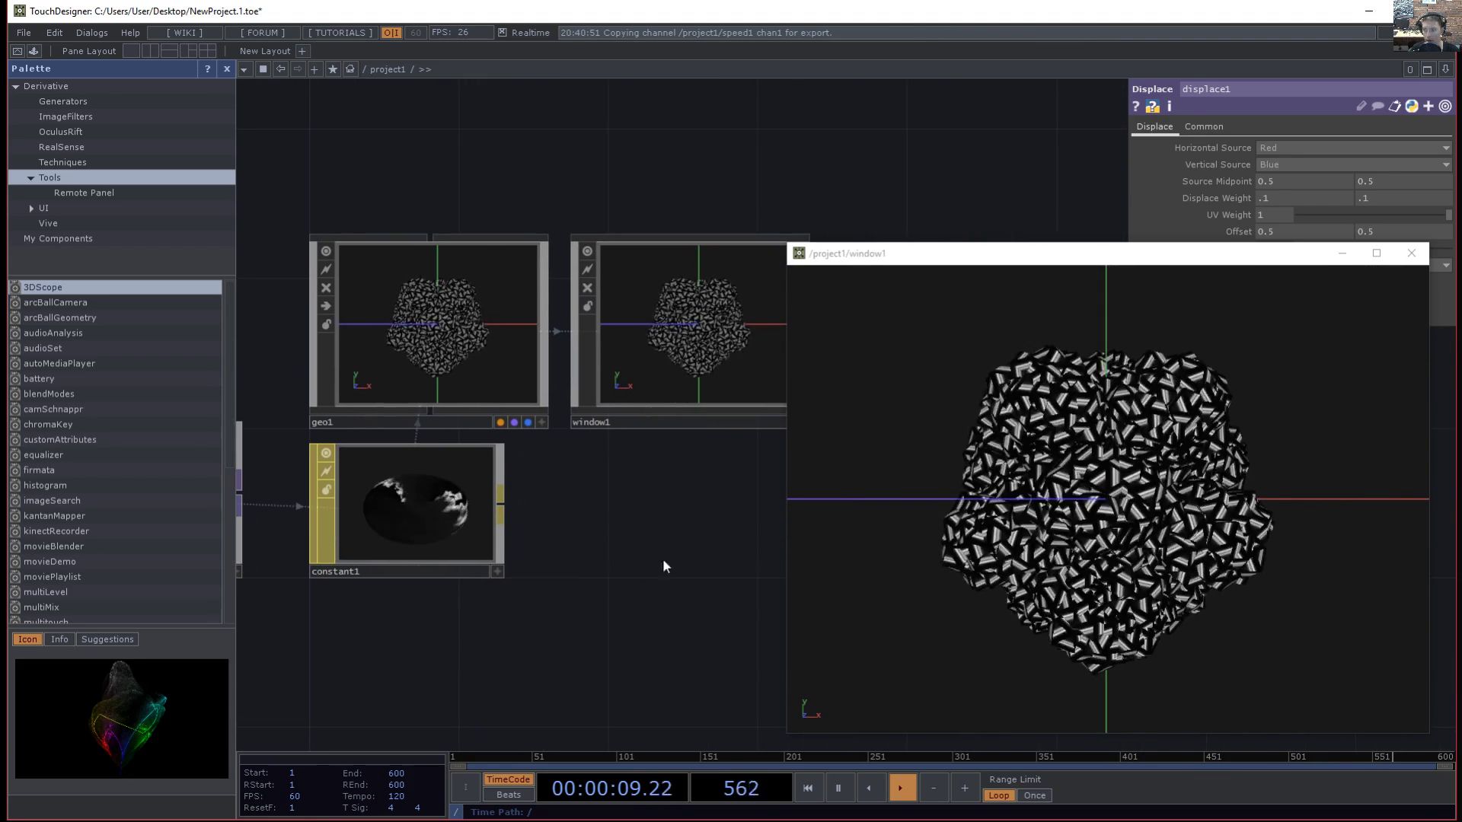
{"action": "left_click", "coordinate": [488, 300]}
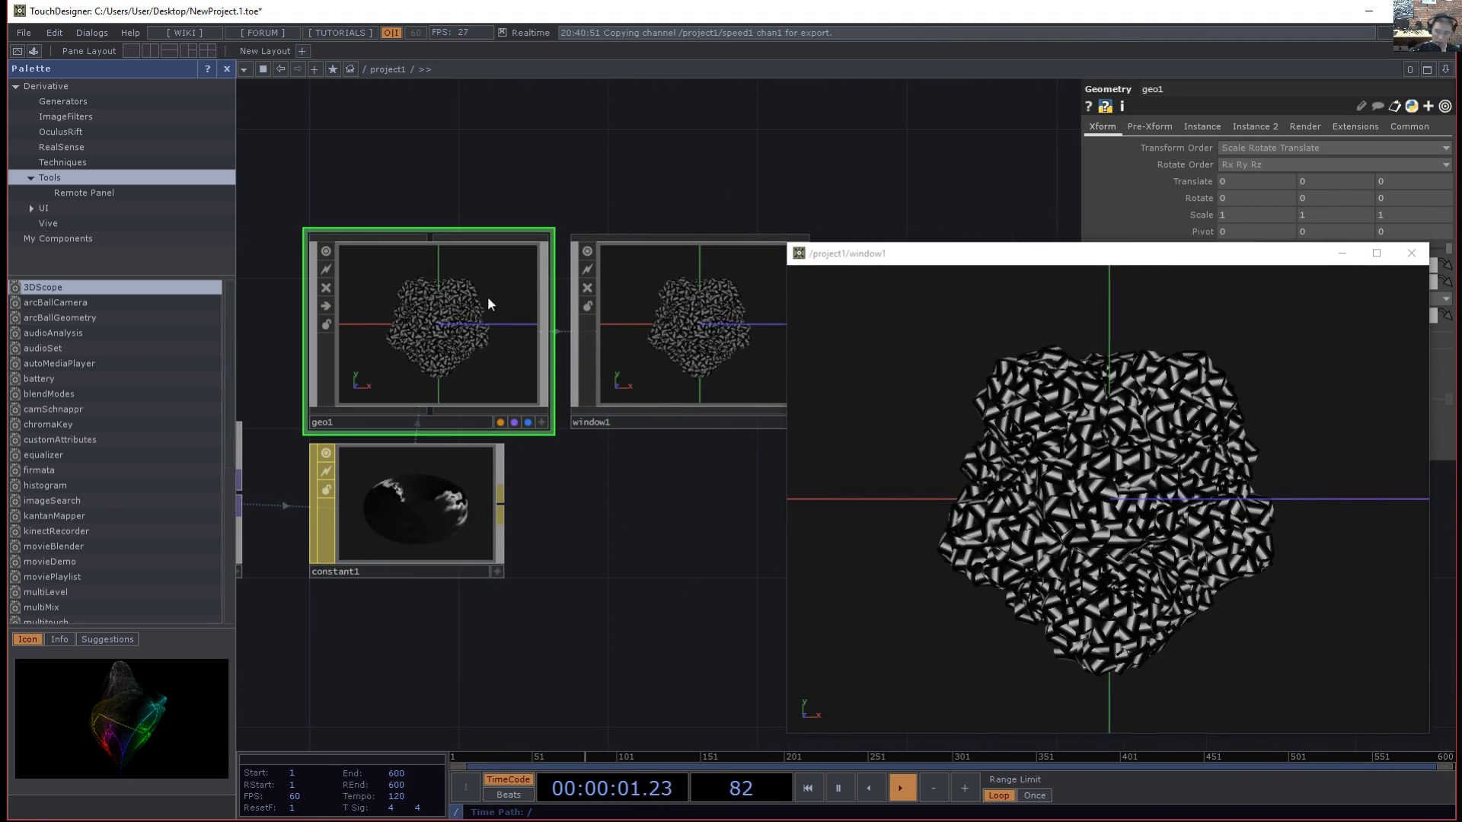
{"action": "double_click", "coordinate": [488, 303]}
{"action": "left_click_drag", "start_coordinate": [284, 367], "coordinate": [221, 282]}
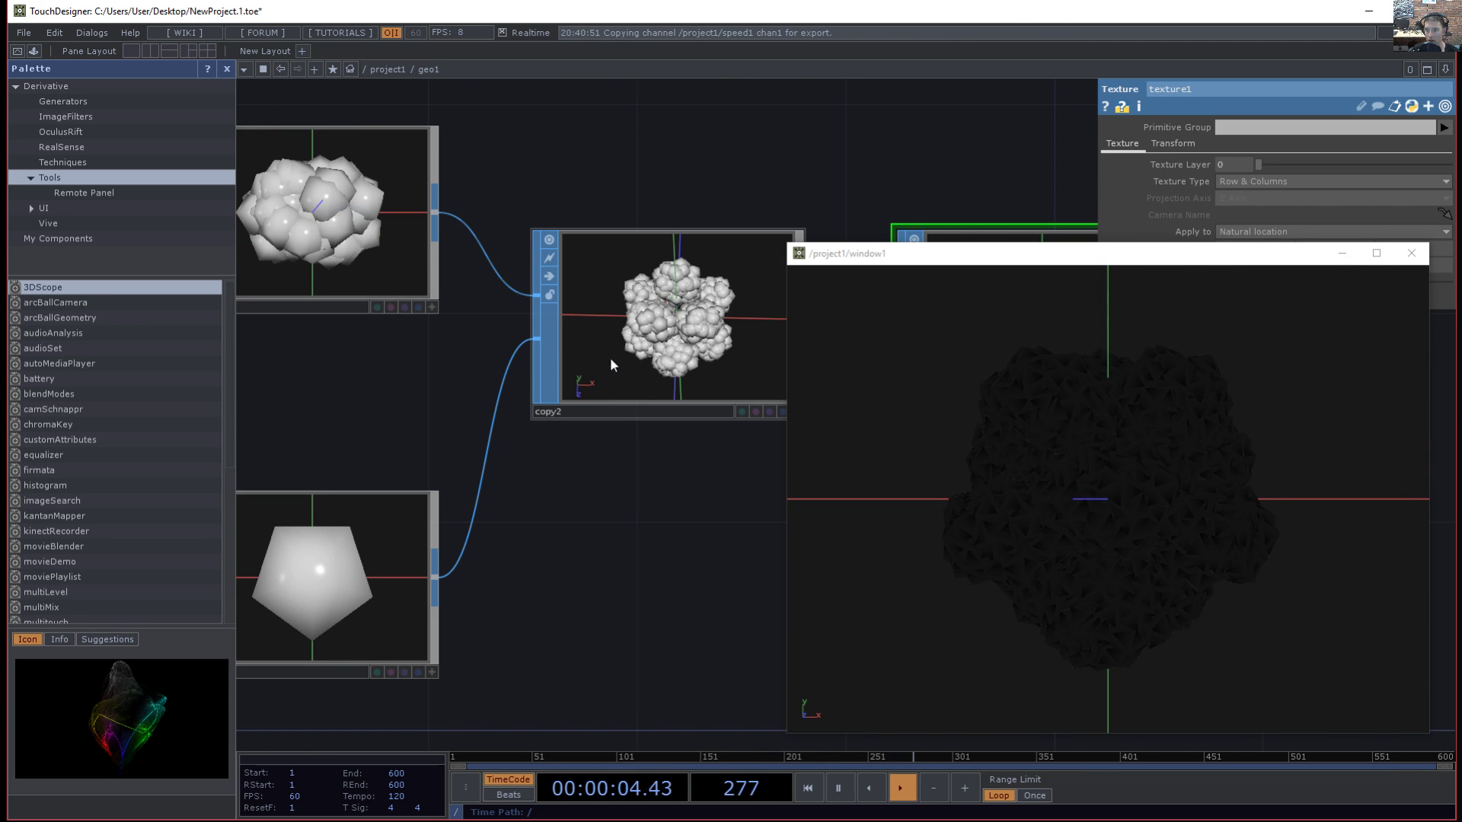
{"action": "left_click", "coordinate": [548, 276]}
{"action": "left_click_drag", "start_coordinate": [490, 449], "coordinate": [757, 567]}
{"action": "left_click_drag", "start_coordinate": [533, 523], "coordinate": [683, 547]}
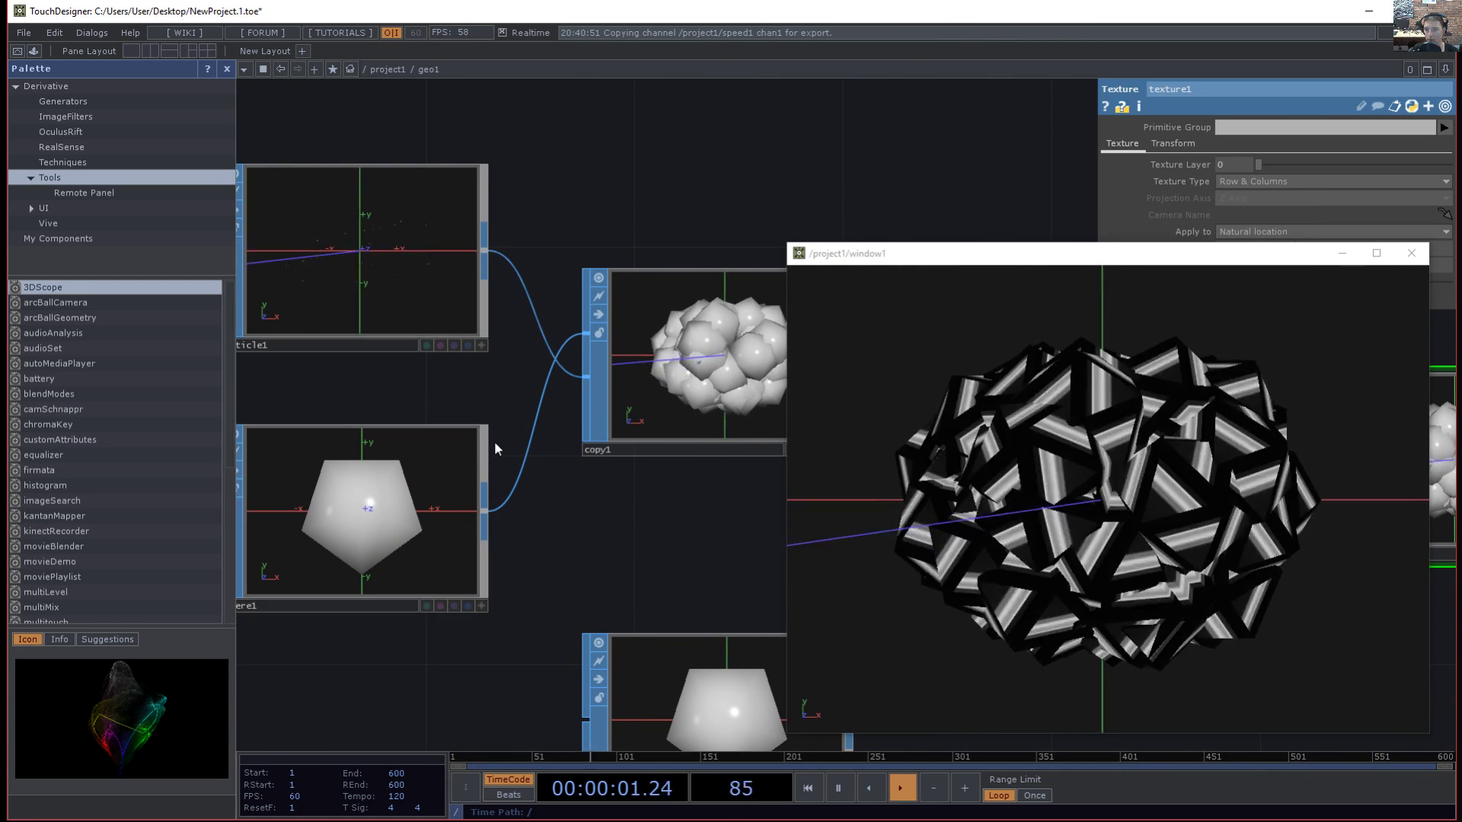
{"action": "left_click", "coordinate": [396, 438]}
{"action": "left_click_drag", "start_coordinate": [520, 393], "coordinate": [594, 336]}
{"action": "left_click_drag", "start_coordinate": [431, 212], "coordinate": [431, 683]}
{"action": "left_click_drag", "start_coordinate": [457, 433], "coordinate": [450, 172]}
{"action": "left_click_drag", "start_coordinate": [455, 624], "coordinate": [455, 418]}
{"action": "key", "text": "u"}
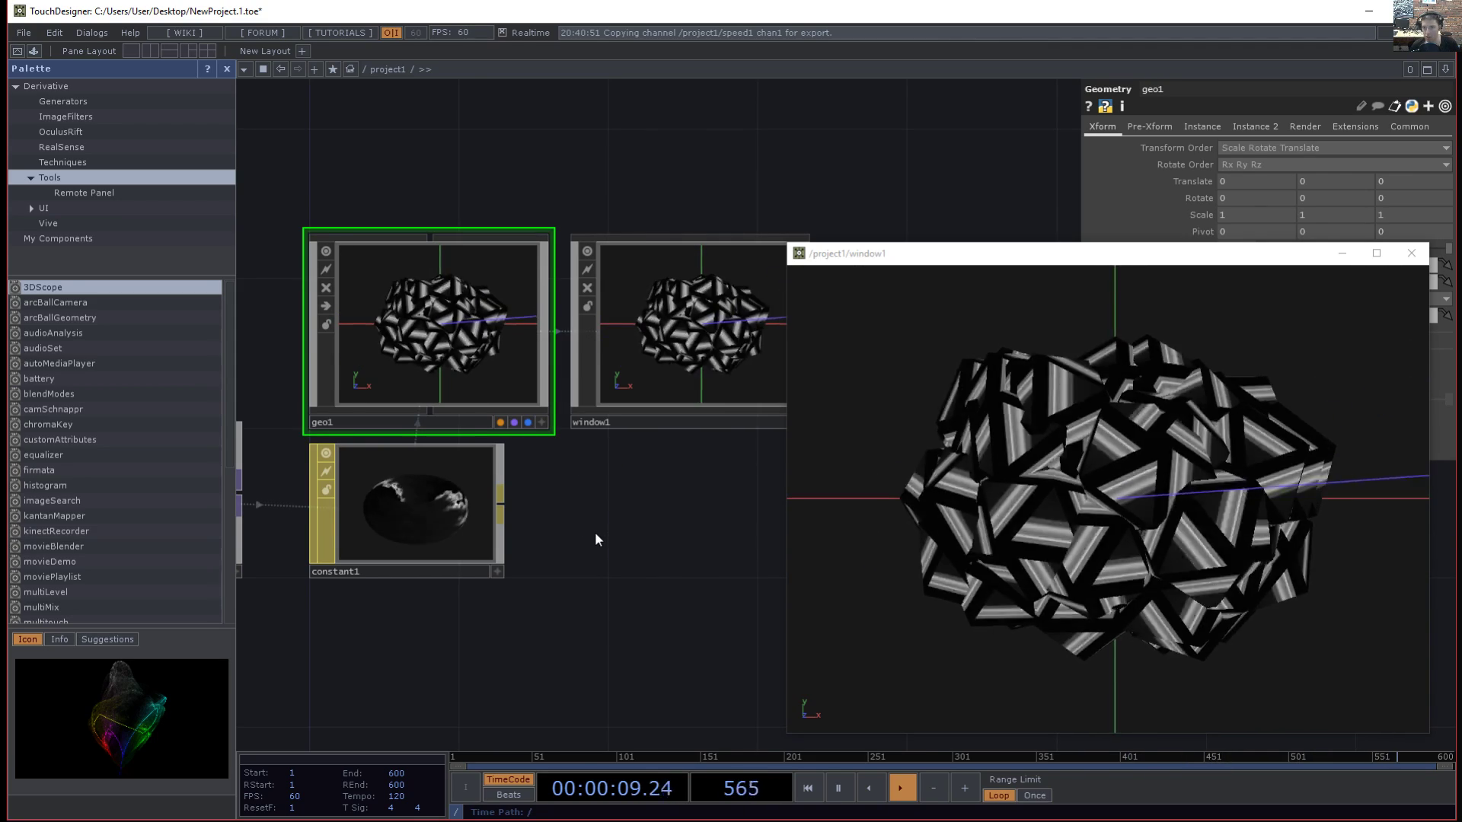
- Move geo1 up away from constant1, shift window1 aside, and move the output window clear of geo1's parameters
{"action": "scroll", "coordinate": [533, 498], "scroll_direction": "down", "scroll_amount": 2}
{"action": "scroll", "coordinate": [529, 503], "scroll_direction": "down", "scroll_amount": 1}
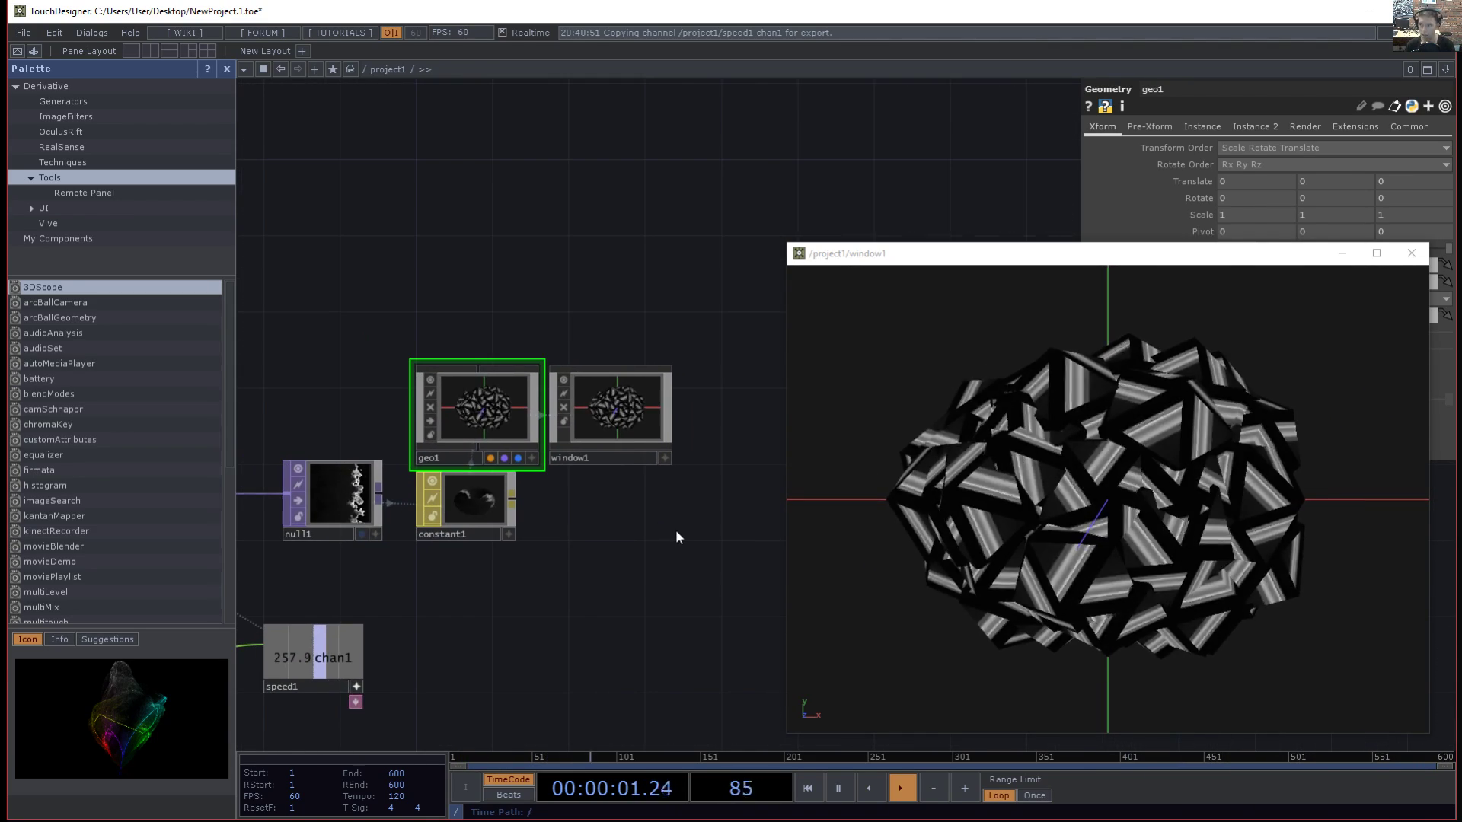
{"action": "left_click_drag", "start_coordinate": [461, 387], "coordinate": [461, 291]}
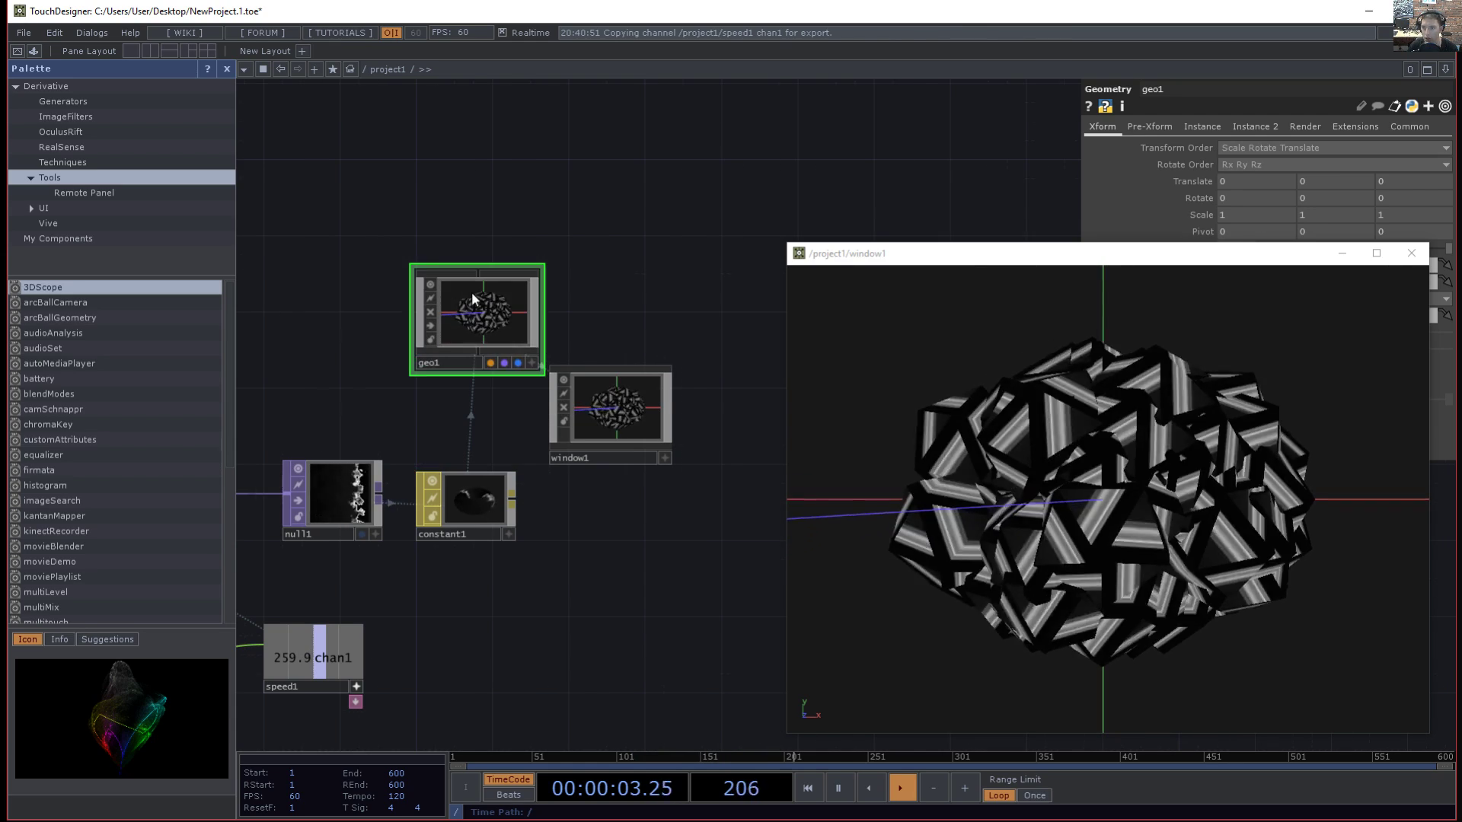
{"action": "left_click_drag", "start_coordinate": [616, 409], "coordinate": [692, 446]}
{"action": "left_click_drag", "start_coordinate": [549, 213], "coordinate": [665, 222]}
{"action": "left_click_drag", "start_coordinate": [1171, 262], "coordinate": [1200, 307]}
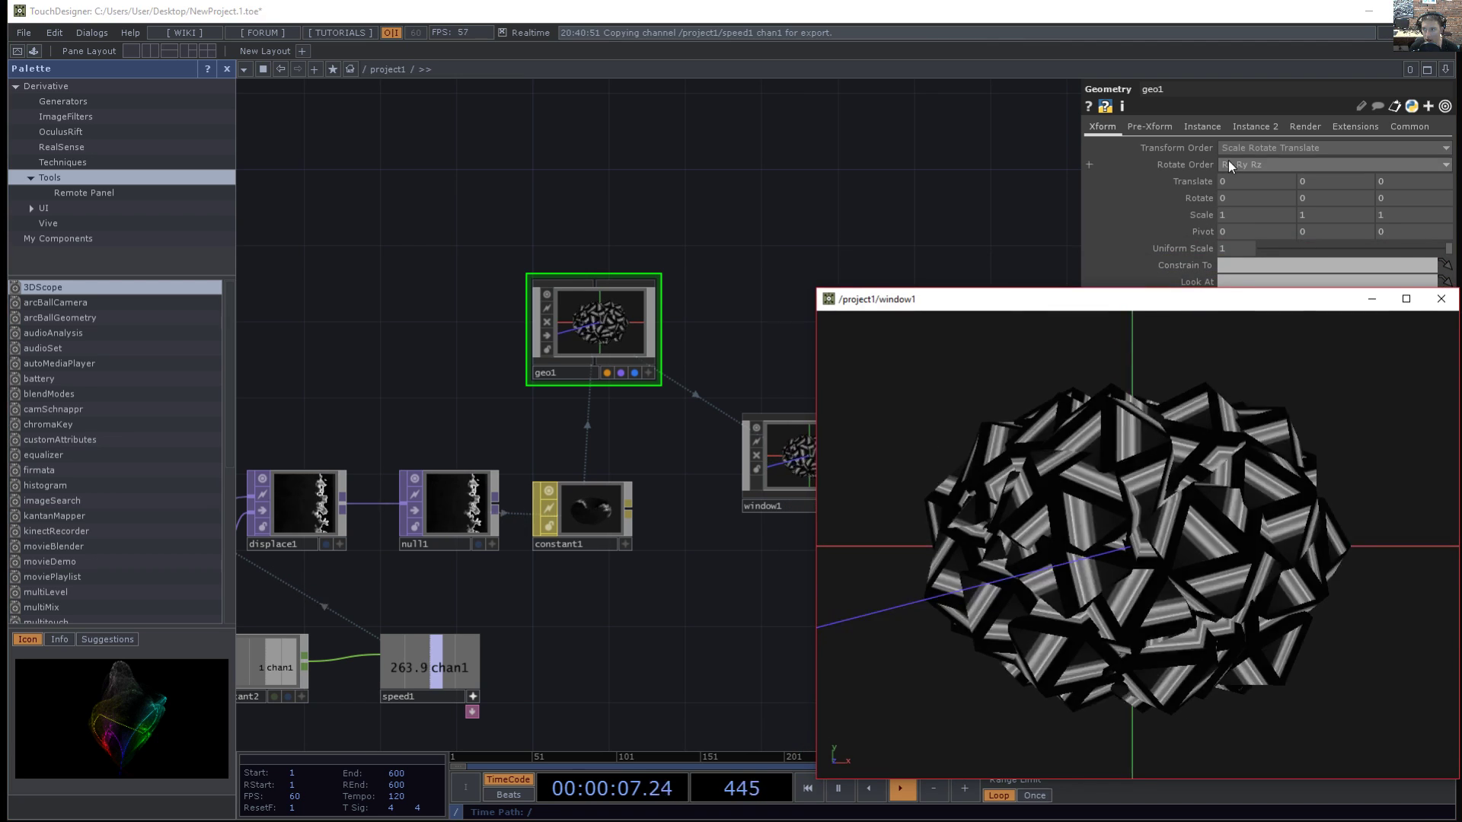
- Turn on instancing for geo1
{"action": "left_click", "coordinate": [1205, 125]}
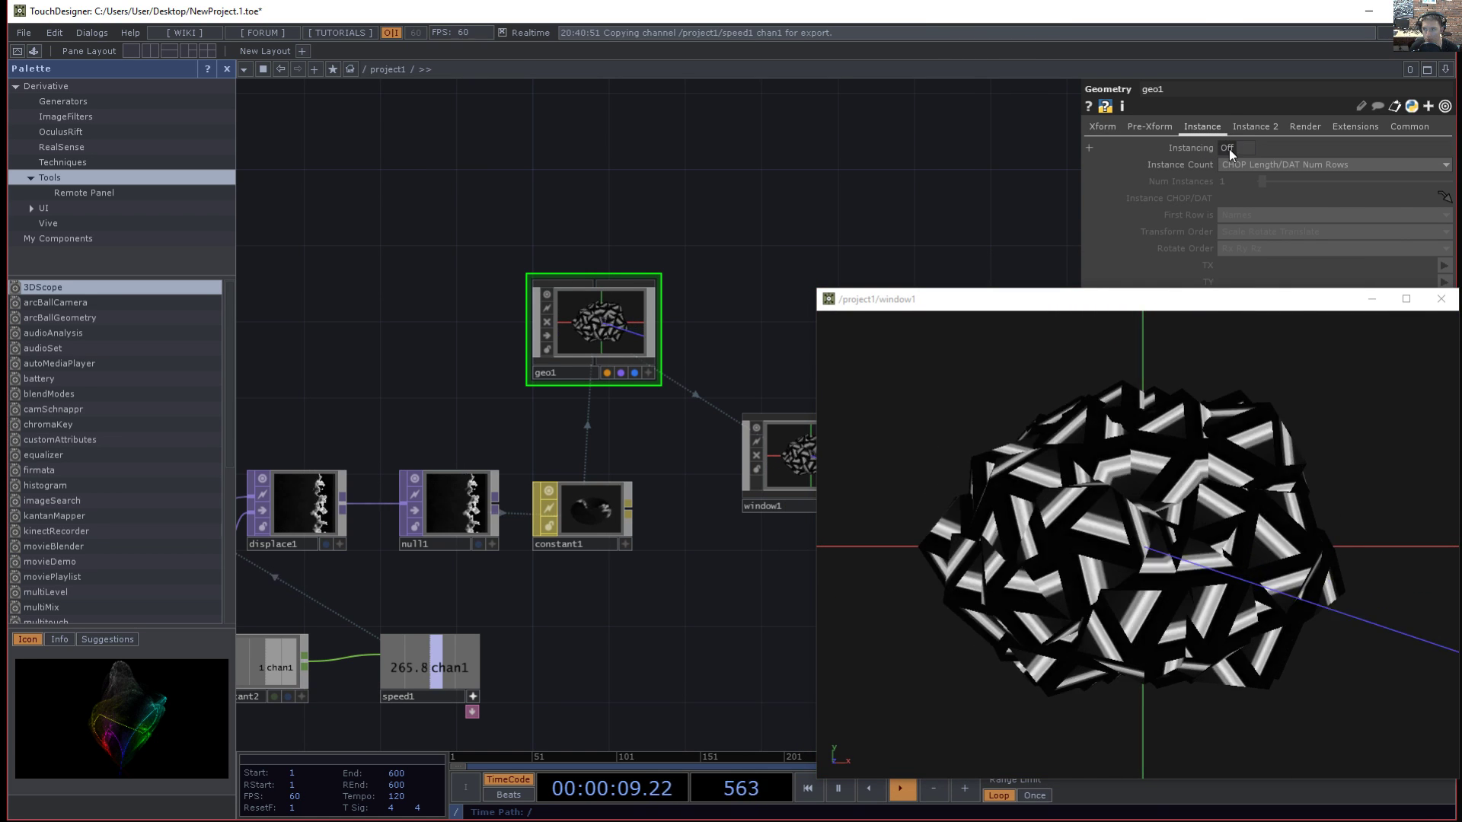
{"action": "left_click", "coordinate": [1229, 148]}
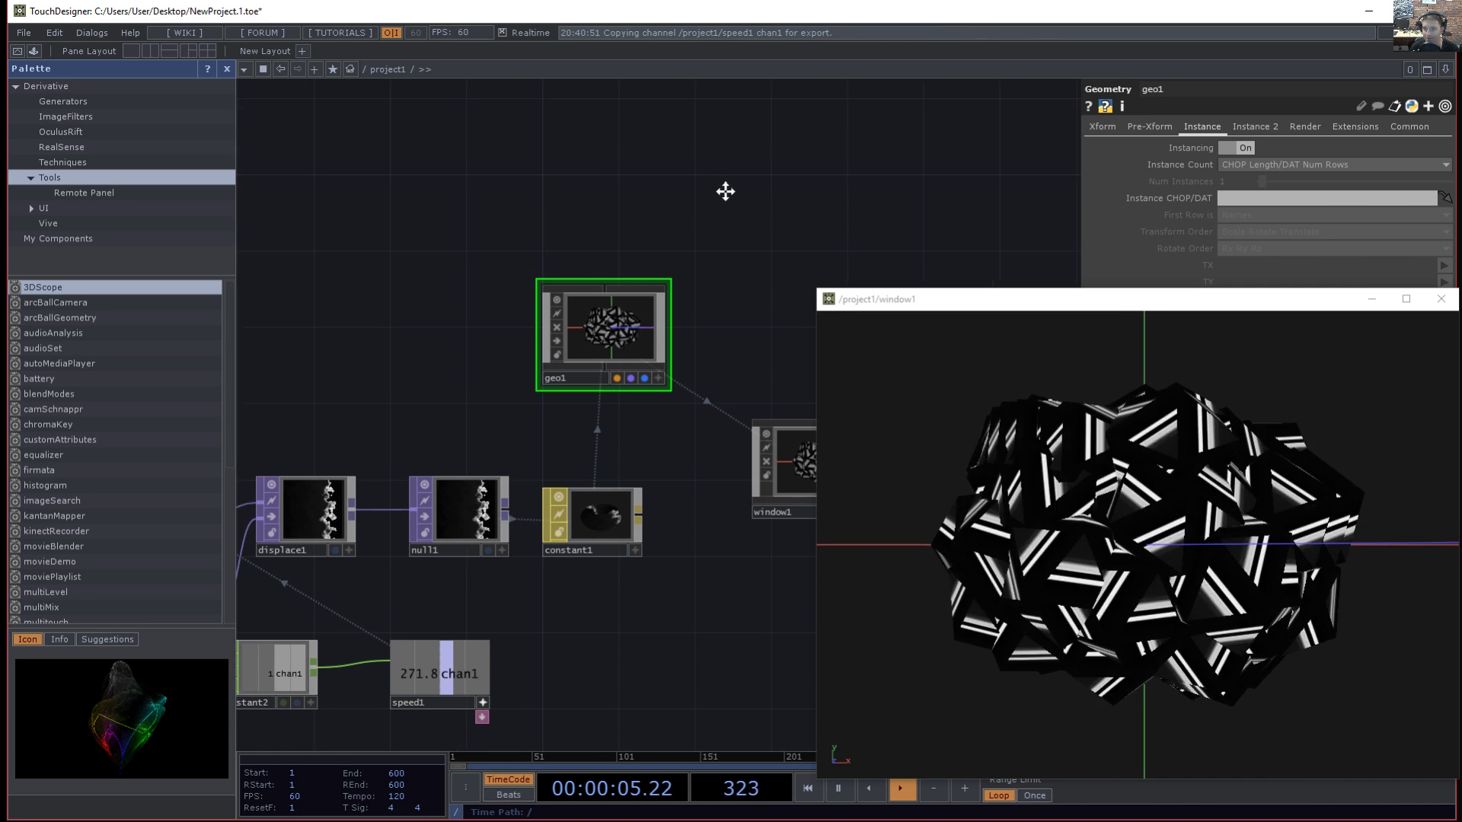
{"action": "scroll", "coordinate": [727, 194], "scroll_direction": "up", "scroll_amount": 3}
{"action": "left_click_drag", "start_coordinate": [745, 209], "coordinate": [737, 146]}
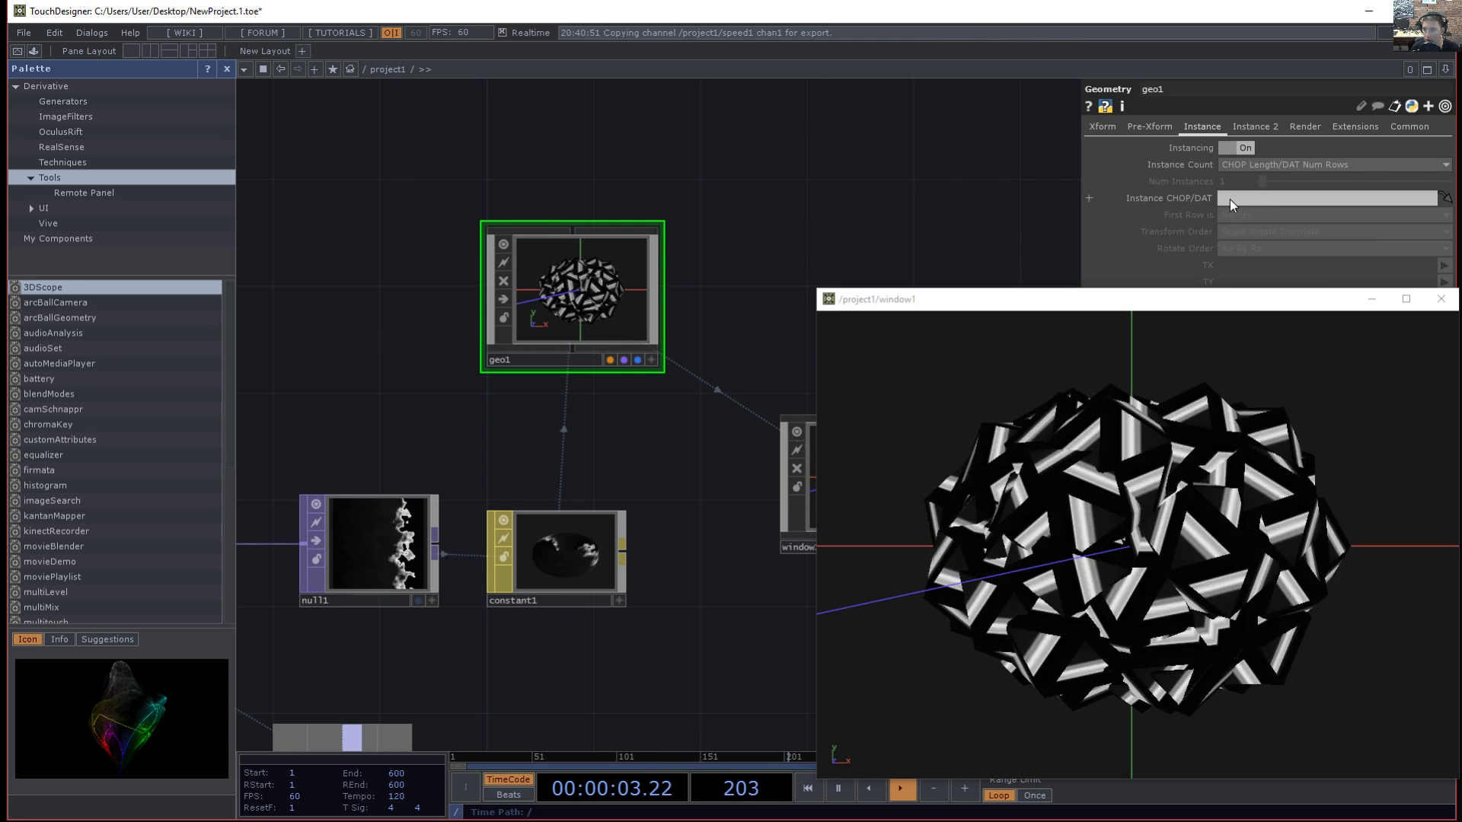
- Add a Noise CHOP beside geo1 and assign it as geo1's Instance CHOP/DAT
{"action": "left_click_drag", "start_coordinate": [322, 299], "coordinate": [387, 298]}
{"action": "key", "text": "Tab"}
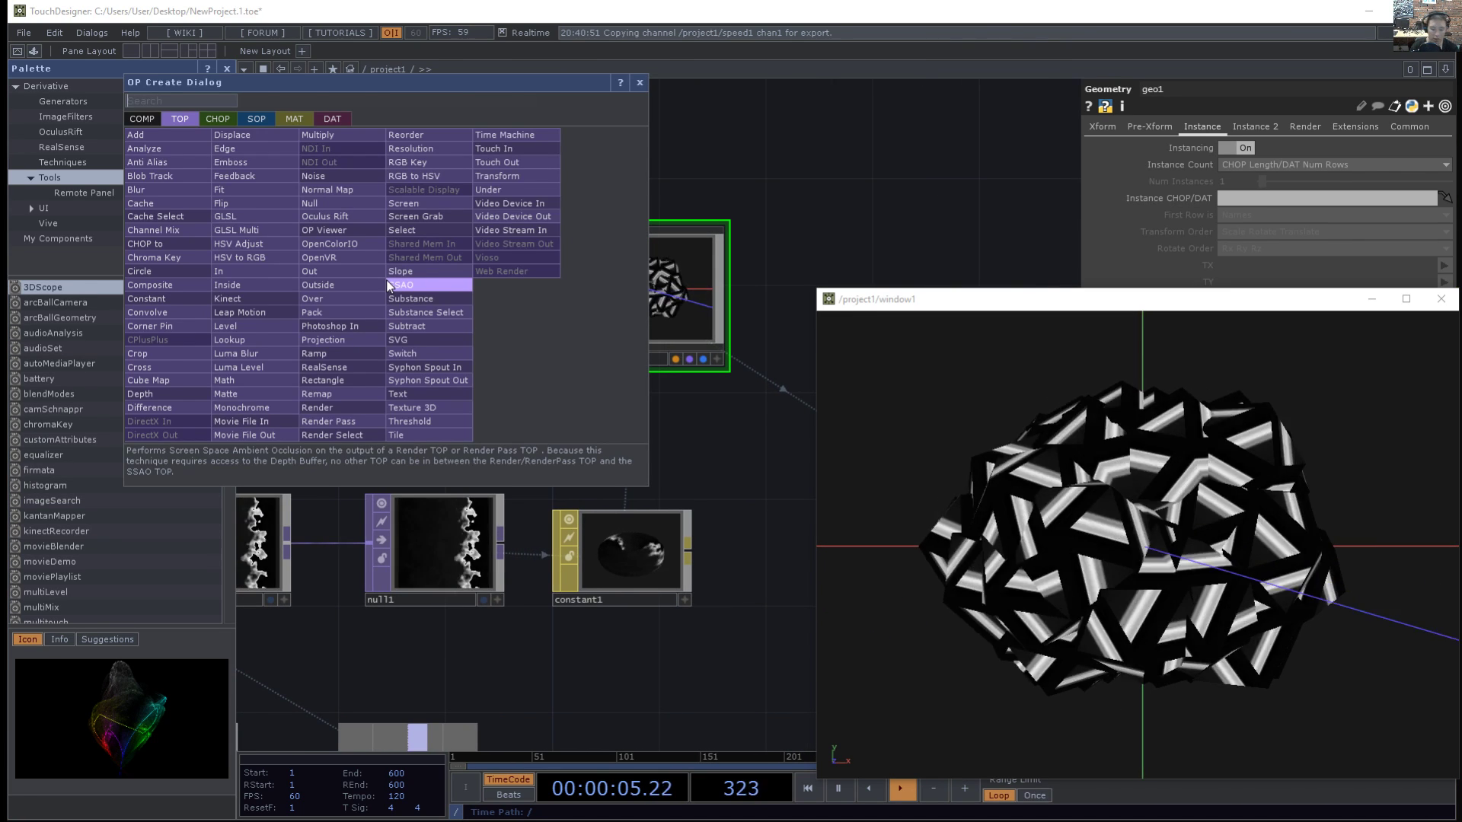
{"action": "key", "text": "Tab"}
{"action": "type", "text": "noise"}
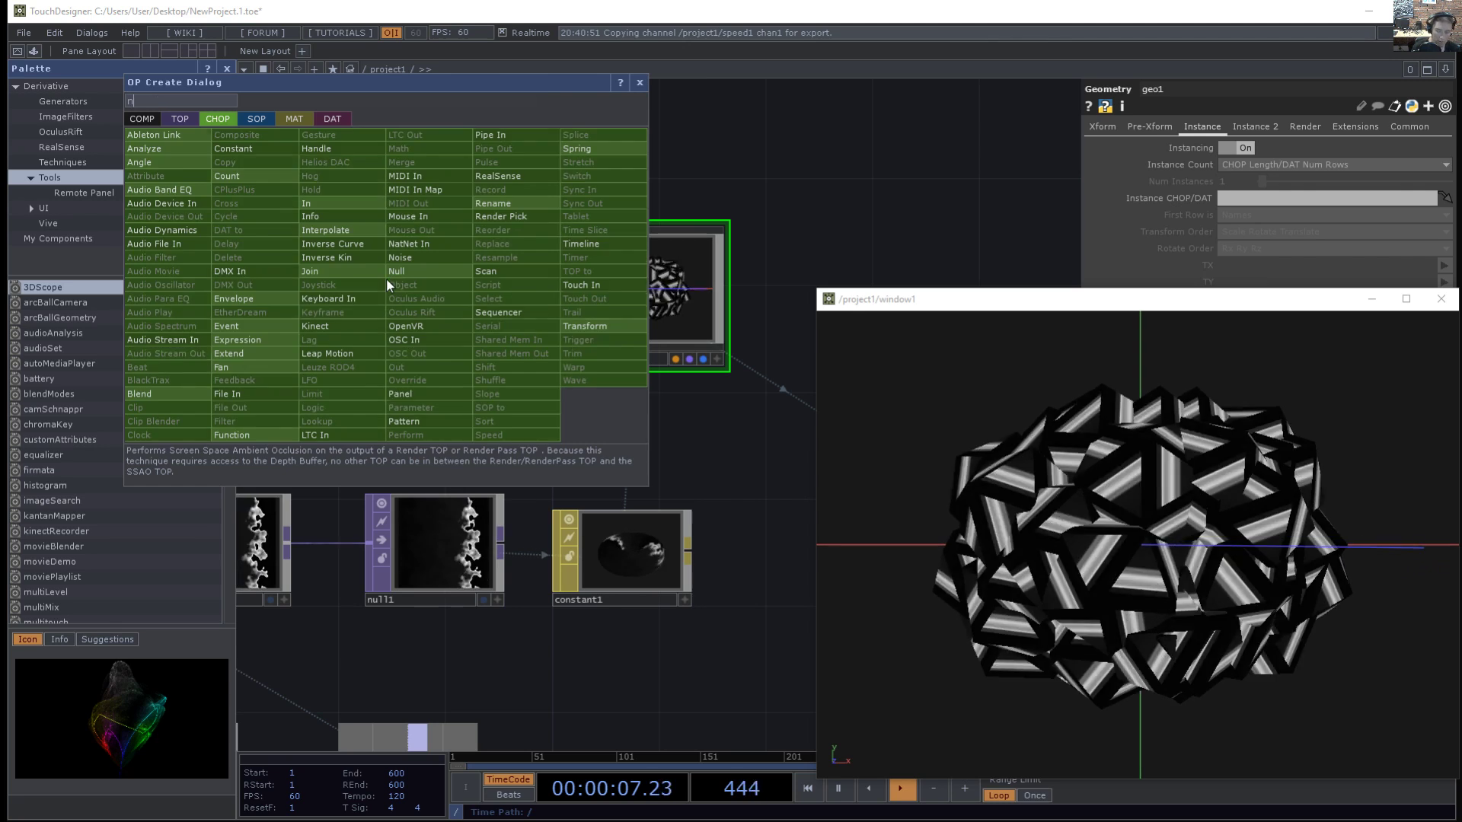
{"action": "key", "text": "Return"}
{"action": "left_click", "coordinate": [386, 278]}
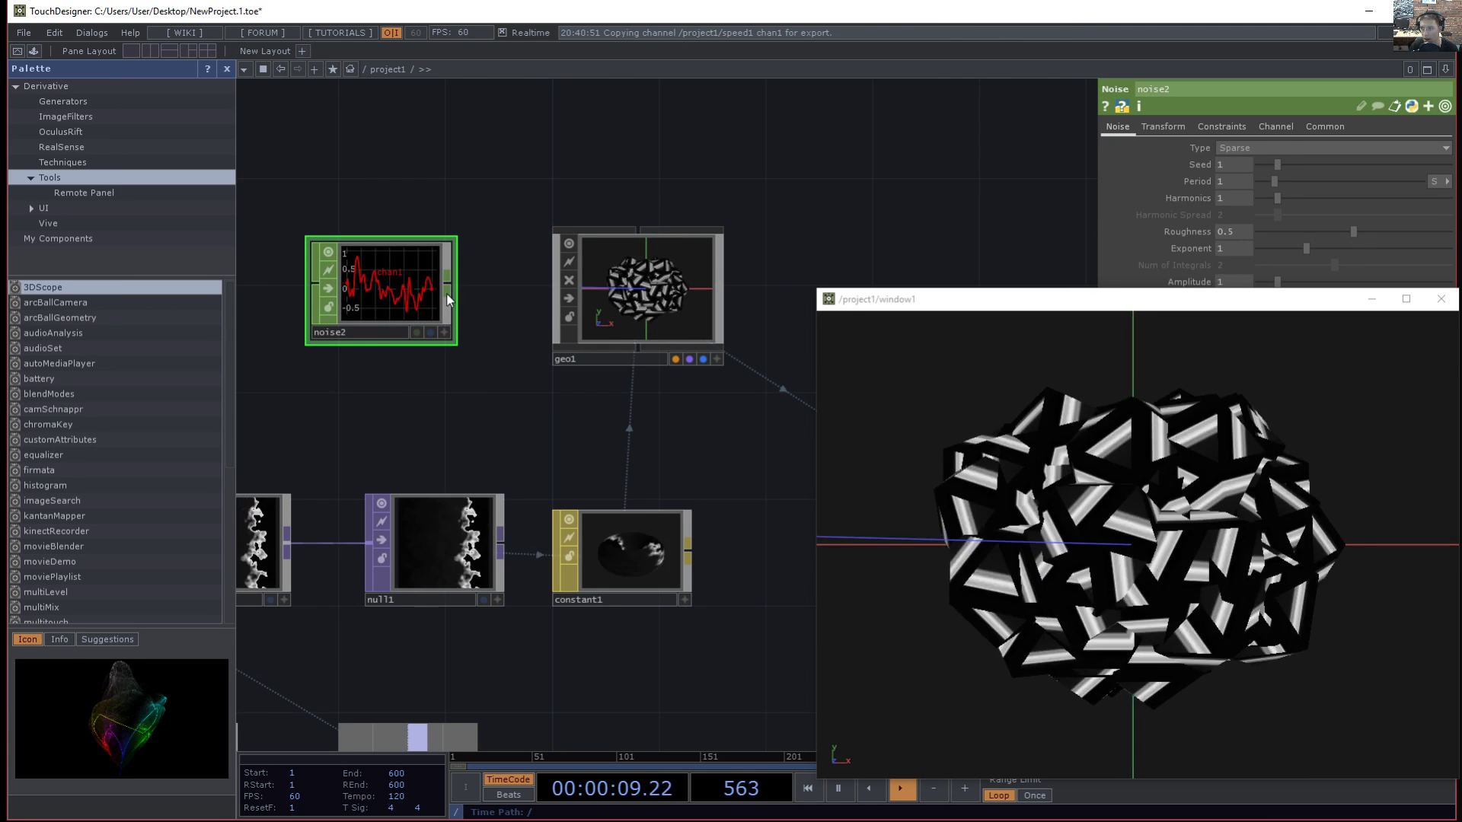
{"action": "left_click", "coordinate": [576, 328]}
{"action": "left_click_drag", "start_coordinate": [441, 287], "coordinate": [1241, 197]}
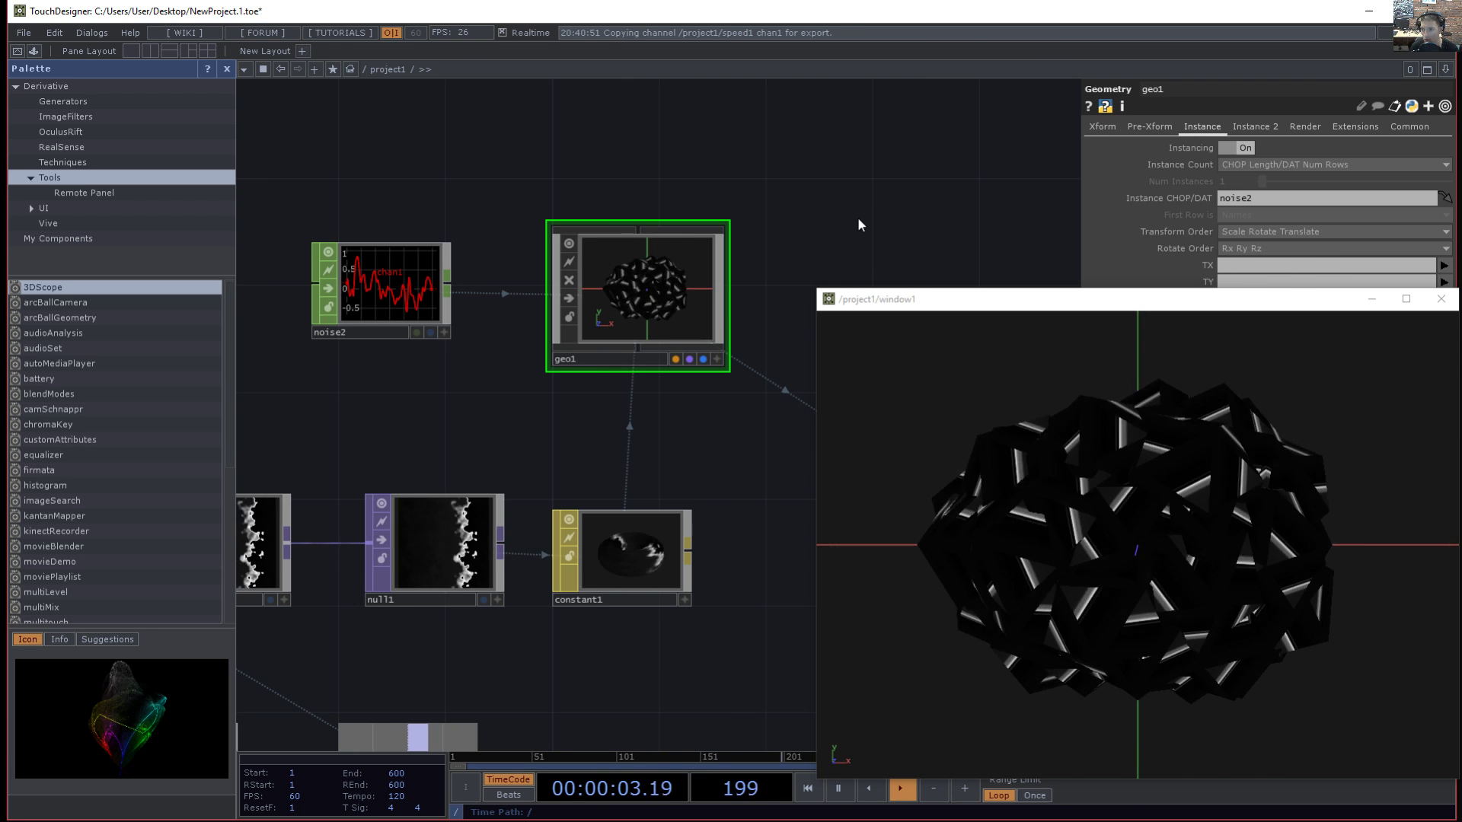
- Set geo1's instance translate channels TX, TY and TZ to tx, ty and tz
{"action": "left_click", "coordinate": [1037, 351]}
{"action": "left_click_drag", "start_coordinate": [1036, 300], "coordinate": [1028, 442]}
{"action": "left_click", "coordinate": [1246, 268]}
{"action": "type", "text": "tx"}
{"action": "key", "text": "Tab"}
{"action": "type", "text": "ty"}
{"action": "key", "text": "Tab"}
{"action": "type", "text": "tz"}
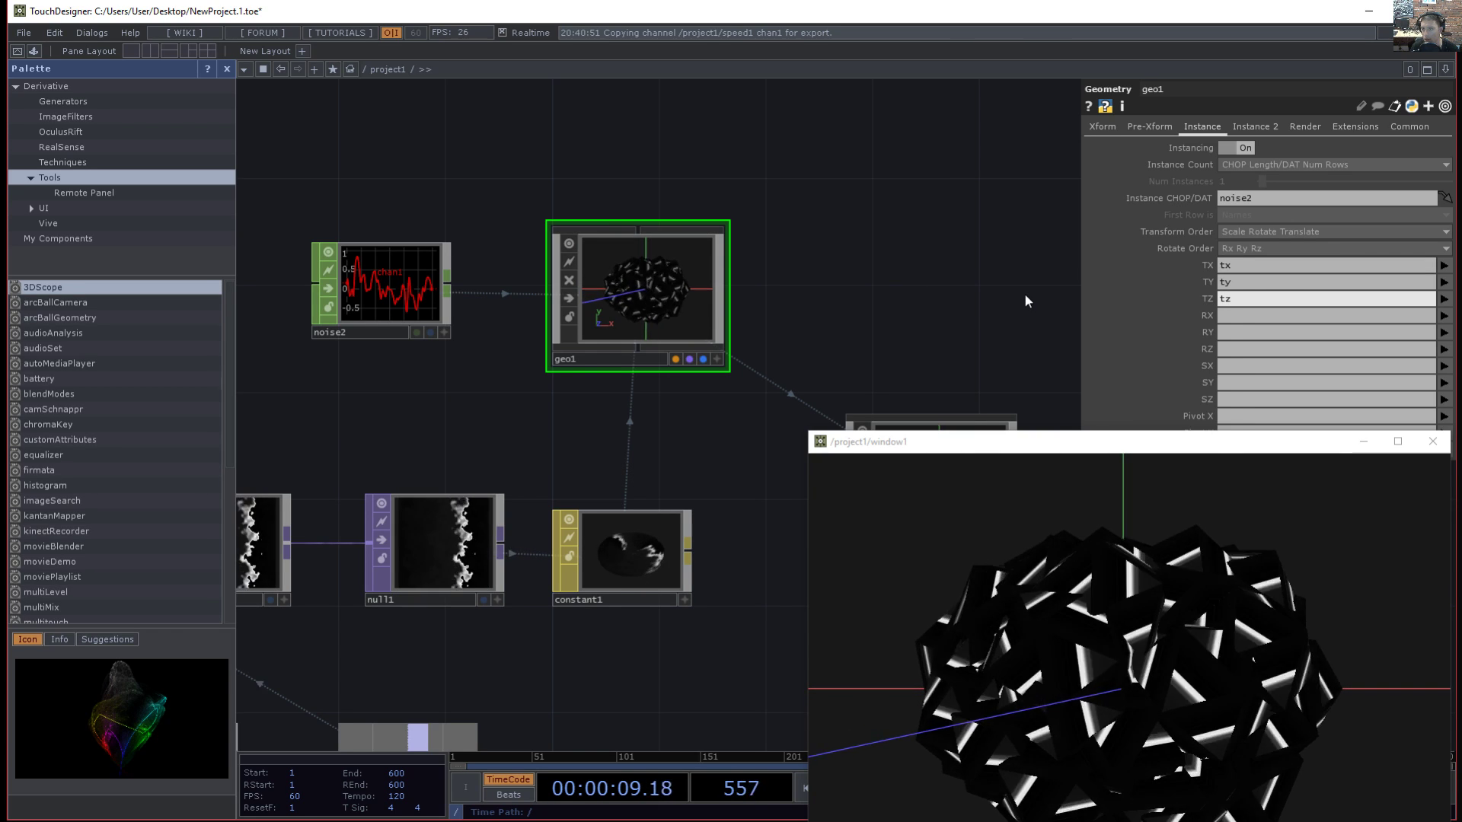
{"action": "left_click", "coordinate": [1025, 294]}
- Delete the noise2 CHOP and clear geo1's Instance CHOP/DAT reference
{"action": "left_click", "coordinate": [388, 291]}
{"action": "key", "text": "Delete"}
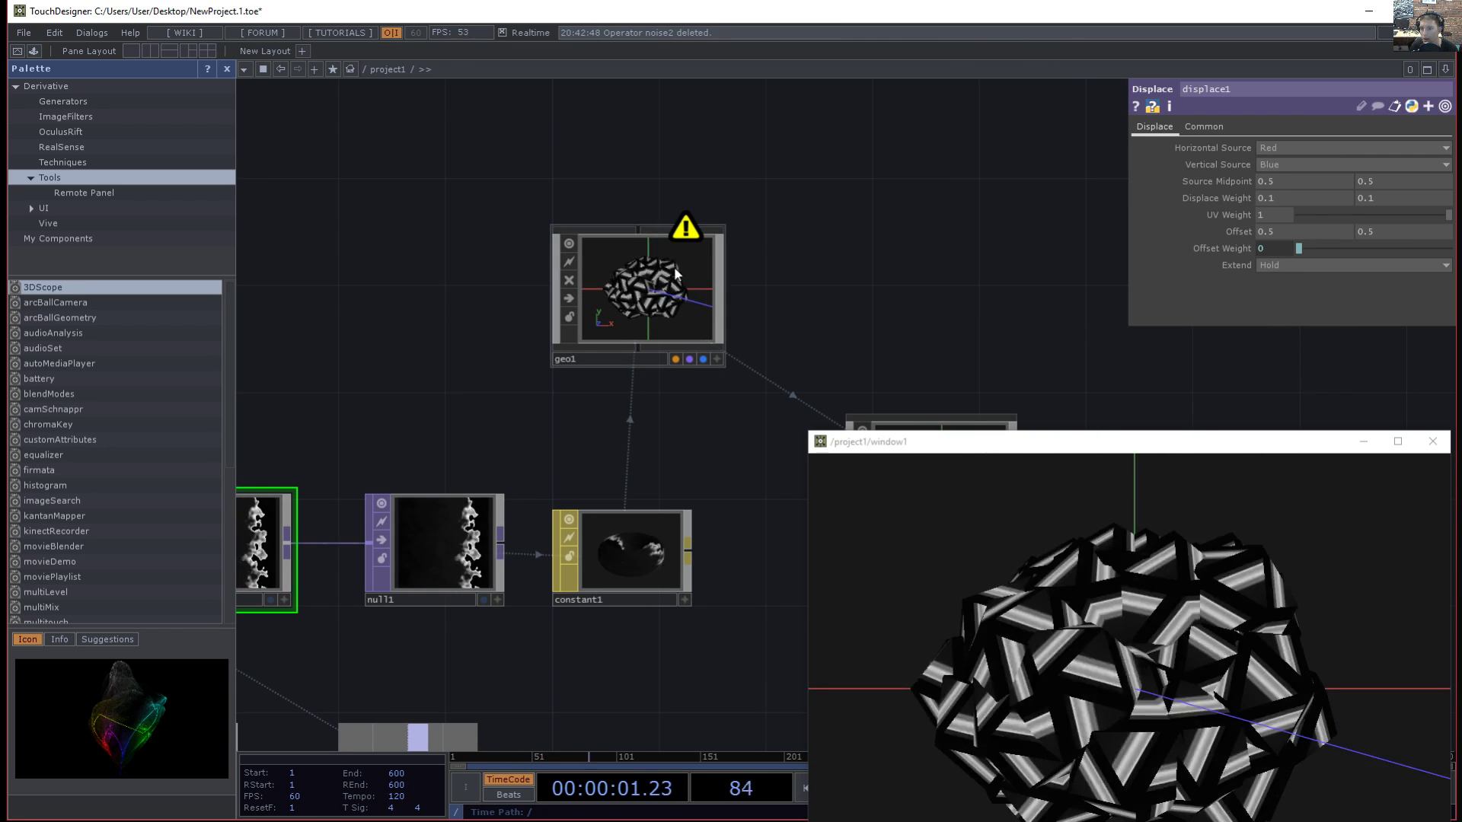
{"action": "left_click", "coordinate": [719, 229]}
{"action": "left_click", "coordinate": [1280, 199]}
{"action": "key", "text": "BackSpace"}
- Add a Sphere SOP to the empty area beside geo1 in the project1 network
{"action": "left_click_drag", "start_coordinate": [427, 288], "coordinate": [562, 287]}
{"action": "scroll", "coordinate": [555, 285], "scroll_direction": "up", "scroll_amount": 2}
{"action": "key", "text": "Tab"}
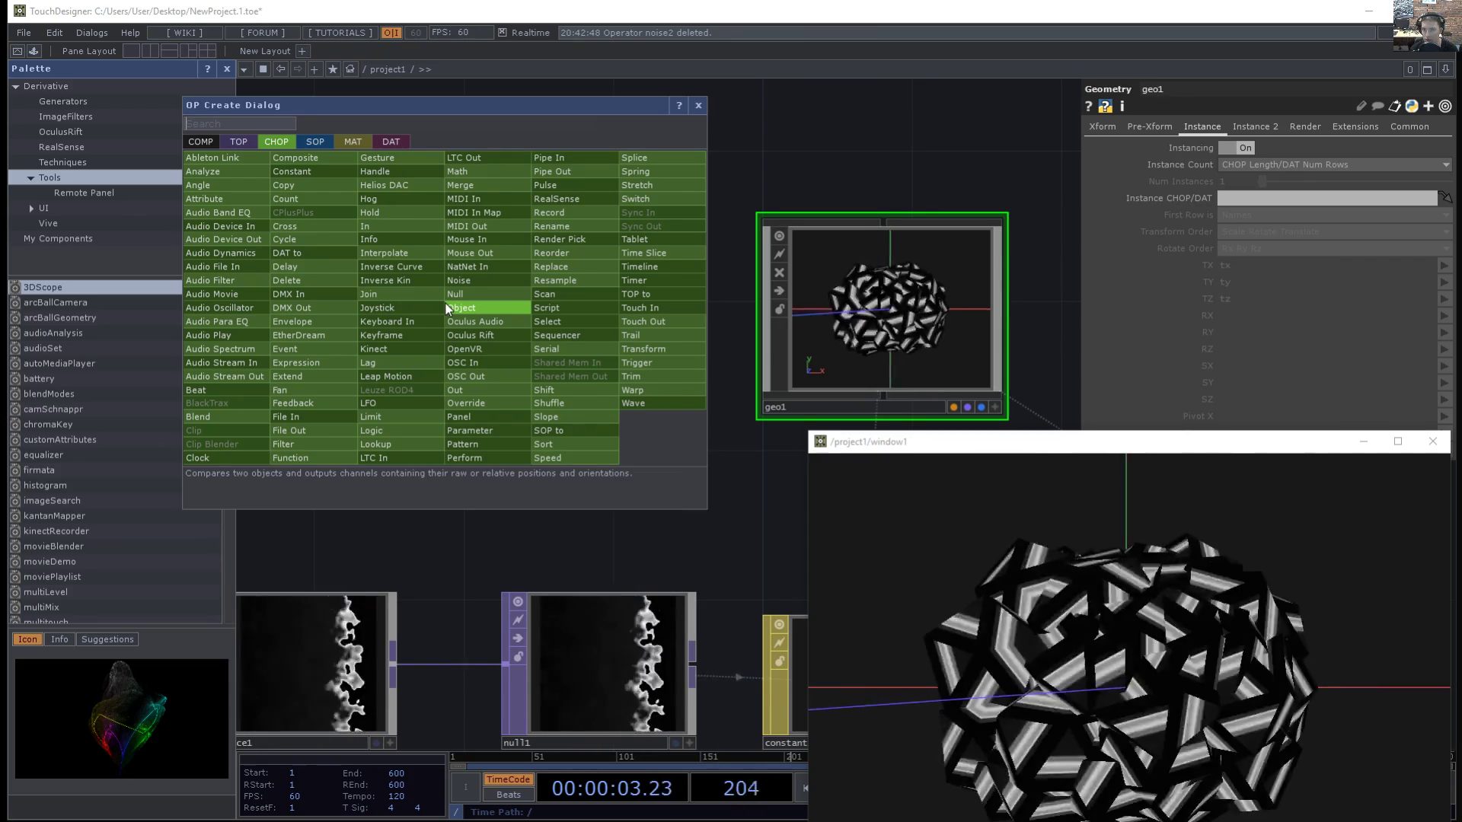
{"action": "type", "text": "sphere"}
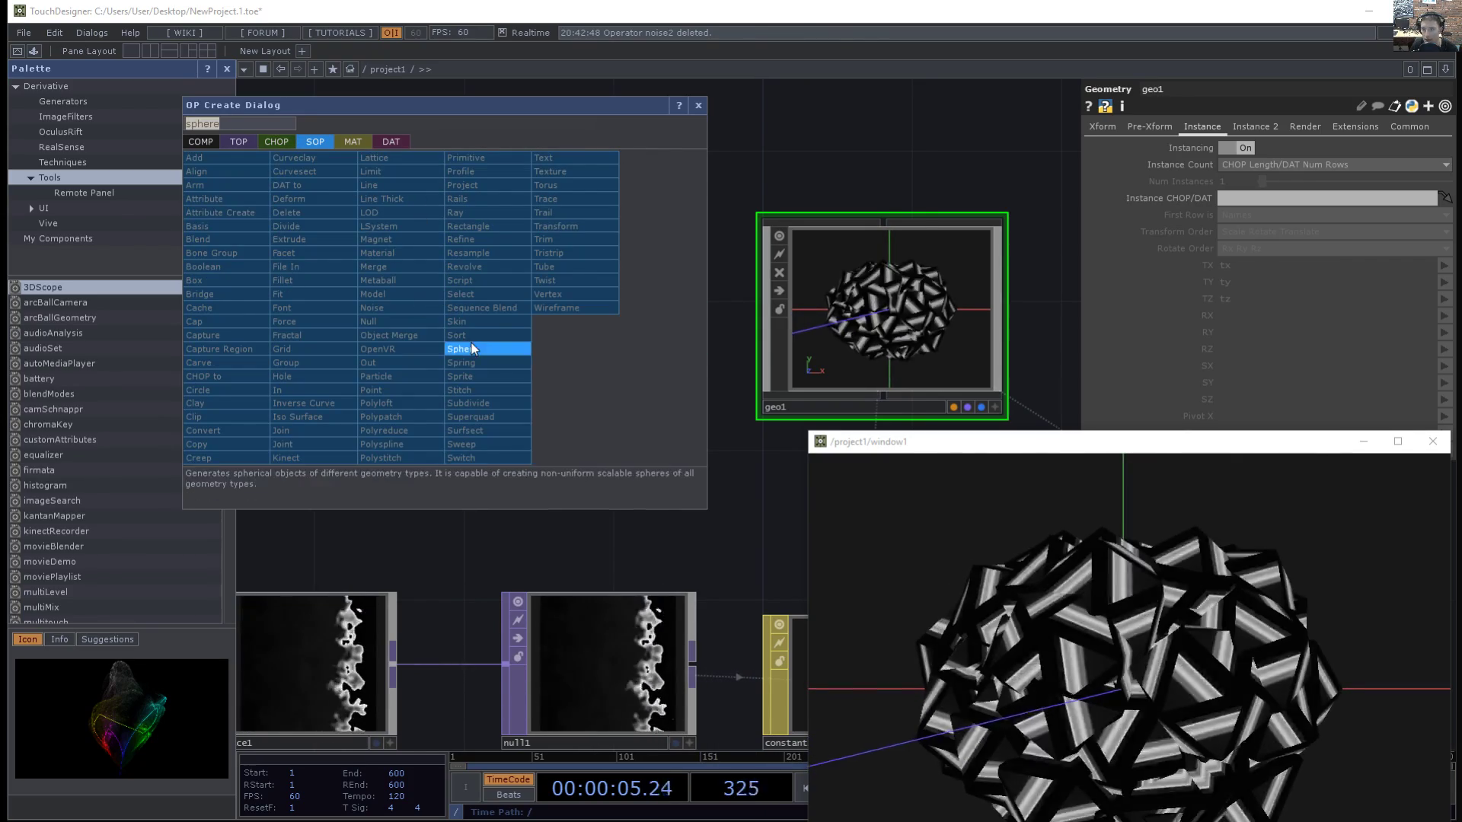
{"action": "left_click", "coordinate": [464, 350]}
{"action": "left_click", "coordinate": [378, 307]}
- Try to assign sphere1 directly as geo1's Instance CHOP/DAT, and undo the resulting node move
{"action": "left_click_drag", "start_coordinate": [496, 447], "coordinate": [709, 442]}
{"action": "left_click_drag", "start_coordinate": [605, 333], "coordinate": [480, 328]}
{"action": "left_click", "coordinate": [844, 335]}
{"action": "left_click_drag", "start_coordinate": [291, 314], "coordinate": [1253, 198]}
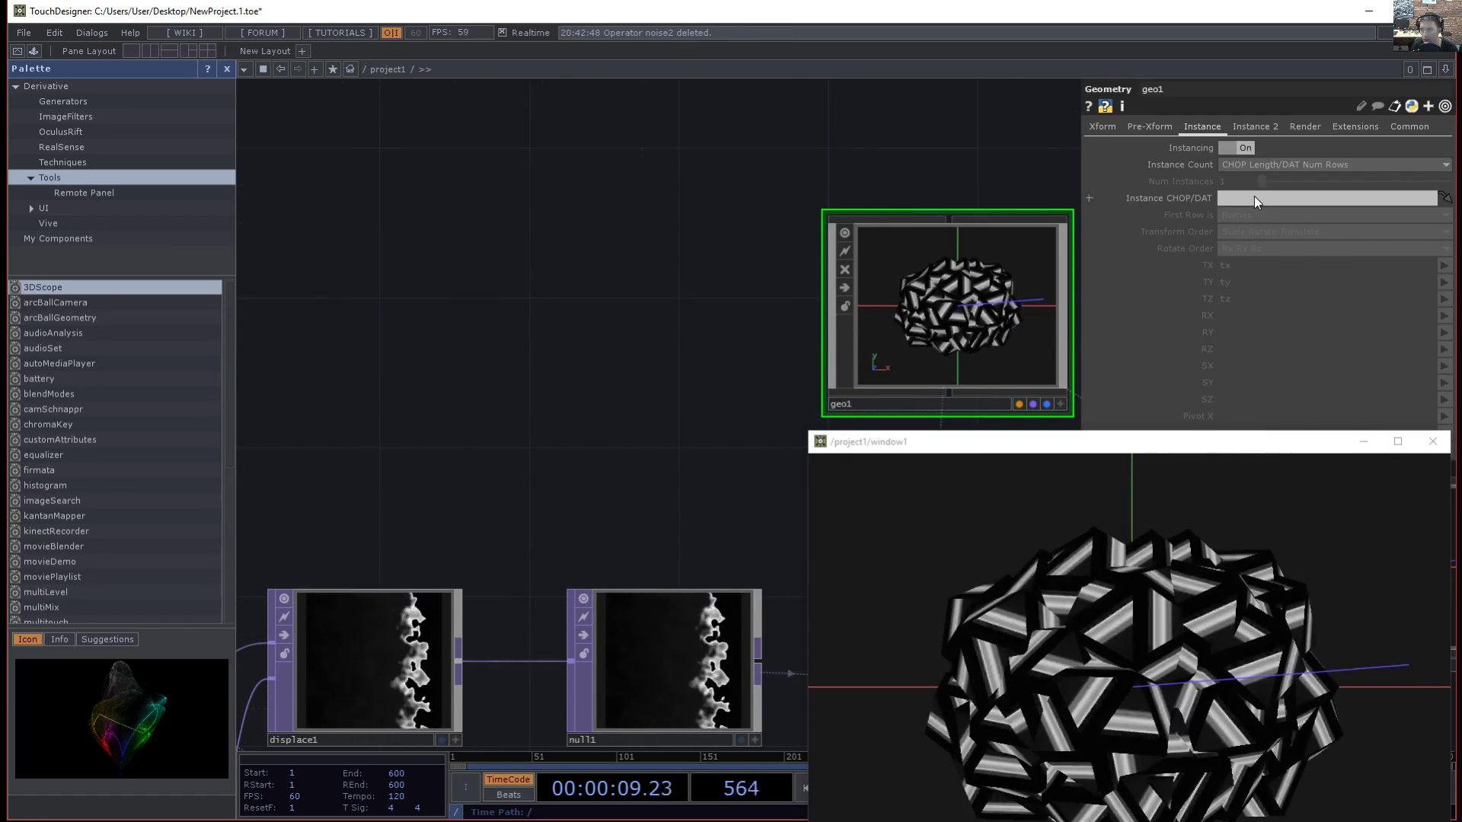
{"action": "left_click_drag", "start_coordinate": [570, 270], "coordinate": [689, 271]}
{"action": "key", "text": "ctrl+z"}
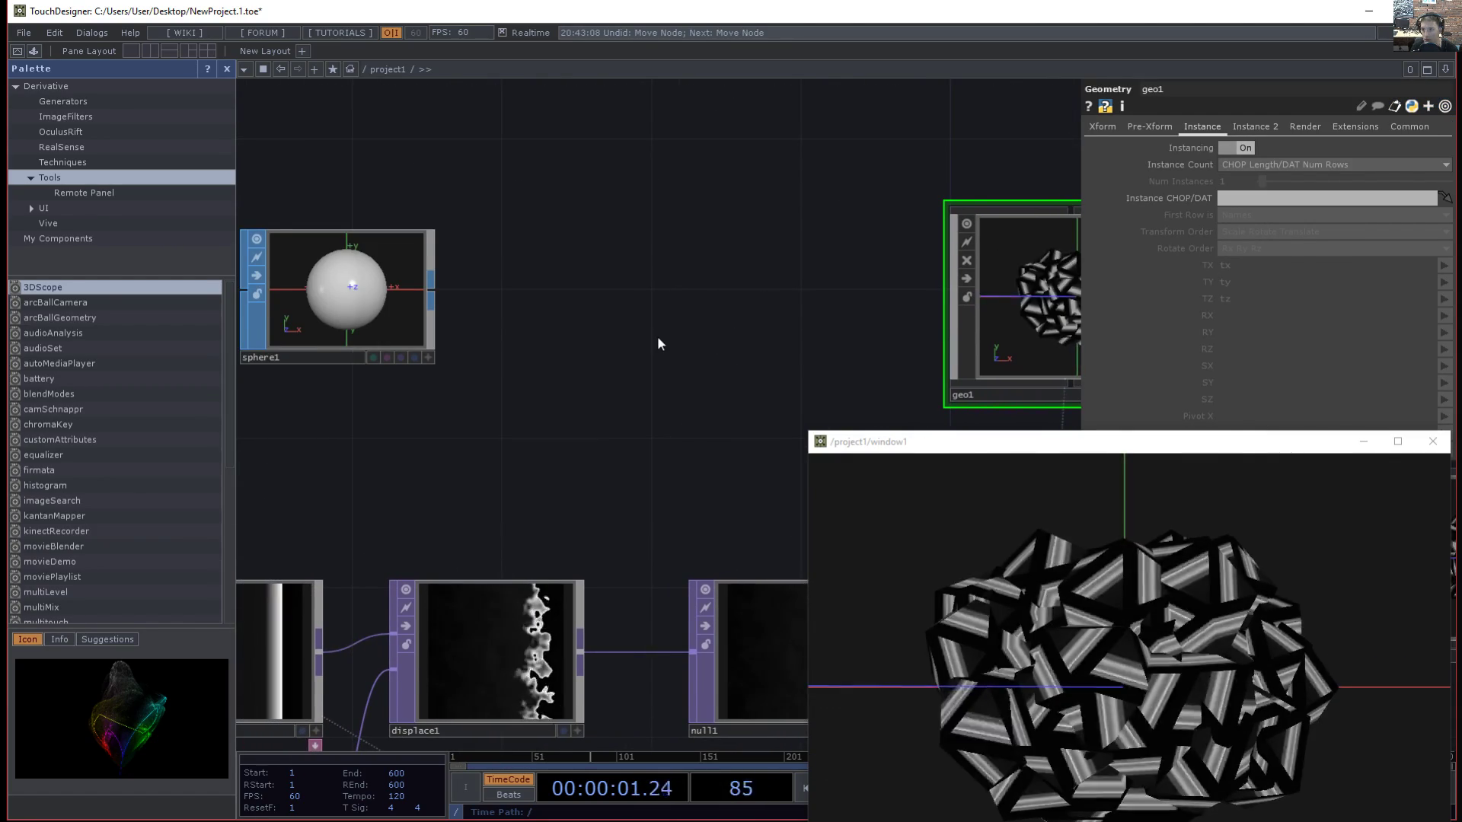
- Move sphere1 farther away from geo1 and select it
{"action": "scroll", "coordinate": [657, 339], "scroll_direction": "down", "scroll_amount": 2}
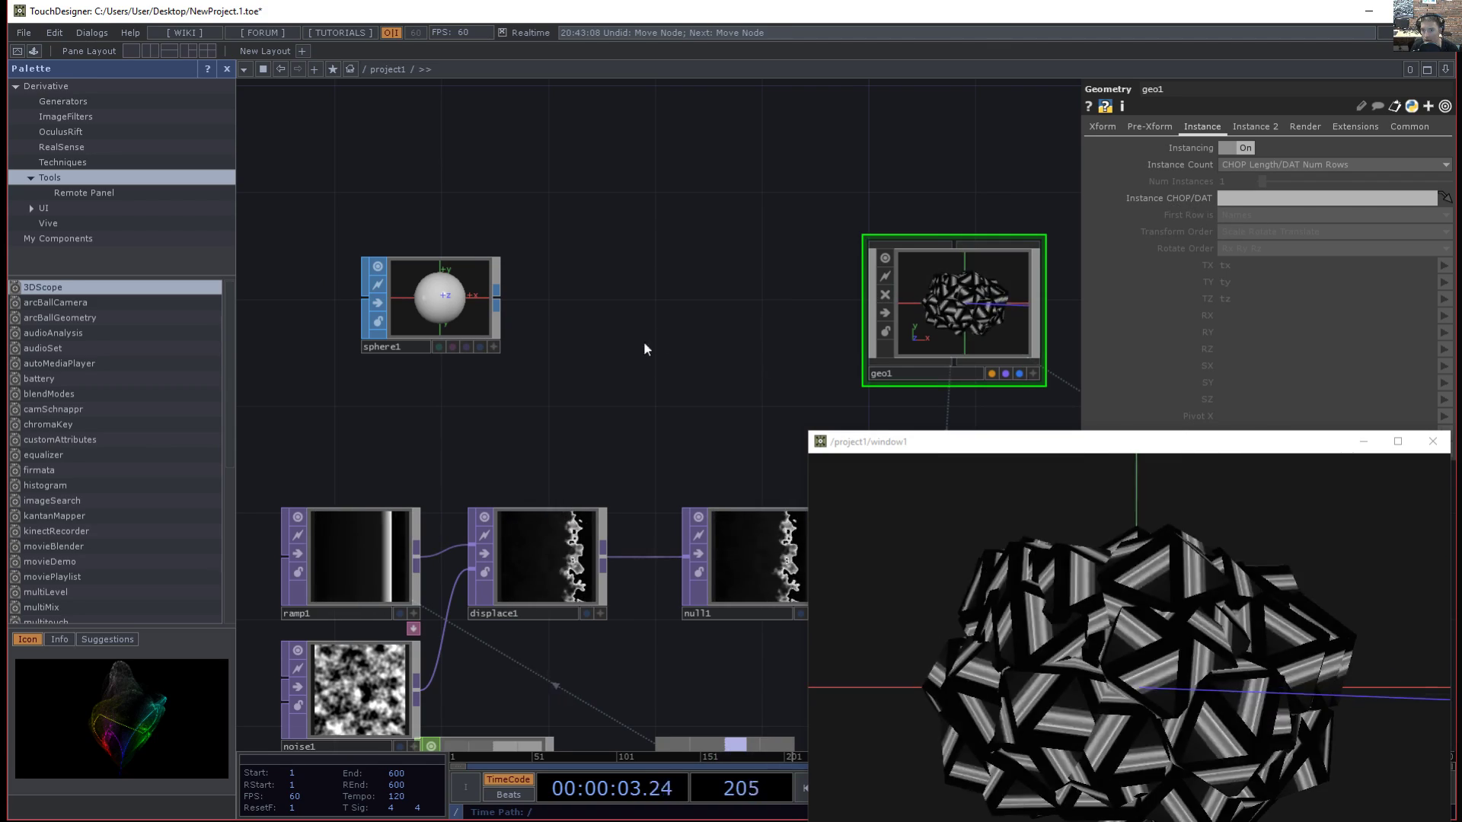
{"action": "left_click_drag", "start_coordinate": [637, 341], "coordinate": [665, 337]}
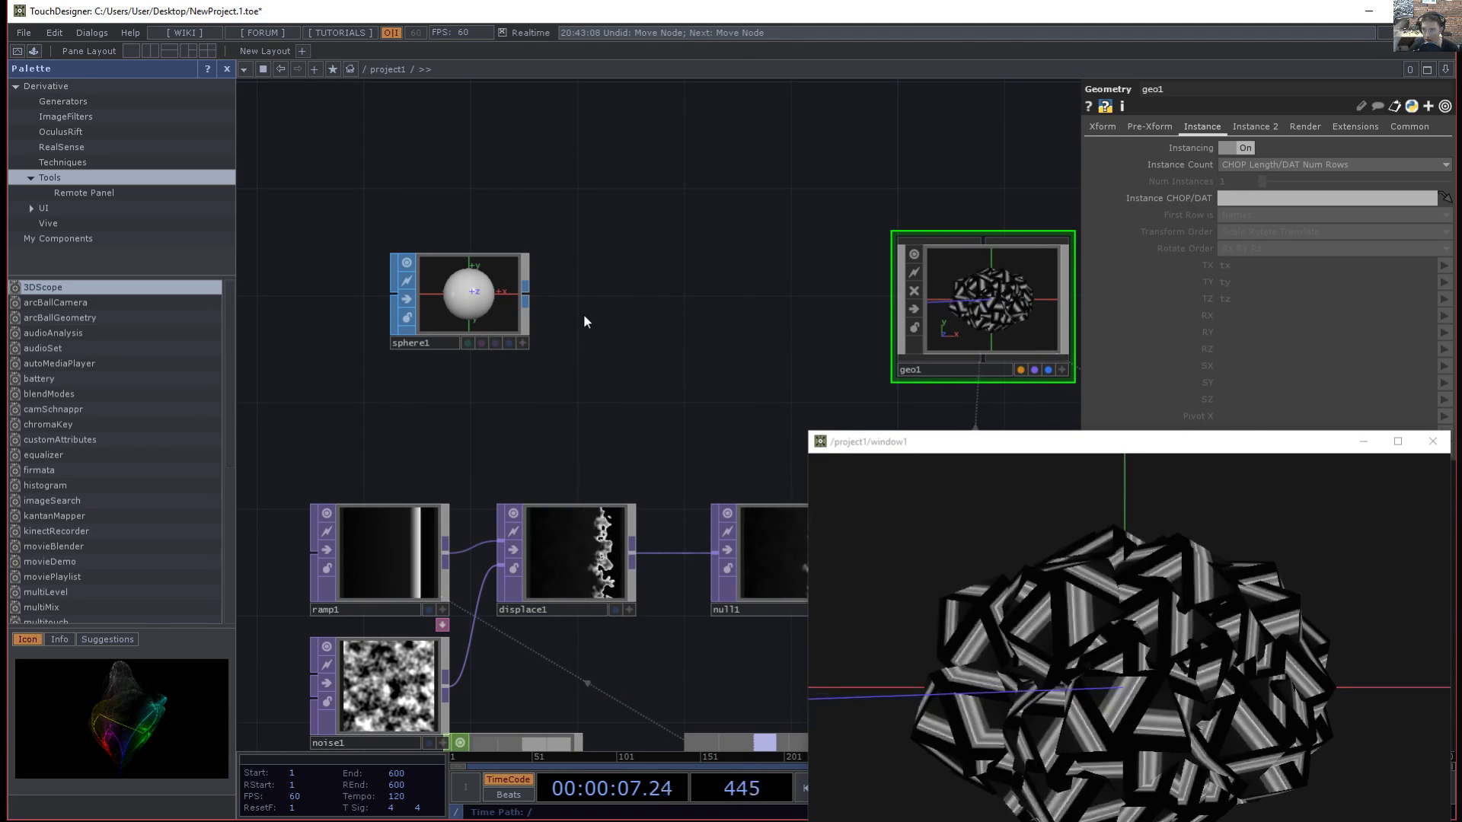
{"action": "left_click_drag", "start_coordinate": [604, 320], "coordinate": [569, 314]}
{"action": "left_click_drag", "start_coordinate": [451, 295], "coordinate": [397, 295]}
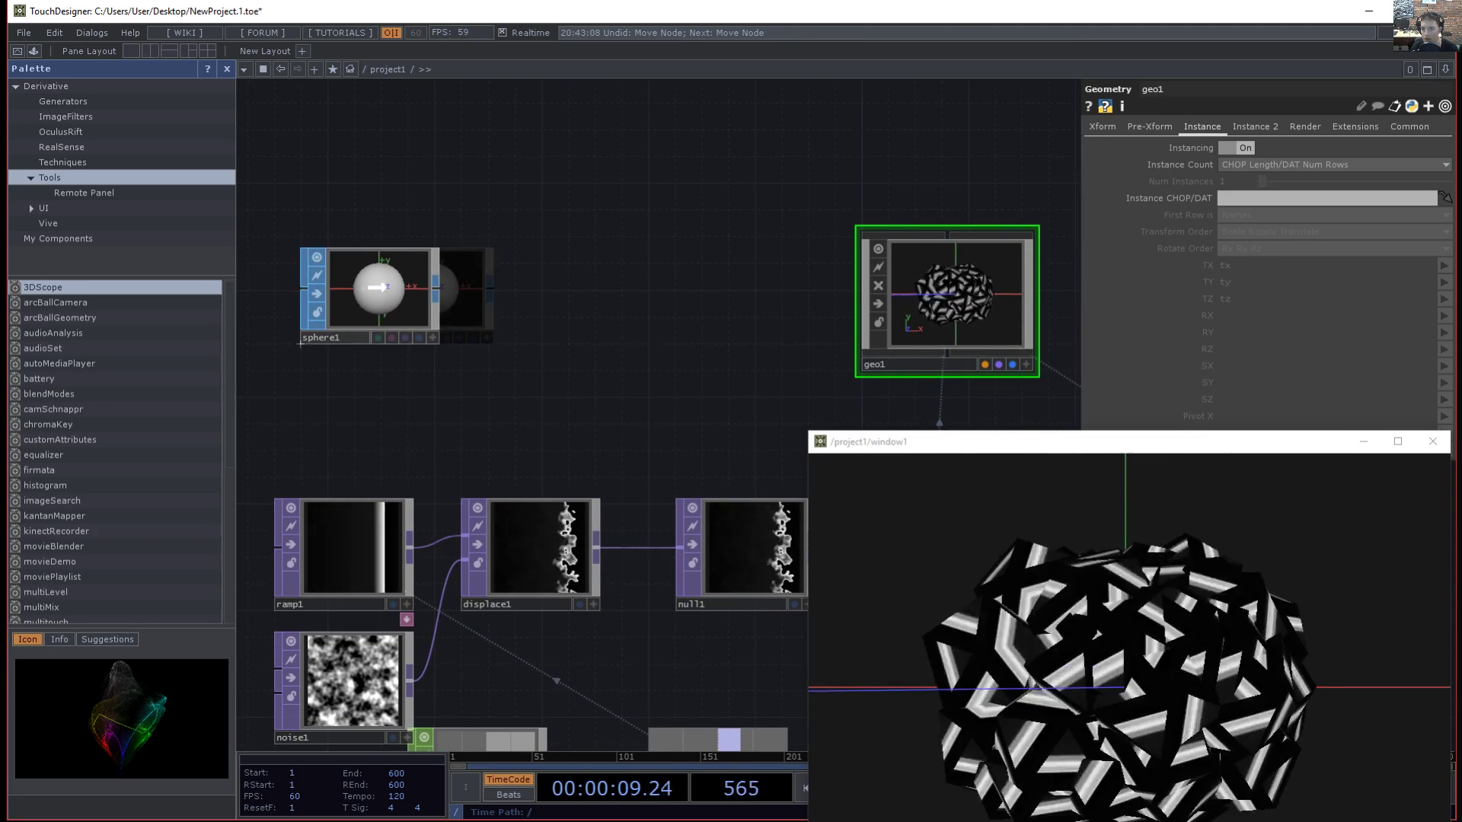
{"action": "left_click", "coordinate": [396, 280]}
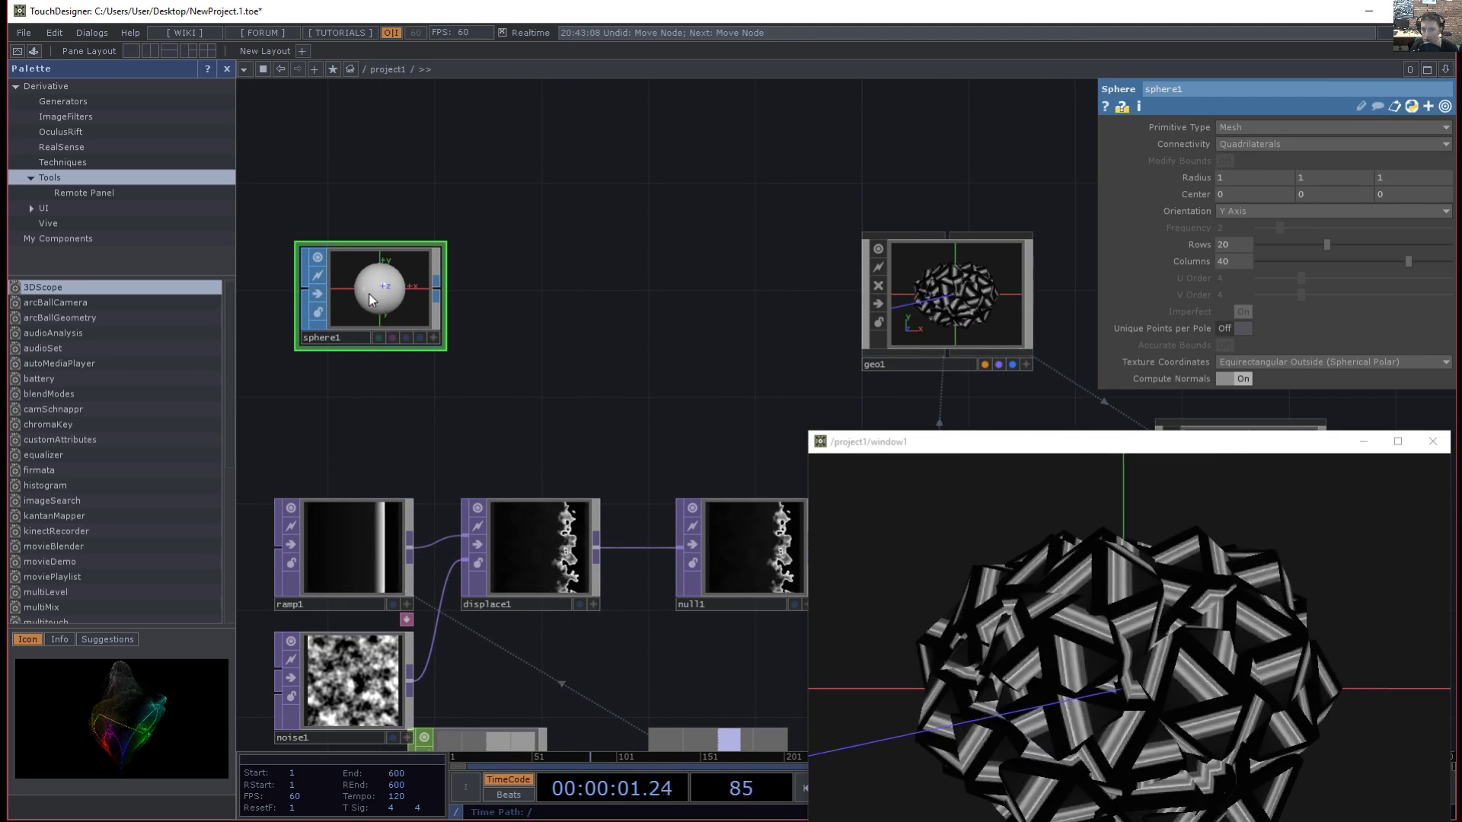
- Add a SOP to CHOP between sphere1 and geo1 and set its SOP source to sphere1
{"action": "key", "text": "Tab"}
{"action": "left_click", "coordinate": [330, 133]}
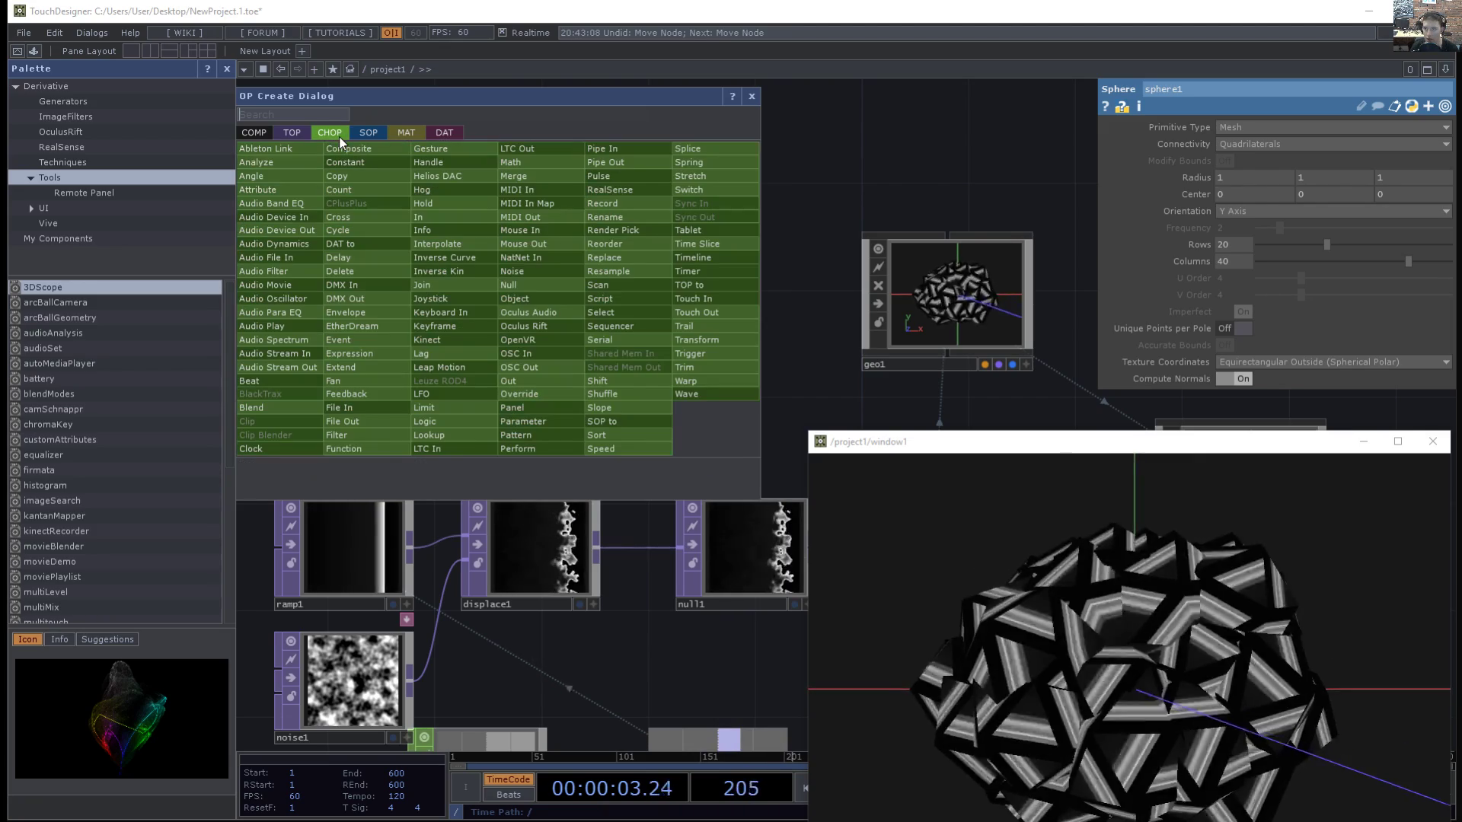
{"action": "type", "text": "sop"}
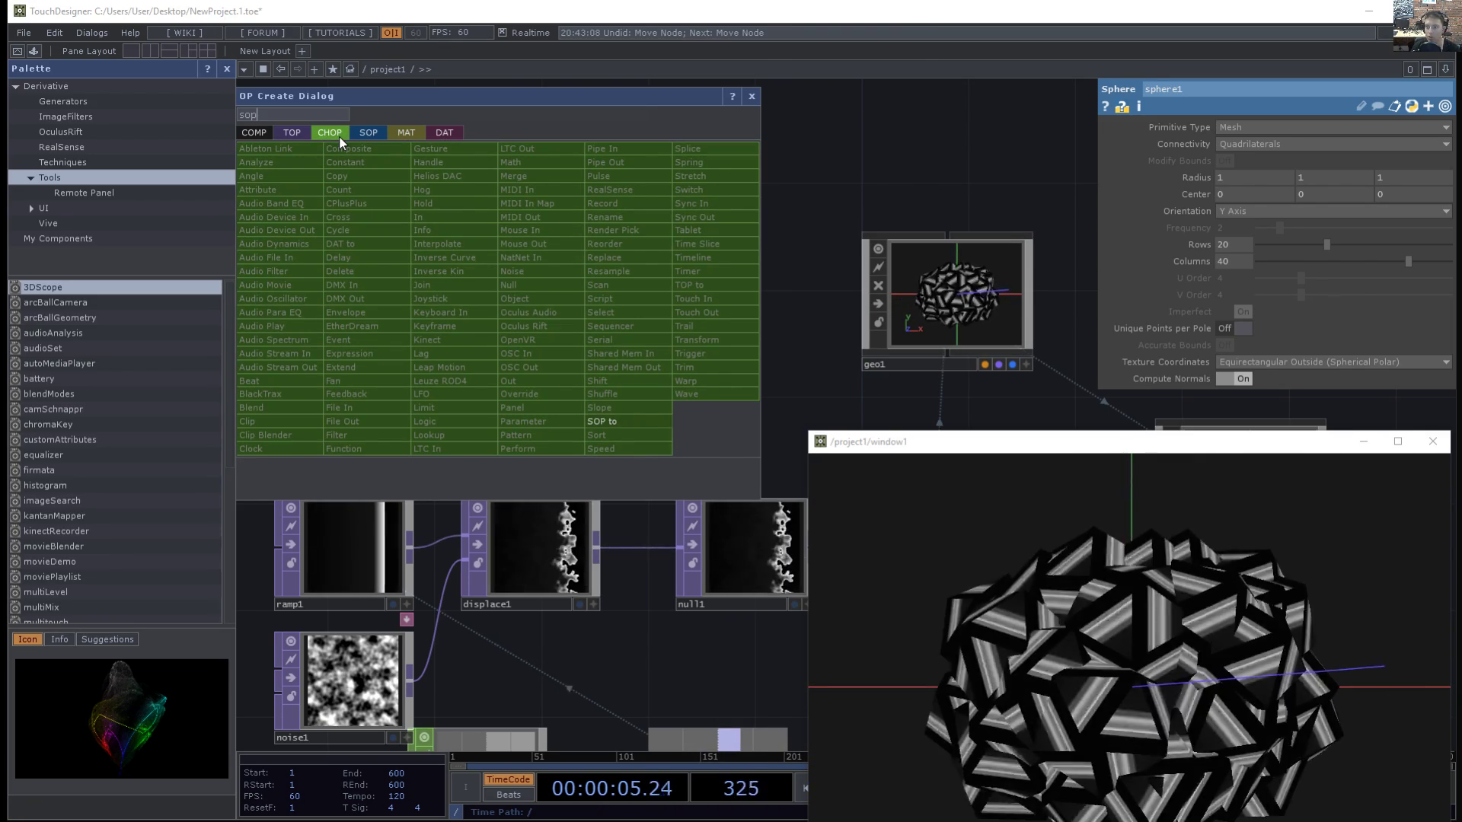
{"action": "left_click", "coordinate": [603, 424]}
{"action": "left_click", "coordinate": [542, 298]}
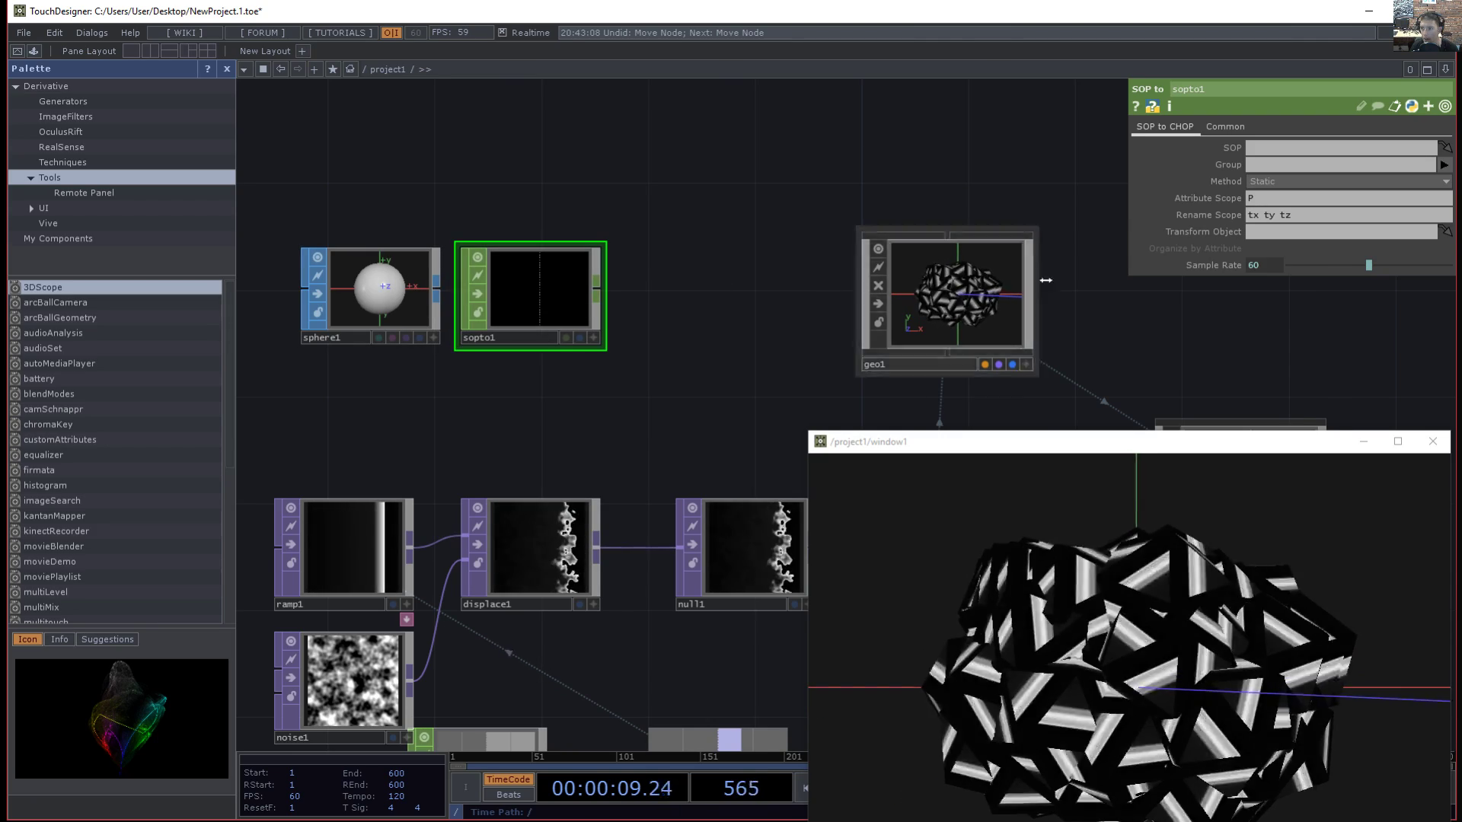
{"action": "left_click_drag", "start_coordinate": [1226, 200], "coordinate": [1324, 148]}
- Inspect the channels of sopto1 and change sphere1's primitive type to Polygon
{"action": "scroll", "coordinate": [537, 280], "scroll_direction": "up", "scroll_amount": 2}
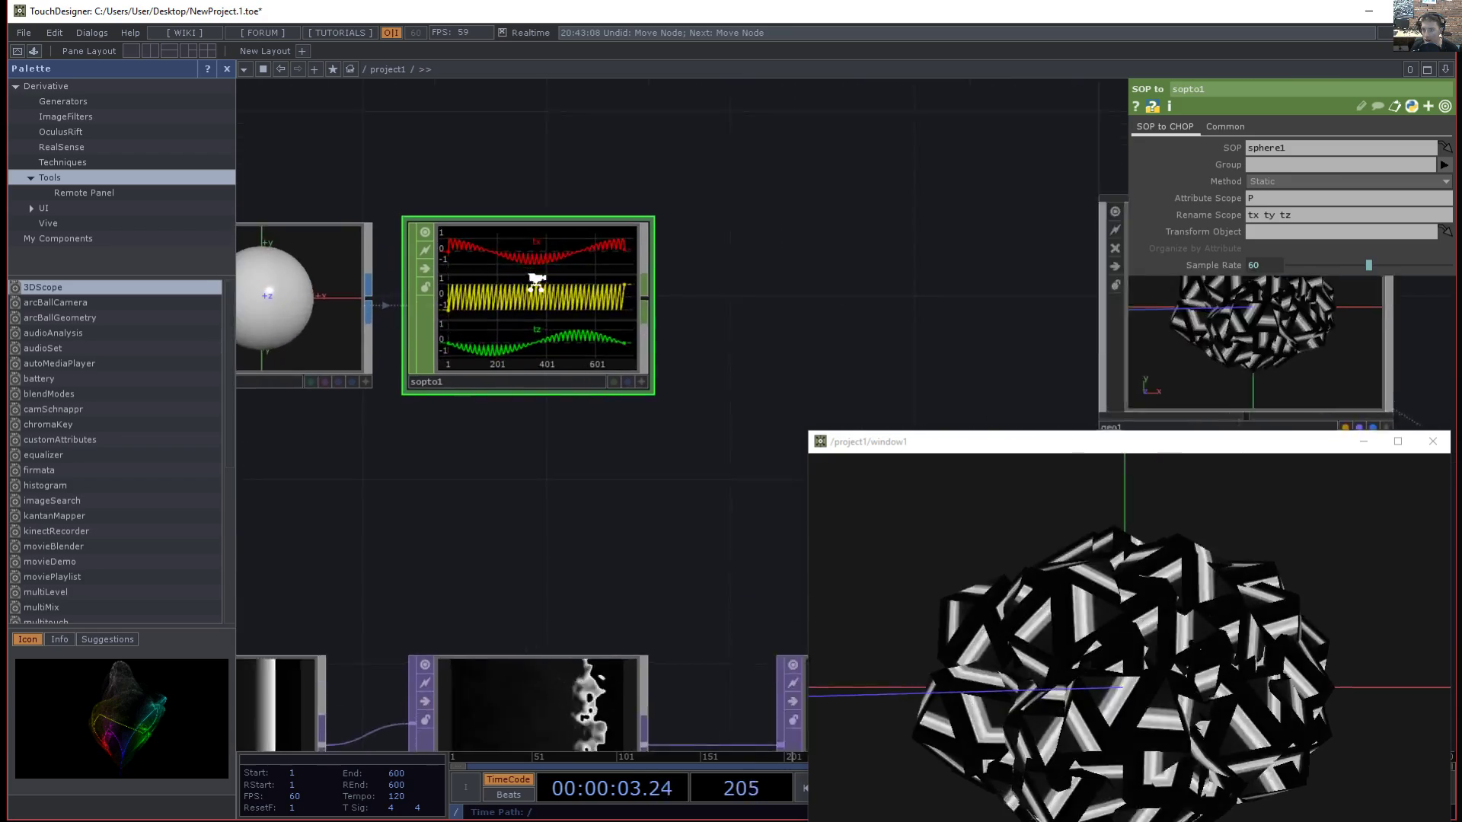
{"action": "scroll", "coordinate": [685, 318], "scroll_direction": "up", "scroll_amount": 4}
{"action": "left_click_drag", "start_coordinate": [720, 326], "coordinate": [979, 310]}
{"action": "left_click_drag", "start_coordinate": [918, 200], "coordinate": [1018, 248]}
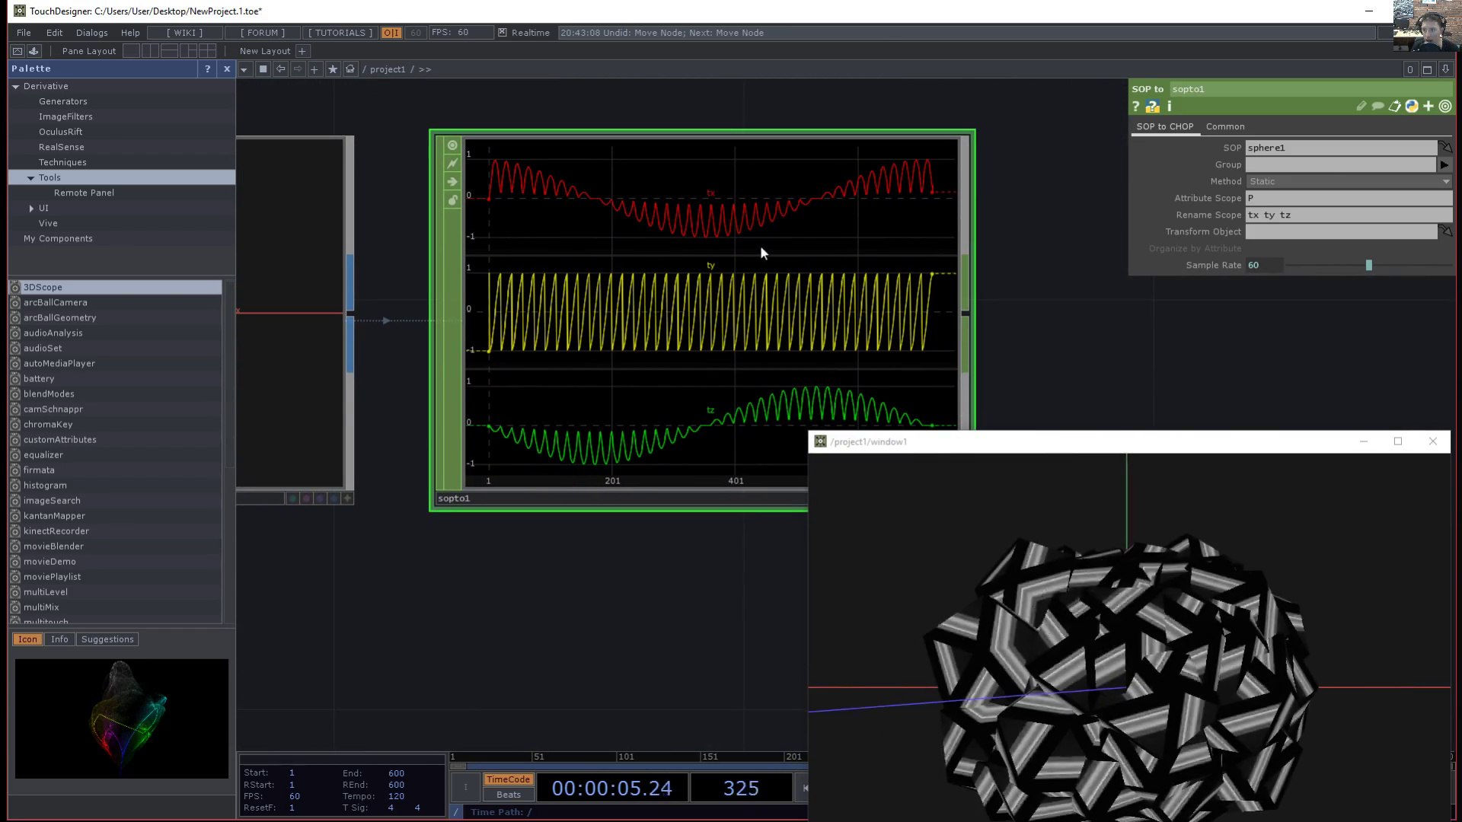
{"action": "left_click_drag", "start_coordinate": [600, 573], "coordinate": [720, 531]}
{"action": "scroll", "coordinate": [629, 530], "scroll_direction": "down", "scroll_amount": 2}
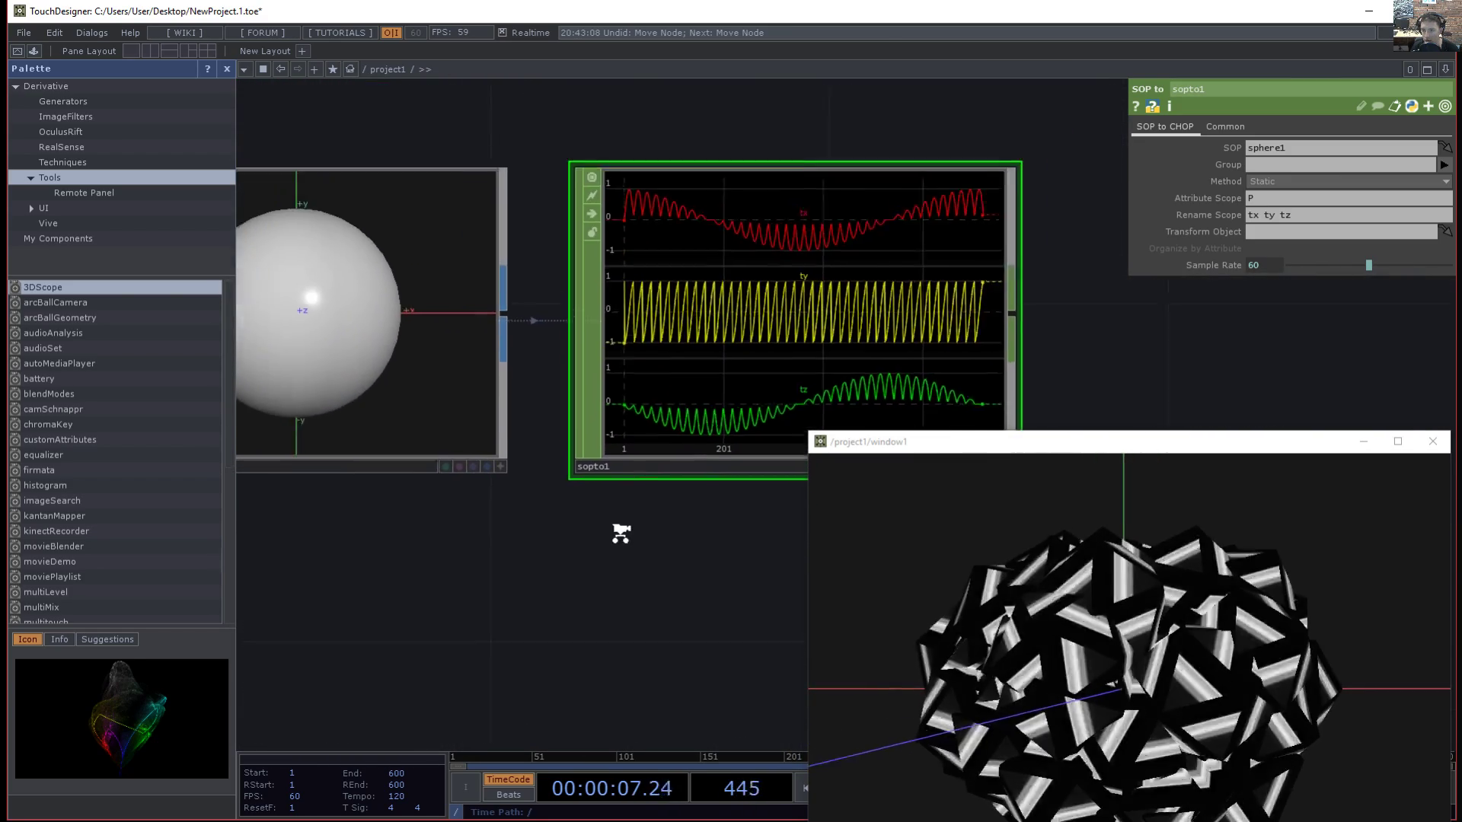
{"action": "left_click", "coordinate": [428, 396]}
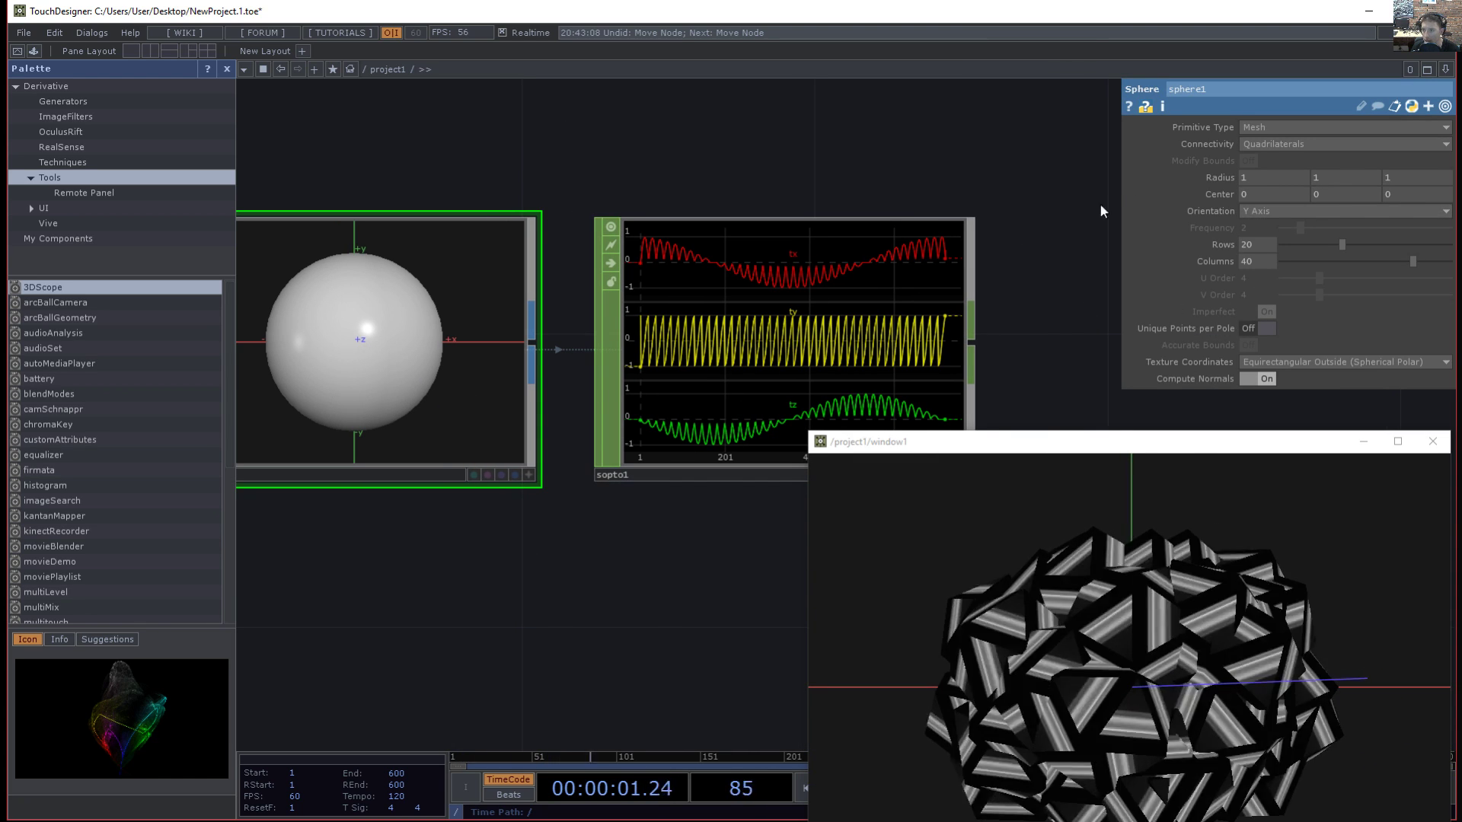
{"action": "left_click", "coordinate": [1268, 127]}
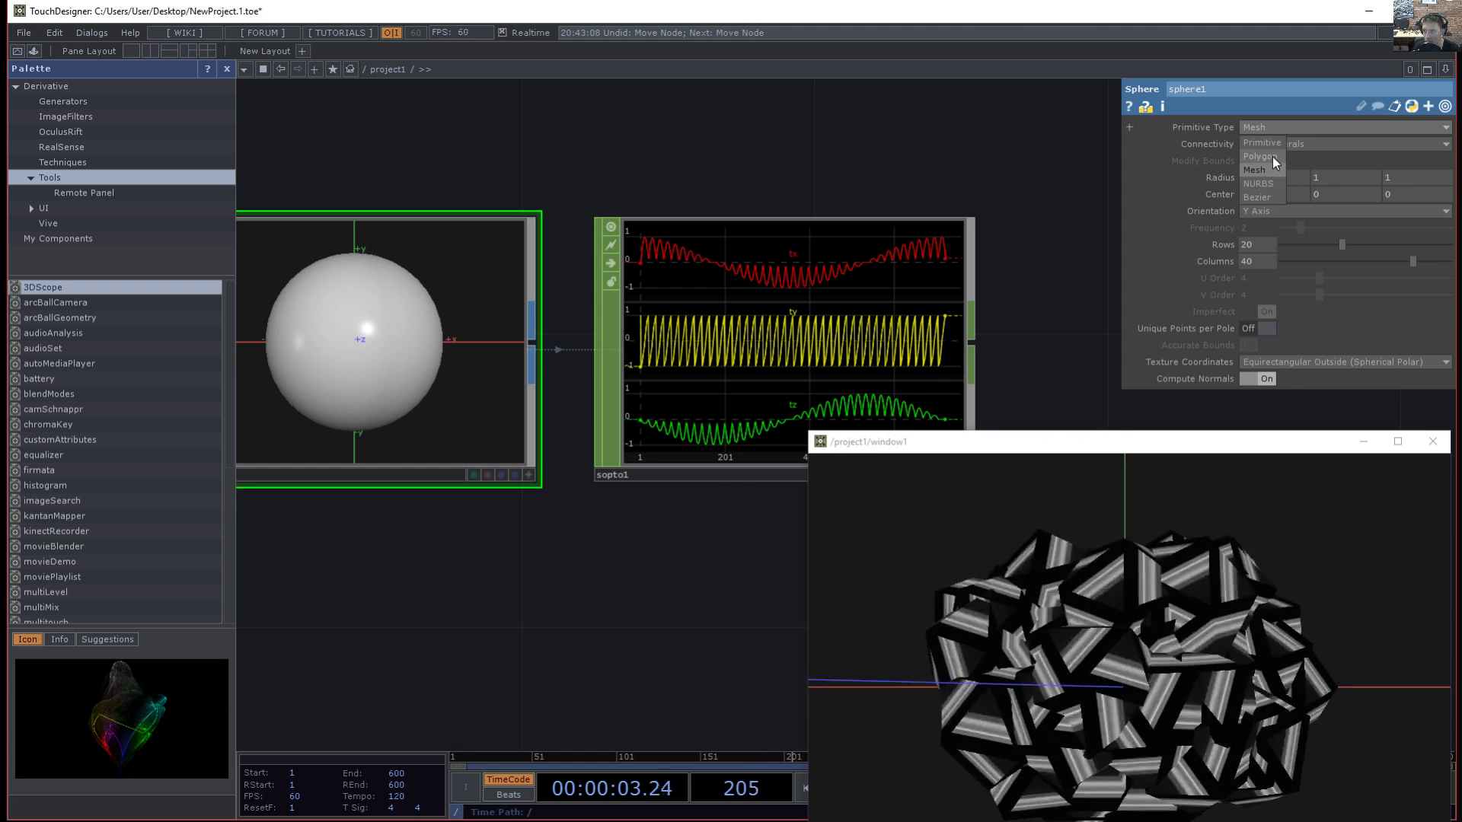
{"action": "left_click", "coordinate": [1272, 157]}
{"action": "mouse_move", "coordinate": [1298, 227]}
{"action": "left_mouse_down"}
{"action": "mouse_move", "coordinate": [1423, 231]}
{"action": "mouse_move", "coordinate": [1272, 230]}
{"action": "mouse_move", "coordinate": [1296, 226]}
{"action": "left_mouse_up"}
- Add a Null CHOP between sopto1 and geo1 and connect sopto1's output to it
{"action": "left_click_drag", "start_coordinate": [1028, 308], "coordinate": [905, 189]}
{"action": "middle_click_drag", "start_coordinate": [905, 190], "coordinate": [871, 235]}
{"action": "left_click_drag", "start_coordinate": [1000, 205], "coordinate": [796, 250]}
{"action": "middle_click_drag", "start_coordinate": [795, 250], "coordinate": [819, 277]}
{"action": "key", "text": "Tab"}
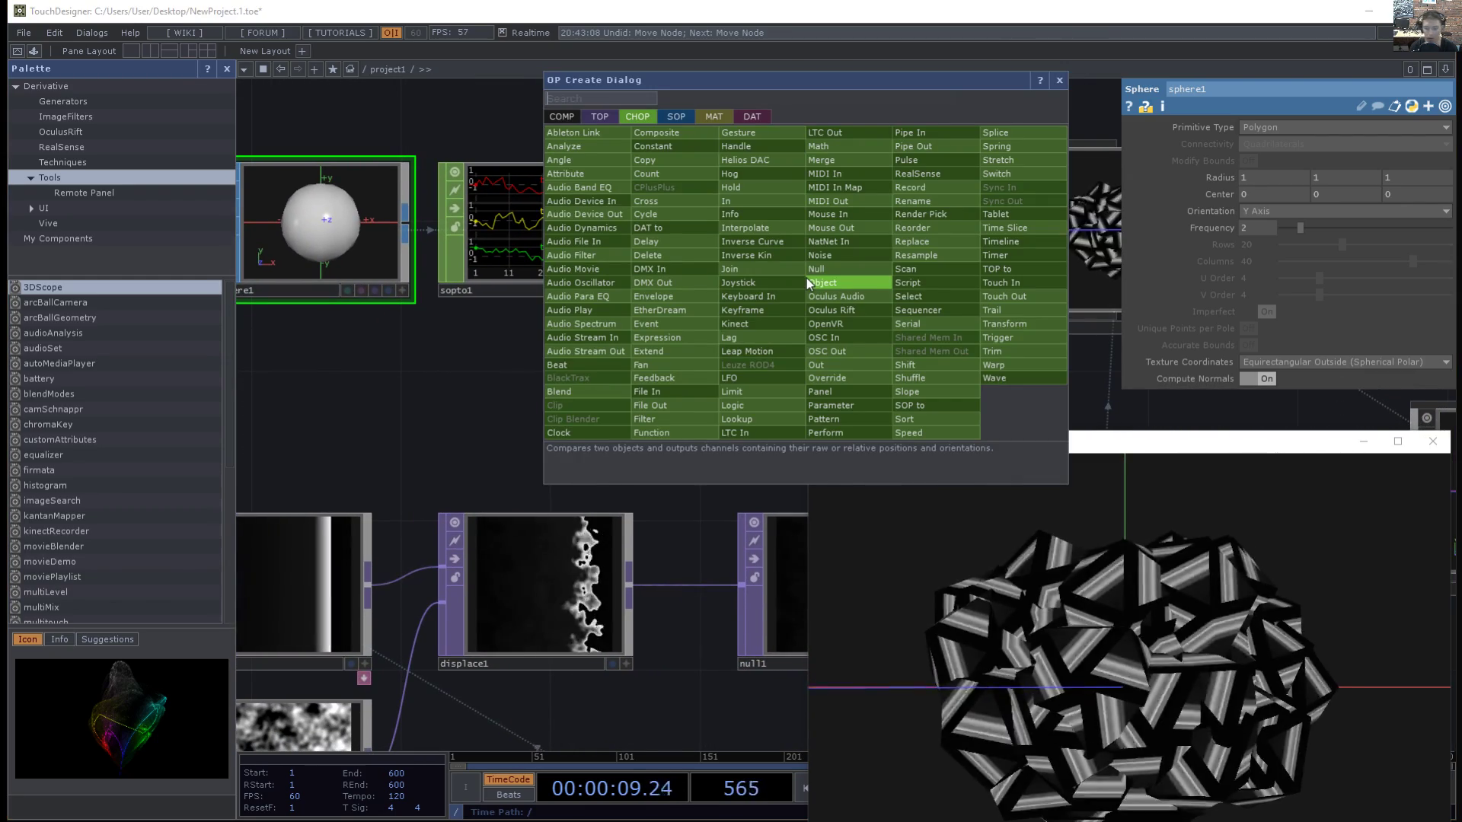
{"action": "type", "text": "null"}
{"action": "key", "text": "Return"}
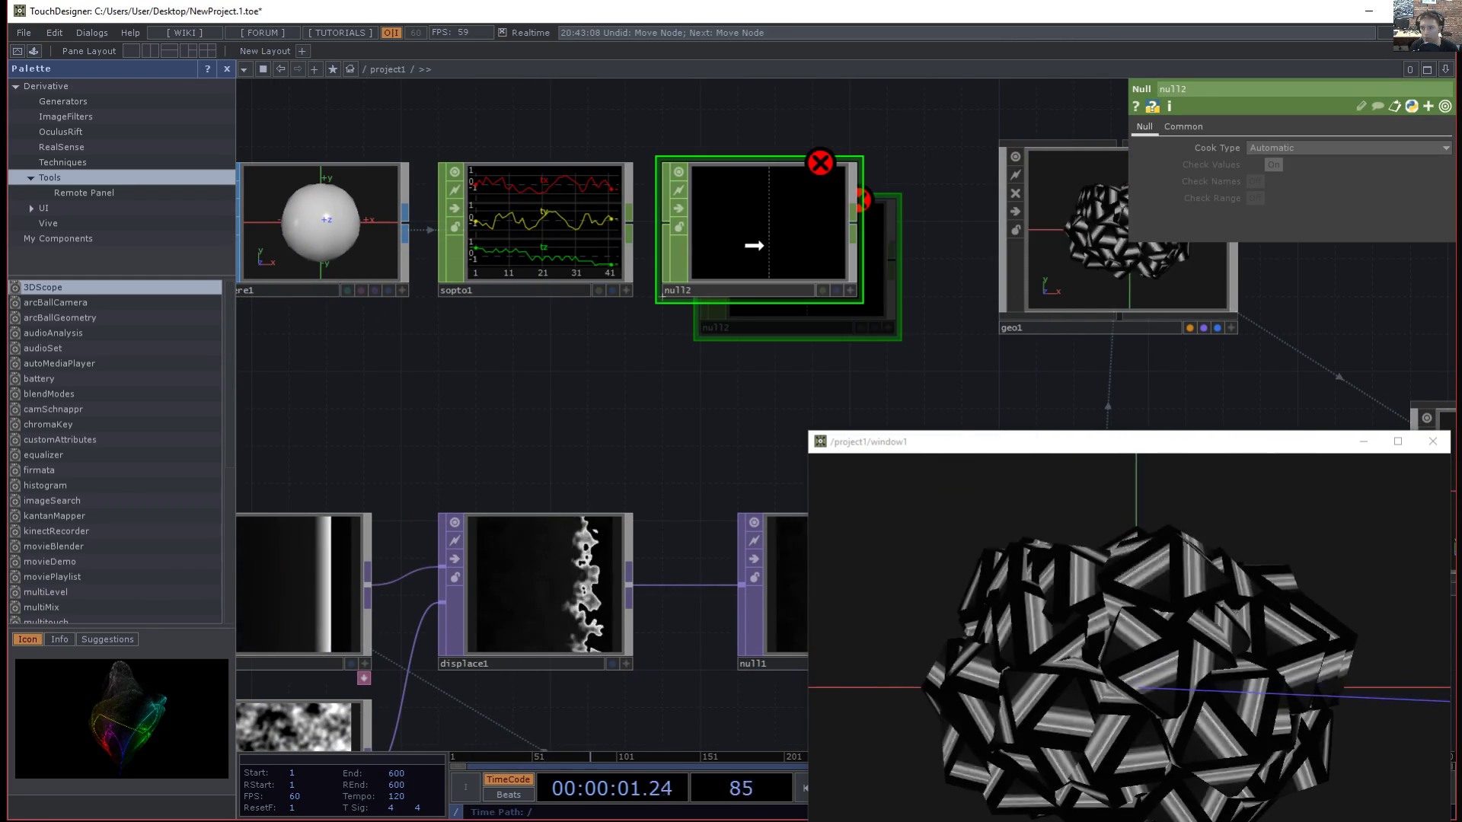
{"action": "left_click", "coordinate": [766, 237]}
{"action": "left_click_drag", "start_coordinate": [631, 226], "coordinate": [679, 226]}
- Assign null2 as geo1's Instance CHOP/DAT
{"action": "left_click_drag", "start_coordinate": [806, 321], "coordinate": [645, 379]}
{"action": "left_click_drag", "start_coordinate": [505, 414], "coordinate": [743, 412]}
{"action": "left_click", "coordinate": [428, 303]}
{"action": "left_click_drag", "start_coordinate": [429, 303], "coordinate": [235, 303]}
{"action": "left_click_drag", "start_coordinate": [632, 303], "coordinate": [485, 303]}
{"action": "left_click_drag", "start_coordinate": [593, 374], "coordinate": [424, 387]}
{"action": "left_click", "coordinate": [723, 303]}
{"action": "left_click_drag", "start_coordinate": [538, 490], "coordinate": [361, 466]}
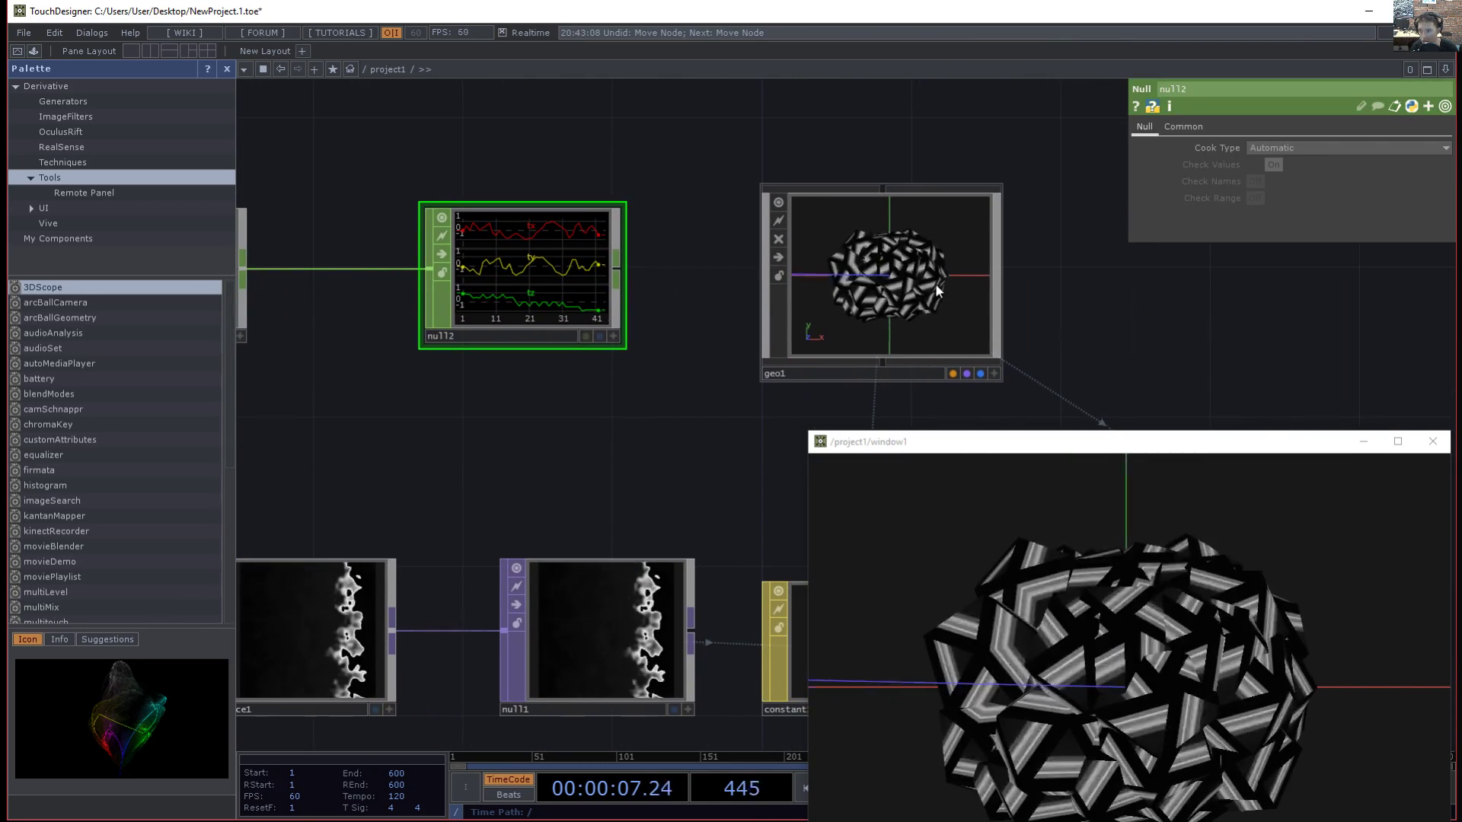
{"action": "left_click", "coordinate": [935, 283]}
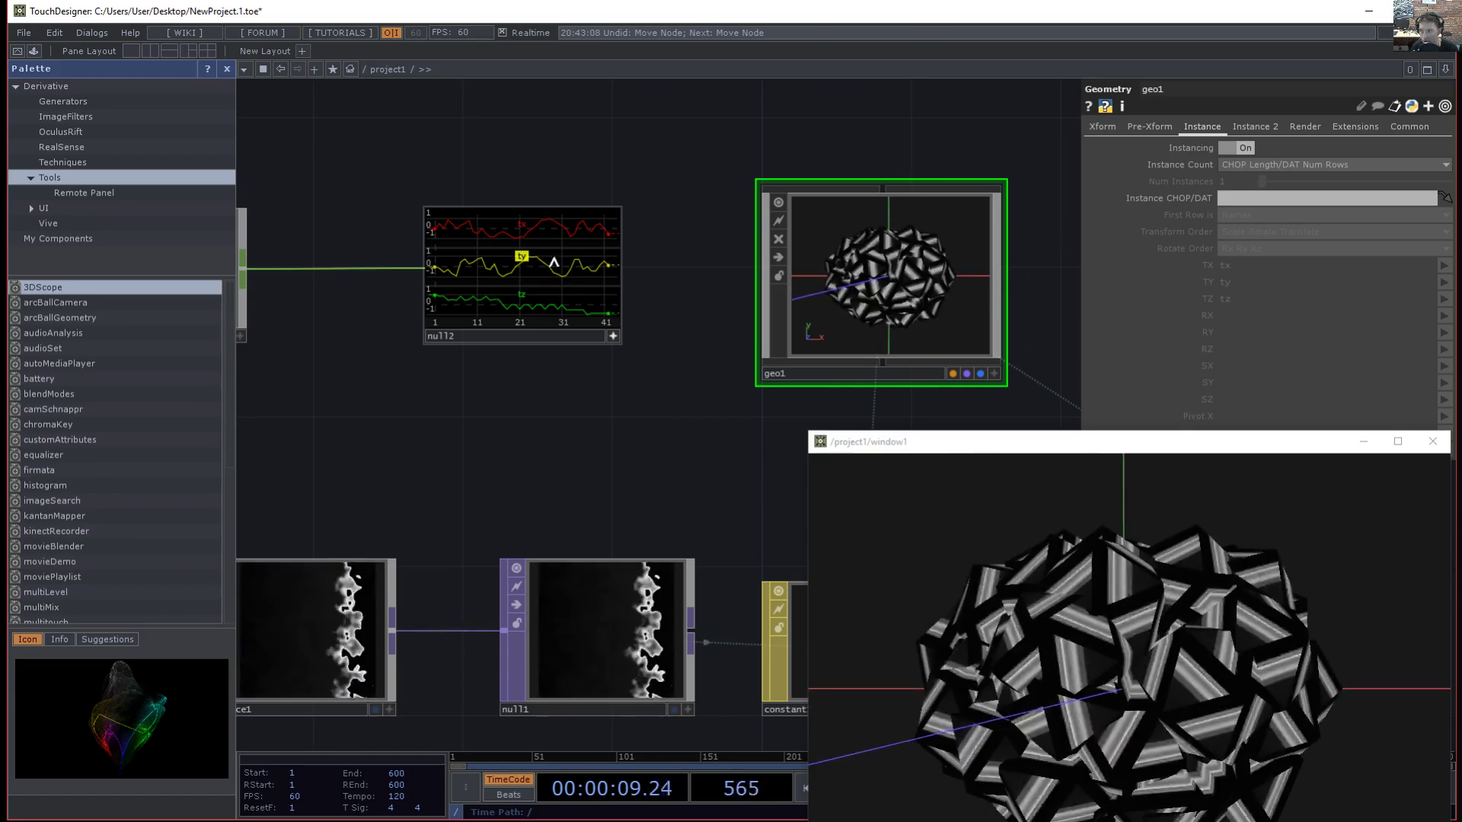
{"action": "left_click_drag", "start_coordinate": [533, 274], "coordinate": [1267, 199]}
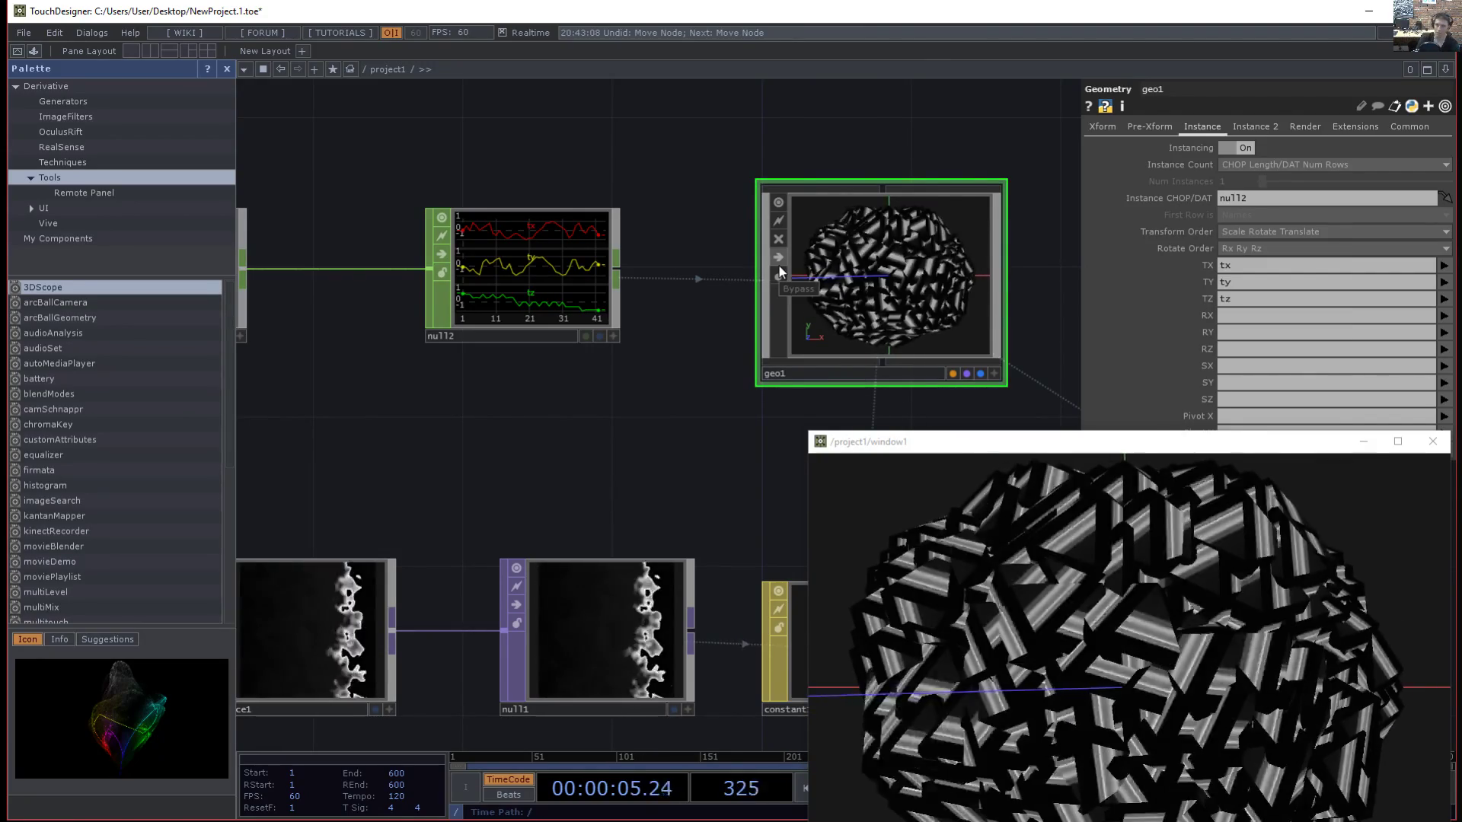
- Clear geo1's TX, TY and TZ instance channels and examine null2's channels
{"action": "key", "text": "BackSpace"}
{"action": "left_click_drag", "start_coordinate": [1258, 263], "coordinate": [1182, 303]}
{"action": "key", "text": "BackSpace"}
{"action": "key", "text": "BackSpace"}
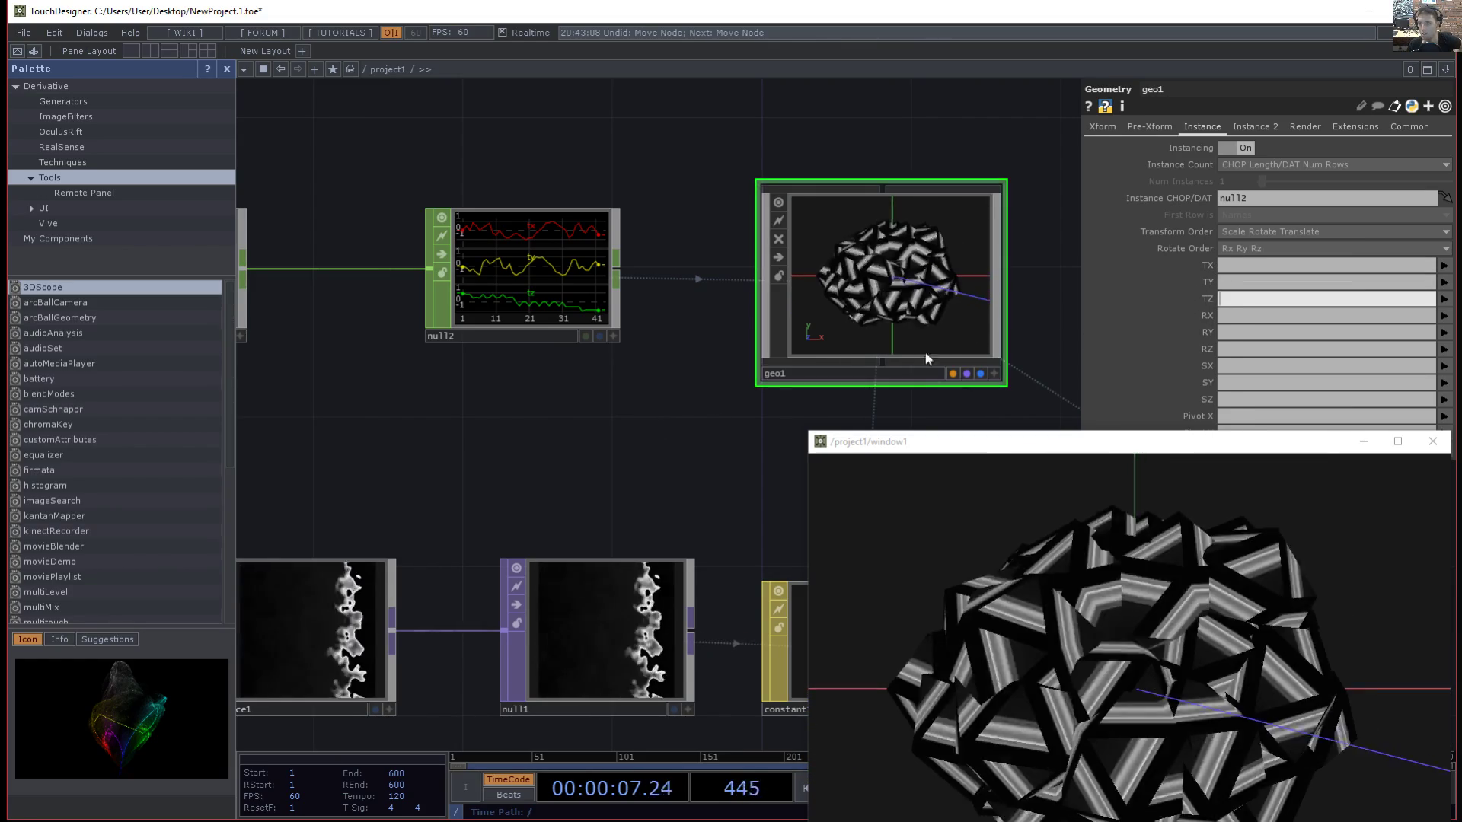
{"action": "left_click_drag", "start_coordinate": [669, 408], "coordinate": [666, 369]}
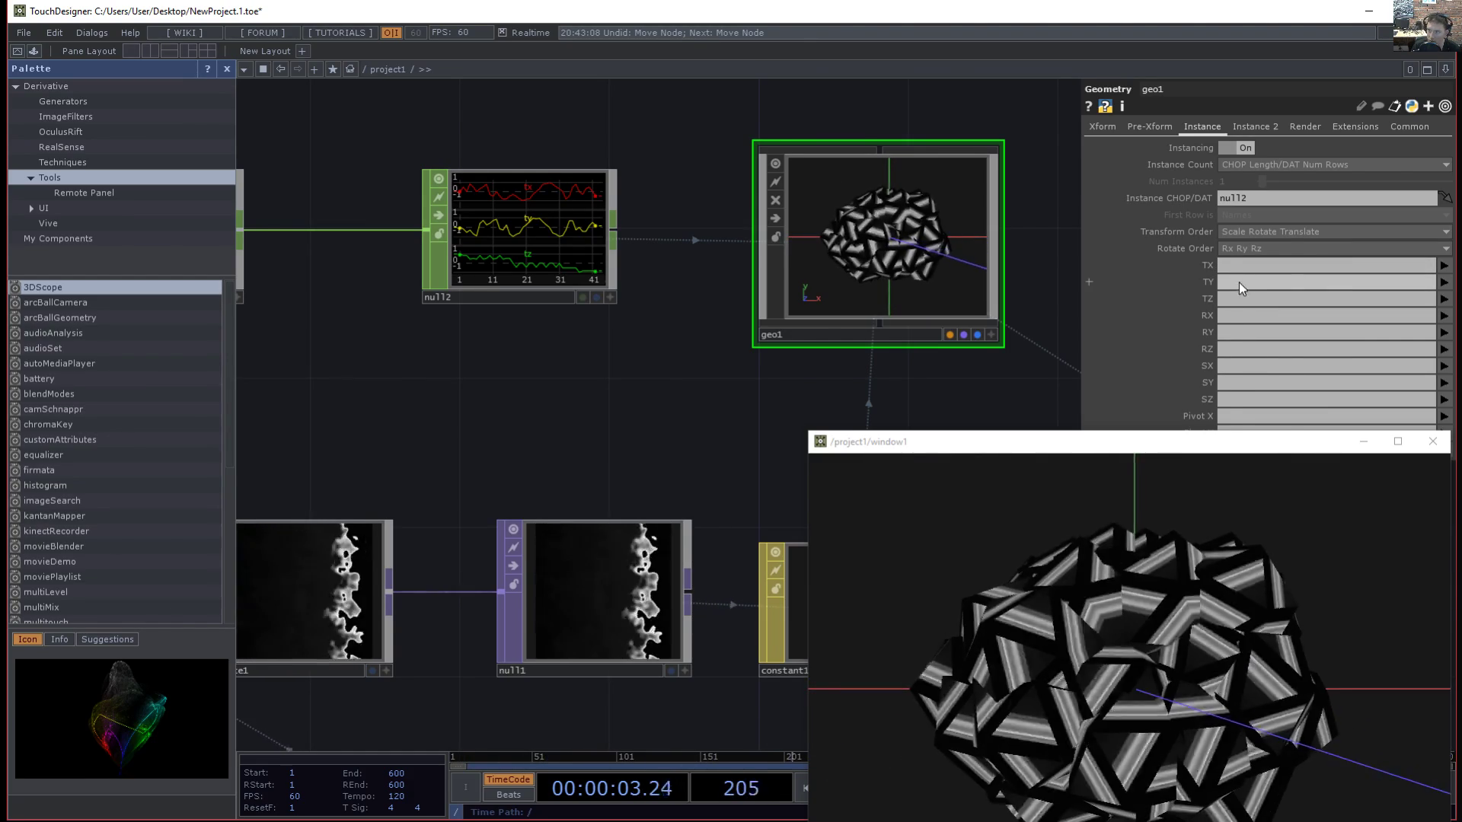
{"action": "scroll", "coordinate": [506, 245], "scroll_direction": "up", "scroll_amount": 3}
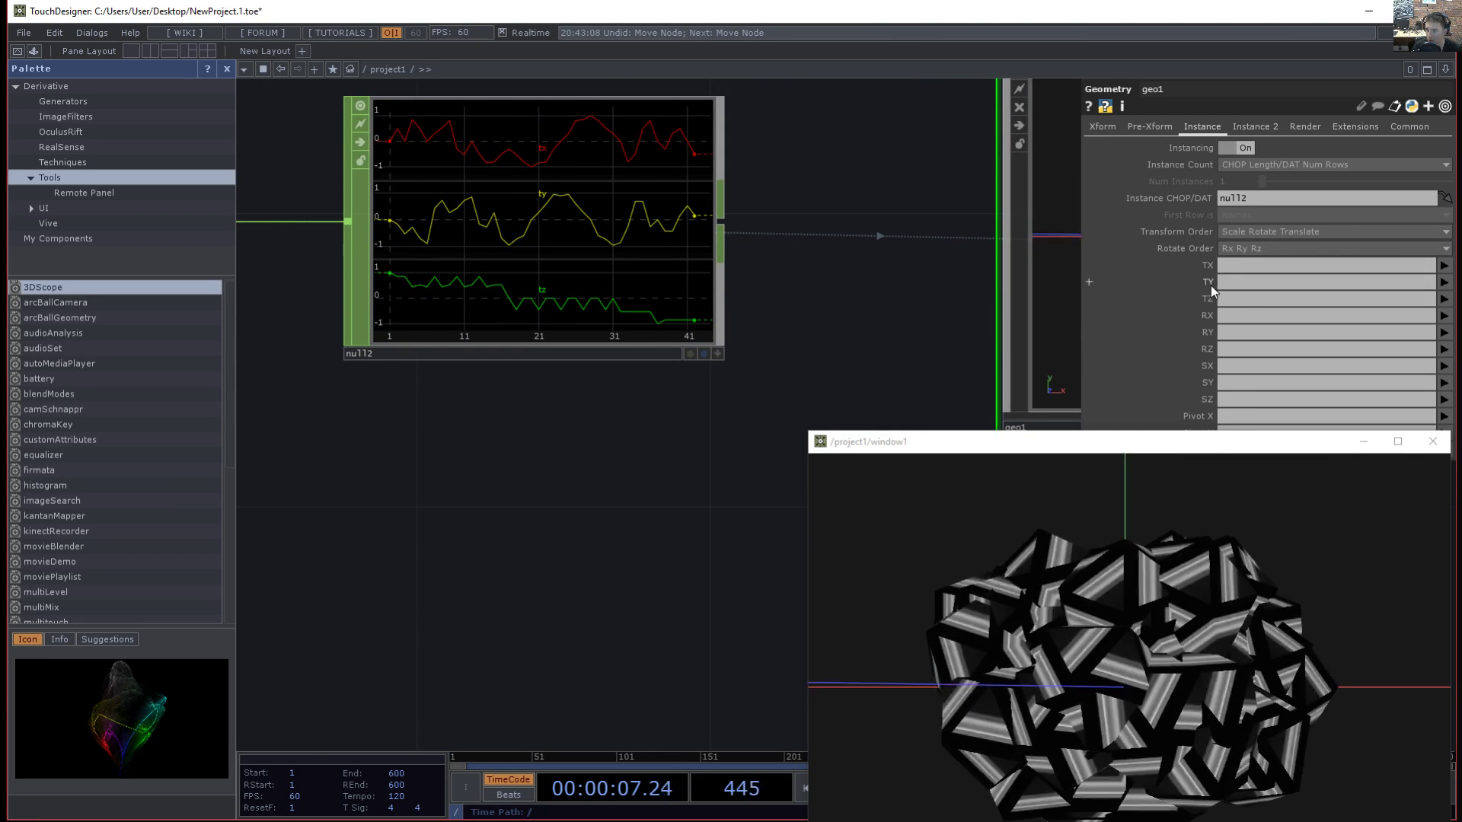
{"action": "left_click_drag", "start_coordinate": [877, 394], "coordinate": [814, 424]}
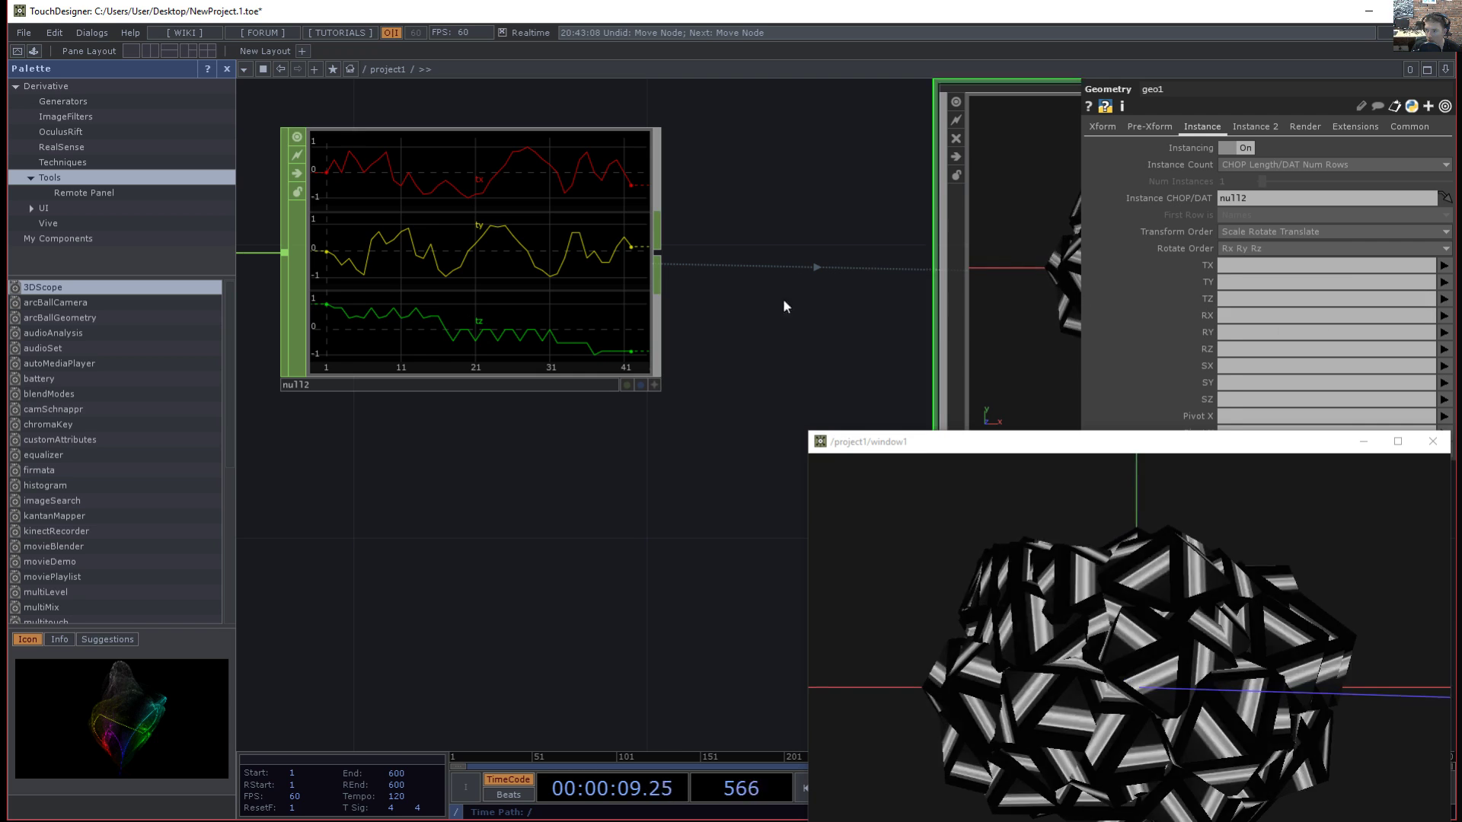
- Set geo1's instance translate channels to tx, ty and tz for TX, TY and TZ
{"action": "left_click", "coordinate": [1245, 263]}
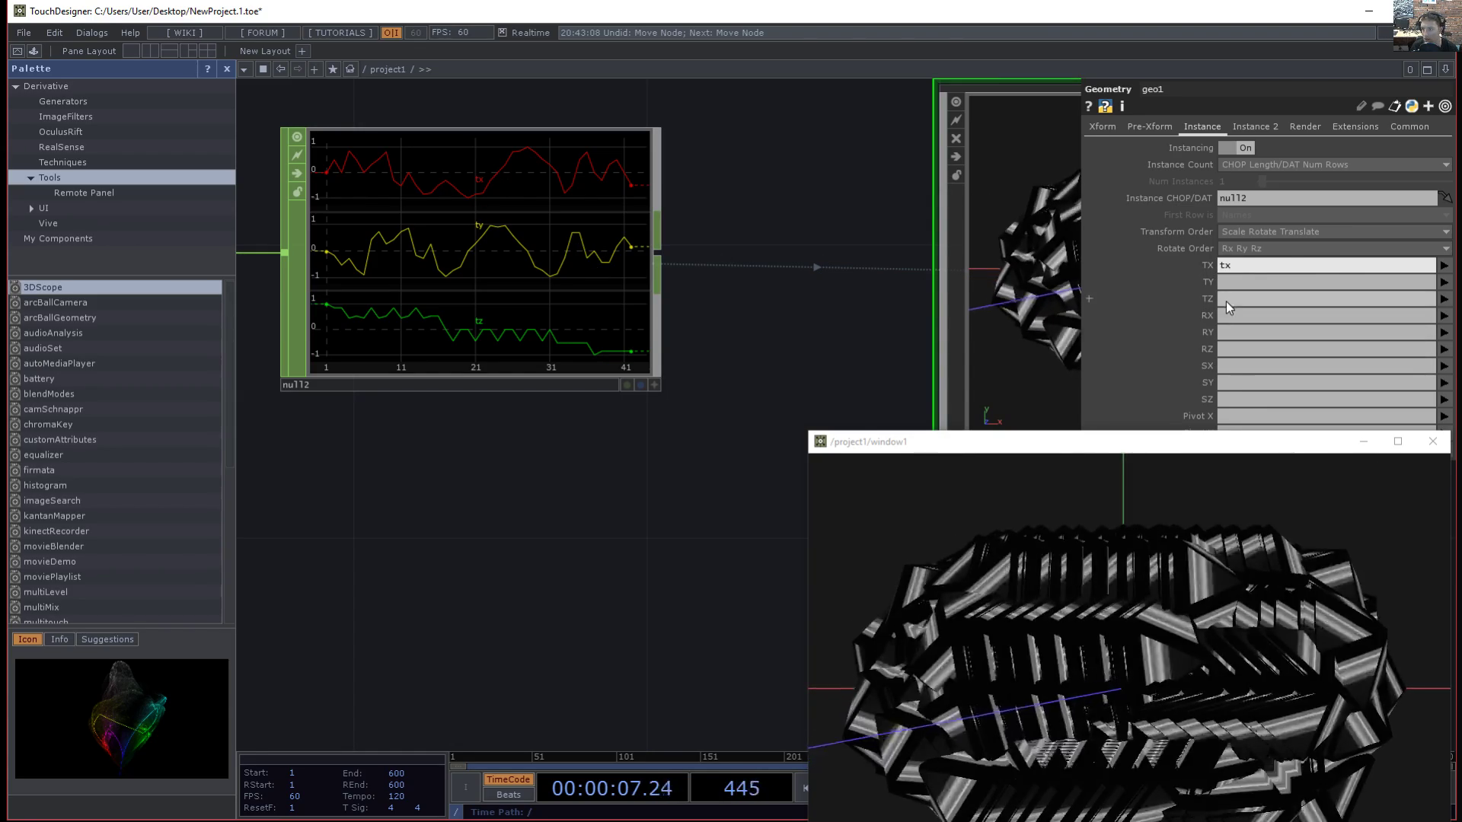
{"action": "left_click", "coordinate": [1237, 284]}
{"action": "type", "text": "ty"}
{"action": "left_click", "coordinate": [1241, 295]}
{"action": "type", "text": "t"}
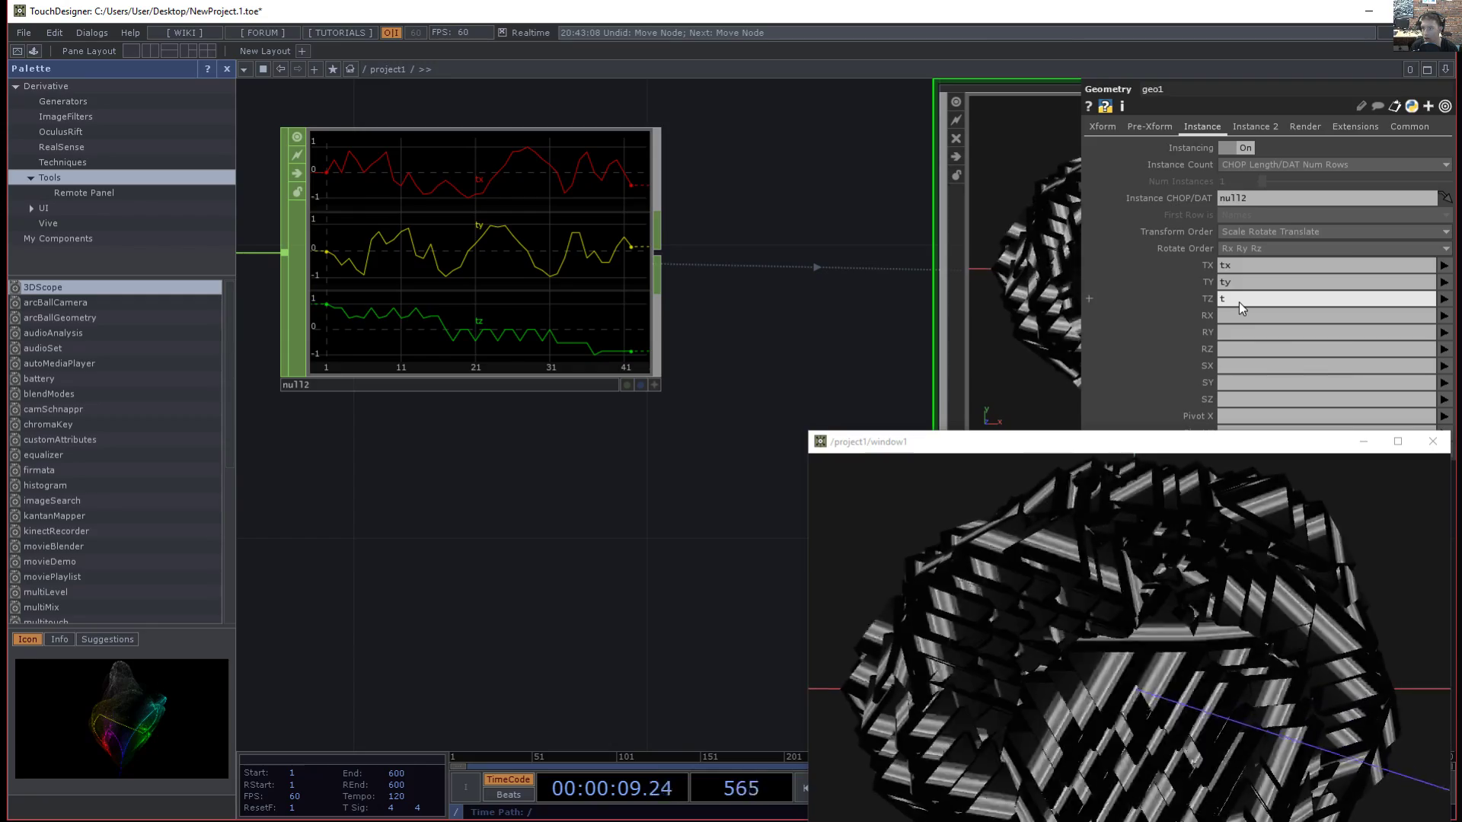
{"action": "type", "text": "z"}
- Add a Noise CHOP in the network below null2
{"action": "left_click_drag", "start_coordinate": [517, 524], "coordinate": [597, 485]}
{"action": "scroll", "coordinate": [597, 485], "scroll_direction": "down", "scroll_amount": 2}
{"action": "key", "text": "Tab"}
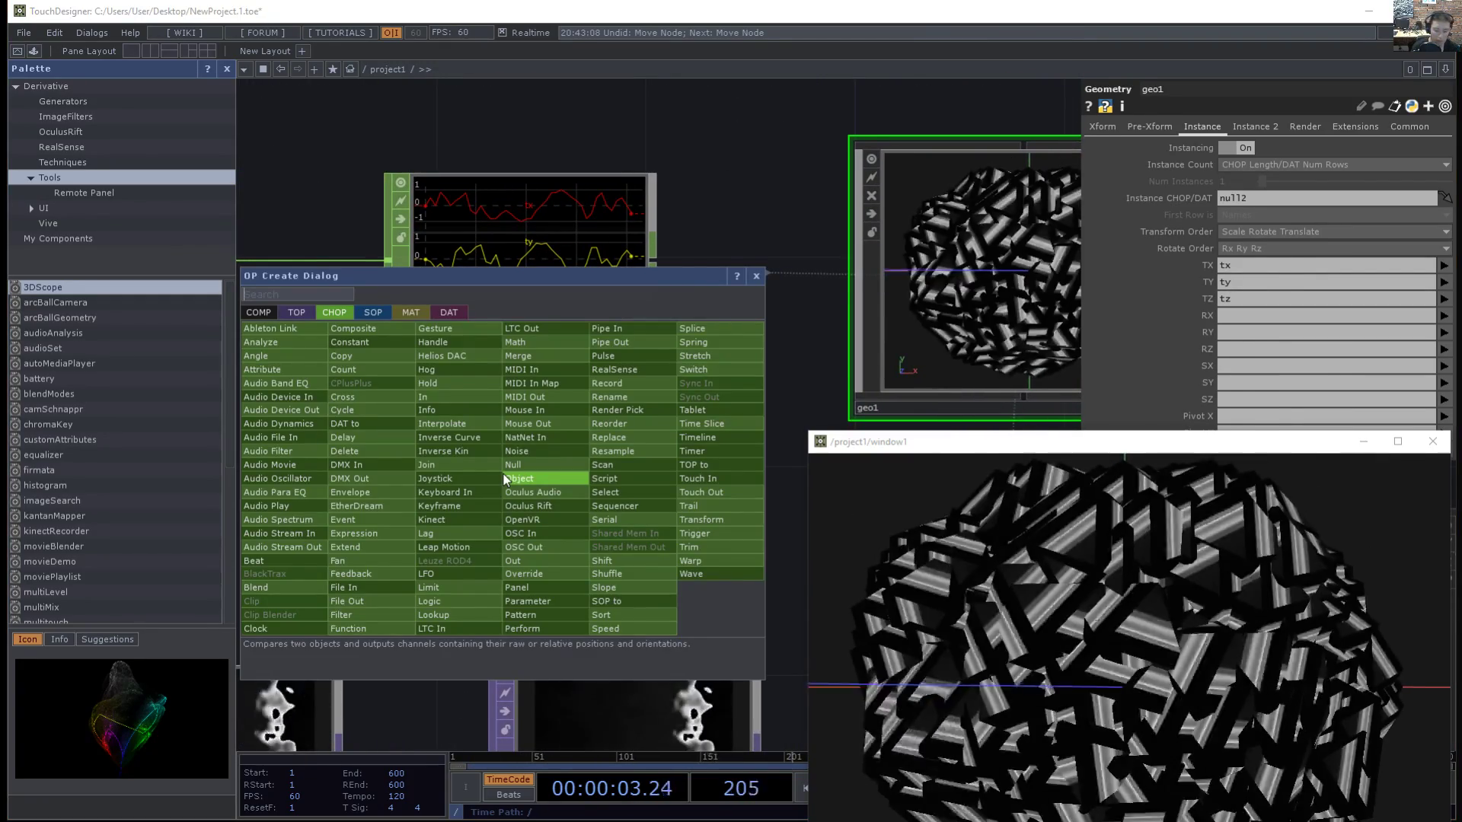
{"action": "type", "text": "noise"}
{"action": "key", "text": "Return"}
{"action": "left_click", "coordinate": [502, 472]}
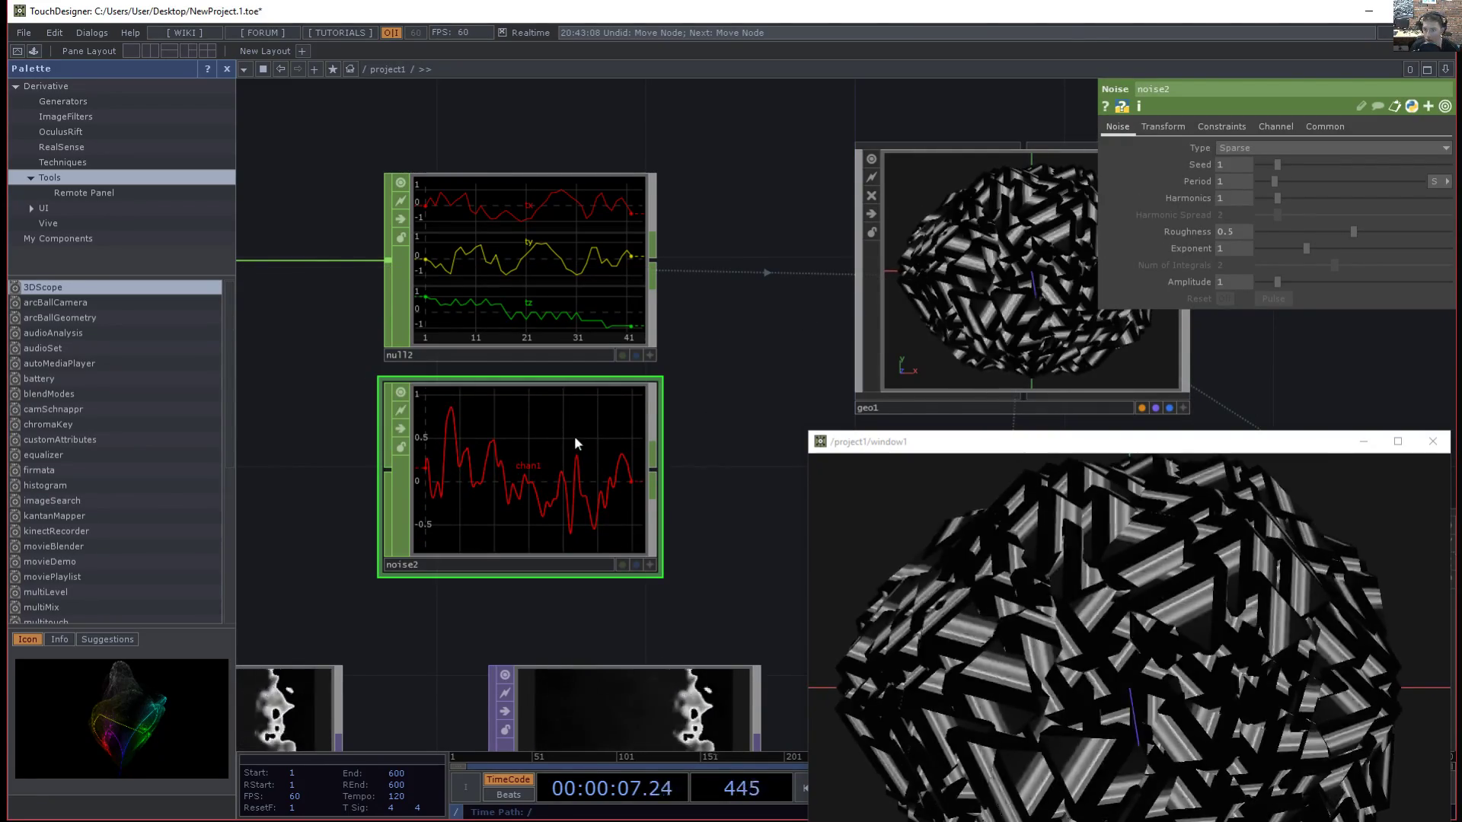
- Set noise2's X translate to the expression absTime.seconds
{"action": "left_click", "coordinate": [1163, 131]}
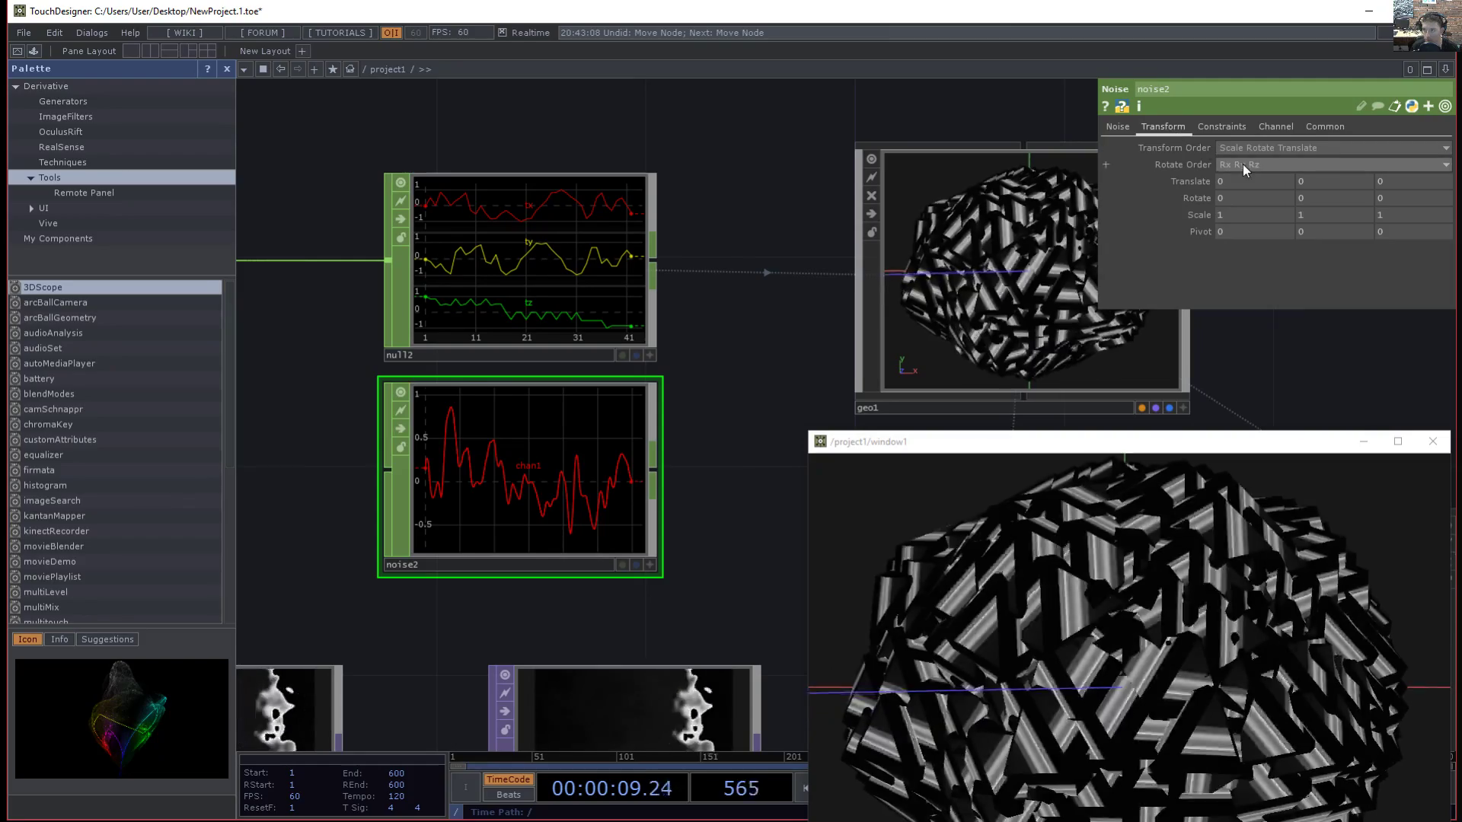
{"action": "left_click", "coordinate": [1258, 181]}
{"action": "type", "text": "abs"}
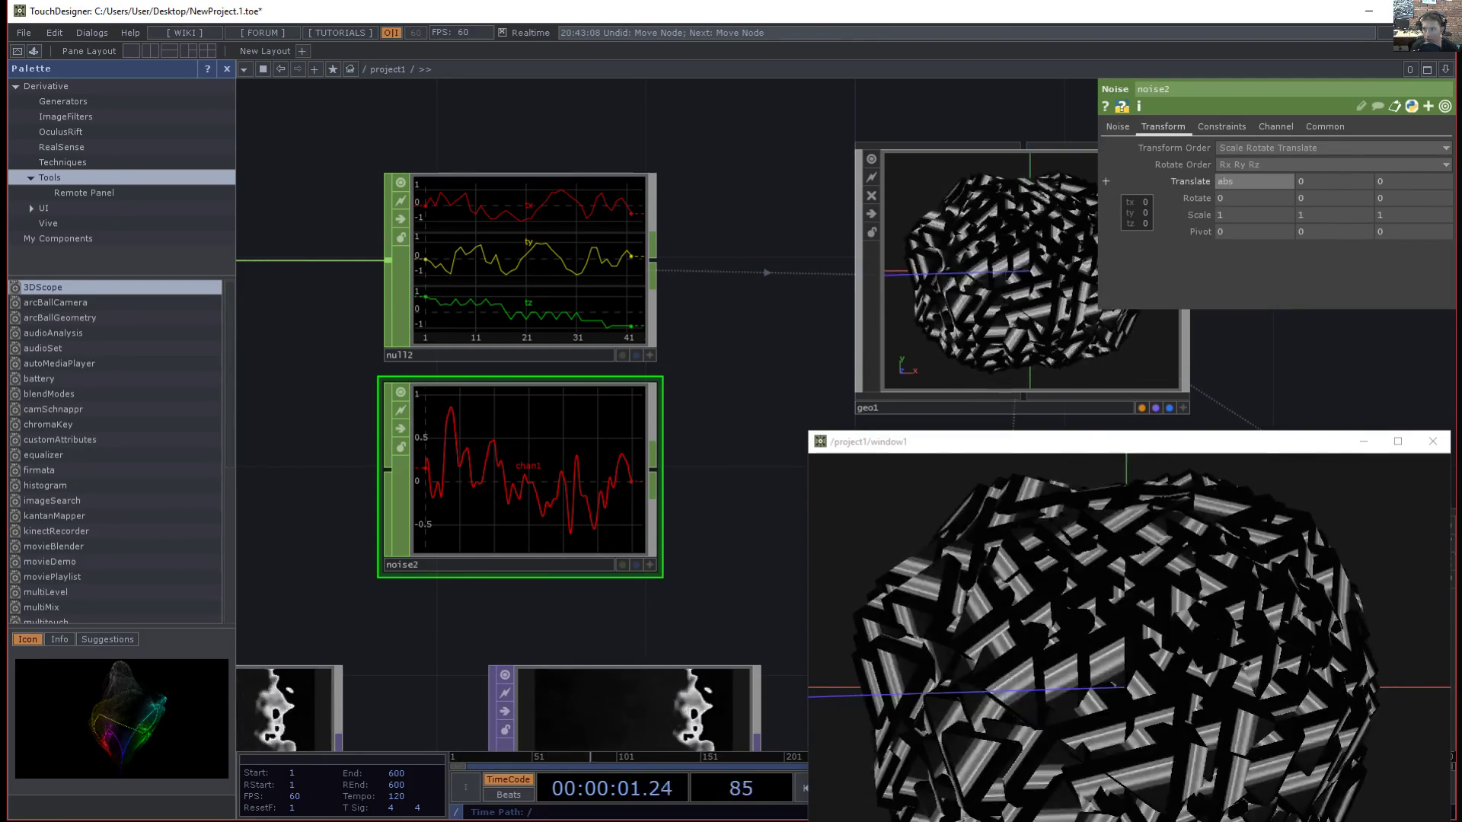
{"action": "type", "text": "time.seco"}
{"action": "key", "text": "BackSpace"}
{"action": "key", "text": "BackSpace"}
{"action": "key", "text": "BackSpace"}
{"action": "key", "text": "BackSpace"}
{"action": "key", "text": "BackSpace"}
{"action": "key", "text": "BackSpace"}
{"action": "type", "text": "Time.seconds"}
{"action": "key", "text": "Return"}
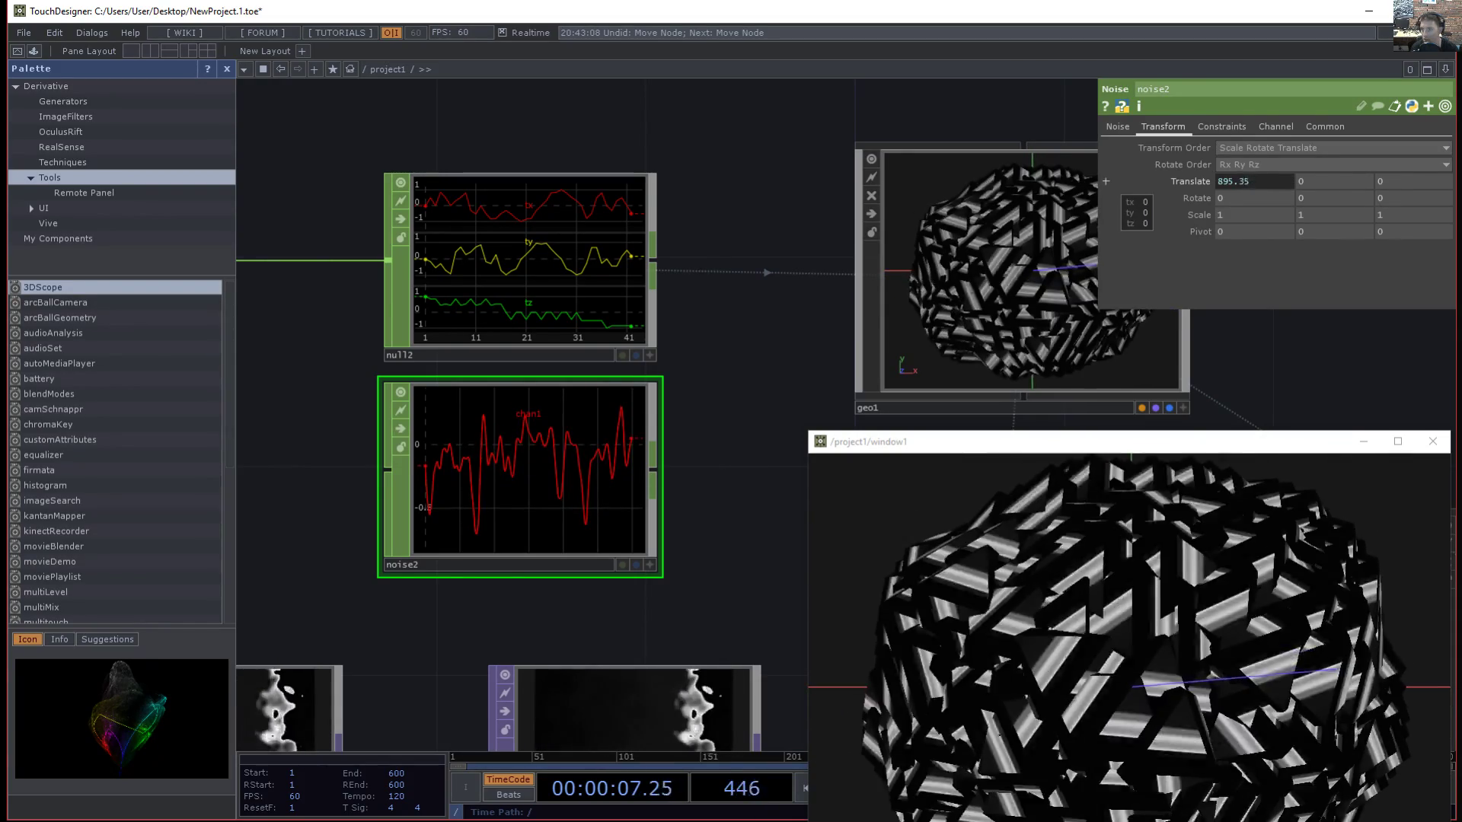
- Move the absTime.seconds expression from noise2's X translate to its Y translate
{"action": "left_click", "coordinate": [1255, 181]}
{"action": "left_click", "coordinate": [1283, 198]}
{"action": "key", "text": "ctrl+c"}
{"action": "key", "text": "BackSpace"}
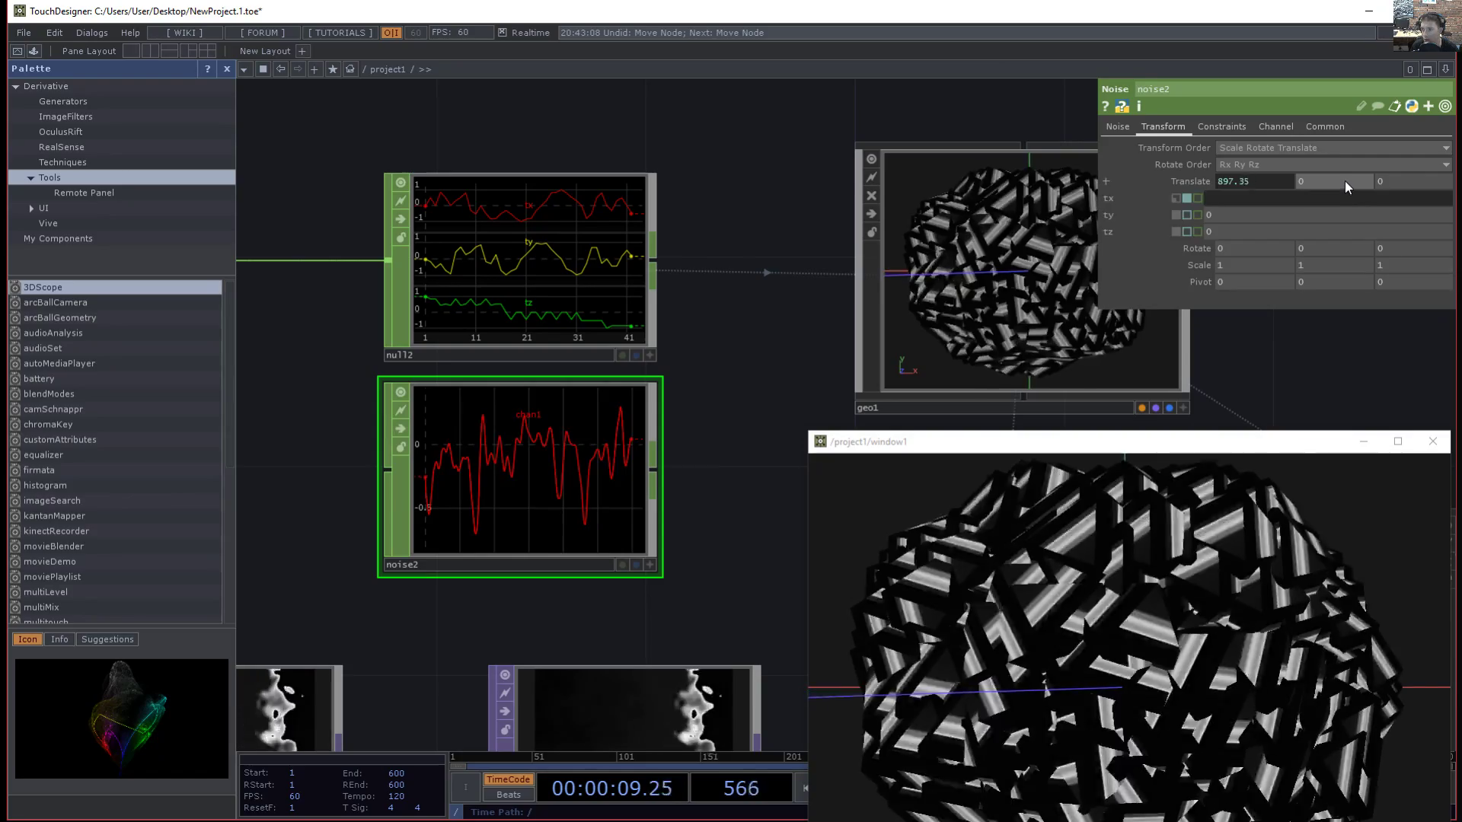
{"action": "left_click", "coordinate": [1344, 180]}
{"action": "key", "text": "ctrl+v"}
{"action": "key", "text": "Tab"}
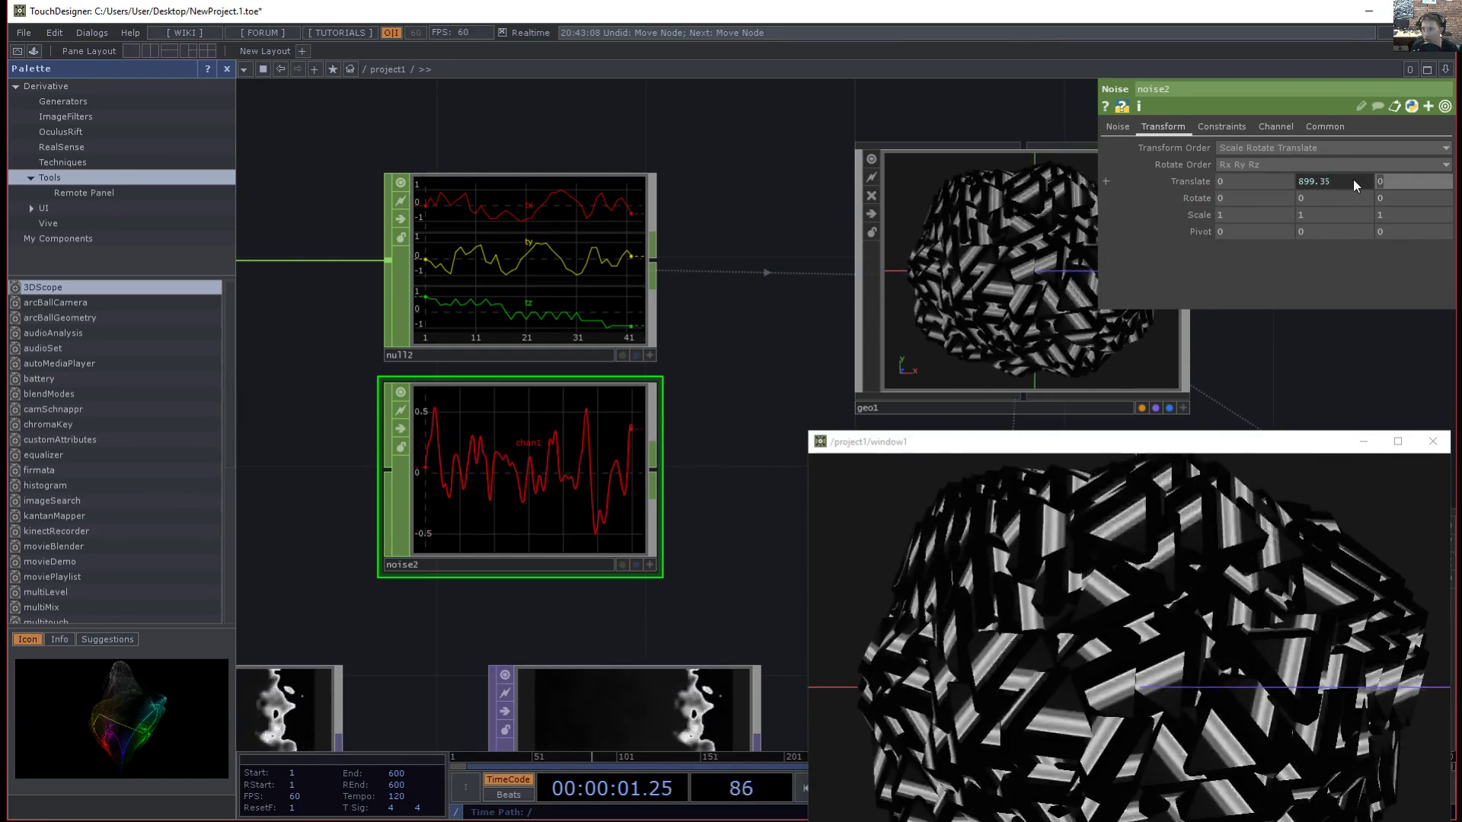
- Set noise2's Z translate to the expression absTime.seconds*10
{"action": "key", "text": "ctrl+v"}
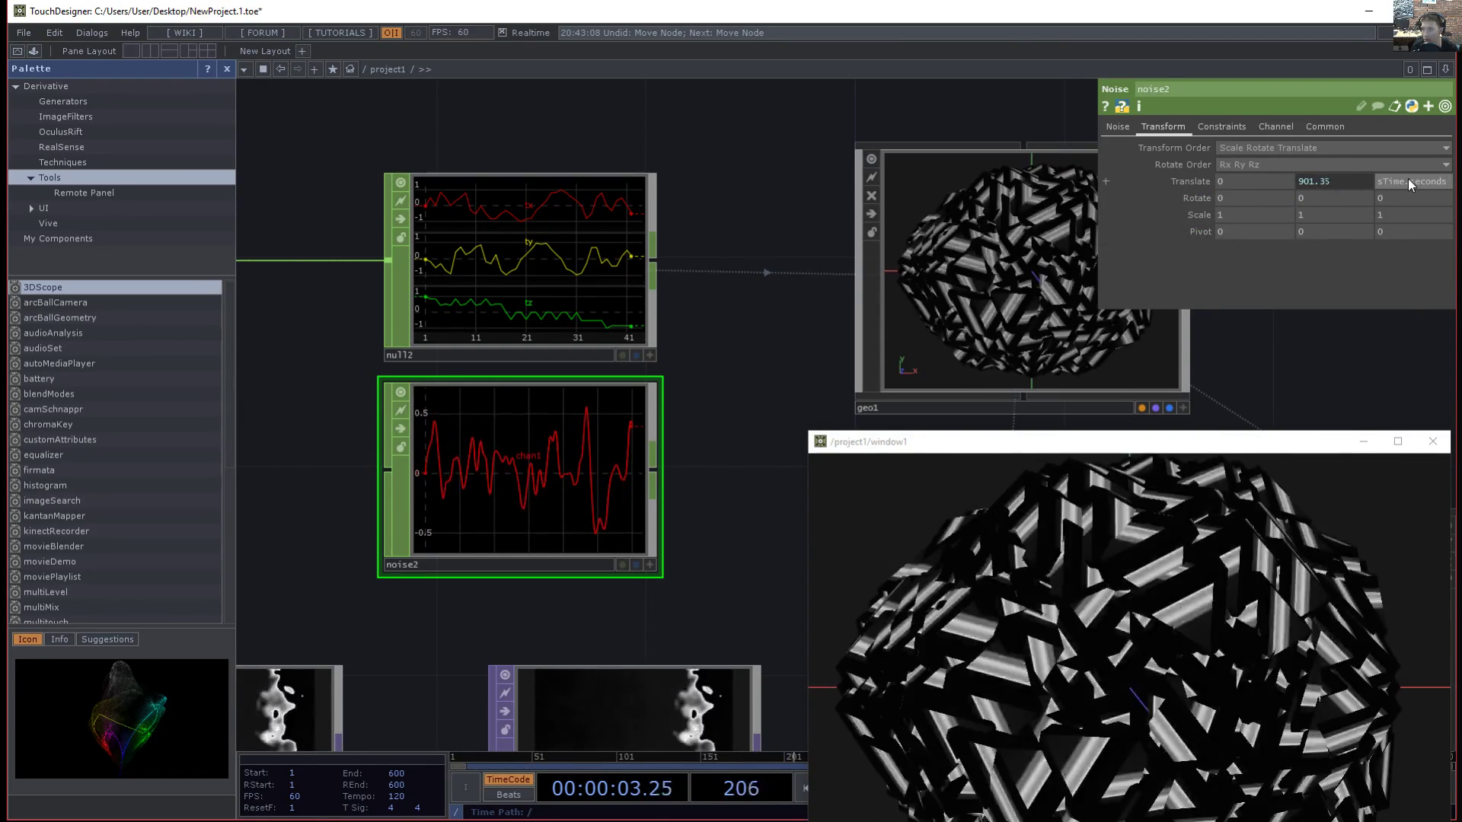
{"action": "key", "text": "Tab"}
{"action": "left_click", "coordinate": [1413, 181]}
{"action": "type", "text": "*10"}
{"action": "key", "text": "Return"}
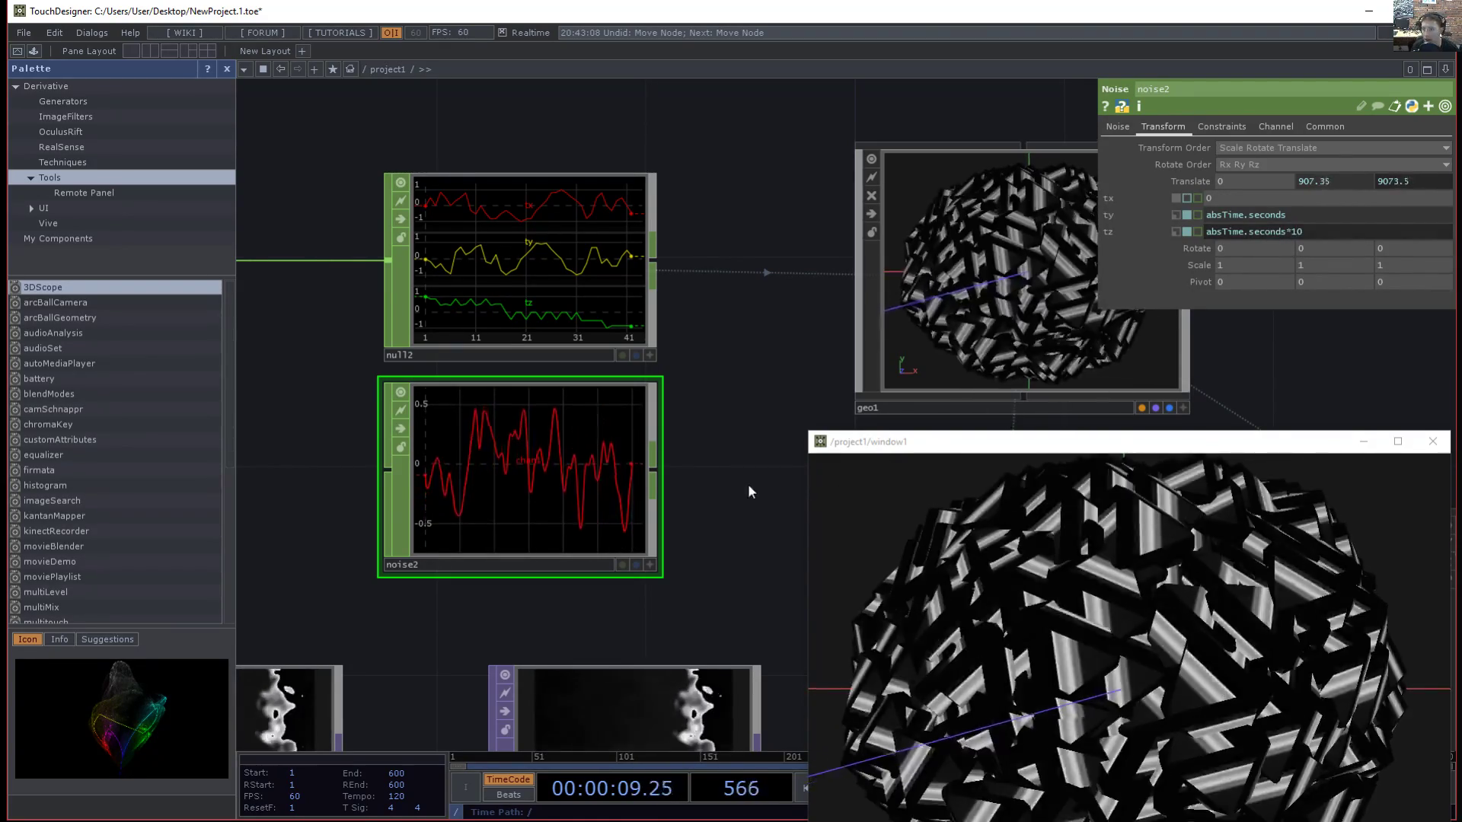
- Reposition noise2 in the network so it sits directly below sopto1
{"action": "left_click", "coordinate": [748, 486]}
{"action": "left_click_drag", "start_coordinate": [769, 376], "coordinate": [714, 385]}
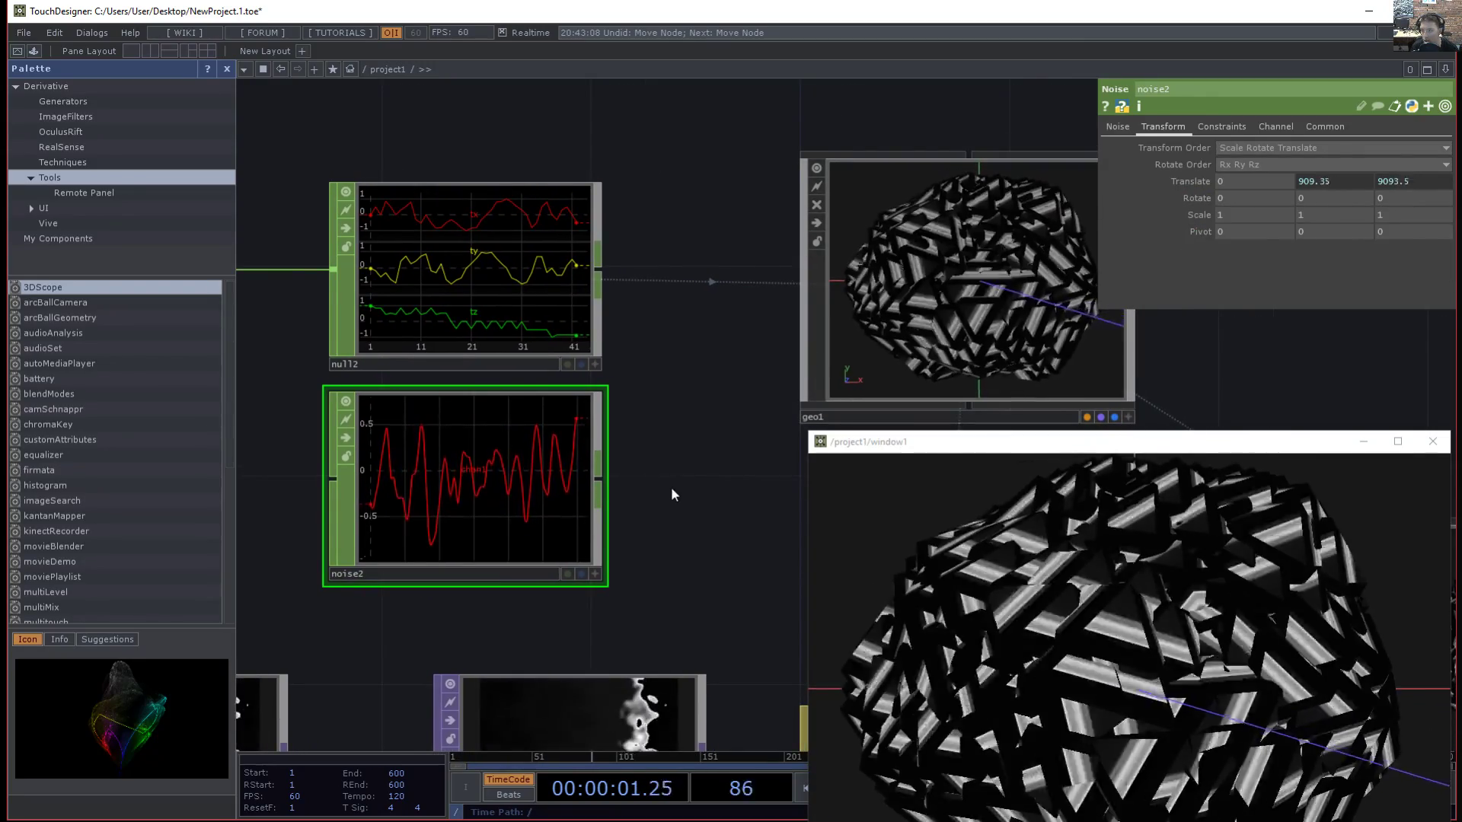
{"action": "left_click_drag", "start_coordinate": [671, 489], "coordinate": [750, 406]}
{"action": "left_click_drag", "start_coordinate": [764, 349], "coordinate": [670, 356]}
{"action": "left_click_drag", "start_coordinate": [730, 409], "coordinate": [866, 405]}
{"action": "left_click_drag", "start_coordinate": [427, 404], "coordinate": [576, 404]}
{"action": "scroll", "coordinate": [496, 385], "scroll_direction": "down", "scroll_amount": 3}
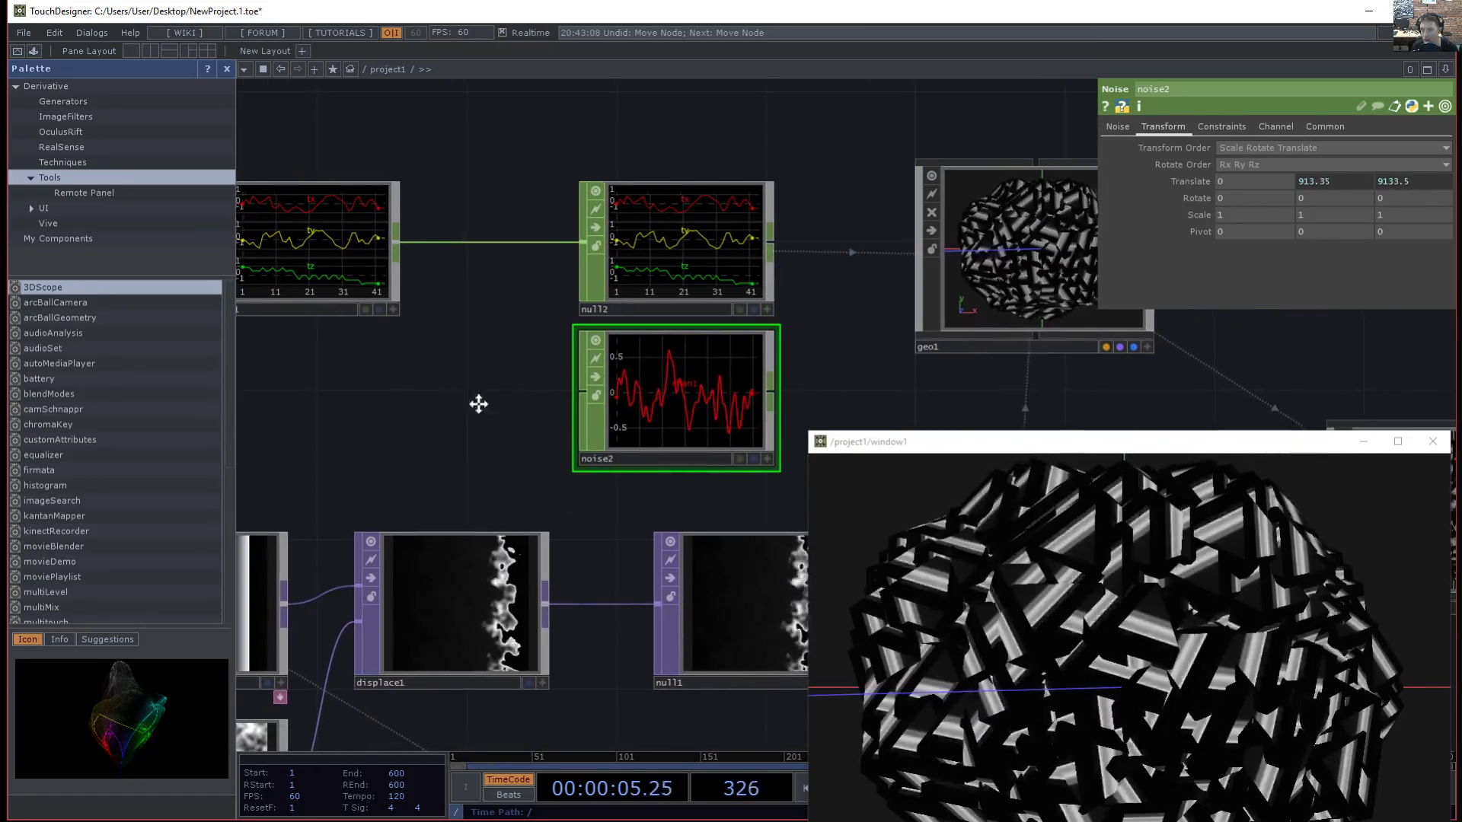
{"action": "left_click_drag", "start_coordinate": [454, 404], "coordinate": [485, 430]}
{"action": "left_click_drag", "start_coordinate": [733, 388], "coordinate": [363, 389]}
{"action": "left_click_drag", "start_coordinate": [1094, 682], "coordinate": [1088, 684]}
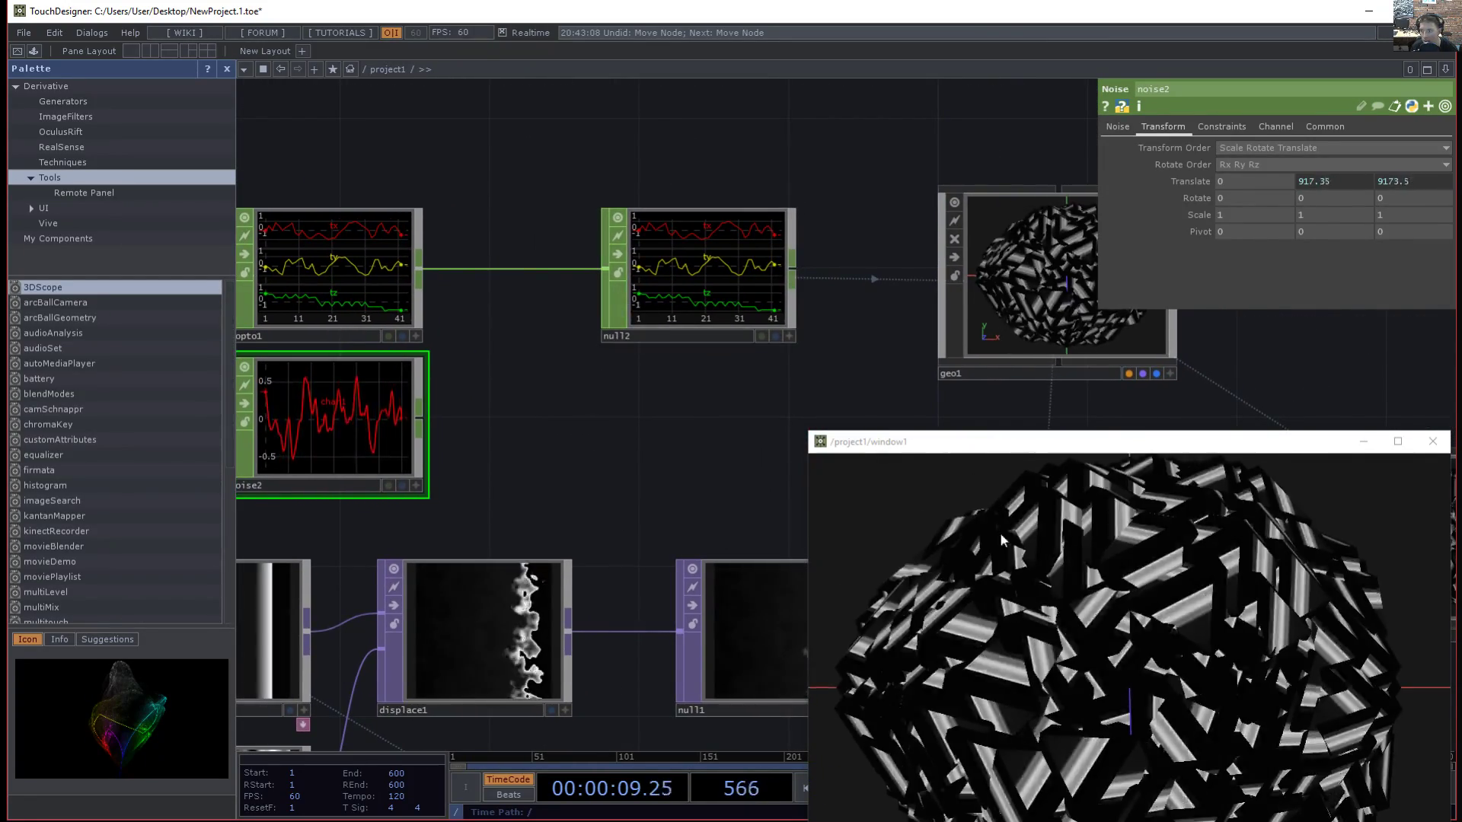
- Add a Merge CHOP that combines noise2 and sopto1, and feed its output into null2
{"action": "left_click_drag", "start_coordinate": [505, 400], "coordinate": [587, 408]}
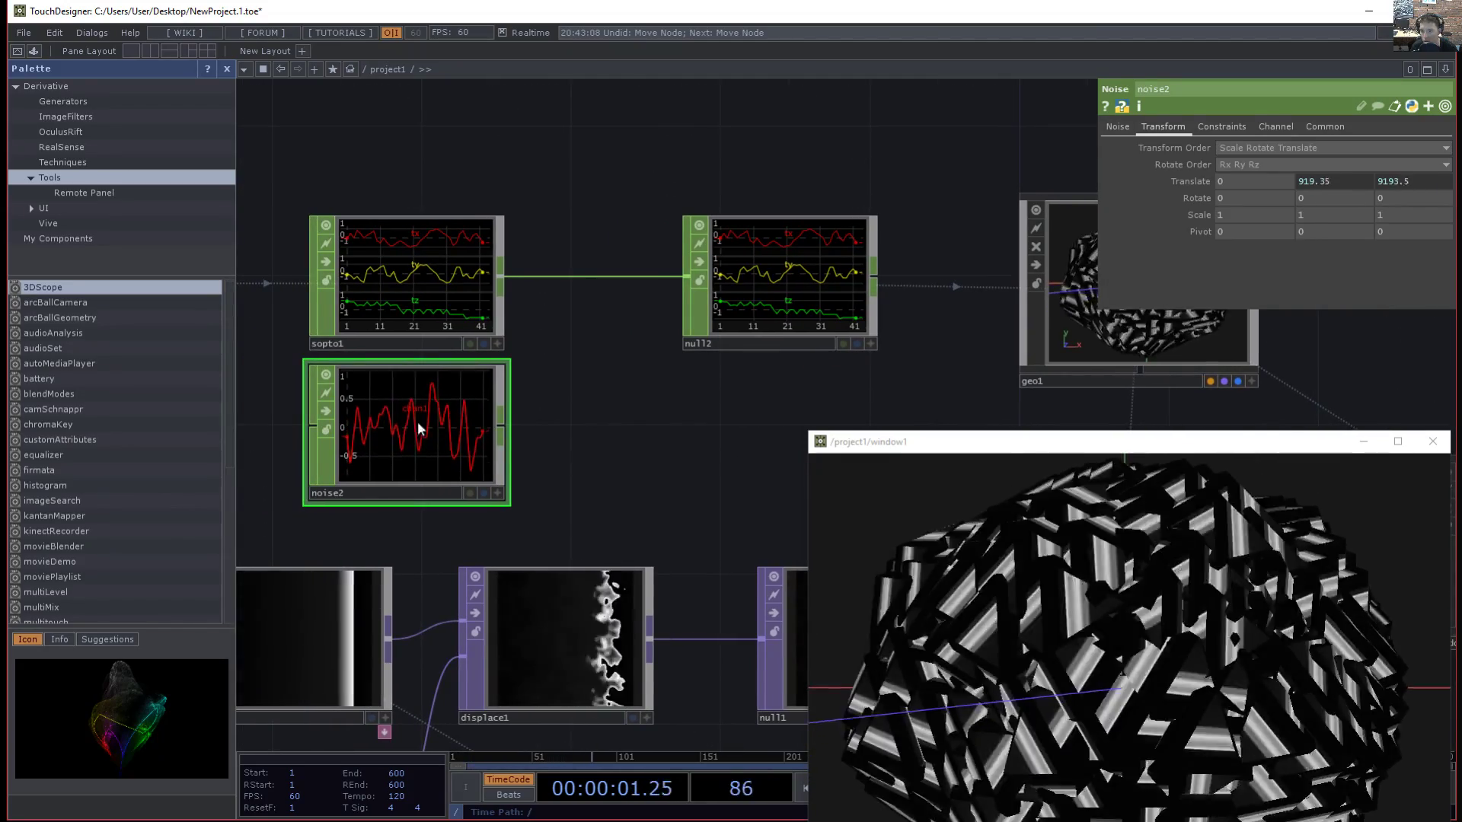
{"action": "key", "text": "Tab"}
{"action": "type", "text": "mer"}
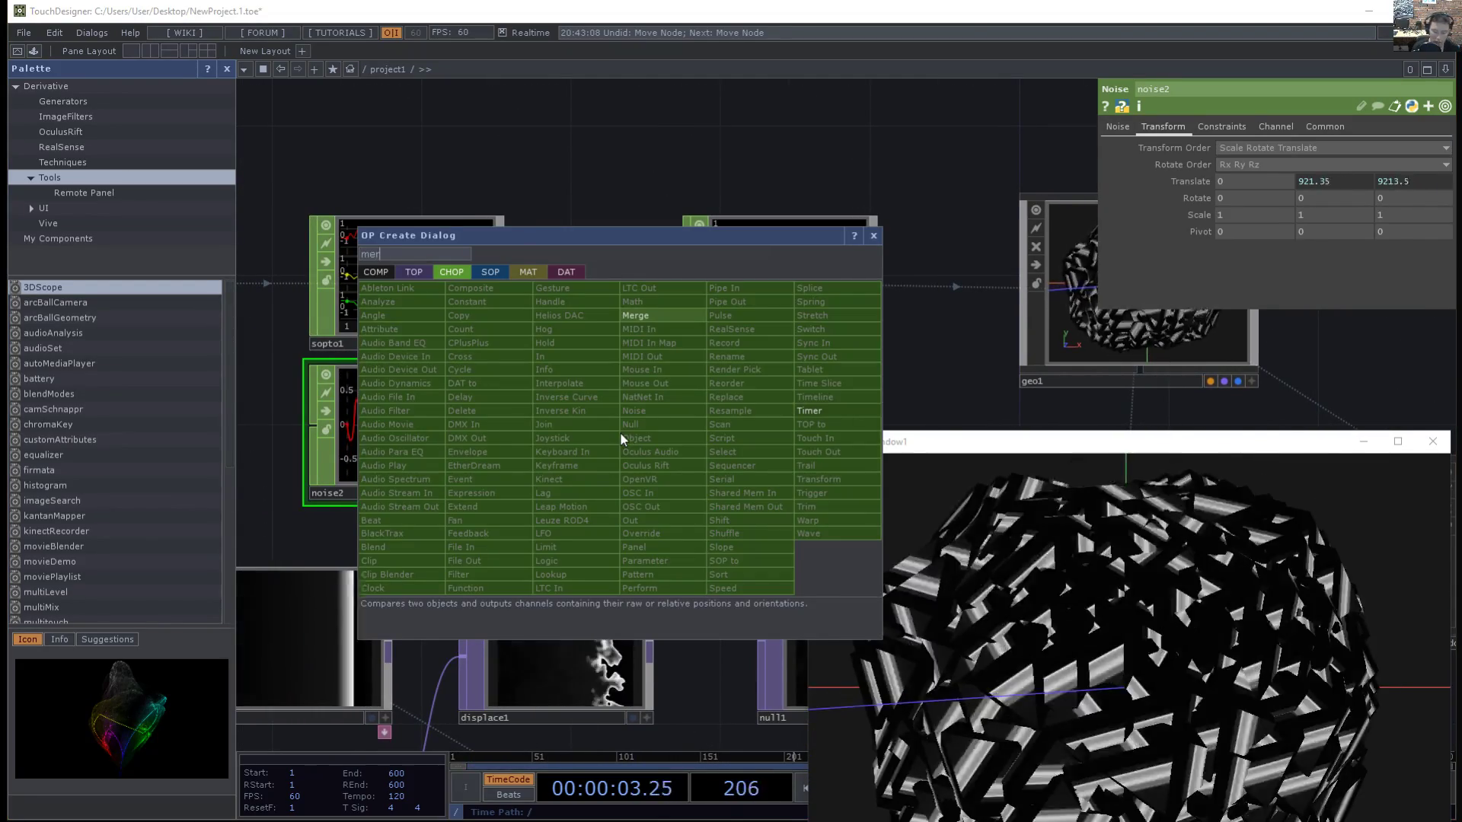
{"action": "key", "text": "Return"}
{"action": "left_click", "coordinate": [620, 431]}
{"action": "left_click_drag", "start_coordinate": [608, 321], "coordinate": [606, 292]}
{"action": "left_click_drag", "start_coordinate": [508, 245], "coordinate": [538, 396]}
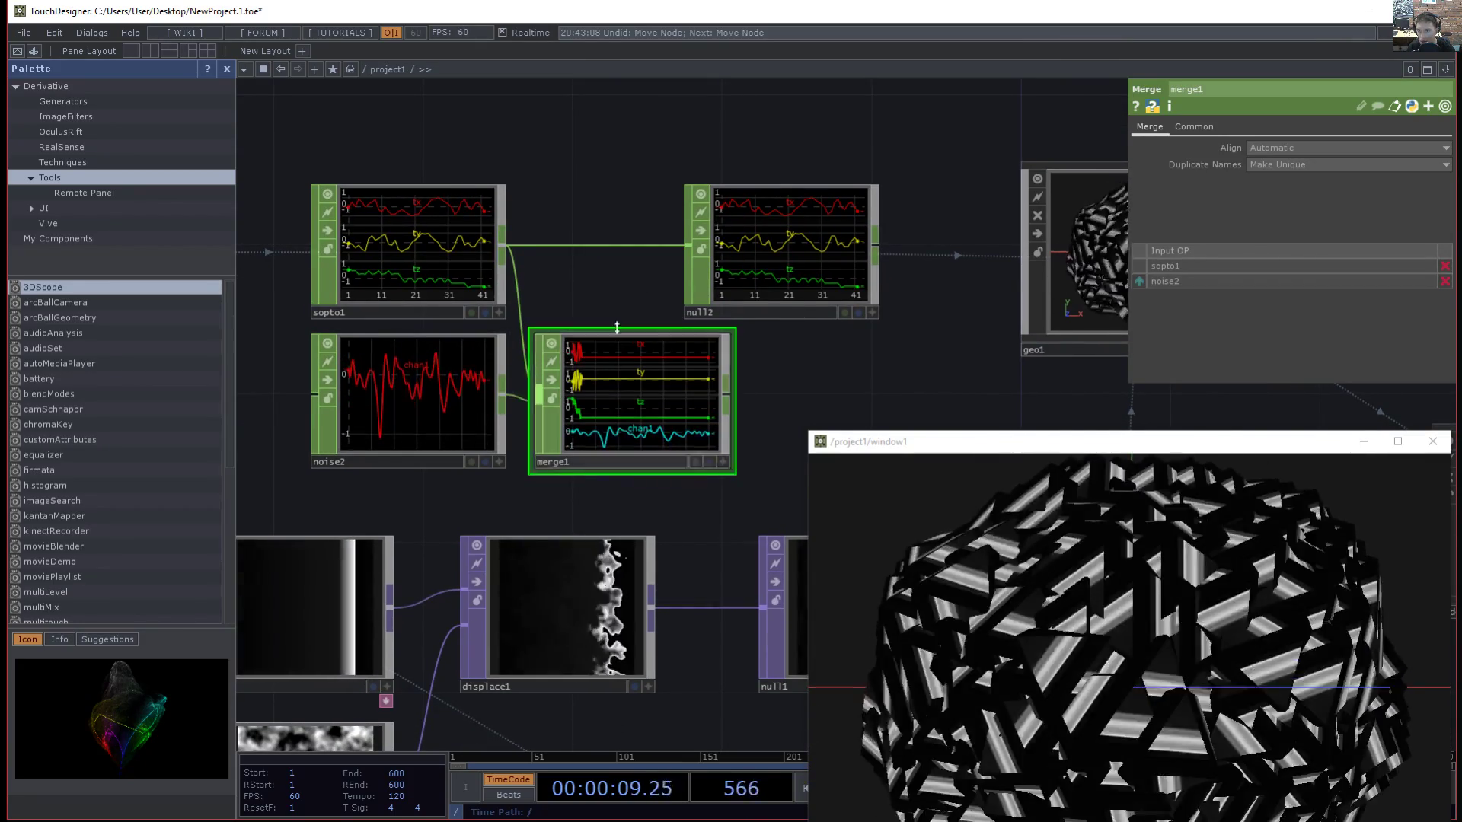
{"action": "left_click_drag", "start_coordinate": [727, 394], "coordinate": [688, 251]}
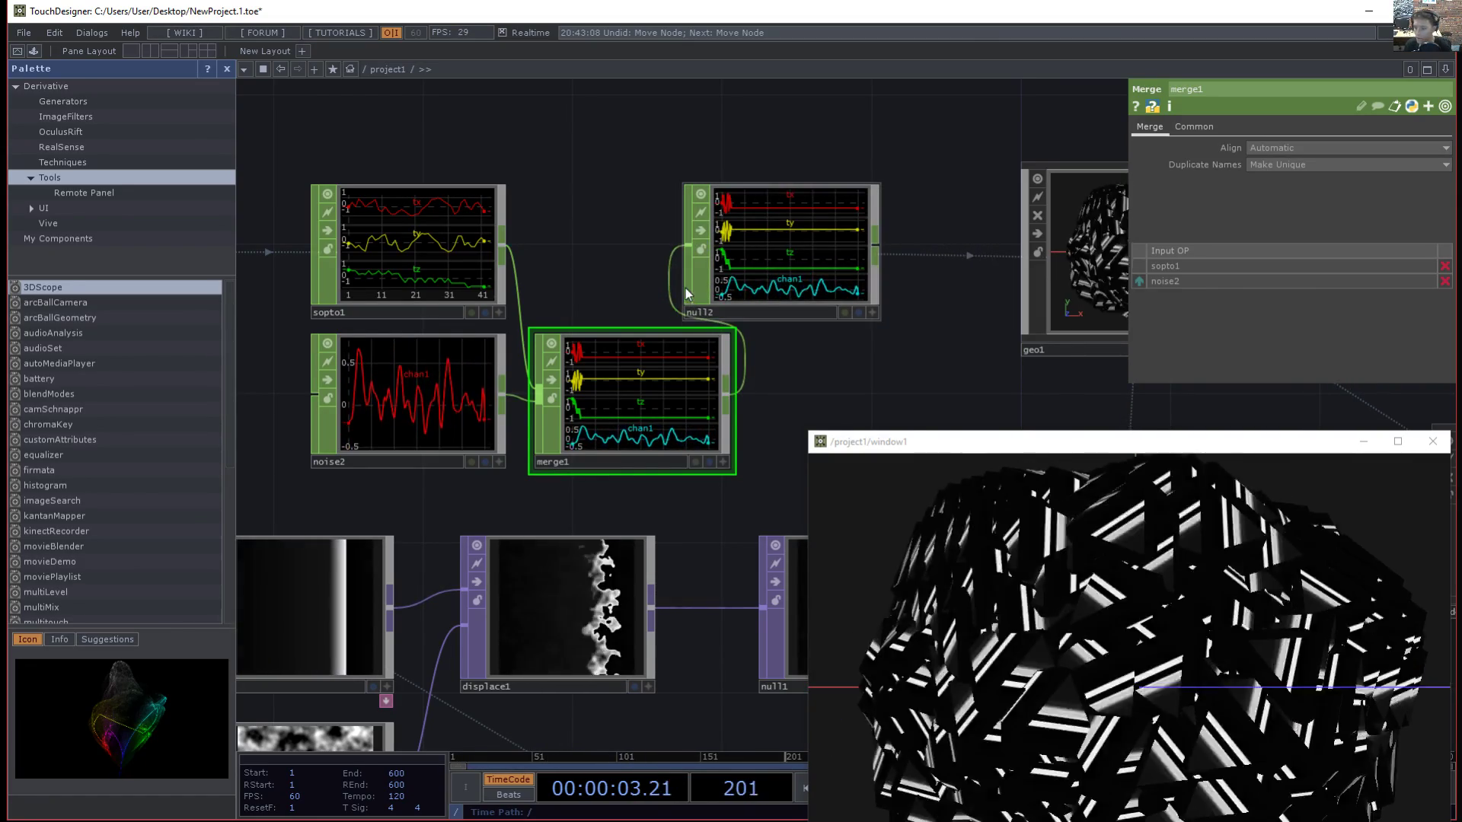
- Set geo1's TX instance channel to chan1
{"action": "left_click_drag", "start_coordinate": [809, 351], "coordinate": [722, 297]}
{"action": "left_click", "coordinate": [916, 249]}
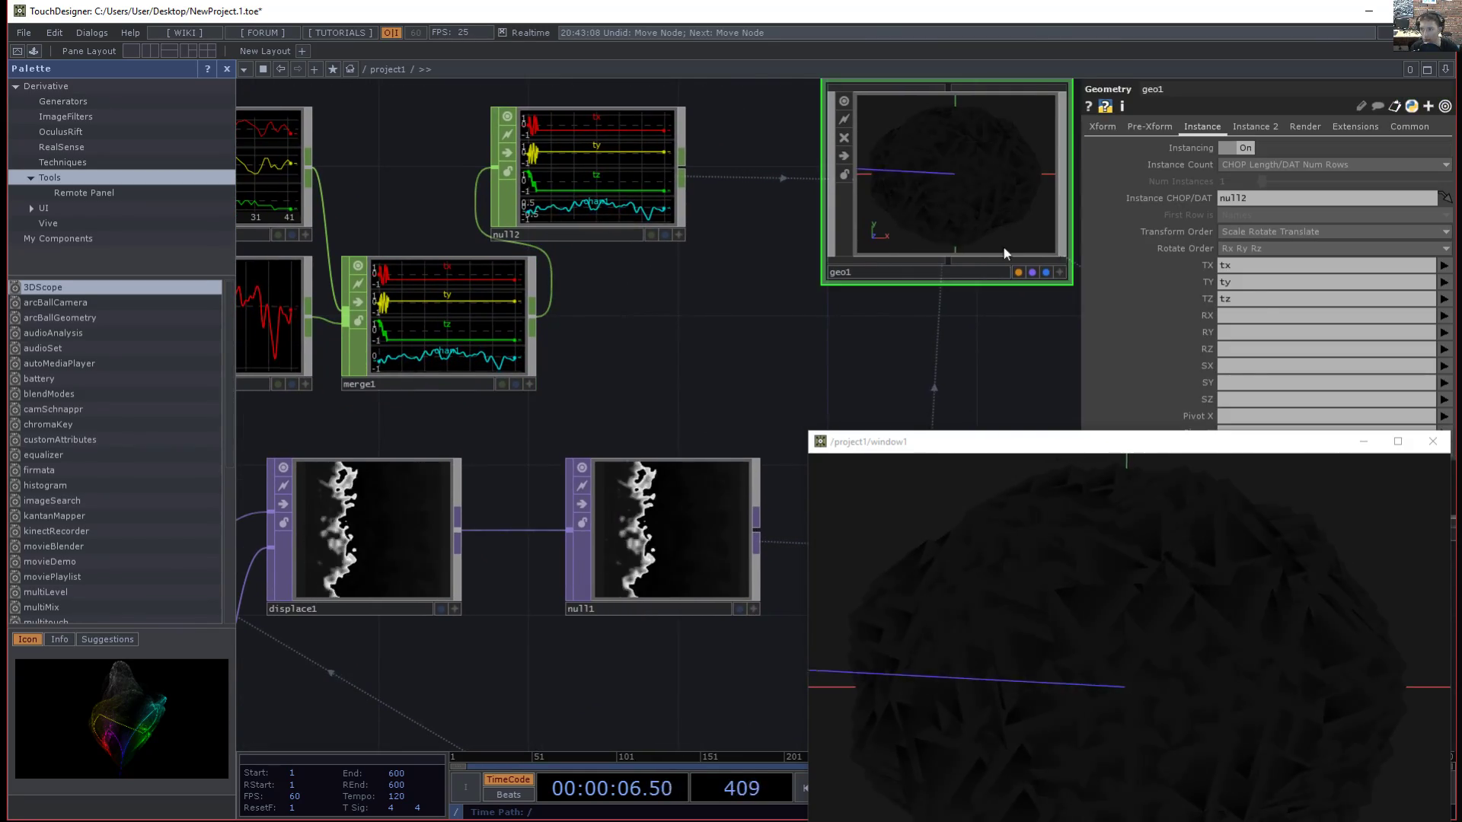
{"action": "left_click", "coordinate": [1253, 266]}
{"action": "type", "text": "chan1"}
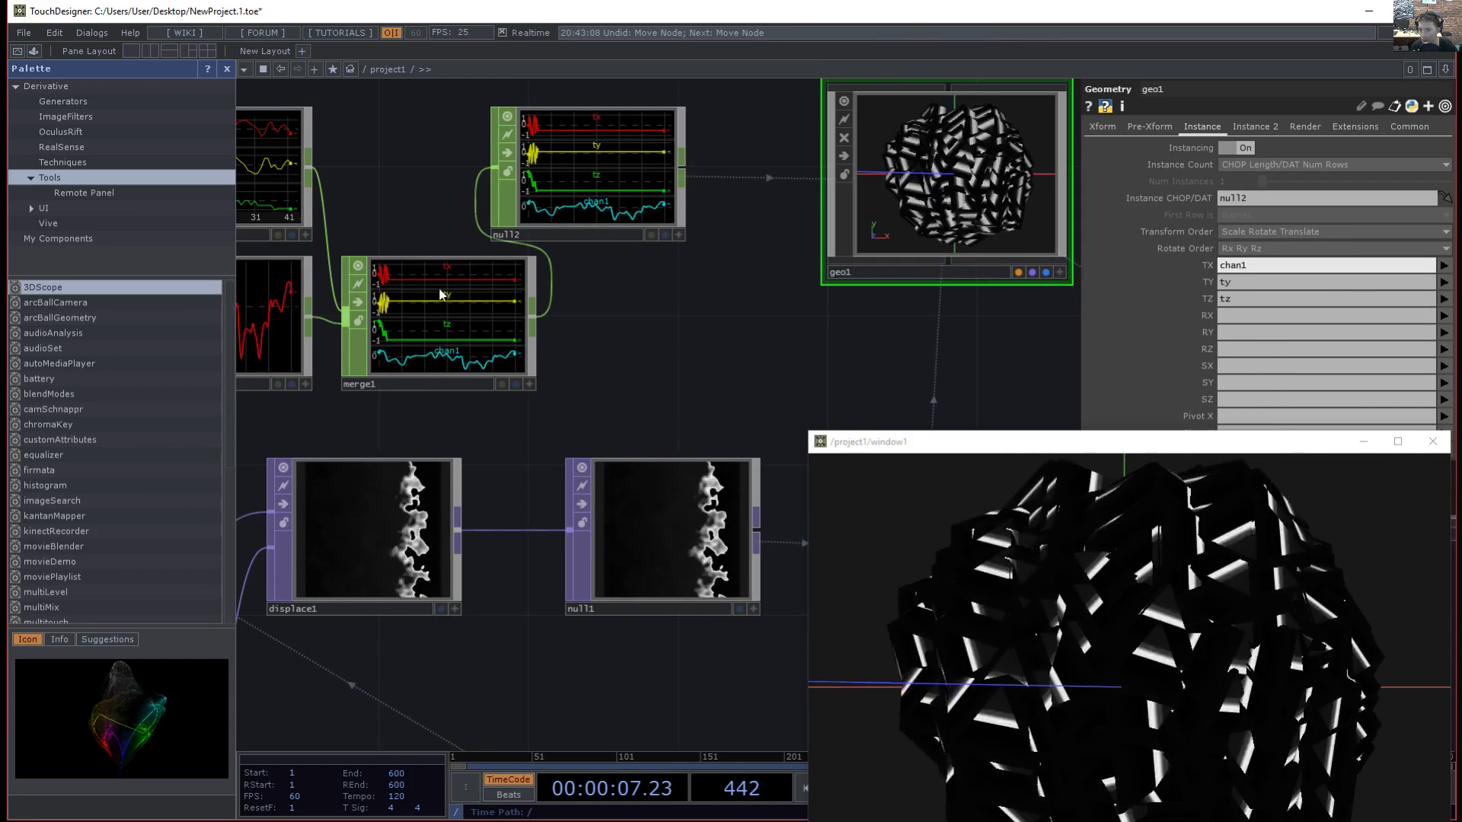
- Raise noise2's Amplitude to 5.24
{"action": "left_click", "coordinate": [284, 358]}
{"action": "left_click", "coordinate": [1131, 126]}
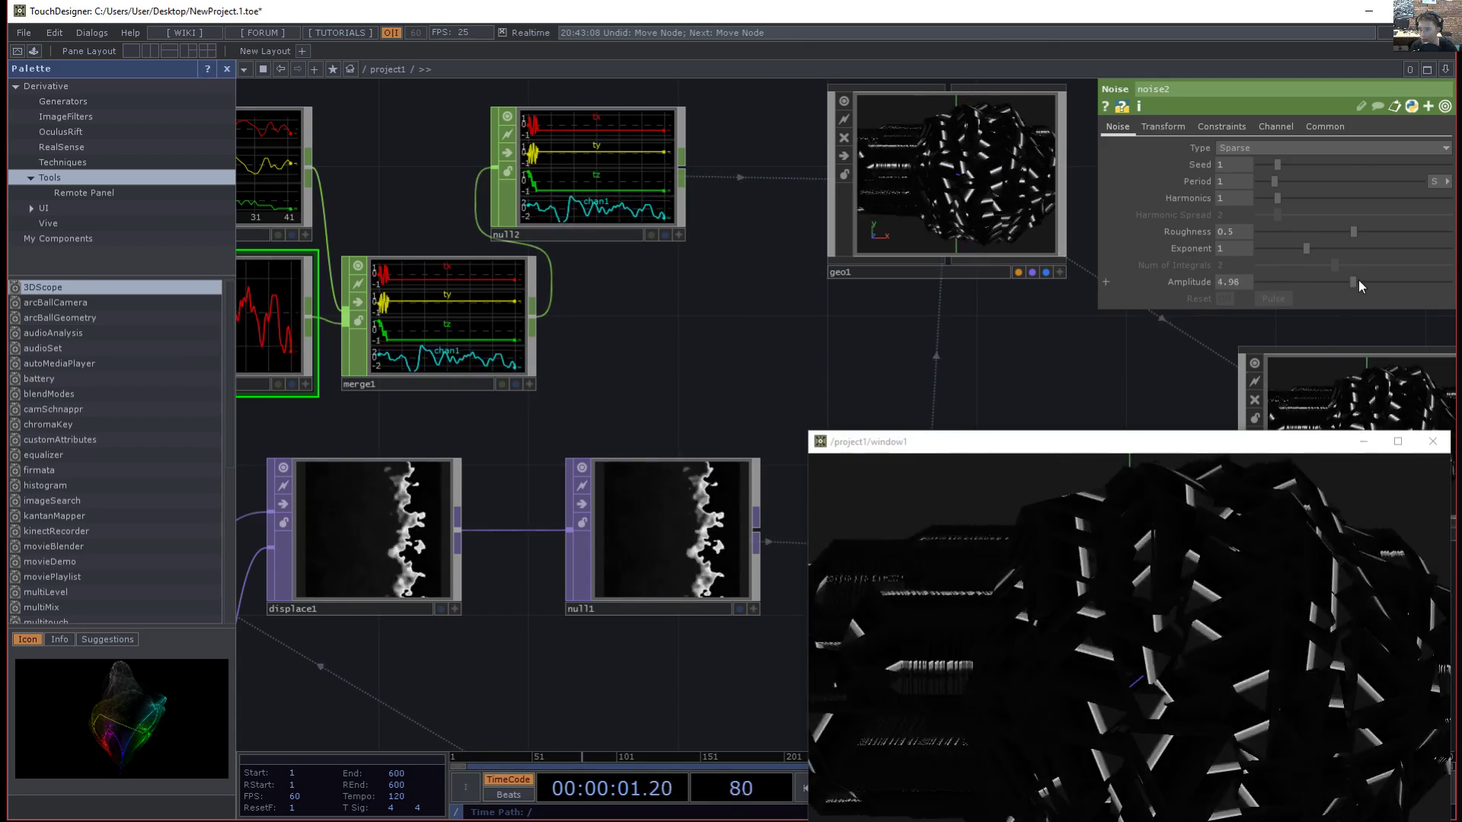
{"action": "left_click_drag", "start_coordinate": [1358, 281], "coordinate": [1362, 281]}
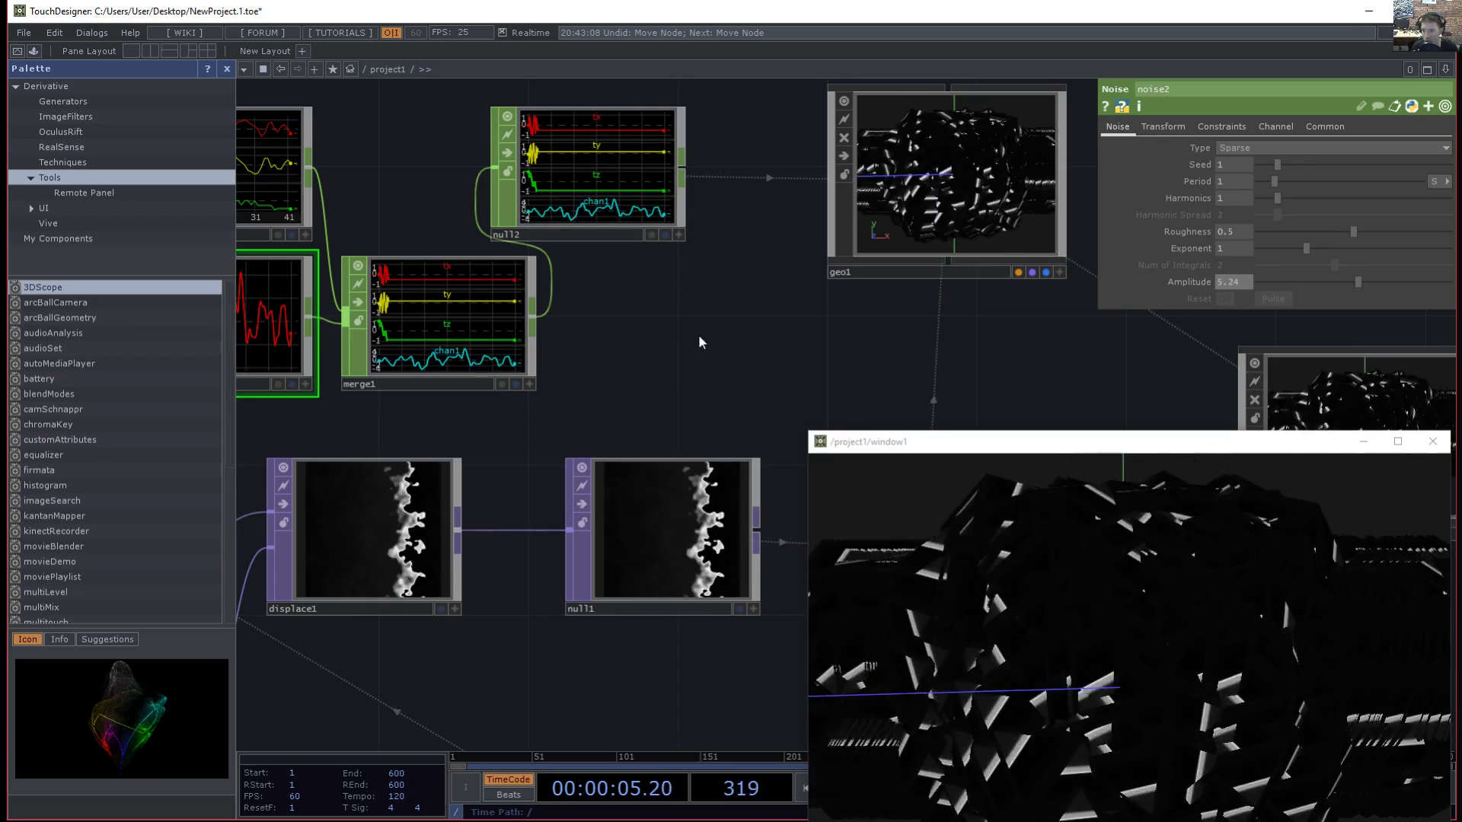
- Set geo1's TX instance channel back to tx
{"action": "left_click_drag", "start_coordinate": [741, 364], "coordinate": [761, 308]}
{"action": "left_click", "coordinate": [936, 157]}
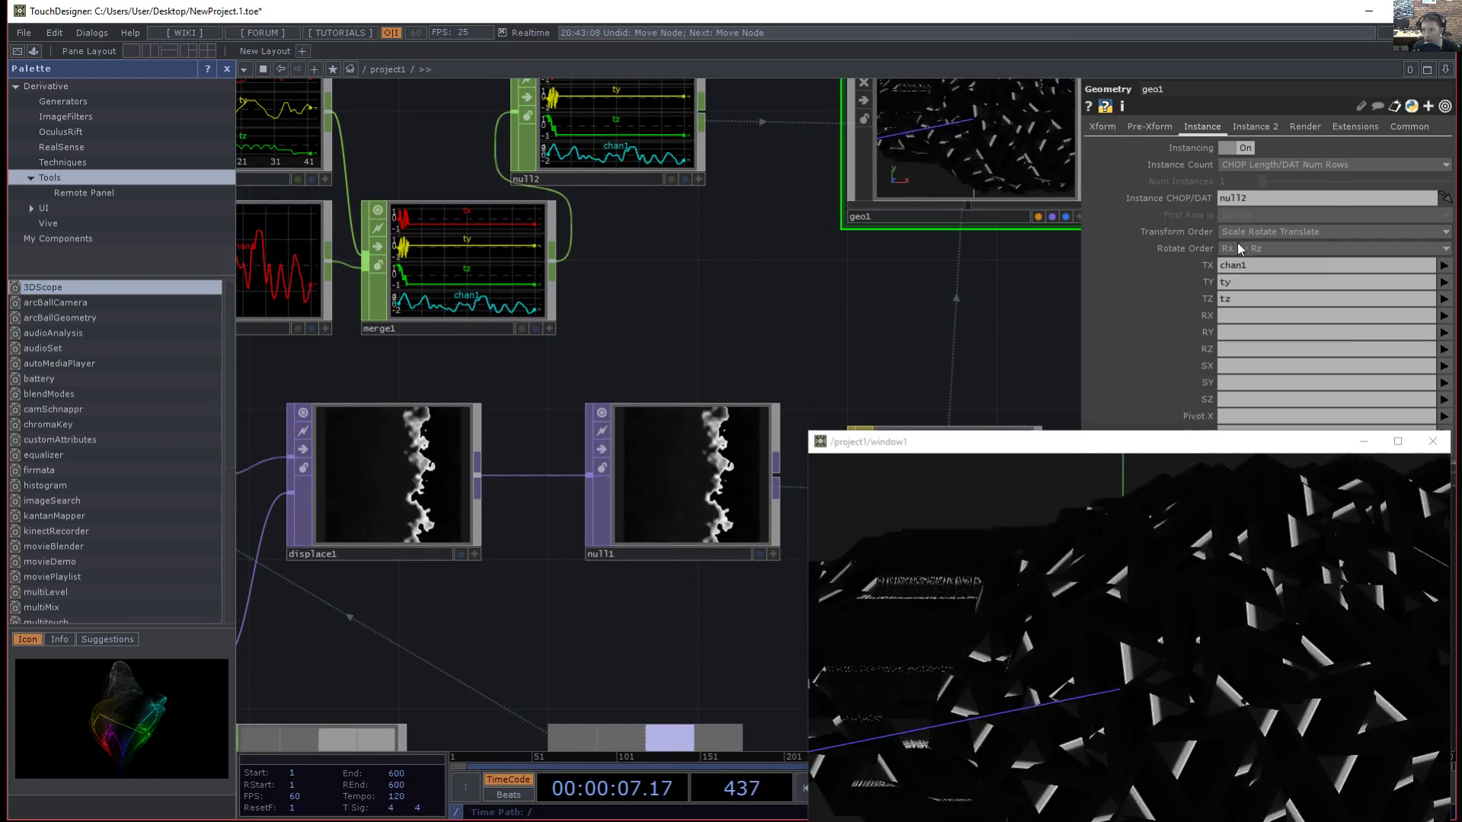
{"action": "left_click_drag", "start_coordinate": [1263, 266], "coordinate": [1059, 267]}
{"action": "type", "text": "tx"}
{"action": "key", "text": "Return"}
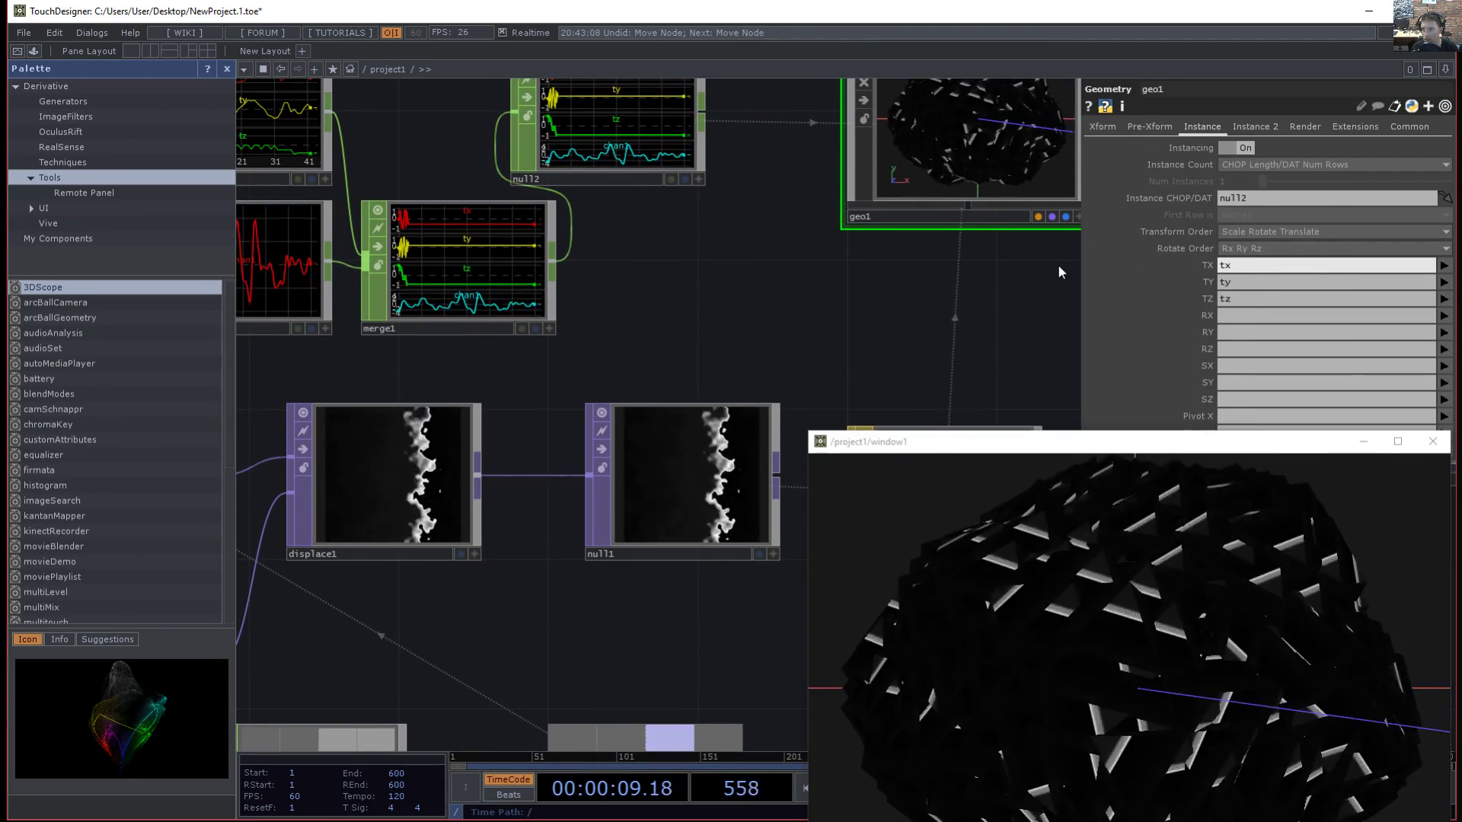
{"action": "left_click_drag", "start_coordinate": [779, 287], "coordinate": [747, 350]}
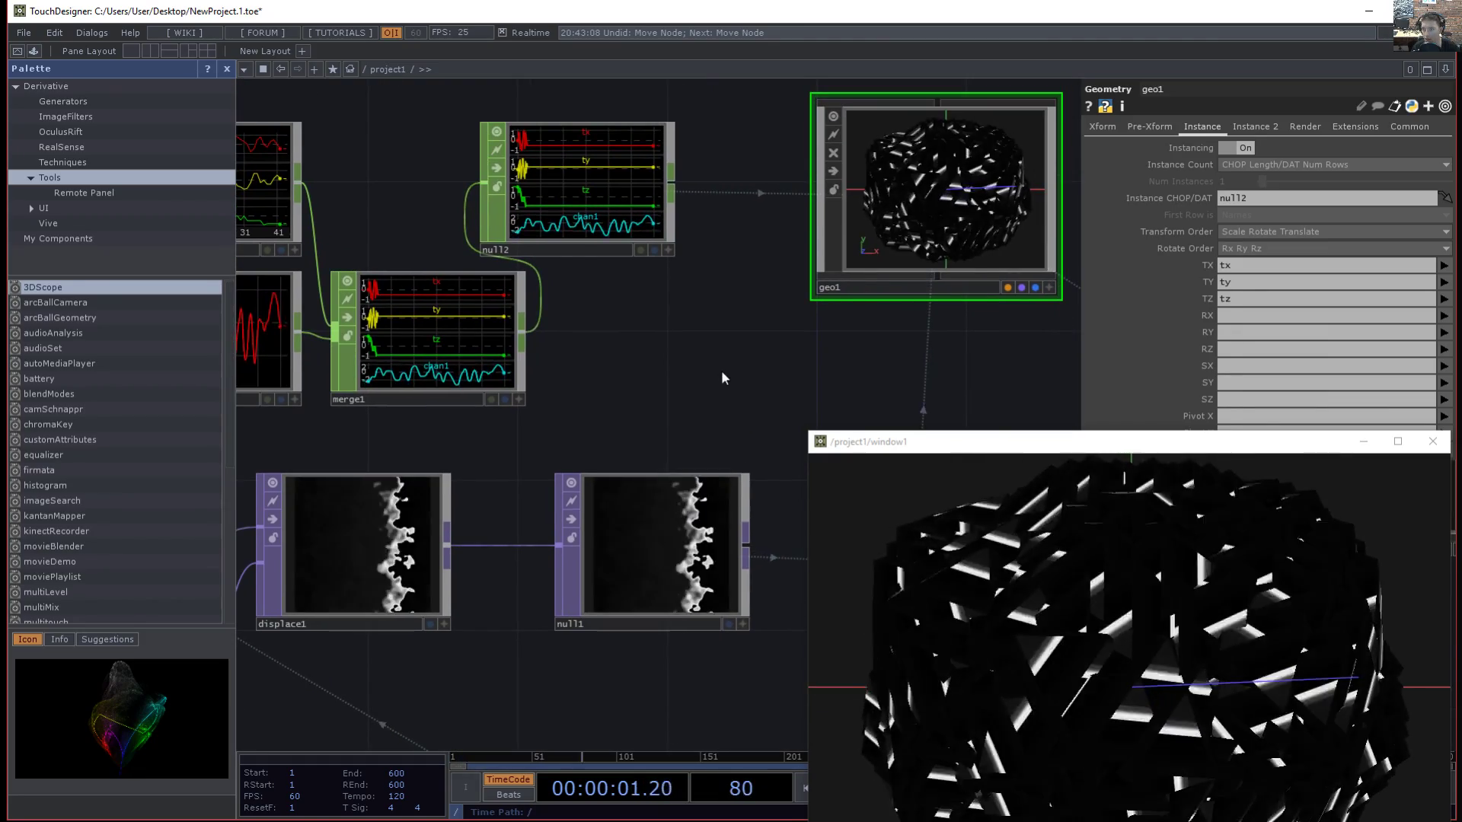
{"action": "scroll", "coordinate": [718, 339], "scroll_direction": "down", "scroll_amount": 3}
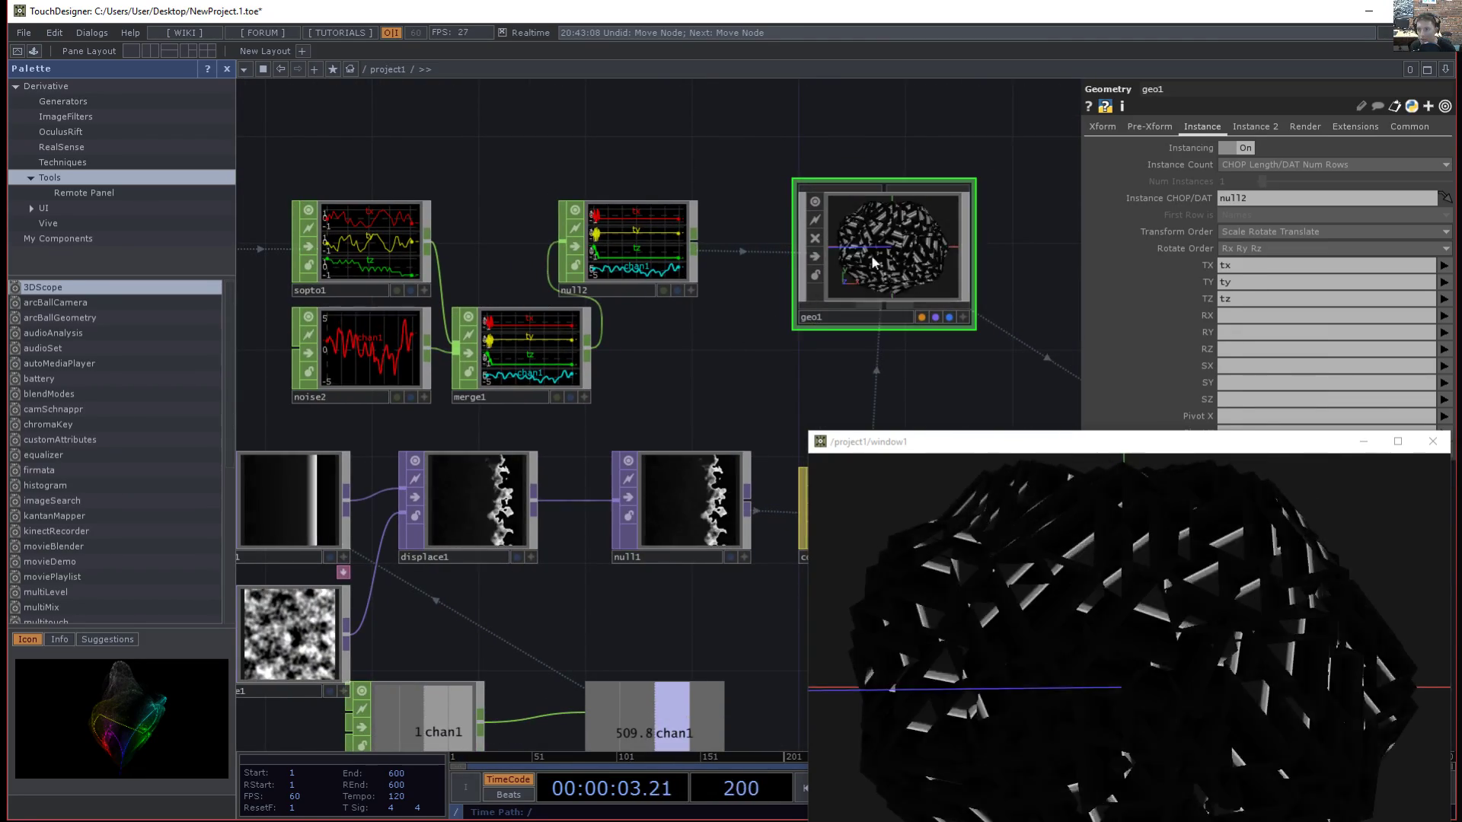
- Turn off bypass on the copy2 SOP inside geo1 and return to the parent network
{"action": "key", "text": "i"}
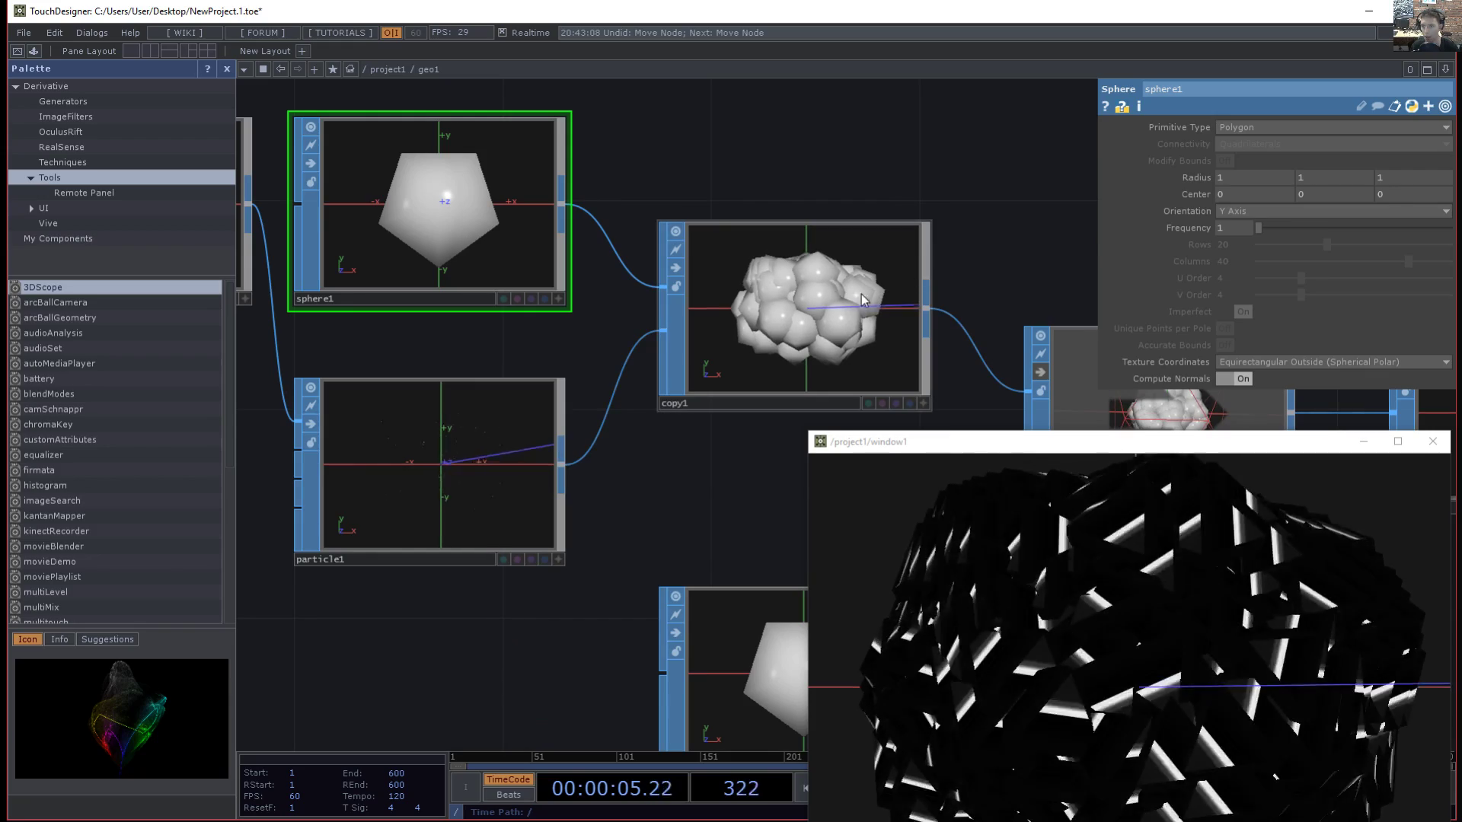
{"action": "left_click_drag", "start_coordinate": [867, 155], "coordinate": [746, 126]}
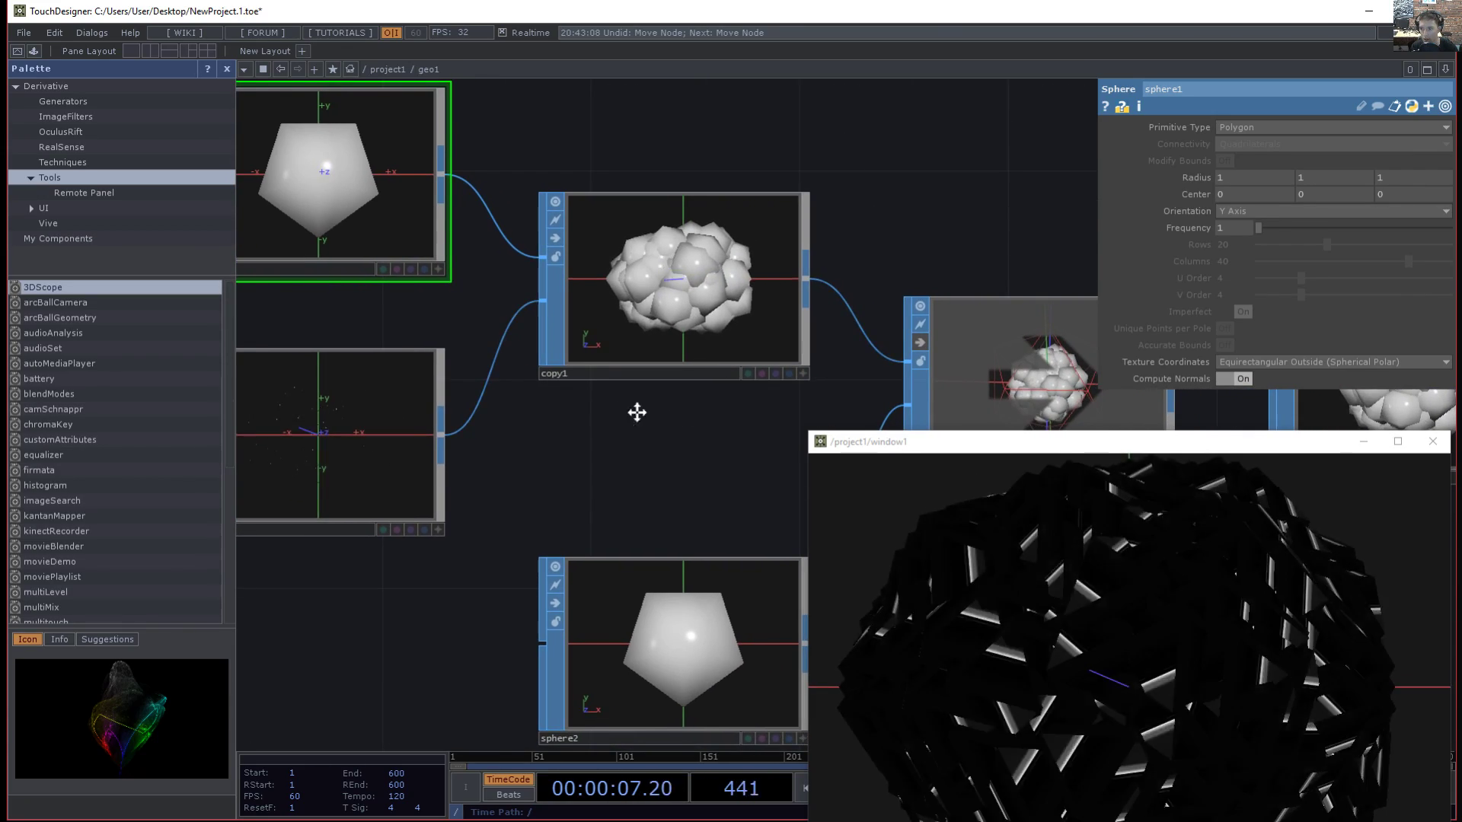
{"action": "left_click_drag", "start_coordinate": [658, 417], "coordinate": [596, 344]}
{"action": "left_click", "coordinate": [773, 283]}
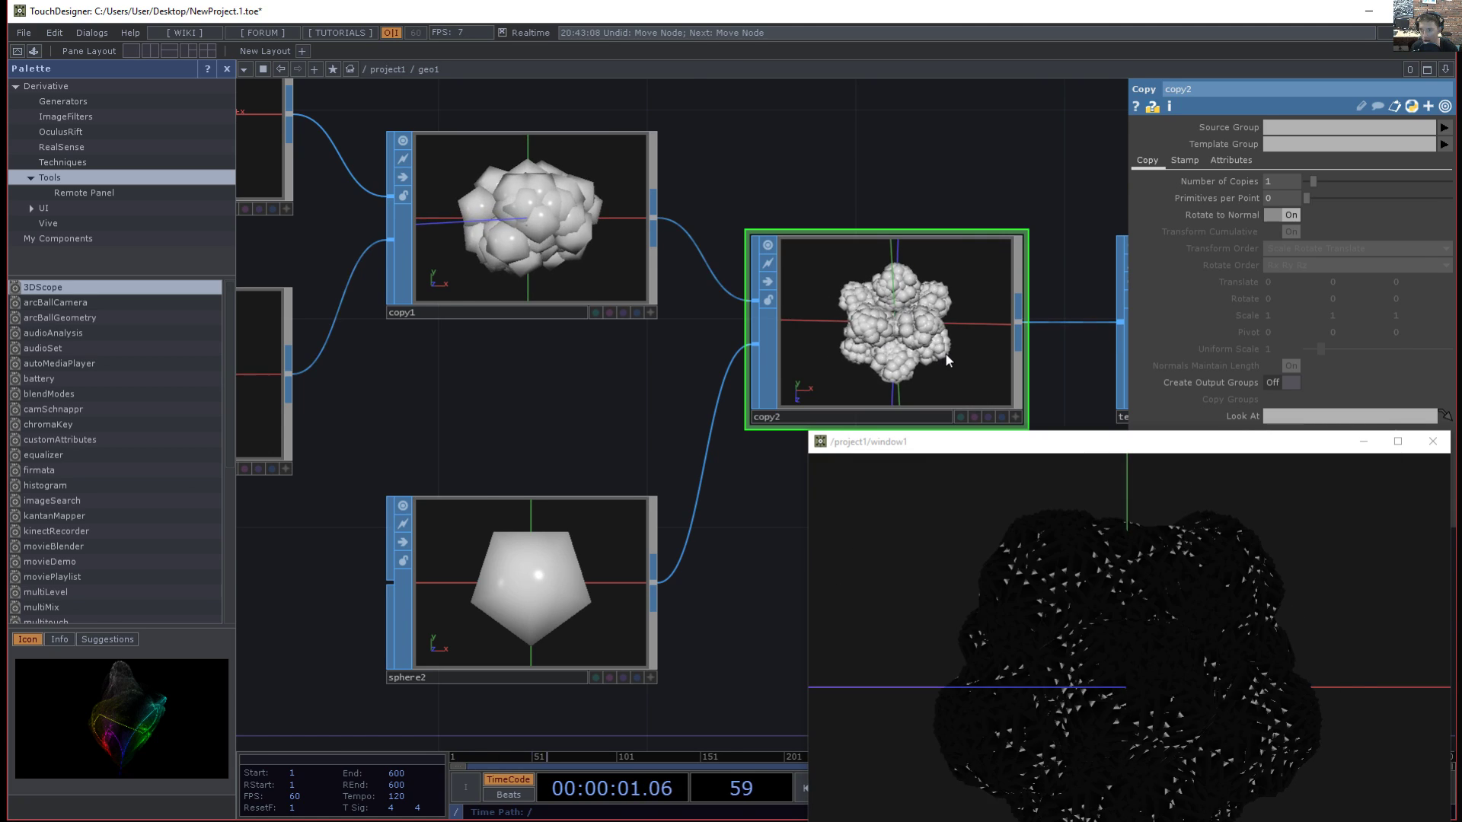
{"action": "key", "text": "u"}
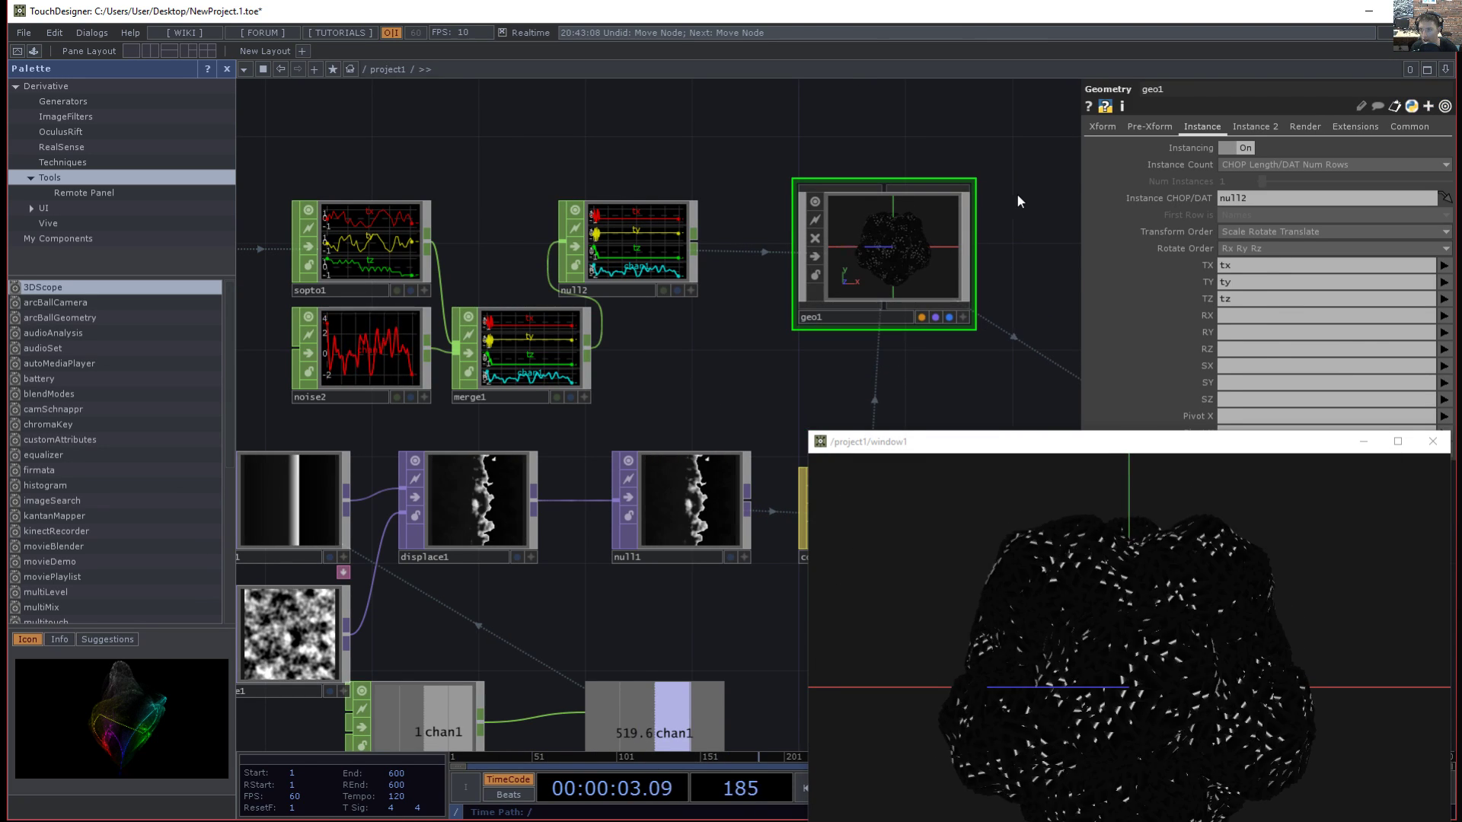
- Move the window1 output window upward and set the Frequency of the sphere1 SOP that feeds sopto1 to 1
{"action": "scroll", "coordinate": [892, 299], "scroll_direction": "up", "scroll_amount": 4}
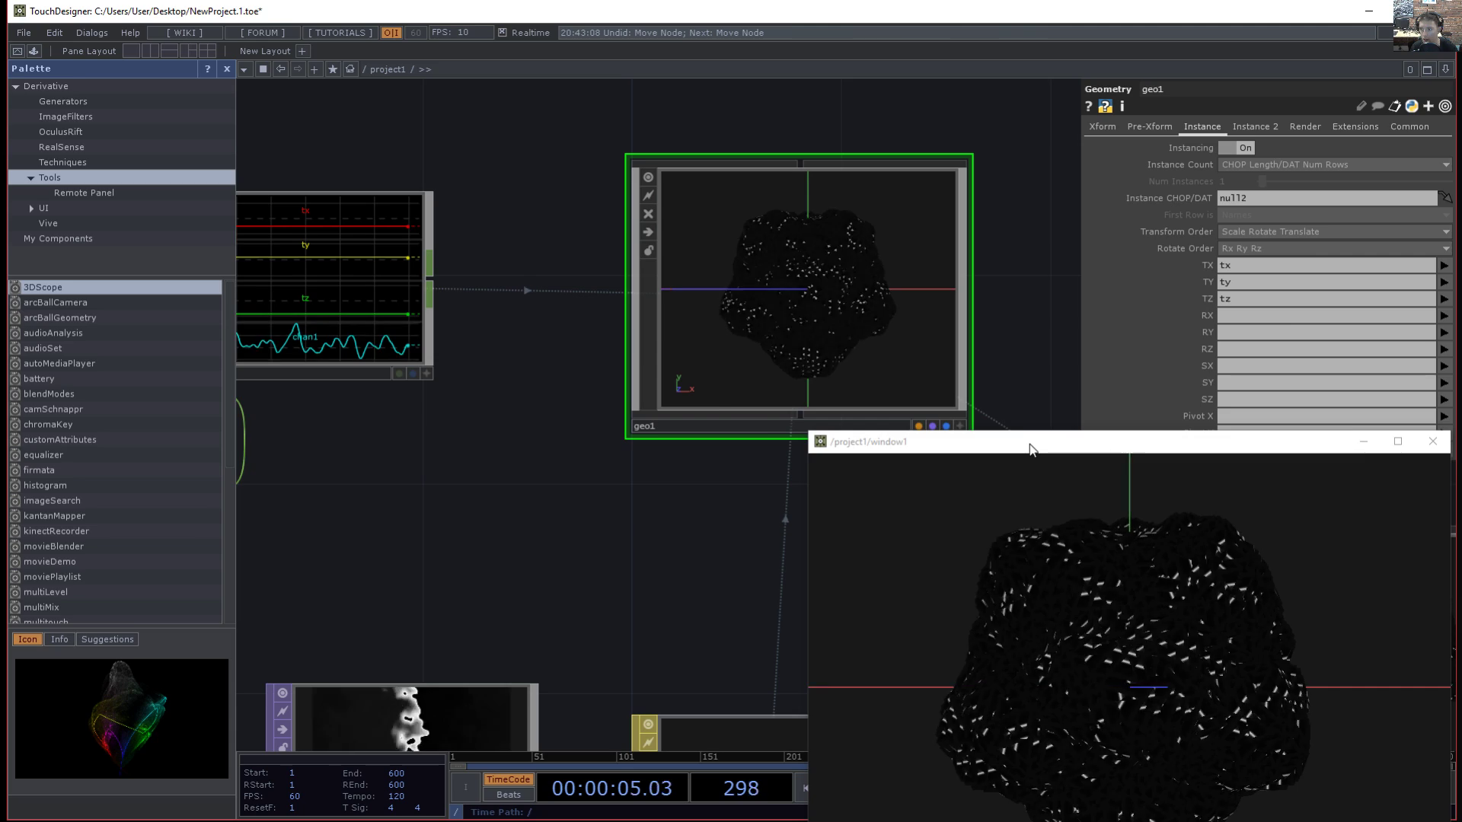
{"action": "left_click_drag", "start_coordinate": [1029, 449], "coordinate": [1028, 303]}
{"action": "left_click_drag", "start_coordinate": [485, 508], "coordinate": [1264, 550]}
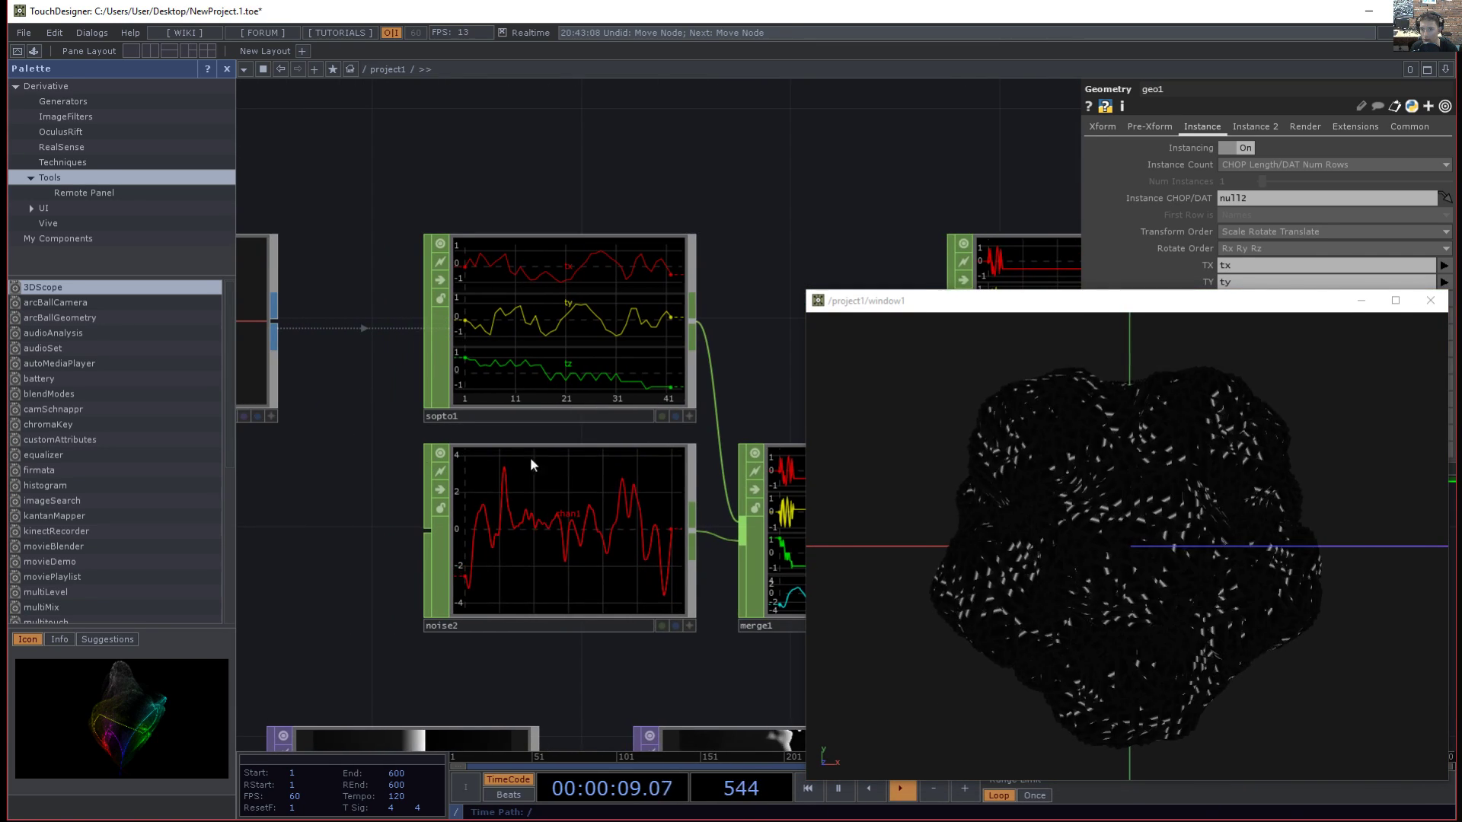
{"action": "left_click_drag", "start_coordinate": [426, 457], "coordinate": [865, 460]}
{"action": "left_click", "coordinate": [638, 323]}
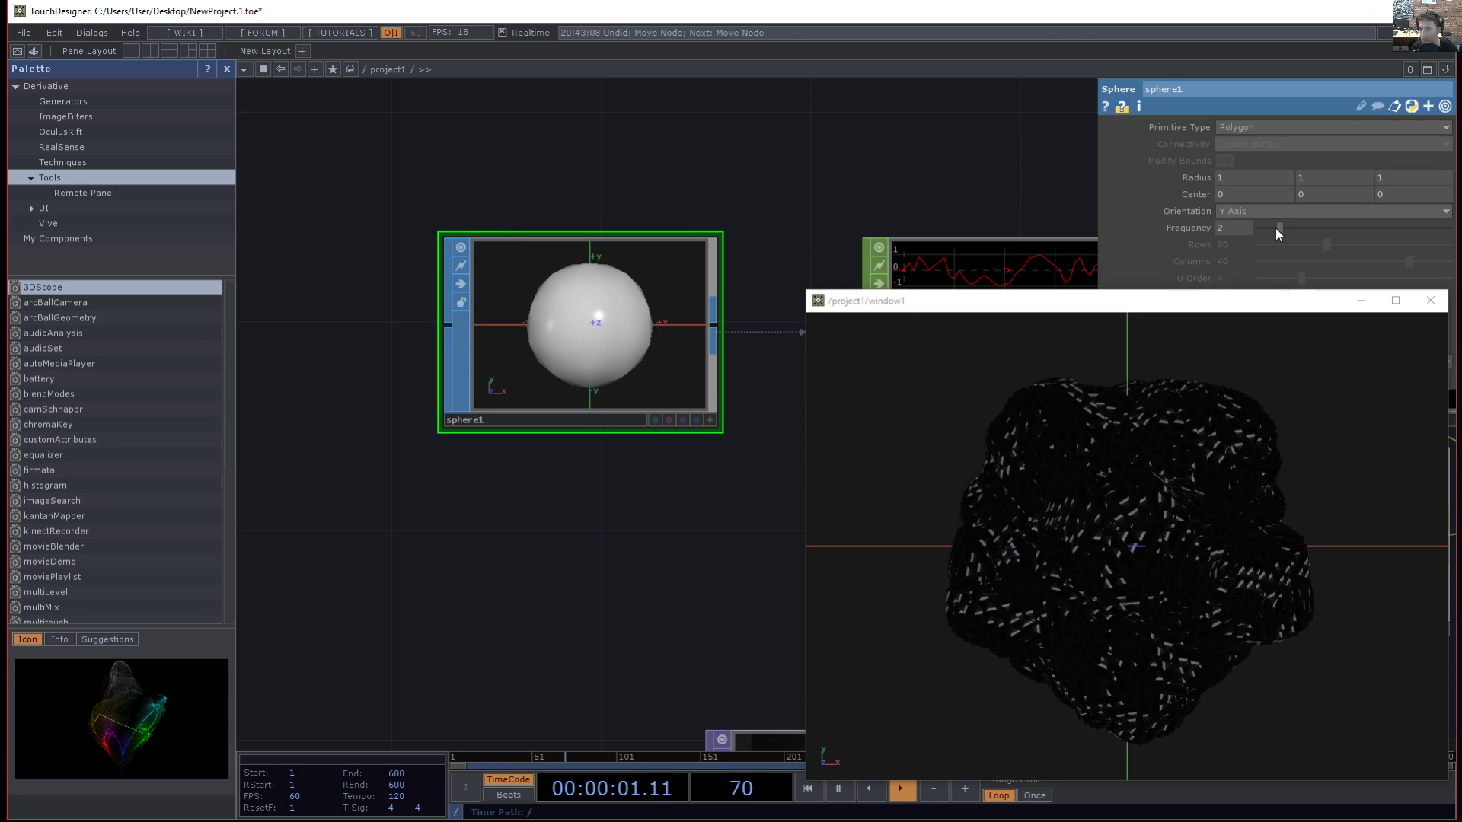
{"action": "left_click_drag", "start_coordinate": [1276, 229], "coordinate": [1218, 228]}
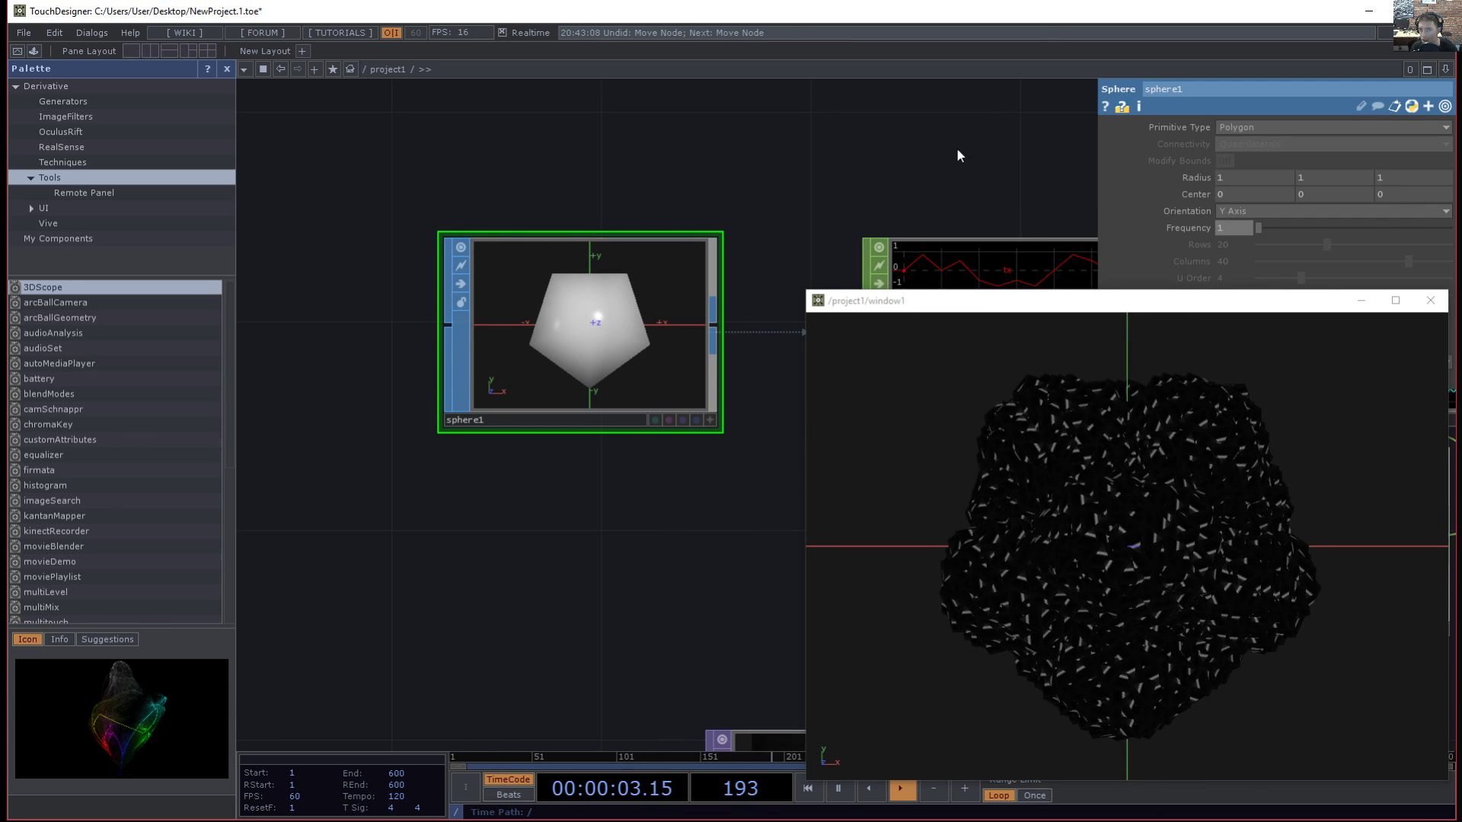
{"action": "left_click_drag", "start_coordinate": [962, 153], "coordinate": [332, 130]}
{"action": "left_click_drag", "start_coordinate": [682, 261], "coordinate": [303, 218]}
{"action": "left_click_drag", "start_coordinate": [710, 192], "coordinate": [395, 152]}
{"action": "scroll", "coordinate": [500, 418], "scroll_direction": "down", "scroll_amount": 6}
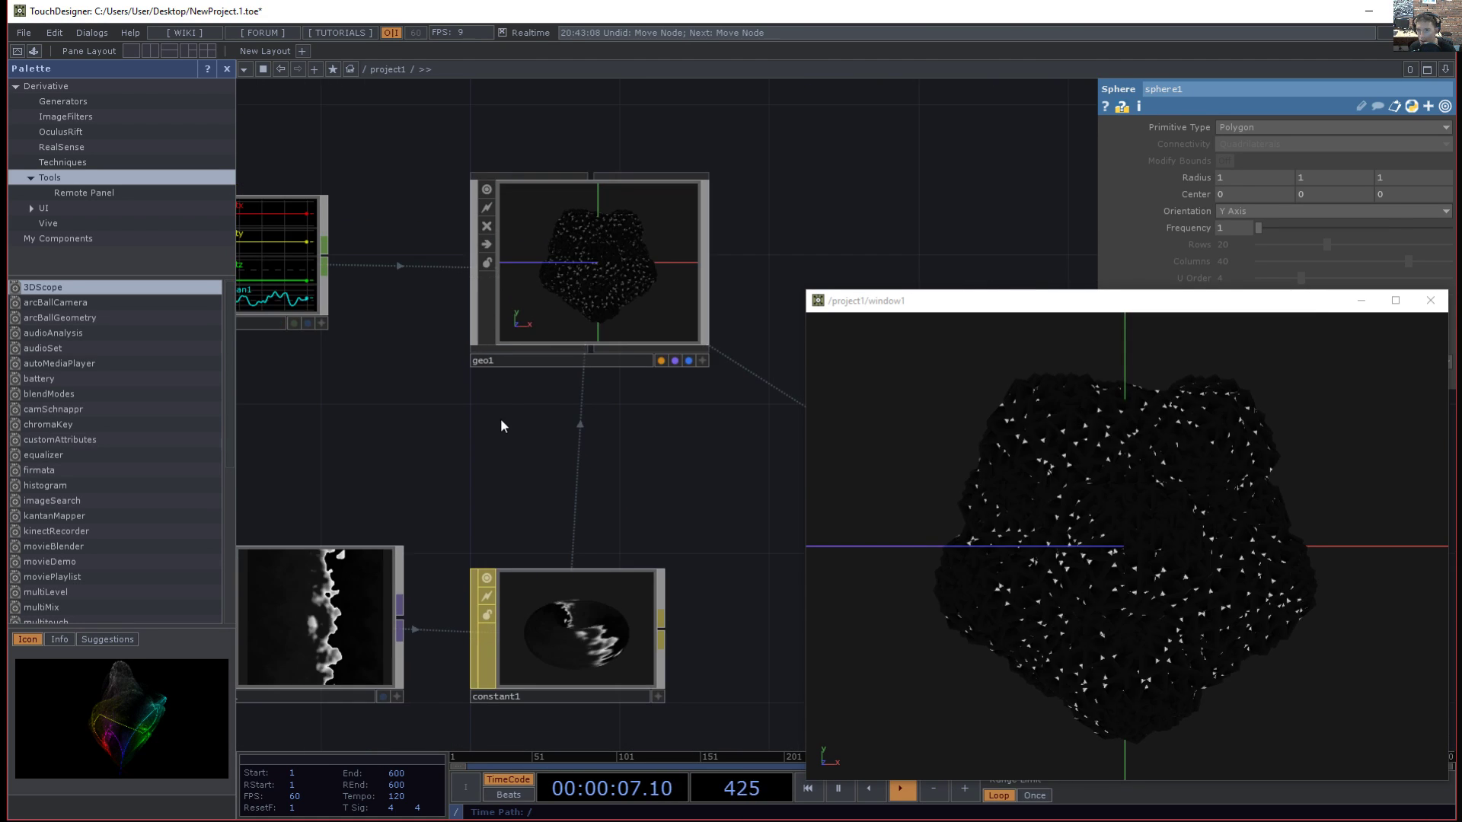
{"action": "left_click_drag", "start_coordinate": [752, 459], "coordinate": [545, 483]}
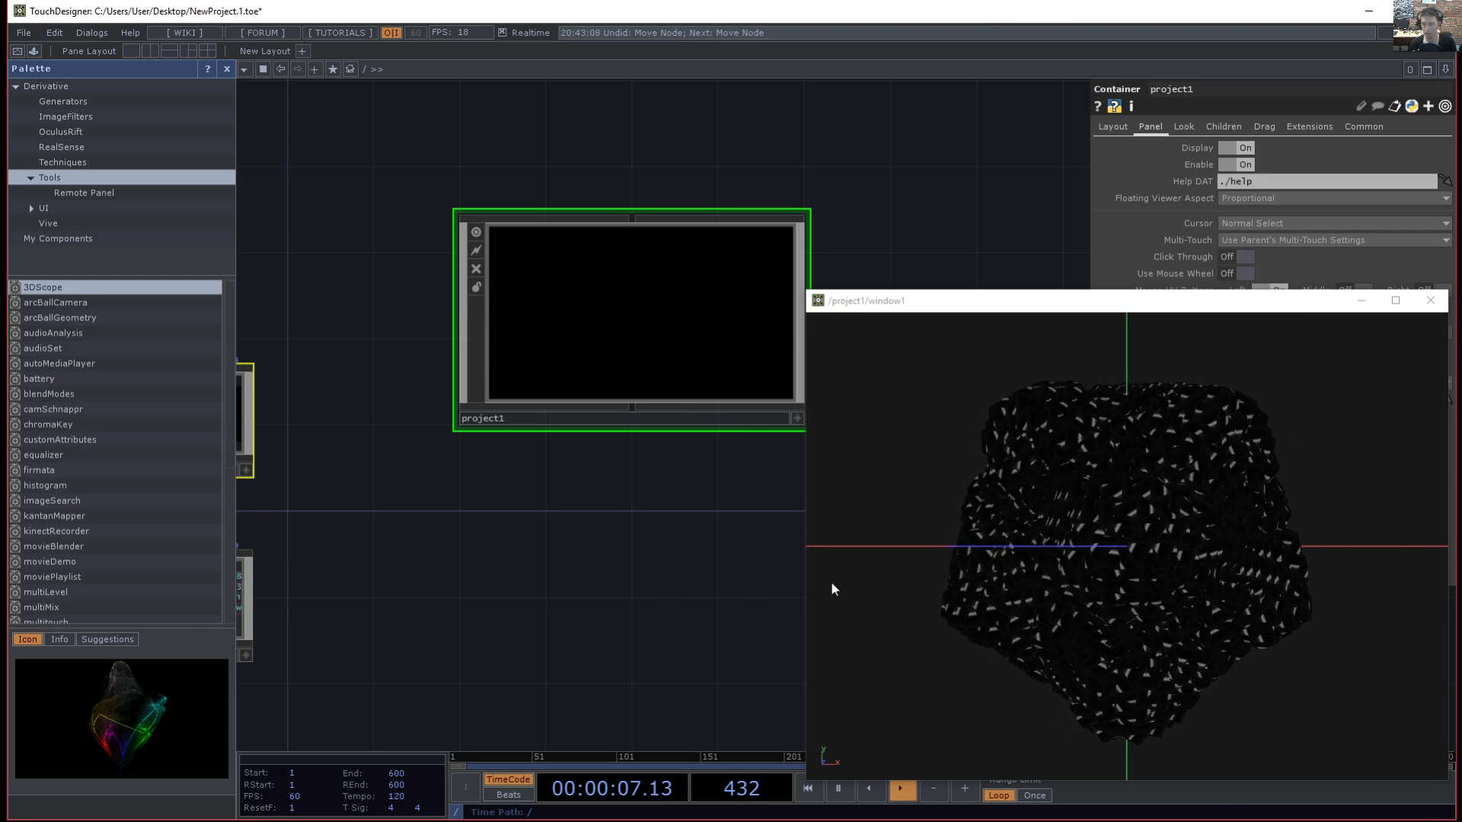
{"action": "double_click", "coordinate": [670, 367]}
{"action": "left_click_drag", "start_coordinate": [477, 451], "coordinate": [543, 440]}
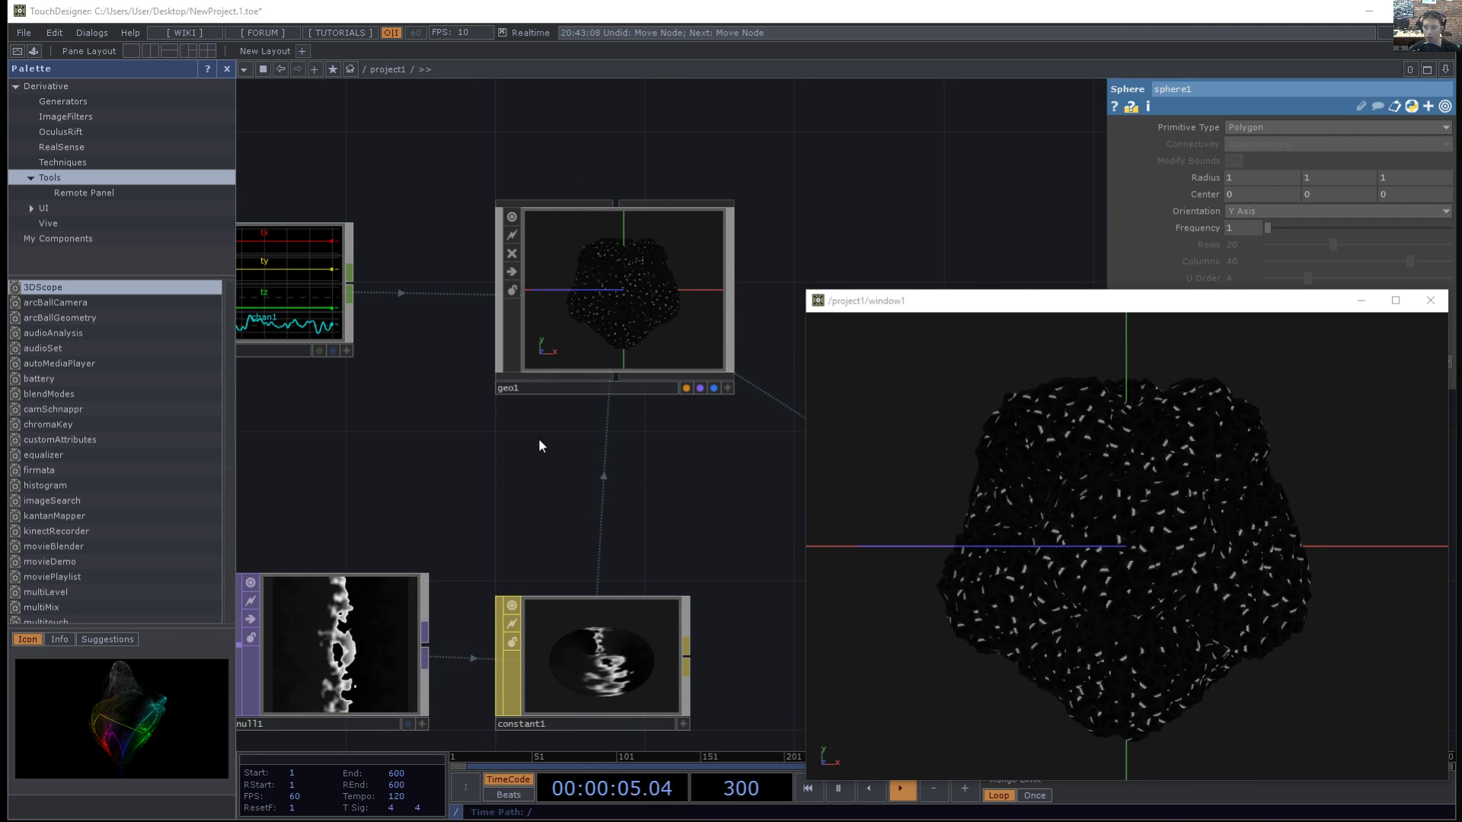
- Save the project to the Desktop as instance.toe
{"action": "key", "text": "ctrl+s"}
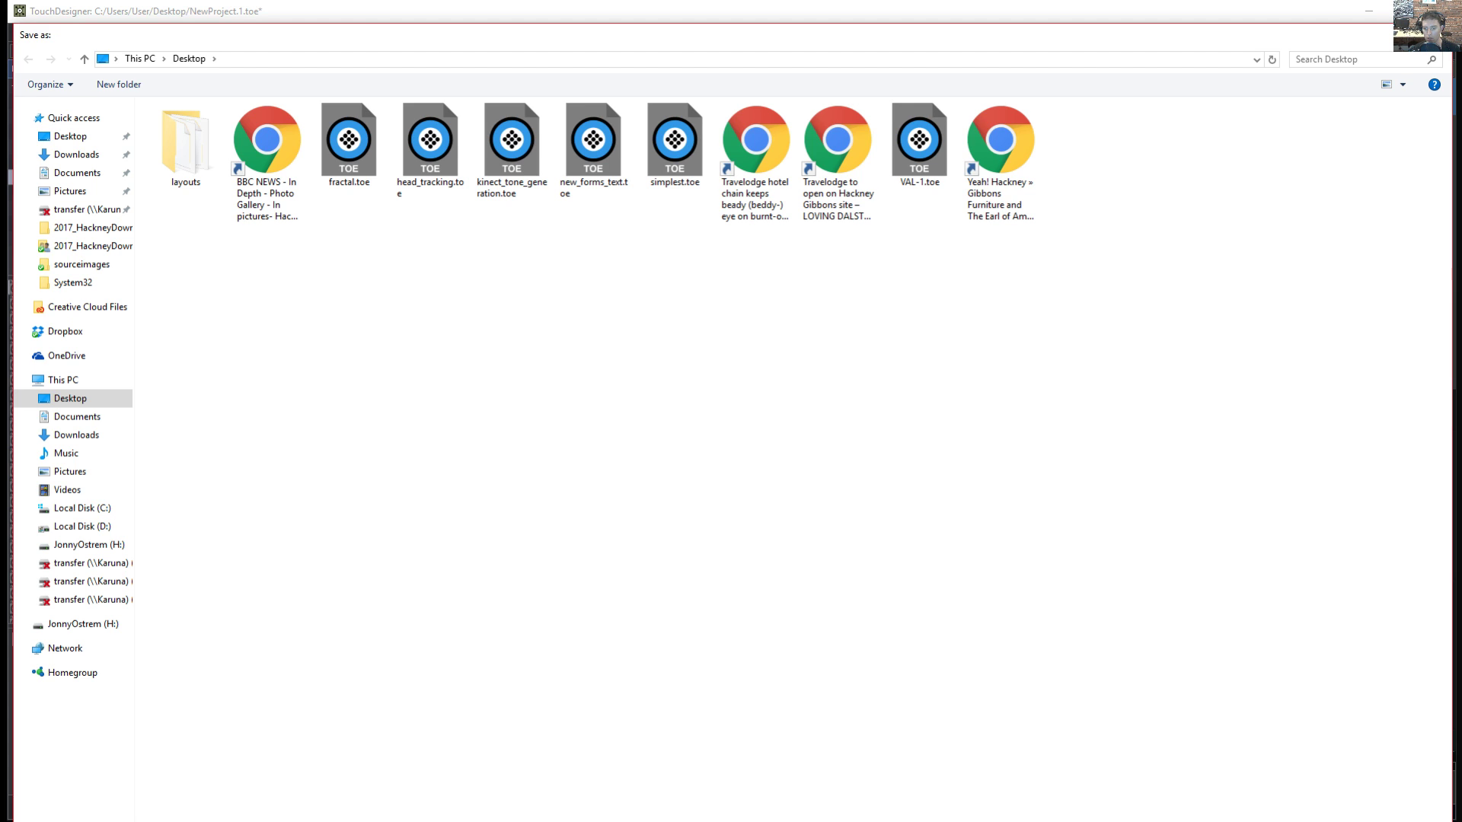
{"action": "key", "text": "Return"}
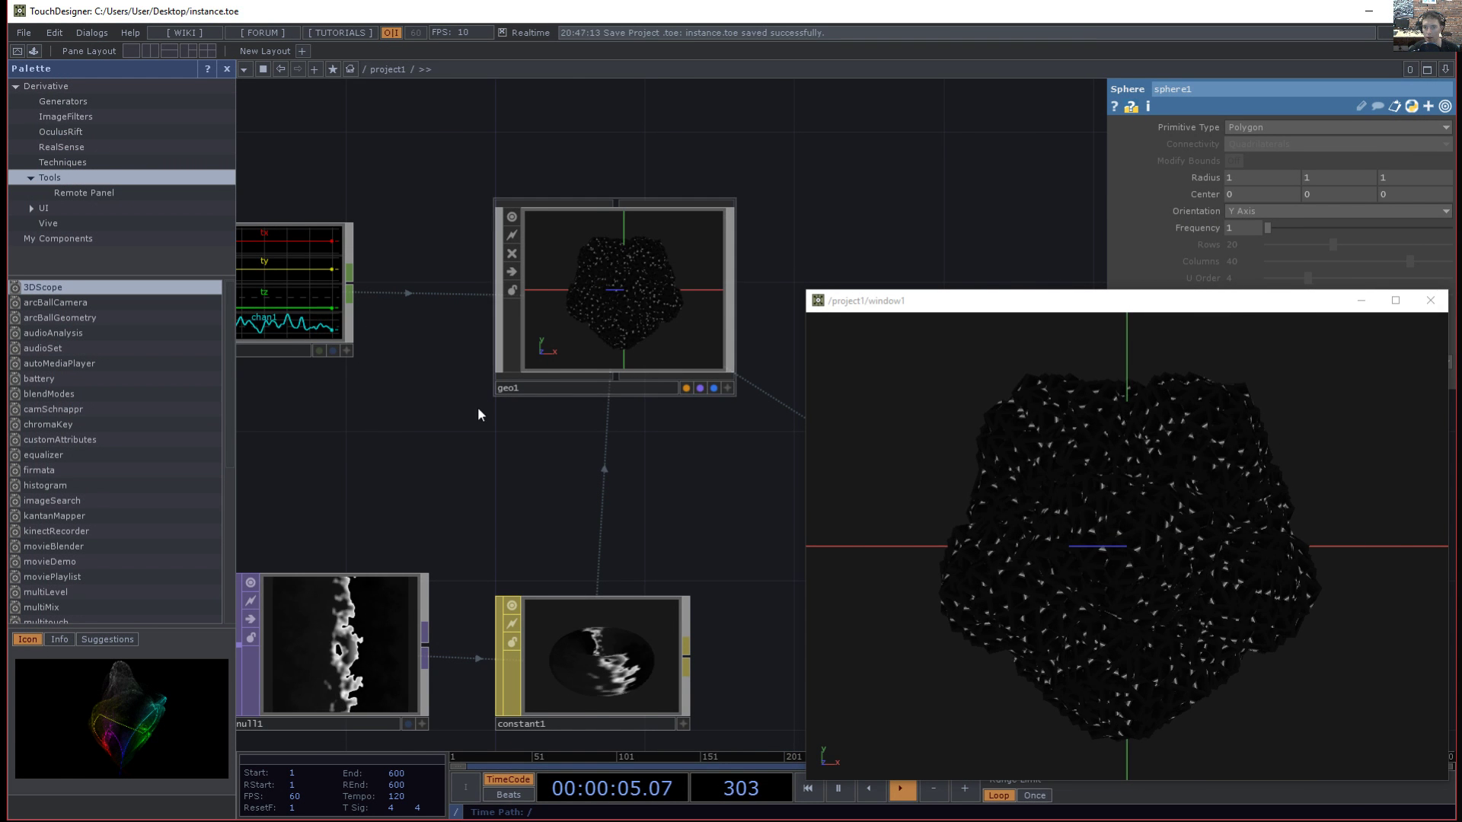
- Create a new project and enlarge its window to fill the screen
{"action": "left_click", "coordinate": [23, 32]}
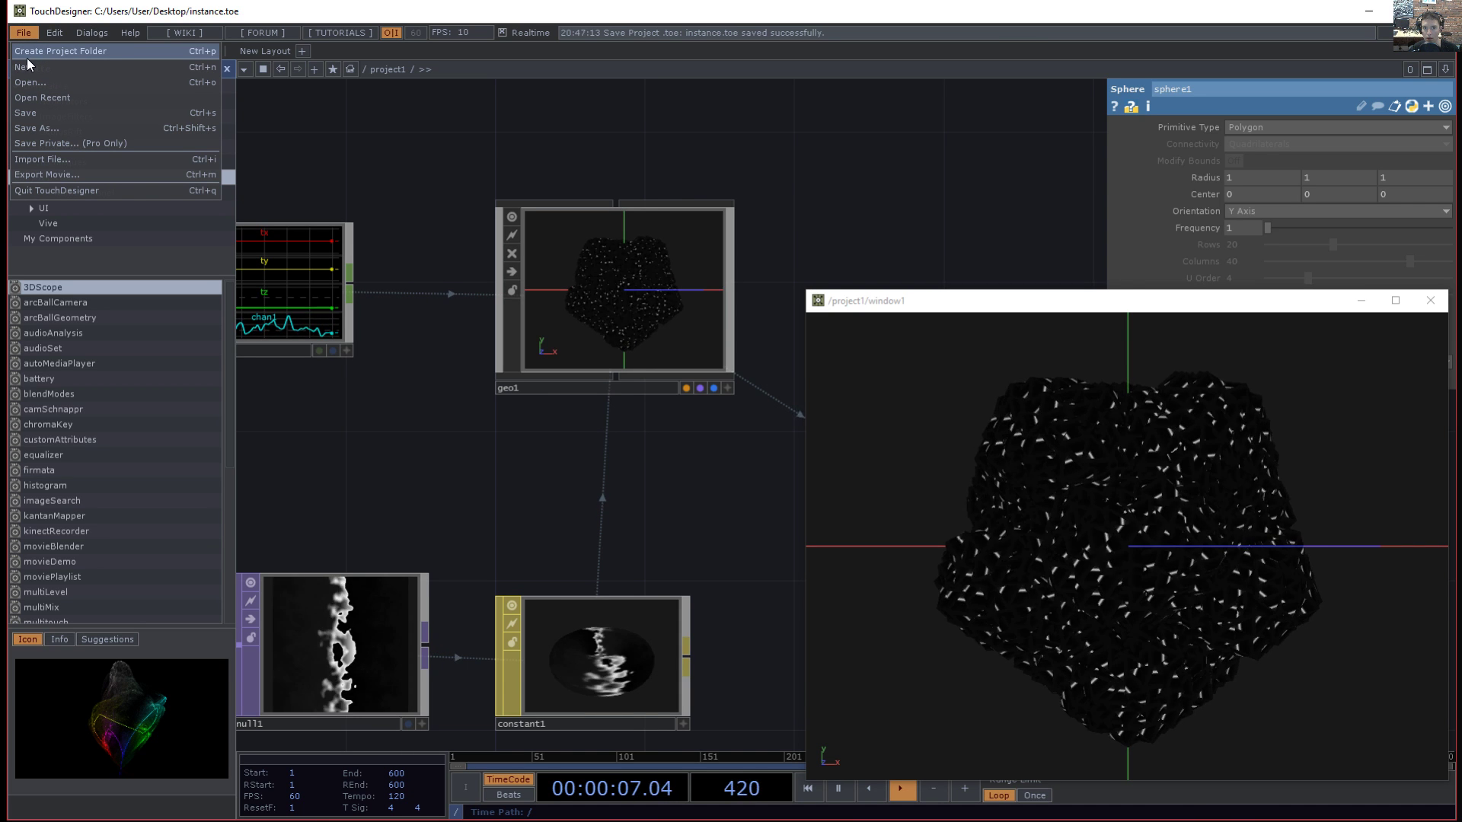
{"action": "left_click", "coordinate": [27, 67]}
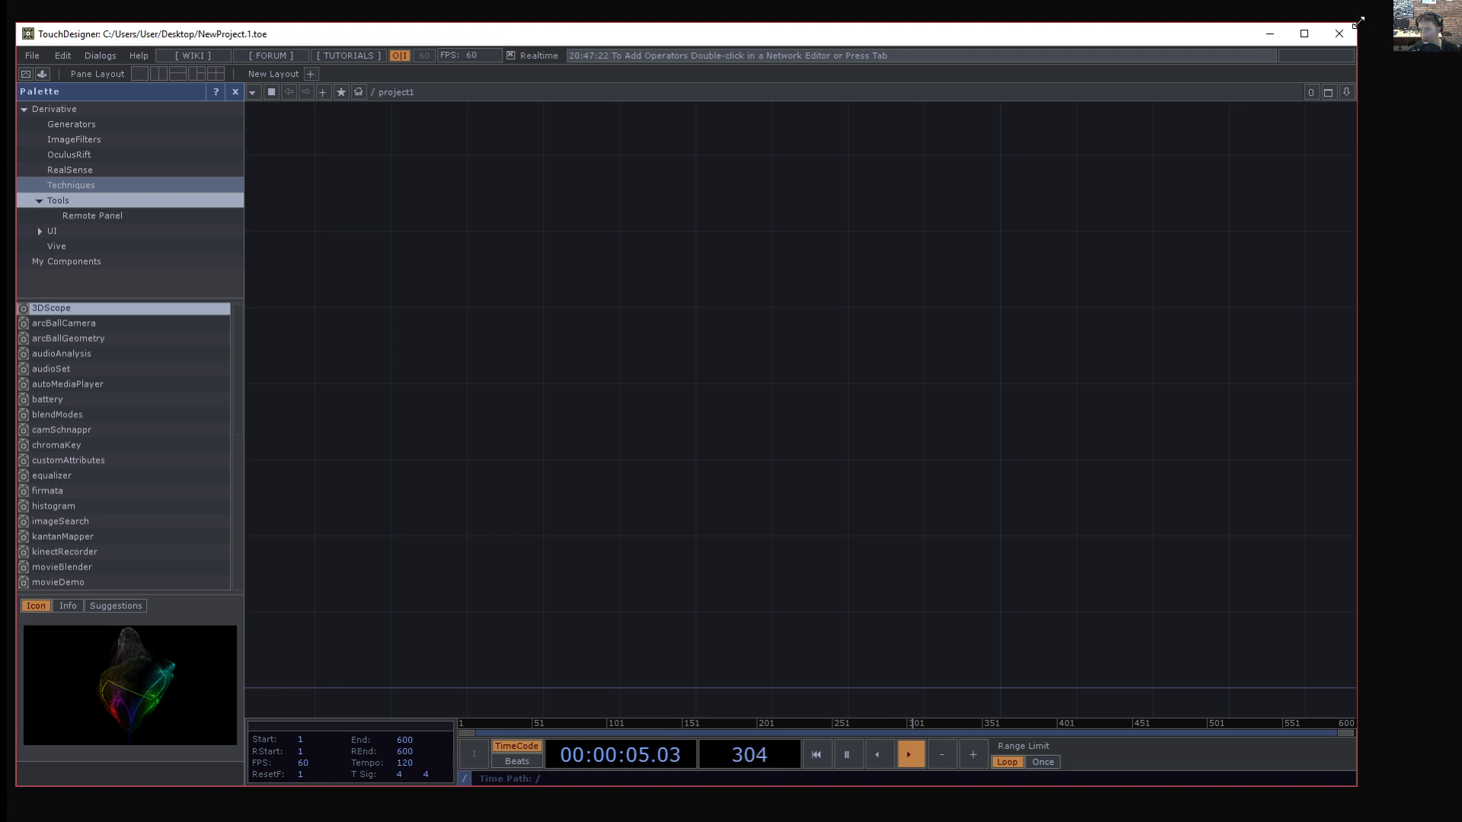
{"action": "left_click_drag", "start_coordinate": [1359, 21], "coordinate": [1453, 2]}
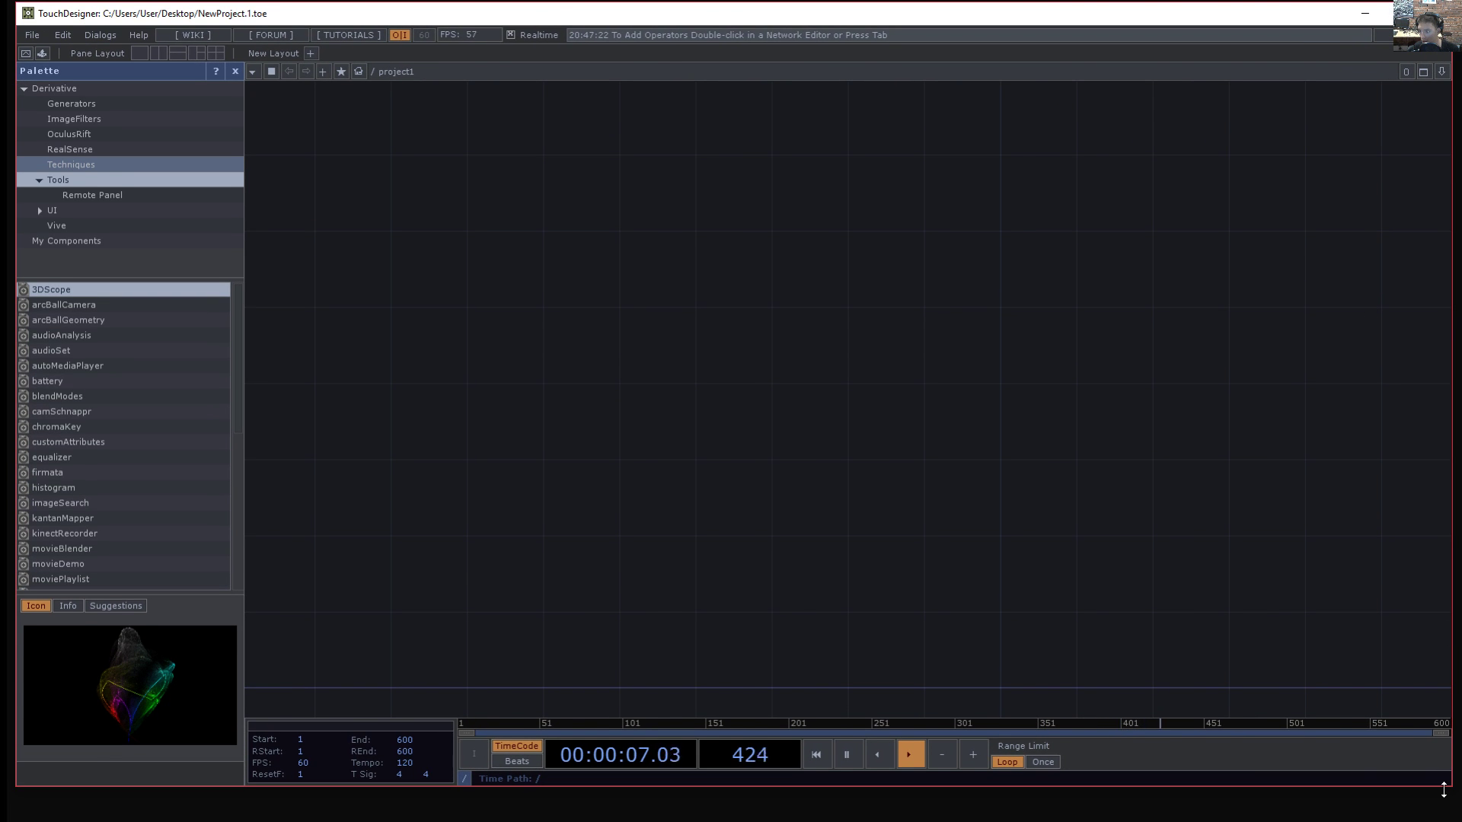
{"action": "left_click_drag", "start_coordinate": [1454, 794], "coordinate": [1460, 821]}
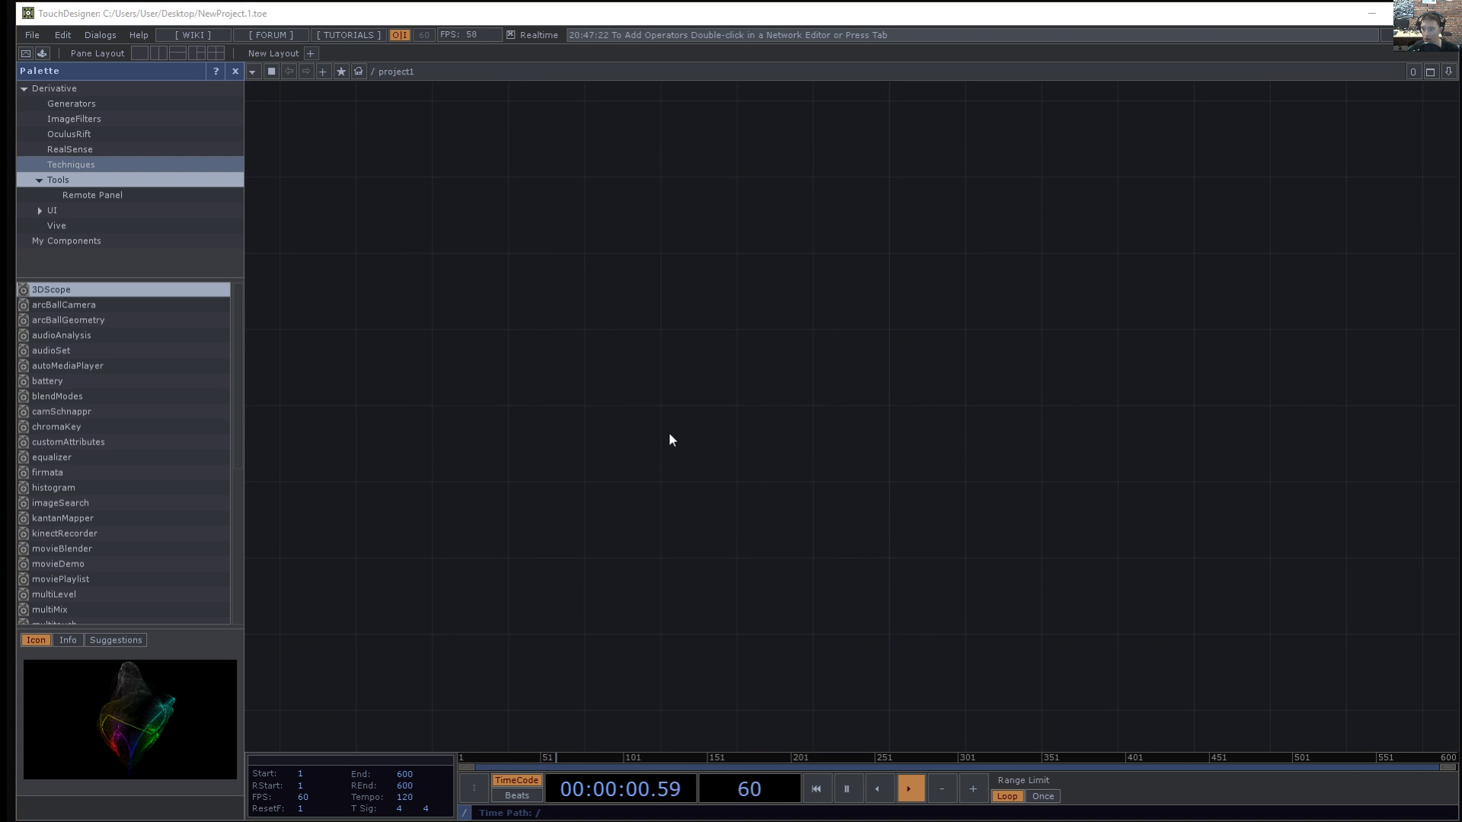
- Add a Sphere SOP to the empty project1 network
{"action": "key", "text": "Tab"}
{"action": "type", "text": "sphere"}
{"action": "key", "text": "Tab"}
{"action": "key", "text": "Tab"}
{"action": "left_click", "coordinate": [677, 477]}
{"action": "left_click", "coordinate": [510, 296]}
{"action": "left_click_drag", "start_coordinate": [741, 439], "coordinate": [680, 489]}
{"action": "scroll", "coordinate": [618, 349], "scroll_direction": "up", "scroll_amount": 3}
{"action": "left_click_drag", "start_coordinate": [628, 342], "coordinate": [696, 324]}
- Add a SOP to CHOP beside sphere1
{"action": "key", "text": "Tab"}
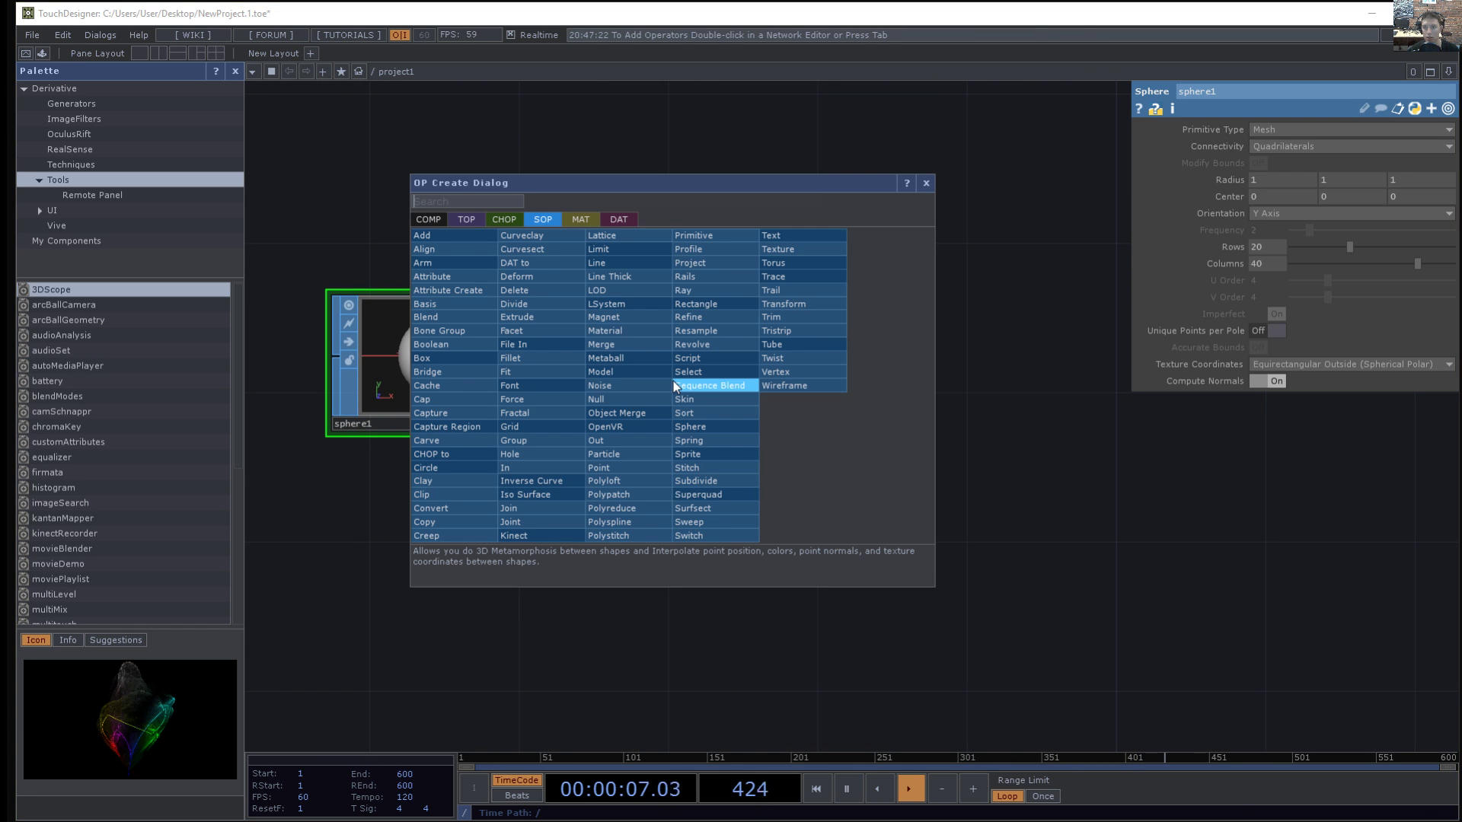
{"action": "type", "text": "sop"}
{"action": "key", "text": "Tab"}
{"action": "key", "text": "Tab"}
{"action": "key", "text": "Tab"}
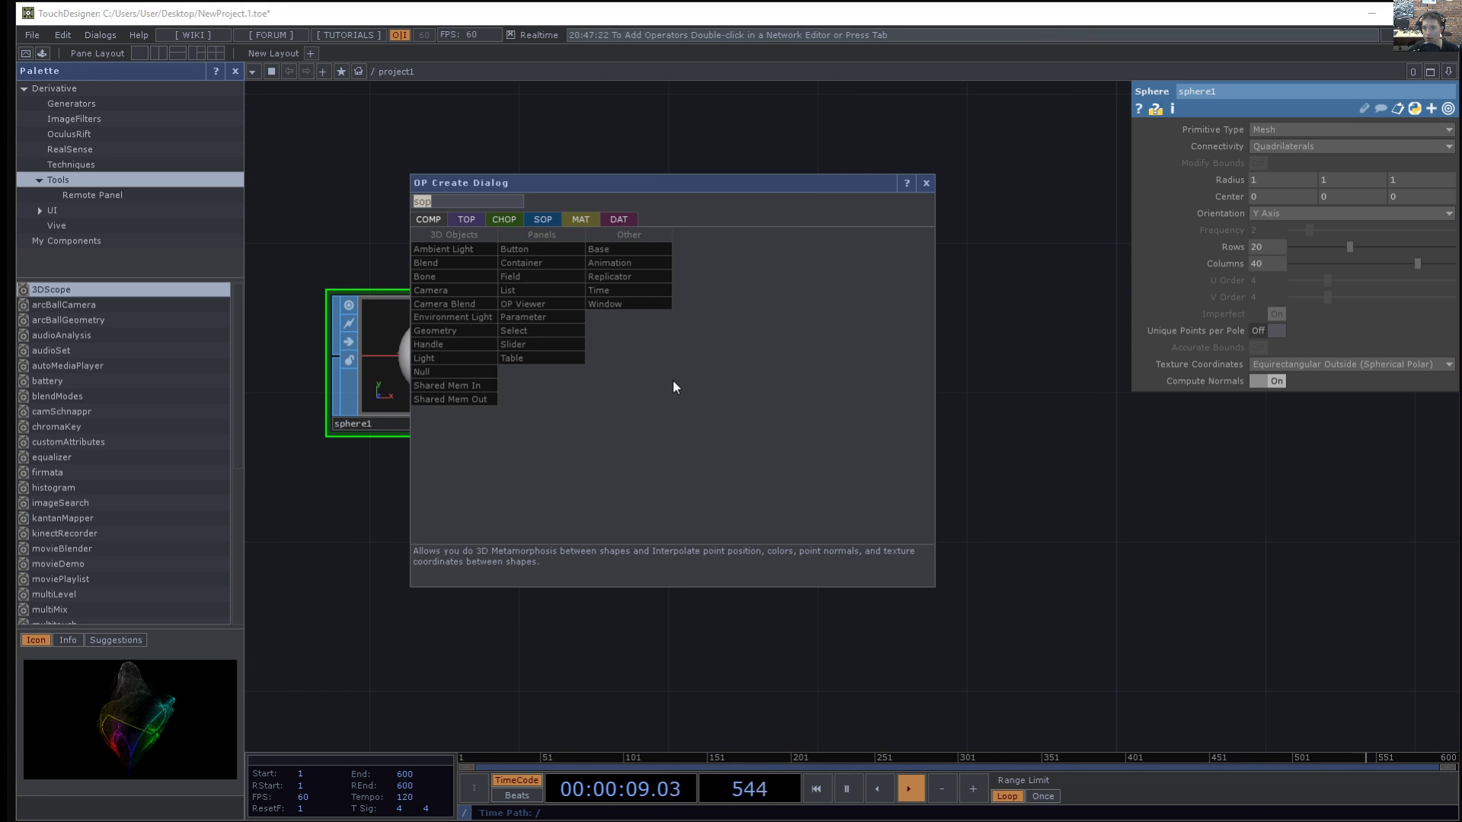
{"action": "key", "text": "Tab"}
{"action": "left_click", "coordinate": [766, 492]}
{"action": "left_click", "coordinate": [652, 359]}
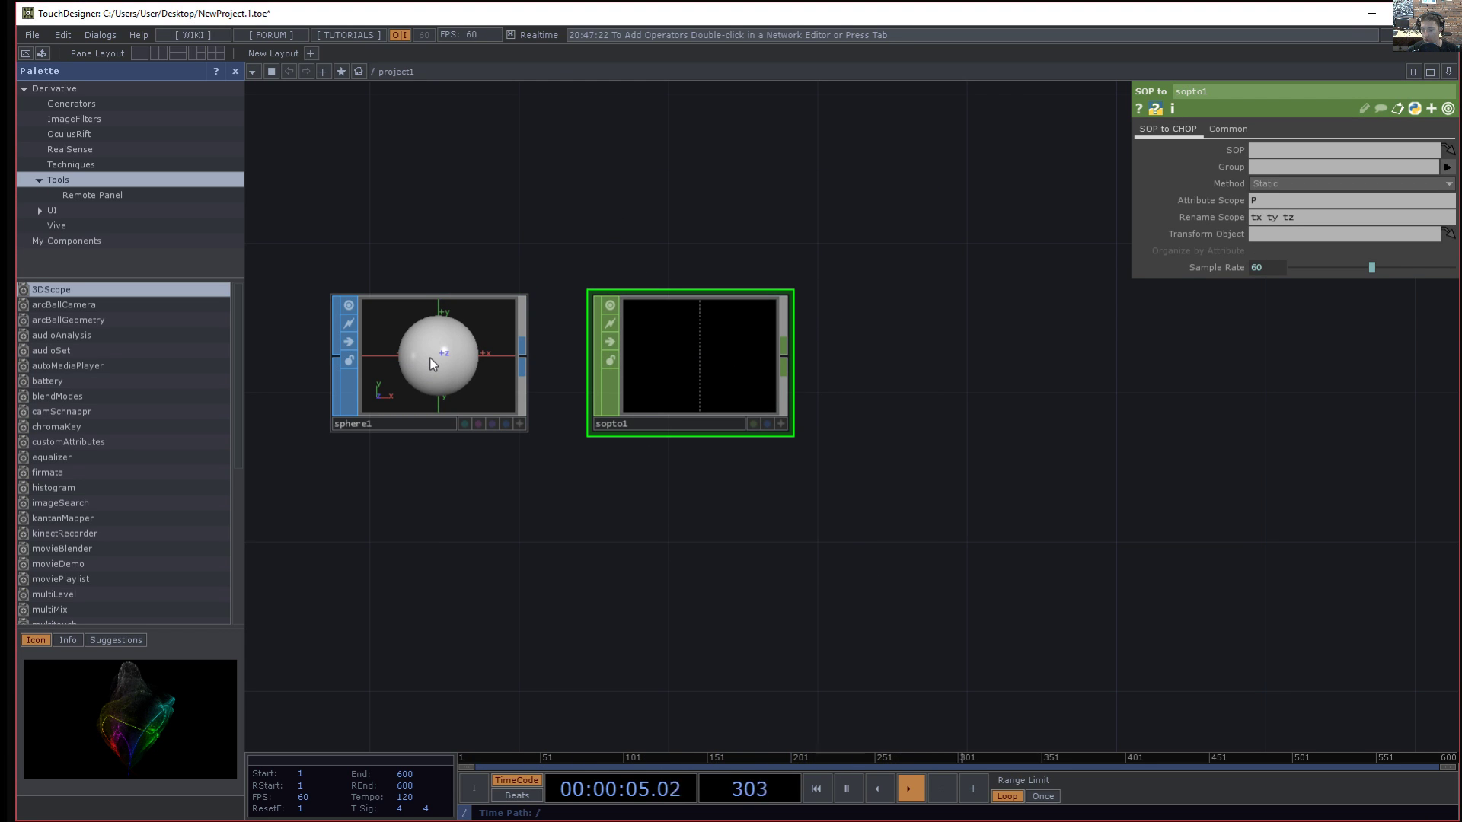
- Assign sphere1 as the source SOP of sopto1
{"action": "left_click_drag", "start_coordinate": [430, 358], "coordinate": [1367, 140]}
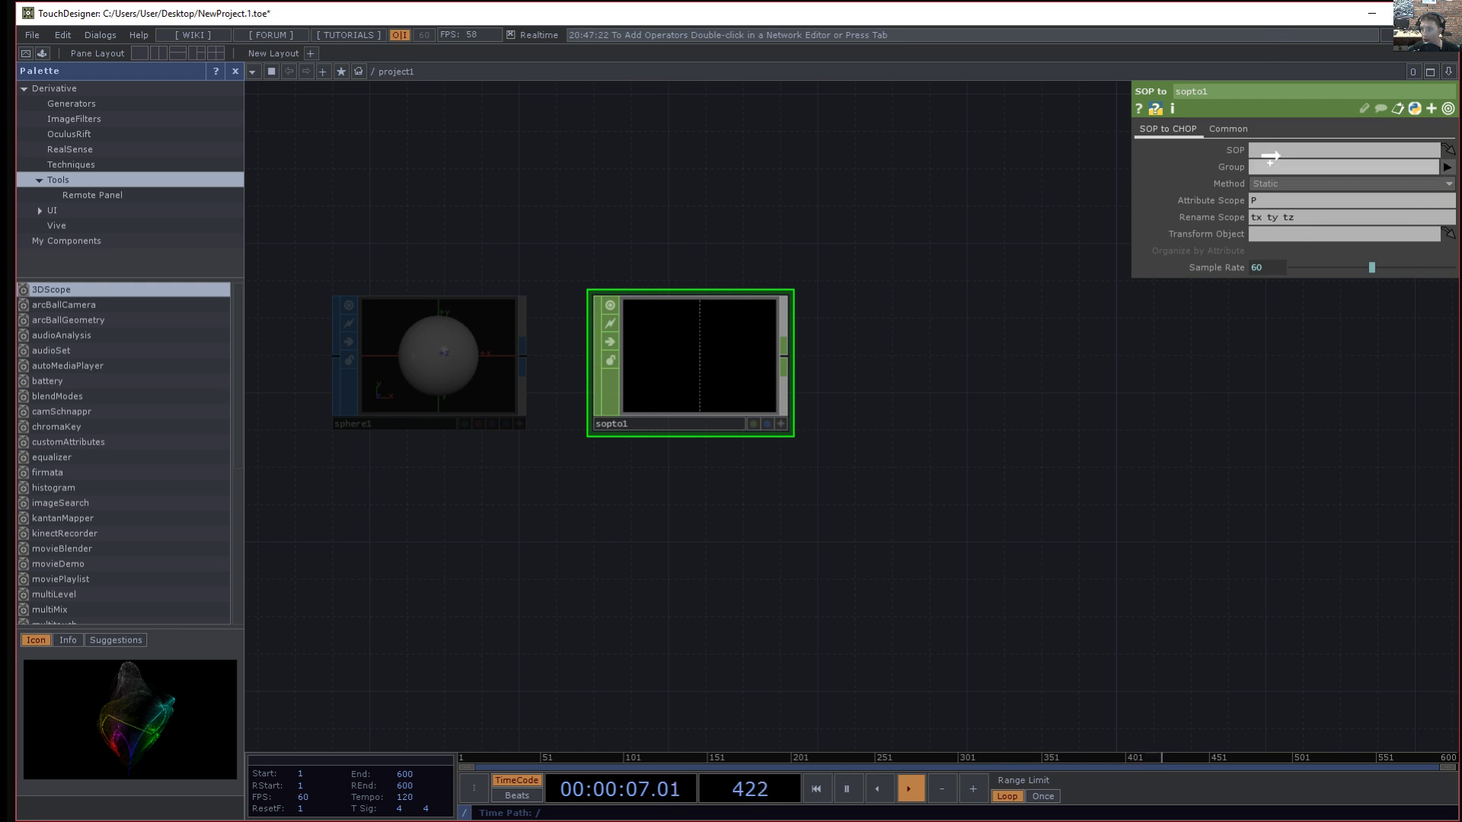
{"action": "left_click_drag", "start_coordinate": [1270, 164], "coordinate": [1283, 155]}
{"action": "scroll", "coordinate": [689, 365], "scroll_direction": "up", "scroll_amount": 3}
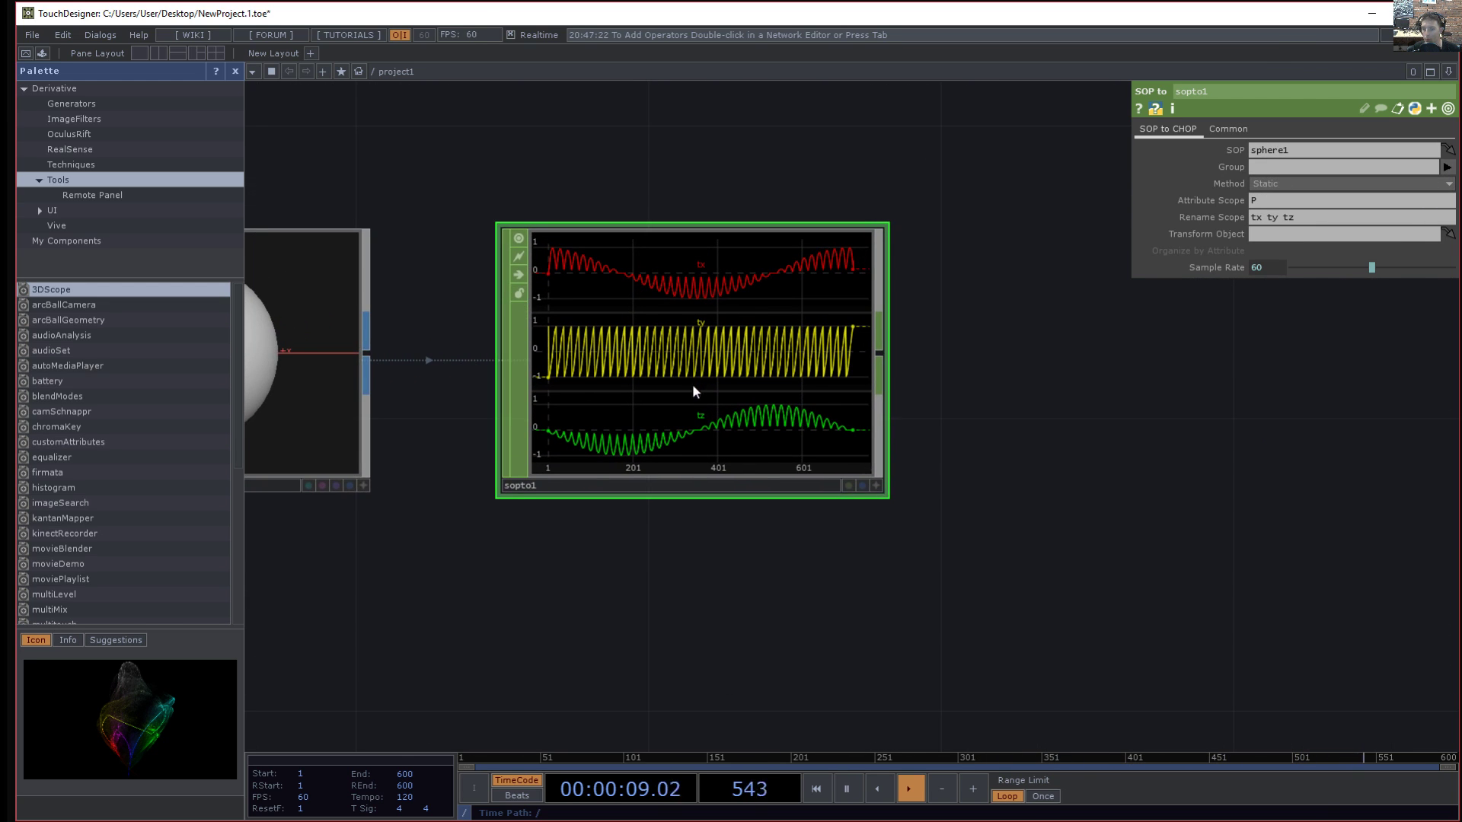
- Add a Geometry COMP and place it beside sopto1 without overlapping it
{"action": "left_click_drag", "start_coordinate": [1016, 463], "coordinate": [1051, 491]}
{"action": "scroll", "coordinate": [1051, 490], "scroll_direction": "down", "scroll_amount": 2}
{"action": "key", "text": "Tab"}
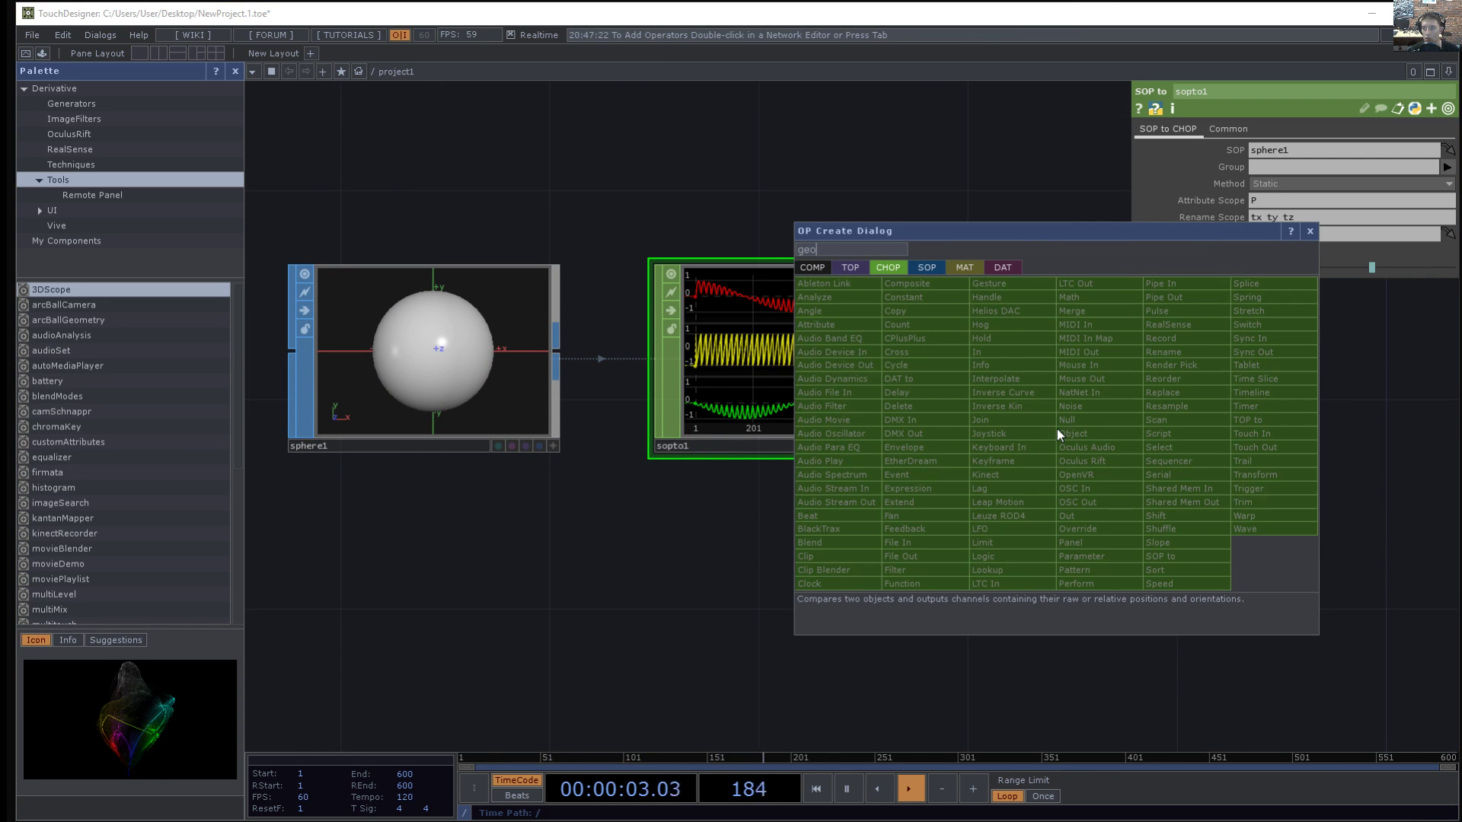
{"action": "type", "text": "geo"}
{"action": "key", "text": "Tab"}
{"action": "key", "text": "Return"}
{"action": "left_click", "coordinate": [1057, 428]}
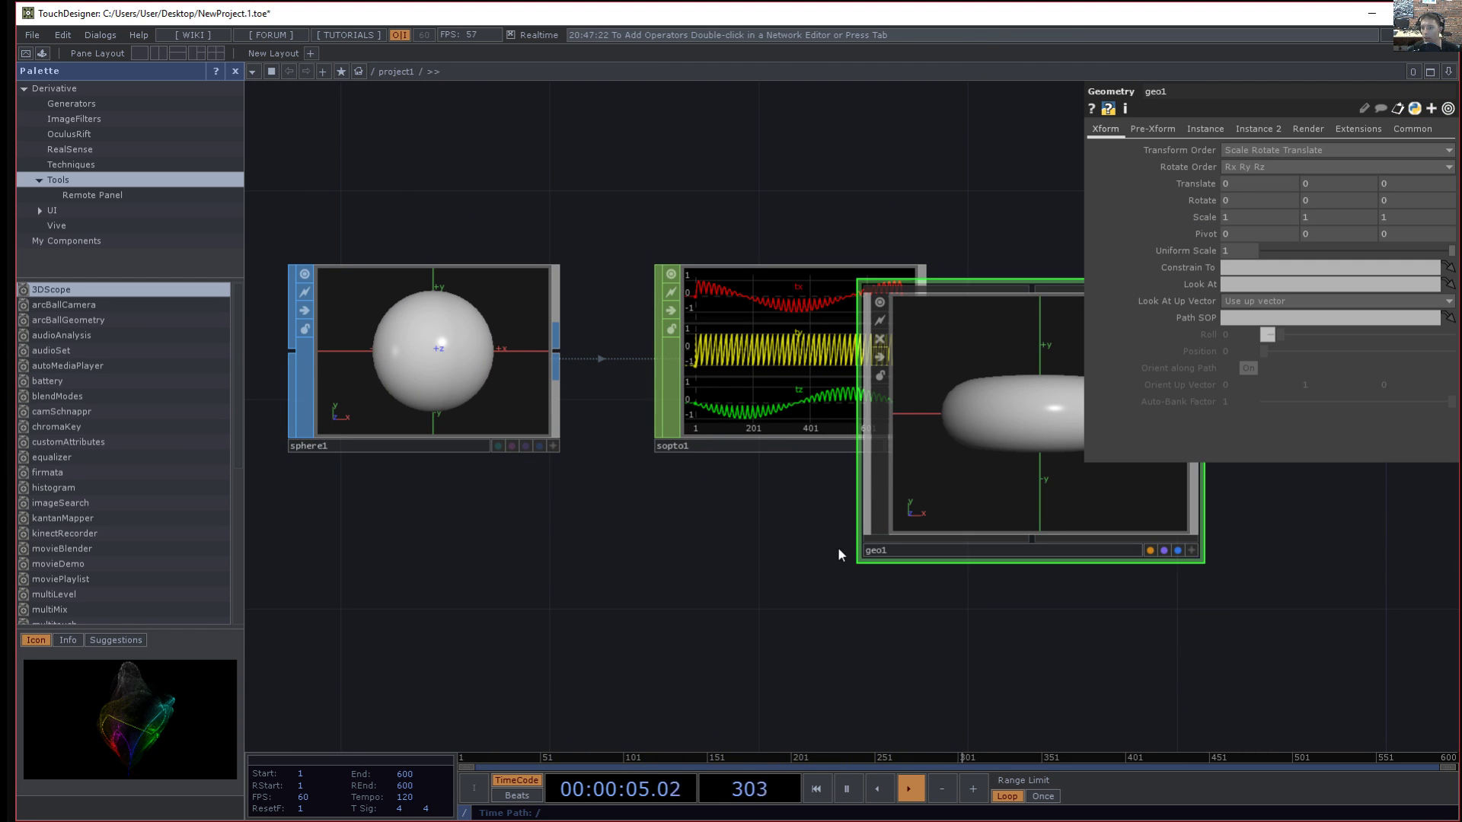
{"action": "left_click_drag", "start_coordinate": [827, 549], "coordinate": [592, 595]}
{"action": "left_click_drag", "start_coordinate": [747, 504], "coordinate": [852, 451]}
- Enable instancing on geo1 with sopto1 as the instance CHOP, and set TX, TY and TZ to tx, ty and tz
{"action": "left_click", "coordinate": [1206, 134]}
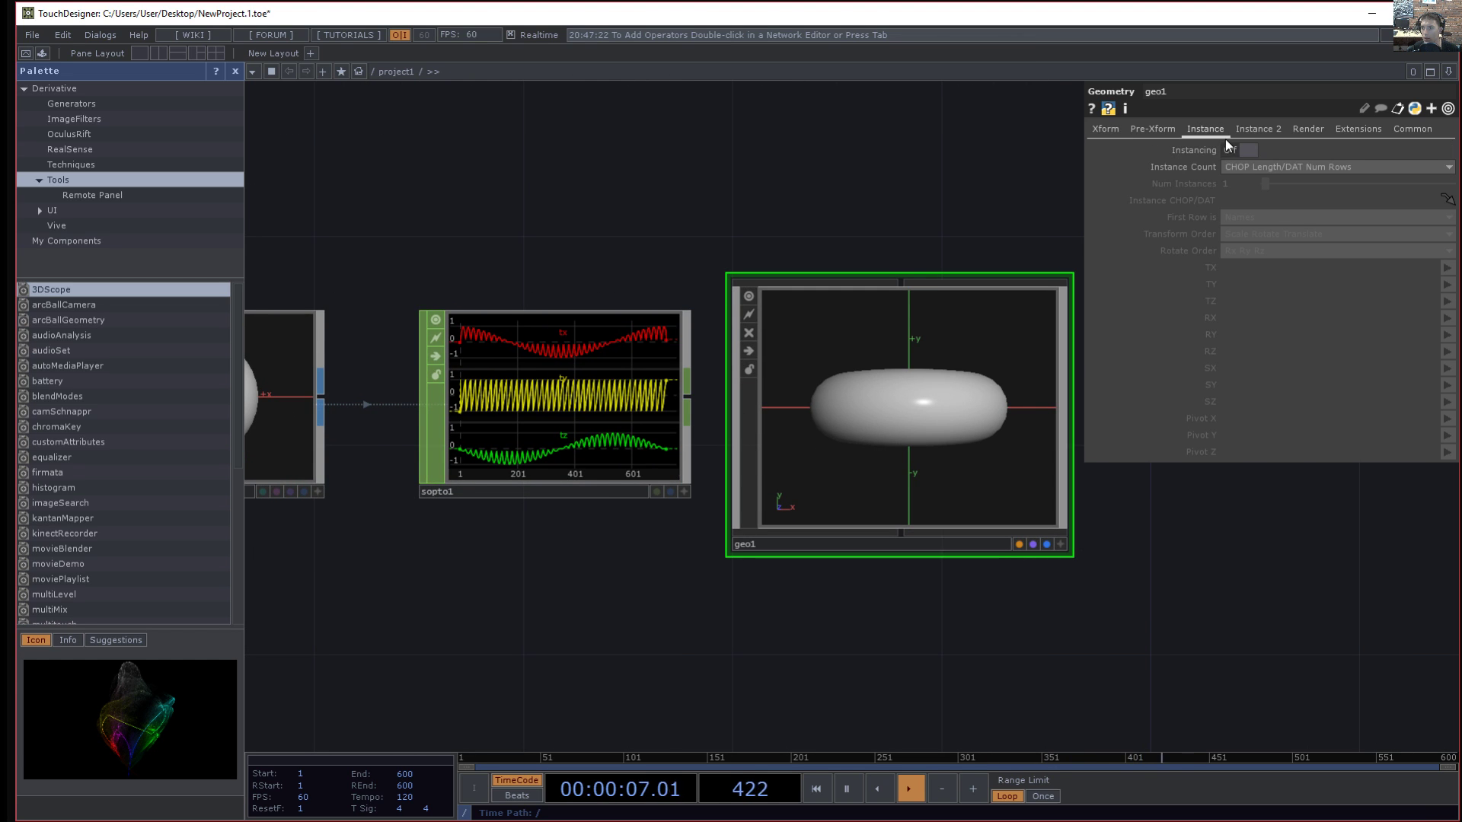
{"action": "left_click_drag", "start_coordinate": [551, 408], "coordinate": [1267, 202]}
{"action": "left_click", "coordinate": [1271, 267]}
{"action": "type", "text": "tx"}
{"action": "key", "text": "Return"}
{"action": "left_click", "coordinate": [1268, 285]}
{"action": "type", "text": "ty"}
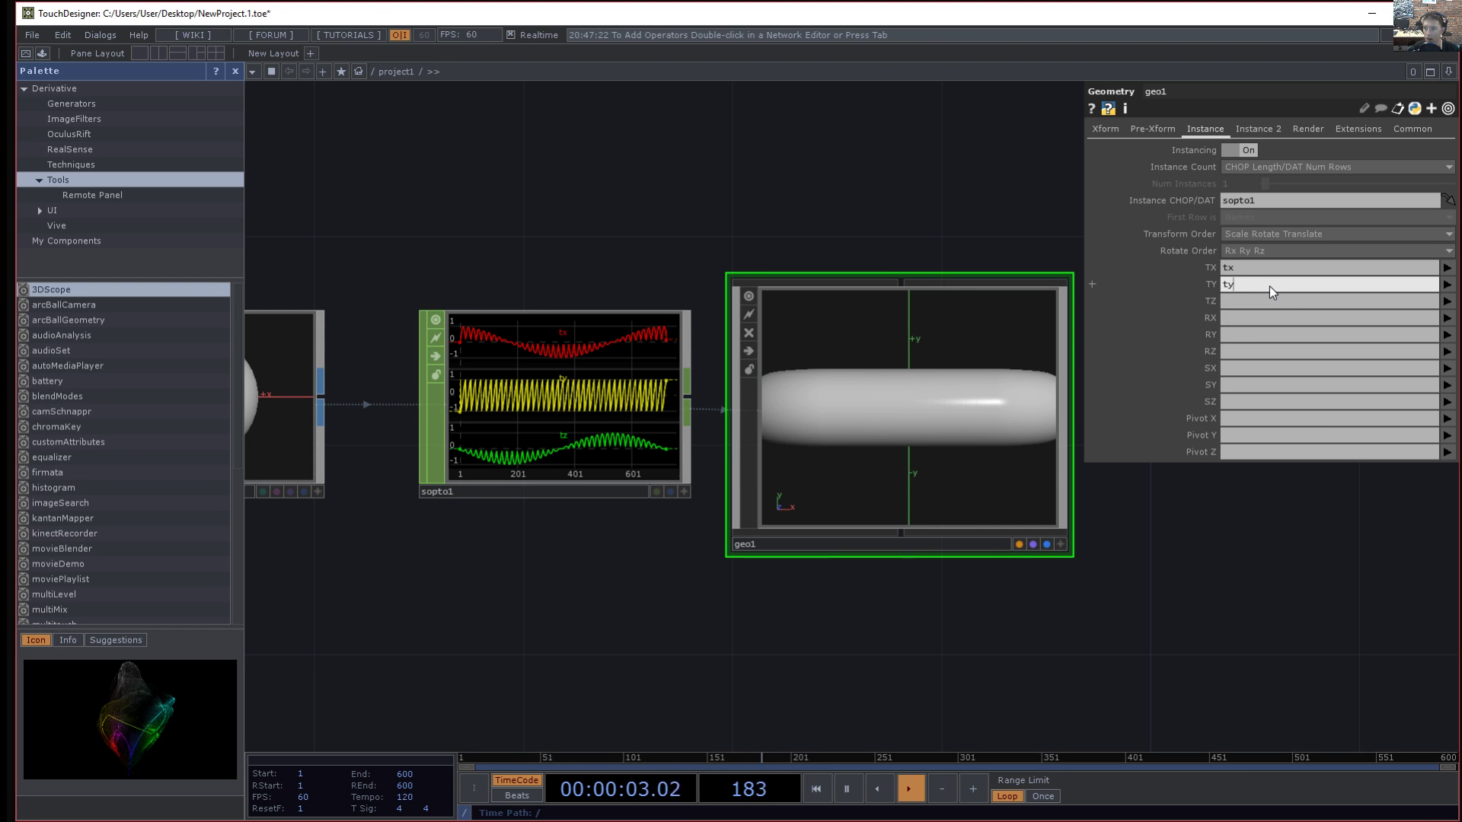
{"action": "key", "text": "Tab"}
{"action": "key", "text": "Return"}
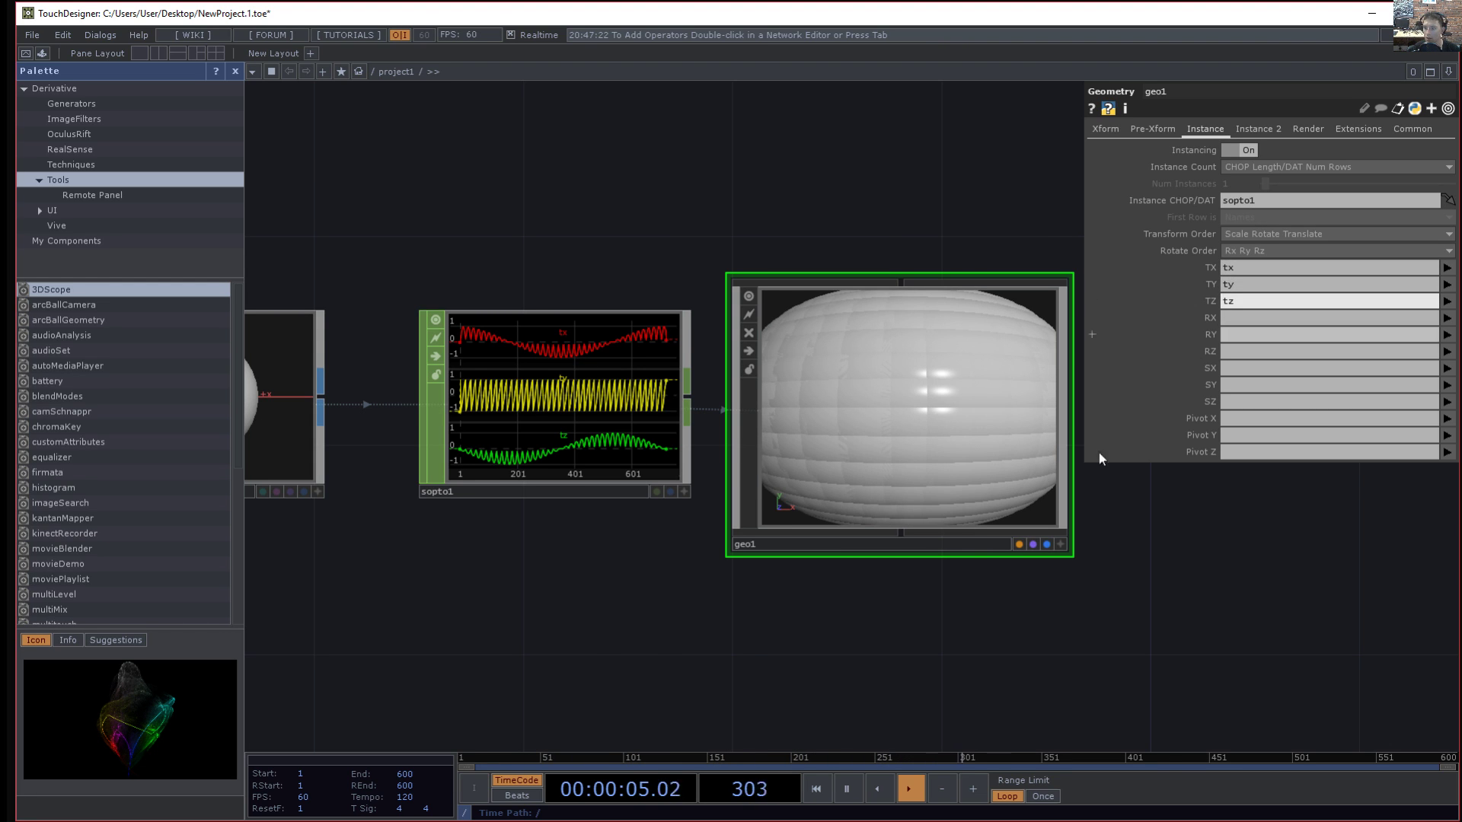
- Activate geo1's viewer and orbit around the instanced torus geometry to examine it
{"action": "left_click_drag", "start_coordinate": [585, 663], "coordinate": [623, 660]}
{"action": "left_click", "coordinate": [1098, 542]}
{"action": "mouse_move", "coordinate": [984, 428]}
{"action": "left_mouse_down"}
{"action": "mouse_move", "coordinate": [980, 483]}
{"action": "mouse_move", "coordinate": [967, 396]}
{"action": "mouse_move", "coordinate": [980, 404]}
{"action": "left_mouse_up"}
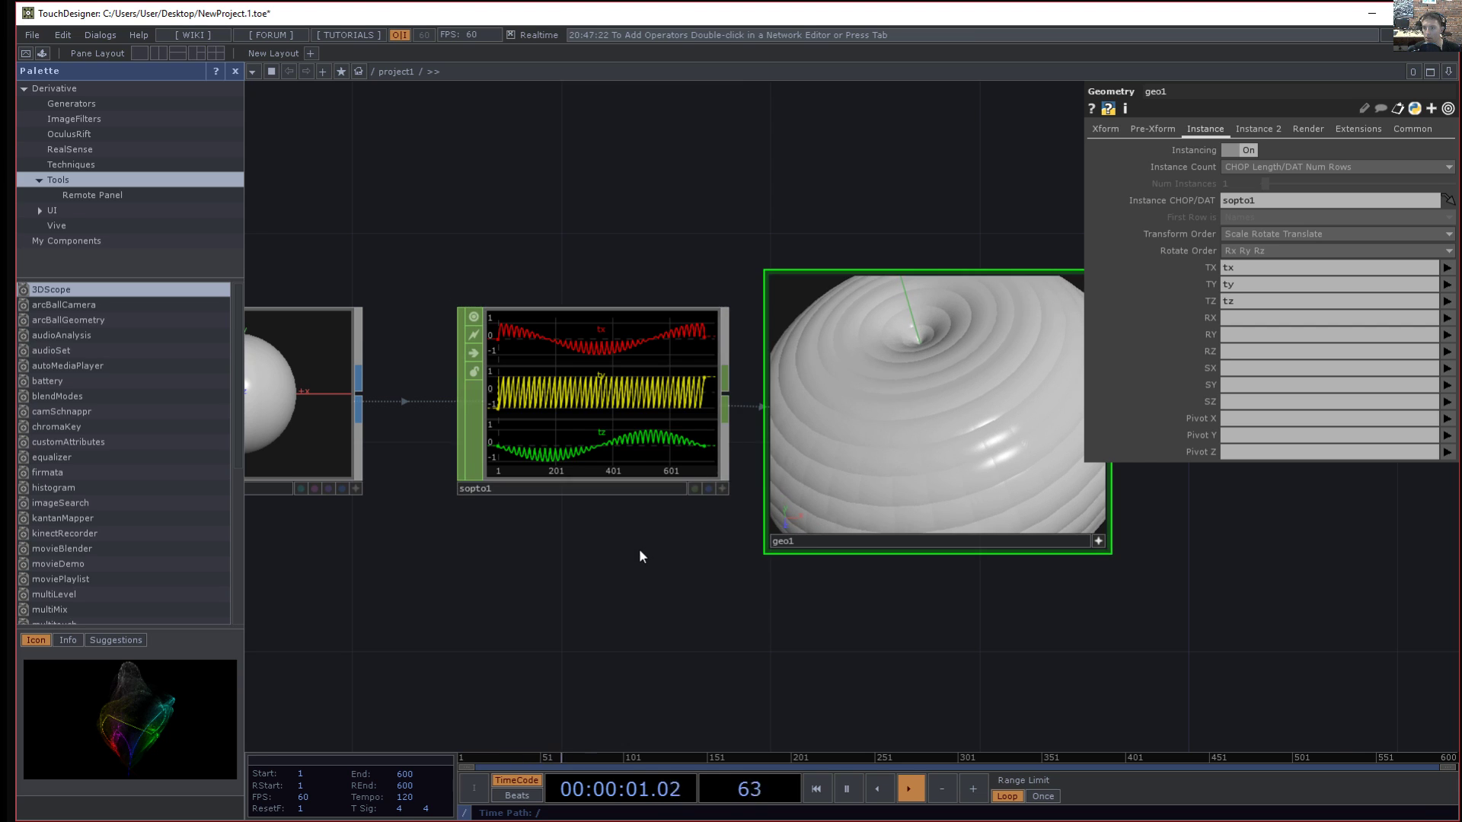
{"action": "scroll", "coordinate": [608, 604], "scroll_direction": "down", "scroll_amount": 3}
{"action": "scroll", "coordinate": [632, 621], "scroll_direction": "up", "scroll_amount": 1}
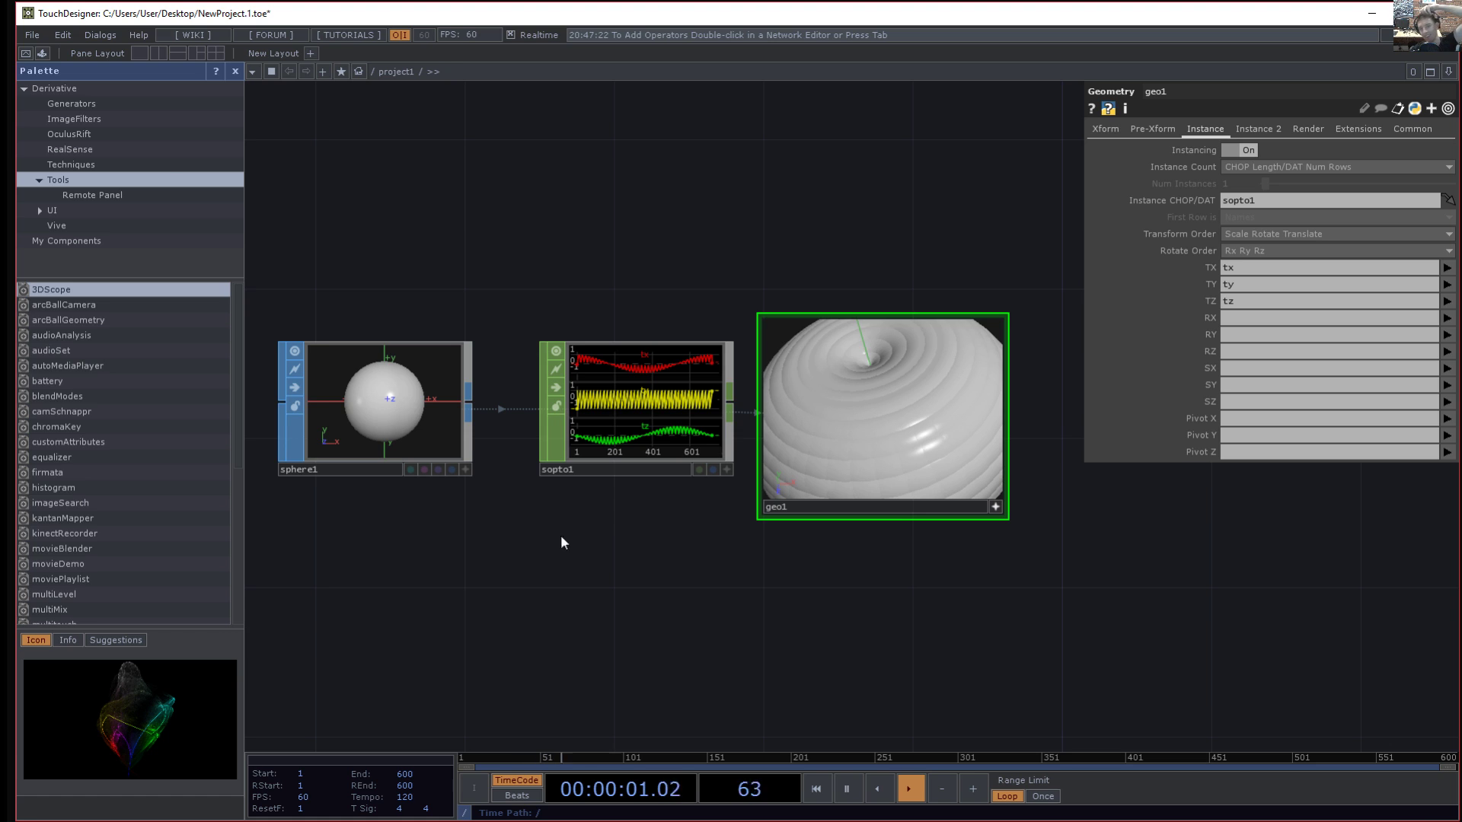
- Open the recent project INSTANCING_Base.toe and resize its window to fit the screen
{"action": "left_click", "coordinate": [29, 35]}
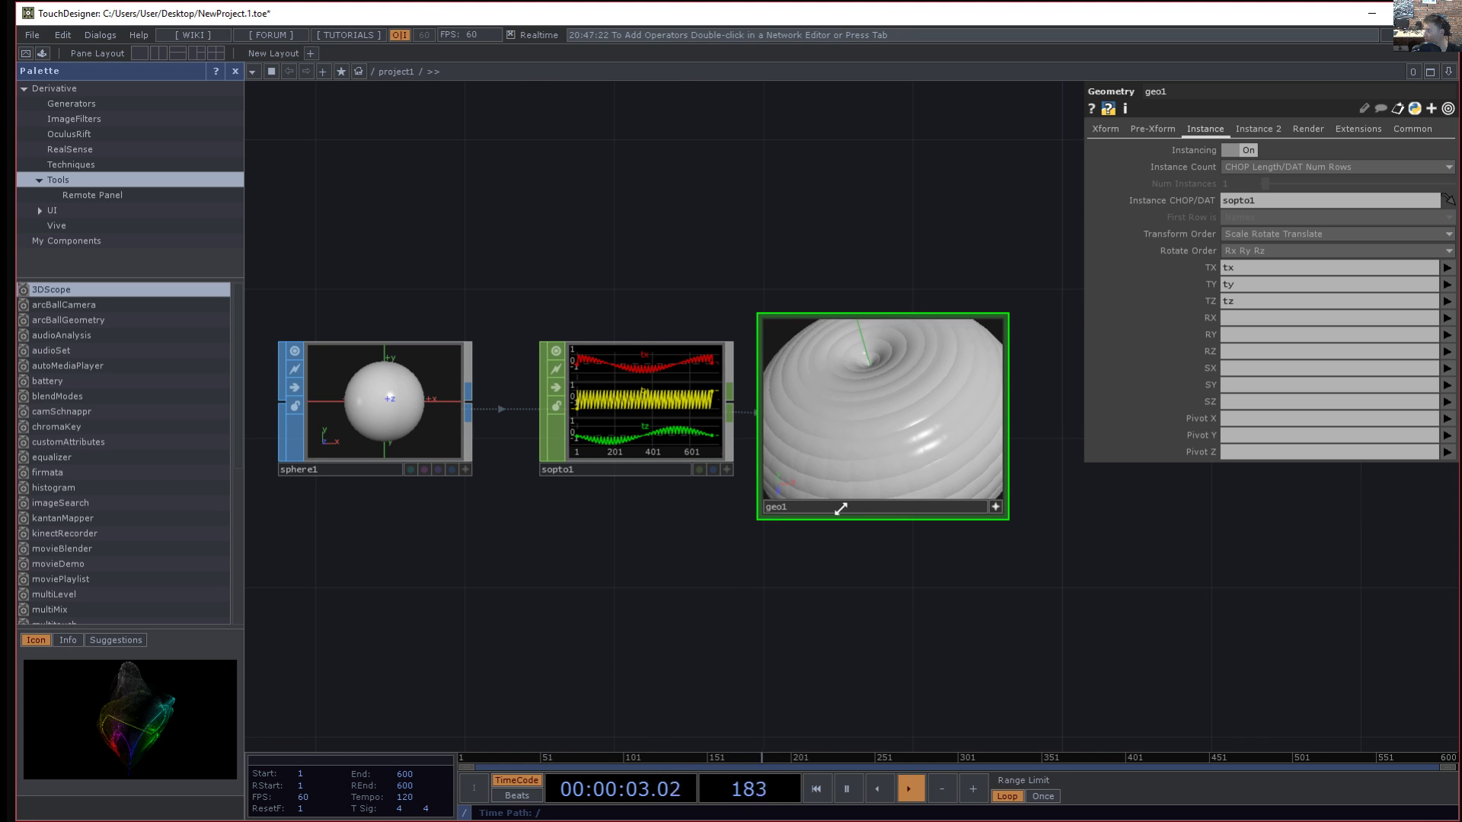
{"action": "left_click", "coordinate": [30, 36]}
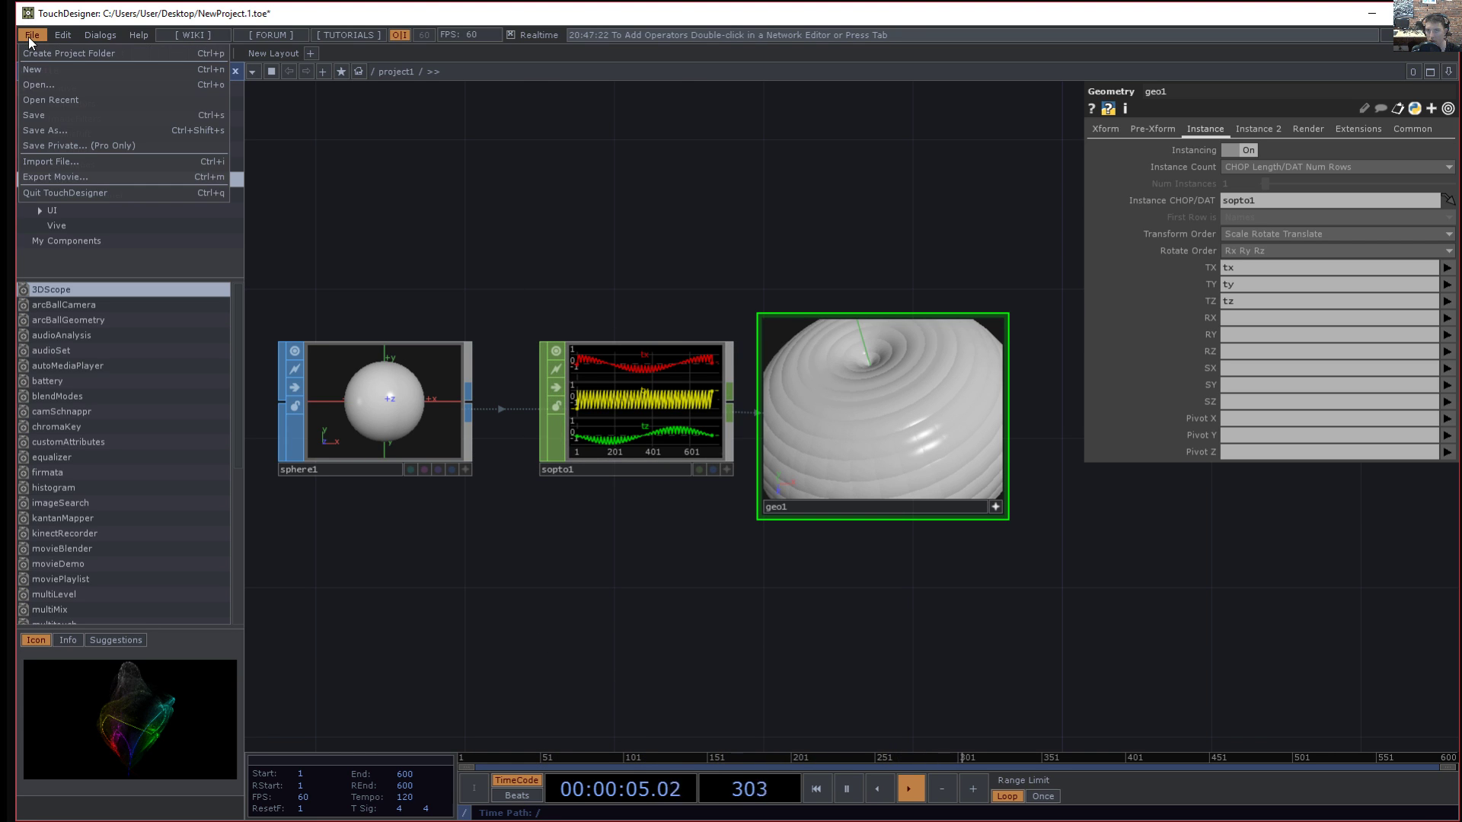
{"action": "mouse_move", "coordinate": [98, 101]}
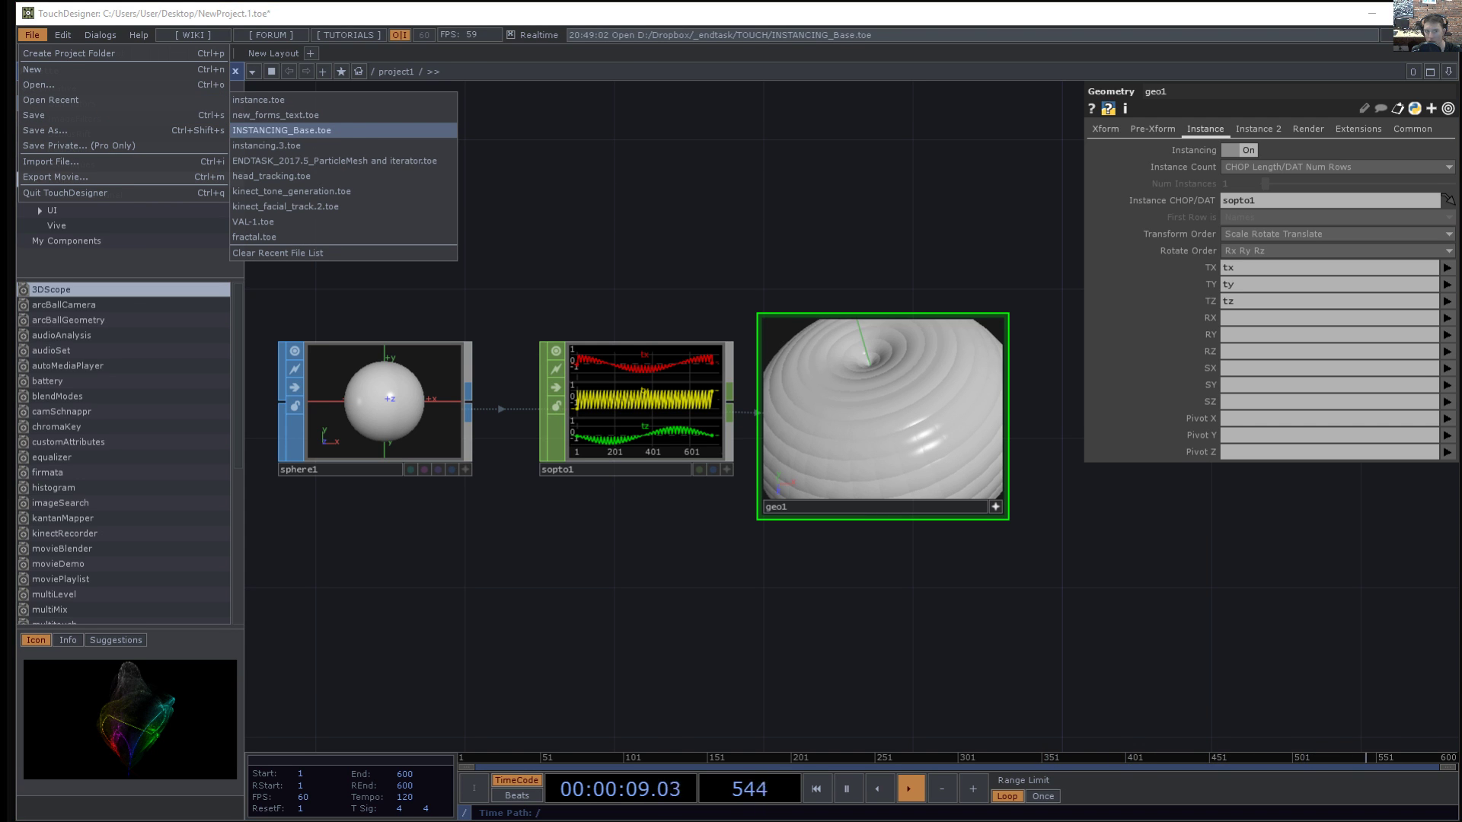
{"action": "left_click", "coordinate": [281, 130]}
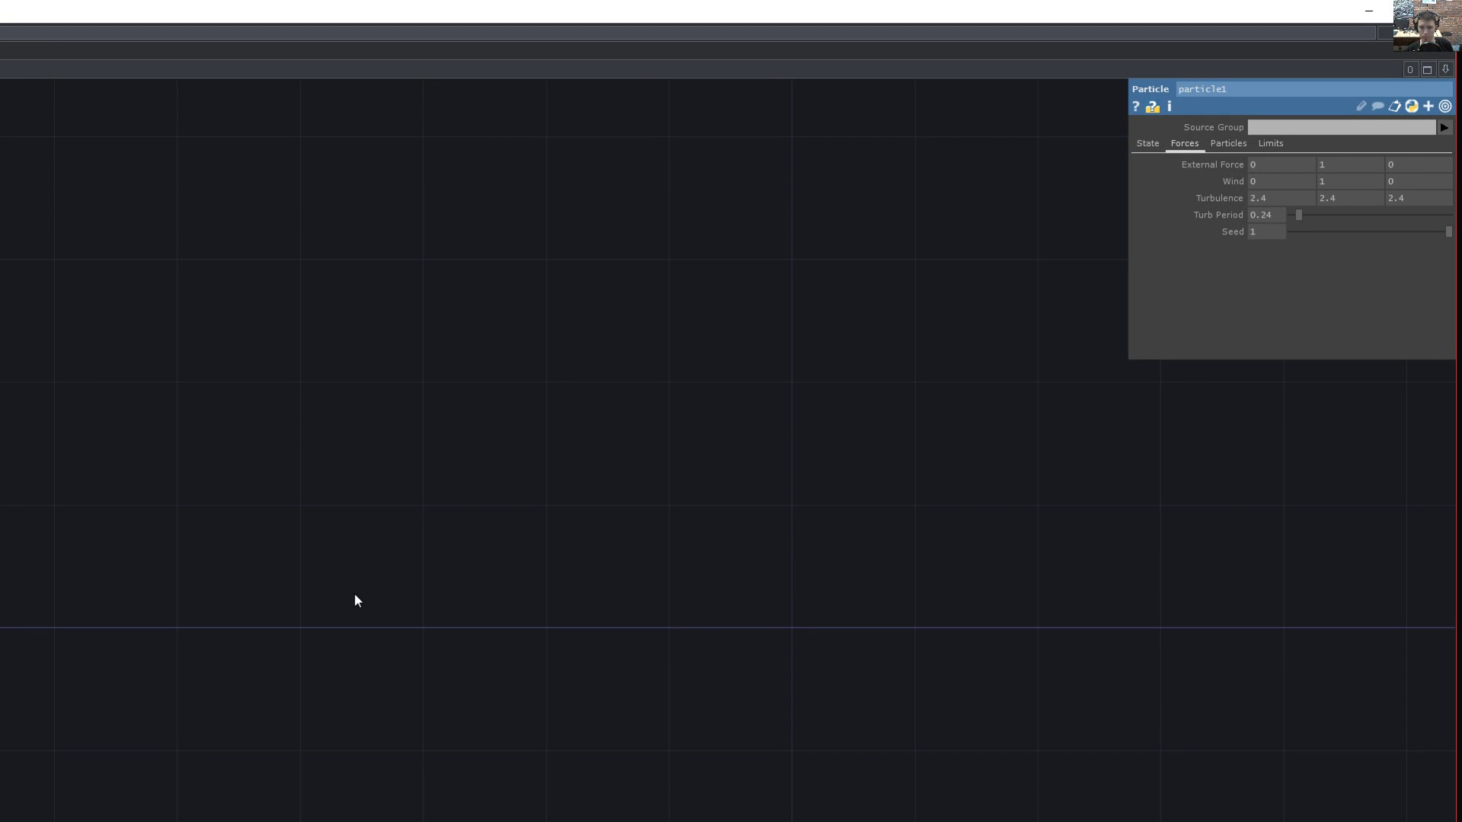
{"action": "left_click_drag", "start_coordinate": [0, 2], "coordinate": [219, 2]}
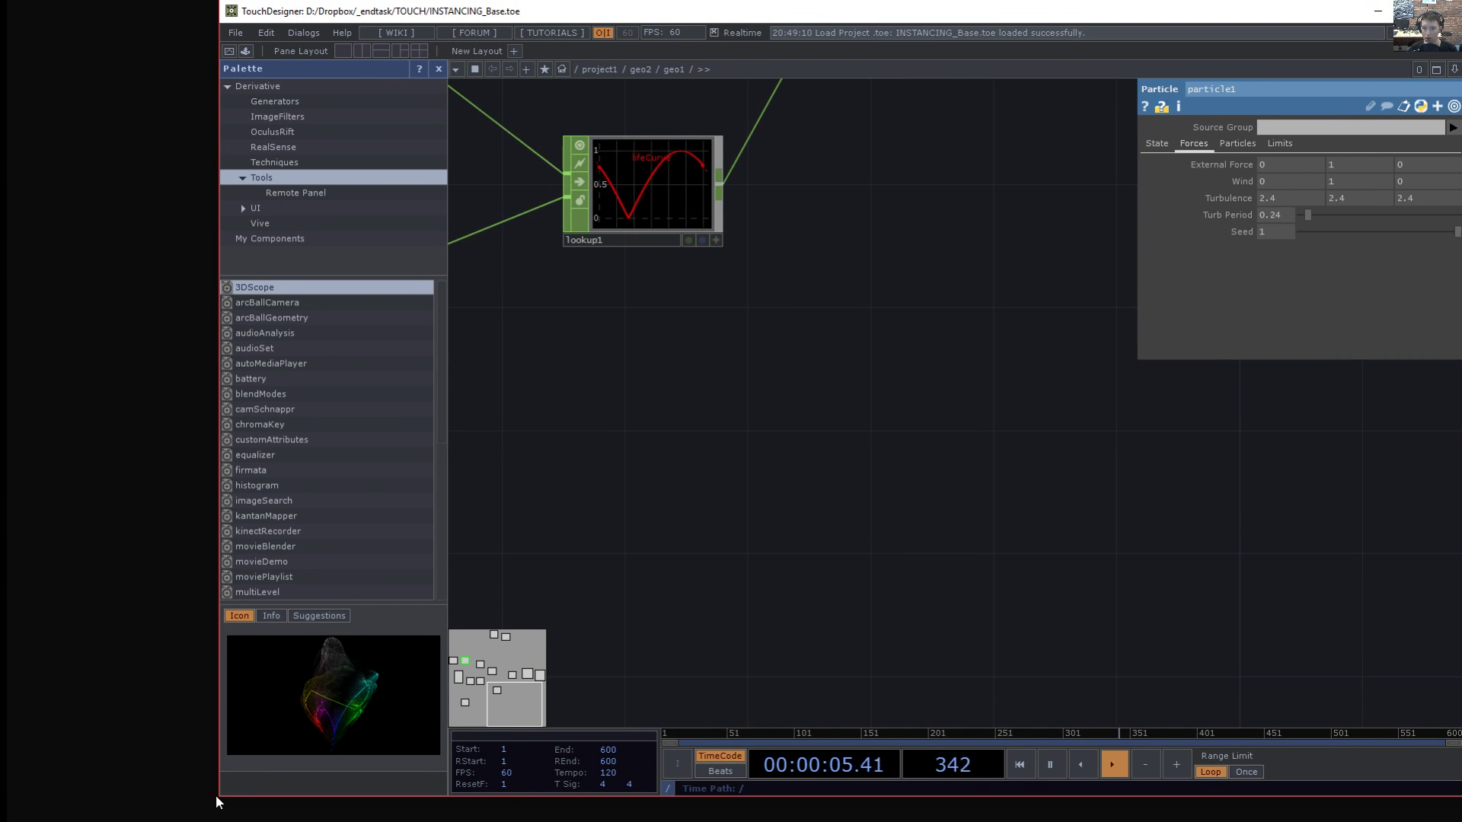
{"action": "left_click_drag", "start_coordinate": [223, 802], "coordinate": [15, 819]}
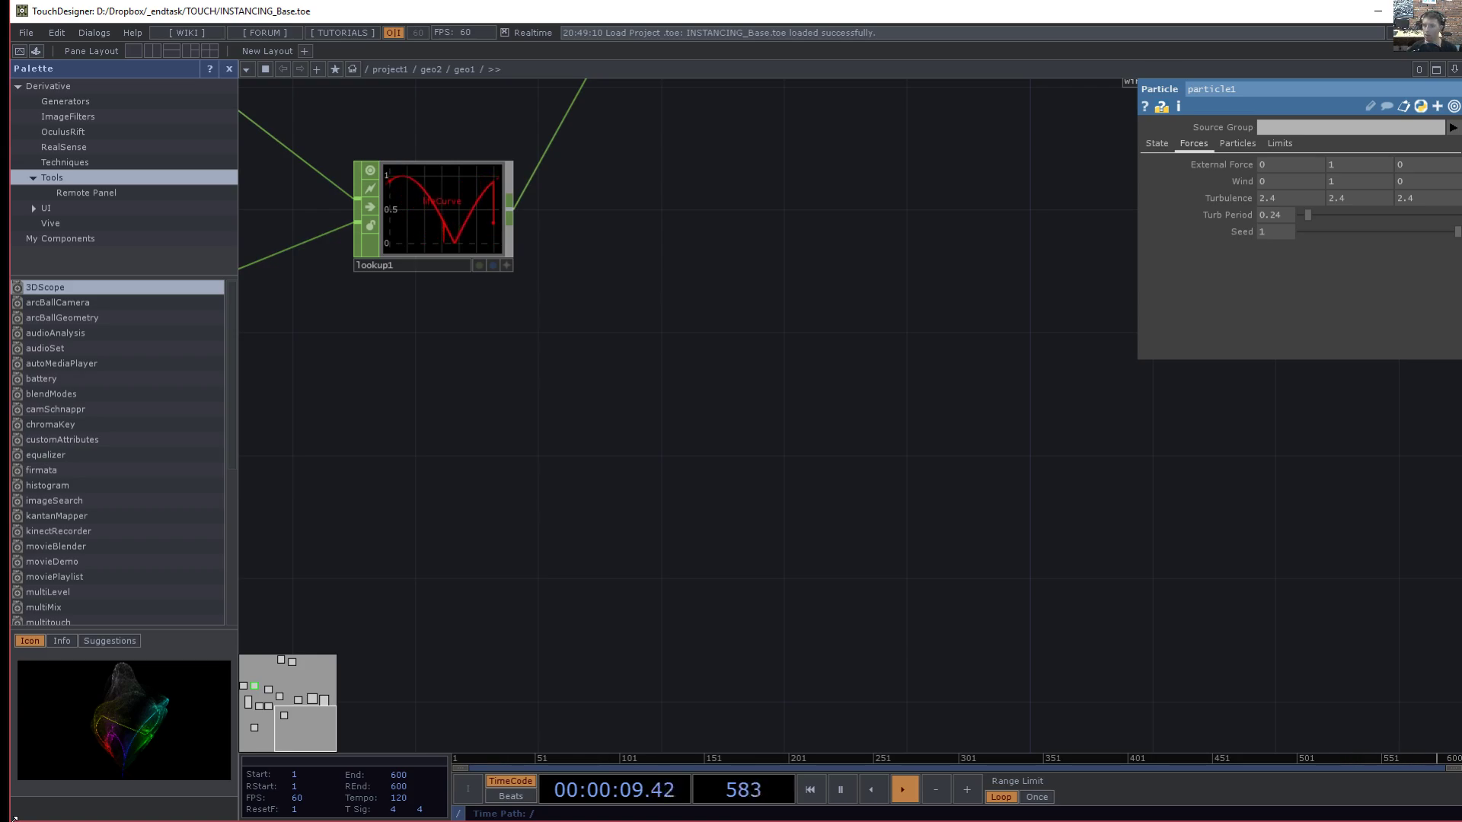
- Locate window2 beside the instanced geometry and open it as a separate window
{"action": "left_click_drag", "start_coordinate": [542, 518], "coordinate": [744, 663]}
{"action": "scroll", "coordinate": [767, 522], "scroll_direction": "down", "scroll_amount": 5}
{"action": "left_click_drag", "start_coordinate": [770, 521], "coordinate": [581, 708]}
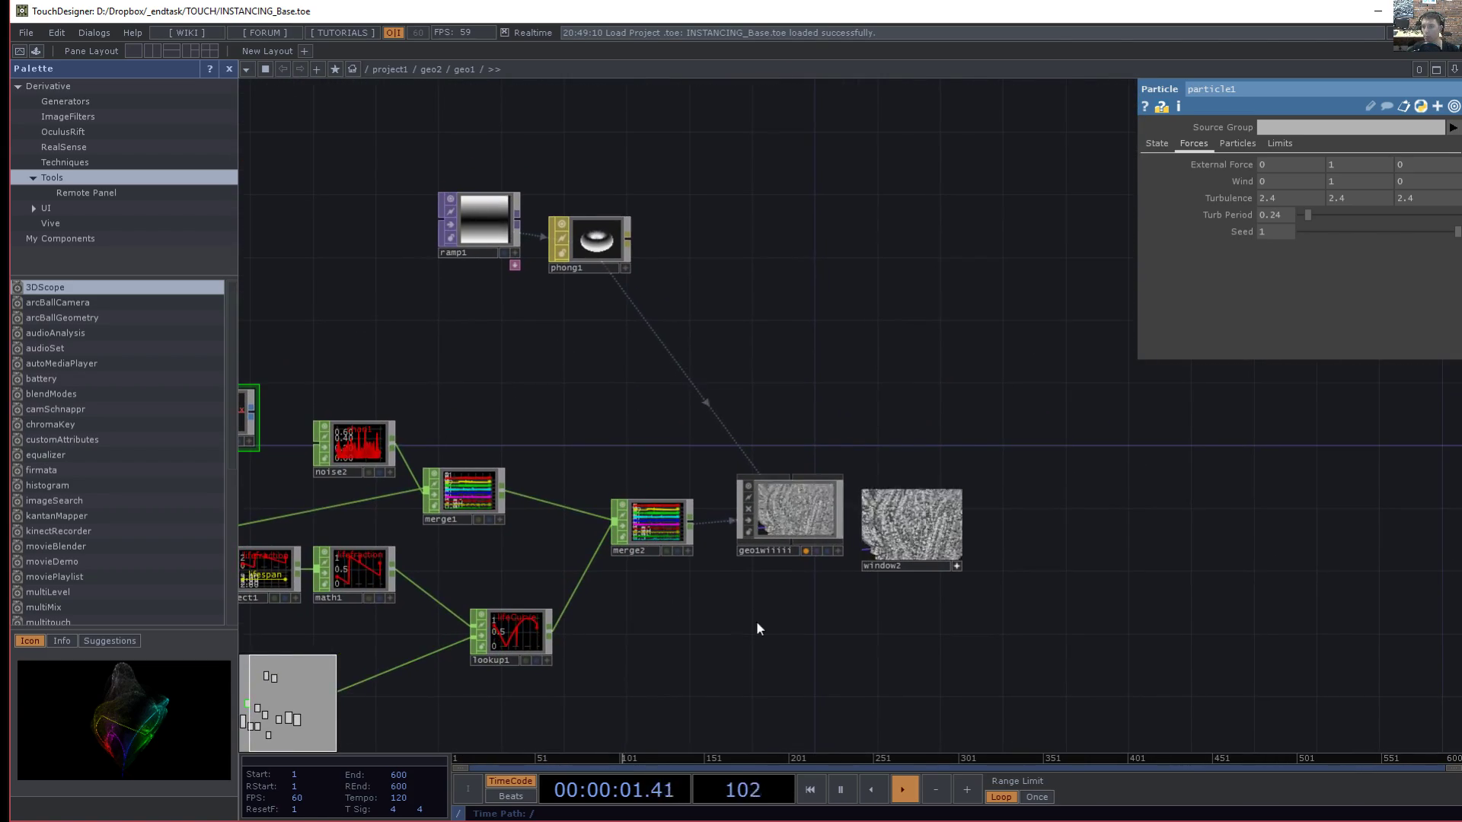
{"action": "scroll", "coordinate": [799, 604], "scroll_direction": "up", "scroll_amount": 5}
{"action": "middle_click_drag", "start_coordinate": [798, 603], "coordinate": [810, 598]}
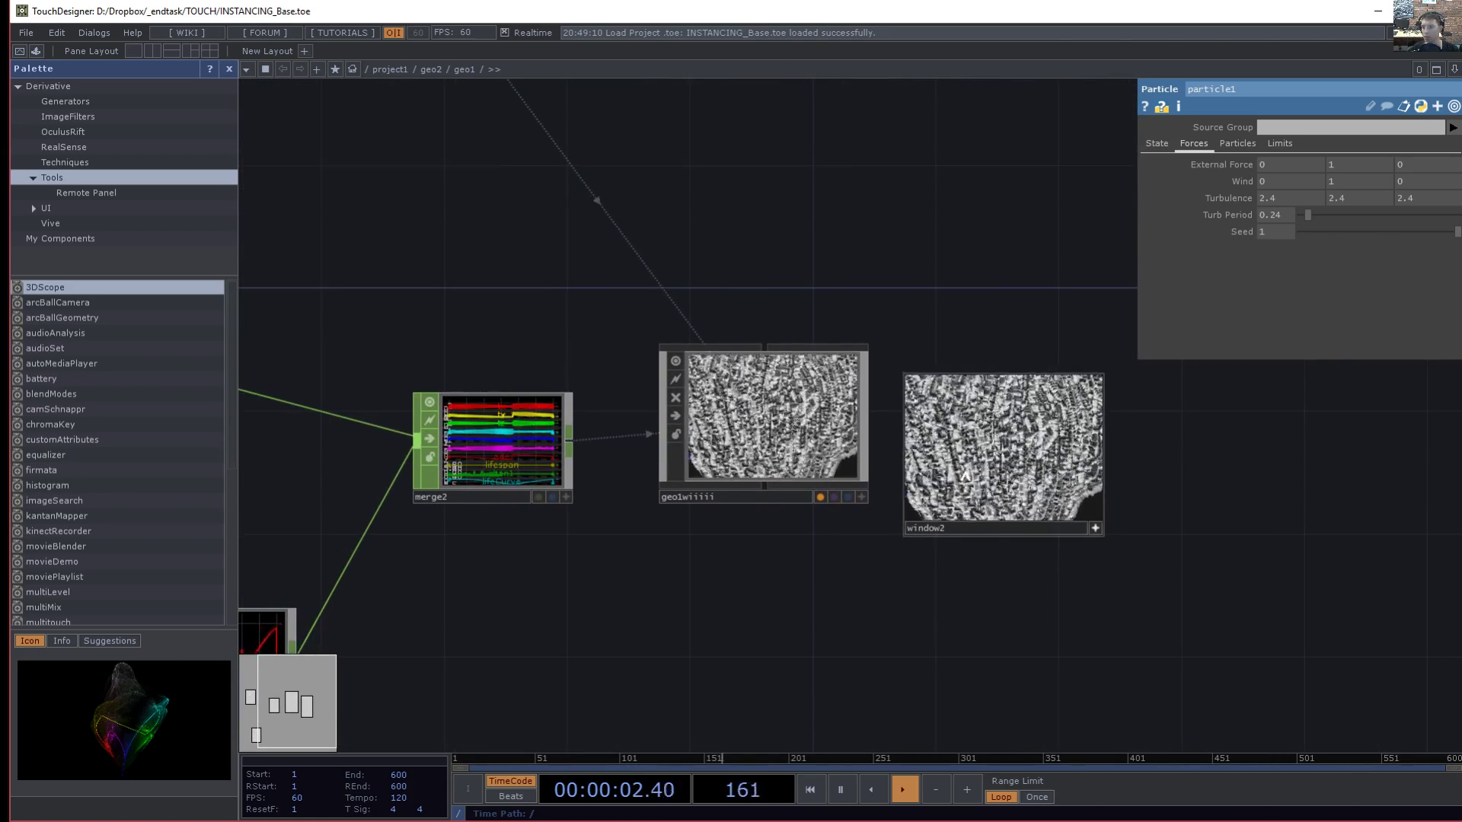
{"action": "left_click", "coordinate": [1054, 527]}
{"action": "left_click", "coordinate": [1289, 619]}
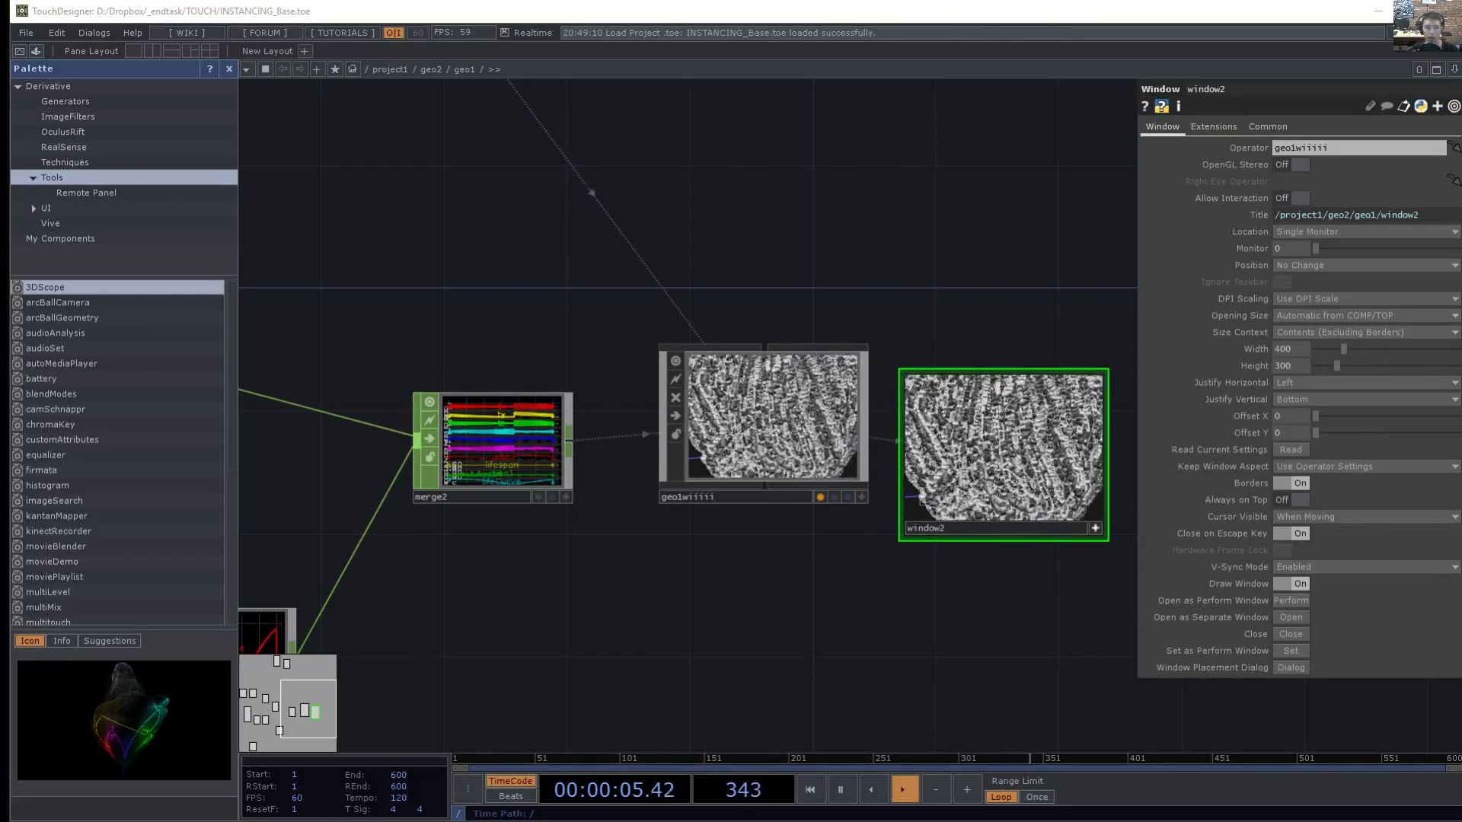
- Enlarge the window2 output and fit it beside the network so both can be seen
{"action": "left_click_drag", "start_coordinate": [767, 376], "coordinate": [1271, 24]}
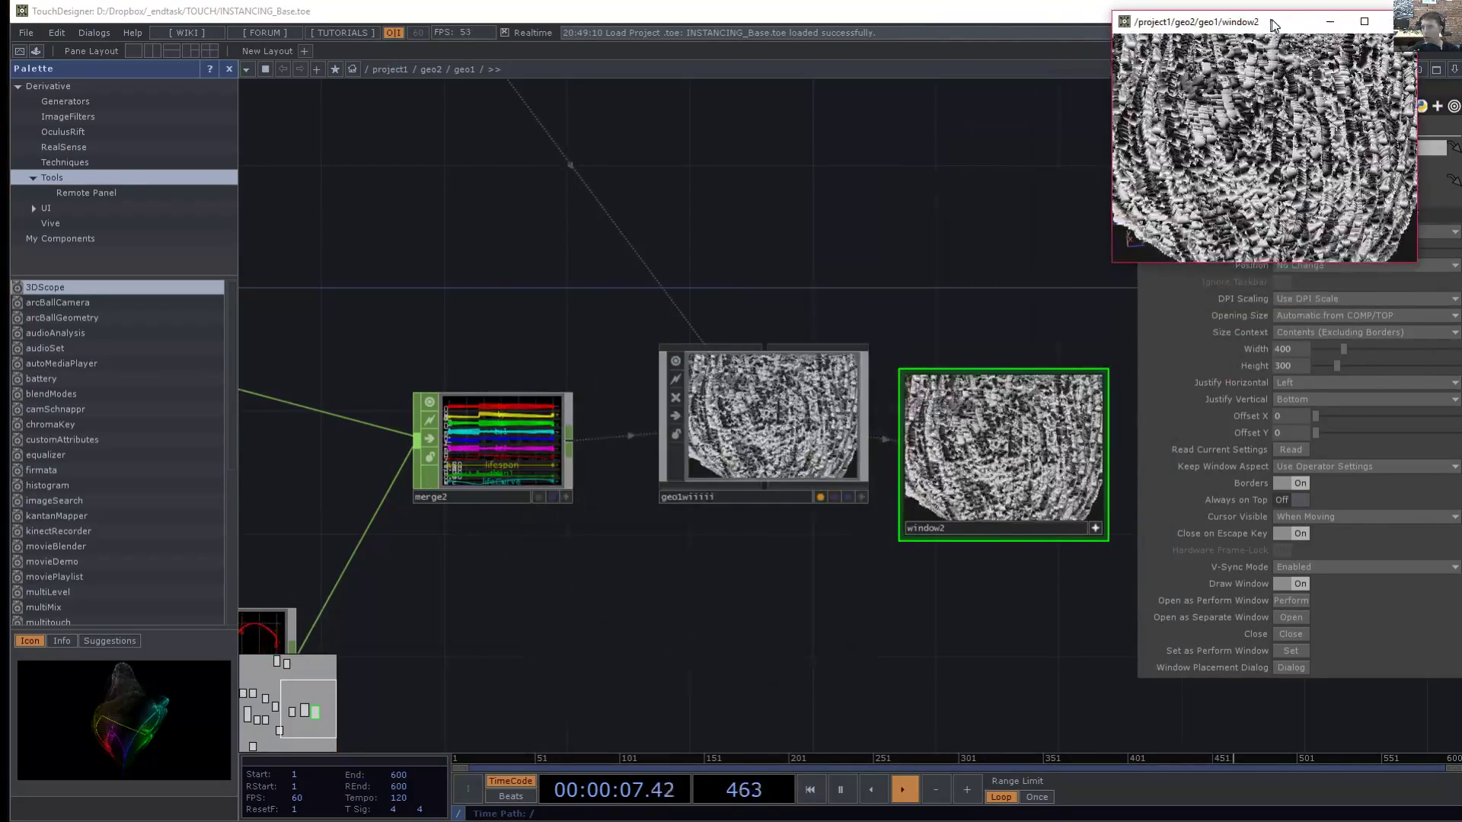
{"action": "left_click_drag", "start_coordinate": [1159, 265], "coordinate": [1, 820]}
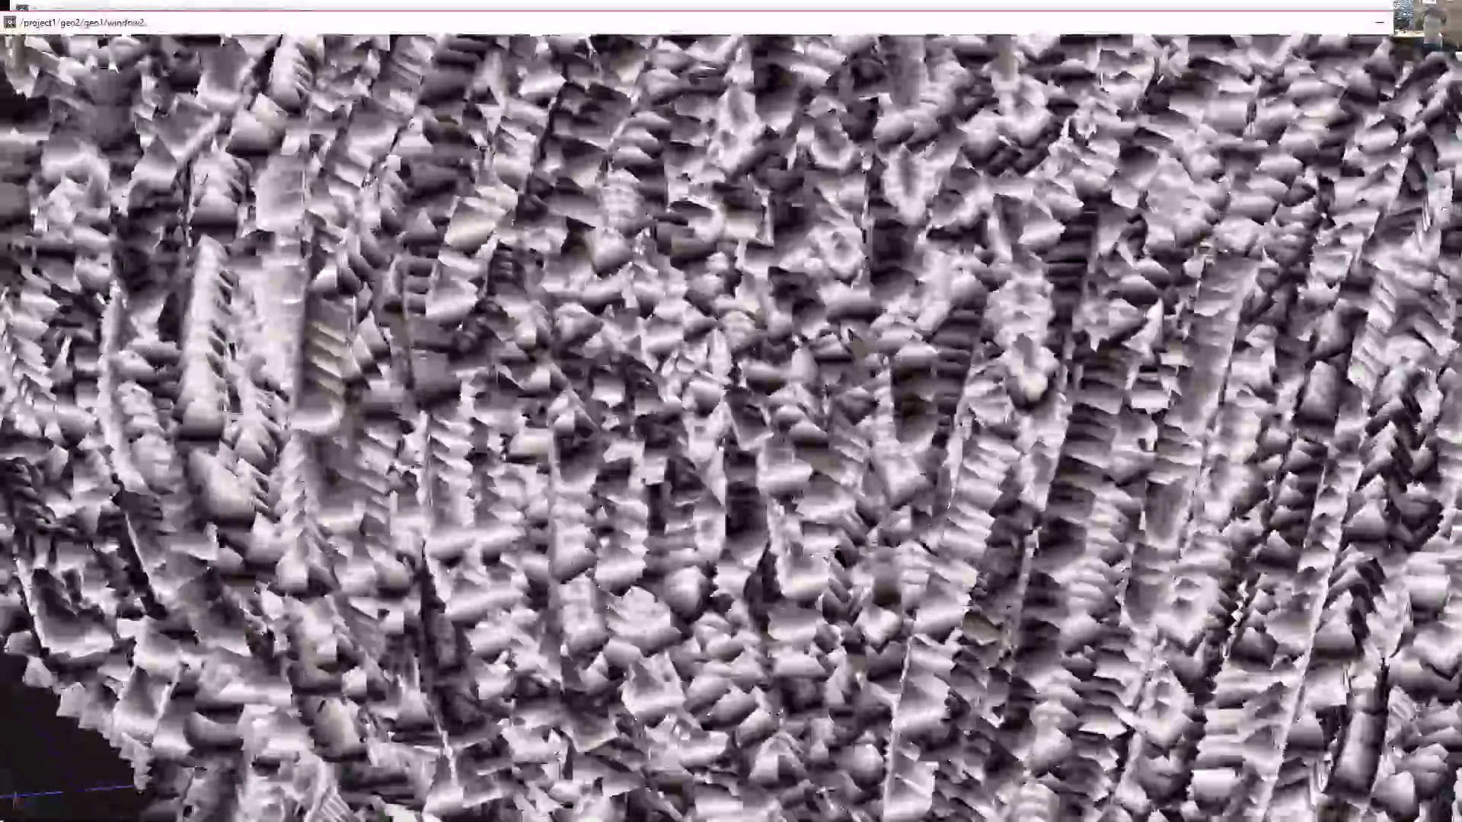
{"action": "left_click_drag", "start_coordinate": [2, 819], "coordinate": [993, 754]}
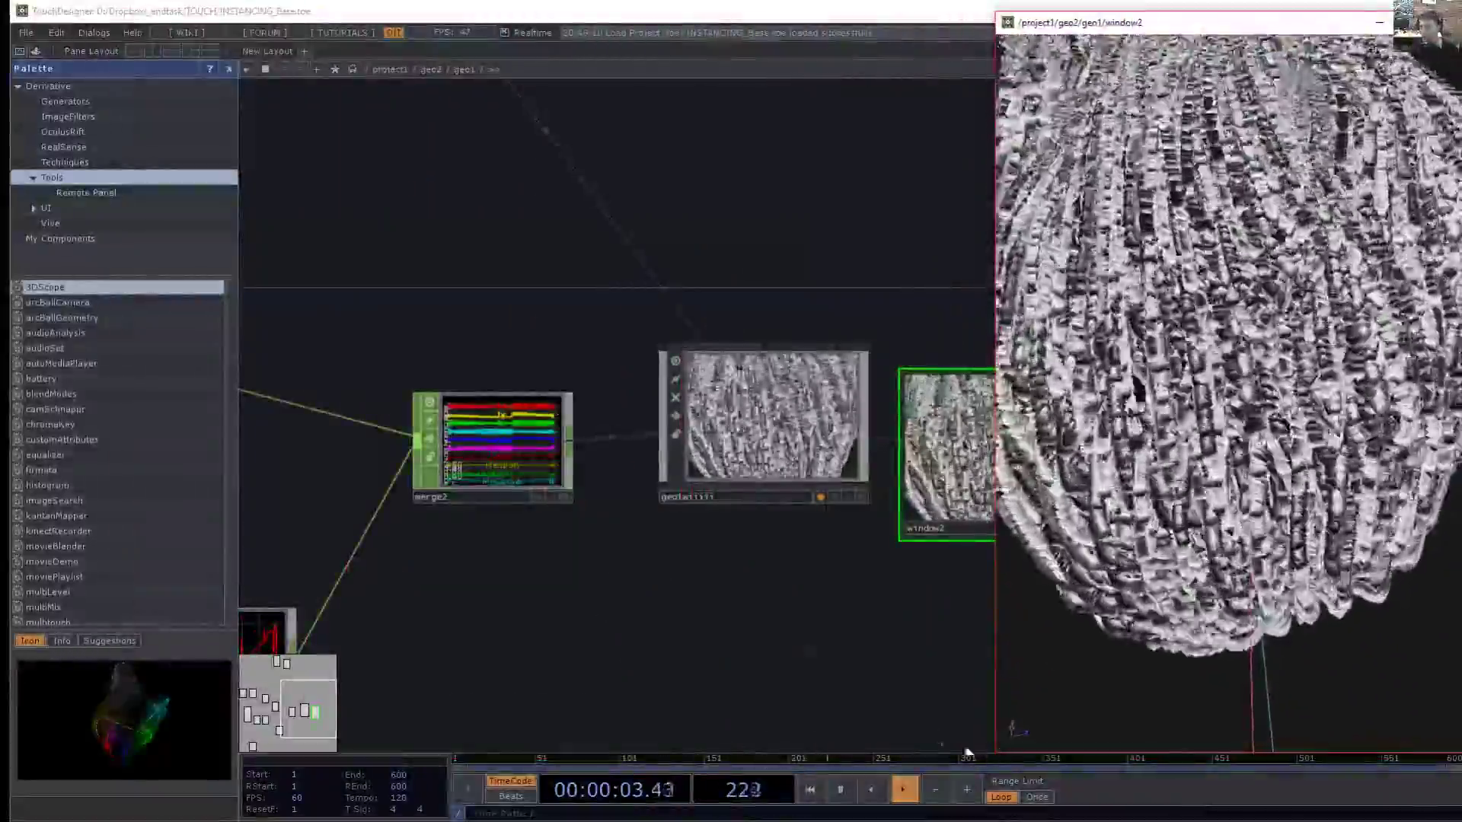
- Enter the Geometry COMP feeding window2, examine the network inside it, and return to the parent network
{"action": "left_click_drag", "start_coordinate": [652, 519], "coordinate": [500, 512]}
{"action": "left_click", "coordinate": [642, 409]}
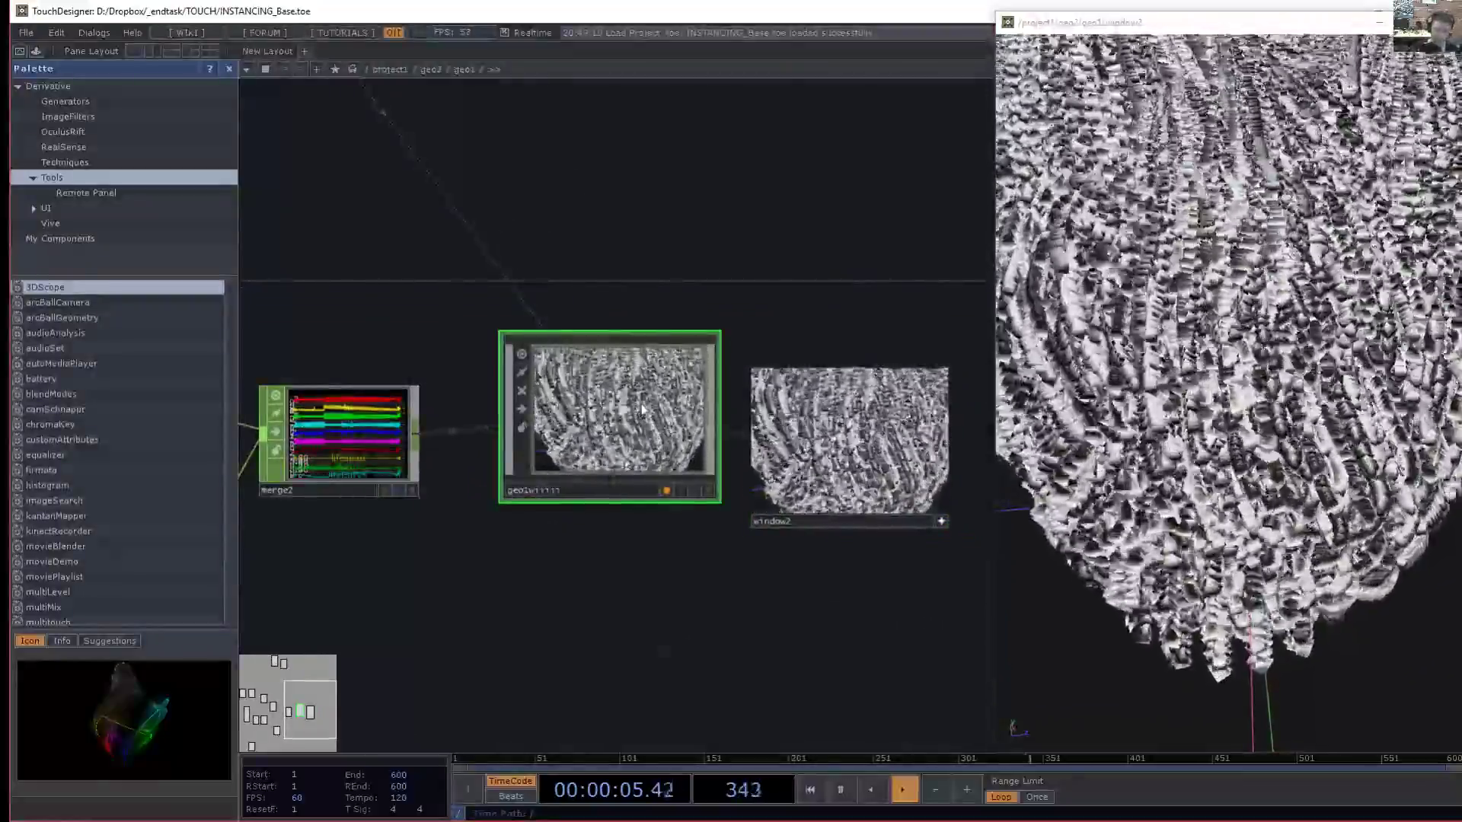
{"action": "key", "text": "i"}
{"action": "scroll", "coordinate": [615, 455], "scroll_direction": "down", "scroll_amount": 3}
{"action": "left_click_drag", "start_coordinate": [727, 444], "coordinate": [527, 635]}
{"action": "scroll", "coordinate": [586, 522], "scroll_direction": "up", "scroll_amount": 3}
{"action": "left_click_drag", "start_coordinate": [613, 545], "coordinate": [910, 713]}
{"action": "left_click_drag", "start_coordinate": [705, 343], "coordinate": [508, 301]}
{"action": "left_click_drag", "start_coordinate": [675, 531], "coordinate": [630, 528]}
{"action": "scroll", "coordinate": [786, 394], "scroll_direction": "up", "scroll_amount": 5}
{"action": "key", "text": "u"}
{"action": "left_click_drag", "start_coordinate": [822, 639], "coordinate": [964, 643]}
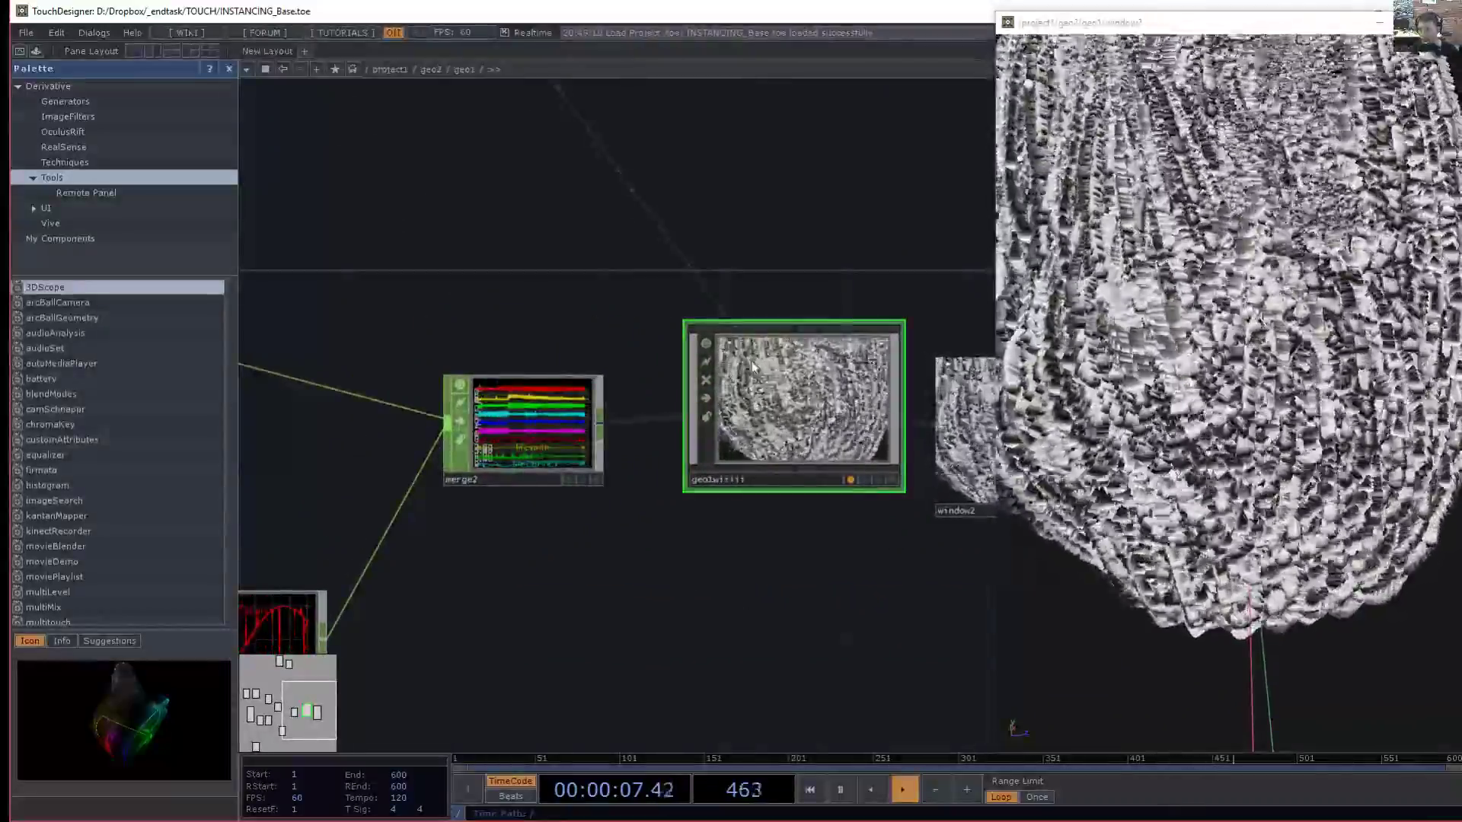
- Trace the network back from merge2 to its source and examine the sphere2 and particle1 SOPs
{"action": "scroll", "coordinate": [415, 251], "scroll_direction": "down", "scroll_amount": 3}
{"action": "left_click_drag", "start_coordinate": [415, 252], "coordinate": [756, 281]}
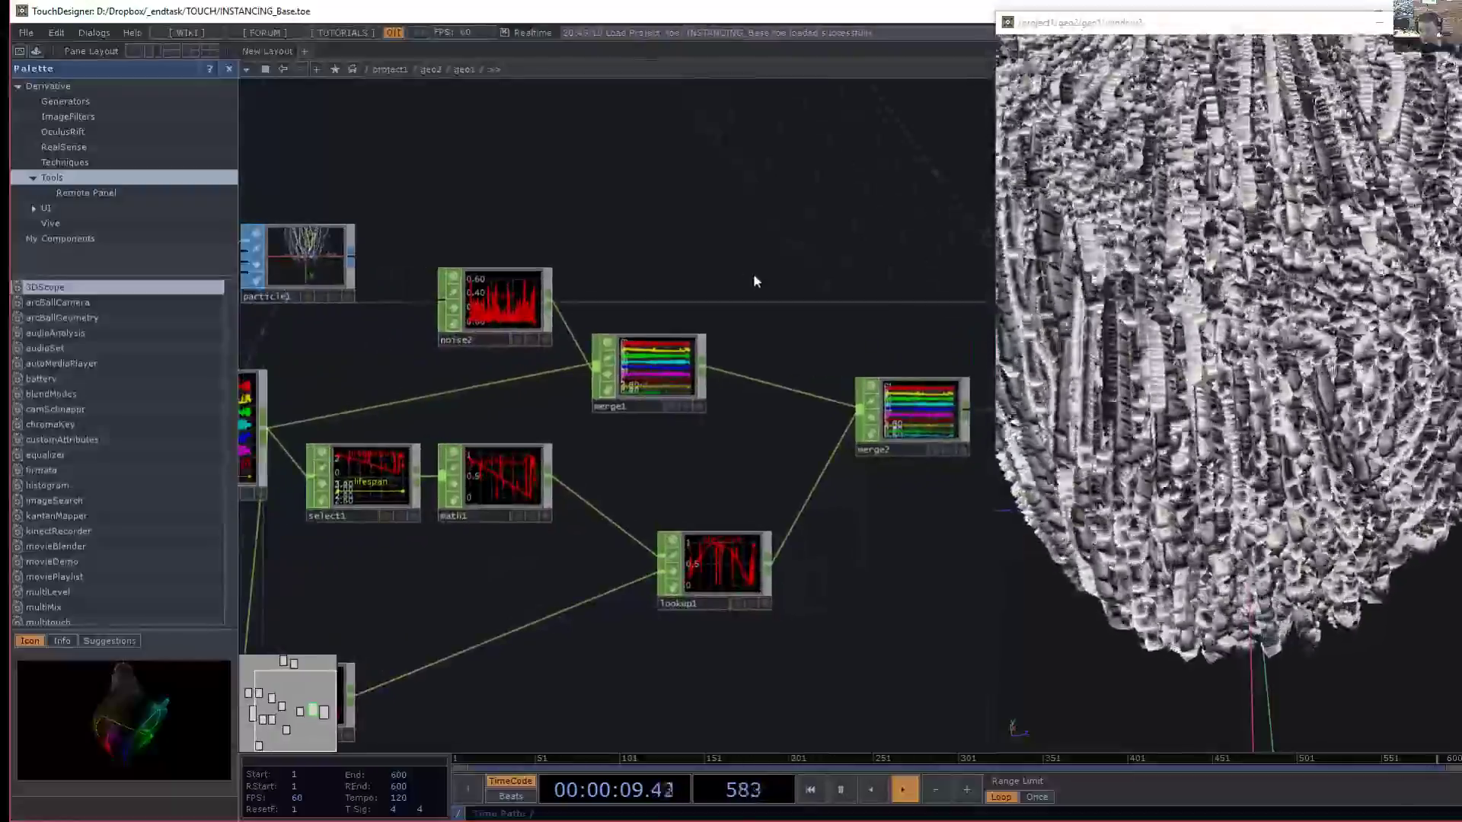
{"action": "left_click_drag", "start_coordinate": [636, 213], "coordinate": [835, 167]}
{"action": "left_click_drag", "start_coordinate": [503, 267], "coordinate": [350, 267]}
{"action": "scroll", "coordinate": [418, 333], "scroll_direction": "up", "scroll_amount": 4}
{"action": "left_click_drag", "start_coordinate": [547, 414], "coordinate": [666, 405]}
{"action": "scroll", "coordinate": [672, 396], "scroll_direction": "down", "scroll_amount": 3}
{"action": "left_click_drag", "start_coordinate": [890, 285], "coordinate": [654, 289]}
{"action": "scroll", "coordinate": [609, 335], "scroll_direction": "up", "scroll_amount": 2}
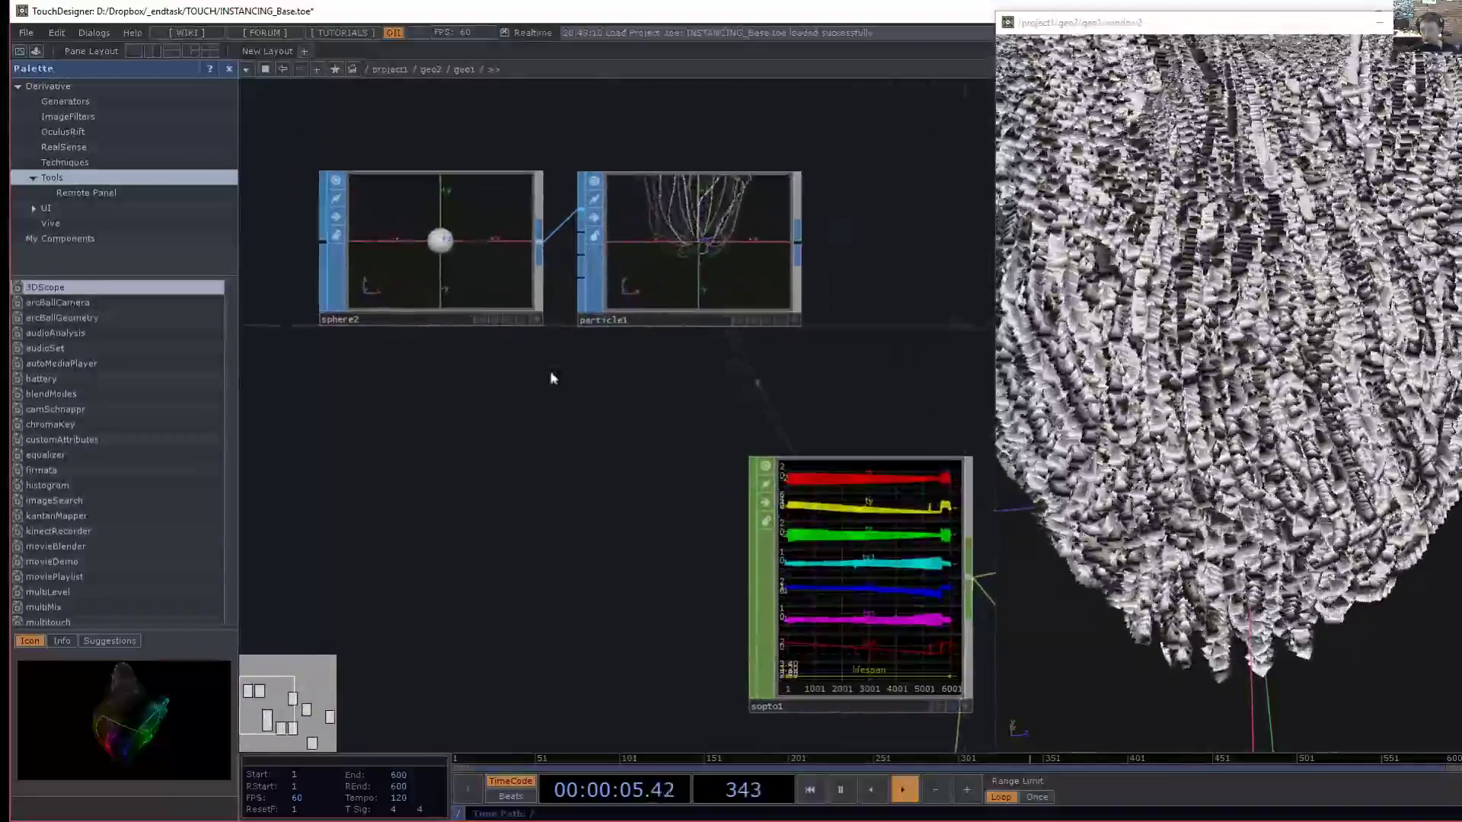
{"action": "scroll", "coordinate": [503, 396], "scroll_direction": "up", "scroll_amount": 3}
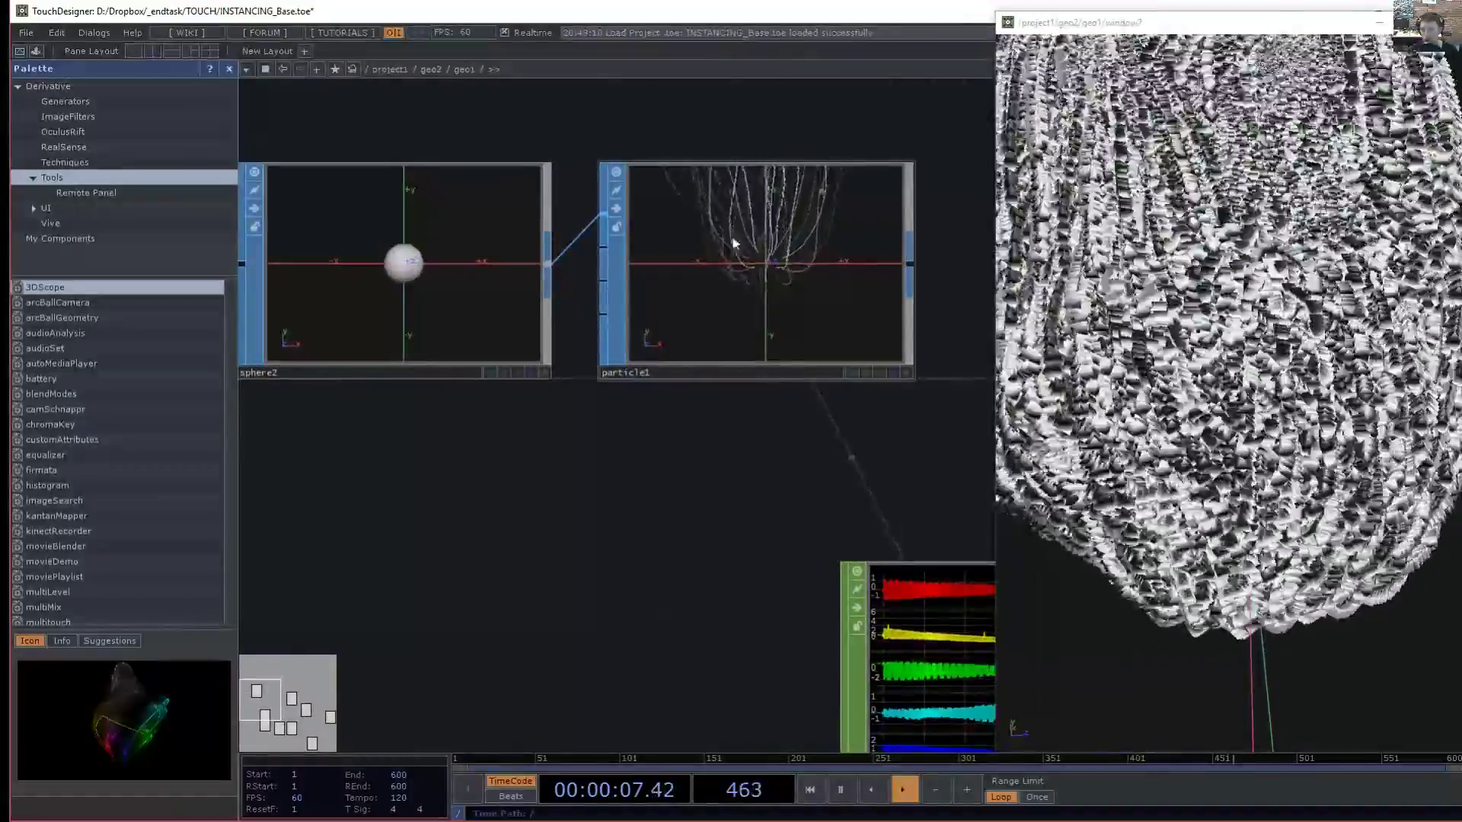
{"action": "left_click", "coordinate": [771, 310]}
{"action": "left_click_drag", "start_coordinate": [712, 431], "coordinate": [344, 333]}
{"action": "left_click_drag", "start_coordinate": [739, 399], "coordinate": [741, 352]}
{"action": "scroll", "coordinate": [743, 354], "scroll_direction": "down", "scroll_amount": 3}
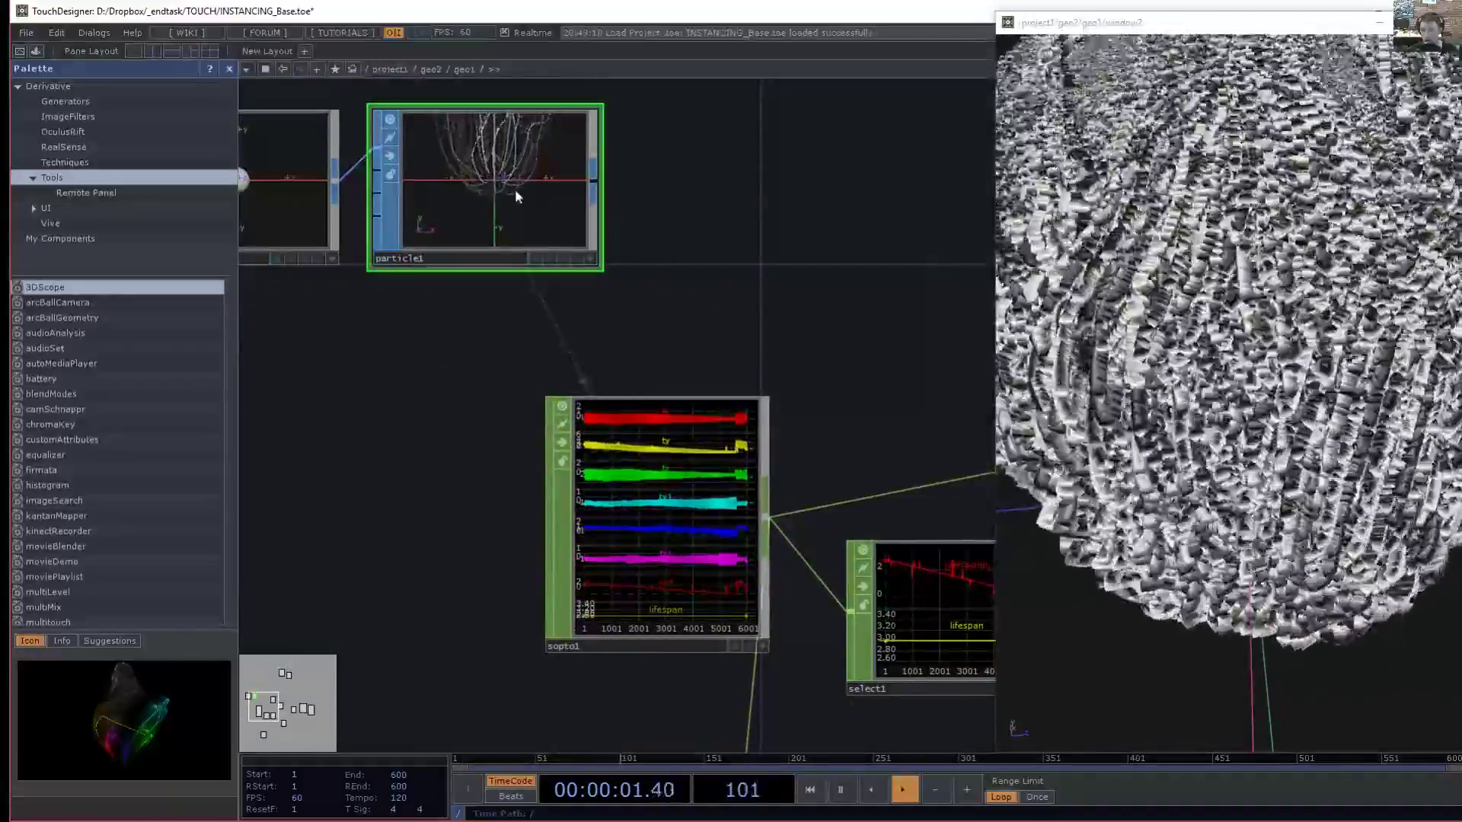
- Select the sopto1 CHOP and move the window2 output clear of its parameters
{"action": "left_click", "coordinate": [580, 466]}
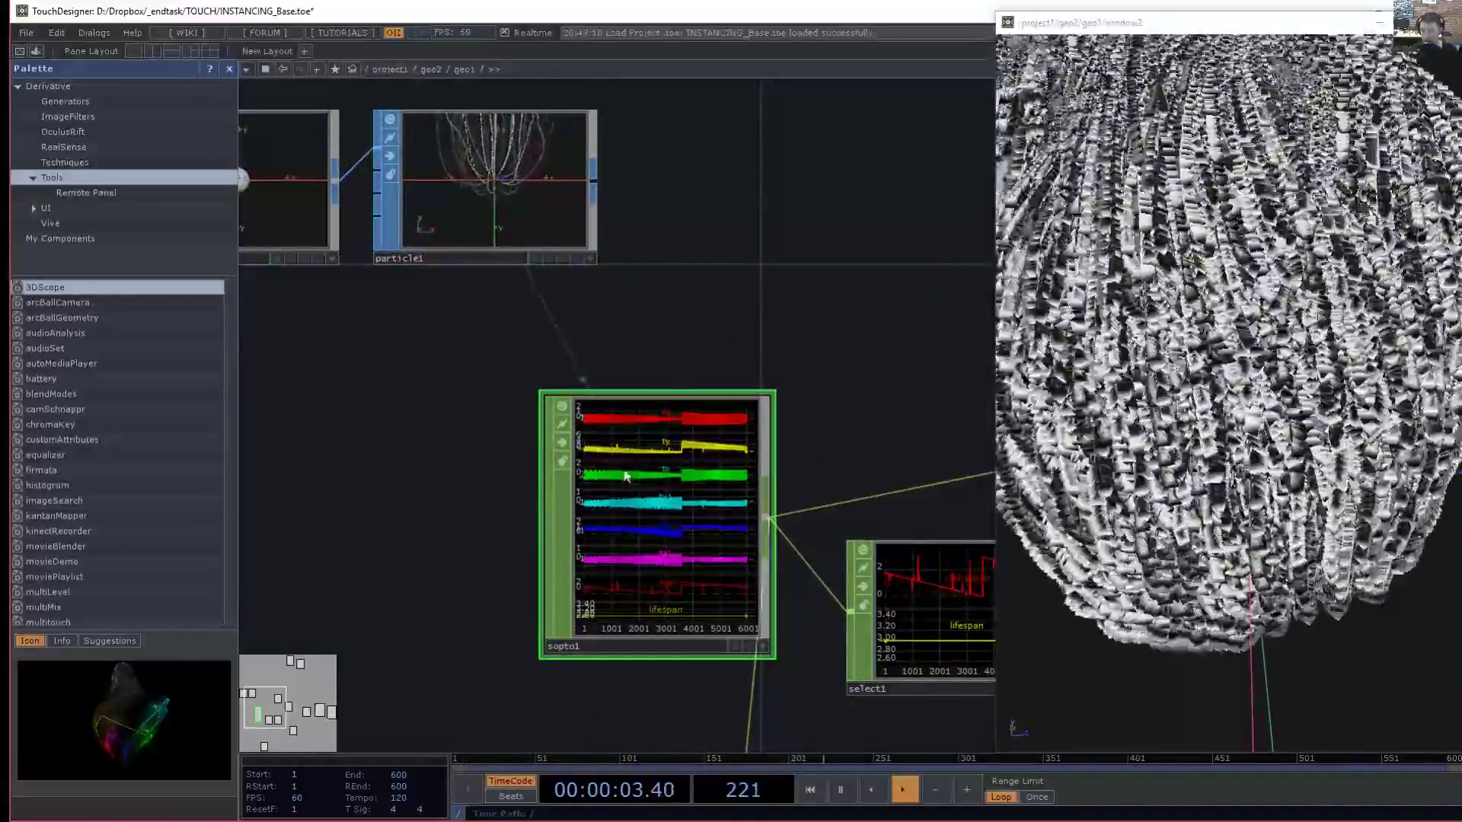
{"action": "scroll", "coordinate": [581, 496], "scroll_direction": "up", "scroll_amount": 6}
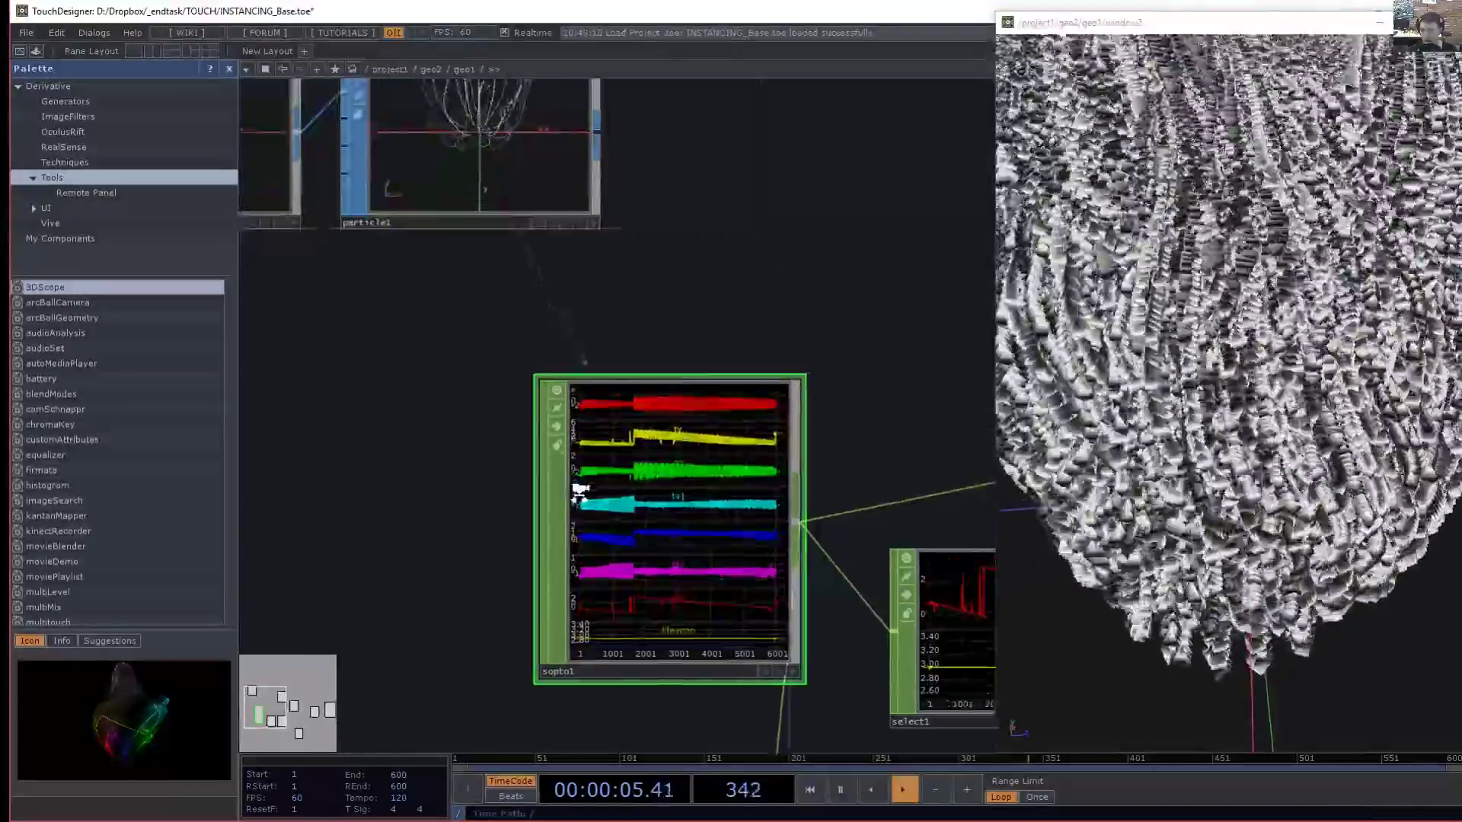
{"action": "scroll", "coordinate": [320, 330], "scroll_direction": "down", "scroll_amount": 4}
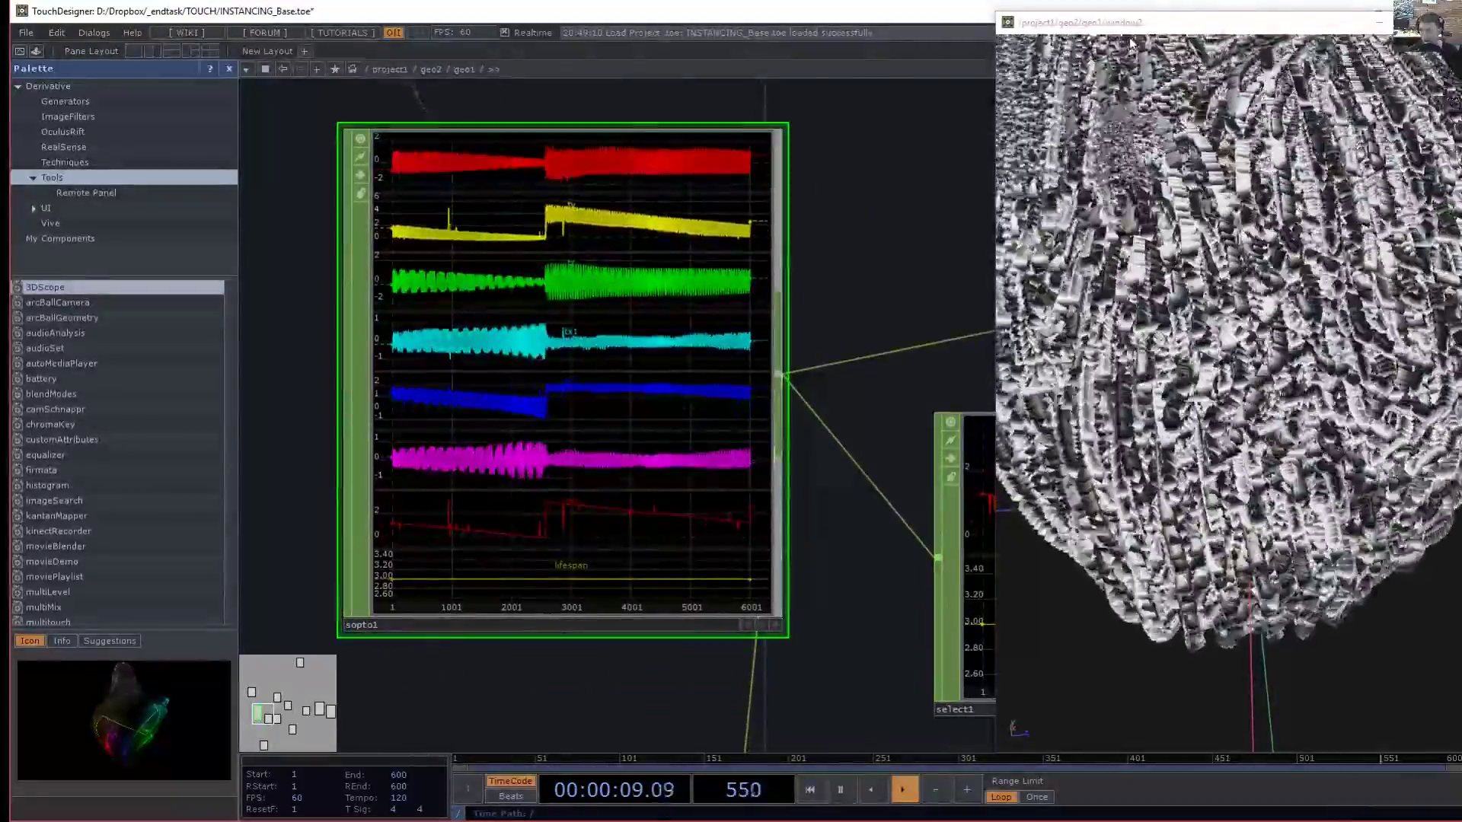
{"action": "left_click_drag", "start_coordinate": [1168, 22], "coordinate": [1145, 542]}
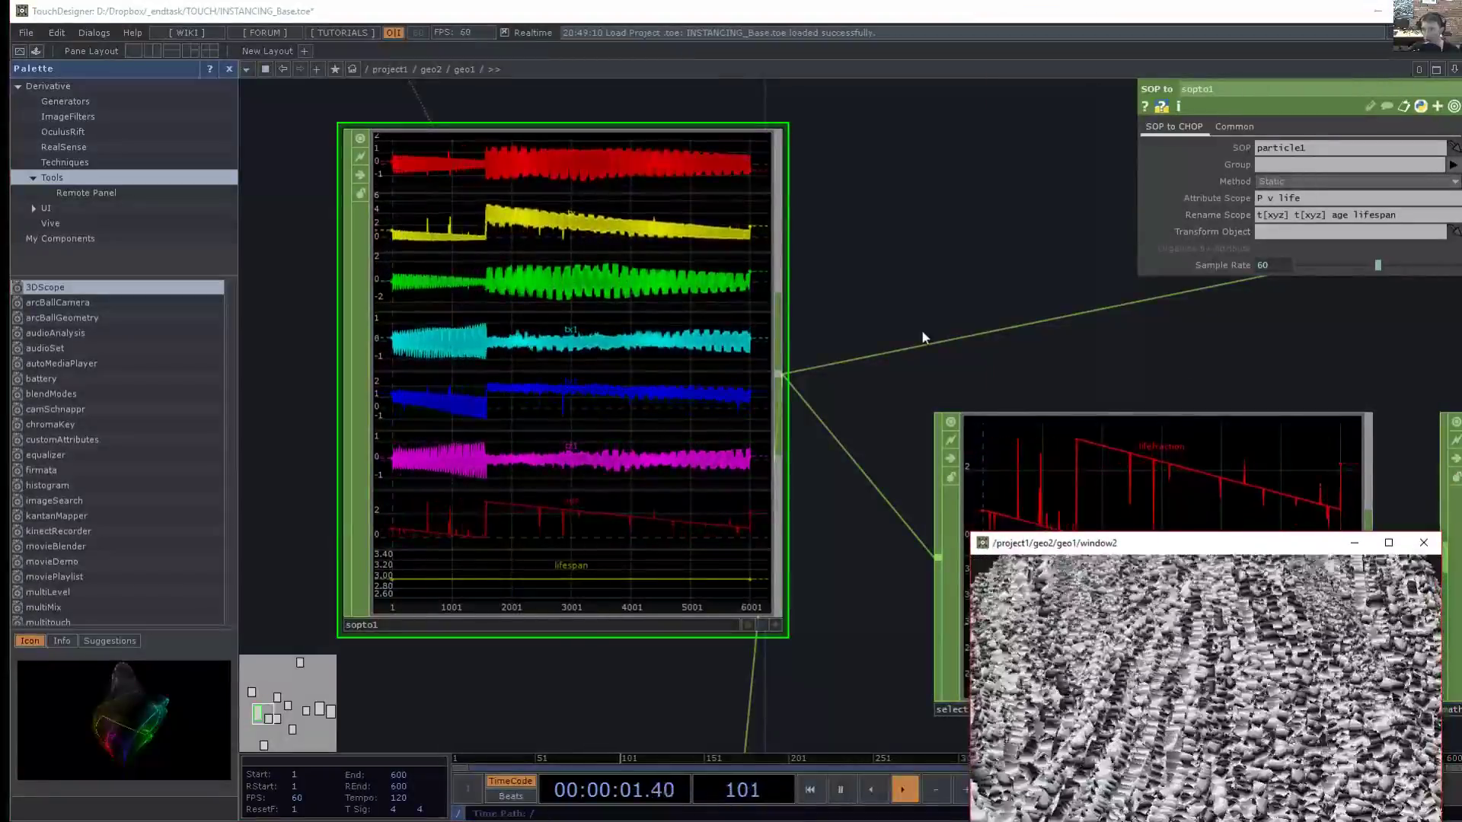
{"action": "mouse_move", "coordinate": [912, 272]}
{"action": "left_mouse_down"}
{"action": "mouse_move", "coordinate": [979, 281]}
{"action": "mouse_move", "coordinate": [992, 417]}
{"action": "mouse_move", "coordinate": [972, 491]}
{"action": "left_mouse_up"}
{"action": "scroll", "coordinate": [1012, 183], "scroll_direction": "down", "scroll_amount": 3}
{"action": "mouse_move", "coordinate": [969, 261]}
{"action": "left_mouse_down"}
{"action": "mouse_move", "coordinate": [959, 304]}
{"action": "mouse_move", "coordinate": [944, 248]}
{"action": "mouse_move", "coordinate": [1012, 148]}
{"action": "left_mouse_up"}
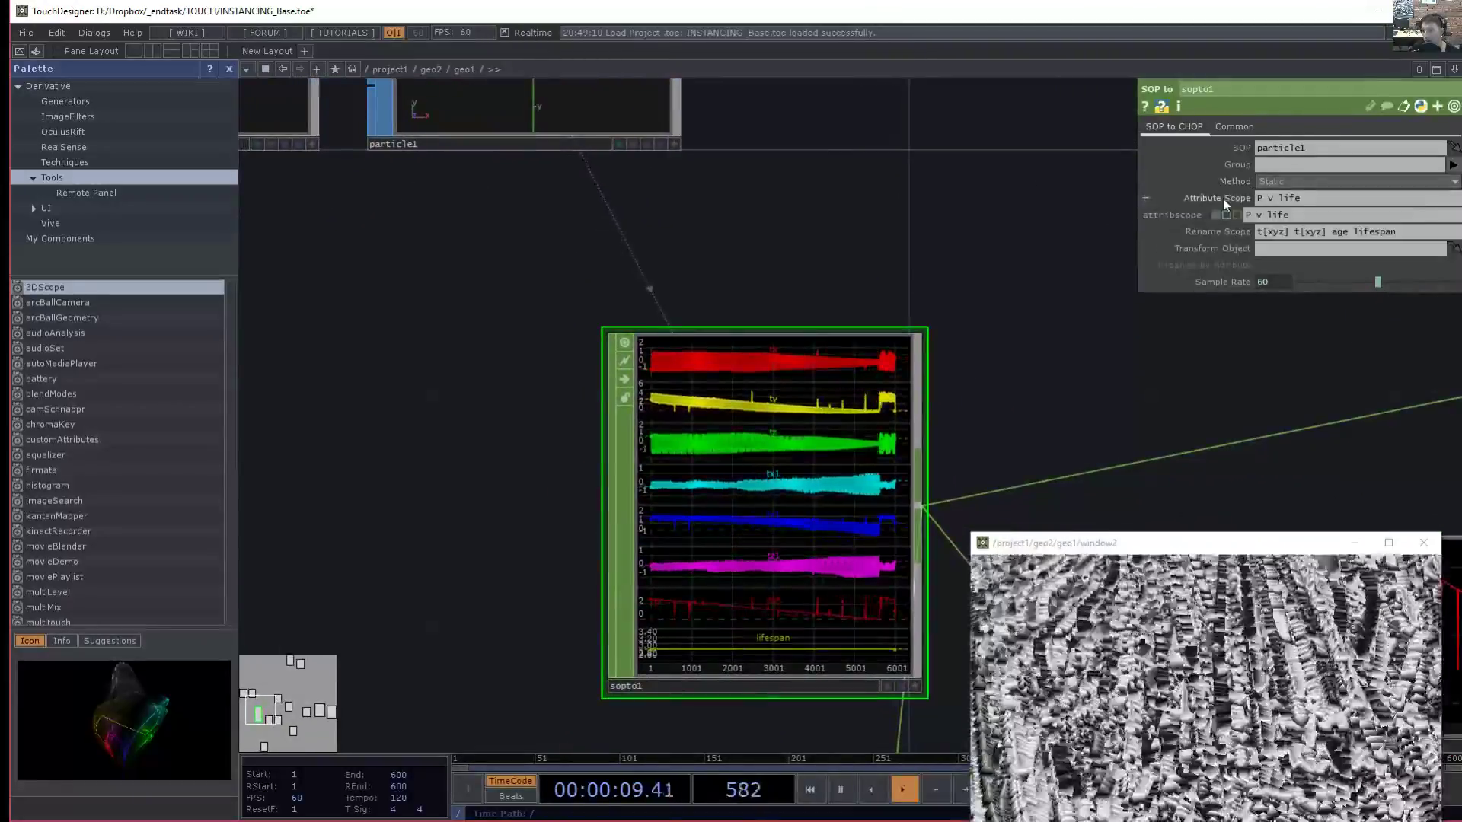
- Examine sopto1's Attribute Scope entries P, v and life and the matching Rename Scope entries
{"action": "double_click", "coordinate": [1270, 198]}
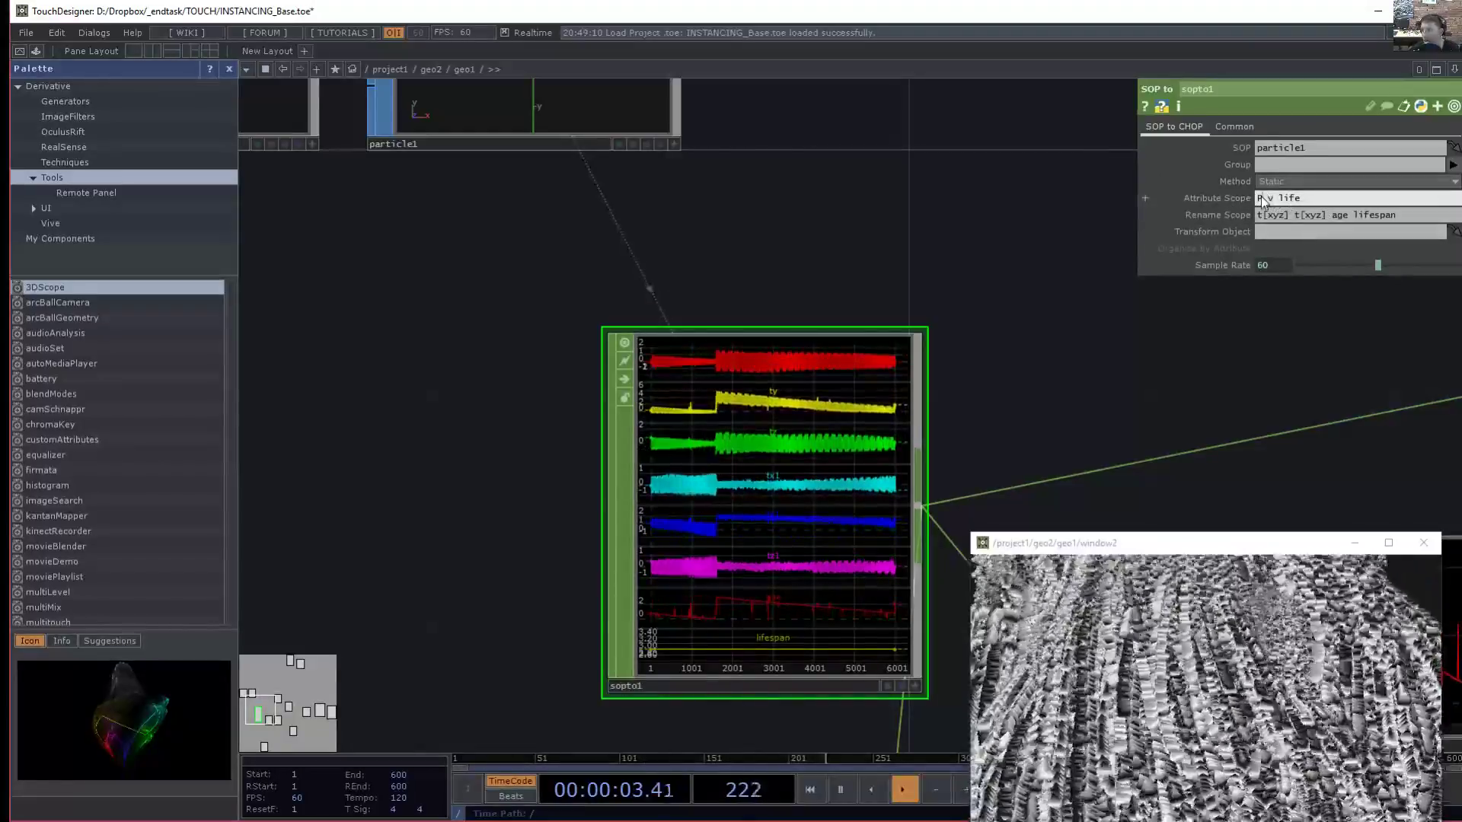
{"action": "left_click_drag", "start_coordinate": [1262, 199], "coordinate": [1256, 198]}
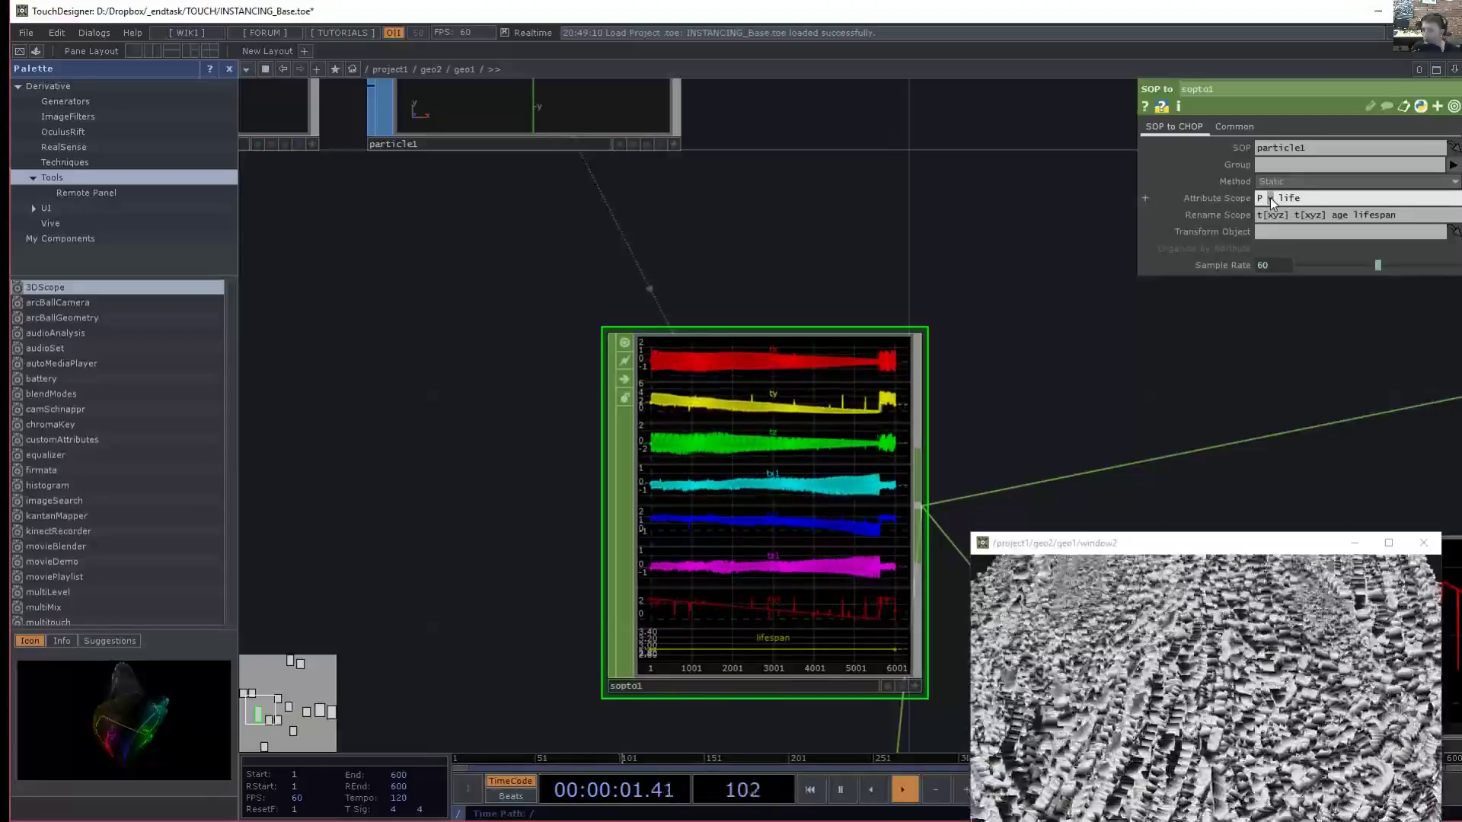
{"action": "double_click", "coordinate": [1282, 199]}
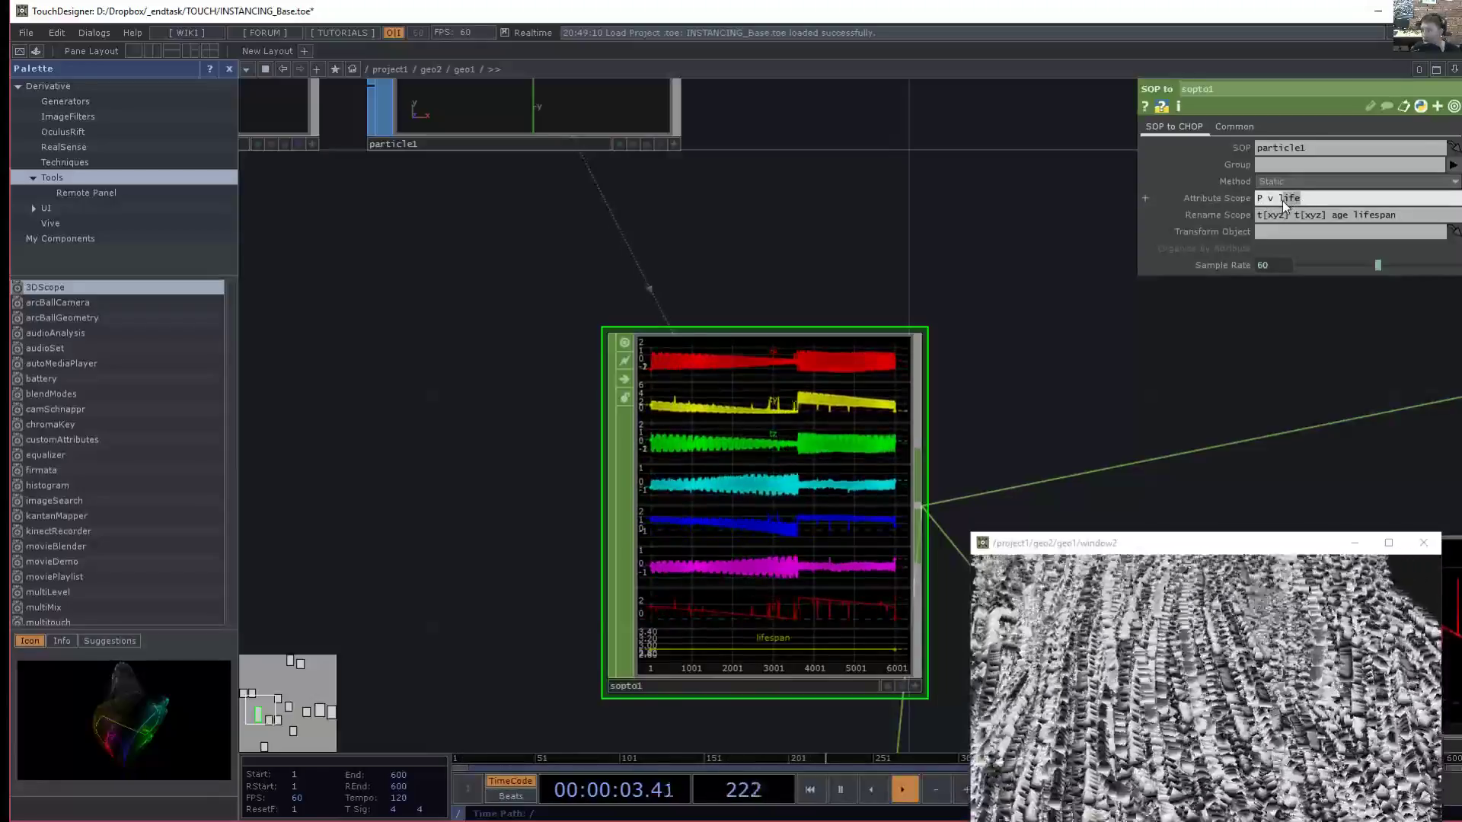
{"action": "left_click_drag", "start_coordinate": [1072, 373], "coordinate": [1035, 268]}
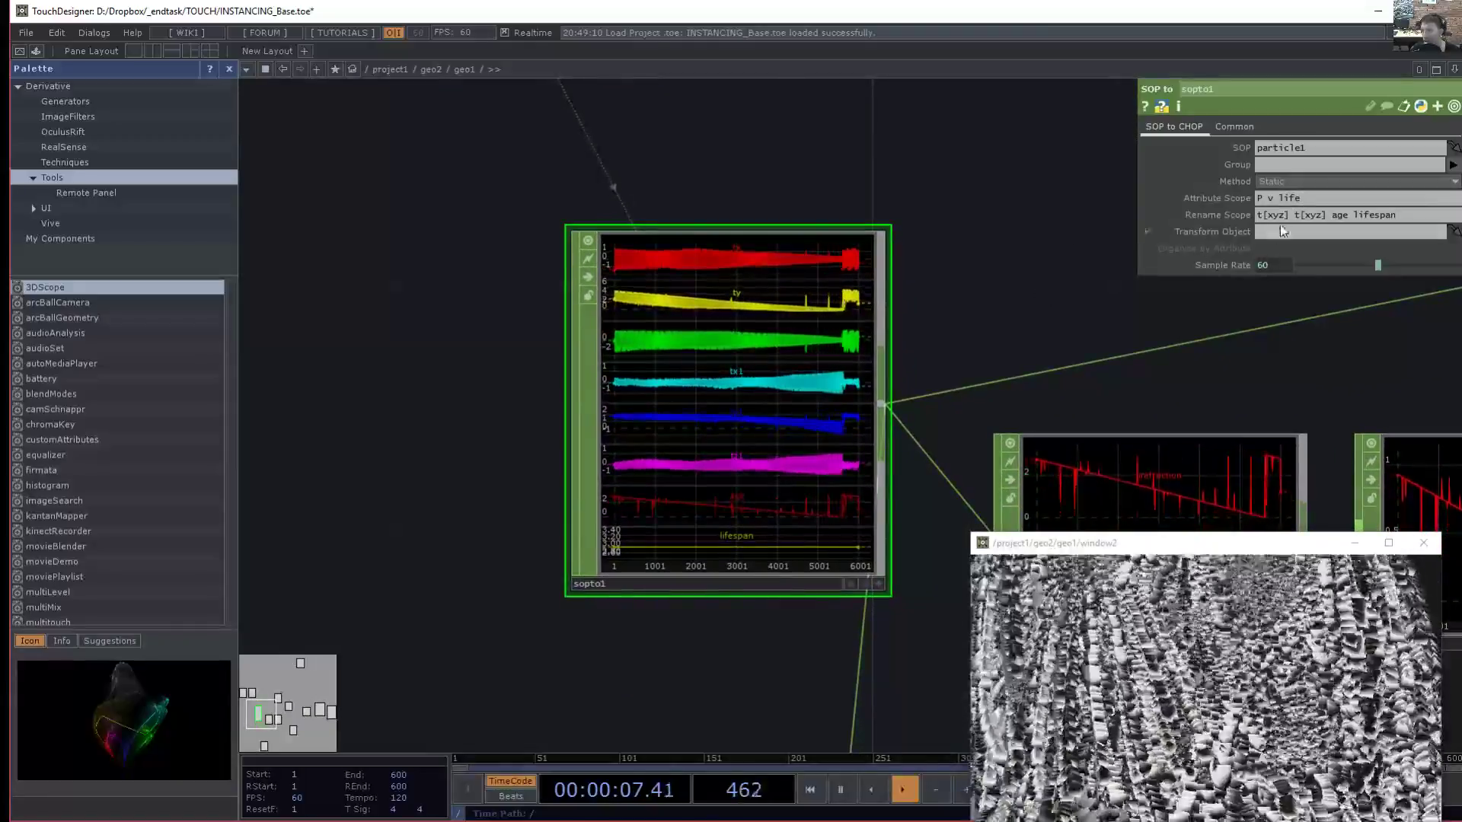
{"action": "left_click_drag", "start_coordinate": [1287, 216], "coordinate": [1256, 215]}
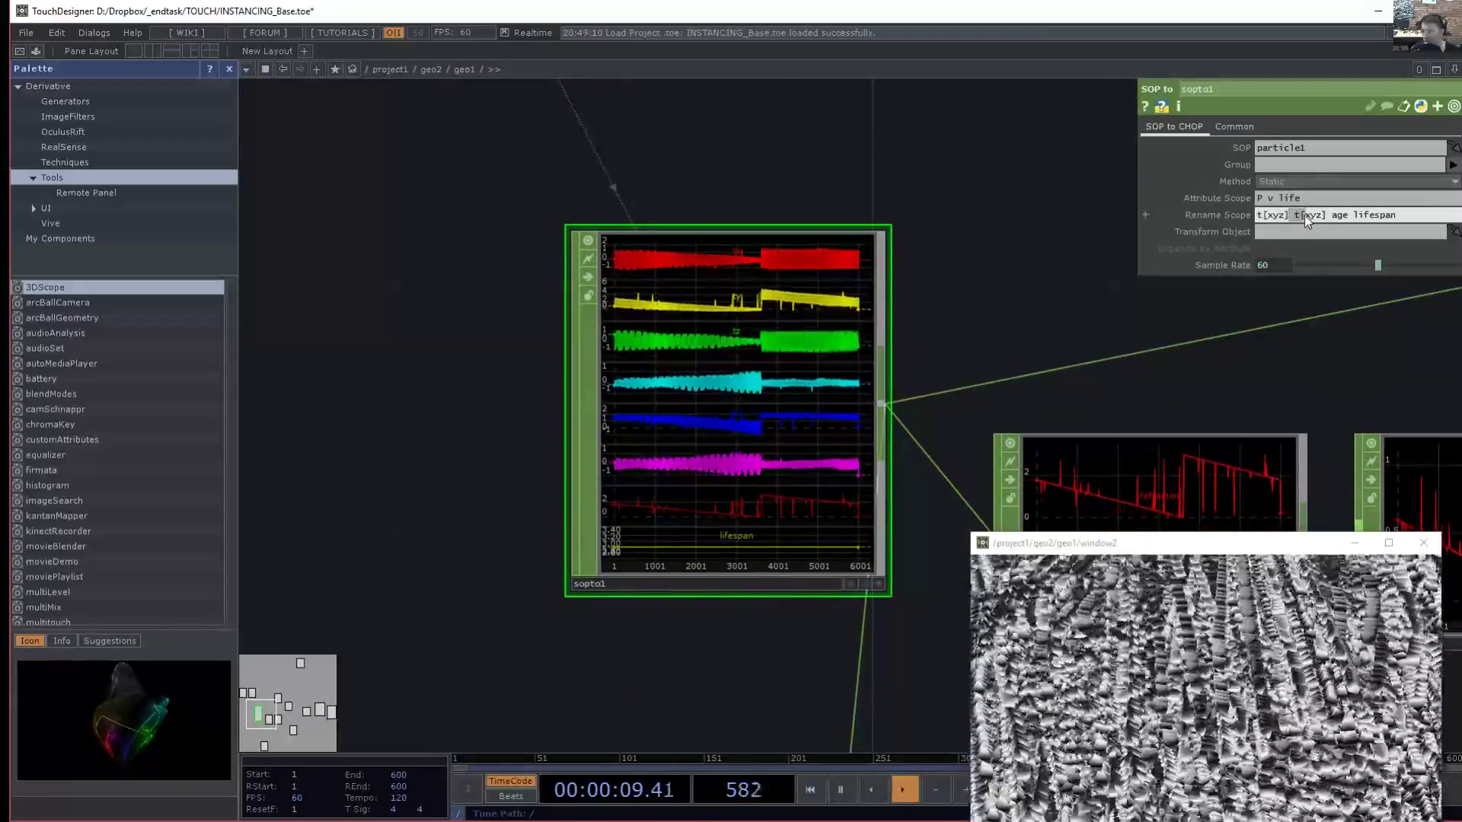
{"action": "left_click", "coordinate": [1286, 216]}
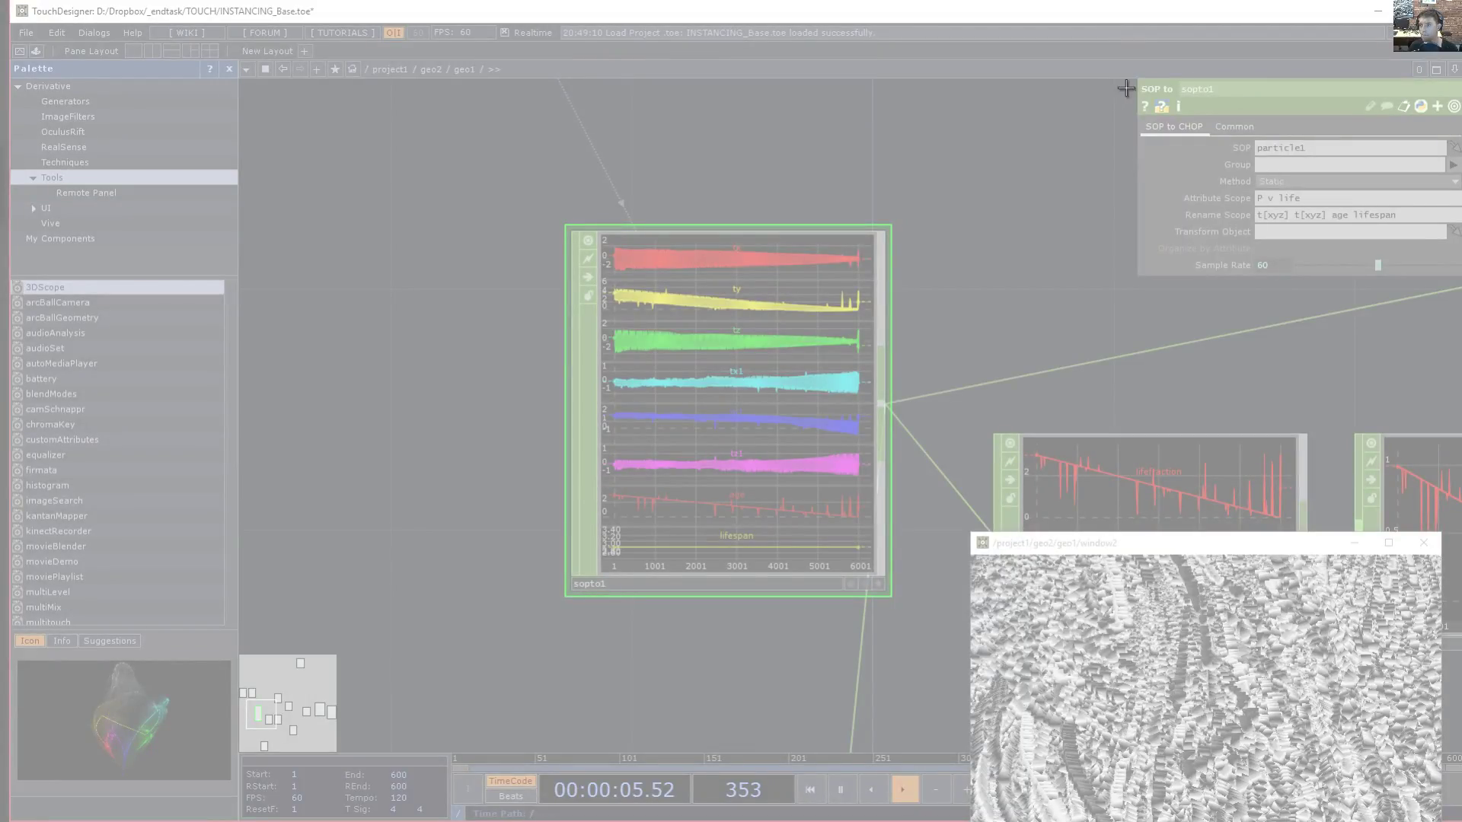
- Capture sopto1's parameters with Snipping Tool, save the PNG on the Desktop as "sop to attributes", and minimize the tool
{"action": "left_click_drag", "start_coordinate": [1132, 77], "coordinate": [1456, 281]}
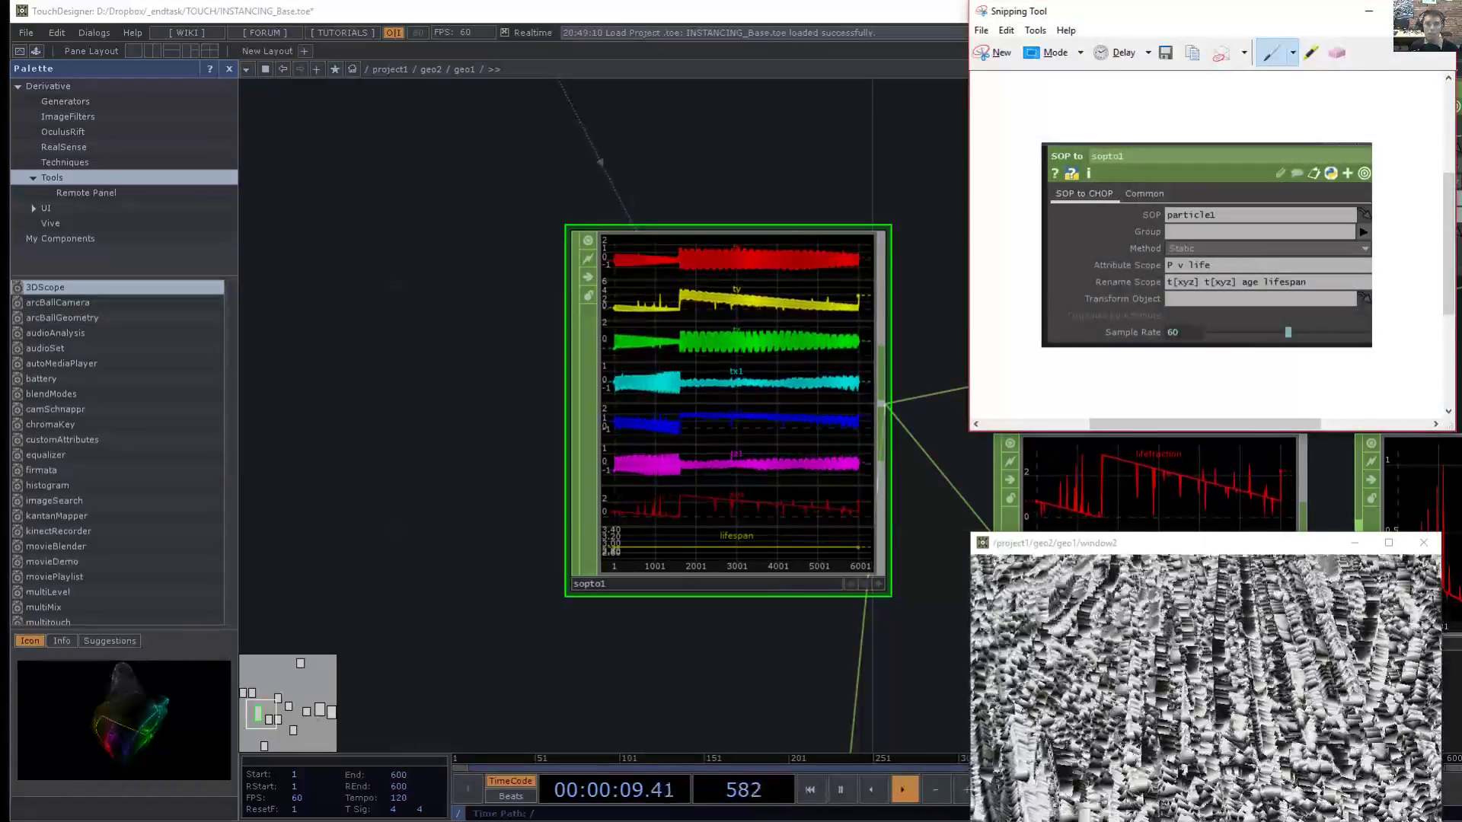
{"action": "left_click", "coordinate": [1164, 54]}
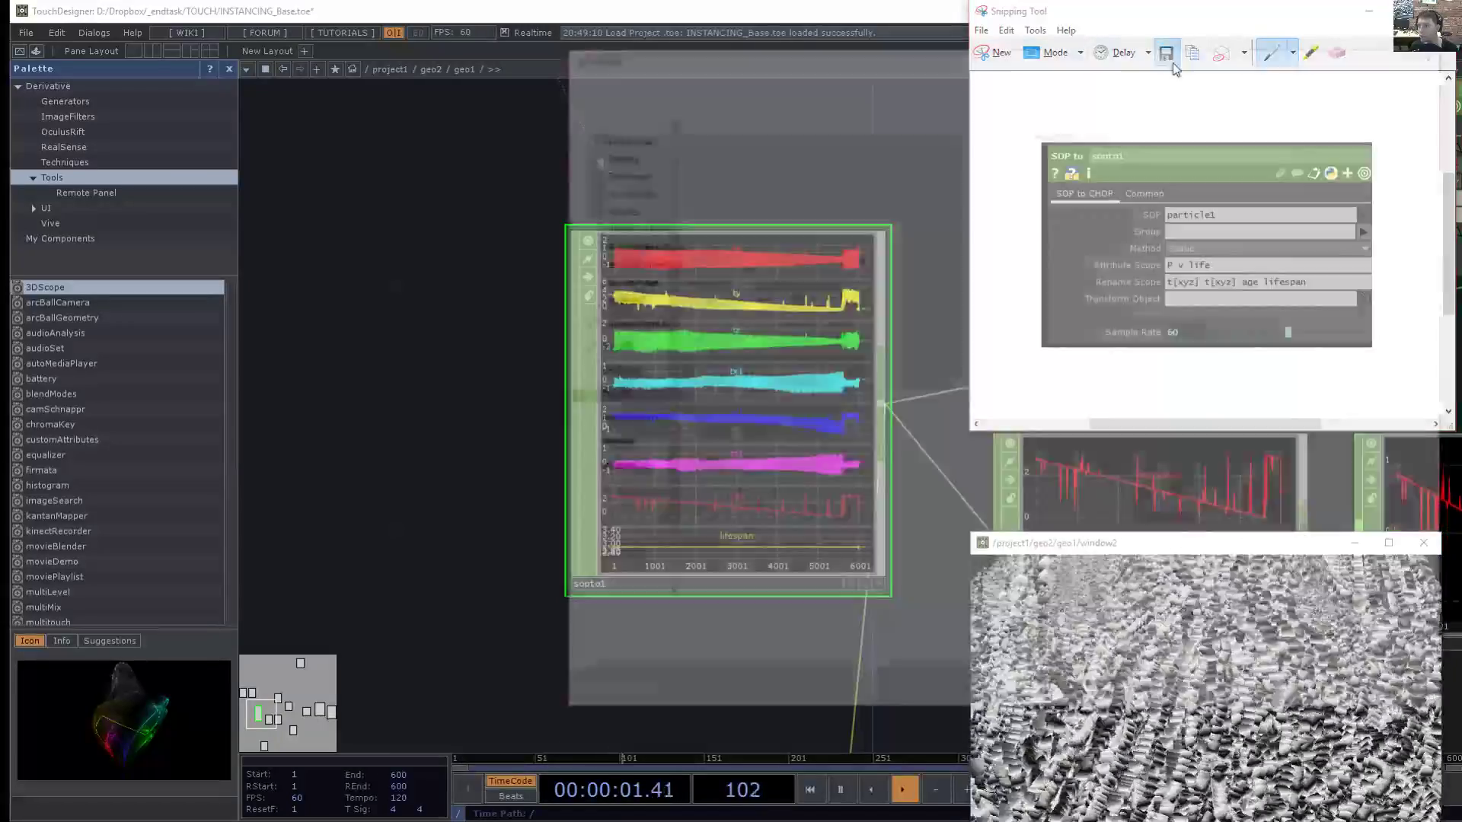
{"action": "type", "text": "sp"}
{"action": "key", "text": "BackSpace"}
{"action": "key", "text": "BackSpace"}
{"action": "type", "text": "sop to attributes"}
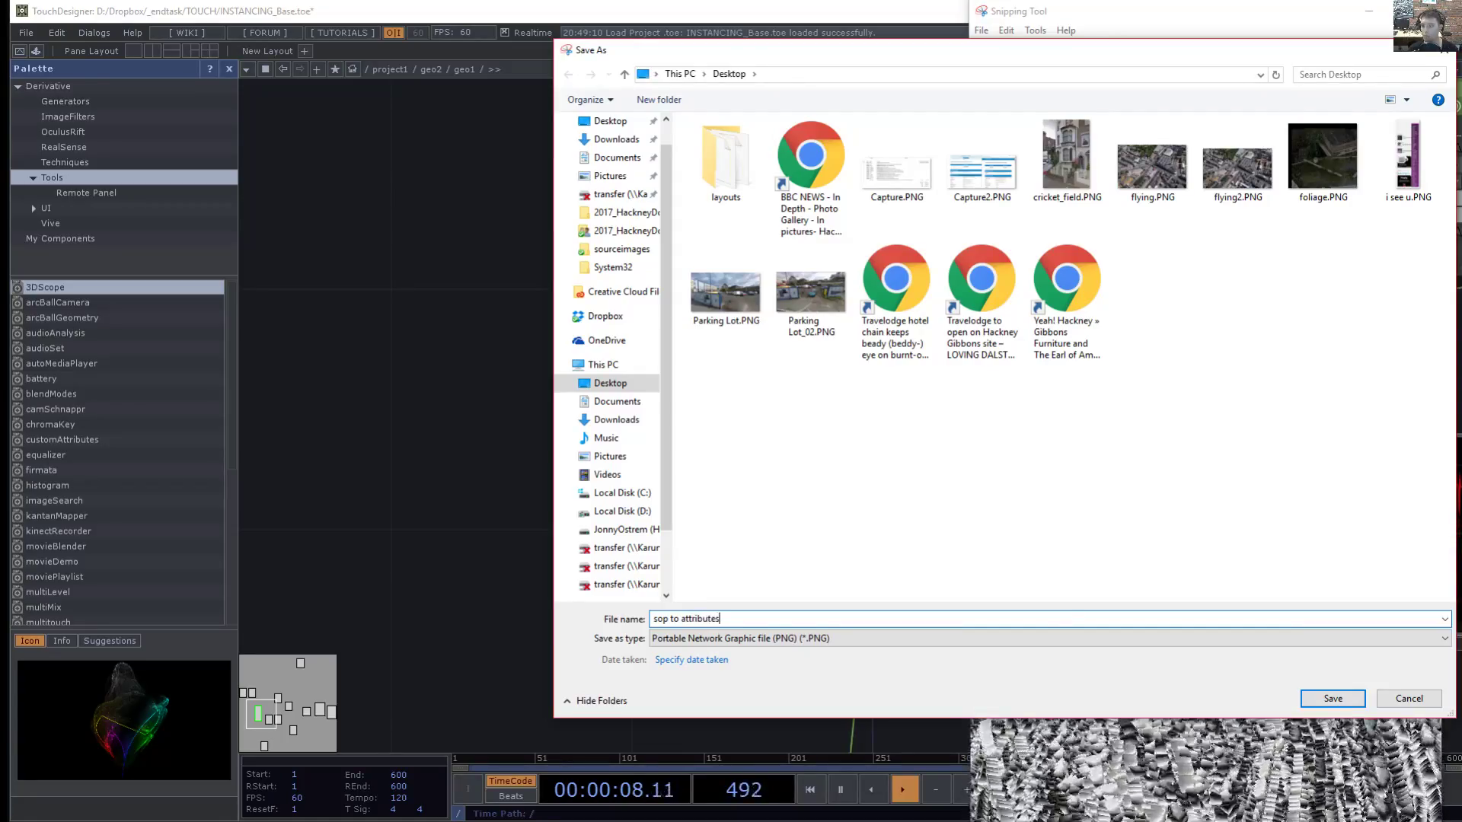
{"action": "key", "text": "Return"}
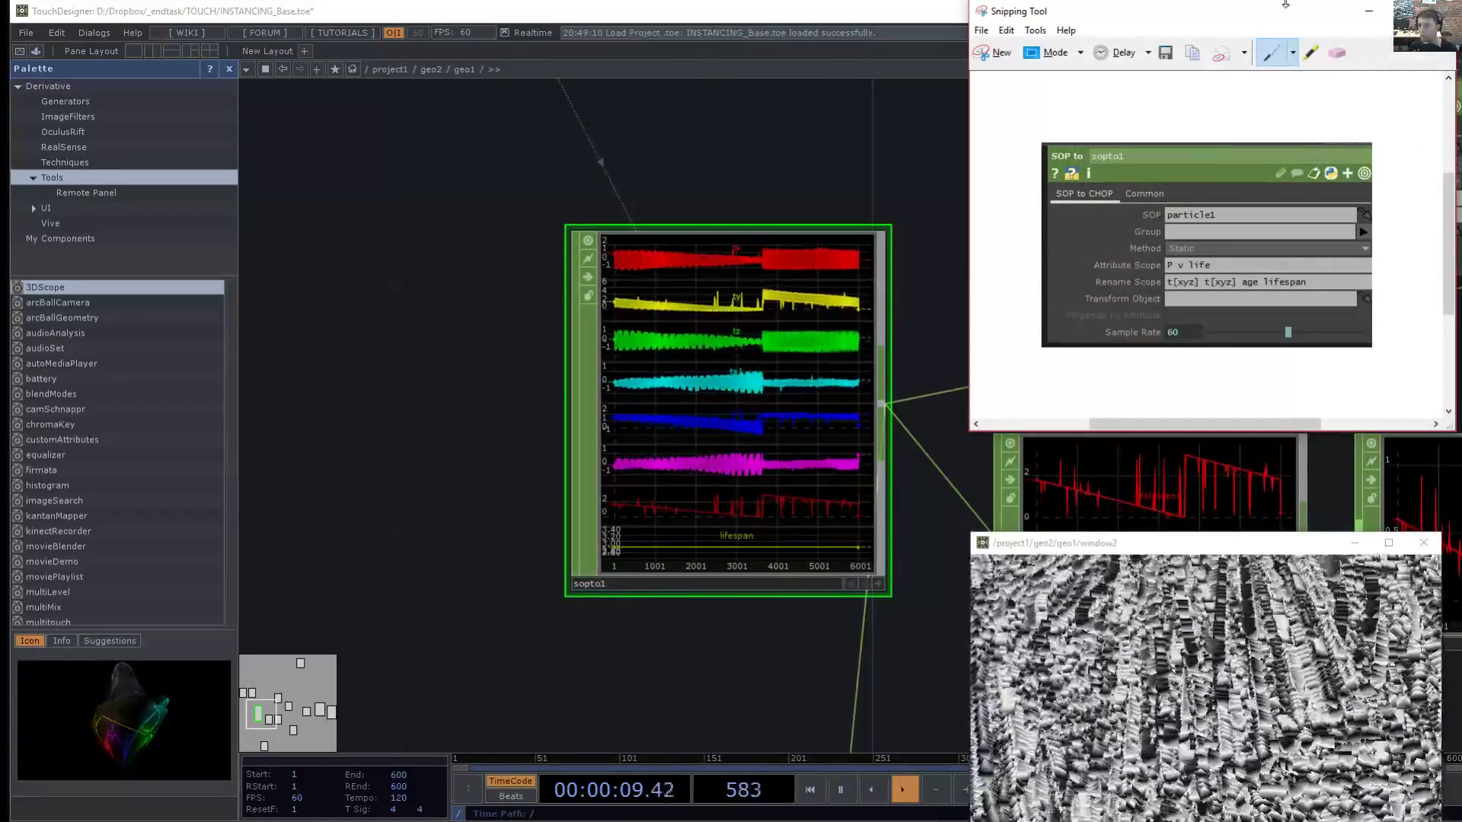
{"action": "left_click", "coordinate": [1368, 11]}
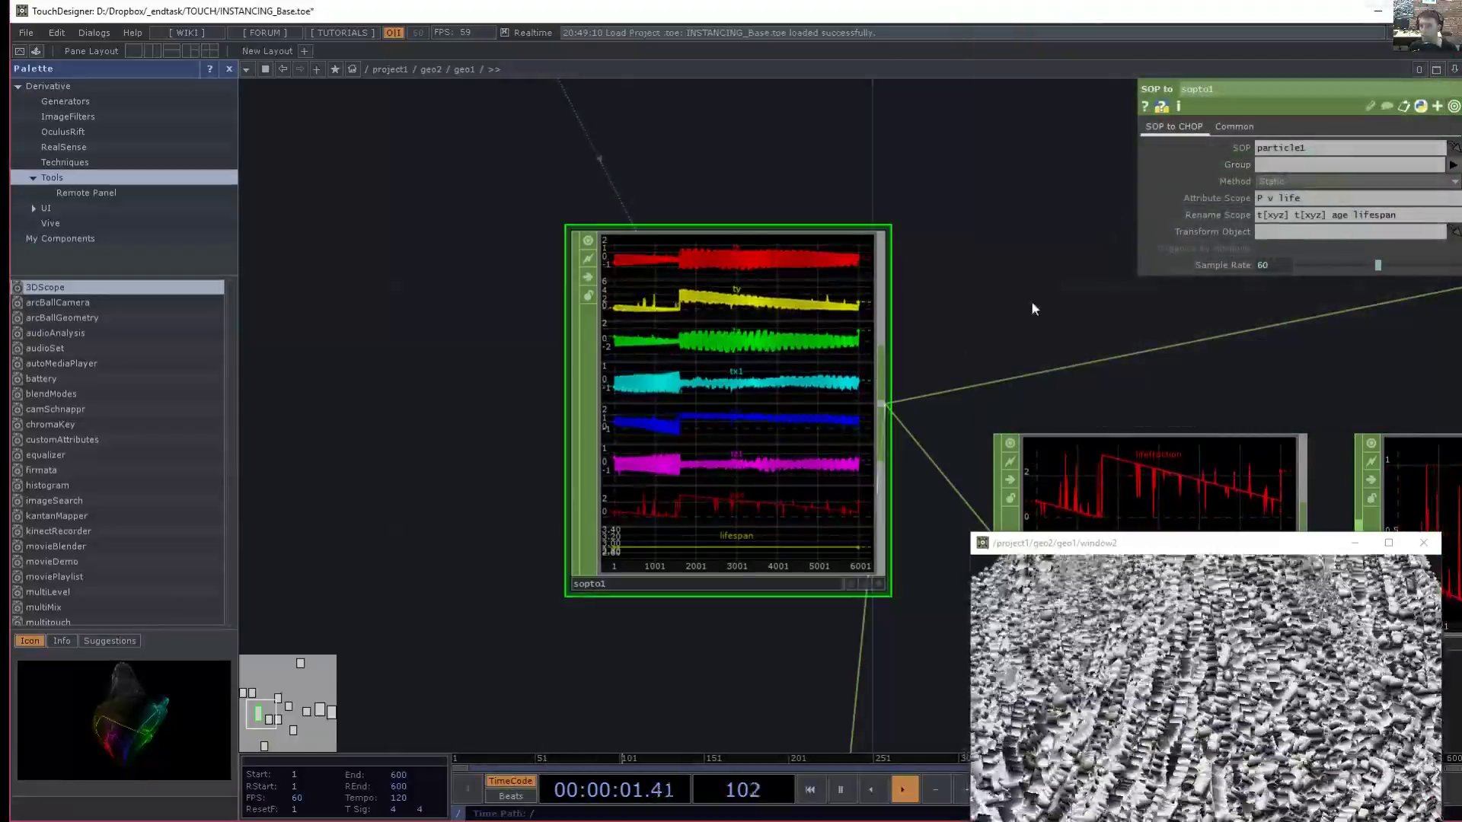
- Select the select1 CHOP and examine its Channel Names and renaming settings alongside sopto1 and math1
{"action": "left_click_drag", "start_coordinate": [1026, 302], "coordinate": [881, 216]}
{"action": "scroll", "coordinate": [880, 216], "scroll_direction": "down", "scroll_amount": 2}
{"action": "left_click_drag", "start_coordinate": [865, 609], "coordinate": [795, 558]}
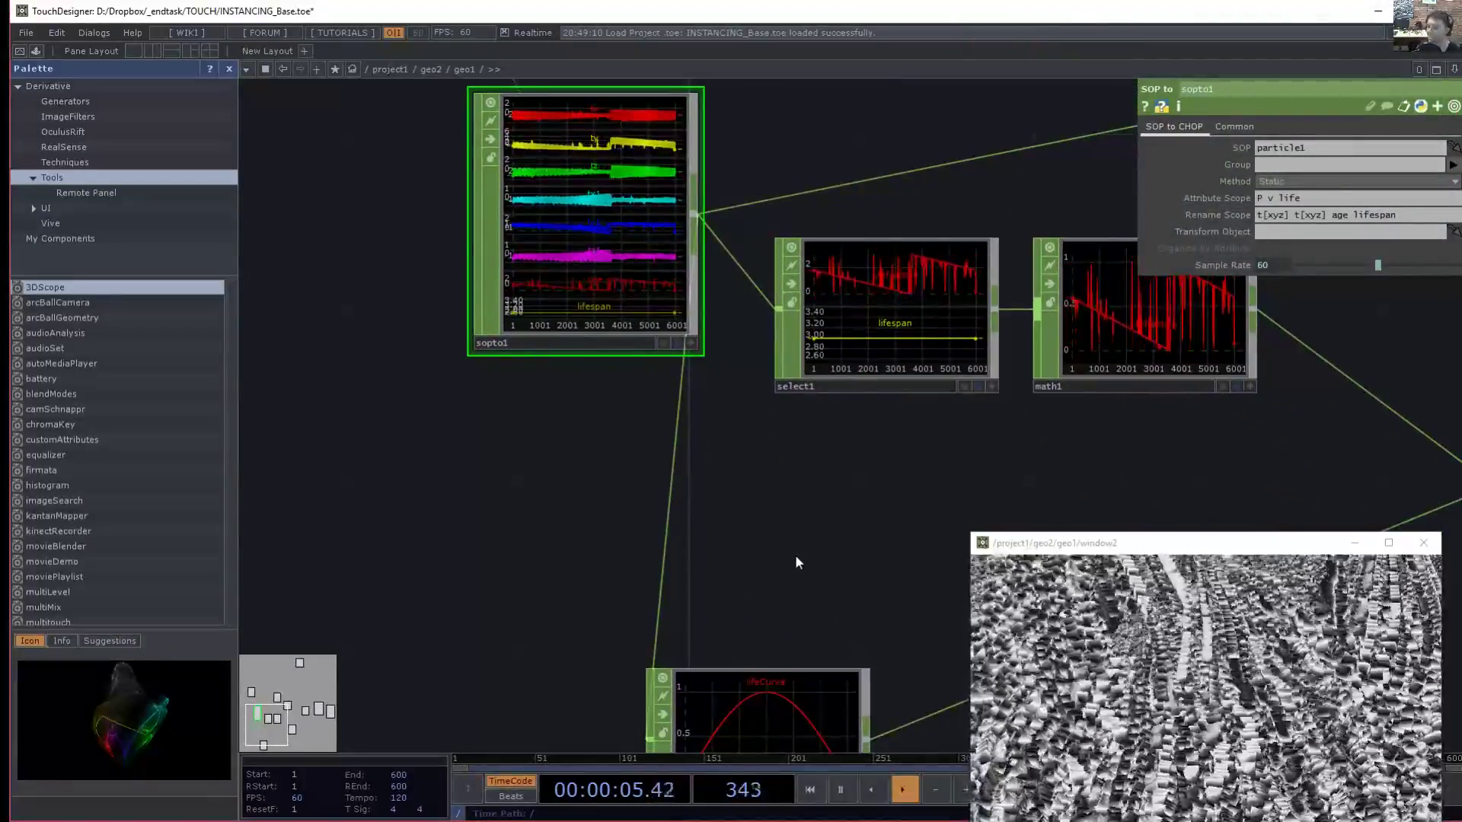
{"action": "left_click_drag", "start_coordinate": [799, 480], "coordinate": [698, 509]}
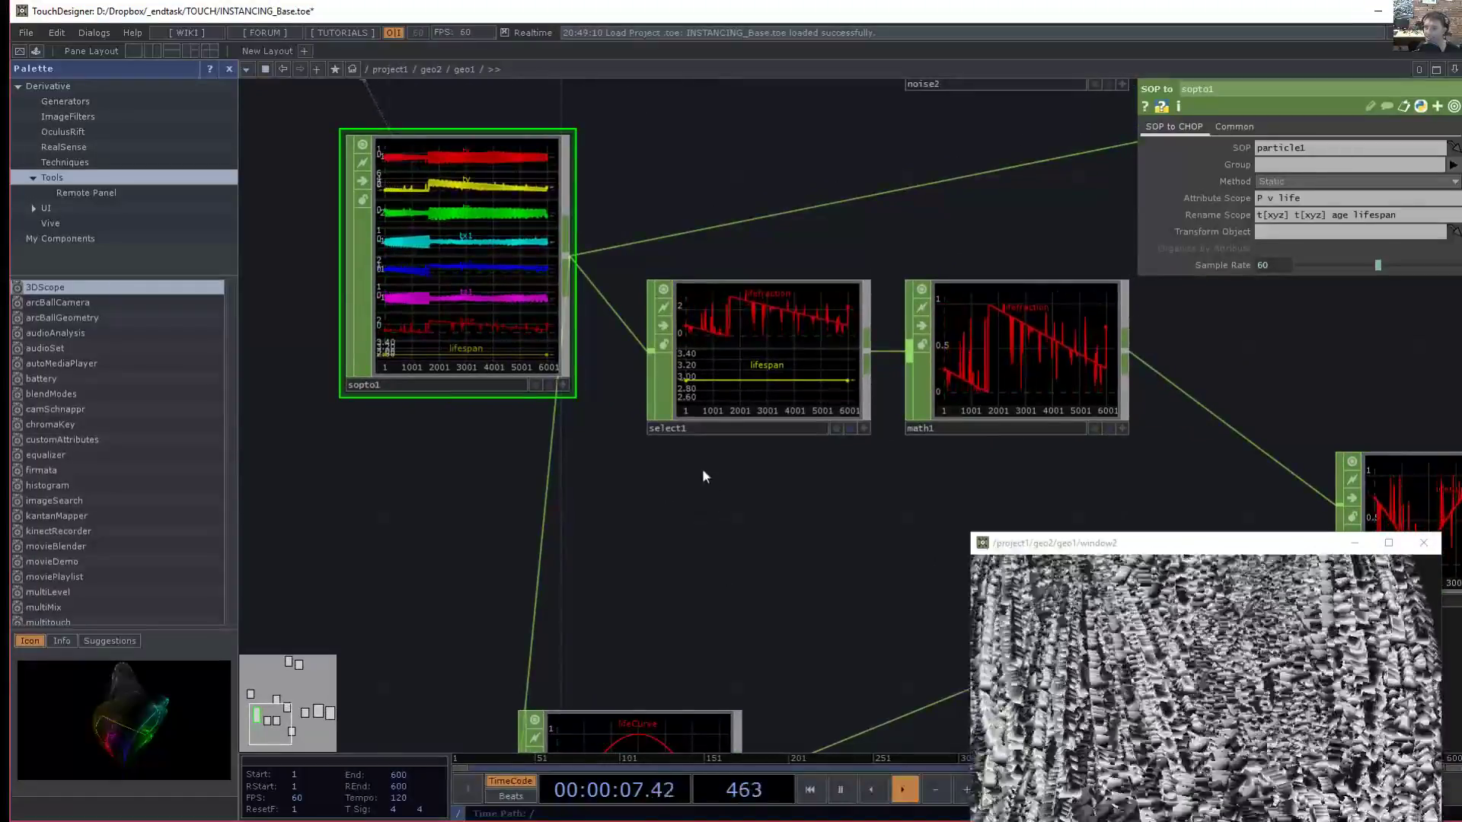
{"action": "left_click", "coordinate": [730, 428]}
{"action": "left_click_drag", "start_coordinate": [800, 508], "coordinate": [666, 559]}
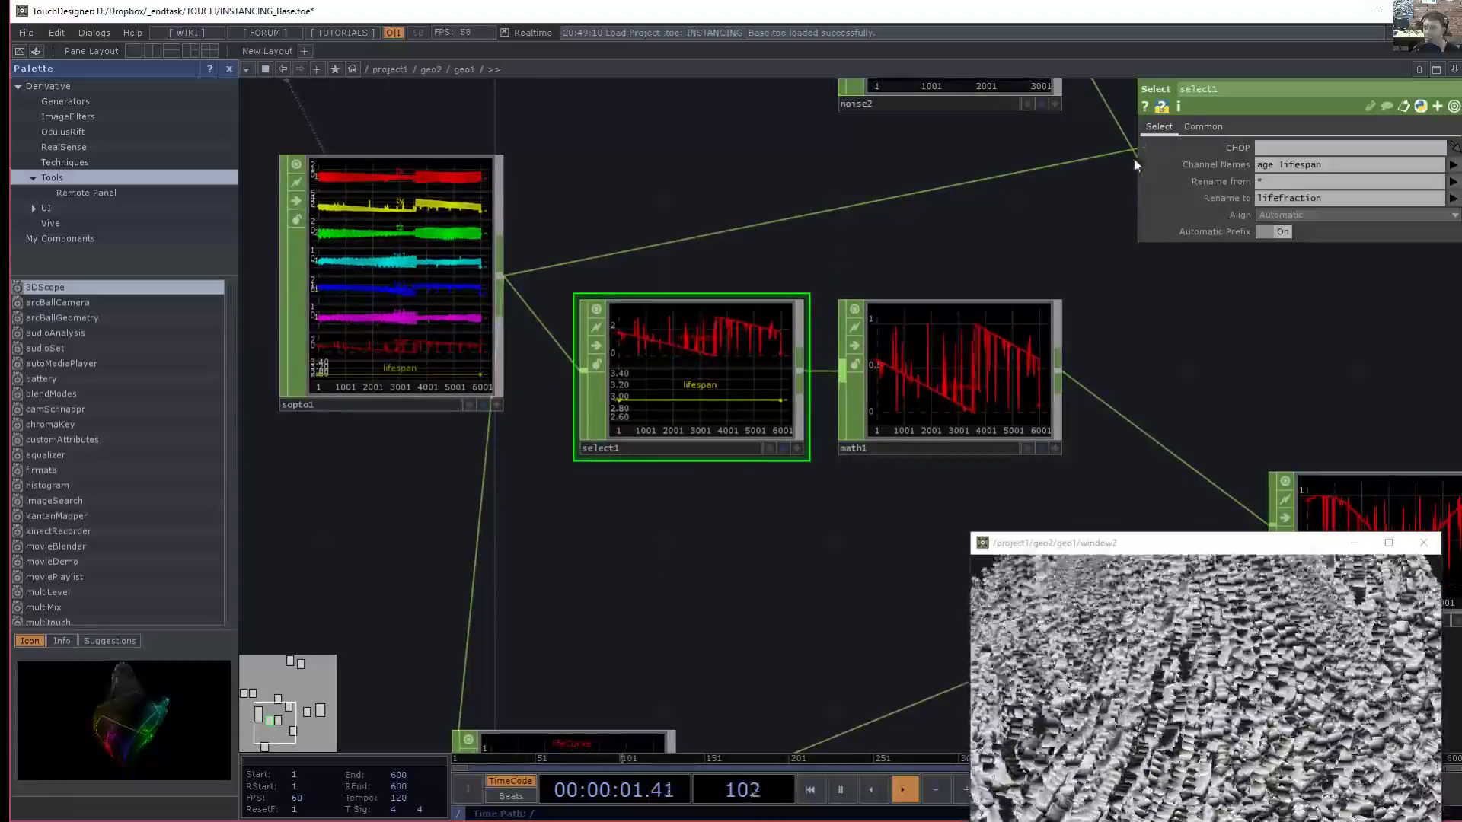
{"action": "mouse_move", "coordinate": [790, 265]}
{"action": "left_mouse_down"}
{"action": "mouse_move", "coordinate": [812, 263]}
{"action": "mouse_move", "coordinate": [796, 265]}
{"action": "left_mouse_up"}
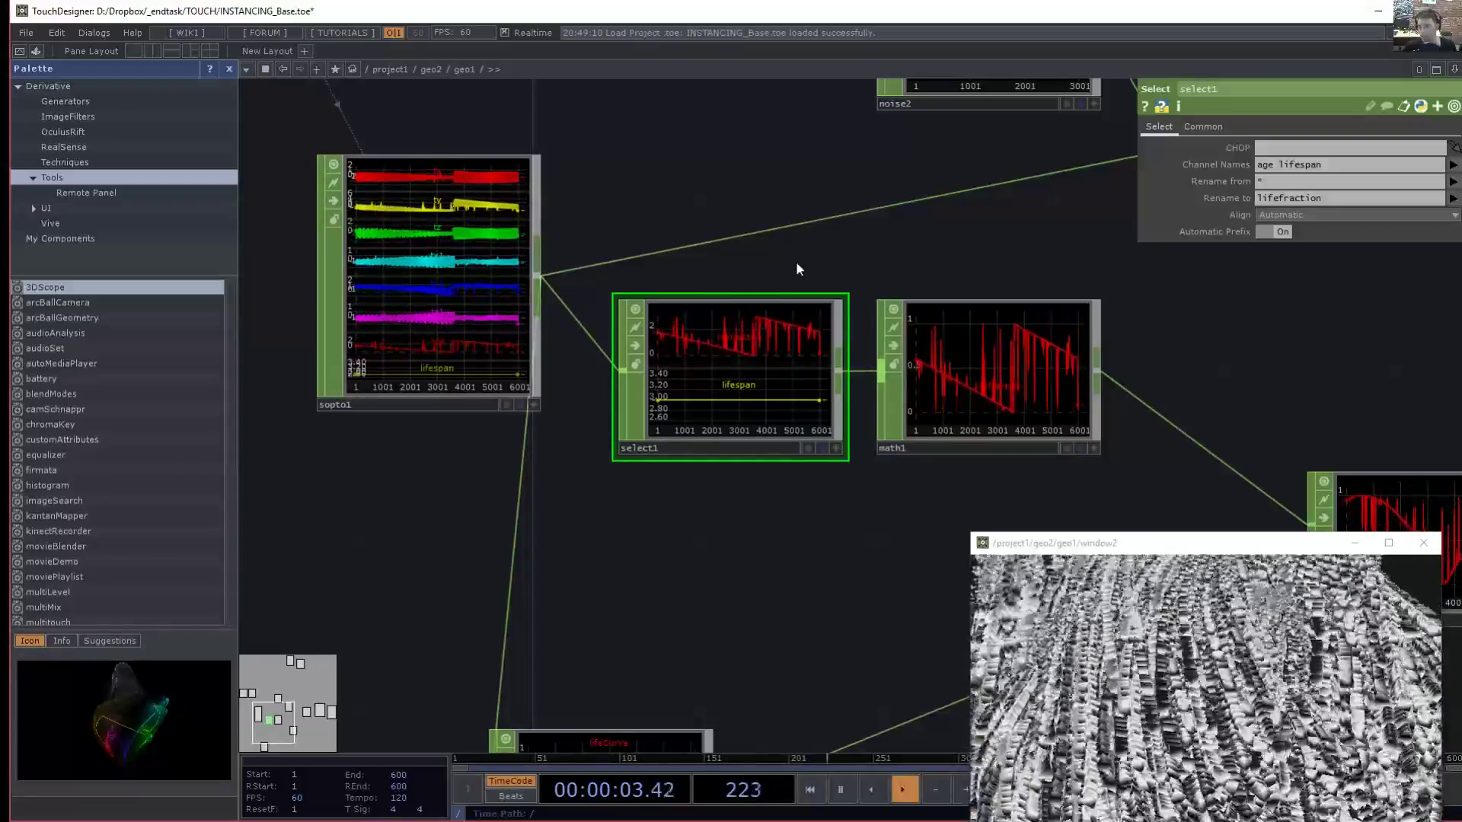
{"action": "left_click_drag", "start_coordinate": [943, 264], "coordinate": [915, 261]}
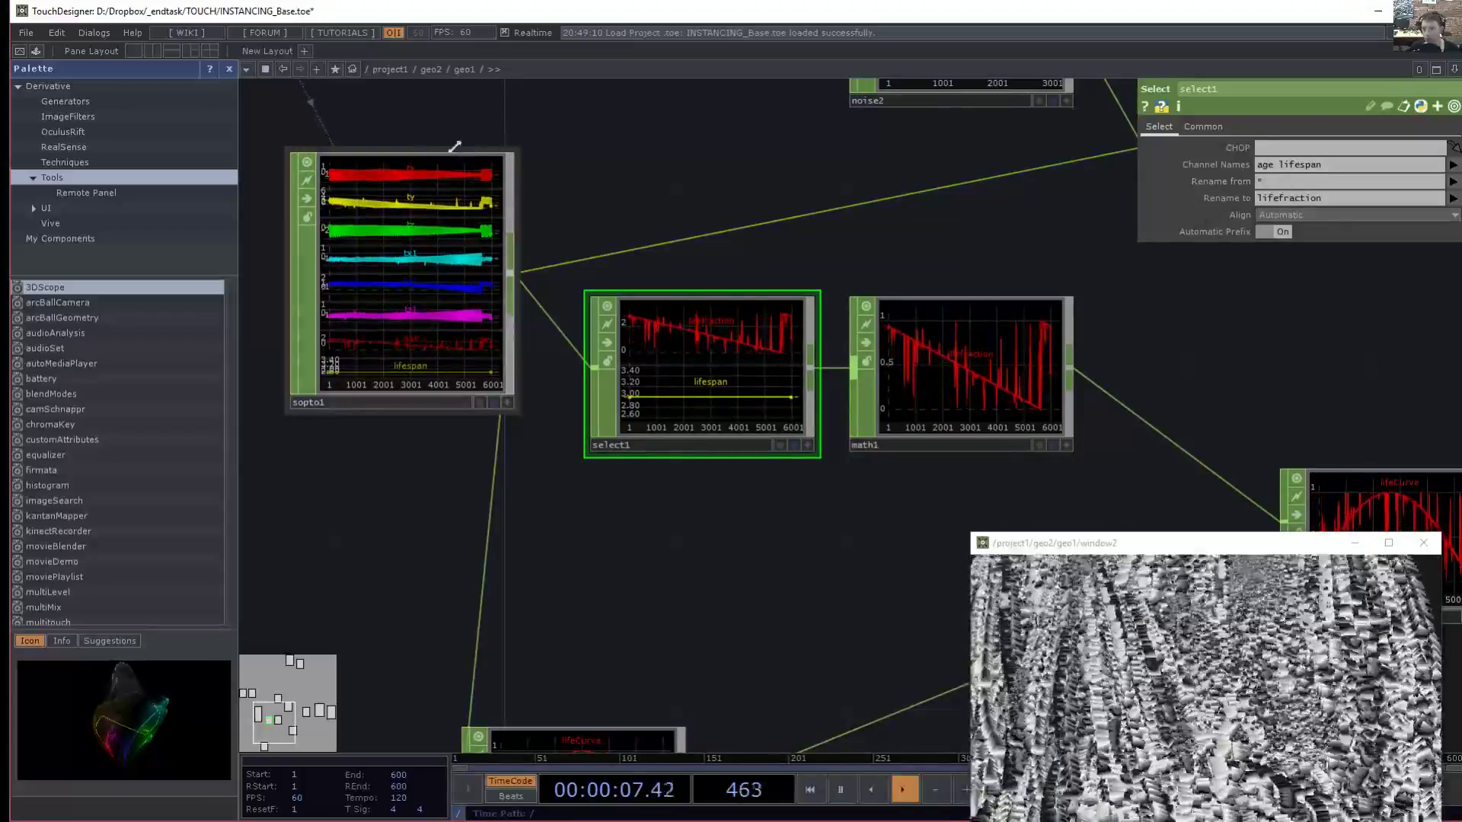
{"action": "scroll", "coordinate": [369, 256], "scroll_direction": "up", "scroll_amount": 2}
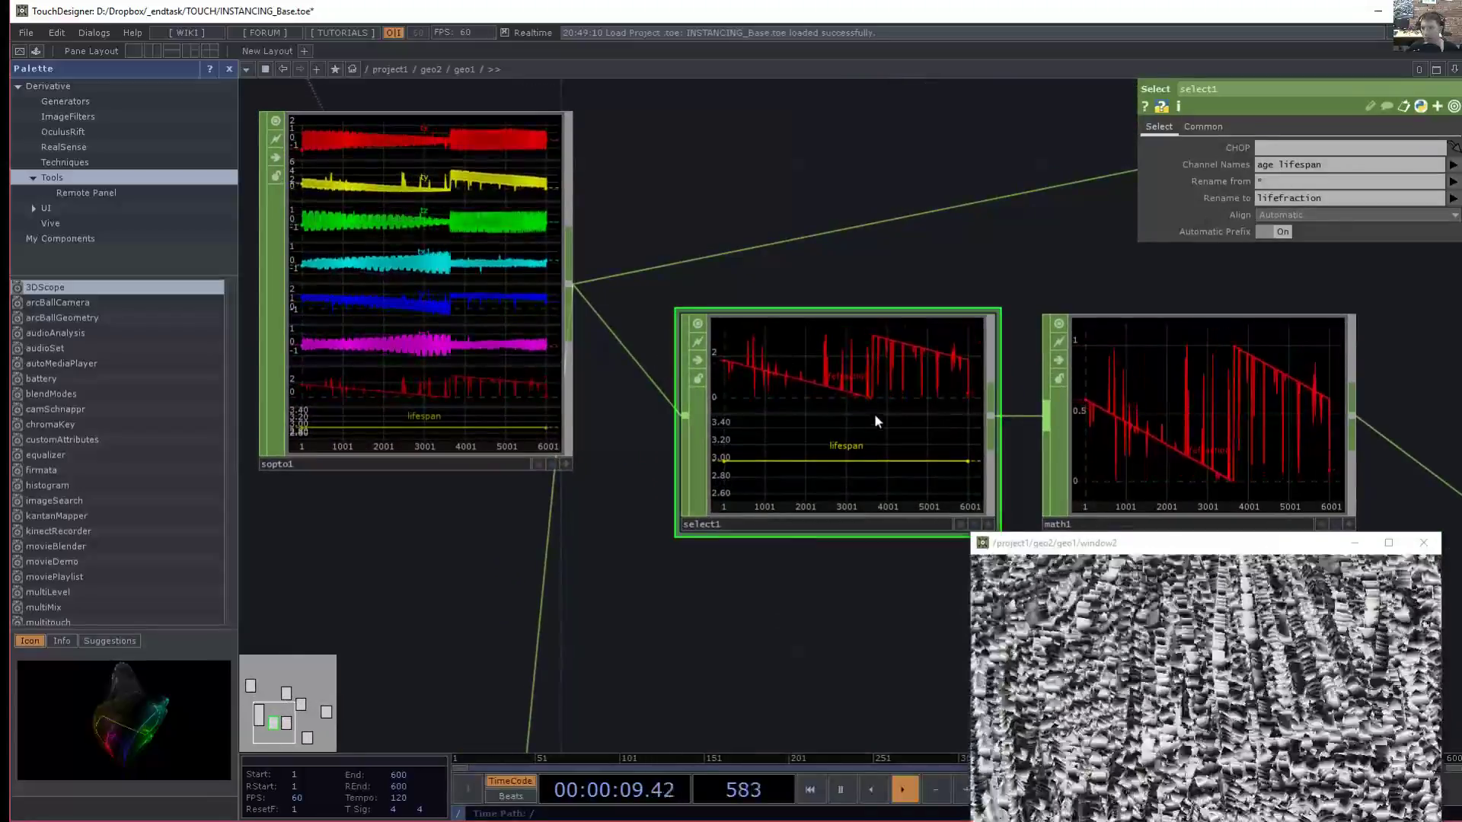
{"action": "left_click_drag", "start_coordinate": [896, 296], "coordinate": [795, 293]}
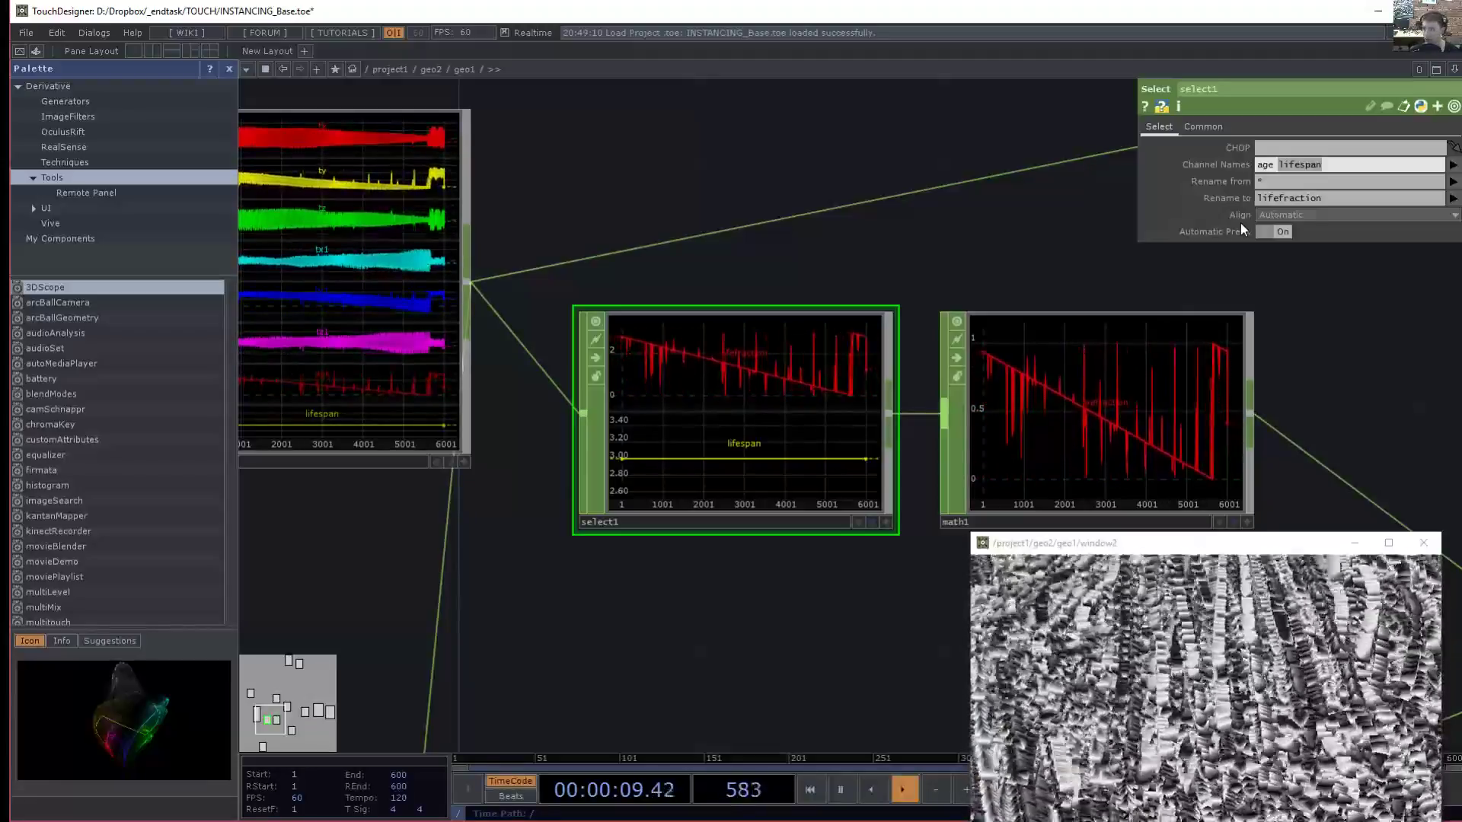
- Examine the age and lifespan entries in select1's Channel Names alongside math1's channel-combining settings
{"action": "left_click_drag", "start_coordinate": [1326, 163], "coordinate": [1274, 163]}
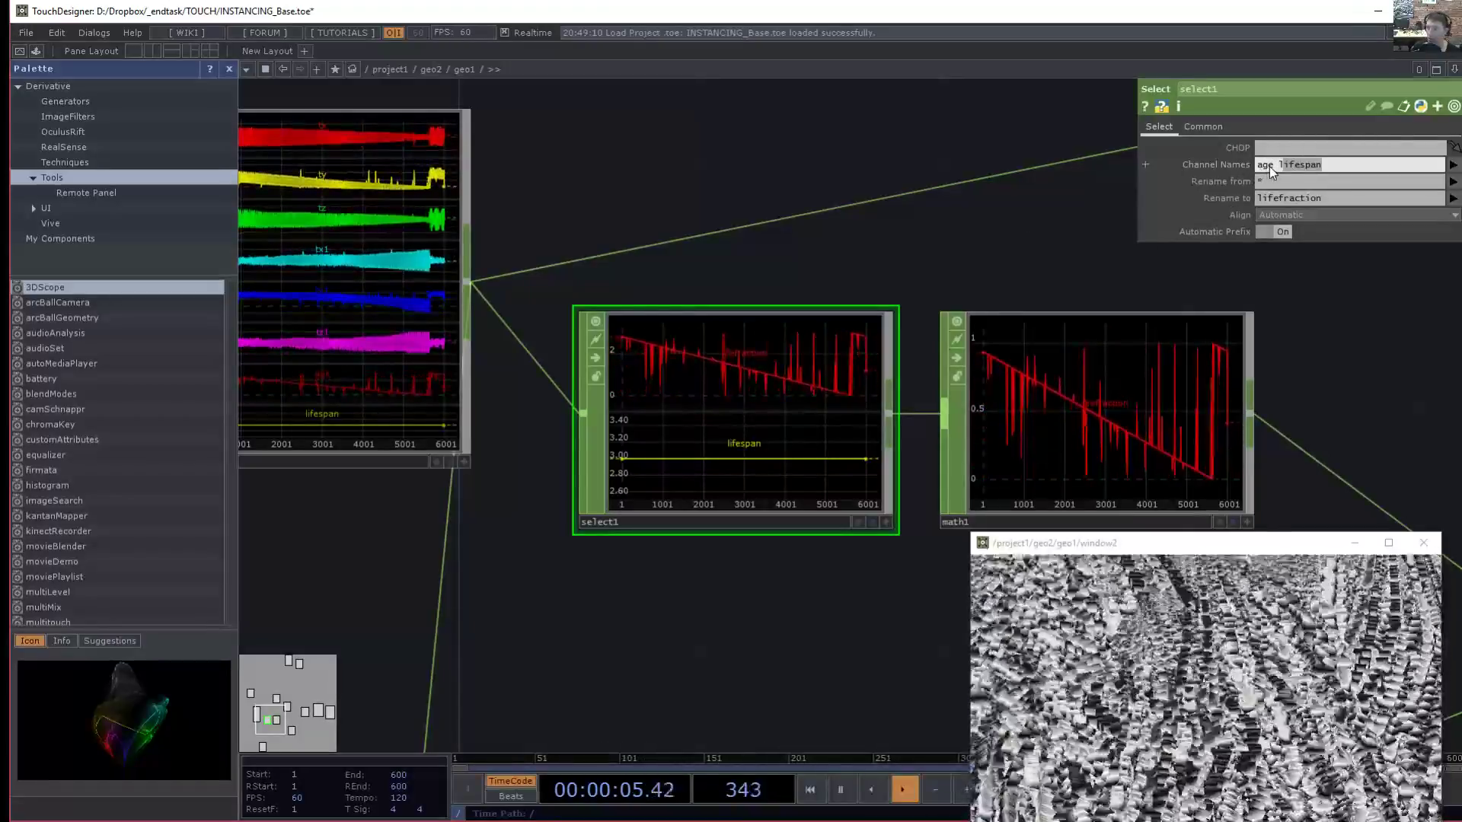
{"action": "left_click_drag", "start_coordinate": [1272, 165], "coordinate": [1255, 169]}
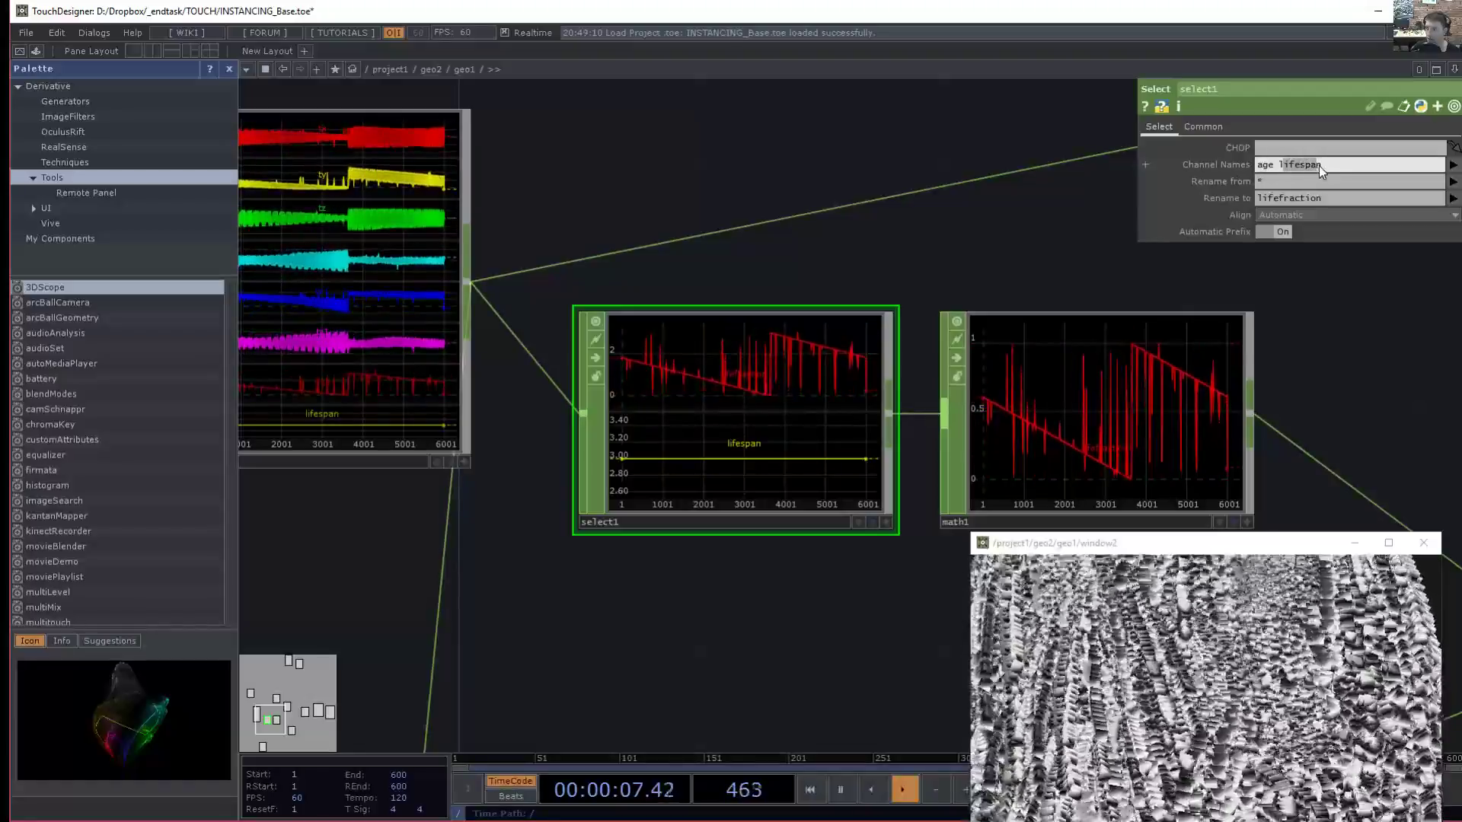
{"action": "left_click", "coordinate": [1067, 226]}
{"action": "left_click_drag", "start_coordinate": [1053, 250], "coordinate": [947, 230]}
{"action": "left_click", "coordinate": [980, 342]}
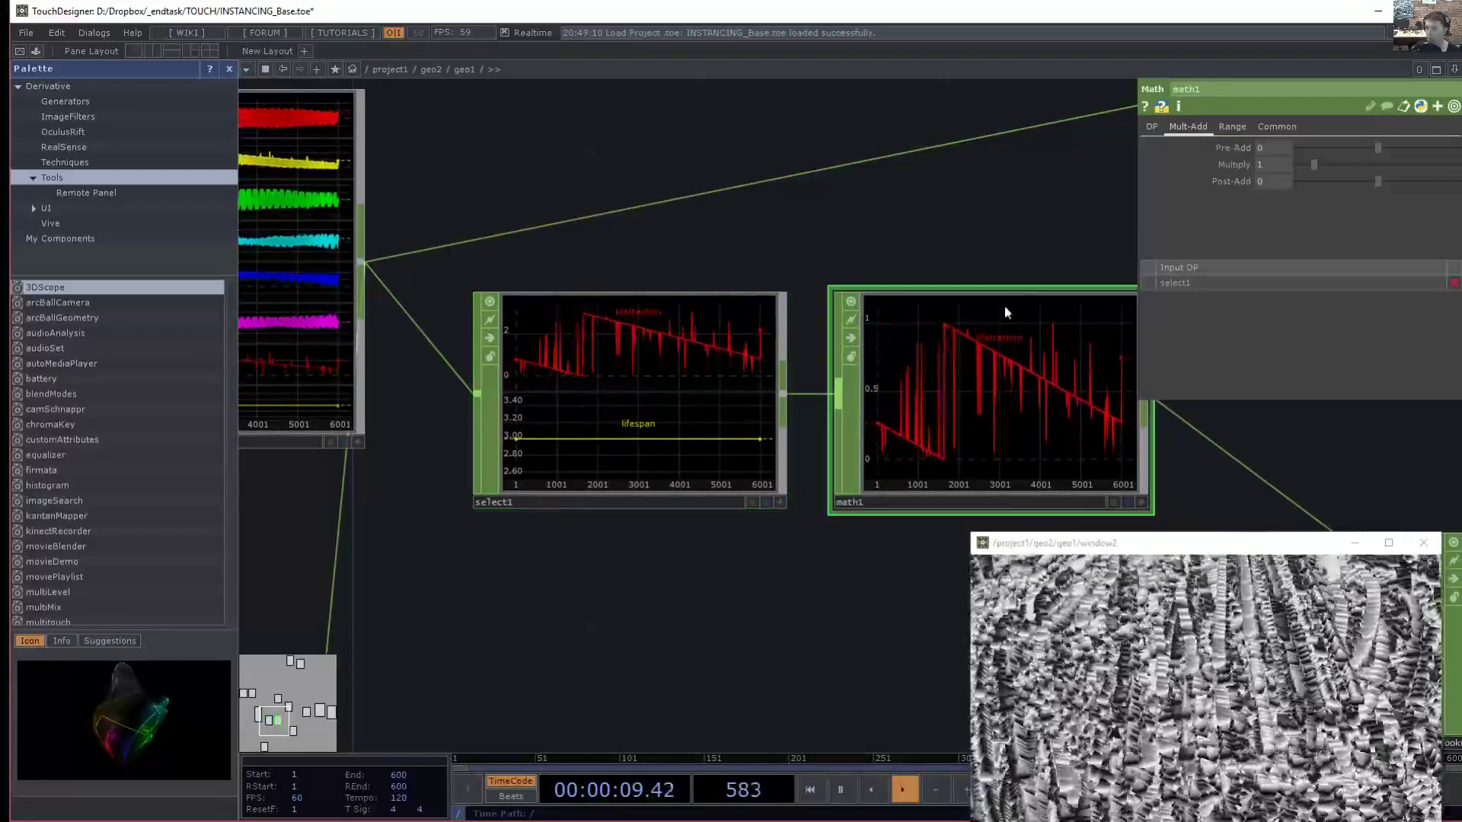
{"action": "left_click", "coordinate": [1156, 126]}
{"action": "left_click_drag", "start_coordinate": [977, 200], "coordinate": [941, 199]}
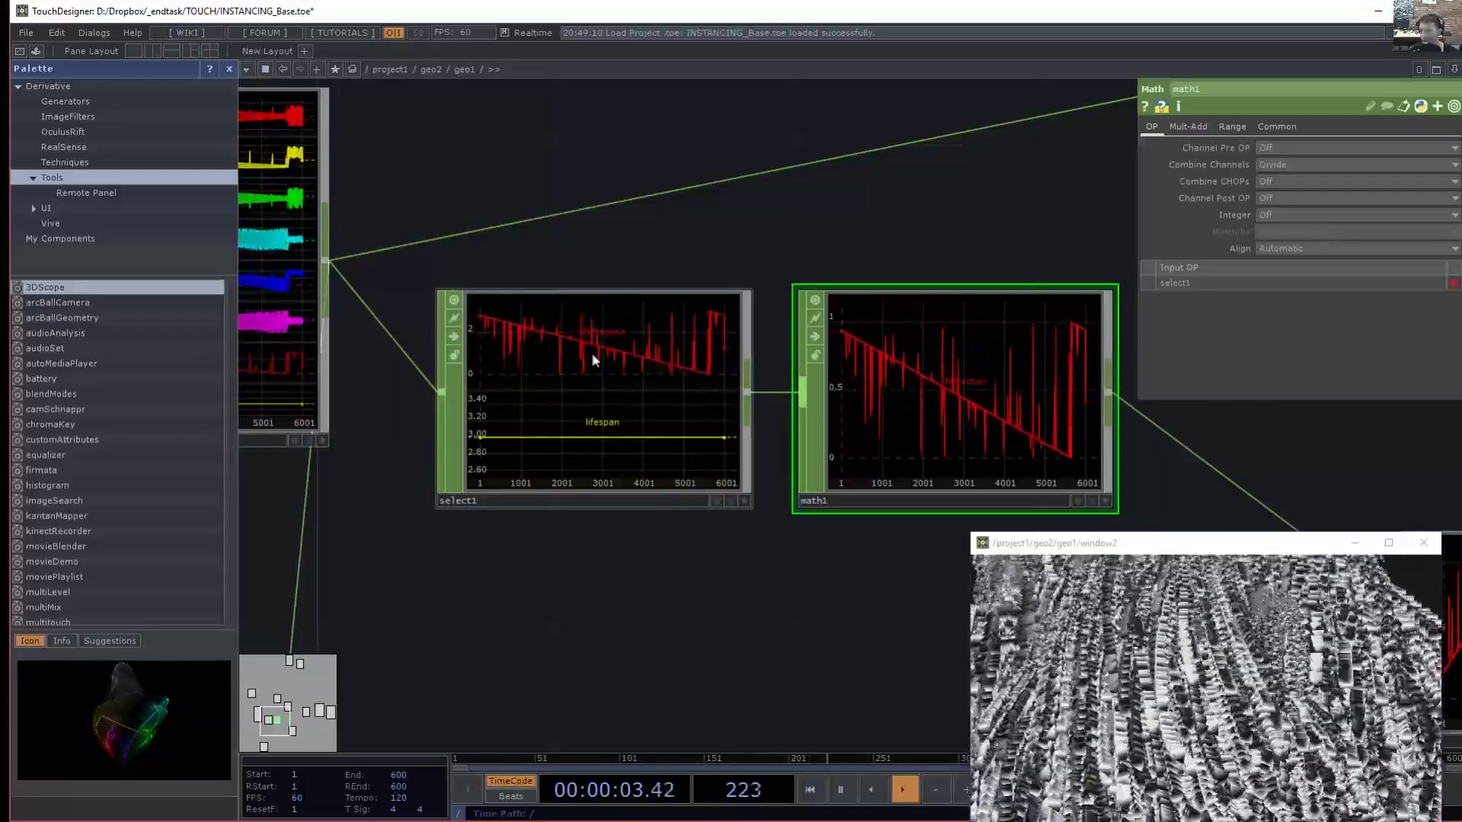
{"action": "left_click", "coordinate": [678, 315]}
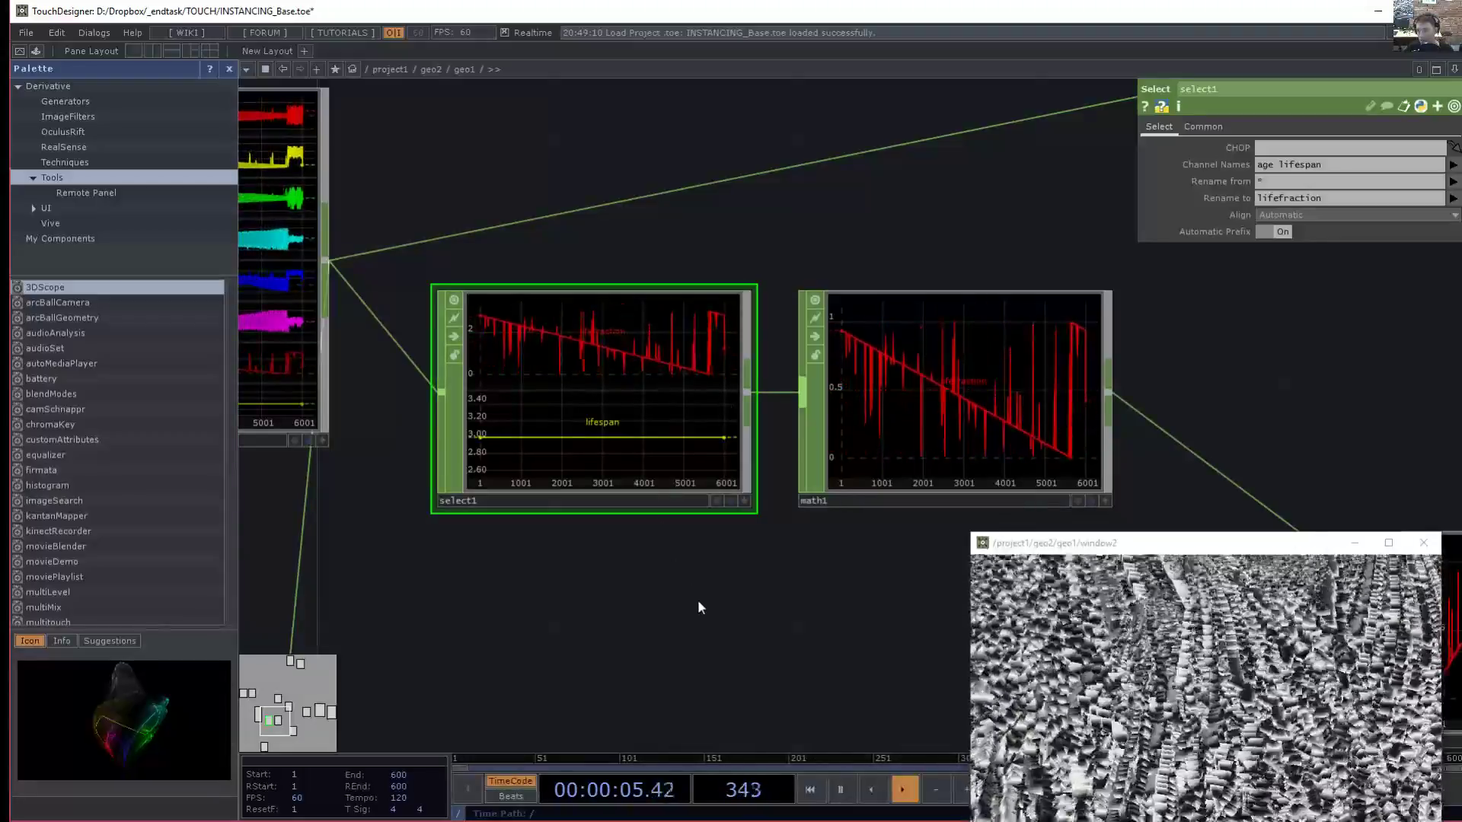
{"action": "left_click_drag", "start_coordinate": [674, 599], "coordinate": [617, 623]}
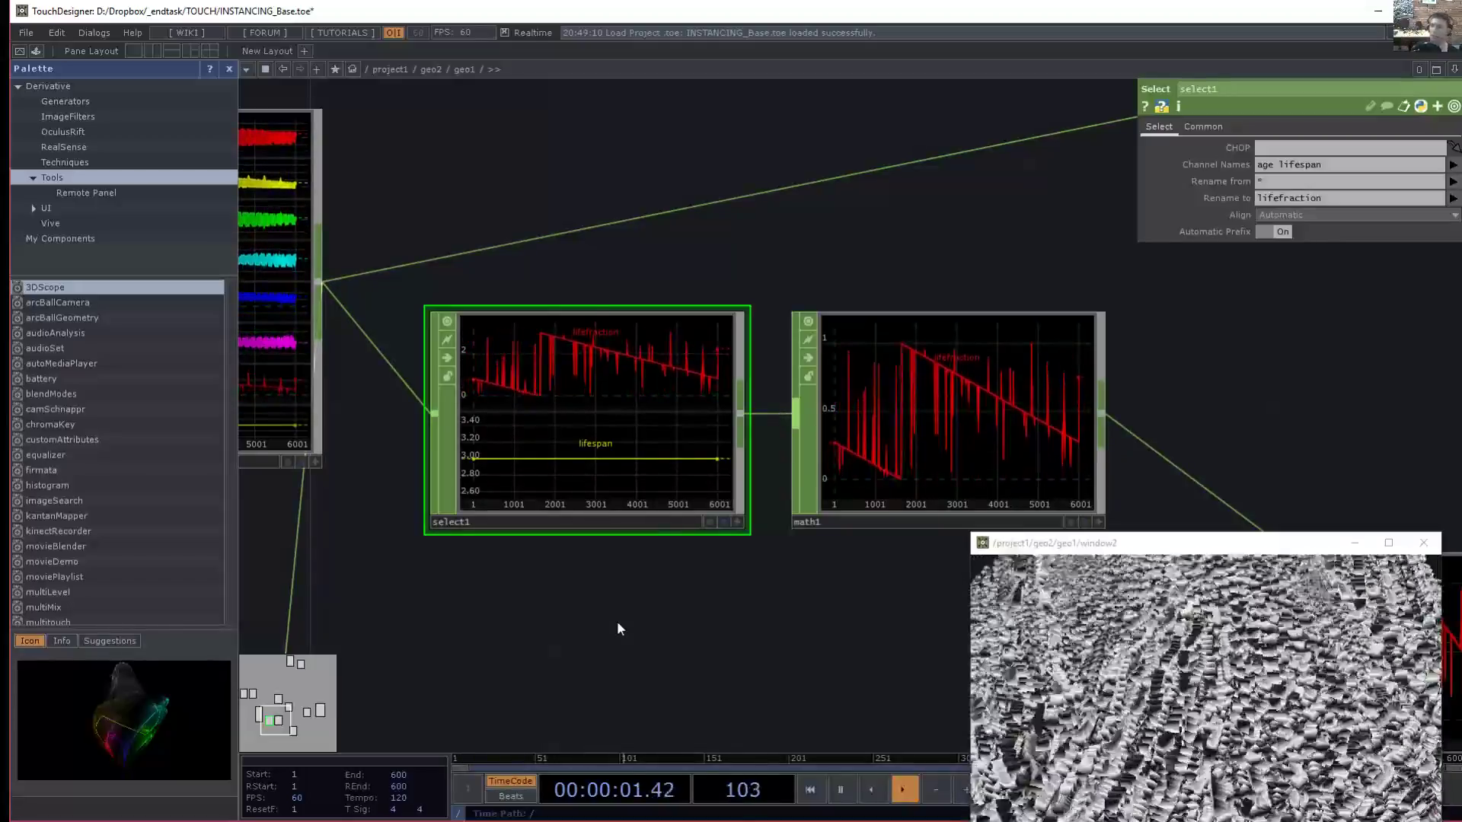
- Move the pattern1 CHOP beneath select1 and select it to show its parameters
{"action": "scroll", "coordinate": [752, 612], "scroll_direction": "down", "scroll_amount": 3}
{"action": "left_click_drag", "start_coordinate": [752, 612], "coordinate": [672, 342]}
{"action": "scroll", "coordinate": [584, 347], "scroll_direction": "down", "scroll_amount": 3}
{"action": "left_click_drag", "start_coordinate": [542, 344], "coordinate": [598, 423]}
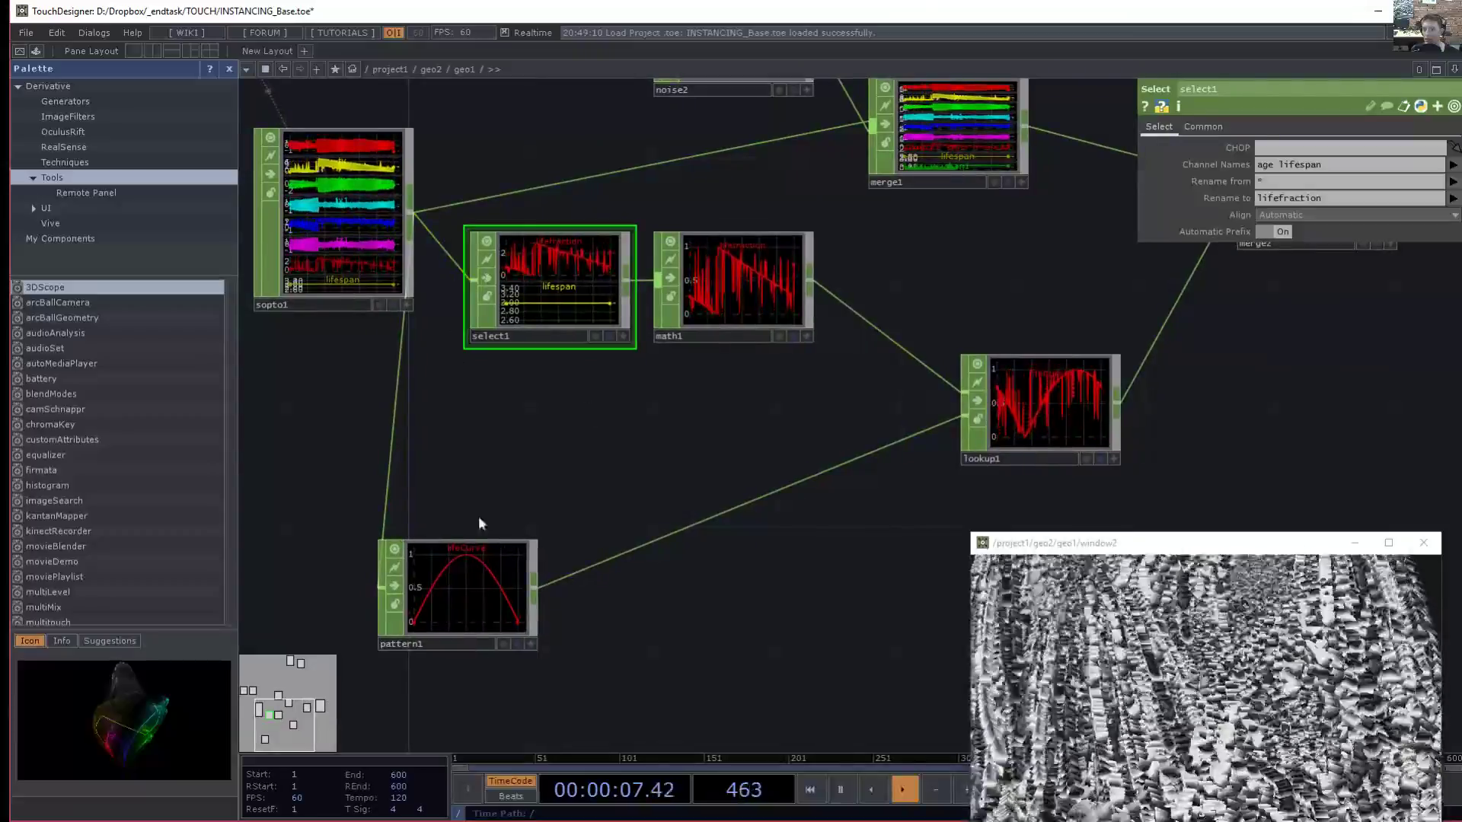
{"action": "left_click_drag", "start_coordinate": [460, 612], "coordinate": [551, 612]}
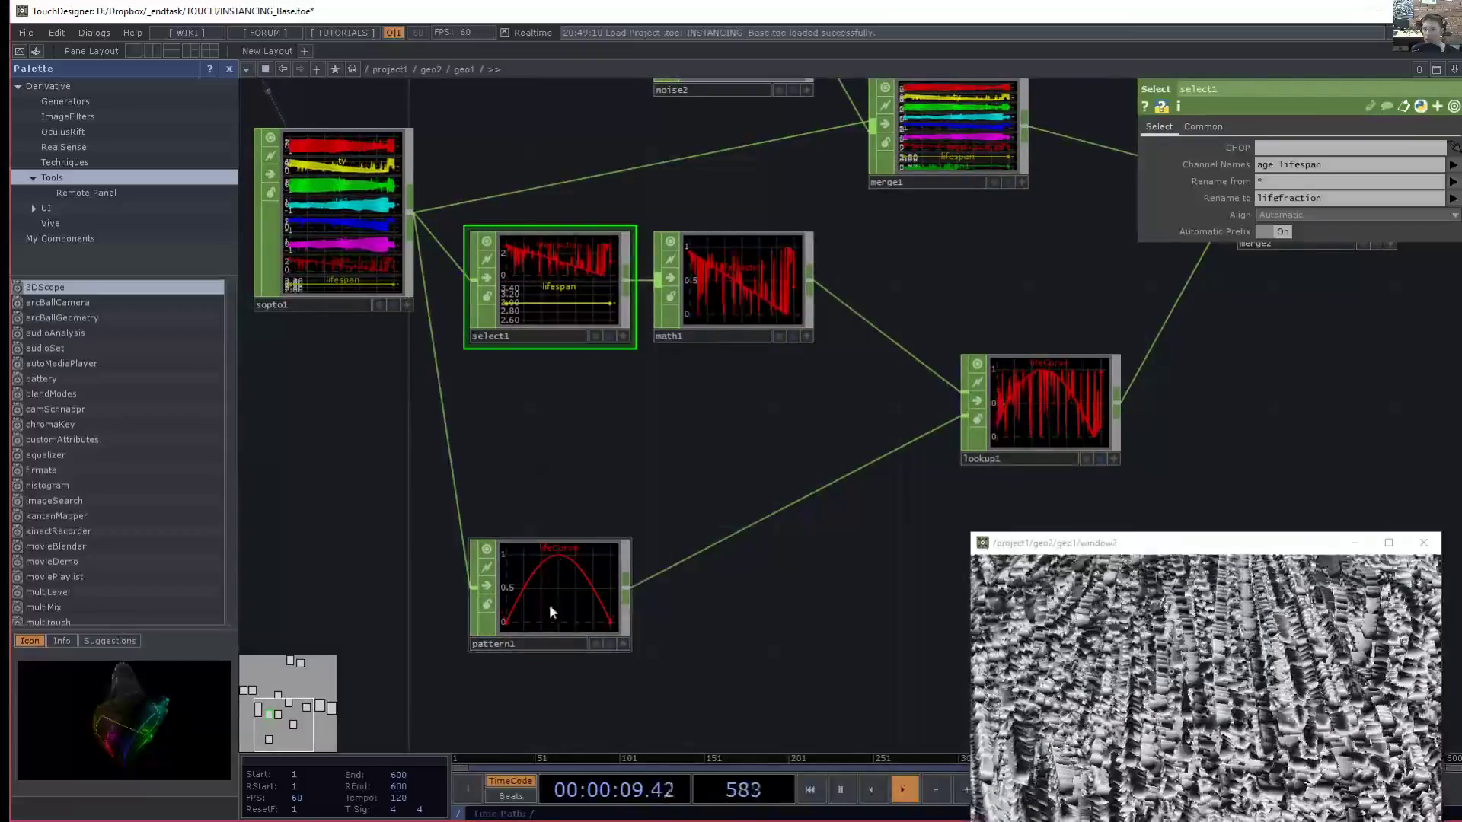
{"action": "left_click", "coordinate": [560, 614]}
{"action": "scroll", "coordinate": [538, 467], "scroll_direction": "up", "scroll_amount": 2}
{"action": "left_click_drag", "start_coordinate": [539, 467], "coordinate": [631, 362]}
{"action": "scroll", "coordinate": [631, 362], "scroll_direction": "up", "scroll_amount": 1}
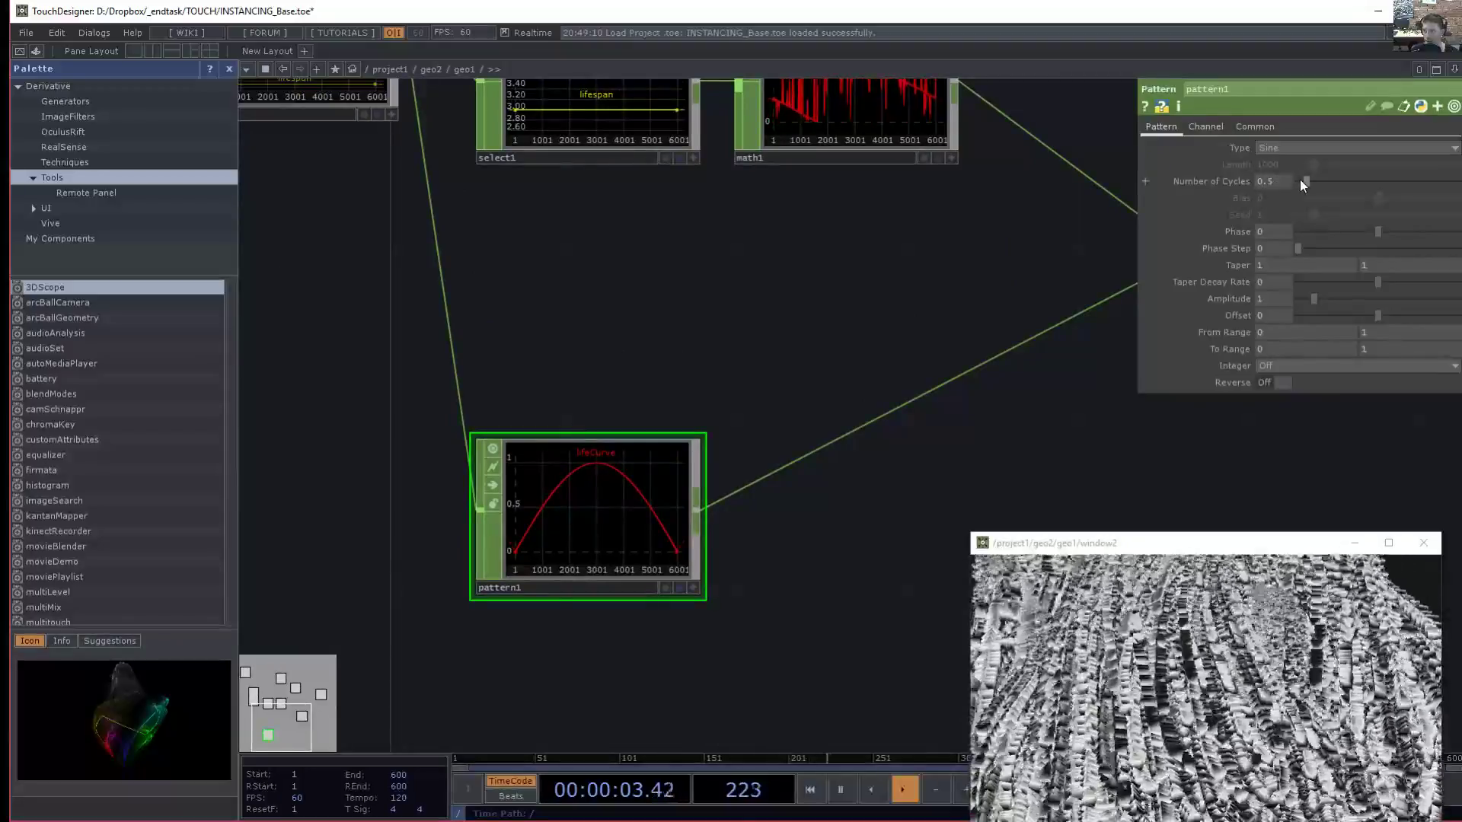
- Try a Number of Cycles of about 0.31 on pattern1 and restore it to 0.5
{"action": "left_click_drag", "start_coordinate": [1317, 180], "coordinate": [1290, 181]}
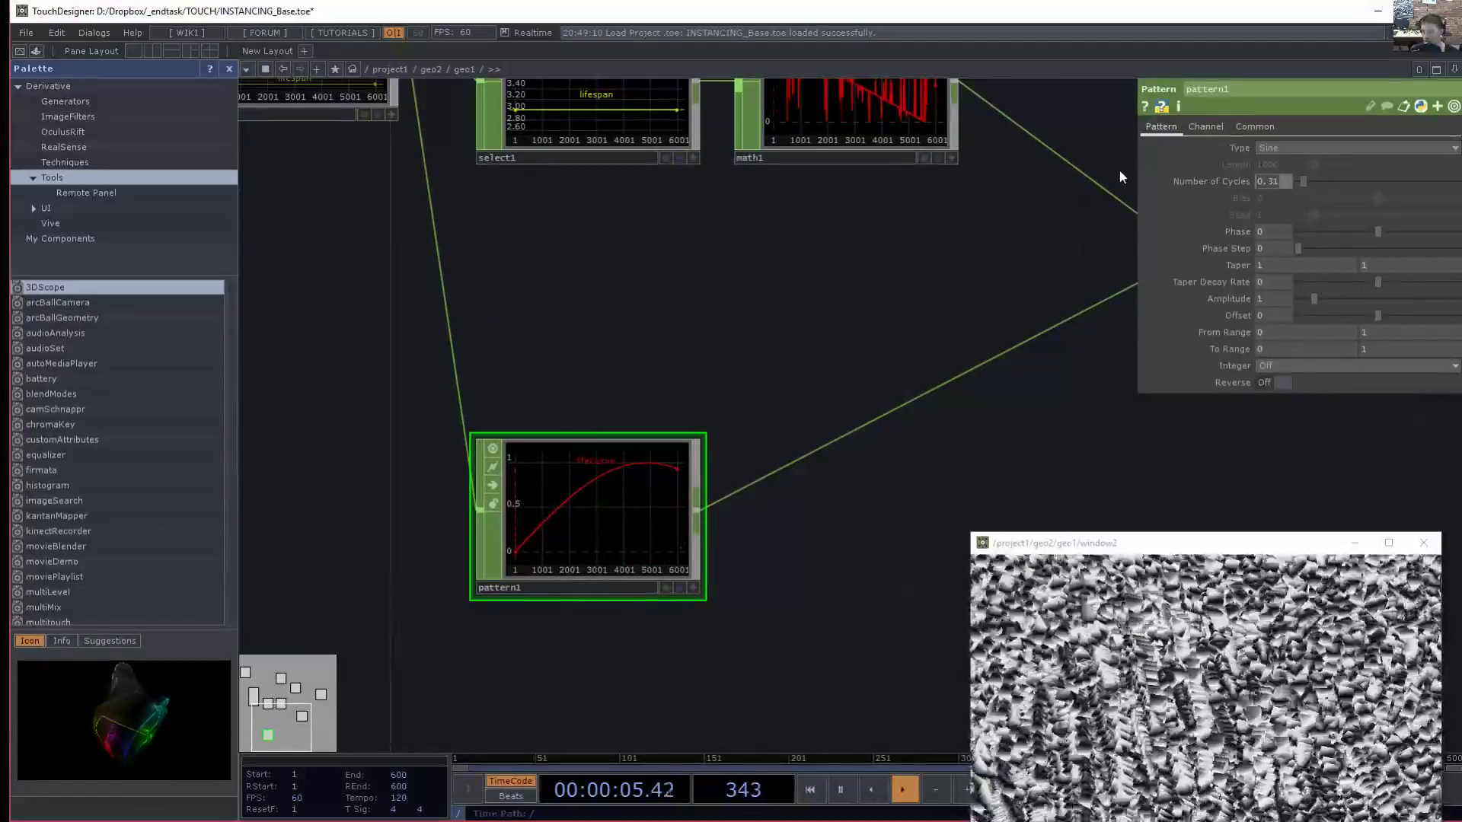
{"action": "scroll", "coordinate": [625, 381], "scroll_direction": "up", "scroll_amount": 3}
{"action": "left_click_drag", "start_coordinate": [623, 365], "coordinate": [754, 115]}
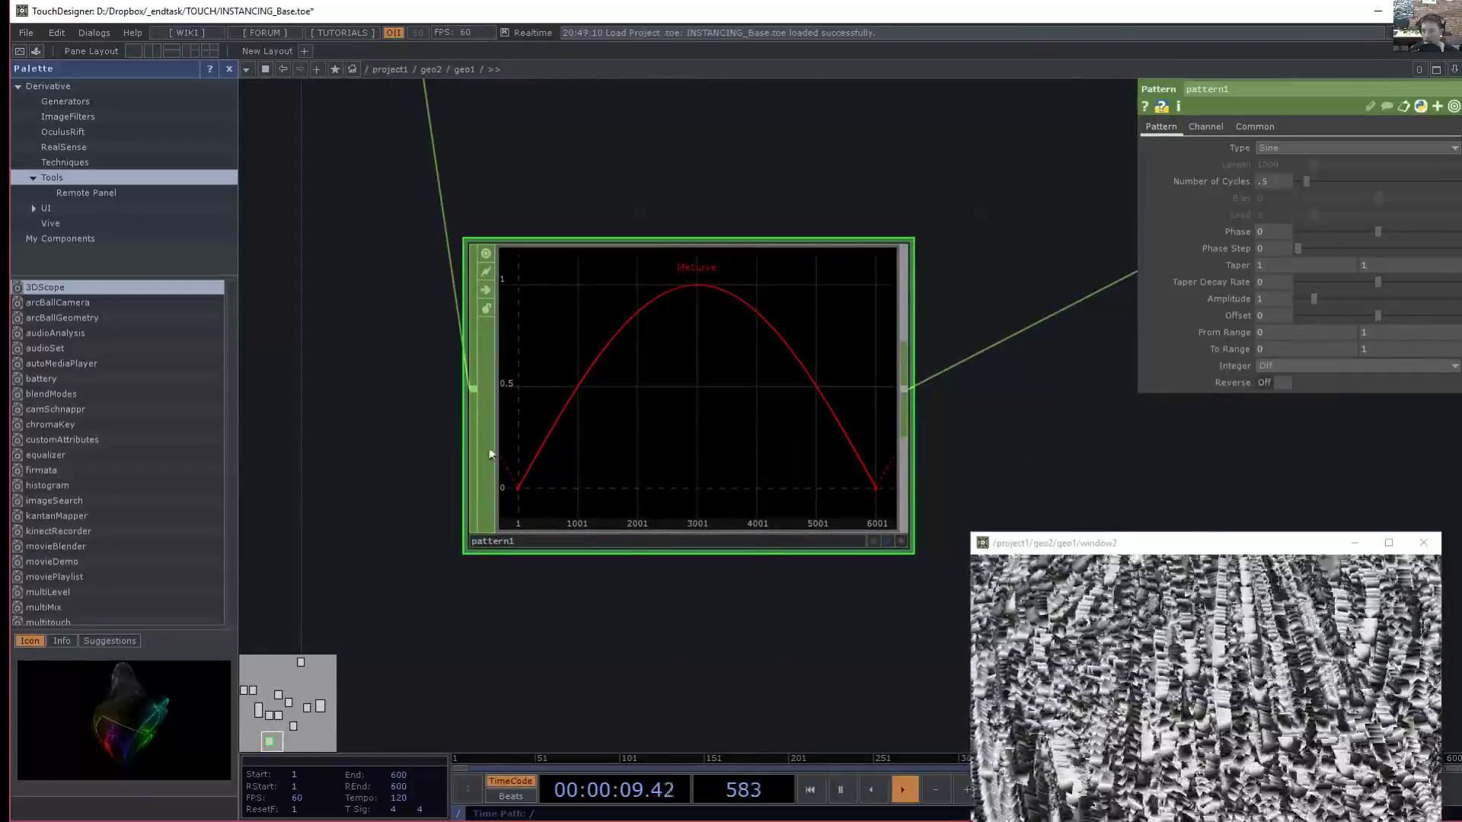
{"action": "left_click_drag", "start_coordinate": [416, 437], "coordinate": [358, 446]}
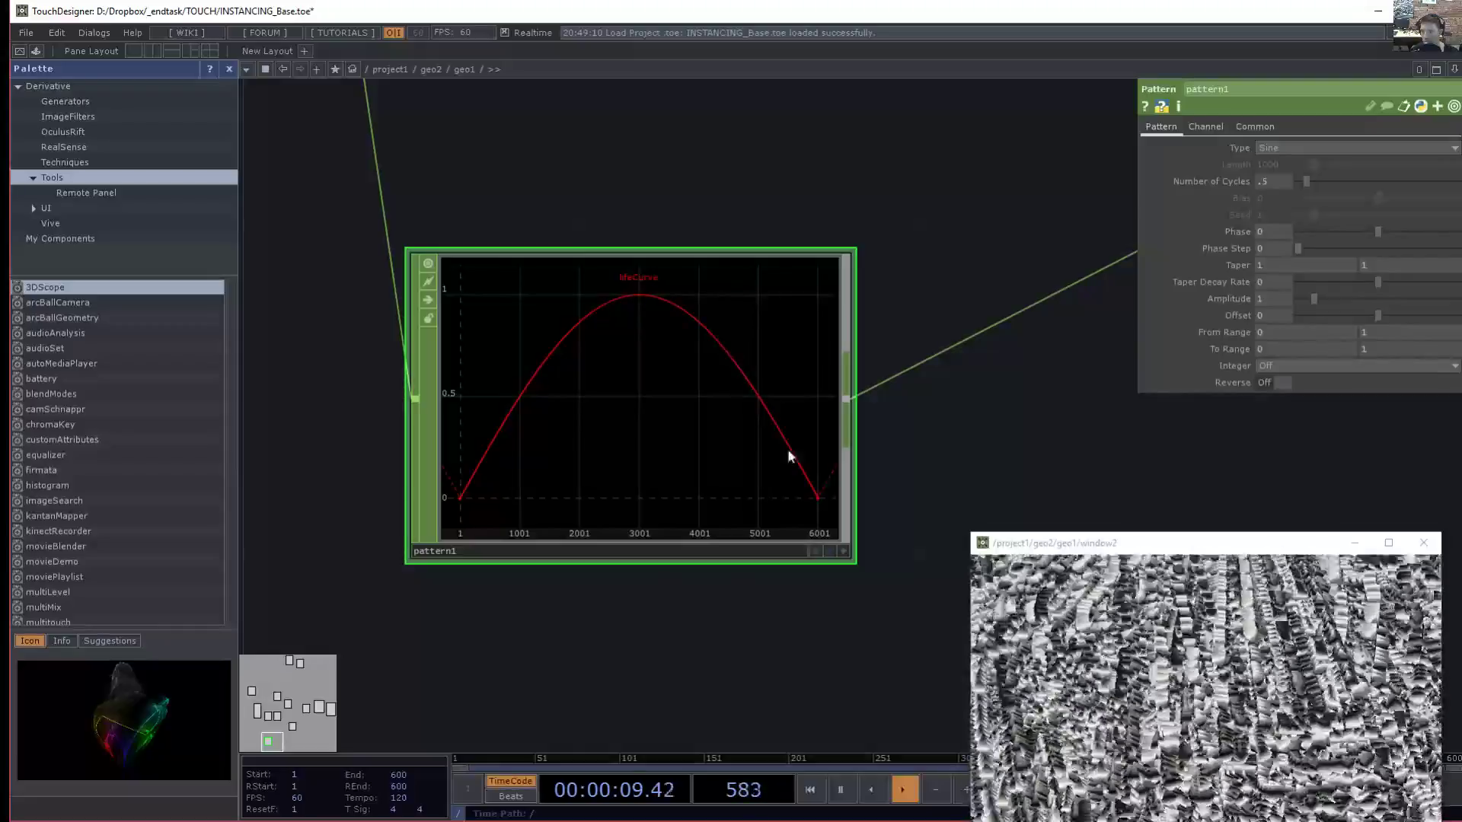
- Select the math1 CHOP and compare its curve with the pattern1 life curve
{"action": "left_click_drag", "start_coordinate": [994, 257], "coordinate": [860, 352]}
{"action": "scroll", "coordinate": [852, 350], "scroll_direction": "down", "scroll_amount": 3}
{"action": "left_click_drag", "start_coordinate": [745, 385], "coordinate": [715, 418]}
{"action": "left_click_drag", "start_coordinate": [781, 257], "coordinate": [464, 511]}
{"action": "left_click_drag", "start_coordinate": [385, 678], "coordinate": [626, 437]}
{"action": "left_click_drag", "start_coordinate": [594, 367], "coordinate": [622, 383]}
{"action": "left_click", "coordinate": [588, 294]}
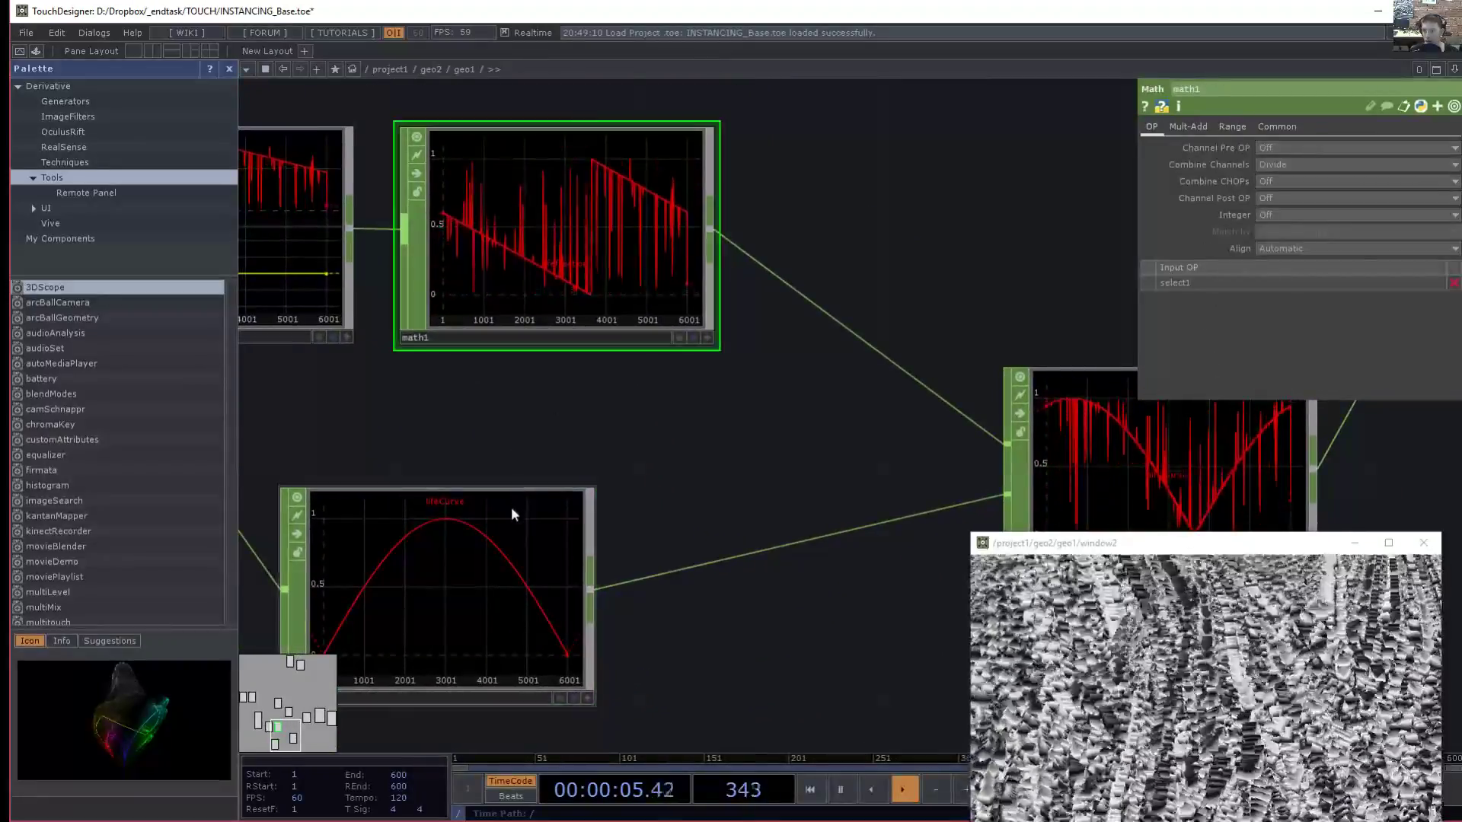
- Align the pattern1 CHOP directly beneath math1 and keep it selected
{"action": "left_click_drag", "start_coordinate": [529, 523], "coordinate": [590, 522]}
{"action": "left_click", "coordinate": [590, 525]}
{"action": "left_click_drag", "start_coordinate": [729, 446], "coordinate": [686, 393]}
{"action": "left_click_drag", "start_coordinate": [580, 481], "coordinate": [642, 481]}
{"action": "left_click_drag", "start_coordinate": [680, 278], "coordinate": [656, 315]}
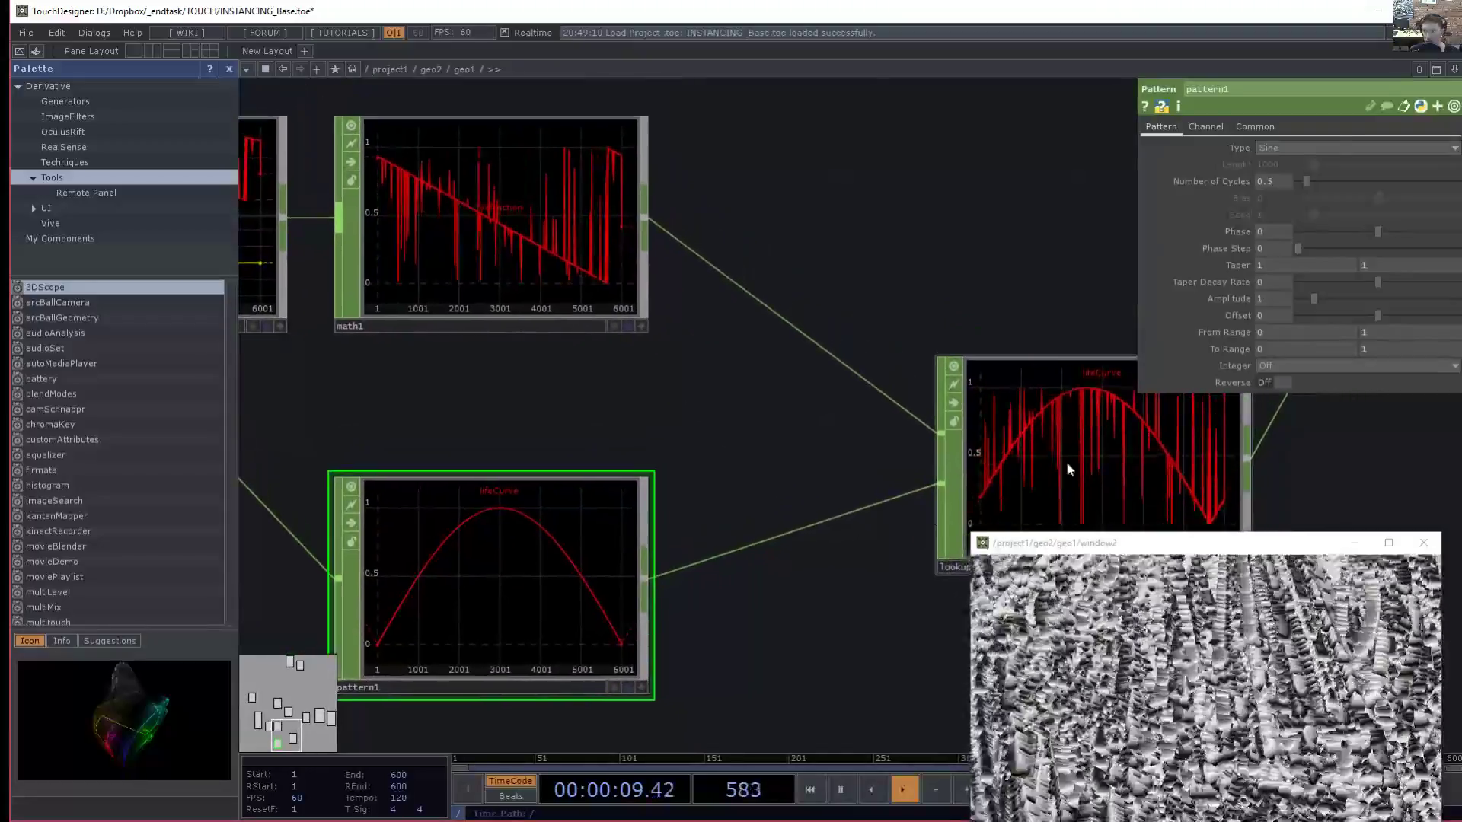
- Select the lookup1 CHOP and examine its settings and curve against its math1 and pattern1 inputs
{"action": "left_click", "coordinate": [1056, 453]}
{"action": "left_click_drag", "start_coordinate": [857, 421], "coordinate": [817, 373]}
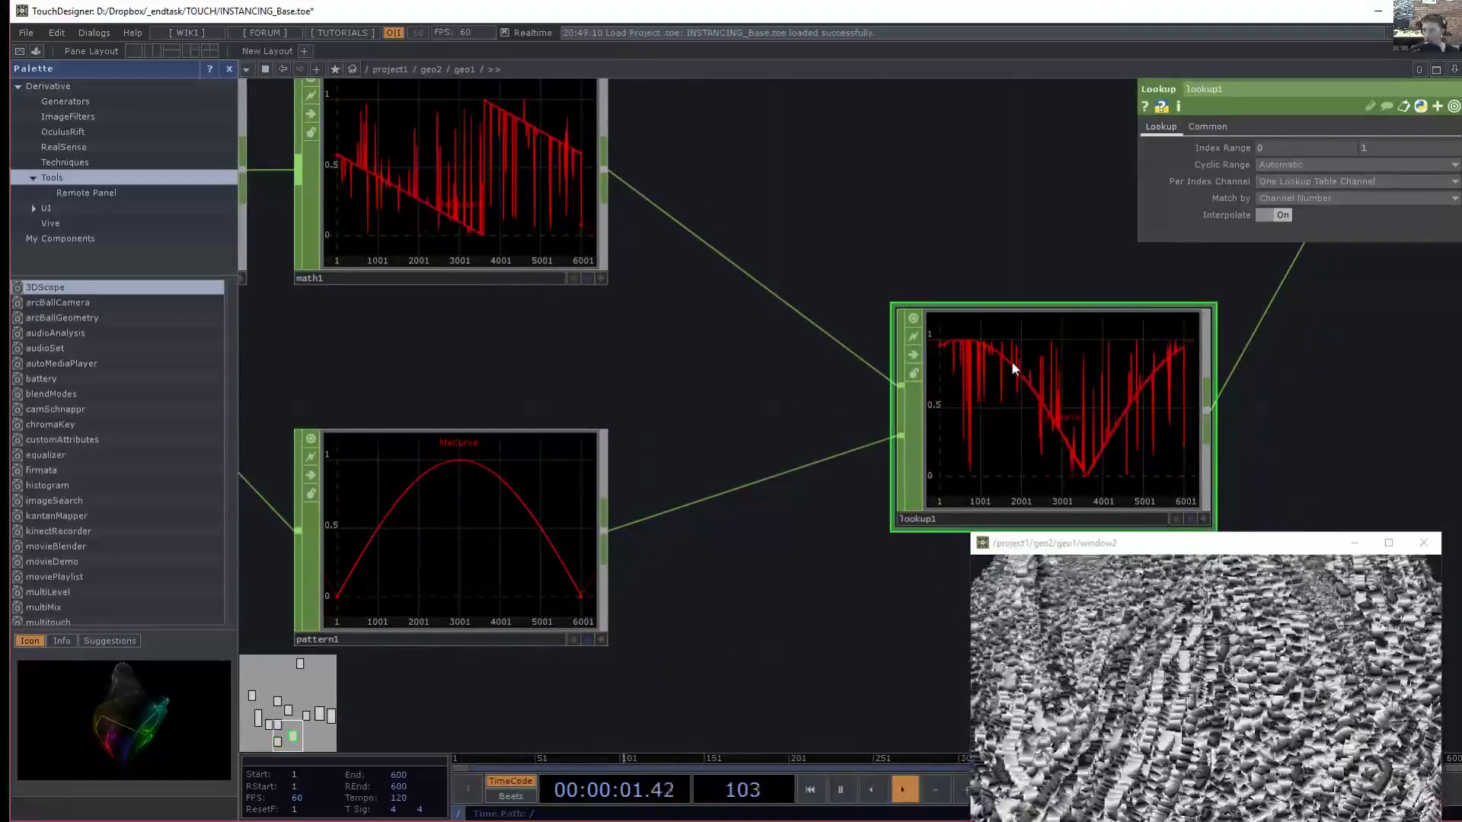
{"action": "left_click_drag", "start_coordinate": [919, 211], "coordinate": [889, 239]}
{"action": "left_click_drag", "start_coordinate": [887, 307], "coordinate": [867, 346]}
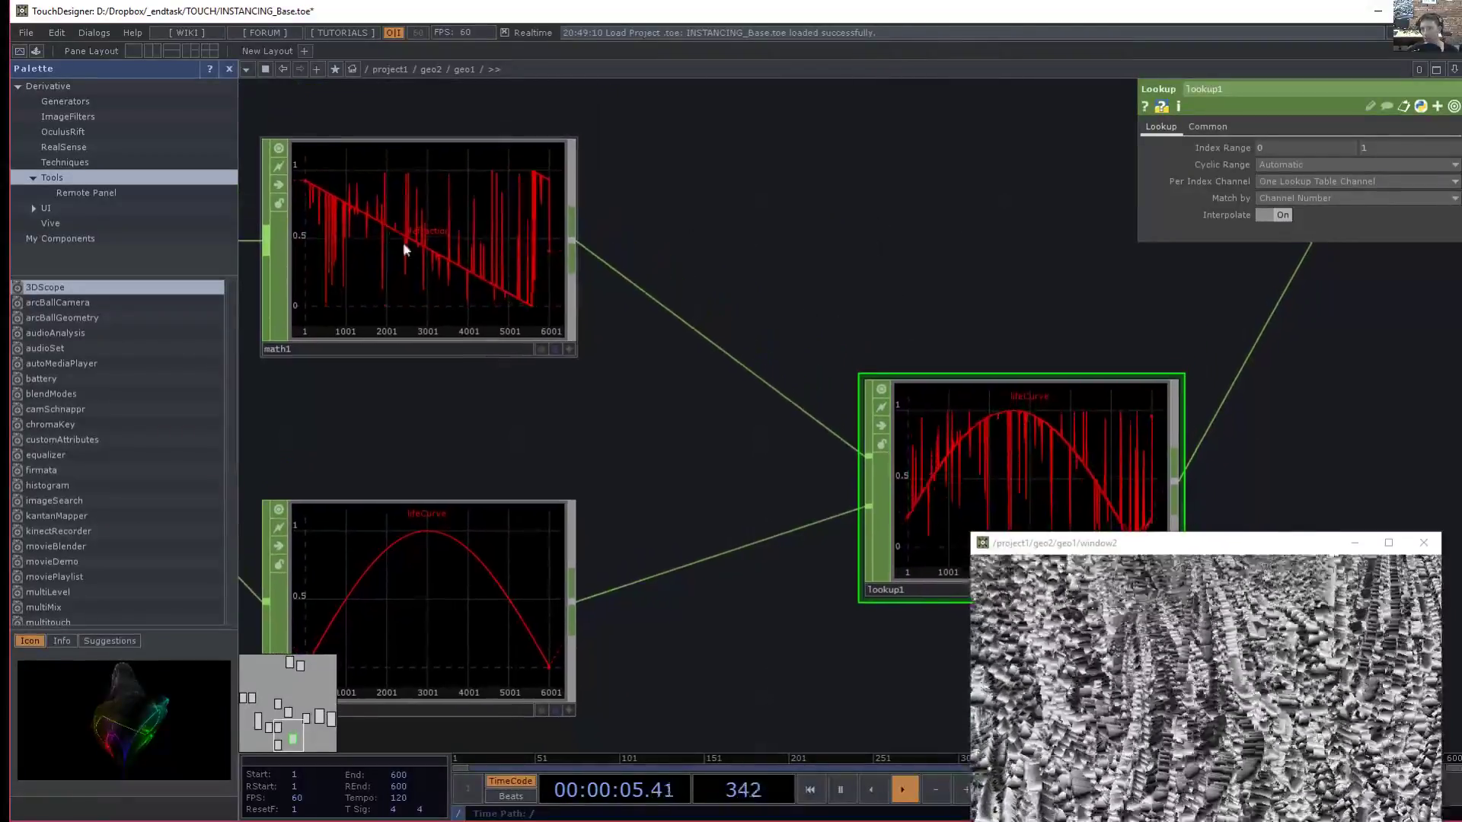
{"action": "left_click_drag", "start_coordinate": [644, 296], "coordinate": [689, 139]}
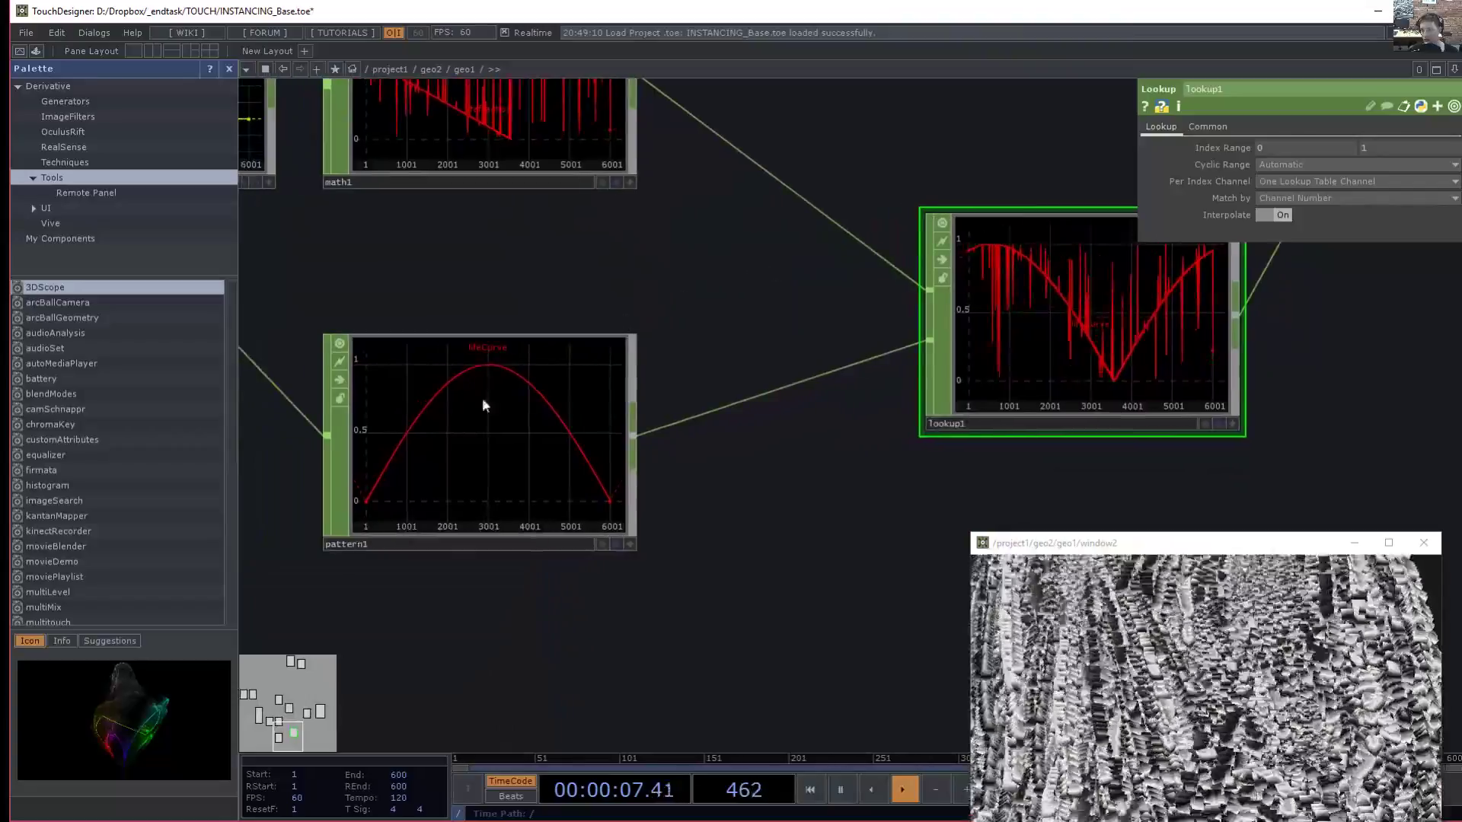
{"action": "left_click_drag", "start_coordinate": [542, 281], "coordinate": [577, 326]}
{"action": "left_click_drag", "start_coordinate": [468, 353], "coordinate": [469, 449]}
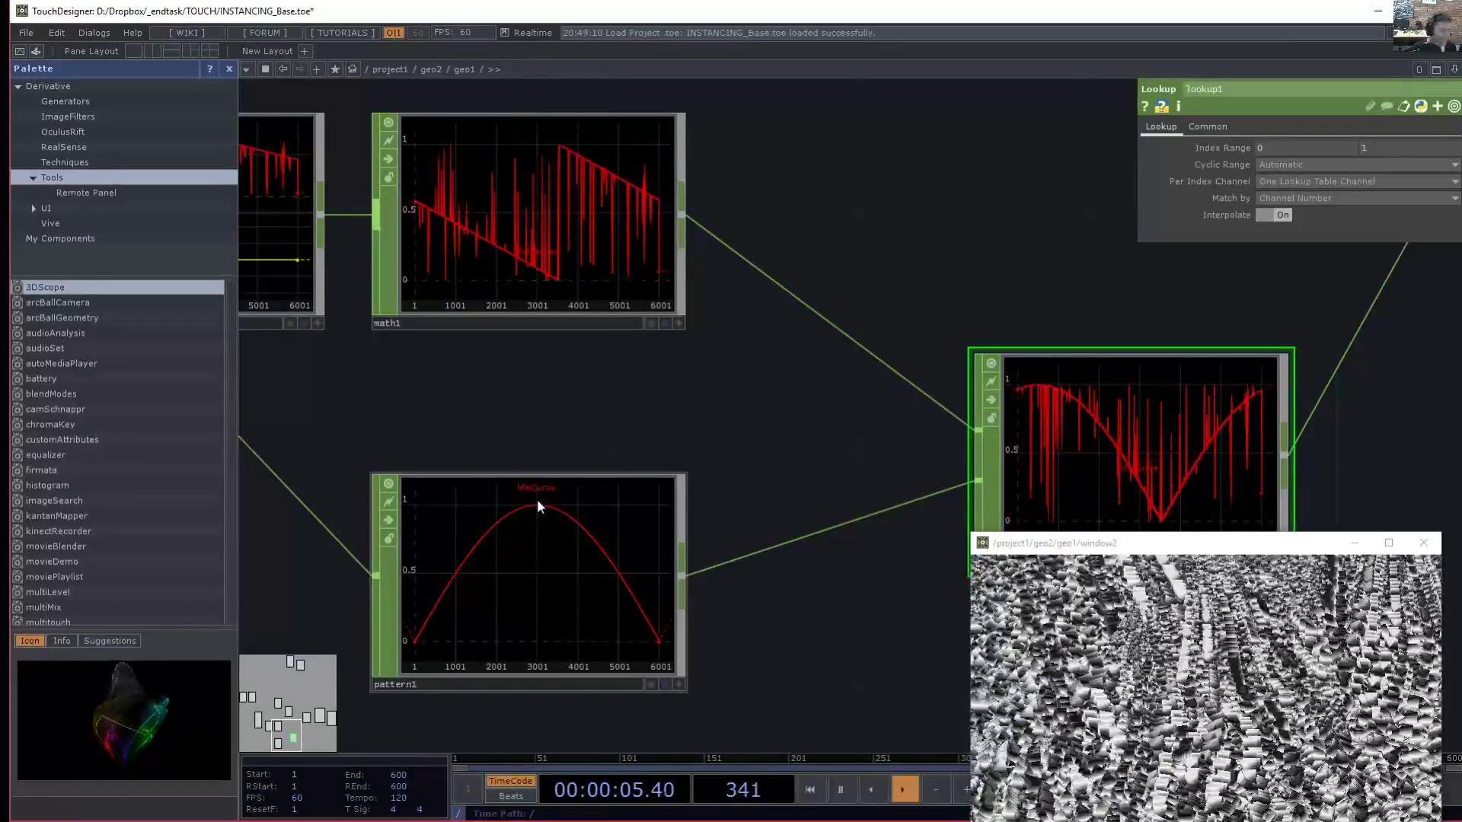
{"action": "left_click_drag", "start_coordinate": [786, 495], "coordinate": [601, 424]}
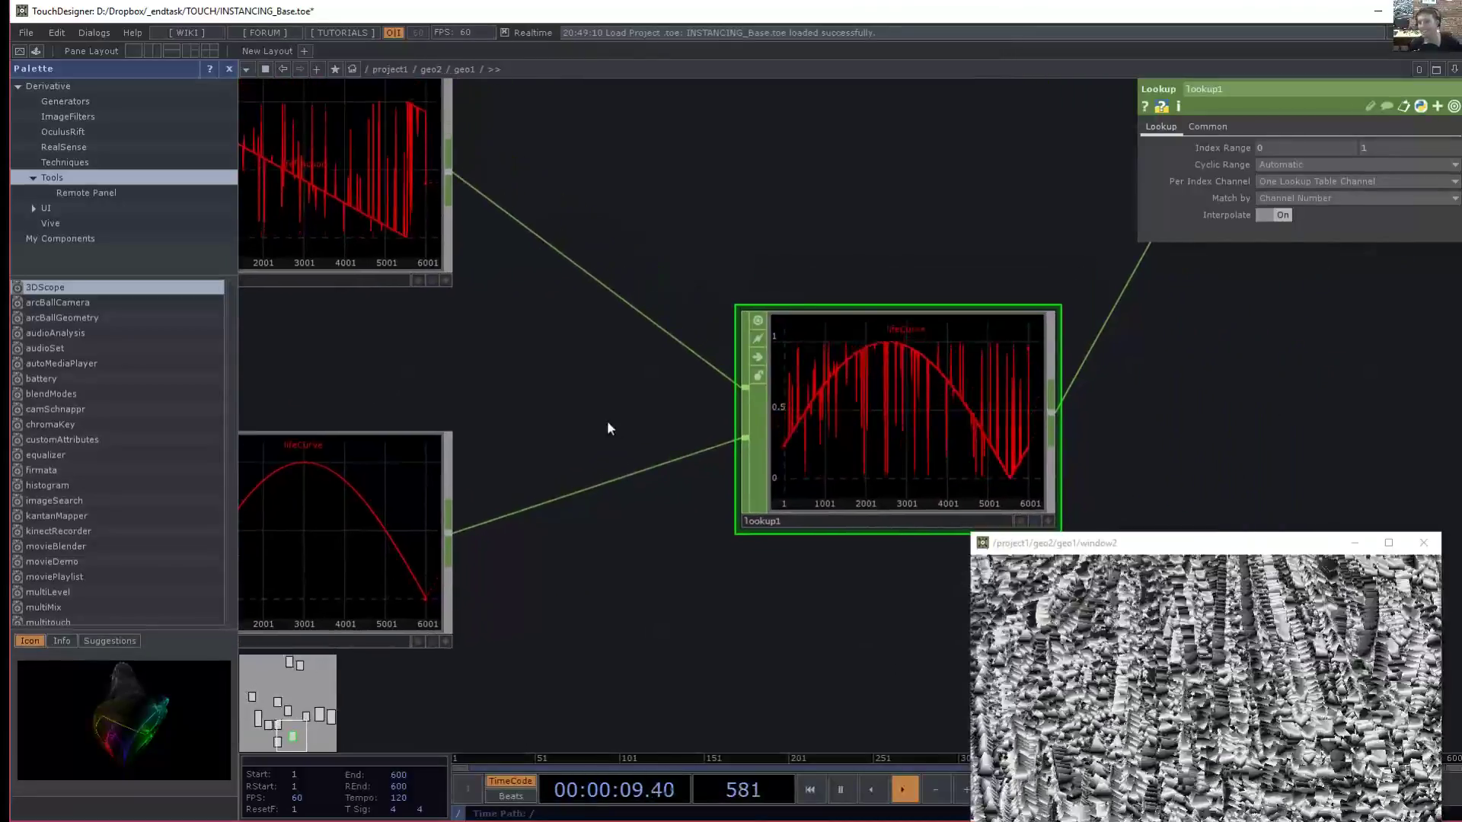
{"action": "scroll", "coordinate": [606, 423], "scroll_direction": "down", "scroll_amount": 4}
{"action": "scroll", "coordinate": [783, 415], "scroll_direction": "up", "scroll_amount": 5}
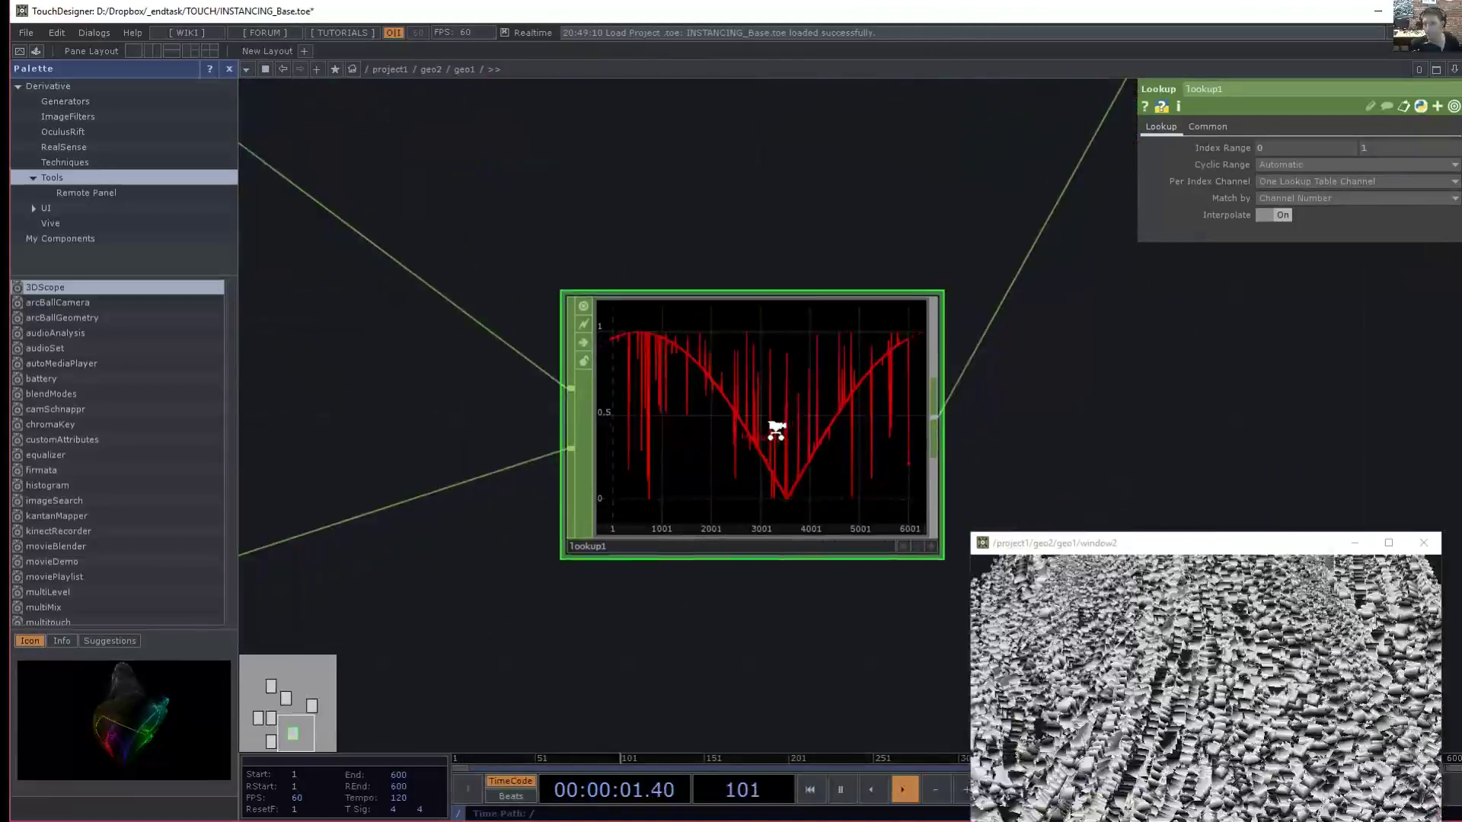
- Follow lookup1's output to the merge2 CHOP, select it and examine its merged channels
{"action": "left_click_drag", "start_coordinate": [1134, 316], "coordinate": [870, 459]}
{"action": "scroll", "coordinate": [871, 459], "scroll_direction": "down", "scroll_amount": 1}
{"action": "scroll", "coordinate": [870, 460], "scroll_direction": "down", "scroll_amount": 2}
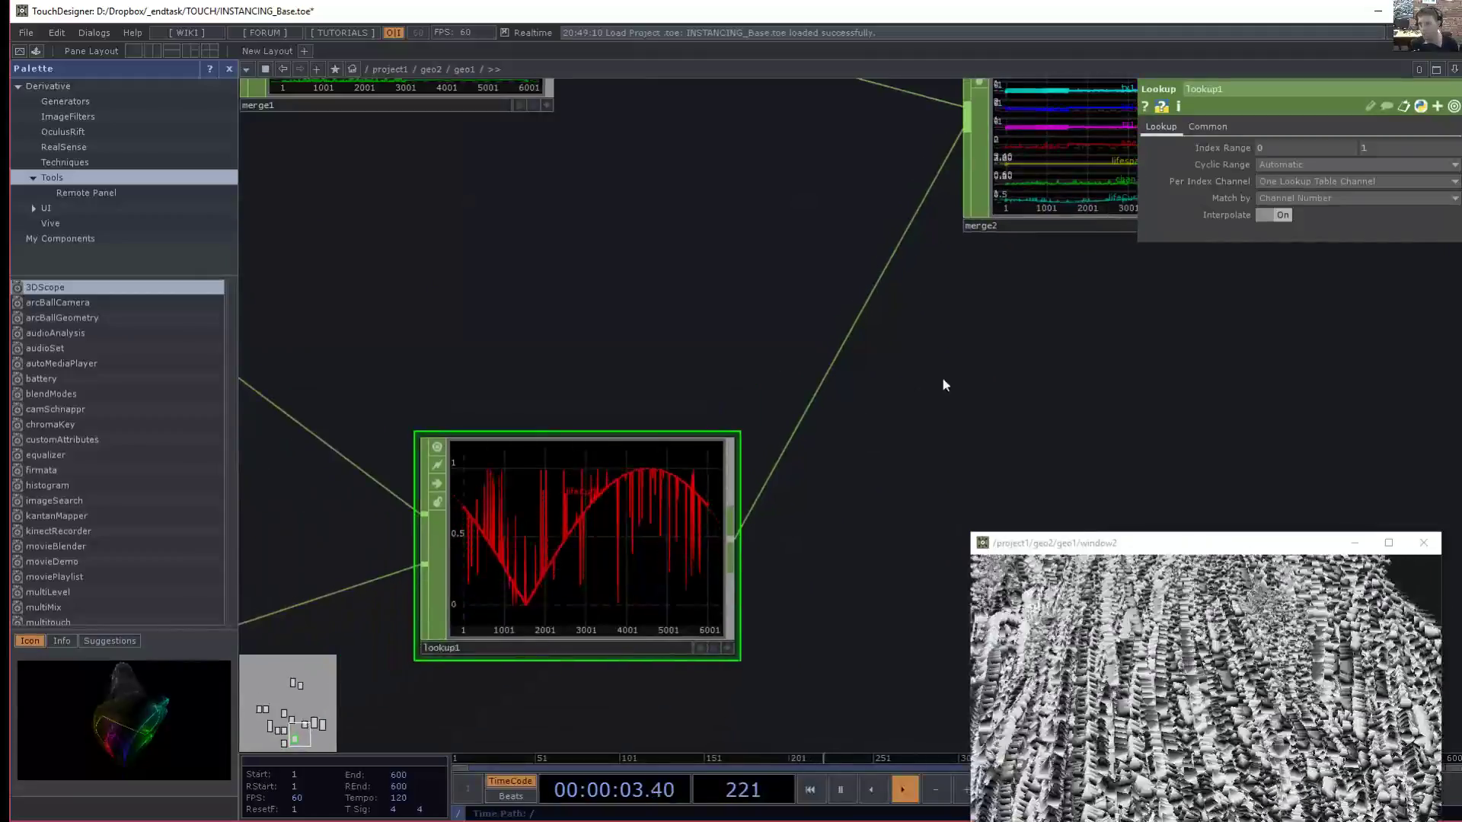
{"action": "left_click_drag", "start_coordinate": [957, 344], "coordinate": [836, 463]}
{"action": "scroll", "coordinate": [835, 464], "scroll_direction": "down", "scroll_amount": 3}
{"action": "left_click_drag", "start_coordinate": [815, 313], "coordinate": [786, 344]}
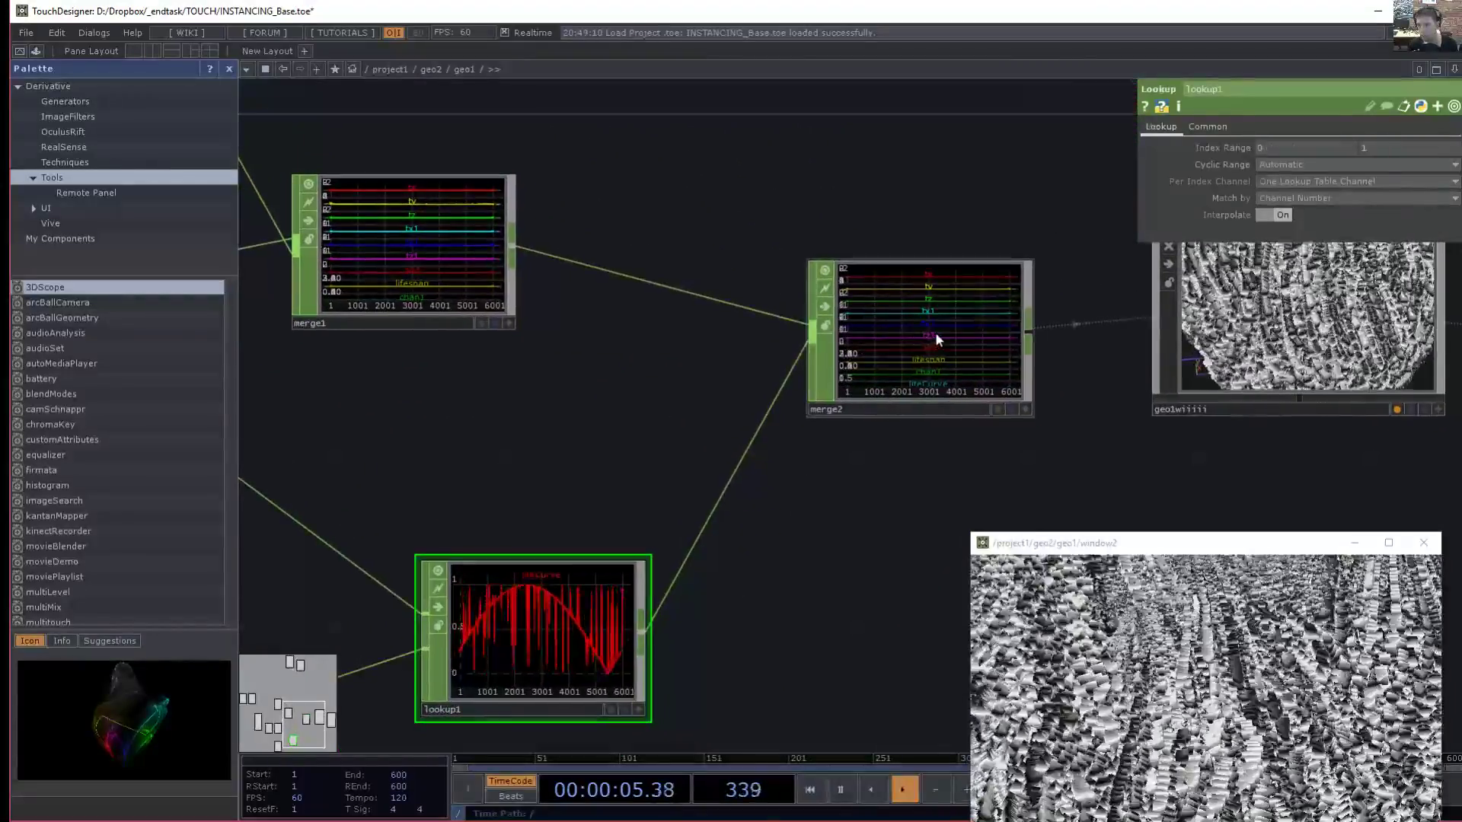
{"action": "left_click", "coordinate": [936, 334]}
{"action": "left_click_drag", "start_coordinate": [617, 428], "coordinate": [538, 480]}
{"action": "scroll", "coordinate": [792, 362], "scroll_direction": "up", "scroll_amount": 4}
{"action": "scroll", "coordinate": [792, 361], "scroll_direction": "up", "scroll_amount": 3}
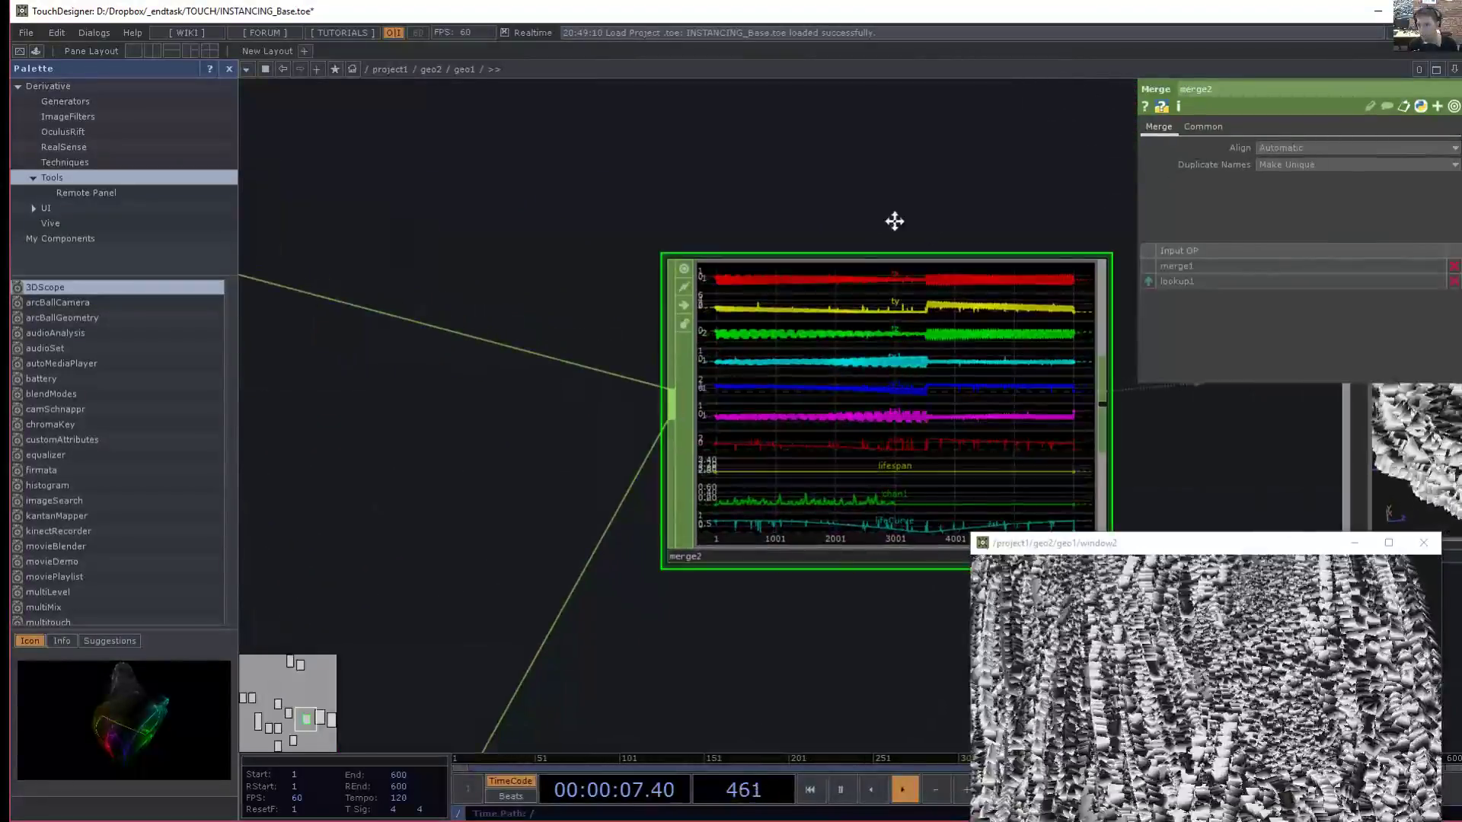
{"action": "left_click_drag", "start_coordinate": [894, 221], "coordinate": [762, 212]}
{"action": "scroll", "coordinate": [796, 329], "scroll_direction": "up", "scroll_amount": 3}
{"action": "scroll", "coordinate": [788, 533], "scroll_direction": "down", "scroll_amount": 2}
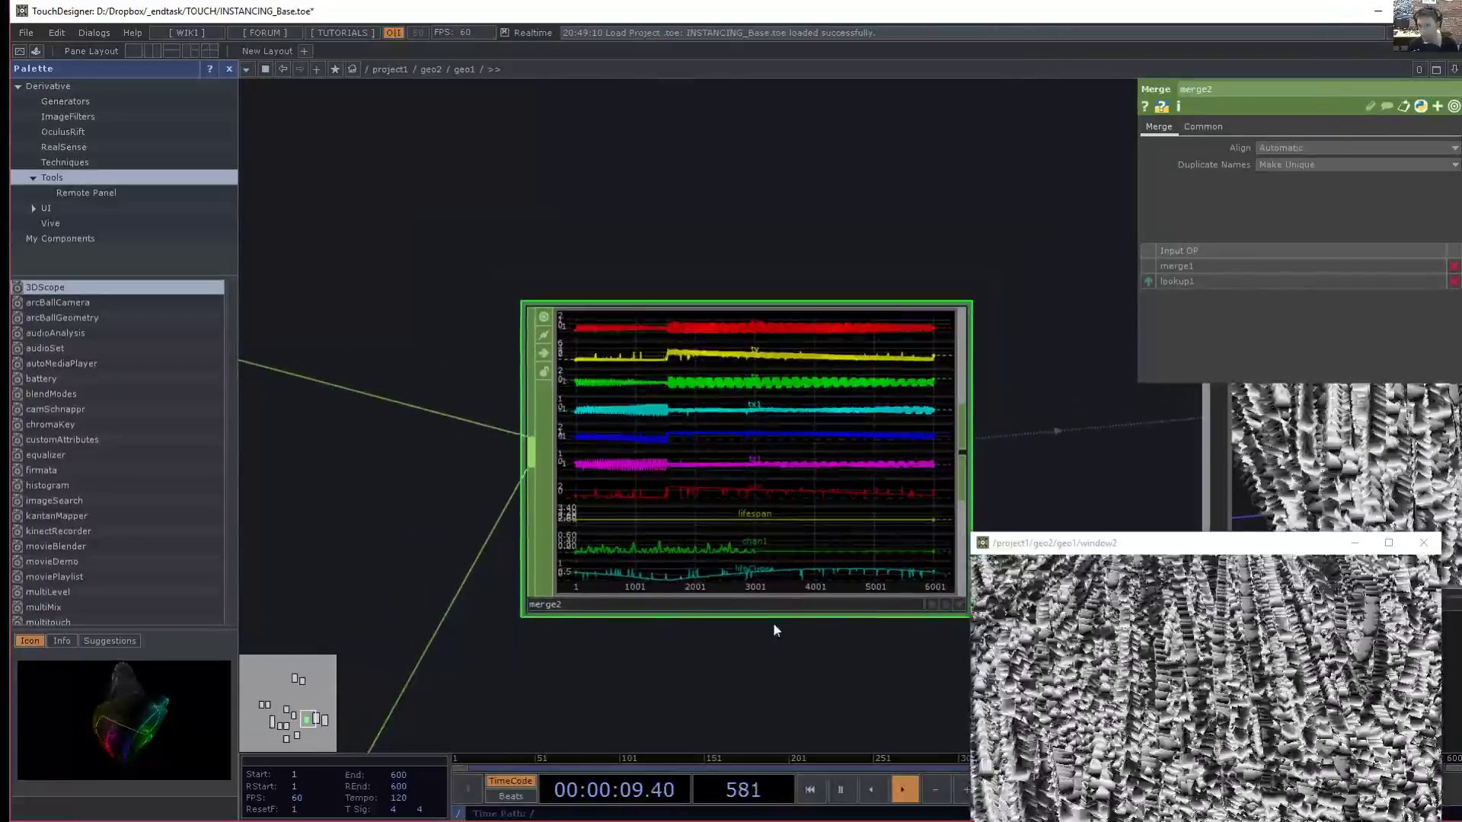
- Select geo1wiiiii and examine how its Instance translate, rotate and scale fields use merge2's channels
{"action": "left_click_drag", "start_coordinate": [873, 245], "coordinate": [598, 222]}
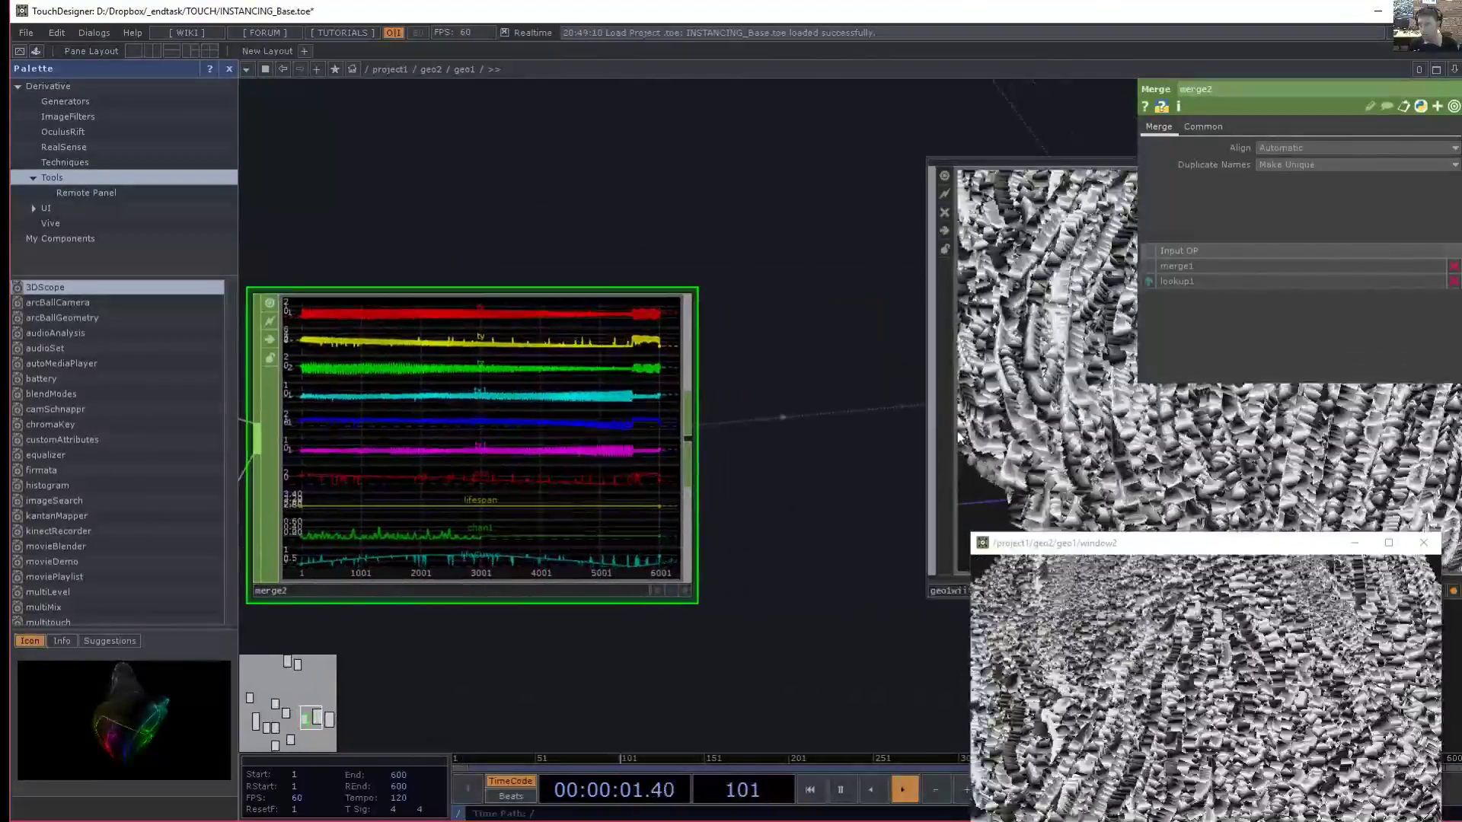
{"action": "left_click_drag", "start_coordinate": [832, 349], "coordinate": [626, 300]}
{"action": "left_click", "coordinate": [875, 526]}
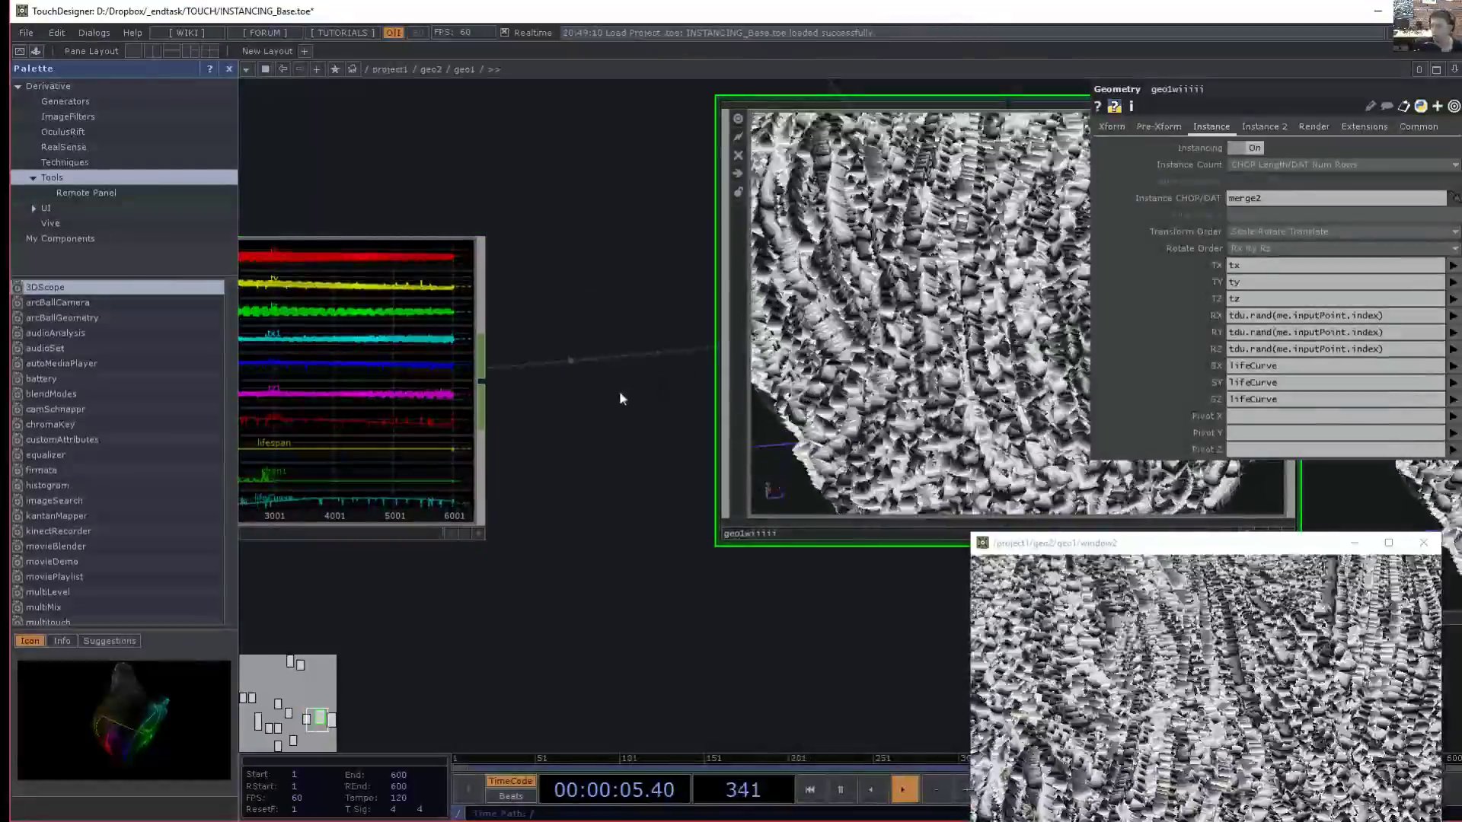
{"action": "left_click_drag", "start_coordinate": [686, 289], "coordinate": [787, 265]}
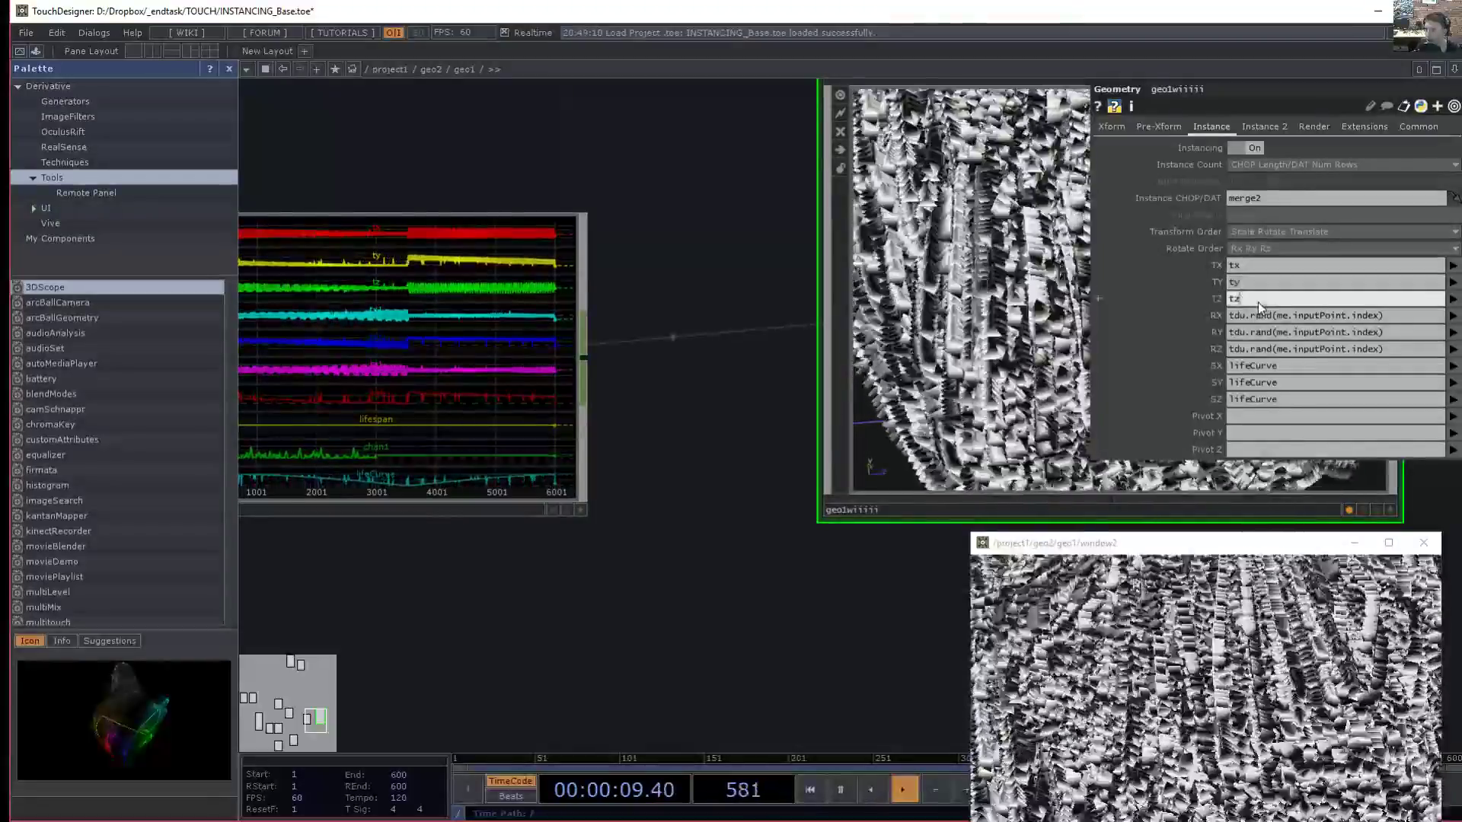
{"action": "left_click", "coordinate": [1218, 316]}
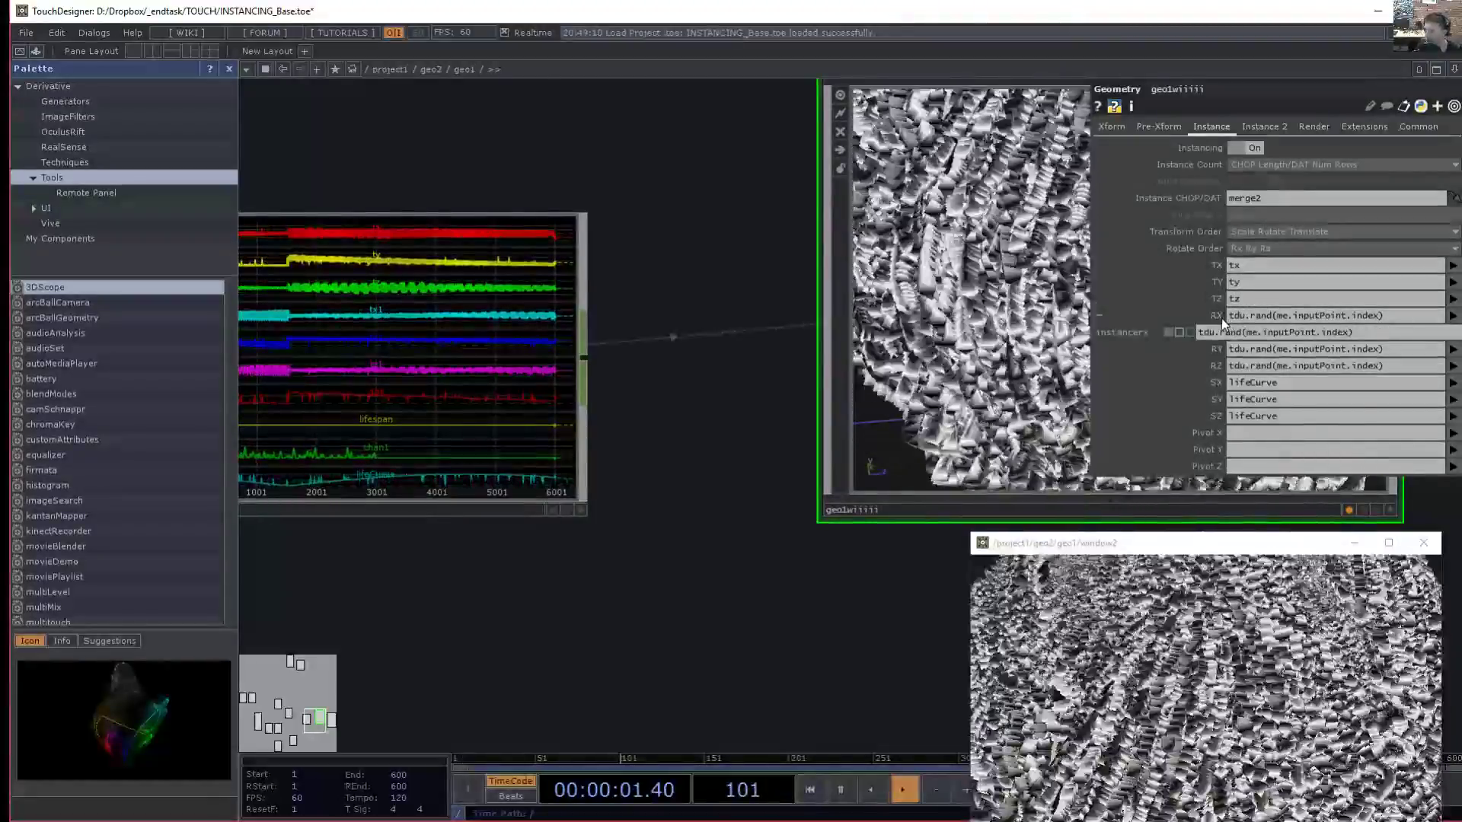
{"action": "left_click", "coordinate": [1222, 319]}
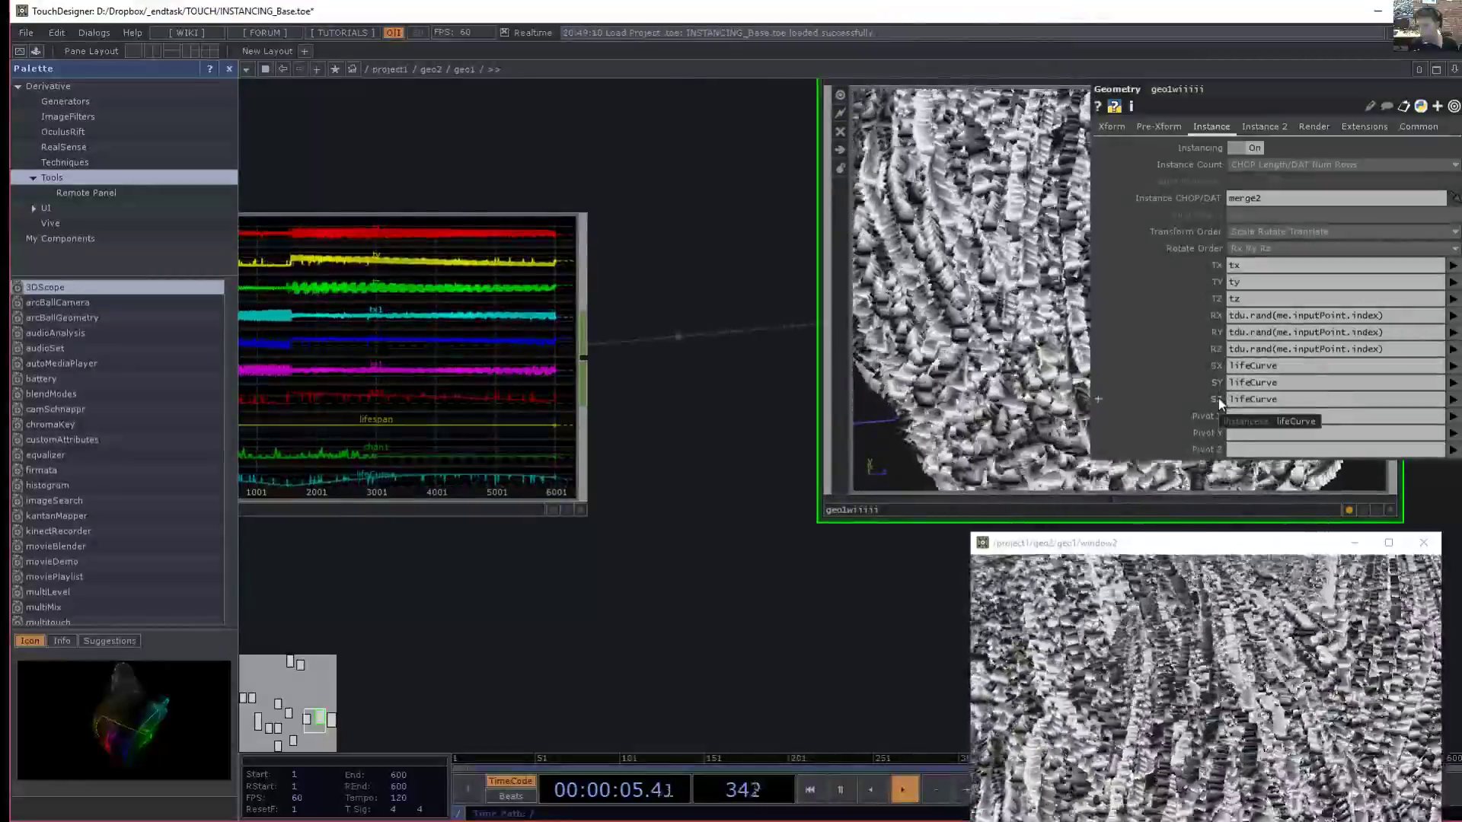
- Go back to the lookup1 CHOP and examine the life curve that drives the instance scale
{"action": "scroll", "coordinate": [711, 447], "scroll_direction": "down", "scroll_amount": 3}
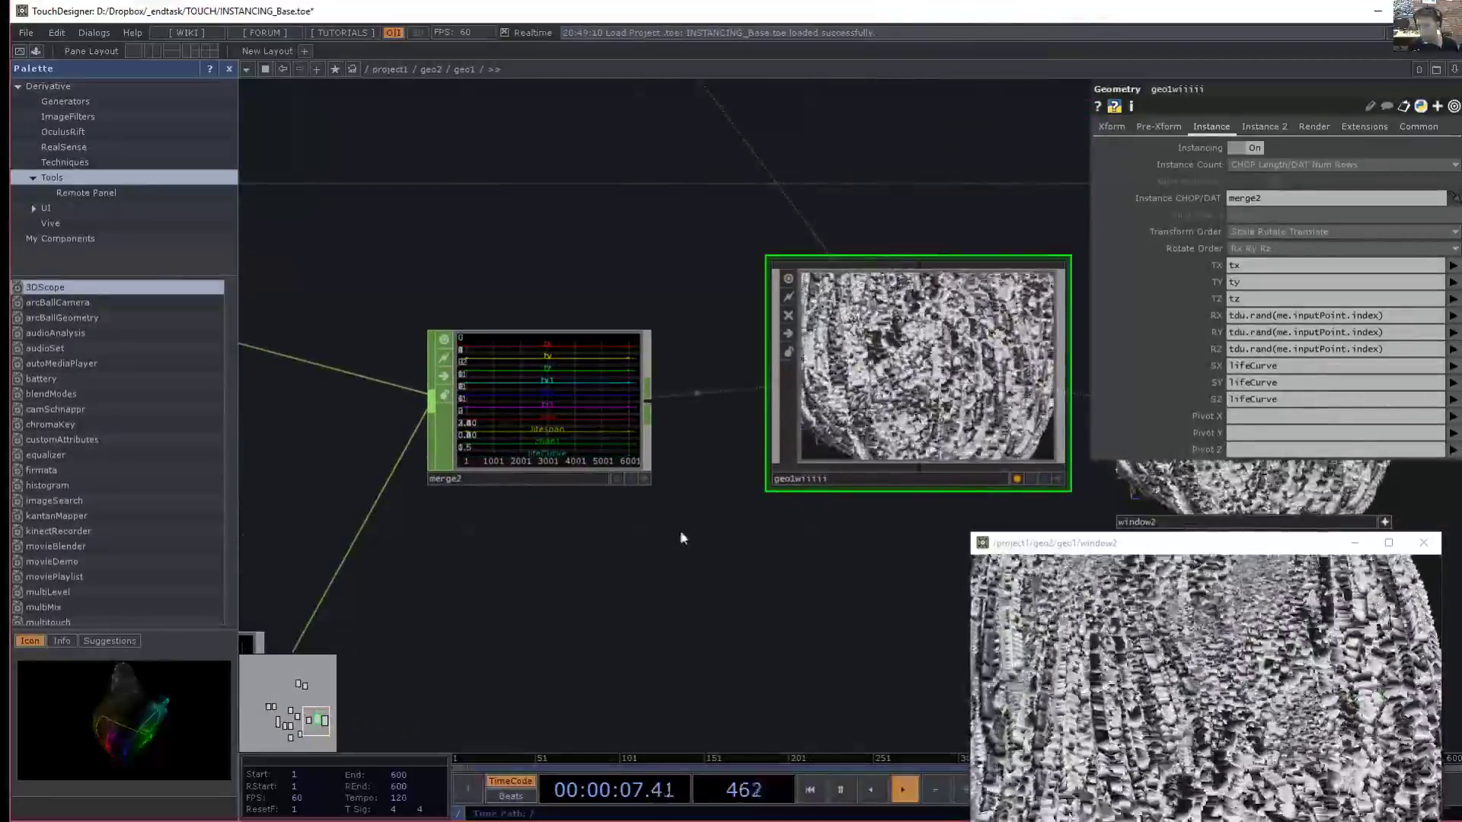
{"action": "scroll", "coordinate": [713, 533], "scroll_direction": "up", "scroll_amount": 4}
{"action": "left_click_drag", "start_coordinate": [522, 445], "coordinate": [785, 436]}
{"action": "scroll", "coordinate": [565, 547], "scroll_direction": "up", "scroll_amount": 2}
{"action": "left_click_drag", "start_coordinate": [575, 550], "coordinate": [813, 487]}
{"action": "scroll", "coordinate": [564, 573], "scroll_direction": "down", "scroll_amount": 2}
{"action": "left_click", "coordinate": [558, 541]}
{"action": "left_click_drag", "start_coordinate": [673, 346], "coordinate": [906, 255]}
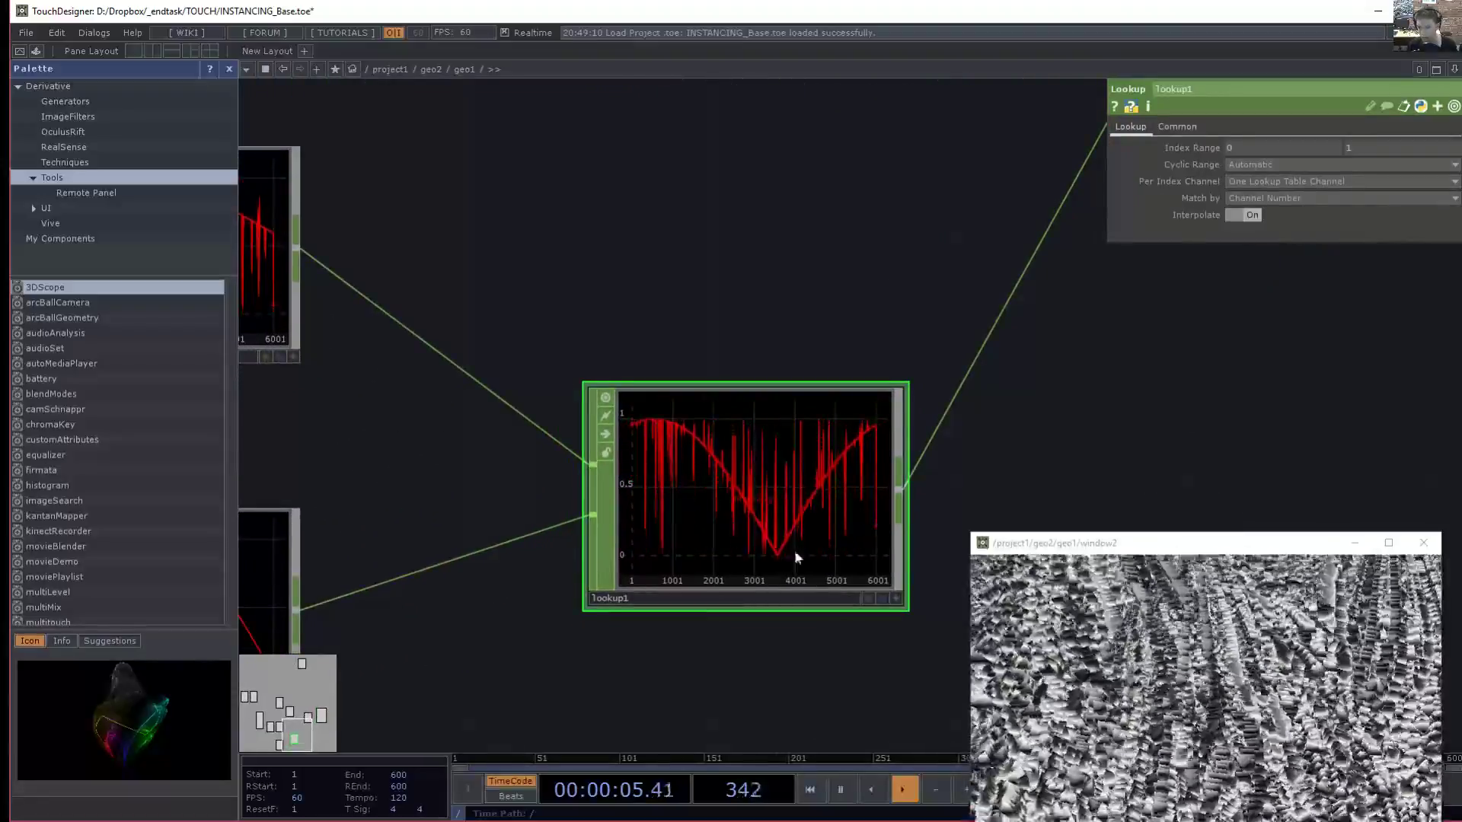
- Move the phong1 material and the ramp1 TOP closer above the geo1wiiiii component
{"action": "scroll", "coordinate": [744, 421], "scroll_direction": "down", "scroll_amount": 3}
{"action": "left_click_drag", "start_coordinate": [820, 289], "coordinate": [786, 173]}
{"action": "scroll", "coordinate": [641, 341], "scroll_direction": "down", "scroll_amount": 2}
{"action": "scroll", "coordinate": [706, 275], "scroll_direction": "down", "scroll_amount": 4}
{"action": "left_click_drag", "start_coordinate": [754, 276], "coordinate": [688, 290]}
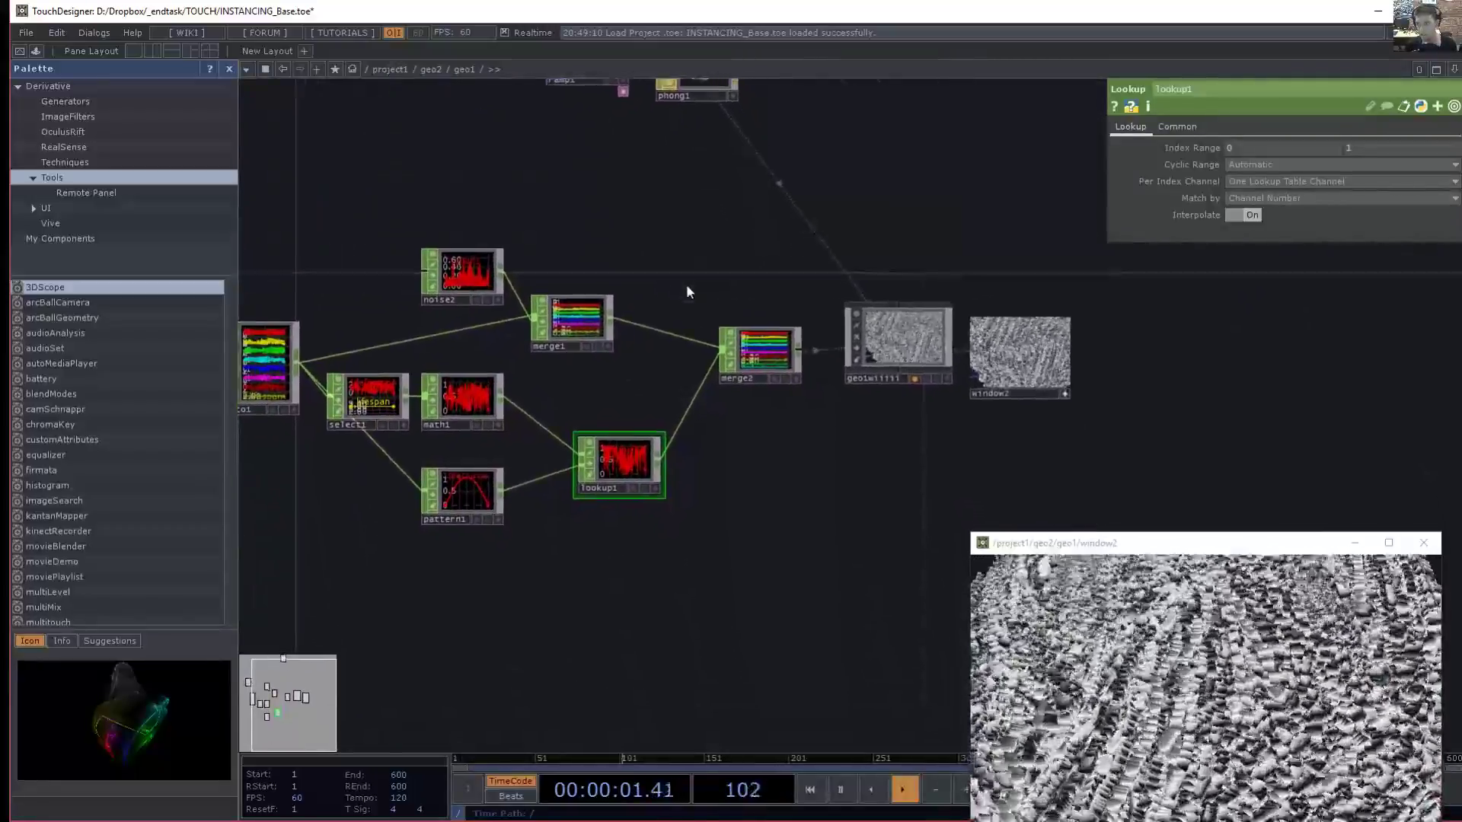
{"action": "left_click_drag", "start_coordinate": [701, 117], "coordinate": [718, 228]}
{"action": "left_click_drag", "start_coordinate": [718, 175], "coordinate": [874, 301]}
{"action": "left_click_drag", "start_coordinate": [602, 137], "coordinate": [715, 284]}
- Select the geo1wiiiii component and enter its inner network
{"action": "left_click_drag", "start_coordinate": [912, 415], "coordinate": [769, 326]}
{"action": "left_click", "coordinate": [772, 331]}
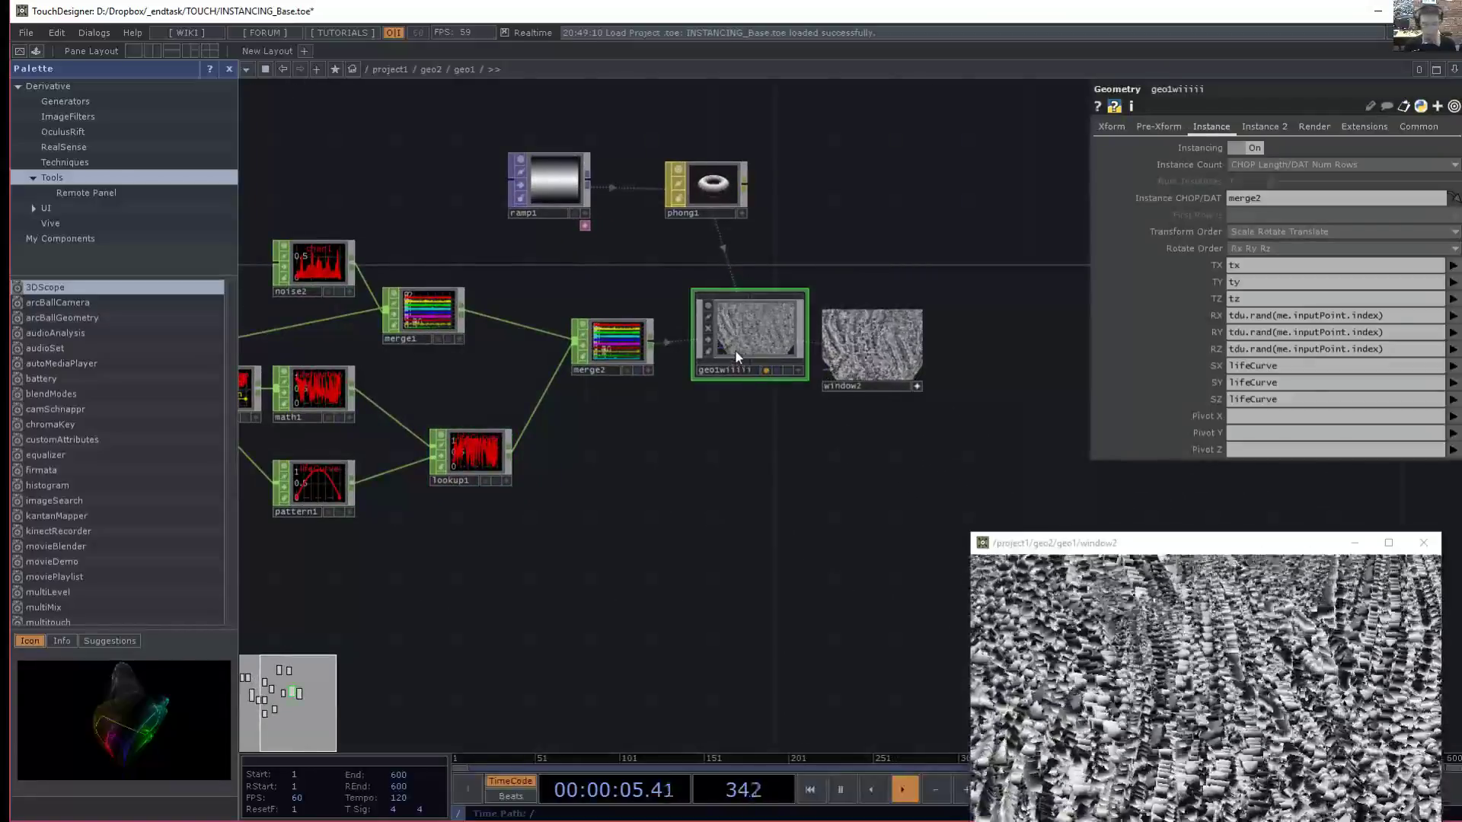
{"action": "key", "text": "i"}
{"action": "scroll", "coordinate": [548, 513], "scroll_direction": "down", "scroll_amount": 4}
{"action": "left_click_drag", "start_coordinate": [624, 571], "coordinate": [750, 571]}
- Delete every operator inside geo1wiiiii except sphere2, including null1, transform1, transform2 and sphere1, and select sphere2
{"action": "left_click", "coordinate": [742, 466]}
{"action": "key", "text": "Delete"}
{"action": "left_click", "coordinate": [646, 471]}
{"action": "key", "text": "Delete"}
{"action": "left_click", "coordinate": [550, 478]}
{"action": "key", "text": "Delete"}
{"action": "left_click", "coordinate": [469, 468]}
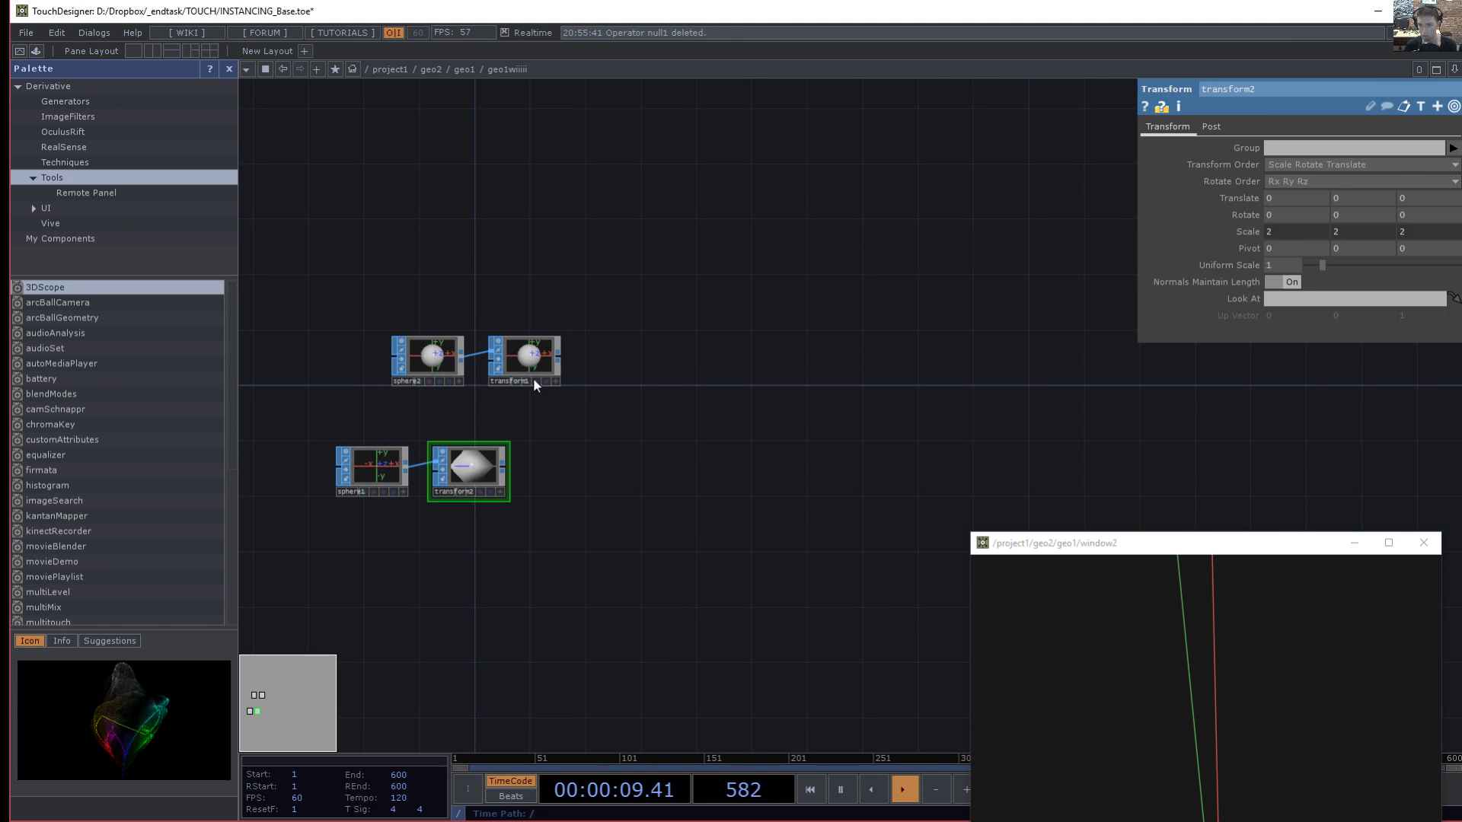
{"action": "key", "text": "Delete"}
{"action": "left_click", "coordinate": [524, 358]}
{"action": "key", "text": "Delete"}
{"action": "left_click", "coordinate": [372, 468]}
{"action": "key", "text": "Delete"}
{"action": "left_click", "coordinate": [457, 381]}
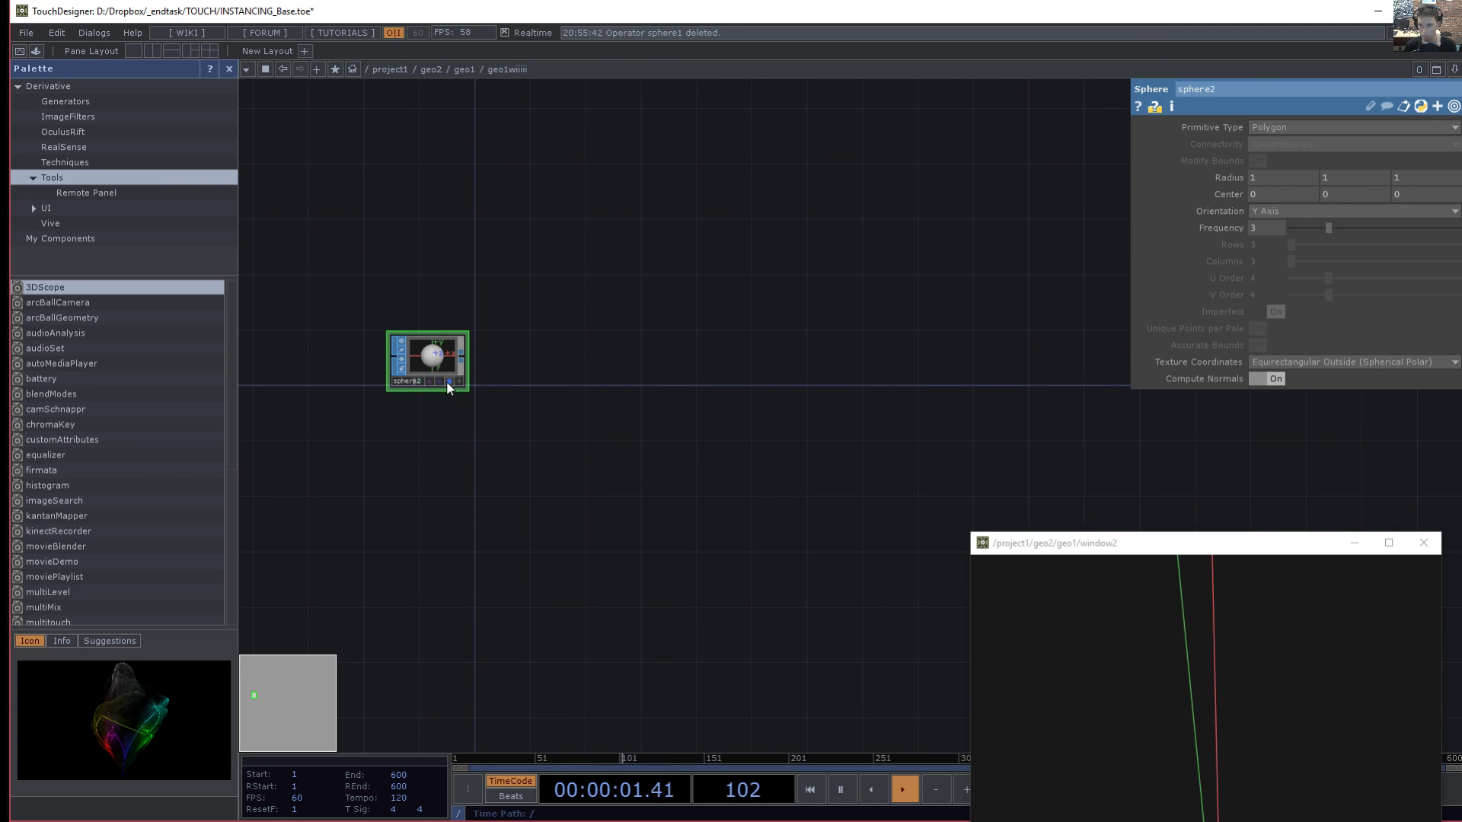
- Move the window2 render preview so its whole image is visible, and return from geo1wiiiii to the parent geo1 network
{"action": "left_click_drag", "start_coordinate": [1203, 543], "coordinate": [1192, 69]}
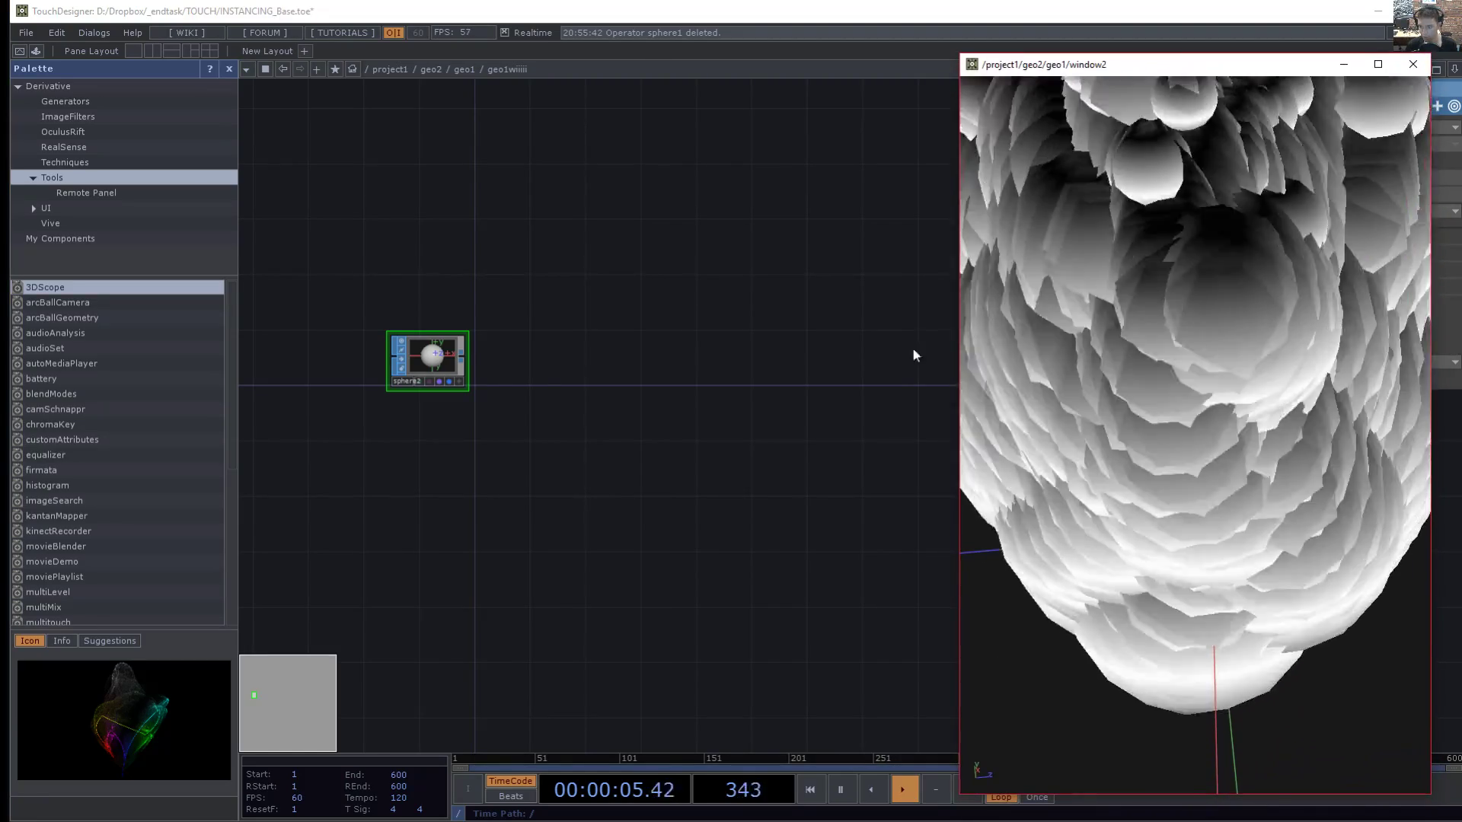
{"action": "left_click_drag", "start_coordinate": [627, 531], "coordinate": [695, 534]}
{"action": "middle_click_drag", "start_coordinate": [694, 534], "coordinate": [594, 403]}
{"action": "left_click_drag", "start_coordinate": [594, 404], "coordinate": [691, 526]}
{"action": "key", "text": "u"}
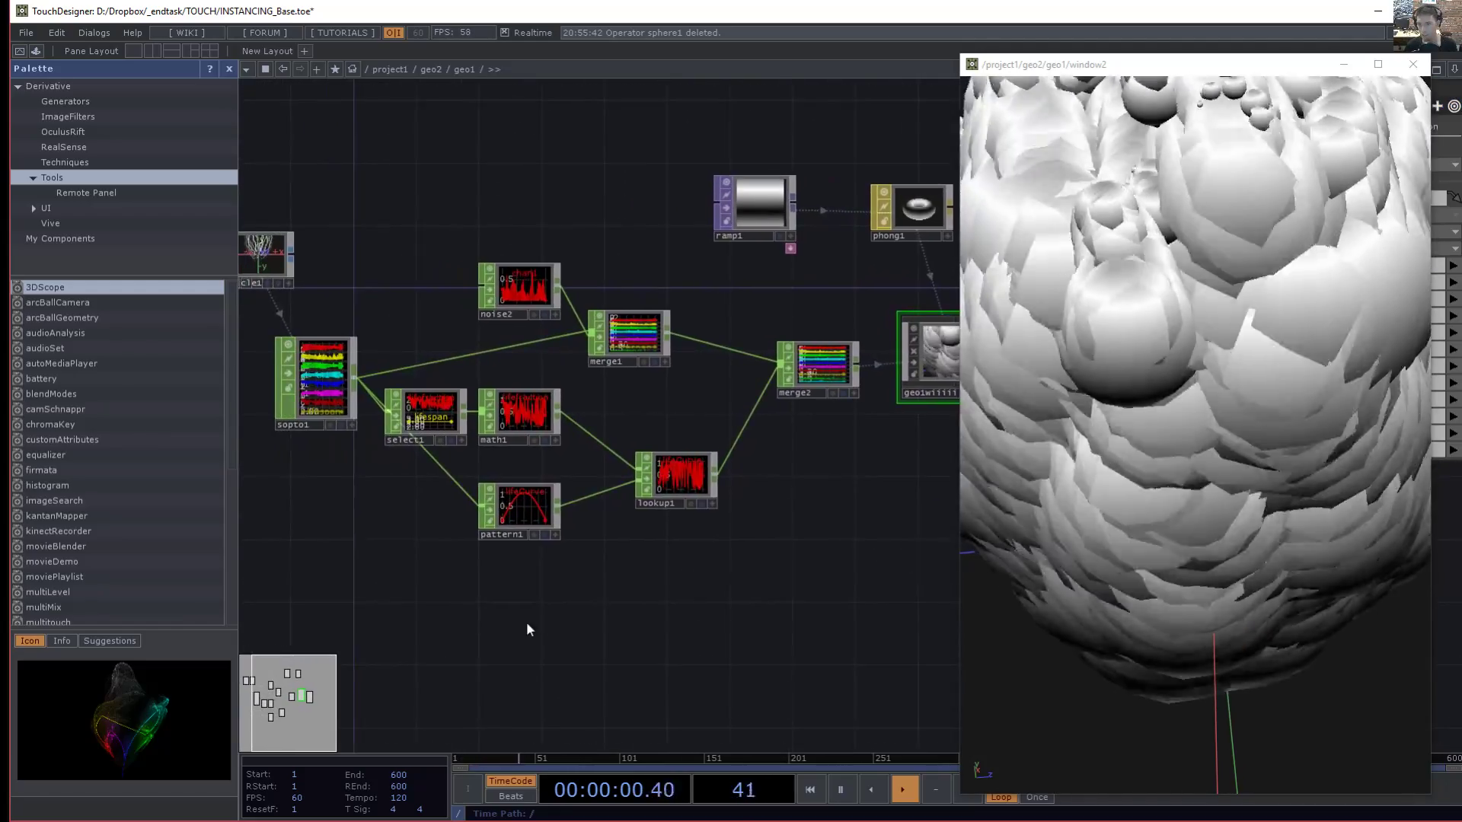
- Select the particle1 SOP fed by sphere2 and set its External Force to 2.5, 3.5, 2.5 and its Turbulence to 4.3 on all axes
{"action": "left_click_drag", "start_coordinate": [357, 472], "coordinate": [584, 486]}
{"action": "scroll", "coordinate": [377, 330], "scroll_direction": "up", "scroll_amount": 6}
{"action": "left_click_drag", "start_coordinate": [510, 314], "coordinate": [435, 427]}
{"action": "scroll", "coordinate": [438, 430], "scroll_direction": "down", "scroll_amount": 2}
{"action": "left_click_drag", "start_coordinate": [441, 487], "coordinate": [454, 515]}
{"action": "left_click", "coordinate": [437, 391]}
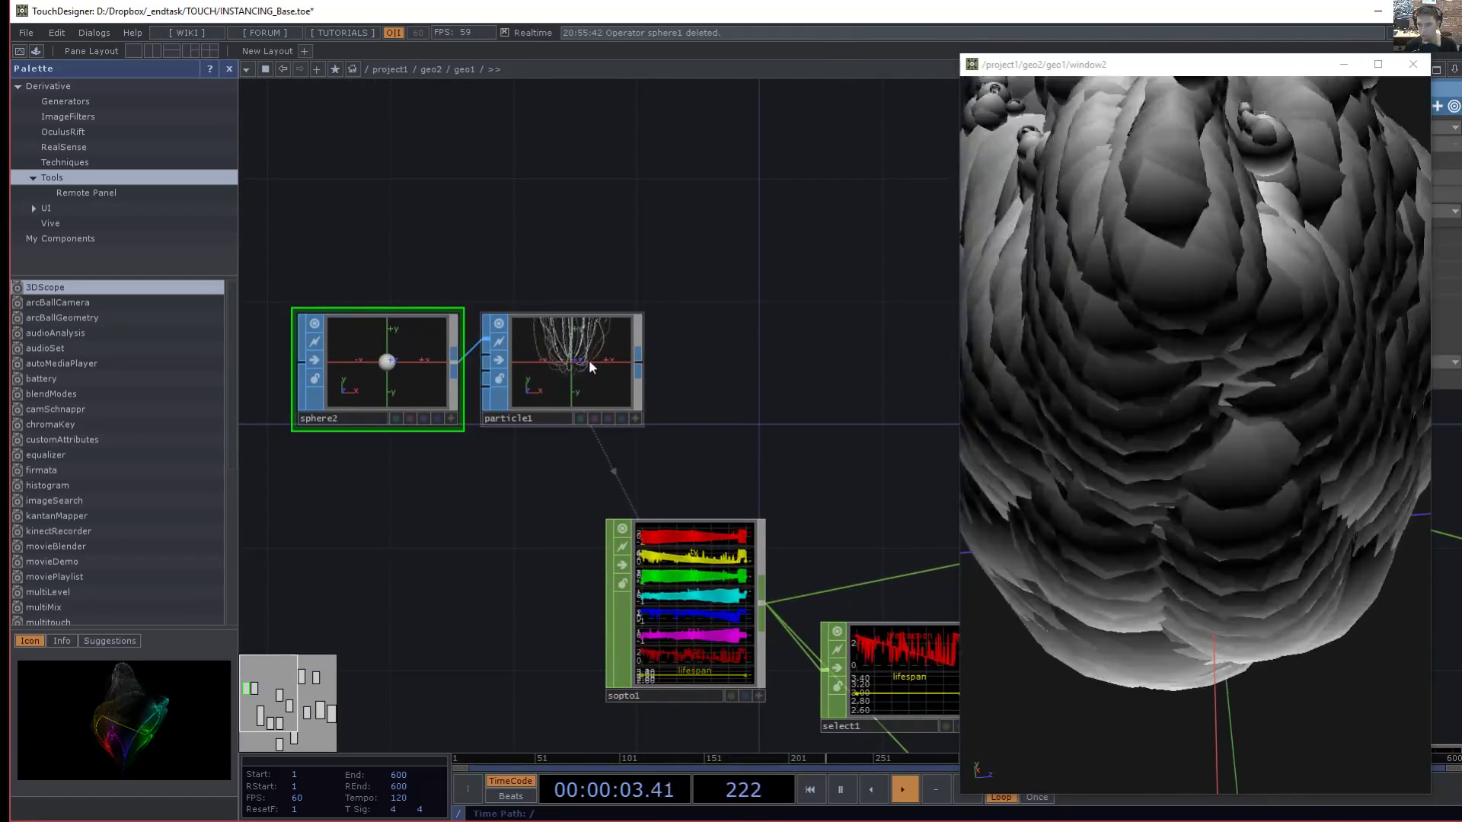
{"action": "left_click", "coordinate": [588, 361]}
{"action": "left_click_drag", "start_coordinate": [778, 386], "coordinate": [702, 385]}
{"action": "left_click_drag", "start_coordinate": [1115, 66], "coordinate": [794, 53]}
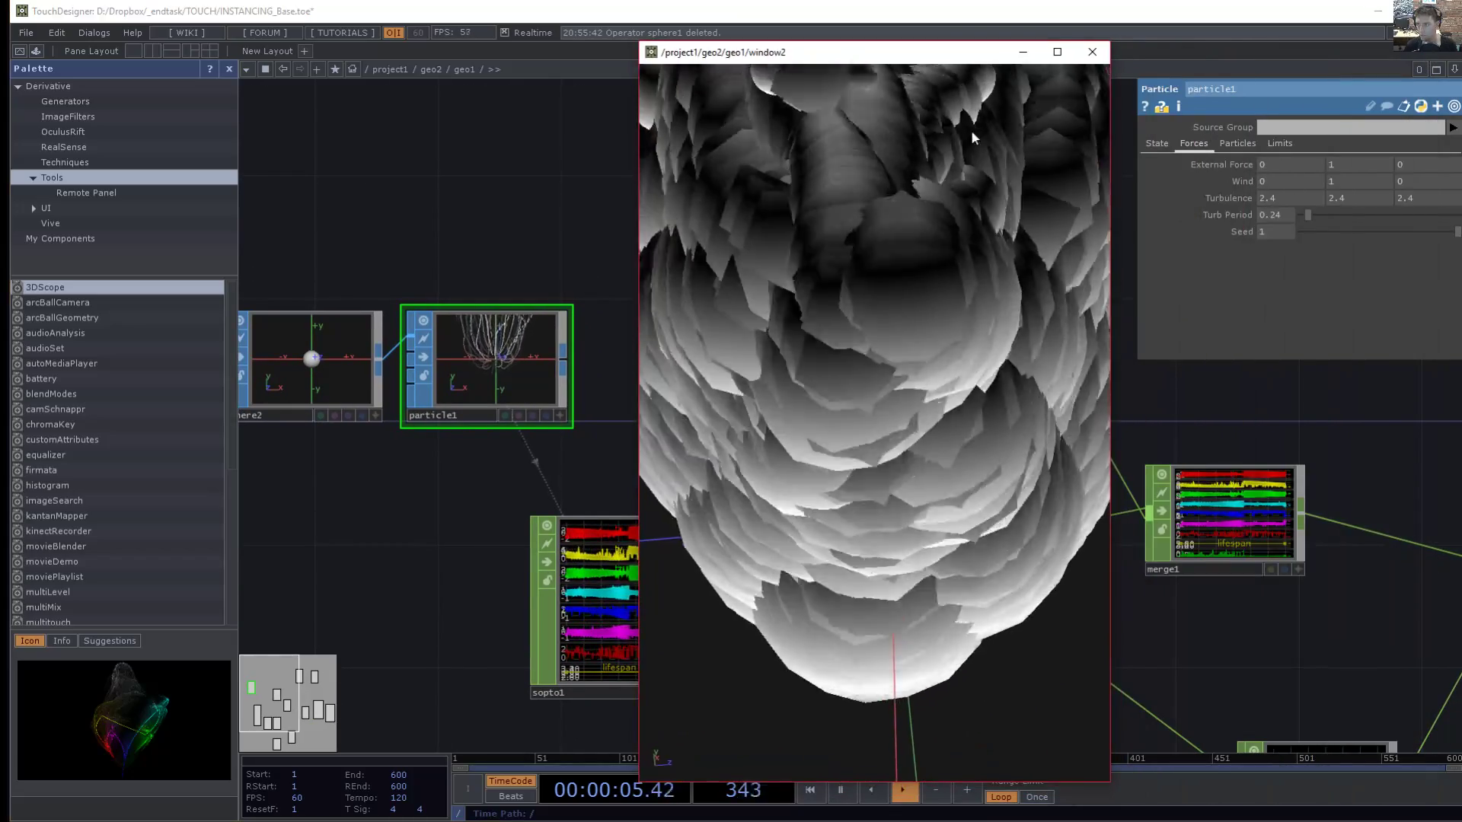
{"action": "middle_click_drag", "start_coordinate": [1221, 196], "coordinate": [1225, 140]}
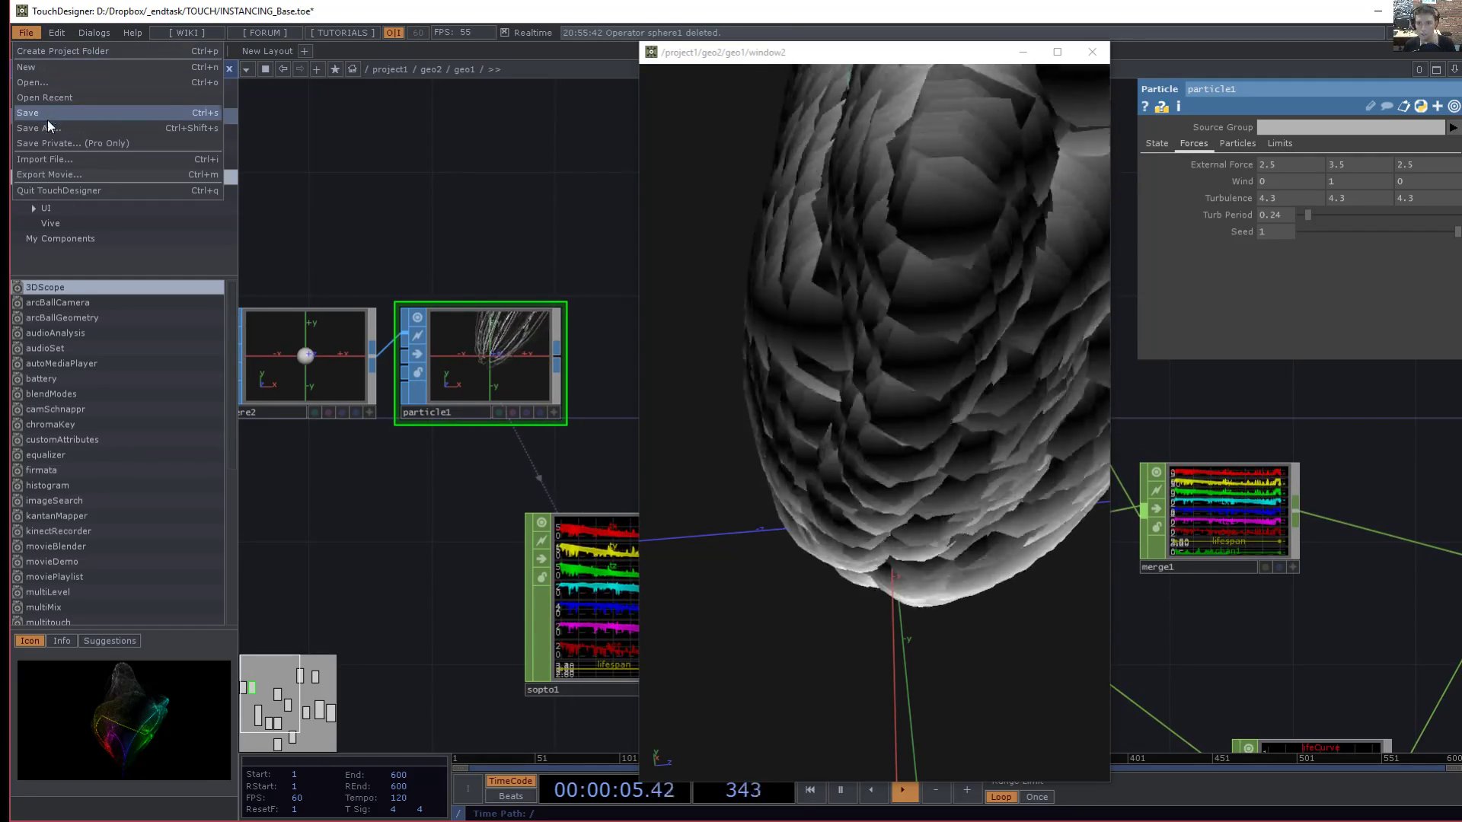
- Save the project as a new file named INSTANCING_Base_simple.toe on the Desktop
{"action": "key", "text": "ctrl+shift+s"}
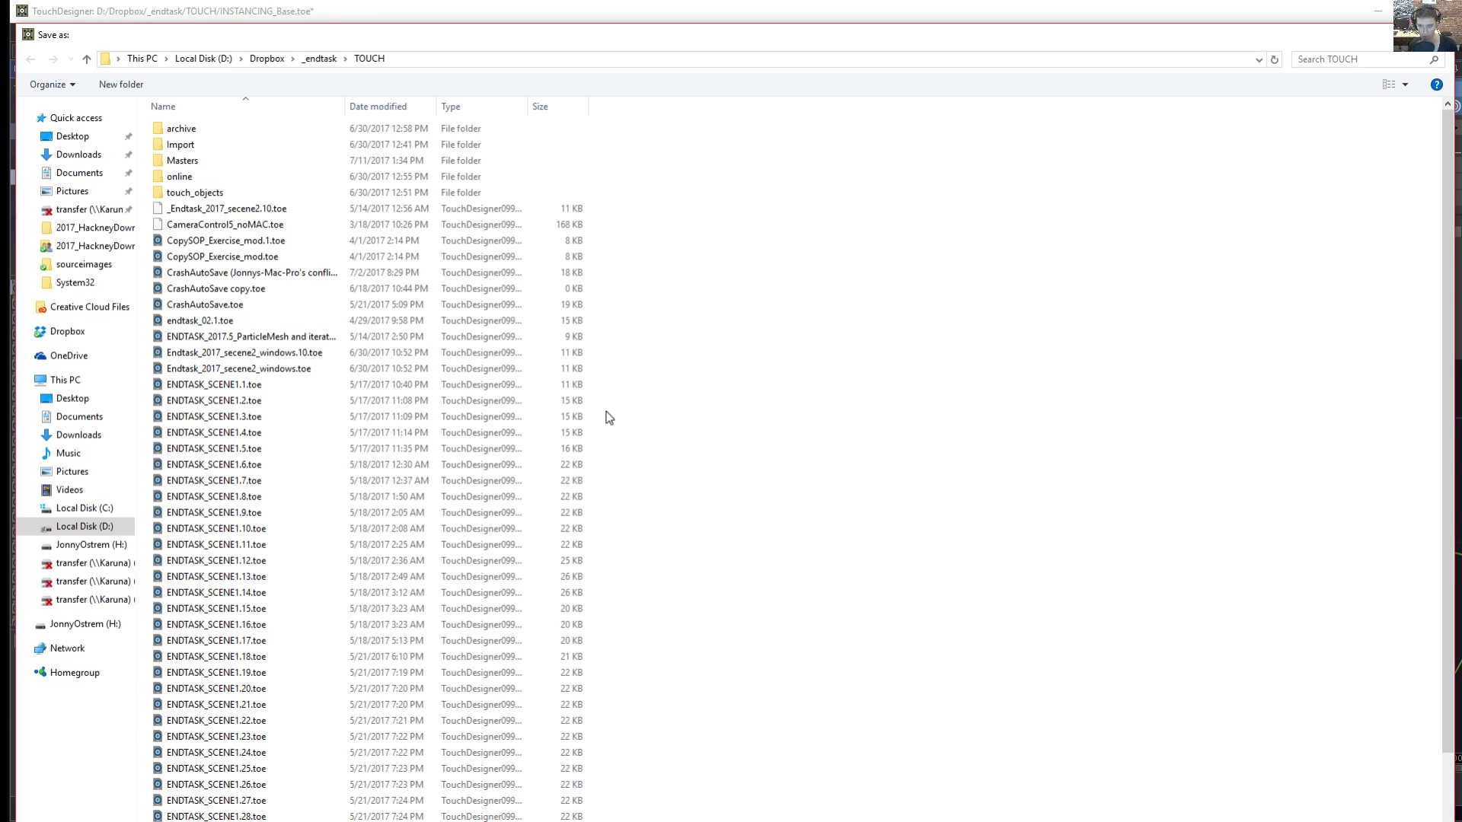
{"action": "left_click", "coordinate": [73, 137]}
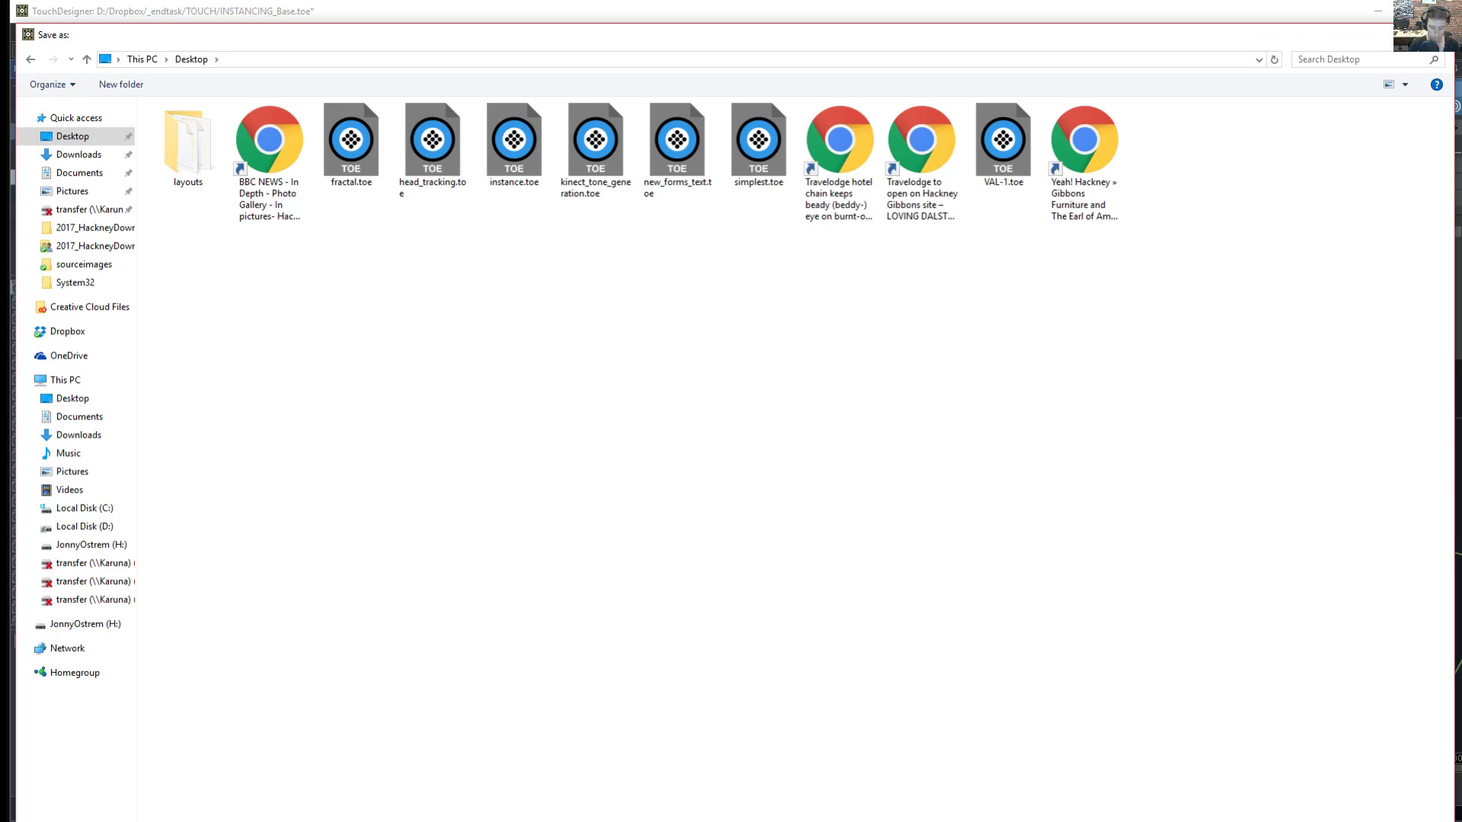
{"action": "key", "text": "Return"}
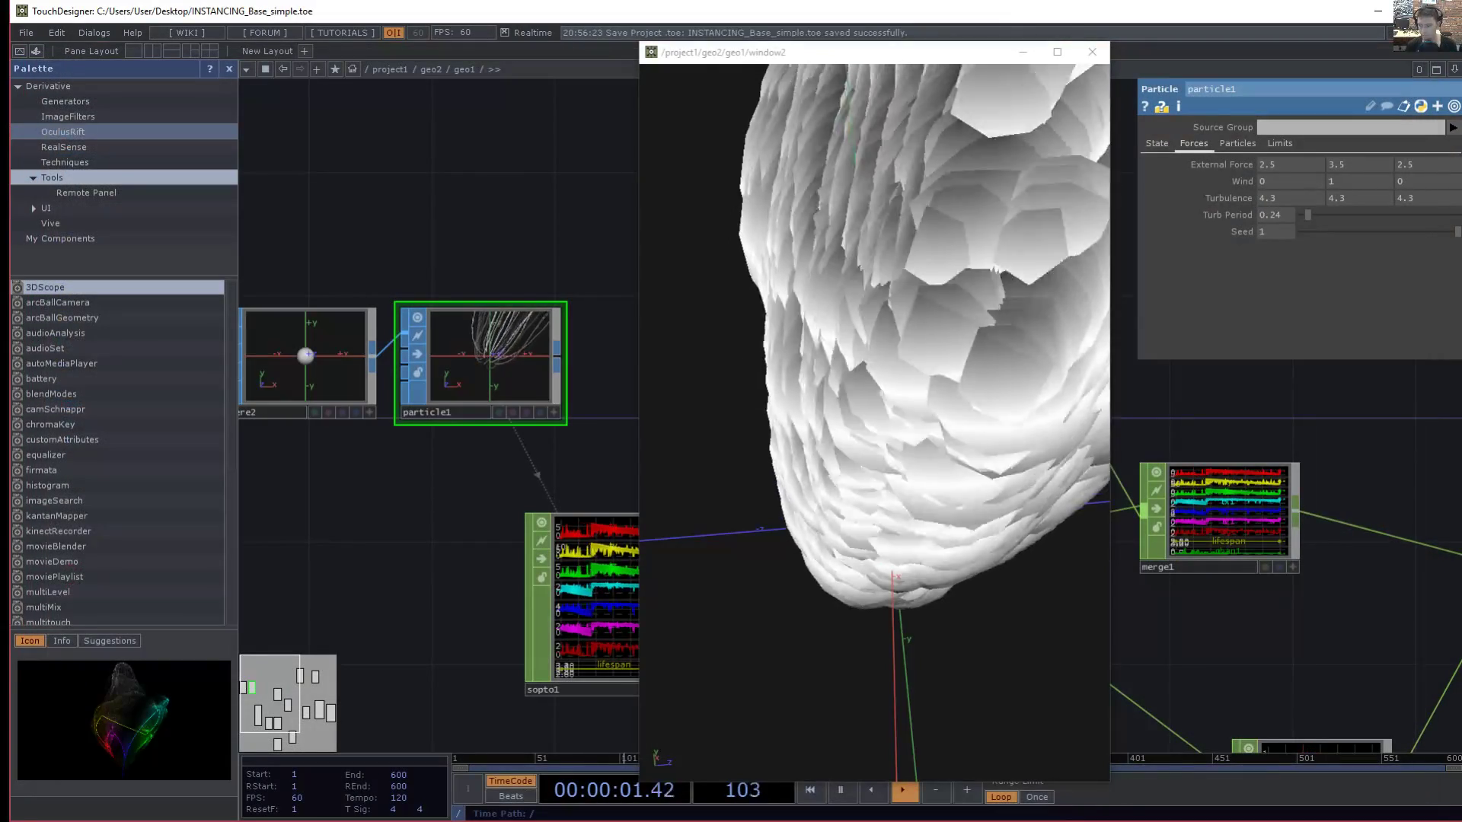
- Move the window2 preview off the network and start a new project
{"action": "left_click_drag", "start_coordinate": [766, 42], "coordinate": [1132, 35]}
{"action": "scroll", "coordinate": [741, 362], "scroll_direction": "down", "scroll_amount": 2}
{"action": "scroll", "coordinate": [673, 386], "scroll_direction": "down", "scroll_amount": 5}
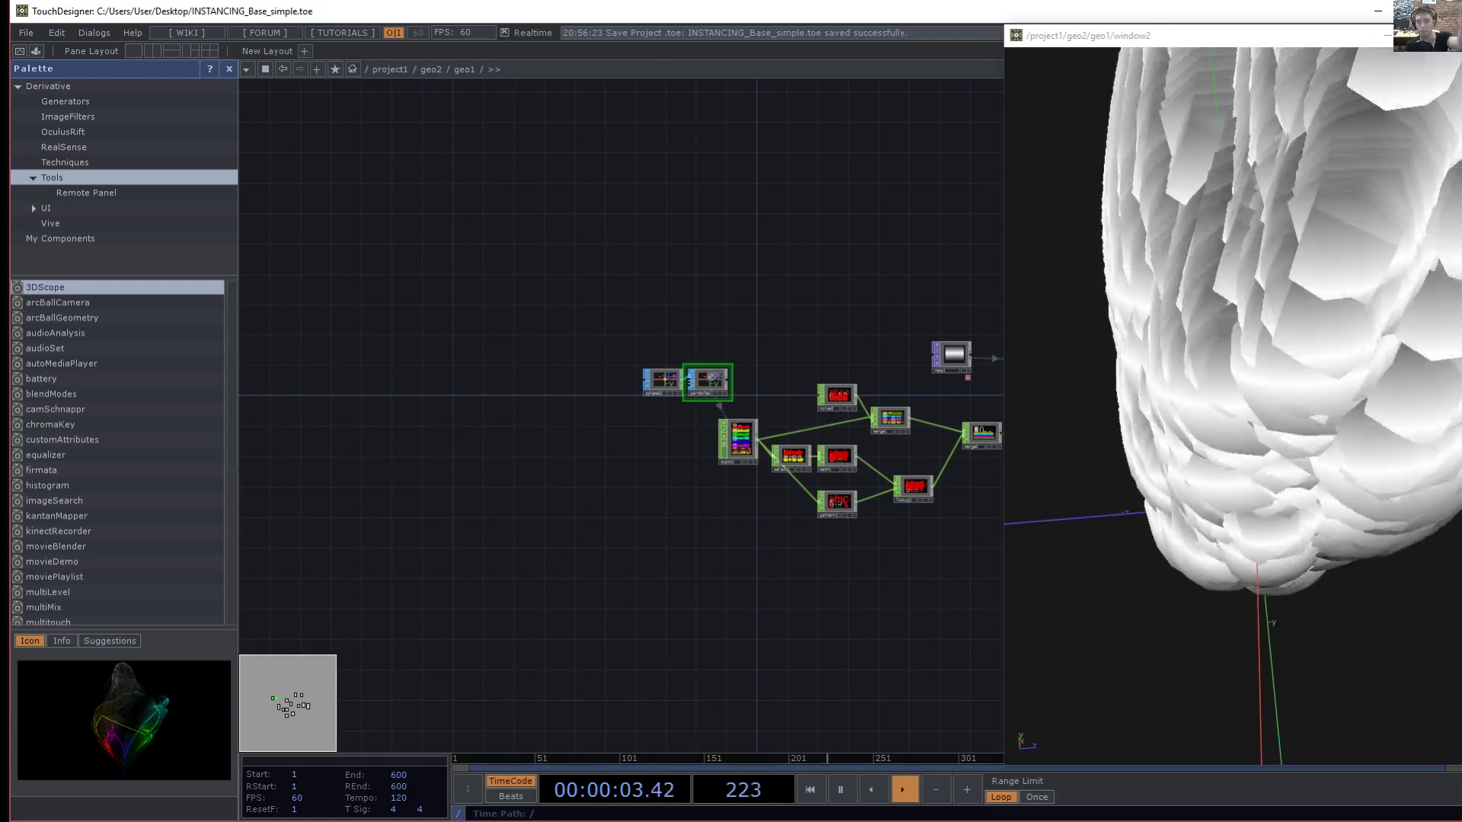
{"action": "left_click", "coordinate": [26, 35]}
{"action": "left_click", "coordinate": [57, 67]}
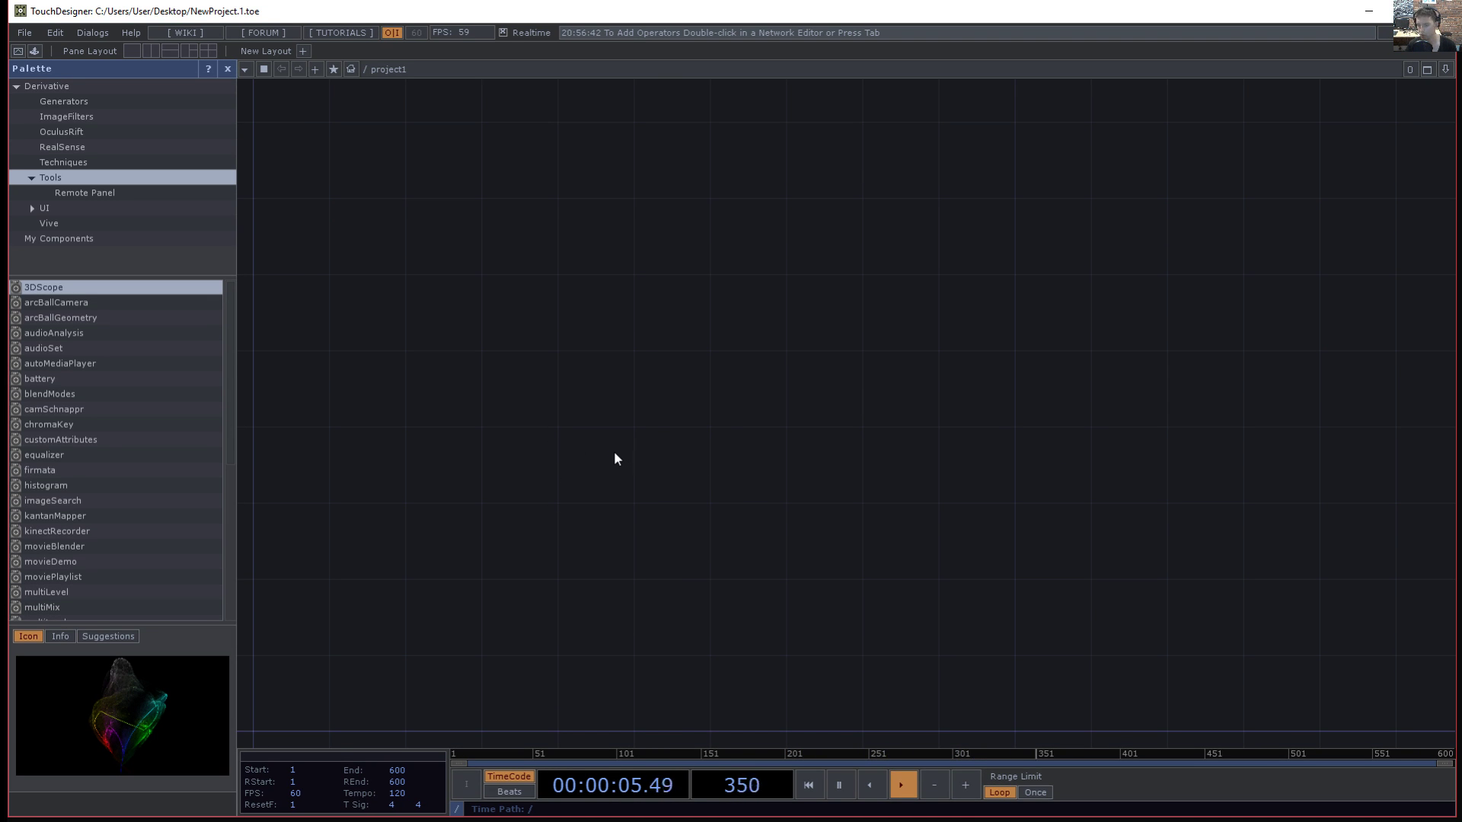
- Add a Font SOP to the project1 network and set its text to the person's first name
{"action": "key", "text": "Tab"}
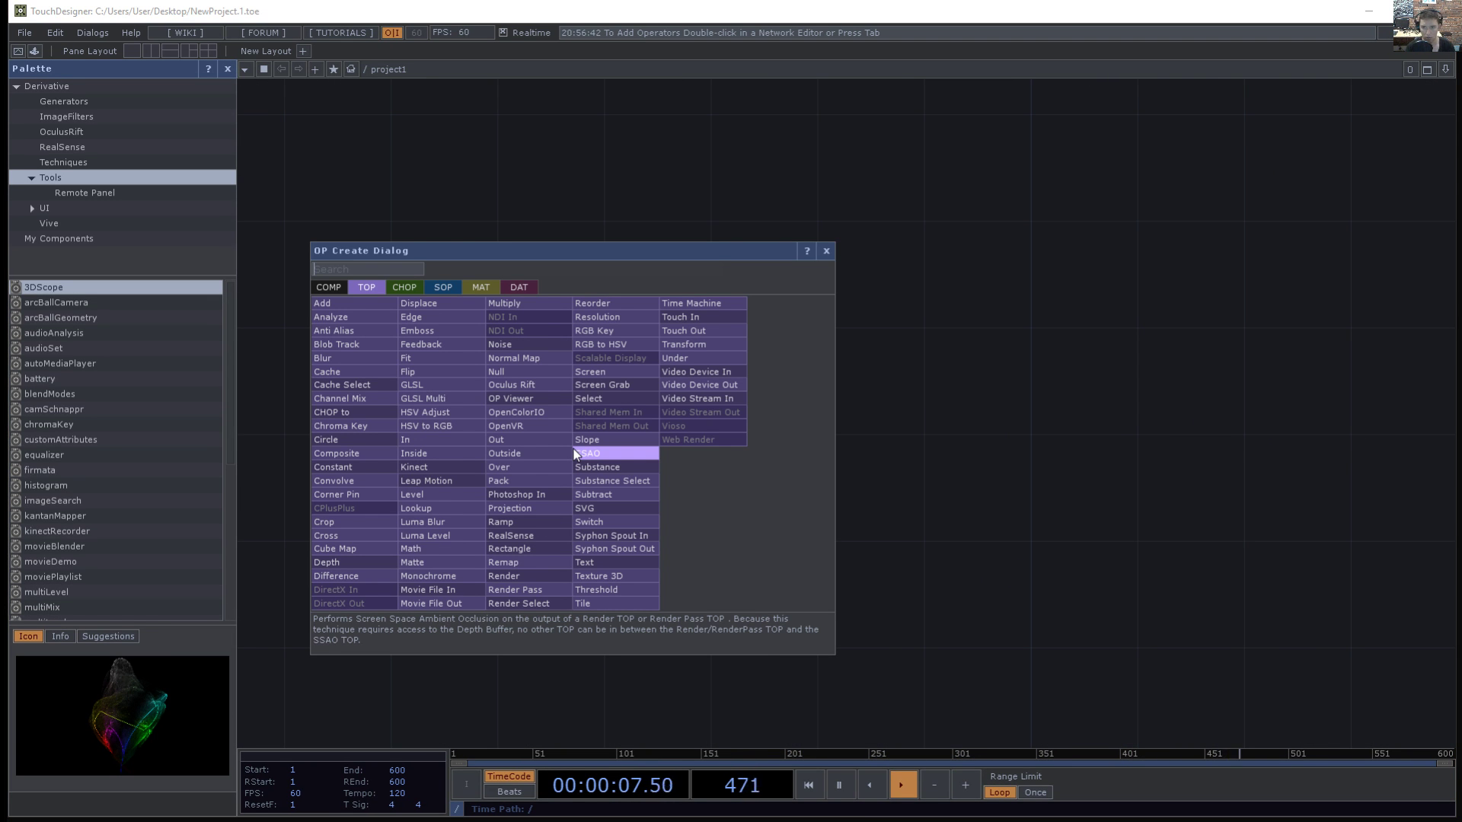
{"action": "key", "text": "Tab"}
{"action": "key", "text": "Tab"}
{"action": "left_click", "coordinate": [463, 454]}
{"action": "left_click", "coordinate": [605, 462]}
{"action": "scroll", "coordinate": [614, 513], "scroll_direction": "up", "scroll_amount": 5}
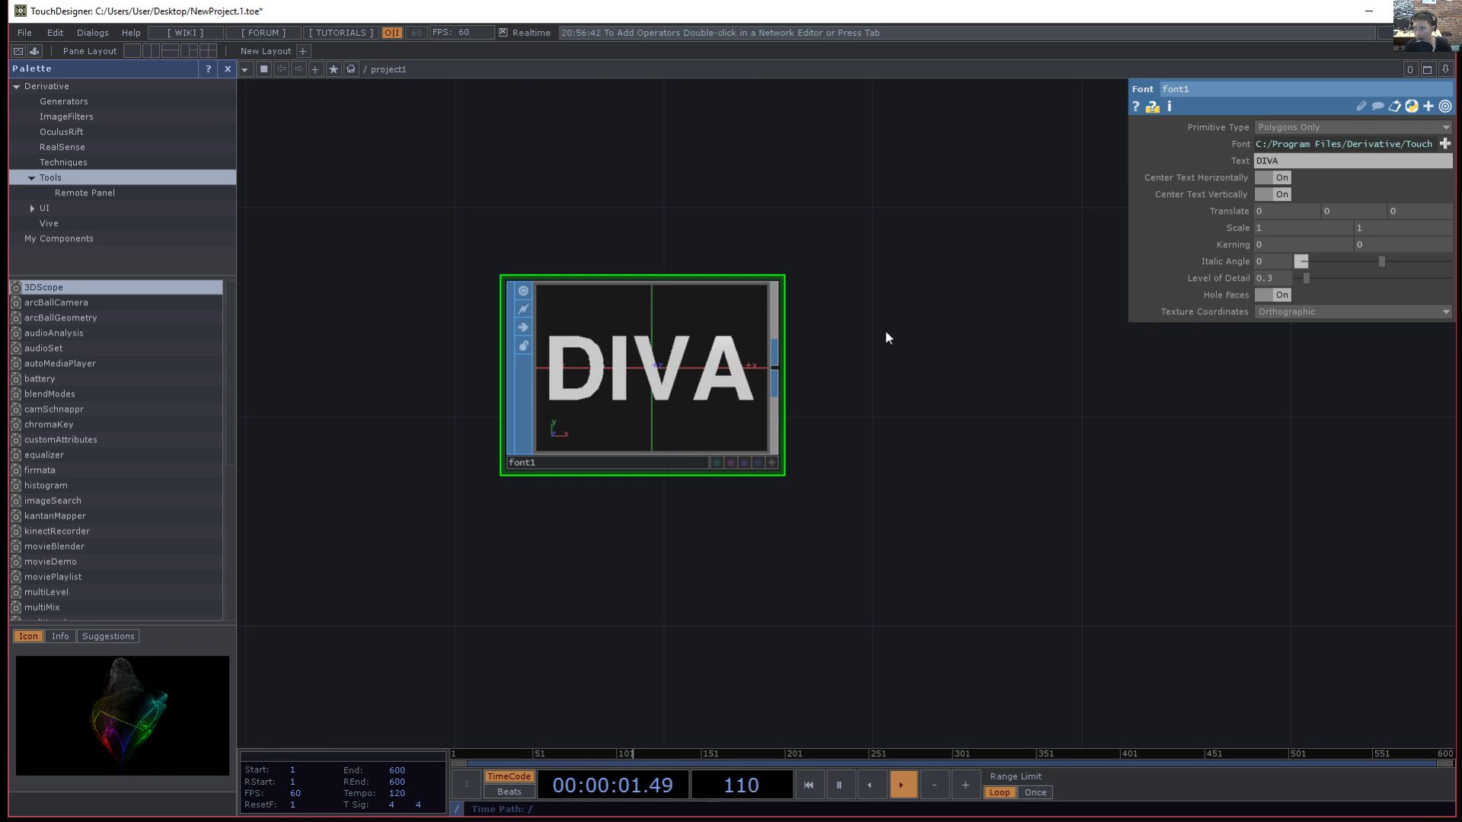
{"action": "type", "text": "jonny"}
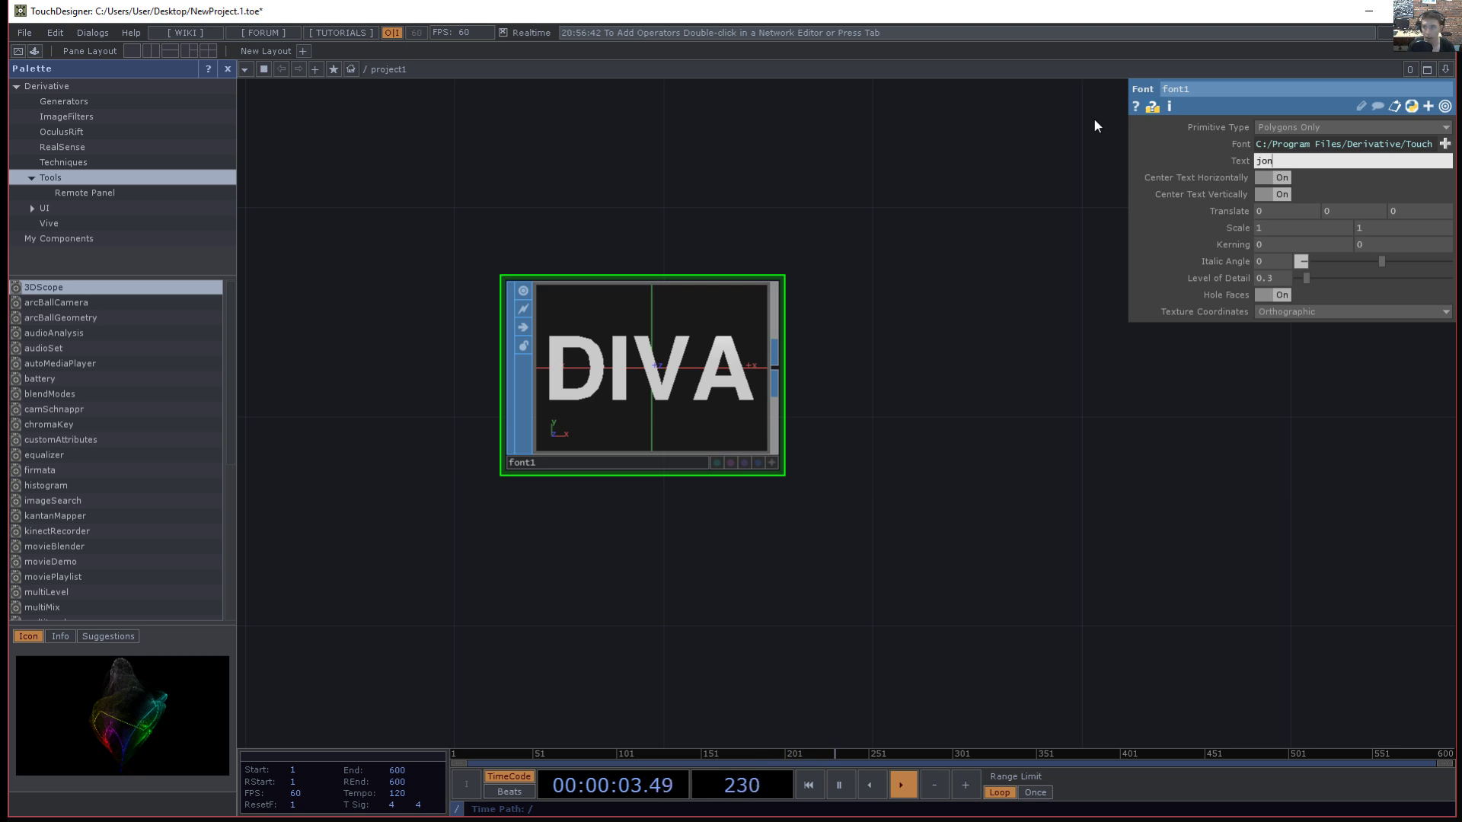
{"action": "key", "text": "Return"}
- Add a Carve SOP connected to the output of font1 and place it beside the Font SOP
{"action": "left_click_drag", "start_coordinate": [898, 441], "coordinate": [829, 434]}
{"action": "left_click_drag", "start_coordinate": [848, 359], "coordinate": [791, 323]}
{"action": "key", "text": "Tab"}
{"action": "type", "text": "car"}
{"action": "key", "text": "Return"}
{"action": "left_click_drag", "start_coordinate": [600, 326], "coordinate": [694, 325]}
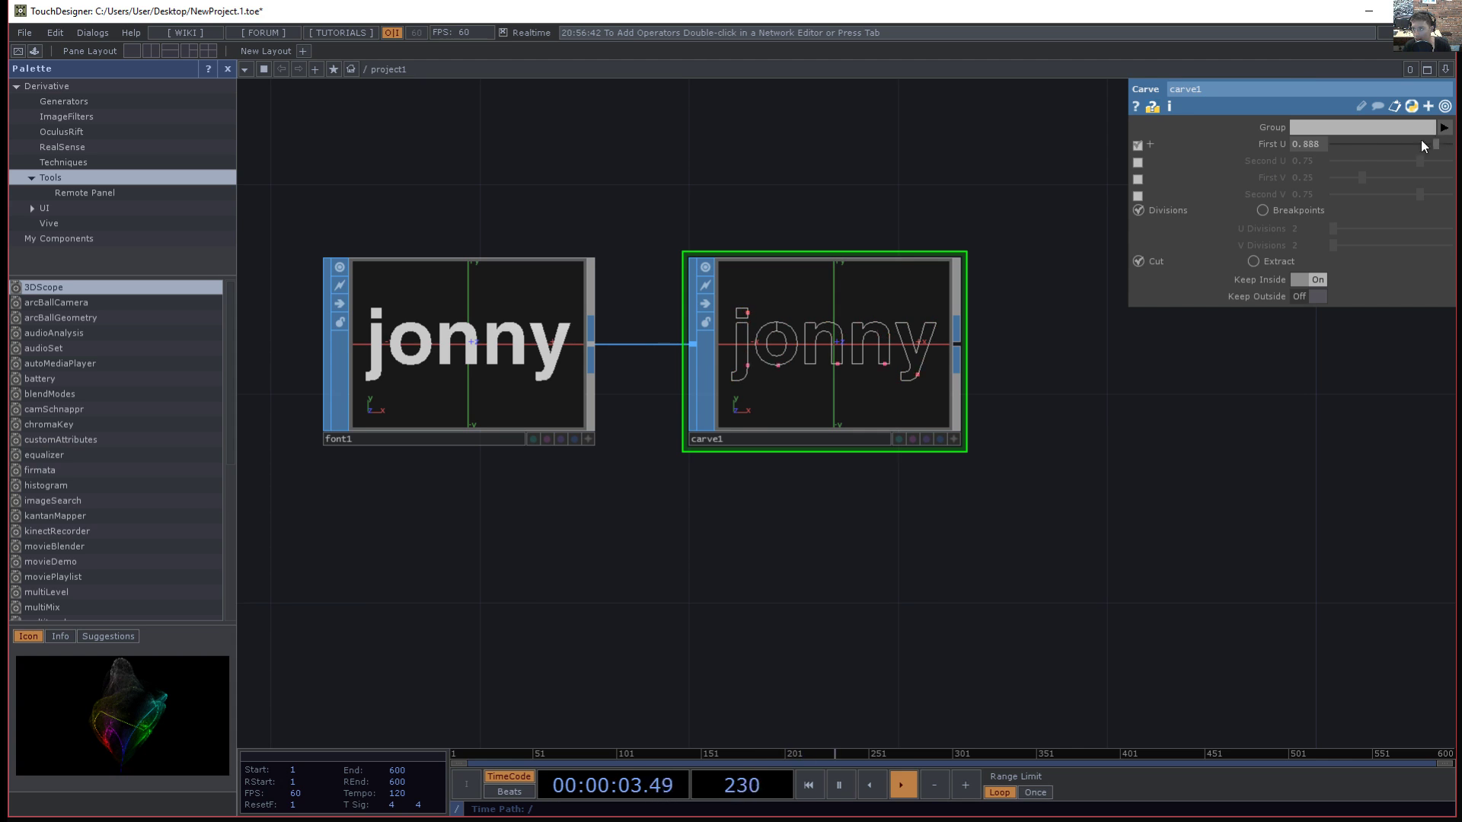
- Enable Second U on the Carve operator and set both First U and Second U to 1
{"action": "left_click", "coordinate": [1137, 162]}
{"action": "left_click_drag", "start_coordinate": [1372, 164], "coordinate": [1449, 160]}
{"action": "left_click_drag", "start_coordinate": [1358, 161], "coordinate": [1435, 153]}
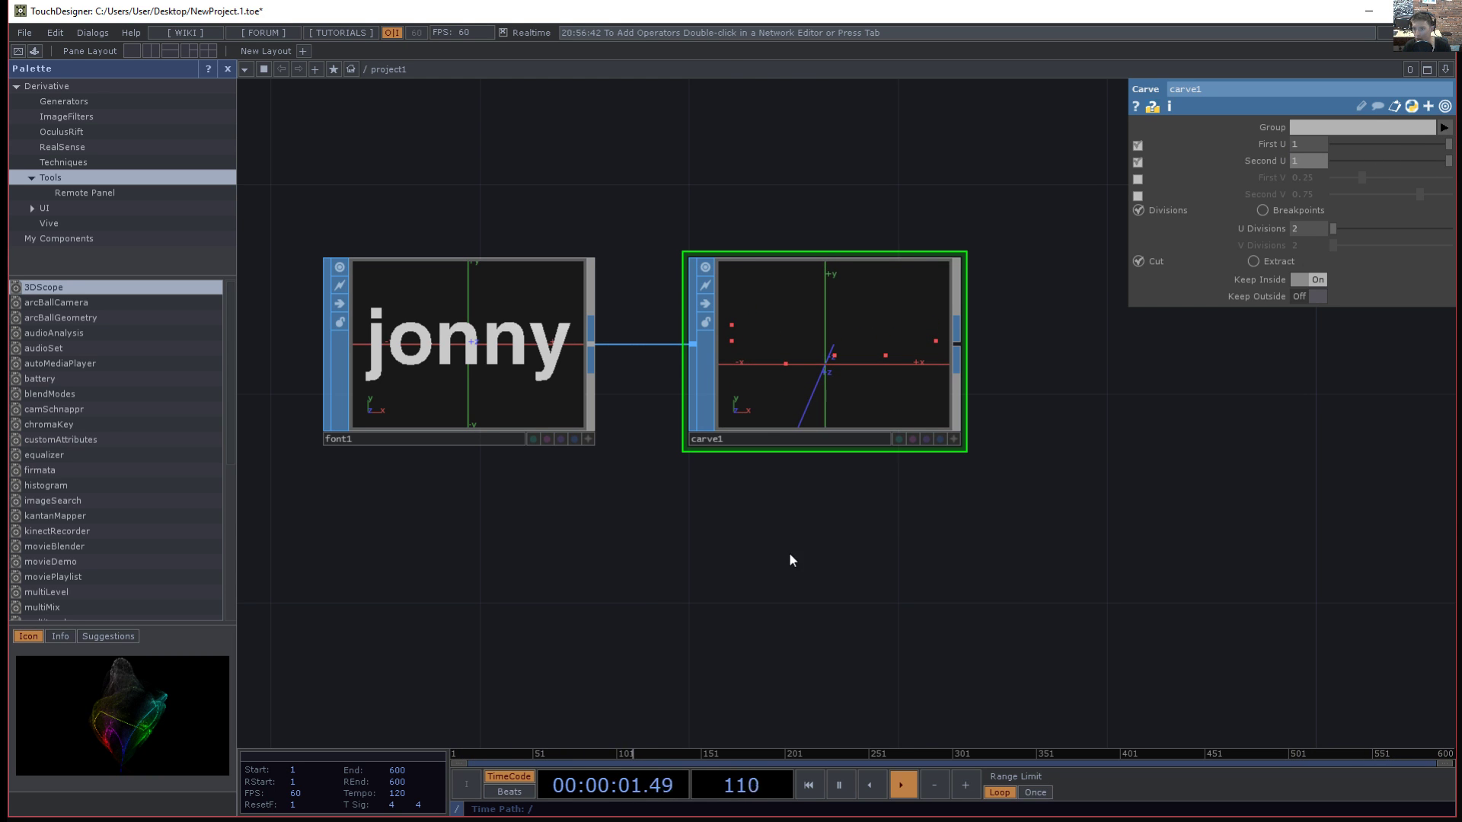
- Add an LFO CHOP below the Carve operator and set its waveform type to Ramp
{"action": "key", "text": "Tab"}
{"action": "type", "text": "fo"}
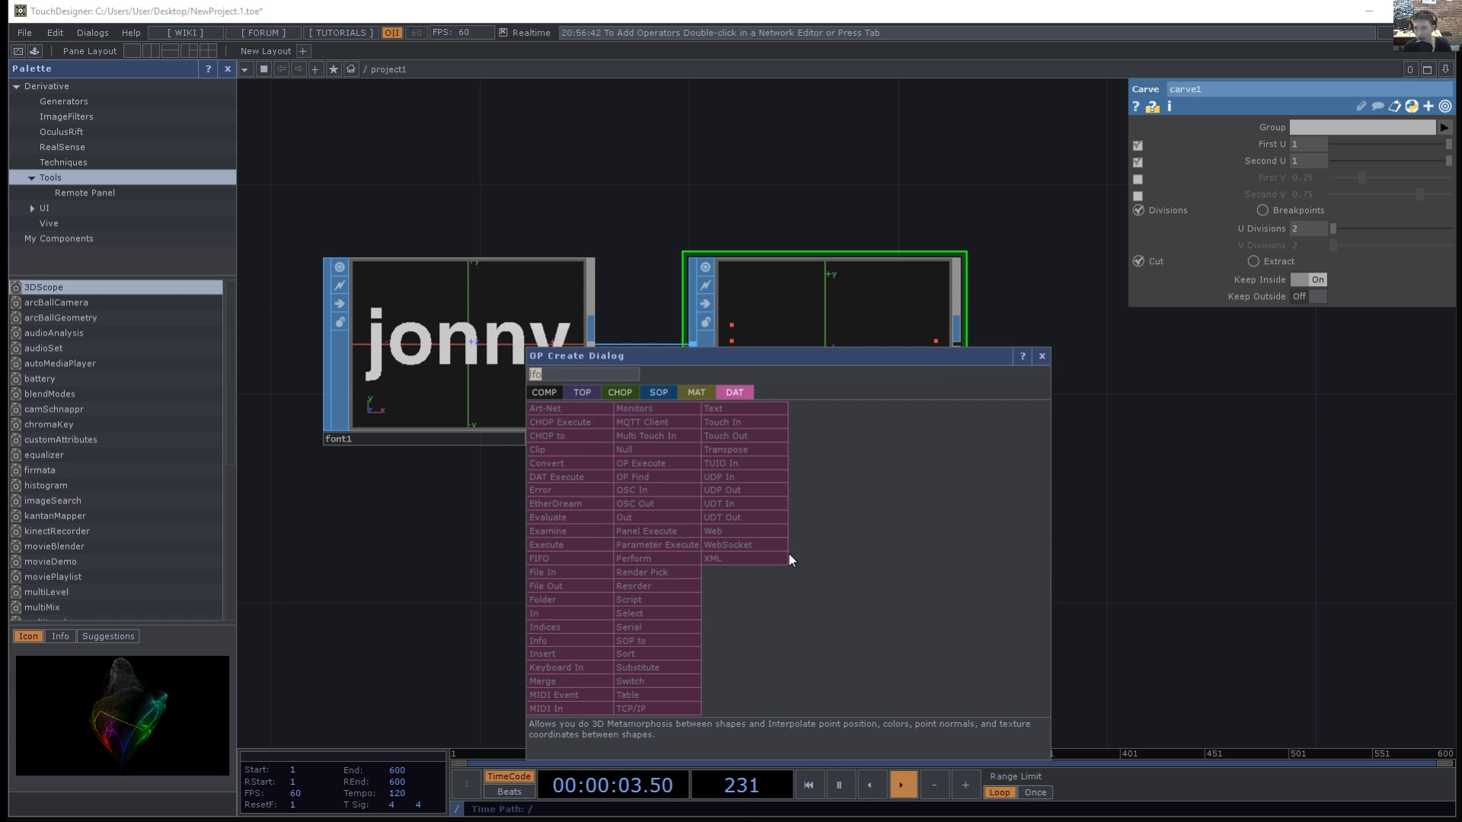
{"action": "left_click", "coordinate": [744, 650]}
{"action": "left_click", "coordinate": [822, 559]}
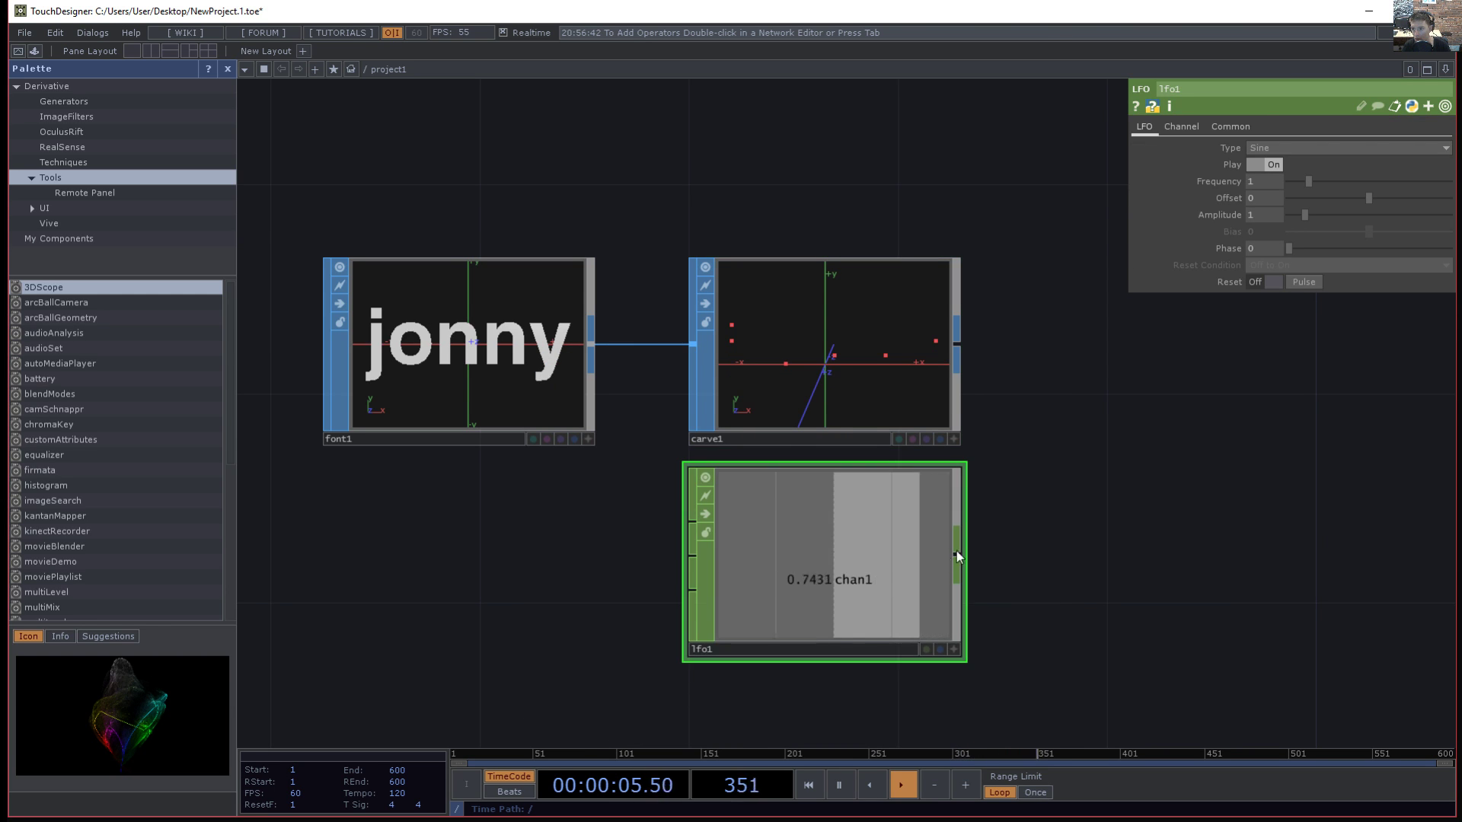
{"action": "left_click", "coordinate": [1269, 148]}
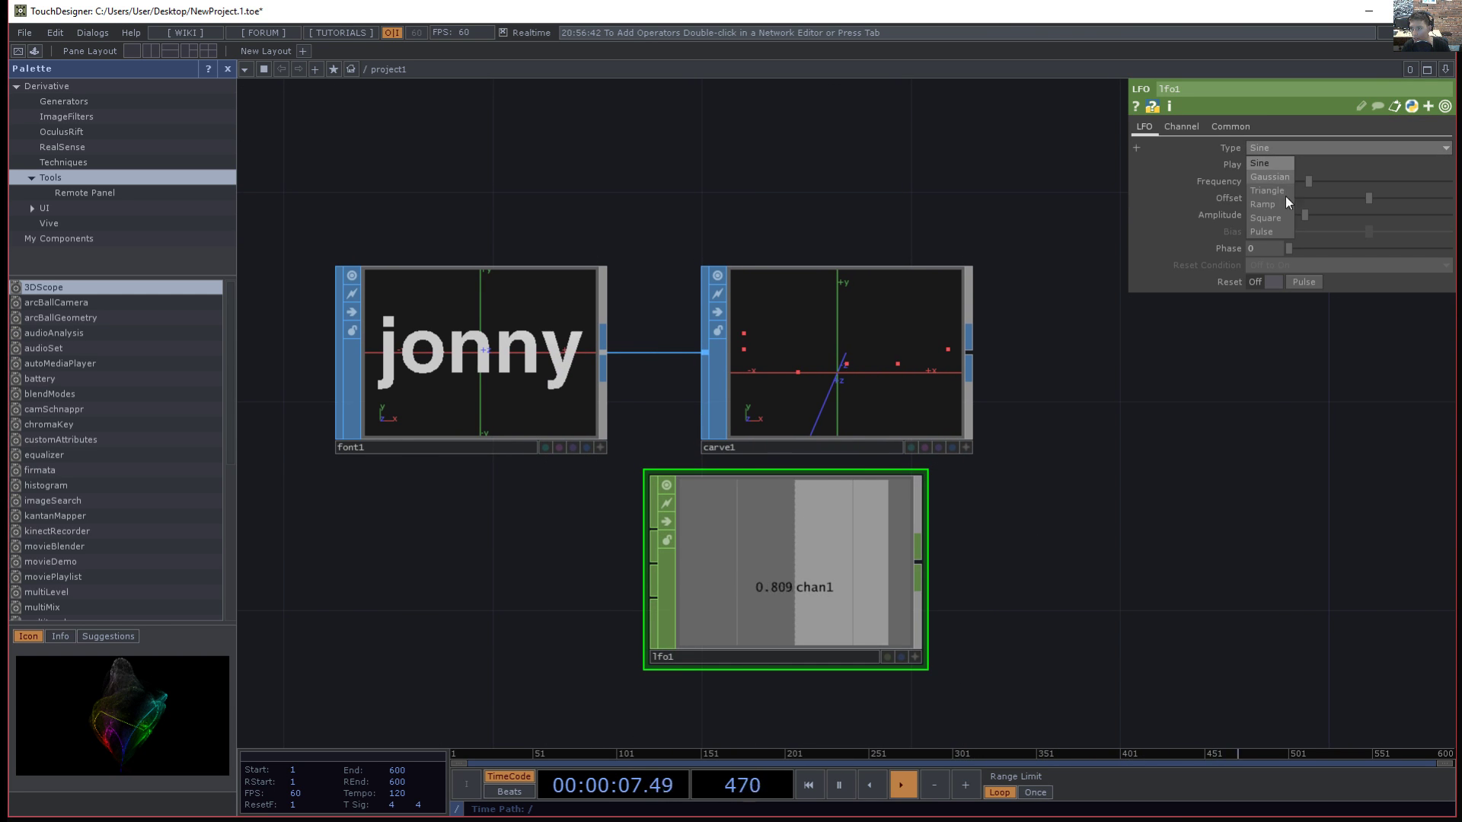
{"action": "left_click", "coordinate": [1279, 206]}
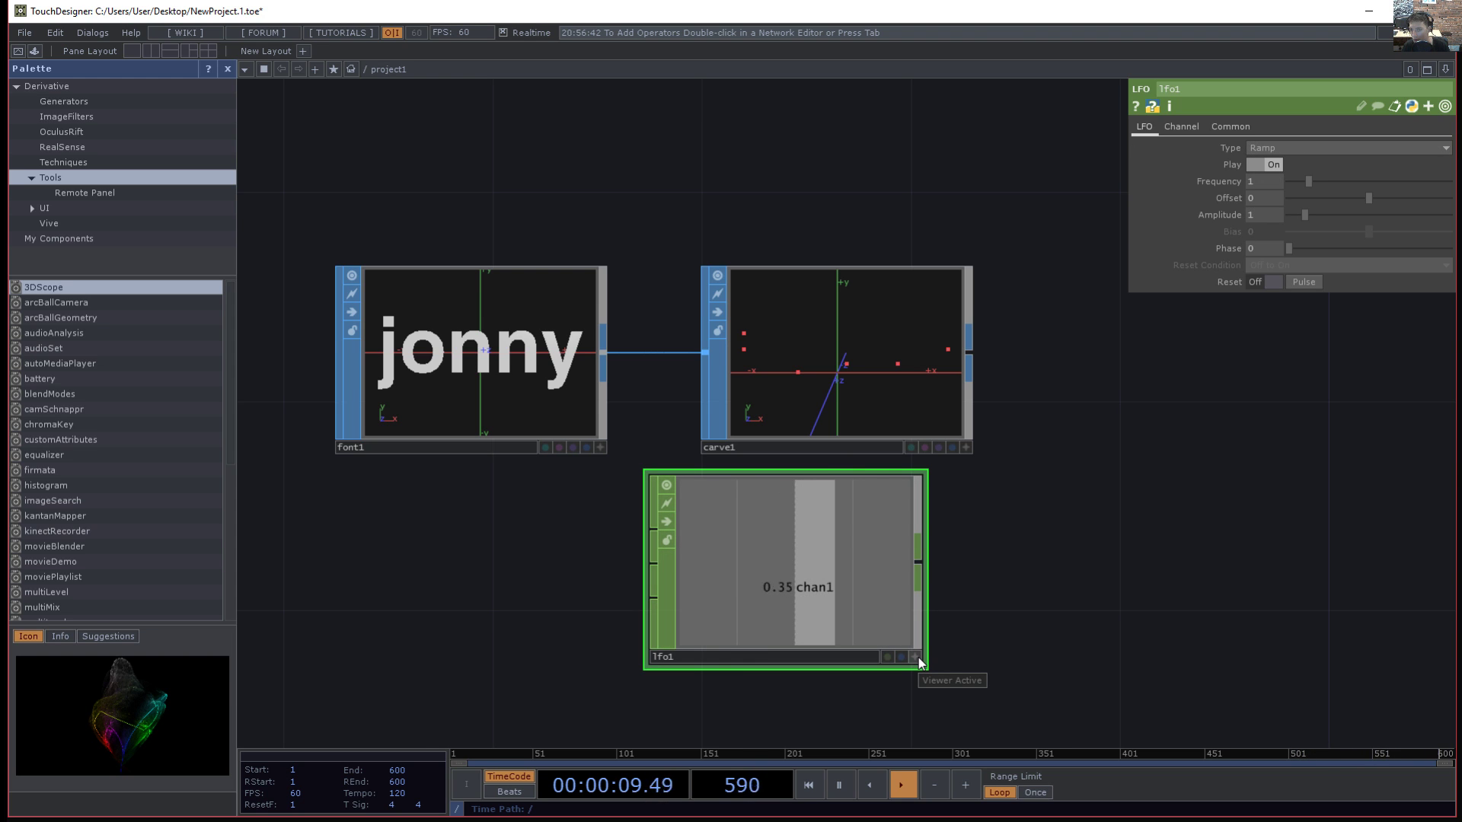
- Try exporting the lfo1 channel to Second U of carve1, then remove that export
{"action": "left_click", "coordinate": [911, 389]}
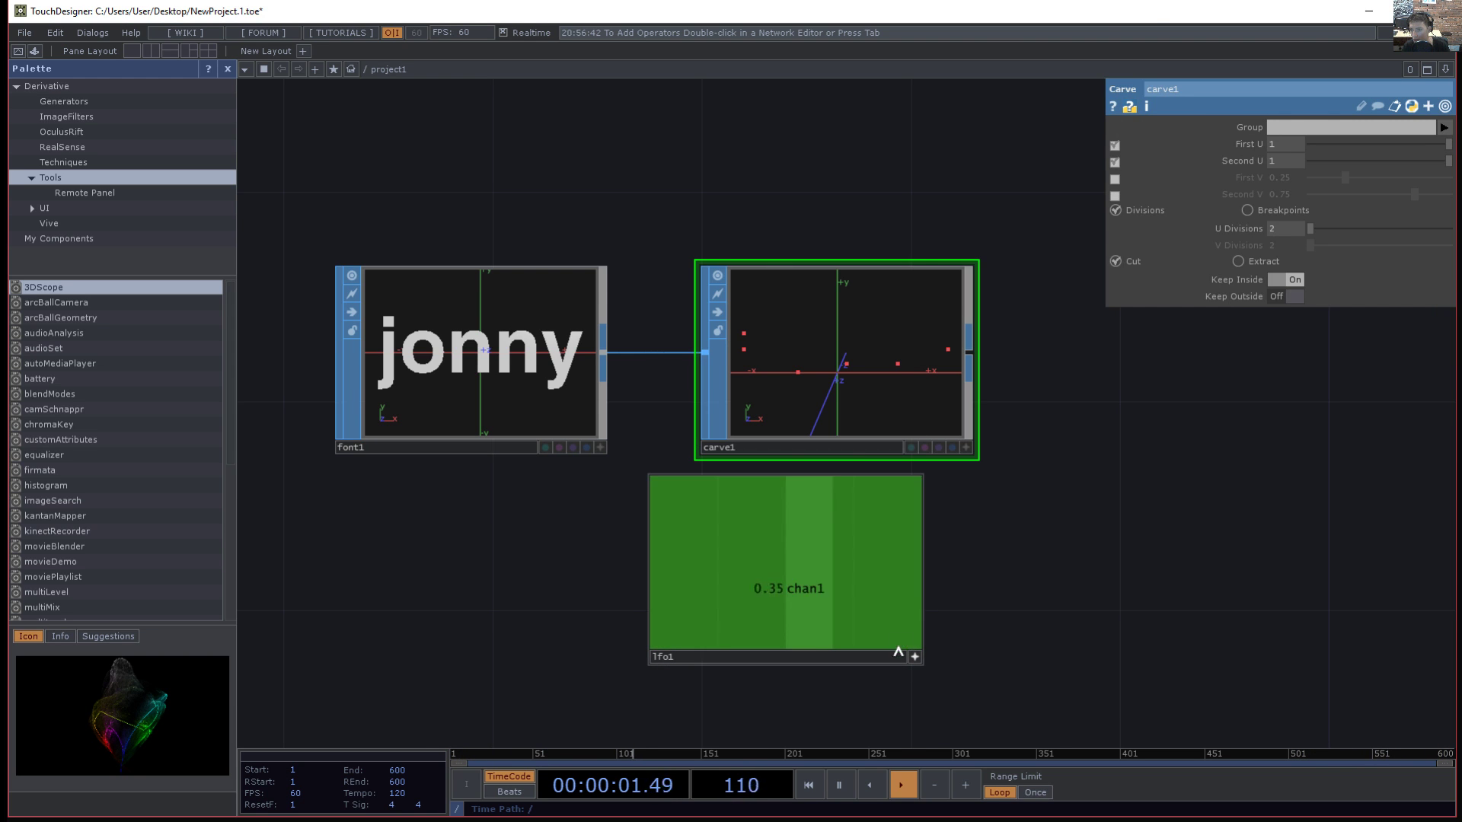
{"action": "left_click_drag", "start_coordinate": [784, 563], "coordinate": [1285, 160]}
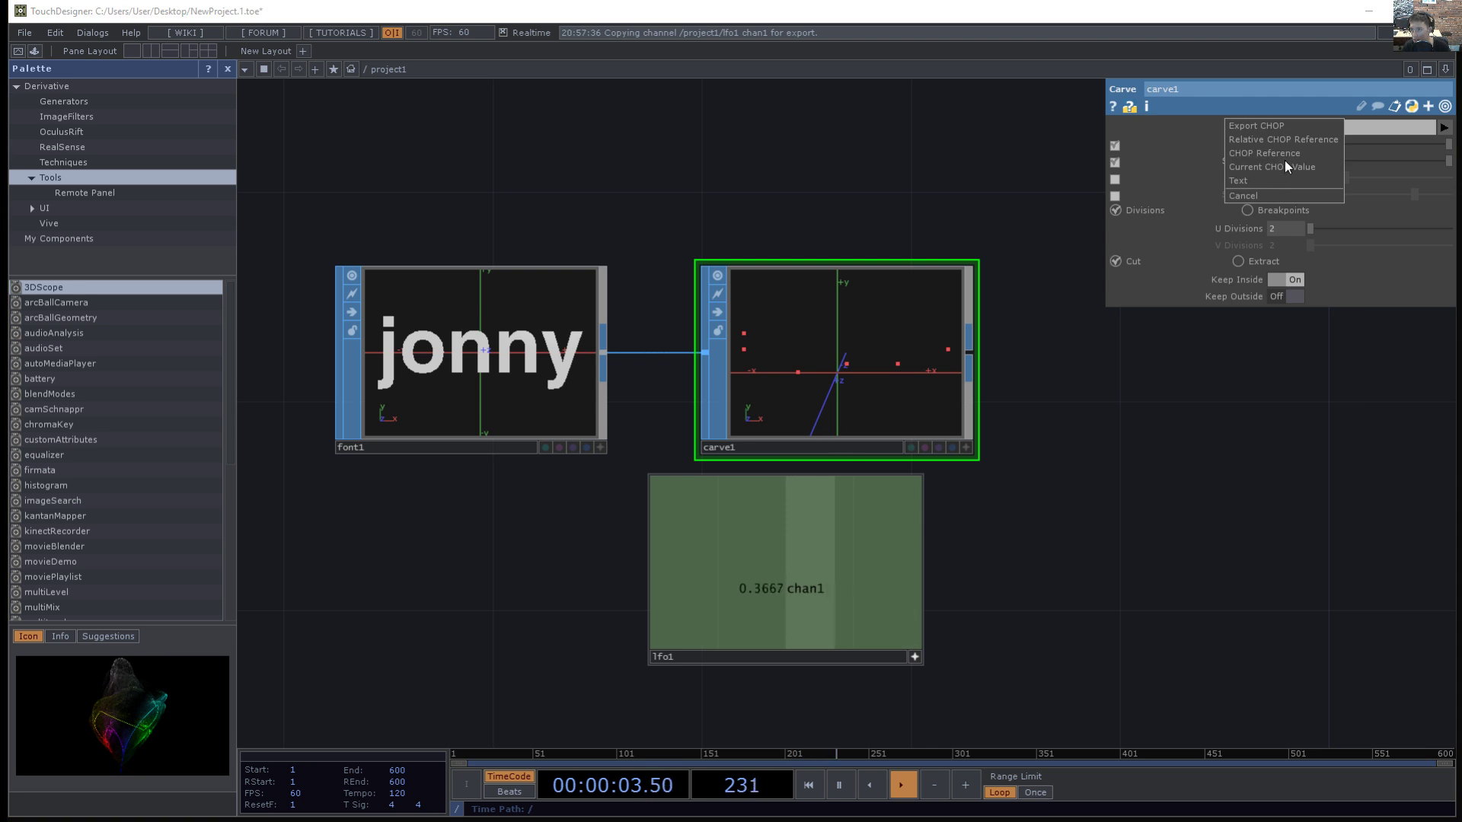
{"action": "left_click", "coordinate": [1285, 125]}
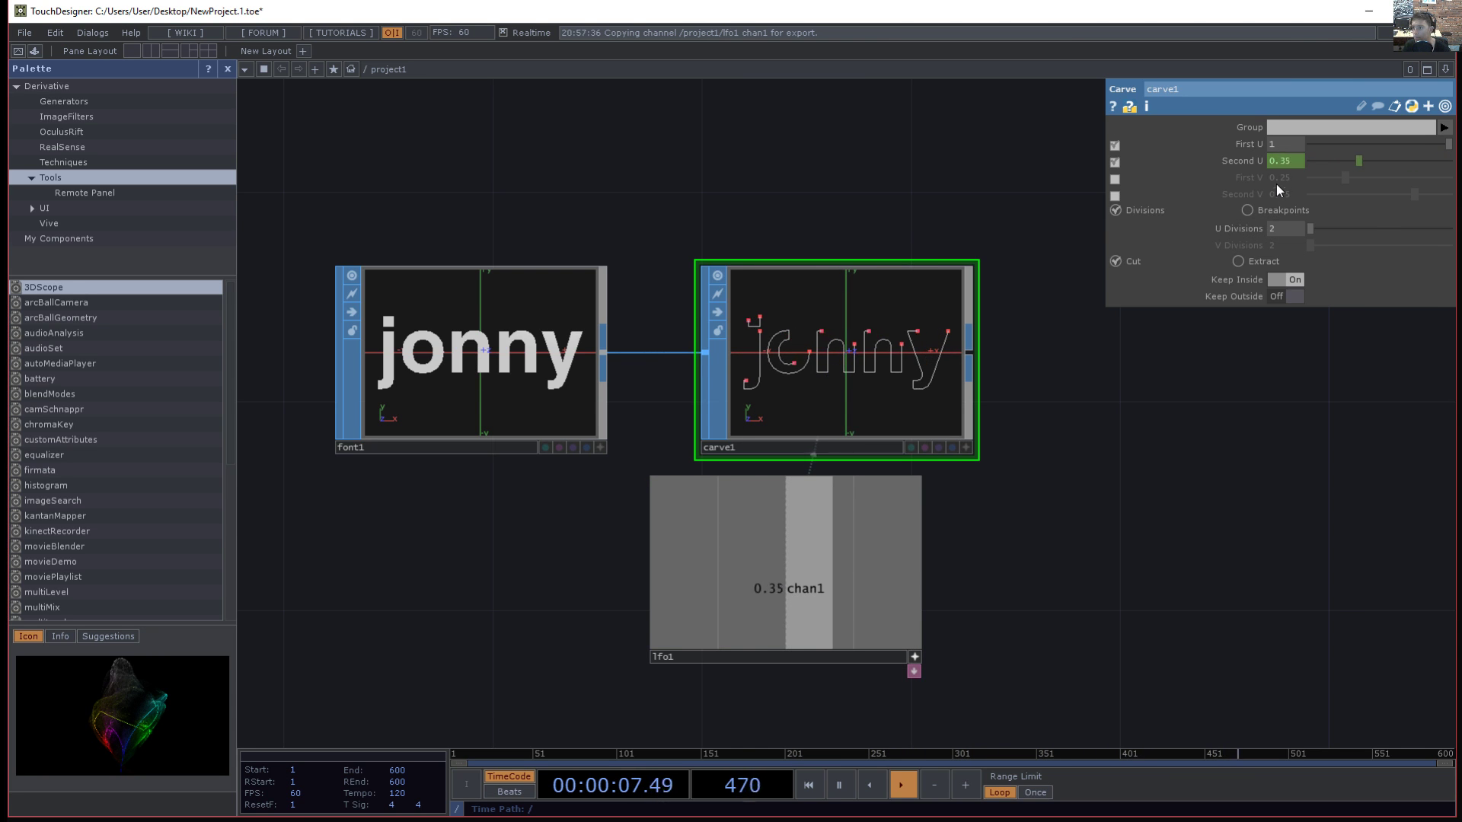
{"action": "right_click", "coordinate": [1291, 159]}
{"action": "left_click", "coordinate": [1318, 252]}
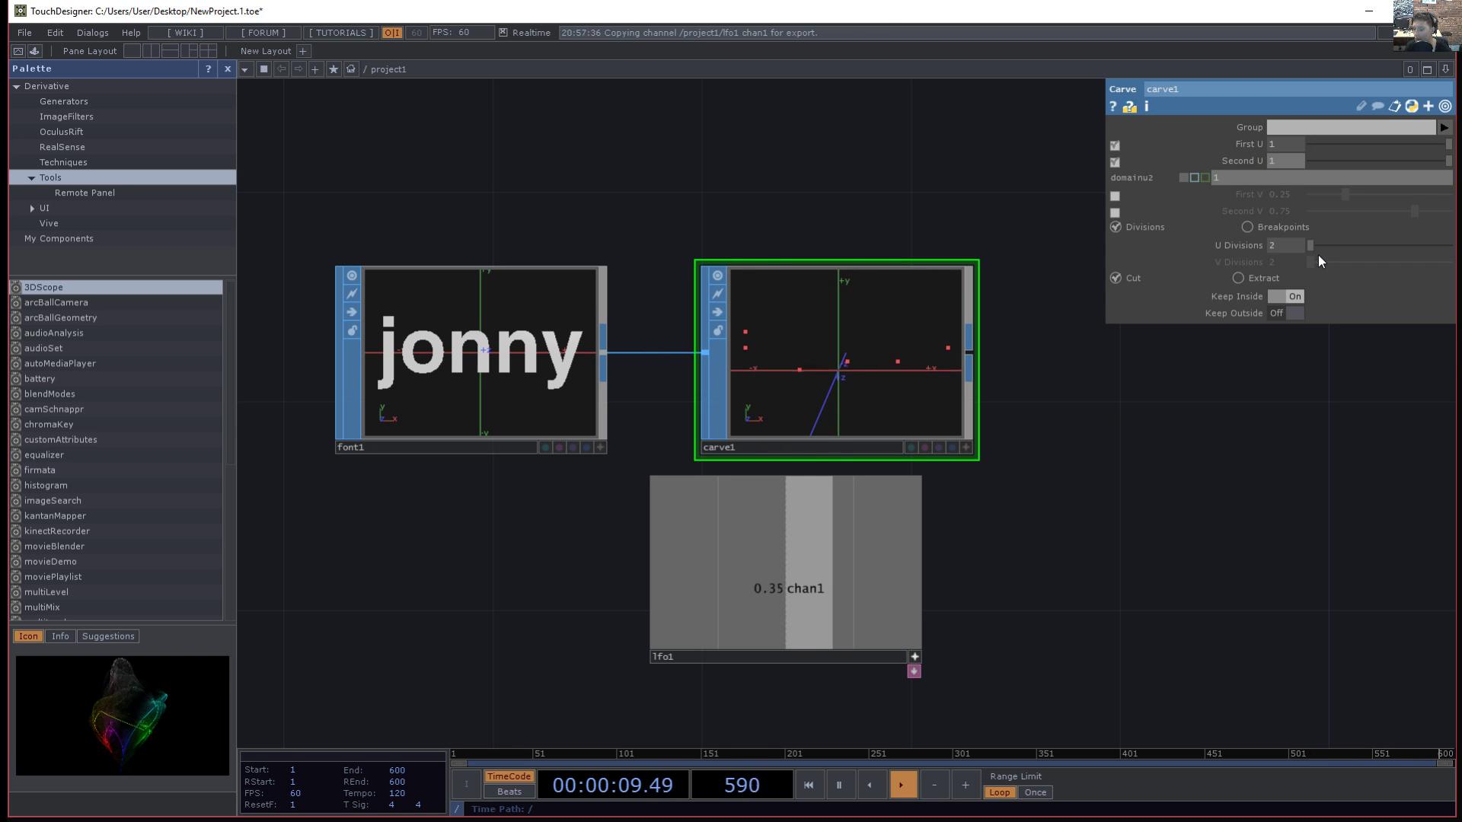
- Export the lfo1 channel to First U of carve1
{"action": "left_click_drag", "start_coordinate": [826, 597], "coordinate": [1285, 144]}
{"action": "left_click", "coordinate": [1286, 113]}
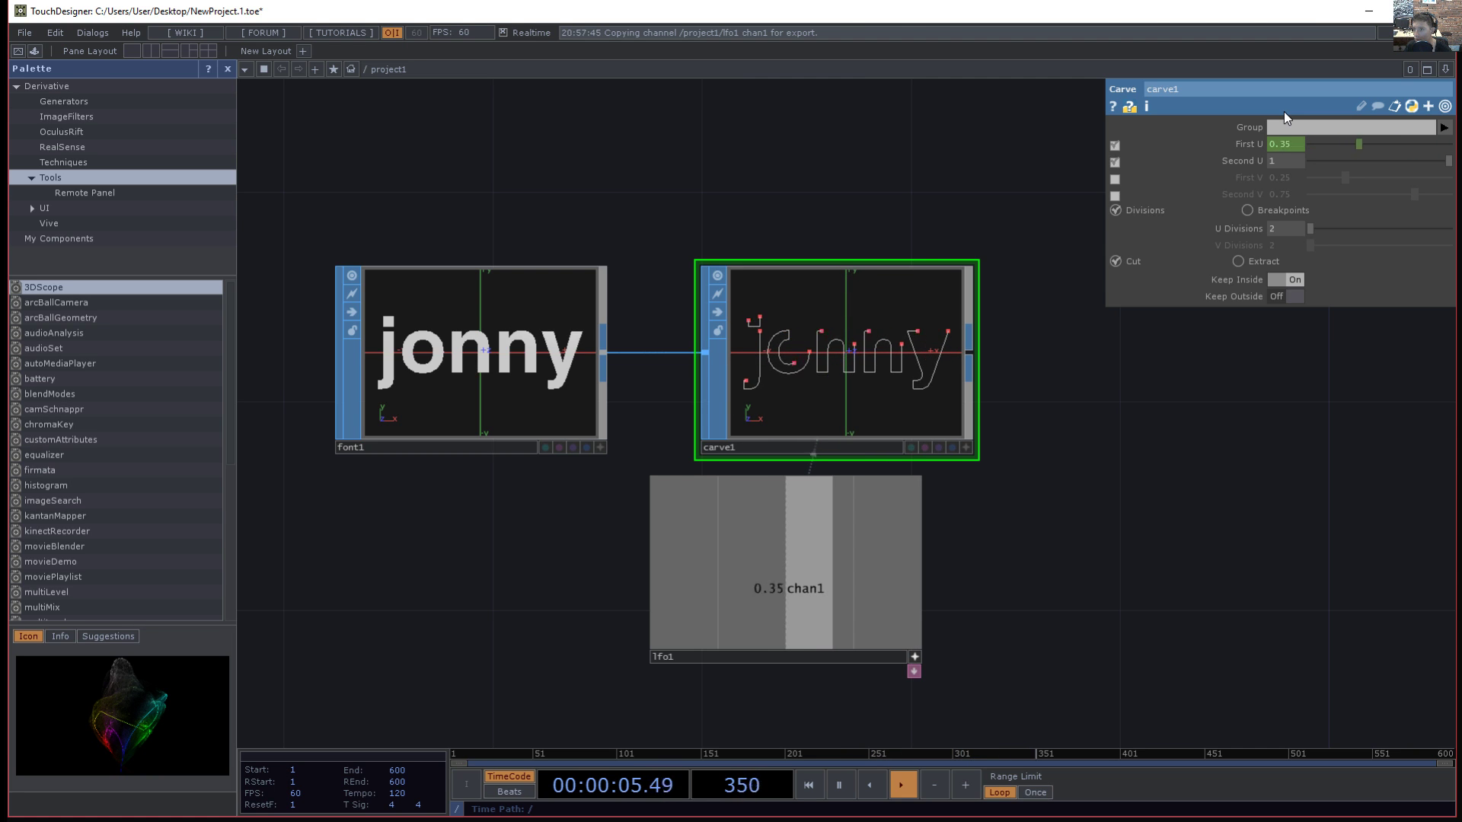
{"action": "left_click_drag", "start_coordinate": [1026, 514], "coordinate": [1017, 479]}
- Duplicate lfo1 and place the copy below the original
{"action": "left_click", "coordinate": [798, 607]}
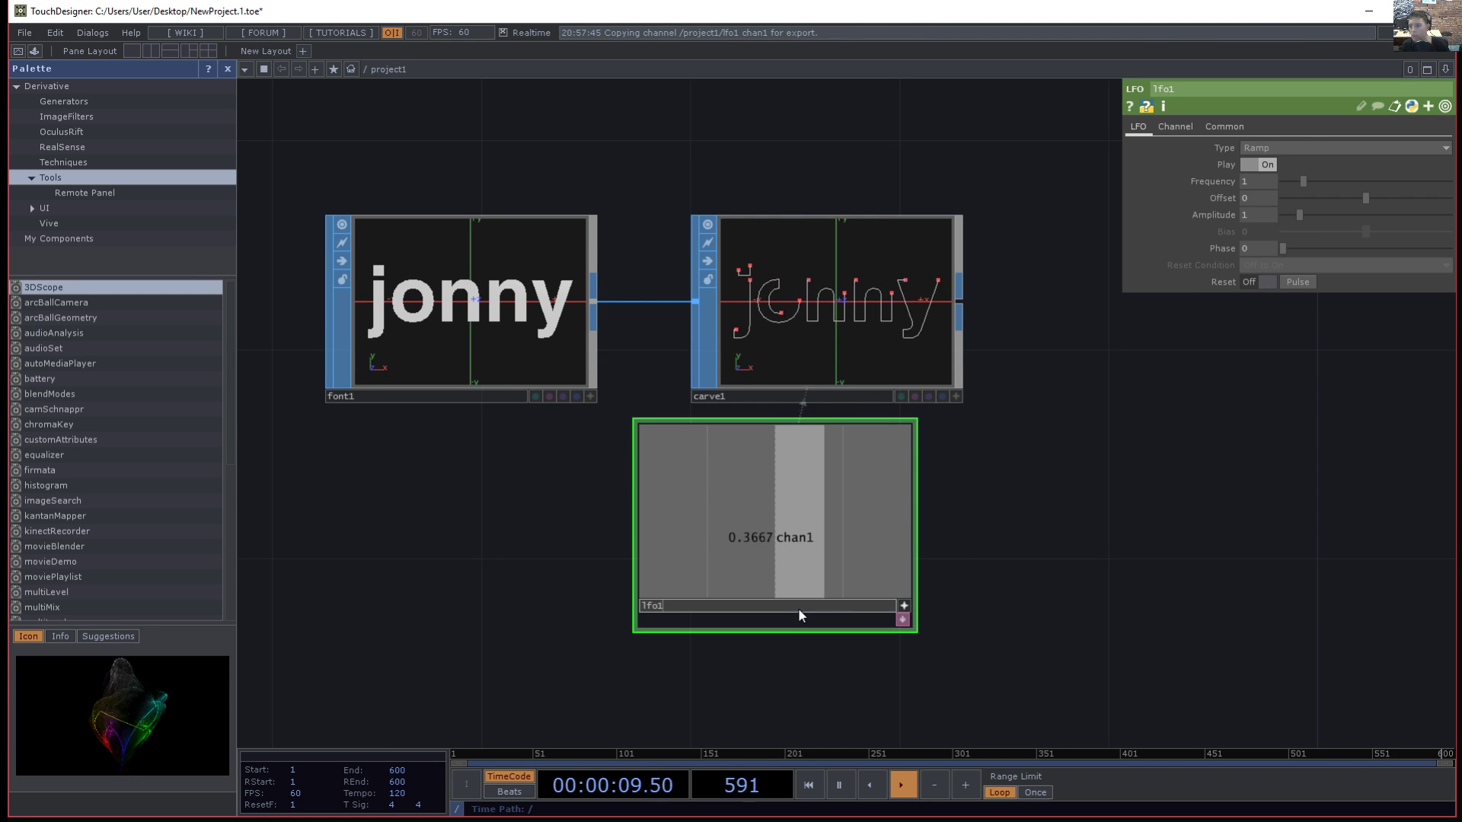
{"action": "left_click_drag", "start_coordinate": [933, 687], "coordinate": [997, 583]}
{"action": "left_click_drag", "start_coordinate": [734, 352], "coordinate": [764, 478]}
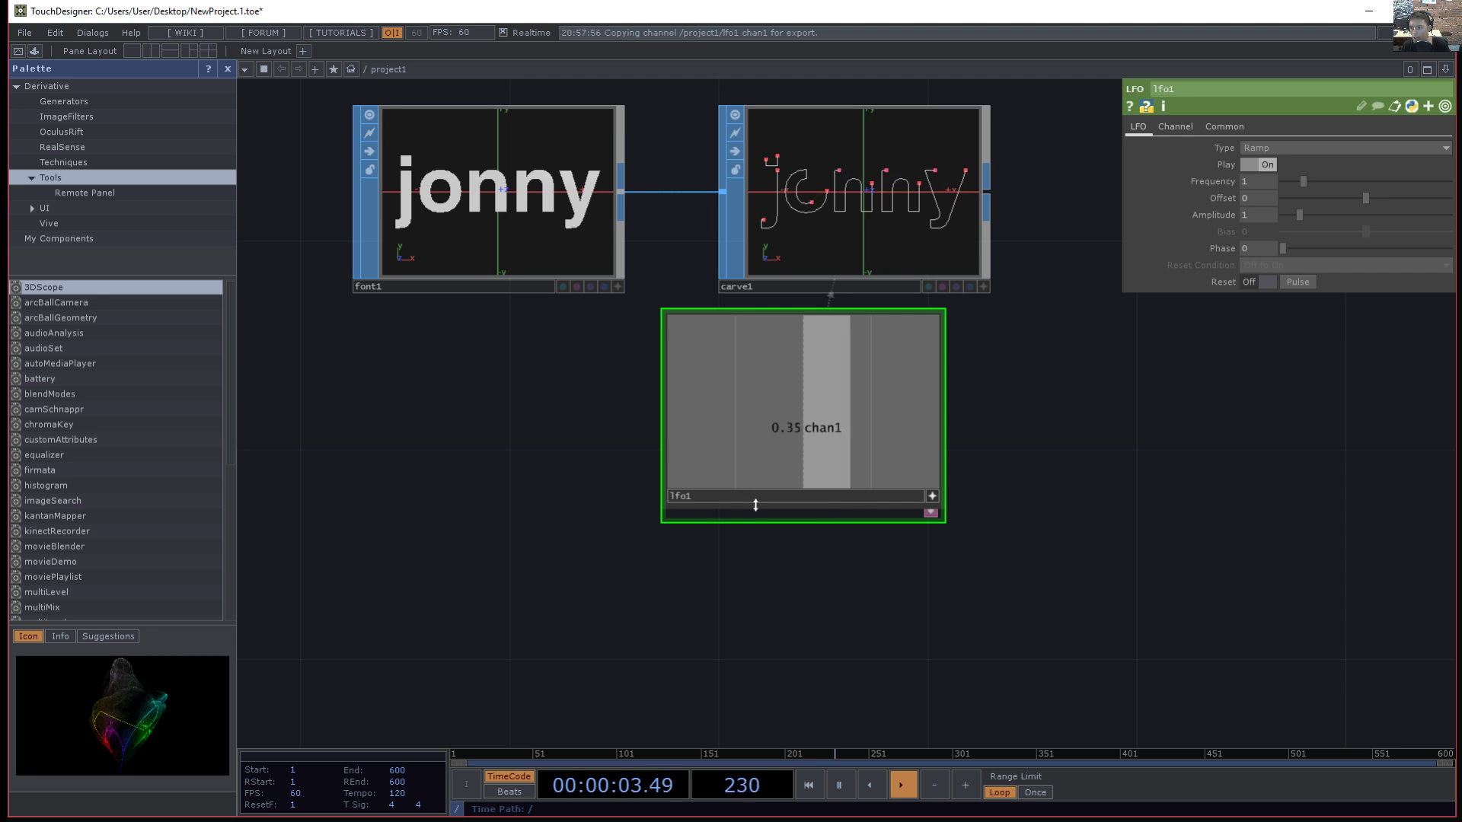
{"action": "left_click", "coordinate": [778, 555]}
{"action": "key", "text": "ctrl+z"}
{"action": "left_click_drag", "start_coordinate": [837, 603], "coordinate": [779, 640]}
{"action": "left_click", "coordinate": [807, 532]}
{"action": "type", "text": "lfo1"}
{"action": "key", "text": "ctrl+z"}
{"action": "left_click_drag", "start_coordinate": [904, 512], "coordinate": [903, 509]}
{"action": "left_click", "coordinate": [829, 498]}
{"action": "key", "text": "ctrl+c"}
{"action": "key", "text": "ctrl+v"}
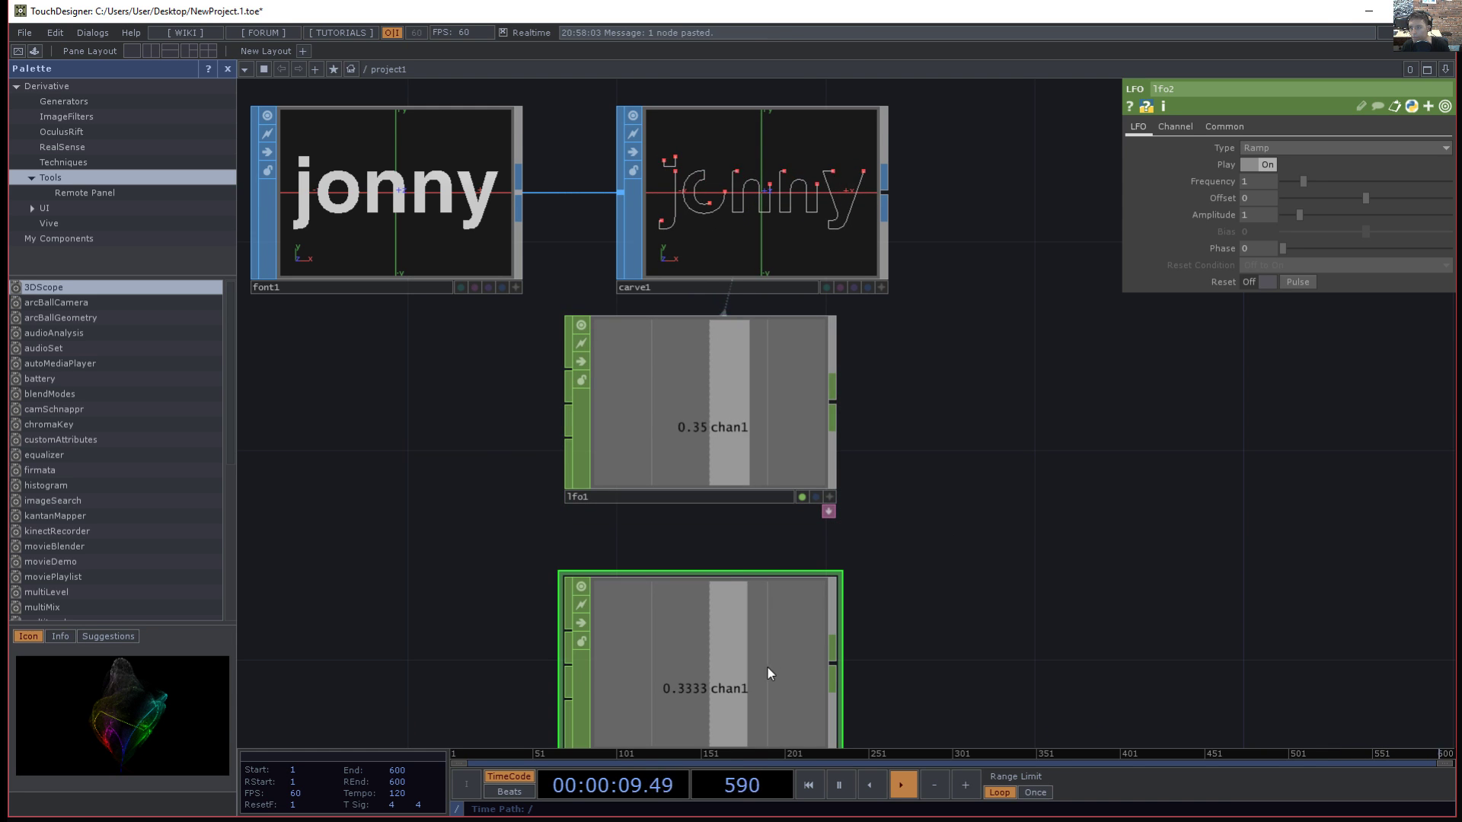
- Try an offset of .5 on the duplicated LFO, then return the offset to 0
{"action": "type", "text": ".5"}
{"action": "key", "text": "Tab"}
{"action": "left_click_drag", "start_coordinate": [953, 551], "coordinate": [955, 480]}
{"action": "left_click_drag", "start_coordinate": [1268, 198], "coordinate": [1134, 195]}
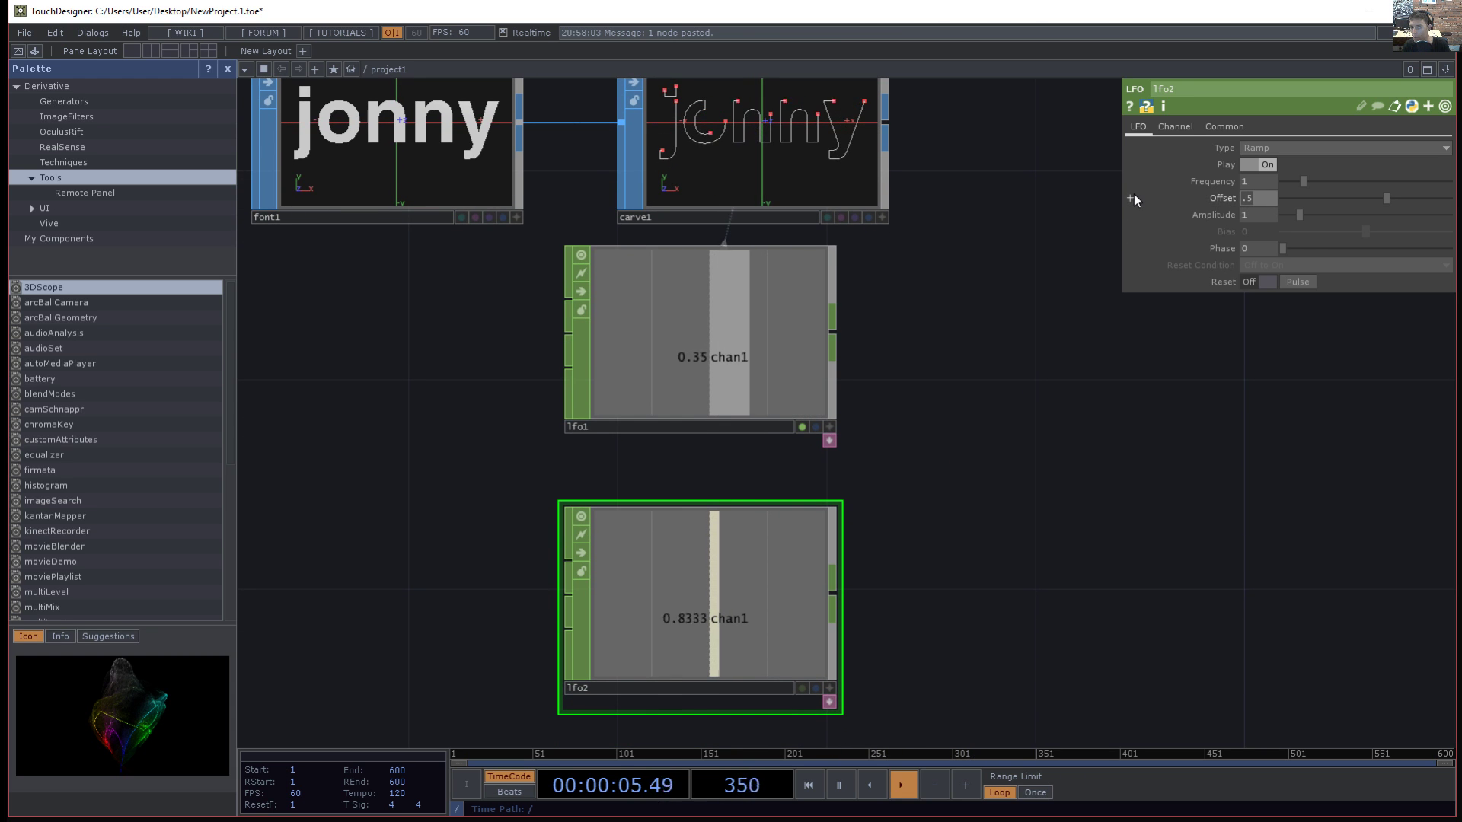
{"action": "type", "text": "0"}
{"action": "key", "text": "Tab"}
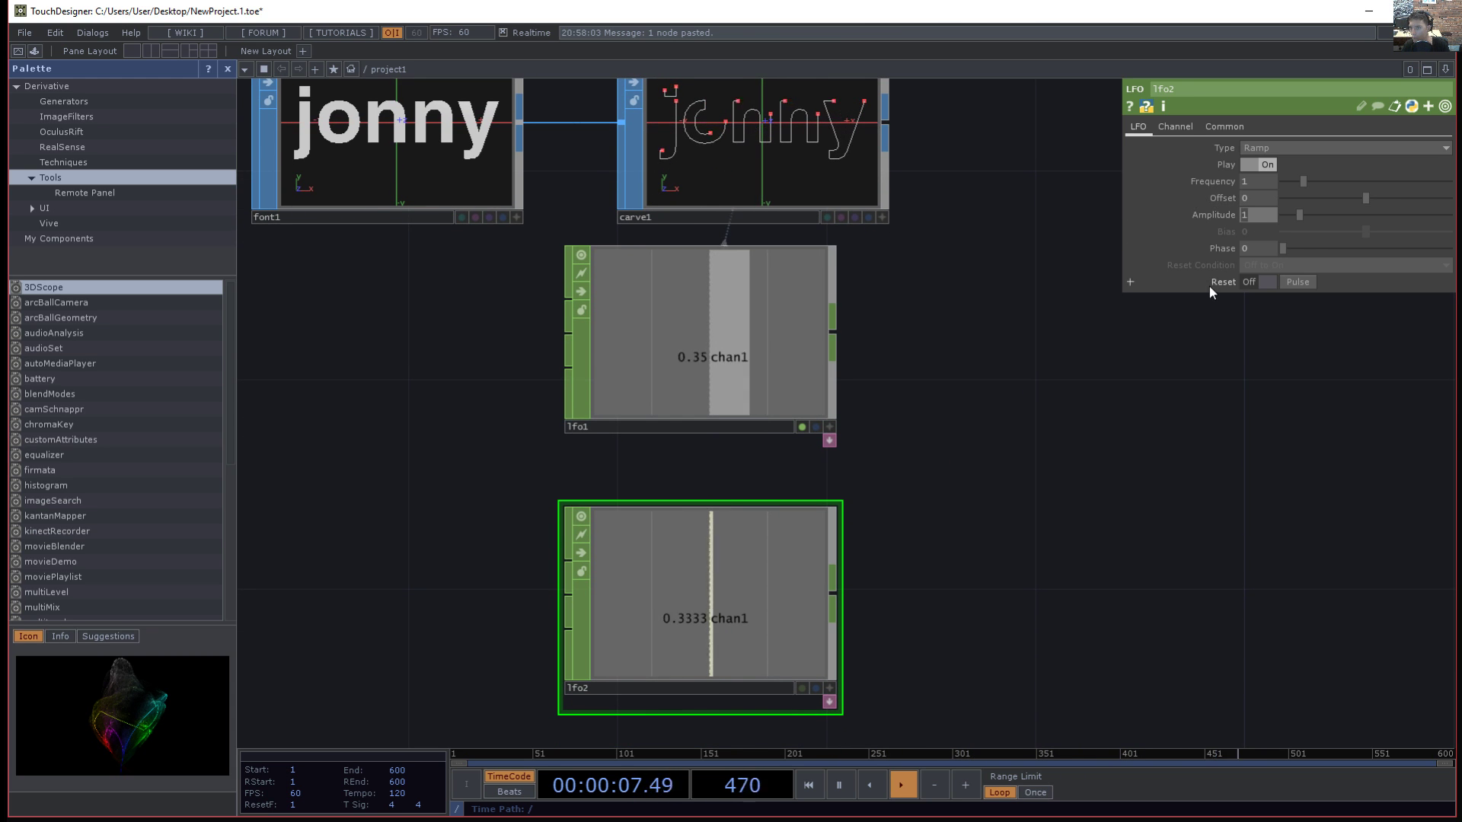
- Set the phase of the duplicated LFO to 0.5, correcting the mistyped entry
{"action": "left_click_drag", "start_coordinate": [1267, 245], "coordinate": [1153, 241]}
{"action": "type", "text": "."}
{"action": "key", "text": "Tab"}
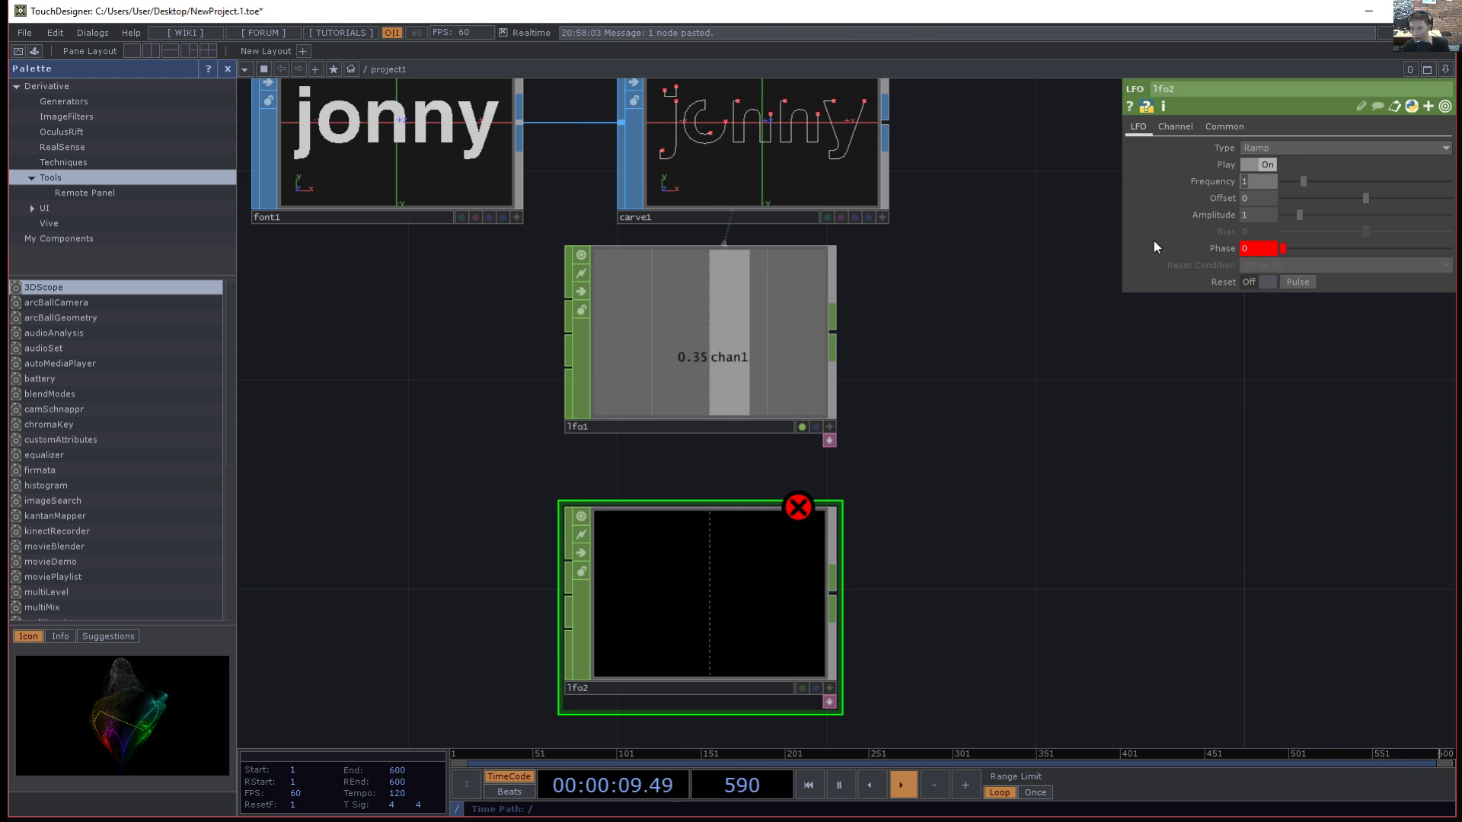
{"action": "left_click", "coordinate": [1222, 248]}
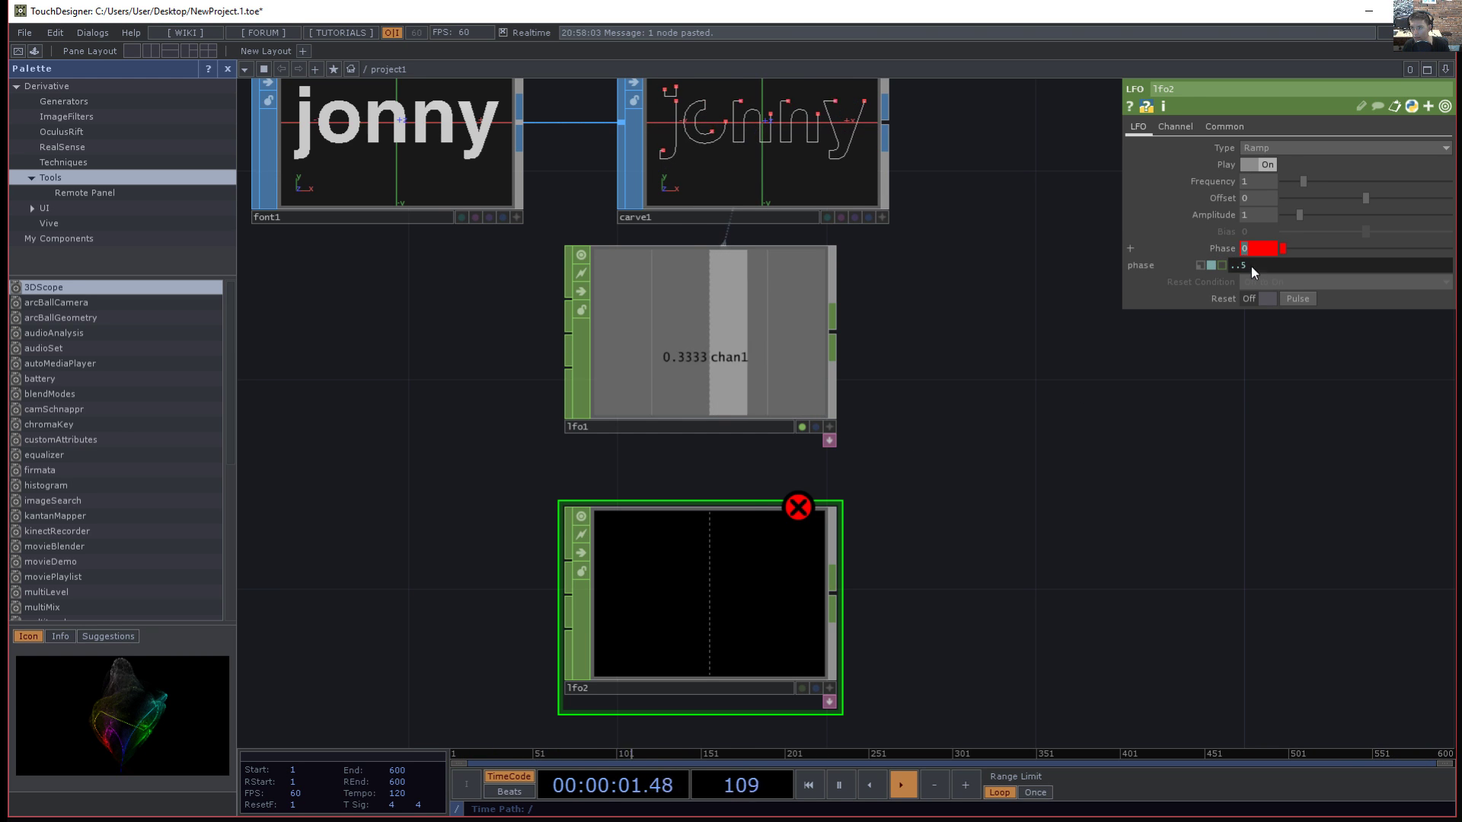
{"action": "key", "text": "BackSpace"}
{"action": "key", "text": "BackSpace"}
{"action": "type", "text": "5"}
{"action": "key", "text": "Return"}
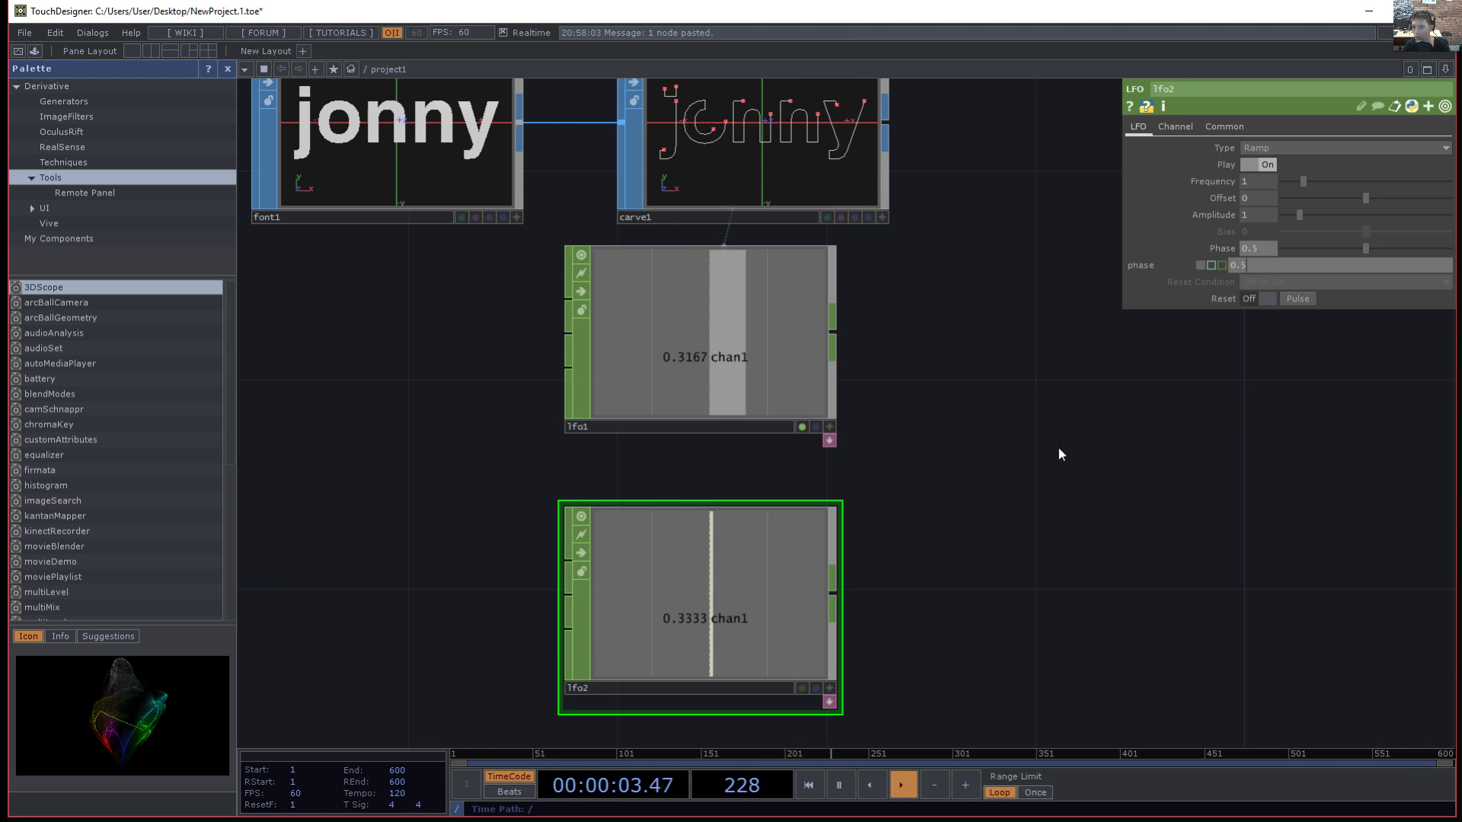
- Activate the viewer of lfo2 and export its channel to Second U of carve1
{"action": "left_click_drag", "start_coordinate": [976, 456], "coordinate": [904, 530]}
{"action": "mouse_move", "coordinate": [908, 604]}
{"action": "left_mouse_down"}
{"action": "mouse_move", "coordinate": [909, 562]}
{"action": "mouse_move", "coordinate": [890, 582]}
{"action": "left_mouse_up"}
{"action": "left_click", "coordinate": [830, 703]}
{"action": "left_click", "coordinate": [751, 275]}
{"action": "left_click_drag", "start_coordinate": [952, 415], "coordinate": [1283, 160]}
{"action": "left_click", "coordinate": [1282, 127]}
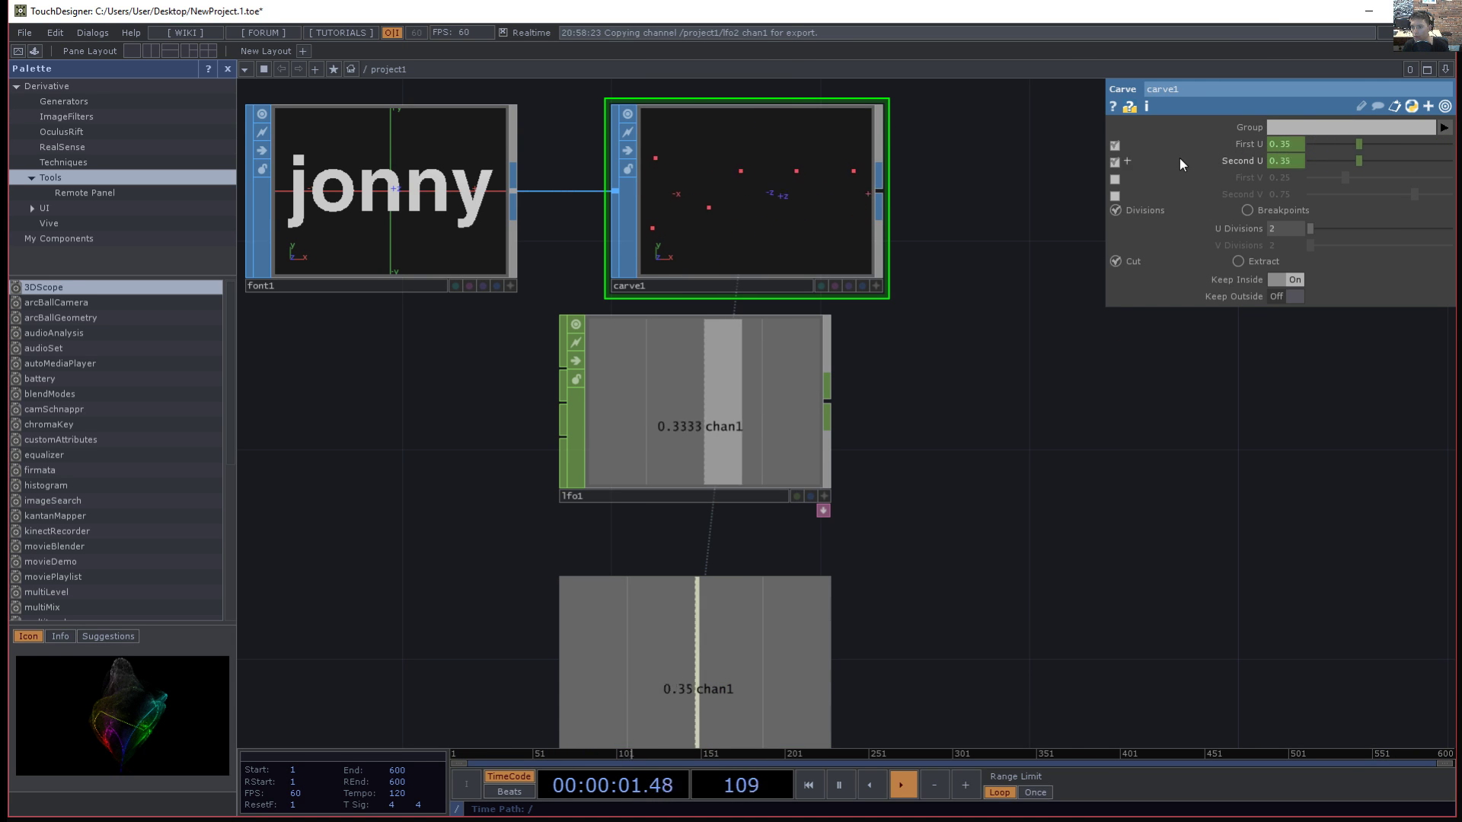
- Try different phase, offset and amplitude values on lfo2, then restore phase 0, offset 0 and amplitude 1
{"action": "left_click_drag", "start_coordinate": [1013, 473], "coordinate": [1013, 384]}
{"action": "left_click", "coordinate": [802, 570]}
{"action": "left_click_drag", "start_coordinate": [990, 464], "coordinate": [988, 677]}
{"action": "left_click_drag", "start_coordinate": [1354, 249], "coordinate": [1346, 248]}
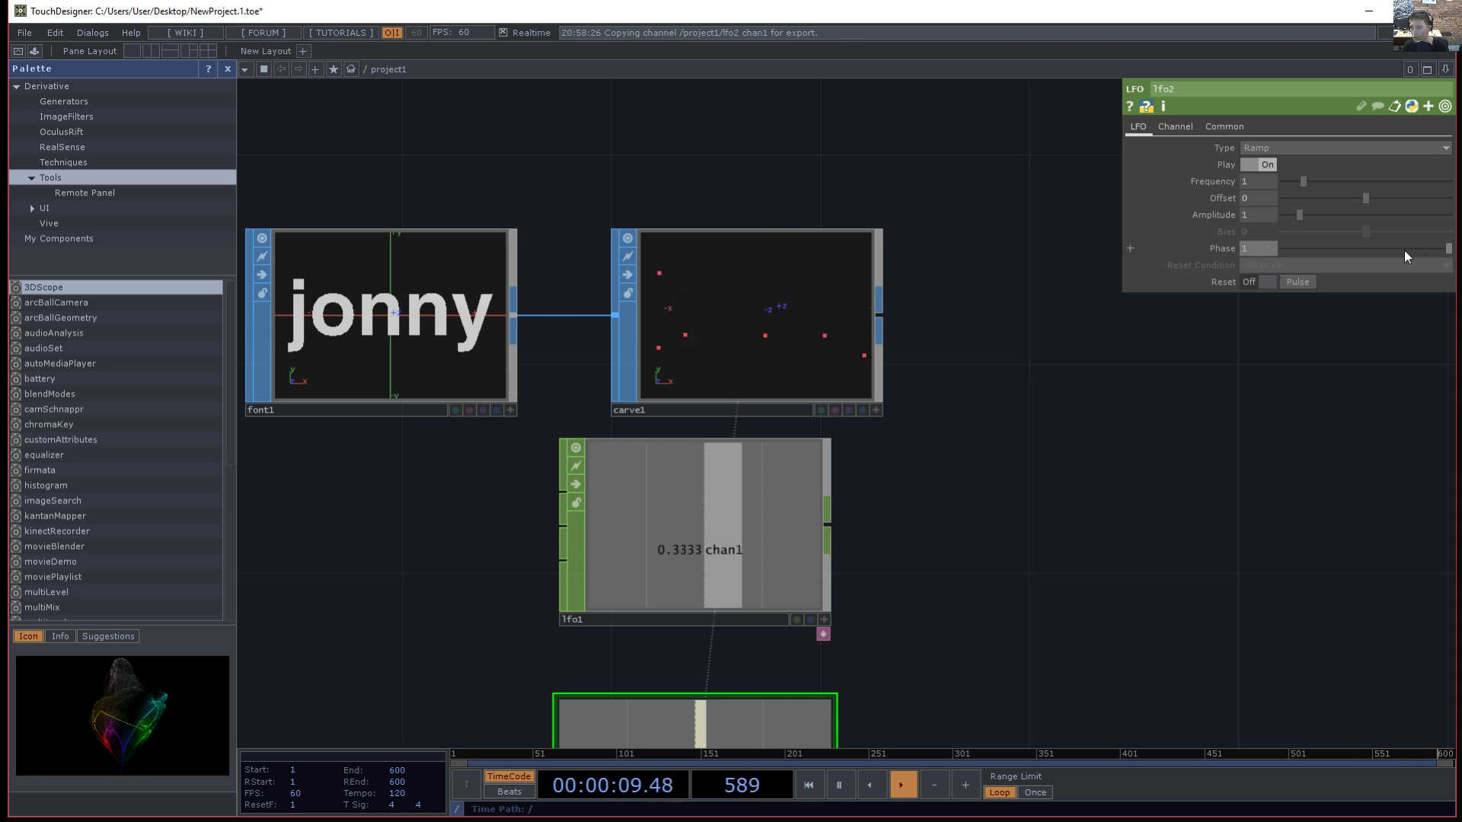
{"action": "left_click_drag", "start_coordinate": [1353, 198], "coordinate": [1390, 195]}
{"action": "left_click_drag", "start_coordinate": [1276, 198], "coordinate": [1148, 198]}
{"action": "type", "text": "0"}
{"action": "key", "text": "Tab"}
{"action": "left_click_drag", "start_coordinate": [1299, 215], "coordinate": [1238, 214]}
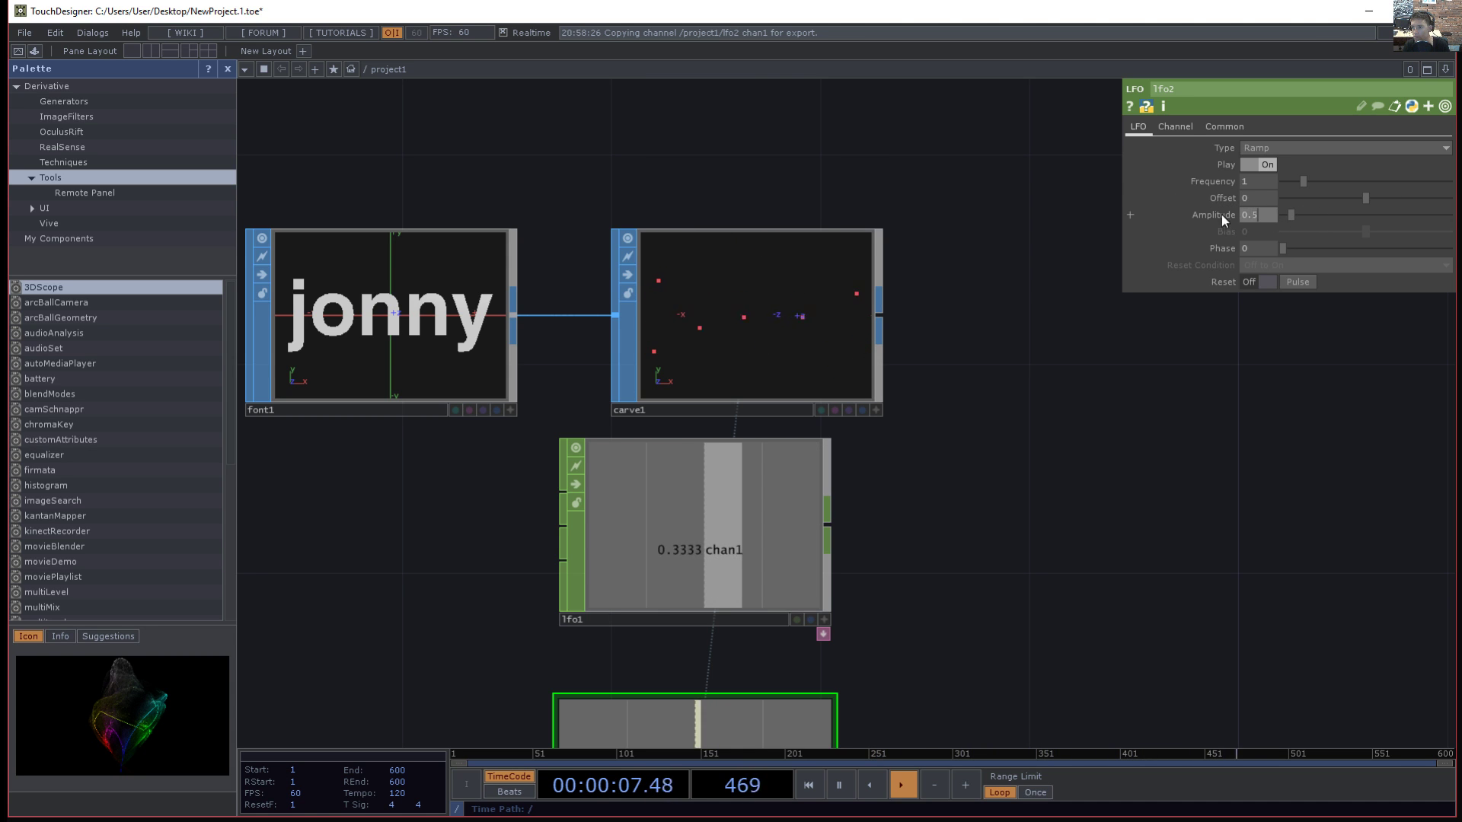
{"action": "left_click_drag", "start_coordinate": [1034, 440], "coordinate": [1053, 221]}
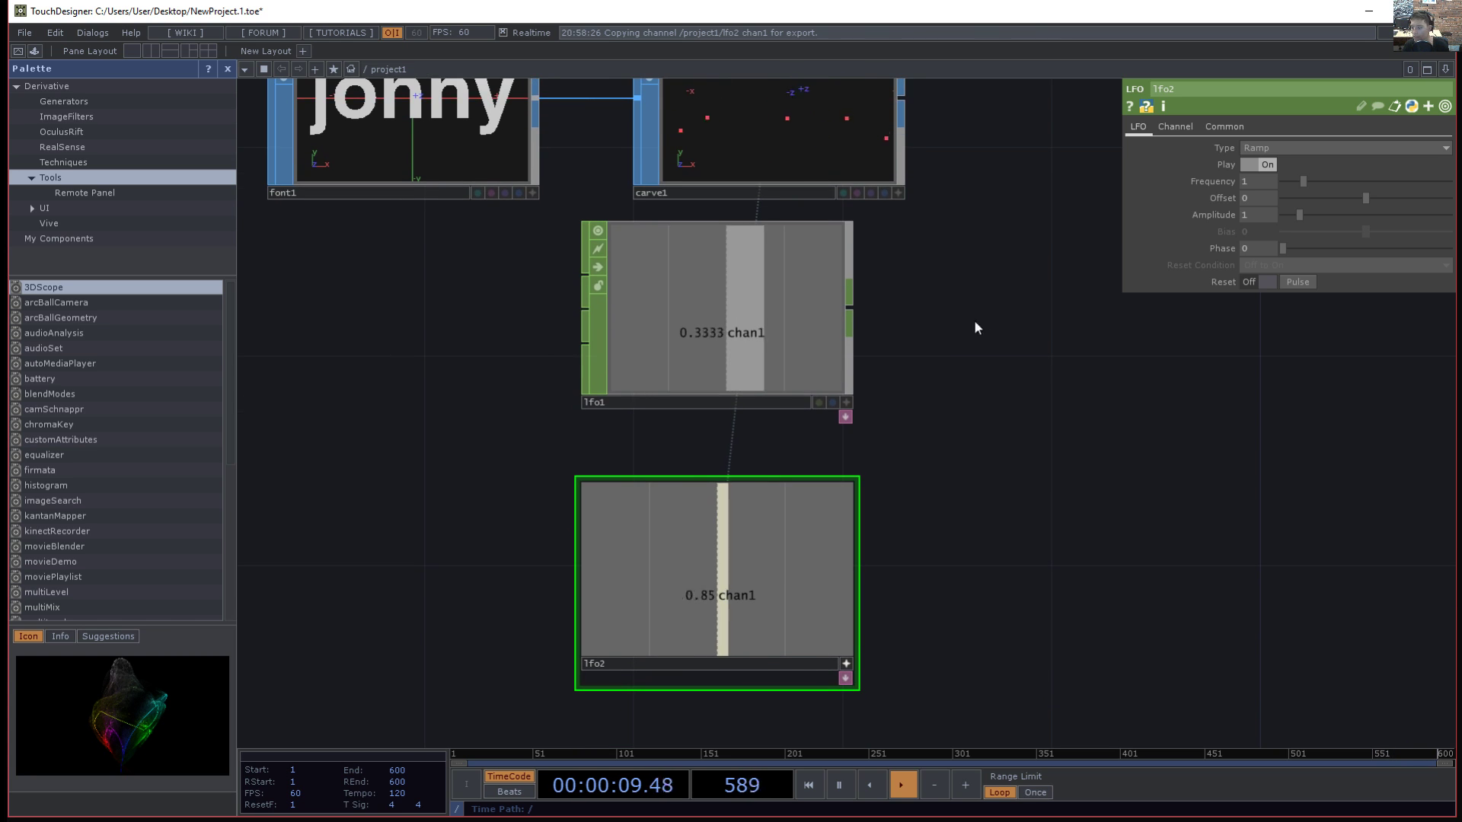
- Change the waveform type of lfo2 to Sine and check the effect on carve1
{"action": "left_click_drag", "start_coordinate": [956, 382], "coordinate": [974, 305]}
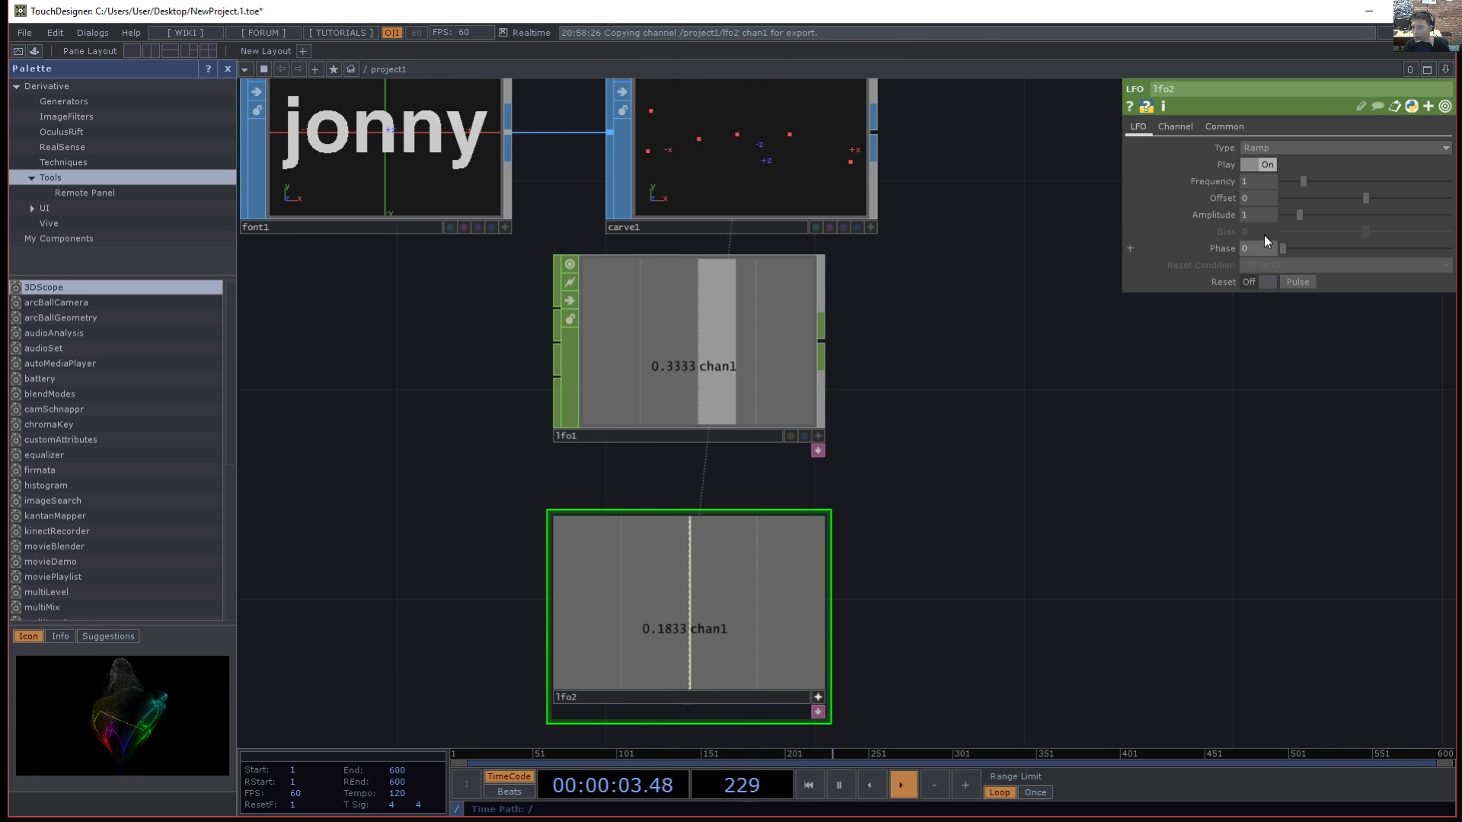
{"action": "left_click", "coordinate": [1267, 165]}
{"action": "left_click_drag", "start_coordinate": [913, 268], "coordinate": [893, 378]}
{"action": "left_click", "coordinate": [819, 201]}
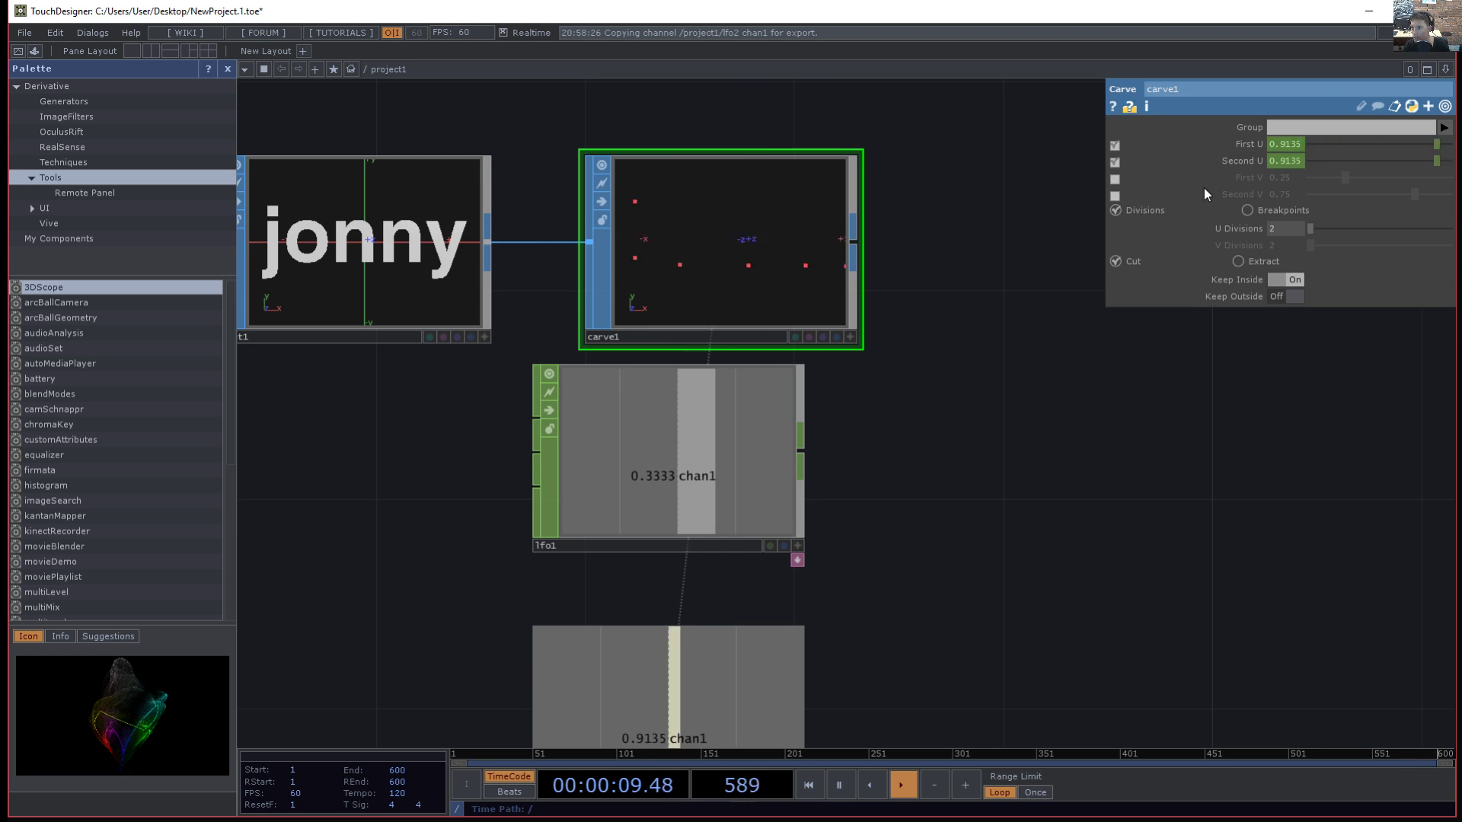
{"action": "left_click_drag", "start_coordinate": [888, 571], "coordinate": [892, 512]}
{"action": "middle_click_drag", "start_coordinate": [892, 512], "coordinate": [897, 542]}
- Delete both LFO operators, the Carve operator and the font operator from the network
{"action": "left_click", "coordinate": [796, 679]}
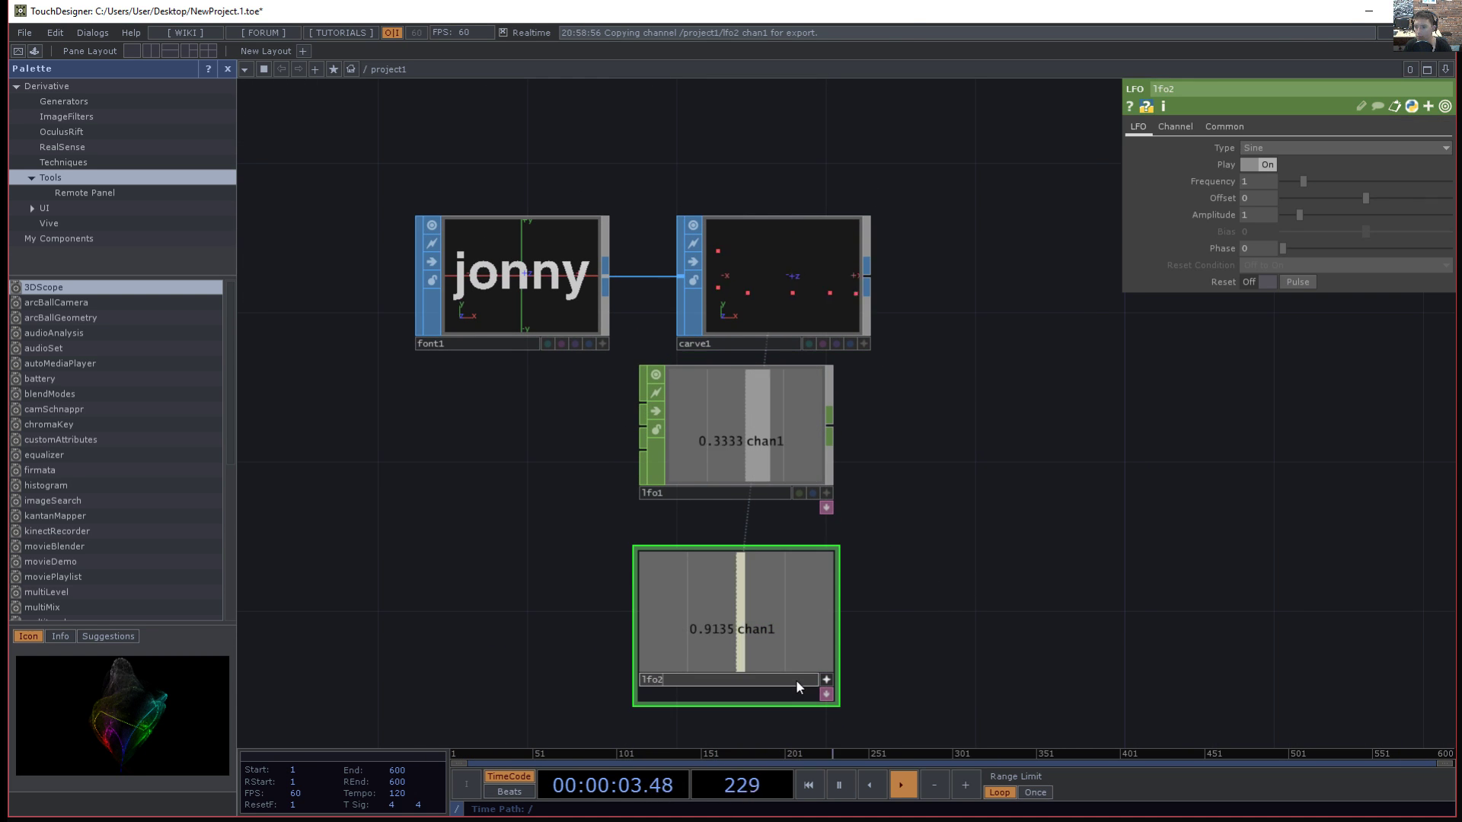
{"action": "key", "text": "Delete"}
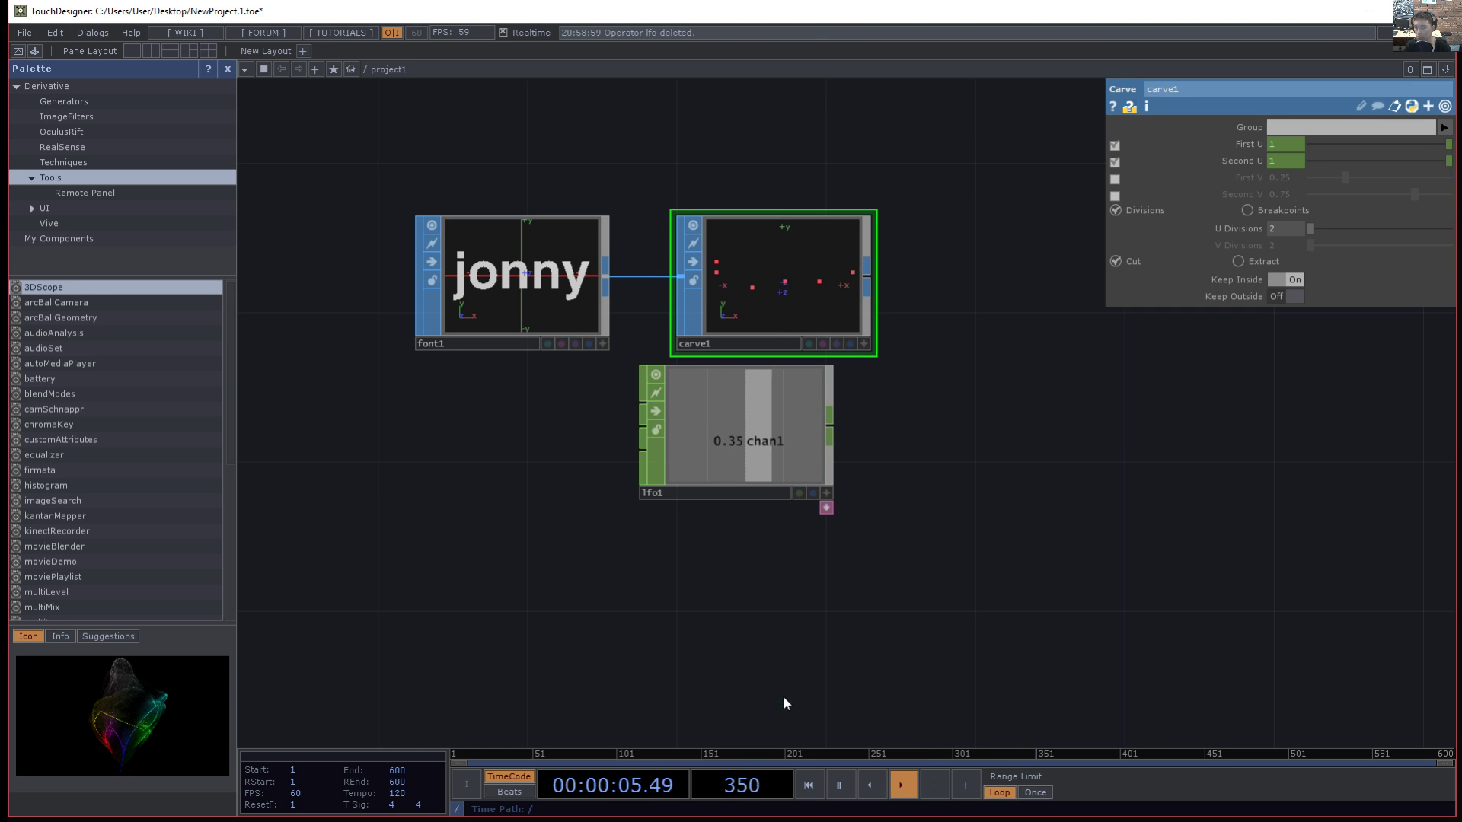
{"action": "left_click", "coordinate": [770, 493]}
{"action": "key", "text": "Delete"}
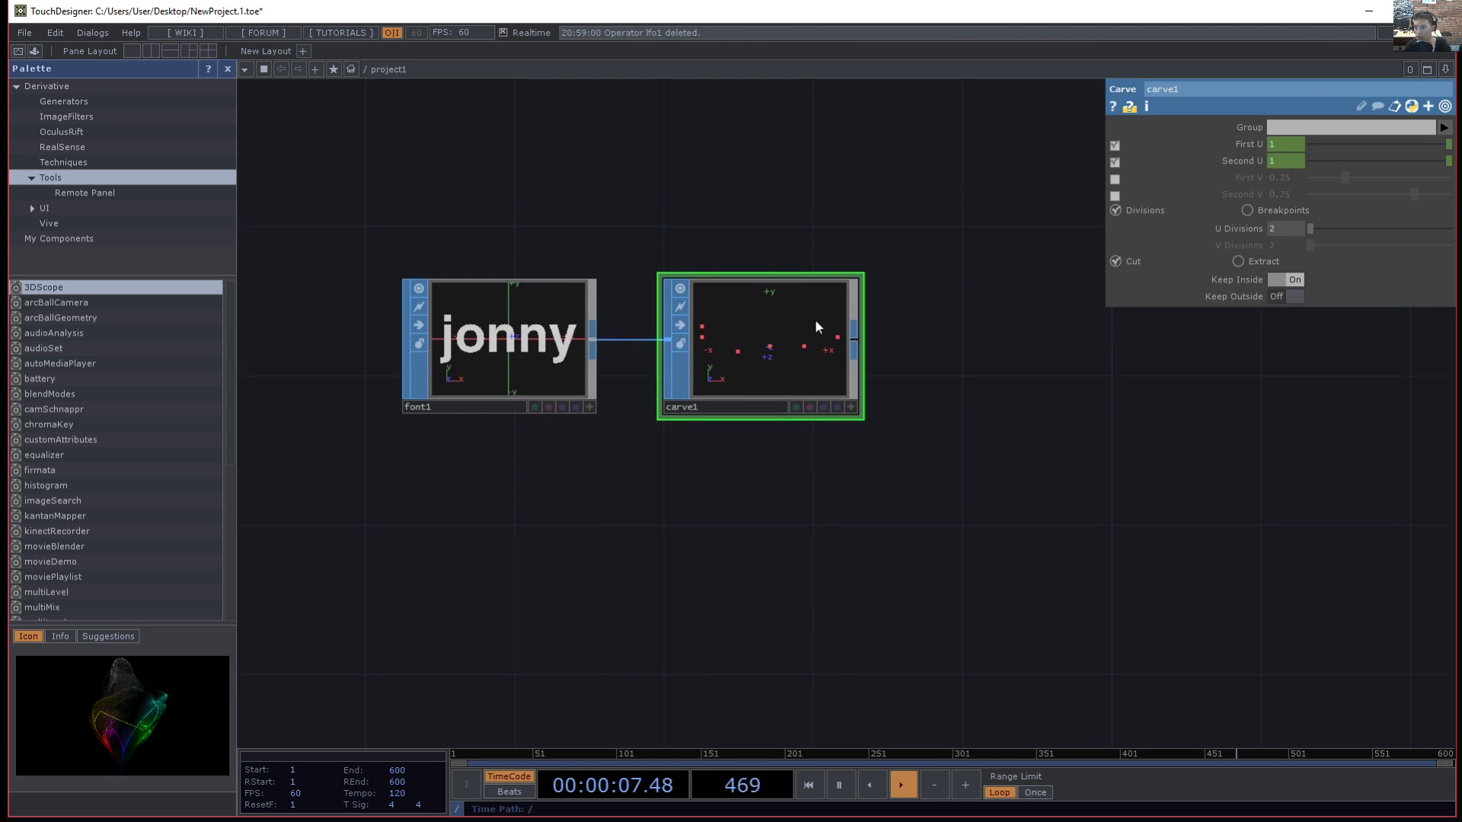
{"action": "key", "text": "Delete"}
{"action": "key", "text": "Delete"}
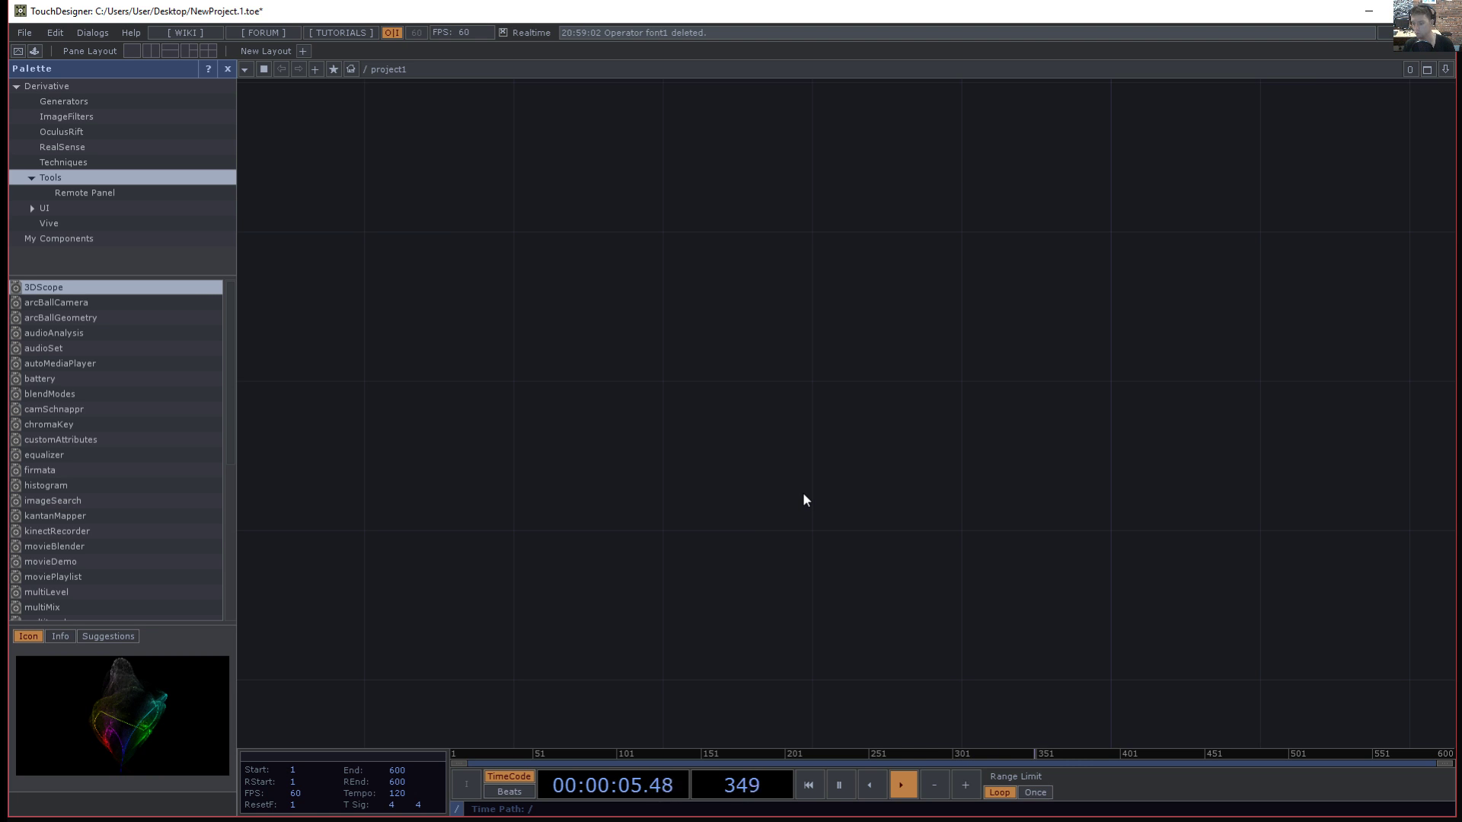
- Undo the deletions of the font, Carve and both LFO operators
{"action": "key", "text": "ctrl+z"}
{"action": "key", "text": "ctrl+z"}
{"action": "key", "text": "ctrl+z"}
{"action": "key", "text": "ctrl+z"}
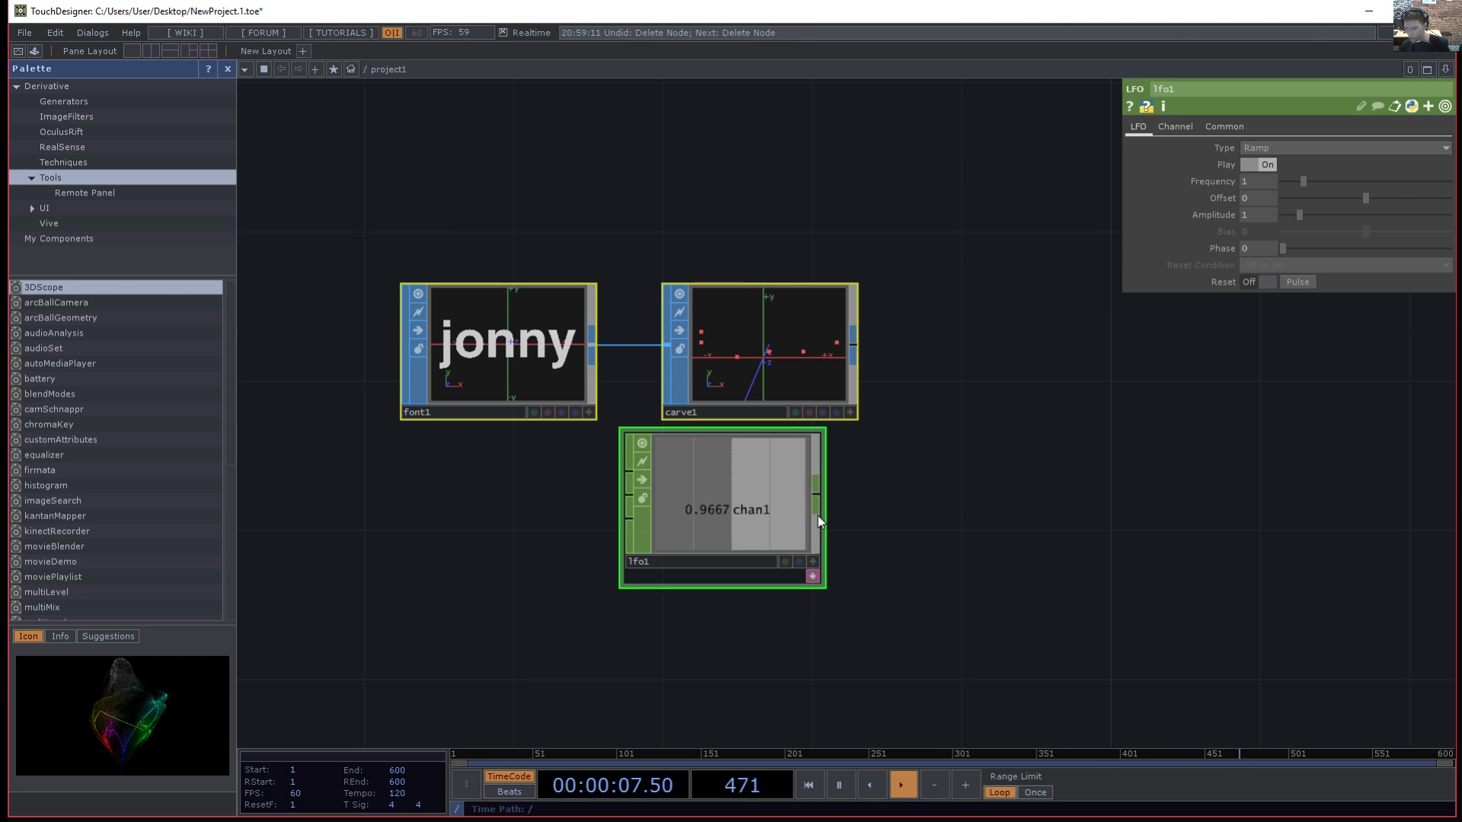
- Add a third LFO CHOP beside the two existing ones and set its waveform type to Ramp
{"action": "left_click_drag", "start_coordinate": [980, 529], "coordinate": [832, 483]}
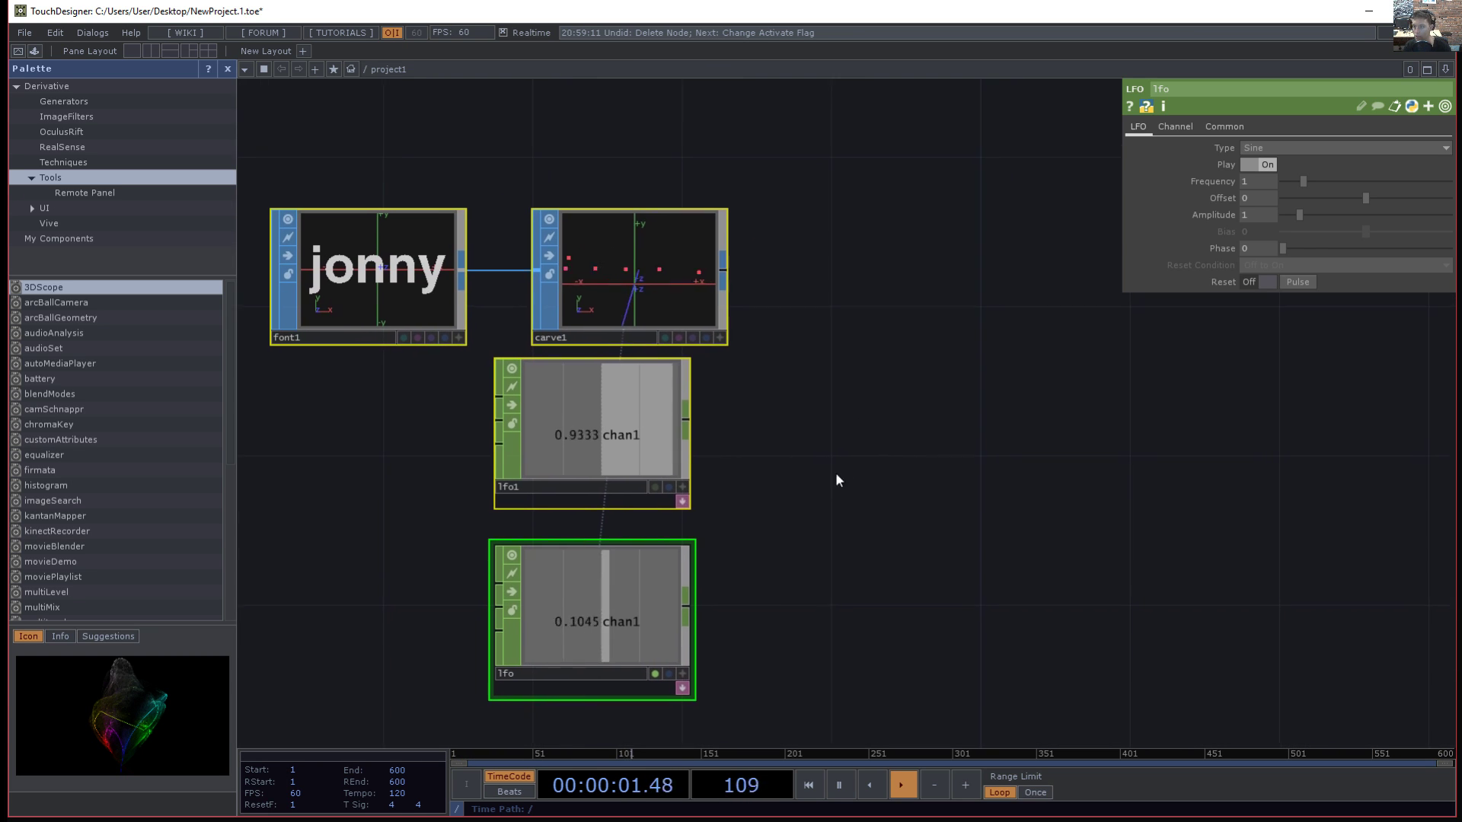
{"action": "key", "text": "Tab"}
{"action": "type", "text": "lfo"}
{"action": "key", "text": "Return"}
{"action": "left_click", "coordinate": [852, 458]}
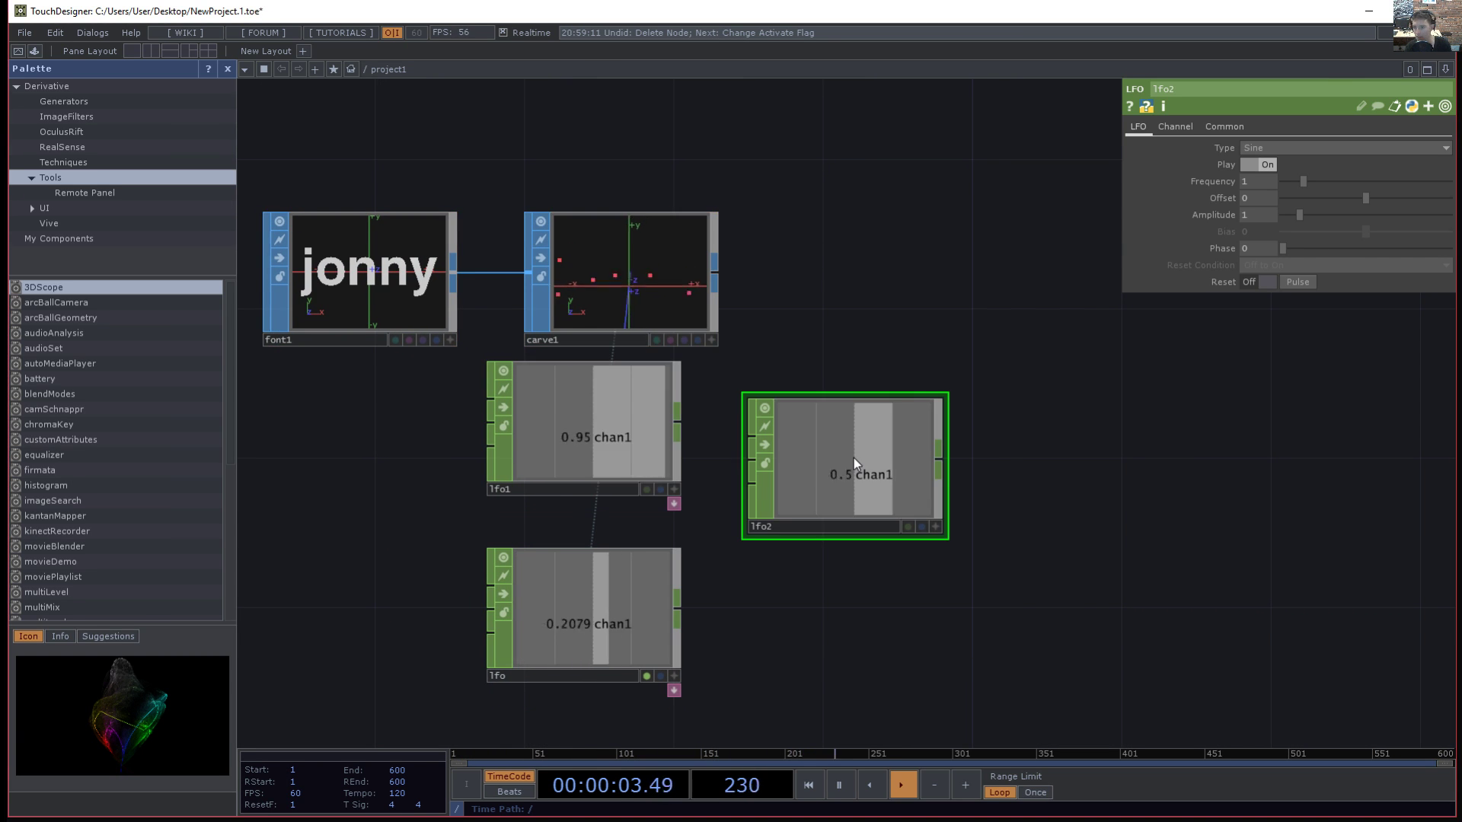
{"action": "left_click", "coordinate": [1268, 150]}
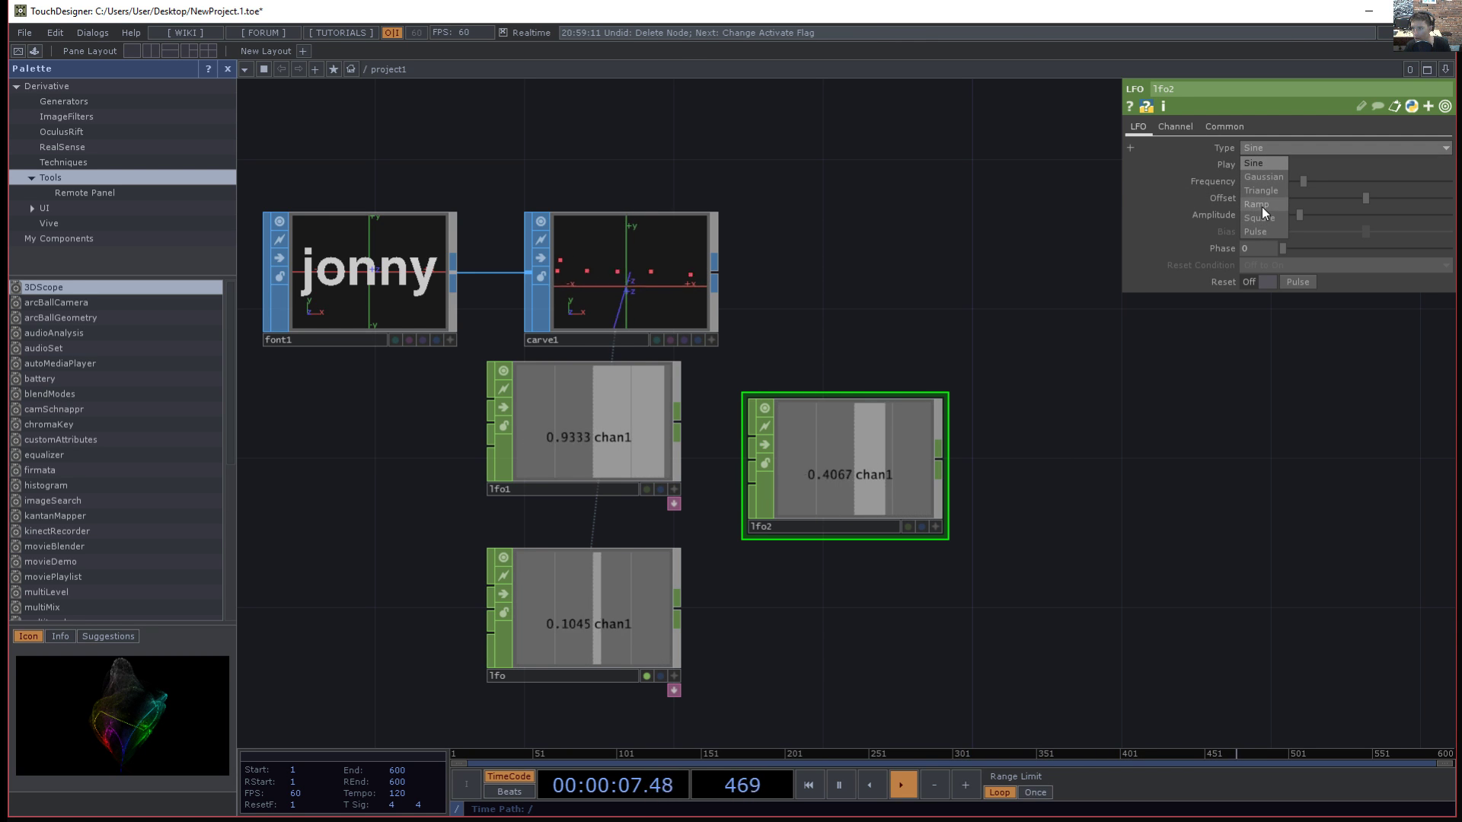
{"action": "left_click", "coordinate": [1262, 206]}
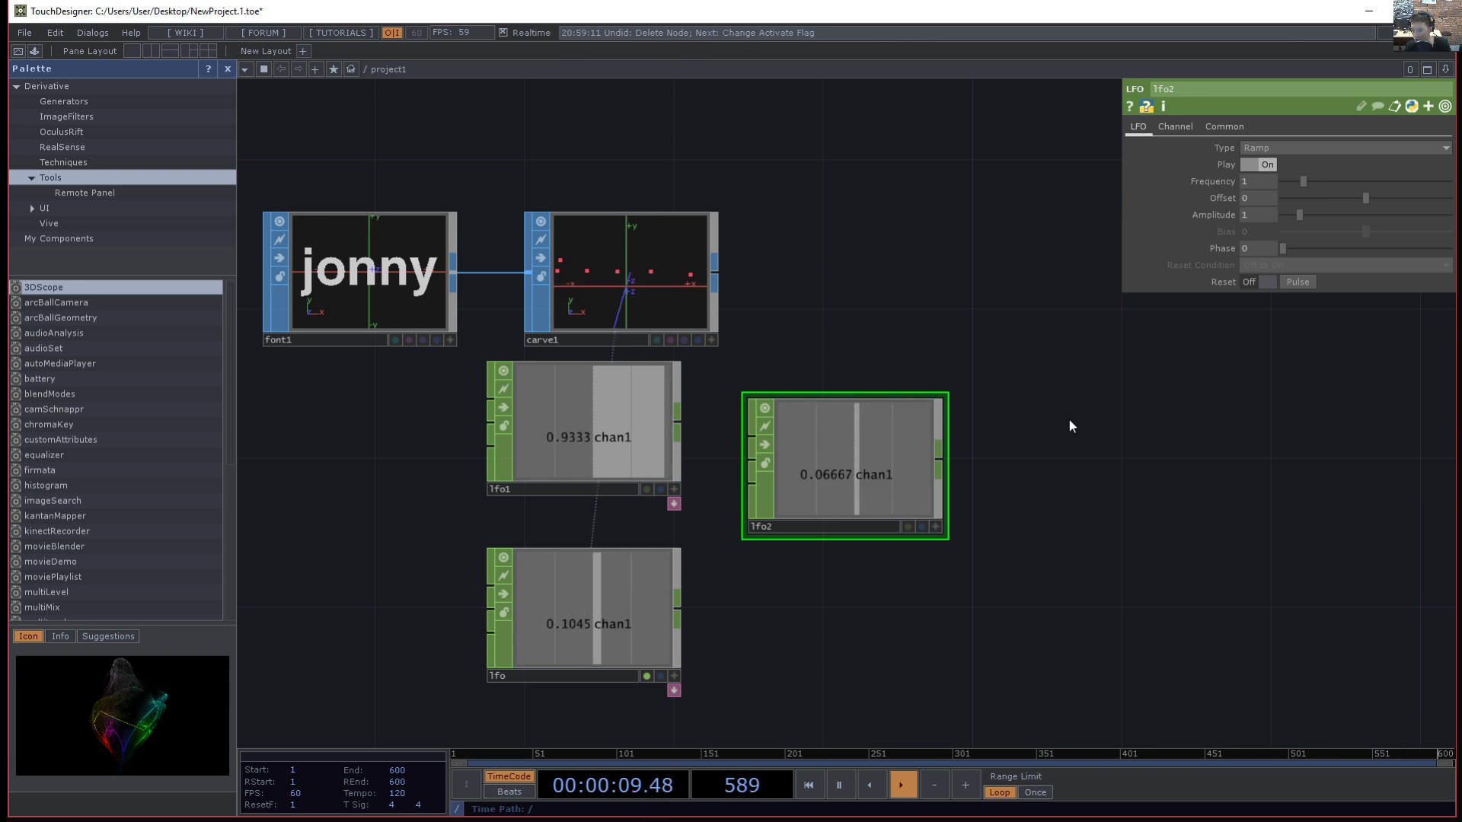
- Add a Math CHOP next to the new Ramp LFO
{"action": "key", "text": "Tab"}
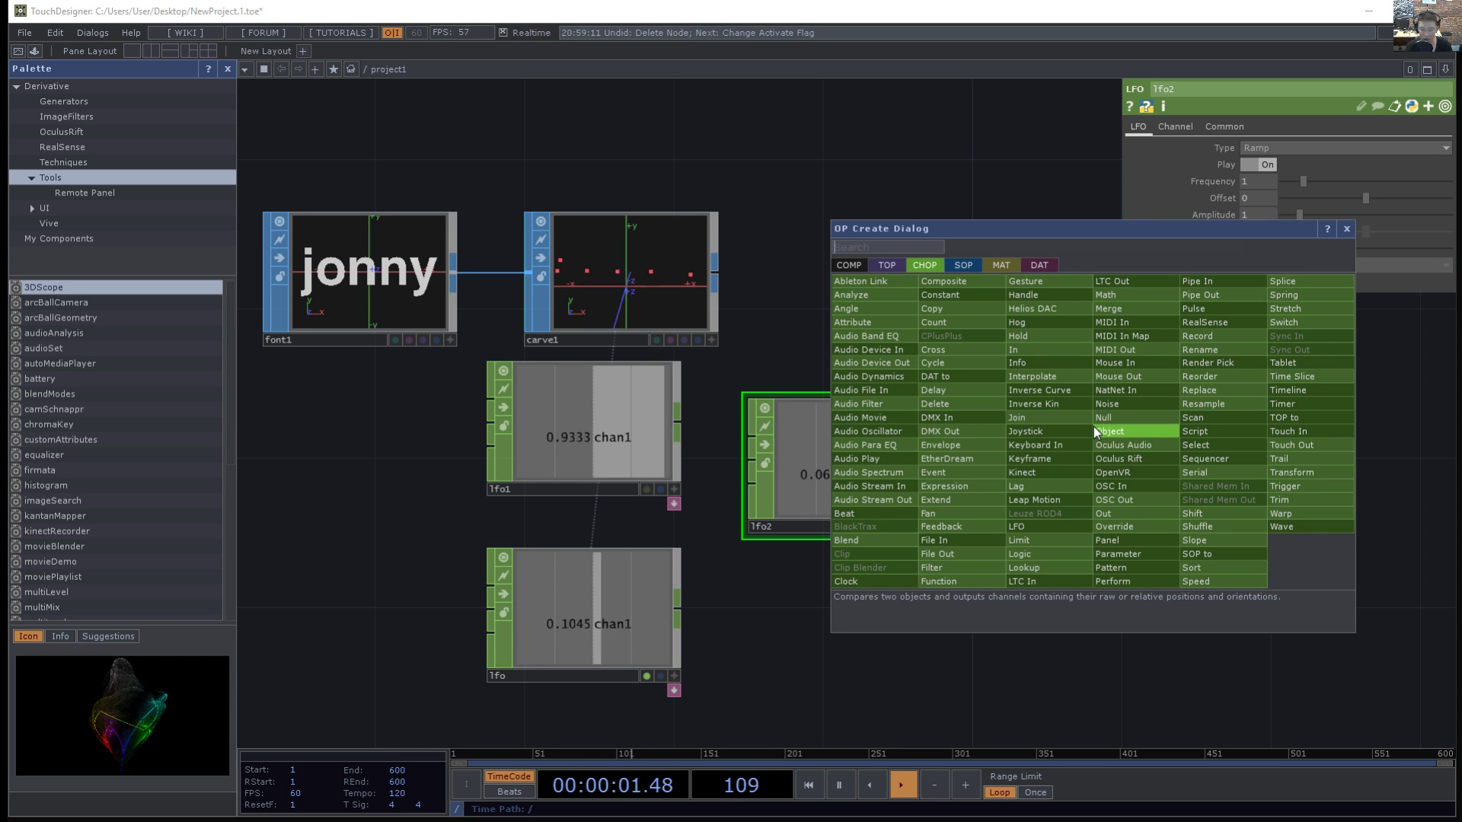
{"action": "type", "text": "math"}
{"action": "key", "text": "Return"}
{"action": "left_click", "coordinate": [1093, 426]}
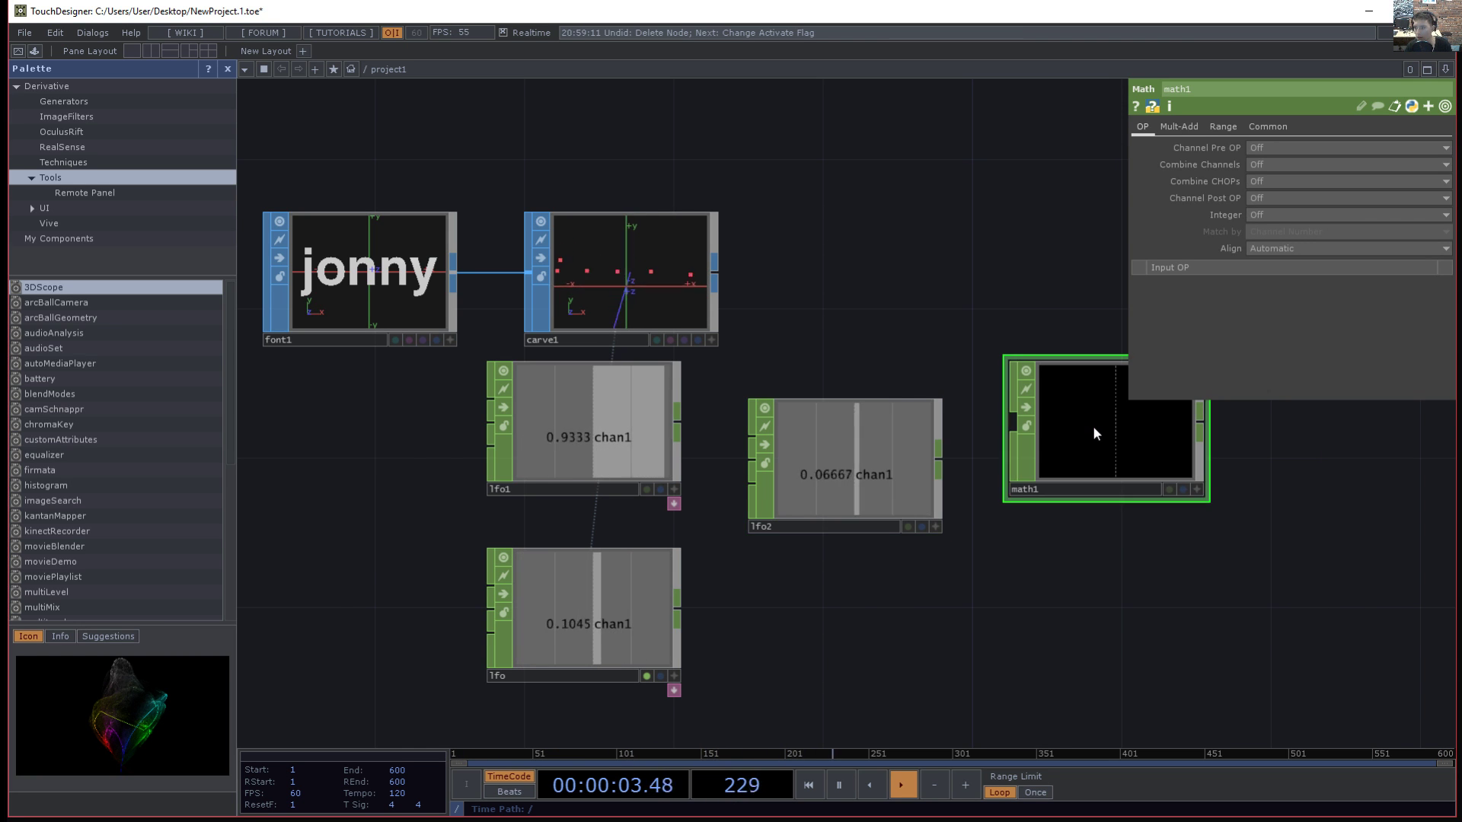
- Wire the third LFO into the Math CHOP and delete the two older LFO CHOPs beneath the Carve operator
{"action": "left_click_drag", "start_coordinate": [940, 454], "coordinate": [1007, 459]}
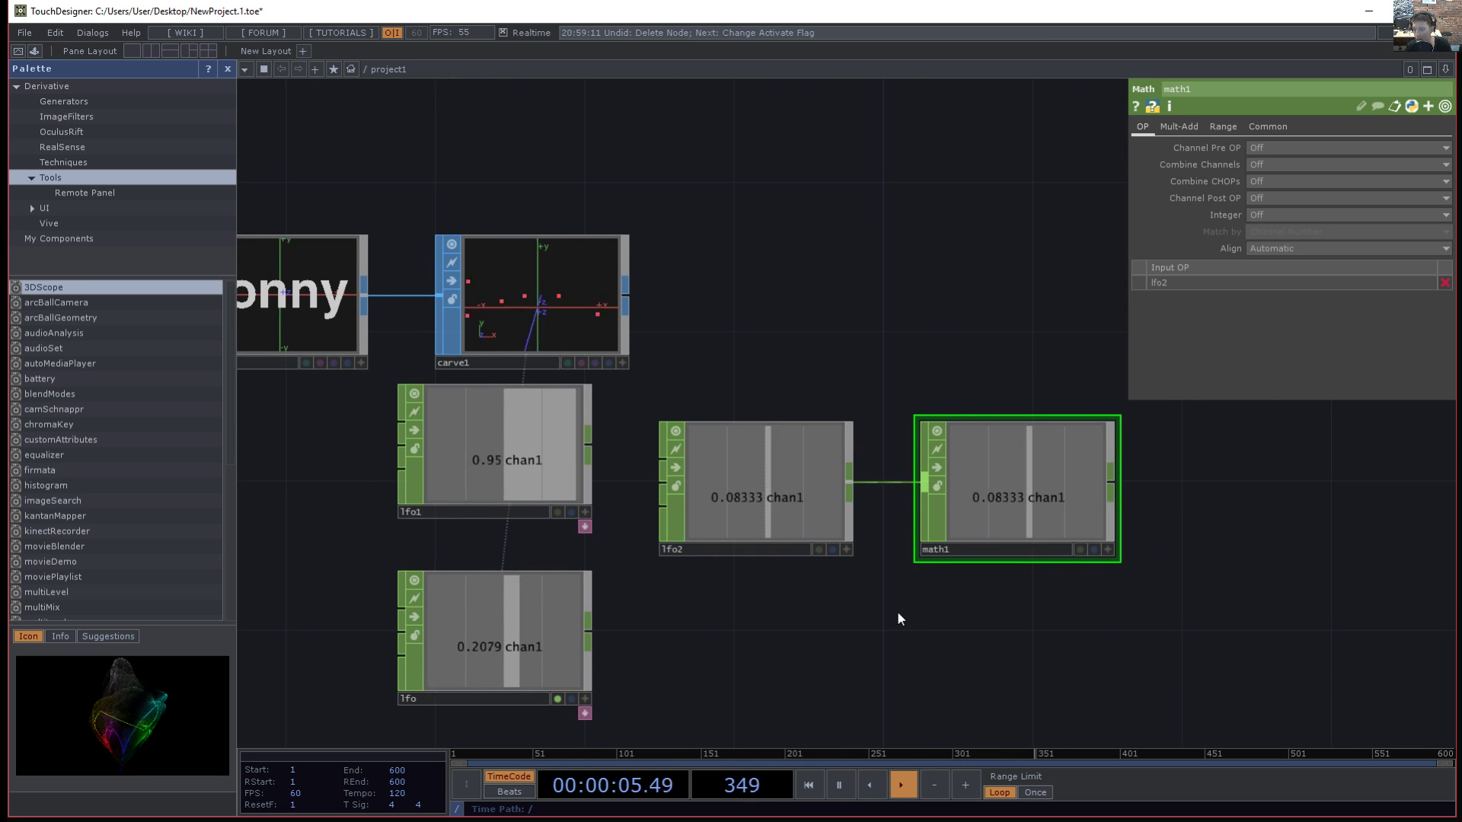
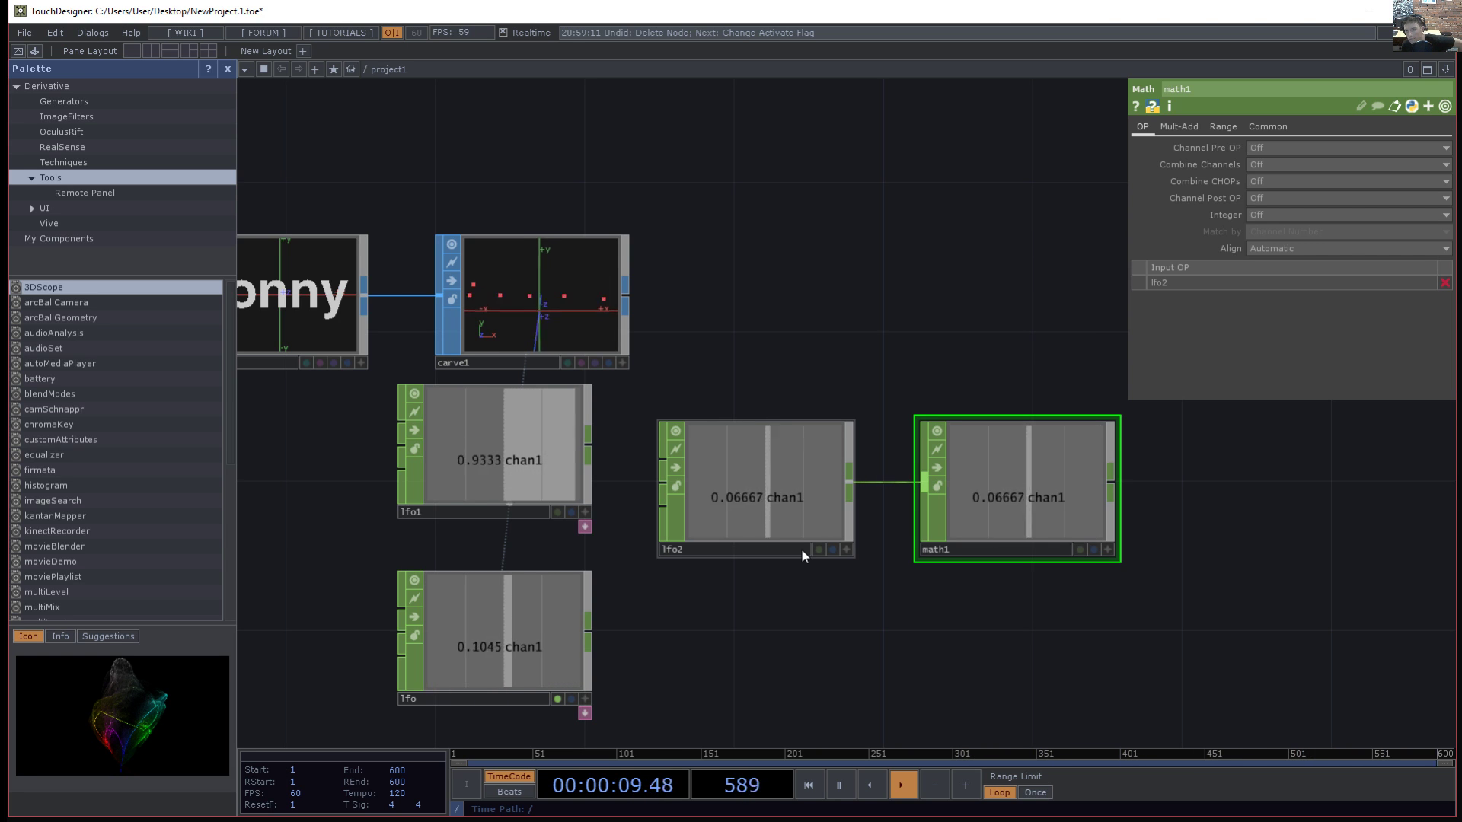
{"action": "left_click", "coordinate": [559, 642]}
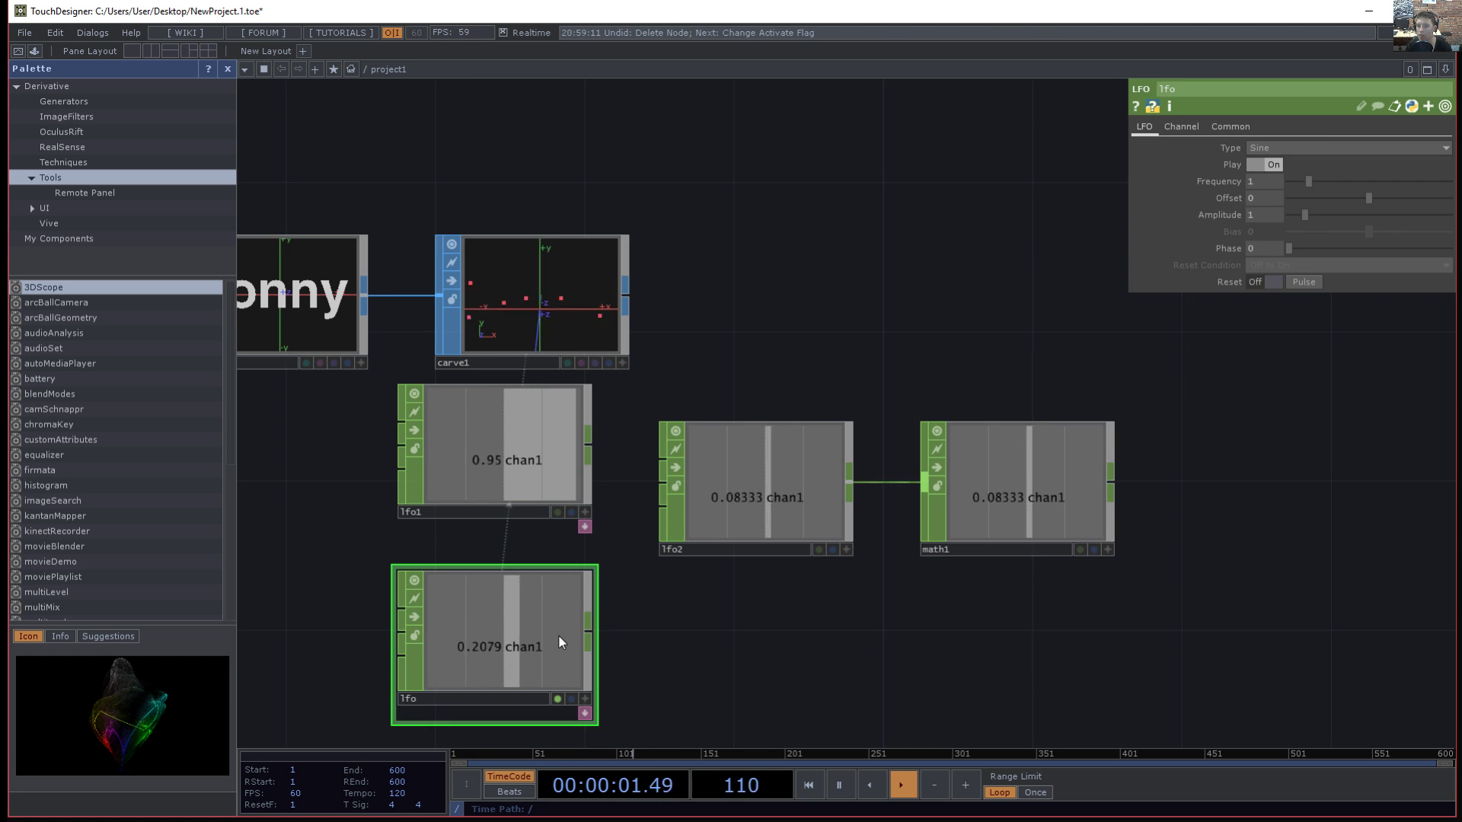
{"action": "key", "text": "Delete"}
{"action": "left_click", "coordinate": [548, 472]}
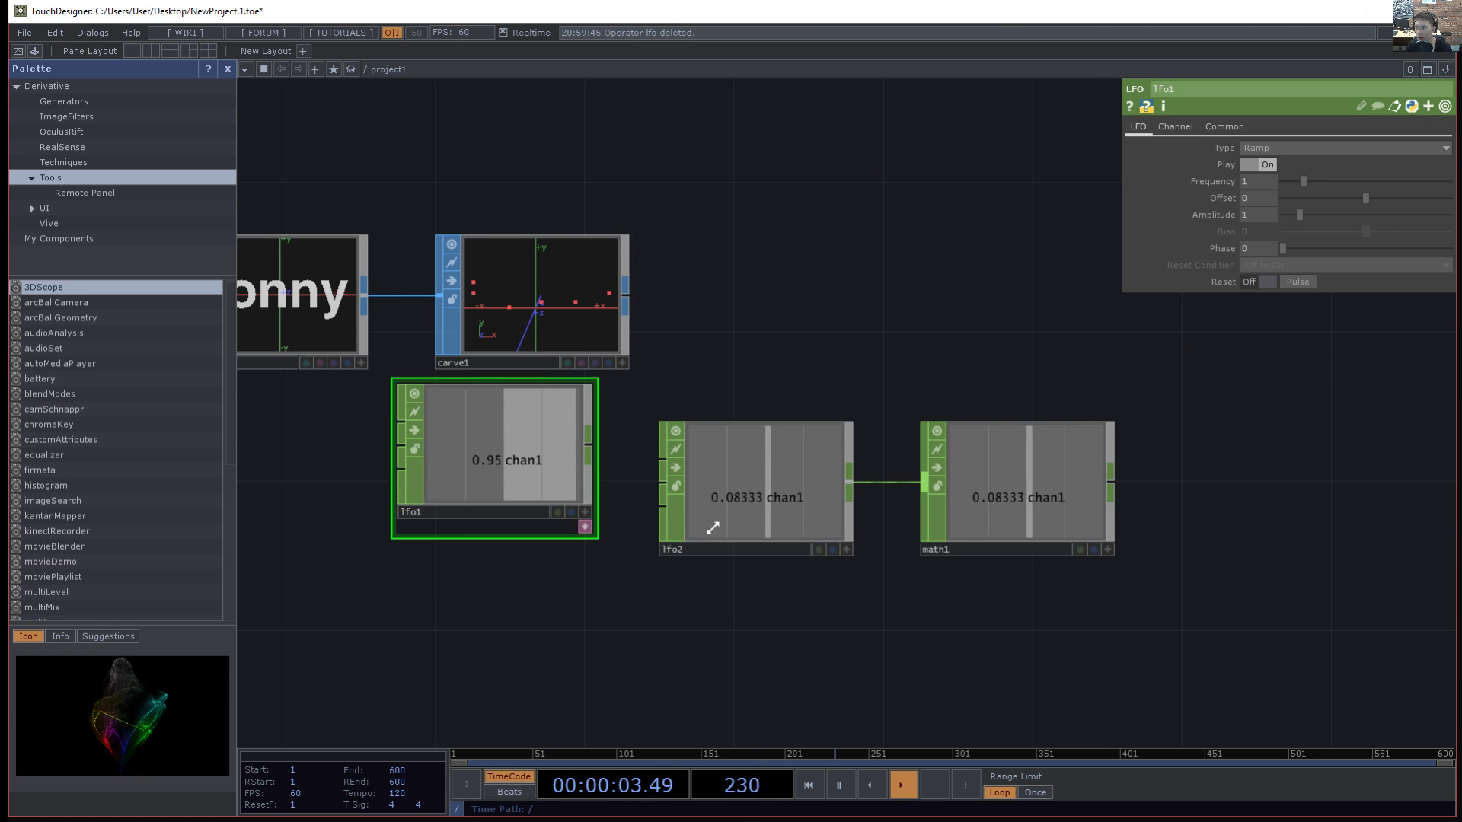
{"action": "left_click_drag", "start_coordinate": [646, 606], "coordinate": [705, 606]}
{"action": "left_click_drag", "start_coordinate": [611, 474], "coordinate": [632, 536]}
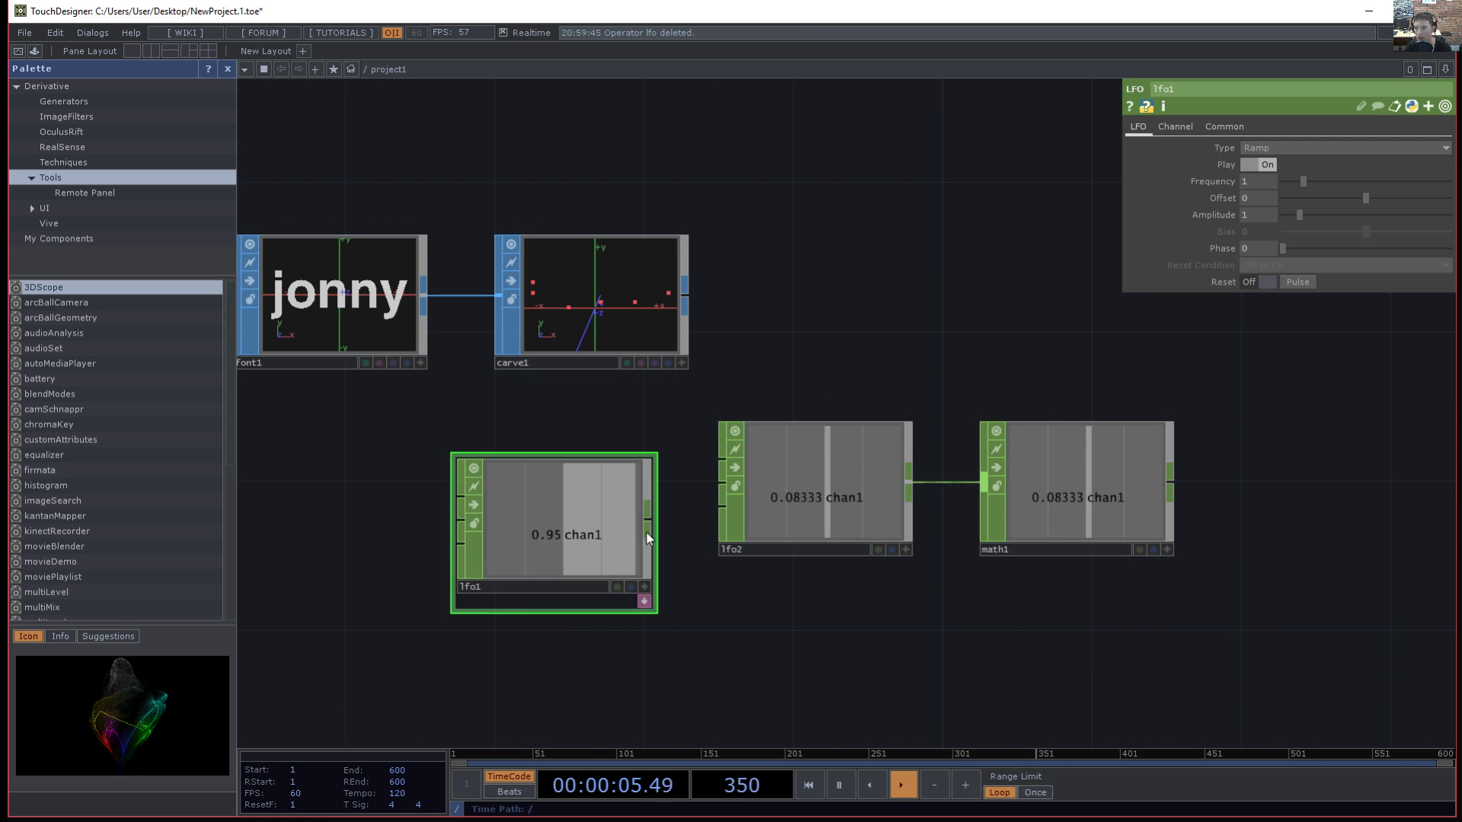
{"action": "left_click", "coordinate": [800, 500]}
{"action": "left_click", "coordinate": [625, 513]}
{"action": "key", "text": "Delete"}
- Move the remaining LFO and Math CHOPs beneath the Carve operator and export the Math channel chan1 to First U
{"action": "left_click_drag", "start_coordinate": [786, 505], "coordinate": [489, 544]}
{"action": "left_click_drag", "start_coordinate": [1056, 505], "coordinate": [720, 543]}
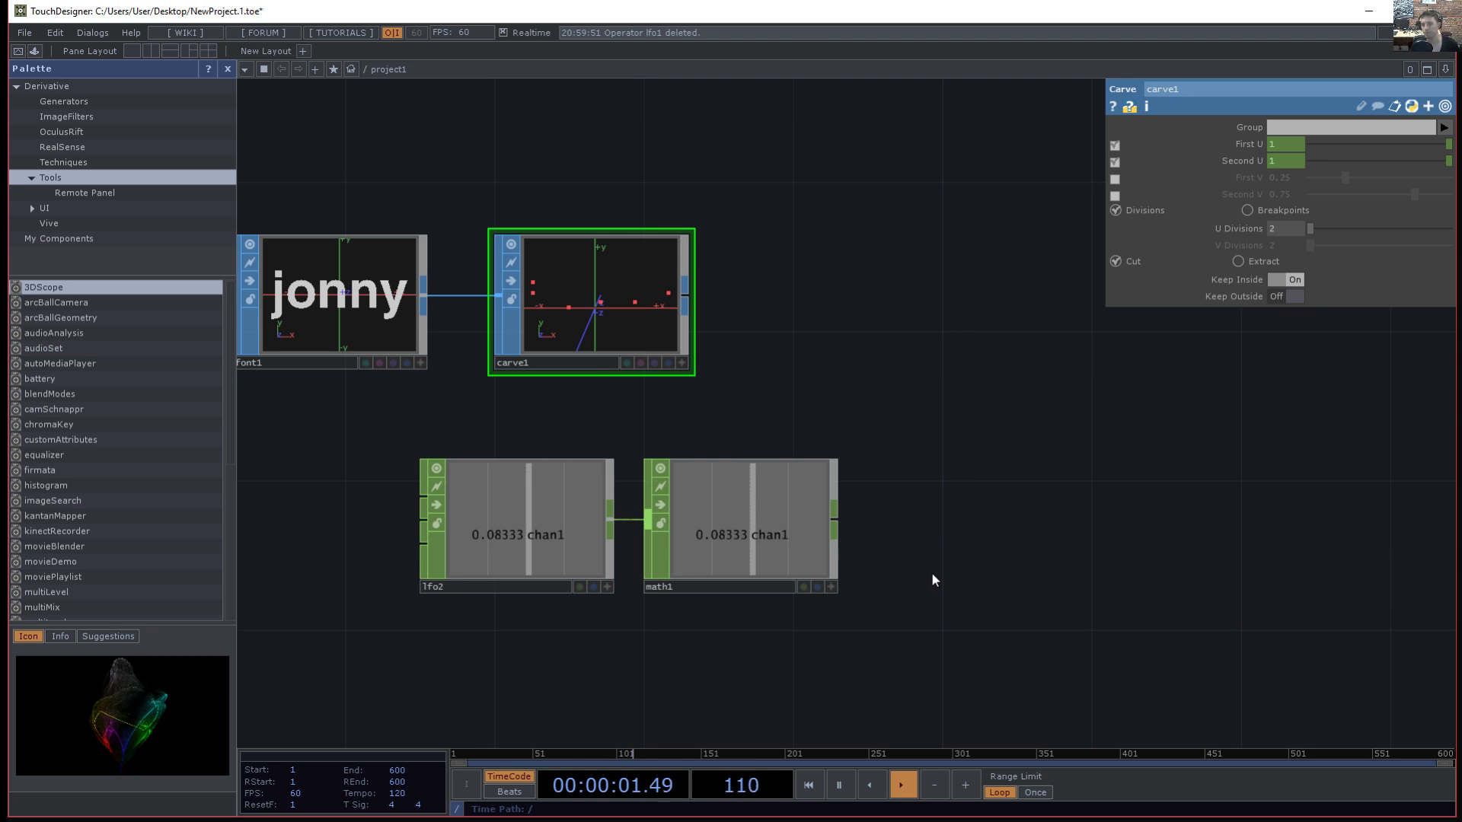
{"action": "left_click", "coordinate": [830, 587]}
{"action": "left_click_drag", "start_coordinate": [738, 526], "coordinate": [1132, 169]}
{"action": "left_click_drag", "start_coordinate": [1281, 142], "coordinate": [1282, 143]}
{"action": "left_click", "coordinate": [1290, 115]}
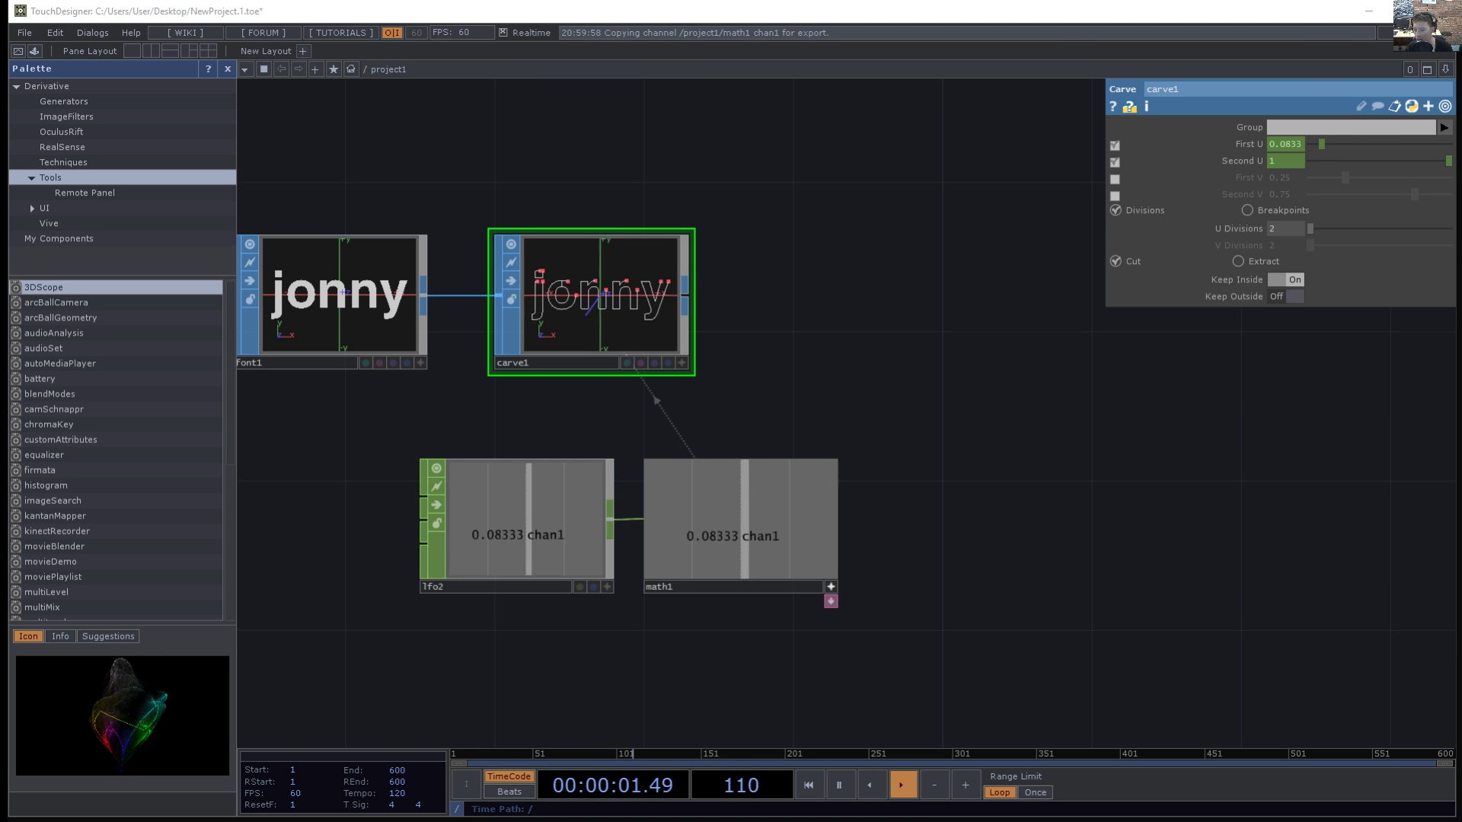
{"action": "key", "text": "Tab"}
{"action": "type", "text": "scale"}
{"action": "key", "text": "BackSpace"}
{"action": "key", "text": "BackSpace"}
{"action": "key", "text": "BackSpace"}
{"action": "key", "text": "BackSpace"}
{"action": "key", "text": "BackSpace"}
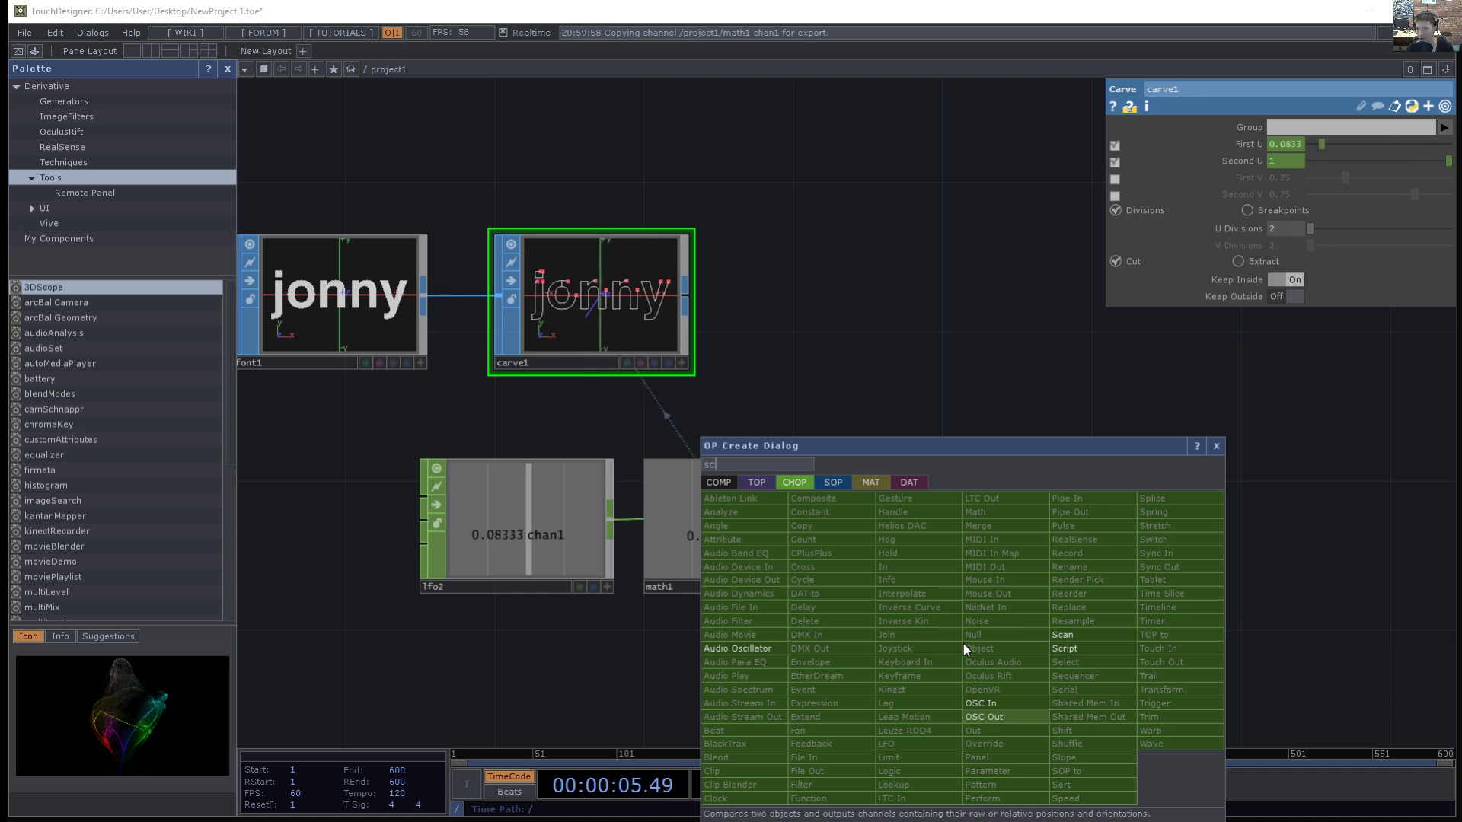
{"action": "left_click", "coordinate": [908, 366]}
{"action": "left_click_drag", "start_coordinate": [912, 376], "coordinate": [952, 399]}
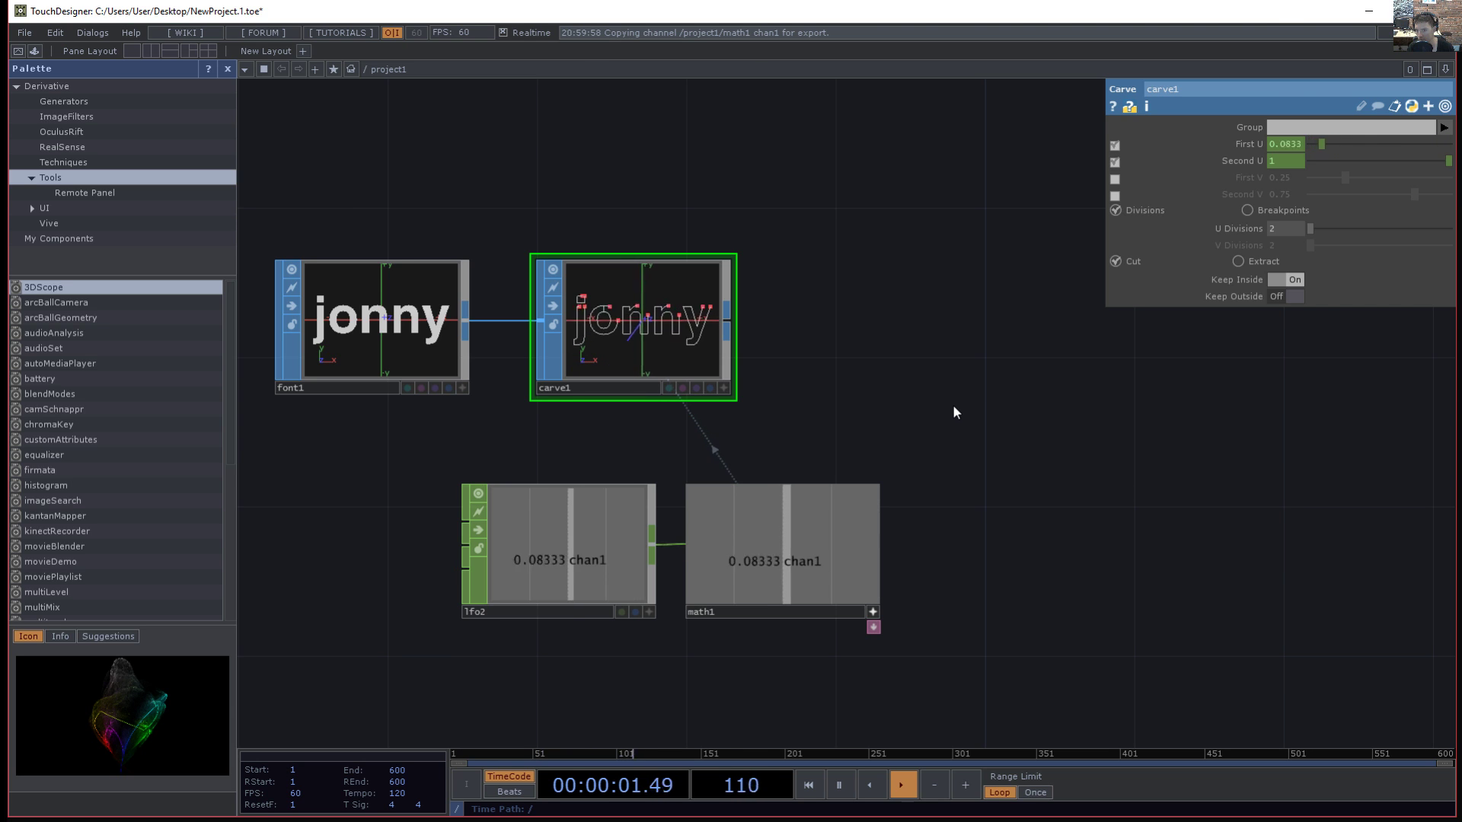
{"action": "left_click_drag", "start_coordinate": [952, 404], "coordinate": [958, 430]}
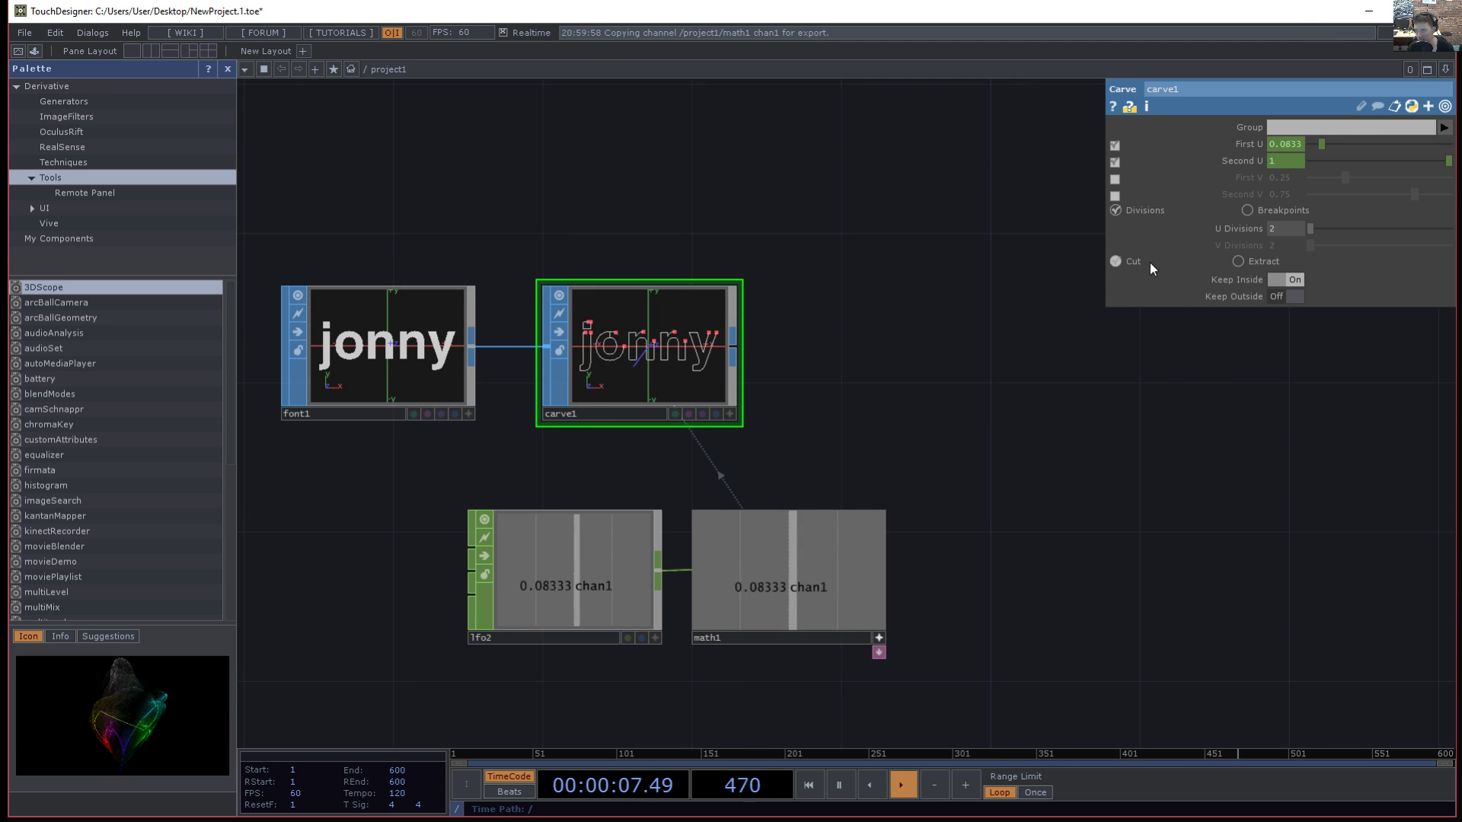
- Try switching the Carve operator's Second U and First V options on and off
{"action": "left_click", "coordinate": [1114, 161]}
{"action": "left_click", "coordinate": [1113, 161]}
{"action": "left_click", "coordinate": [1113, 178]}
{"action": "left_click", "coordinate": [1113, 179]}
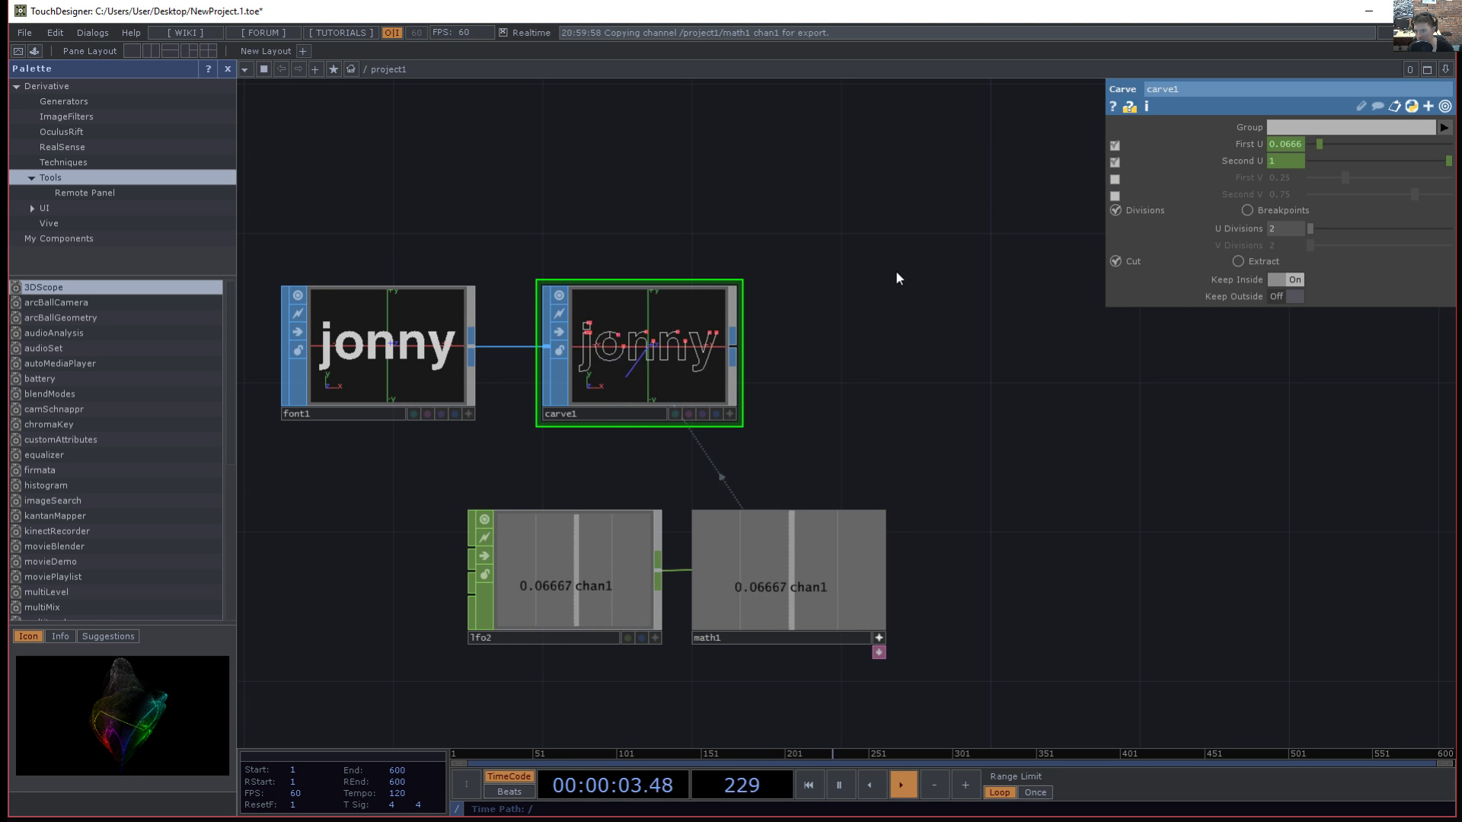
{"action": "left_click_drag", "start_coordinate": [907, 421], "coordinate": [879, 409]}
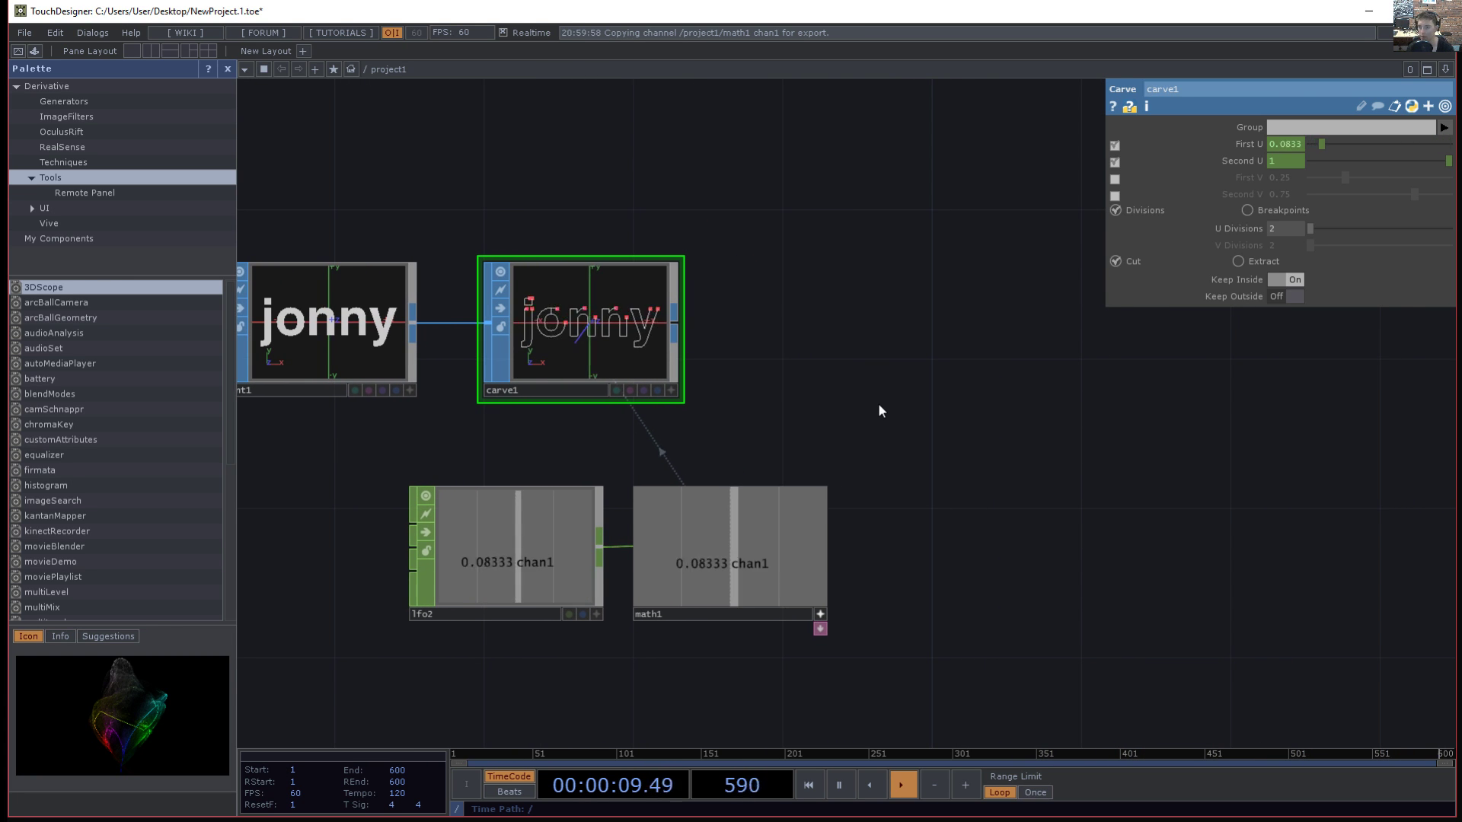
- Delete the Math CHOP, the LFO, the Carve operator and the font operator to empty the network
{"action": "left_click", "coordinate": [816, 584]}
{"action": "key", "text": "Delete"}
{"action": "left_click", "coordinate": [609, 606]}
{"action": "key", "text": "Delete"}
{"action": "left_click", "coordinate": [630, 394]}
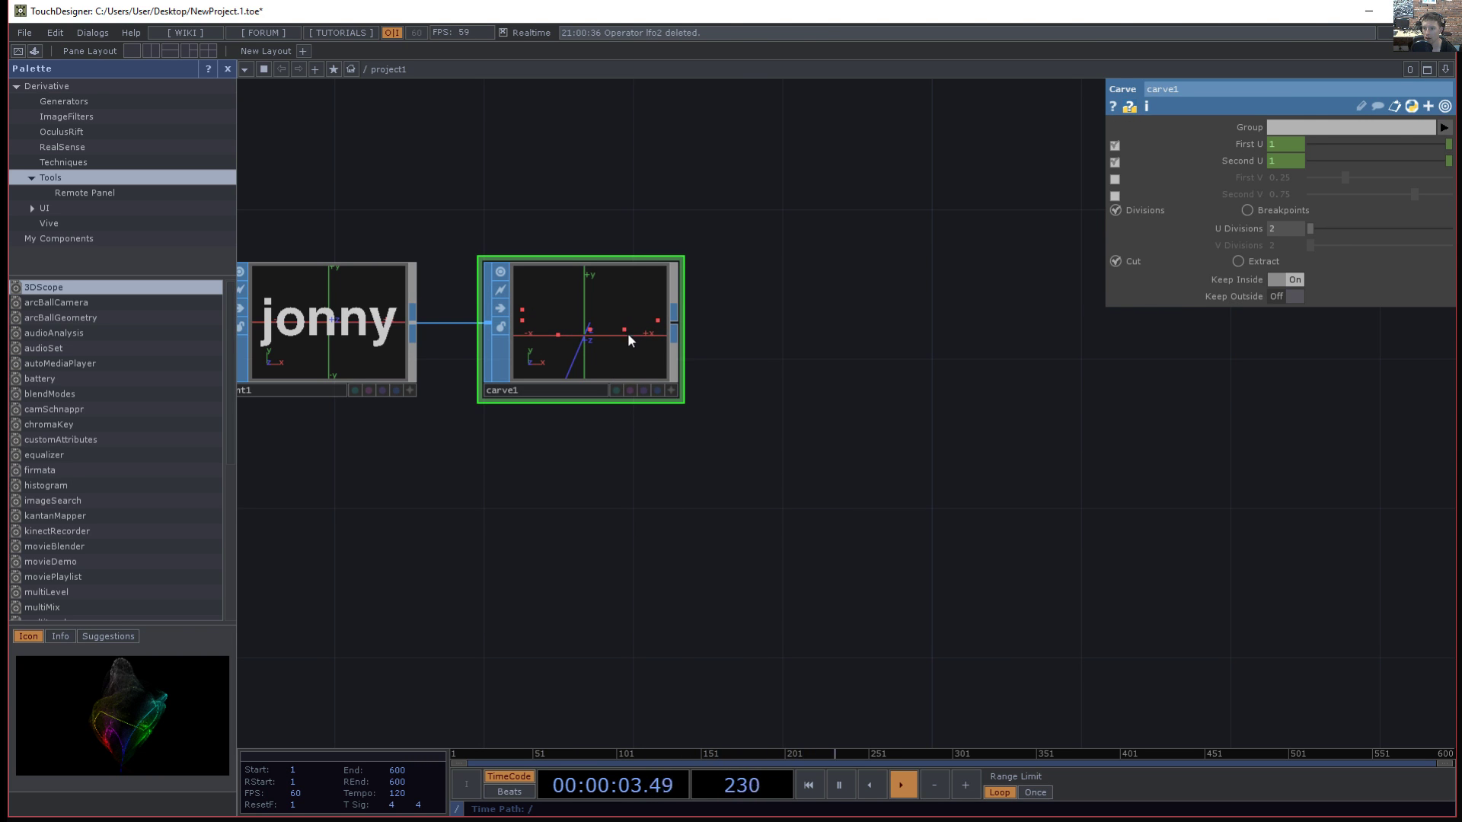
{"action": "key", "text": "Delete"}
{"action": "left_click_drag", "start_coordinate": [412, 368], "coordinate": [464, 368]}
{"action": "key", "text": "Delete"}
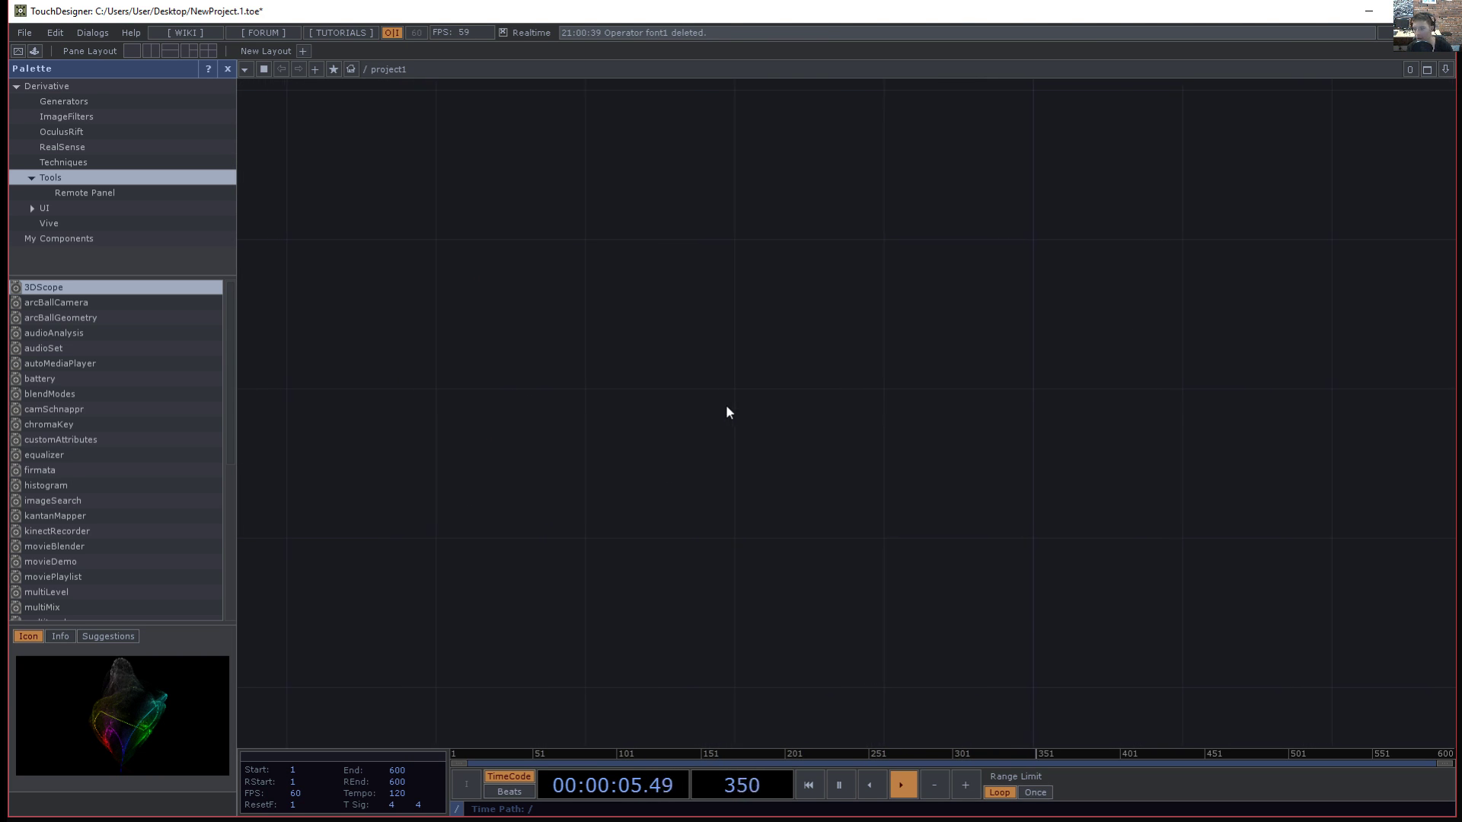
- Add a Kinect TOP to the empty network and enlarge its depth image for inspection
{"action": "key", "text": "Tab"}
{"action": "type", "text": "kinec"}
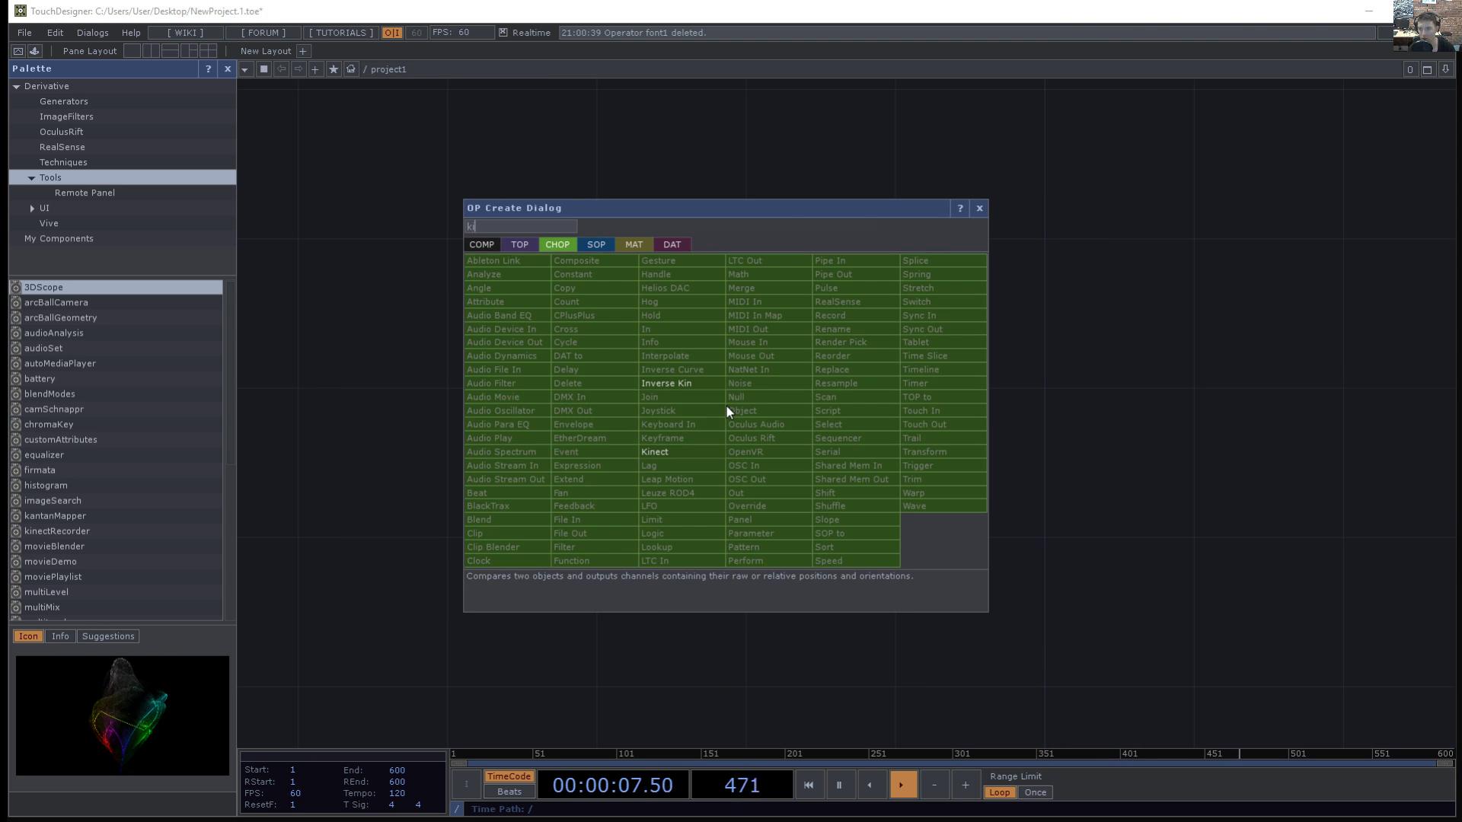
{"action": "left_click", "coordinate": [519, 240]}
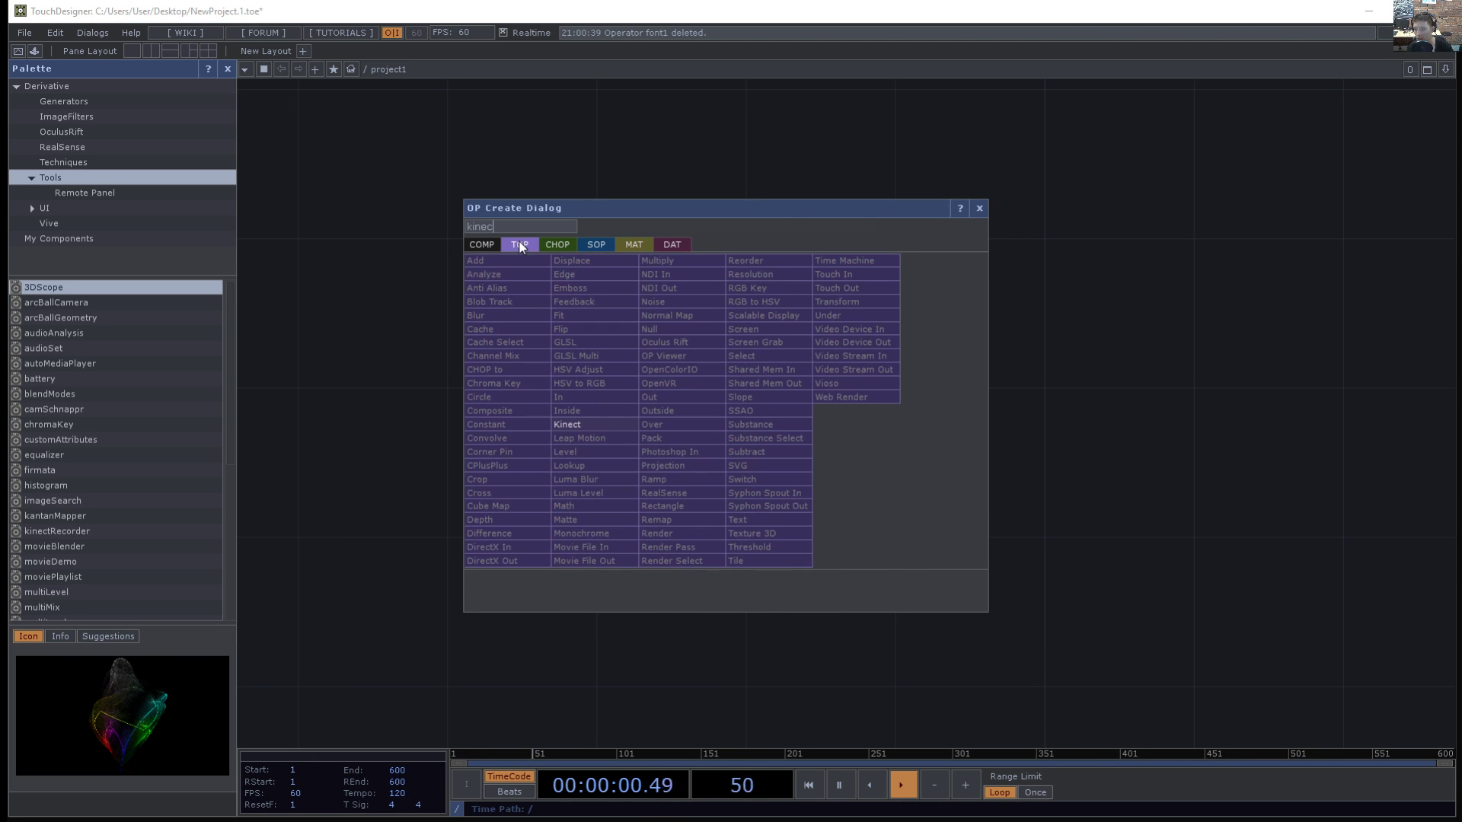
{"action": "left_click", "coordinate": [581, 431]}
{"action": "left_click", "coordinate": [659, 374]}
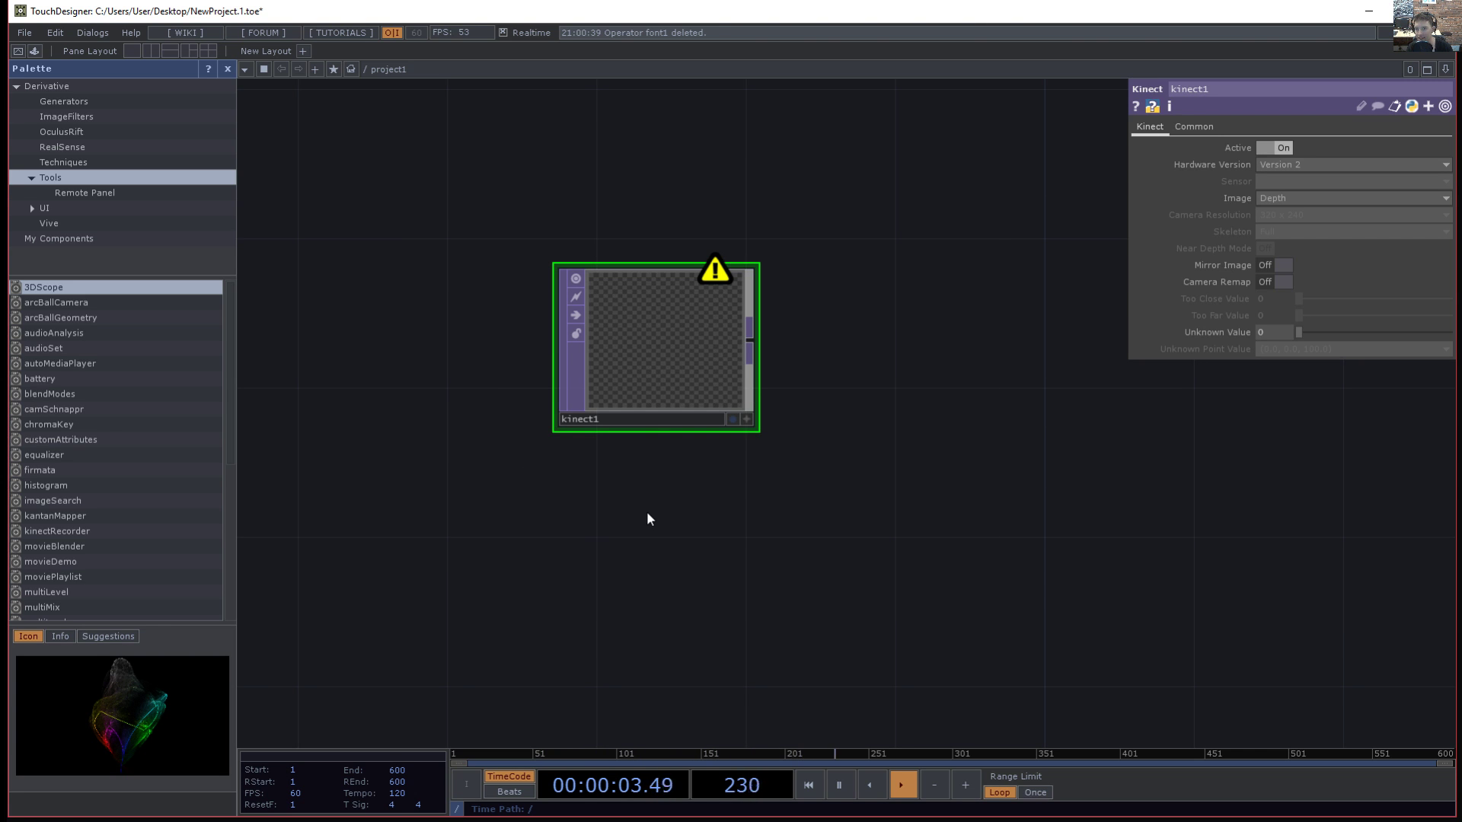
{"action": "scroll", "coordinate": [708, 494], "scroll_direction": "up", "scroll_amount": 3}
{"action": "scroll", "coordinate": [654, 548], "scroll_direction": "up", "scroll_amount": 2}
{"action": "left_click_drag", "start_coordinate": [659, 586], "coordinate": [671, 742]}
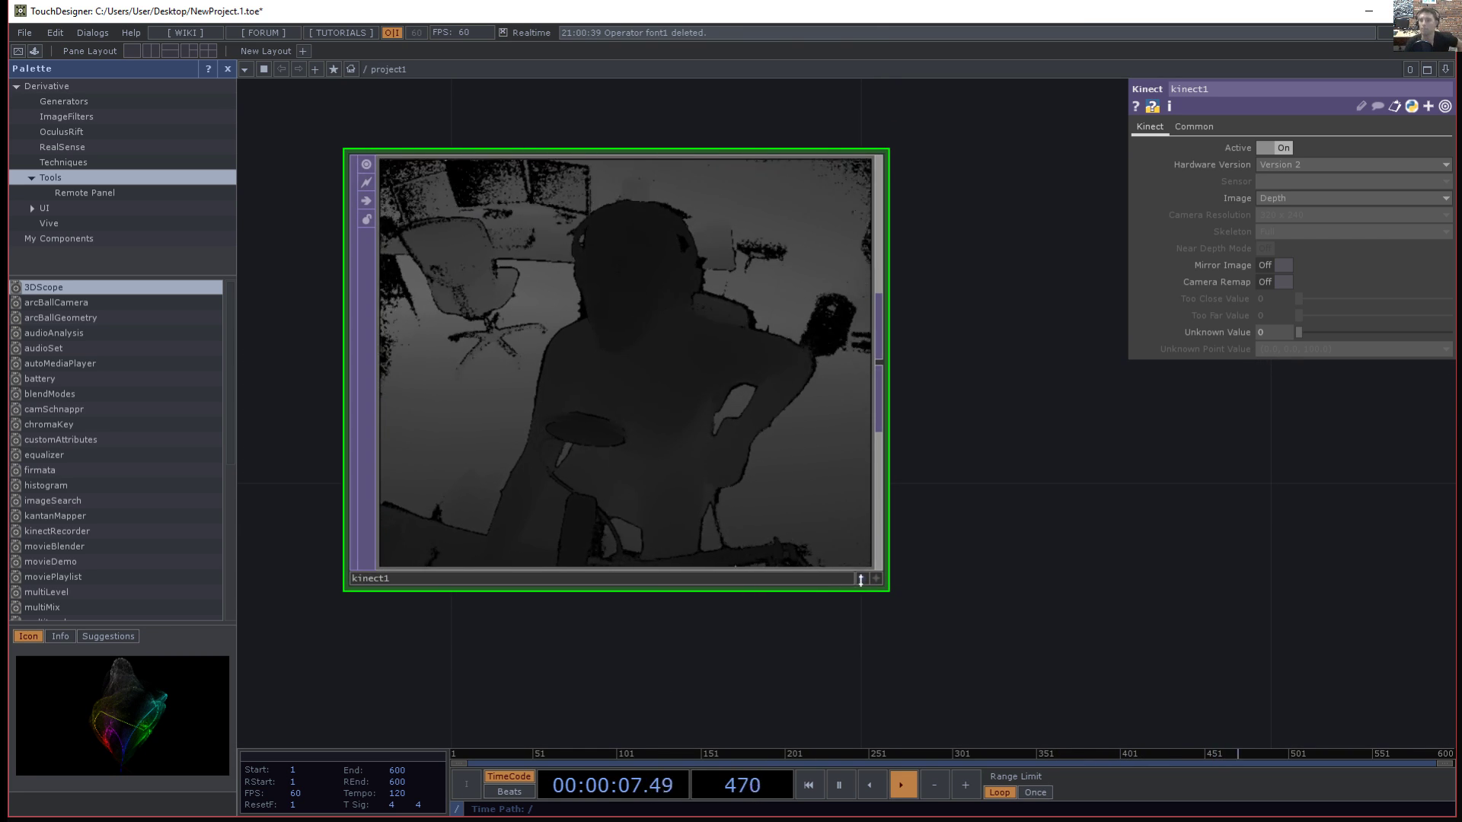
- Preview the Kinect TOP's Raw Depth and Infrared images and set its Image option to Color
{"action": "left_click", "coordinate": [1288, 198]}
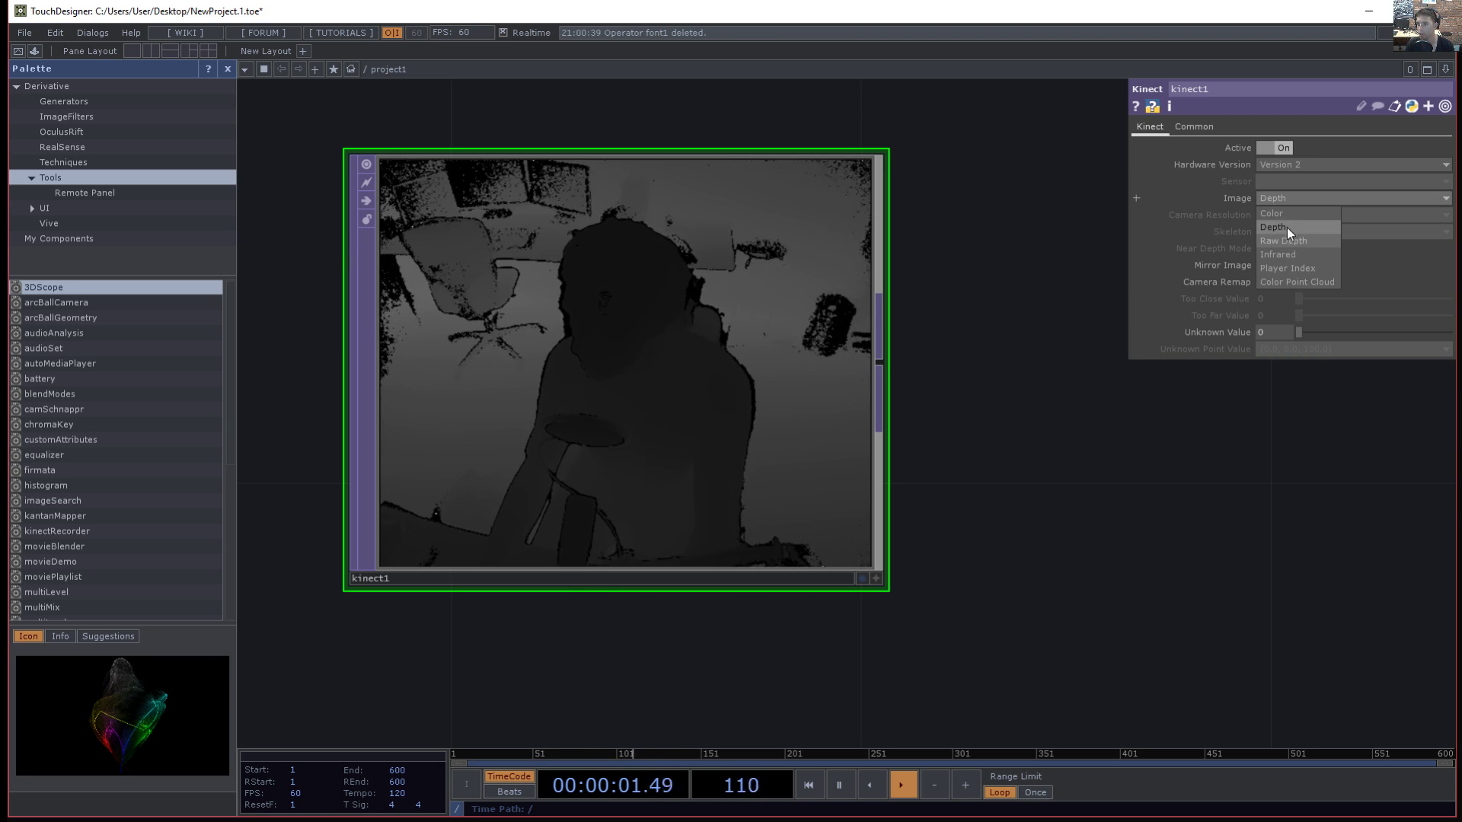
{"action": "left_click", "coordinate": [1290, 240]}
{"action": "left_click", "coordinate": [1290, 196]}
{"action": "left_click", "coordinate": [1288, 255]}
{"action": "left_click", "coordinate": [1295, 195]}
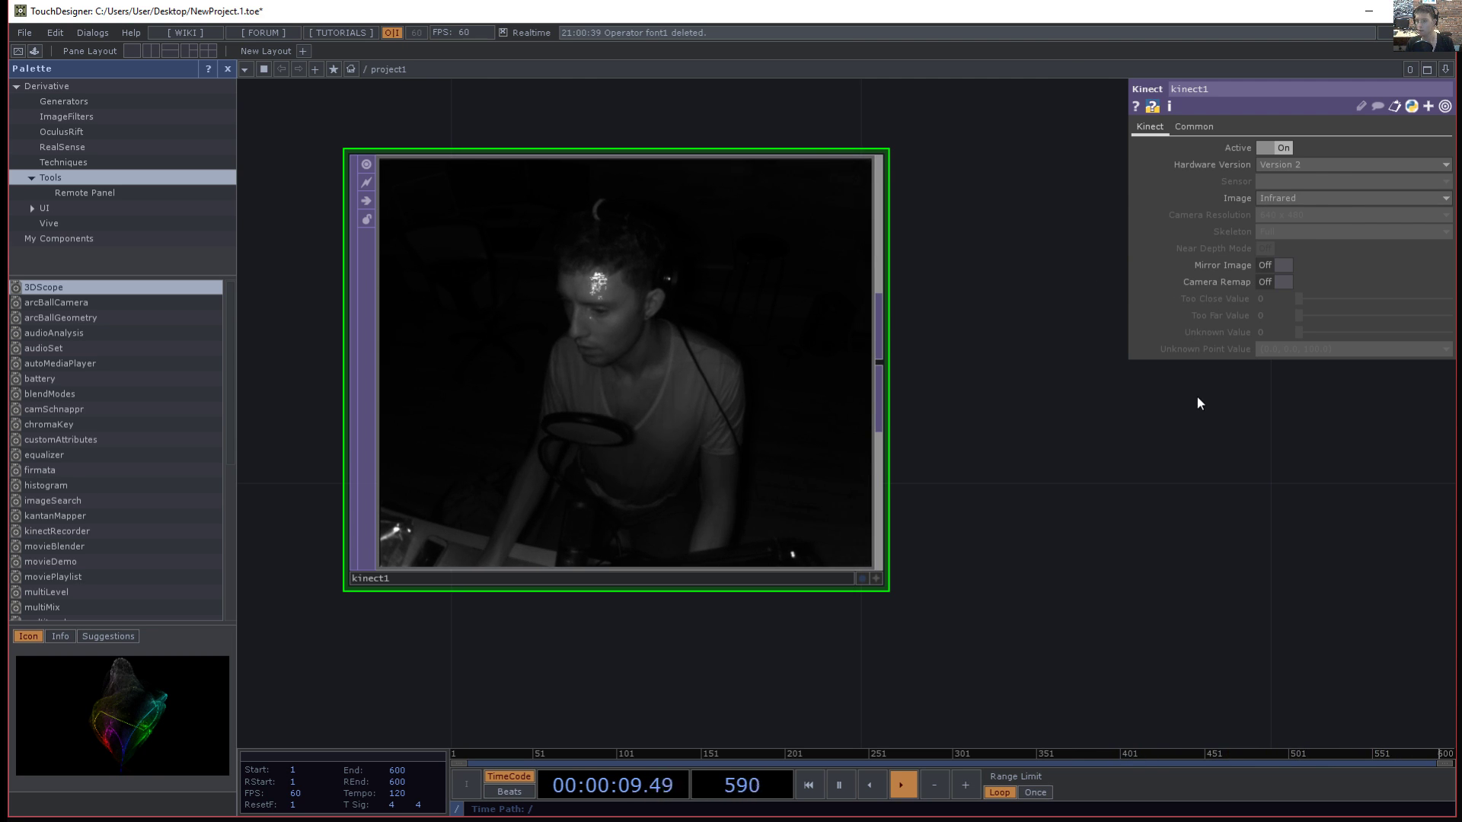
{"action": "left_click", "coordinate": [1277, 198]}
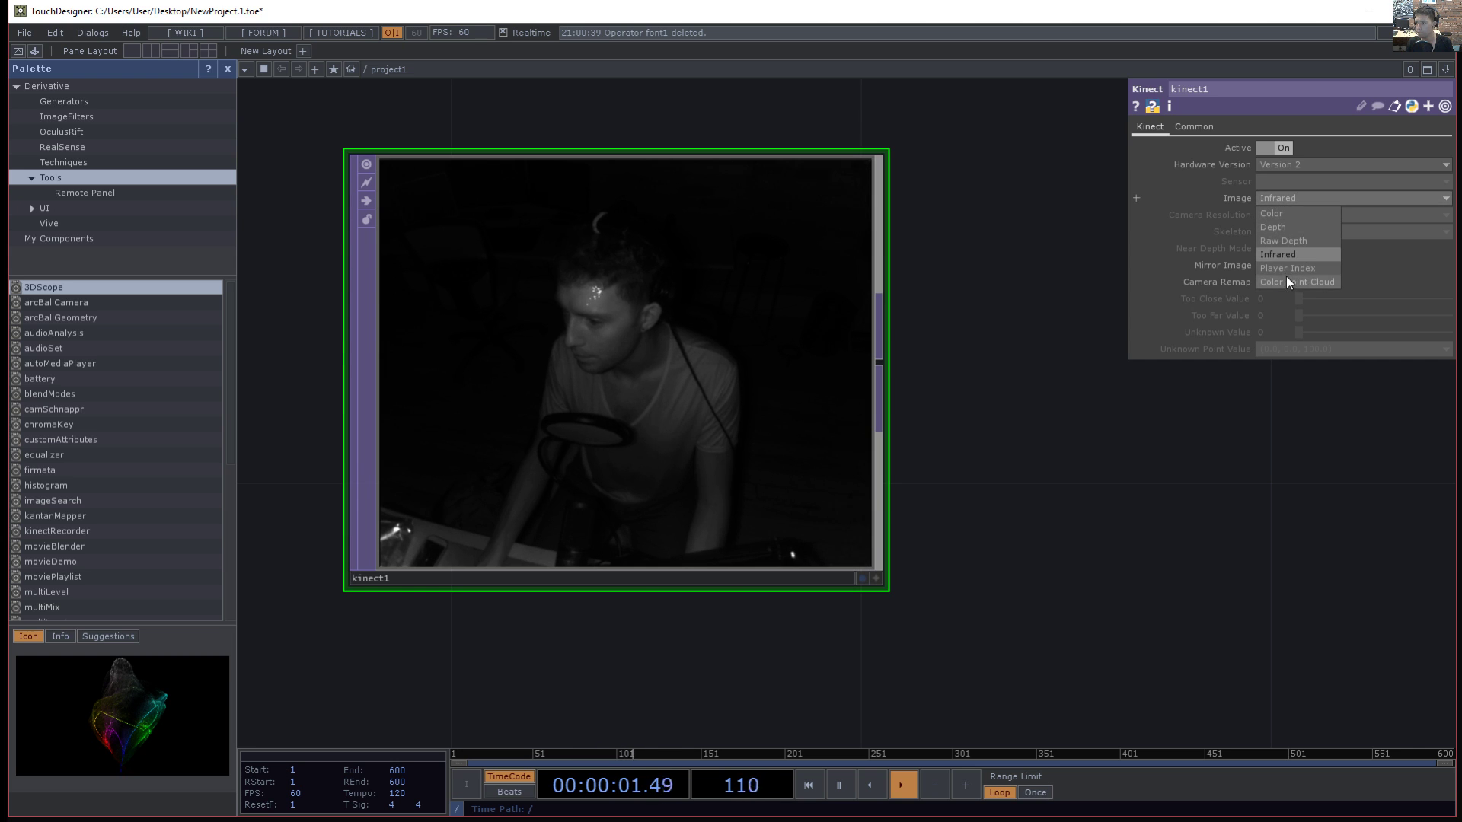
{"action": "left_click", "coordinate": [1284, 214]}
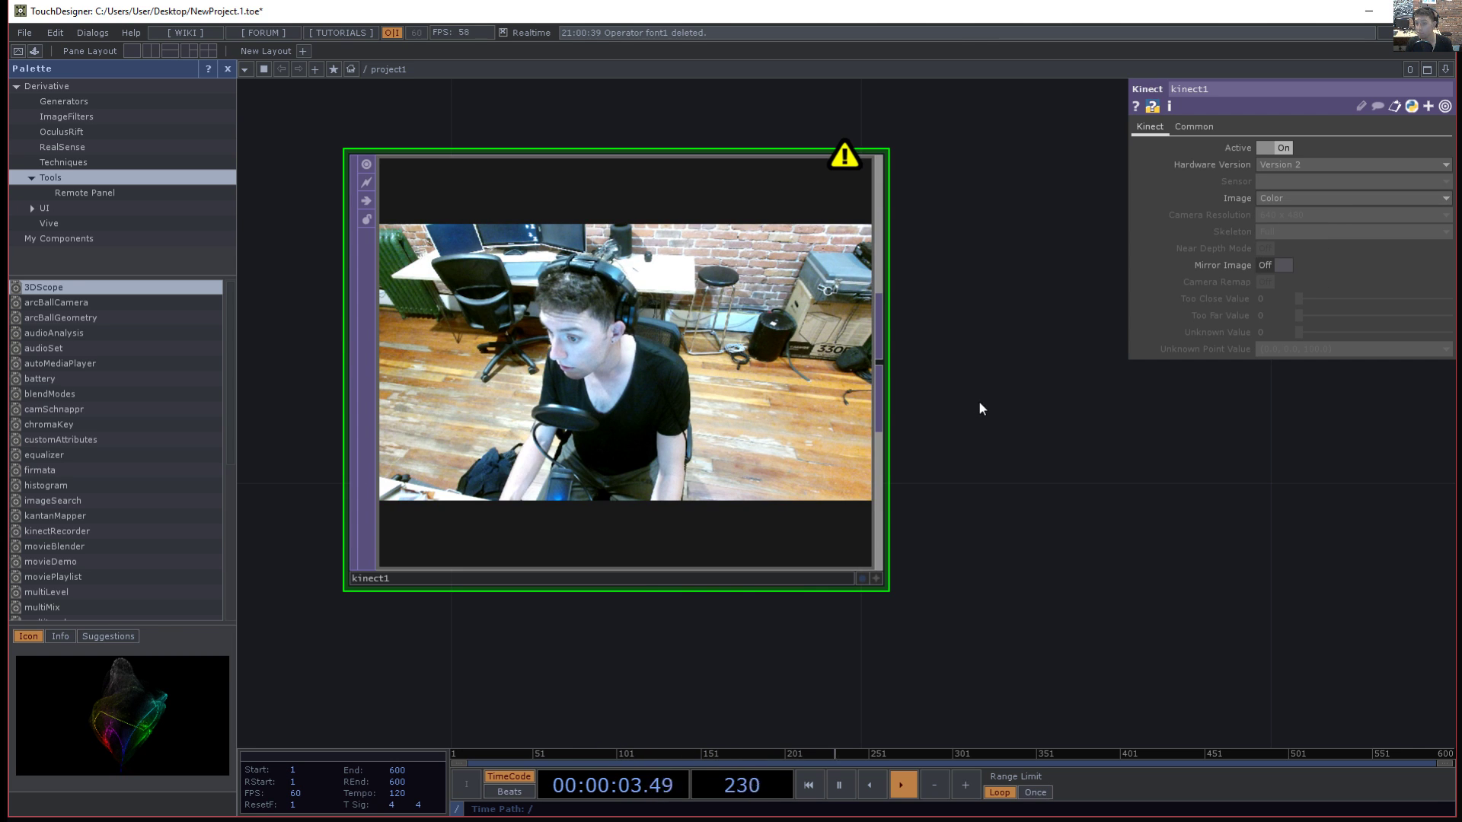
- Add a Kinect CHOP directly below the Kinect TOP
{"action": "left_click_drag", "start_coordinate": [984, 555], "coordinate": [1015, 462]}
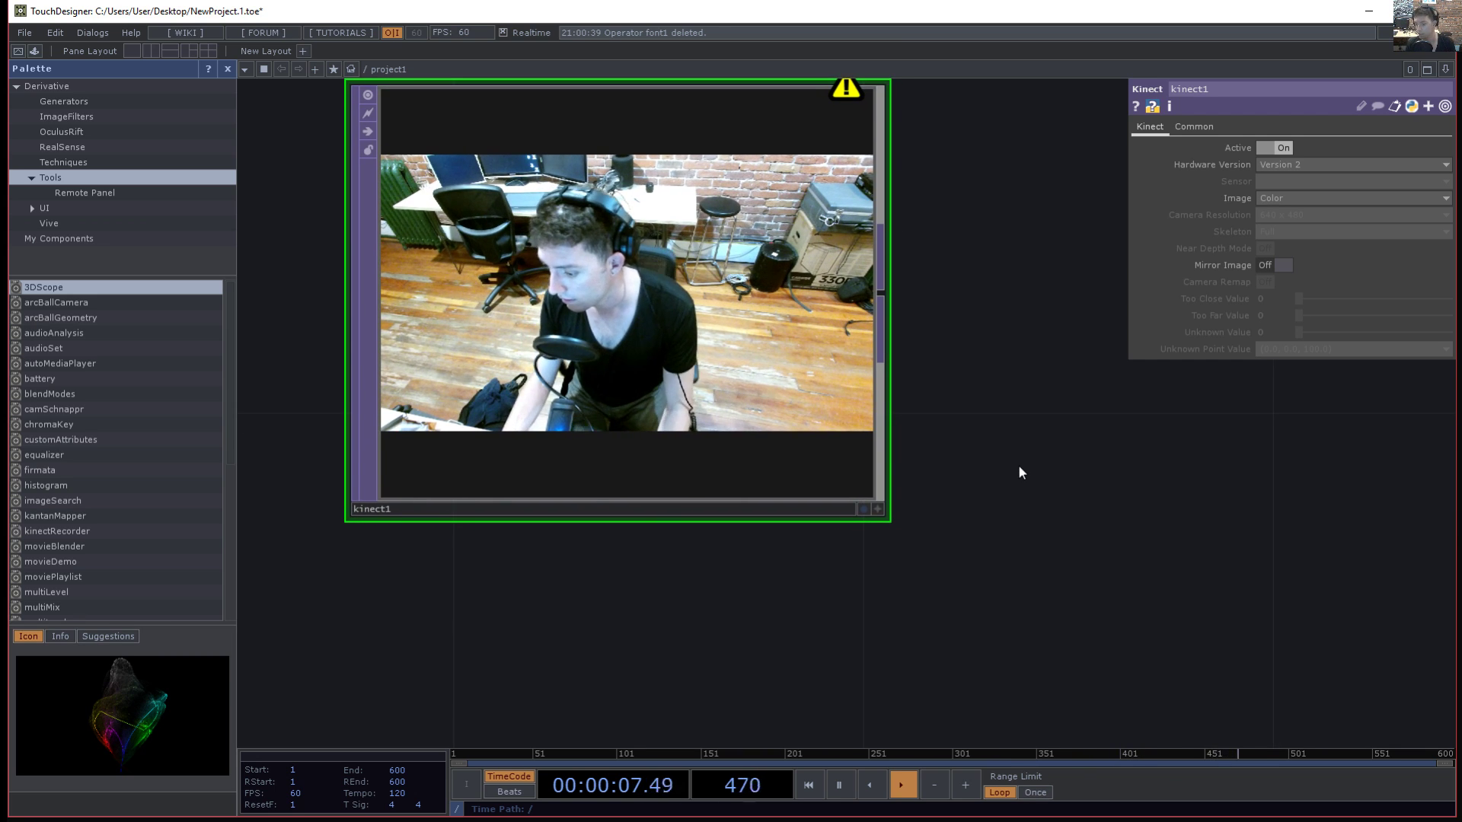
{"action": "left_click_drag", "start_coordinate": [992, 560], "coordinate": [942, 567]}
{"action": "left_click_drag", "start_coordinate": [738, 622], "coordinate": [875, 489]}
{"action": "scroll", "coordinate": [825, 614], "scroll_direction": "down", "scroll_amount": 3}
{"action": "key", "text": "Tab"}
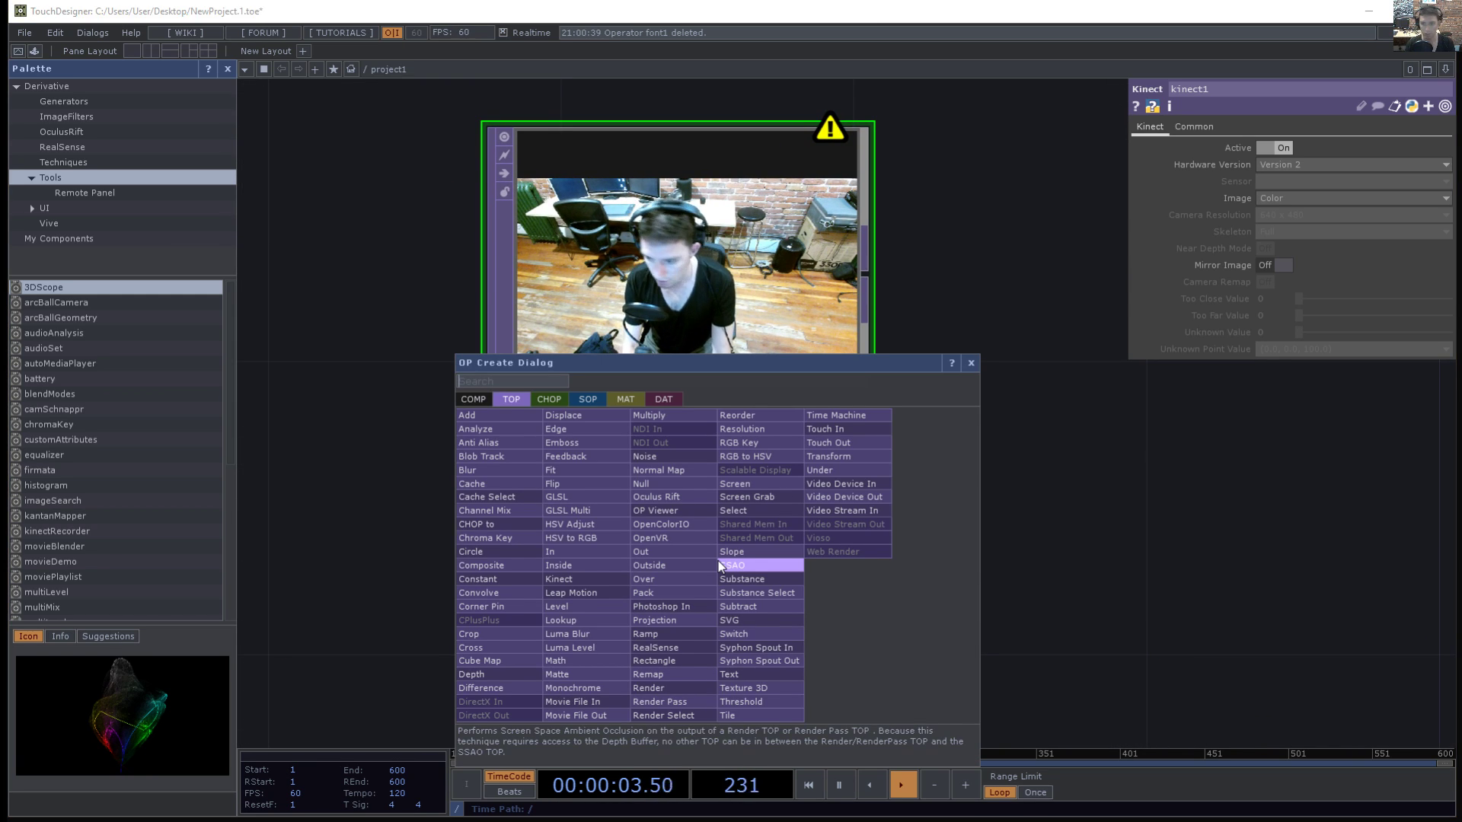
{"action": "key", "text": "Tab"}
{"action": "type", "text": "kinect"}
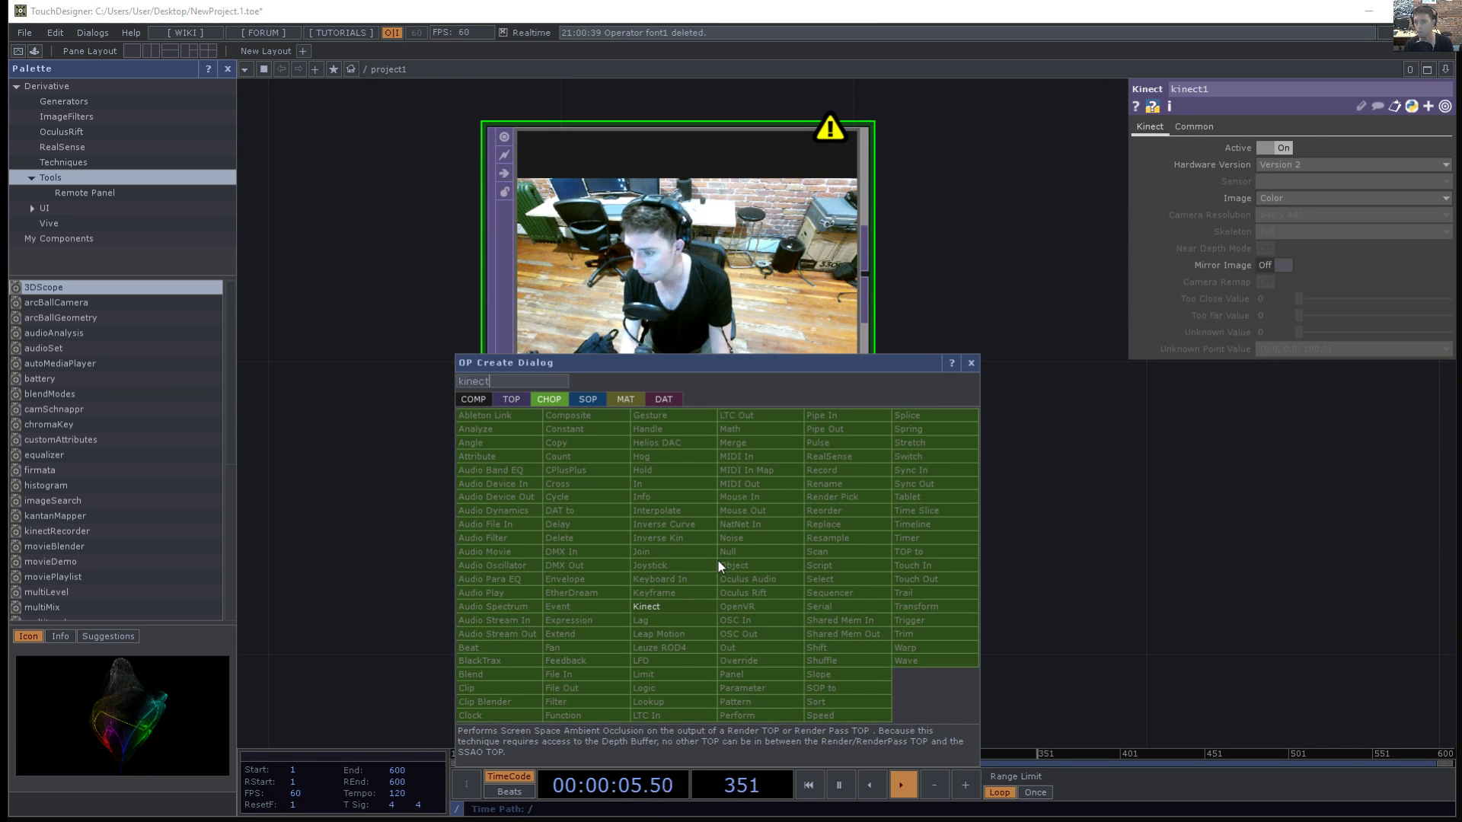
{"action": "key", "text": "Return"}
{"action": "key", "text": "Return"}
{"action": "left_click_drag", "start_coordinate": [807, 573], "coordinate": [727, 550]}
{"action": "left_click_drag", "start_coordinate": [951, 496], "coordinate": [953, 426]}
{"action": "scroll", "coordinate": [921, 518], "scroll_direction": "up", "scroll_amount": 10}
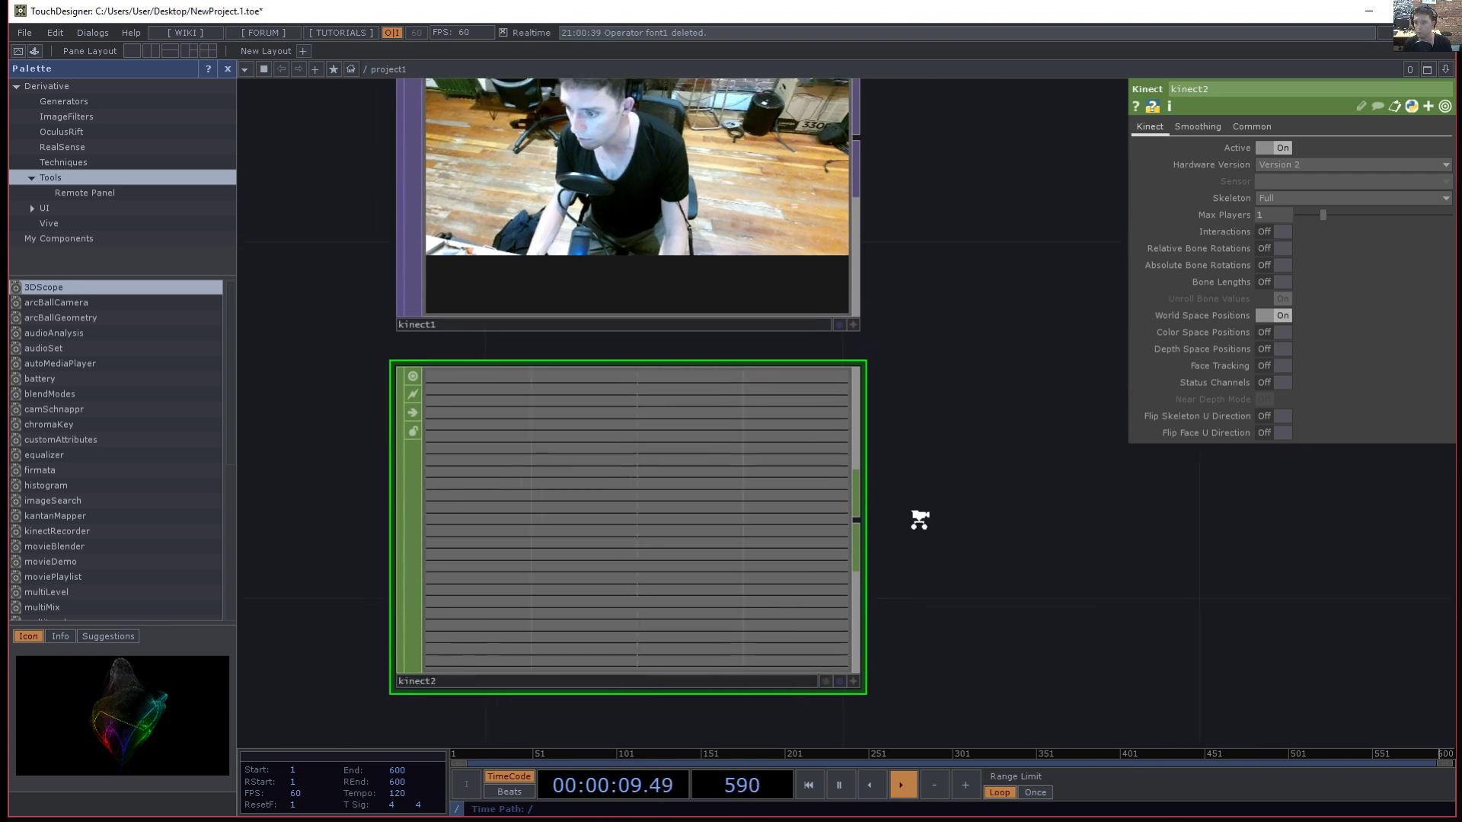
- Examine the Kinect CHOP's skeleton position channels alongside the live colour image
{"action": "left_click_drag", "start_coordinate": [955, 508], "coordinate": [1263, 585]}
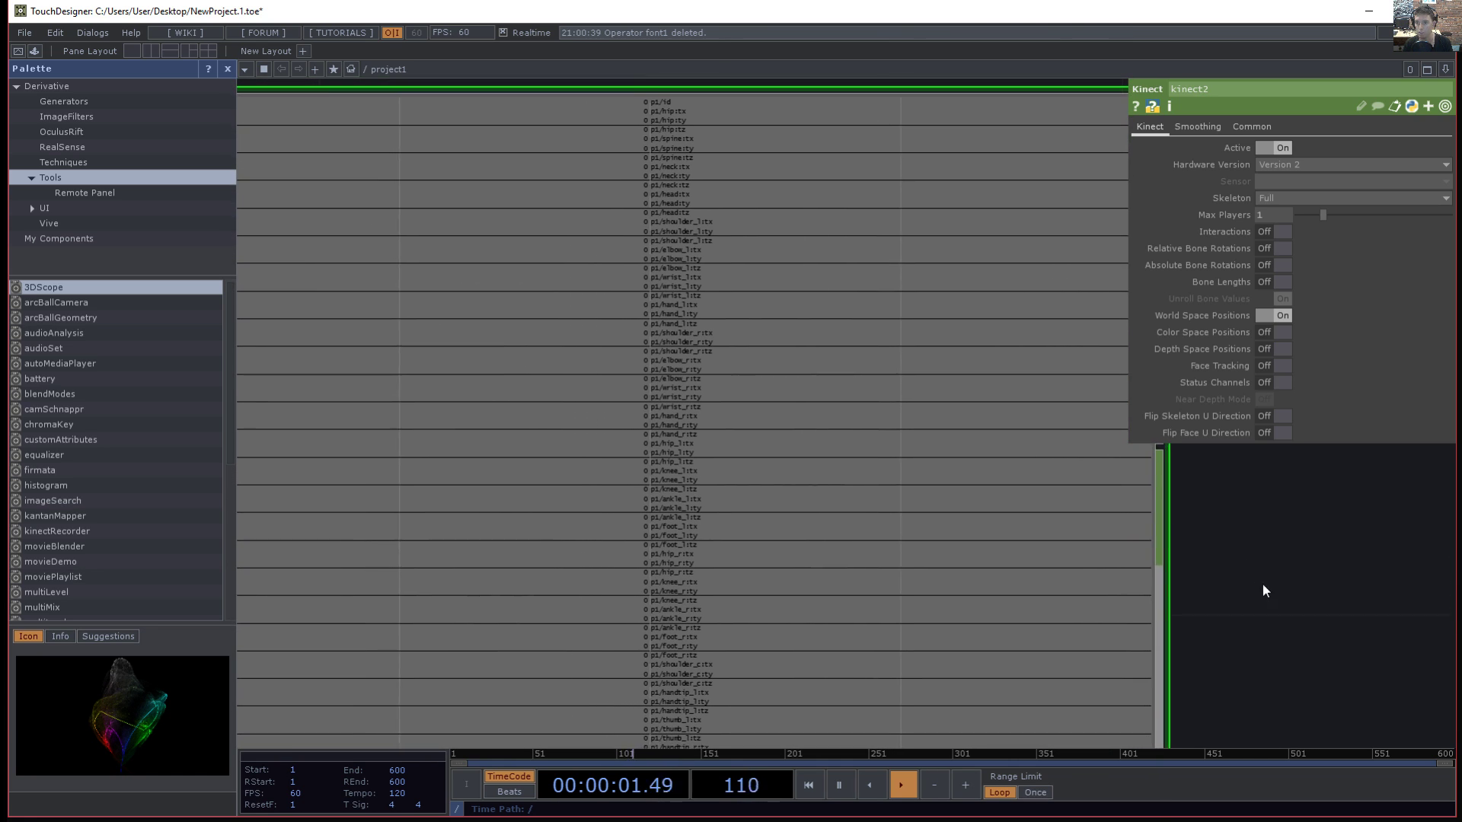
{"action": "scroll", "coordinate": [702, 320], "scroll_direction": "down", "scroll_amount": 4}
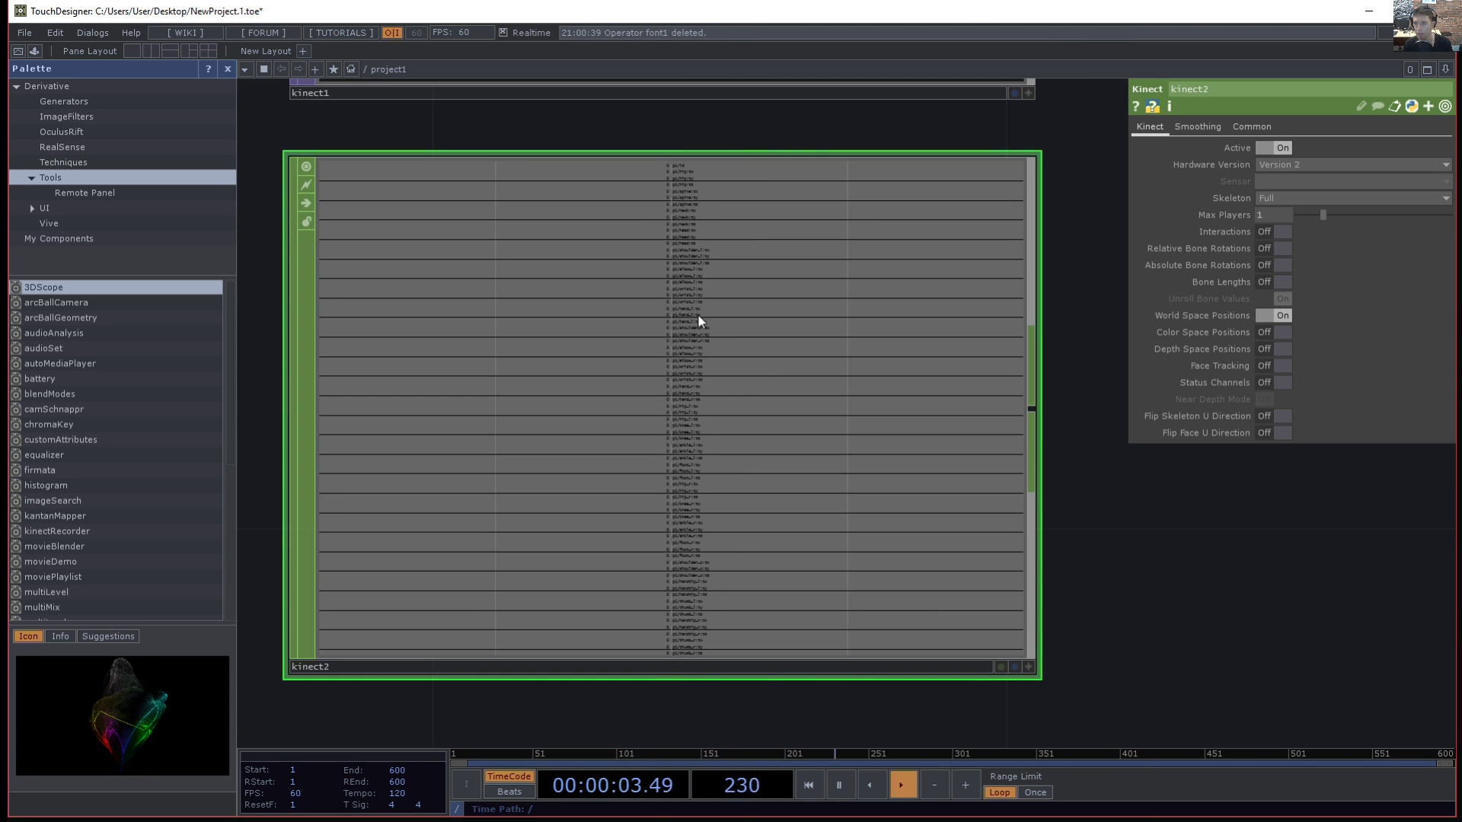
{"action": "scroll", "coordinate": [895, 383], "scroll_direction": "down", "scroll_amount": 2}
{"action": "left_click_drag", "start_coordinate": [1159, 734], "coordinate": [1149, 773]}
{"action": "left_click_drag", "start_coordinate": [1126, 577], "coordinate": [1123, 681]}
{"action": "left_click_drag", "start_coordinate": [1089, 519], "coordinate": [1082, 674]}
{"action": "left_click_drag", "start_coordinate": [1084, 545], "coordinate": [1076, 587]}
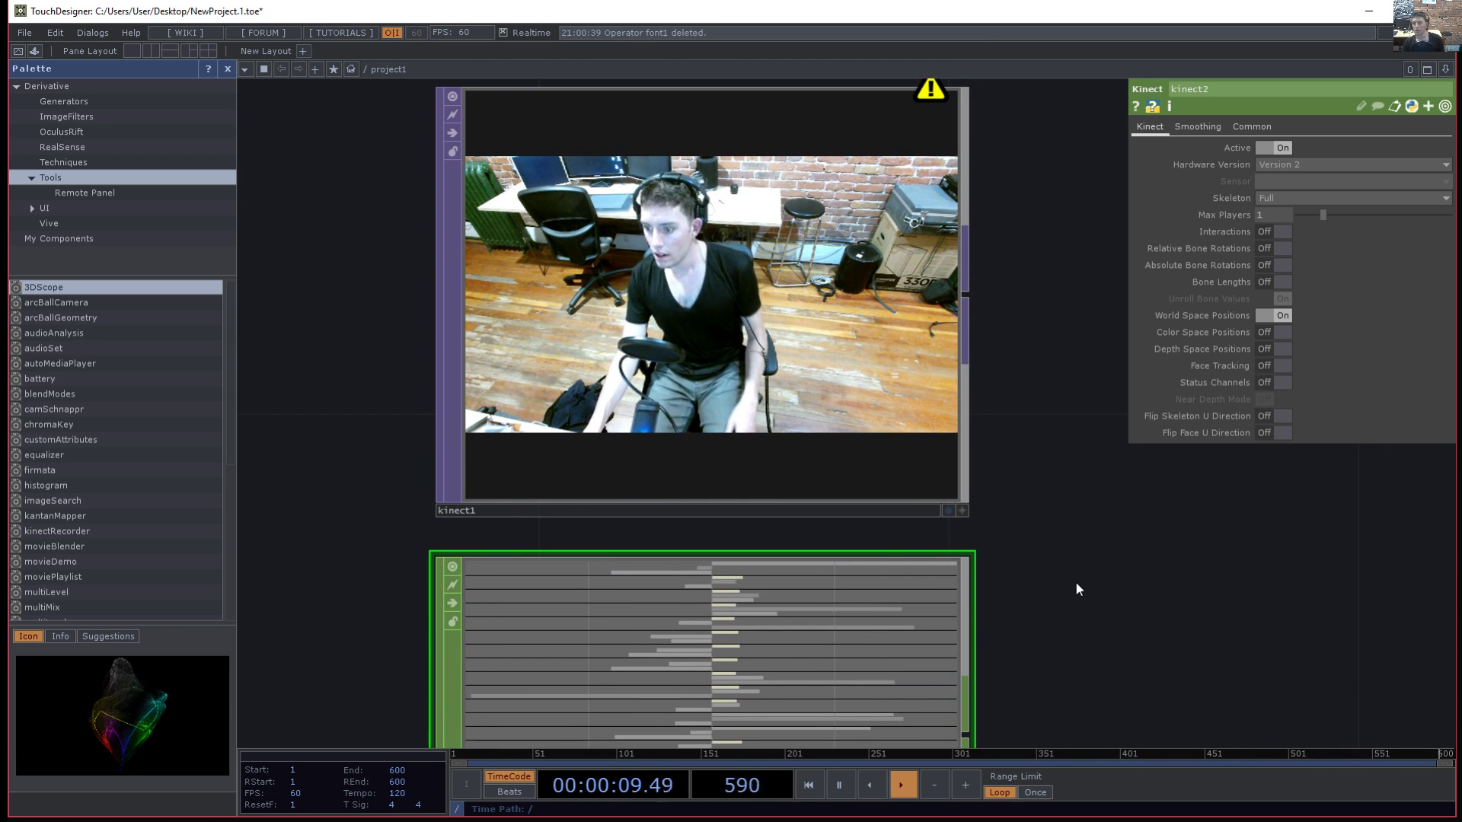
{"action": "left_click_drag", "start_coordinate": [1093, 610], "coordinate": [1102, 404]}
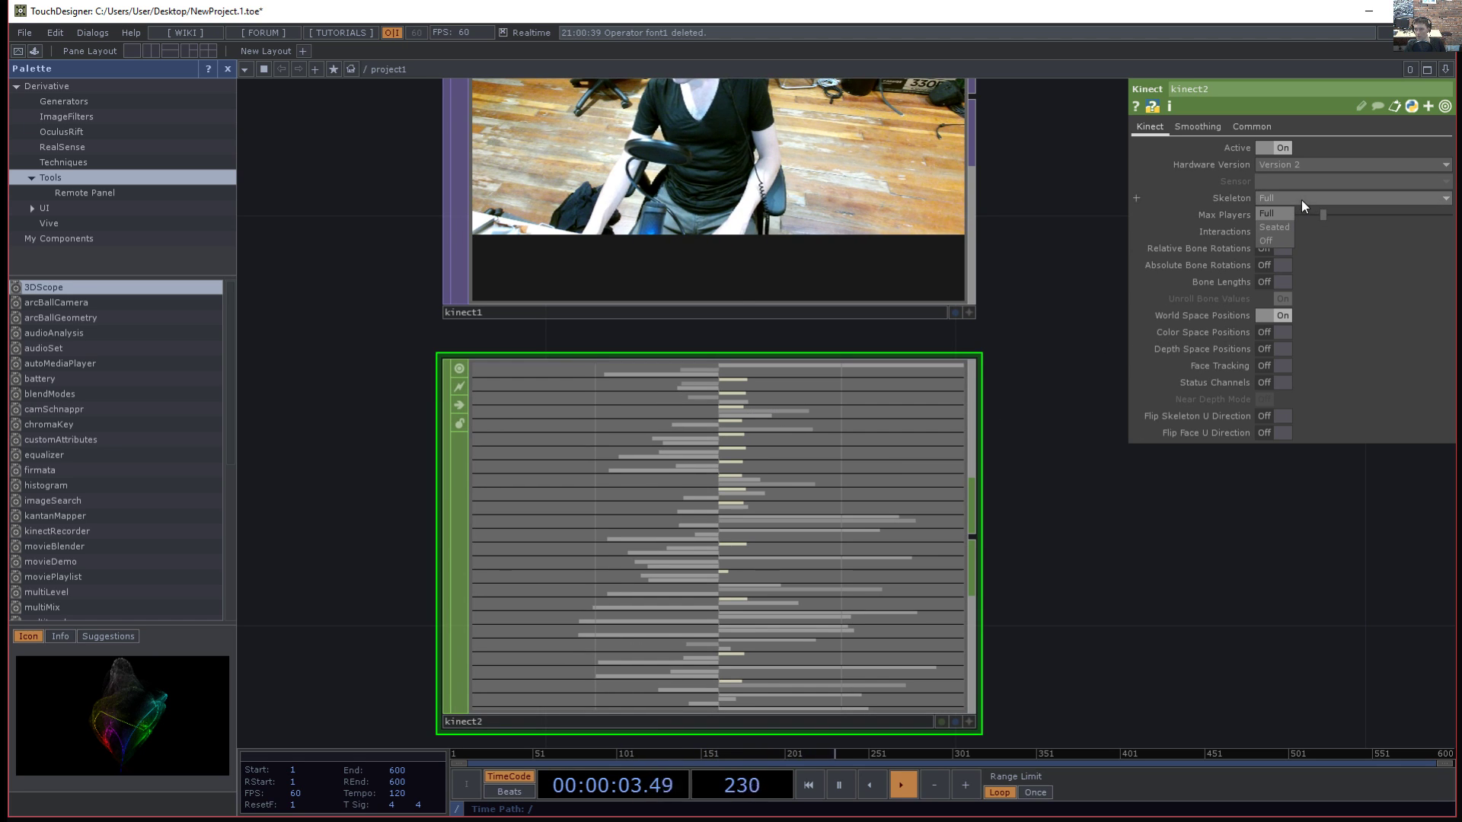
- Set the Kinect CHOP's Skeleton to Off, turn on Face Tracking and examine the face channels
{"action": "left_click", "coordinate": [1282, 198]}
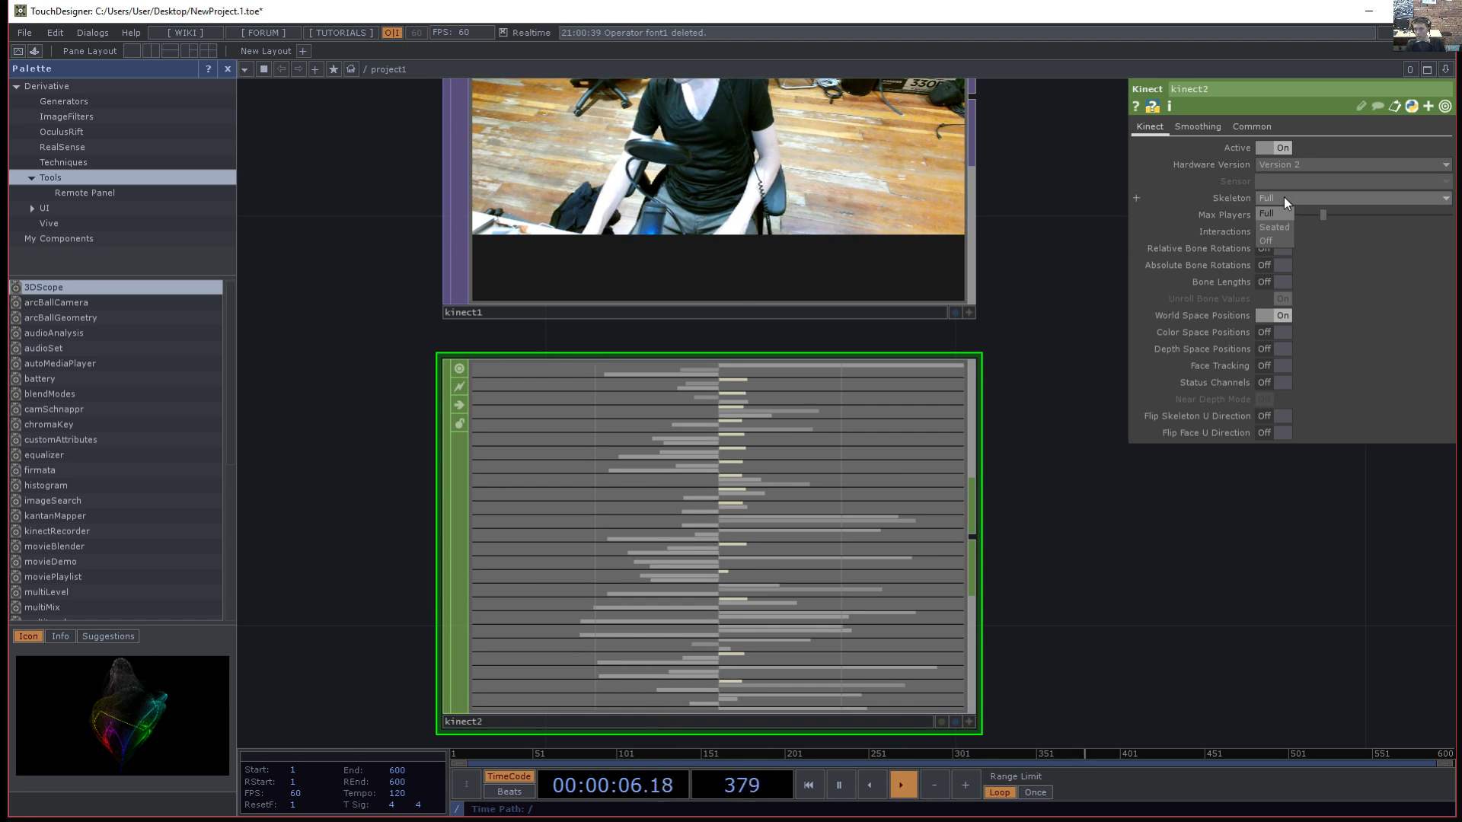
{"action": "left_click", "coordinate": [1272, 239]}
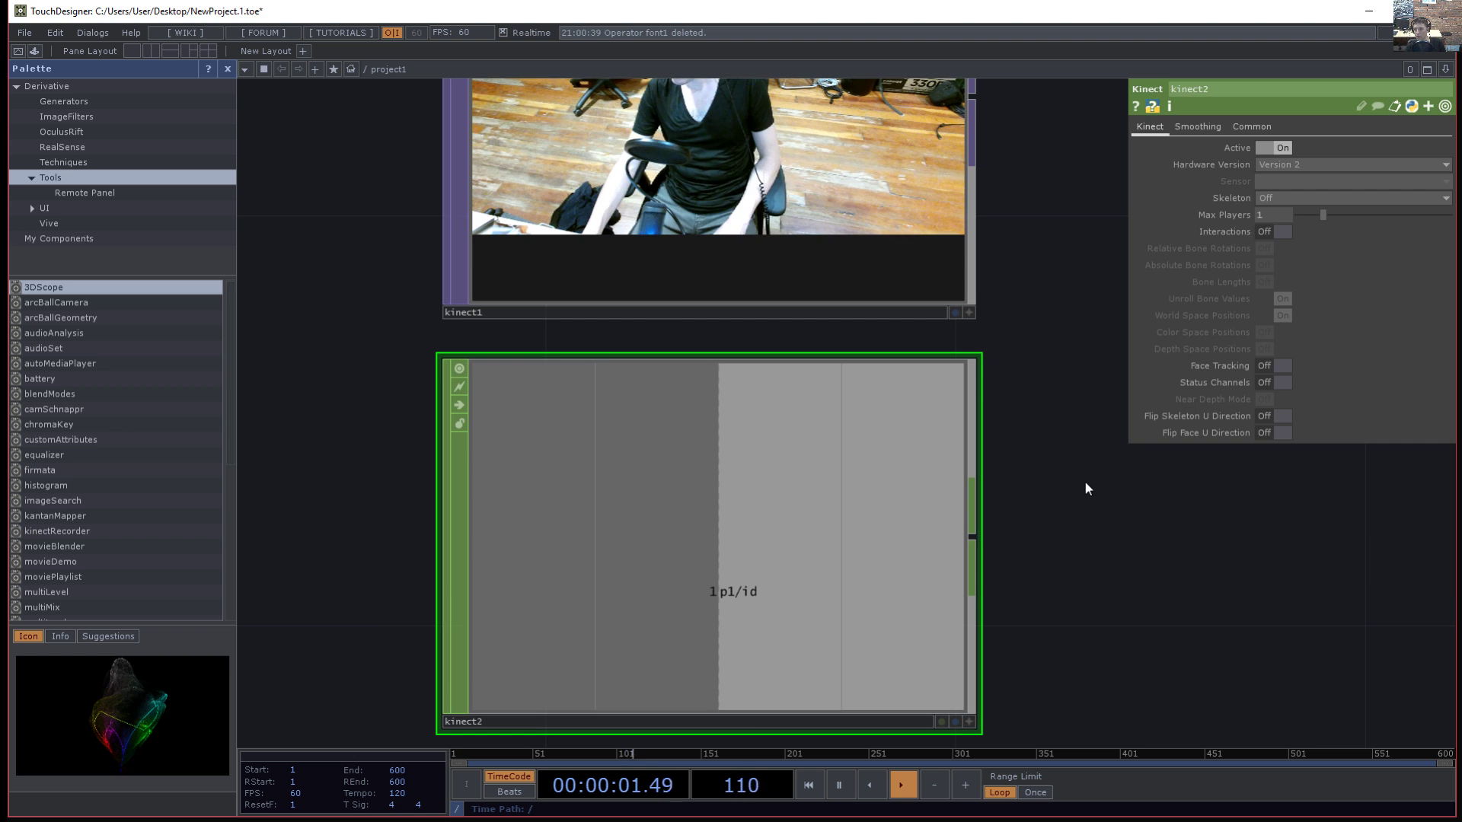
{"action": "left_click", "coordinate": [1273, 366]}
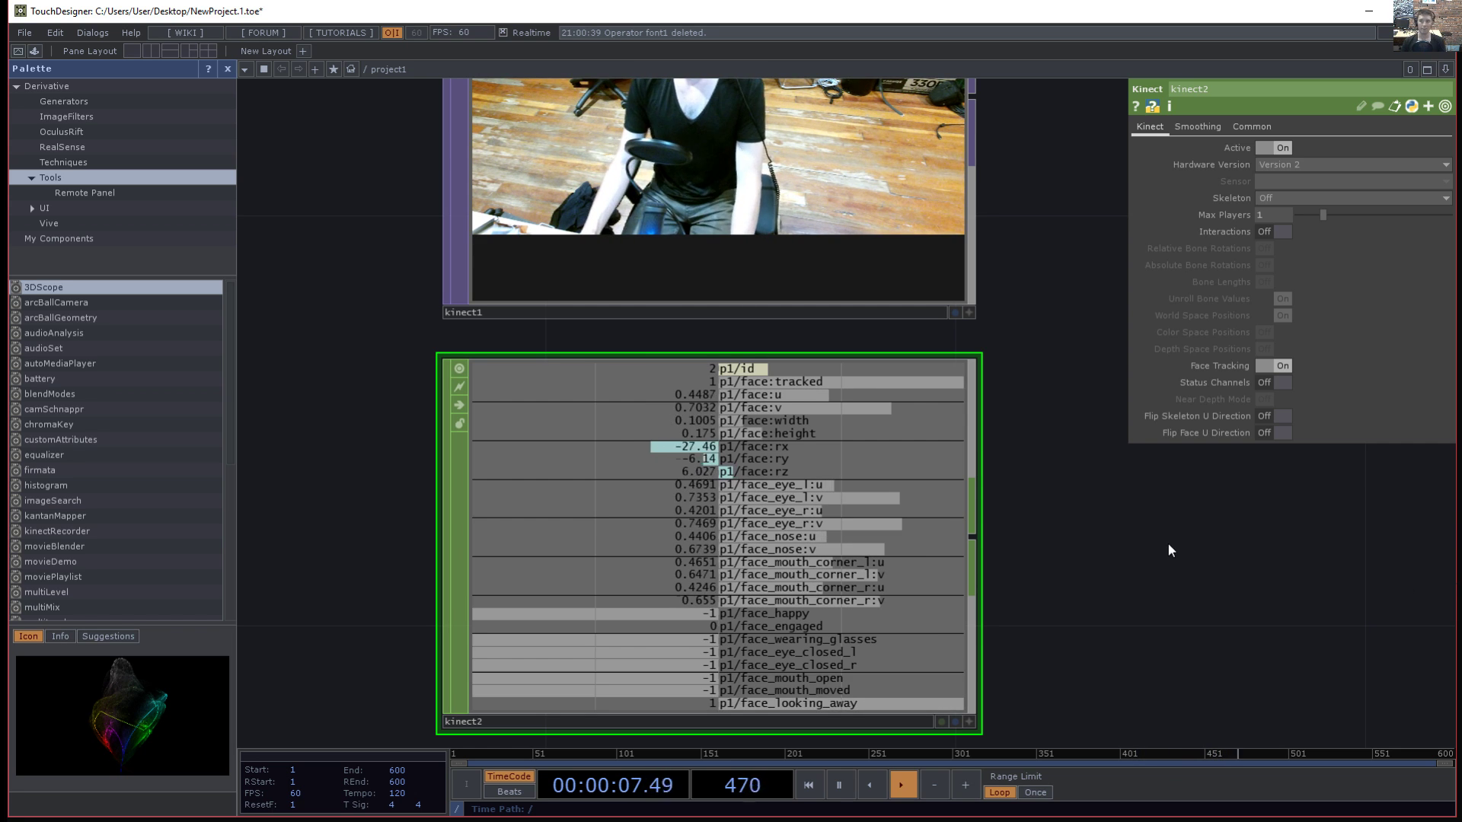
{"action": "left_click_drag", "start_coordinate": [1096, 596], "coordinate": [1062, 478]}
{"action": "scroll", "coordinate": [1062, 478], "scroll_direction": "up", "scroll_amount": 5}
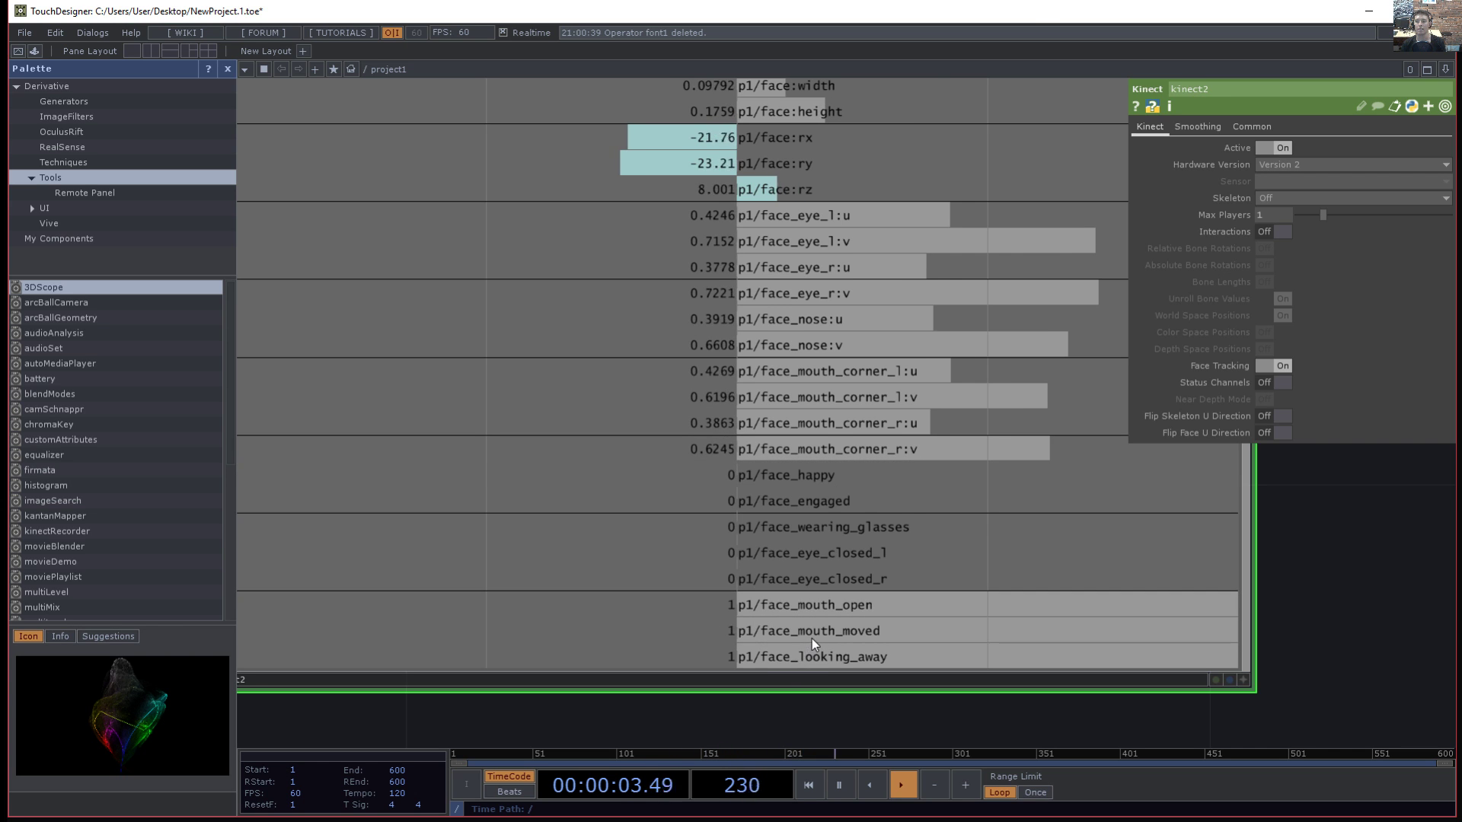
{"action": "scroll", "coordinate": [816, 603], "scroll_direction": "down", "scroll_amount": 2}
{"action": "left_click_drag", "start_coordinate": [1063, 586], "coordinate": [776, 612]}
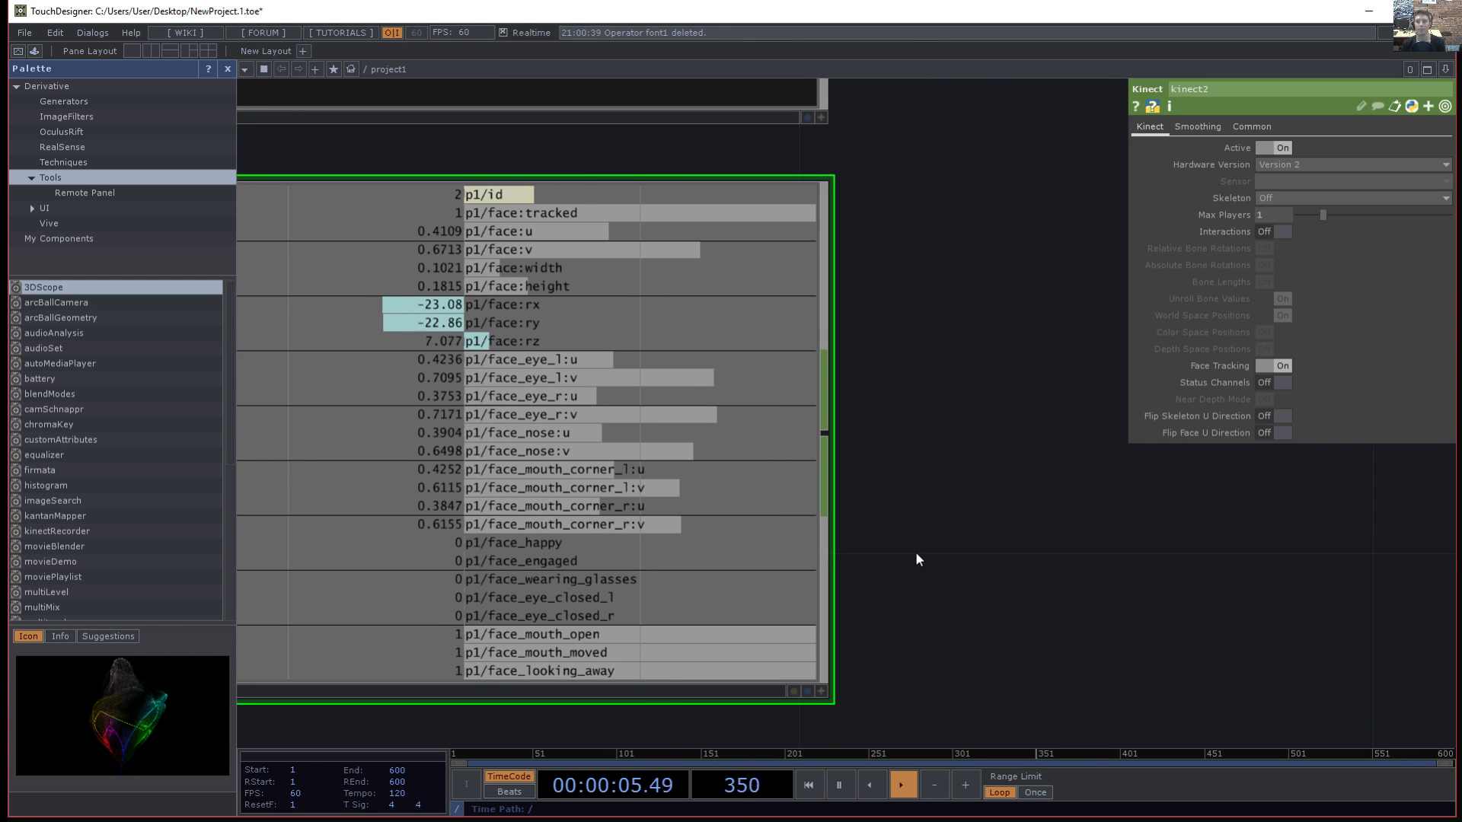
- Add a Sphere SOP to the network beside the Kinect CHOP, leaving a gap between them
{"action": "scroll", "coordinate": [941, 541], "scroll_direction": "down", "scroll_amount": 2}
{"action": "scroll", "coordinate": [942, 540], "scroll_direction": "down", "scroll_amount": 1}
{"action": "left_click_drag", "start_coordinate": [947, 541], "coordinate": [970, 441]}
{"action": "scroll", "coordinate": [996, 526], "scroll_direction": "down", "scroll_amount": 1}
{"action": "scroll", "coordinate": [994, 523], "scroll_direction": "down", "scroll_amount": 3}
{"action": "scroll", "coordinate": [980, 520], "scroll_direction": "up", "scroll_amount": 3}
{"action": "scroll", "coordinate": [980, 519], "scroll_direction": "up", "scroll_amount": 1}
{"action": "key", "text": "Tab"}
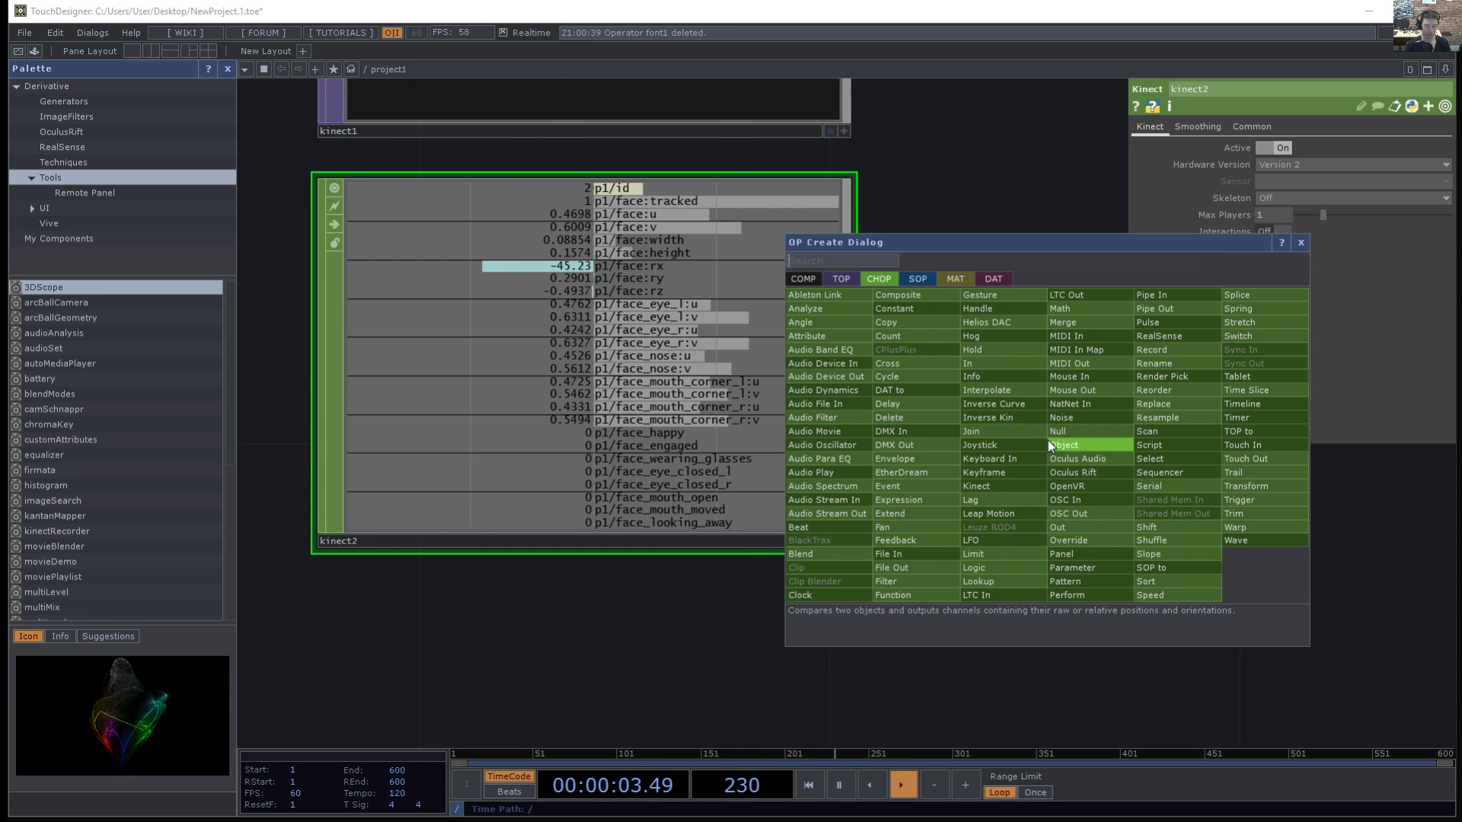
{"action": "type", "text": "sphere"}
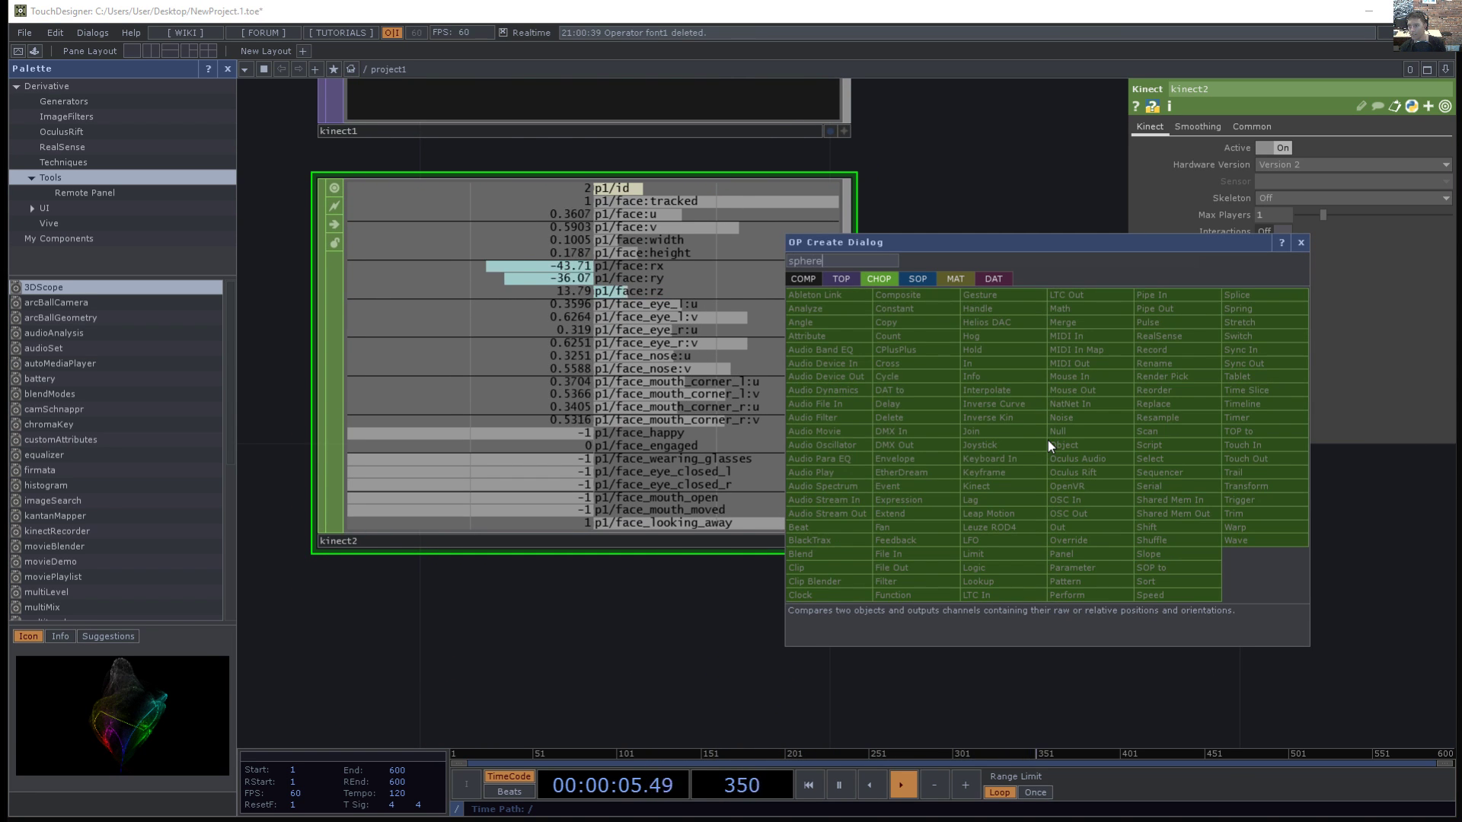
{"action": "left_click", "coordinate": [920, 279]}
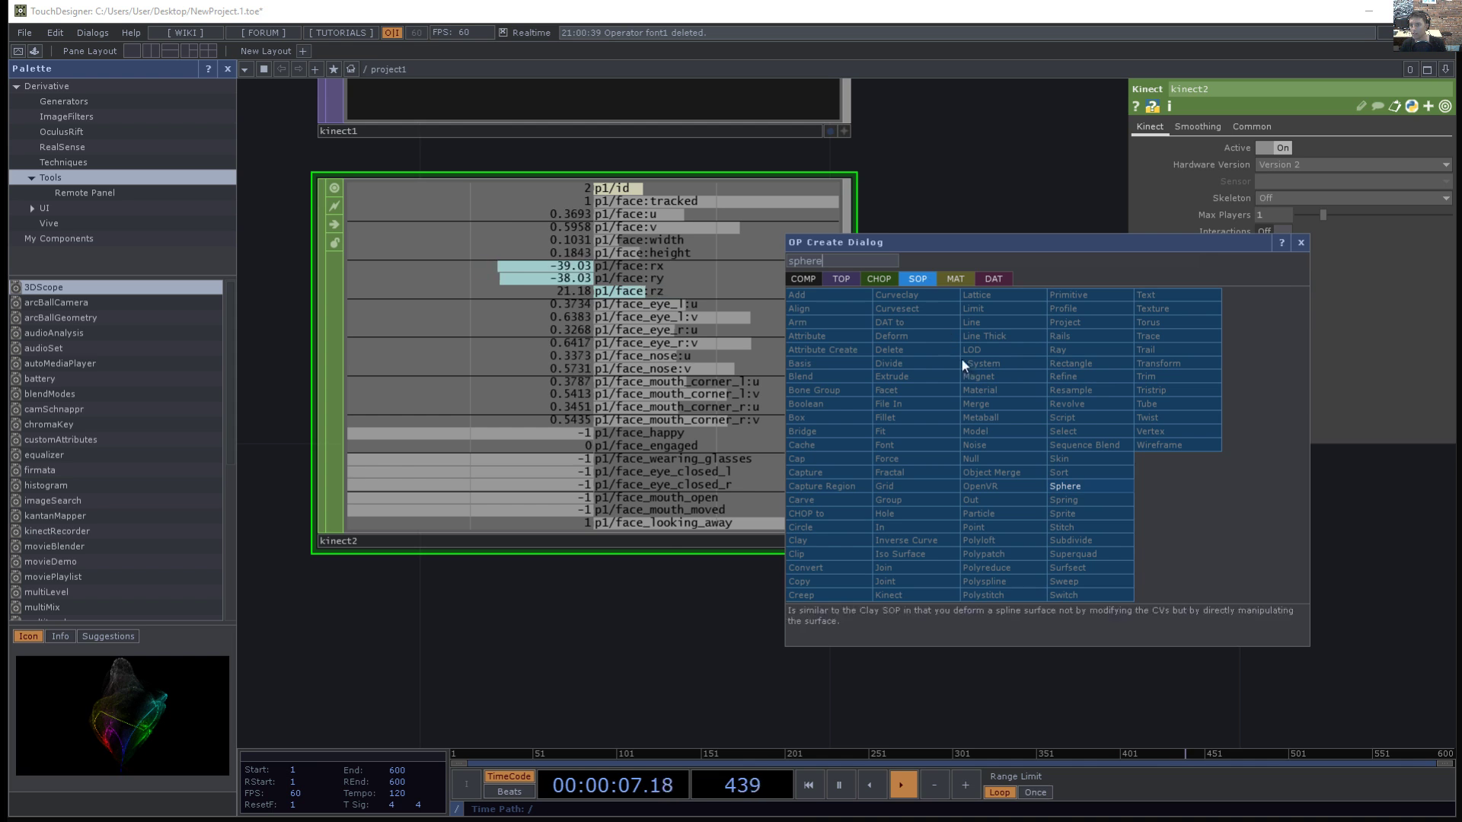
{"action": "left_click", "coordinate": [1080, 483]}
{"action": "left_click", "coordinate": [1049, 405]}
{"action": "left_click_drag", "start_coordinate": [747, 618], "coordinate": [587, 611]}
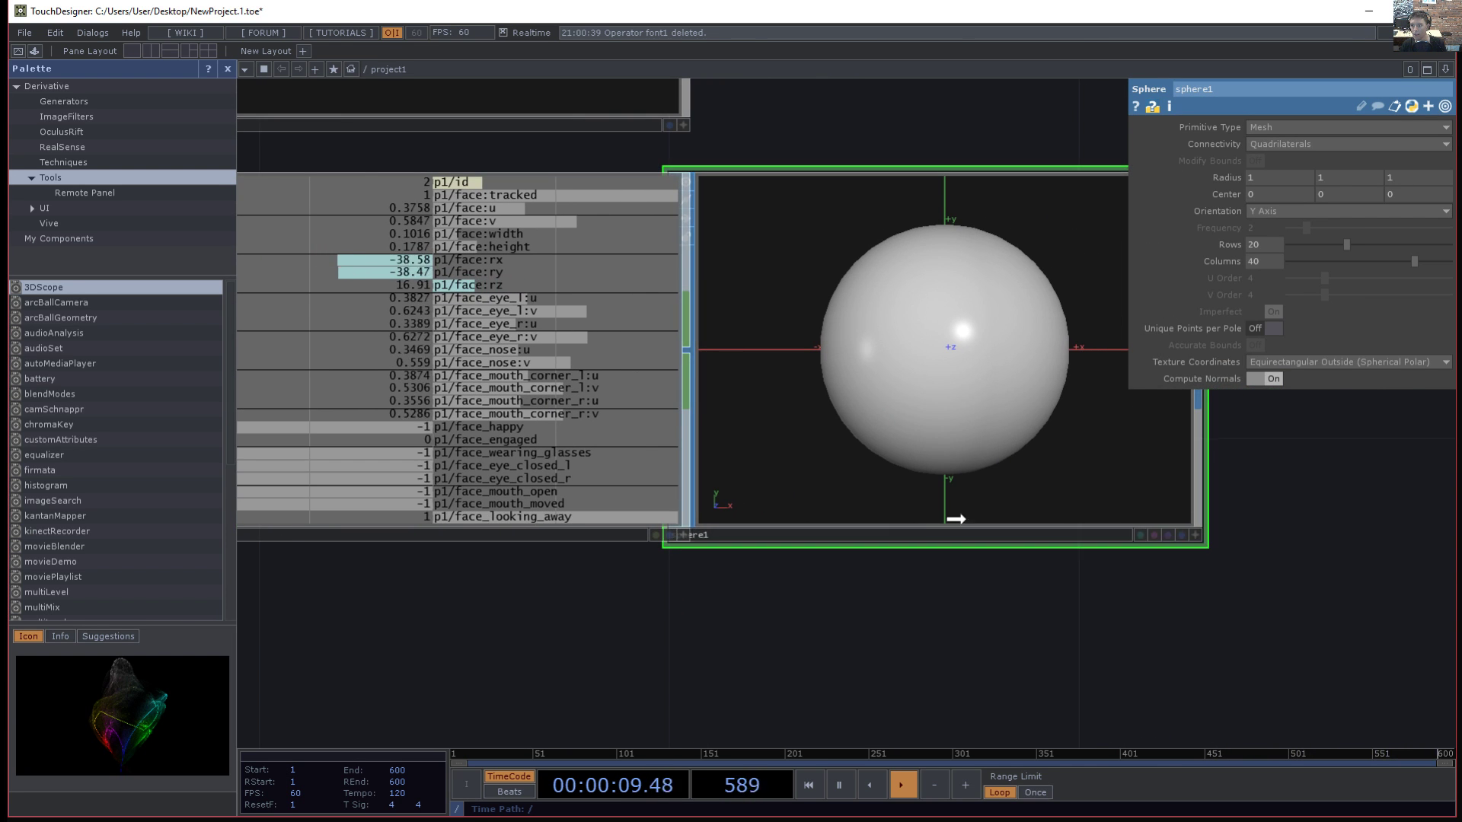
{"action": "left_click_drag", "start_coordinate": [944, 521], "coordinate": [1149, 521]}
- Add a Circle SOP directly below the Sphere SOP
{"action": "left_click_drag", "start_coordinate": [974, 650], "coordinate": [819, 545]}
{"action": "key", "text": "Tab"}
{"action": "type", "text": "c"}
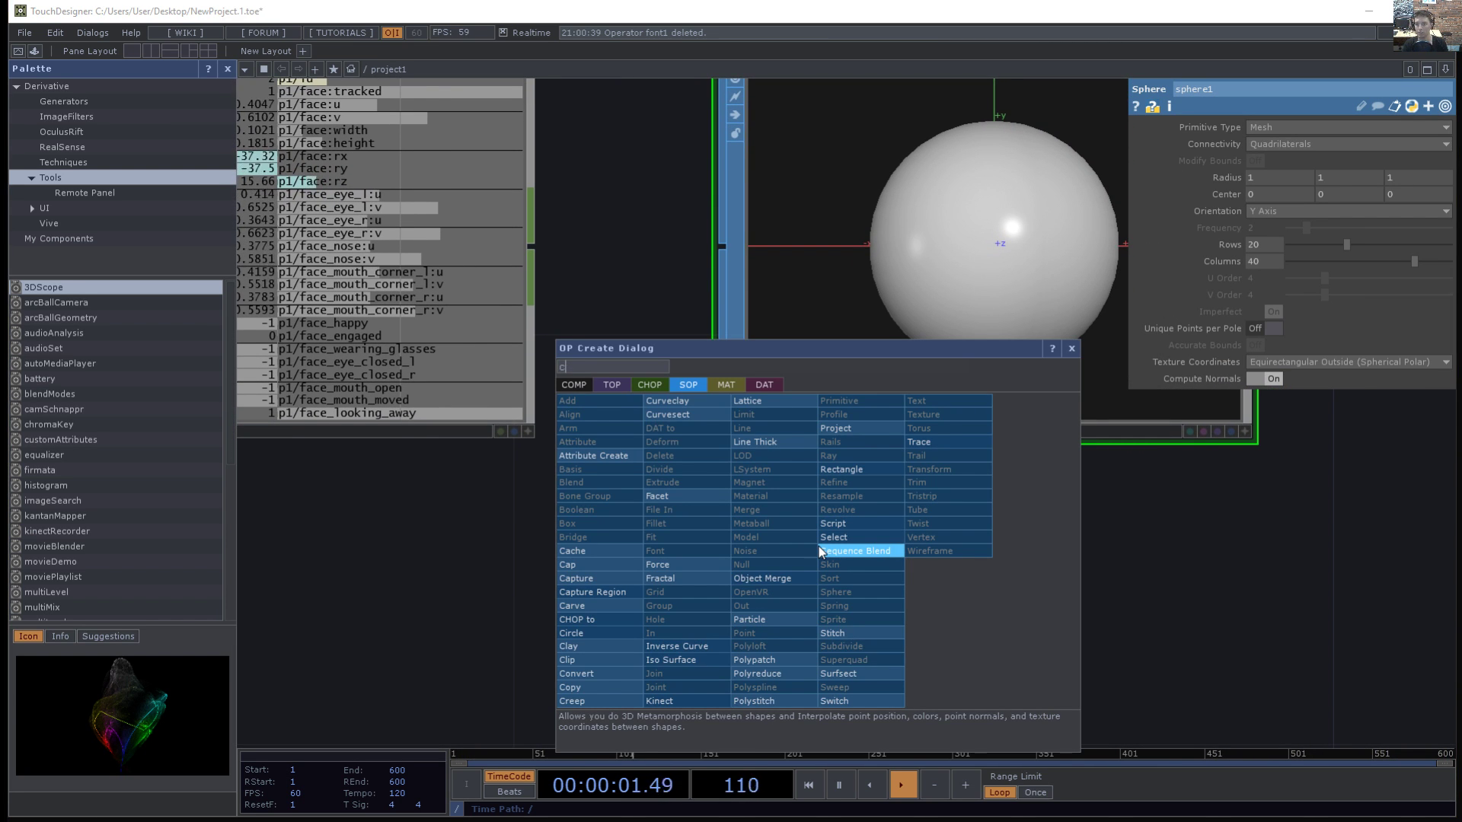
{"action": "left_click", "coordinate": [578, 633]}
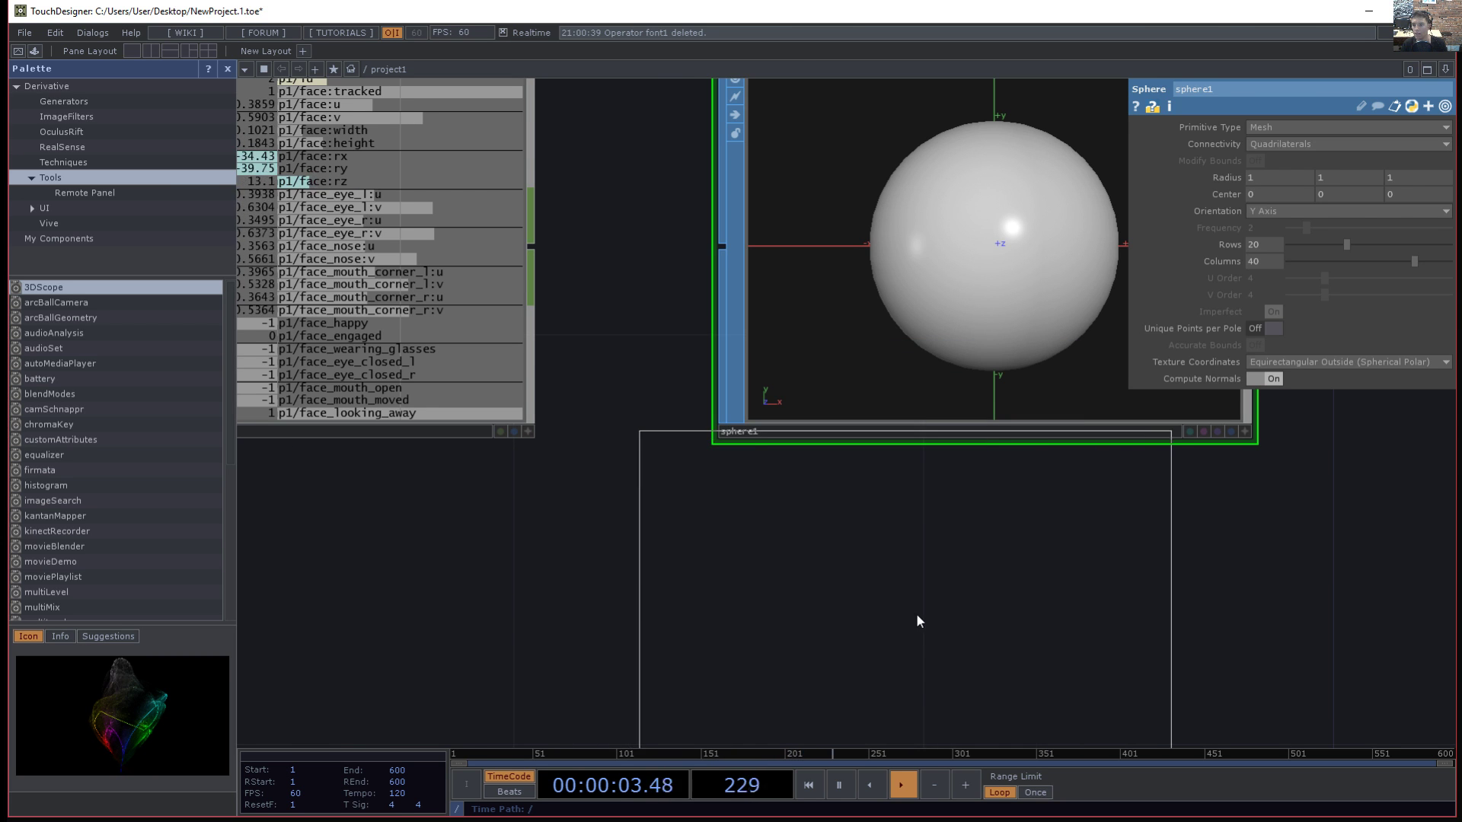
{"action": "left_click", "coordinate": [898, 655]}
{"action": "scroll", "coordinate": [1195, 513], "scroll_direction": "down", "scroll_amount": 5}
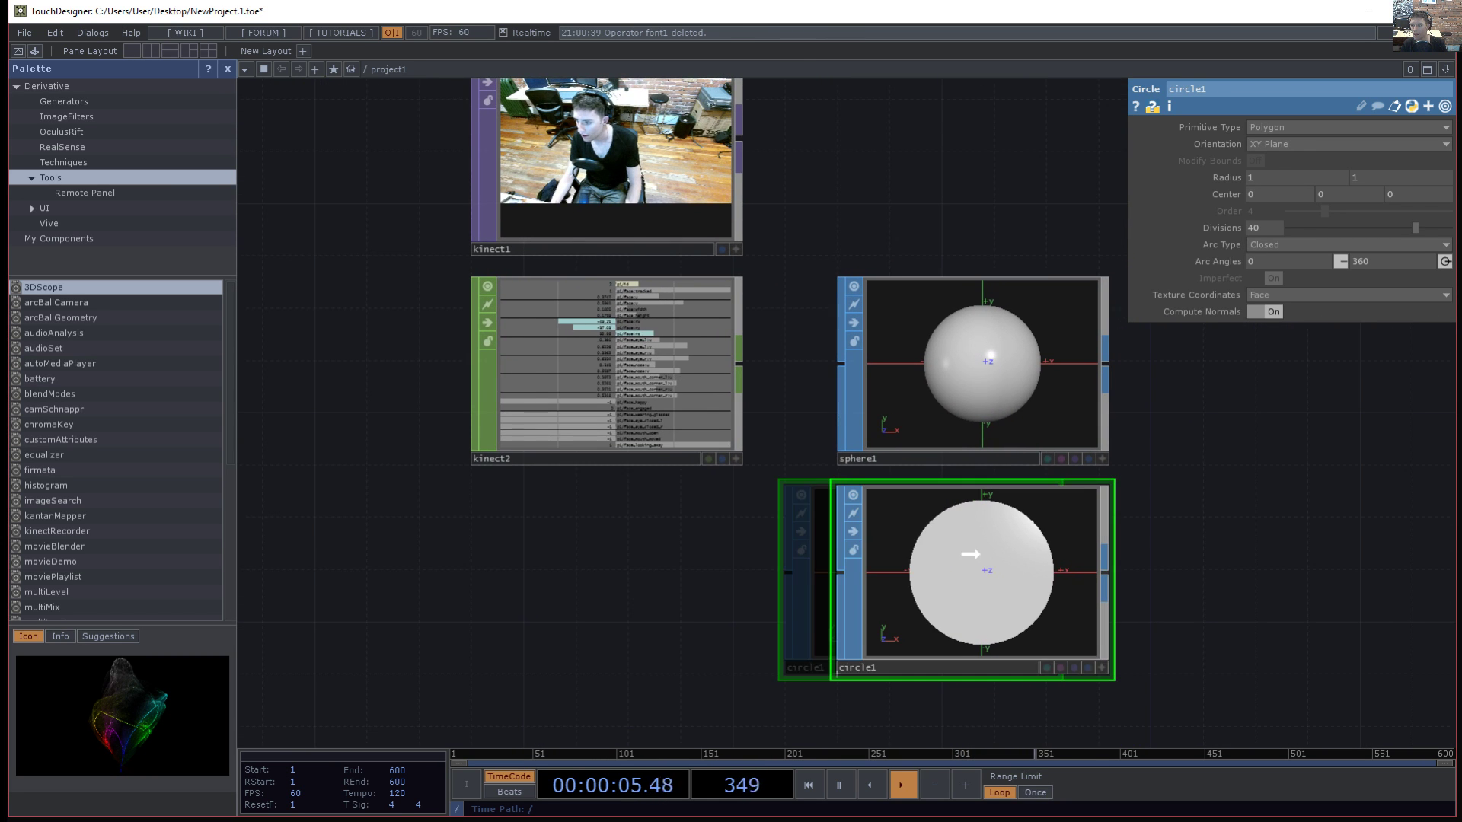
{"action": "scroll", "coordinate": [1075, 524], "scroll_direction": "up", "scroll_amount": 5}
- Add a Material SOP beside the Circle SOP and connect the circle's output to it
{"action": "key", "text": "Tab"}
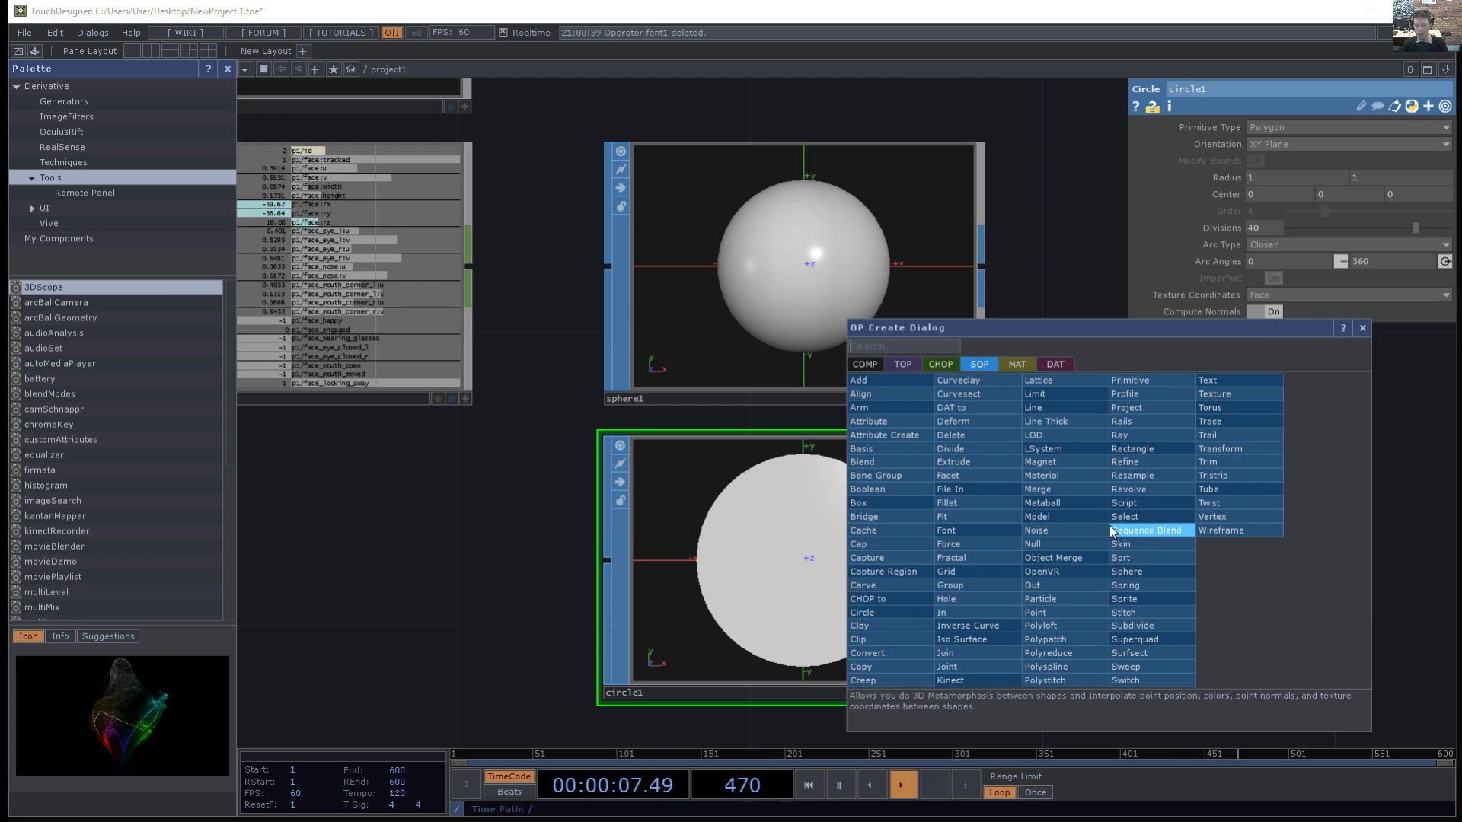
{"action": "type", "text": "mater"}
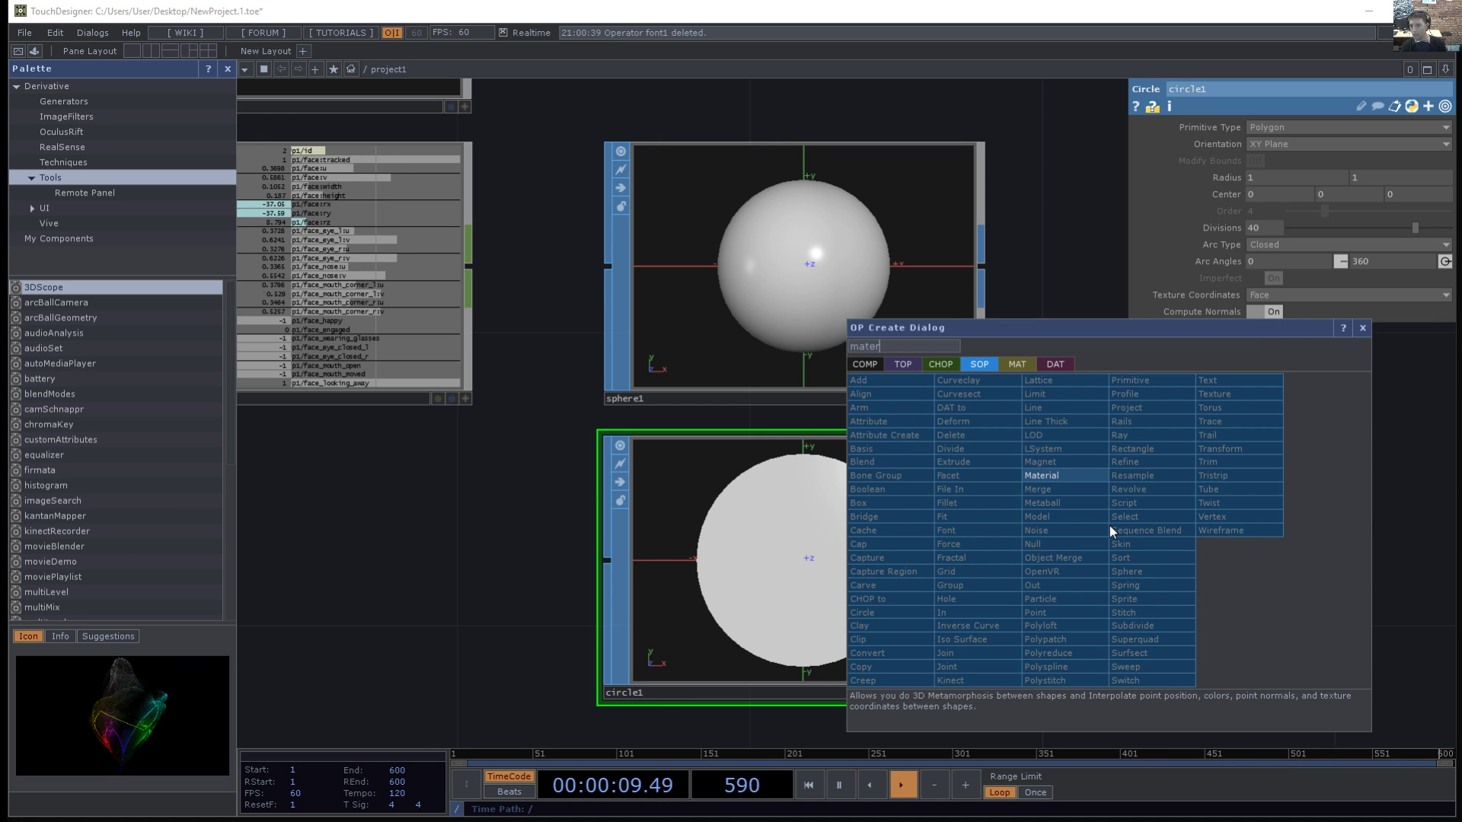
{"action": "key", "text": "Return"}
{"action": "key", "text": "Return"}
{"action": "left_click", "coordinate": [1167, 592]}
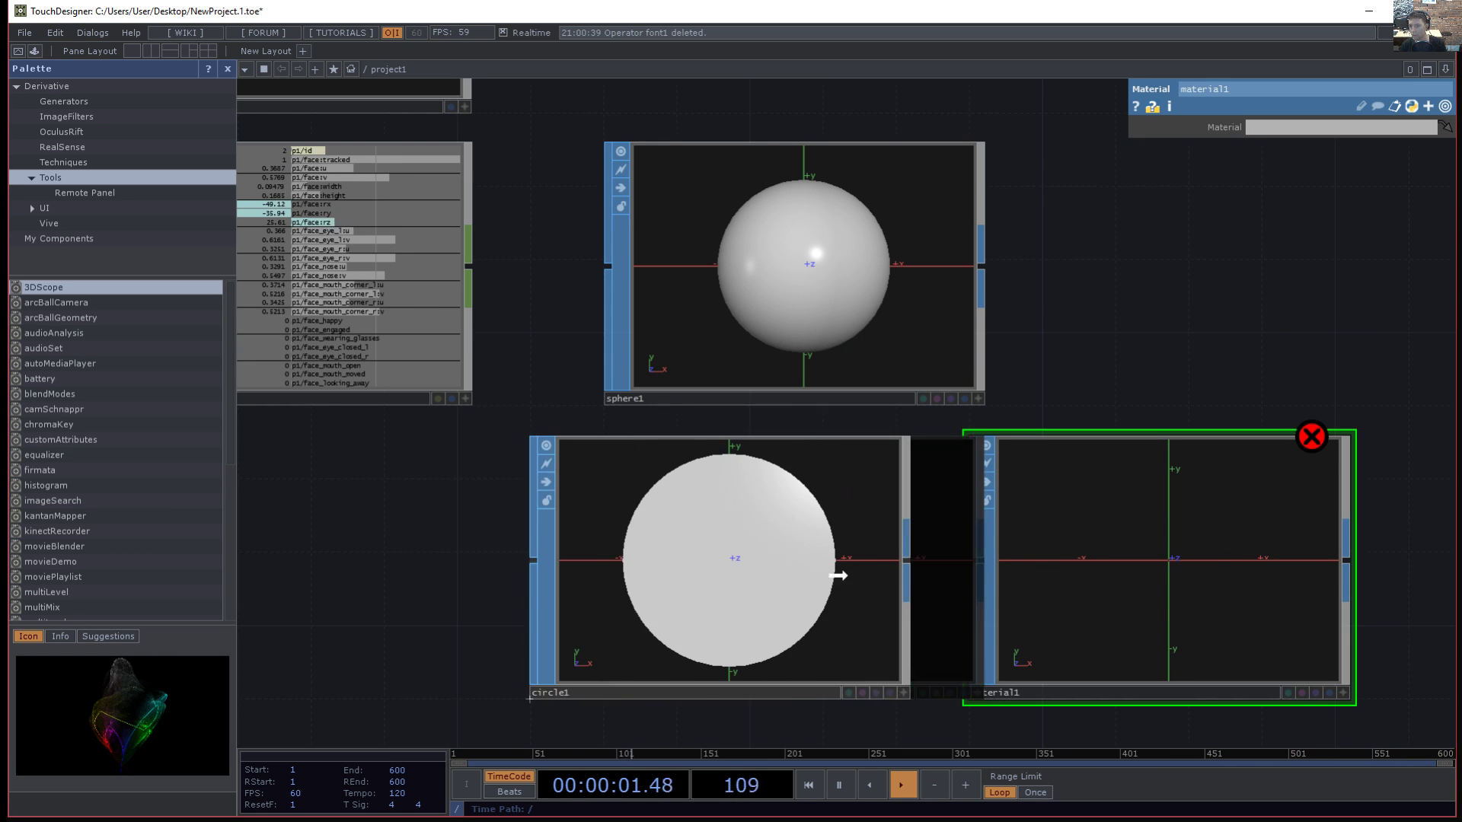
{"action": "left_click_drag", "start_coordinate": [910, 569], "coordinate": [968, 573]}
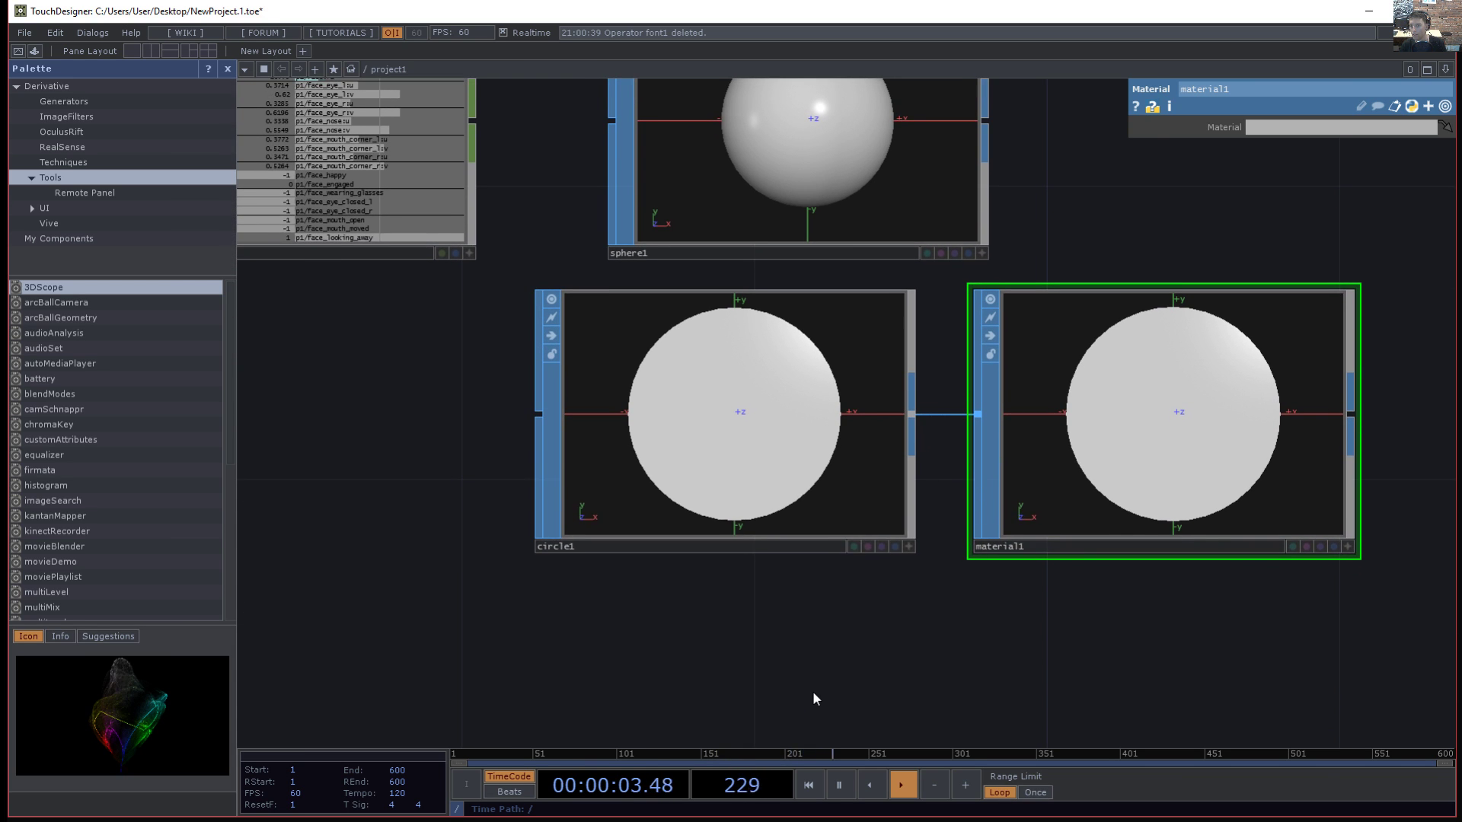
- Add a Constant MAT below the Circle SOP and its Material SOP
{"action": "key", "text": "Tab"}
{"action": "type", "text": "cons"}
{"action": "key", "text": "Tab"}
{"action": "key", "text": "Tab"}
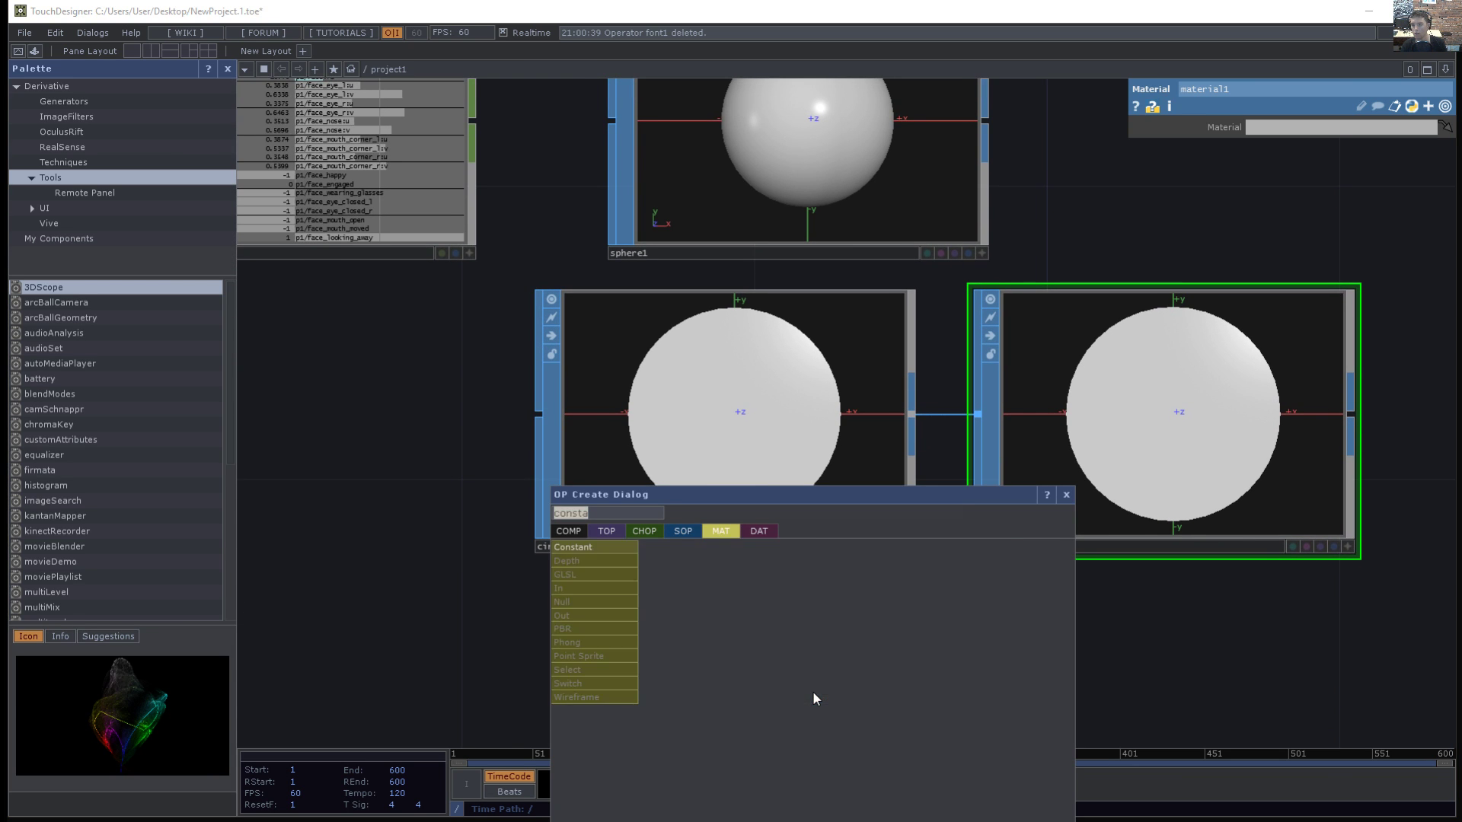
{"action": "left_click", "coordinate": [727, 528]}
{"action": "left_click", "coordinate": [613, 549]}
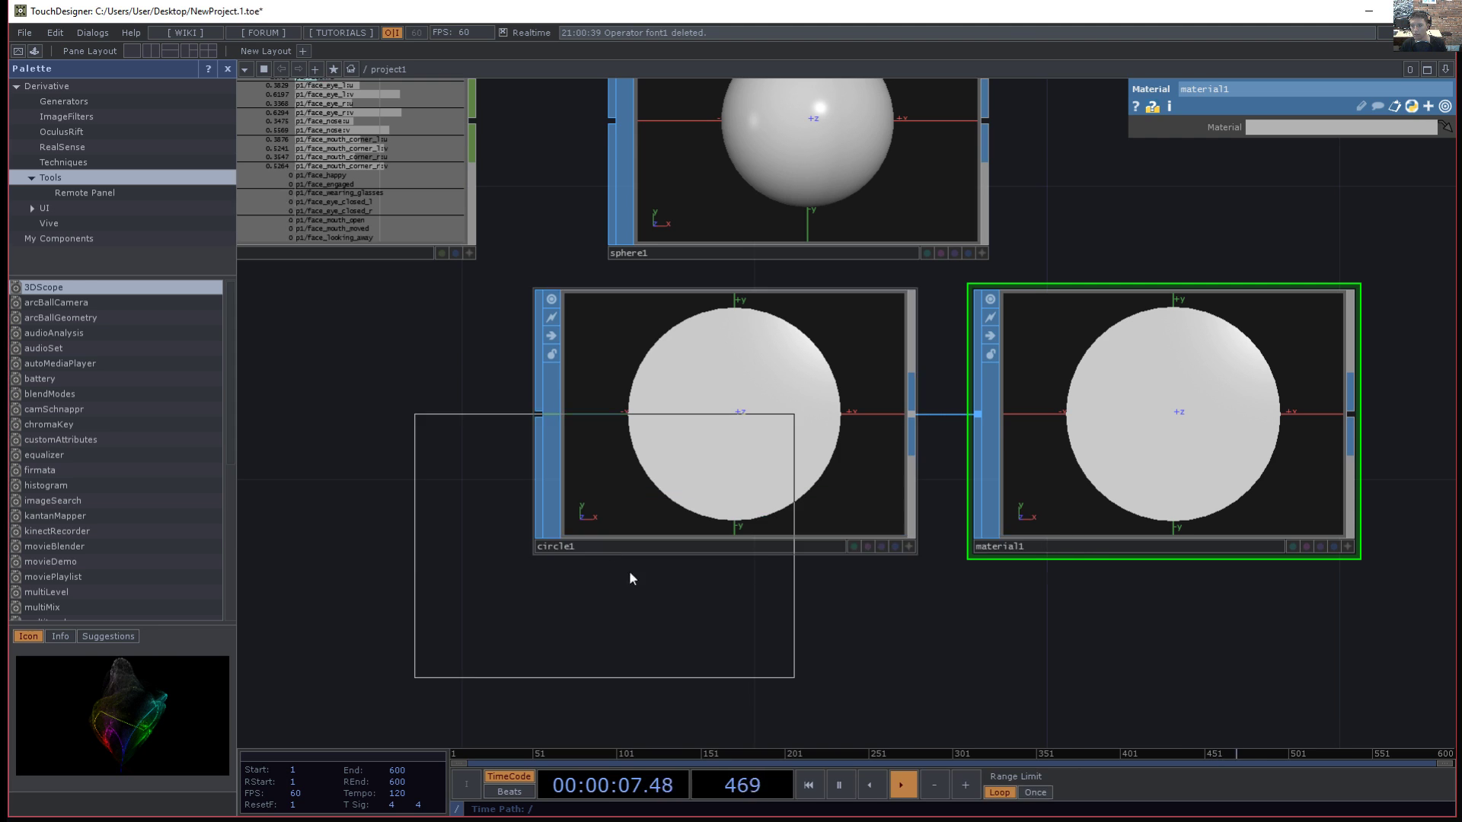
{"action": "left_click", "coordinate": [846, 645]}
{"action": "left_click_drag", "start_coordinate": [847, 645], "coordinate": [860, 575]}
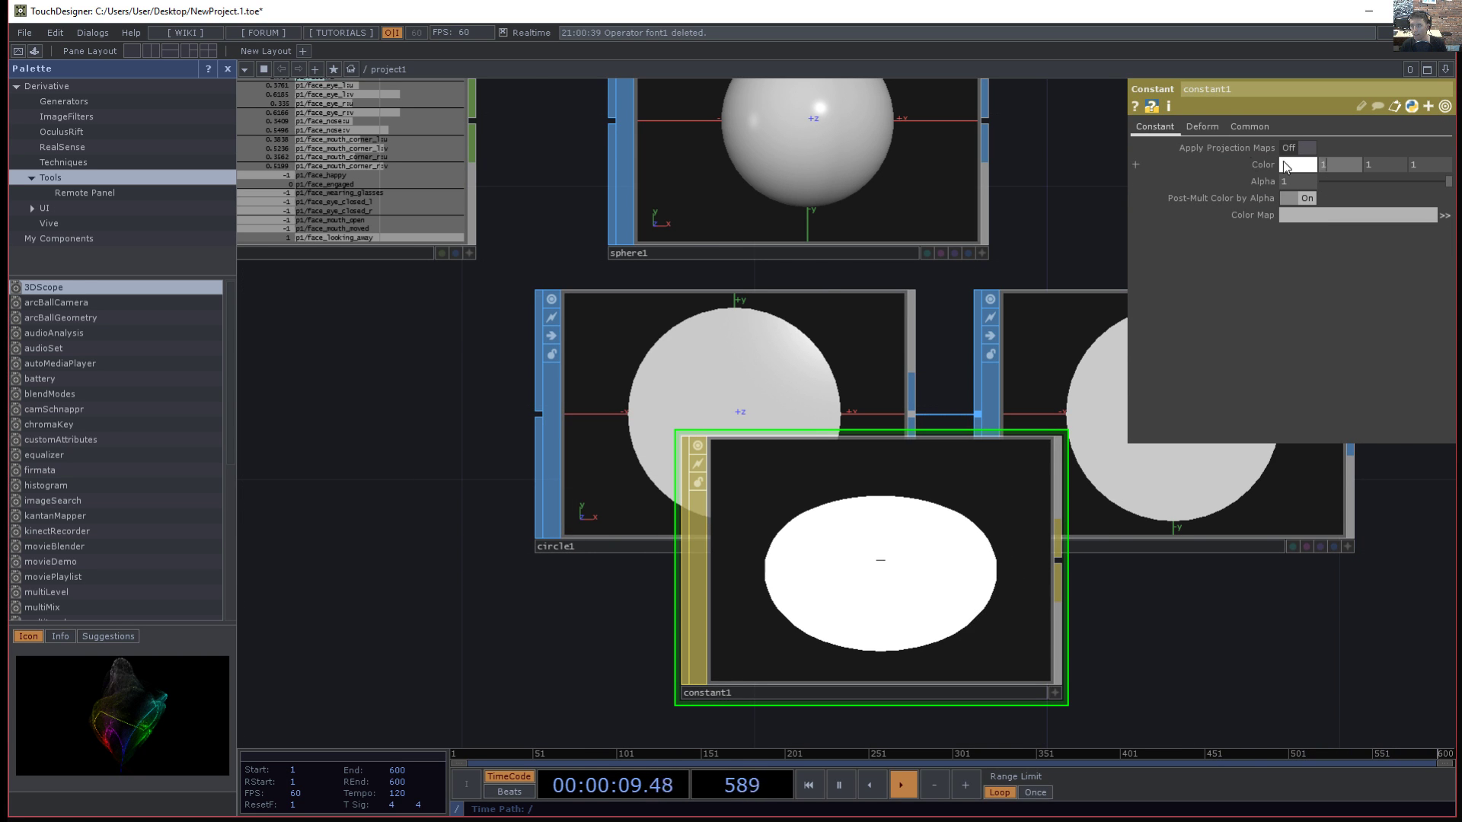
- Set the Constant MAT's colour to 0, 0, 0, assign it to the Material SOP and place it below the circle
{"action": "type", "text": "0"}
{"action": "key", "text": "Tab"}
{"action": "type", "text": "0"}
{"action": "key", "text": "Tab"}
{"action": "type", "text": "0"}
{"action": "key", "text": "Tab"}
{"action": "left_click_drag", "start_coordinate": [1059, 577], "coordinate": [1145, 474]}
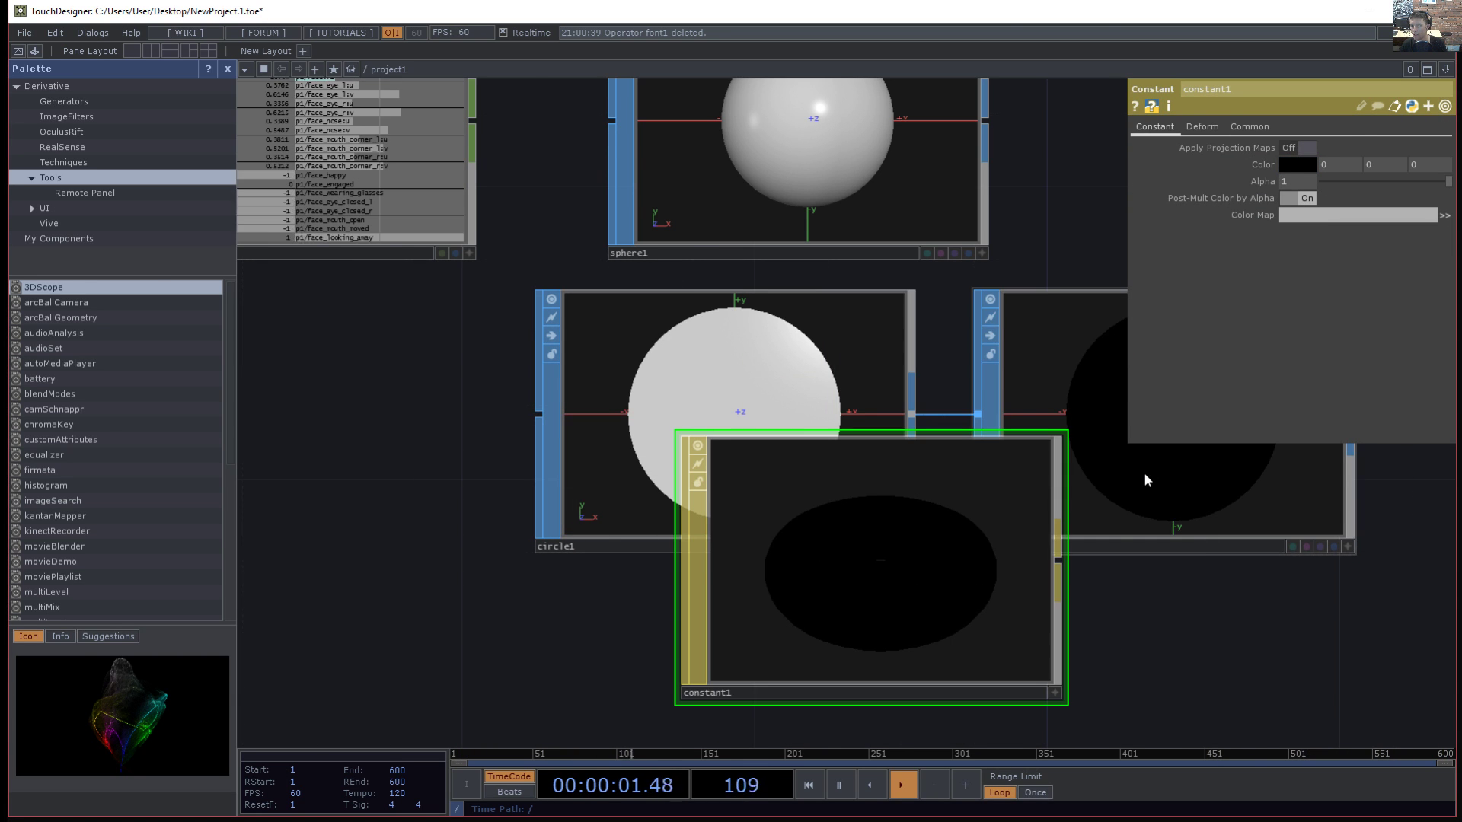
{"action": "left_click_drag", "start_coordinate": [928, 571], "coordinate": [854, 718]}
{"action": "left_click_drag", "start_coordinate": [1124, 156], "coordinate": [803, 331]}
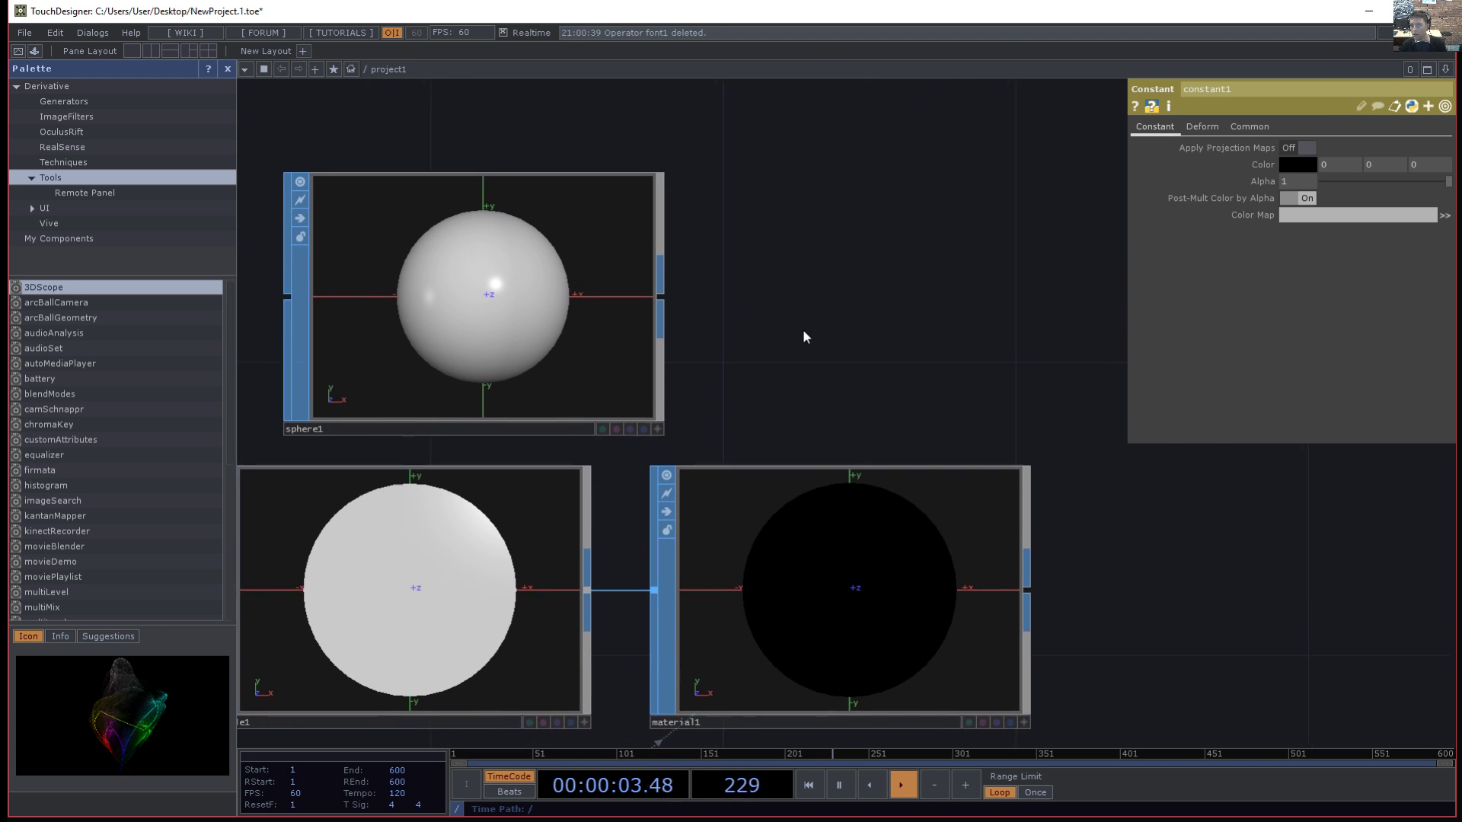
- Duplicate the Material SOP with its circle input and place the copy above the original
{"action": "left_click", "coordinate": [563, 297]}
{"action": "left_click_drag", "start_coordinate": [924, 310], "coordinate": [996, 330]}
{"action": "scroll", "coordinate": [1015, 404], "scroll_direction": "down", "scroll_amount": 3}
{"action": "left_click_drag", "start_coordinate": [1015, 405], "coordinate": [978, 345]}
{"action": "left_click", "coordinate": [980, 386]}
{"action": "key", "text": "ctrl+c"}
{"action": "key", "text": "ctrl+v"}
{"action": "left_click_drag", "start_coordinate": [1003, 576], "coordinate": [990, 322]}
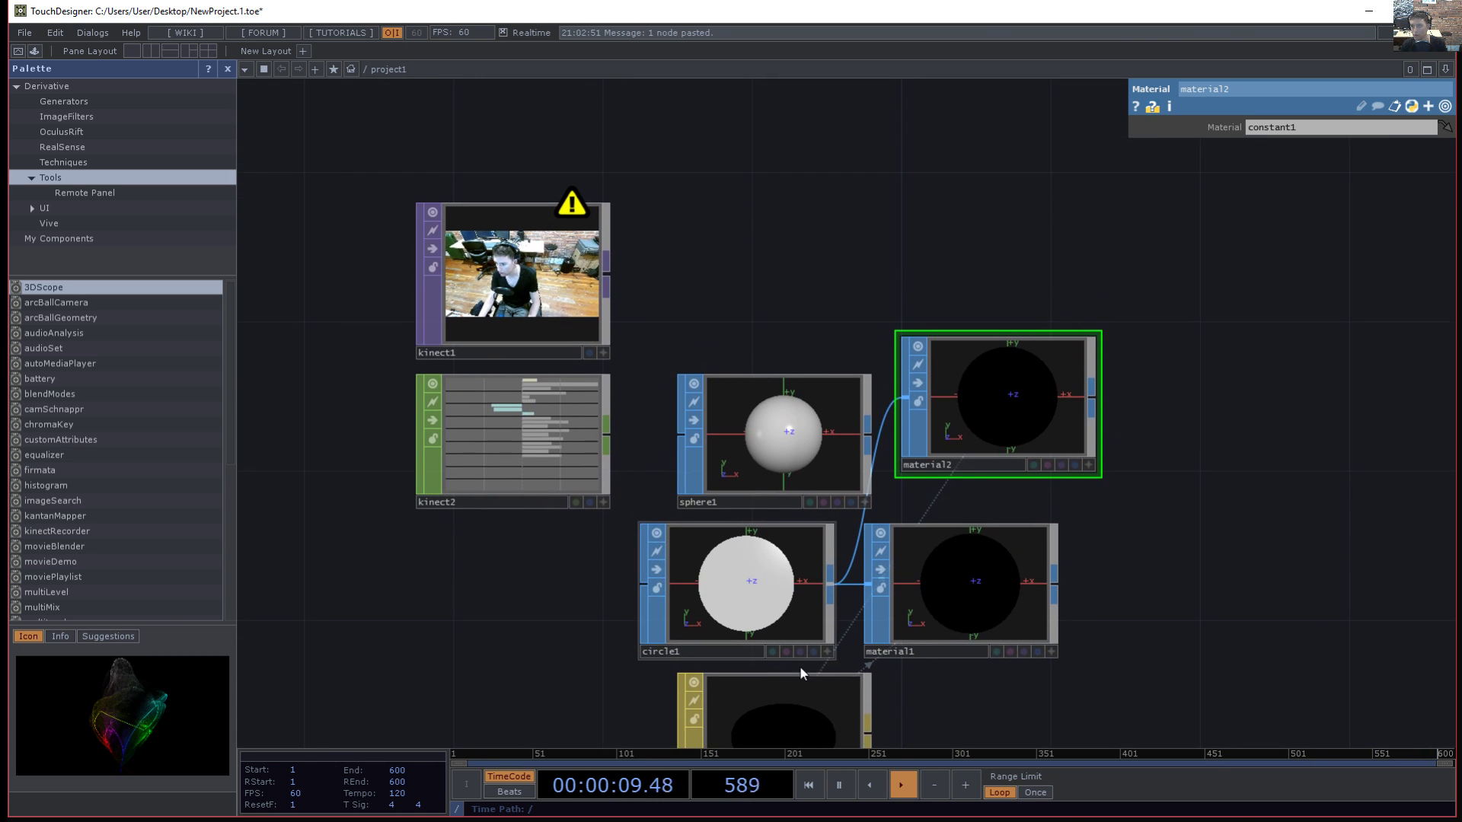
- Duplicate the black Constant MAT and place the copy above the Sphere SOP
{"action": "left_click_drag", "start_coordinate": [811, 659], "coordinate": [808, 668]}
{"action": "left_click", "coordinate": [793, 687]}
{"action": "key", "text": "ctrl+c"}
{"action": "key", "text": "ctrl+v"}
{"action": "left_click_drag", "start_coordinate": [891, 739], "coordinate": [889, 573]}
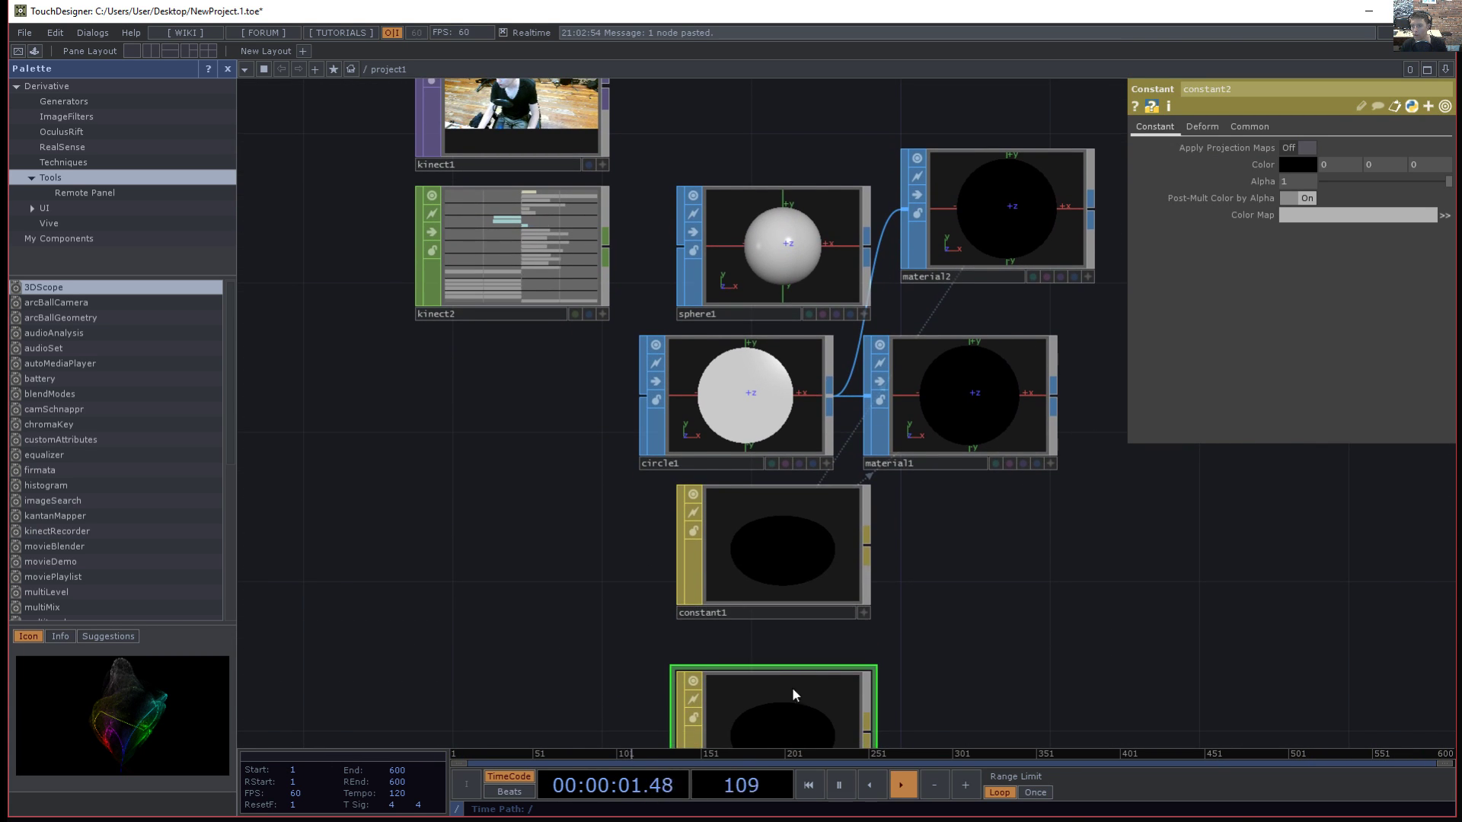
{"action": "scroll", "coordinate": [1080, 545], "scroll_direction": "down", "scroll_amount": 4}
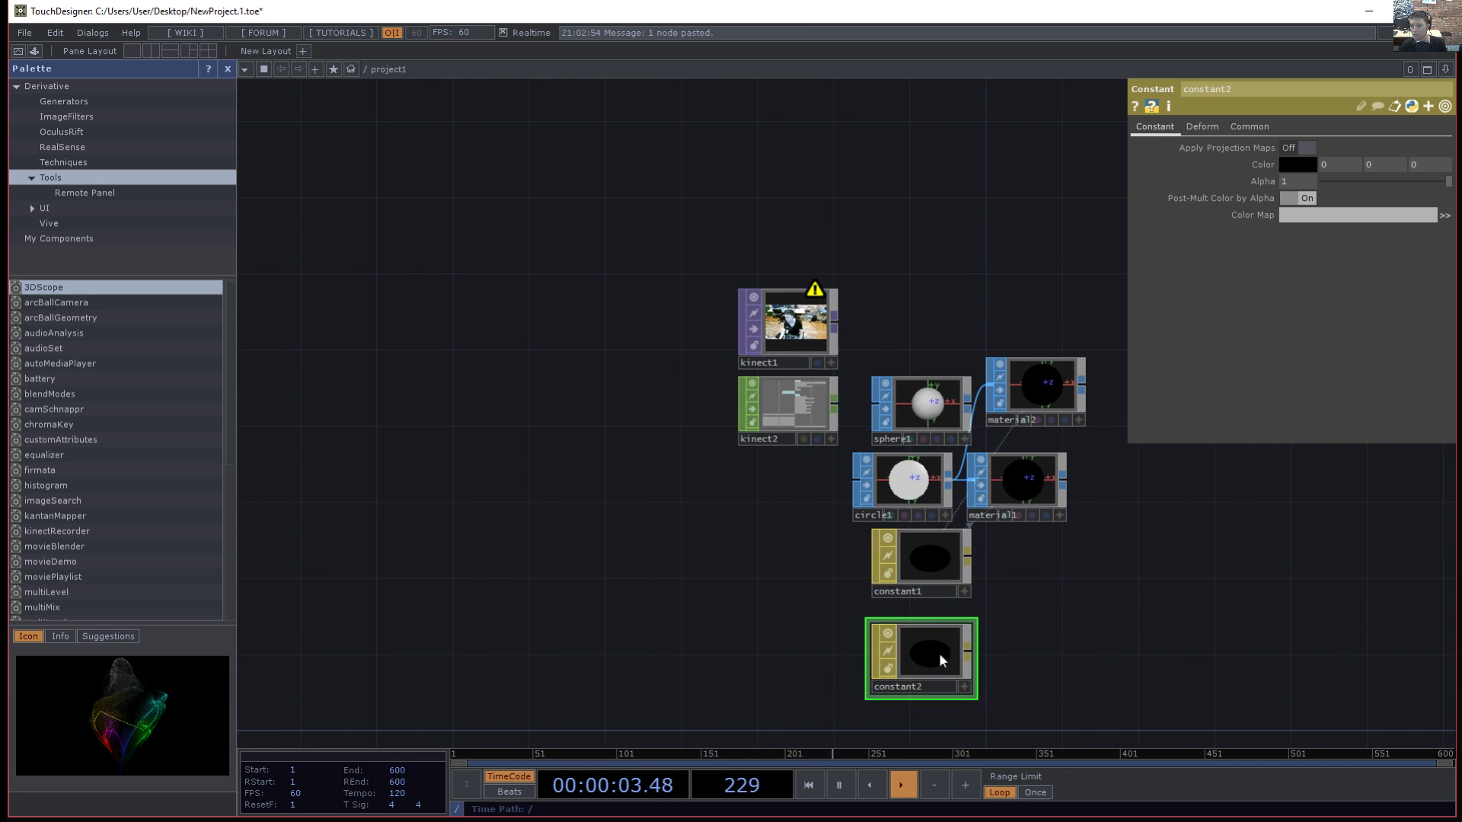
{"action": "left_click_drag", "start_coordinate": [942, 670], "coordinate": [942, 289]}
- Set the copied Constant MAT's colour to 1, 1, 1 and assign it to the upper Material SOP, material2
{"action": "key", "text": "Tab"}
{"action": "type", "text": "11"}
{"action": "key", "text": "Tab"}
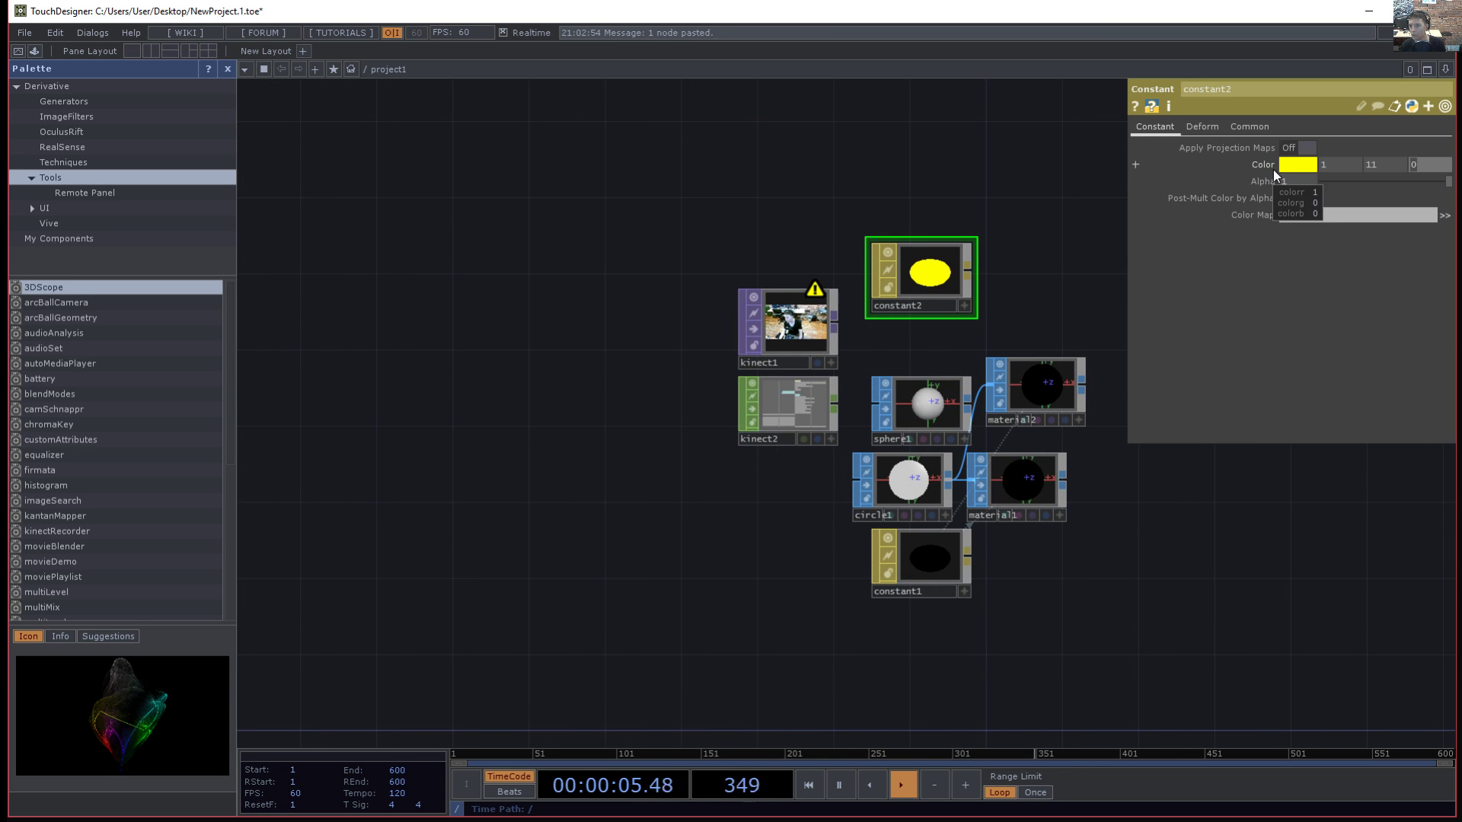
{"action": "type", "text": "1"}
{"action": "key", "text": "Tab"}
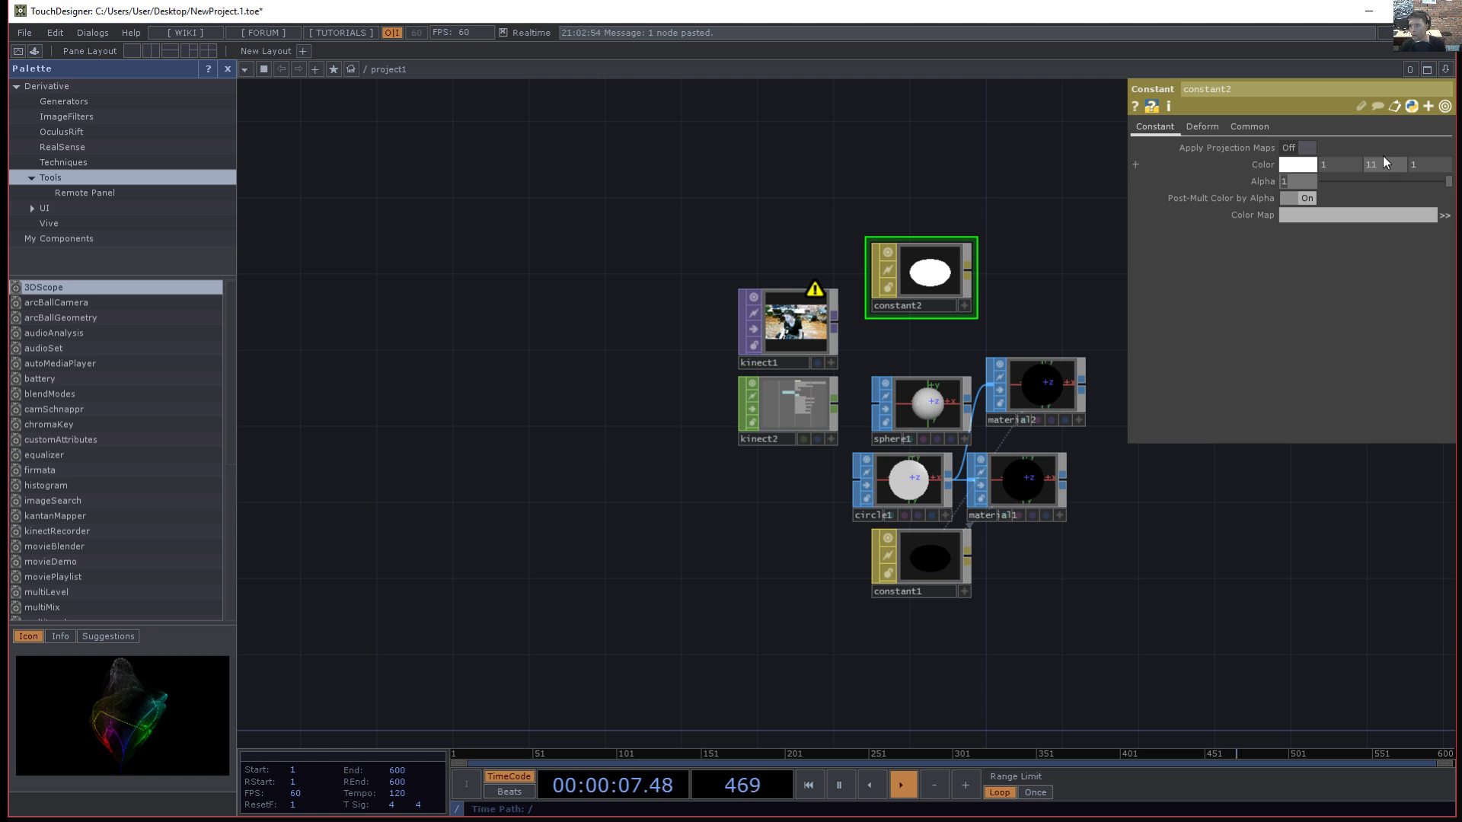
{"action": "key", "text": "Tab"}
{"action": "left_click_drag", "start_coordinate": [1068, 273], "coordinate": [1050, 265]}
{"action": "left_click_drag", "start_coordinate": [935, 266], "coordinate": [1028, 379]}
{"action": "left_click_drag", "start_coordinate": [1026, 248], "coordinate": [1020, 204]}
- Add a Merge SOP beside the two Material SOPs
{"action": "scroll", "coordinate": [1080, 462], "scroll_direction": "up", "scroll_amount": 5}
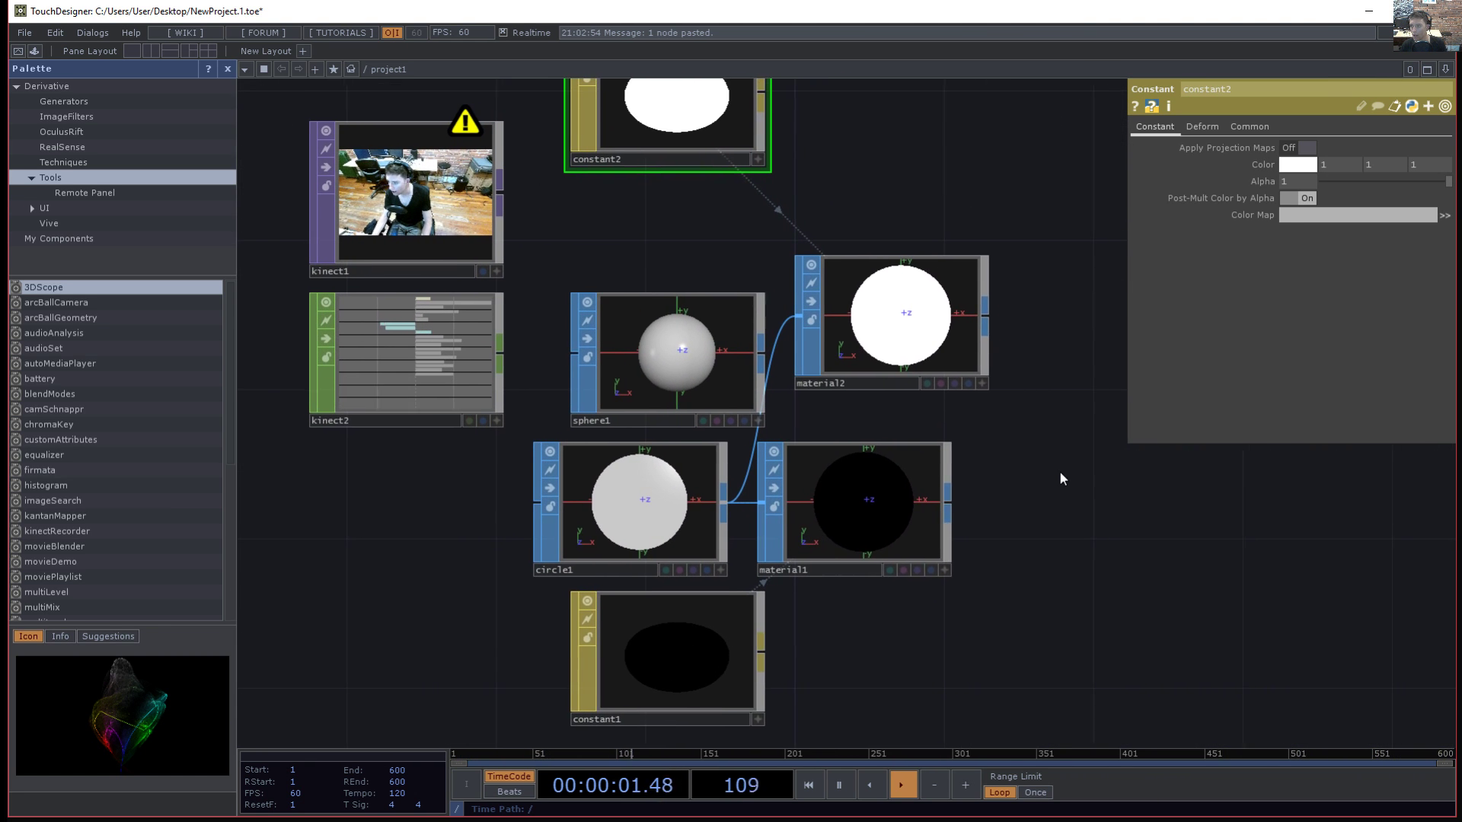
{"action": "key", "text": "Tab"}
{"action": "type", "text": "merge"}
{"action": "key", "text": "Tab"}
{"action": "key", "text": "Tab"}
{"action": "key", "text": "Tab"}
{"action": "key", "text": "Tab"}
{"action": "key", "text": "Tab"}
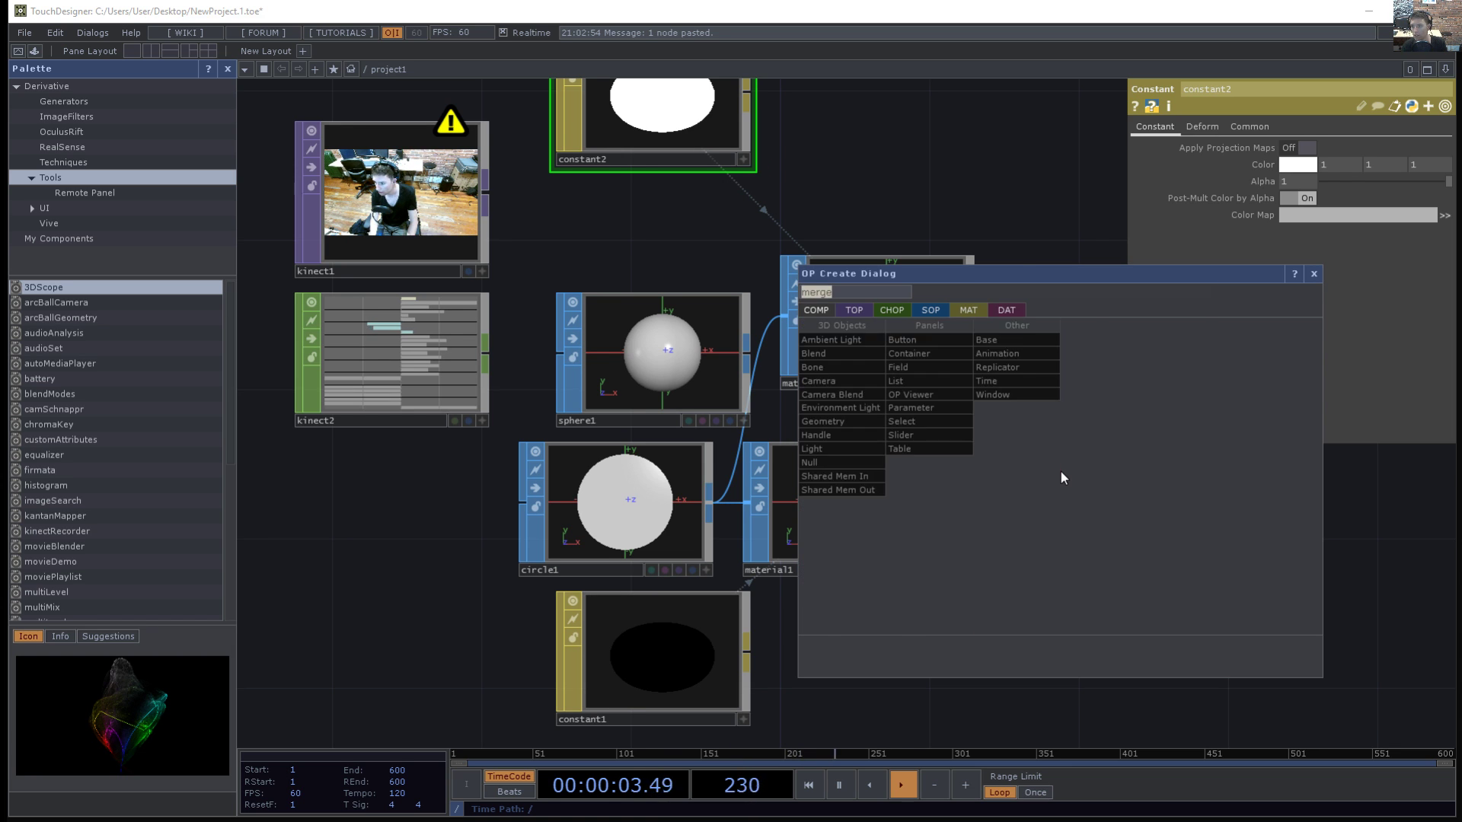
{"action": "left_click", "coordinate": [1038, 434]}
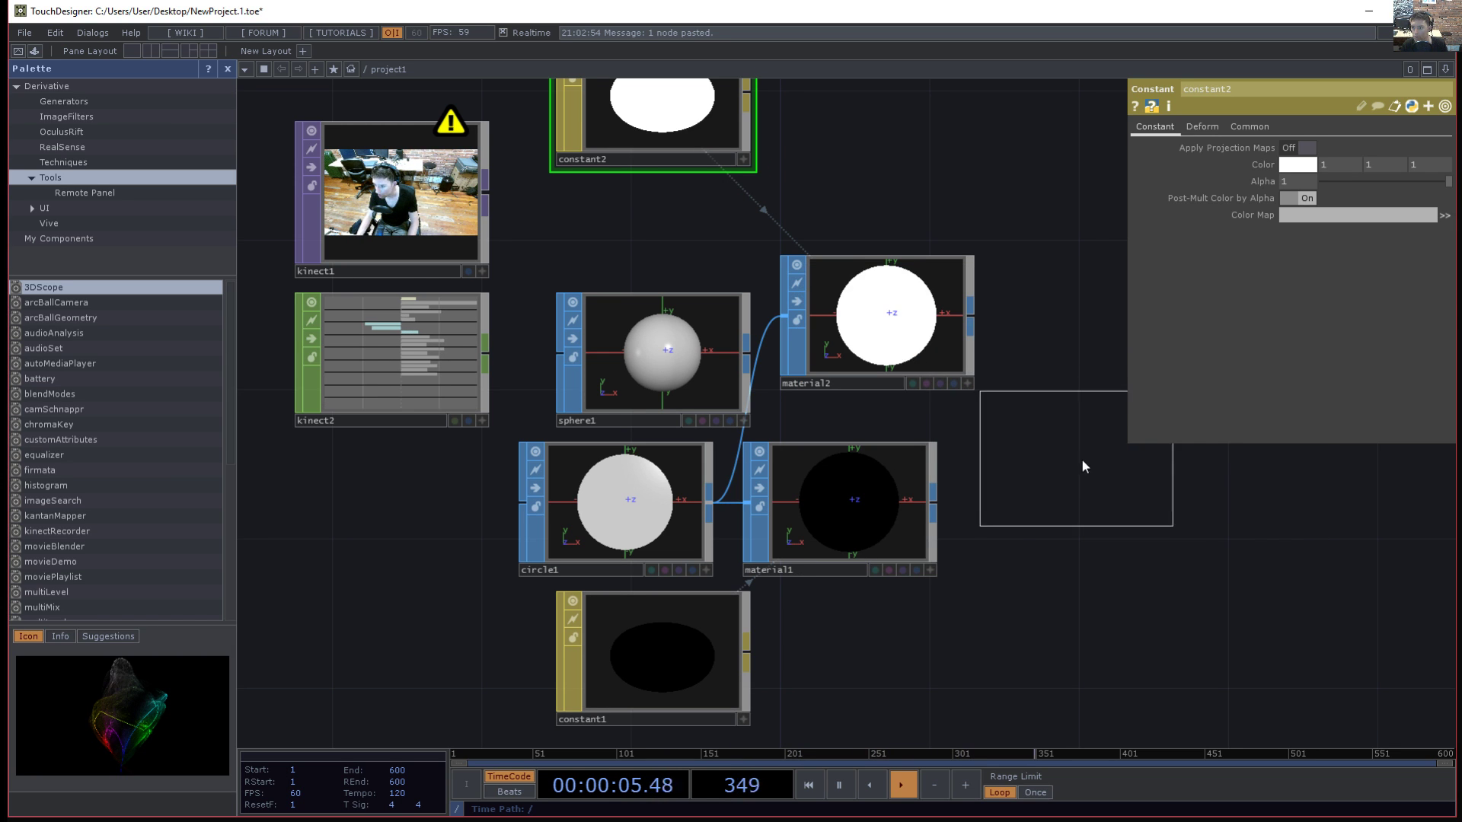
{"action": "left_click", "coordinate": [1089, 466]}
- Connect the outputs of material2 and material1 to the Merge SOP
{"action": "left_click", "coordinate": [970, 314]}
{"action": "left_click", "coordinate": [1007, 457]}
{"action": "left_click", "coordinate": [934, 503]}
{"action": "left_click", "coordinate": [1008, 476]}
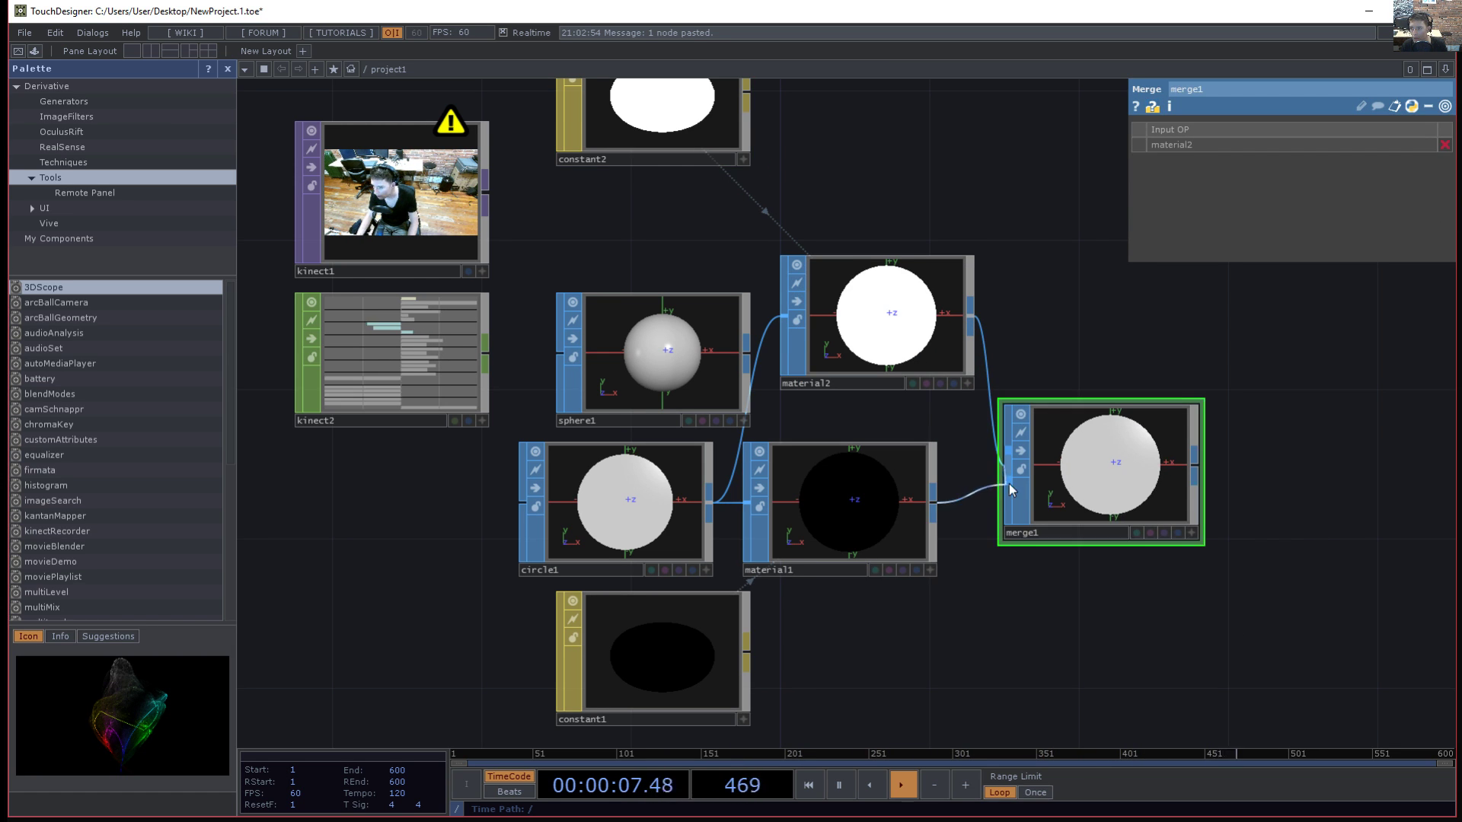
{"action": "left_click_drag", "start_coordinate": [977, 469], "coordinate": [1032, 474]}
{"action": "left_click", "coordinate": [1215, 411]}
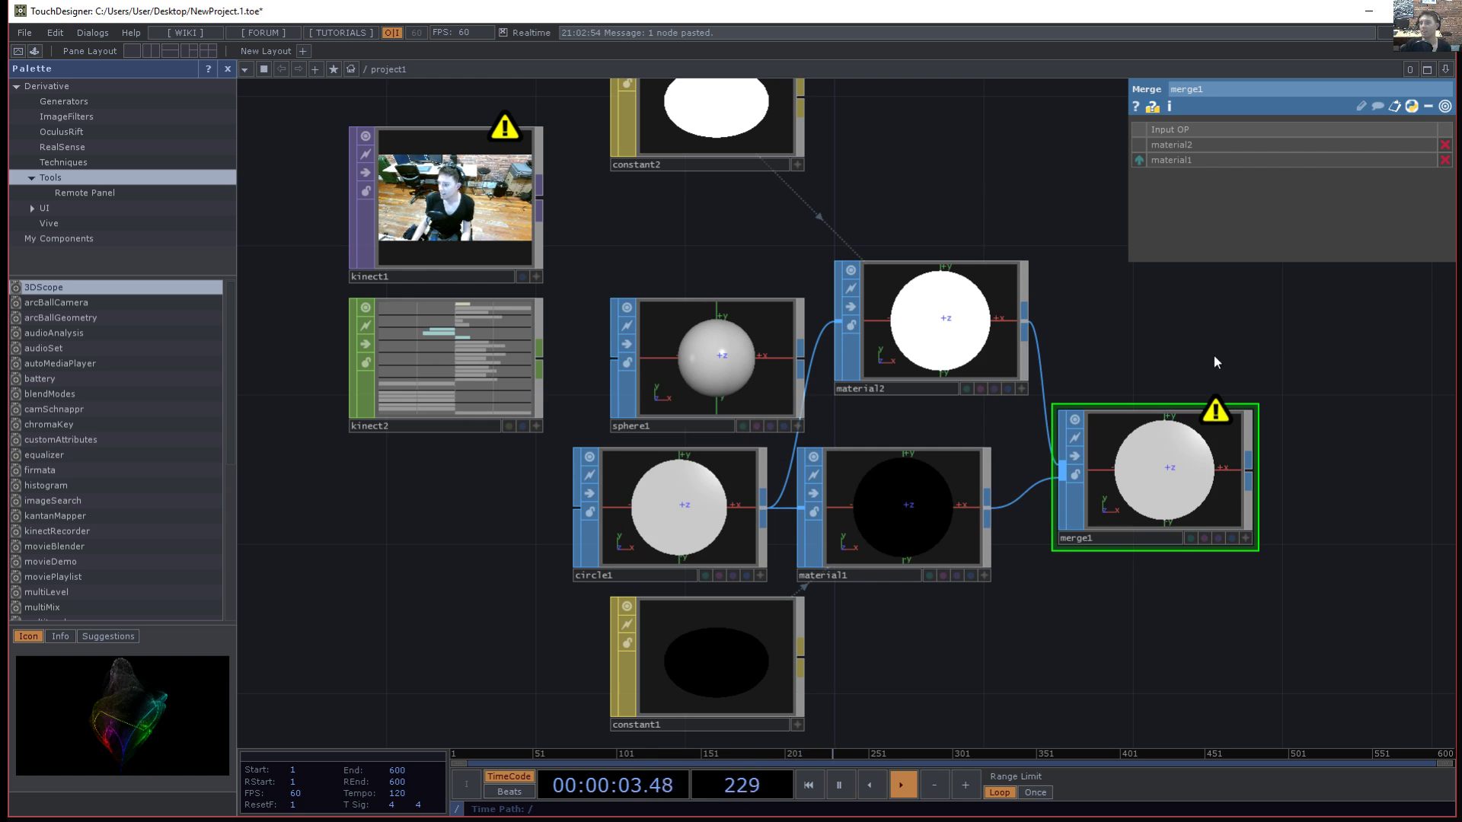
- Delete the Merge SOP and try the render and display flags on both Material SOPs instead
{"action": "key", "text": "Delete"}
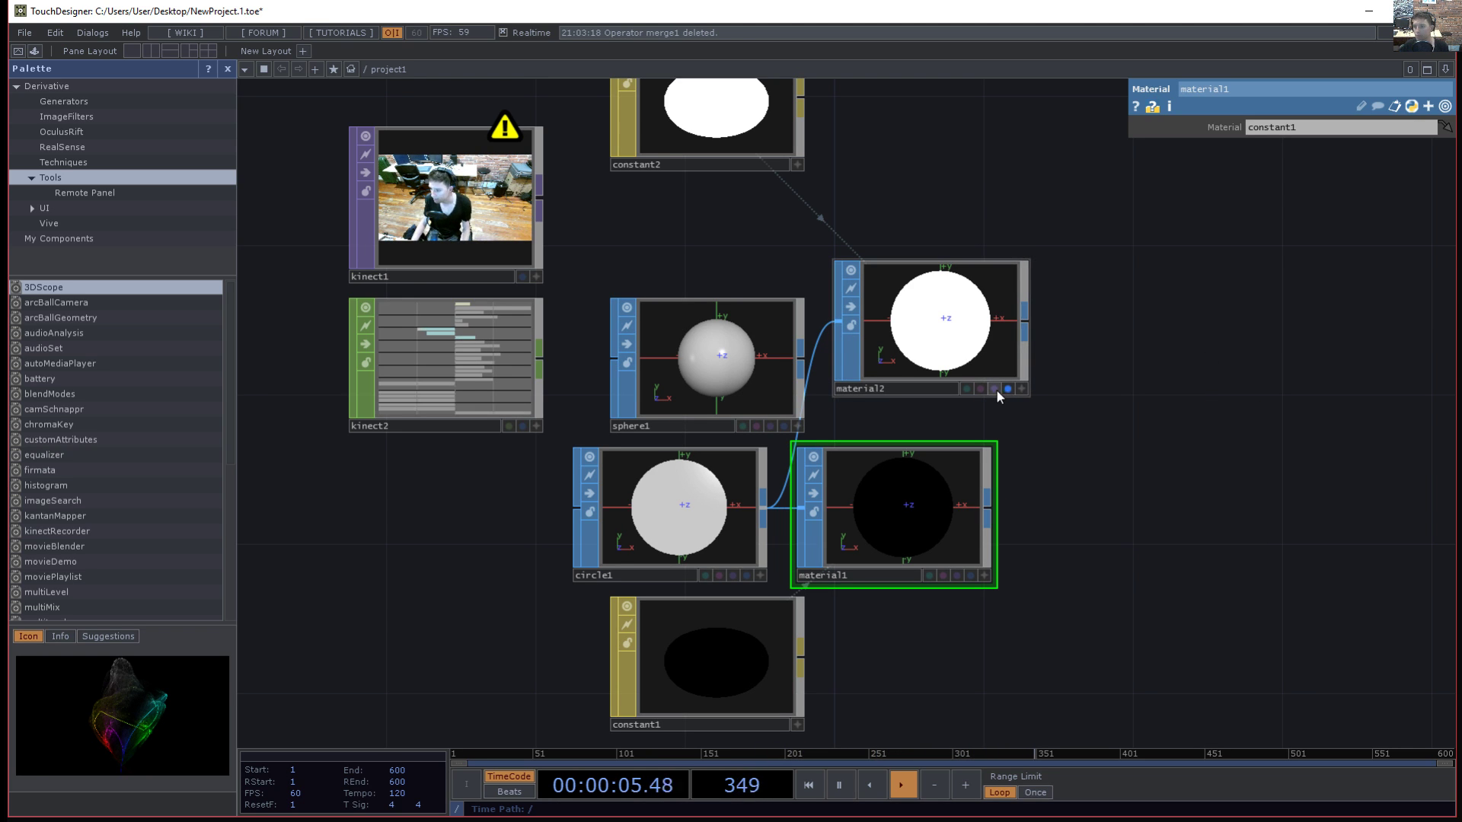
{"action": "scroll", "coordinate": [1123, 401], "scroll_direction": "up", "scroll_amount": 3}
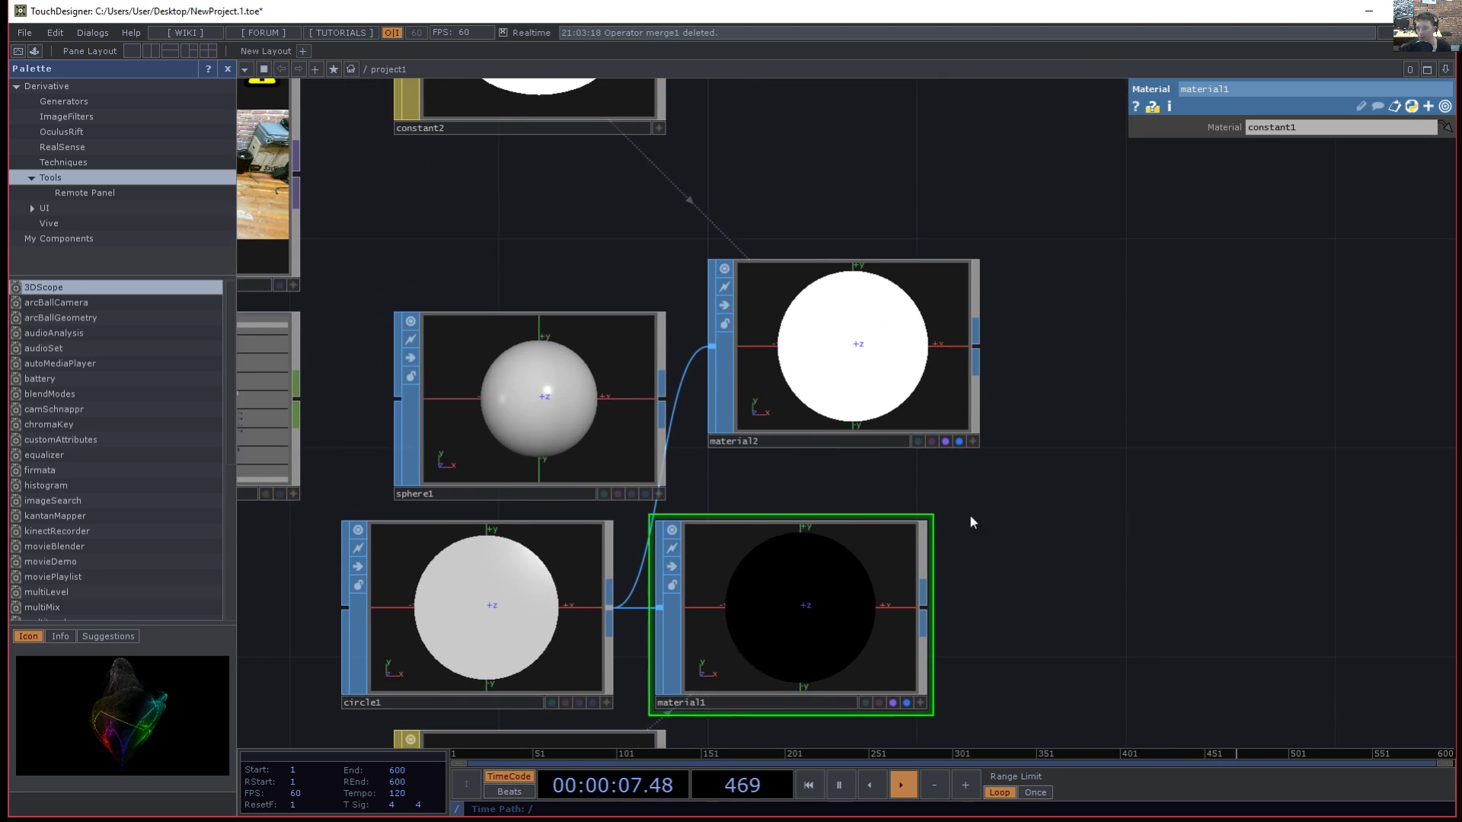
{"action": "scroll", "coordinate": [1103, 515], "scroll_direction": "down", "scroll_amount": 5}
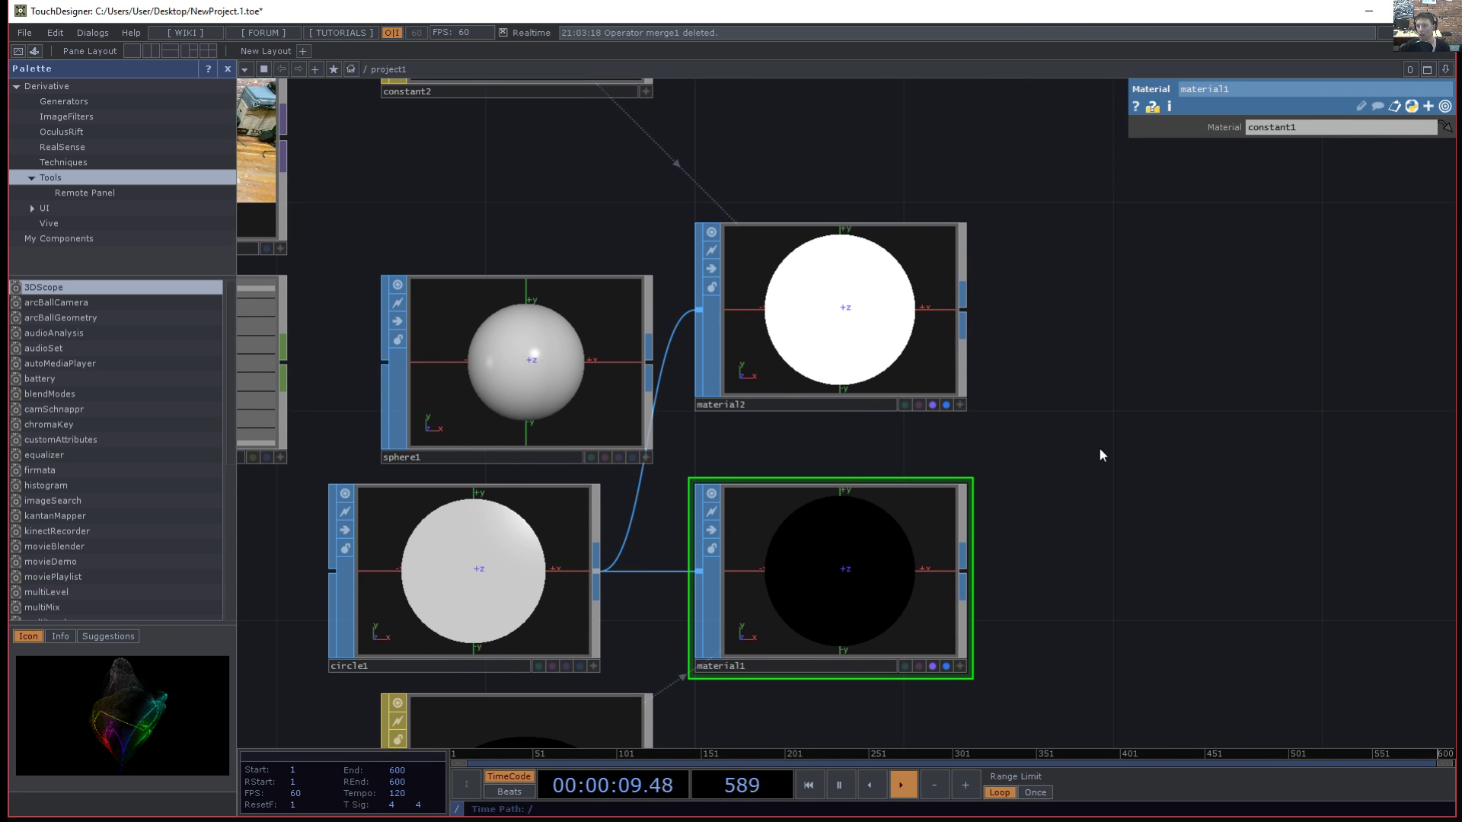
{"action": "scroll", "coordinate": [1149, 440], "scroll_direction": "down", "scroll_amount": 2}
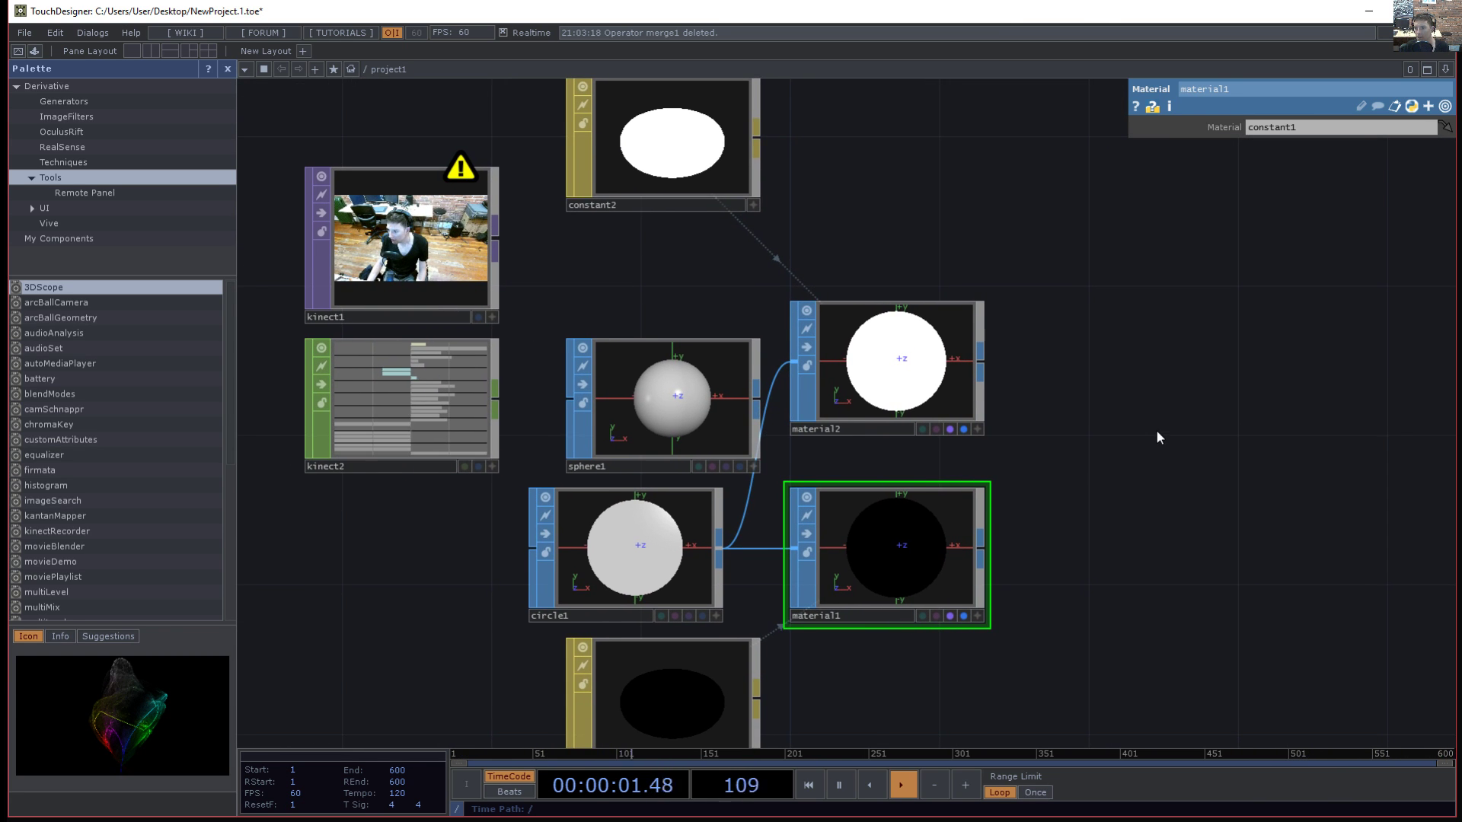
{"action": "scroll", "coordinate": [1127, 457], "scroll_direction": "down", "scroll_amount": 3}
{"action": "scroll", "coordinate": [1143, 501], "scroll_direction": "up", "scroll_amount": 3}
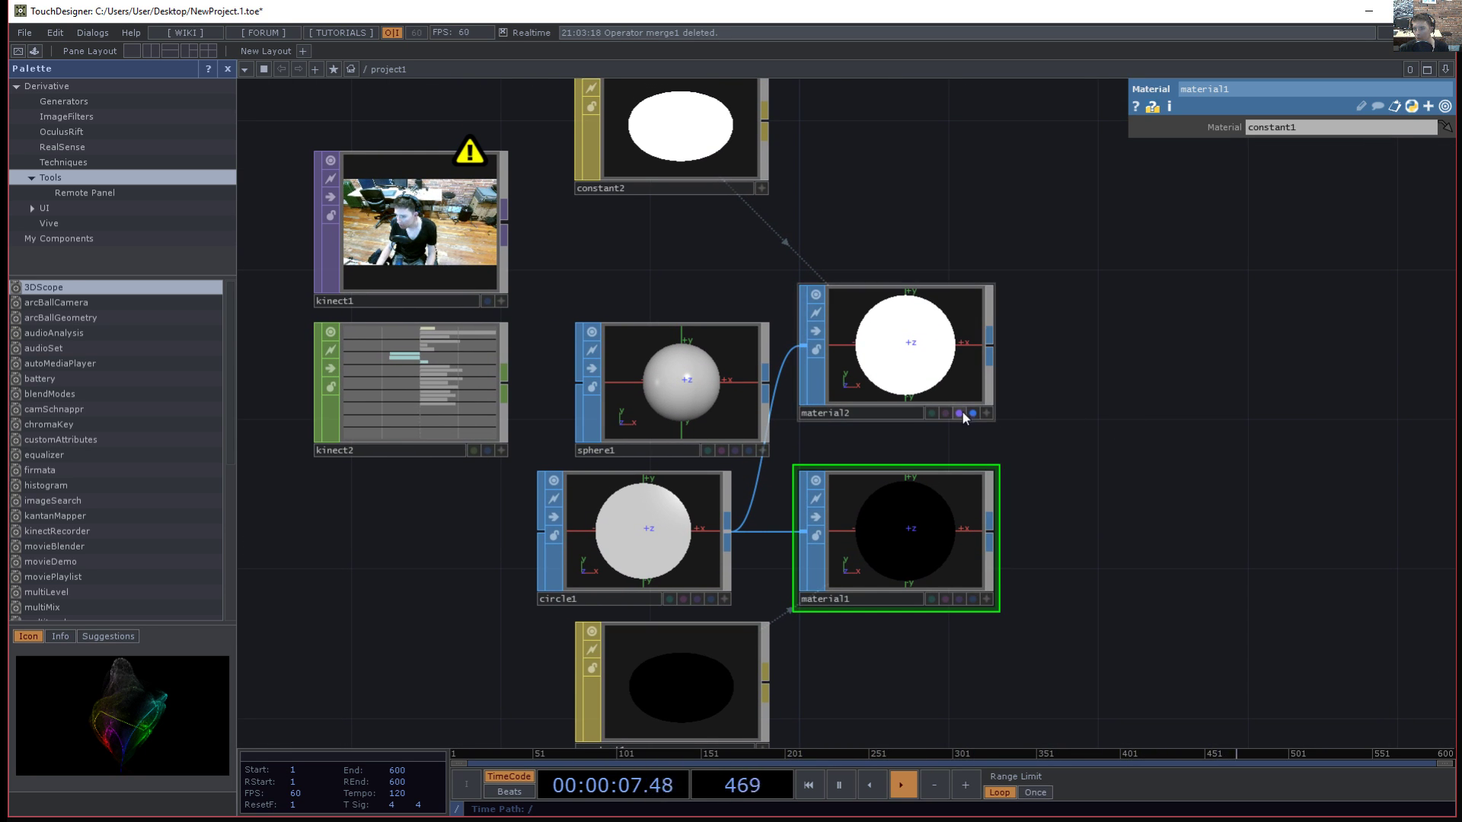
- Add a new Merge SOP and connect material2 and material1 to its input
{"action": "key", "text": "Tab"}
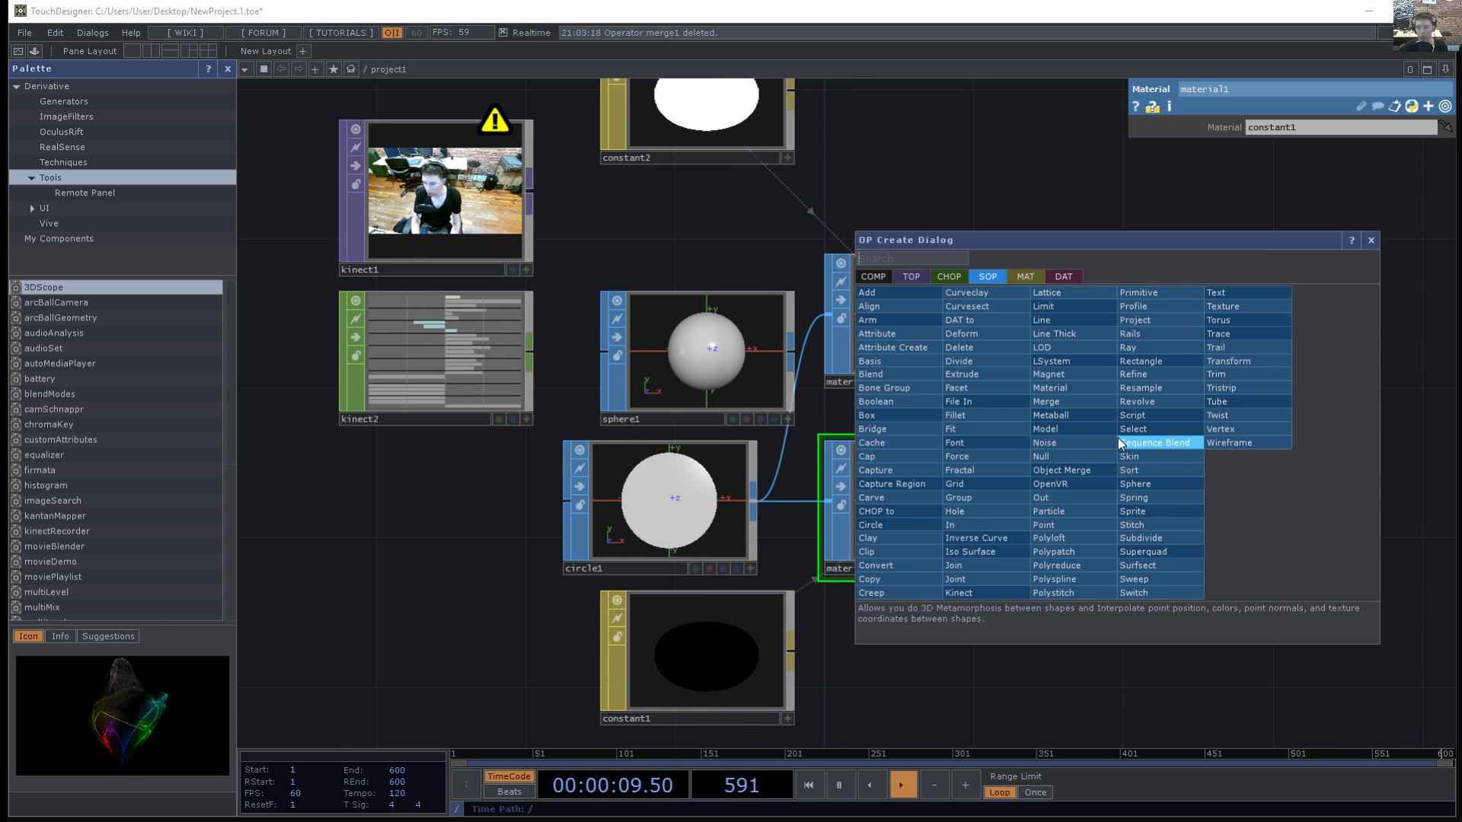
{"action": "type", "text": "merge"}
{"action": "key", "text": "Return"}
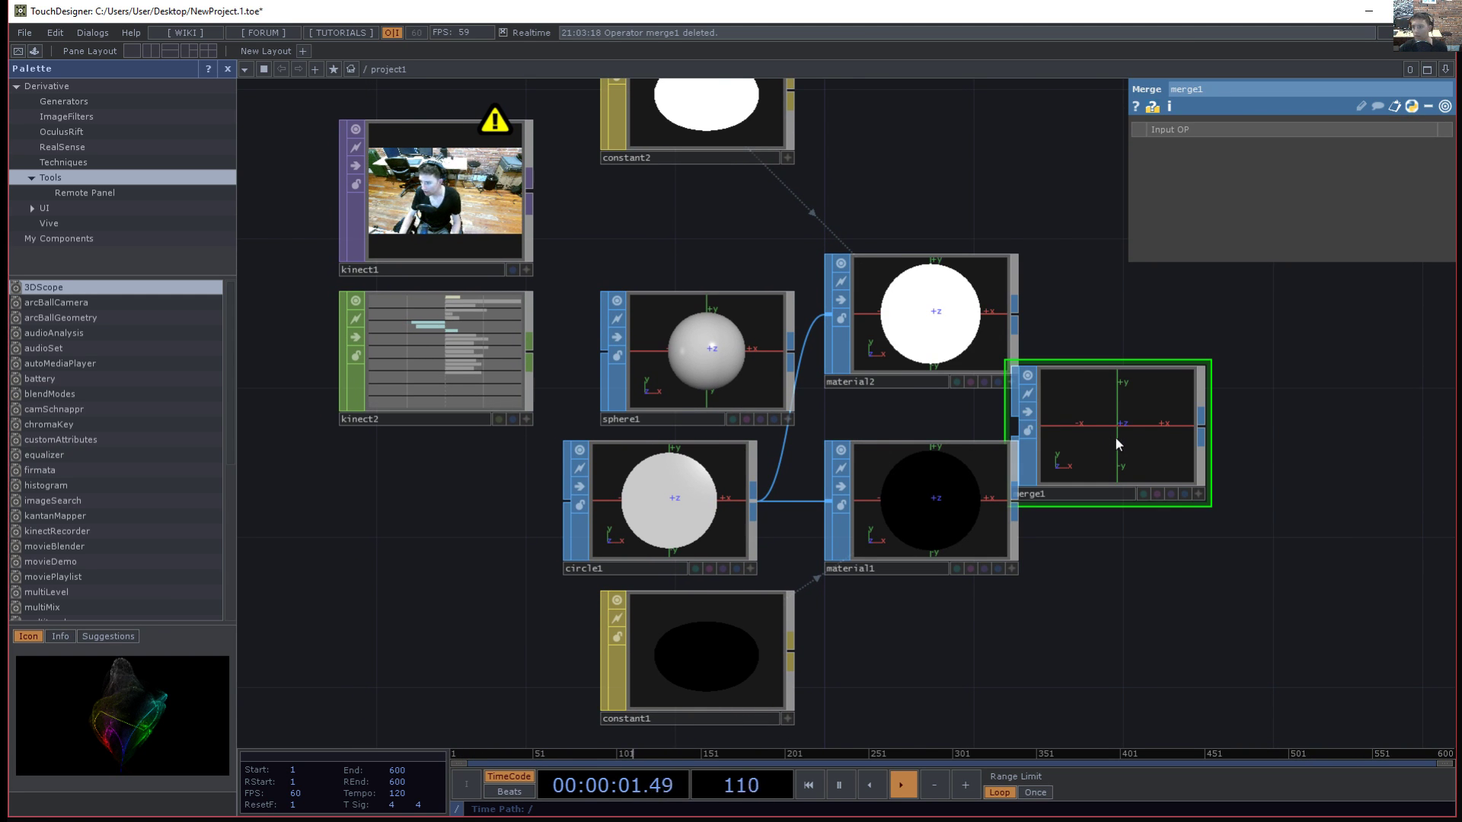
{"action": "left_click", "coordinate": [1224, 437]}
{"action": "left_click_drag", "start_coordinate": [1017, 325], "coordinate": [1127, 426]}
{"action": "left_click_drag", "start_coordinate": [1017, 499], "coordinate": [1127, 428]}
{"action": "left_click", "coordinate": [944, 521]}
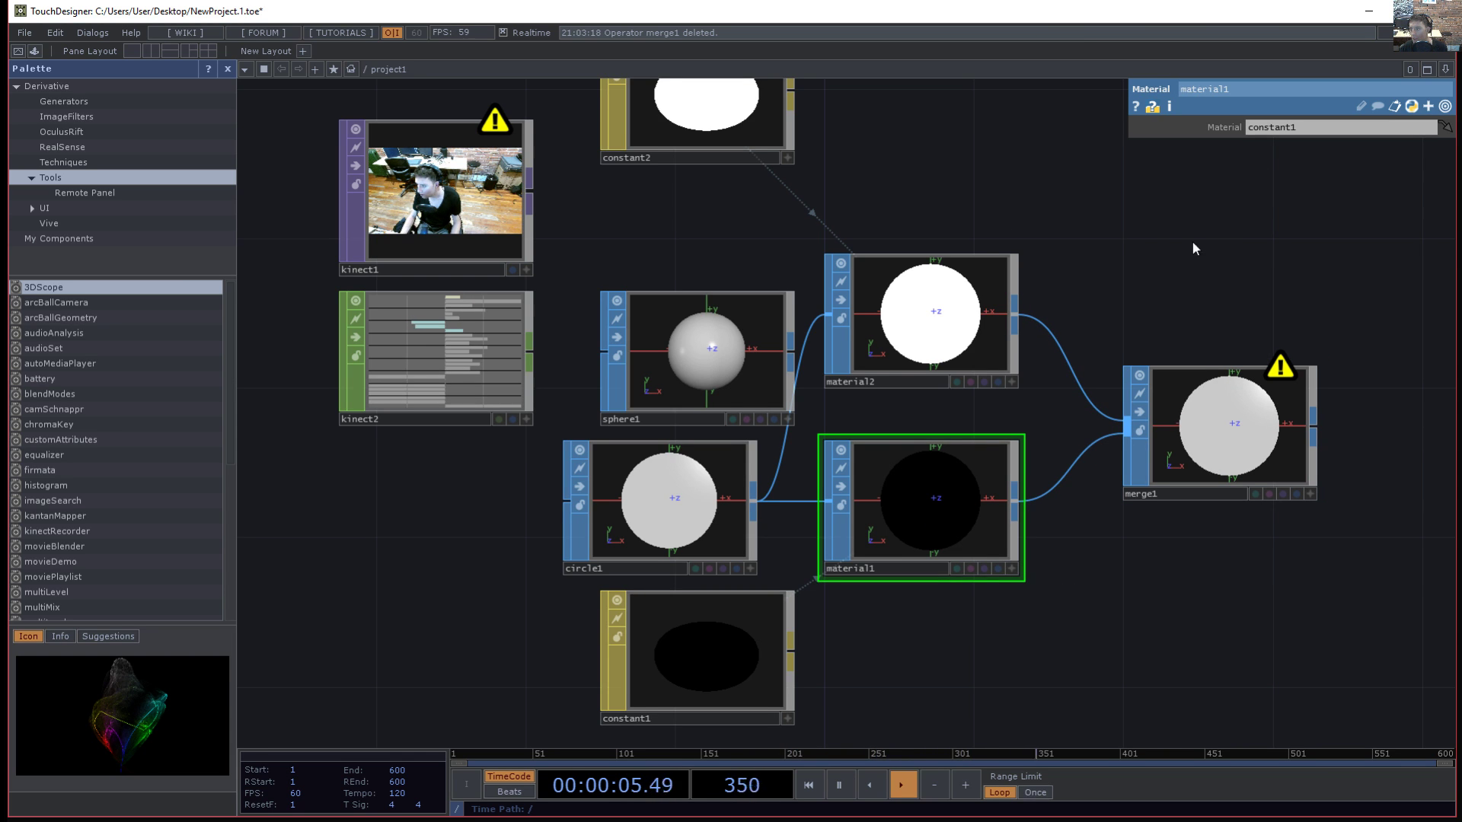
- Move the black Constant MAT further down to free space below the Circle SOP
{"action": "left_click_drag", "start_coordinate": [1100, 495], "coordinate": [1066, 475]}
{"action": "left_click_drag", "start_coordinate": [763, 691], "coordinate": [862, 594]}
{"action": "left_click_drag", "start_coordinate": [792, 533], "coordinate": [828, 682]}
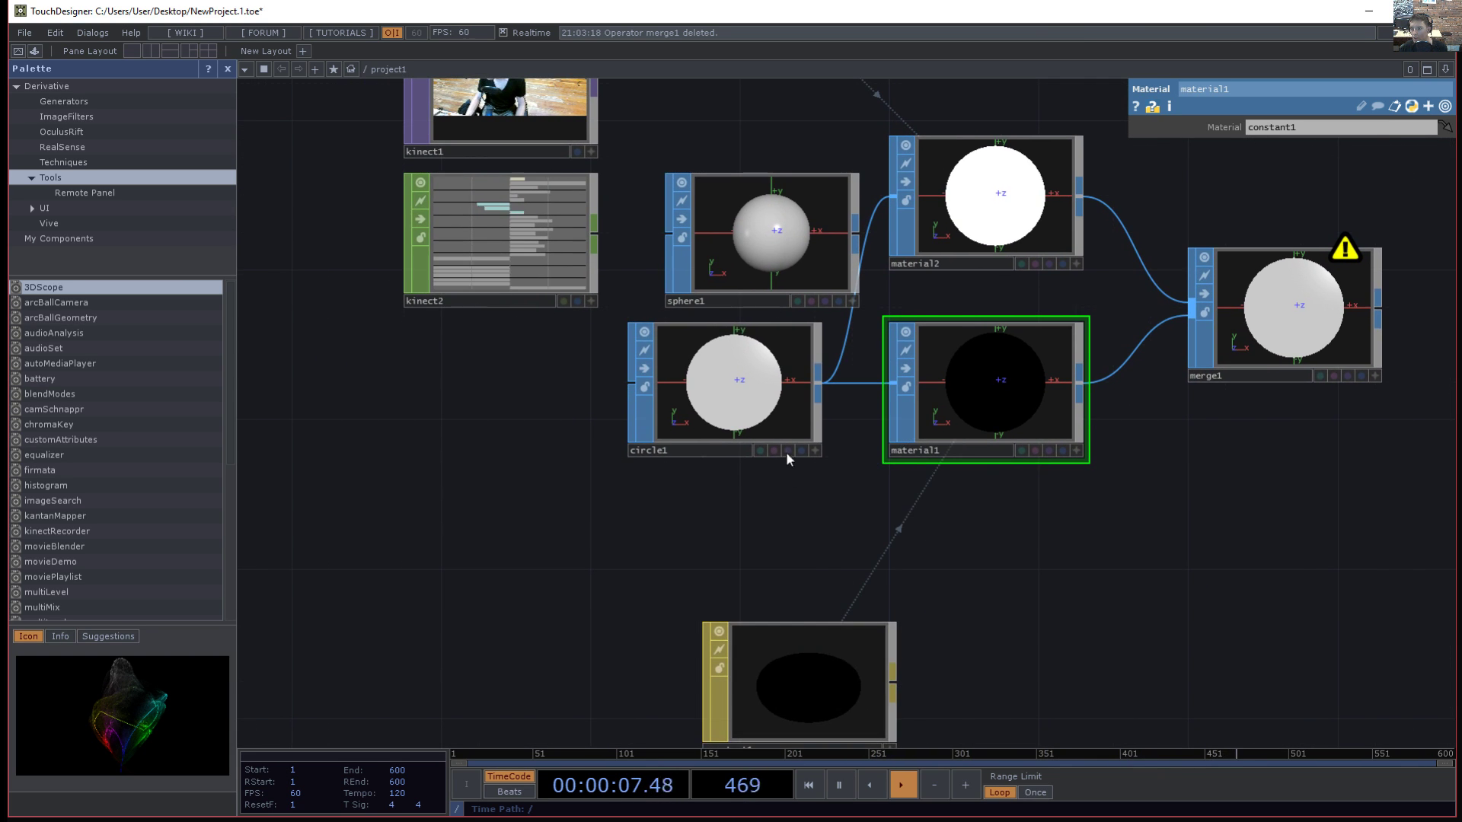
- Space out the geometry chain by moving circle1 and material1 down and sphere1 level with material2
{"action": "left_click_drag", "start_coordinate": [789, 451], "coordinate": [639, 563]}
{"action": "left_click_drag", "start_coordinate": [982, 452], "coordinate": [982, 564]}
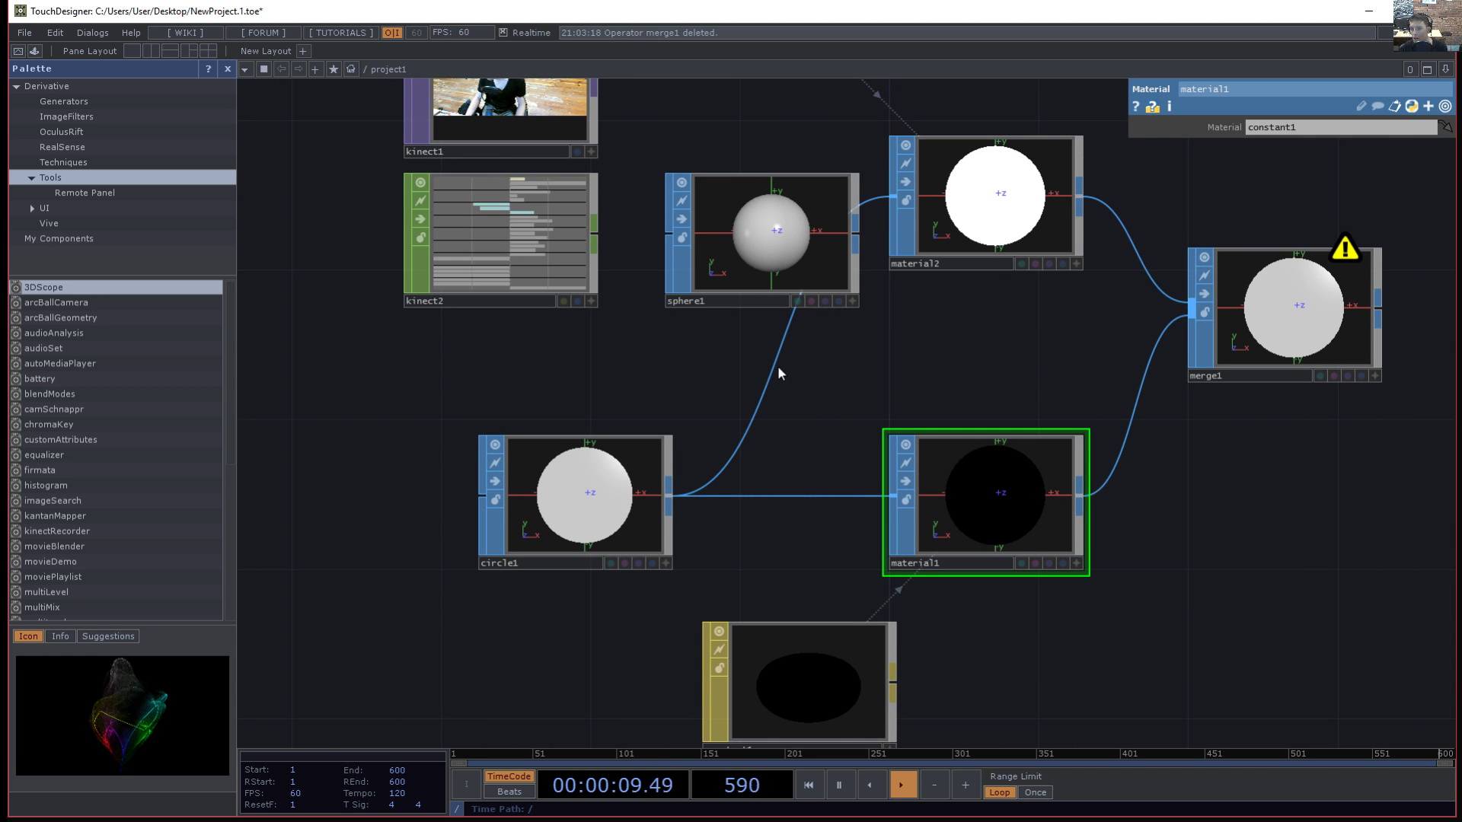
{"action": "left_click_drag", "start_coordinate": [754, 236], "coordinate": [717, 198]}
- Disconnect circle1 from material2 and connect sphere1 to material2 instead
{"action": "right_click", "coordinate": [790, 332]}
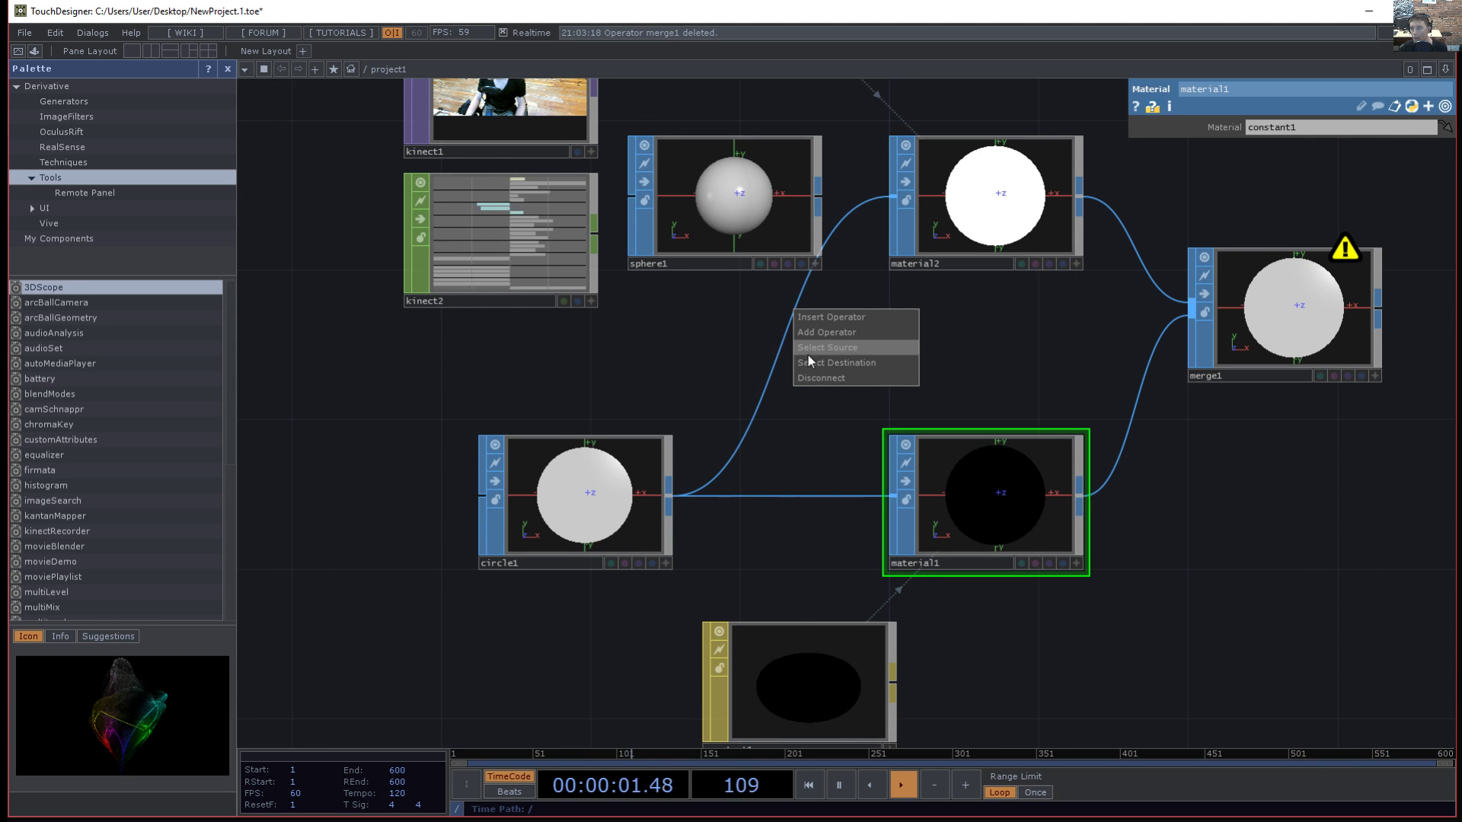
{"action": "left_click", "coordinate": [819, 377]}
{"action": "left_click_drag", "start_coordinate": [817, 196], "coordinate": [893, 196]}
- Insert a Transform SOP between circle1 and material1, and move circle1 away to make room for it
{"action": "left_click_drag", "start_coordinate": [874, 298], "coordinate": [824, 355]}
{"action": "right_click", "coordinate": [699, 515]}
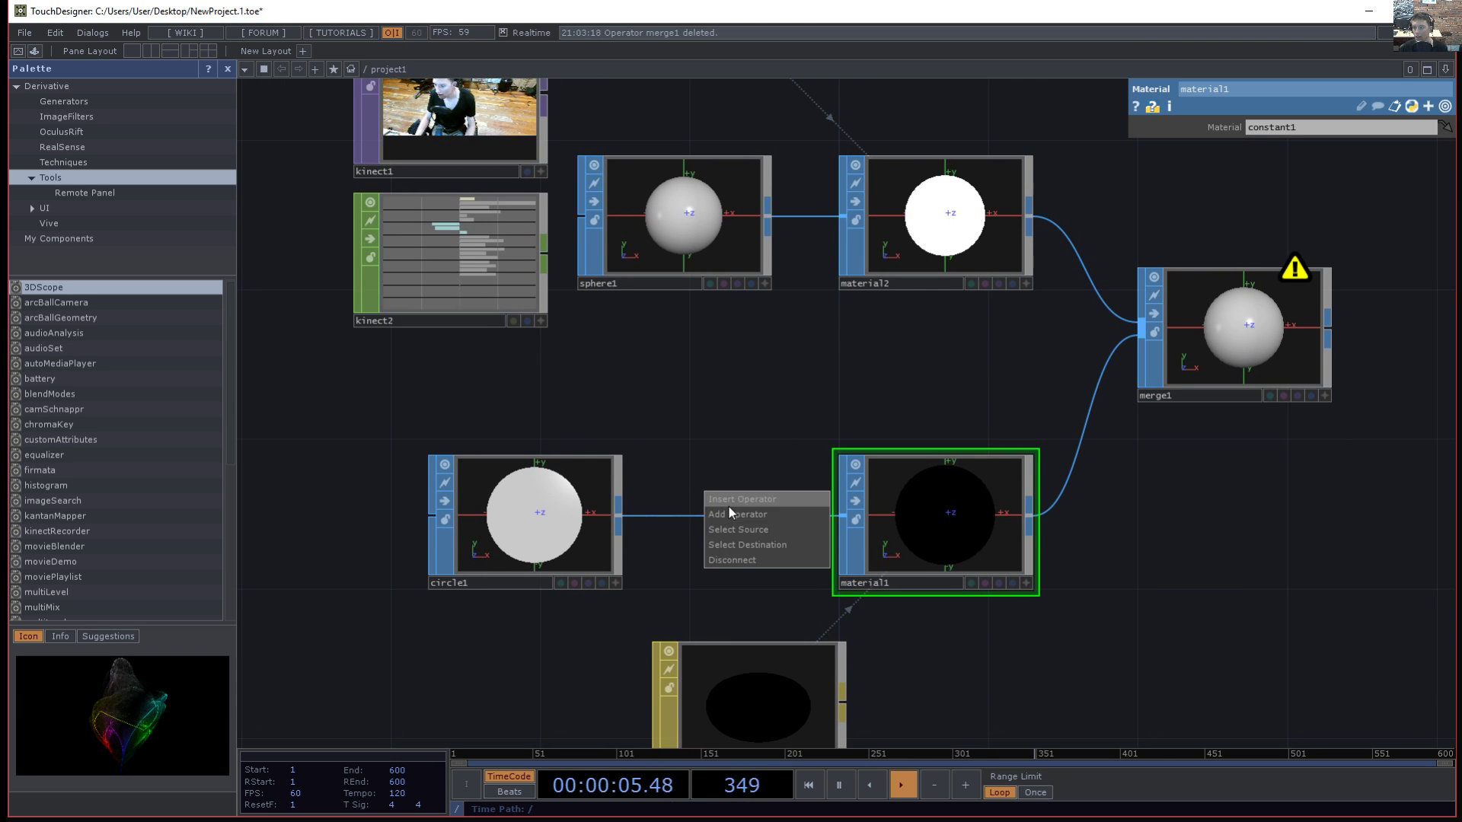
{"action": "left_click", "coordinate": [729, 507]}
{"action": "type", "text": "tran"}
{"action": "key", "text": "Return"}
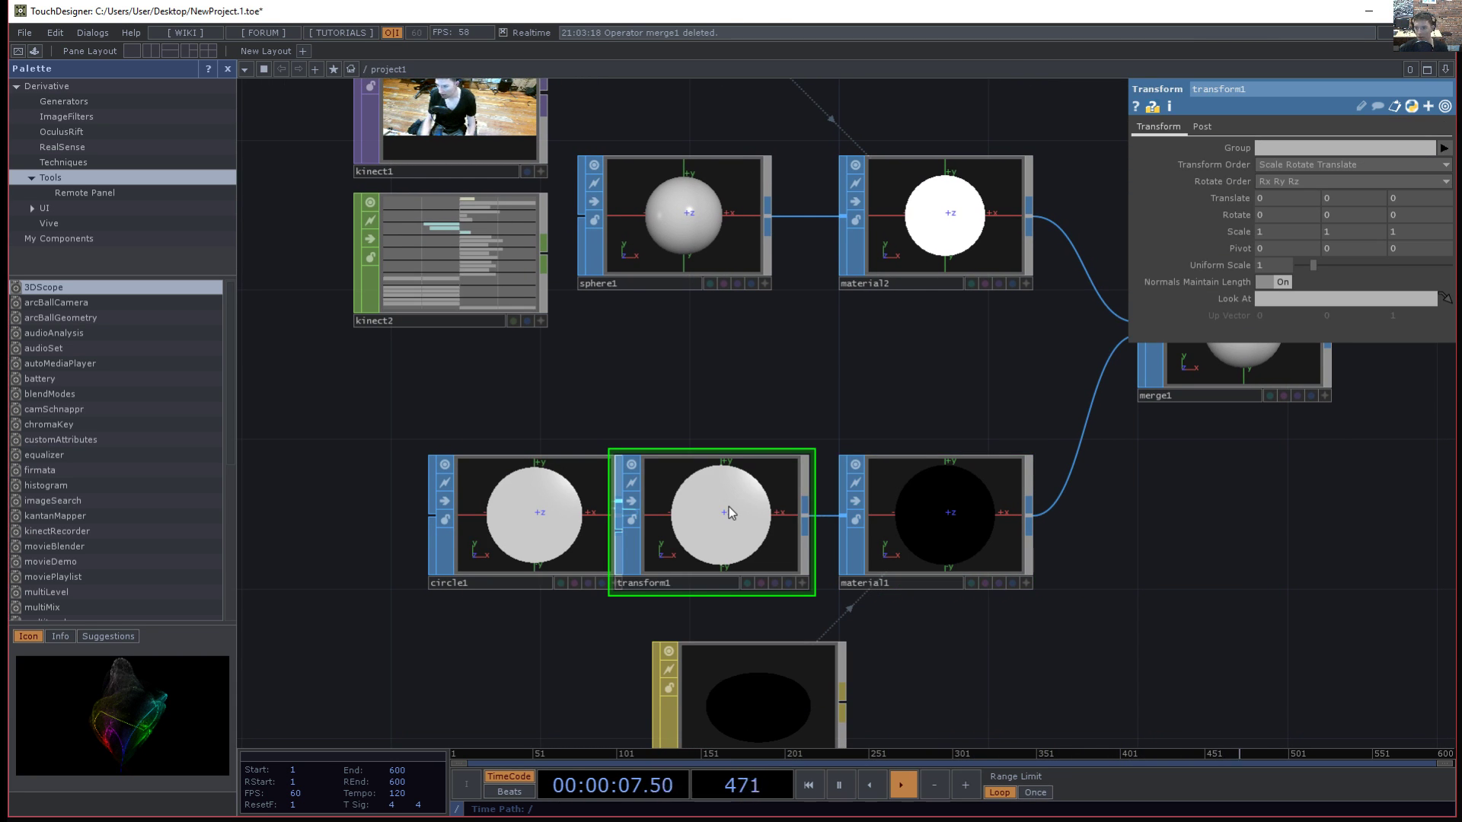
{"action": "left_click_drag", "start_coordinate": [594, 510], "coordinate": [520, 508]}
- Set the circle's Transform SOP to translate 0, -0.3, 1.3 with a uniform scale of 0.24
{"action": "left_click_drag", "start_coordinate": [777, 396], "coordinate": [533, 410]}
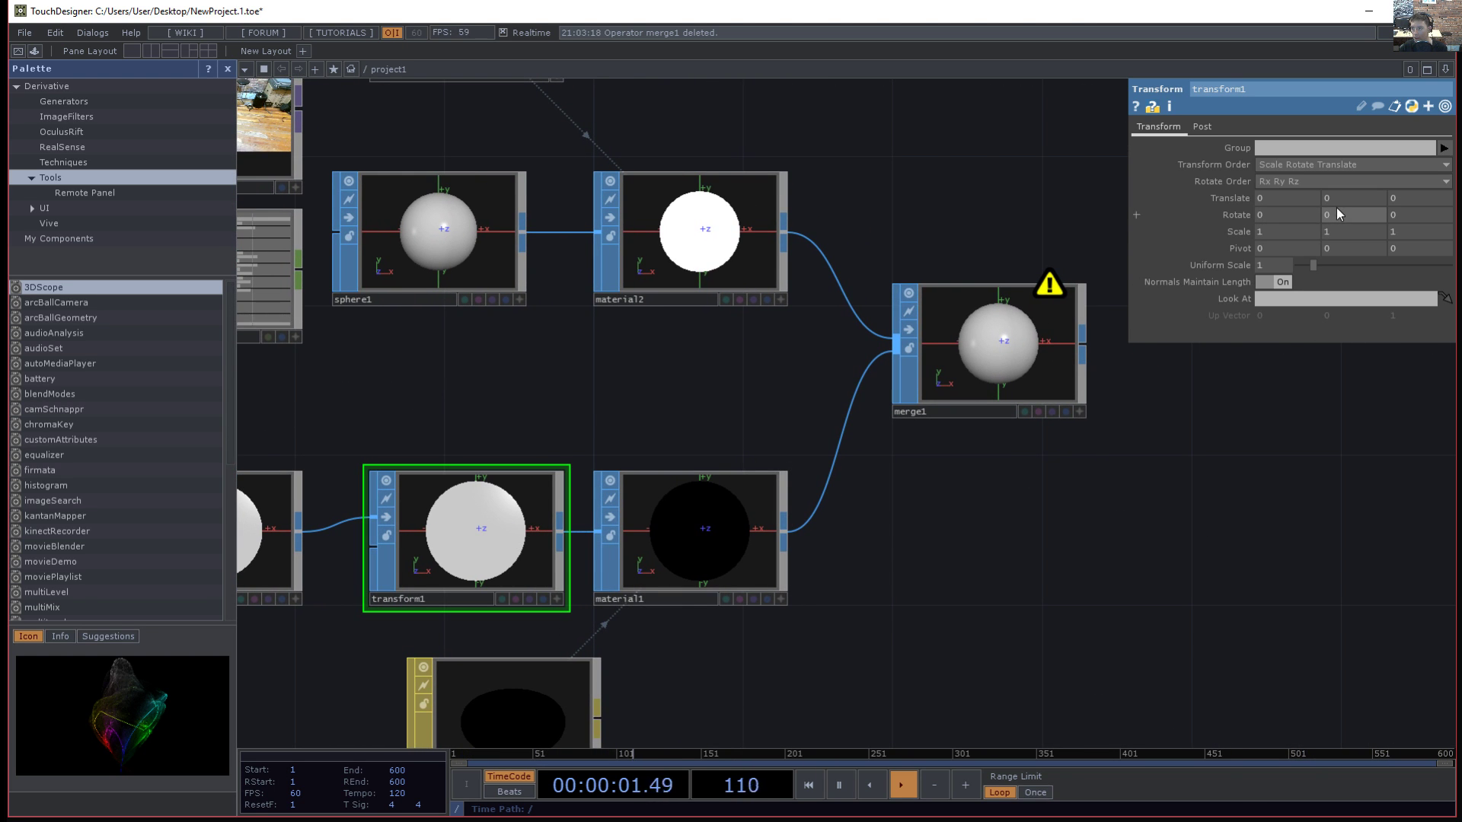
{"action": "middle_click_drag", "start_coordinate": [1287, 198], "coordinate": [1286, 198]}
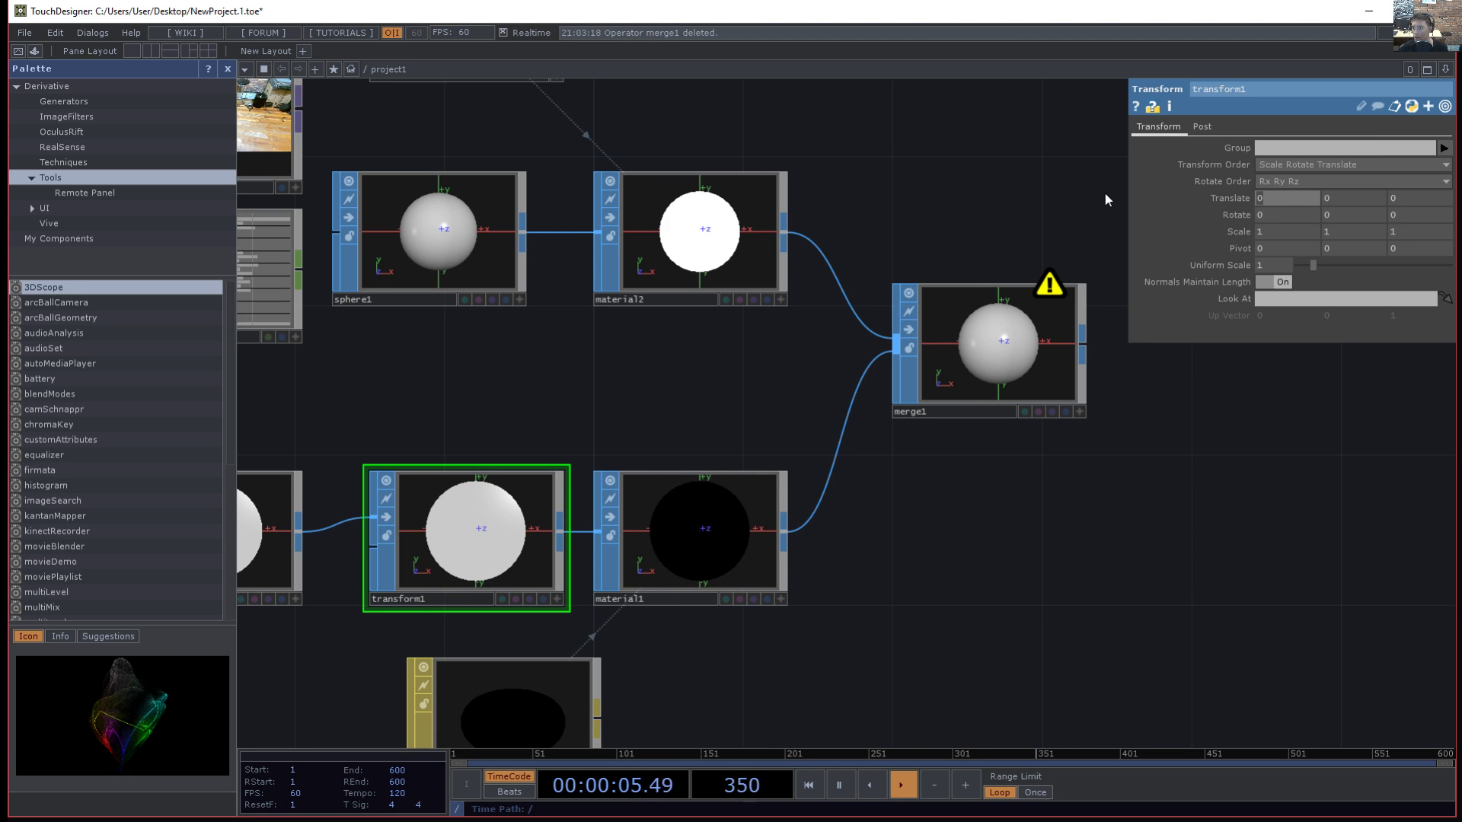
{"action": "middle_click_drag", "start_coordinate": [1336, 183], "coordinate": [1411, 177]}
{"action": "type", "text": "0"}
{"action": "key", "text": "Return"}
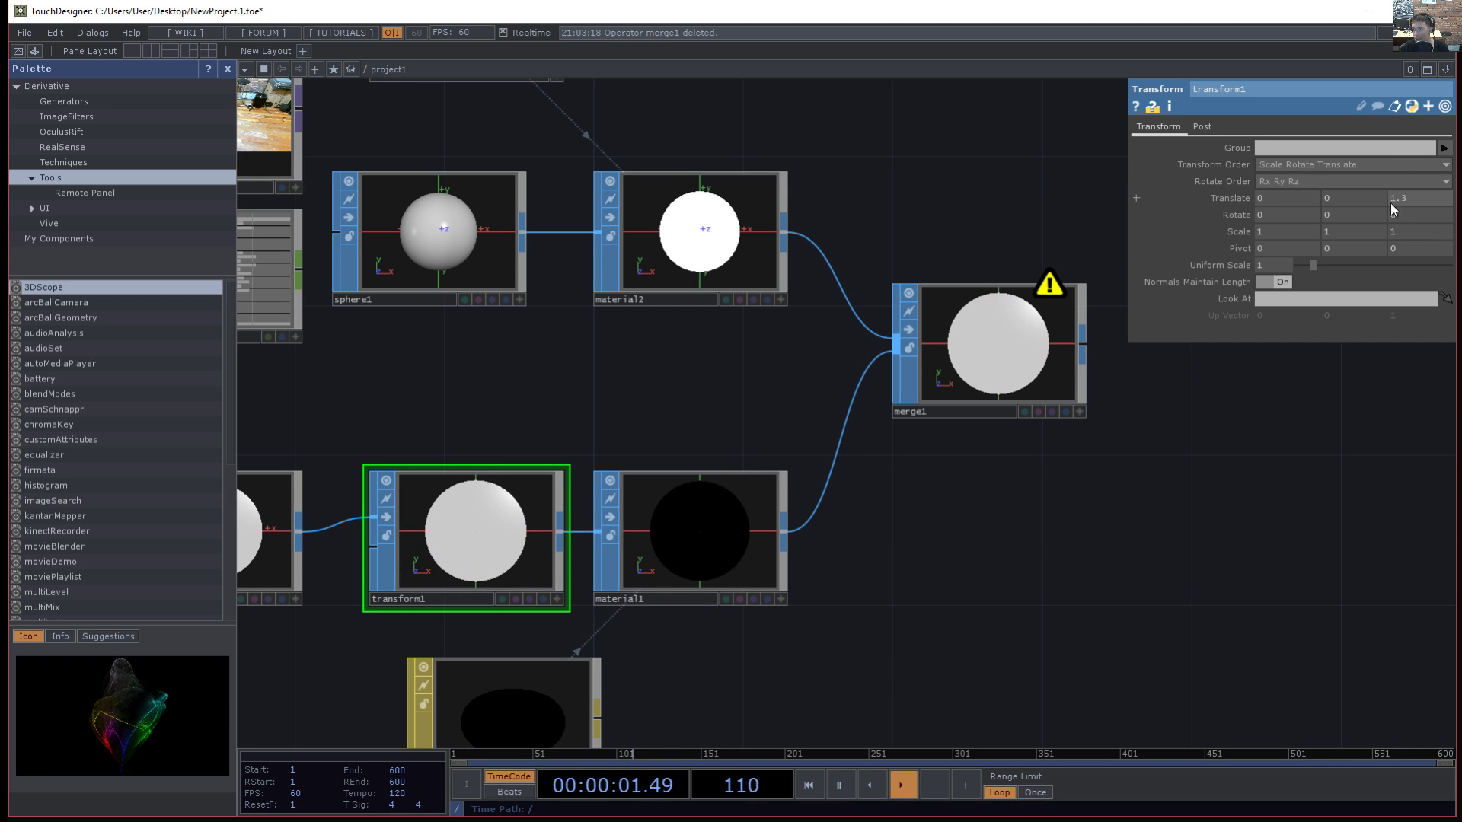
{"action": "left_click_drag", "start_coordinate": [1309, 271], "coordinate": [1306, 267]}
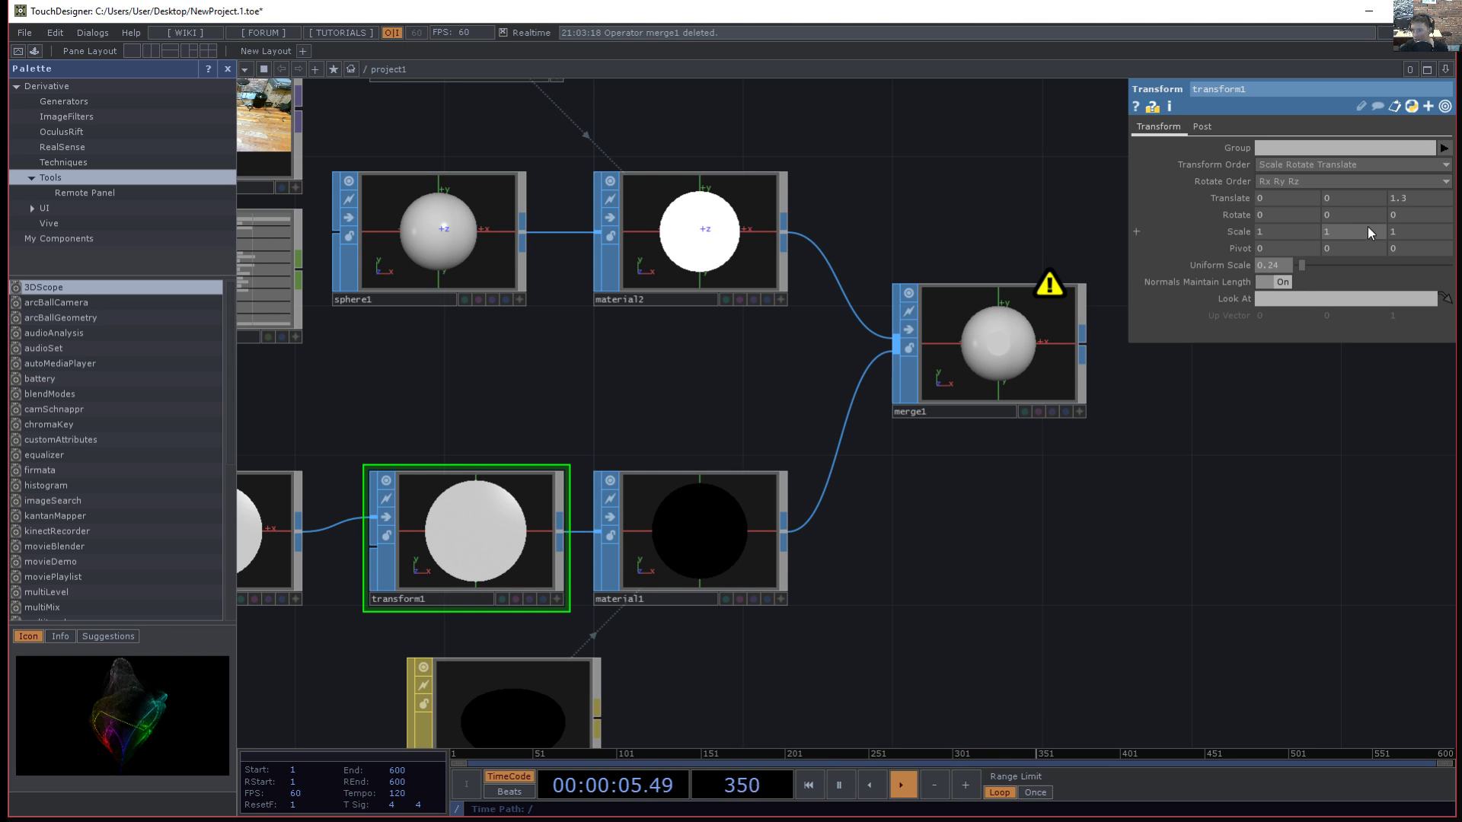
{"action": "middle_click_drag", "start_coordinate": [1335, 200], "coordinate": [1343, 169]}
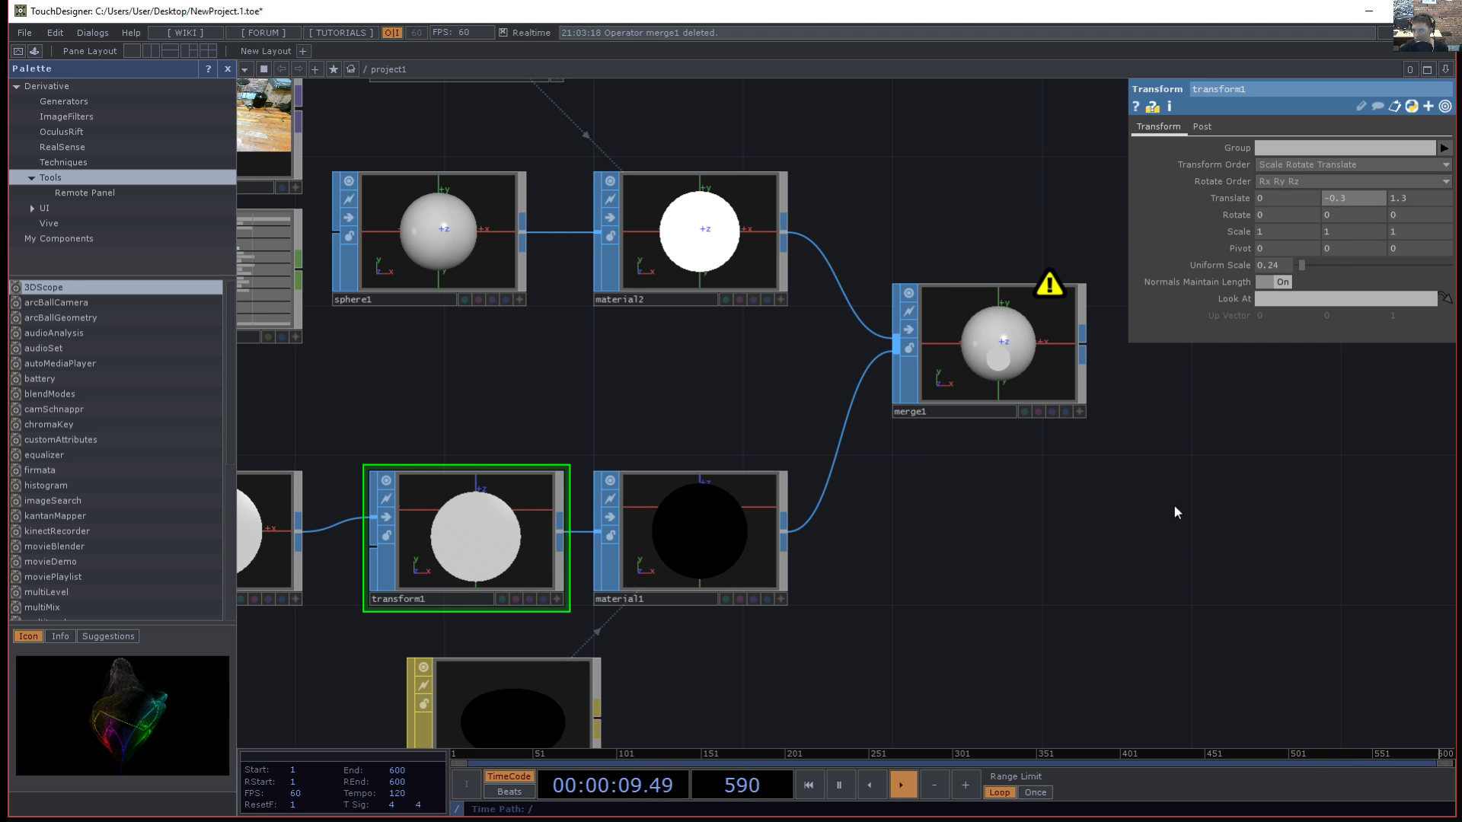
- Add a Ramp TOP beside constant2 and use it as that material's color map
{"action": "left_click_drag", "start_coordinate": [961, 598], "coordinate": [1014, 554]}
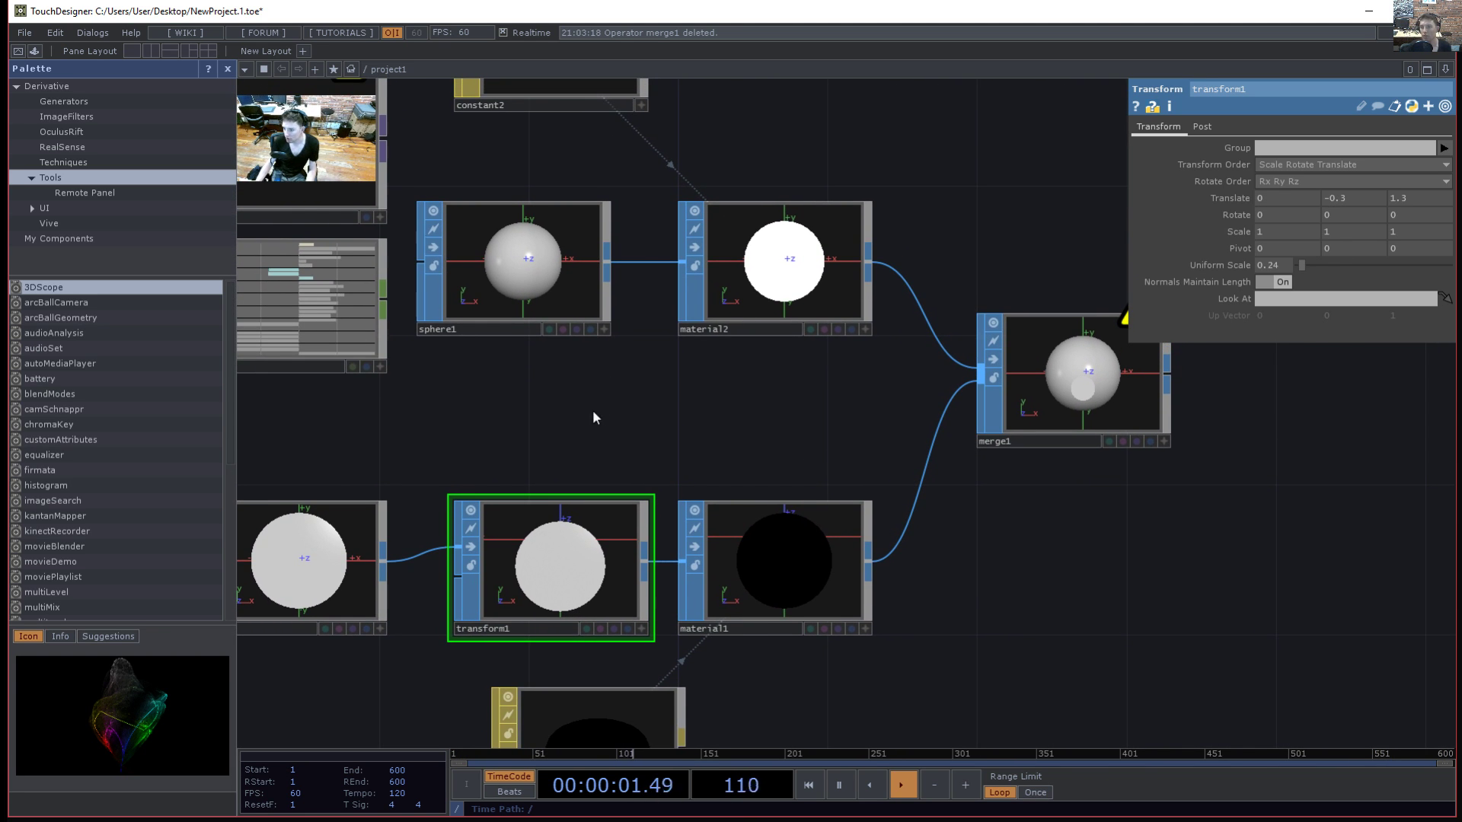
{"action": "mouse_move", "coordinate": [717, 422]}
{"action": "left_mouse_down"}
{"action": "mouse_move", "coordinate": [736, 403]}
{"action": "mouse_move", "coordinate": [717, 411]}
{"action": "mouse_move", "coordinate": [707, 395]}
{"action": "left_mouse_up"}
{"action": "left_click", "coordinate": [591, 131]}
{"action": "key", "text": "Tab"}
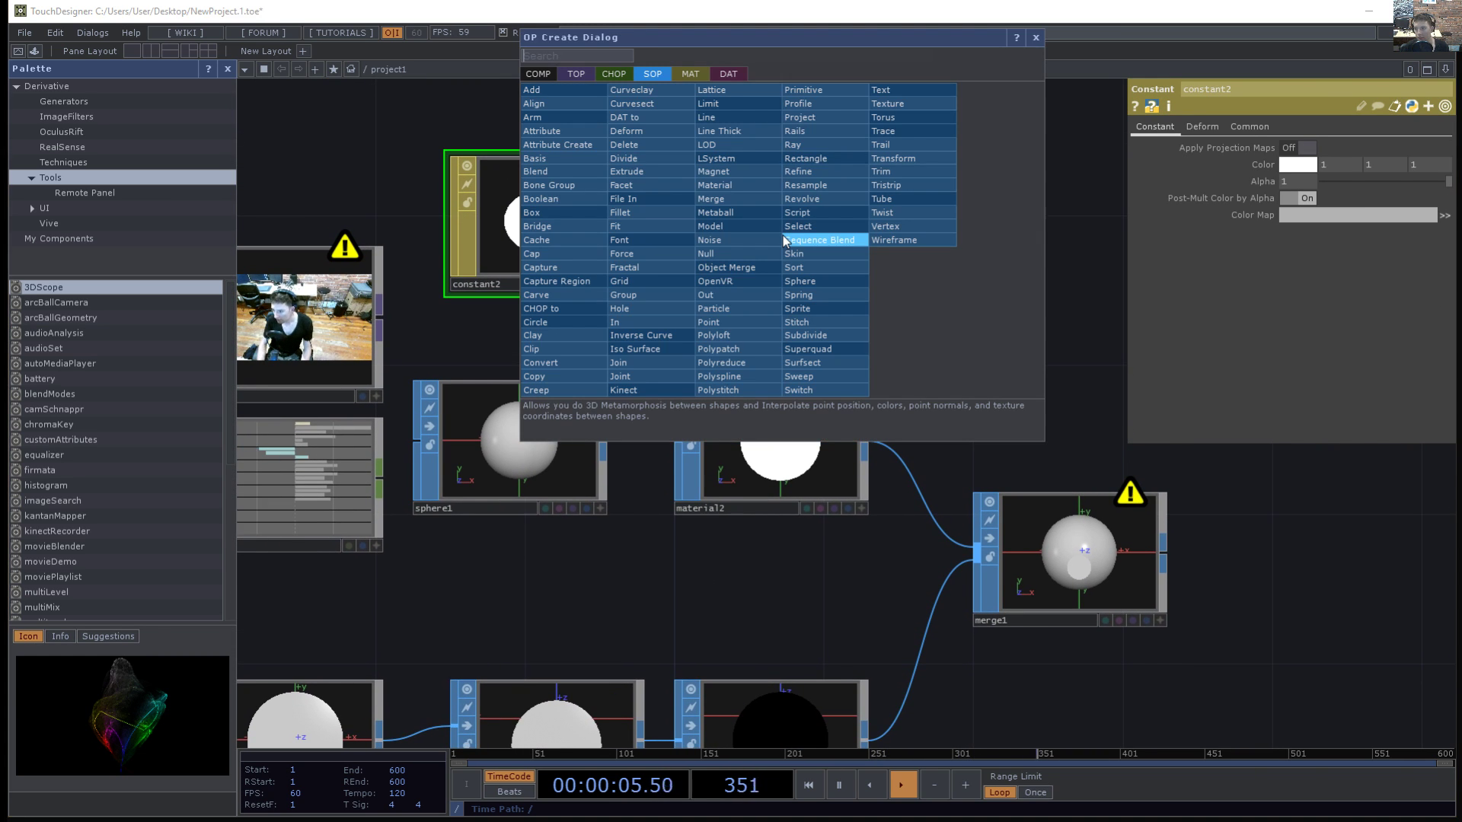
{"action": "type", "text": "ramp"}
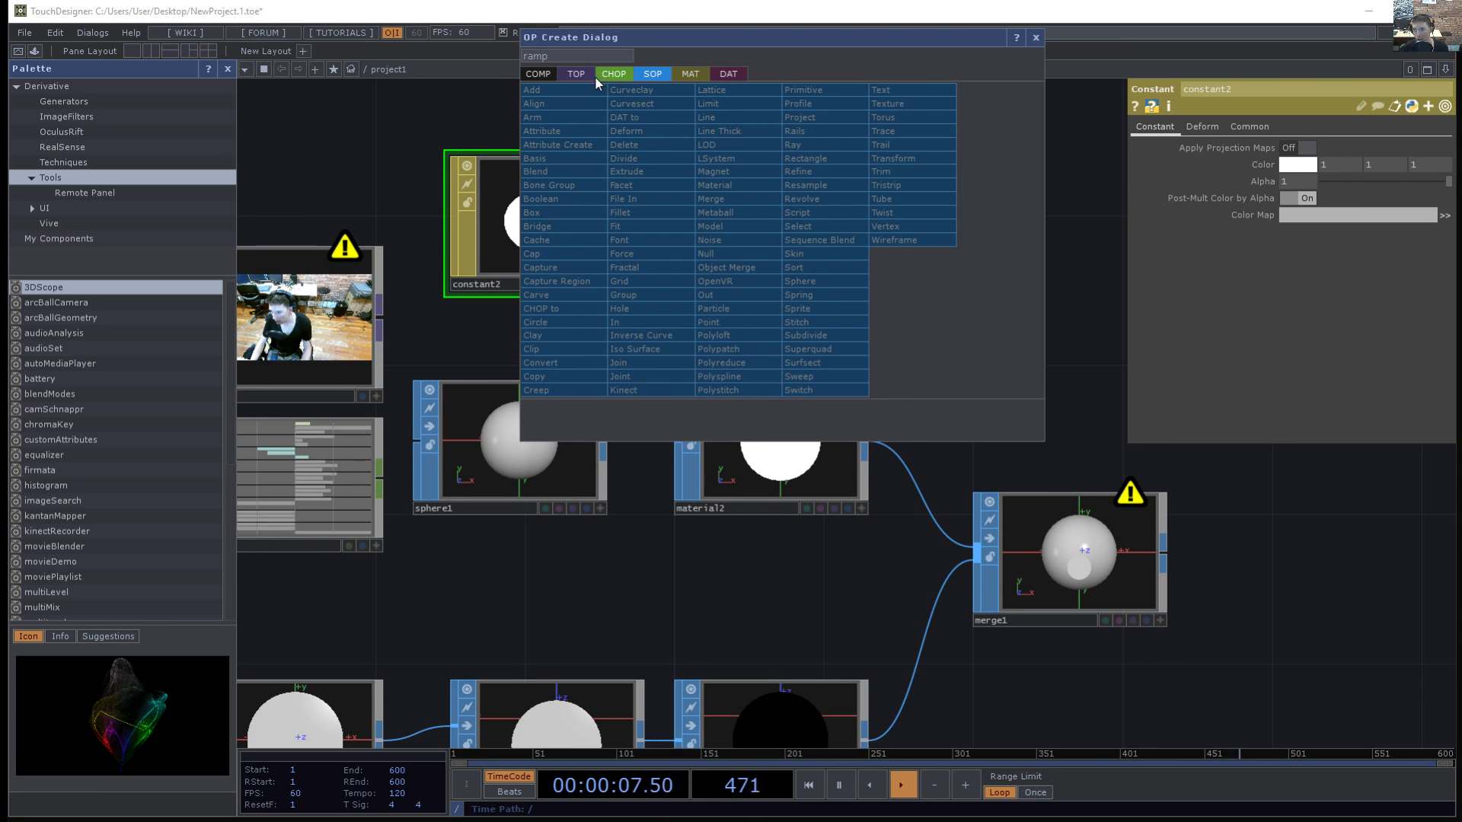
{"action": "left_click", "coordinate": [569, 76]}
{"action": "left_click", "coordinate": [720, 308]}
{"action": "left_click", "coordinate": [766, 236]}
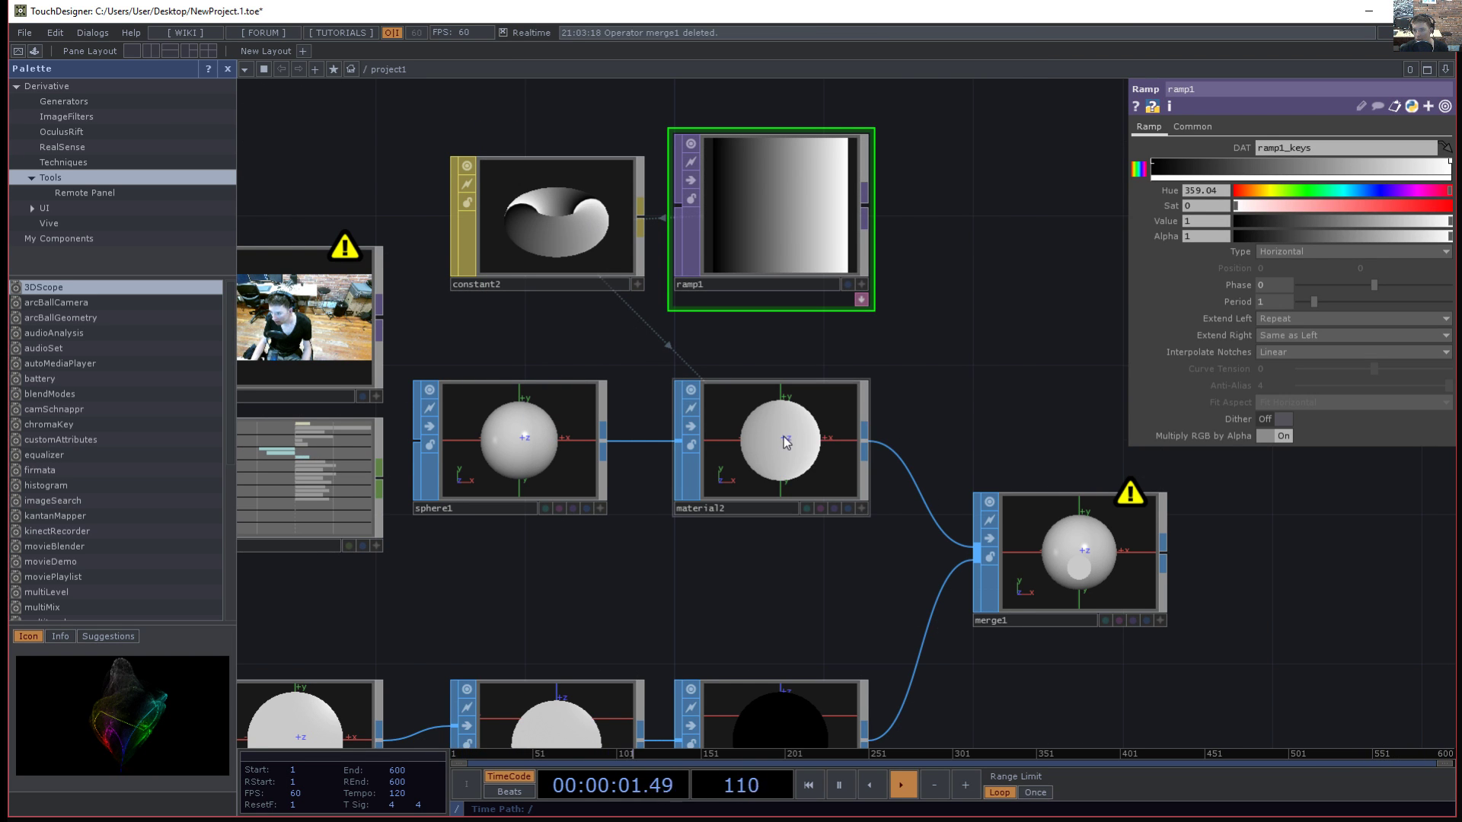
- Rewire the network so sphere1 feeds merge1 directly and material2 is applied after the merge
{"action": "left_click_drag", "start_coordinate": [934, 350], "coordinate": [885, 251]}
{"action": "left_click_drag", "start_coordinate": [801, 497], "coordinate": [725, 599]}
{"action": "left_click", "coordinate": [622, 472]}
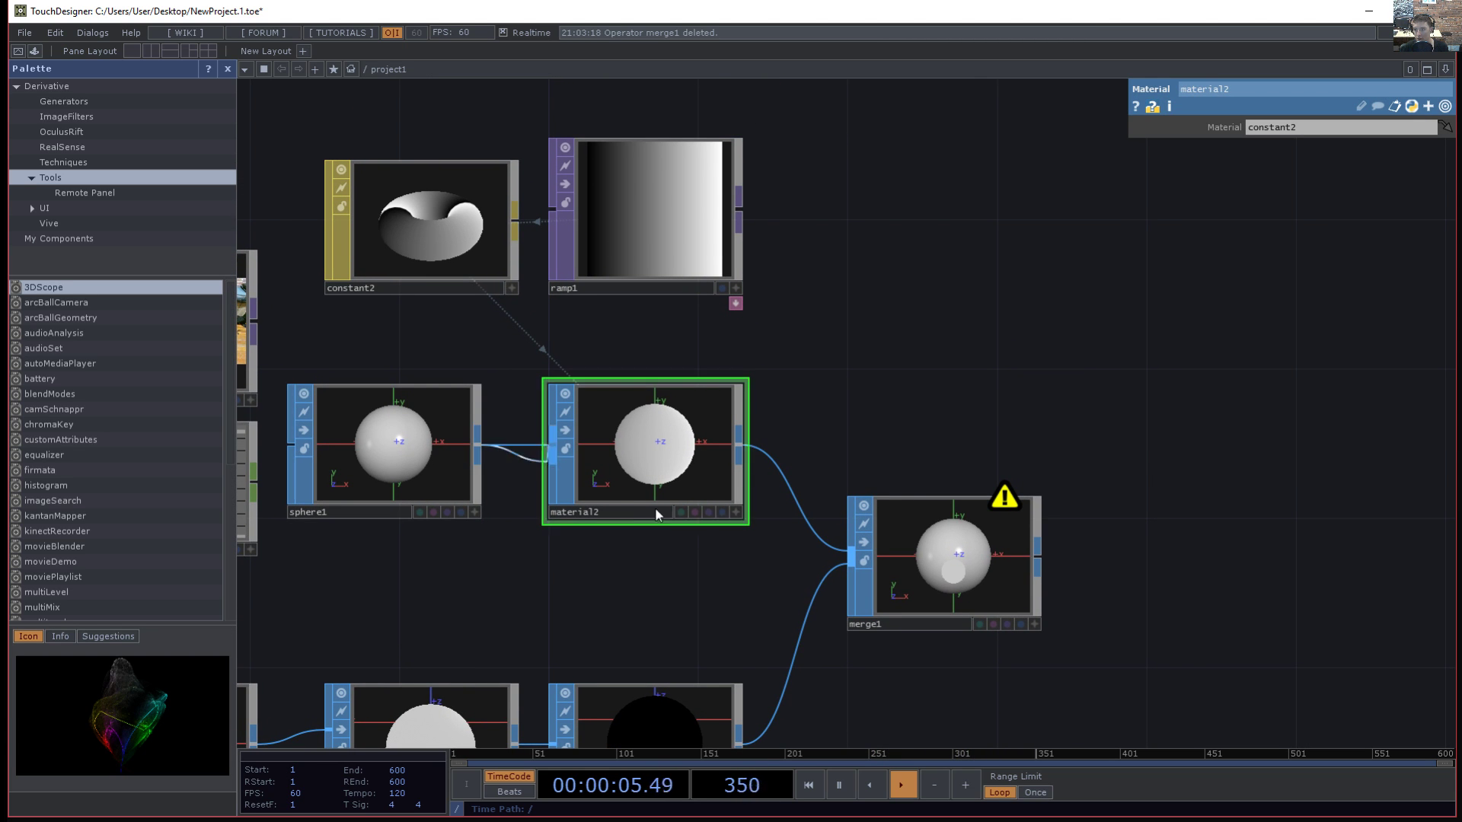
{"action": "right_click", "coordinate": [789, 503]}
{"action": "left_click", "coordinate": [780, 490]}
{"action": "right_click", "coordinate": [783, 481]}
{"action": "left_click", "coordinate": [798, 522]}
{"action": "left_click_drag", "start_coordinate": [655, 433], "coordinate": [1067, 359]}
{"action": "left_click_drag", "start_coordinate": [1020, 525], "coordinate": [871, 450]}
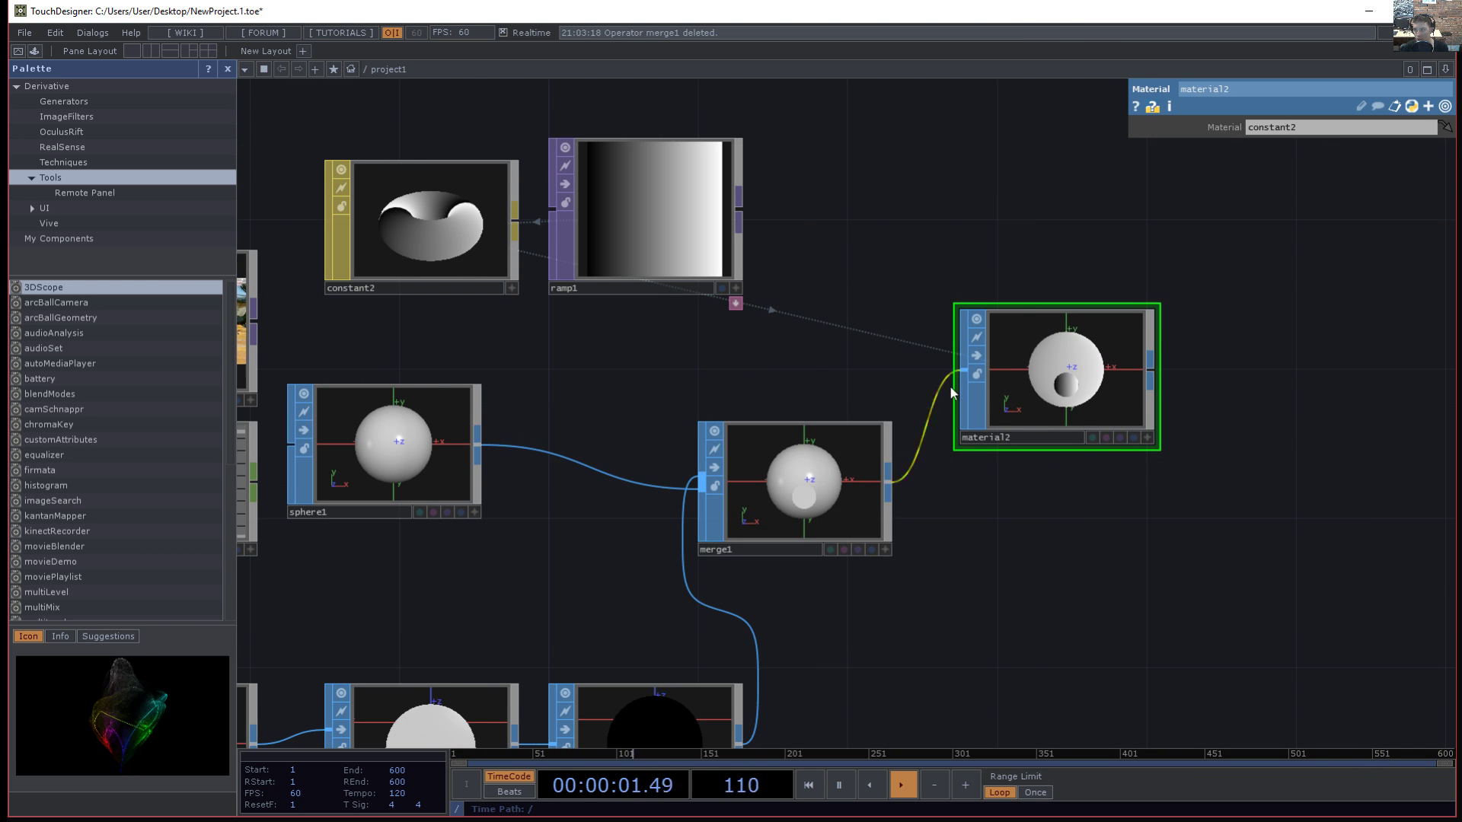
- Set the ramp's type to Vertical and check the shading on material2
{"action": "scroll", "coordinate": [1080, 398], "scroll_direction": "up", "scroll_amount": 2}
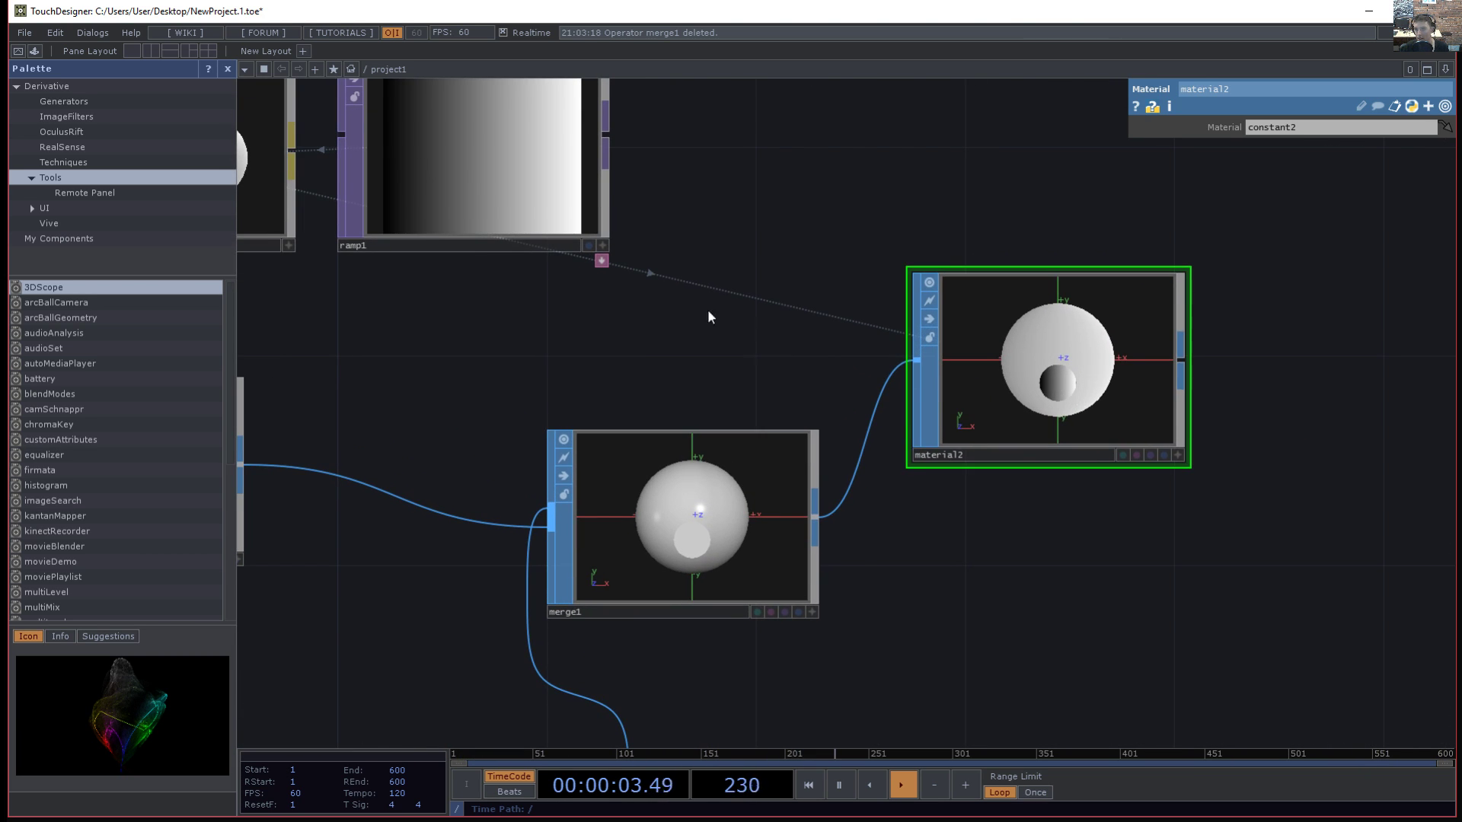
{"action": "left_click_drag", "start_coordinate": [685, 306], "coordinate": [897, 341]}
{"action": "left_click", "coordinate": [726, 210]}
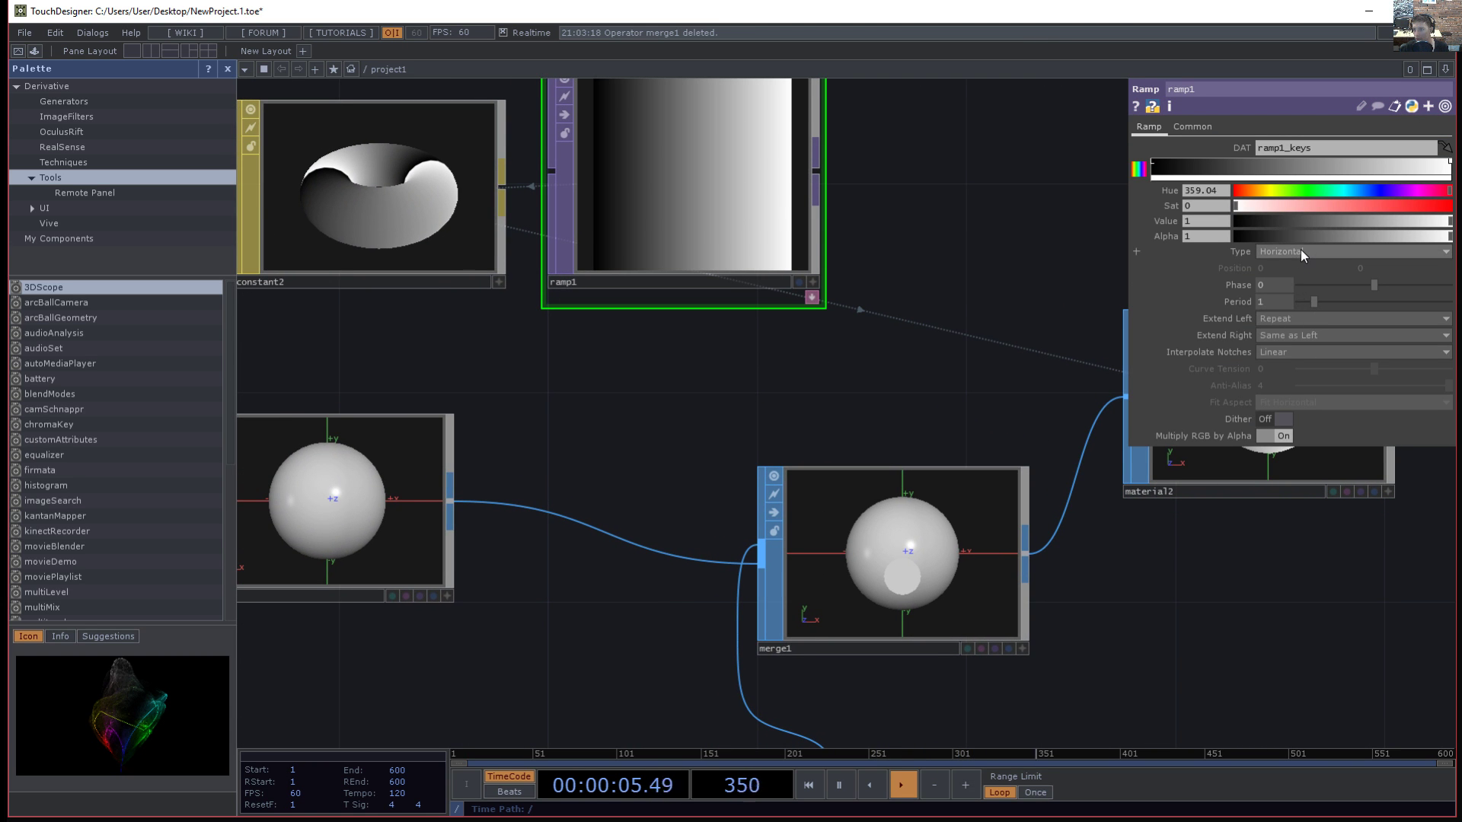
{"action": "left_click", "coordinate": [1287, 268]}
{"action": "left_click_drag", "start_coordinate": [1041, 248], "coordinate": [765, 259]}
{"action": "scroll", "coordinate": [764, 261], "scroll_direction": "up", "scroll_amount": 2}
{"action": "left_click_drag", "start_coordinate": [829, 293], "coordinate": [682, 195]}
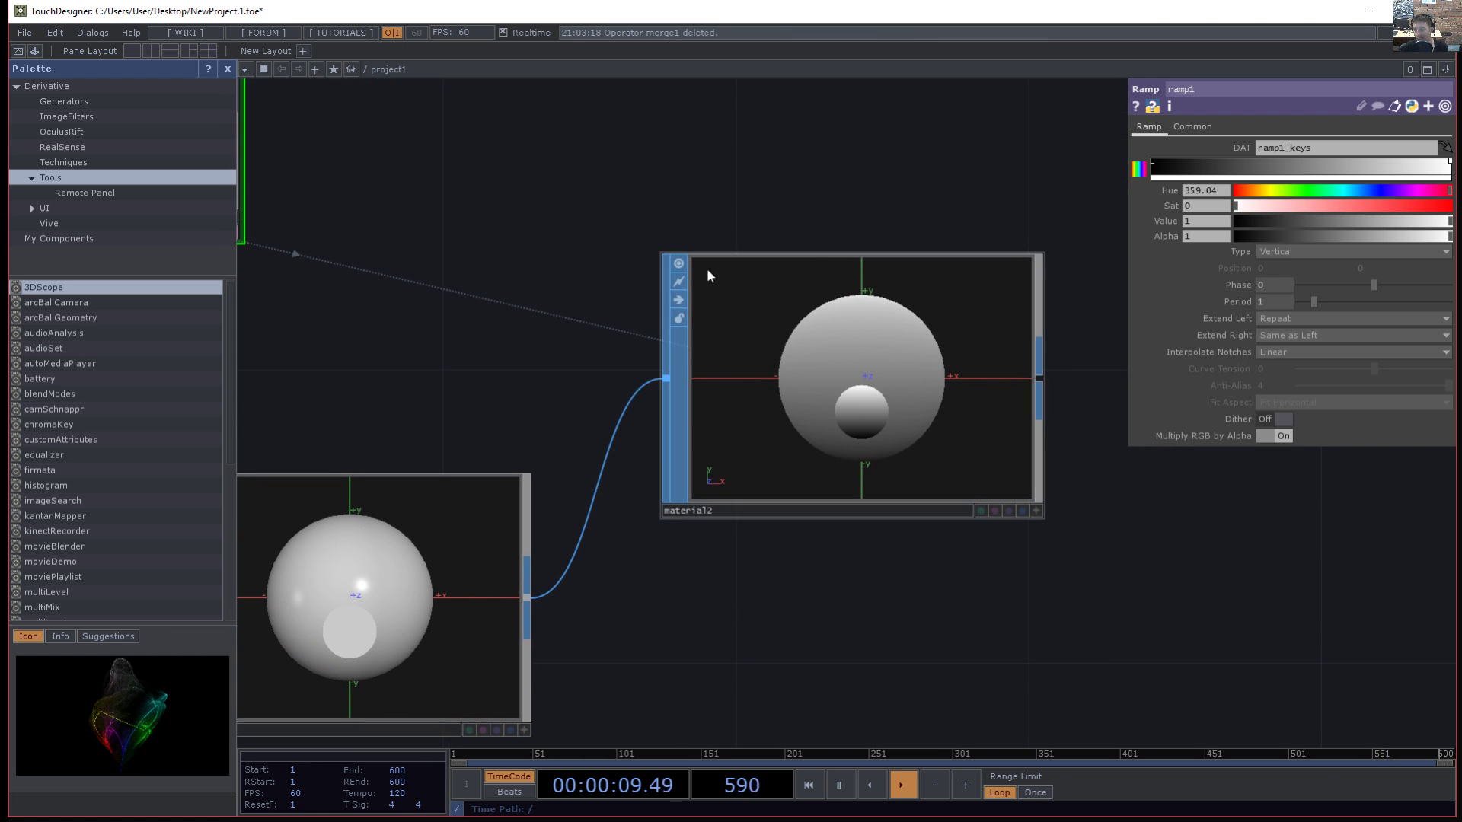
{"action": "scroll", "coordinate": [655, 432], "scroll_direction": "up", "scroll_amount": 2}
{"action": "scroll", "coordinate": [640, 472], "scroll_direction": "down", "scroll_amount": 2}
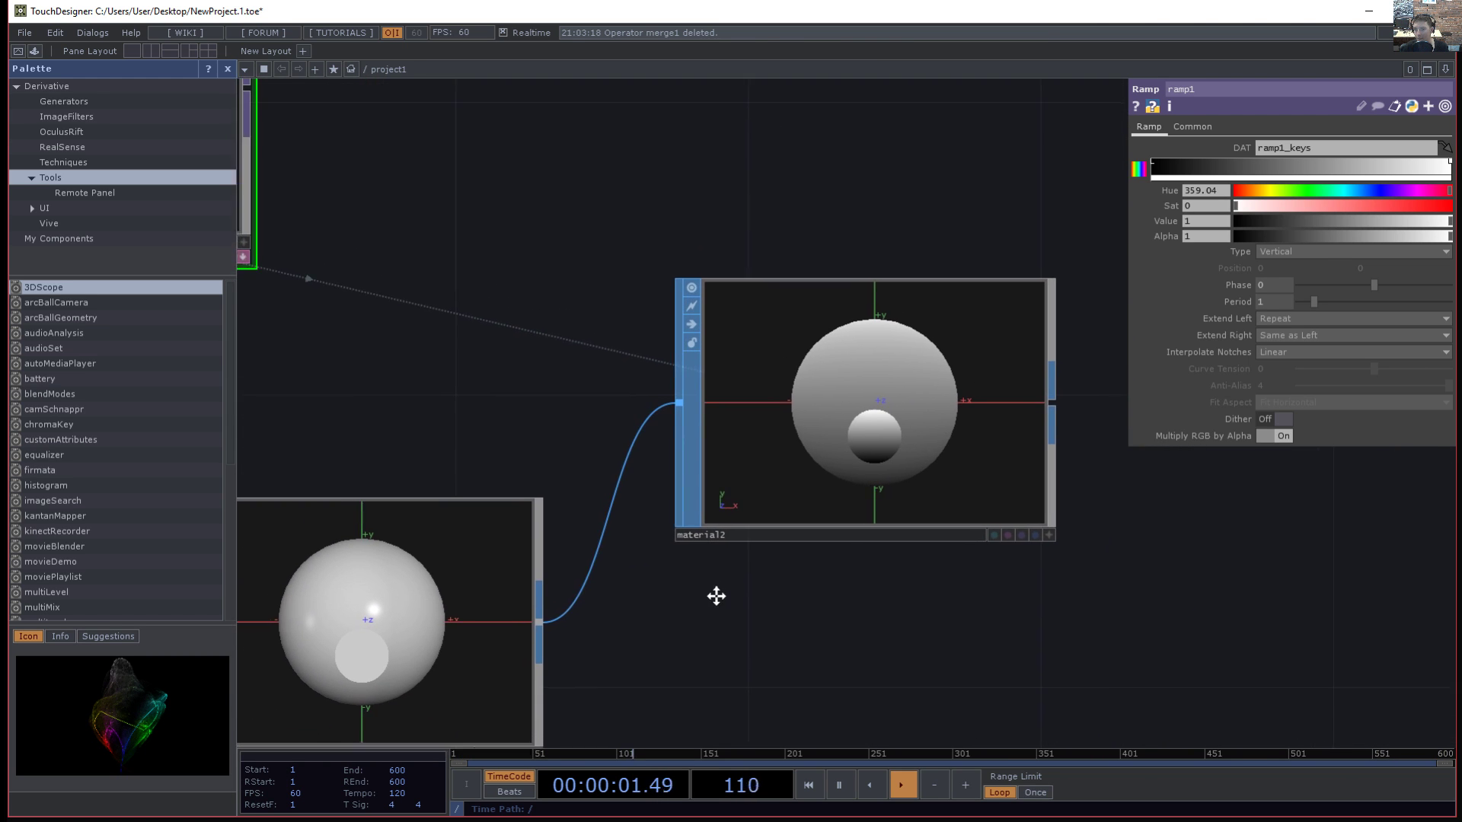
- Examine the face tracking channels of kinect2, then review the layout of the whole network
{"action": "left_click_drag", "start_coordinate": [785, 357], "coordinate": [1264, 367]}
{"action": "scroll", "coordinate": [649, 375], "scroll_direction": "down", "scroll_amount": 4}
{"action": "left_click_drag", "start_coordinate": [649, 375], "coordinate": [1201, 376]}
{"action": "scroll", "coordinate": [721, 558], "scroll_direction": "up", "scroll_amount": 6}
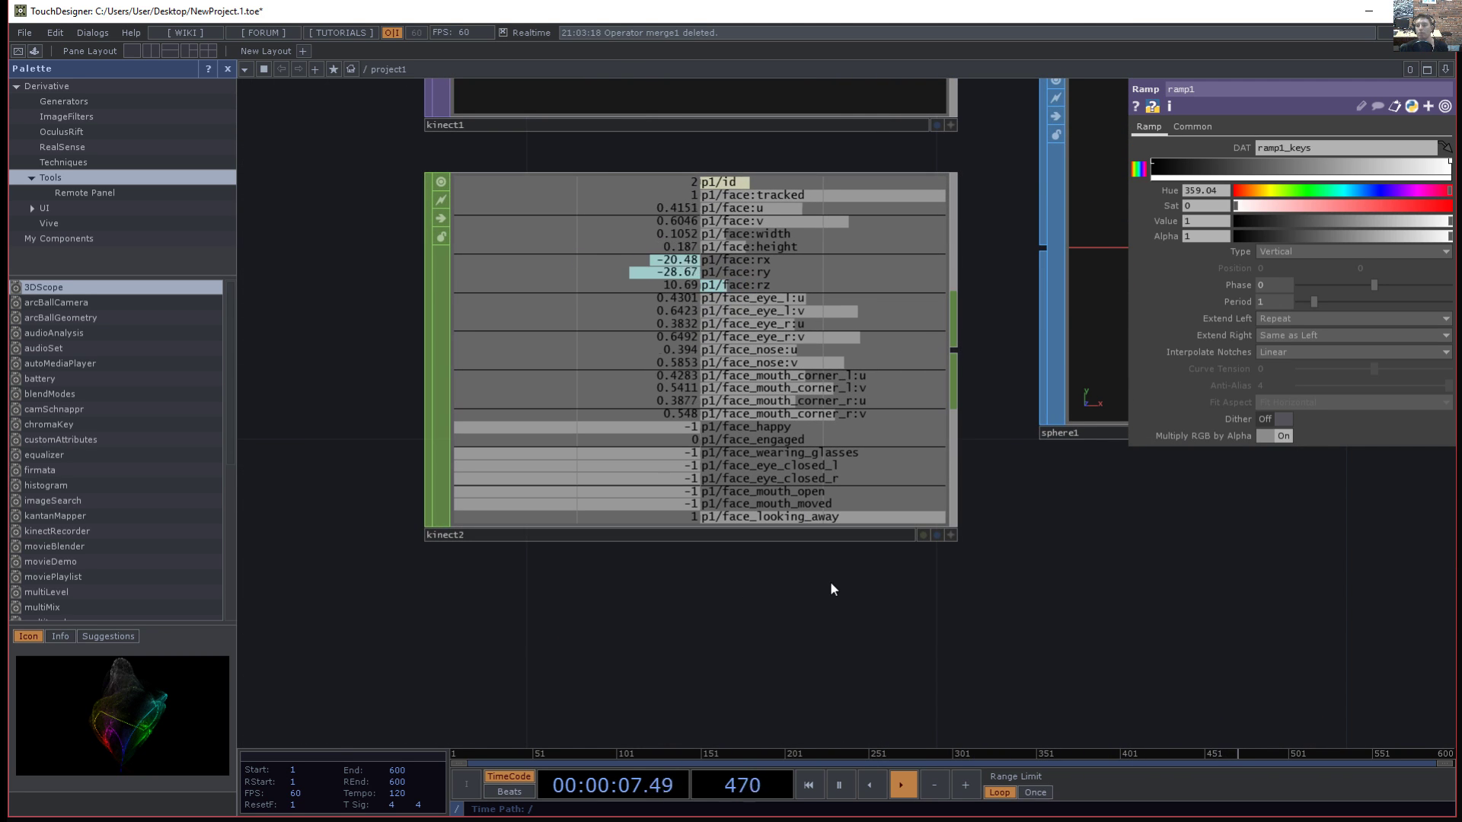
{"action": "left_click_drag", "start_coordinate": [1160, 561], "coordinate": [892, 383]}
{"action": "scroll", "coordinate": [600, 572], "scroll_direction": "down", "scroll_amount": 4}
{"action": "scroll", "coordinate": [701, 568], "scroll_direction": "down", "scroll_amount": 5}
{"action": "left_click_drag", "start_coordinate": [511, 458], "coordinate": [656, 455]}
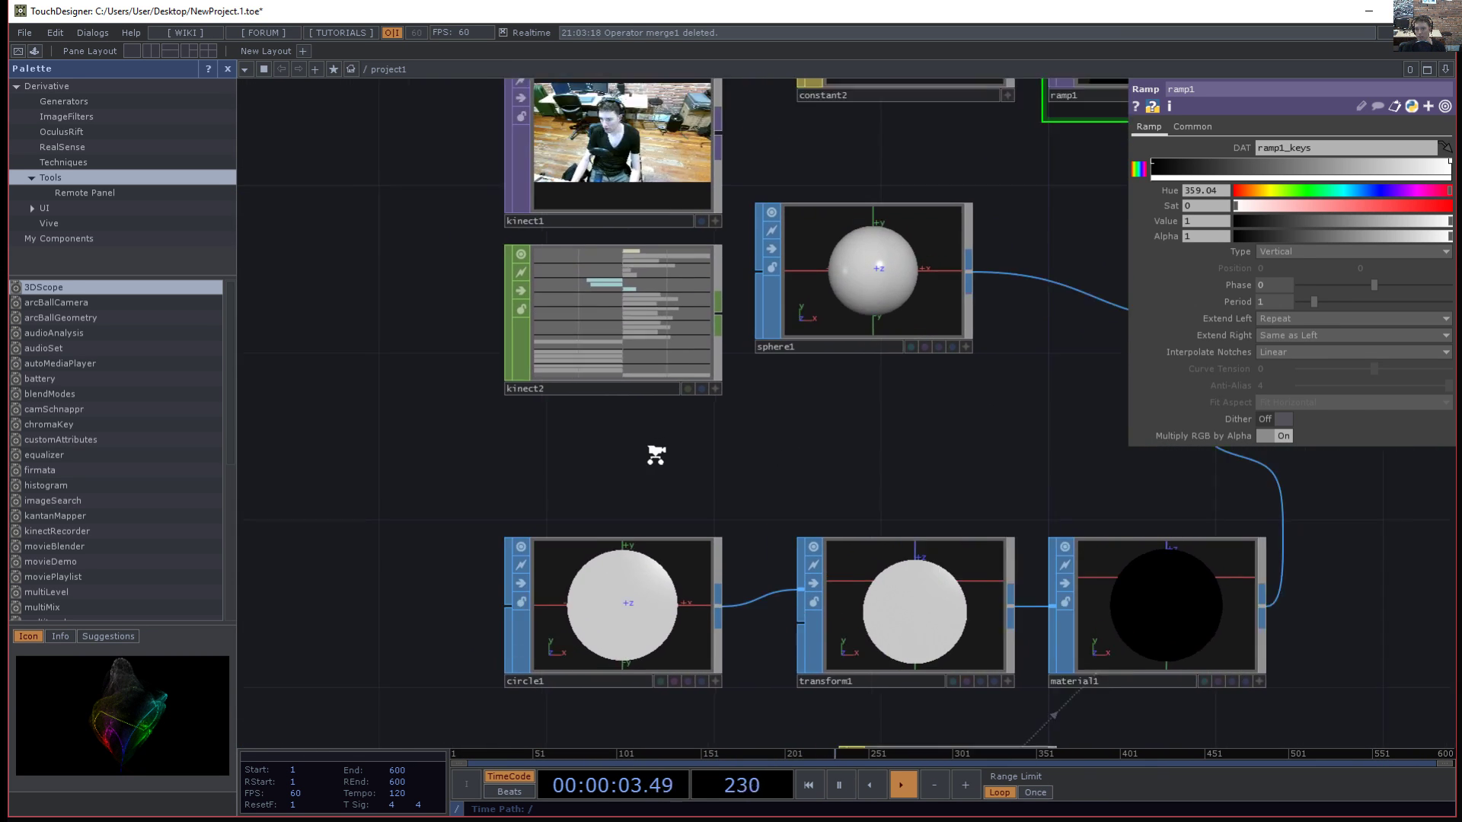
{"action": "scroll", "coordinate": [656, 449], "scroll_direction": "up", "scroll_amount": 6}
{"action": "left_click_drag", "start_coordinate": [670, 327], "coordinate": [694, 520]}
{"action": "scroll", "coordinate": [687, 525], "scroll_direction": "up", "scroll_amount": 2}
{"action": "left_click_drag", "start_coordinate": [674, 584], "coordinate": [697, 668]}
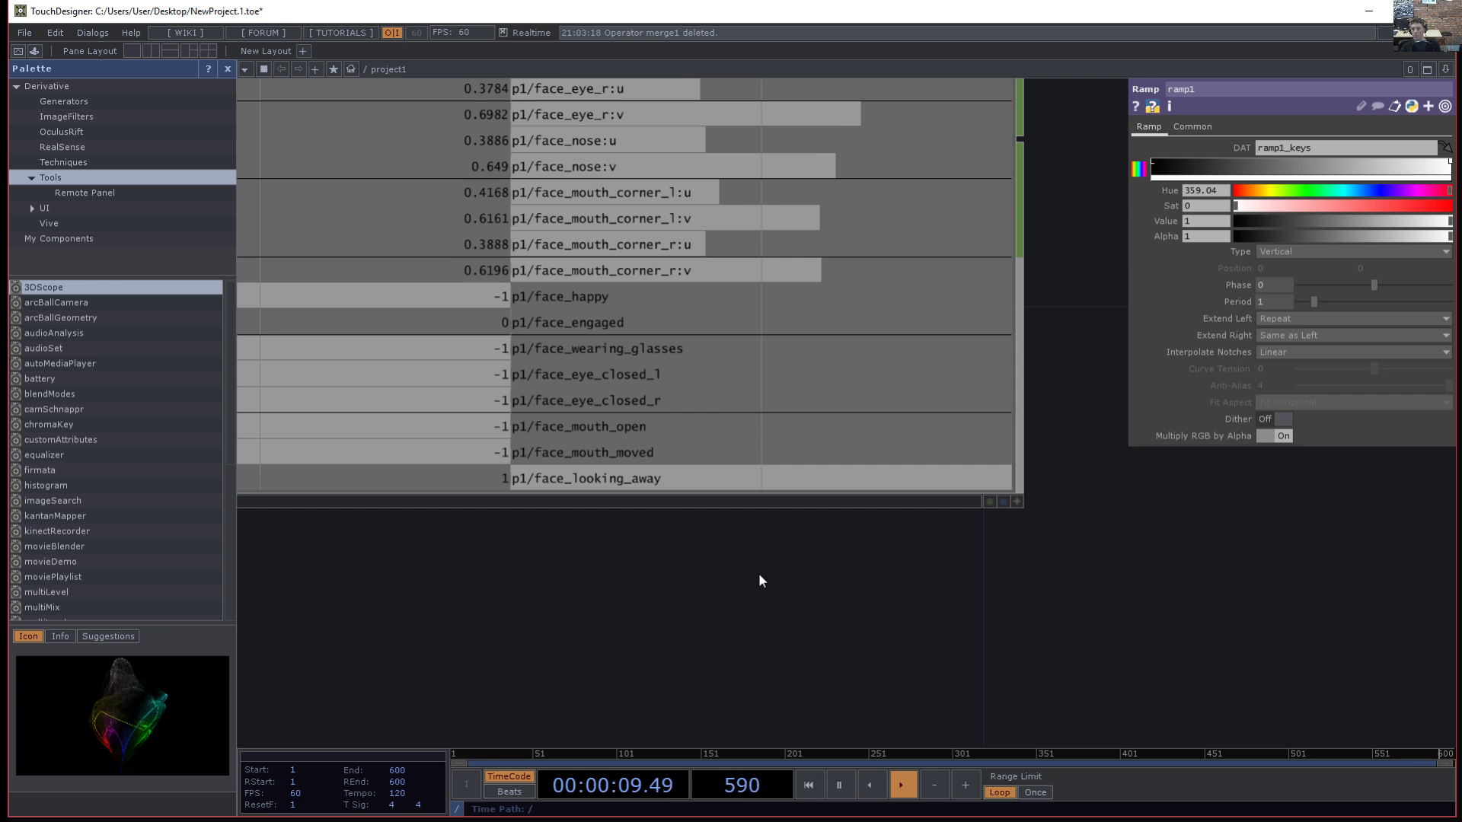
{"action": "scroll", "coordinate": [807, 575], "scroll_direction": "down", "scroll_amount": 6}
{"action": "middle_click_drag", "start_coordinate": [728, 552], "coordinate": [684, 536]}
{"action": "left_click_drag", "start_coordinate": [683, 536], "coordinate": [281, 481]}
{"action": "middle_click_drag", "start_coordinate": [628, 513], "coordinate": [583, 508]}
{"action": "left_click_drag", "start_coordinate": [609, 504], "coordinate": [799, 502]}
{"action": "left_click_drag", "start_coordinate": [684, 542], "coordinate": [655, 421]}
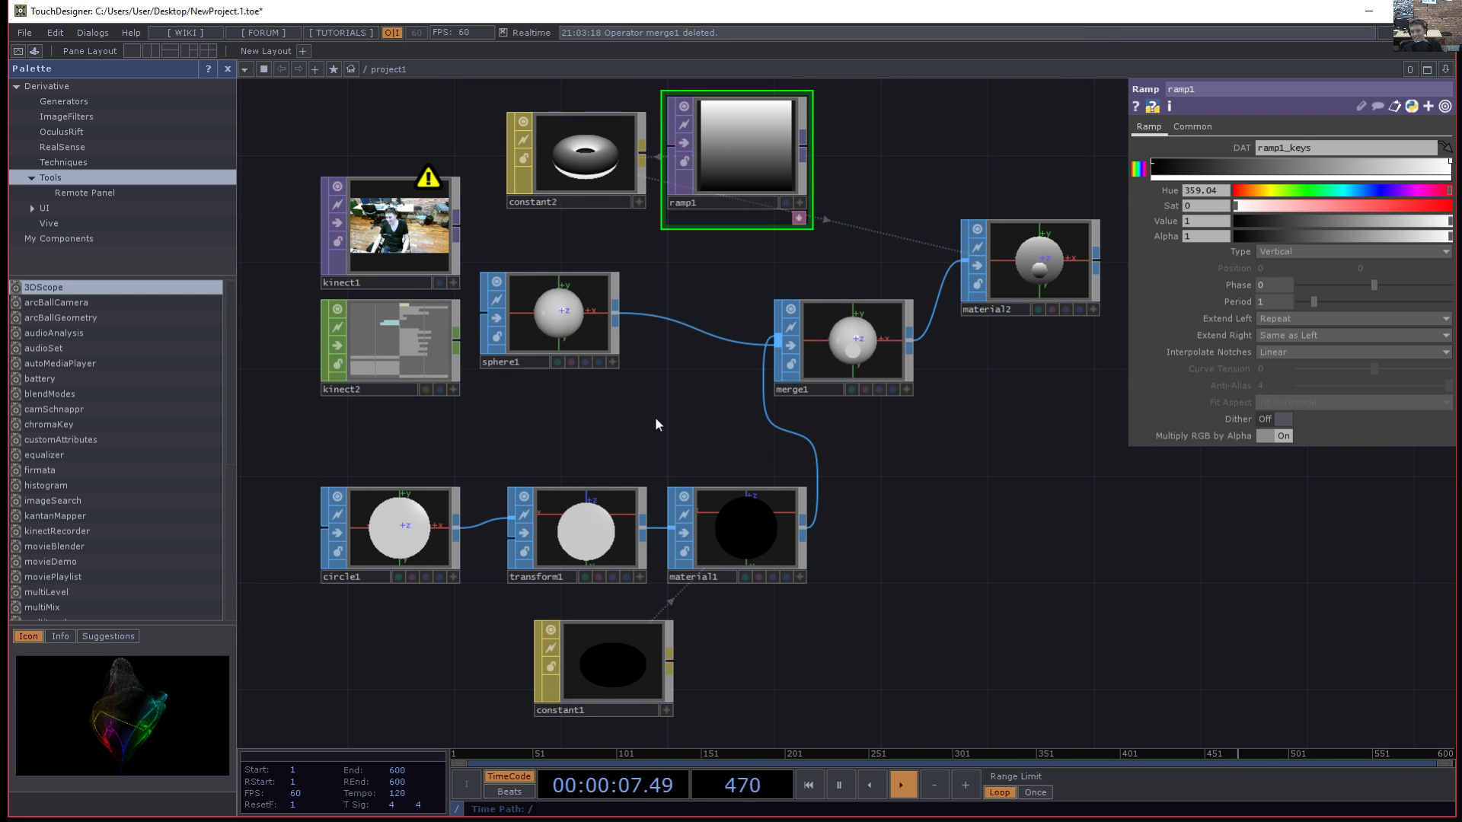
- Delete material2, the Ramp TOP and the constant2 material
{"action": "left_click", "coordinate": [1016, 263]}
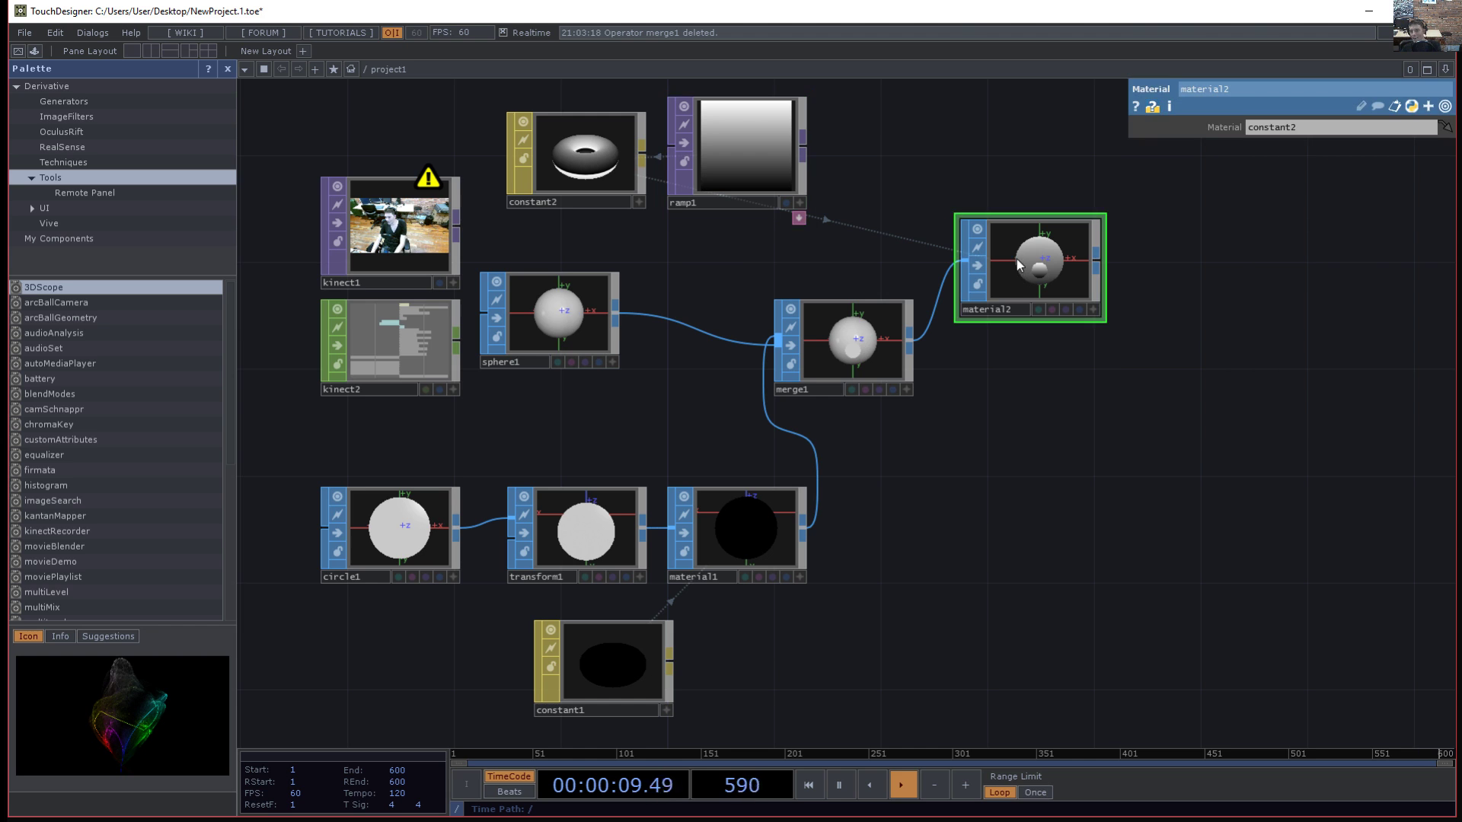
{"action": "key", "text": "Delete"}
{"action": "left_click", "coordinate": [805, 184]}
{"action": "left_click_drag", "start_coordinate": [913, 217], "coordinate": [918, 246]}
{"action": "key", "text": "Delete"}
{"action": "left_click", "coordinate": [589, 185]}
{"action": "key", "text": "Delete"}
- Delete material1, constant1 and the Merge SOP, and move sphere1 slightly away from the Kinect operators
{"action": "left_click_drag", "start_coordinate": [878, 597], "coordinate": [908, 490]}
{"action": "left_click", "coordinate": [814, 466]}
{"action": "key", "text": "Delete"}
{"action": "left_click", "coordinate": [683, 582]}
{"action": "key", "text": "Delete"}
{"action": "left_click_drag", "start_coordinate": [878, 340], "coordinate": [878, 438]}
{"action": "left_click", "coordinate": [895, 372]}
{"action": "key", "text": "Delete"}
{"action": "left_click_drag", "start_coordinate": [818, 621], "coordinate": [838, 626]}
{"action": "left_click_drag", "start_coordinate": [610, 350], "coordinate": [663, 349]}
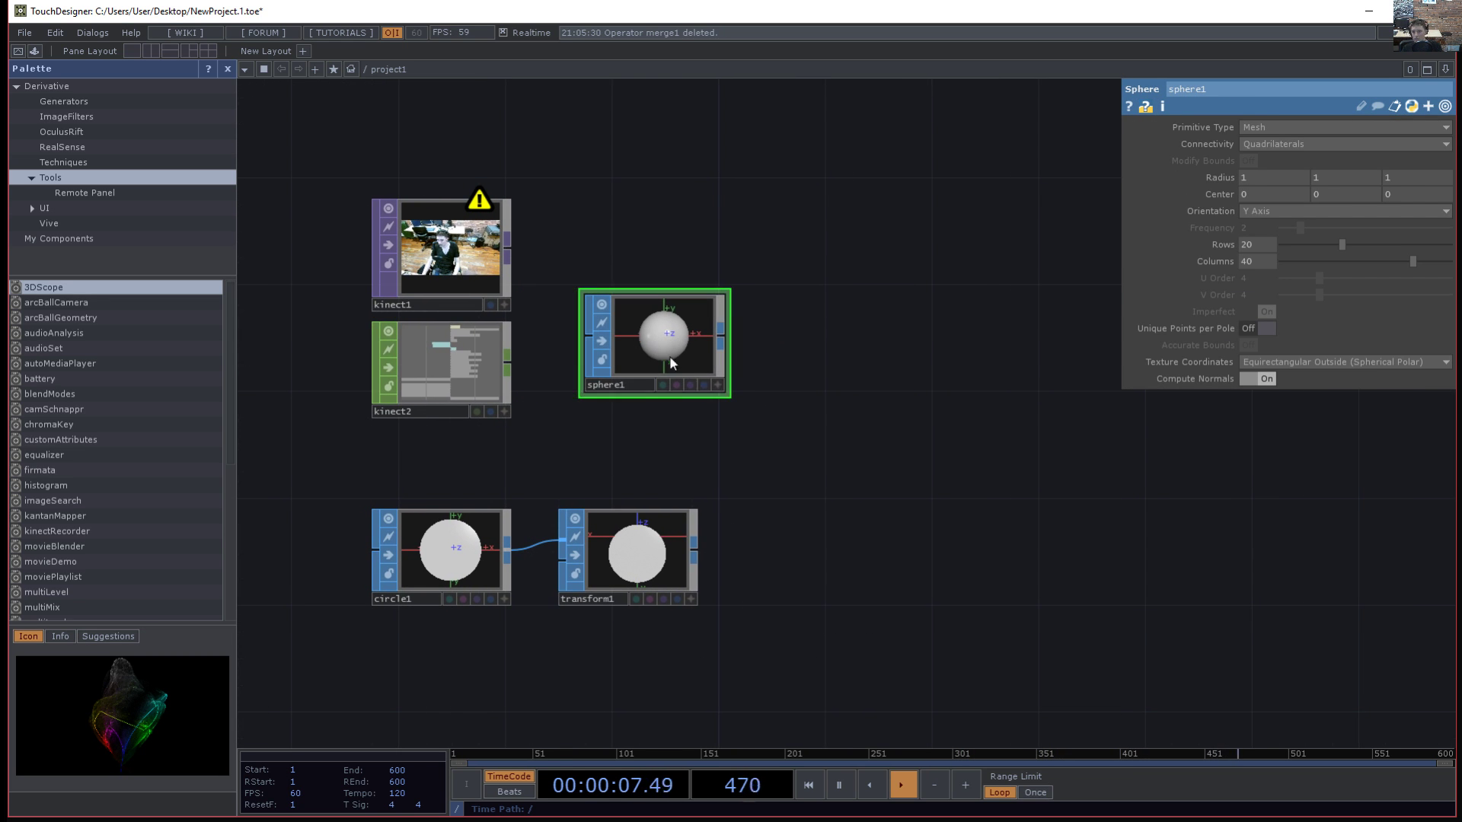
- Add a Geometry COMP to the network beside sphere1
{"action": "left_click_drag", "start_coordinate": [751, 358], "coordinate": [757, 364]}
{"action": "key", "text": "Tab"}
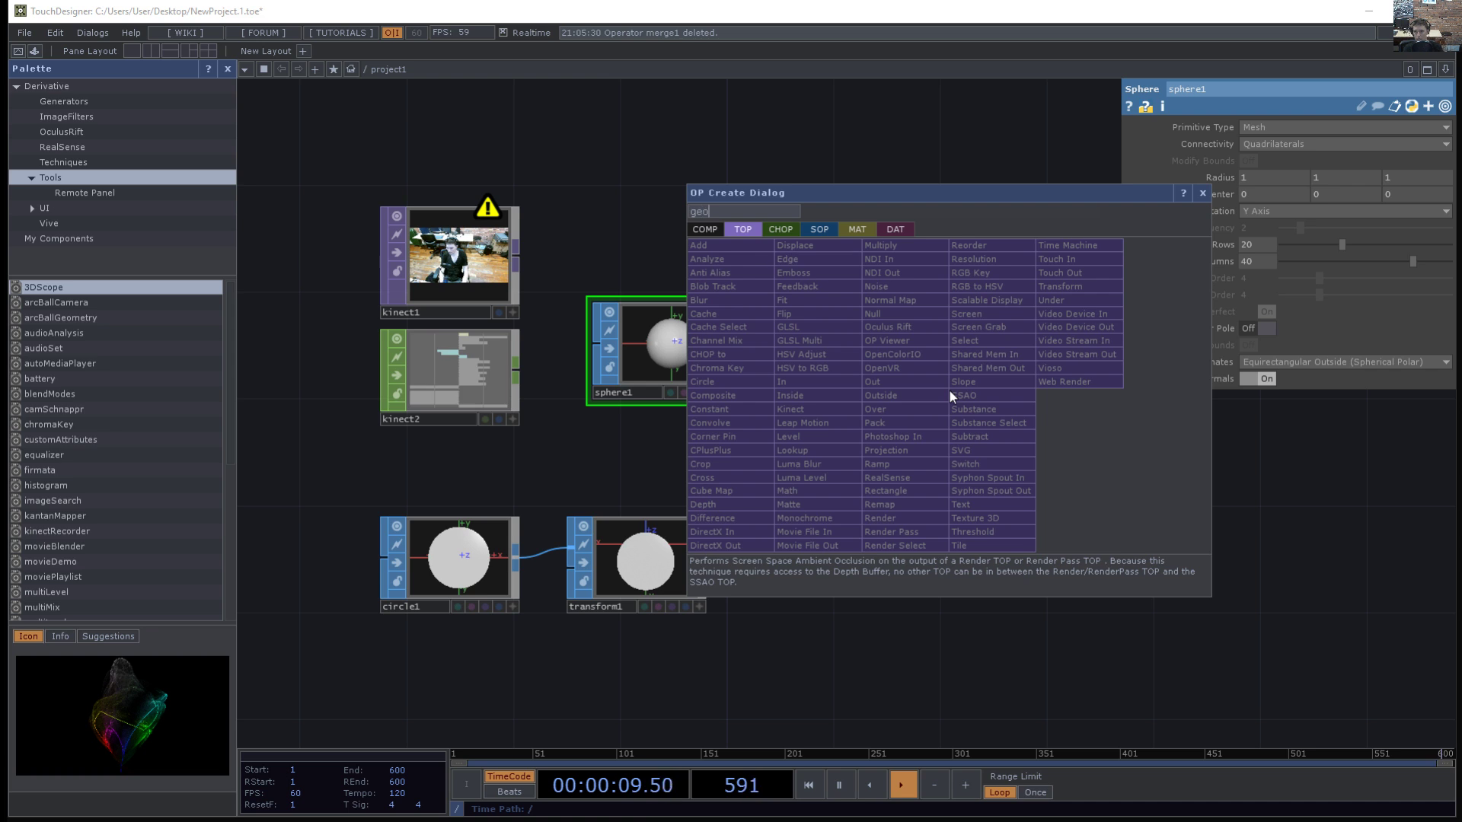
{"action": "key", "text": "Tab"}
{"action": "key", "text": "Tab"}
{"action": "key", "text": "Tab"}
{"action": "key", "text": "Tab"}
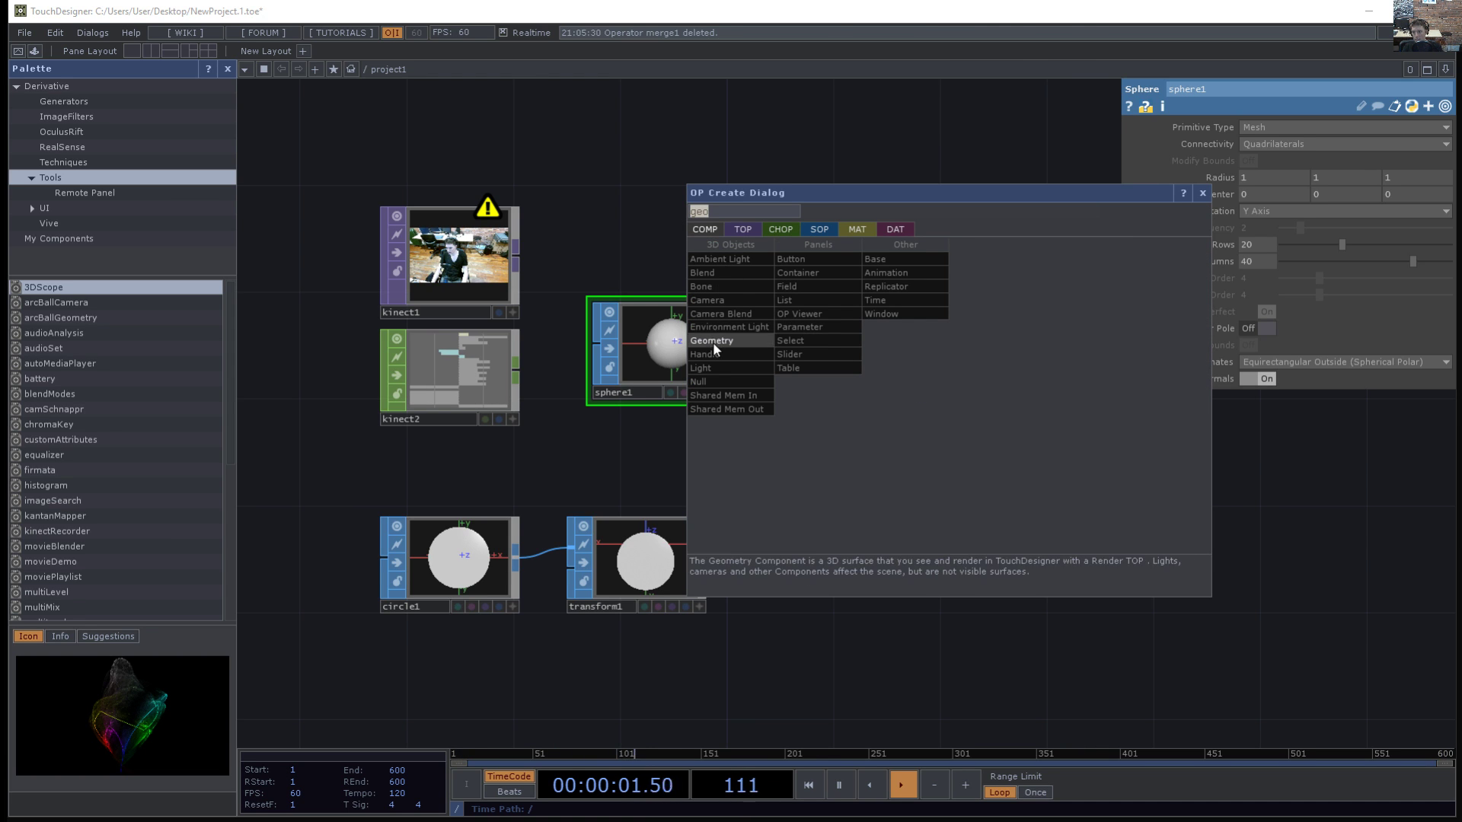
{"action": "left_click", "coordinate": [713, 341]}
{"action": "left_click", "coordinate": [830, 378]}
- Move sphere1 into geo1 in place of its default torus, with the render and display flags on
{"action": "left_click", "coordinate": [709, 373]}
{"action": "key", "text": "Delete"}
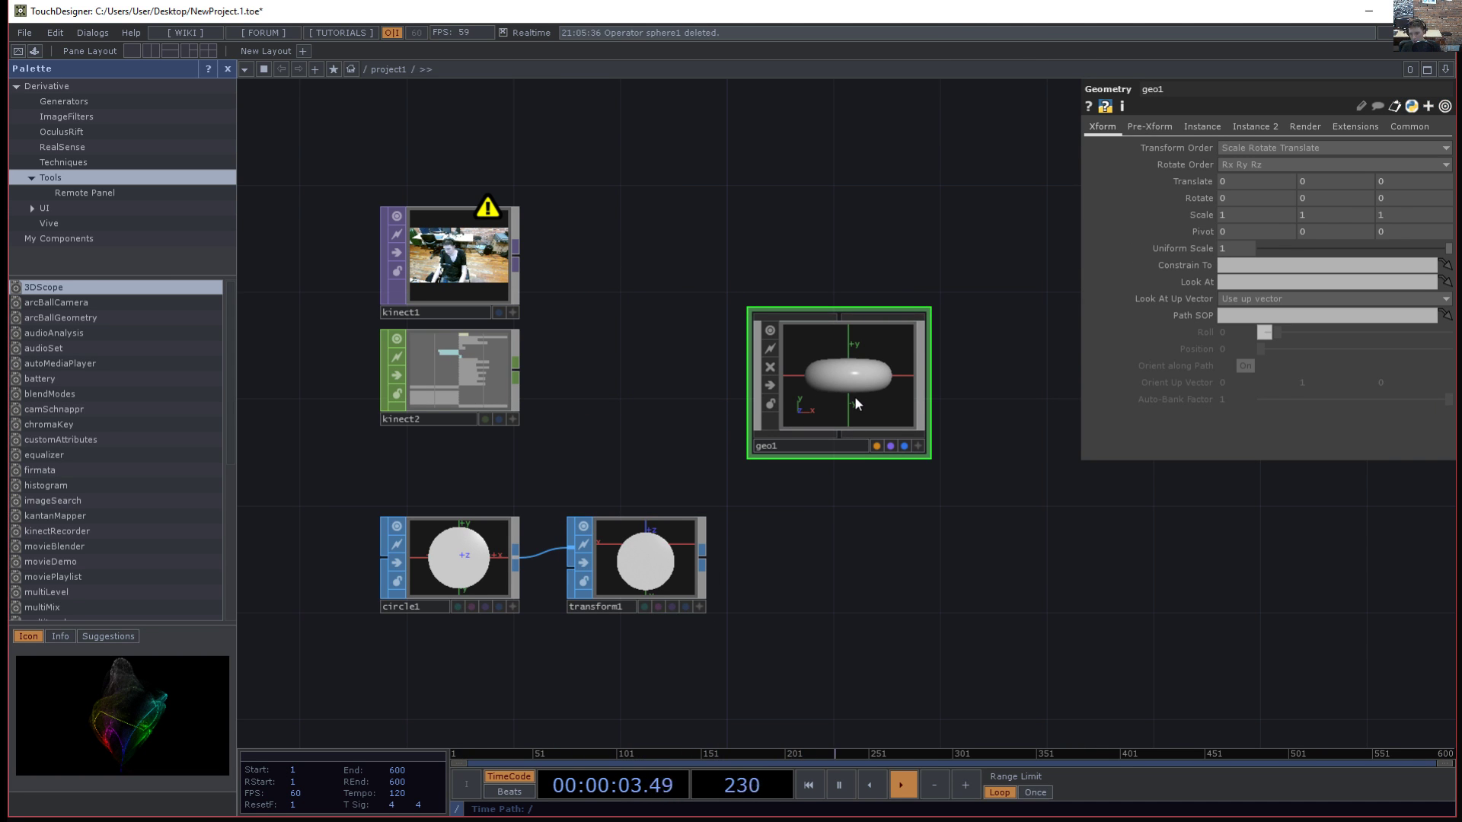
{"action": "scroll", "coordinate": [854, 396], "scroll_direction": "up", "scroll_amount": 3}
{"action": "key", "text": "Delete"}
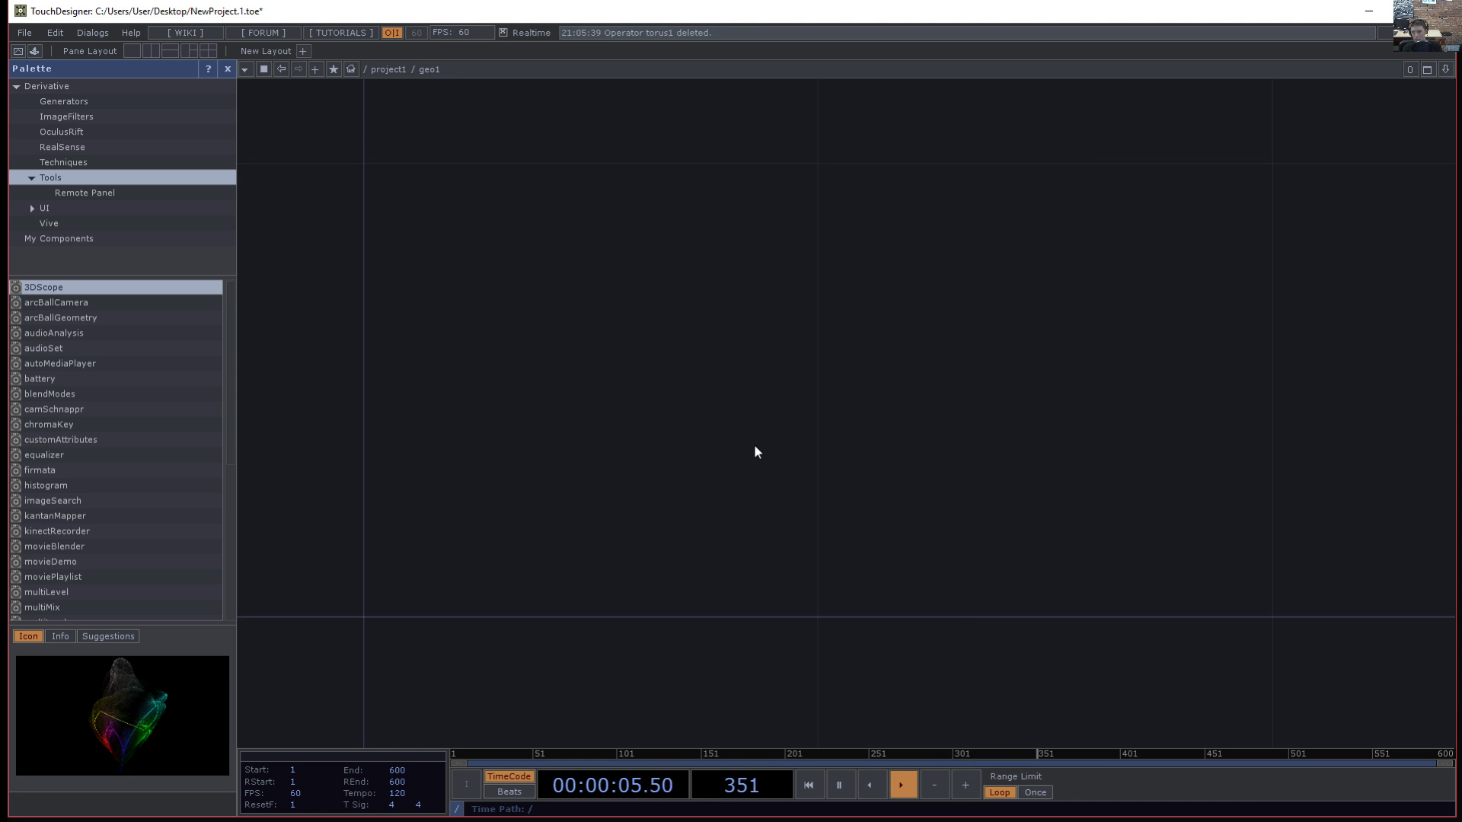
{"action": "key", "text": "ctrl+v"}
{"action": "left_click_drag", "start_coordinate": [377, 418], "coordinate": [104, 432]}
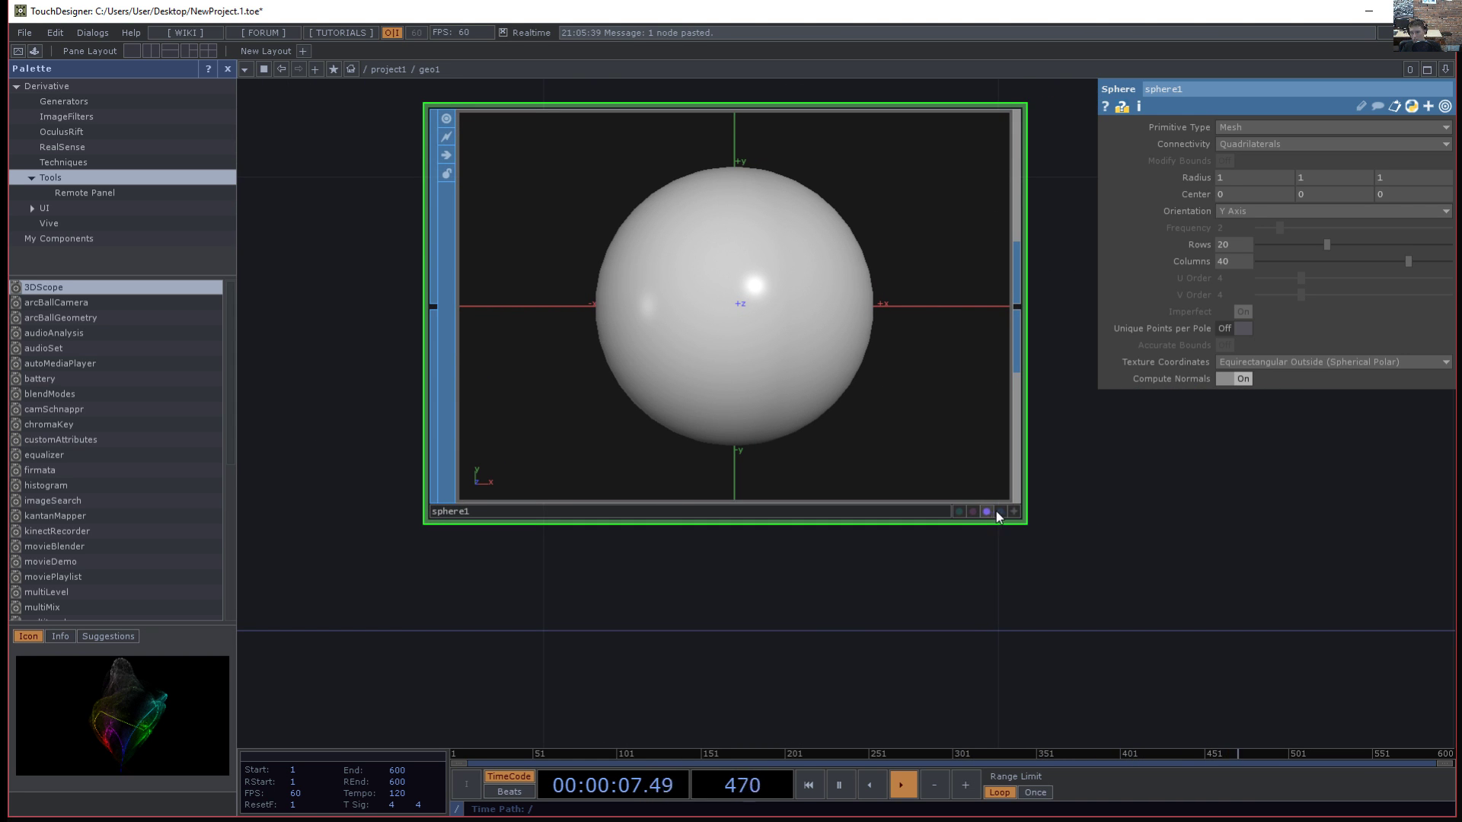
{"action": "scroll", "coordinate": [807, 609], "scroll_direction": "down", "scroll_amount": 3}
- Add a second Geometry COMP below geo1 in the project network
{"action": "left_click_drag", "start_coordinate": [848, 593], "coordinate": [884, 595]}
{"action": "key", "text": "Tab"}
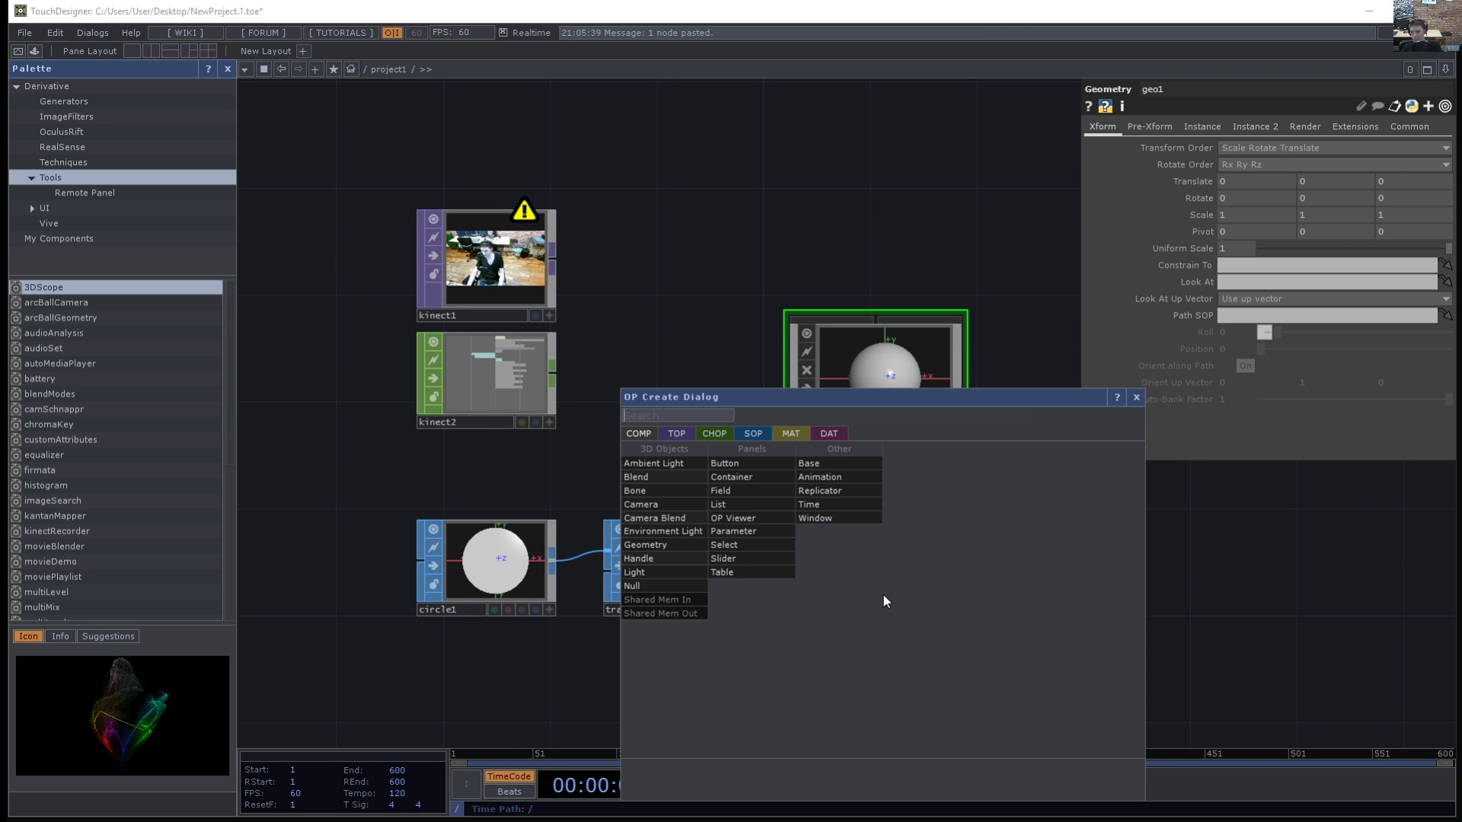
{"action": "left_click", "coordinate": [679, 333]}
{"action": "key", "text": "Tab"}
{"action": "type", "text": "geo"}
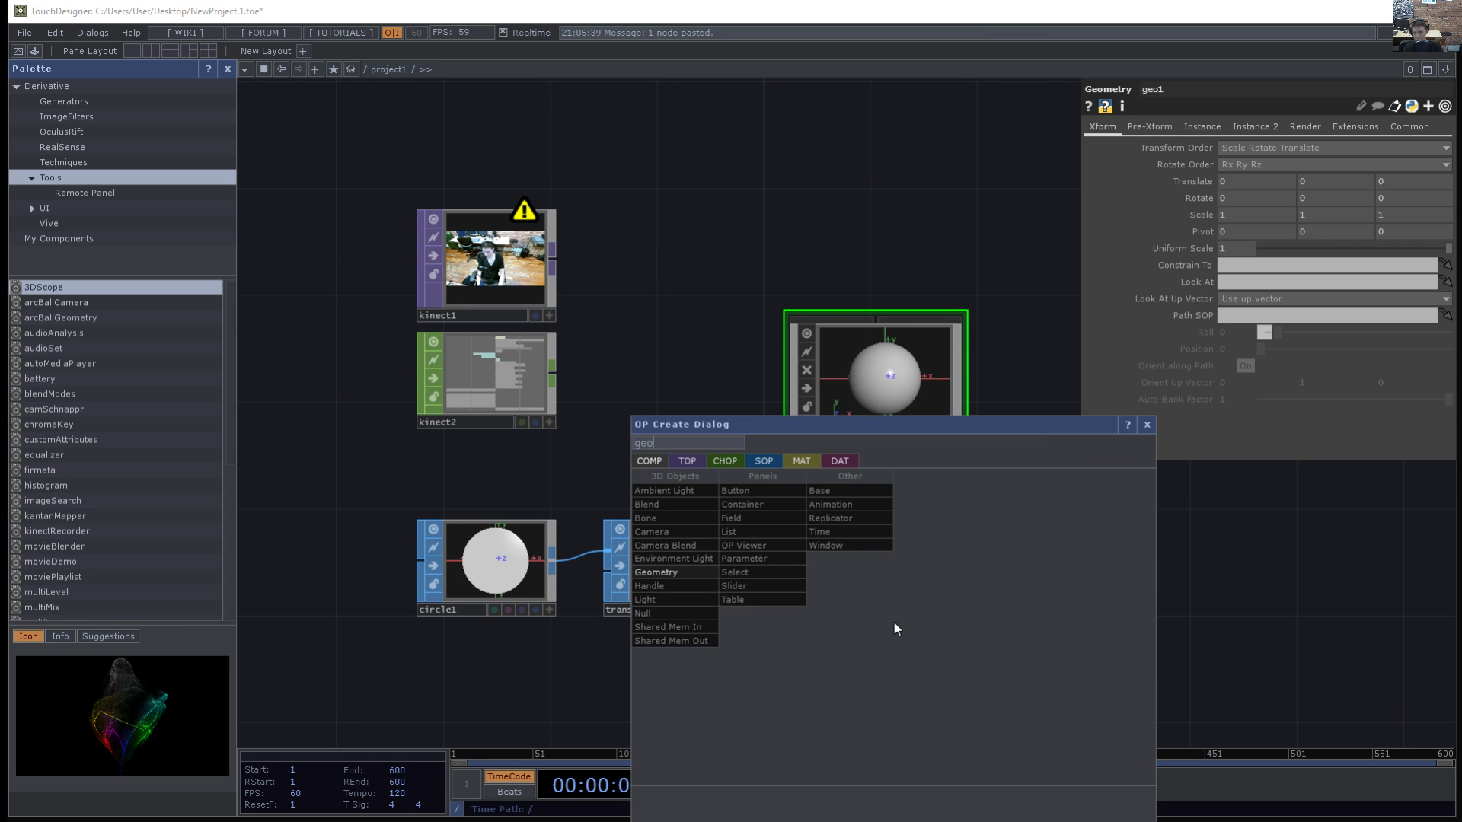
{"action": "left_click", "coordinate": [669, 572]}
{"action": "left_click", "coordinate": [879, 583]}
{"action": "mouse_move", "coordinate": [1036, 643]}
{"action": "left_mouse_down"}
{"action": "mouse_move", "coordinate": [1073, 679]}
{"action": "mouse_move", "coordinate": [1038, 627]}
{"action": "left_mouse_up"}
- Move circle1 and transform1 together into geo2, replacing its default torus
{"action": "left_click", "coordinate": [681, 567]}
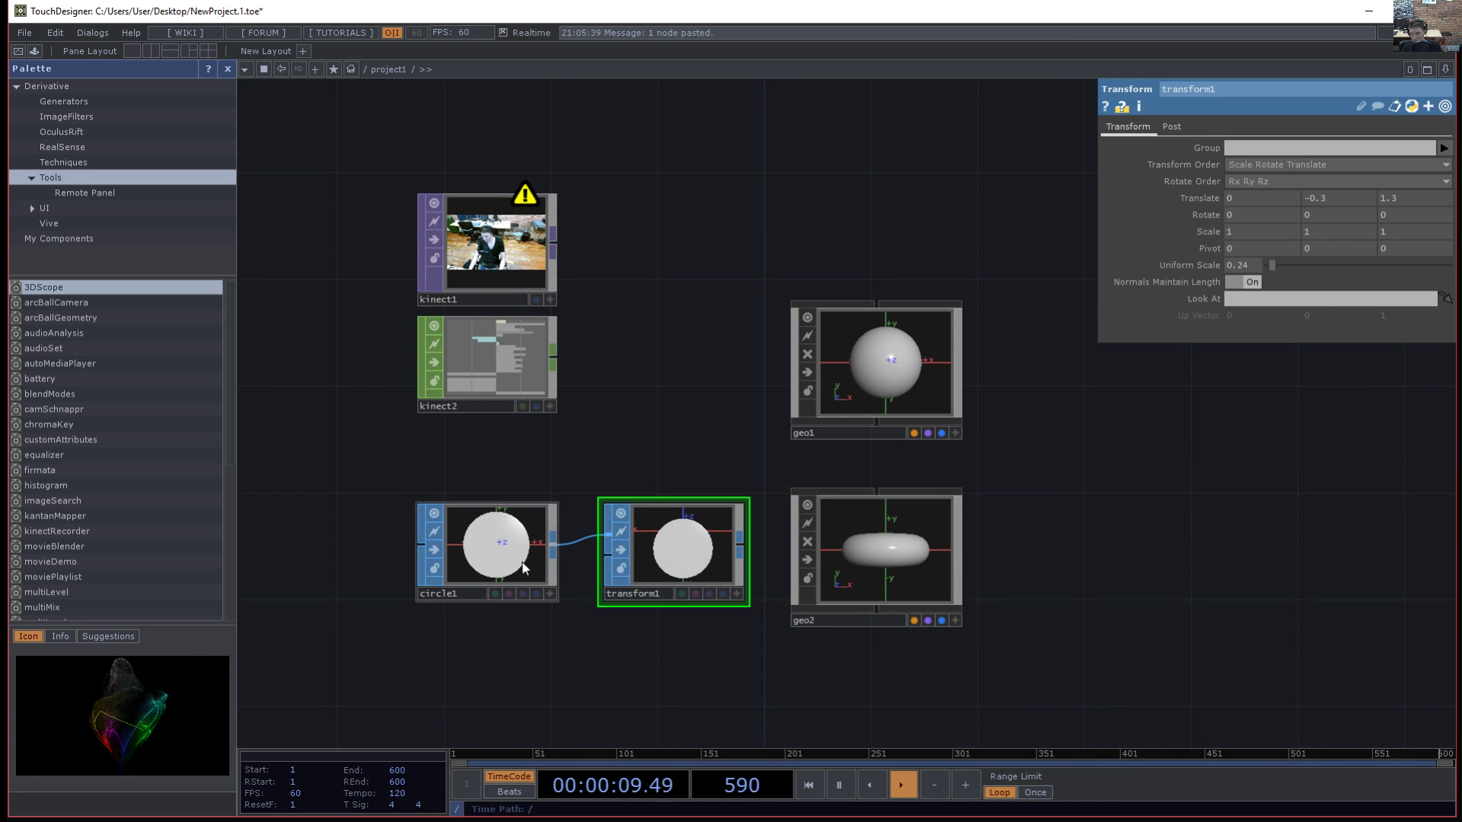
{"action": "left_click", "coordinate": [527, 560], "text": "ctrl"}
{"action": "key", "text": "Delete"}
{"action": "left_click", "coordinate": [936, 568]}
{"action": "key", "text": "i"}
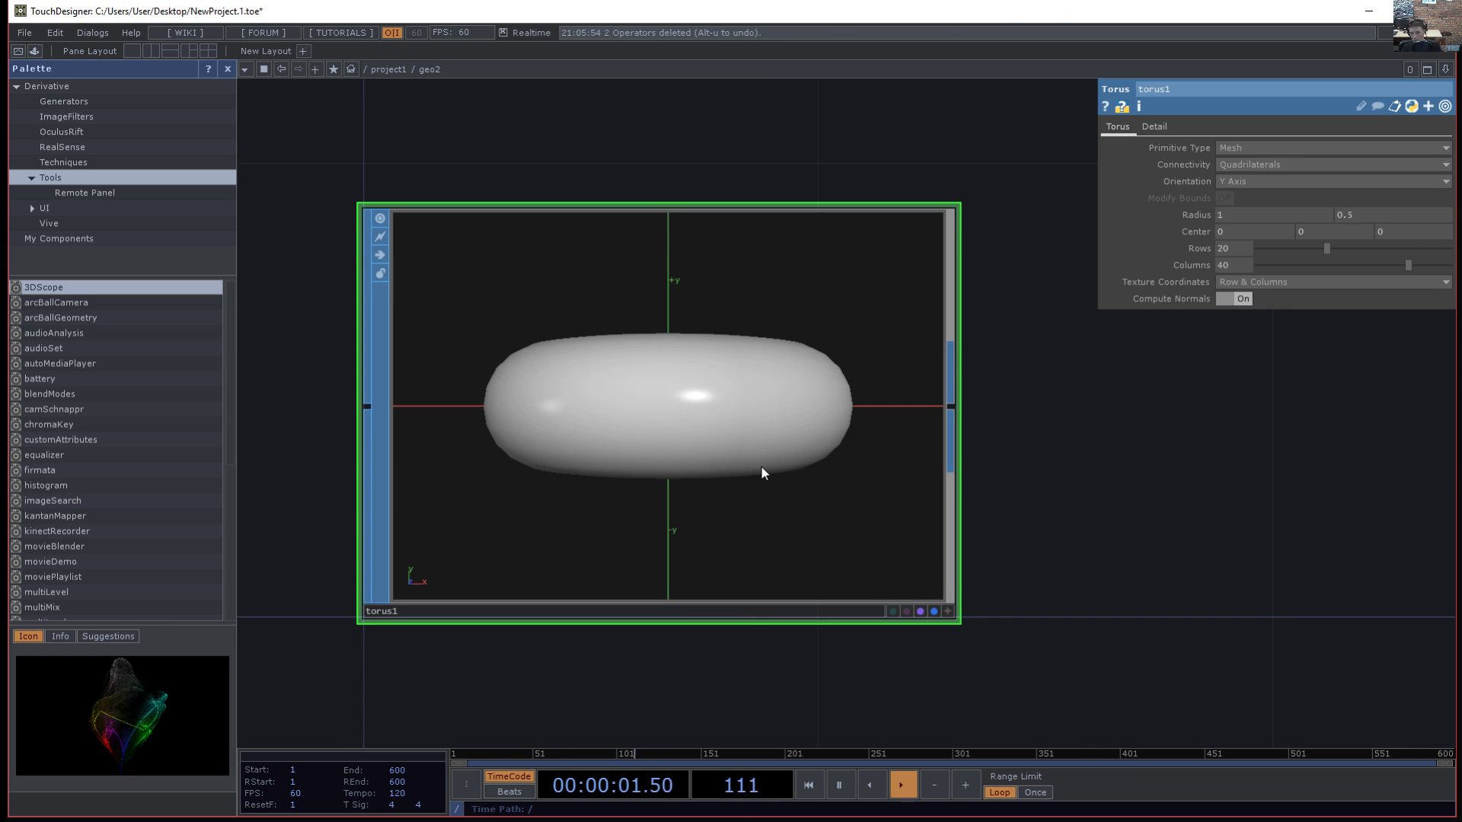
{"action": "key", "text": "ctrl+v"}
{"action": "key", "text": "h"}
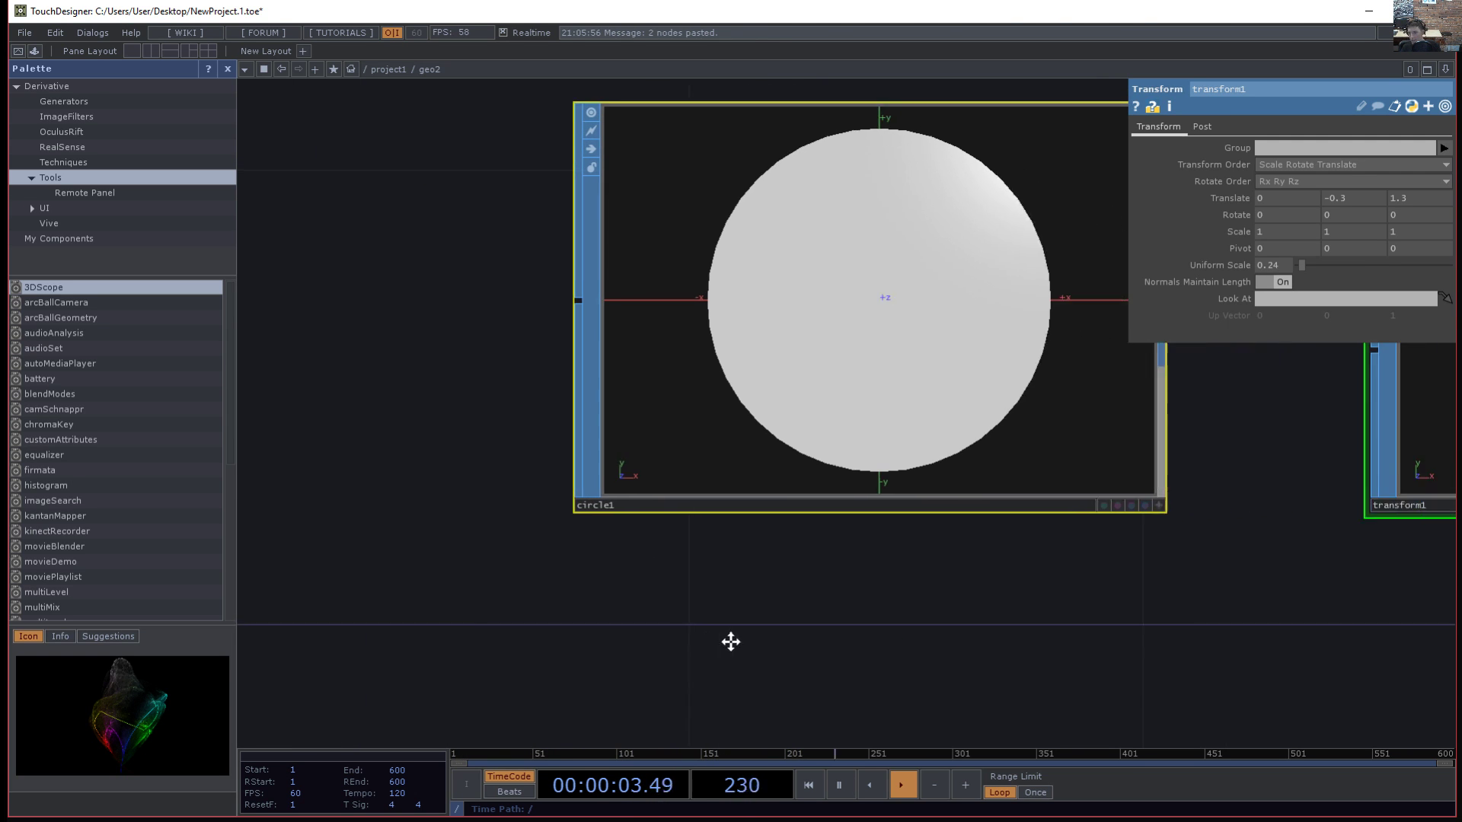
- Return to the project1 network and add a Camera COMP above geo1
{"action": "left_click", "coordinate": [1093, 528]}
{"action": "left_click", "coordinate": [1107, 529]}
{"action": "key", "text": "u"}
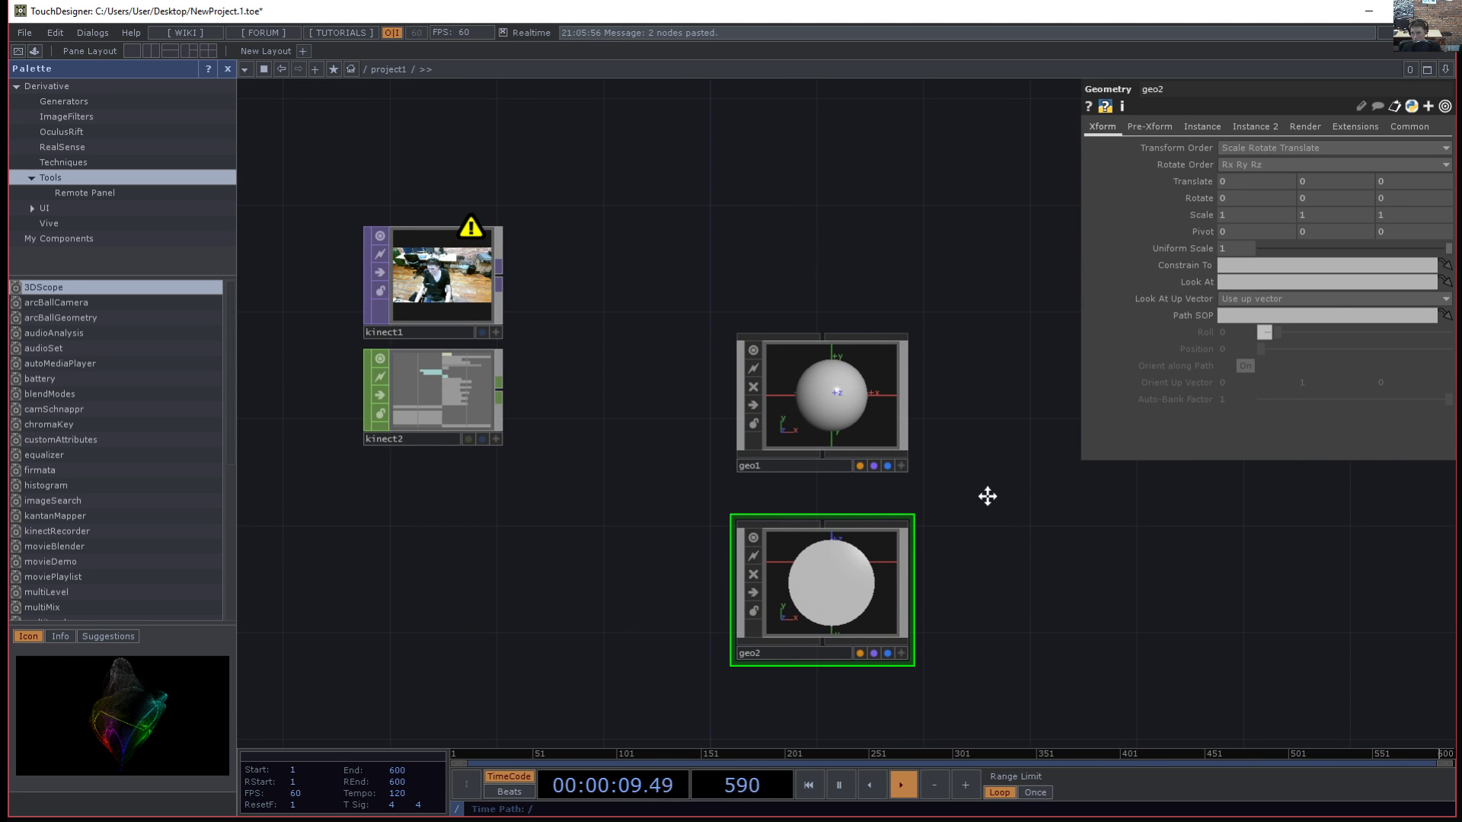
{"action": "key", "text": "Tab"}
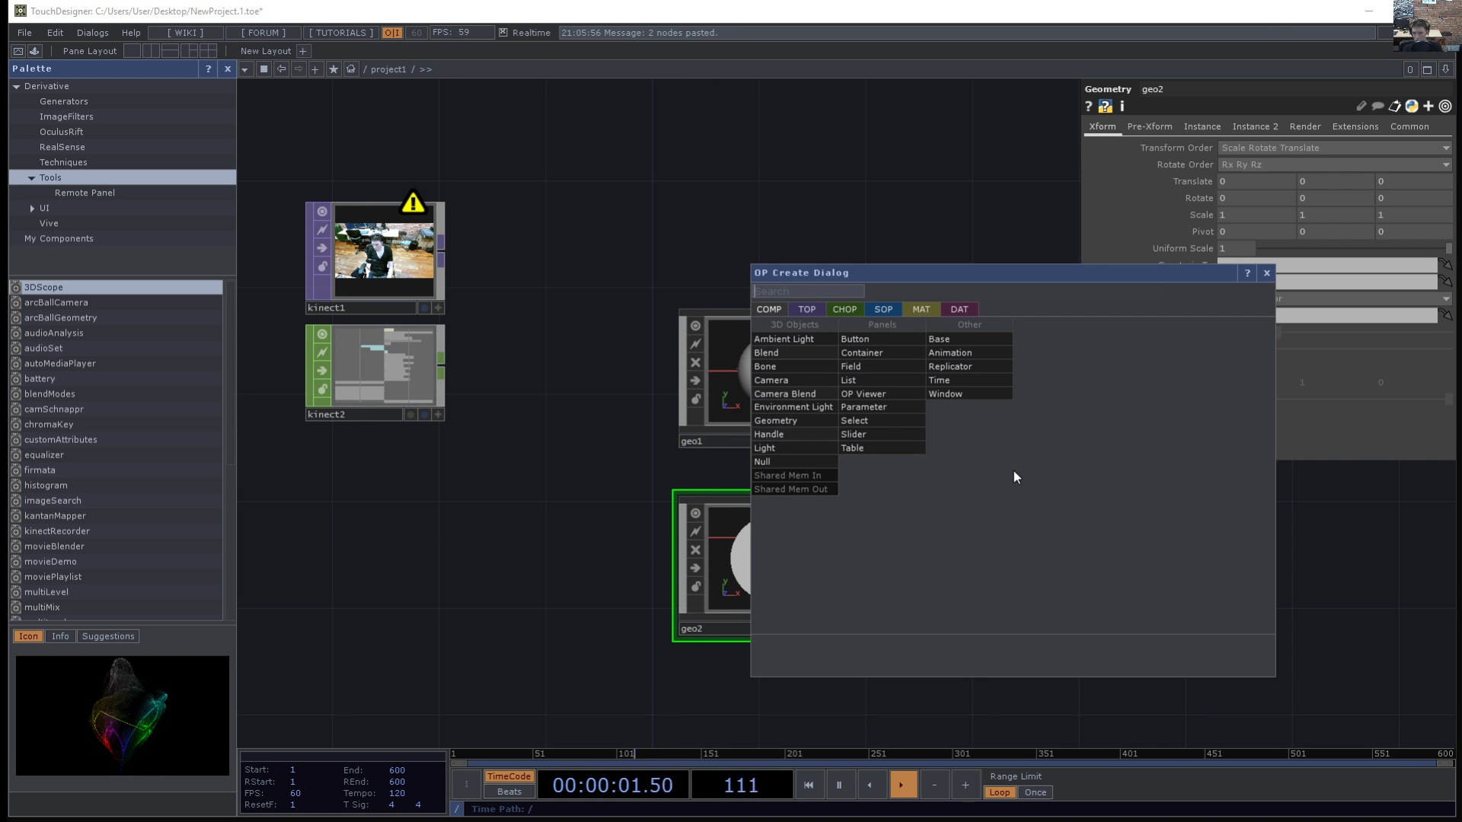
{"action": "type", "text": "camera"}
{"action": "key", "text": "Return"}
{"action": "left_click_drag", "start_coordinate": [927, 372], "coordinate": [935, 475]}
{"action": "left_click_drag", "start_coordinate": [777, 328], "coordinate": [777, 300]}
{"action": "left_click_drag", "start_coordinate": [1007, 507], "coordinate": [992, 402]}
{"action": "key", "text": "Tab"}
{"action": "type", "text": "render"}
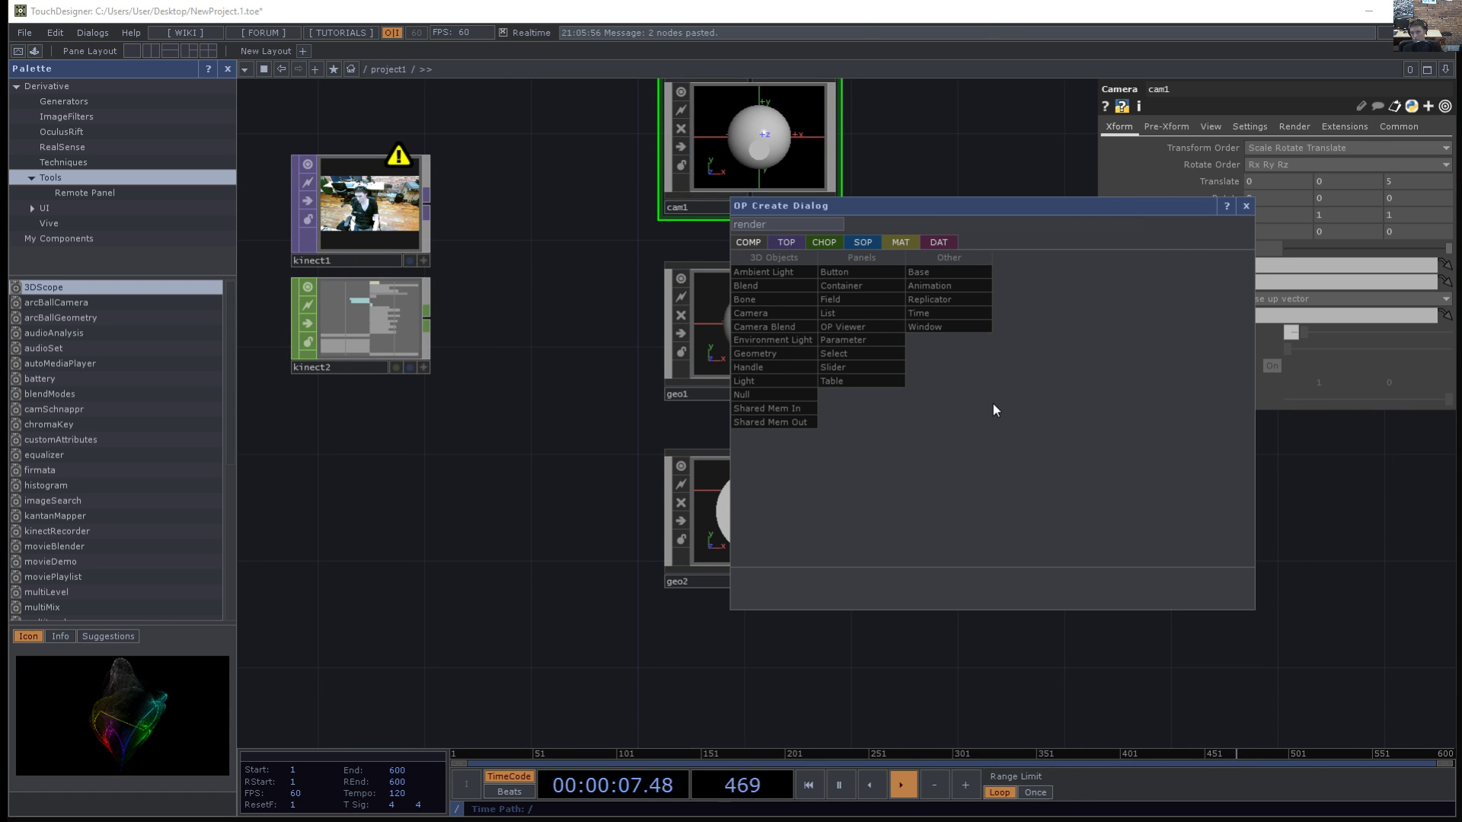
{"action": "key", "text": "Escape"}
- Add a Window COMP beside the geometry components and assign cam1 as its Operator
{"action": "left_click_drag", "start_coordinate": [931, 266], "coordinate": [889, 347]}
{"action": "key", "text": "Tab"}
{"action": "type", "text": "windo"}
{"action": "key", "text": "Return"}
{"action": "left_click", "coordinate": [961, 518]}
{"action": "left_click_drag", "start_coordinate": [985, 464], "coordinate": [1012, 386]}
{"action": "left_click_drag", "start_coordinate": [718, 234], "coordinate": [1264, 152]}
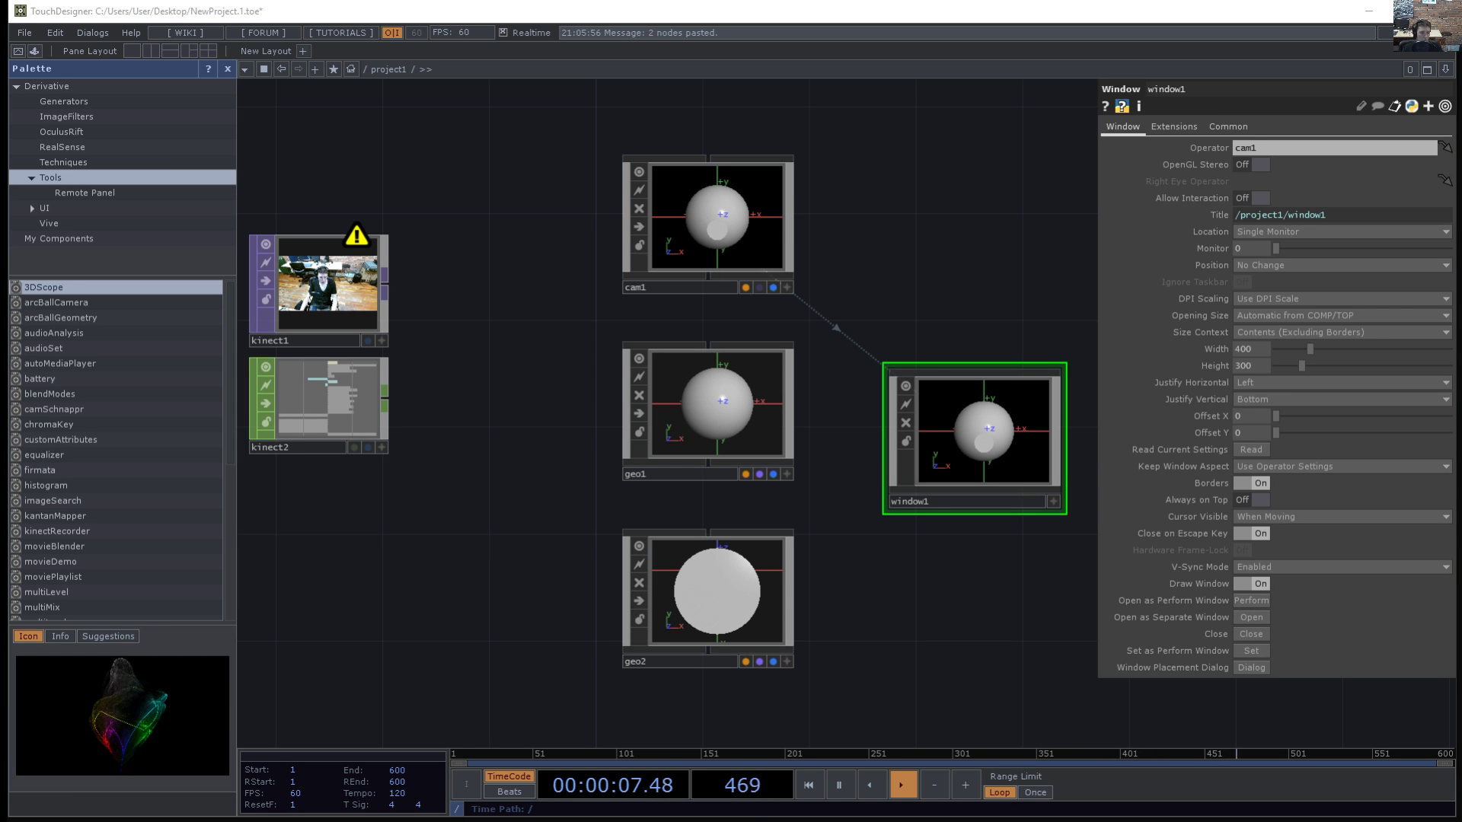
- Show window1 as a separate window over the network's upper area and enlarge its preview
{"action": "left_click_drag", "start_coordinate": [854, 556], "coordinate": [1223, 27]}
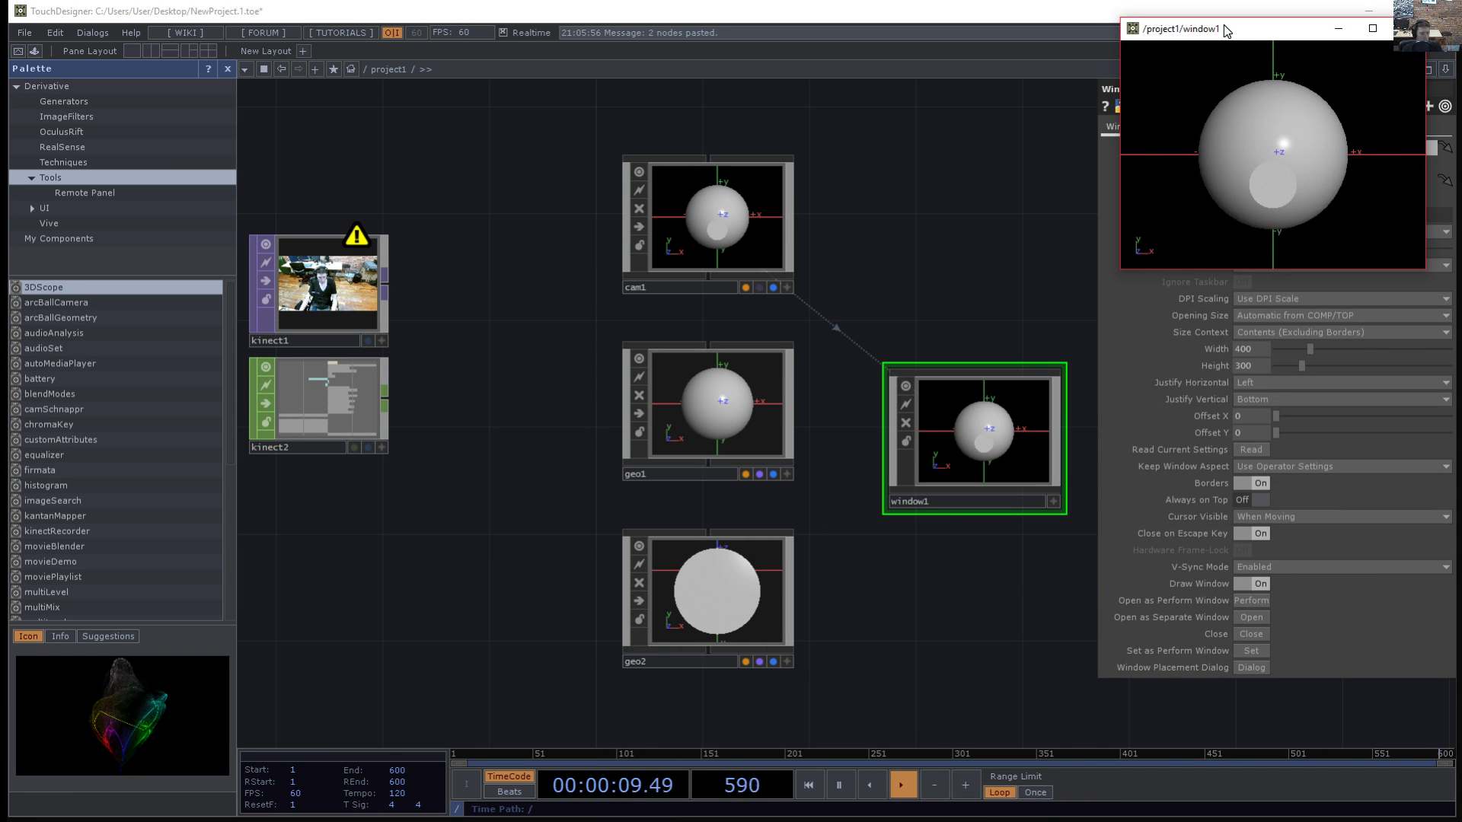
{"action": "left_click_drag", "start_coordinate": [1117, 272], "coordinate": [803, 456]}
{"action": "left_click_drag", "start_coordinate": [1077, 58], "coordinate": [1132, 34]}
{"action": "left_click_drag", "start_coordinate": [933, 630], "coordinate": [1053, 689]}
- Enlarge the kinect2 node so that its face channel names and values are readable
{"action": "mouse_move", "coordinate": [602, 597]}
{"action": "left_mouse_down"}
{"action": "mouse_move", "coordinate": [592, 581]}
{"action": "mouse_move", "coordinate": [574, 591]}
{"action": "mouse_move", "coordinate": [604, 589]}
{"action": "left_mouse_up"}
{"action": "left_click", "coordinate": [404, 440]}
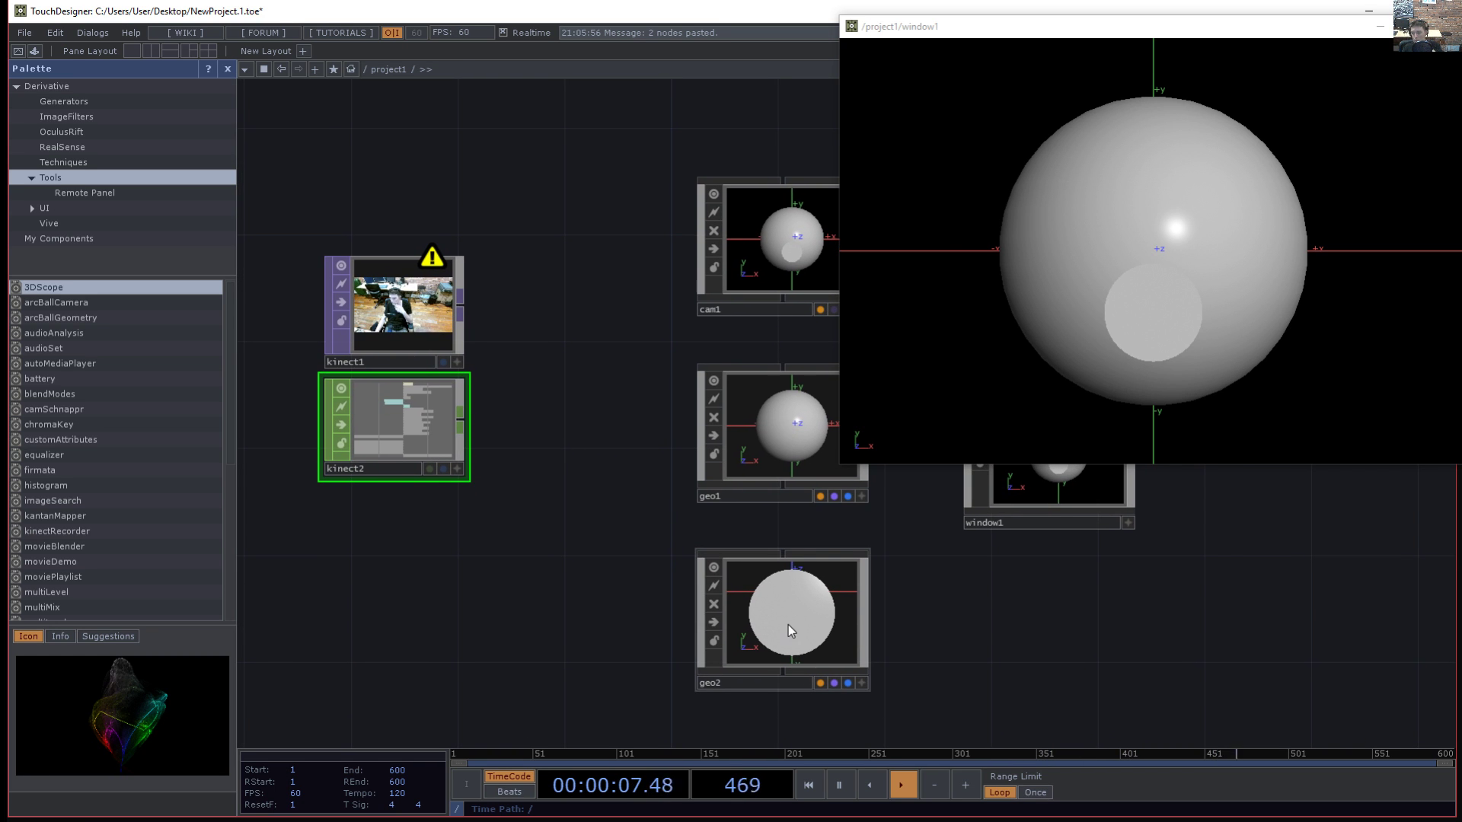
{"action": "left_click", "coordinate": [788, 625]}
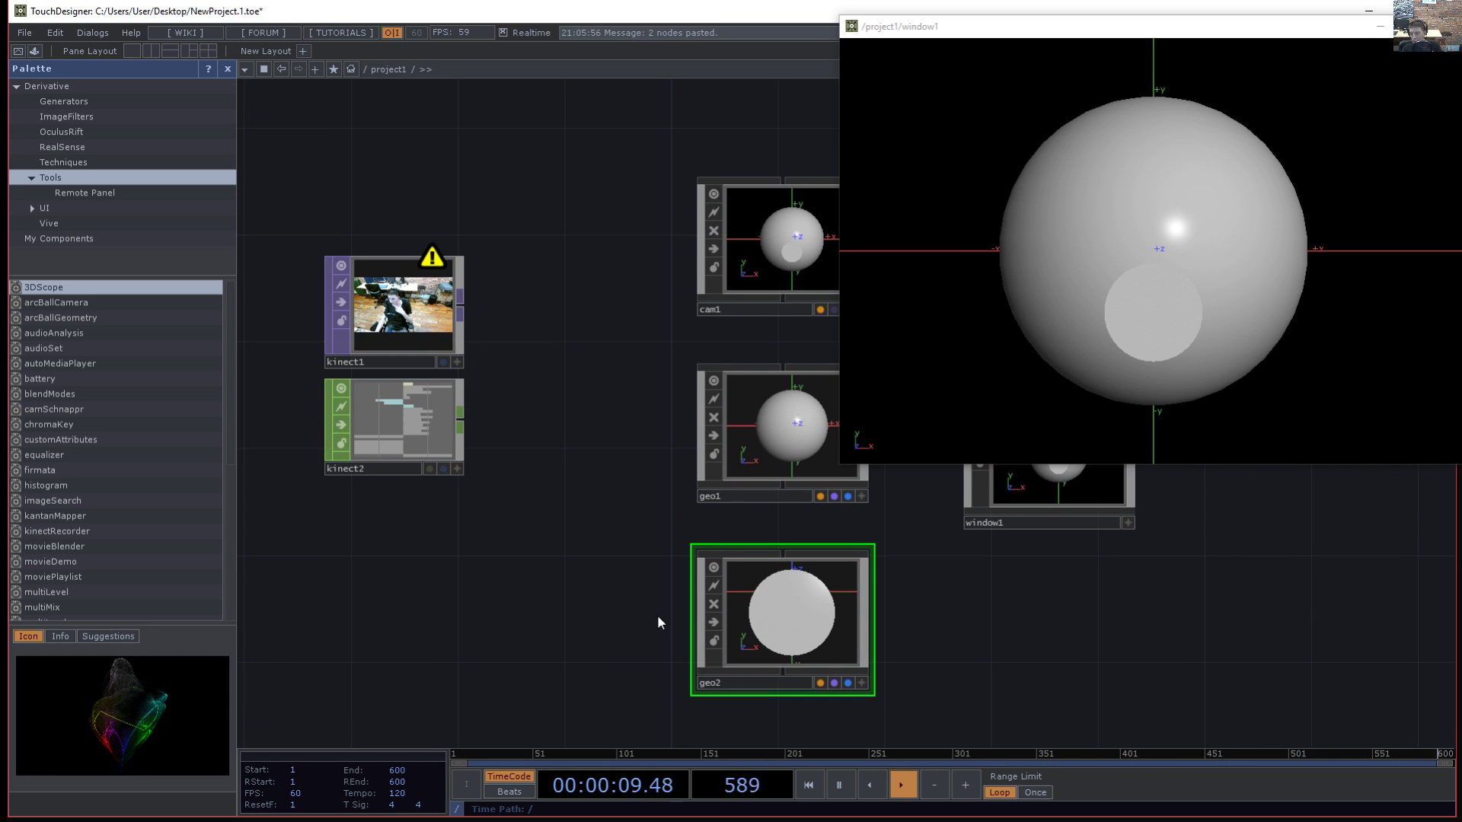
{"action": "left_click_drag", "start_coordinate": [588, 649], "coordinate": [647, 612]}
{"action": "scroll", "coordinate": [647, 613], "scroll_direction": "up", "scroll_amount": 2}
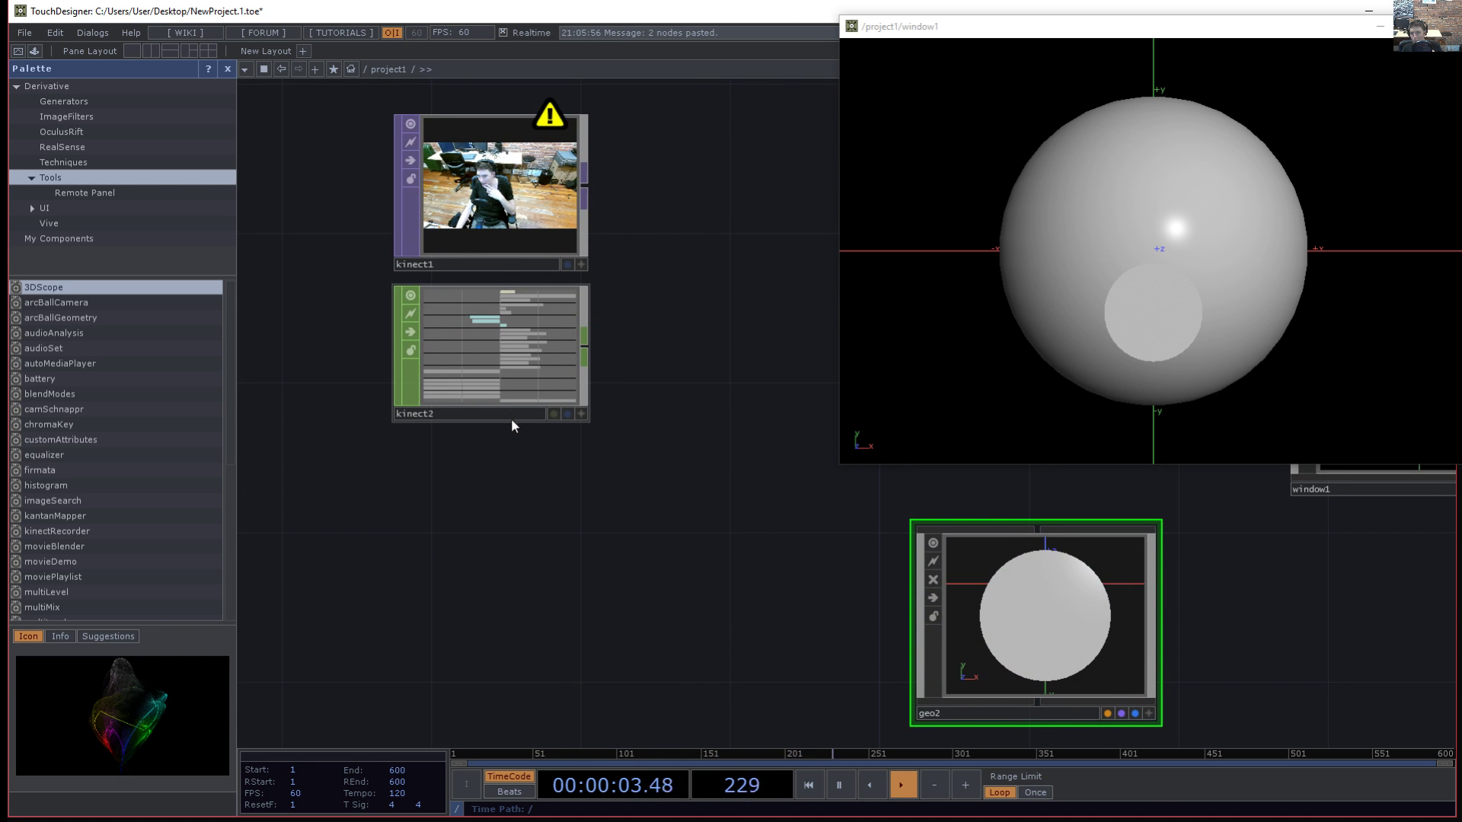
{"action": "left_click_drag", "start_coordinate": [587, 492], "coordinate": [633, 750]}
{"action": "left_click_drag", "start_coordinate": [692, 650], "coordinate": [638, 474]}
{"action": "left_click_drag", "start_coordinate": [638, 424], "coordinate": [645, 314]}
{"action": "left_click_drag", "start_coordinate": [614, 528], "coordinate": [672, 483]}
- Move the window1 preview below the geo2 parameters and make it slightly smaller
{"action": "left_click_drag", "start_coordinate": [948, 27], "coordinate": [944, 477]}
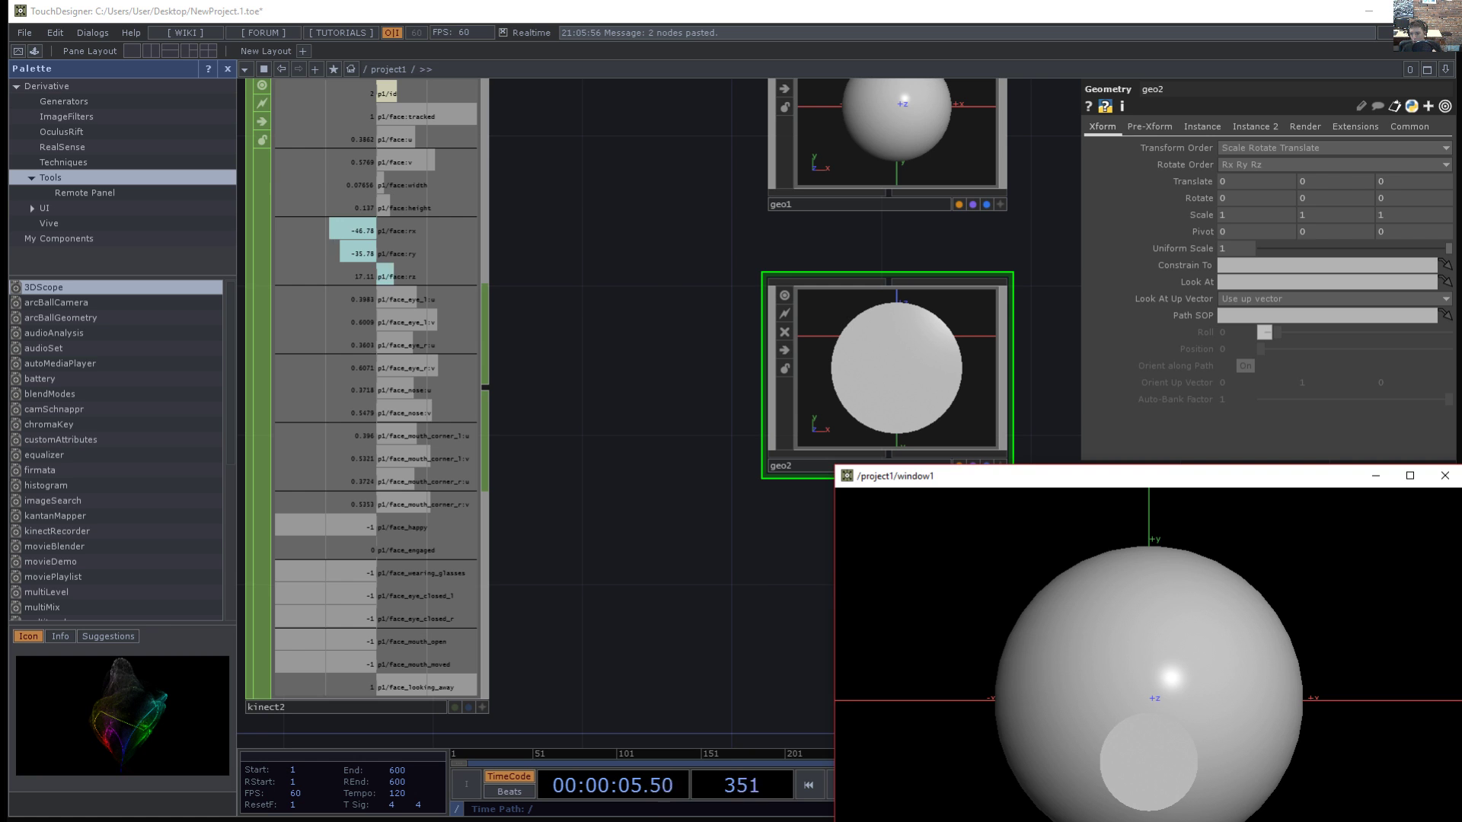
{"action": "left_click_drag", "start_coordinate": [835, 756], "coordinate": [885, 756]}
{"action": "left_click_drag", "start_coordinate": [635, 641], "coordinate": [689, 457]}
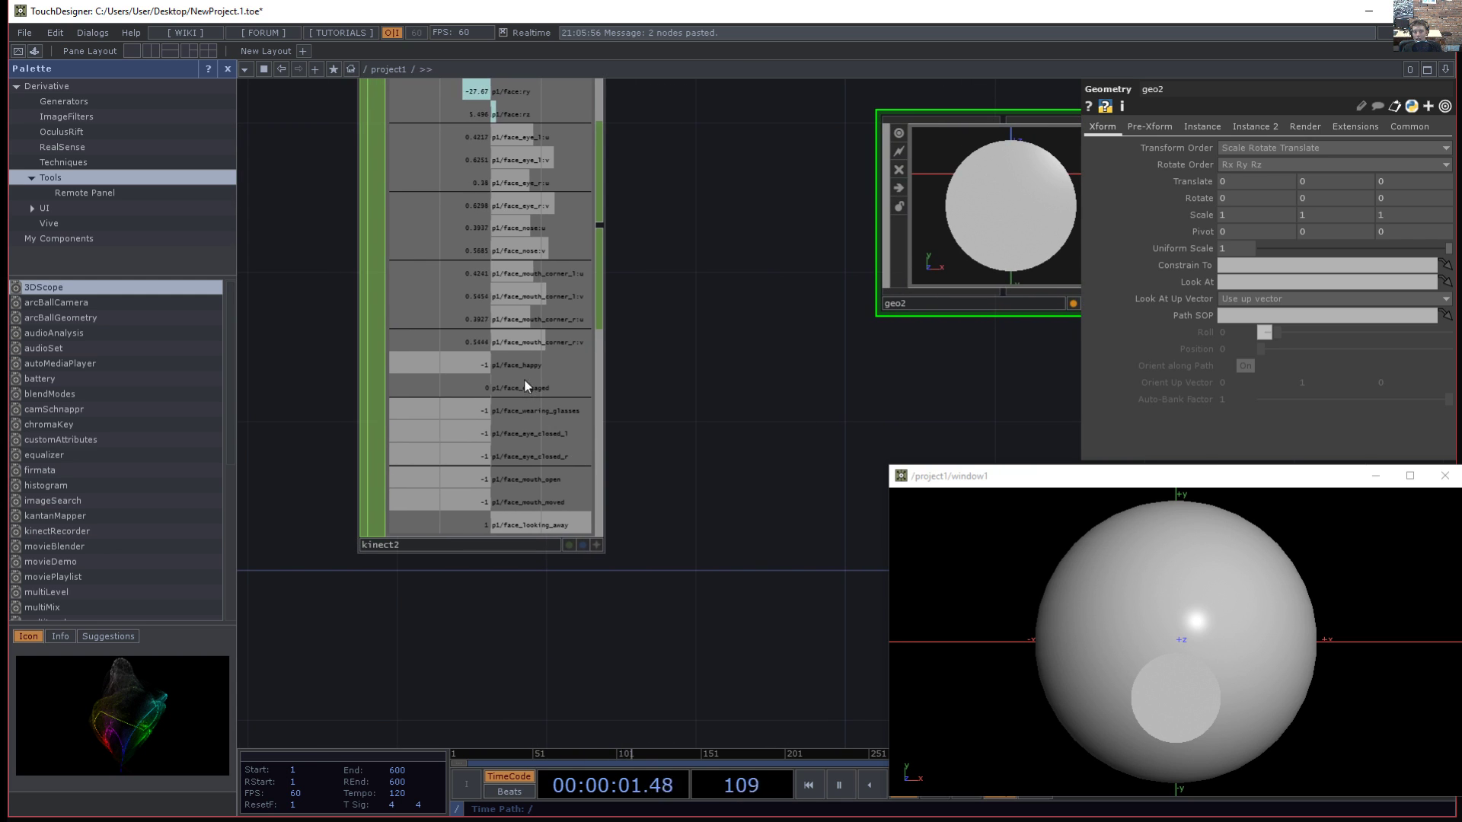
- Add a second Window COMP above window1, beside cam1
{"action": "double_click", "coordinate": [700, 487]}
{"action": "key", "text": "Escape"}
{"action": "left_click_drag", "start_coordinate": [576, 588], "coordinate": [297, 765]}
{"action": "left_click_drag", "start_coordinate": [709, 598], "coordinate": [463, 619]}
{"action": "left_click_drag", "start_coordinate": [809, 495], "coordinate": [437, 799]}
{"action": "left_click_drag", "start_coordinate": [551, 447], "coordinate": [724, 493]}
{"action": "left_click_drag", "start_coordinate": [763, 320], "coordinate": [869, 315]}
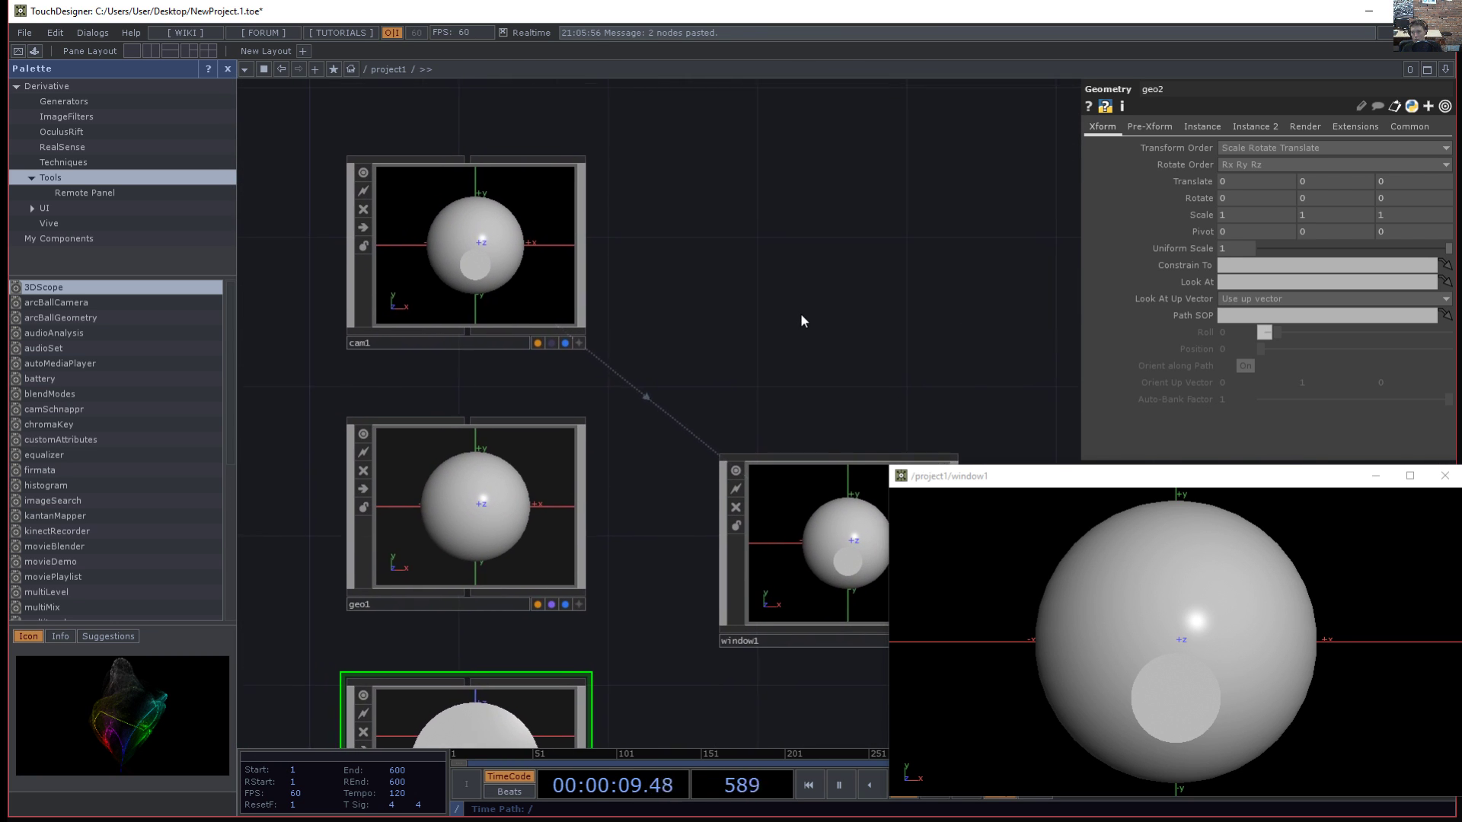
{"action": "double_click", "coordinate": [801, 313]}
{"action": "type", "text": "wdinwo"}
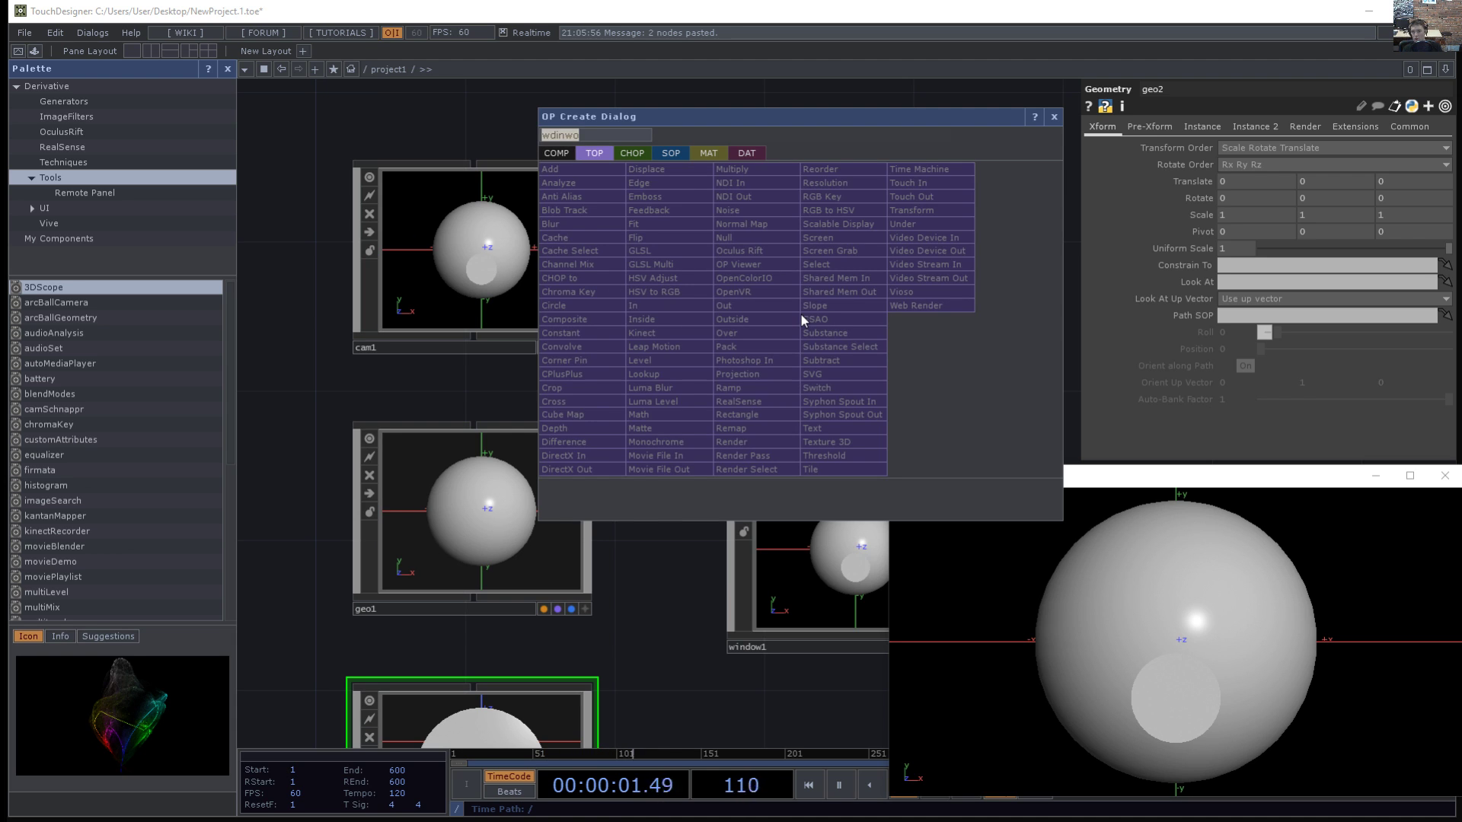
{"action": "key", "text": "BackSpace"}
{"action": "key", "text": "BackSpace"}
{"action": "key", "text": "BackSpace"}
{"action": "key", "text": "BackSpace"}
{"action": "key", "text": "BackSpace"}
{"action": "key", "text": "BackSpace"}
{"action": "type", "text": "windo"}
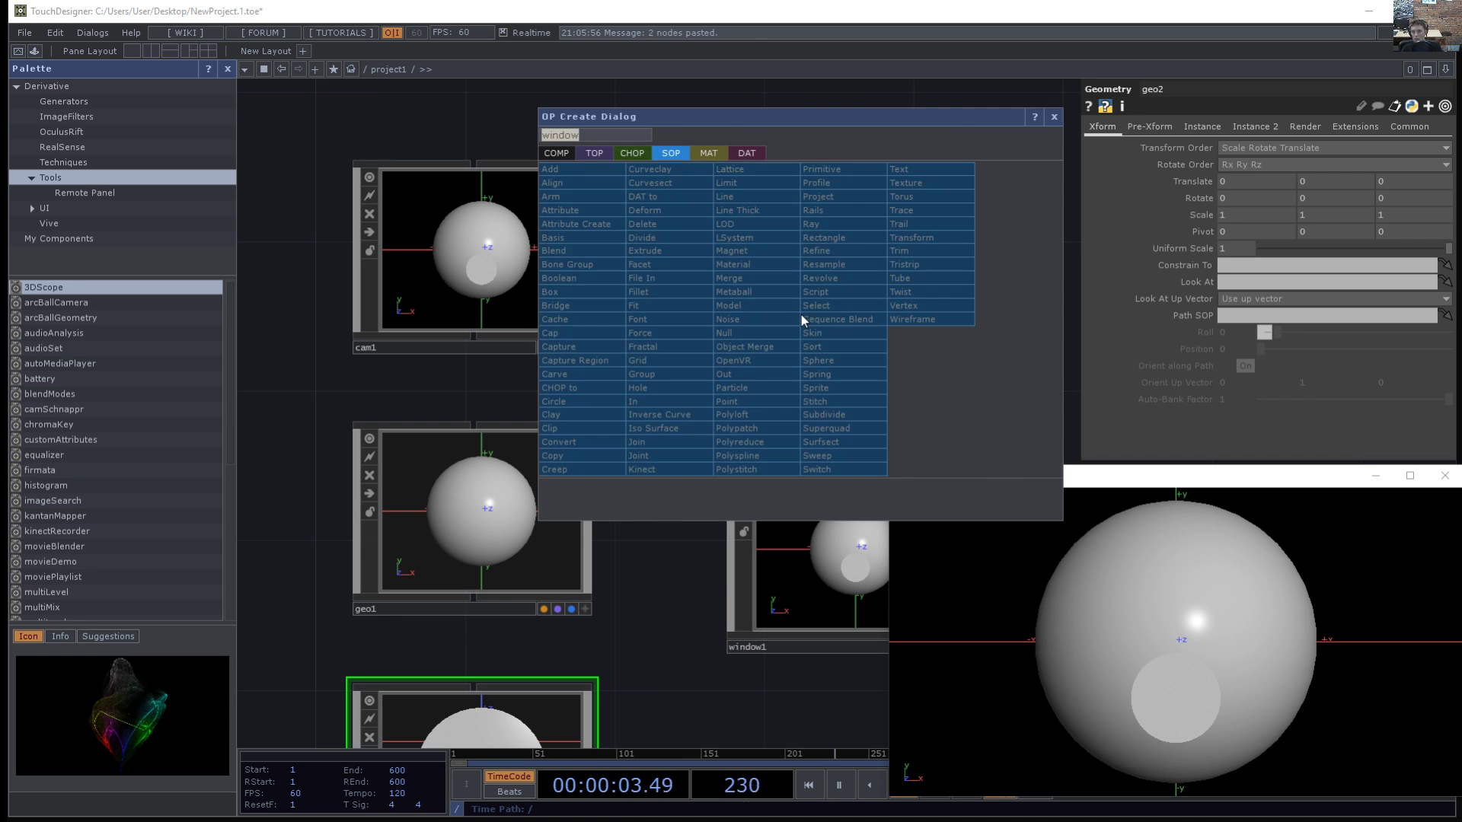
{"action": "left_click", "coordinate": [729, 236]}
{"action": "left_click", "coordinate": [731, 239]}
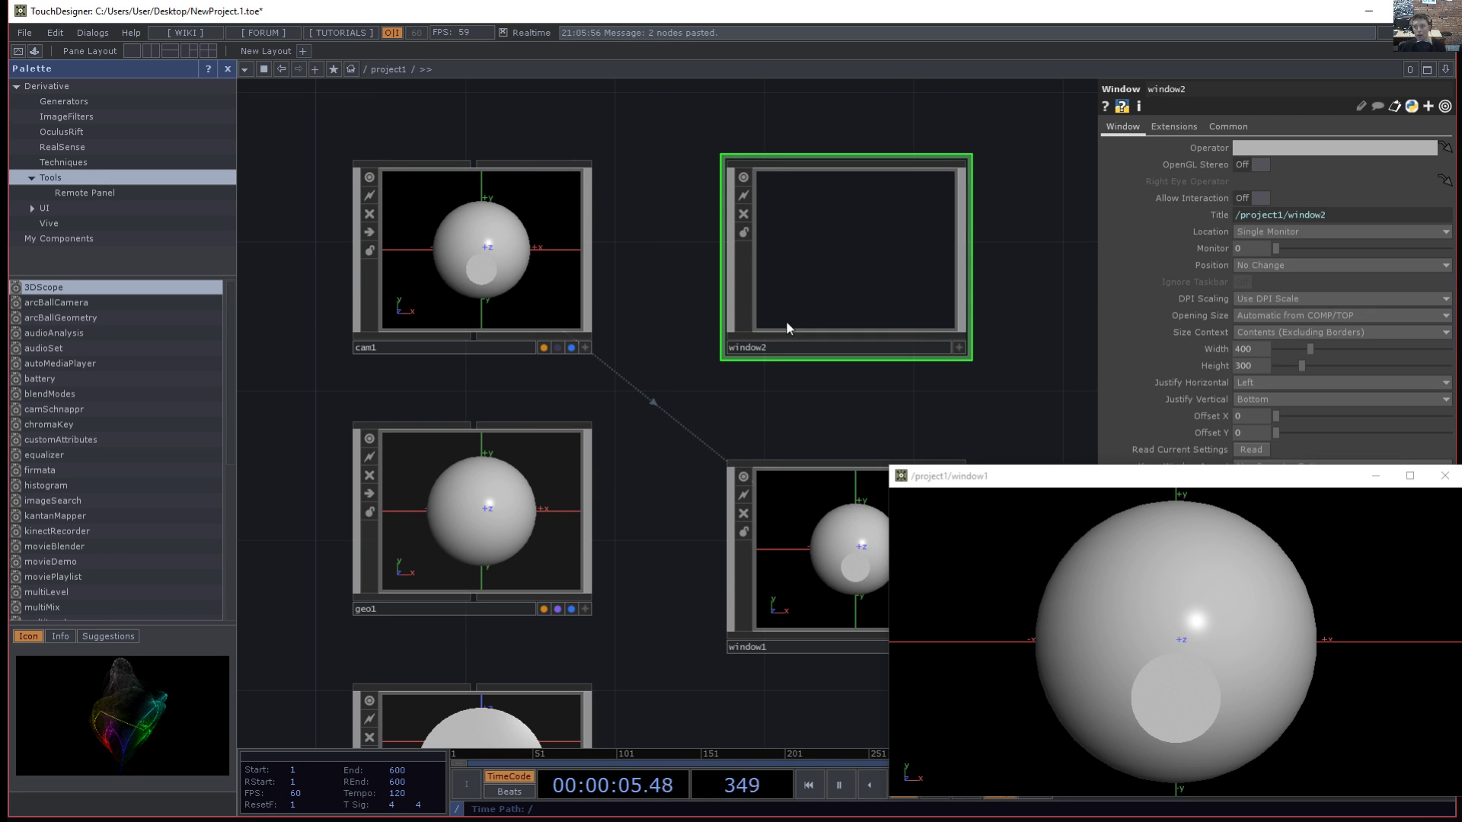
- Assign kinect1 as the Operator of window2
{"action": "scroll", "coordinate": [639, 176], "scroll_direction": "down", "scroll_amount": 3}
{"action": "scroll", "coordinate": [343, 270], "scroll_direction": "up", "scroll_amount": 1}
{"action": "left_click_drag", "start_coordinate": [295, 276], "coordinate": [764, 222]}
{"action": "left_click", "coordinate": [764, 208]}
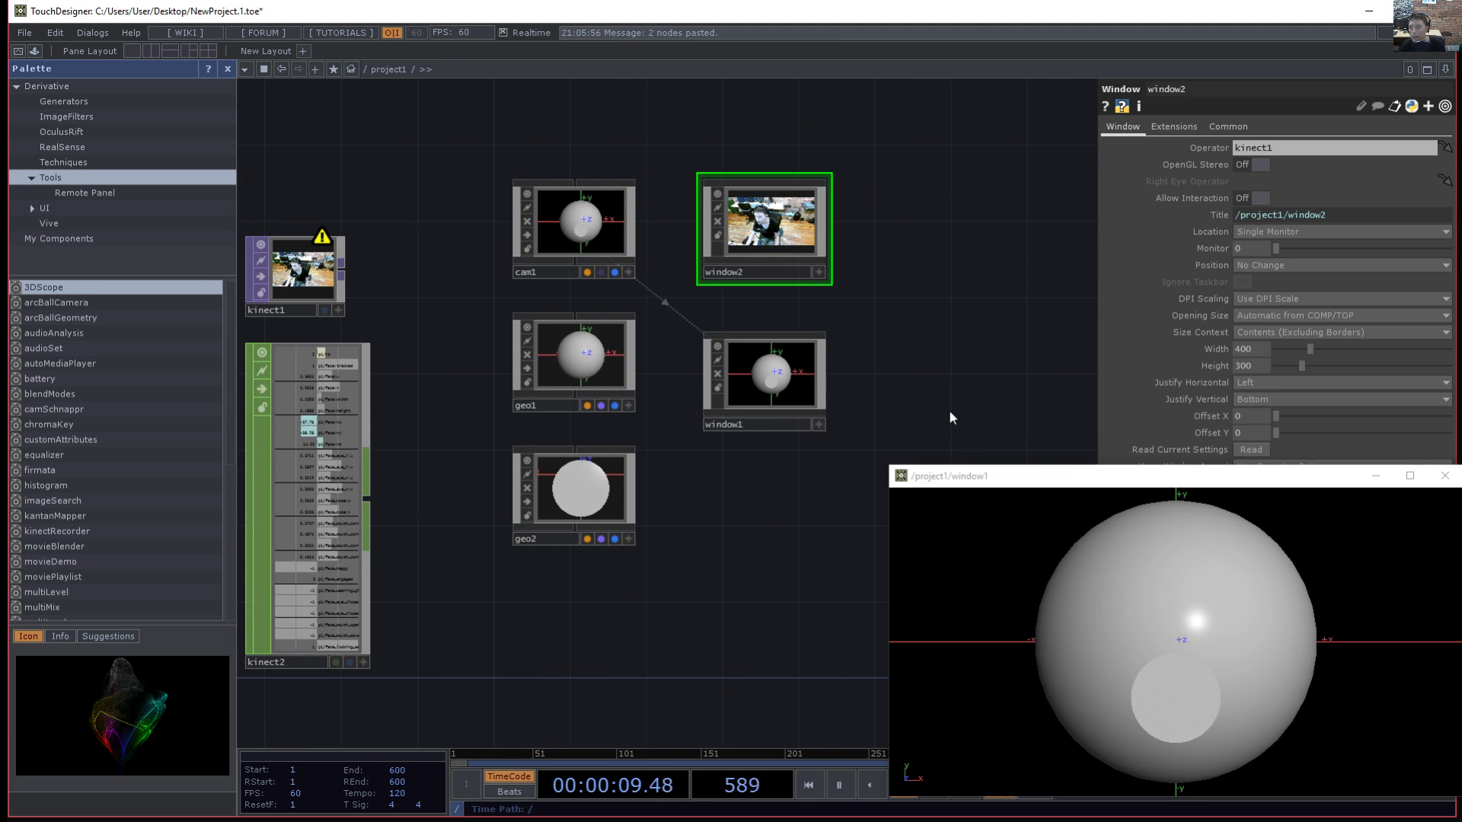
- Open window2 as a separate window, place it above a lowered window1 preview and shrink it
{"action": "left_click_drag", "start_coordinate": [1260, 472], "coordinate": [1264, 647]}
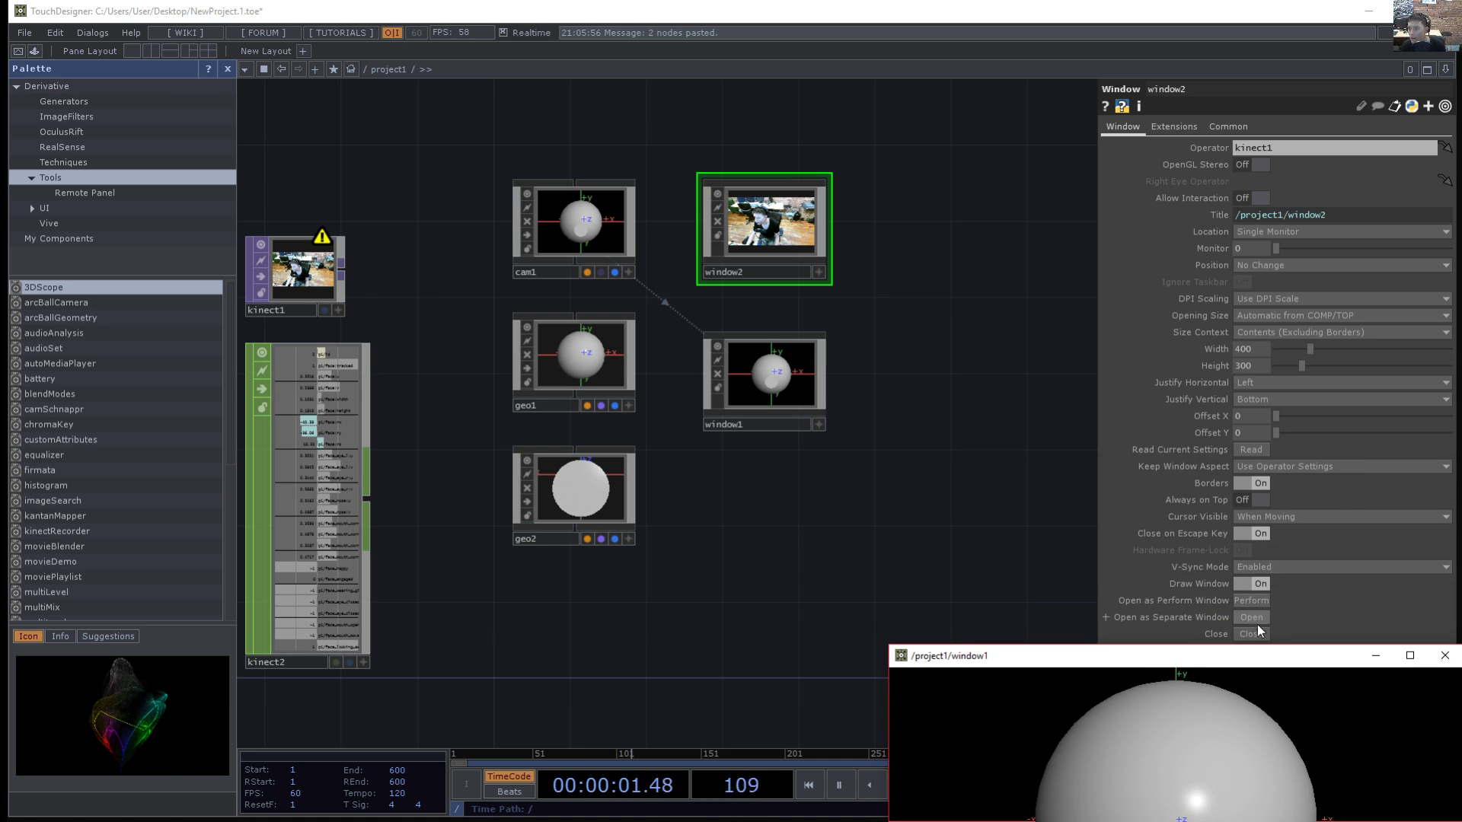
{"action": "left_click", "coordinate": [1257, 618]}
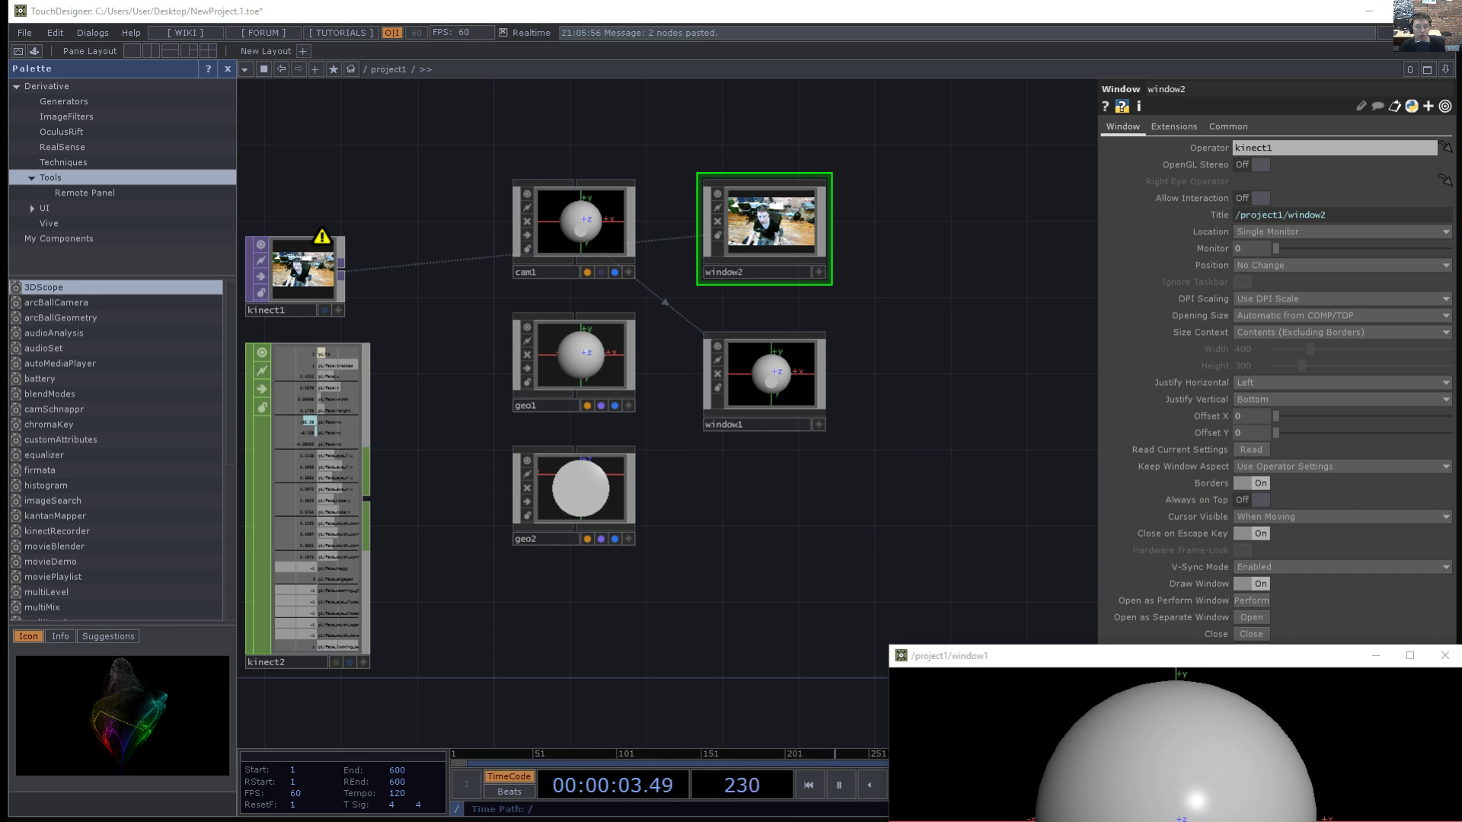
{"action": "left_click_drag", "start_coordinate": [137, 821], "coordinate": [1307, 255]}
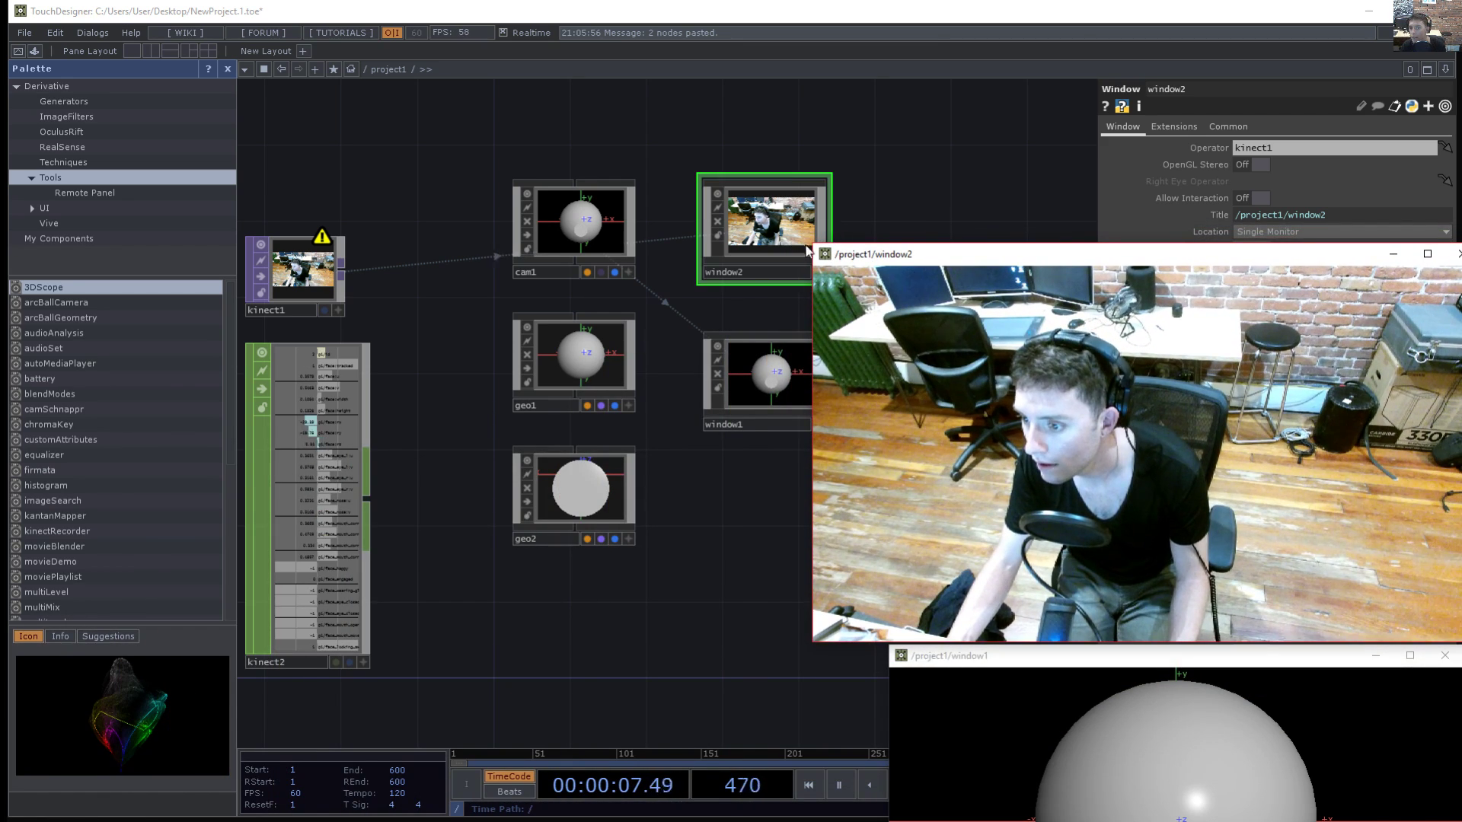
{"action": "left_click_drag", "start_coordinate": [813, 244], "coordinate": [924, 306]}
- Add a Select CHOP next to kinect2 and wire kinect2's output into it
{"action": "left_click_drag", "start_coordinate": [685, 545], "coordinate": [809, 424]}
{"action": "scroll", "coordinate": [724, 495], "scroll_direction": "up", "scroll_amount": 2}
{"action": "left_click_drag", "start_coordinate": [682, 516], "coordinate": [638, 510]}
{"action": "scroll", "coordinate": [565, 524], "scroll_direction": "up", "scroll_amount": 4}
{"action": "left_click_drag", "start_coordinate": [556, 554], "coordinate": [619, 521]}
{"action": "key", "text": "Tab"}
{"action": "type", "text": "sele"}
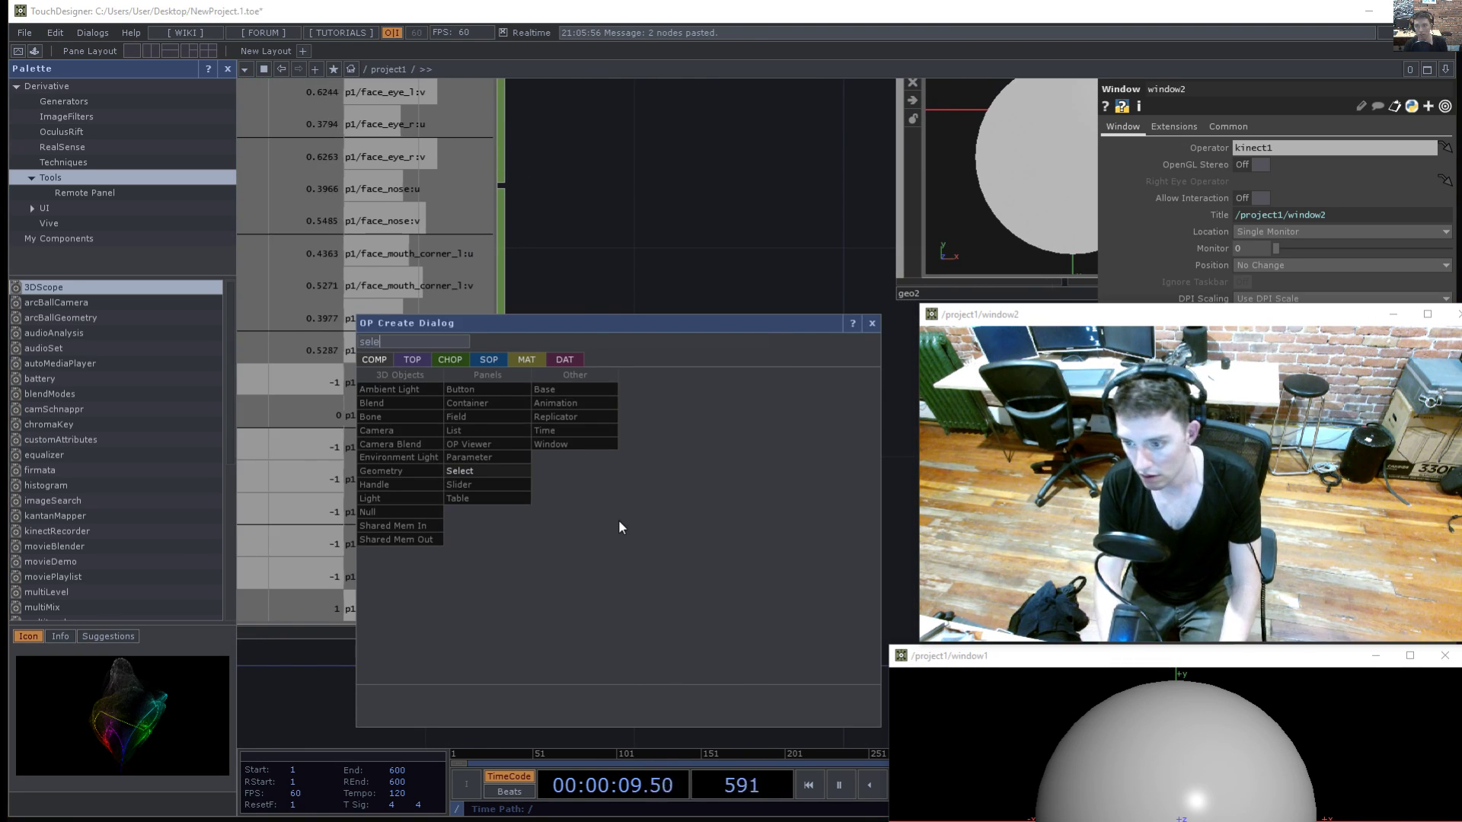
{"action": "key", "text": "Tab"}
{"action": "key", "text": "Tab"}
{"action": "left_click", "coordinate": [732, 539]}
{"action": "left_click", "coordinate": [720, 517]}
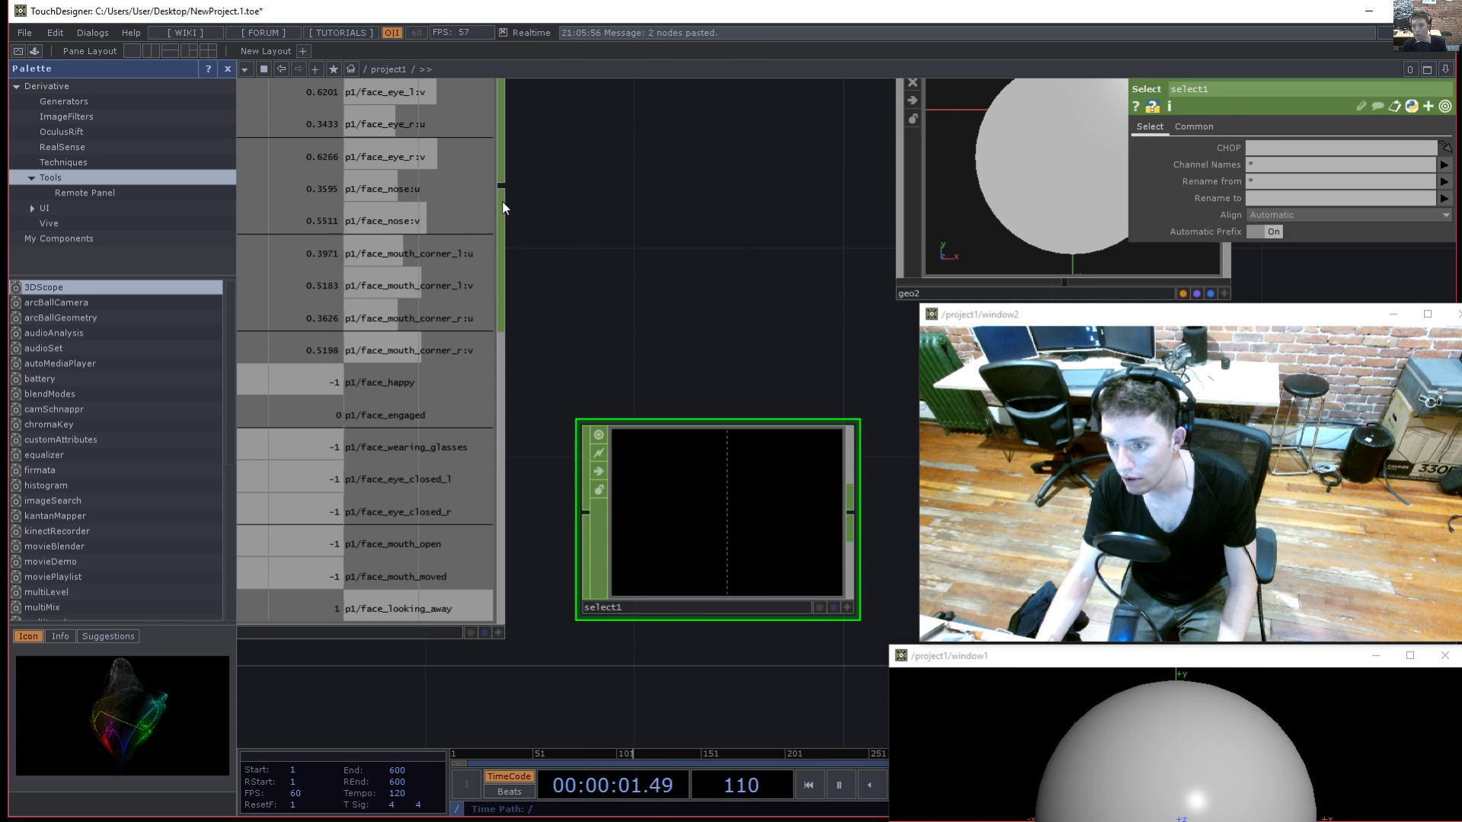
{"action": "left_click", "coordinate": [577, 505]}
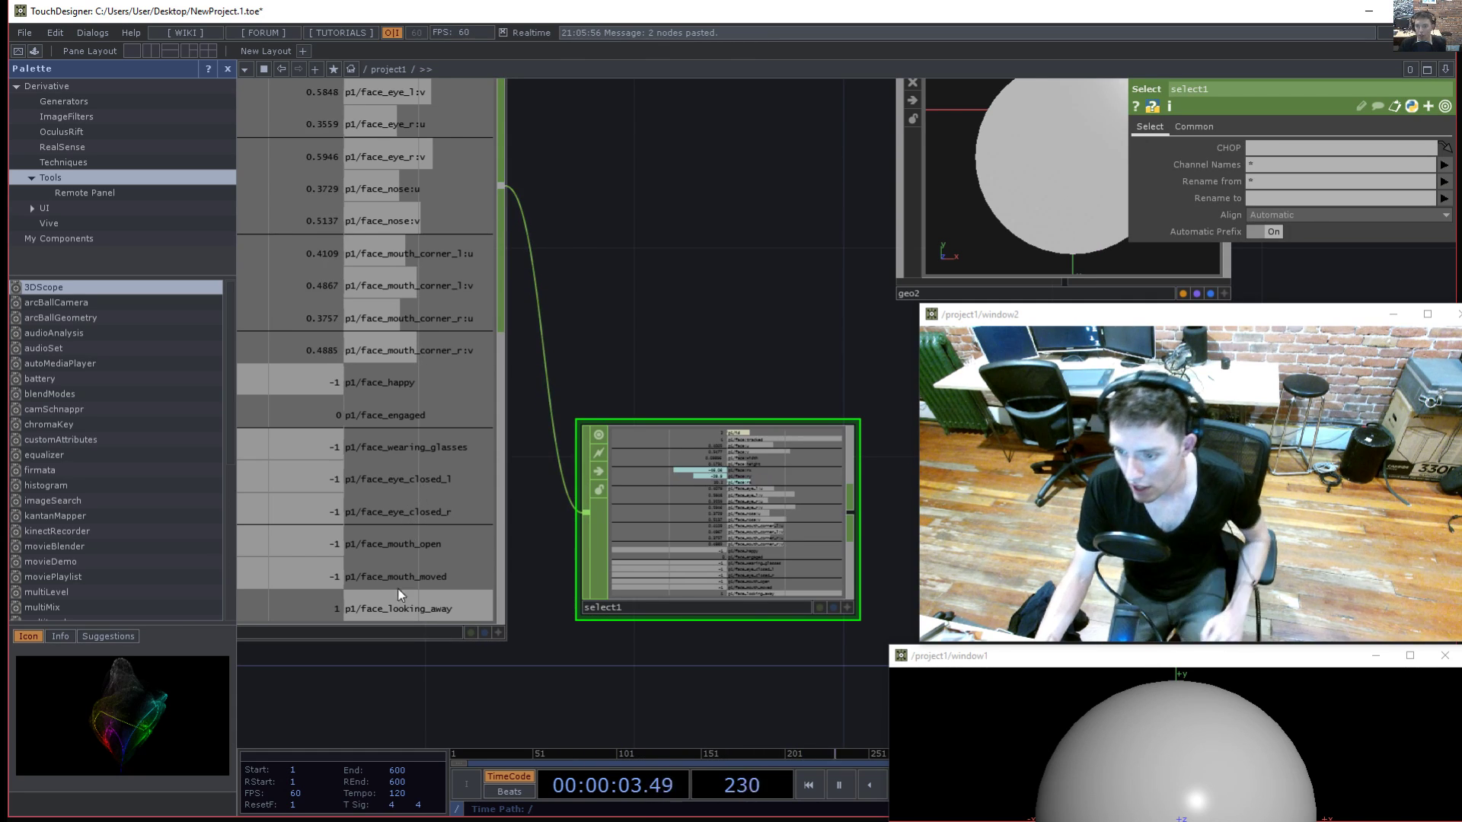
- Limit select1 to the mouth channel by setting its Channel Names to p1/face_mouth_open
{"action": "left_click", "coordinate": [396, 551]}
{"action": "right_click", "coordinate": [384, 542]}
{"action": "left_click", "coordinate": [382, 540]}
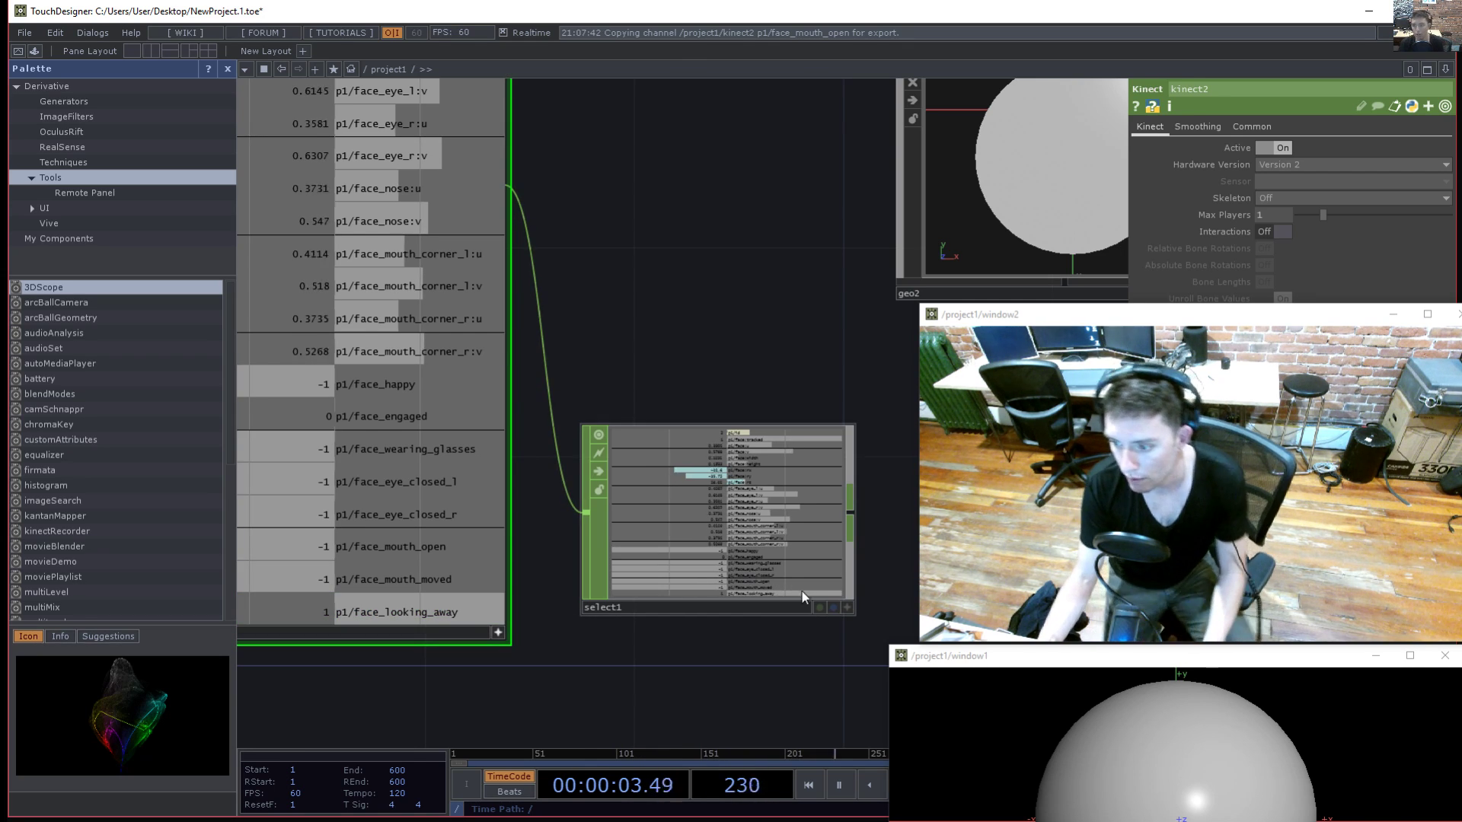
{"action": "left_click", "coordinate": [670, 609]}
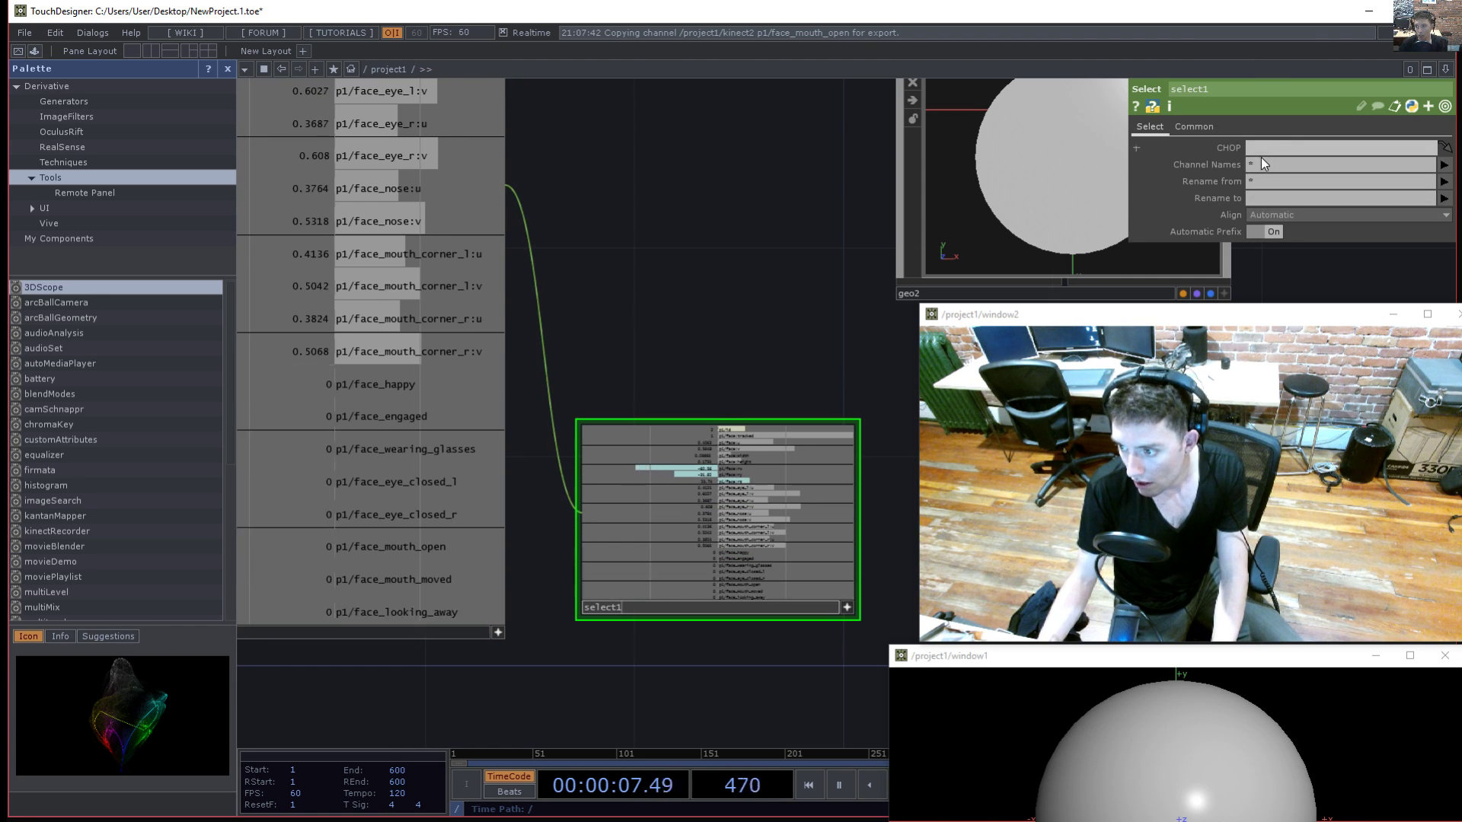
{"action": "type", "text": "p1"}
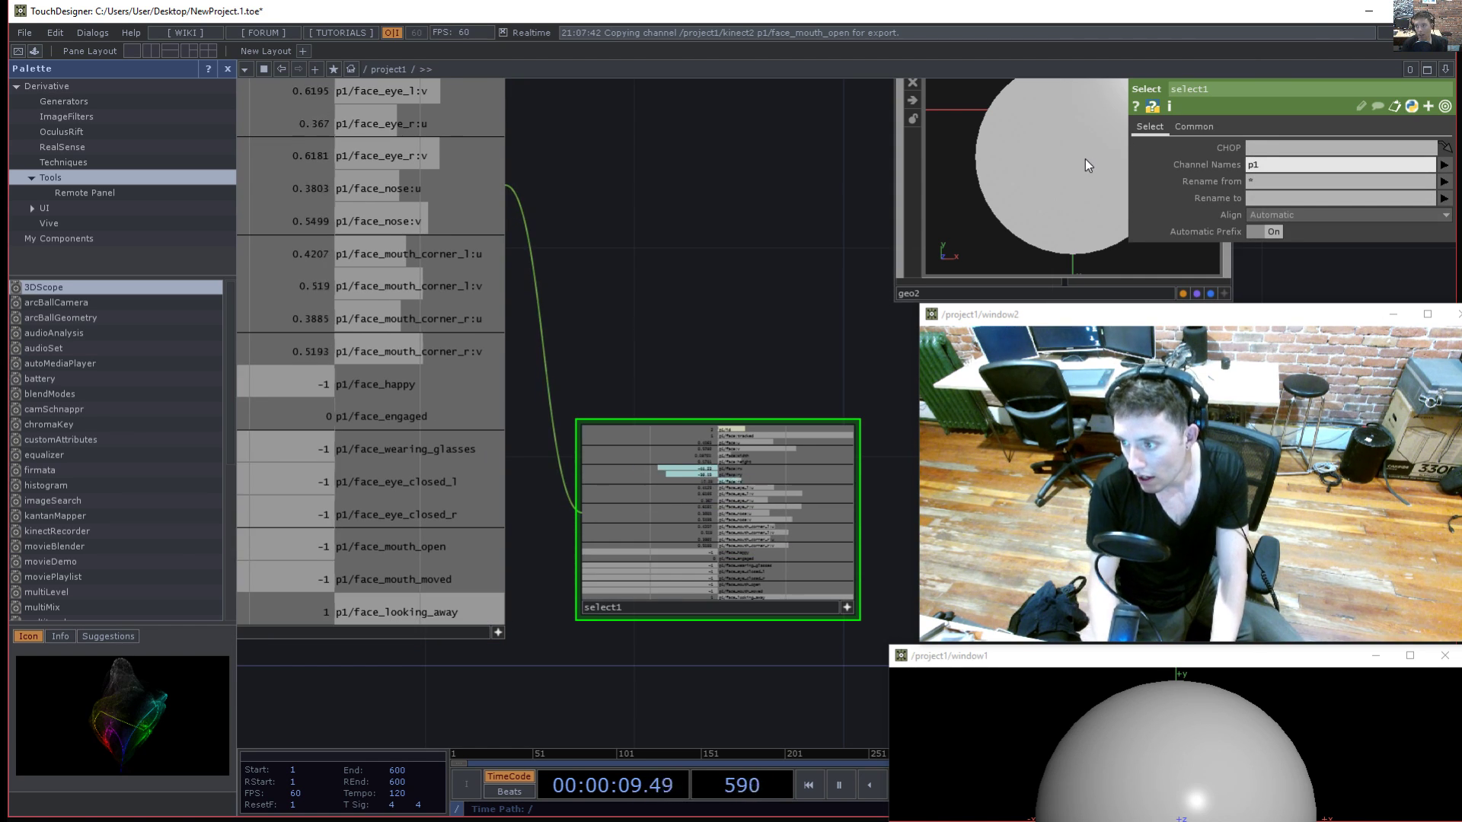
{"action": "type", "text": "/face_m"}
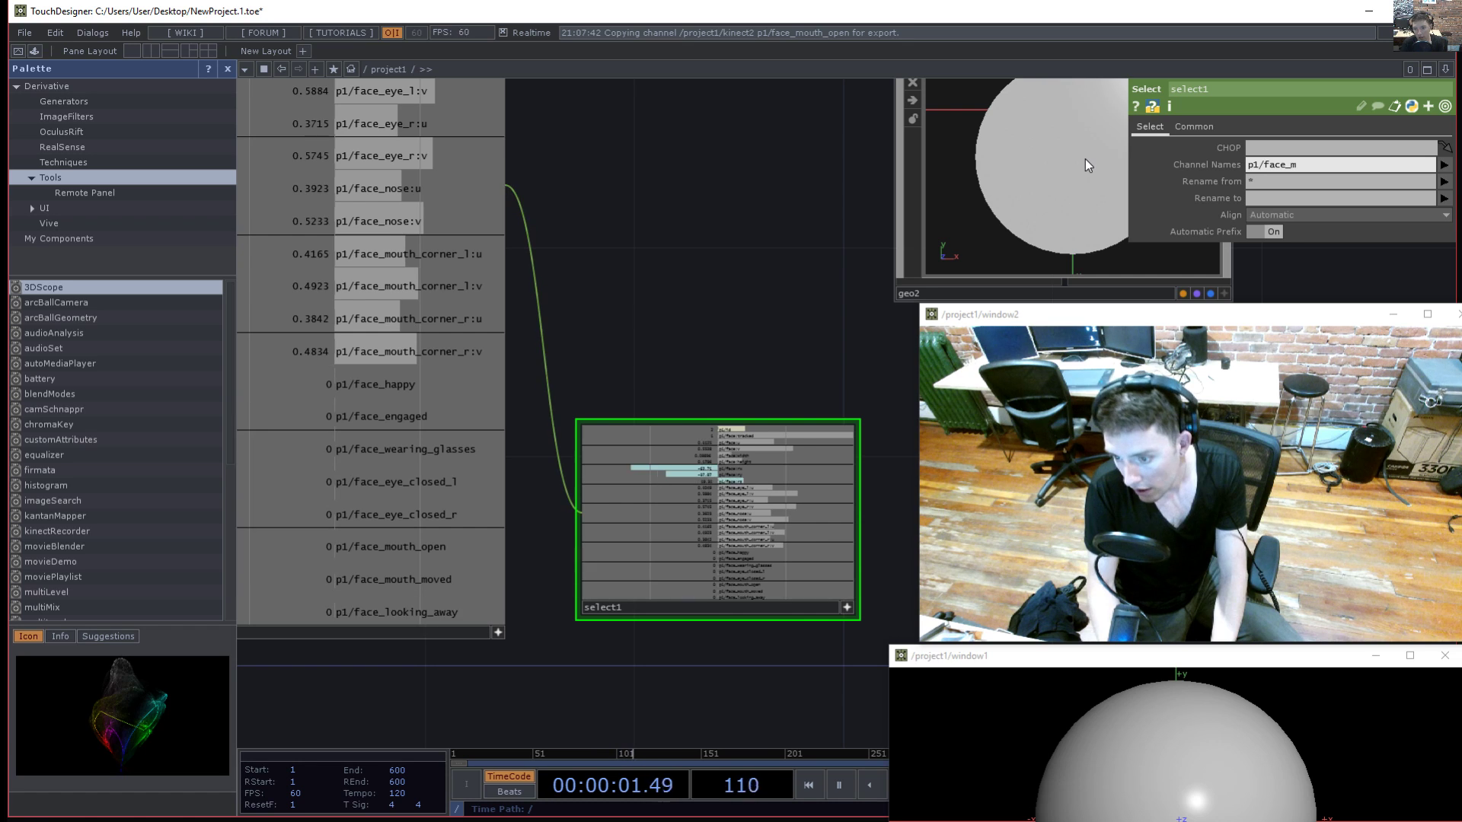
{"action": "type", "text": "outh_open"}
{"action": "key", "text": "Return"}
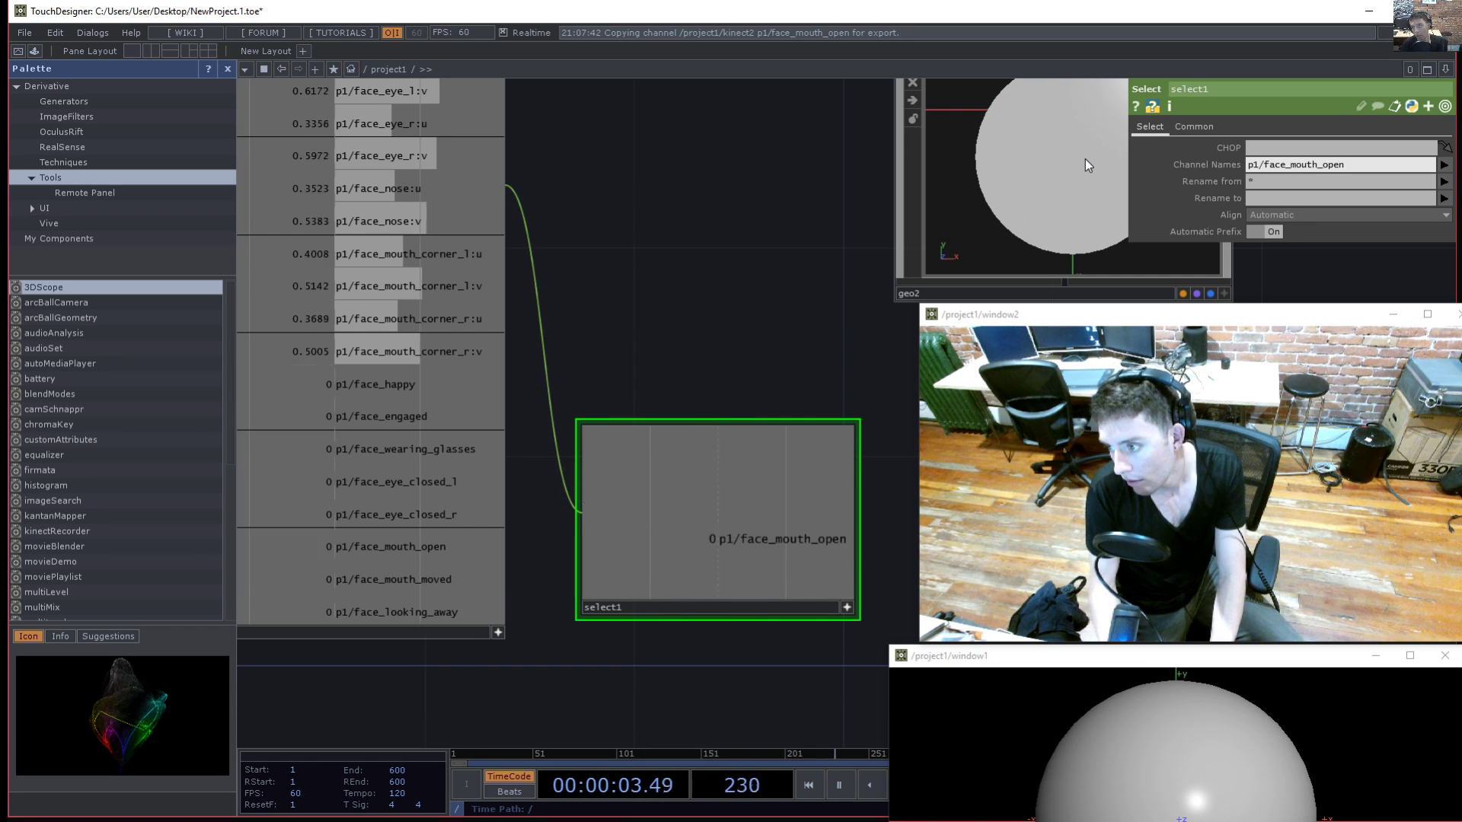
- Deactivate the kinect2 viewer and review kinect2's Smoothing parameters
{"action": "left_click_drag", "start_coordinate": [705, 253], "coordinate": [577, 138]}
{"action": "left_click_drag", "start_coordinate": [785, 482], "coordinate": [756, 447]}
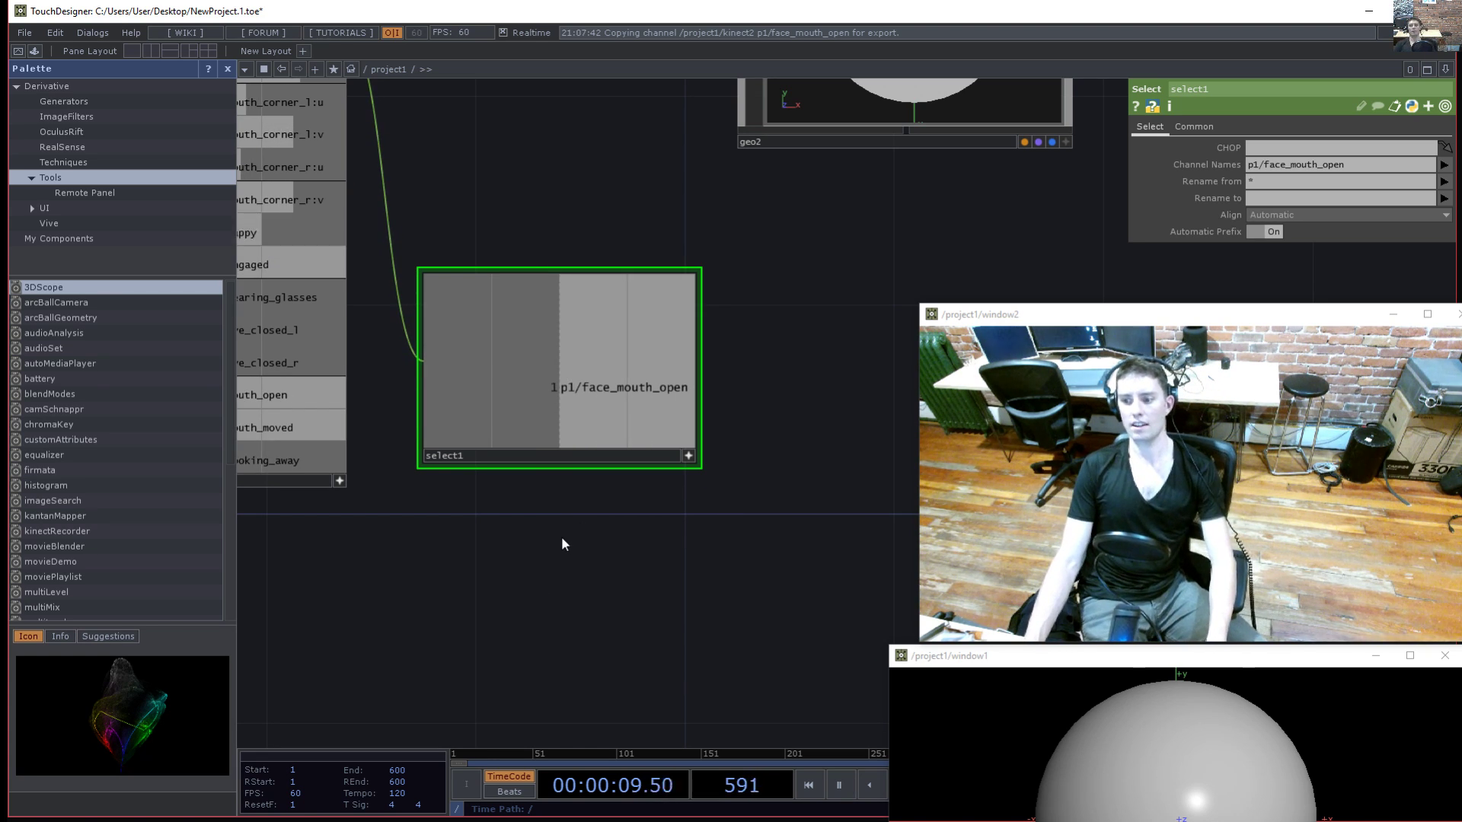
{"action": "left_click_drag", "start_coordinate": [655, 558], "coordinate": [660, 609]}
{"action": "left_click_drag", "start_coordinate": [385, 576], "coordinate": [441, 590]}
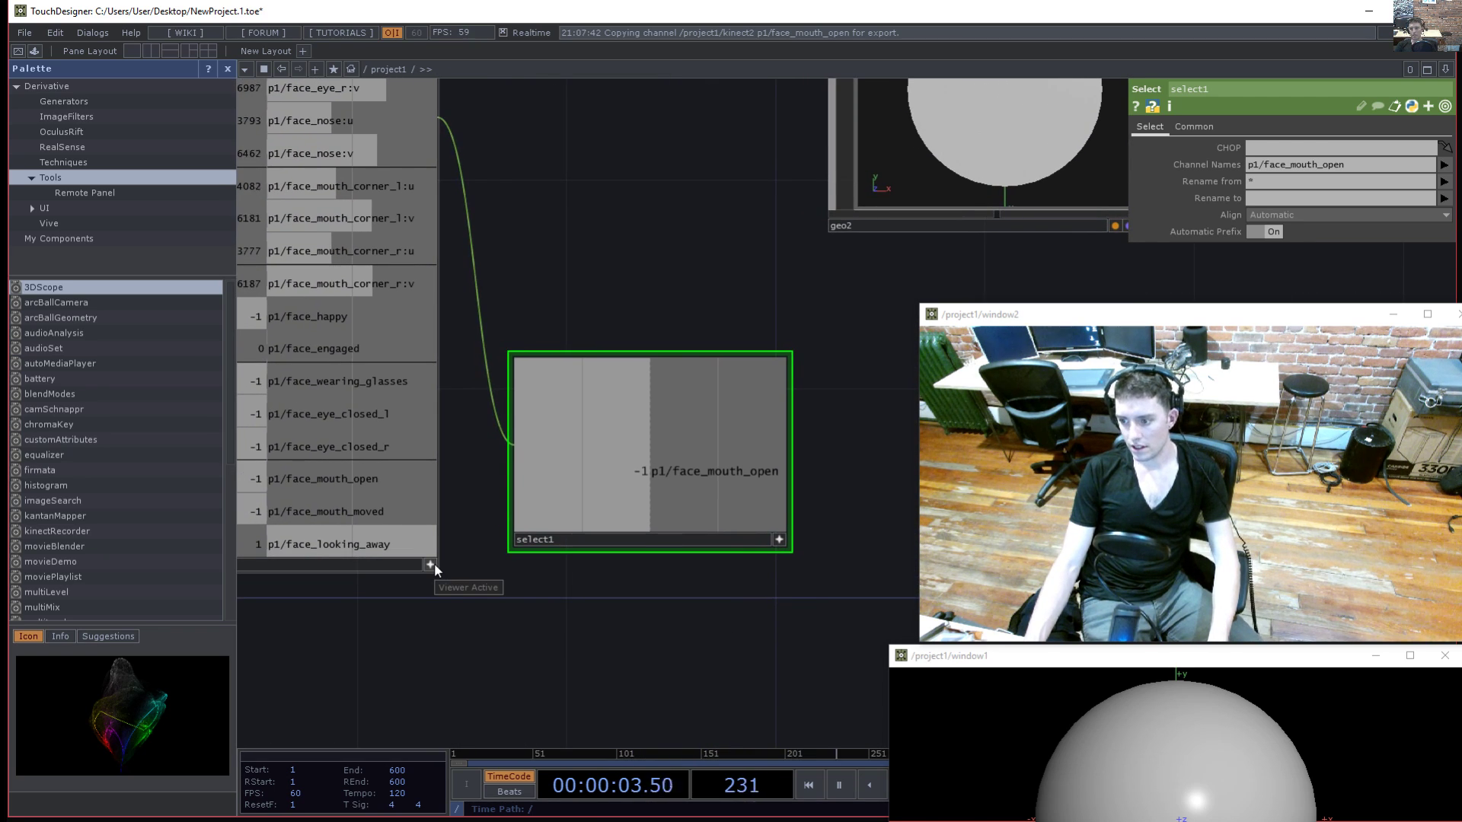
{"action": "left_click", "coordinate": [432, 558]}
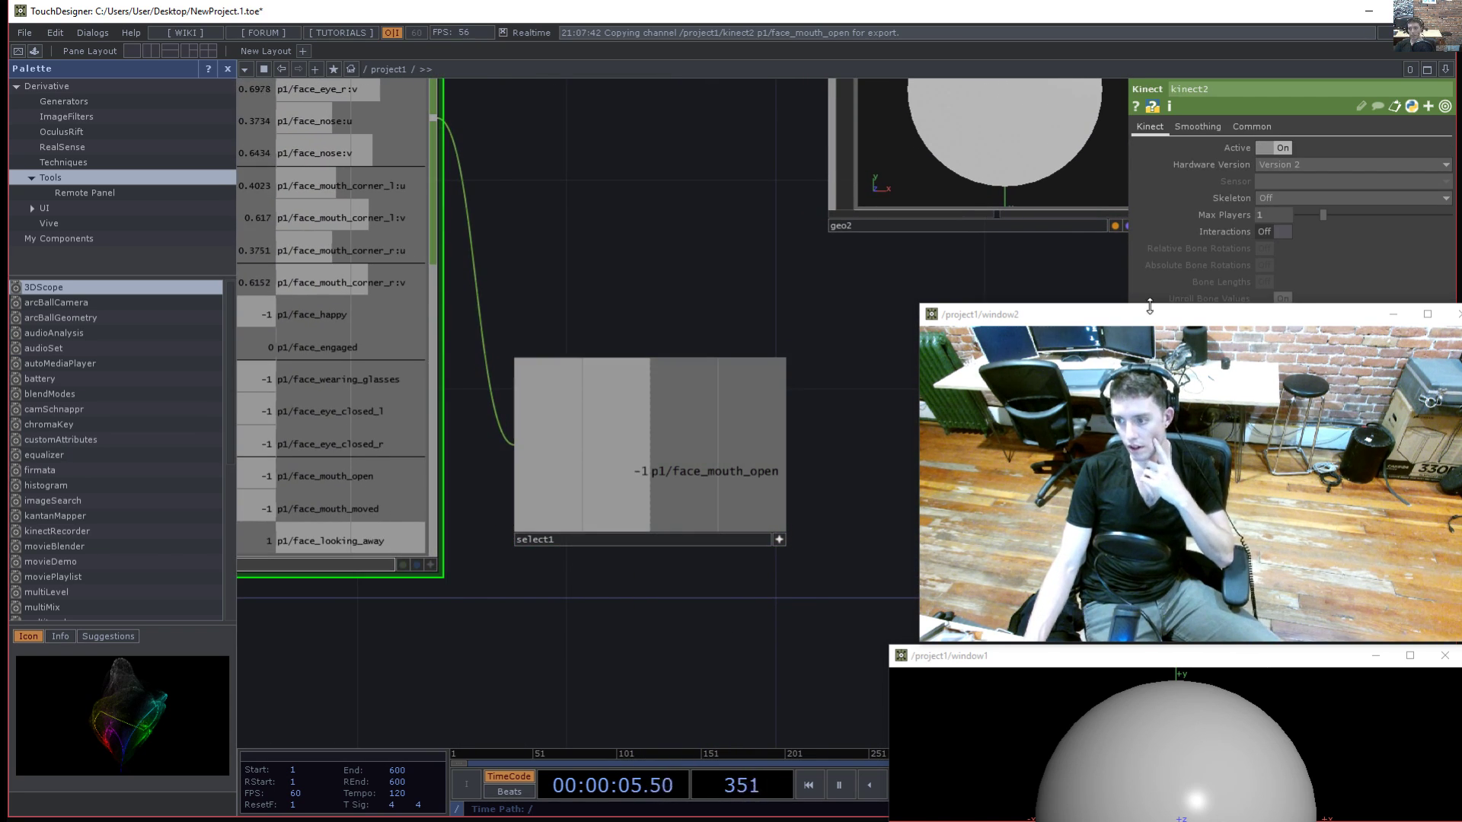
{"action": "left_click", "coordinate": [1198, 127]}
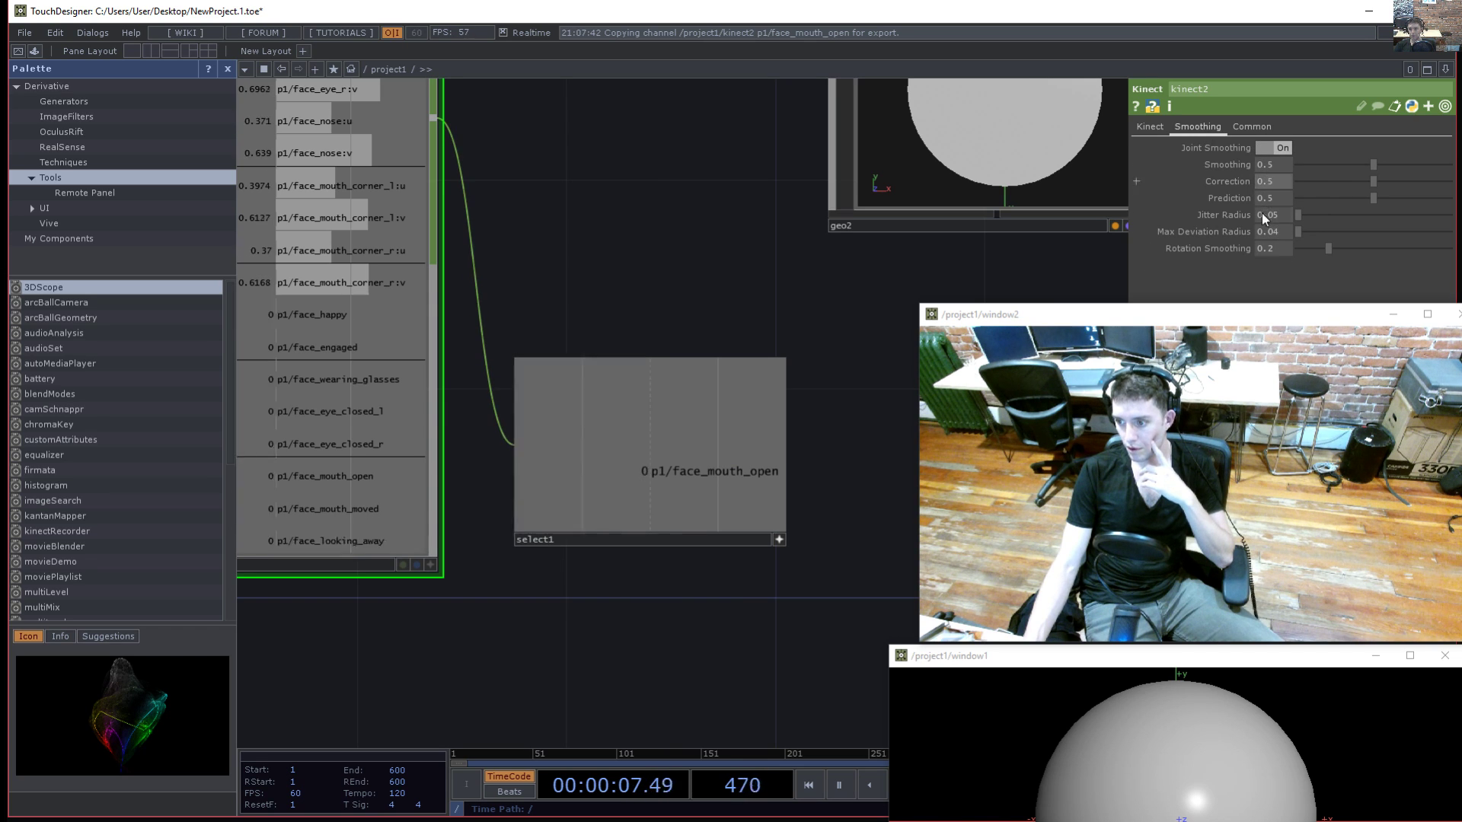
{"action": "left_click", "coordinate": [1144, 128]}
{"action": "left_click_drag", "start_coordinate": [825, 545], "coordinate": [654, 535]}
{"action": "key", "text": "Tab"}
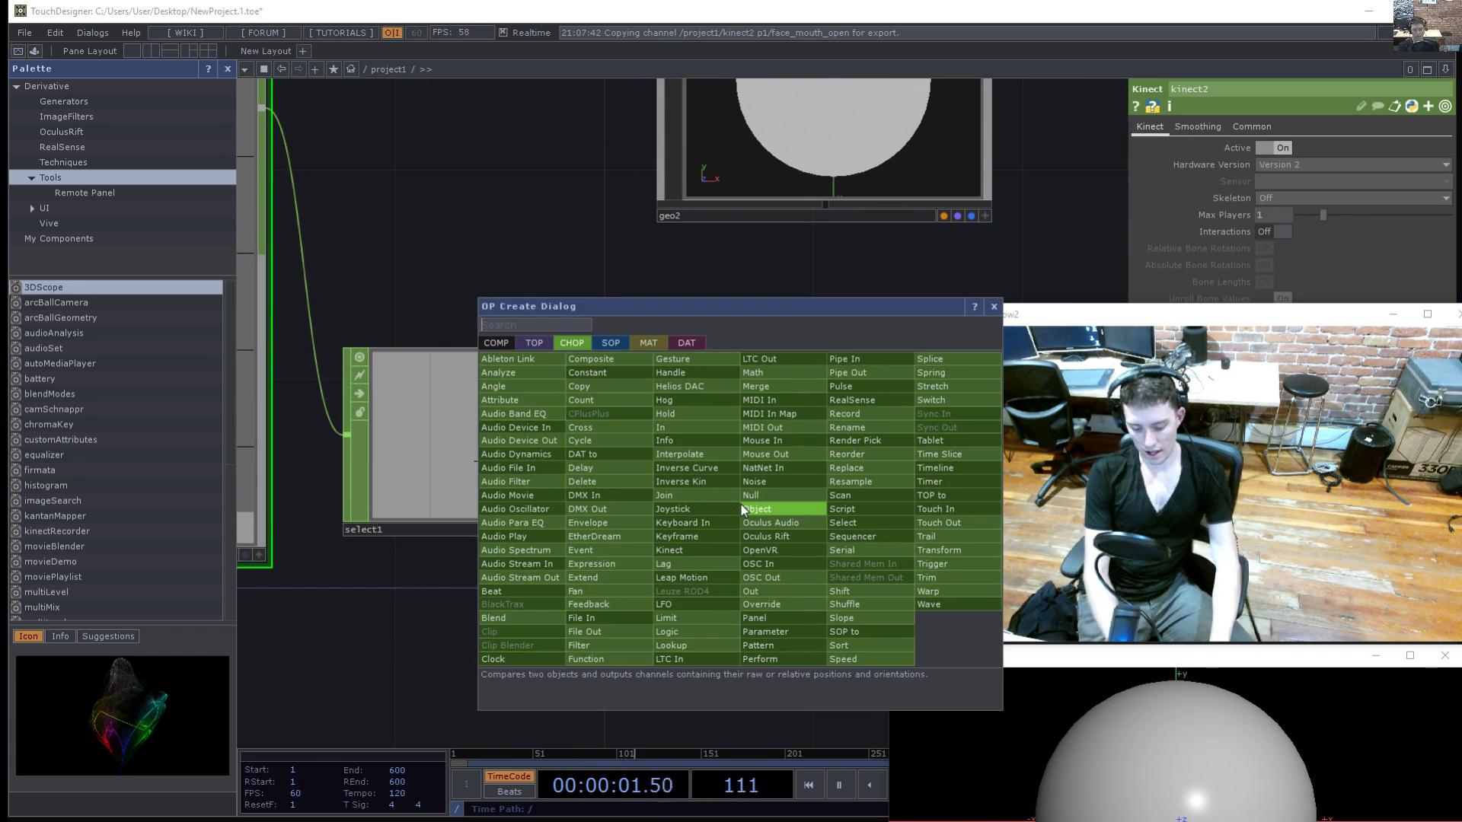
{"action": "type", "text": "lag"}
{"action": "left_click", "coordinate": [680, 565]}
{"action": "key", "text": "Escape"}
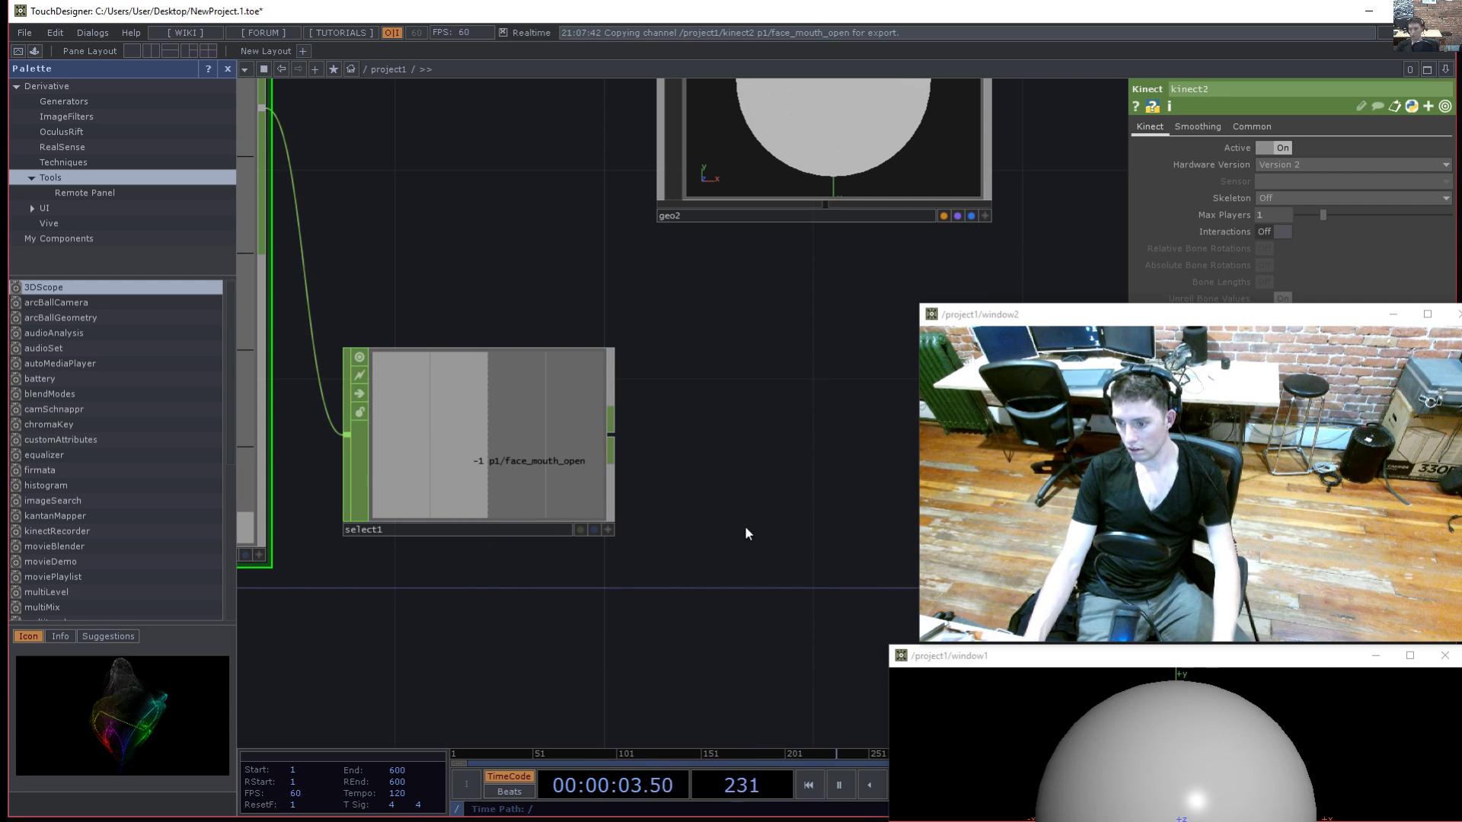
- Add a Lag CHOP after select1, feed it the select1 output and line the two nodes up
{"action": "key", "text": "Tab"}
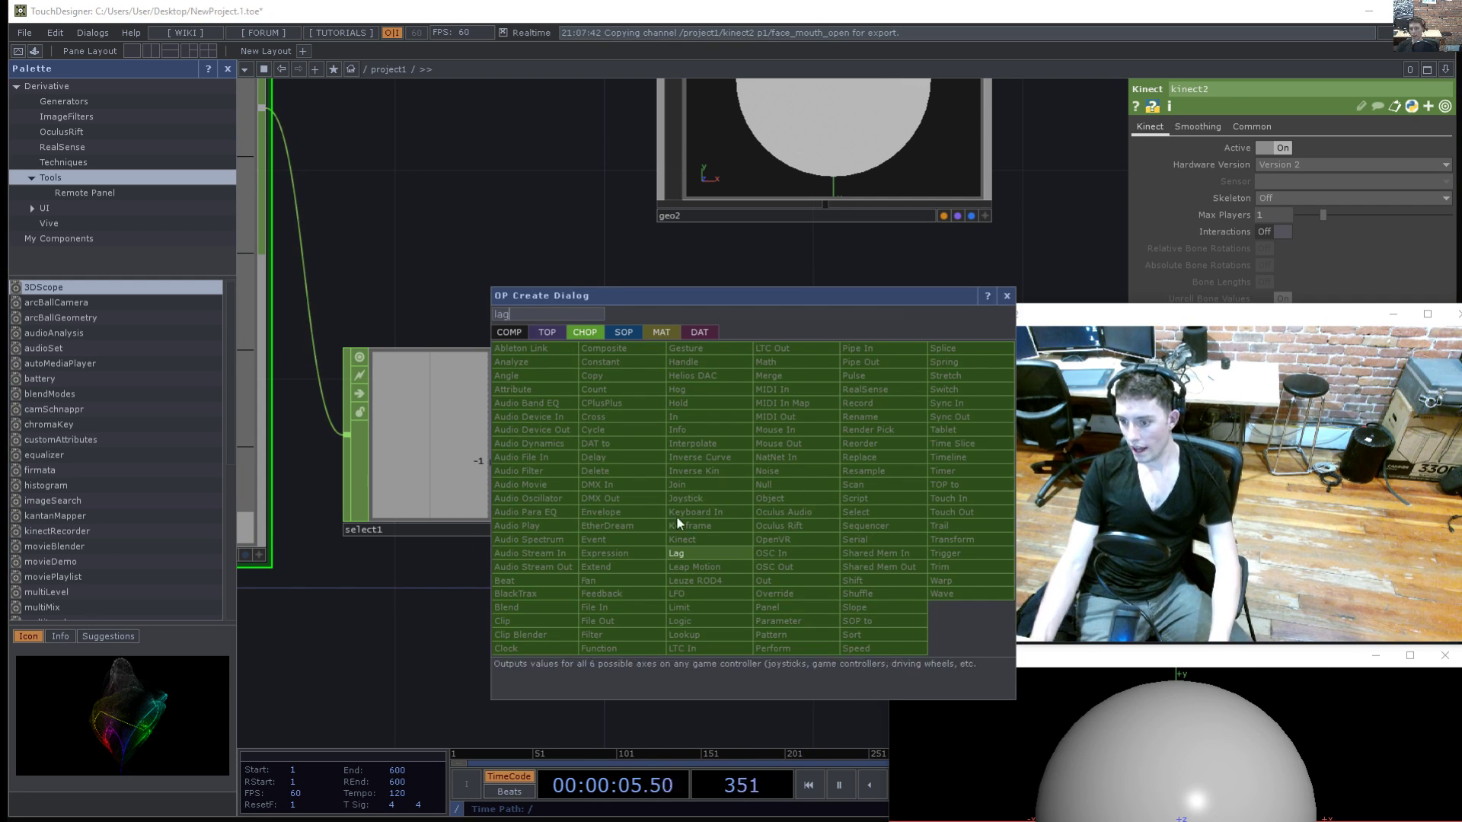
{"action": "left_click", "coordinate": [680, 554]}
{"action": "left_click", "coordinate": [689, 571]}
{"action": "left_click_drag", "start_coordinate": [711, 606], "coordinate": [581, 617]}
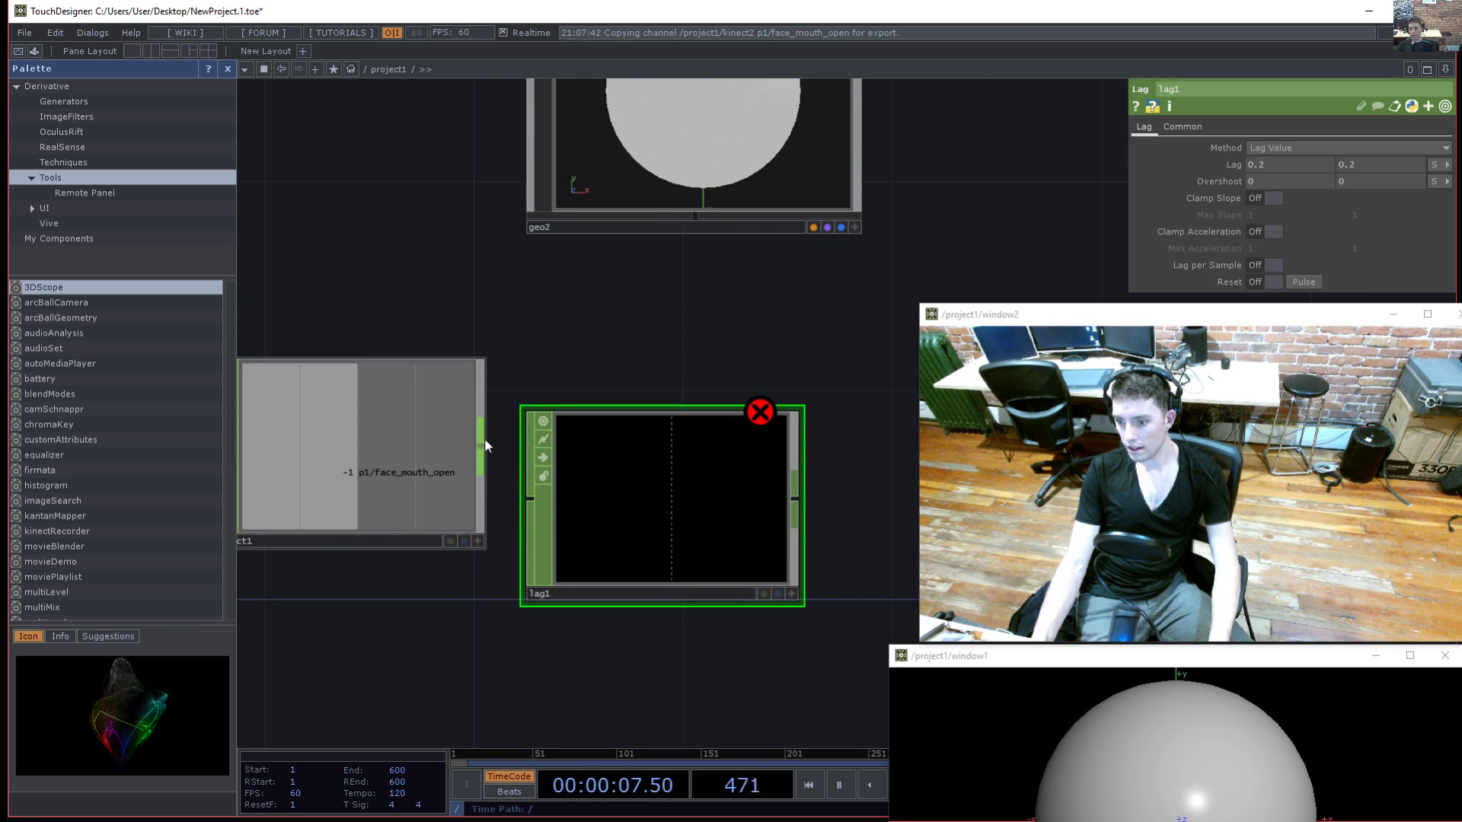
{"action": "left_click_drag", "start_coordinate": [481, 443], "coordinate": [531, 499]}
{"action": "left_click_drag", "start_coordinate": [518, 615], "coordinate": [455, 629]}
{"action": "left_click_drag", "start_coordinate": [792, 496], "coordinate": [642, 503]}
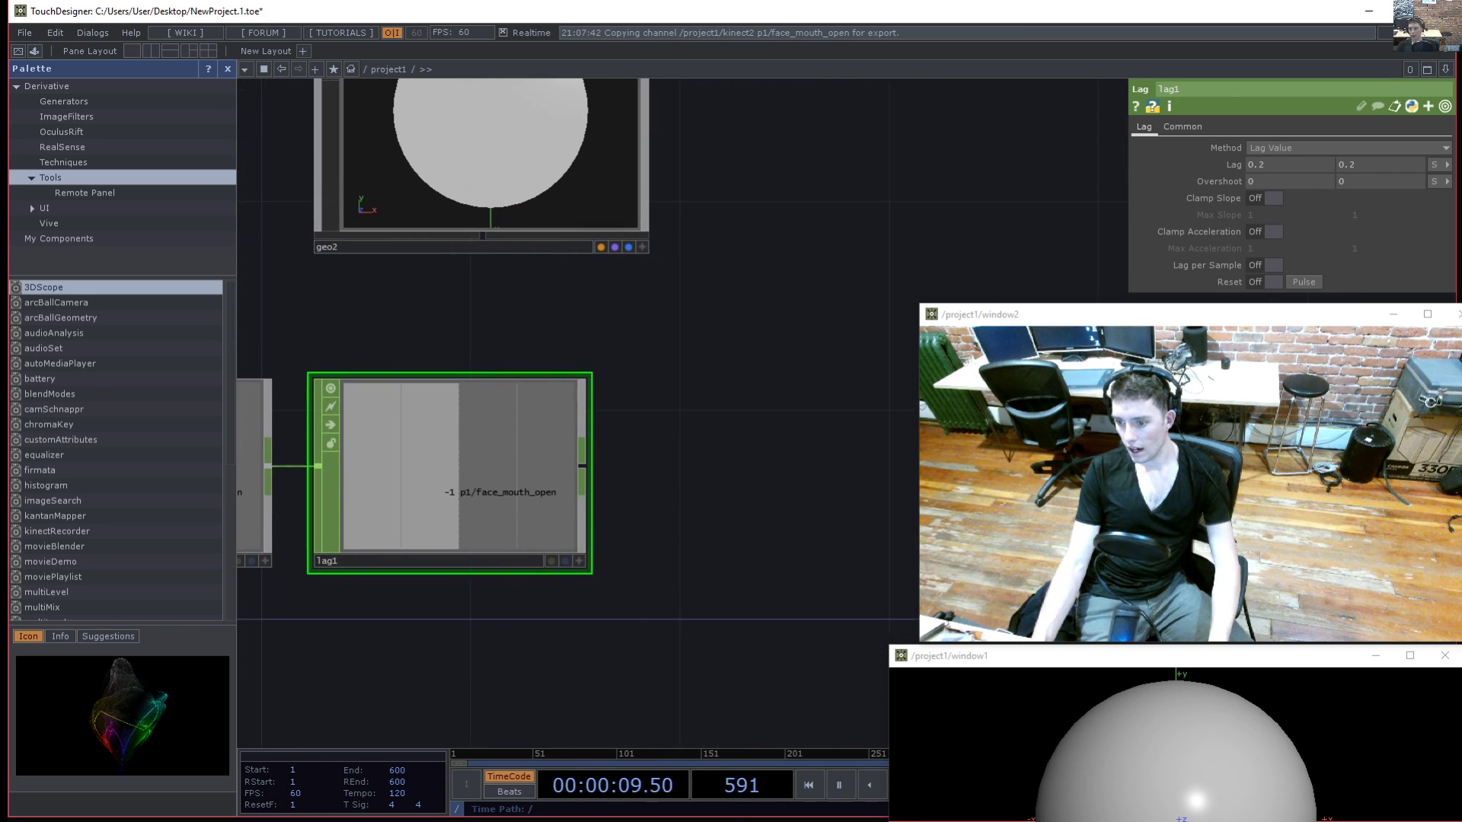
- Add a Null CHOP after lag1 and wire lag1's output into it
{"action": "key", "text": "Tab"}
{"action": "type", "text": "null"}
{"action": "key", "text": "Return"}
{"action": "left_click", "coordinate": [800, 472]}
{"action": "left_click_drag", "start_coordinate": [582, 466], "coordinate": [631, 466]}
{"action": "left_click_drag", "start_coordinate": [619, 649], "coordinate": [640, 651]}
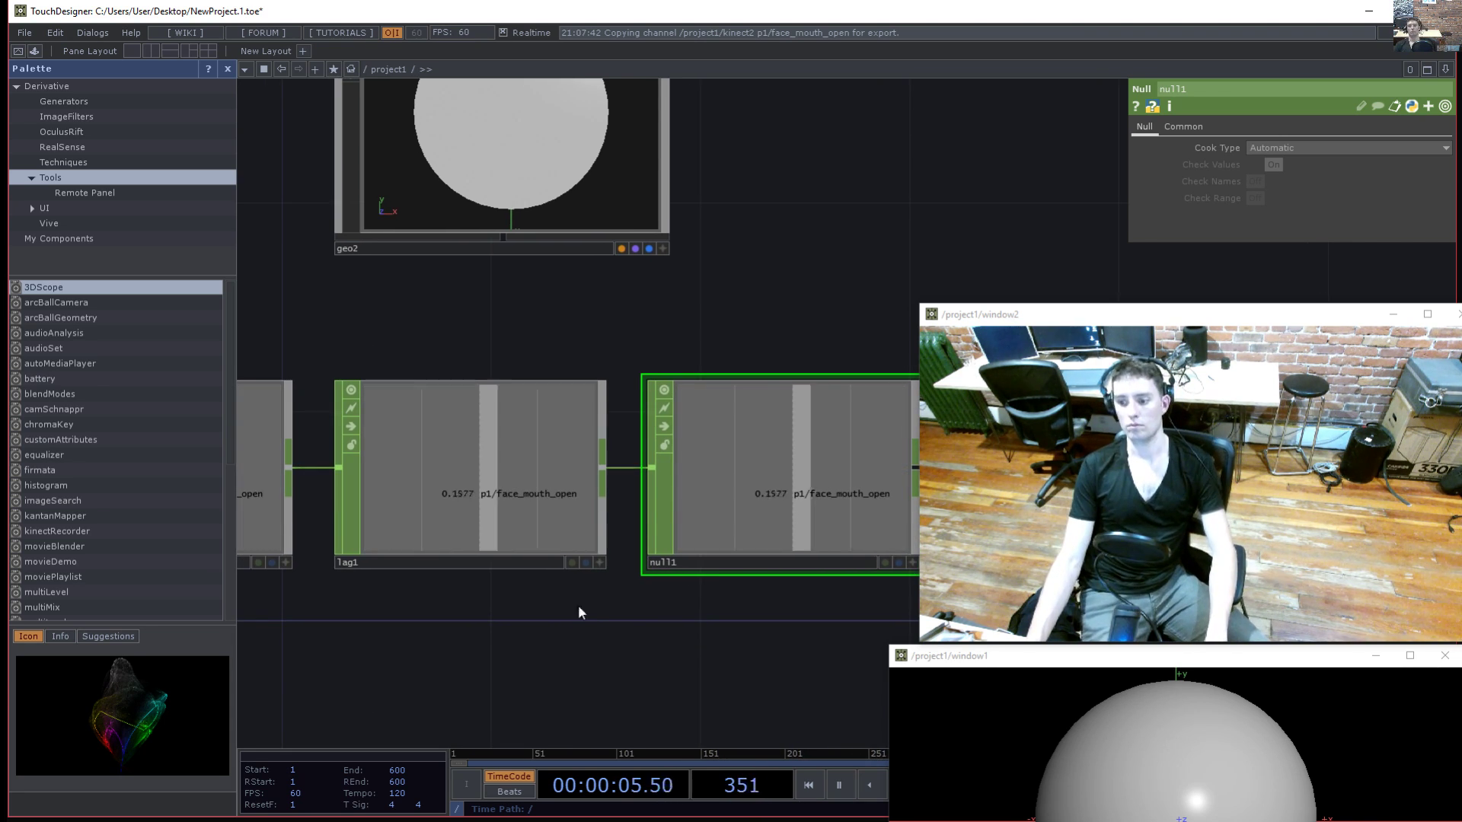
- Compare the smoothed mouth-open channel in lag1 and null1 while watching the face in the camera window
{"action": "left_click", "coordinate": [565, 518]}
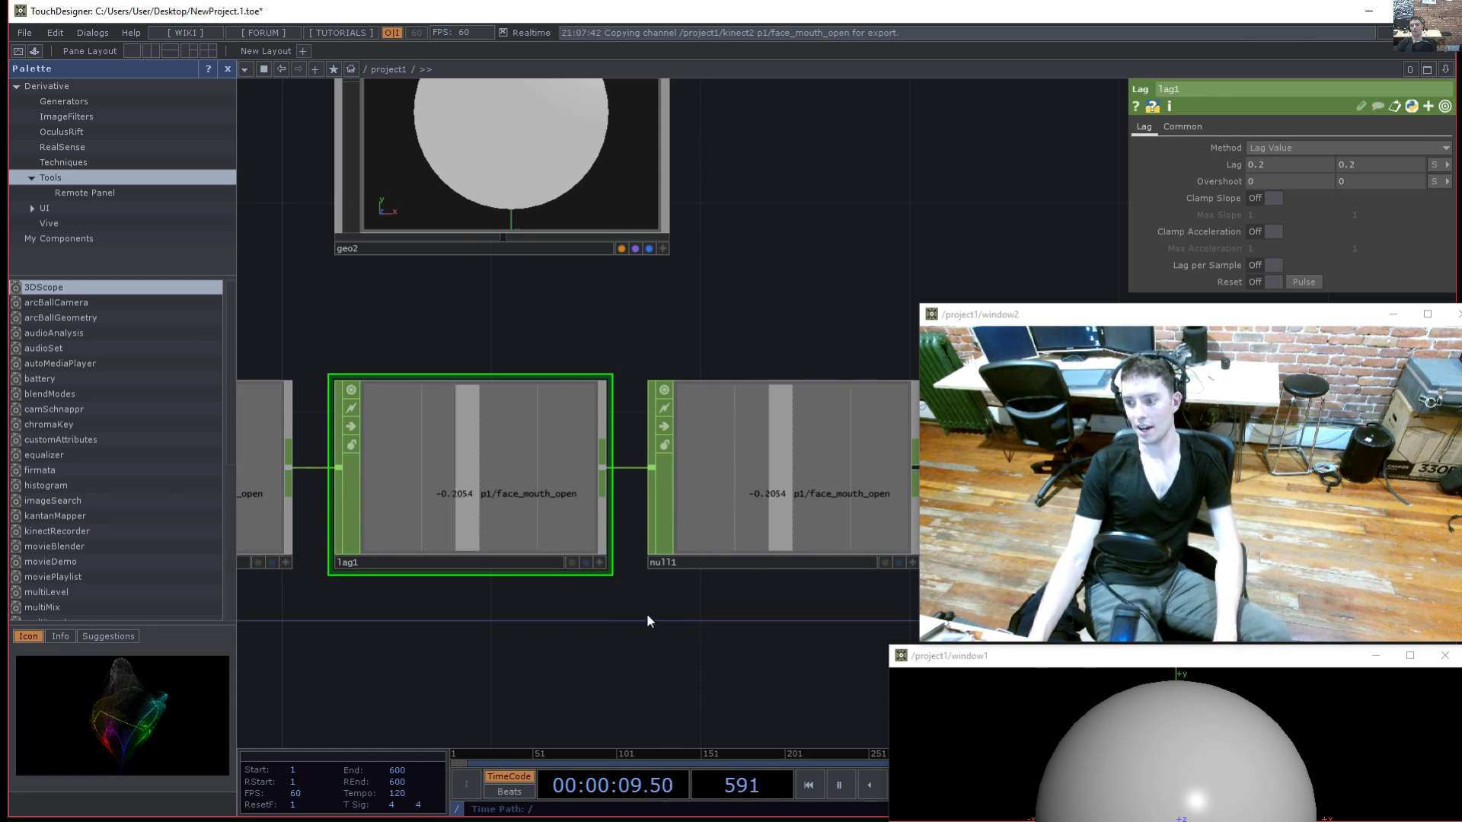
{"action": "left_click_drag", "start_coordinate": [707, 607], "coordinate": [629, 609]}
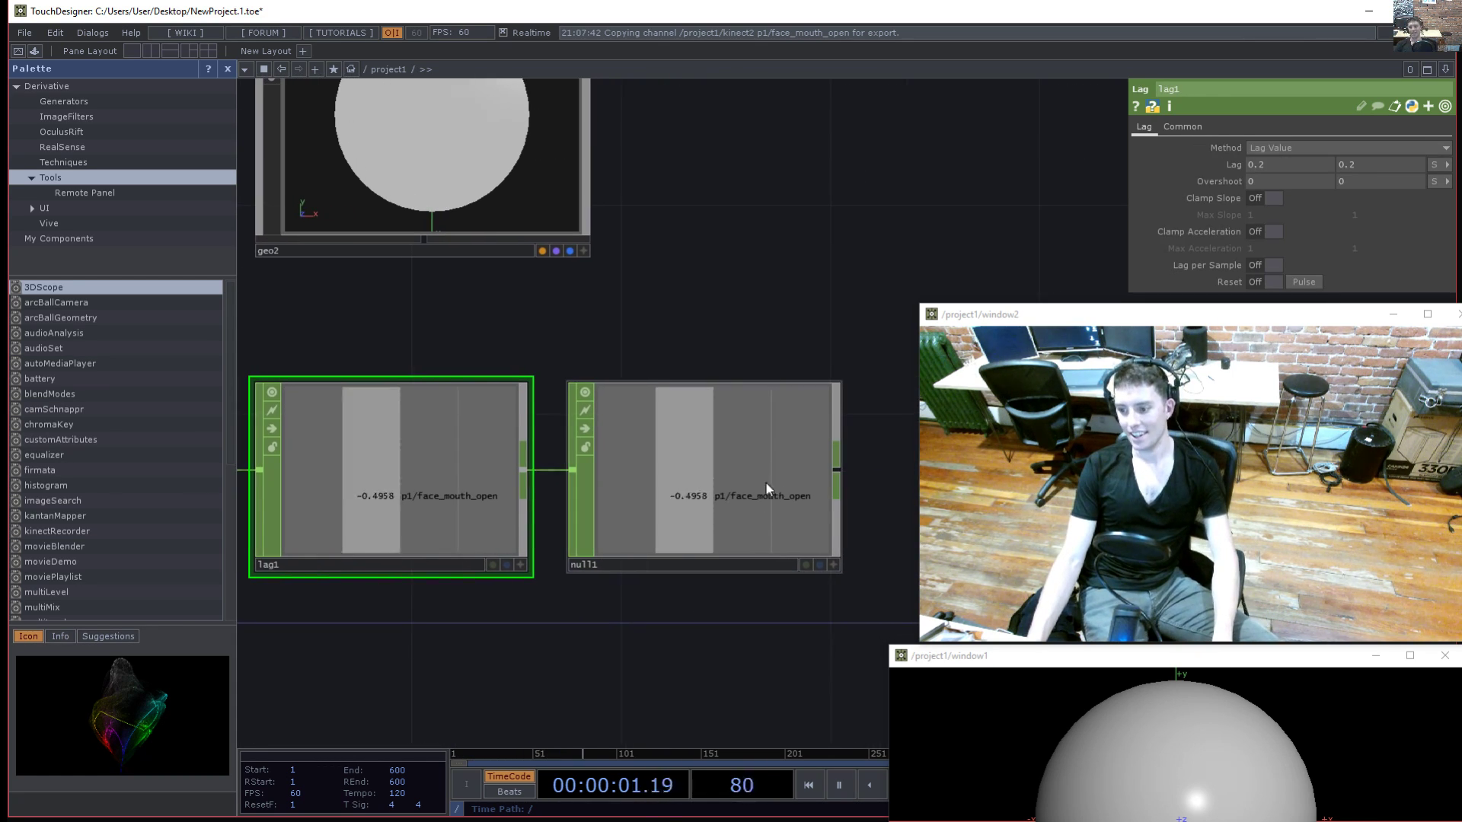
{"action": "left_click", "coordinate": [709, 491]}
{"action": "left_click_drag", "start_coordinate": [545, 638], "coordinate": [539, 632]}
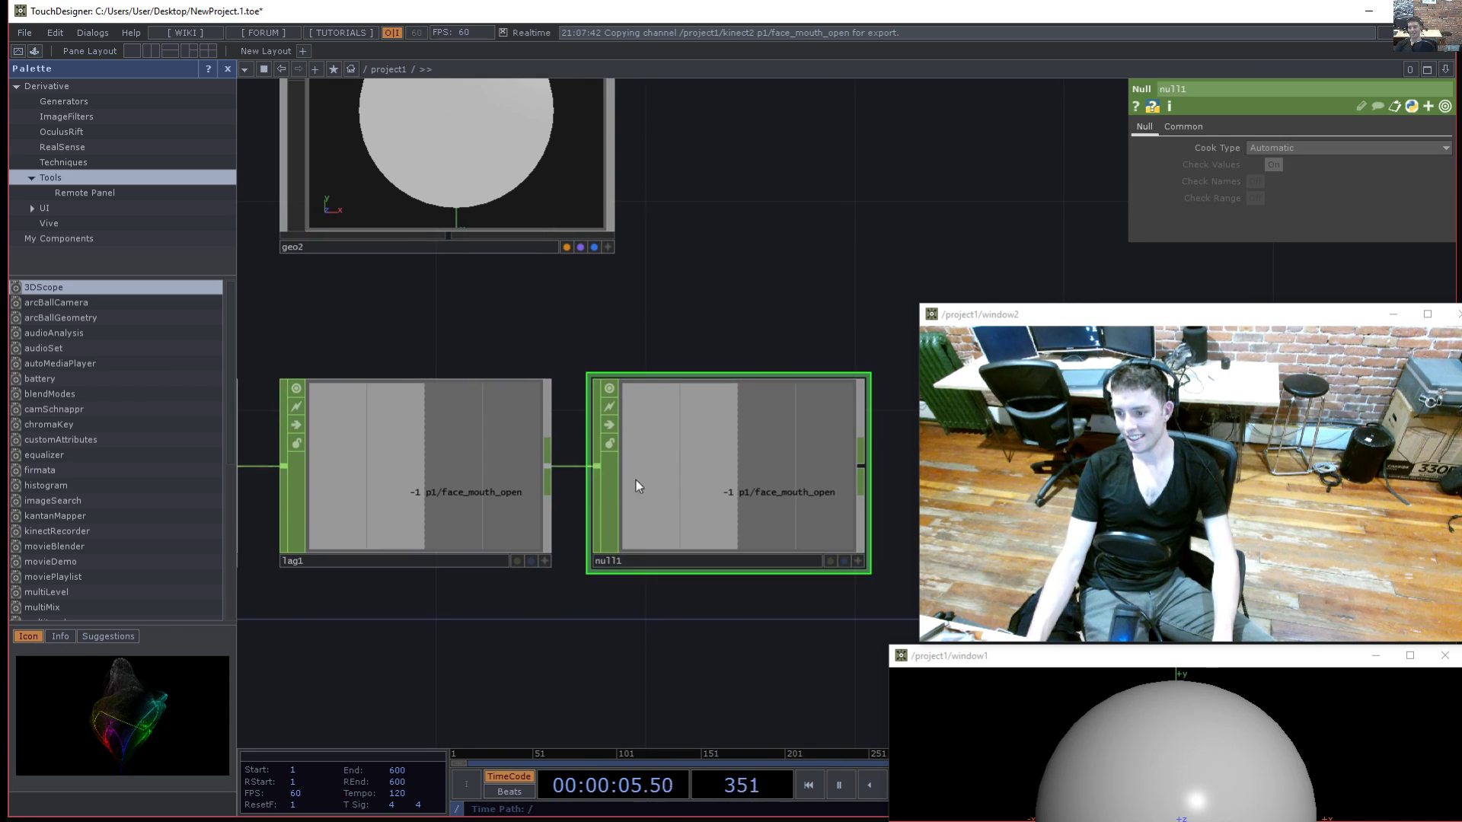
{"action": "scroll", "coordinate": [624, 590], "scroll_direction": "down", "scroll_amount": 3}
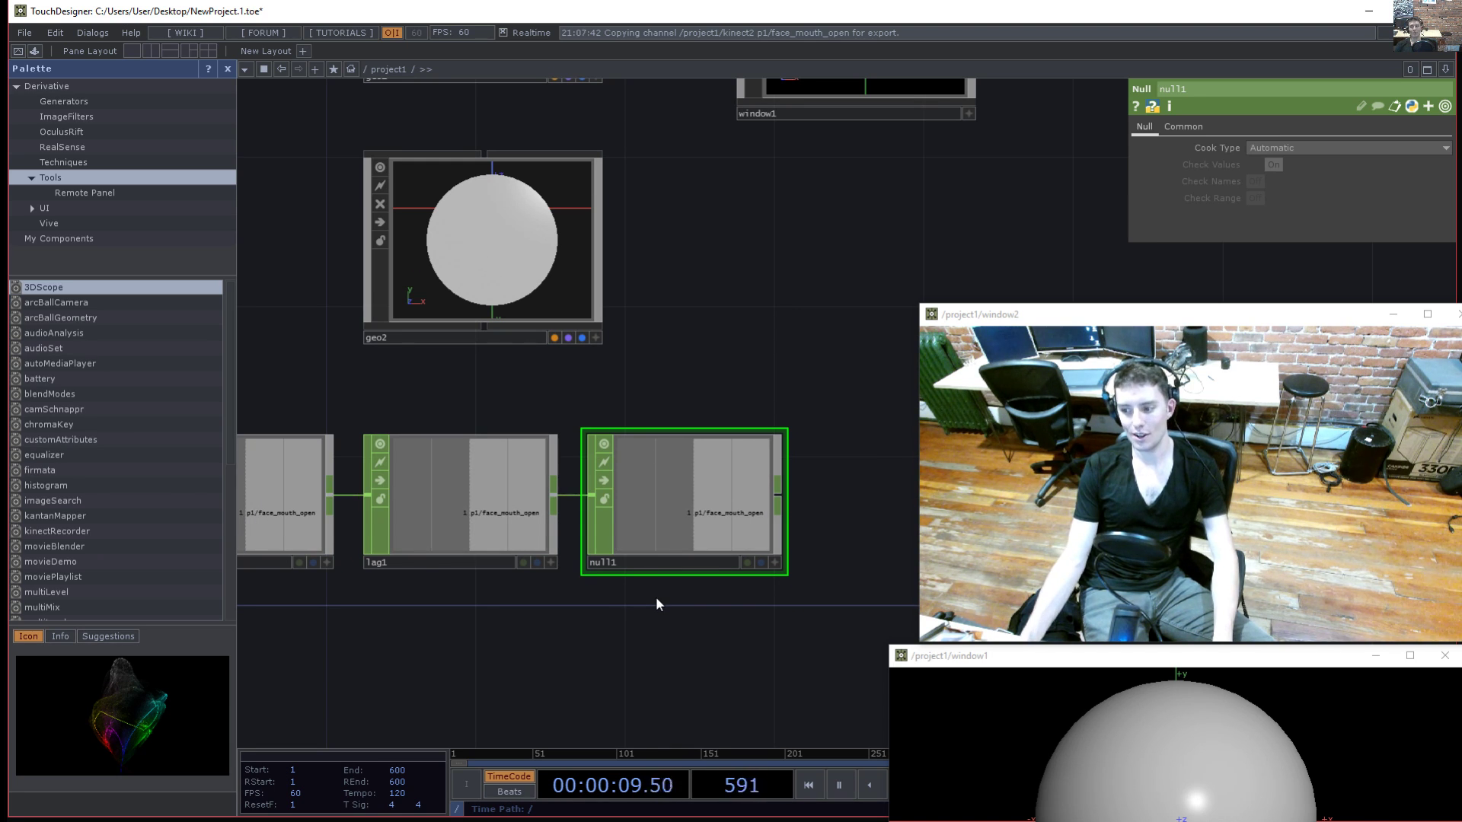
{"action": "left_click_drag", "start_coordinate": [737, 628], "coordinate": [577, 672]}
{"action": "left_click_drag", "start_coordinate": [704, 650], "coordinate": [641, 651]}
{"action": "left_click_drag", "start_coordinate": [506, 375], "coordinate": [718, 381]}
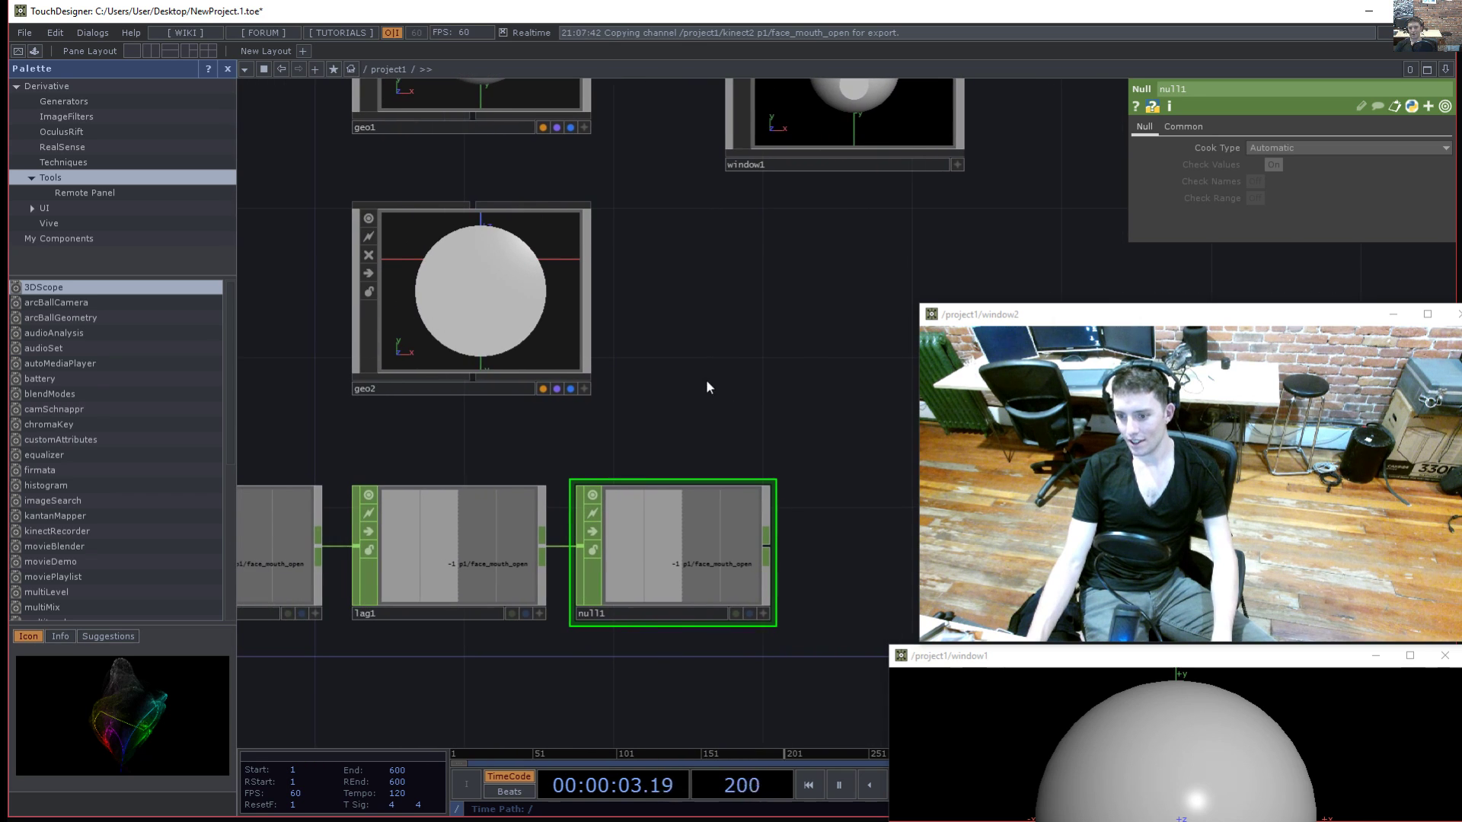
- Try a Y scale of 0 on geo2 and restore it to 1
{"action": "left_click", "coordinate": [495, 317]}
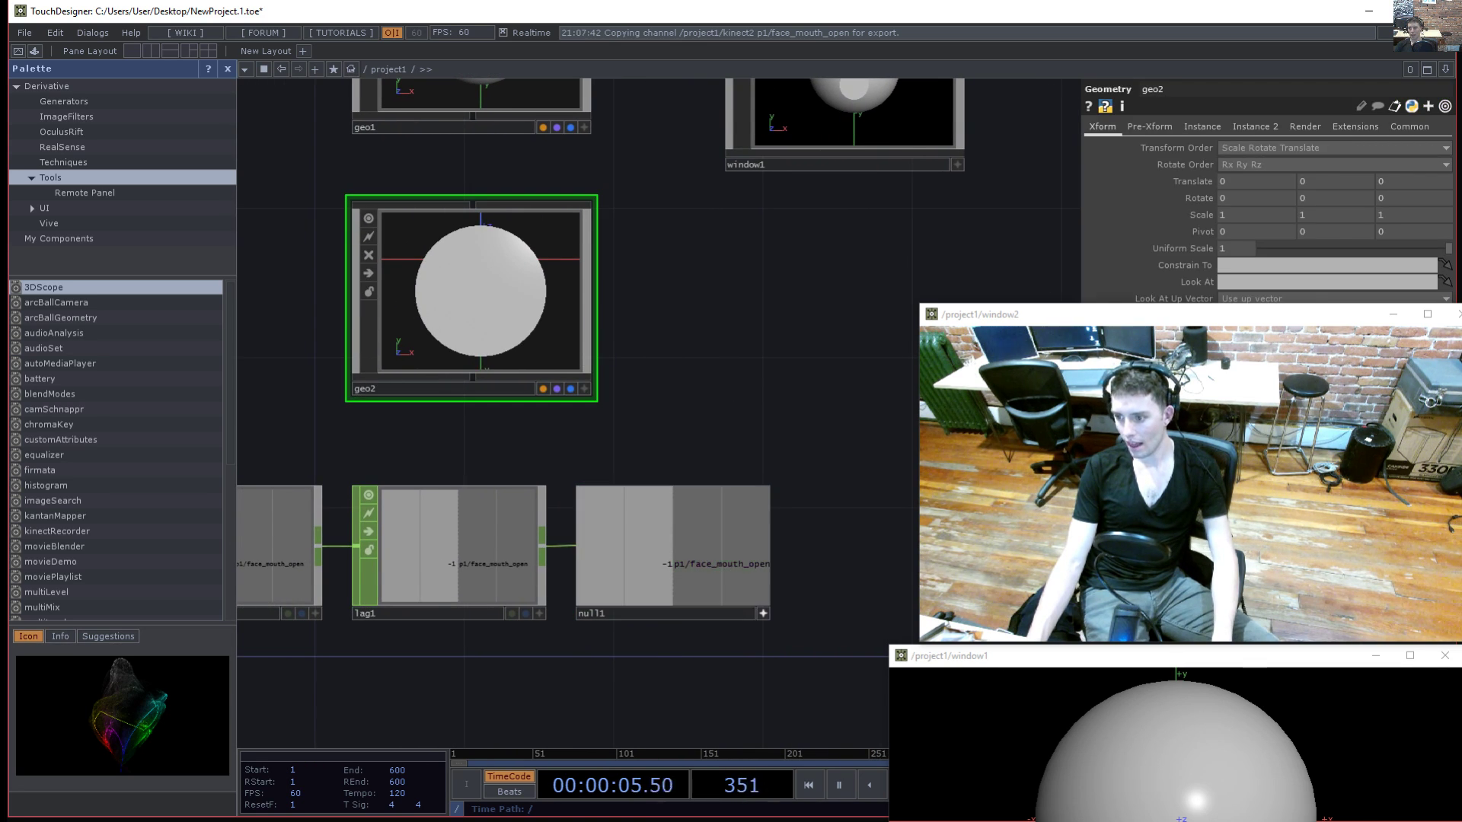
{"action": "mouse_move", "coordinate": [1318, 213]}
{"action": "middle_mouse_down"}
{"action": "mouse_move", "coordinate": [1351, 213]}
{"action": "mouse_move", "coordinate": [1320, 213]}
{"action": "mouse_move", "coordinate": [1350, 213]}
{"action": "mouse_move", "coordinate": [1320, 214]}
{"action": "mouse_move", "coordinate": [1344, 213]}
{"action": "mouse_move", "coordinate": [1339, 226]}
{"action": "middle_mouse_up"}
{"action": "left_click_drag", "start_coordinate": [1332, 217], "coordinate": [1141, 213]}
{"action": "type", "text": "0"}
{"action": "key", "text": "Tab"}
{"action": "left_click", "coordinate": [1326, 217]}
{"action": "type", "text": "1"}
{"action": "key", "text": "Tab"}
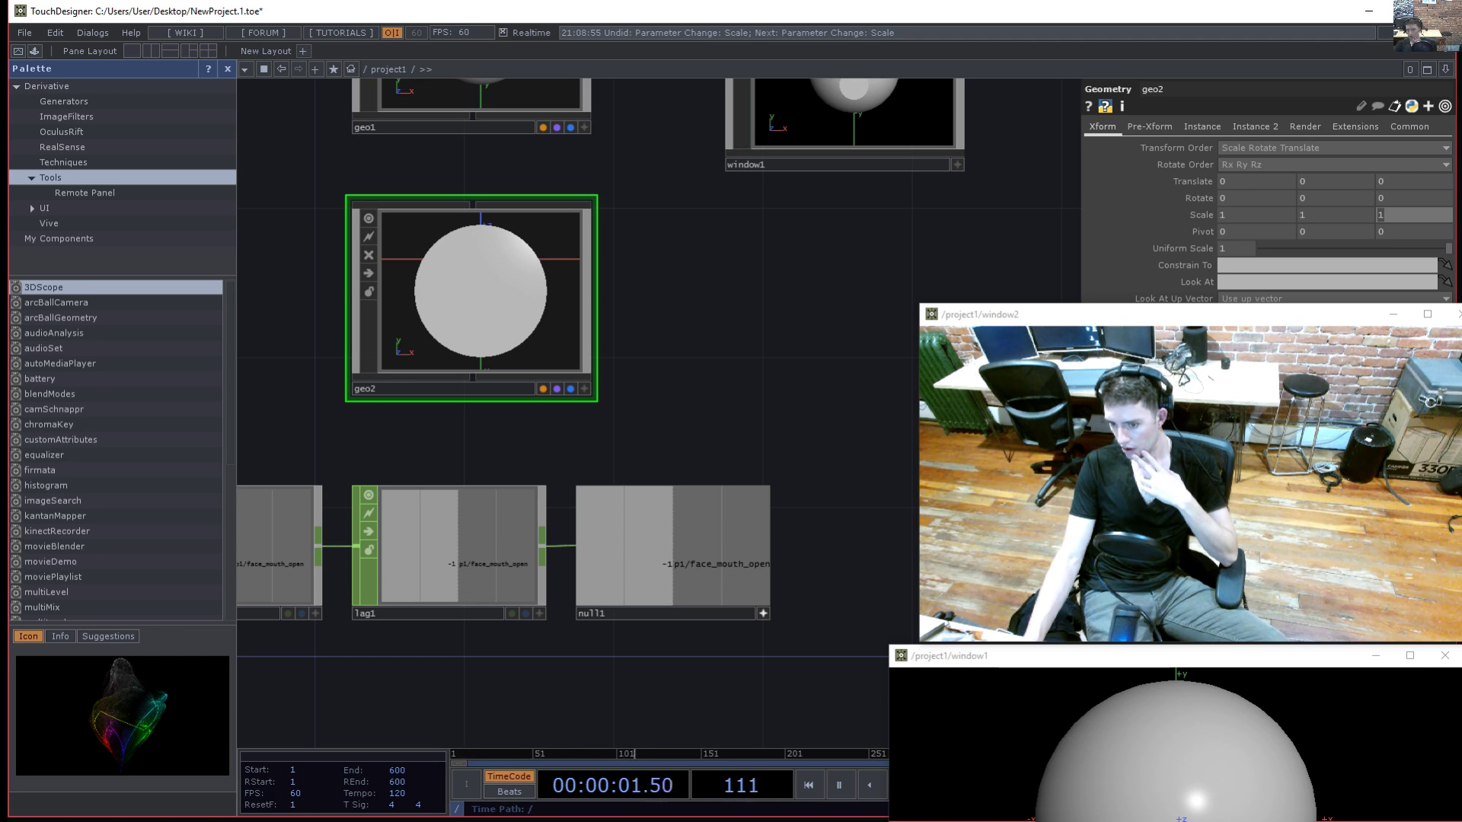
- Replace select1's Channel Names with the wildcard pattern *open
{"action": "left_click_drag", "start_coordinate": [349, 682], "coordinate": [669, 683]}
{"action": "left_click", "coordinate": [603, 574]}
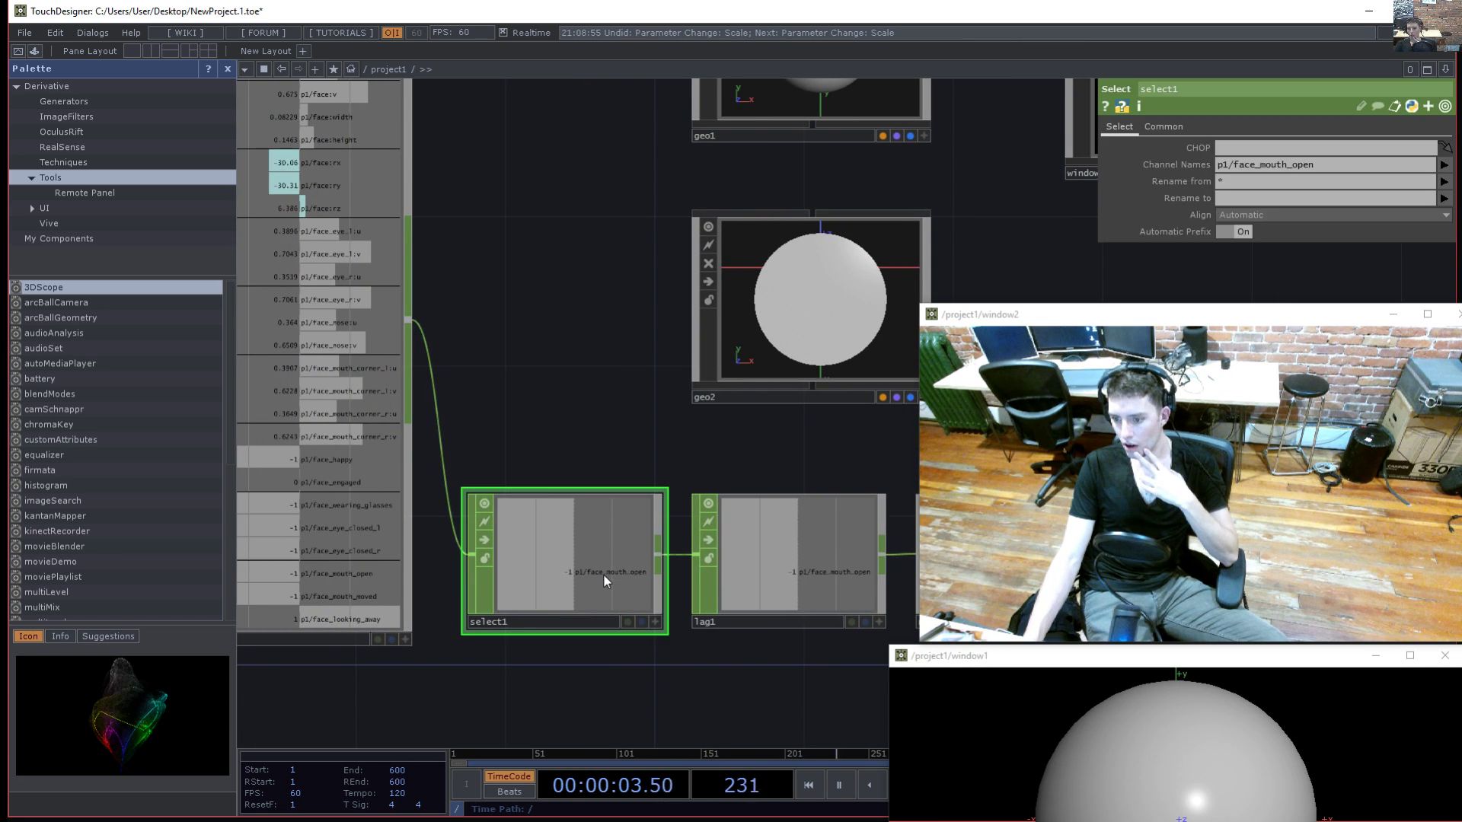
{"action": "left_click", "coordinate": [1349, 165]}
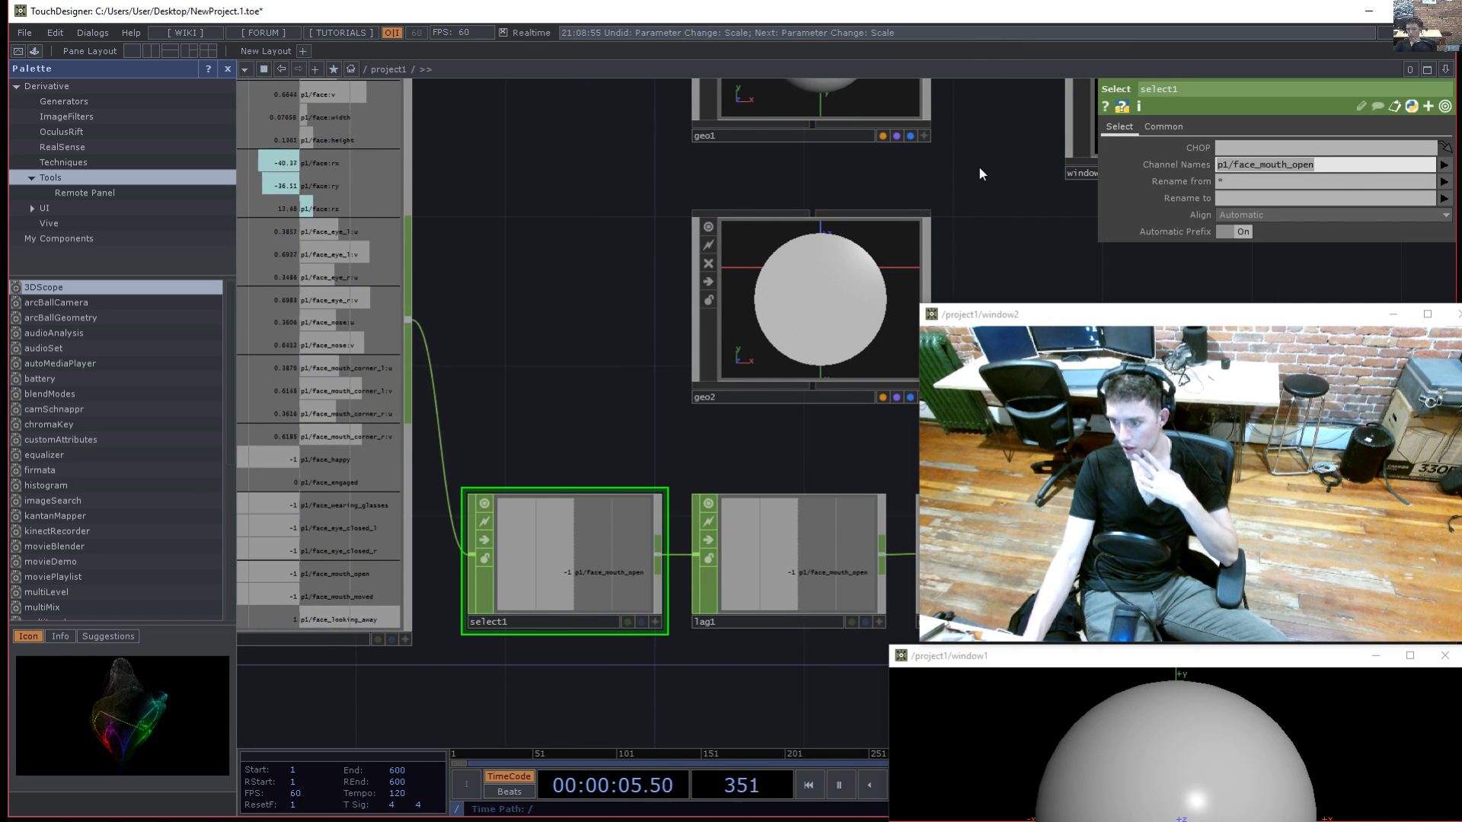
{"action": "type", "text": "*open"}
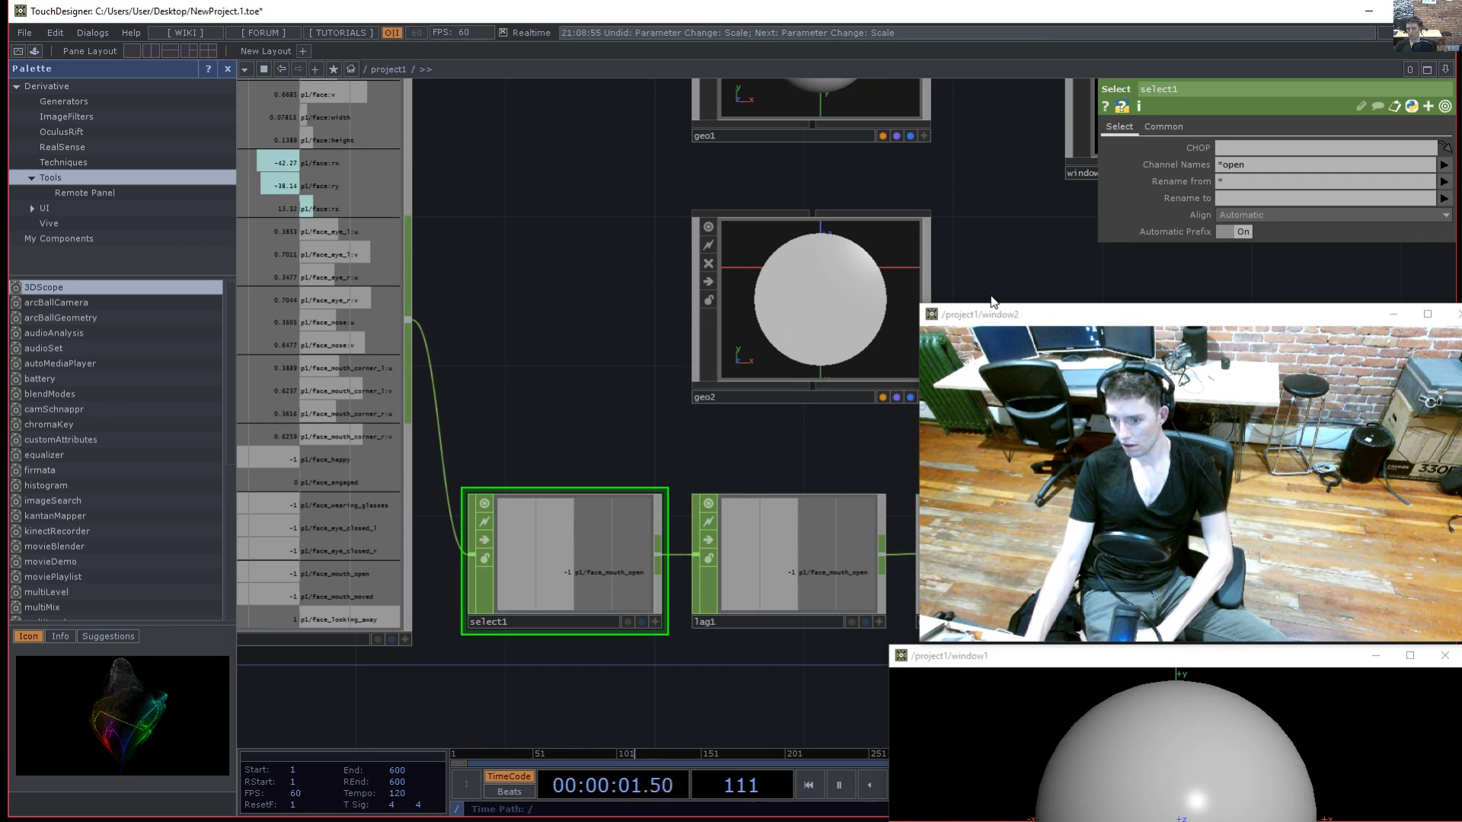
- Try *happy as select1's Channel Names pattern and undo the change
{"action": "type", "text": "happy"}
{"action": "key", "text": "Return"}
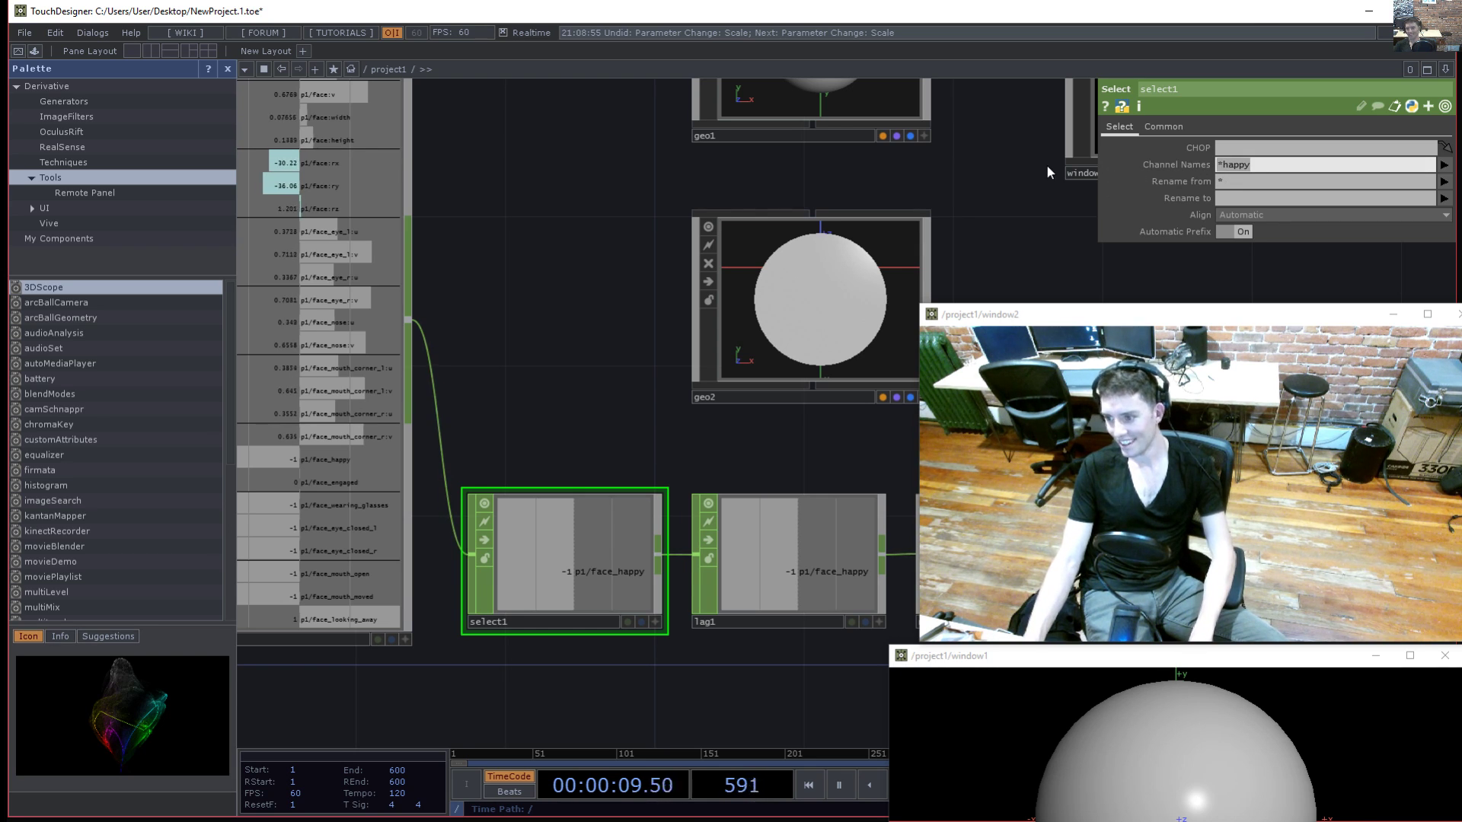
{"action": "key", "text": "ctrl+z"}
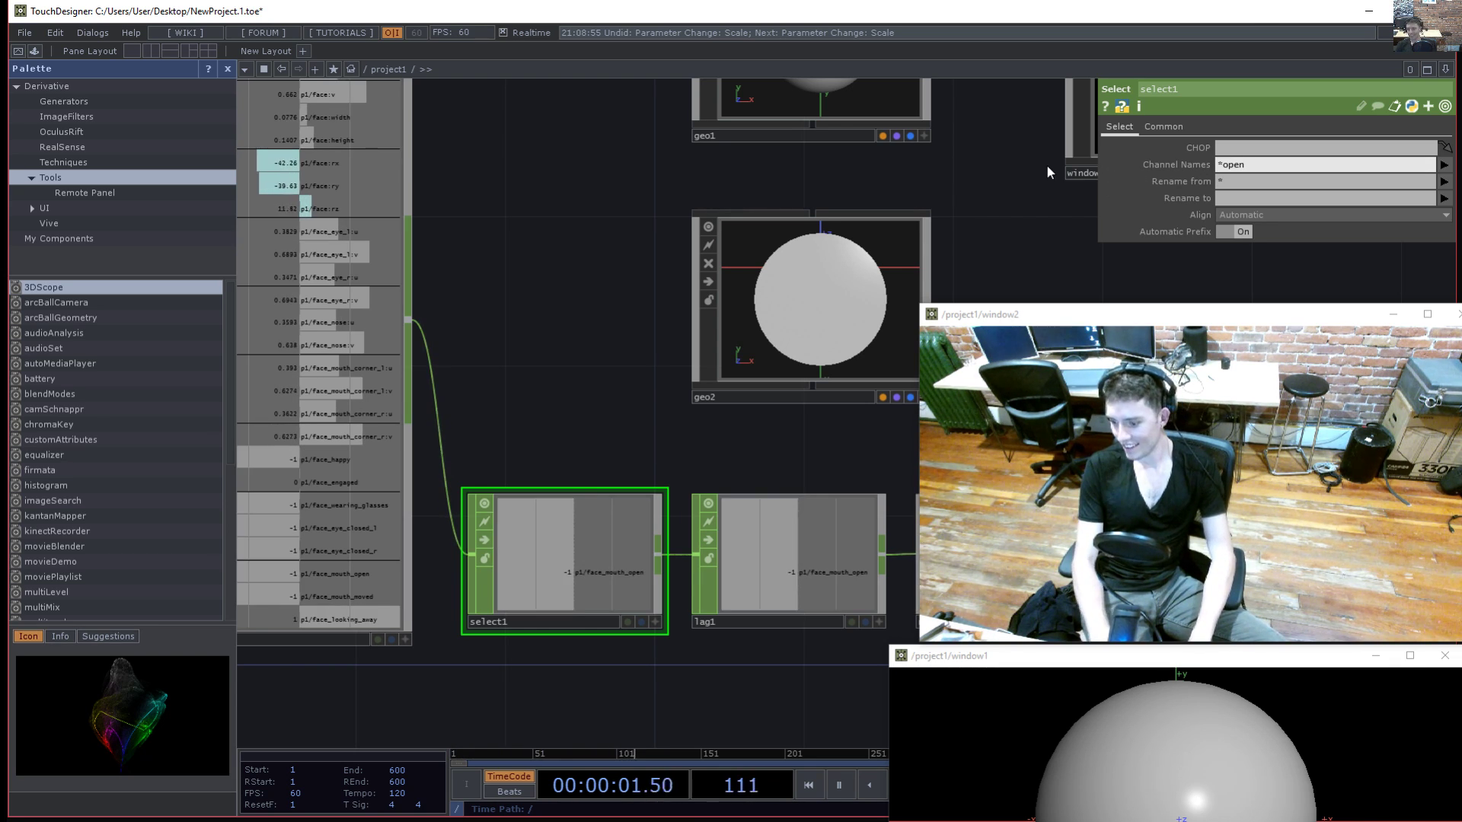
- Move the null1 CHOP farther from lag1 to make room for another operator between them
{"action": "left_click_drag", "start_coordinate": [711, 461], "coordinate": [714, 362]}
{"action": "left_click_drag", "start_coordinate": [771, 616], "coordinate": [729, 572]}
{"action": "left_click_drag", "start_coordinate": [709, 476], "coordinate": [821, 476]}
{"action": "left_click_drag", "start_coordinate": [670, 596], "coordinate": [688, 587]}
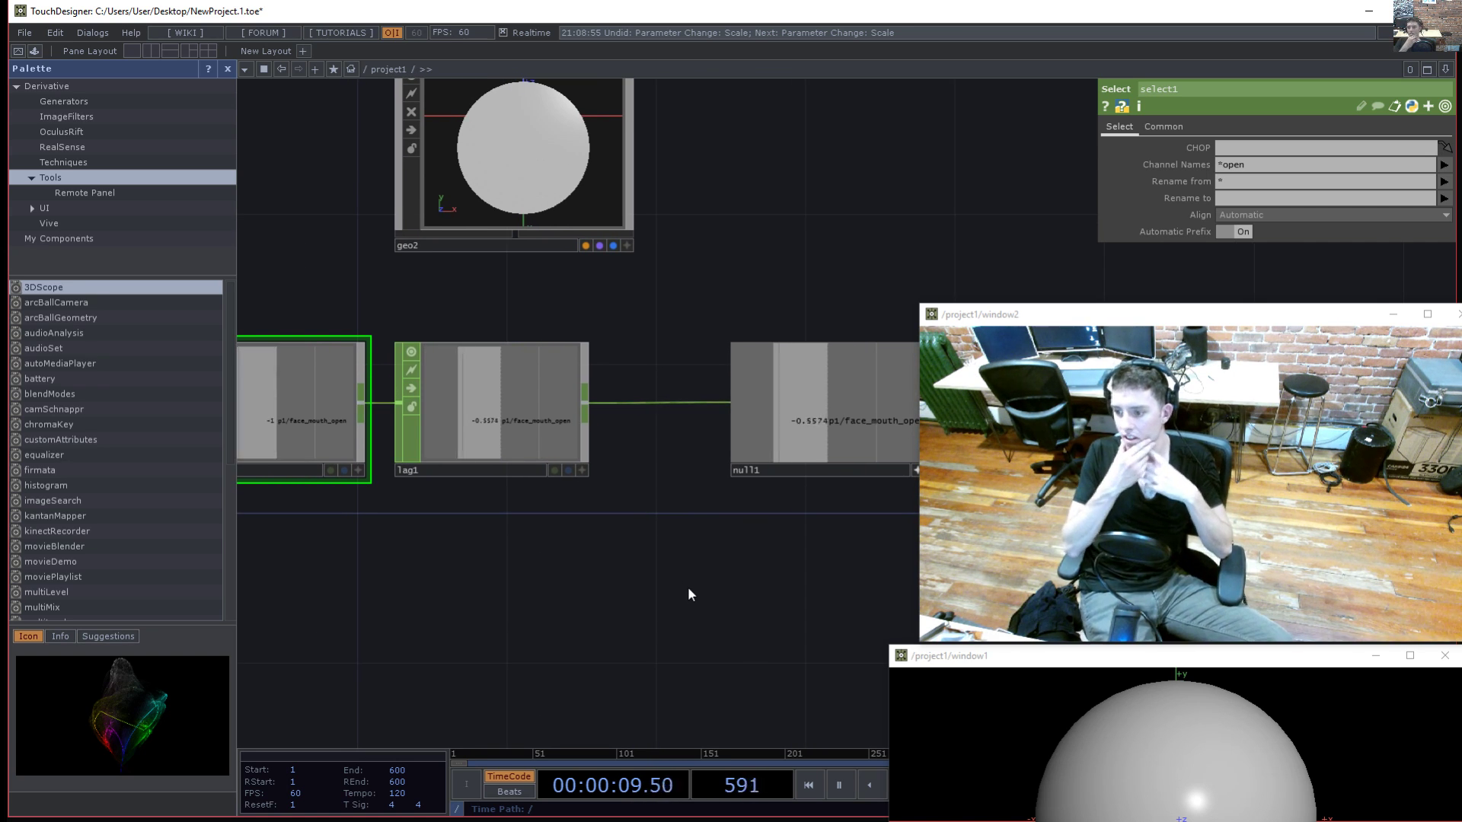
{"action": "left_click_drag", "start_coordinate": [789, 470], "coordinate": [930, 464]}
- Search the operators for clamp and limit to insert on the wire between lag1 and null1
{"action": "right_click", "coordinate": [705, 401]}
{"action": "left_click", "coordinate": [701, 406]}
{"action": "right_click", "coordinate": [711, 402]}
{"action": "left_click", "coordinate": [737, 392]}
{"action": "type", "text": "clamp"}
{"action": "key", "text": "BackSpace"}
{"action": "key", "text": "BackSpace"}
{"action": "key", "text": "BackSpace"}
{"action": "key", "text": "BackSpace"}
{"action": "key", "text": "BackSpace"}
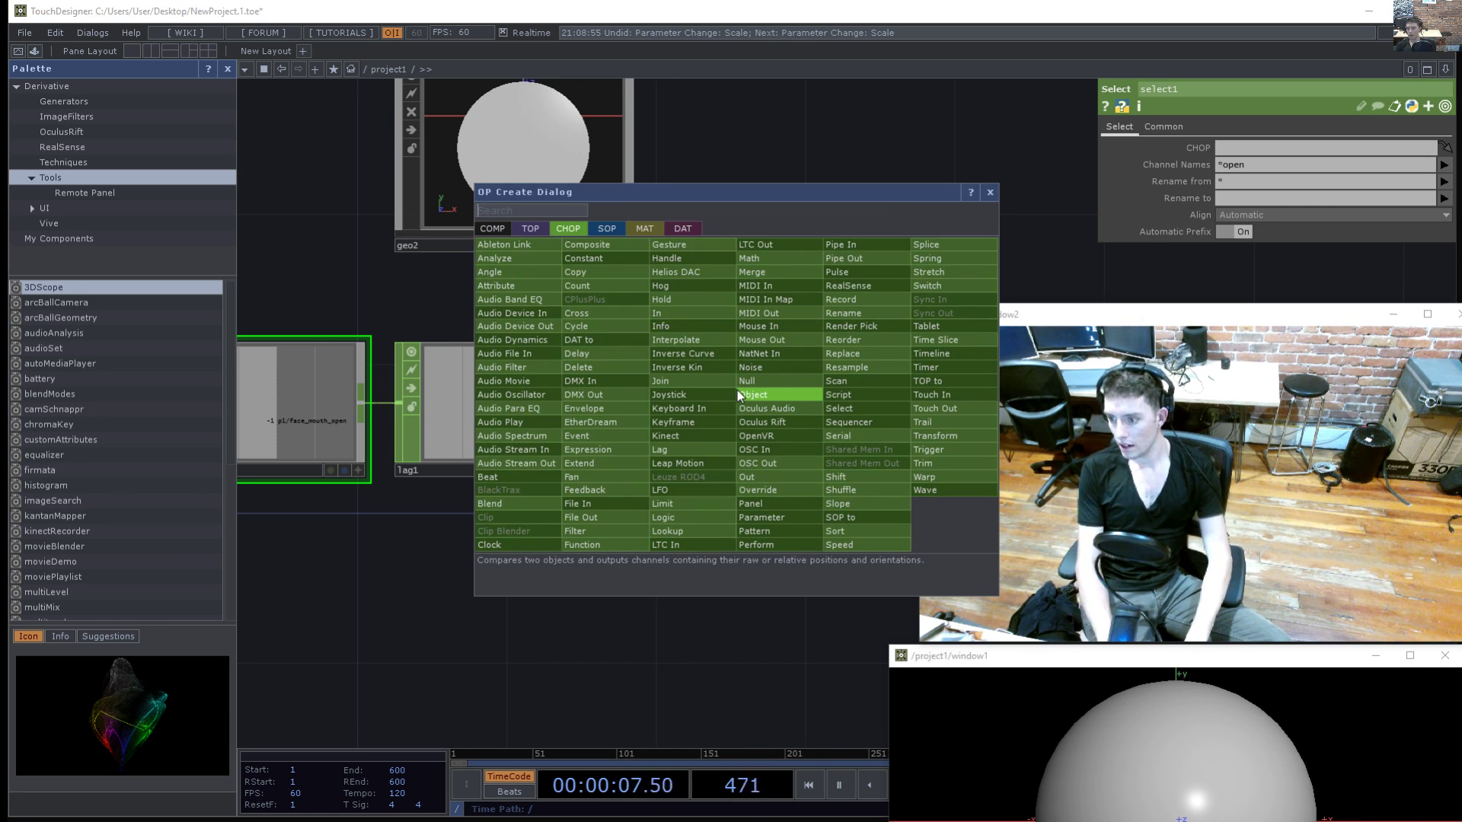
{"action": "type", "text": "limit"}
{"action": "key", "text": "BackSpace"}
{"action": "key", "text": "BackSpace"}
{"action": "key", "text": "BackSpace"}
{"action": "key", "text": "BackSpace"}
{"action": "key", "text": "BackSpace"}
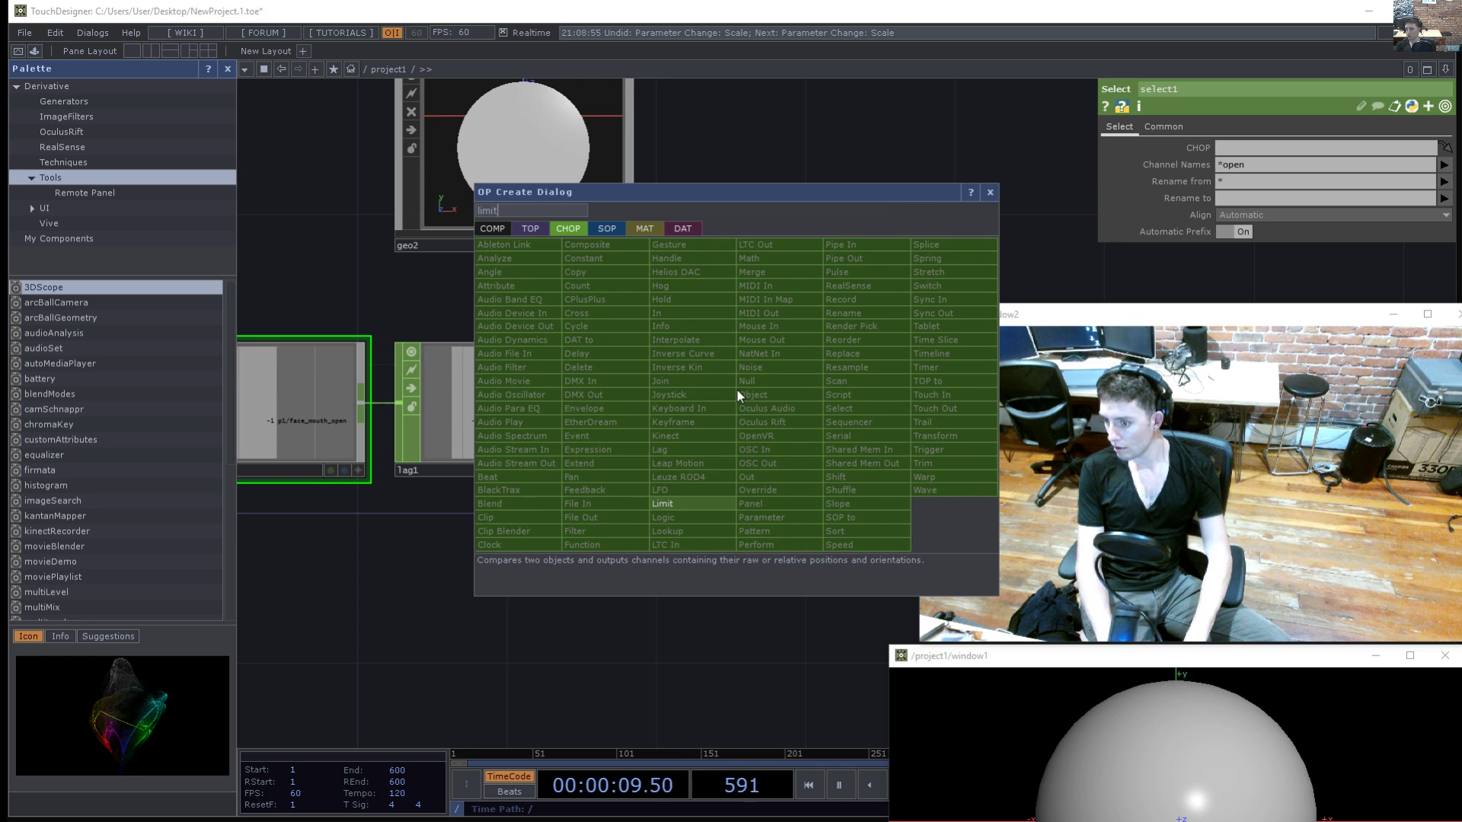
- Try a Math CHOP between lag1 and null1, and delete it after checking its Range parameters
{"action": "type", "text": "mat"}
{"action": "key", "text": "Return"}
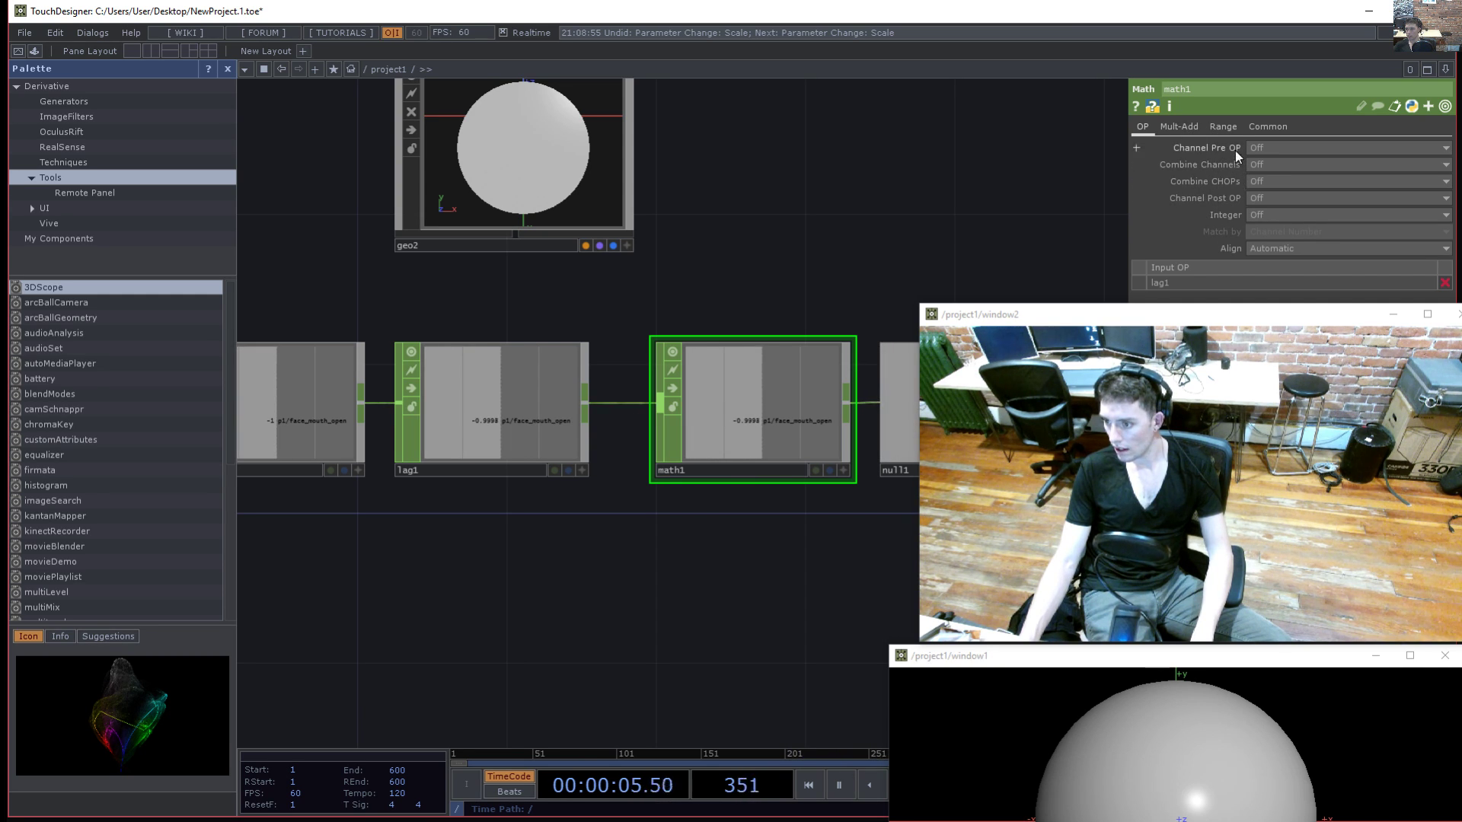
{"action": "left_click", "coordinate": [1222, 127]}
{"action": "left_click", "coordinate": [1180, 126]}
{"action": "left_click", "coordinate": [1224, 126]}
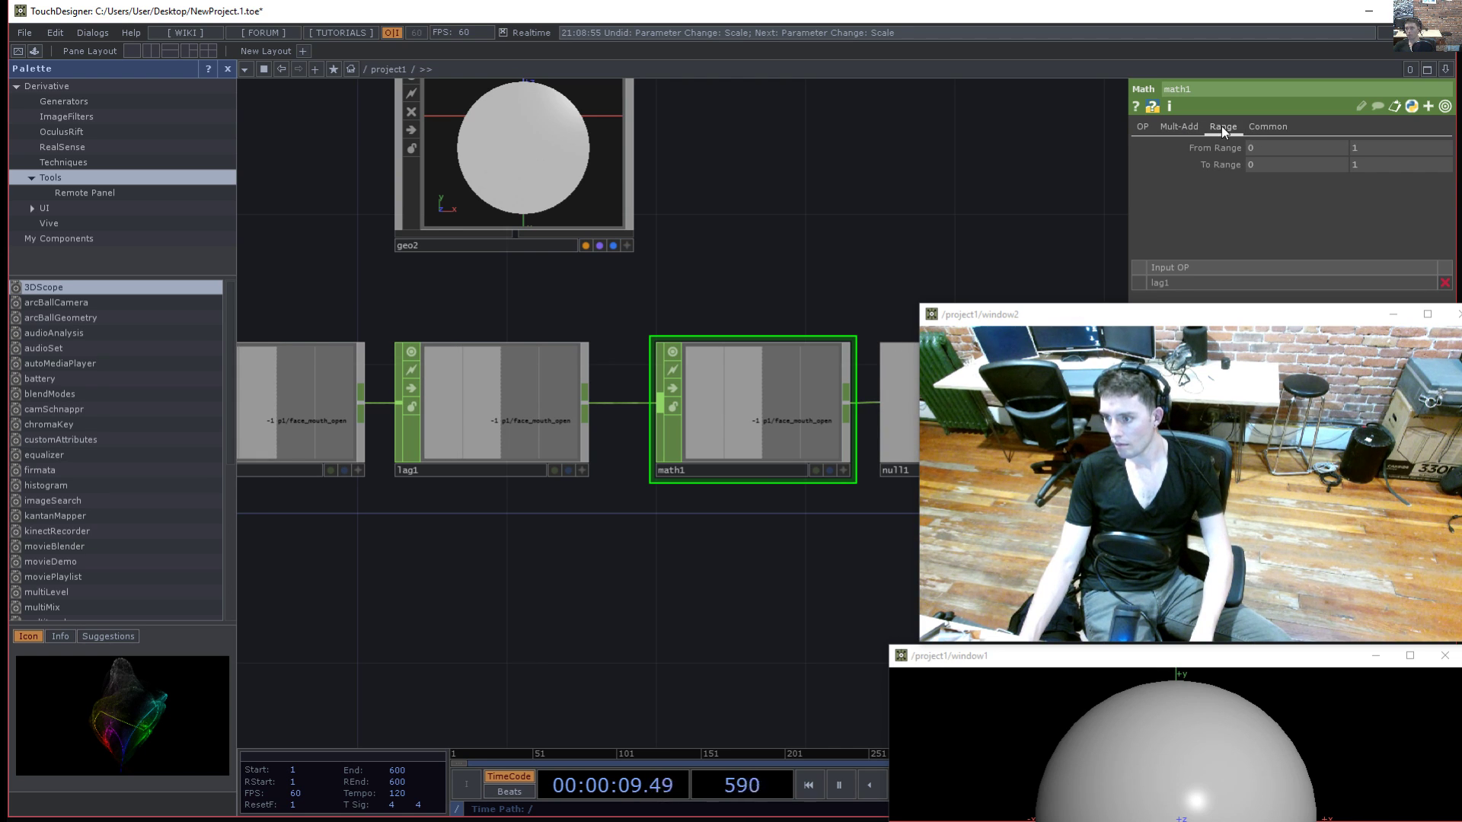
{"action": "left_click_drag", "start_coordinate": [771, 502], "coordinate": [672, 568]}
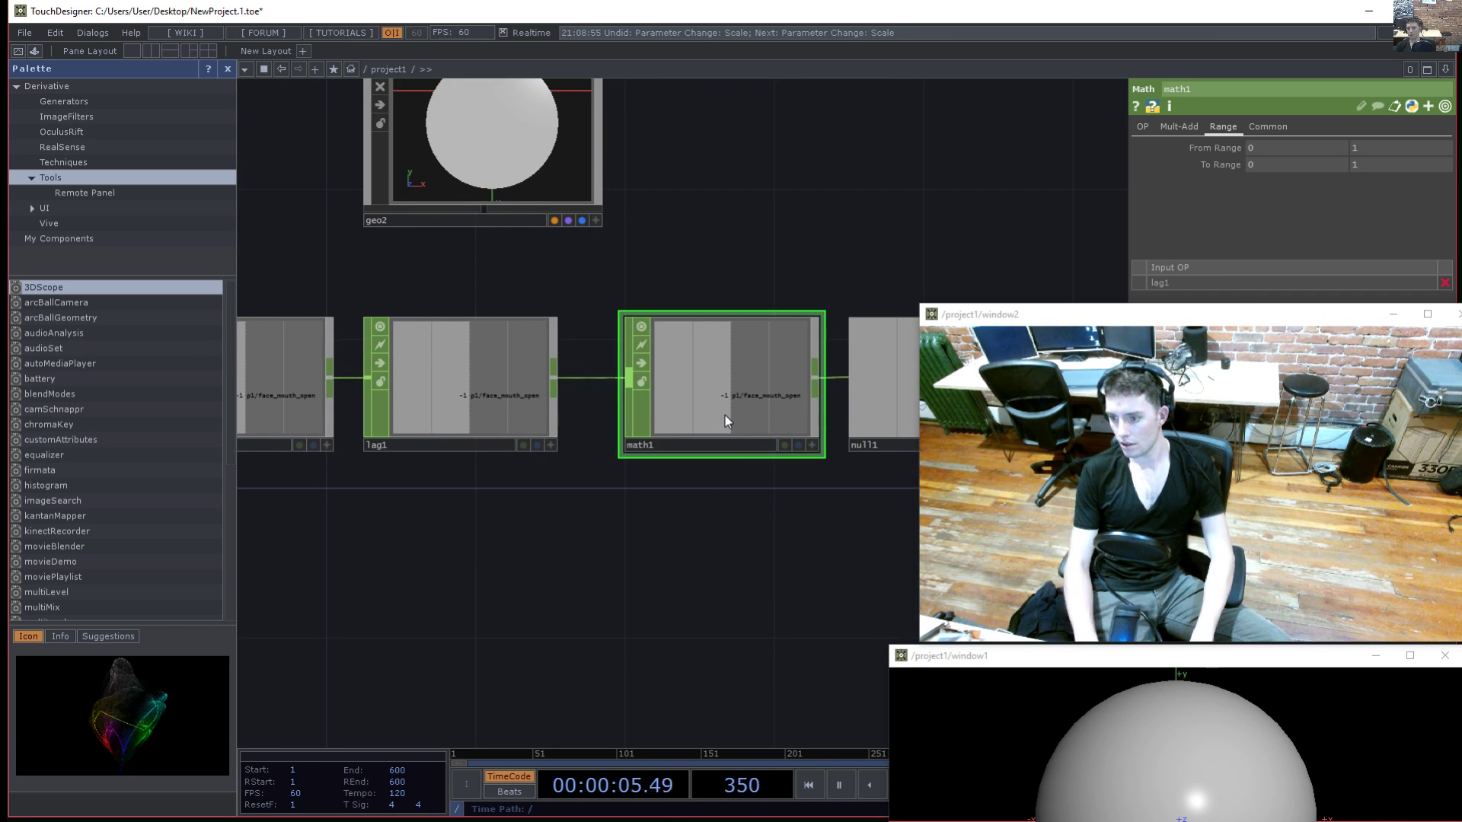
{"action": "key", "text": "Delete"}
- Insert a Limit CHOP on the wire between lag1 and null1
{"action": "right_click", "coordinate": [697, 378]}
{"action": "left_click", "coordinate": [690, 380]}
{"action": "right_click", "coordinate": [696, 377]}
{"action": "left_click", "coordinate": [721, 367]}
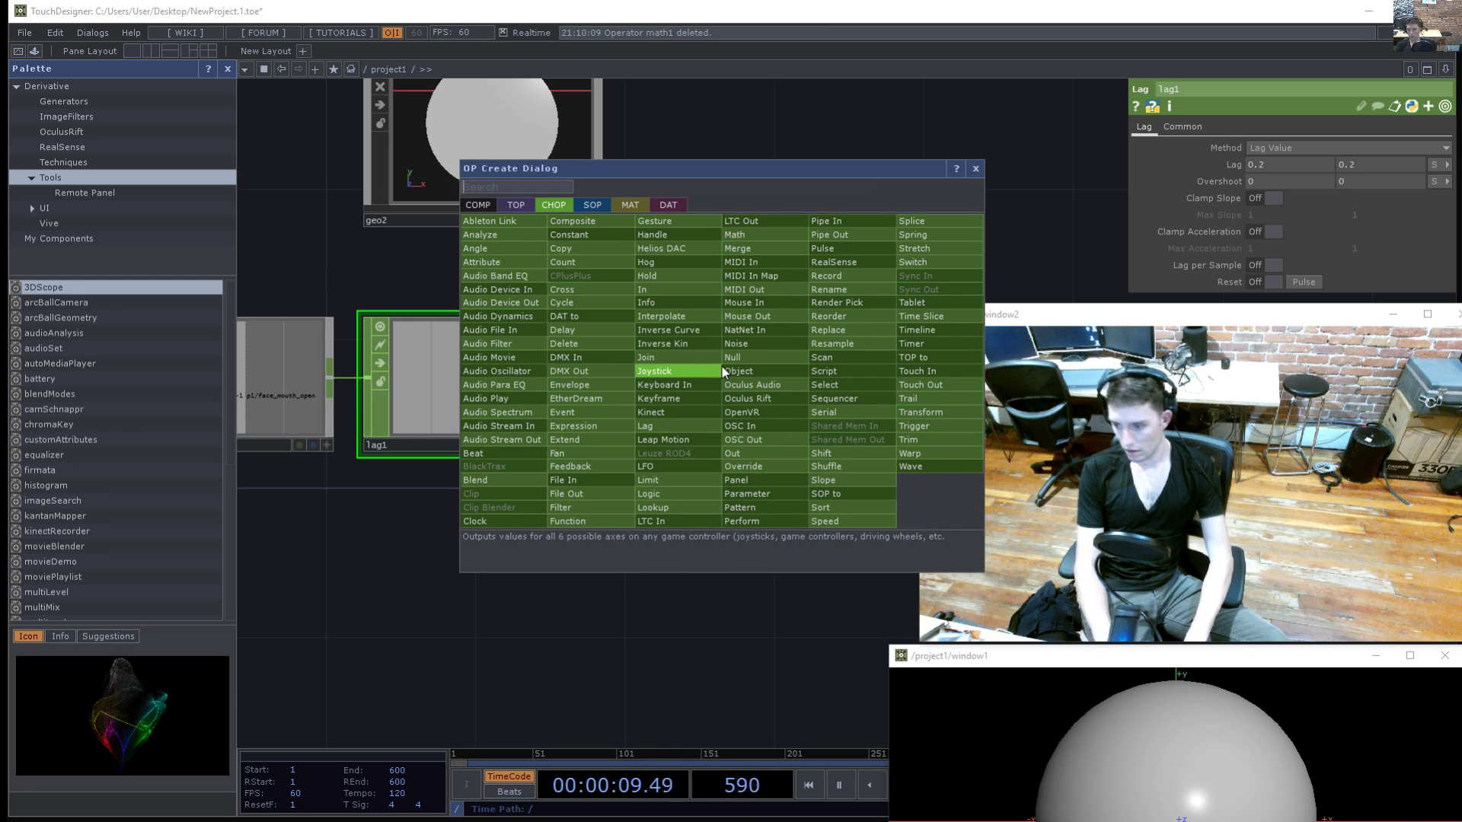
{"action": "type", "text": "limi"}
{"action": "key", "text": "Return"}
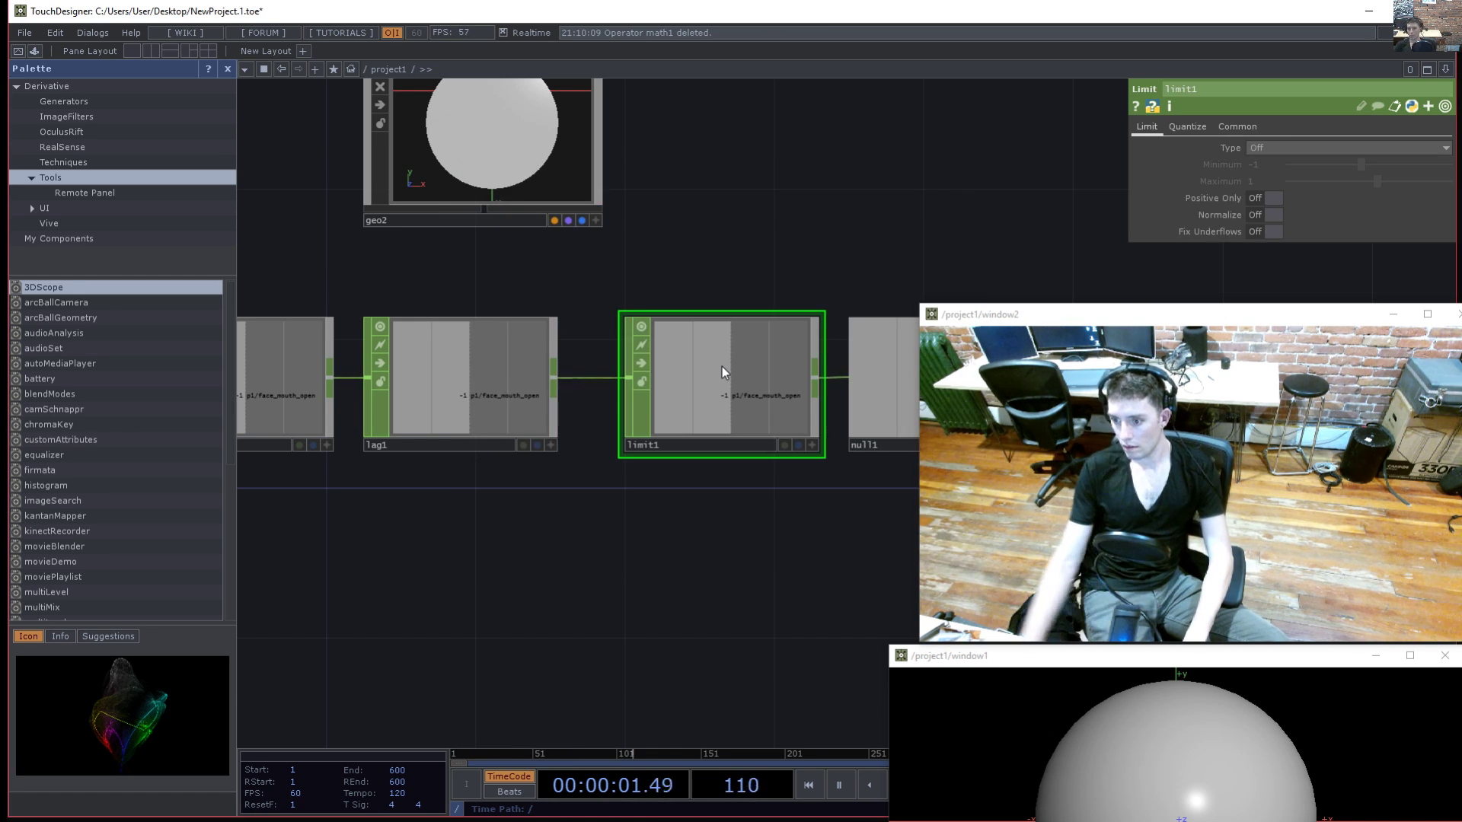
{"action": "left_click", "coordinate": [707, 377]}
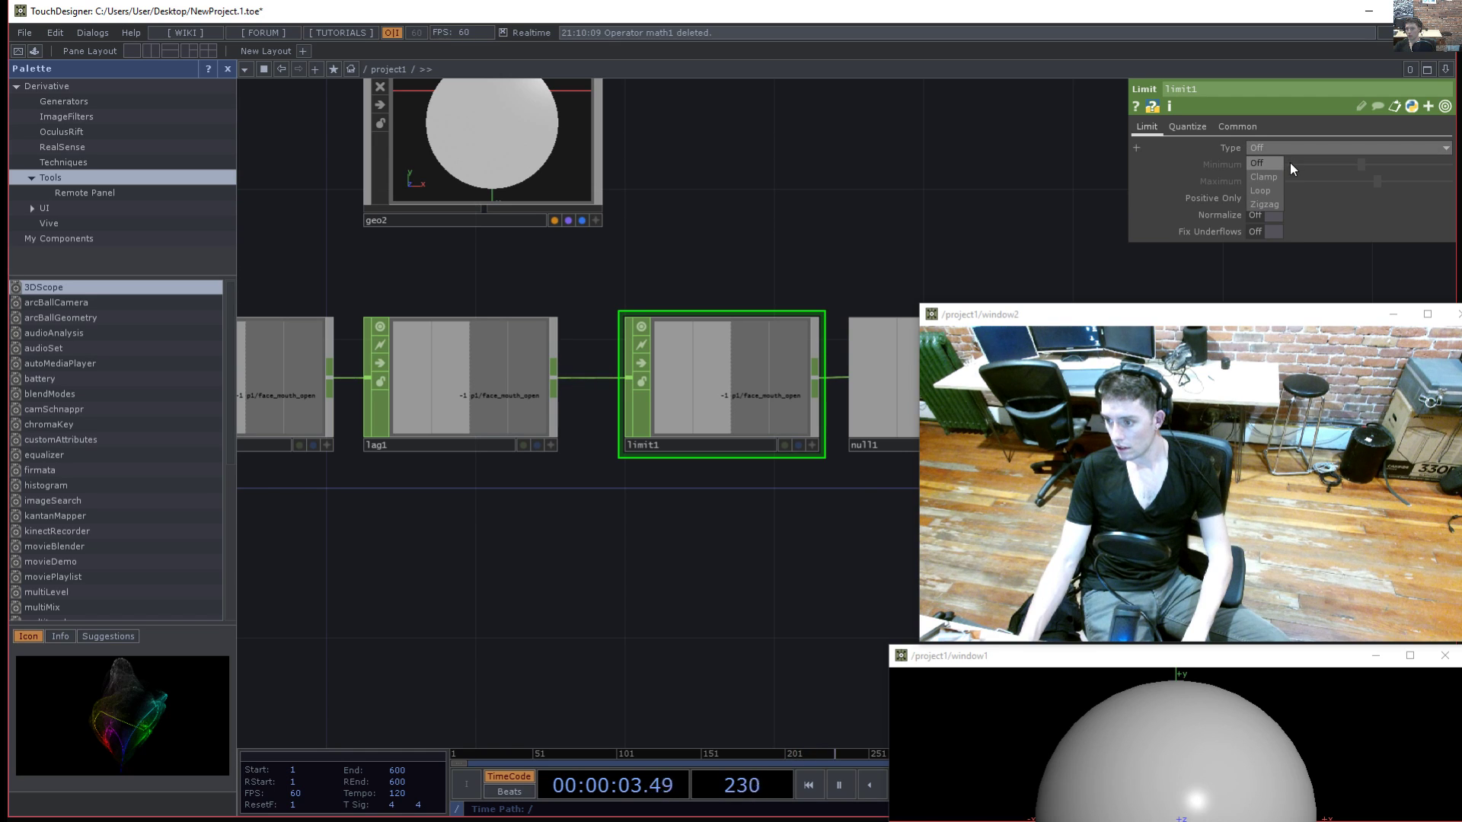
- Set limit1's Type to Clamp with a Minimum of 0
{"action": "left_click", "coordinate": [1266, 178]}
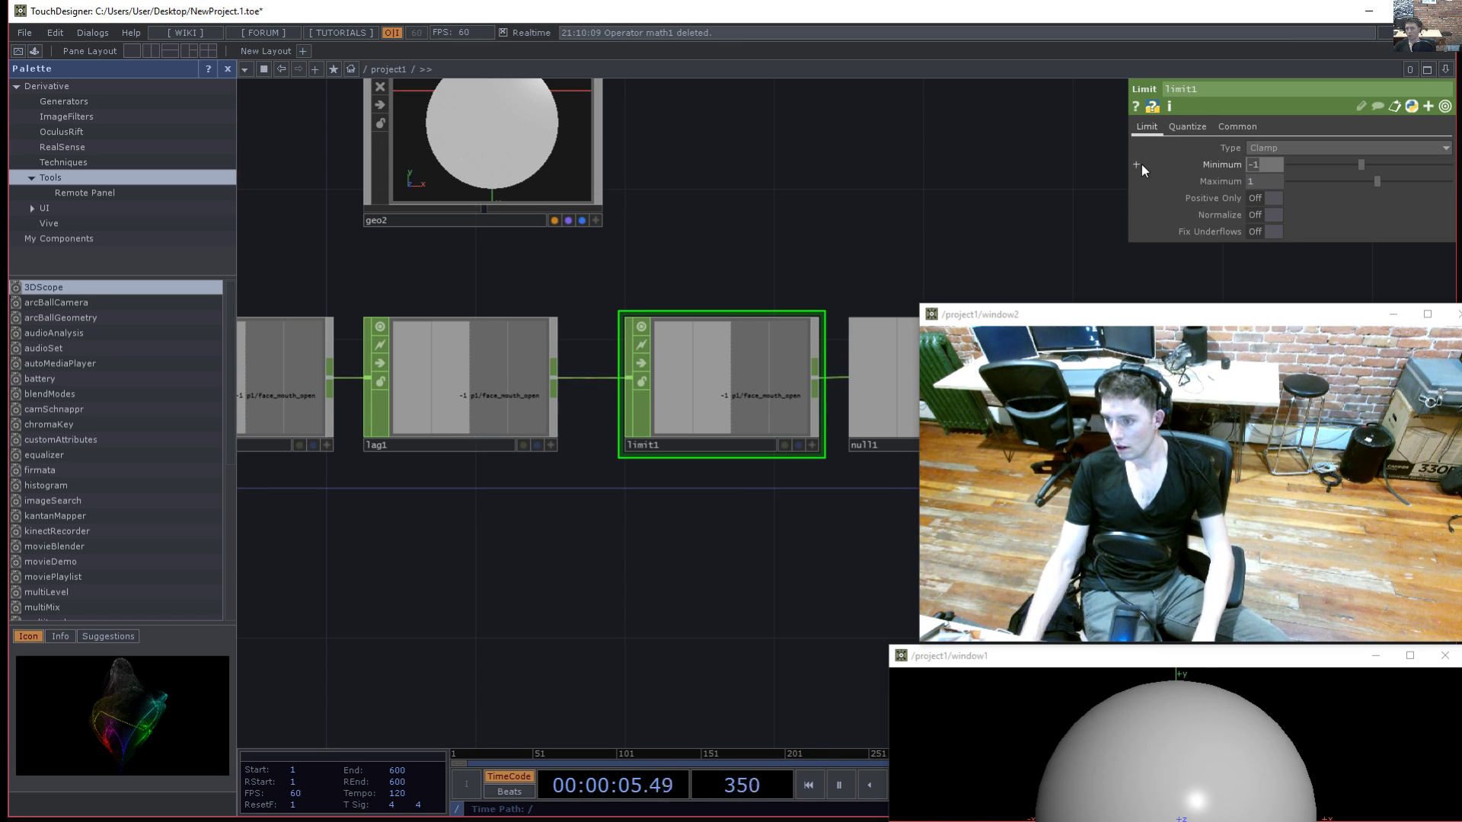
{"action": "type", "text": "0"}
{"action": "key", "text": "Tab"}
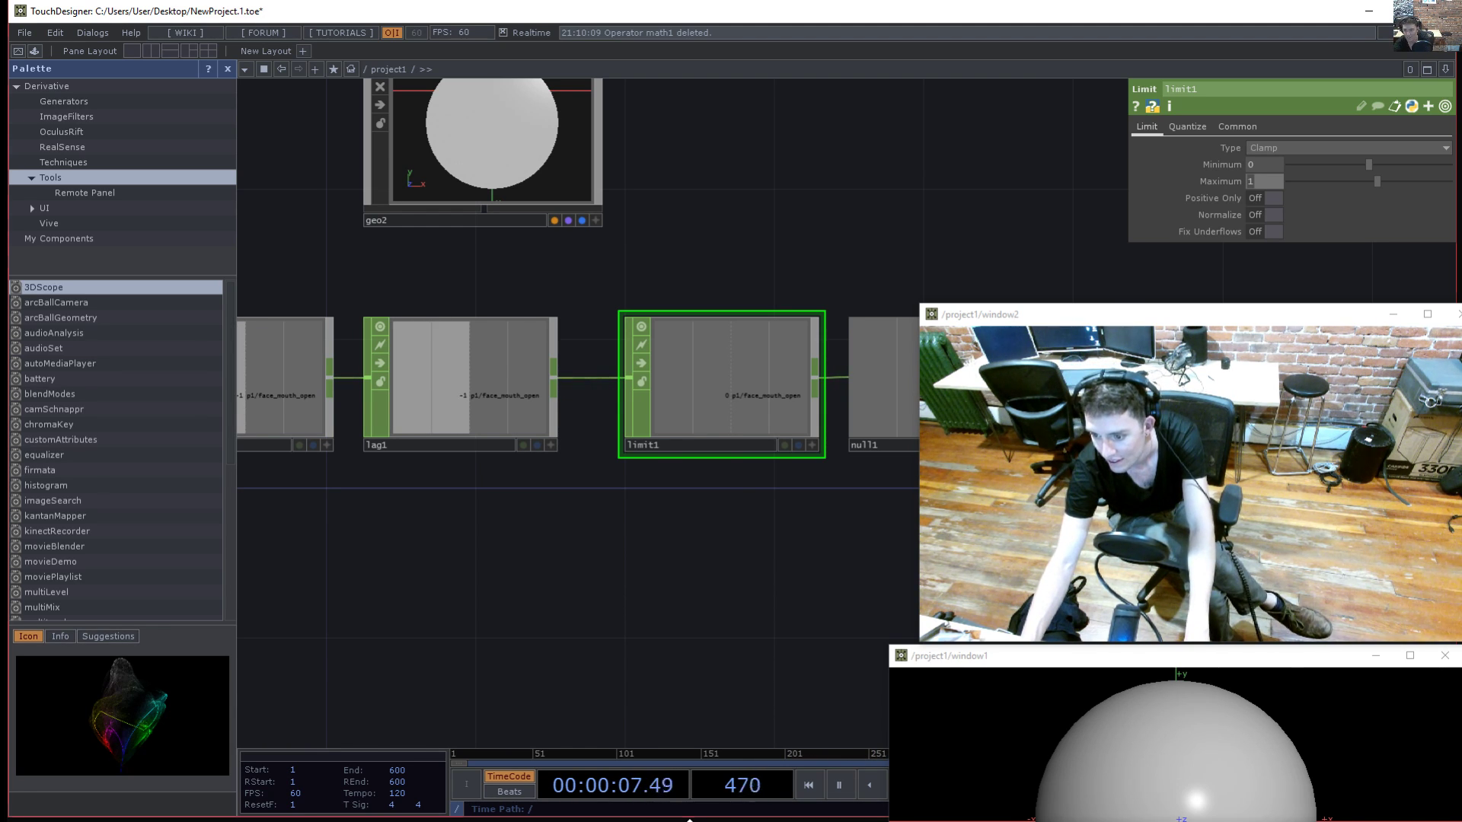
- Inside geo2, delete transform1 and turn on circle1's render and display flags
{"action": "left_click_drag", "start_coordinate": [755, 618], "coordinate": [522, 648]}
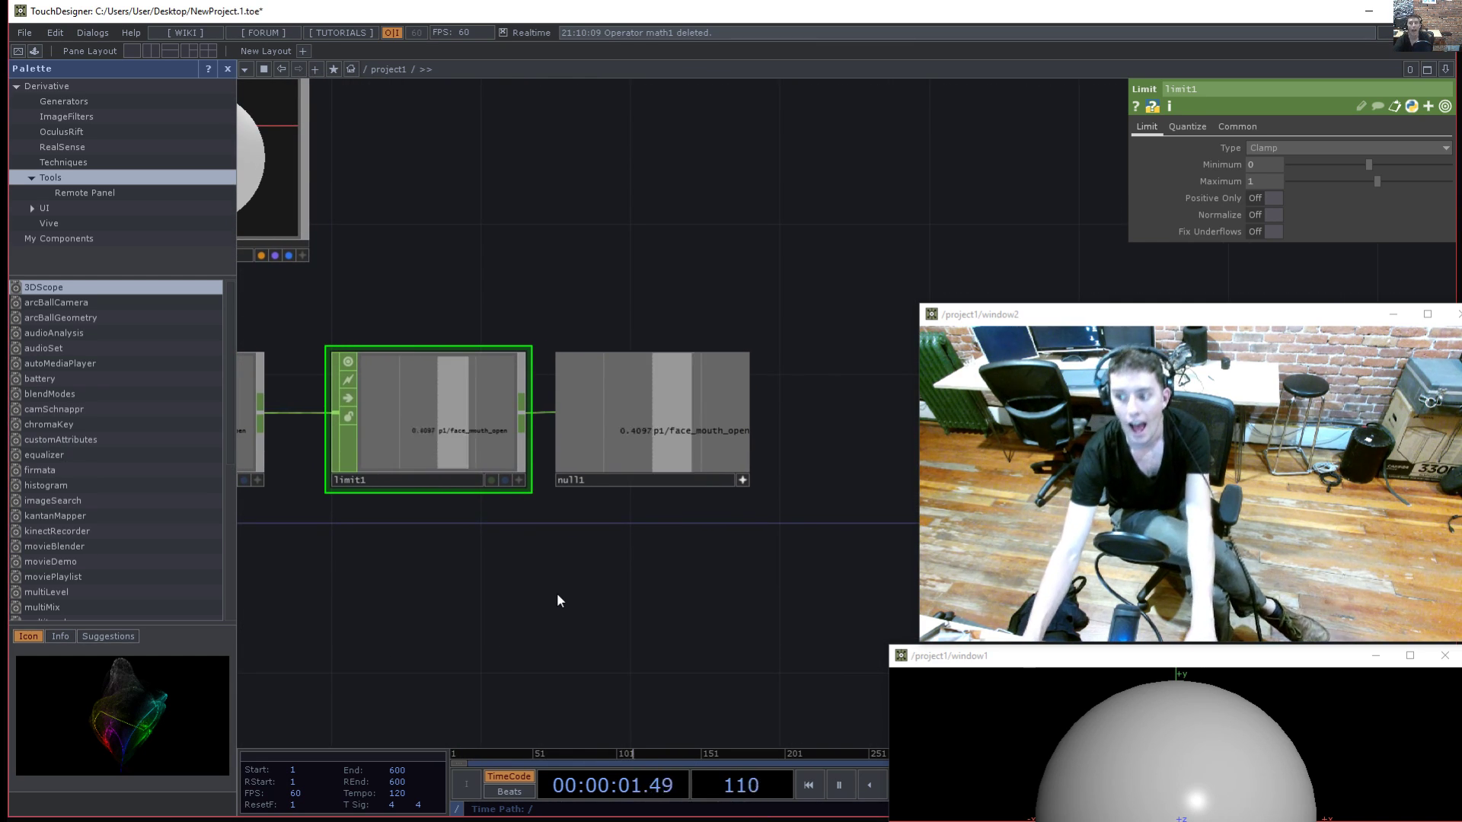
{"action": "left_click_drag", "start_coordinate": [770, 651], "coordinate": [809, 688]}
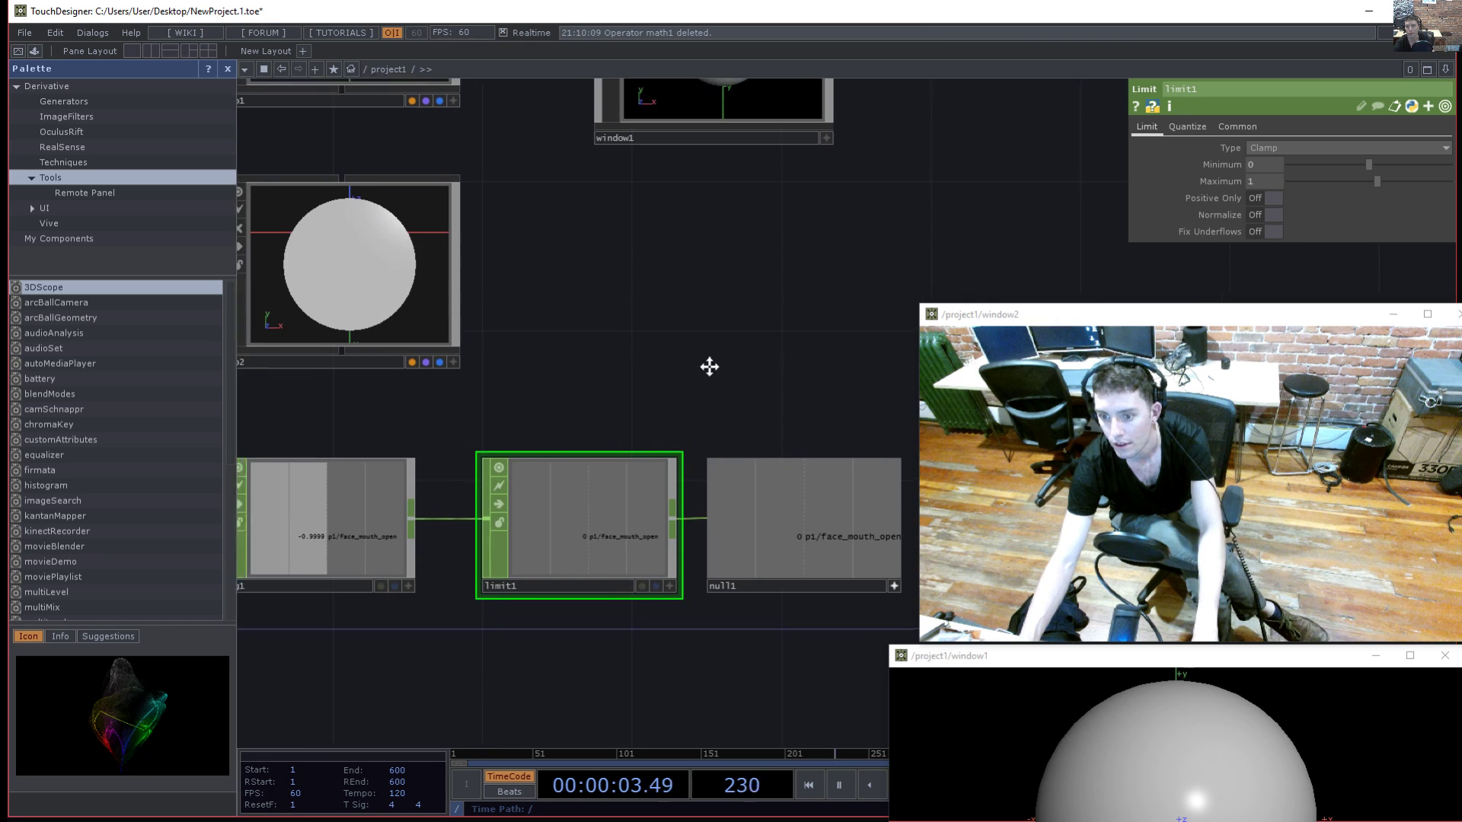
{"action": "left_click", "coordinate": [554, 354]}
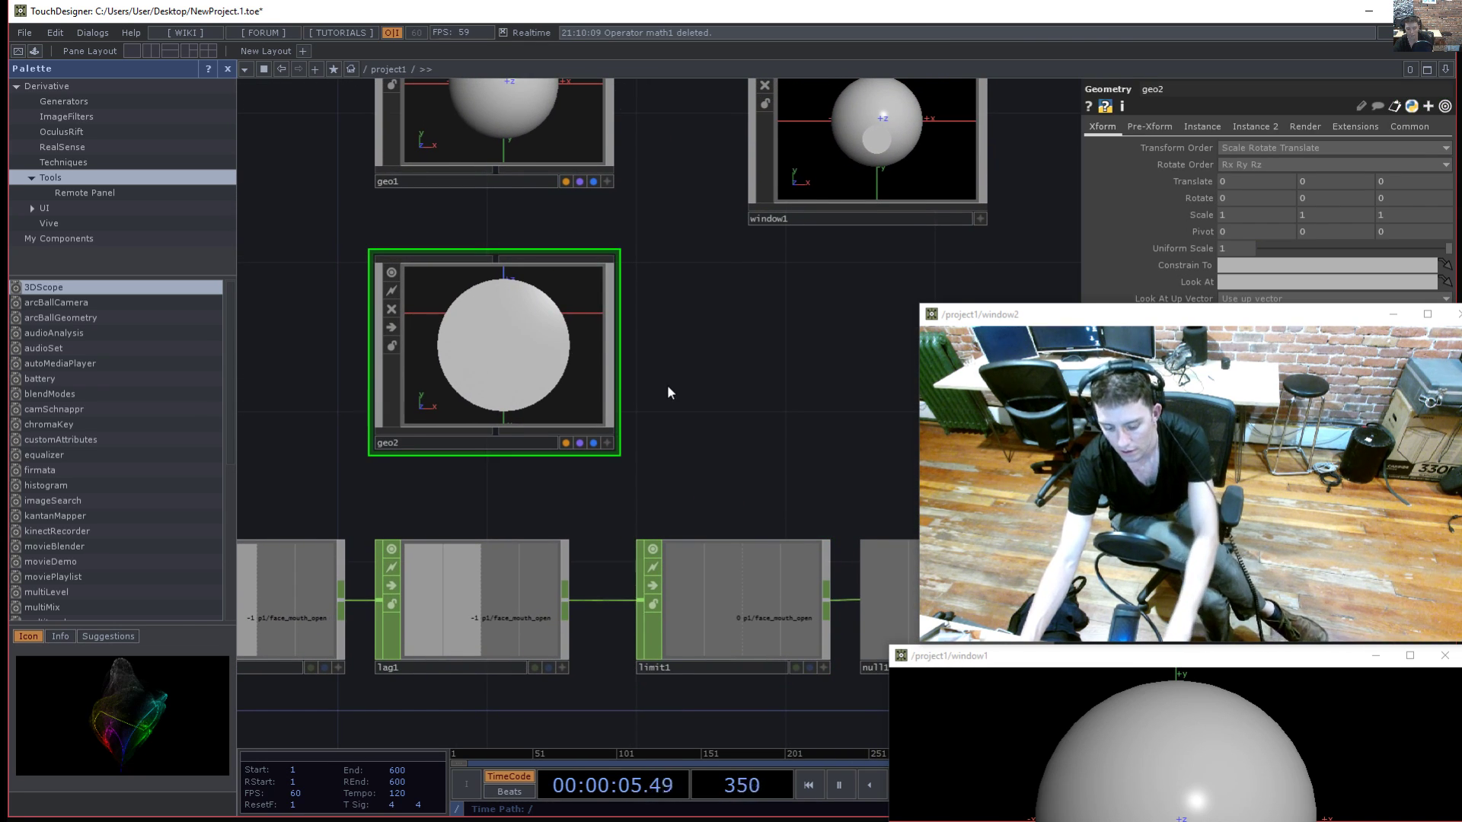
{"action": "key", "text": "i"}
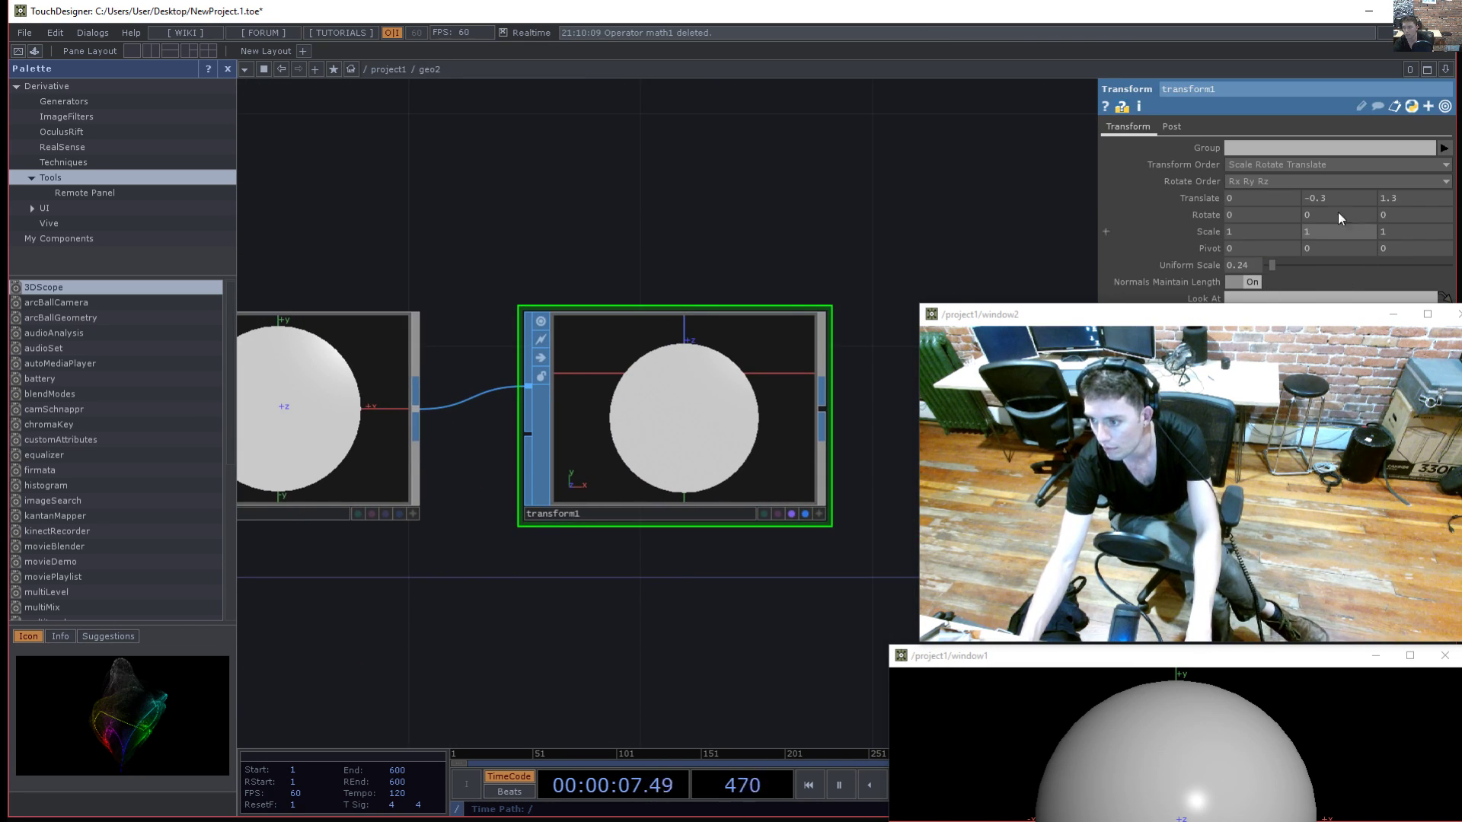
{"action": "key", "text": "Delete"}
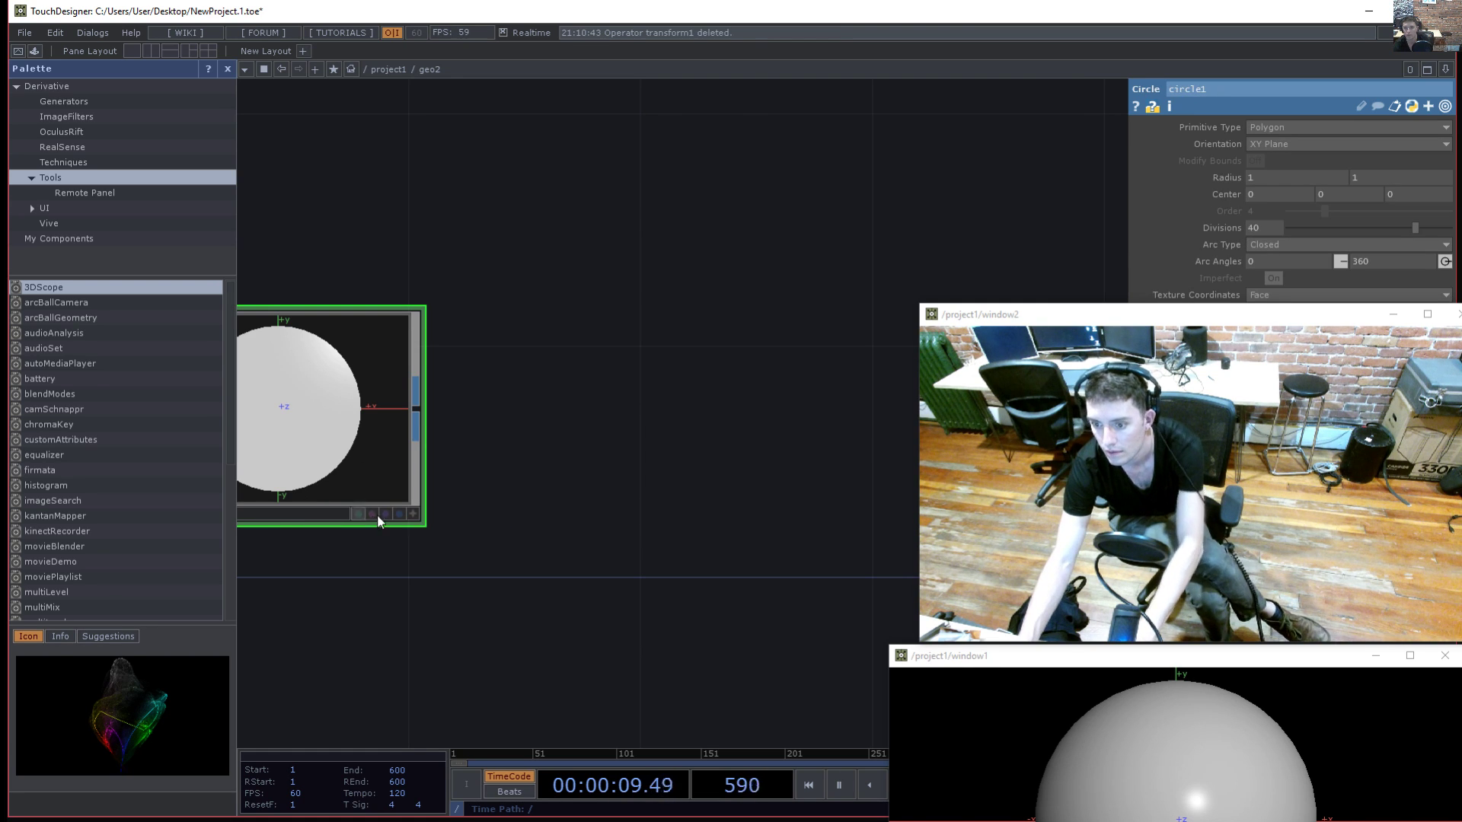
{"action": "left_click", "coordinate": [383, 516]}
{"action": "left_click", "coordinate": [397, 515]}
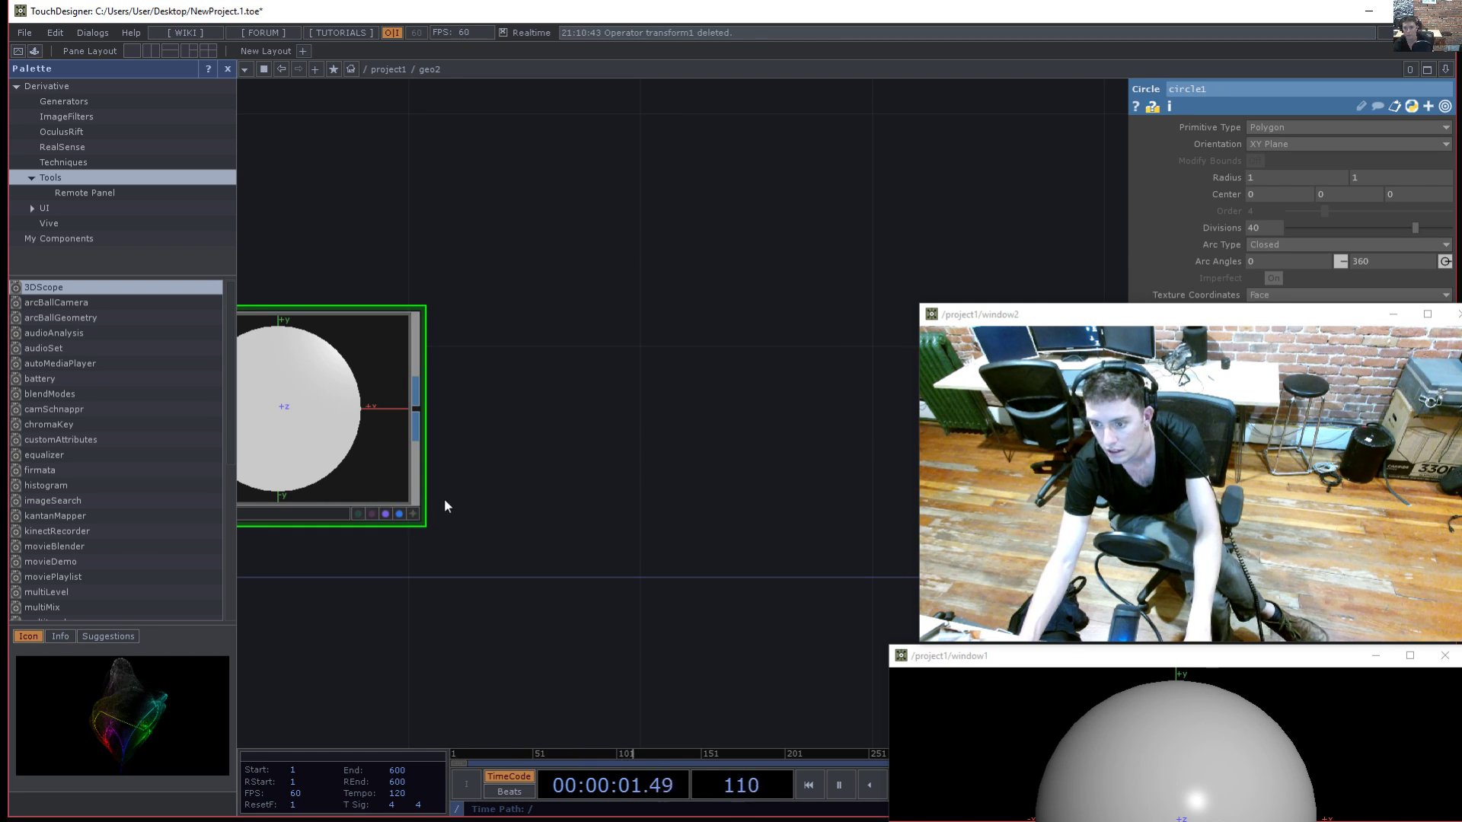
- Add a Transform SOP after circle1 and feed it circle1's output
{"action": "left_click_drag", "start_coordinate": [467, 470], "coordinate": [575, 467]}
{"action": "left_click_drag", "start_coordinate": [648, 426], "coordinate": [571, 450]}
{"action": "scroll", "coordinate": [639, 430], "scroll_direction": "down", "scroll_amount": 2}
{"action": "left_click", "coordinate": [503, 397]}
{"action": "key", "text": "Tab"}
{"action": "type", "text": "trans"}
{"action": "key", "text": "Return"}
{"action": "left_click", "coordinate": [690, 411]}
{"action": "left_click_drag", "start_coordinate": [710, 499], "coordinate": [513, 541]}
- Add a Null SOP after transform1 and wire transform1's output into it
{"action": "left_click", "coordinate": [595, 438]}
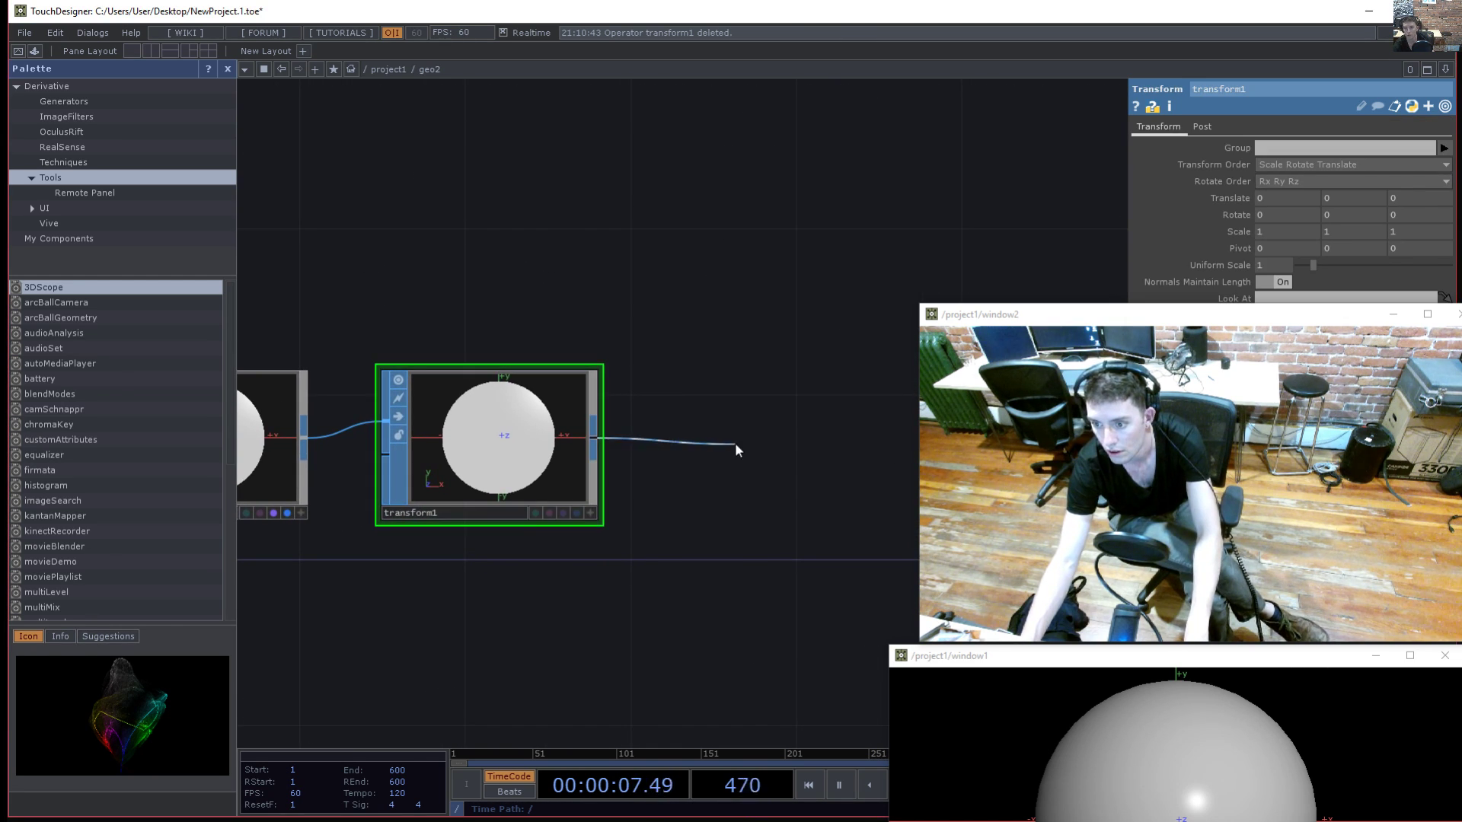
{"action": "key", "text": "Tab"}
{"action": "type", "text": "null"}
{"action": "key", "text": "Return"}
{"action": "left_click", "coordinate": [735, 445]}
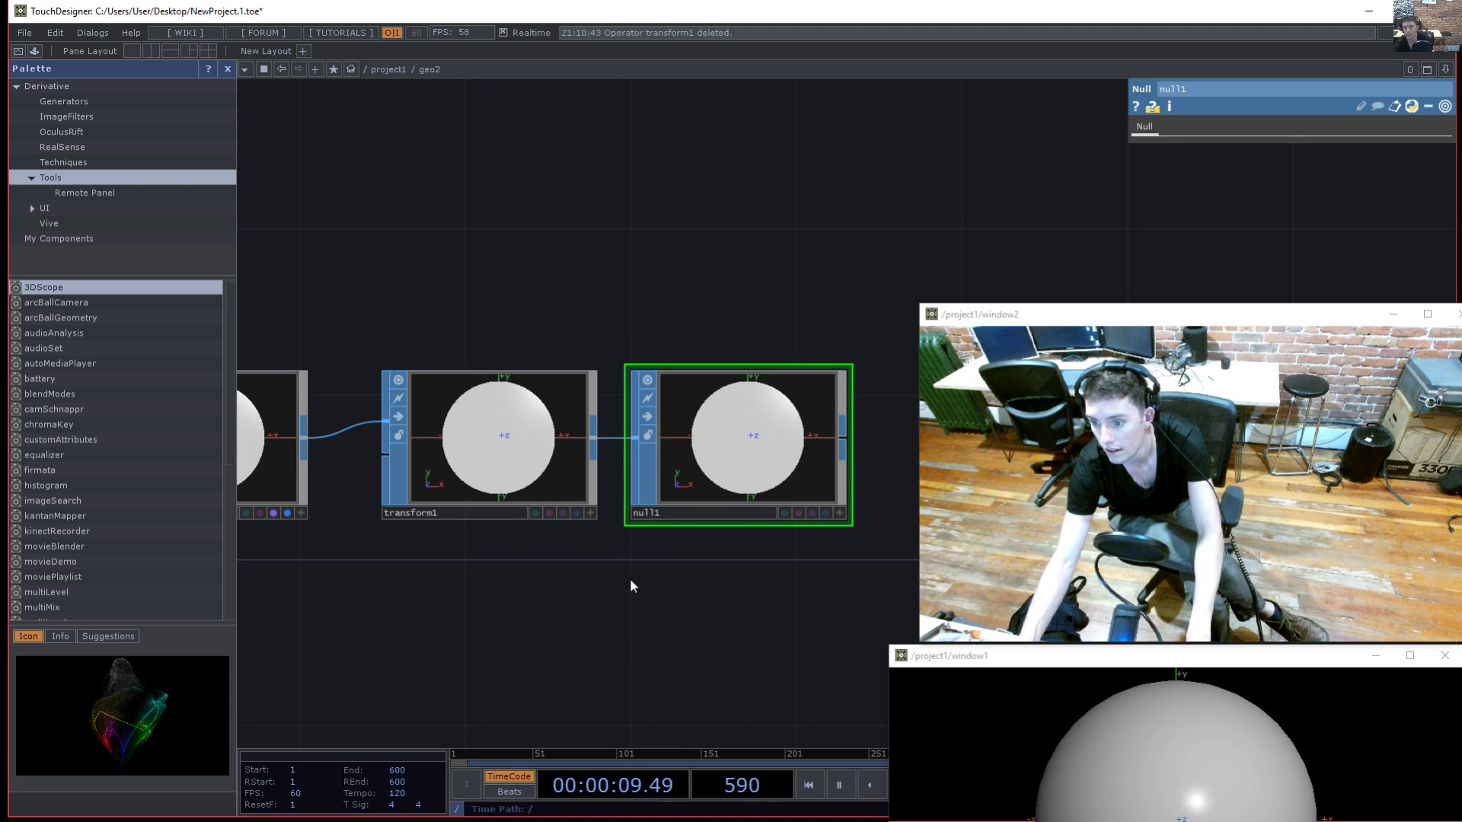
- Turn on the render and display flags of geo2's Null SOP and return to the project1 network
{"action": "left_click_drag", "start_coordinate": [627, 578], "coordinate": [670, 573]}
{"action": "mouse_move", "coordinate": [376, 509]}
{"action": "left_mouse_down"}
{"action": "mouse_move", "coordinate": [472, 508]}
{"action": "mouse_move", "coordinate": [394, 503]}
{"action": "left_mouse_up"}
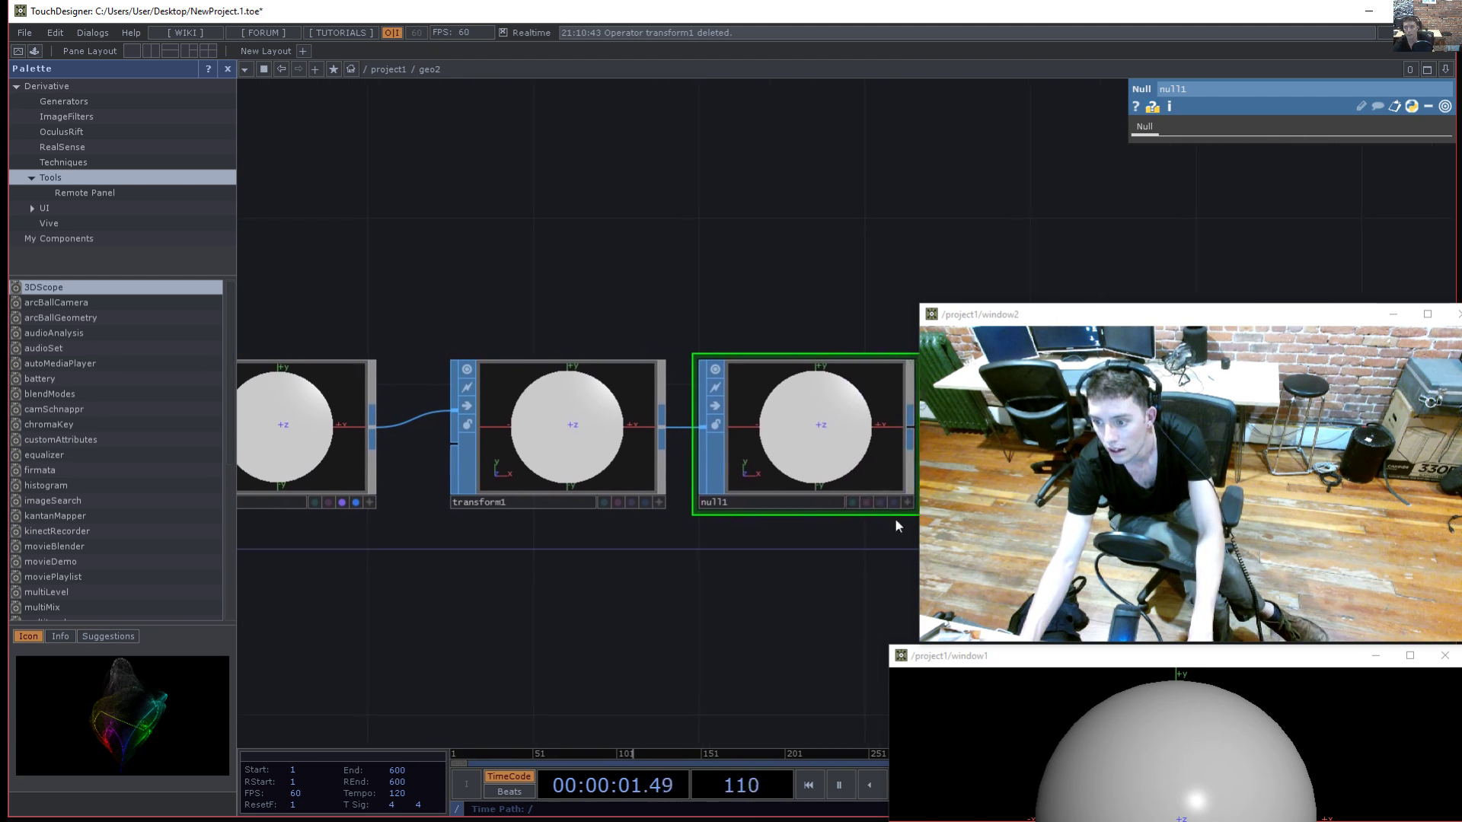
{"action": "left_click", "coordinate": [885, 500]}
{"action": "left_click", "coordinate": [875, 502]}
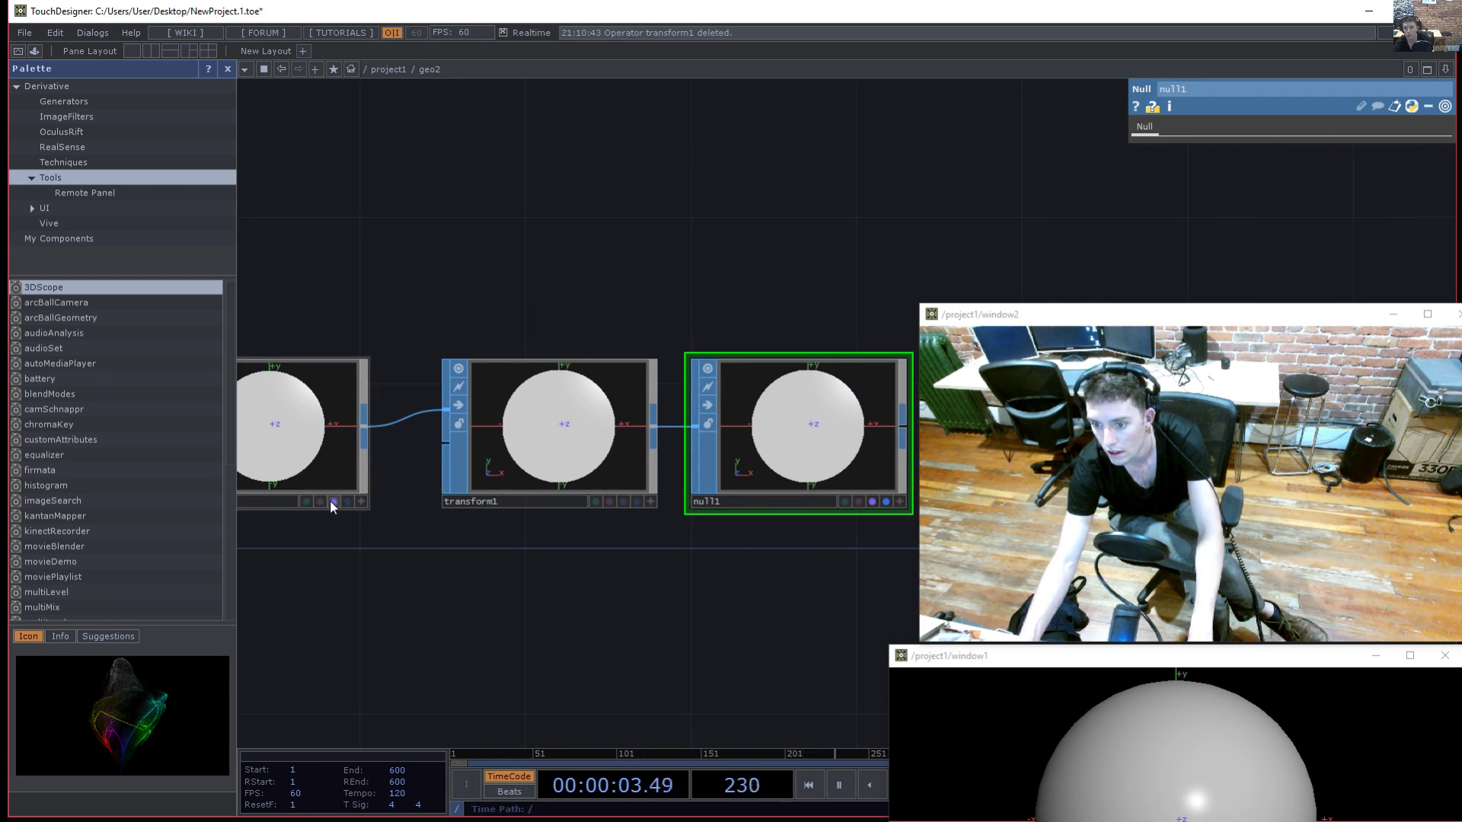
{"action": "key", "text": "u"}
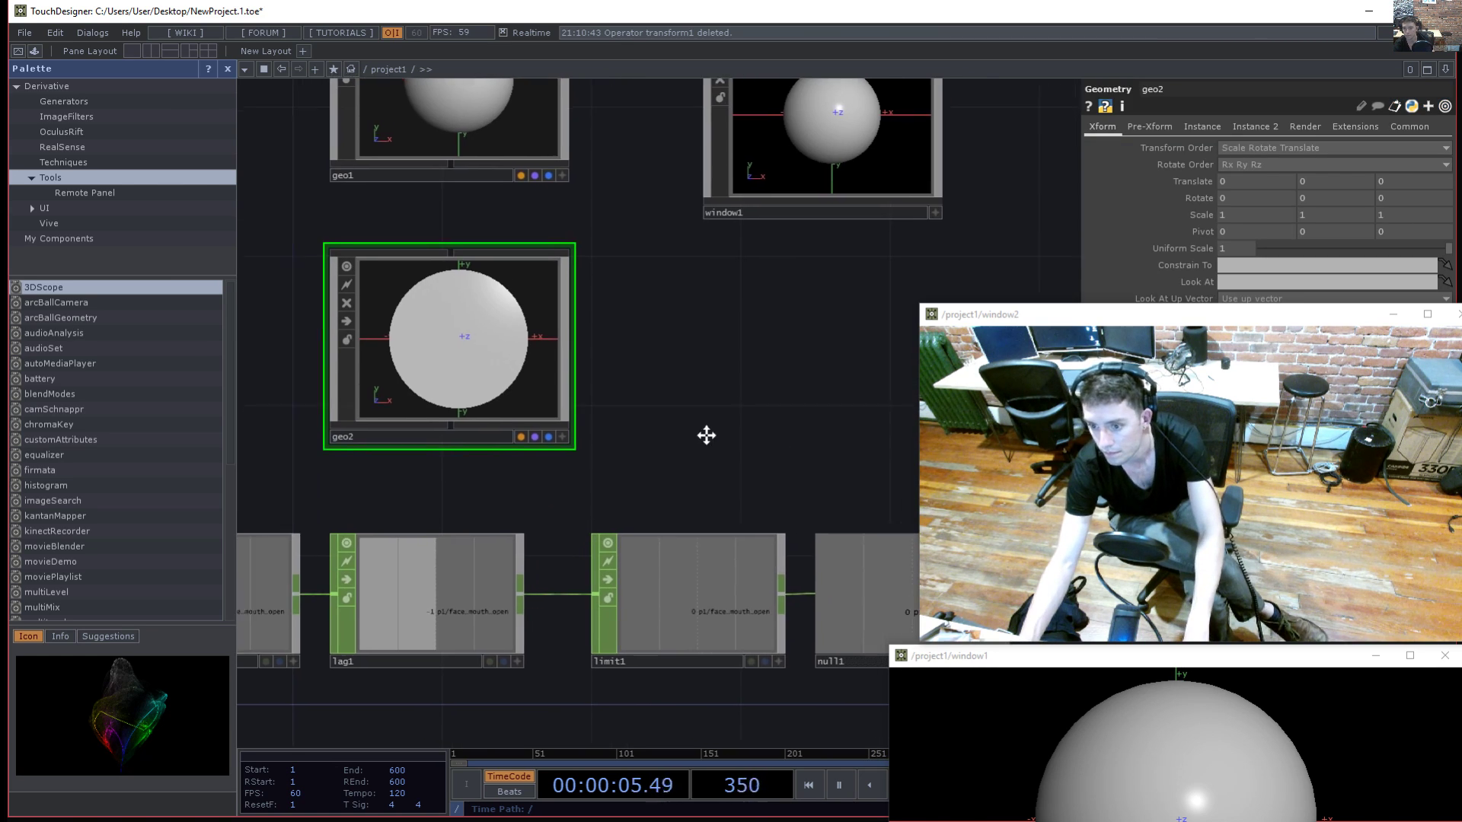
- Inside geo2, set transform1's Translate Z to 1.1 and return to the project1 network
{"action": "left_click_drag", "start_coordinate": [693, 353], "coordinate": [777, 350]}
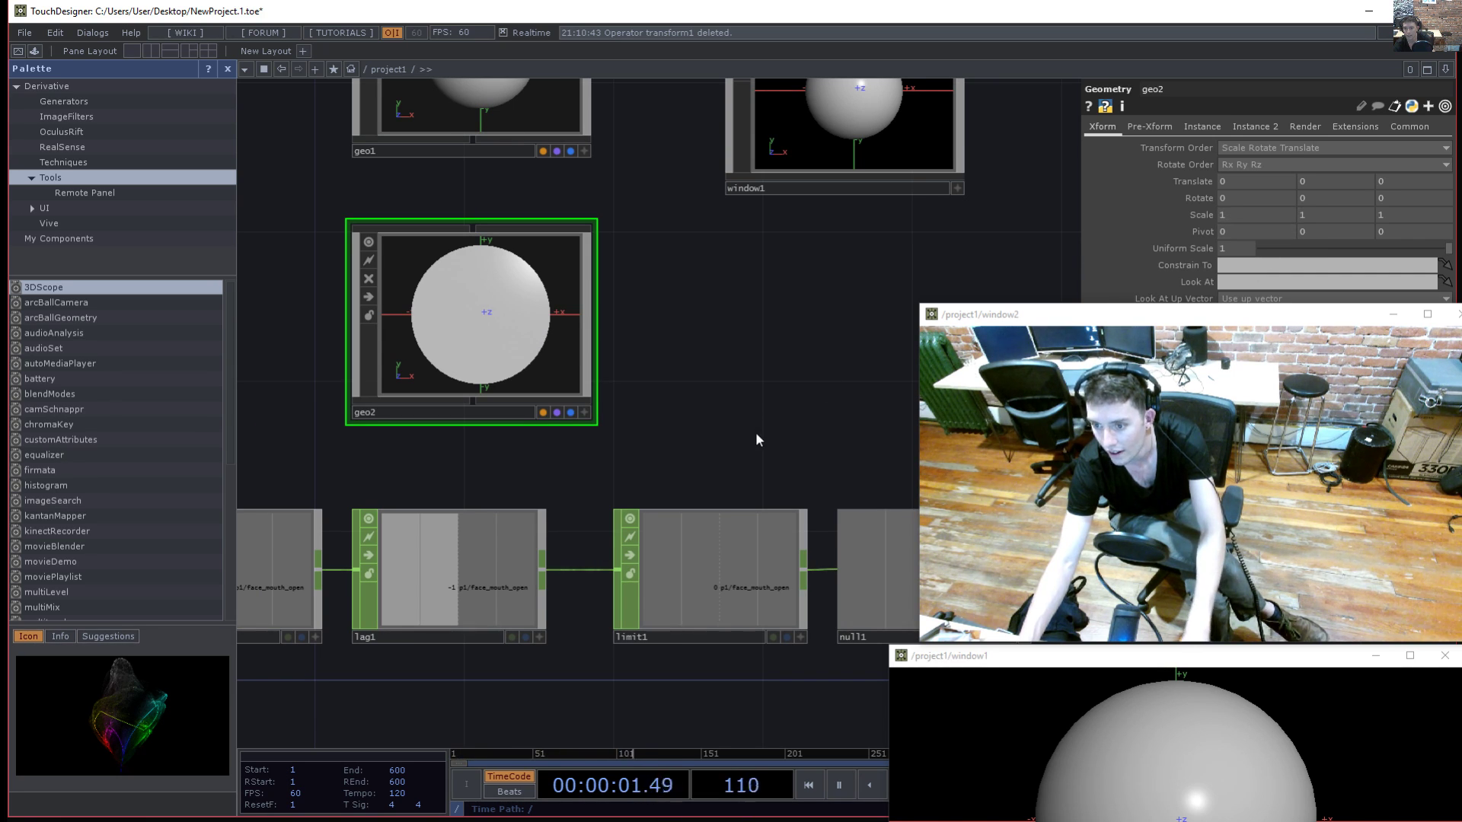
{"action": "key", "text": "i"}
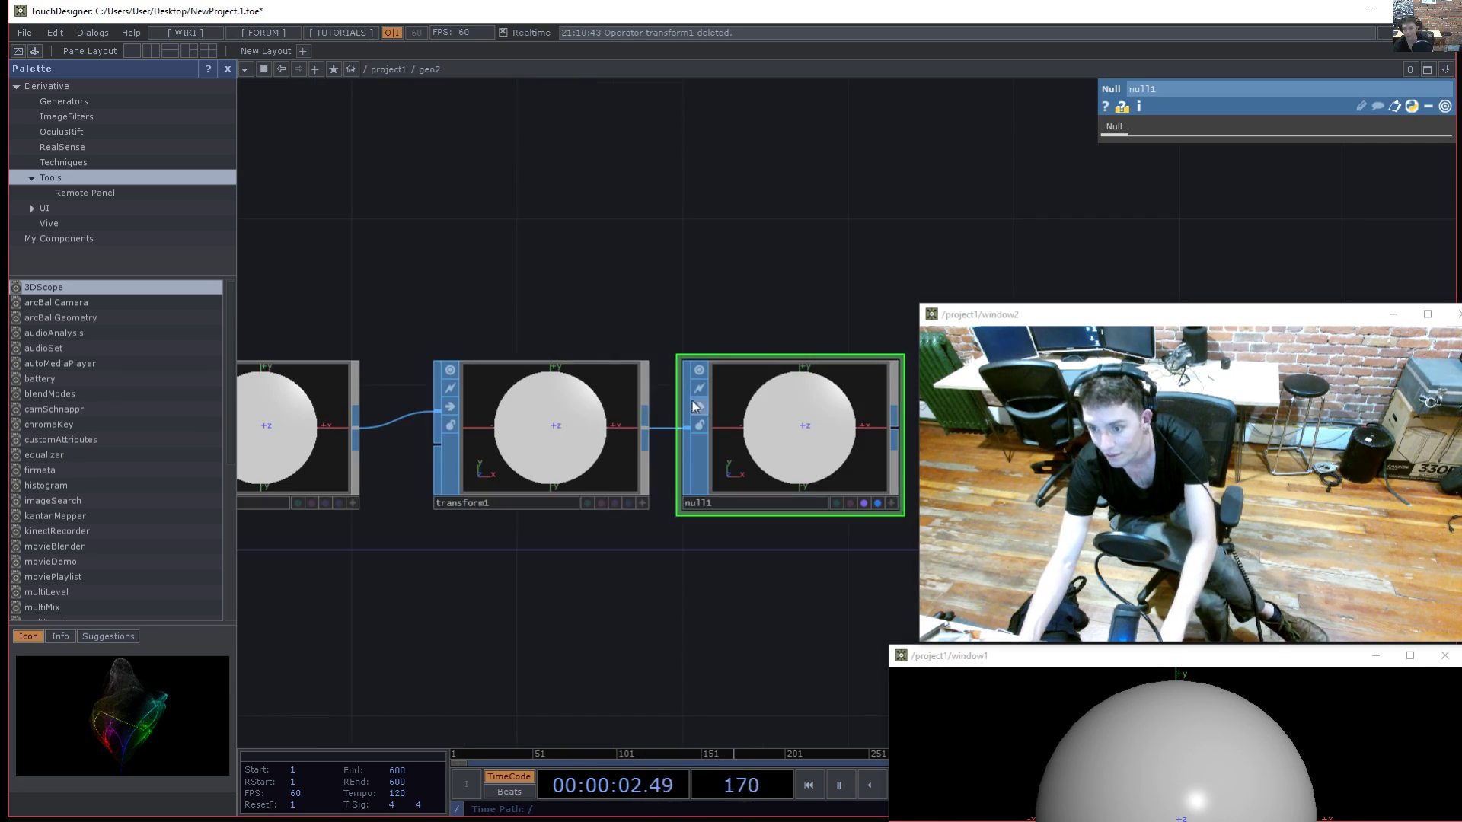
{"action": "left_click", "coordinate": [606, 446]}
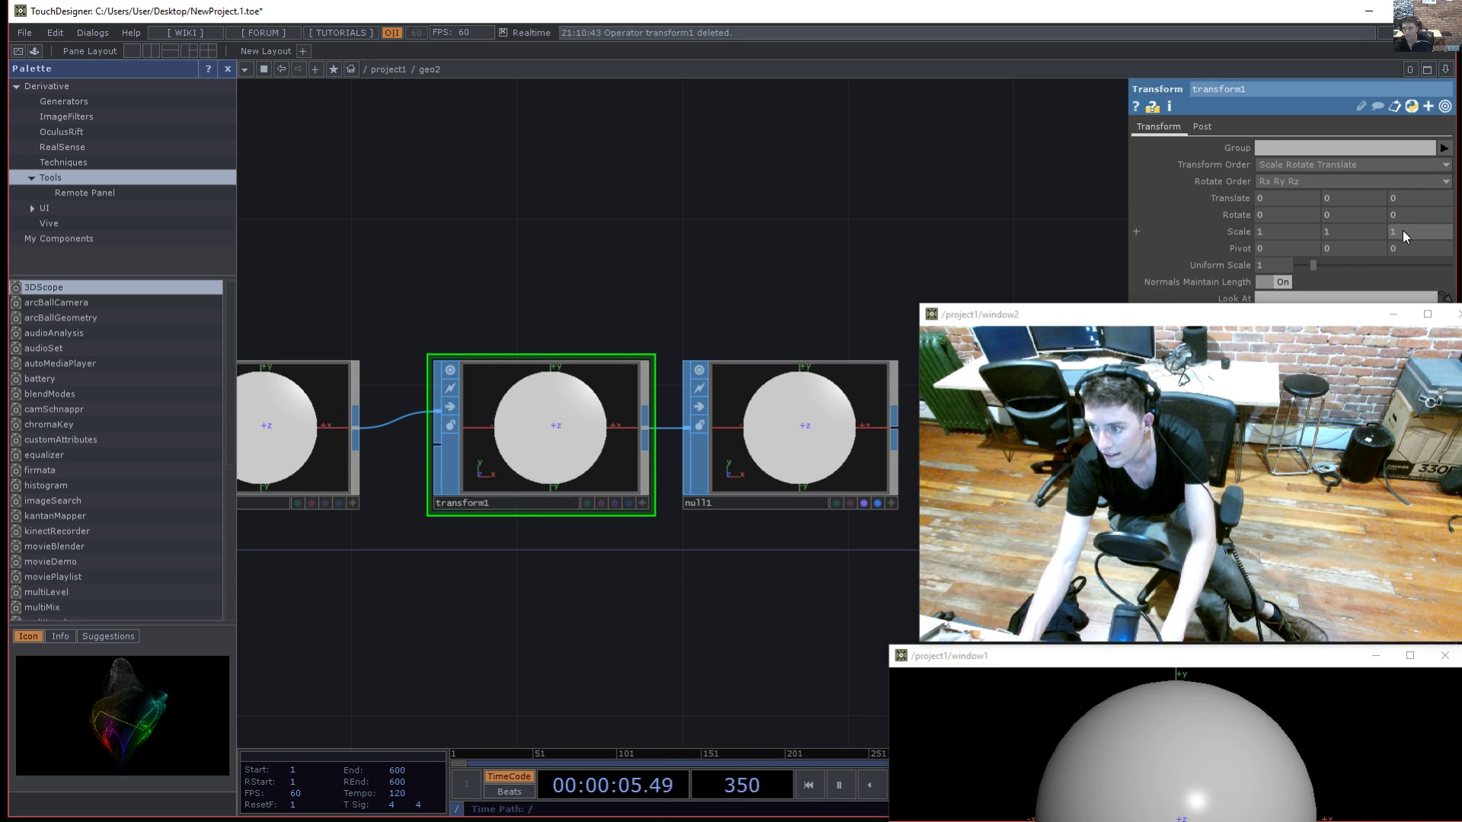
{"action": "middle_click_drag", "start_coordinate": [1395, 198], "coordinate": [1412, 183]}
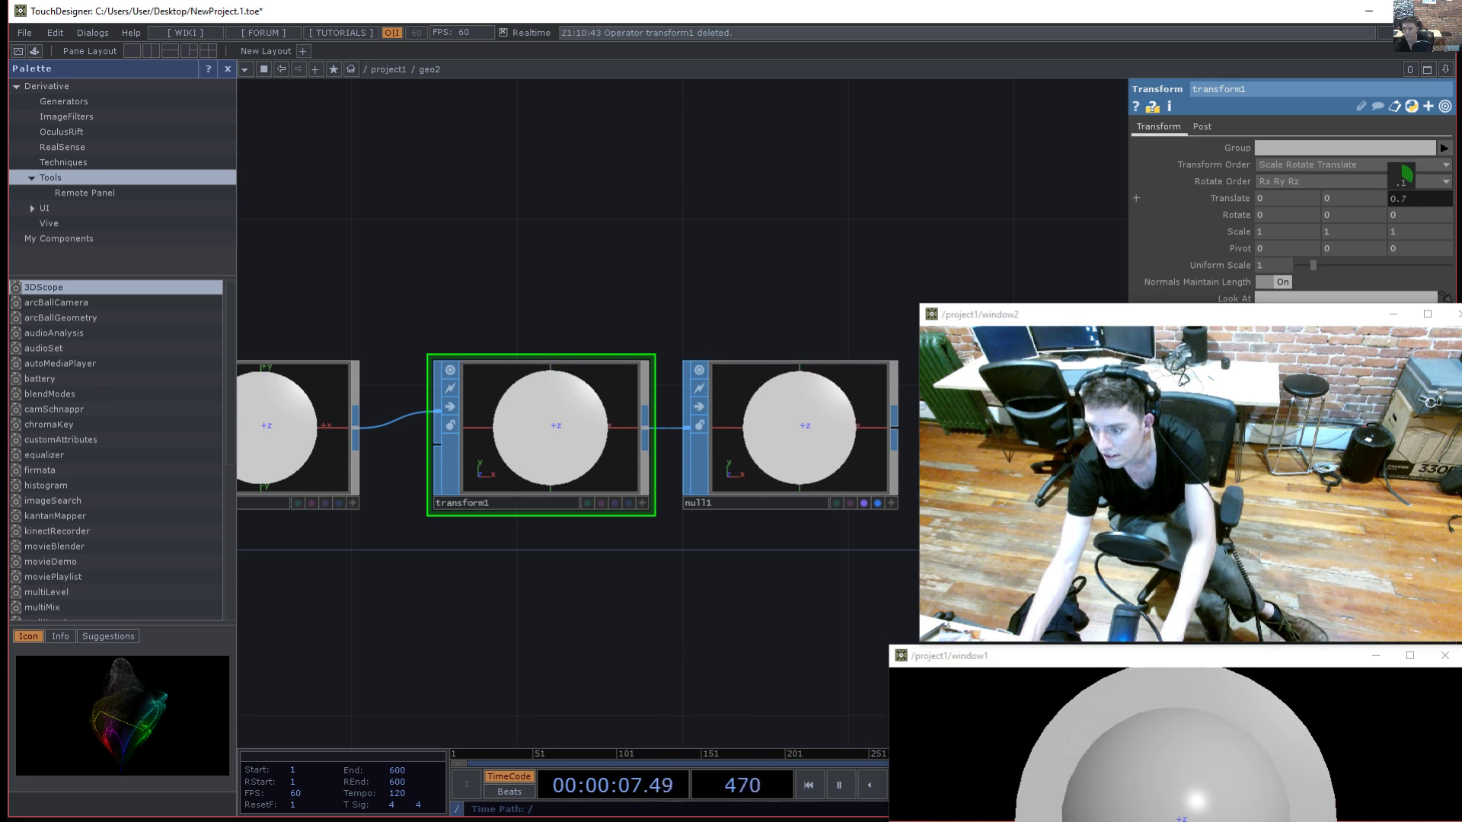
{"action": "key", "text": "u"}
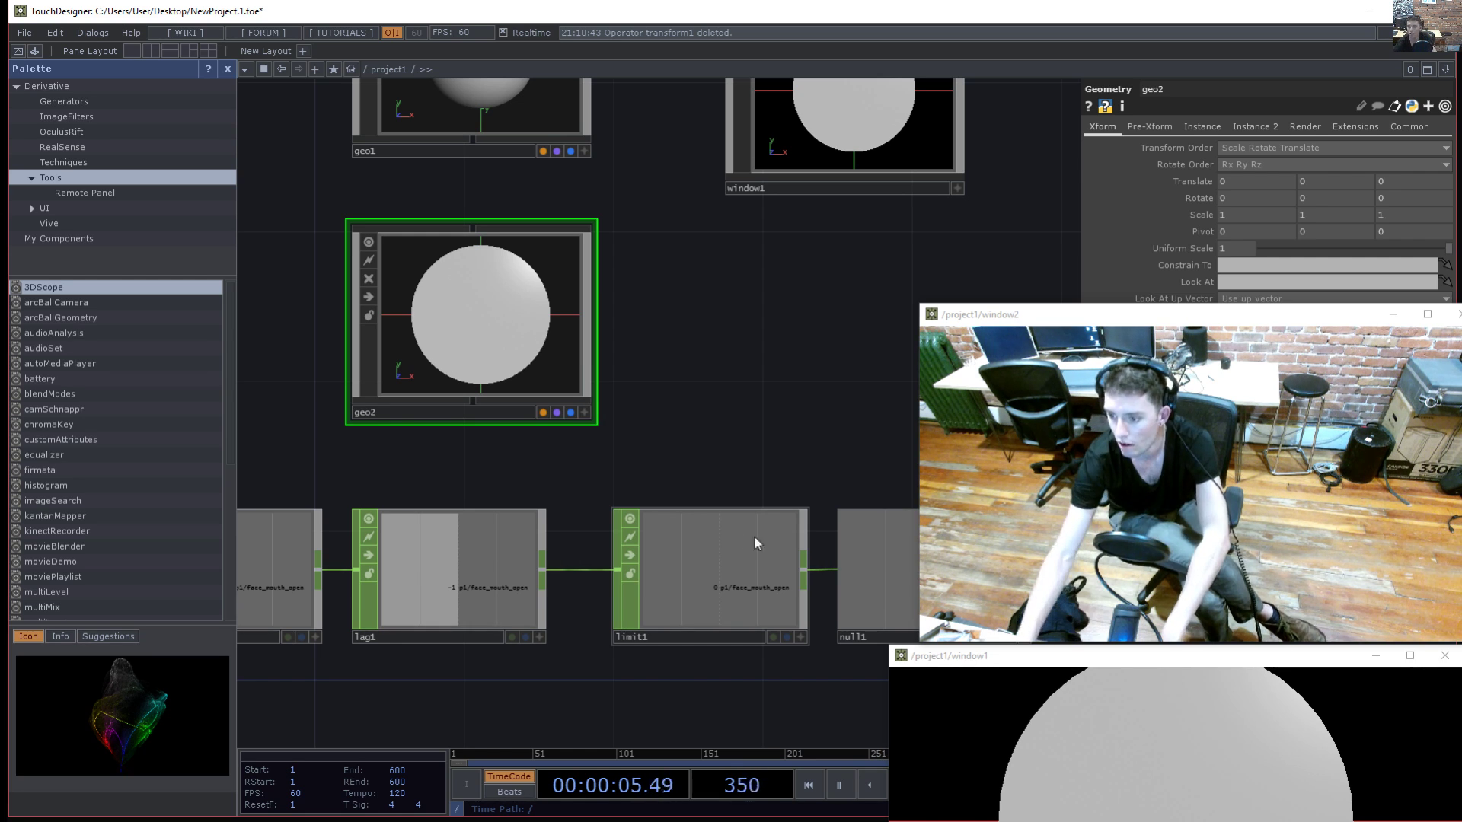
- Open geo1's view in a floating window and enlarge it
{"action": "scroll", "coordinate": [792, 450], "scroll_direction": "up", "scroll_amount": 5}
{"action": "right_click", "coordinate": [582, 298]}
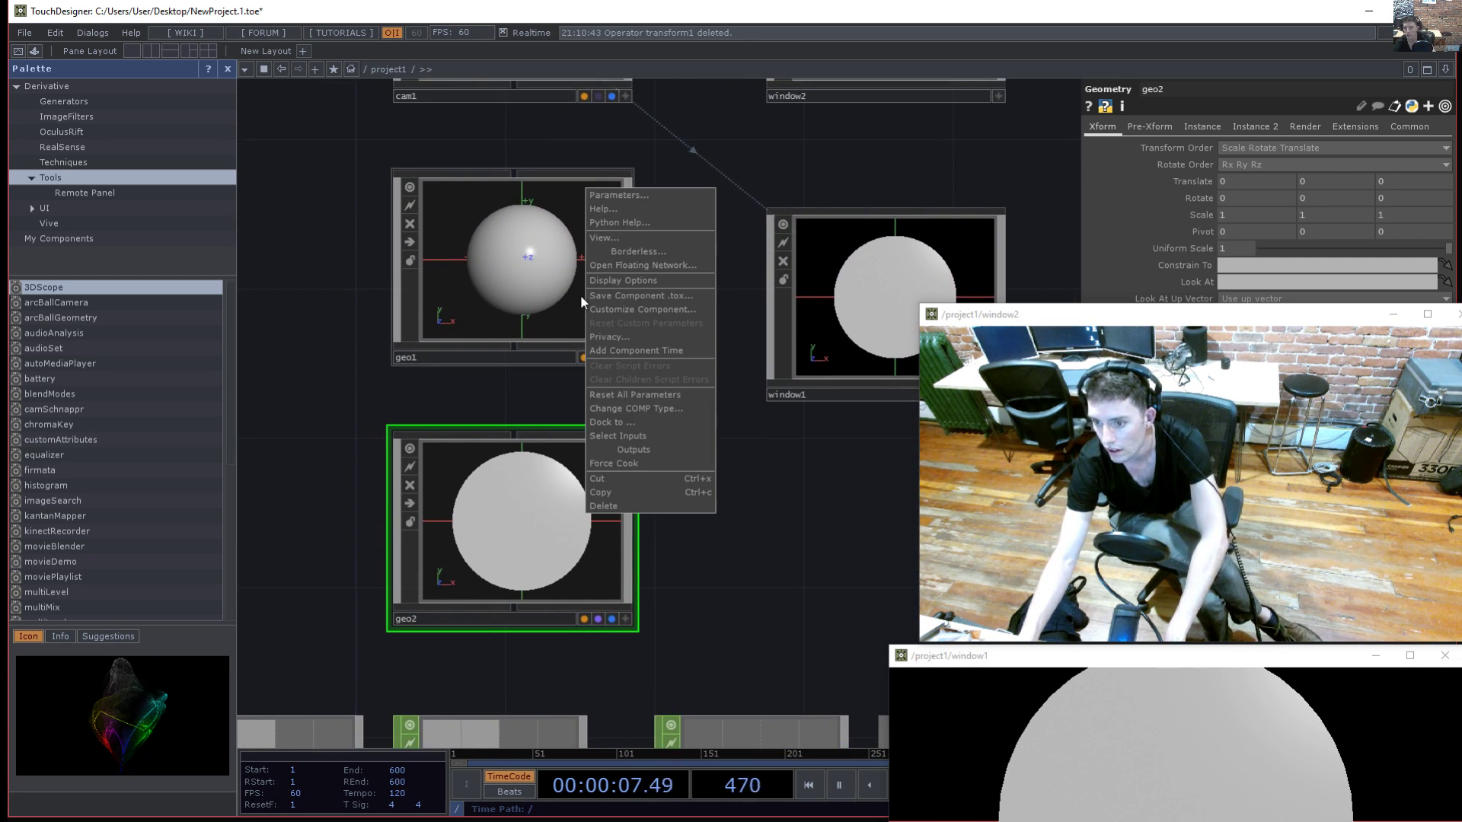
{"action": "left_click", "coordinate": [529, 322]}
{"action": "left_click", "coordinate": [530, 322]}
{"action": "right_click", "coordinate": [572, 322]}
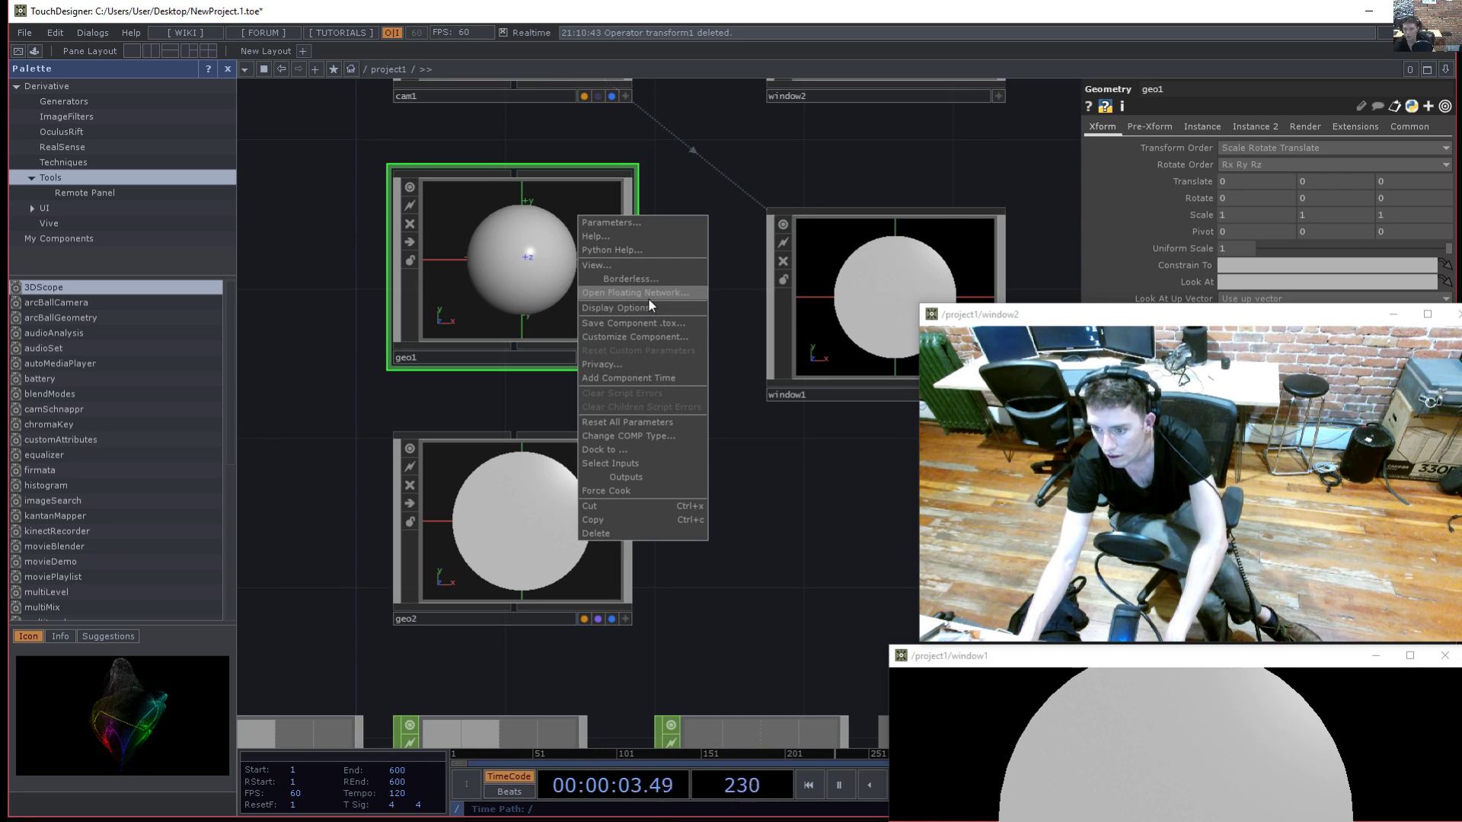
{"action": "left_click", "coordinate": [404, 396]}
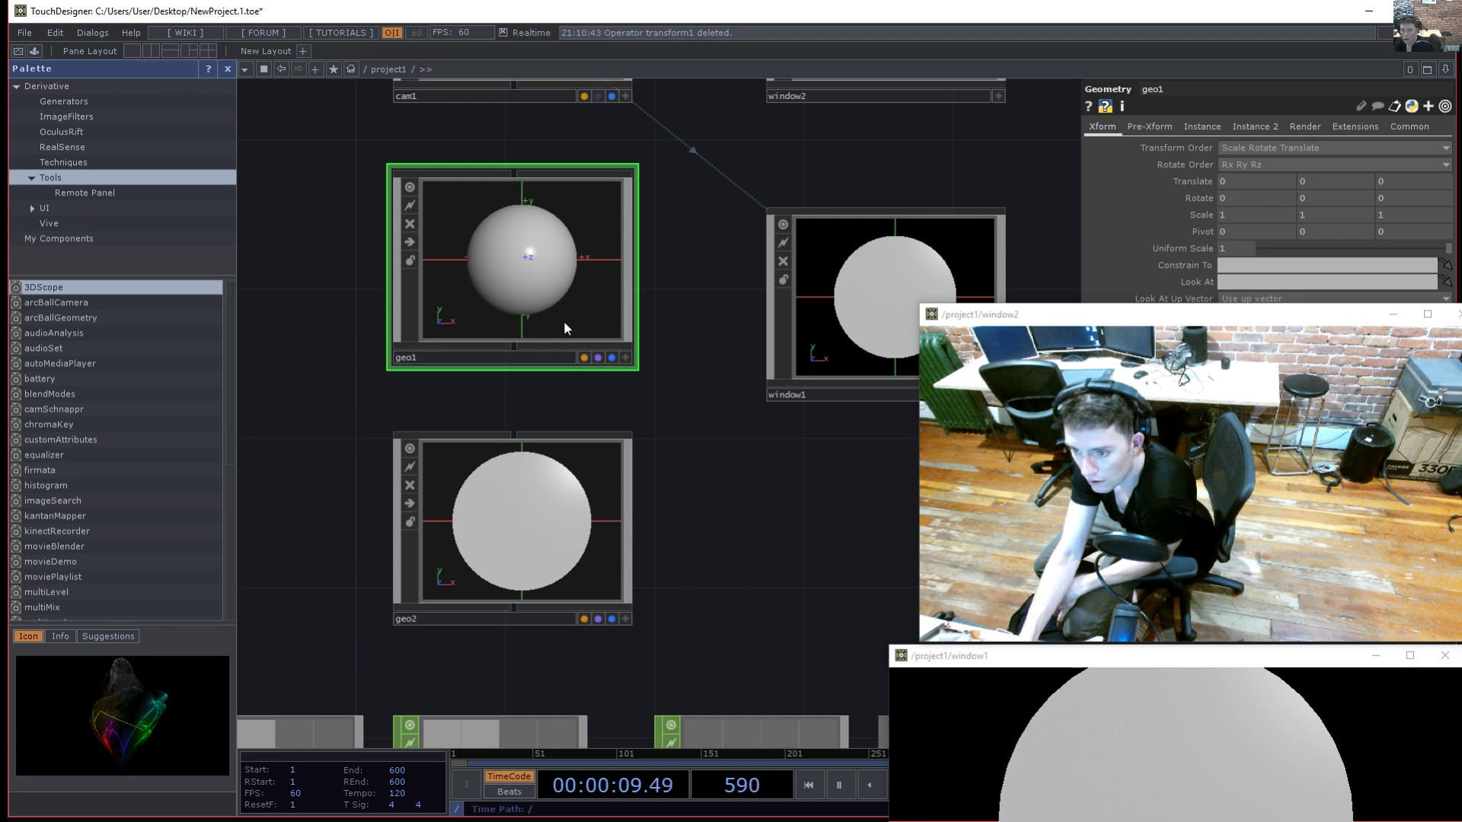
{"action": "right_click", "coordinate": [586, 319]}
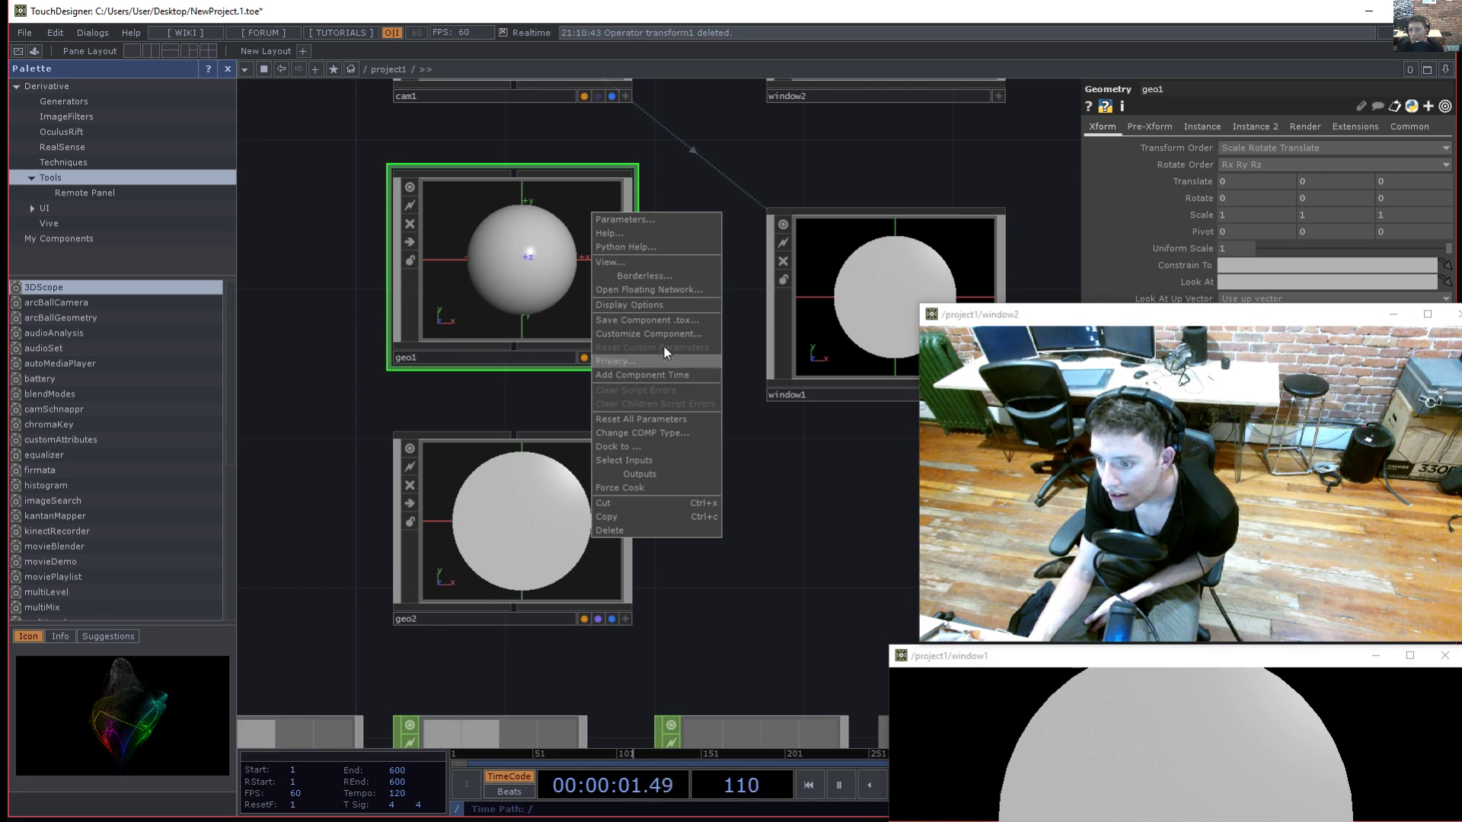
{"action": "left_click", "coordinate": [660, 271]}
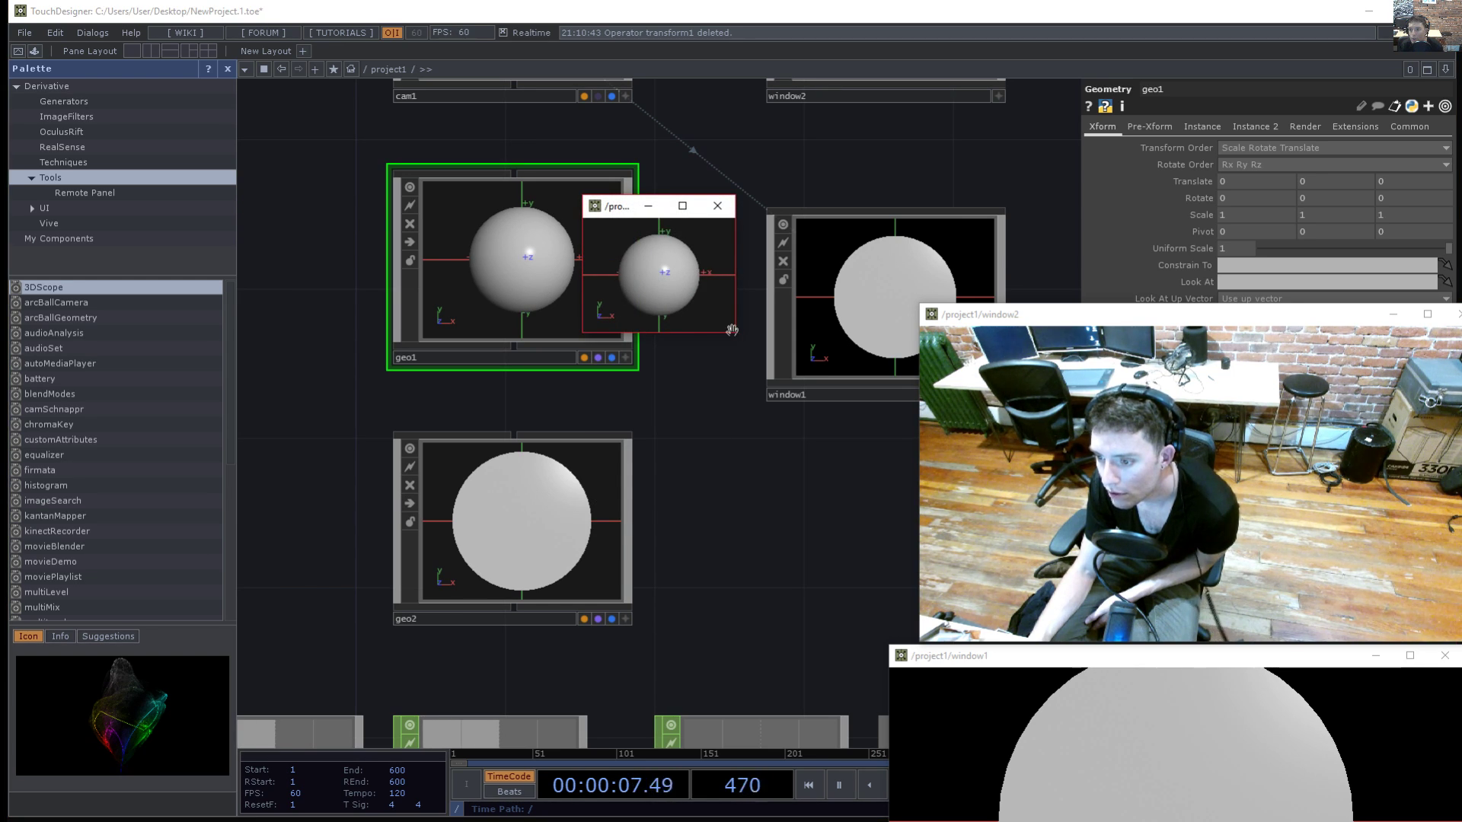
{"action": "left_click_drag", "start_coordinate": [733, 335], "coordinate": [1108, 594]}
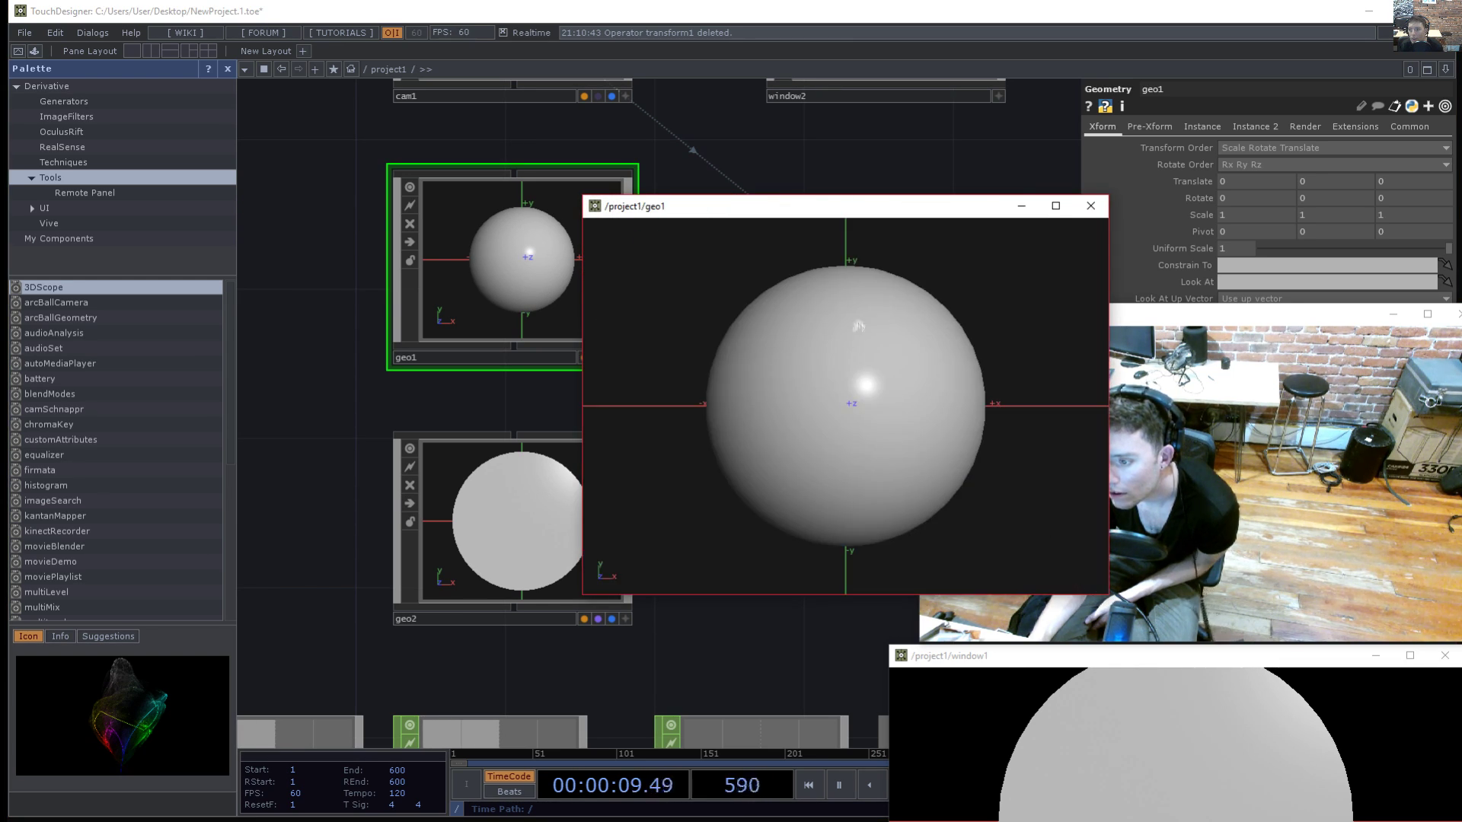
{"action": "left_click_drag", "start_coordinate": [807, 386], "coordinate": [853, 404]}
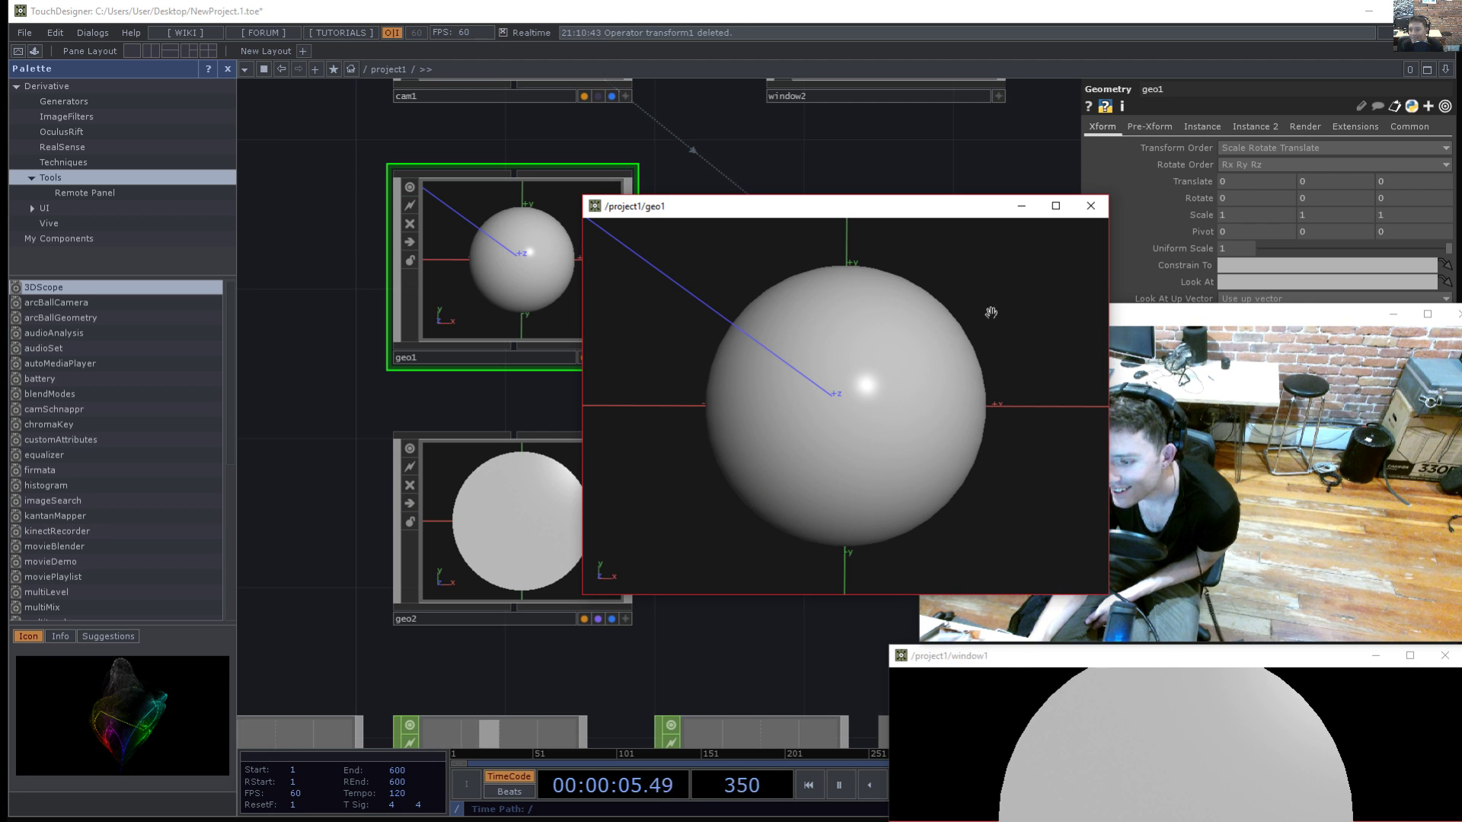
- Close the floating window1 output and place geo1's floating view below the window2 camera feed
{"action": "left_click_drag", "start_coordinate": [963, 206], "coordinate": [1260, 556]}
{"action": "left_click", "coordinate": [1098, 660]}
{"action": "left_click", "coordinate": [1443, 656]}
{"action": "left_click_drag", "start_coordinate": [1437, 821], "coordinate": [1457, 821]}
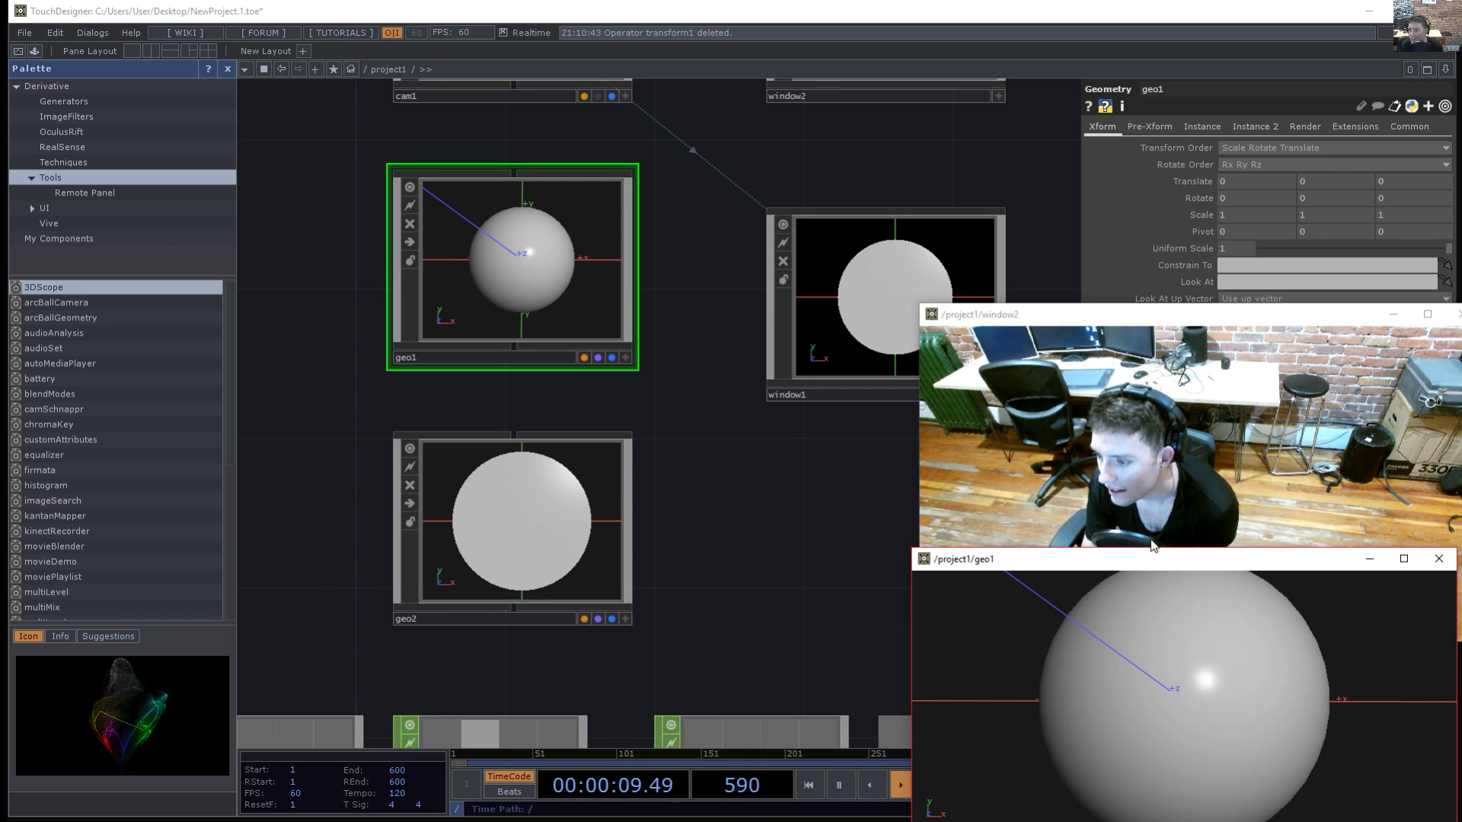
{"action": "left_click_drag", "start_coordinate": [1152, 548], "coordinate": [1152, 479]}
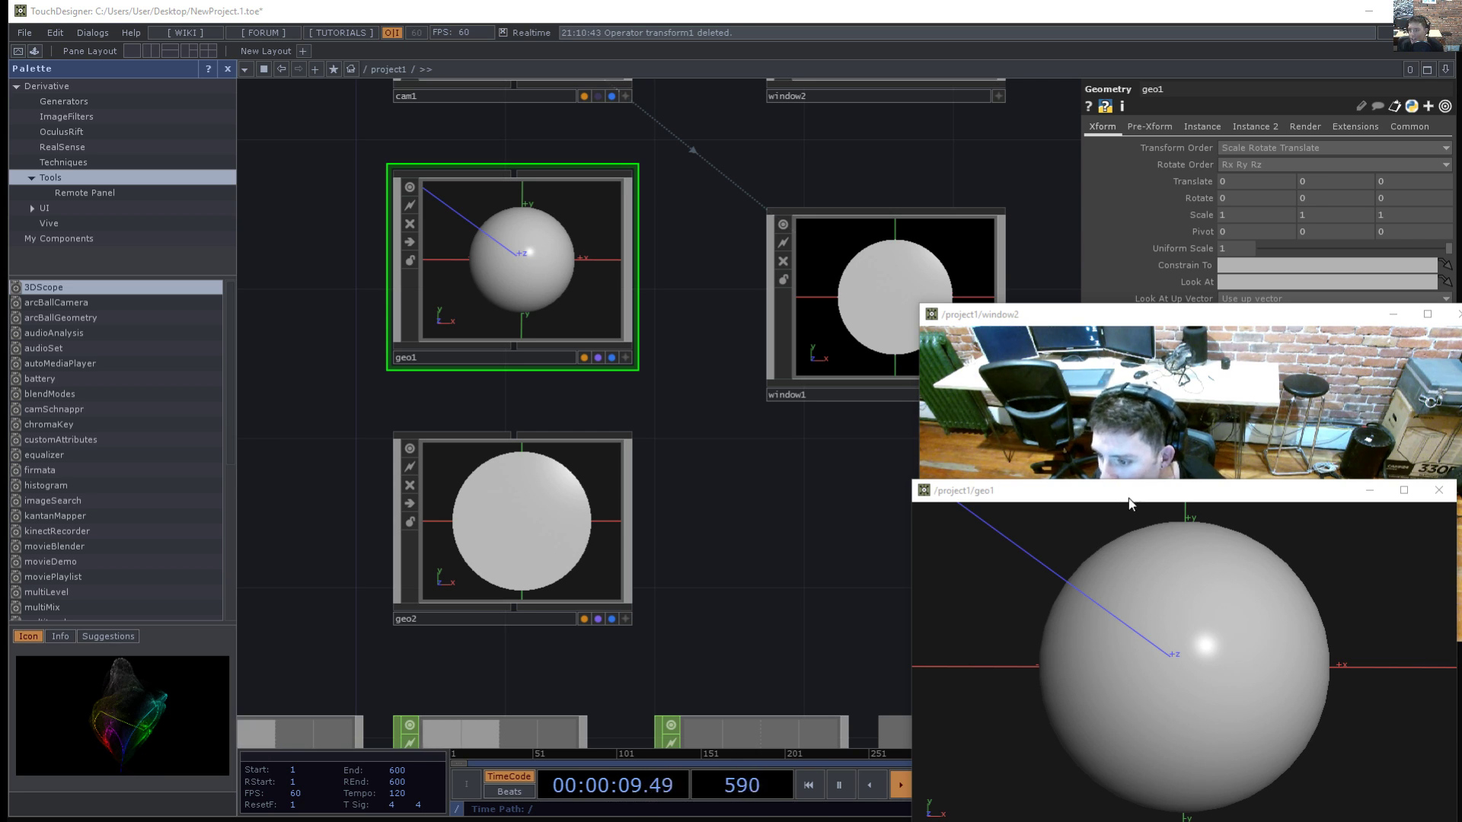
{"action": "left_click_drag", "start_coordinate": [1129, 502], "coordinate": [1130, 678]}
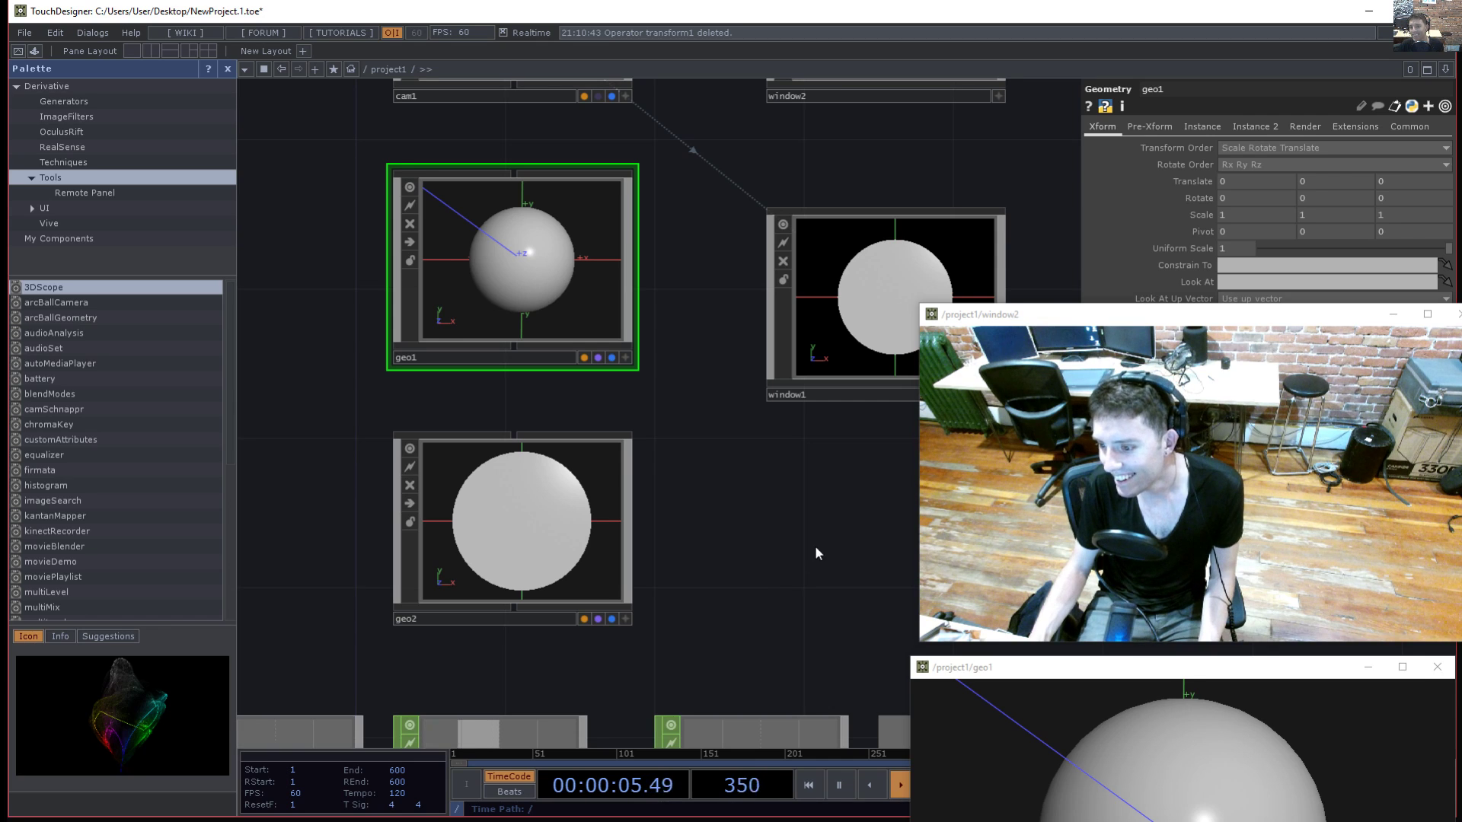
- Select geo2 in the network and close geo1's floating view
{"action": "scroll", "coordinate": [815, 548], "scroll_direction": "down", "scroll_amount": 6}
{"action": "middle_click_drag", "start_coordinate": [764, 526], "coordinate": [885, 533]}
{"action": "left_click_drag", "start_coordinate": [783, 545], "coordinate": [356, 438]}
{"action": "left_click_drag", "start_coordinate": [733, 457], "coordinate": [625, 461]}
{"action": "left_click", "coordinate": [384, 367]}
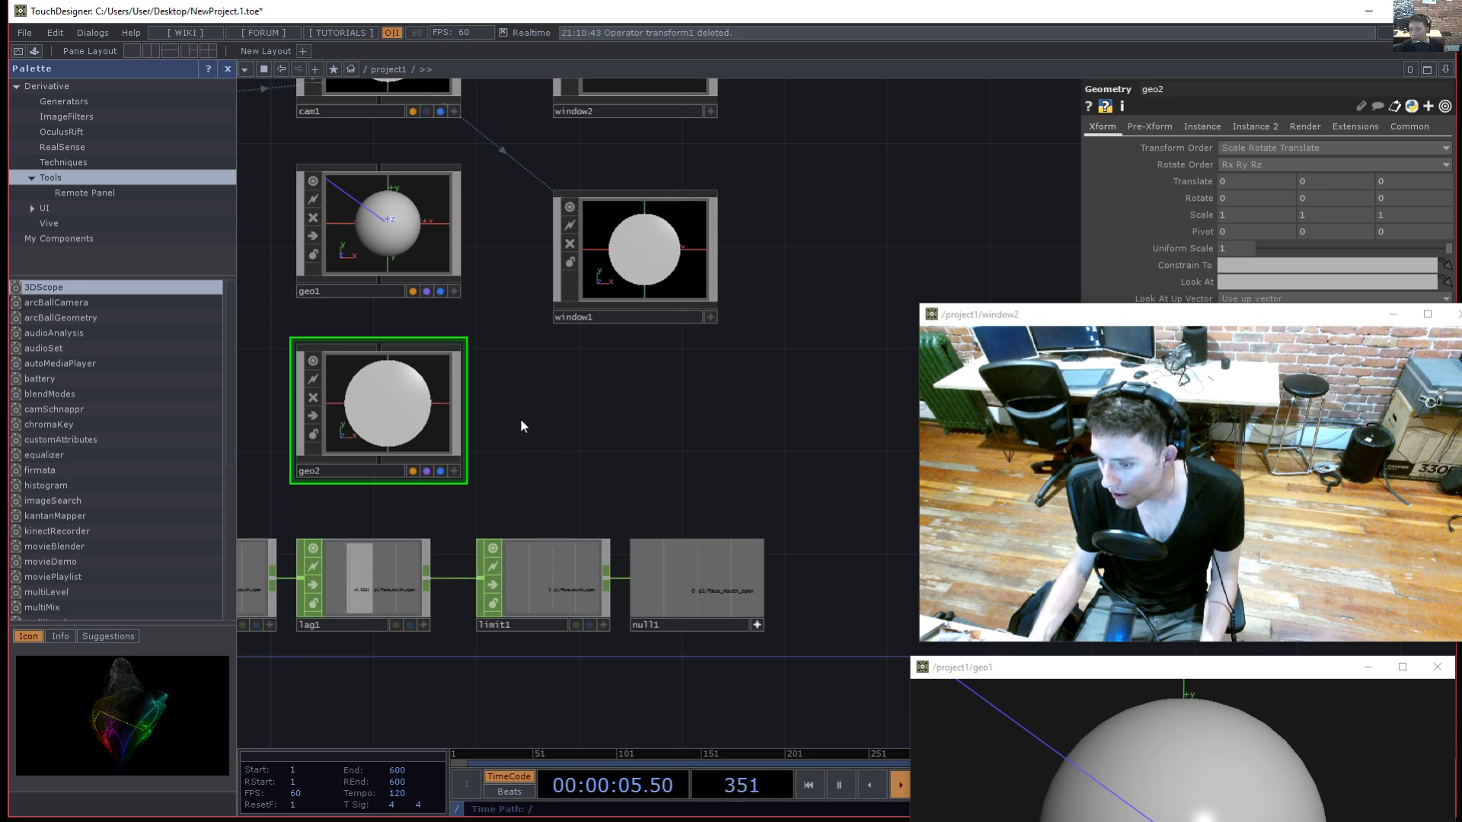
{"action": "left_click", "coordinate": [1086, 787]}
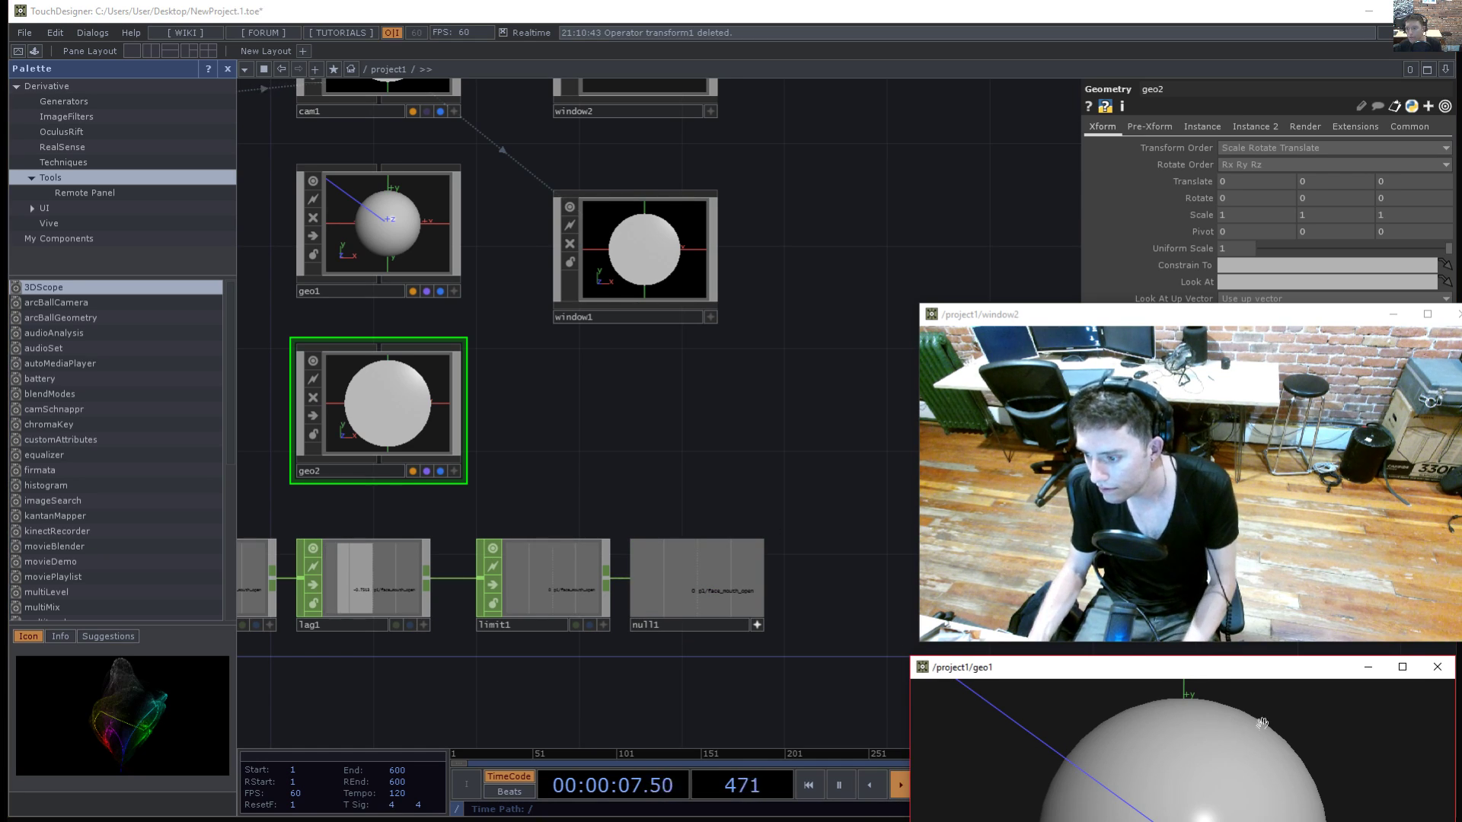
{"action": "left_click", "coordinate": [1437, 667]}
- Move the window1 node farther away from geo1, select cam1 and shift the floating window2 camera feed slightly lower
{"action": "left_click_drag", "start_coordinate": [673, 425], "coordinate": [500, 478]}
{"action": "left_click", "coordinate": [721, 315]}
{"action": "left_click_drag", "start_coordinate": [642, 373], "coordinate": [823, 373]}
{"action": "mouse_move", "coordinate": [653, 518]}
{"action": "left_mouse_down"}
{"action": "mouse_move", "coordinate": [629, 506]}
{"action": "mouse_move", "coordinate": [639, 528]}
{"action": "left_mouse_up"}
{"action": "left_click", "coordinate": [415, 179]}
{"action": "left_click_drag", "start_coordinate": [1282, 313], "coordinate": [1275, 346]}
- Open cam1's view in a floating window, place it below the window2 camera feed and enlarge it
{"action": "right_click", "coordinate": [411, 183]}
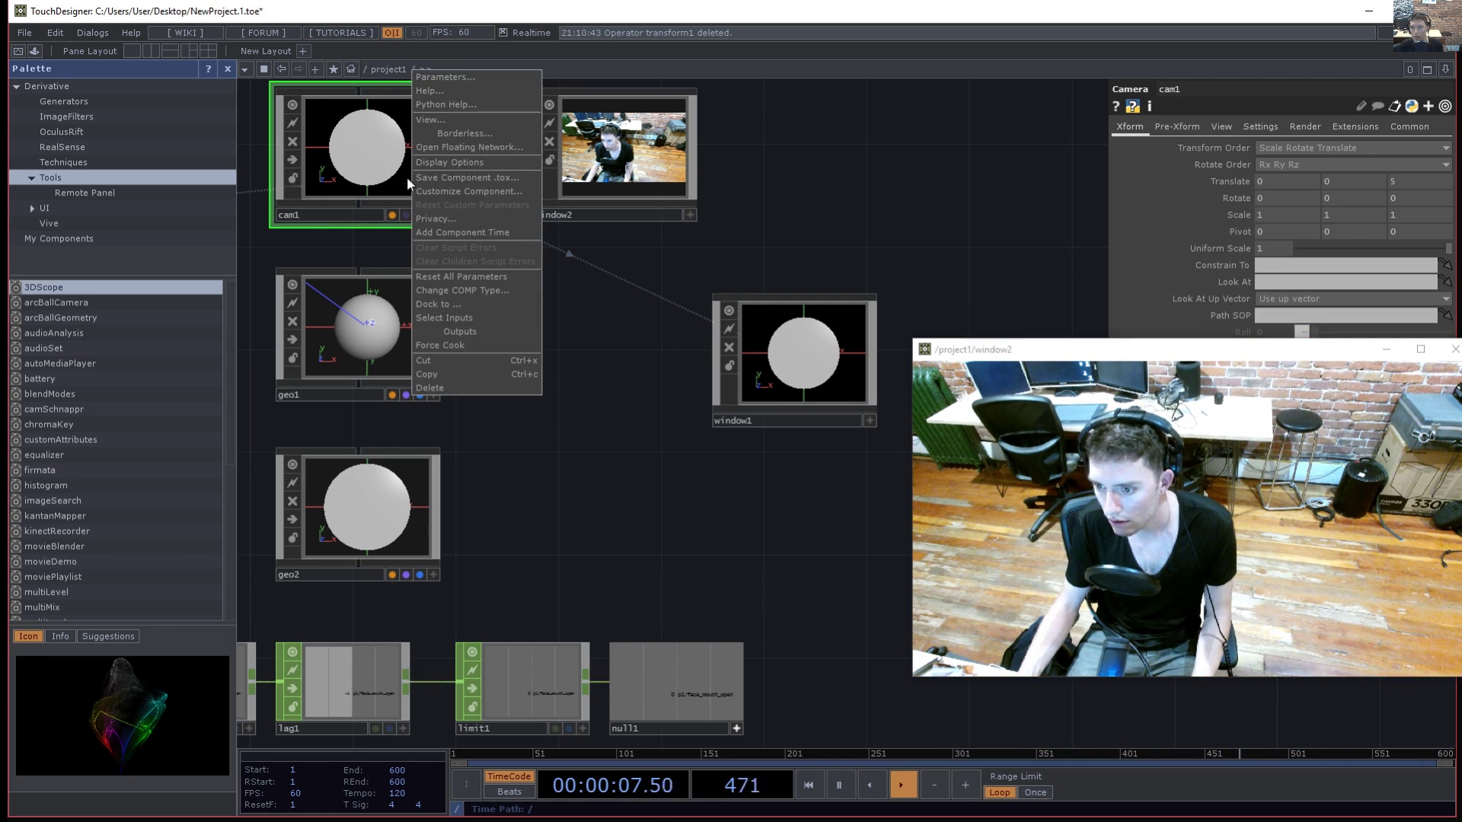
{"action": "left_click", "coordinate": [460, 120]}
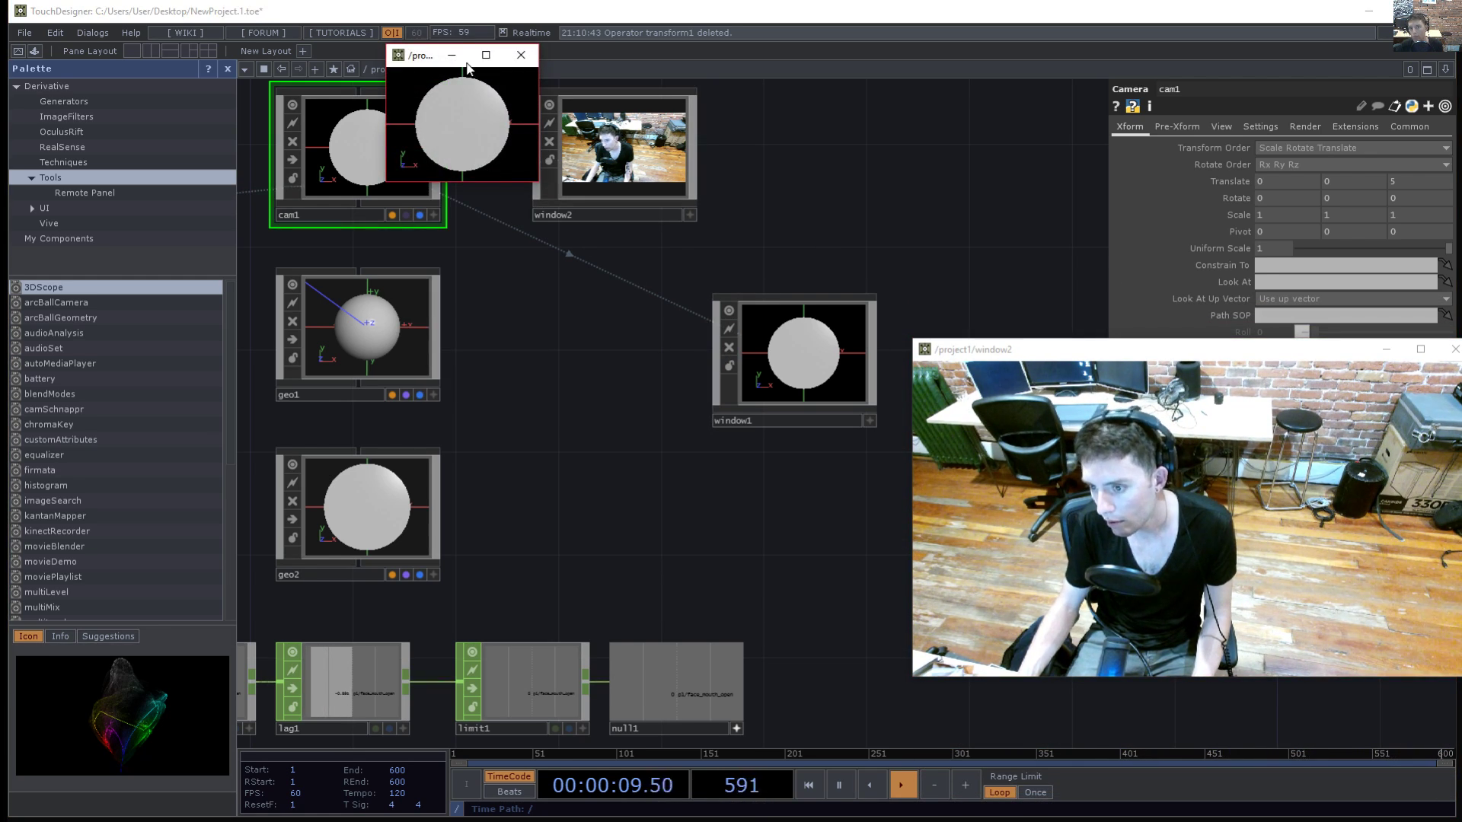
{"action": "left_click_drag", "start_coordinate": [424, 57], "coordinate": [1342, 692]}
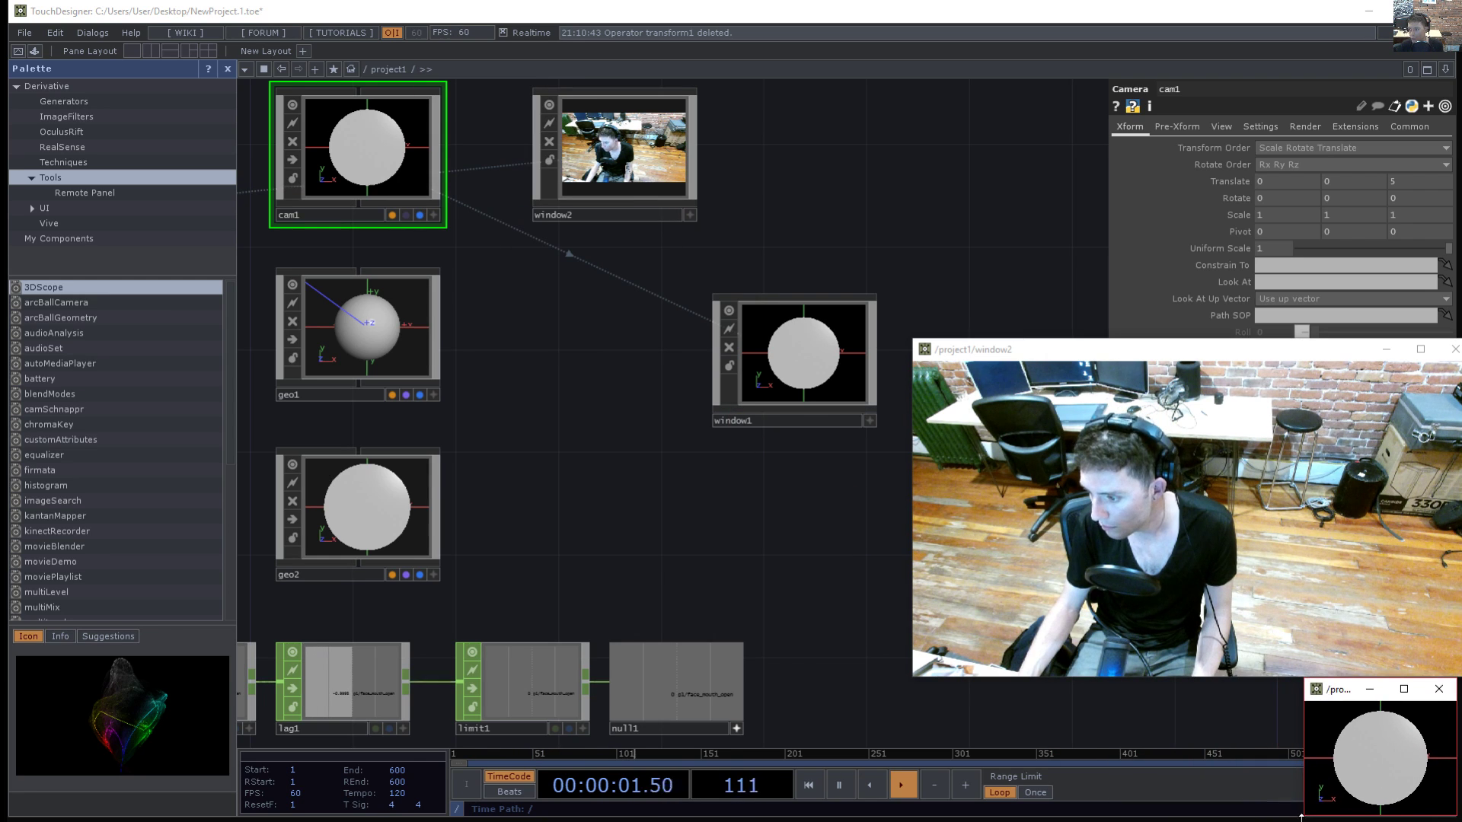
{"action": "left_click_drag", "start_coordinate": [1301, 815], "coordinate": [932, 821]}
- Add a Constant MAT to the project1 network beside geo2
{"action": "left_click_drag", "start_coordinate": [640, 542], "coordinate": [876, 491]}
{"action": "left_click_drag", "start_coordinate": [782, 485], "coordinate": [765, 396]}
{"action": "key", "text": "Tab"}
{"action": "type", "text": "m"}
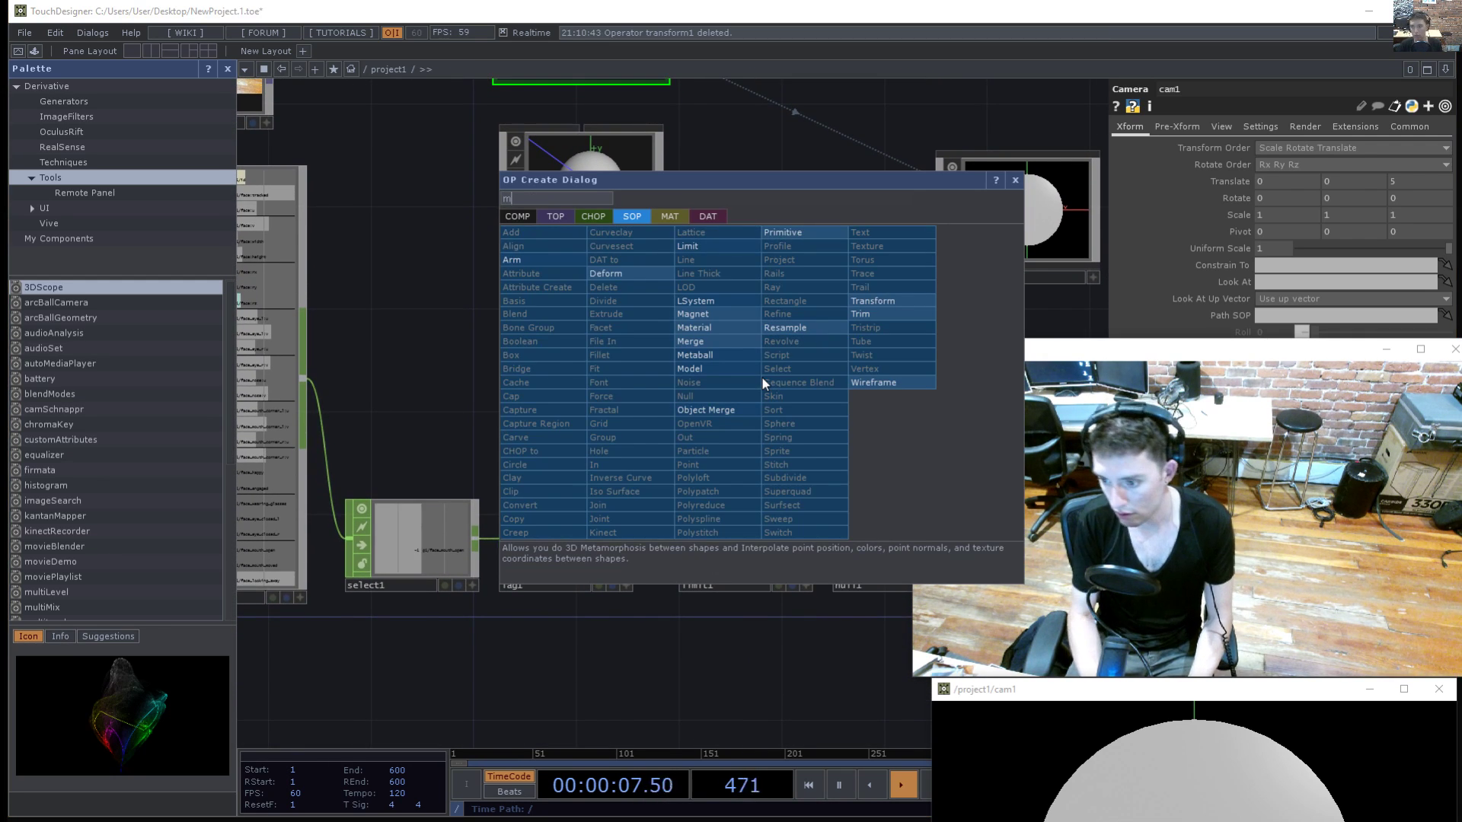
{"action": "key", "text": "BackSpace"}
{"action": "key", "text": "Tab"}
{"action": "key", "text": "Tab"}
{"action": "key", "text": "Tab"}
{"action": "key", "text": "Tab"}
{"action": "key", "text": "Tab"}
{"action": "key", "text": "Tab"}
{"action": "key", "text": "Tab"}
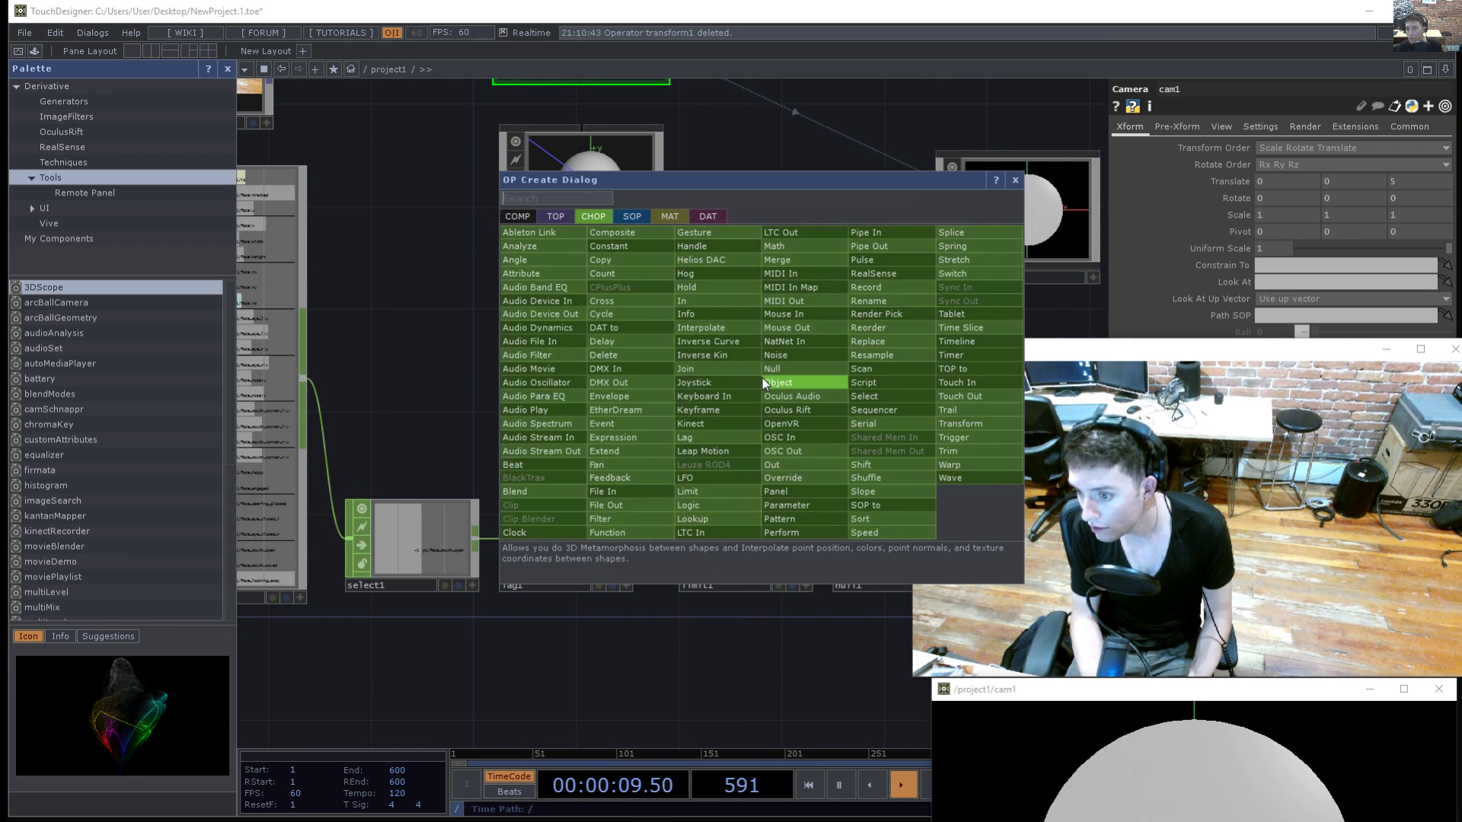
{"action": "type", "text": "con"}
{"action": "key", "text": "Return"}
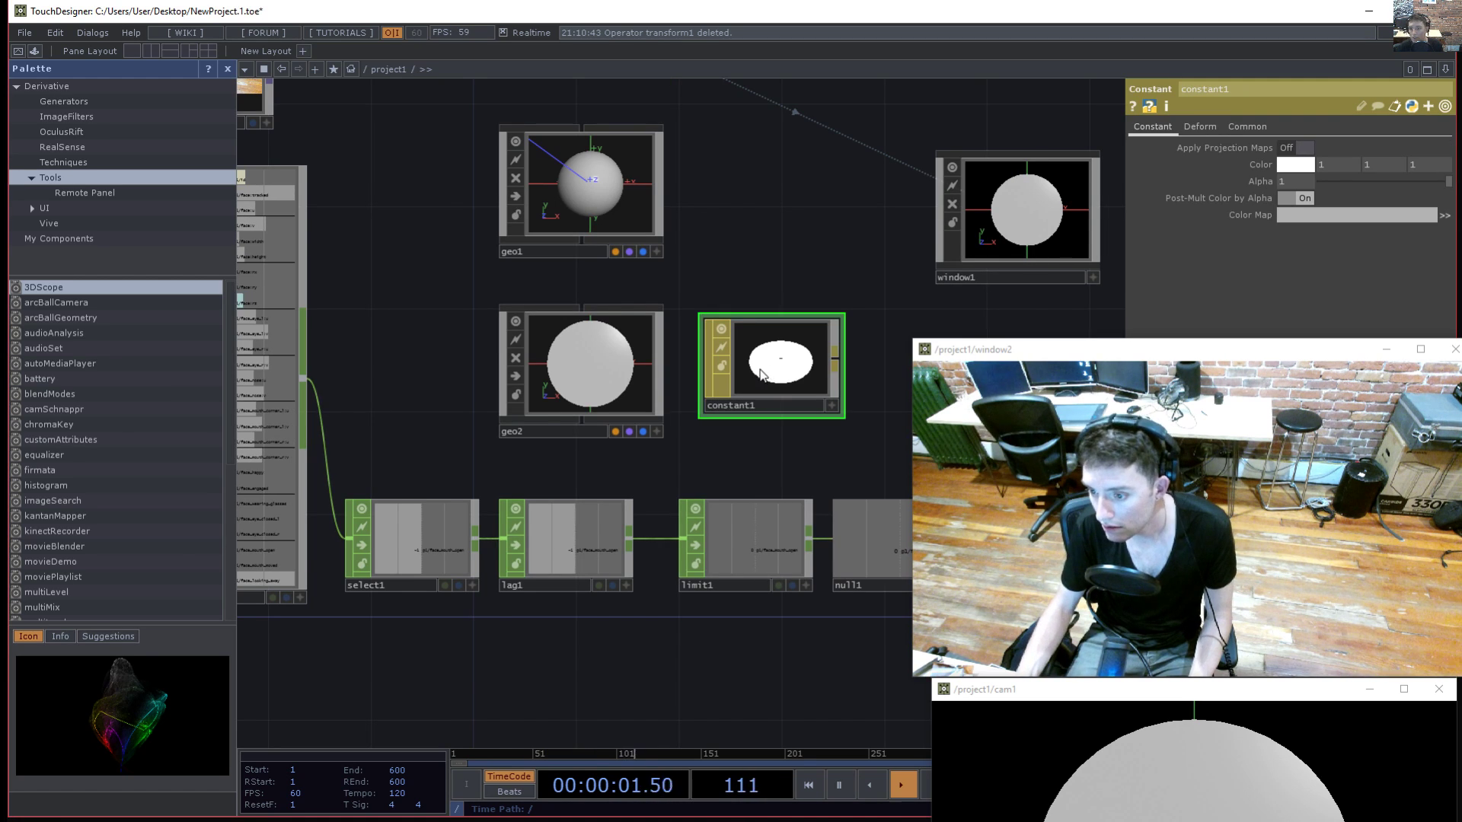
- Set constant1's color to 0, 0, 0 and assign it to geo2 as its Material
{"action": "left_click", "coordinate": [739, 397]}
{"action": "left_click_drag", "start_coordinate": [1326, 163], "coordinate": [1231, 158]}
{"action": "type", "text": "0"}
{"action": "key", "text": "Tab"}
{"action": "type", "text": "0"}
{"action": "key", "text": "Tab"}
{"action": "type", "text": "0"}
{"action": "key", "text": "Tab"}
{"action": "left_click_drag", "start_coordinate": [750, 388], "coordinate": [623, 361]}
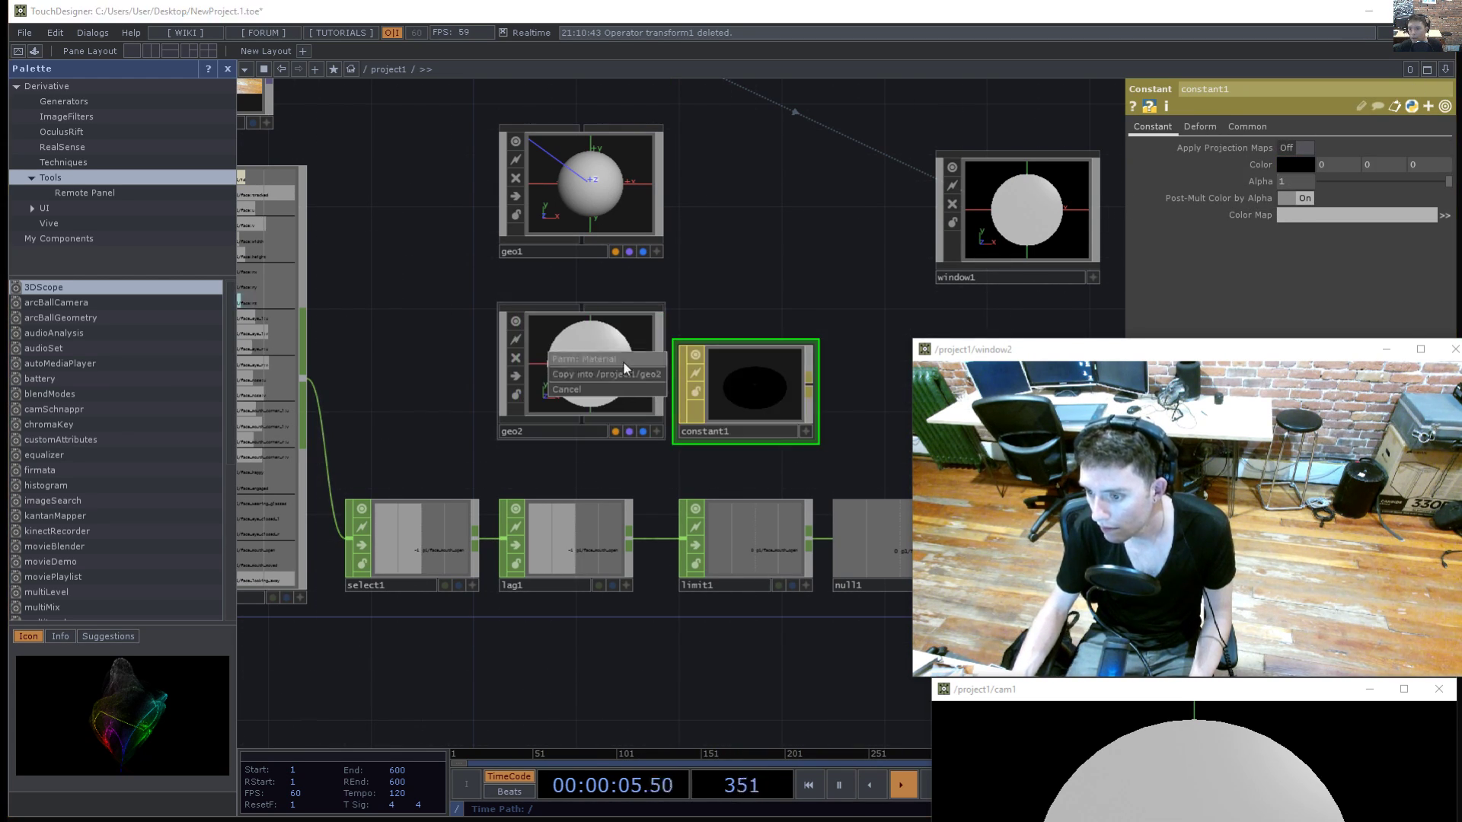
{"action": "left_click_drag", "start_coordinate": [728, 399], "coordinate": [401, 419]}
- Add a second Constant MAT with its white color and assign it to geo1 as its material
{"action": "key", "text": "Tab"}
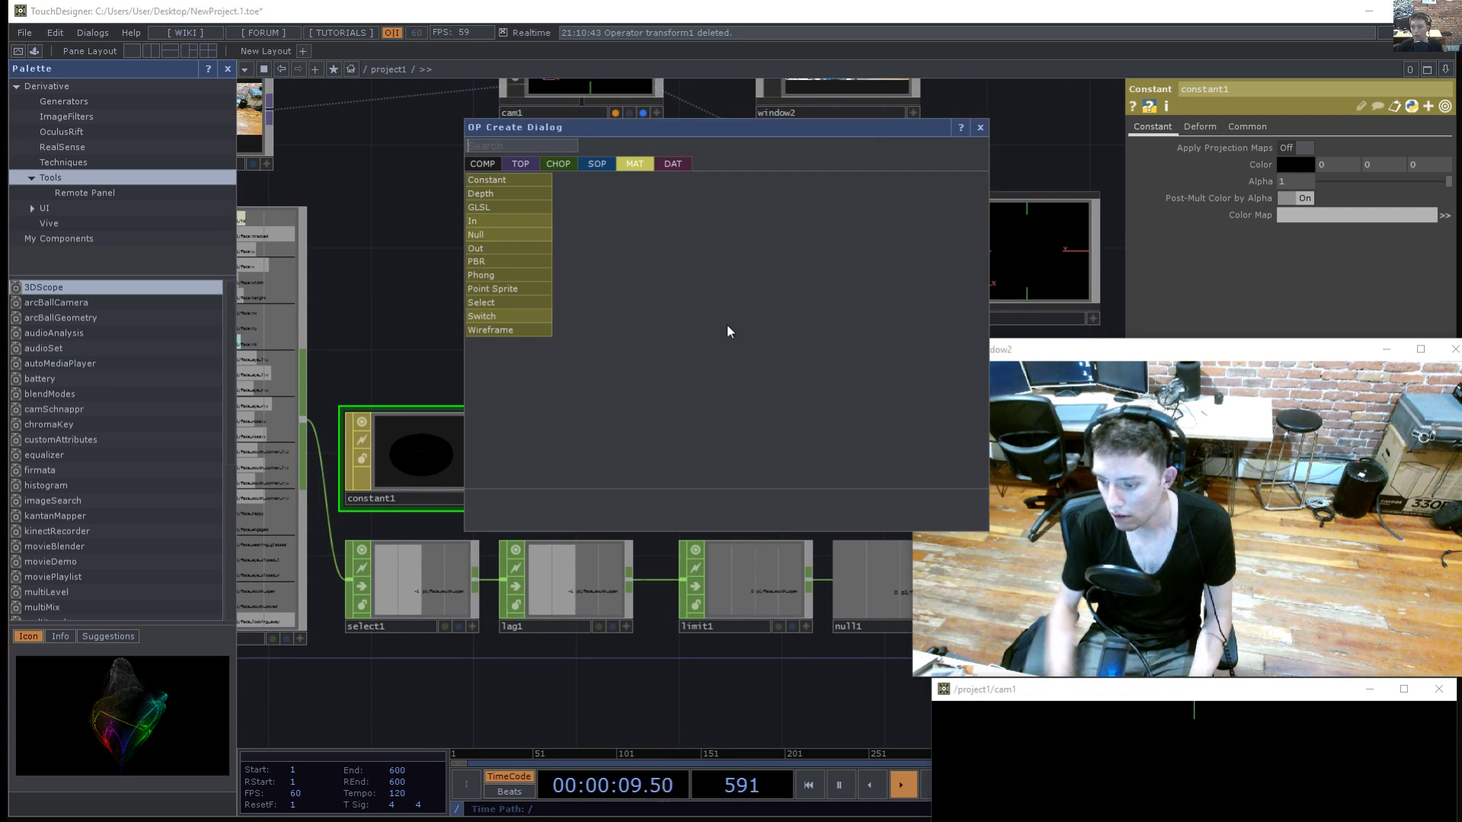
{"action": "type", "text": "constant"}
{"action": "key", "text": "Return"}
{"action": "left_click", "coordinate": [726, 324]}
{"action": "left_click_drag", "start_coordinate": [726, 325], "coordinate": [395, 300]}
{"action": "left_click_drag", "start_coordinate": [395, 300], "coordinate": [548, 222]}
{"action": "left_click", "coordinate": [582, 203]}
{"action": "left_click_drag", "start_coordinate": [724, 320], "coordinate": [674, 278]}
- Try a smaller Uniform Scale on the geo2 component and reset it to 1
{"action": "left_click", "coordinate": [555, 370]}
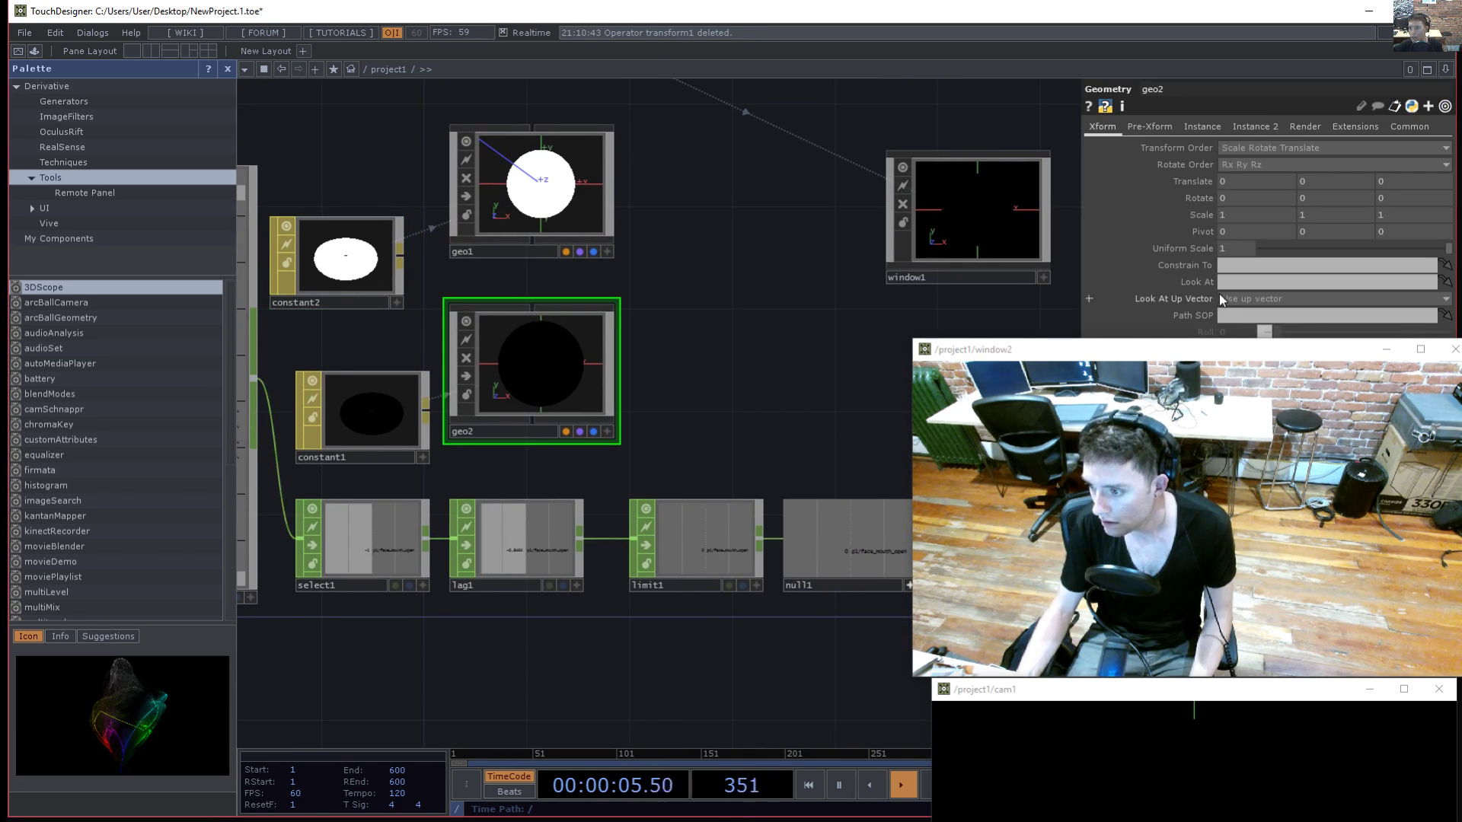
{"action": "mouse_move", "coordinate": [1368, 248]}
{"action": "left_mouse_down"}
{"action": "mouse_move", "coordinate": [1341, 248]}
{"action": "mouse_move", "coordinate": [1368, 250]}
{"action": "left_mouse_up"}
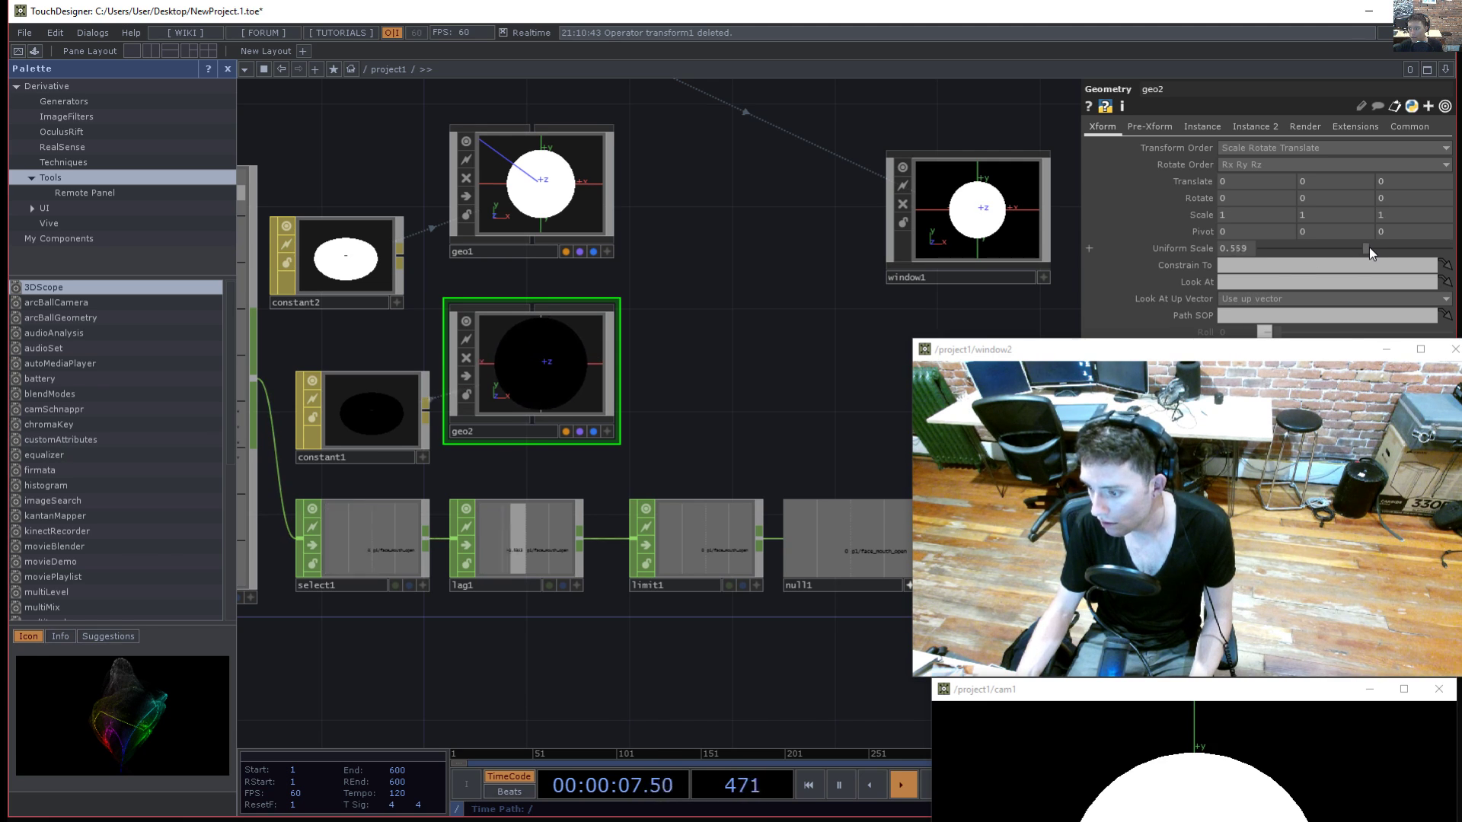
{"action": "left_click_drag", "start_coordinate": [1253, 250], "coordinate": [1078, 244]}
{"action": "type", "text": "1"}
{"action": "key", "text": "Tab"}
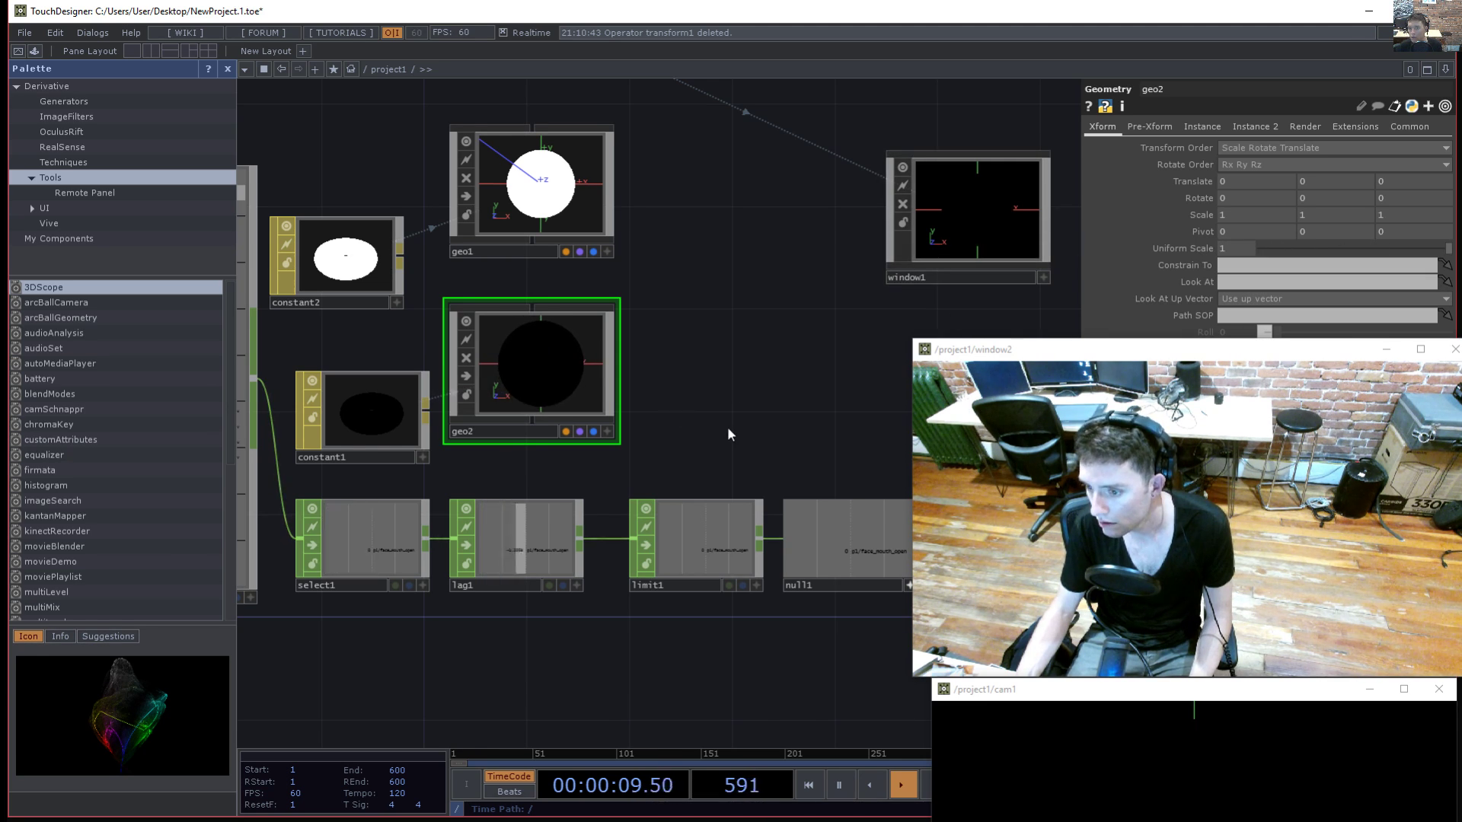
- Inside geo2, set transform1's Uniform Scale to 0.37 and return to the project1 network
{"action": "left_click", "coordinate": [587, 385]}
{"action": "key", "text": "i"}
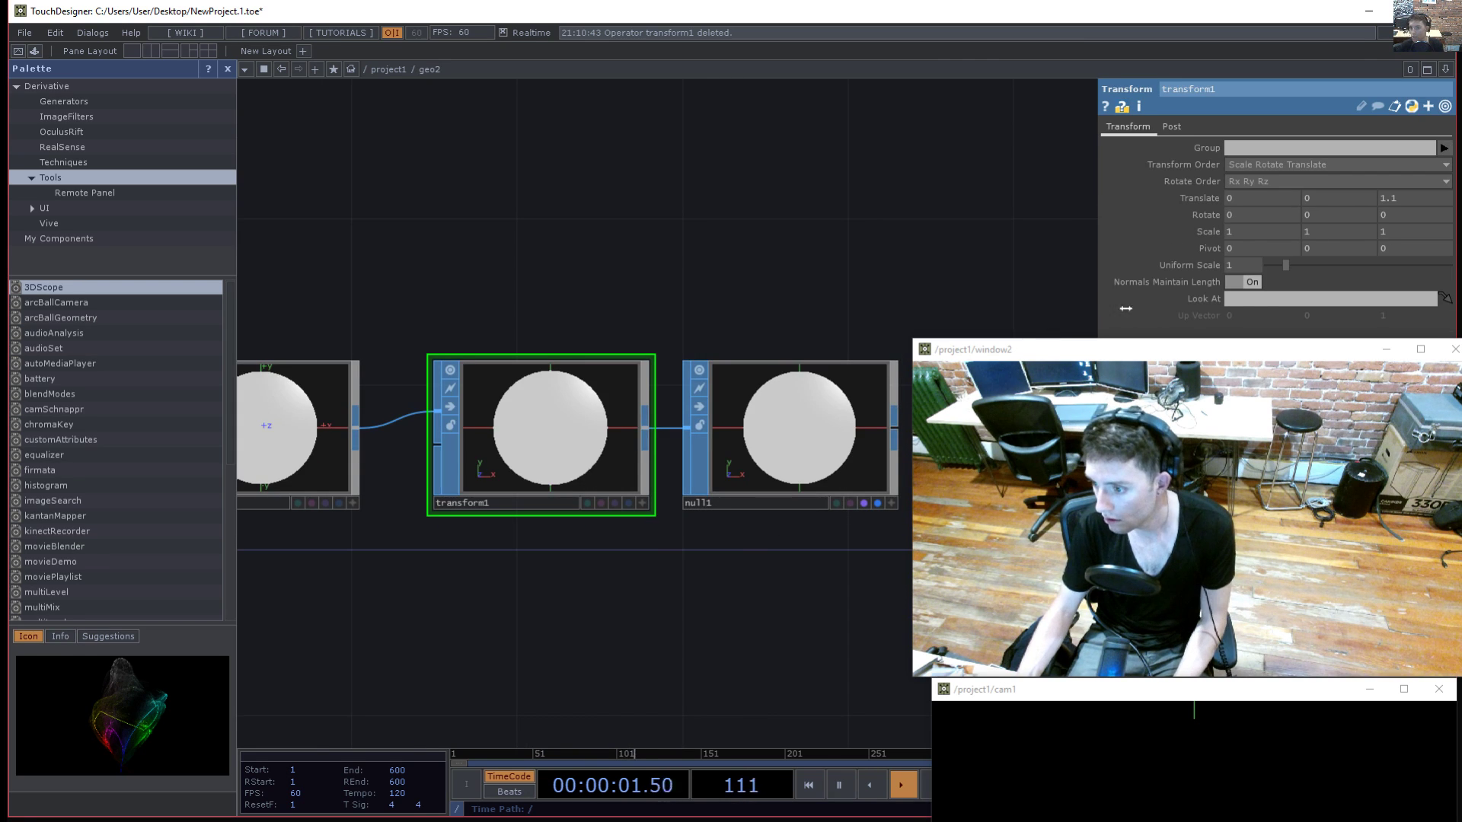
{"action": "left_click_drag", "start_coordinate": [1286, 266], "coordinate": [1274, 265]}
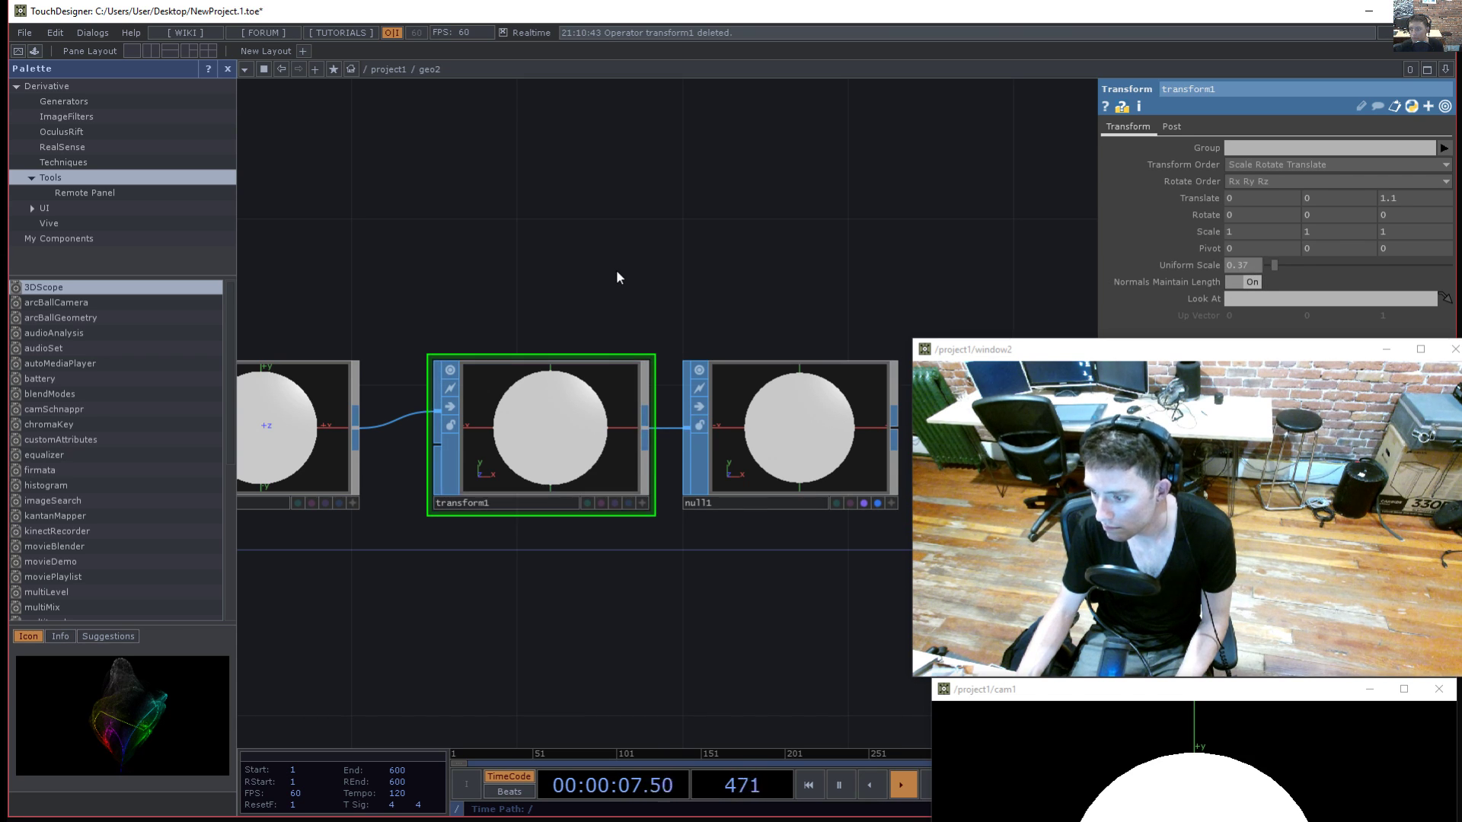
{"action": "key", "text": "u"}
- Set geo2's Translate Y to -0.3 and move its node slightly away from constant1
{"action": "middle_click_drag", "start_coordinate": [1345, 182], "coordinate": [1339, 162]}
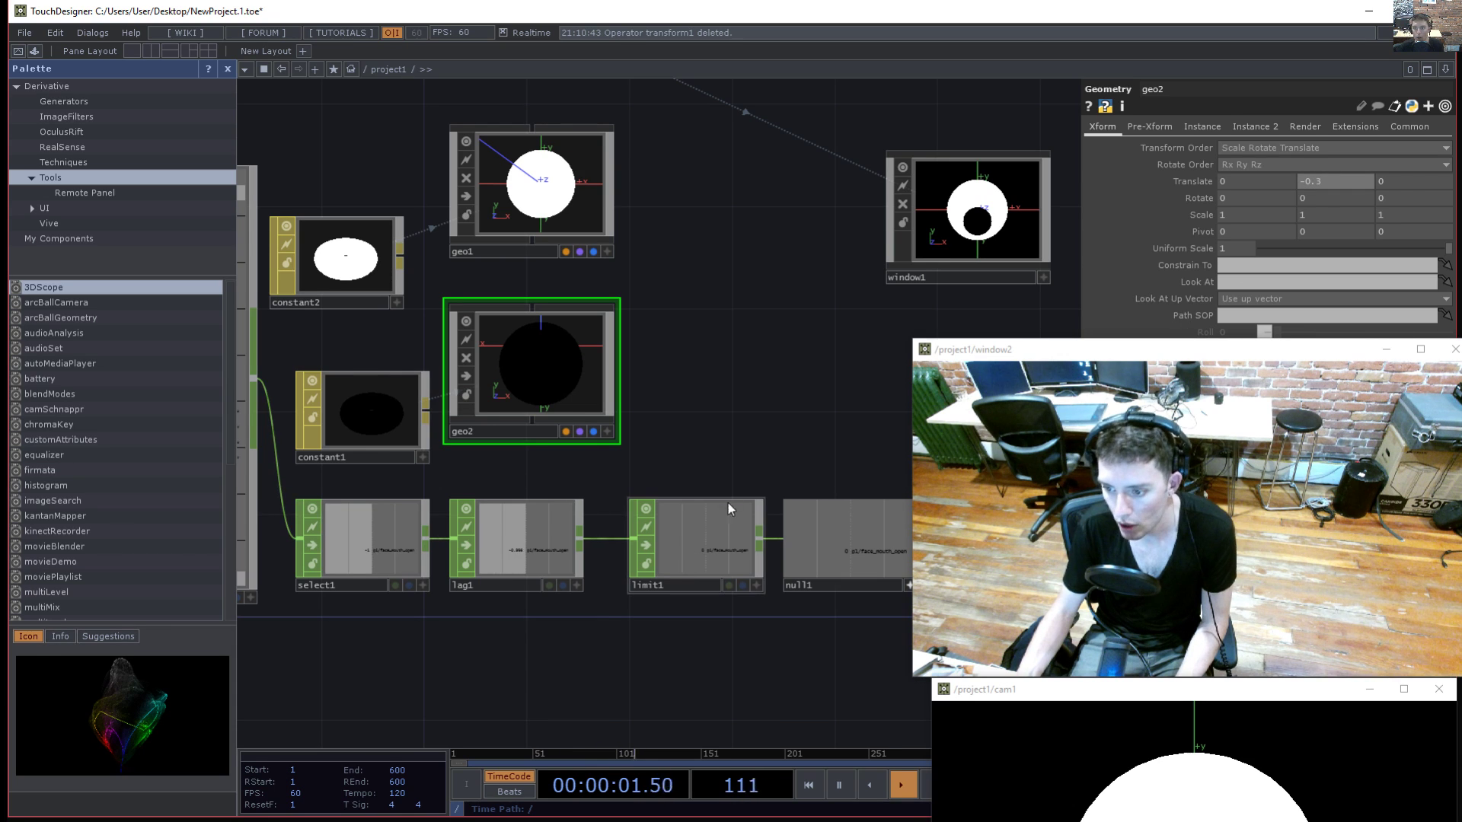
{"action": "left_click_drag", "start_coordinate": [793, 417], "coordinate": [711, 347]}
{"action": "scroll", "coordinate": [700, 354], "scroll_direction": "down", "scroll_amount": 2}
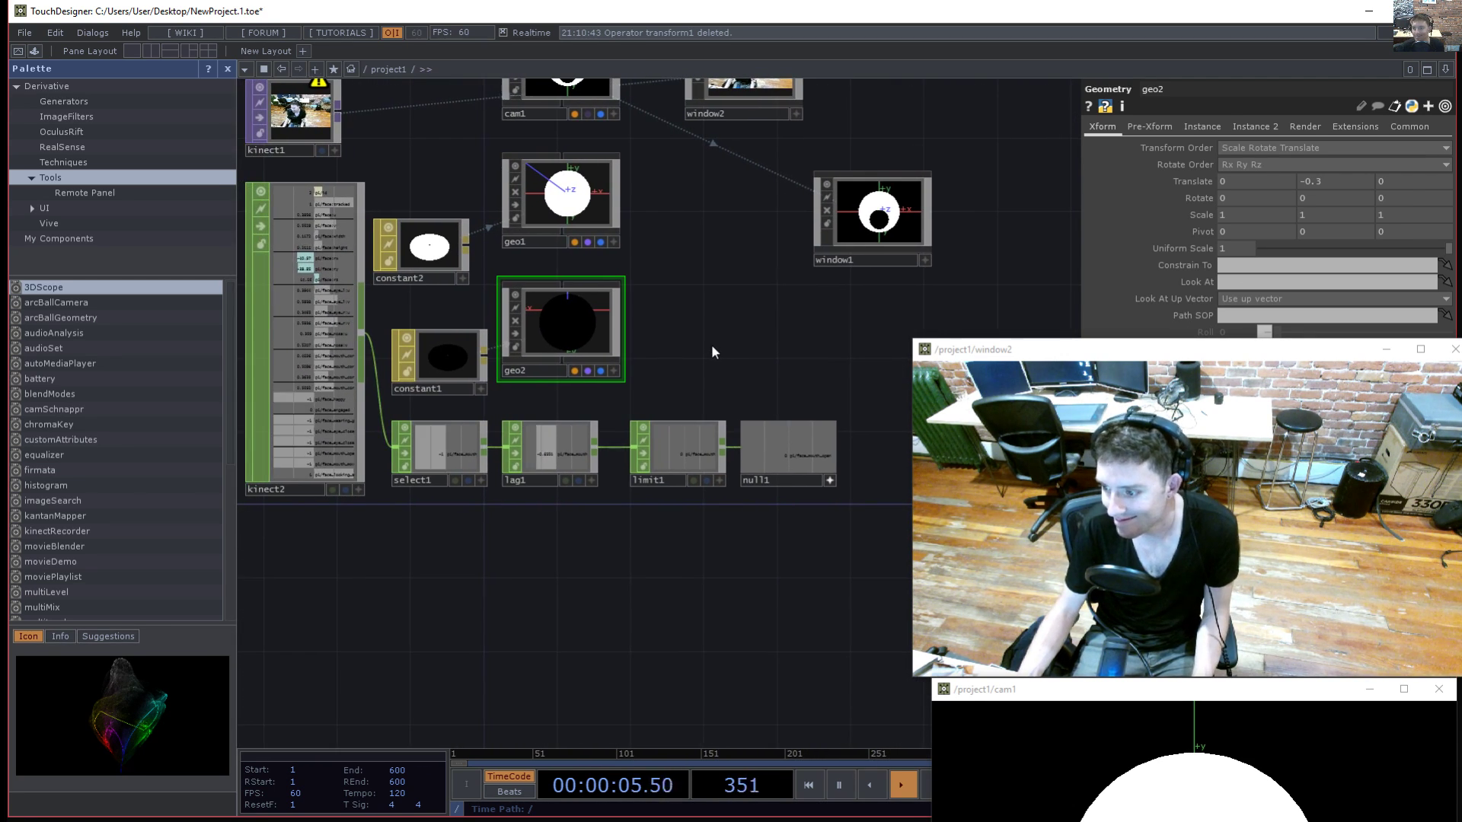
{"action": "scroll", "coordinate": [701, 363], "scroll_direction": "up", "scroll_amount": 2}
{"action": "left_click_drag", "start_coordinate": [555, 332], "coordinate": [600, 351]}
- Try other Scale Y values on geo2 and reset the scale to 1
{"action": "middle_click_drag", "start_coordinate": [1306, 215], "coordinate": [1358, 213]}
{"action": "type", "text": "1"}
{"action": "key", "text": "Tab"}
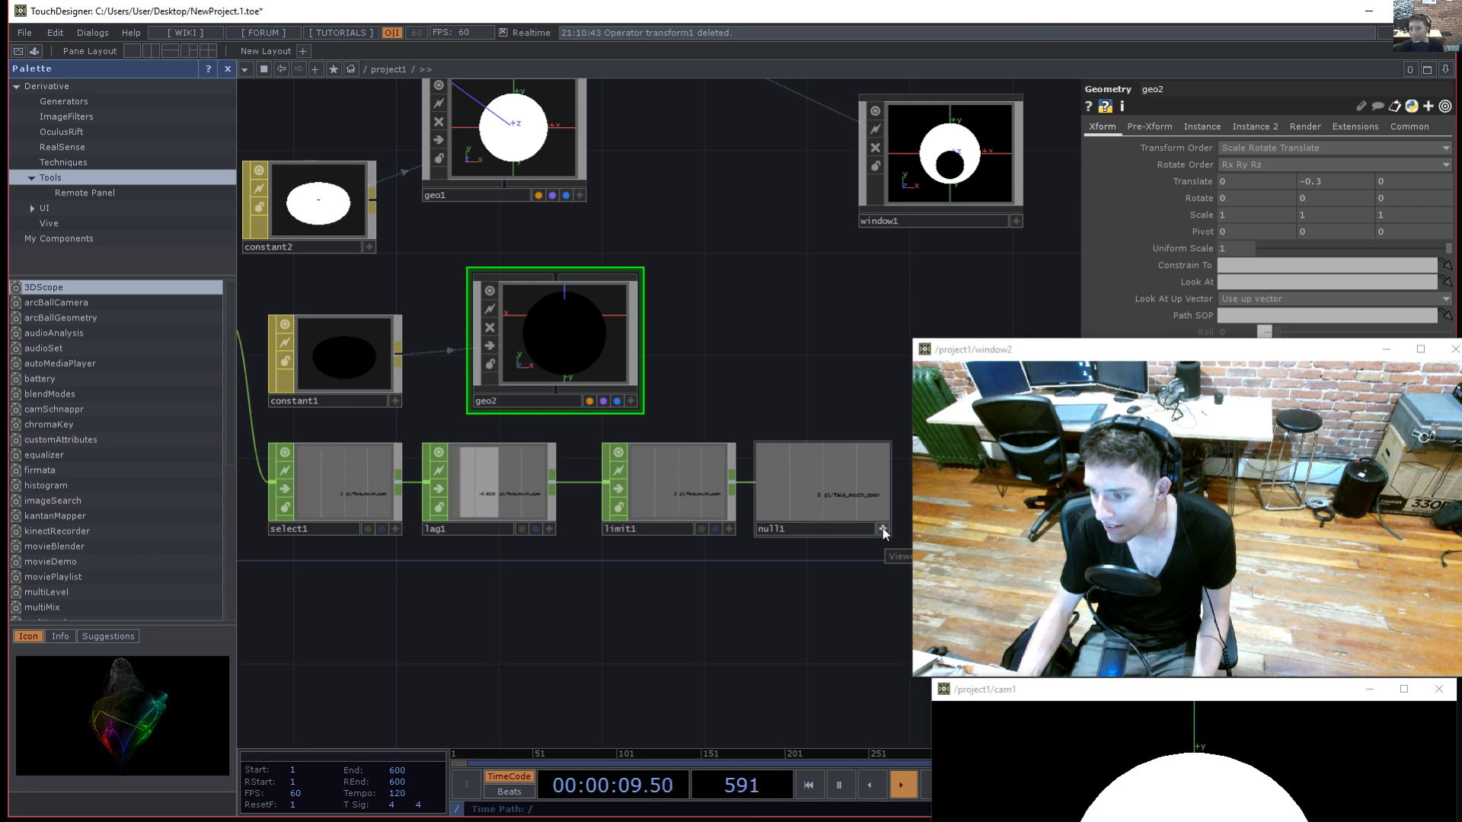
- Export null1's p1/face_mouth_open channel to geo2's Scale Y
{"action": "left_click_drag", "start_coordinate": [848, 603], "coordinate": [805, 626]}
{"action": "left_click_drag", "start_coordinate": [803, 527], "coordinate": [1352, 212]}
{"action": "left_click", "coordinate": [1336, 180]}
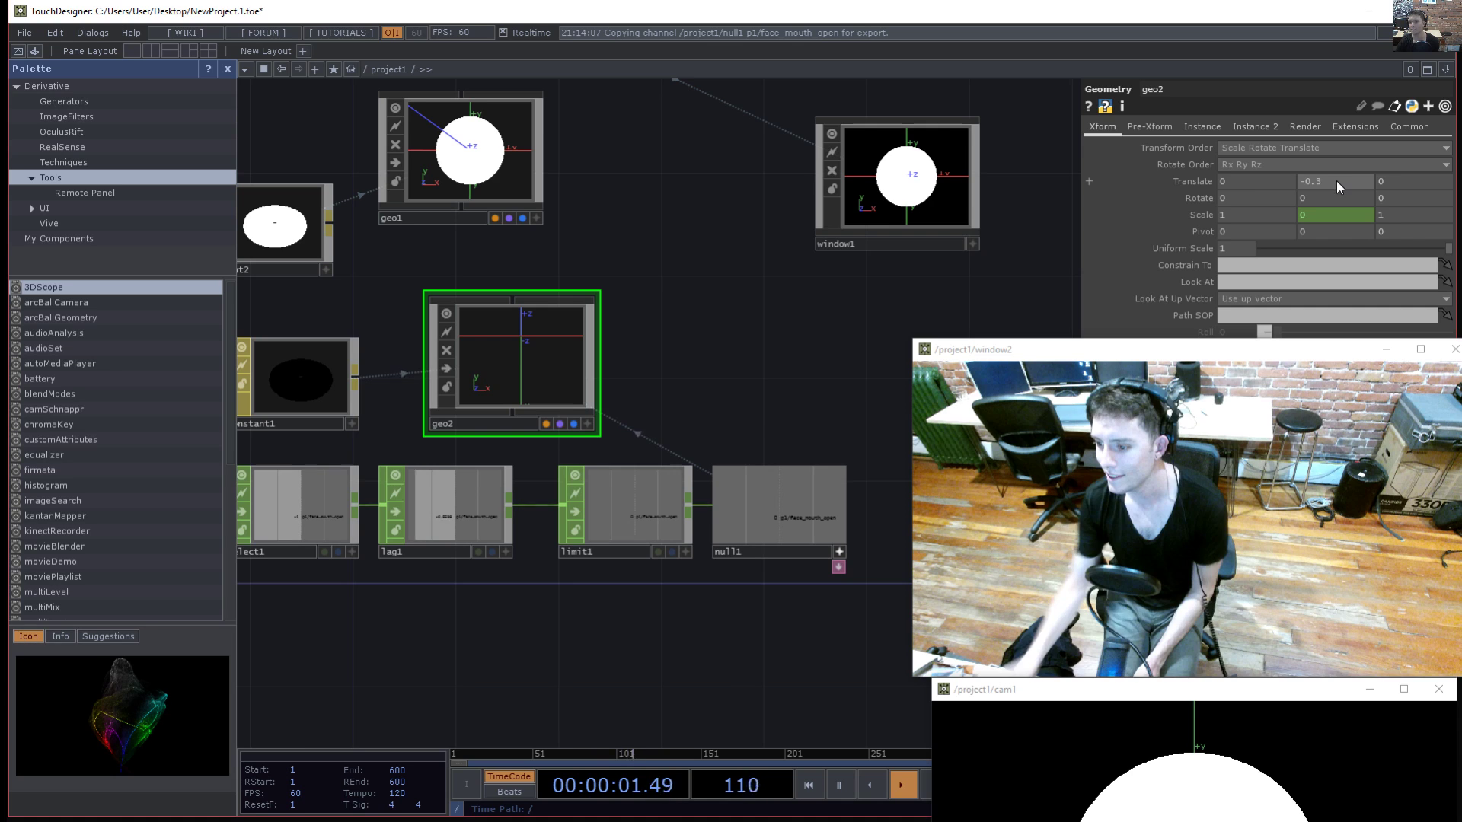
{"action": "left_click_drag", "start_coordinate": [445, 636], "coordinate": [559, 644]}
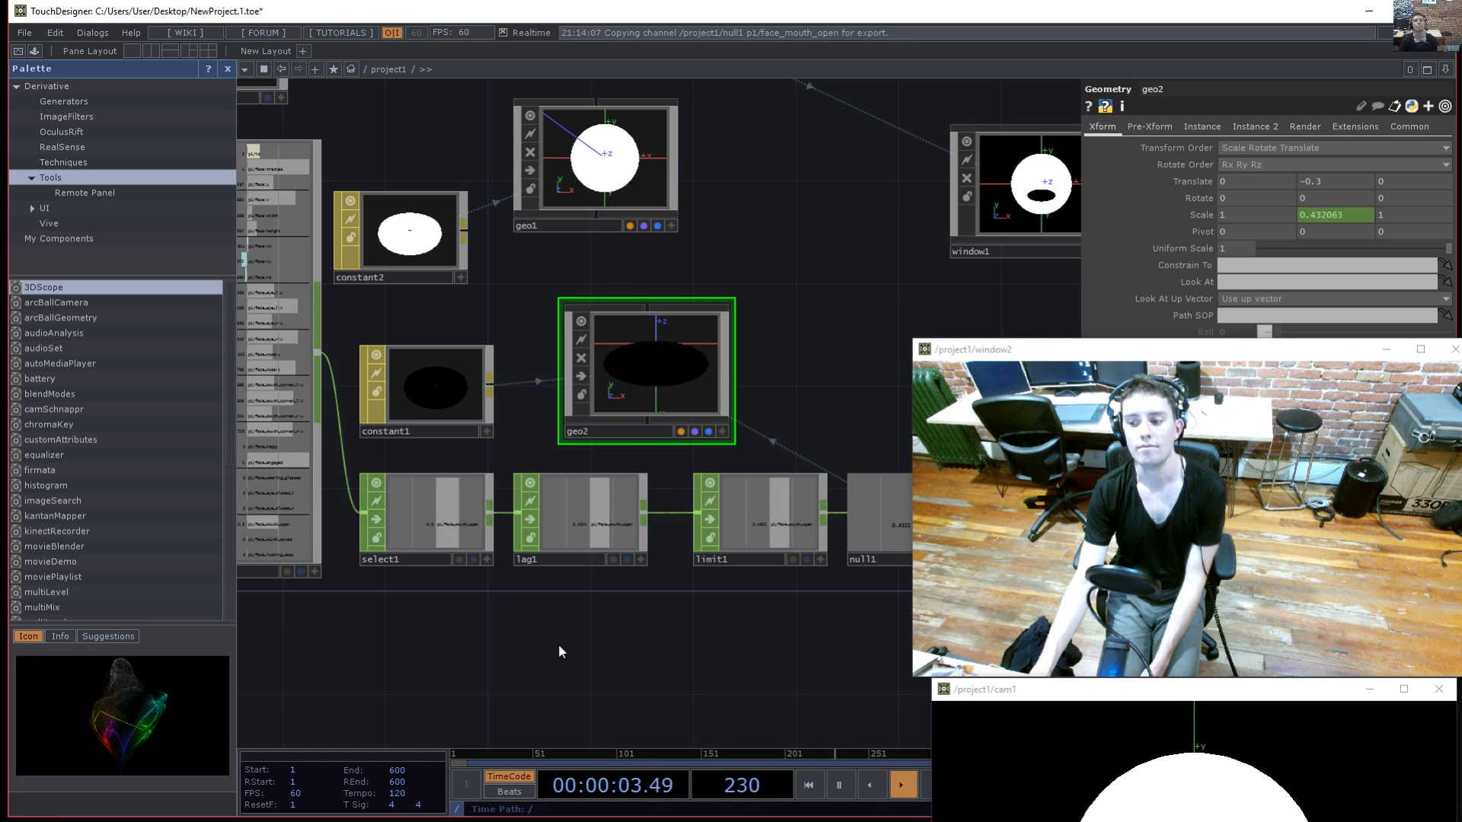
- Set both Lag values of lag1 to 0.5
{"action": "left_click", "coordinate": [567, 505]}
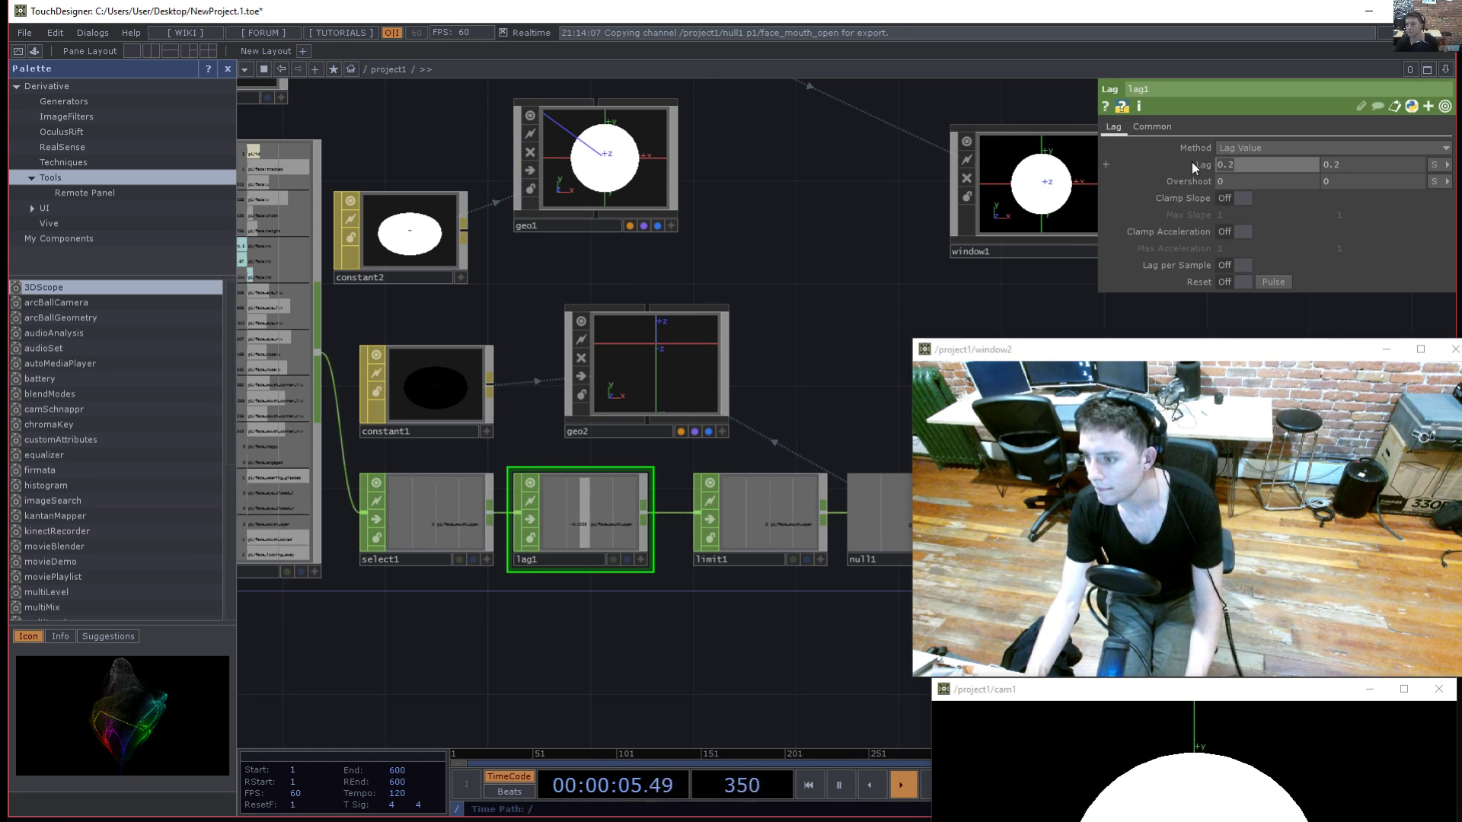
{"action": "type", "text": ".5"}
{"action": "key", "text": "Tab"}
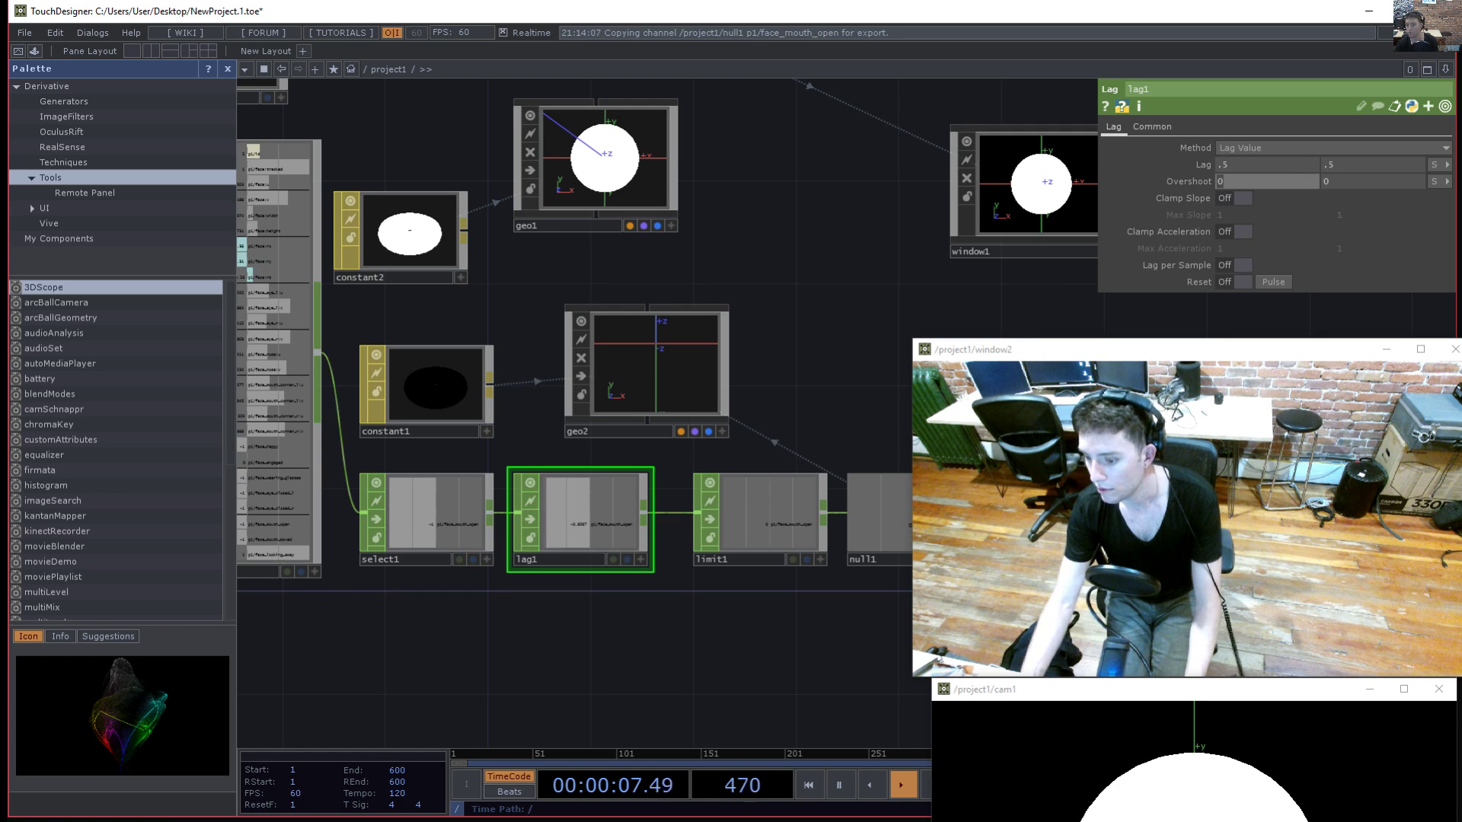
{"action": "left_click_drag", "start_coordinate": [662, 655], "coordinate": [746, 658]}
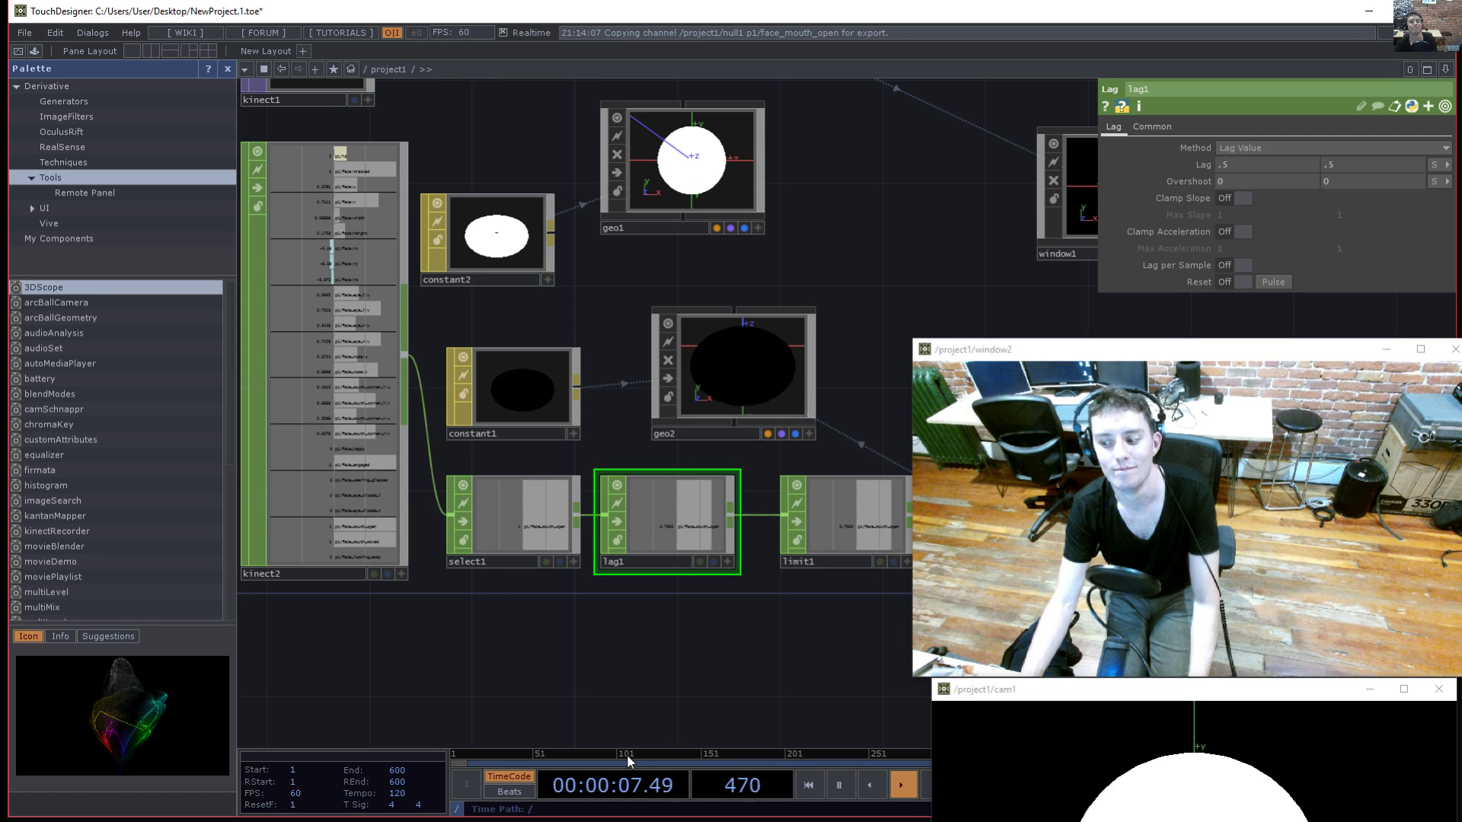
- Set kinect2's joint Smoothing value to 1
{"action": "left_click_drag", "start_coordinate": [574, 699], "coordinate": [618, 656]}
{"action": "left_click", "coordinate": [390, 383]}
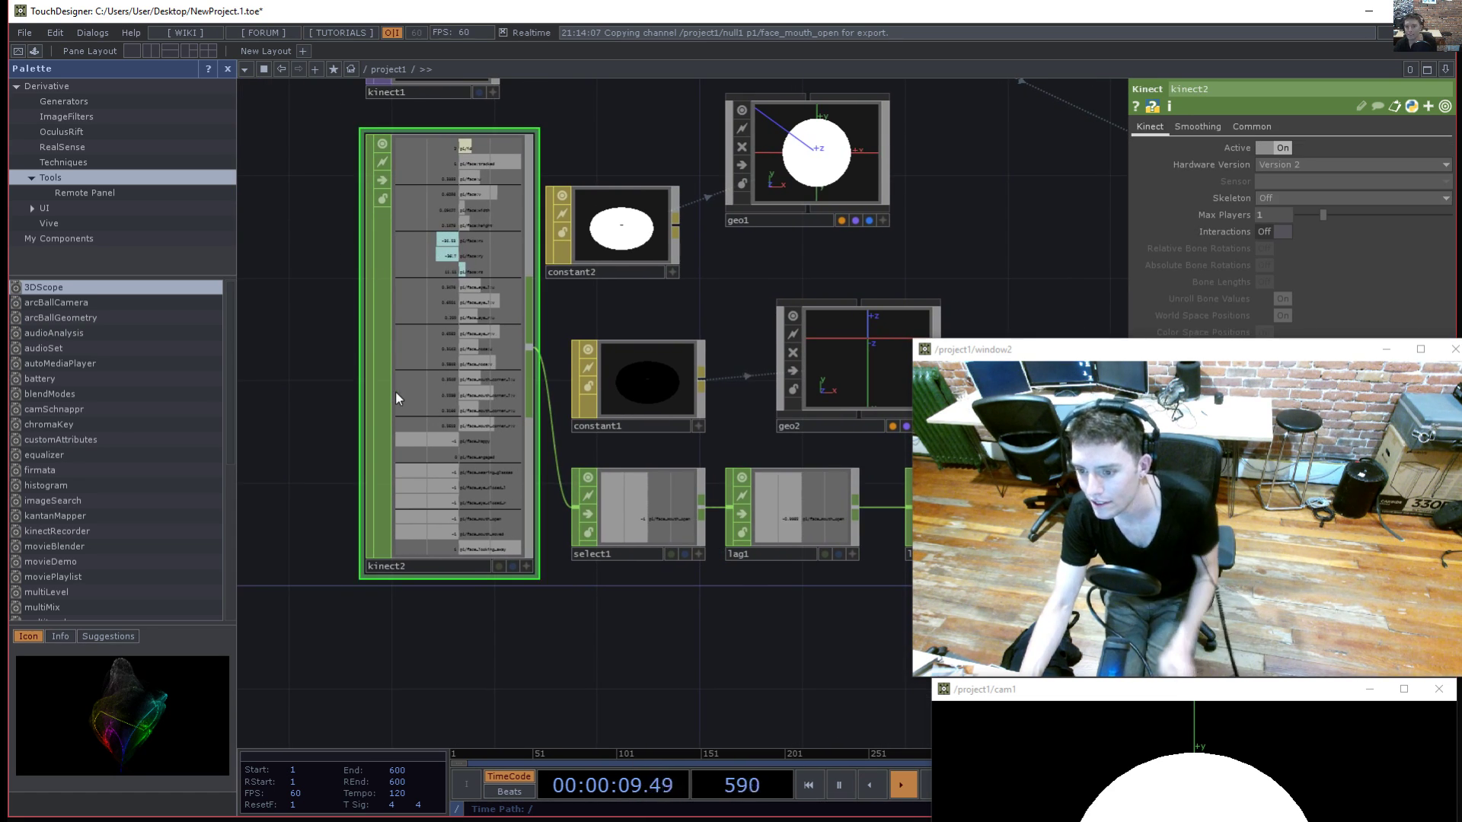
{"action": "left_click", "coordinate": [1198, 126]}
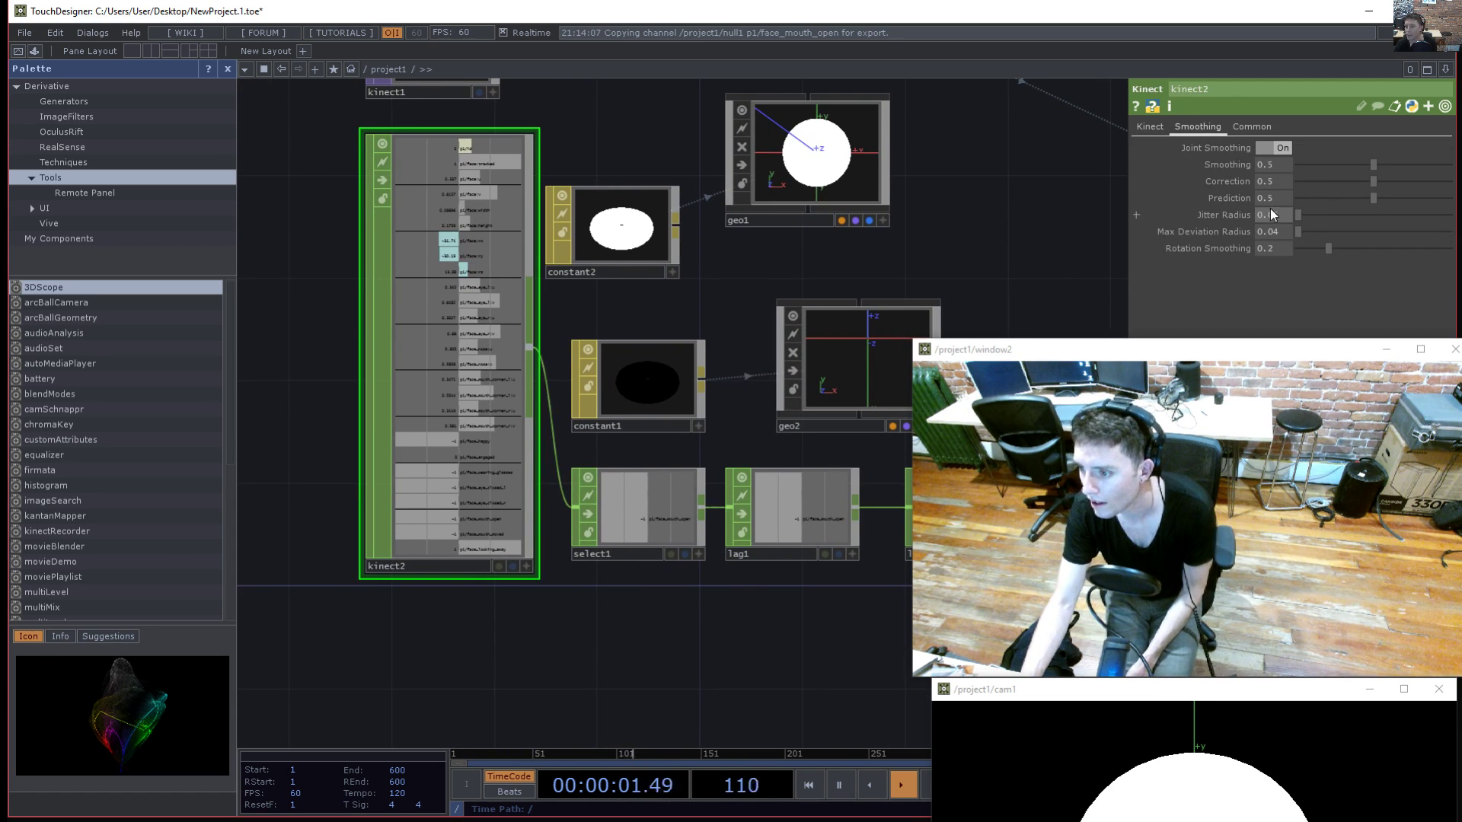
{"action": "left_click_drag", "start_coordinate": [1286, 163], "coordinate": [1408, 166]}
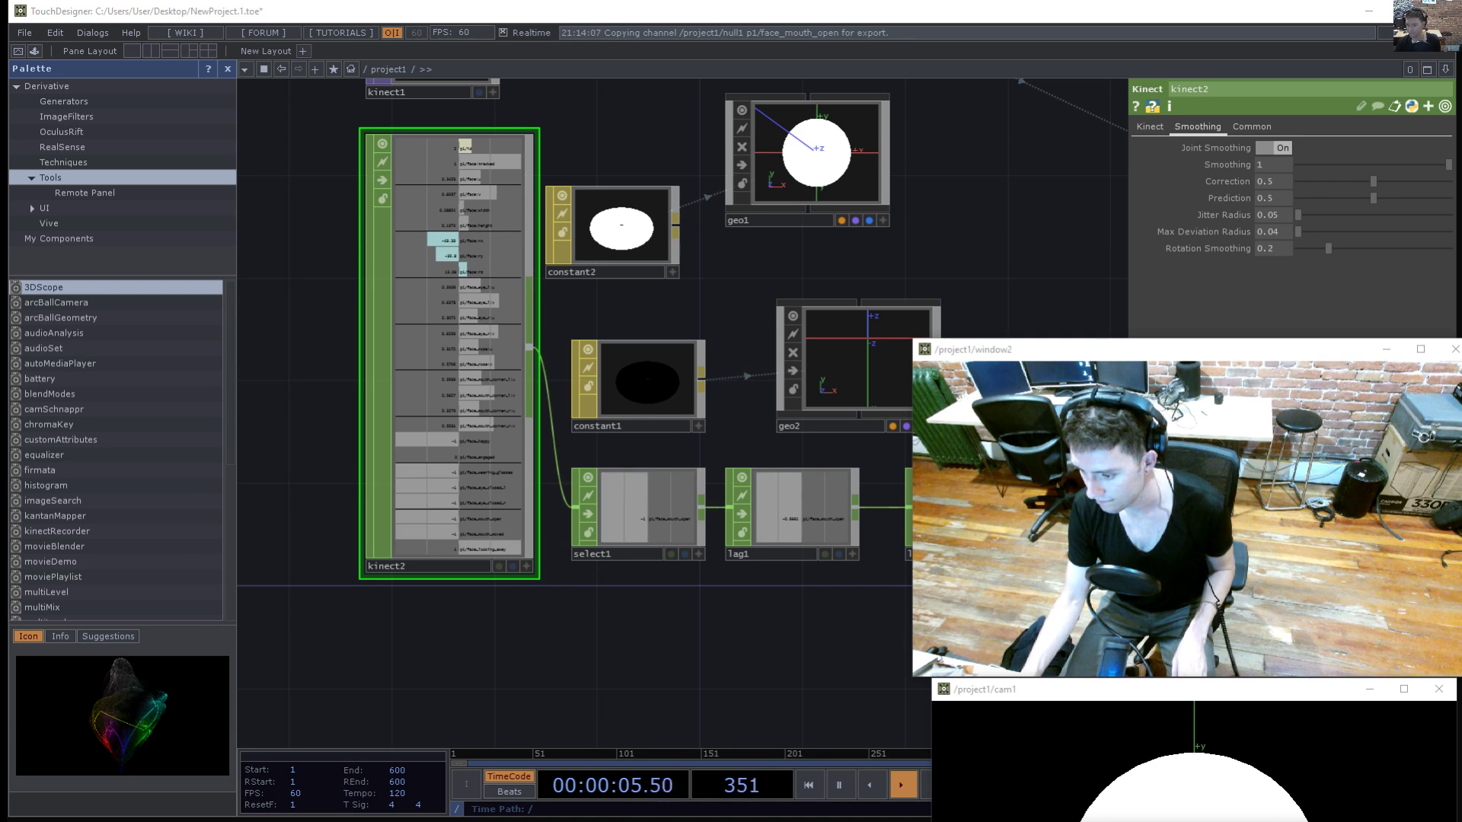
- Duplicate geo2 and place the copy below the mouth-open channel nodes
{"action": "left_click_drag", "start_coordinate": [703, 615], "coordinate": [674, 630]}
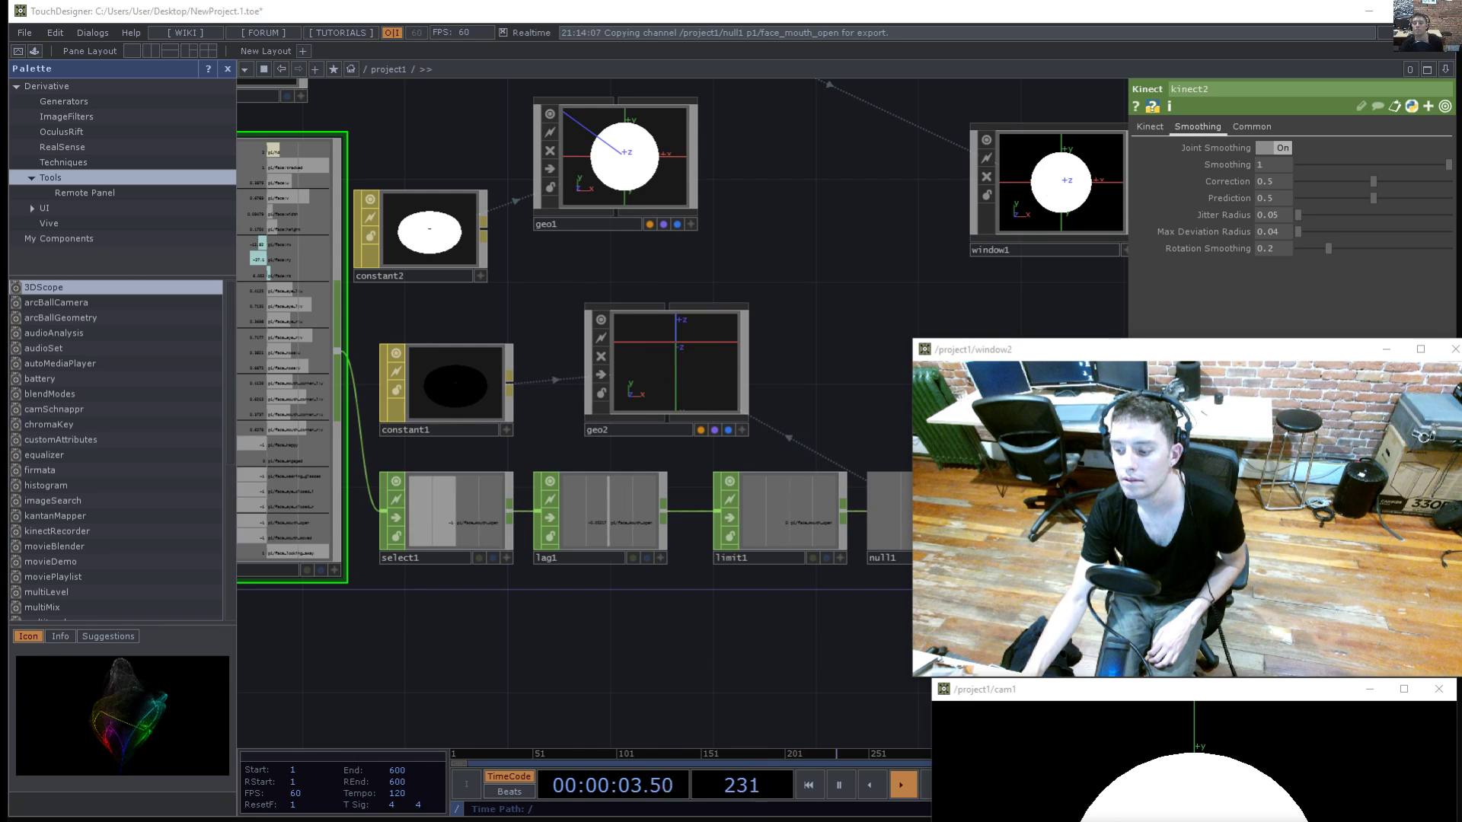
{"action": "left_click_drag", "start_coordinate": [822, 682], "coordinate": [683, 668]}
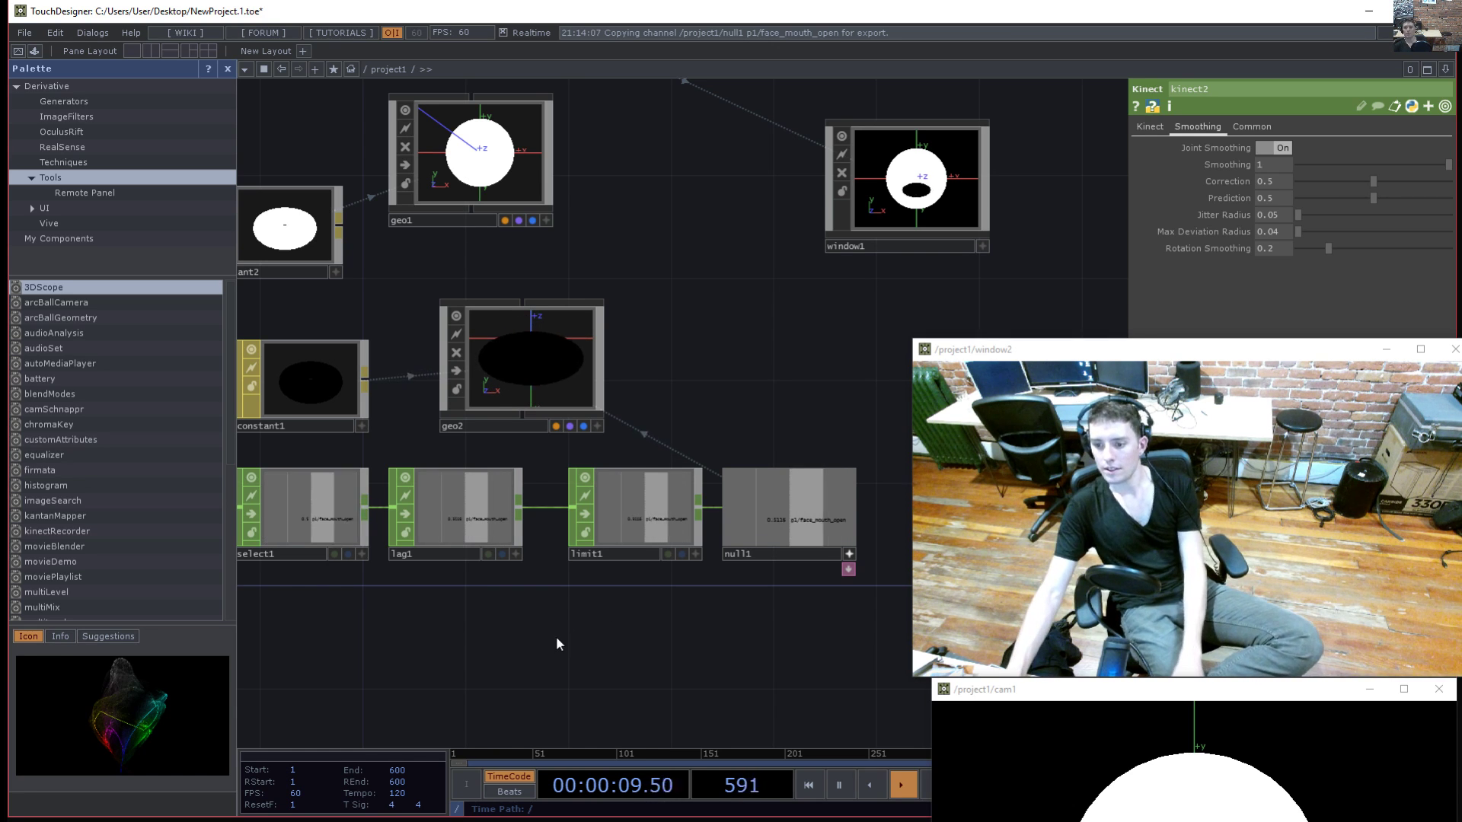
{"action": "left_click_drag", "start_coordinate": [557, 637], "coordinate": [583, 658]}
{"action": "left_click", "coordinate": [577, 386]}
{"action": "left_click_drag", "start_coordinate": [776, 364], "coordinate": [729, 230]}
{"action": "key", "text": "ctrl+v"}
{"action": "left_click_drag", "start_coordinate": [569, 391], "coordinate": [569, 571]}
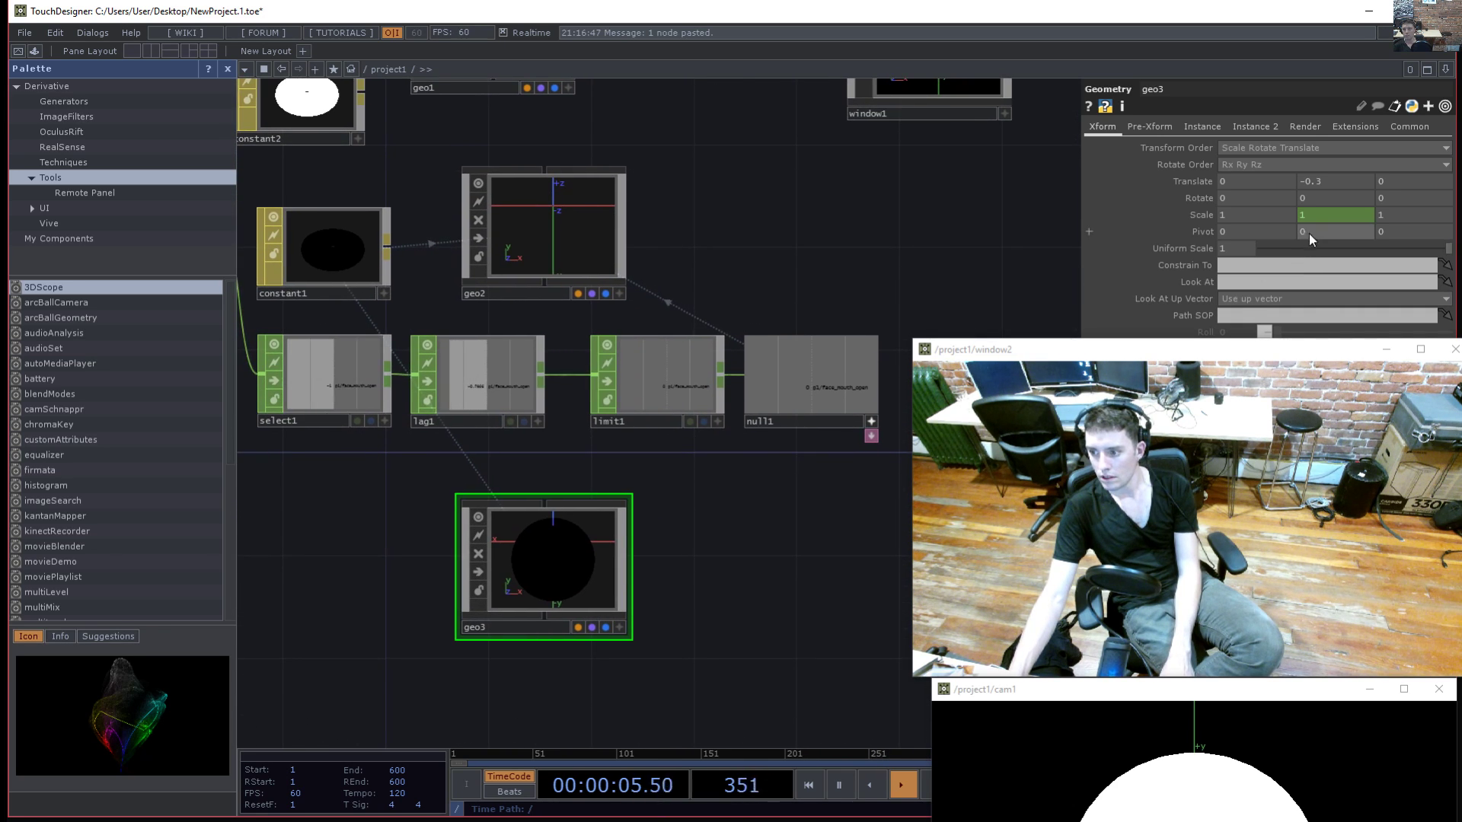
- Inspect the parameter options for Scale Y on the geo2 copy and set its Translate Y to 0.2
{"action": "right_click", "coordinate": [1322, 213]}
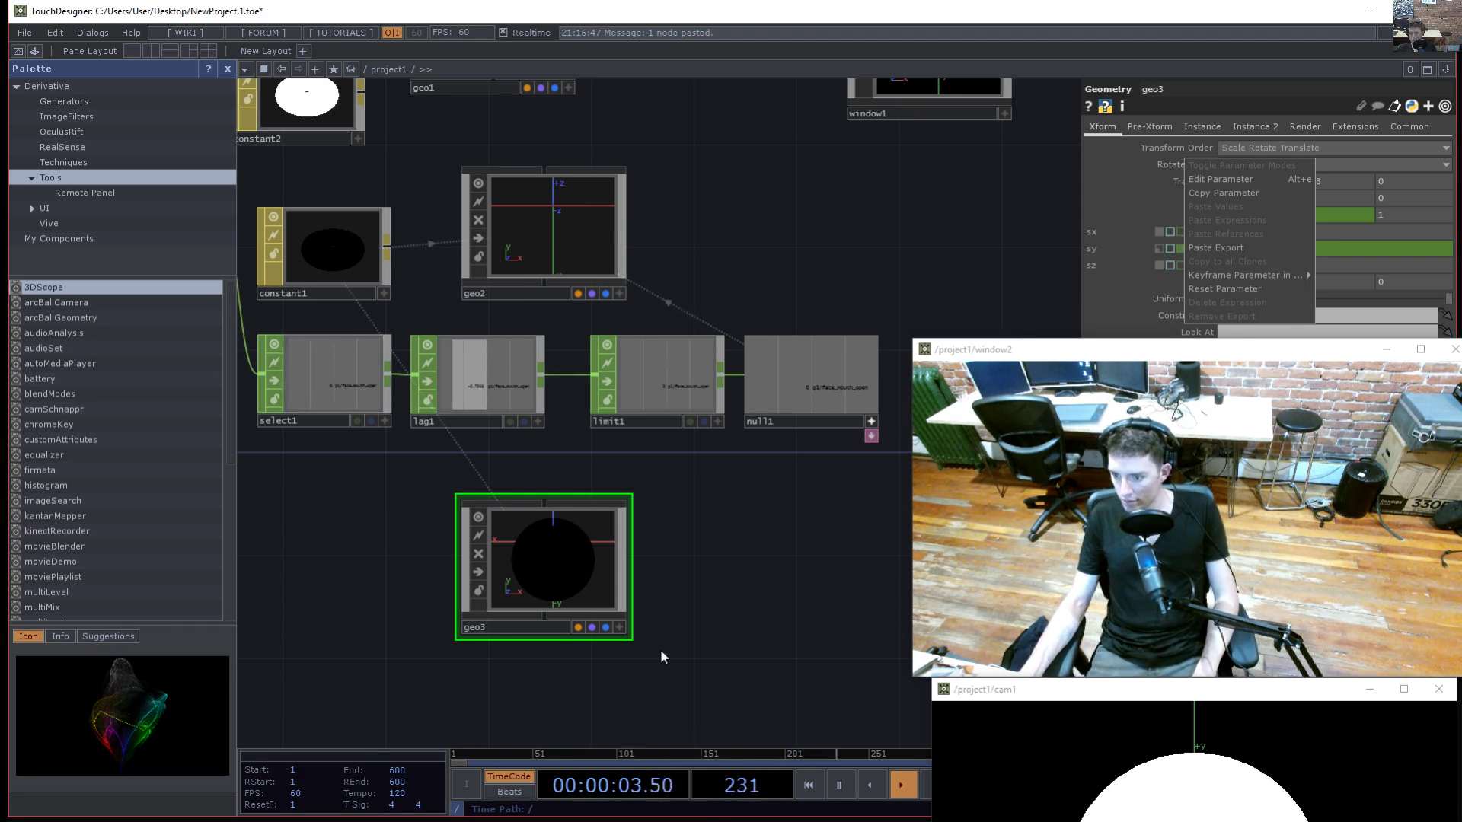
{"action": "left_click", "coordinate": [752, 629]}
{"action": "left_click", "coordinate": [601, 557]}
{"action": "left_click_drag", "start_coordinate": [740, 586], "coordinate": [780, 596]}
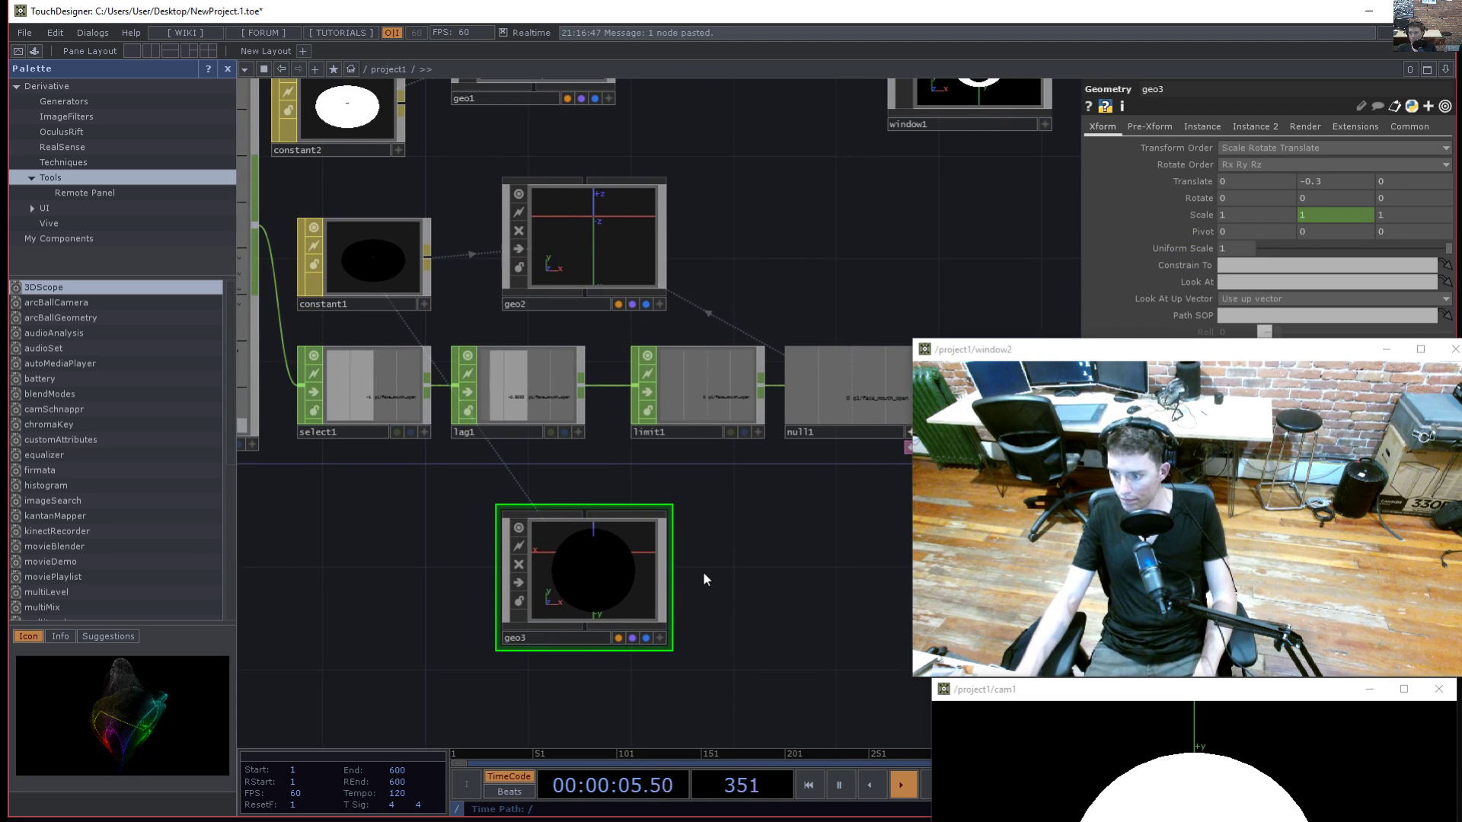
{"action": "middle_click_drag", "start_coordinate": [1322, 180], "coordinate": [1360, 180]}
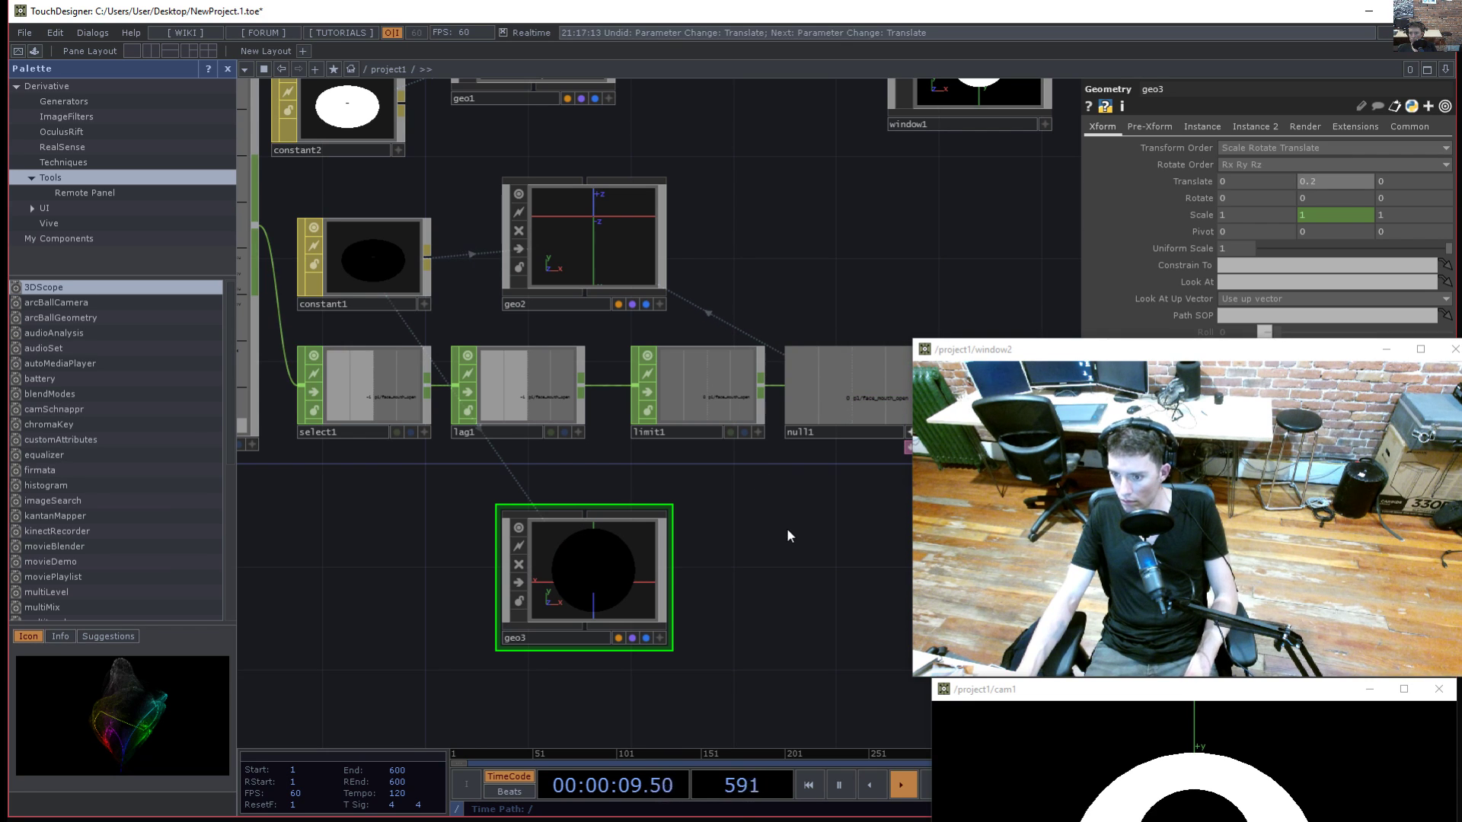
- Undo the geo3 translation, the pasted node and kinect2's Smoothing change
{"action": "key", "text": "ctrl+z"}
{"action": "key", "text": "ctrl+z"}
{"action": "key", "text": "ctrl+z"}
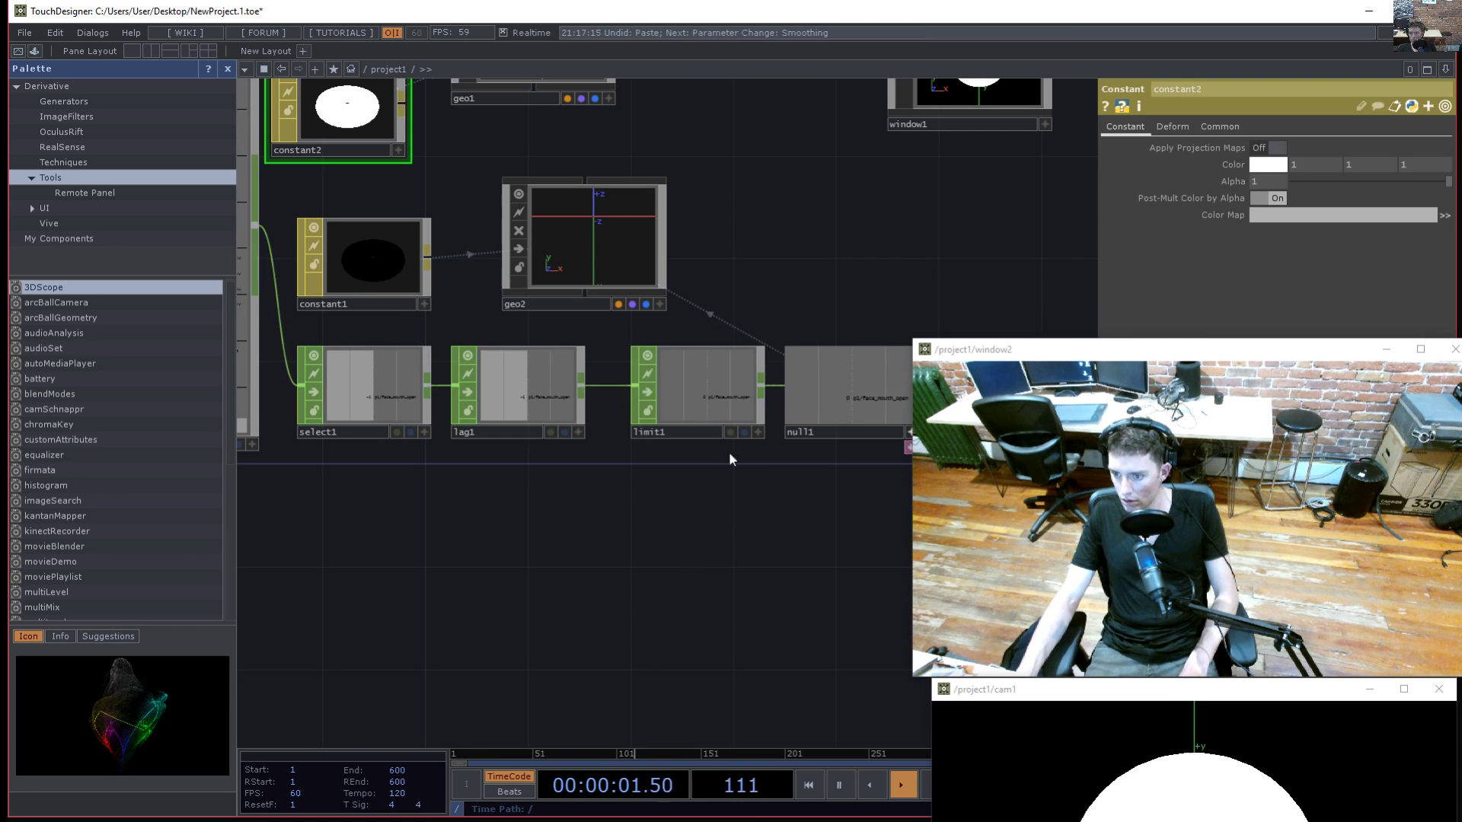
{"action": "key", "text": "ctrl+z"}
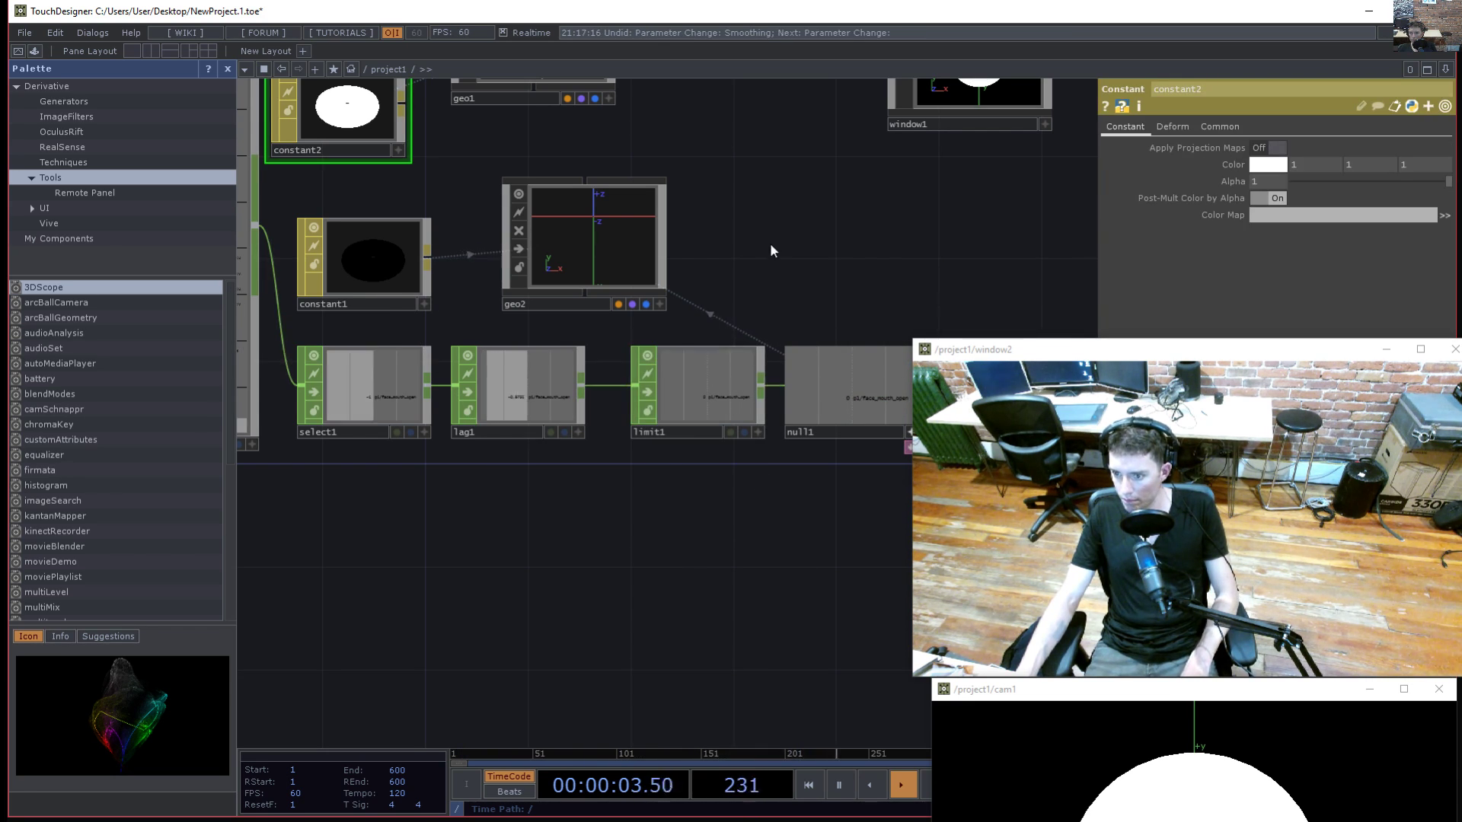
- Check geo2's inner network, then duplicate geo2 in project1 and place the copy below lag1 and limit1
{"action": "left_click", "coordinate": [645, 255]}
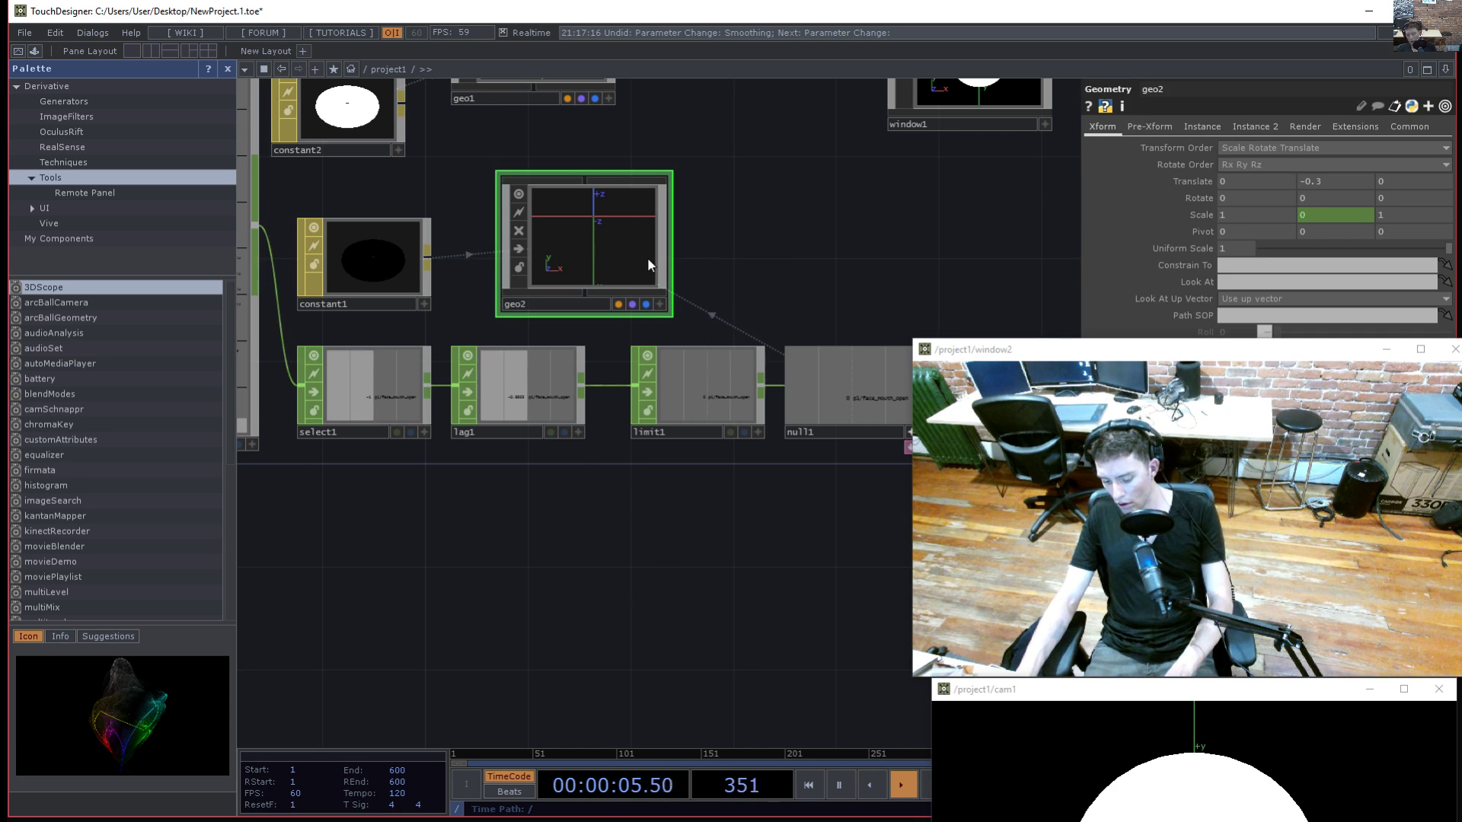
{"action": "key", "text": "i"}
{"action": "left_click_drag", "start_coordinate": [733, 272], "coordinate": [579, 221]}
{"action": "key", "text": "u"}
{"action": "left_click_drag", "start_coordinate": [766, 239], "coordinate": [825, 287]}
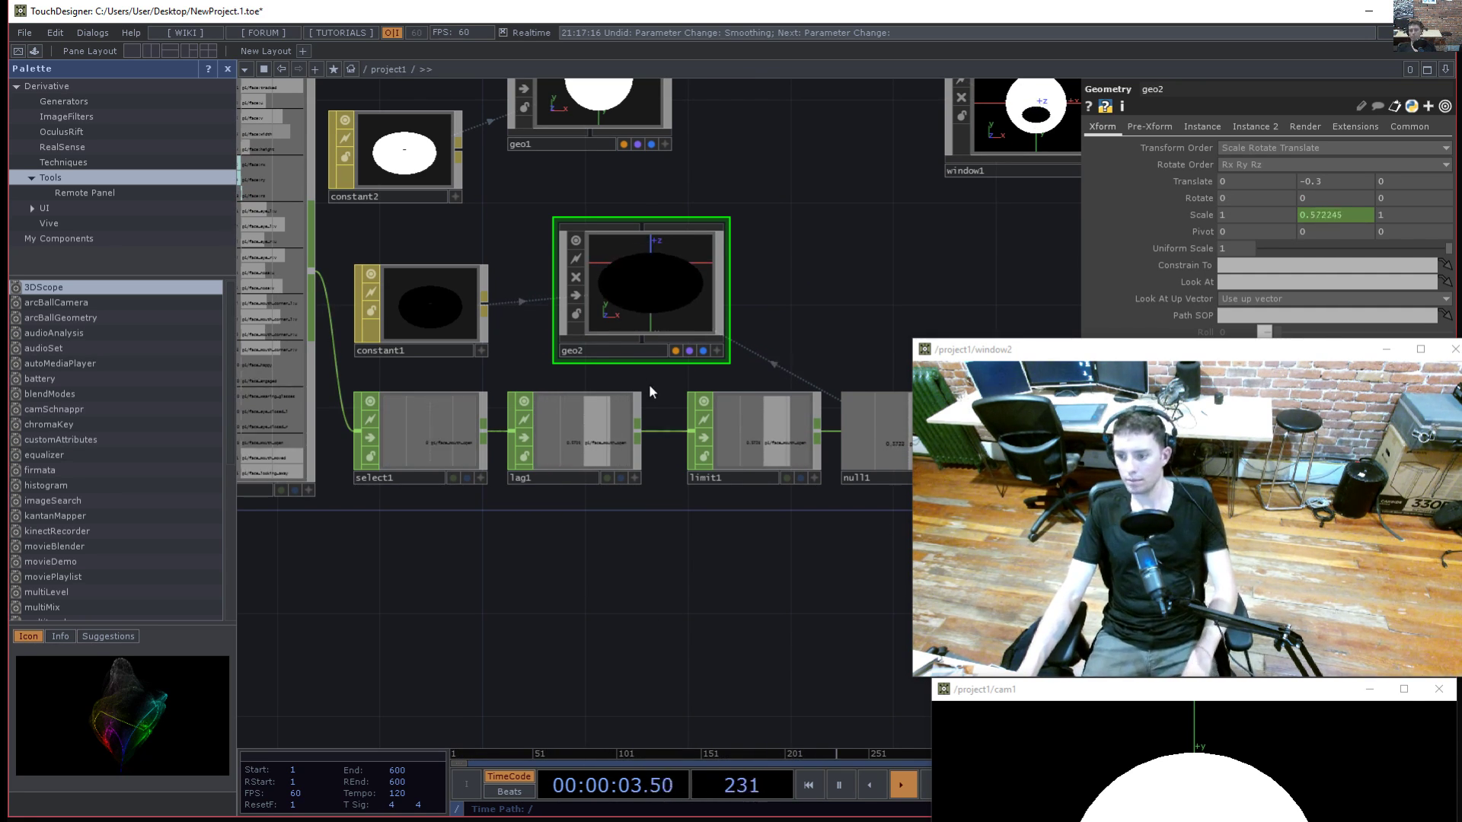
{"action": "key", "text": "ctrl+c"}
{"action": "key", "text": "ctrl+v"}
{"action": "left_click_drag", "start_coordinate": [660, 473], "coordinate": [646, 646]}
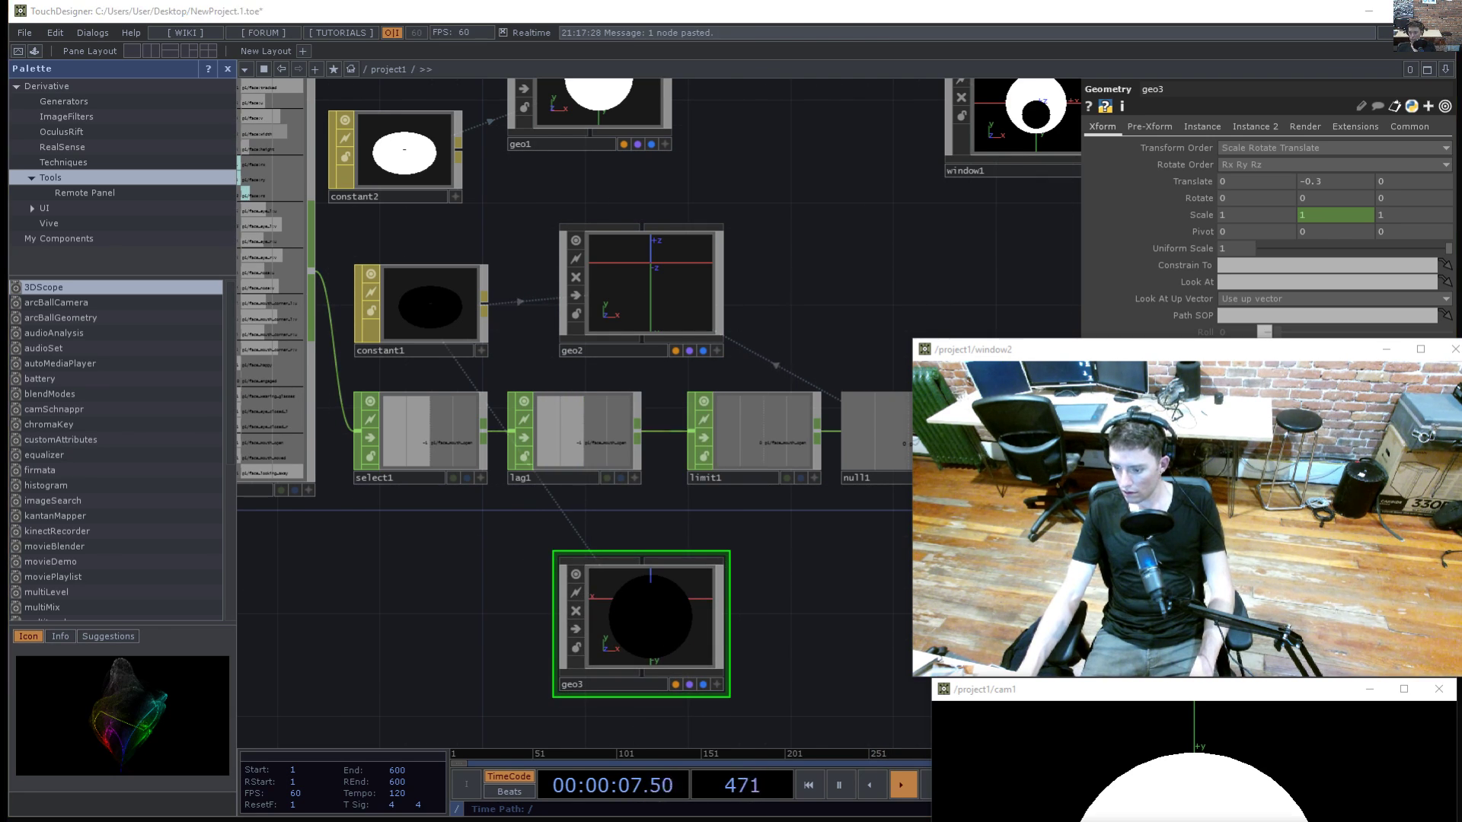
{"action": "left_click", "coordinate": [824, 682]}
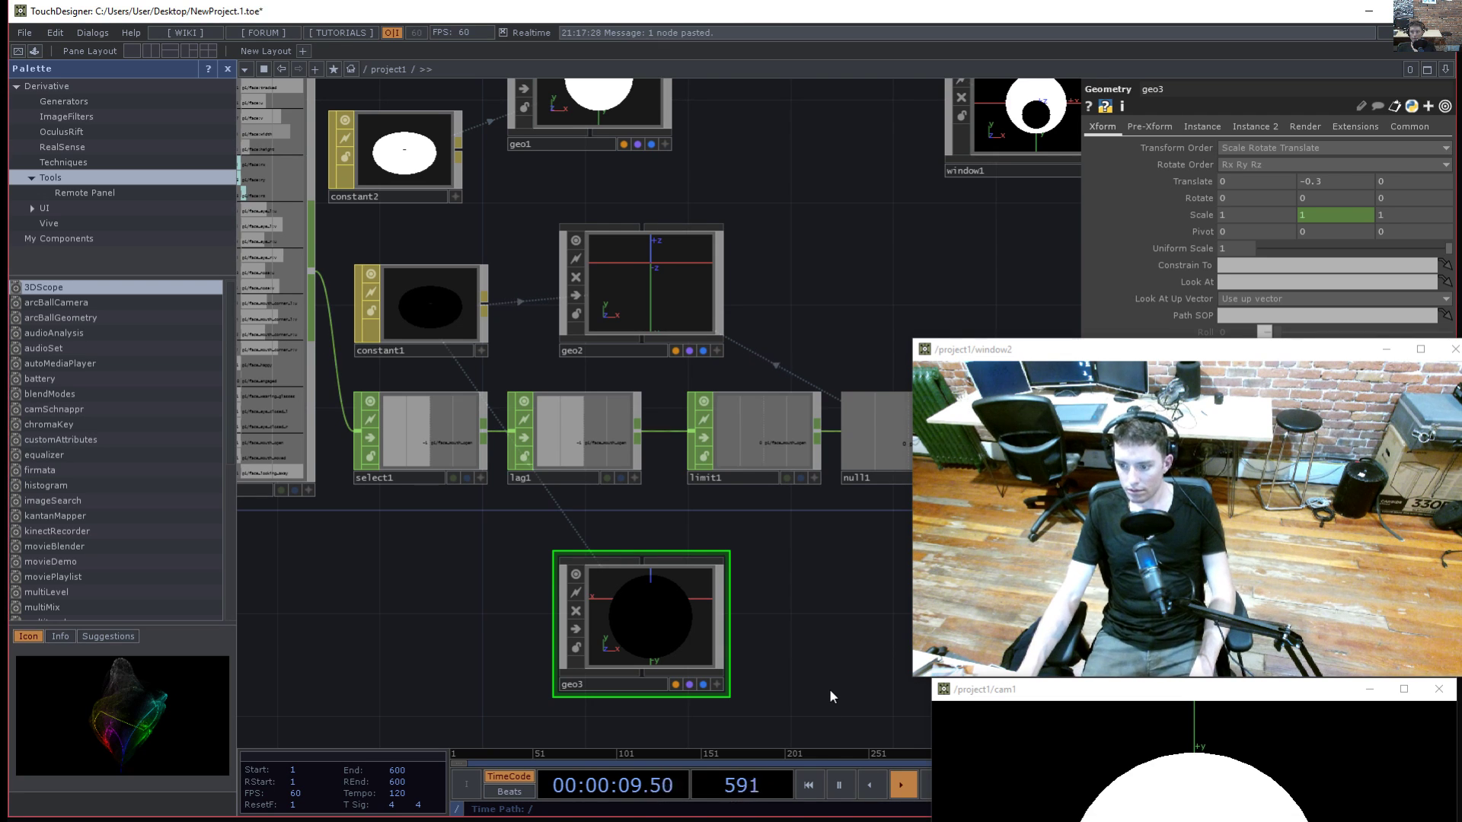
- Set geo3's Translate X to -0.4 and Translate Y to 0.3
{"action": "left_click_drag", "start_coordinate": [829, 689], "coordinate": [812, 703]}
{"action": "middle_click_drag", "start_coordinate": [1333, 187], "coordinate": [1364, 160]}
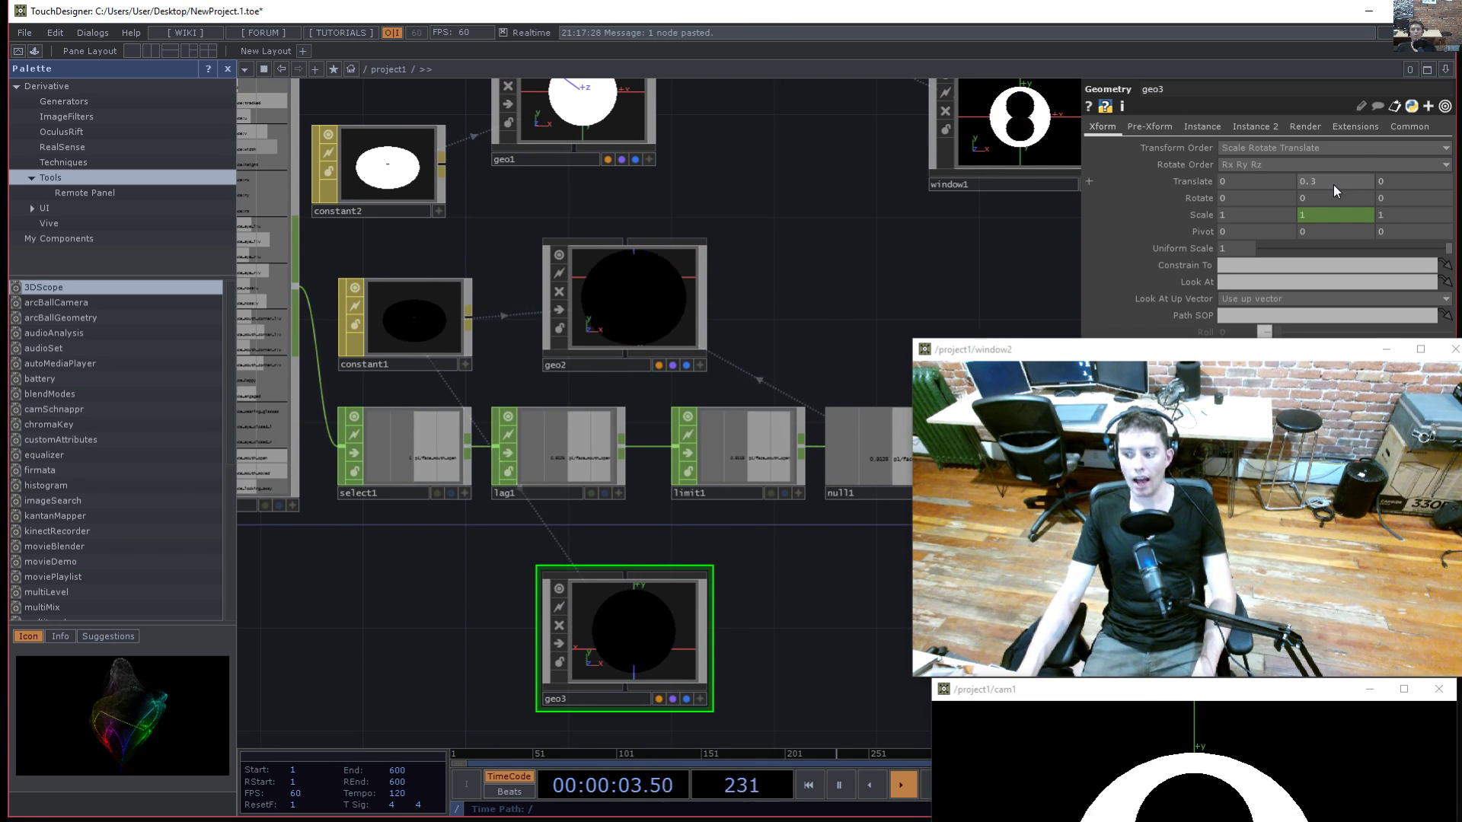
{"action": "middle_click_drag", "start_coordinate": [1260, 182], "coordinate": [1214, 164]}
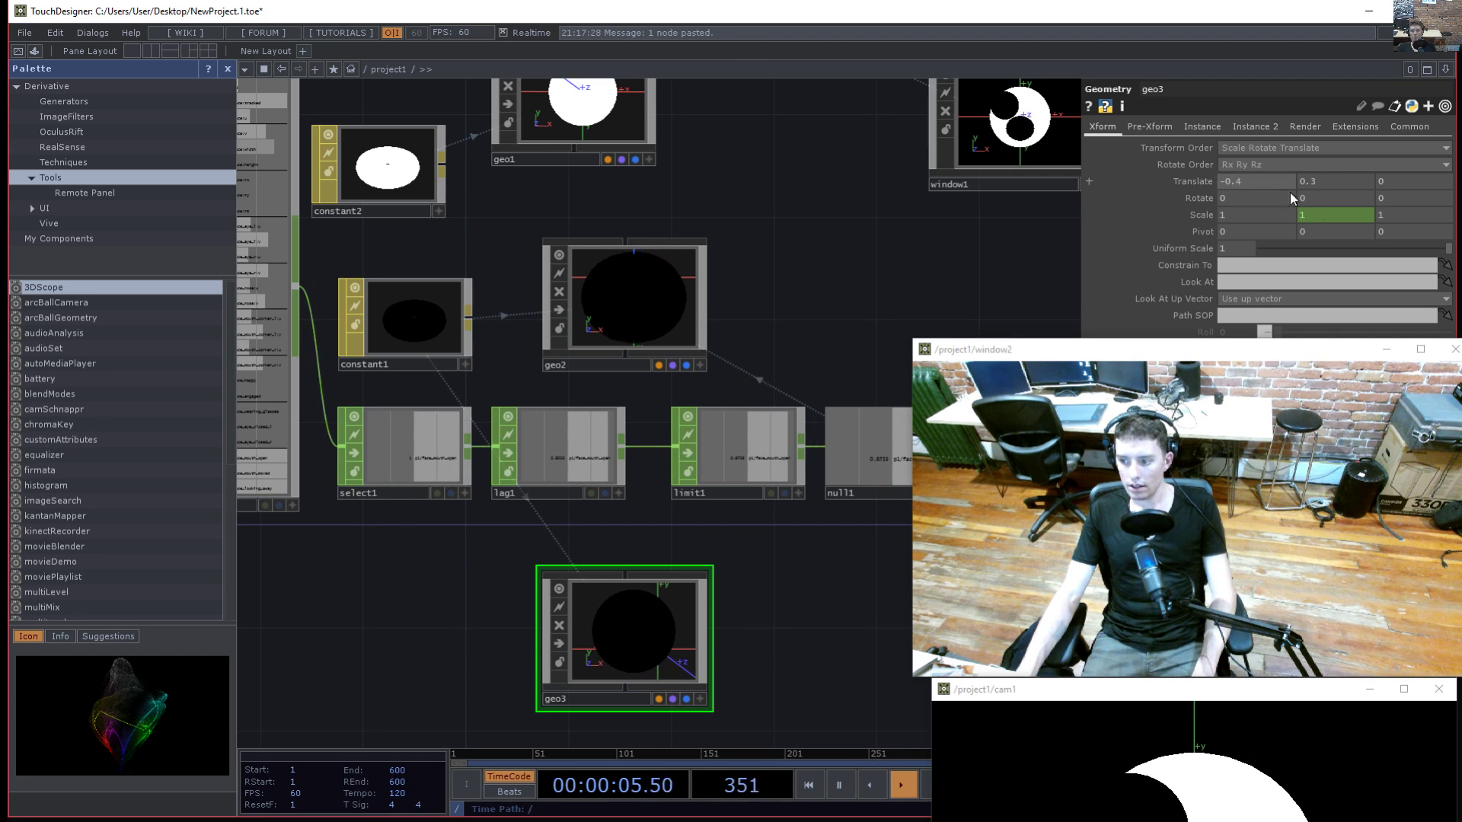
{"action": "left_click", "coordinate": [1421, 253]}
{"action": "left_click_drag", "start_coordinate": [1421, 253], "coordinate": [1363, 250]}
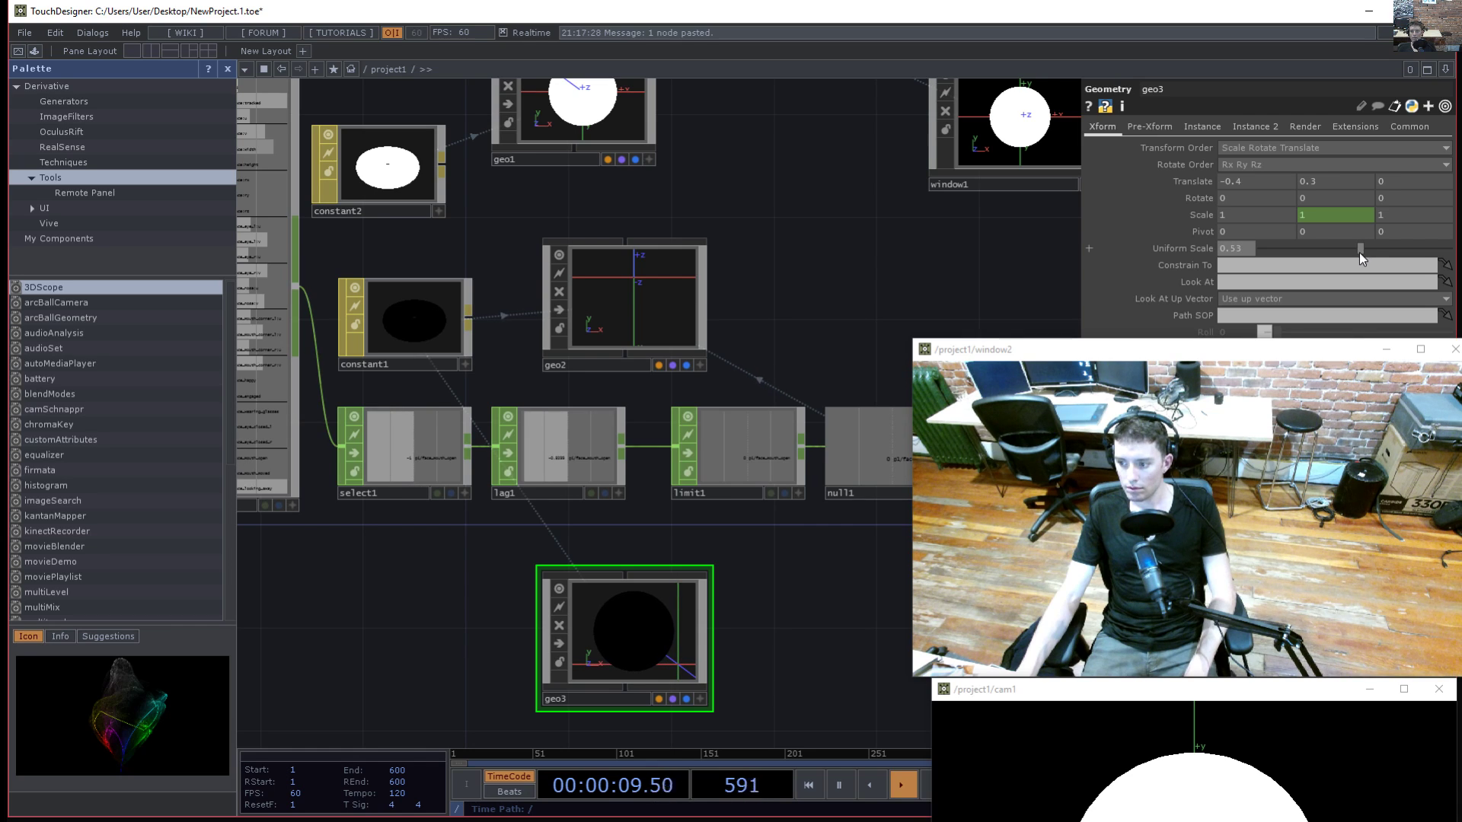
{"action": "key", "text": "ctrl+z"}
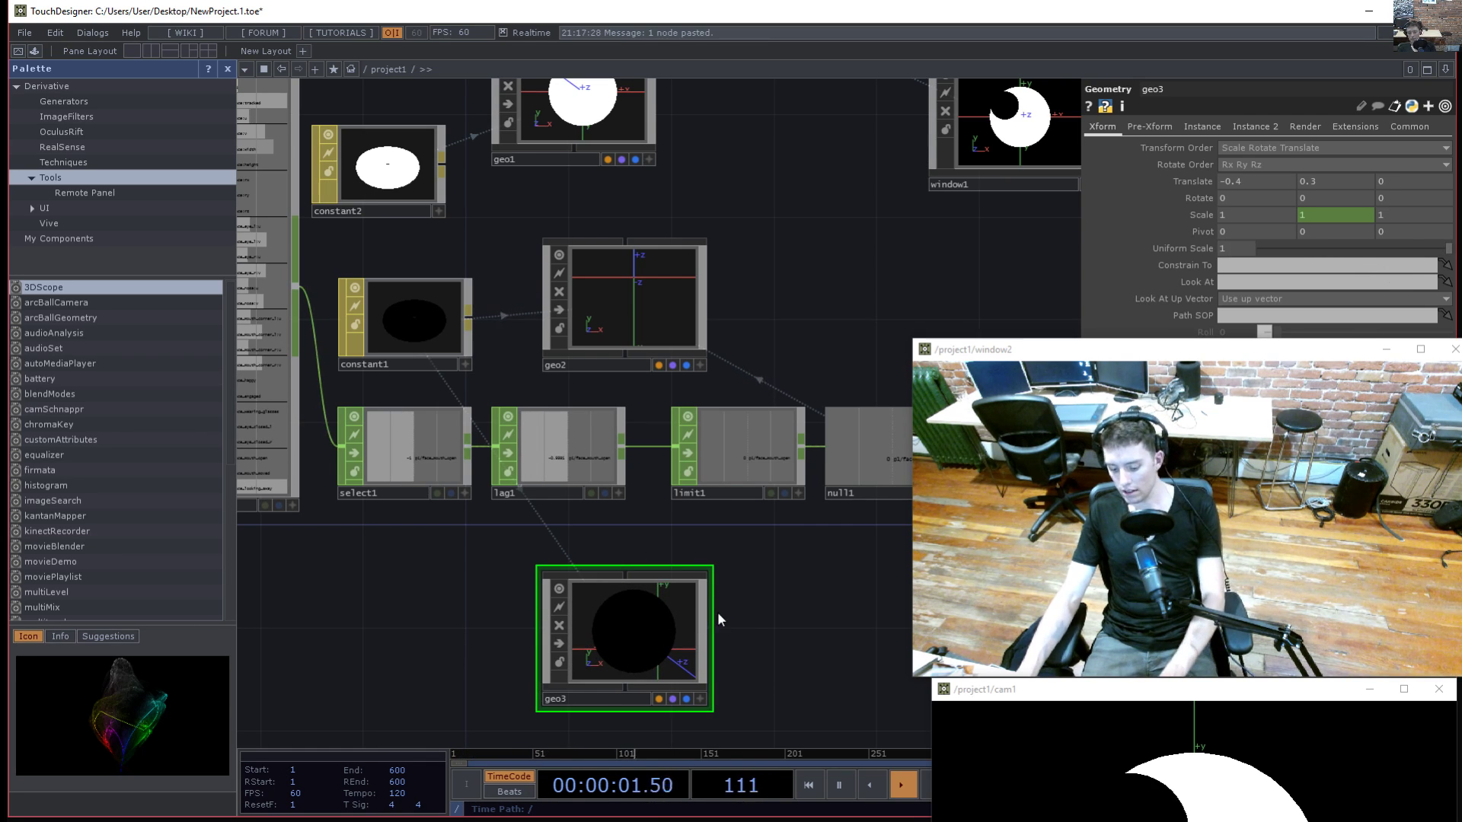
- Inside geo3, set transform1's Uniform Scale to 0.12 and return to the project1 network
{"action": "key", "text": "i"}
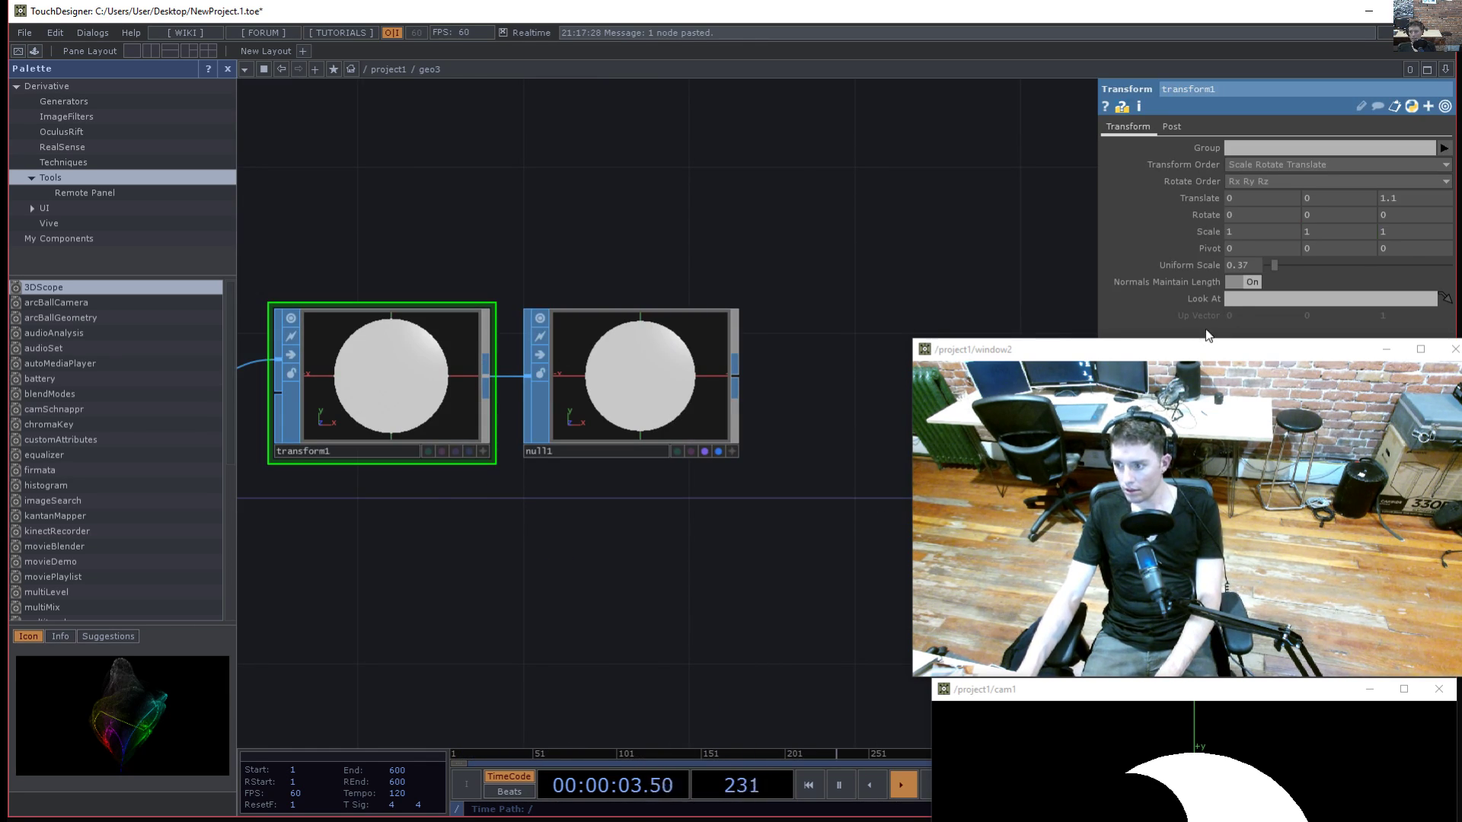
{"action": "left_click_drag", "start_coordinate": [1275, 265], "coordinate": [1272, 263]}
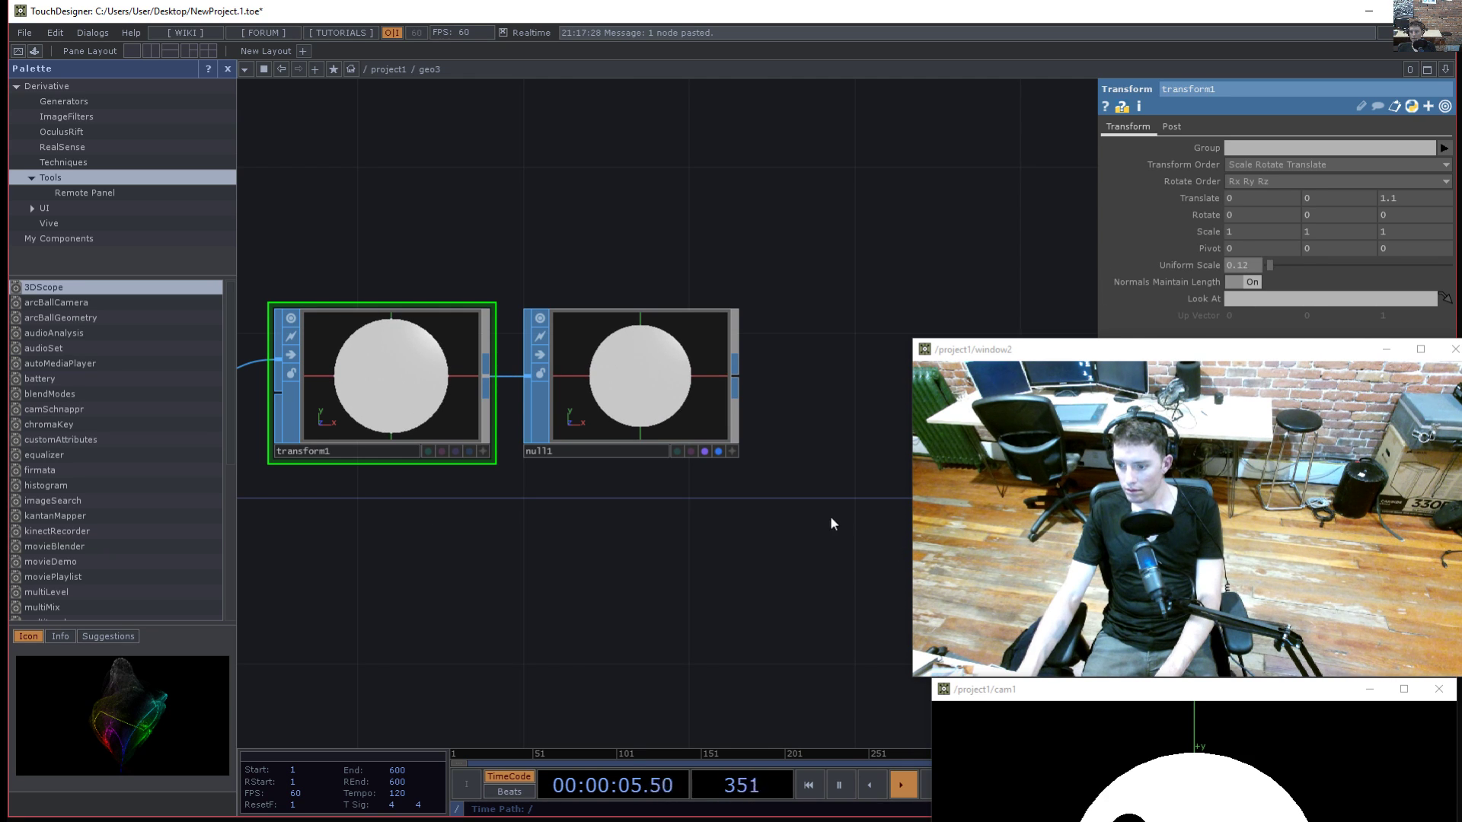
{"action": "key", "text": "u"}
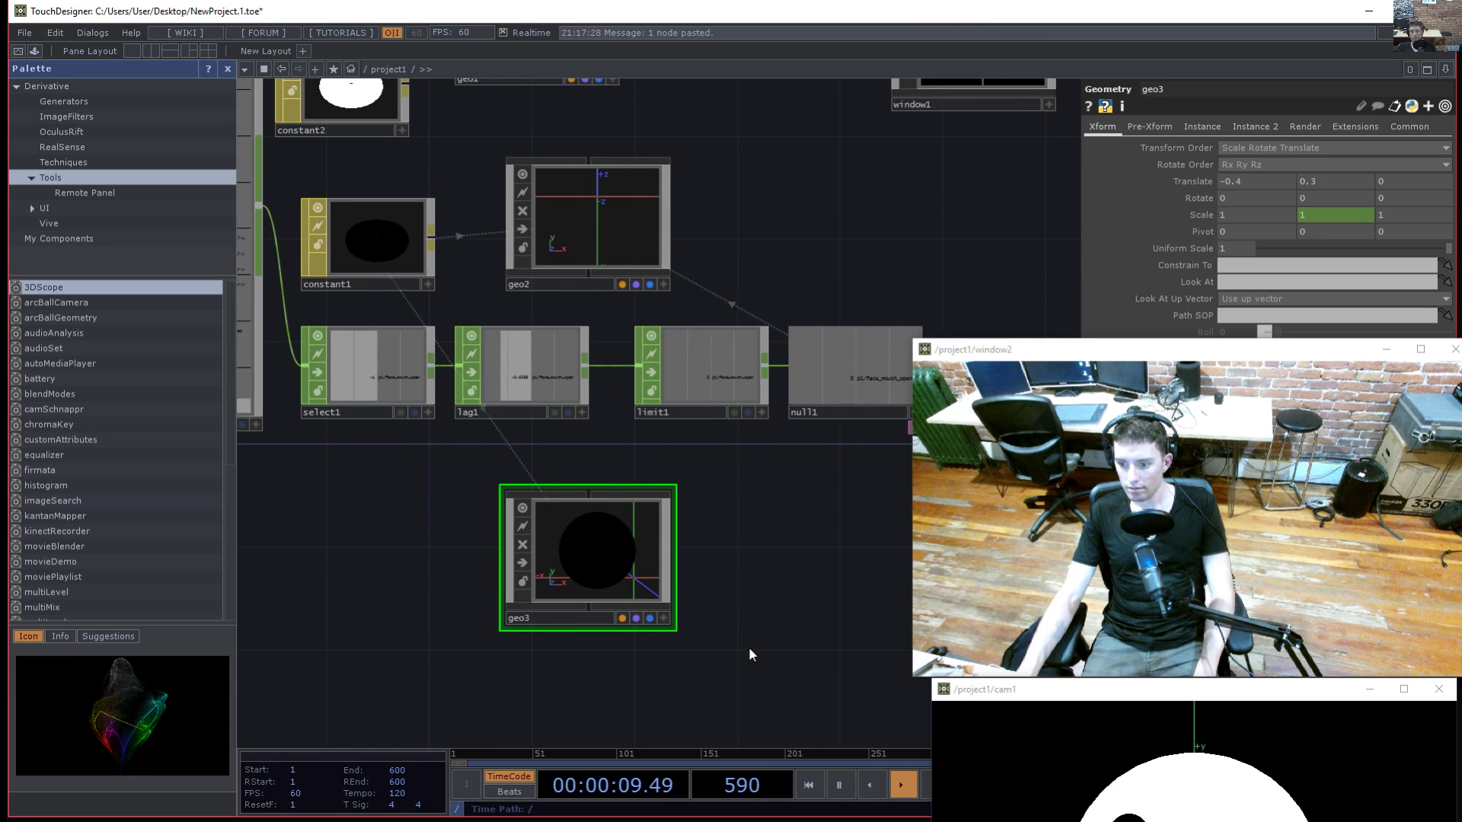
- Paste another eye geometry below geo3 and set its Translate X to 0.4
{"action": "key", "text": "ctrl+v"}
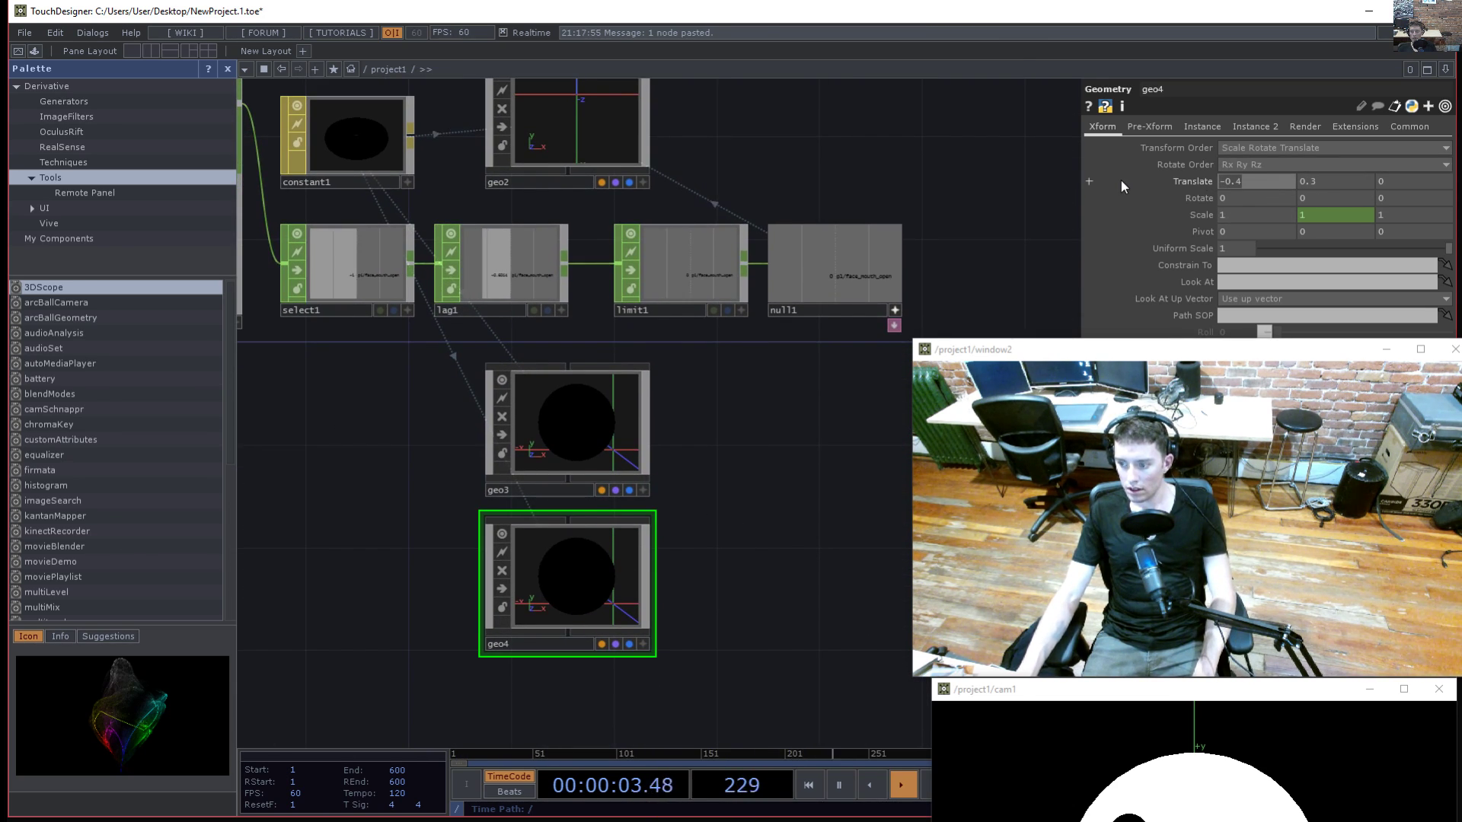
{"action": "type", "text": ".4"}
{"action": "key", "text": "Tab"}
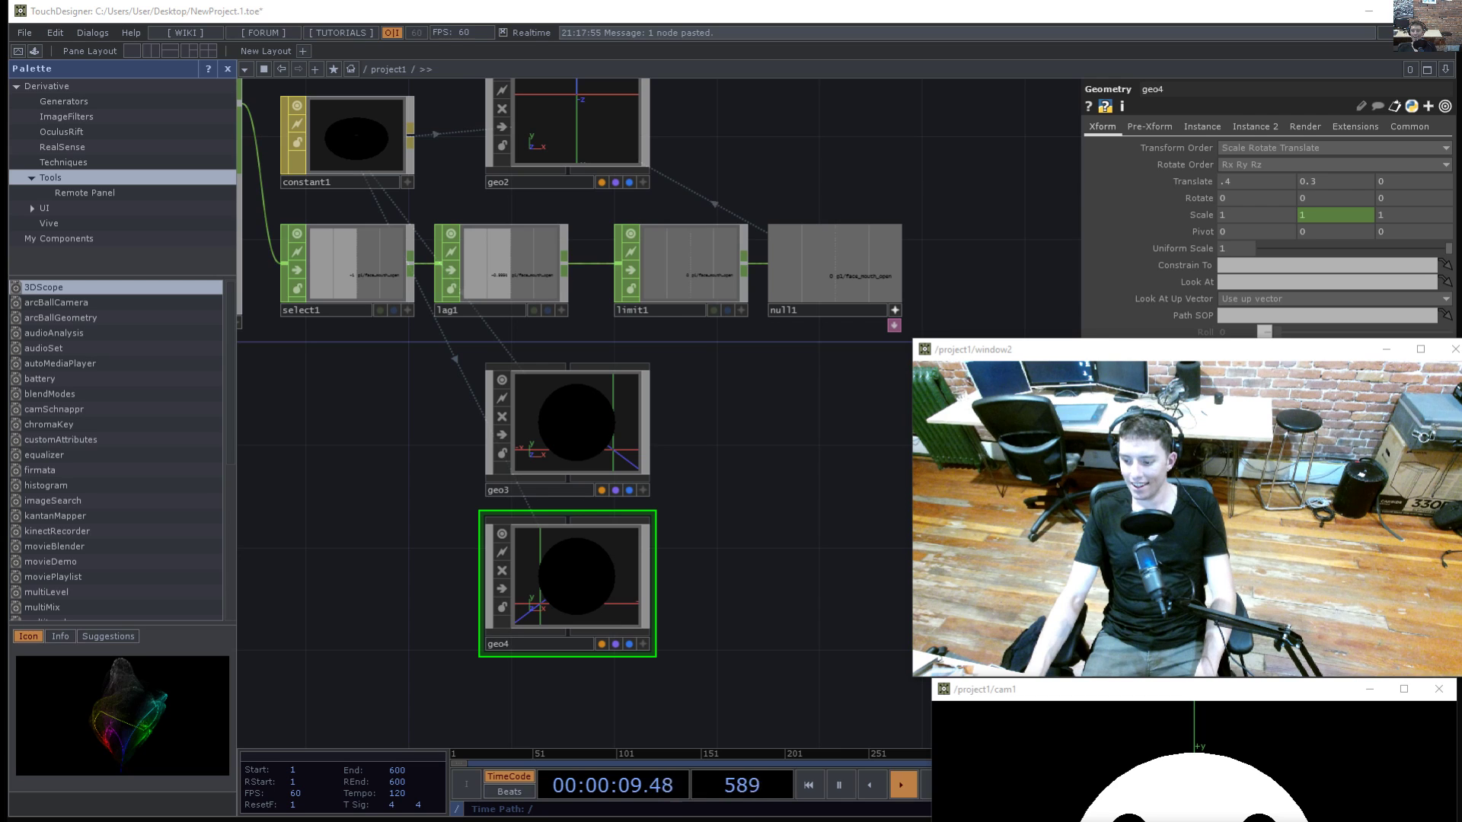
- Duplicate select1 and place the copy in the empty space beside geo3 and geo4
{"action": "left_click_drag", "start_coordinate": [802, 646], "coordinate": [942, 663]}
{"action": "left_click_drag", "start_coordinate": [532, 523], "coordinate": [566, 531]}
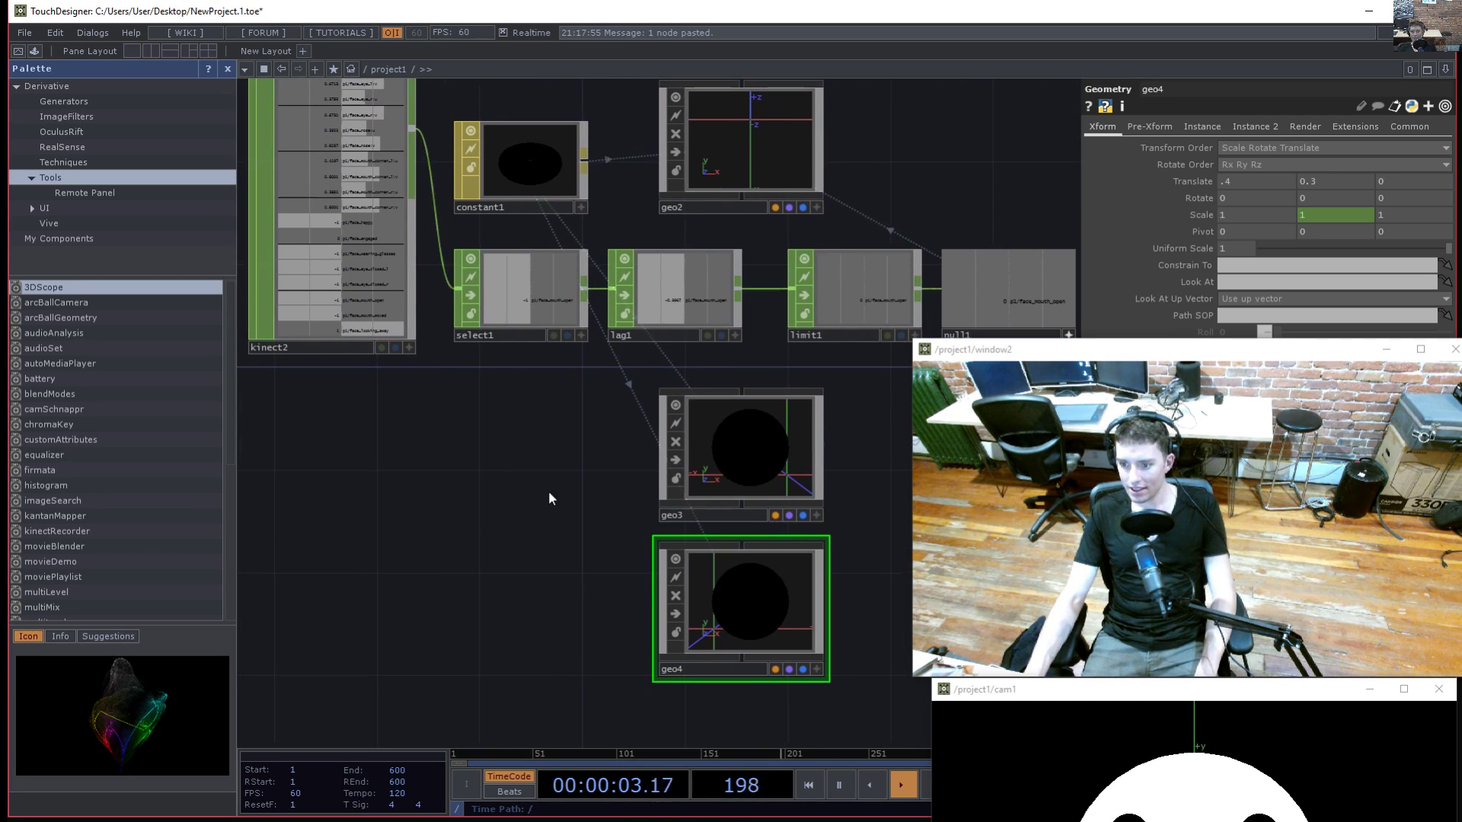
{"action": "left_click", "coordinate": [517, 311]}
{"action": "key", "text": "ctrl+c"}
{"action": "key", "text": "ctrl+v"}
{"action": "left_click_drag", "start_coordinate": [513, 438], "coordinate": [513, 541]}
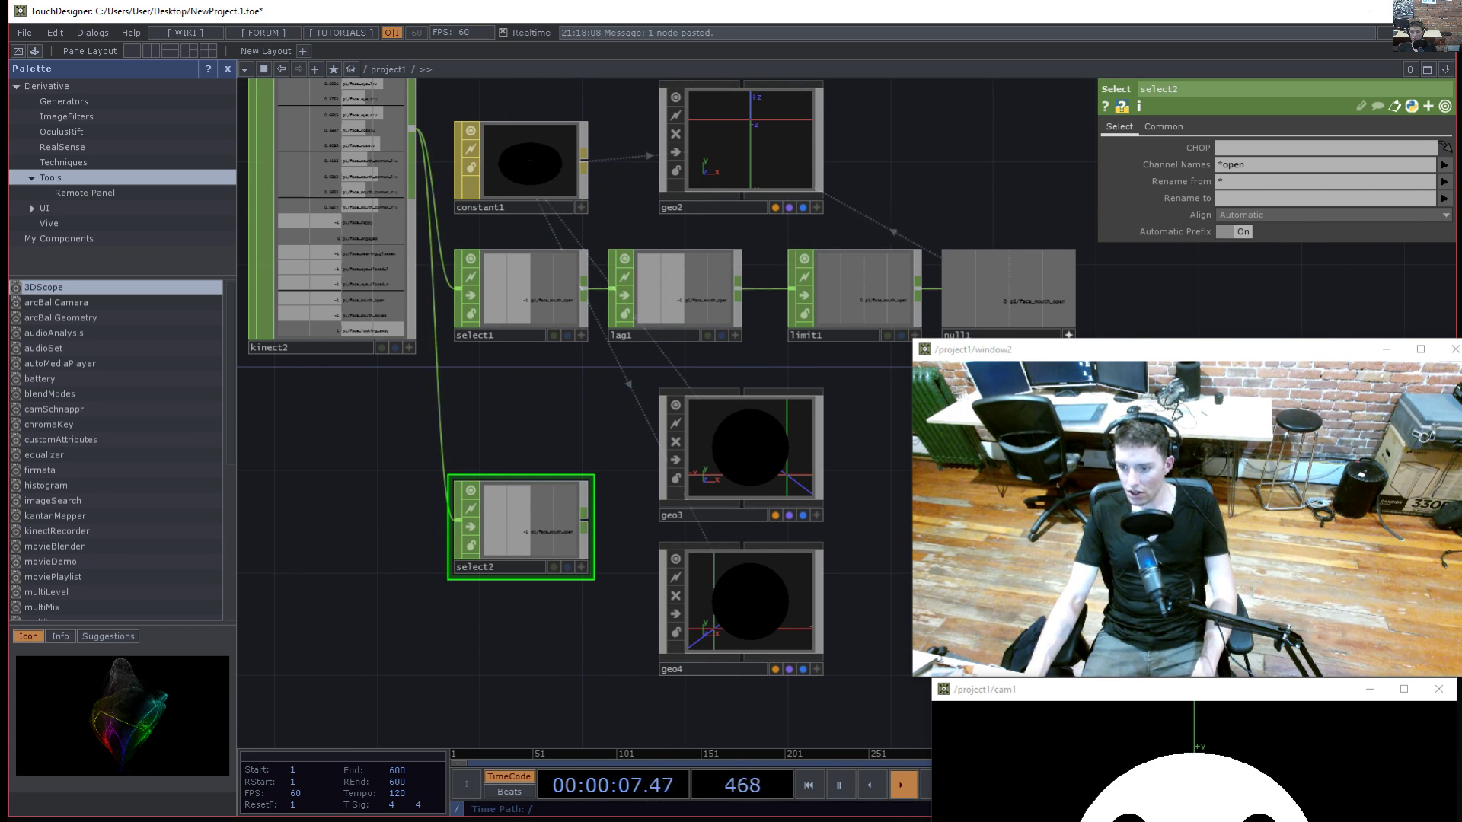
- Change select2's Channel Names to *closed_r, matching the eye-closed channel listed in kinect2
{"action": "scroll", "coordinate": [525, 647], "scroll_direction": "up", "scroll_amount": 3}
{"action": "left_click_drag", "start_coordinate": [559, 293], "coordinate": [747, 354]}
{"action": "left_click_drag", "start_coordinate": [711, 401], "coordinate": [765, 543]}
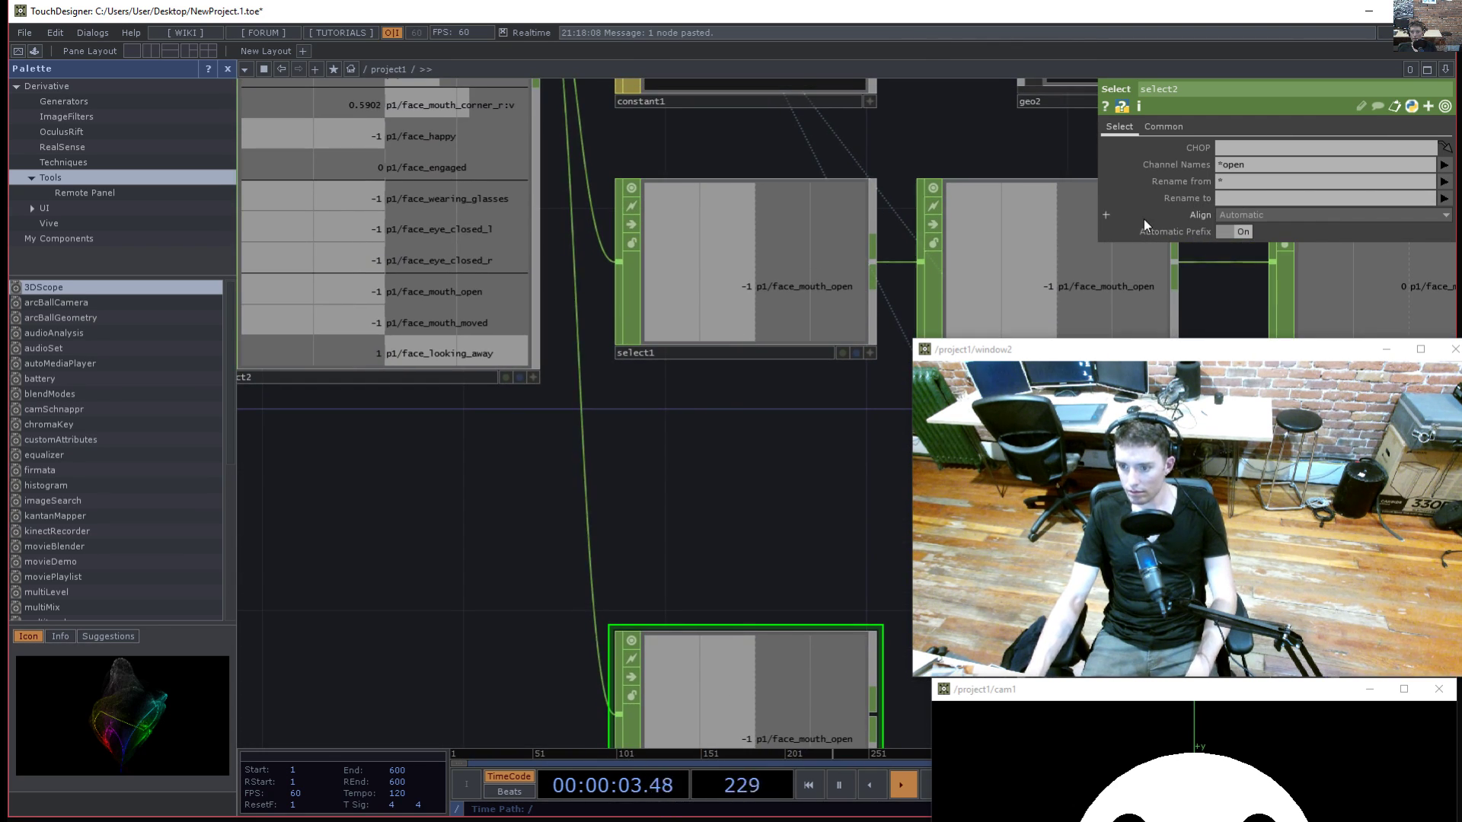
{"action": "double_click", "coordinate": [1228, 165]}
{"action": "type", "text": "close"}
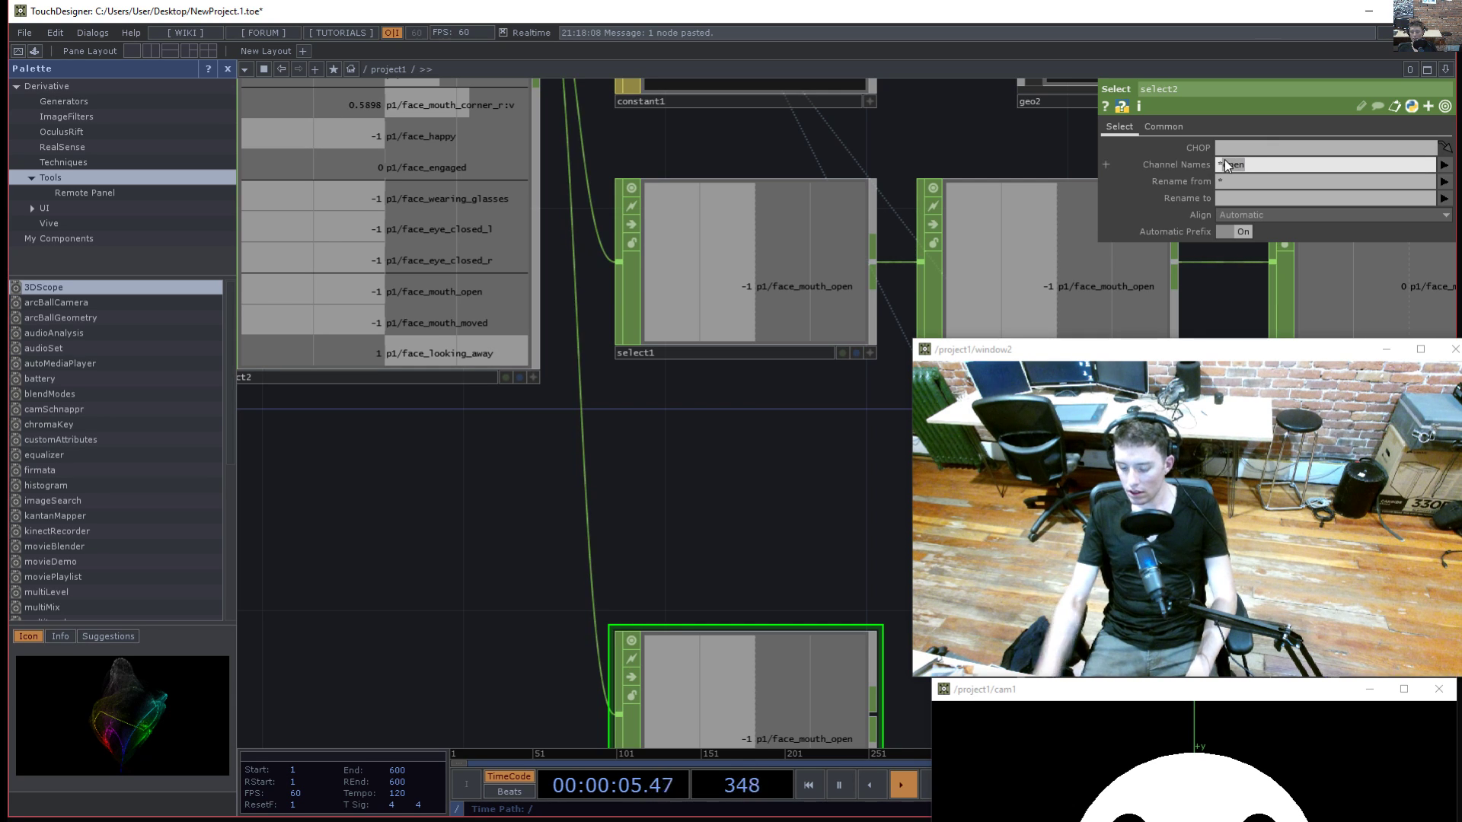
{"action": "type", "text": "d_r"}
{"action": "left_click_drag", "start_coordinate": [737, 520], "coordinate": [607, 149]}
{"action": "scroll", "coordinate": [623, 493], "scroll_direction": "down", "scroll_amount": 3}
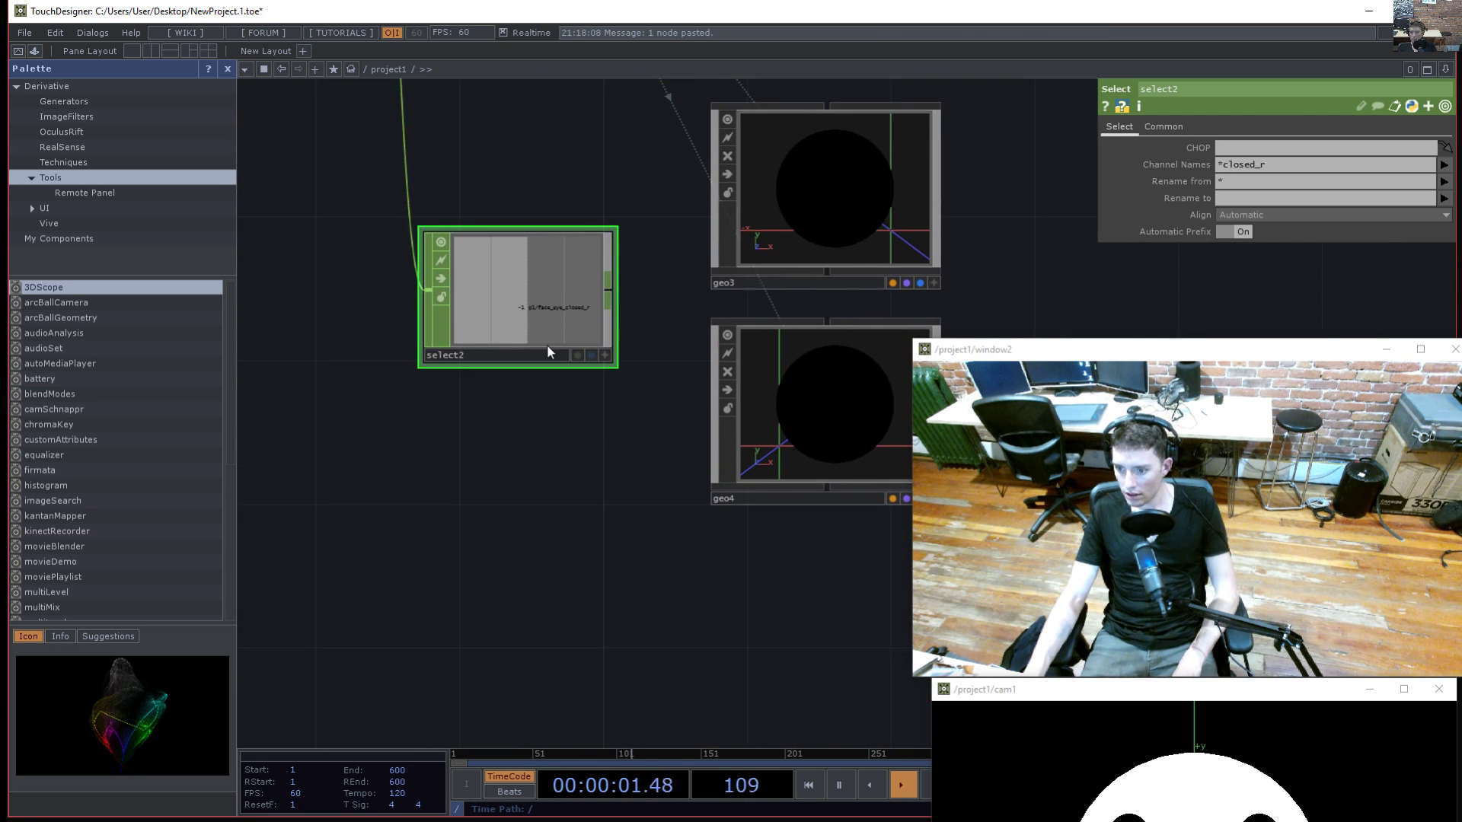
- Paste a copy of select2 below it and set the copy's Channel Names to *closed_l
{"action": "key", "text": "ctrl+v"}
{"action": "left_click", "coordinate": [1309, 166]}
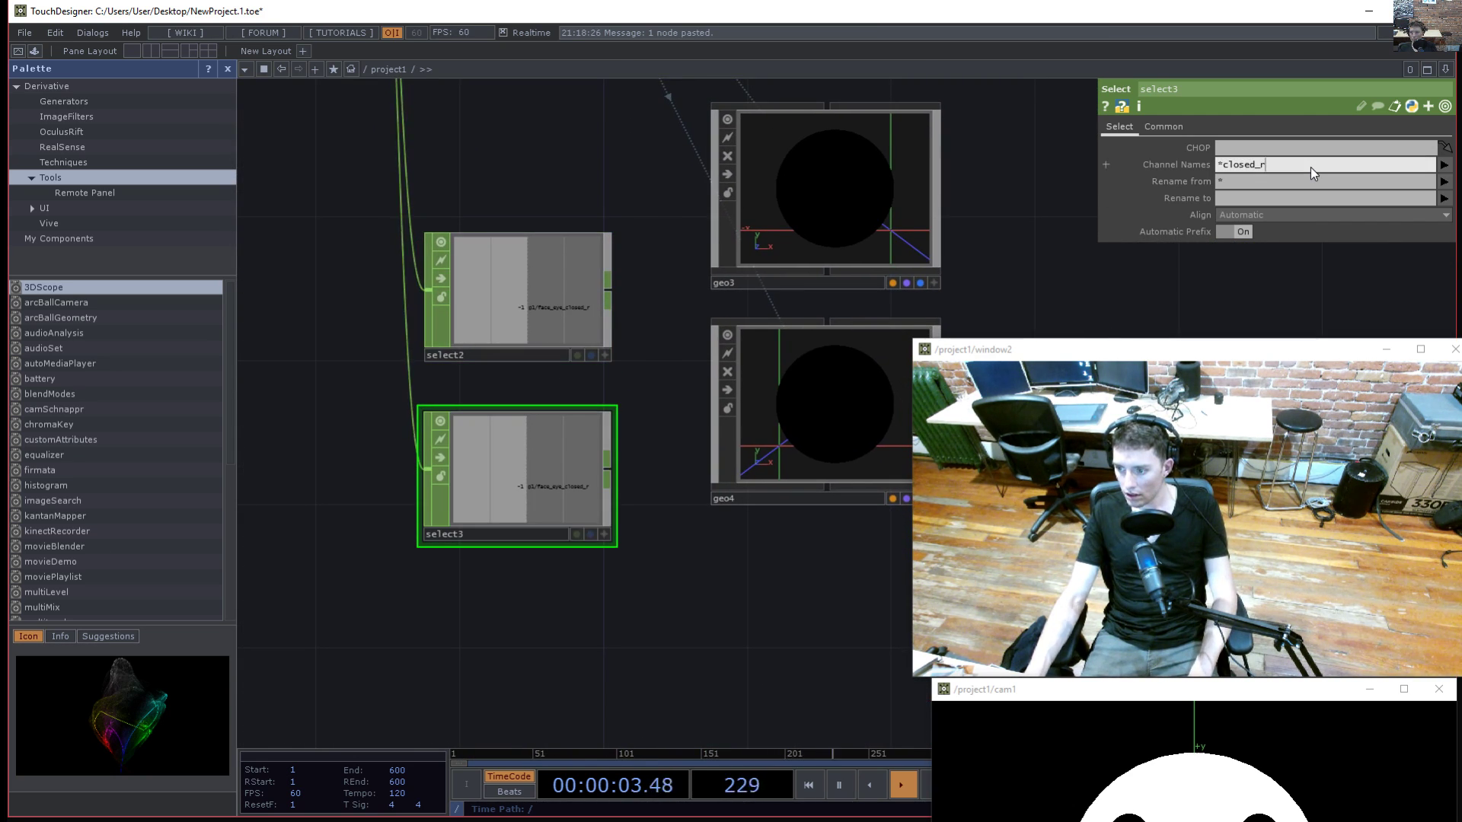
{"action": "key", "text": "BackSpace"}
{"action": "type", "text": "l"}
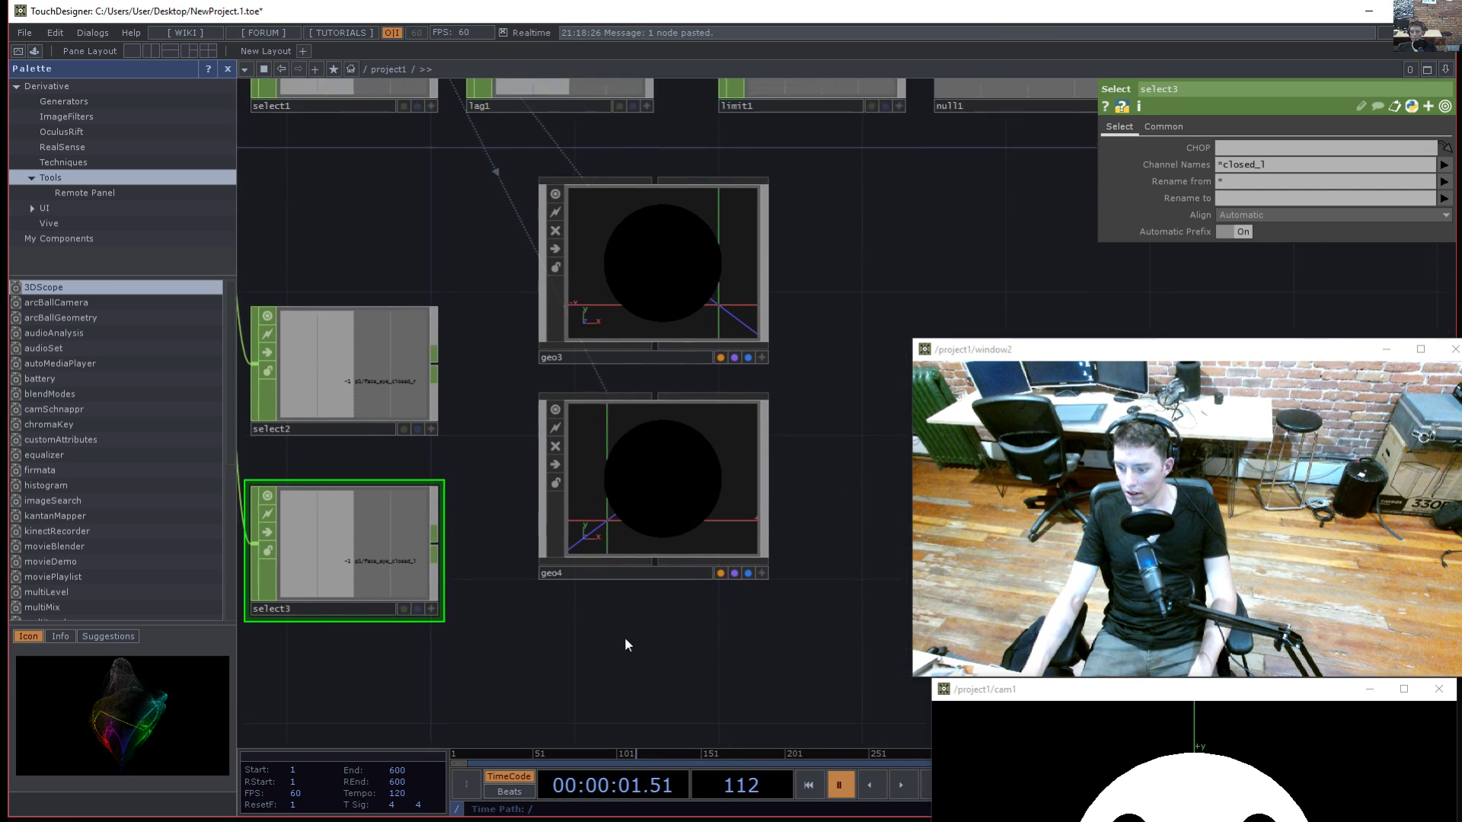
- Move geo3 and geo4 farther from select2 and select3 to make room between them
{"action": "scroll", "coordinate": [625, 639], "scroll_direction": "down", "scroll_amount": 3}
{"action": "left_click_drag", "start_coordinate": [625, 639], "coordinate": [587, 626]}
{"action": "left_click_drag", "start_coordinate": [636, 398], "coordinate": [864, 427]}
{"action": "left_click_drag", "start_coordinate": [786, 594], "coordinate": [745, 445]}
{"action": "left_click_drag", "start_coordinate": [584, 383], "coordinate": [840, 513]}
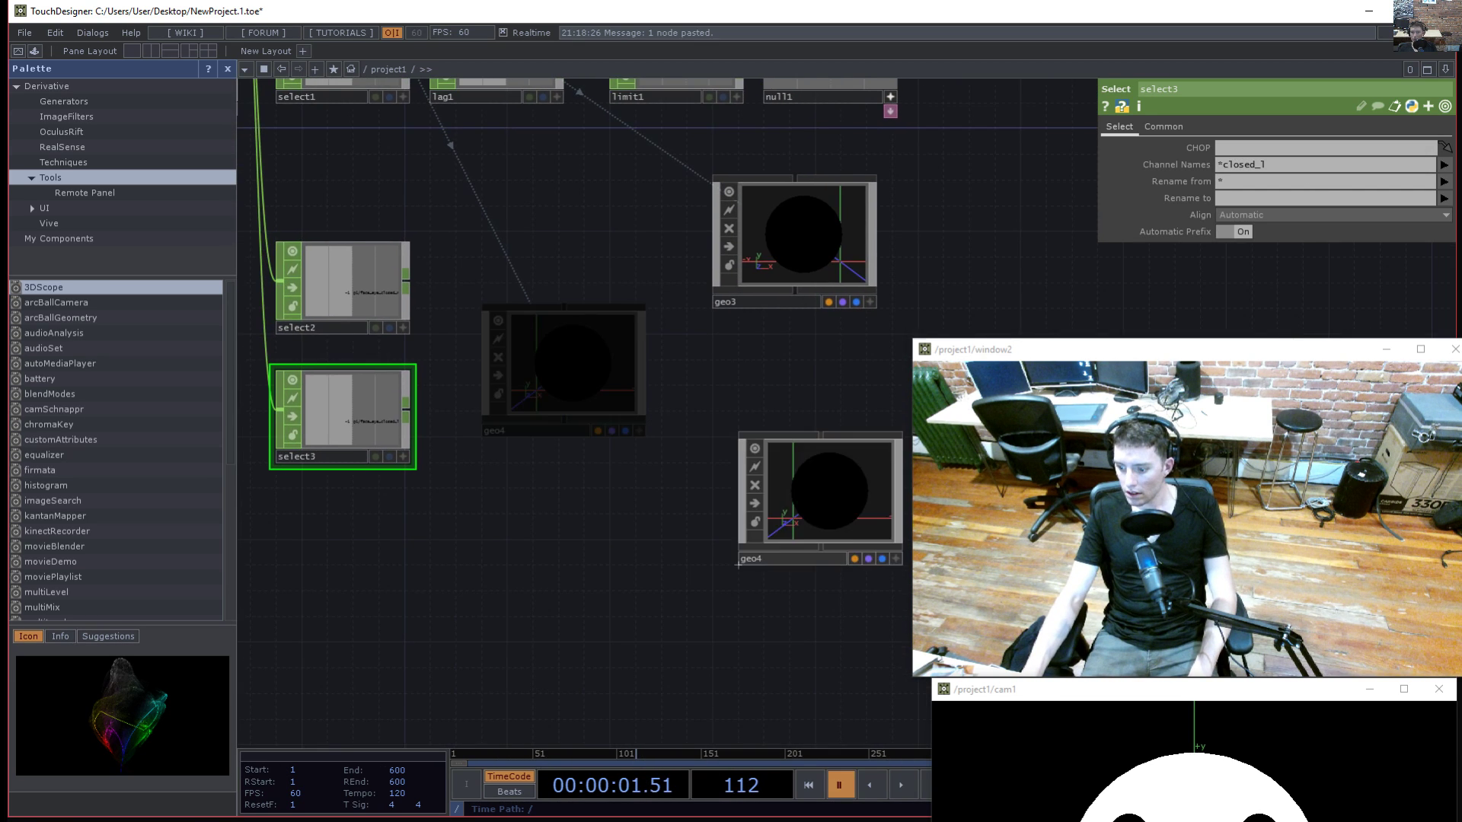
- Select lag1, limit1 and the null after them in the mouth-open chain and copy the three operators
{"action": "scroll", "coordinate": [514, 353], "scroll_direction": "up", "scroll_amount": 3}
{"action": "left_click_drag", "start_coordinate": [491, 358], "coordinate": [706, 475]}
{"action": "scroll", "coordinate": [705, 475], "scroll_direction": "down", "scroll_amount": 3}
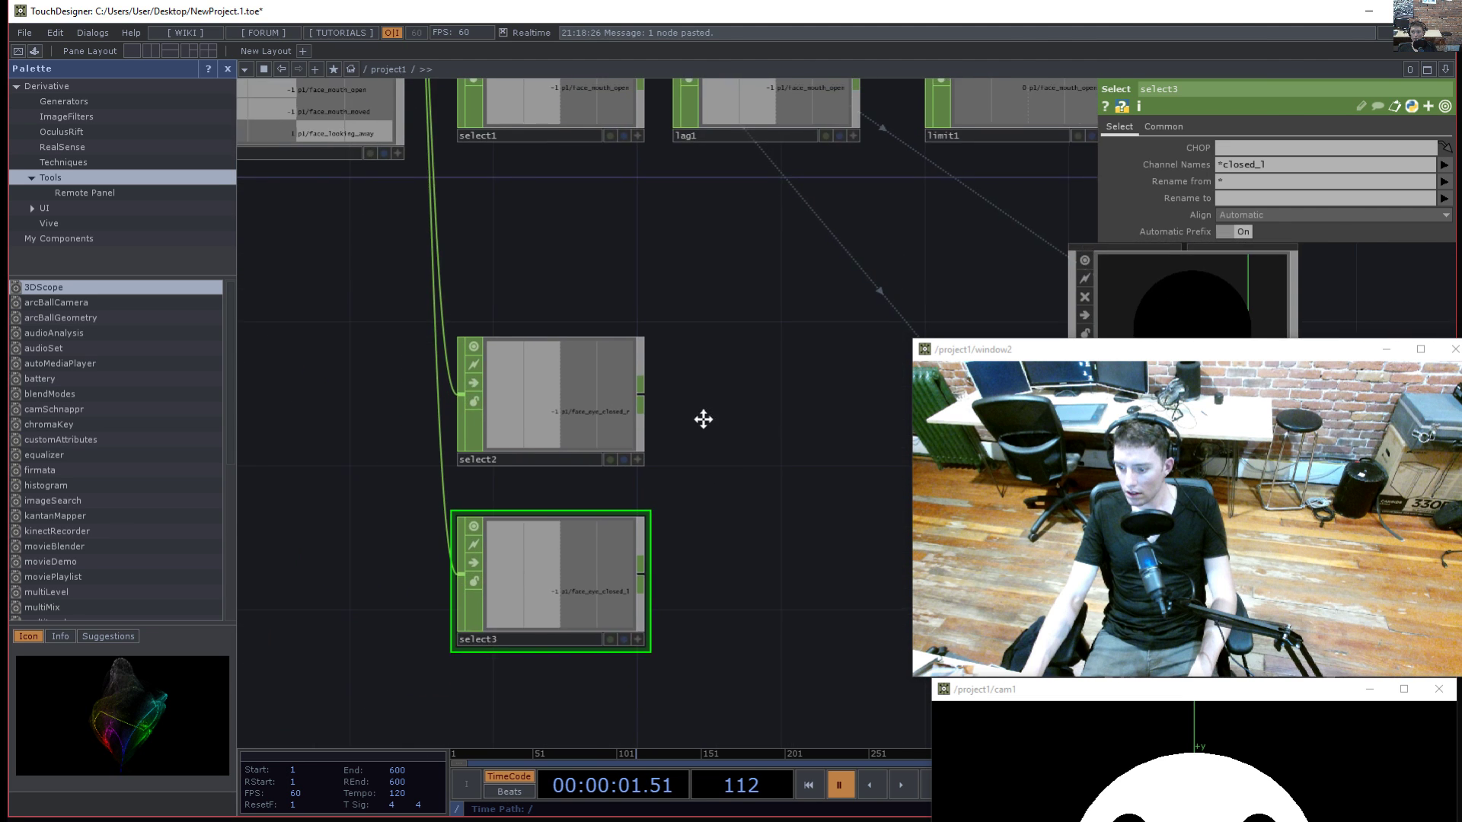
{"action": "left_click", "coordinate": [639, 187]}
{"action": "left_click", "coordinate": [1050, 200], "text": "shift"}
{"action": "left_click", "coordinate": [1066, 243], "text": "shift"}
{"action": "key", "text": "ctrl+c"}
{"action": "key", "text": "ctrl+v"}
{"action": "scroll", "coordinate": [759, 472], "scroll_direction": "down", "scroll_amount": 4}
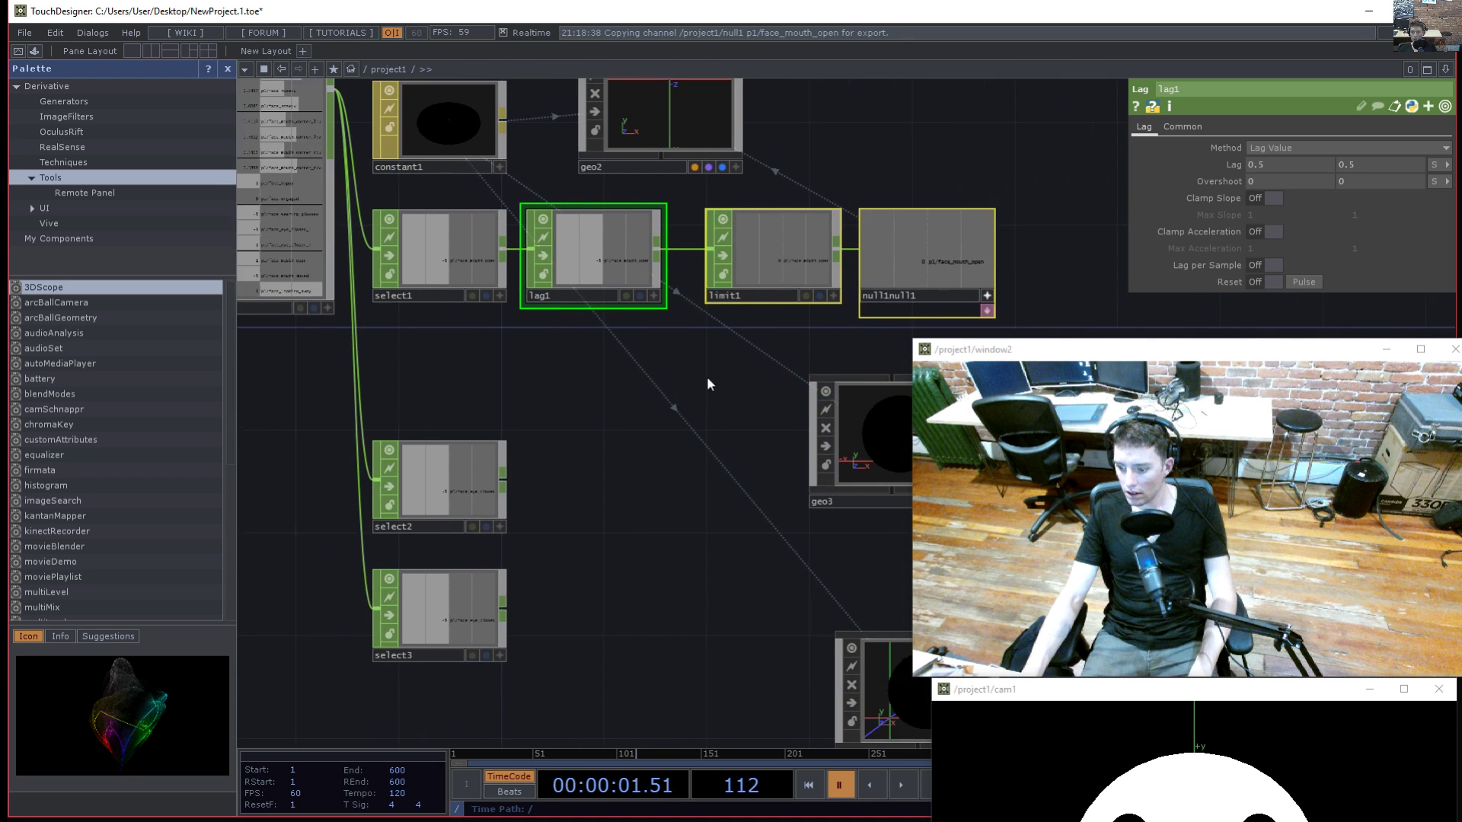
{"action": "key", "text": "ctrl+c"}
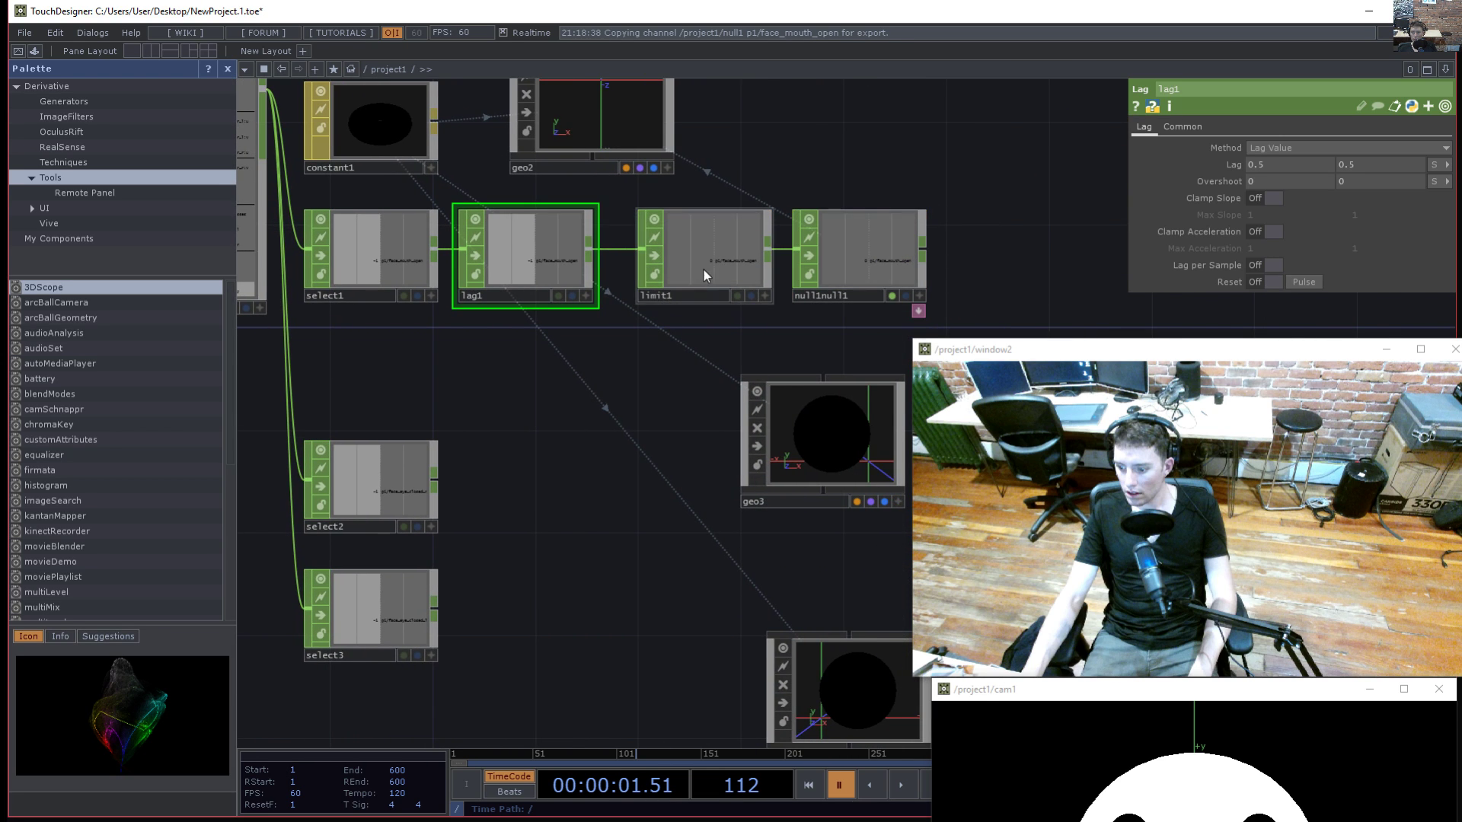
- Paste two copies of the lag, limit and null chain, feeding one from select2 and the other from select3
{"action": "key", "text": "ctrl+v"}
{"action": "left_click_drag", "start_coordinate": [603, 536], "coordinate": [590, 310]}
{"action": "left_click_drag", "start_coordinate": [515, 169], "coordinate": [516, 270]}
{"action": "key", "text": "ctrl+v"}
{"action": "left_click_drag", "start_coordinate": [546, 392], "coordinate": [447, 392]}
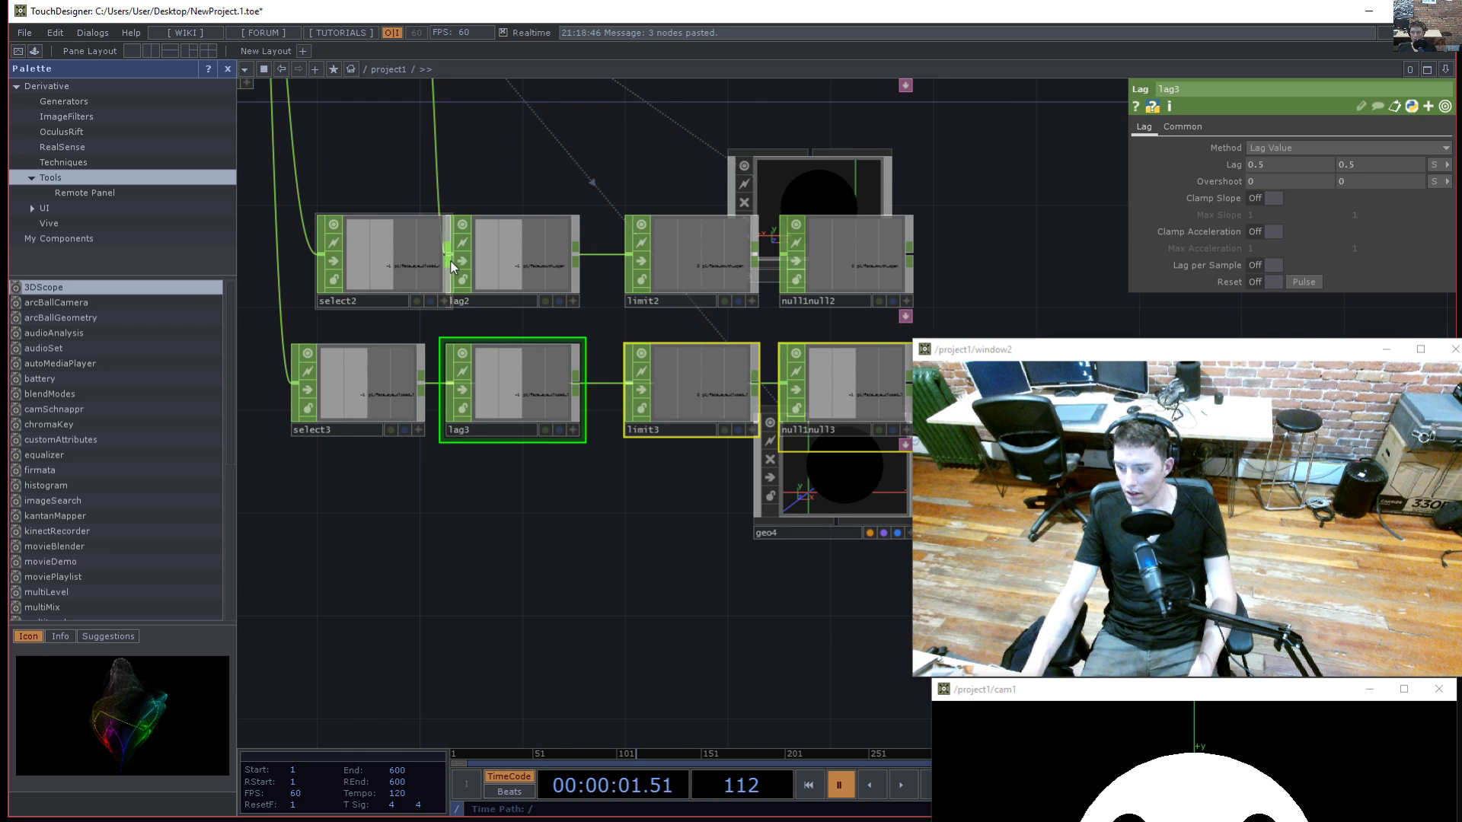
{"action": "left_click_drag", "start_coordinate": [422, 255], "coordinate": [453, 254]}
{"action": "left_click_drag", "start_coordinate": [587, 170], "coordinate": [368, 221]}
- Move geo3 and geo4 past the ends of the two eye chains to clear the overlap with their nulls
{"action": "left_click_drag", "start_coordinate": [638, 234], "coordinate": [844, 235]}
{"action": "left_click_drag", "start_coordinate": [666, 534], "coordinate": [821, 534]}
{"action": "left_click_drag", "start_coordinate": [465, 572], "coordinate": [541, 581]}
{"action": "left_click_drag", "start_coordinate": [601, 544], "coordinate": [529, 575]}
{"action": "scroll", "coordinate": [718, 454], "scroll_direction": "up", "scroll_amount": 3}
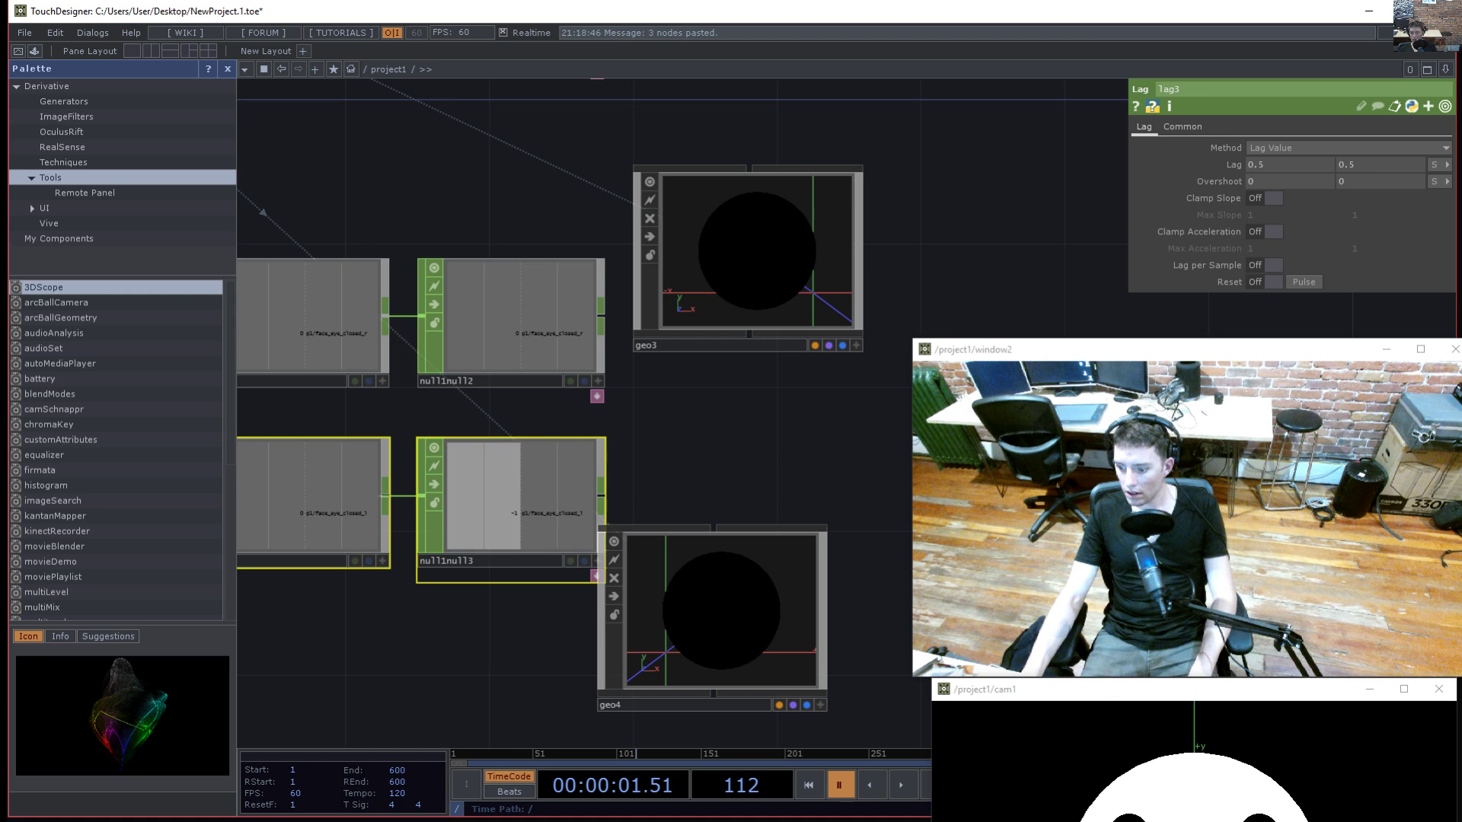
{"action": "left_click_drag", "start_coordinate": [537, 663], "coordinate": [754, 679]}
{"action": "scroll", "coordinate": [580, 672], "scroll_direction": "down", "scroll_amount": 3}
{"action": "left_click_drag", "start_coordinate": [602, 651], "coordinate": [572, 583]}
{"action": "left_click_drag", "start_coordinate": [522, 647], "coordinate": [661, 583]}
{"action": "scroll", "coordinate": [661, 583], "scroll_direction": "down", "scroll_amount": 3}
{"action": "left_click_drag", "start_coordinate": [564, 592], "coordinate": [621, 596]}
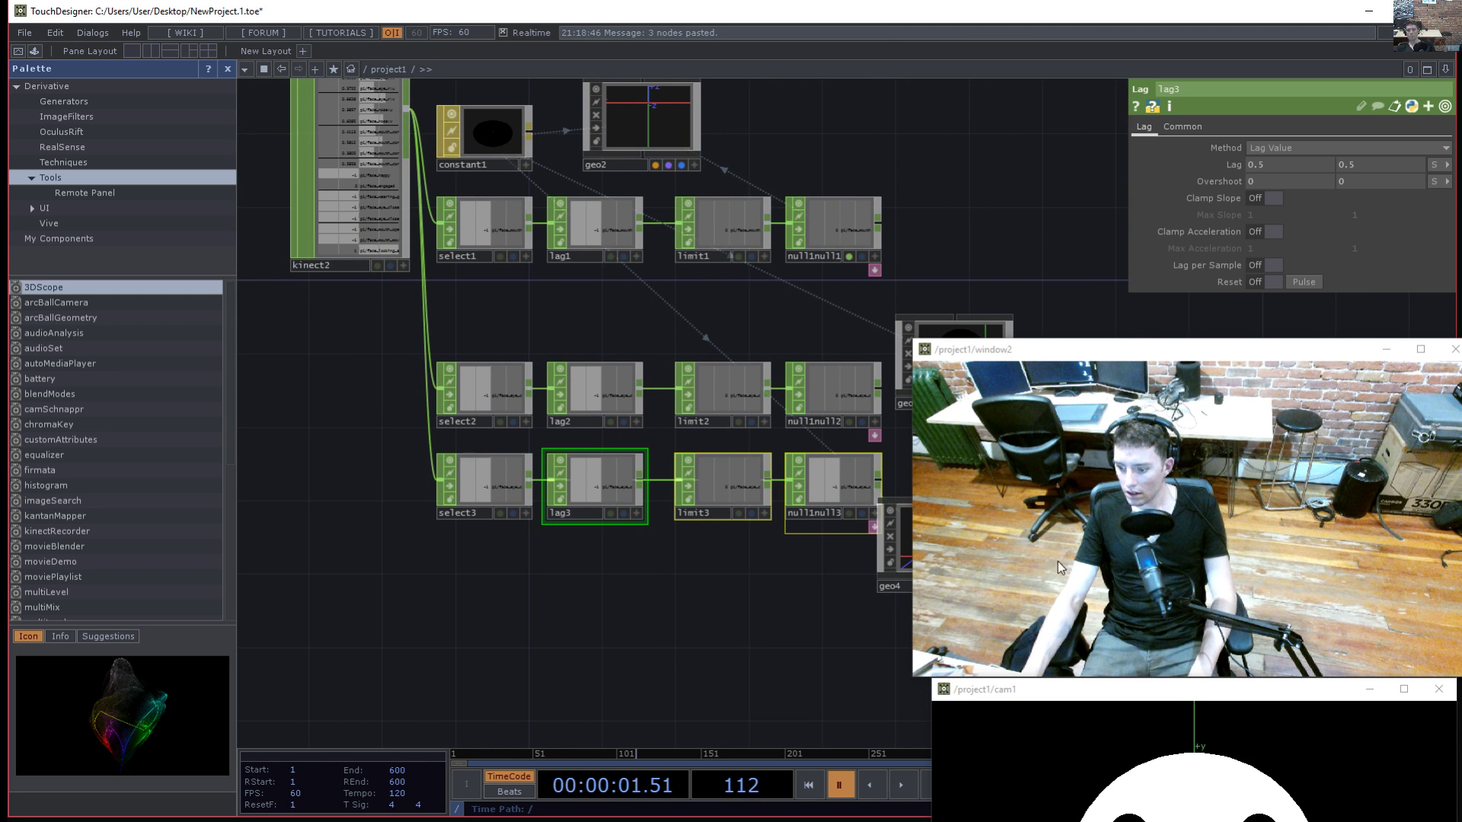
- Close the window2 camera viewer covering the network
{"action": "left_click", "coordinate": [1171, 484]}
{"action": "left_click_drag", "start_coordinate": [753, 614], "coordinate": [653, 659]}
{"action": "left_click_drag", "start_coordinate": [714, 601], "coordinate": [669, 654]}
{"action": "left_click", "coordinate": [1455, 349]}
- Select kinect1 and switch its Active parameter off and back on
{"action": "left_click_drag", "start_coordinate": [833, 330], "coordinate": [1177, 632]}
{"action": "left_click", "coordinate": [522, 306]}
{"action": "scroll", "coordinate": [523, 306], "scroll_direction": "up", "scroll_amount": 5}
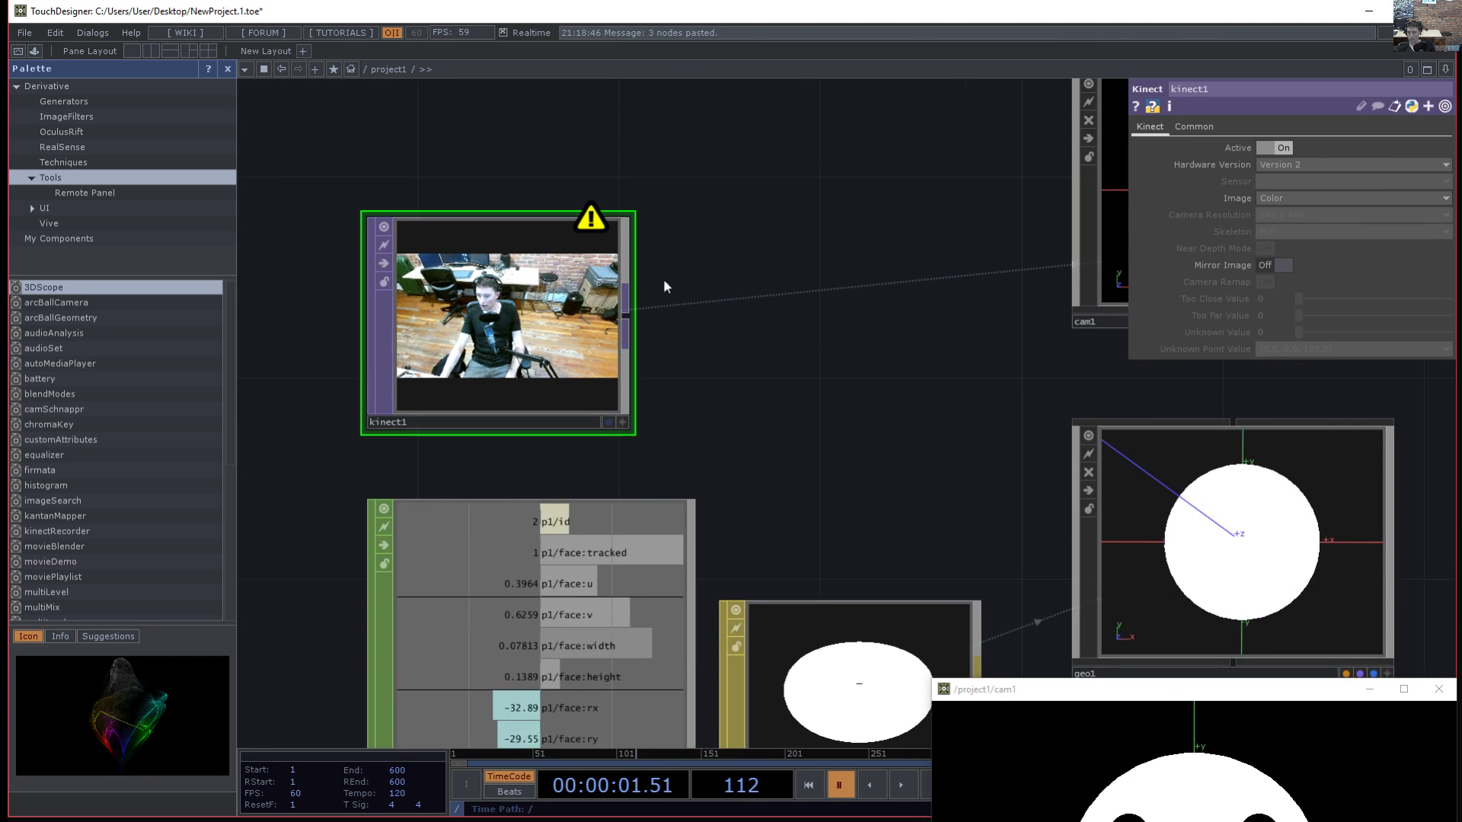
{"action": "left_click_drag", "start_coordinate": [989, 482], "coordinate": [1116, 448]}
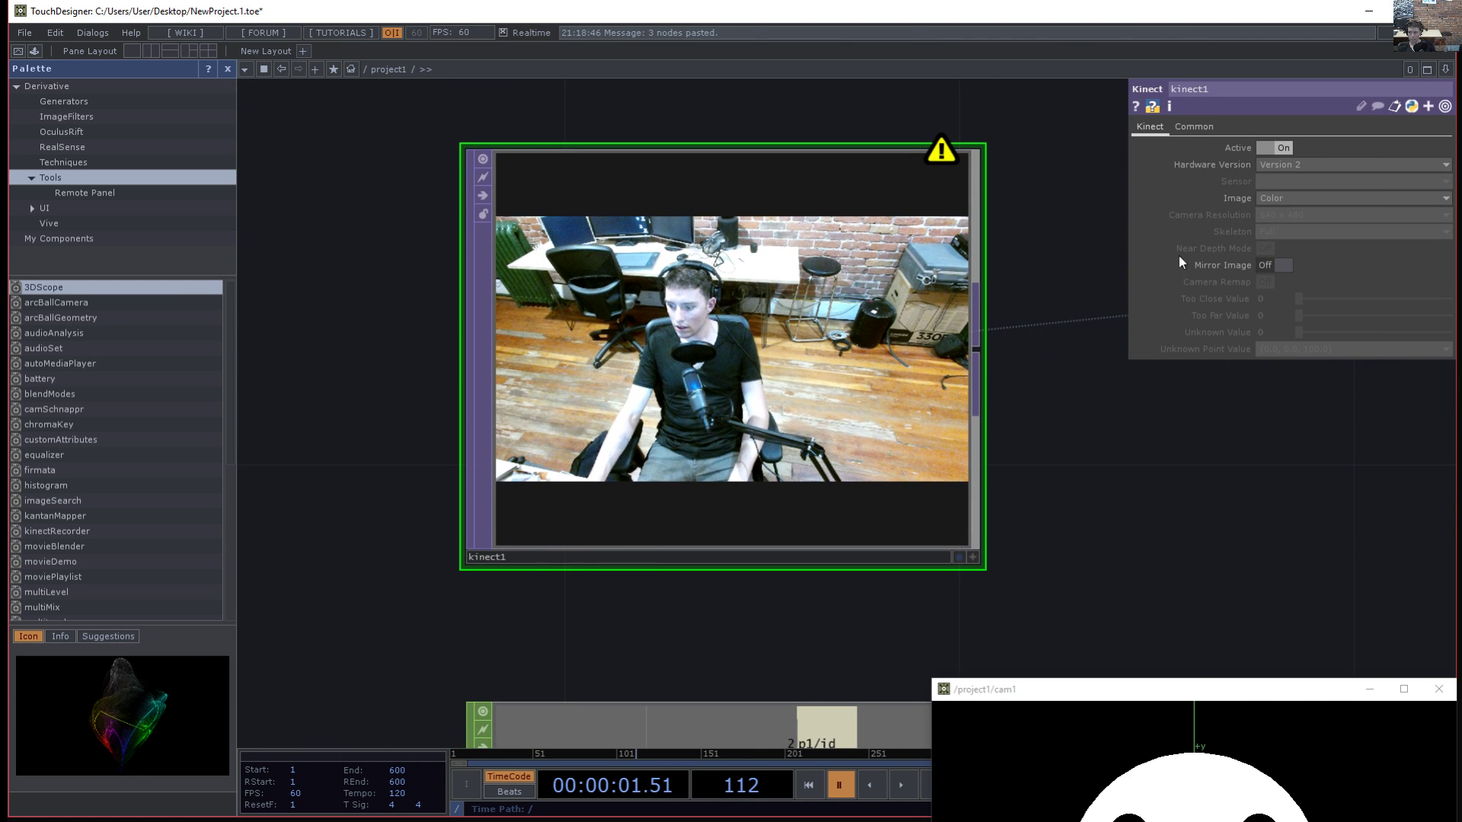
{"action": "left_click", "coordinate": [1275, 148]}
{"action": "left_click", "coordinate": [1279, 147]}
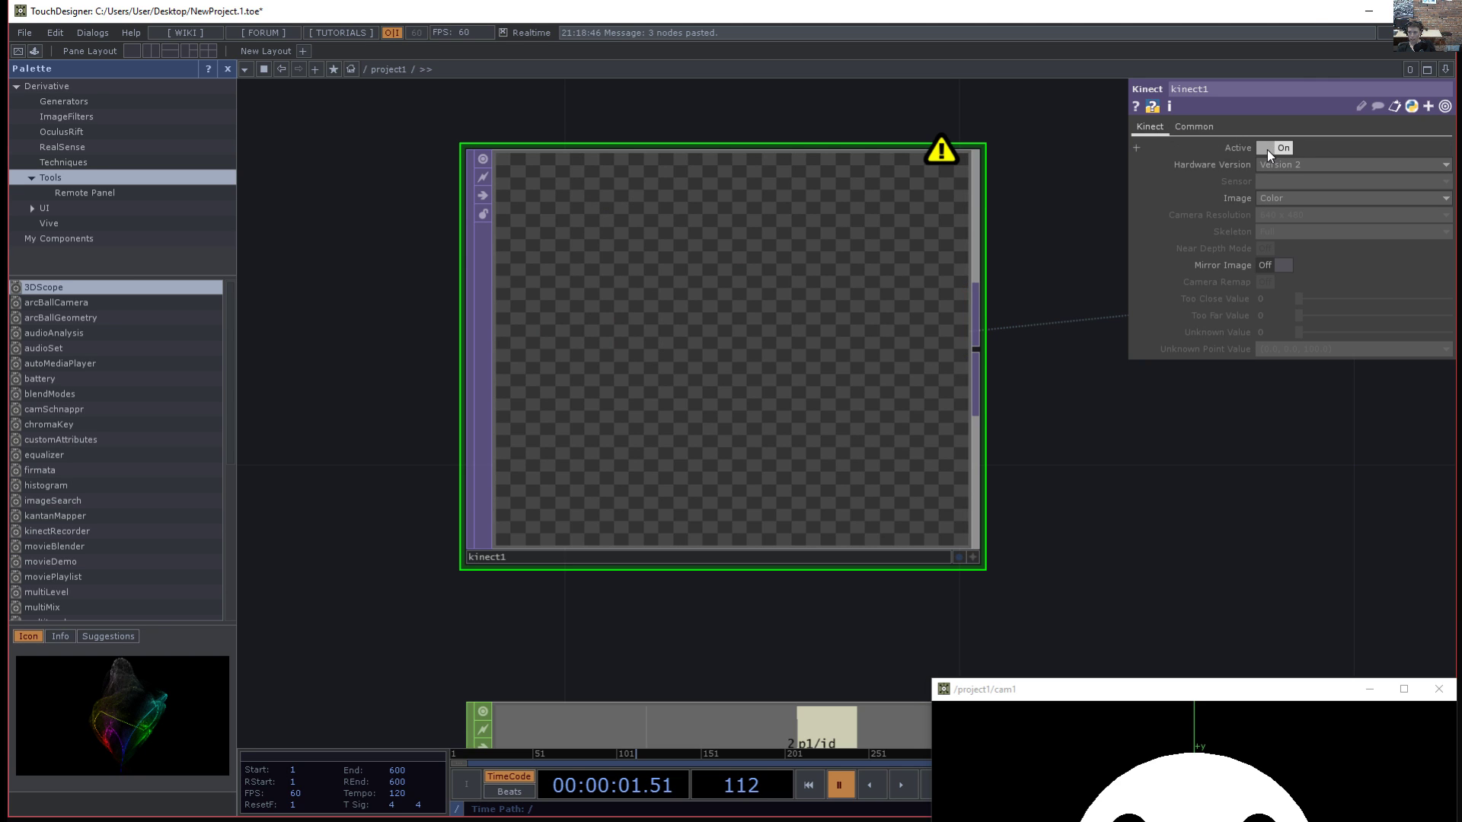
{"action": "left_click_drag", "start_coordinate": [1106, 486], "coordinate": [939, 138]}
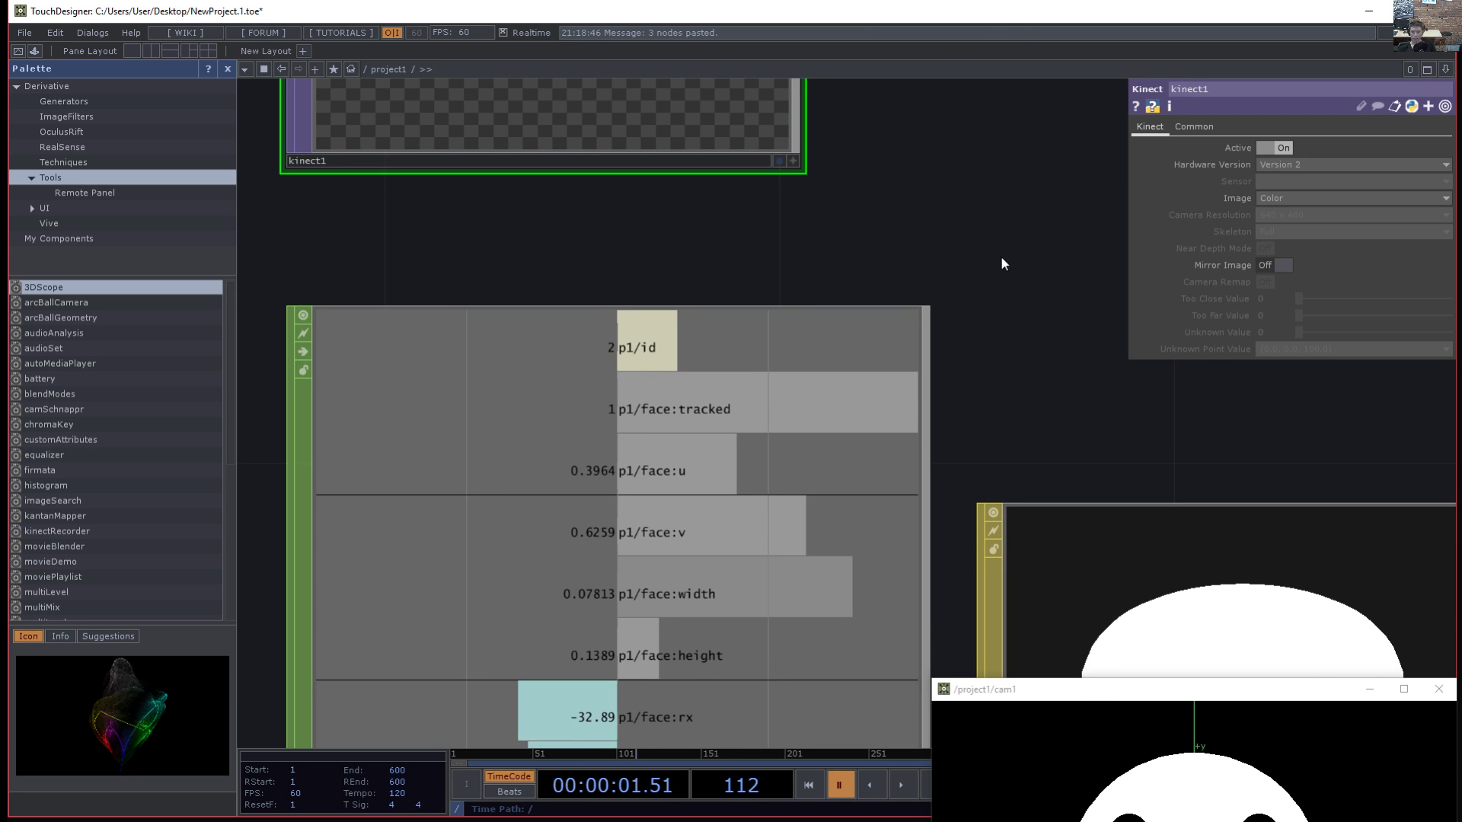
{"action": "scroll", "coordinate": [1002, 261], "scroll_direction": "down", "scroll_amount": 2}
{"action": "left_click_drag", "start_coordinate": [1036, 279], "coordinate": [1024, 250]}
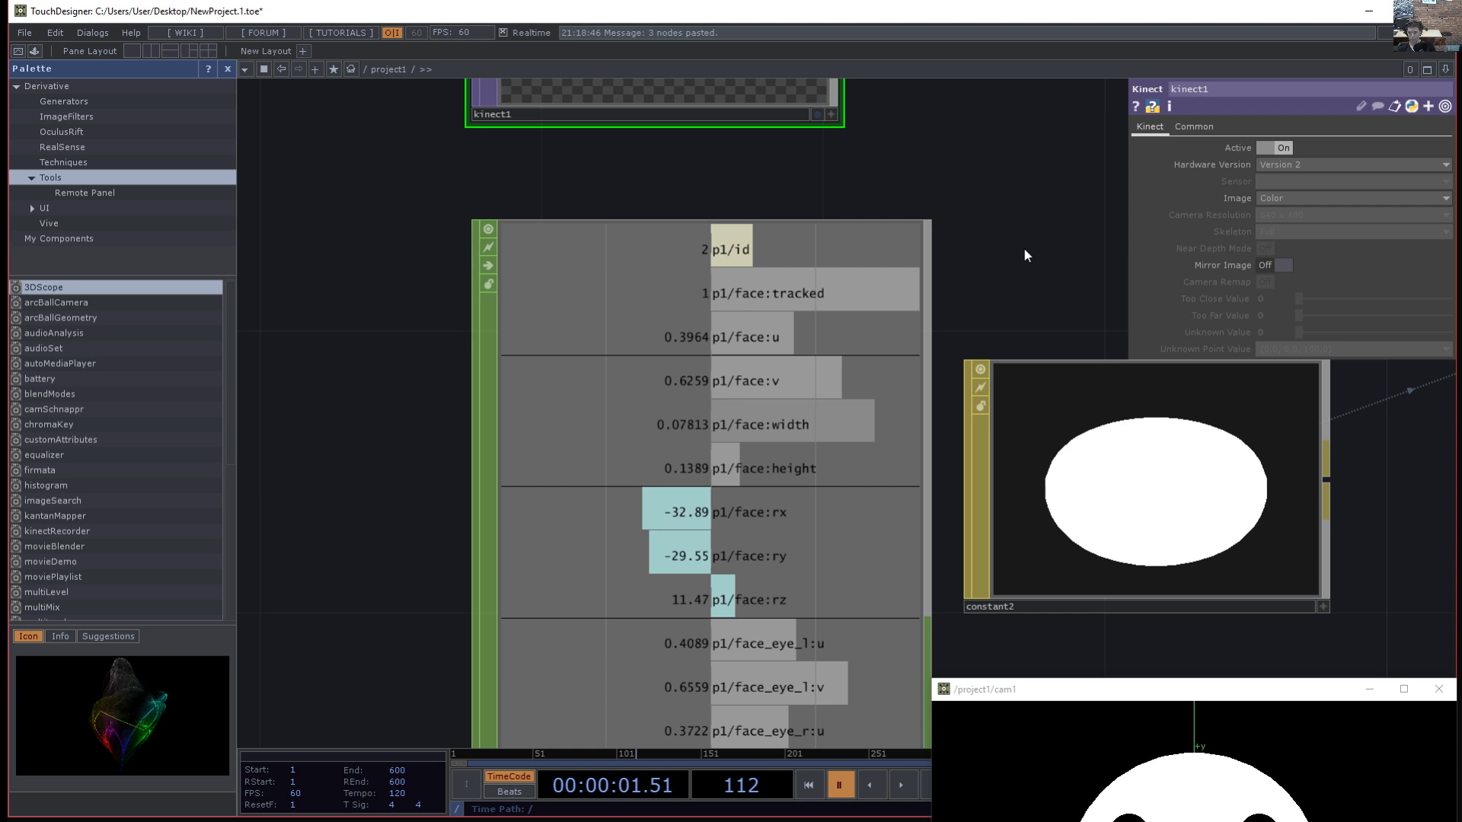
{"action": "left_click_drag", "start_coordinate": [1023, 249], "coordinate": [949, 319]}
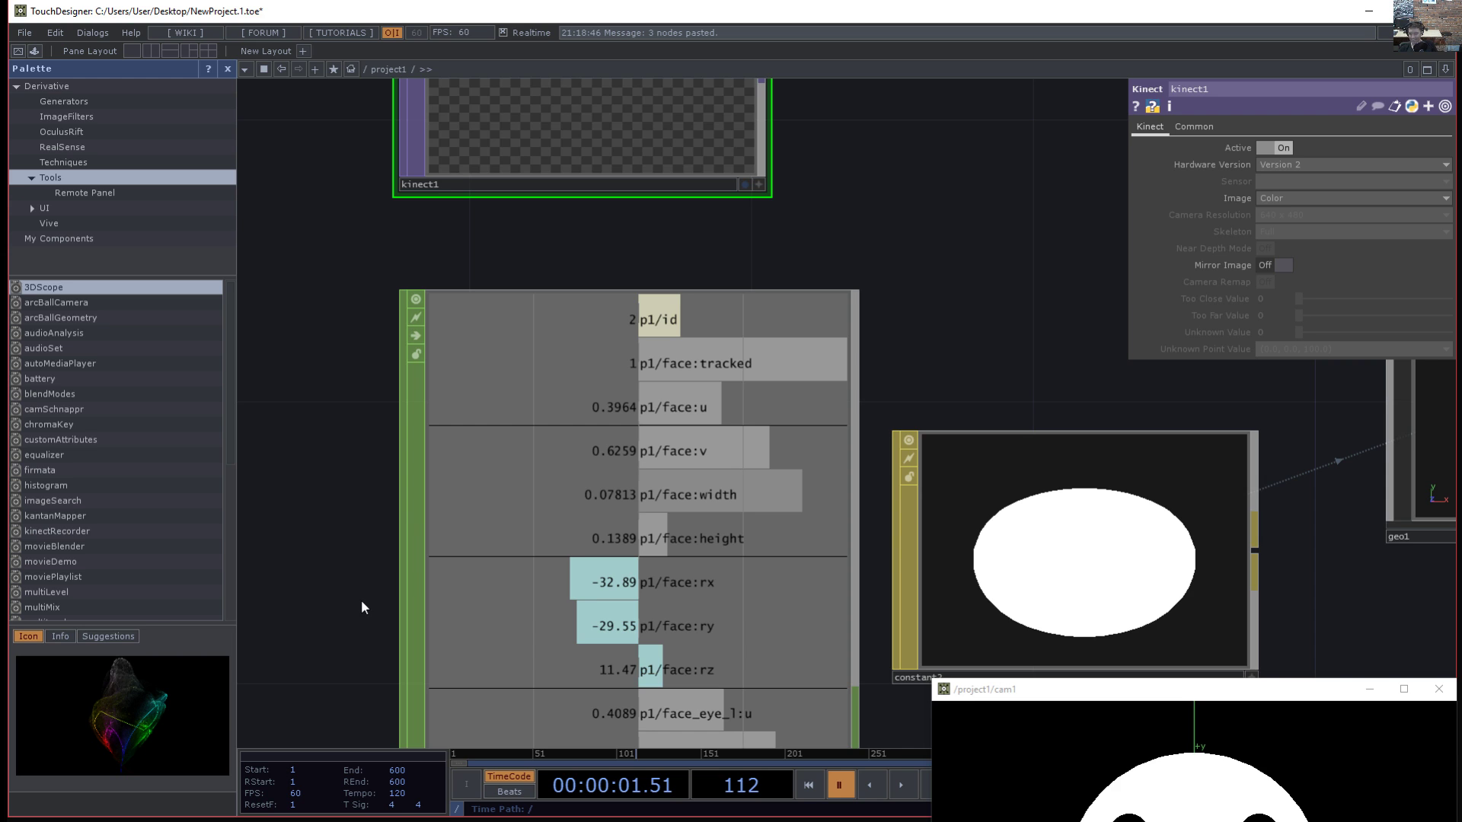
{"action": "scroll", "coordinate": [363, 600], "scroll_direction": "down", "scroll_amount": 4}
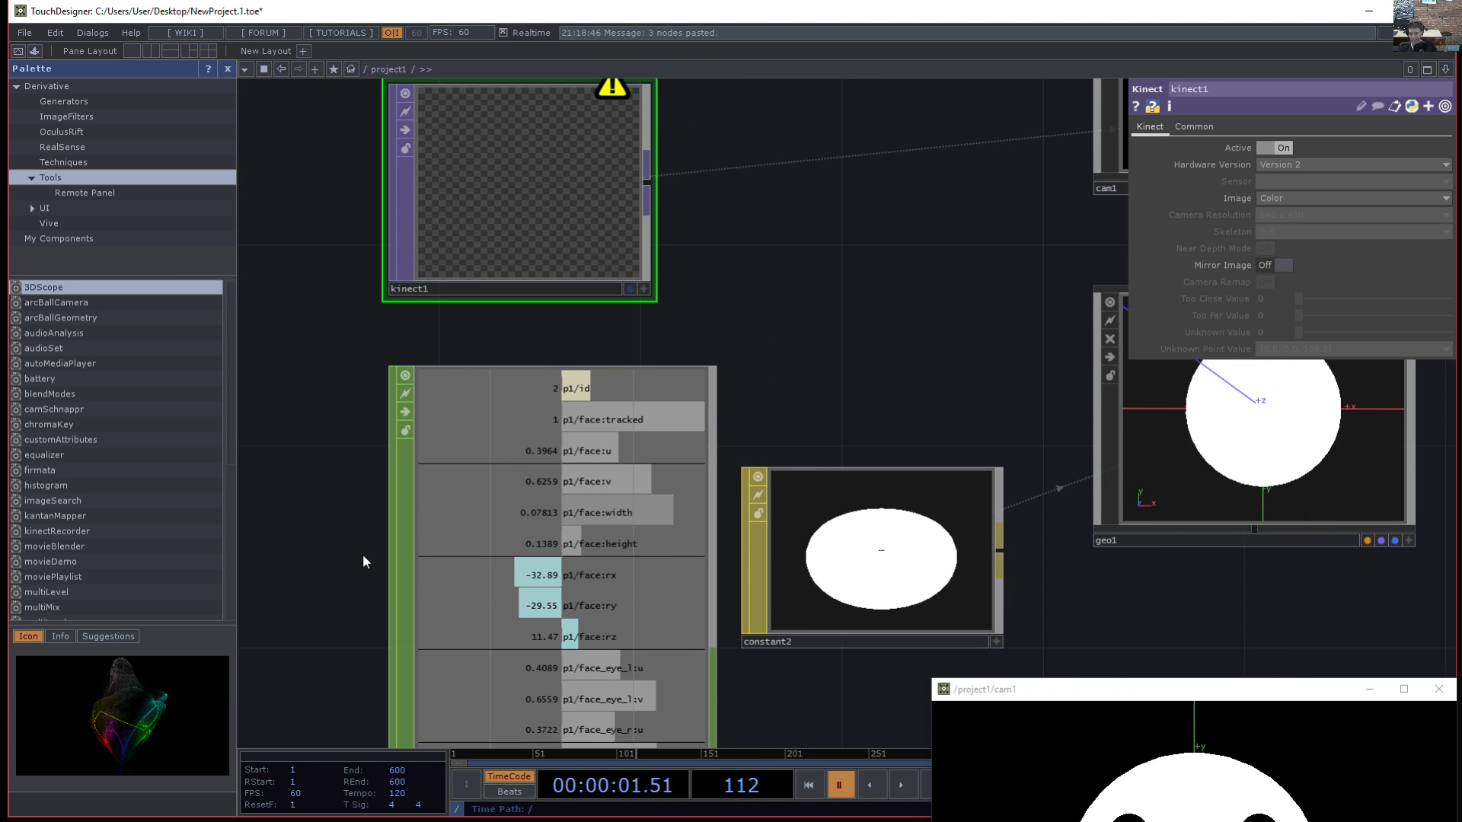
{"action": "left_click_drag", "start_coordinate": [354, 619], "coordinate": [354, 630]}
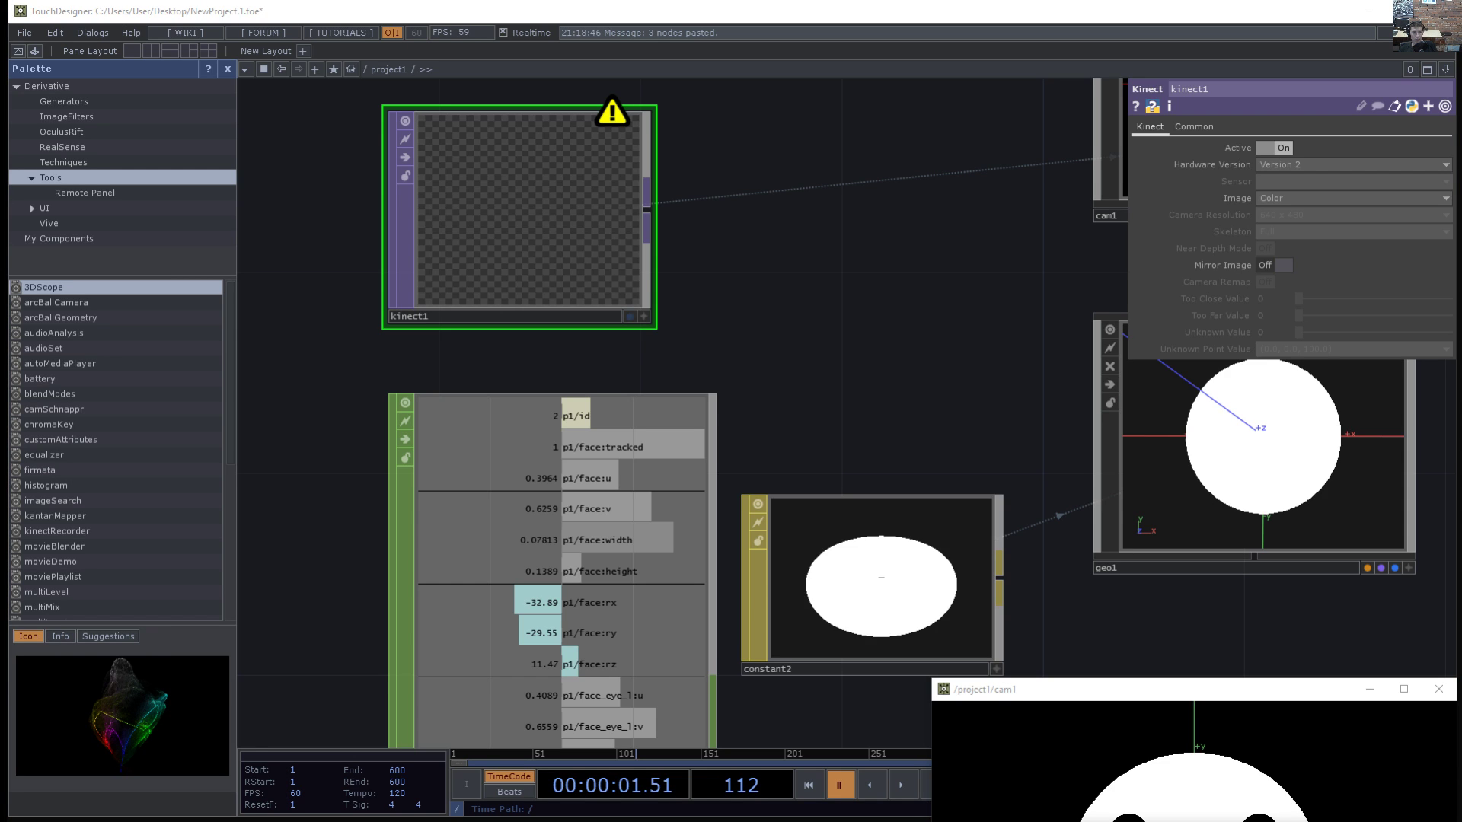
- Switch to OBS, select the Video Capture Device source in the Desktop scene and enlarge its webcam overlay
{"action": "left_click_drag", "start_coordinate": [978, 139], "coordinate": [933, 47]}
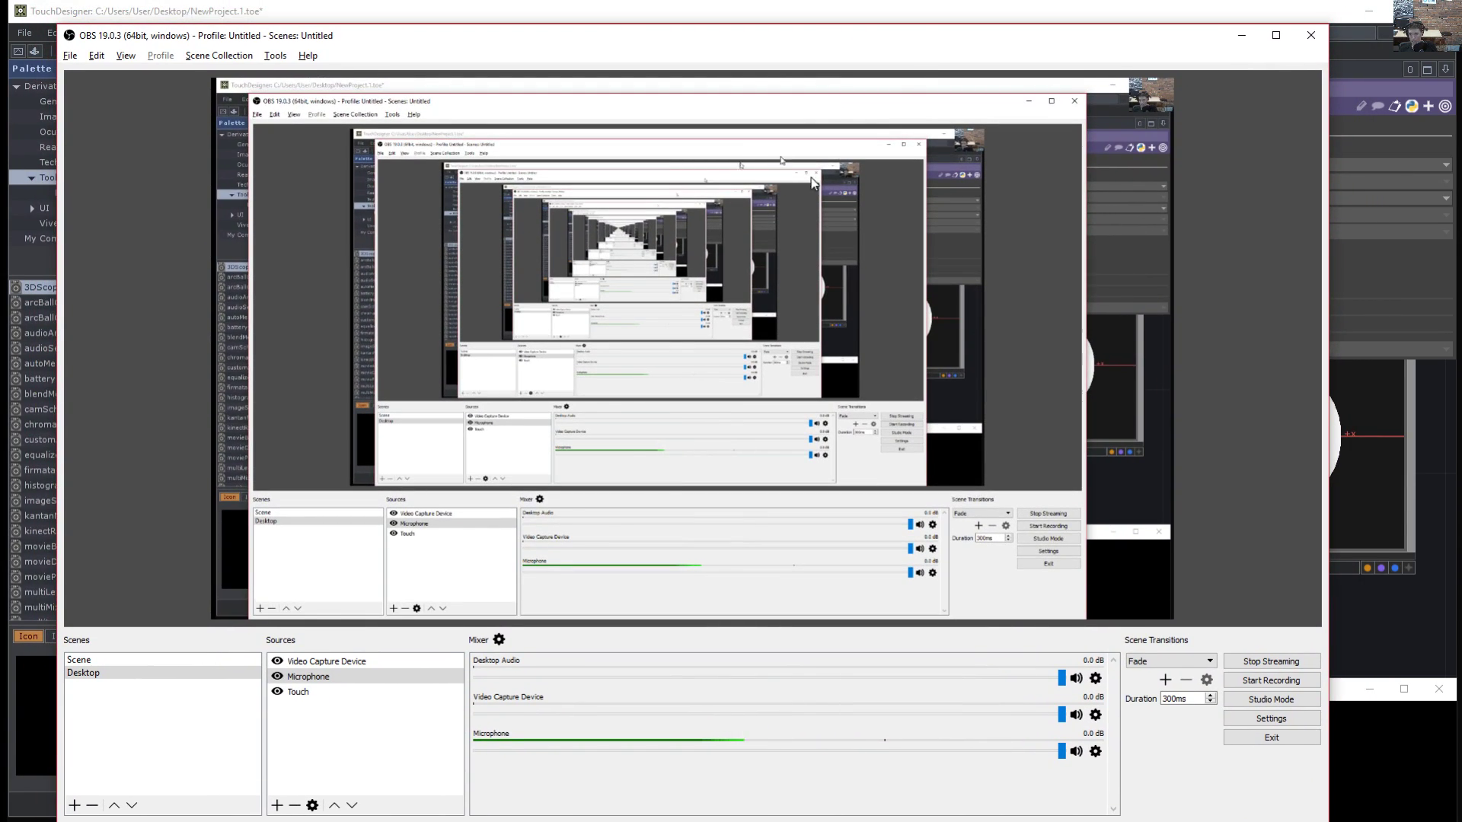
{"action": "left_click", "coordinate": [133, 673]}
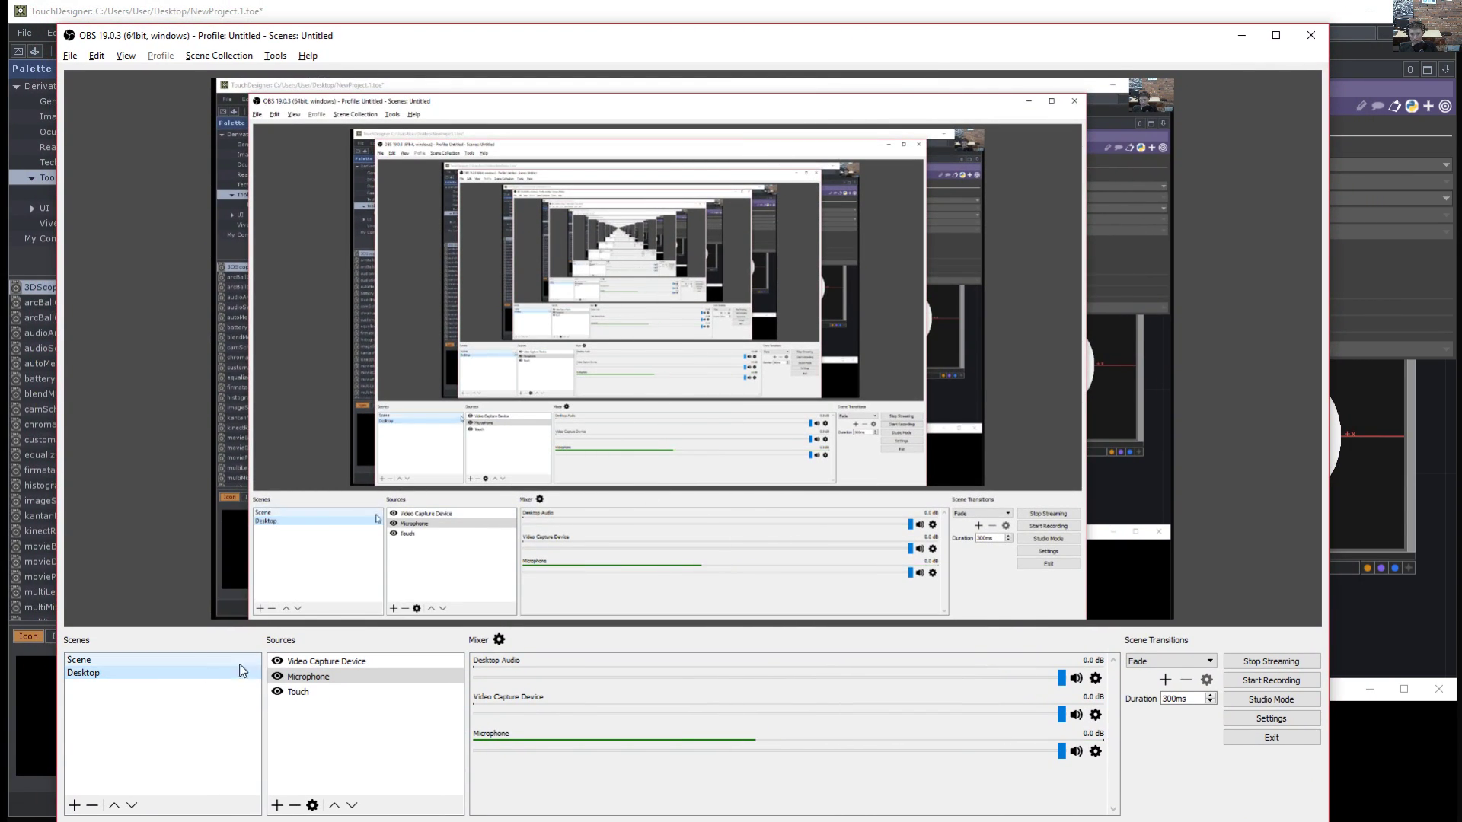
{"action": "left_click", "coordinate": [356, 667]}
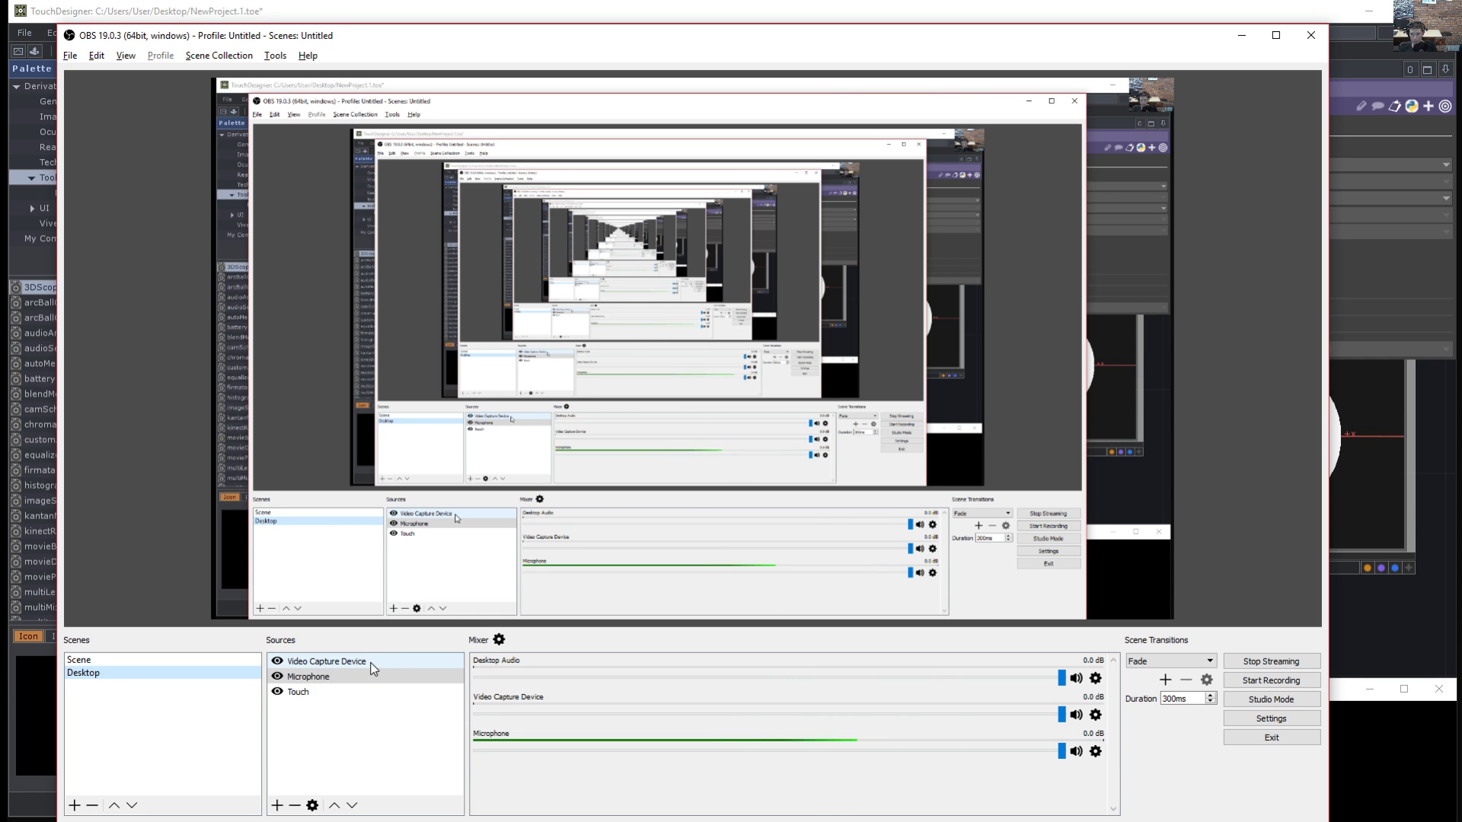
{"action": "left_click", "coordinate": [370, 664]}
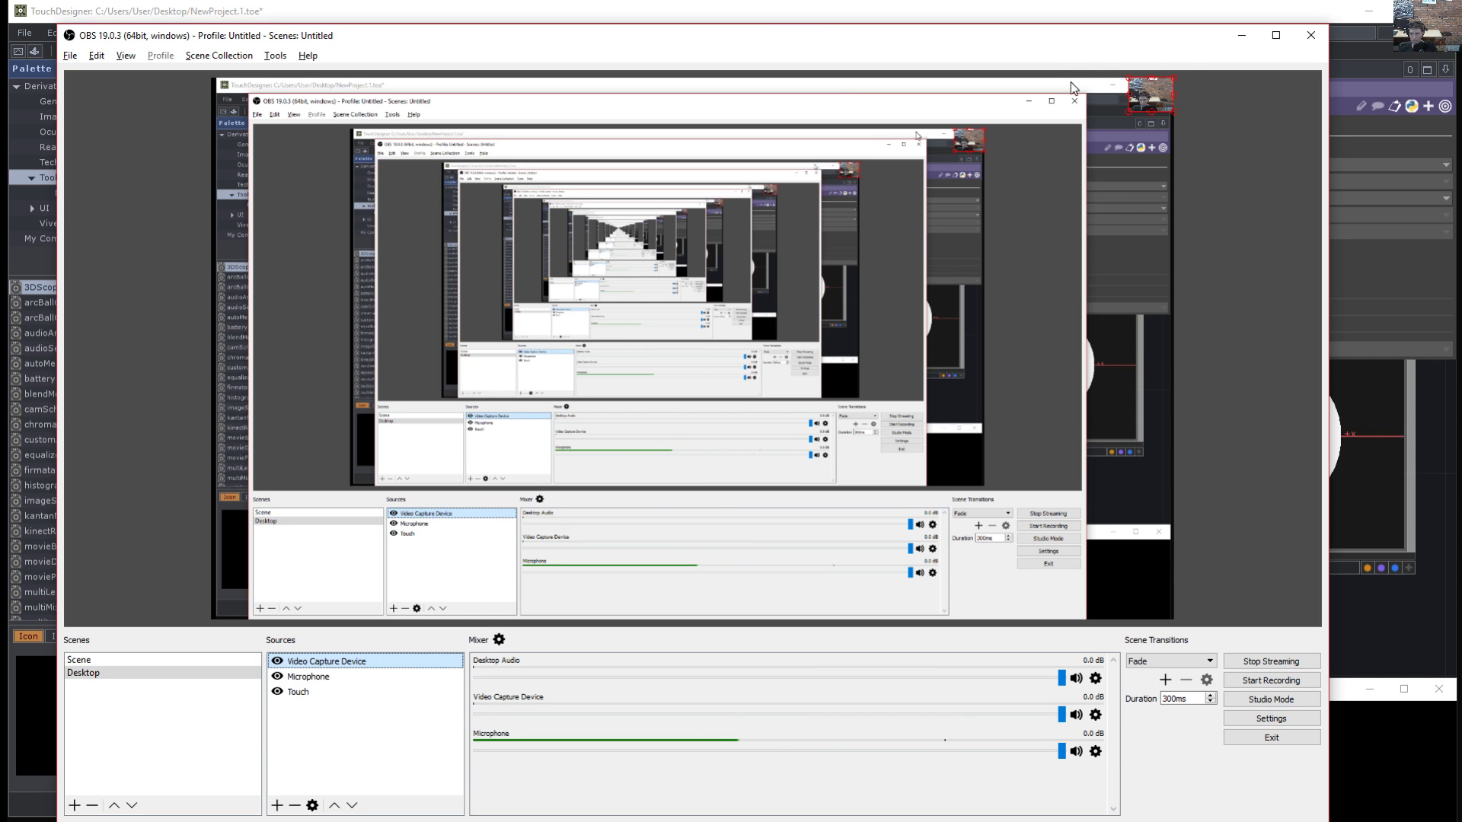
{"action": "left_click_drag", "start_coordinate": [1130, 112], "coordinate": [1100, 143]}
- Check the display capture properties of the Touch source, cancel without changes and return to TouchDesigner
{"action": "left_click", "coordinate": [308, 676]}
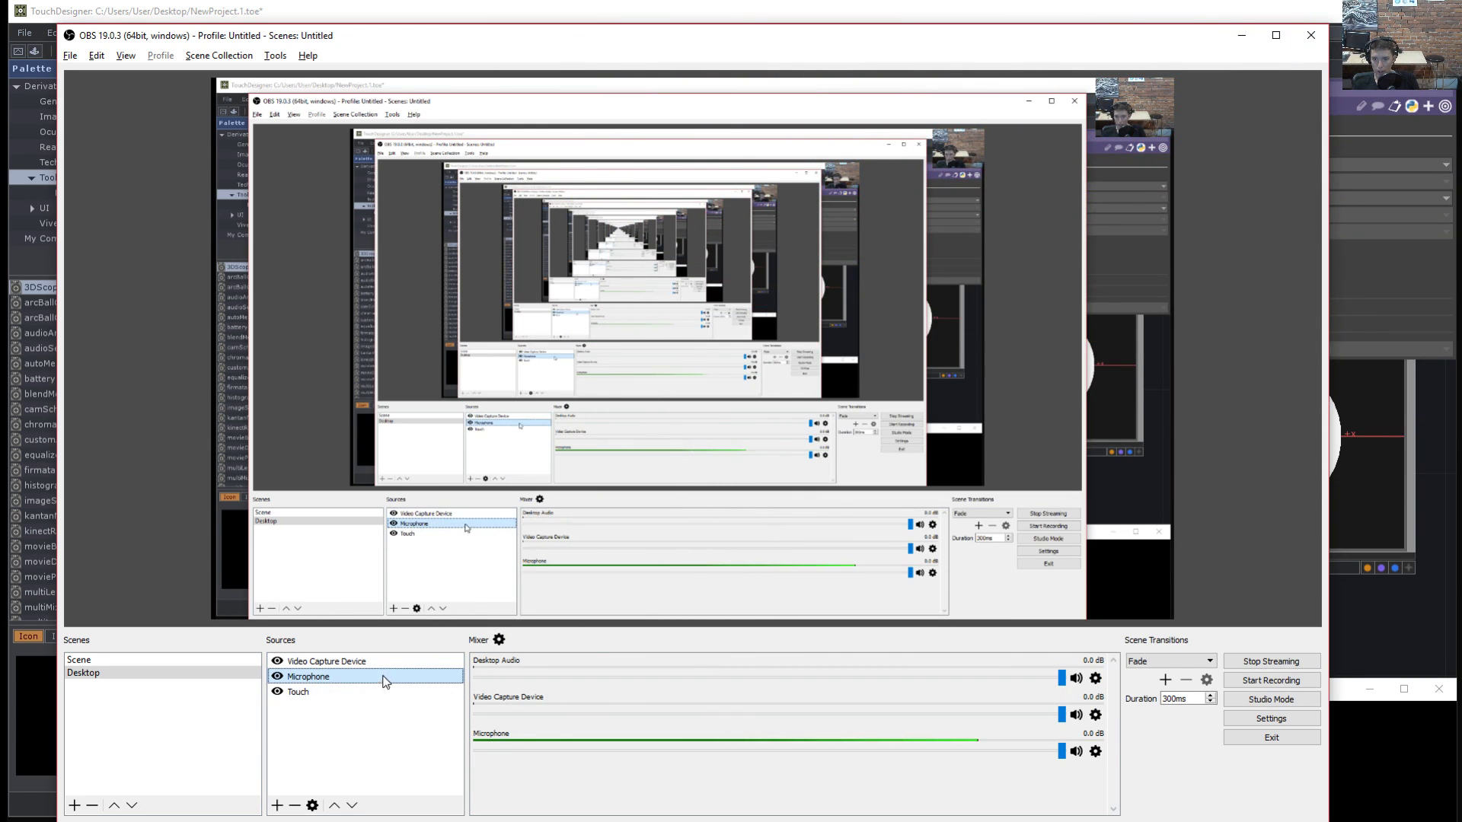
{"action": "left_click", "coordinate": [308, 692]}
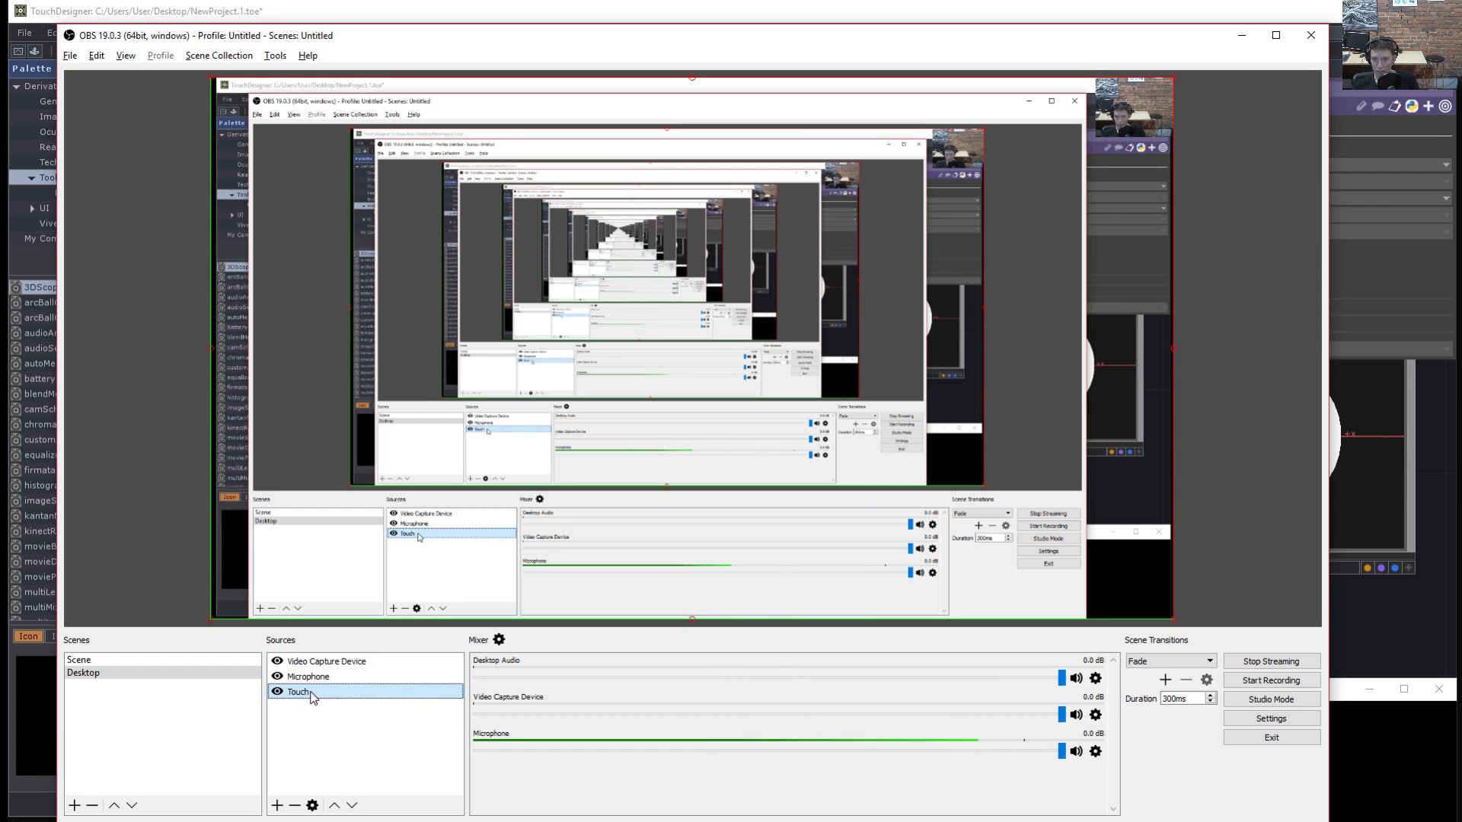
{"action": "right_click", "coordinate": [304, 697]}
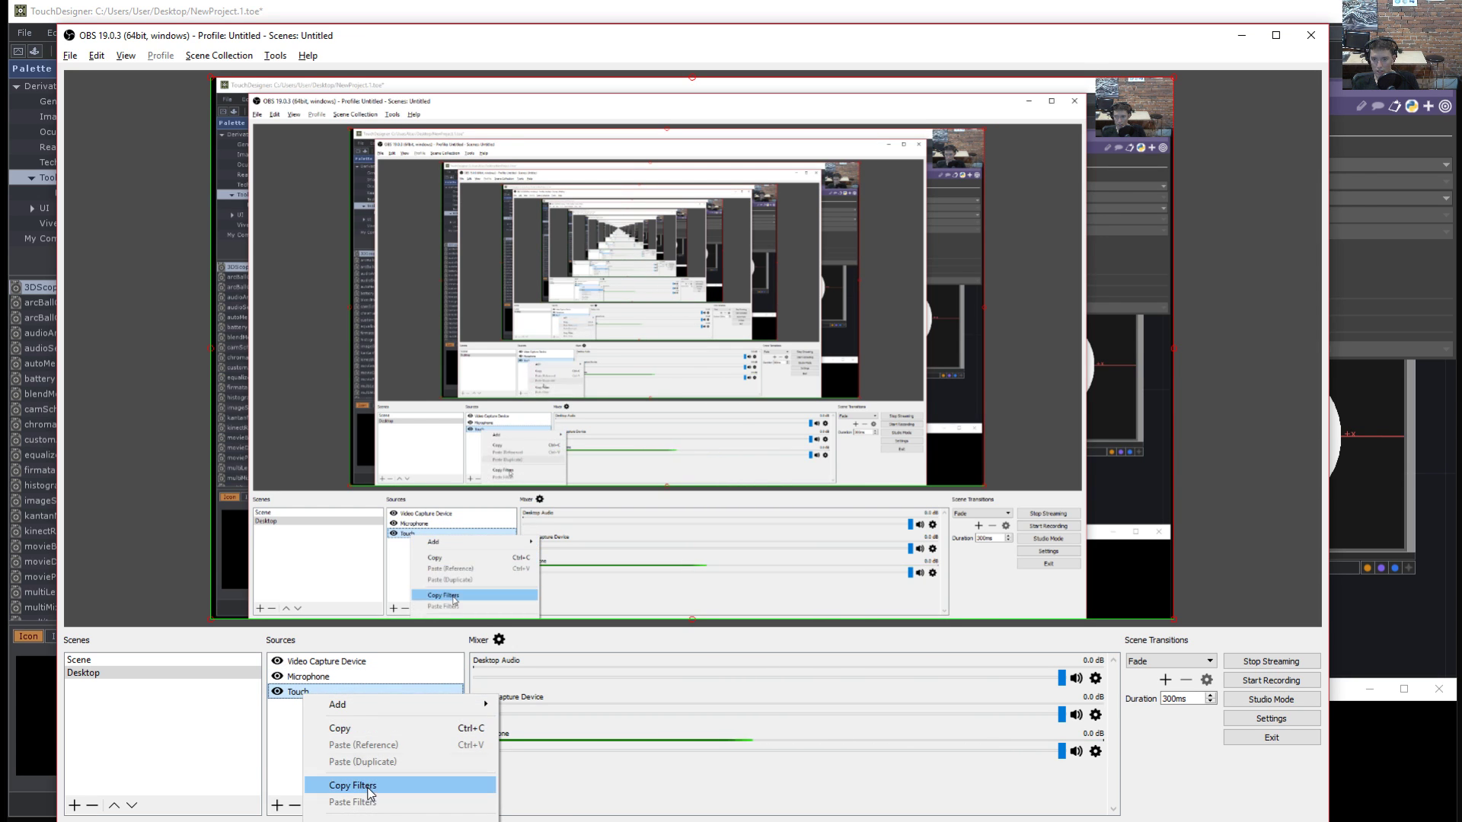
{"action": "left_click", "coordinate": [365, 821]}
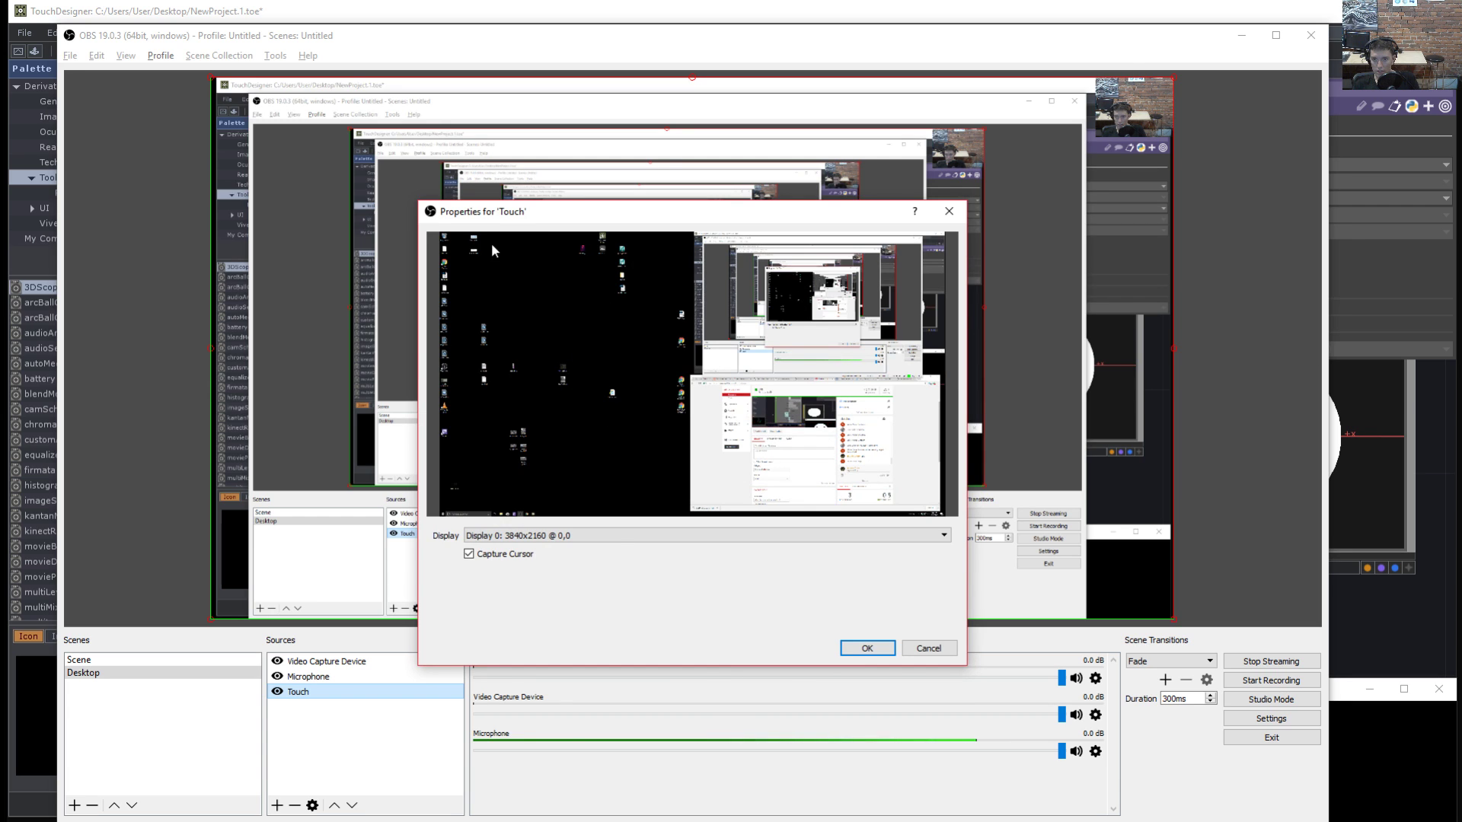
{"action": "left_click", "coordinate": [928, 646]}
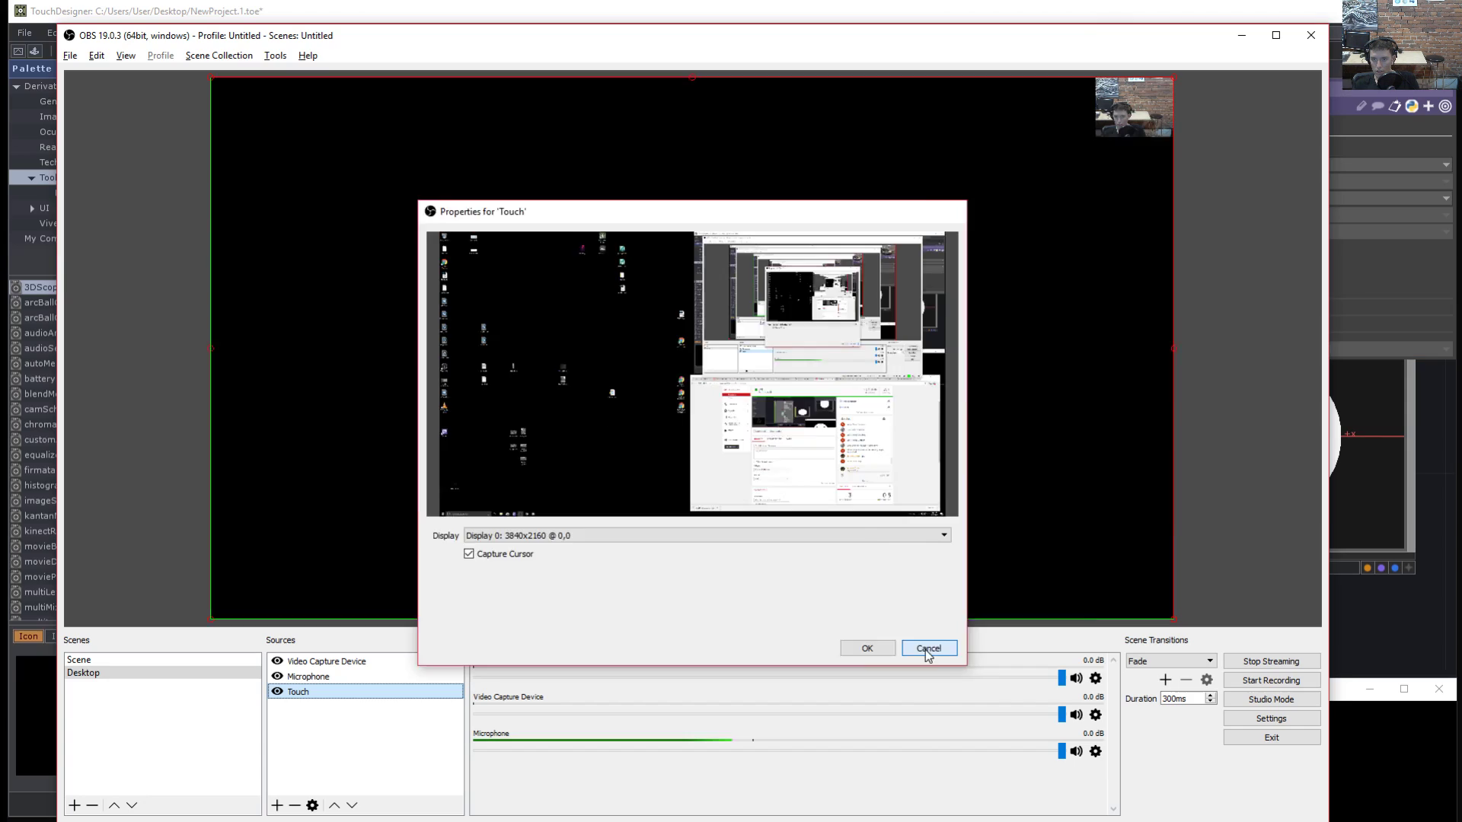
{"action": "left_click_drag", "start_coordinate": [779, 41], "coordinate": [0, 230]}
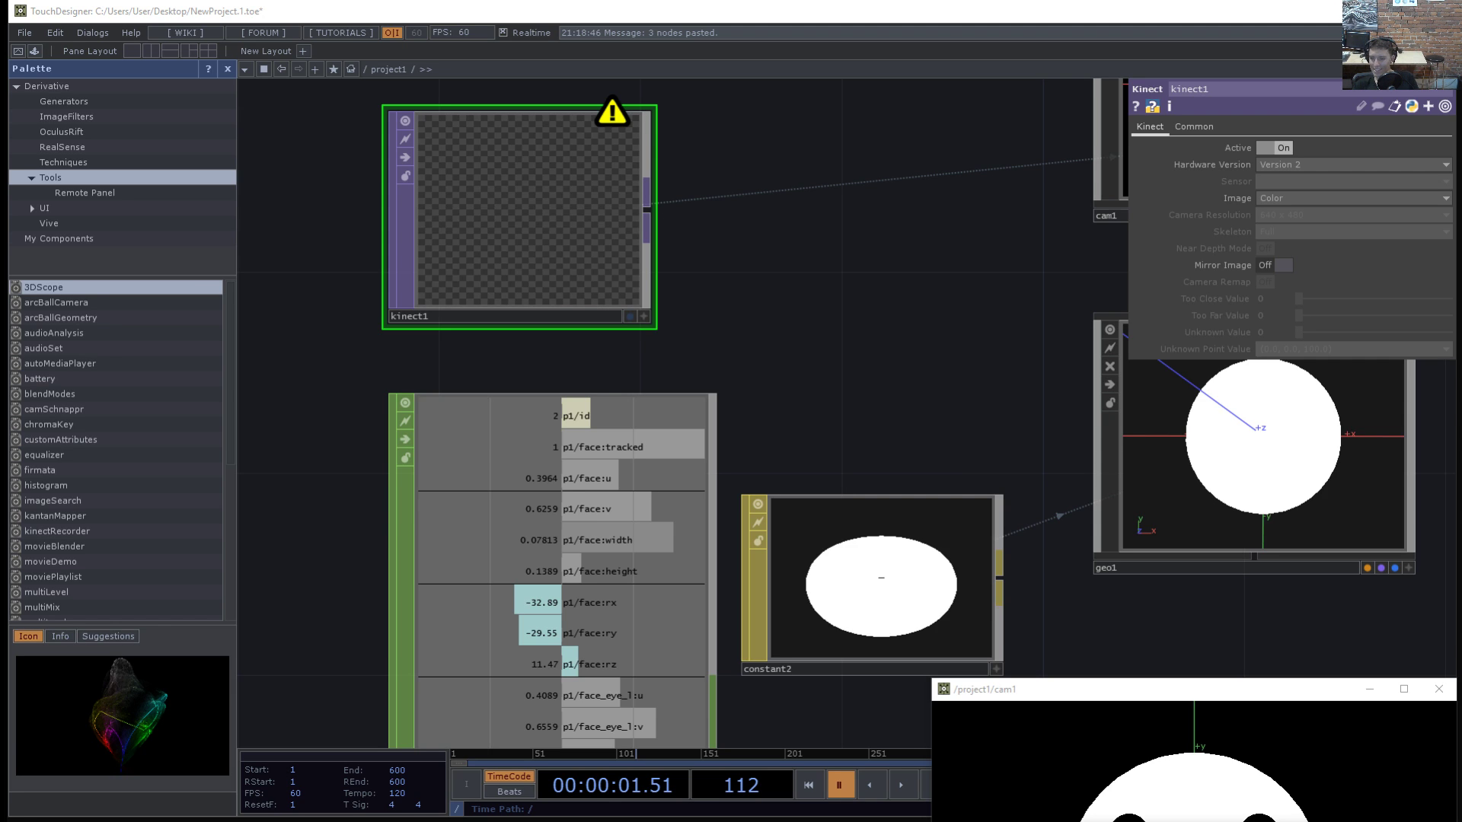
- Move the cam1 viewer window so the whole sphere face fits on screen beside the Kinect operators
{"action": "left_click_drag", "start_coordinate": [787, 347], "coordinate": [750, 289]}
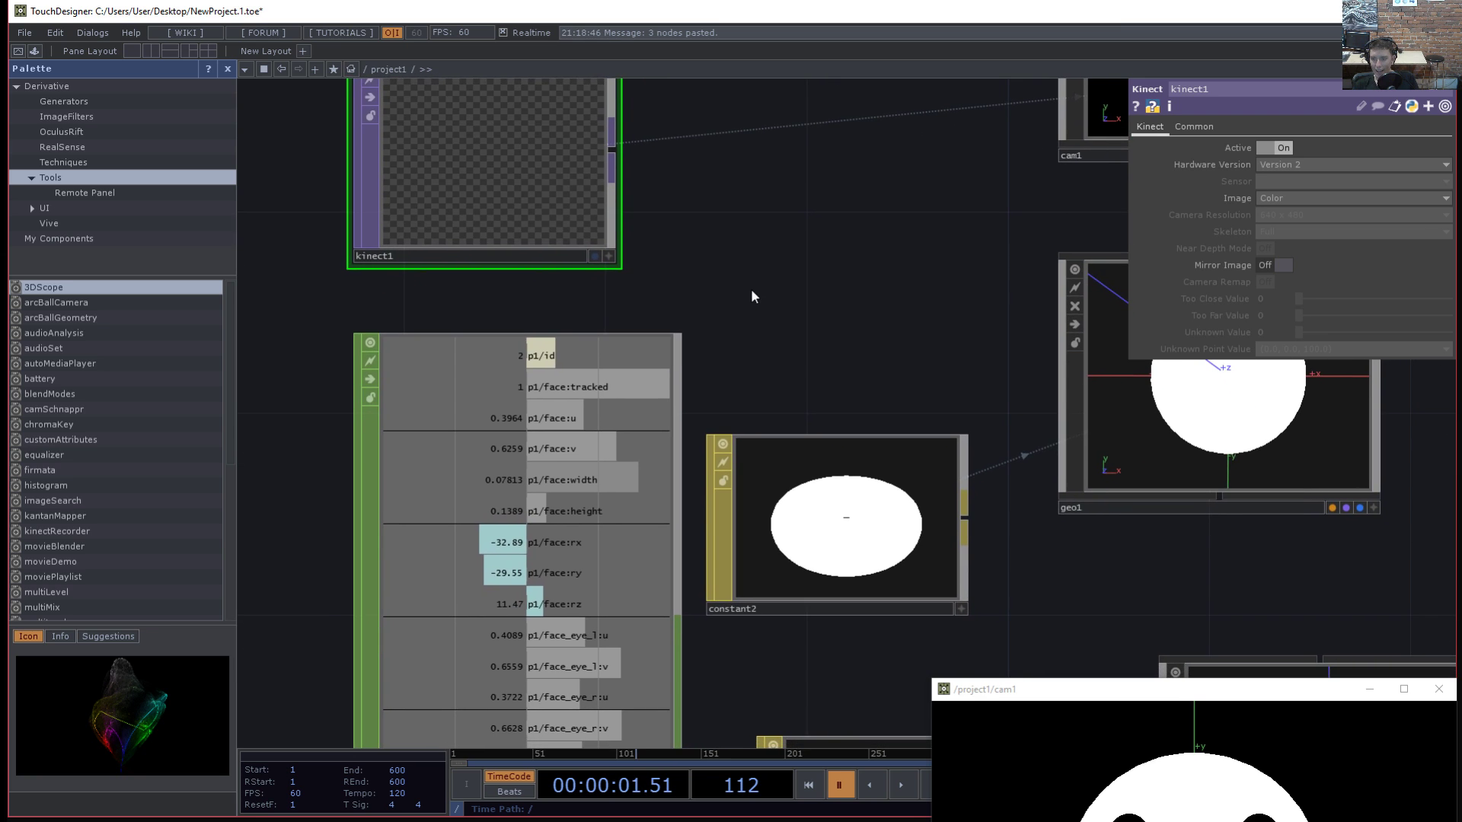
{"action": "left_click_drag", "start_coordinate": [1139, 697], "coordinate": [1144, 360]}
{"action": "scroll", "coordinate": [807, 319], "scroll_direction": "down", "scroll_amount": 3}
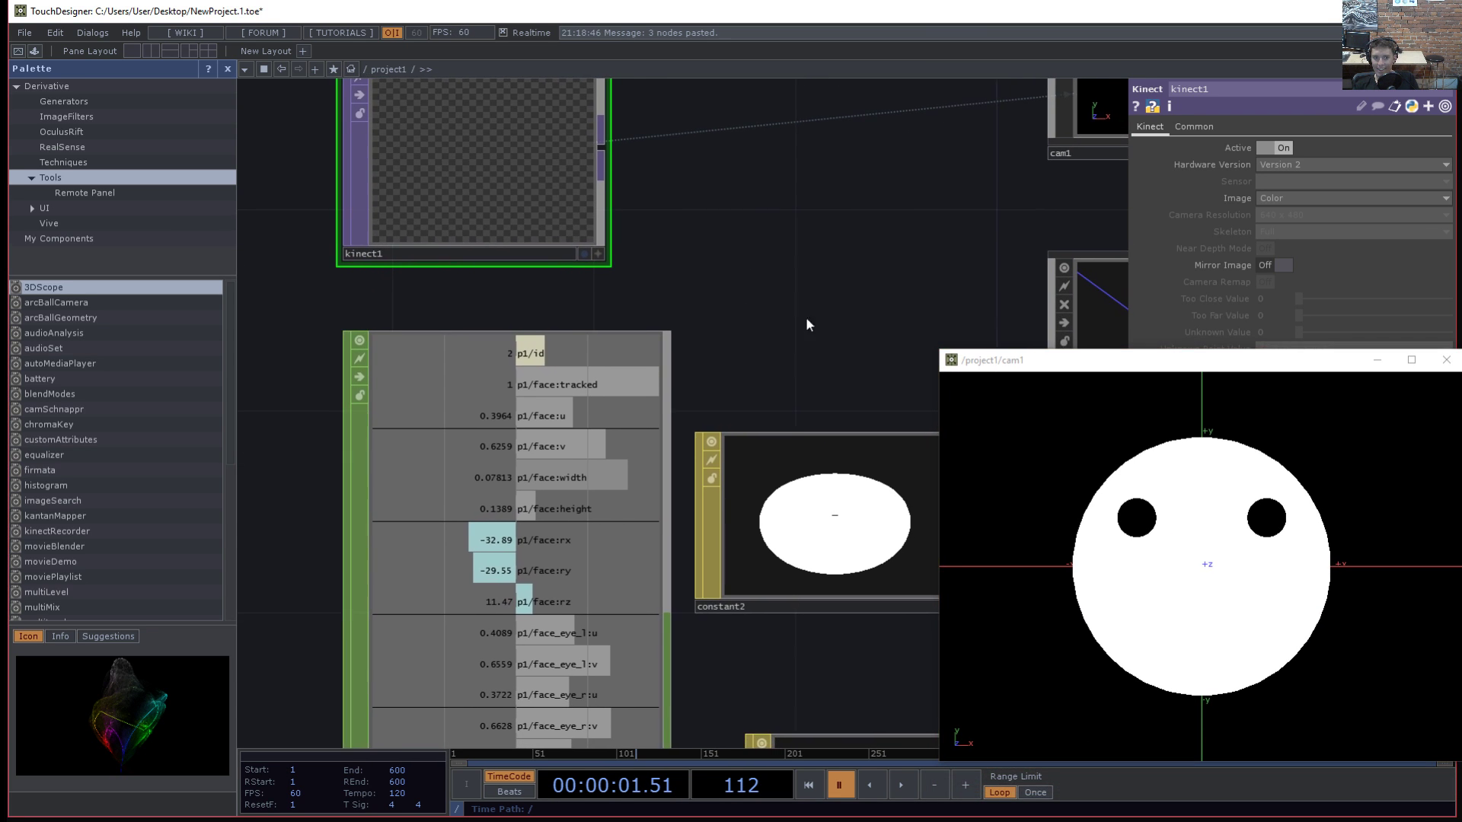
{"action": "left_click_drag", "start_coordinate": [810, 310], "coordinate": [758, 337]}
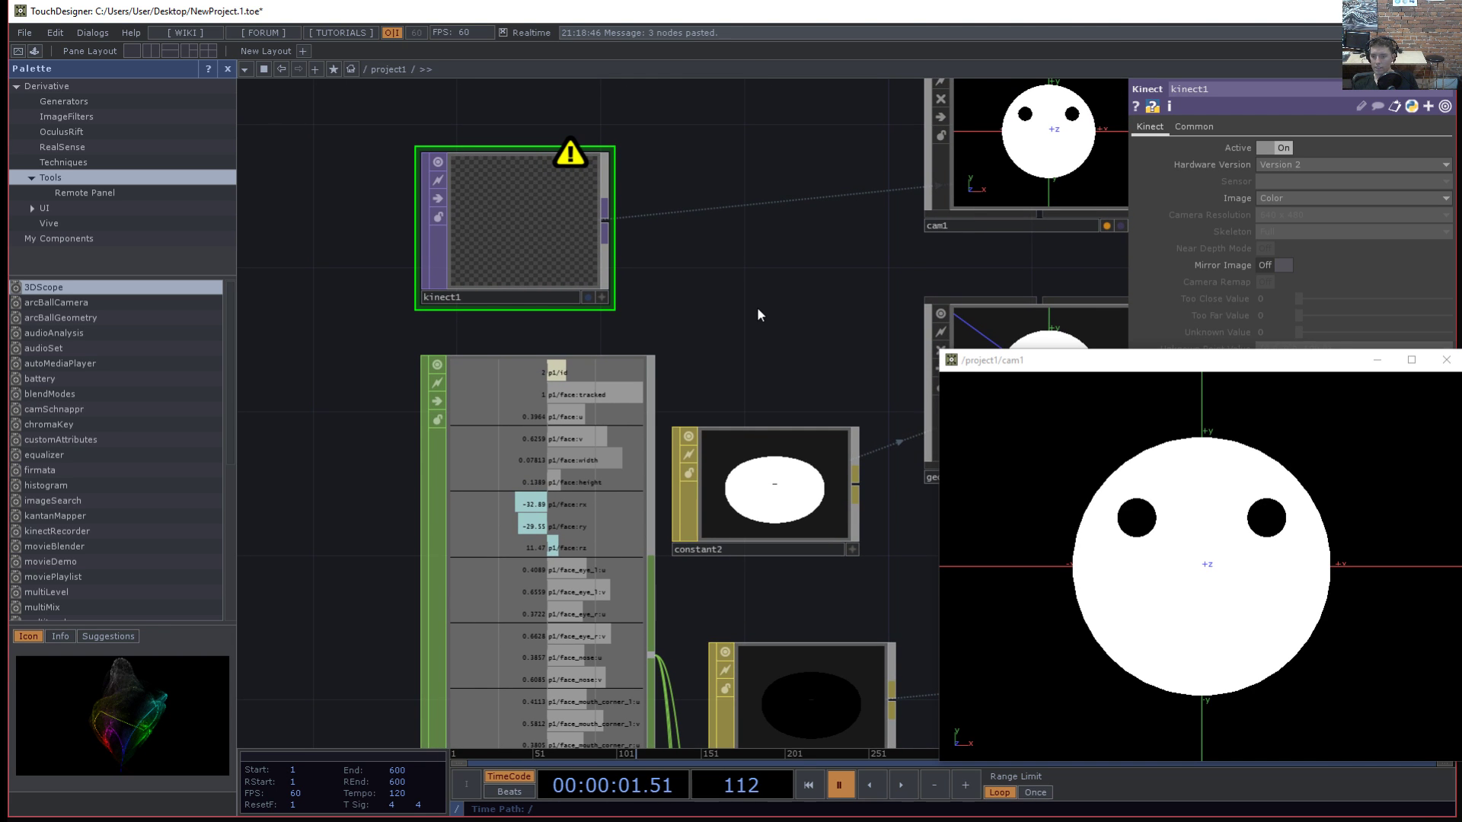
{"action": "left_click_drag", "start_coordinate": [743, 280], "coordinate": [763, 341]}
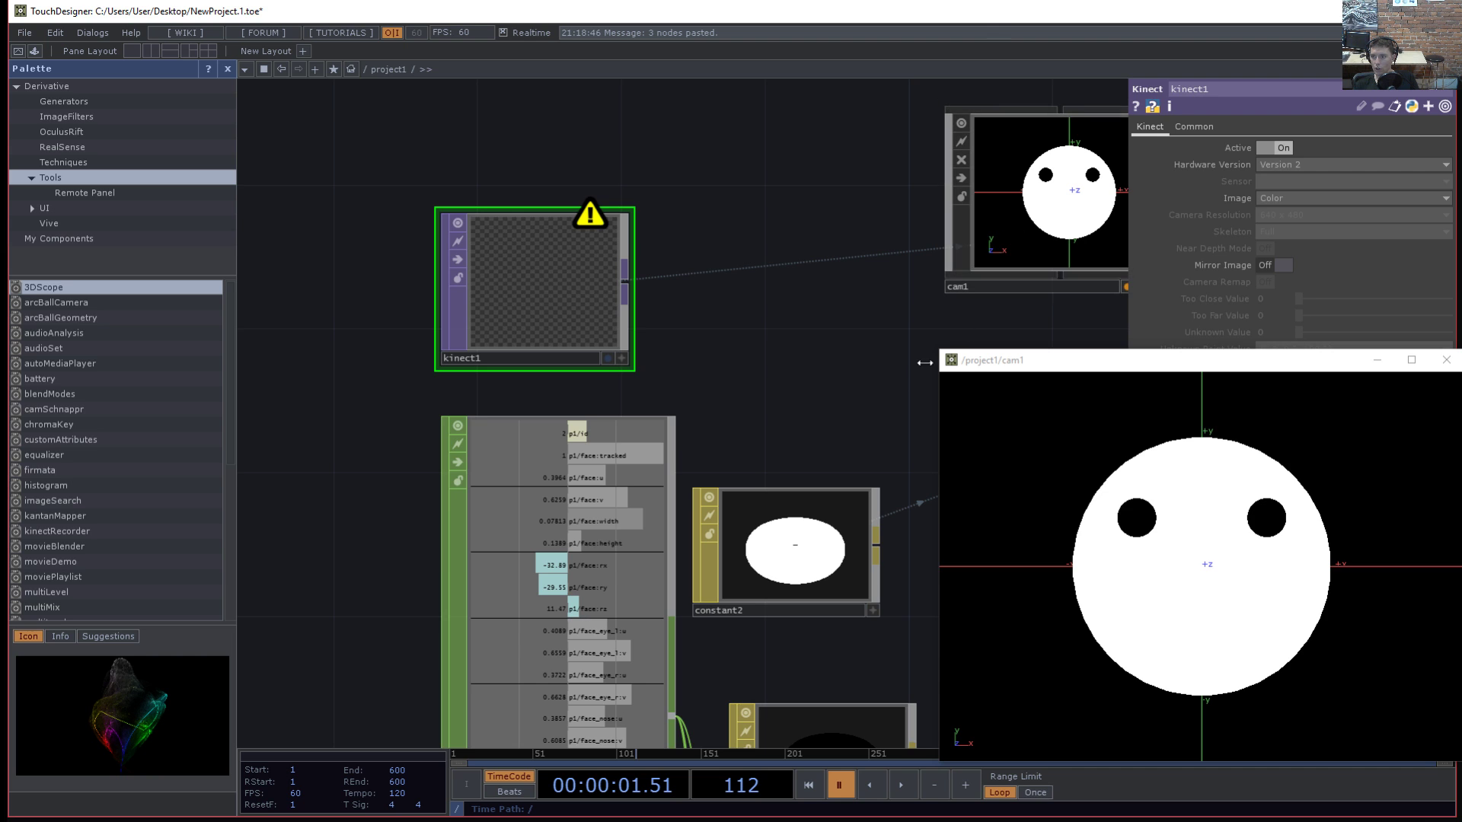
- Save the project as kinect_facial_stuff.toe and reopen it from the recent projects in a fresh TouchDesigner session
{"action": "key", "text": "ctrl+shift+s"}
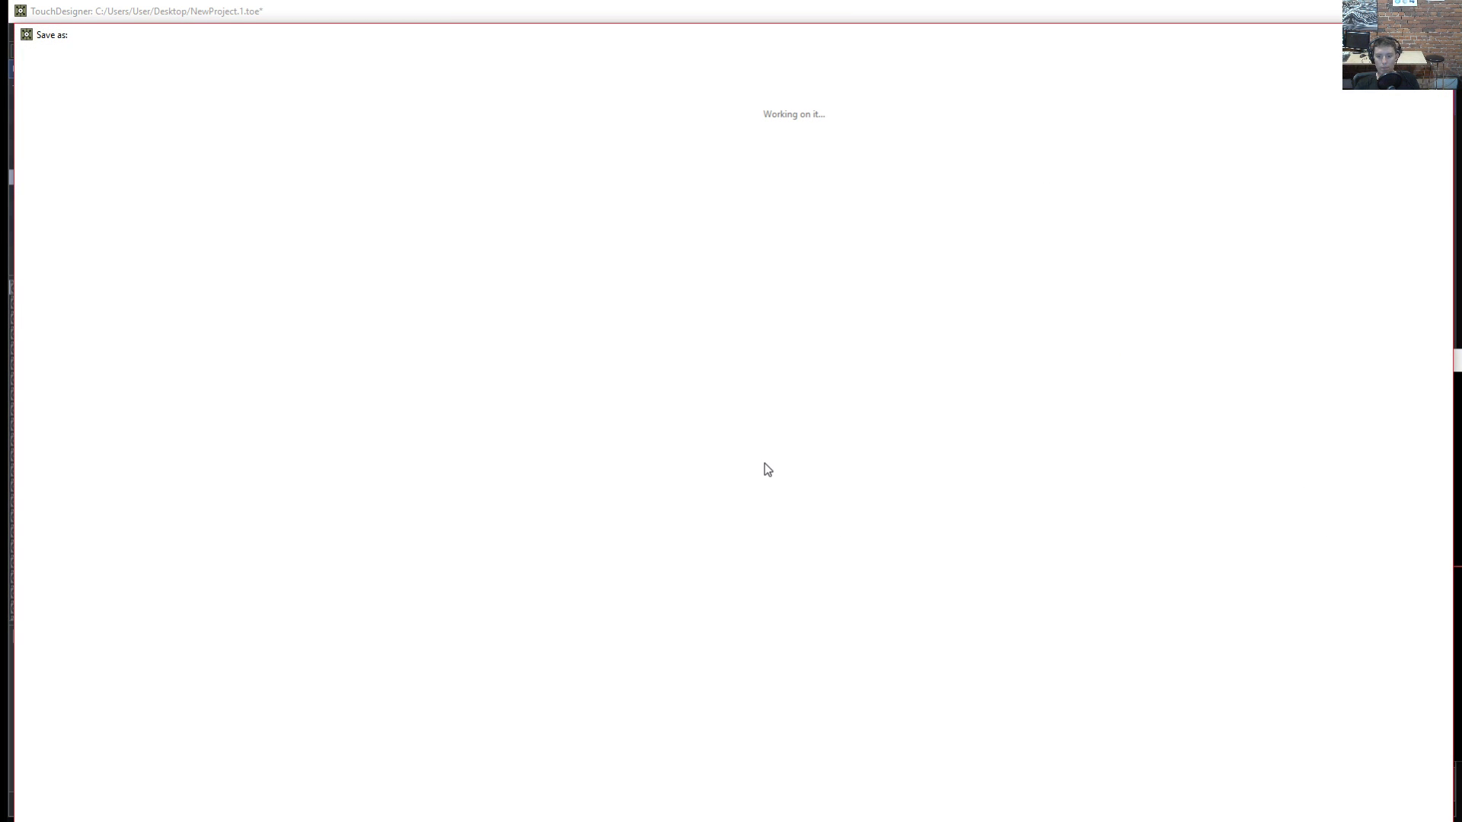
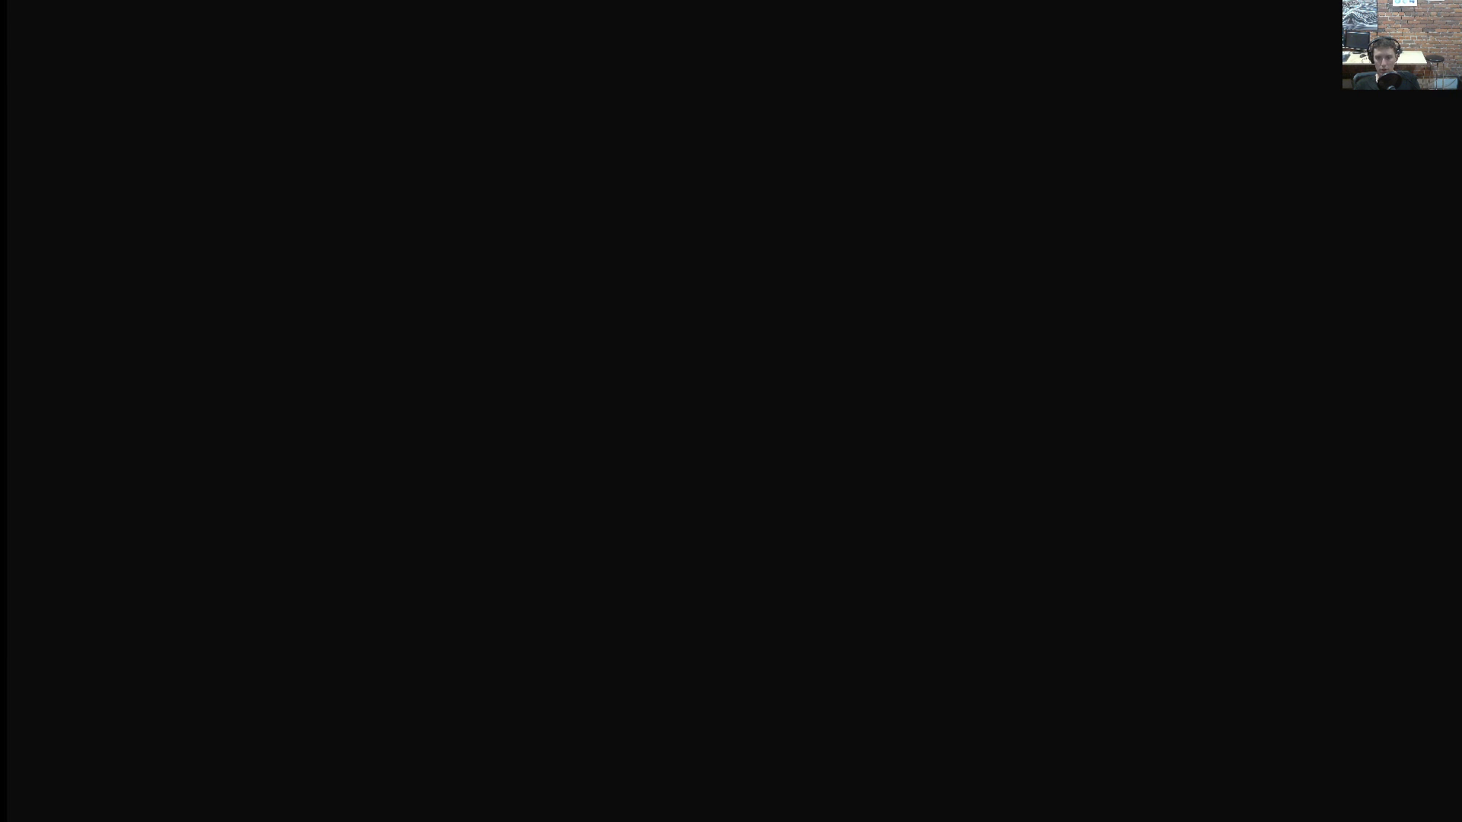
{"action": "left_click_drag", "start_coordinate": [41, 821], "coordinate": [41, 816]}
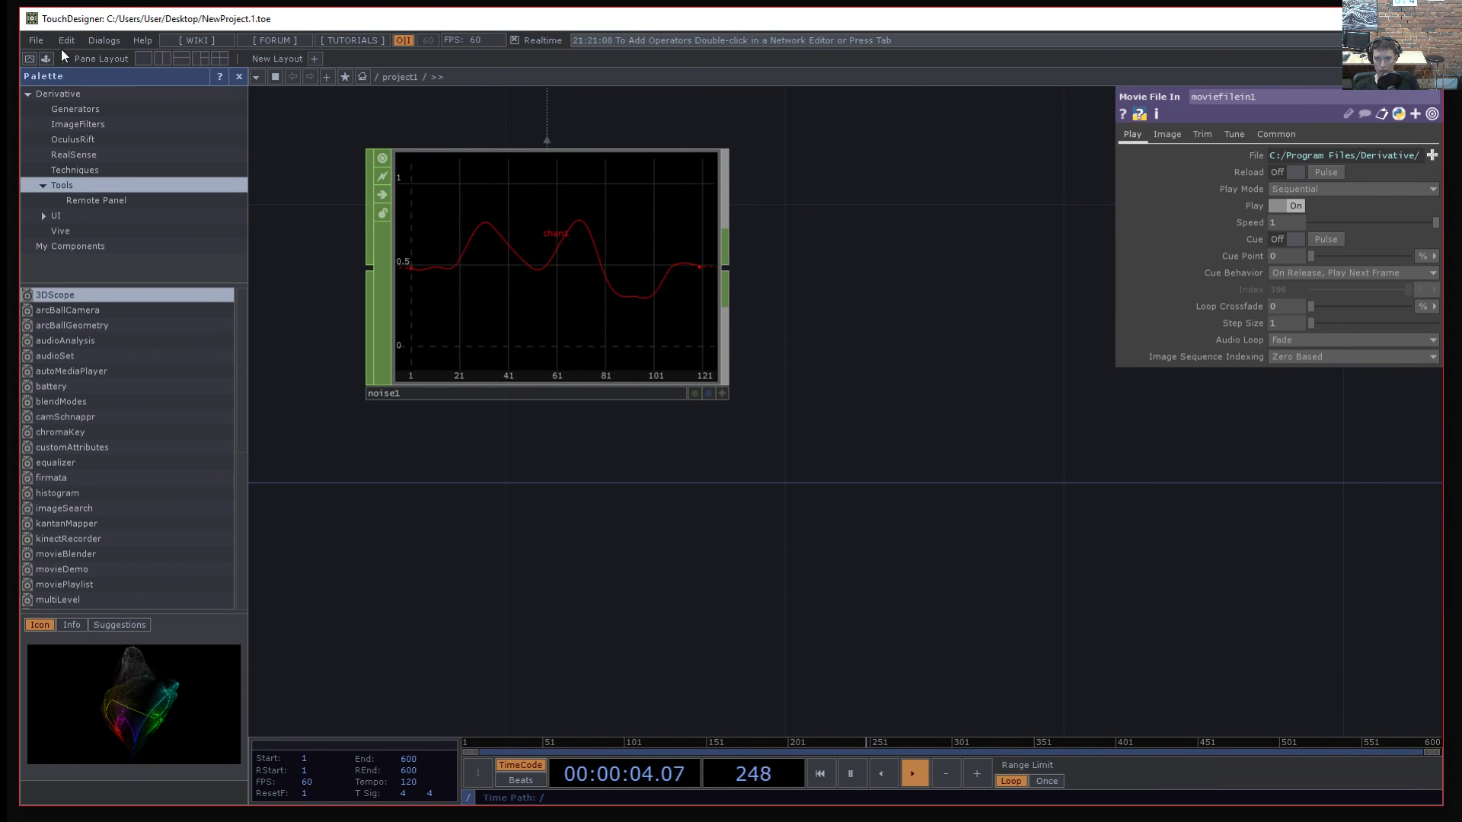
{"action": "left_click", "coordinate": [35, 39]}
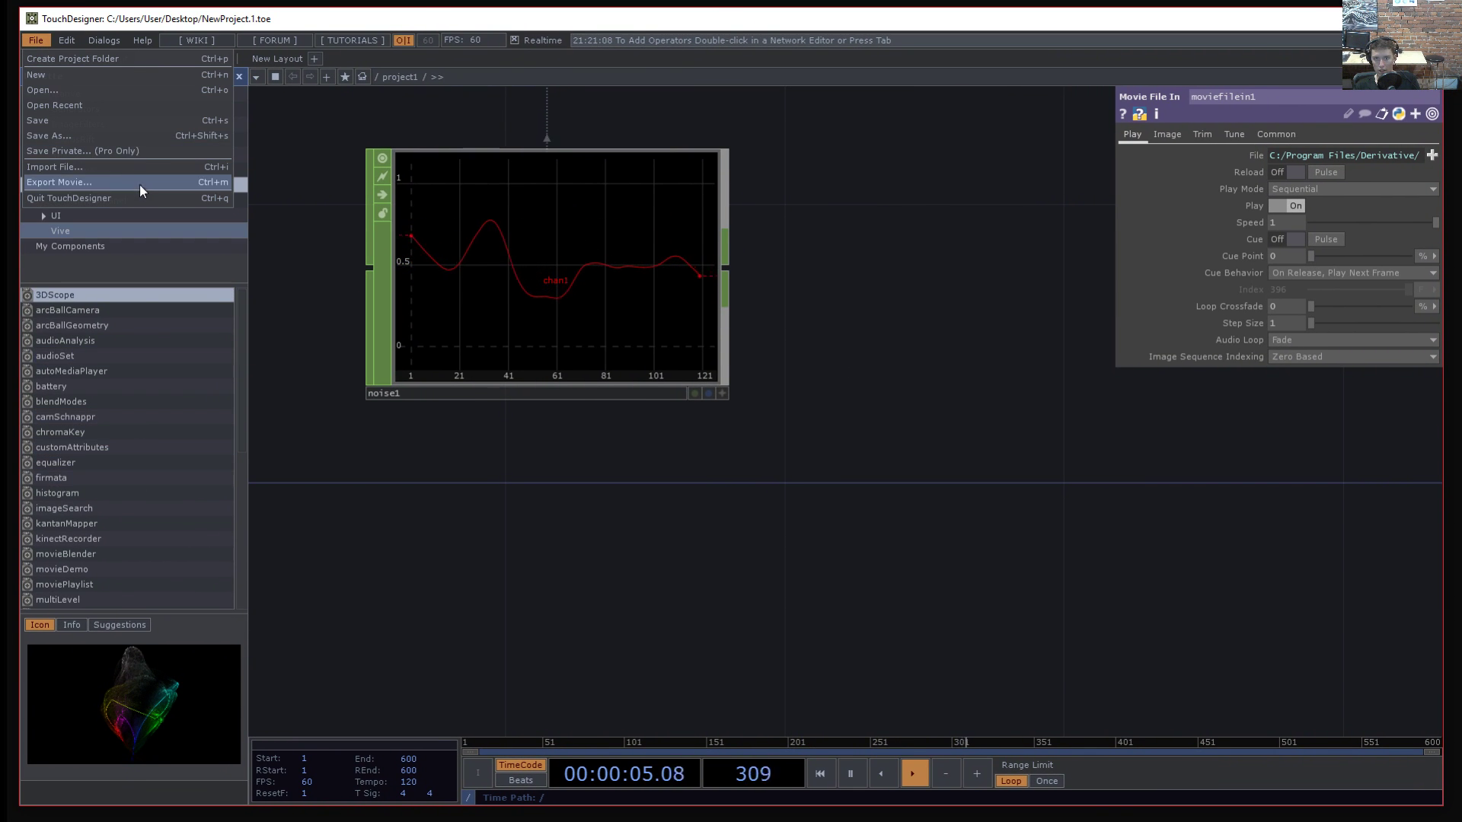
{"action": "mouse_move", "coordinate": [149, 105]}
{"action": "left_click", "coordinate": [305, 105]}
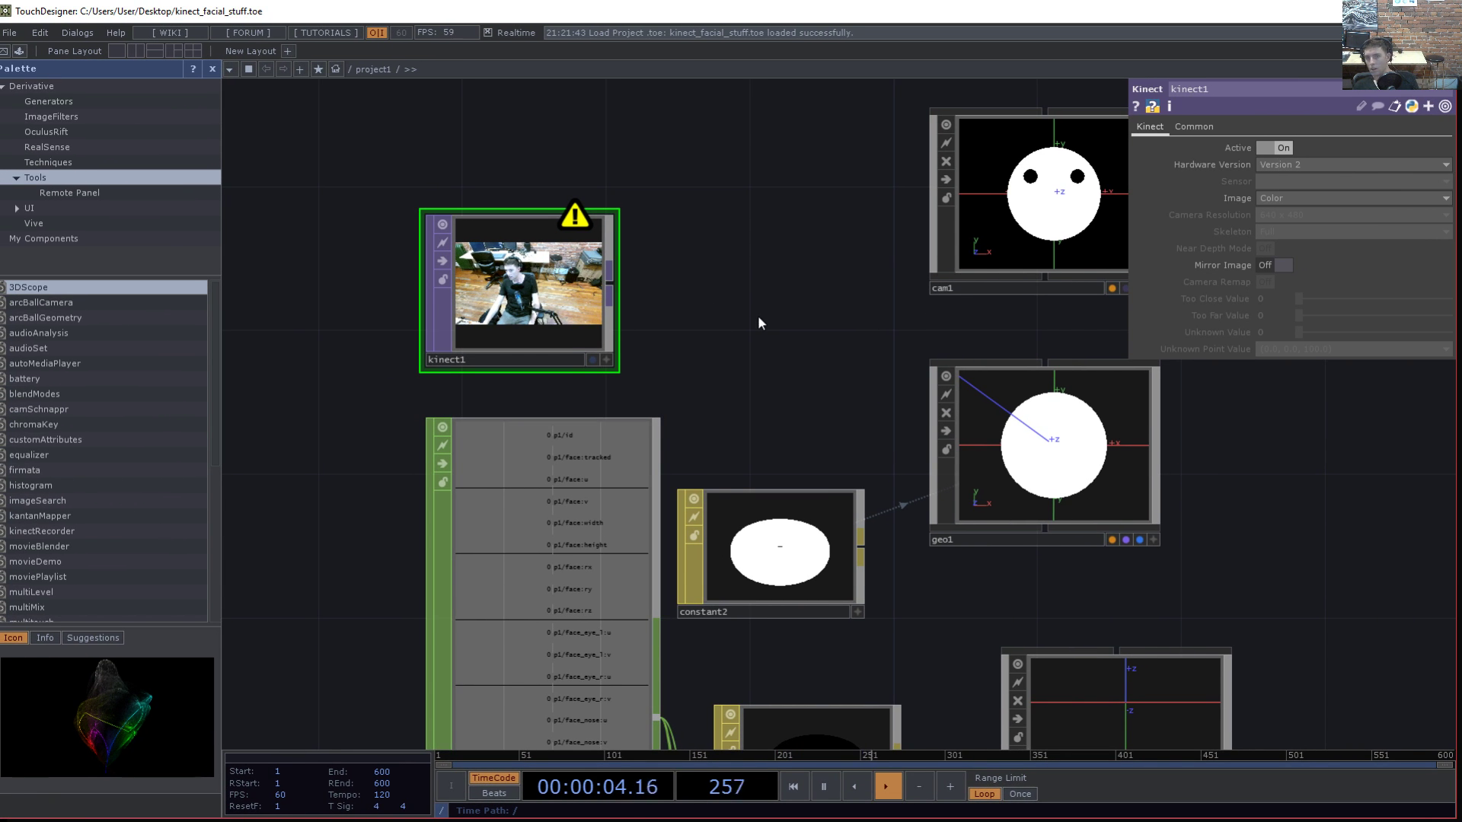
- Open window1, which outputs cam1, as a separate window above the network
{"action": "left_click_drag", "start_coordinate": [801, 635], "coordinate": [616, 432]}
{"action": "left_click_drag", "start_coordinate": [762, 463], "coordinate": [759, 123]}
{"action": "left_click_drag", "start_coordinate": [671, 403], "coordinate": [267, 94]}
{"action": "left_click_drag", "start_coordinate": [1070, 553], "coordinate": [953, 214]}
{"action": "scroll", "coordinate": [898, 308], "scroll_direction": "down", "scroll_amount": 3}
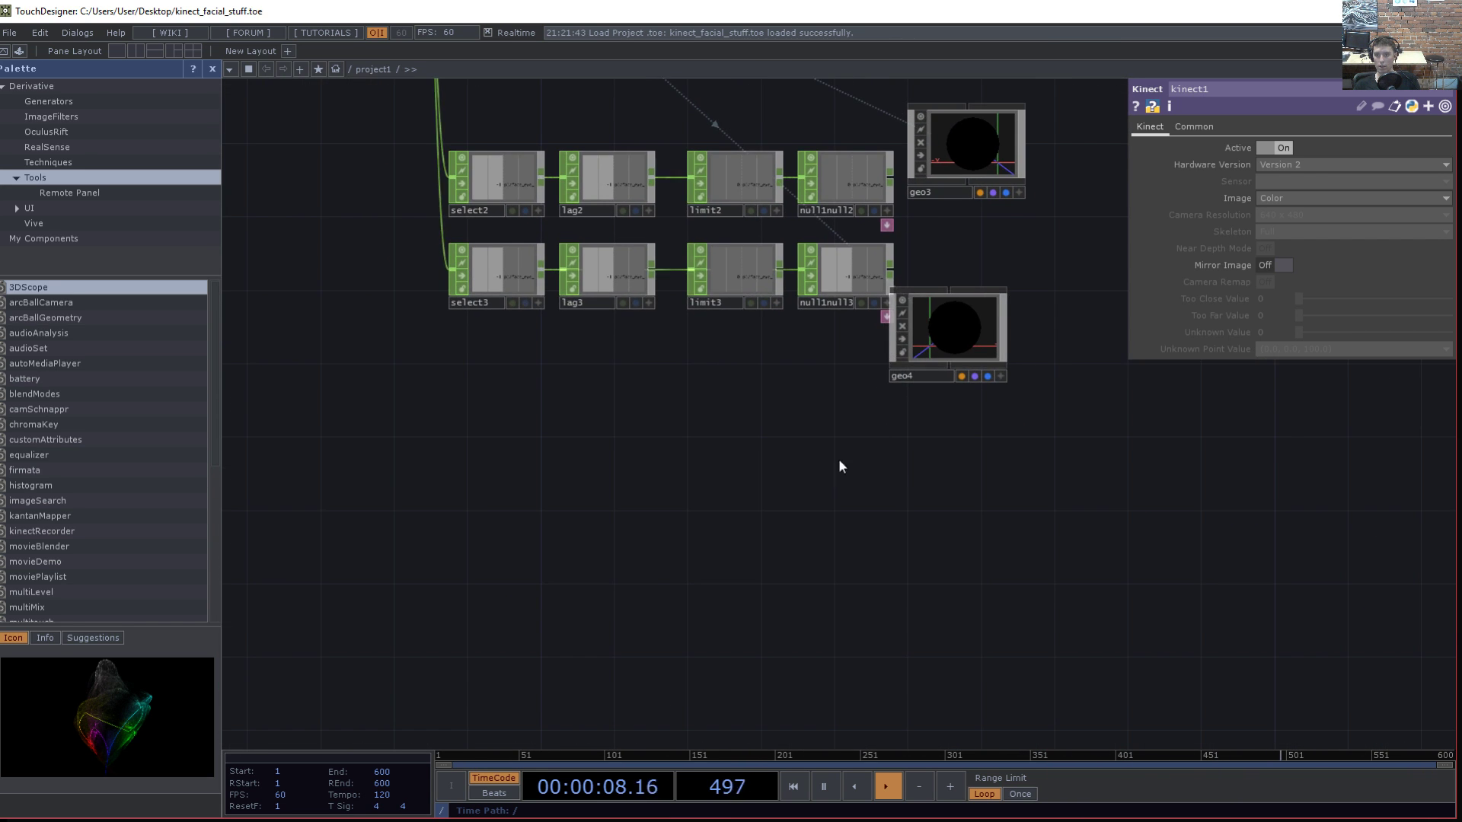
{"action": "left_click_drag", "start_coordinate": [983, 266], "coordinate": [806, 424]}
{"action": "left_click_drag", "start_coordinate": [918, 126], "coordinate": [970, 410]}
{"action": "right_click", "coordinate": [839, 226]}
{"action": "left_click", "coordinate": [896, 173]}
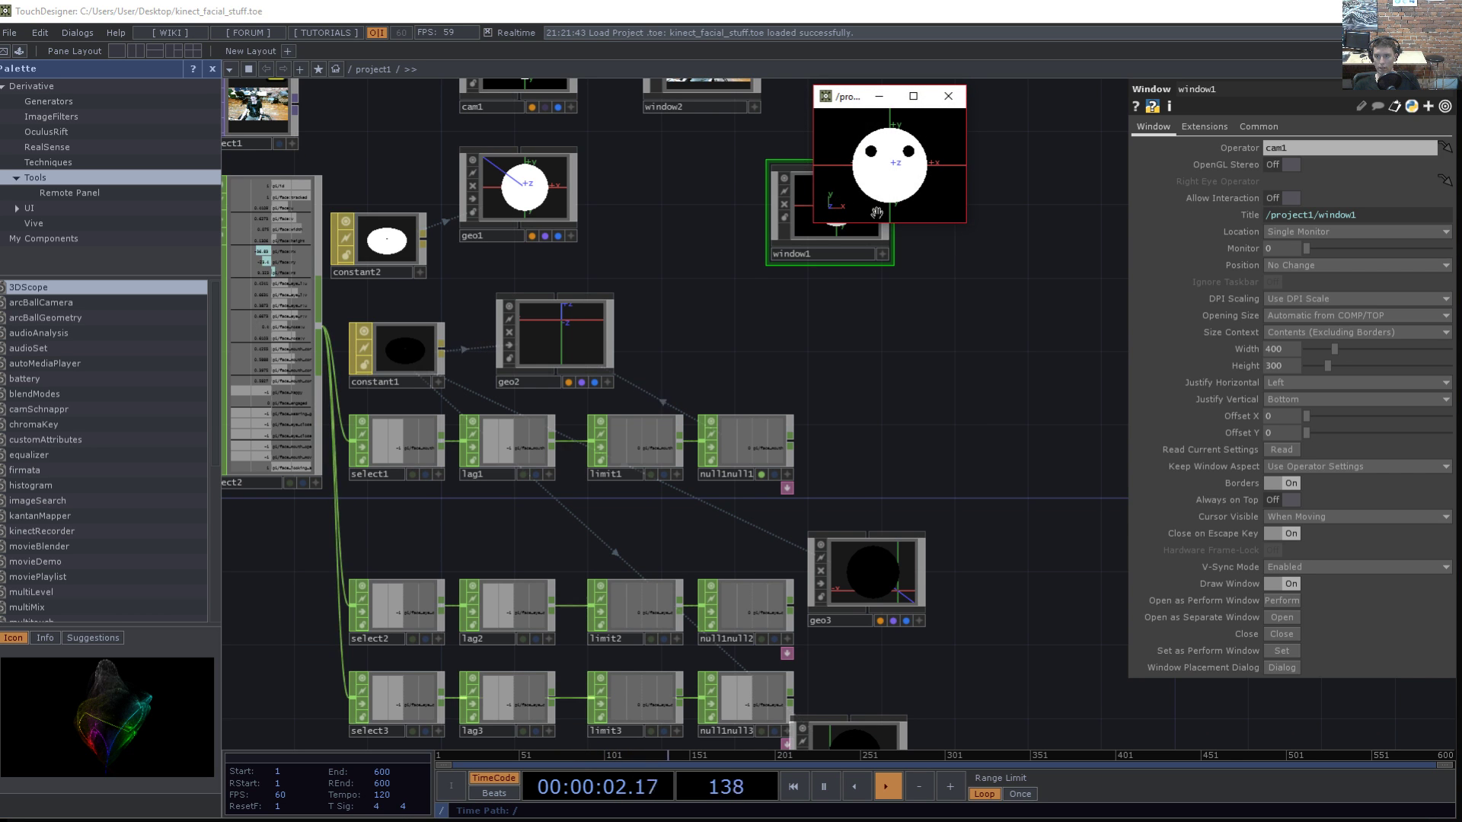
- Enlarge the window1 output so the sphere face shows large, and place it over the parameter area
{"action": "left_click_drag", "start_coordinate": [966, 227], "coordinate": [1378, 555]}
{"action": "left_click_drag", "start_coordinate": [1062, 98], "coordinate": [1184, 54]}
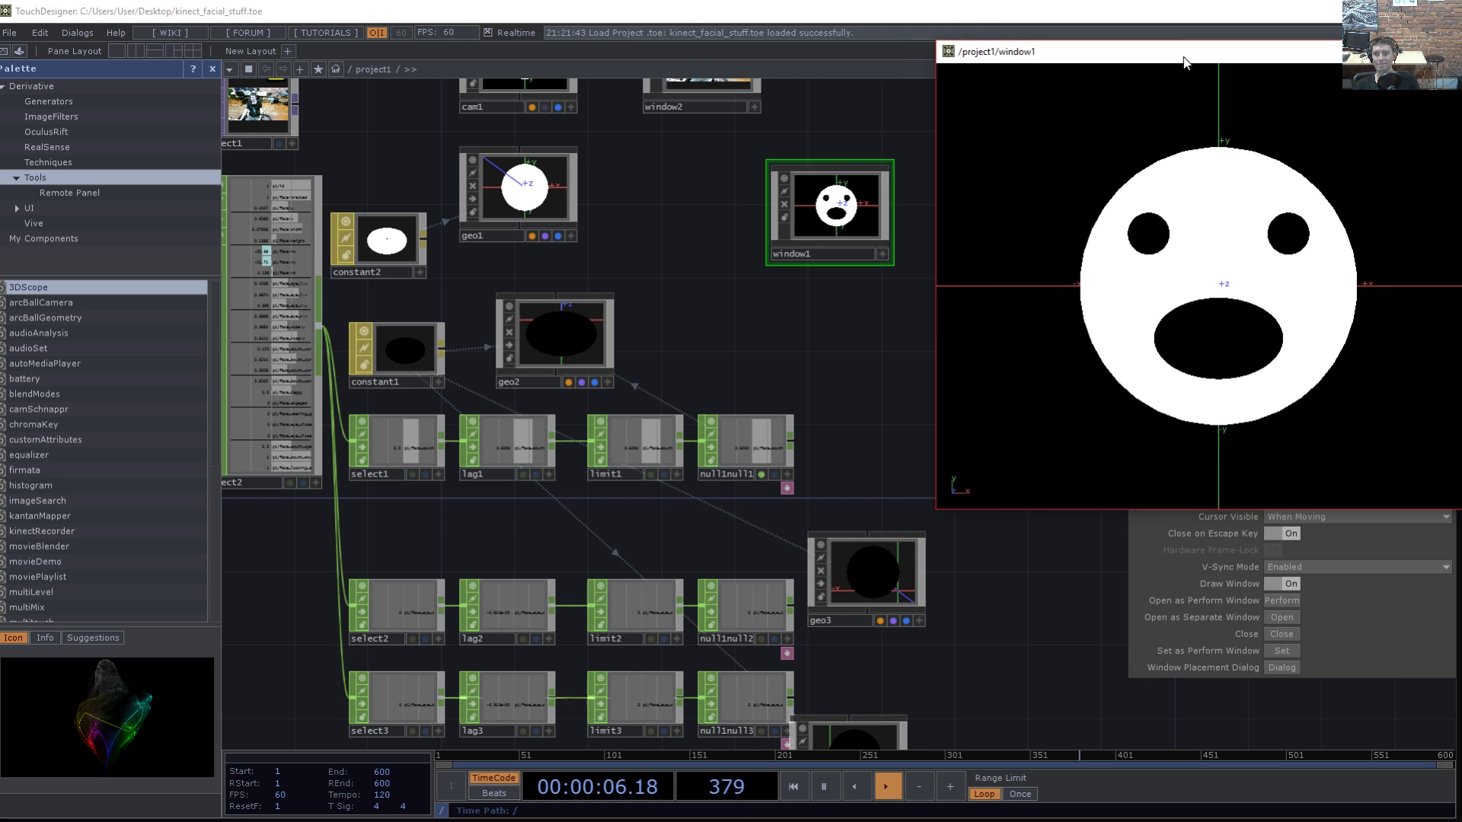
- Export the face_eye_closed_r channel of null1null2 to the Y scale of geo3
{"action": "left_click_drag", "start_coordinate": [854, 435], "coordinate": [872, 253]}
{"action": "scroll", "coordinate": [872, 253], "scroll_direction": "up", "scroll_amount": 10}
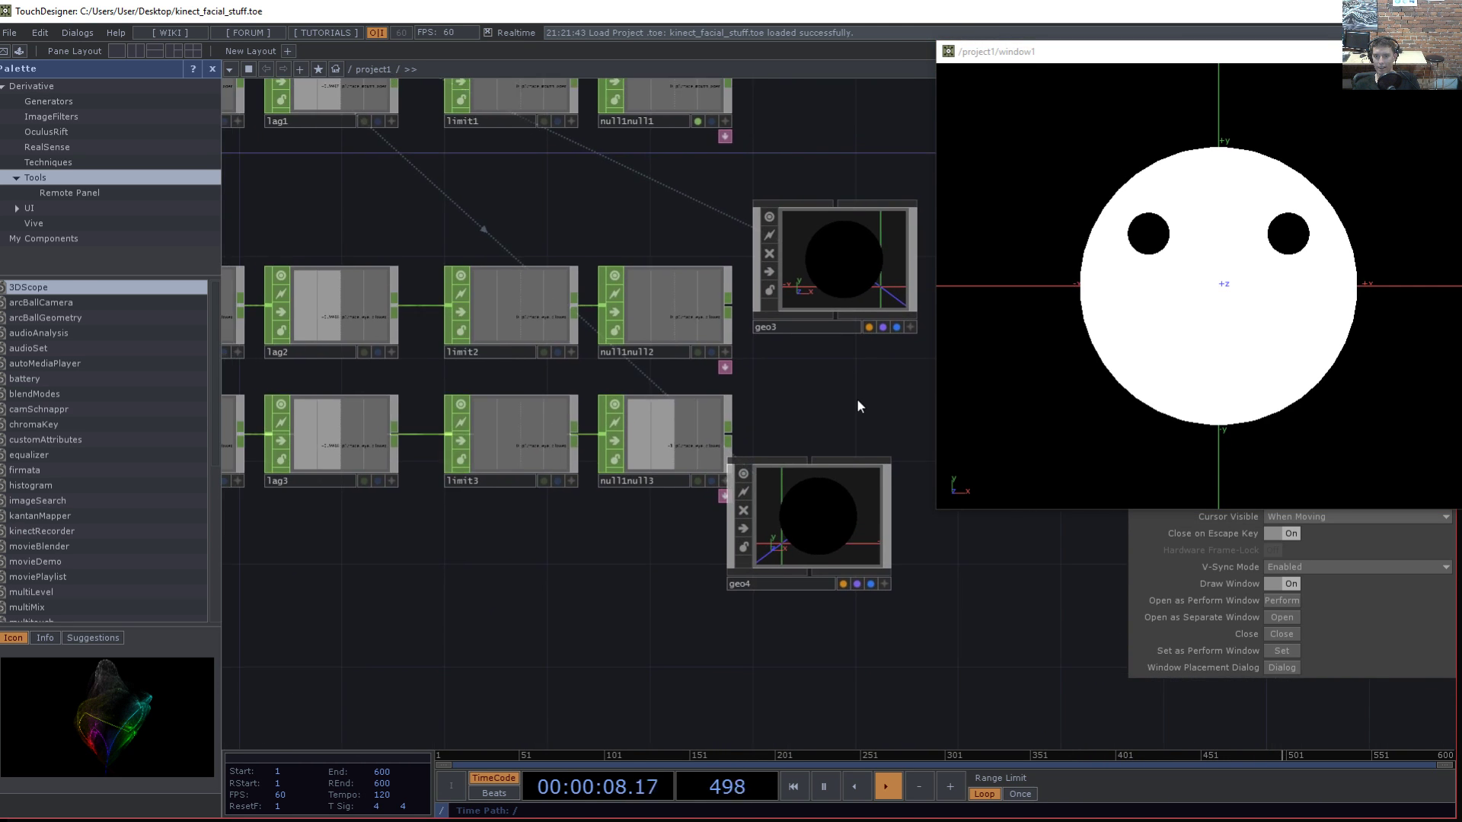
{"action": "left_click", "coordinate": [628, 382]}
{"action": "left_click_drag", "start_coordinate": [650, 387], "coordinate": [598, 513]}
{"action": "left_click", "coordinate": [751, 402]}
{"action": "left_click", "coordinate": [576, 506]}
{"action": "left_click", "coordinate": [550, 501]}
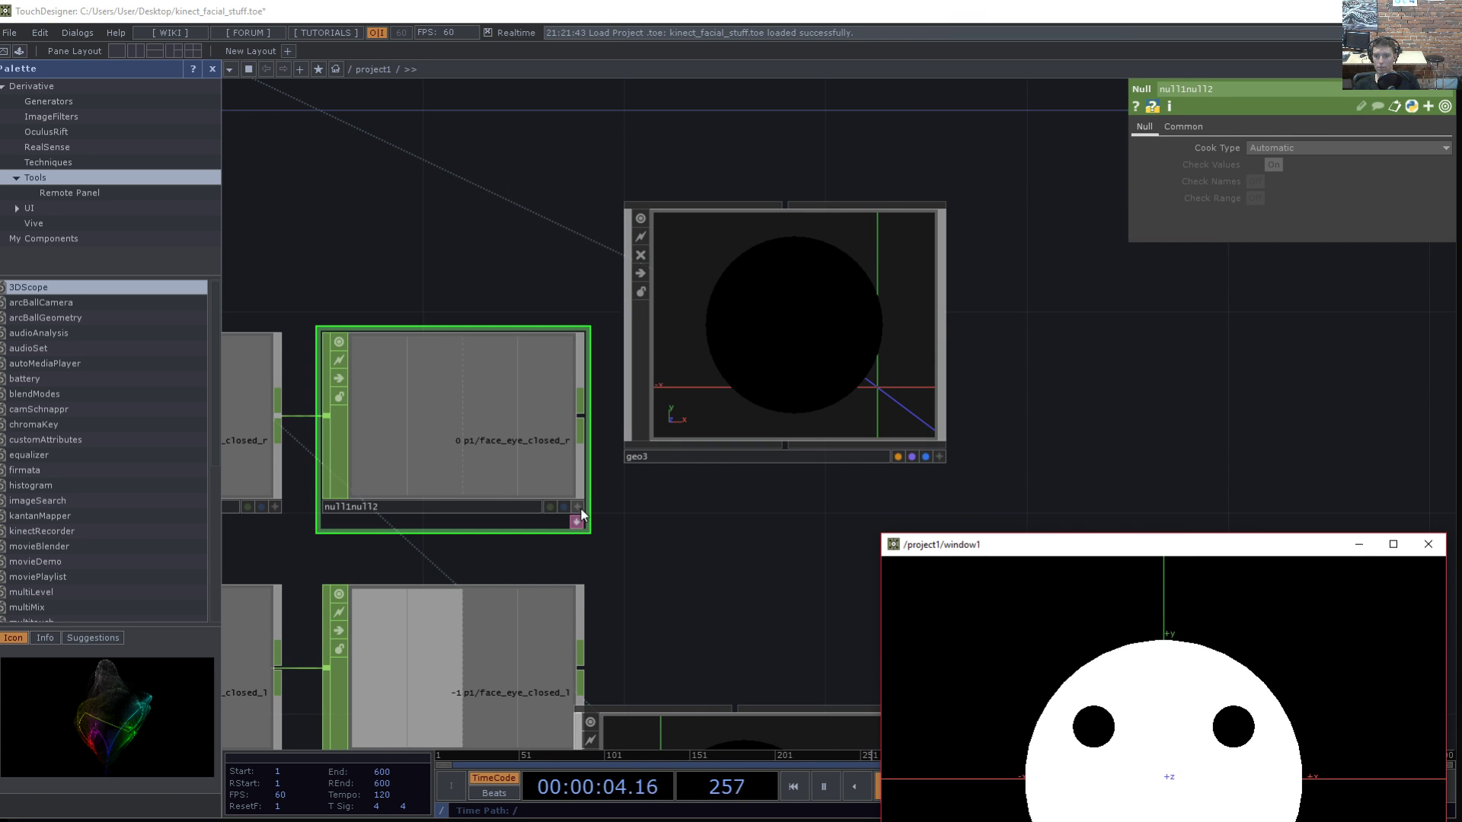
{"action": "left_click", "coordinate": [804, 321]}
{"action": "left_click_drag", "start_coordinate": [1384, 131], "coordinate": [1320, 183]}
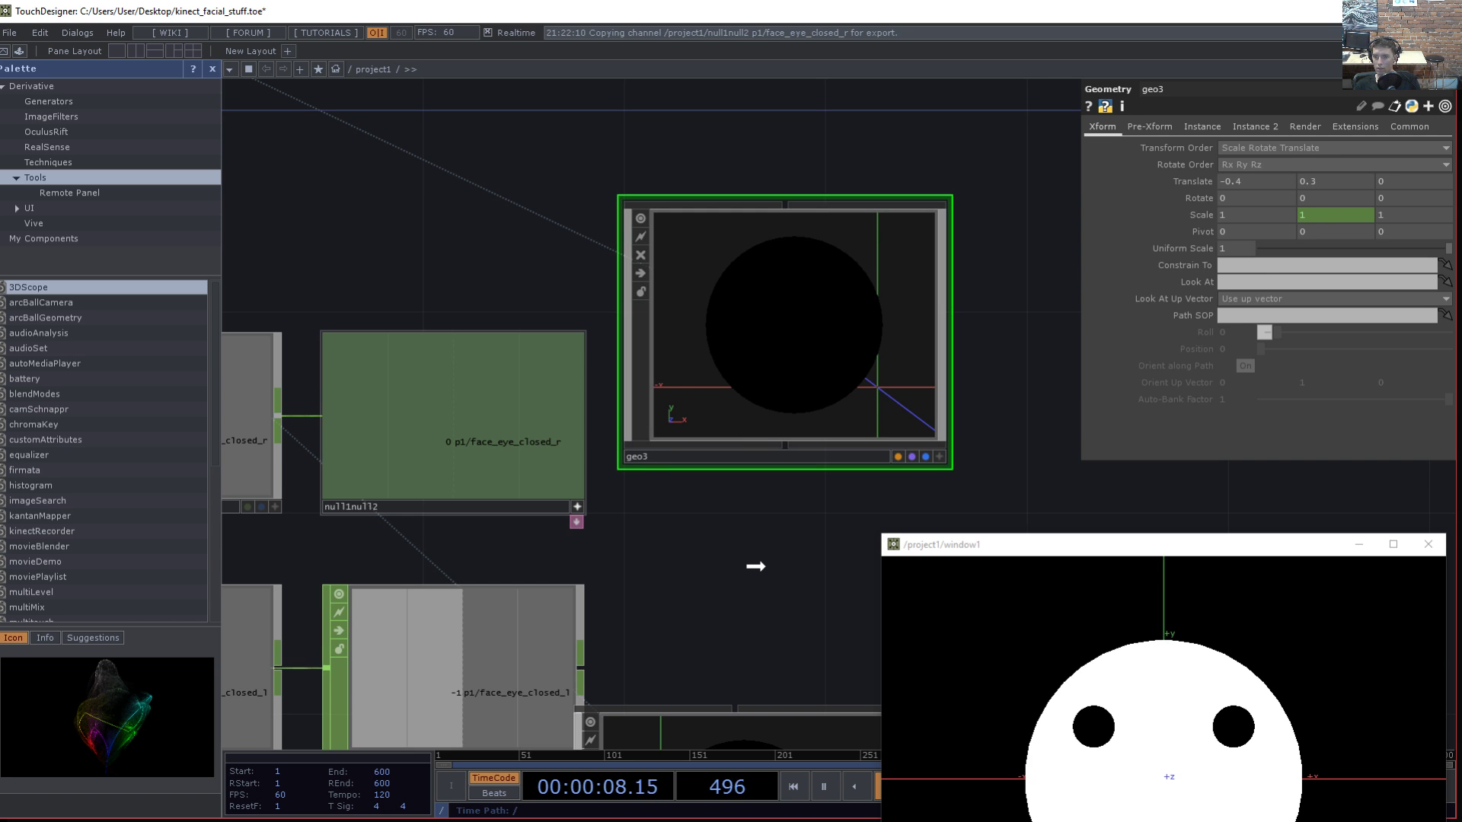
{"action": "left_click_drag", "start_coordinate": [1316, 217], "coordinate": [1325, 216]}
{"action": "left_click", "coordinate": [1321, 189]}
- Move geo4 clear of null1null3 and export the face_eye_closed_l channel to geo4's Y scale
{"action": "left_click_drag", "start_coordinate": [774, 513], "coordinate": [768, 238]}
{"action": "left_click", "coordinate": [717, 576]}
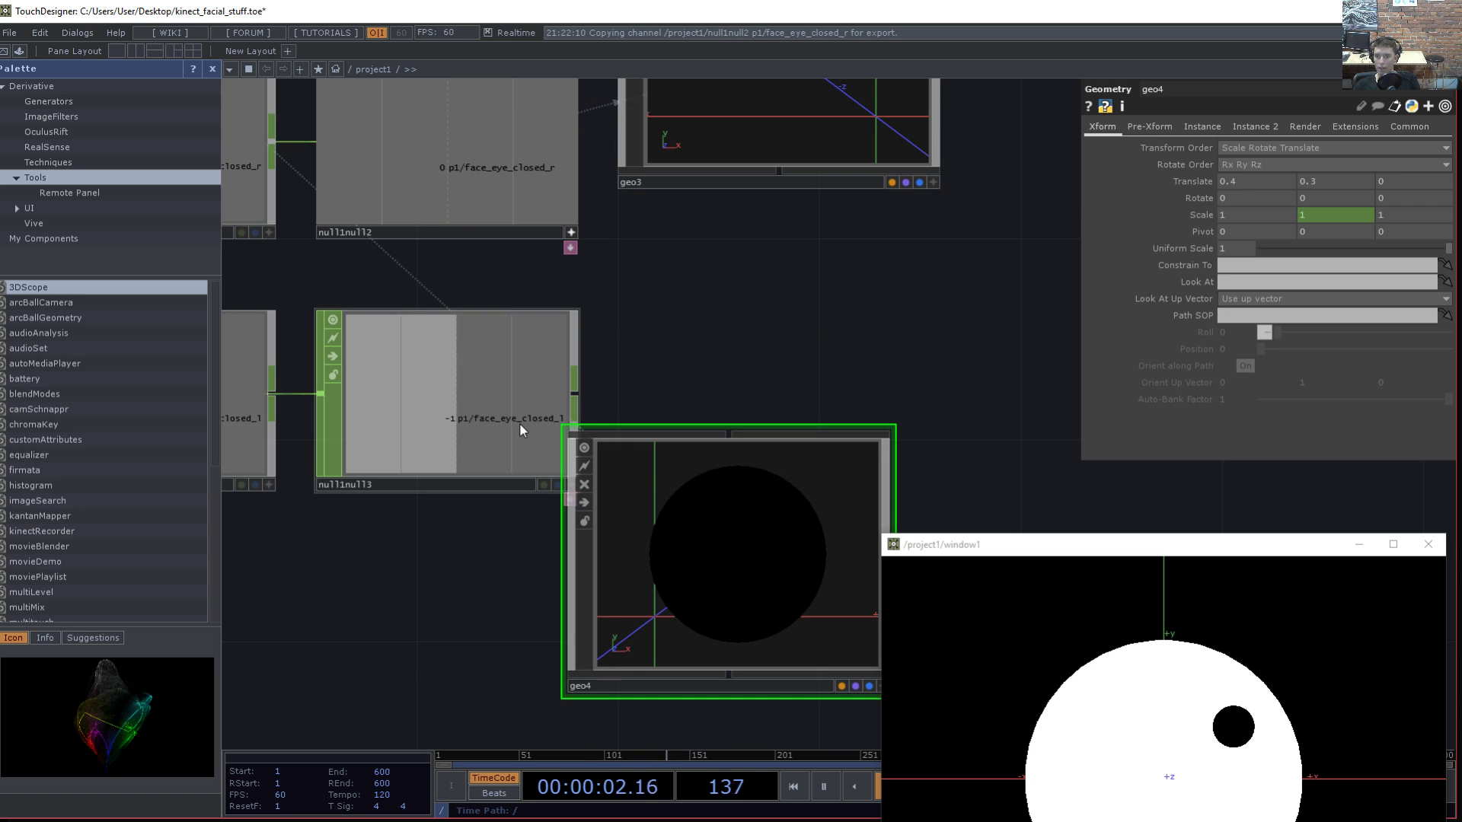
{"action": "left_click_drag", "start_coordinate": [582, 504], "coordinate": [611, 464]}
{"action": "left_click", "coordinate": [571, 484]}
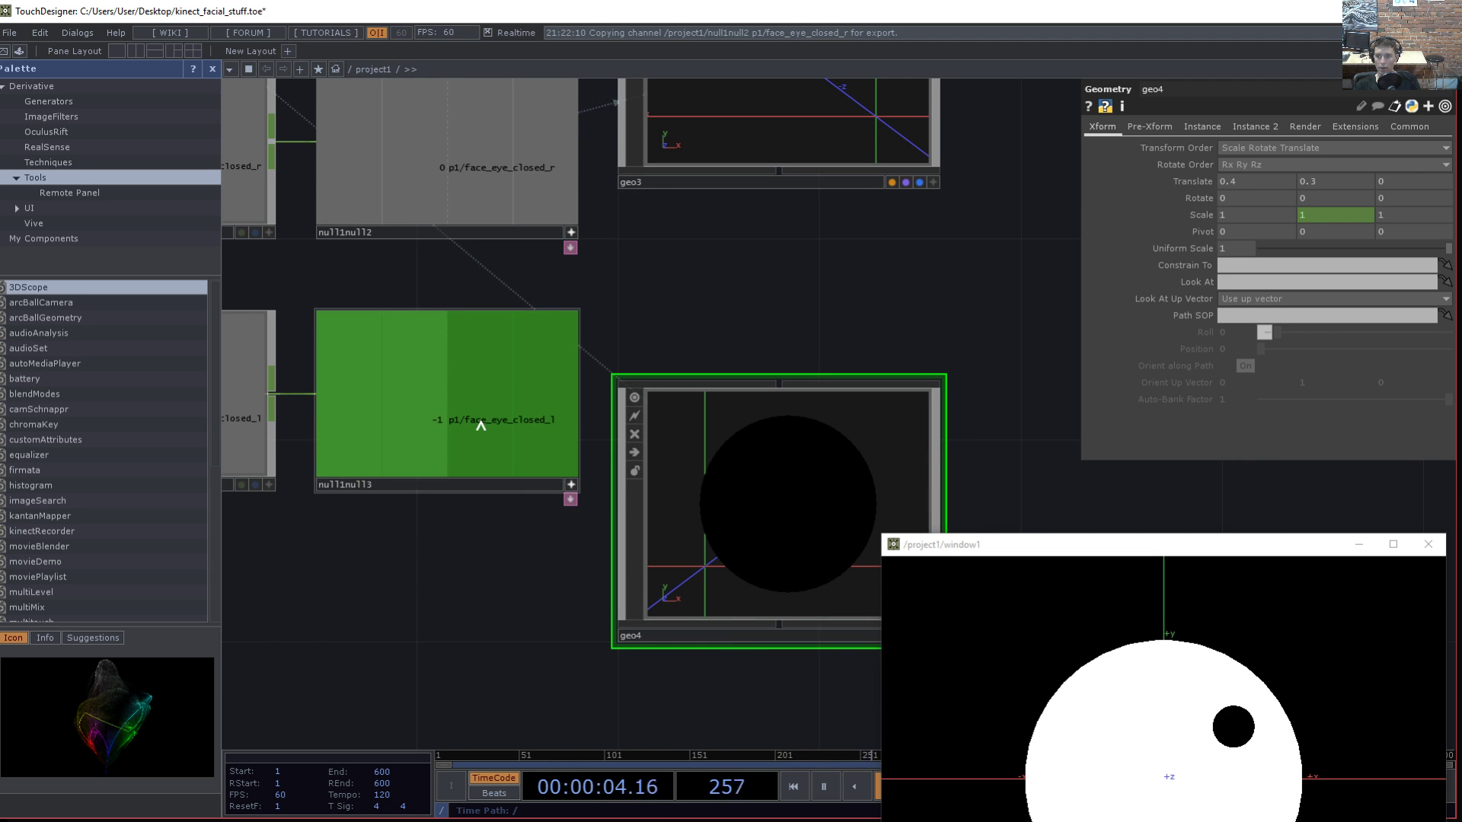
{"action": "left_click_drag", "start_coordinate": [1305, 217], "coordinate": [1306, 217]}
{"action": "left_click", "coordinate": [1305, 193]}
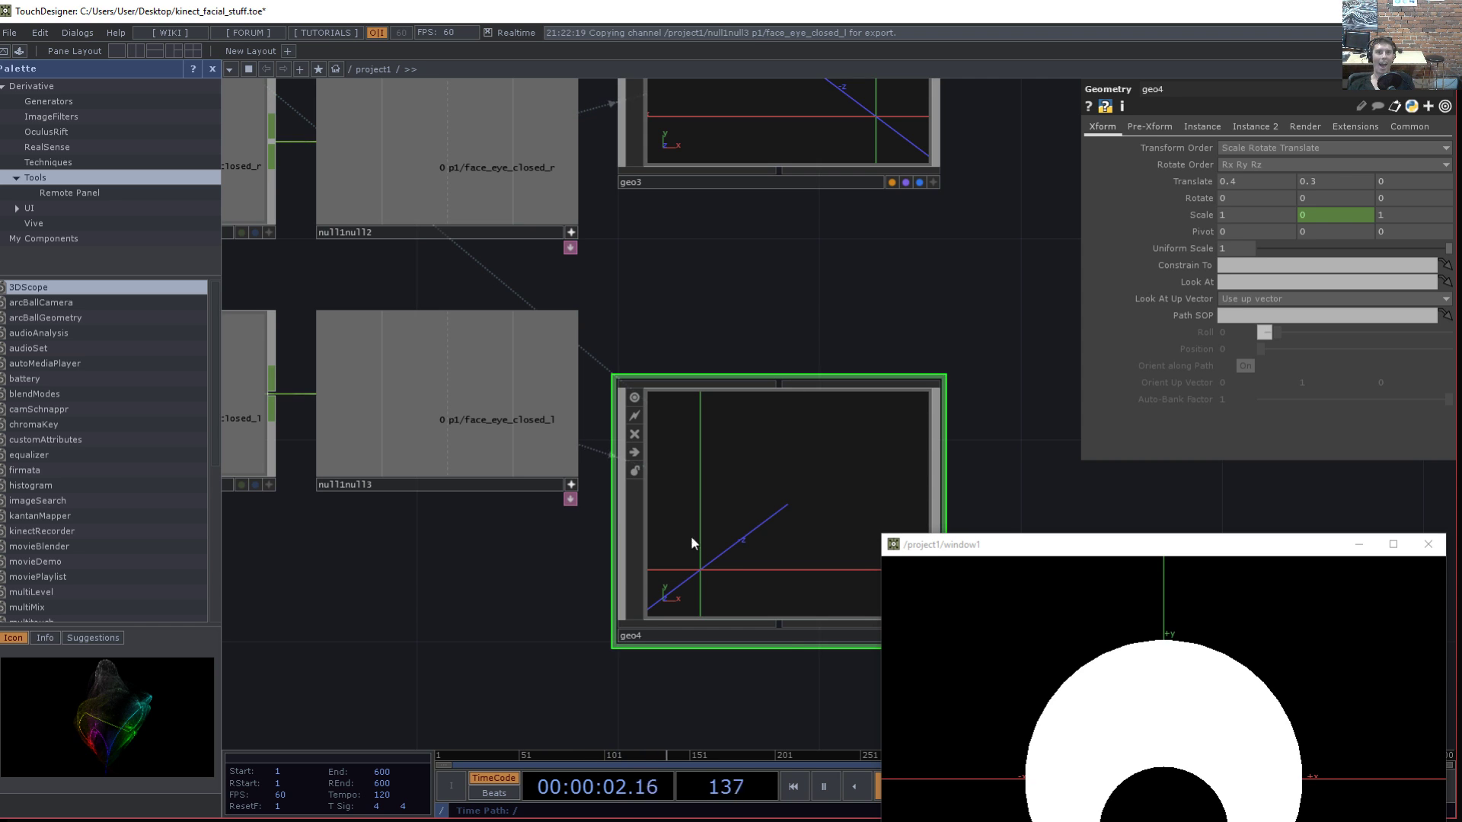
- Compare the two eye-closed channel chains with the eye shapes while testing the face tracking
{"action": "left_click_drag", "start_coordinate": [471, 554], "coordinate": [454, 589]}
{"action": "scroll", "coordinate": [455, 589], "scroll_direction": "down", "scroll_amount": 1}
{"action": "scroll", "coordinate": [455, 588], "scroll_direction": "down", "scroll_amount": 2}
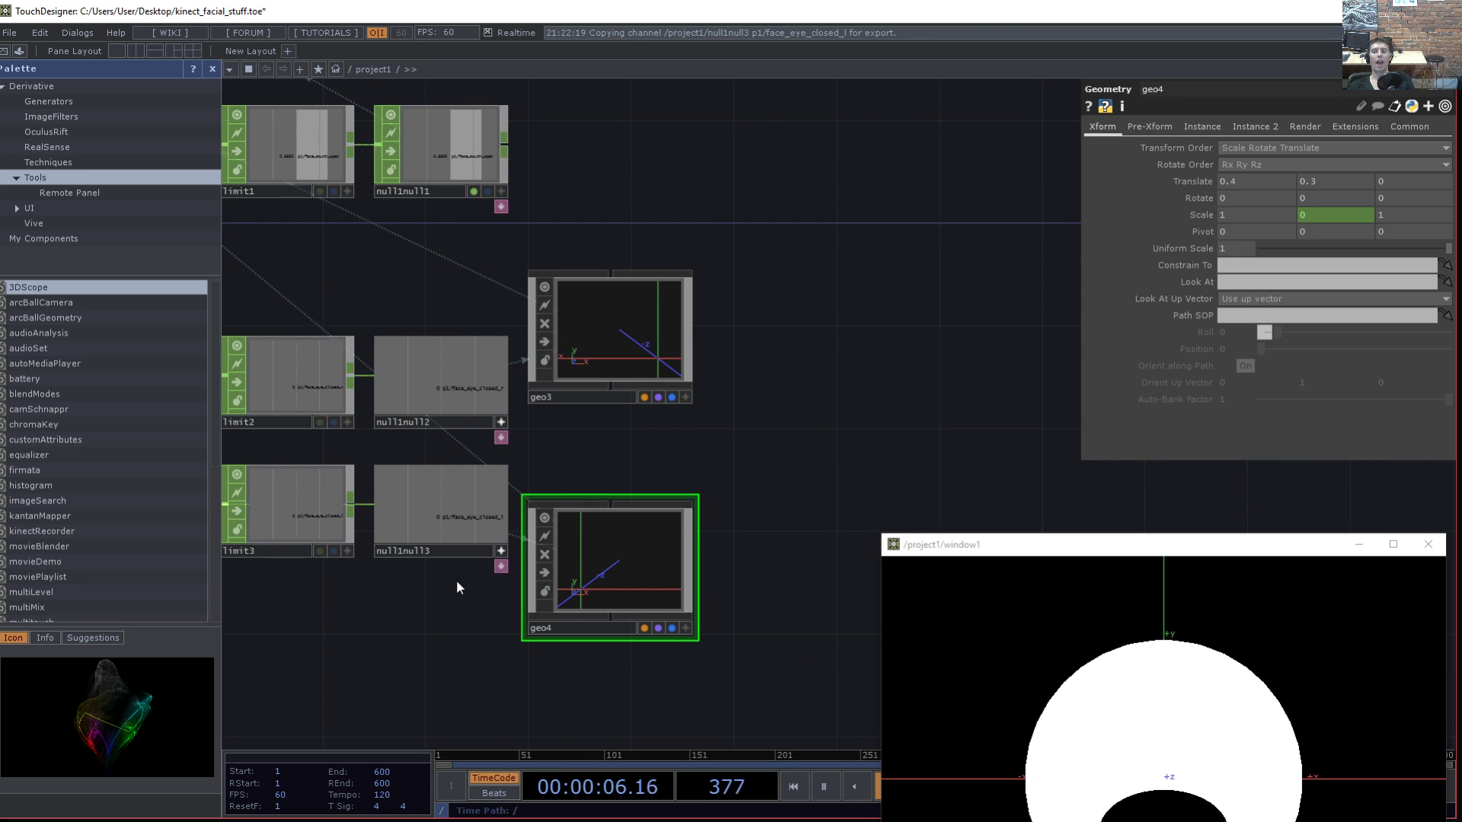
{"action": "left_click_drag", "start_coordinate": [424, 646], "coordinate": [574, 642]}
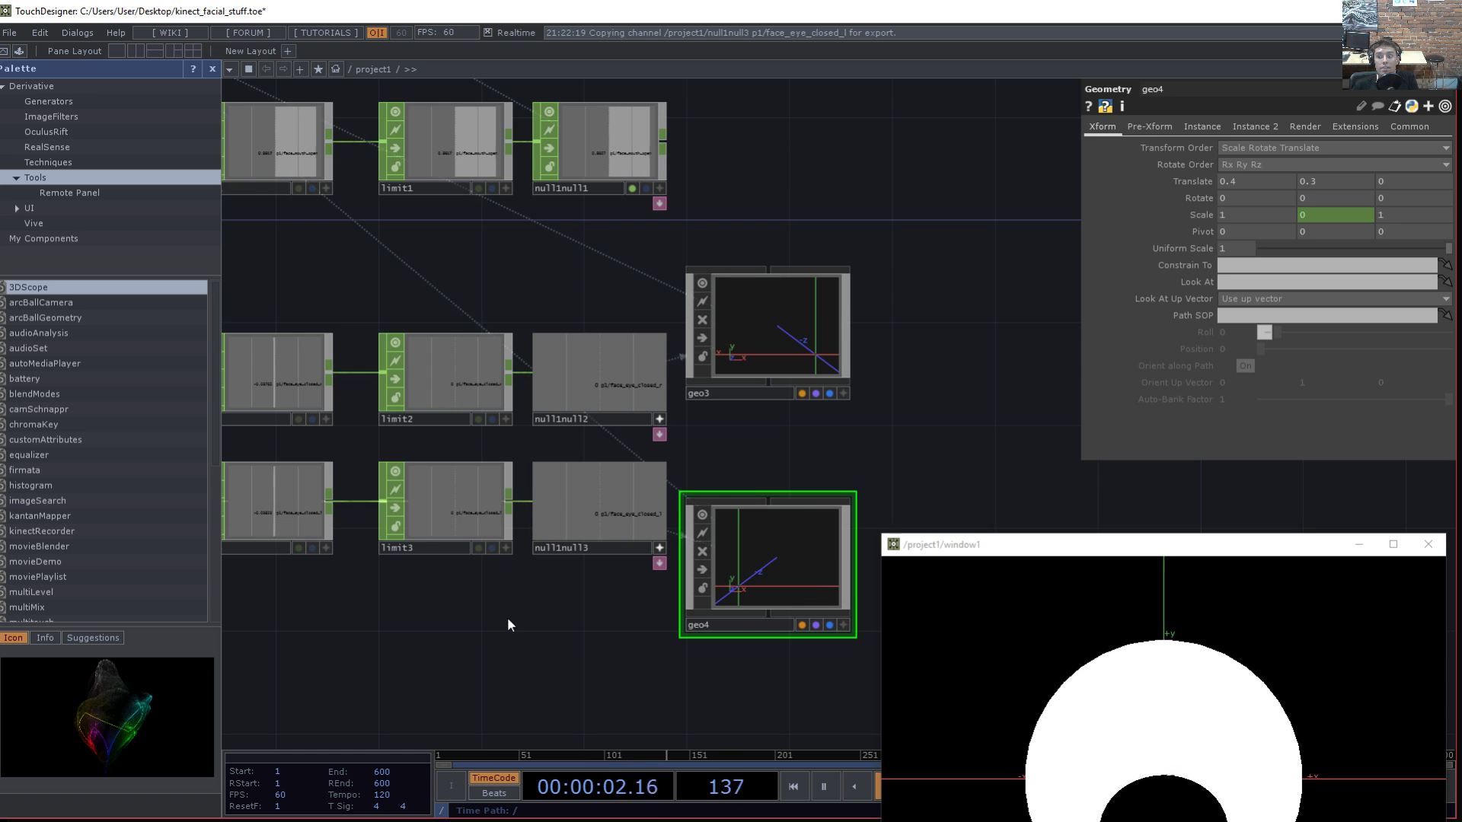
{"action": "left_click_drag", "start_coordinate": [466, 629], "coordinate": [542, 648]}
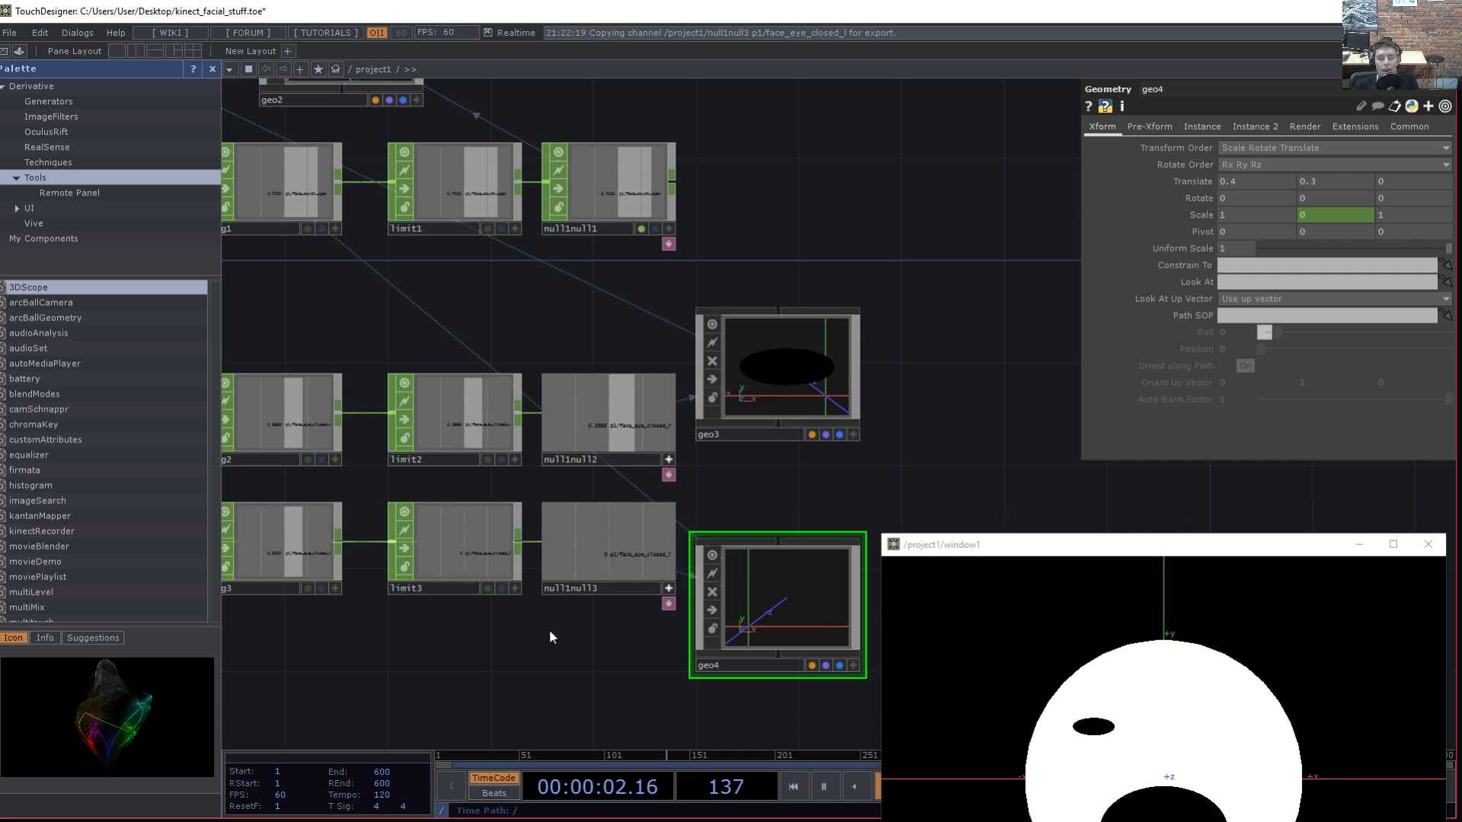
{"action": "left_click_drag", "start_coordinate": [496, 584], "coordinate": [484, 616]}
{"action": "left_click_drag", "start_coordinate": [551, 665], "coordinate": [707, 653]}
{"action": "left_click_drag", "start_coordinate": [441, 615], "coordinate": [453, 644]}
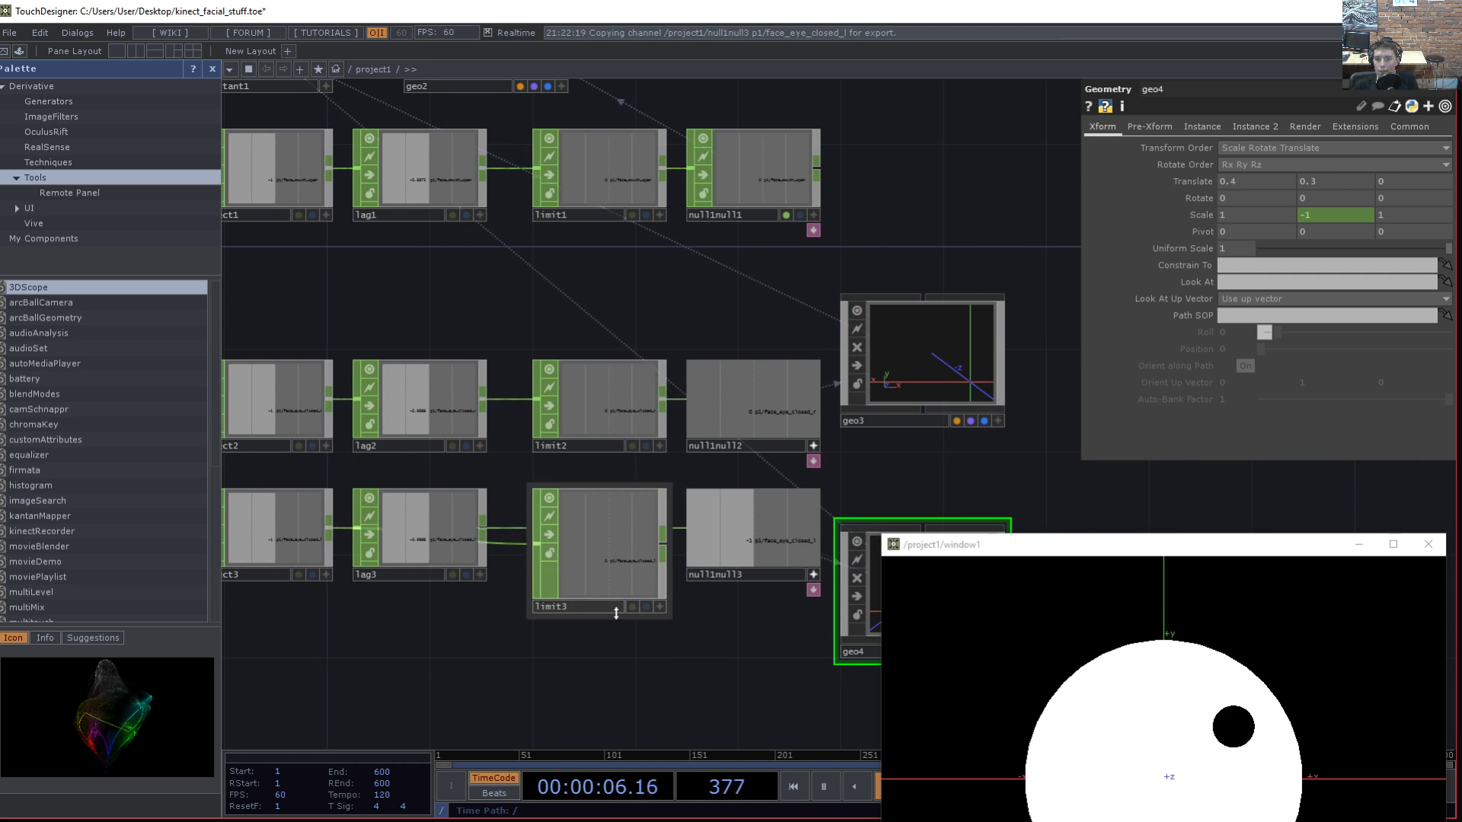
- Rewire limit3 between lag3 and null1null3, and put the left-eye operators back in line
{"action": "left_click_drag", "start_coordinate": [602, 545], "coordinate": [599, 664]}
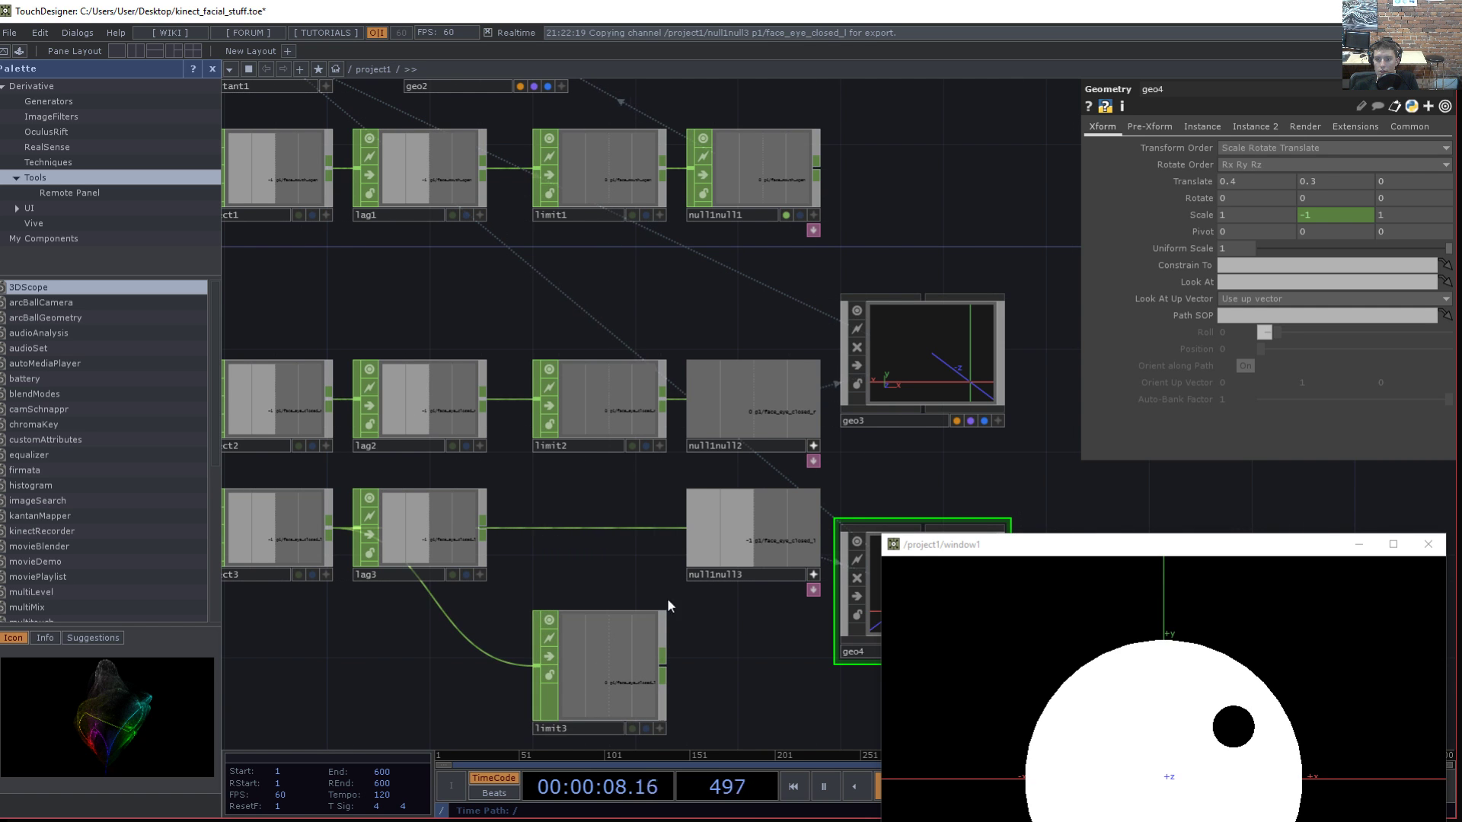
{"action": "left_click_drag", "start_coordinate": [727, 648], "coordinate": [751, 565]}
{"action": "left_click_drag", "start_coordinate": [448, 474], "coordinate": [474, 474]}
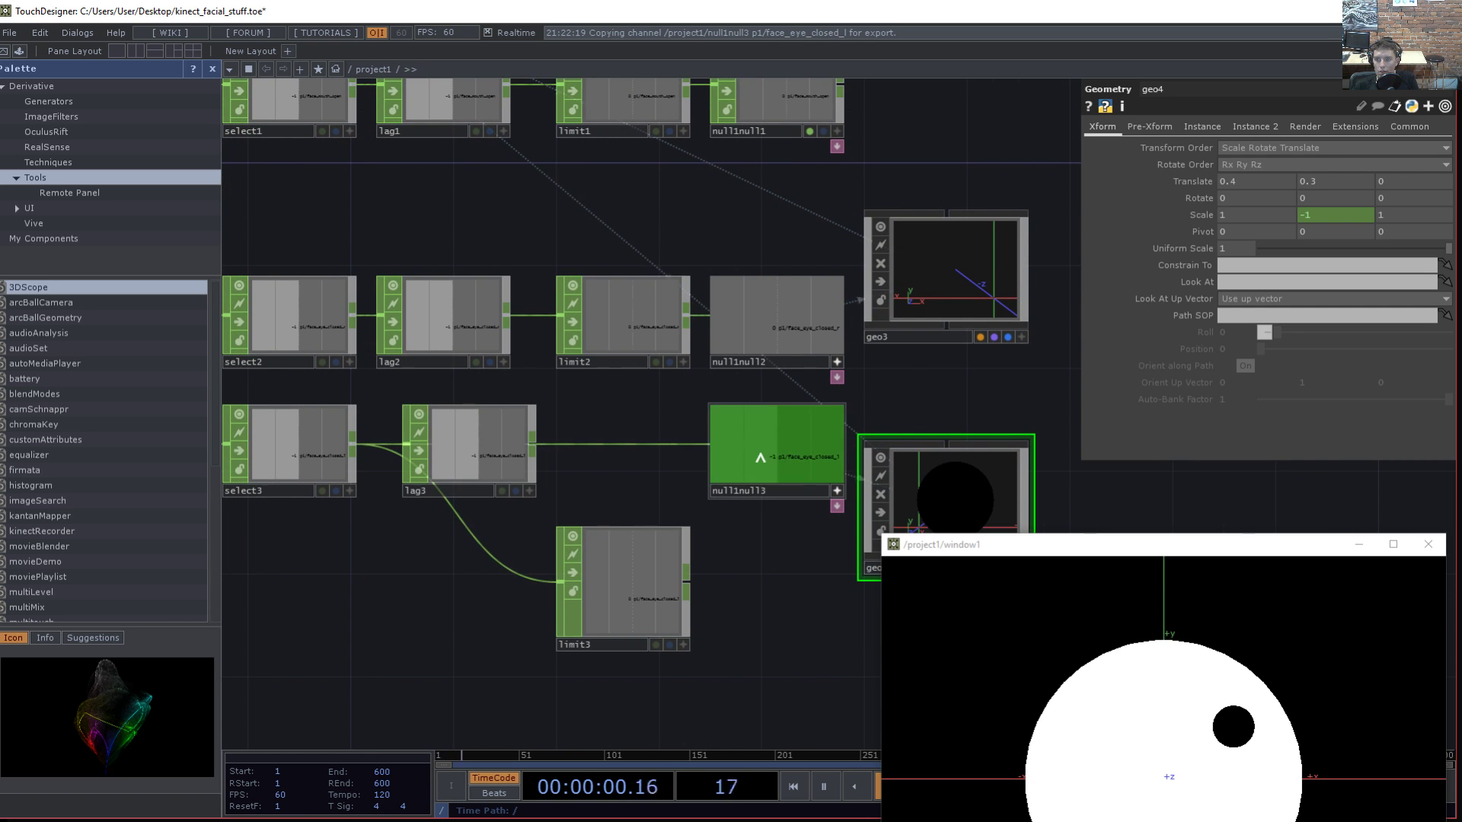
{"action": "left_click_drag", "start_coordinate": [786, 496], "coordinate": [775, 552]}
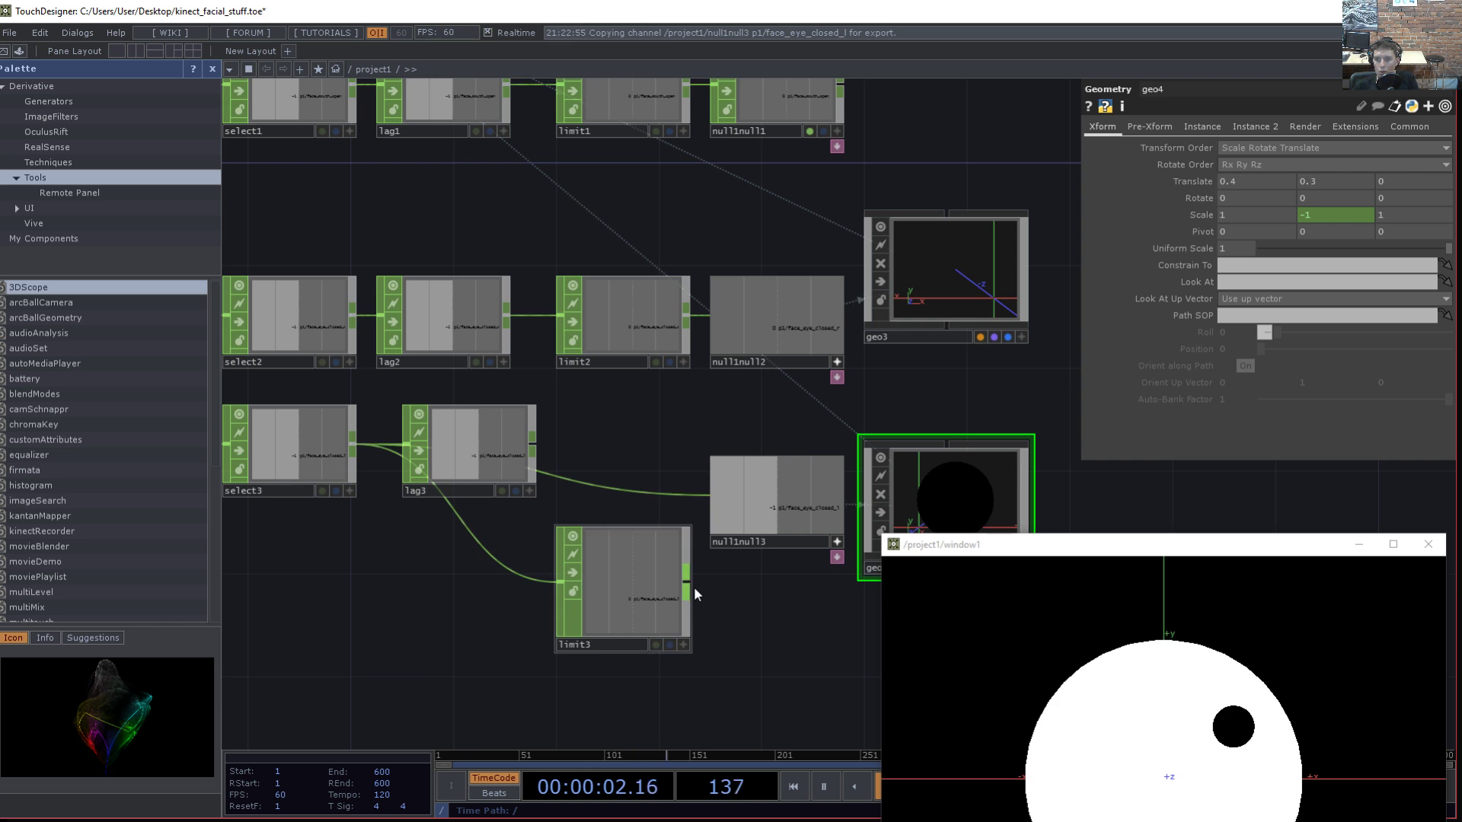
{"action": "left_click_drag", "start_coordinate": [702, 510], "coordinate": [703, 504]}
{"action": "left_click_drag", "start_coordinate": [700, 489], "coordinate": [708, 497]}
{"action": "left_click_drag", "start_coordinate": [611, 596], "coordinate": [610, 470]}
{"action": "left_click", "coordinate": [505, 458]}
{"action": "left_click_drag", "start_coordinate": [512, 491], "coordinate": [476, 473]}
- Shift the select and lag operators of both eye chains away from limit2 and limit3 to make room
{"action": "scroll", "coordinate": [609, 678], "scroll_direction": "down", "scroll_amount": 3}
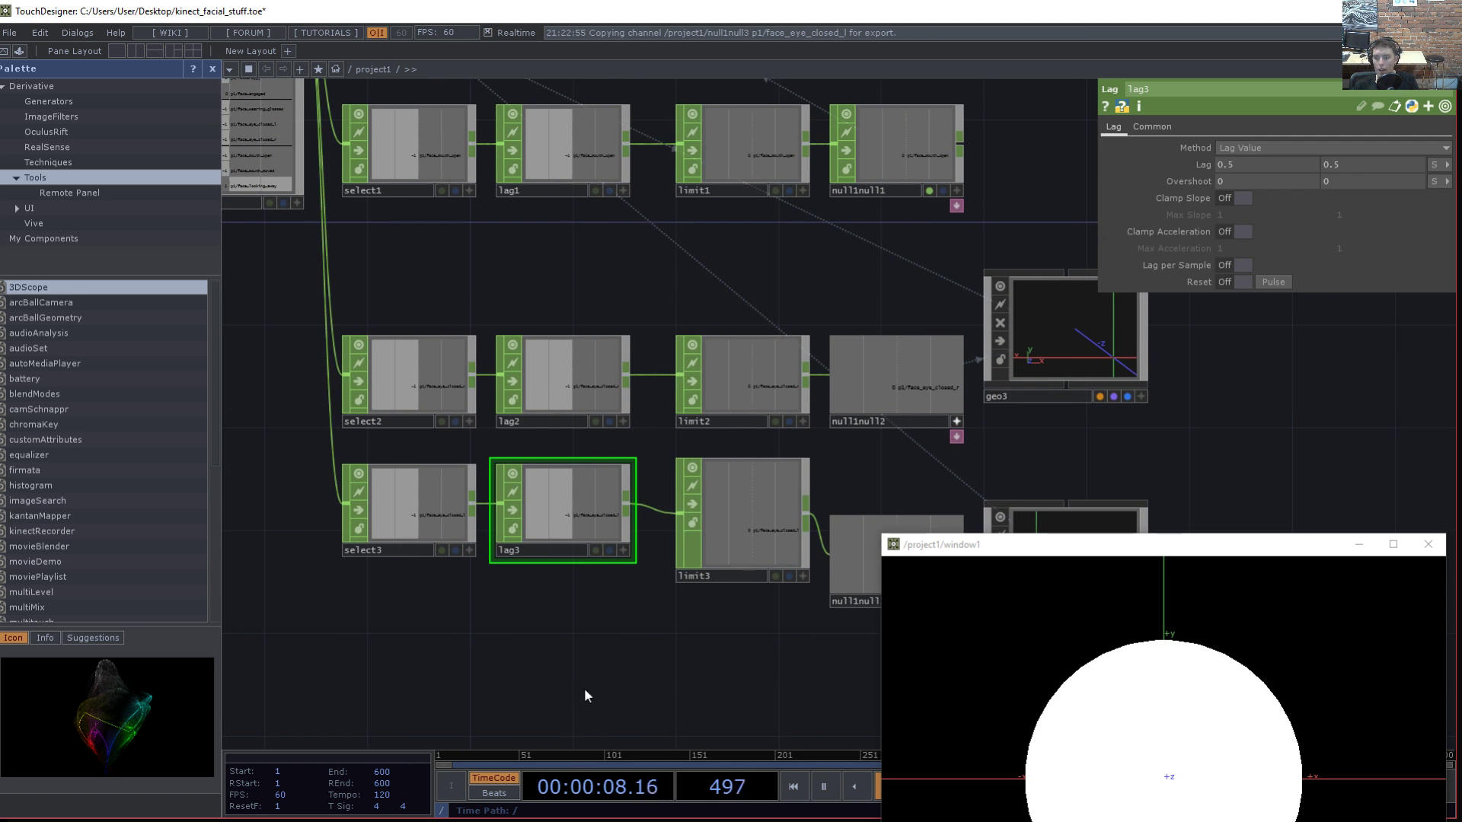
{"action": "middle_click_drag", "start_coordinate": [499, 646], "coordinate": [396, 628]}
{"action": "left_click_drag", "start_coordinate": [373, 618], "coordinate": [437, 622]}
{"action": "right_click_drag", "start_coordinate": [414, 637], "coordinate": [545, 474]}
{"action": "left_click_drag", "start_coordinate": [539, 468], "coordinate": [355, 467]}
{"action": "scroll", "coordinate": [583, 505], "scroll_direction": "up", "scroll_amount": 3}
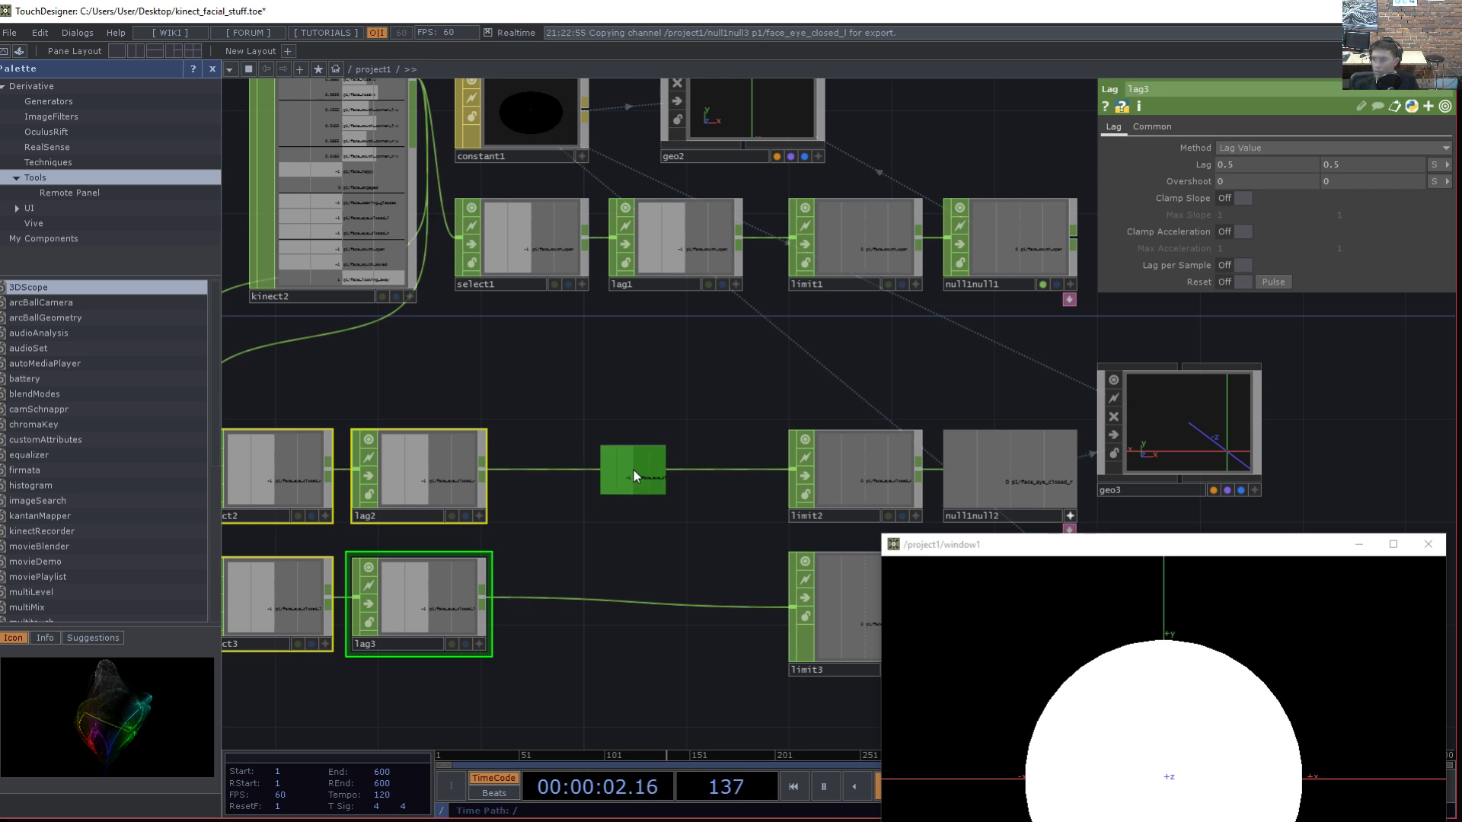
- Insert a Math CHOP between lag2 and limit2 and set its Multiply value to -1
{"action": "right_click", "coordinate": [673, 461]}
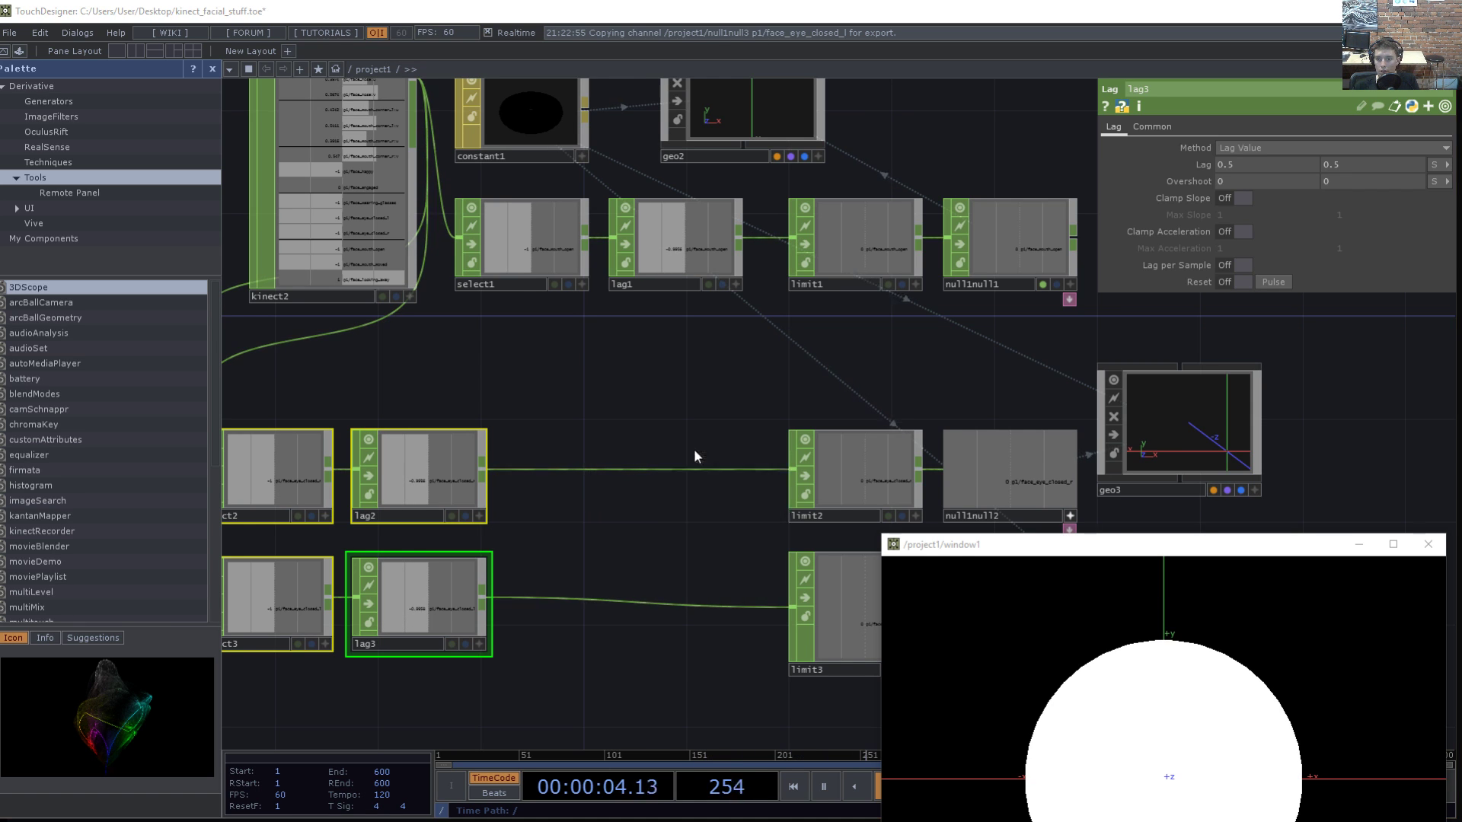
{"action": "left_click", "coordinate": [695, 450]}
{"action": "type", "text": "math"}
{"action": "key", "text": "Return"}
{"action": "left_click_drag", "start_coordinate": [694, 450], "coordinate": [641, 467]}
{"action": "left_click", "coordinate": [1149, 126]}
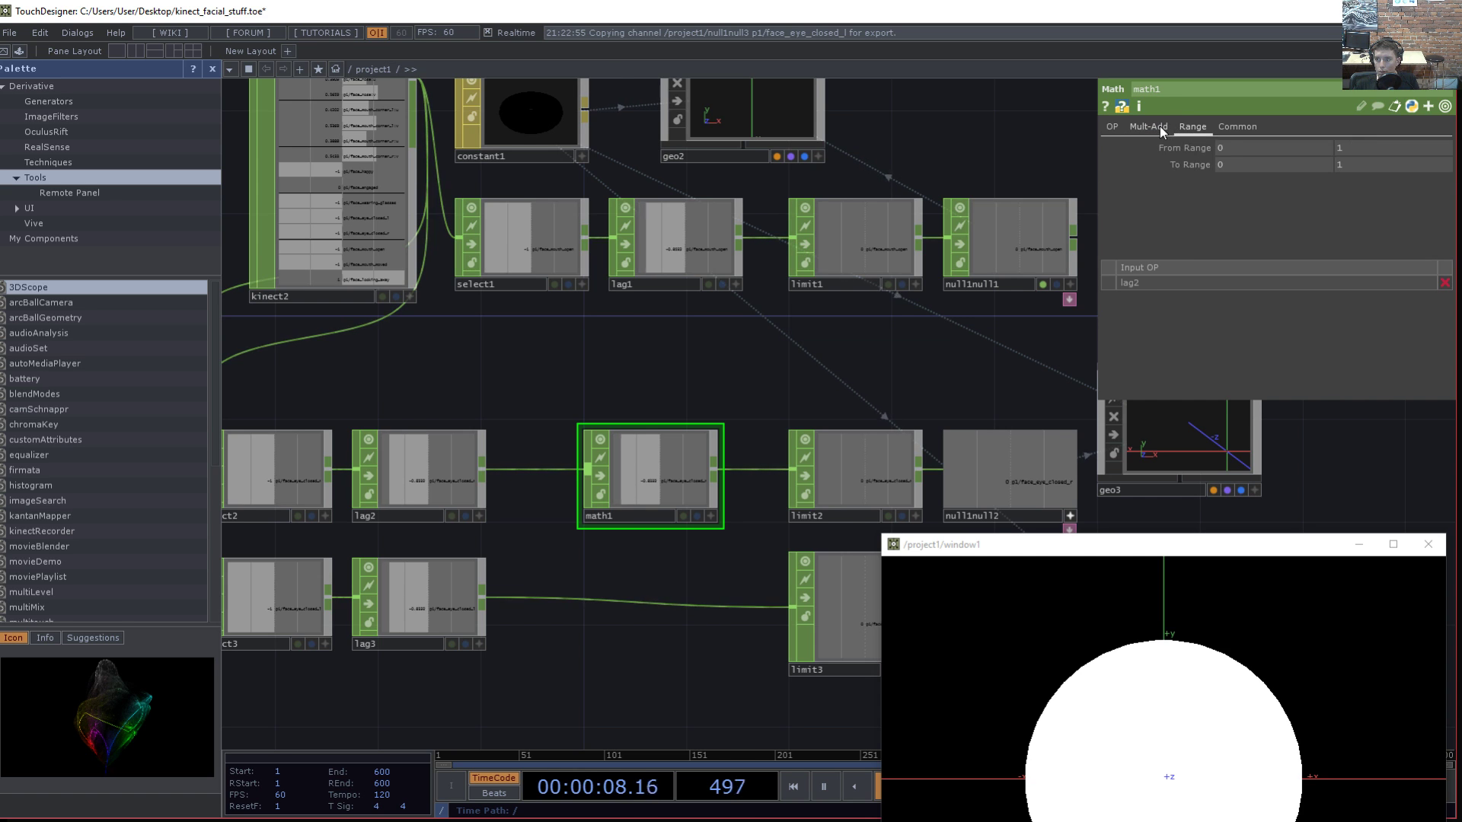
{"action": "type", "text": "-1"}
{"action": "key", "text": "Return"}
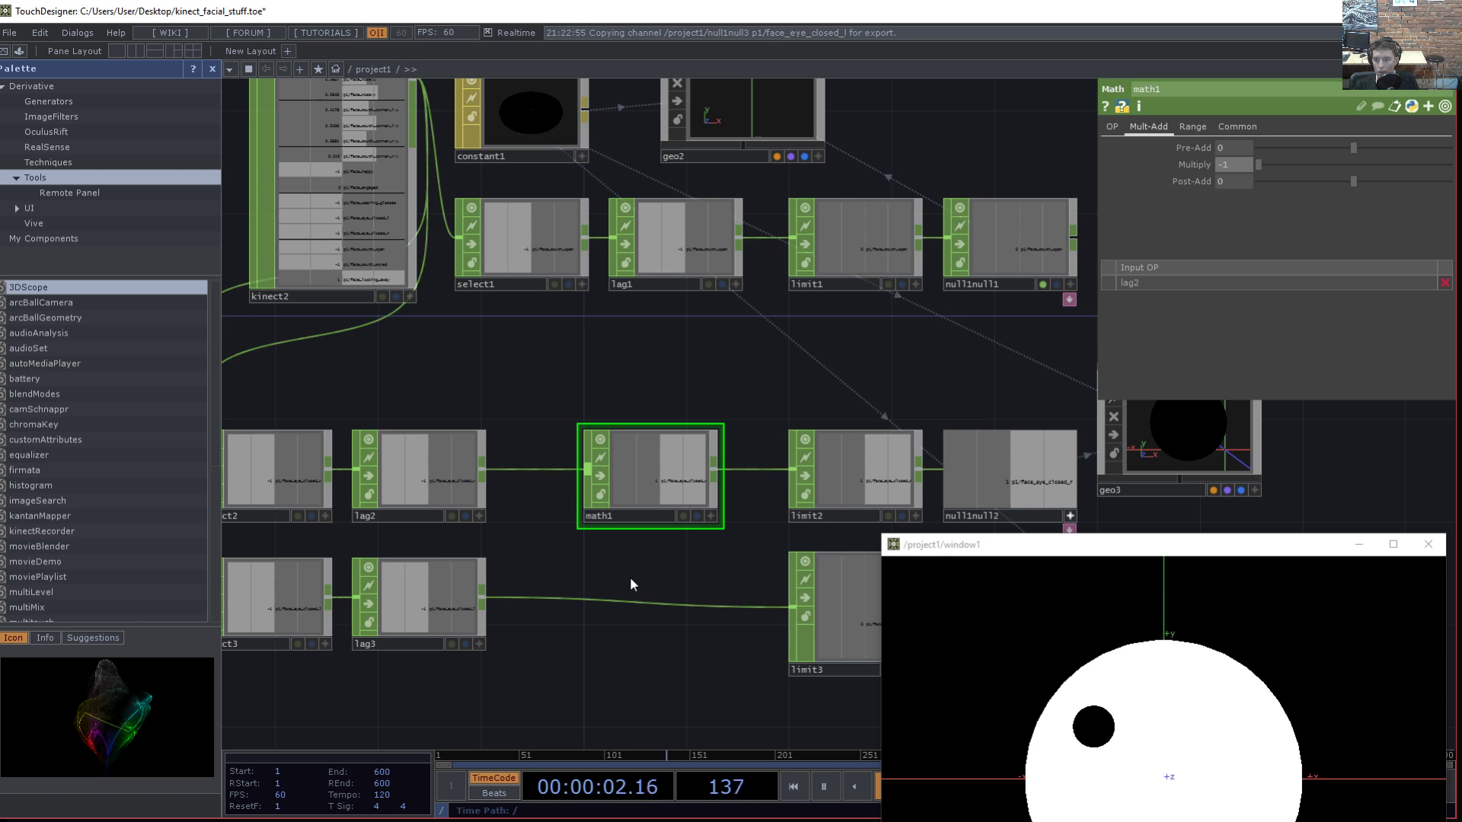
- Insert a Math CHOP between lag3 and limit3 and set its Multiply value to -1
{"action": "right_click", "coordinate": [622, 596]}
{"action": "left_click", "coordinate": [654, 582]}
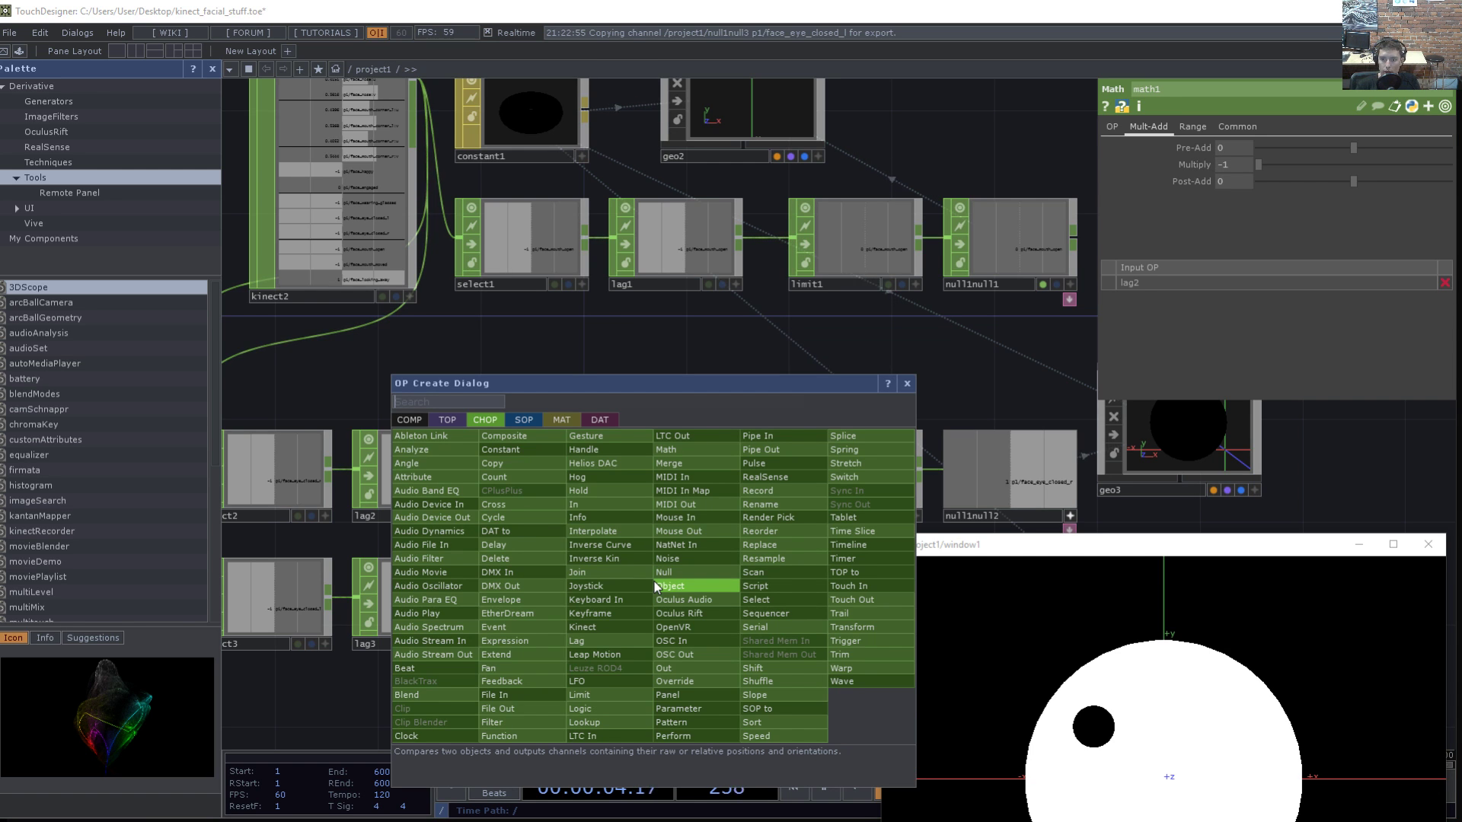
{"action": "type", "text": "mat"}
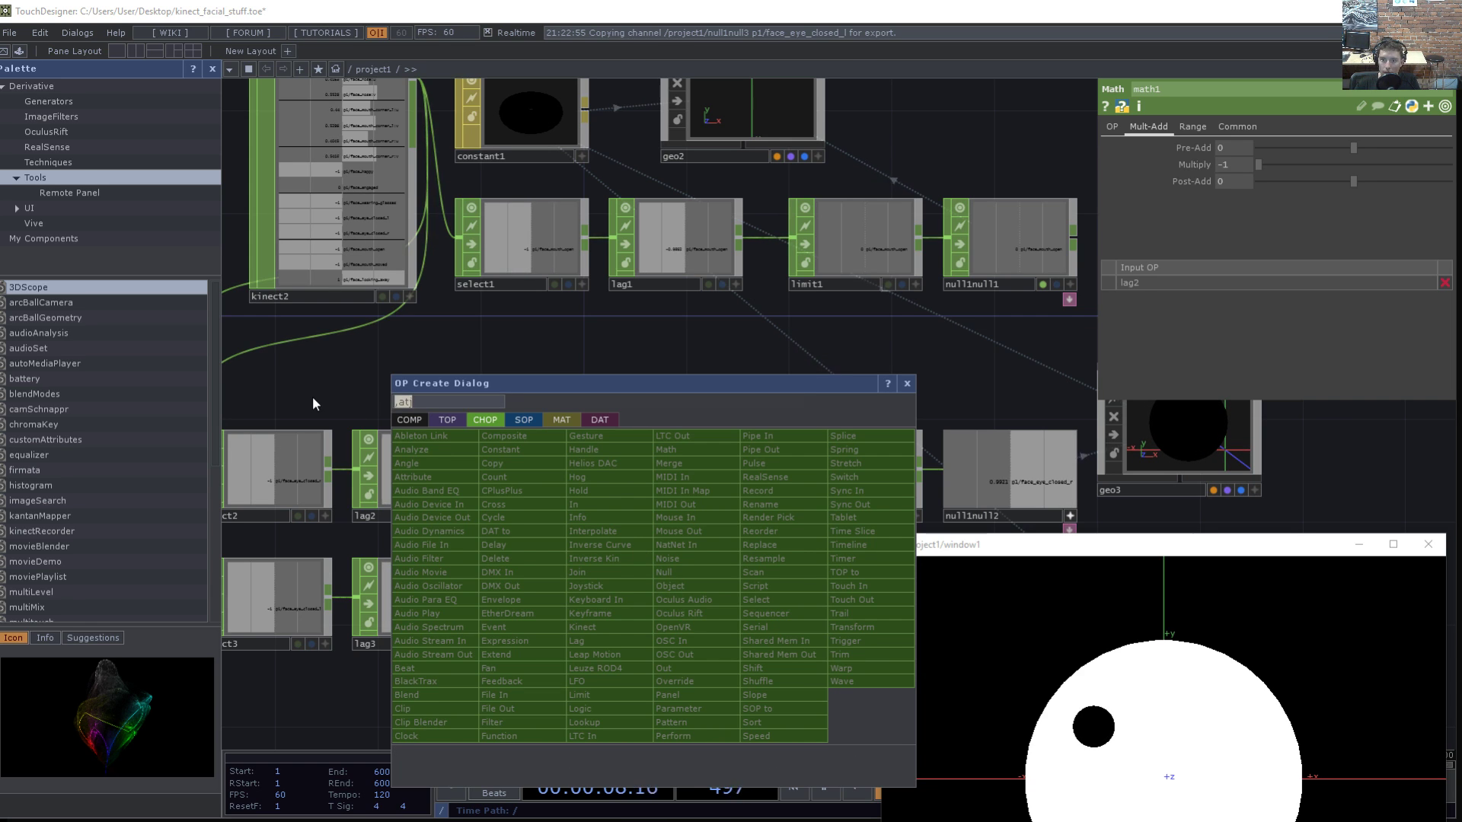
{"action": "key", "text": "Return"}
{"action": "left_click", "coordinate": [682, 576]}
{"action": "left_click_drag", "start_coordinate": [683, 576], "coordinate": [680, 605]}
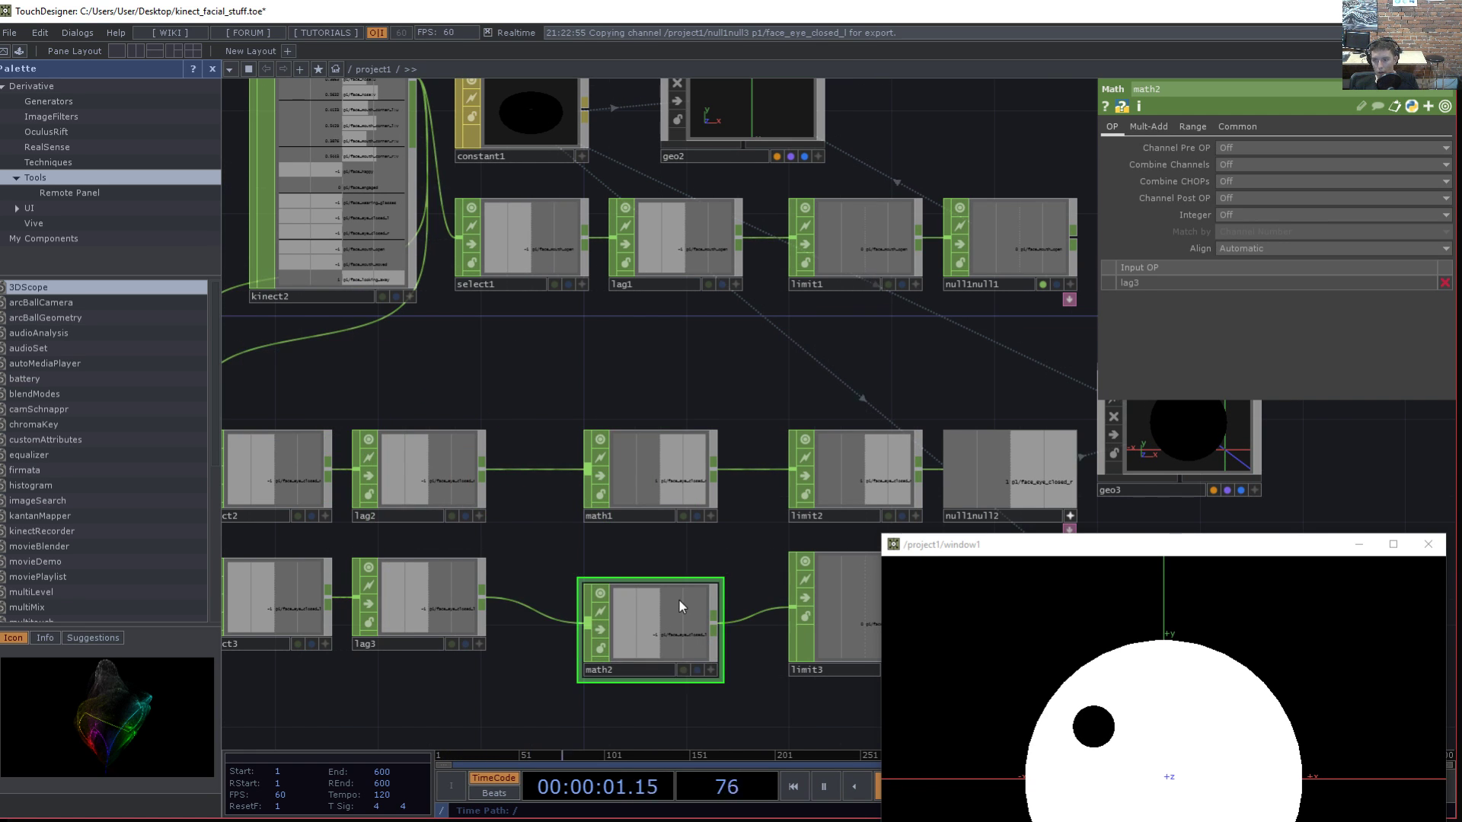
{"action": "left_click", "coordinate": [1146, 127]}
{"action": "type", "text": "-1"}
{"action": "key", "text": "Tab"}
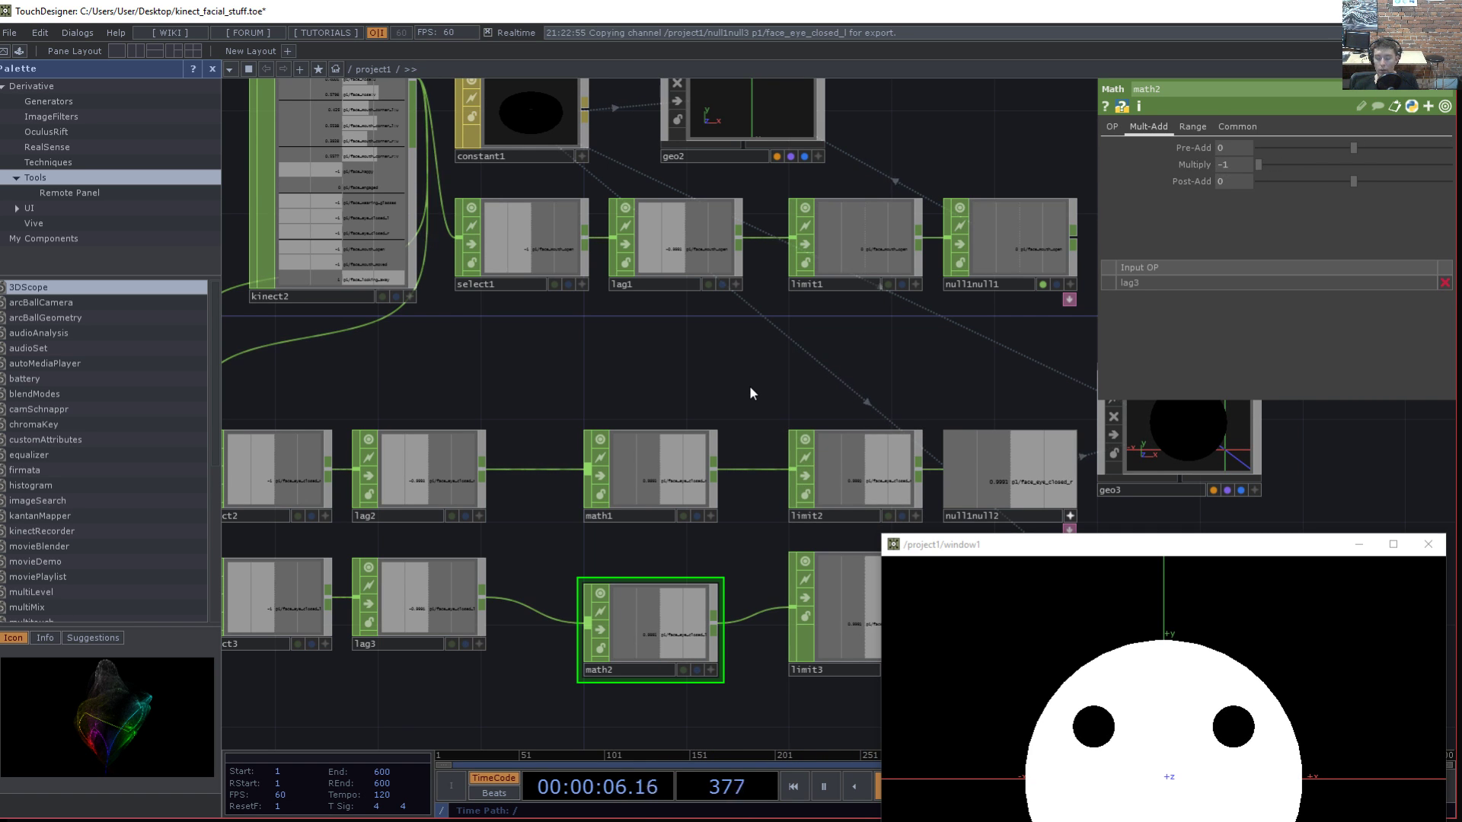
- Open kinect1's color image in a separate viewer and size it to fit above the face window
{"action": "left_click_drag", "start_coordinate": [748, 385], "coordinate": [678, 384]}
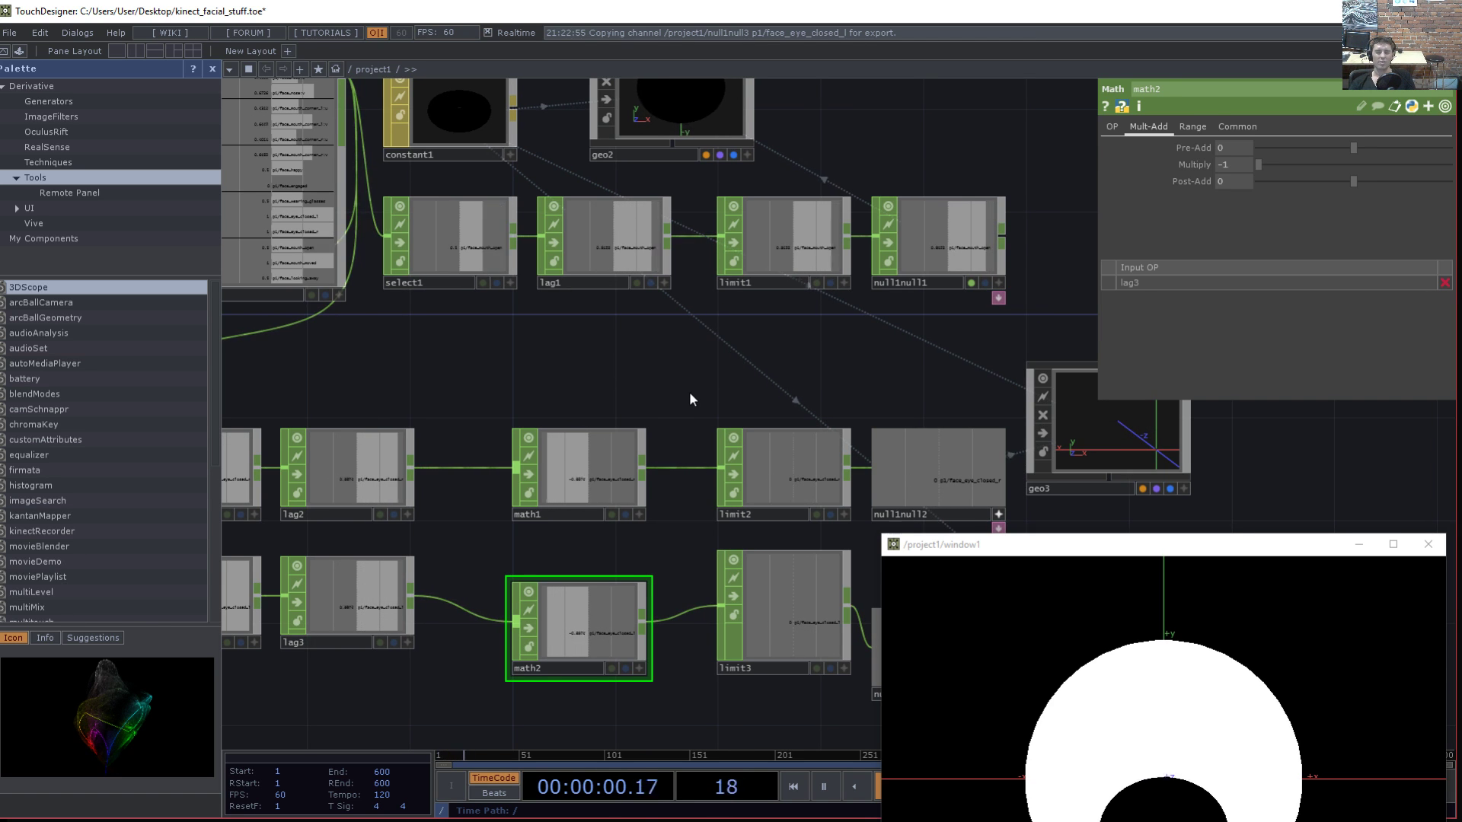
{"action": "left_click_drag", "start_coordinate": [799, 300], "coordinate": [920, 585]}
{"action": "left_click_drag", "start_coordinate": [544, 176], "coordinate": [652, 408]}
{"action": "left_click", "coordinate": [456, 283]}
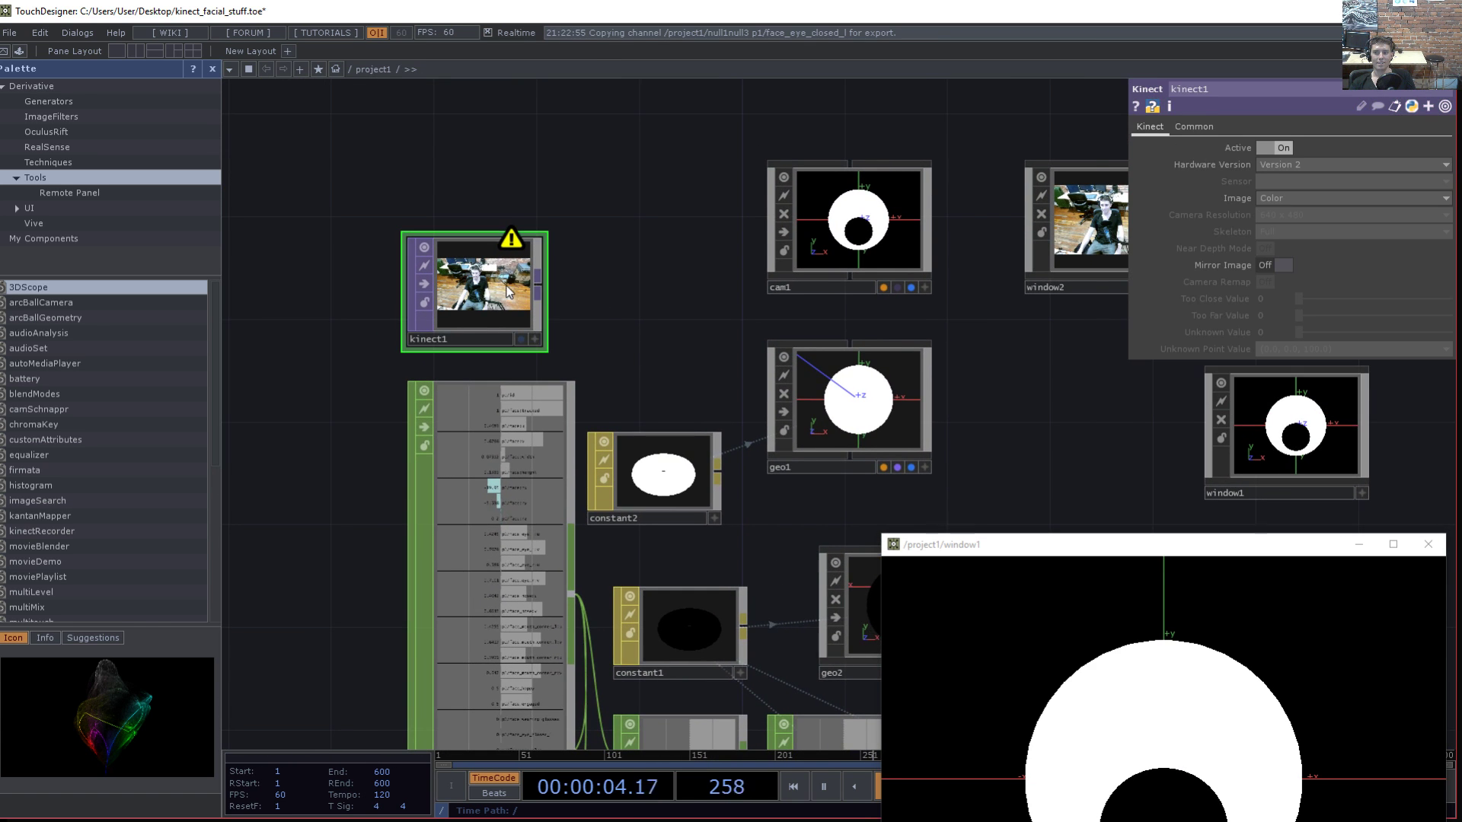
{"action": "right_click", "coordinate": [468, 283]}
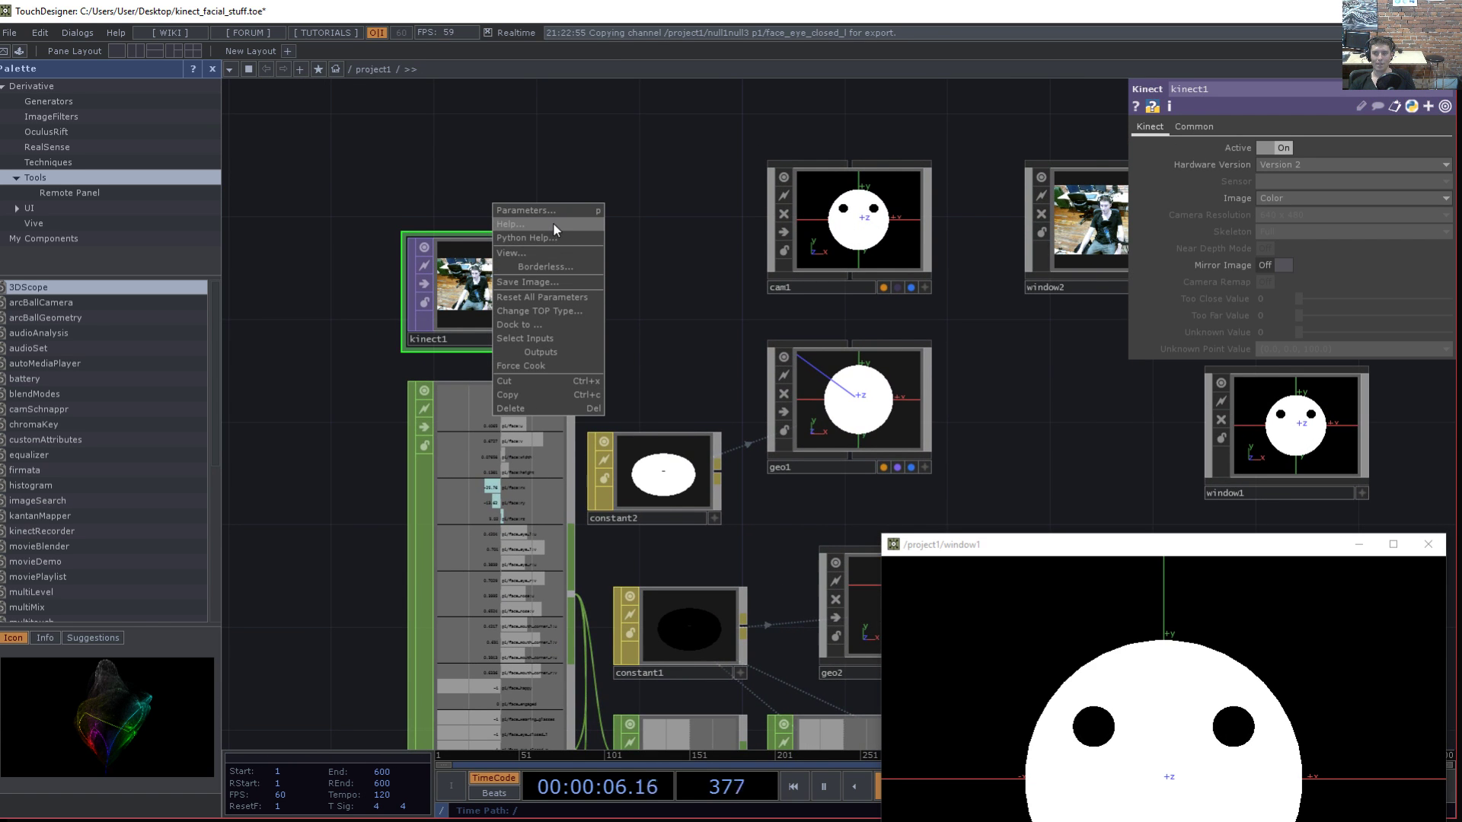
{"action": "left_click", "coordinate": [547, 254]}
{"action": "left_click_drag", "start_coordinate": [507, 14], "coordinate": [950, 37]}
{"action": "left_click_drag", "start_coordinate": [502, 598], "coordinate": [635, 524]}
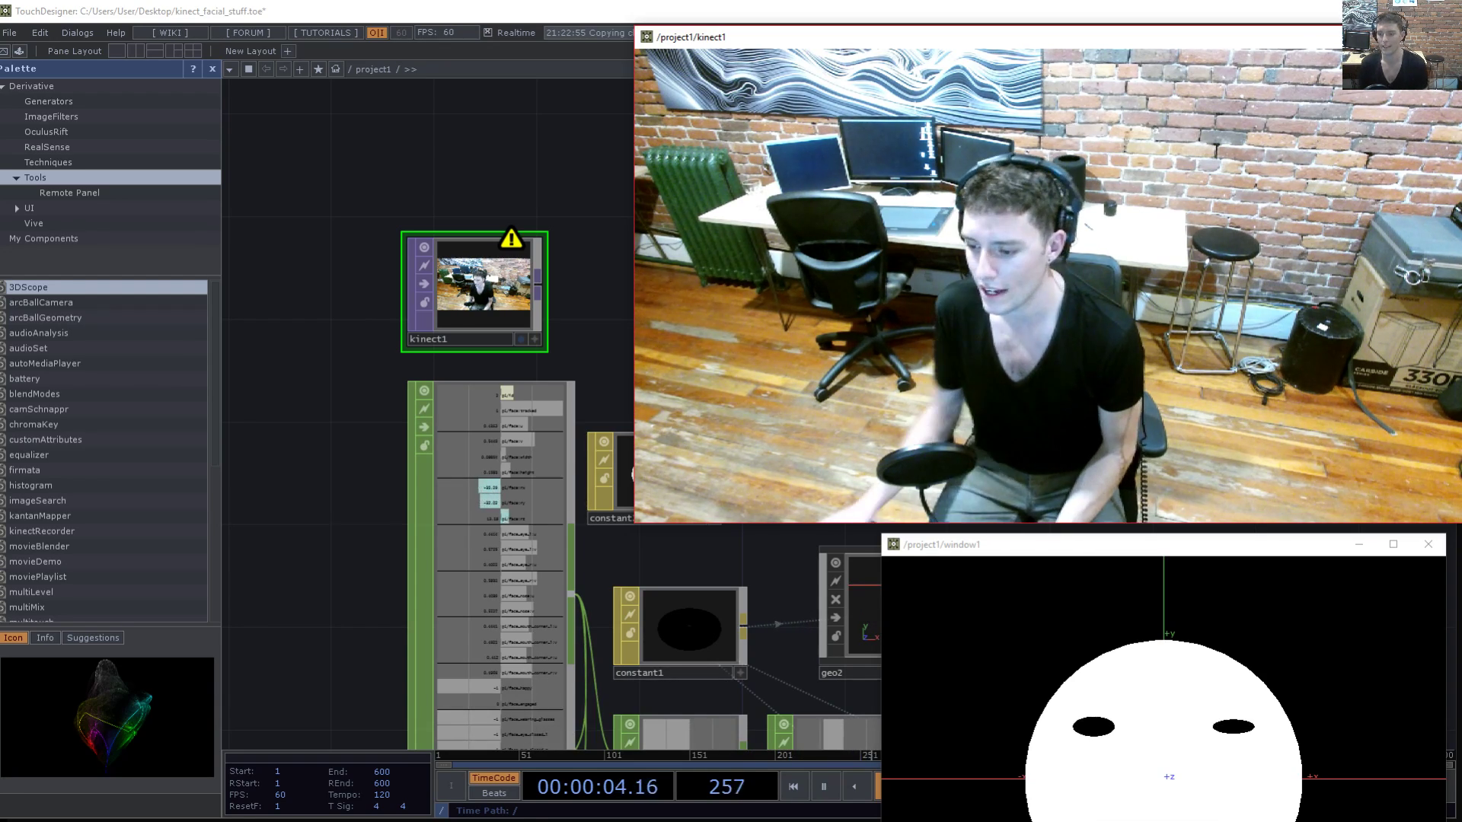
- Save kinect_facial_stuff.toe and open the recent project head_tracking.toe
{"action": "left_click", "coordinate": [10, 32]}
{"action": "mouse_move", "coordinate": [93, 94]}
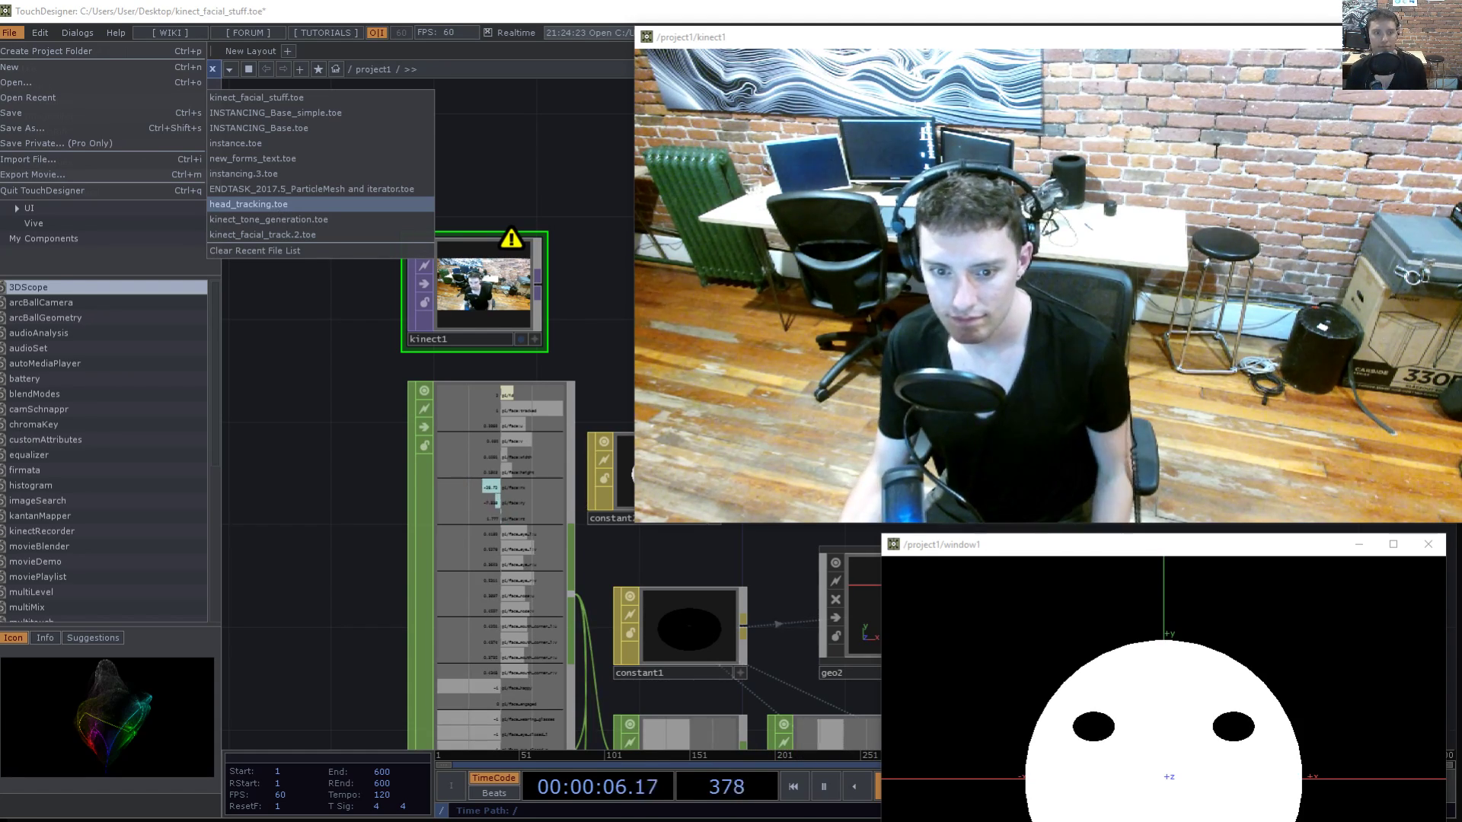
{"action": "key", "text": "ctrl+s"}
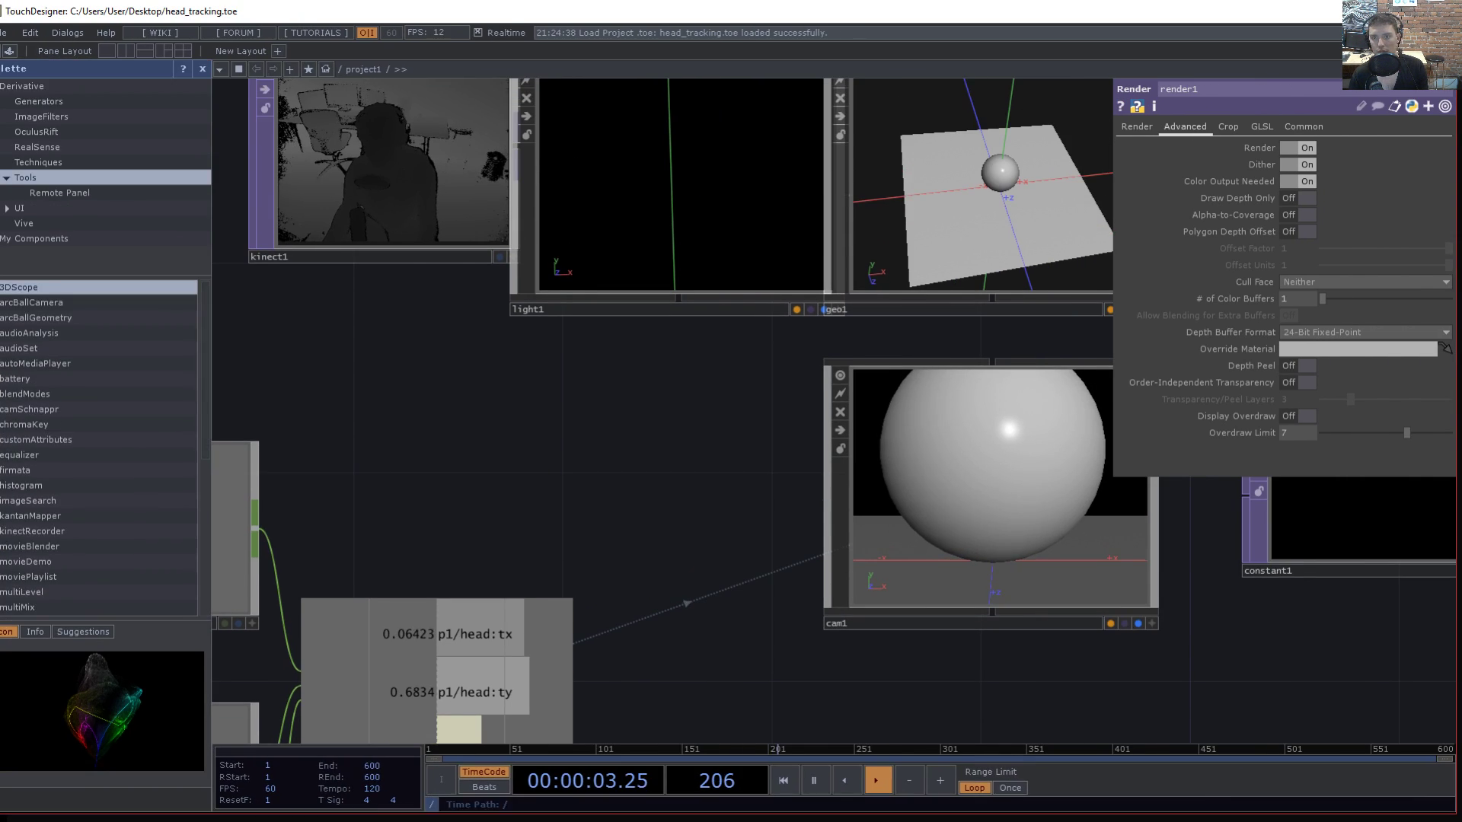
- Open head_tracking's window1, which outputs null1, as a separate window
{"action": "left_click_drag", "start_coordinate": [656, 503], "coordinate": [437, 528]}
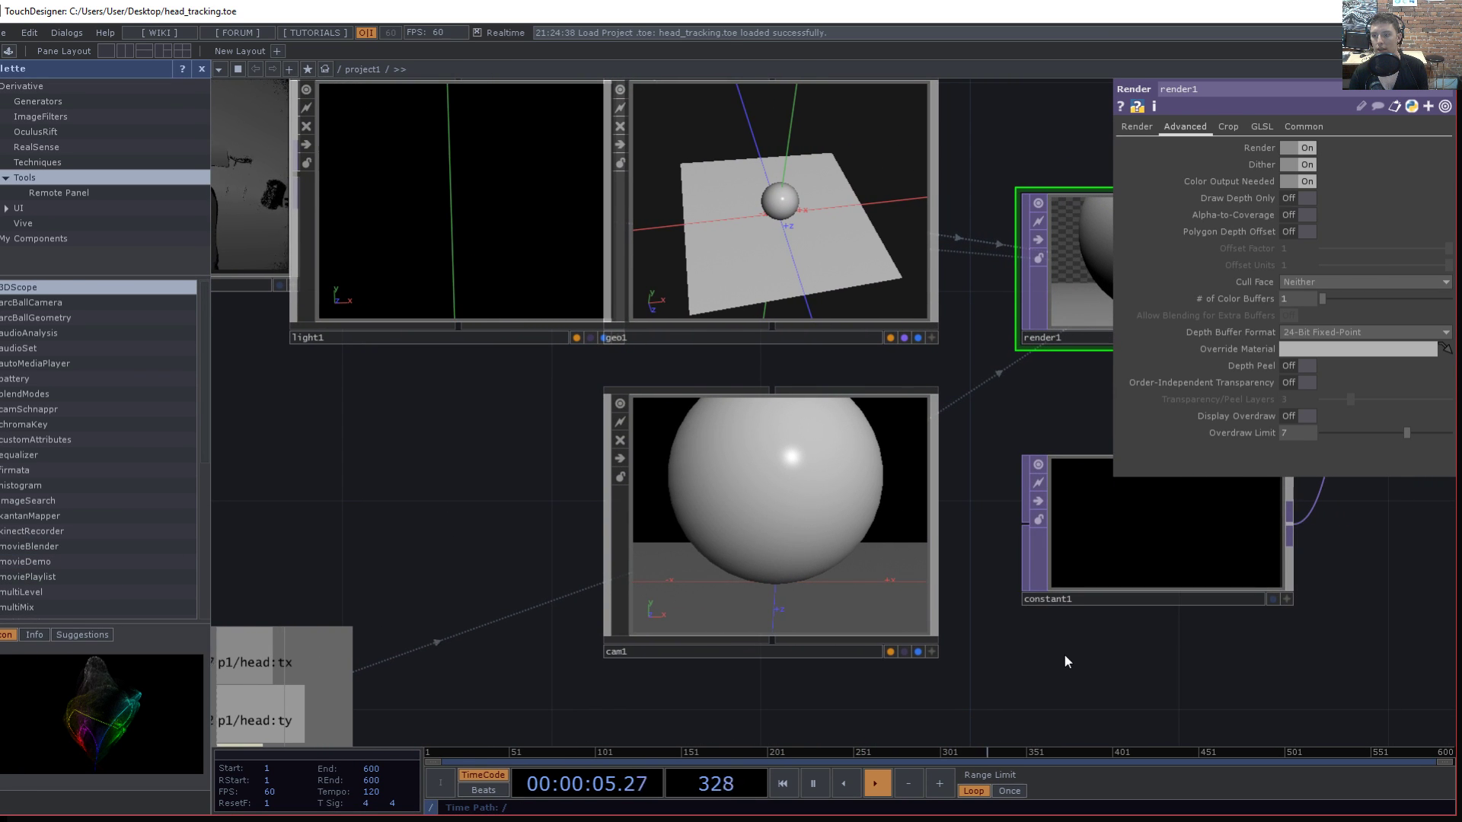
{"action": "left_click_drag", "start_coordinate": [1067, 661], "coordinate": [763, 662]}
{"action": "left_click_drag", "start_coordinate": [904, 388], "coordinate": [720, 419]}
{"action": "left_click_drag", "start_coordinate": [808, 470], "coordinate": [282, 571]}
{"action": "left_click_drag", "start_coordinate": [820, 525], "coordinate": [710, 527]}
{"action": "left_click", "coordinate": [957, 392]}
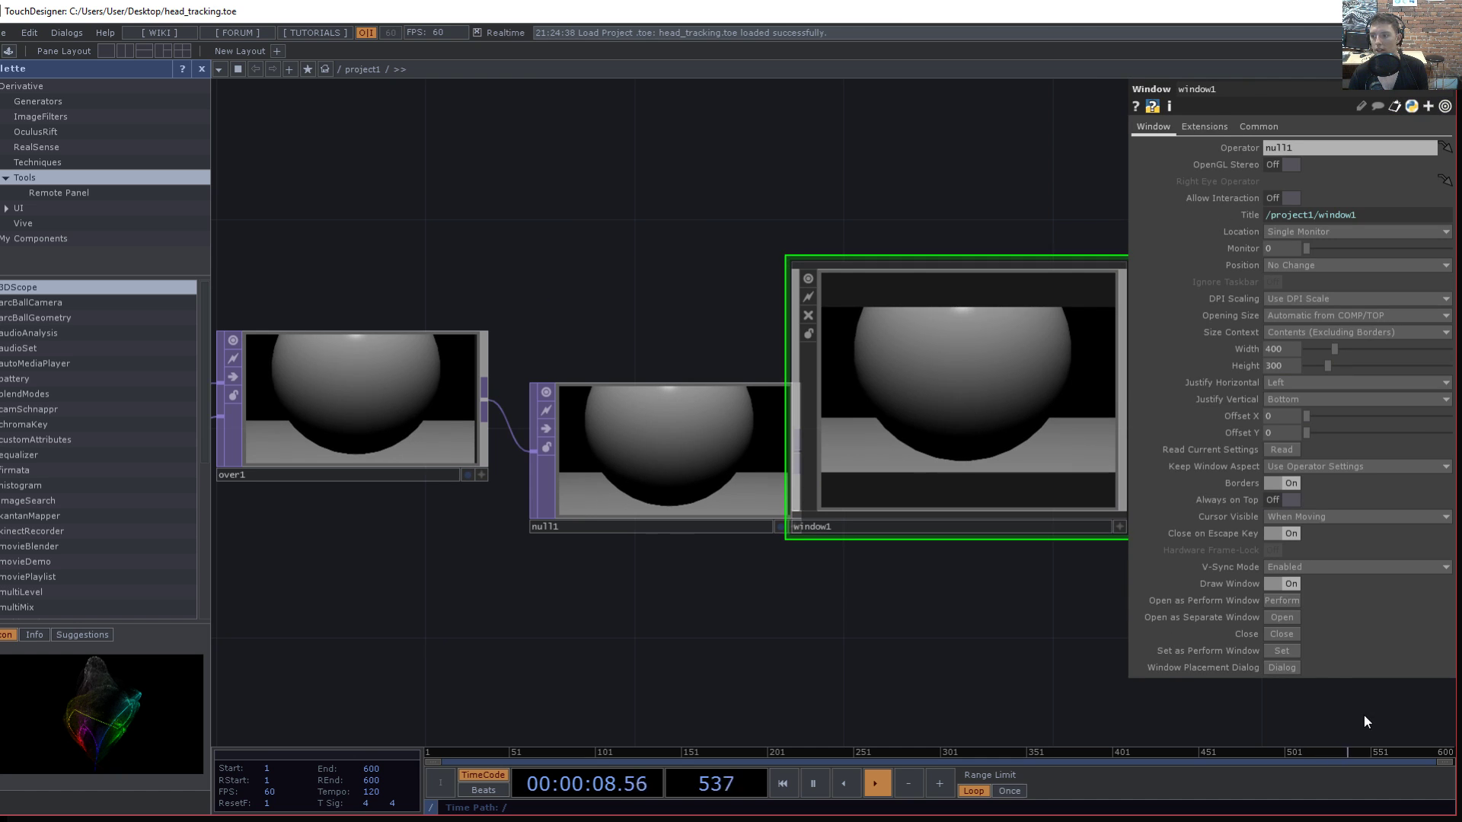
{"action": "left_click", "coordinate": [1284, 619]}
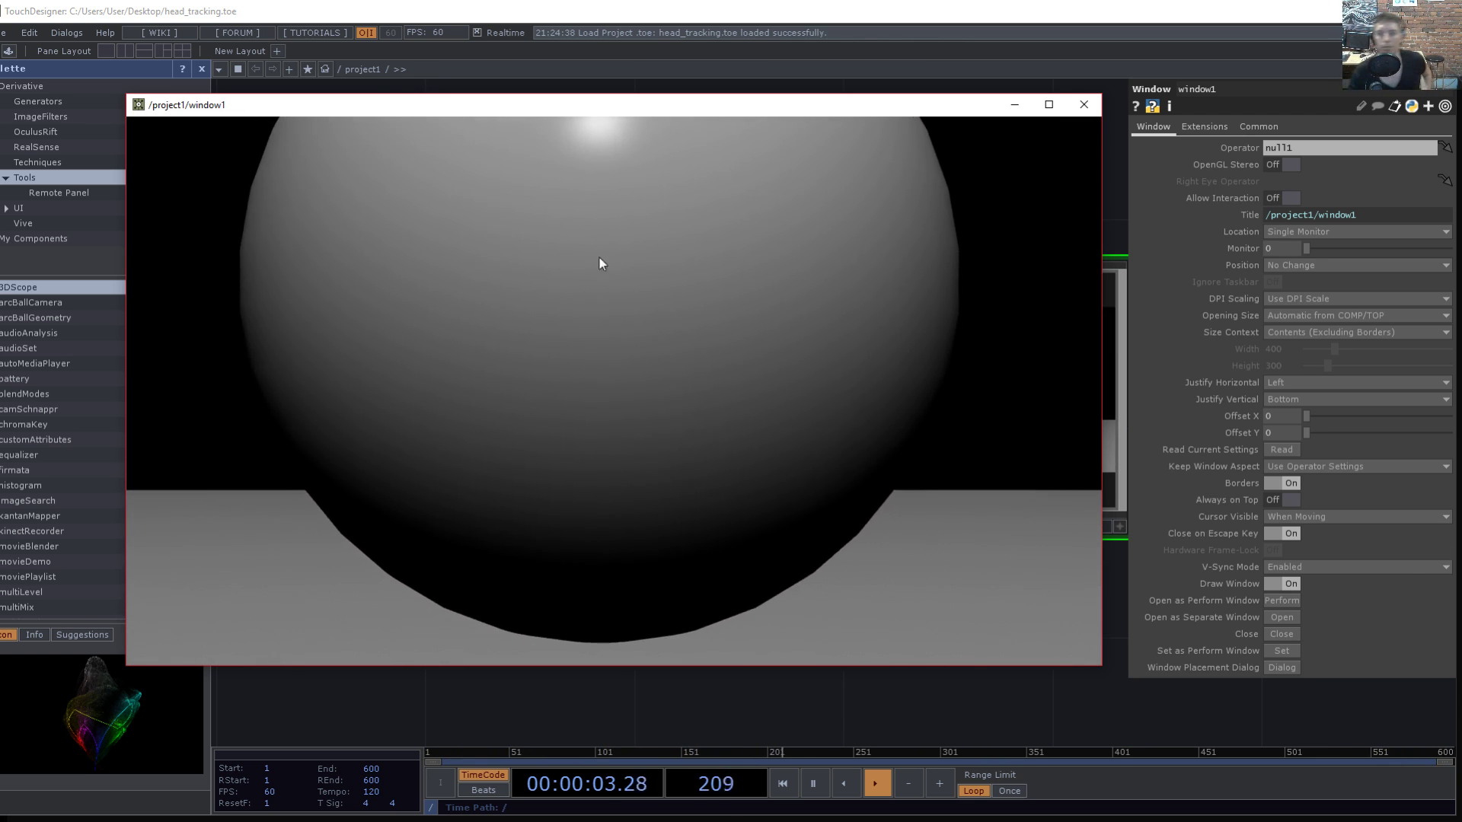
- Open the recent project kinect_facial_track.2.toe
{"action": "left_click", "coordinate": [8, 33]}
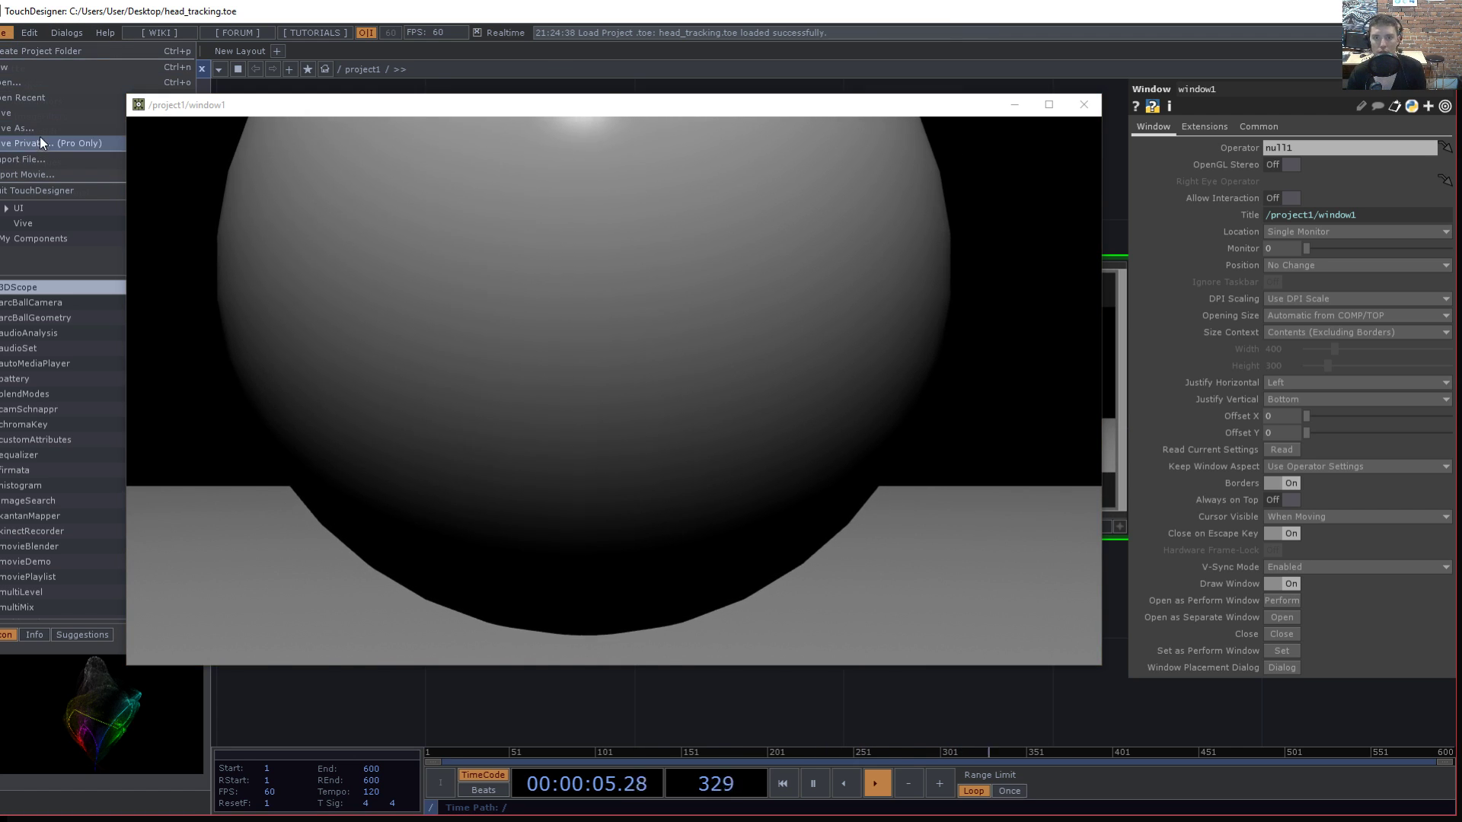
{"action": "left_click", "coordinate": [35, 99]}
{"action": "left_click_drag", "start_coordinate": [186, 108], "coordinate": [376, 117]}
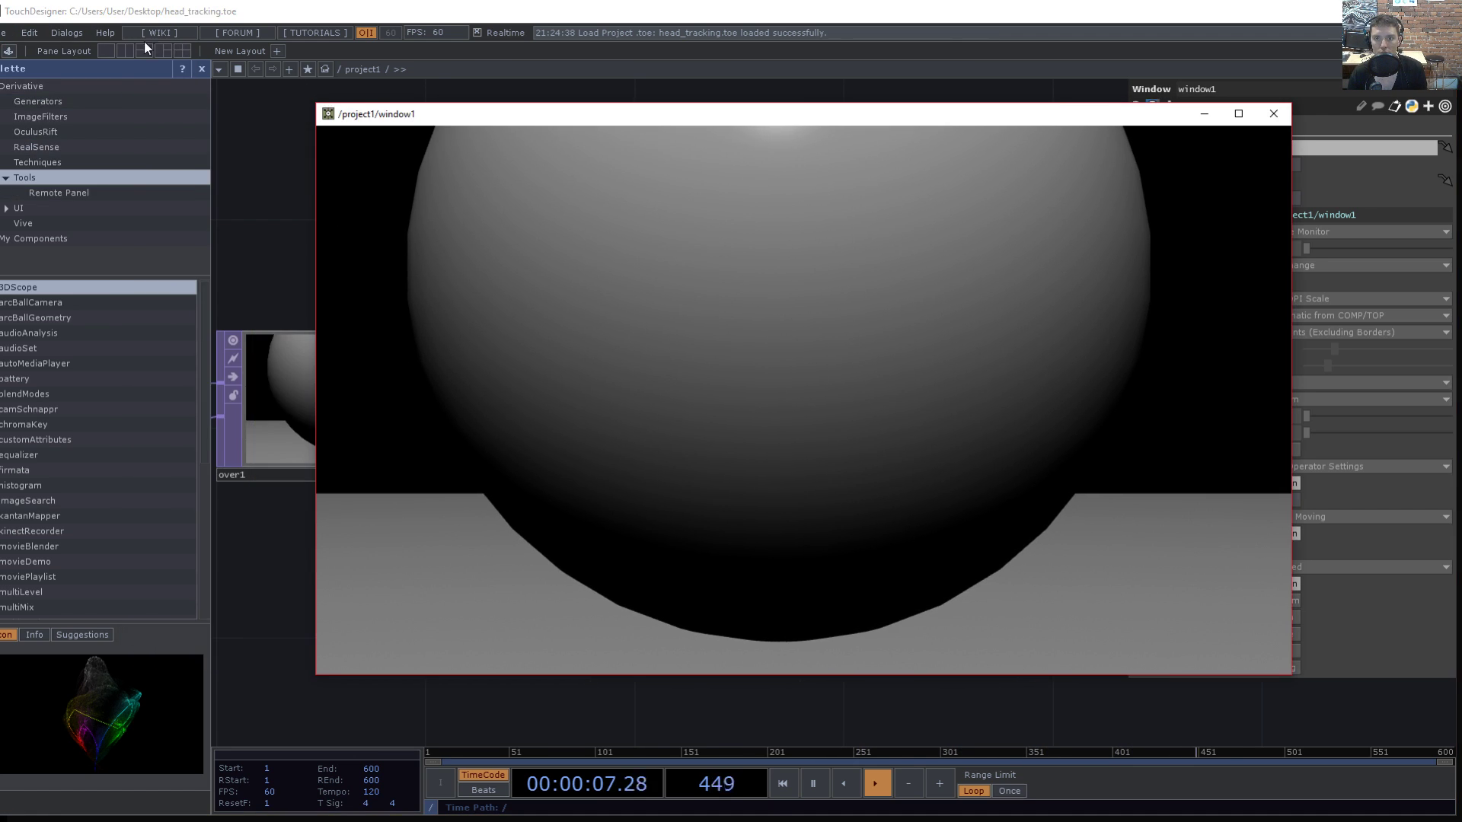
{"action": "left_click", "coordinate": [8, 32]}
{"action": "mouse_move", "coordinate": [64, 97]}
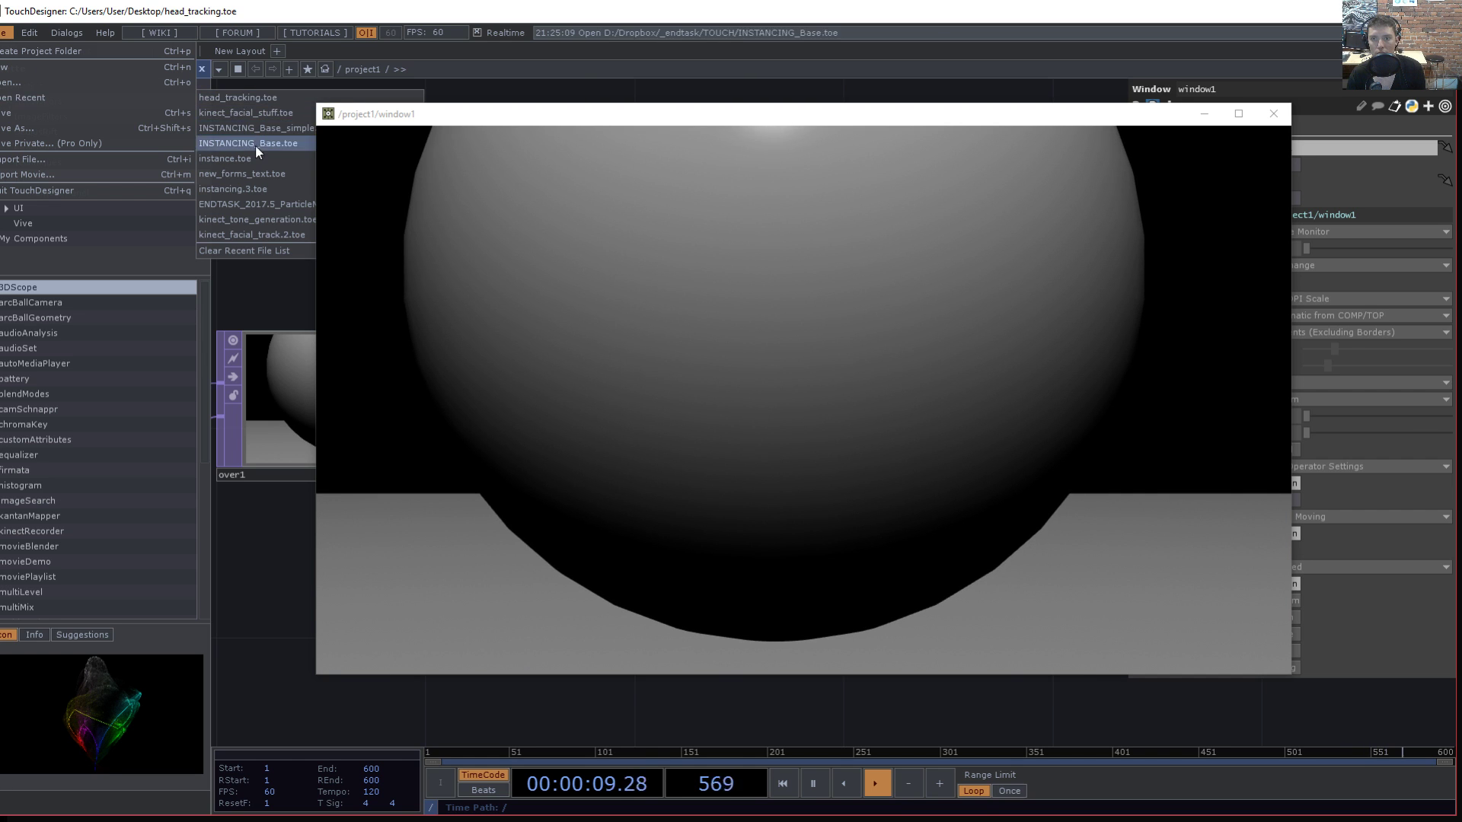
{"action": "left_click", "coordinate": [271, 236]}
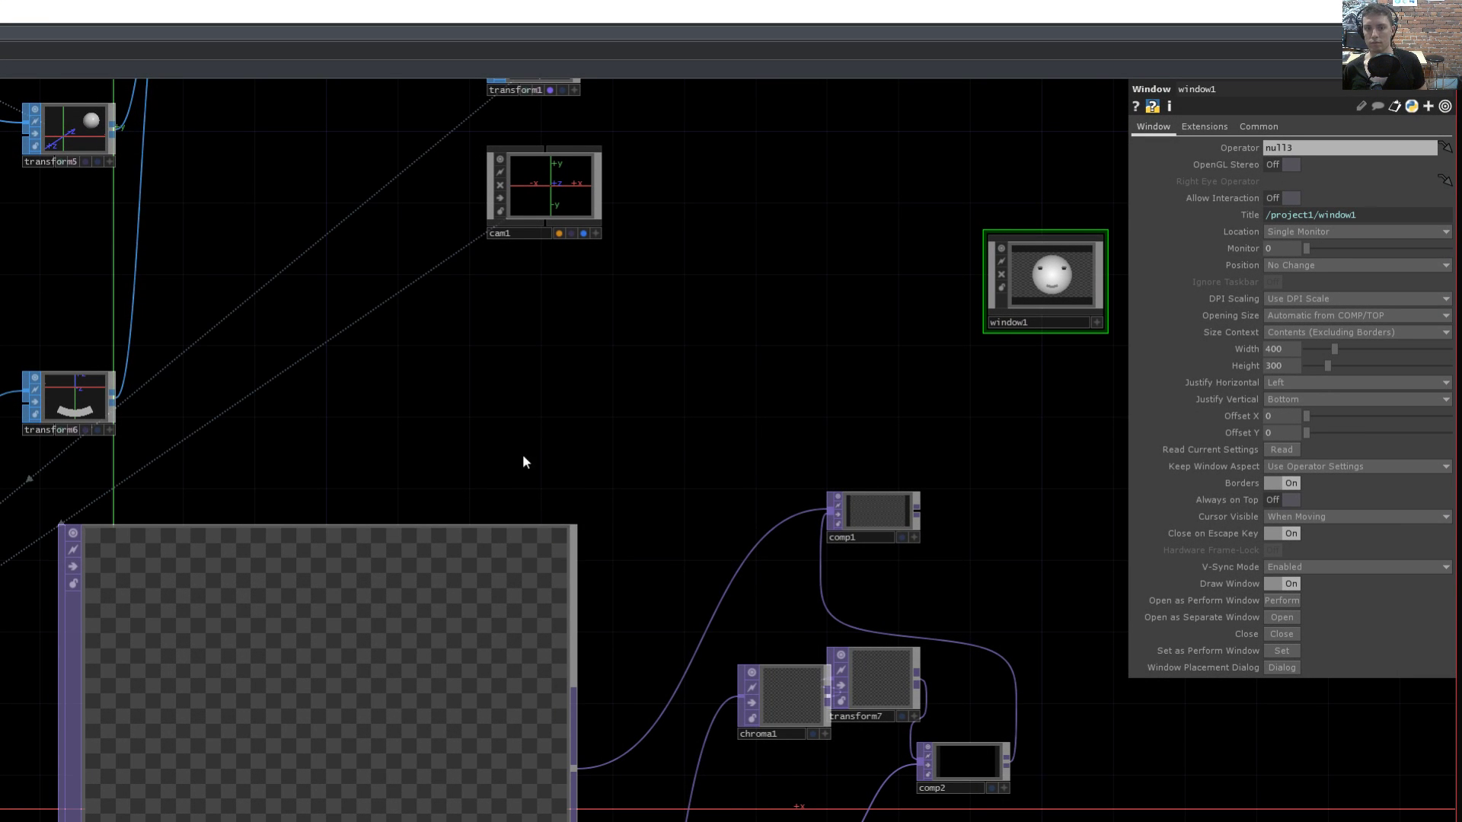
- Show the face output of window1 as a separate window over the network
{"action": "left_click_drag", "start_coordinate": [522, 454], "coordinate": [67, 497]}
{"action": "scroll", "coordinate": [364, 408], "scroll_direction": "down", "scroll_amount": 7}
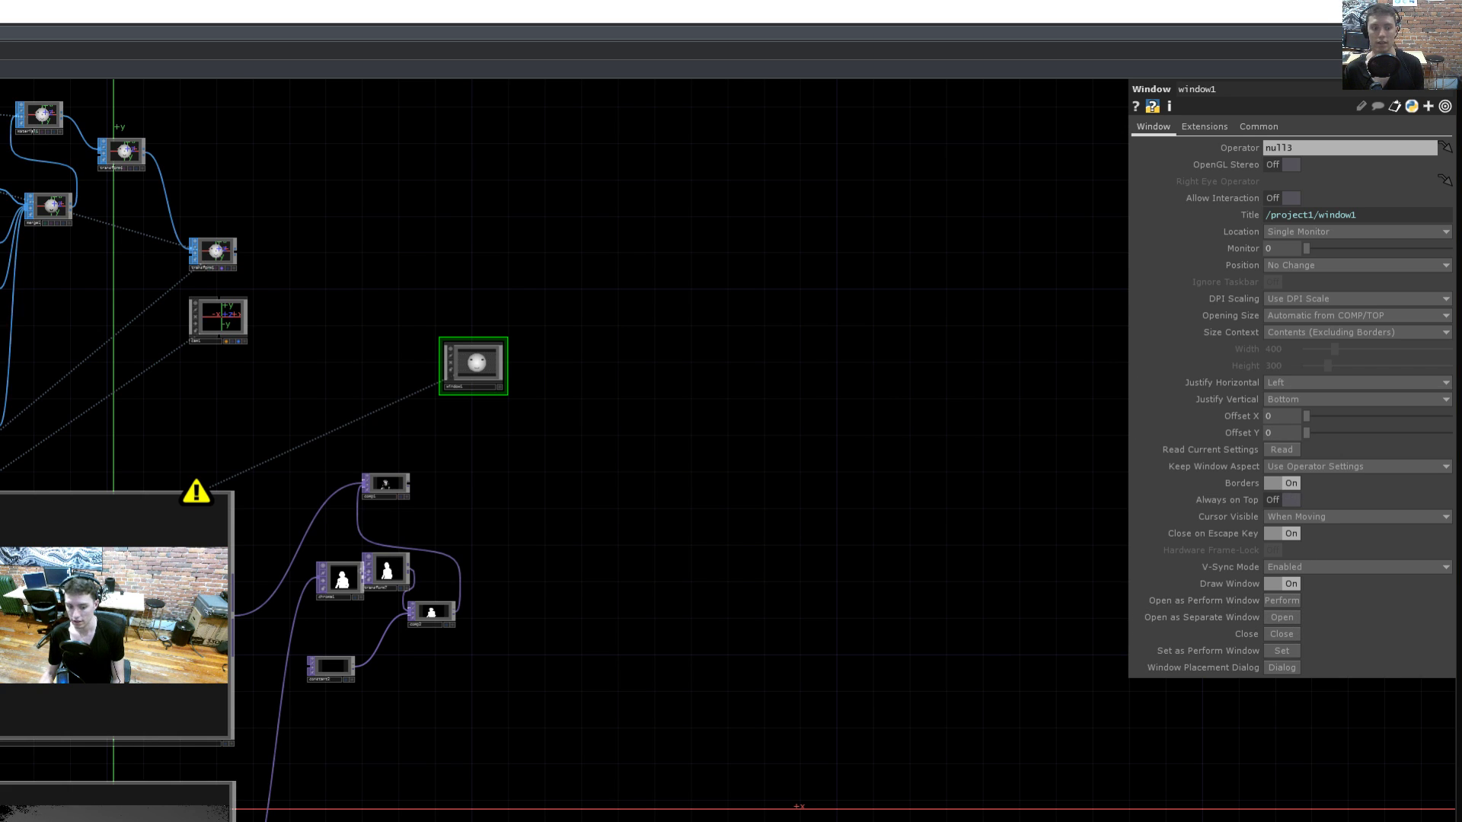
{"action": "left_click_drag", "start_coordinate": [487, 821], "coordinate": [1126, 57]}
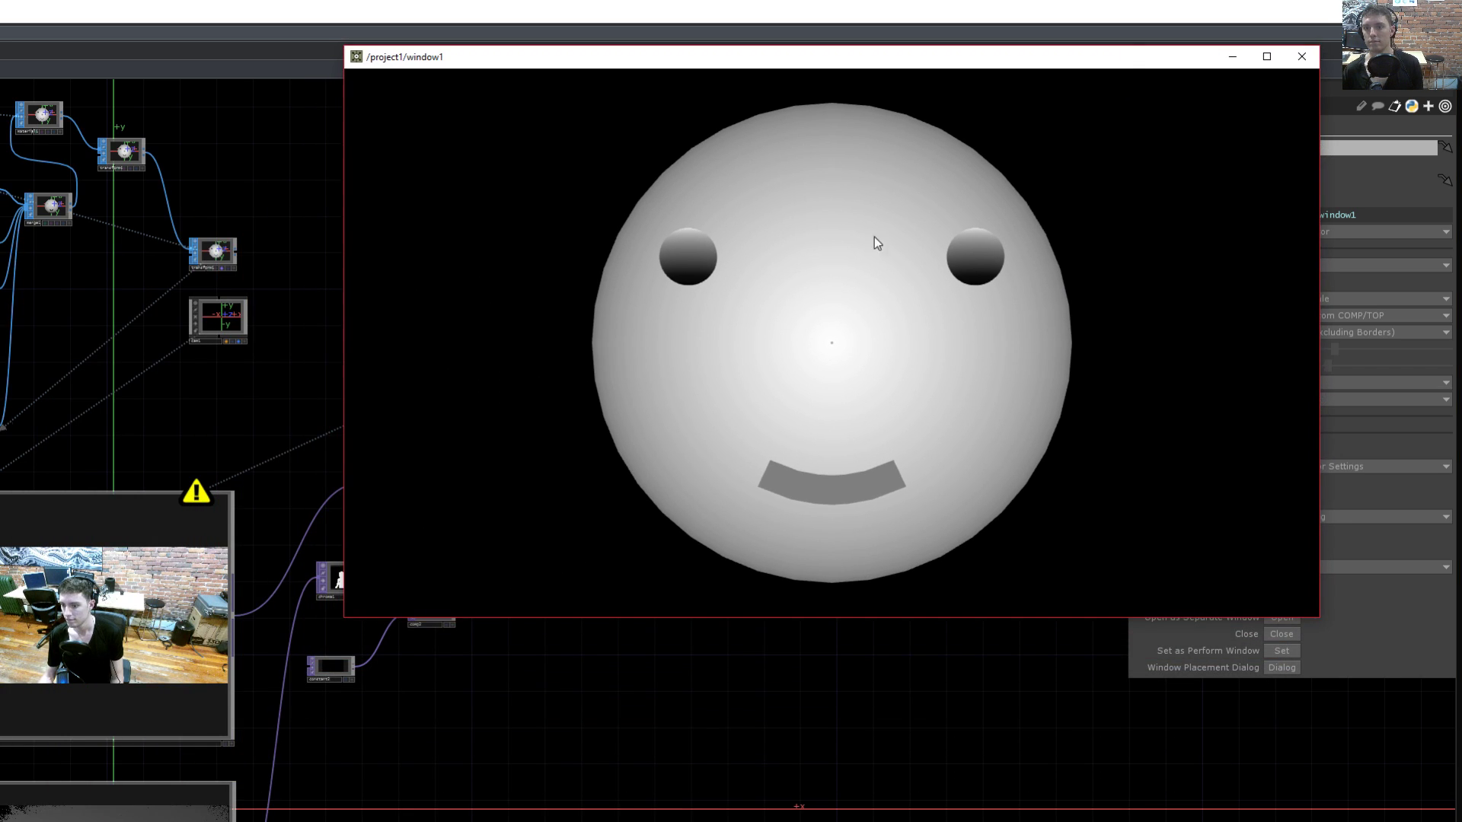
- Open the color image of kinect2 in a separate viewer
{"action": "left_click", "coordinate": [221, 601]}
{"action": "right_click", "coordinate": [117, 610]}
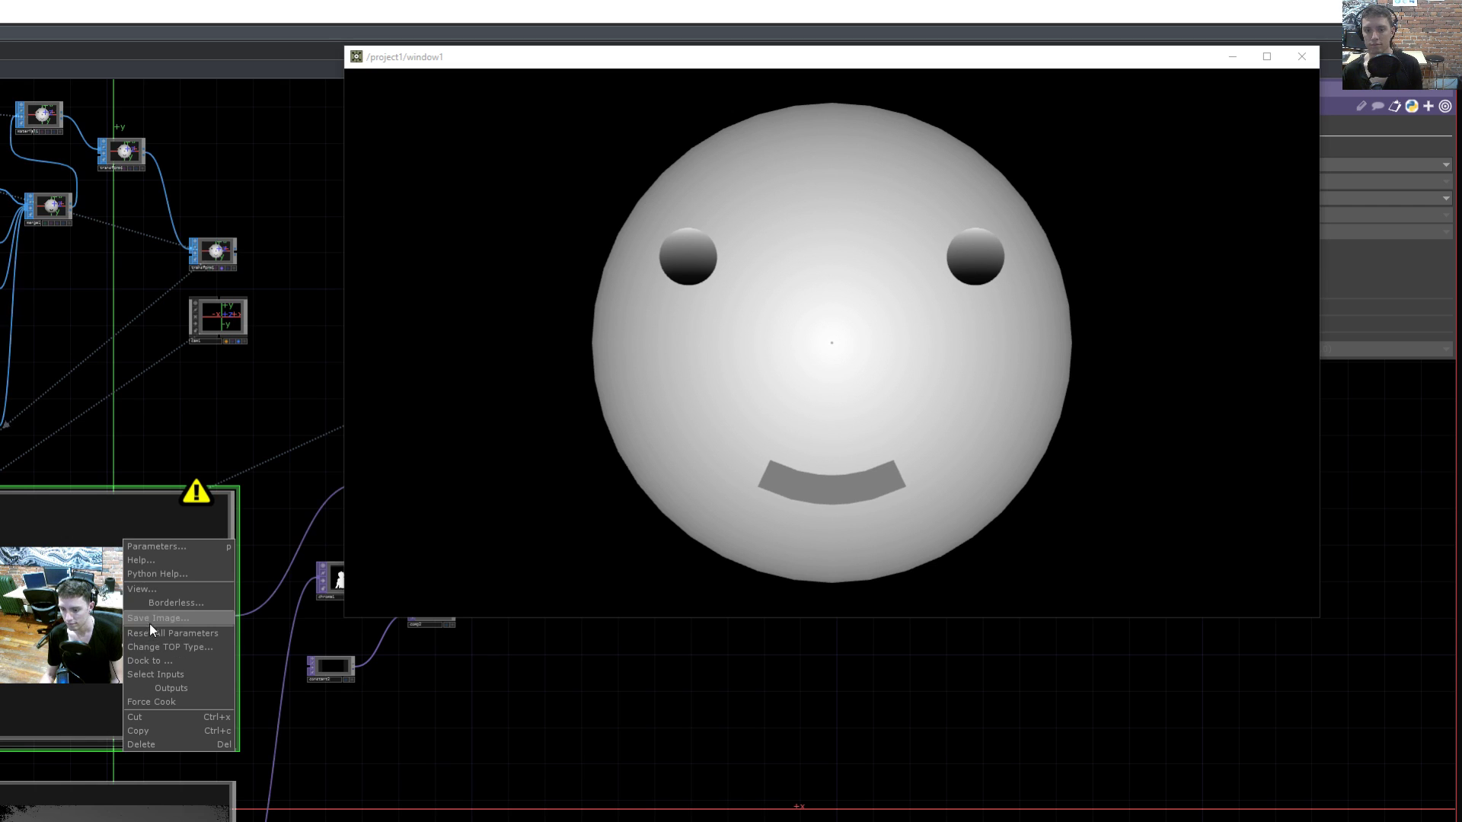
{"action": "left_click", "coordinate": [156, 588]}
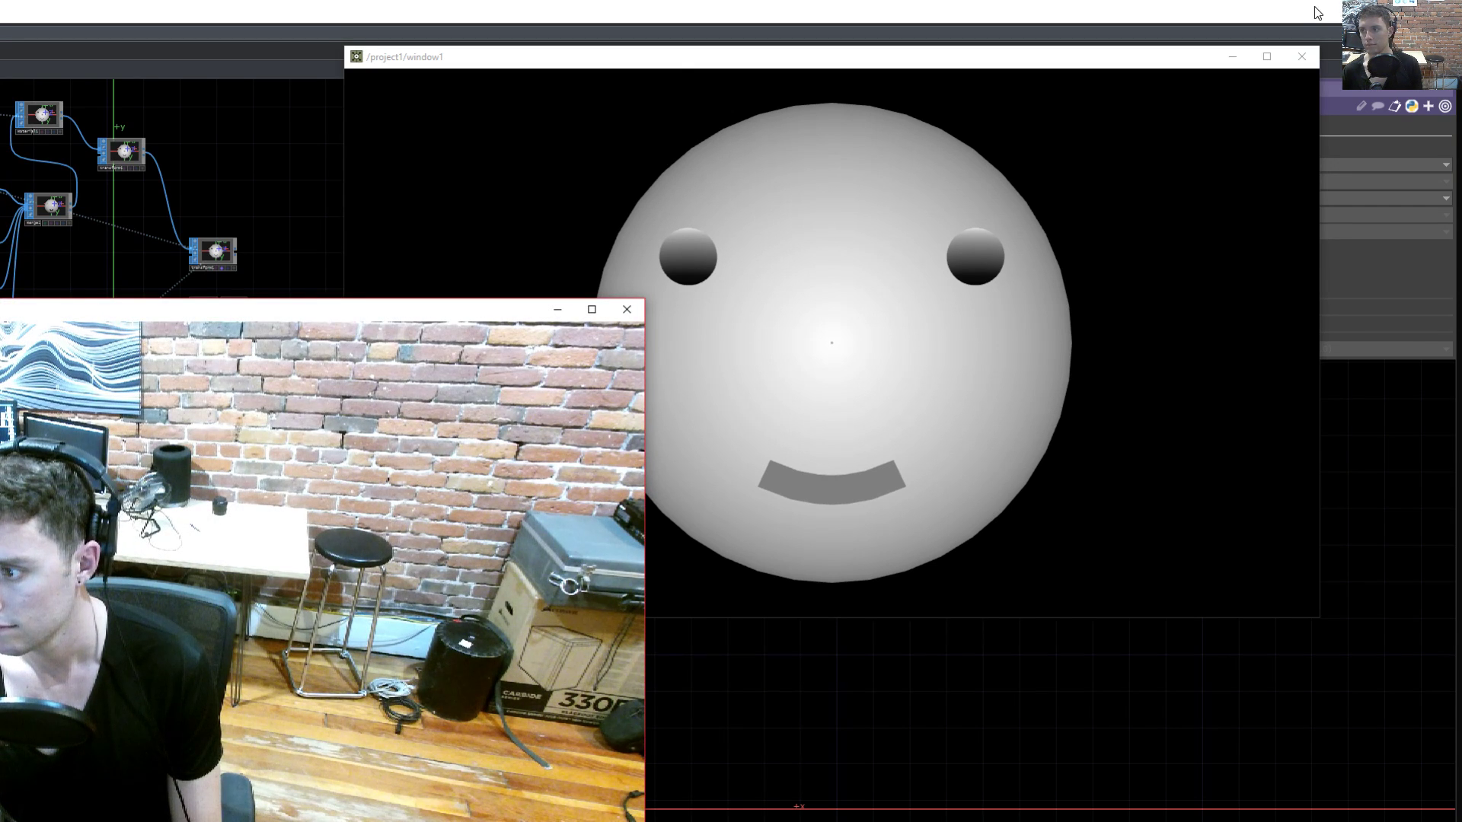
- Restore the main editor window and move it out of view, and arrange the kinect2 viewer beside the face window
{"action": "double_click", "coordinate": [1318, 11]}
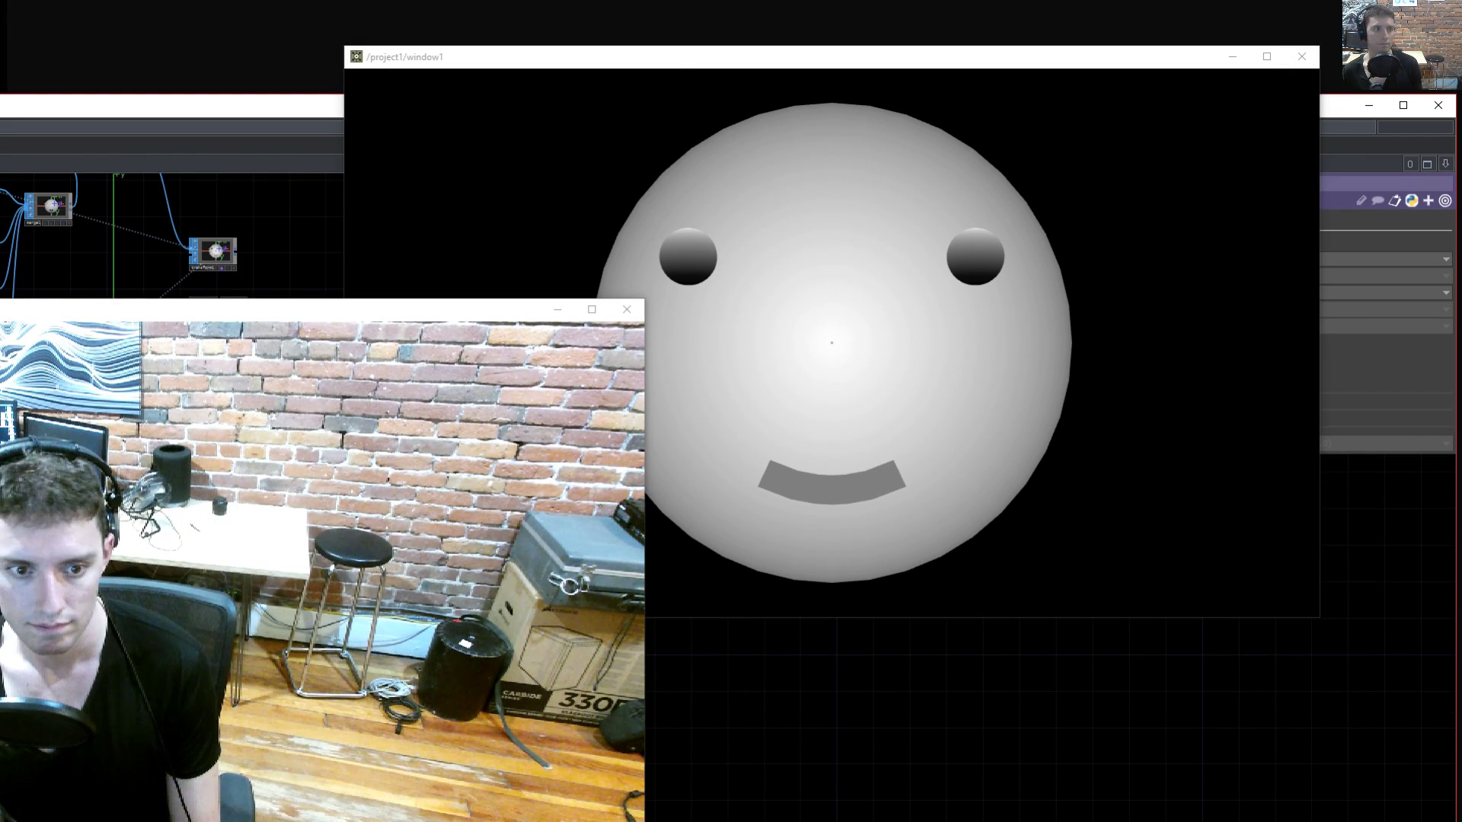
{"action": "left_click_drag", "start_coordinate": [1338, 105], "coordinate": [1336, 821]}
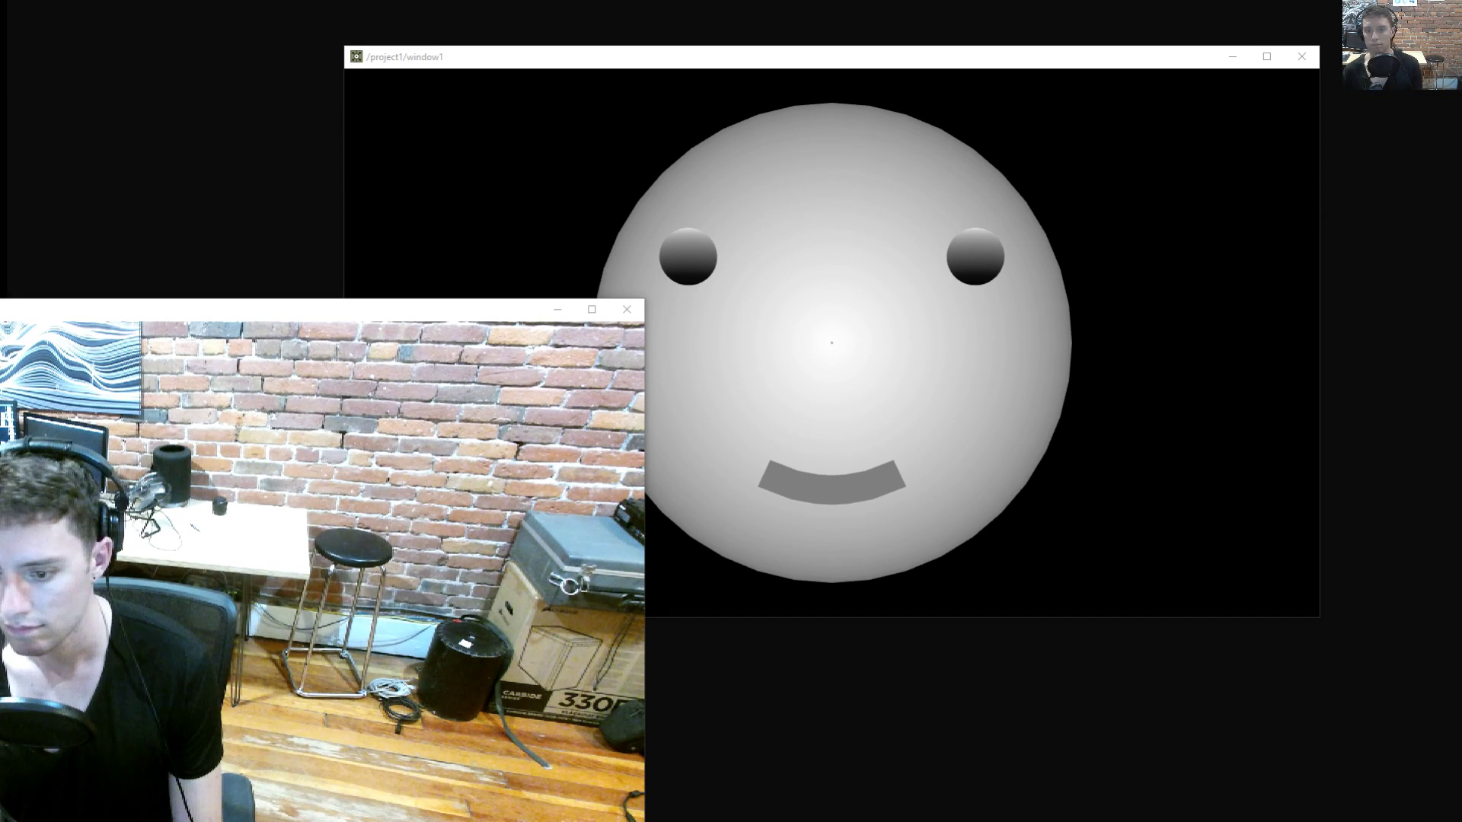
{"action": "left_click_drag", "start_coordinate": [244, 309], "coordinate": [939, 663]}
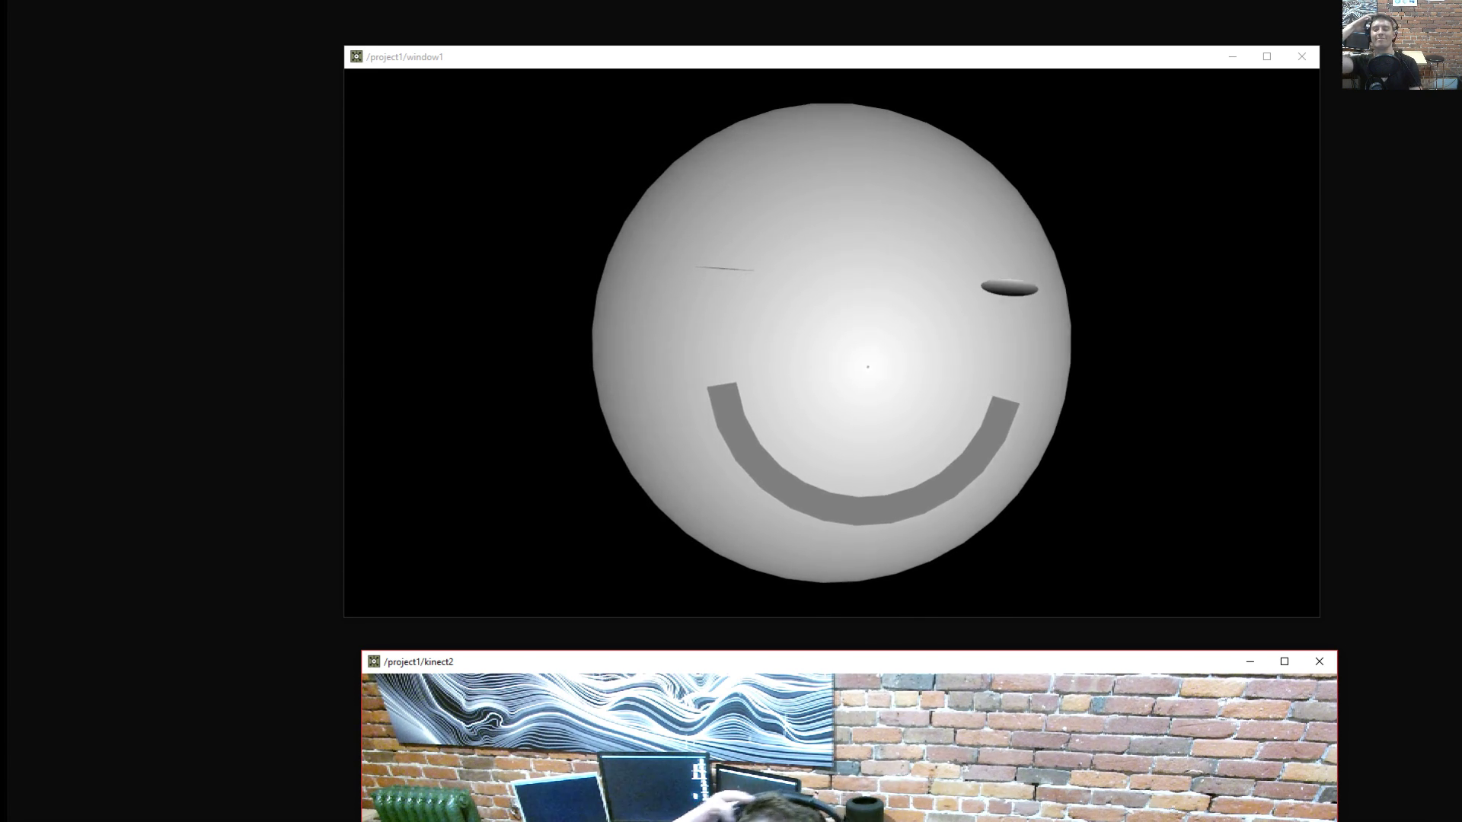
{"action": "left_click_drag", "start_coordinate": [676, 669], "coordinate": [363, 269]}
{"action": "left_click_drag", "start_coordinate": [828, 57], "coordinate": [985, 7]}
{"action": "left_click_drag", "start_coordinate": [447, 251], "coordinate": [415, 357]}
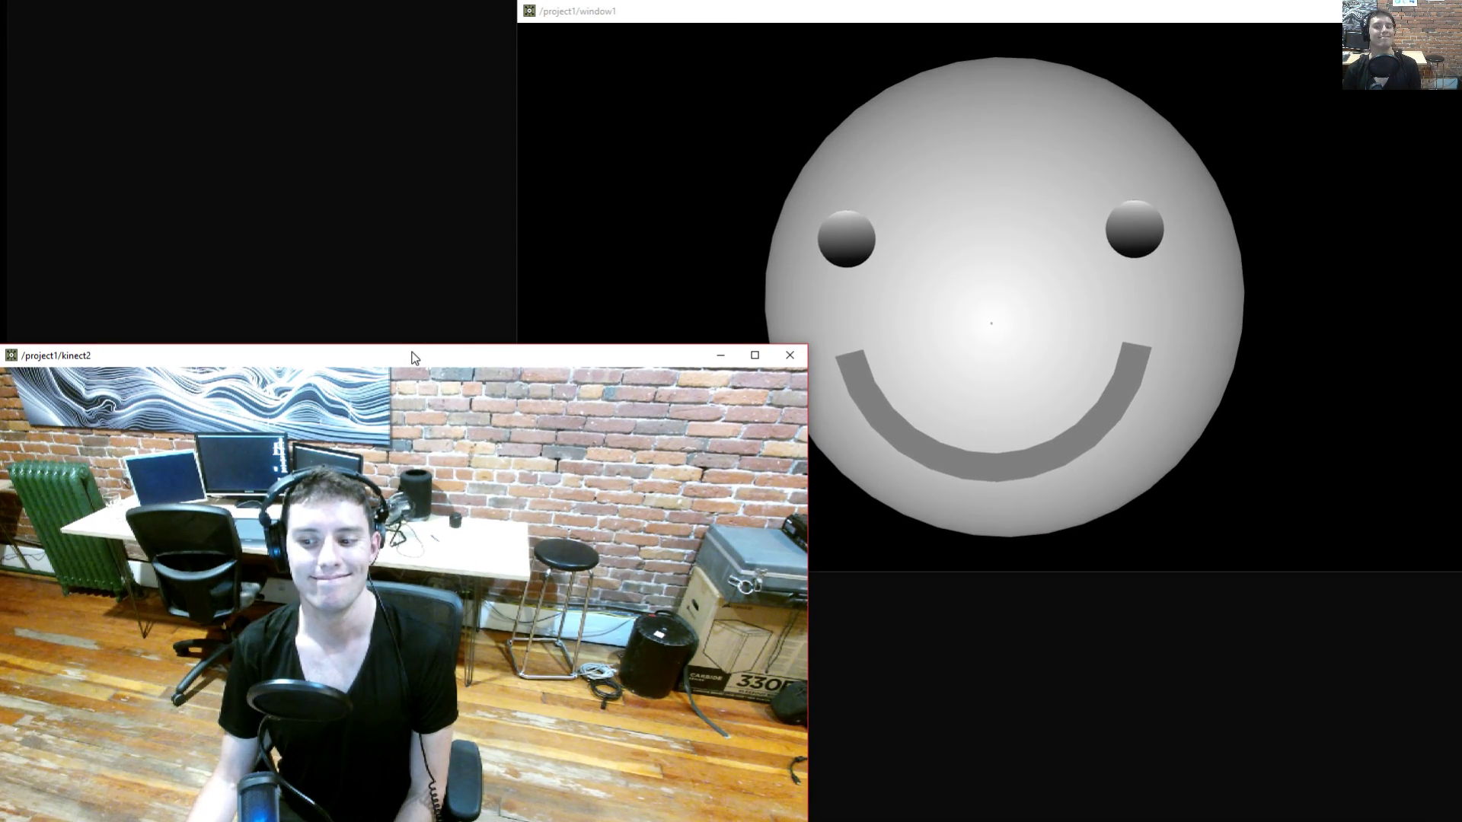